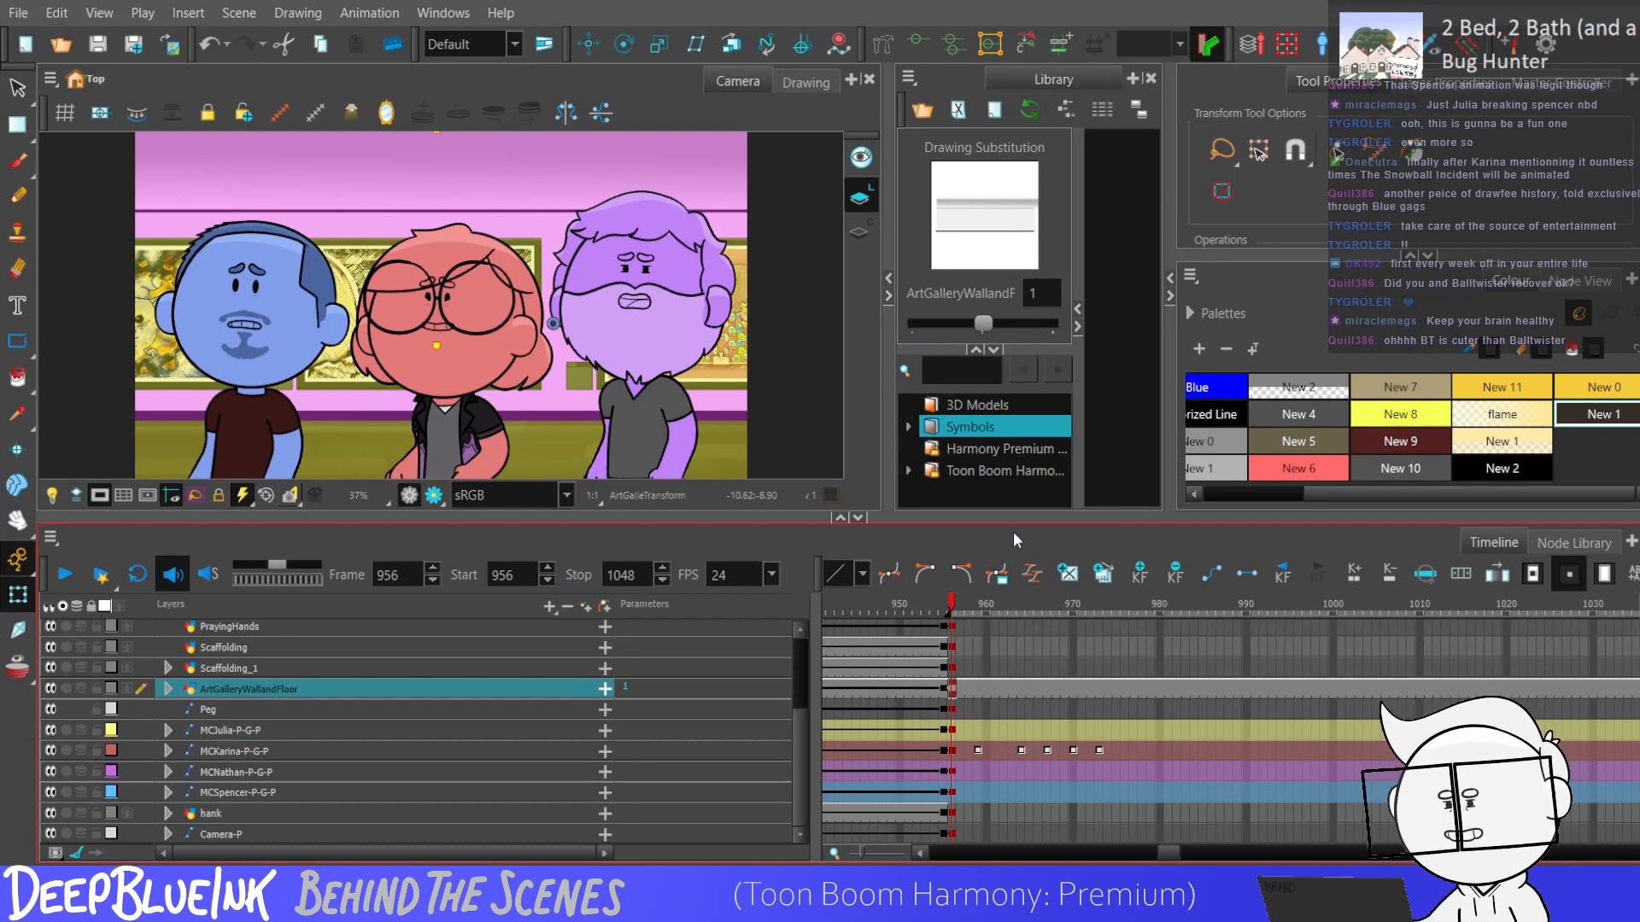
# Examine the peg, scaffolding, burn, blackout and gallery background layers at frame 956.
pyautogui.click(953, 709)
pyautogui.moveTo(1172, 853); pyautogui.dragTo(1176, 853)
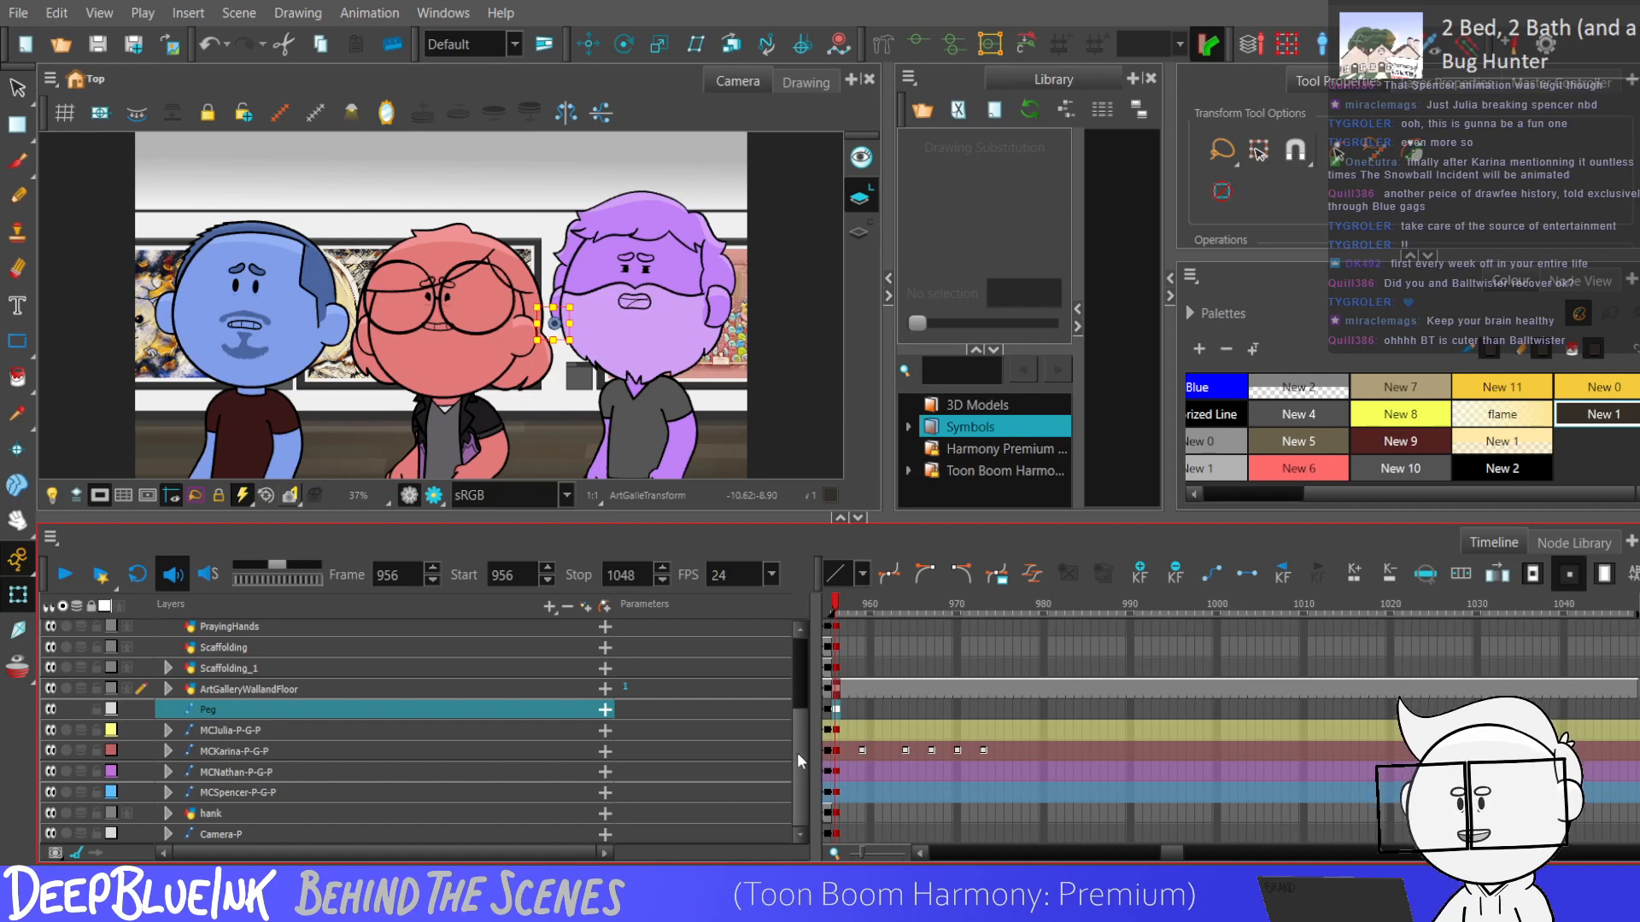
pyautogui.click(832, 671)
pyautogui.scroll(2, 800, 723)
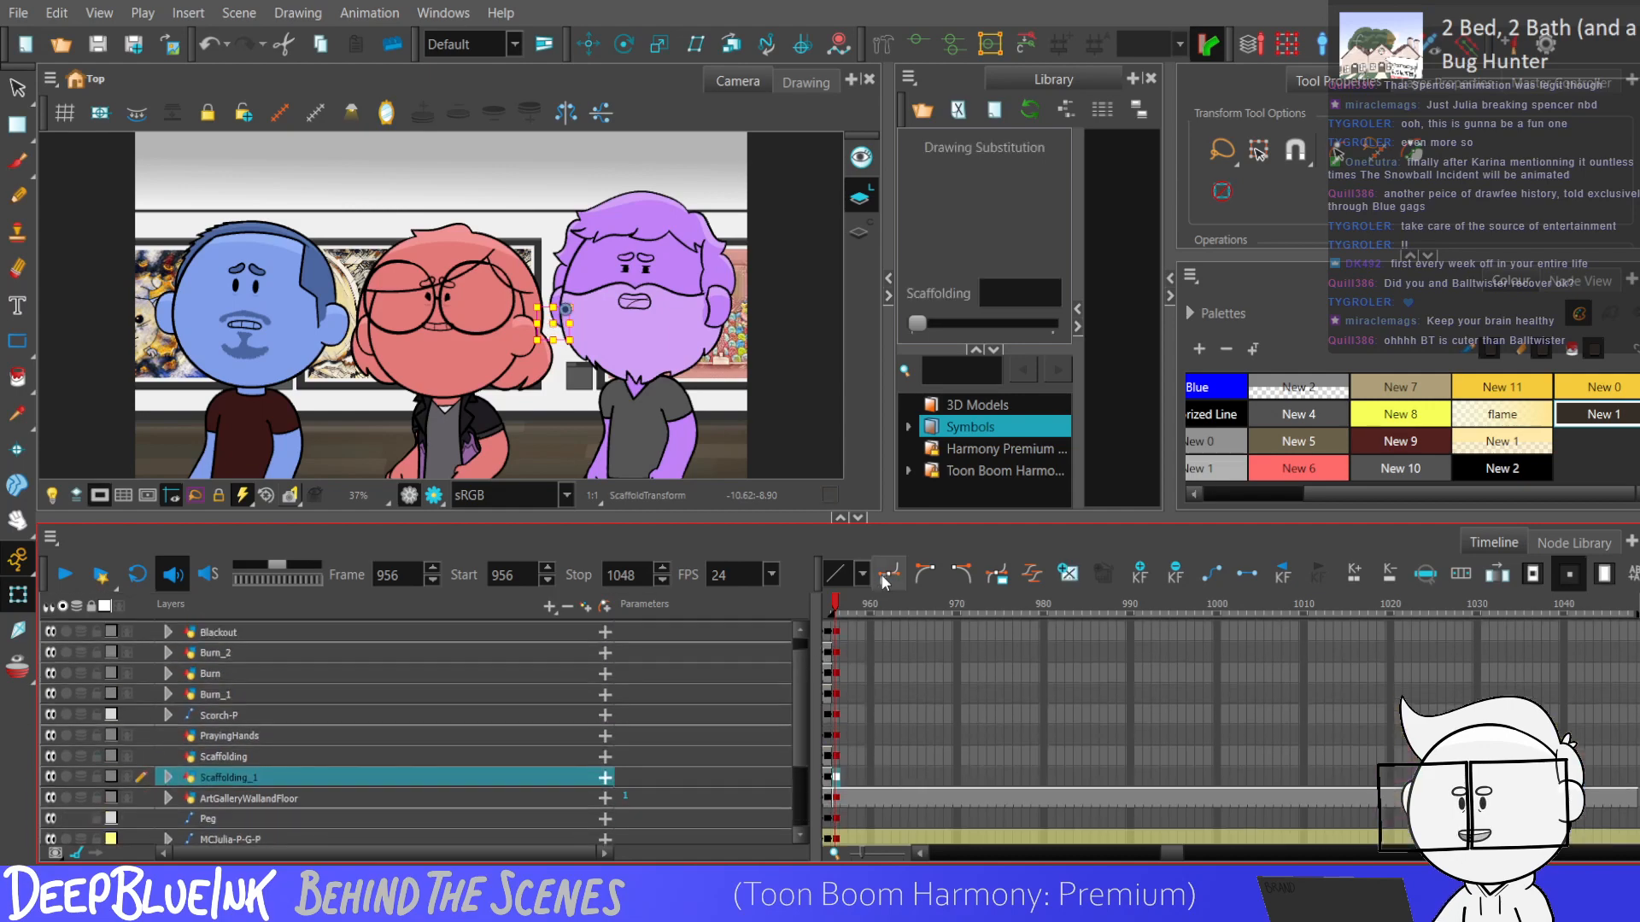
pyautogui.scroll(-2, 801, 724)
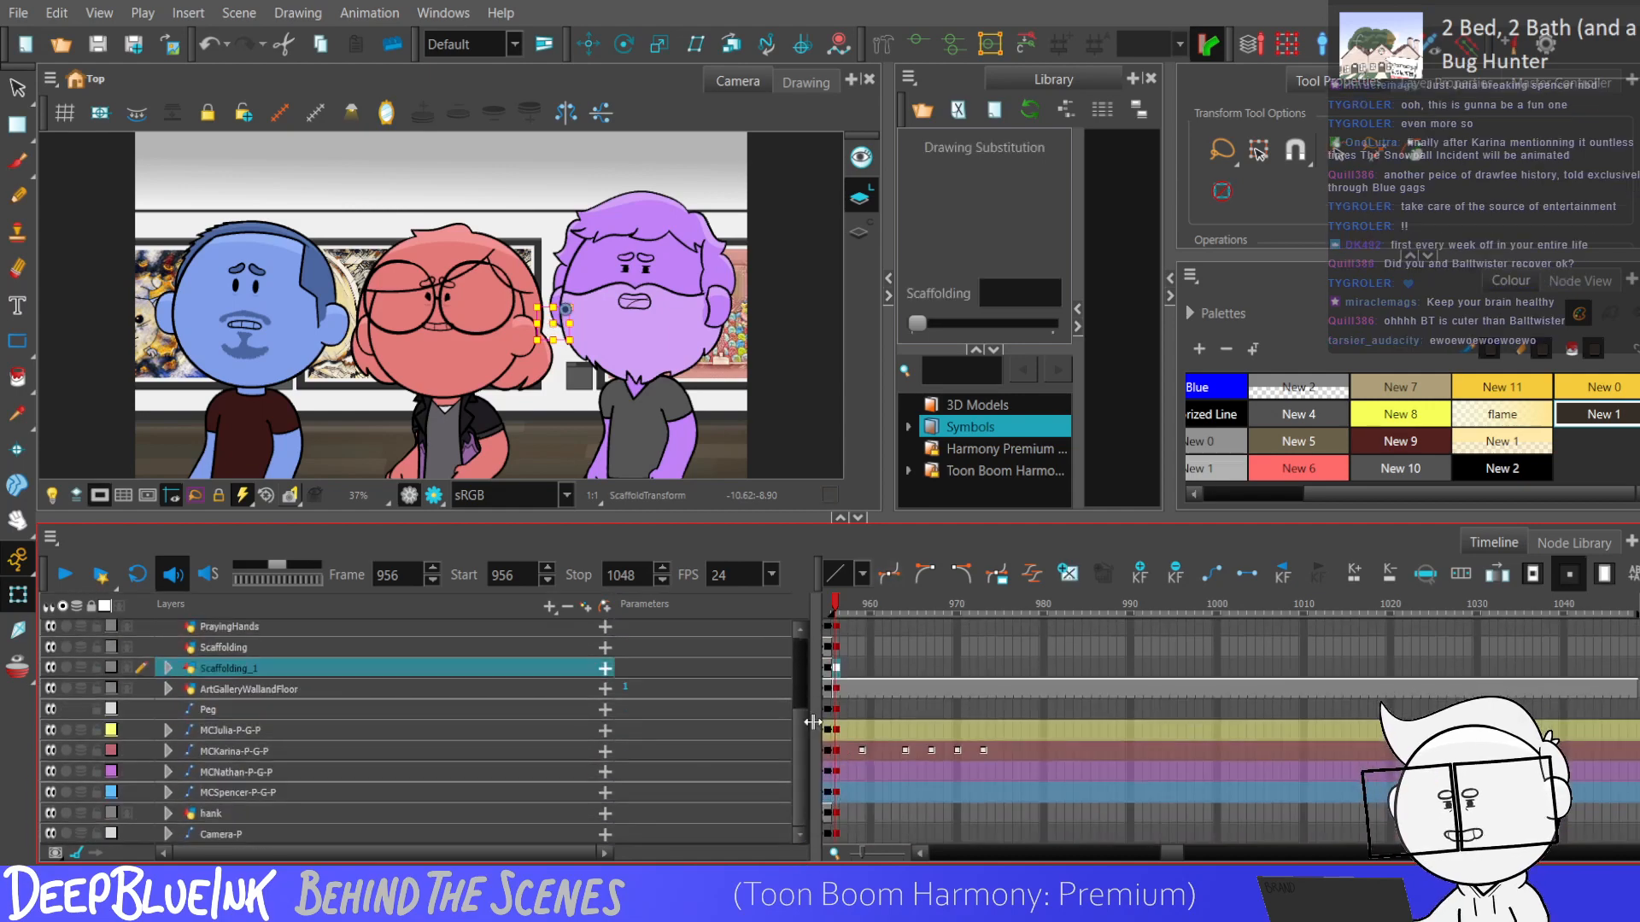
pyautogui.scroll(2, 801, 709)
pyautogui.click(835, 693)
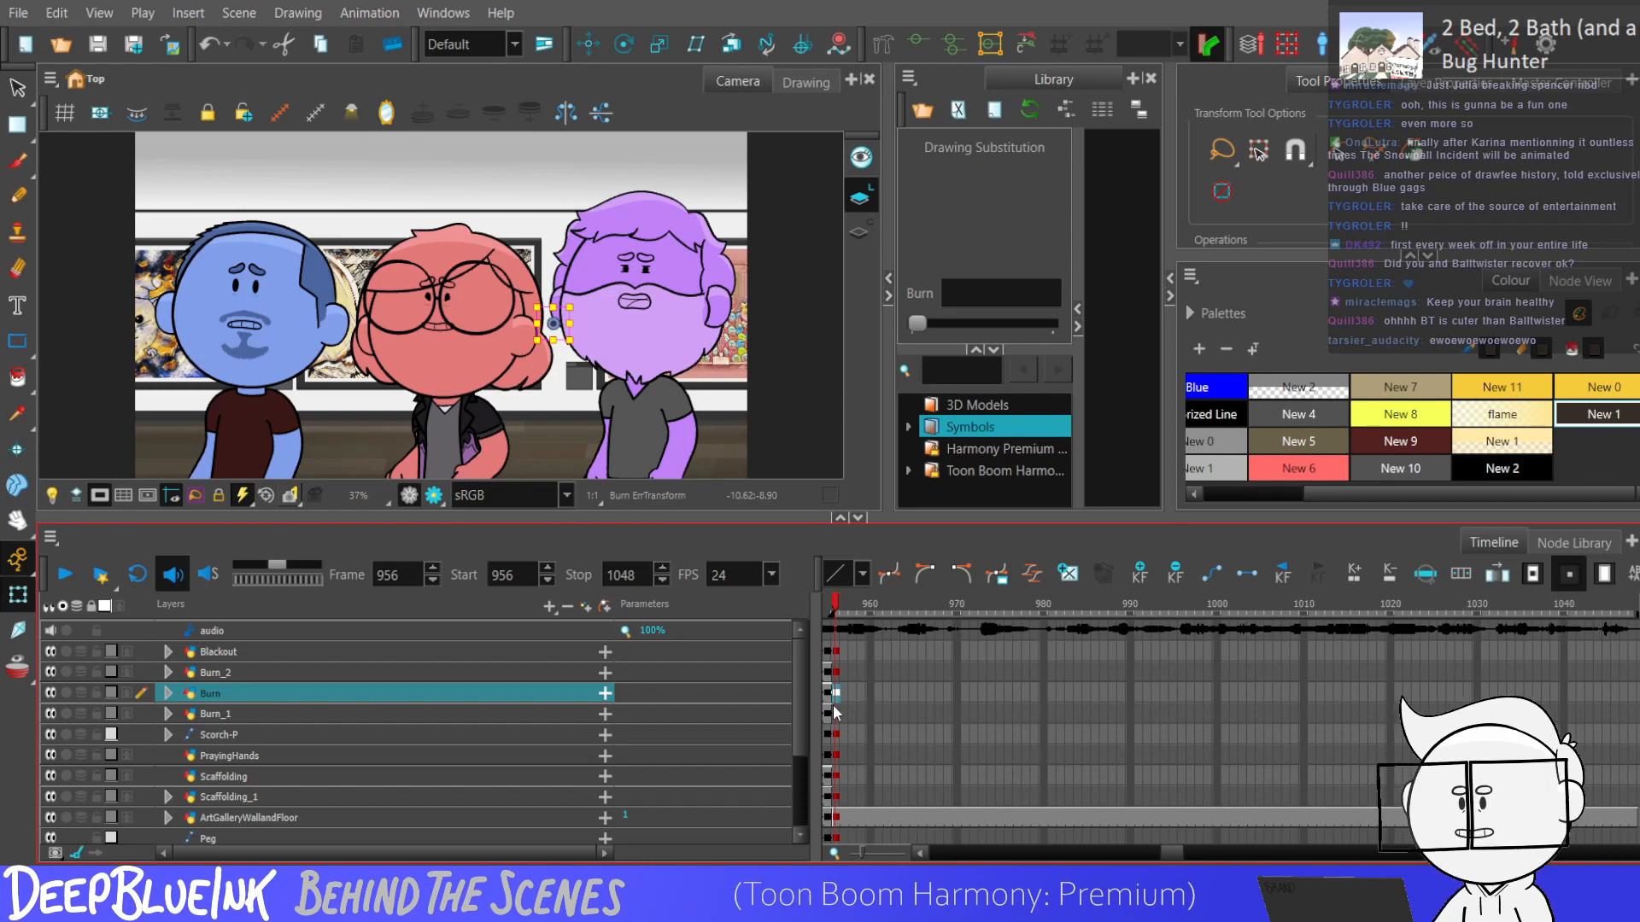
pyautogui.click(840, 654)
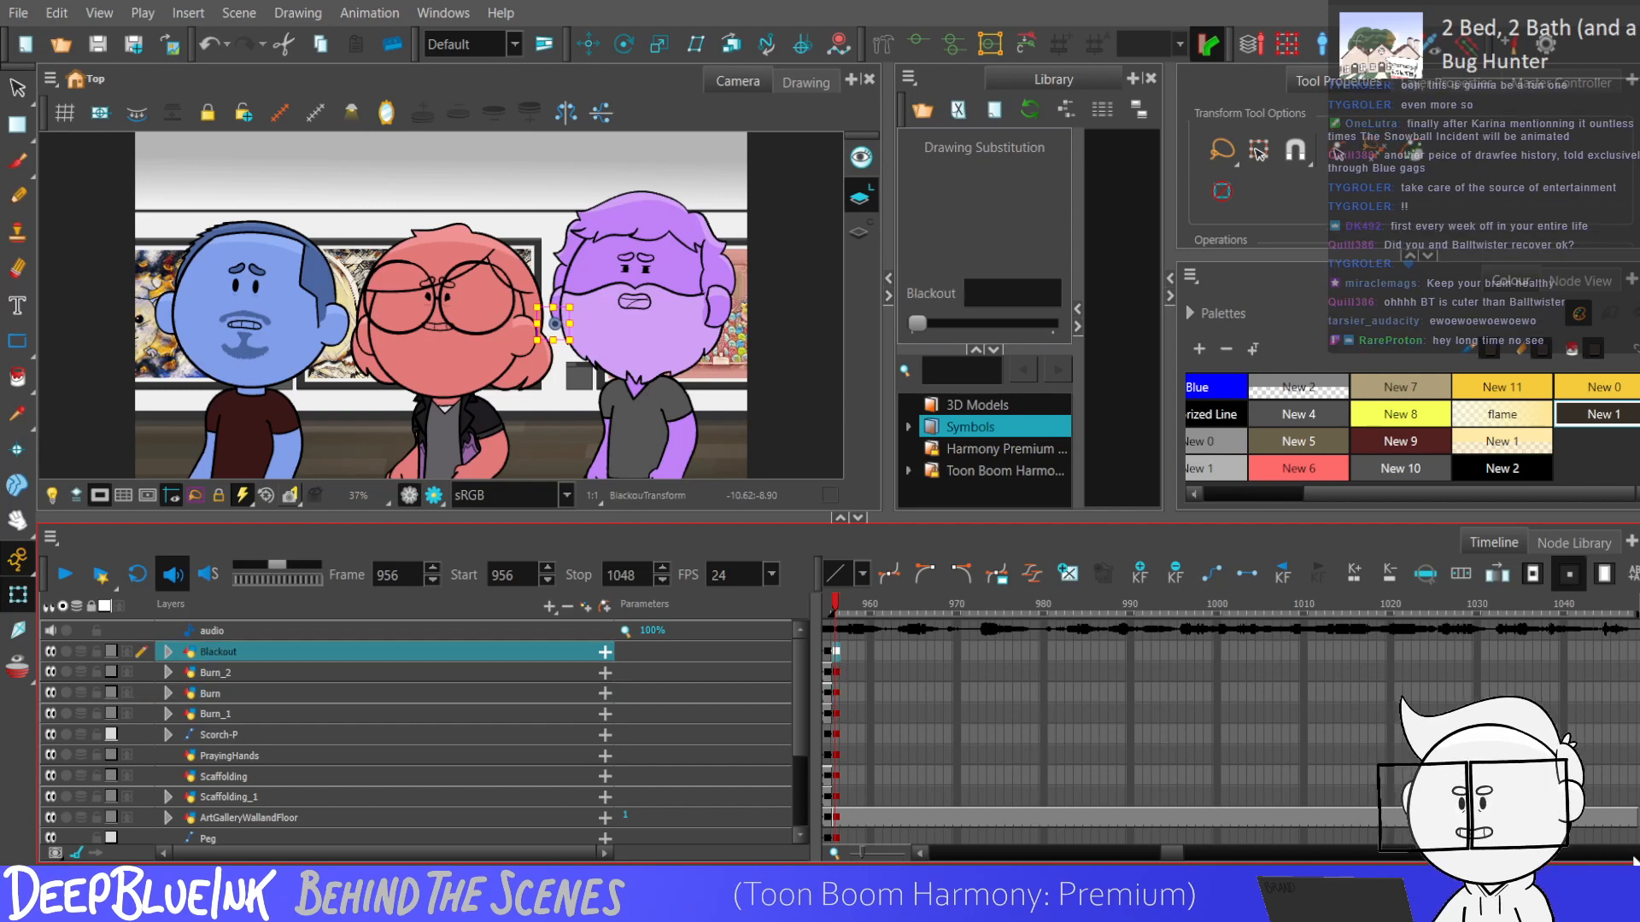
pyautogui.scroll(-2, 784, 704)
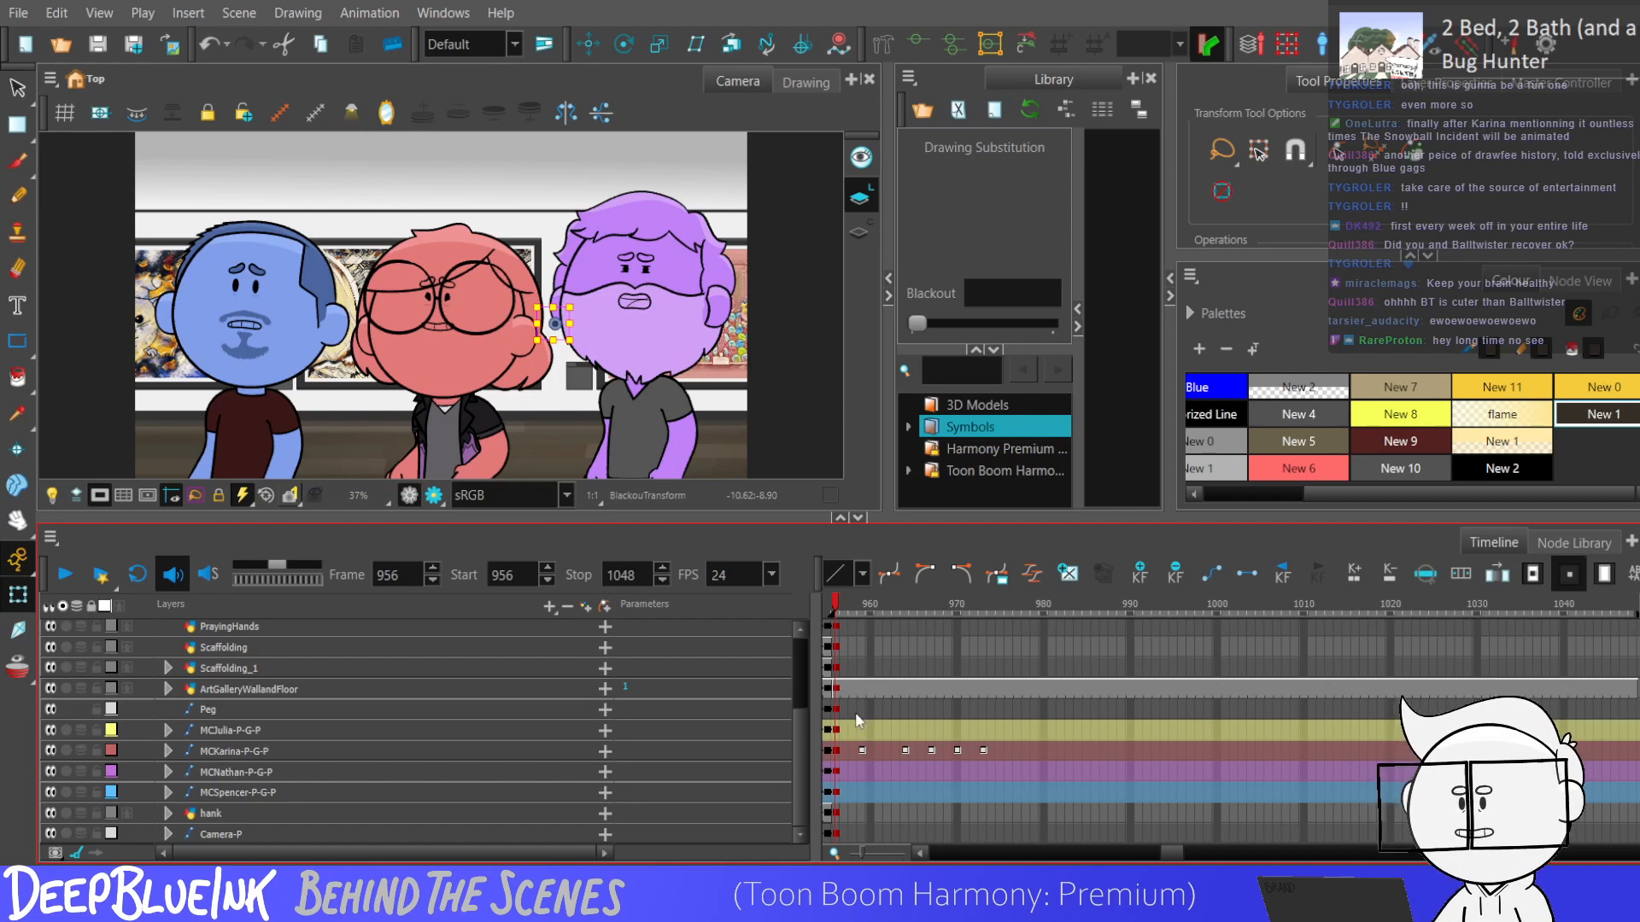
pyautogui.click(835, 688)
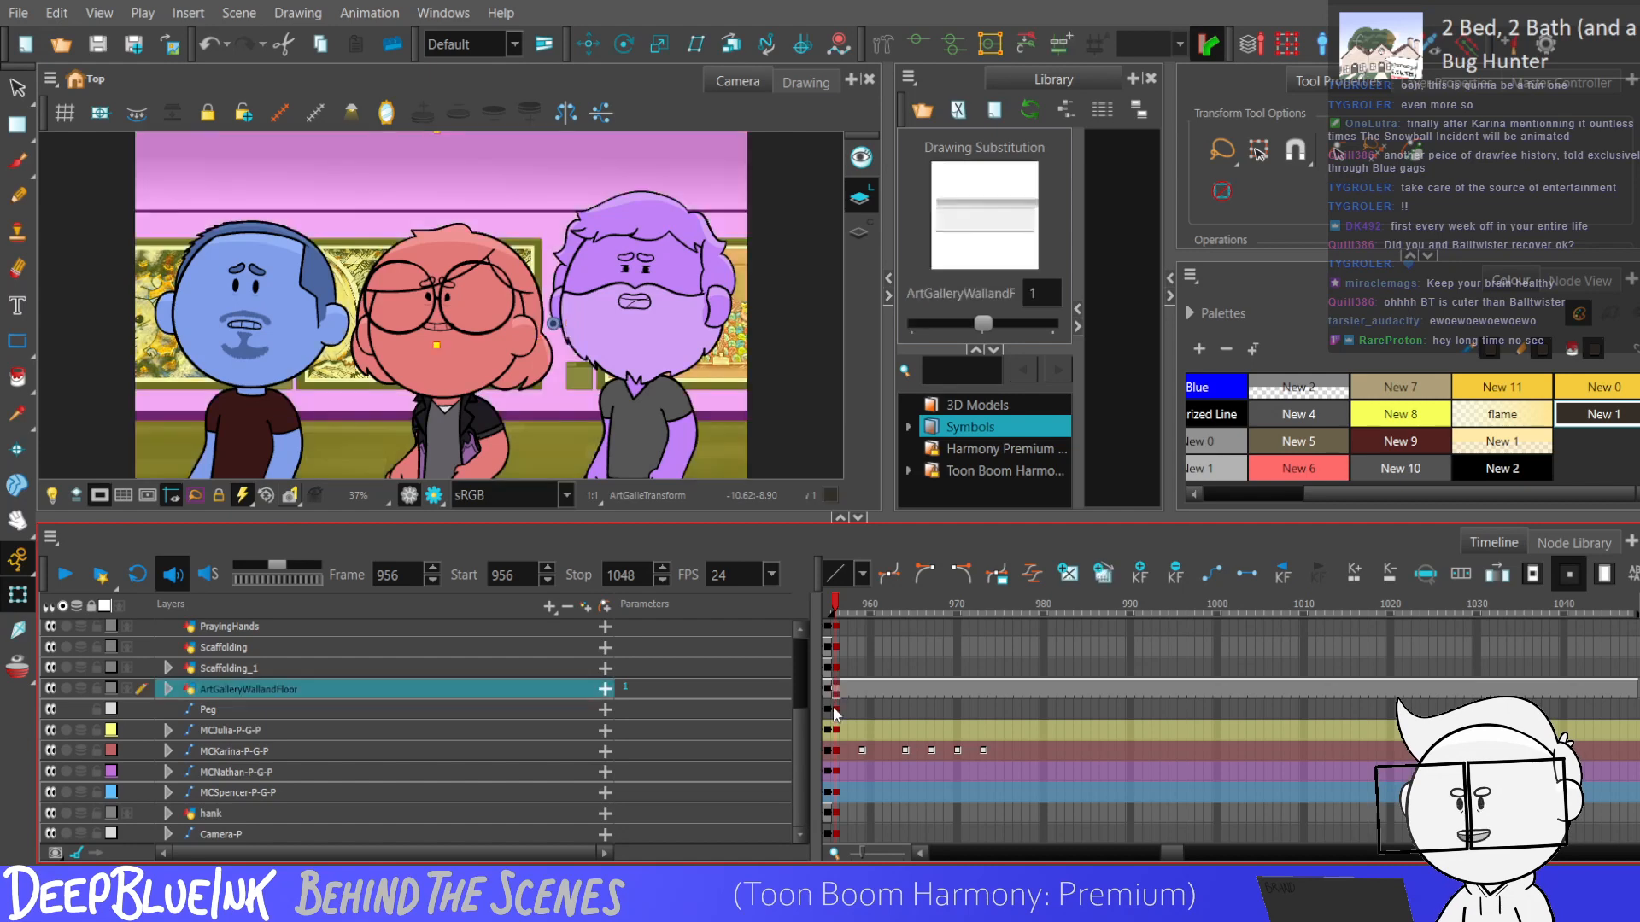
pyautogui.scroll(3, 834, 647)
pyautogui.scroll(1, 834, 647)
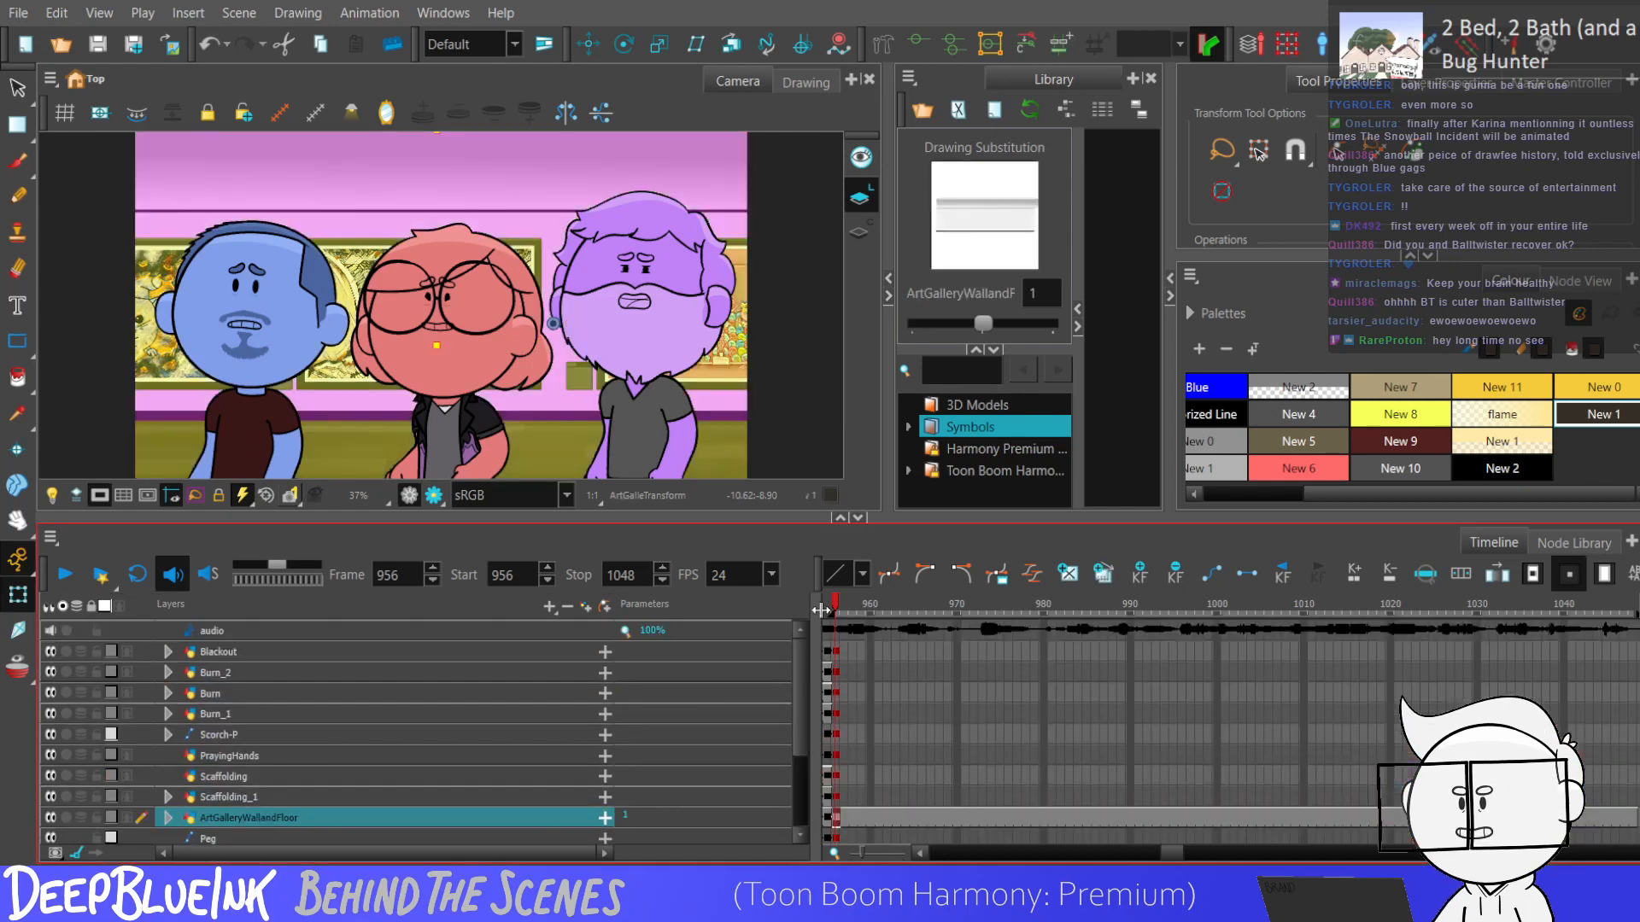
pyautogui.click(836, 693)
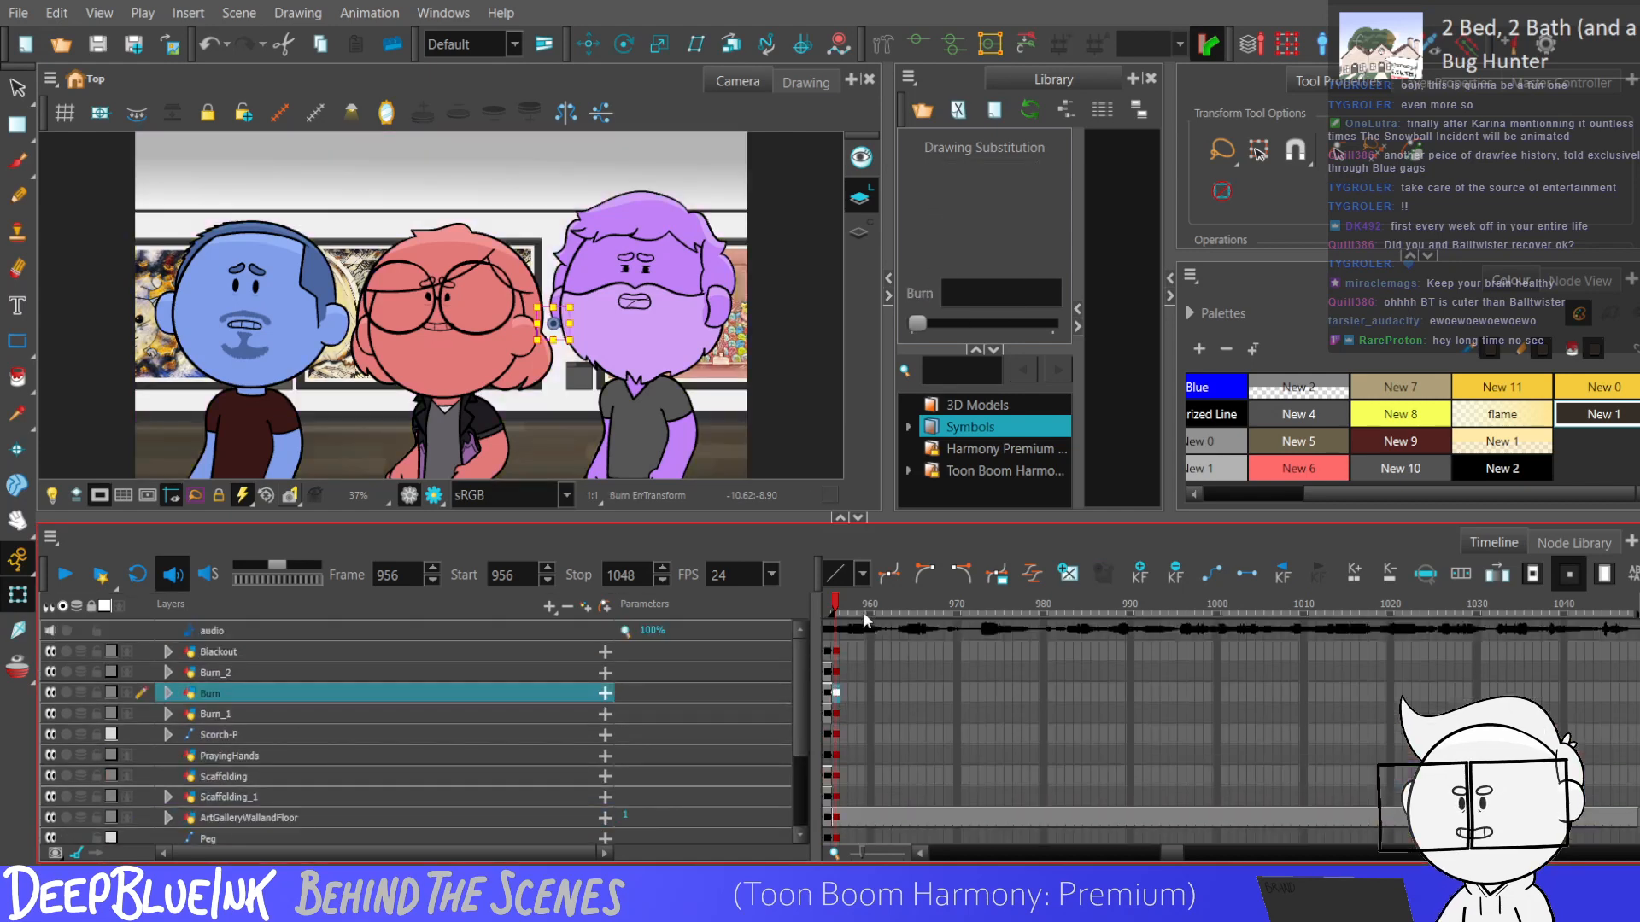
pyautogui.click(836, 651)
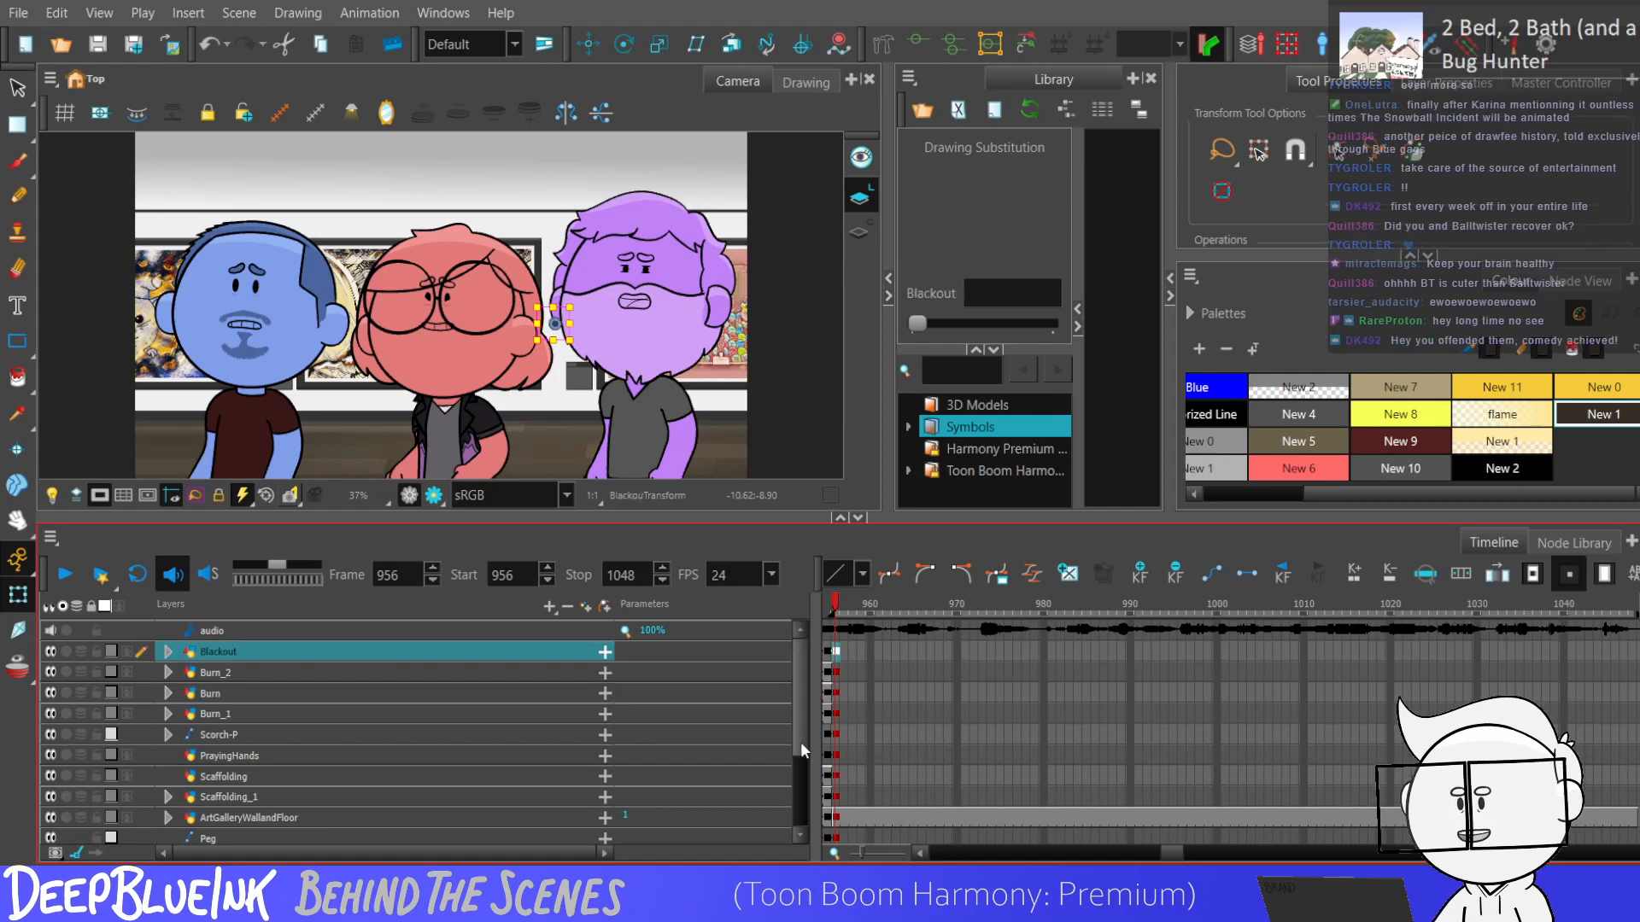
pyautogui.scroll(-2, 807, 755)
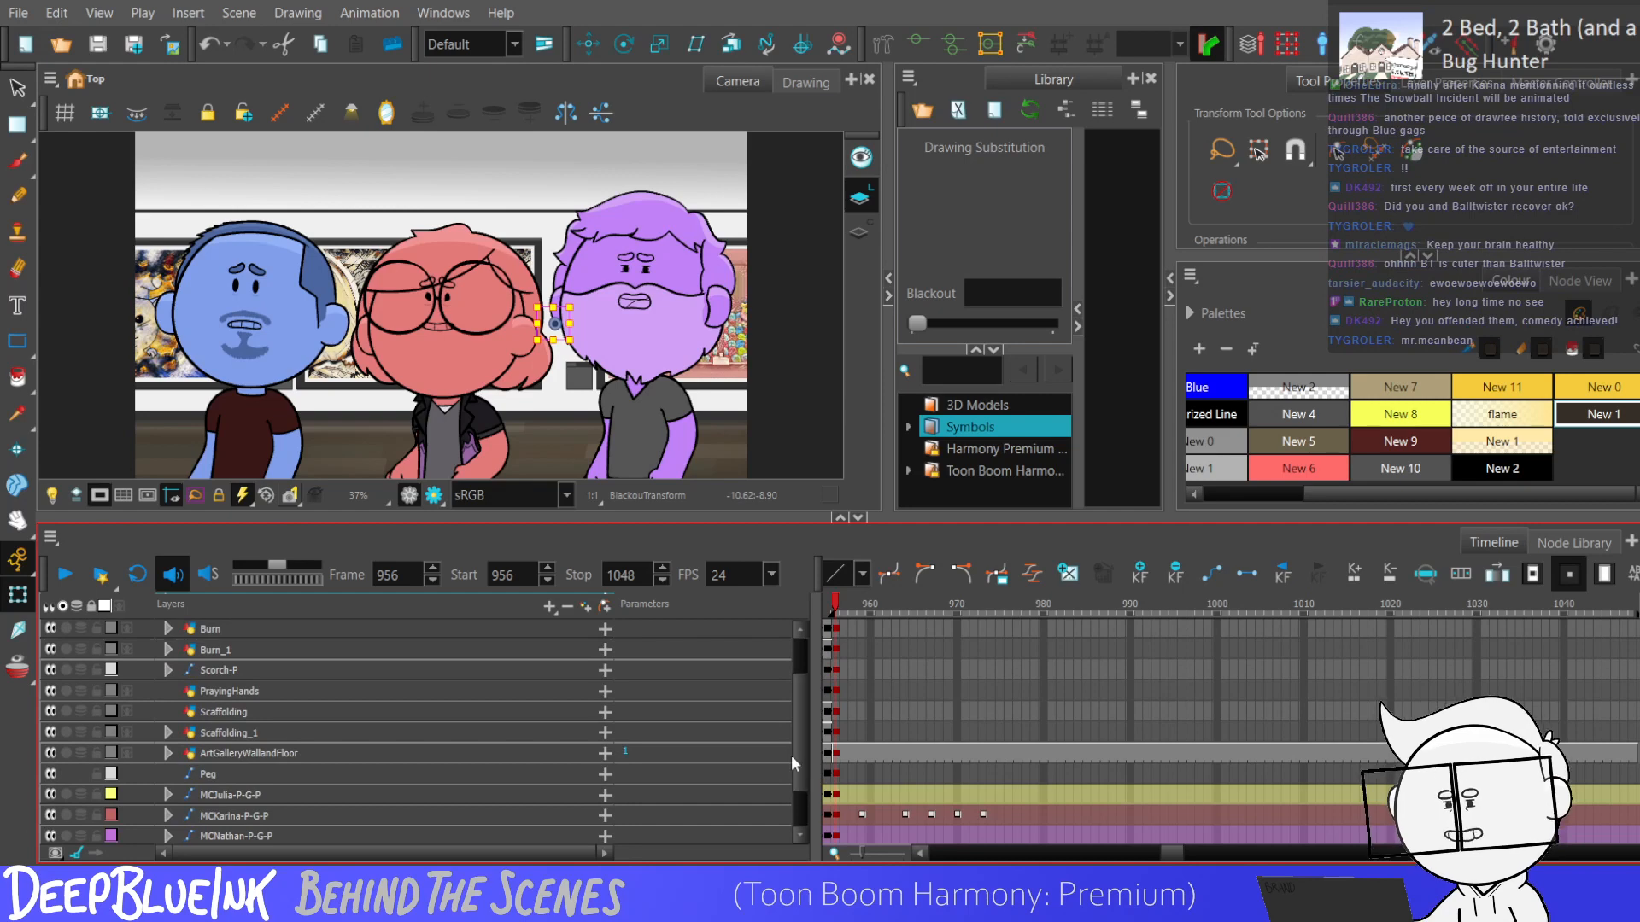
pyautogui.scroll(-1, 794, 768)
# Play back the scene from frame 956 and step through the frames up to frame 968.
pyautogui.click(832, 773)
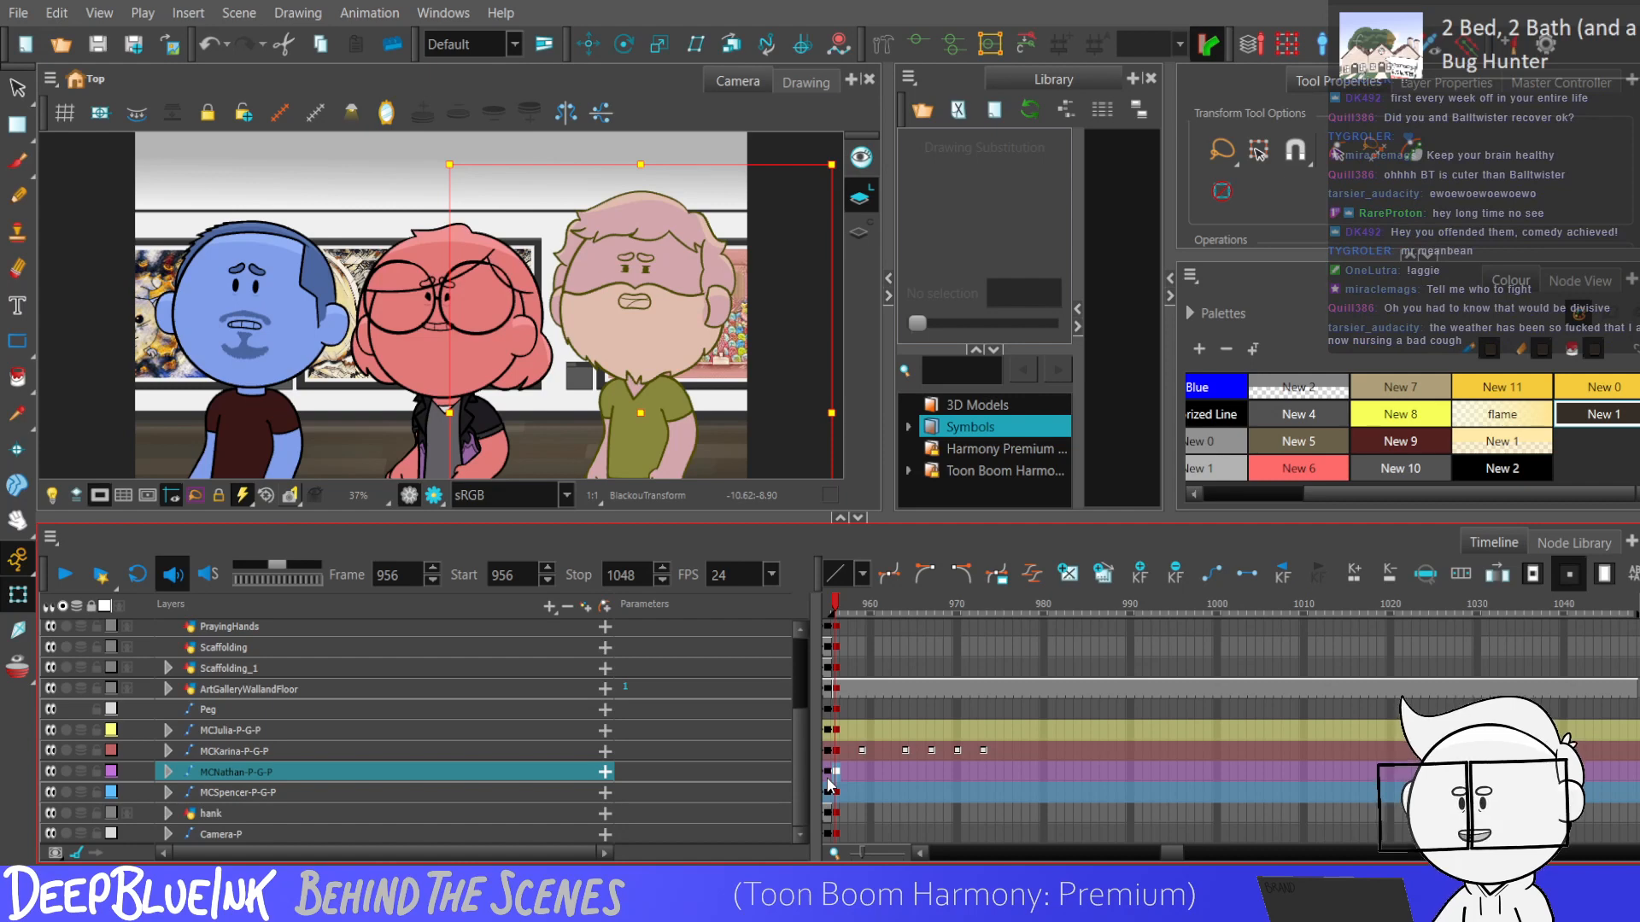
pyautogui.press('Return')
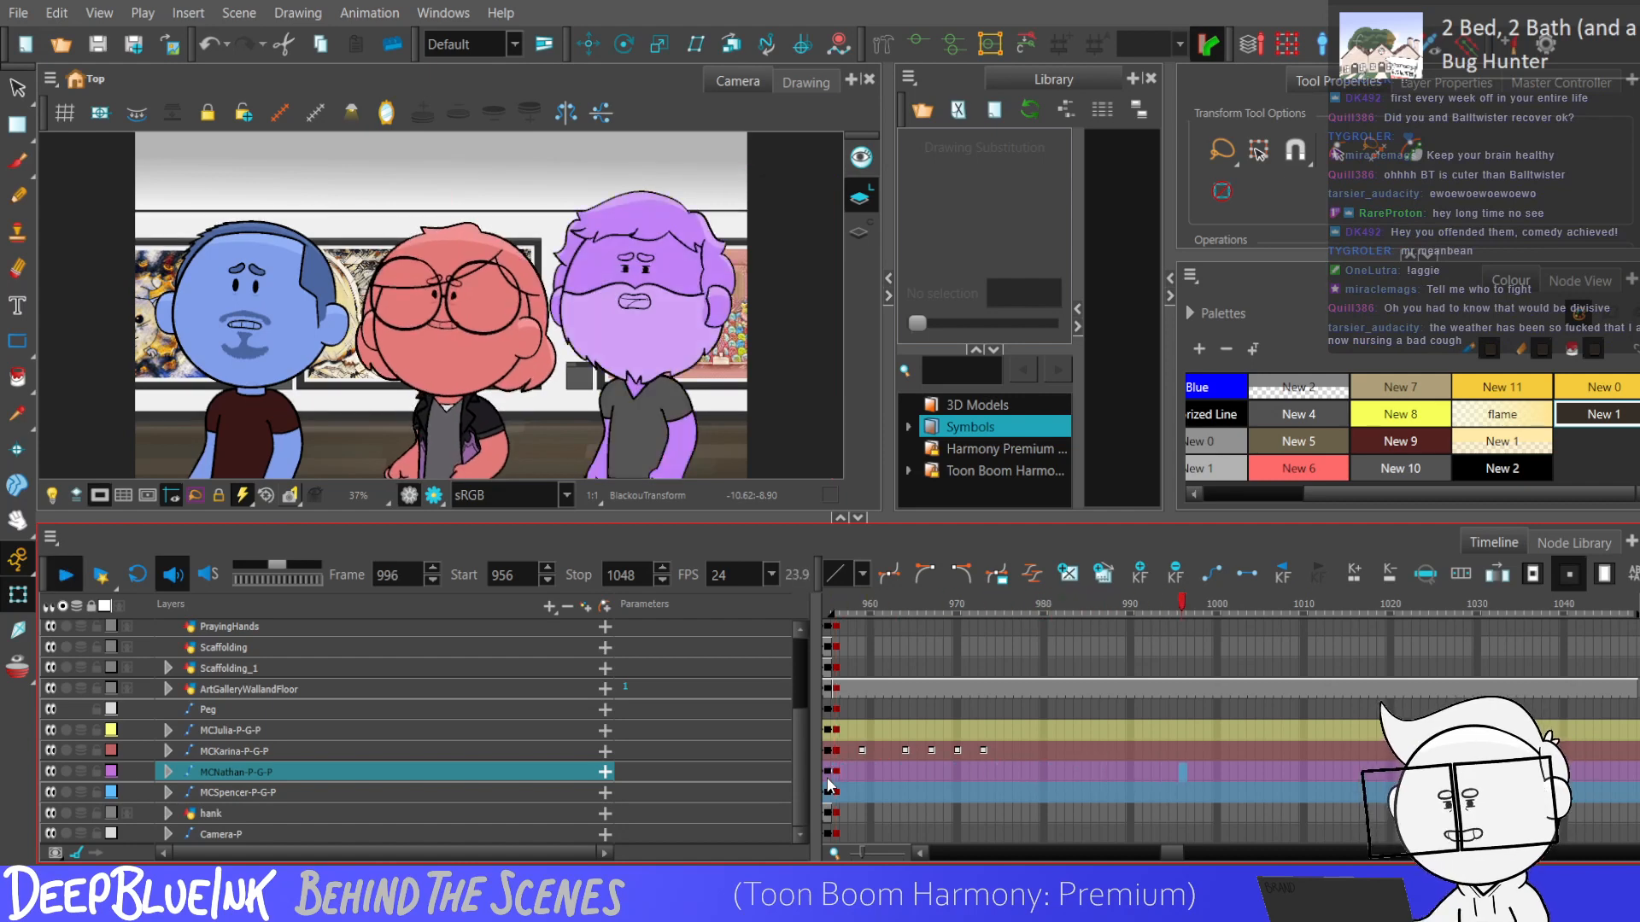
pyautogui.click(828, 779)
pyautogui.press('Return')
pyautogui.press('Return')
pyautogui.press('.')
pyautogui.press('.')
pyautogui.press('.')
pyautogui.press('.')
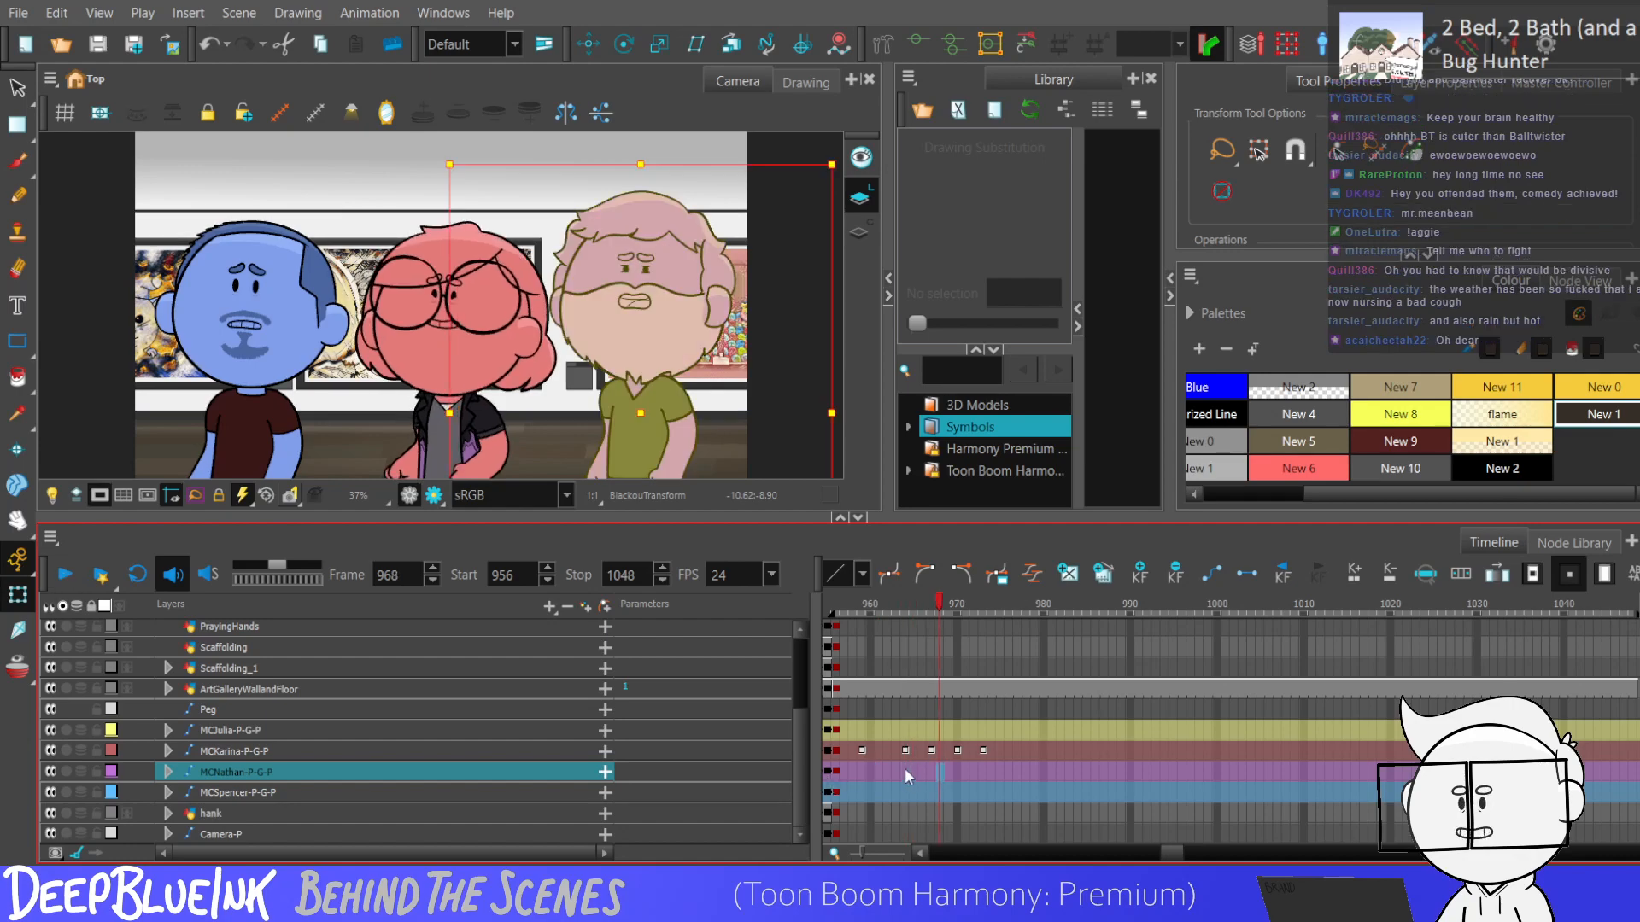
# Expand the red character's rig and examine its body bone and head keyframes, then play back the motion from frame 956.
pyautogui.click(905, 749)
pyautogui.press('Right')
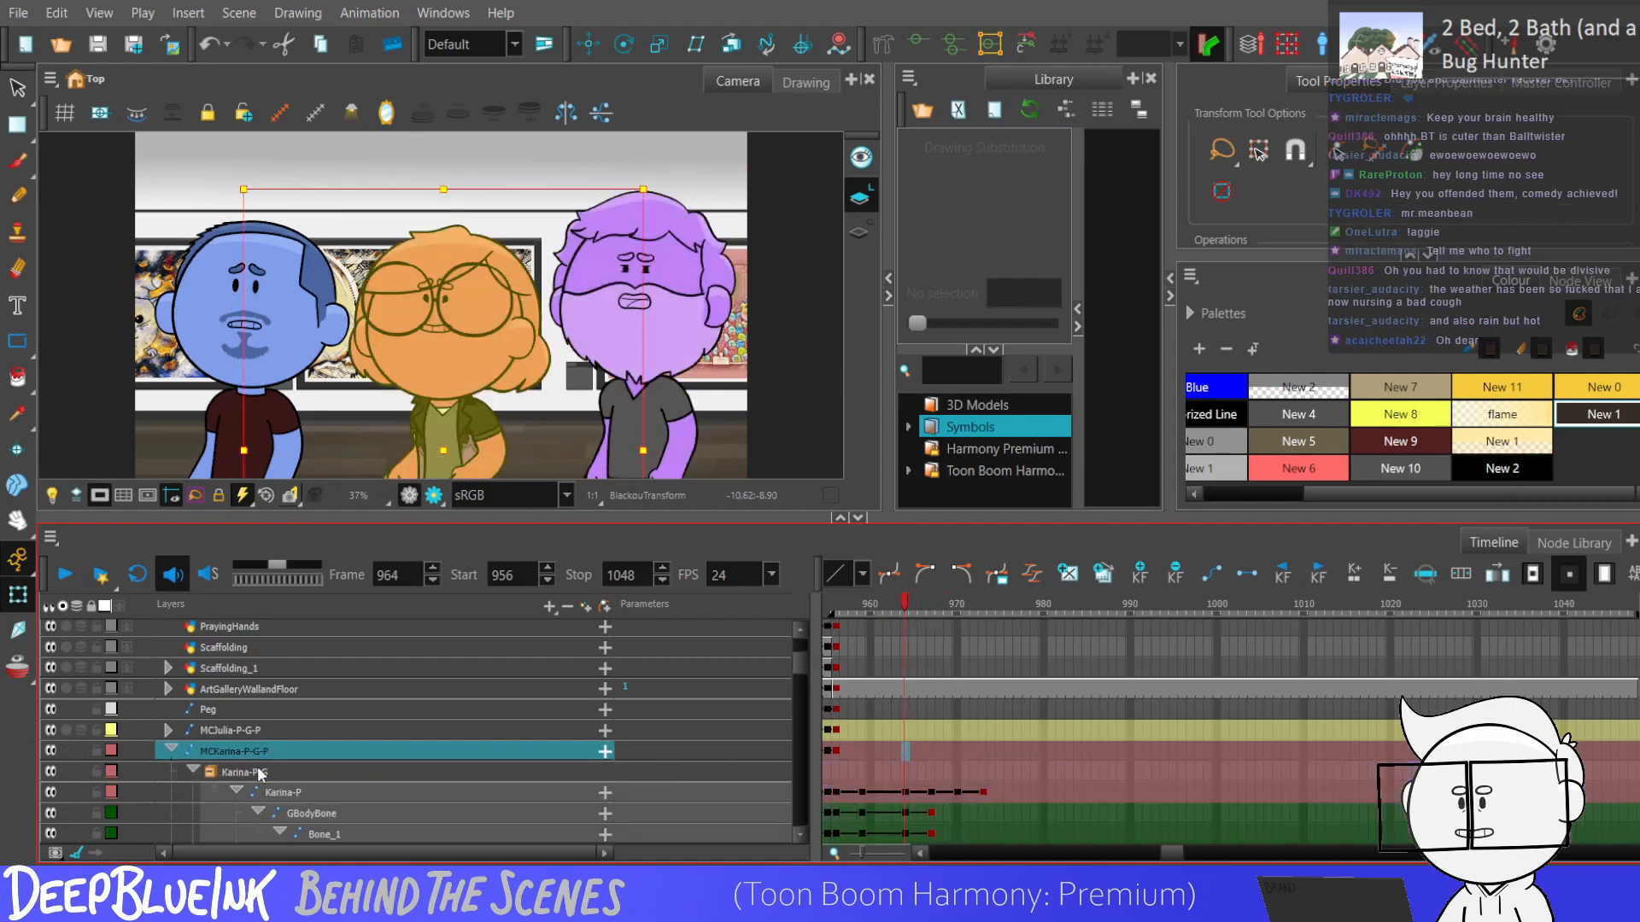
pyautogui.scroll(-5, 799, 679)
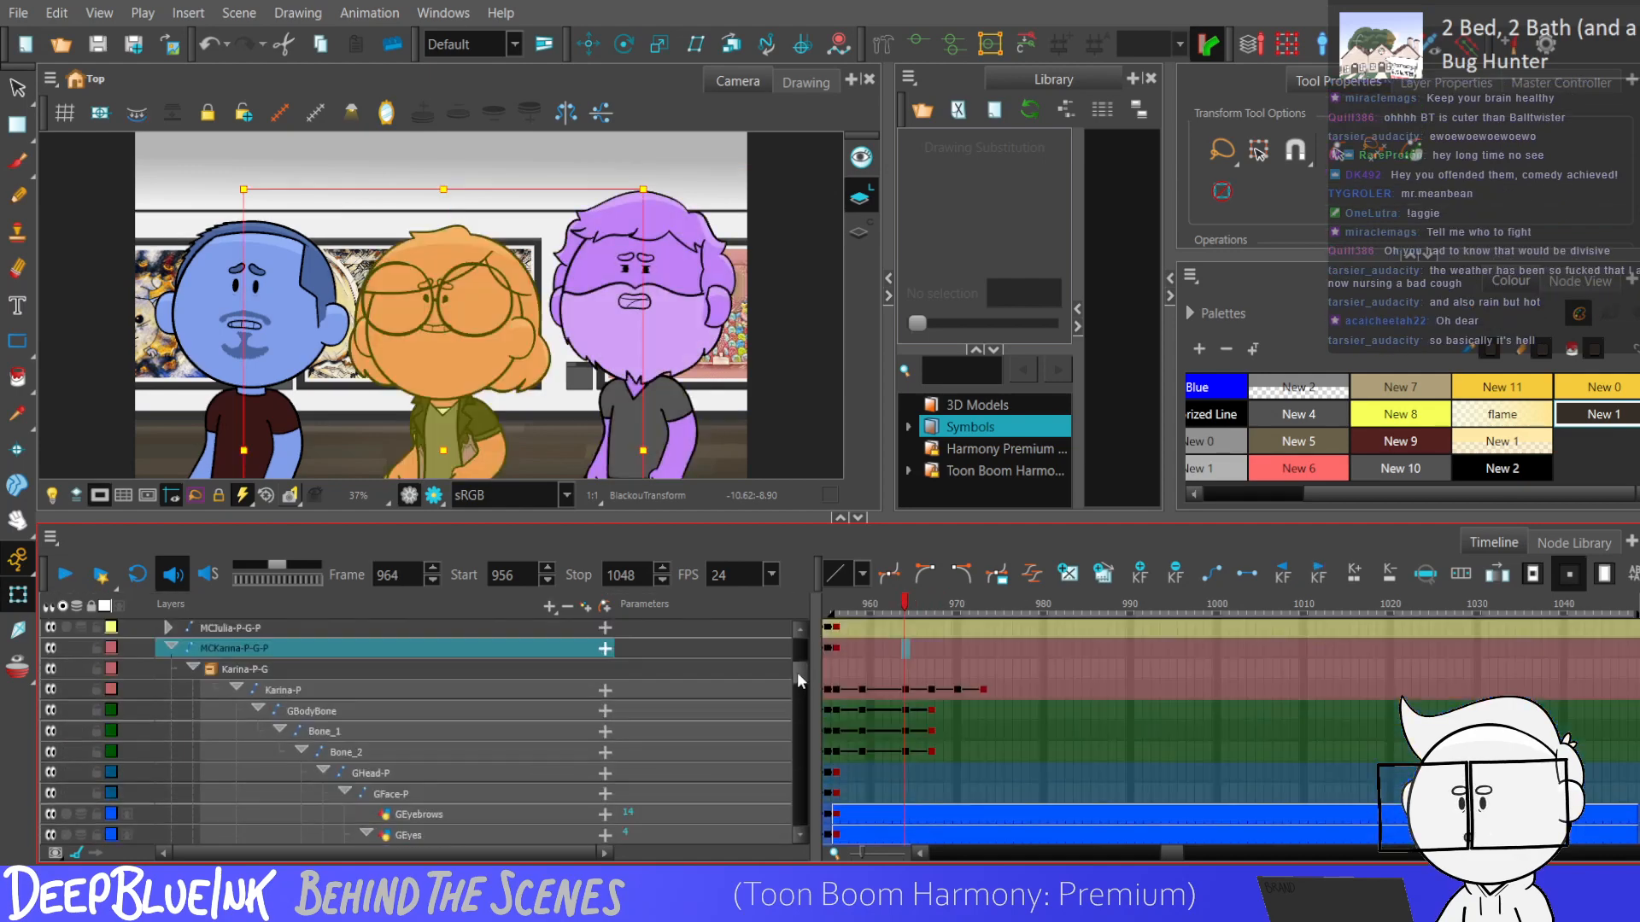
pyautogui.click(904, 783)
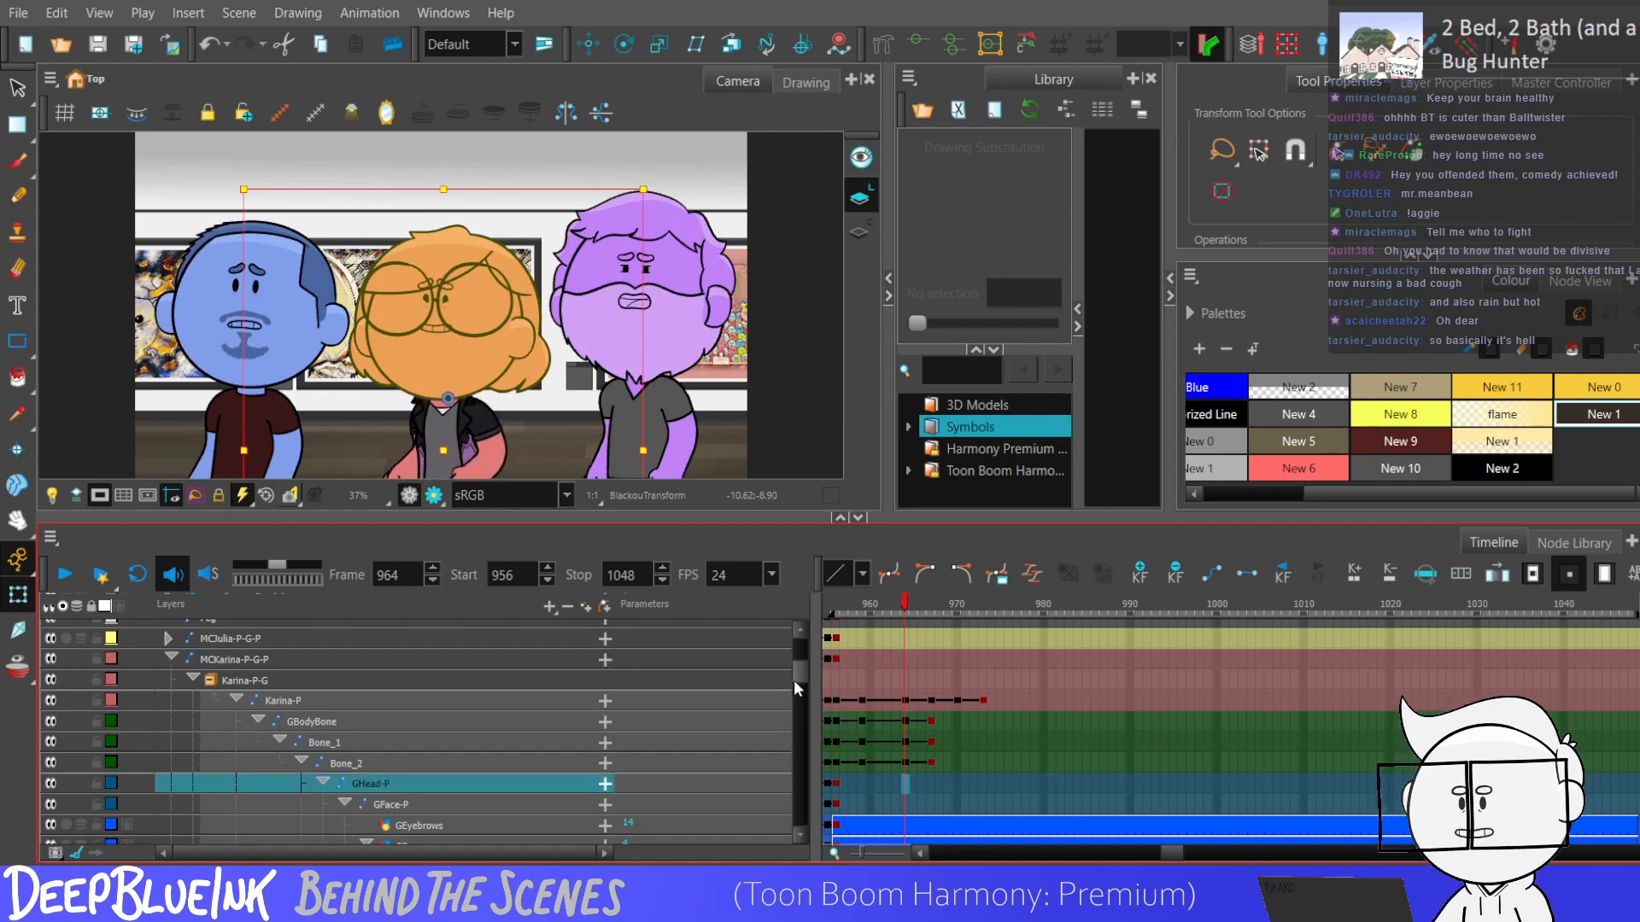
pyautogui.scroll(-3, 796, 680)
pyautogui.click(839, 665)
pyautogui.click(861, 663)
pyautogui.click(861, 640)
pyautogui.click(868, 642)
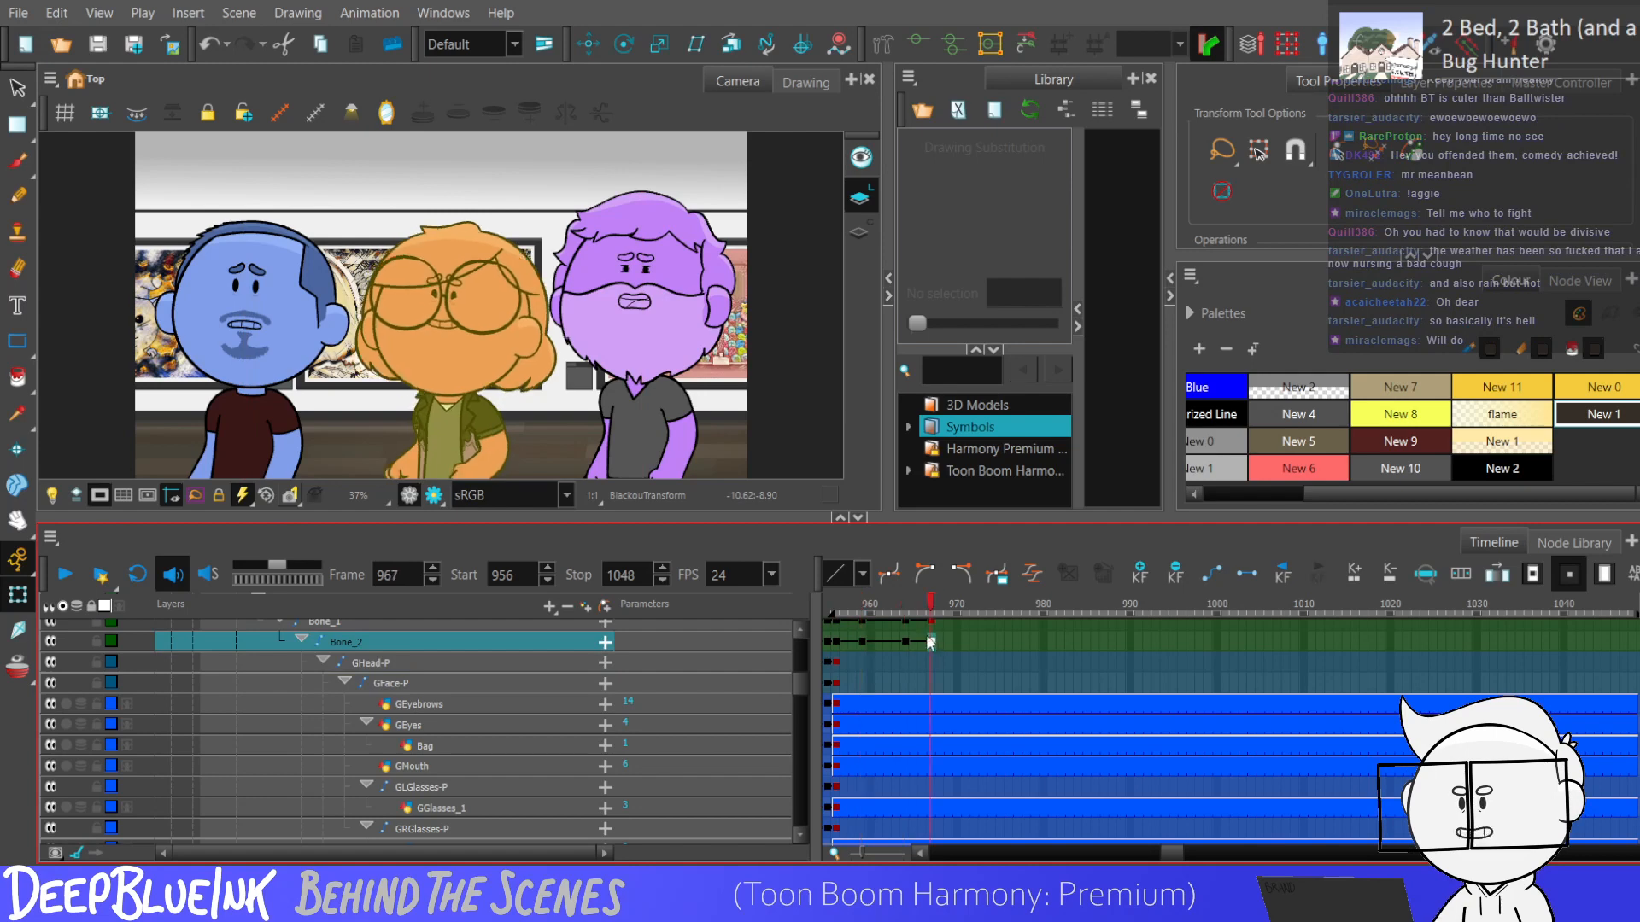
pyautogui.click(833, 646)
pyautogui.press('Return')
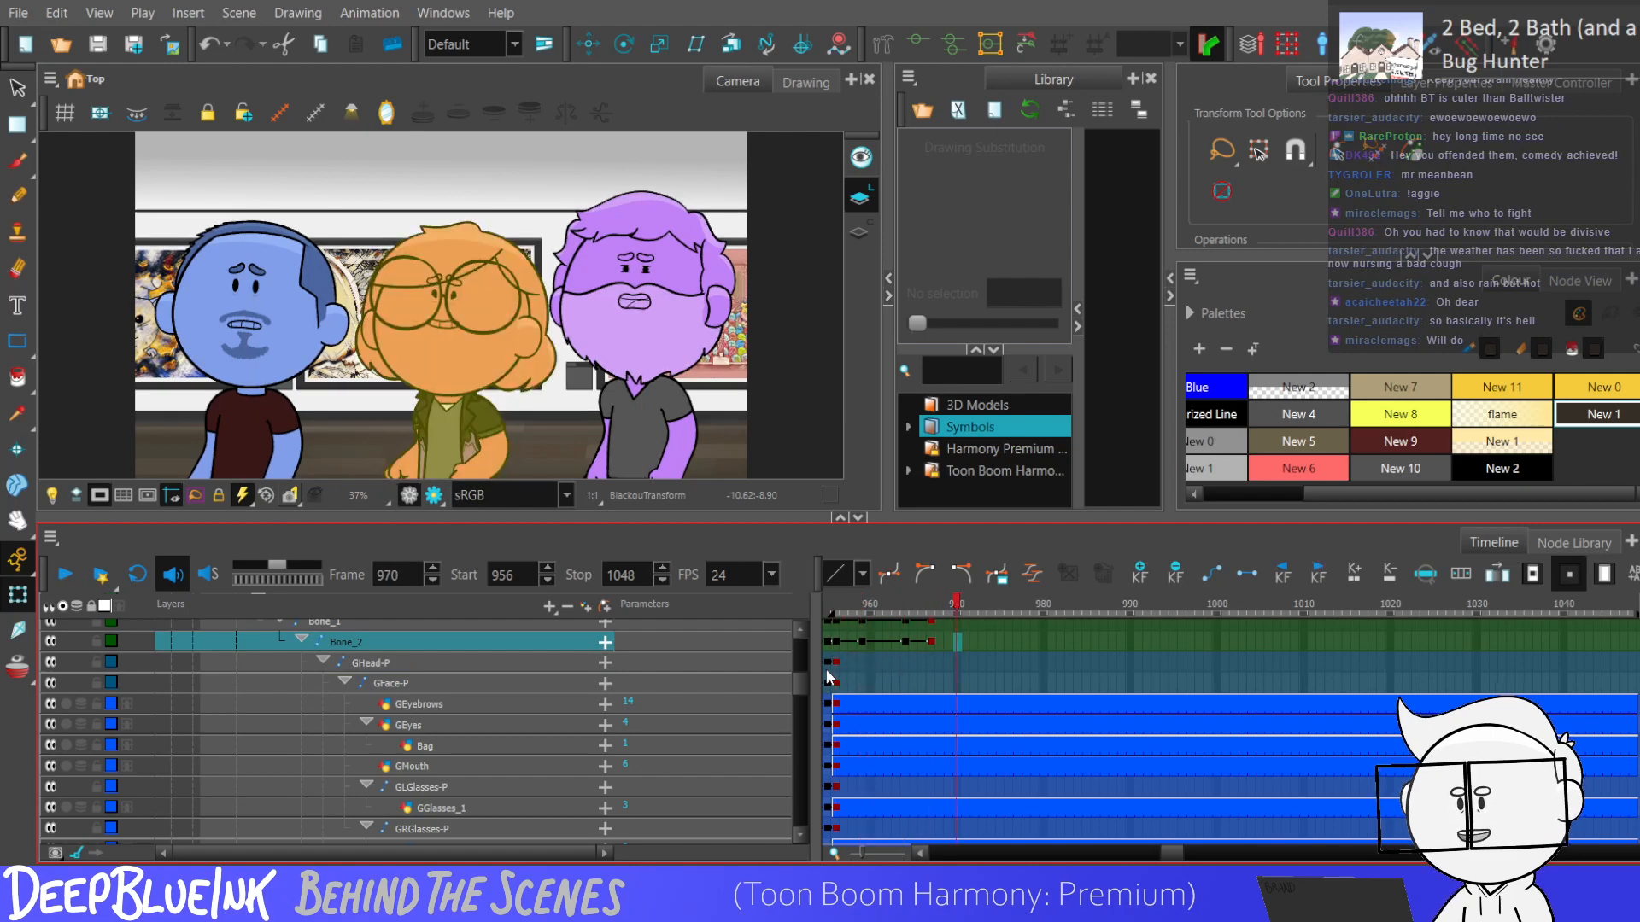
# Add keyframes at frame 959 to the left arm layers and right arm bones of the red character.
pyautogui.click(825, 665)
pyautogui.click(862, 657)
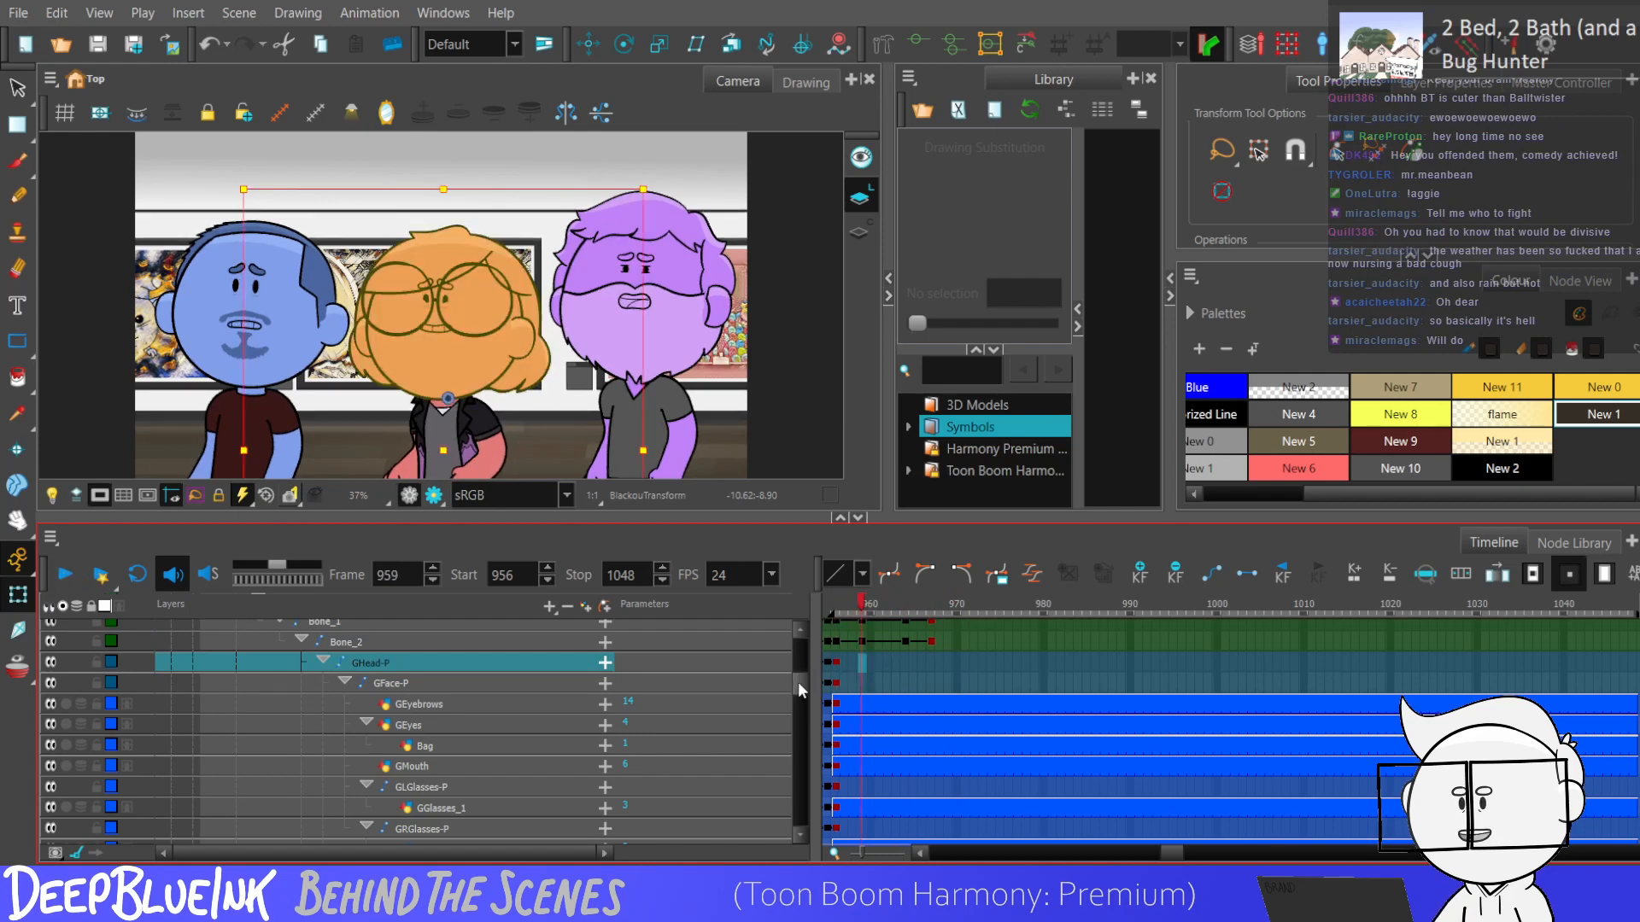
pyautogui.moveTo(798, 684); pyautogui.dragTo(801, 734)
pyautogui.moveTo(862, 639); pyautogui.dragTo(864, 792)
pyautogui.press('F6')
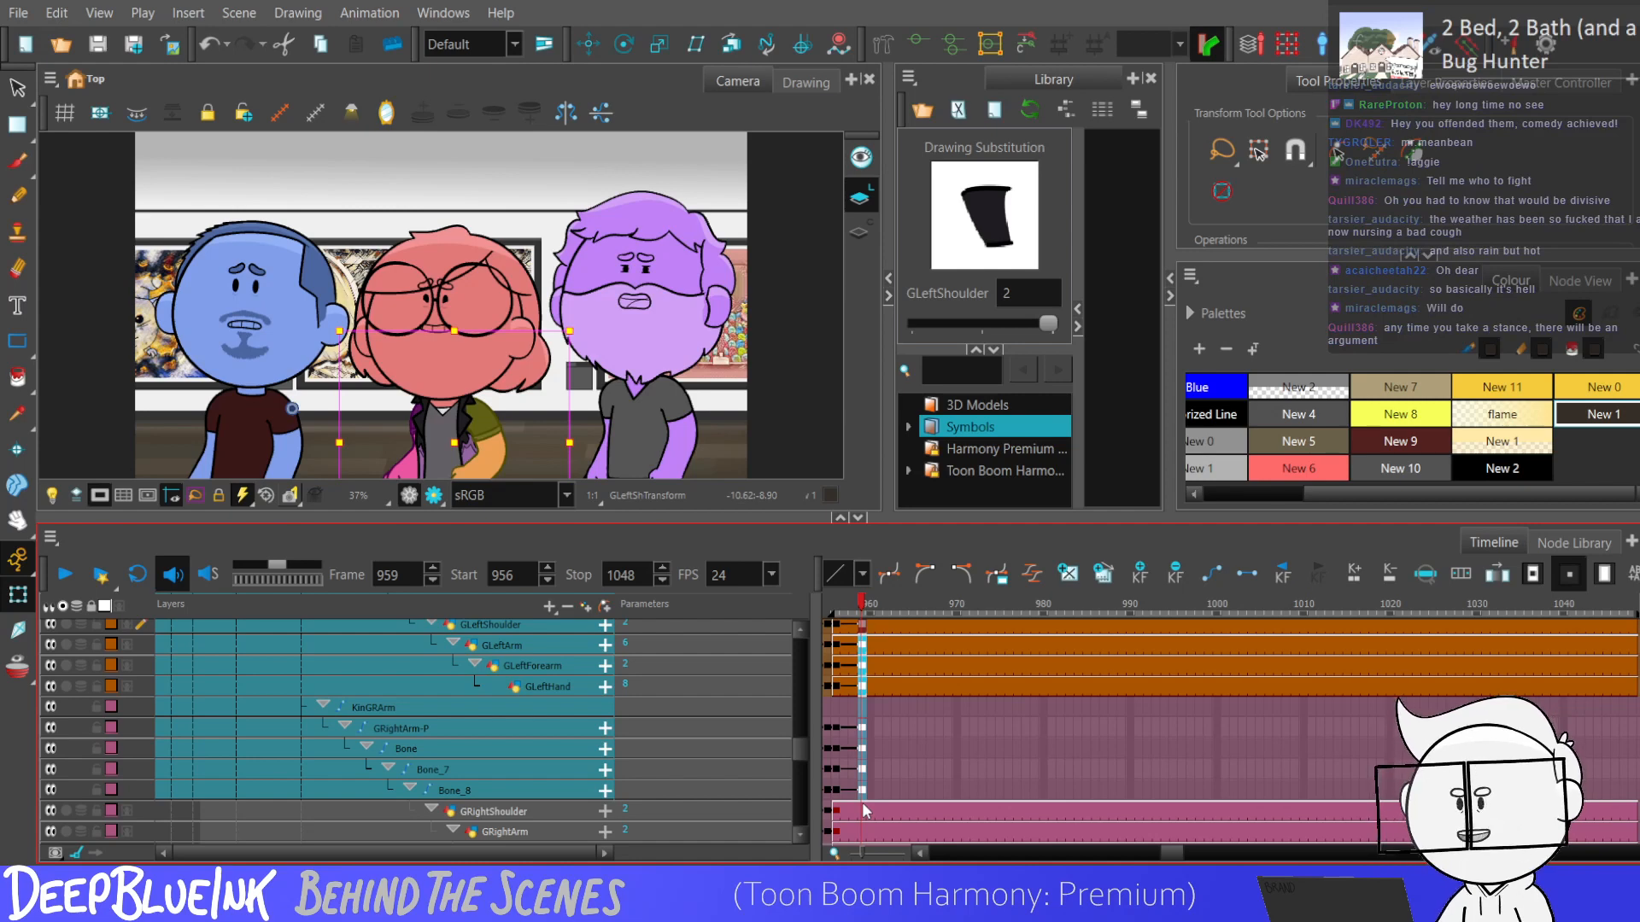
# Pose the red character's arms at frame 959 with both forearms hanging down at the sides.
pyautogui.click(864, 809)
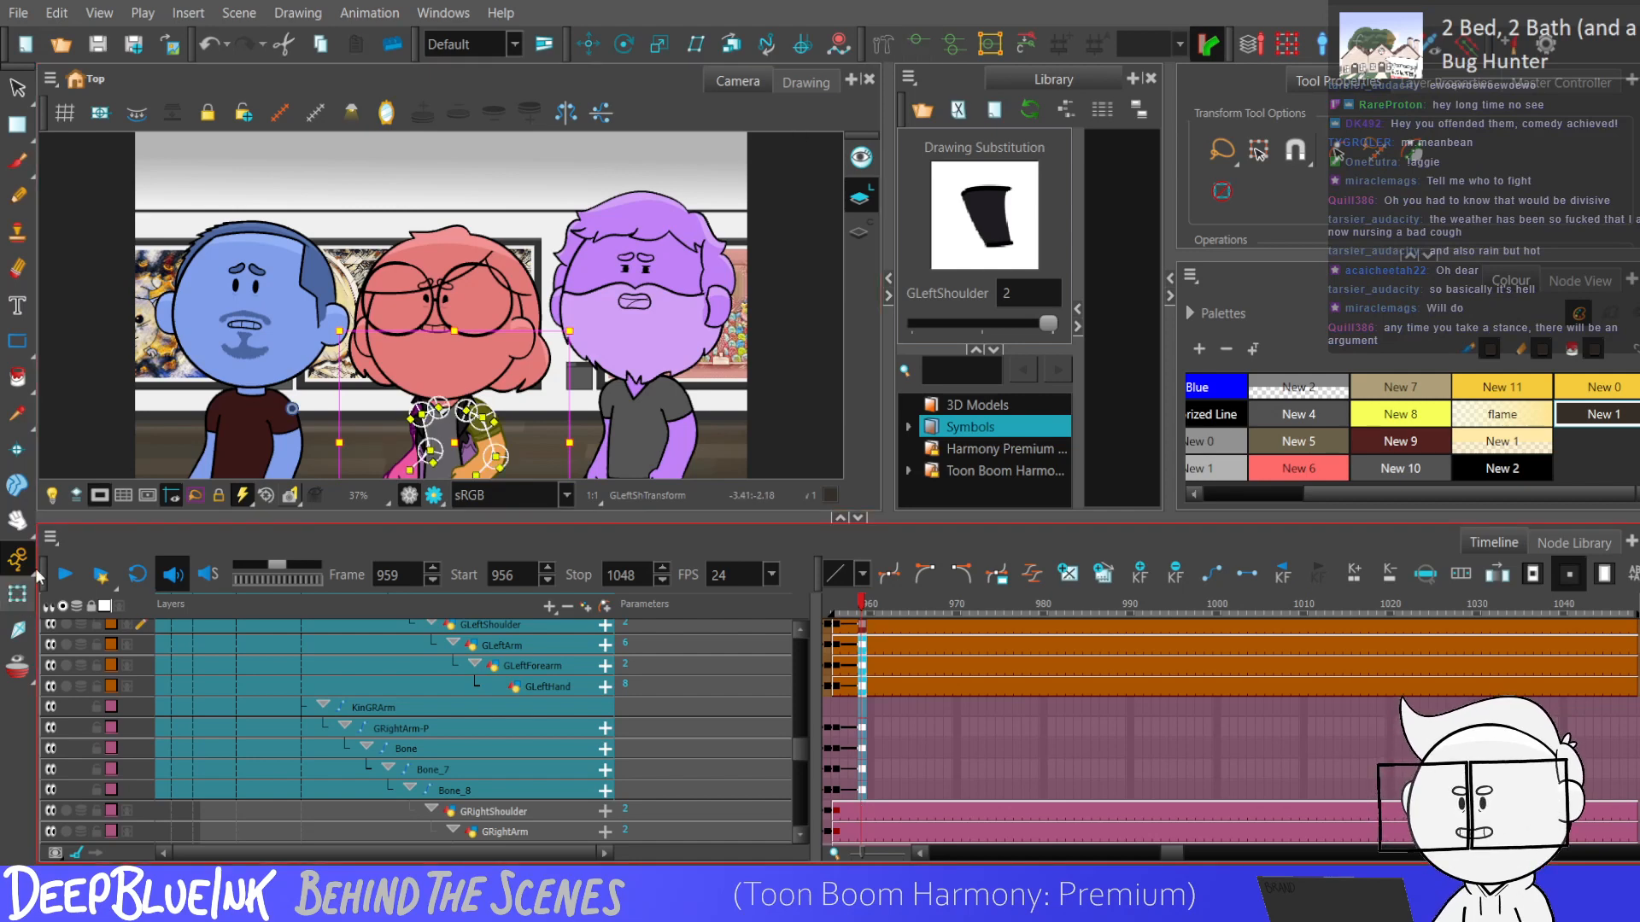
pyautogui.scroll(-2, 475, 256)
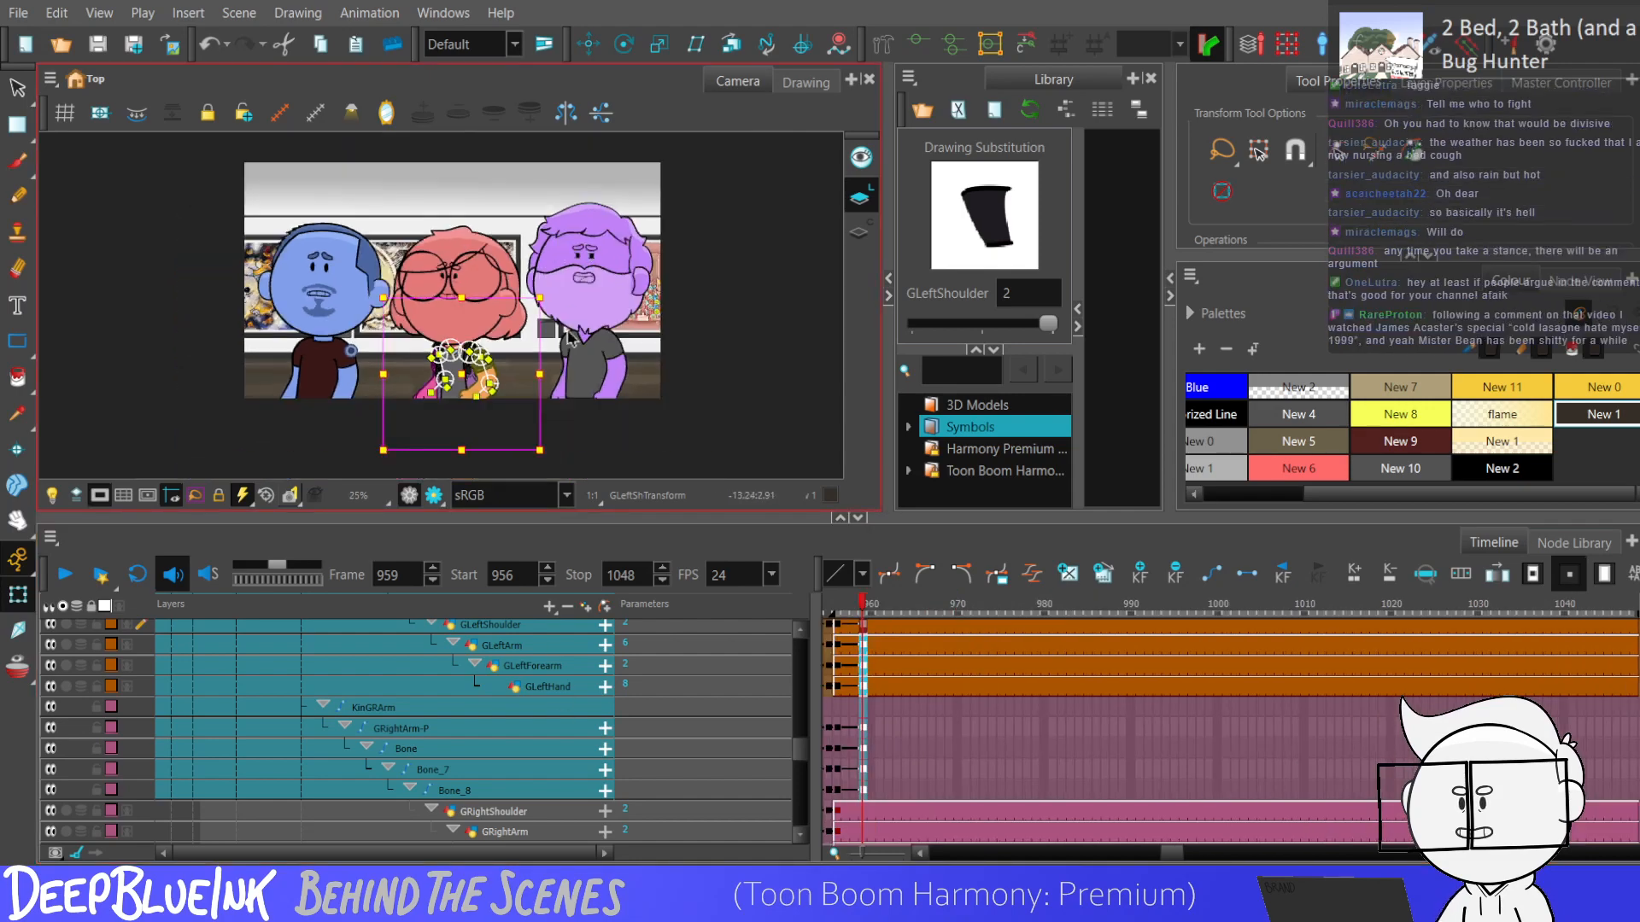
pyautogui.scroll(4, 453, 372)
pyautogui.press('Escape')
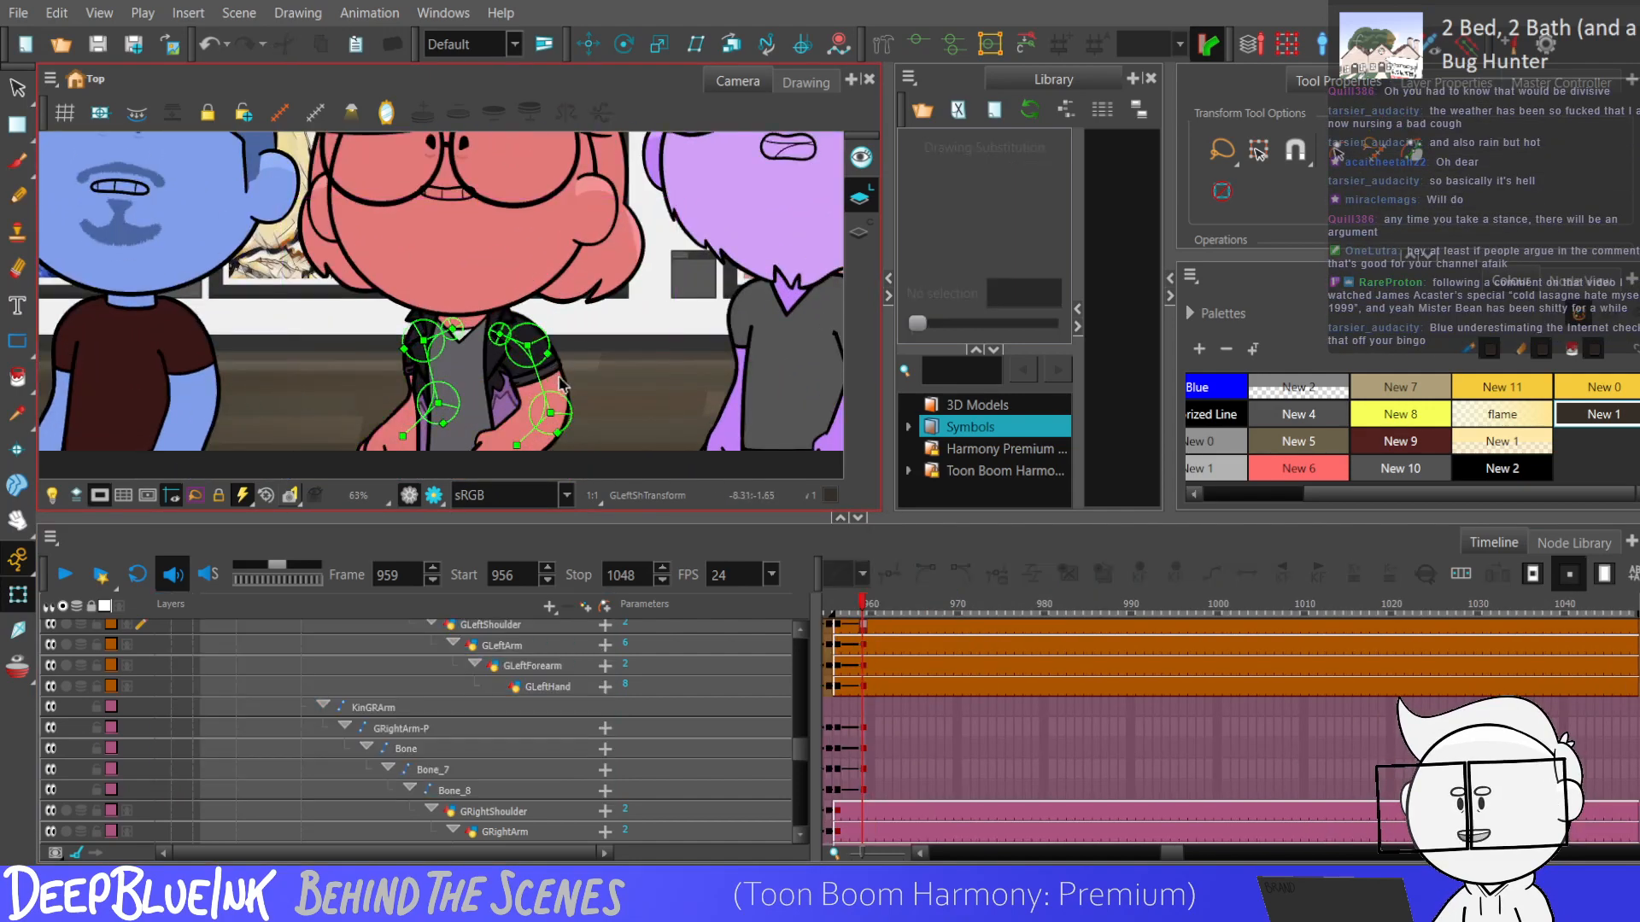
pyautogui.moveTo(542, 383); pyautogui.dragTo(556, 387)
pyautogui.moveTo(435, 386); pyautogui.dragTo(445, 425)
pyautogui.click(547, 427)
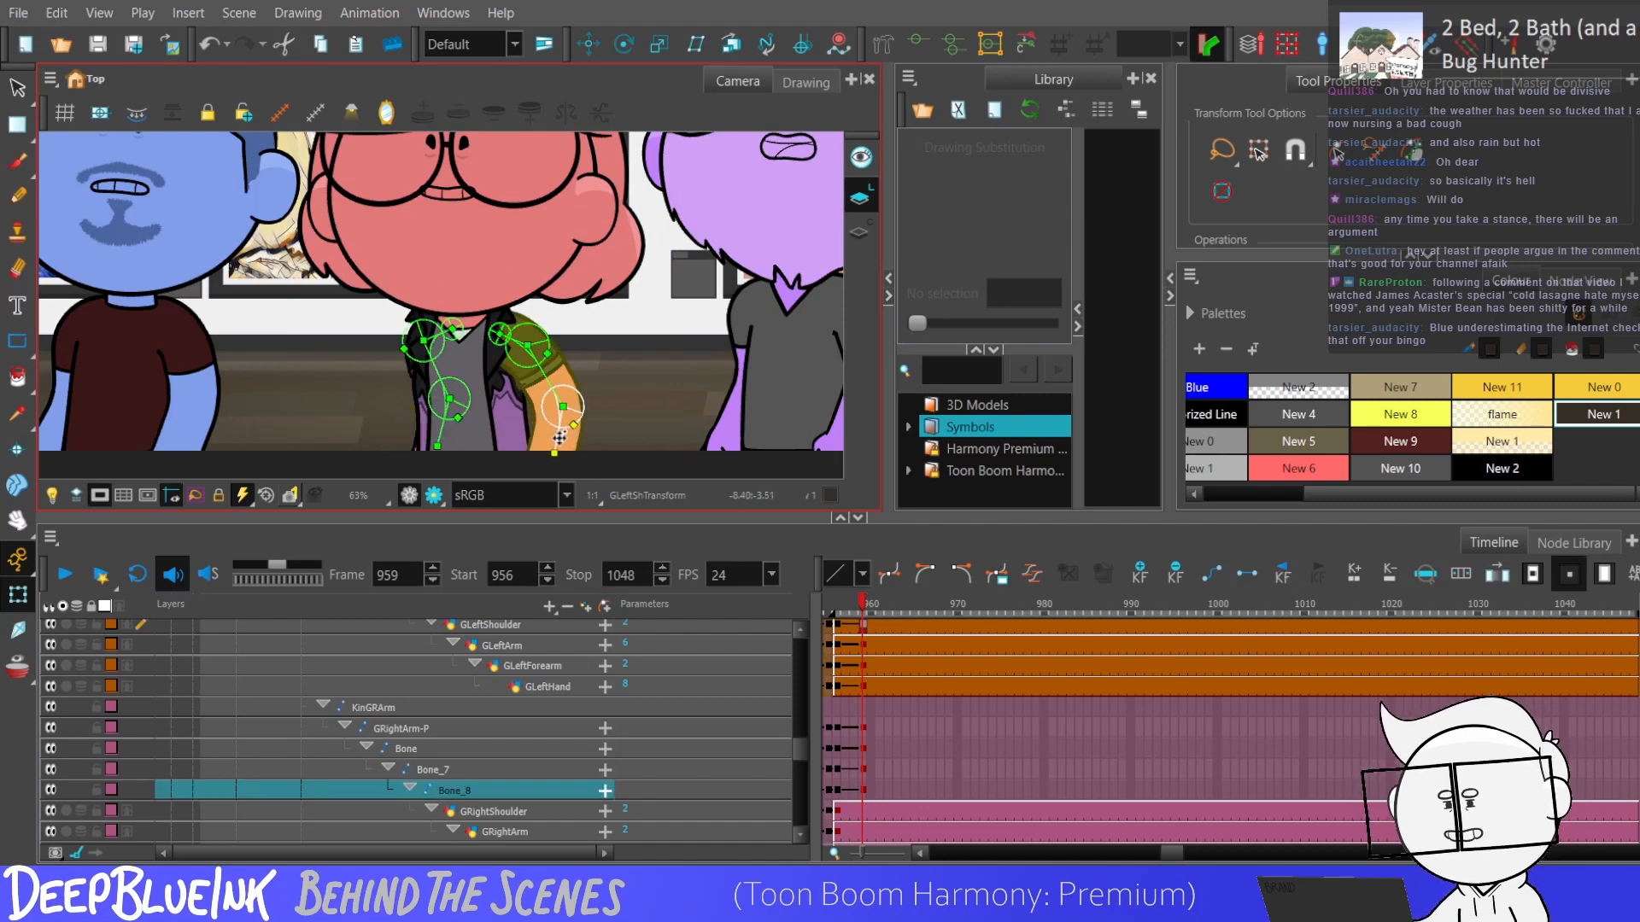
# Add keyframes at frames 964 and 967 to the red character's left arm layers and right arm bones.
pyautogui.scroll(-3, 577, 352)
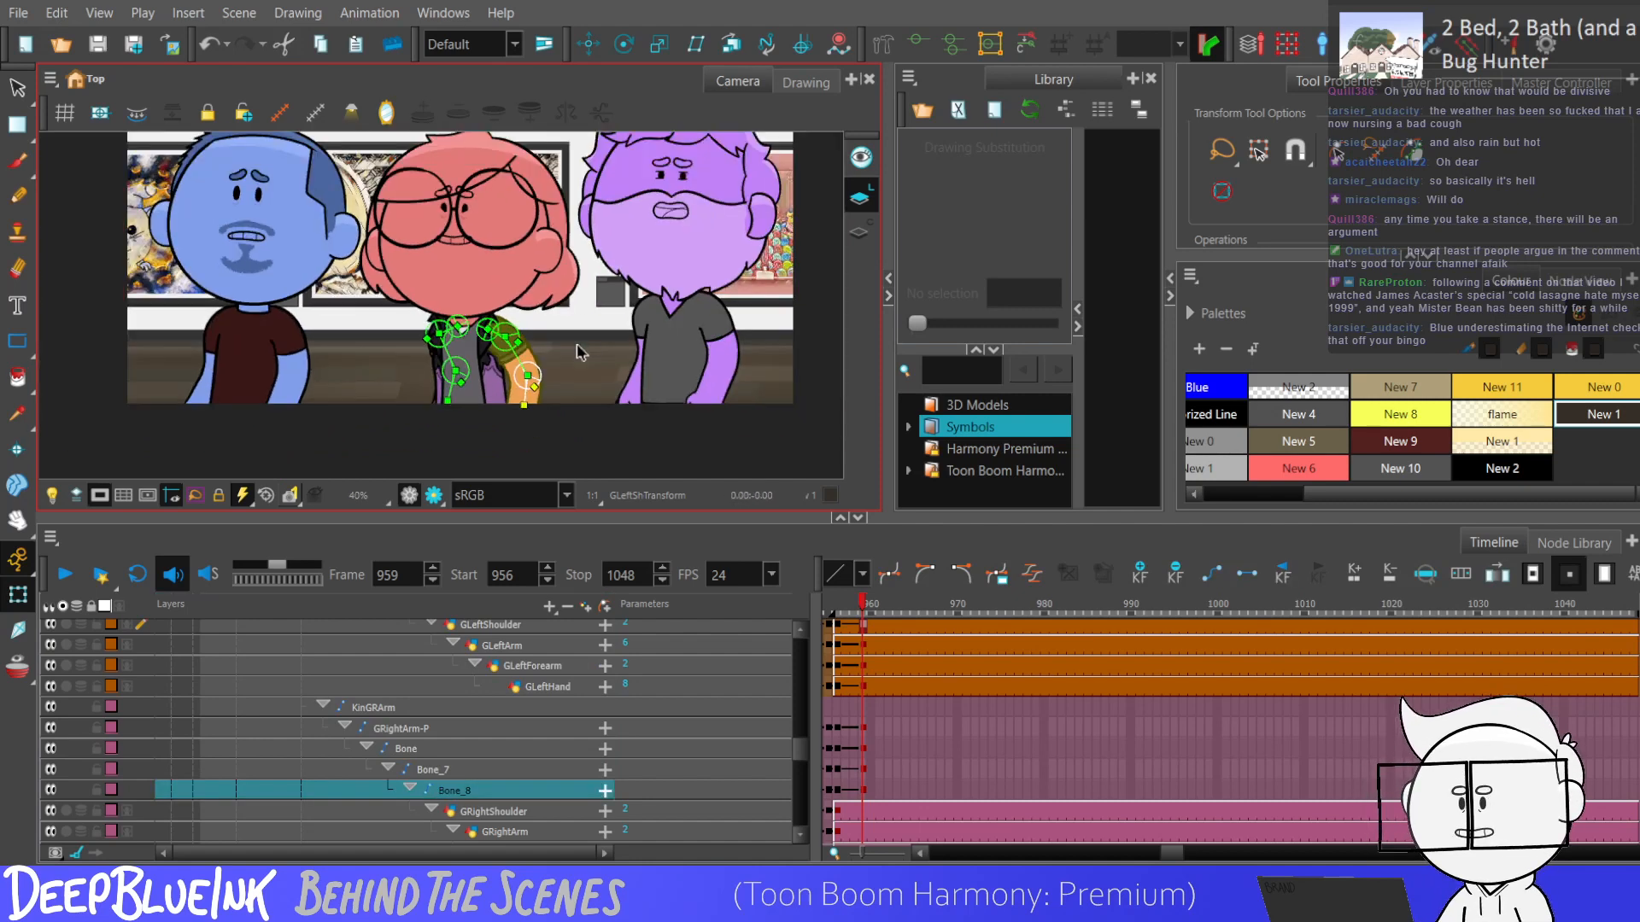
pyautogui.moveTo(837, 795); pyautogui.dragTo(871, 648)
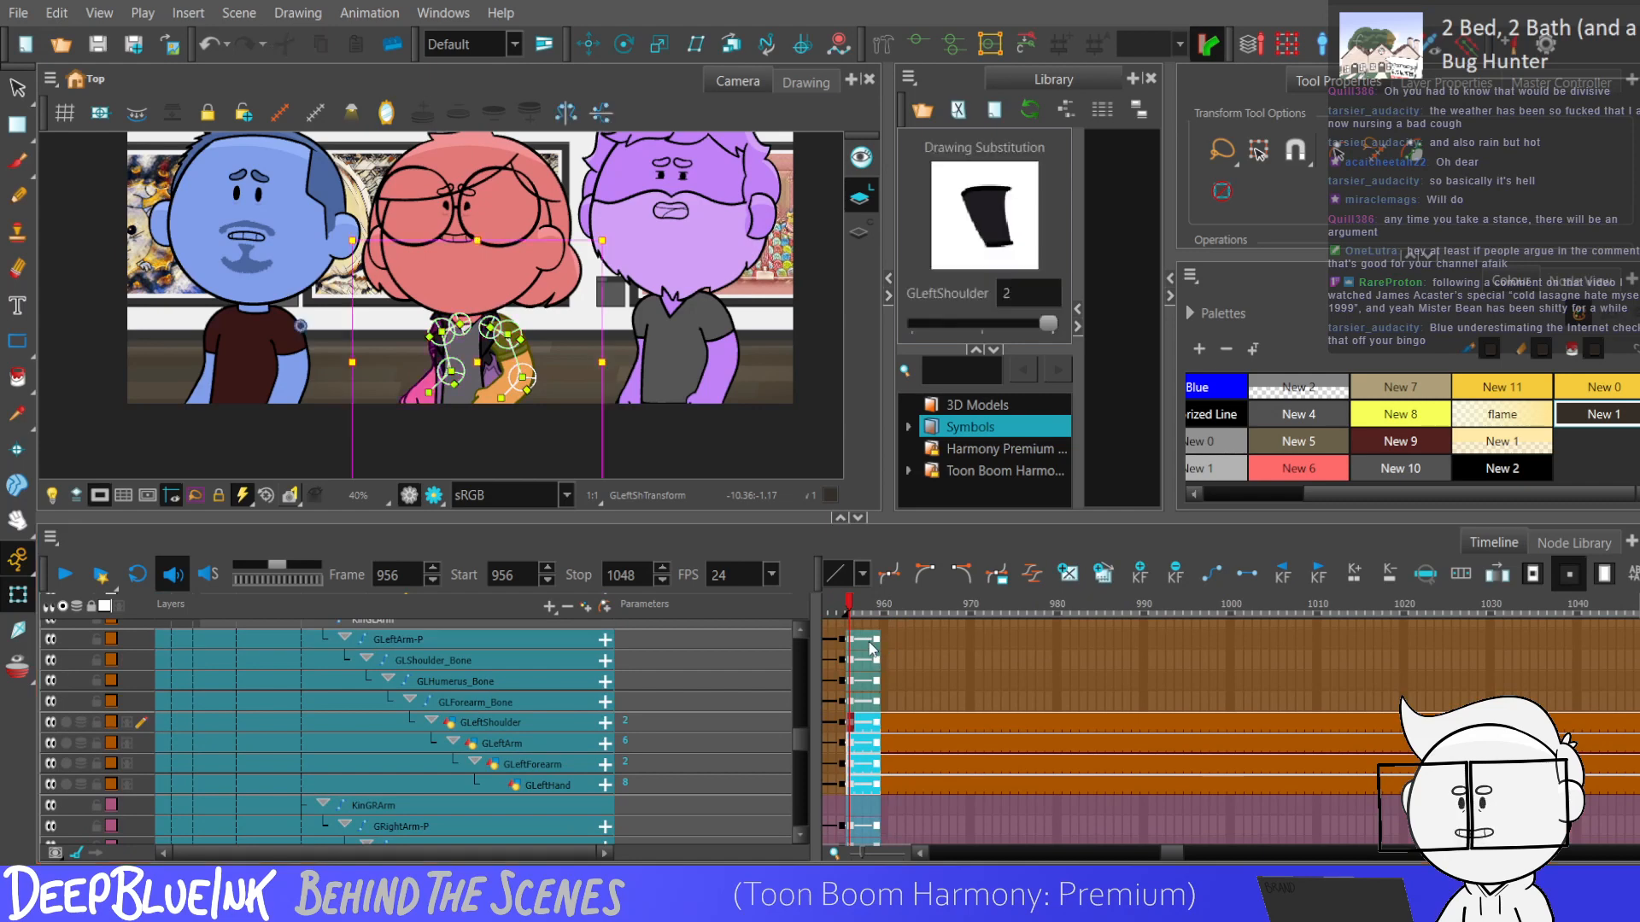
pyautogui.click(852, 658)
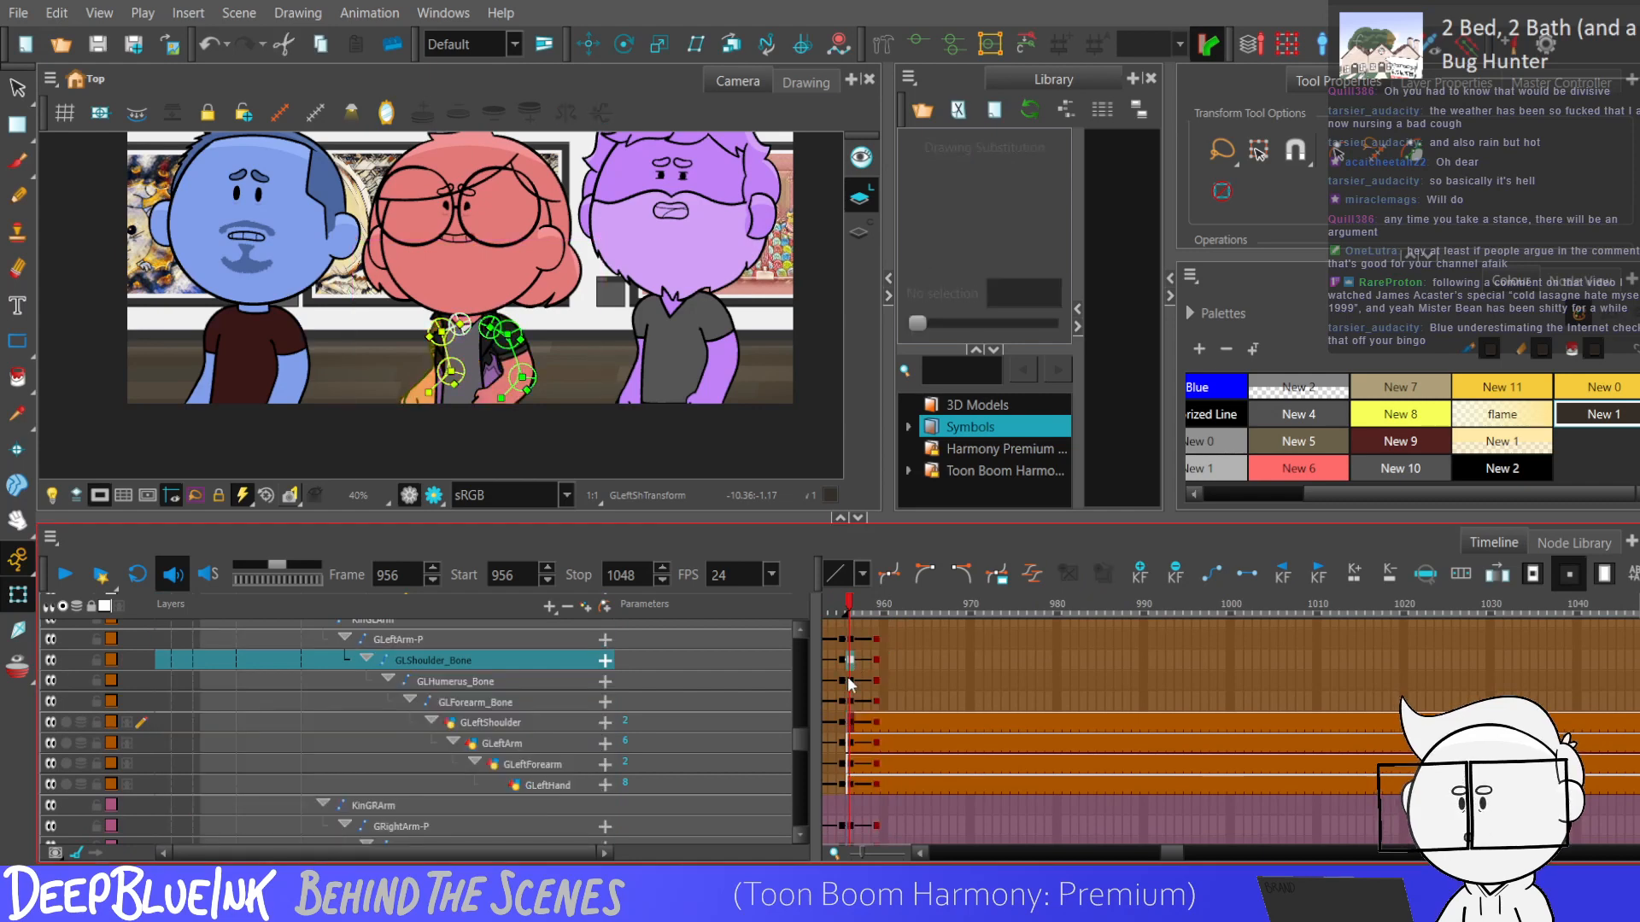
pyautogui.press('.')
pyautogui.press('.')
pyautogui.press('.')
pyautogui.press('.')
pyautogui.press('.')
pyautogui.press('.')
pyautogui.press('.')
pyautogui.press('.')
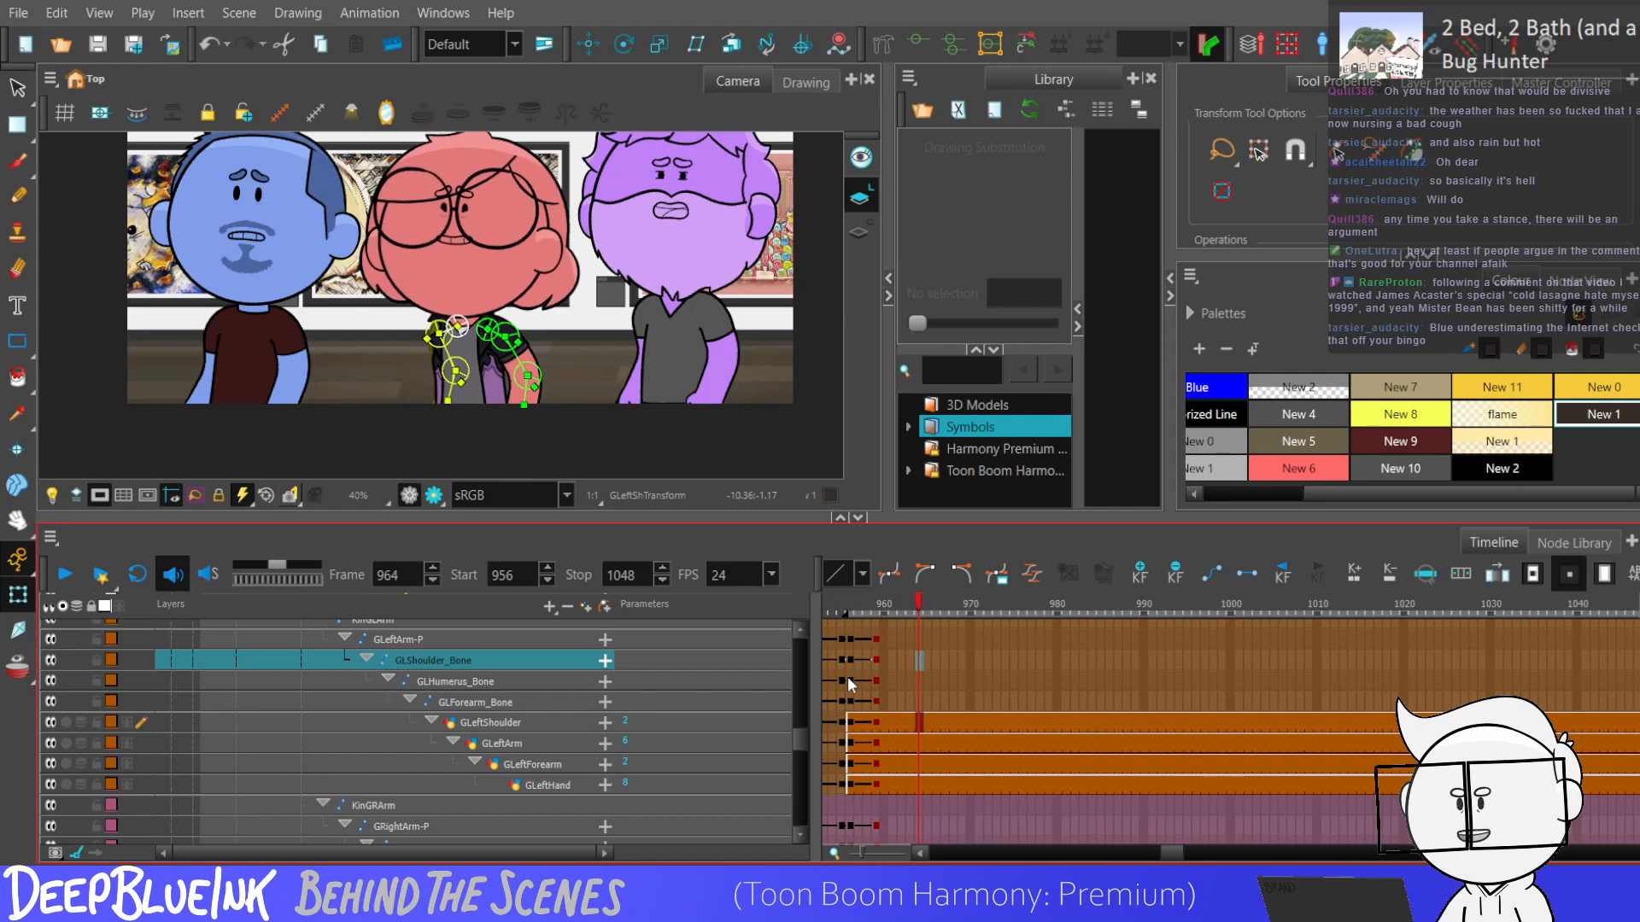
pyautogui.moveTo(915, 639)
pyautogui.mouseDown()
pyautogui.moveTo(919, 842)
pyautogui.moveTo(910, 787)
pyautogui.mouseUp()
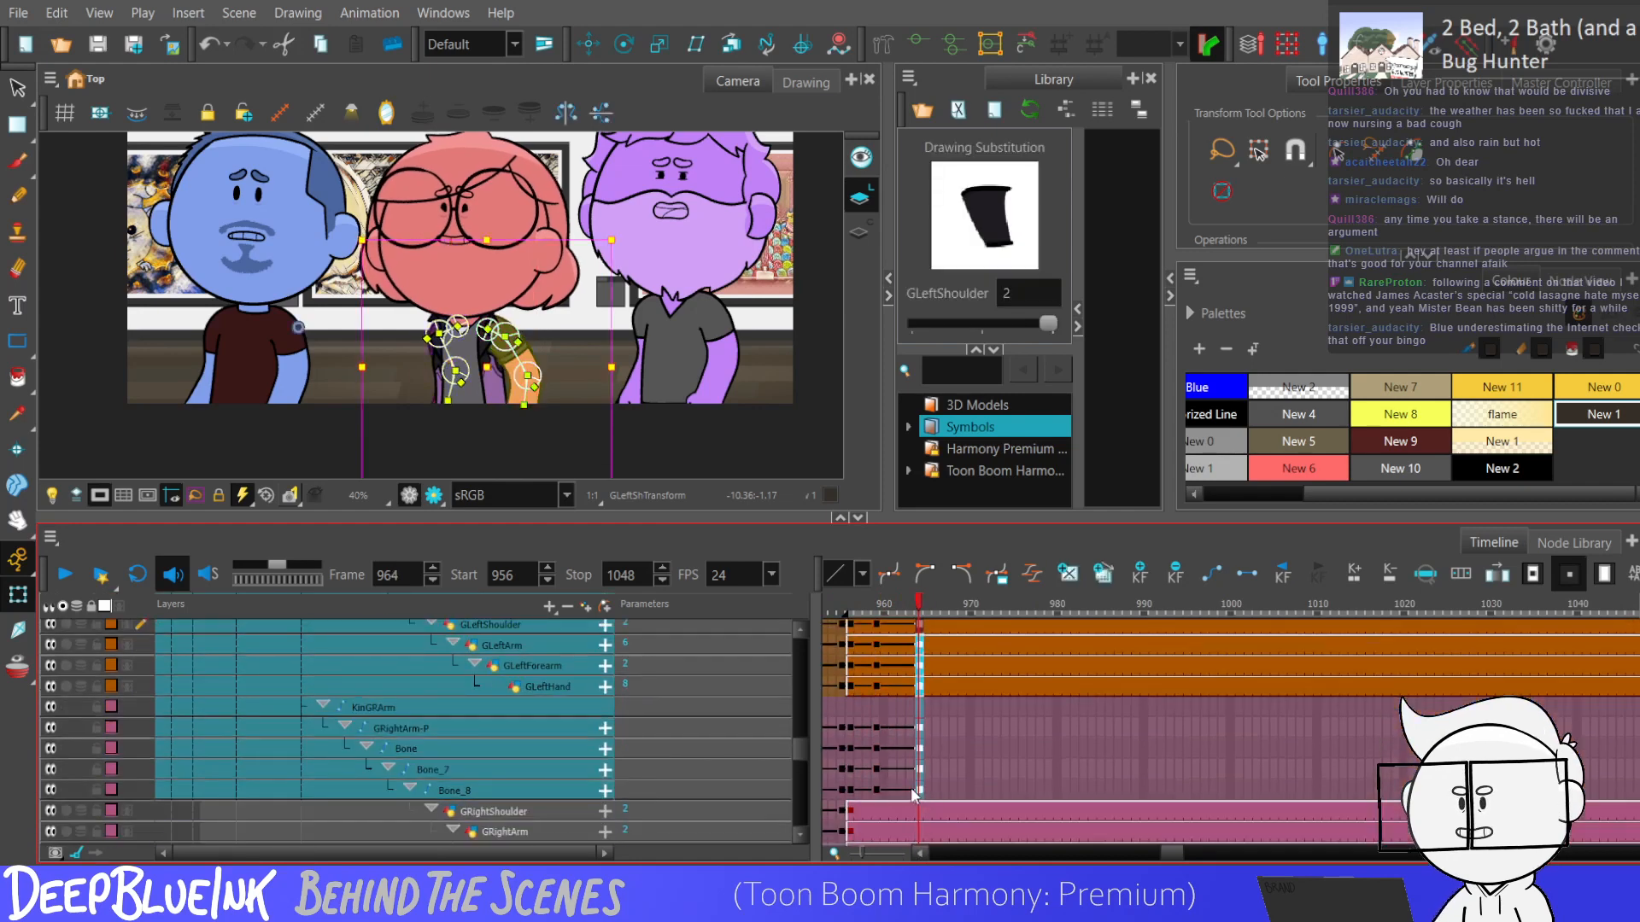
pyautogui.press('.')
pyautogui.press('.')
pyautogui.press('.')
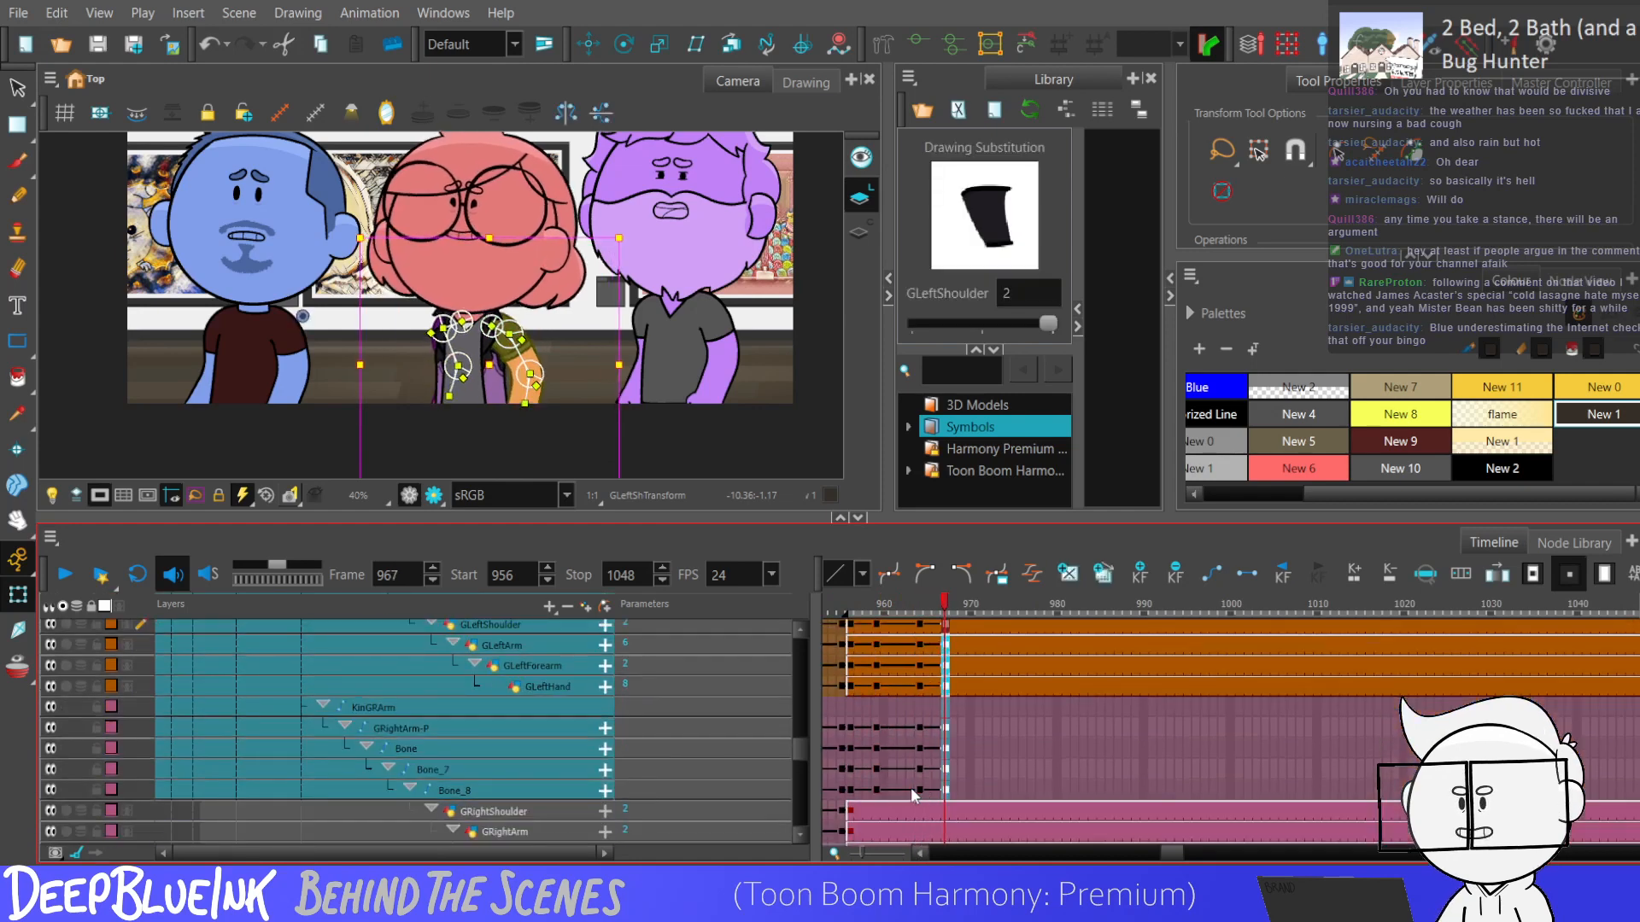
# Raise both of the red character's forearms toward the blue character at frame 967, and play back the arm motion from frame 956.
pyautogui.press('Escape')
pyautogui.moveTo(524, 363); pyautogui.dragTo(405, 369)
pyautogui.moveTo(849, 791); pyautogui.dragTo(941, 677)
pyautogui.click(844, 678)
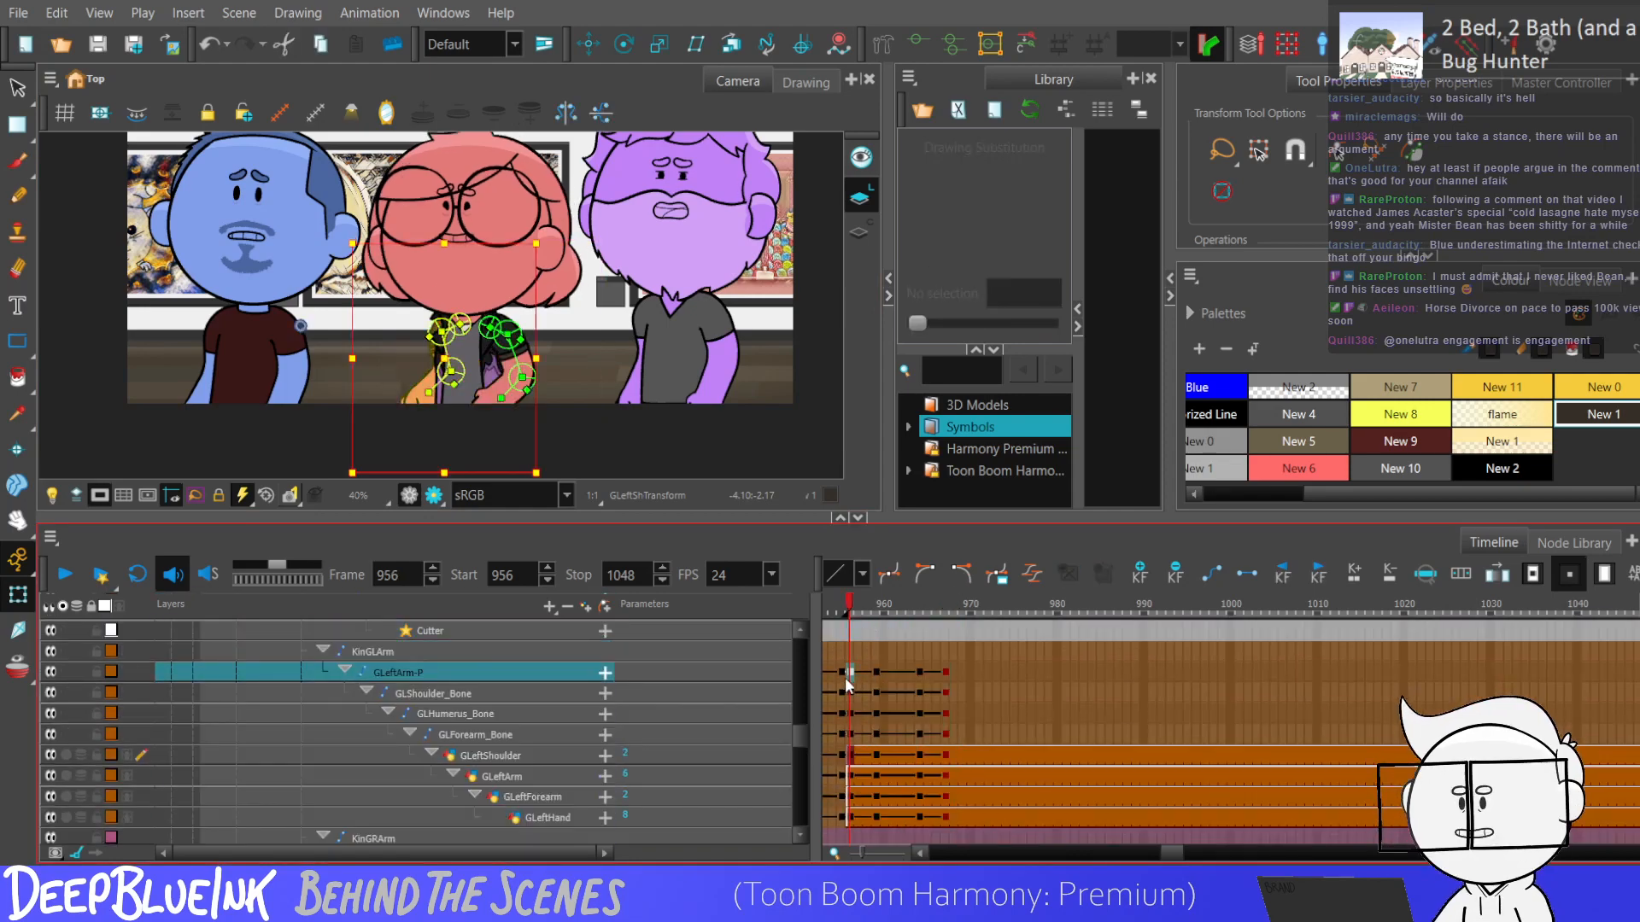
pyautogui.press('Return')
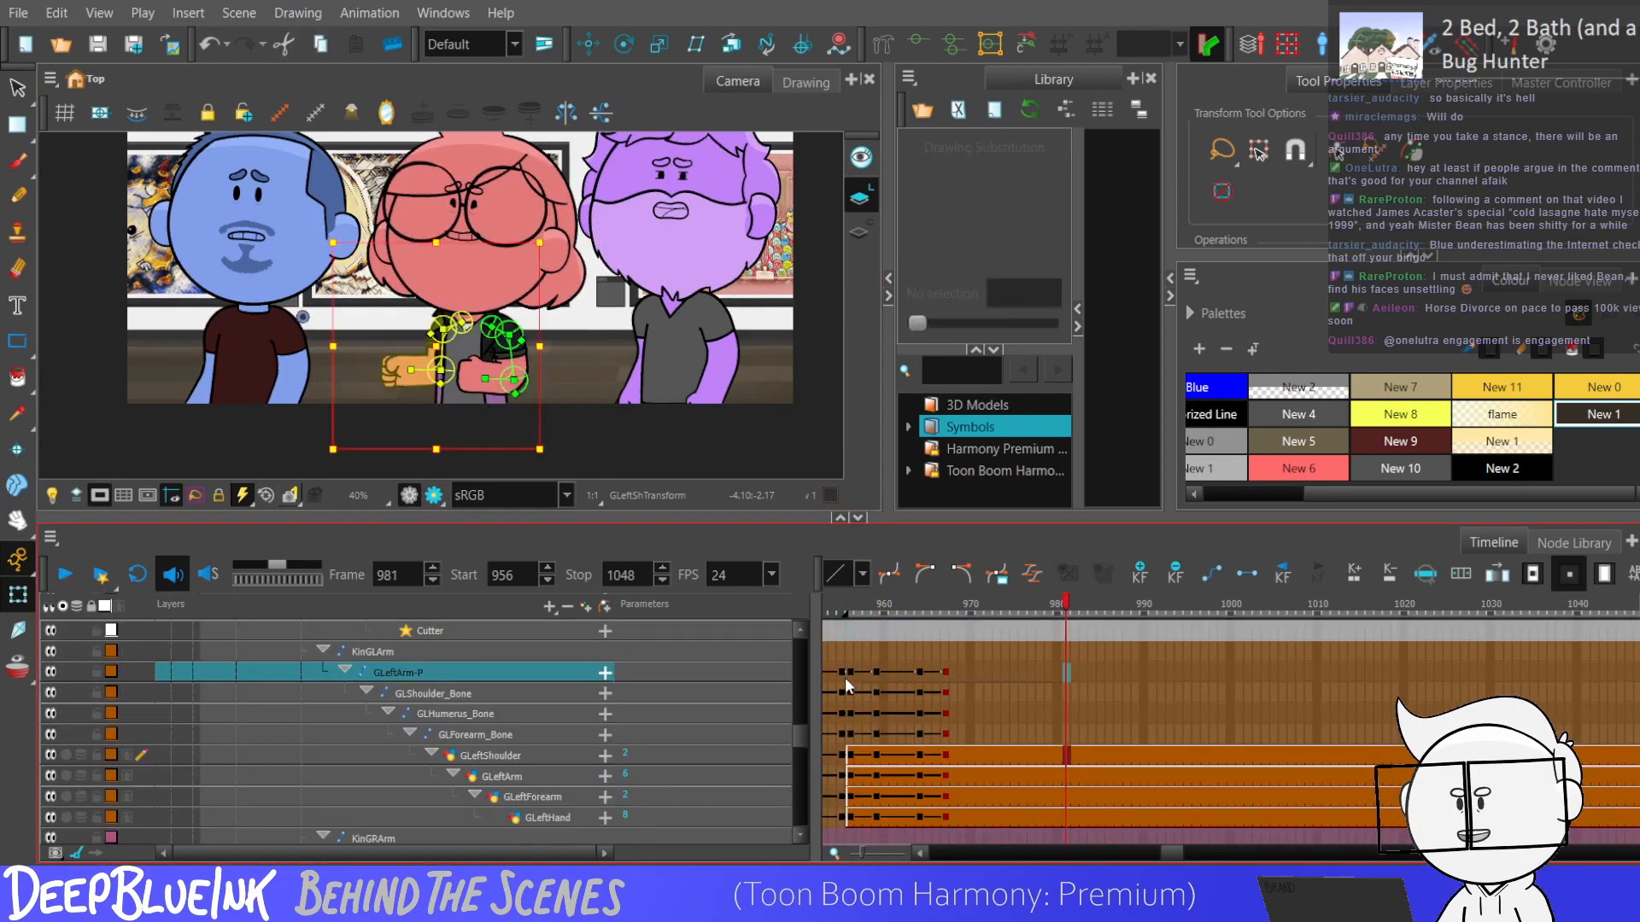
# Rotate both of the red character's forearms further upward in front of the chest at frame 967.
pyautogui.click(945, 692)
pyautogui.moveTo(486, 377); pyautogui.dragTo(496, 371)
pyautogui.click(472, 422)
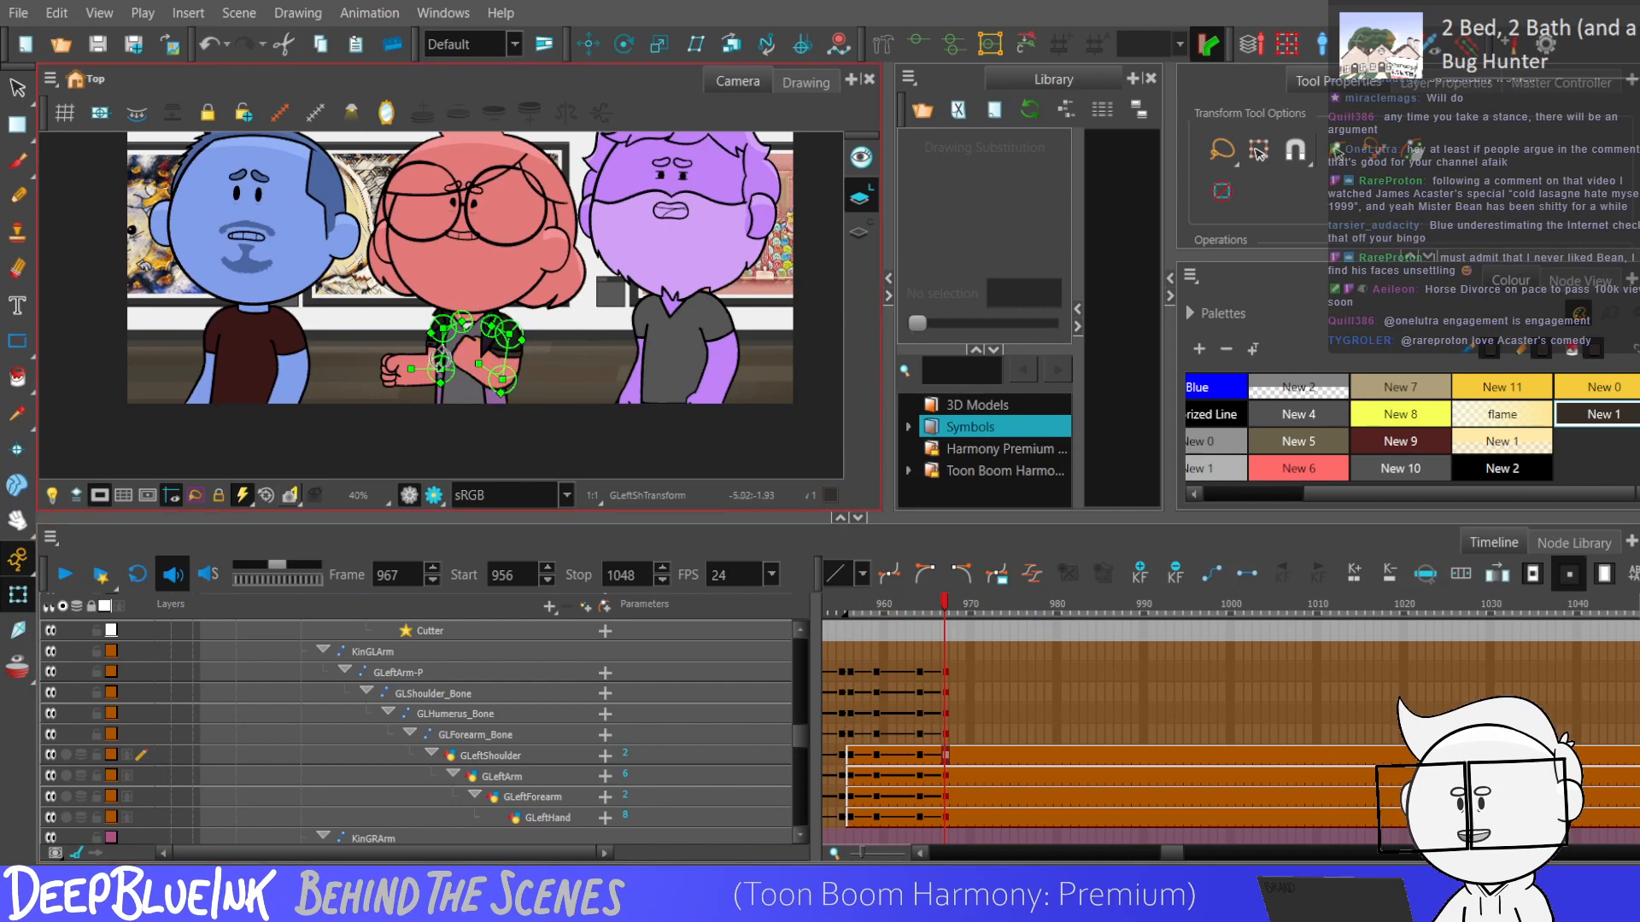
pyautogui.moveTo(441, 350)
pyautogui.mouseDown()
pyautogui.moveTo(414, 365)
pyautogui.moveTo(413, 351)
pyautogui.mouseUp()
# Add keyframes at frames 965 and 966 to the red character's left and right forearm layers.
pyautogui.moveTo(919, 672); pyautogui.dragTo(943, 789)
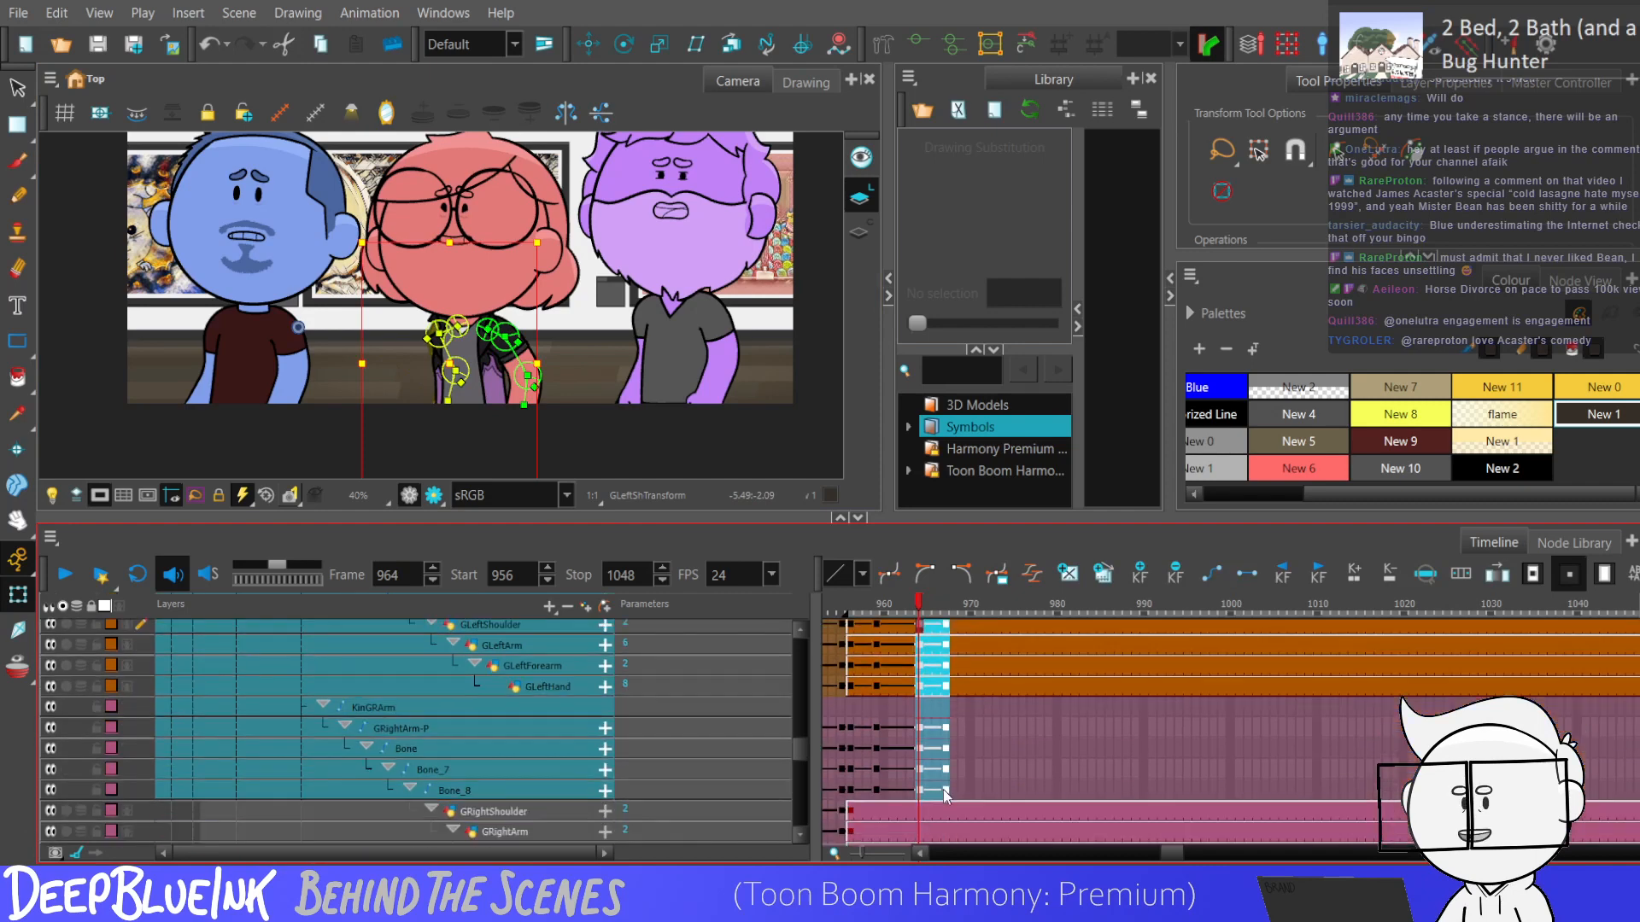
pyautogui.click(930, 670)
pyautogui.click(936, 671)
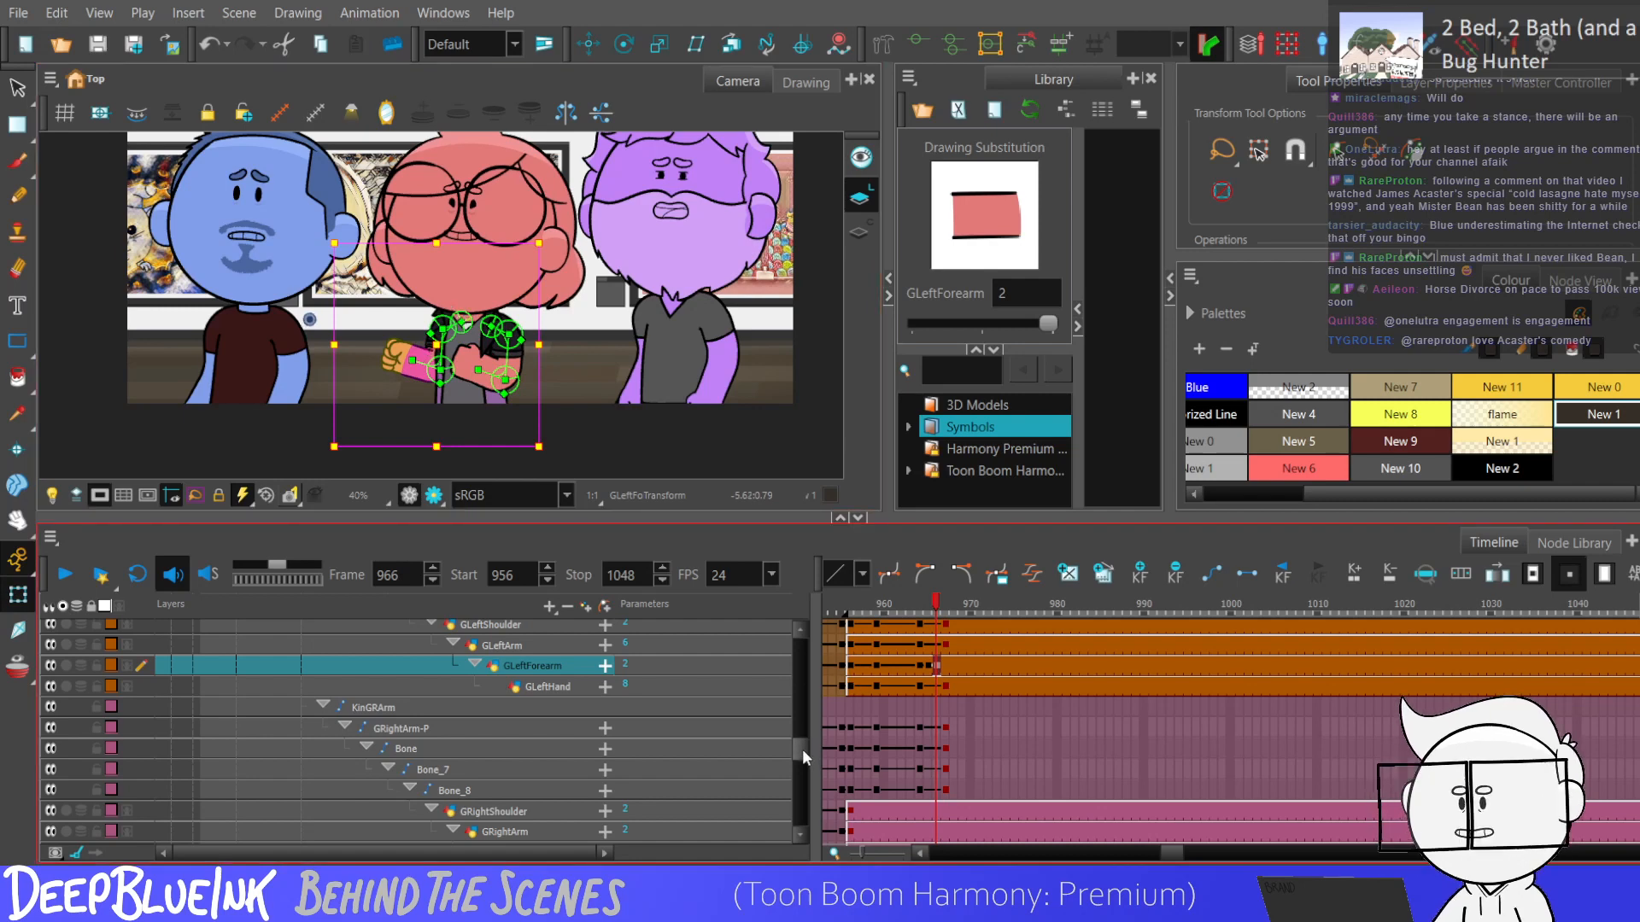
pyautogui.scroll(-1, 802, 745)
pyautogui.click(931, 786)
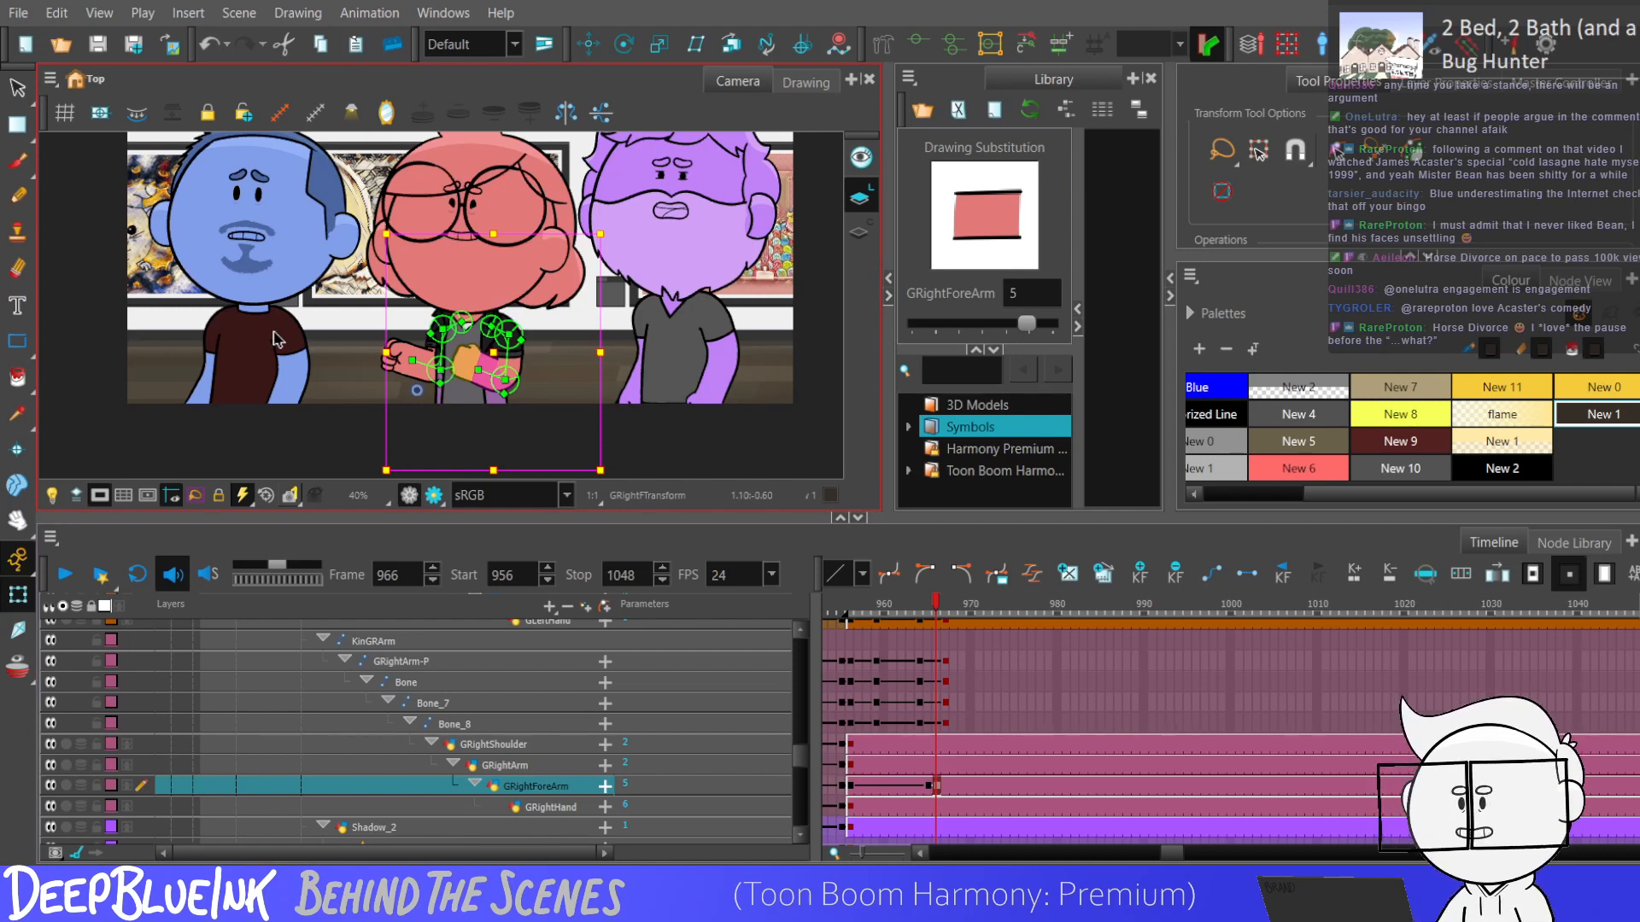
# Step through the red character's right forearm motion from frame 964 to 967 twice, and return to frame 956.
pyautogui.click(920, 723)
pyautogui.press('.')
pyautogui.press('.')
pyautogui.press('.')
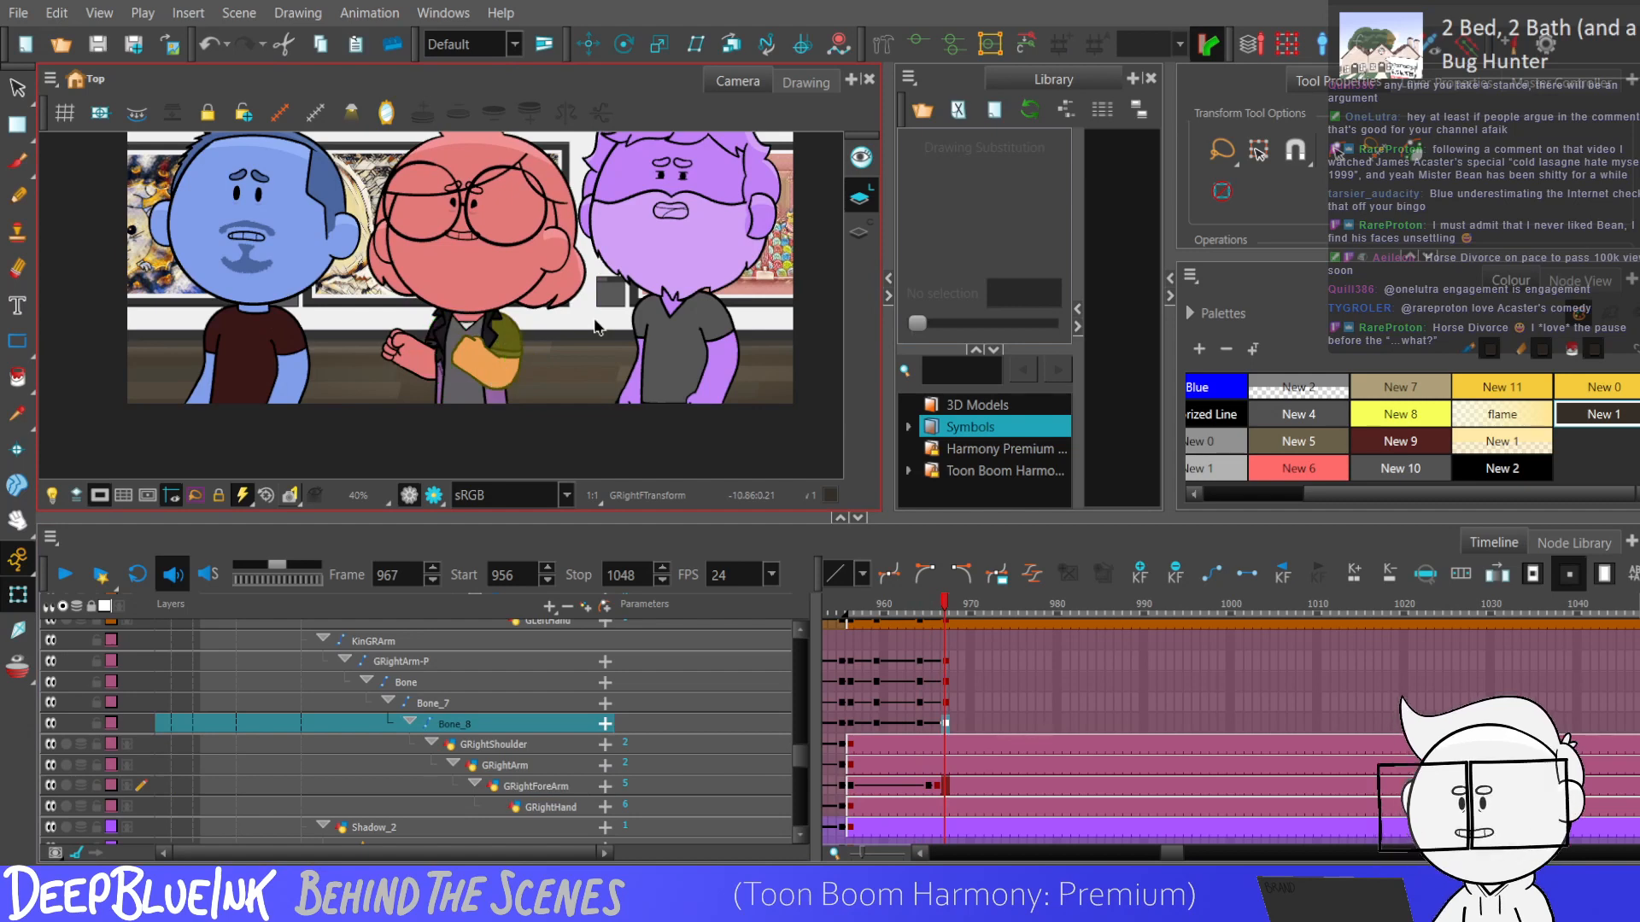
pyautogui.click(919, 723)
pyautogui.press('.')
pyautogui.press('.')
pyautogui.press('.')
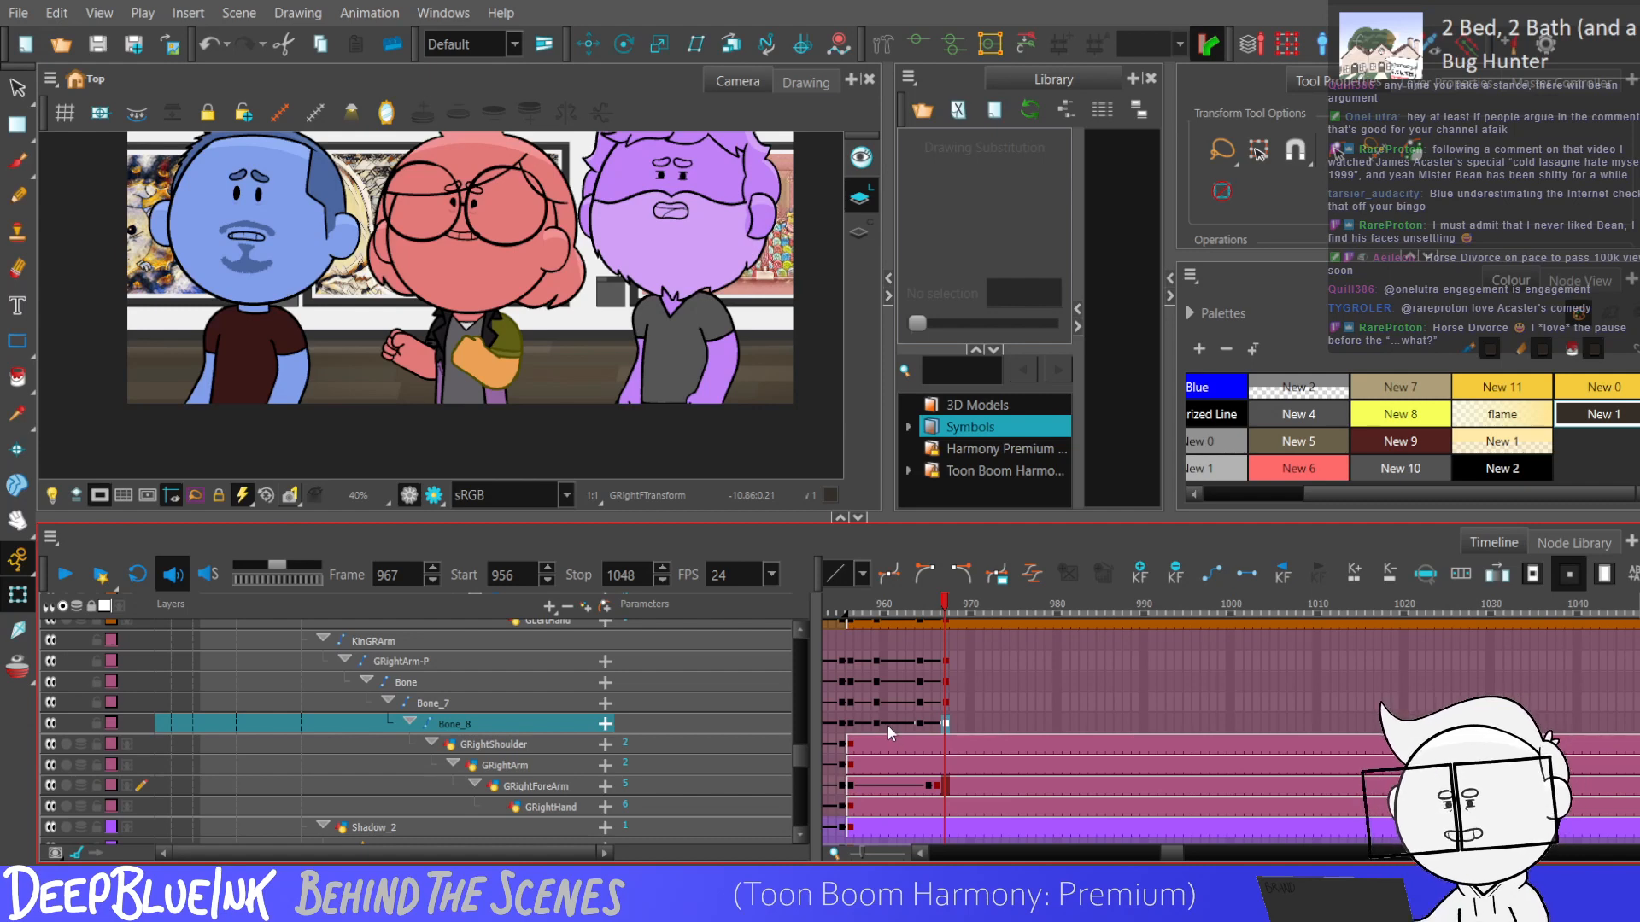
pyautogui.hotkey('shift', ',')
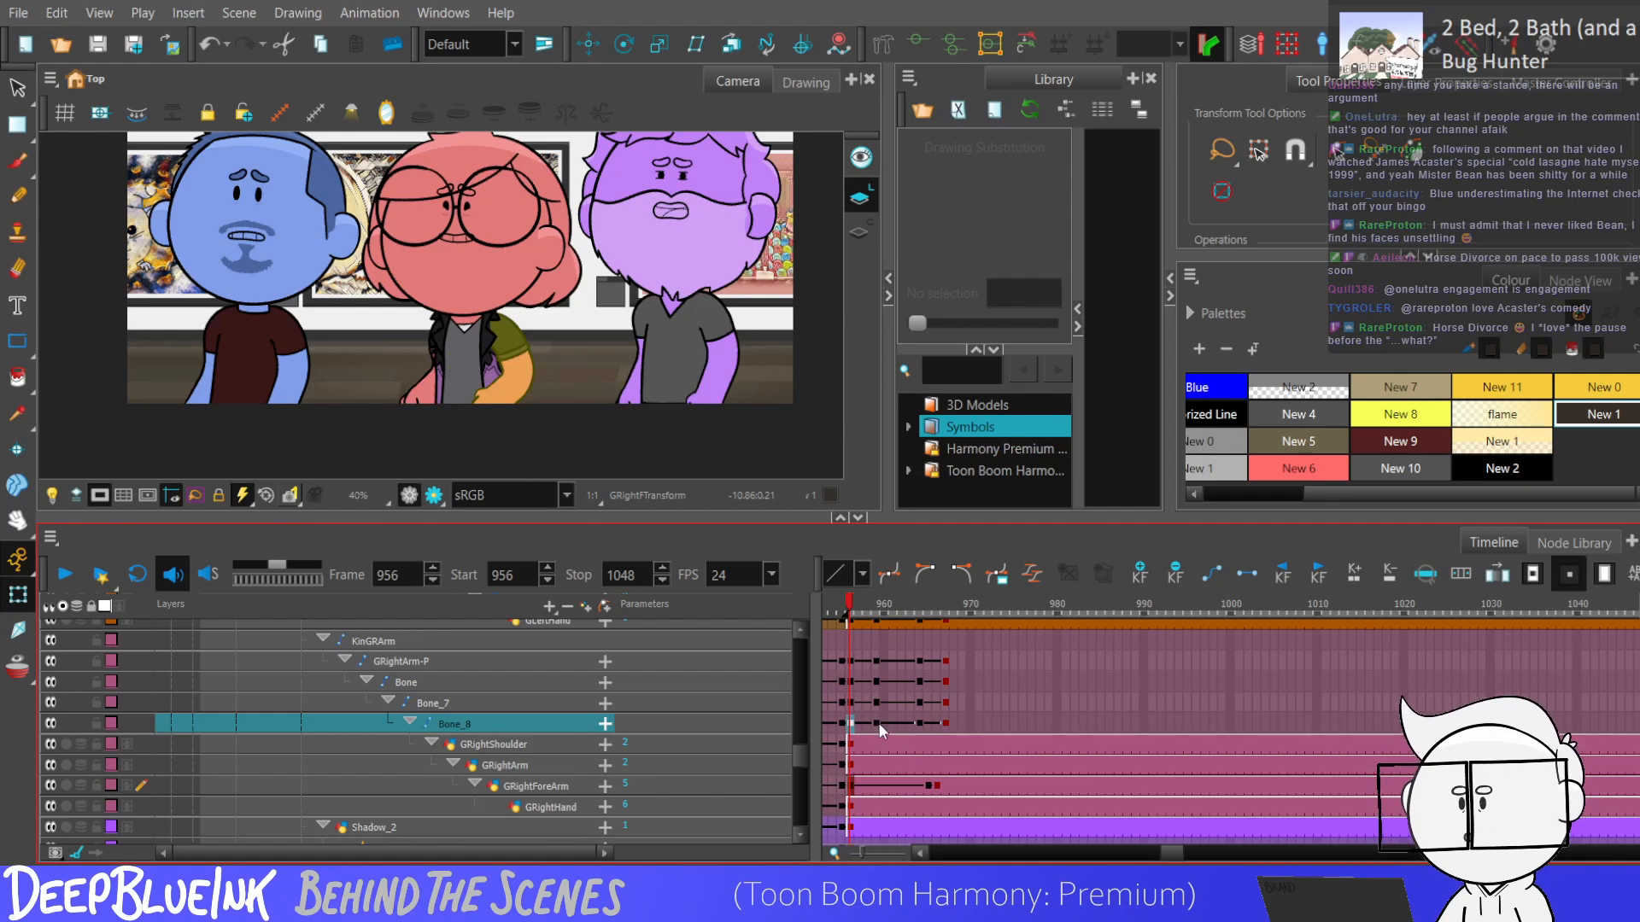
# Review the red character's left forearm bone at frame 956 and frame by frame between frames 964 and 967.
pyautogui.scroll(1, 796, 749)
pyautogui.click(847, 740)
pyautogui.scroll(1, 806, 739)
pyautogui.scroll(2, 806, 739)
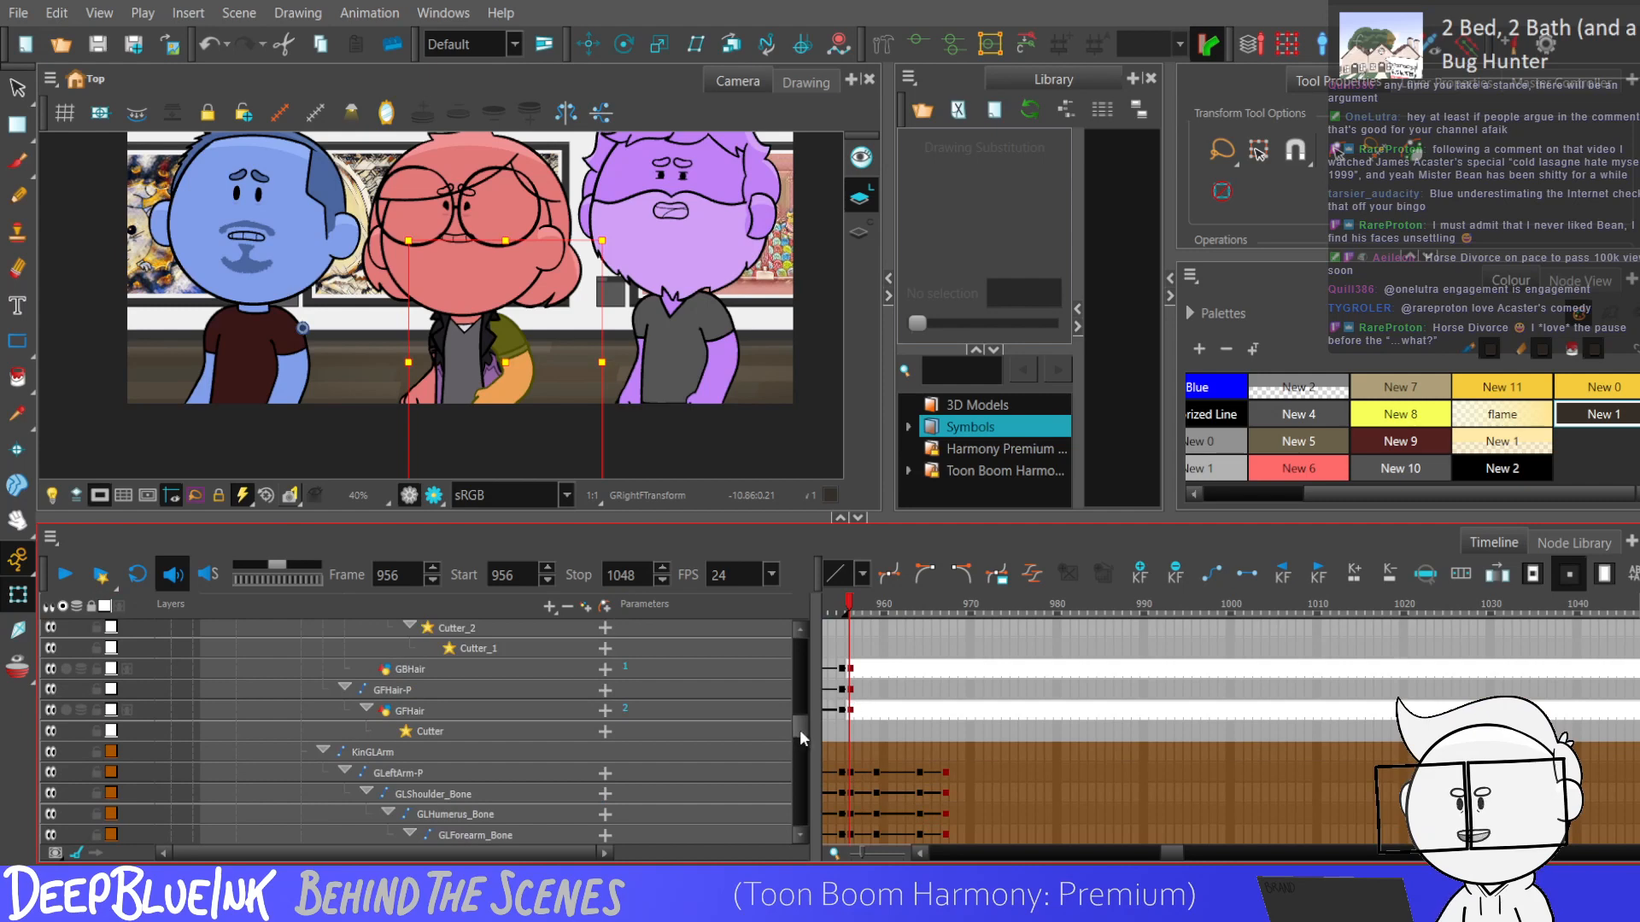
pyautogui.scroll(-1, 853, 709)
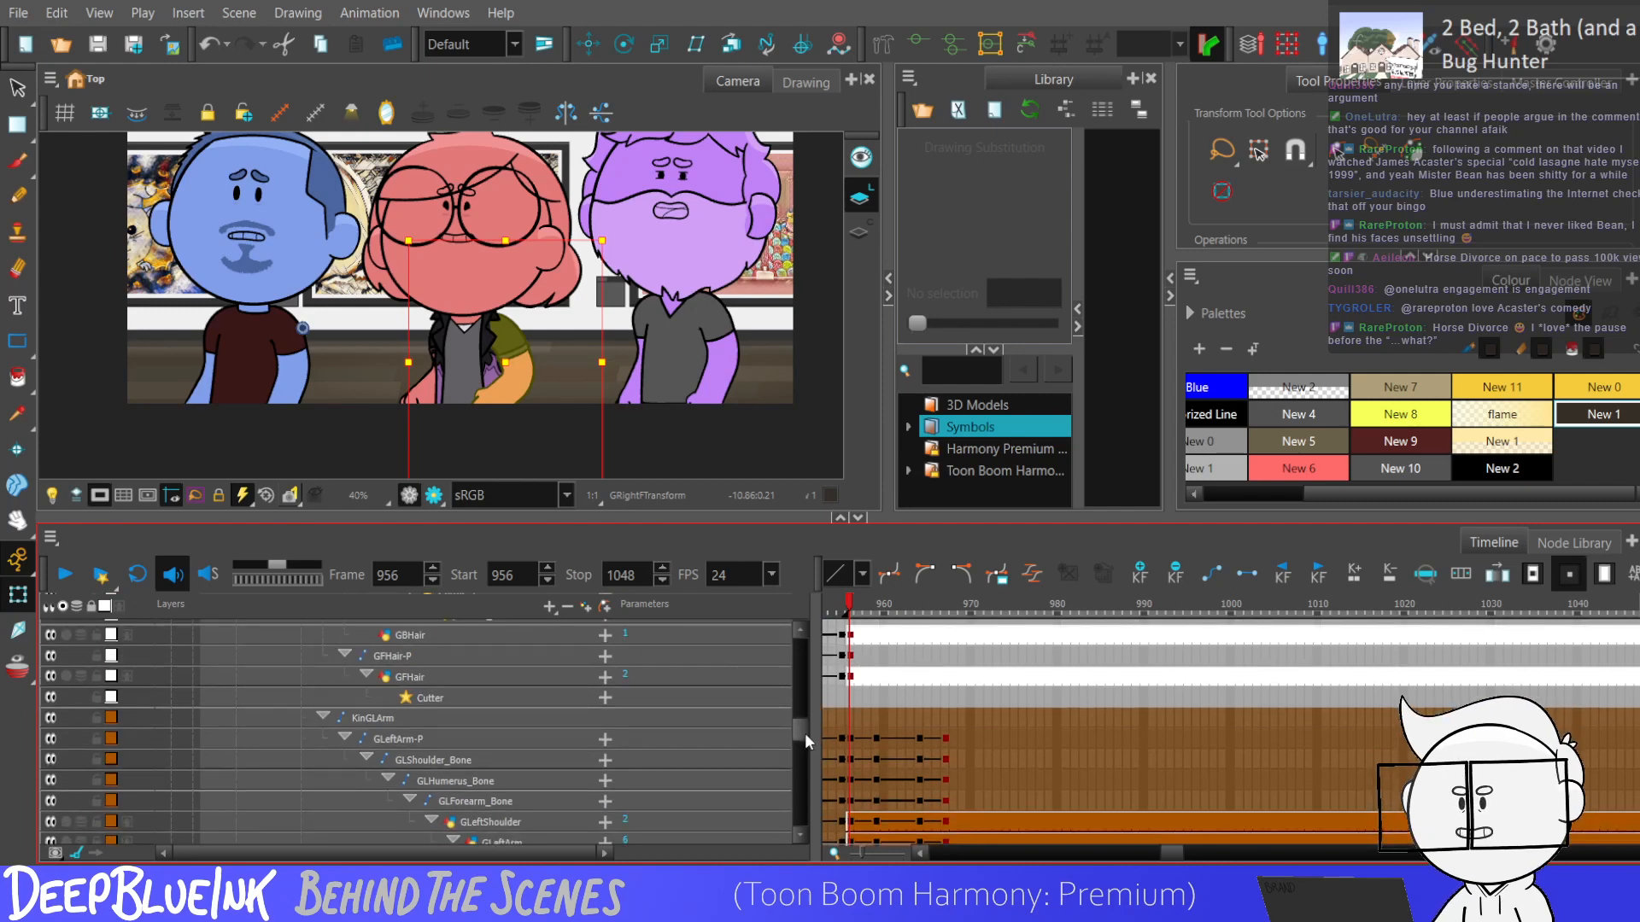
pyautogui.moveTo(803, 731); pyautogui.dragTo(804, 743)
pyautogui.click(849, 695)
pyautogui.press('b')
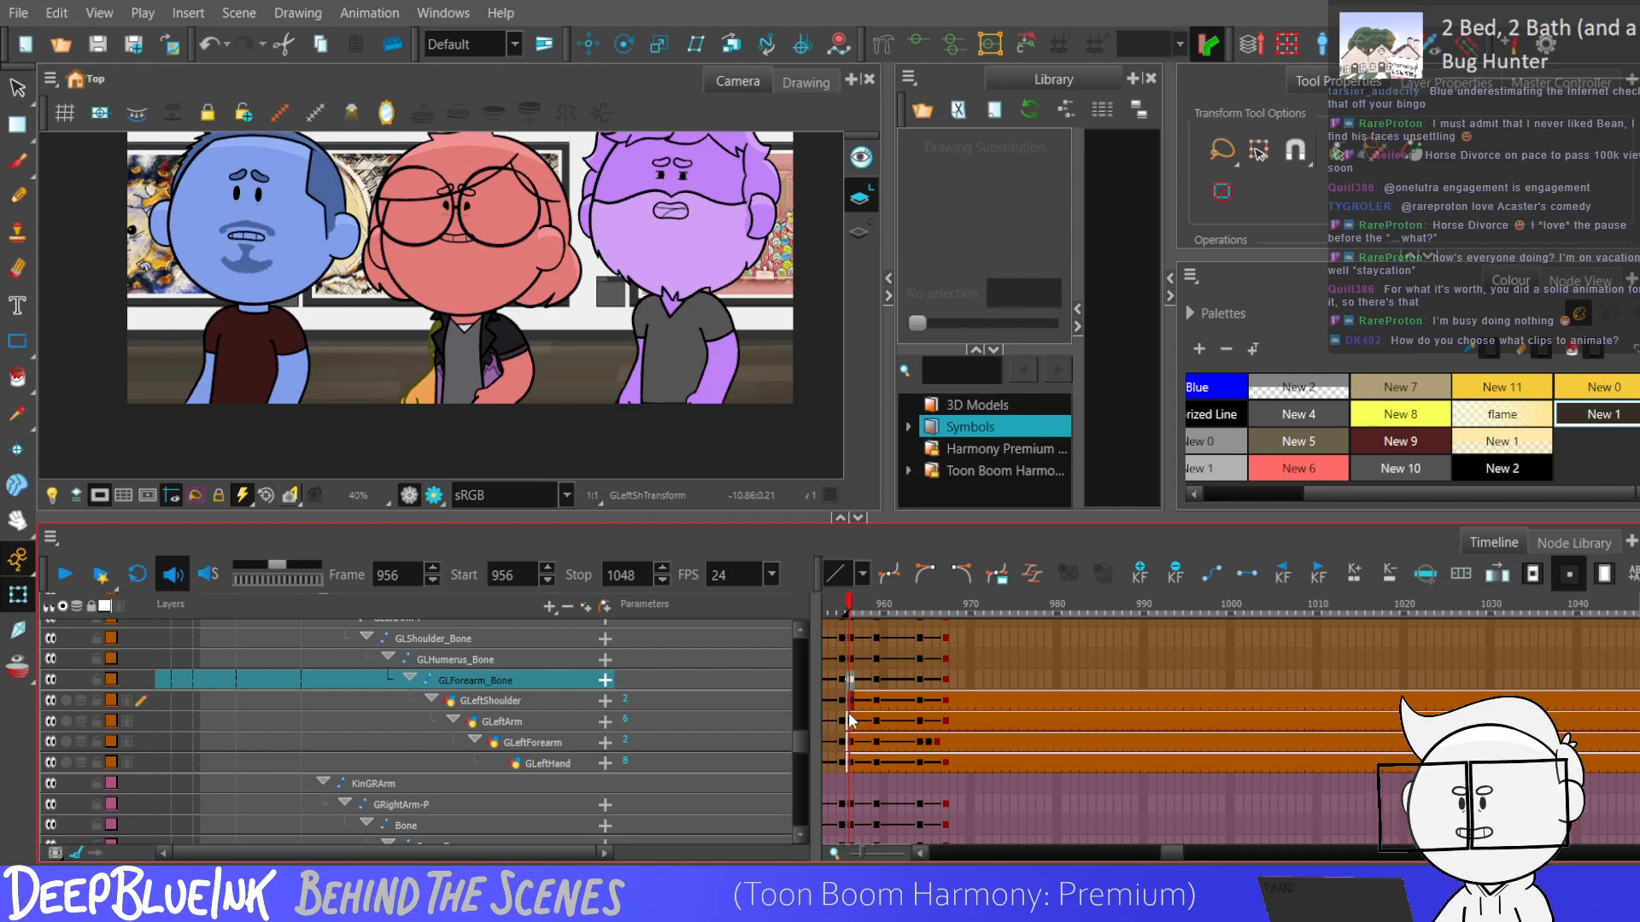
pyautogui.click(918, 680)
pyautogui.click(931, 679)
pyautogui.press('.')
pyautogui.press(',')
pyautogui.press(',')
pyautogui.press(',')
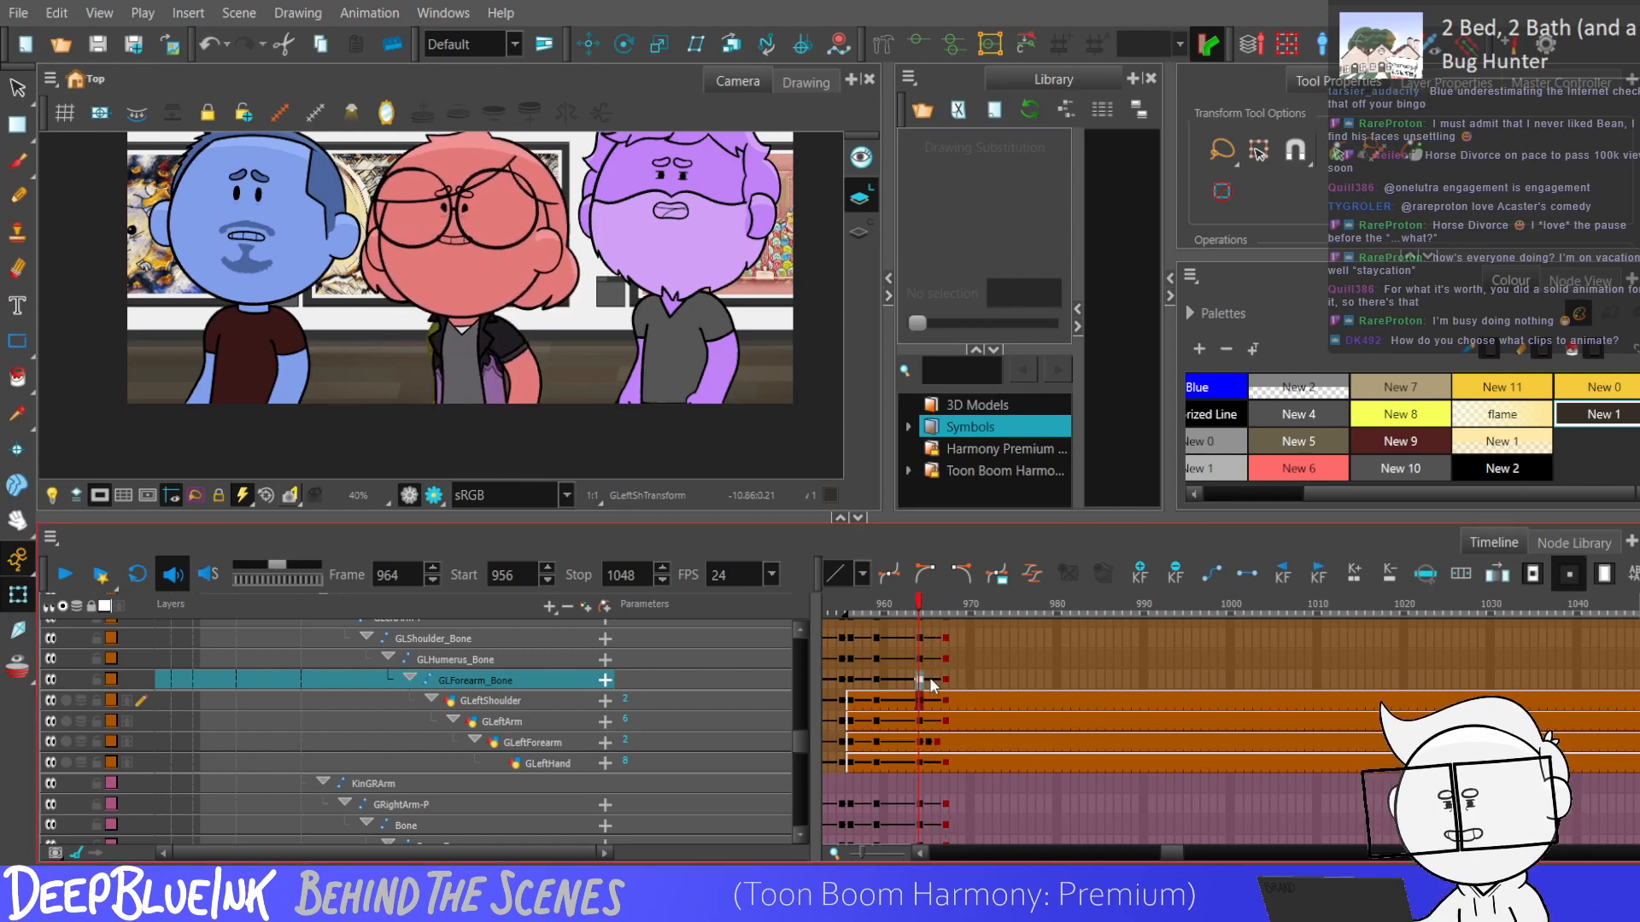
pyautogui.click(945, 679)
# Check the left humerus and shoulder bones at the frame 964 keyframe, and return to frame 956.
pyautogui.moveTo(794, 743); pyautogui.dragTo(795, 738)
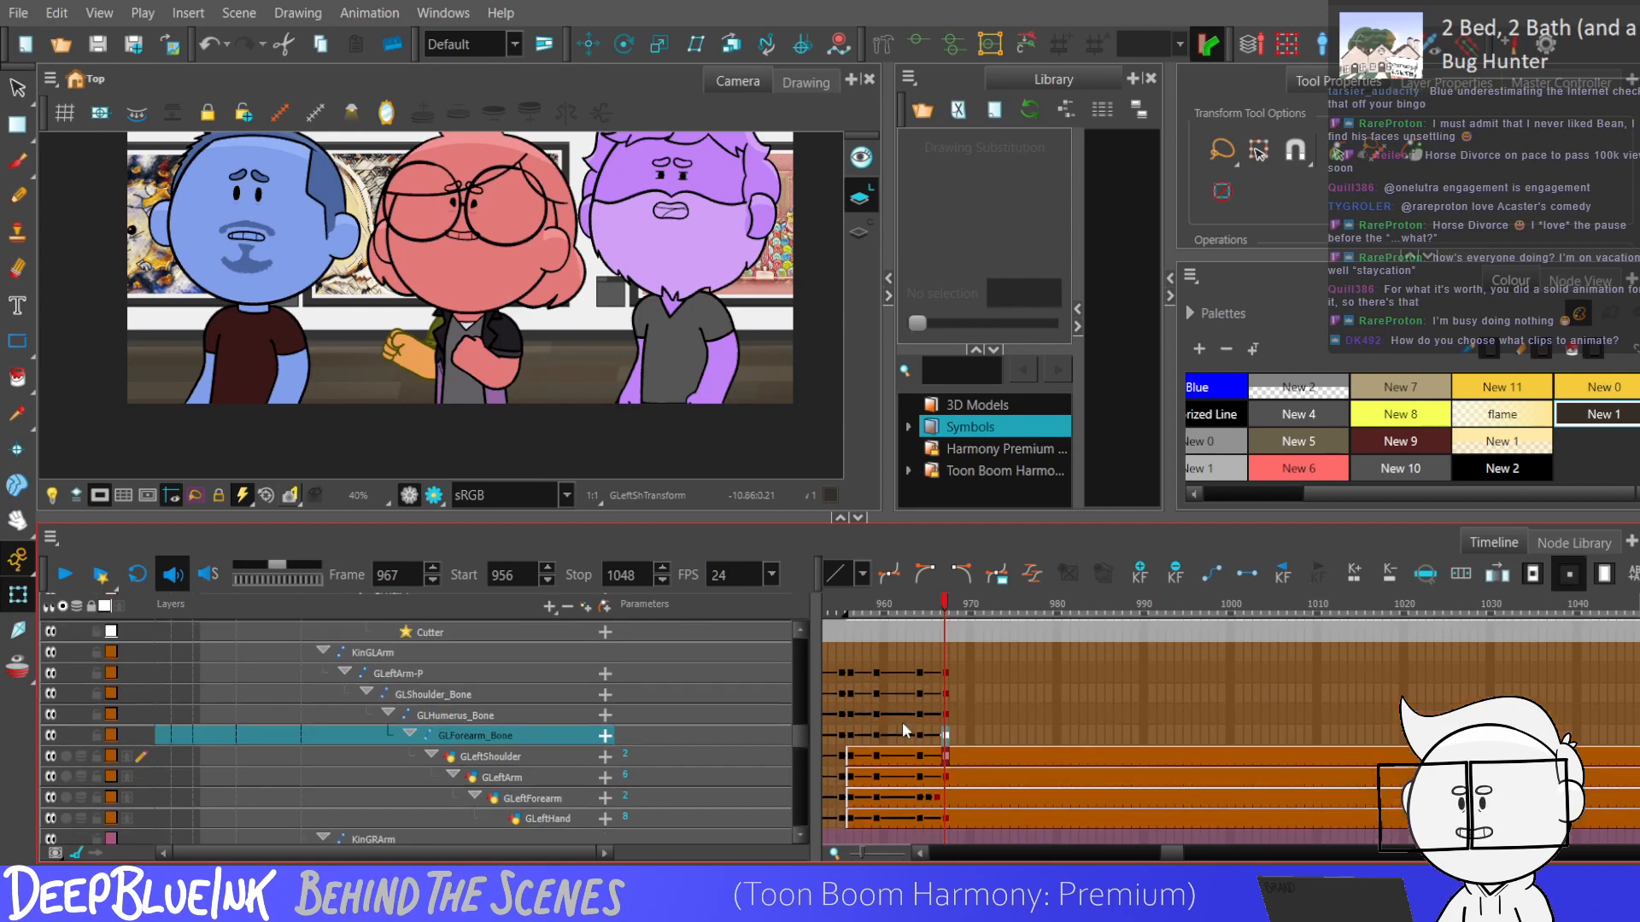
pyautogui.click(920, 715)
pyautogui.press("'")
pyautogui.press(';')
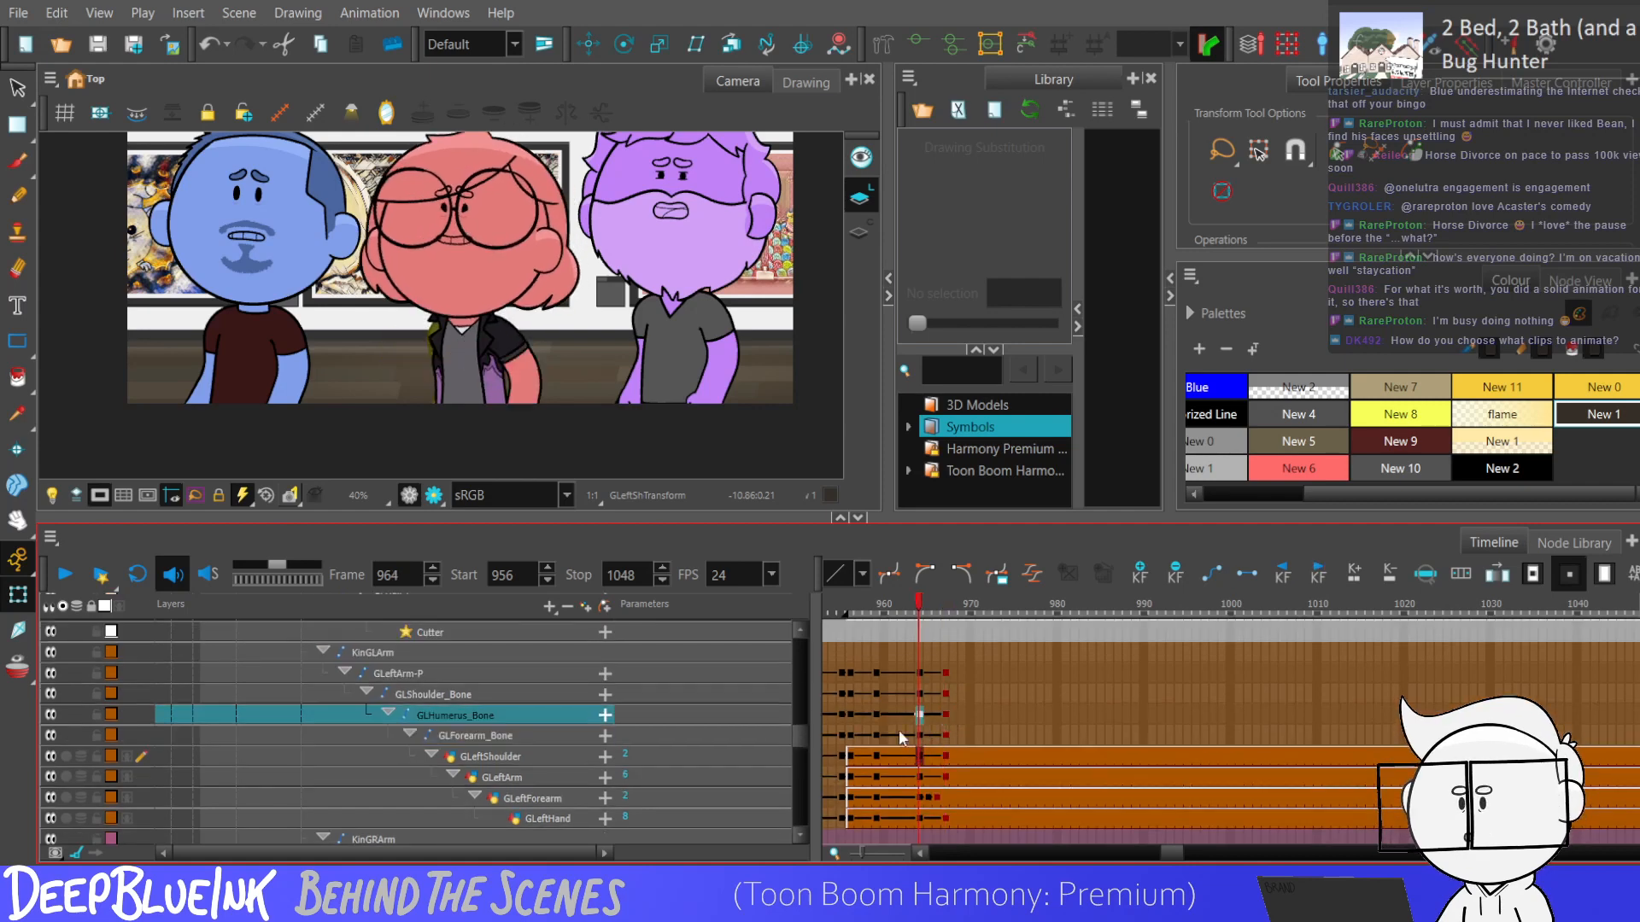
pyautogui.click(920, 695)
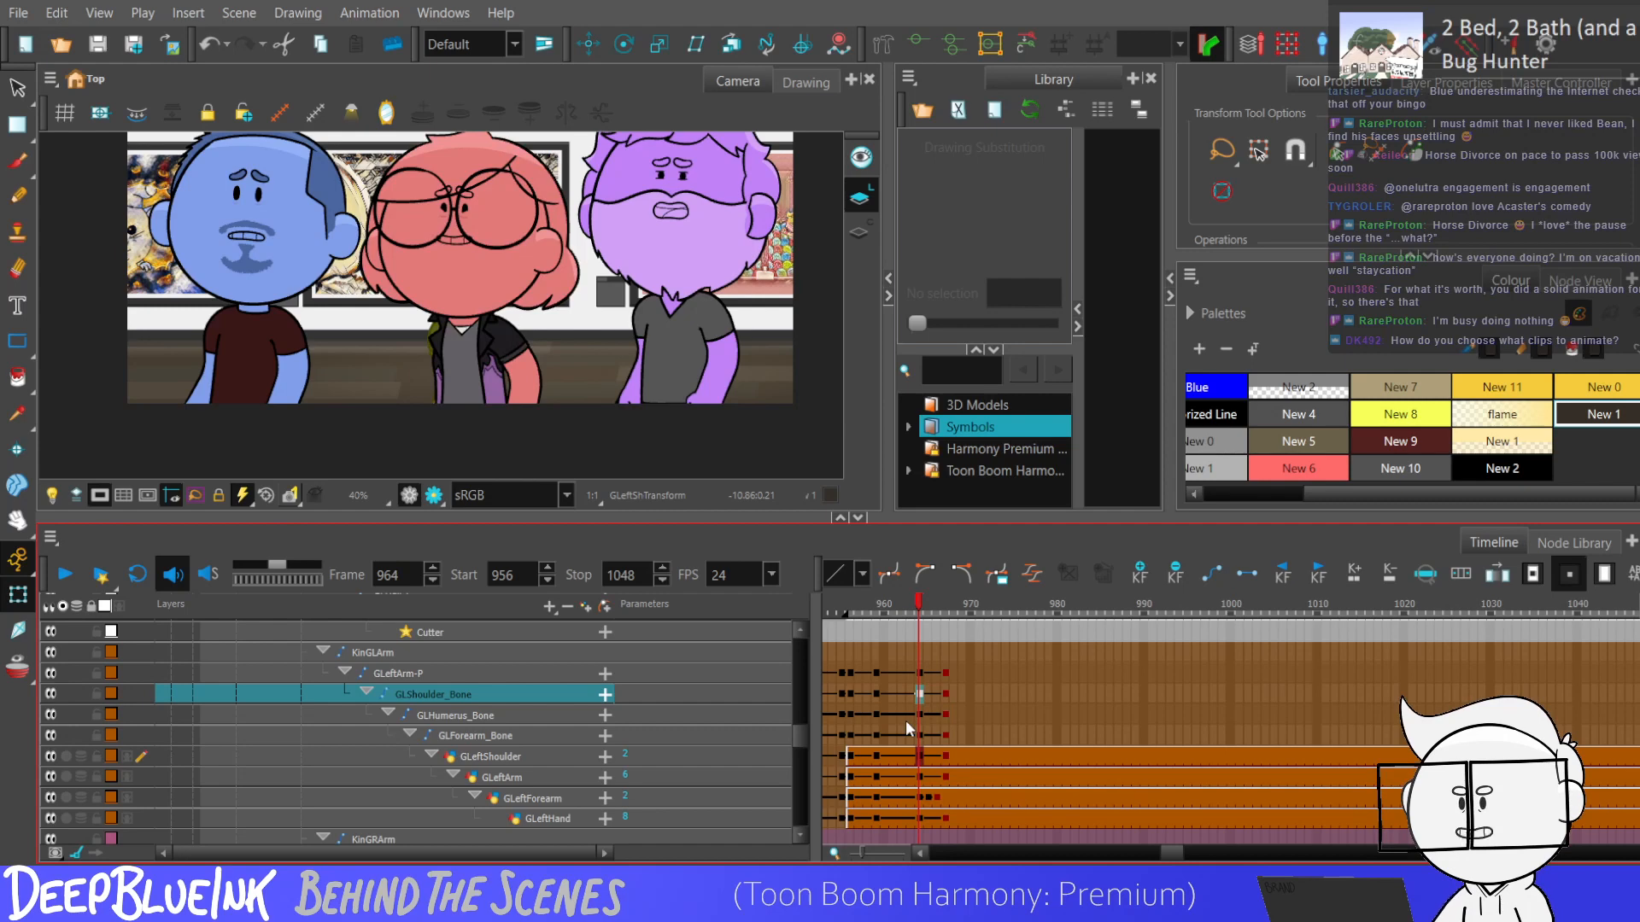
pyautogui.hotkey('shift', ',')
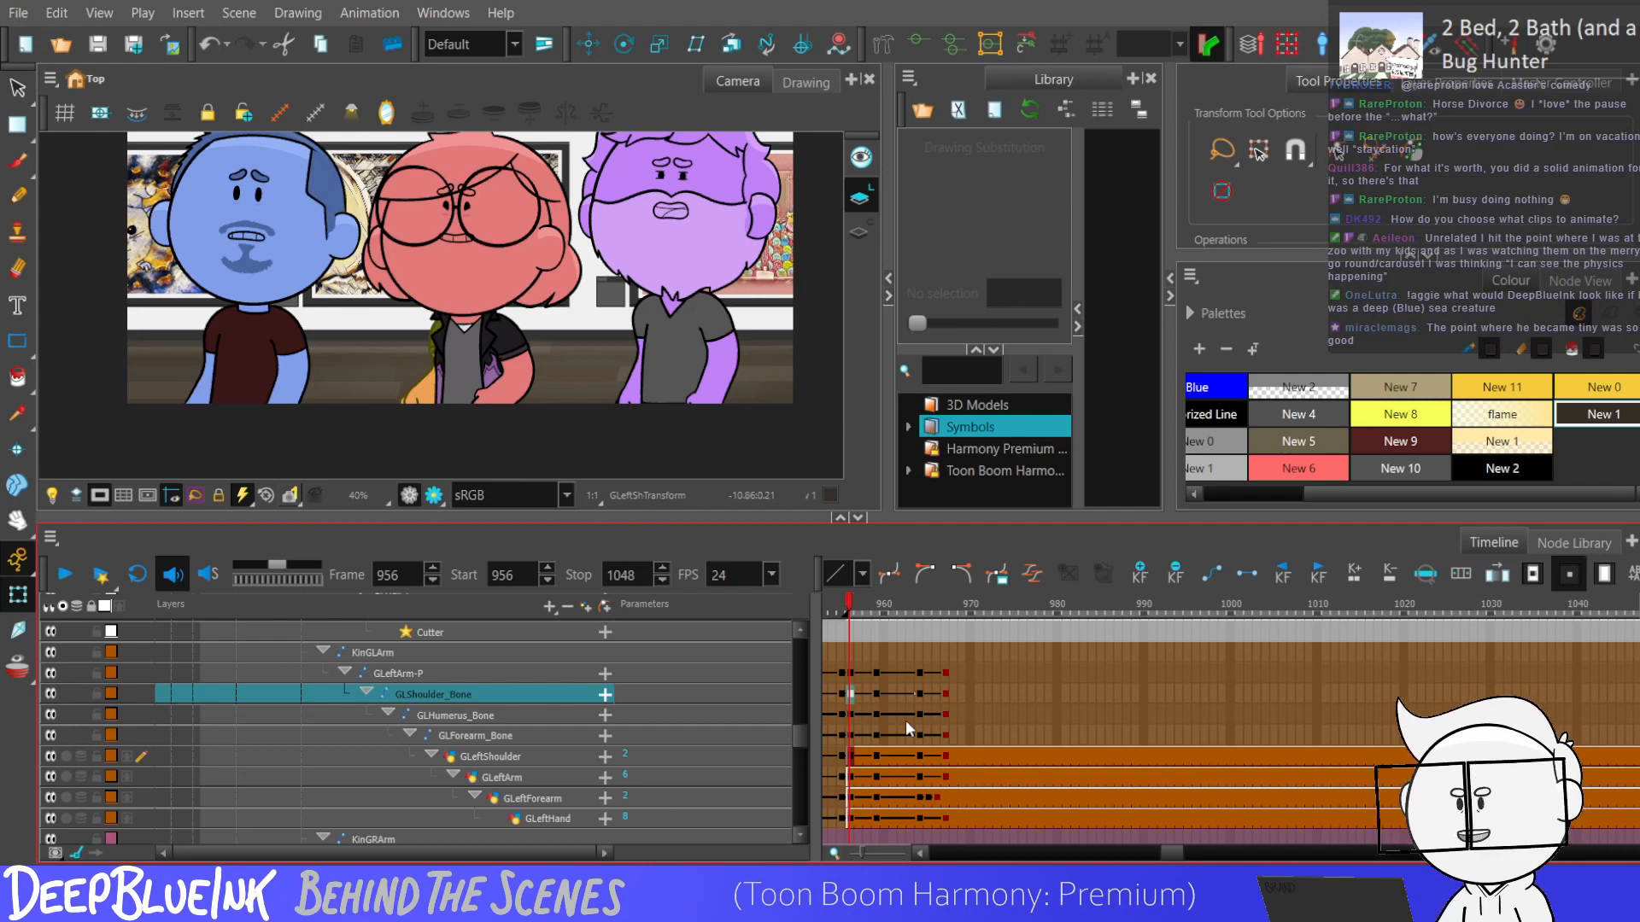
pyautogui.click(850, 715)
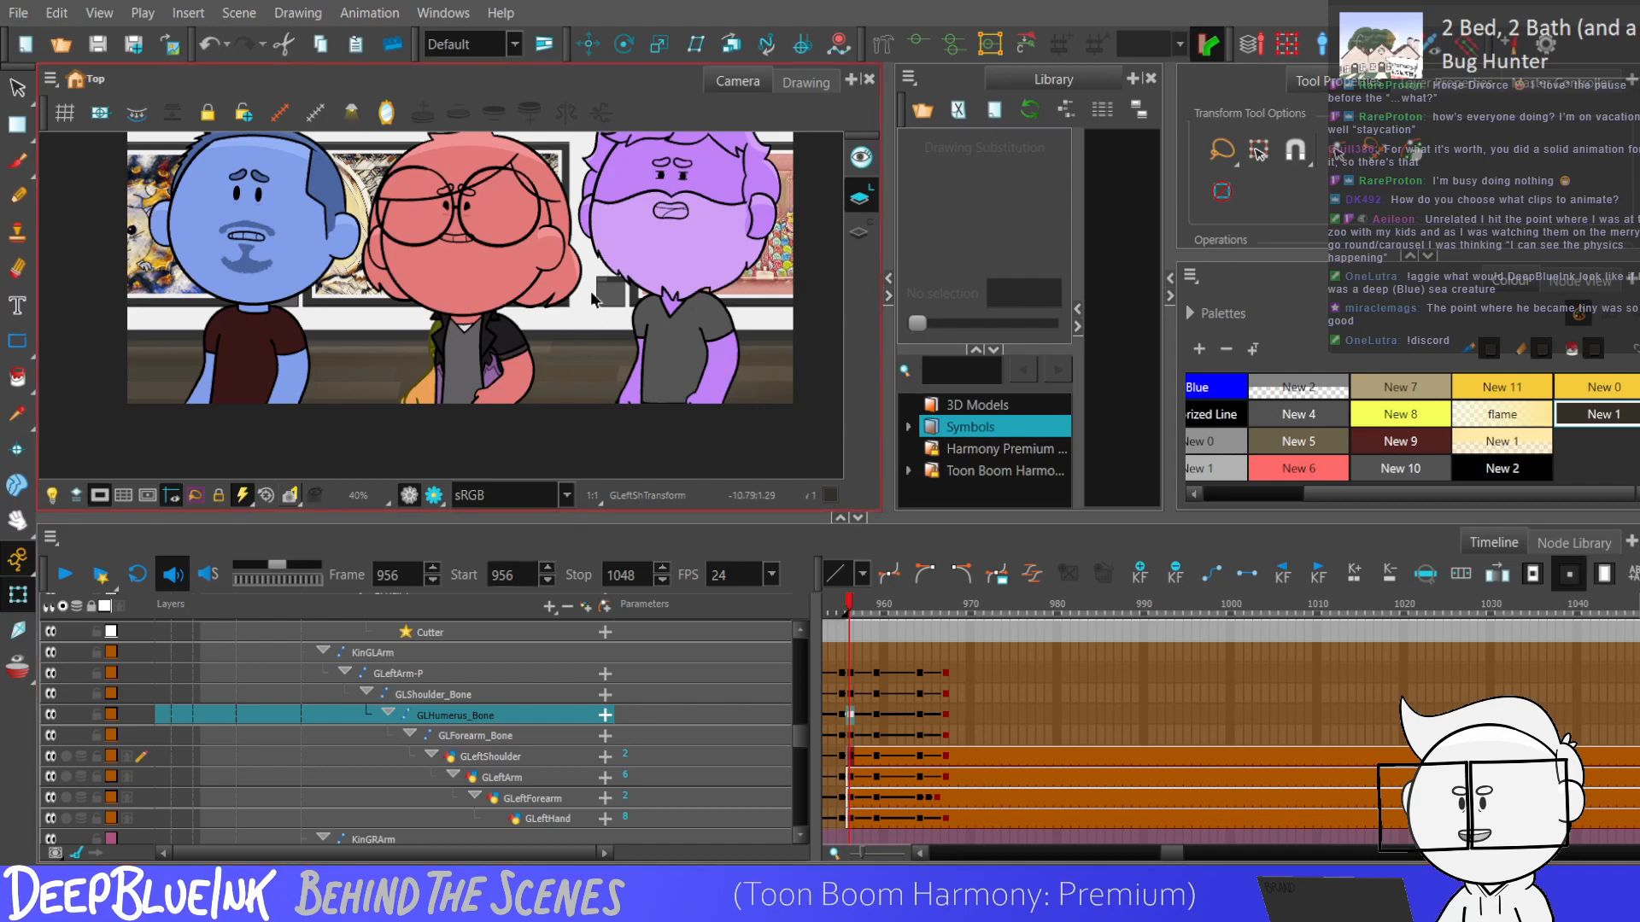
pyautogui.scroll(-1, 593, 299)
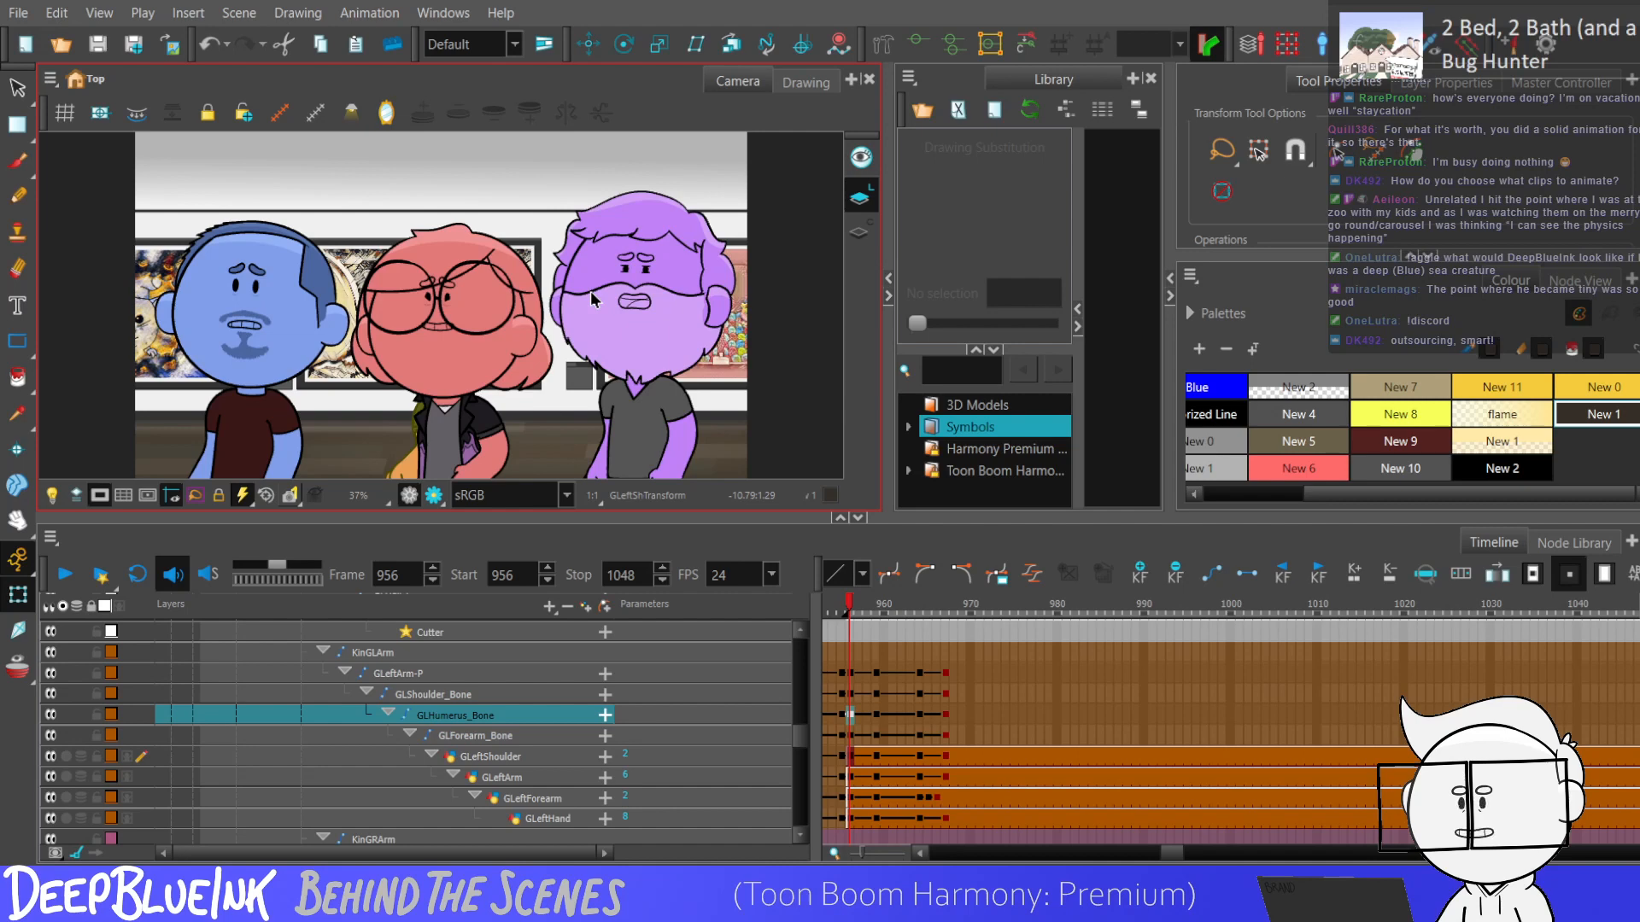
pyautogui.click(850, 673)
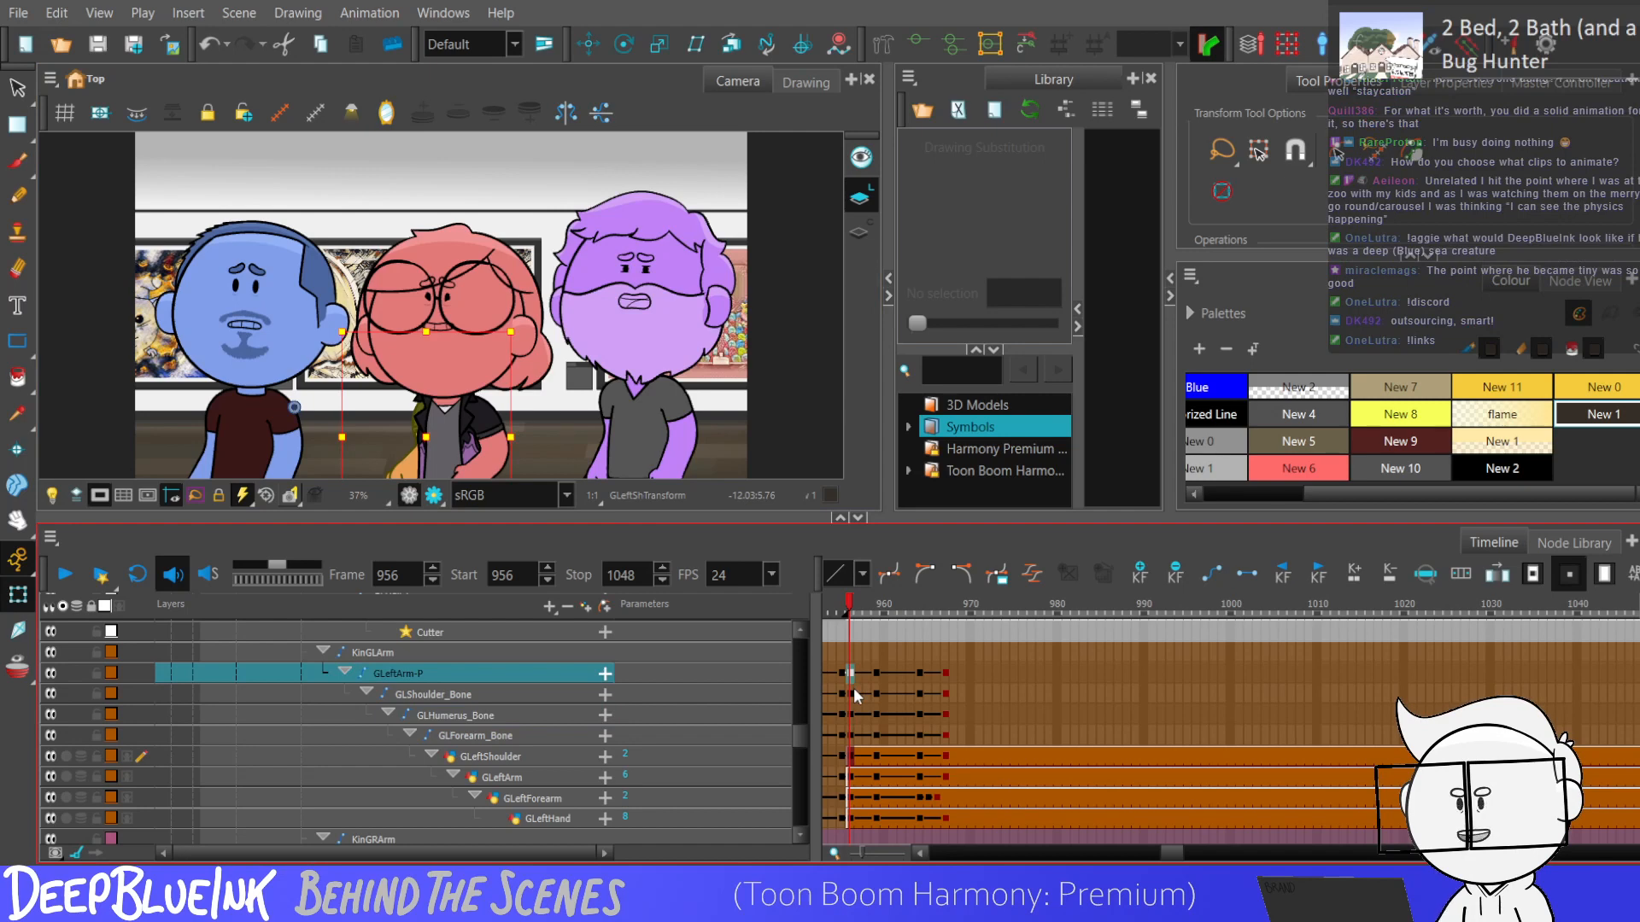
pyautogui.click(852, 694)
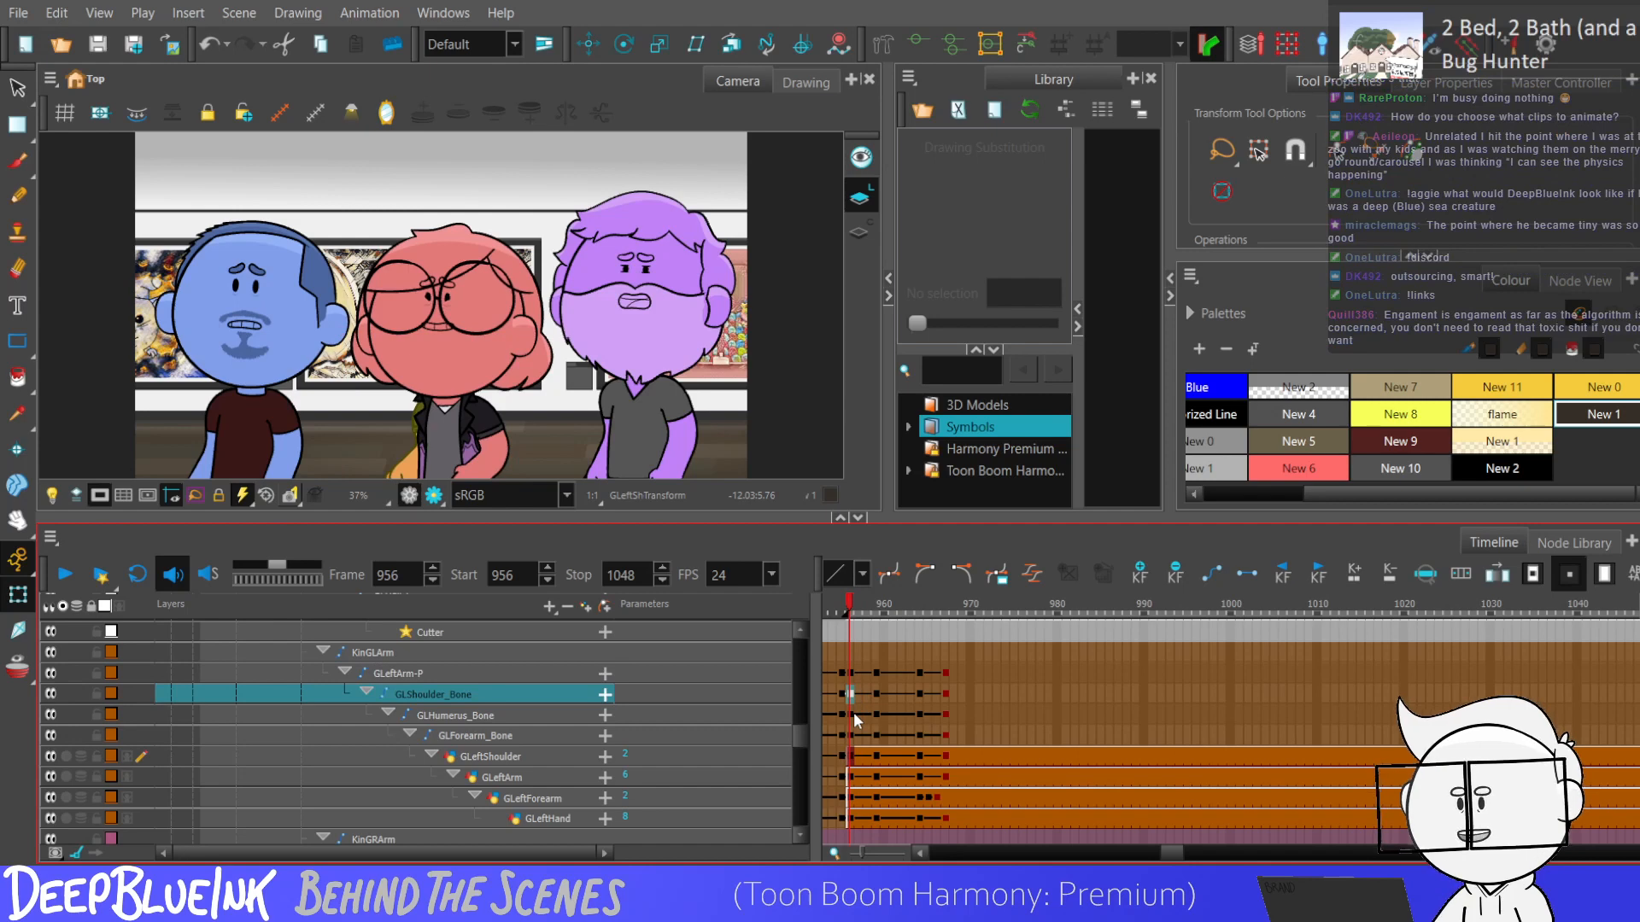
pyautogui.scroll(1, 854, 722)
pyautogui.click(850, 722)
pyautogui.click(880, 731)
pyautogui.click(852, 727)
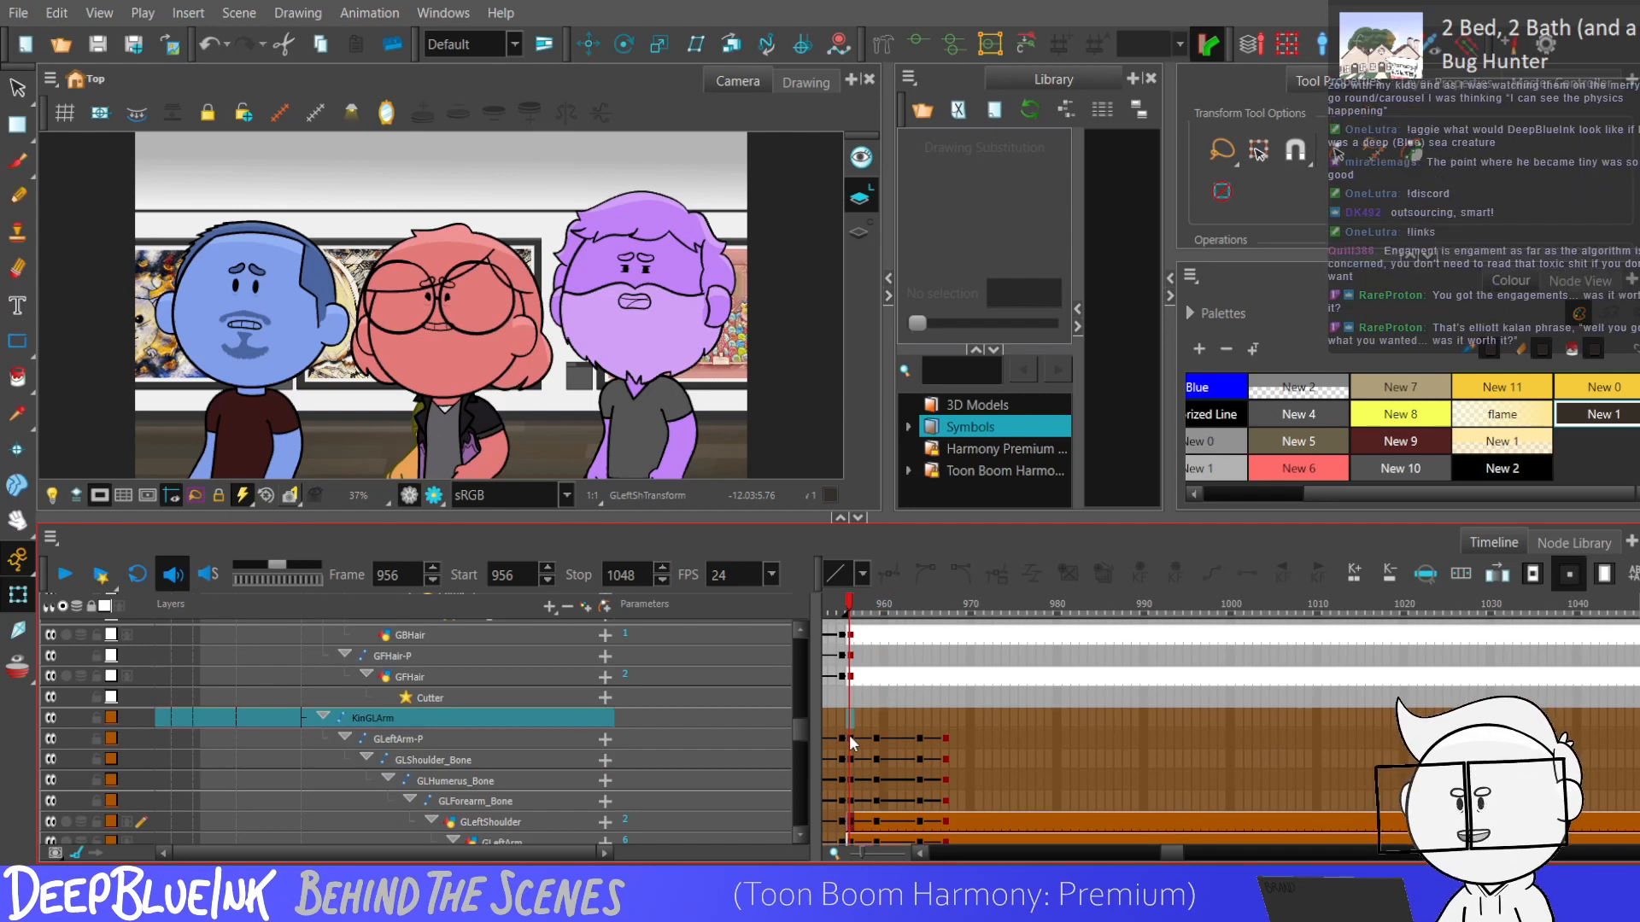
# Play back the red character's arm and body motion from frame 956 several times.
pyautogui.click(850, 738)
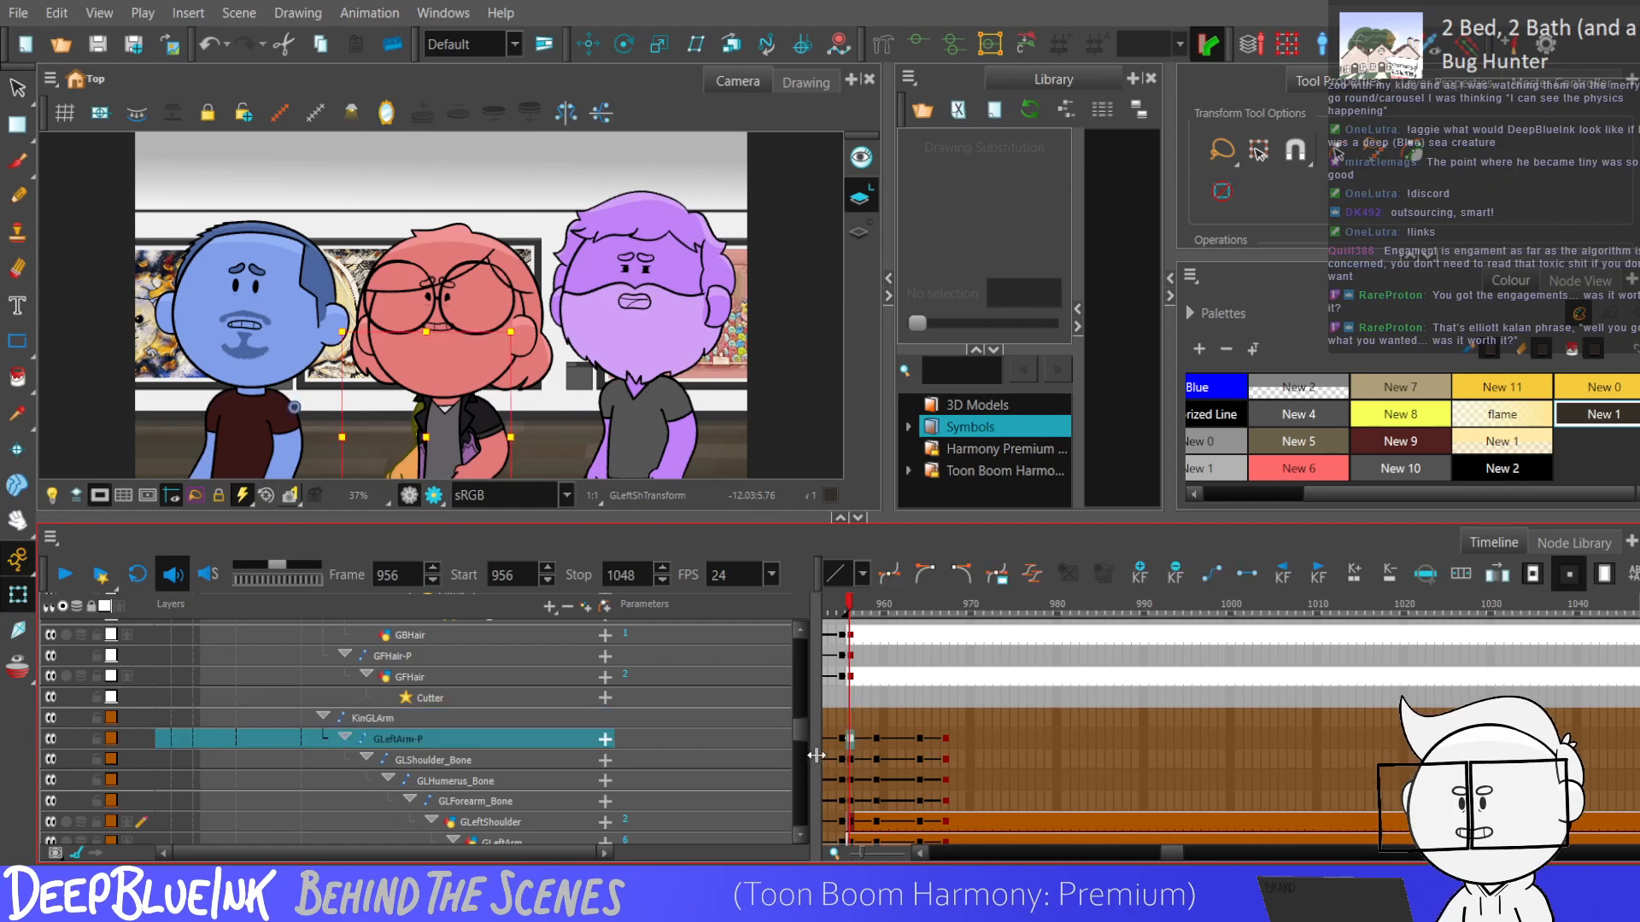
pyautogui.press('Return')
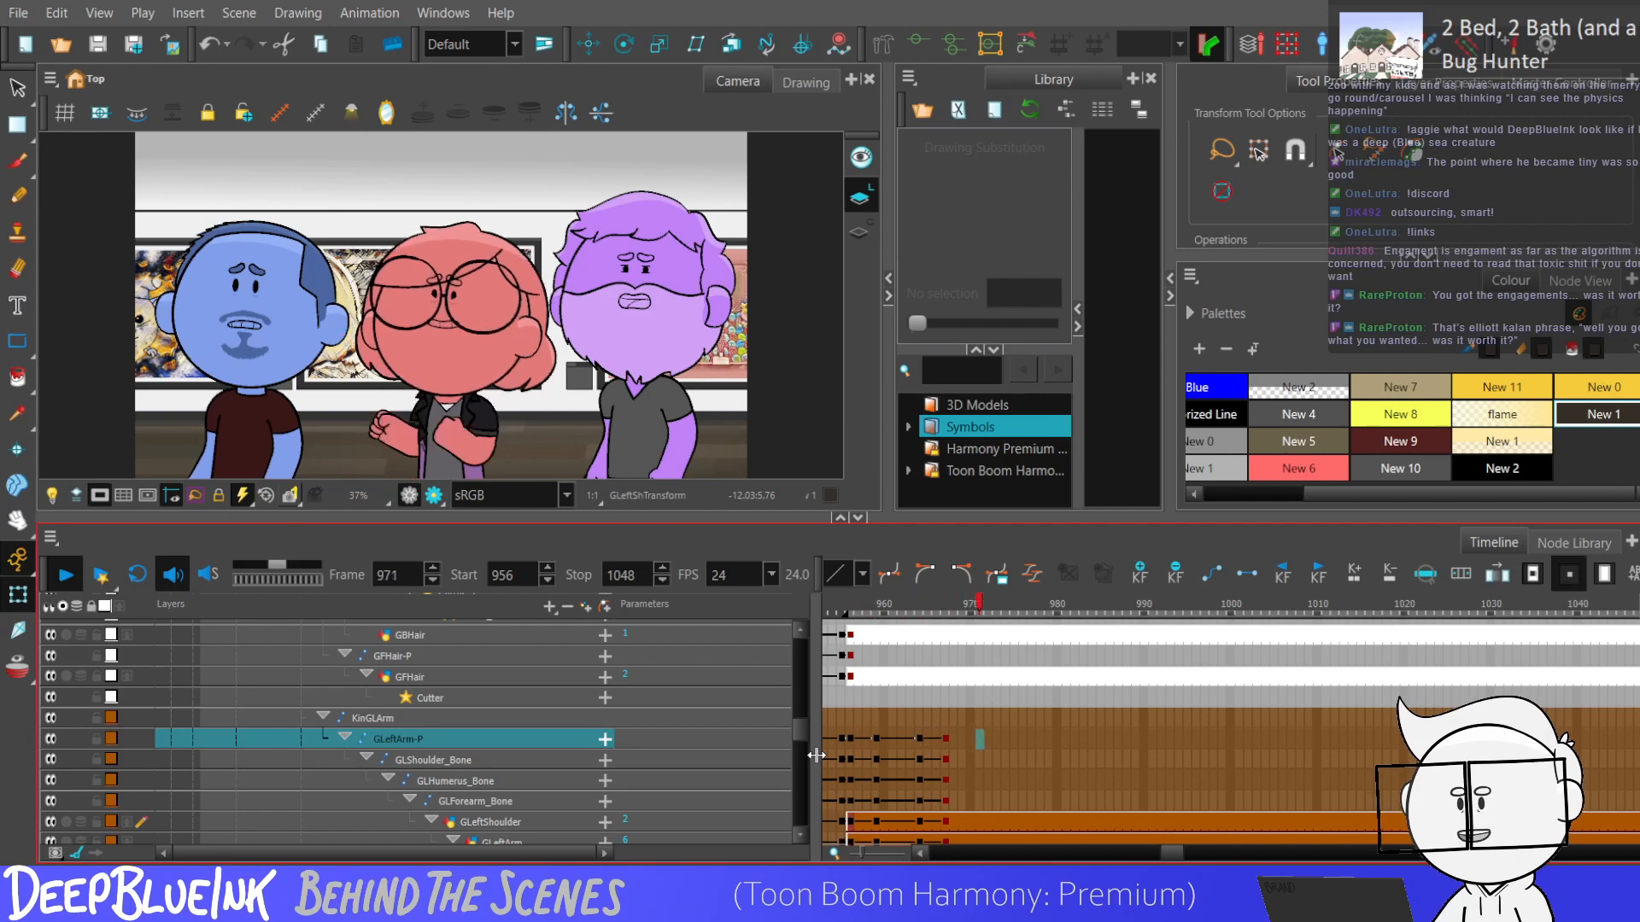
pyautogui.click(850, 738)
pyautogui.press('Return')
pyautogui.press('Return')
pyautogui.press('Return')
pyautogui.press('Return')
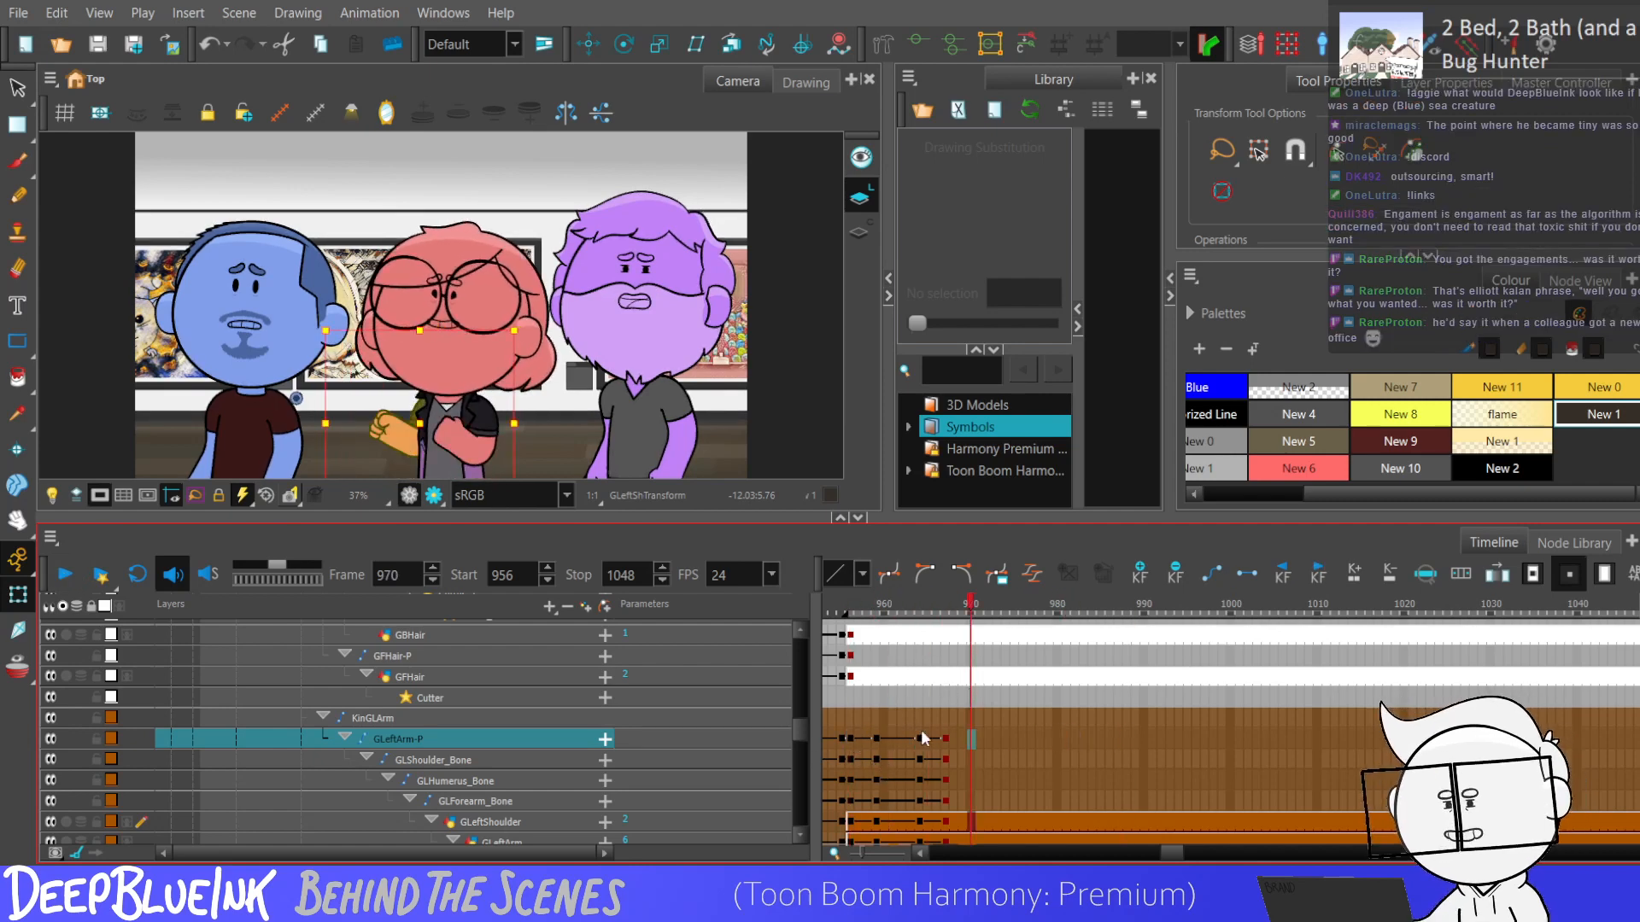
# Inspect the red character's body bones at frame 967 and select their keyframes from frame 963 to 967.
pyautogui.scroll(1, 802, 720)
pyautogui.moveTo(801, 719); pyautogui.dragTo(808, 684)
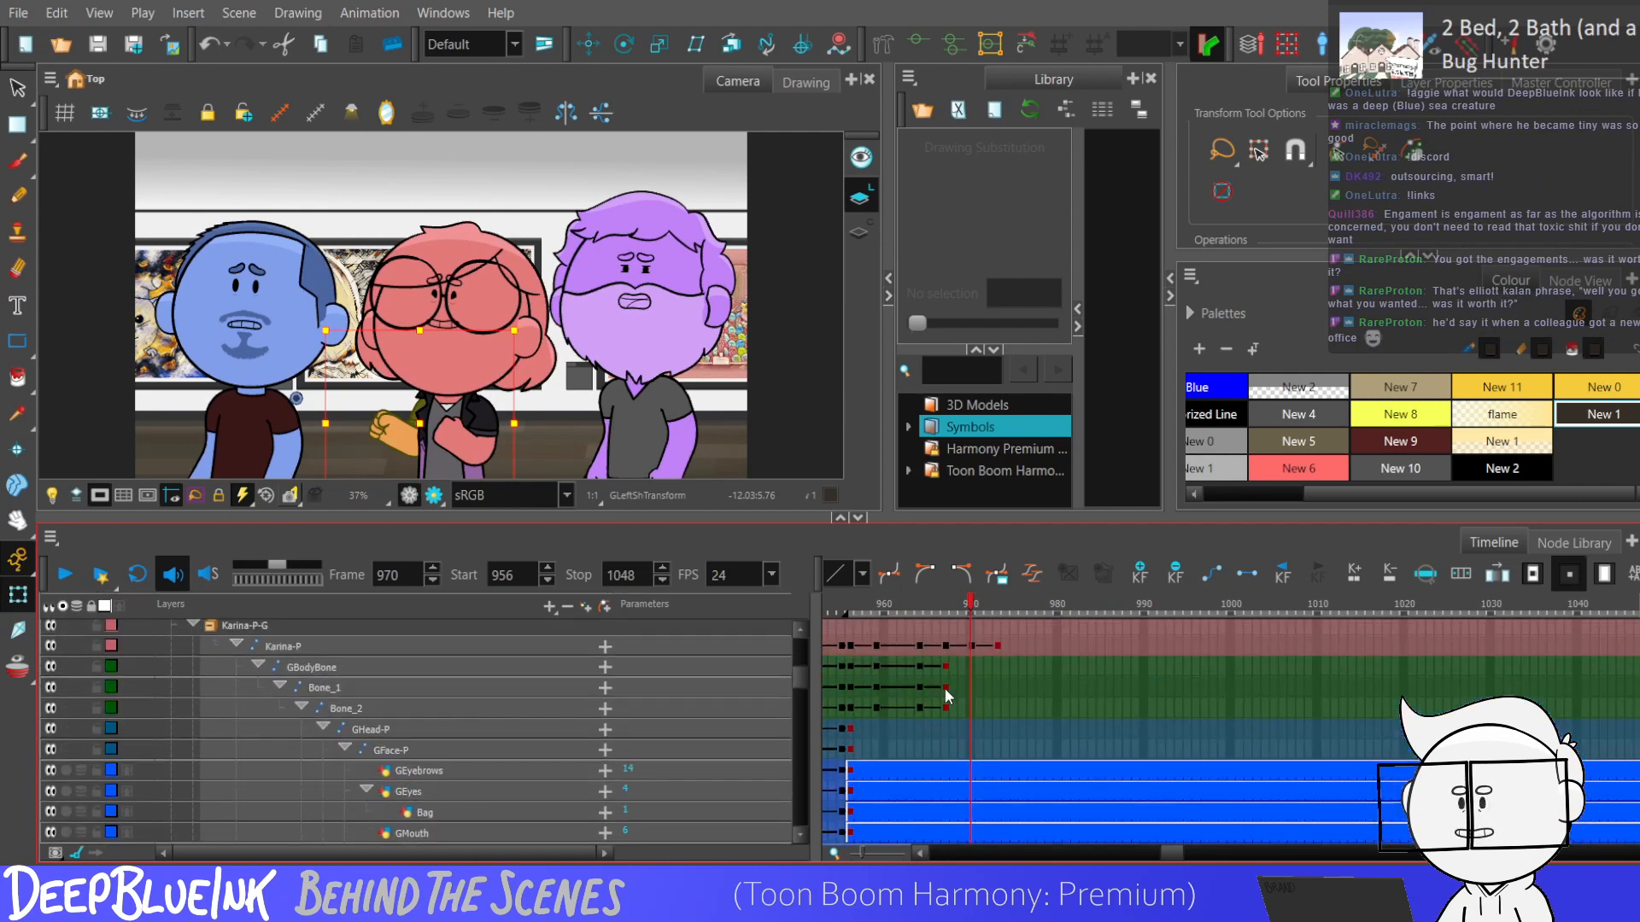
pyautogui.click(944, 687)
pyautogui.click(916, 57)
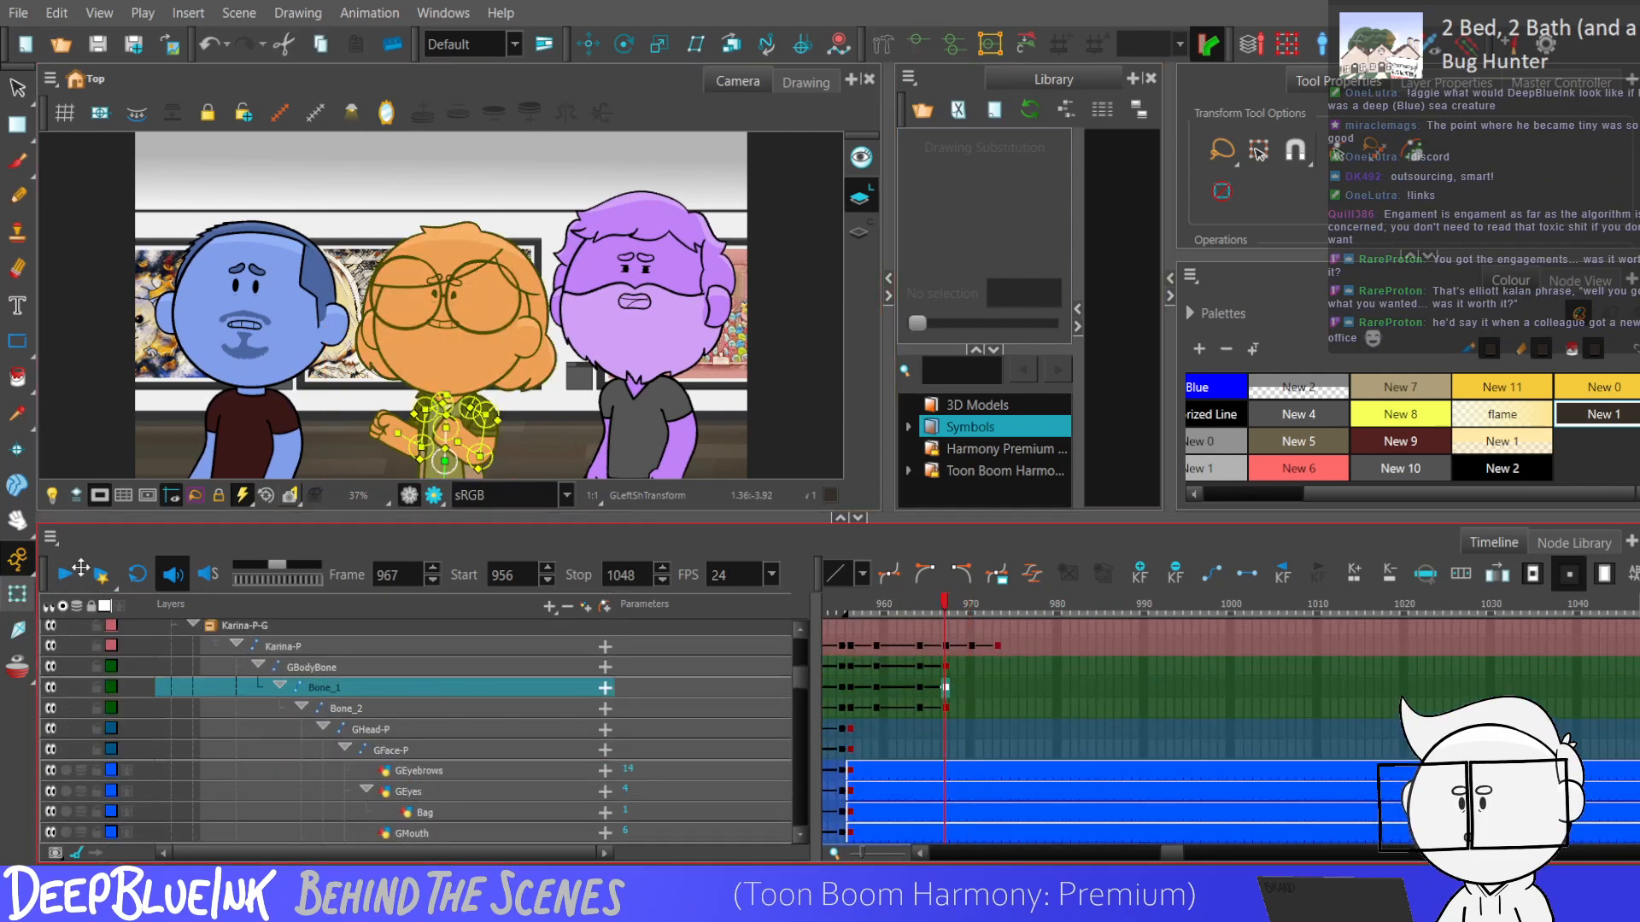
pyautogui.scroll(-2, 497, 188)
pyautogui.scroll(3, 515, 322)
pyautogui.scroll(2, 515, 321)
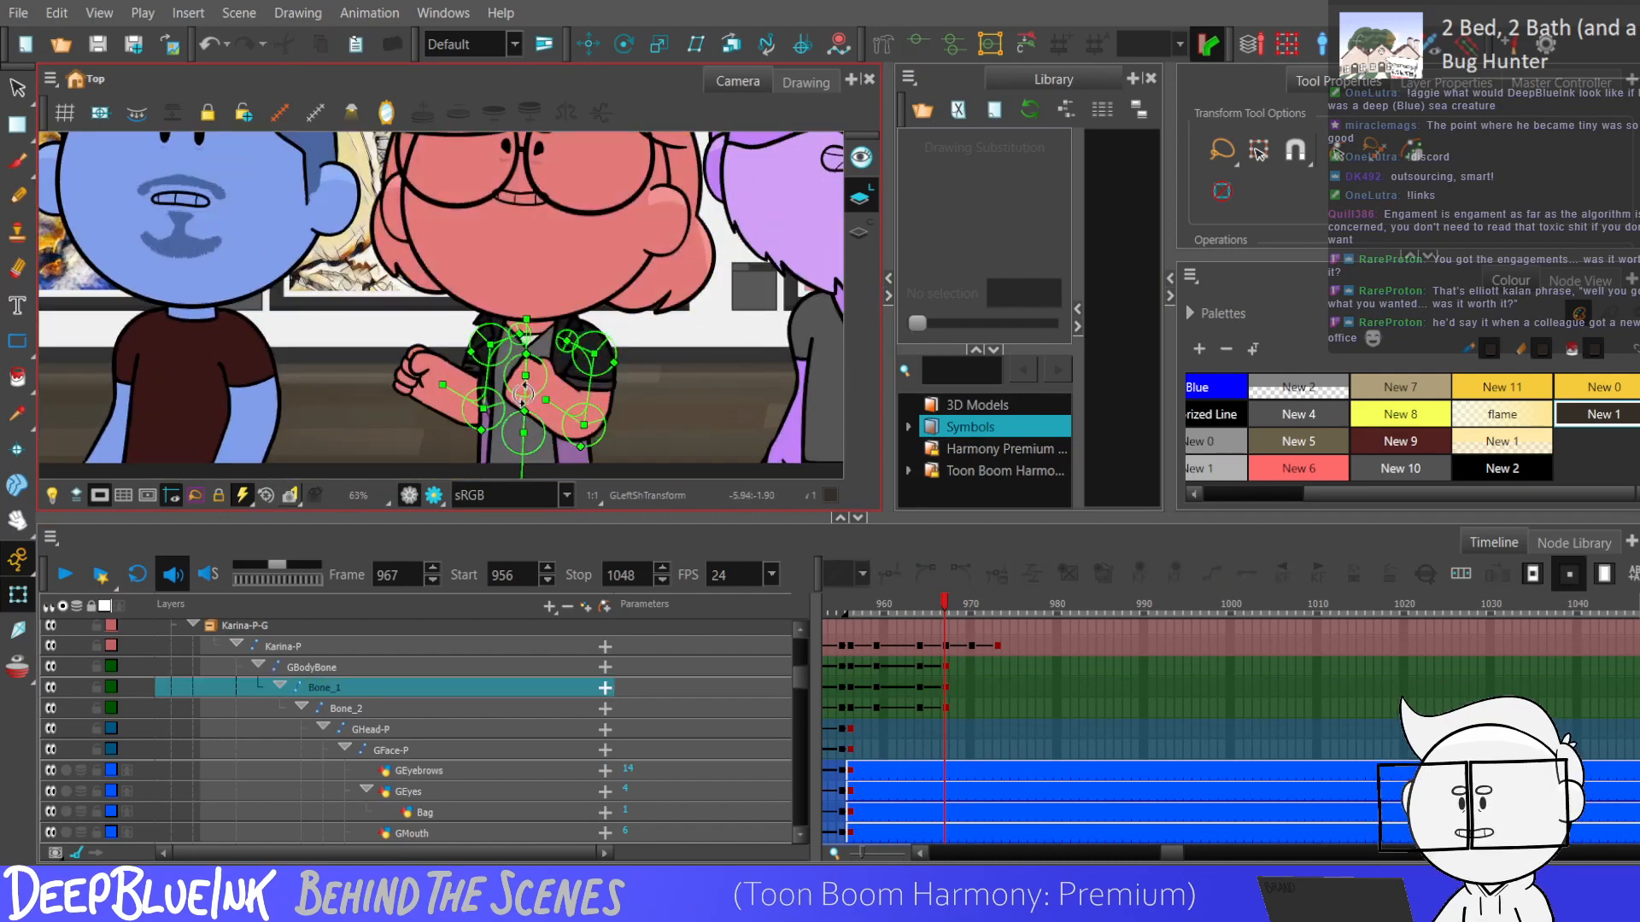
pyautogui.scroll(-2, 524, 367)
pyautogui.scroll(-1, 523, 367)
pyautogui.moveTo(911, 667); pyautogui.dragTo(946, 710)
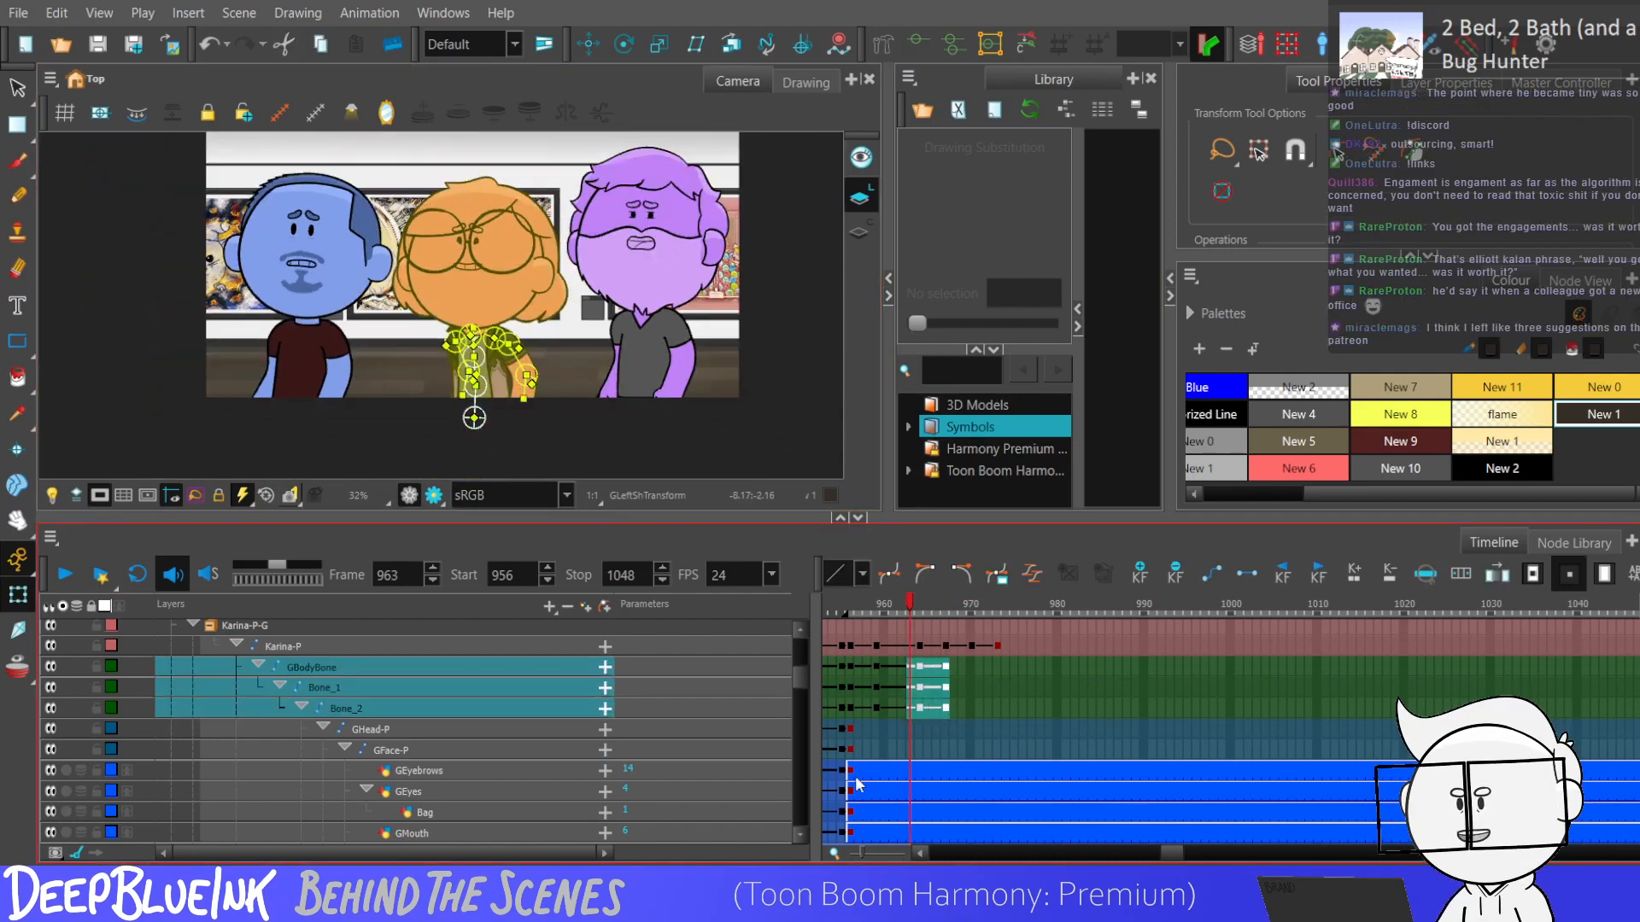
# Lower the red character's eyebrows slightly with a keyframe at frame 959, and select the eyebrow keyframes from frame 956 to 959.
pyautogui.click(873, 771)
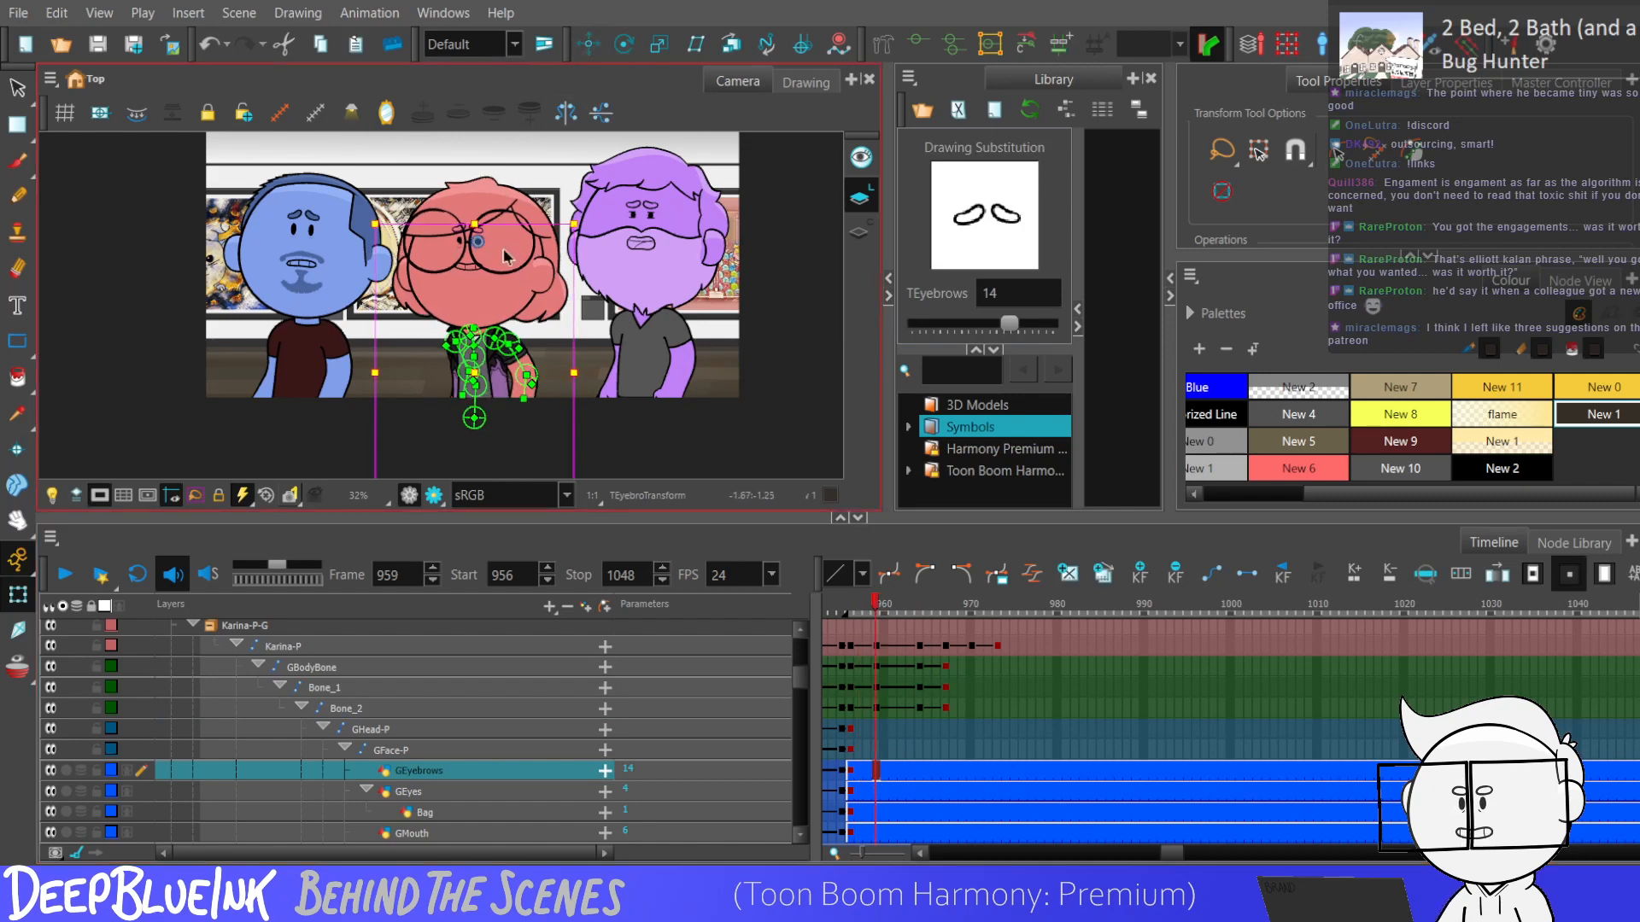
pyautogui.click(589, 43)
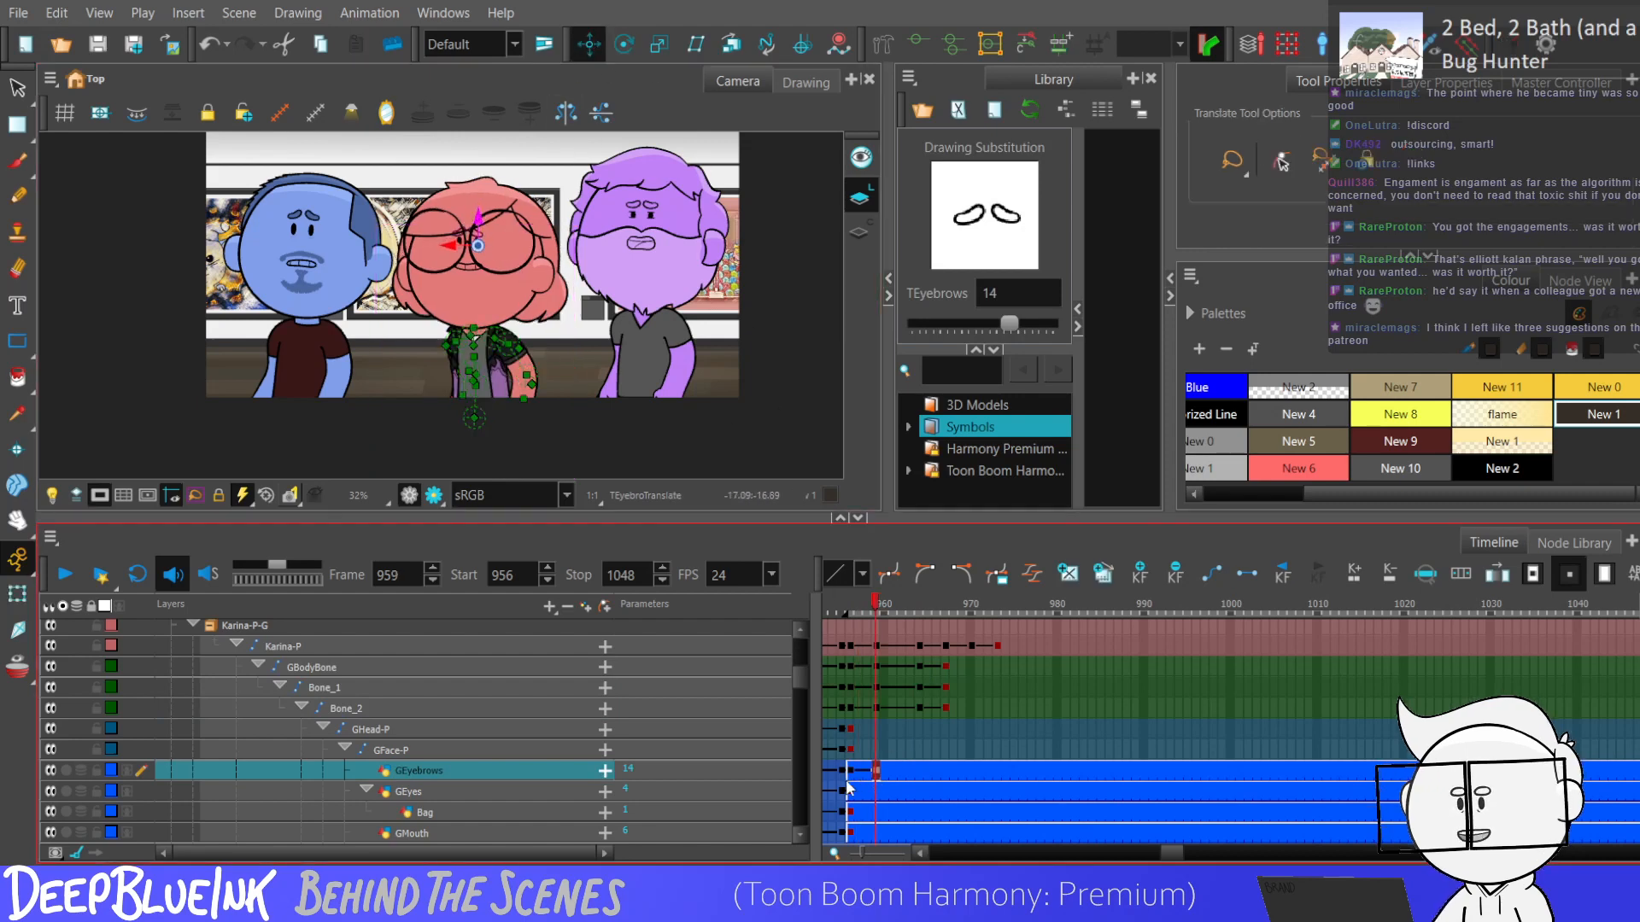
pyautogui.moveTo(850, 772); pyautogui.dragTo(880, 771)
# Change the eye drawings across frames 965 to 967, ending on drawing 1, and raise the eyebrows at frame 967.
pyautogui.click(931, 793)
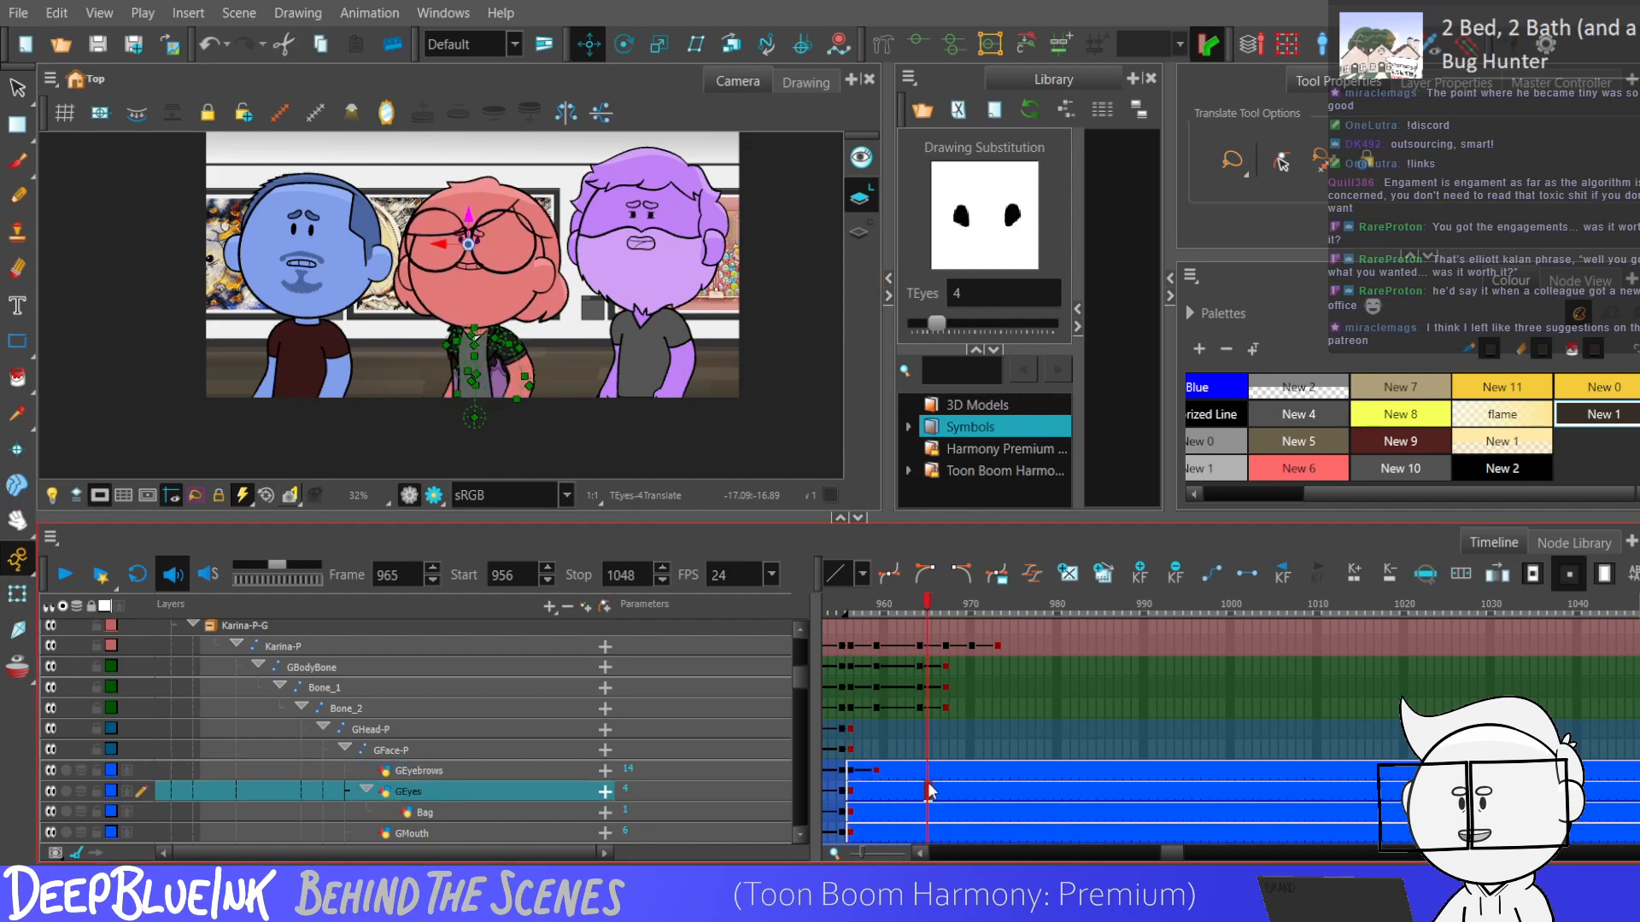
pyautogui.click(945, 771)
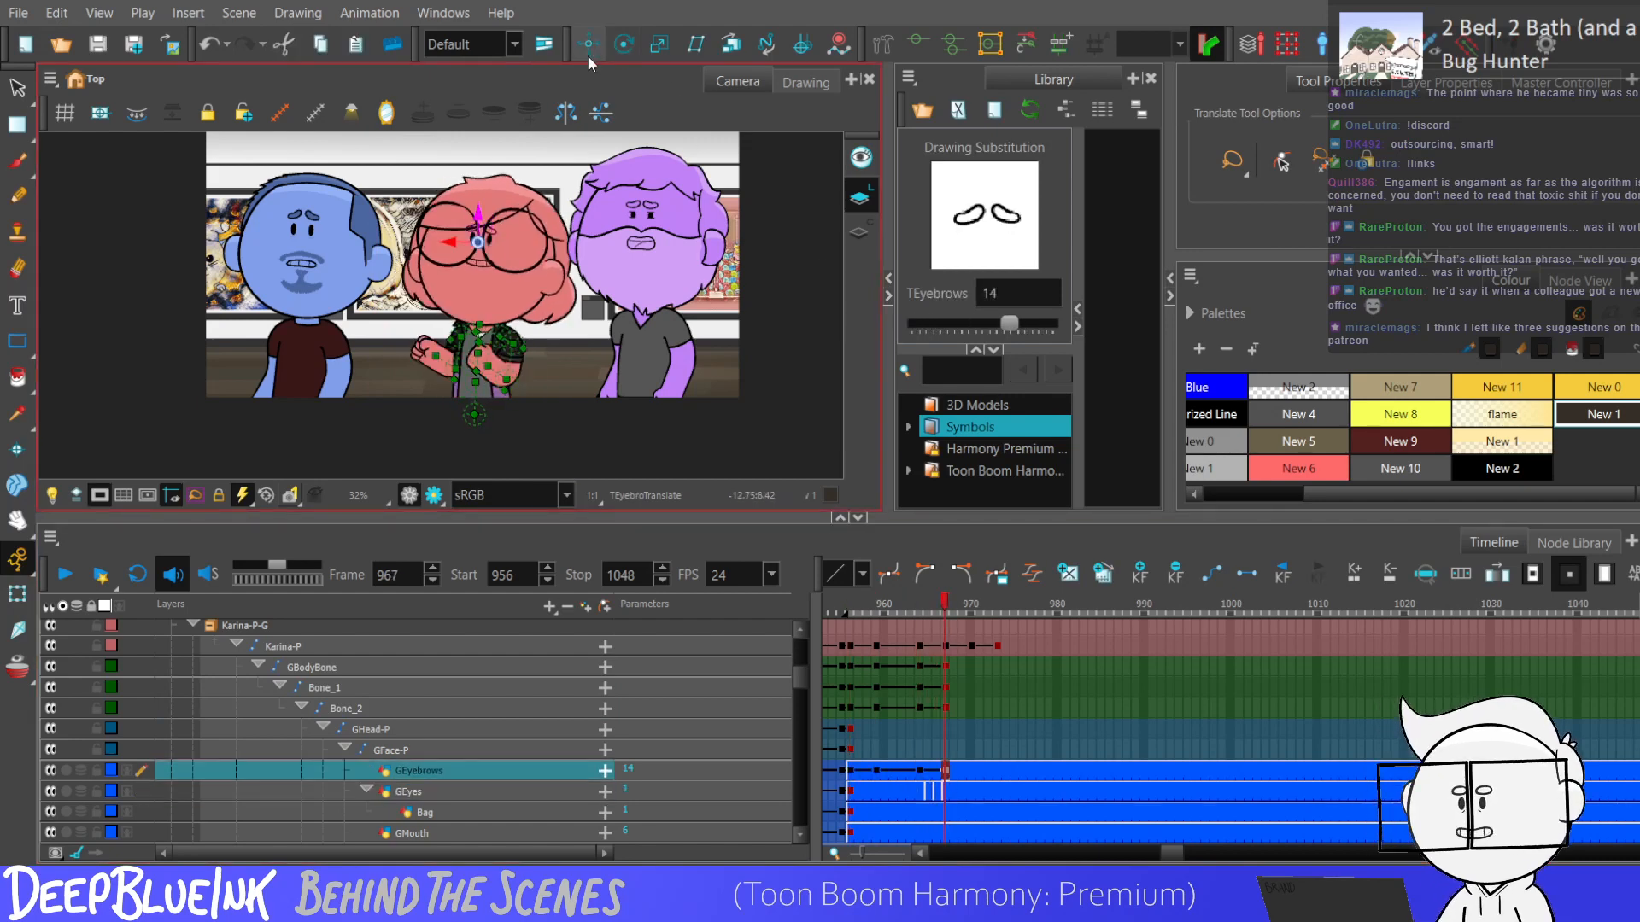
pyautogui.moveTo(477, 211); pyautogui.dragTo(479, 201)
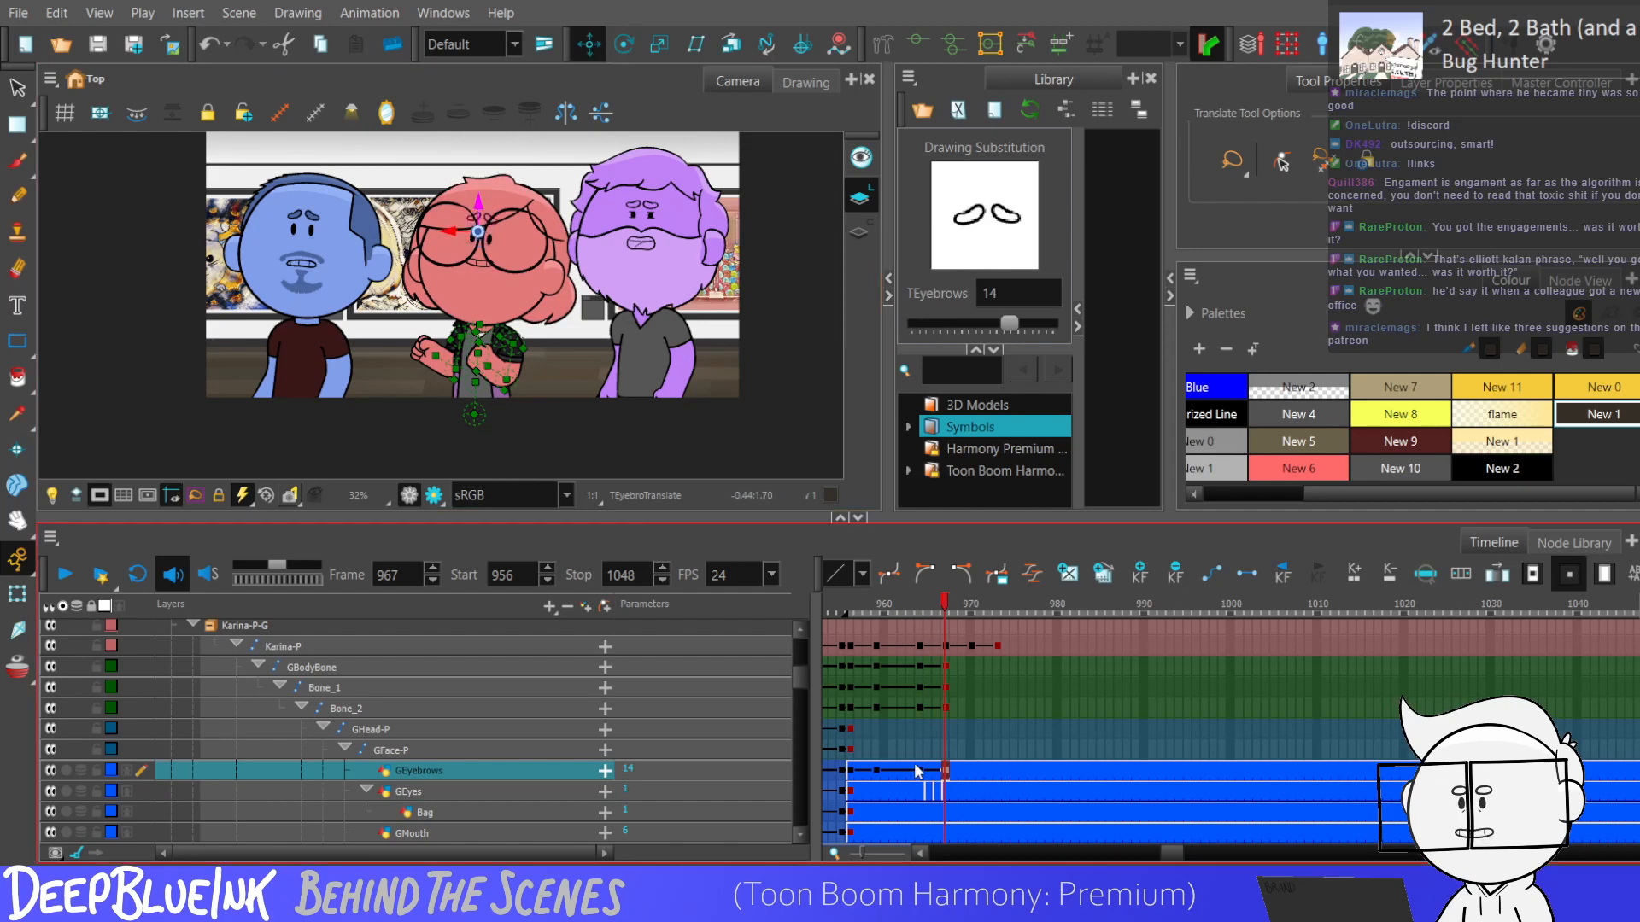
pyautogui.moveTo(920, 772); pyautogui.dragTo(943, 772)
# Add keyframes at frames 964 and 967 to the Bag layer, and select the eyebrow, eye and bag cells between those frames.
pyautogui.click(920, 812)
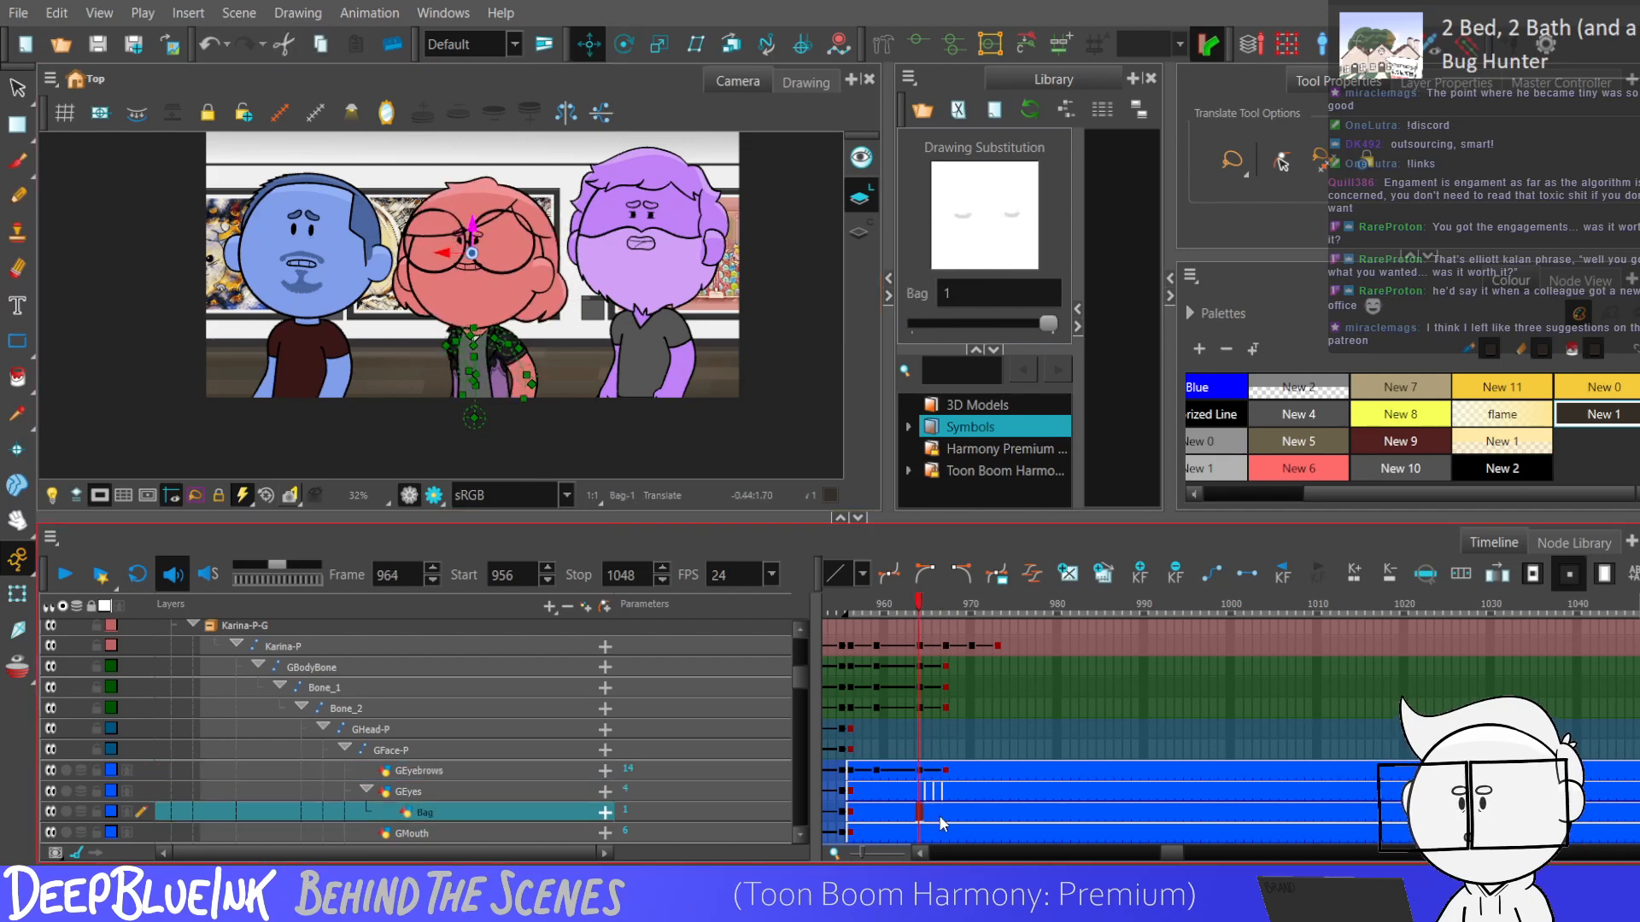
pyautogui.press('F6')
pyautogui.click(946, 816)
pyautogui.press('F6')
pyautogui.scroll(2, 431, 216)
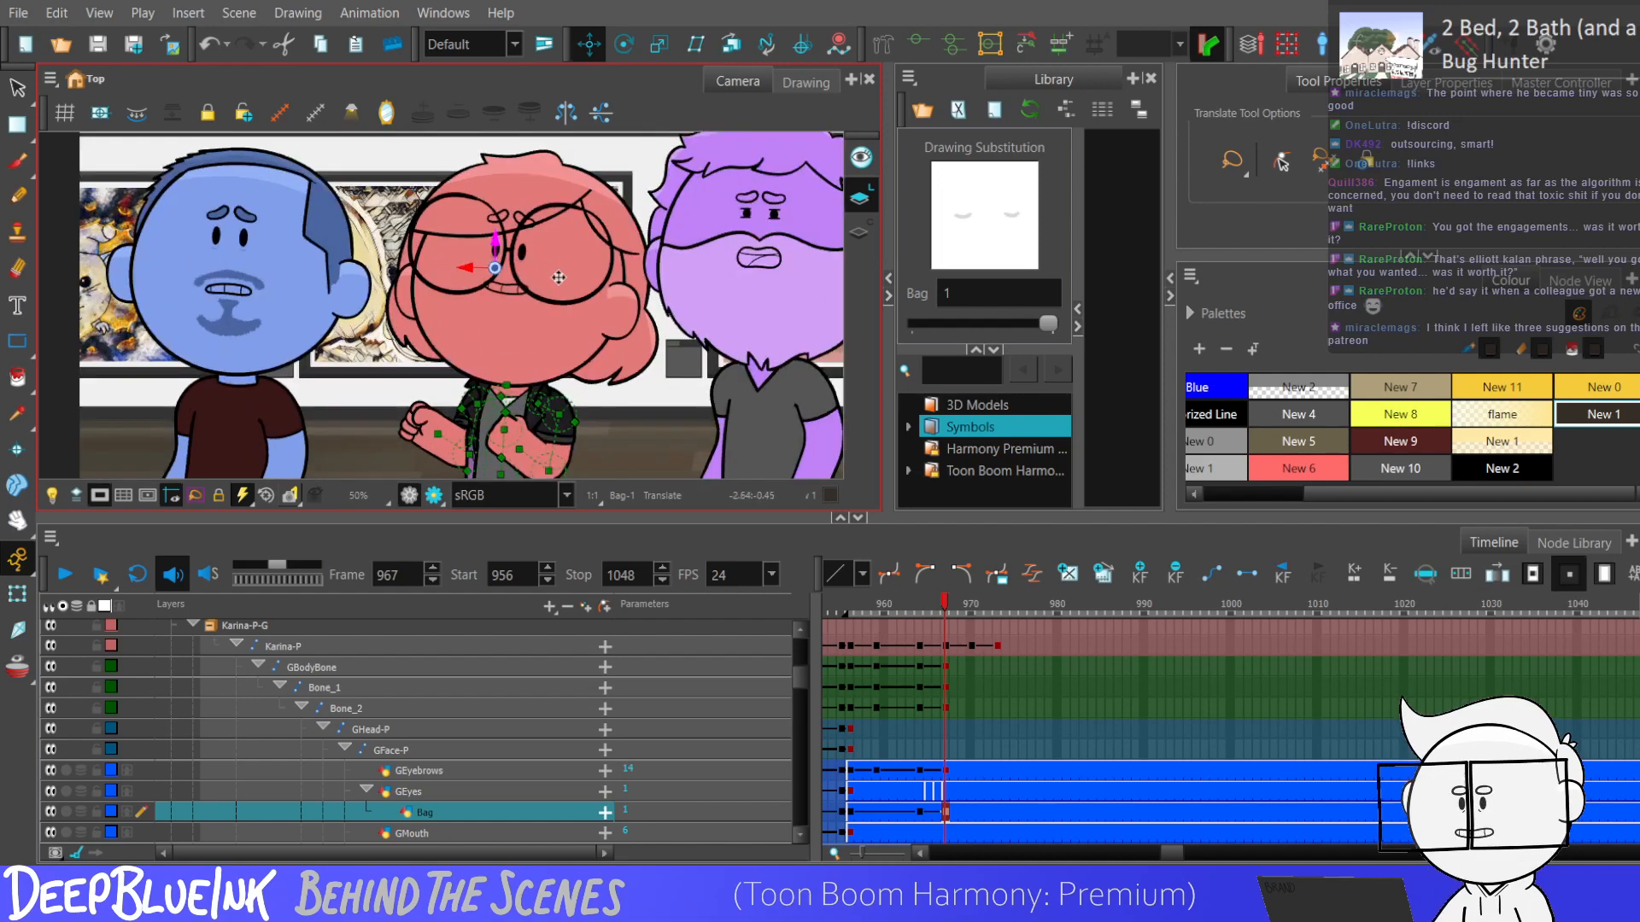
pyautogui.scroll(1, 555, 276)
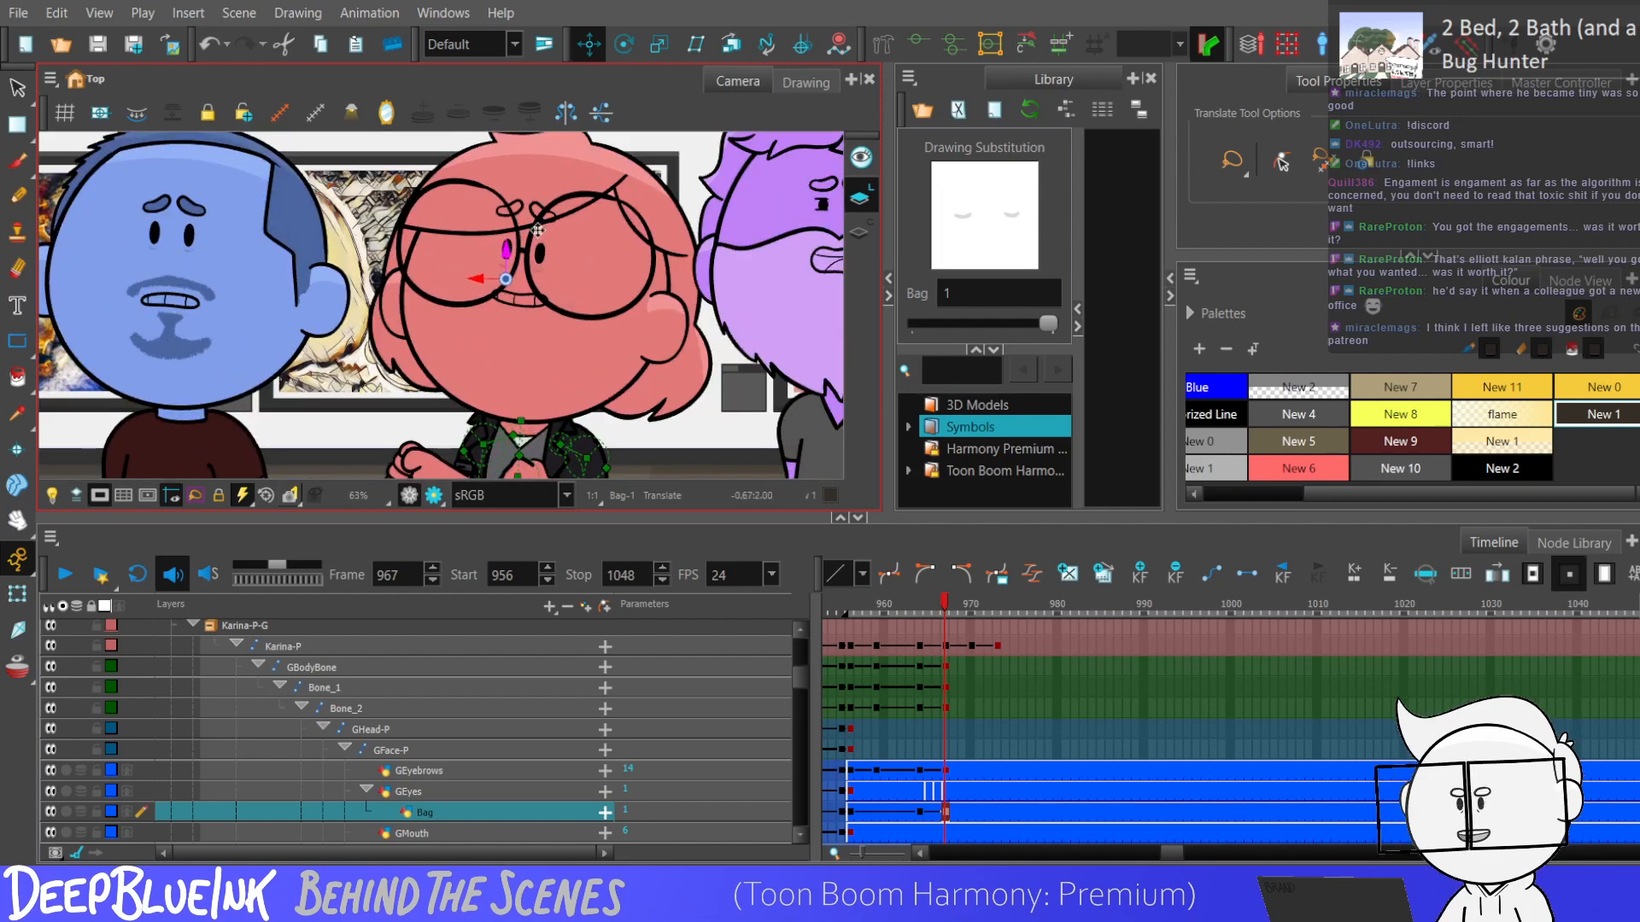
pyautogui.moveTo(921, 811); pyautogui.dragTo(948, 775)
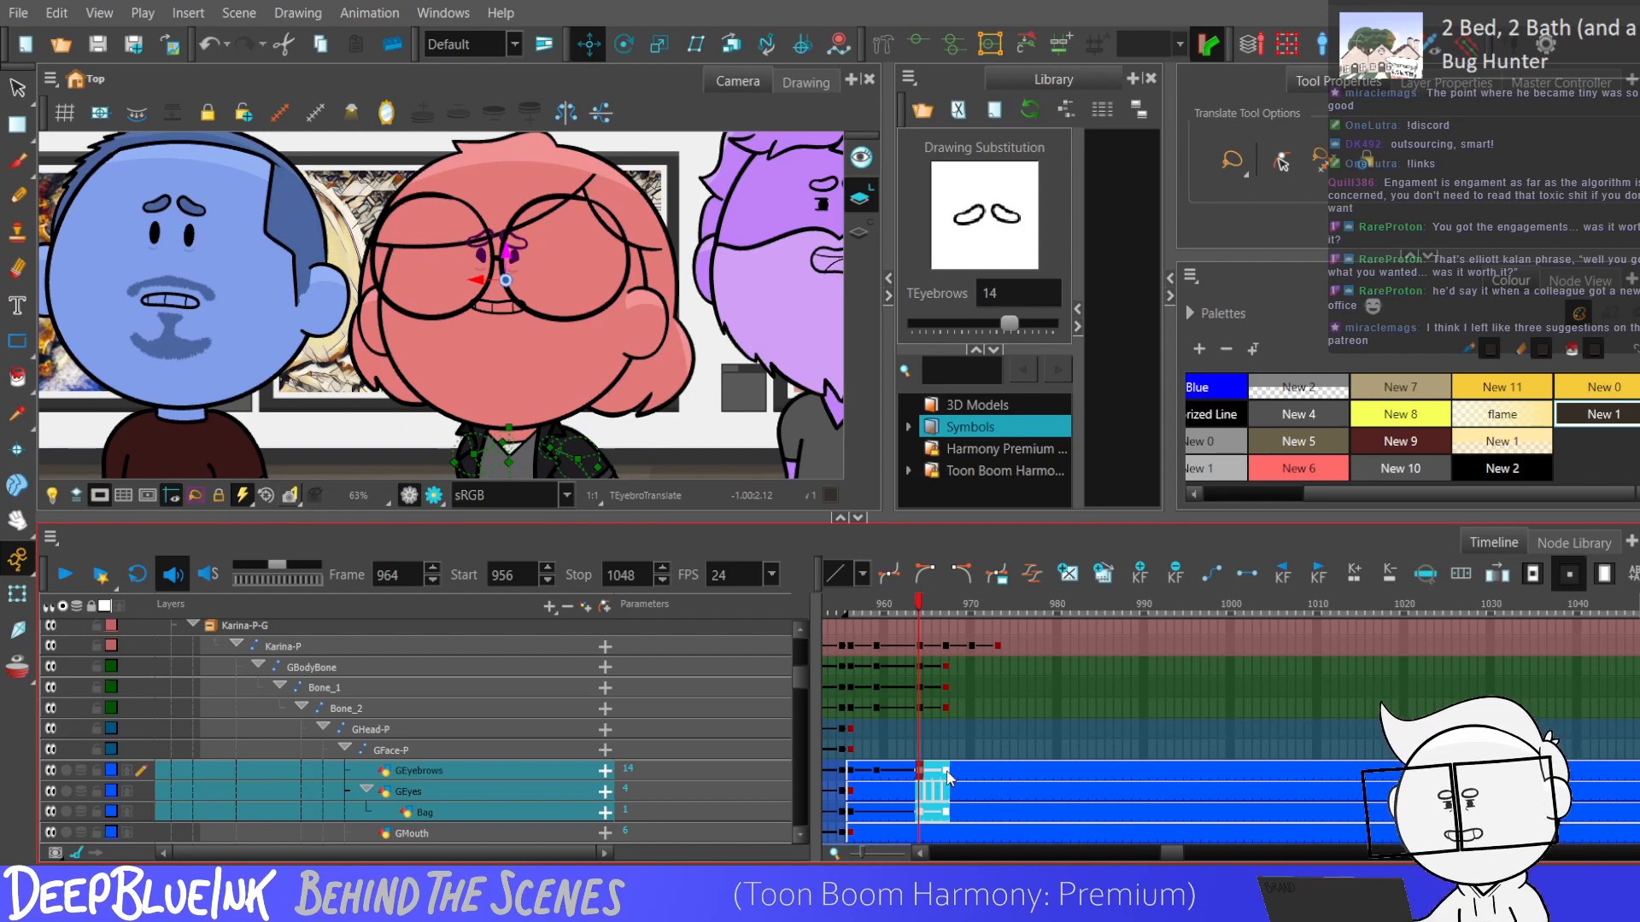
# Check the red character's body bone keyframes between frames 956 and 967, and play the animation from frame 956.
pyautogui.moveTo(919, 663); pyautogui.dragTo(943, 698)
pyautogui.click(850, 688)
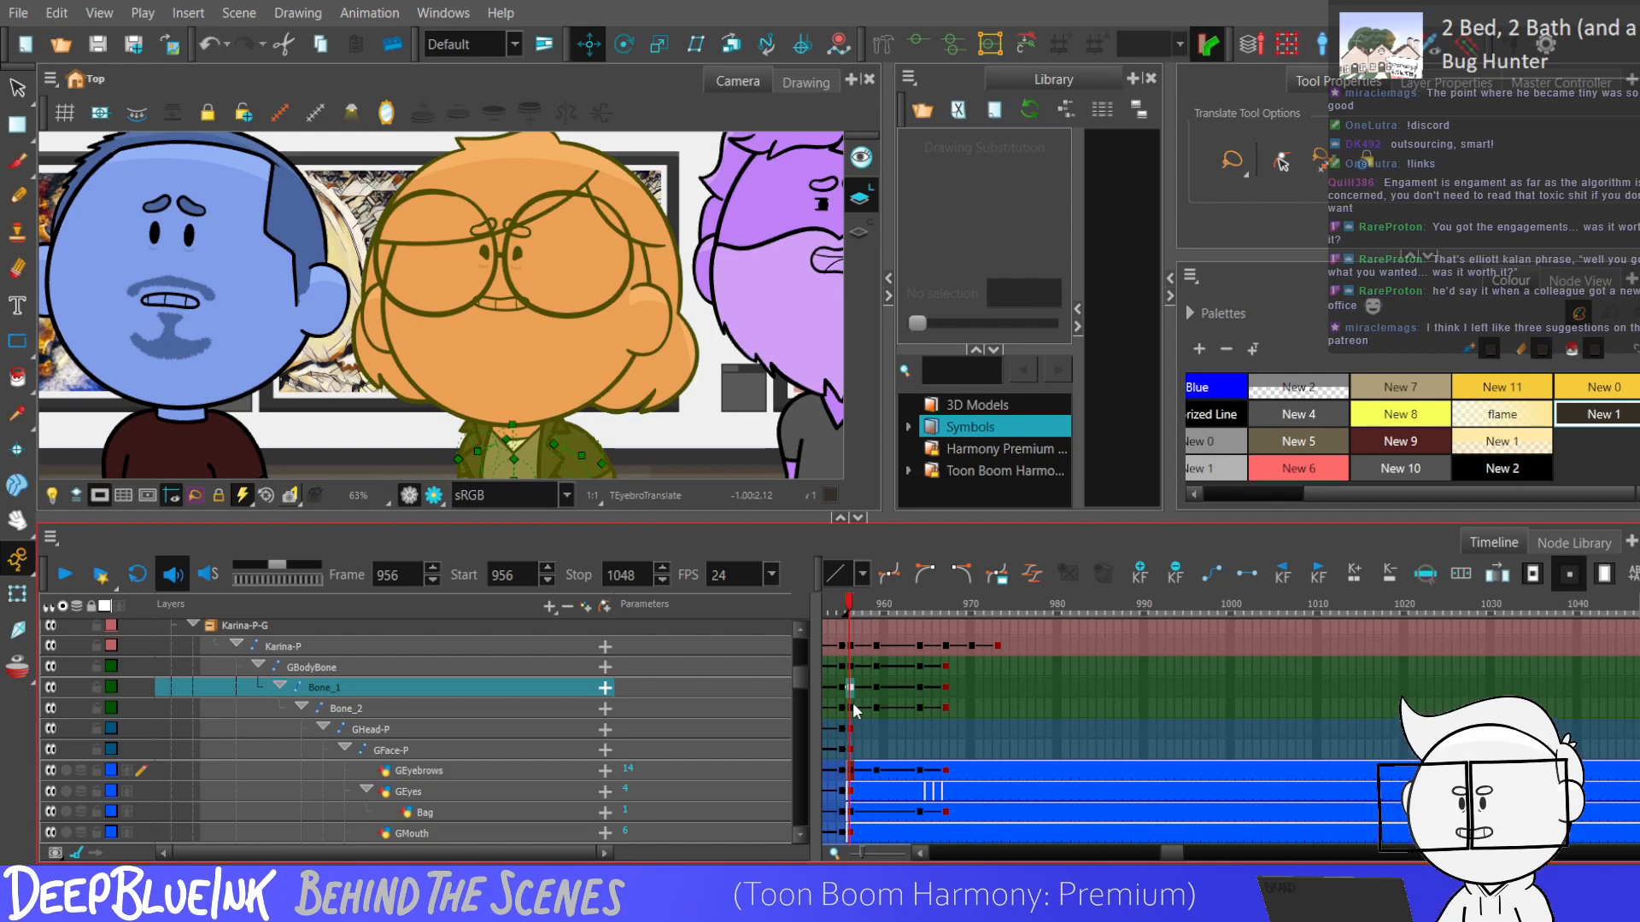
pyautogui.click(919, 707)
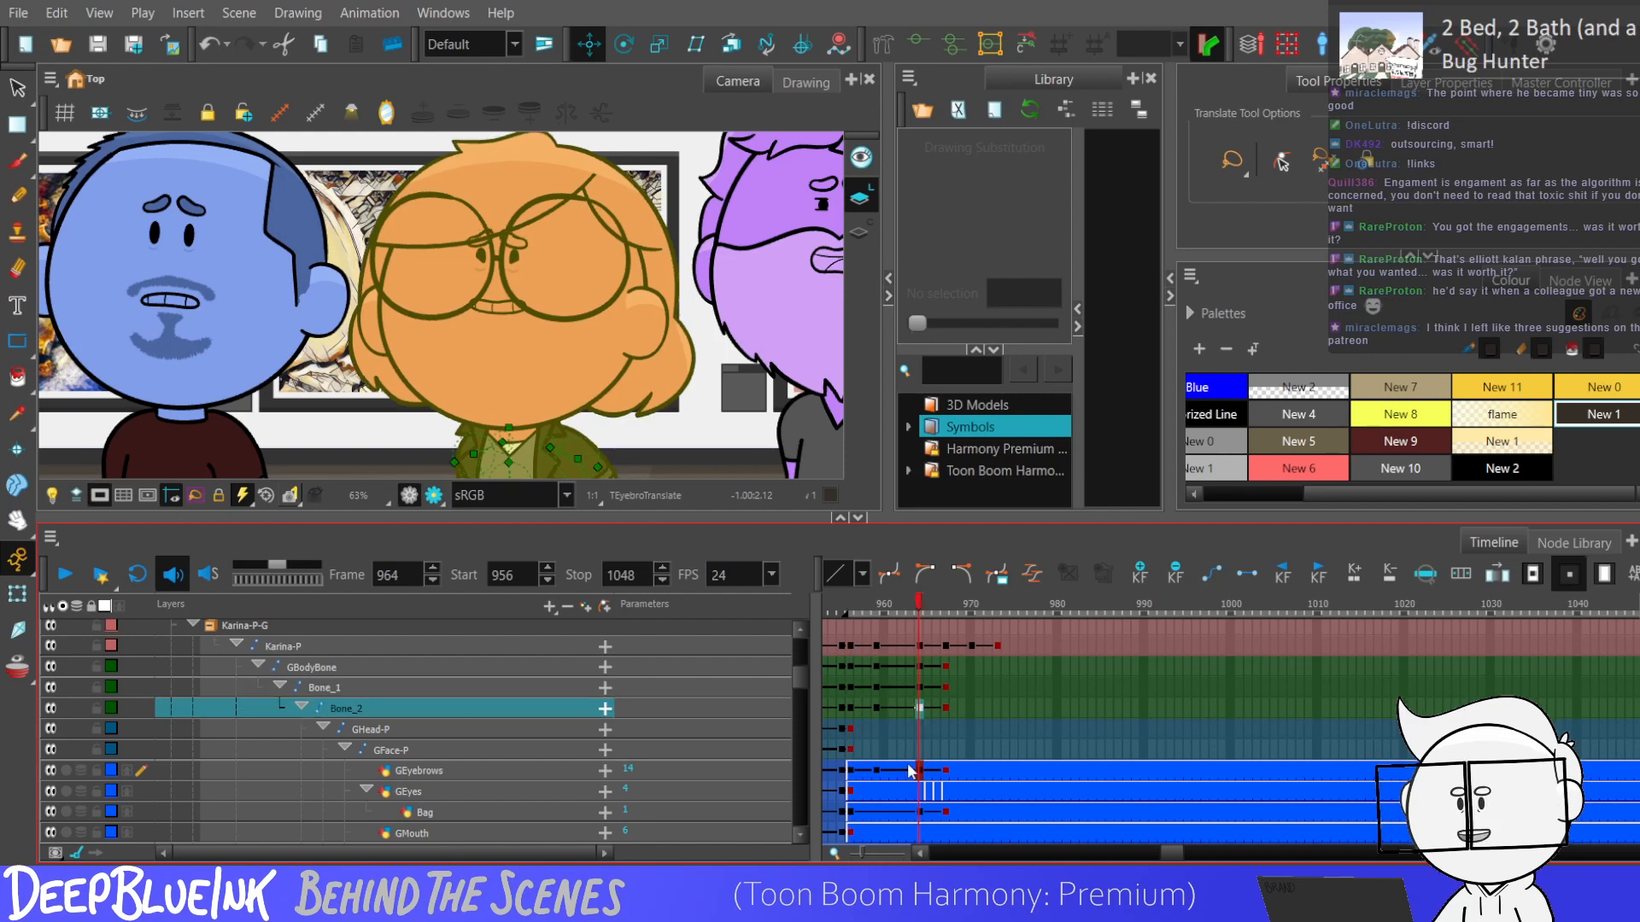
pyautogui.click(843, 687)
pyautogui.scroll(-2, 628, 272)
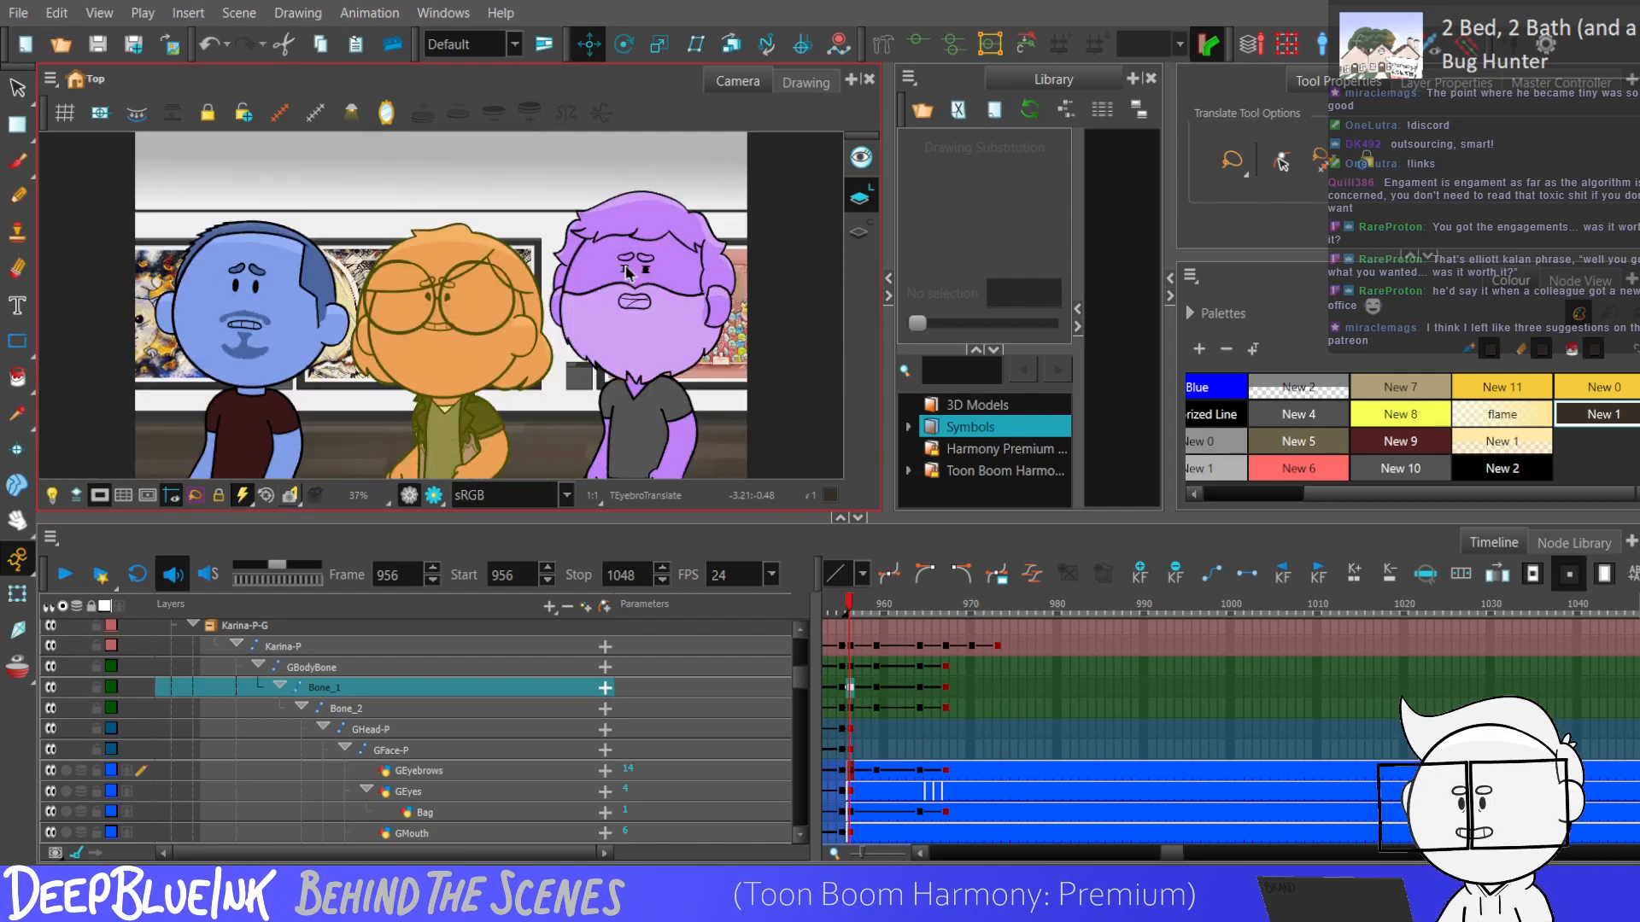
pyautogui.press('Return')
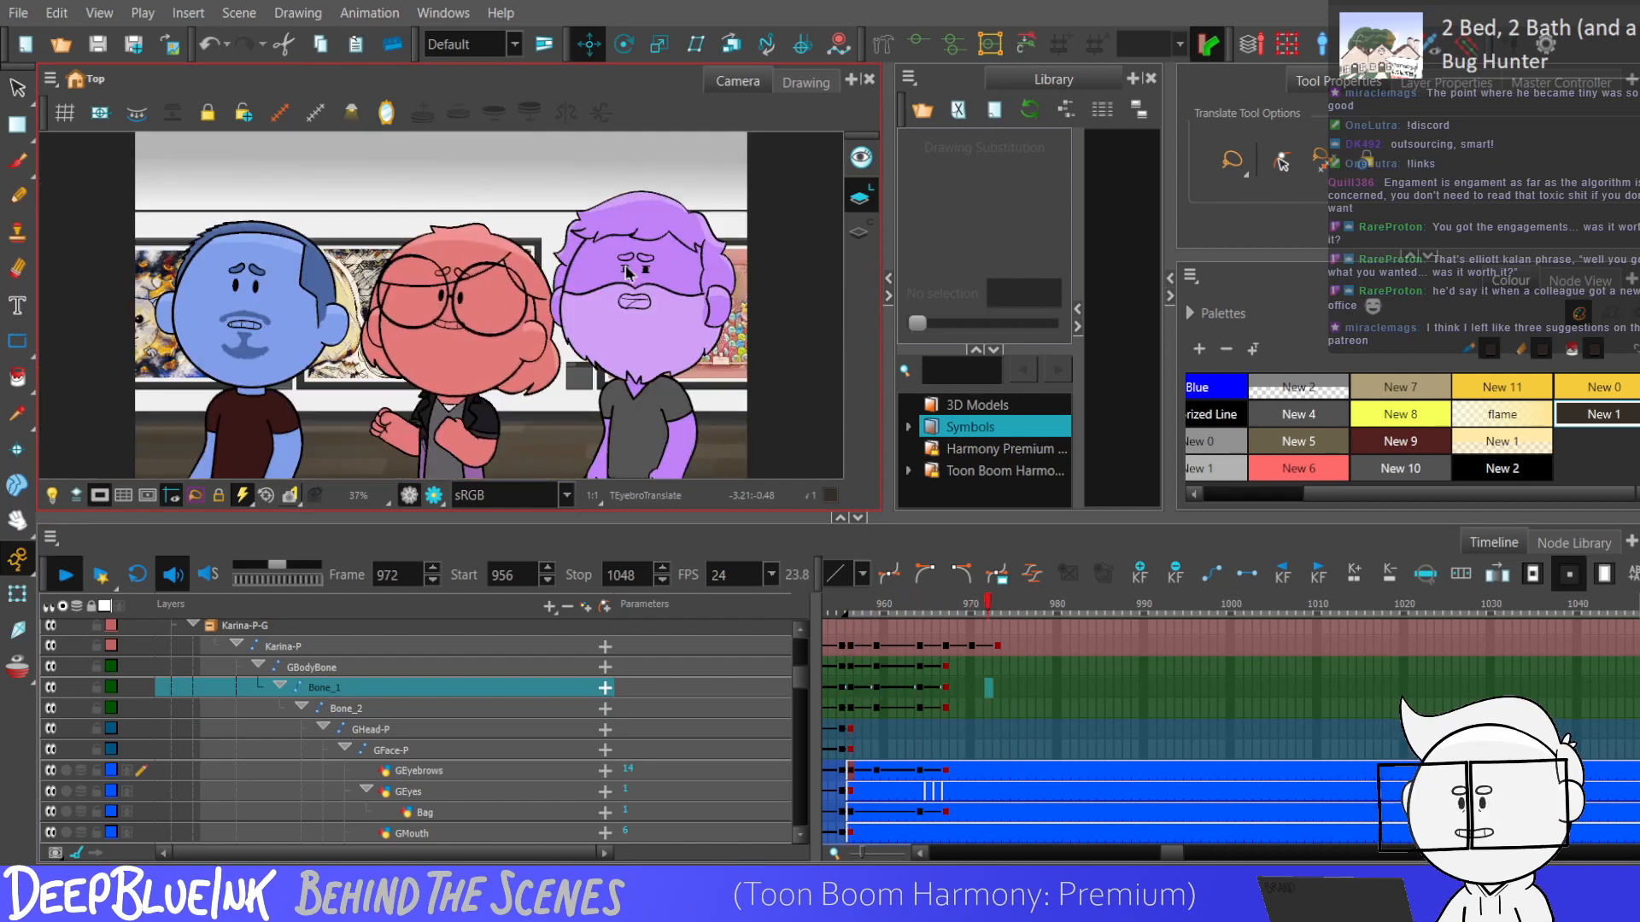
# Add keyframes at frames 970 and 973 to the red character's three body bones.
pyautogui.click(946, 708)
pyautogui.moveTo(950, 603); pyautogui.dragTo(1015, 589)
pyautogui.moveTo(970, 667); pyautogui.dragTo(997, 709)
pyautogui.press('F6')
pyautogui.press('F6')
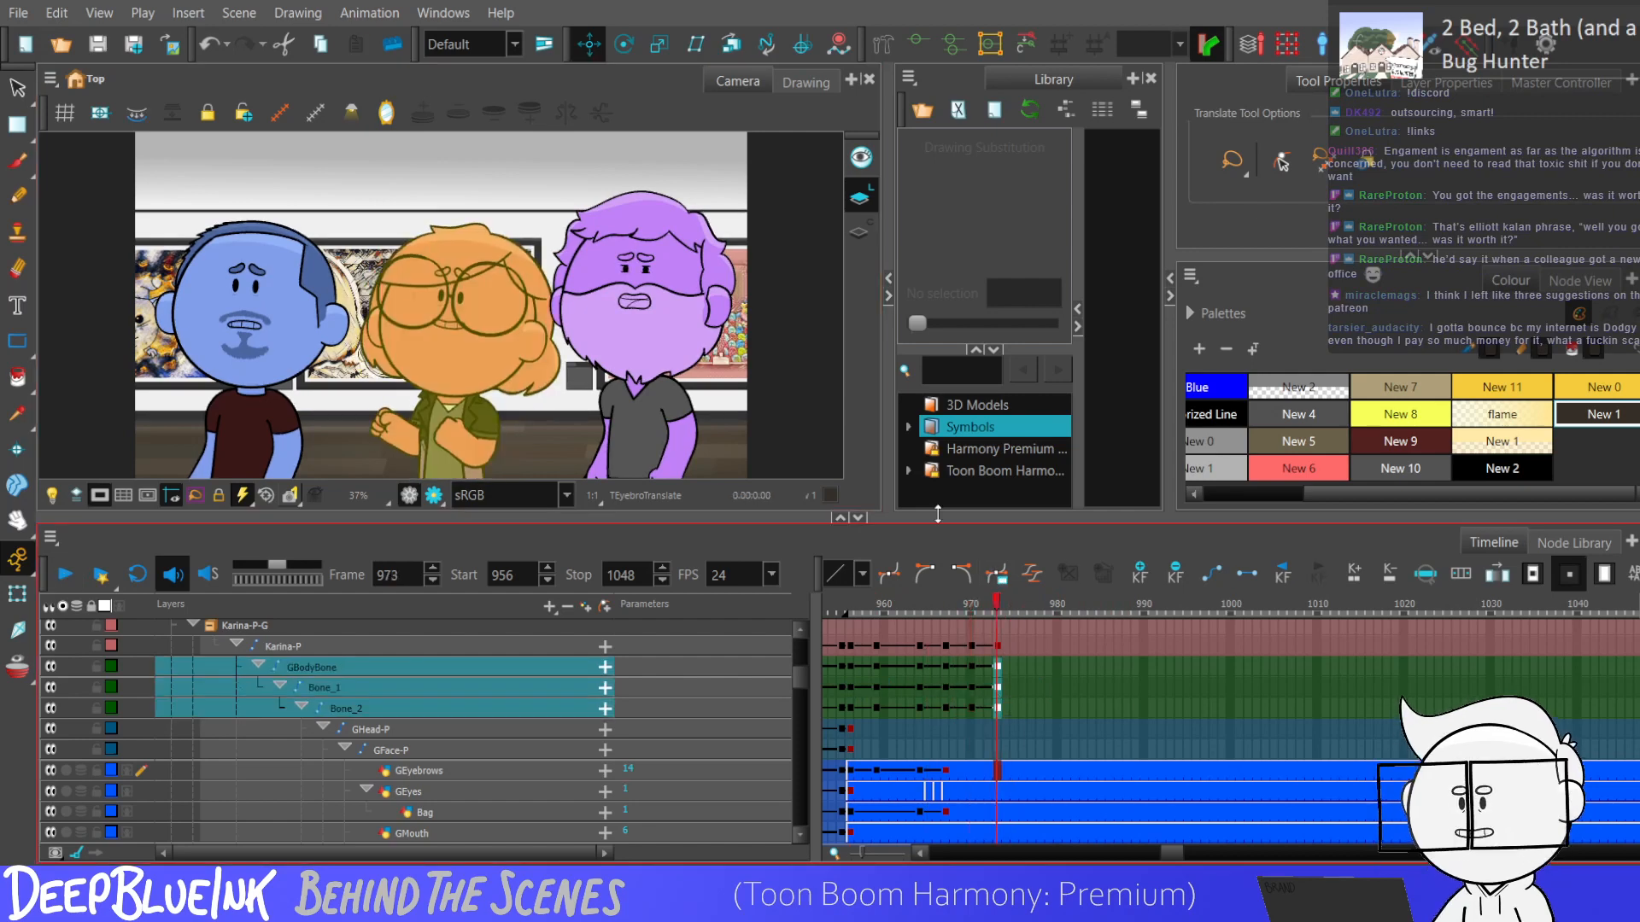
# Select the torso bone Bone_1 at frame 973 with the Transform tool, and select the body bone keyframes from frame 970 to 973.
pyautogui.click(918, 43)
pyautogui.click(18, 594)
pyautogui.scroll(-3, 474, 222)
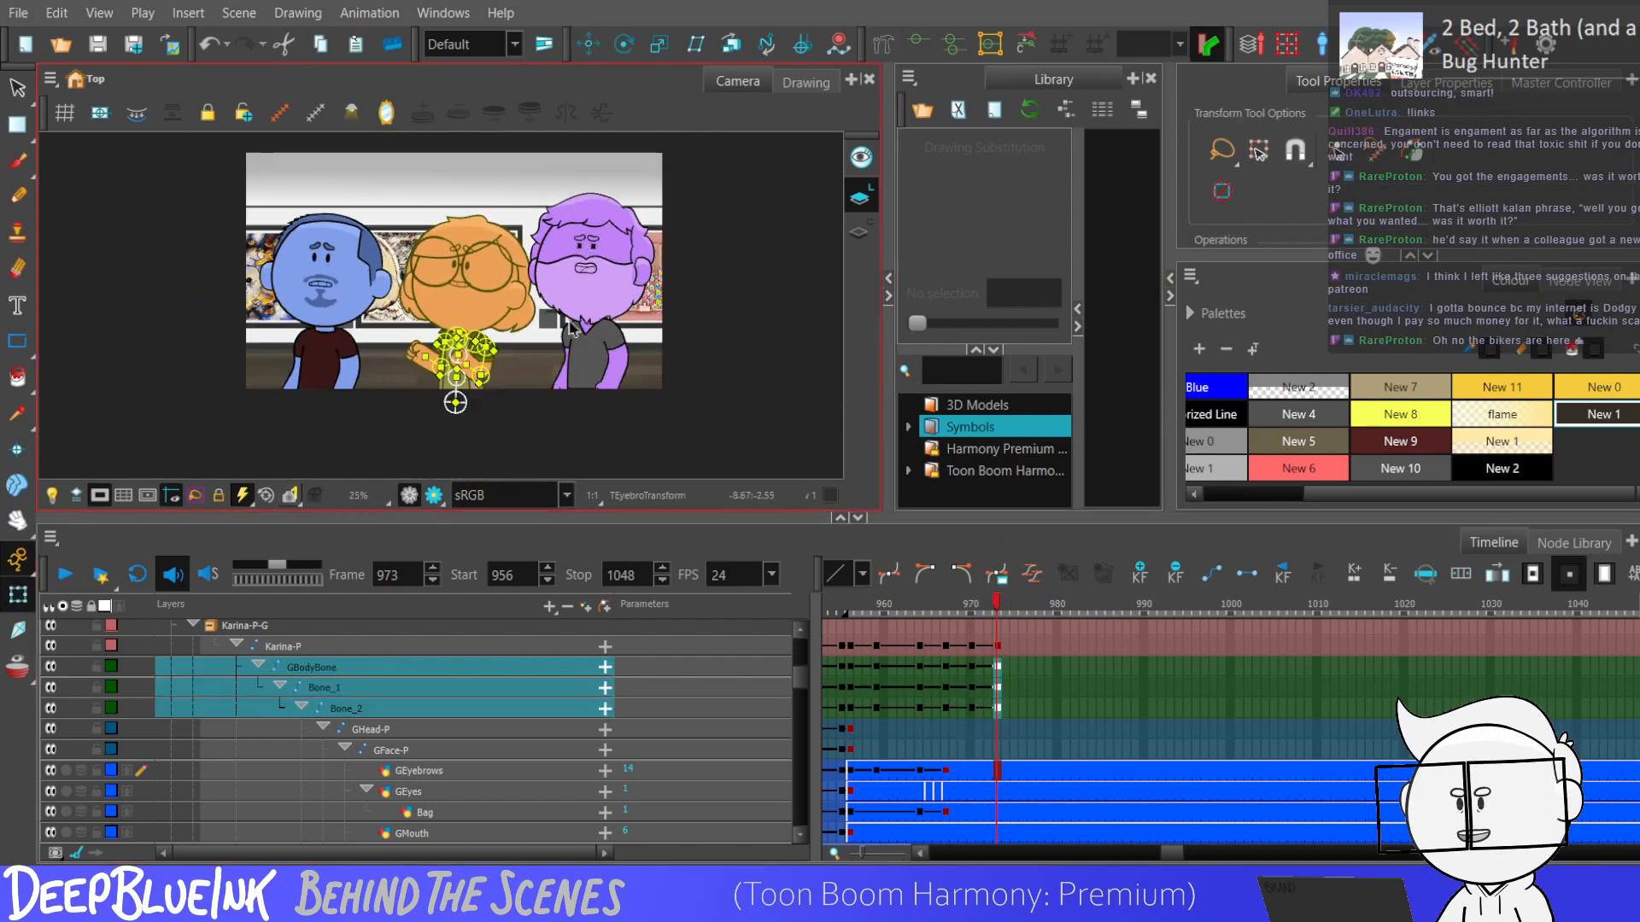
pyautogui.scroll(7, 465, 350)
pyautogui.click(467, 378)
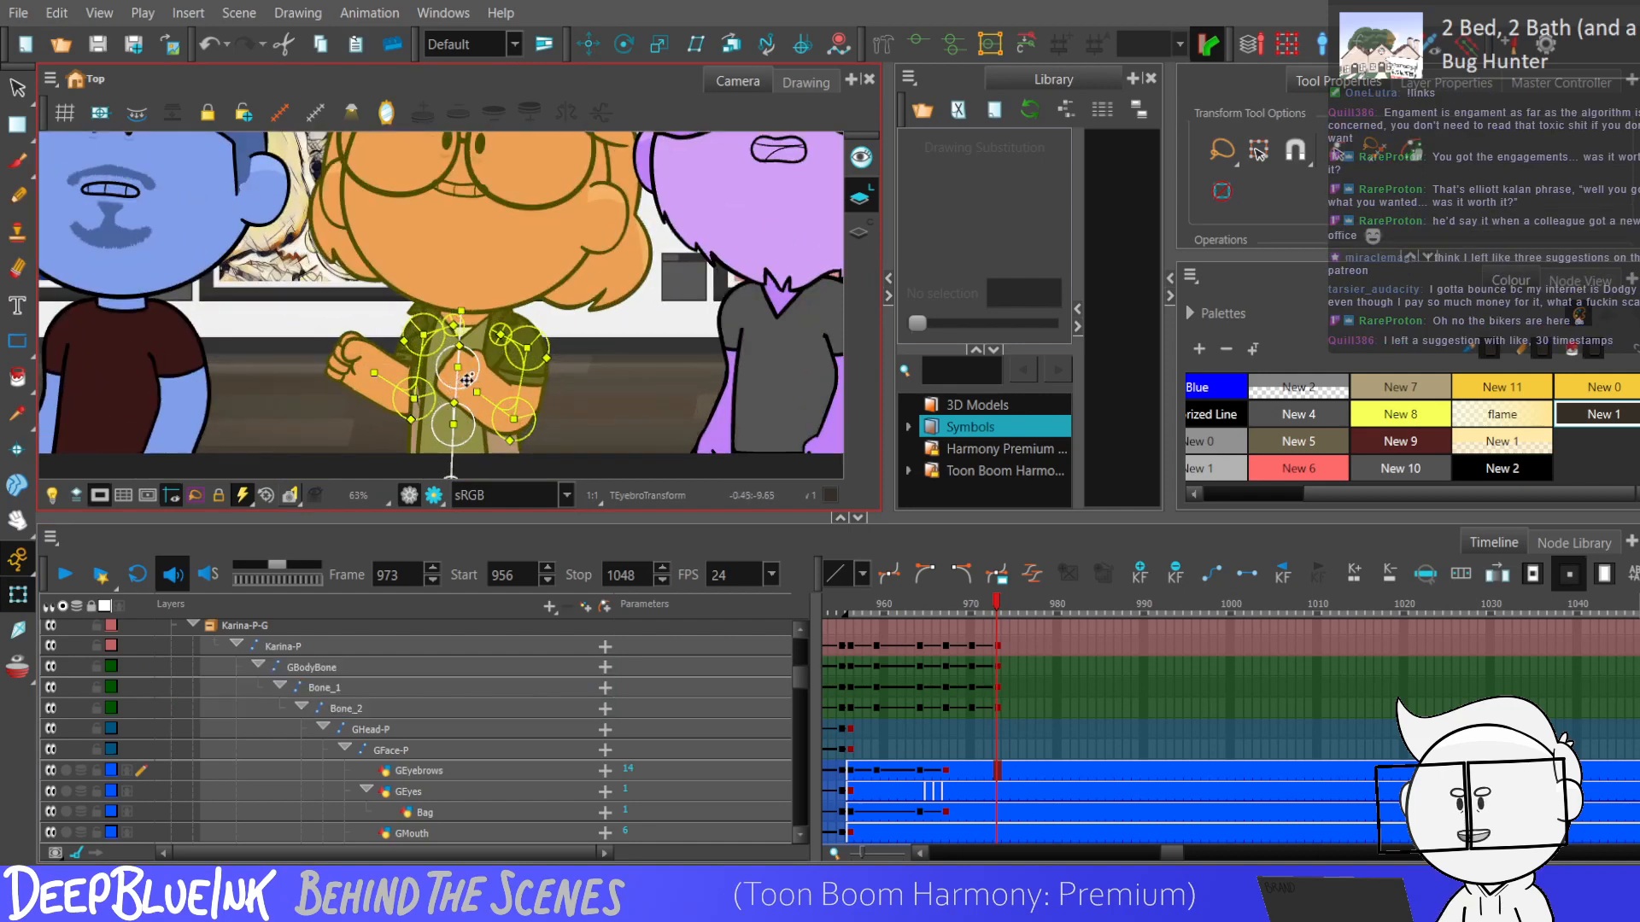
pyautogui.click(467, 378)
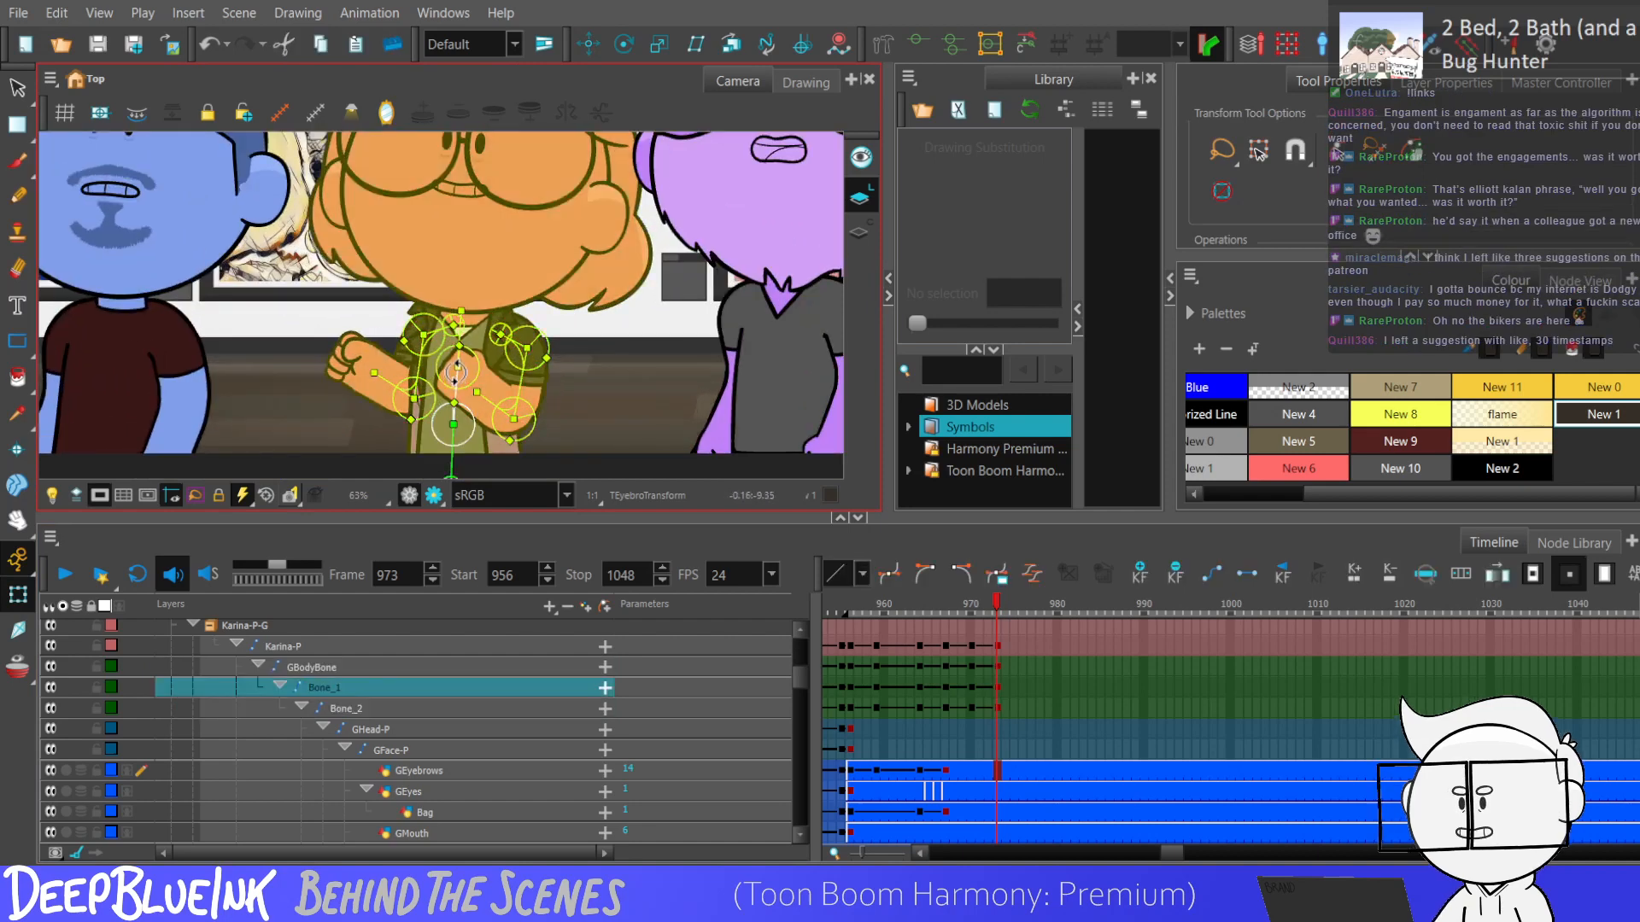
pyautogui.scroll(-2, 457, 369)
pyautogui.moveTo(971, 667); pyautogui.dragTo(995, 711)
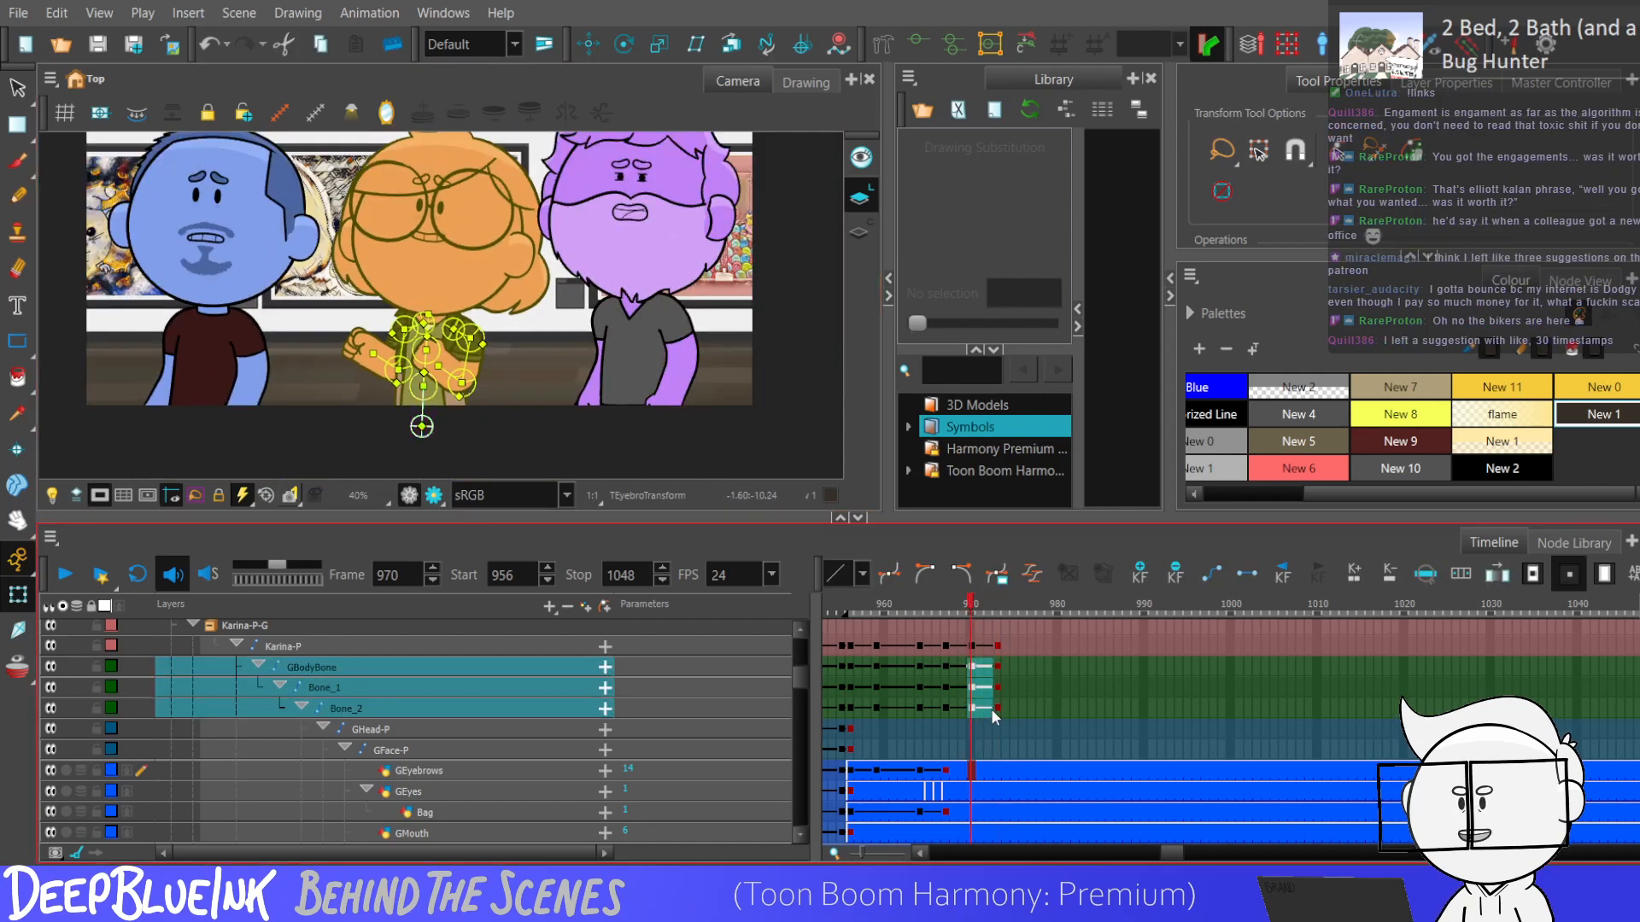
# Play back the body motion and check the red character's main peg keyframes from frame 970 to 973.
pyautogui.click(910, 744)
pyautogui.hotkey('shift', 'Return')
pyautogui.hotkey('shift', 'Return')
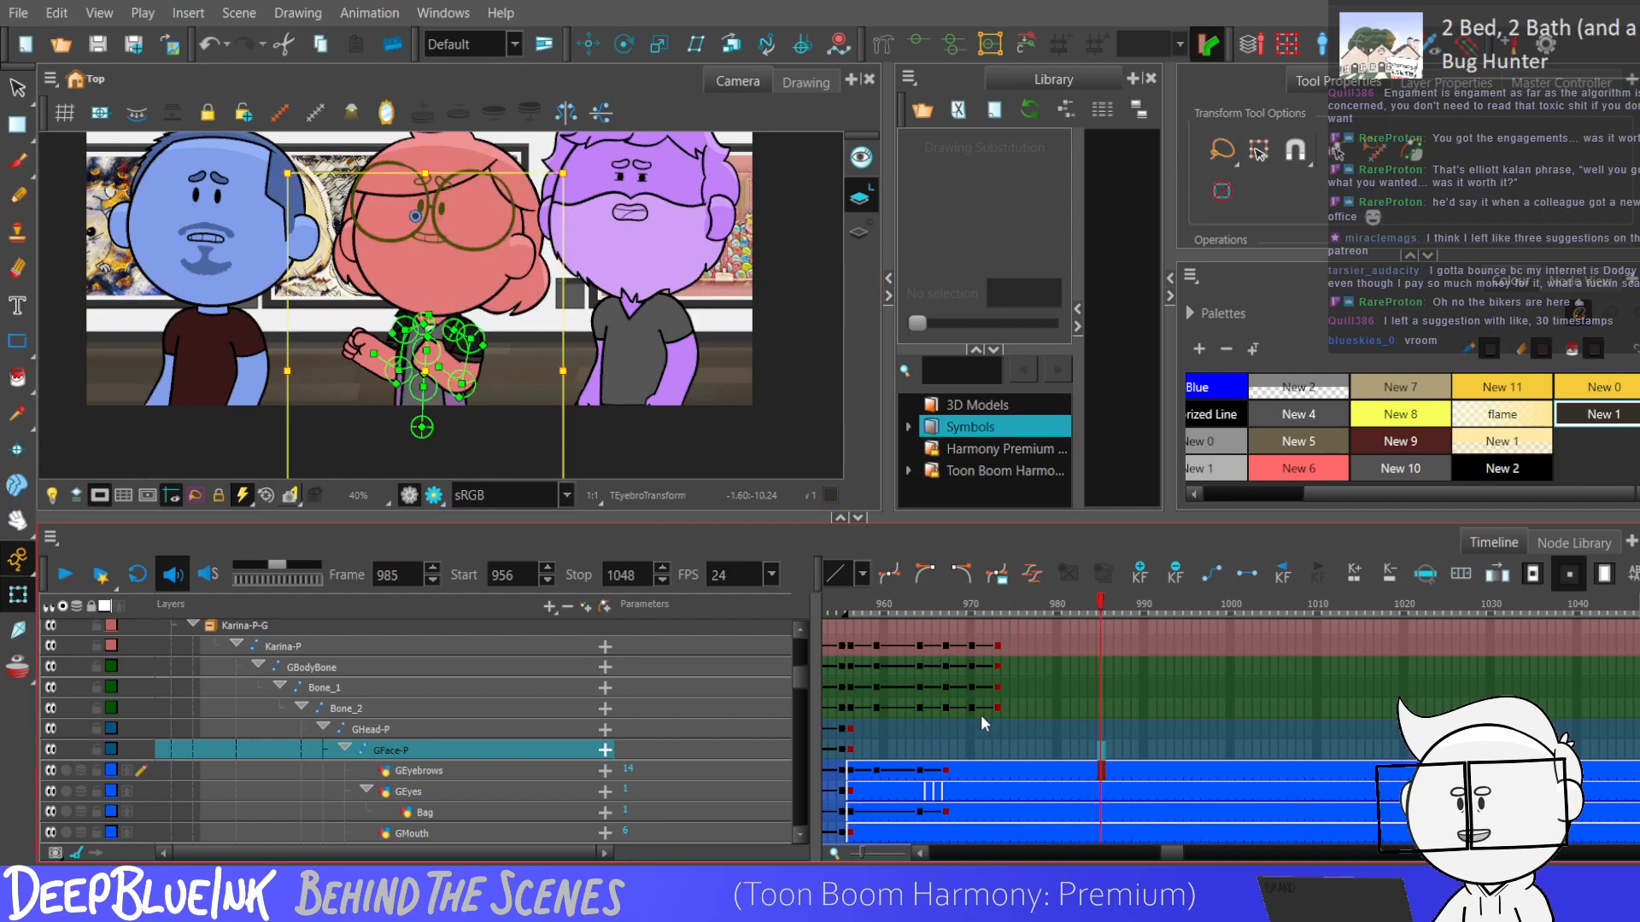
pyautogui.click(998, 646)
pyautogui.moveTo(970, 647); pyautogui.dragTo(996, 646)
pyautogui.hotkey('shift', 'Return')
pyautogui.hotkey('shift', 'Return')
# Add keyframes at frames 981 and 984 to the red character's three body bones.
pyautogui.hotkey('shift', 'Return')
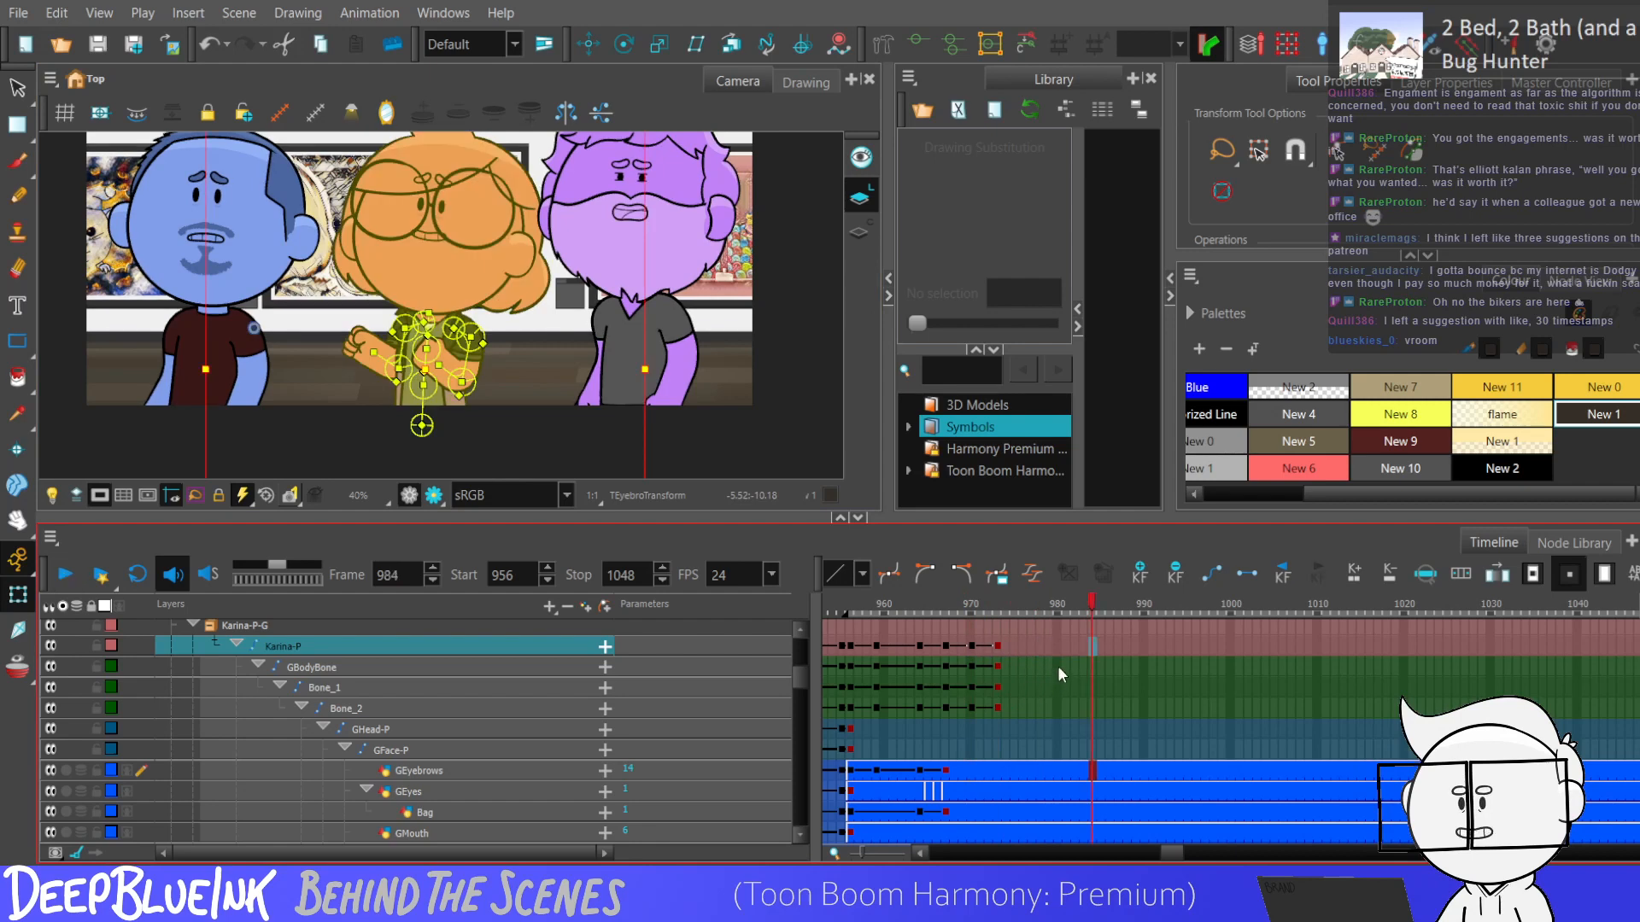
pyautogui.click(1064, 668)
pyautogui.hotkey('shift', 'Return')
pyautogui.hotkey('shift', 'Return')
pyautogui.press('F6')
pyautogui.moveTo(1067, 671); pyautogui.dragTo(1094, 708)
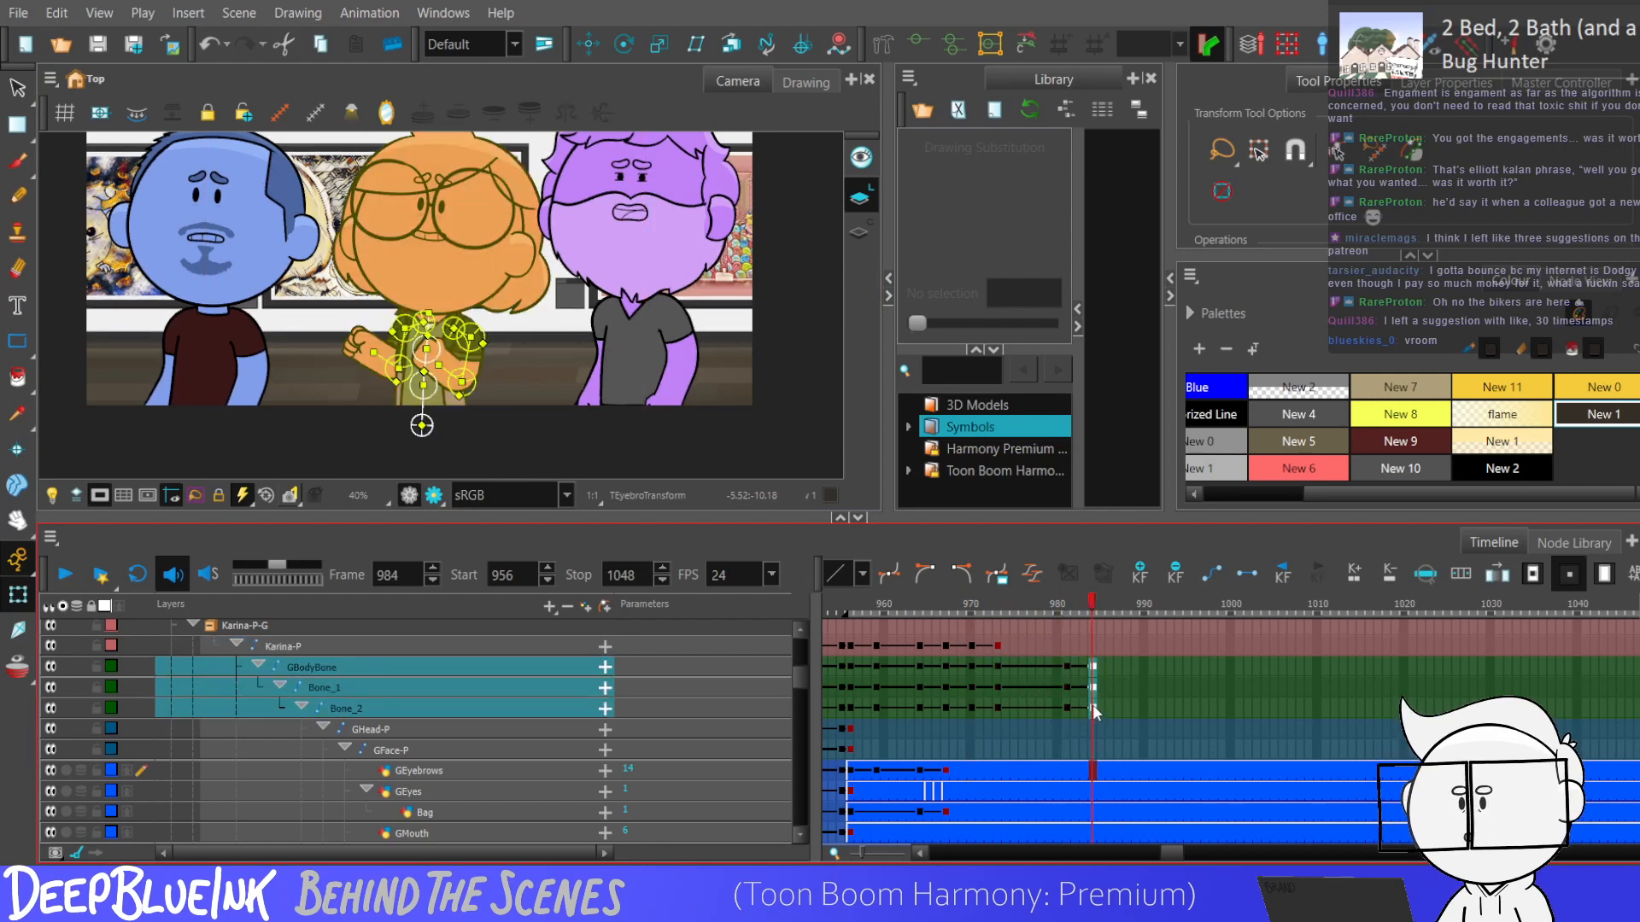
# Lean the red character's torso slightly toward the blue character at frame 984, and select the body bone keyframes from frame 981 to 984.
pyautogui.scroll(2, 373, 372)
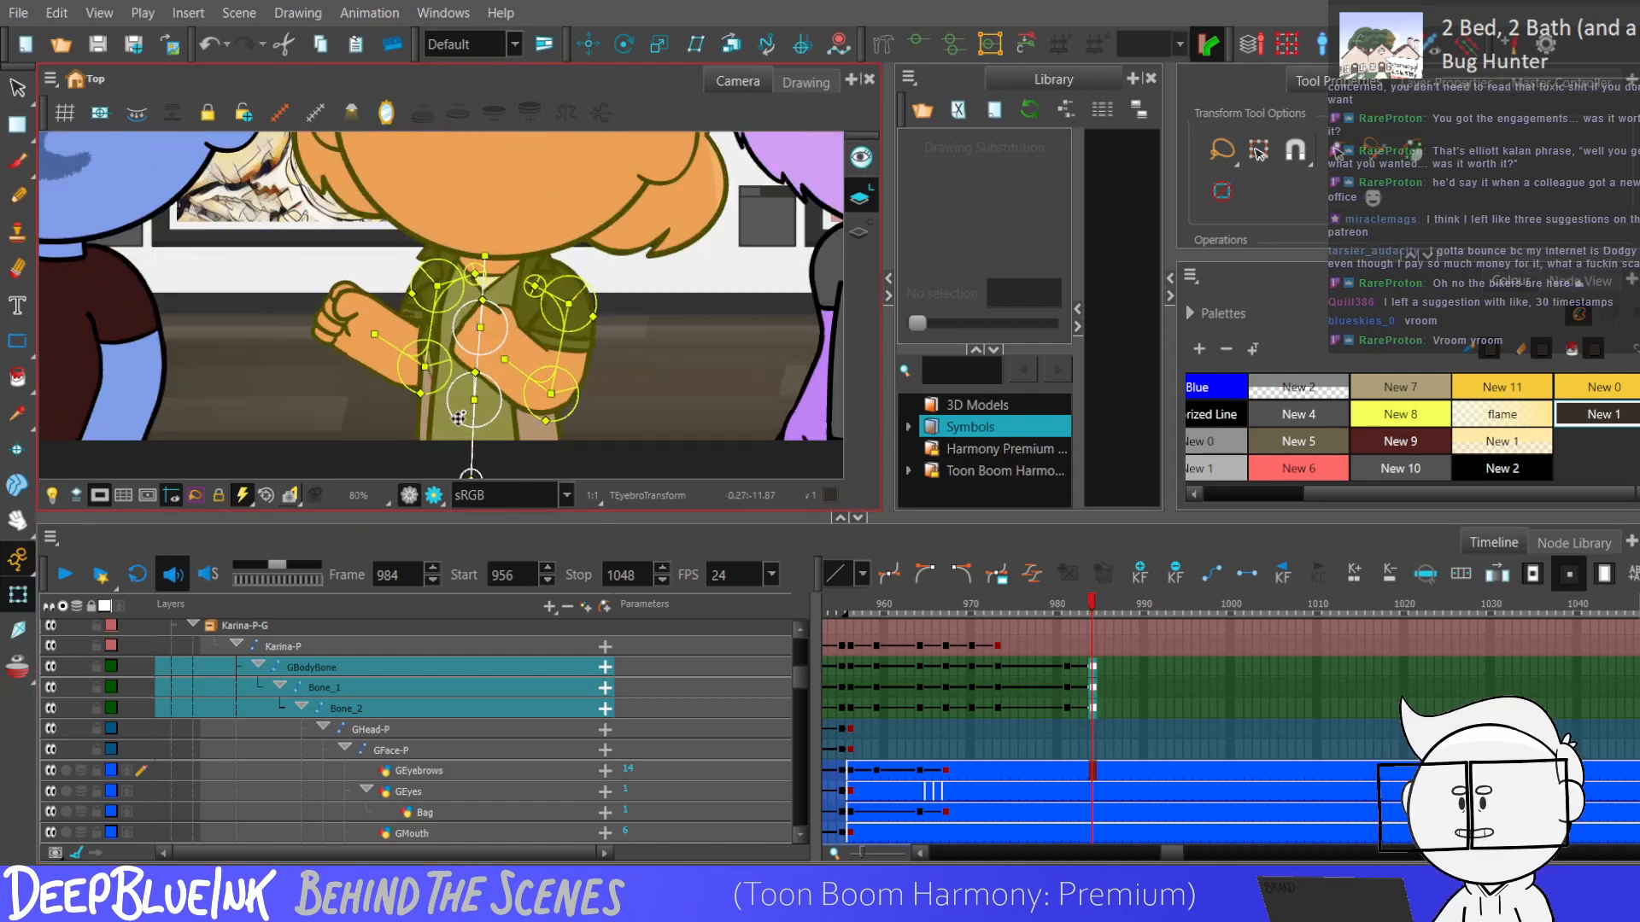
pyautogui.press('Escape')
pyautogui.click(471, 430)
pyautogui.moveTo(477, 333)
pyautogui.mouseDown()
pyautogui.moveTo(471, 283)
pyautogui.moveTo(456, 331)
pyautogui.mouseUp()
pyautogui.scroll(-2, 409, 324)
pyautogui.scroll(2, 410, 347)
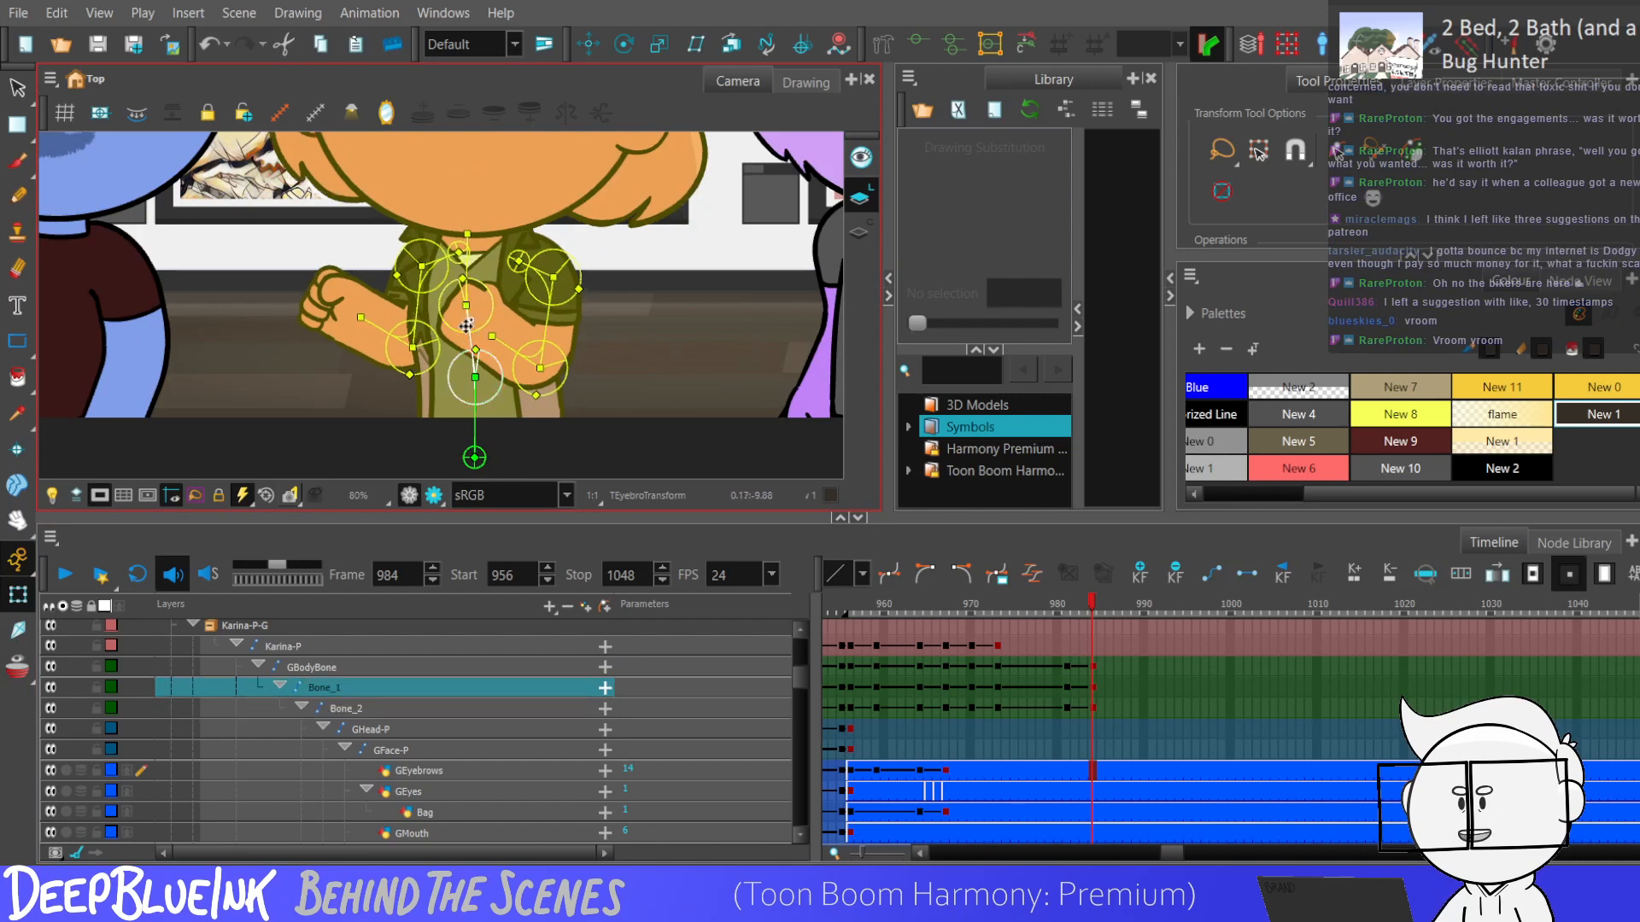
pyautogui.scroll(-1, 456, 332)
pyautogui.moveTo(1067, 667); pyautogui.dragTo(1094, 708)
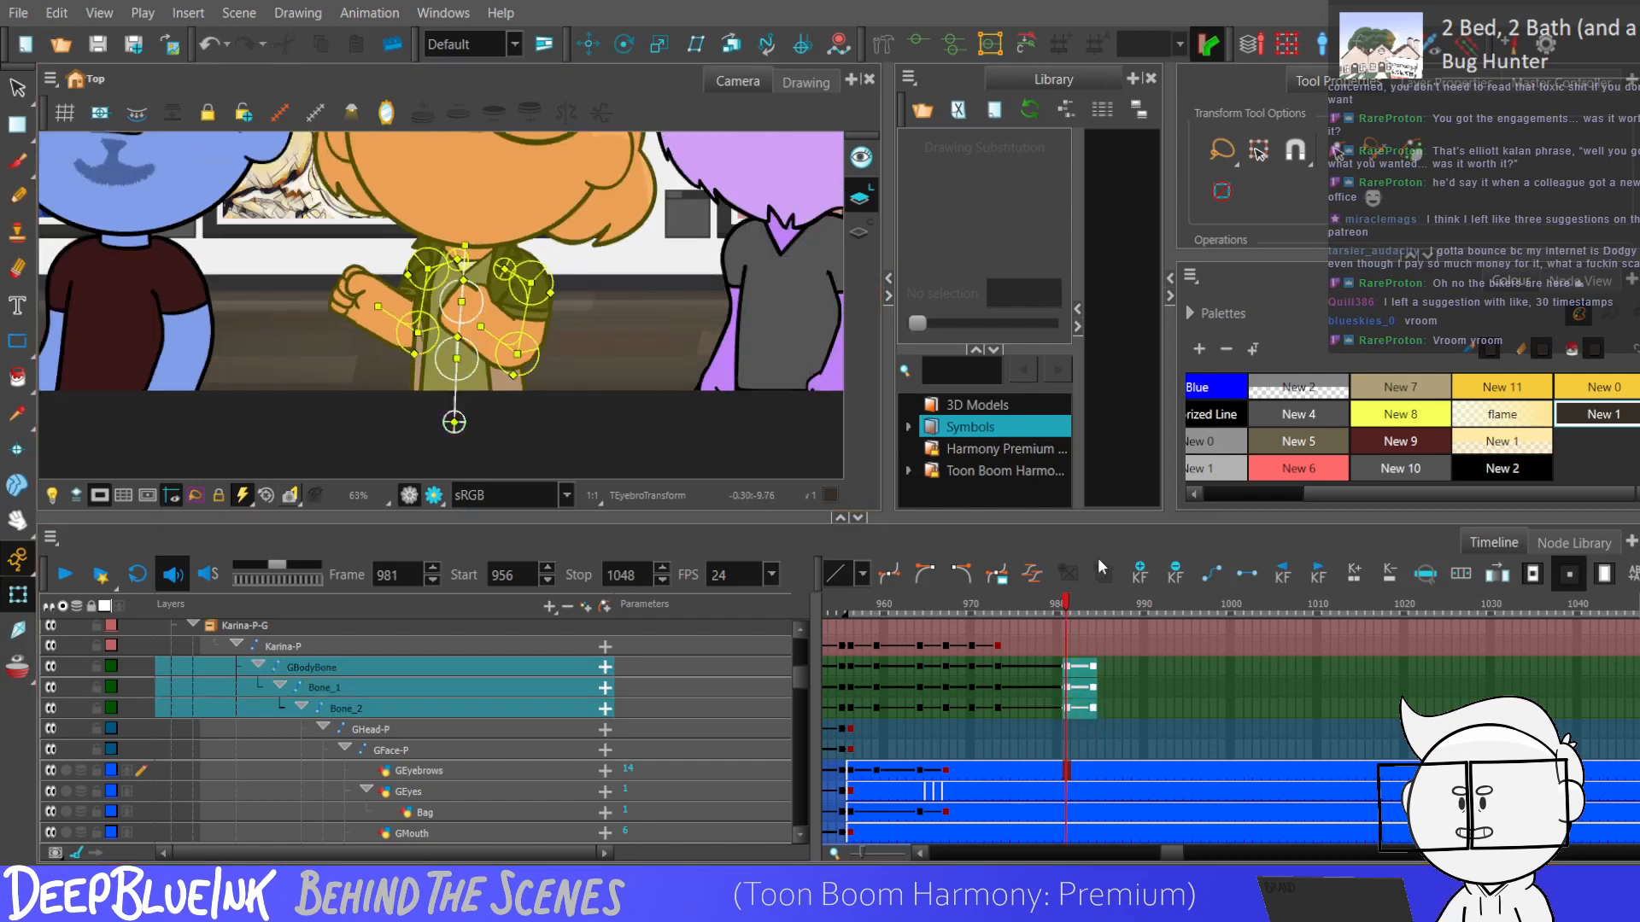
# Keyframe the red character's main peg at frame 984, nudge her down, and select the peg and body bone keyframes from frame 981 to 984.
pyautogui.click(1091, 646)
pyautogui.press('F6')
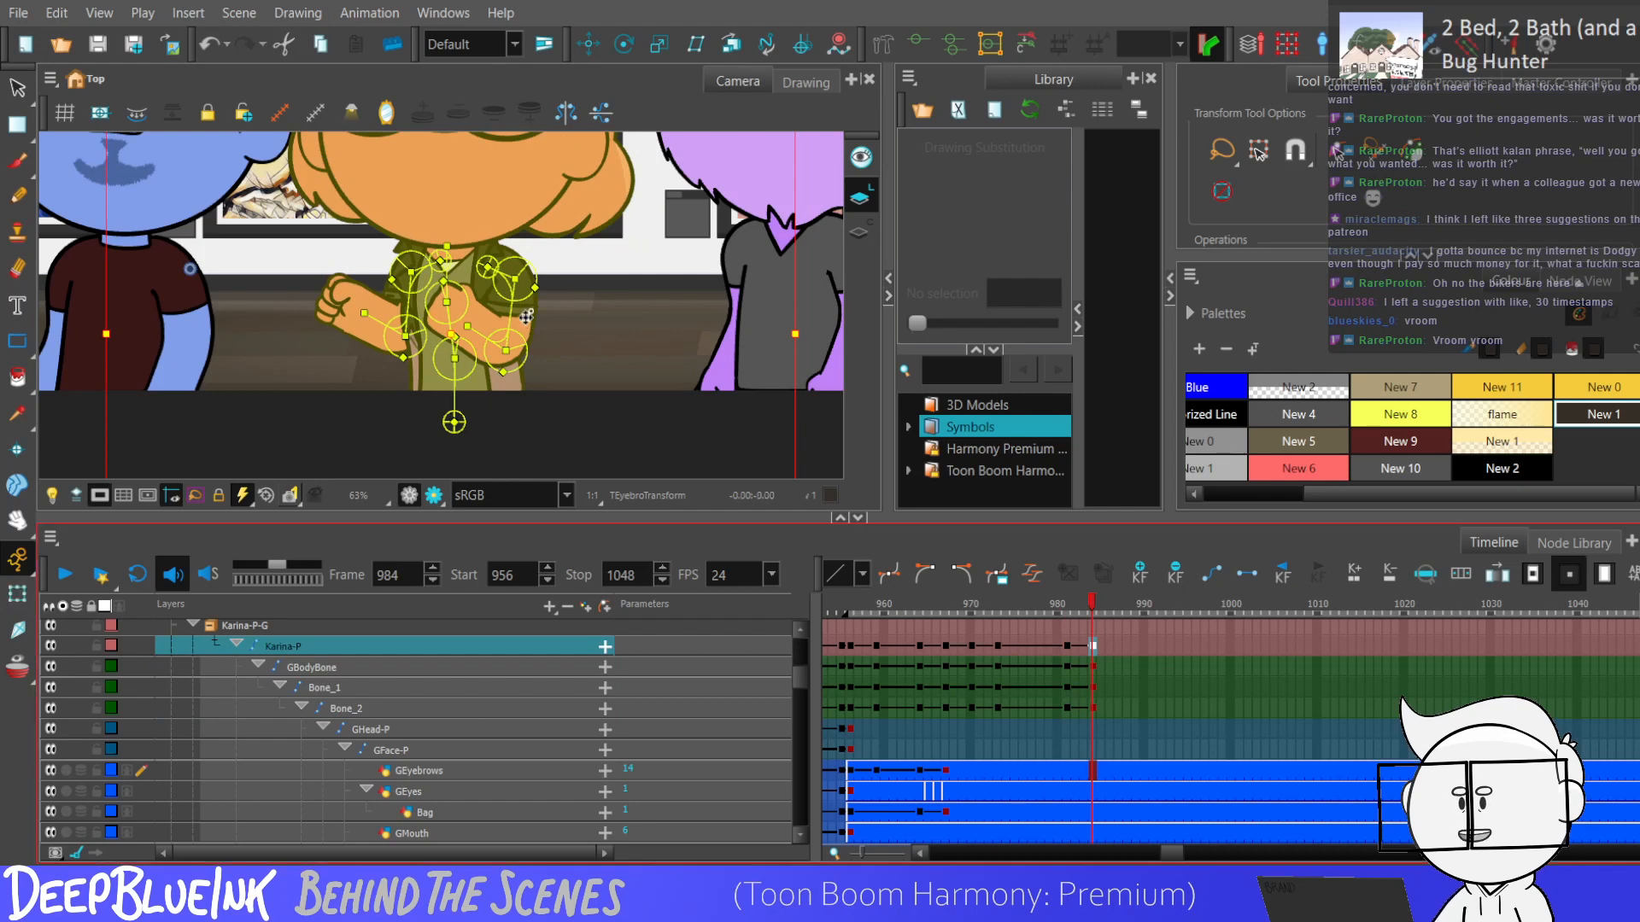
pyautogui.press('Down')
pyautogui.press('Down')
pyautogui.press('Down')
pyautogui.press('Down')
pyautogui.press('Down')
pyautogui.press('Down')
pyautogui.press('Down')
pyautogui.press('Down')
pyautogui.press('Down')
pyautogui.press('Down')
pyautogui.press('Down')
pyautogui.press('Down')
pyautogui.press('Down')
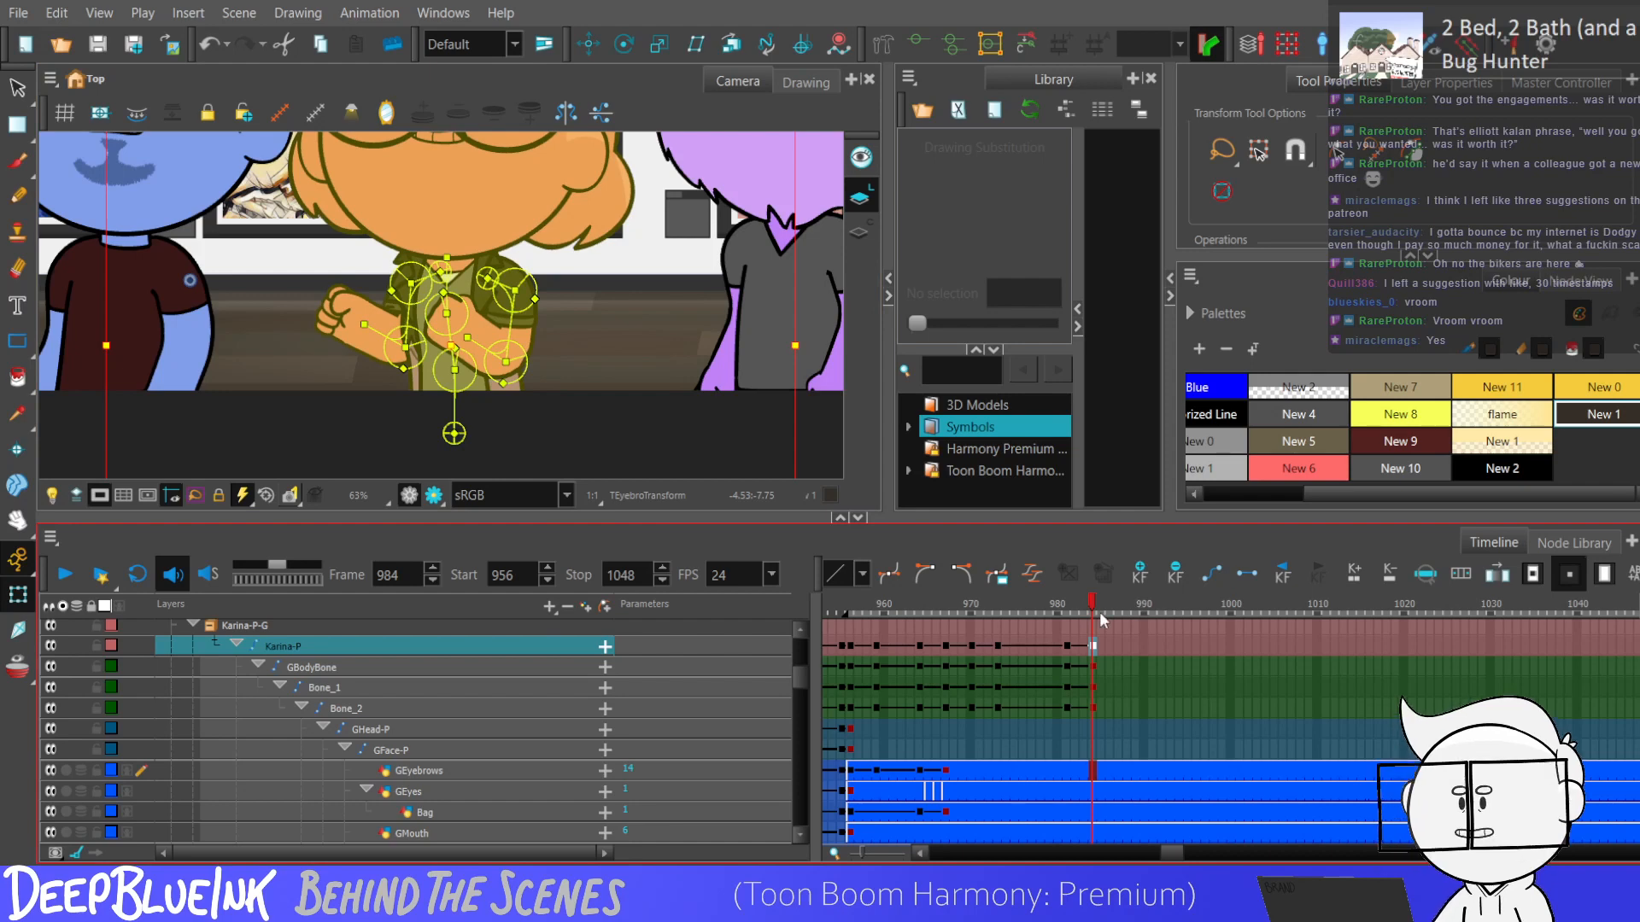
pyautogui.moveTo(1071, 647); pyautogui.dragTo(1095, 711)
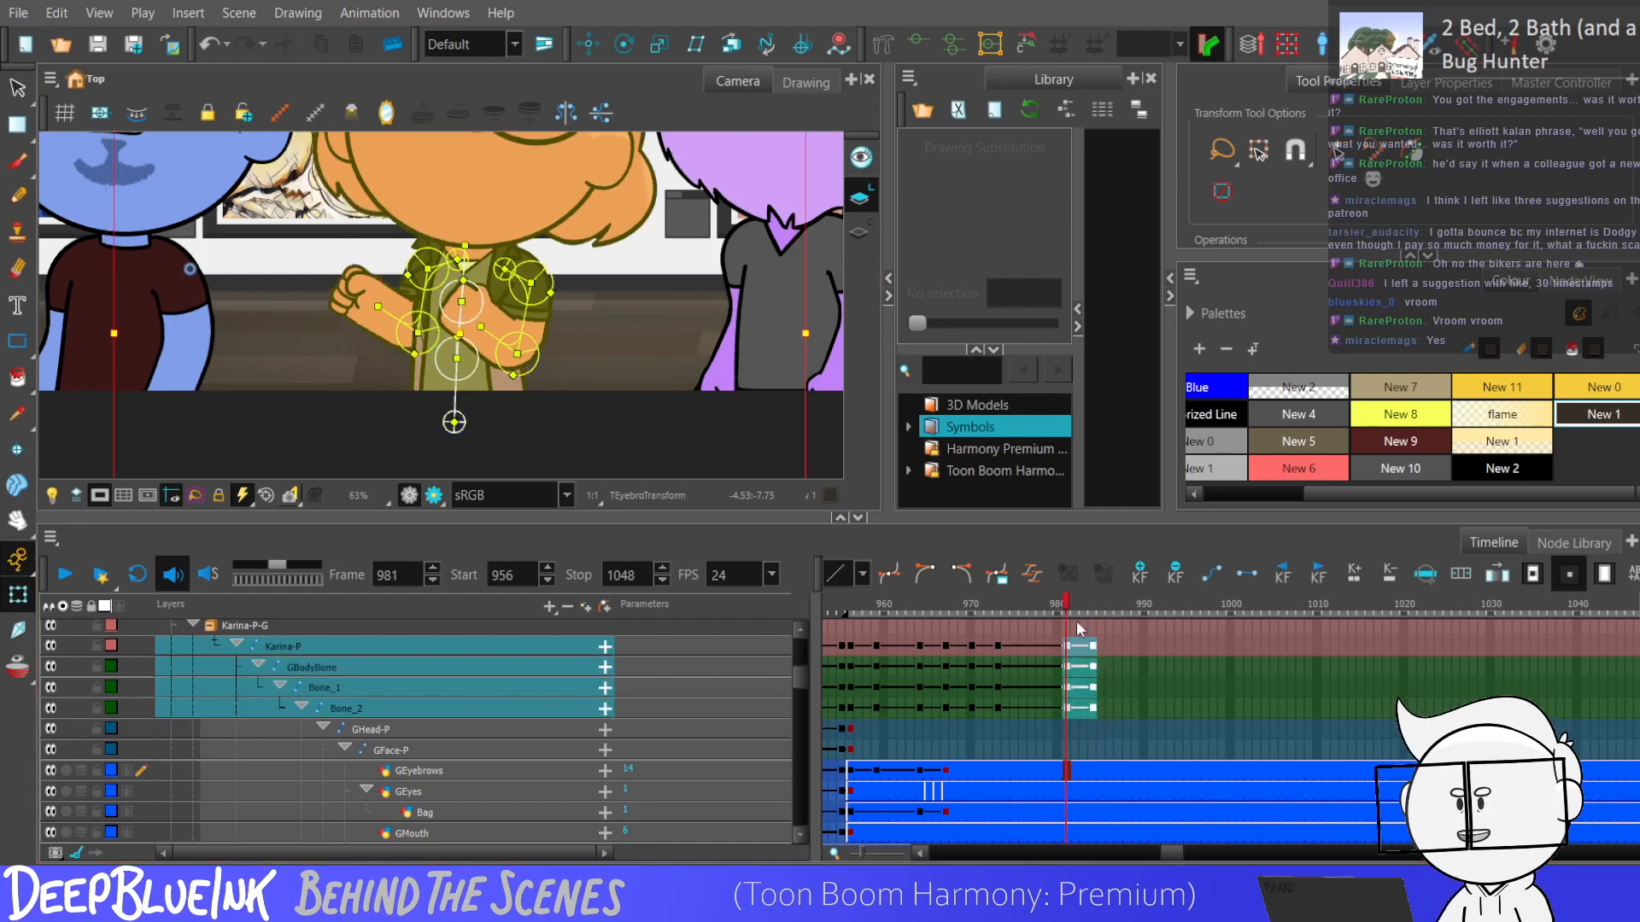
# Compare the poses at frames 970, 981 and 984, and lower the red character slightly more at frame 984.
pyautogui.click(970, 687)
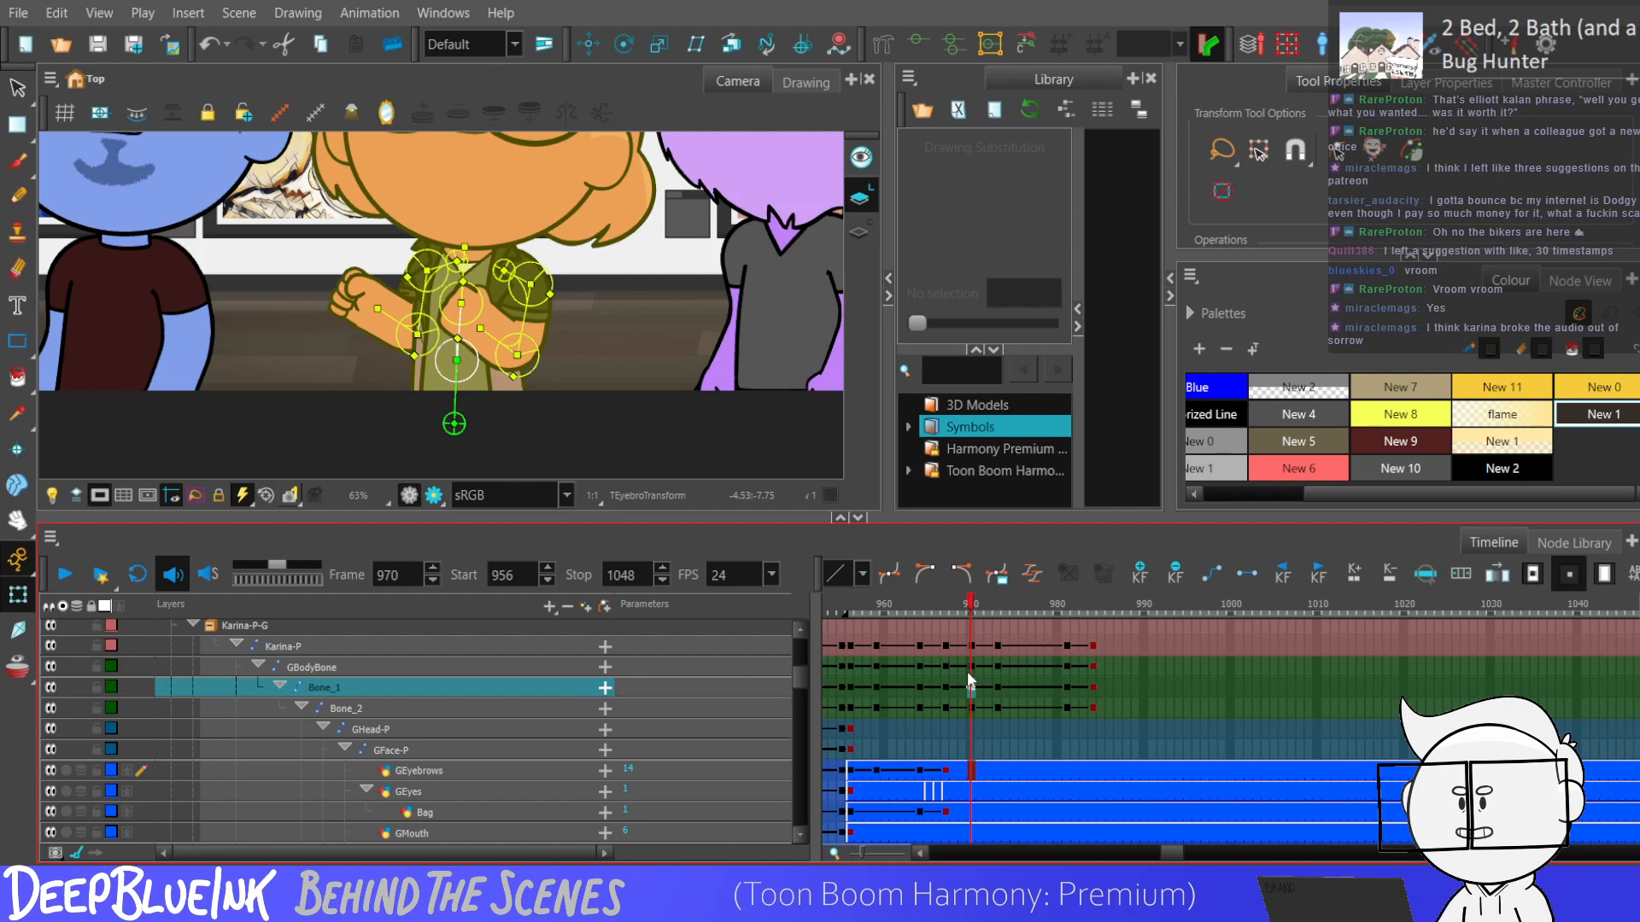
pyautogui.click(1066, 731)
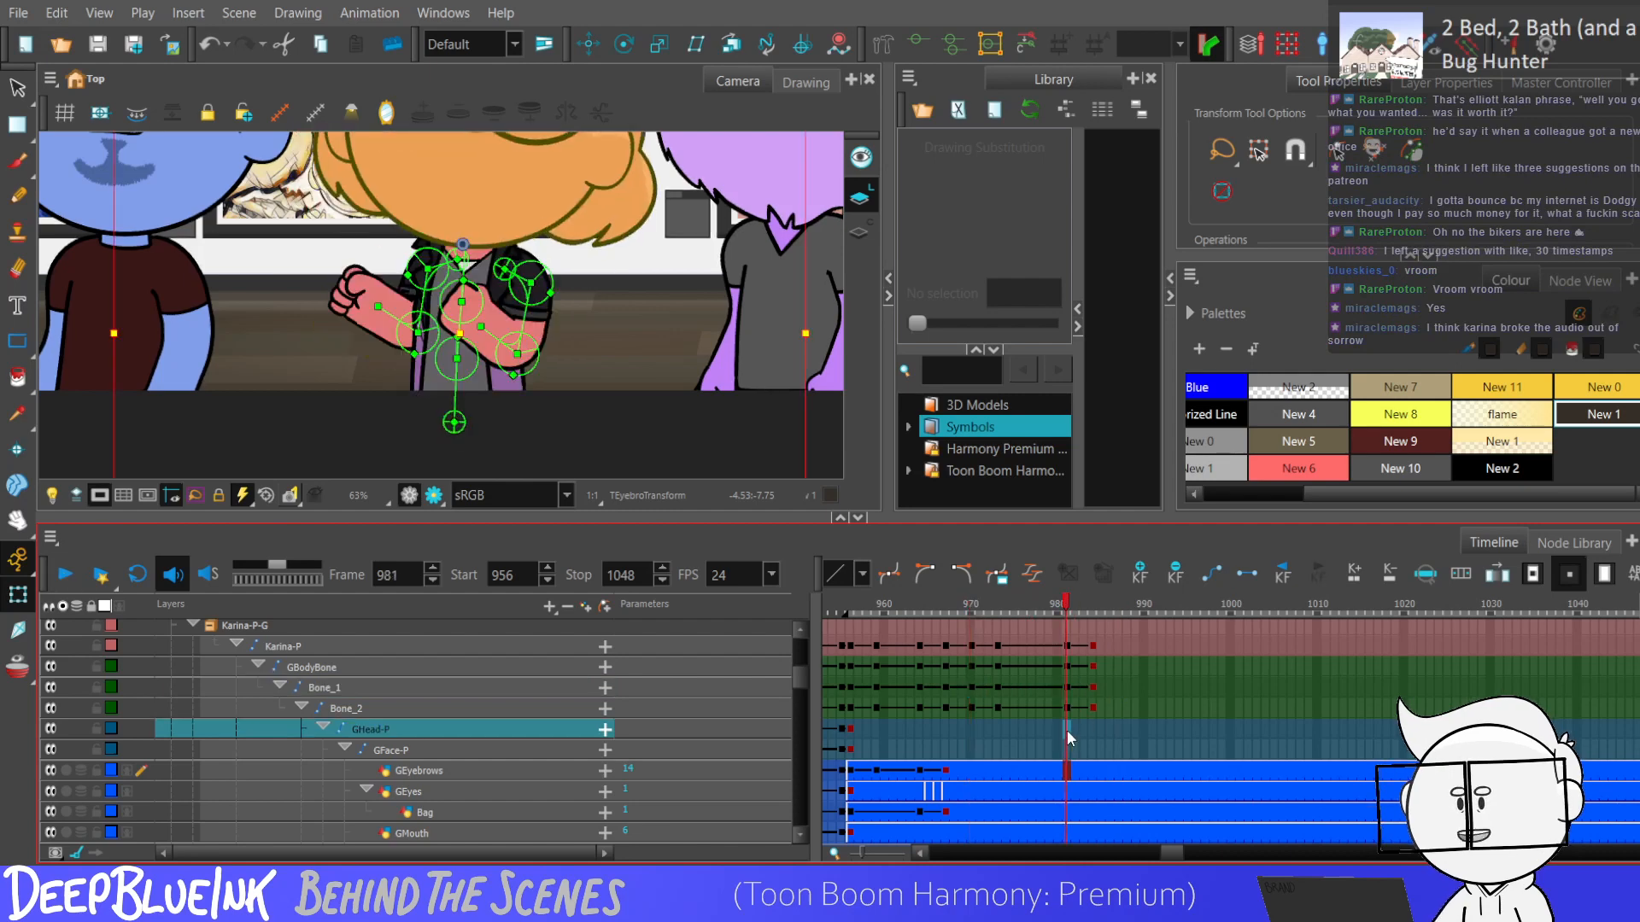
pyautogui.click(1090, 647)
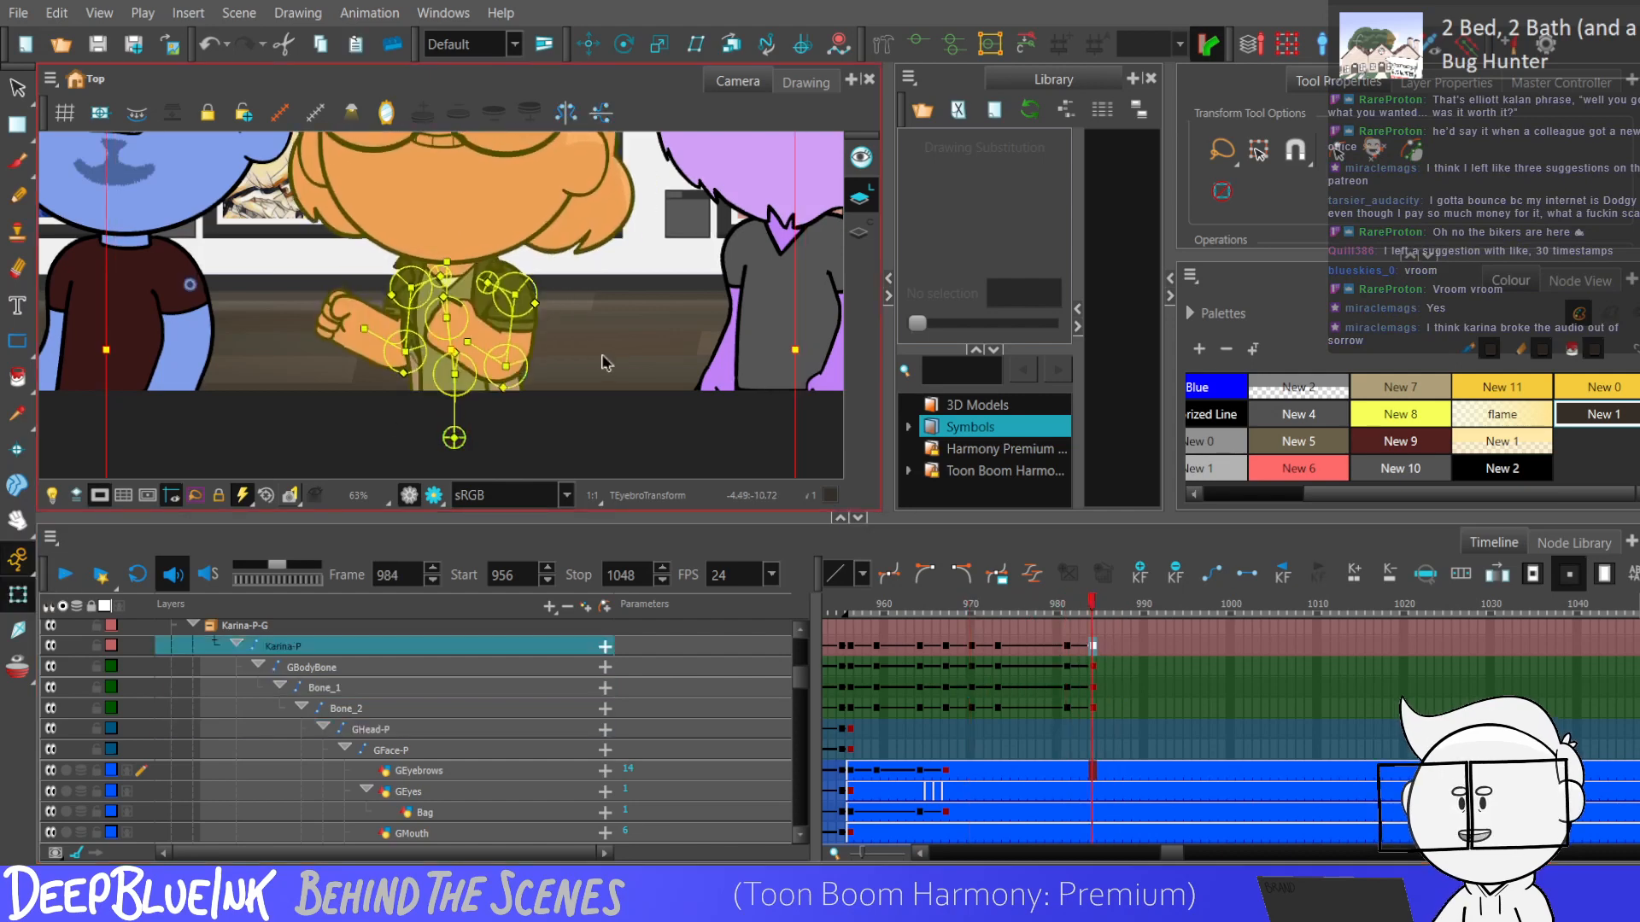
pyautogui.moveTo(1066, 646); pyautogui.dragTo(1092, 708)
# Add keyframes at frames 981 and 984 to the red character's arm pegs, arm bones and left arm drawings.
pyautogui.click(1064, 751)
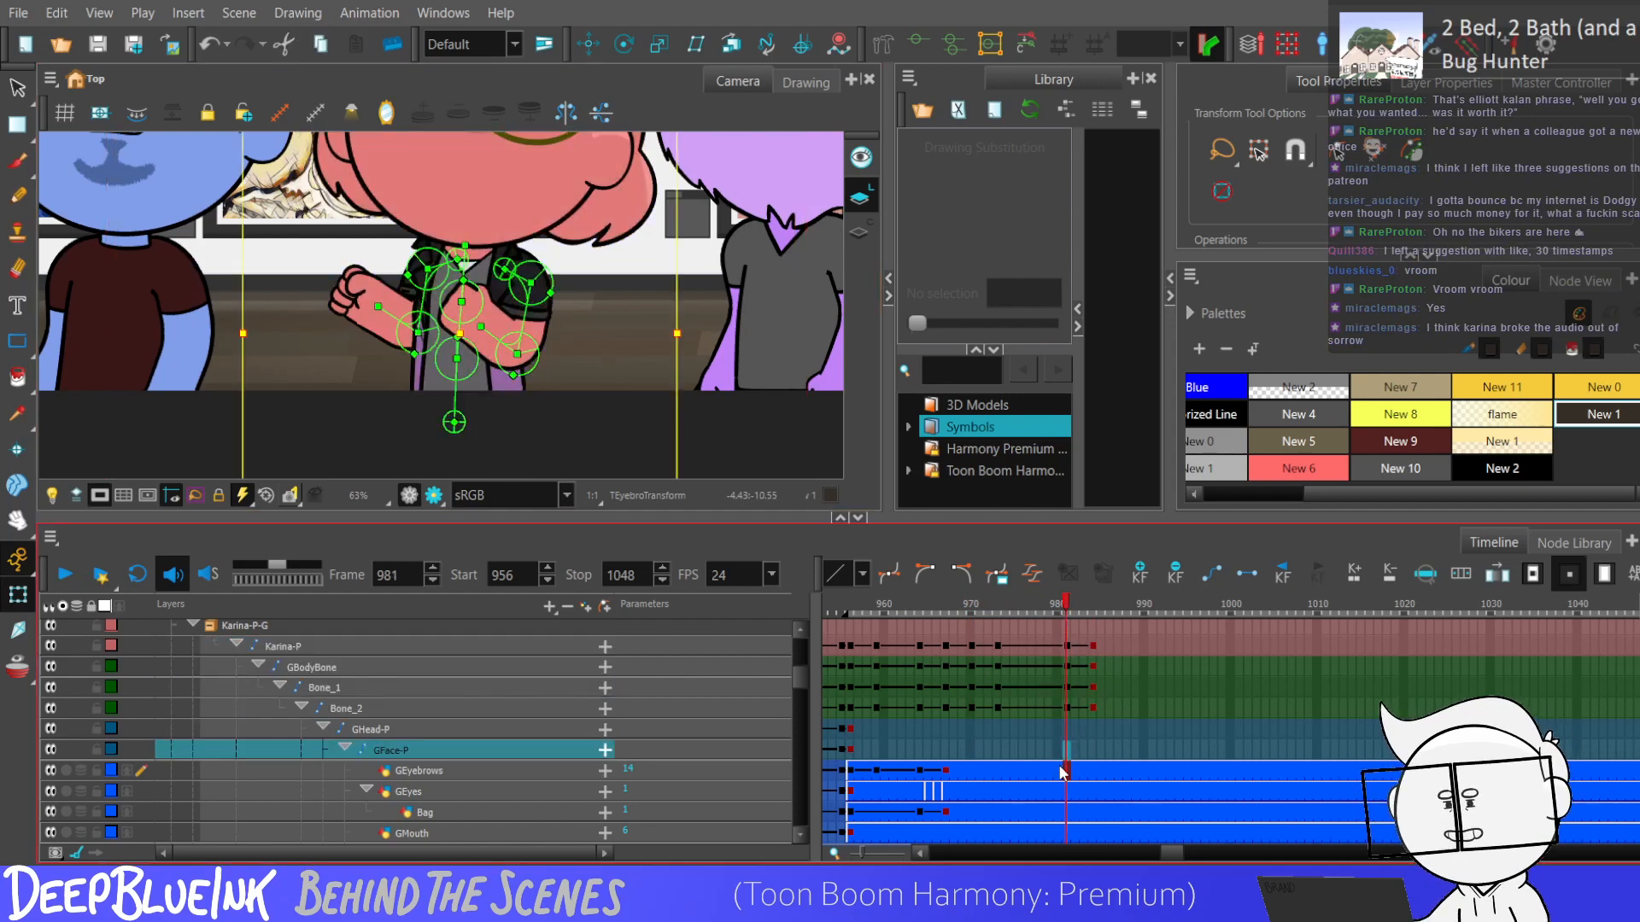
pyautogui.moveTo(803, 682); pyautogui.dragTo(804, 733)
pyautogui.moveTo(1066, 779)
pyautogui.mouseDown()
pyautogui.moveTo(1064, 869)
pyautogui.moveTo(1065, 798)
pyautogui.mouseUp()
pyautogui.press('F6')
pyautogui.press('.')
pyautogui.press('.')
pyautogui.press('.')
pyautogui.press('F6')
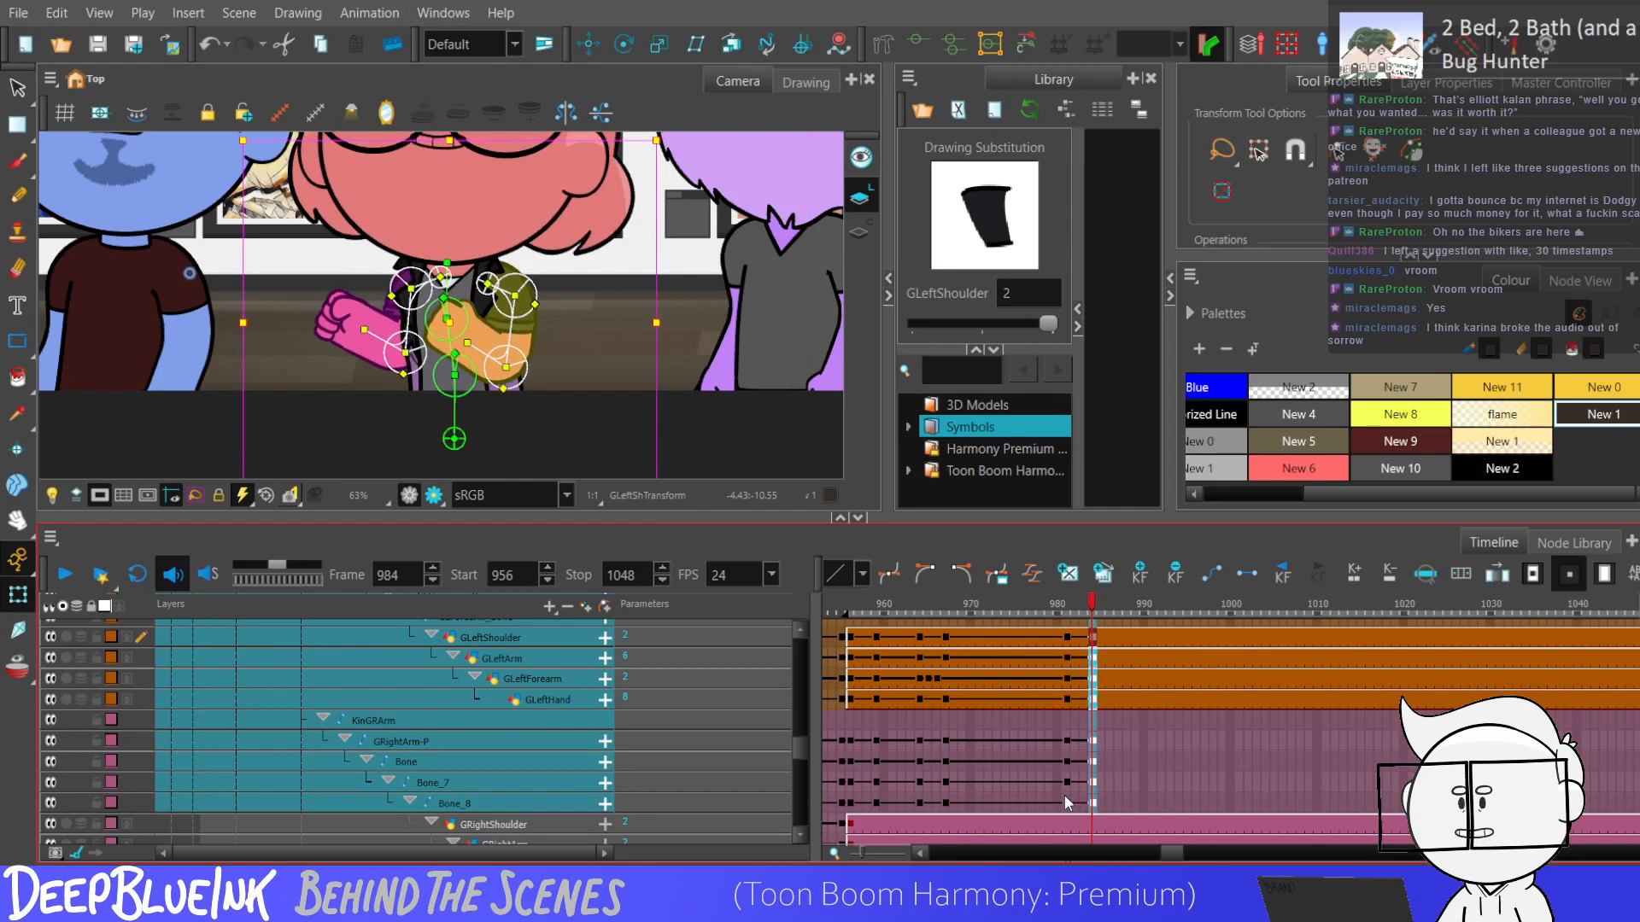
# Nudge the red character's arms up at frame 984, and copy the arm keyframes from frame 981 to 984.
pyautogui.press('Up')
pyautogui.press('Up')
pyautogui.moveTo(1066, 798); pyautogui.dragTo(1091, 652)
pyautogui.hotkey('ctrl', 'c')
# Step back and forth through the frames in the full scene view, and play the animation from frame 956.
pyautogui.click(664, 302)
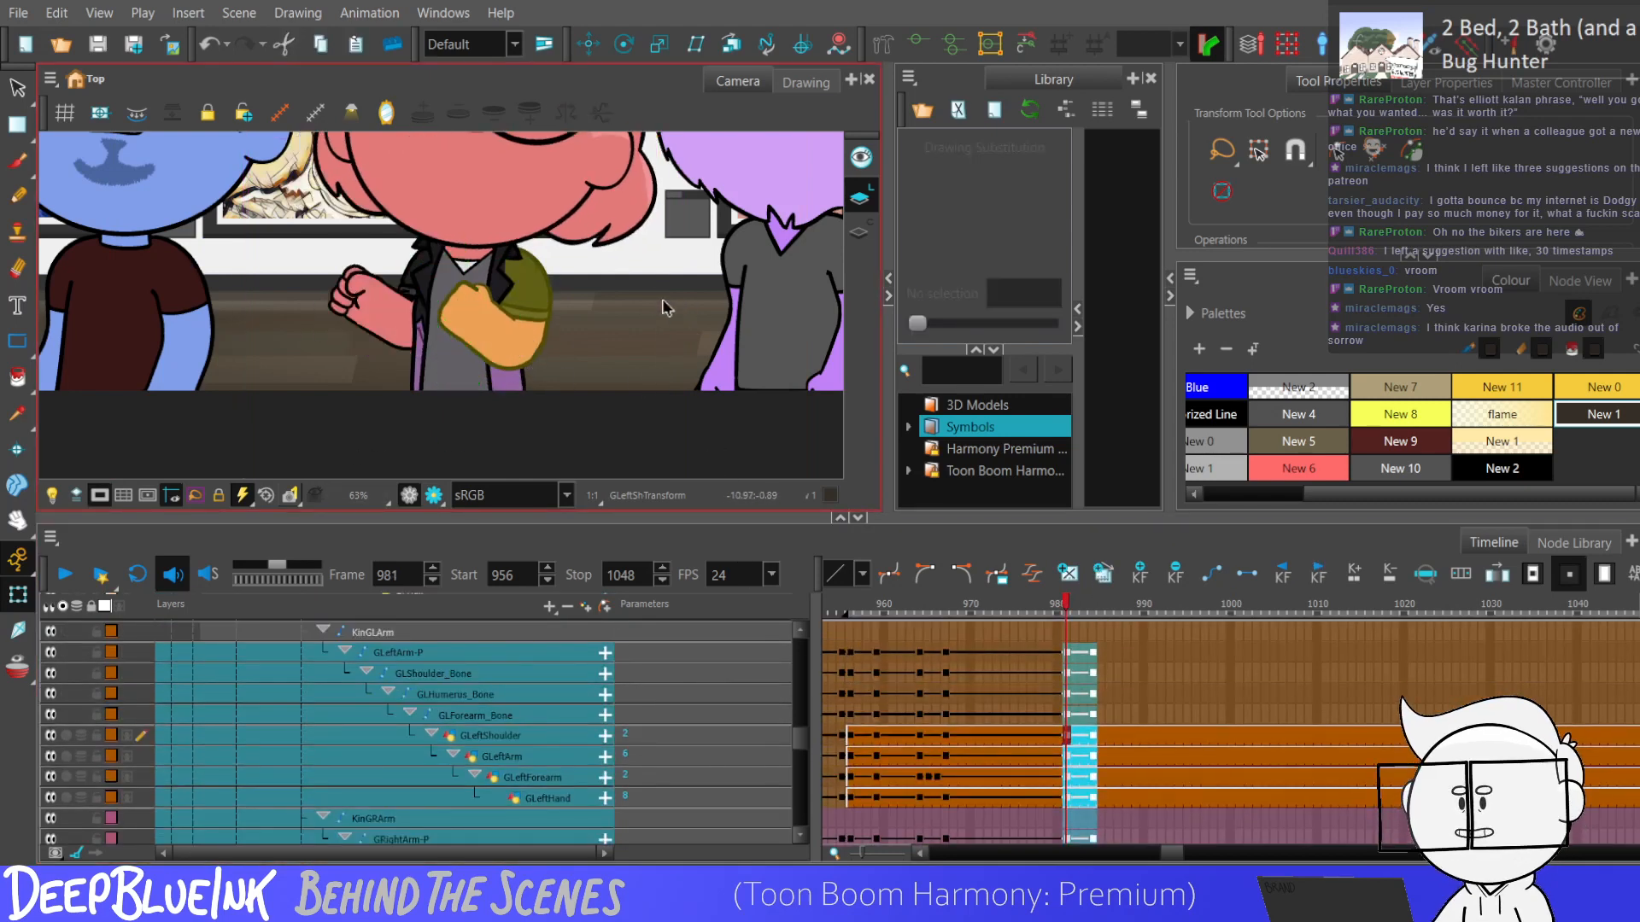
pyautogui.hotkey('shift', 'm')
pyautogui.press(',')
pyautogui.press(',')
pyautogui.press('.')
pyautogui.press('.')
pyautogui.press('.')
pyautogui.press('.')
pyautogui.press(',')
pyautogui.press(',')
pyautogui.press(',')
pyautogui.press(',')
pyautogui.press(',')
pyautogui.press(',')
pyautogui.press(',')
pyautogui.press(',')
pyautogui.press(',')
pyautogui.press(',')
pyautogui.press(',')
pyautogui.press(',')
pyautogui.press(',')
pyautogui.press(',')
pyautogui.press(',')
pyautogui.press(',')
pyautogui.press(',')
pyautogui.press(',')
pyautogui.press(',')
pyautogui.press(',')
pyautogui.press(',')
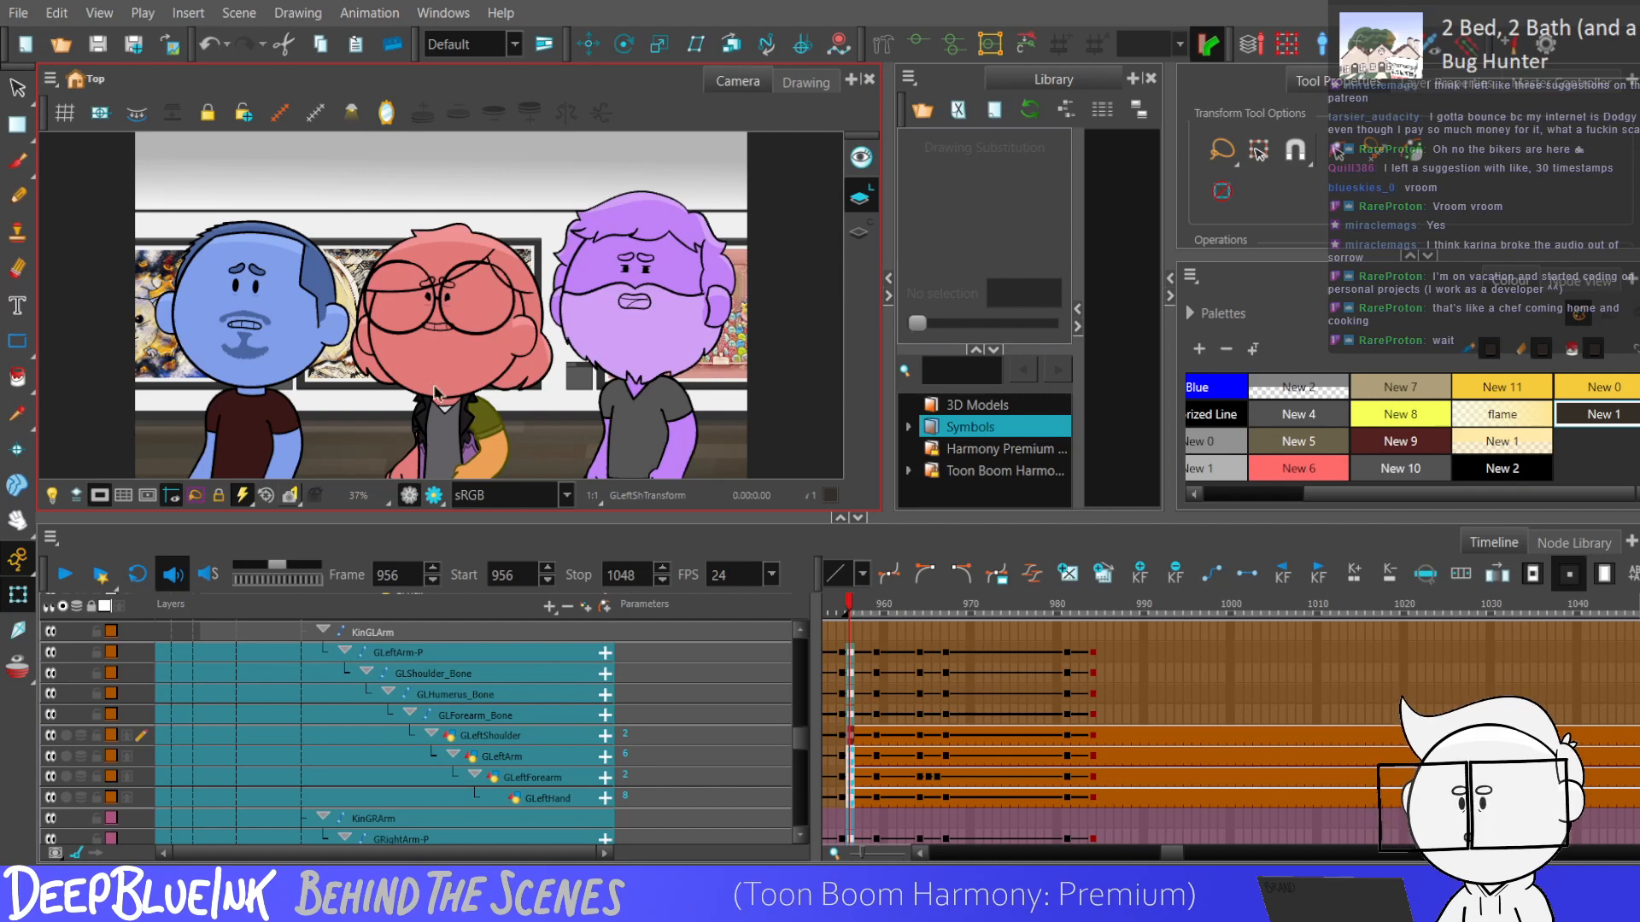
pyautogui.press('Return')
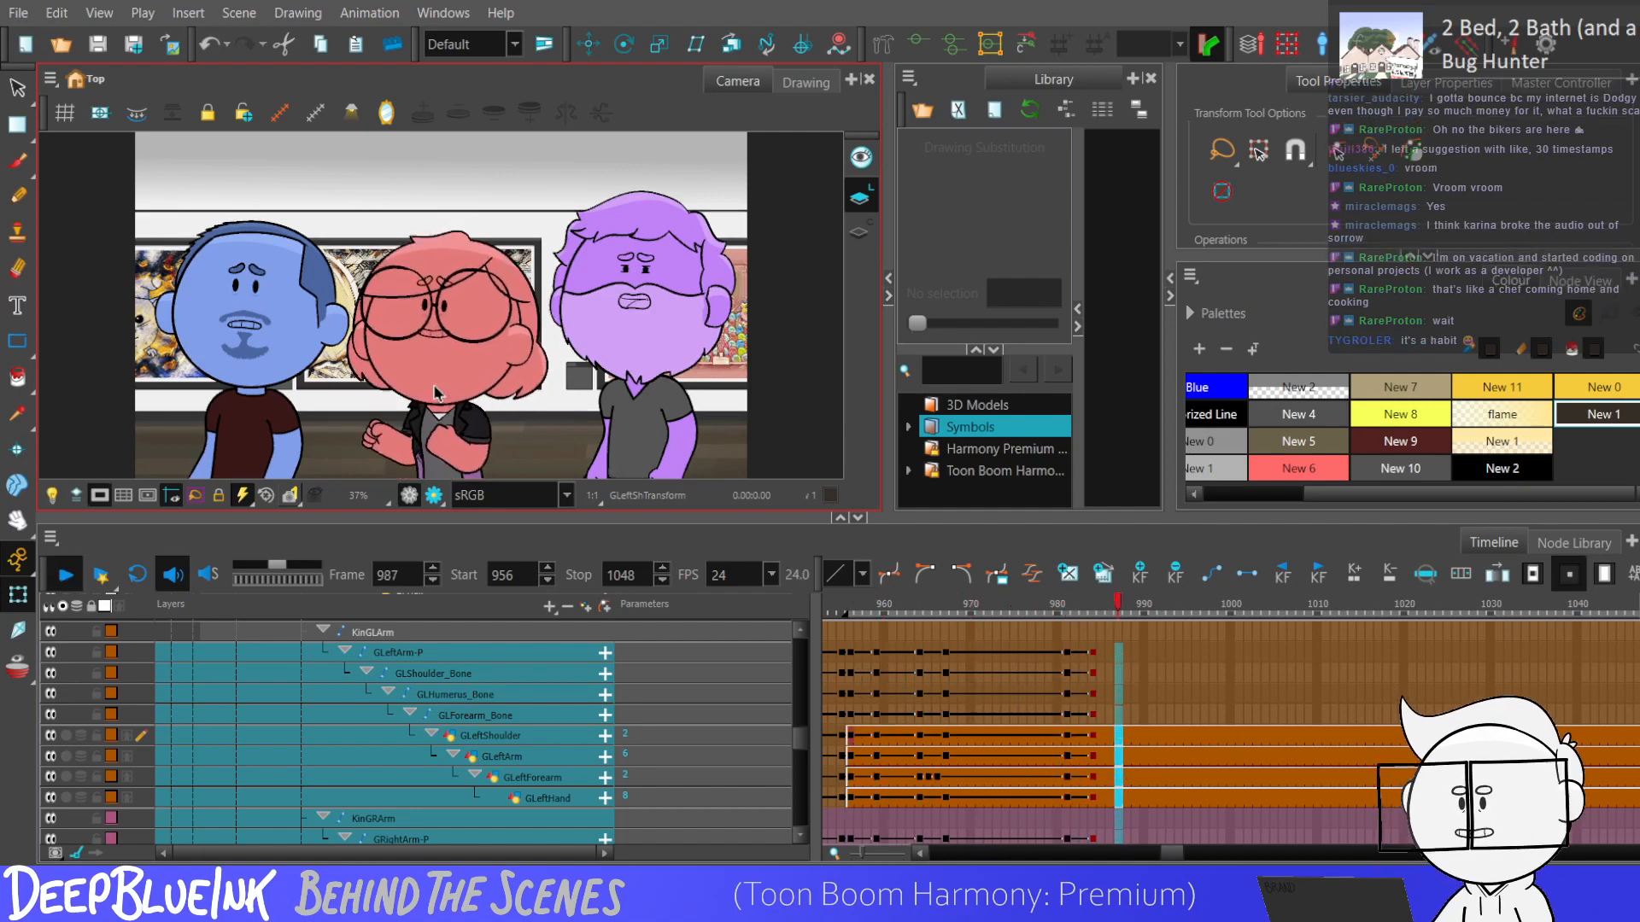
# Check the left arm's keyframe at frame 981 and the pose at frame 986, and play the animation again.
pyautogui.click(1067, 695)
pyautogui.click(1111, 694)
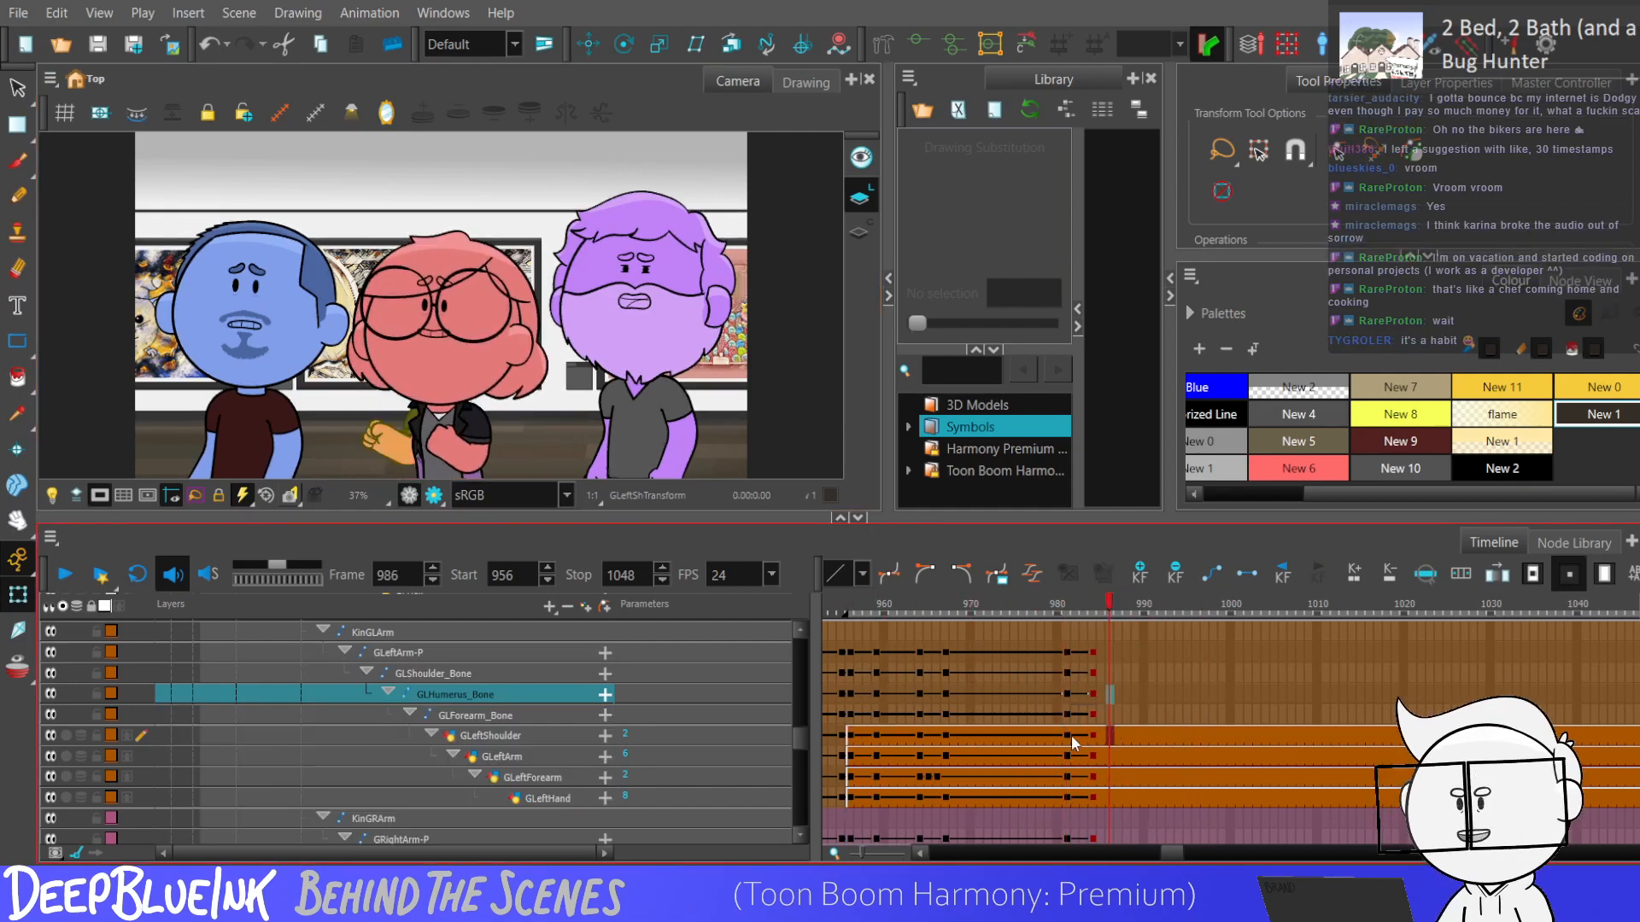
pyautogui.click(1066, 735)
pyautogui.scroll(1, 900, 688)
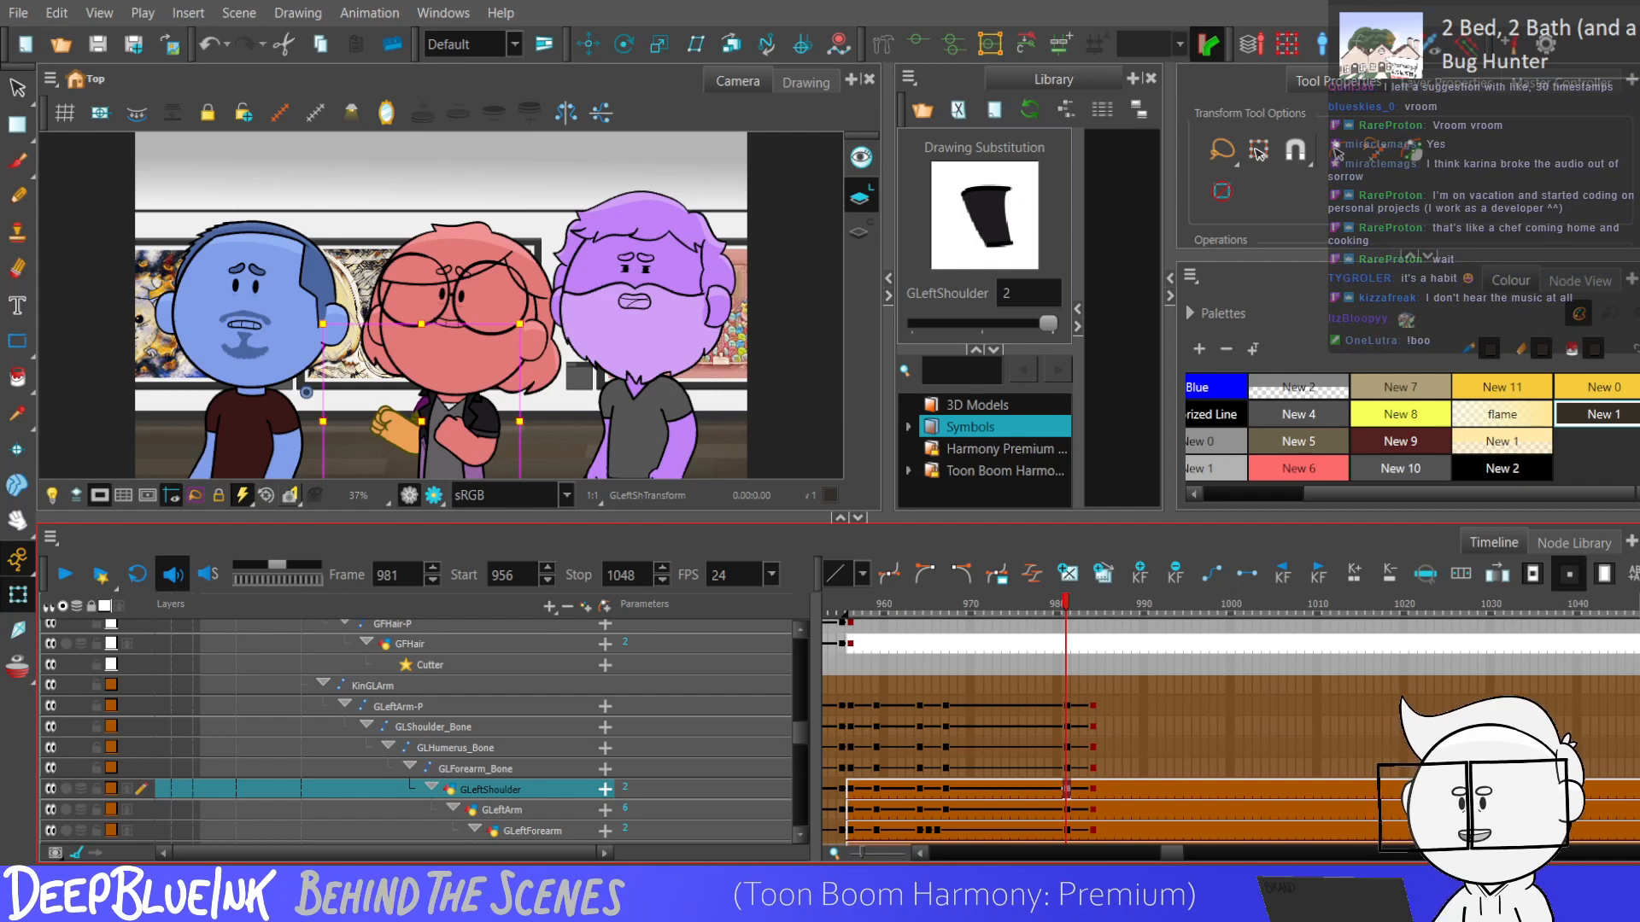
pyautogui.press('Return')
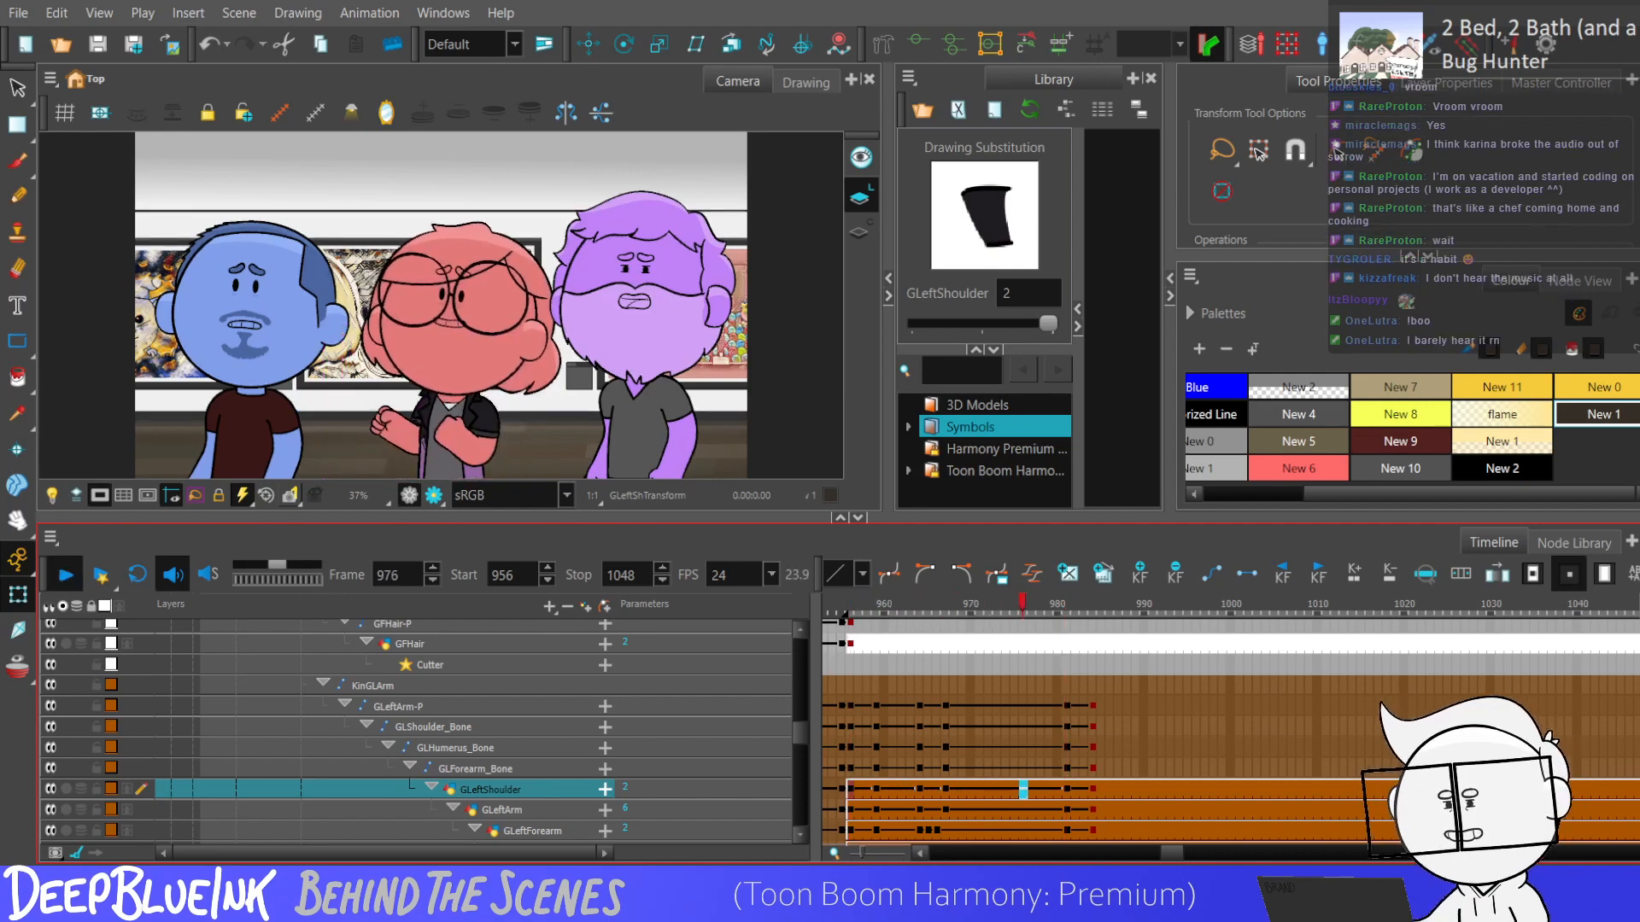
pyautogui.press('Return')
# Keyframe the eyebrows at frames 981 and 984, lower them slightly at frame 984, and select the keyframes between those frames.
pyautogui.click(1066, 746)
pyautogui.moveTo(804, 730); pyautogui.dragTo(797, 651)
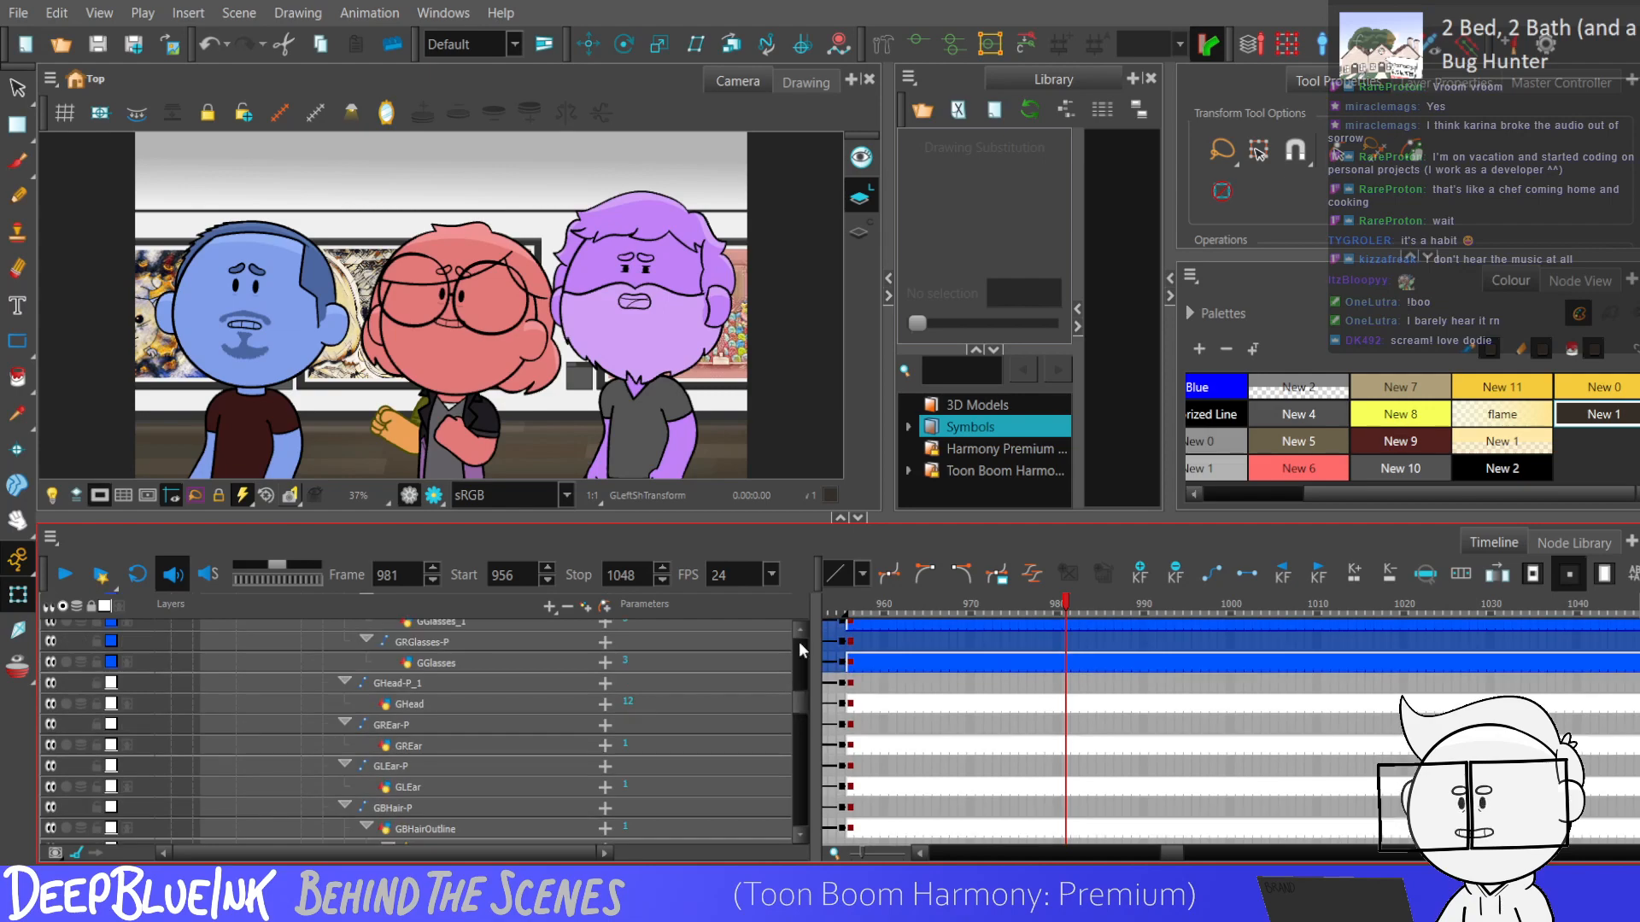
pyautogui.scroll(3, 793, 704)
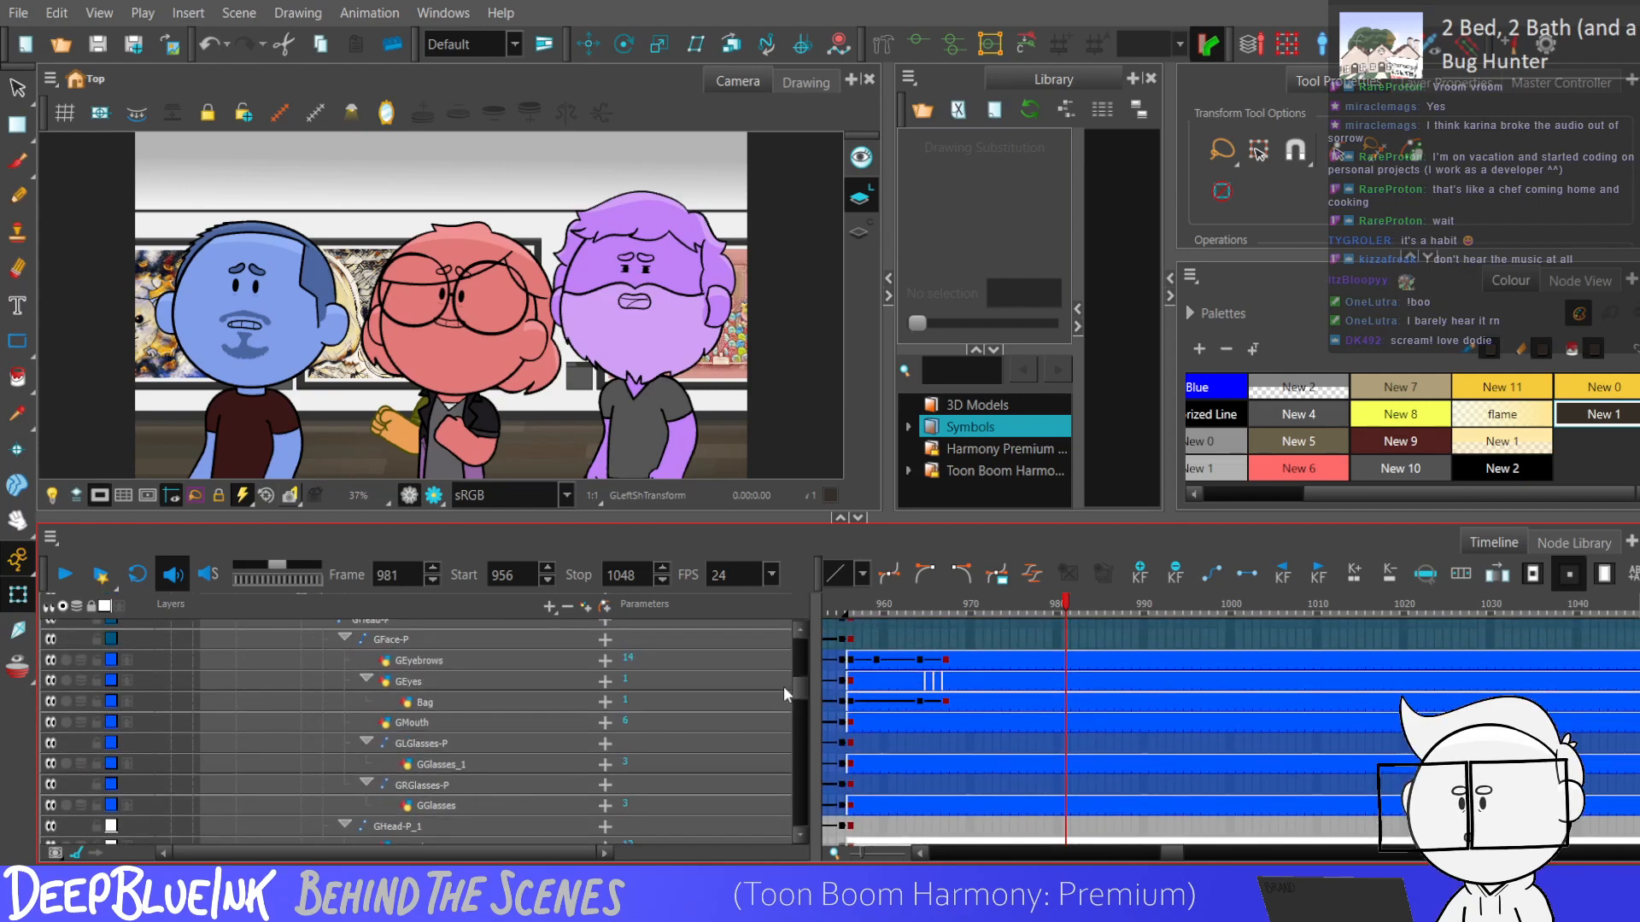
pyautogui.scroll(3, 792, 683)
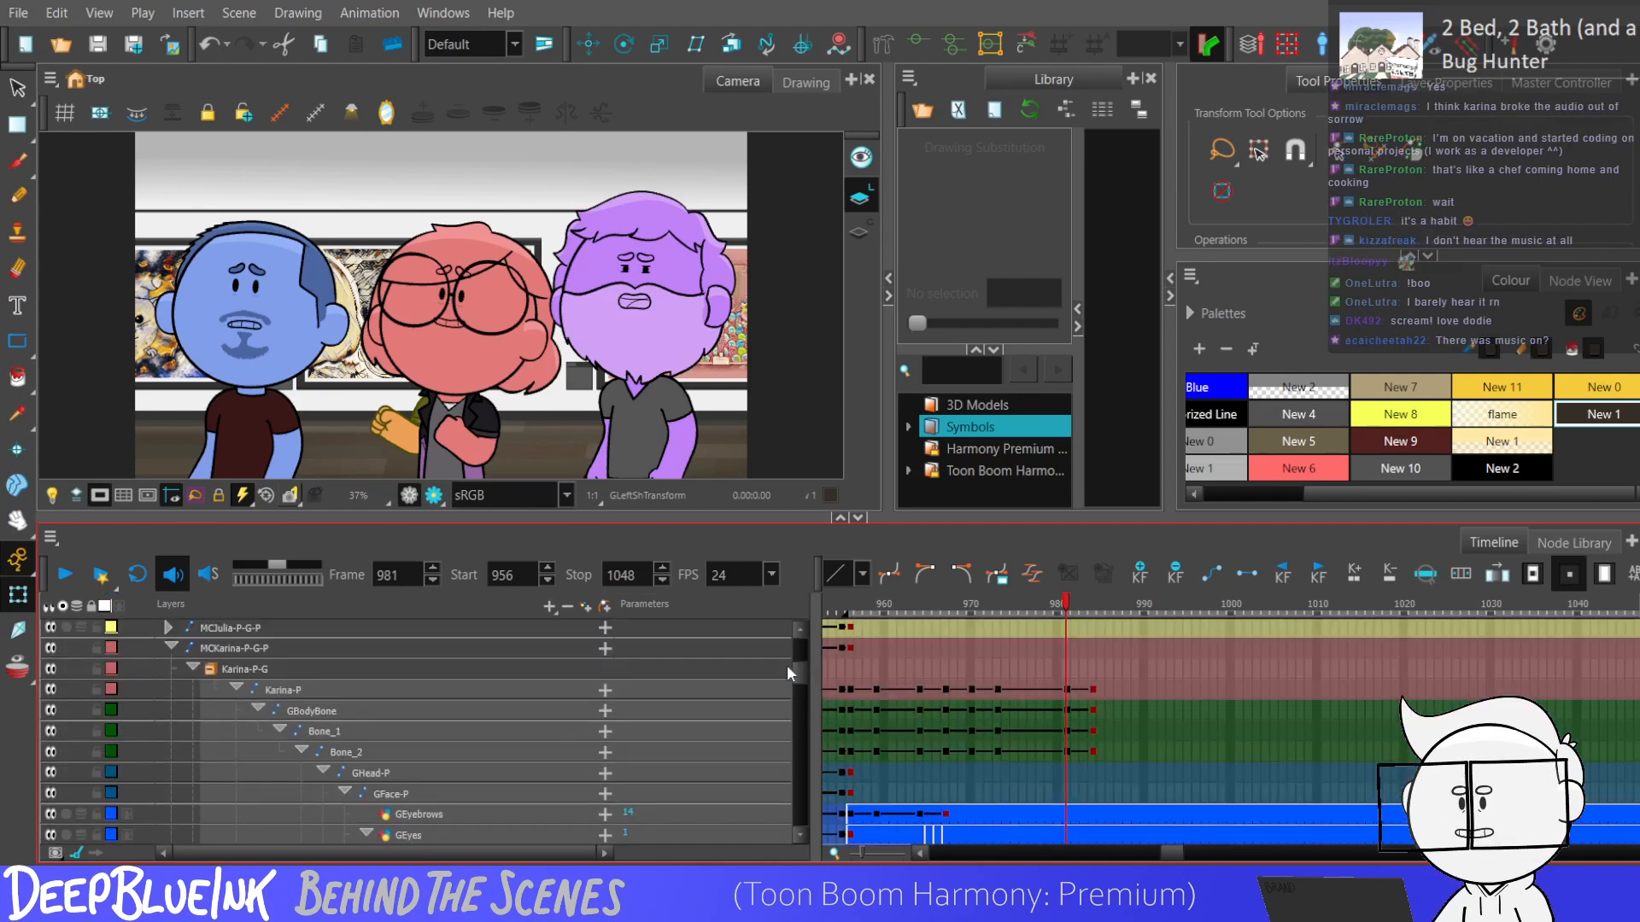
pyautogui.scroll(-1, 791, 668)
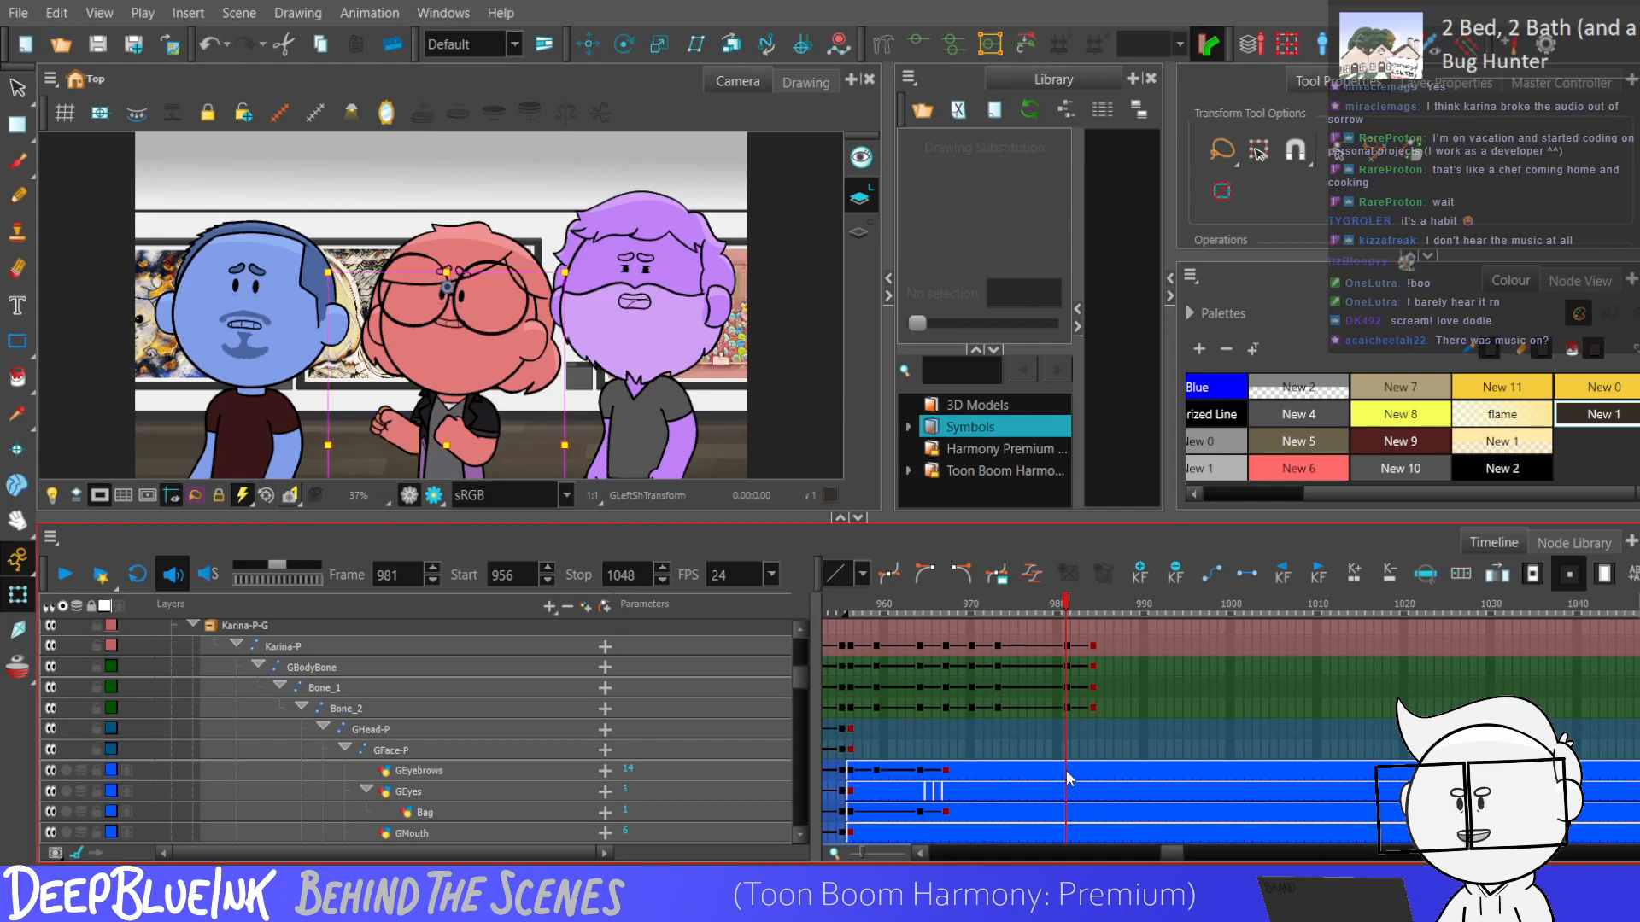
pyautogui.click(1093, 772)
pyautogui.hotkey('alt', '2')
pyautogui.moveTo(452, 268); pyautogui.dragTo(450, 277)
pyautogui.moveTo(1067, 772); pyautogui.dragTo(1092, 777)
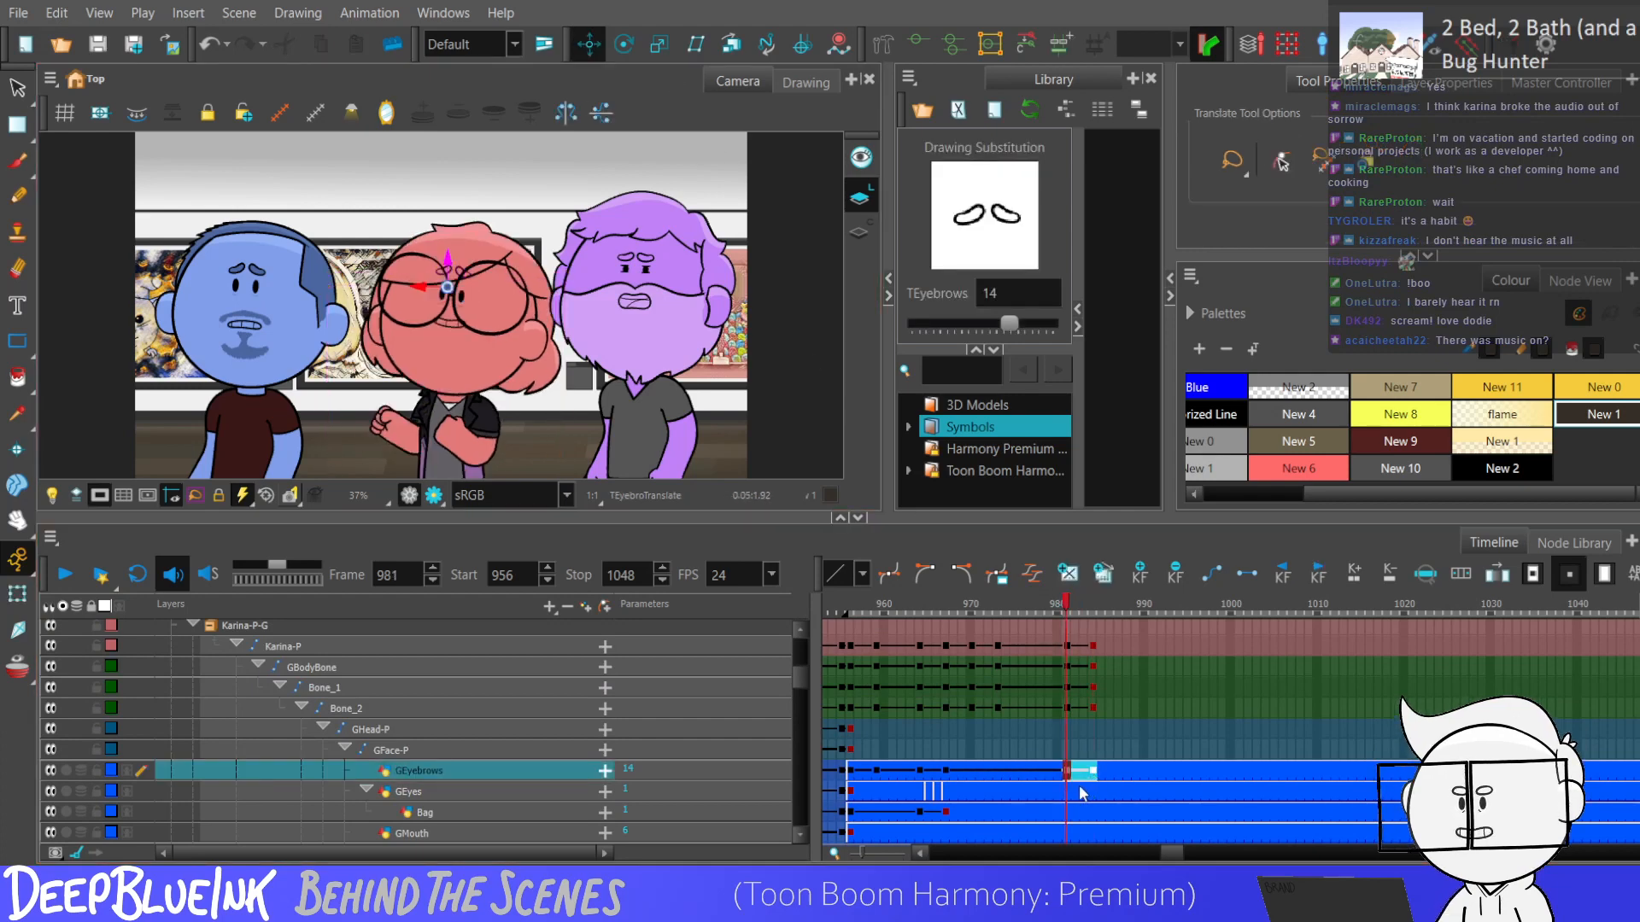
# Change the eye drawings across frames 982, 983 and 984, ending on drawing 4, and play back the result.
pyautogui.click(1075, 791)
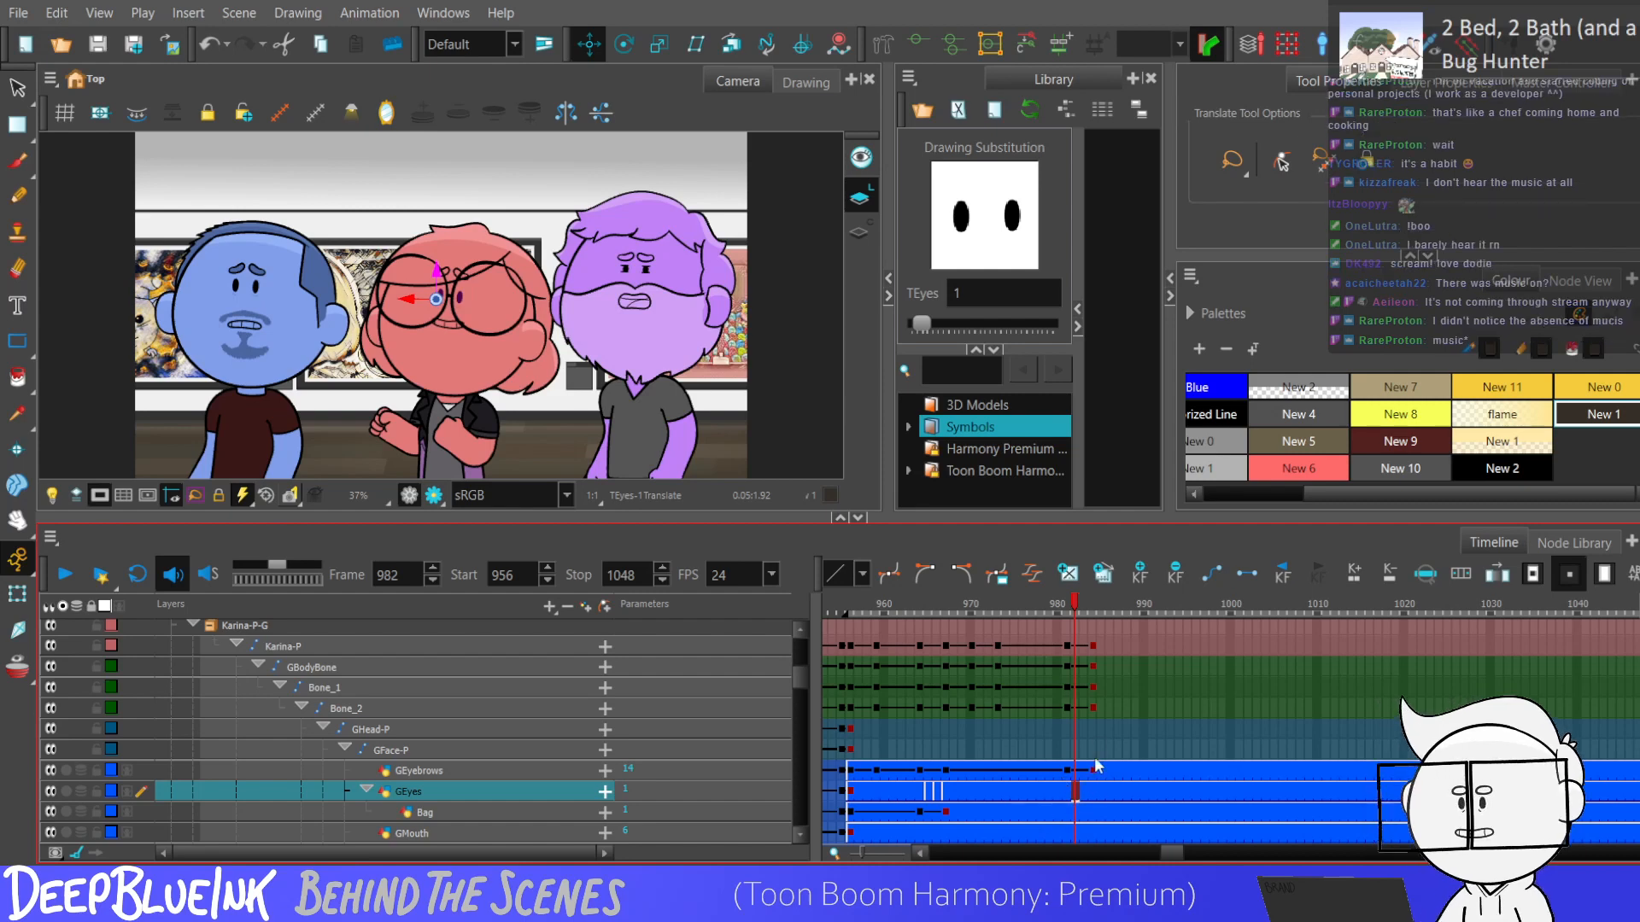
pyautogui.press(']')
pyautogui.click(1082, 793)
pyautogui.press(']')
pyautogui.click(1090, 790)
pyautogui.press(']')
pyautogui.click(1058, 791)
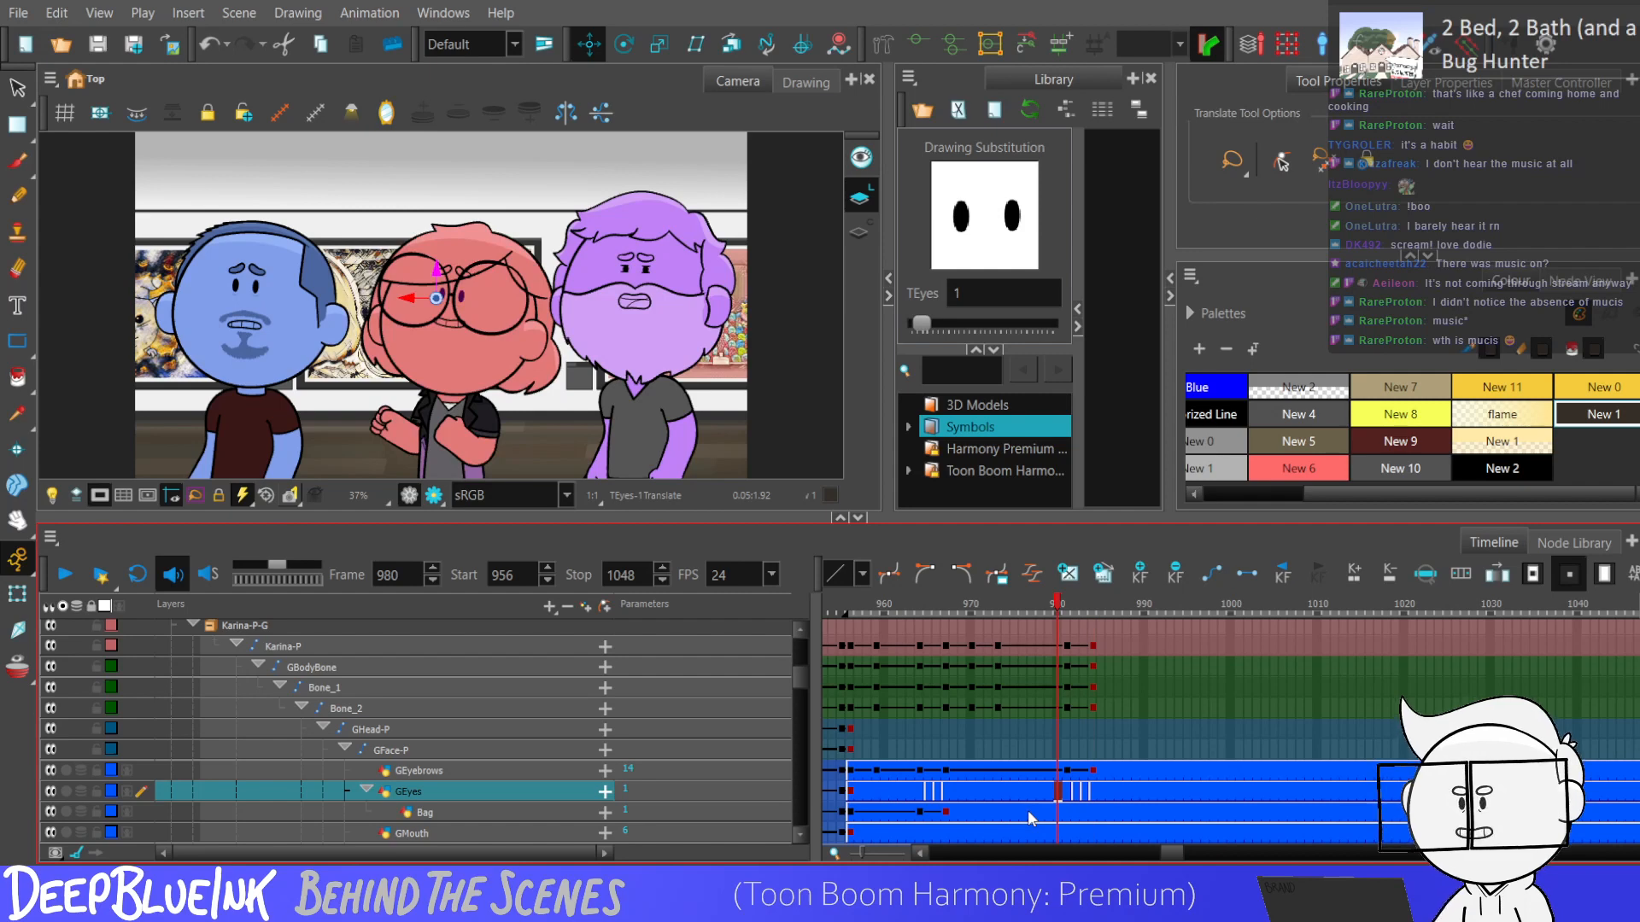
pyautogui.hotkey('shift', 'Return')
# Play back the eye change from frame 980 several times, and check the frames leading up to frame 991.
pyautogui.hotkey('shift', 'Return')
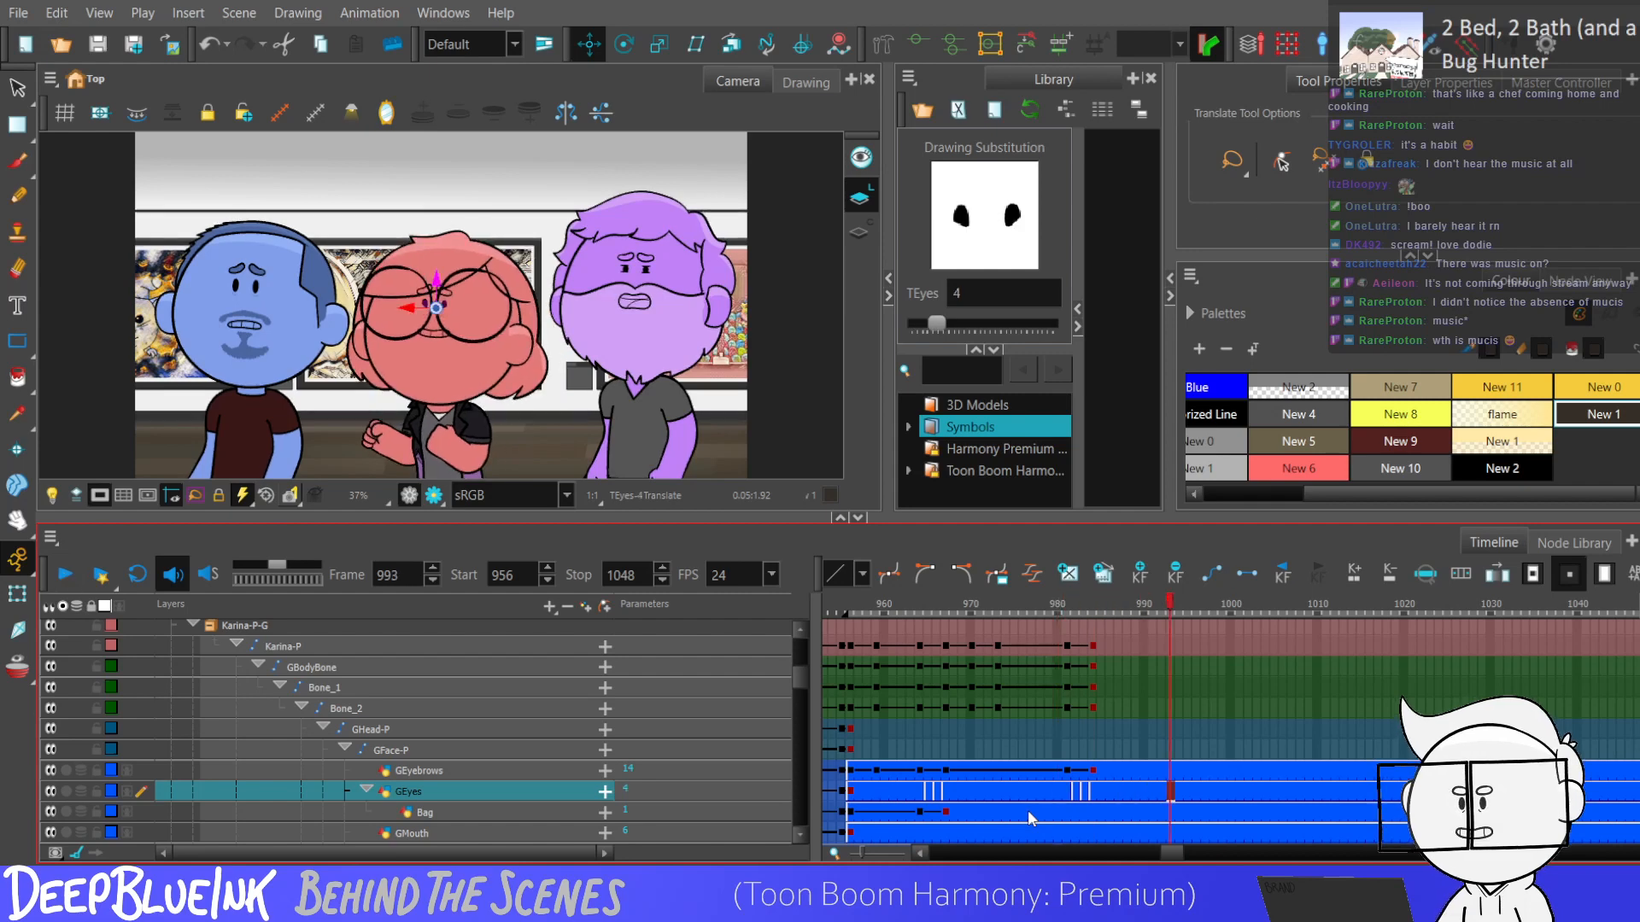
pyautogui.click(1058, 796)
pyautogui.hotkey('shift', 'Return')
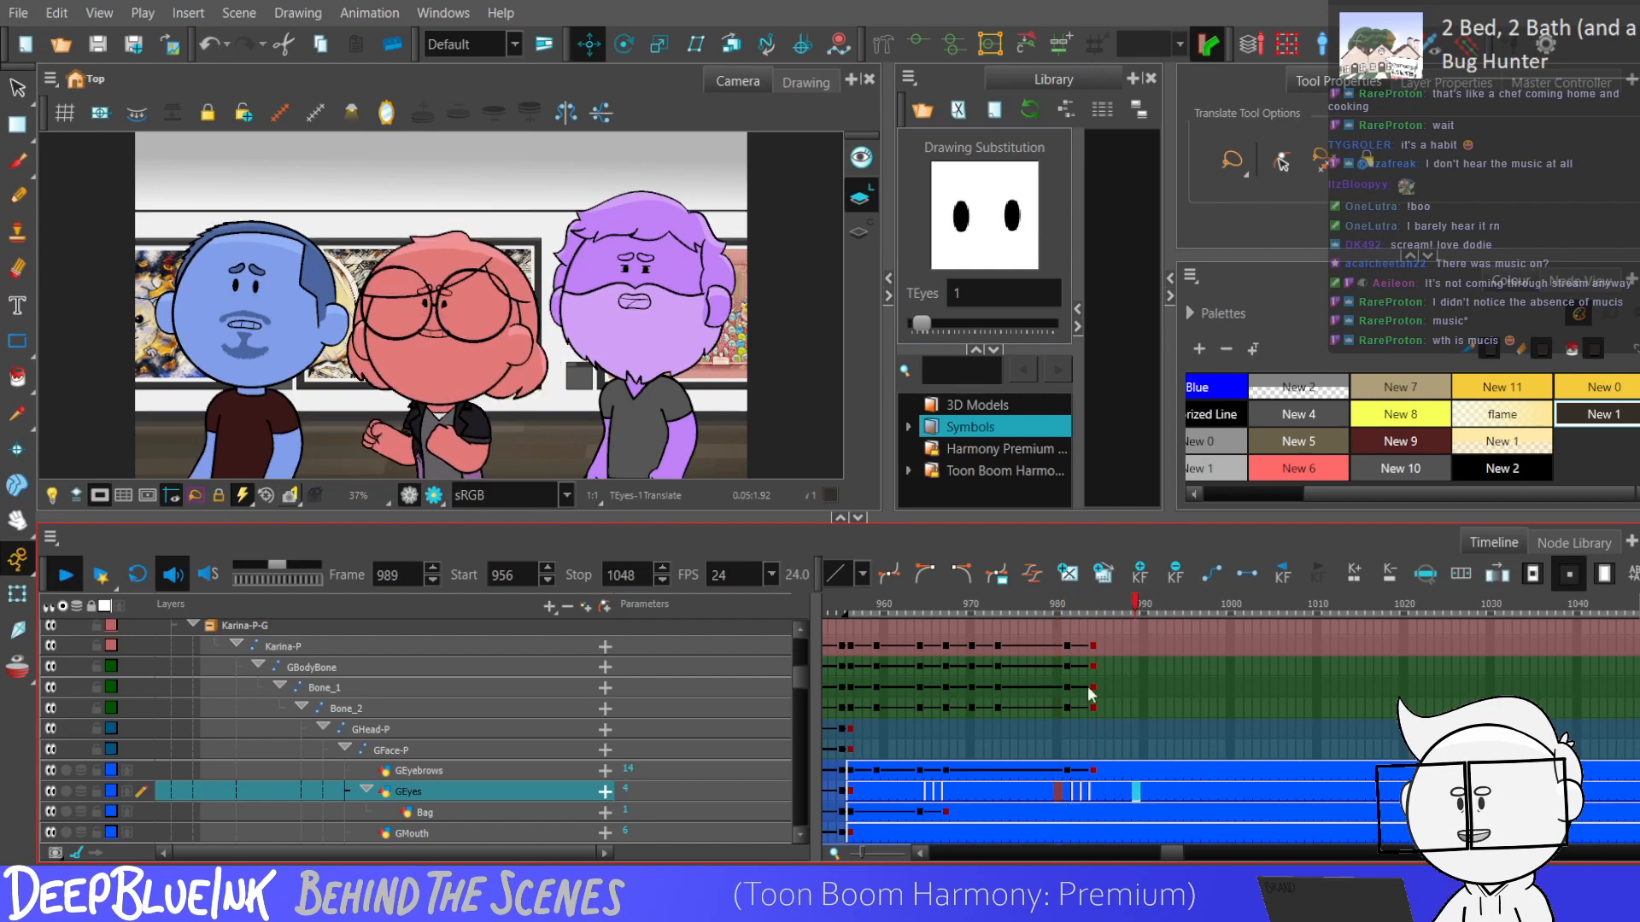
pyautogui.hotkey('shift', 'Return')
pyautogui.click(1057, 775)
pyautogui.hotkey('shift', 'Return')
pyautogui.hotkey('shift', 'Return')
pyautogui.hotkey('shift', 'Return')
pyautogui.hotkey('shift', 'Return')
pyautogui.click(1143, 733)
pyautogui.hotkey('shift', 'Return')
pyautogui.hotkey('shift', 'Return')
pyautogui.click(1147, 732)
pyautogui.hotkey('shift', 'Return')
pyautogui.hotkey('shift', 'Return')
pyautogui.click(1150, 731)
# Keyframe the red character's head master controller at frames 991 and 994, and display its on-canvas control for transforming.
pyautogui.scroll(-6, 1167, 824)
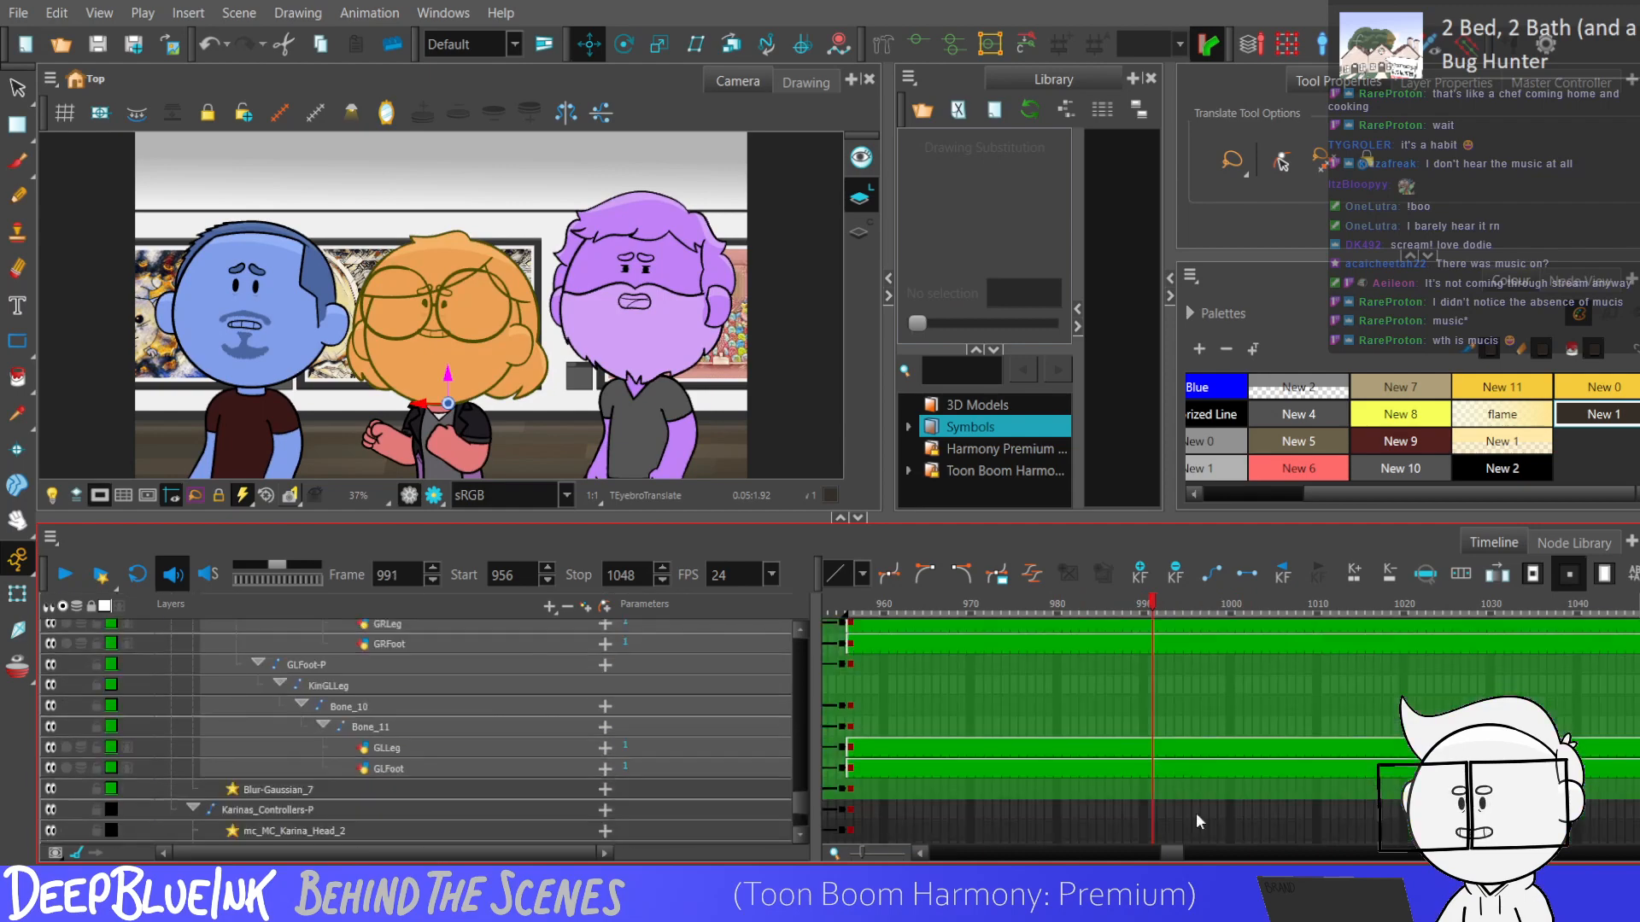
pyautogui.scroll(-2, 802, 803)
pyautogui.click(1155, 713)
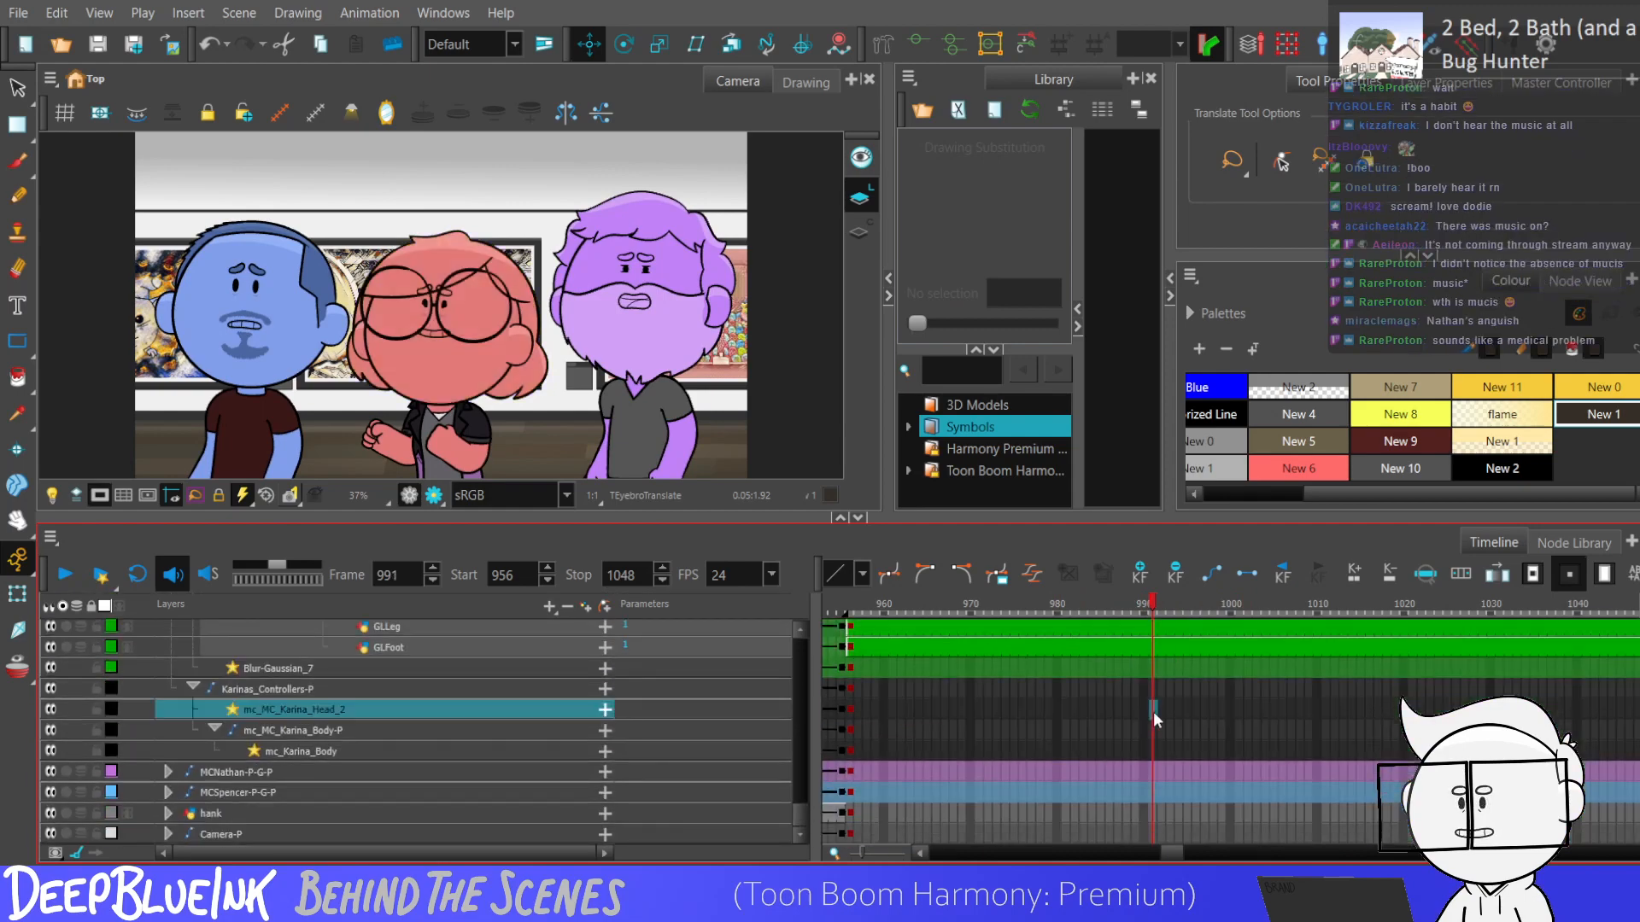
pyautogui.click(1180, 710)
pyautogui.click(280, 113)
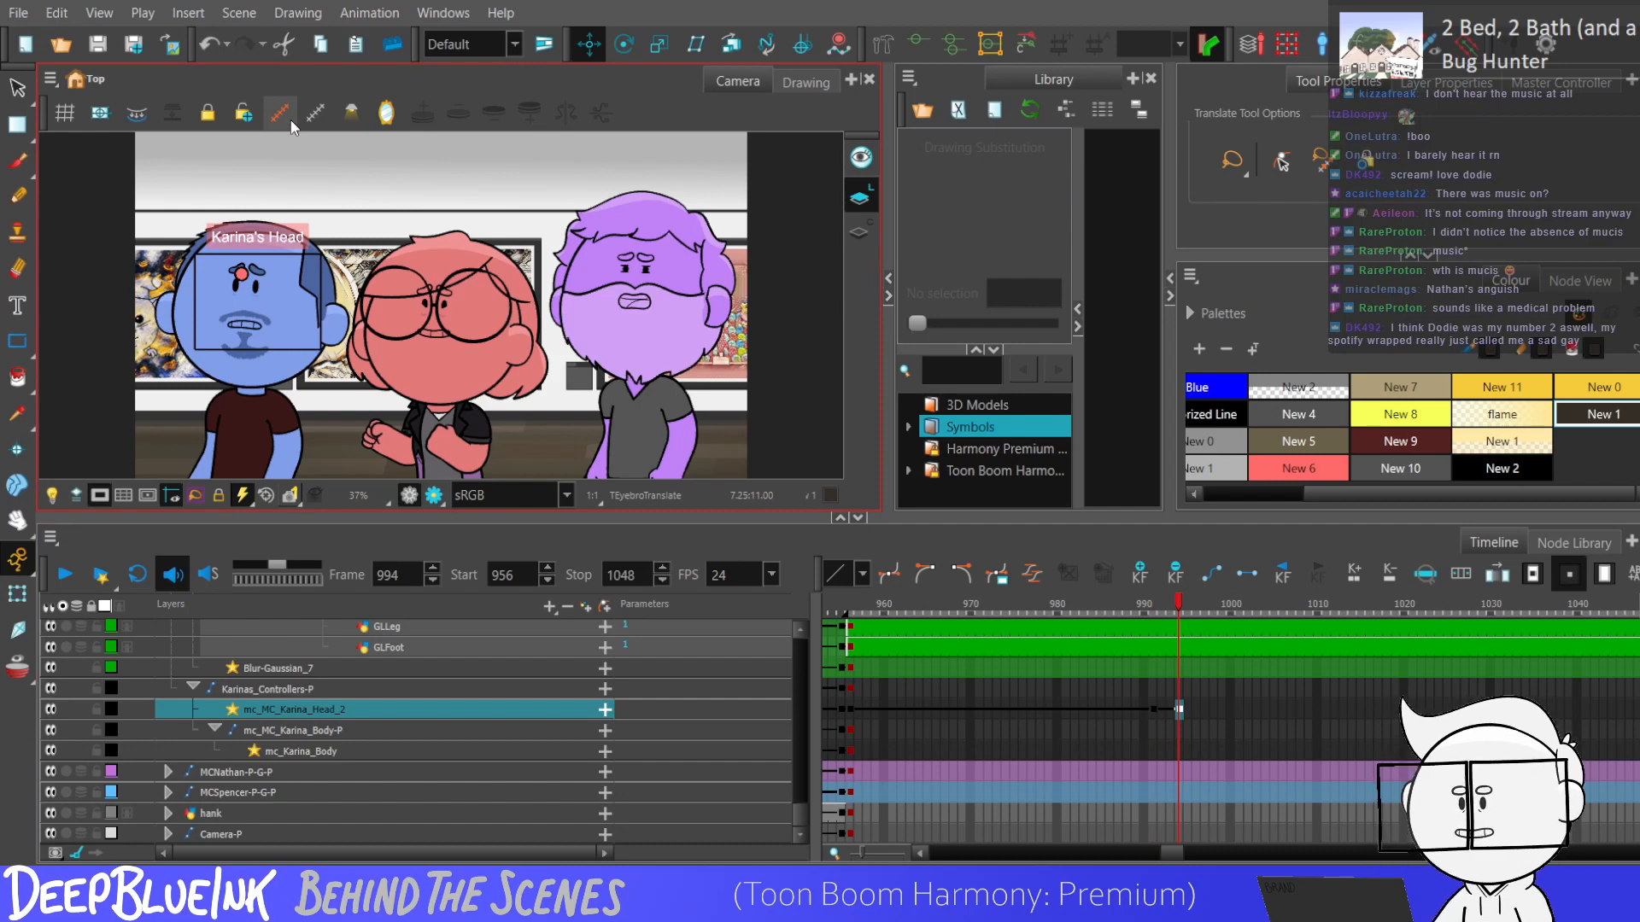
pyautogui.hotkey('shift', 't')
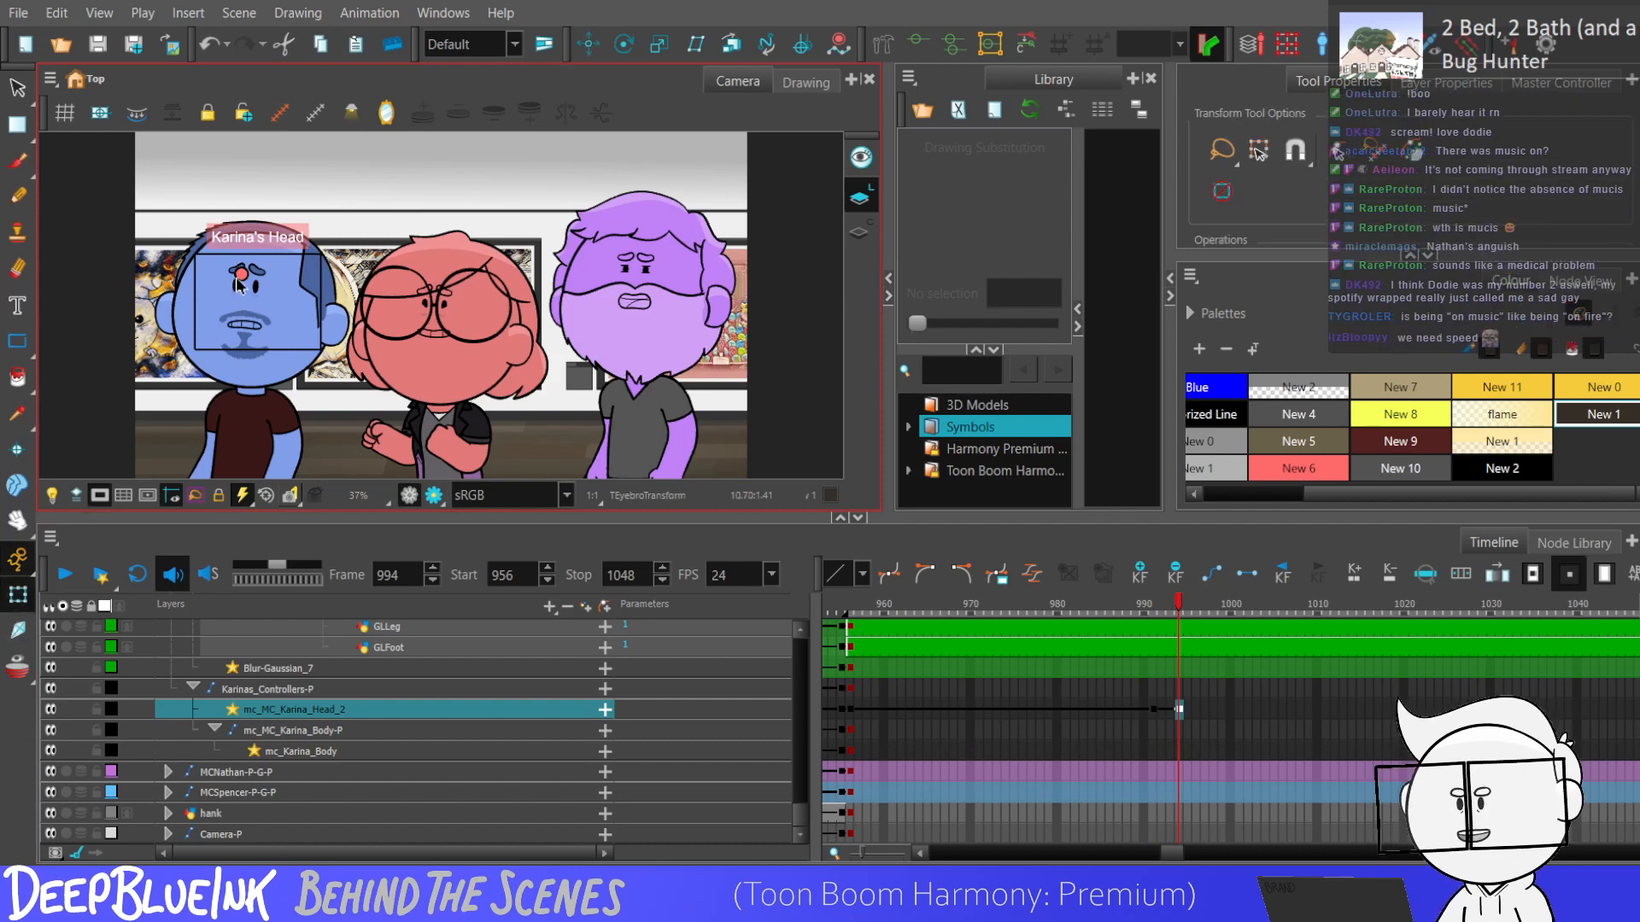
# Compare the neighbouring frames, and lower the head controller's point at frame 994 to tilt the head down.
pyautogui.press(',')
pyautogui.press(',')
pyautogui.press(',')
pyautogui.press('.')
pyautogui.press('.')
pyautogui.press('.')
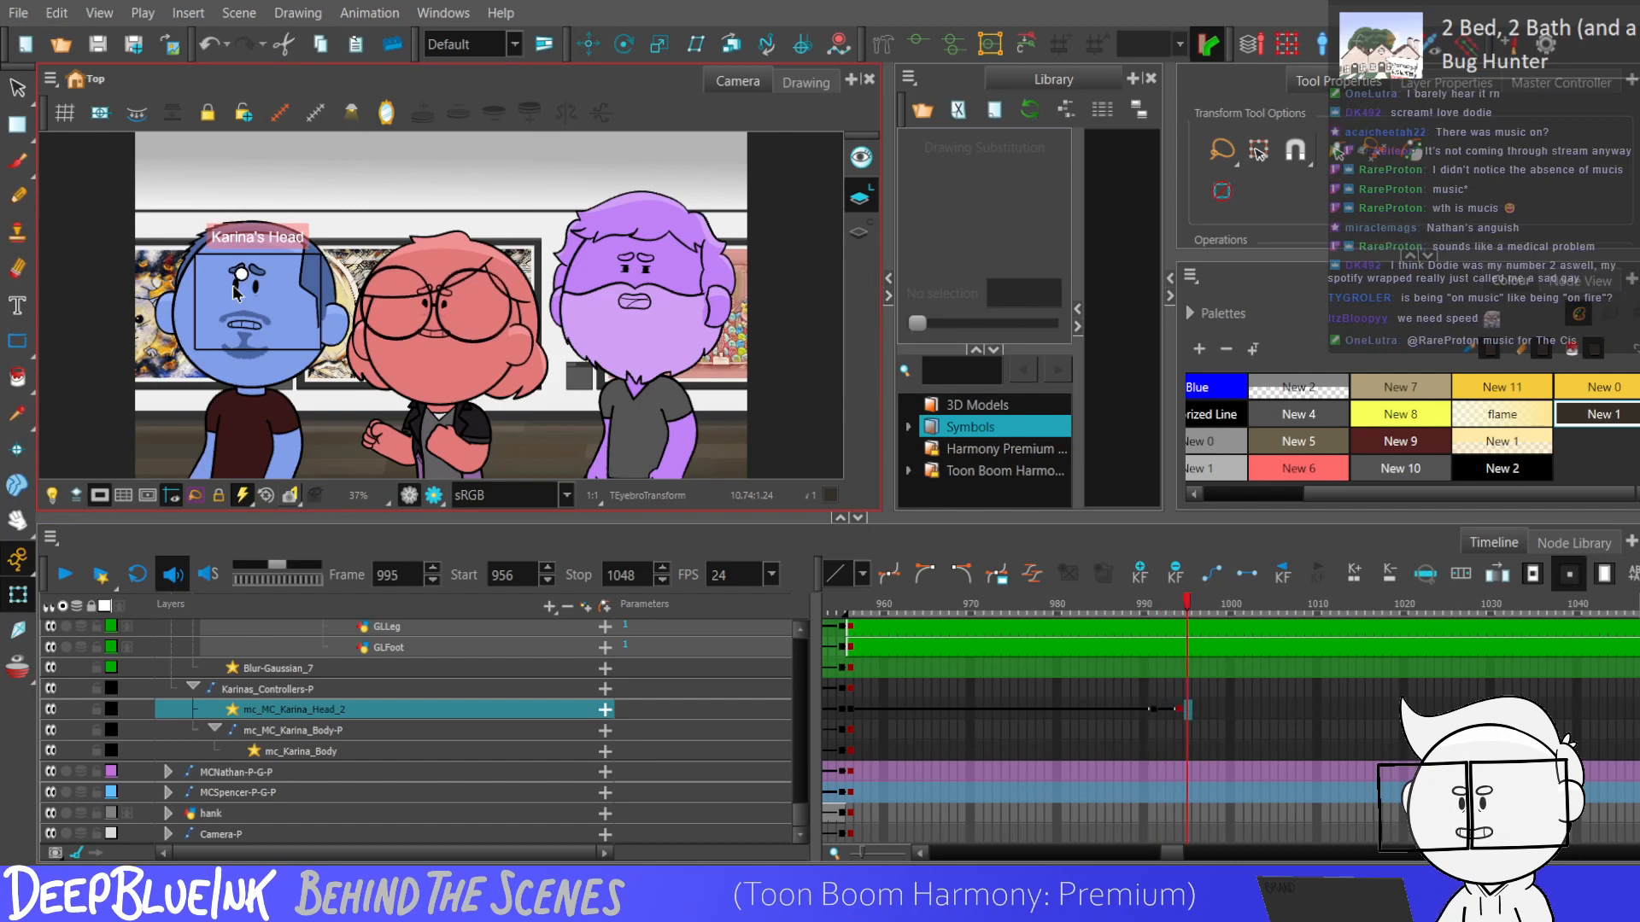
pyautogui.moveTo(242, 274); pyautogui.dragTo(242, 311)
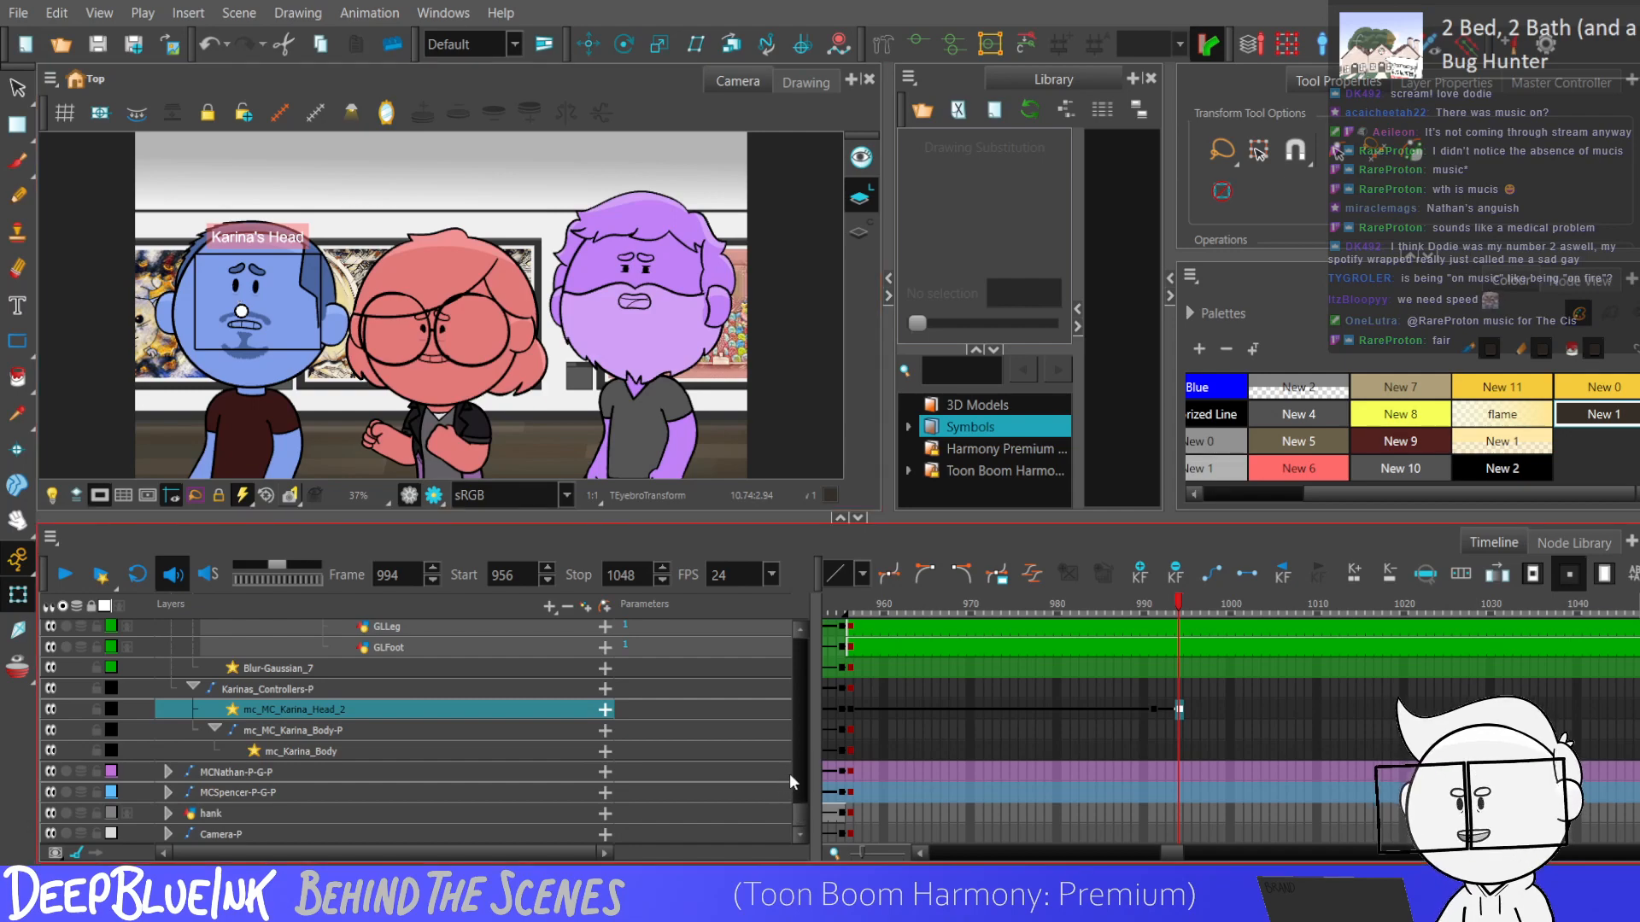
# Select the keyframes from frame 991 to frame 994 across the red character's head, glasses and ear layers.
pyautogui.moveTo(796, 821); pyautogui.dragTo(799, 715)
pyautogui.moveTo(1160, 762); pyautogui.dragTo(1178, 617)
pyautogui.scroll(3, 1181, 683)
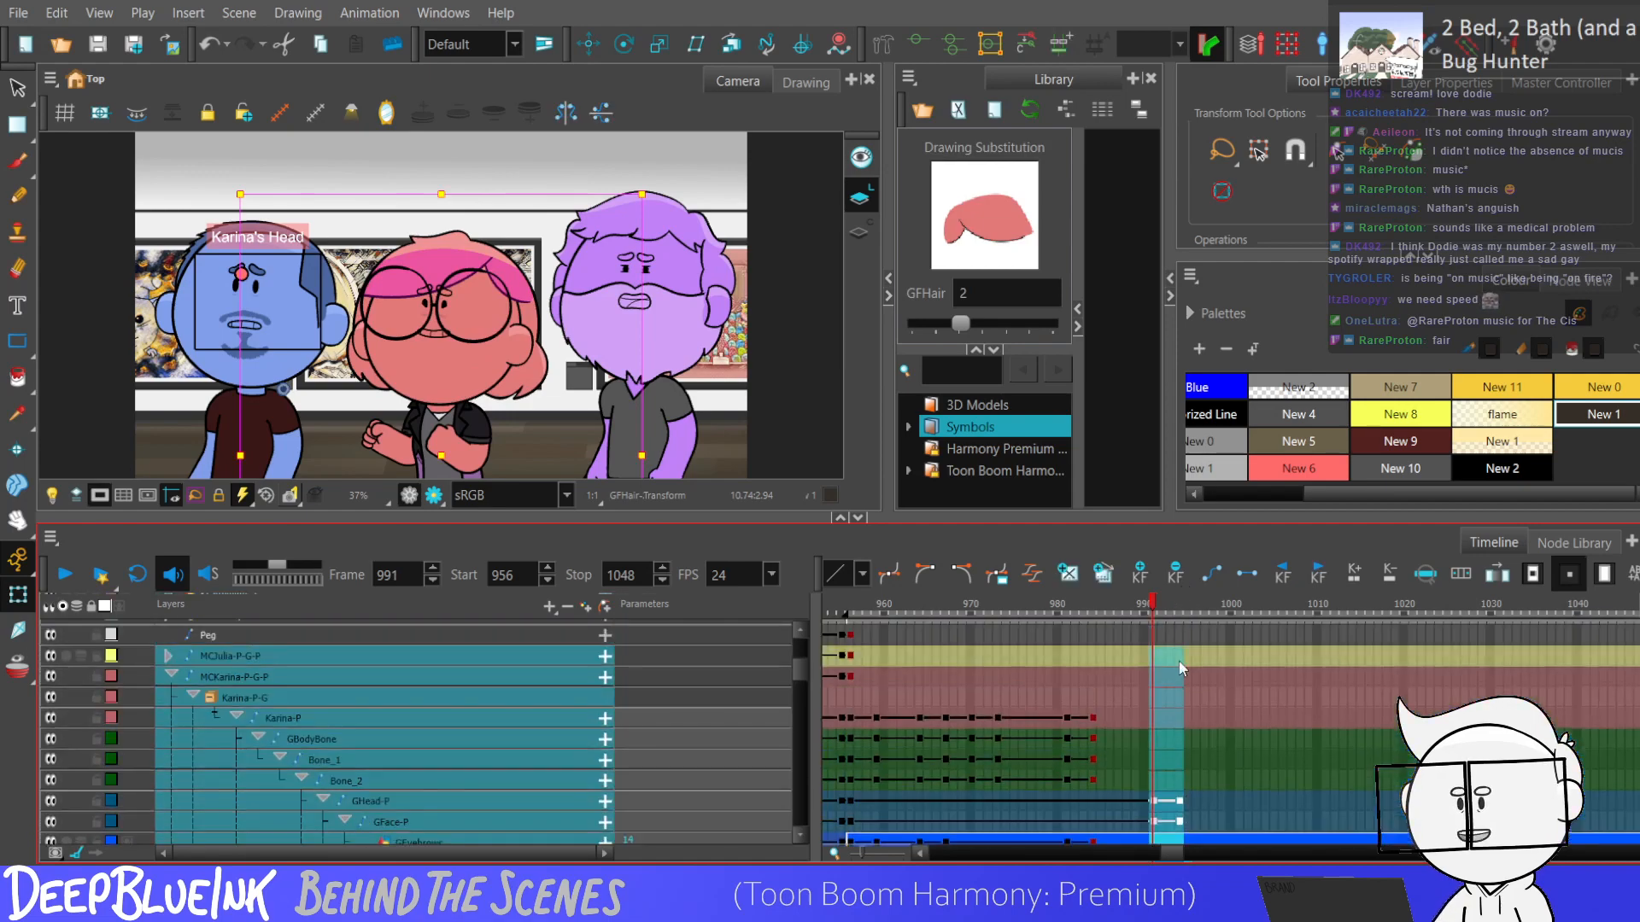
pyautogui.click(1182, 783)
pyautogui.scroll(-5, 788, 666)
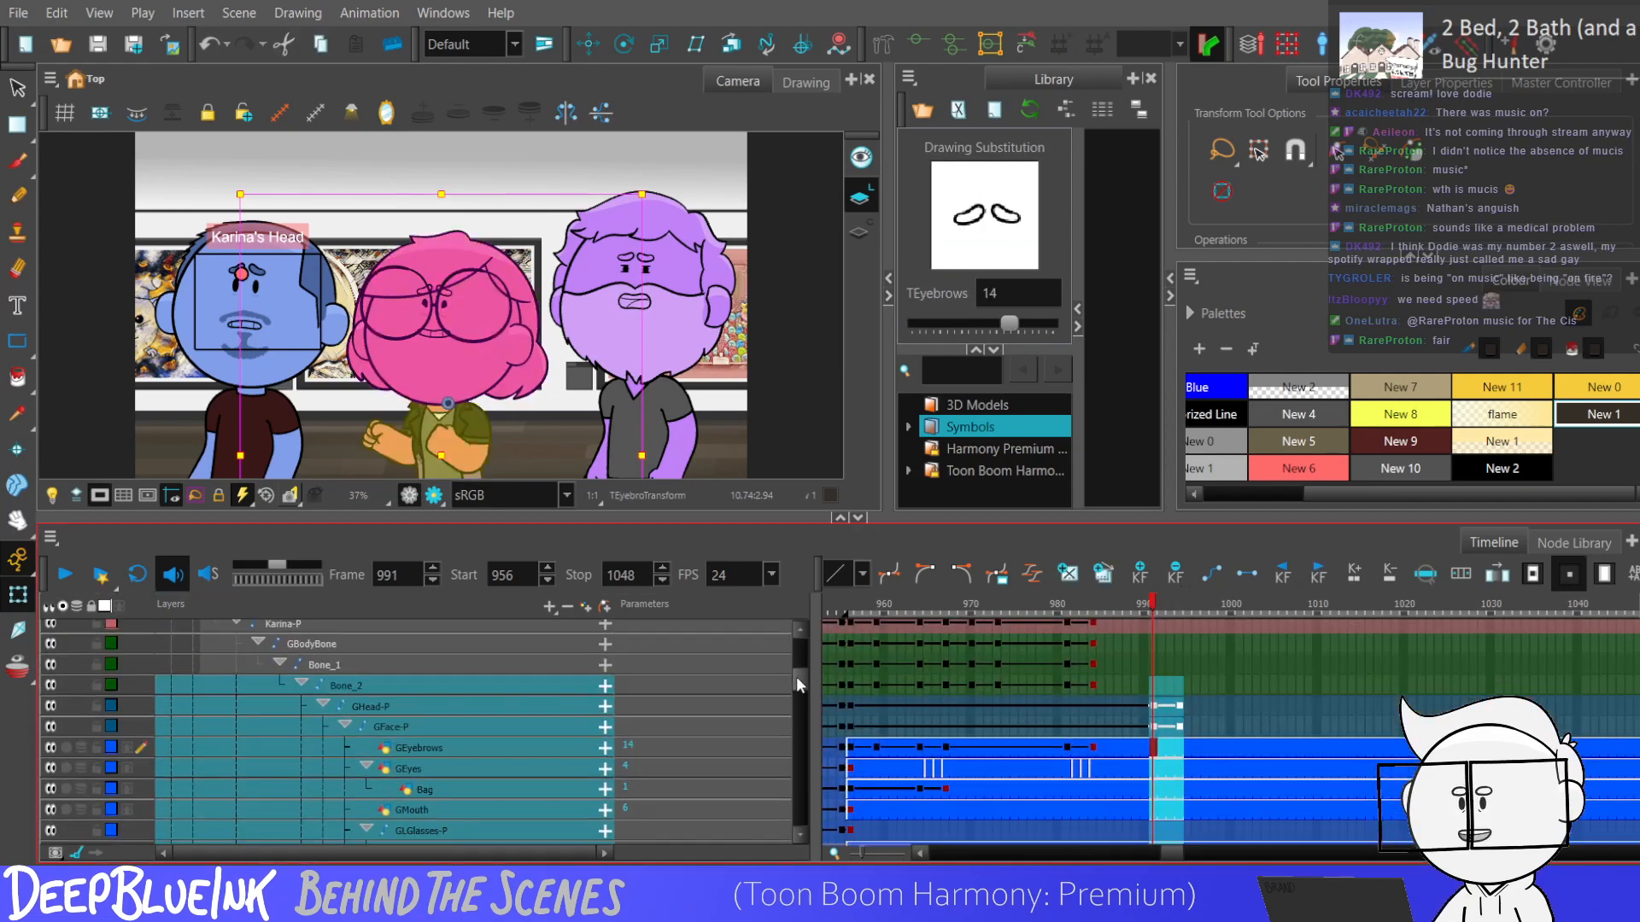
pyautogui.scroll(-3, 785, 705)
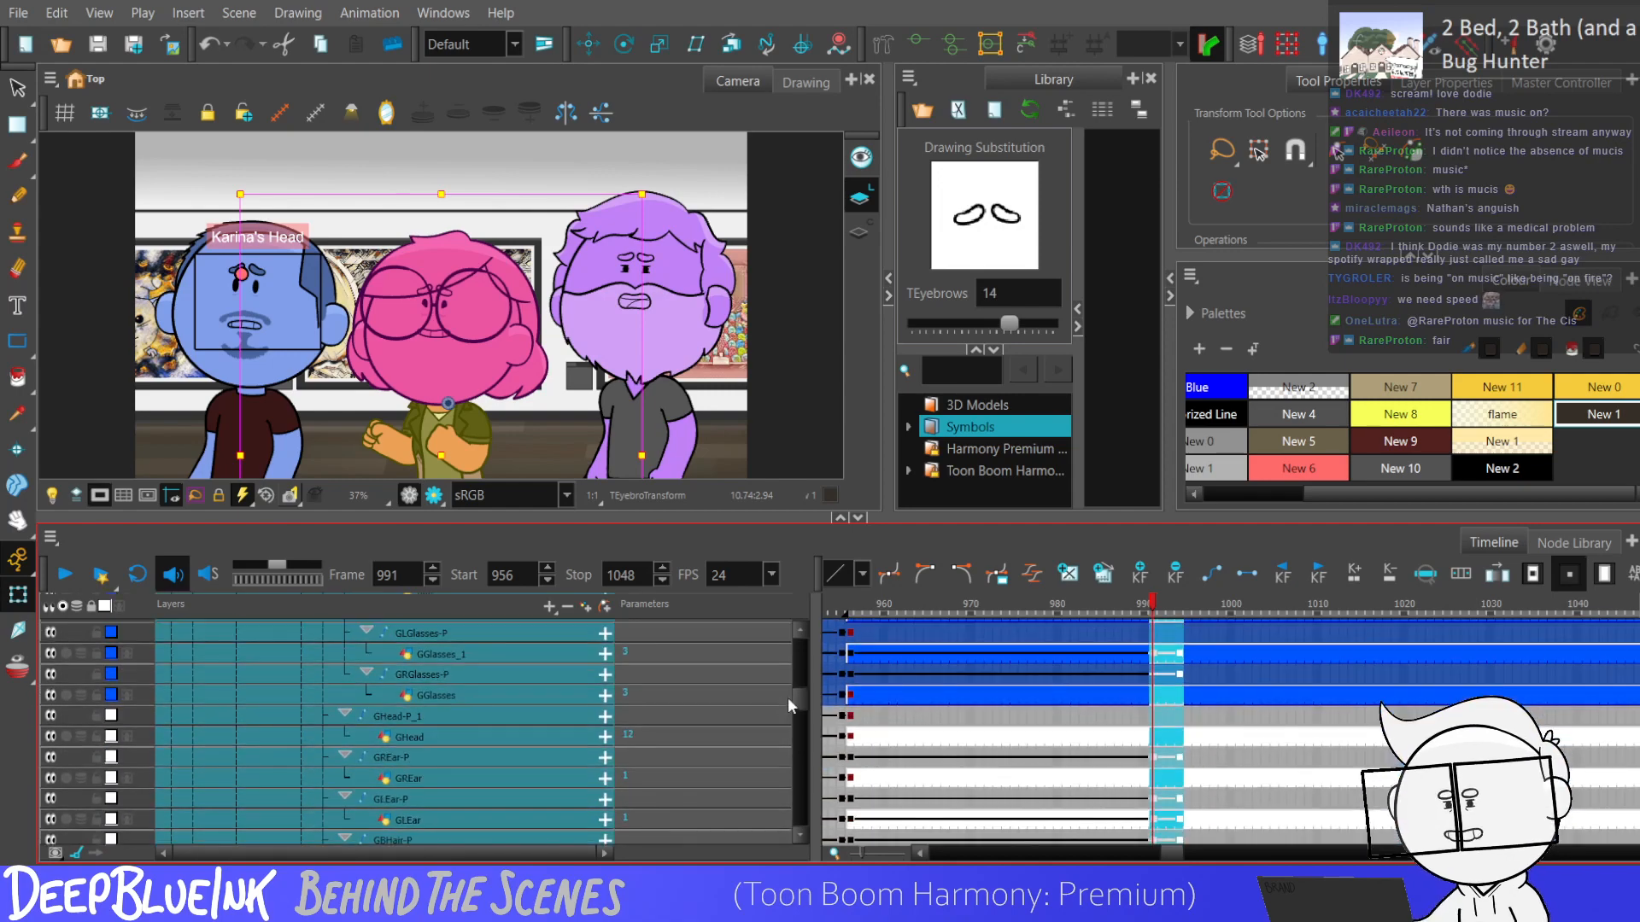
pyautogui.click(1187, 673)
pyautogui.press('Delete')
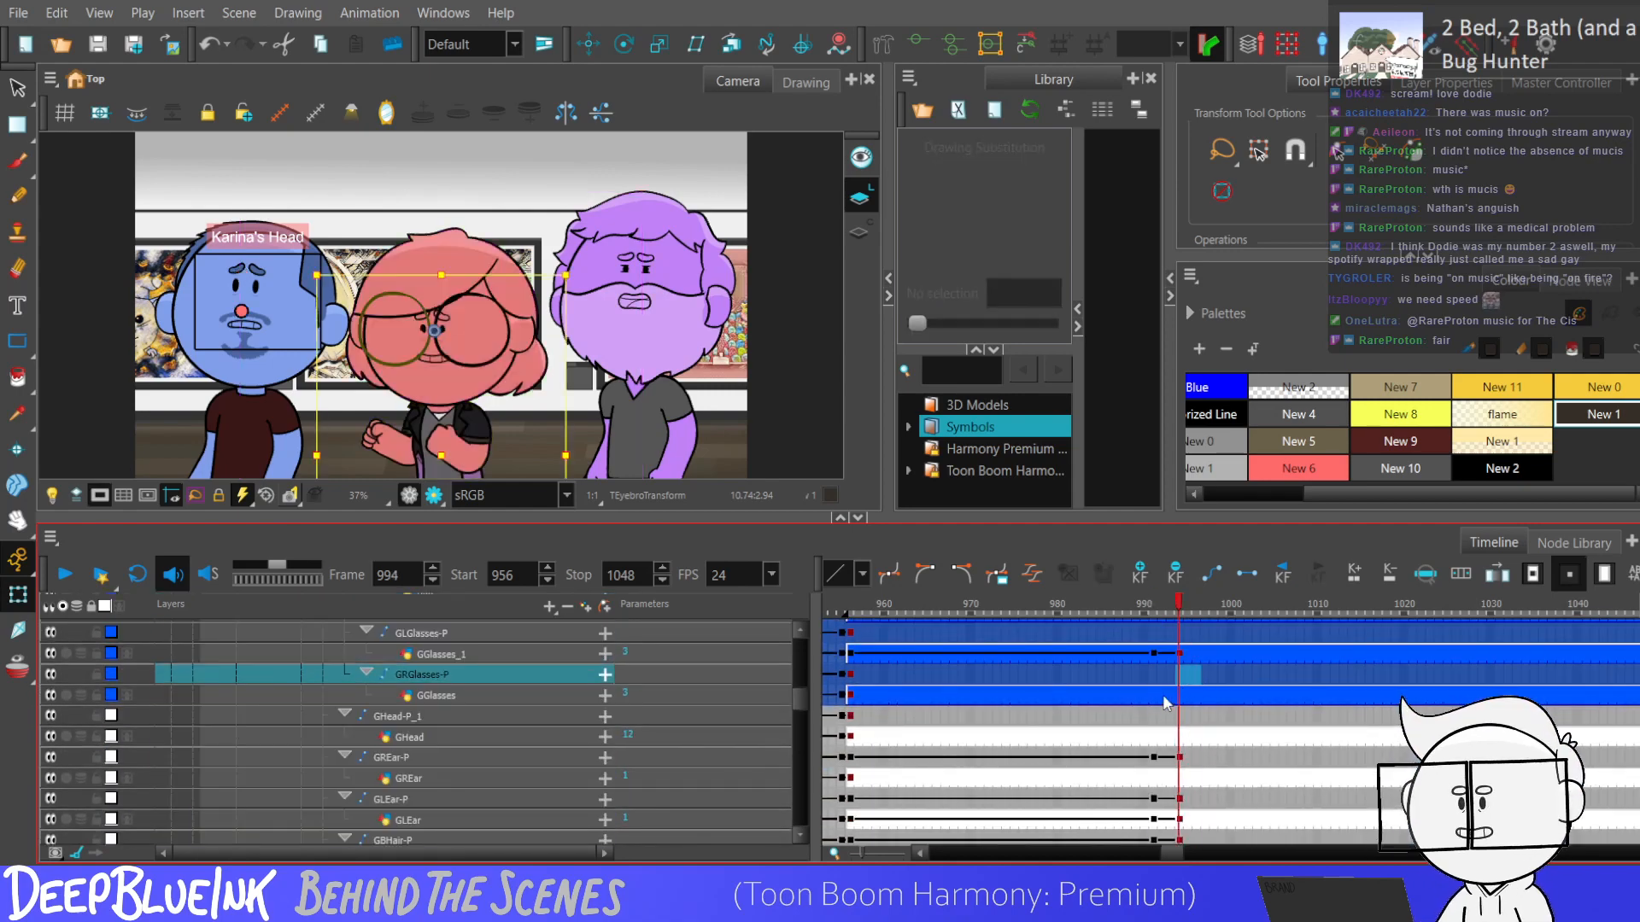
# Check the head pose at frame 991, and play the head tilt from frame 956.
pyautogui.click(1156, 674)
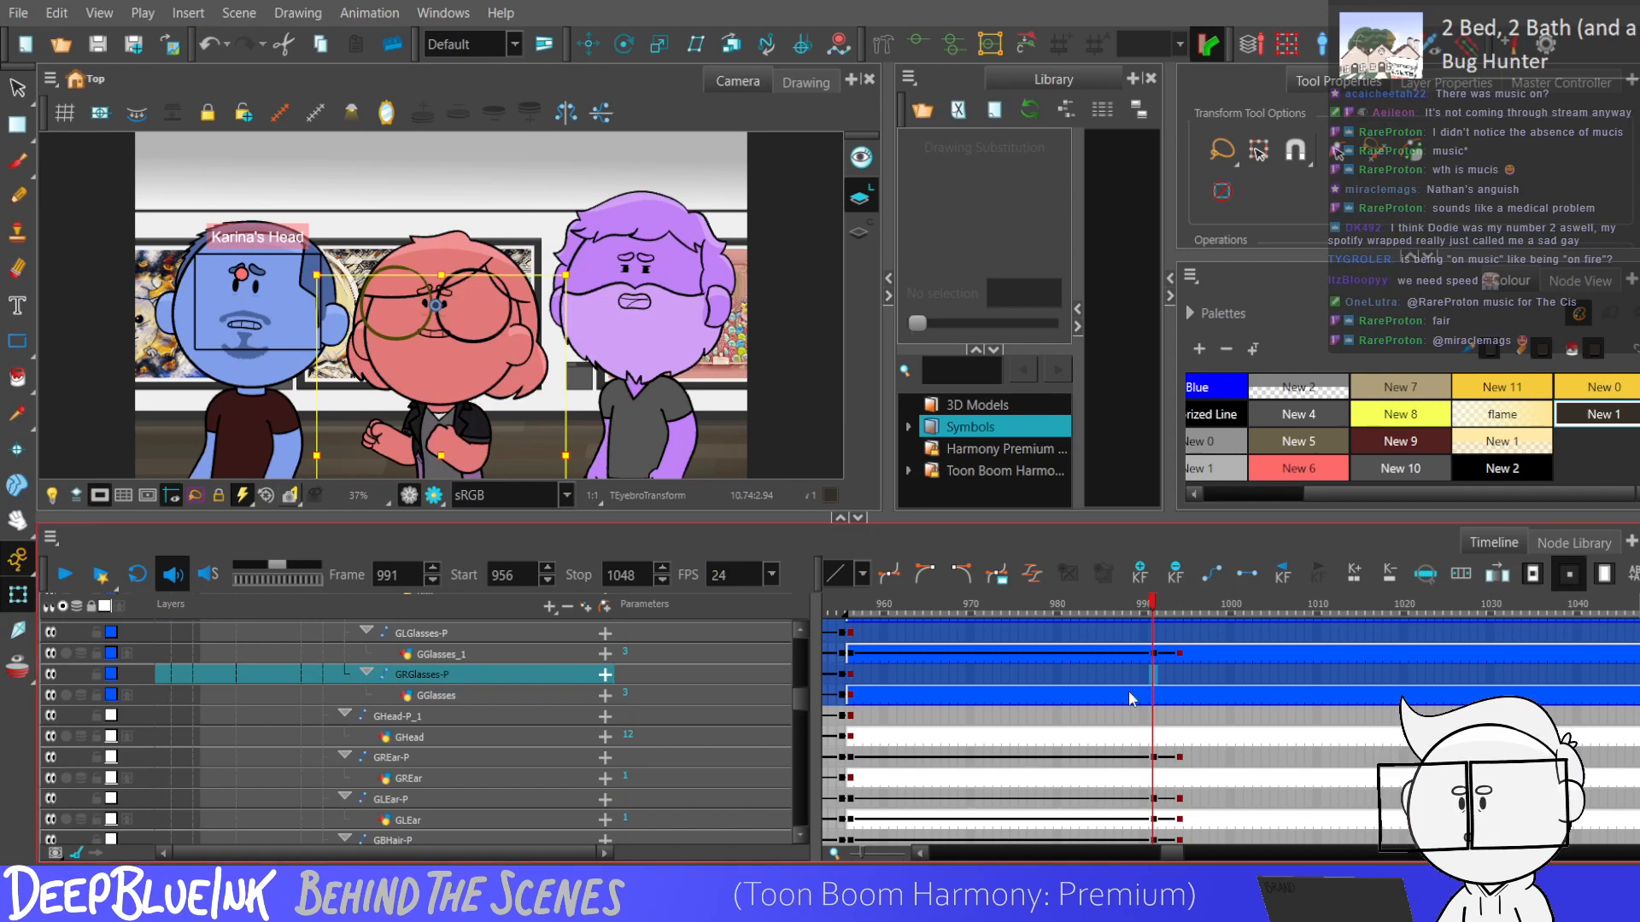
pyautogui.hotkey('shift', ',')
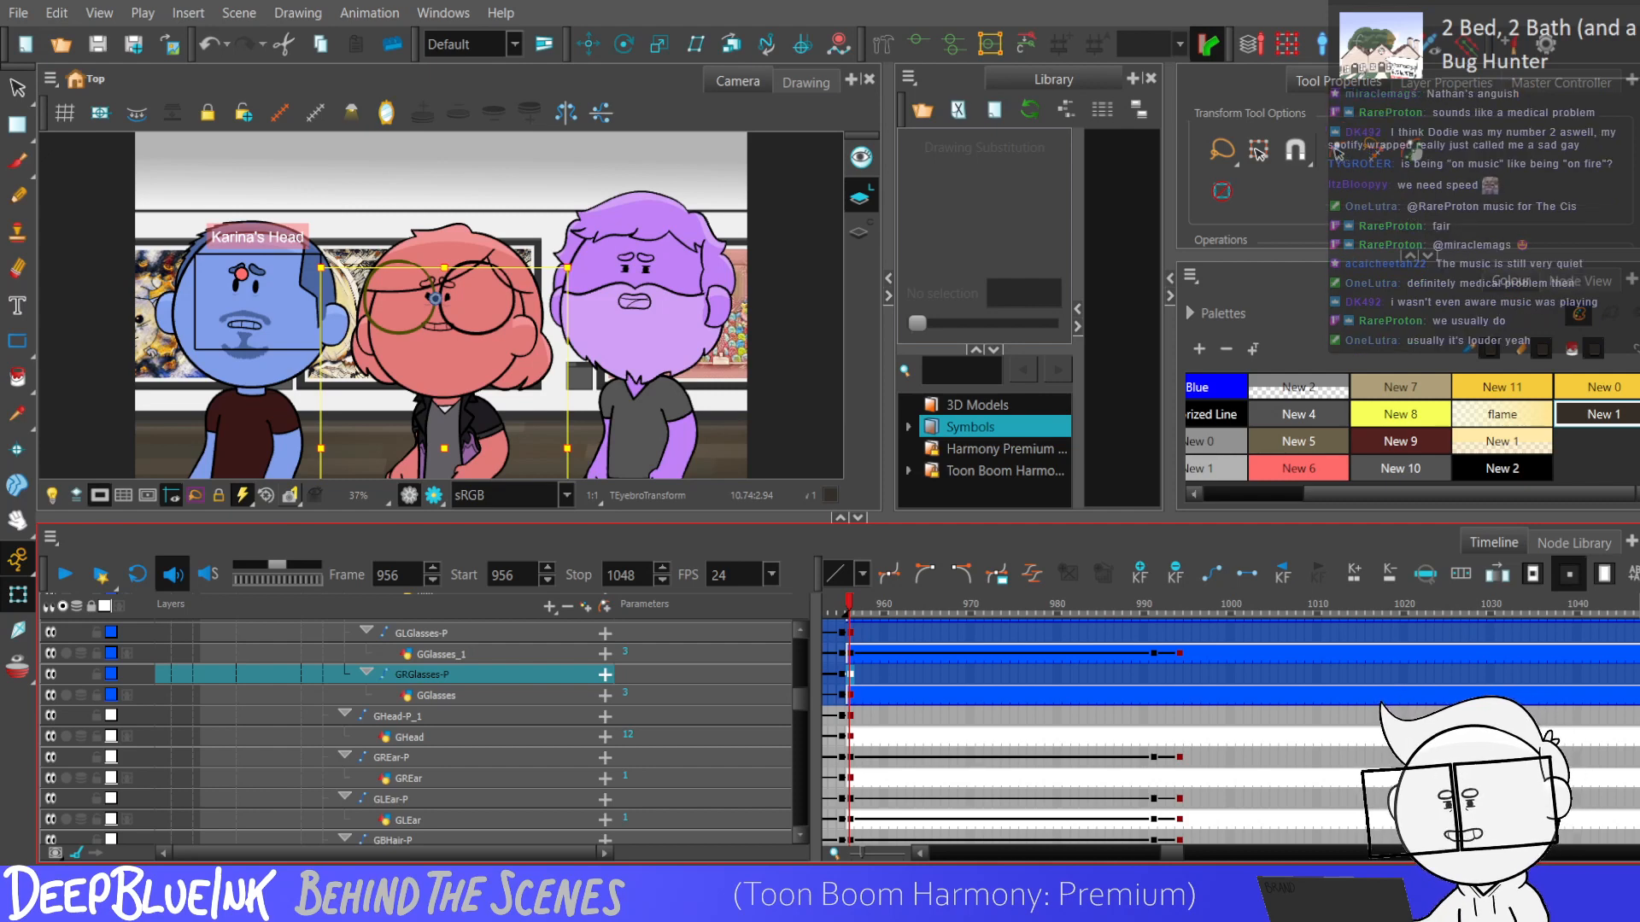
pyautogui.press('Return')
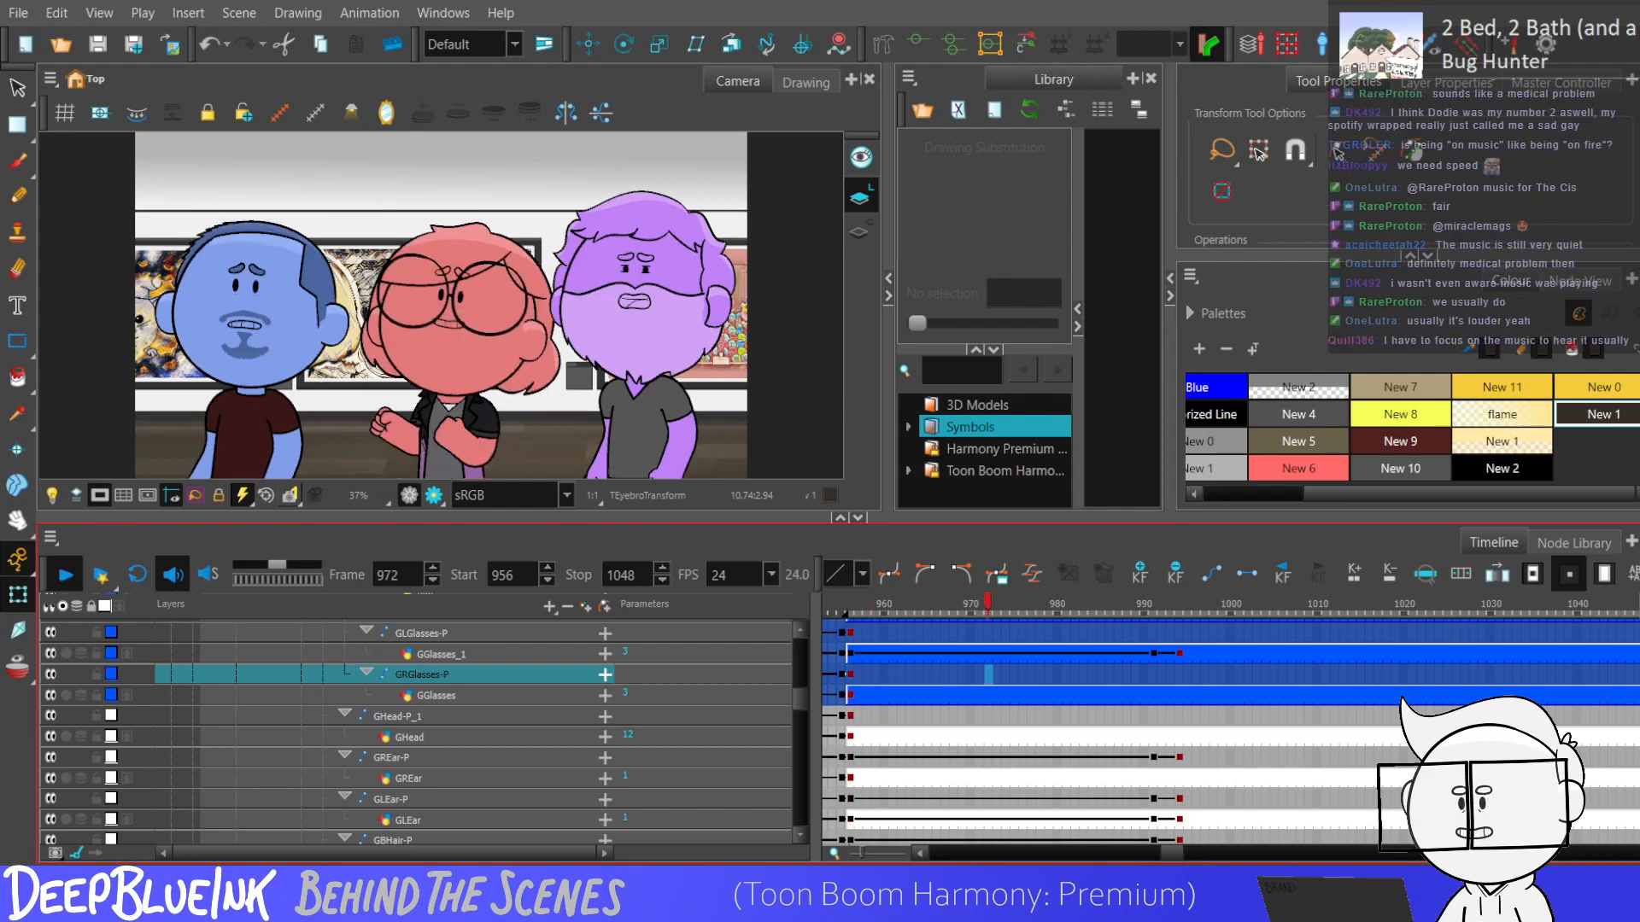
pyautogui.press('Return')
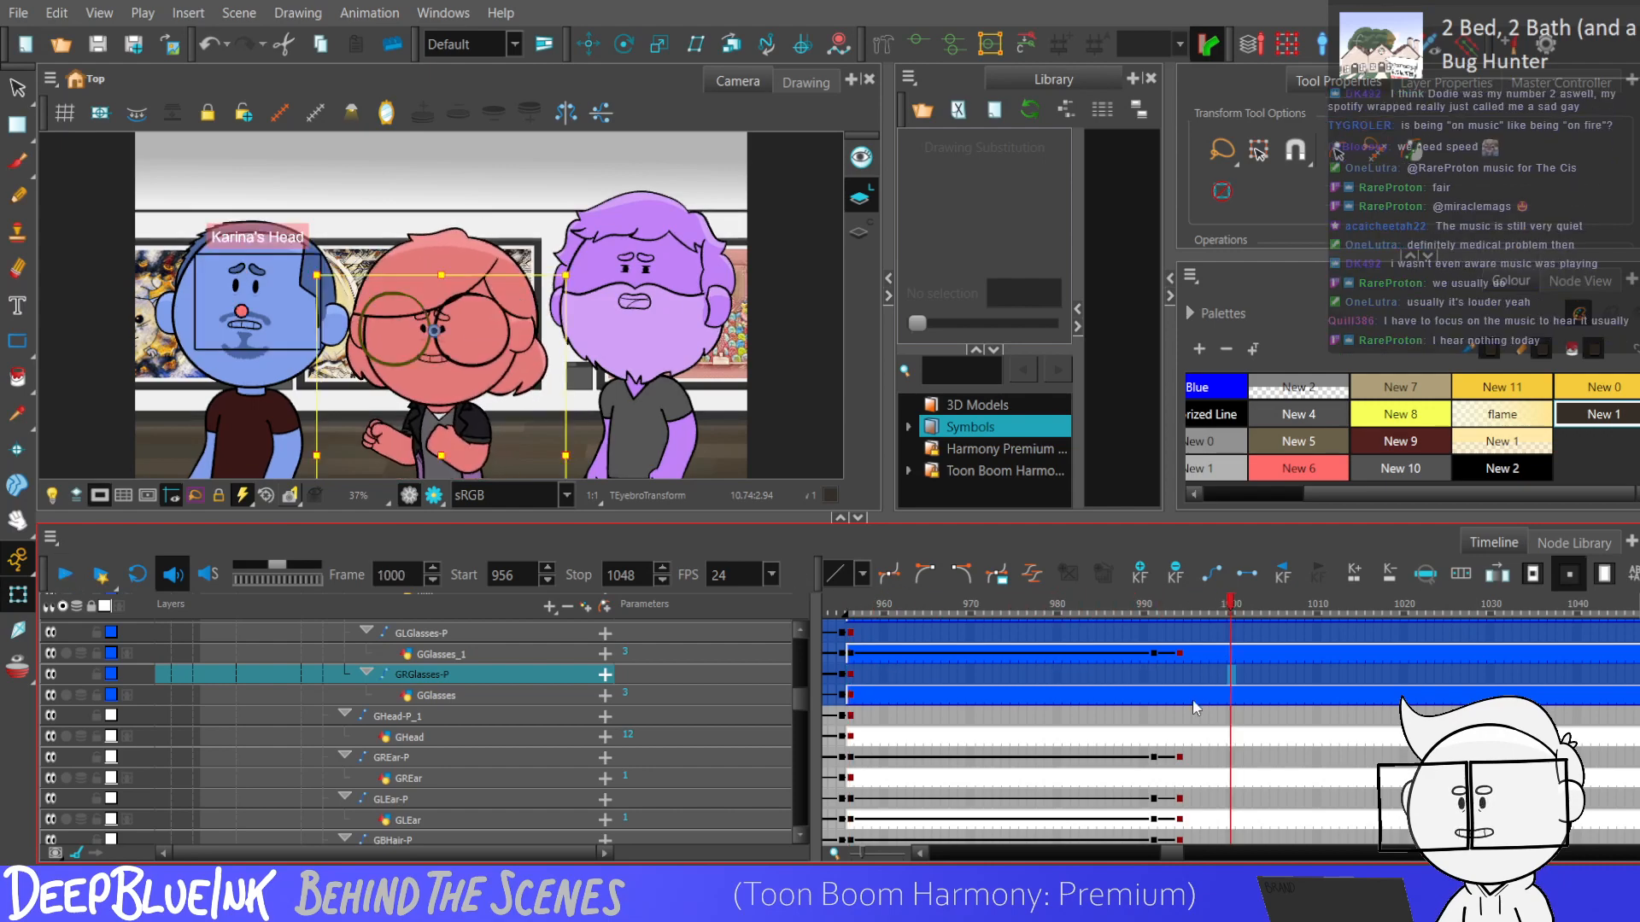
# Examine the keyframes of the glasses, mouth and hair layers around frames 978 and 981.
pyautogui.click(1154, 698)
pyautogui.moveTo(799, 700)
pyautogui.mouseDown()
pyautogui.moveTo(800, 673)
pyautogui.moveTo(798, 687)
pyautogui.mouseUp()
pyautogui.click(1040, 775)
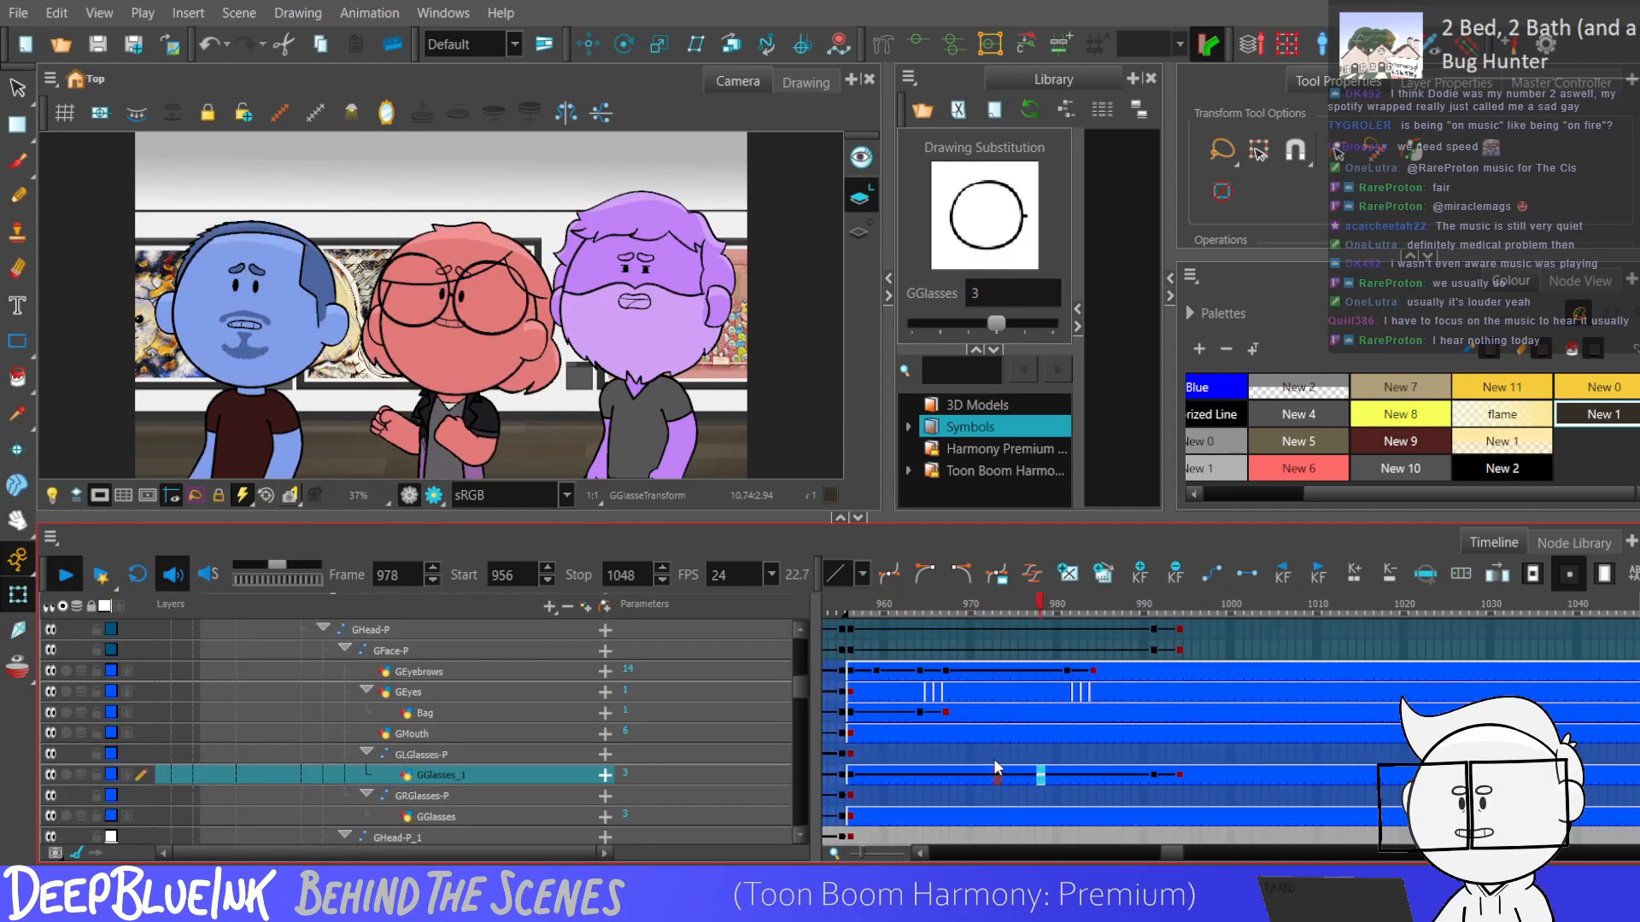
pyautogui.click(1066, 732)
pyautogui.moveTo(802, 683); pyautogui.dragTo(793, 710)
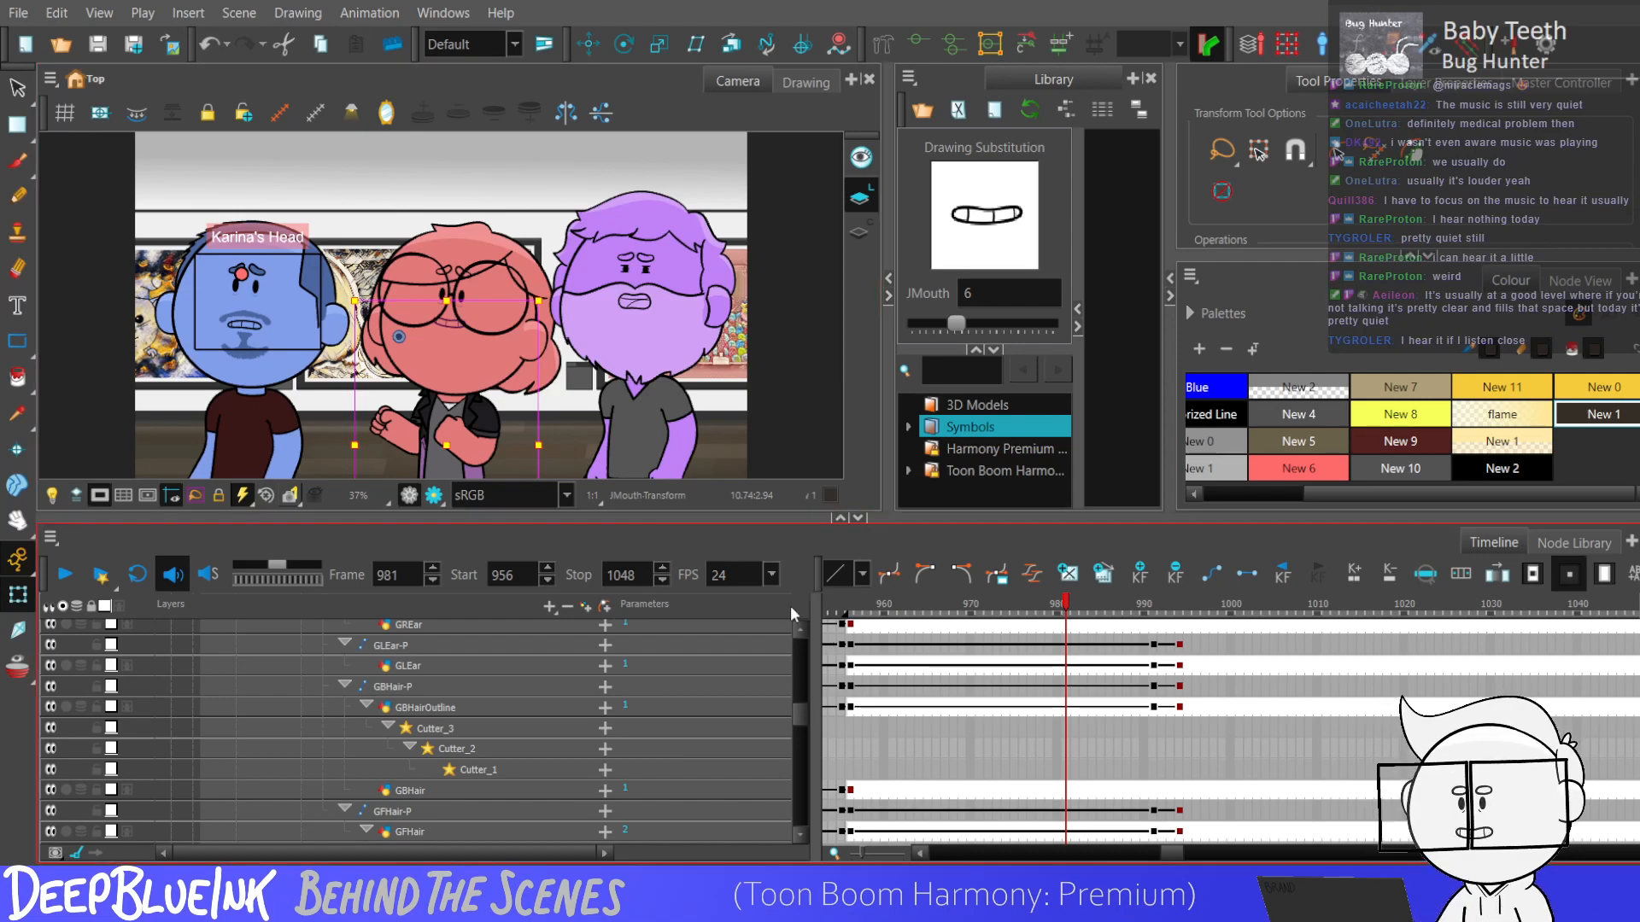
pyautogui.moveTo(794, 711); pyautogui.dragTo(806, 641)
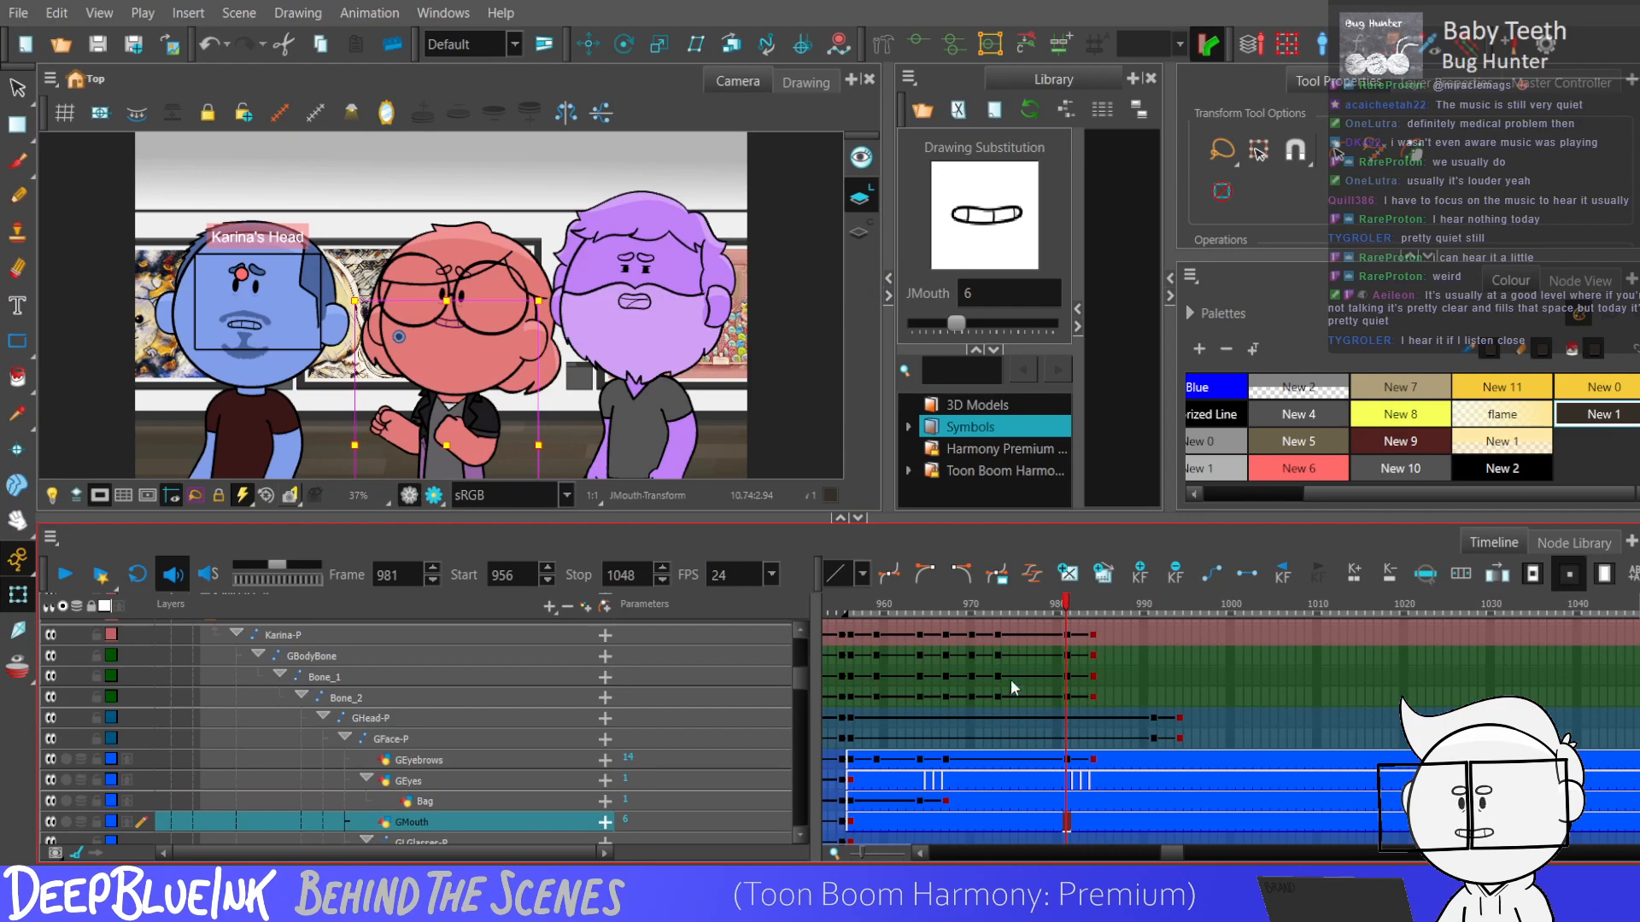
# Select frames 956 to 994 across the body and head layers, and play the animation from frame 956.
pyautogui.moveTo(866, 638)
pyautogui.mouseDown()
pyautogui.moveTo(850, 619)
pyautogui.moveTo(1122, 766)
pyautogui.moveTo(1186, 837)
pyautogui.moveTo(1182, 773)
pyautogui.mouseUp()
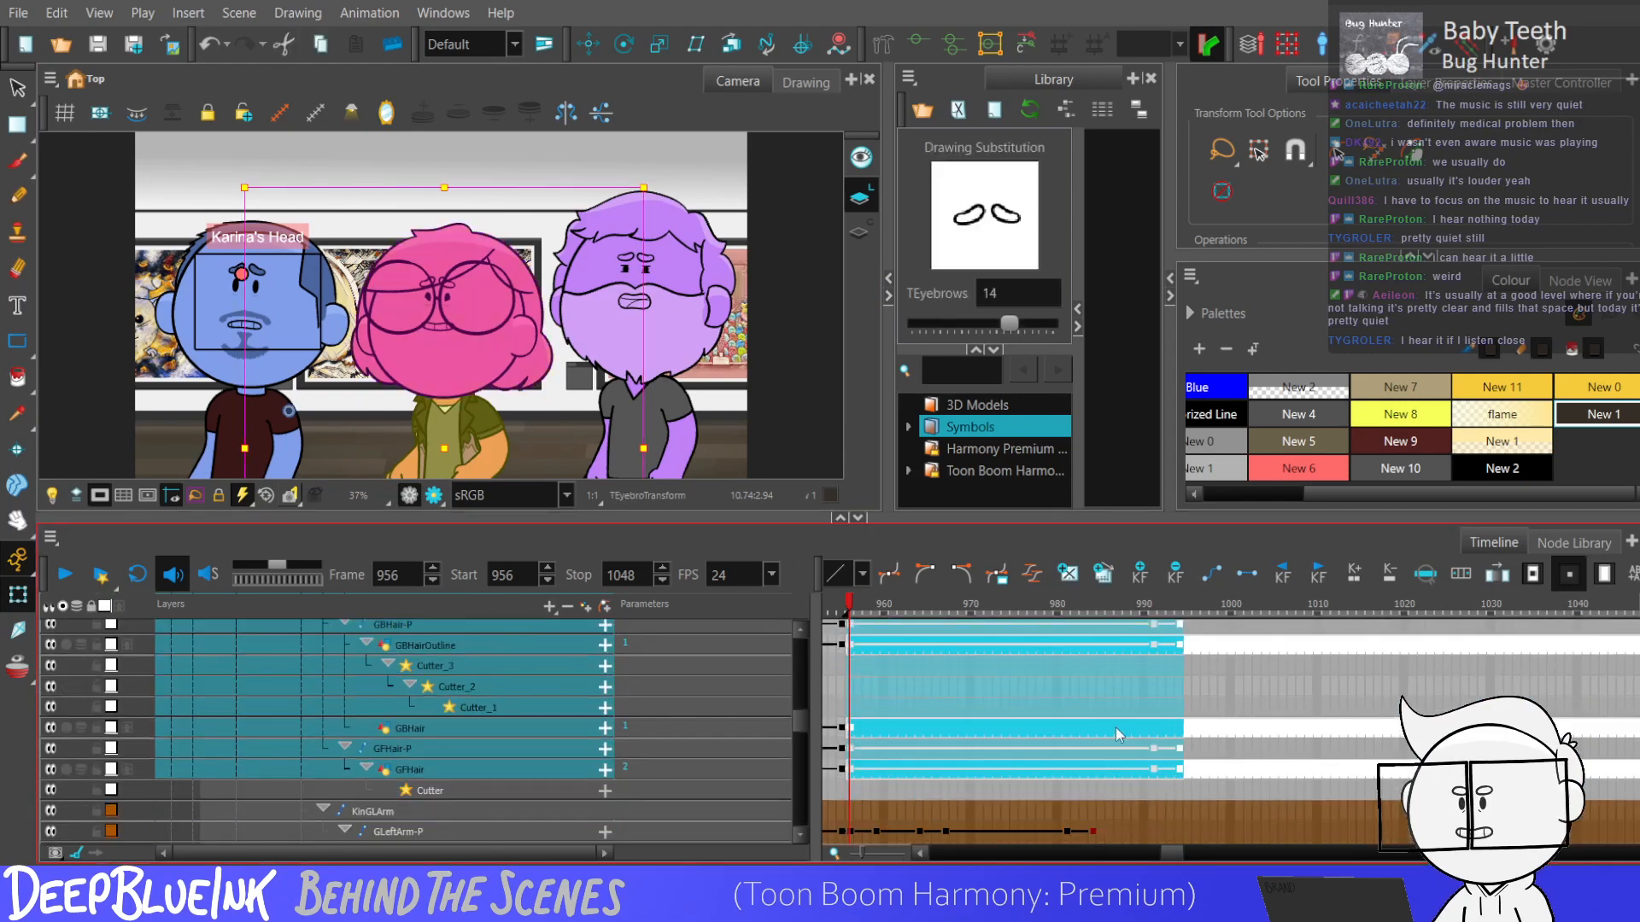
pyautogui.click(842, 707)
pyautogui.moveTo(801, 713); pyautogui.dragTo(801, 693)
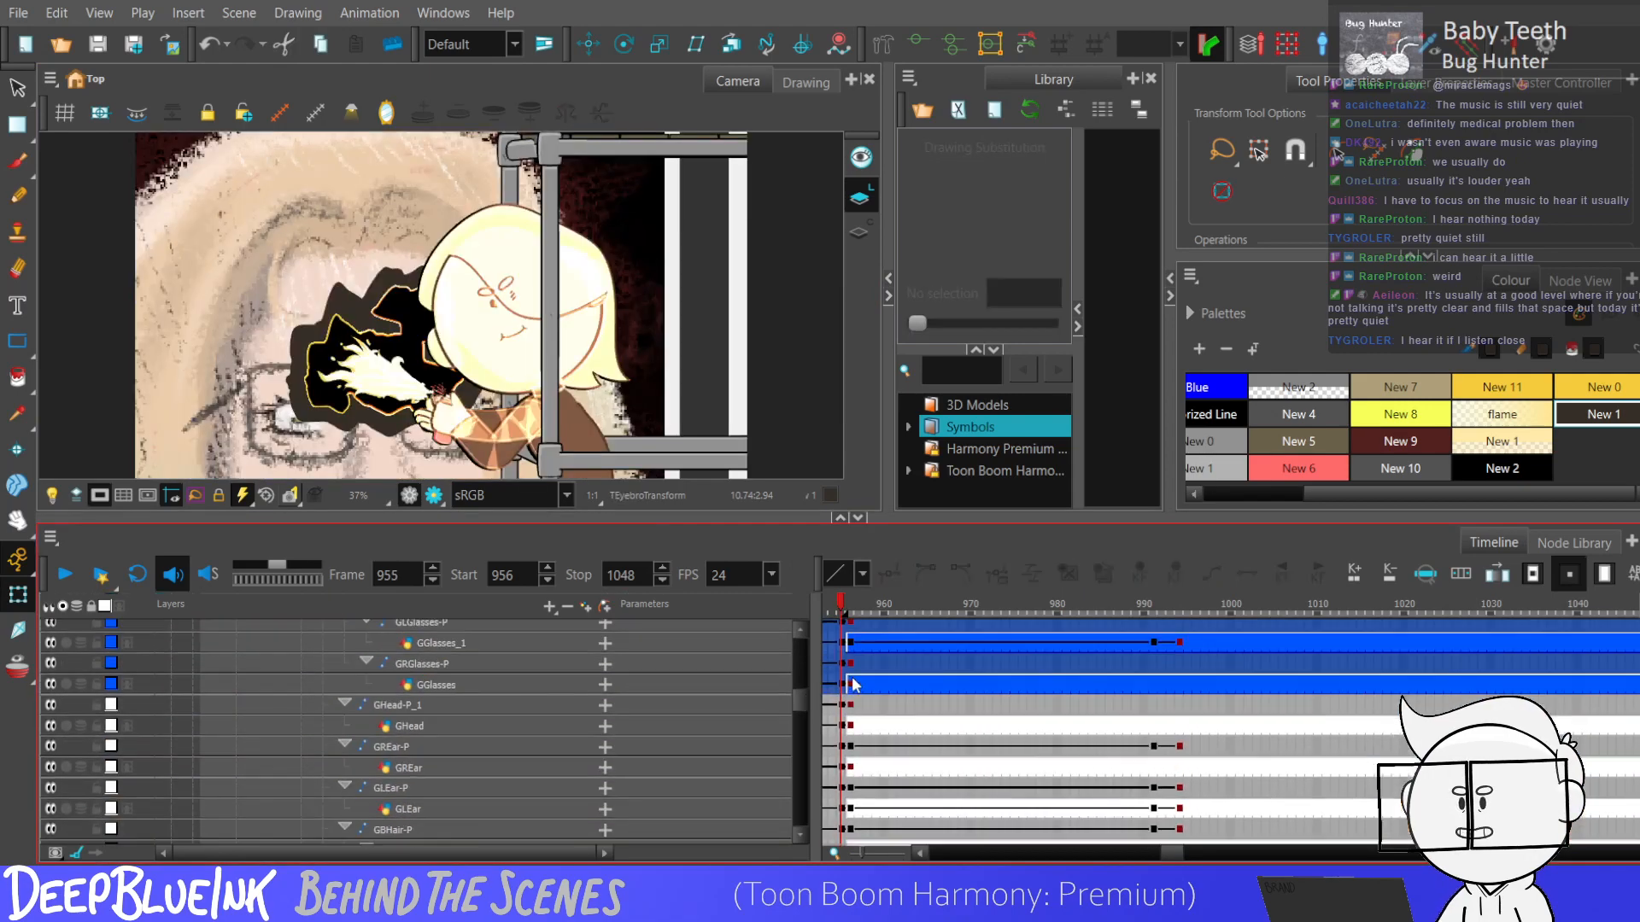
pyautogui.click(850, 683)
pyautogui.scroll(1, 803, 693)
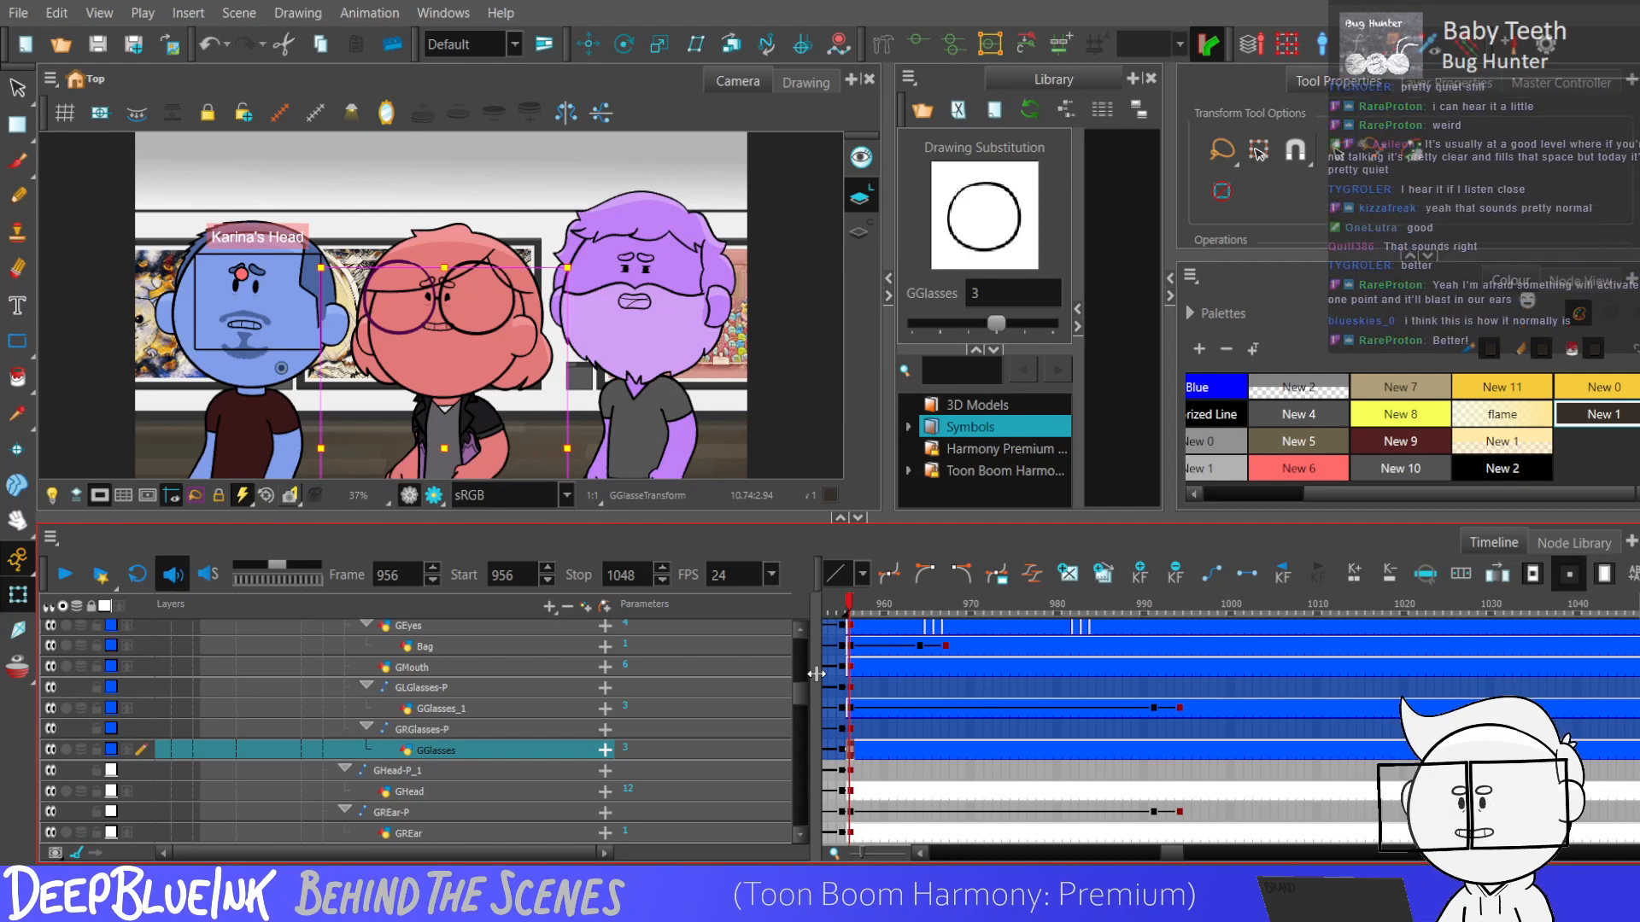
pyautogui.hotkey('shift', 'Return')
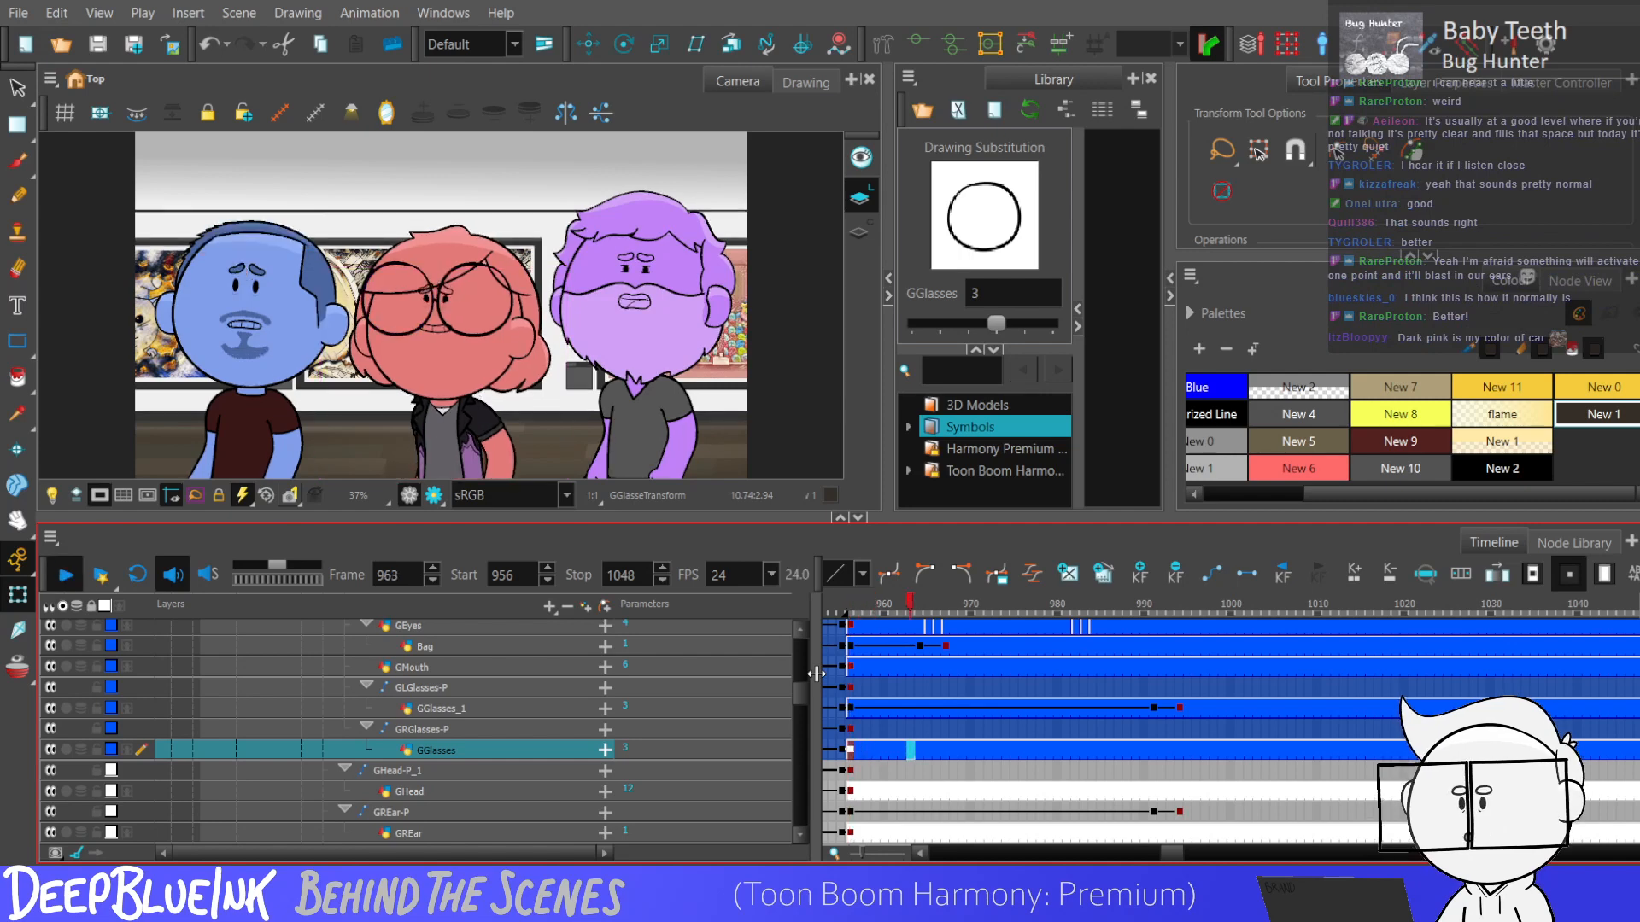
pyautogui.hotkey('shift', 'Return')
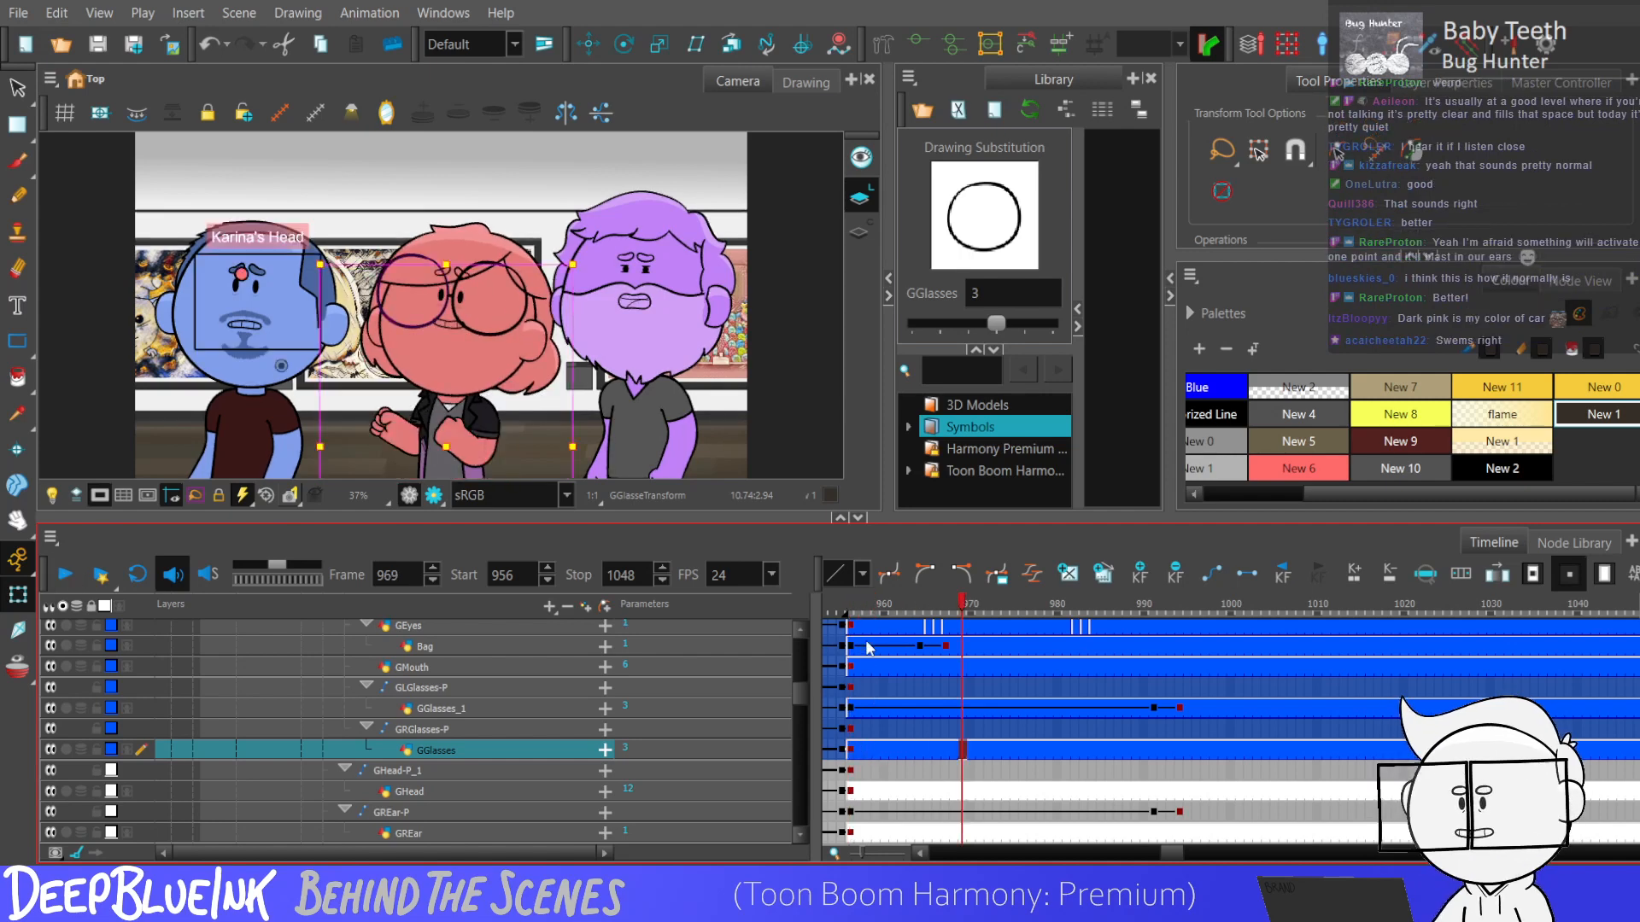
# Check the eyebrow and body bone keyframes at frames 964, 984 and 981, and replay the animation from frame 956.
pyautogui.scroll(2, 863, 656)
pyautogui.click(920, 692)
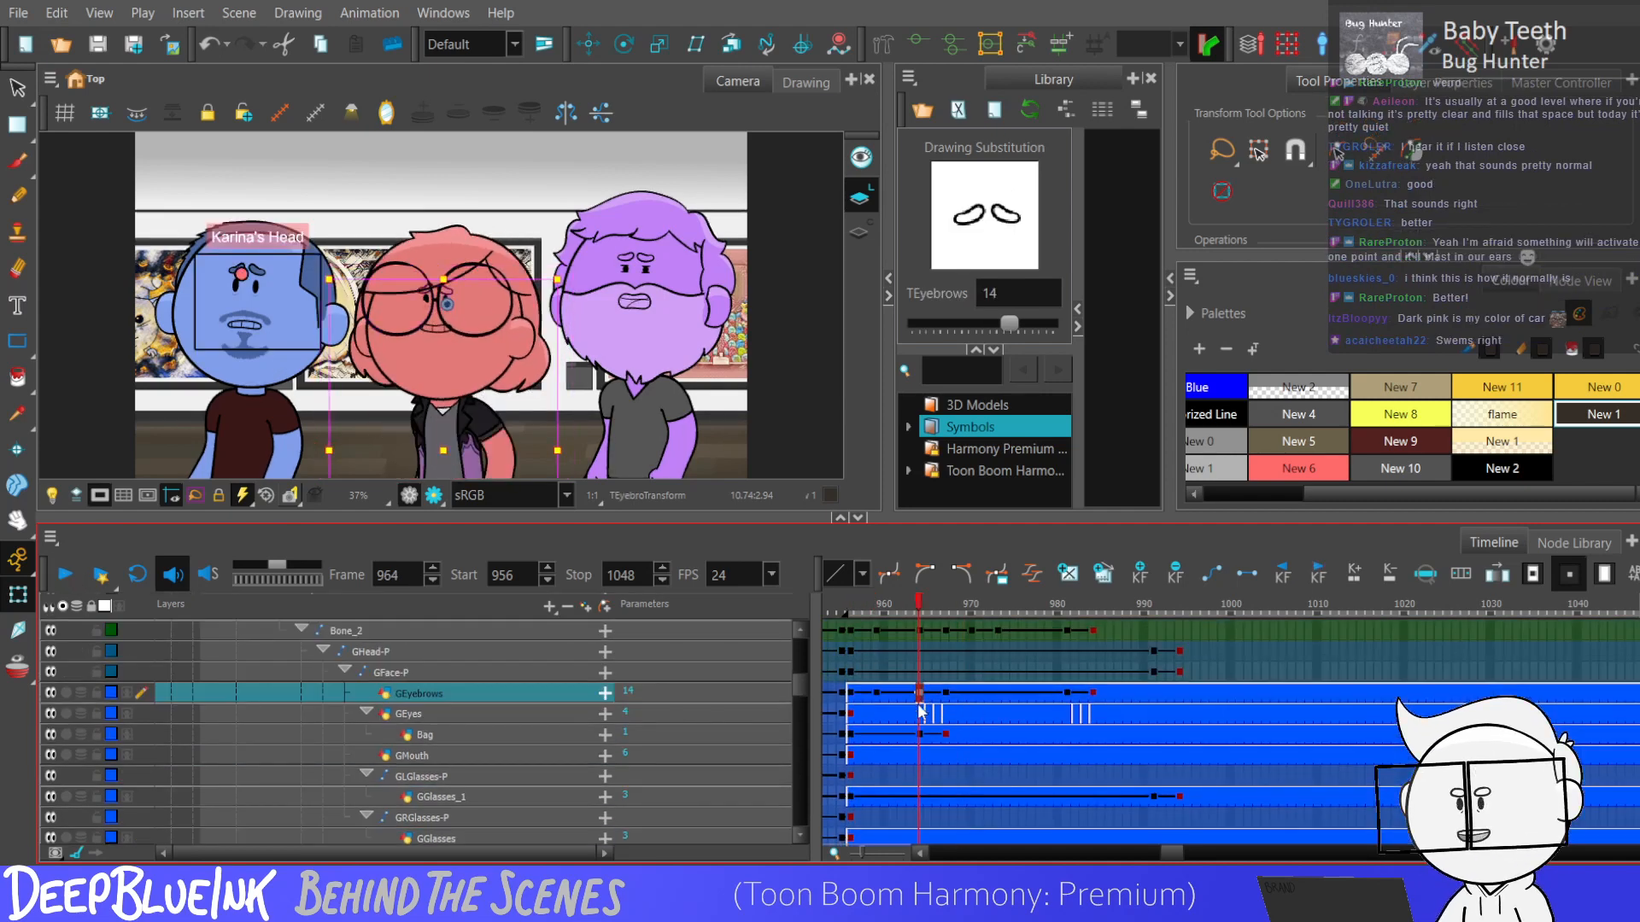
pyautogui.scroll(3, 822, 663)
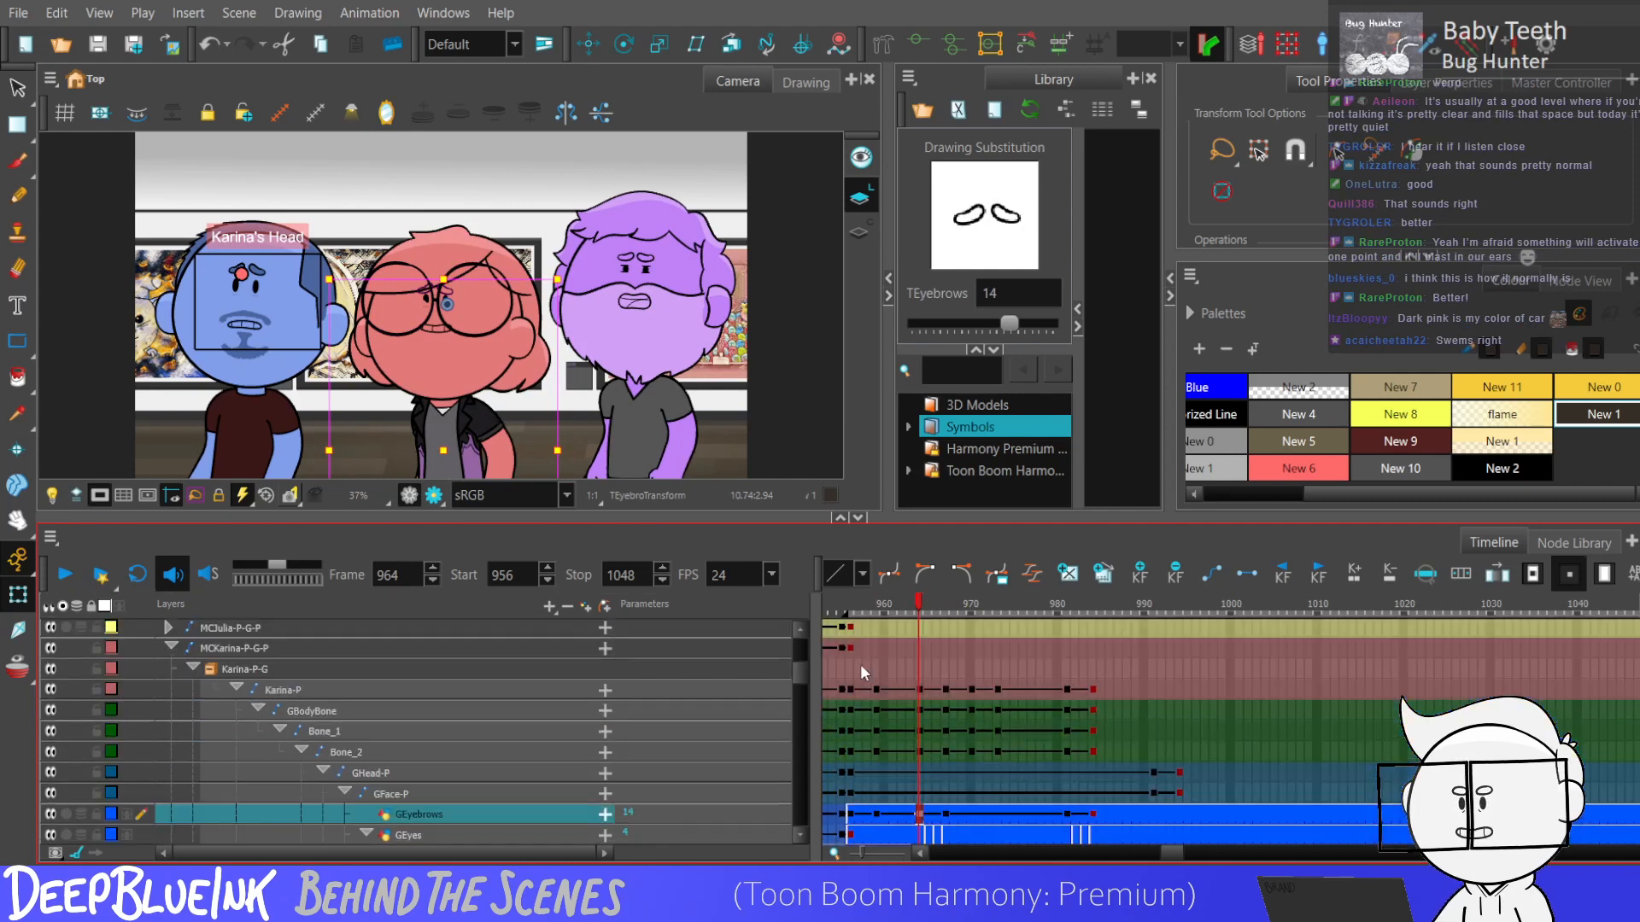
pyautogui.click(914, 707)
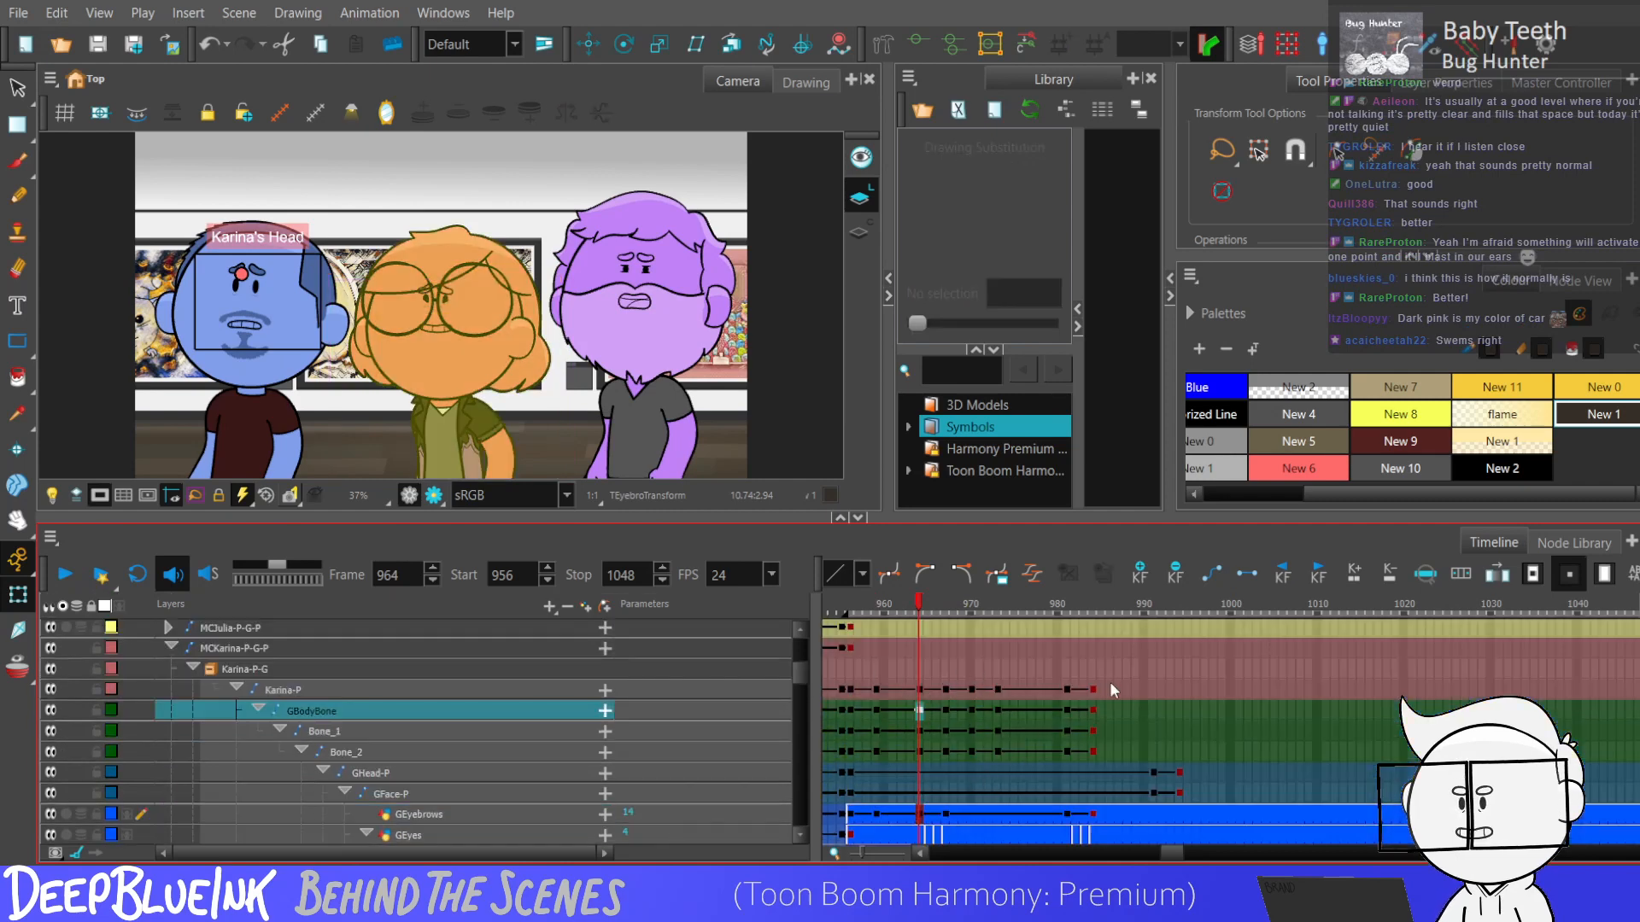
pyautogui.click(1093, 732)
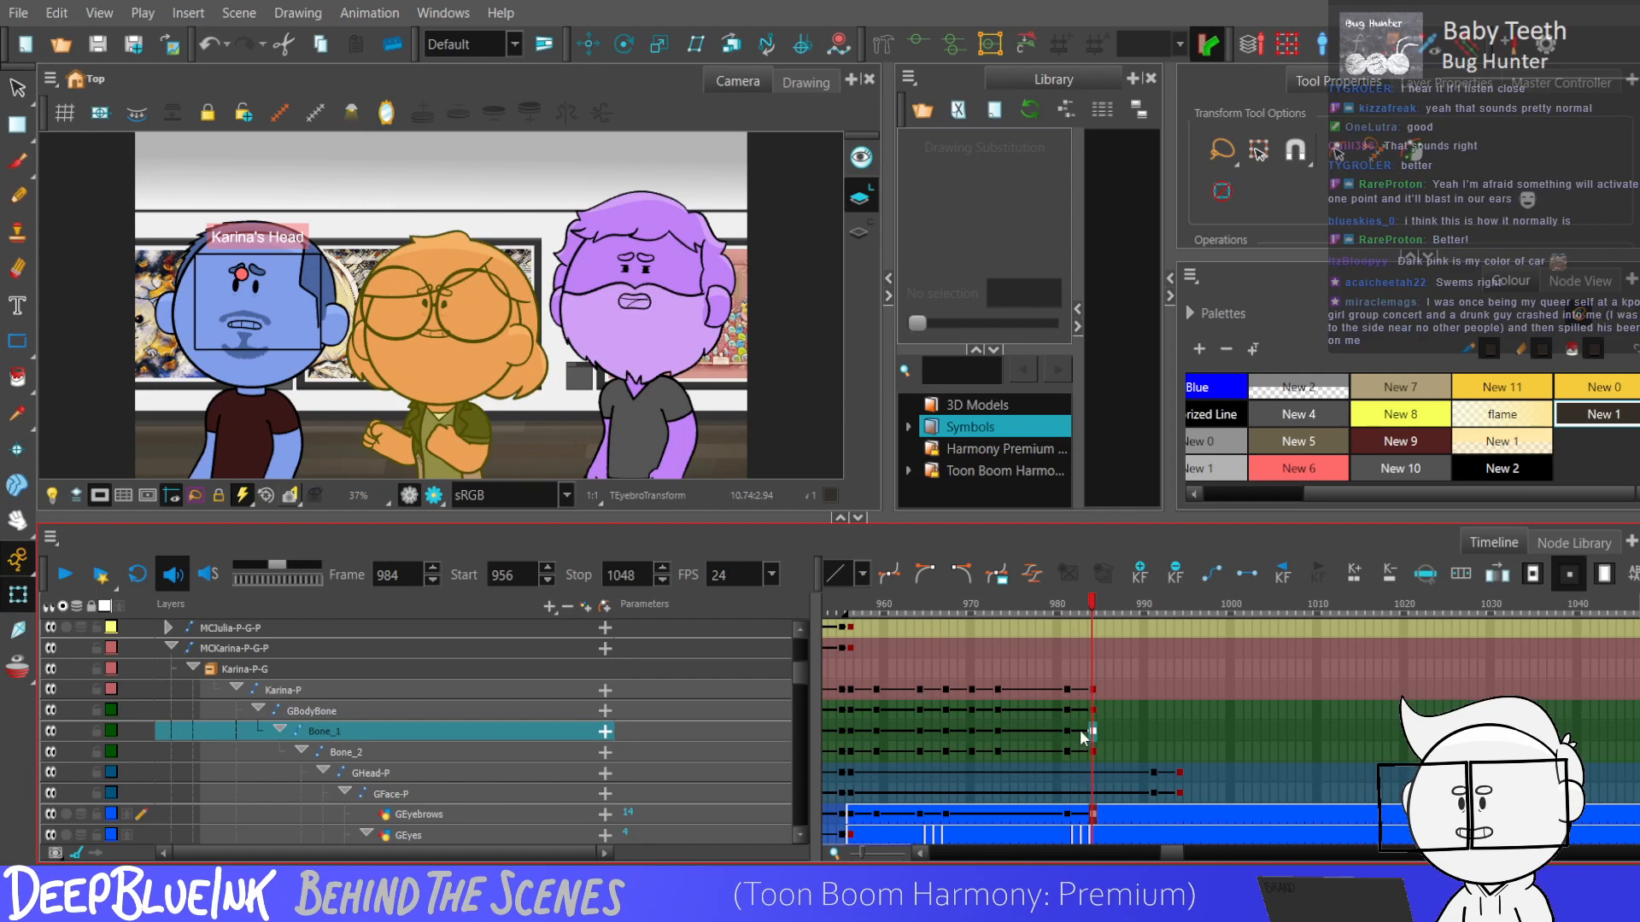
pyautogui.click(1072, 751)
pyautogui.click(1066, 731)
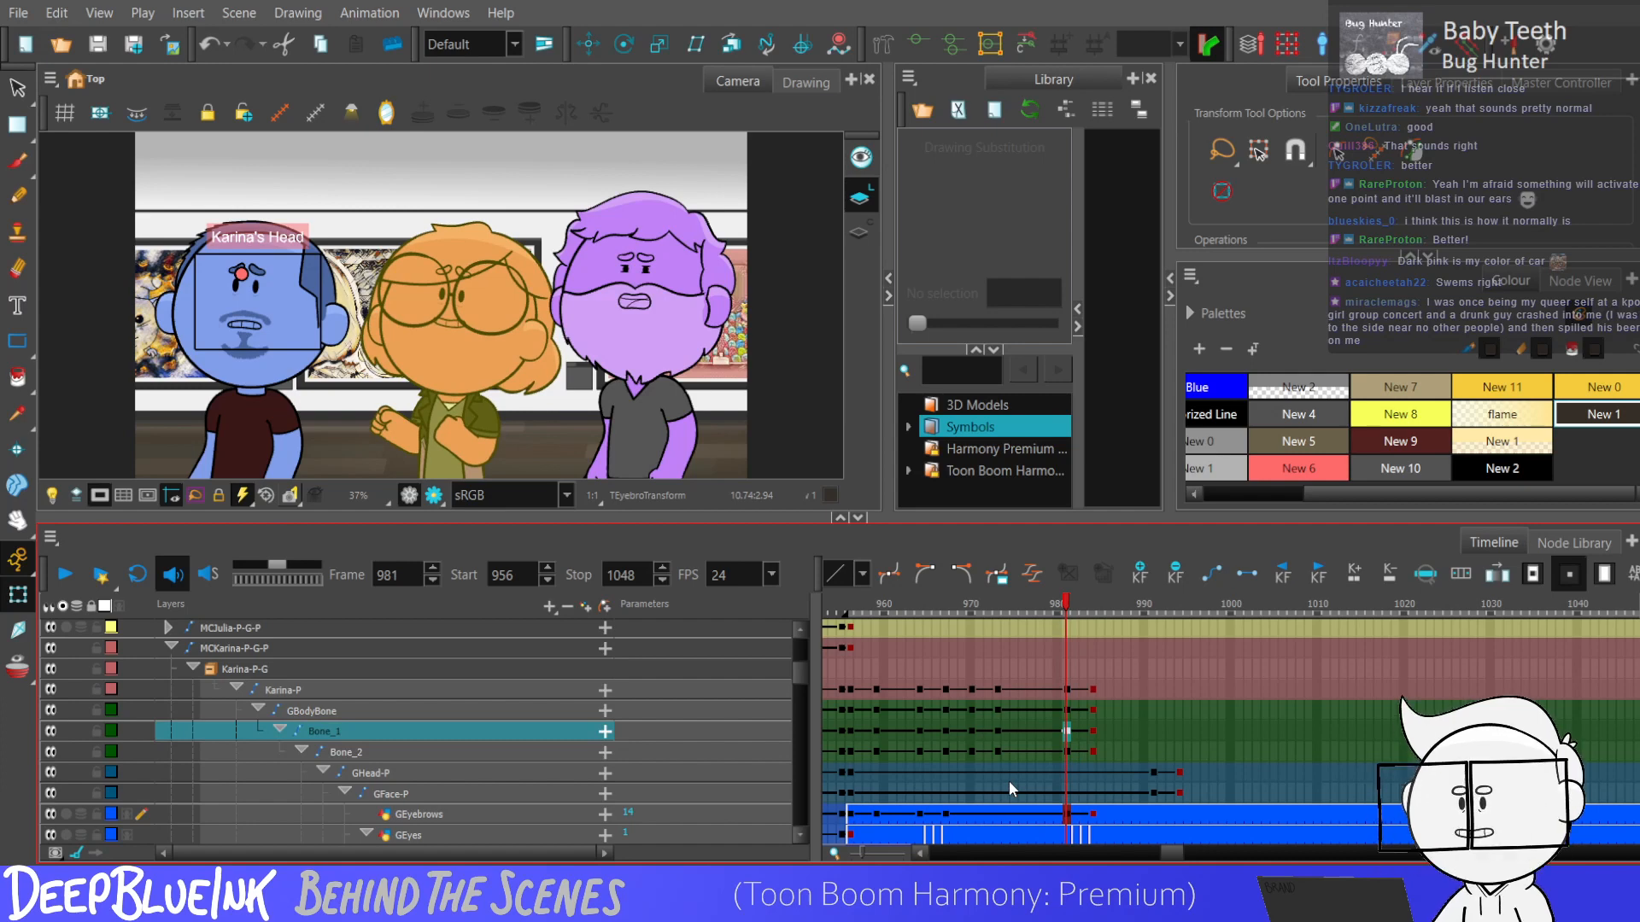
pyautogui.hotkey('shift', ',')
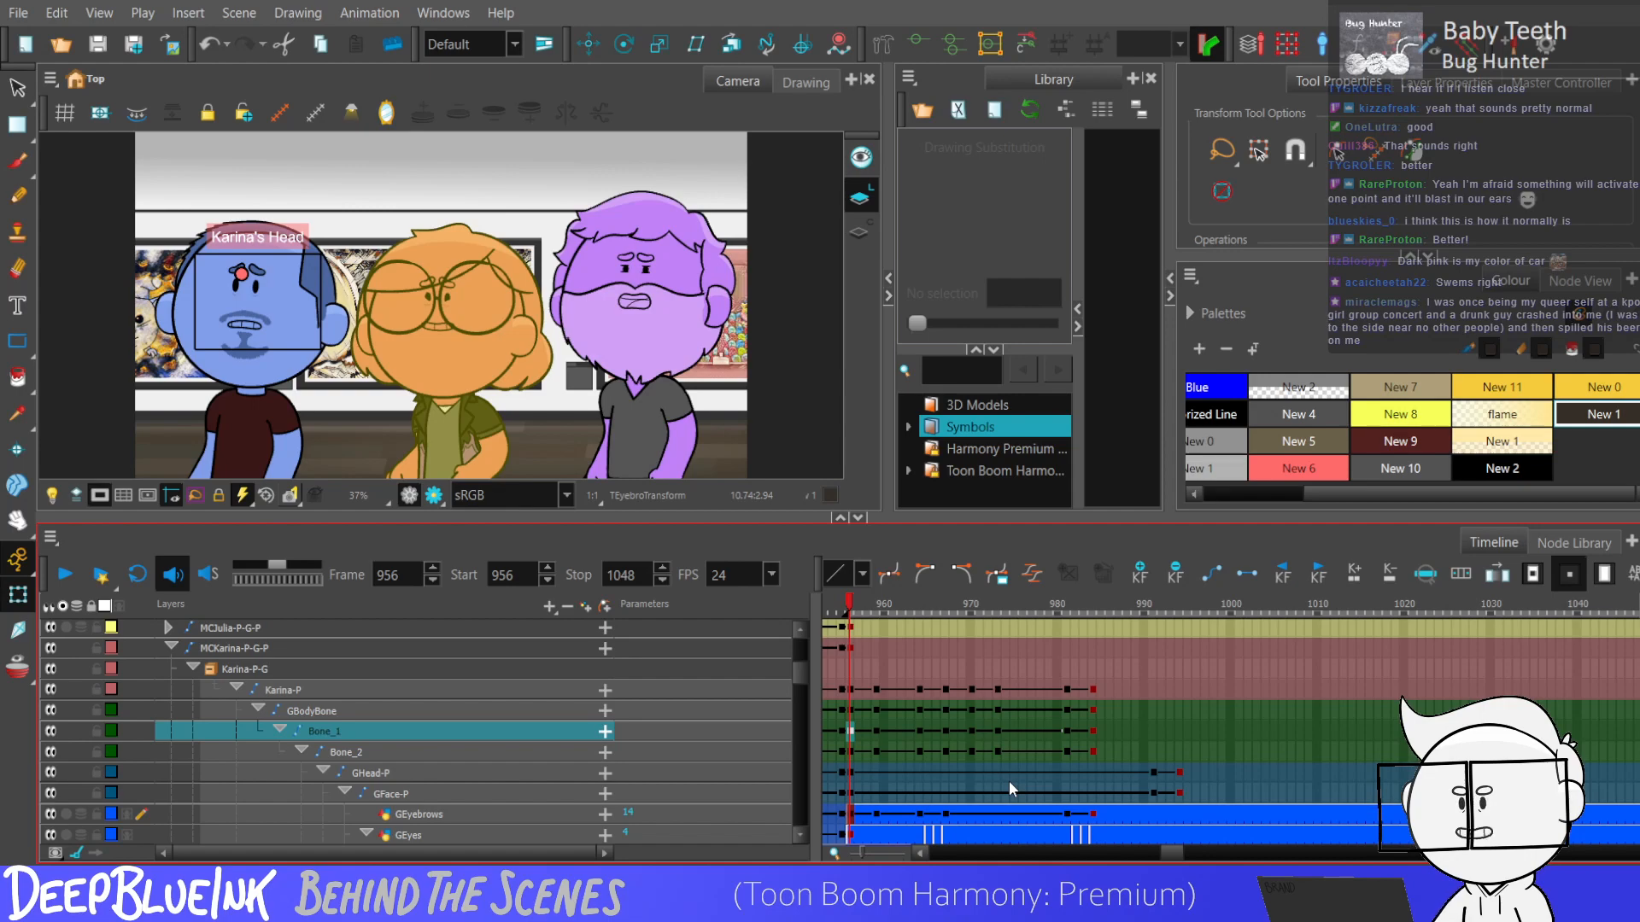
pyautogui.press('Return')
pyautogui.press('Return')
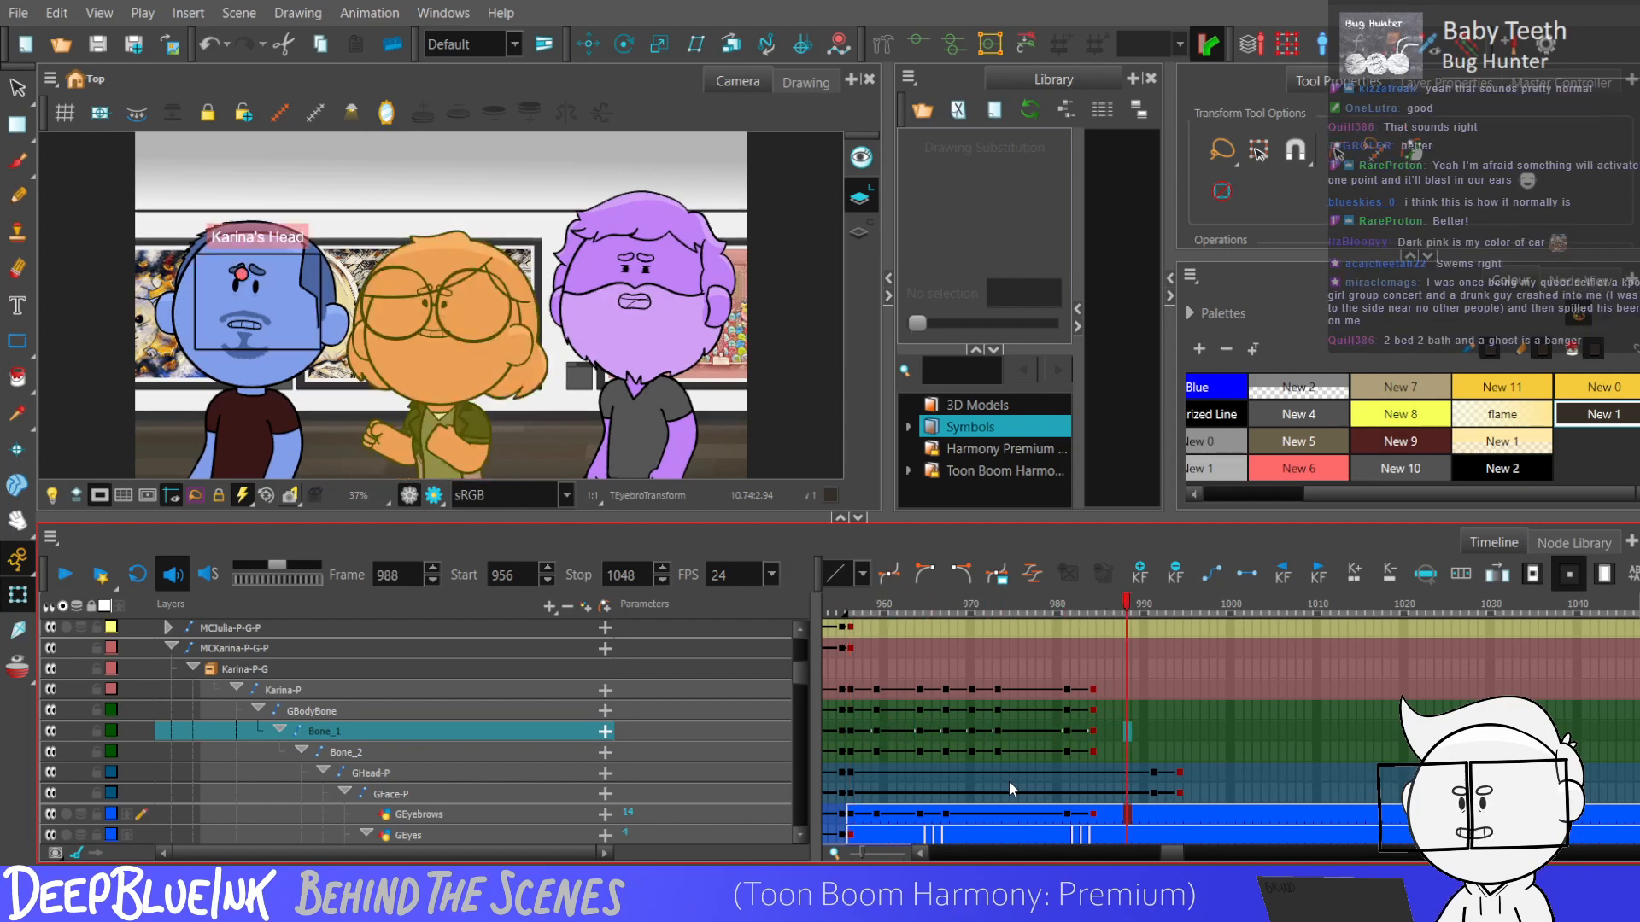
# Swing the right forearm down beside the body at frame 984 and adjust the arm's bend.
pyautogui.click(1066, 776)
pyautogui.moveTo(803, 681); pyautogui.dragTo(798, 756)
pyautogui.click(1092, 685)
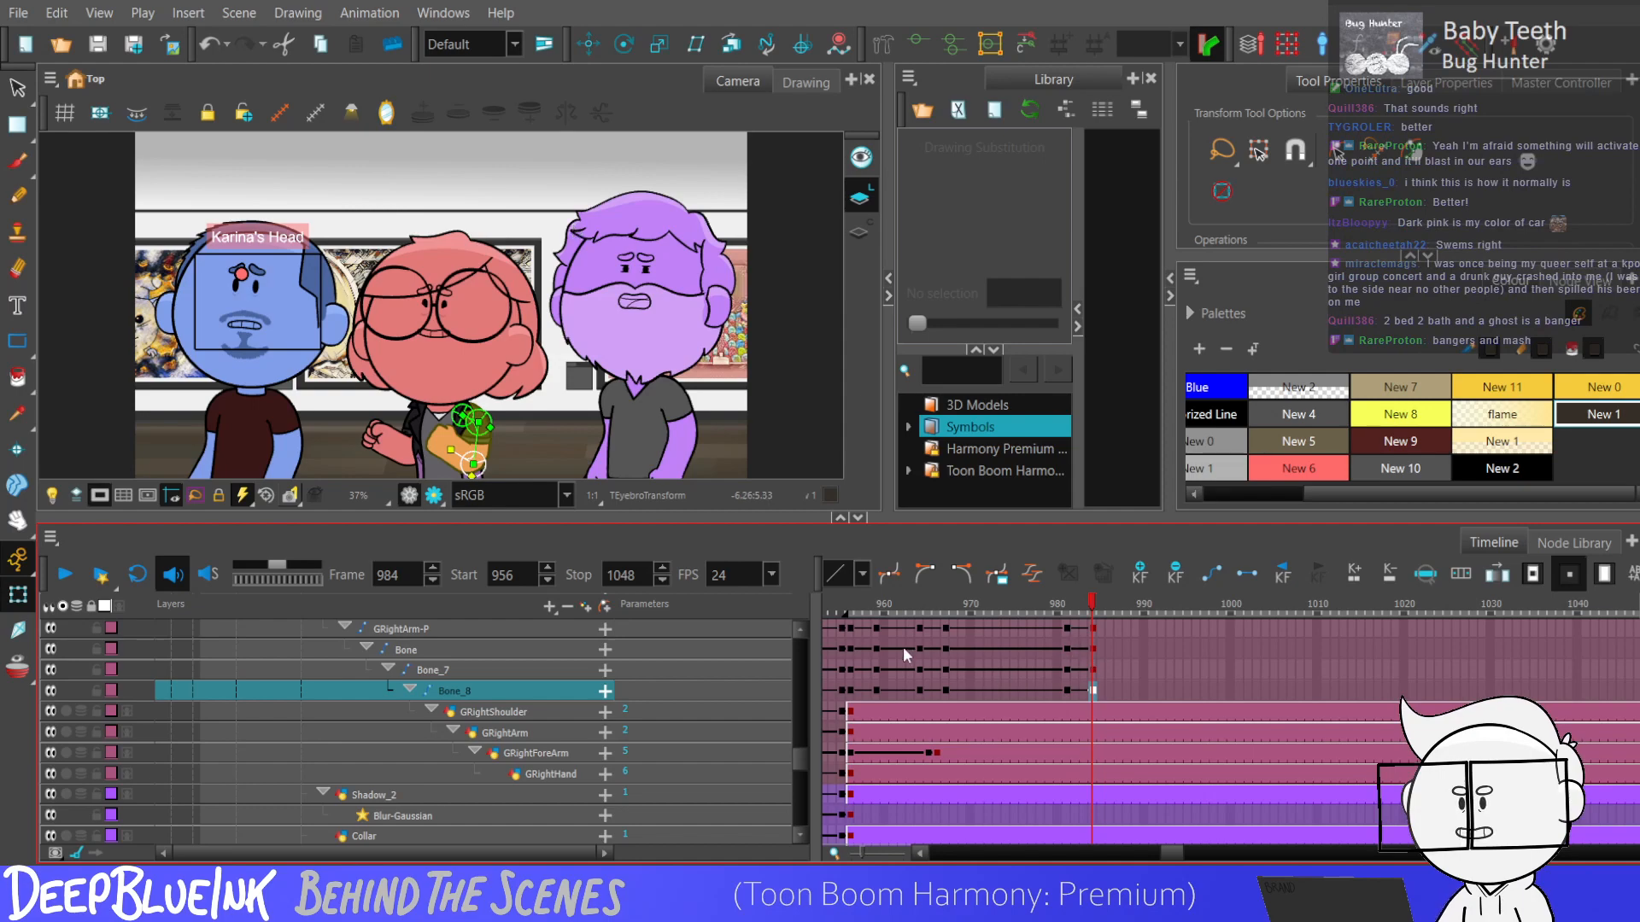
pyautogui.scroll(-2, 547, 412)
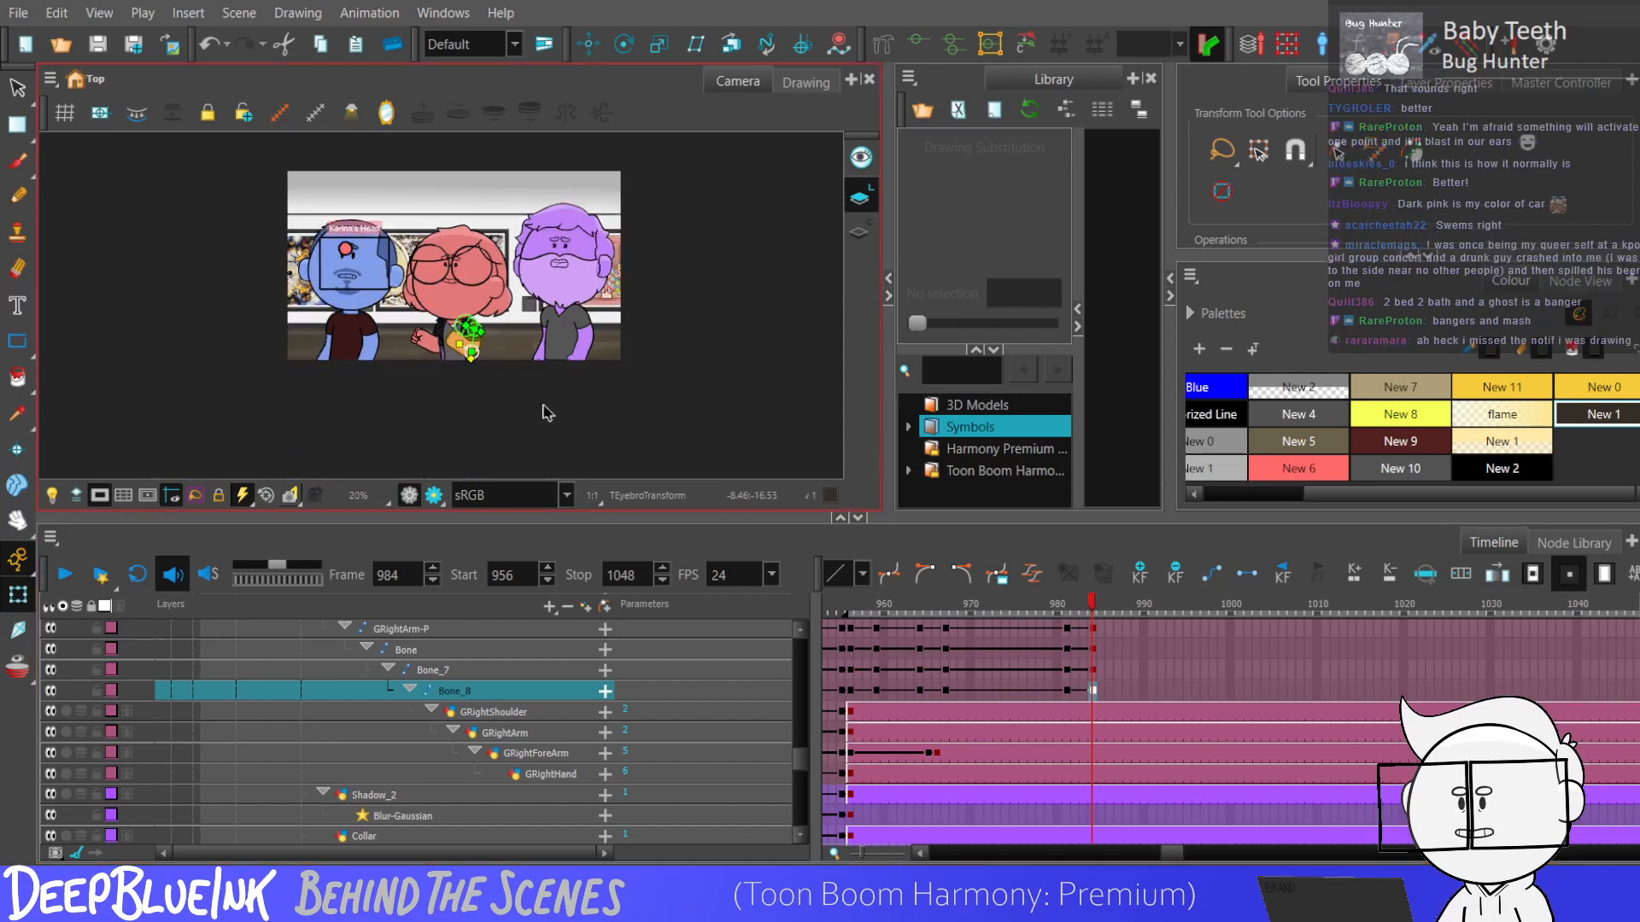
pyautogui.scroll(5, 546, 412)
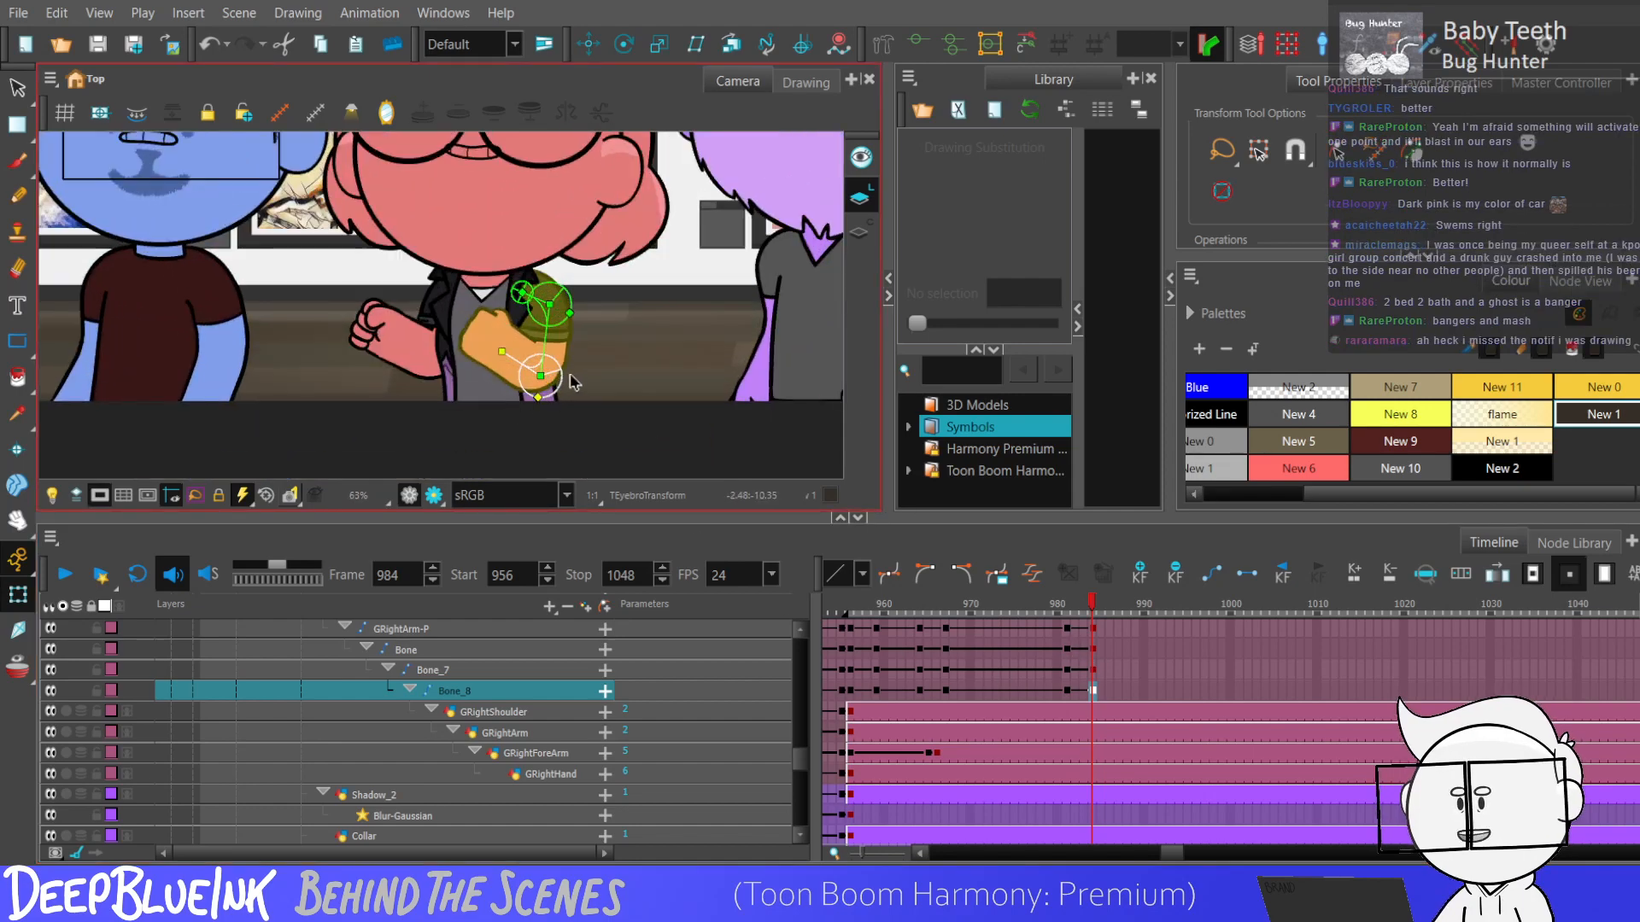
pyautogui.press('Escape')
pyautogui.scroll(-2, 572, 333)
pyautogui.scroll(2, 553, 358)
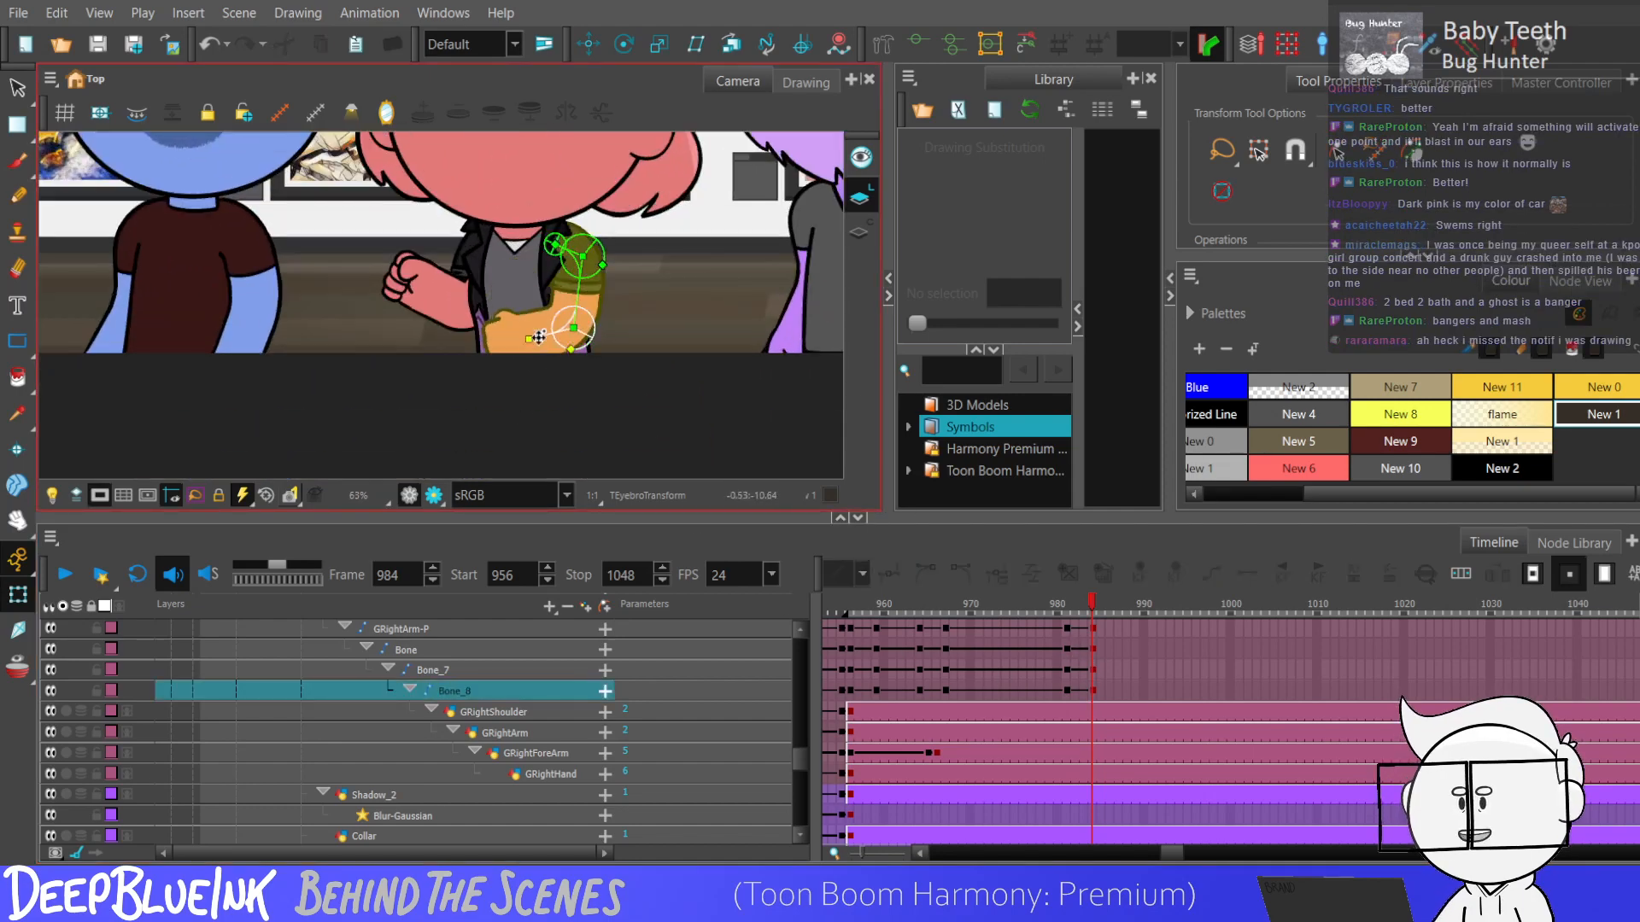
pyautogui.click(555, 316)
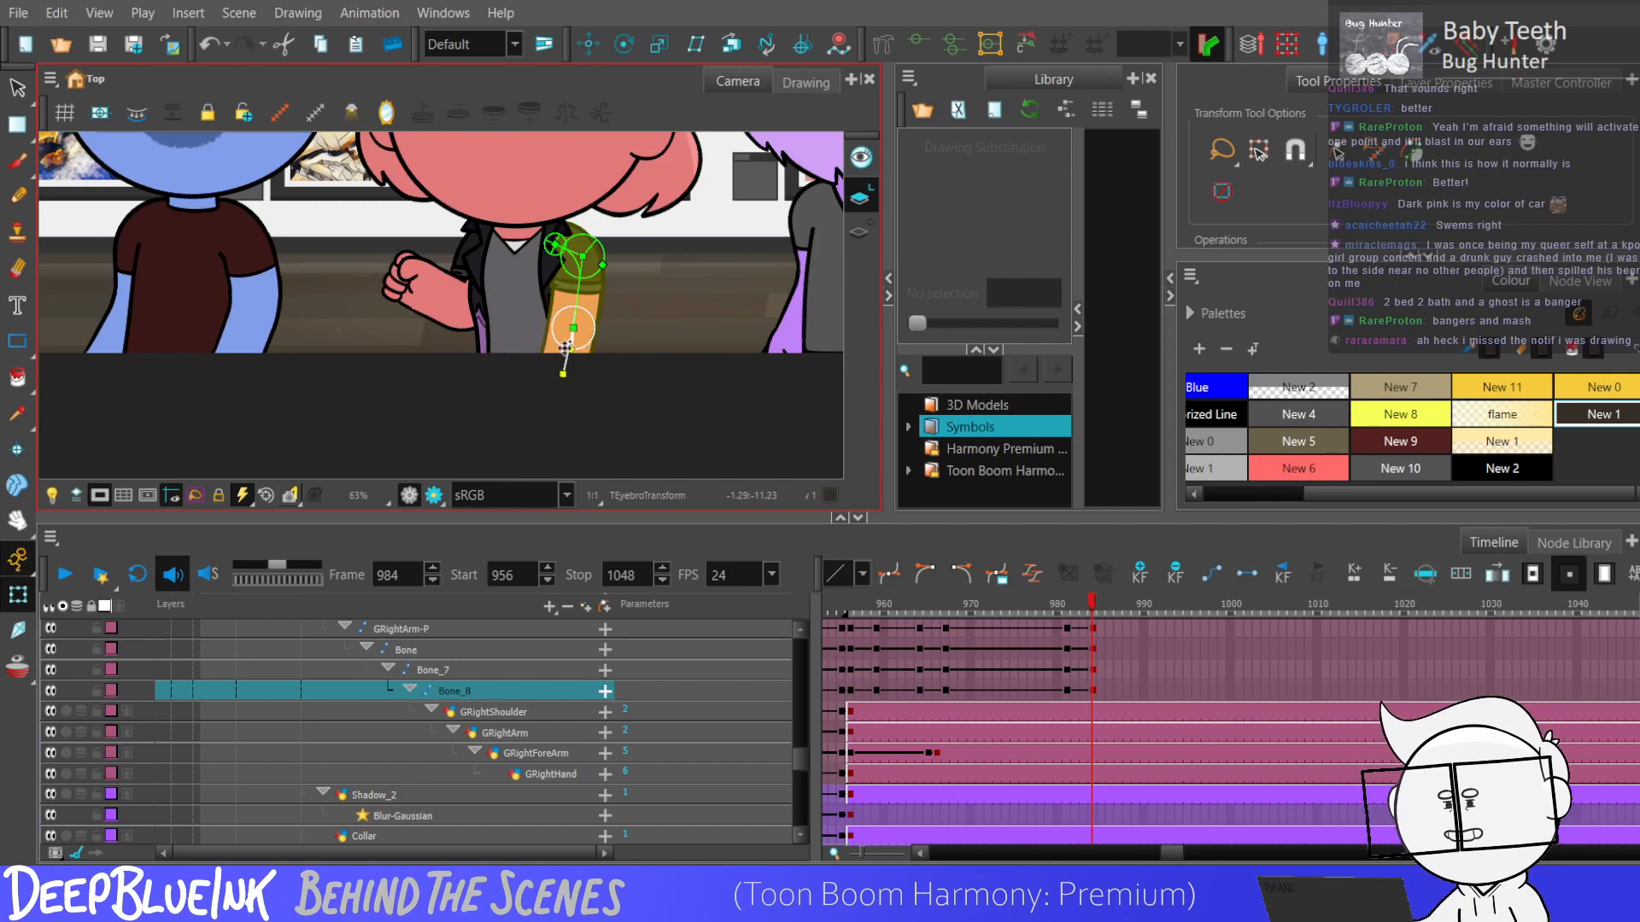
pyautogui.scroll(2, 572, 338)
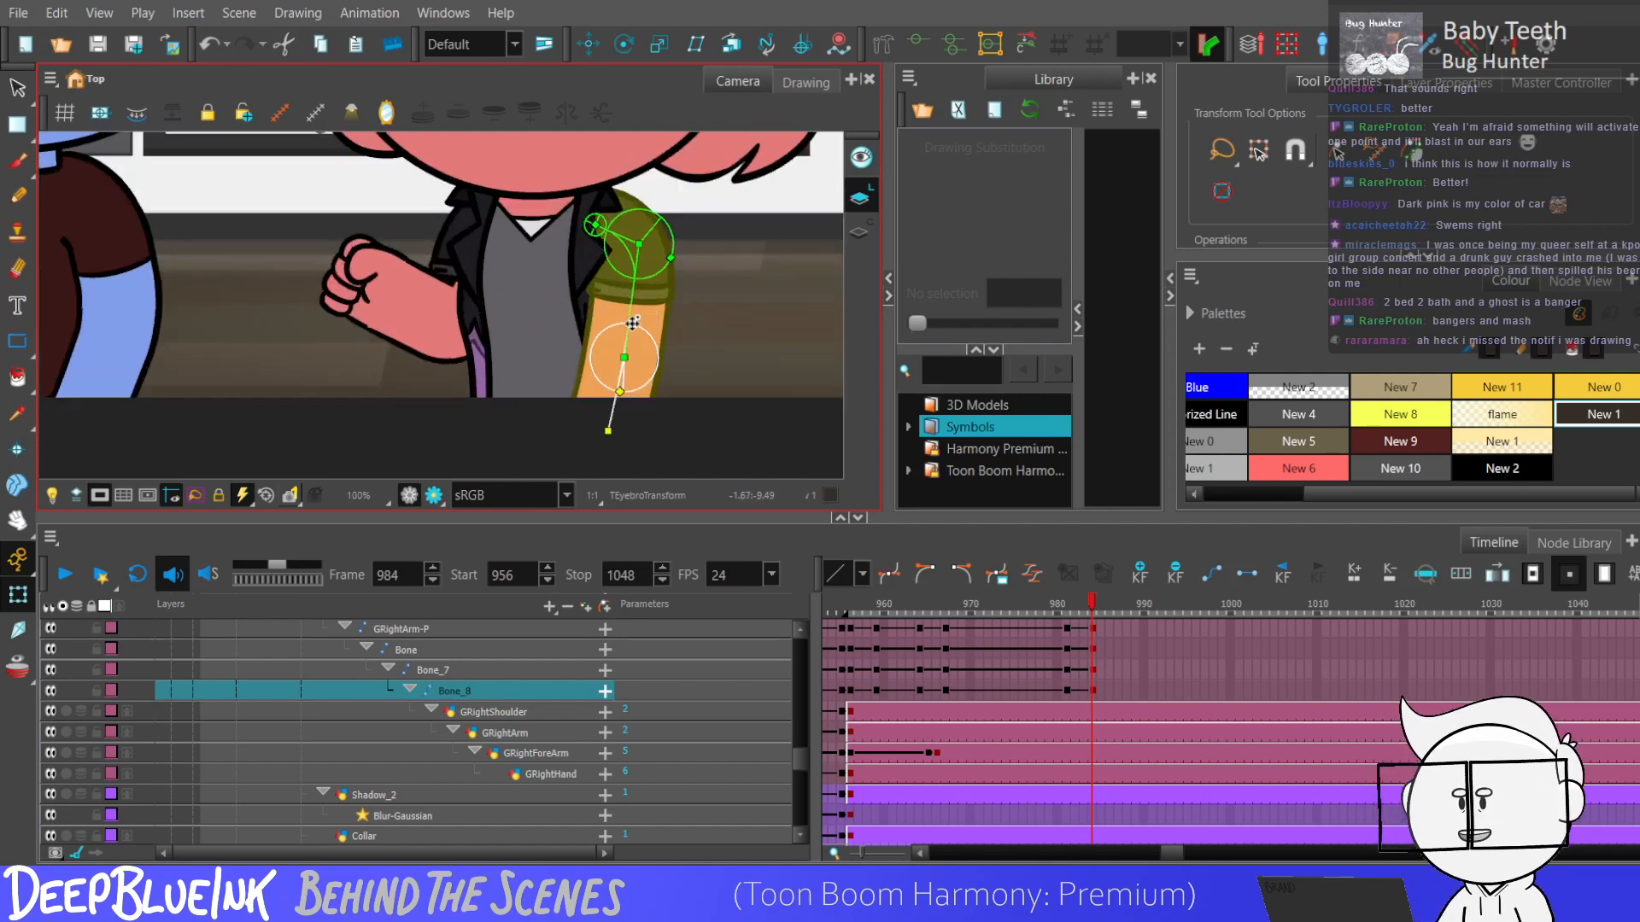
pyautogui.moveTo(633, 323); pyautogui.dragTo(608, 314)
# Swing the left forearm down beside the body at frame 984.
pyautogui.click(427, 306)
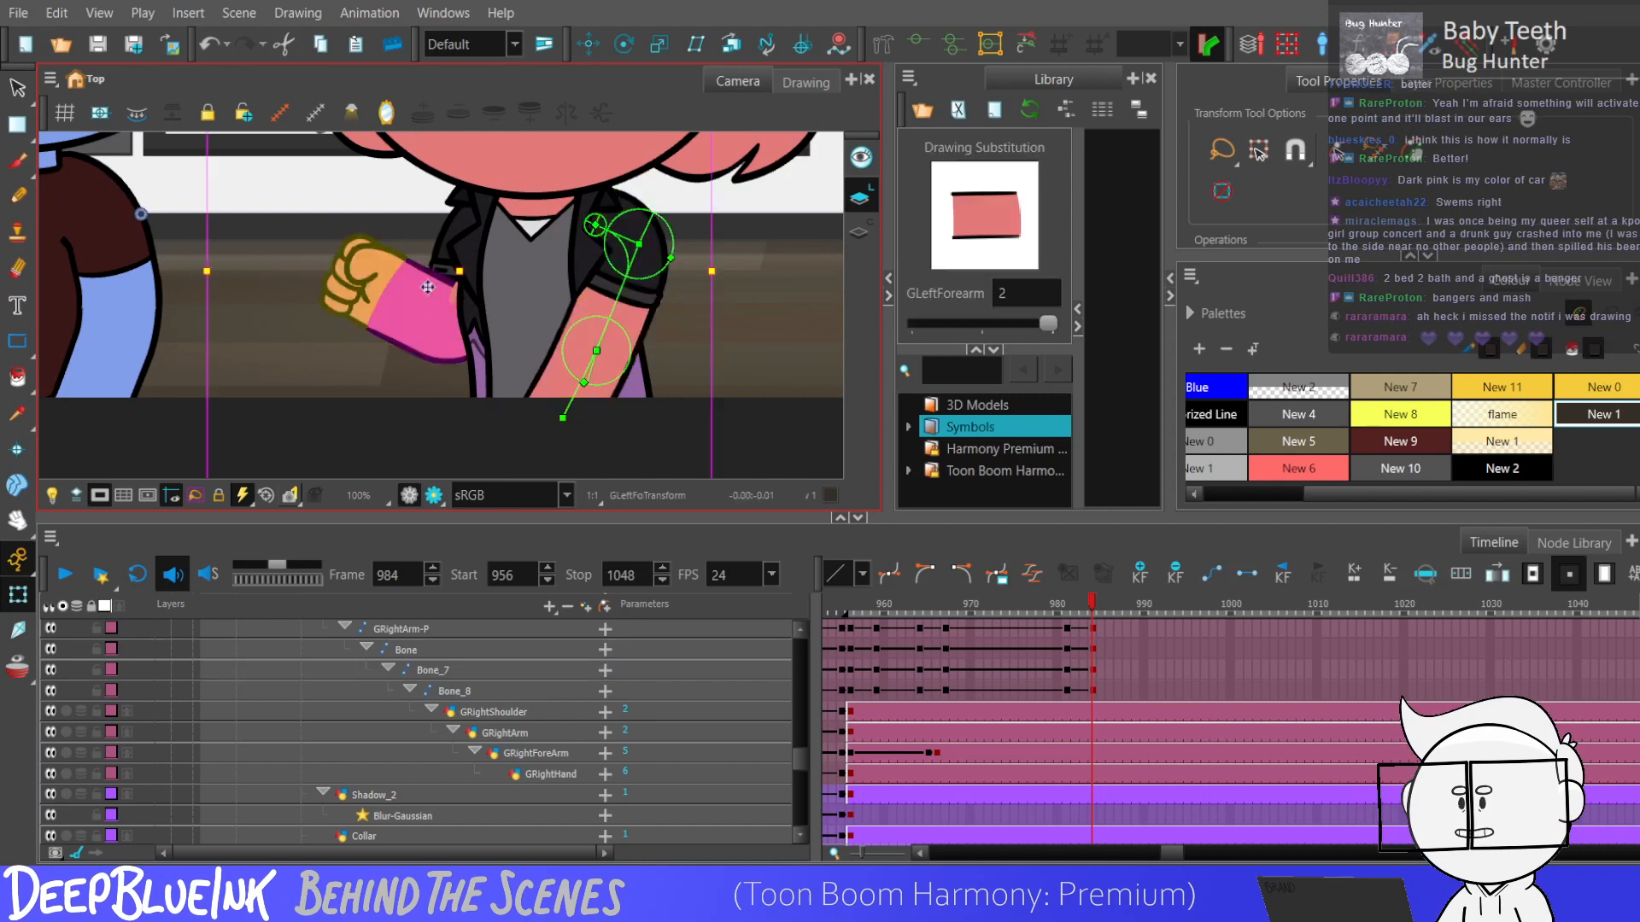
pyautogui.press('F11')
pyautogui.click(427, 305)
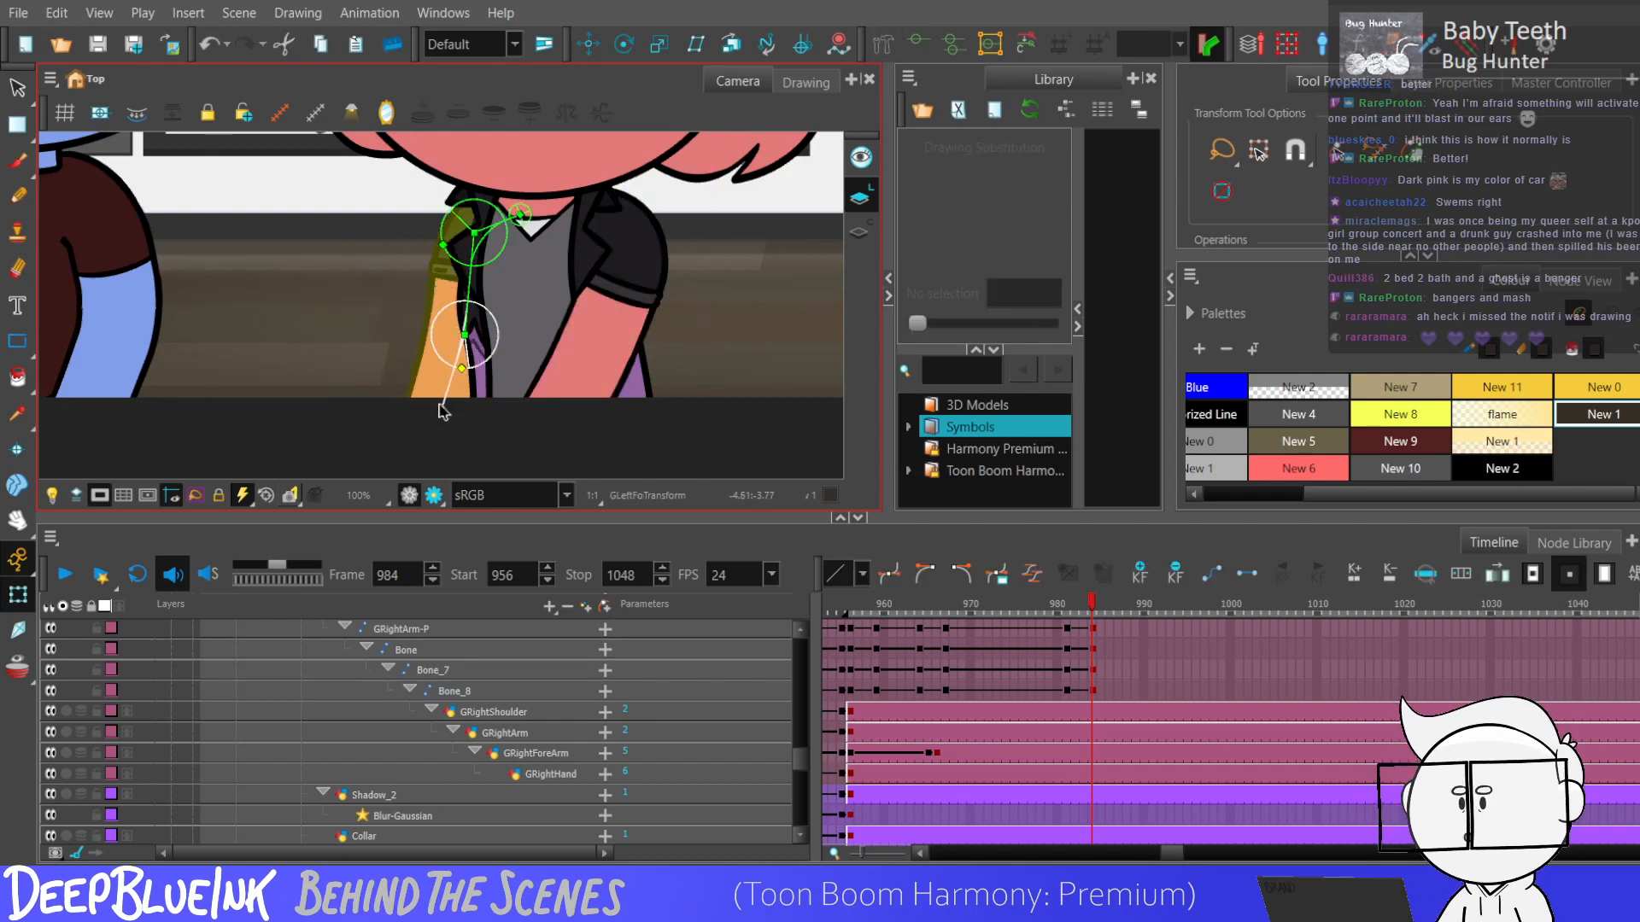
pyautogui.scroll(-4, 549, 380)
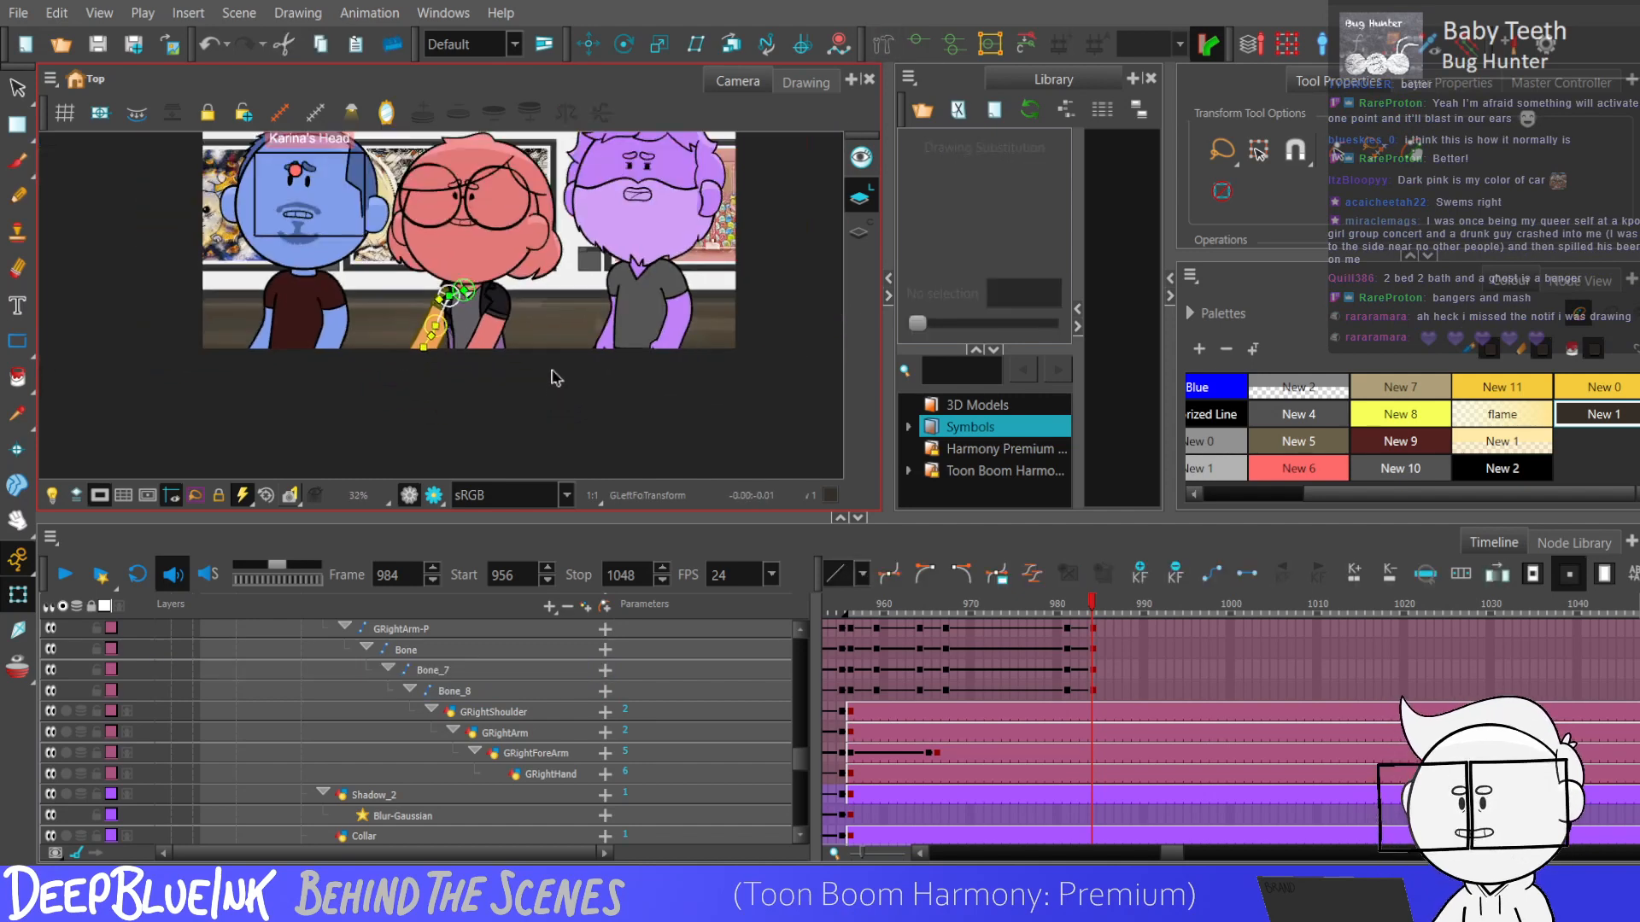
# Check the left arm bone keyframes around frames 980 and 984, and play the animation from frame 956.
pyautogui.moveTo(1068, 688); pyautogui.dragTo(1092, 642)
pyautogui.click(1092, 680)
pyautogui.click(670, 355)
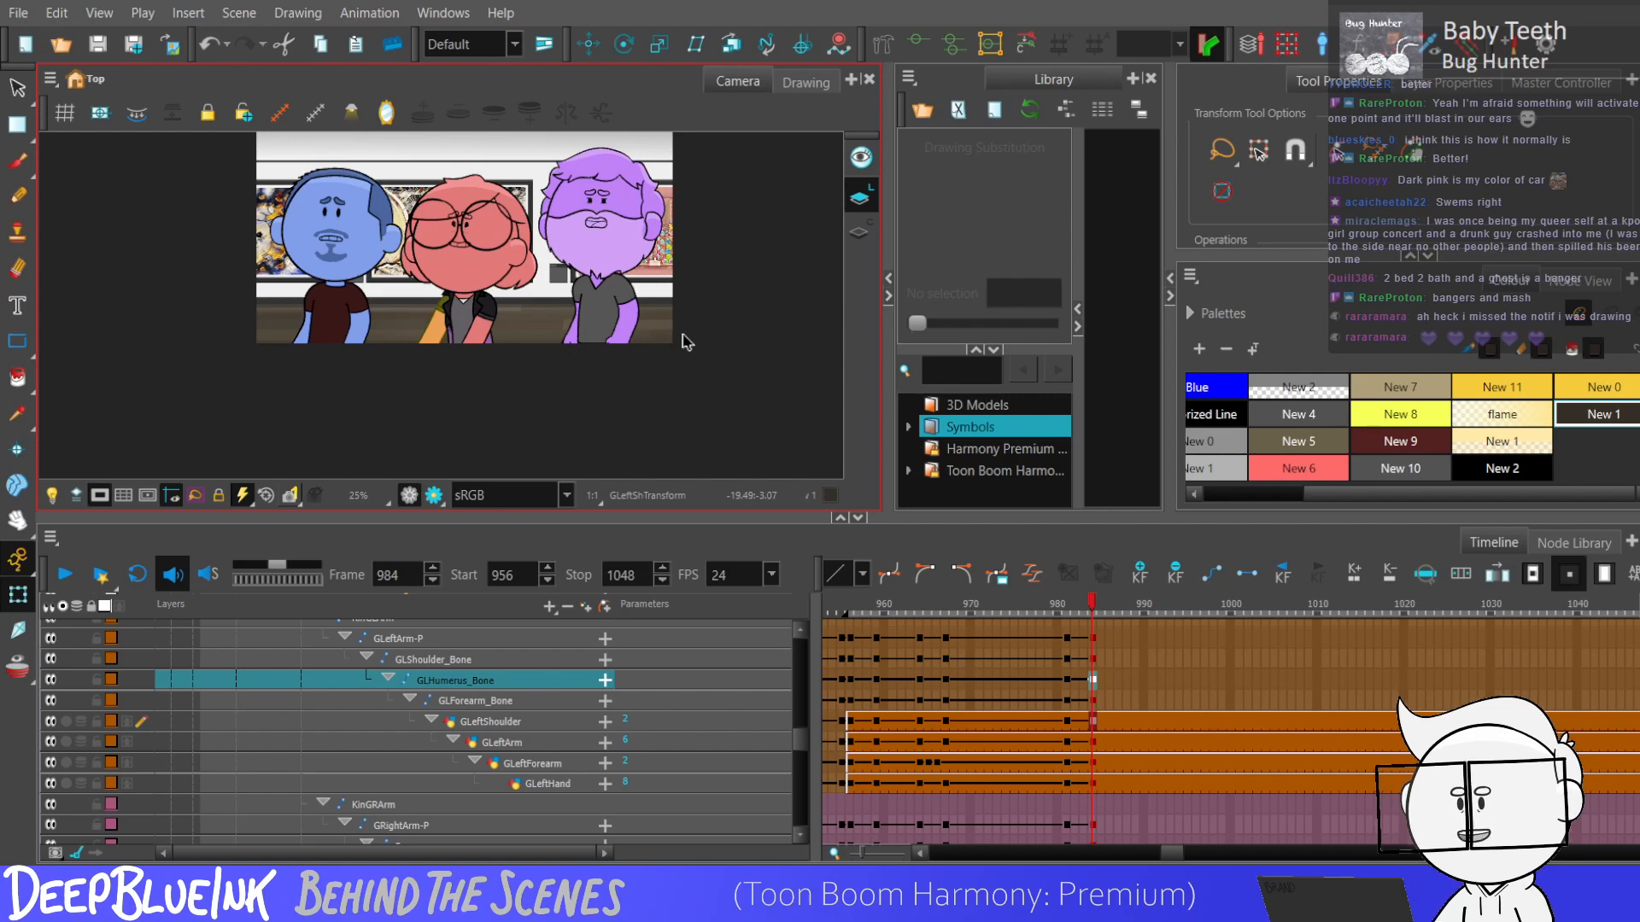
pyautogui.click(1060, 700)
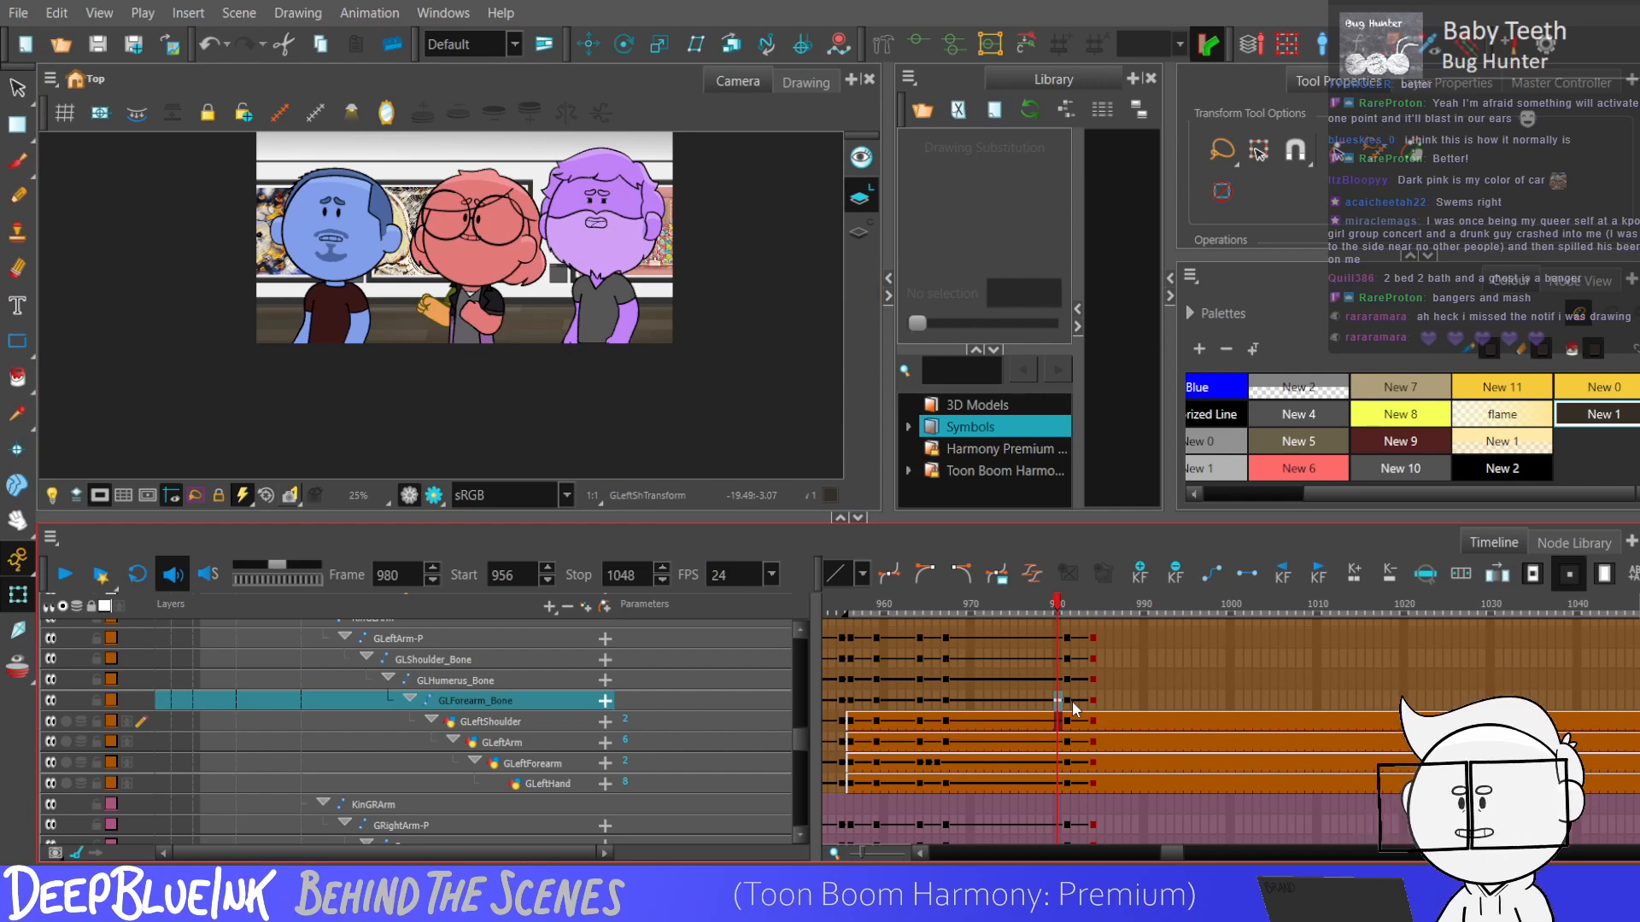
pyautogui.hotkey('shift', ',')
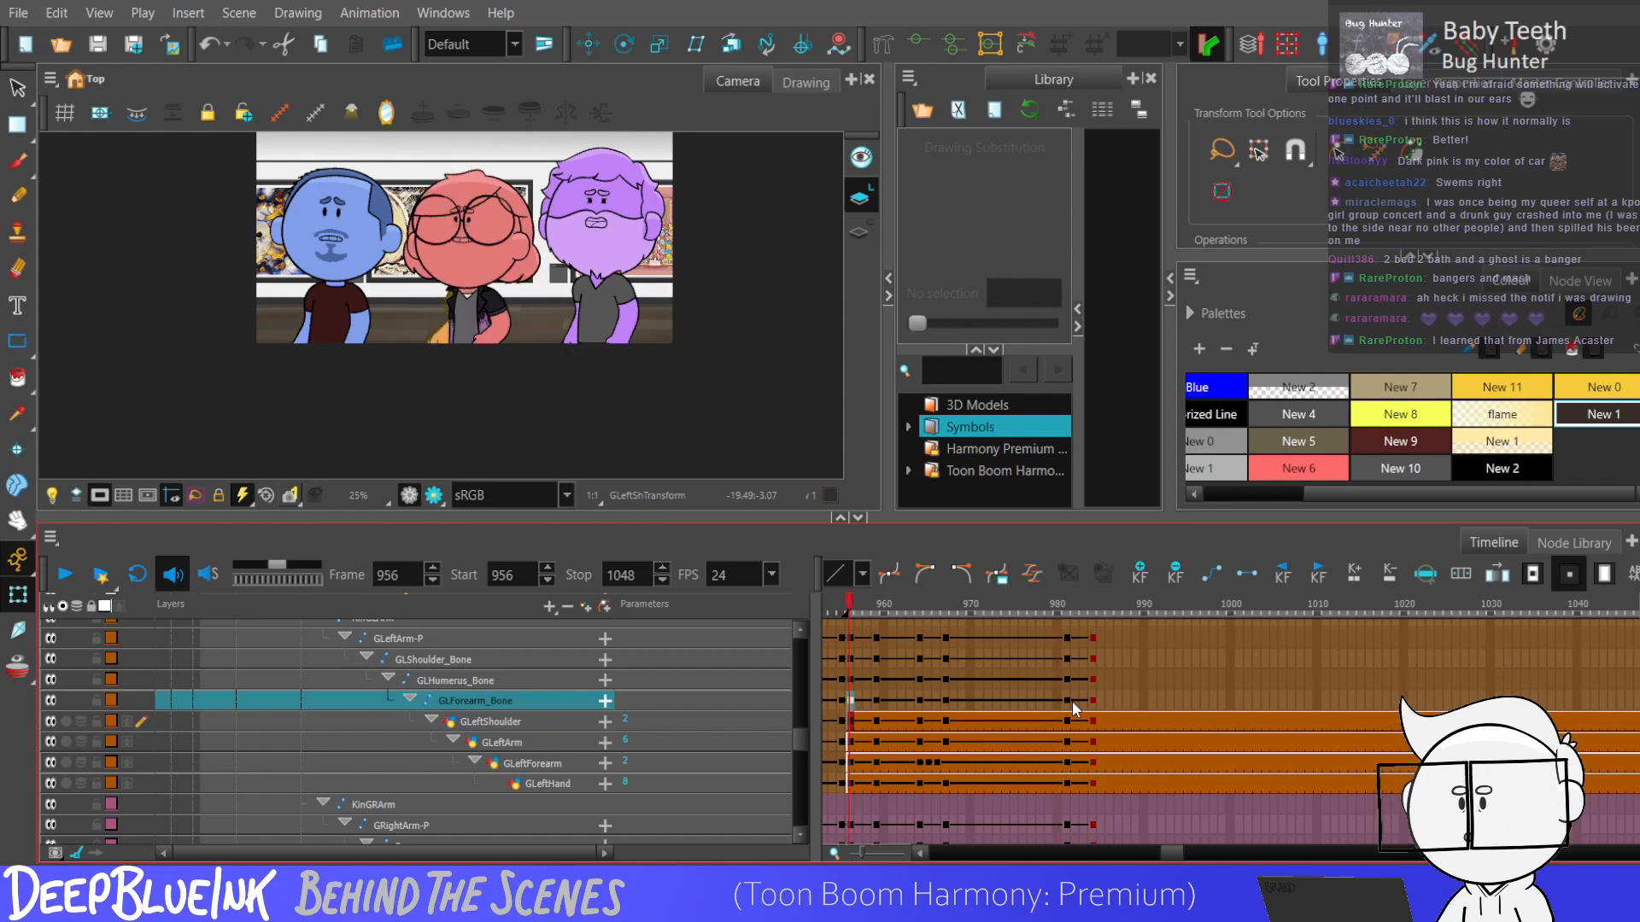
pyautogui.hotkey('shift', 'Return')
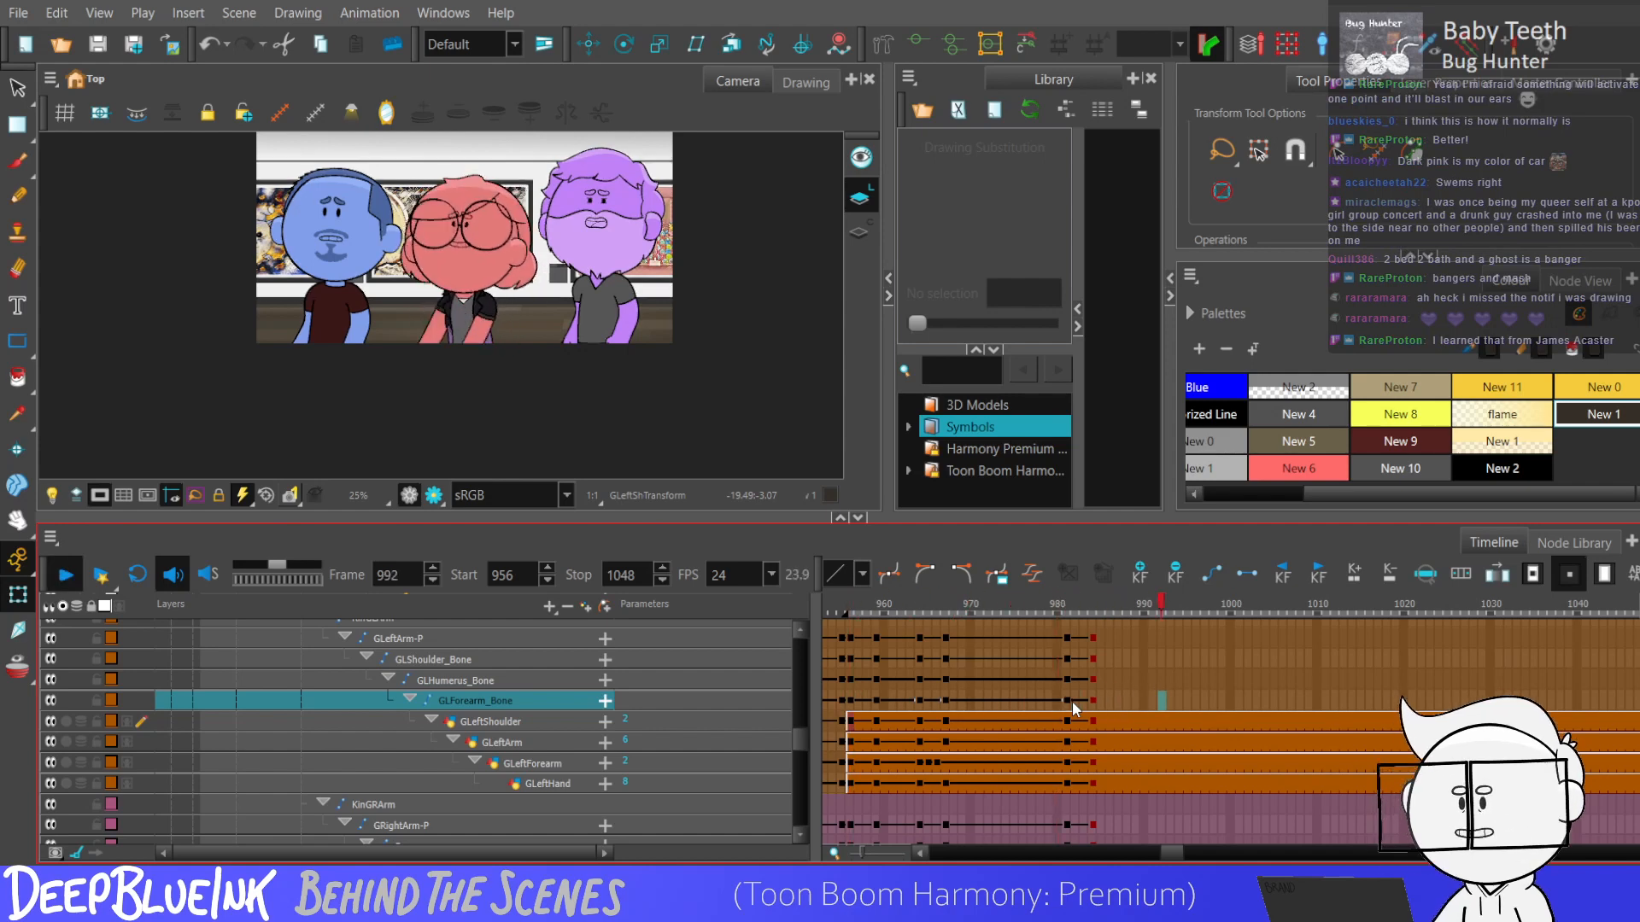
pyautogui.click(1064, 687)
pyautogui.hotkey('shift', 'Return')
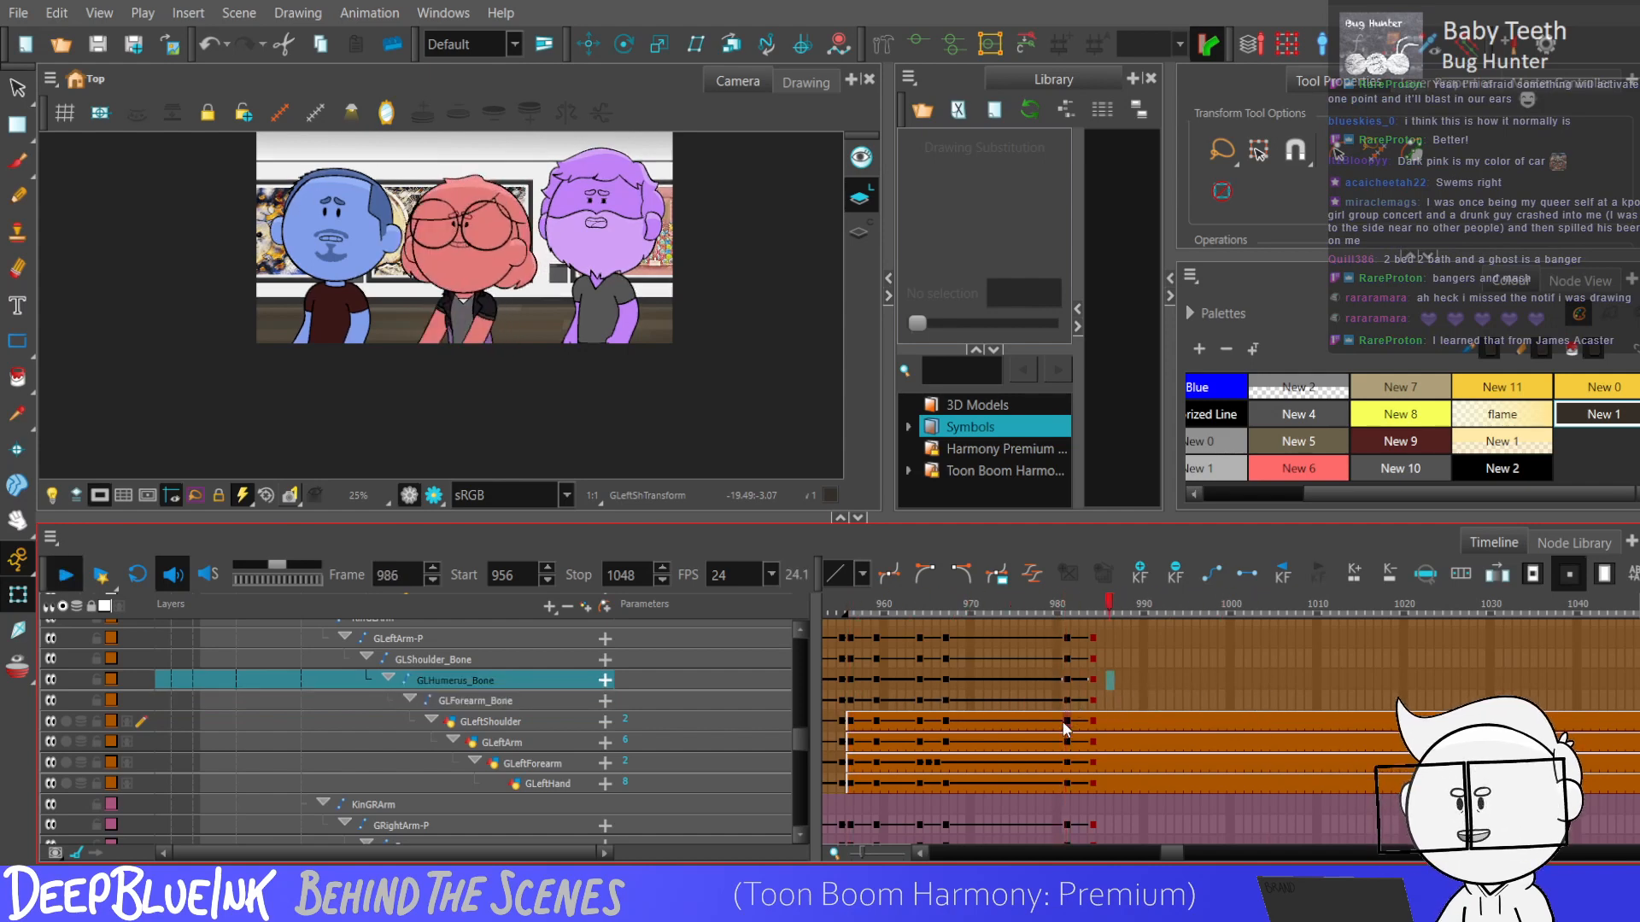
pyautogui.hotkey('shift', 'Return')
pyautogui.click(1069, 680)
pyautogui.hotkey('shift', 'Return')
pyautogui.hotkey('shift', 'Return')
# Add keyframes to the left and right arm layers at frames 991 and 994.
pyautogui.press(',')
pyautogui.press(',')
pyautogui.moveTo(1156, 649); pyautogui.dragTo(1151, 825)
pyautogui.press('.')
pyautogui.press('.')
pyautogui.press('.')
pyautogui.press('F6')
# Examine both arms' poses frame by frame between frames 981 and 994.
pyautogui.press(',')
pyautogui.press(',')
pyautogui.press(',')
pyautogui.press(',')
pyautogui.press(',')
pyautogui.press(',')
pyautogui.press(',')
pyautogui.press(',')
pyautogui.press(',')
pyautogui.press(',')
pyautogui.press(',')
pyautogui.press(',')
pyautogui.press(',')
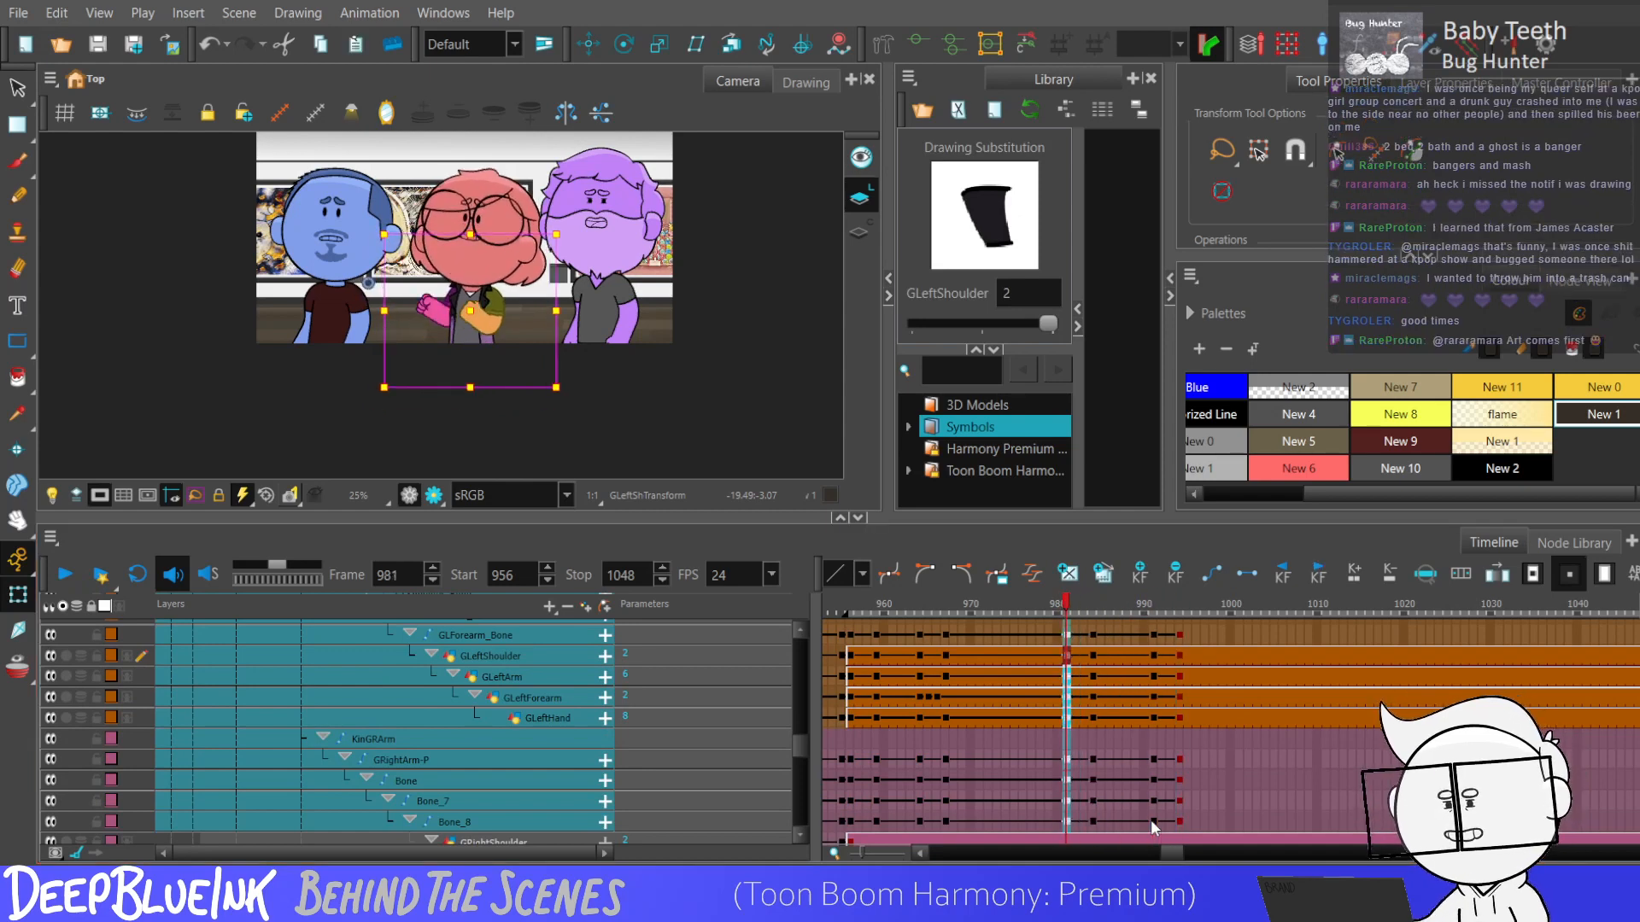
pyautogui.press('.')
pyautogui.press('.')
pyautogui.press('.')
pyautogui.press('.')
pyautogui.press('.')
pyautogui.press('.')
pyautogui.press('.')
pyautogui.press('.')
pyautogui.press('.')
pyautogui.press('.')
pyautogui.press('.')
pyautogui.press('.')
pyautogui.press('.')
pyautogui.press('.')
pyautogui.press('.')
pyautogui.press(',')
pyautogui.press(',')
pyautogui.press(',')
pyautogui.press(',')
pyautogui.press(',')
pyautogui.press(',')
pyautogui.press(',')
pyautogui.press(',')
pyautogui.press(',')
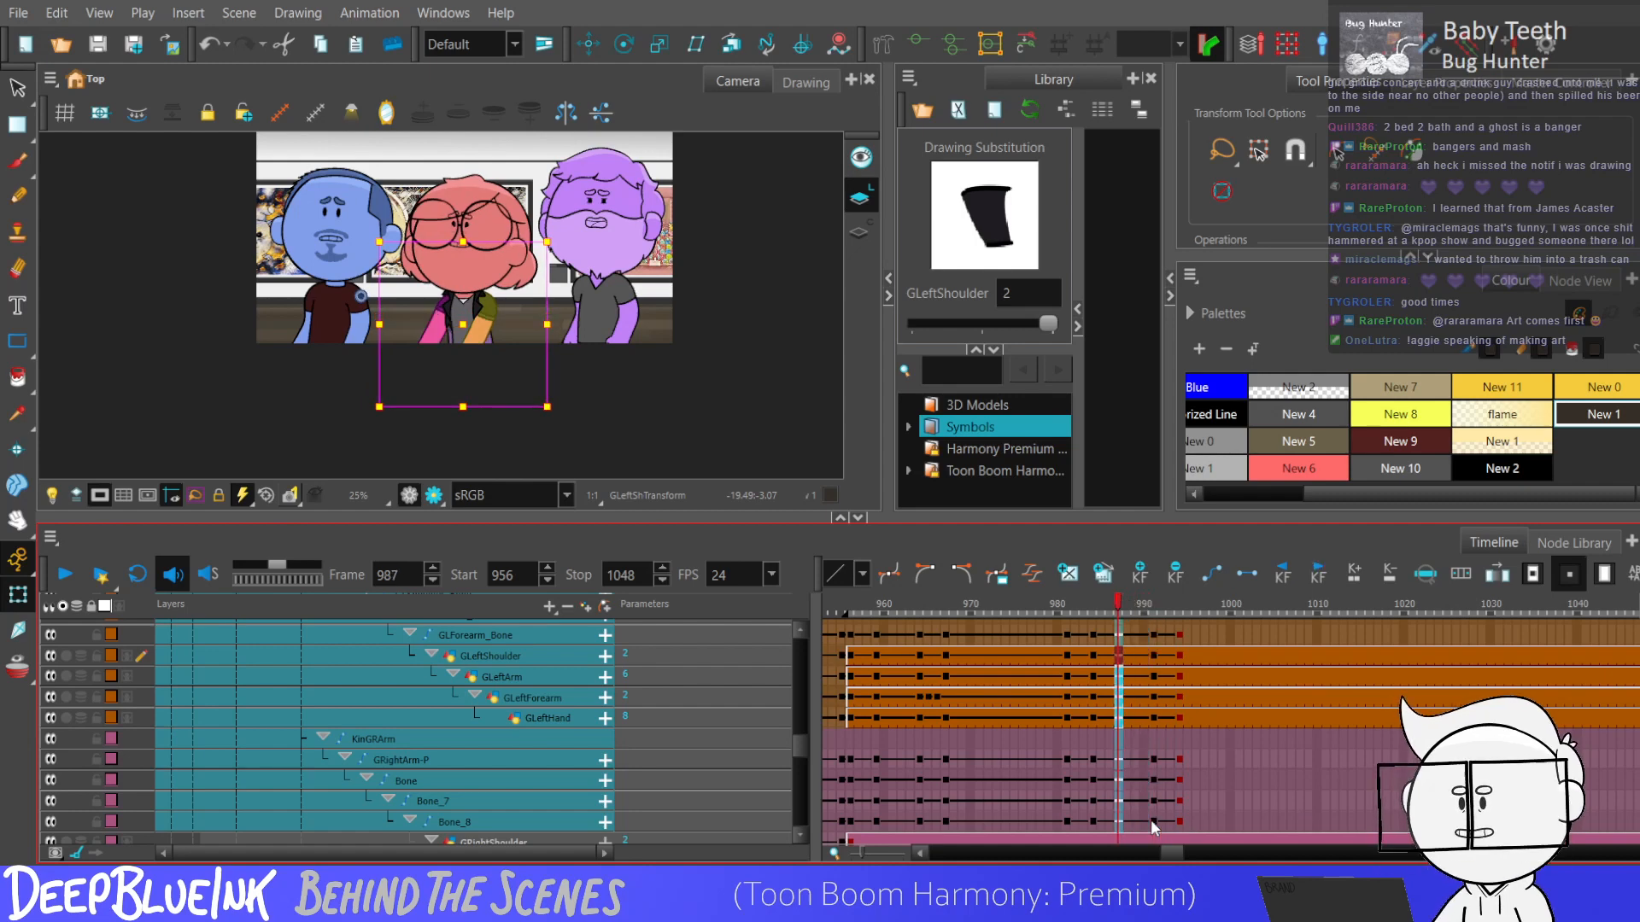
# Review the arm motion forward from the left shoulder bone's keyframe at frame 981 to frame 994.
pyautogui.moveTo(1069, 820); pyautogui.dragTo(1178, 673)
pyautogui.click(1066, 693)
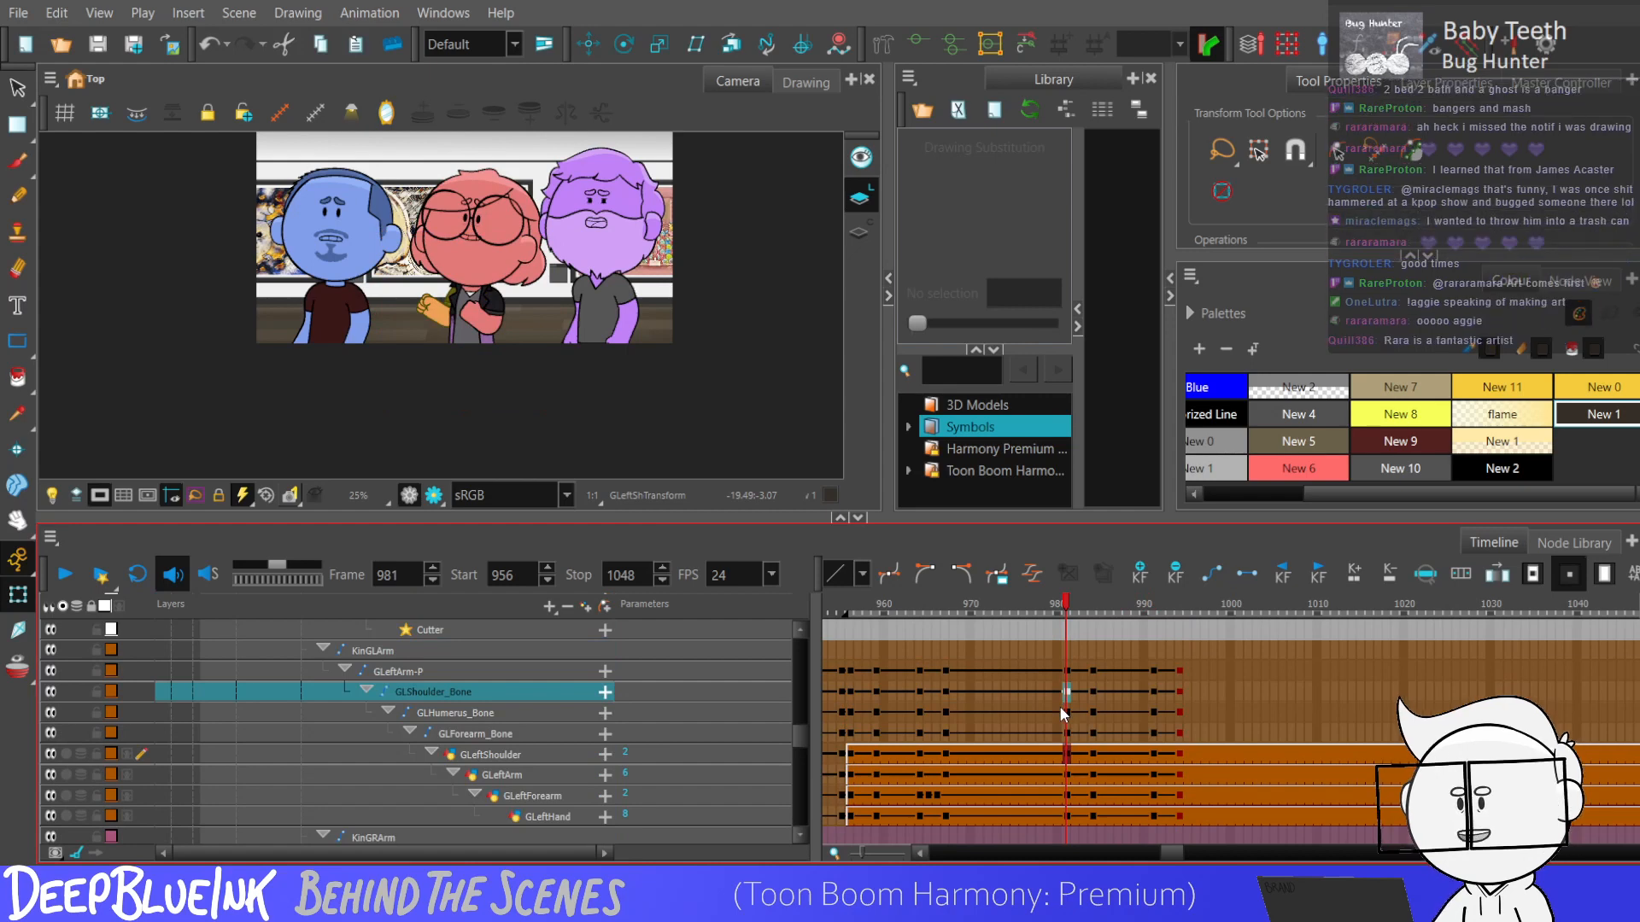
pyautogui.press('.')
pyautogui.press('.')
pyautogui.press('.')
pyautogui.press('.')
pyautogui.press('.')
pyautogui.press('.')
pyautogui.press('.')
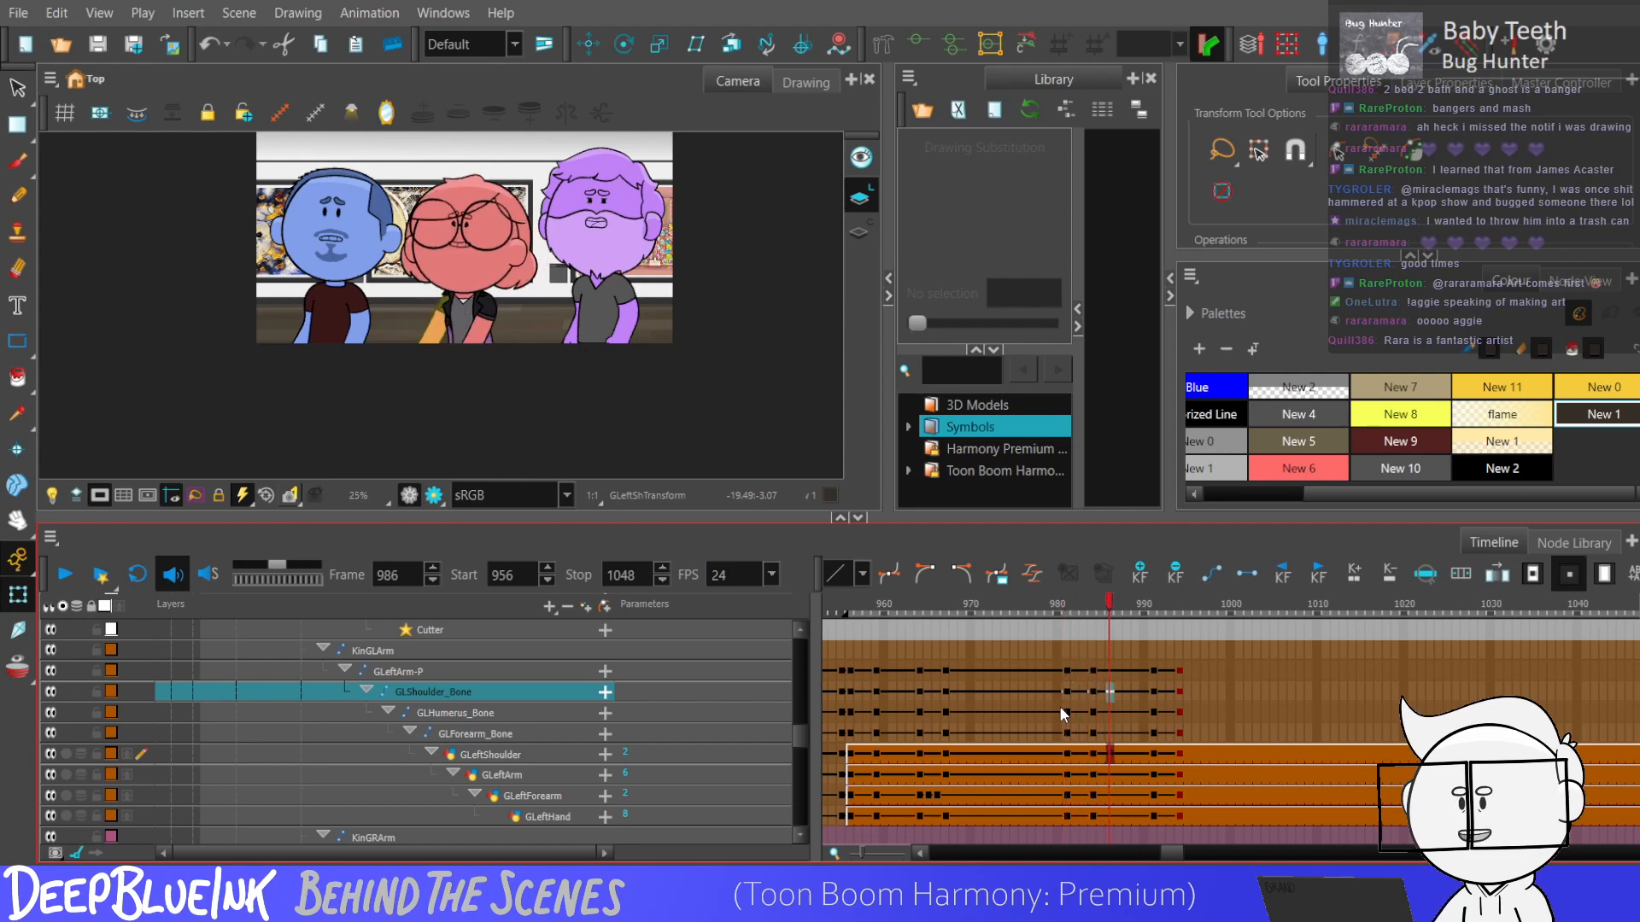
pyautogui.press('.')
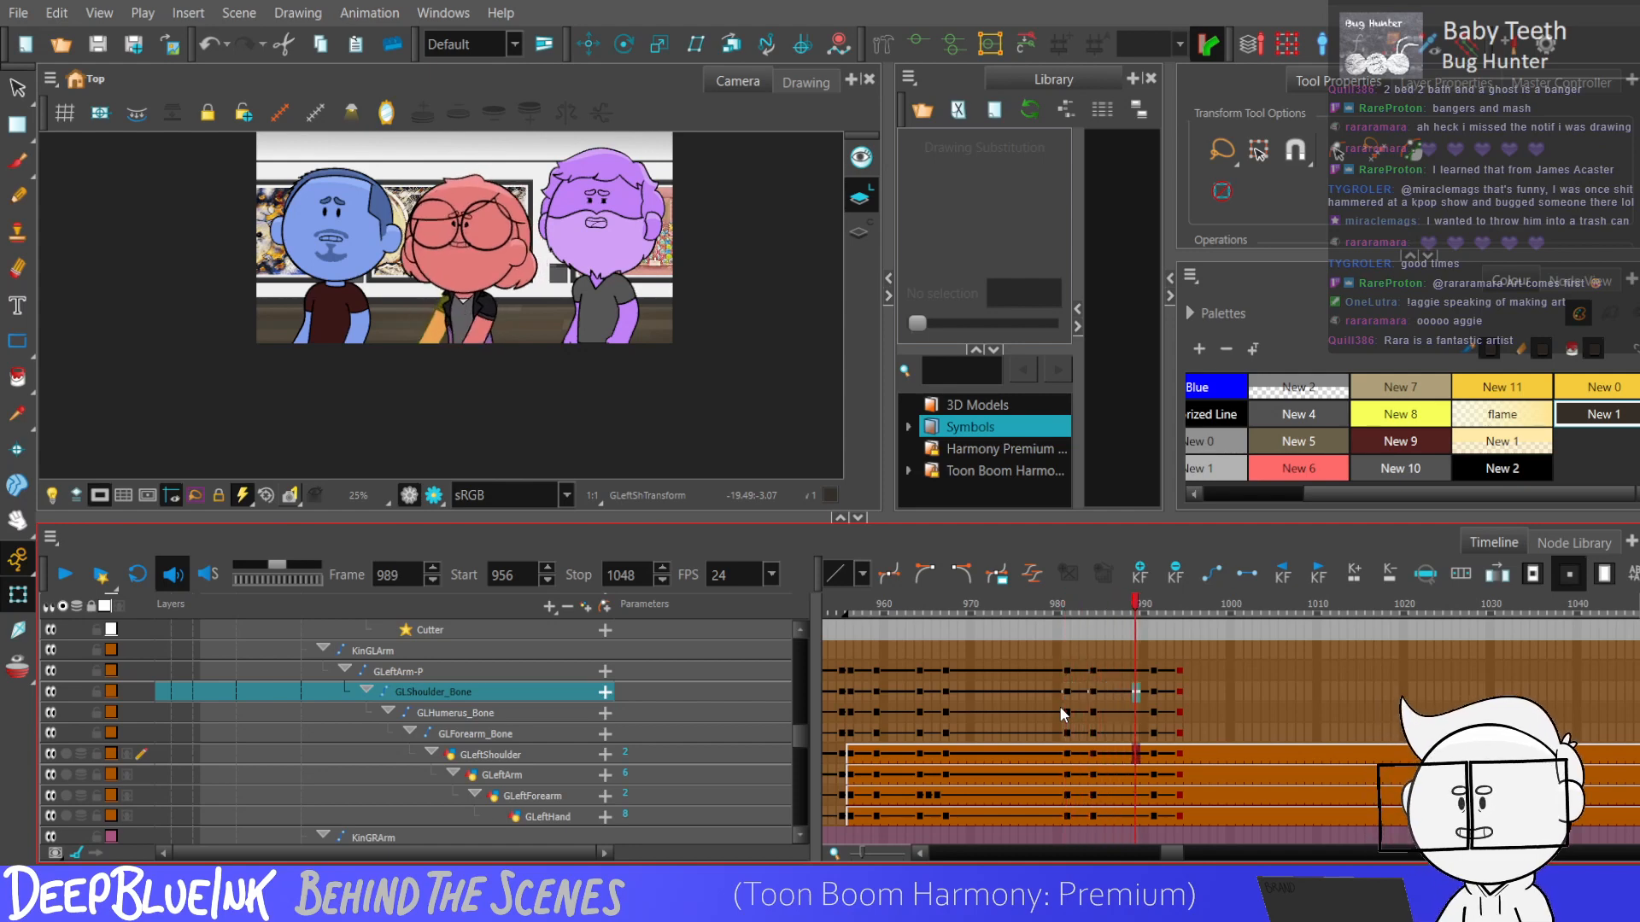
pyautogui.press('.')
pyautogui.press('.')
pyautogui.press('.')
pyautogui.press('.')
pyautogui.press(',')
pyautogui.press(',')
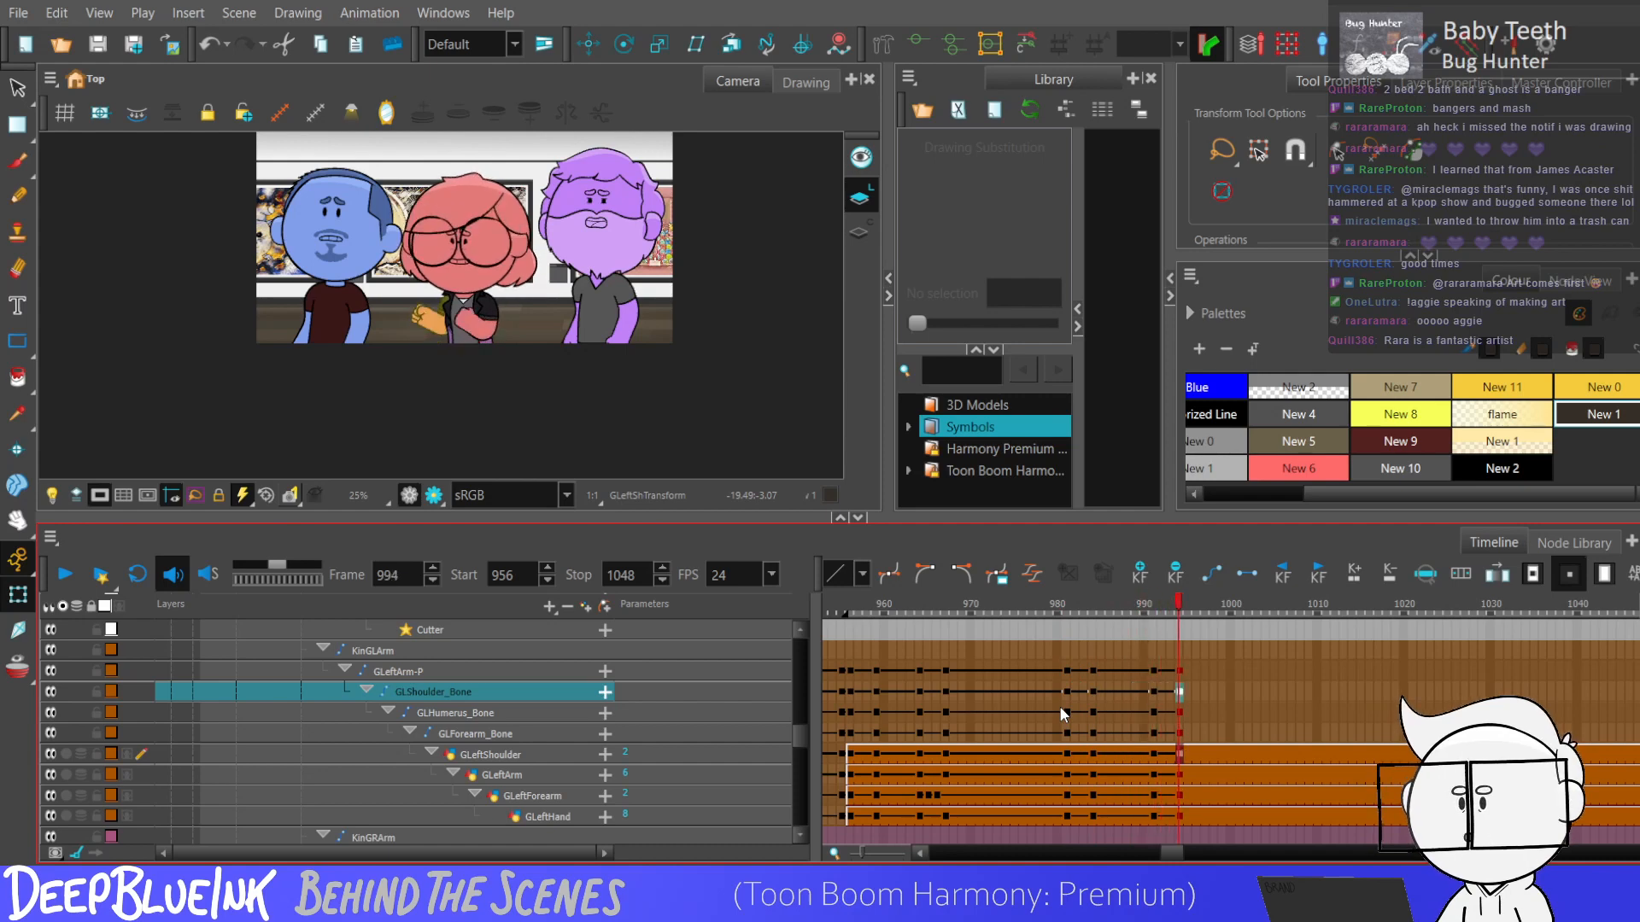
# Add keyframes to GBodyBone, Bone_1 and Bone_2 at frames 991 and 994.
pyautogui.moveTo(801, 733); pyautogui.dragTo(792, 664)
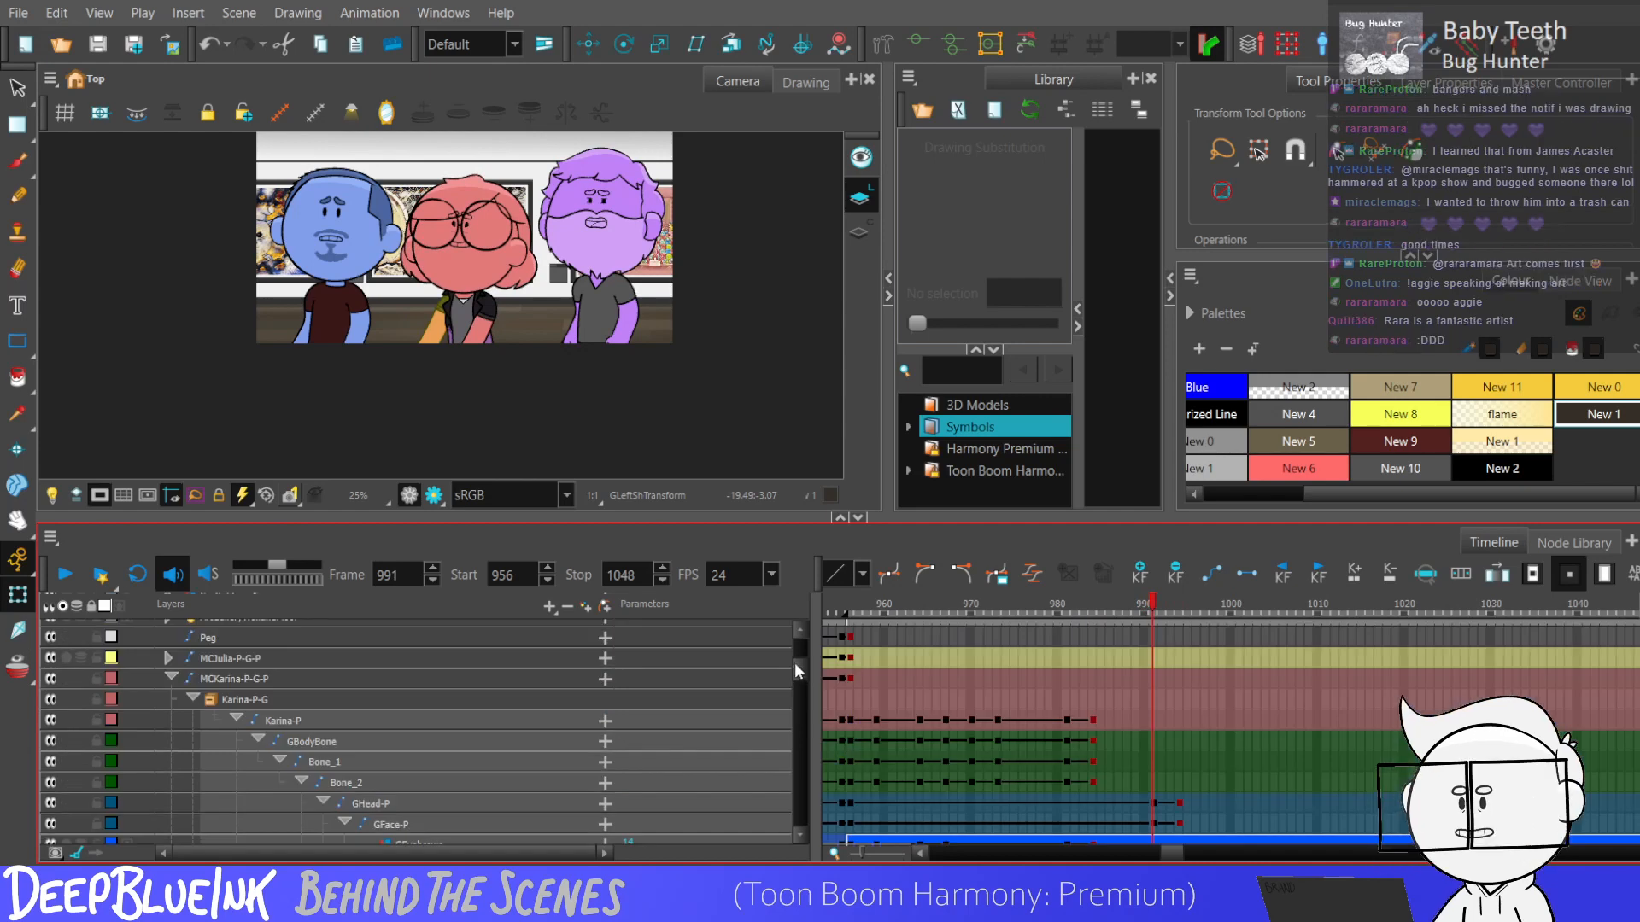
pyautogui.click(1152, 786)
pyautogui.press('F6')
pyautogui.moveTo(1151, 786)
pyautogui.mouseDown()
pyautogui.moveTo(1154, 743)
pyautogui.moveTo(1177, 779)
pyautogui.mouseUp()
pyautogui.press('F6')
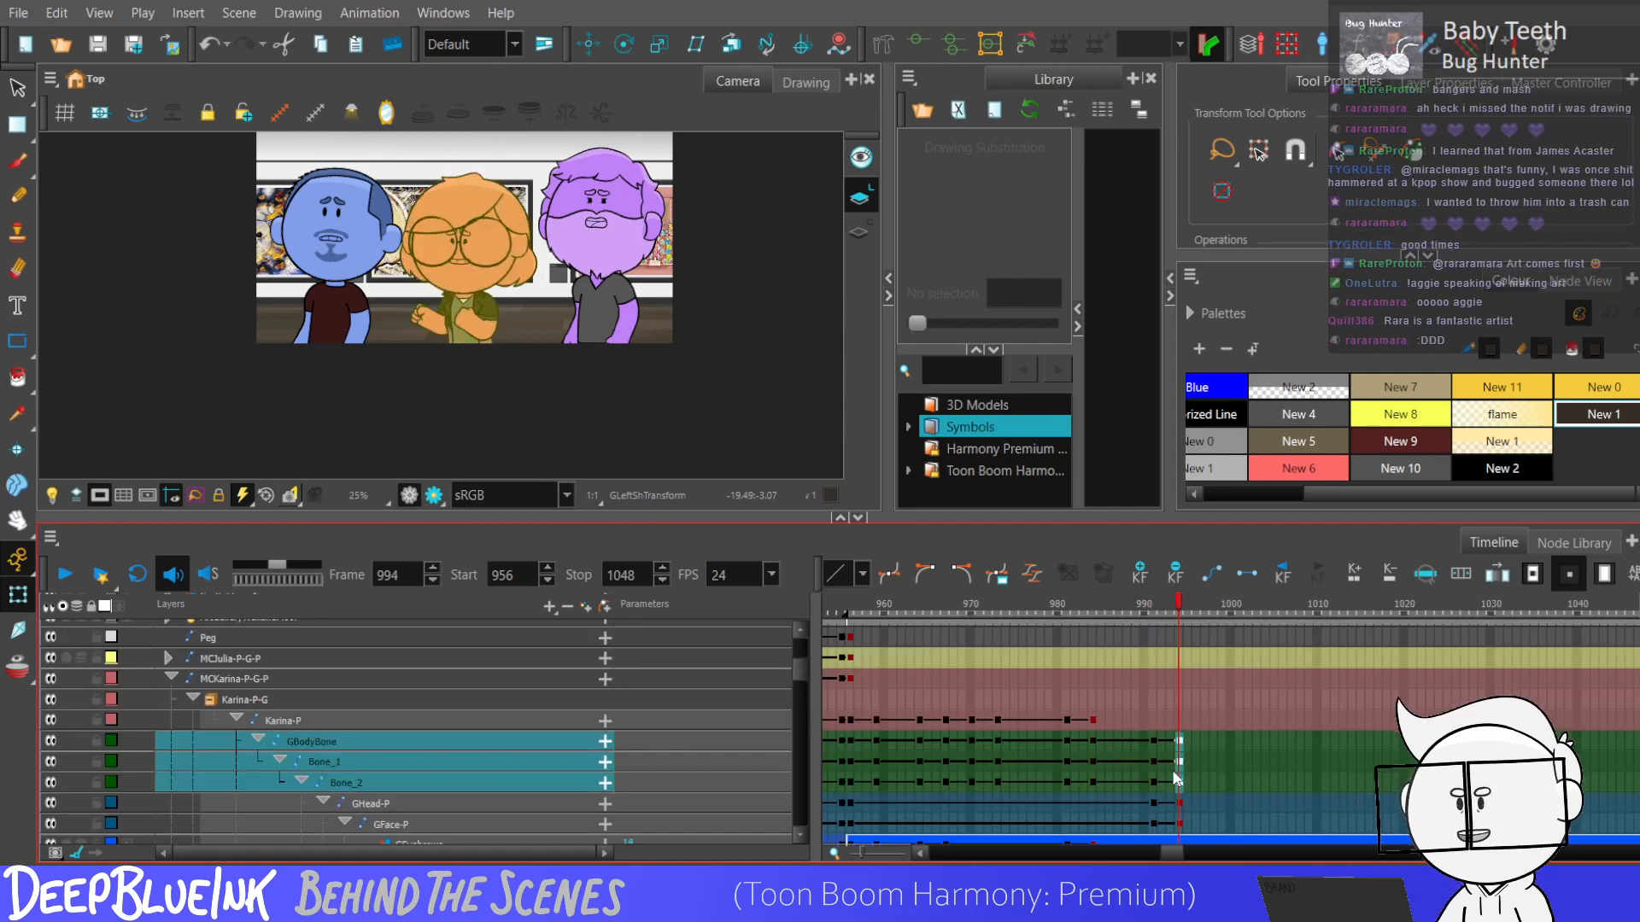
# Adjust the upper body's bone pose at frame 994, and select the body bone keyframes from 991 to 994.
pyautogui.click(920, 50)
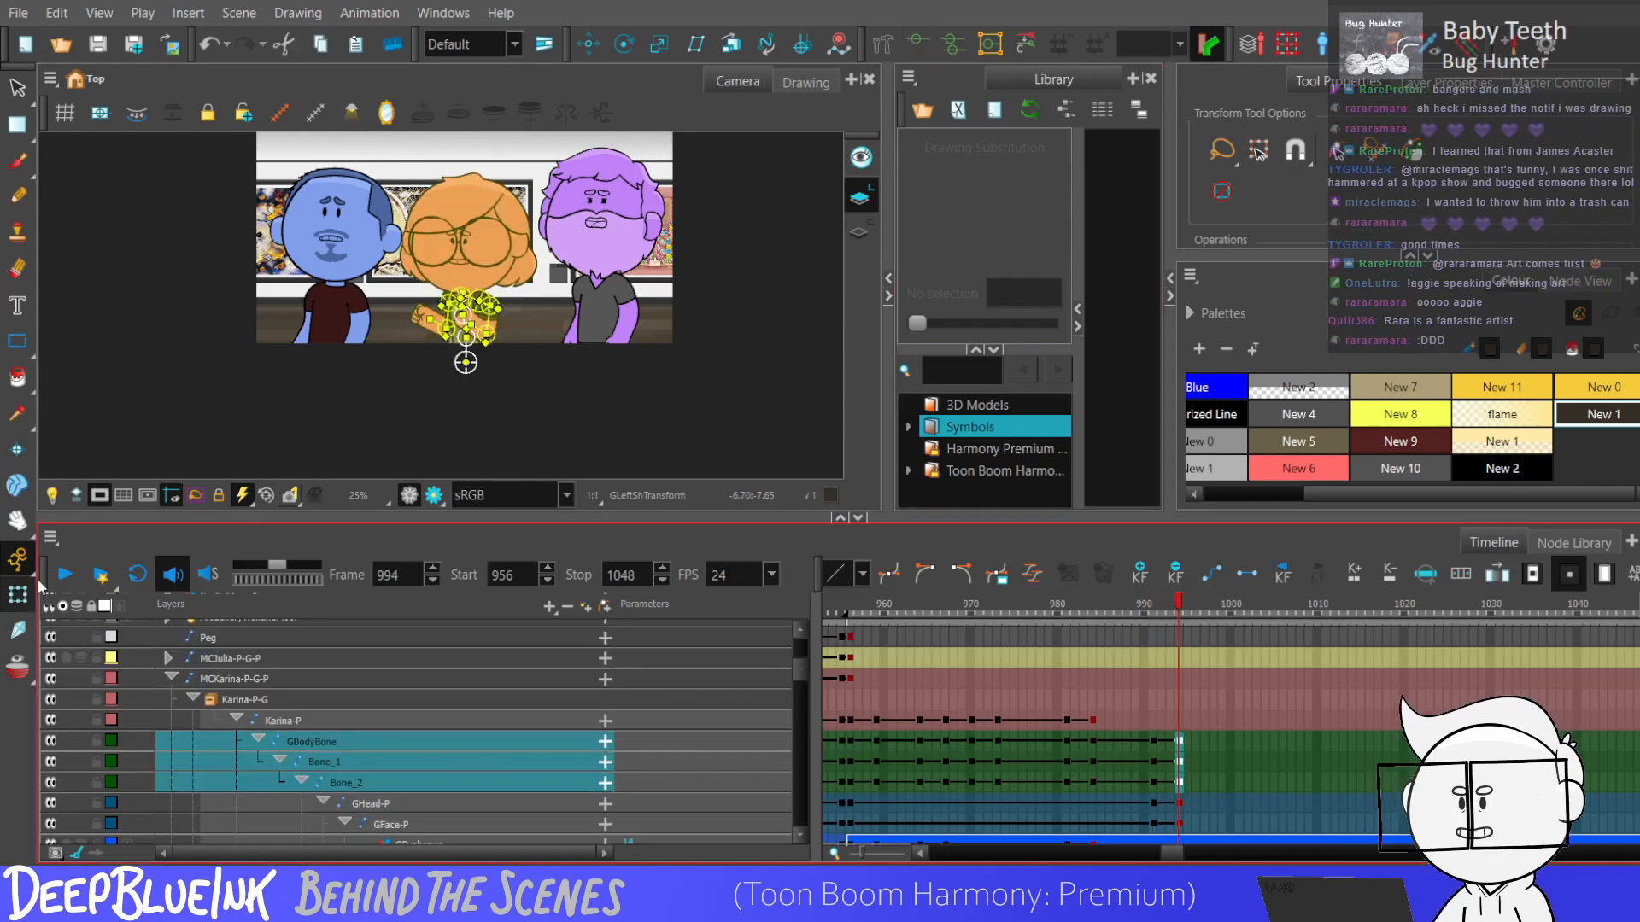
pyautogui.scroll(3, 545, 396)
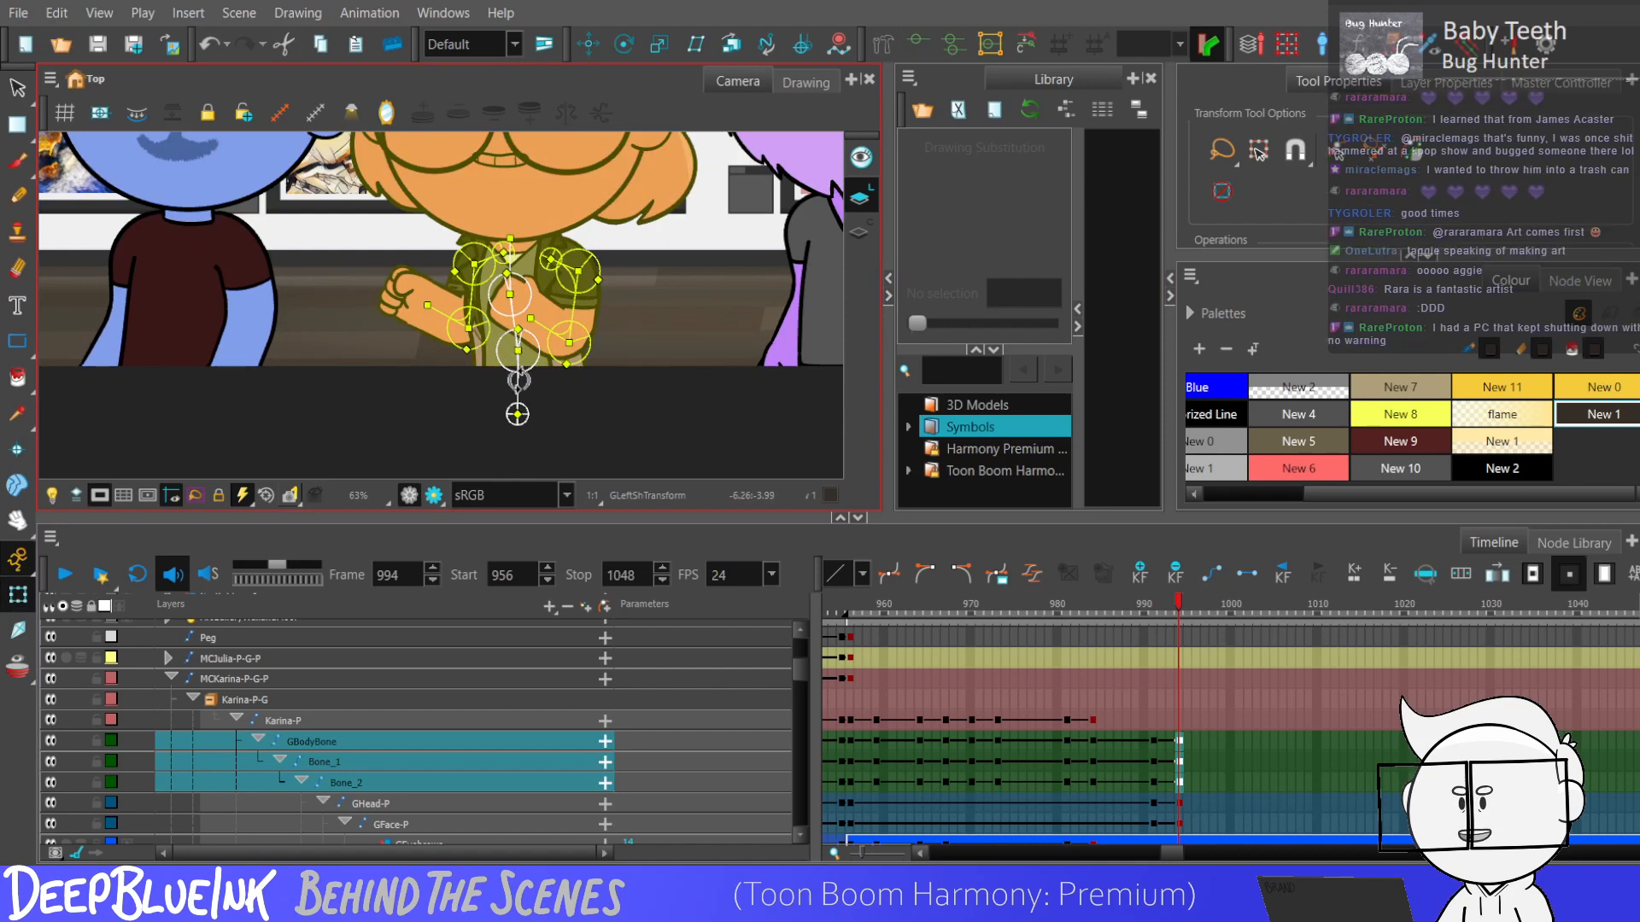
pyautogui.press('Escape')
pyautogui.moveTo(514, 313); pyautogui.dragTo(499, 260)
pyautogui.scroll(-2, 415, 291)
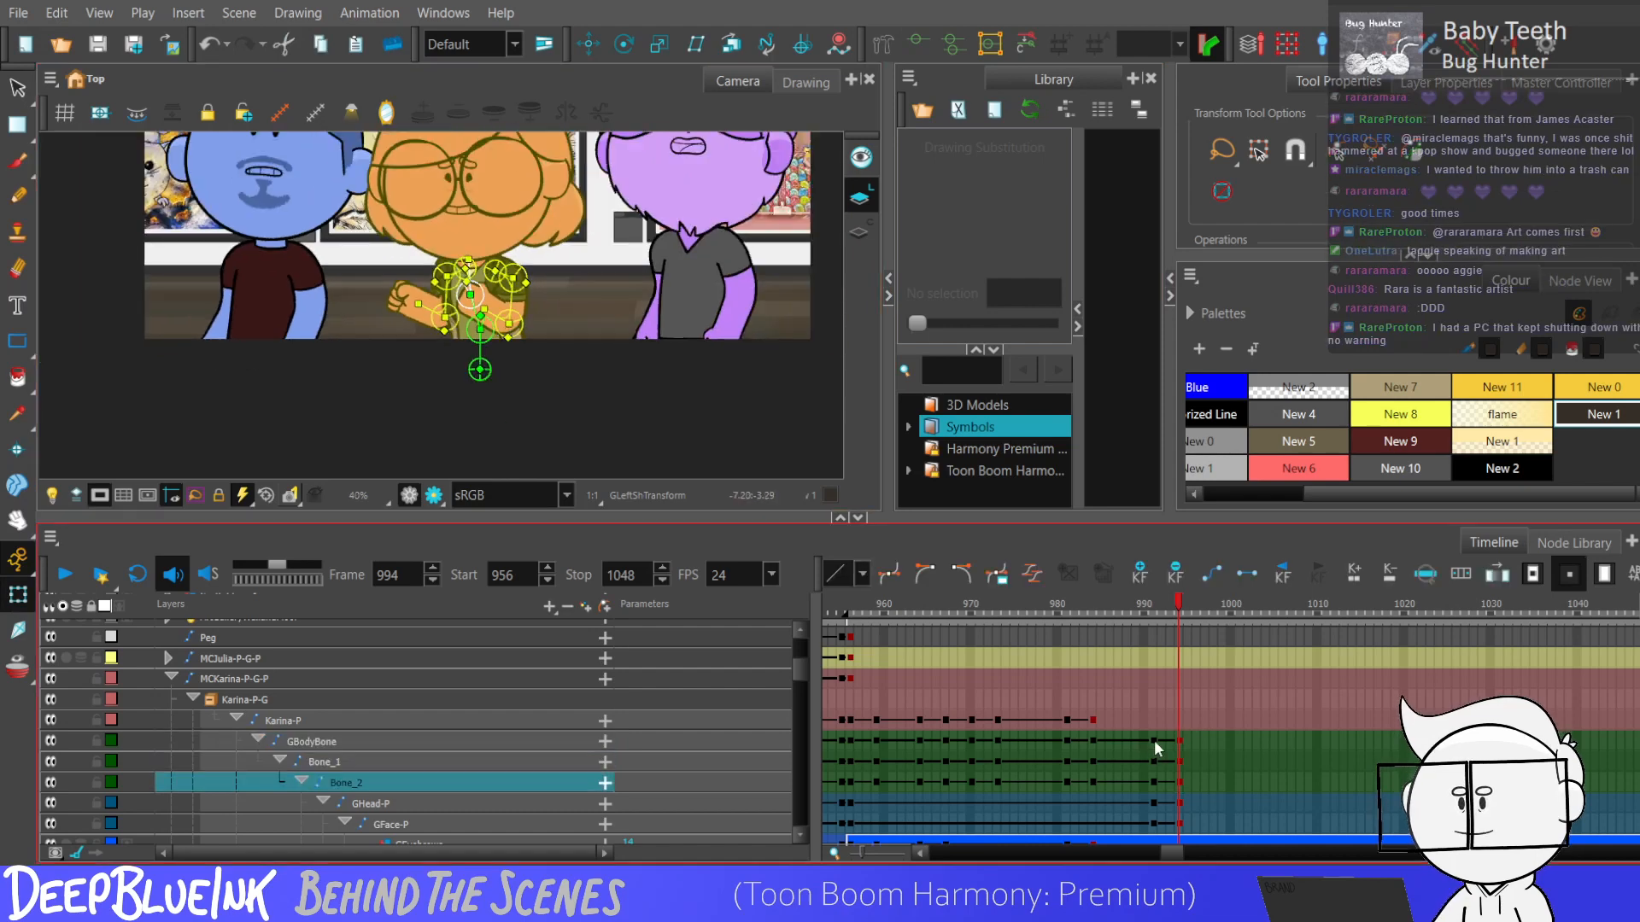
pyautogui.moveTo(1154, 741); pyautogui.dragTo(1176, 778)
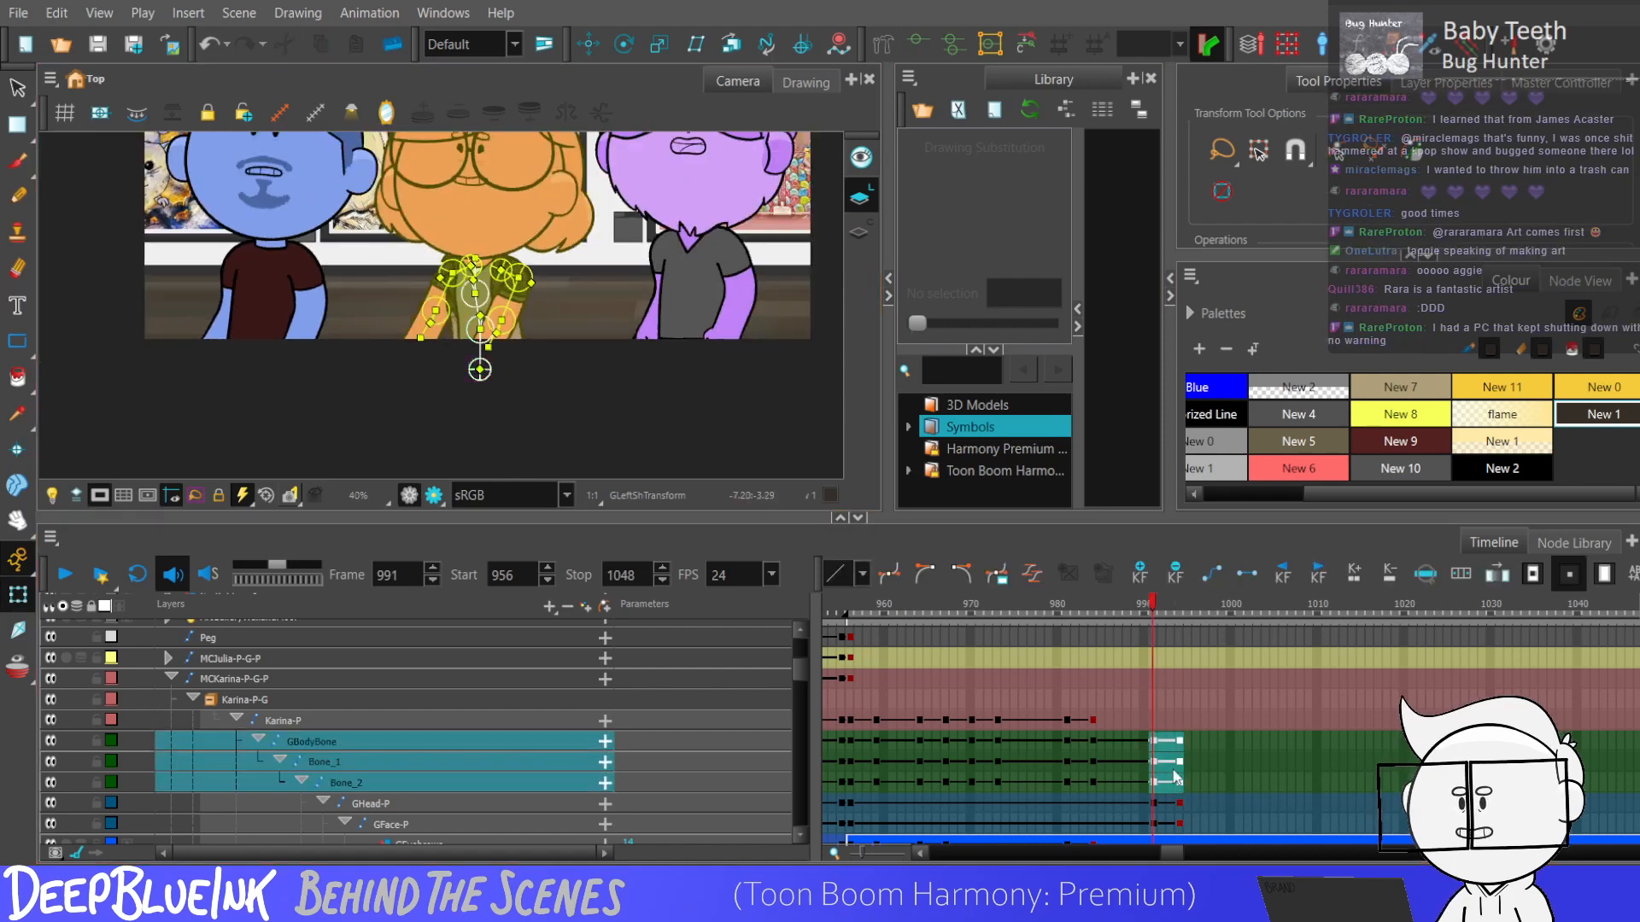
# Keyframe the red character's main peg at frames 991 and 994, and lower the character slightly at frame 994.
pyautogui.click(1153, 719)
pyautogui.press('F6')
pyautogui.click(1172, 721)
pyautogui.press('F6')
pyautogui.click(1179, 721)
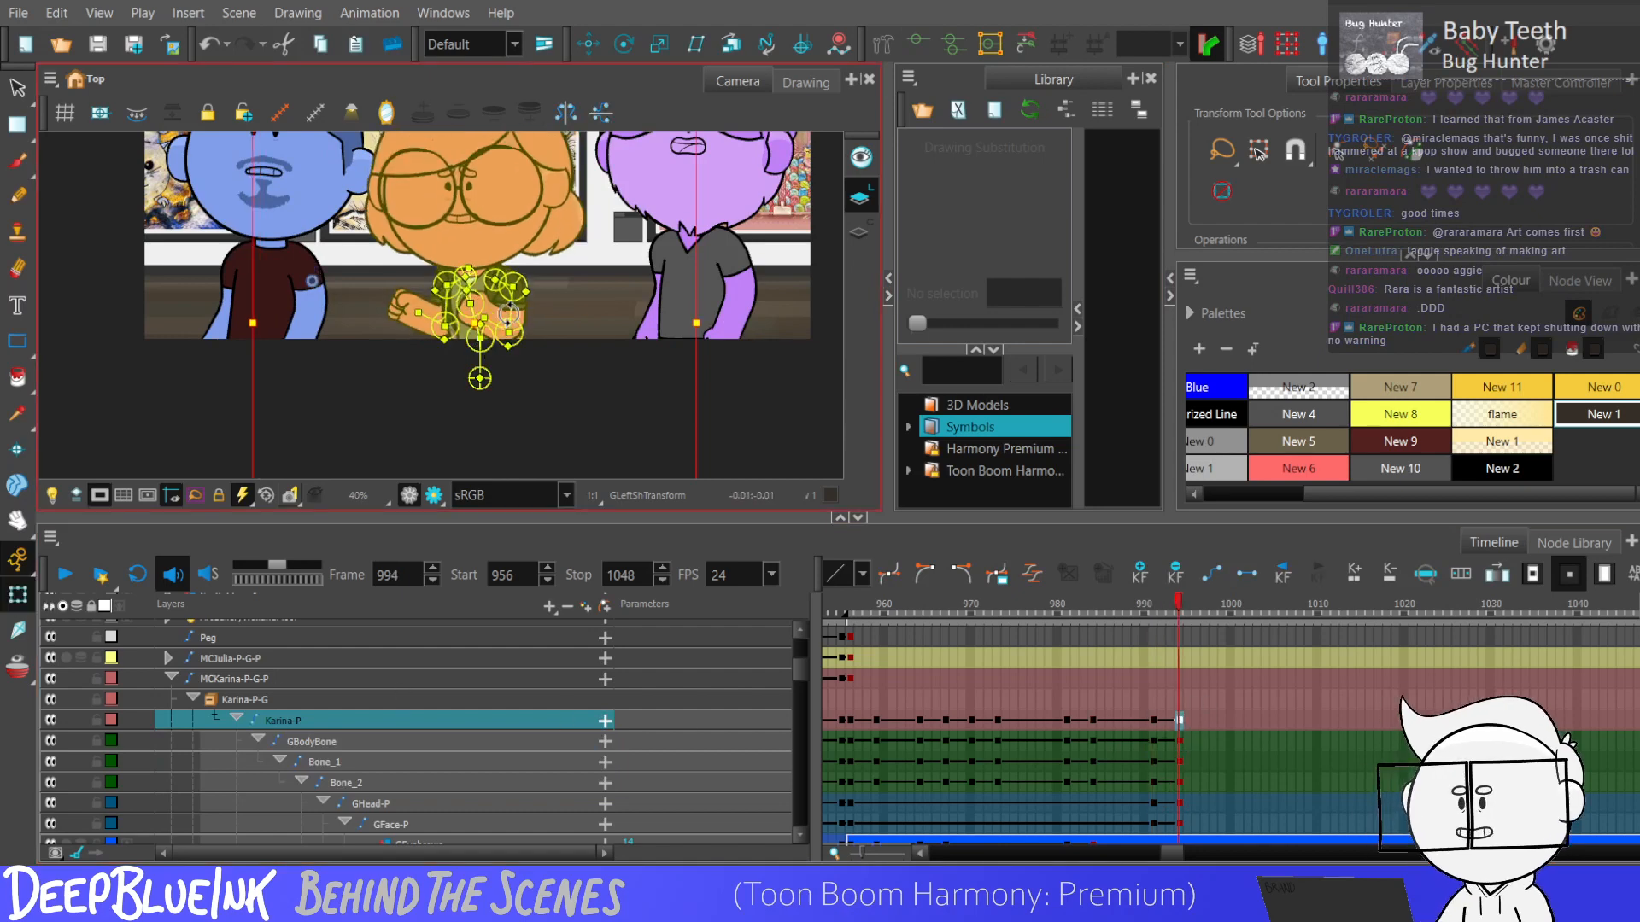
pyautogui.moveTo(1156, 724); pyautogui.dragTo(1177, 746)
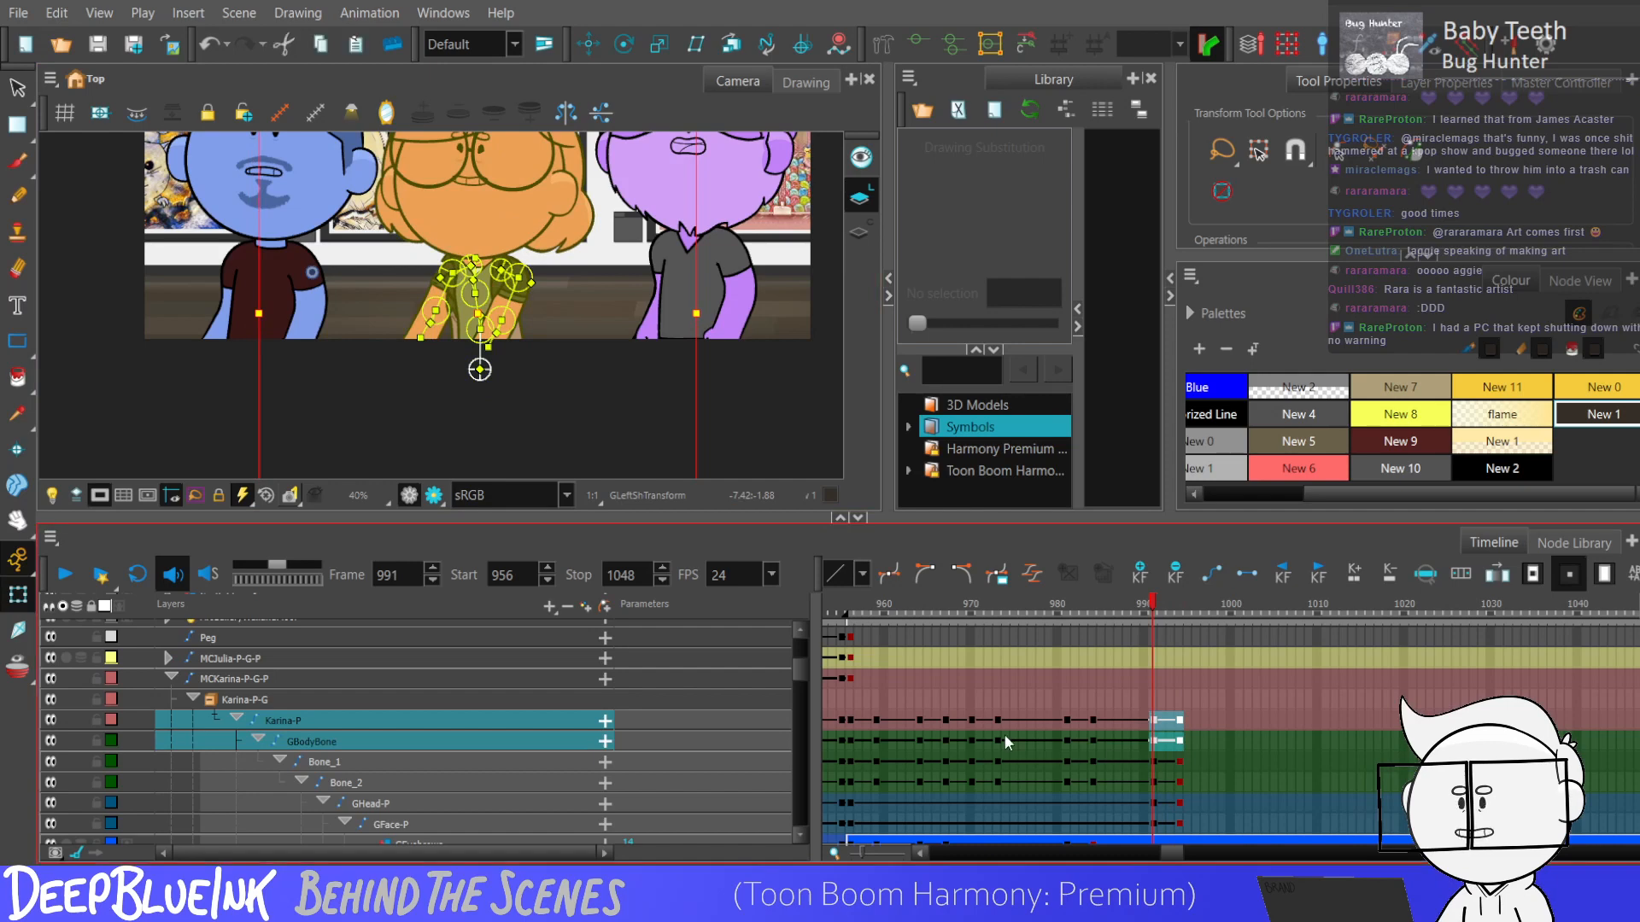
pyautogui.scroll(-3, 706, 361)
pyautogui.scroll(3, 706, 363)
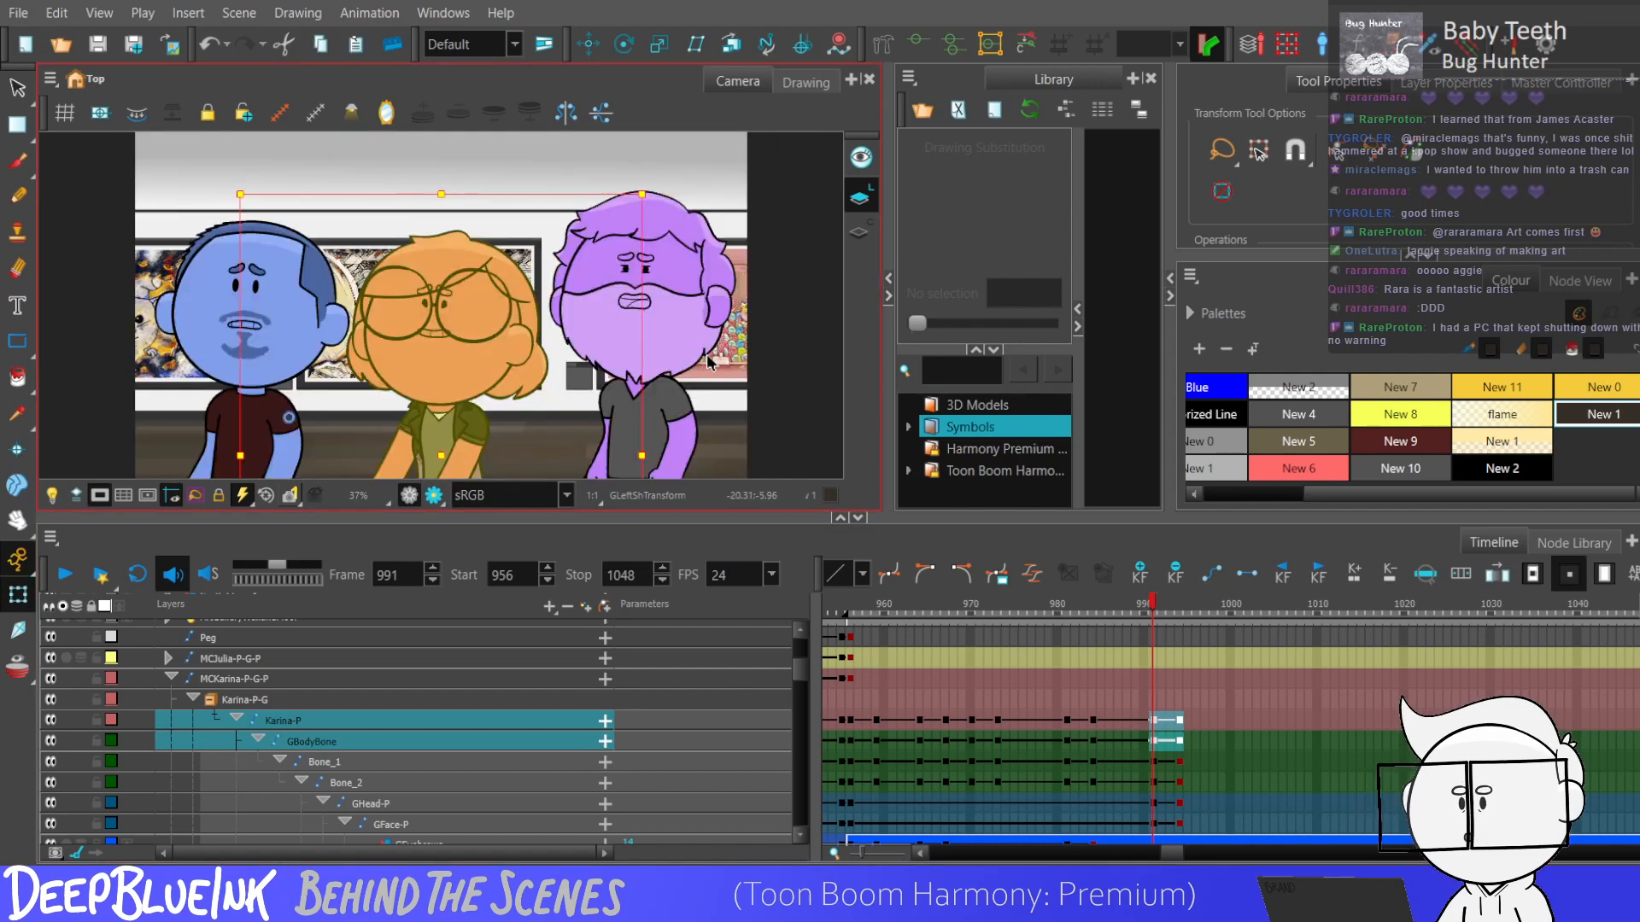
# Inspect the scene's node network, and return to the colour palettes with the main peg's frame 991 selected.
pyautogui.click(1580, 280)
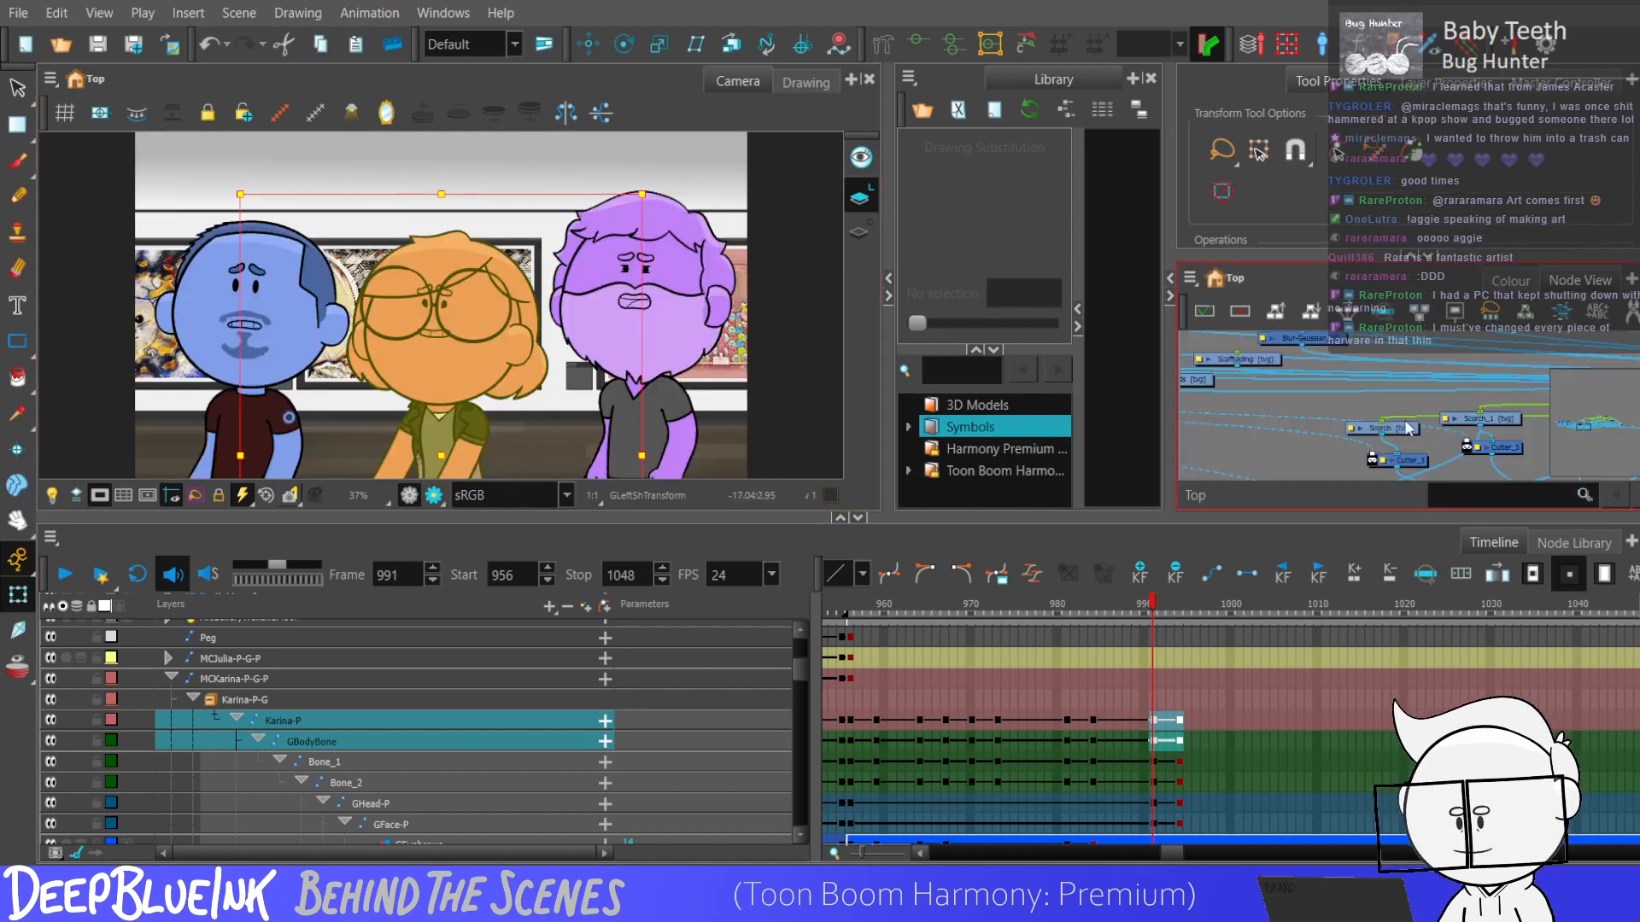
pyautogui.scroll(-6, 1407, 427)
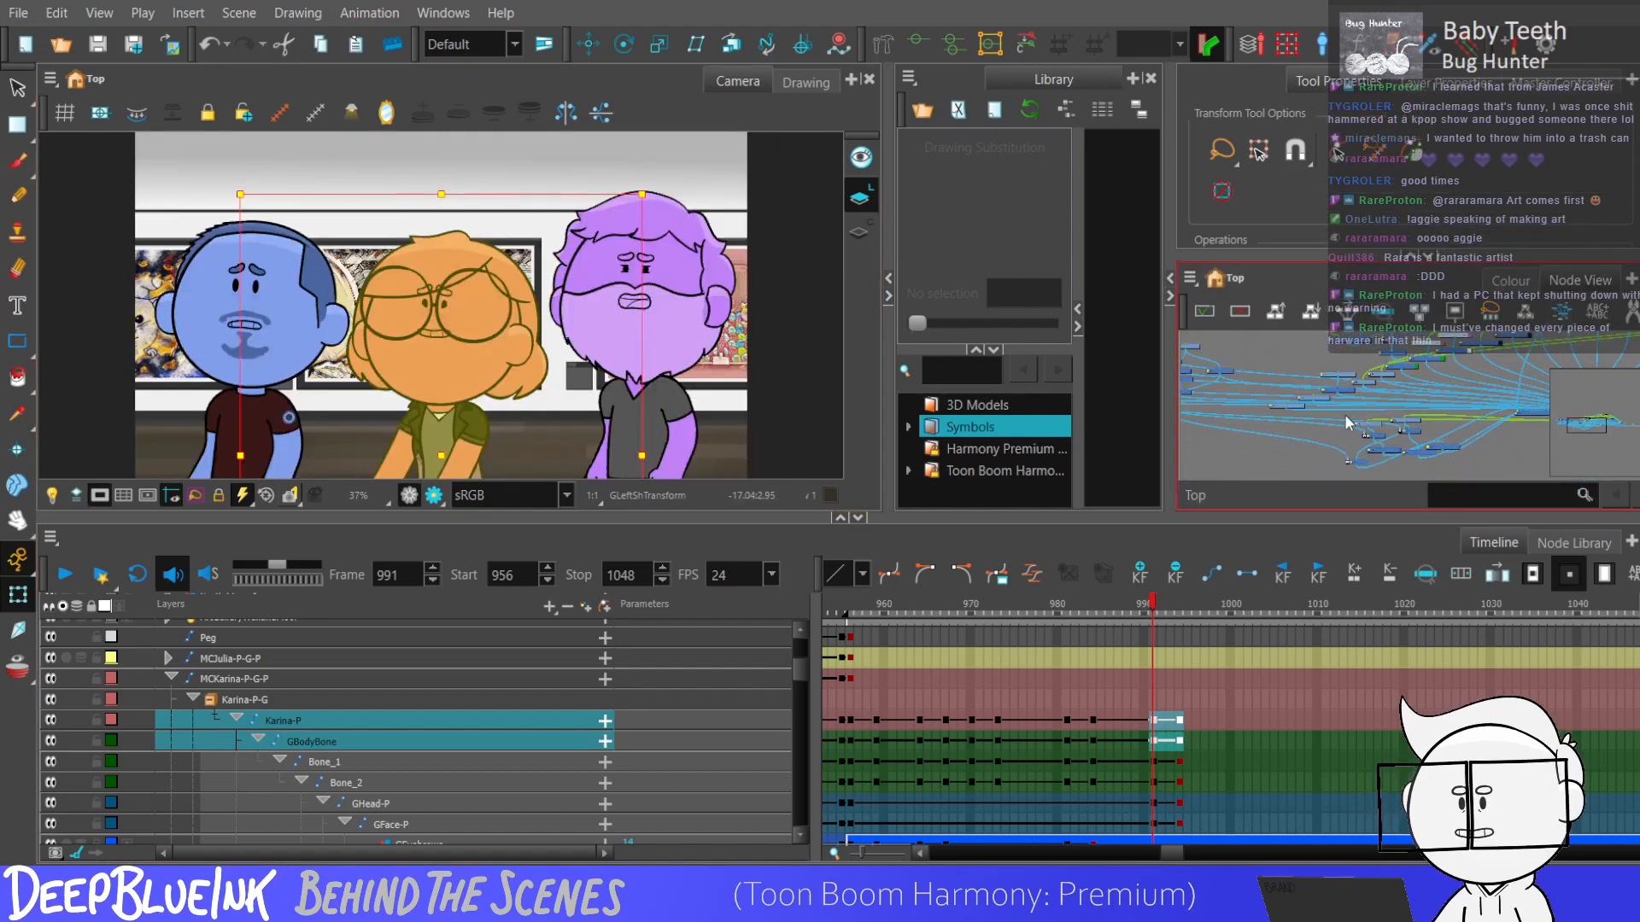
pyautogui.scroll(3, 1409, 440)
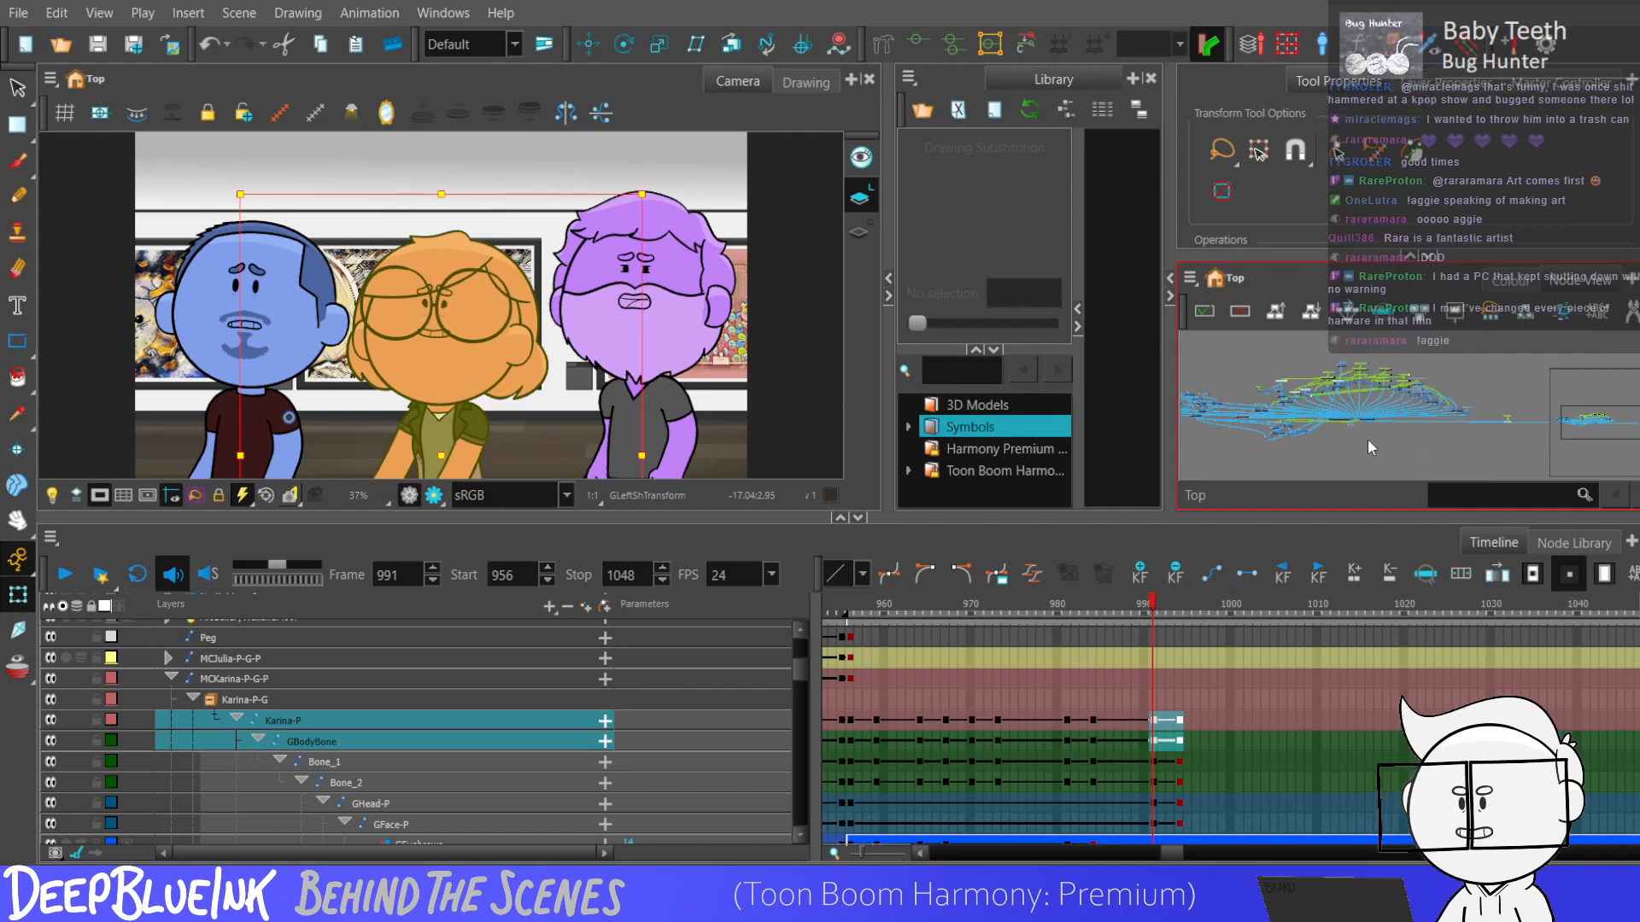
pyautogui.scroll(1, 1320, 427)
pyautogui.moveTo(1261, 437); pyautogui.dragTo(1385, 467)
pyautogui.scroll(5, 1231, 425)
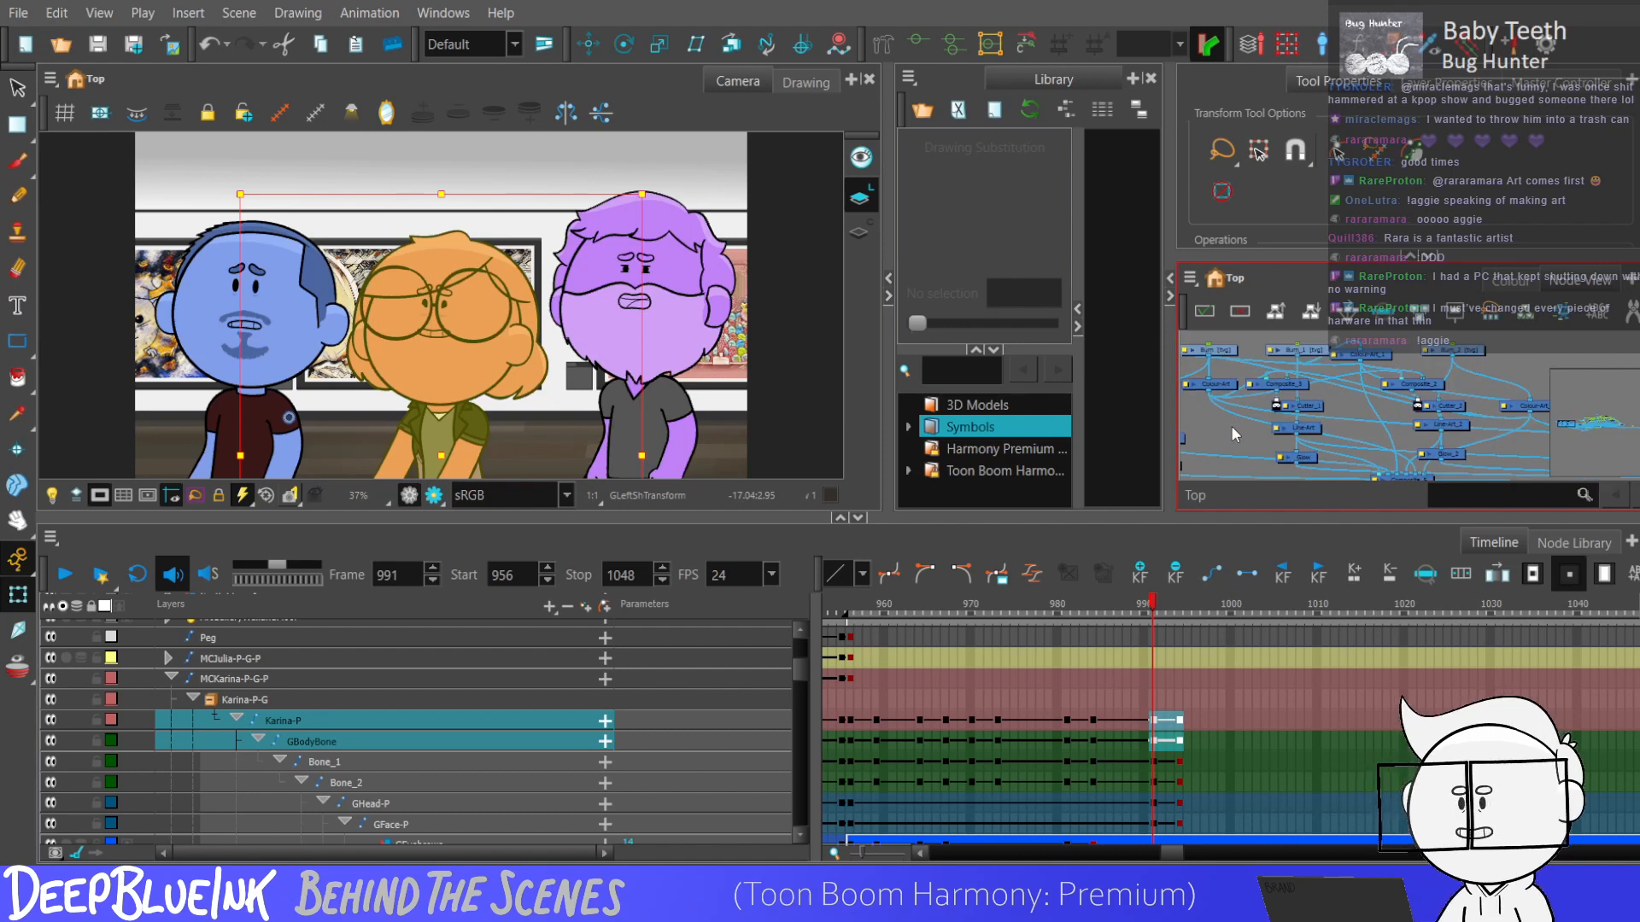
pyautogui.click(1501, 555)
pyautogui.click(1149, 720)
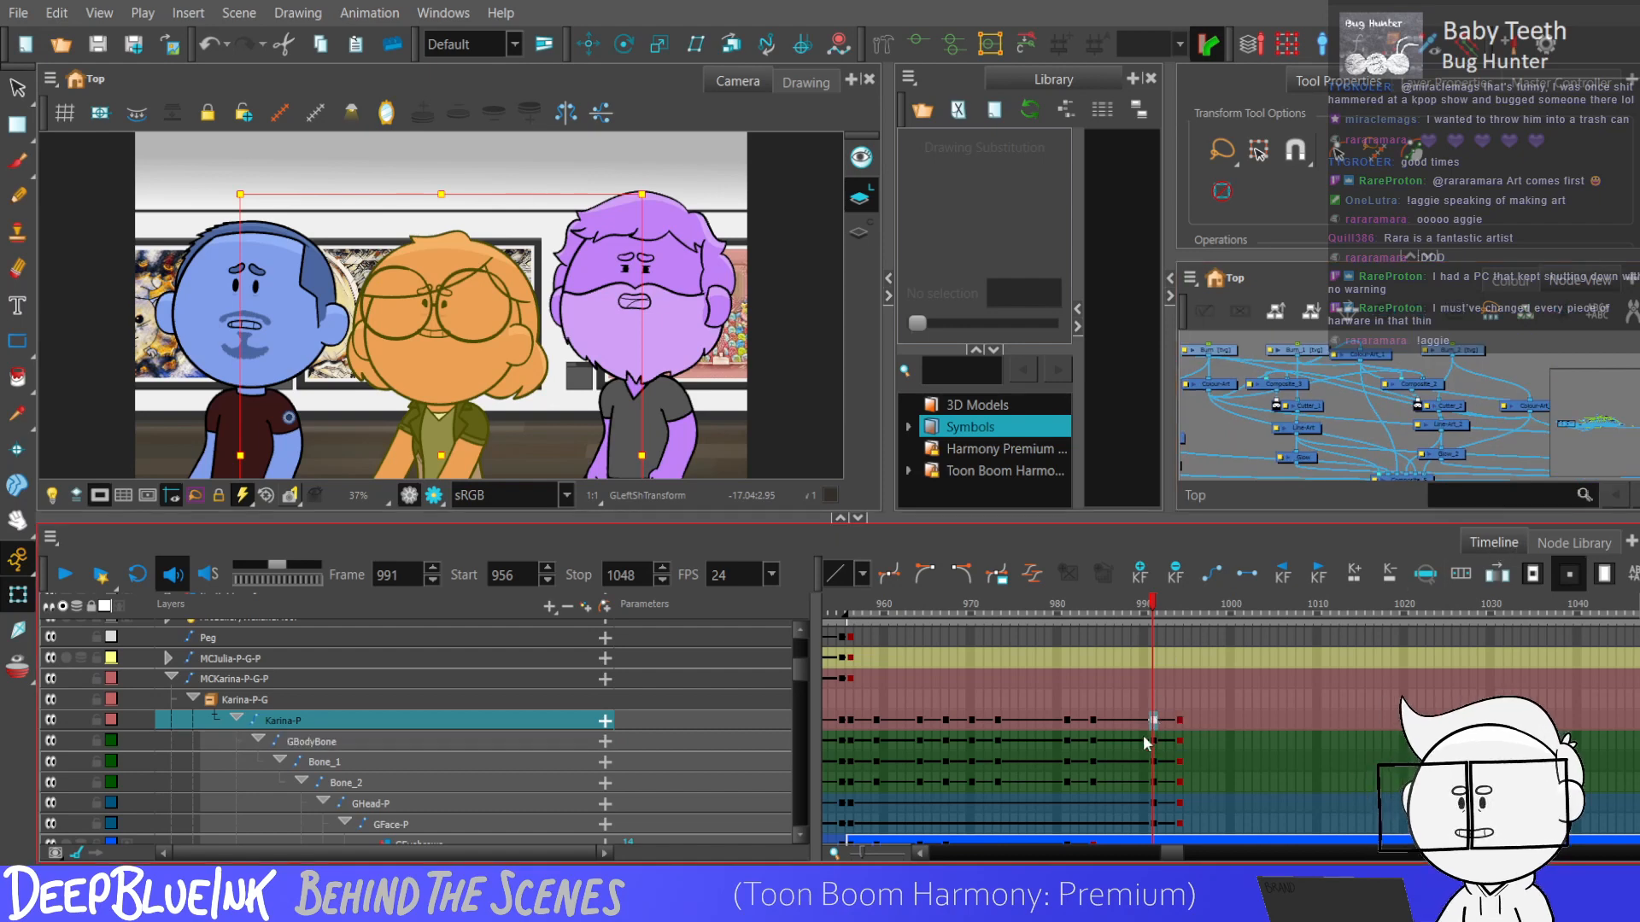
pyautogui.click(1511, 281)
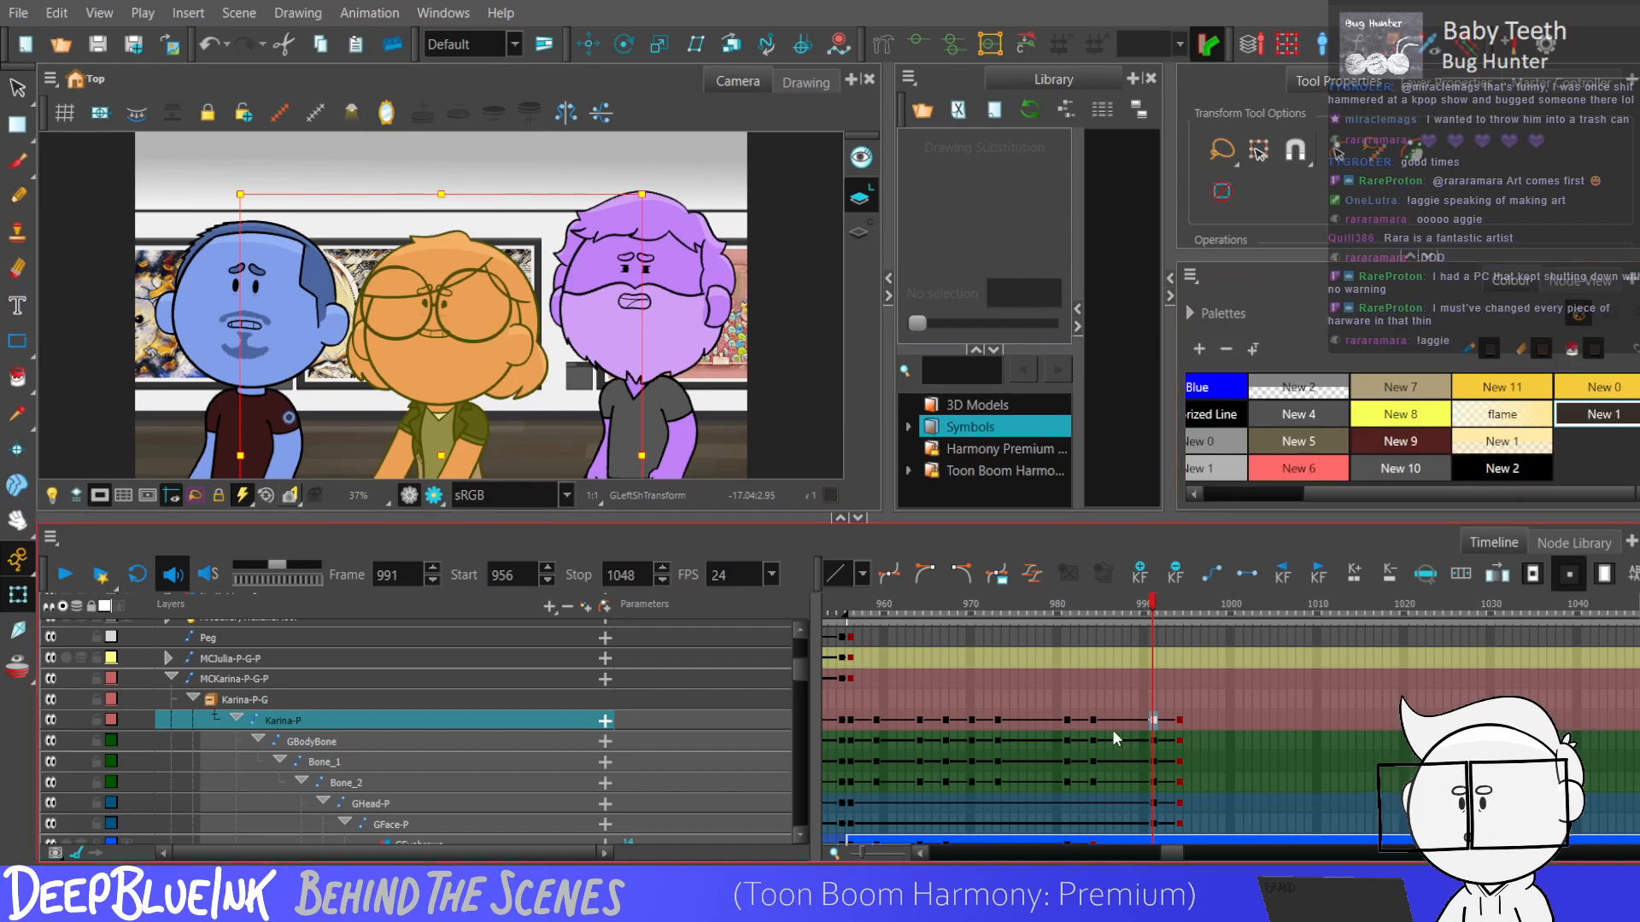
# Replay the animation from frame 956, and go back to the main peg's keyframe at frame 991.
pyautogui.press('Return')
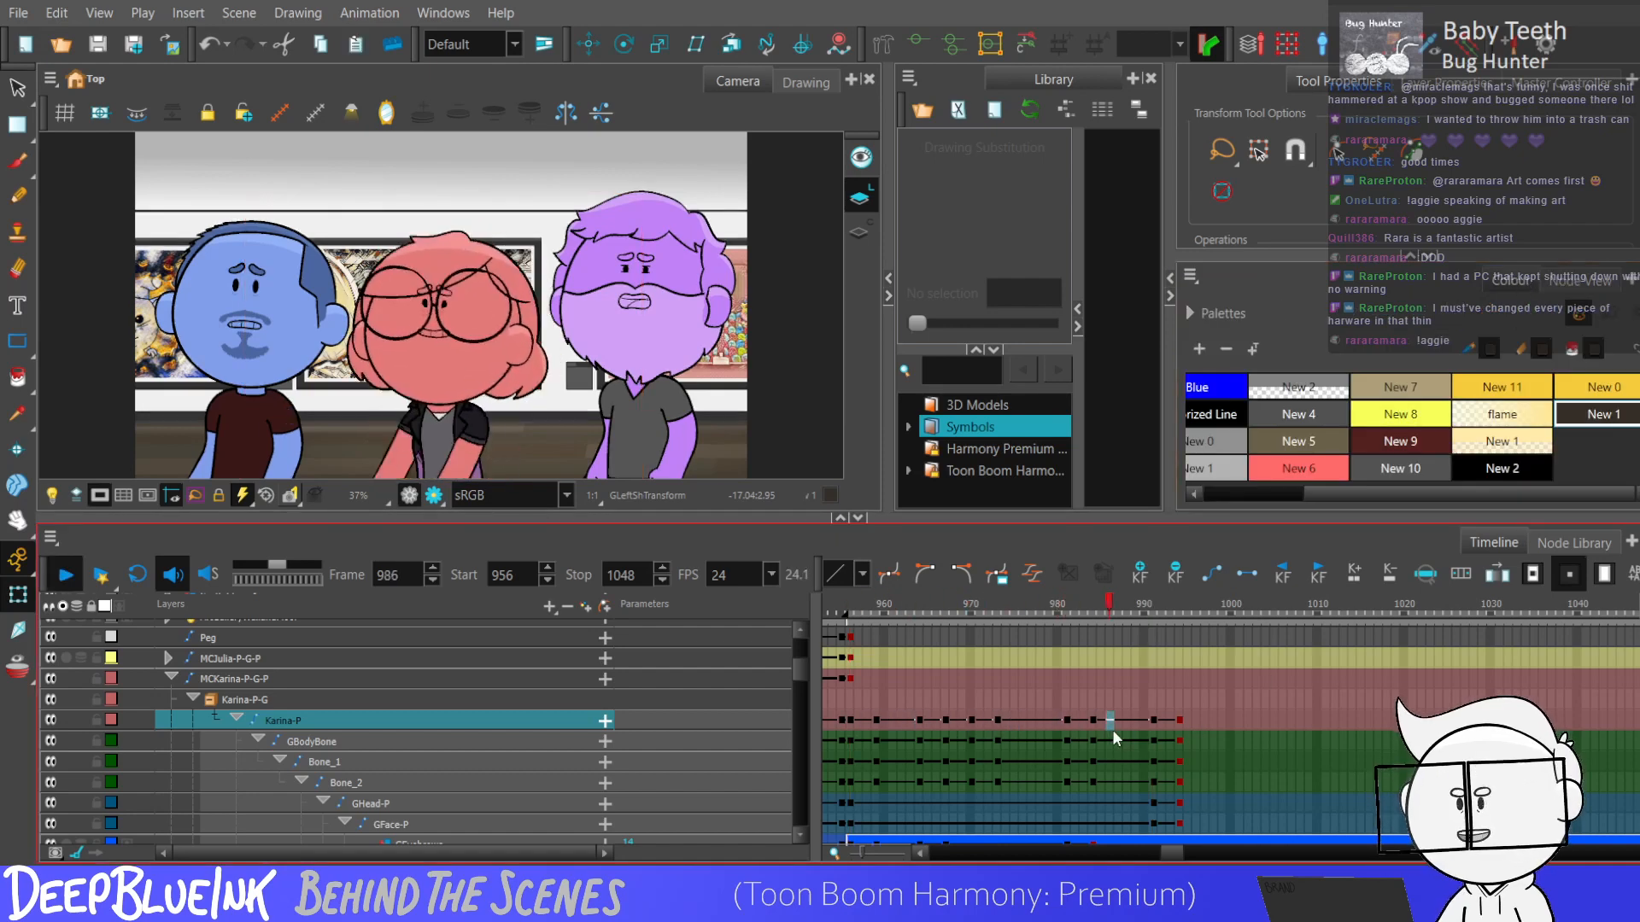
pyautogui.press('Return')
pyautogui.press('shift+')
pyautogui.click(1154, 721)
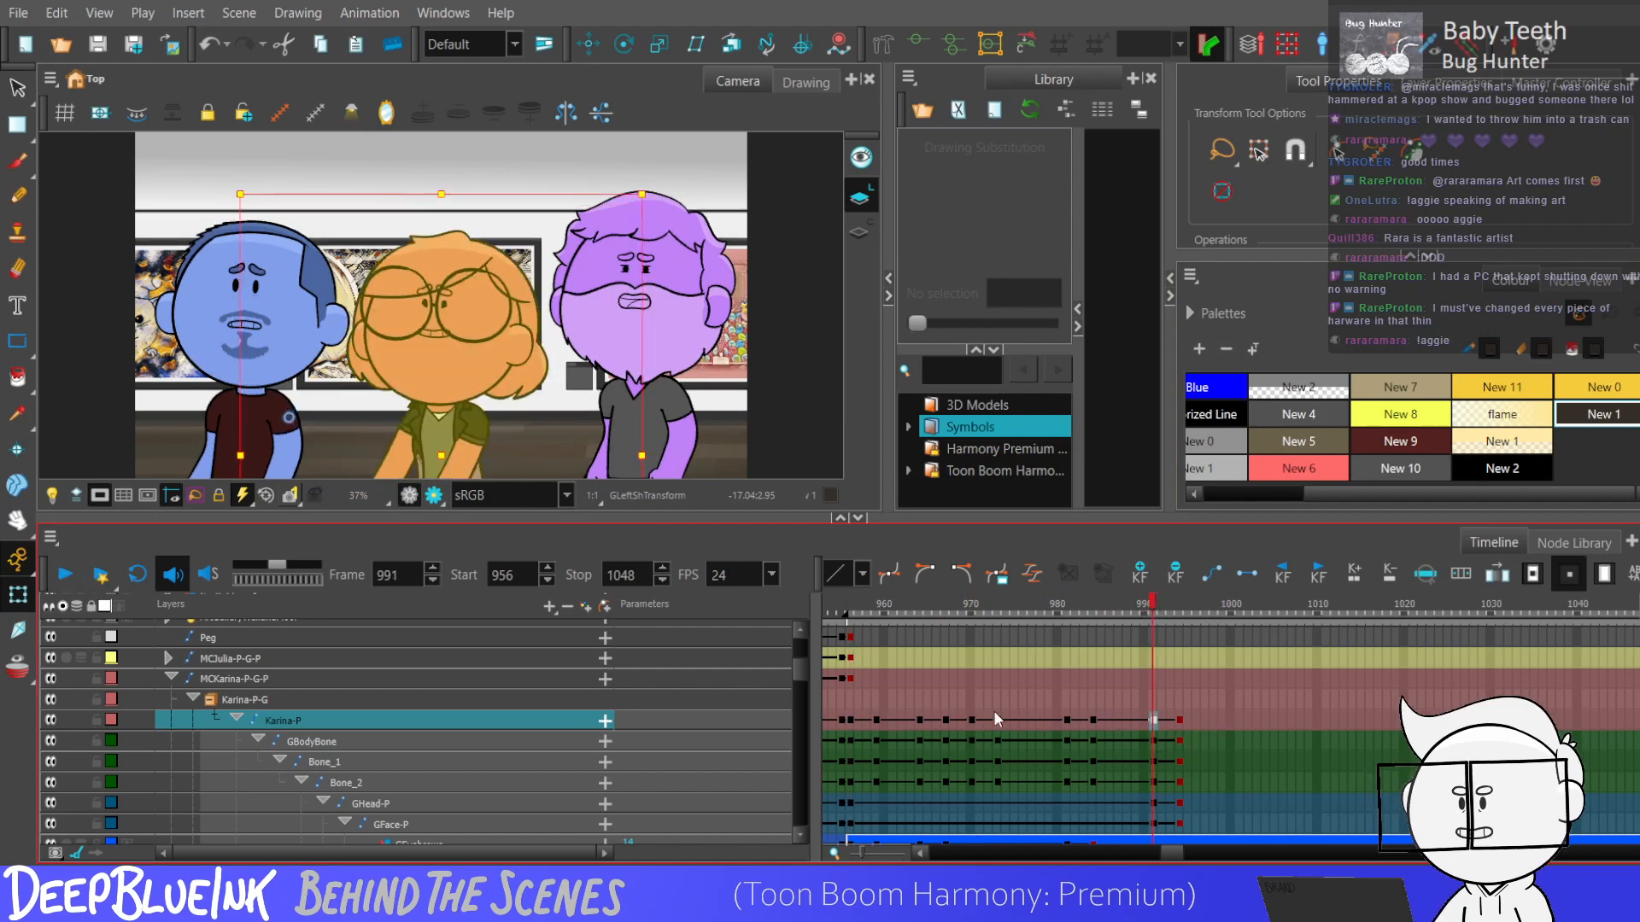
# Advance the GEyes drawing substitution by one on each frame from 992 to 994, going from 5 to 7.
pyautogui.moveTo(802, 675); pyautogui.dragTo(801, 684)
pyautogui.click(1155, 761)
pyautogui.click(1153, 803)
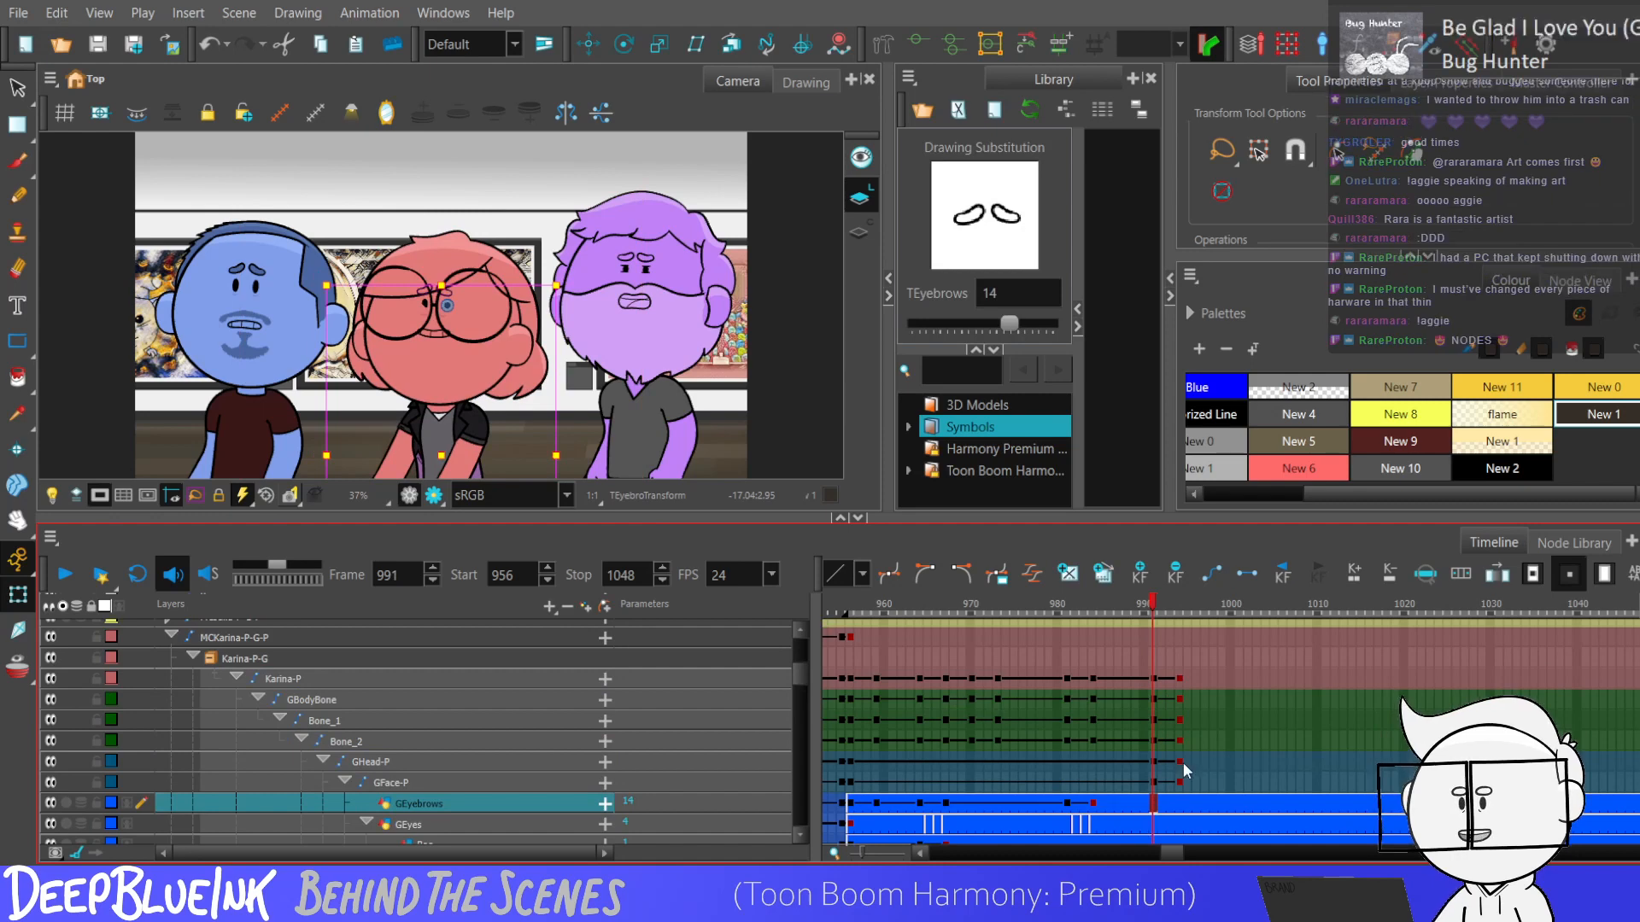
pyautogui.press('.')
pyautogui.scroll(-2, 803, 689)
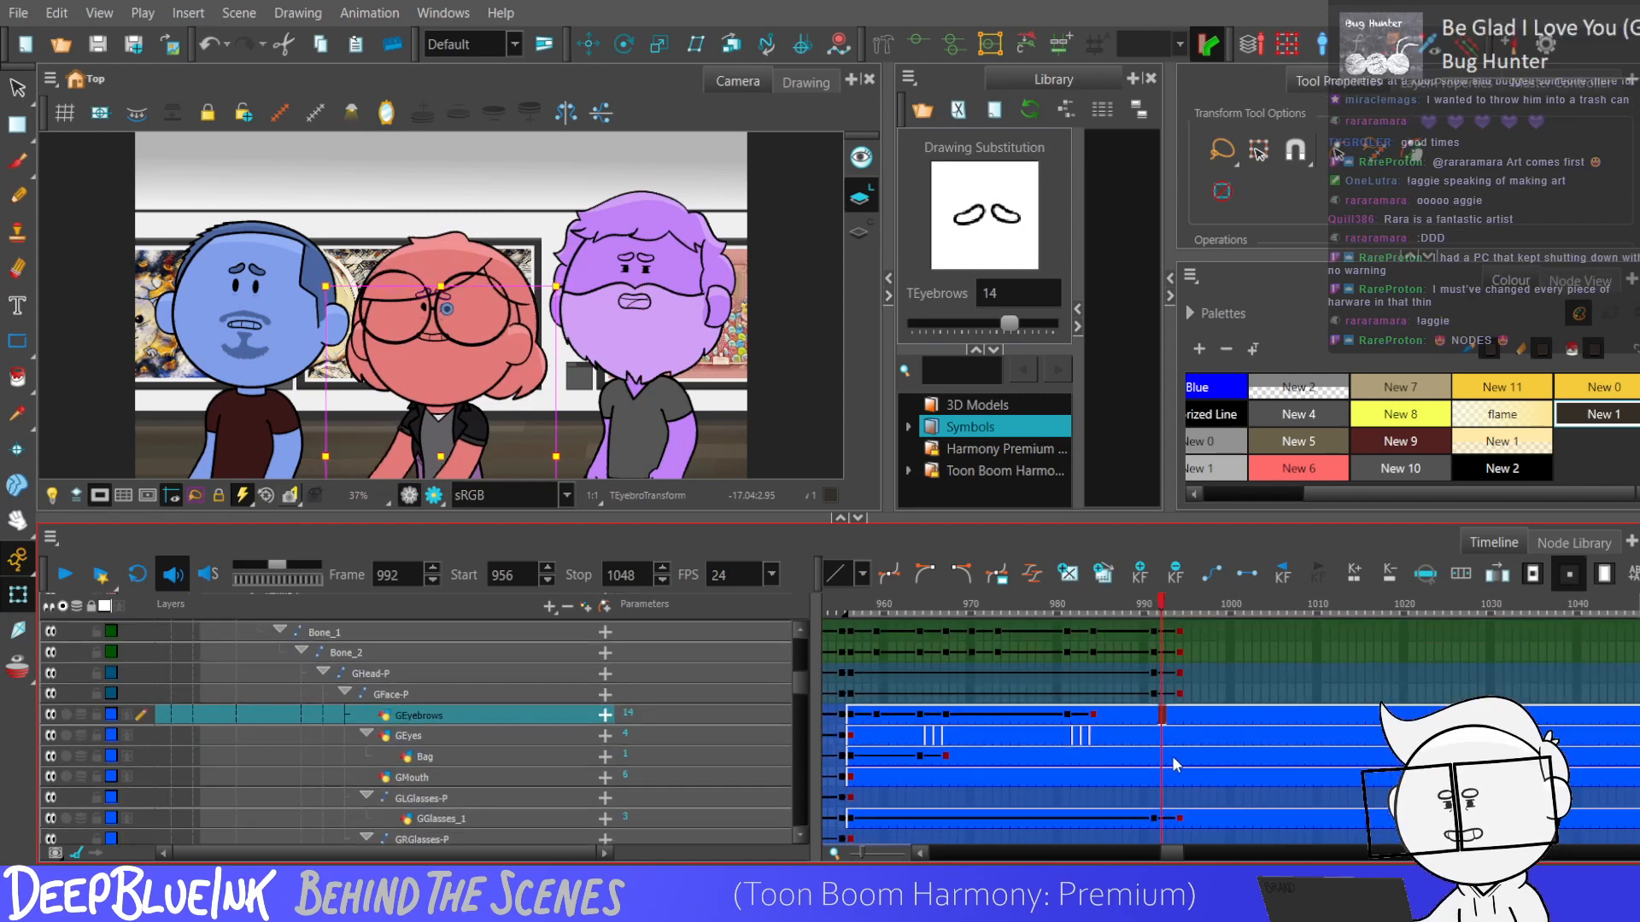
pyautogui.click(1162, 736)
pyautogui.press(']')
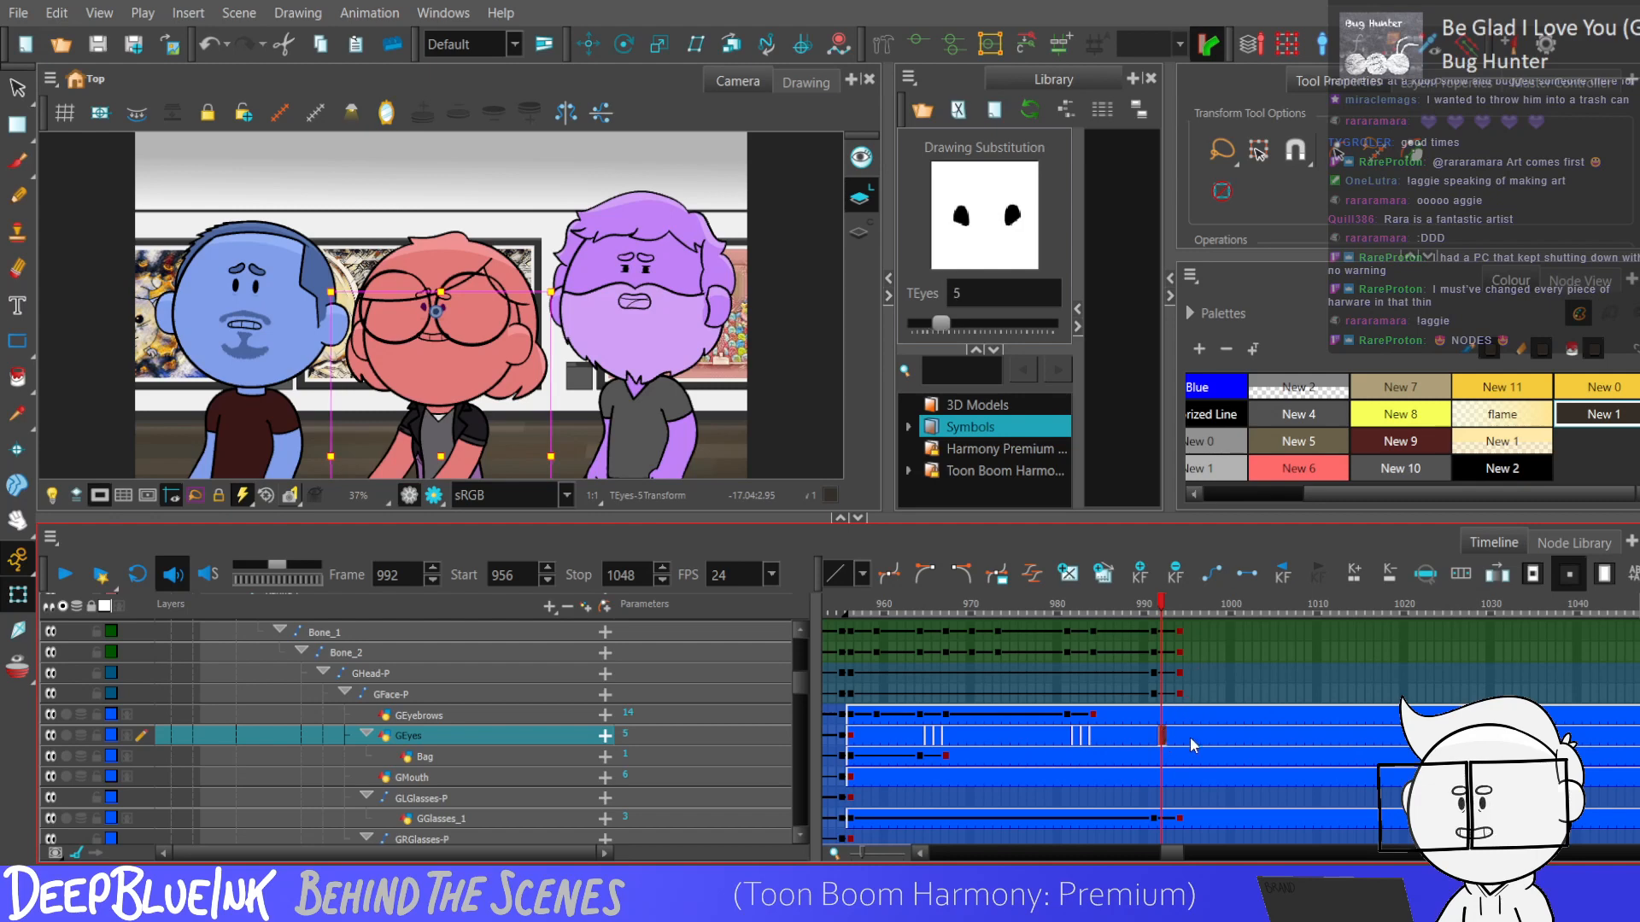
pyautogui.click(1172, 737)
pyautogui.press(']')
pyautogui.click(1180, 735)
pyautogui.press(']')
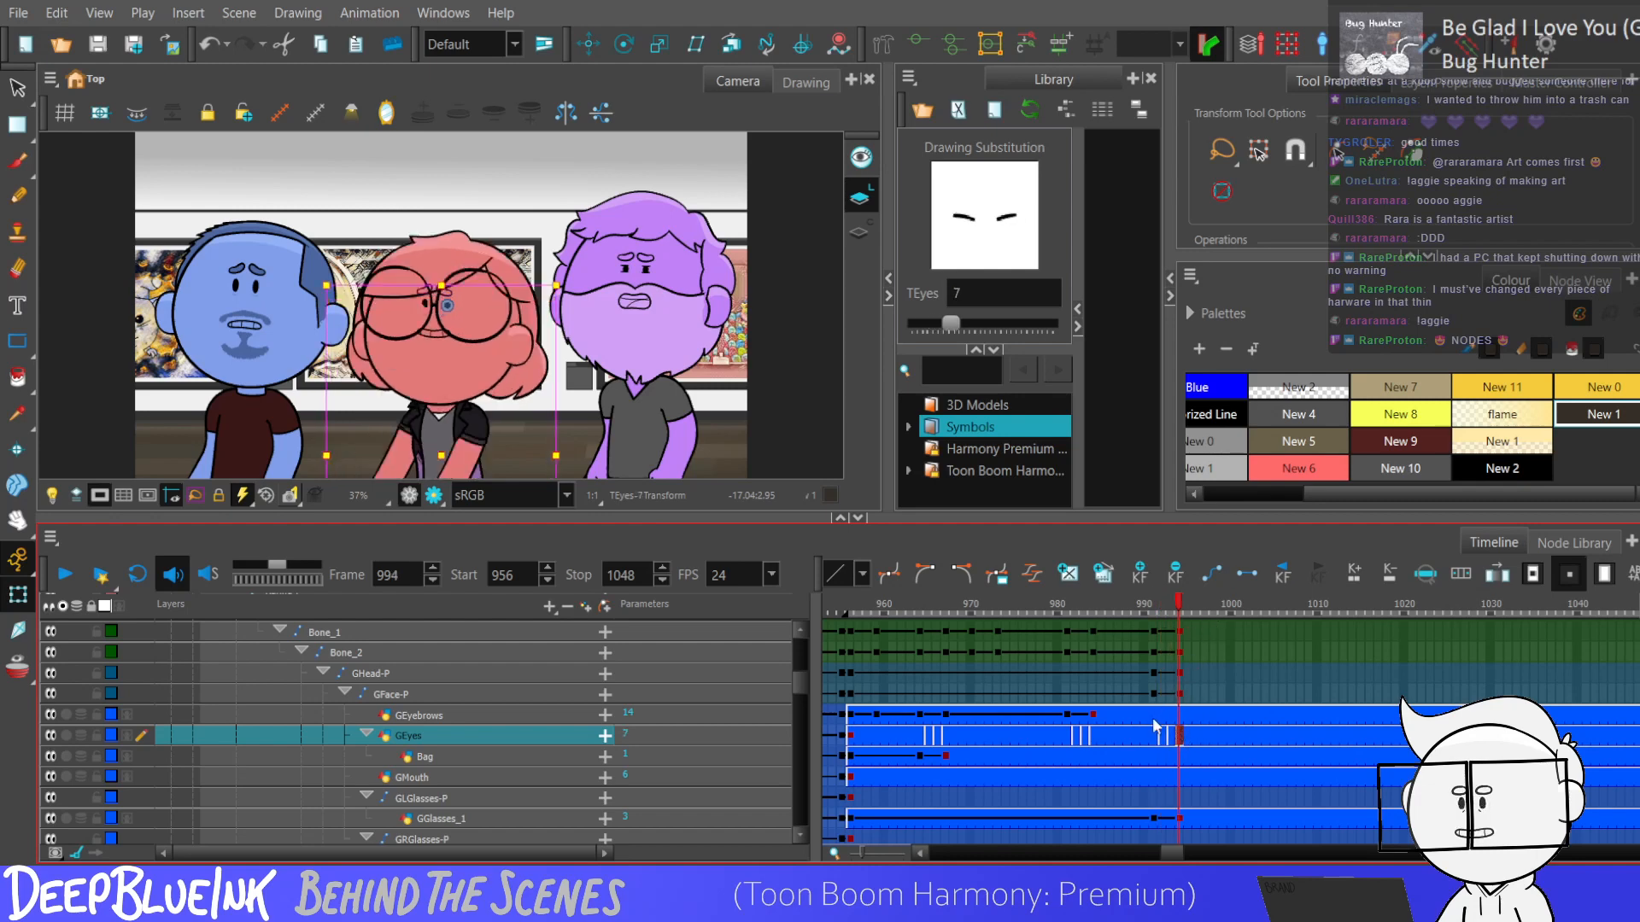
# Keyframe the eyebrows at frames 991 and 994, adjust their vertical position at 994, and select the eyebrow and face keyframes.
pyautogui.click(1154, 716)
pyautogui.press('F6')
pyautogui.click(1179, 717)
pyautogui.press('F6')
pyautogui.click(588, 45)
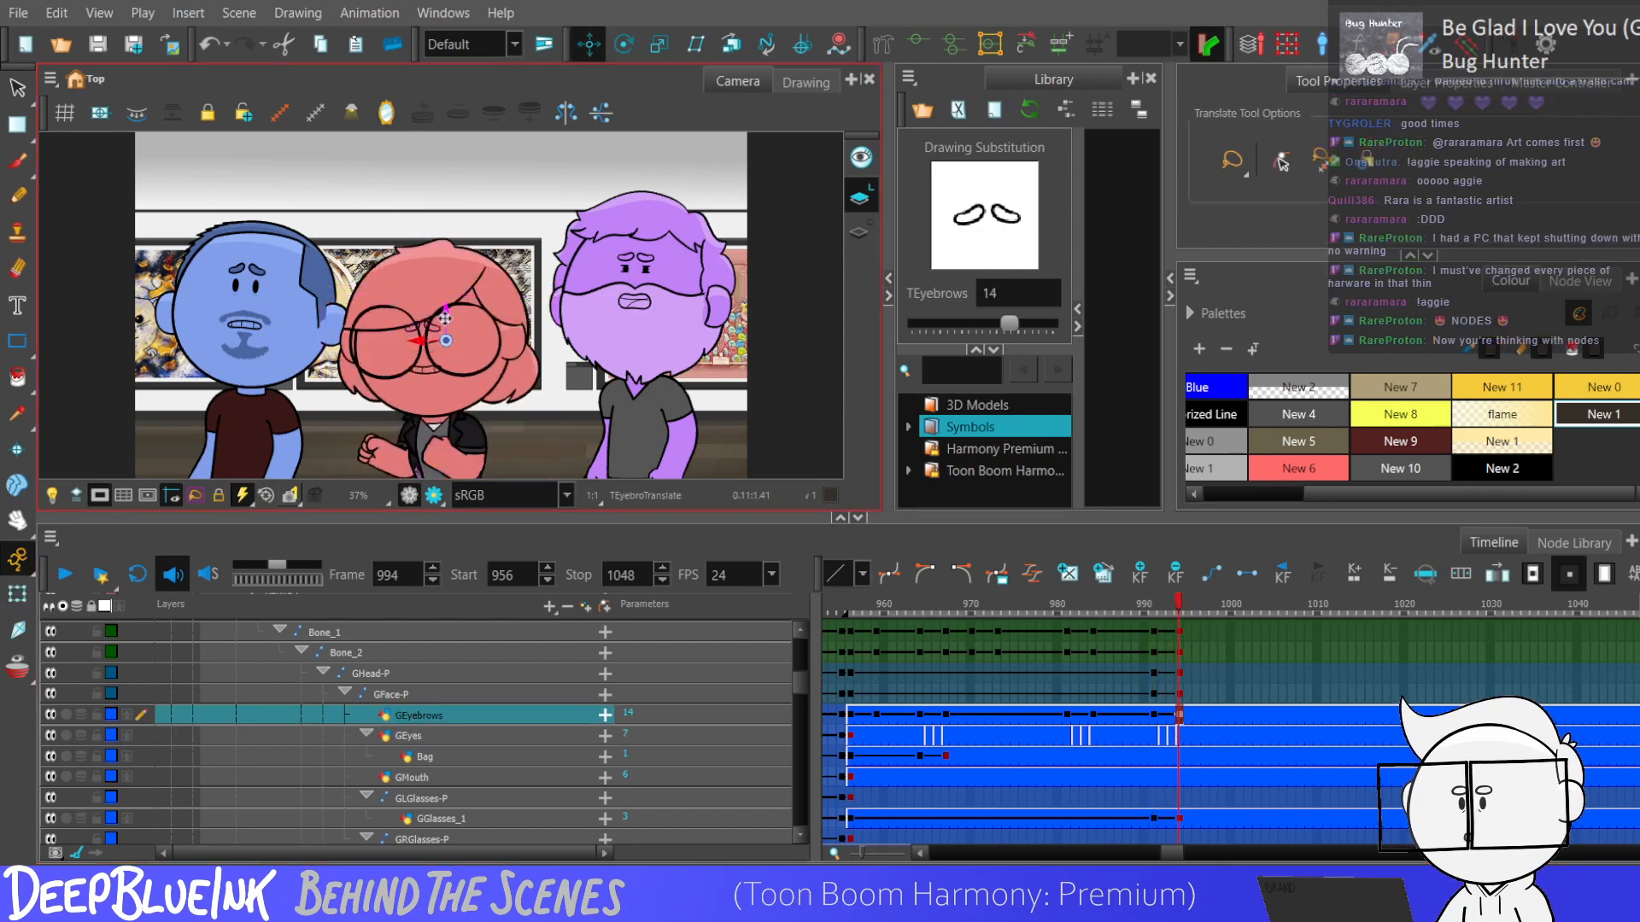
pyautogui.moveTo(1154, 716); pyautogui.dragTo(1181, 693)
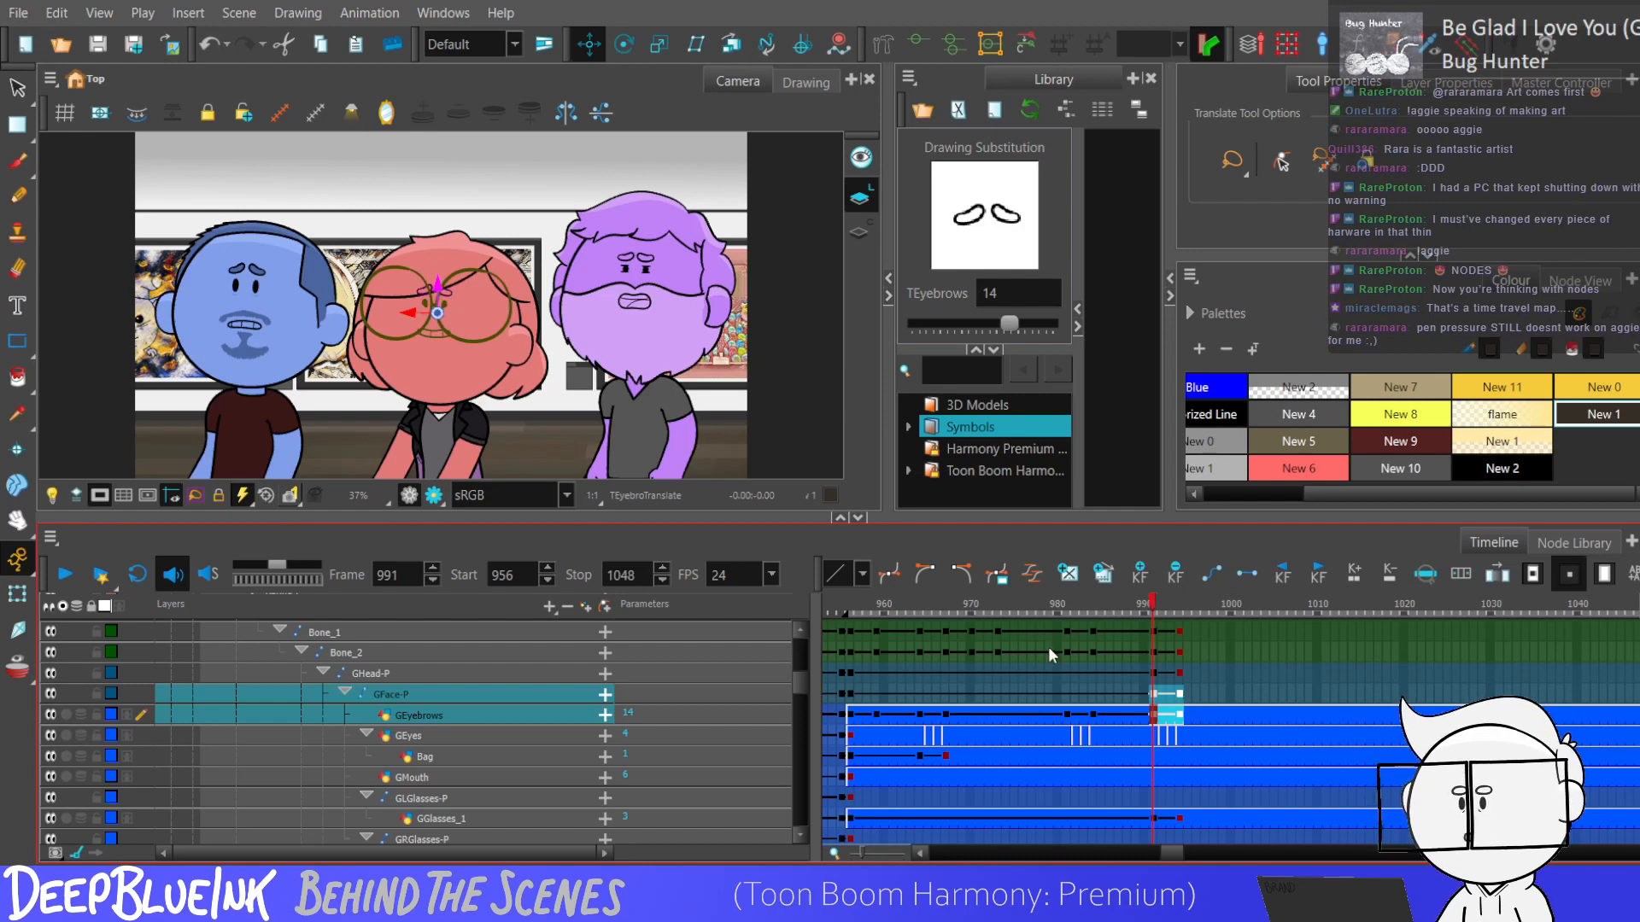
# Select the Bone_7 right-arm keyframe at frame 991 and step back and forth through frames 991 to 994 to check the motion.
pyautogui.click(1127, 673)
pyautogui.moveTo(1154, 715)
pyautogui.mouseDown()
pyautogui.moveTo(1186, 599)
pyautogui.moveTo(1179, 863)
pyautogui.moveTo(1181, 719)
pyautogui.moveTo(1180, 858)
pyautogui.moveTo(1152, 766)
pyautogui.mouseUp()
pyautogui.click(1221, 704)
pyautogui.click(1159, 722)
pyautogui.click(1153, 753)
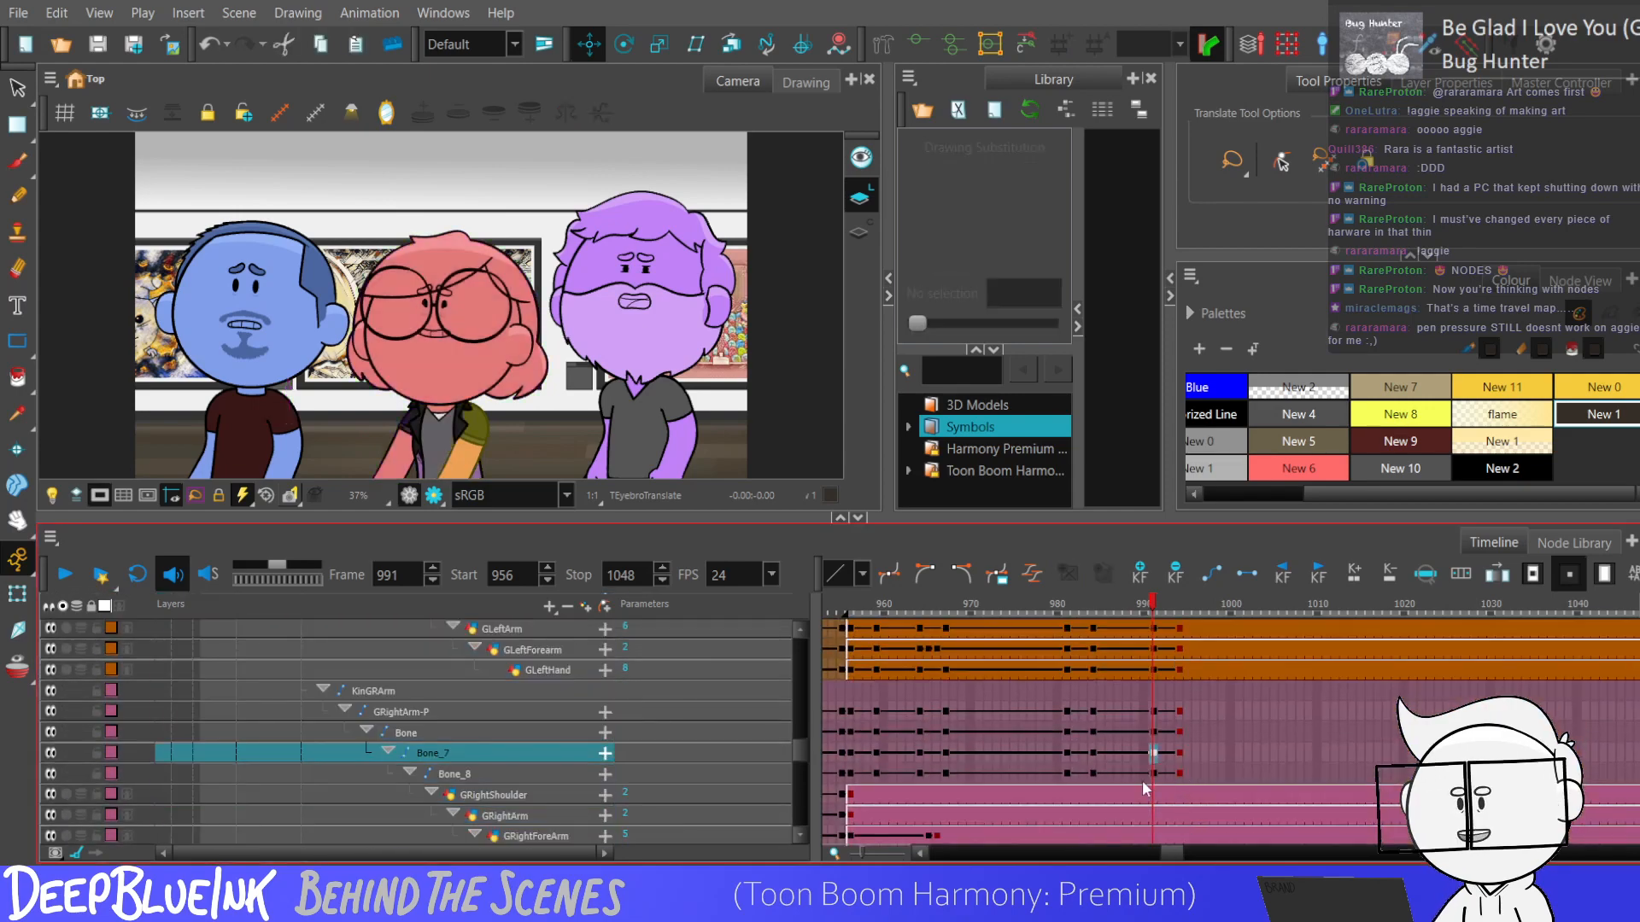
pyautogui.press('.')
pyautogui.press('.')
pyautogui.press('.')
pyautogui.press(',')
pyautogui.press(',')
pyautogui.press(',')
pyautogui.press('.')
pyautogui.press('.')
pyautogui.press('.')
pyautogui.press(',')
pyautogui.press(',')
pyautogui.press(',')
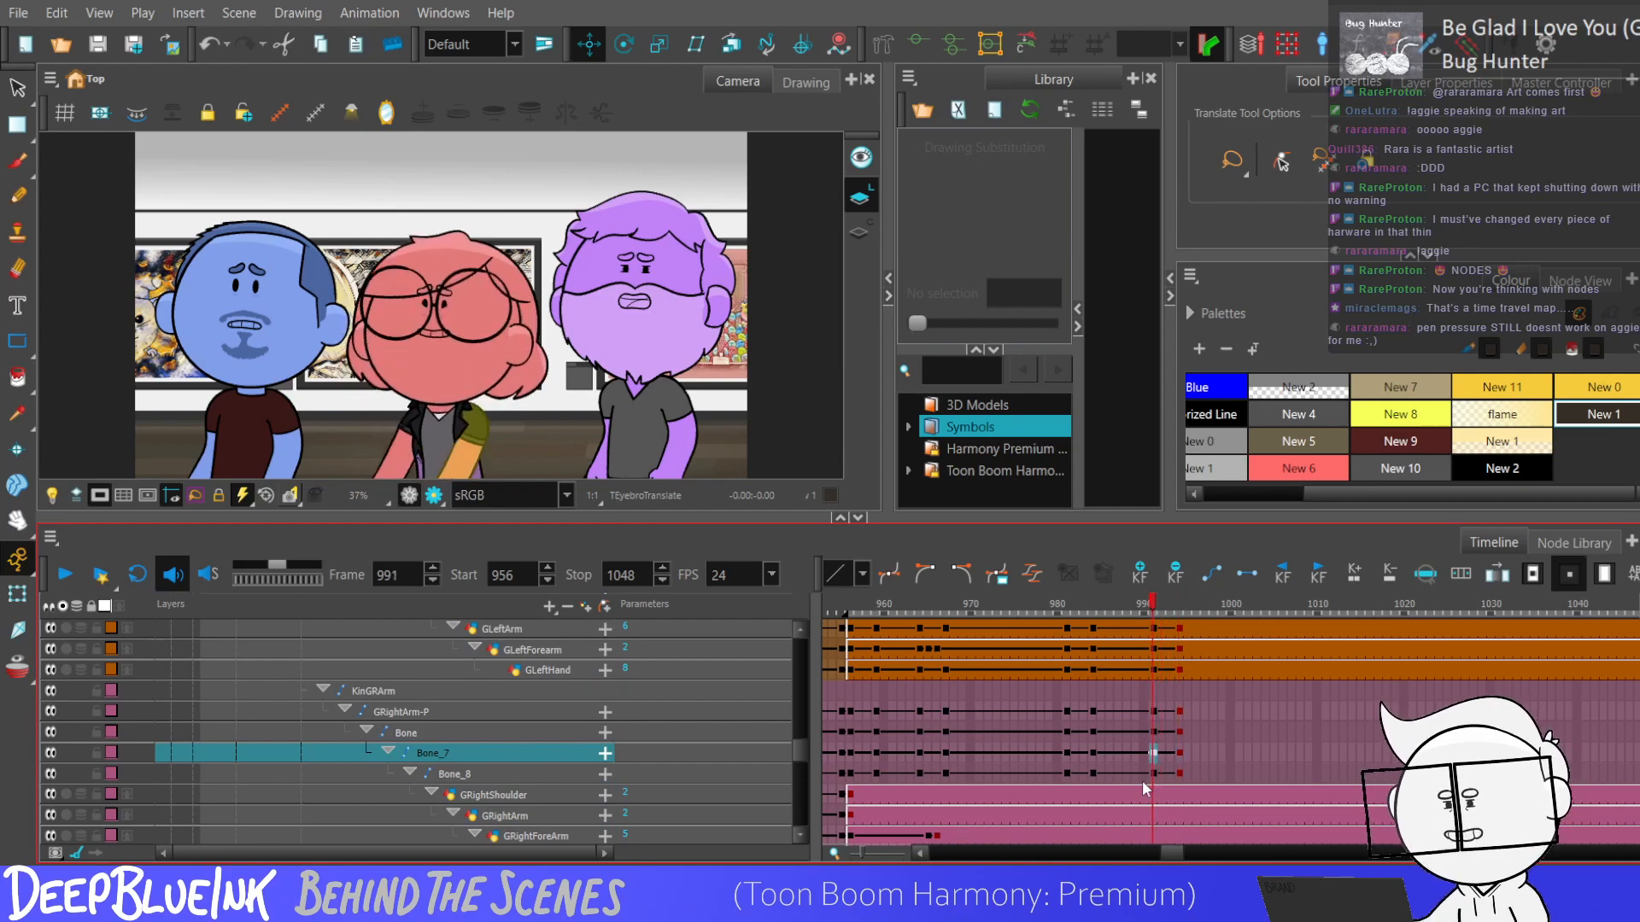
# Check the body bones Bone_1 and Bone_2 around frames 991 to 994, and play the animation from frame 981.
pyautogui.moveTo(799, 752); pyautogui.dragTo(791, 681)
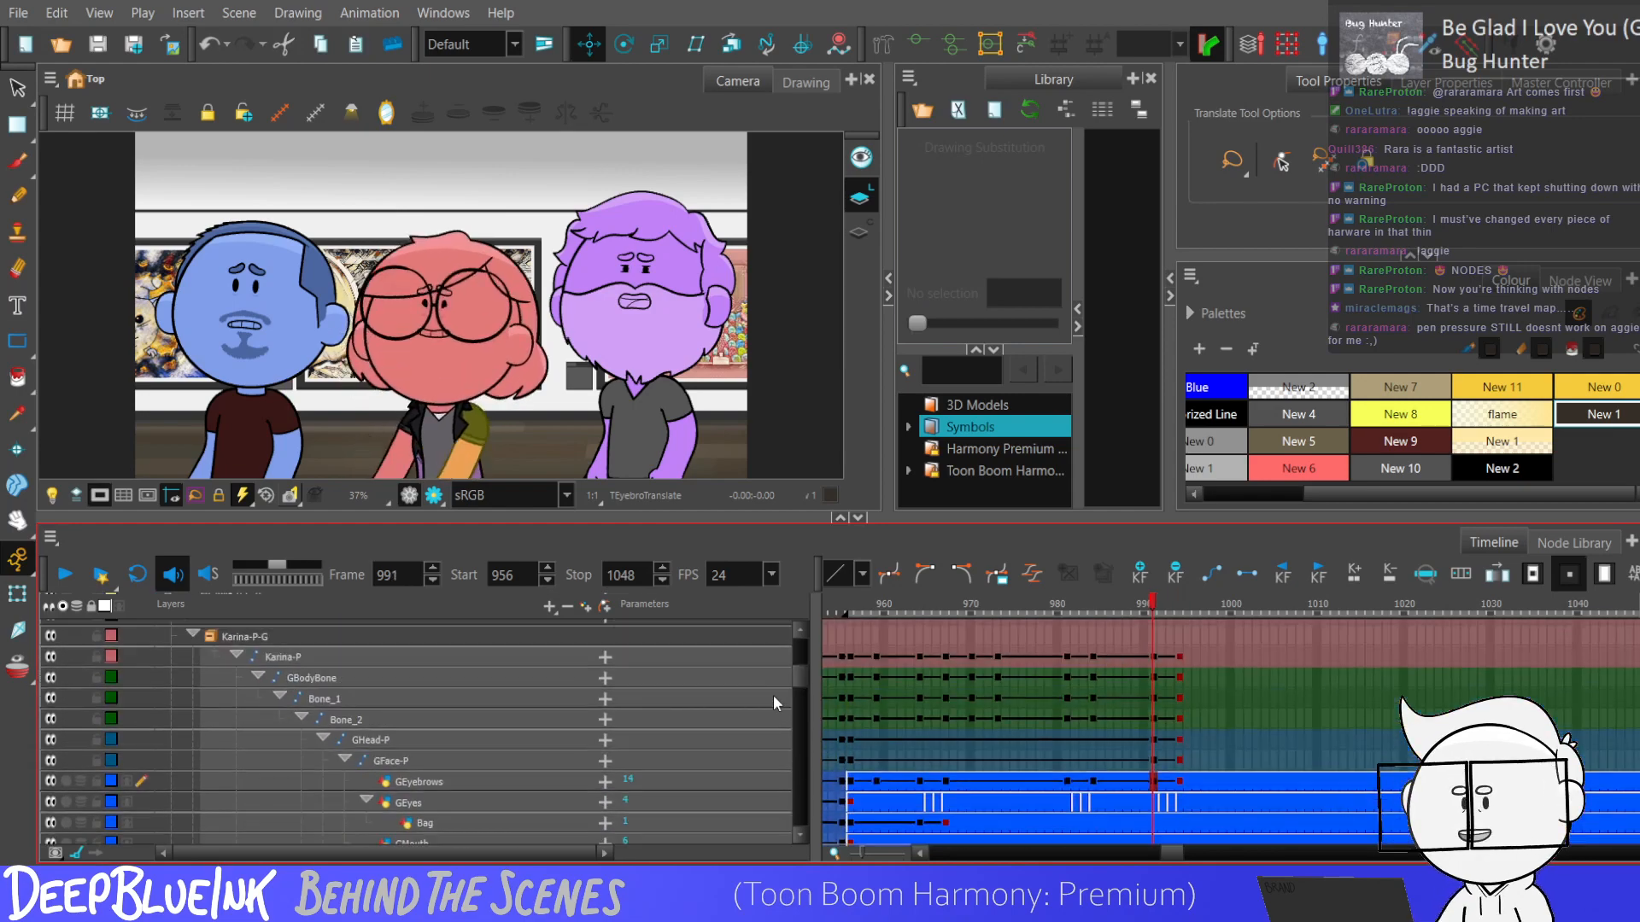
pyautogui.click(1153, 699)
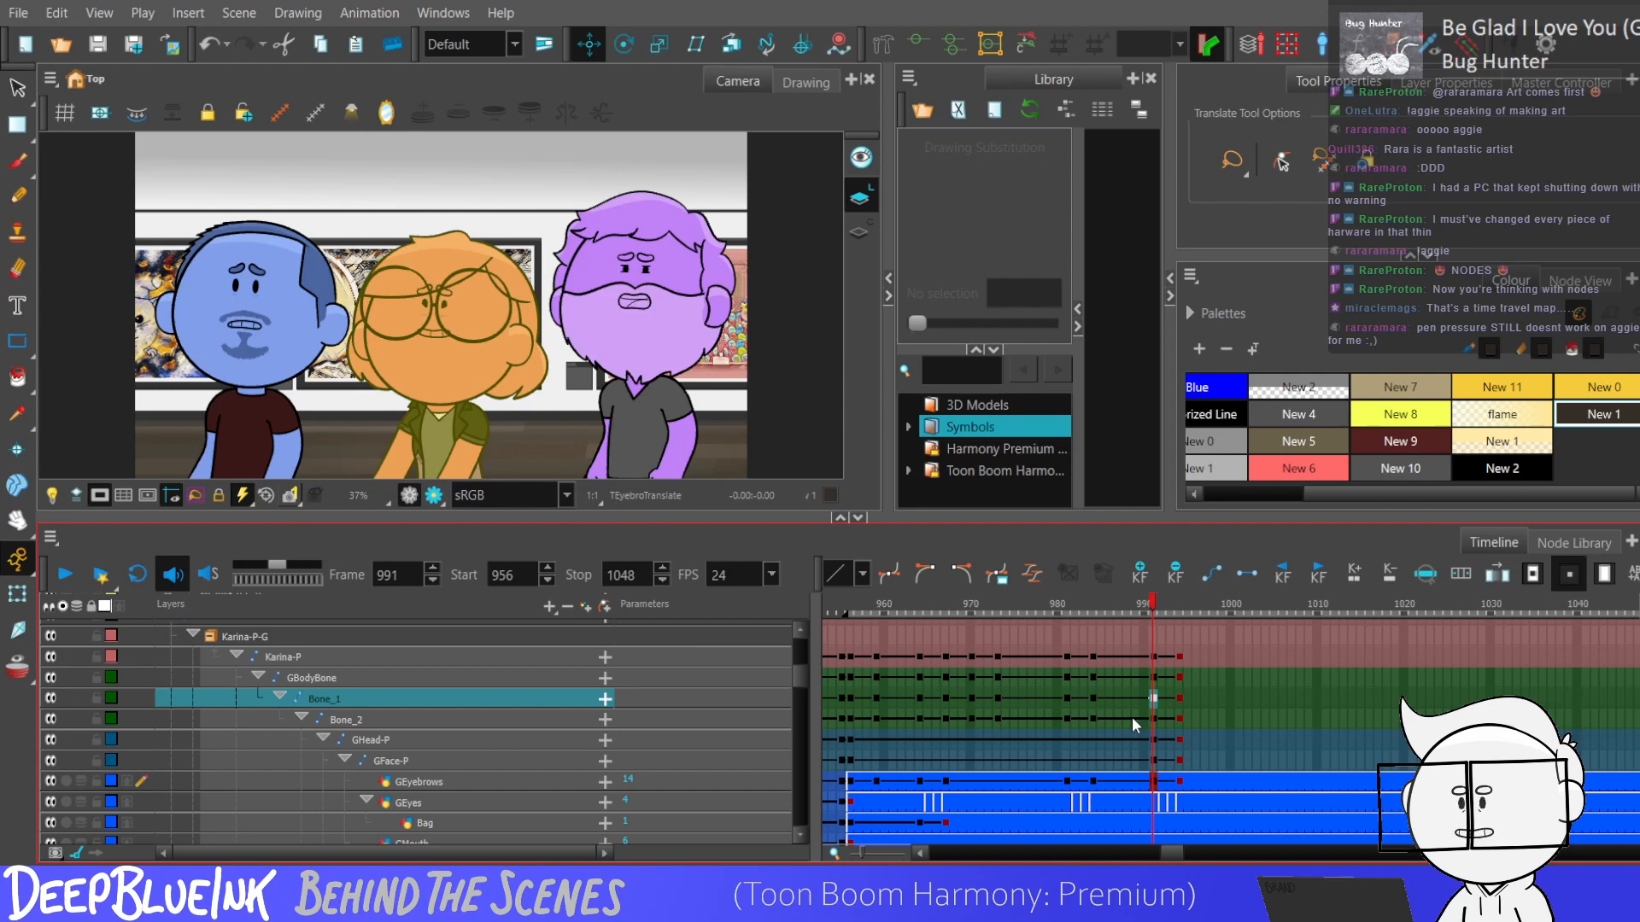
pyautogui.hotkey('shift', ',')
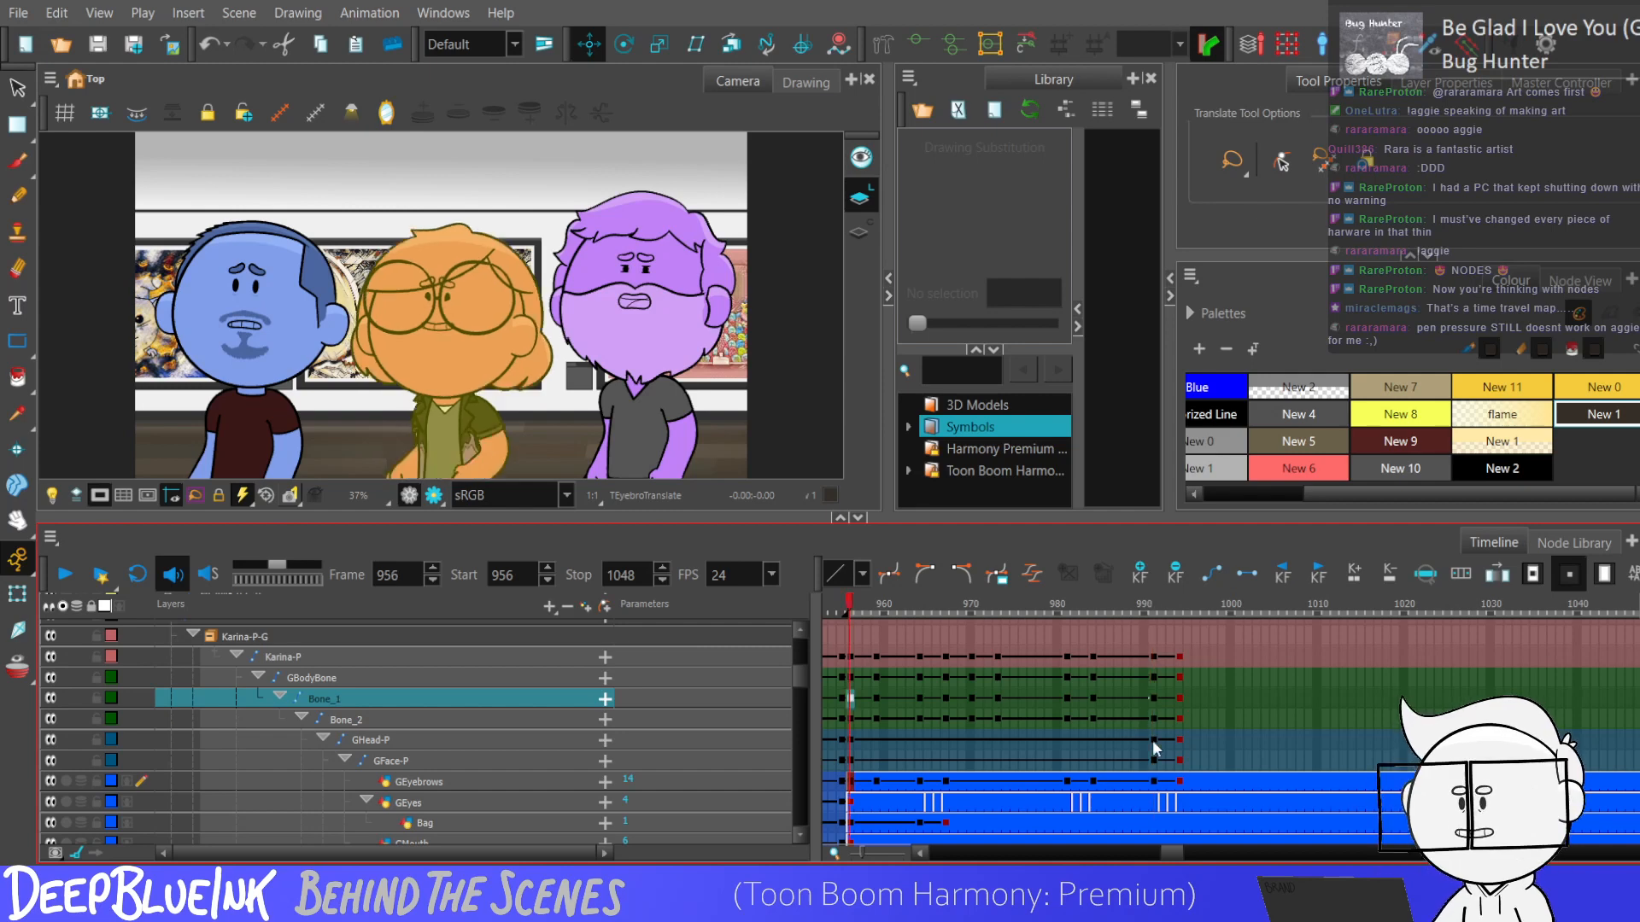
pyautogui.click(1154, 719)
pyautogui.press('.')
pyautogui.press('.')
pyautogui.press('.')
pyautogui.press(',')
pyautogui.press(',')
pyautogui.press(',')
pyautogui.press(',')
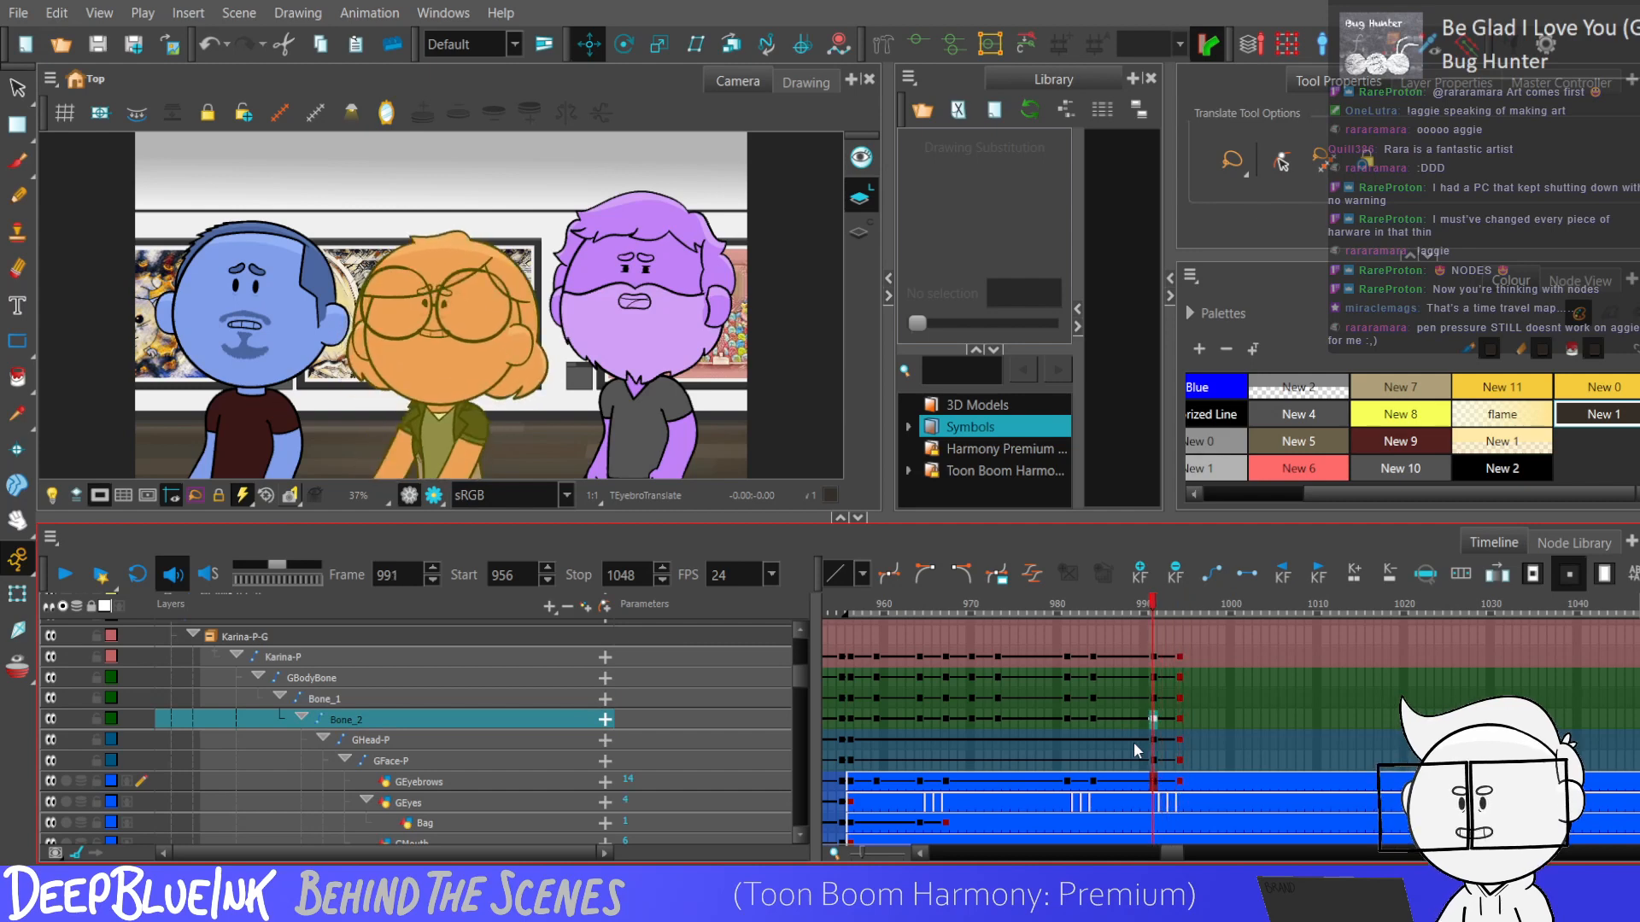
pyautogui.click(1067, 698)
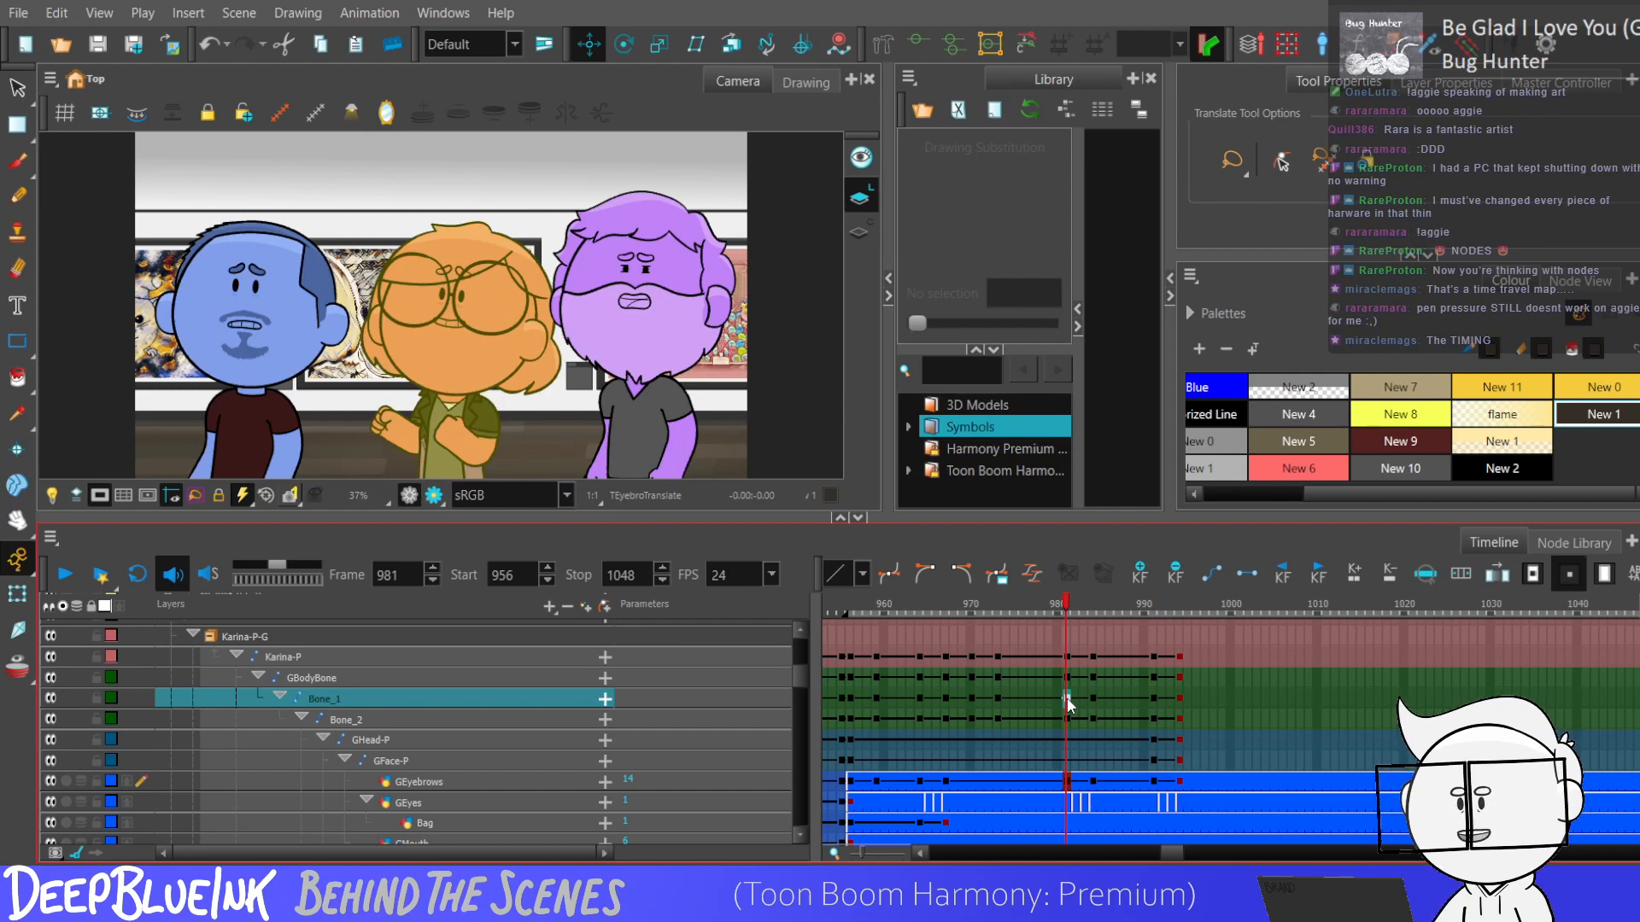
pyautogui.press('Return')
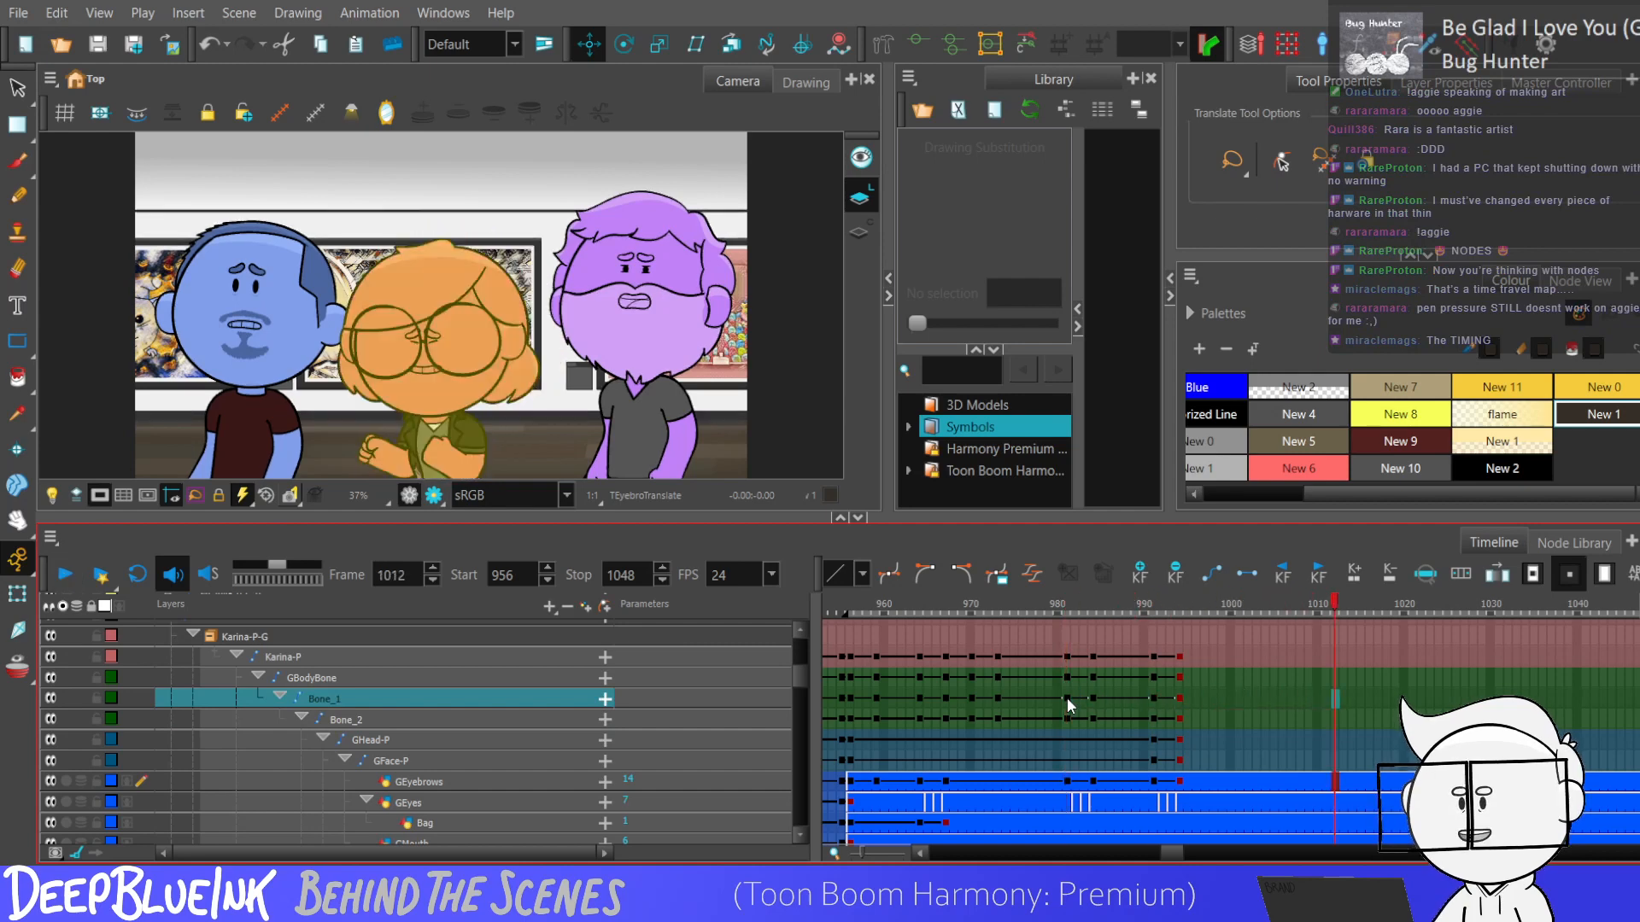
# Lower the Karina-P peg slightly at frame 994 with the Transform tool, and check the drop across frames 991 to 994.
pyautogui.click(1178, 655)
pyautogui.hotkey('shift', 't')
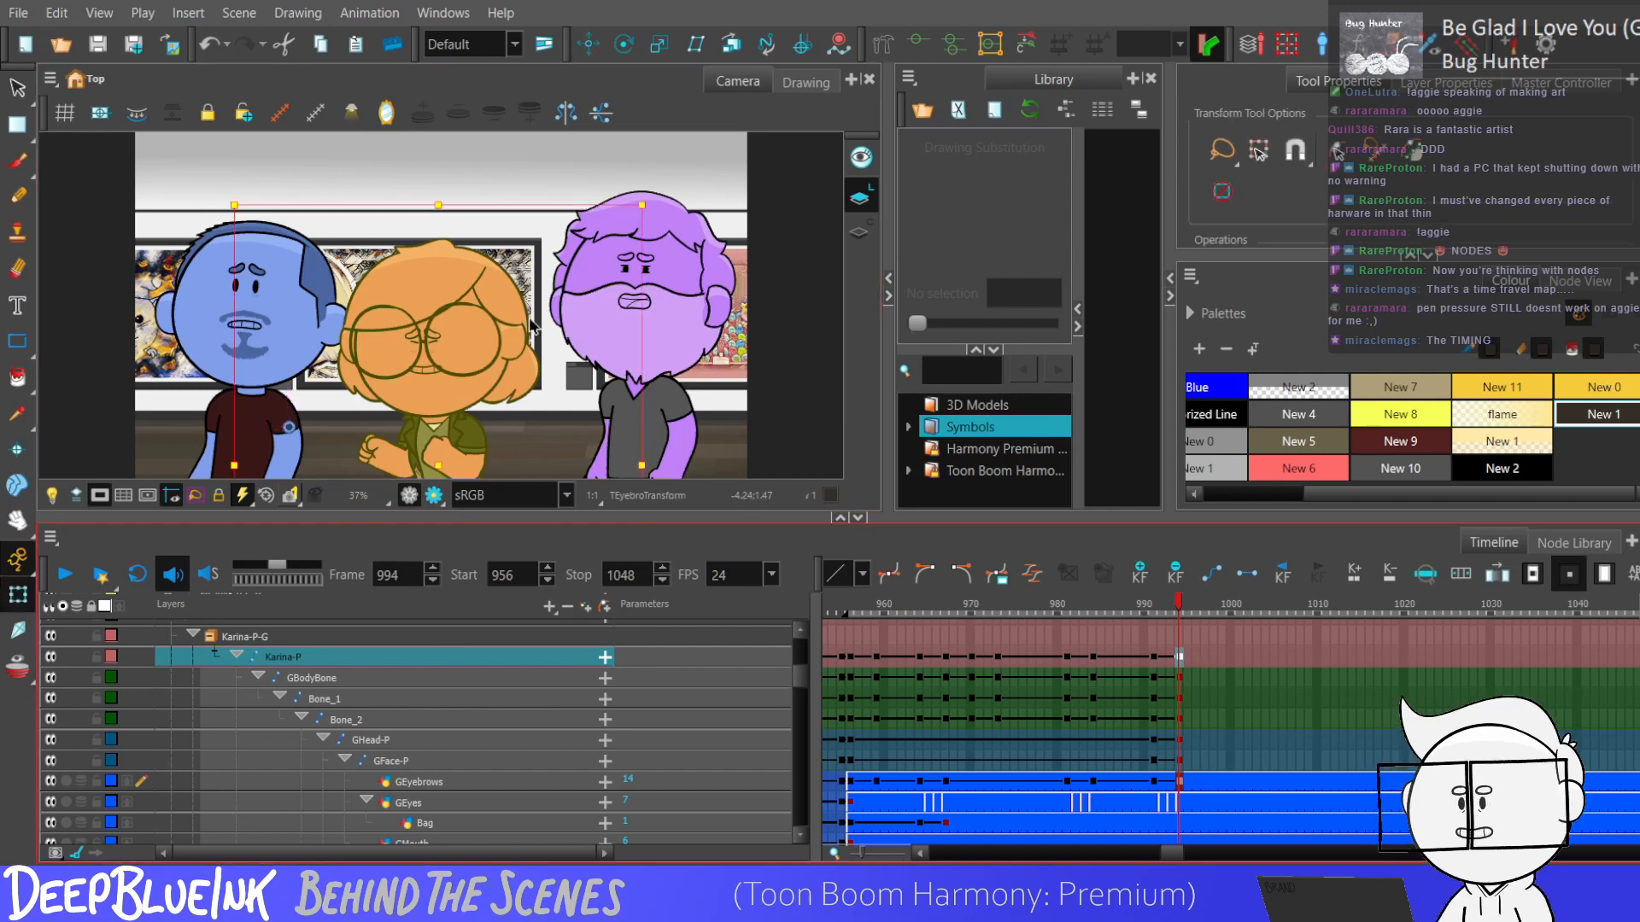
pyautogui.moveTo(422, 332); pyautogui.dragTo(422, 343)
pyautogui.moveTo(1152, 658); pyautogui.dragTo(1180, 660)
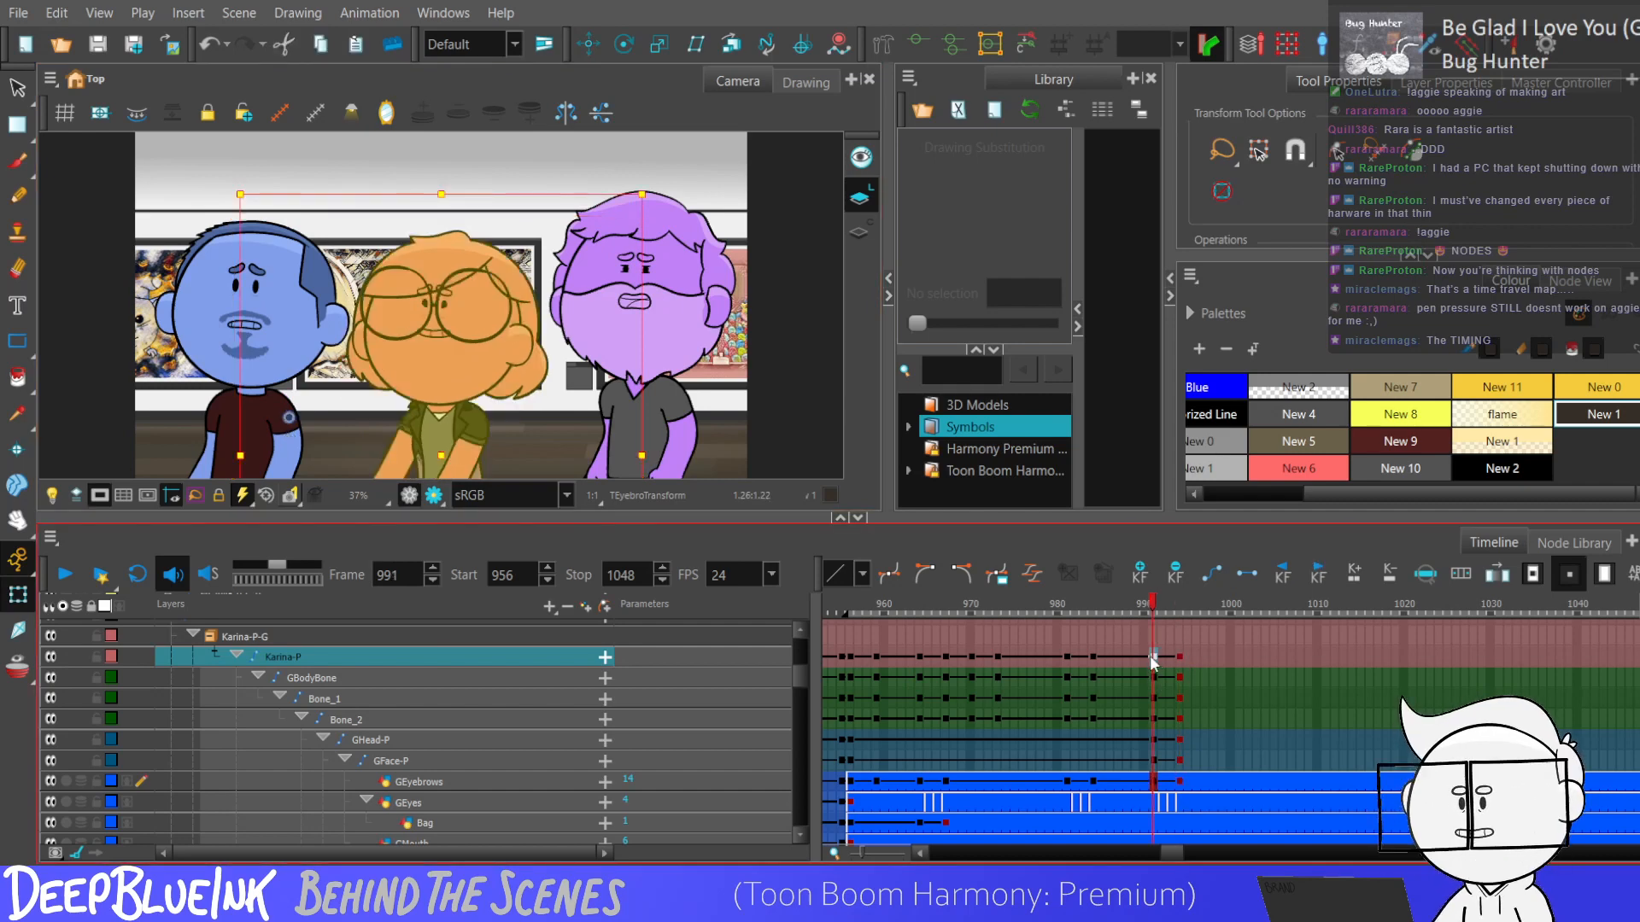
pyautogui.press('.')
pyautogui.press('.')
pyautogui.press('.')
pyautogui.press(',')
pyautogui.press(',')
pyautogui.press(',')
pyautogui.press('.')
pyautogui.press('.')
pyautogui.press('.')
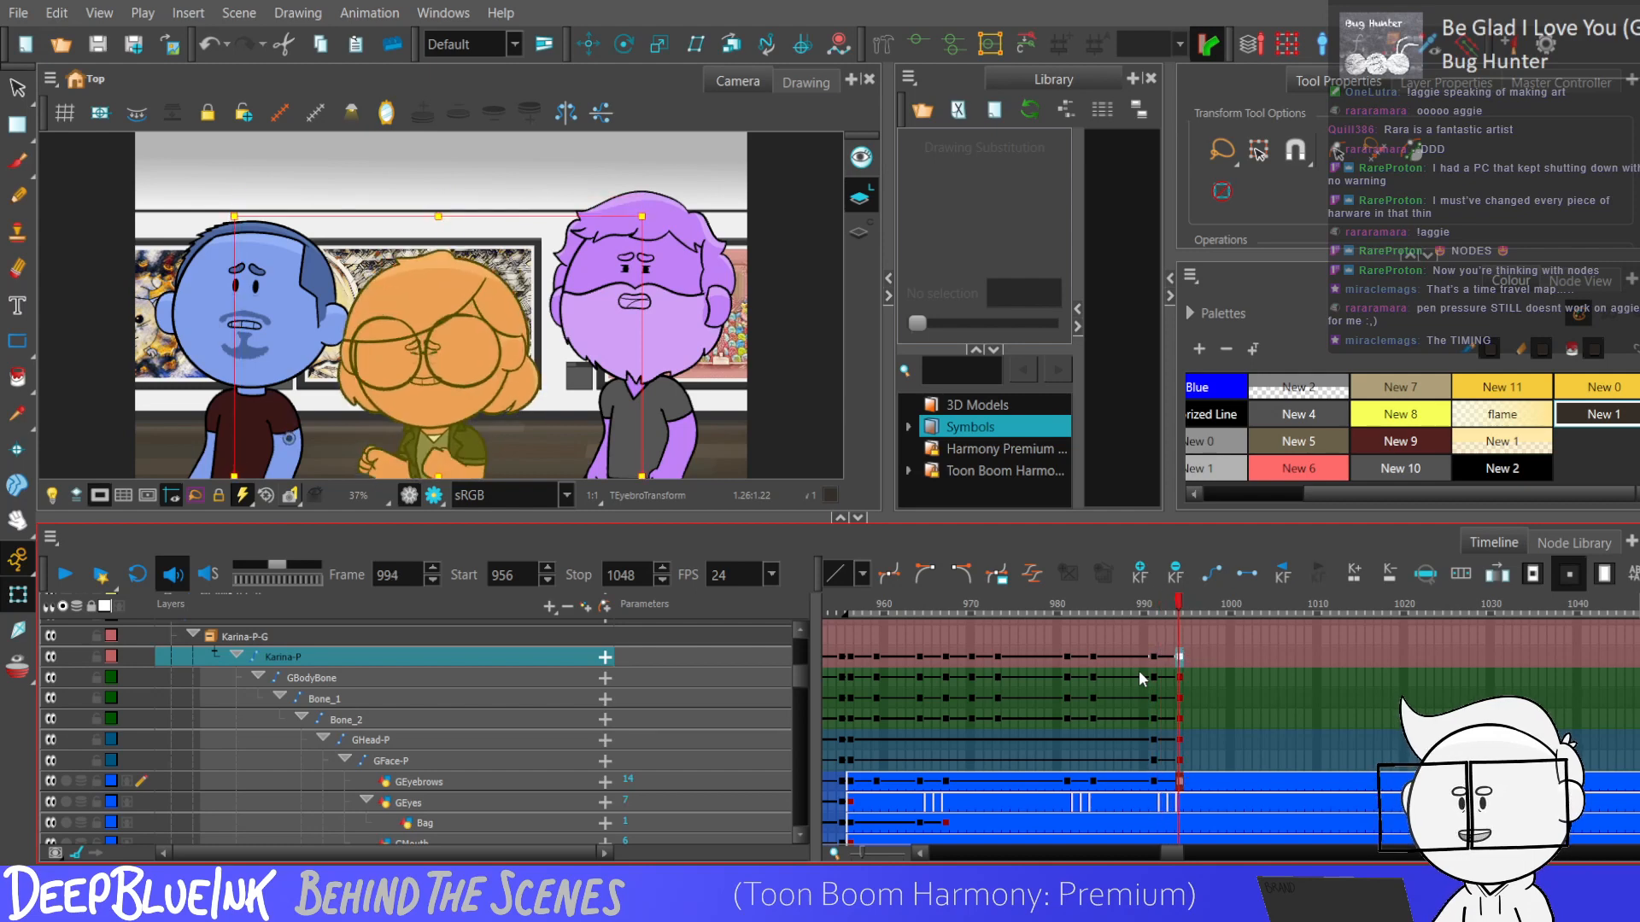
# Replay the animation from frame 956, and again from just before the second movement, to judge its timing.
pyautogui.hotkey('shift', ',')
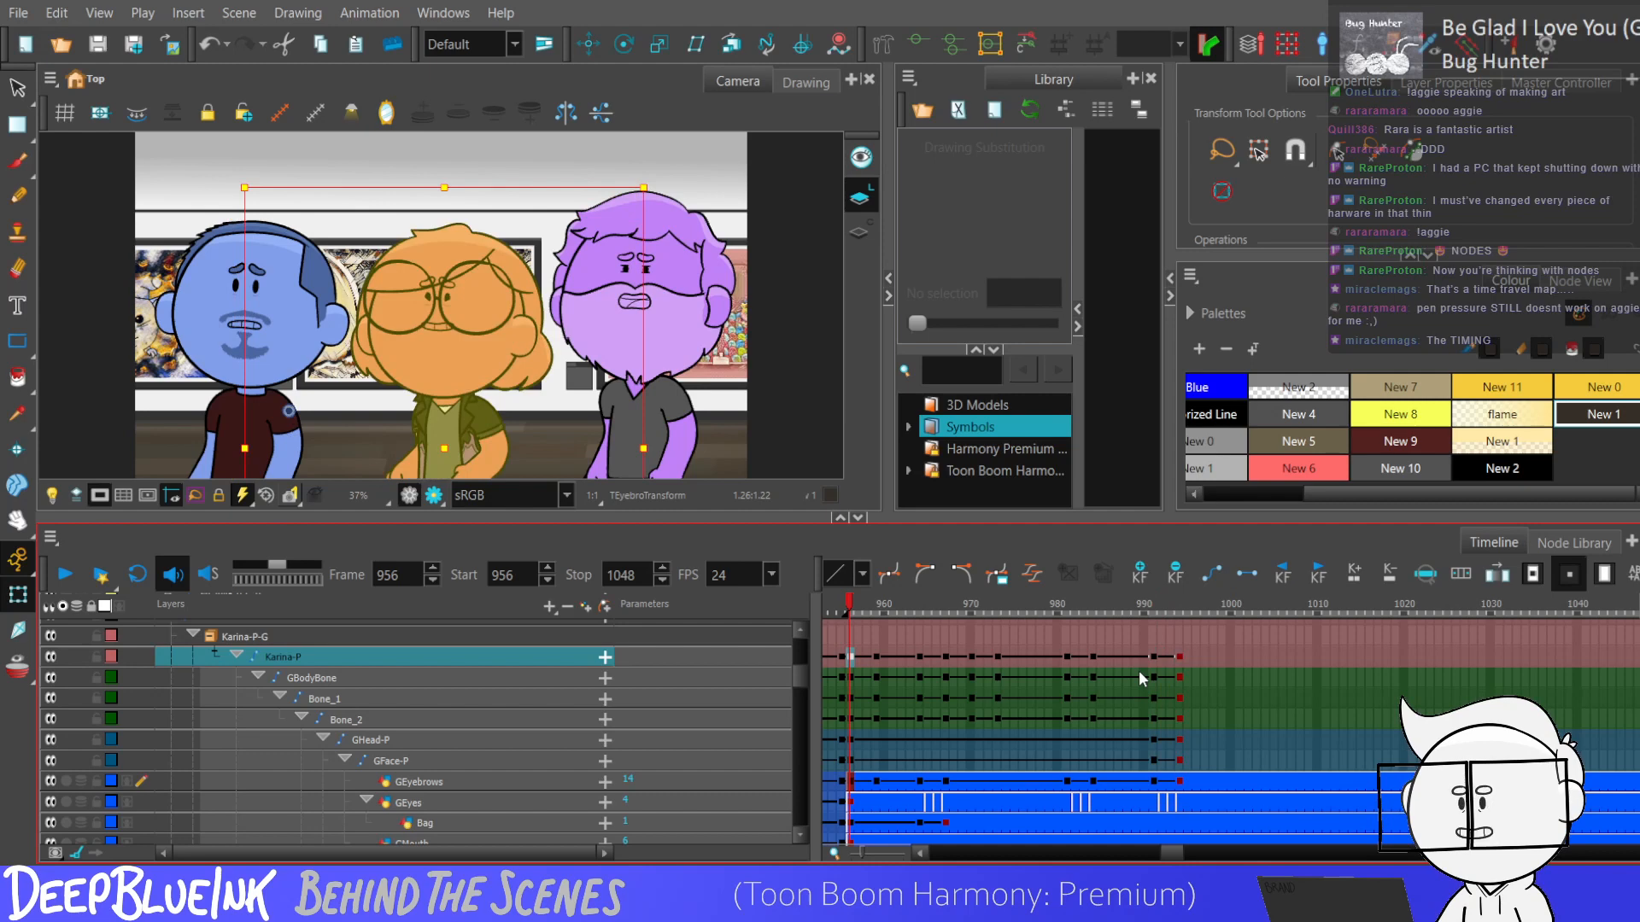
pyautogui.press('Return')
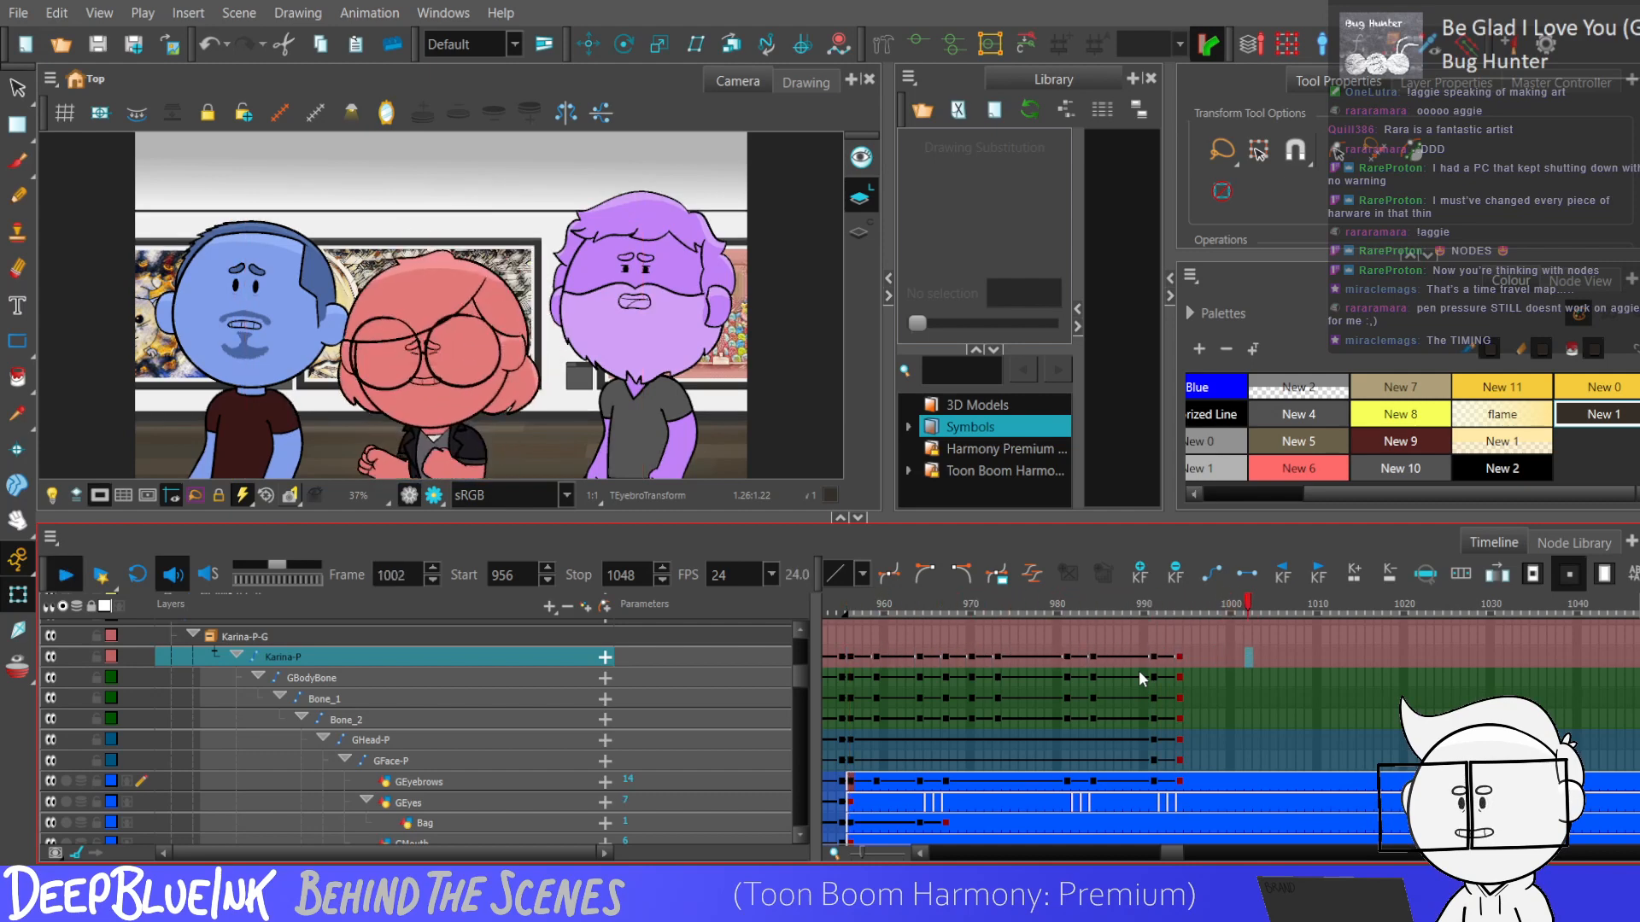
pyautogui.press('Return')
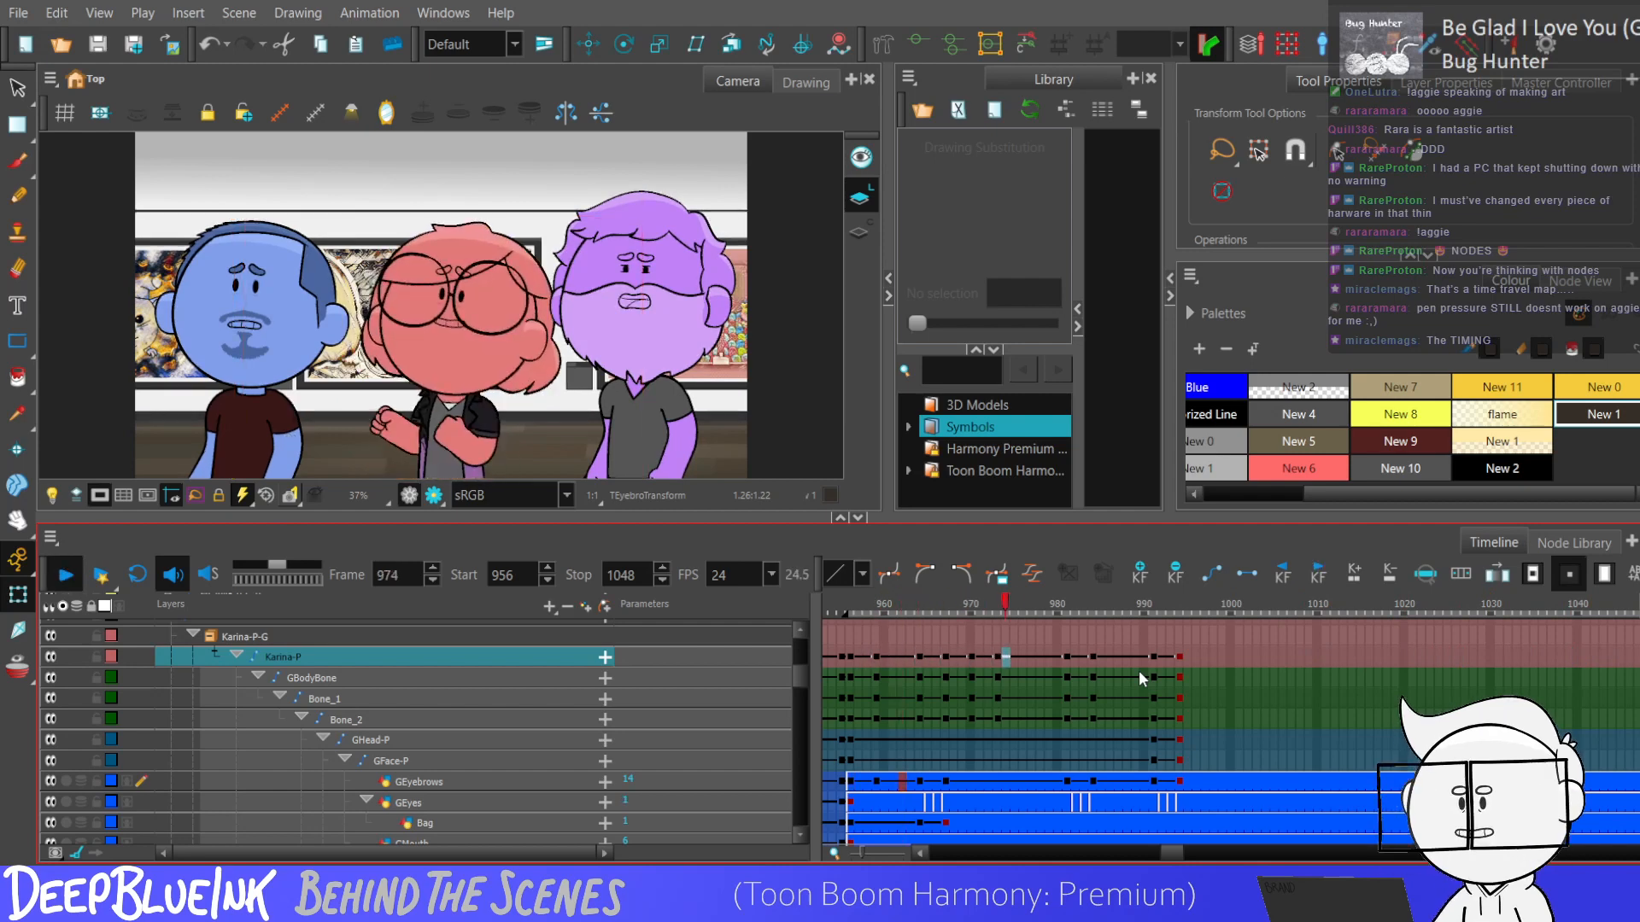
pyautogui.press('Return')
pyautogui.click(1107, 654)
pyautogui.press('Return')
pyautogui.press('Return')
pyautogui.click(1071, 634)
pyautogui.press('Return')
pyautogui.press('Return')
pyautogui.press('Return')
# Keyframe the character's outermost peg, MCKarina-P-G-P, at frames 984 and 987.
pyautogui.click(1093, 634)
pyautogui.moveTo(801, 677); pyautogui.dragTo(801, 667)
pyautogui.click(1094, 704)
pyautogui.press('F6')
pyautogui.click(1119, 705)
pyautogui.press('F6')
# Nudge the MCKarina-P-G-P peg alternately up and down every three frames from 987 to 1002, and select its keyframes from 984 onward.
pyautogui.click(18, 594)
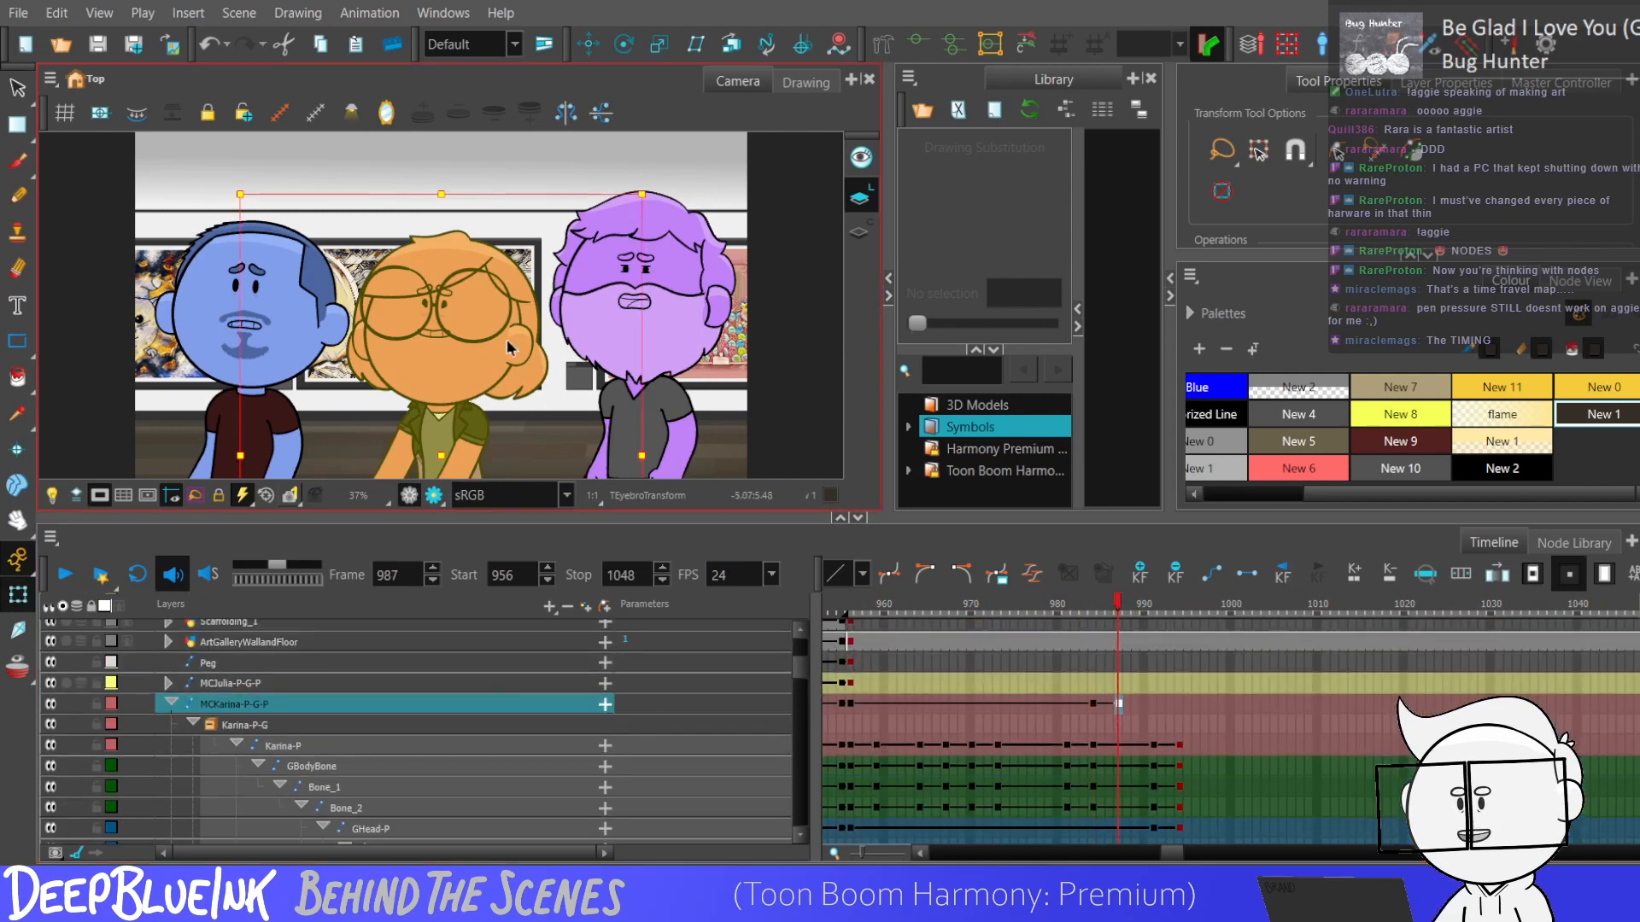
pyautogui.press('Up')
pyautogui.press('.')
pyautogui.press('.')
pyautogui.press('.')
pyautogui.press('Down')
pyautogui.press('Down')
pyautogui.press('.')
pyautogui.press('.')
pyautogui.press('.')
pyautogui.press('Up')
pyautogui.press('.')
pyautogui.press('.')
pyautogui.press('.')
pyautogui.press('Down')
pyautogui.press('.')
pyautogui.press('.')
pyautogui.press('.')
pyautogui.press('Up')
pyautogui.press('.')
pyautogui.press('.')
pyautogui.press('.')
pyautogui.press('Down')
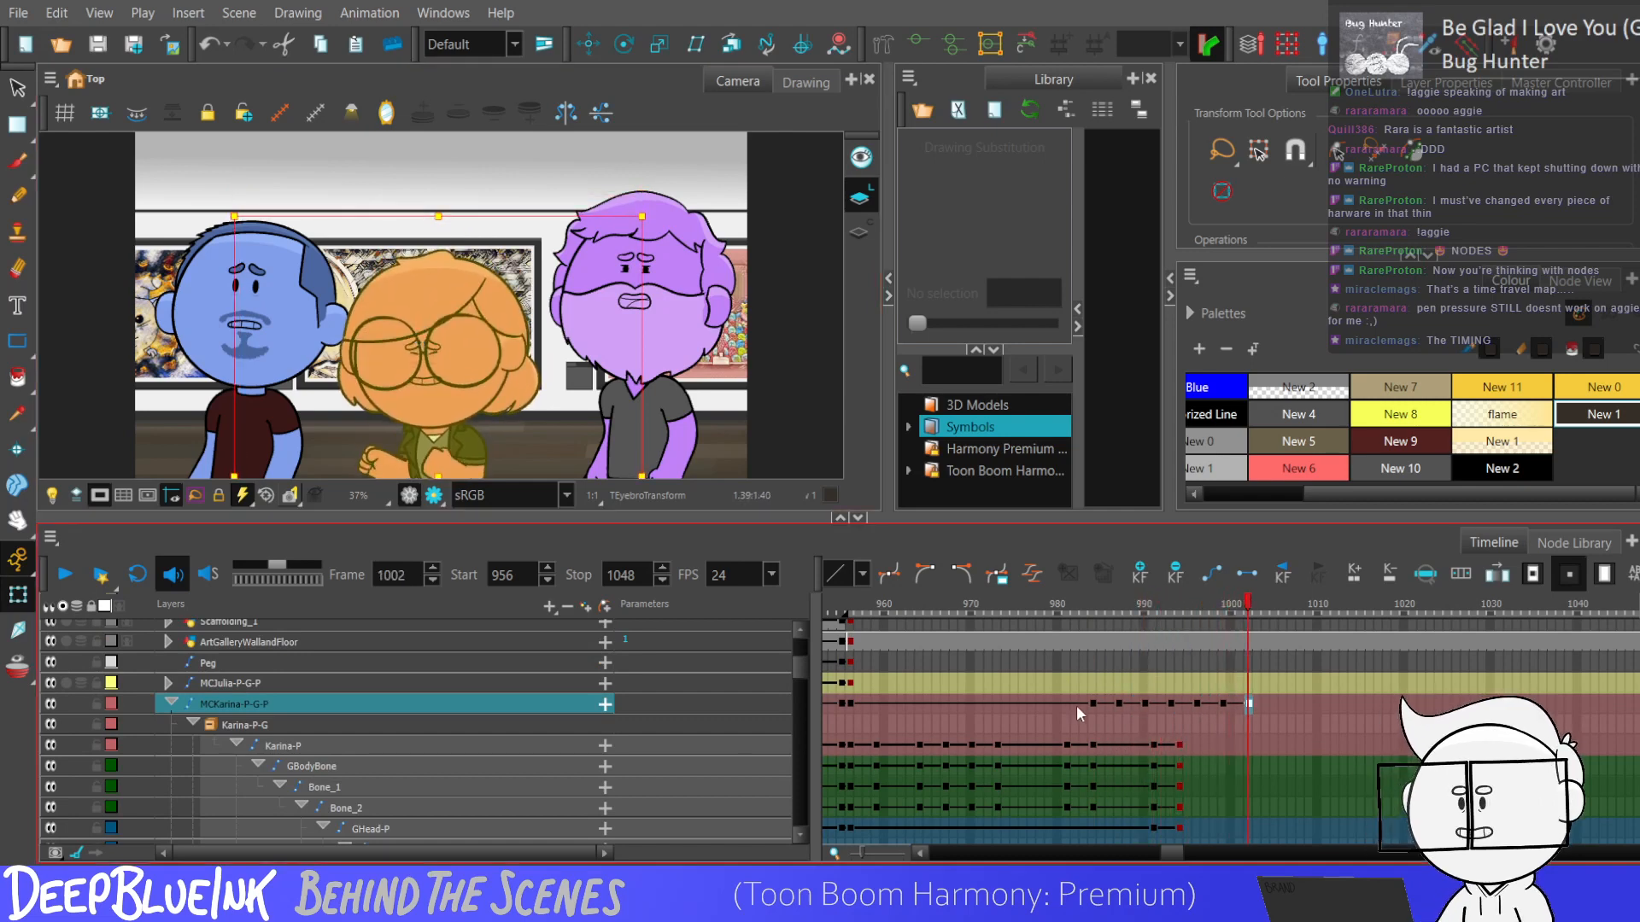
pyautogui.moveTo(1083, 705); pyautogui.dragTo(1263, 708)
# Play the animation from frame 980 to review the small up-and-down movement.
pyautogui.click(1056, 725)
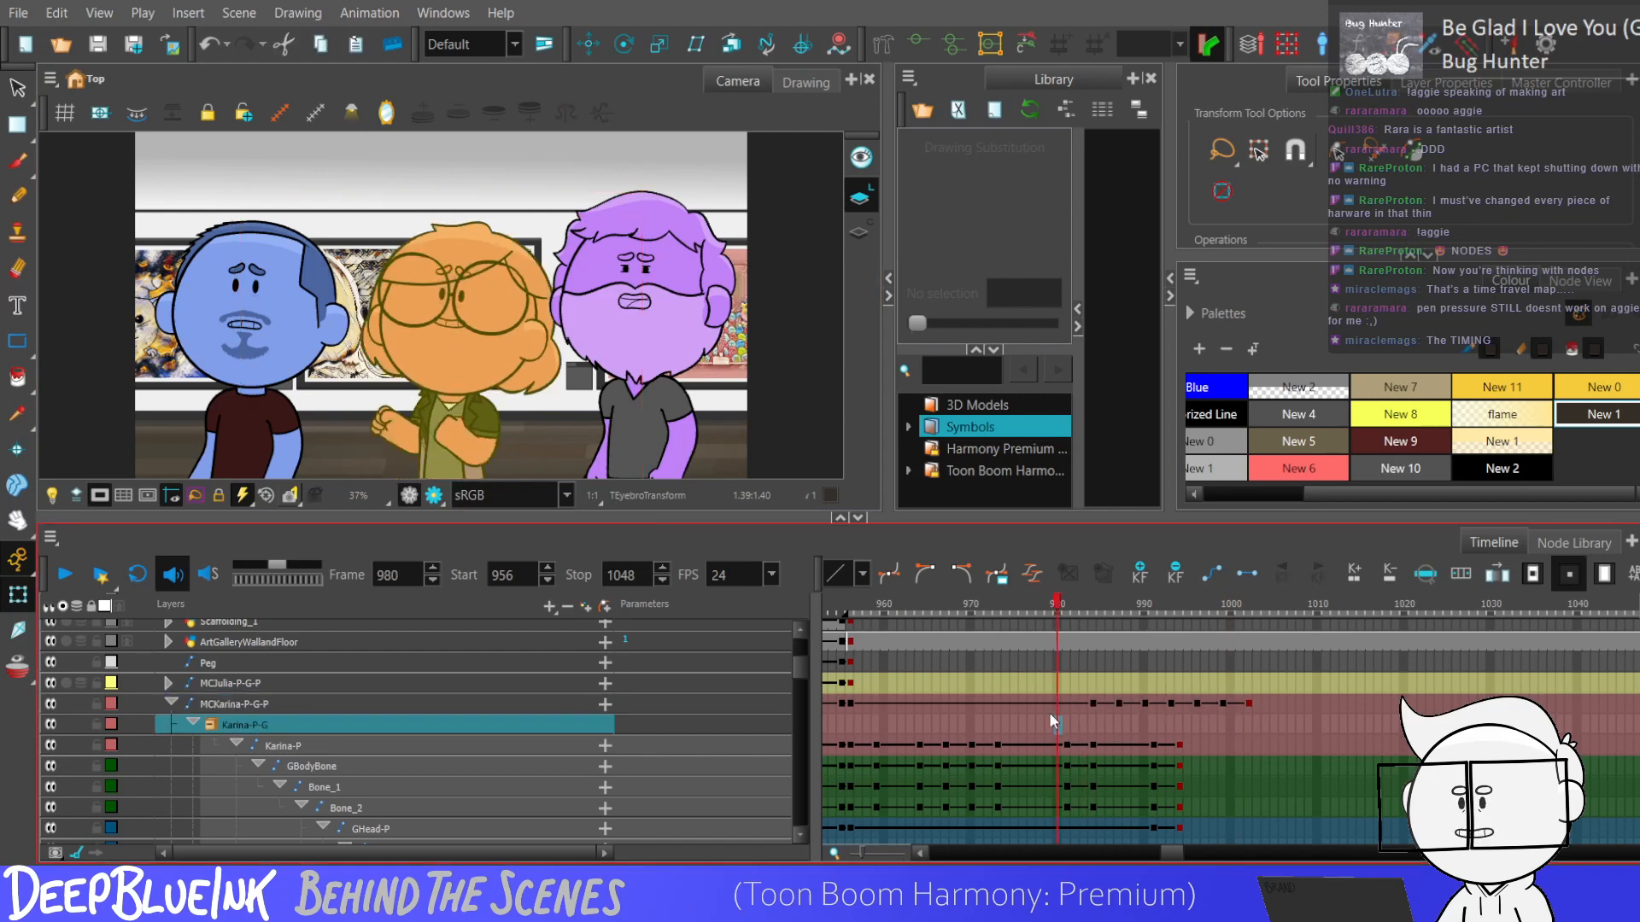
pyautogui.press('Return')
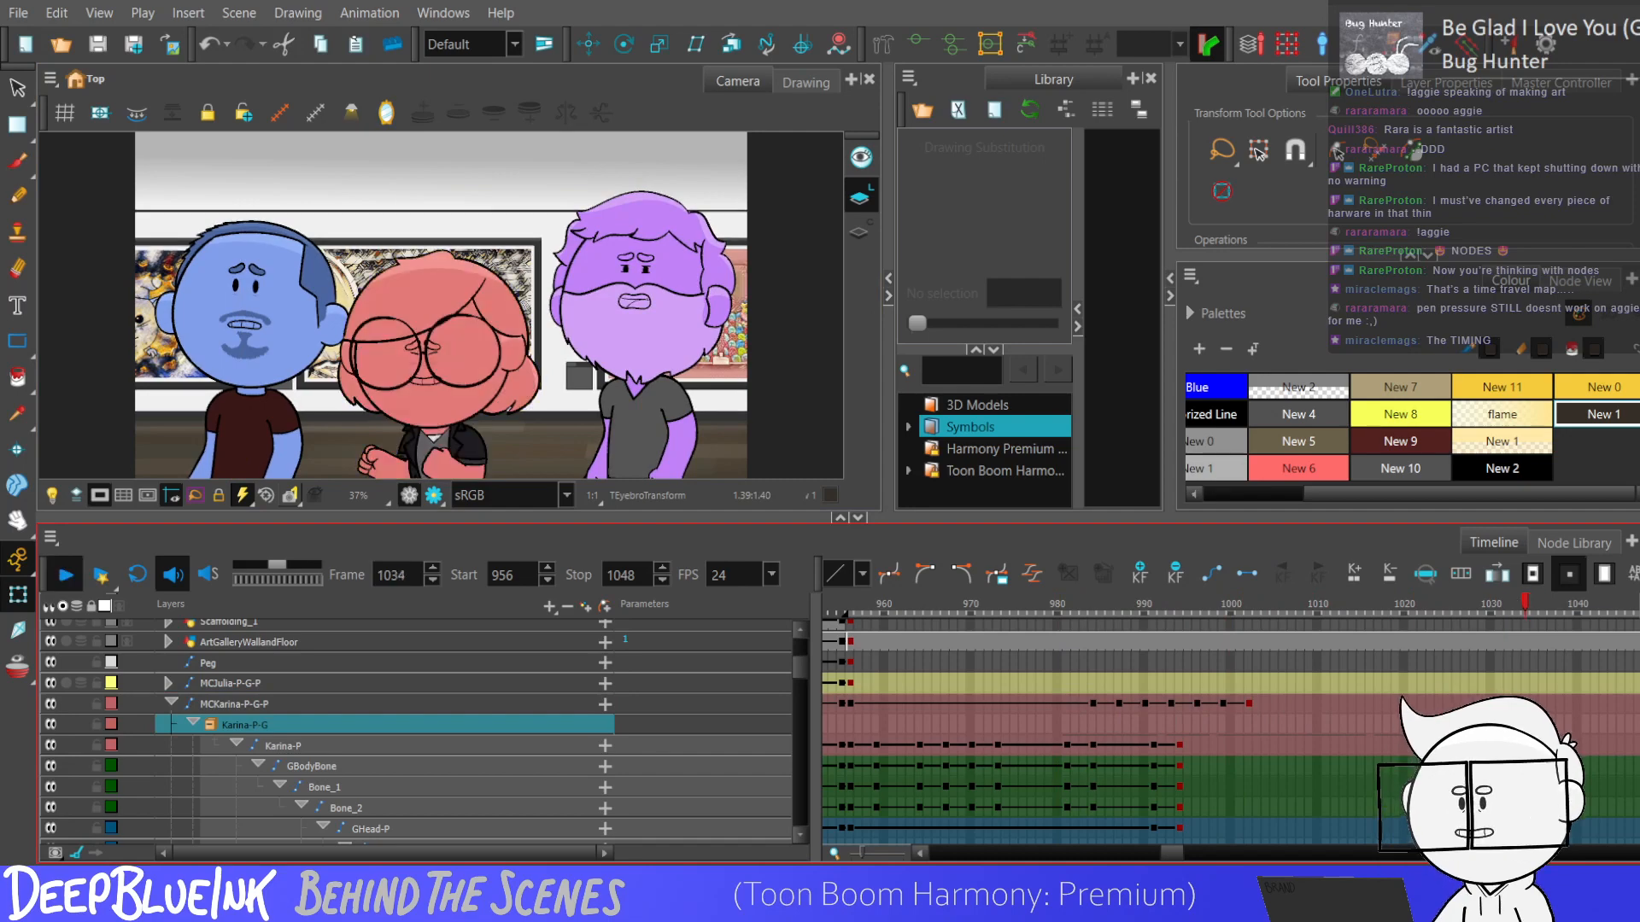
pyautogui.press('Return')
# Keyframe the mc_MC_Karina_Head_2 controller at frame 1032, show its control, and raise the control point at frame 1035.
pyautogui.scroll(-5, 798, 661)
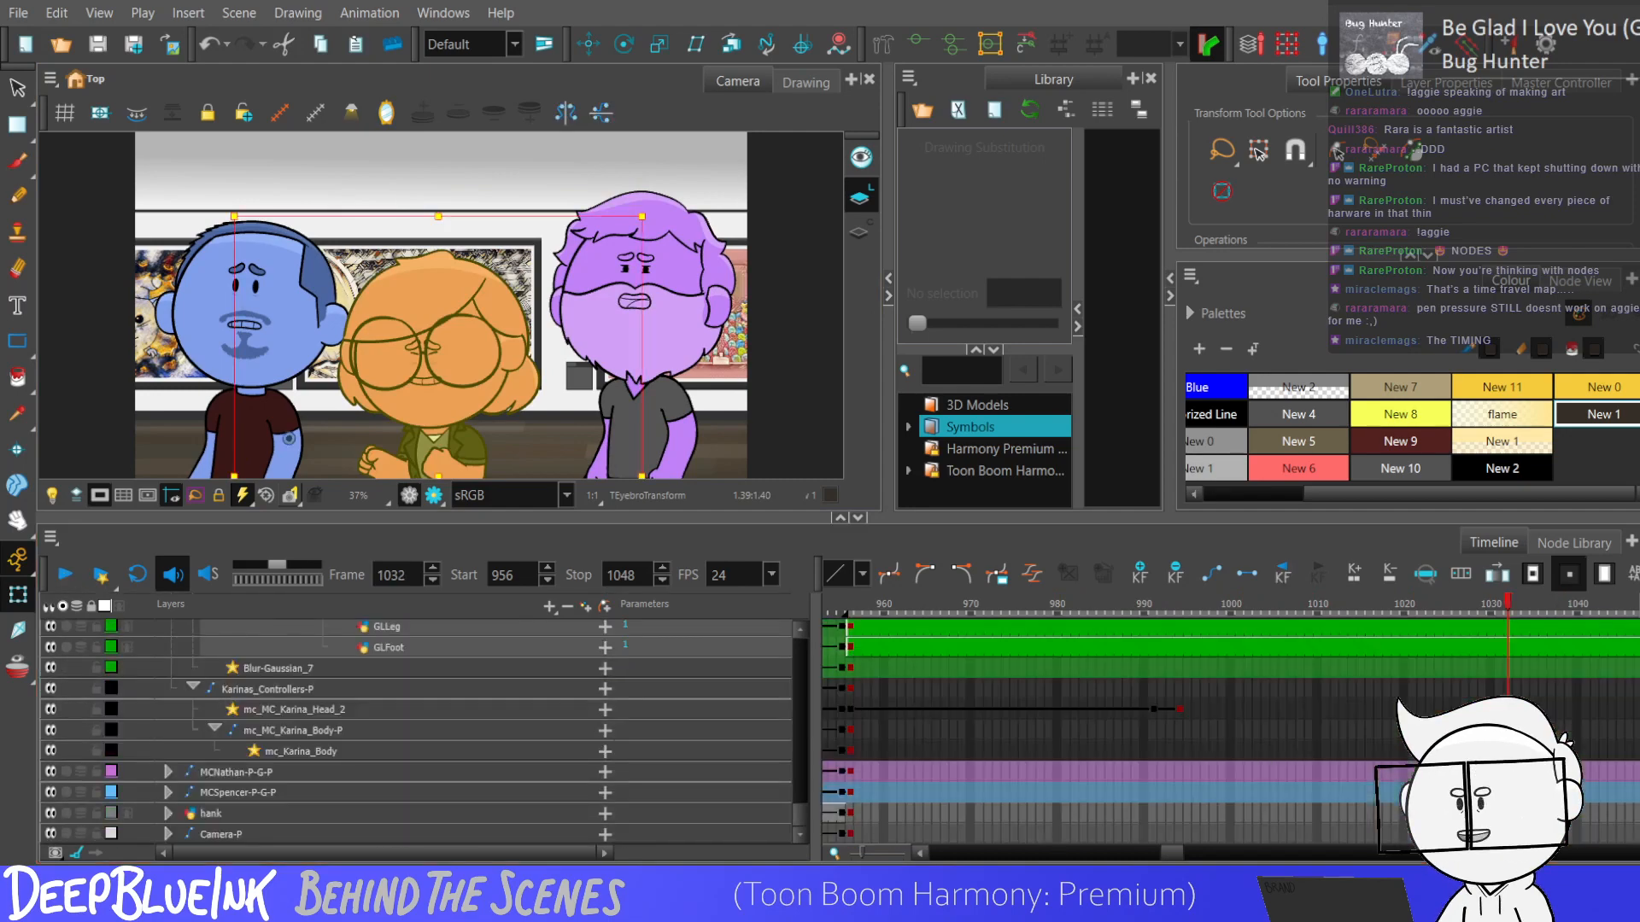
pyautogui.click(1507, 710)
pyautogui.press('F6')
pyautogui.click(1534, 710)
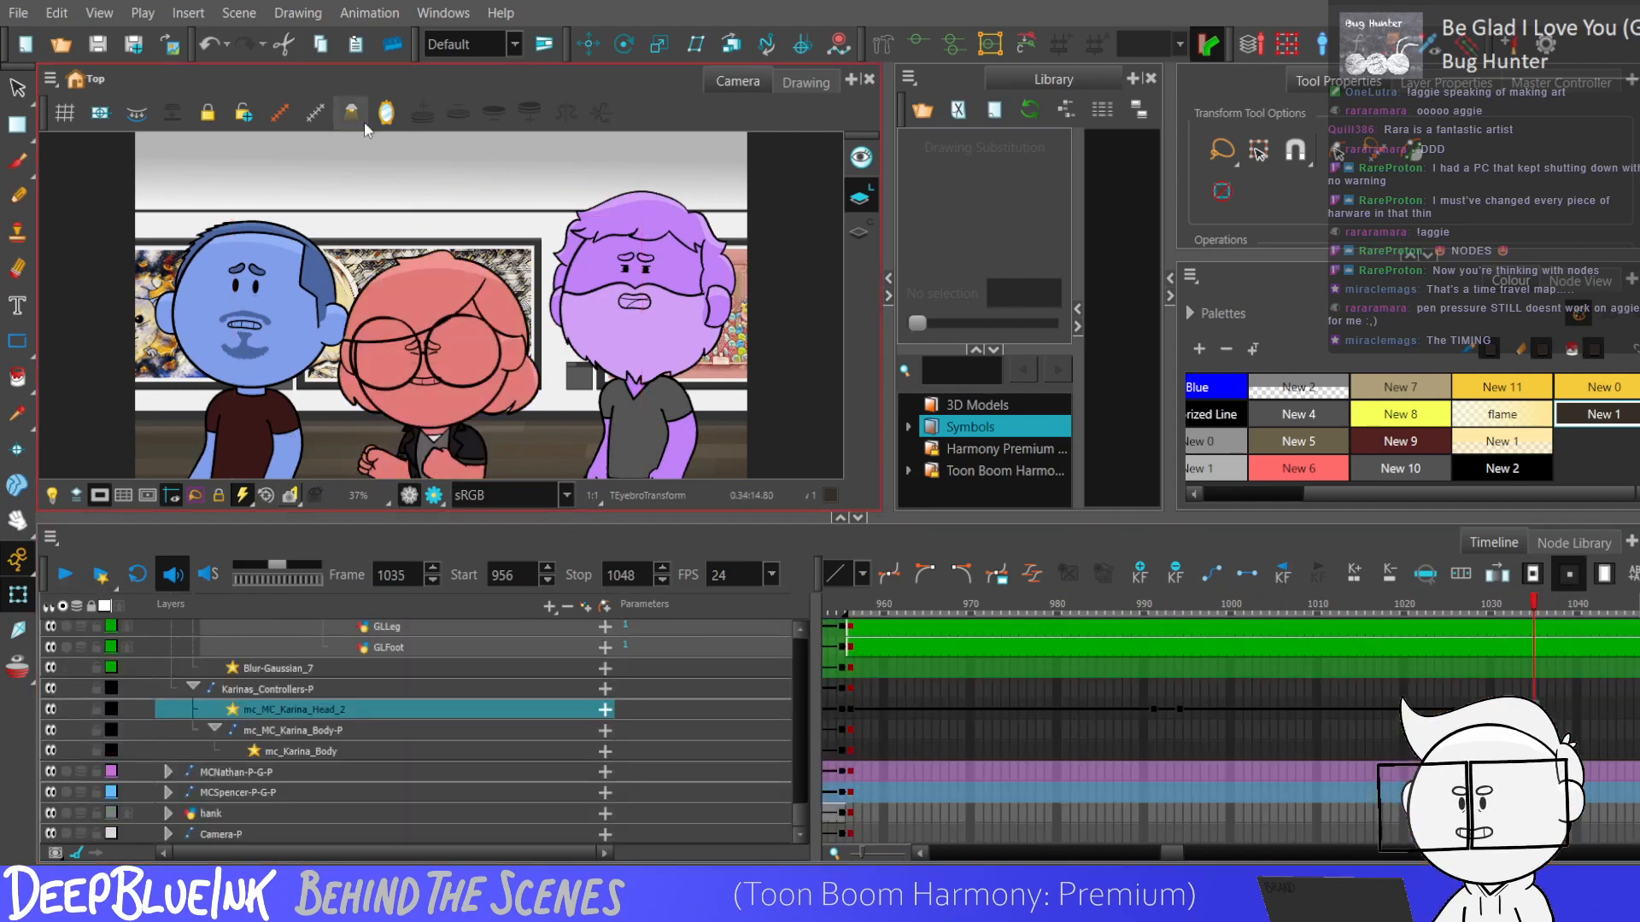
pyautogui.click(386, 113)
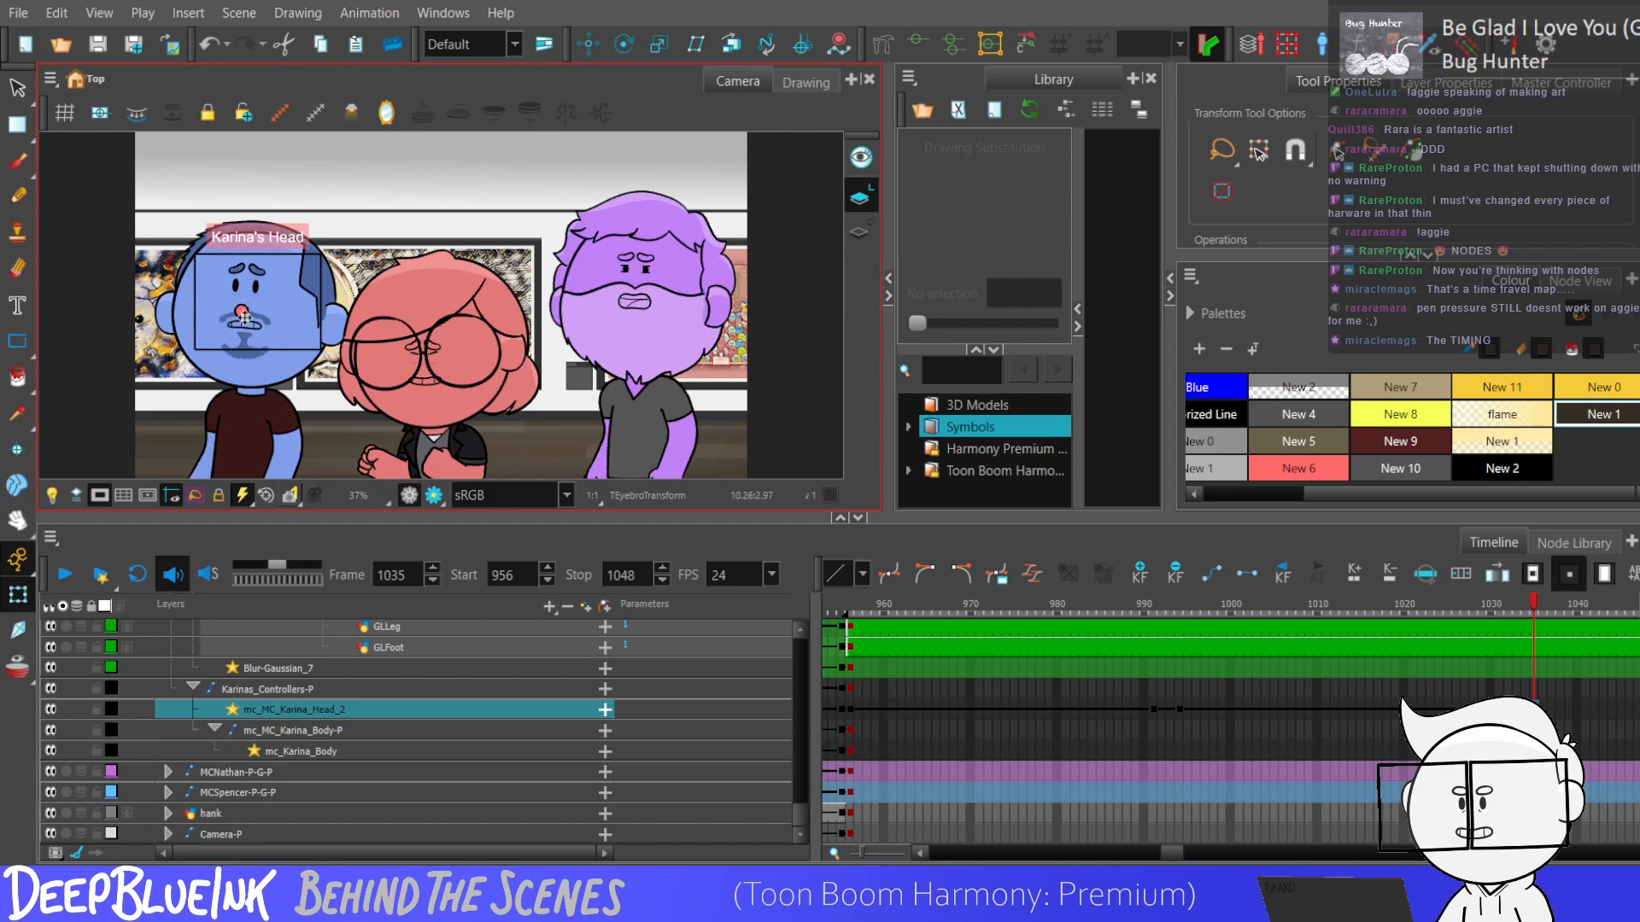
pyautogui.press(',')
pyautogui.press(',')
pyautogui.press('.')
pyautogui.press('.')
pyautogui.moveTo(241, 312); pyautogui.dragTo(242, 269)
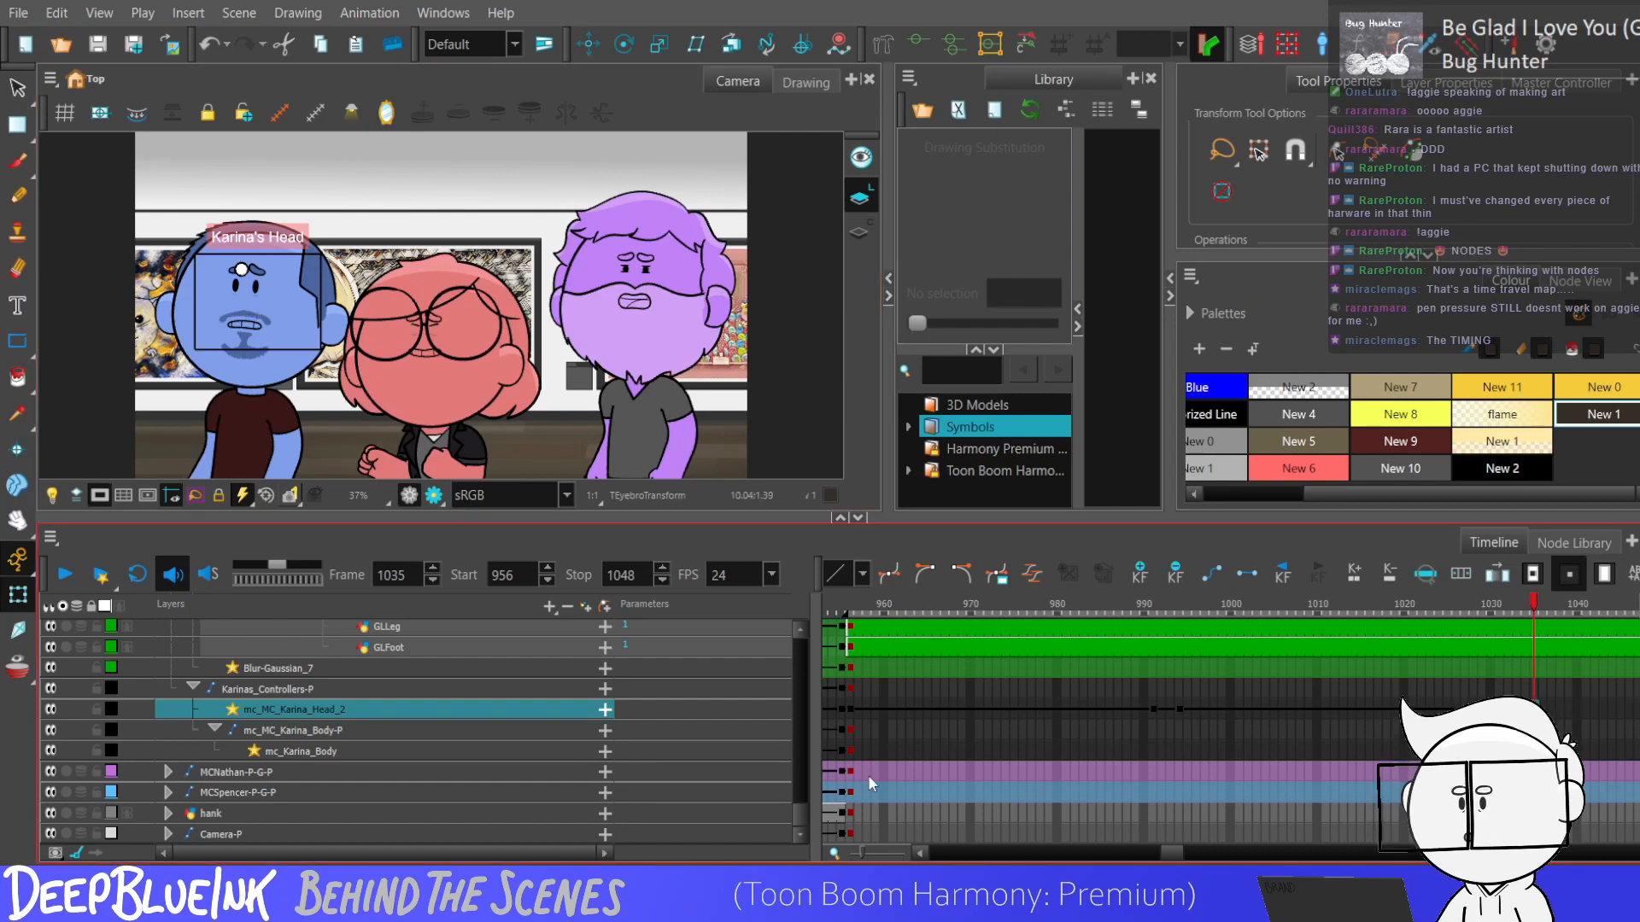
# Check the head controller's movement by stepping through the frames around its 1032 and 1035 keyframes.
pyautogui.scroll(1, 804, 815)
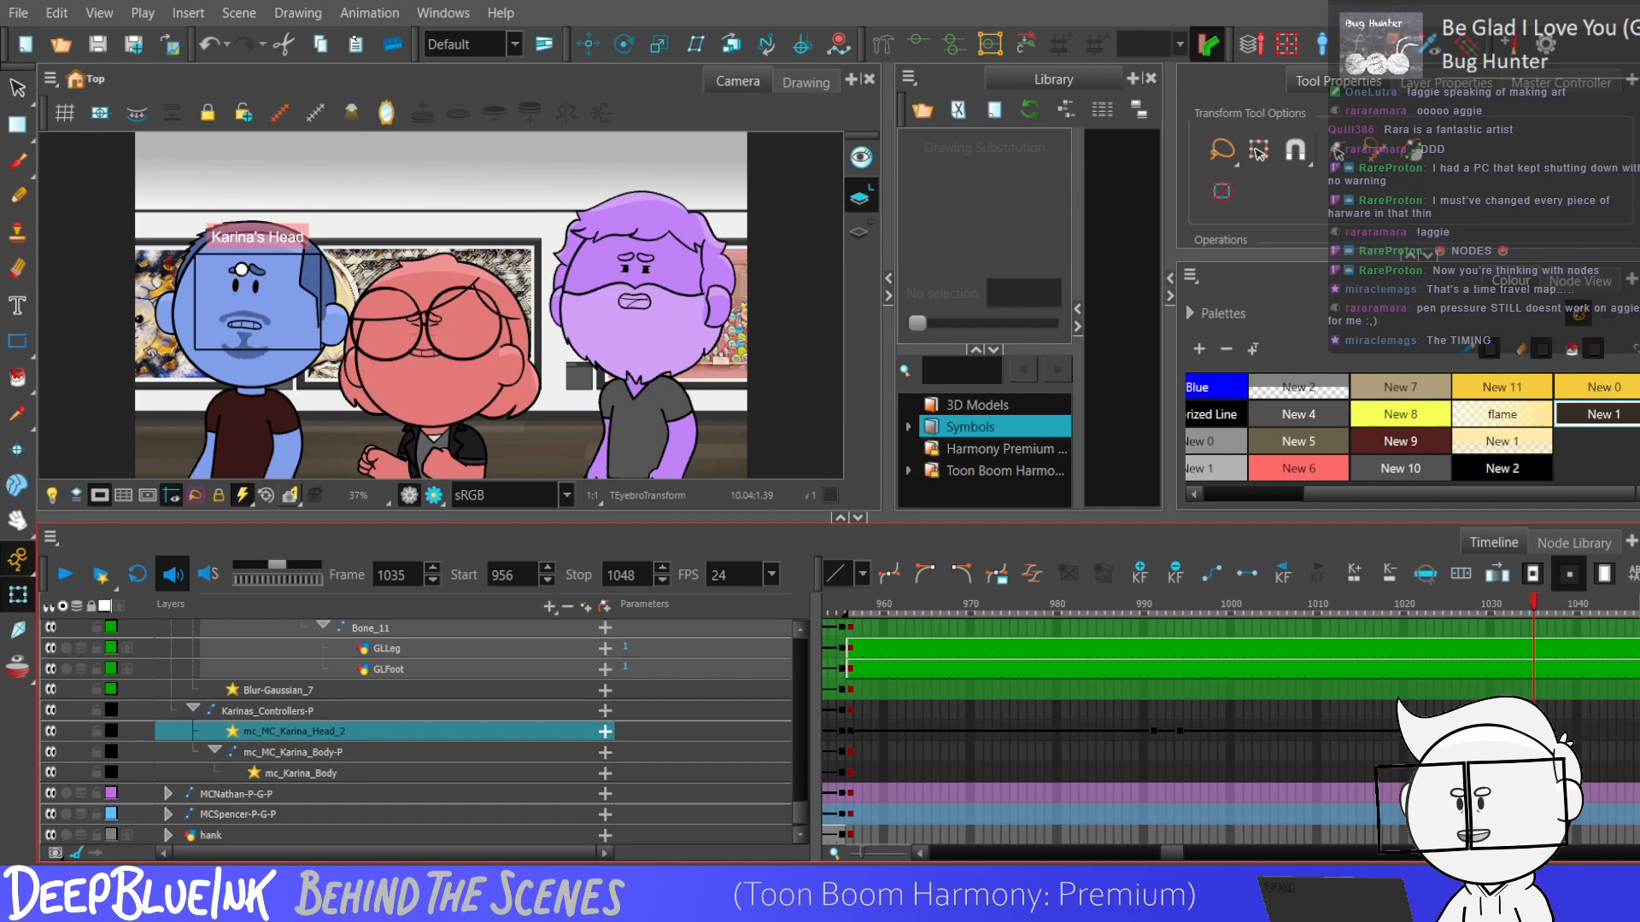
pyautogui.hscroll(2, 1172, 848)
pyautogui.click(1338, 731)
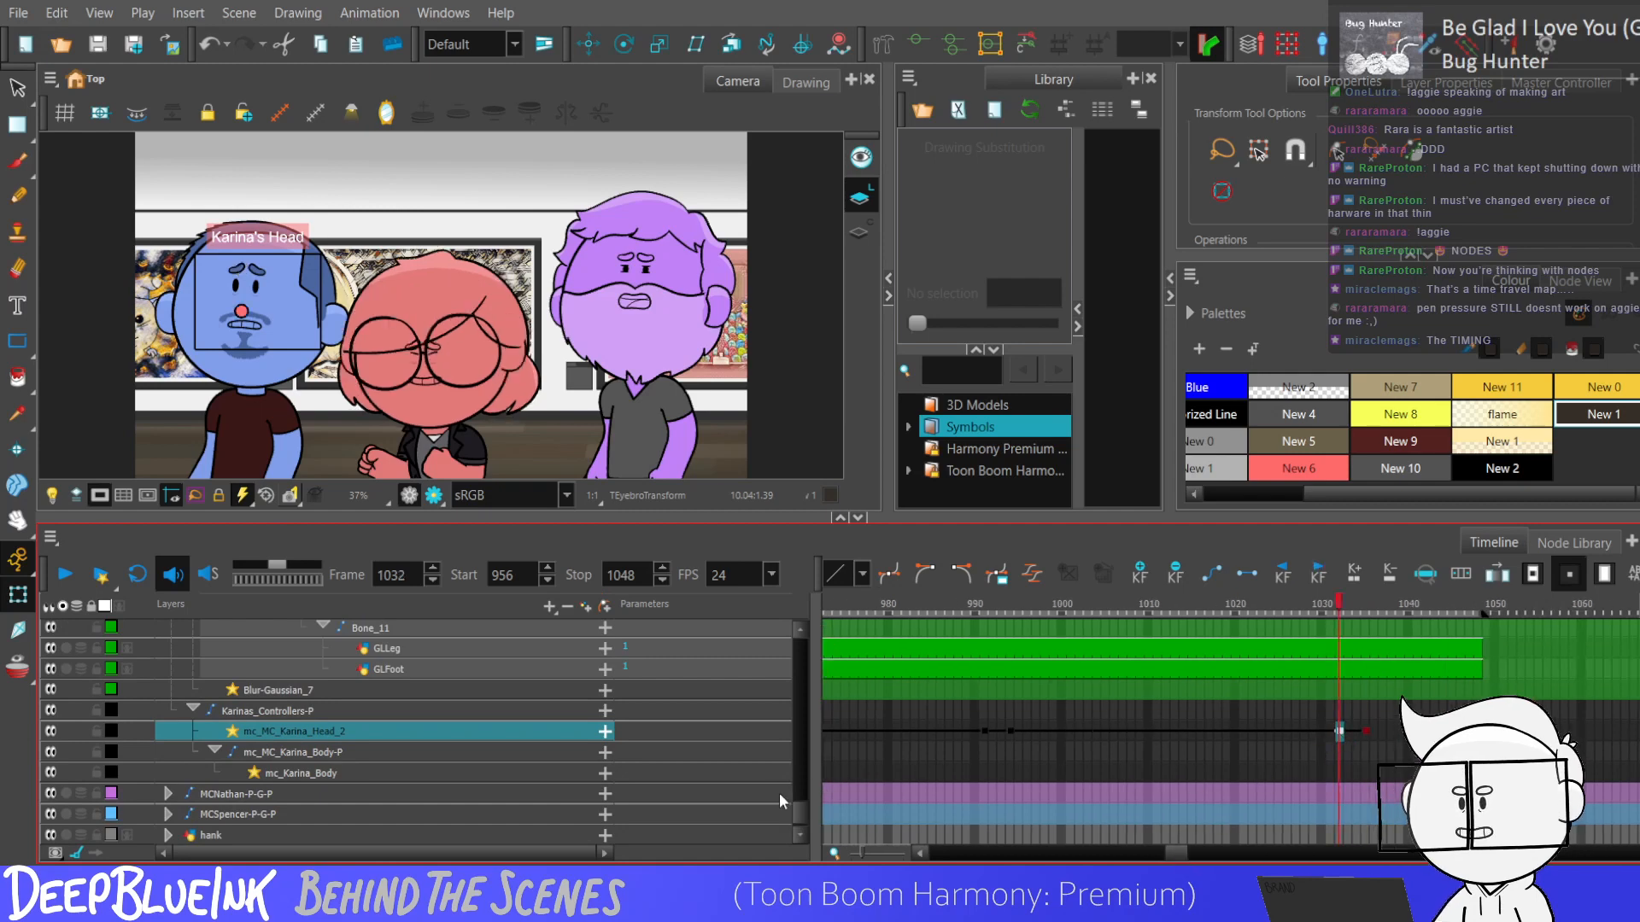
pyautogui.click(250, 316)
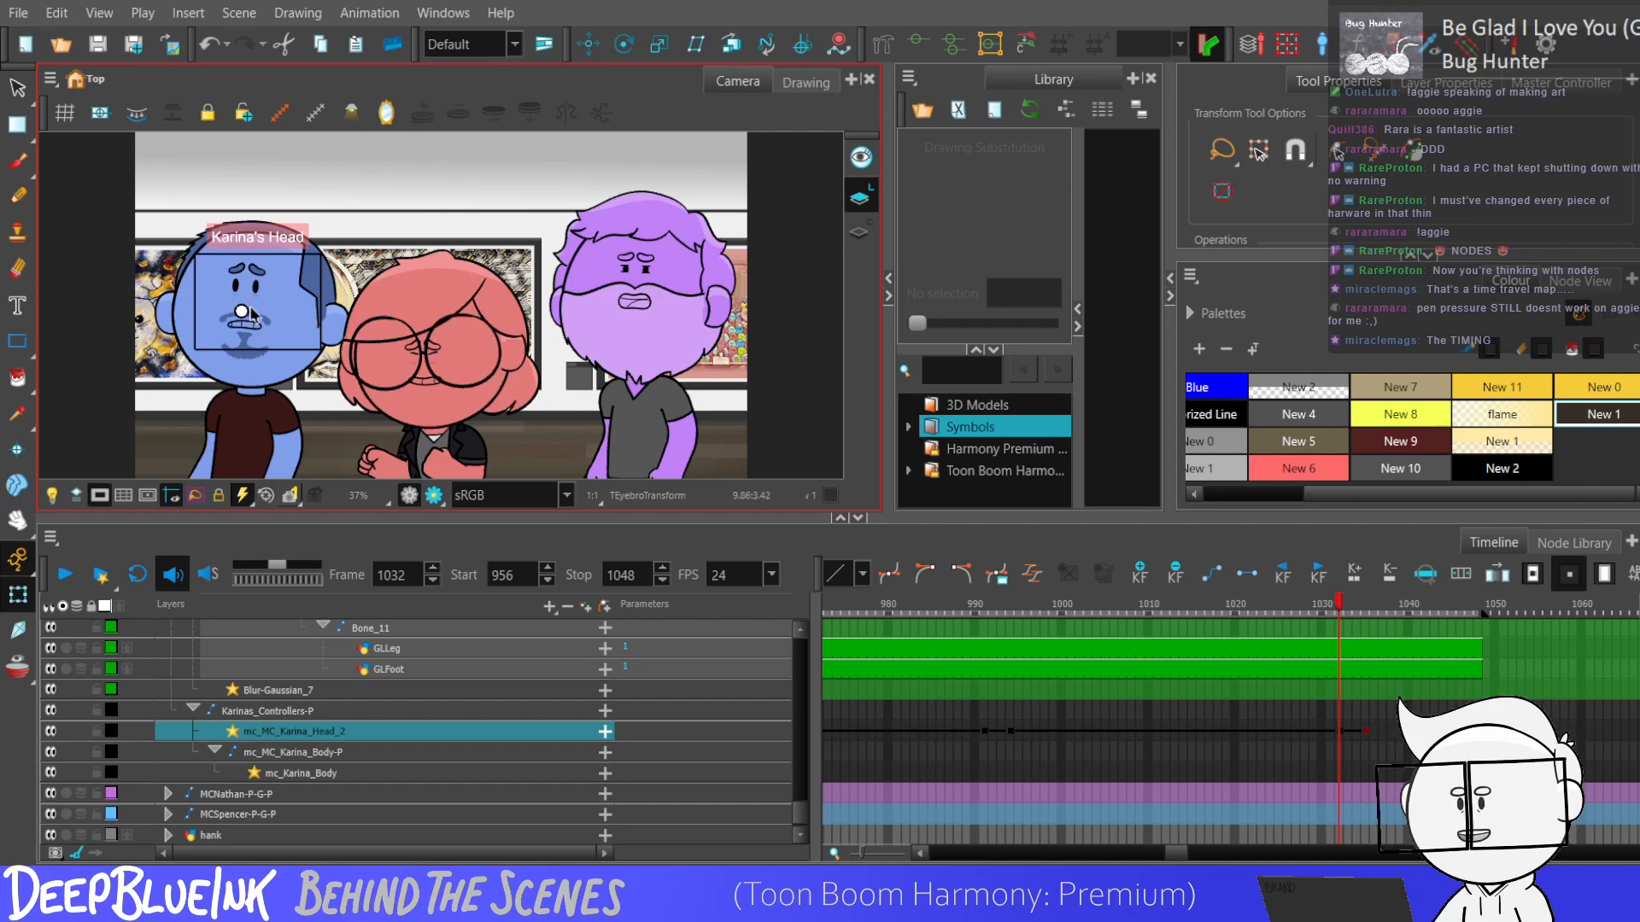
pyautogui.press('.')
pyautogui.press('.')
pyautogui.press('.')
pyautogui.press(',')
pyautogui.press(',')
pyautogui.press(',')
pyautogui.press(',')
pyautogui.press(',')
pyautogui.press(',')
pyautogui.press(',')
pyautogui.press(',')
pyautogui.press(',')
pyautogui.press(',')
pyautogui.press(',')
pyautogui.press(',')
pyautogui.press(',')
pyautogui.press(',')
pyautogui.press(',')
pyautogui.press(',')
pyautogui.press(',')
pyautogui.press(',')
pyautogui.press(',')
pyautogui.press(',')
pyautogui.press(',')
pyautogui.press(',')
pyautogui.press(',')
pyautogui.press('.')
pyautogui.press('.')
pyautogui.press('.')
pyautogui.press('.')
pyautogui.press('.')
pyautogui.press('.')
pyautogui.press('.')
pyautogui.press('.')
pyautogui.press('.')
pyautogui.press('.')
pyautogui.press('.')
pyautogui.press('.')
pyautogui.press('.')
pyautogui.press('.')
pyautogui.press('.')
pyautogui.press('.')
pyautogui.press('.')
pyautogui.press('.')
pyautogui.press('.')
pyautogui.press('.')
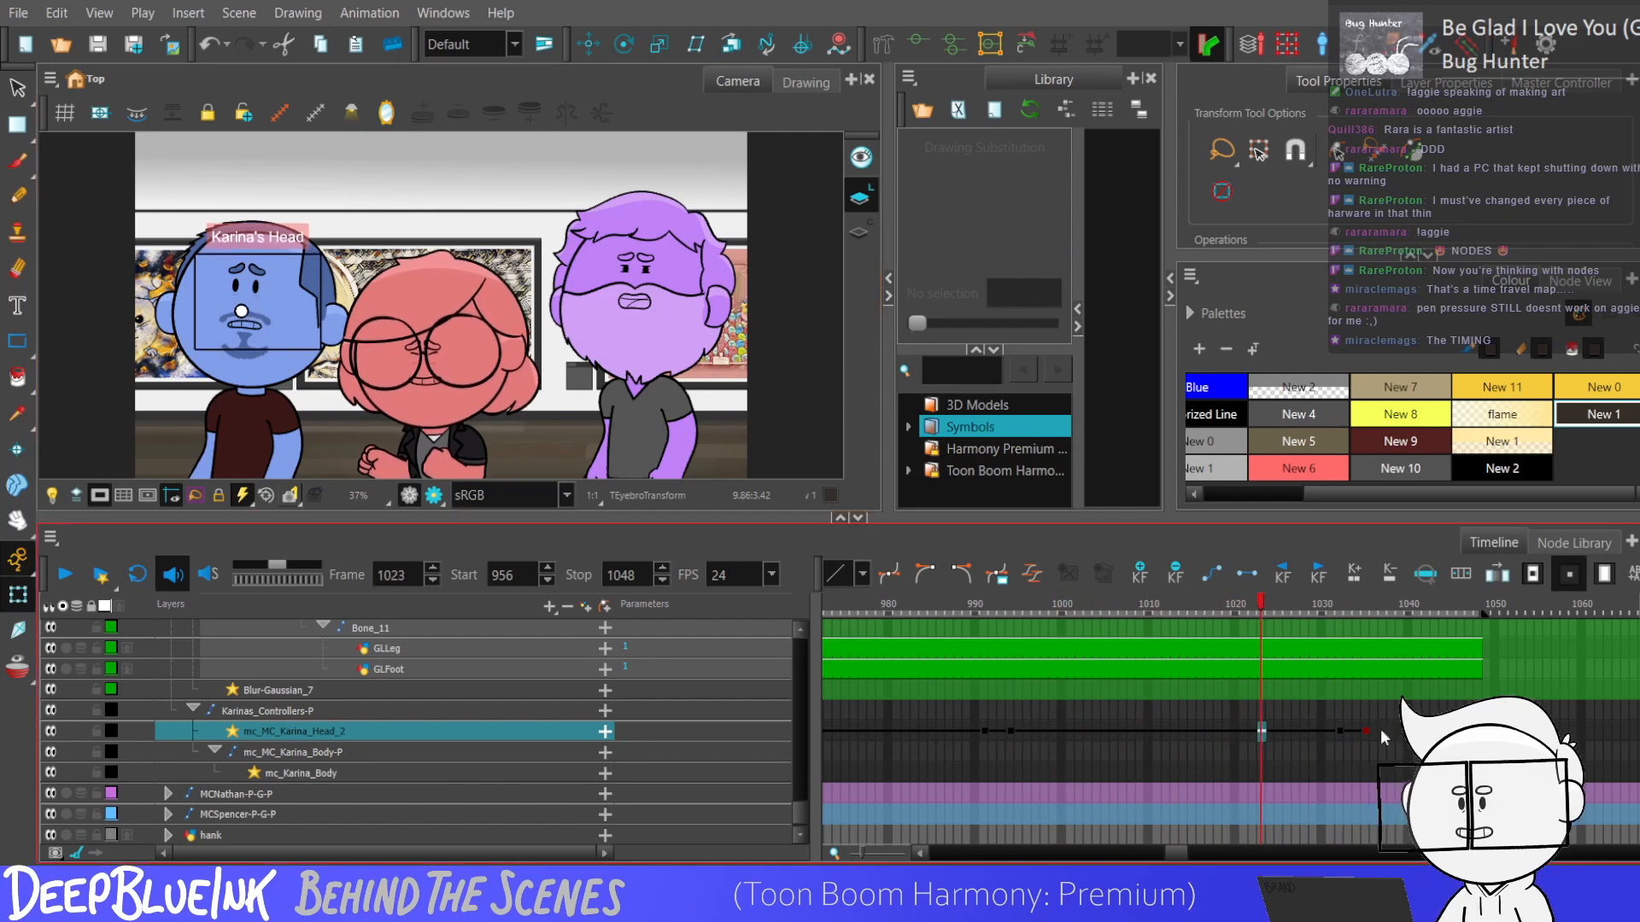
pyautogui.click(1367, 733)
# Select all layers from the MCKarina-P-G-P peg down to the head controller across frames 956 to 1035.
pyautogui.moveTo(1178, 855); pyautogui.dragTo(1172, 857)
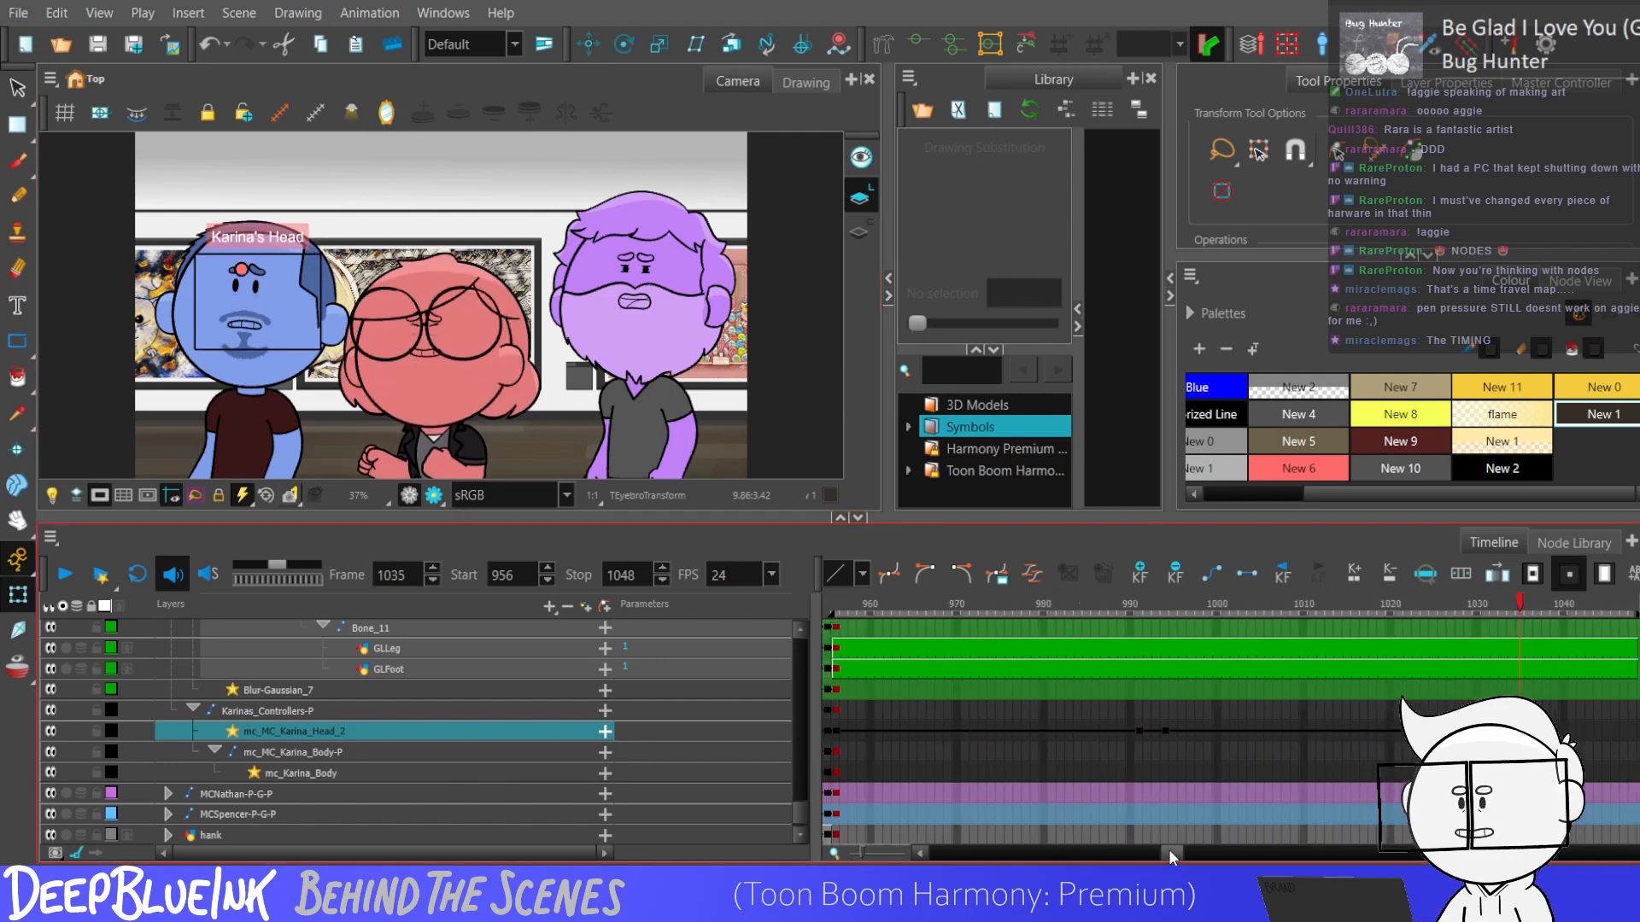
pyautogui.scroll(10, 792, 683)
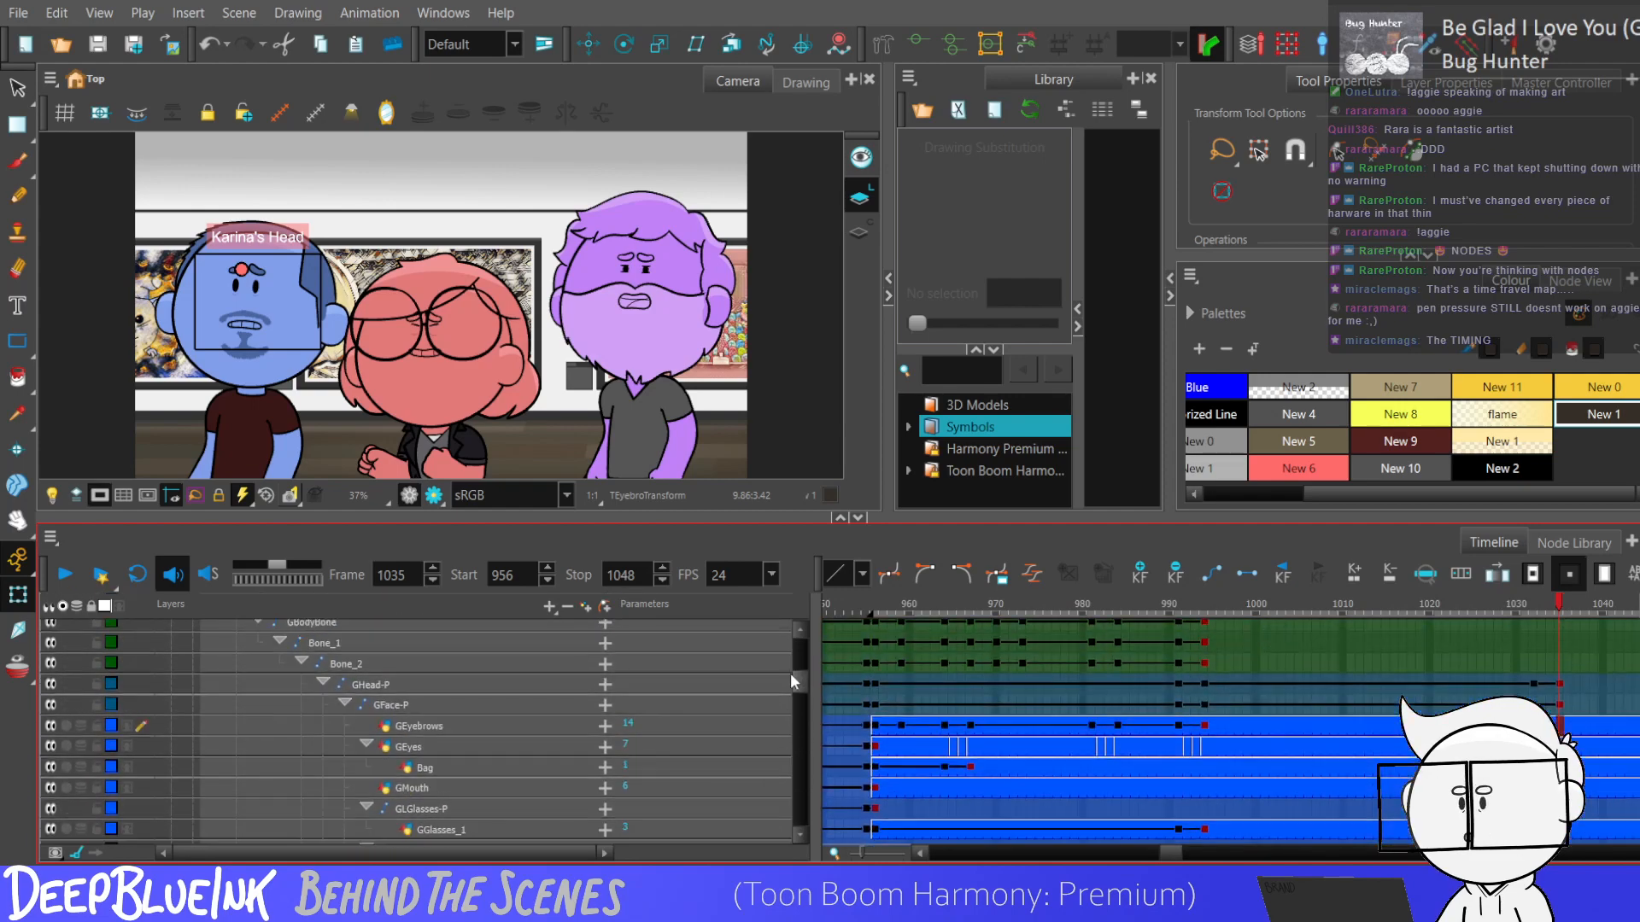
pyautogui.scroll(4, 794, 683)
pyautogui.scroll(5, 794, 683)
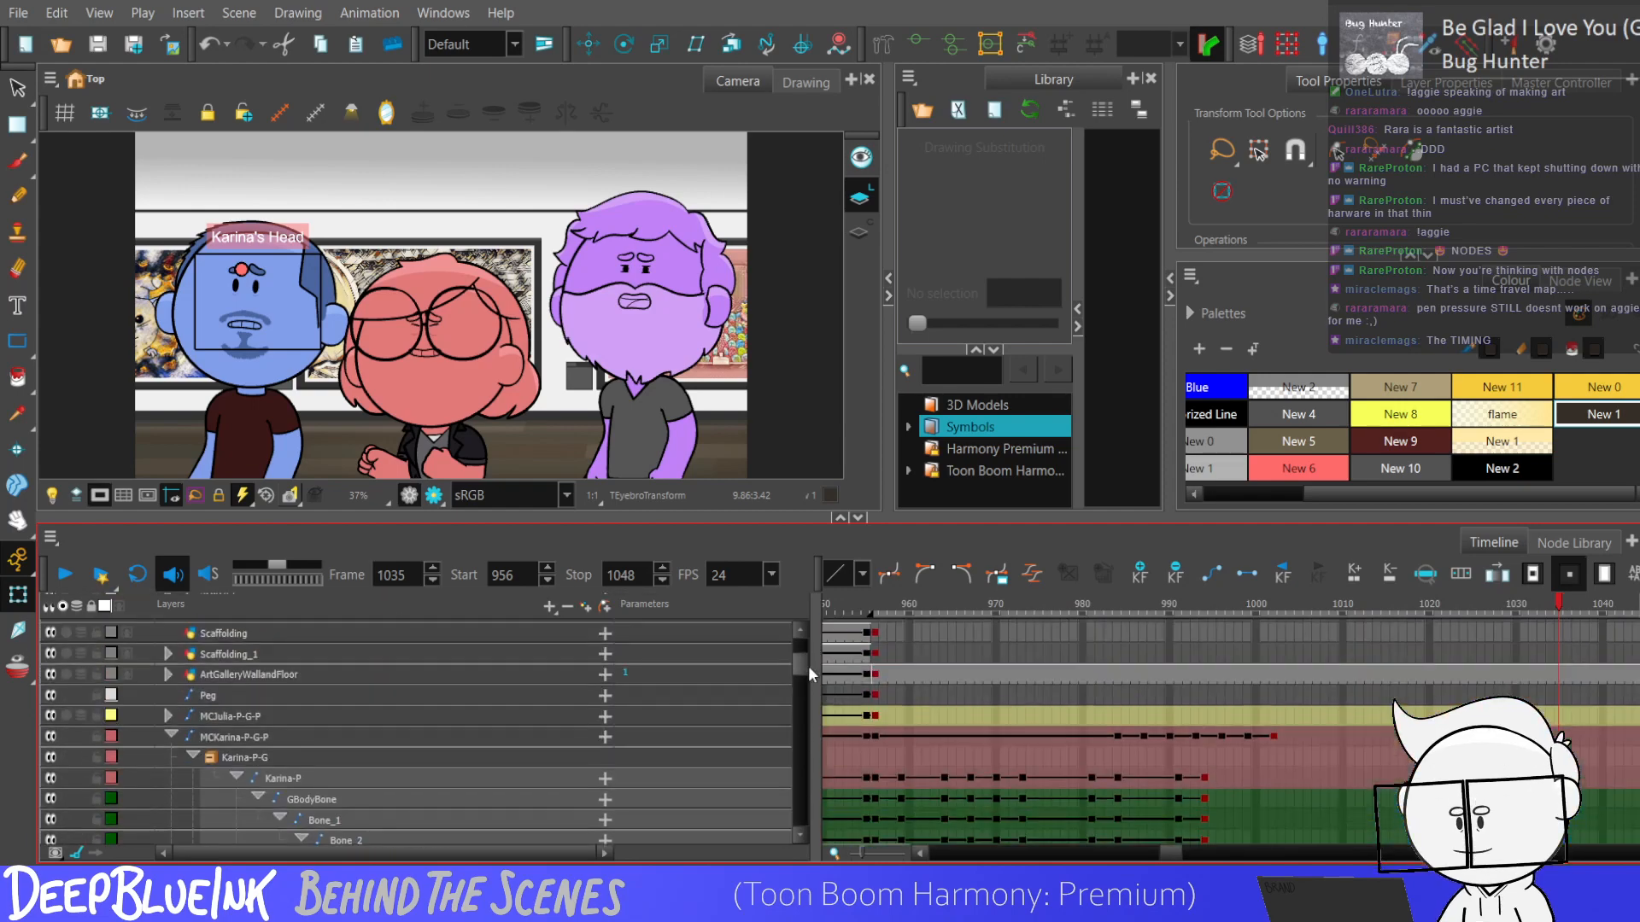
pyautogui.click(875, 737)
pyautogui.moveTo(799, 668); pyautogui.dragTo(792, 829)
pyautogui.keyDown('shift'); pyautogui.click(1558, 711); pyautogui.keyUp('shift')
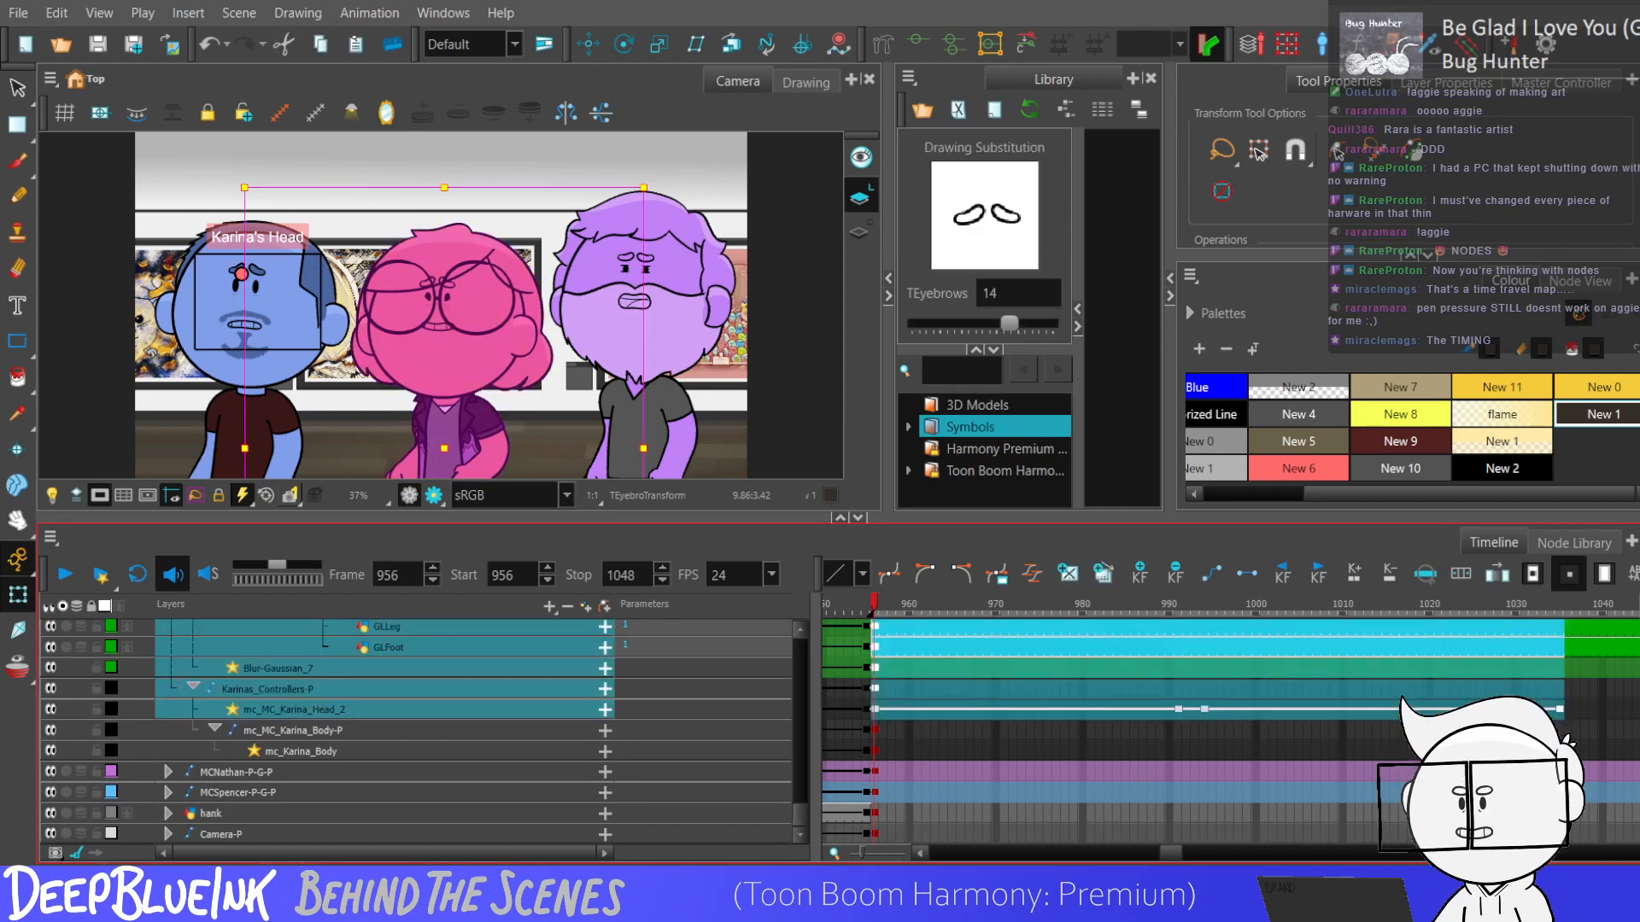
# Clear the multi-layer selection and replay the animation from frame 956.
pyautogui.click(1153, 732)
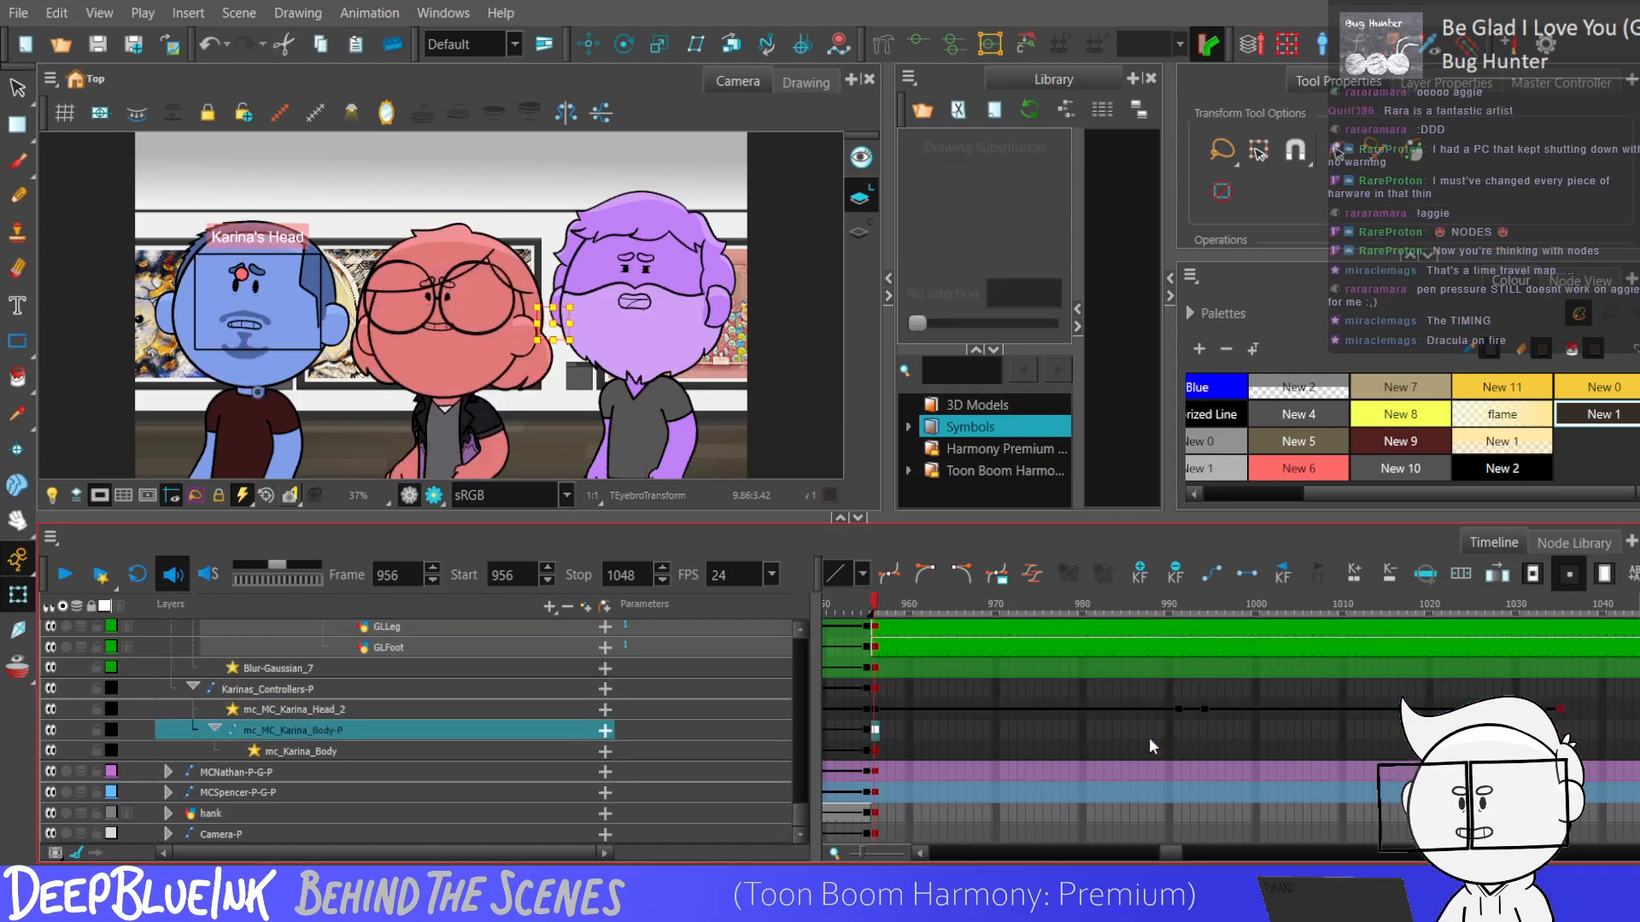
pyautogui.press('Return')
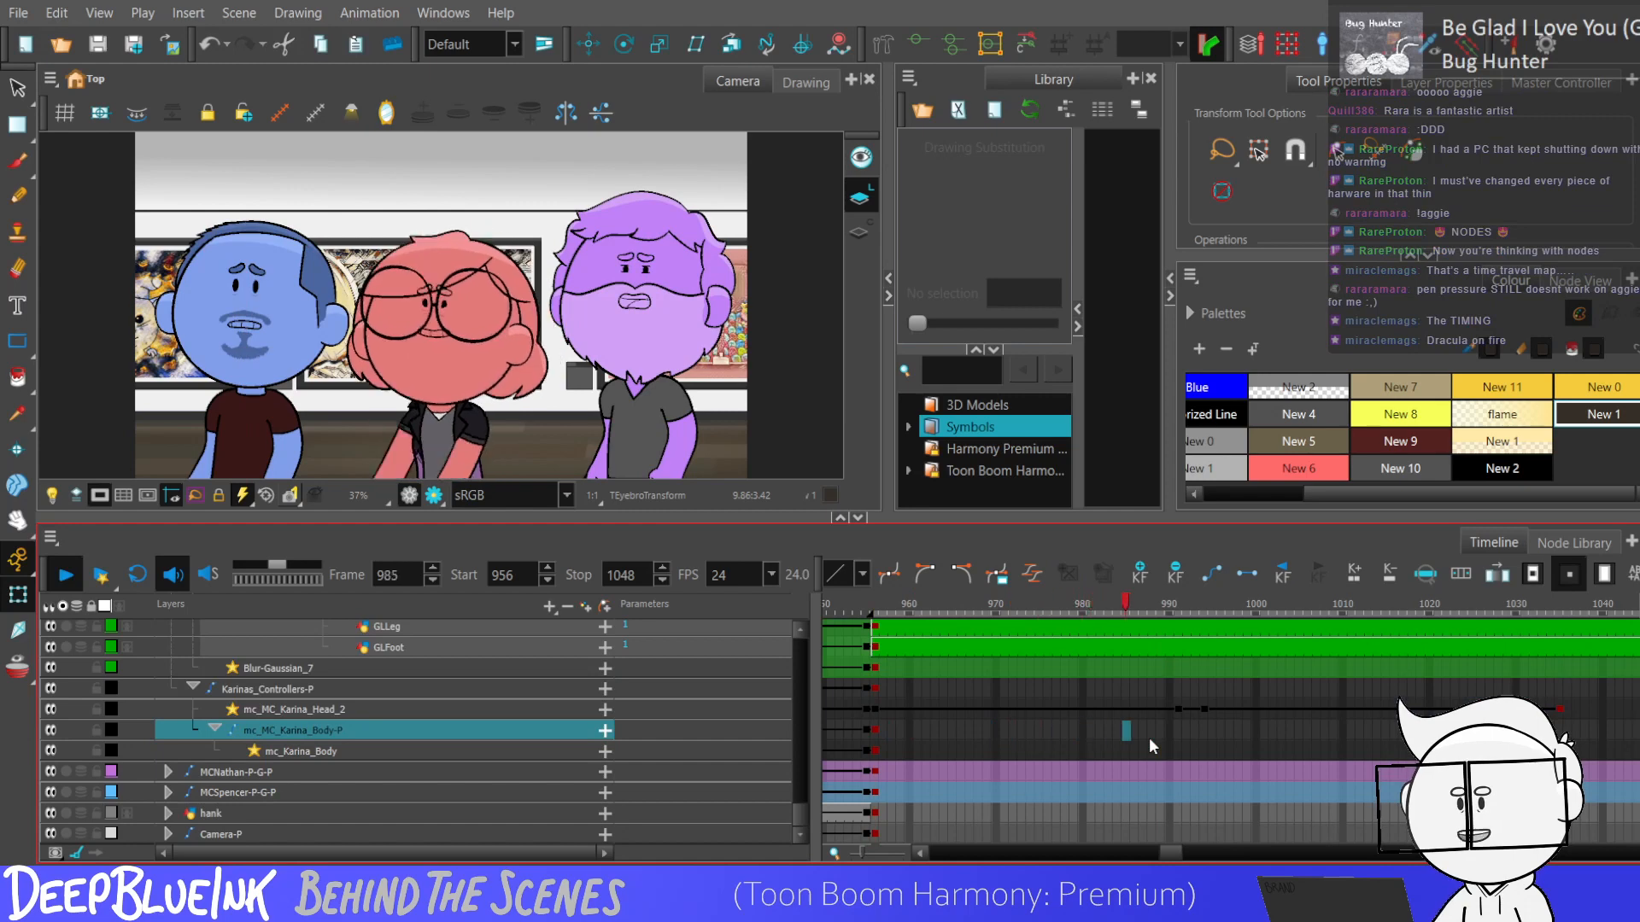
pyautogui.press('Return')
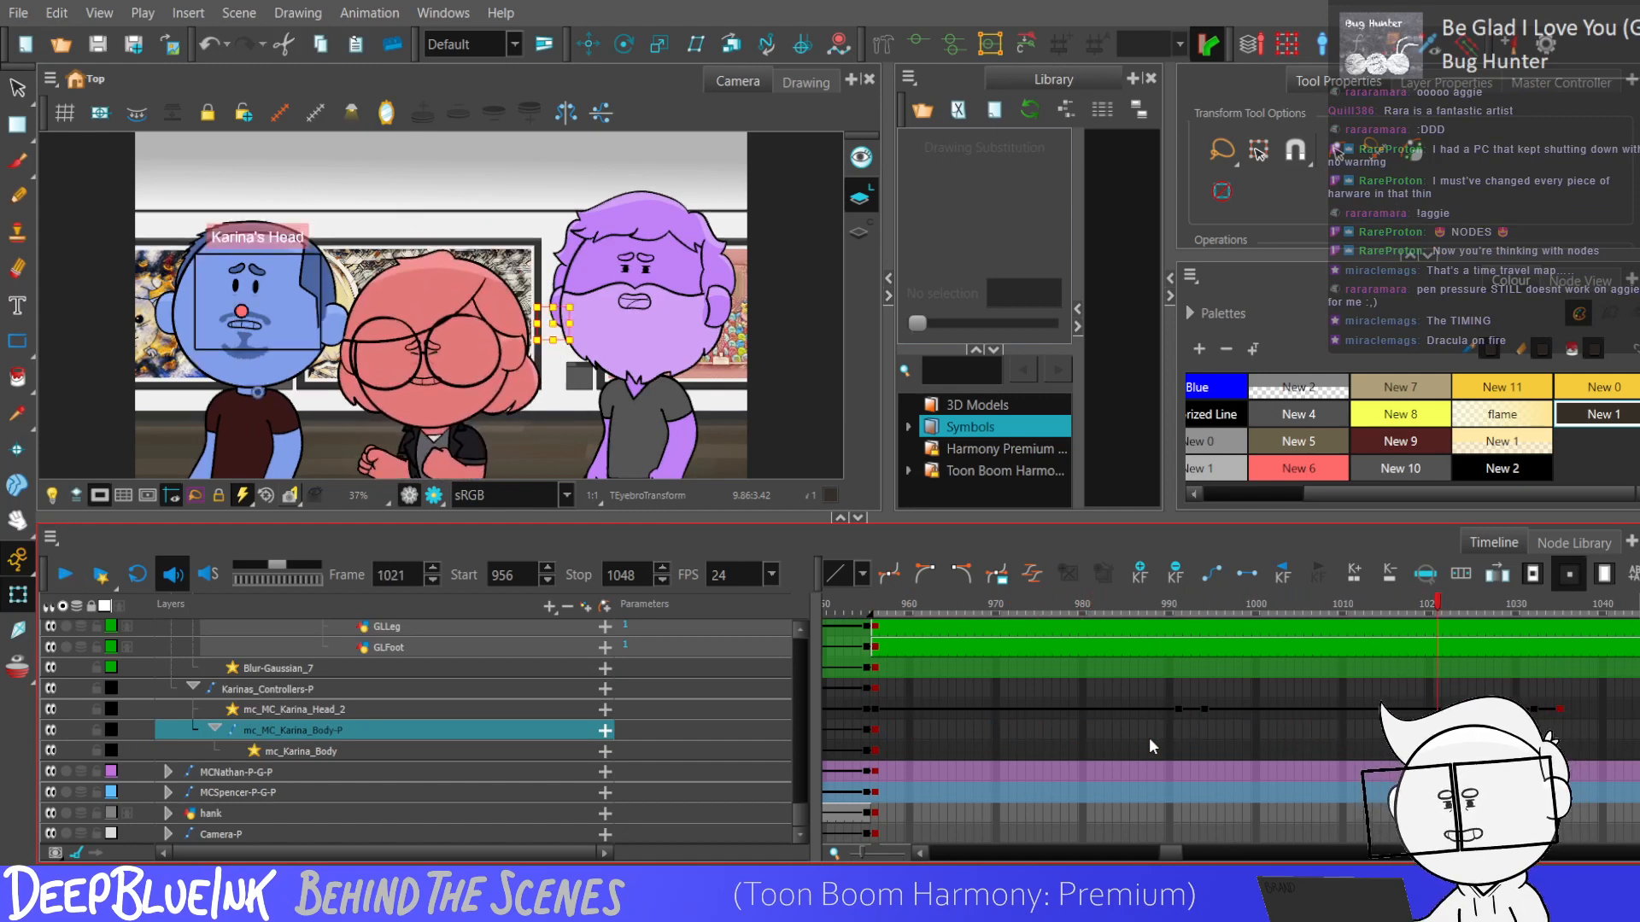
# Sample the purple character's grey shirt colour with the Dropper and browse the palette list.
pyautogui.click(14, 423)
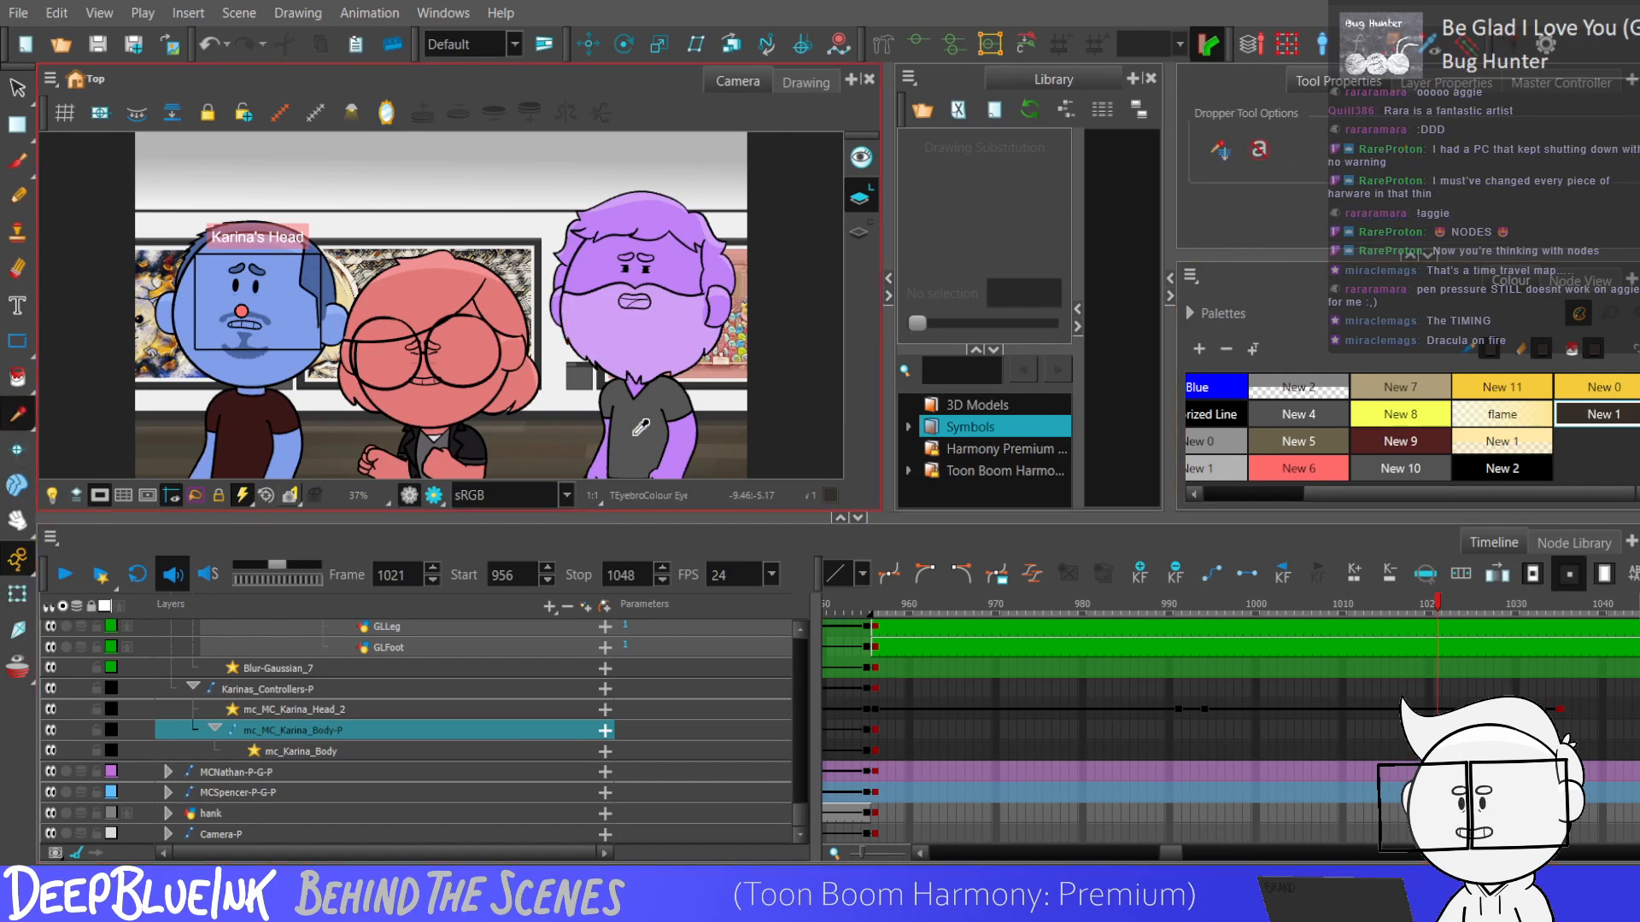
pyautogui.click(629, 431)
pyautogui.moveTo(1621, 496); pyautogui.dragTo(1396, 494)
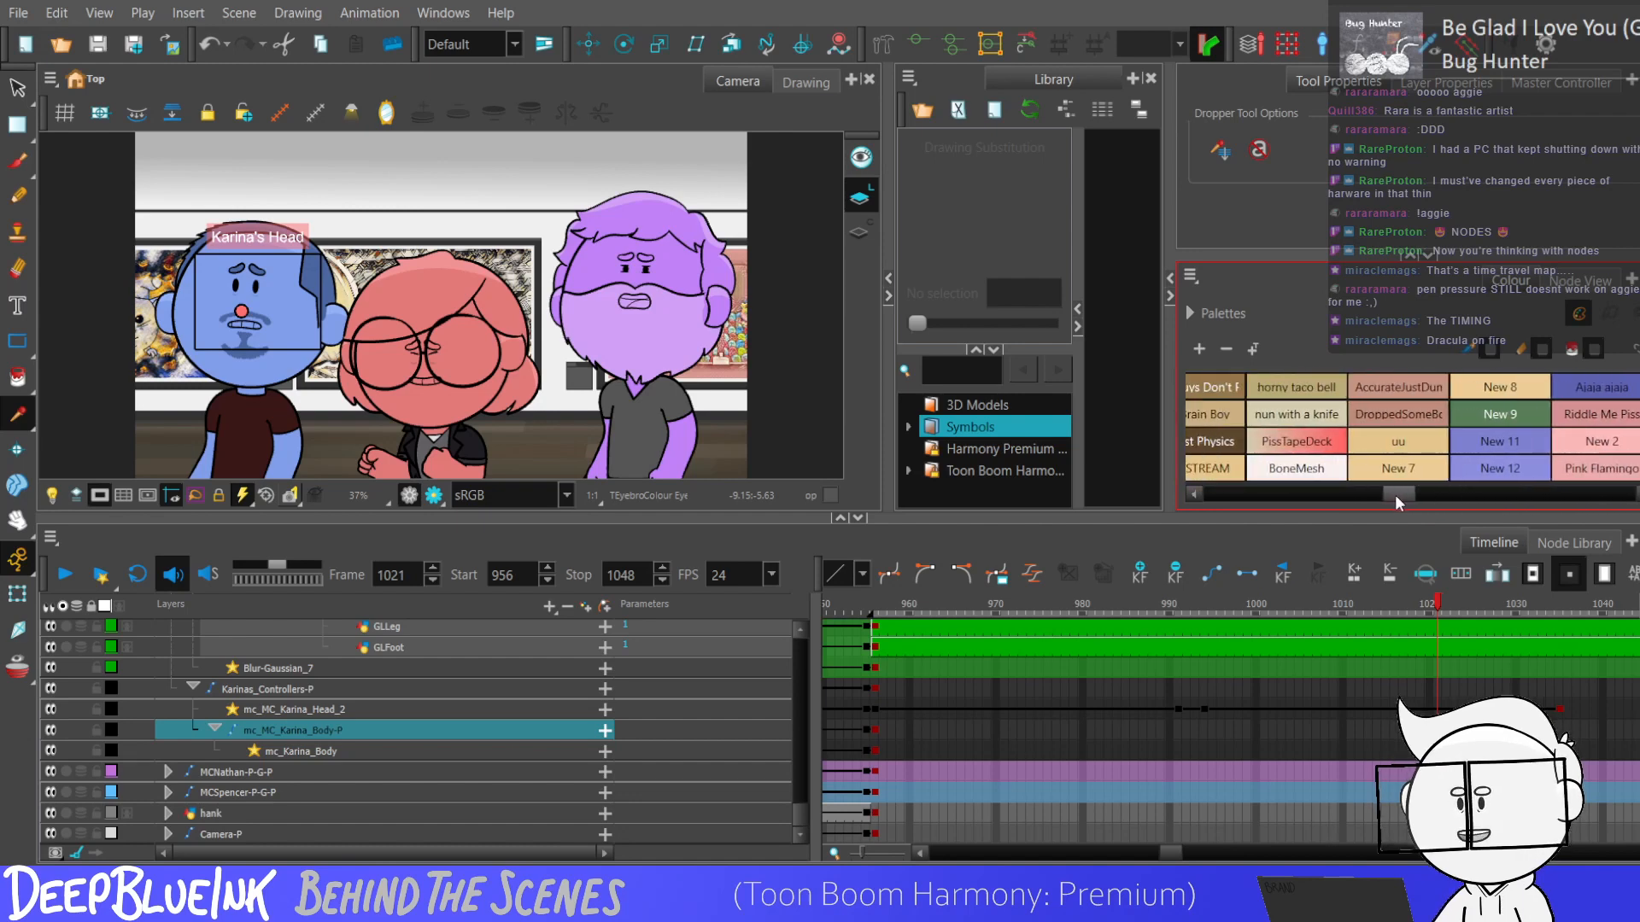
# Look through the scene's palette list and browse the swatches of the listed palettes.
pyautogui.click(1218, 309)
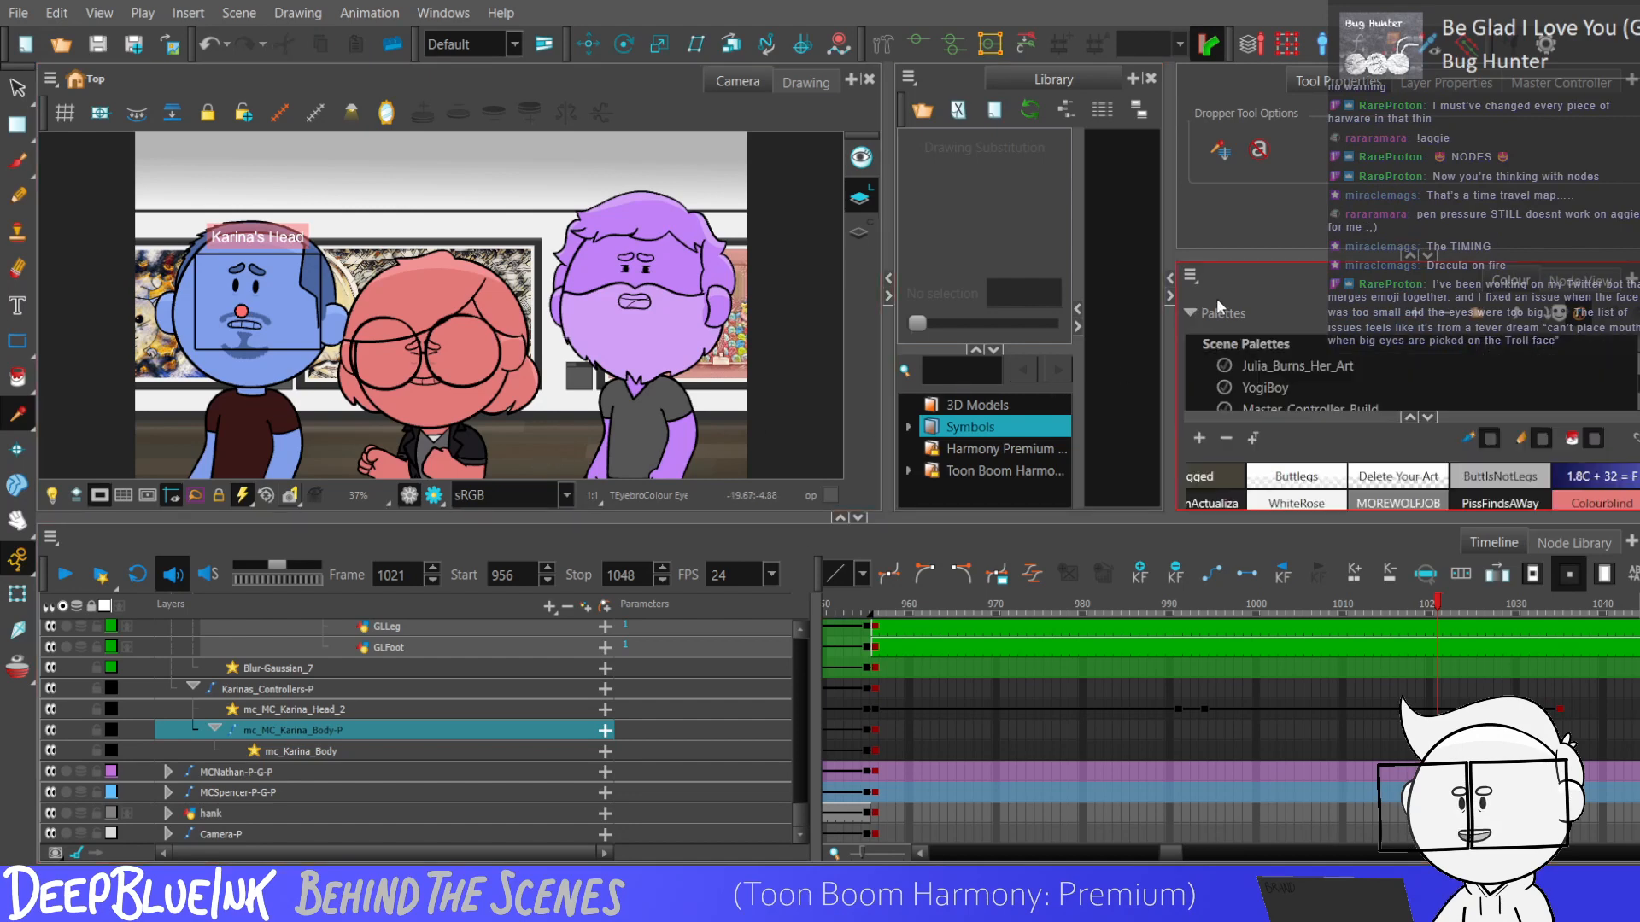
pyautogui.scroll(-5, 1592, 351)
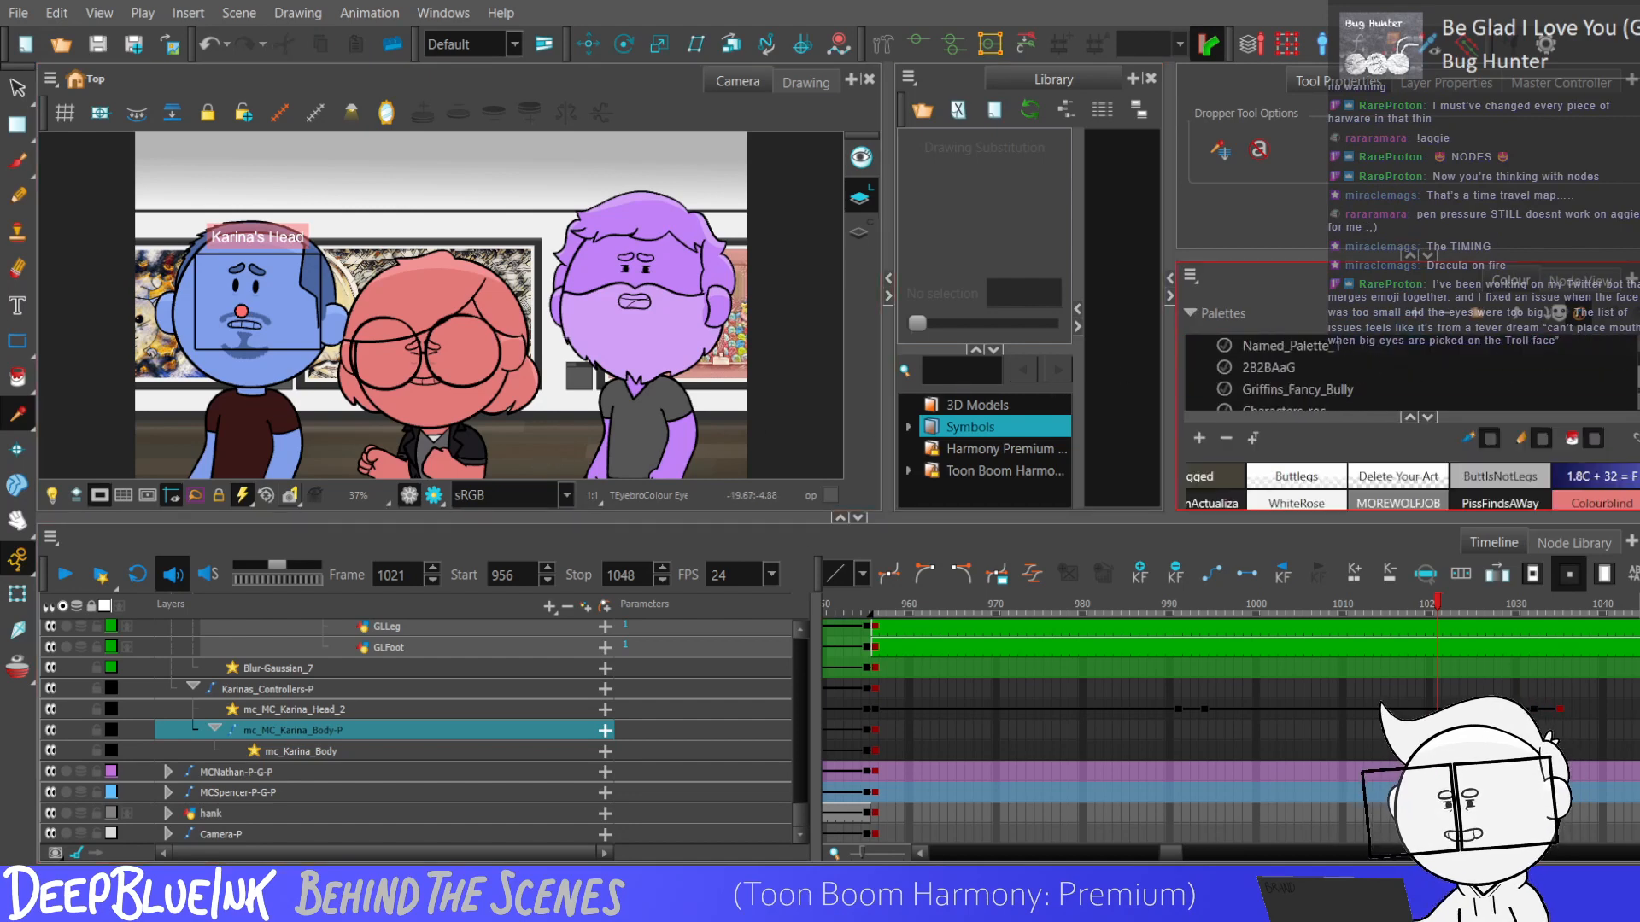
pyautogui.scroll(-5, 1409, 367)
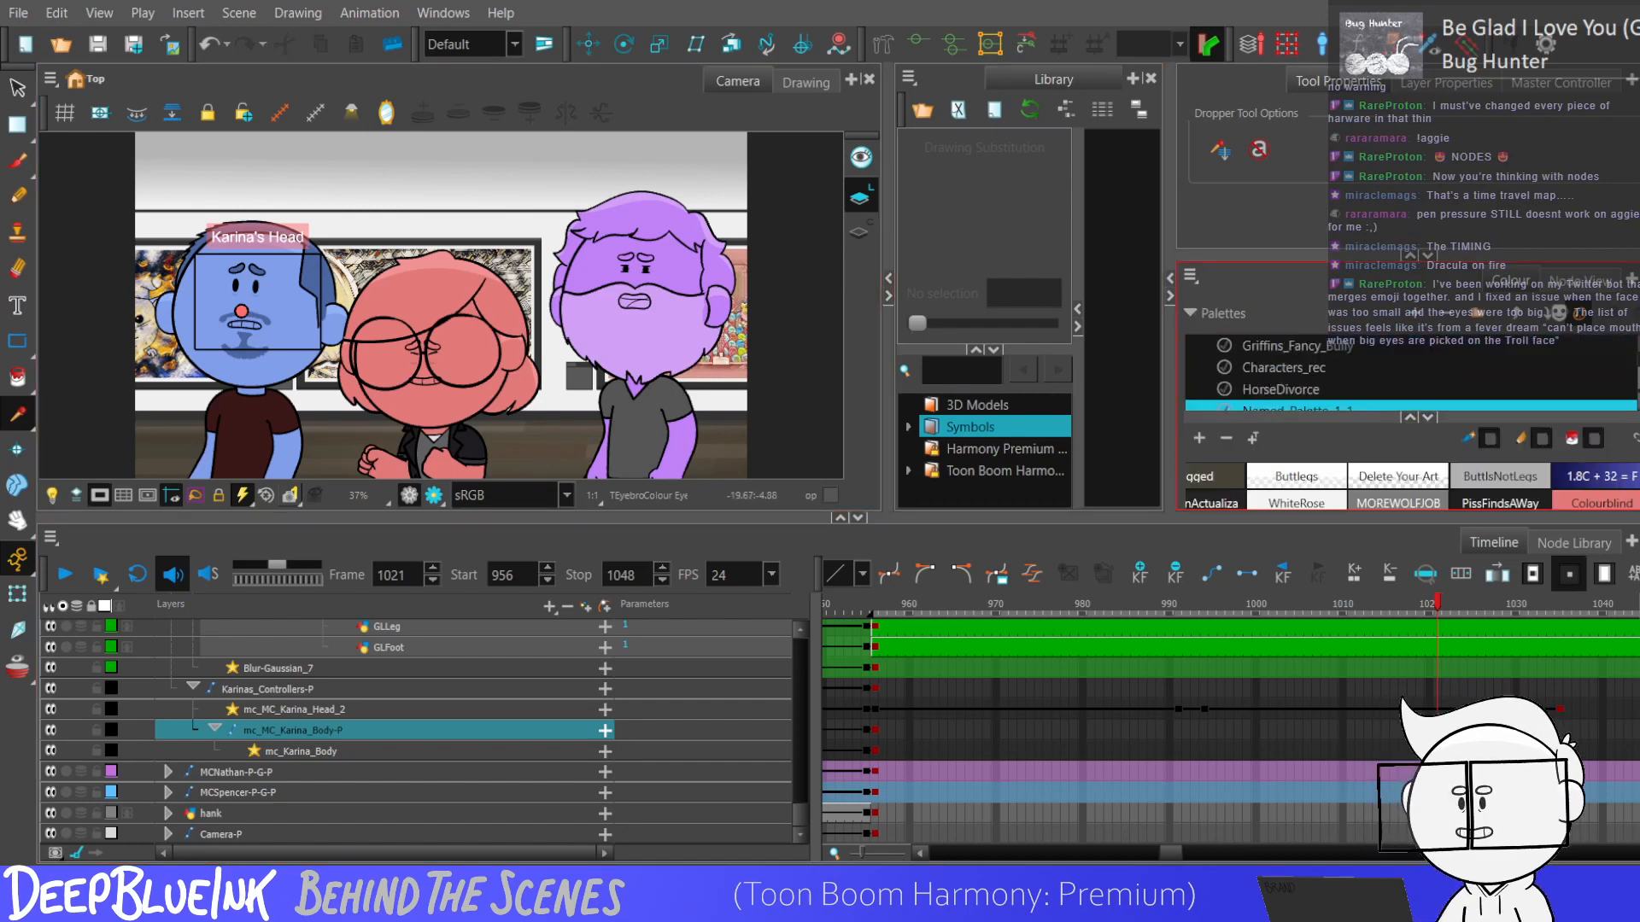
pyautogui.scroll(-3, 1409, 367)
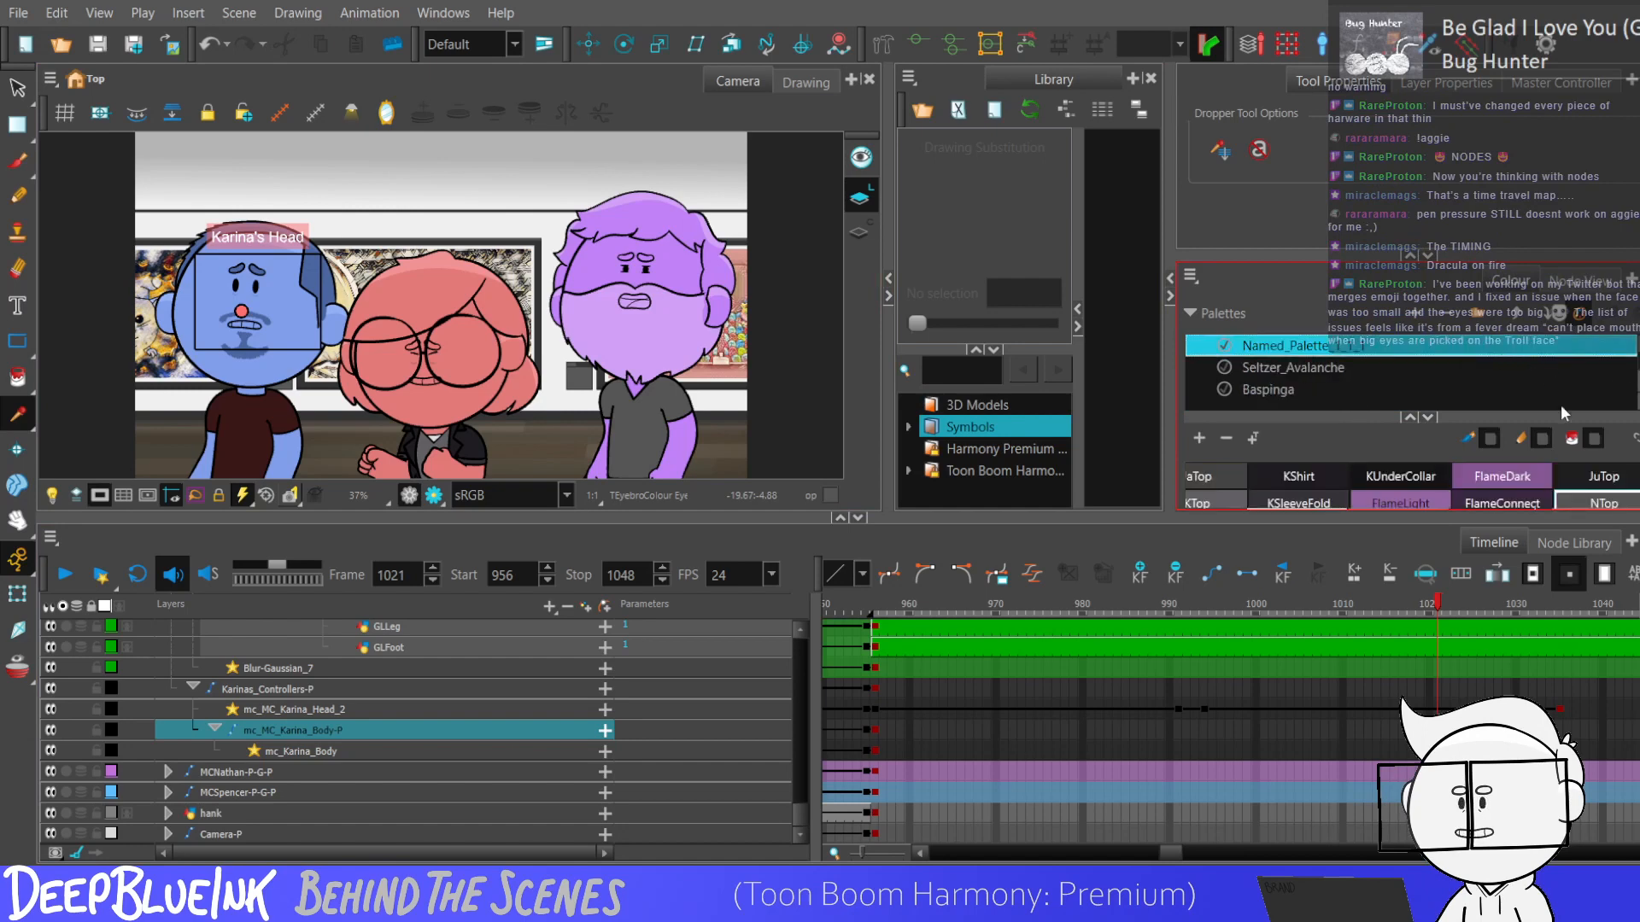
pyautogui.click(1189, 312)
pyautogui.moveTo(1537, 494); pyautogui.dragTo(1425, 499)
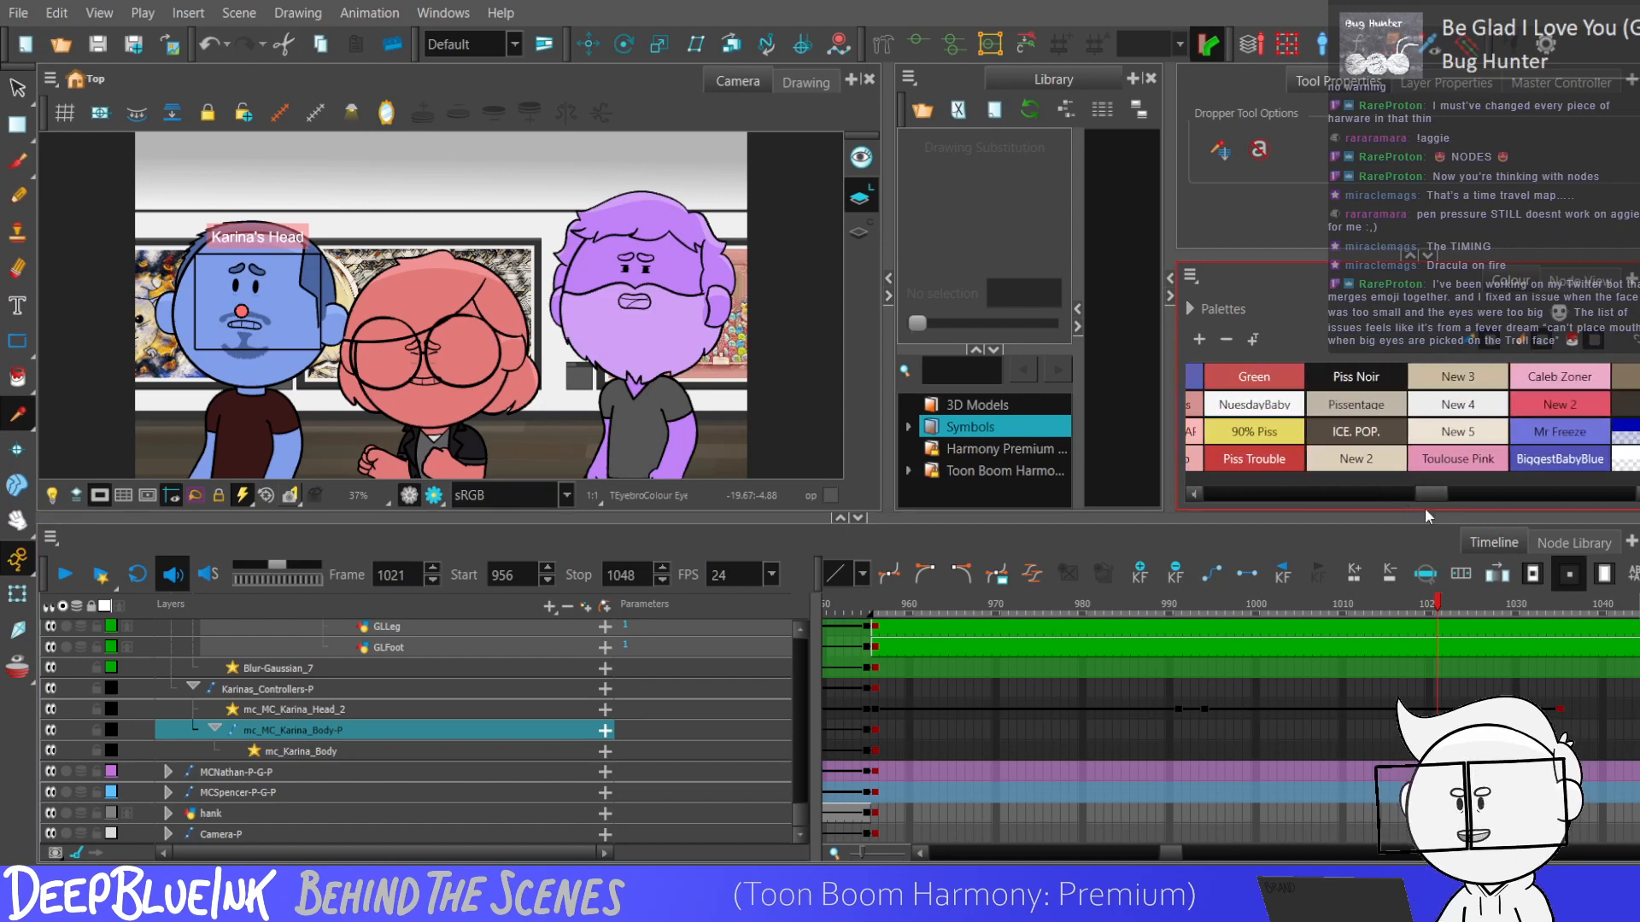
pyautogui.click(1191, 309)
pyautogui.scroll(-10, 1582, 380)
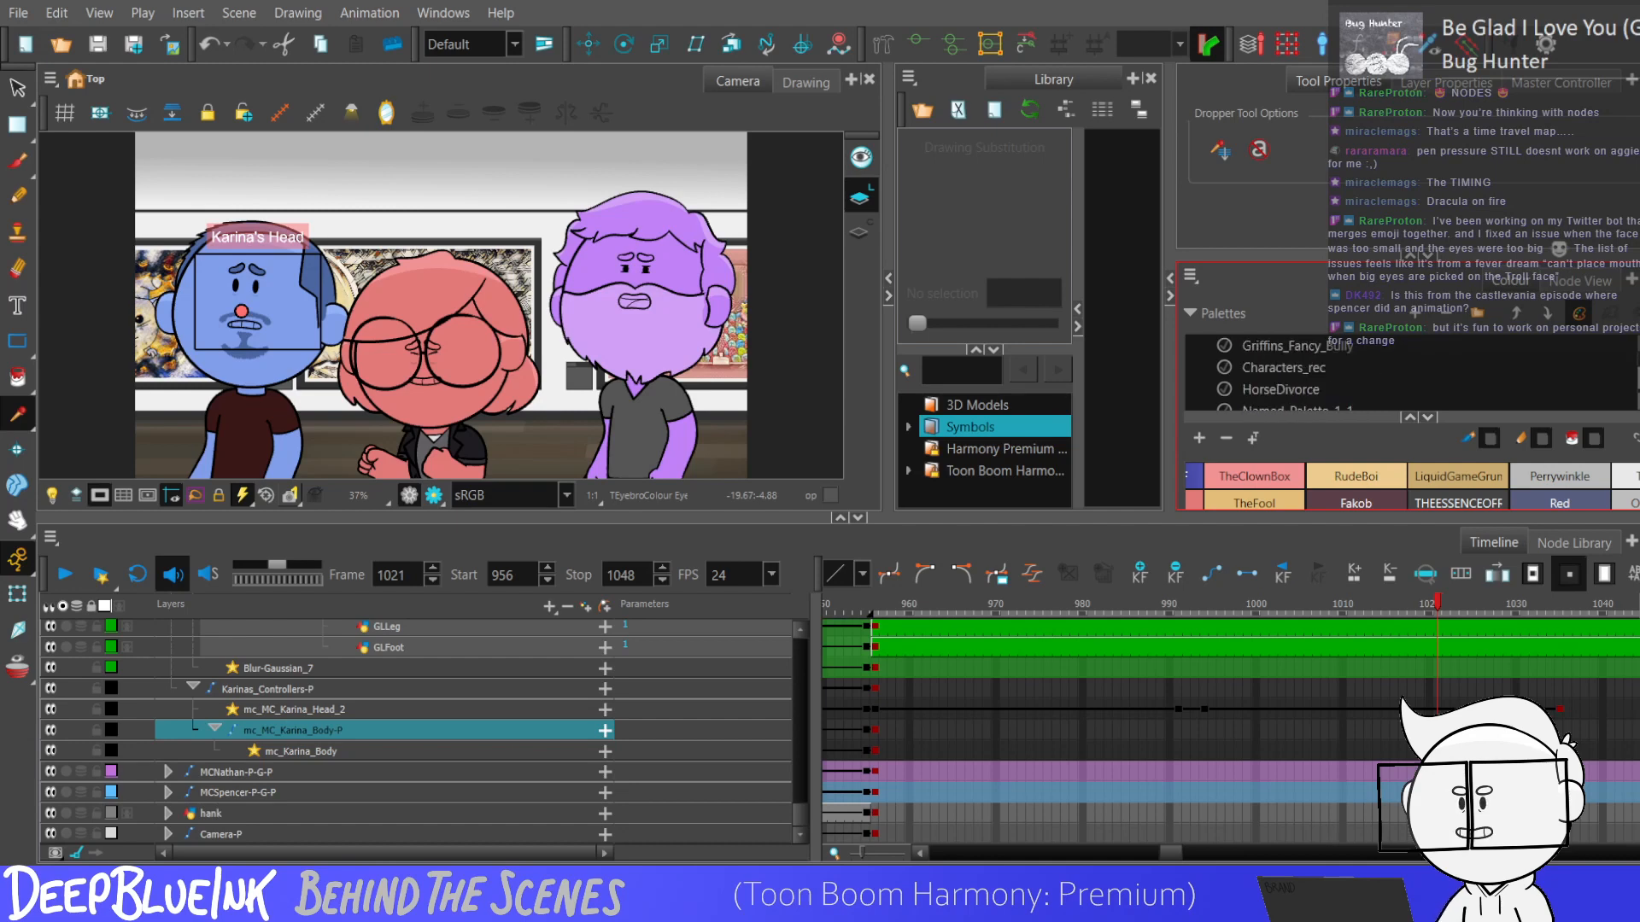
pyautogui.scroll(-1, 1466, 381)
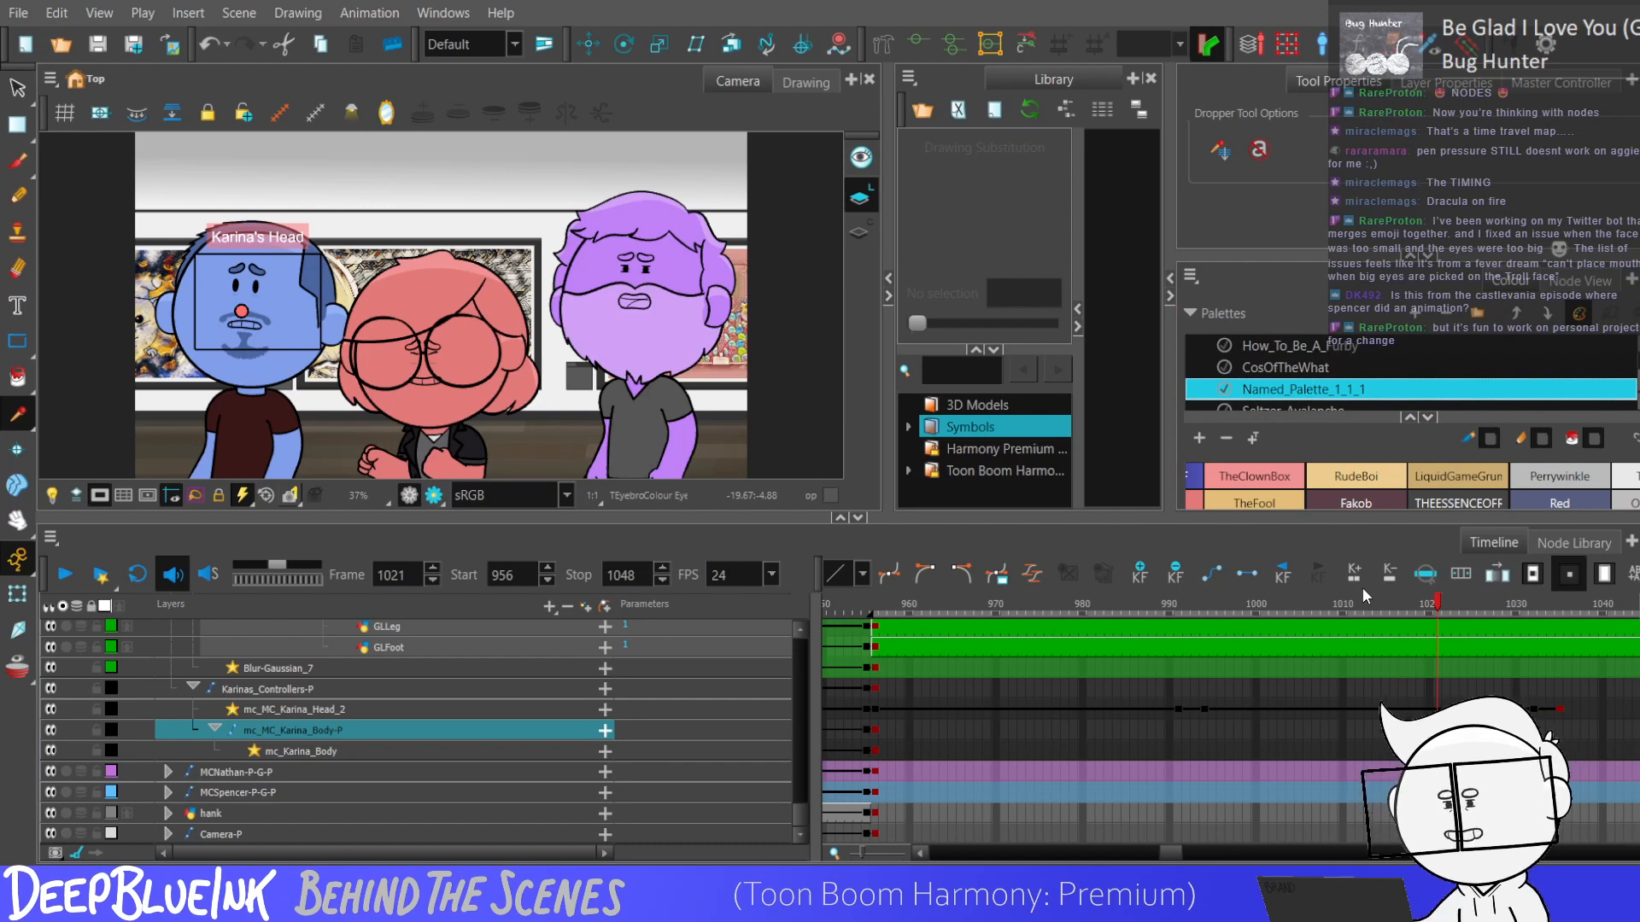
pyautogui.press('Return')
pyautogui.click(1213, 310)
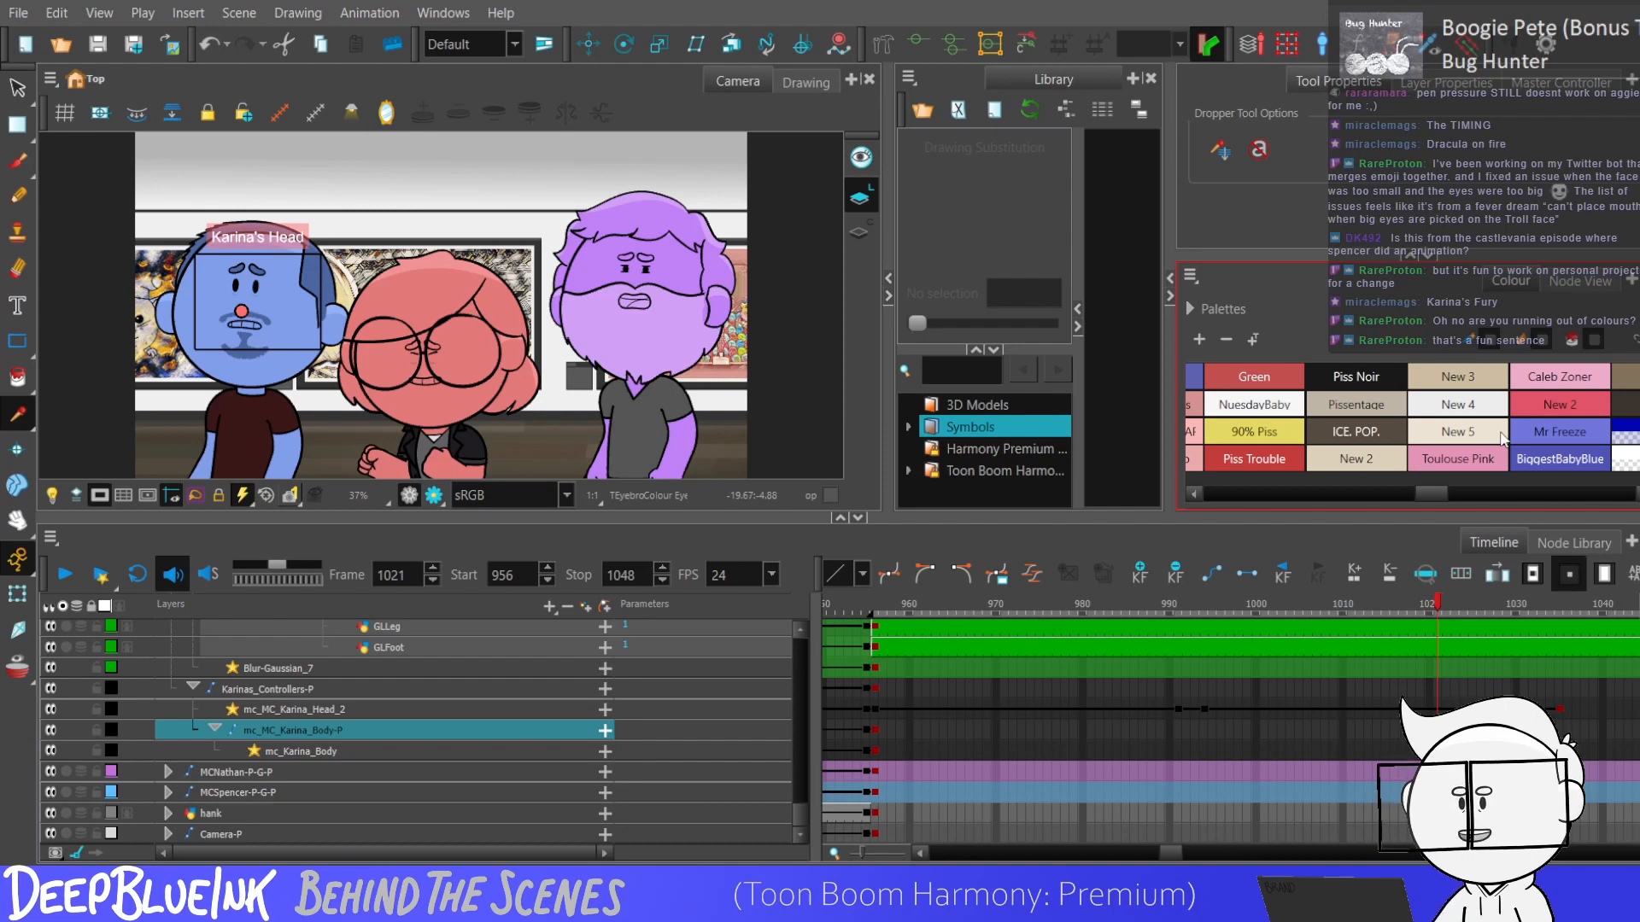
# Go to the head controller's keyframe at 991 and select the GHead-P layers from that frame onward.
pyautogui.click(1178, 710)
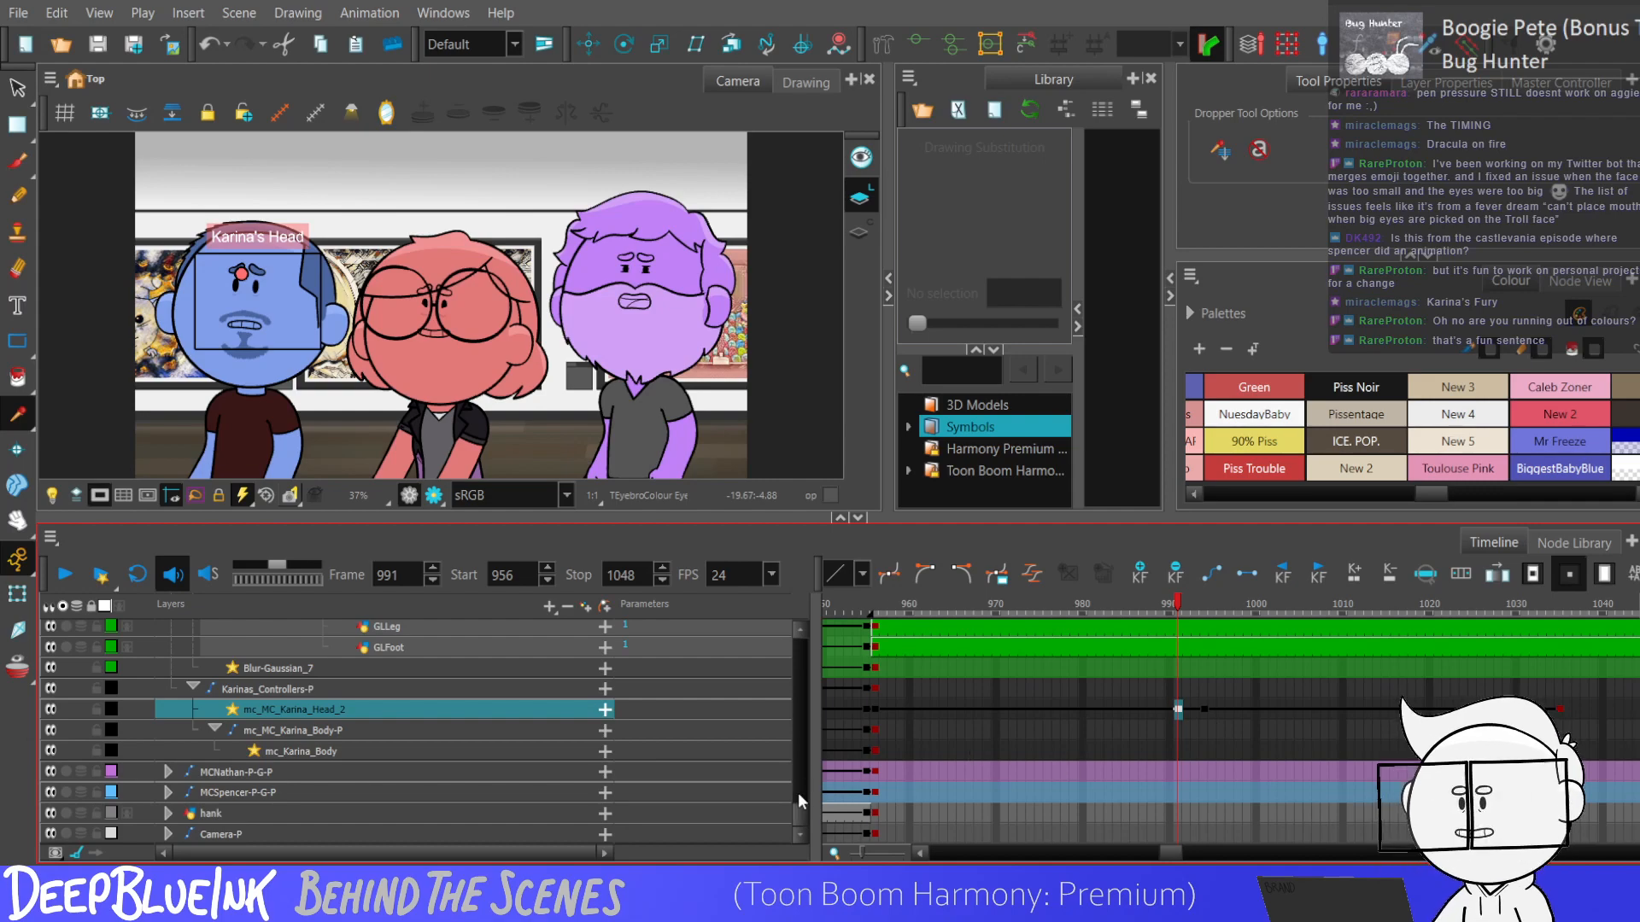
pyautogui.moveTo(799, 809); pyautogui.dragTo(791, 670)
pyautogui.keyDown('shift'); pyautogui.click(1494, 761); pyautogui.keyUp('shift')
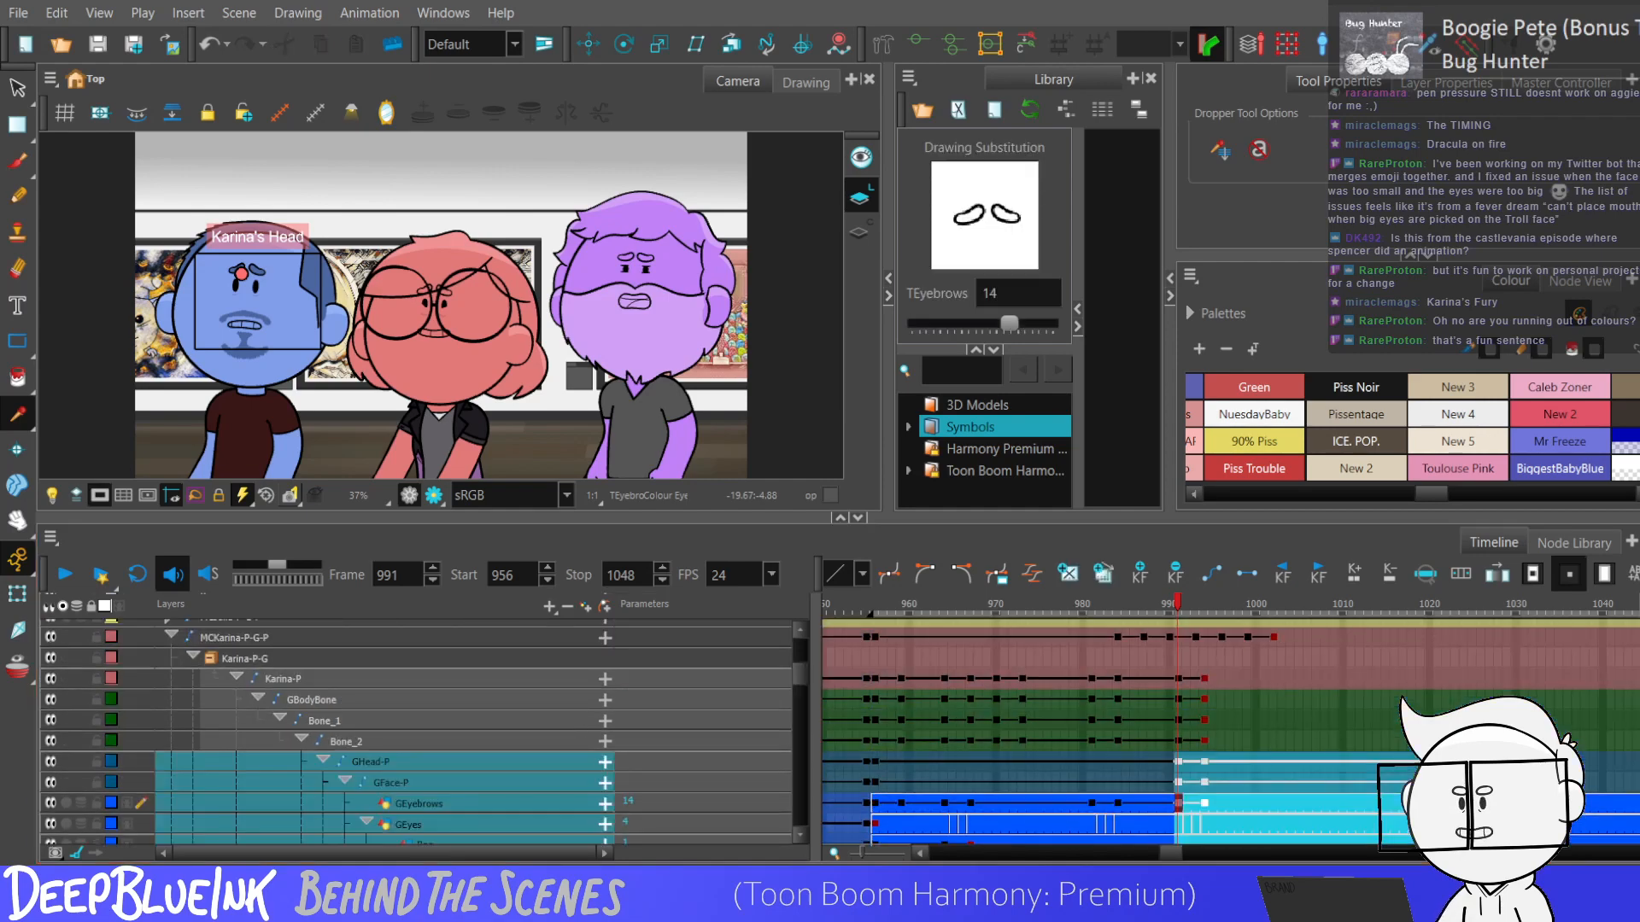
# Rename the New 2 colour swatch as piislo.
pyautogui.moveTo(1436, 496)
pyautogui.mouseDown()
pyautogui.moveTo(1619, 497)
pyautogui.moveTo(1424, 493)
pyautogui.mouseUp()
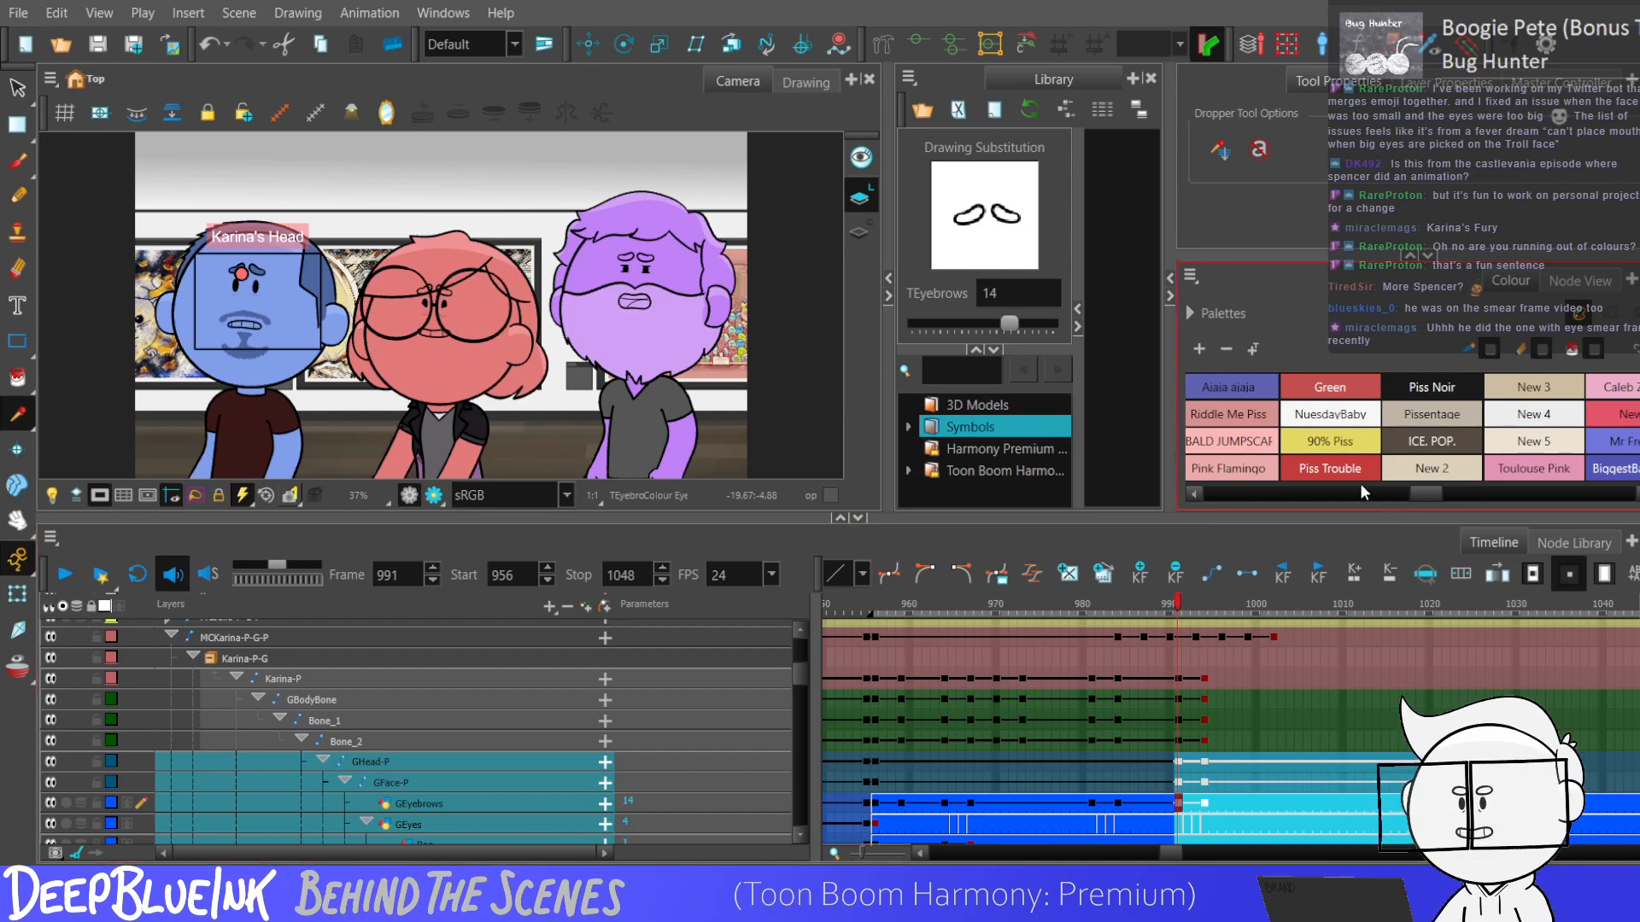
pyautogui.click(1433, 476)
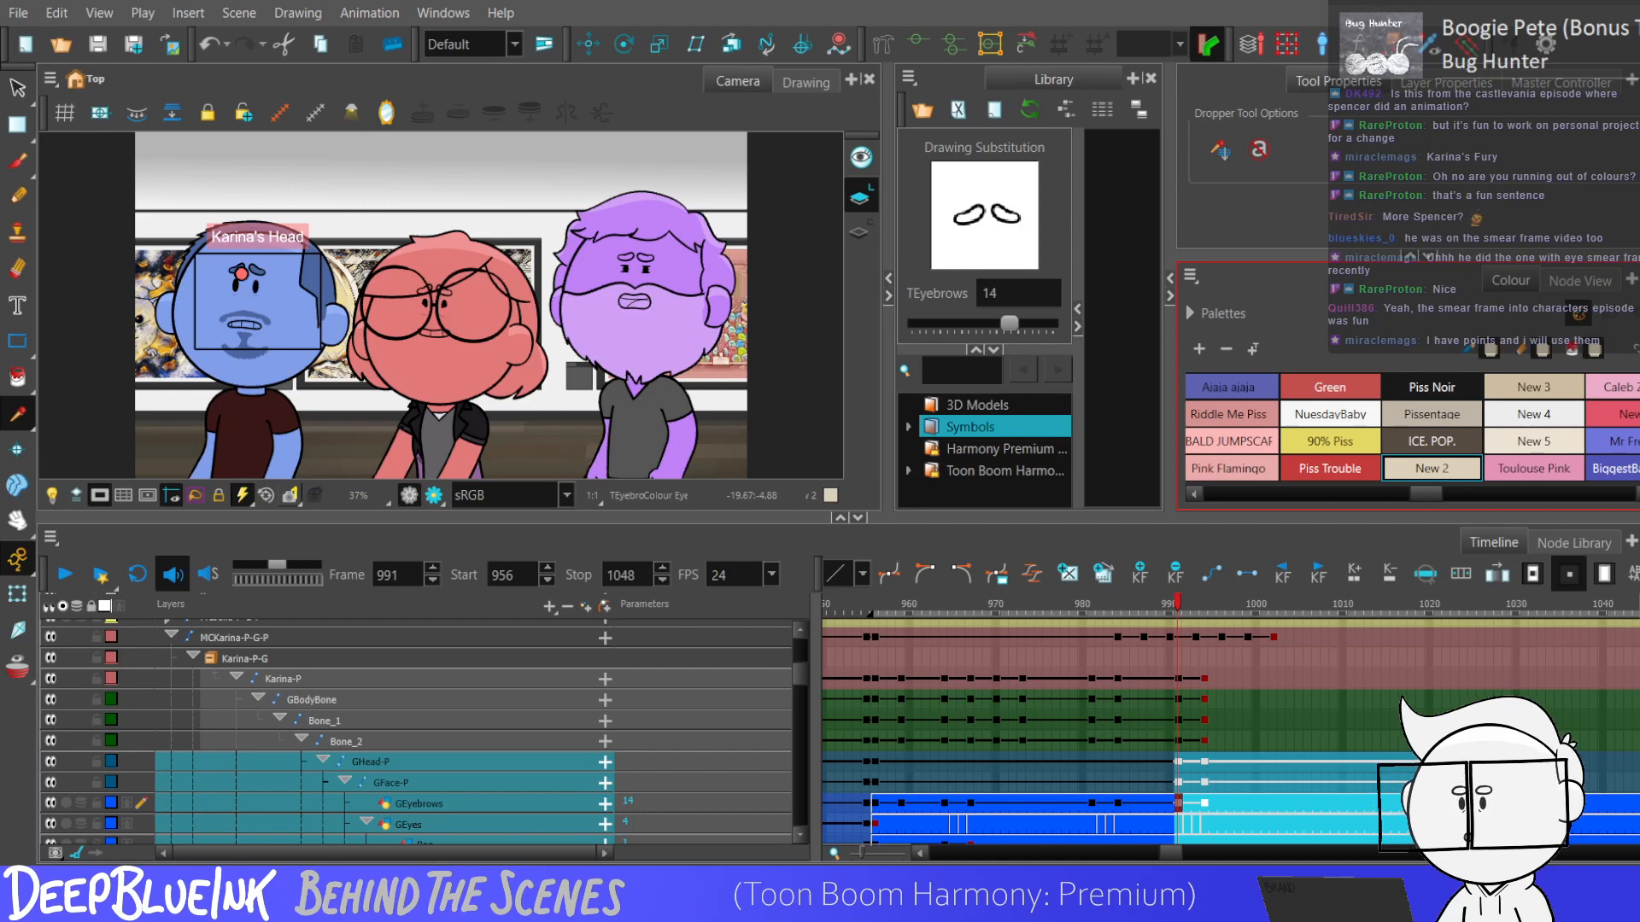
pyautogui.moveTo(1420, 492)
pyautogui.mouseDown()
pyautogui.moveTo(1435, 493)
pyautogui.moveTo(1392, 487)
pyautogui.moveTo(1425, 495)
pyautogui.mouseUp()
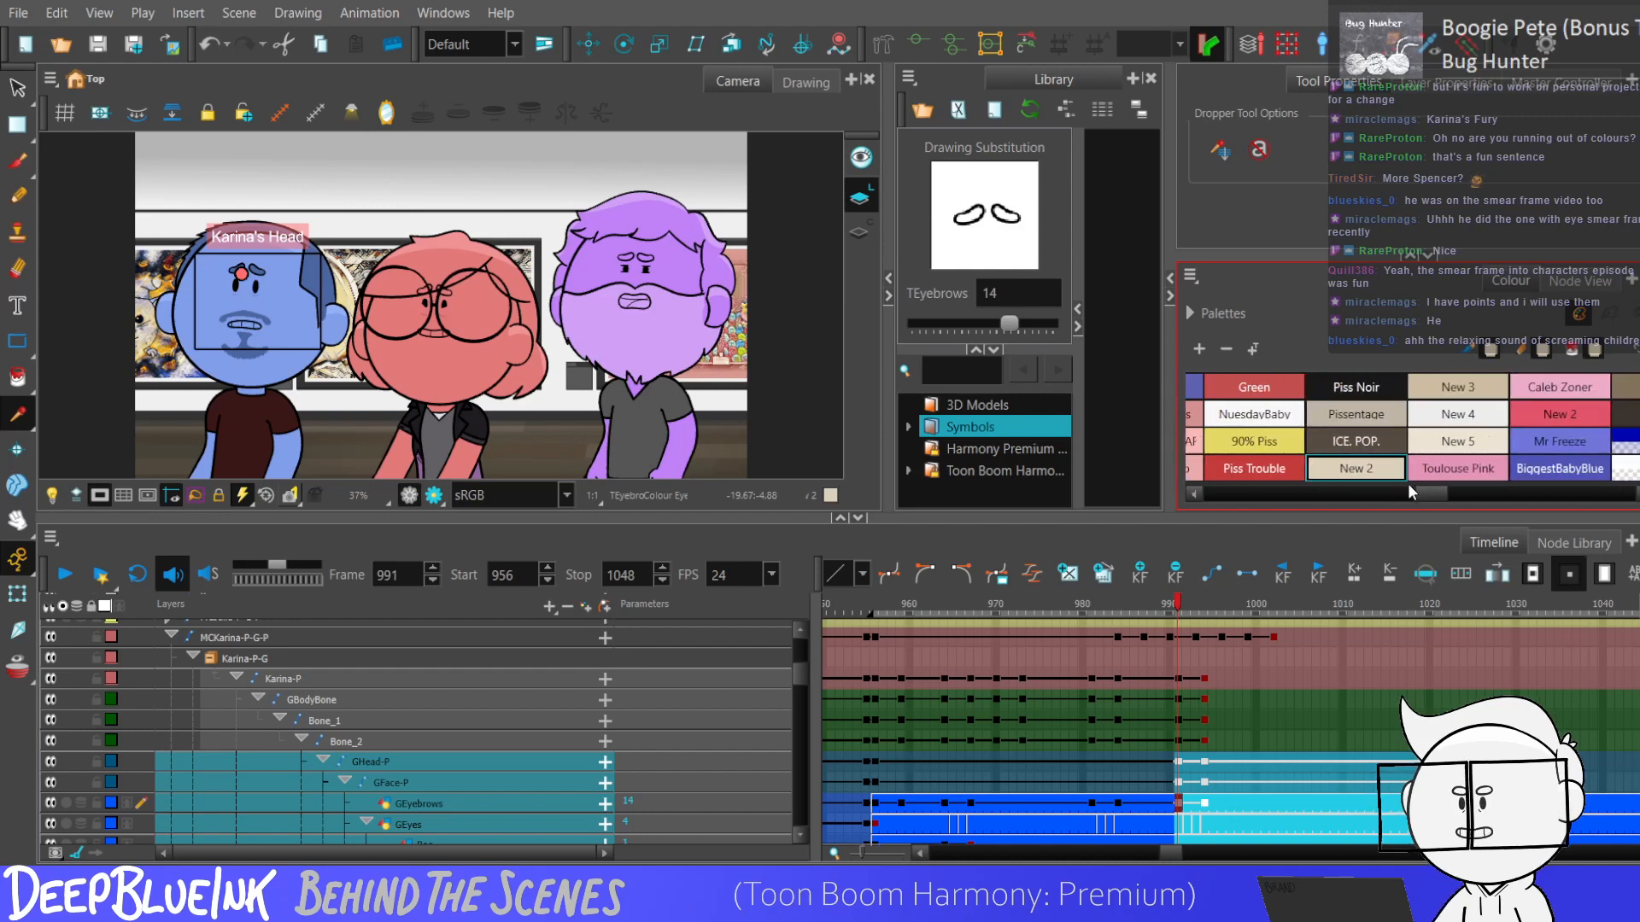
pyautogui.doubleClick(1359, 461)
pyautogui.press('BackSpace')
pyautogui.write('piislo')
pyautogui.press('Tab')
pyautogui.write('p')
pyautogui.press('Return')
# Rename the New 3 colour swatch as Piislo.
pyautogui.doubleClick(1472, 387)
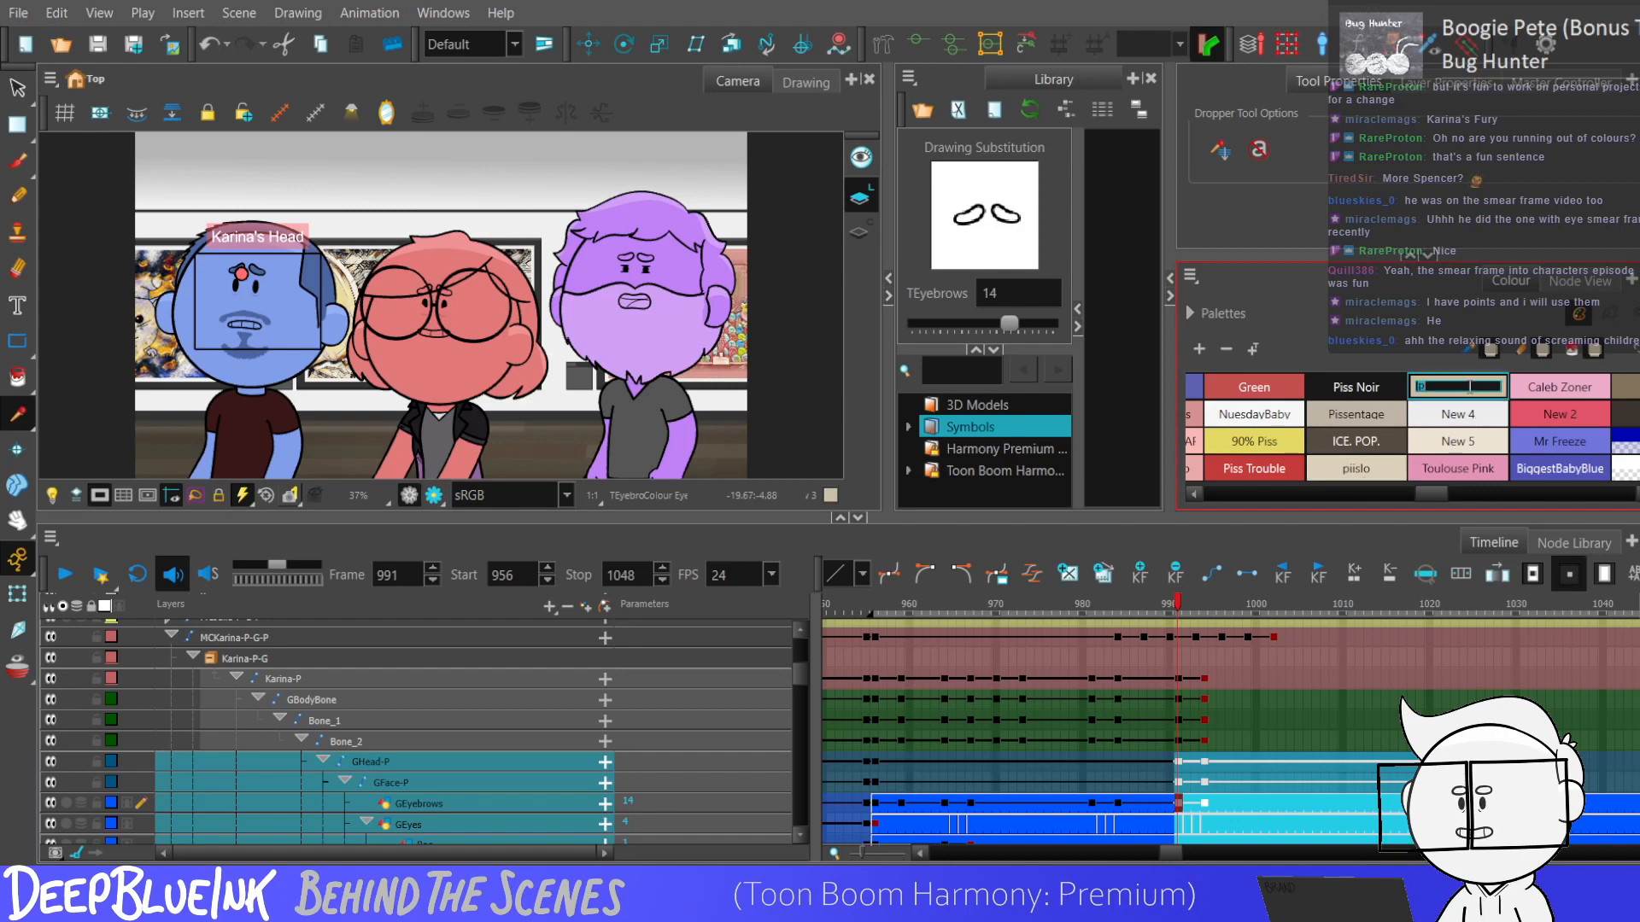
pyautogui.write('Piislo')
pyautogui.press('Return')
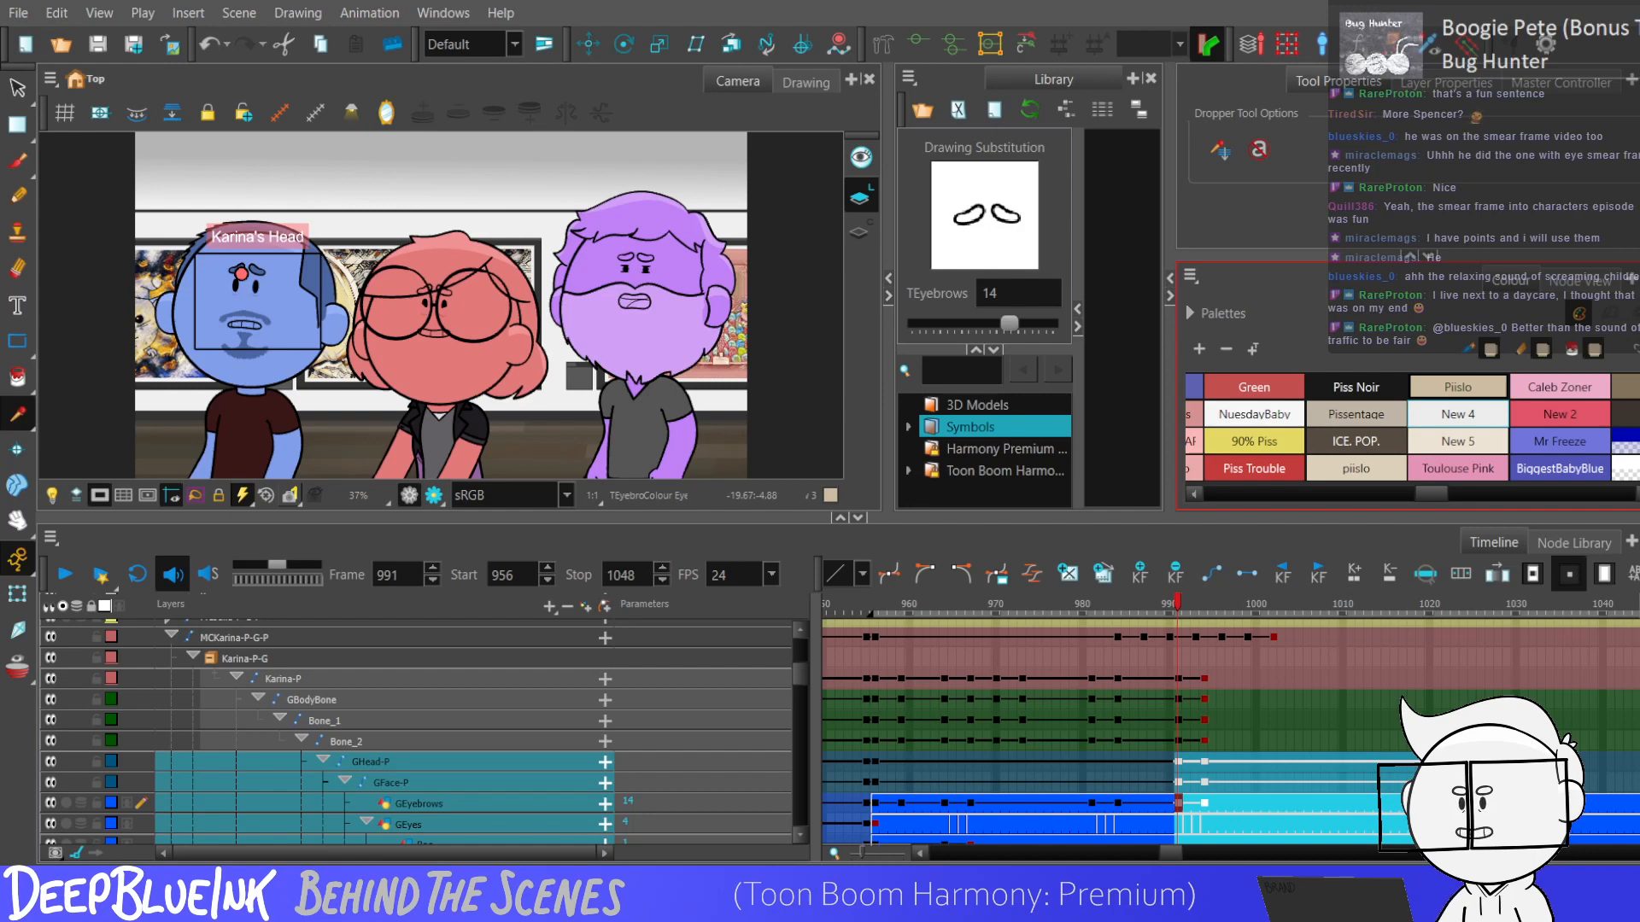
# Replay the animation from the GFace-P keyframe at frame 991 to check the movement.
pyautogui.click(1169, 720)
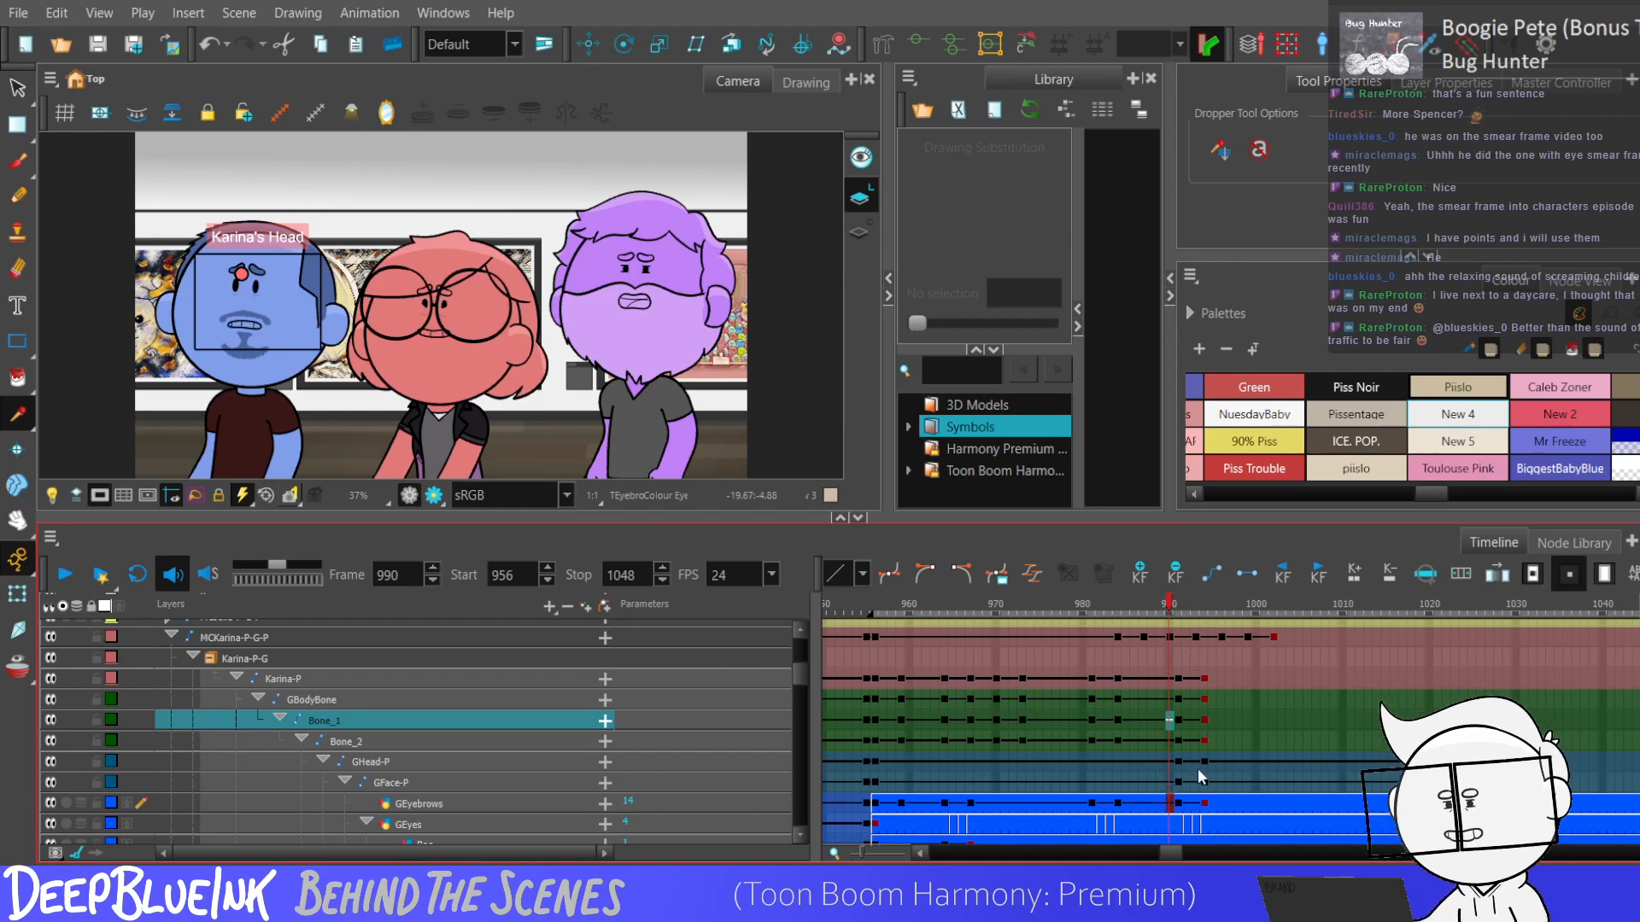
pyautogui.click(1176, 775)
pyautogui.press('Return')
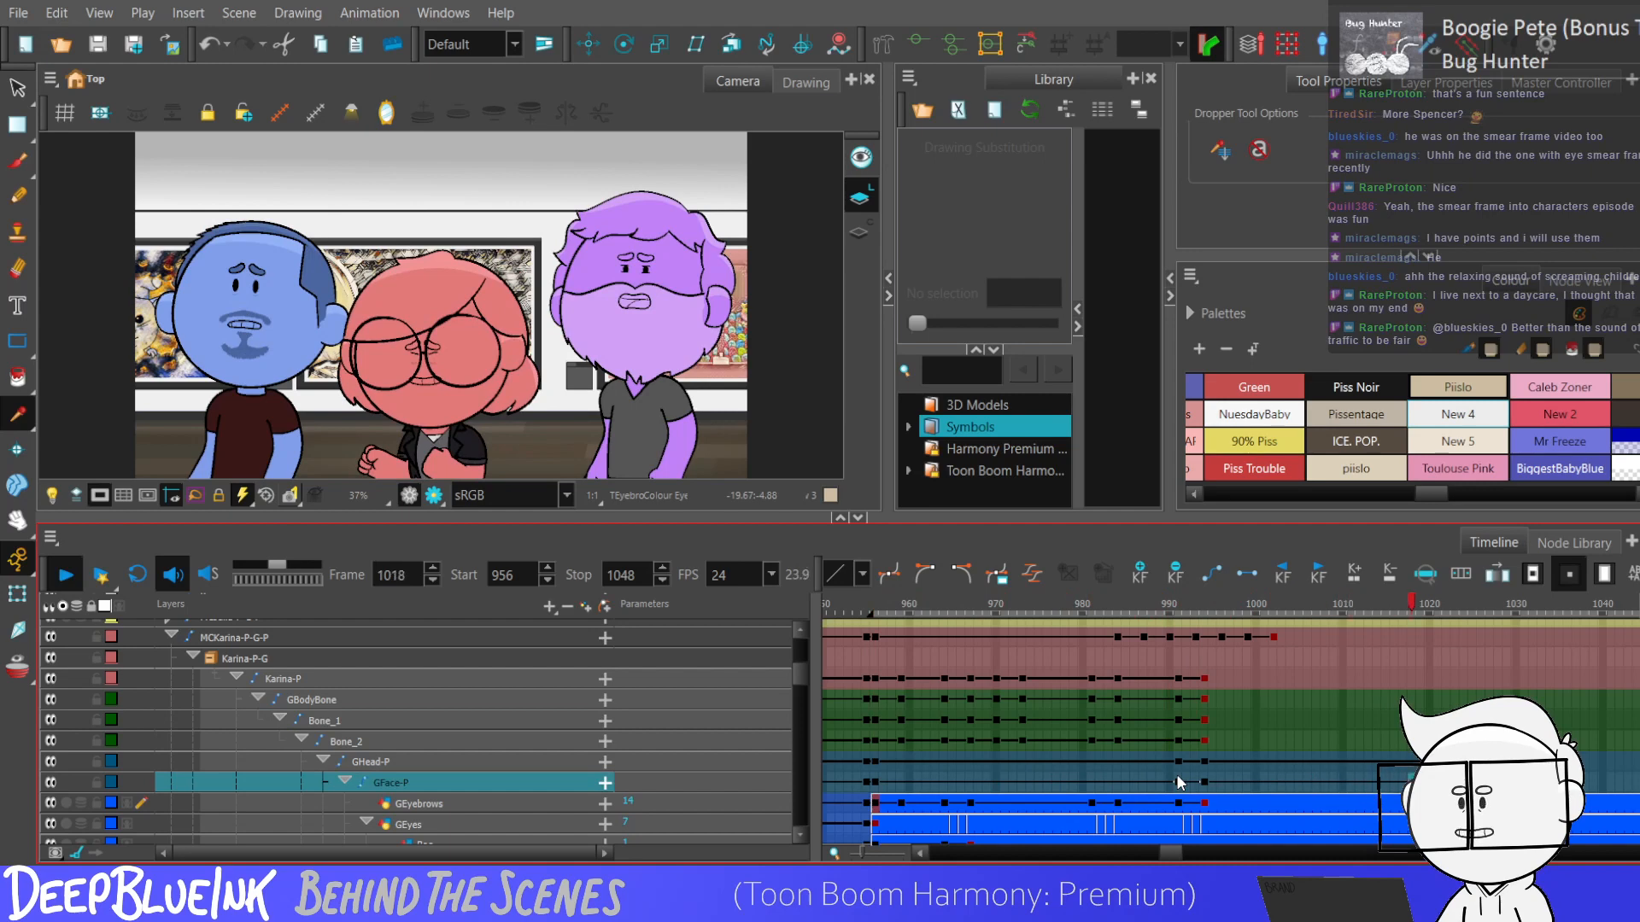
pyautogui.press('Return')
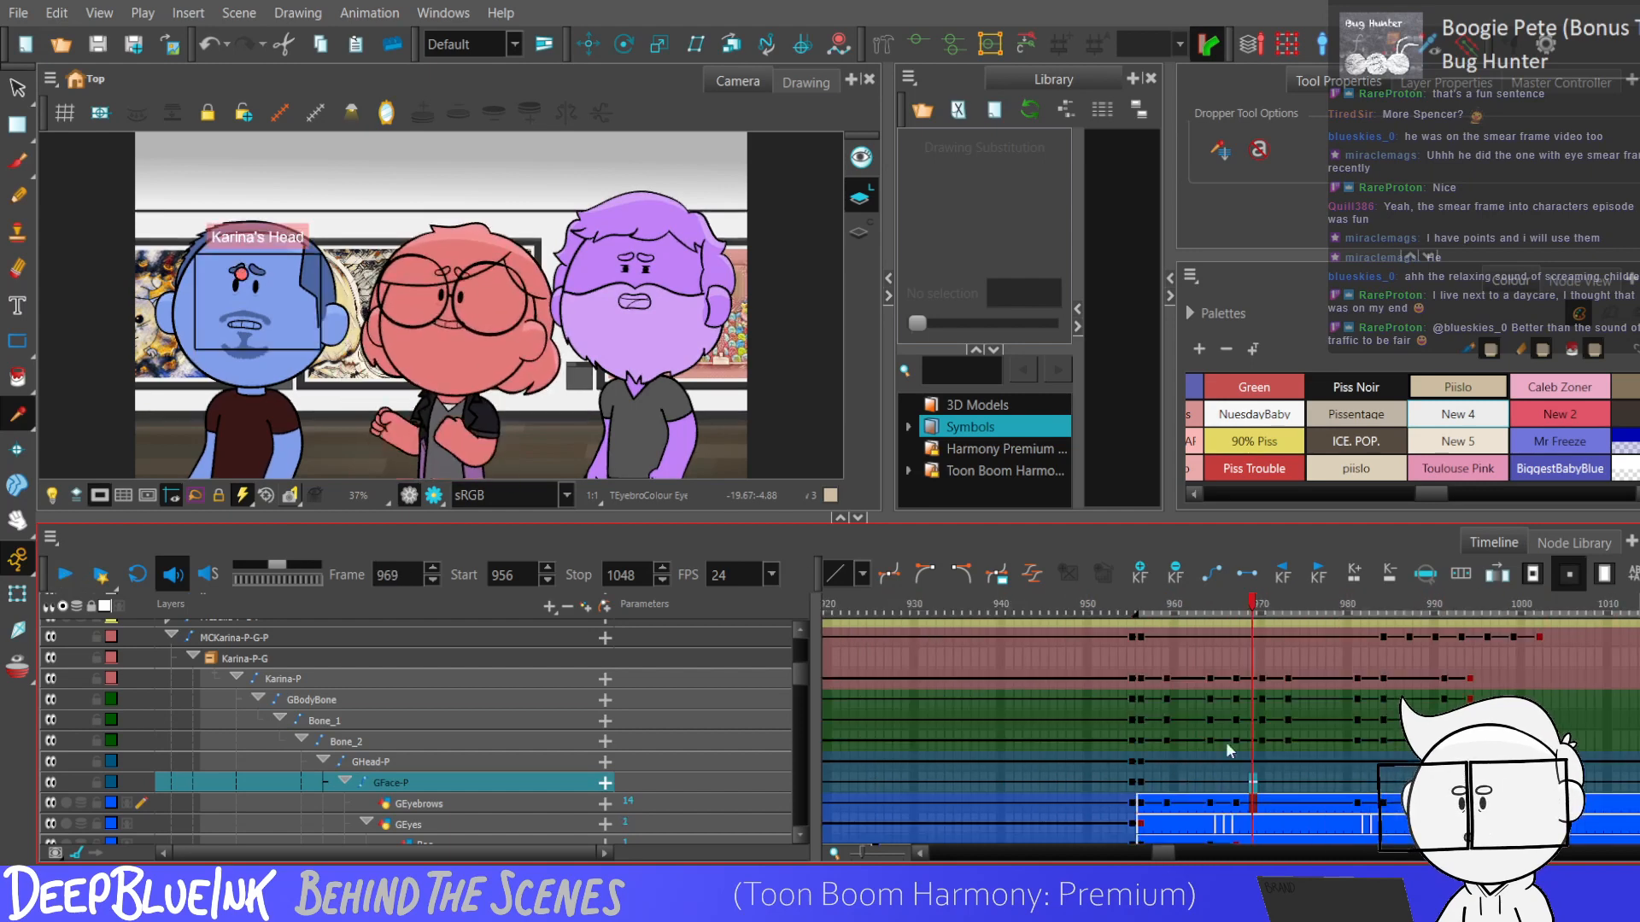
# Add keyframes to GBodyBone, Bone_1 and Bone_2 at frames 1032 and 1035.
pyautogui.click(1341, 852)
pyautogui.press('F6')
pyautogui.moveTo(961, 742)
pyautogui.mouseDown()
pyautogui.moveTo(962, 702)
pyautogui.moveTo(987, 737)
pyautogui.mouseUp()
pyautogui.press('F6')
pyautogui.hotkey('ctrl', 'z')
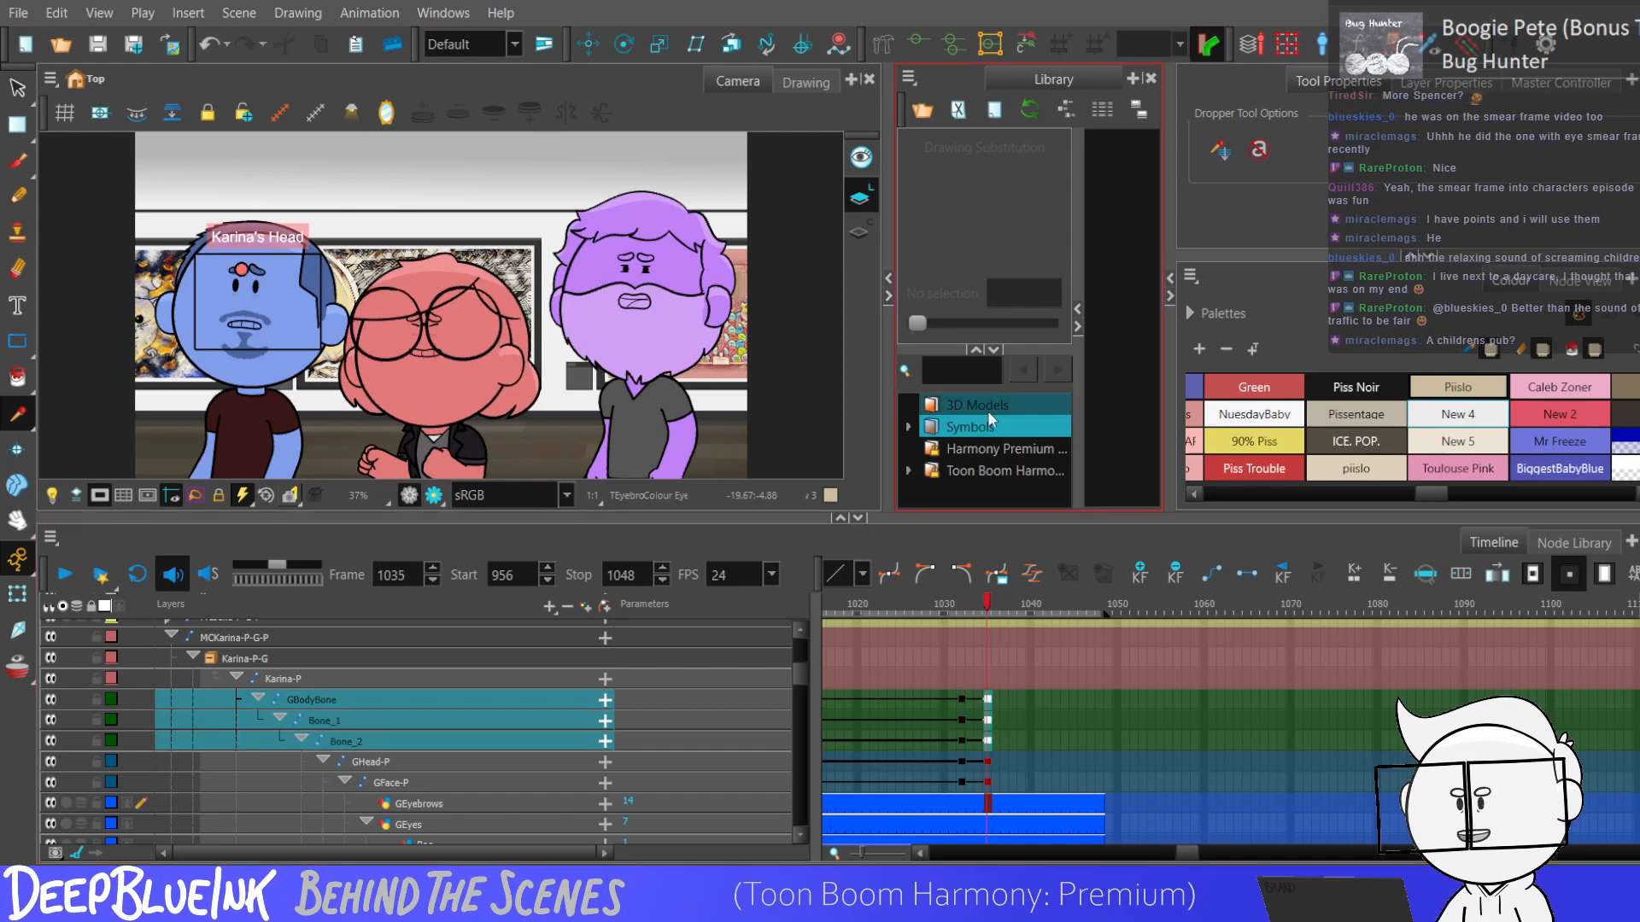
# Lean the red character's body slightly at frame 1035 by transforming Bone_1.
pyautogui.hotkey('shift', 't')
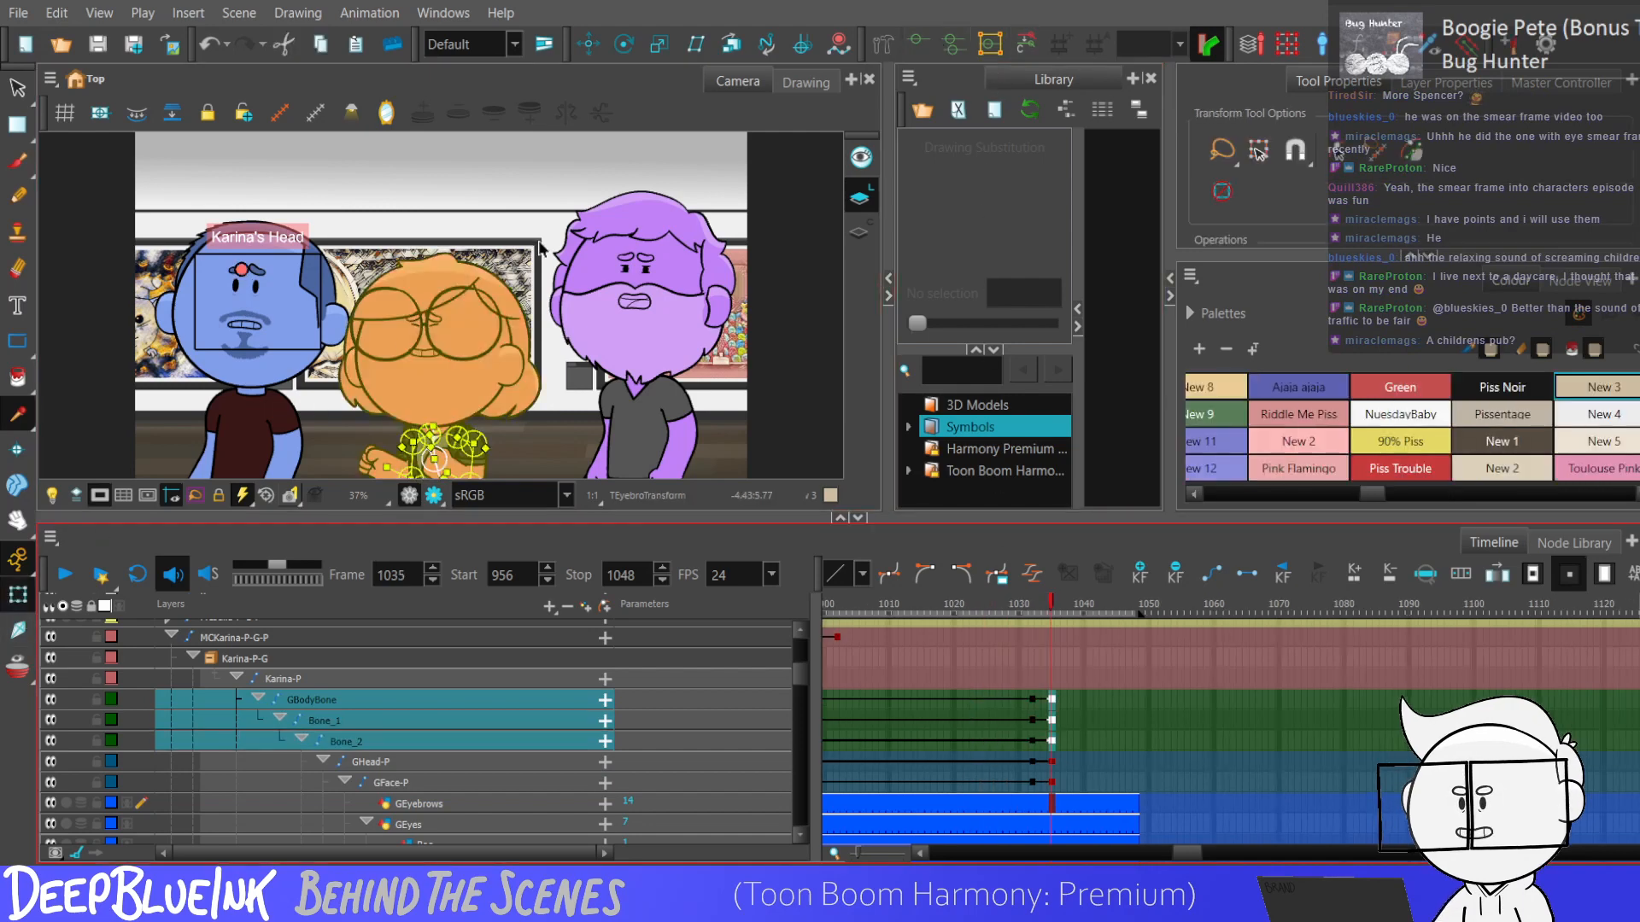
pyautogui.press('1')
pyautogui.scroll(-3, 520, 354)
pyautogui.scroll(7, 496, 426)
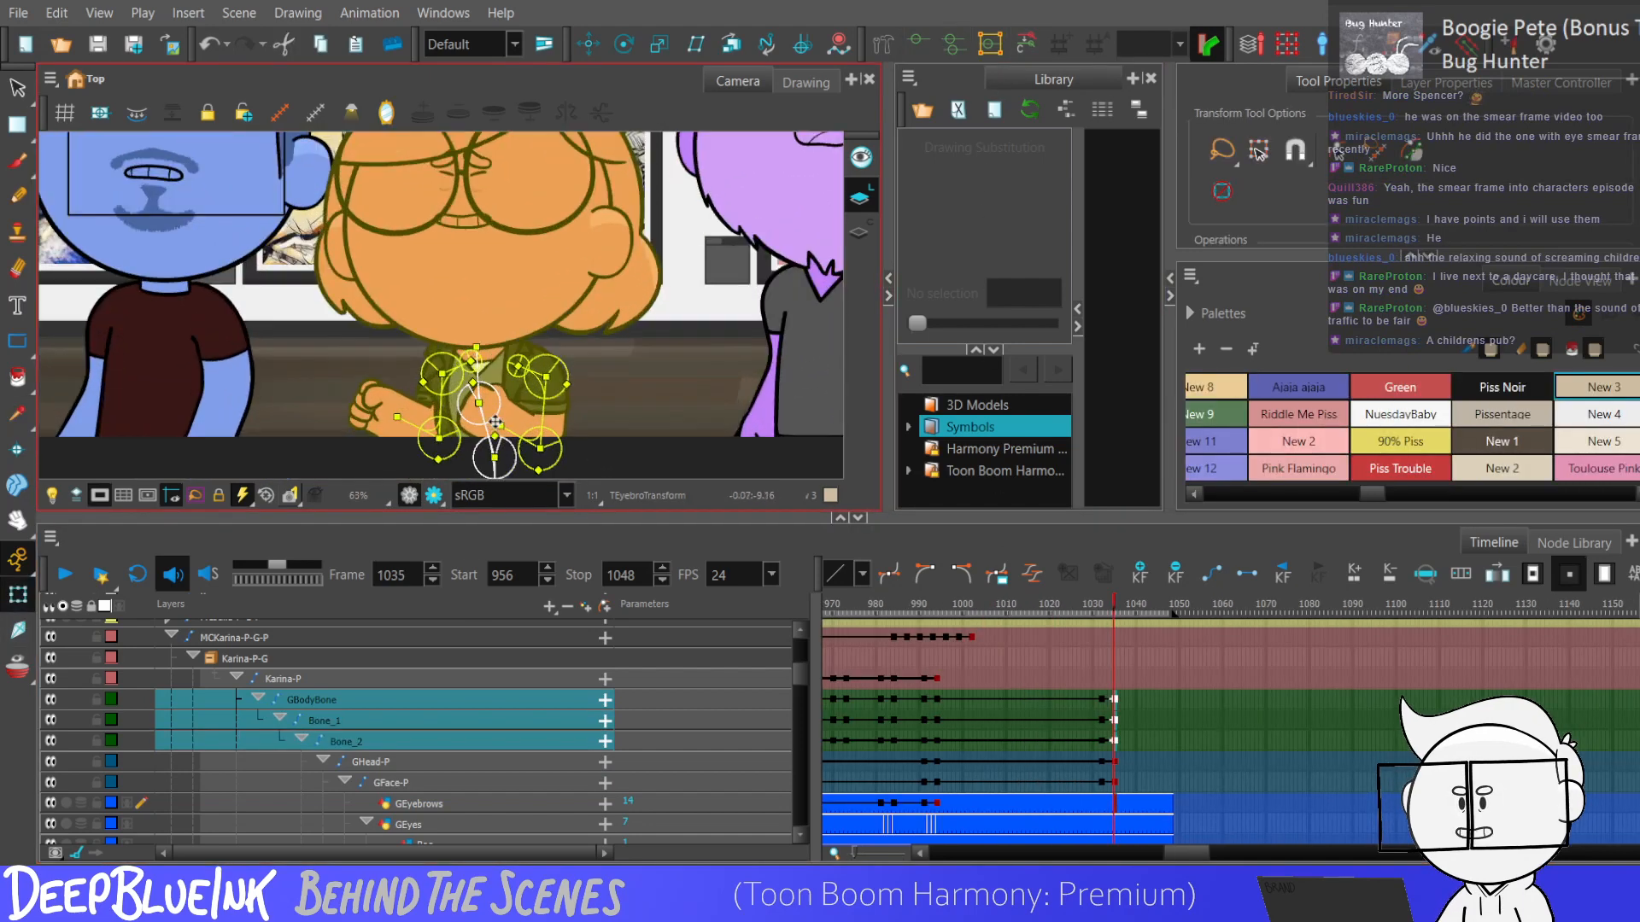
pyautogui.click(496, 426)
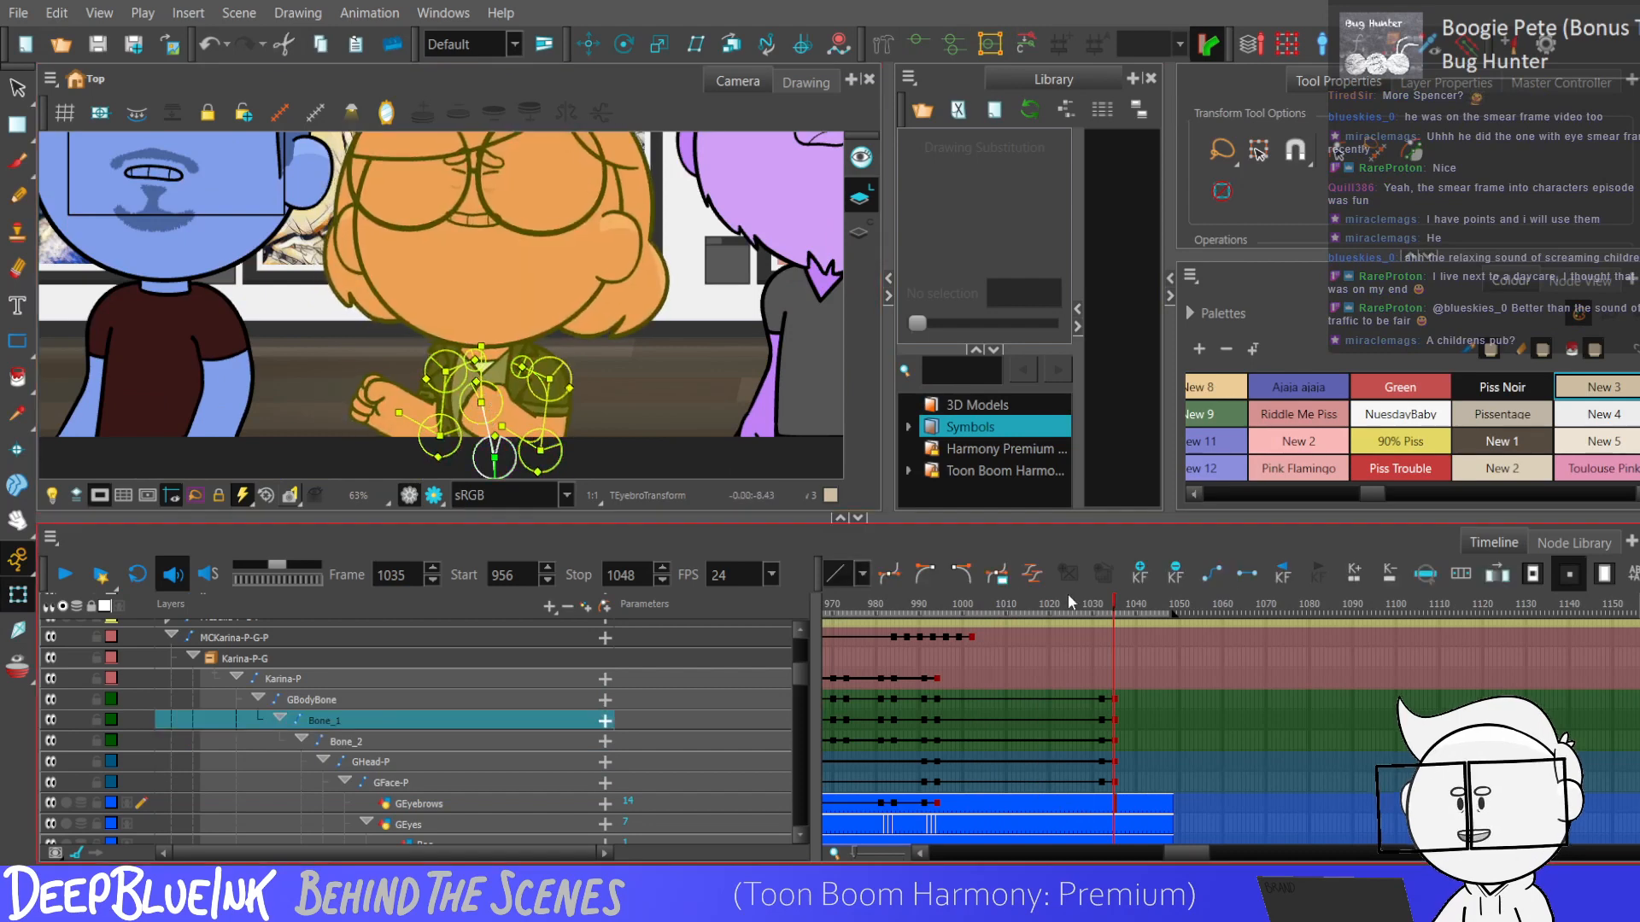
# Add keyframes to the Karina-P peg at frames 1032 and 1035.
pyautogui.press('2')
pyautogui.moveTo(1082, 700); pyautogui.dragTo(1107, 743)
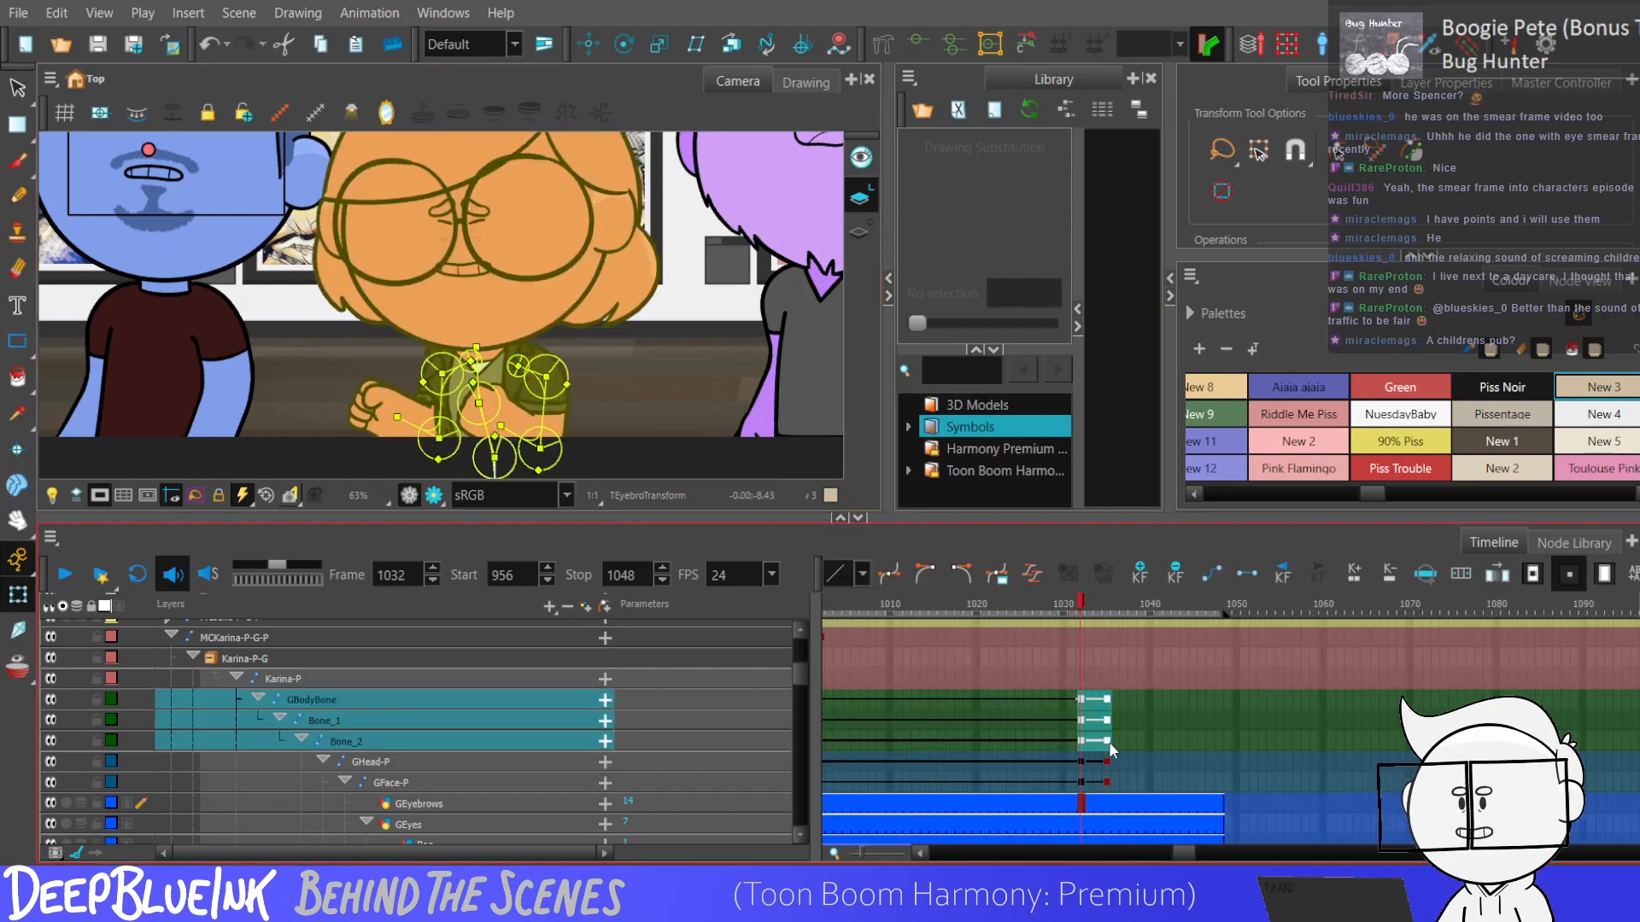
pyautogui.click(1079, 678)
pyautogui.press('F6')
pyautogui.click(1106, 680)
pyautogui.press('F6')
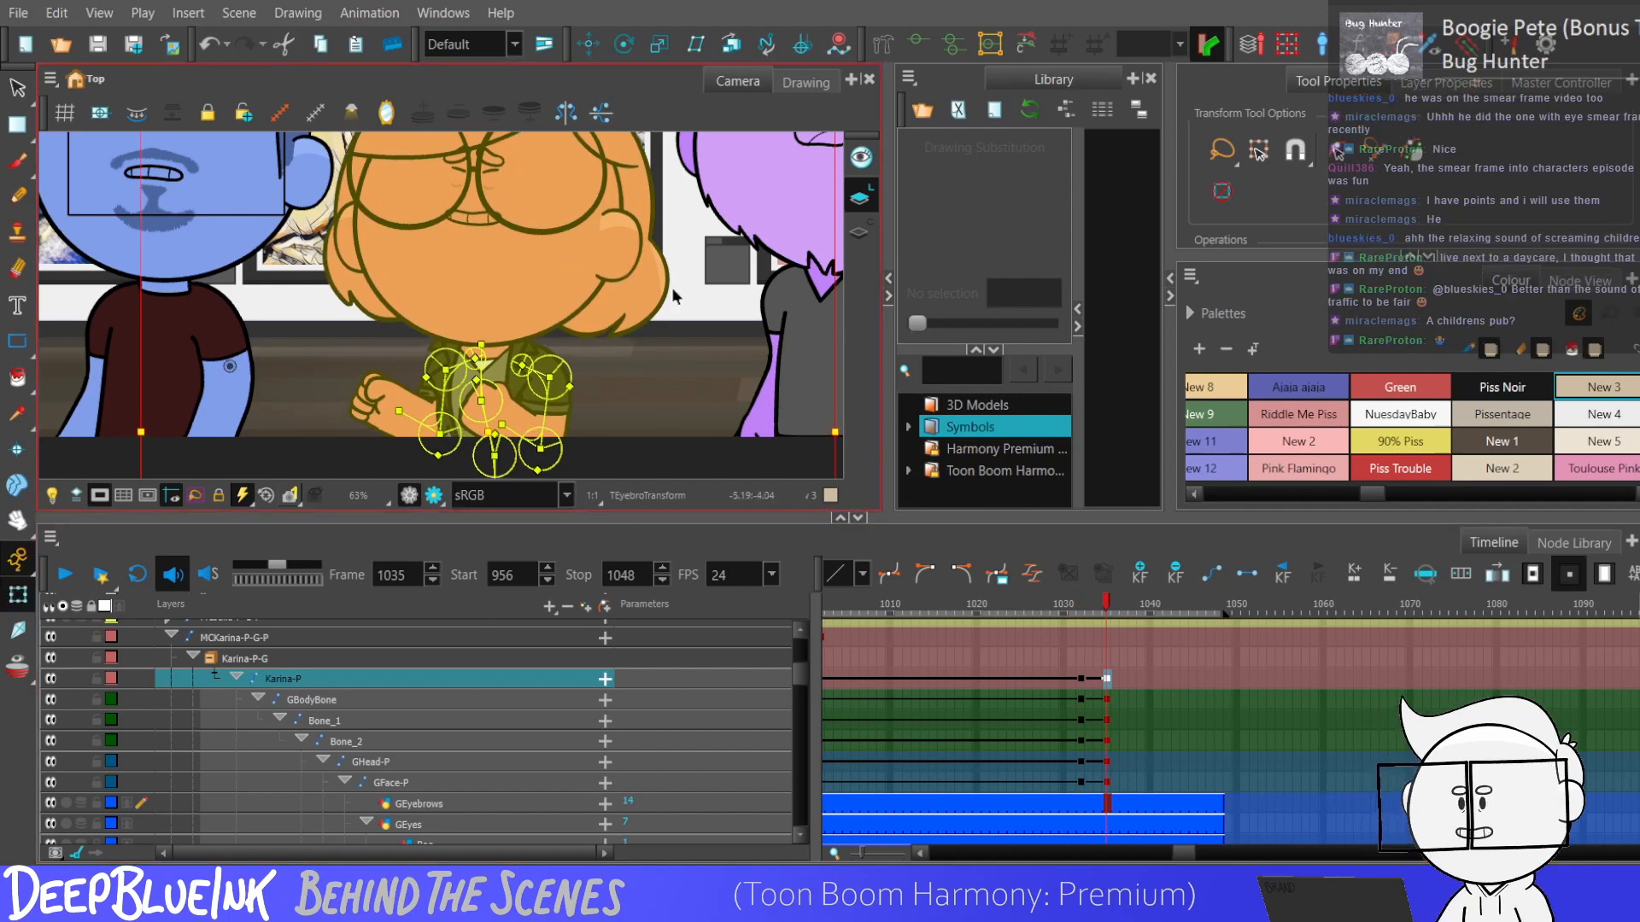
# Select the Karina-P to Bone_2 keyframes from 1032 to 1035, reset the camera view and replay from frame 1030.
pyautogui.moveTo(1081, 680); pyautogui.dragTo(1109, 736)
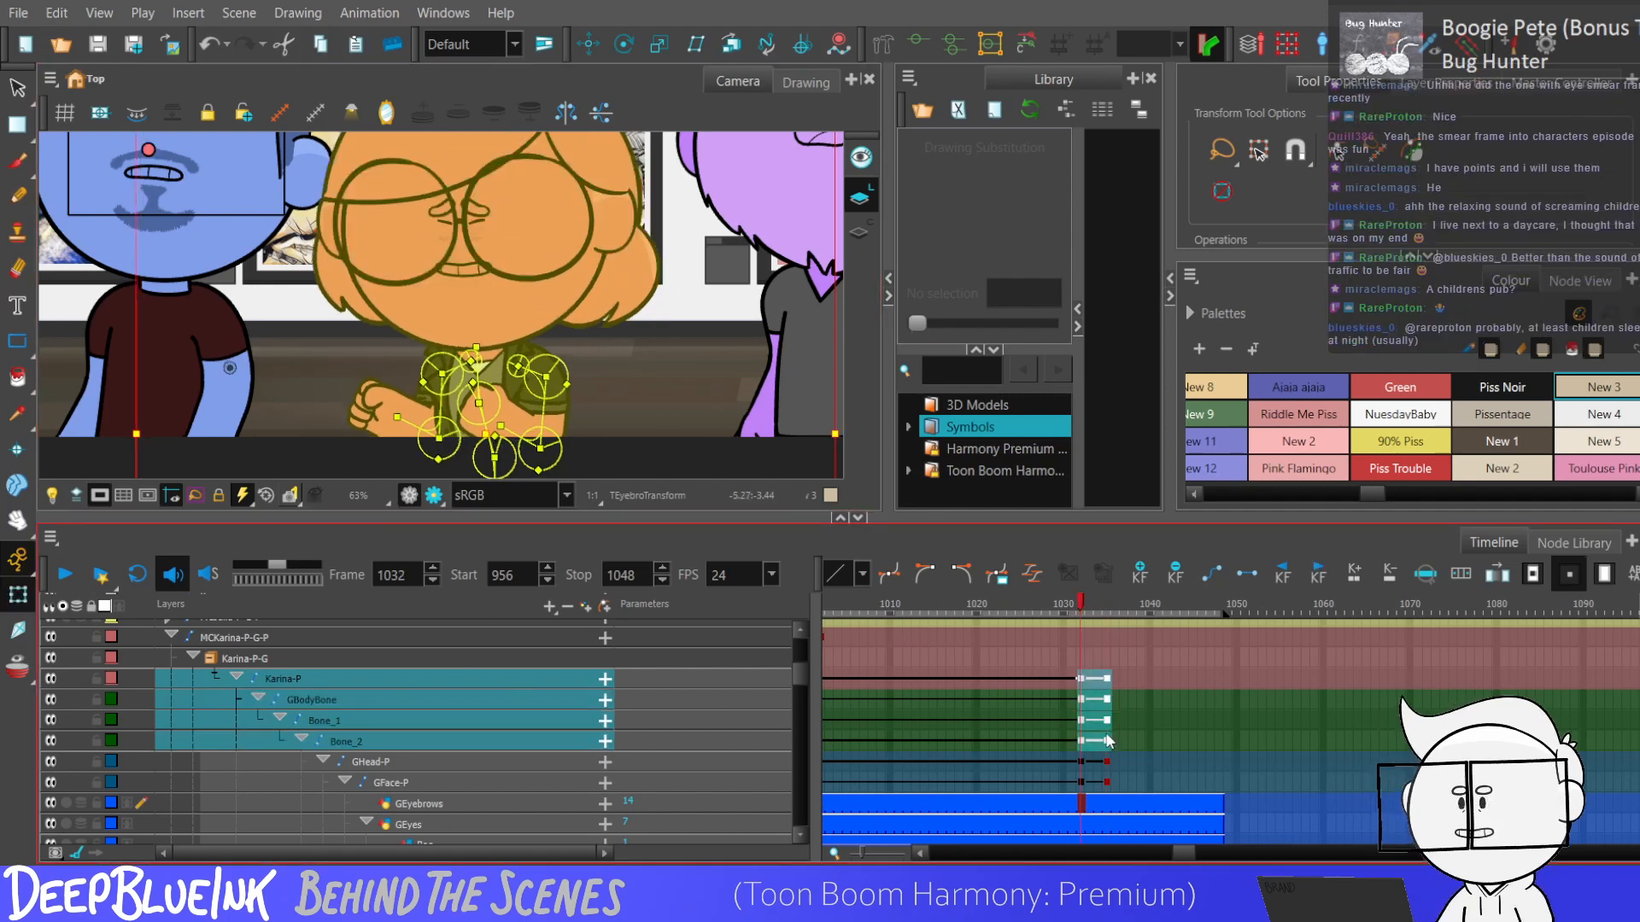
pyautogui.hotkey('shift', 'c')
pyautogui.hotkey('shift', 'm')
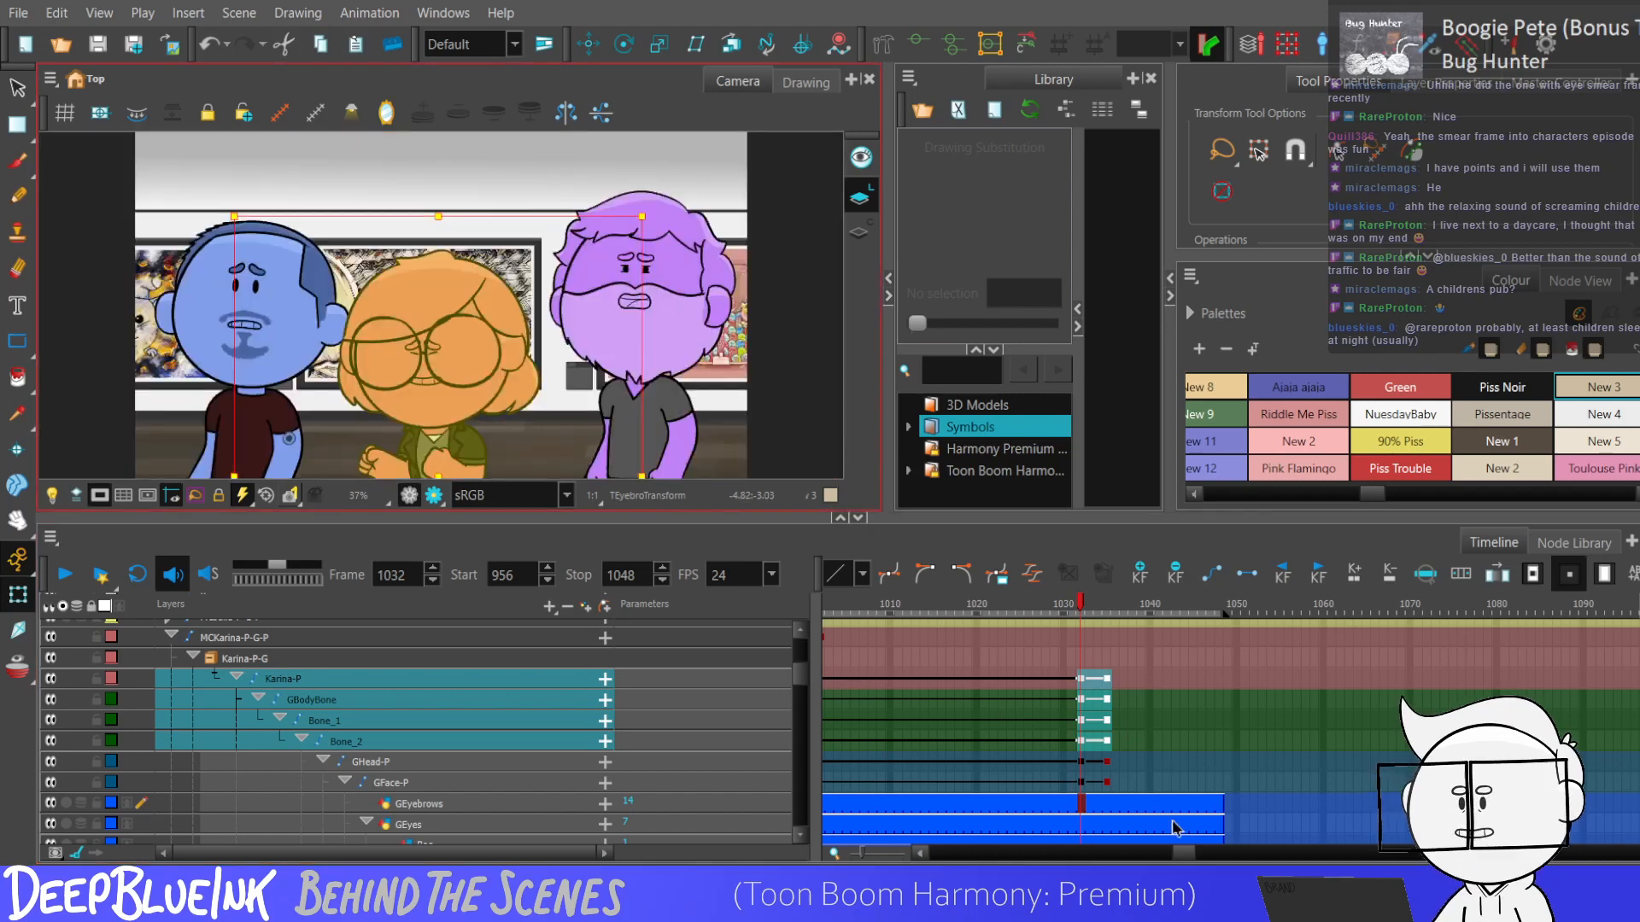
pyautogui.click(1081, 740)
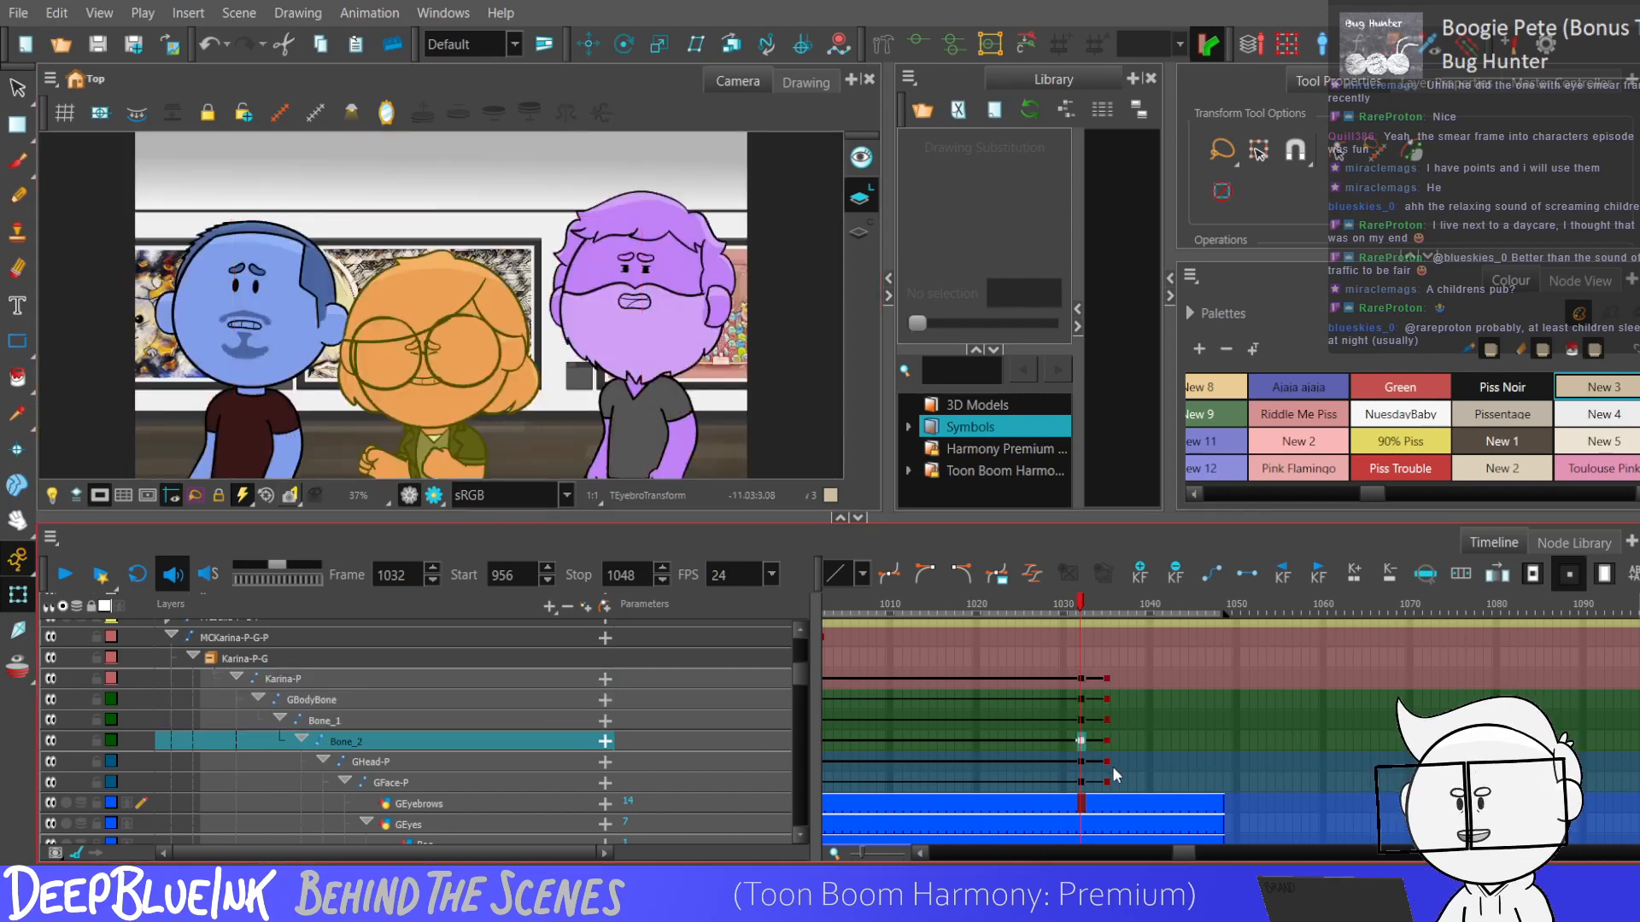
pyautogui.click(1062, 726)
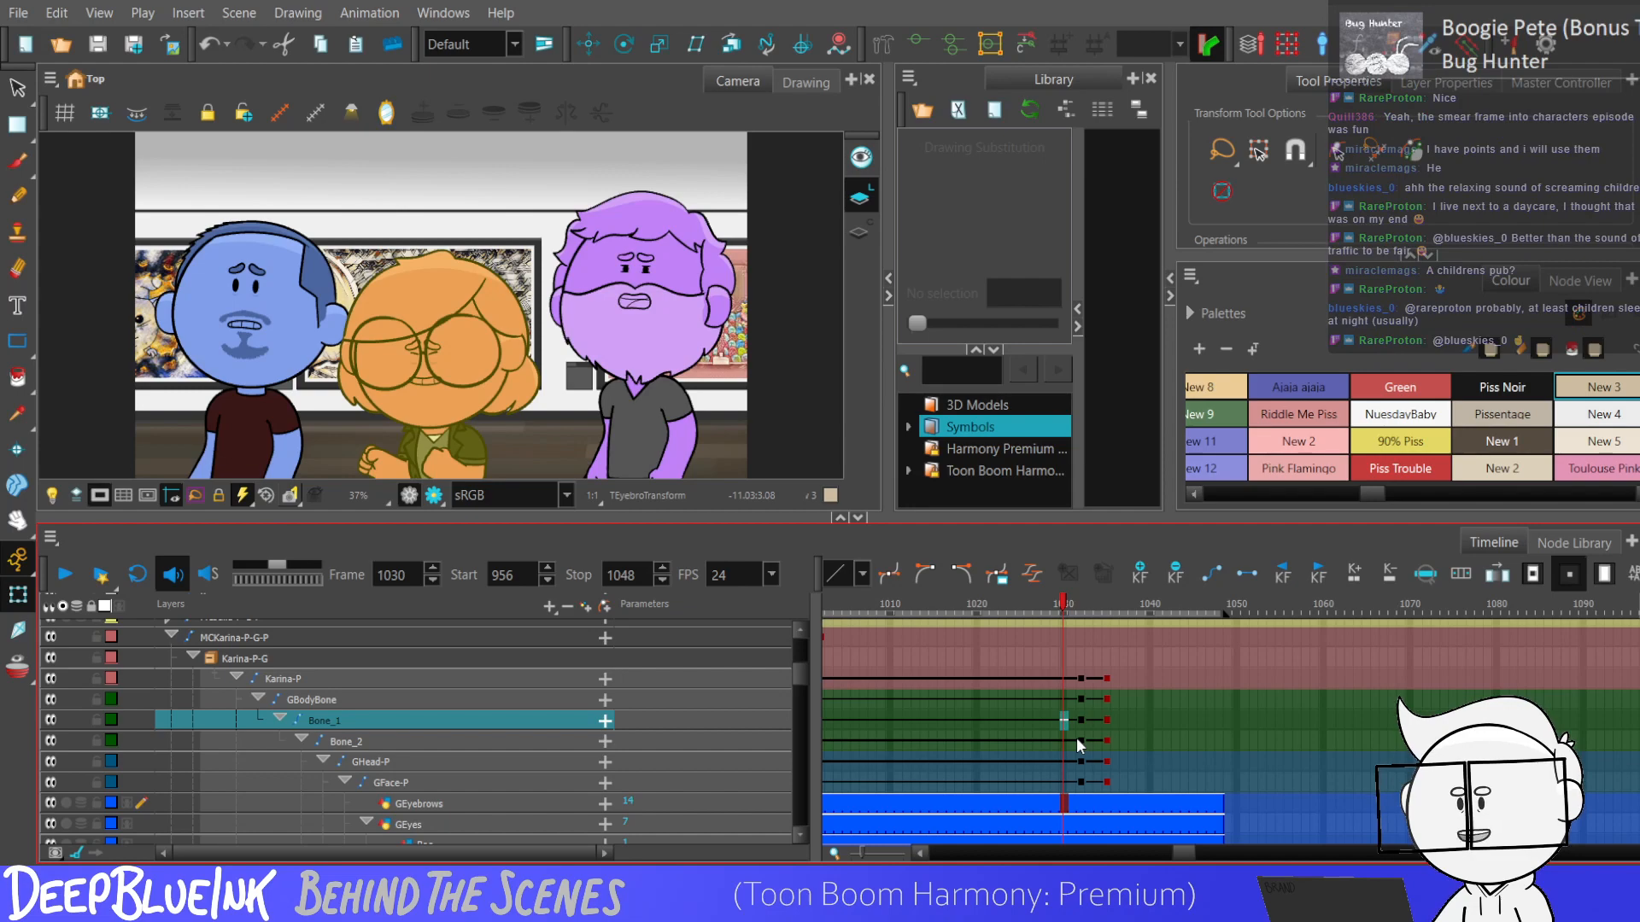
pyautogui.press('Return')
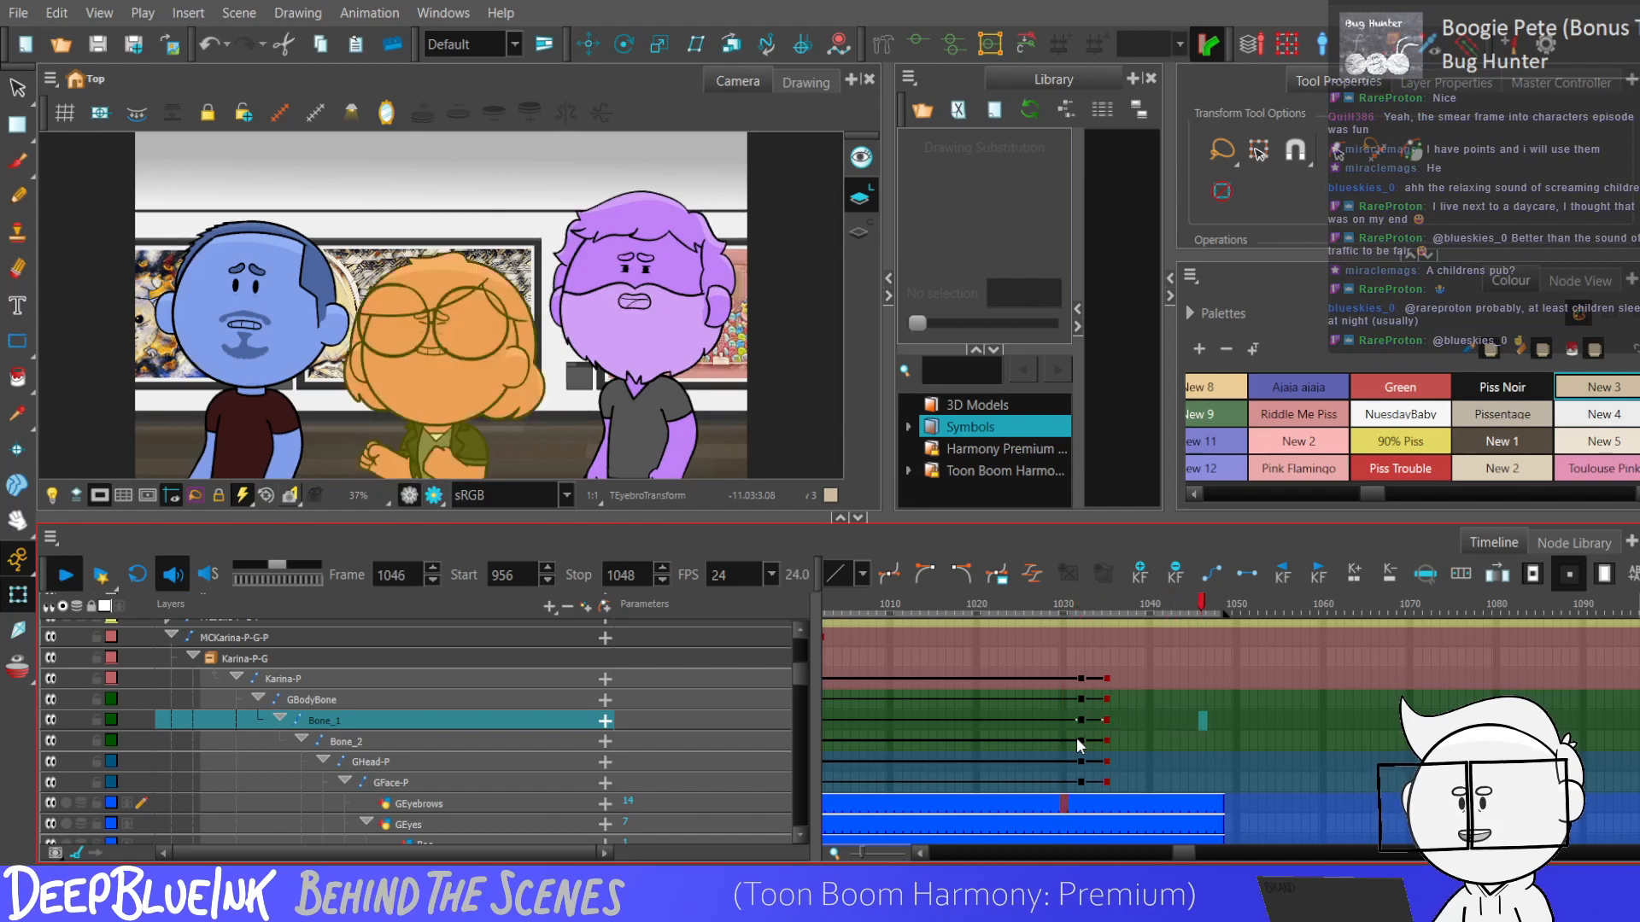
# Add keyframes to both arms' bones and pegs at frames 1032 and 1035.
pyautogui.click(1087, 751)
pyautogui.moveTo(796, 676); pyautogui.dragTo(797, 750)
pyautogui.moveTo(1079, 655)
pyautogui.mouseDown()
pyautogui.moveTo(1081, 845)
pyautogui.moveTo(1084, 739)
pyautogui.moveTo(1075, 762)
pyautogui.mouseUp()
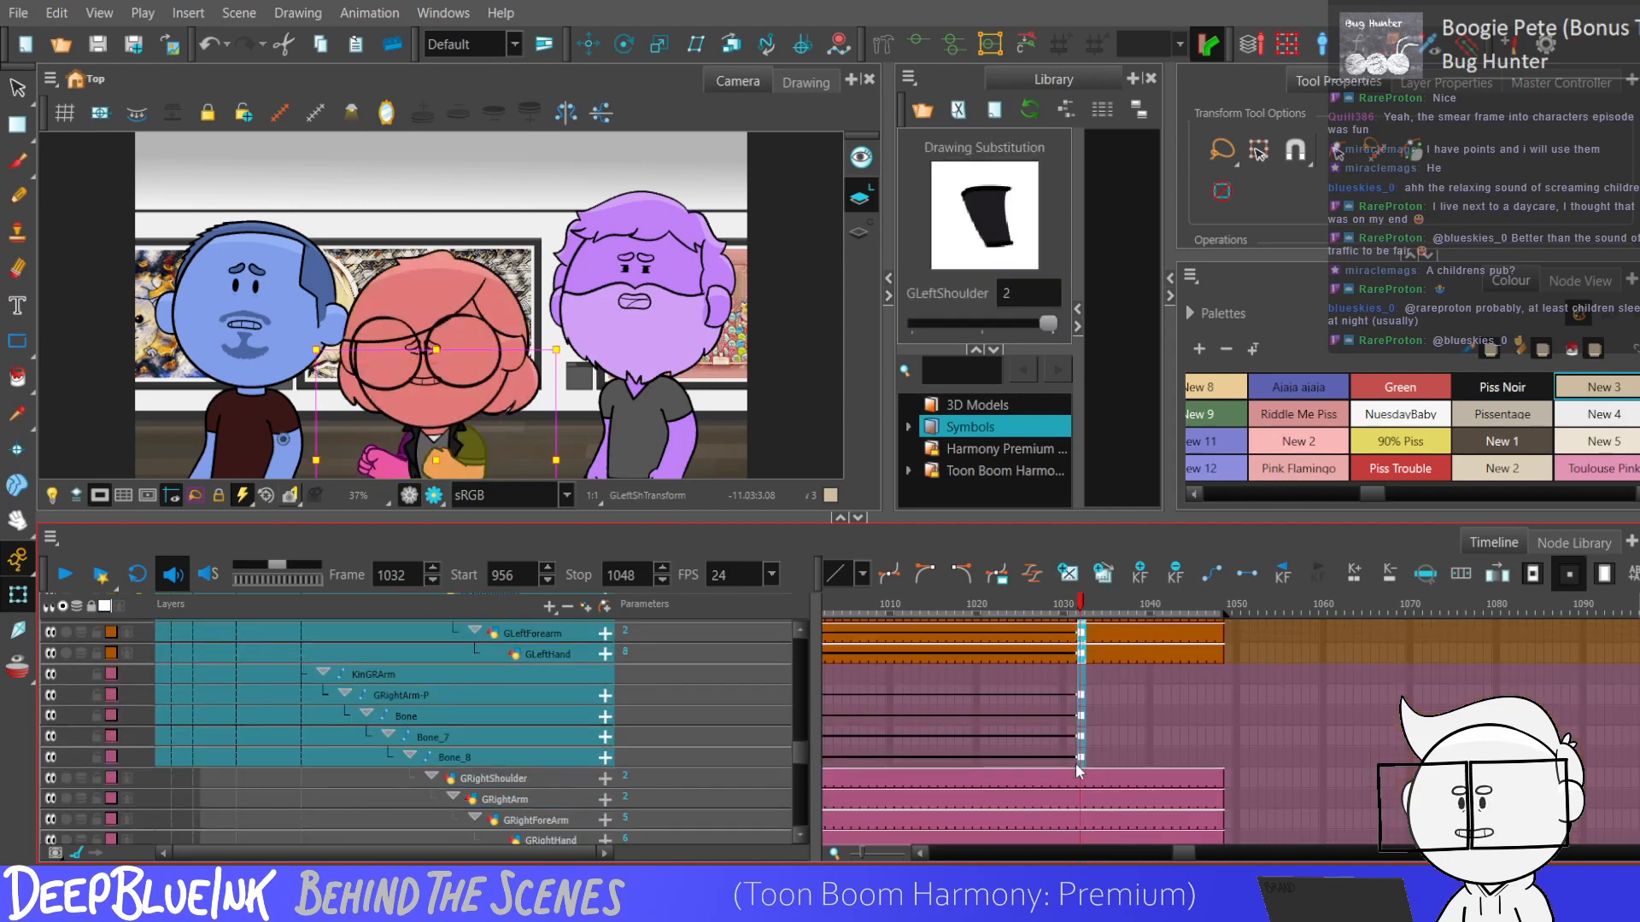
pyautogui.press('.')
pyautogui.press('.')
pyautogui.press('.')
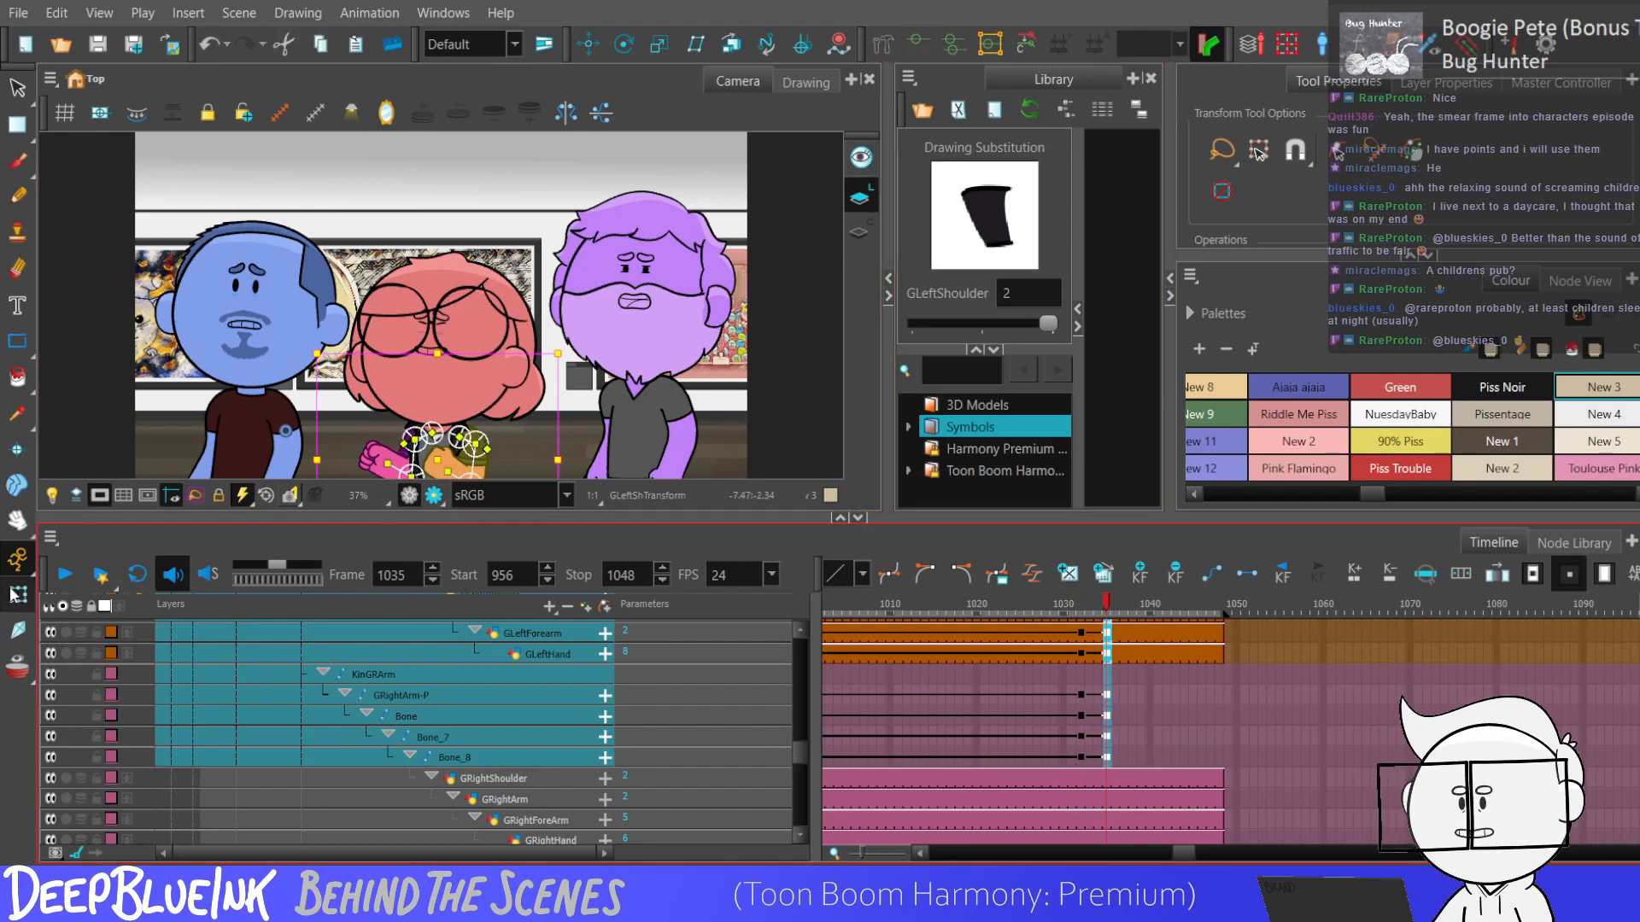
# Rotate both of the red character's forearms slightly at frame 1035 by transforming their arm bones.
pyautogui.press('1')
pyautogui.press('1')
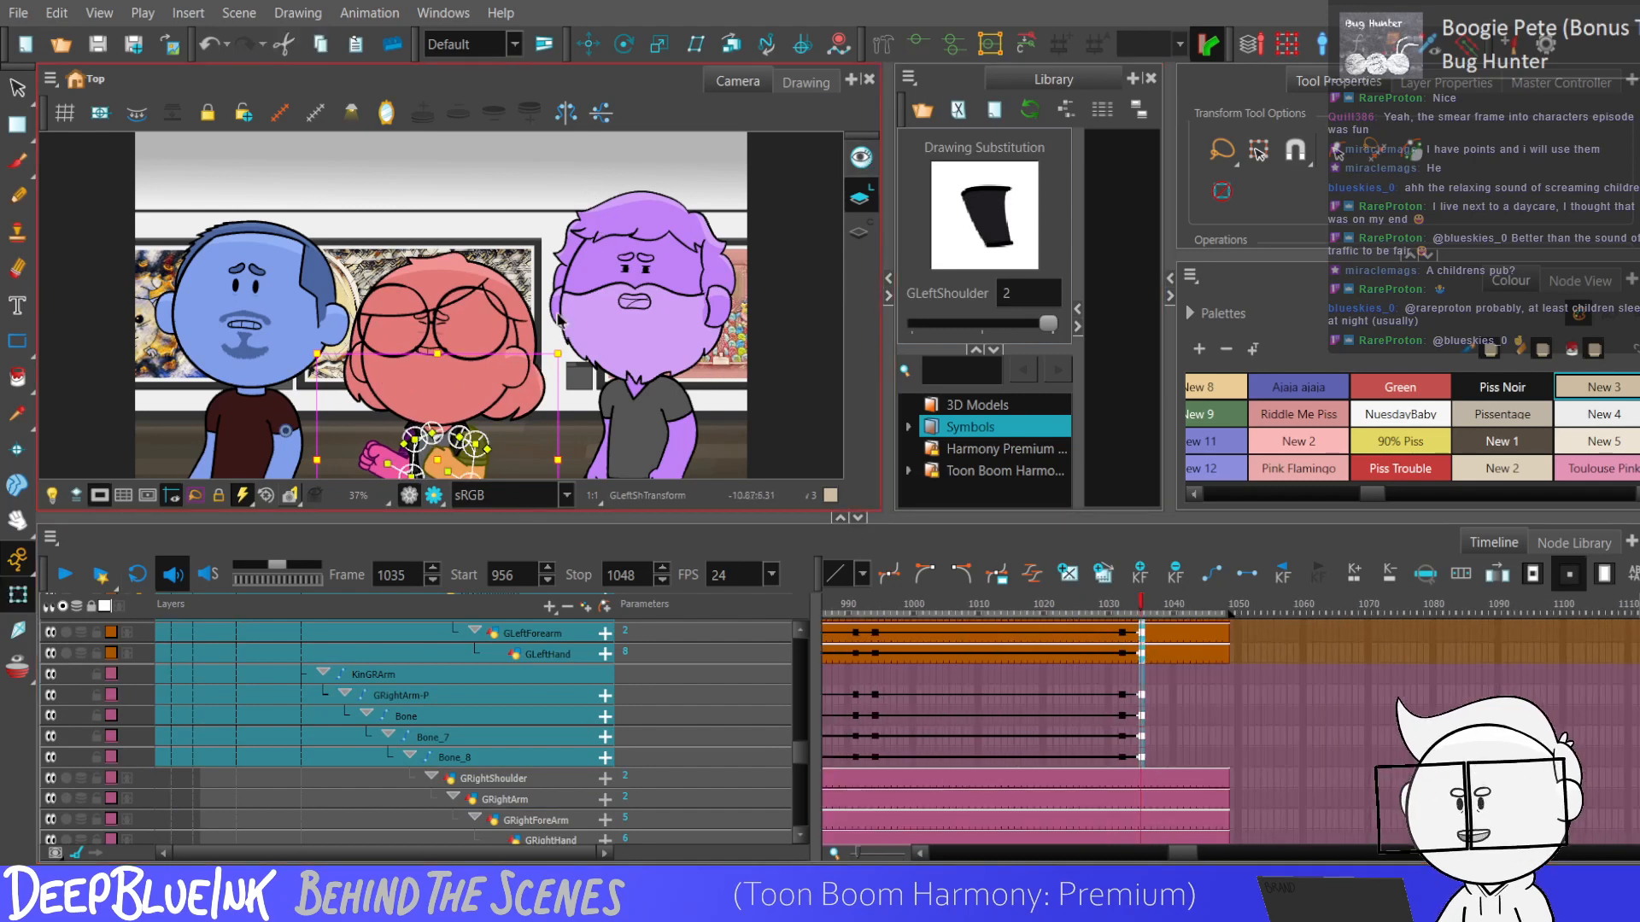
pyautogui.press('2')
pyautogui.press('1')
pyautogui.press('1')
pyautogui.press('1')
pyautogui.scroll(6, 541, 408)
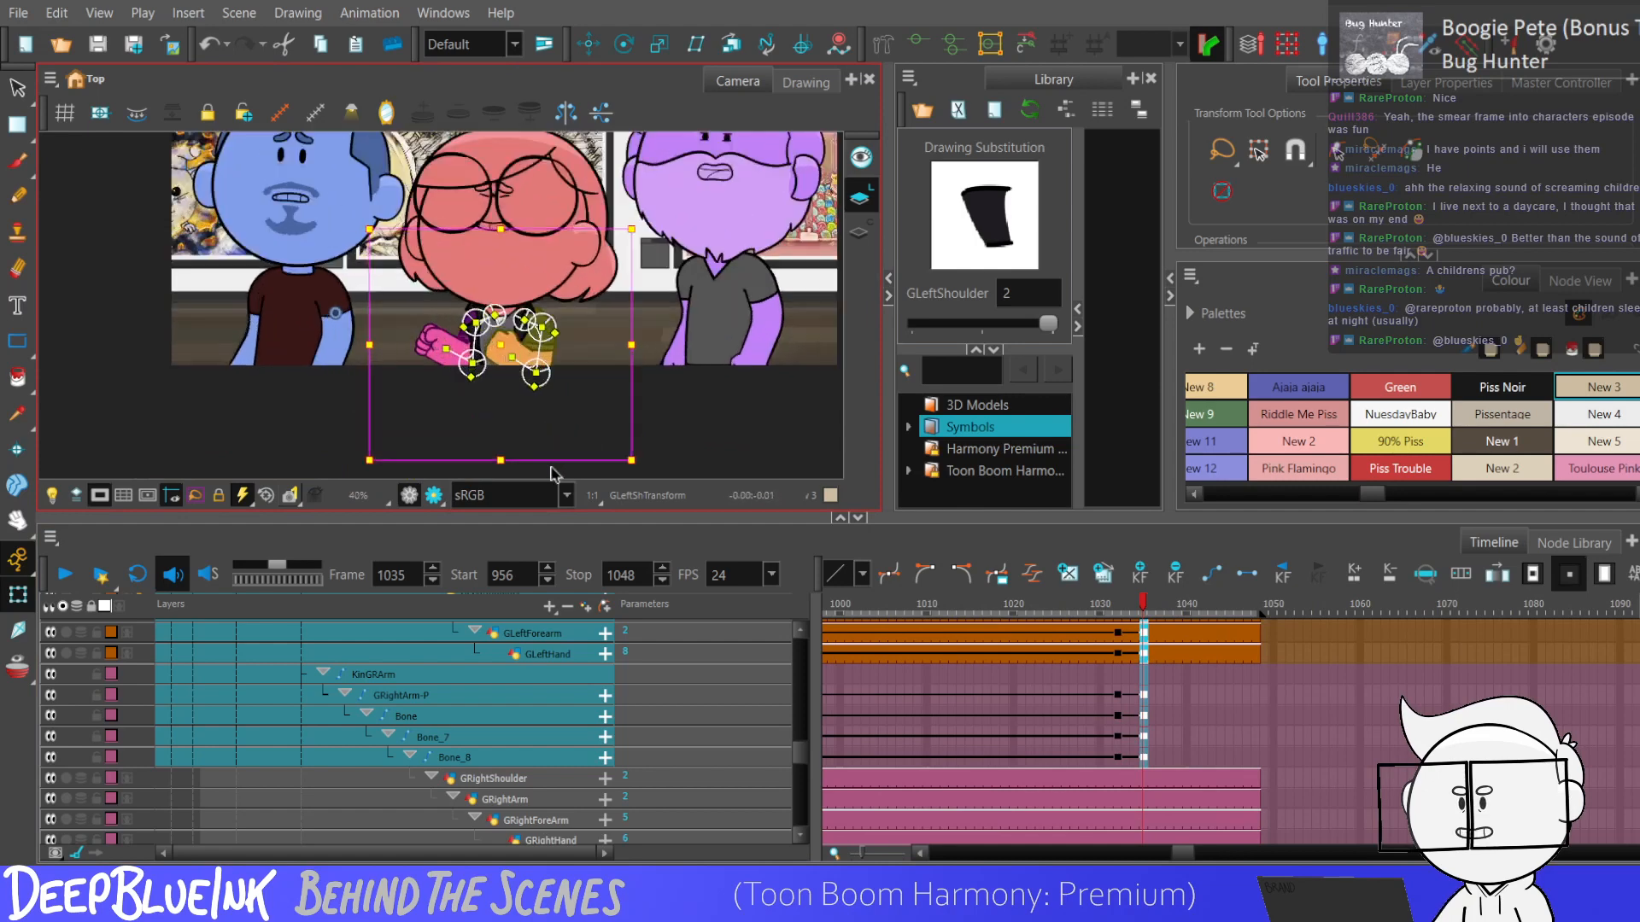
pyautogui.click(589, 383)
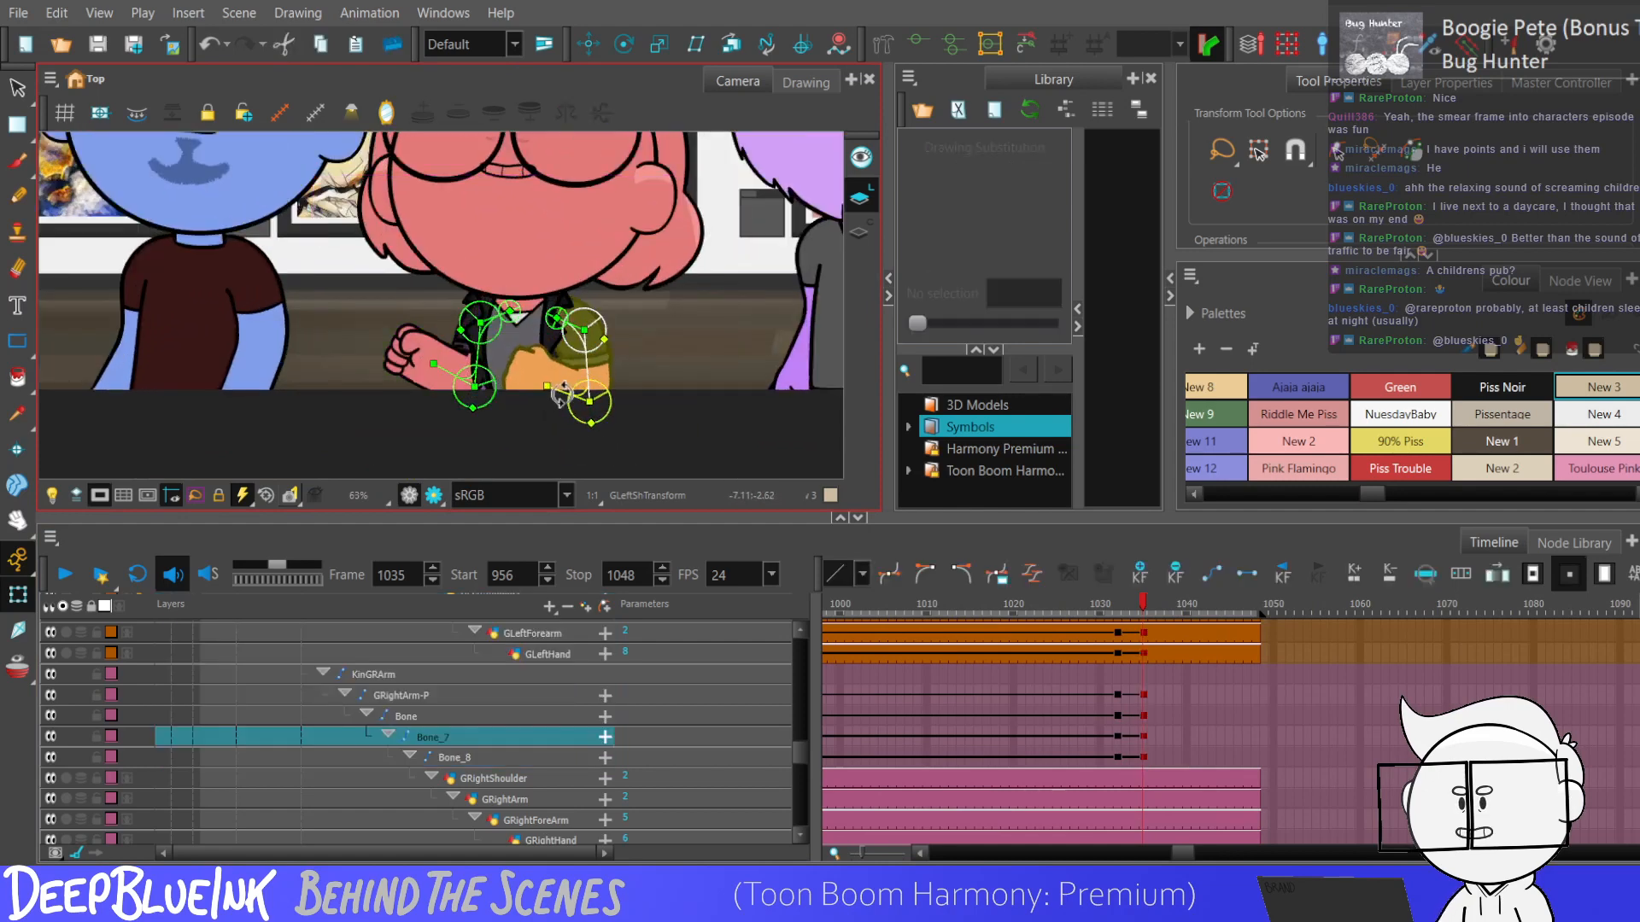
pyautogui.moveTo(559, 390); pyautogui.dragTo(560, 404)
pyautogui.moveTo(474, 367); pyautogui.dragTo(476, 370)
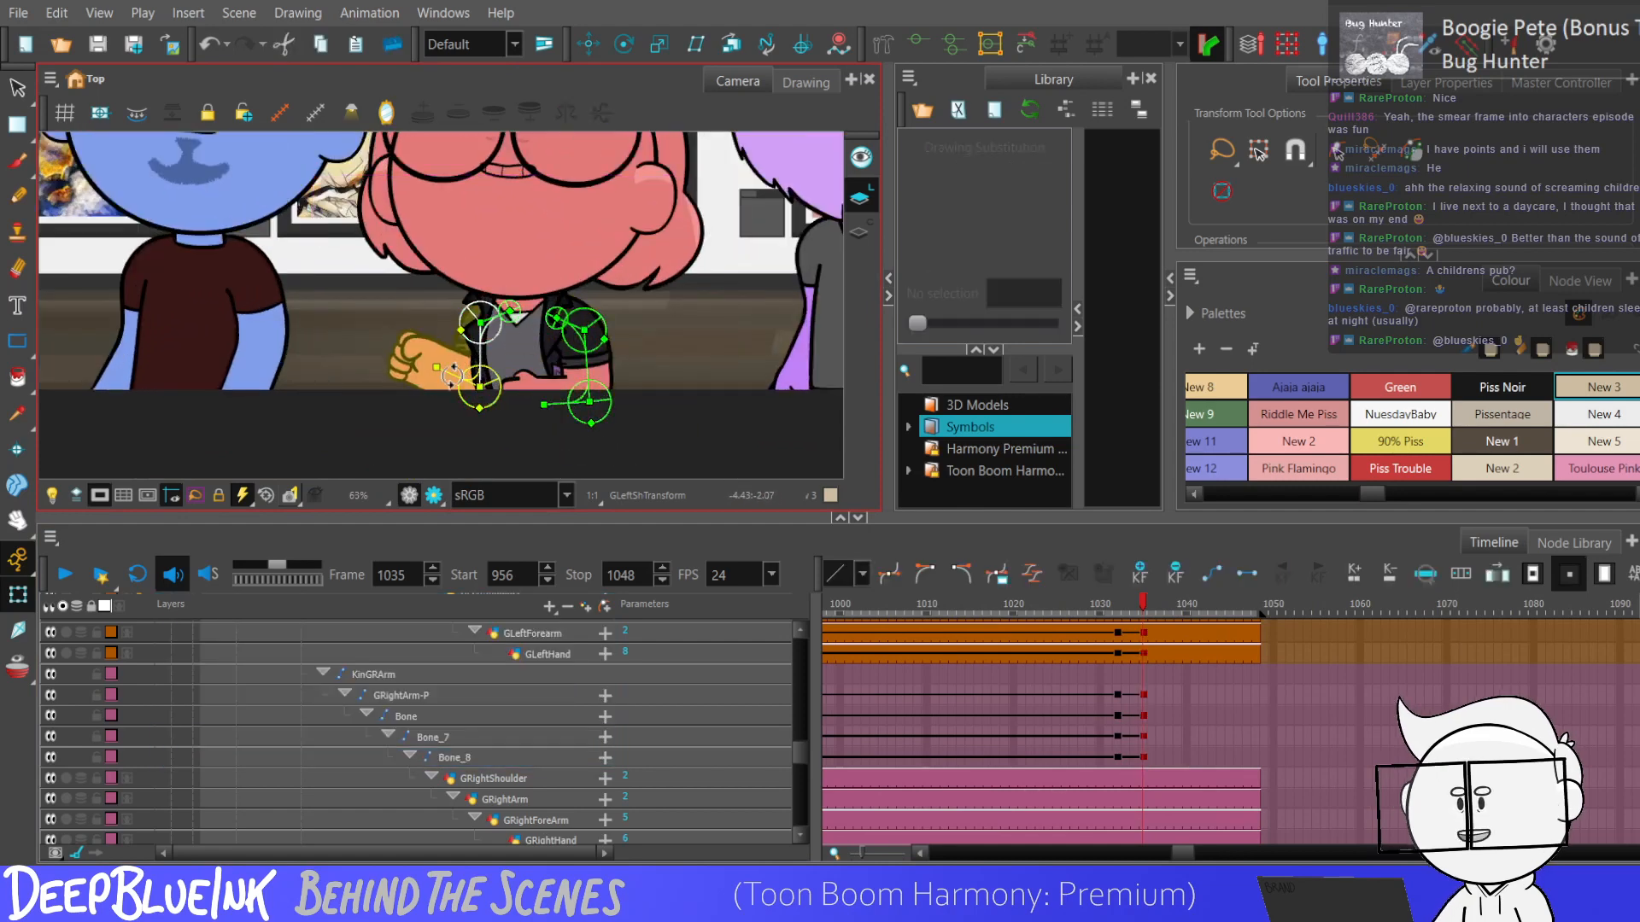
# Select the keyframes of both arms' pegs, bones and drawings from frame 1032 to 1035.
pyautogui.scroll(-3, 524, 389)
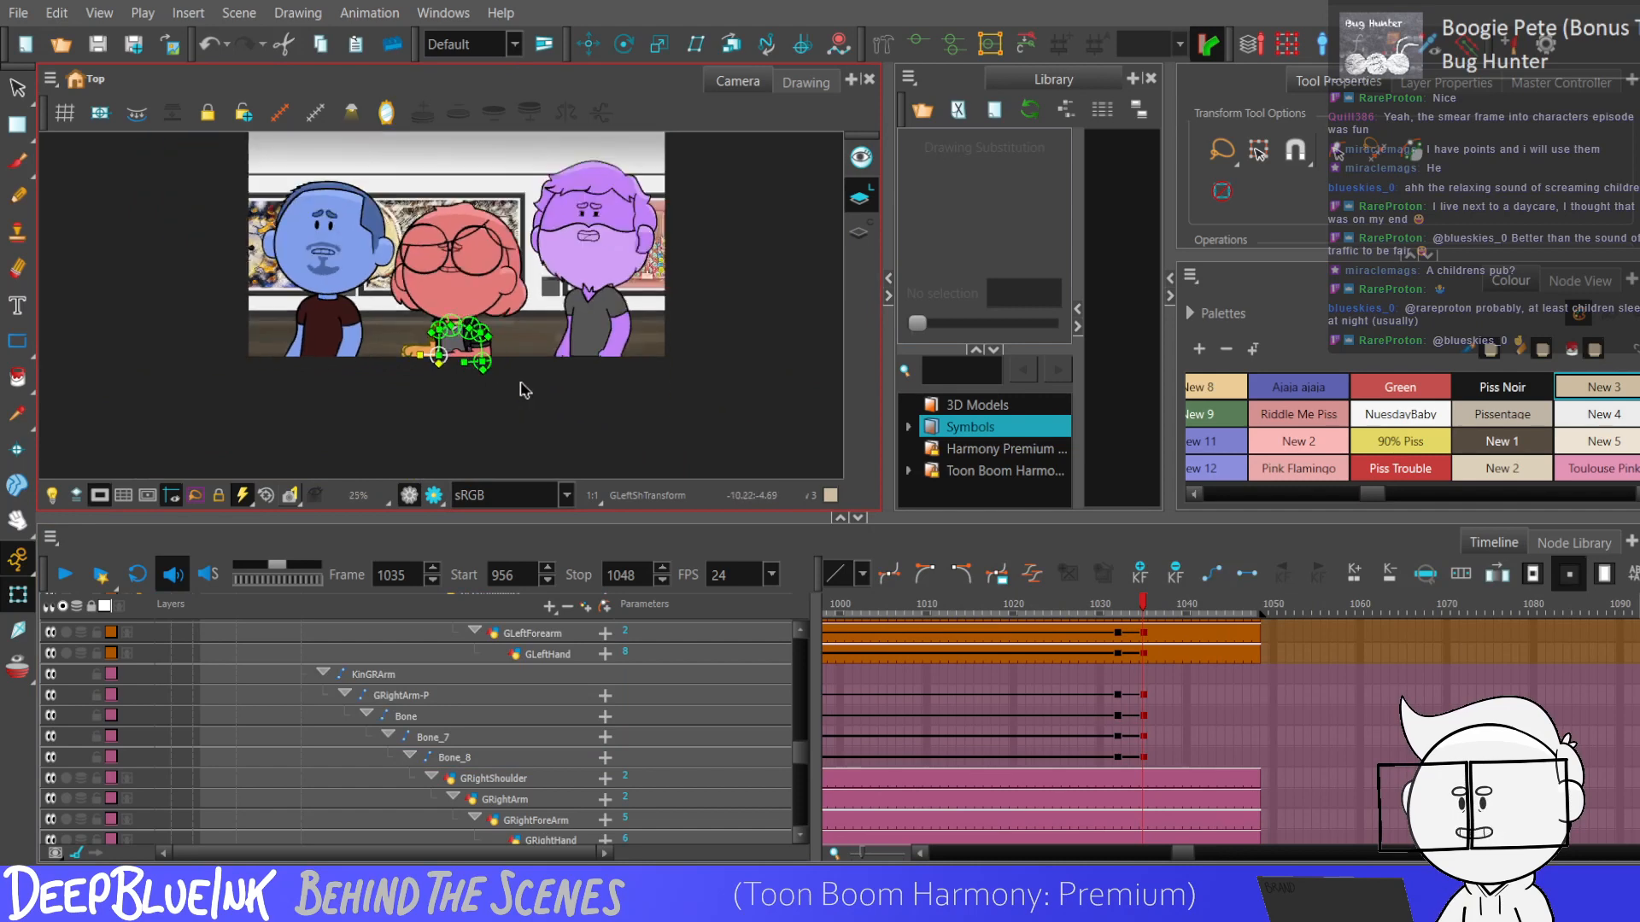
pyautogui.moveTo(1117, 761); pyautogui.dragTo(1142, 643)
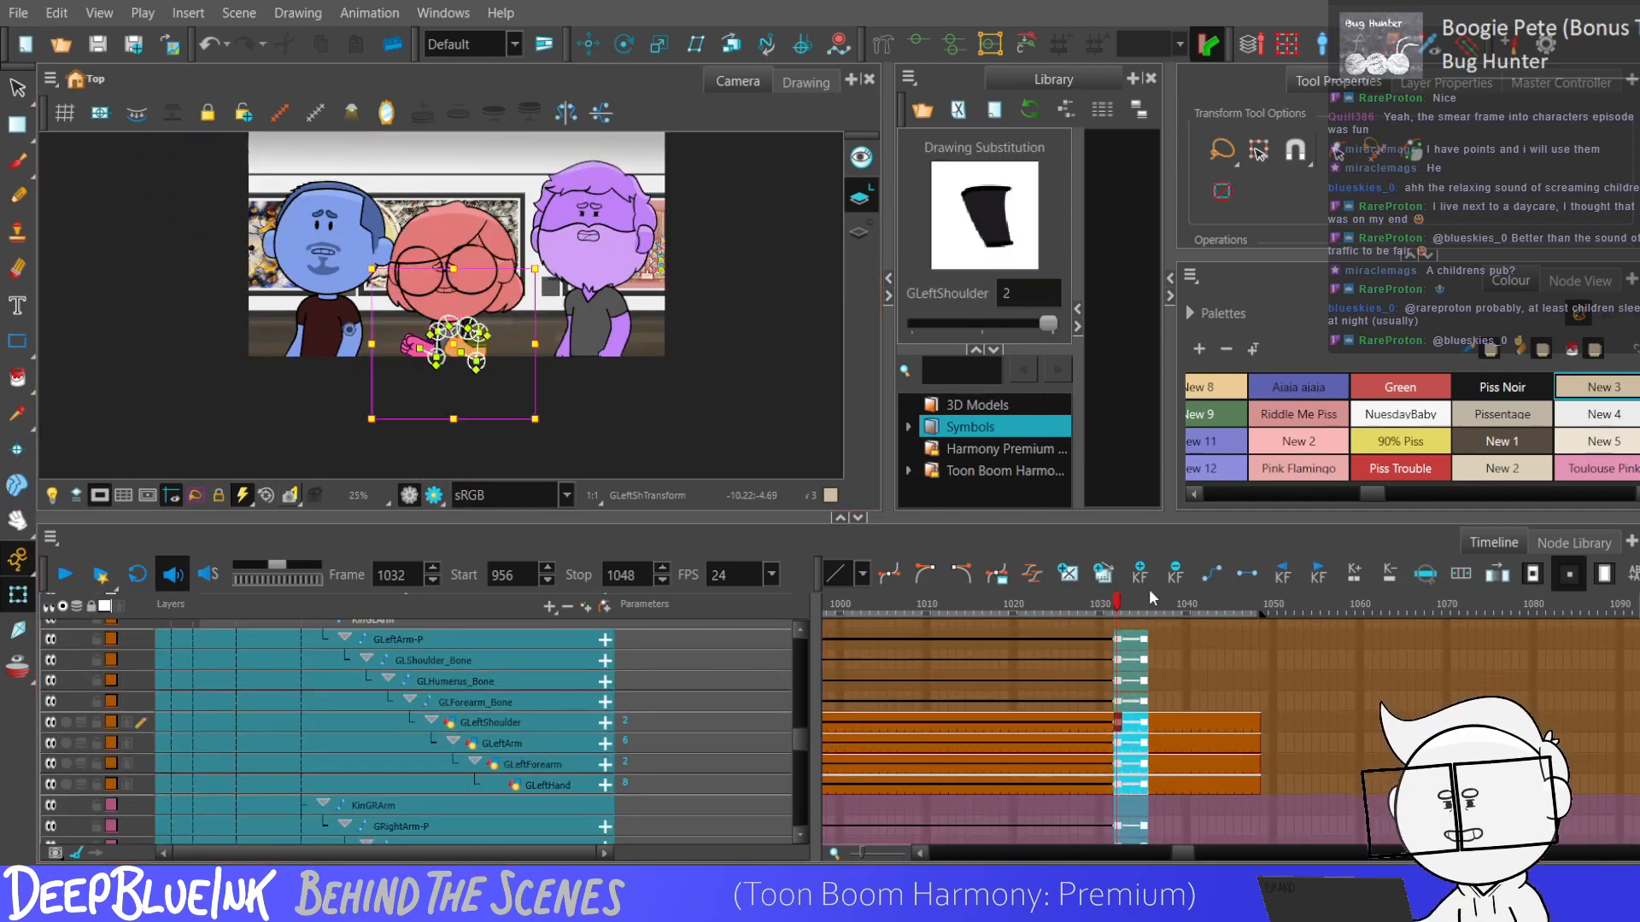
pyautogui.click(1108, 679)
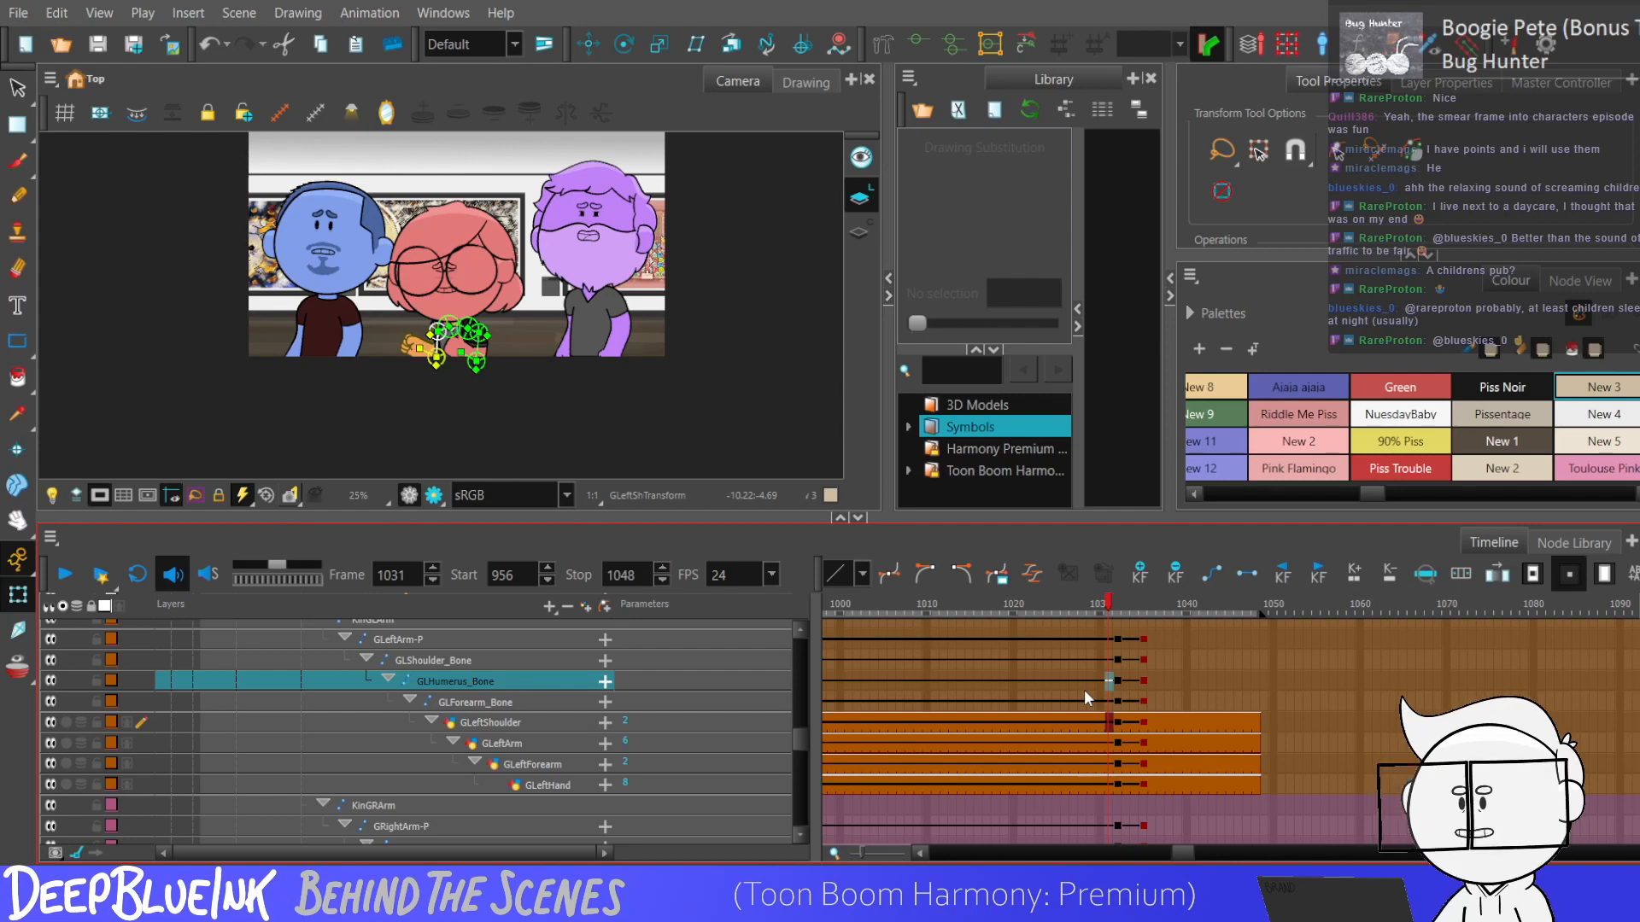
# Play the scene from frame 956 to review the red character's full movement through frame 1048.
pyautogui.moveTo(798, 746); pyautogui.dragTo(858, 592)
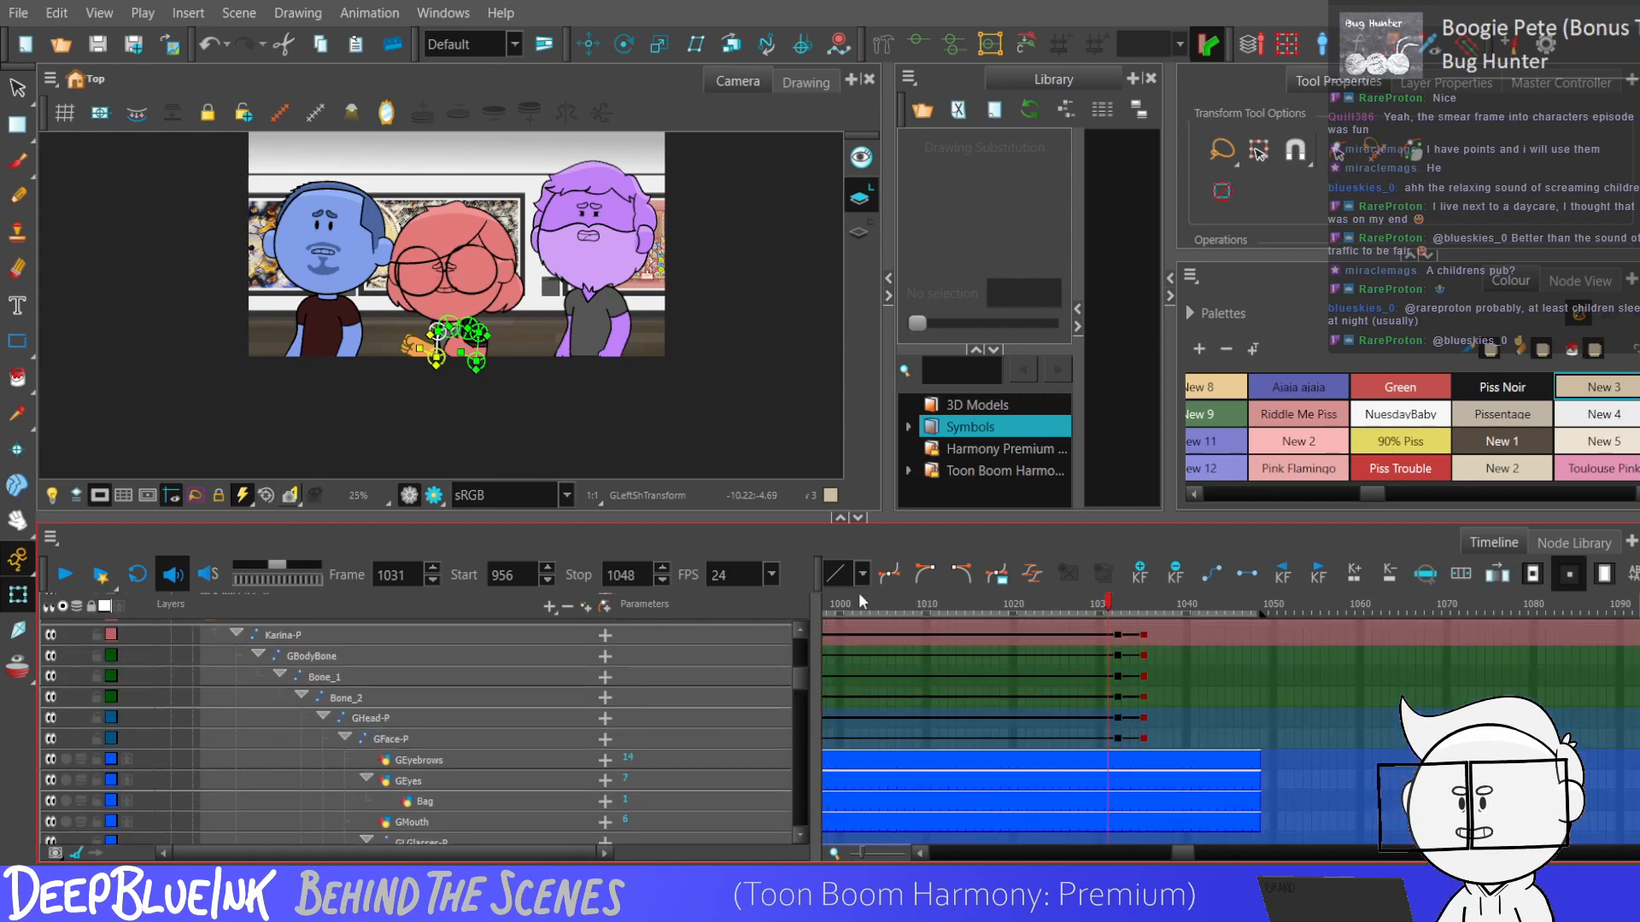
pyautogui.click(1112, 678)
pyautogui.hotkey('shift', ',')
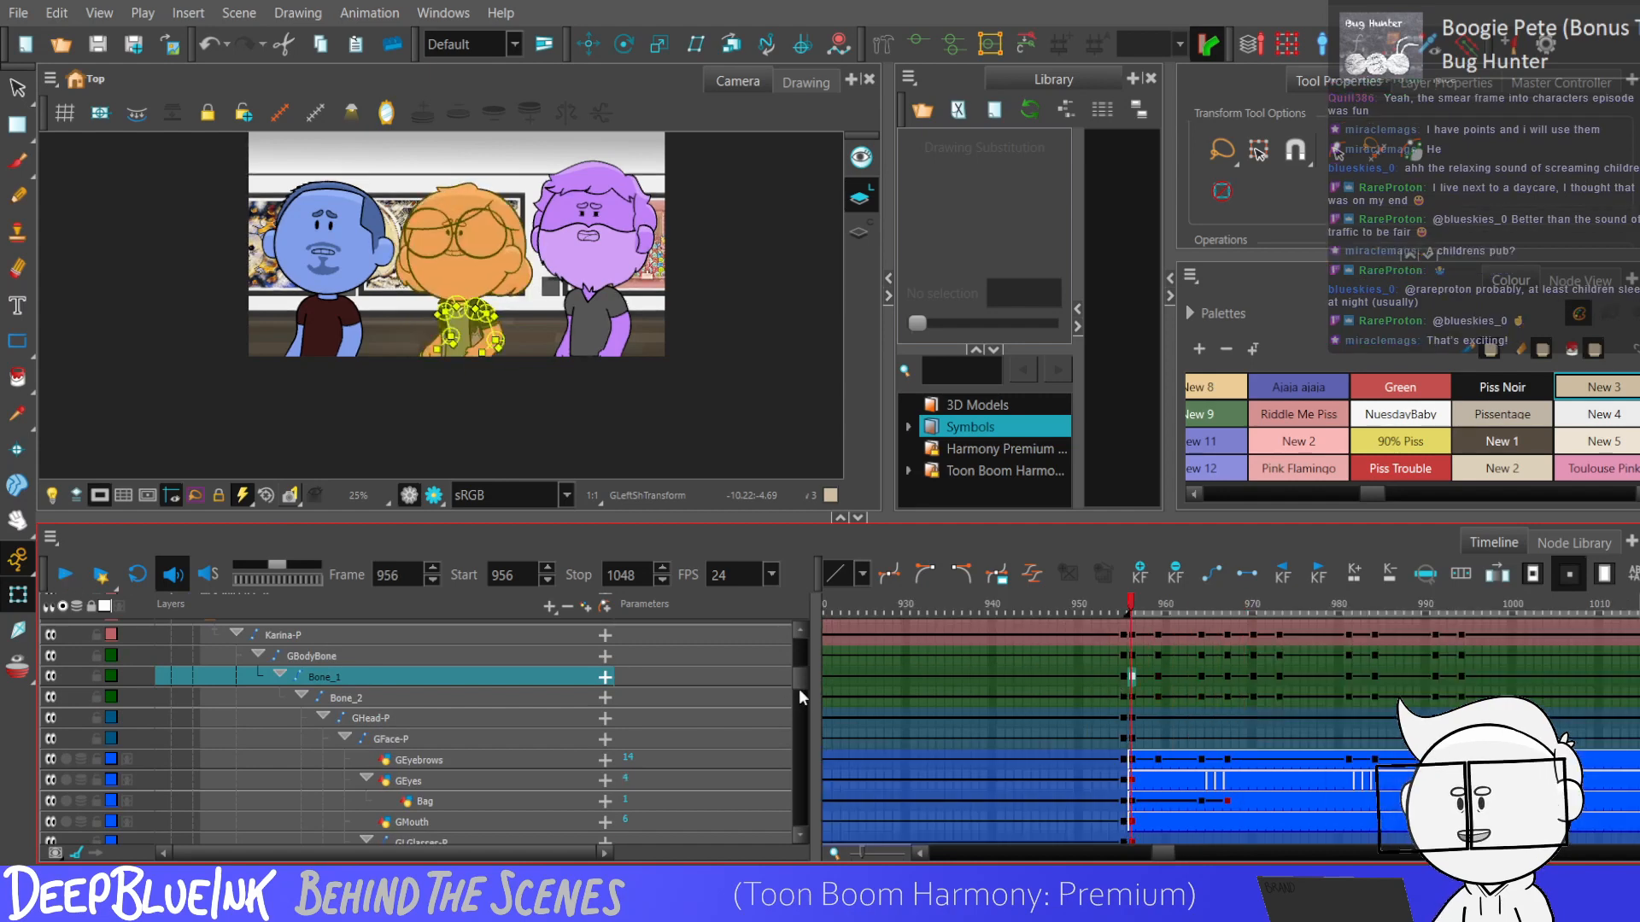
pyautogui.scroll(2, 795, 691)
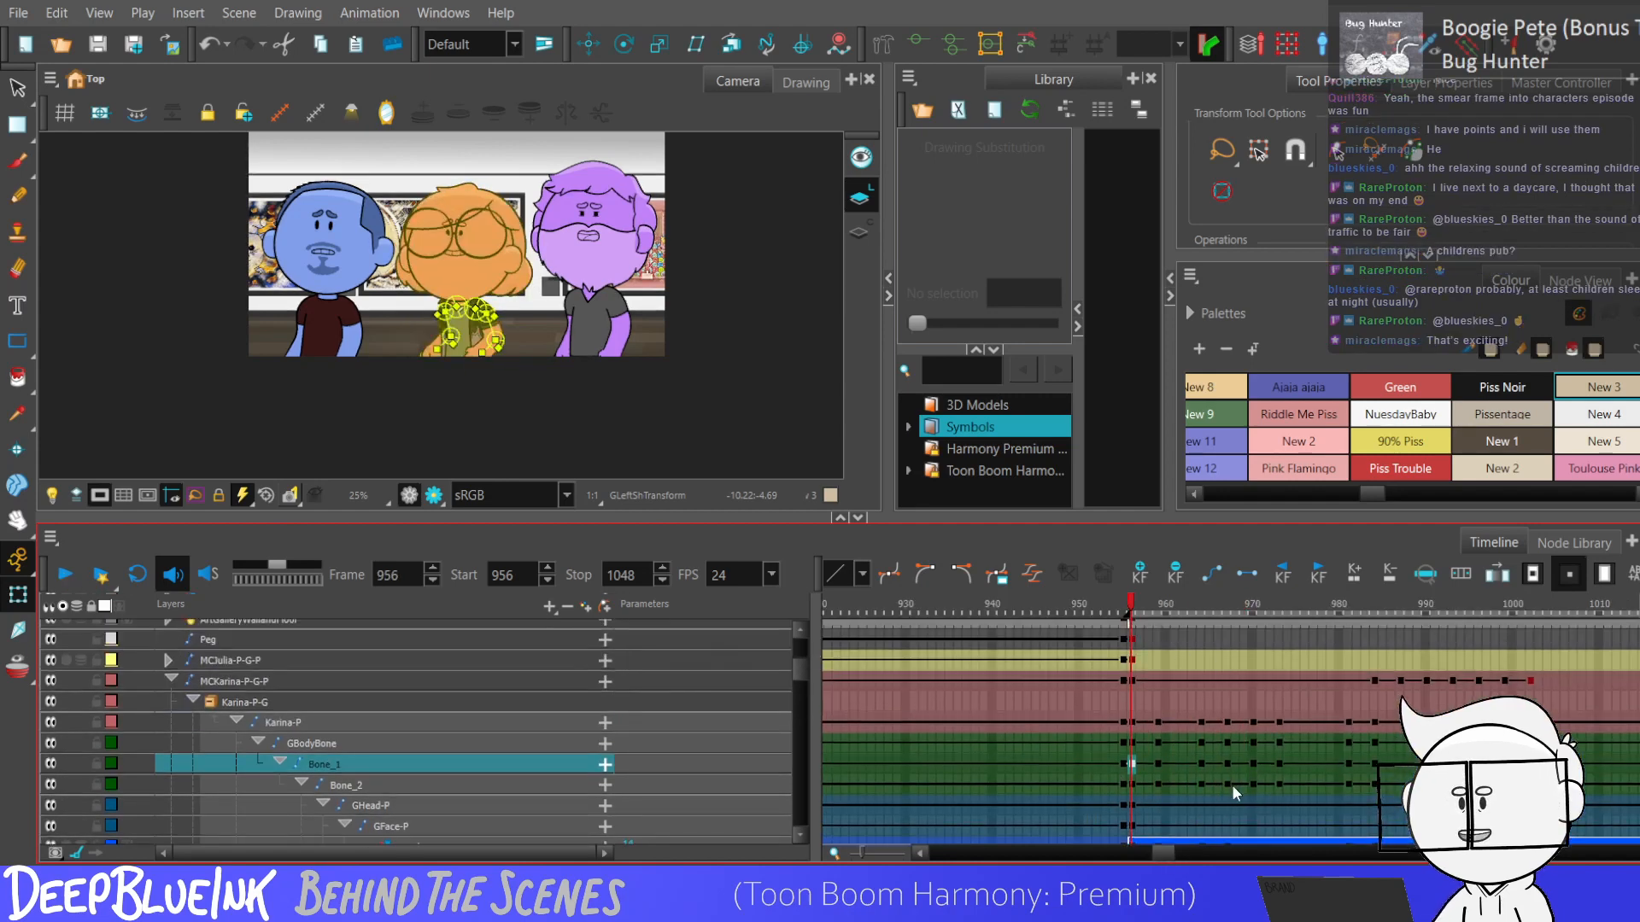
pyautogui.moveTo(1163, 853); pyautogui.dragTo(1174, 849)
pyautogui.scroll(-1, 1200, 788)
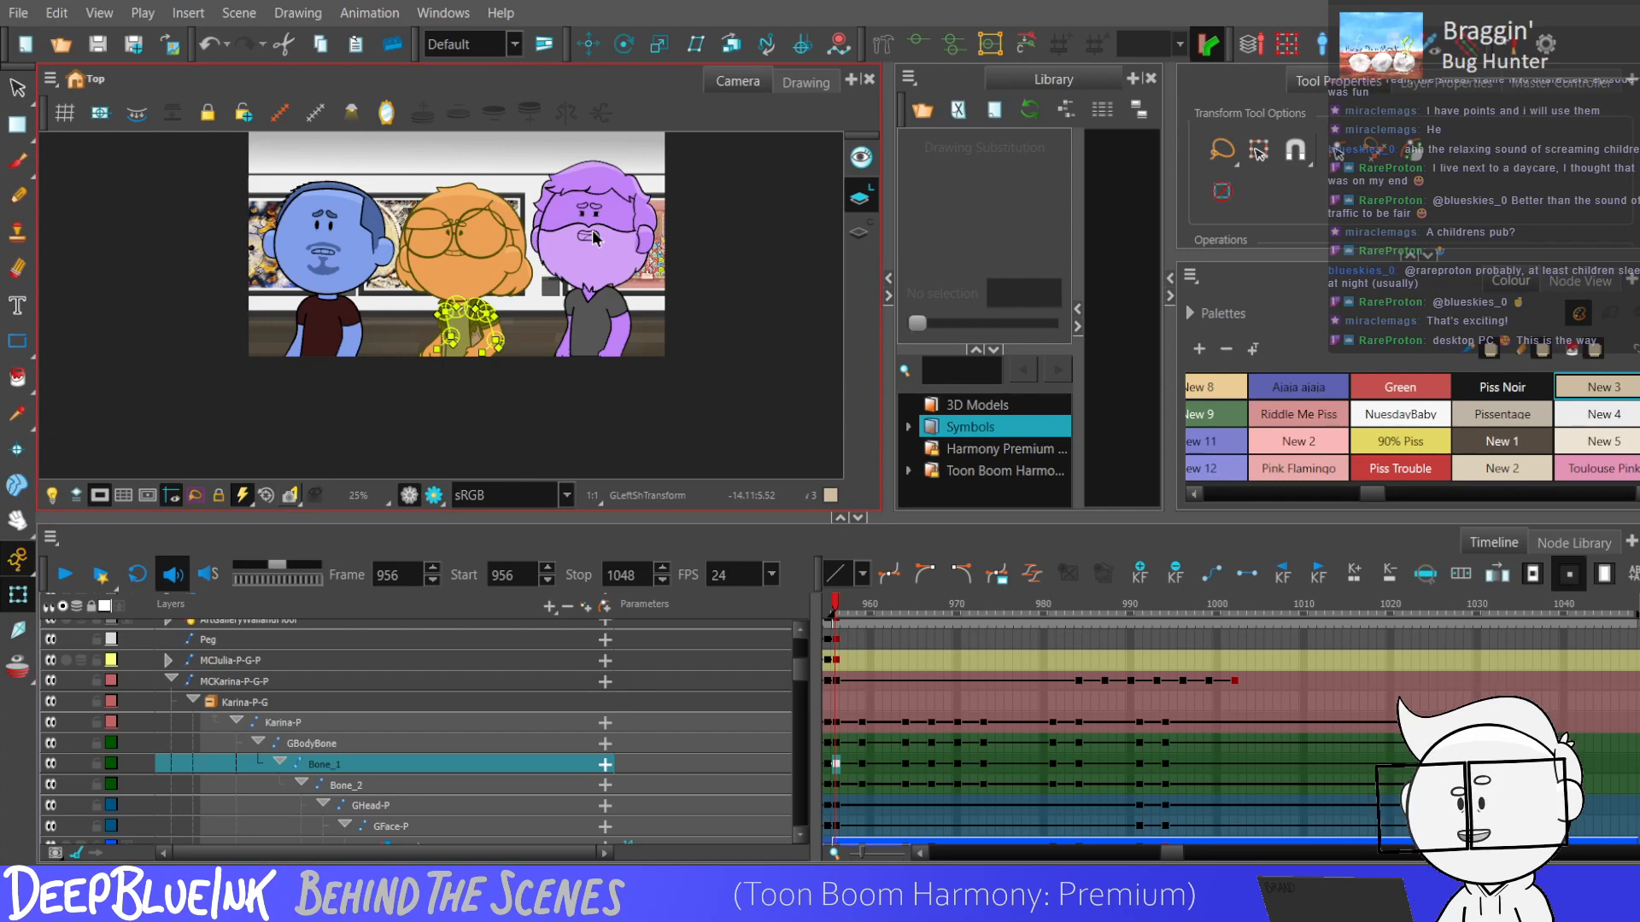
pyautogui.scroll(1, 611, 339)
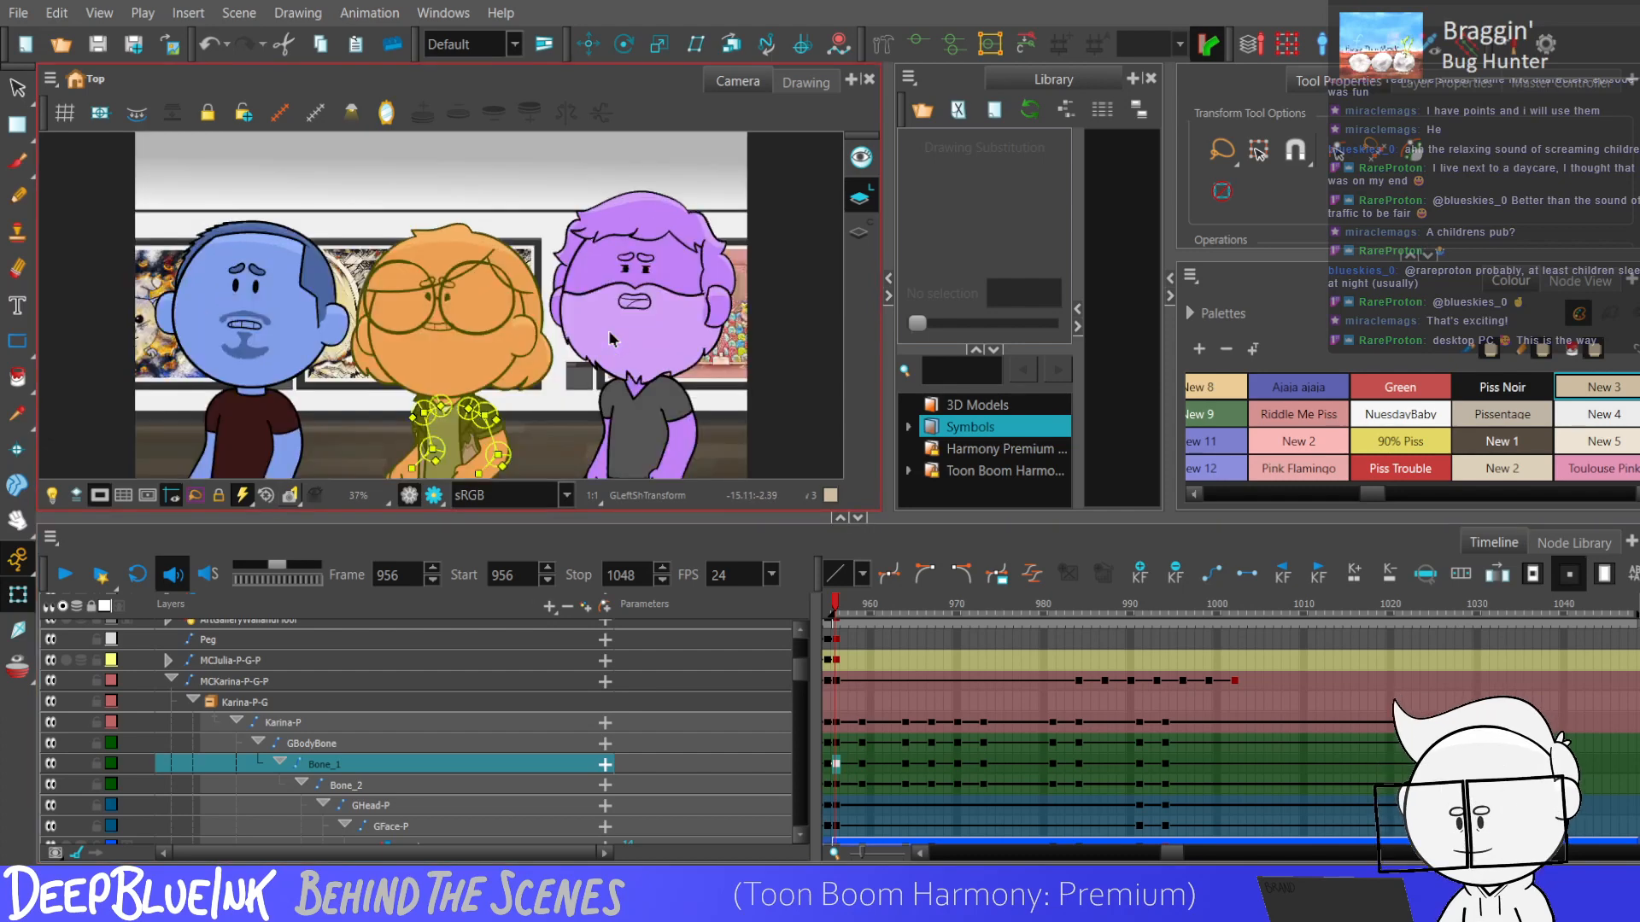
pyautogui.press('Return')
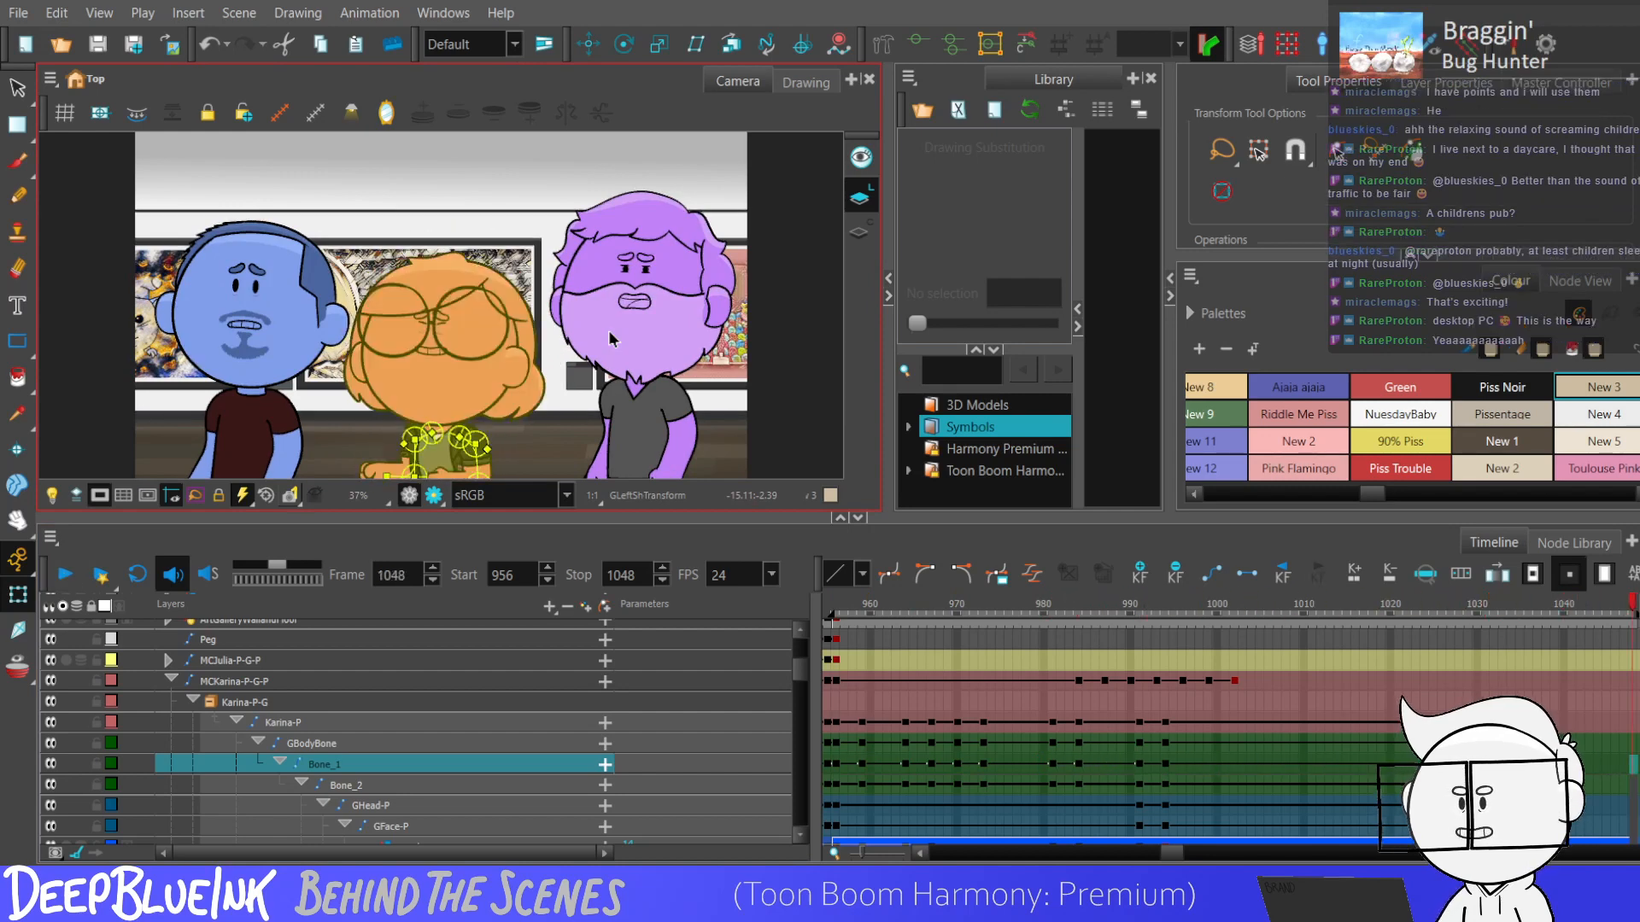
pyautogui.press('Return')
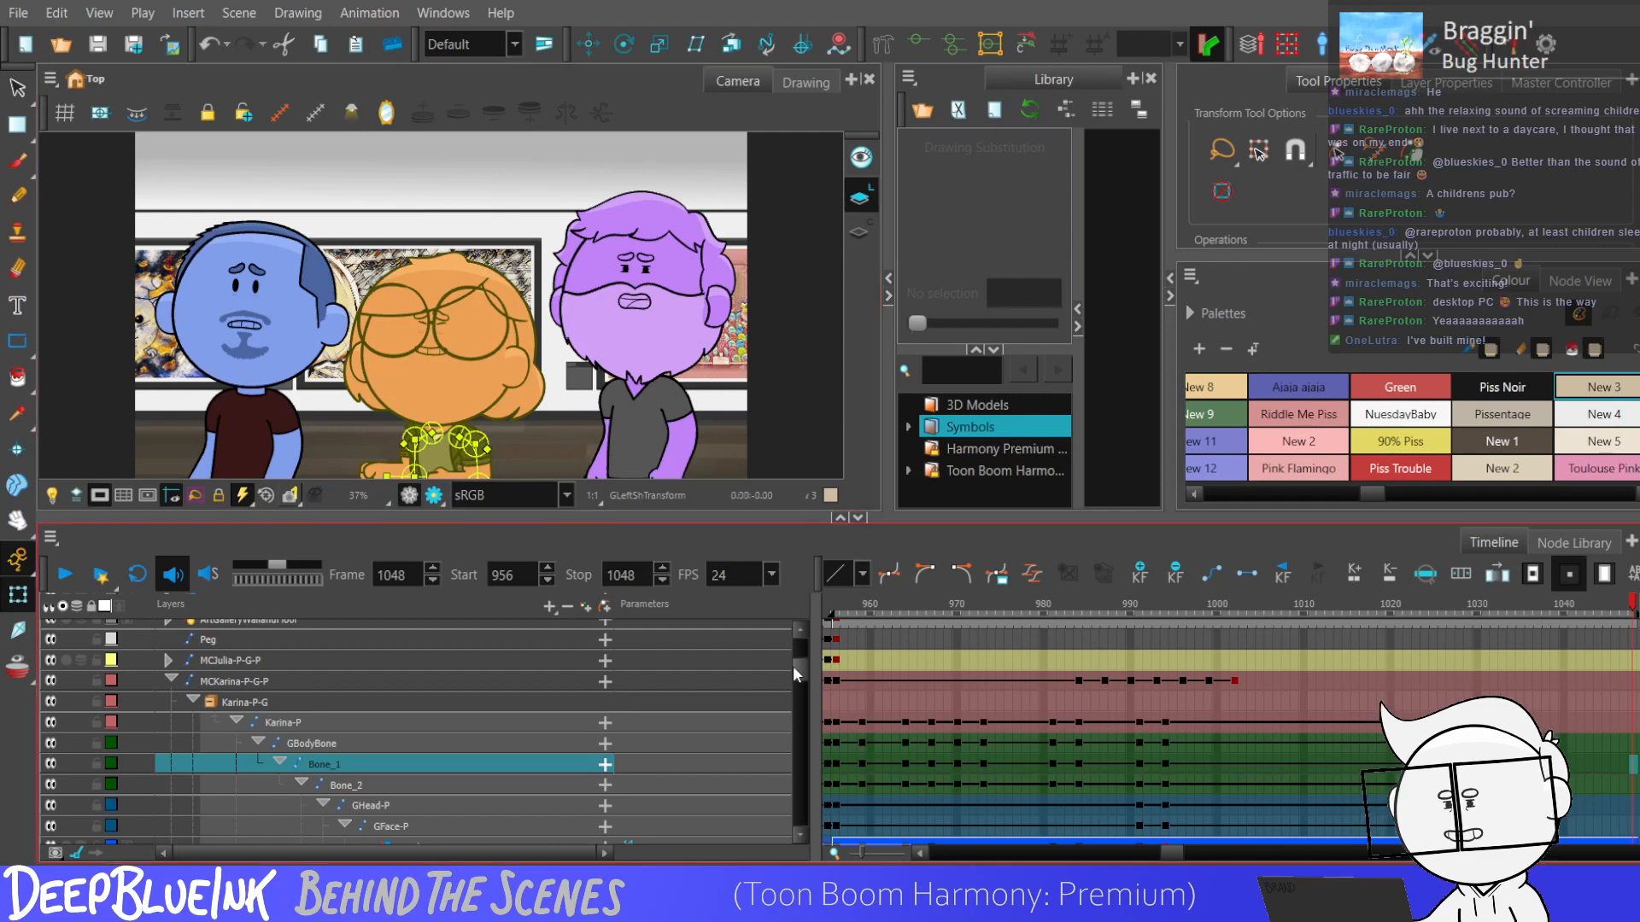
# Raise the GEyebrows drawing slightly at frame 1035 with Translate and select the GFace-P and GEyebrows frames from 1031 to 1035.
pyautogui.scroll(-2, 1238, 736)
pyautogui.click(1521, 713)
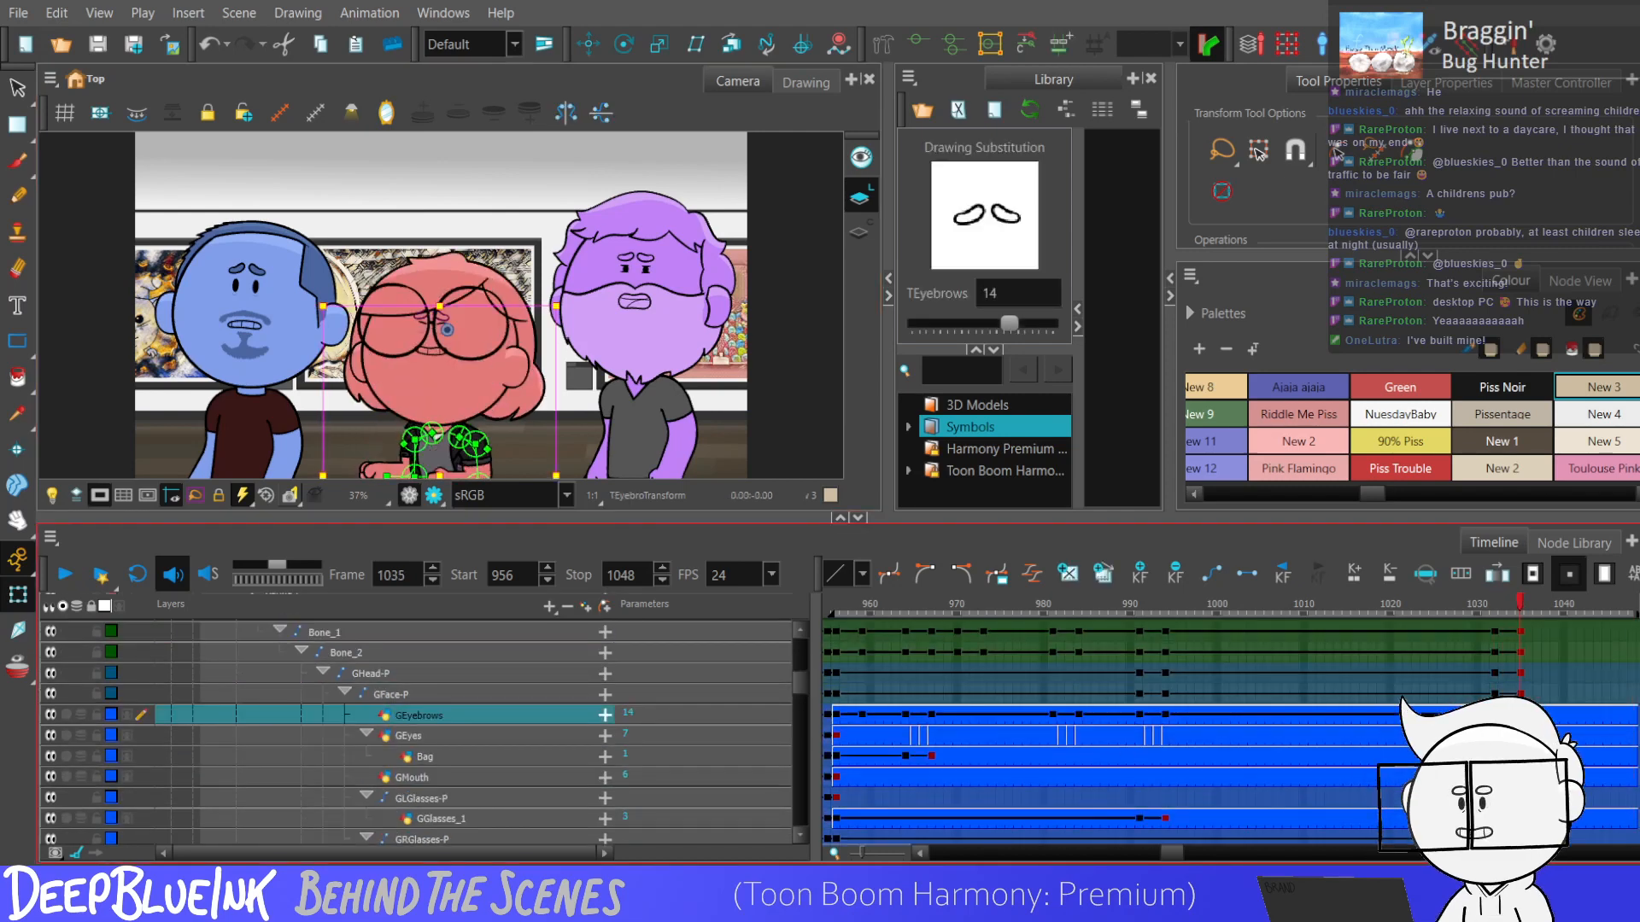
pyautogui.click(590, 47)
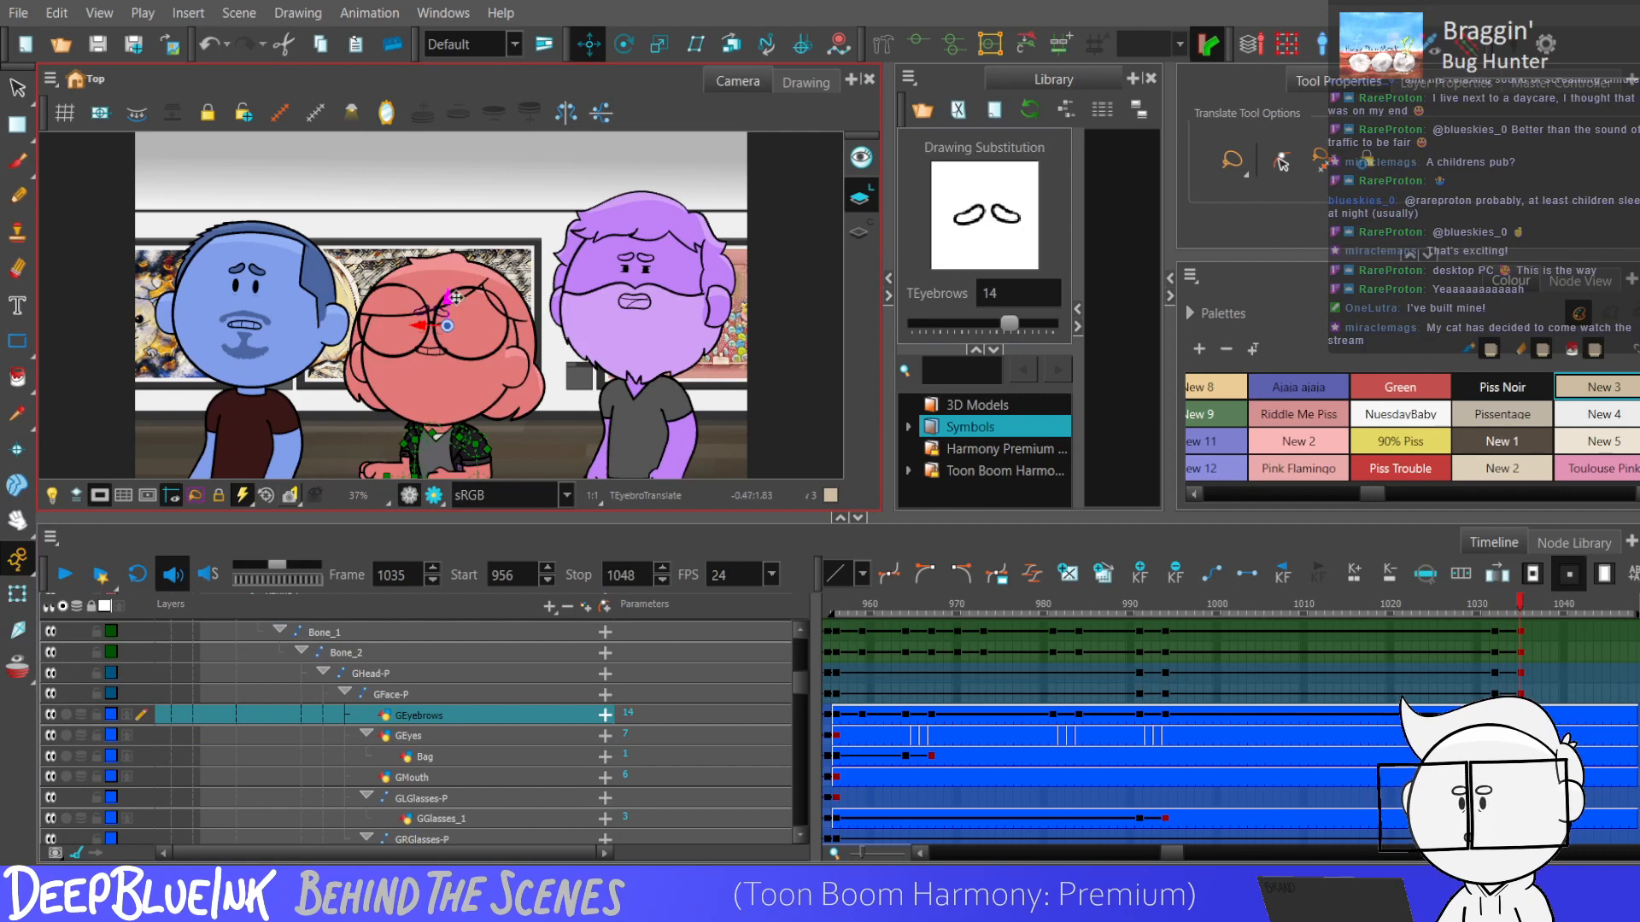
pyautogui.moveTo(1485, 714); pyautogui.dragTo(1520, 694)
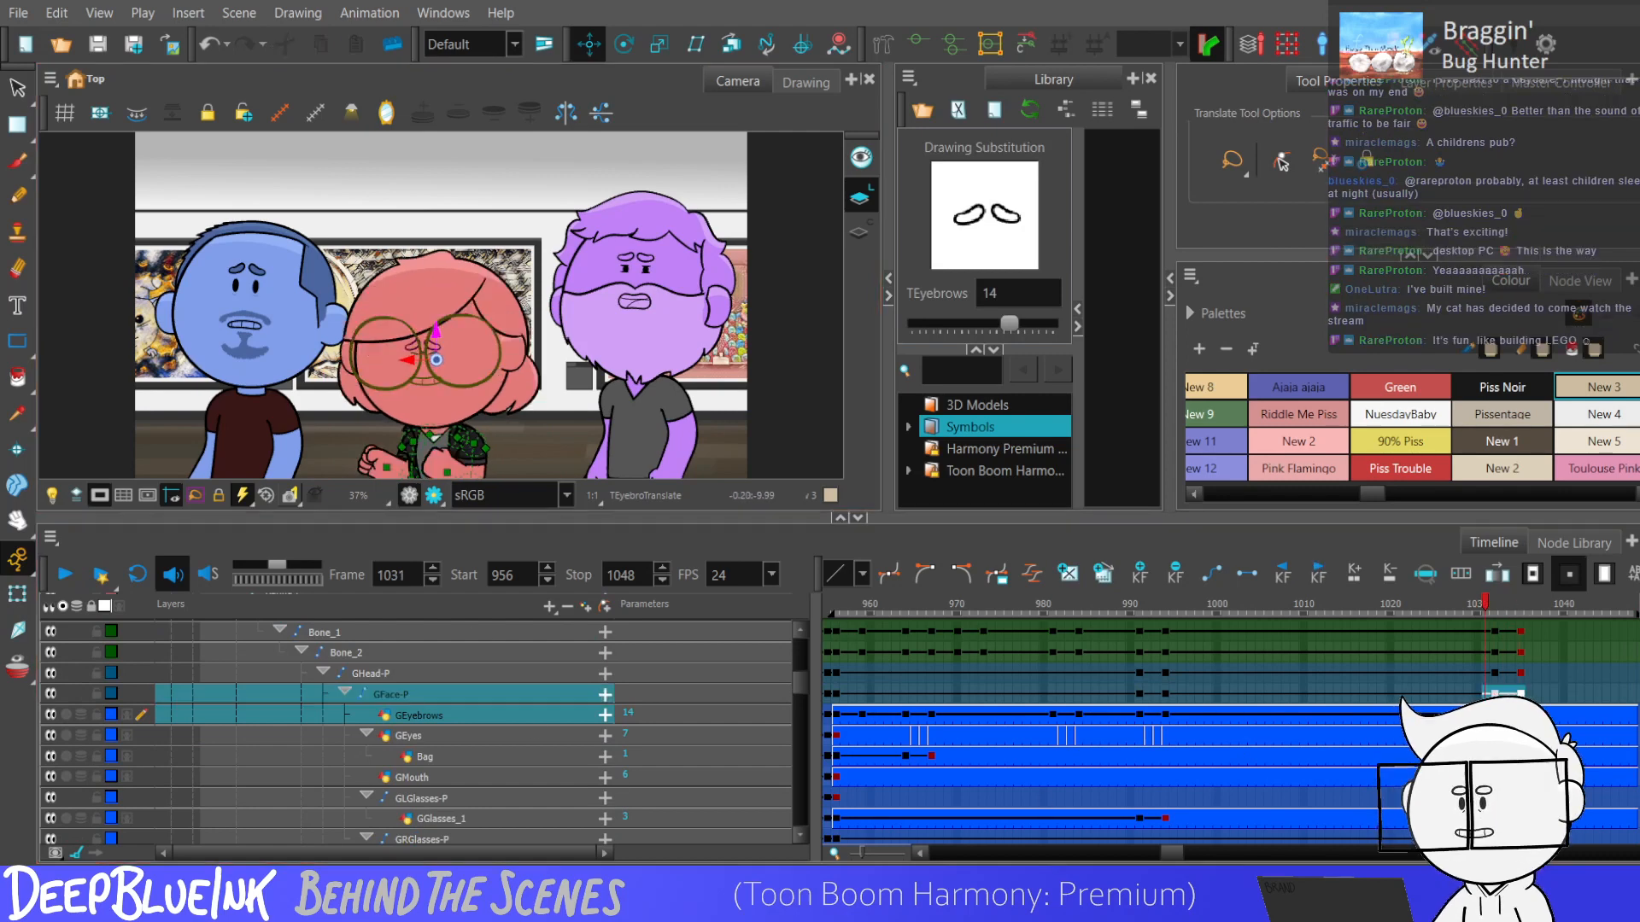
# Add a keyframe to GEyes at frame 1031 and activate the Scale tool for the eyes at frame 1035.
pyautogui.click(435, 357)
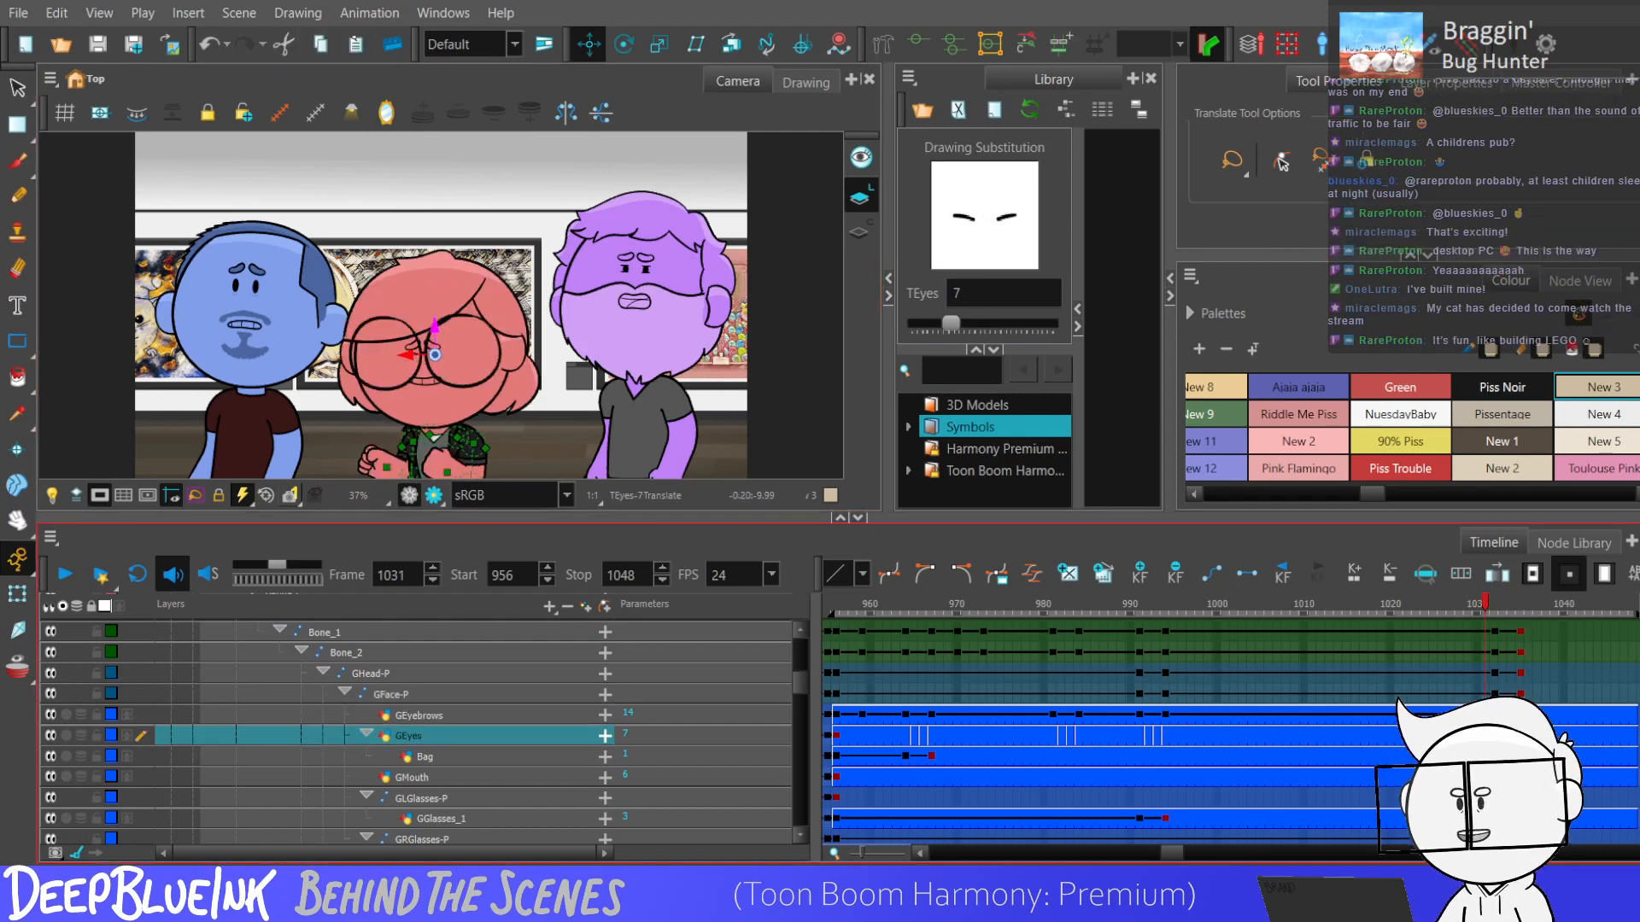
pyautogui.press('F6')
pyautogui.click(1521, 604)
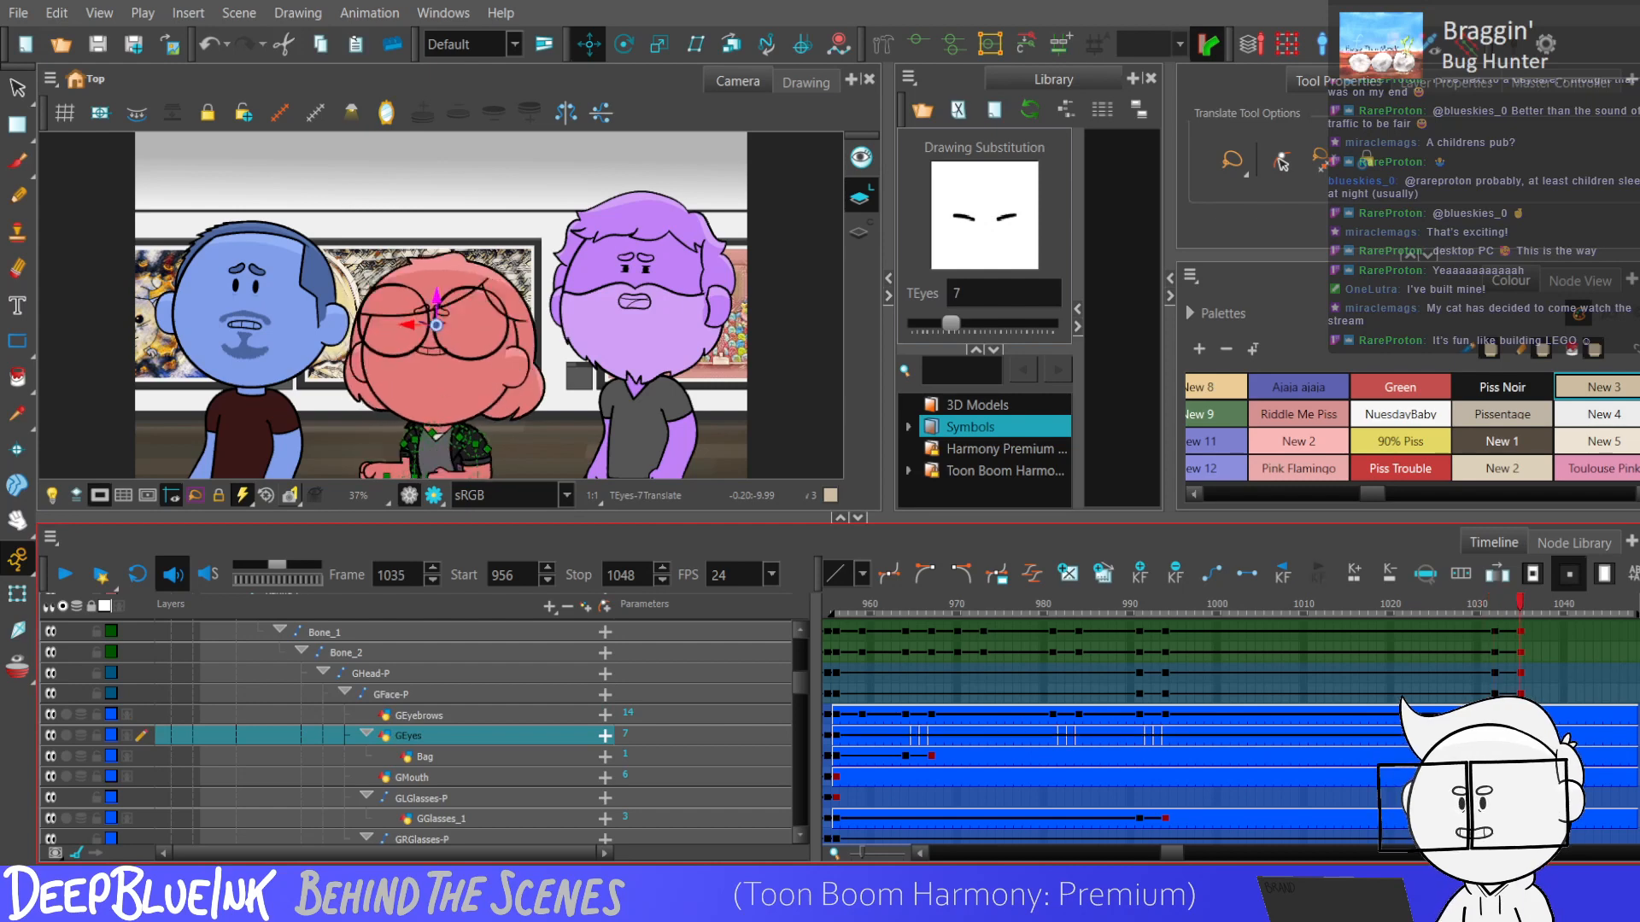
pyautogui.click(660, 44)
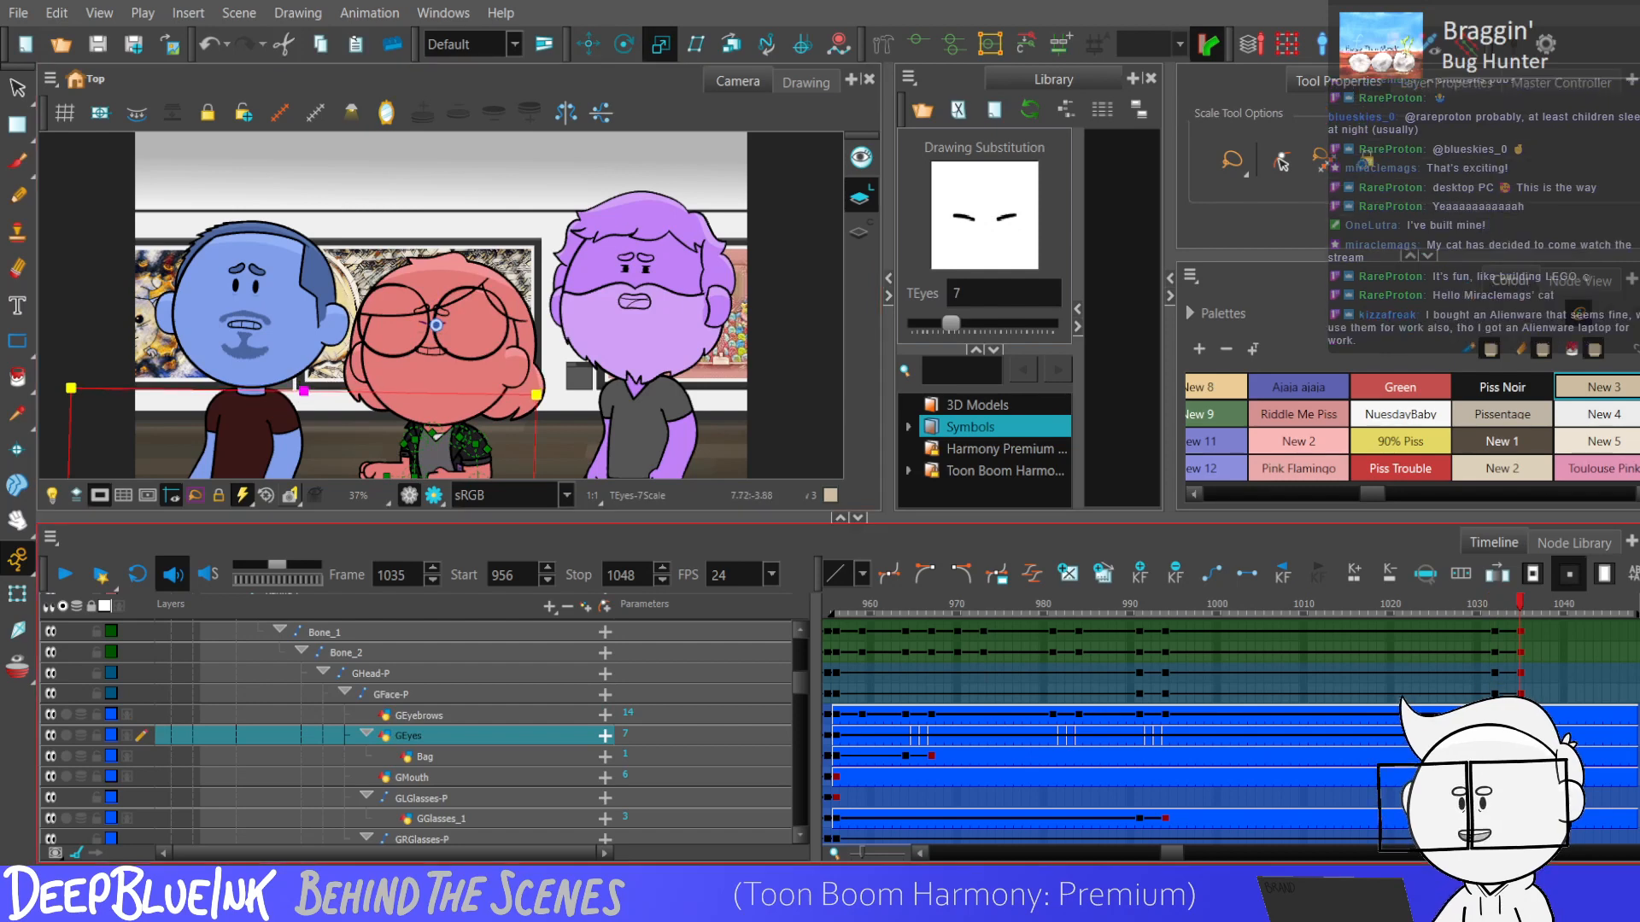
# Swap the GEyes drawing to substitution 6 at frame 1033 and substitution 2 at frame 1034.
pyautogui.press(',')
pyautogui.press(',')
pyautogui.click(425, 756)
pyautogui.click(408, 735)
pyautogui.press('[')
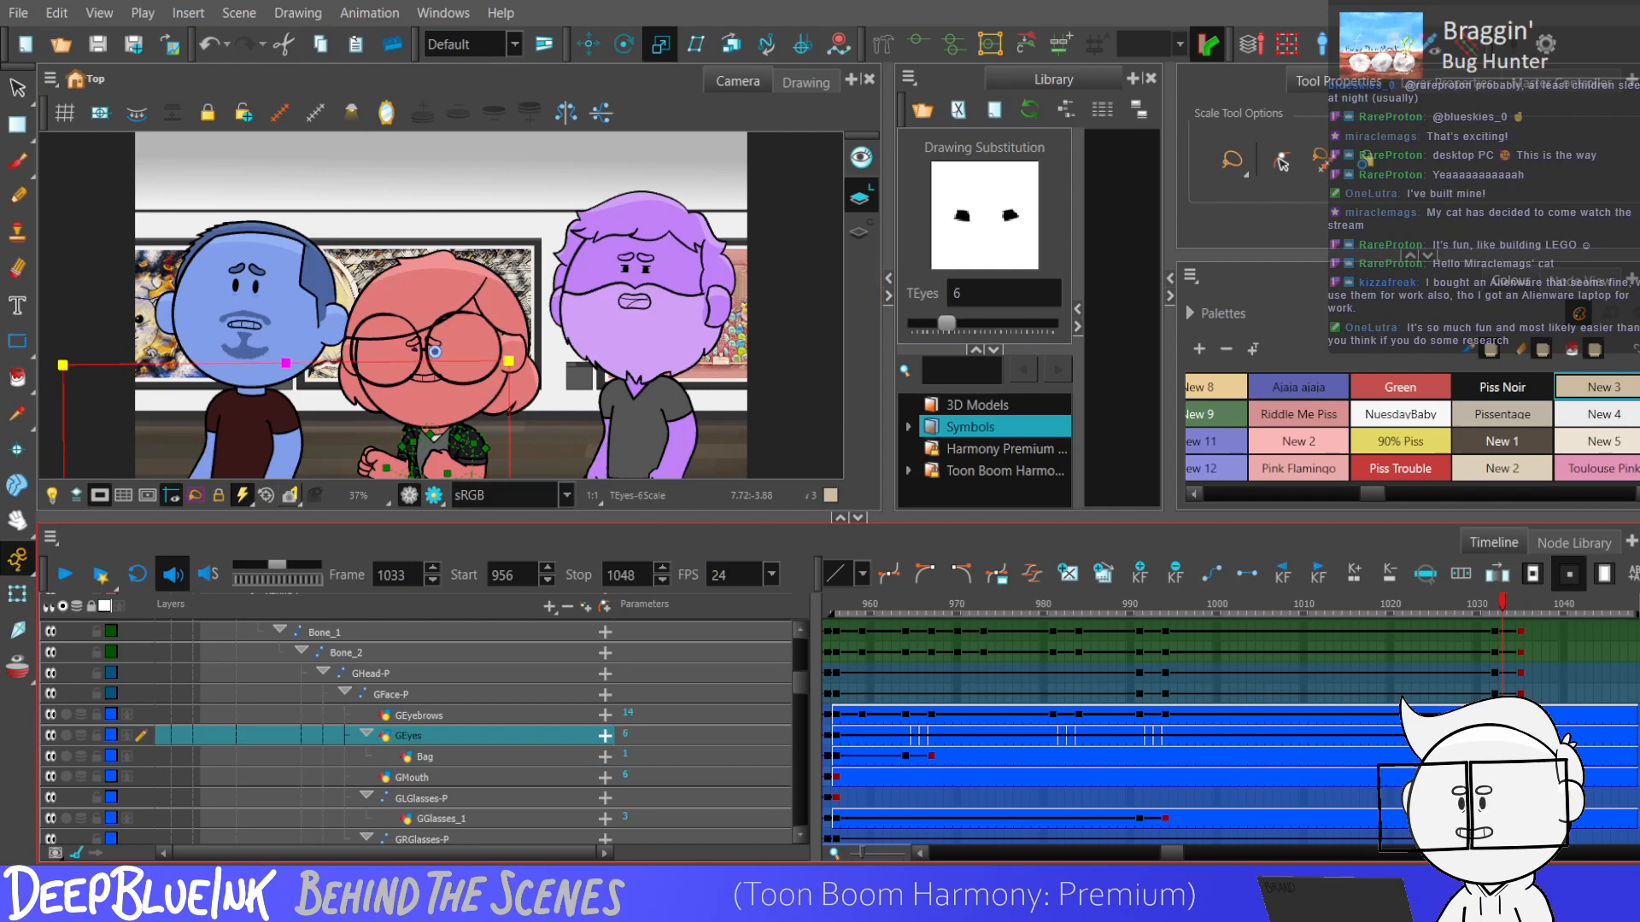
pyautogui.press('.')
pyautogui.press('[')
pyautogui.press('[')
pyautogui.press('[')
pyautogui.press('[')
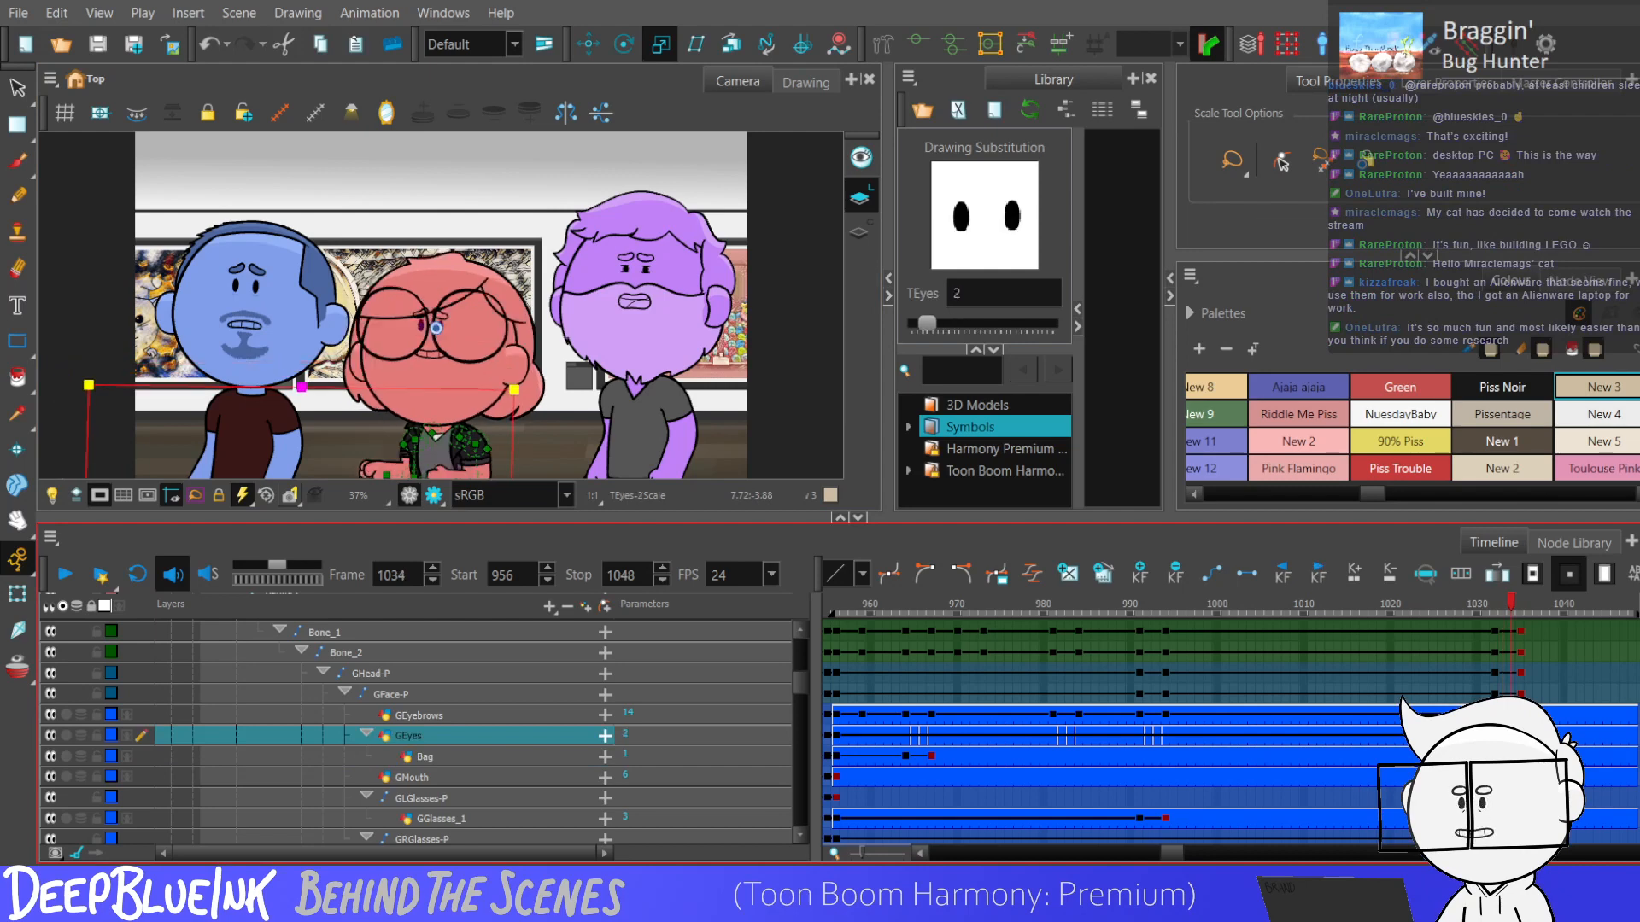
# Step through the frames around the eye opening and replay the scene from frame 956.
pyautogui.press('.')
pyautogui.press('.')
pyautogui.press(',')
pyautogui.press(',')
pyautogui.press(',')
pyautogui.press(',')
pyautogui.press(',')
pyautogui.press(',')
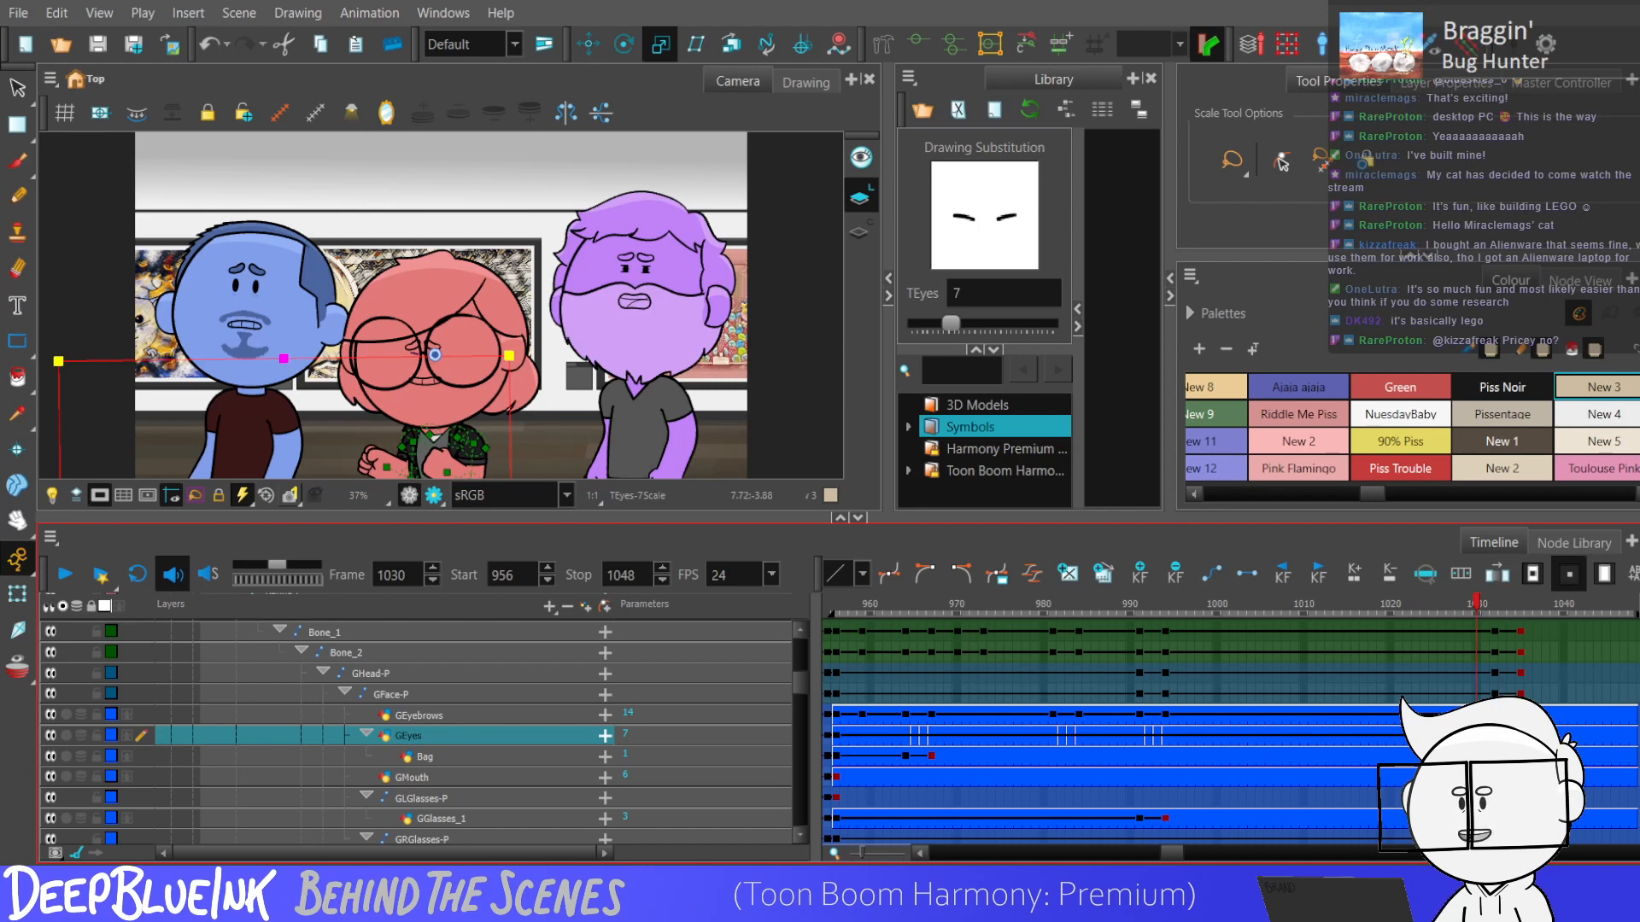
pyautogui.hotkey('shift', ',')
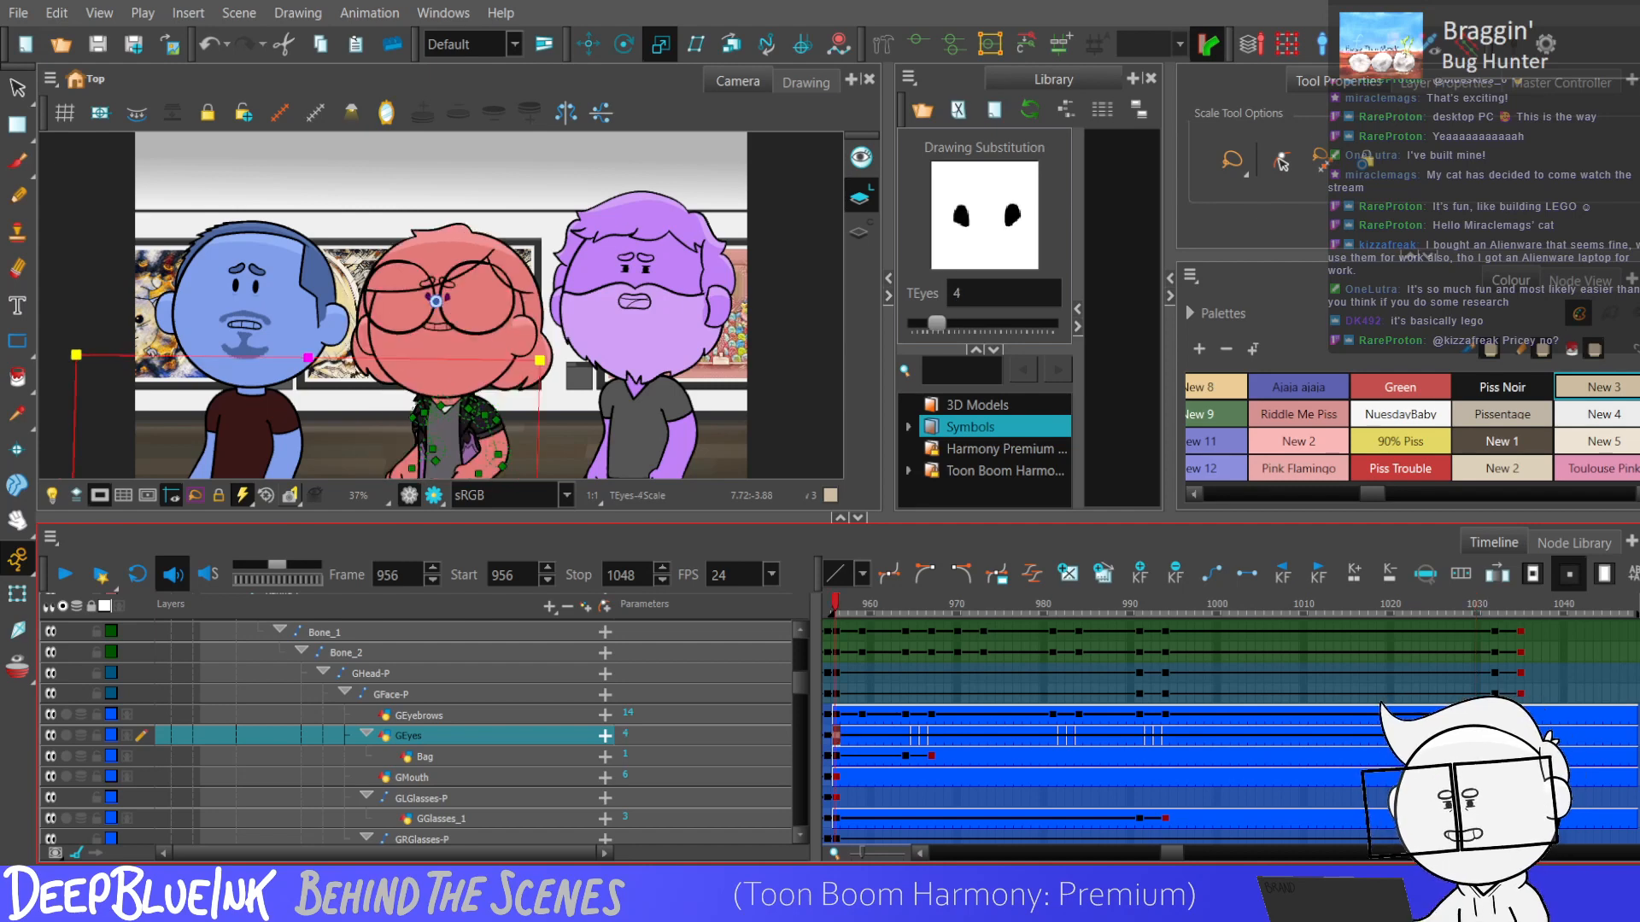
pyautogui.press('Return')
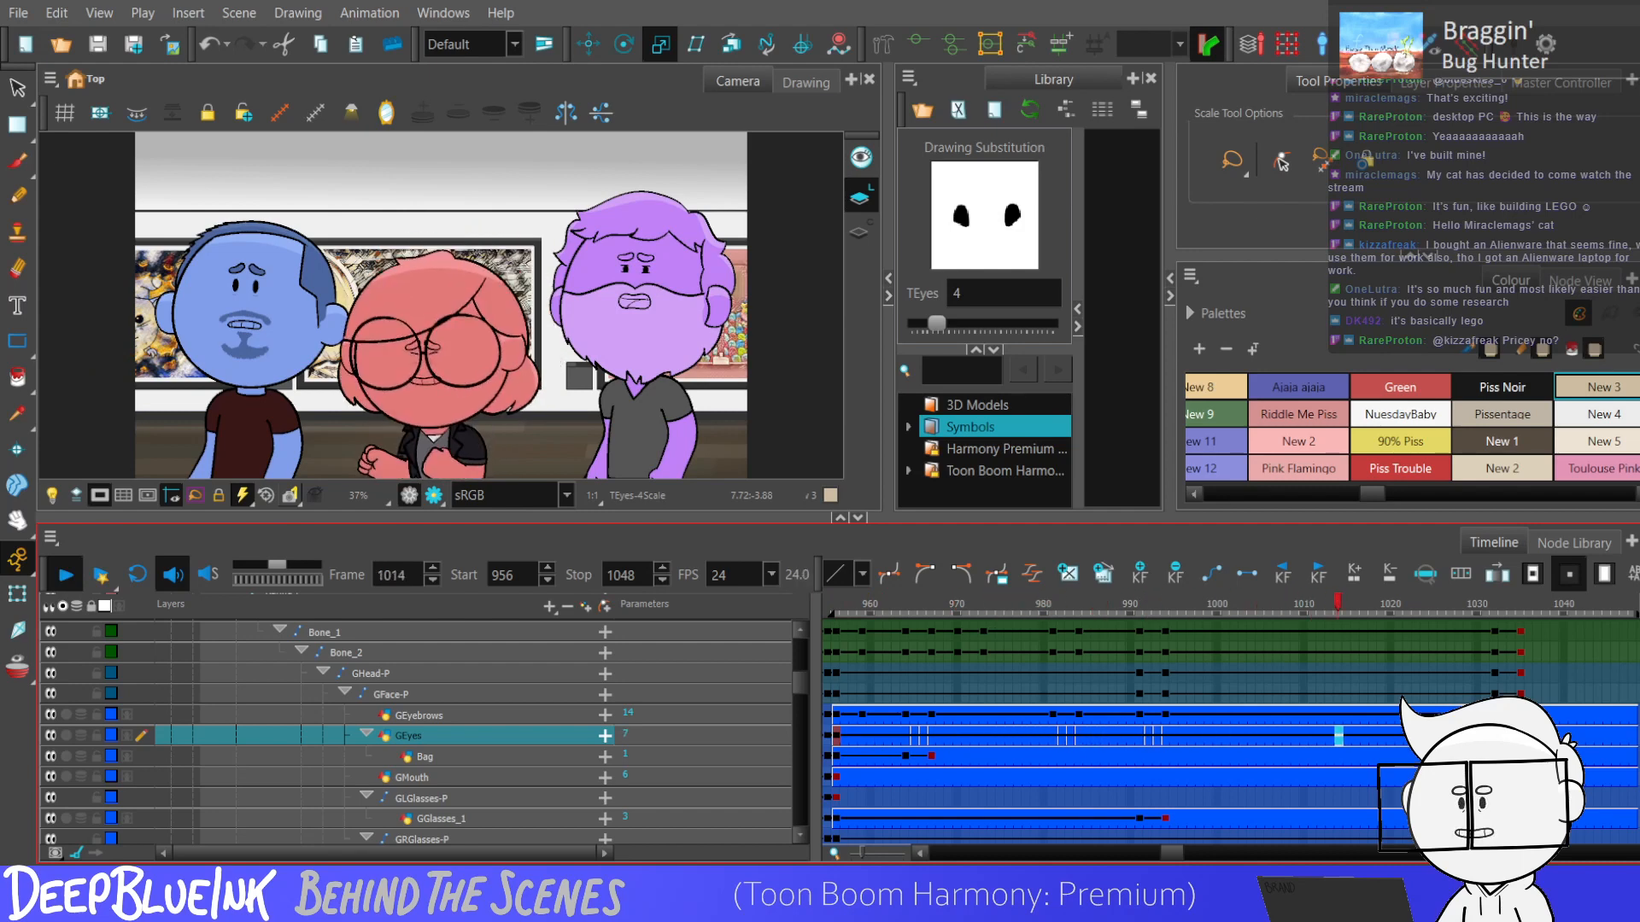
pyautogui.press('Return')
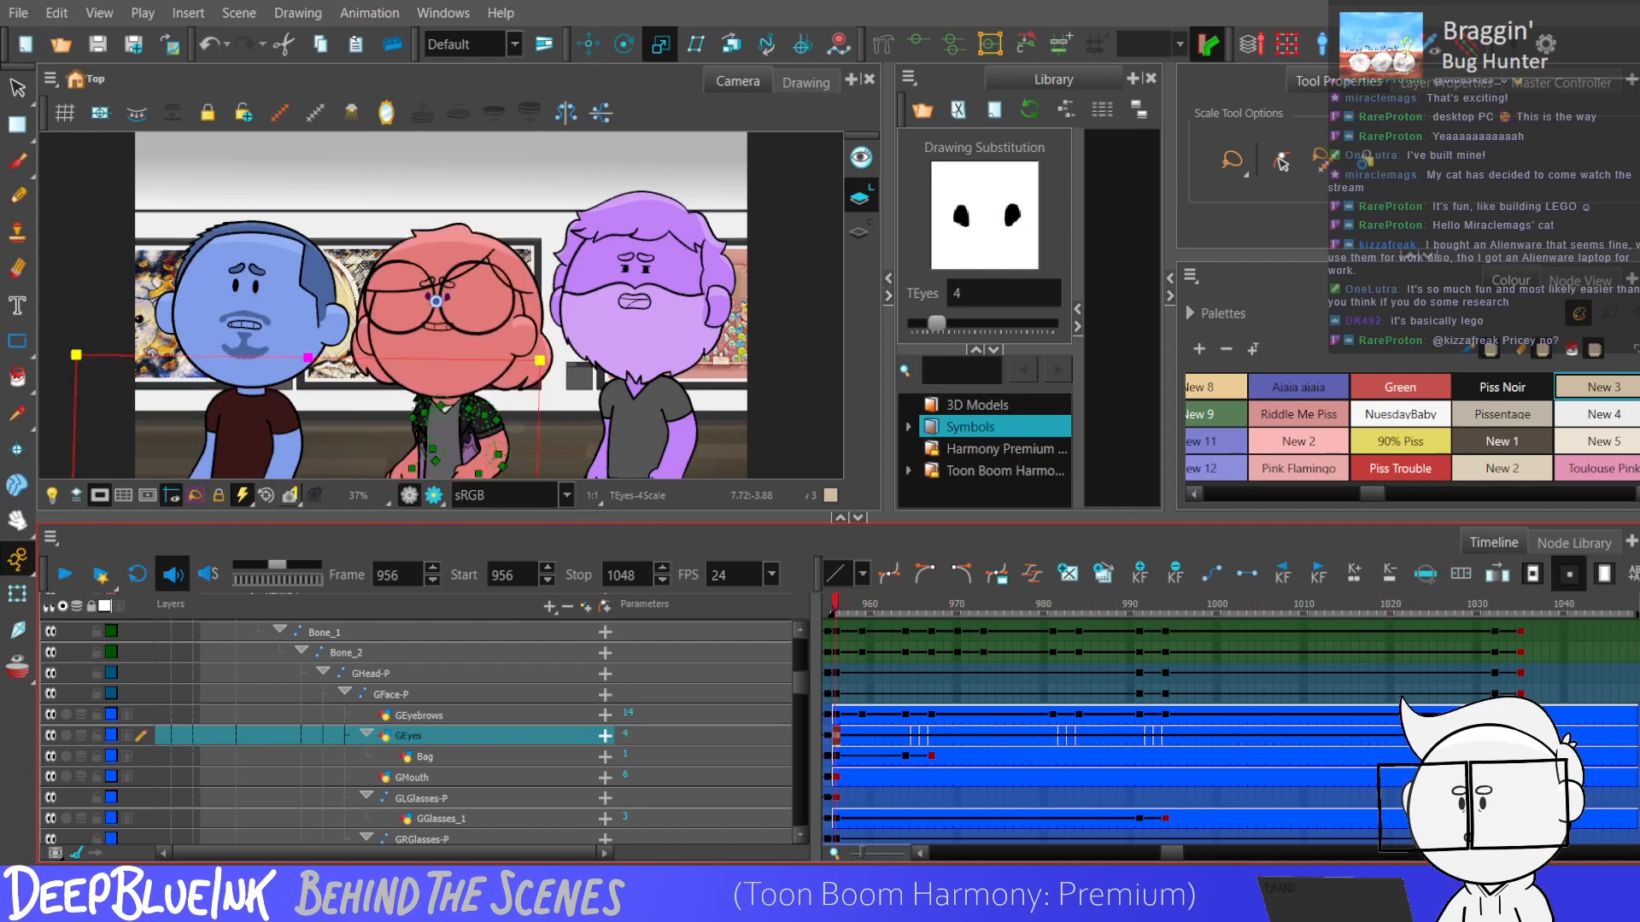
# Add keyframes to the Bag layer at frames 981 and 984 and select that keyframe range.
pyautogui.click(861, 738)
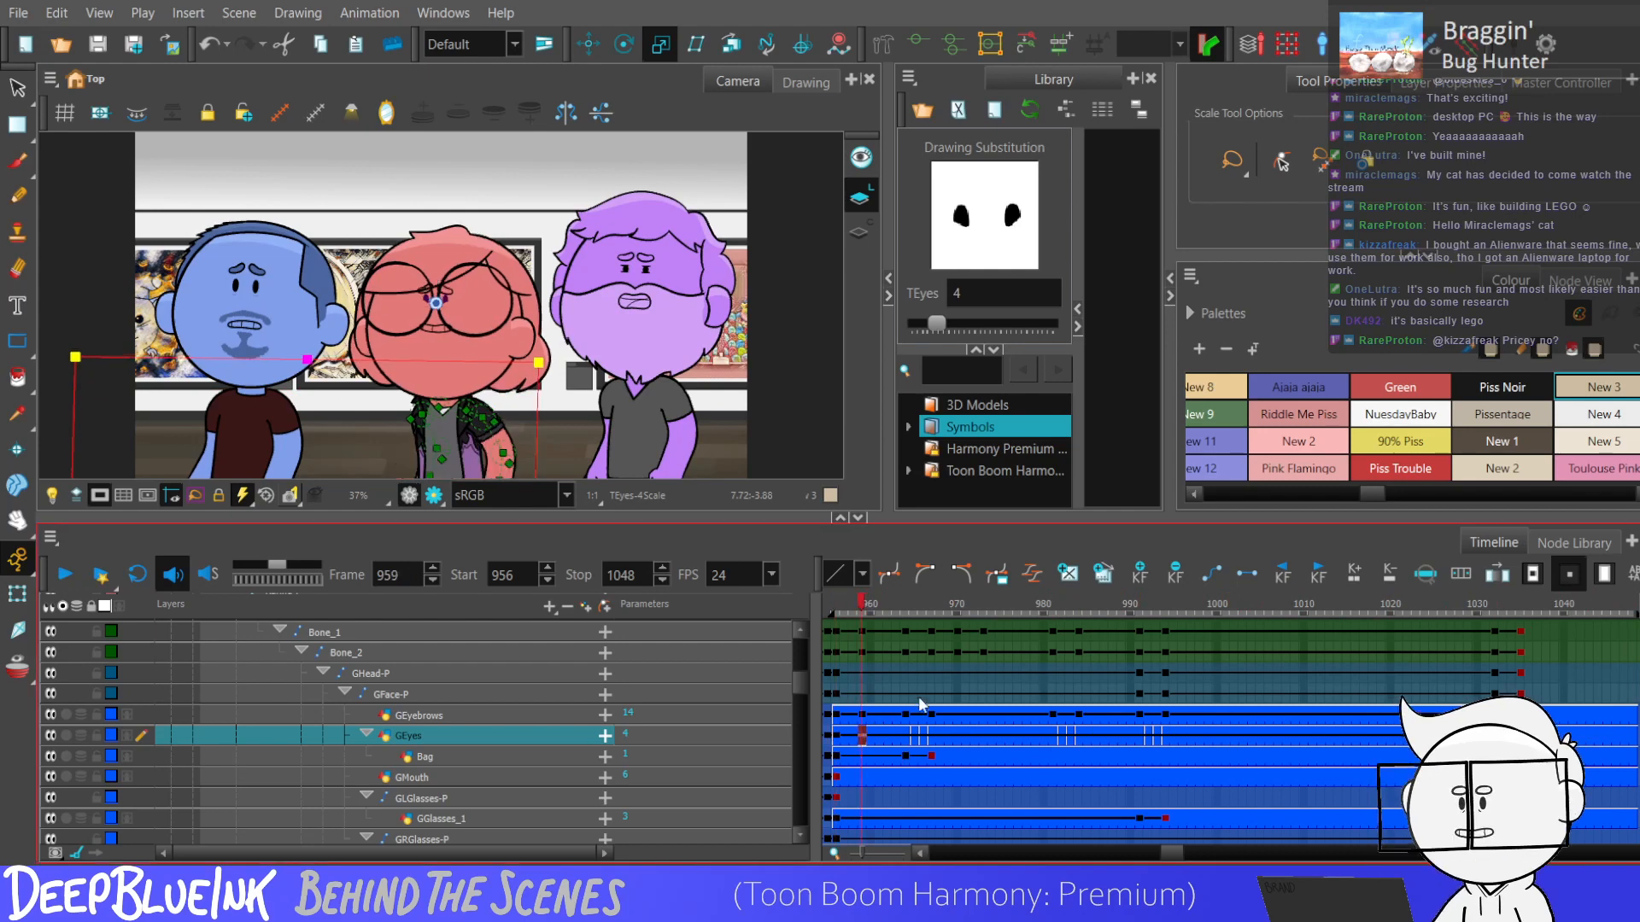
pyautogui.click(931, 756)
pyautogui.click(1053, 756)
pyautogui.press('F6')
pyautogui.click(1080, 755)
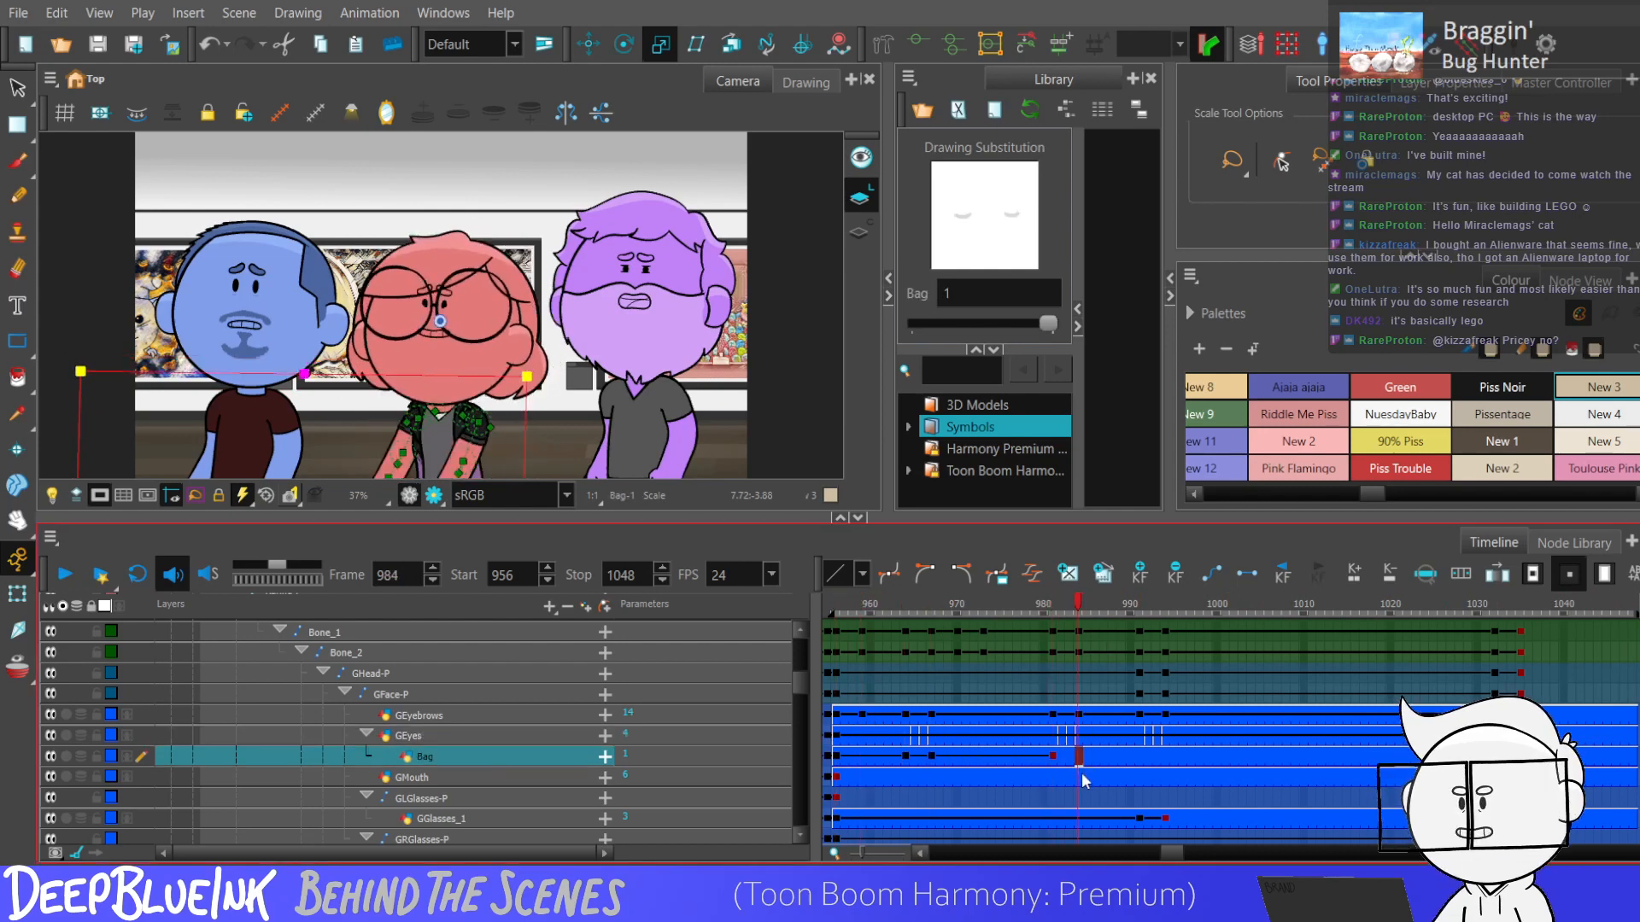
pyautogui.click(905, 756)
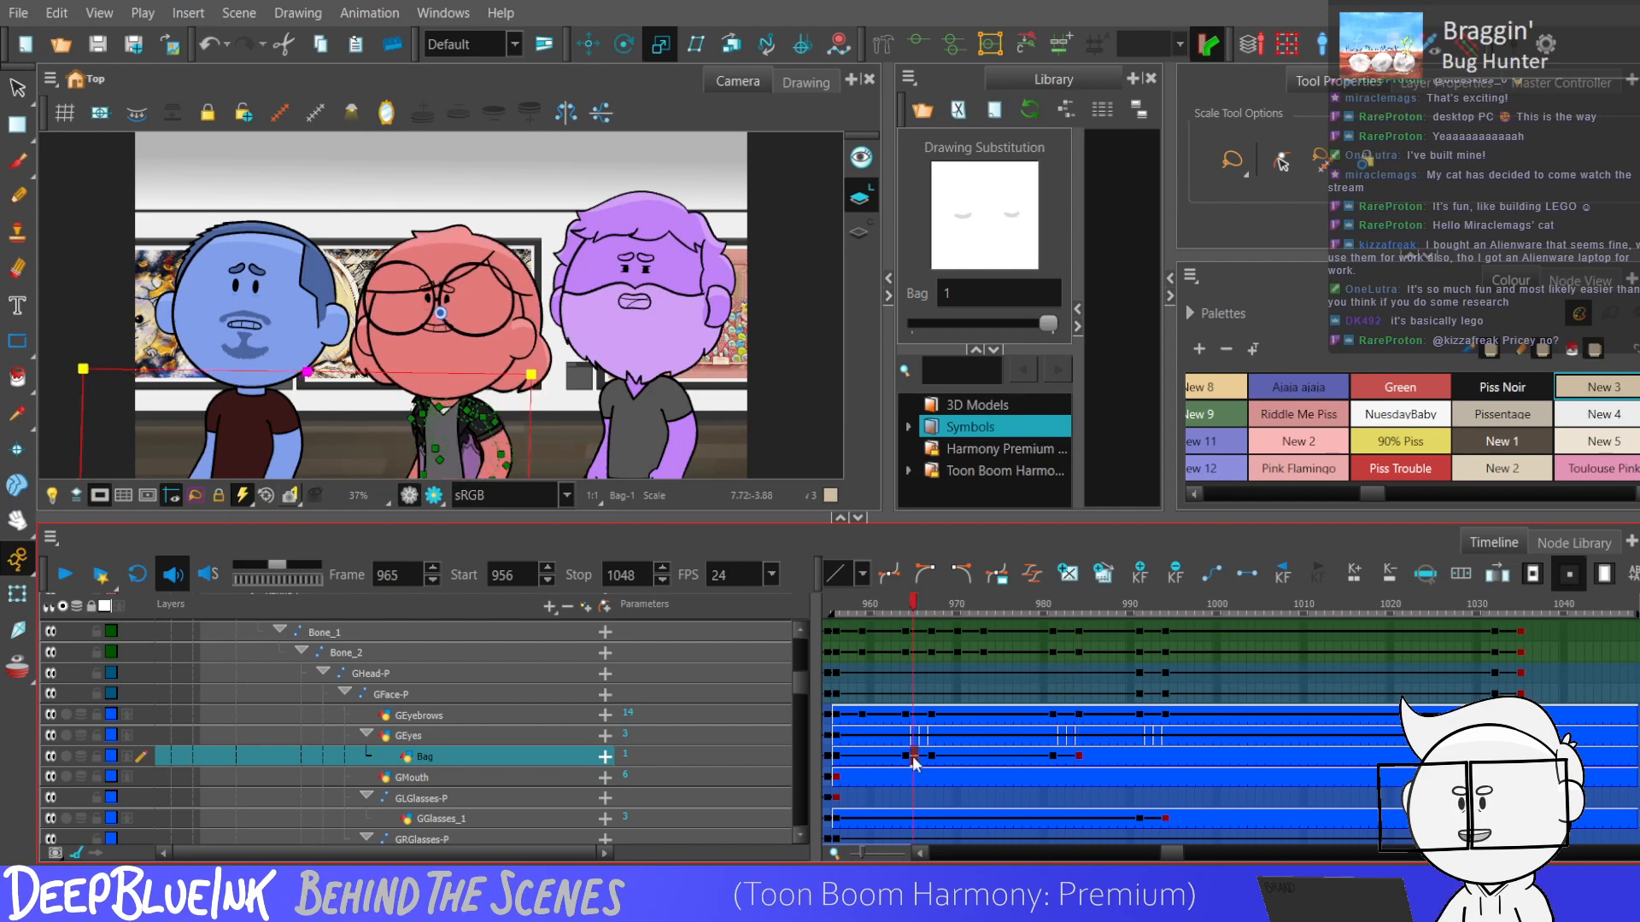
pyautogui.click(1078, 756)
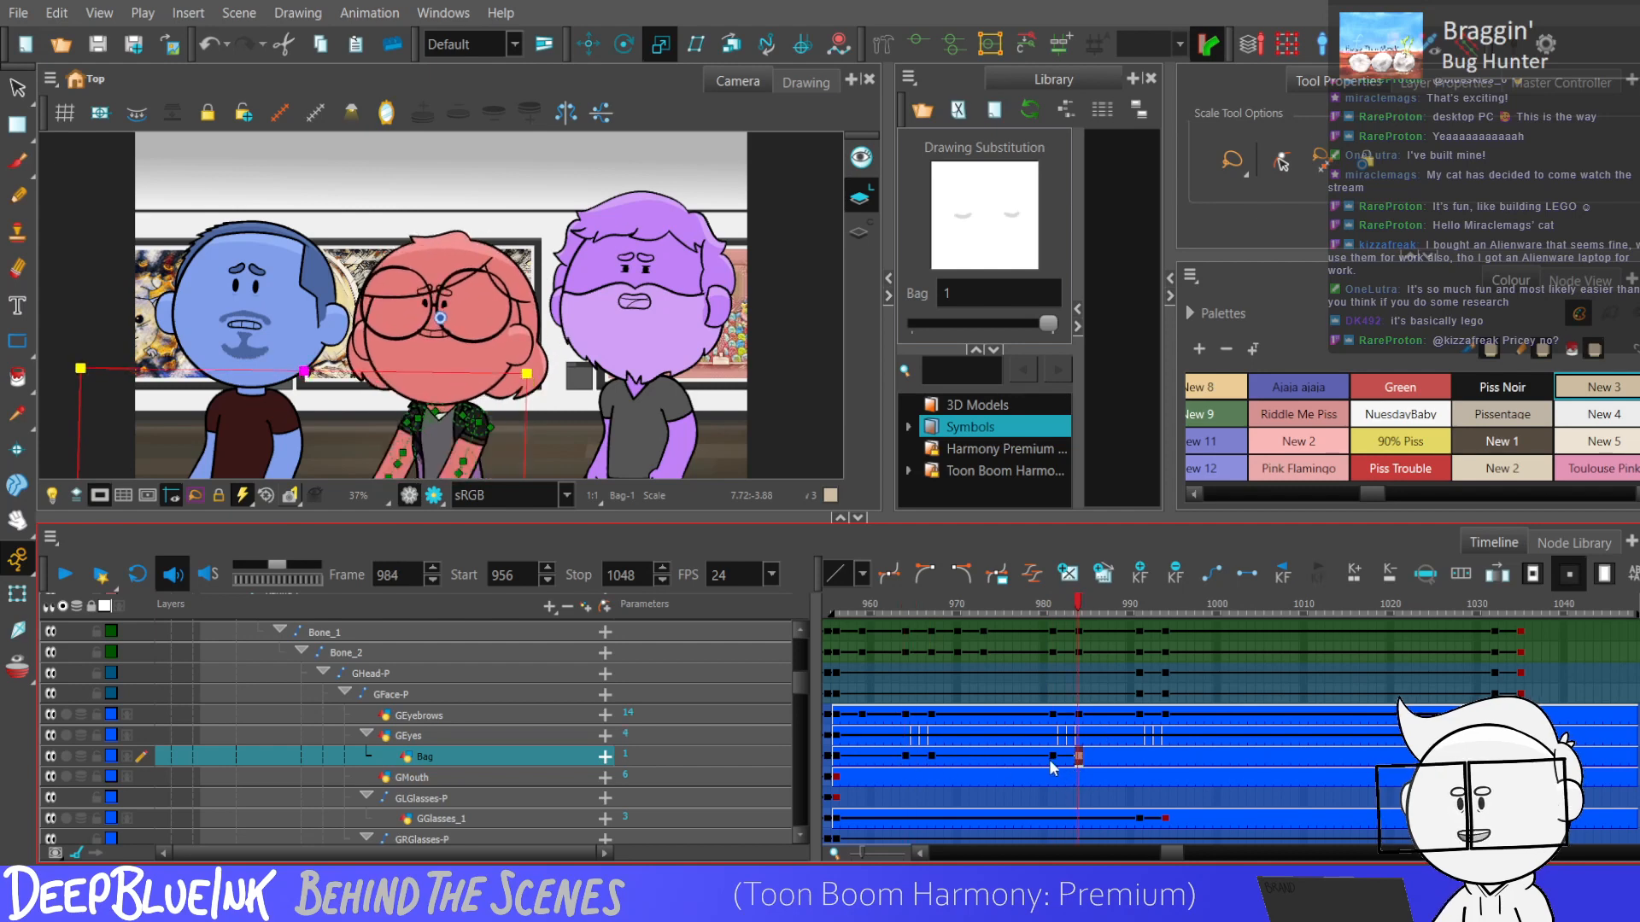
pyautogui.moveTo(1053, 757); pyautogui.dragTo(1073, 759)
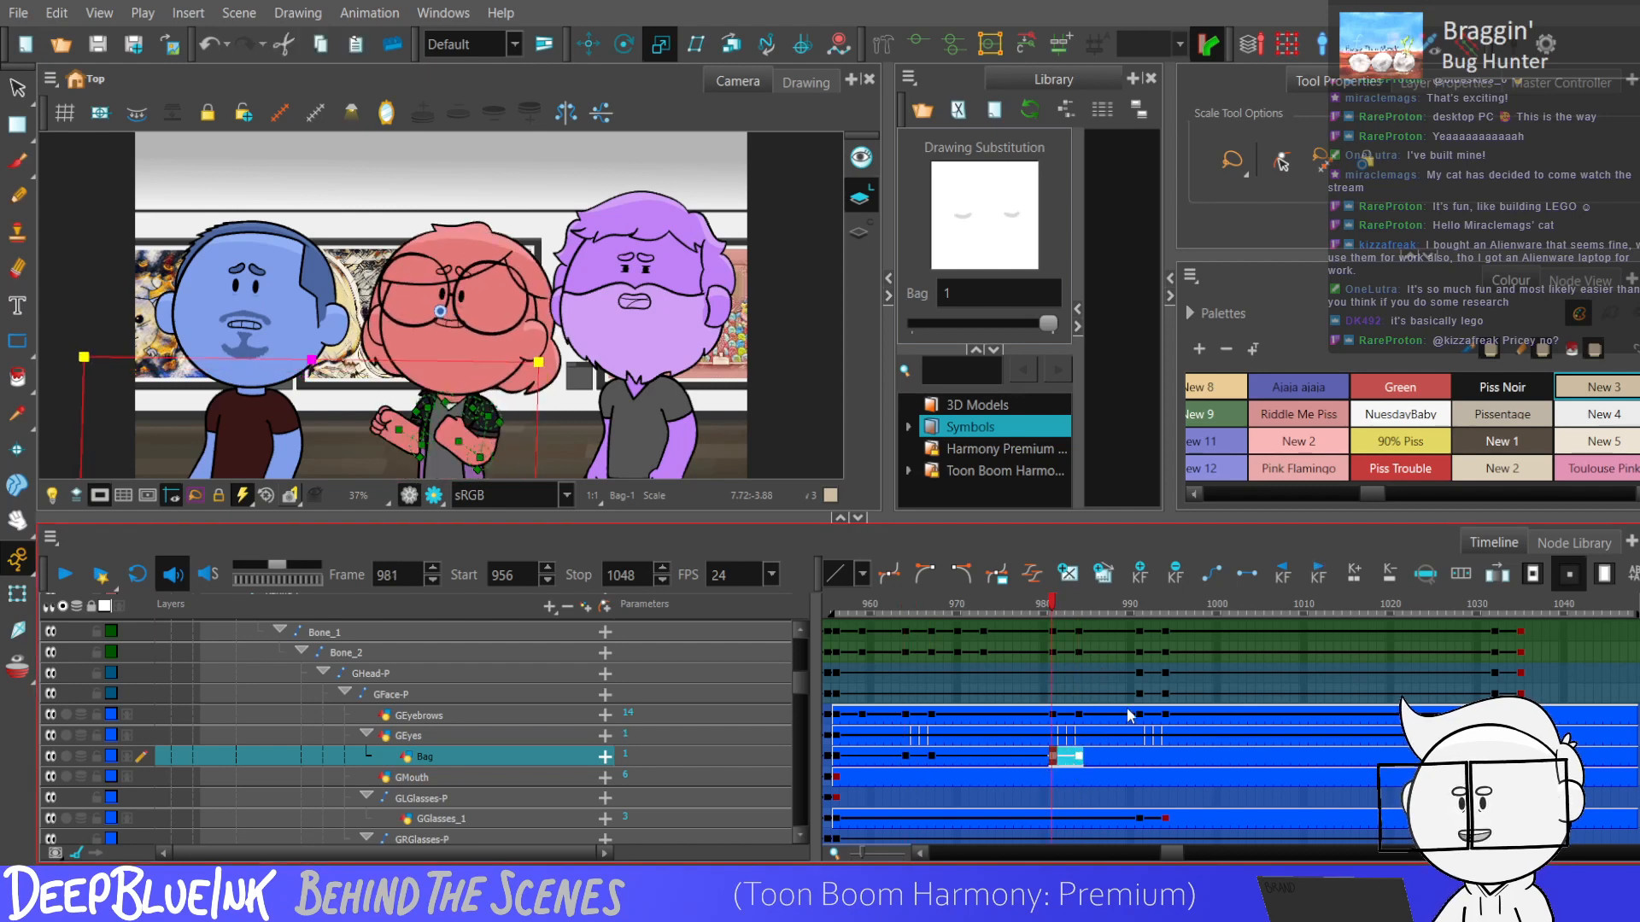
# Add keyframes to the Bag layer at frames 991 and 994 and activate the Translate tool.
pyautogui.click(1167, 757)
pyautogui.click(1140, 758)
pyautogui.press('F6')
pyautogui.click(1165, 759)
pyautogui.press('F6')
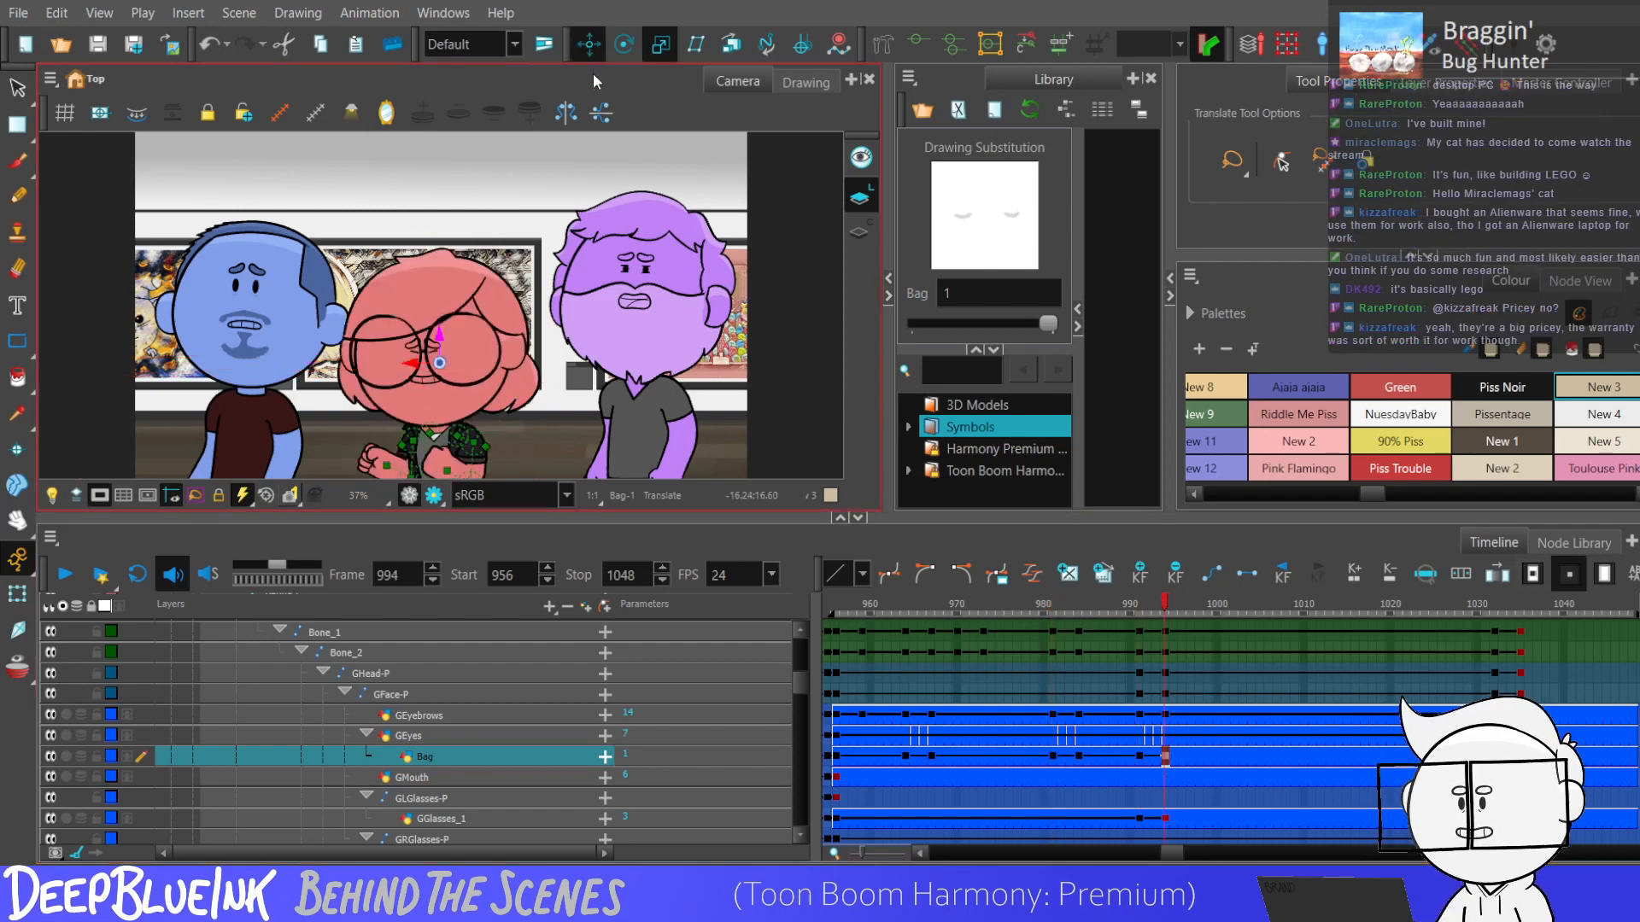
pyautogui.click(589, 43)
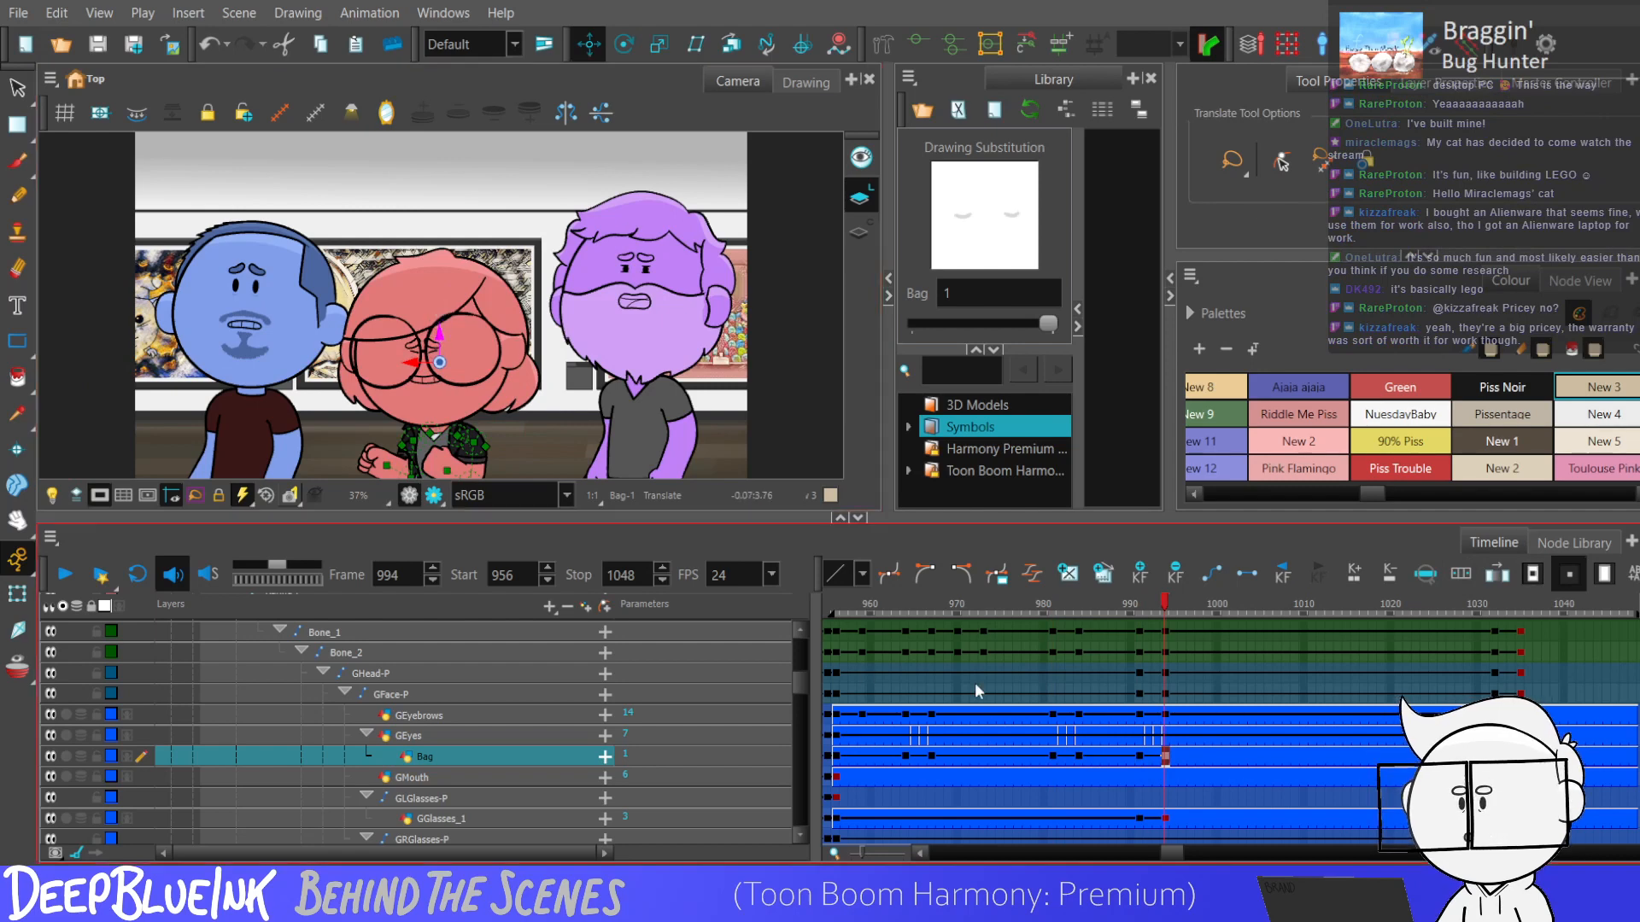
# Add a keyframe to the Bag layer at frame 1032 and select its keyframes from frame 990 onward.
pyautogui.click(1486, 757)
pyautogui.press('F6')
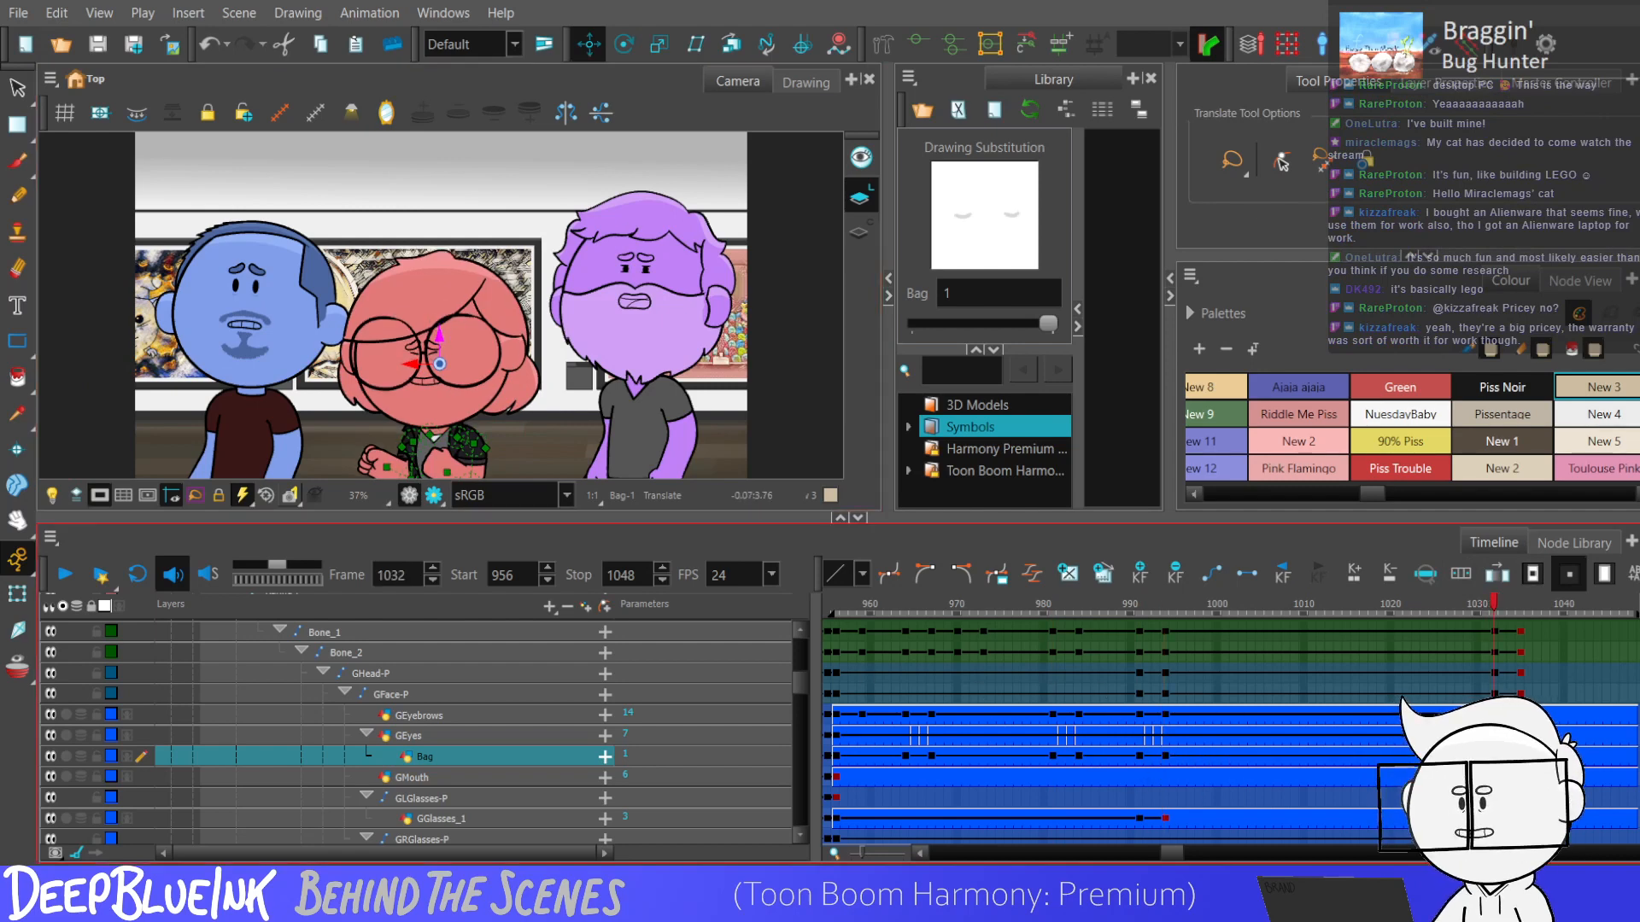
pyautogui.click(1138, 757)
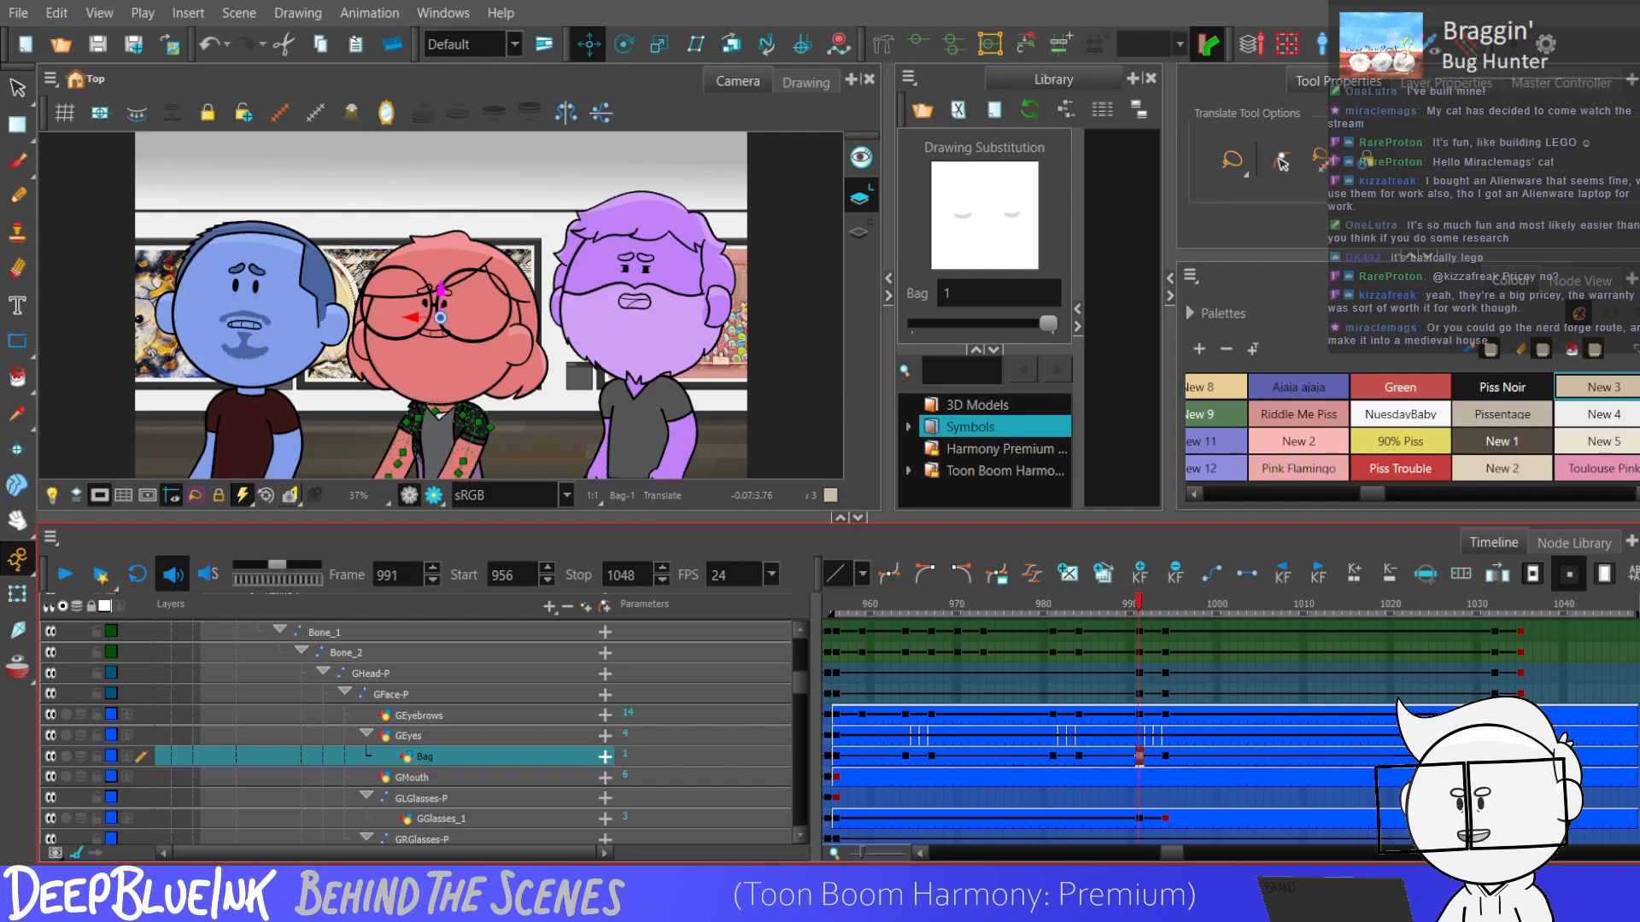
pyautogui.moveTo(1131, 756); pyautogui.dragTo(1254, 769)
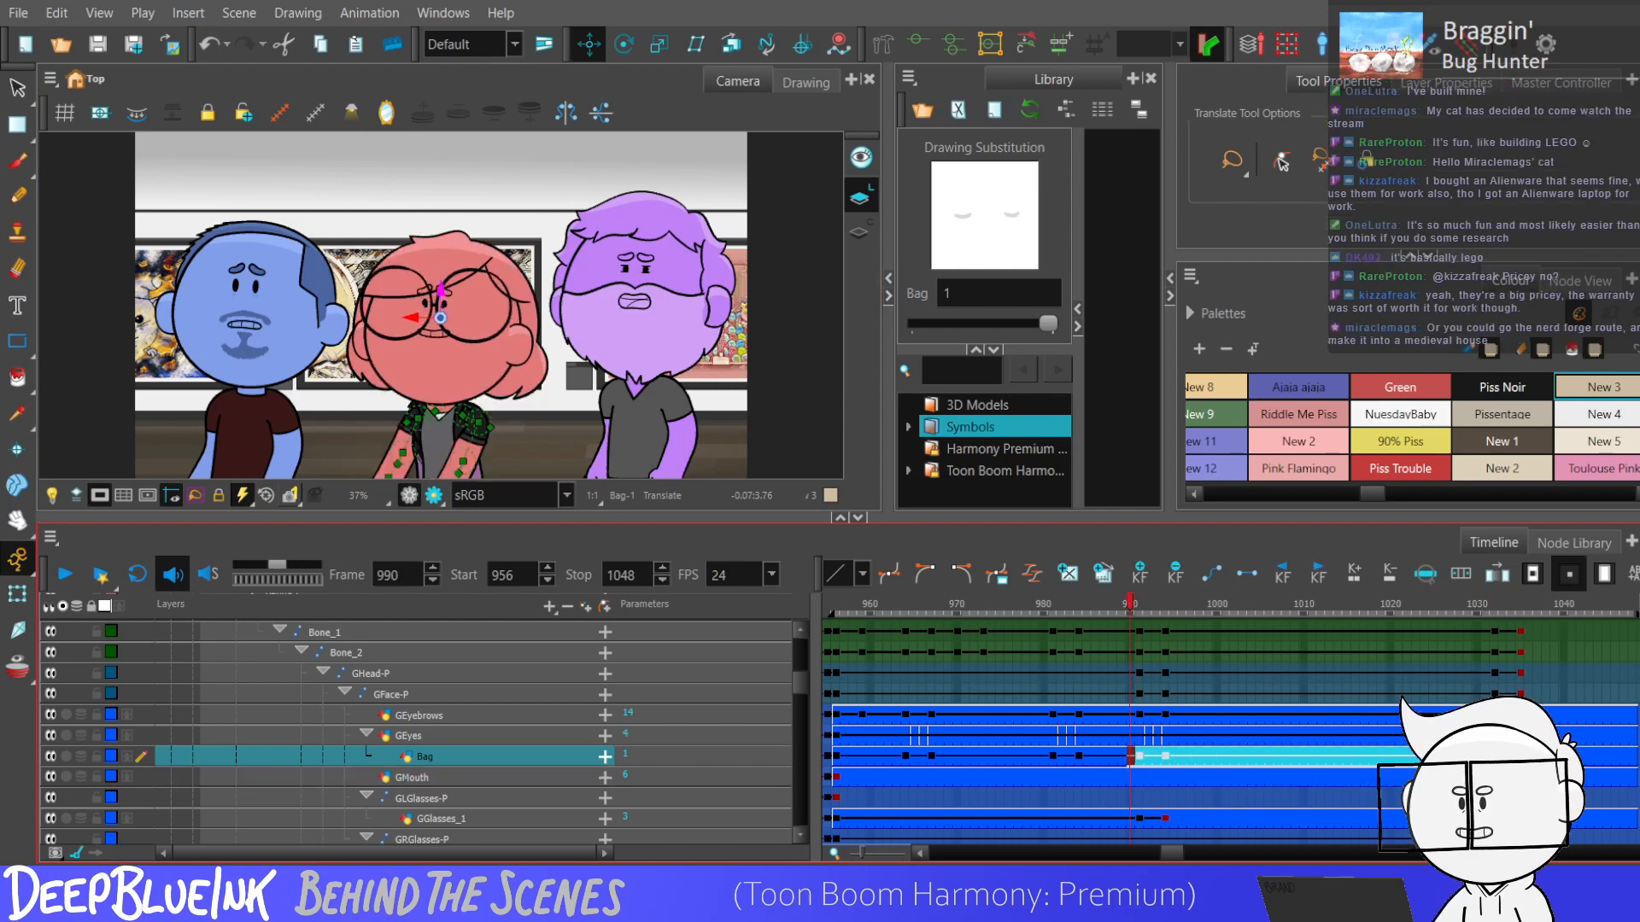
pyautogui.click(1036, 758)
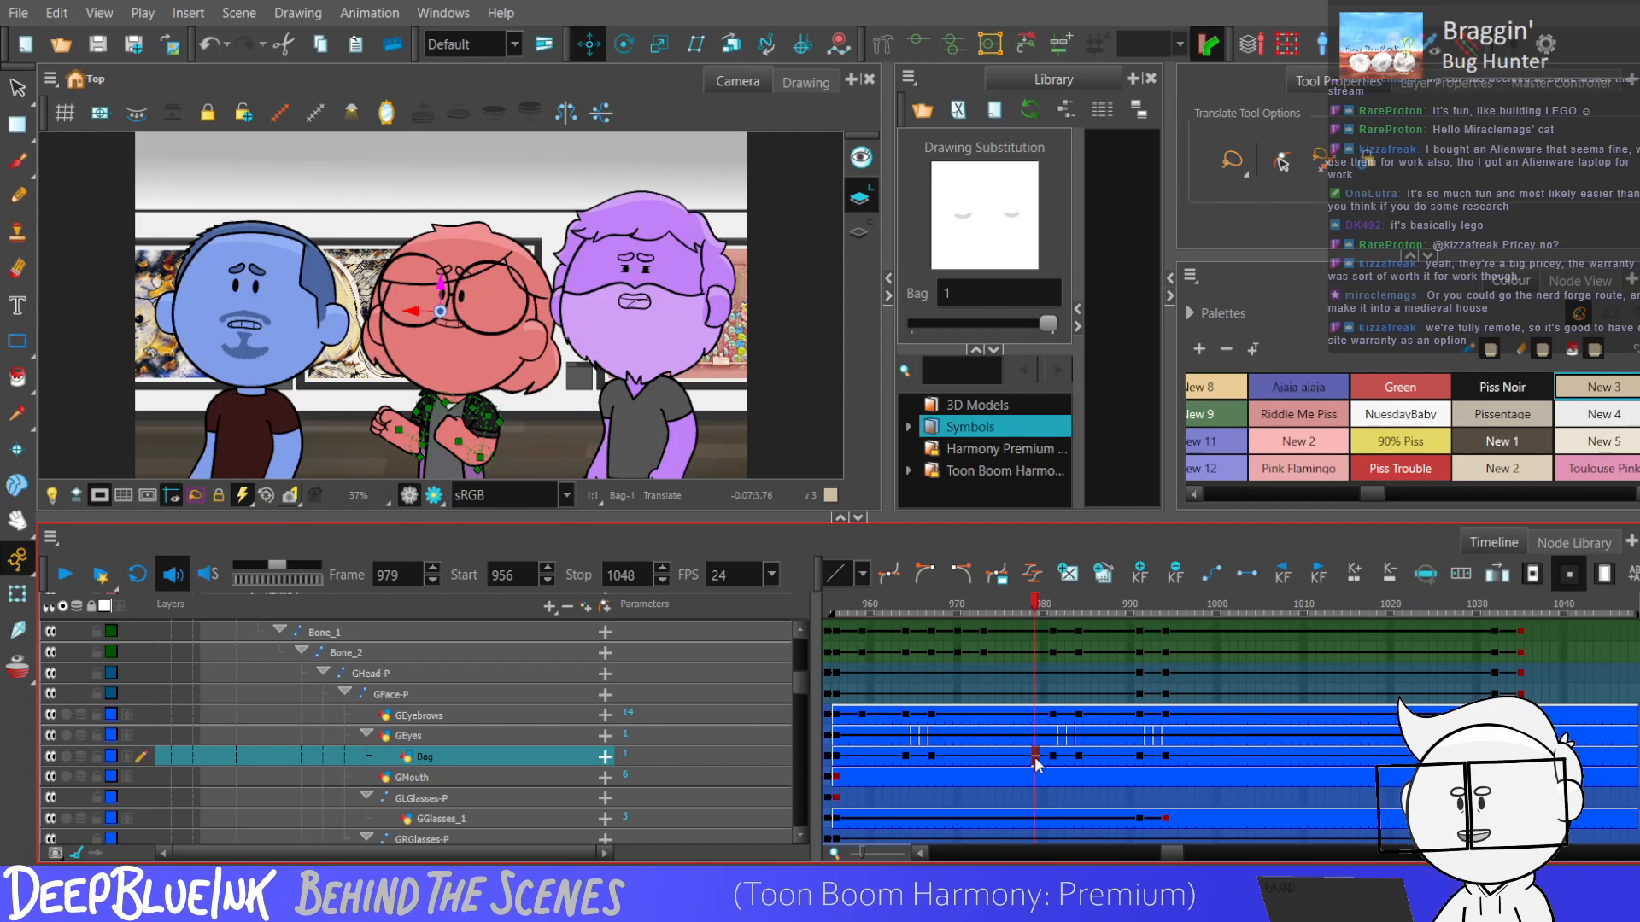
# Replay the scene from frame 956 and nudge the red character's eye bags down slightly at frame 1035.
pyautogui.hotkey('shift', ',')
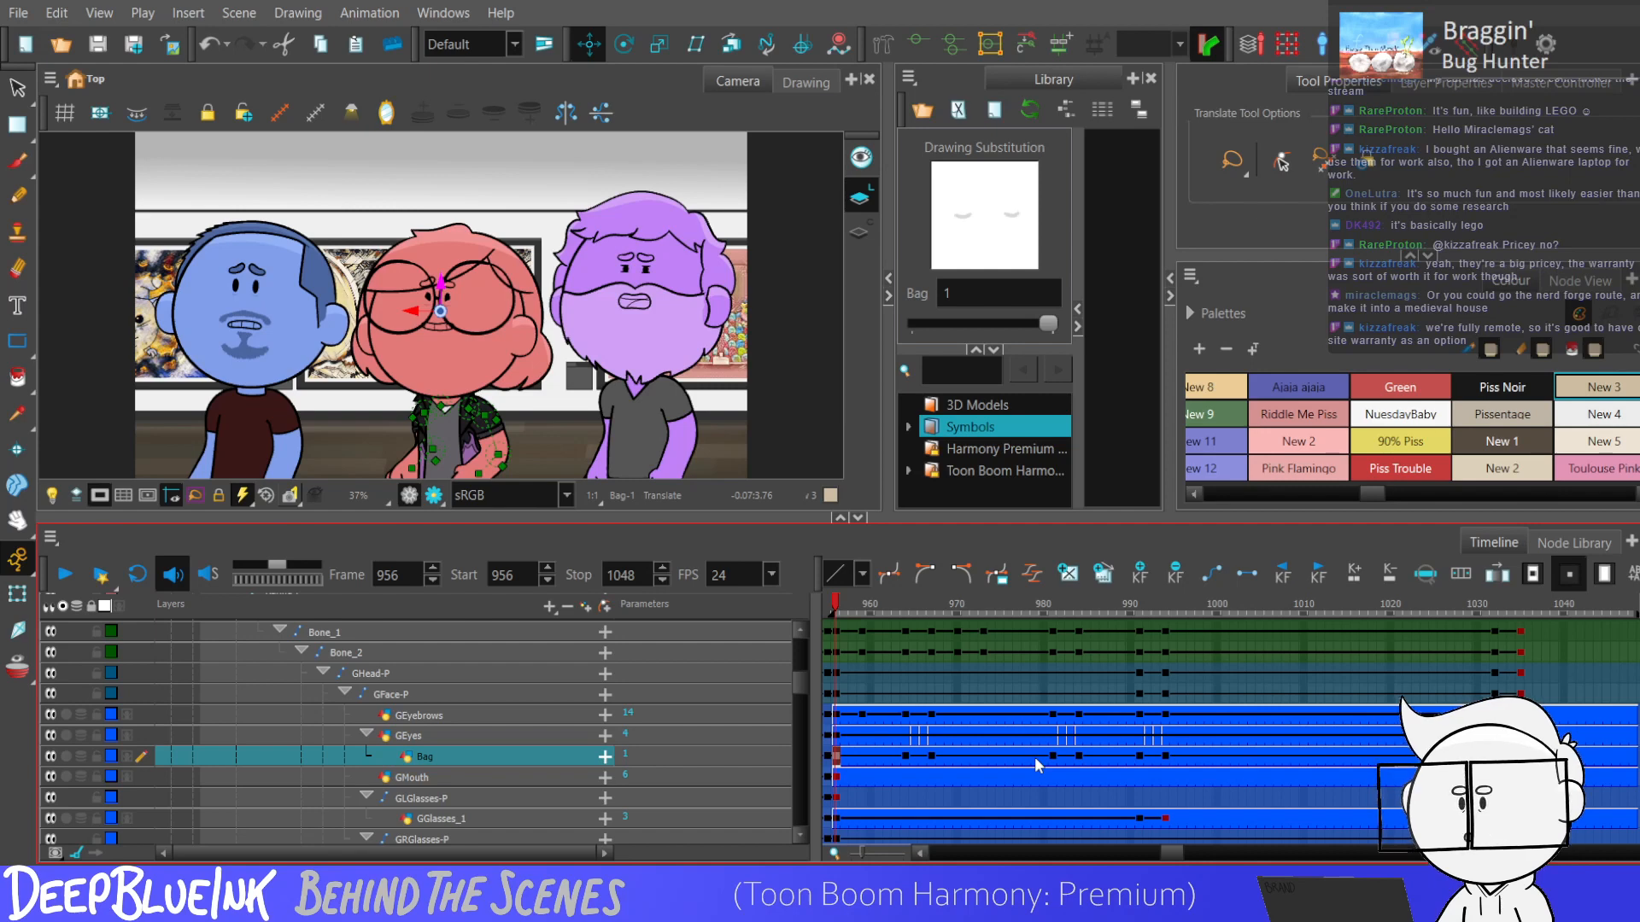
pyautogui.press('Return')
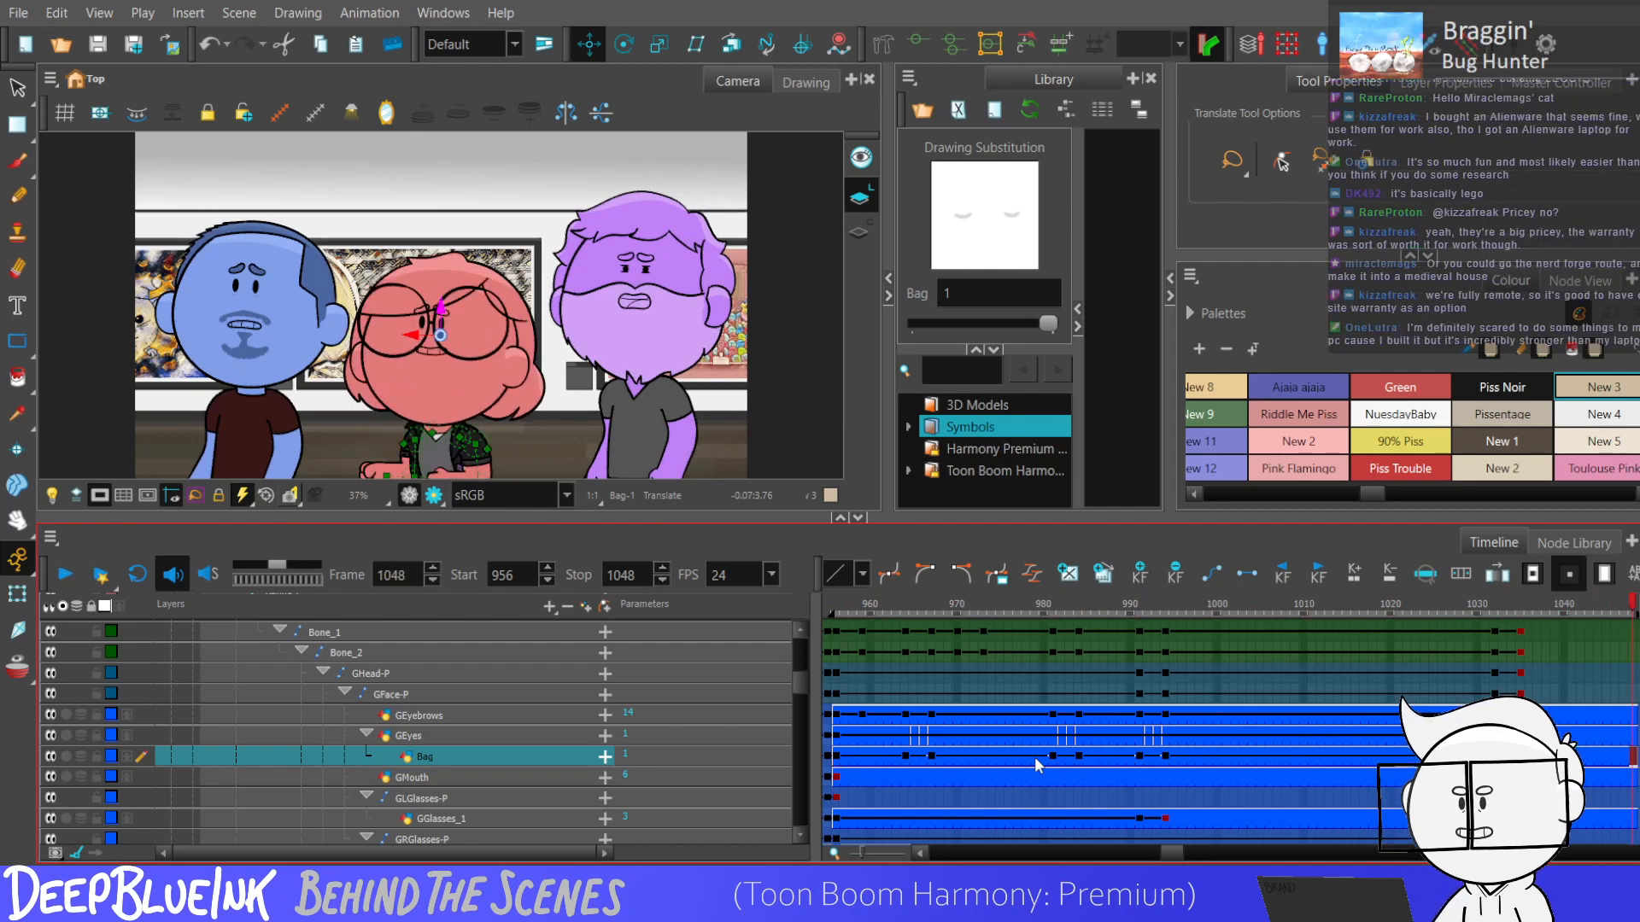
pyautogui.moveTo(1490, 605); pyautogui.dragTo(1511, 605)
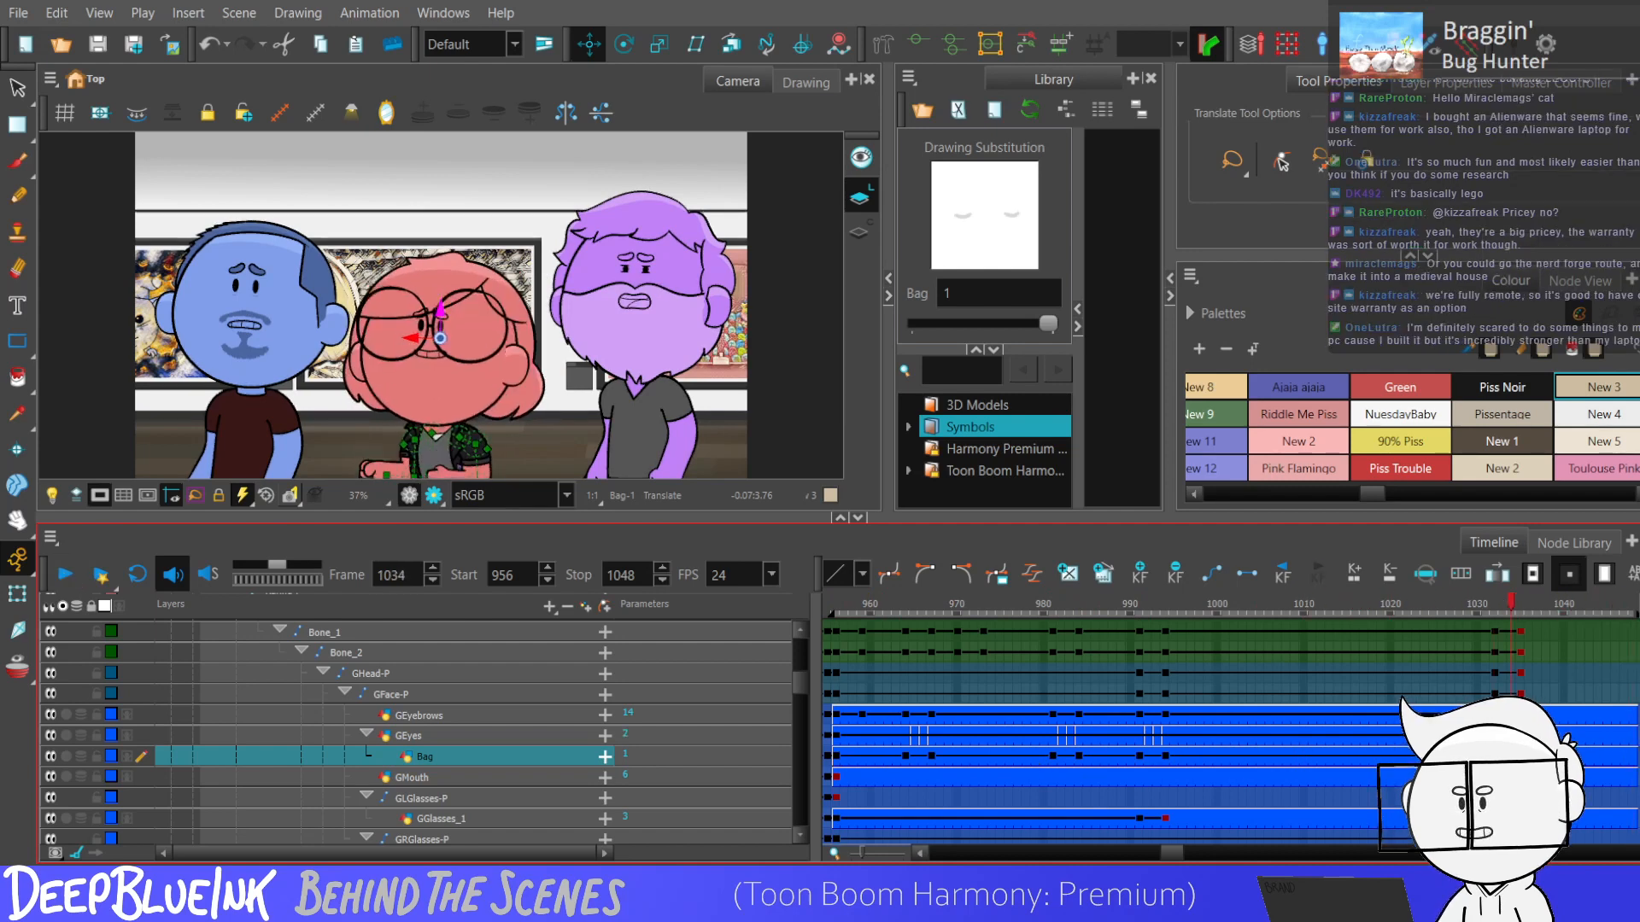
pyautogui.press('.')
pyautogui.moveTo(439, 312); pyautogui.dragTo(439, 316)
pyautogui.press('Escape')
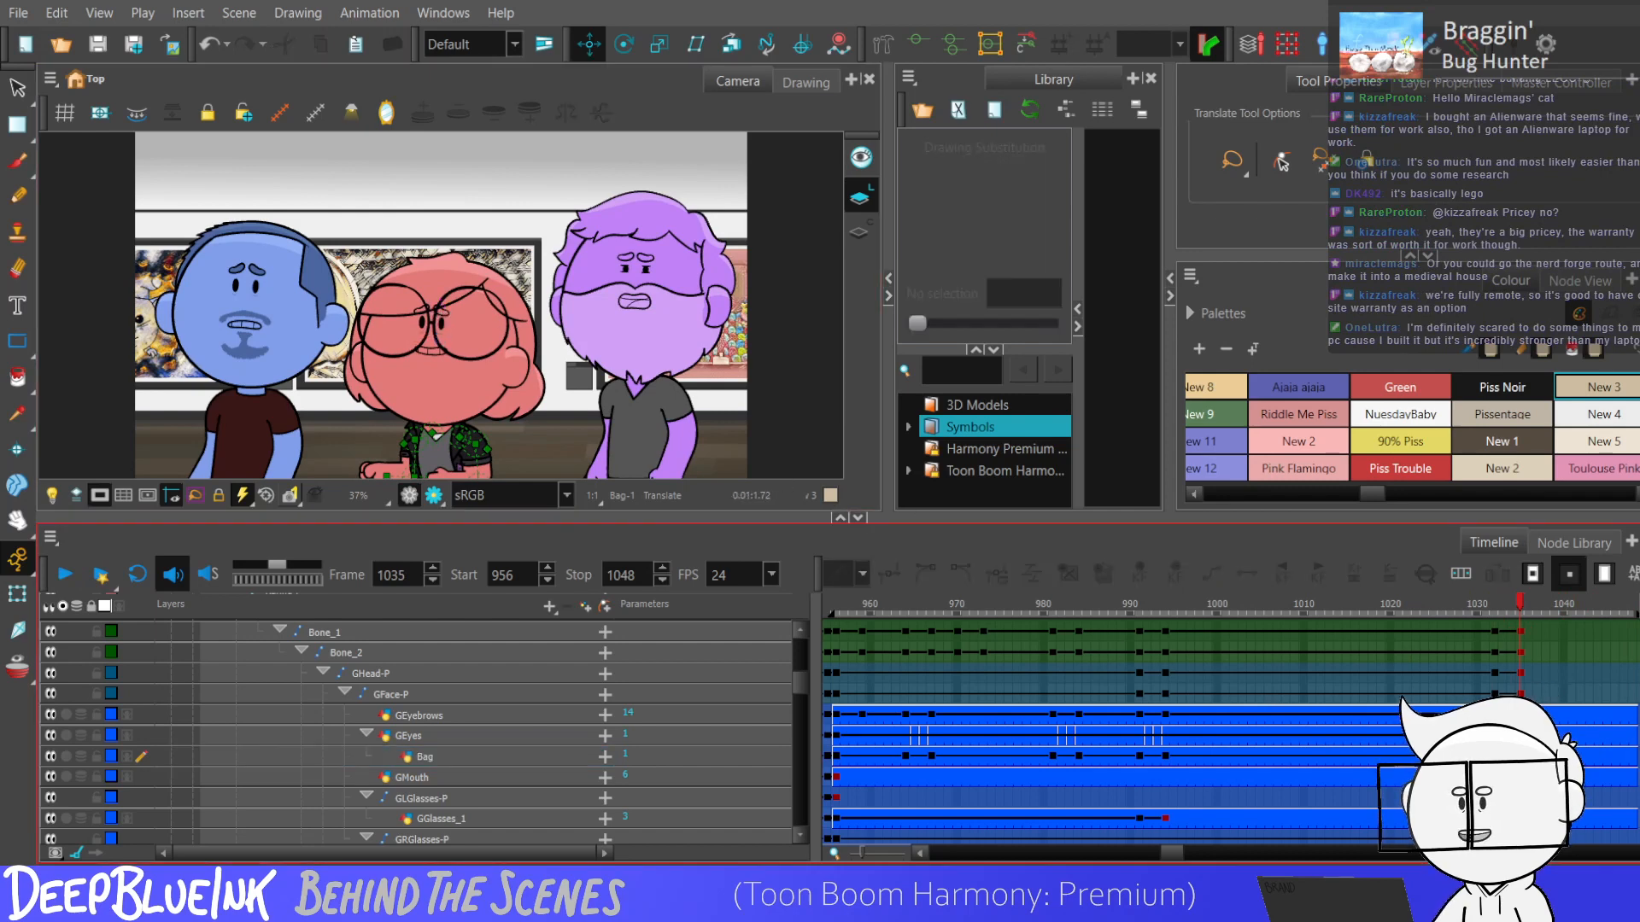
# Change the eye drawings on the GEyes layer over a short range near the scene's end, after frame 1035.
pyautogui.click(1554, 736)
pyautogui.moveTo(921, 323); pyautogui.dragTo(962, 325)
pyautogui.moveTo(1520, 736); pyautogui.dragTo(1580, 740)
pyautogui.press('g')
pyautogui.press('g')
pyautogui.press('g')
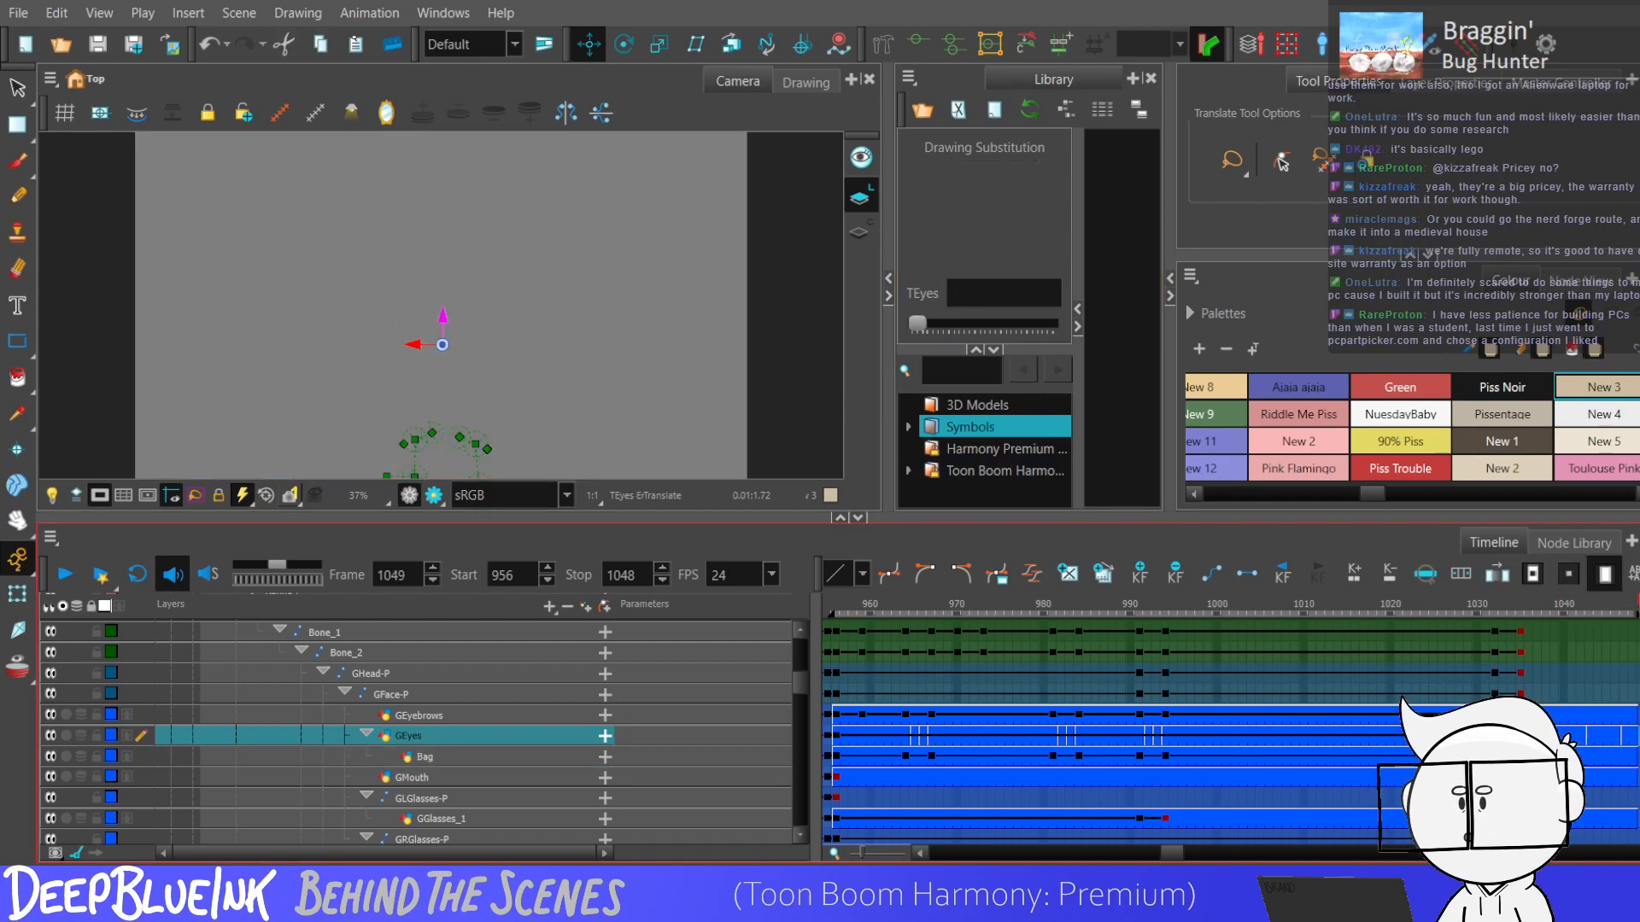
# Check the eye bags at frame 1031 and replay the scene from frame 956.
pyautogui.click(1484, 757)
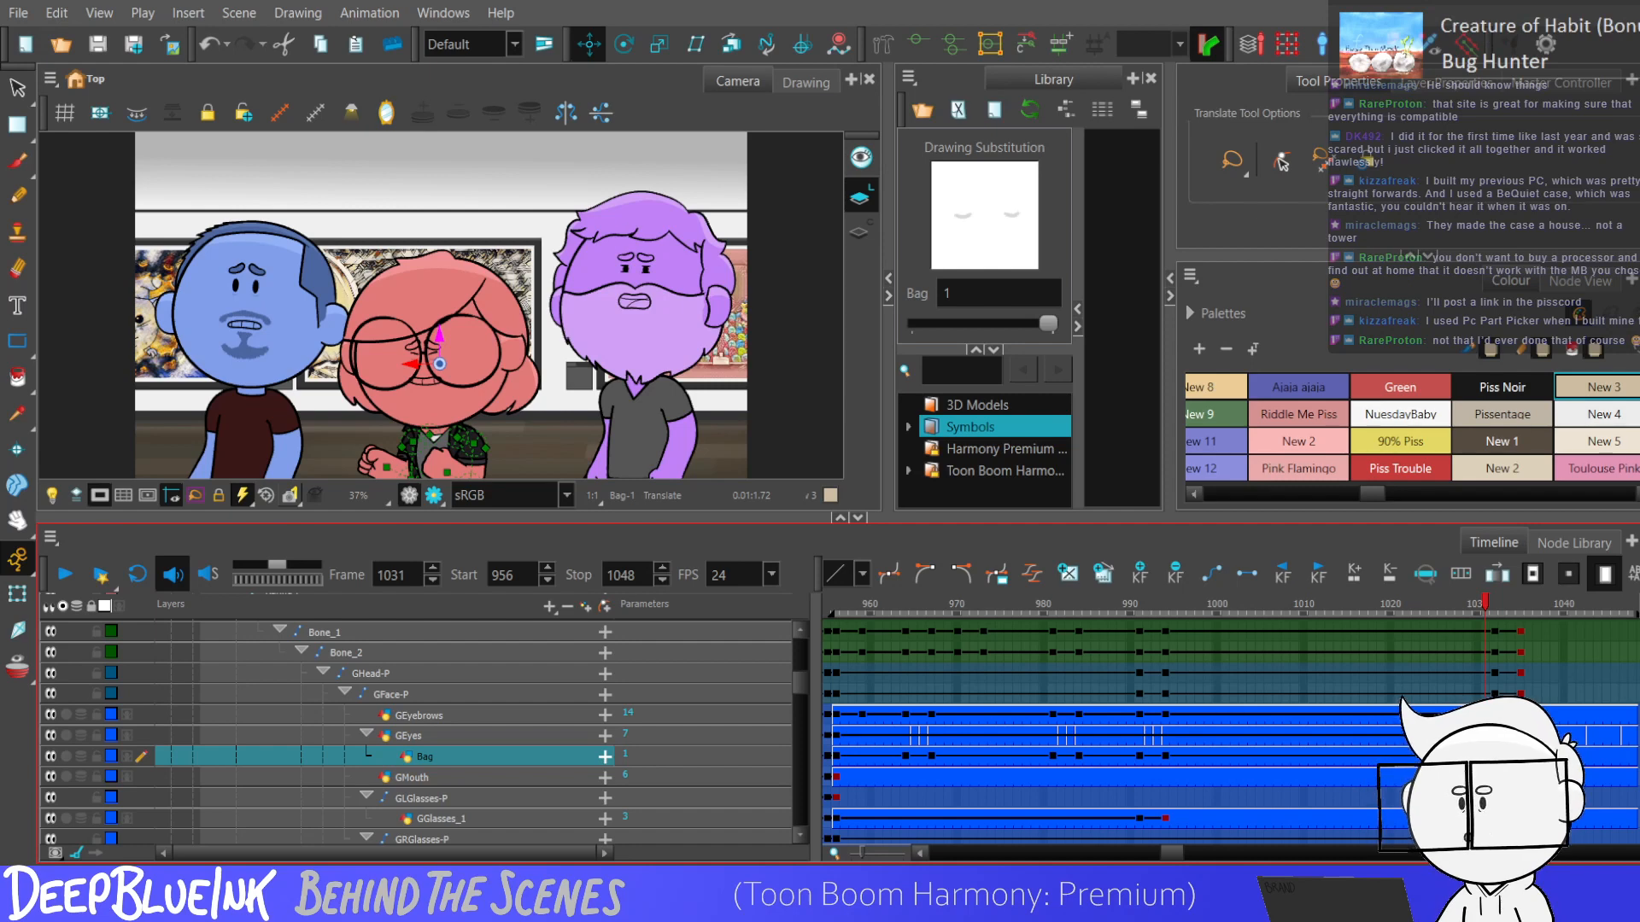
pyautogui.click(836, 757)
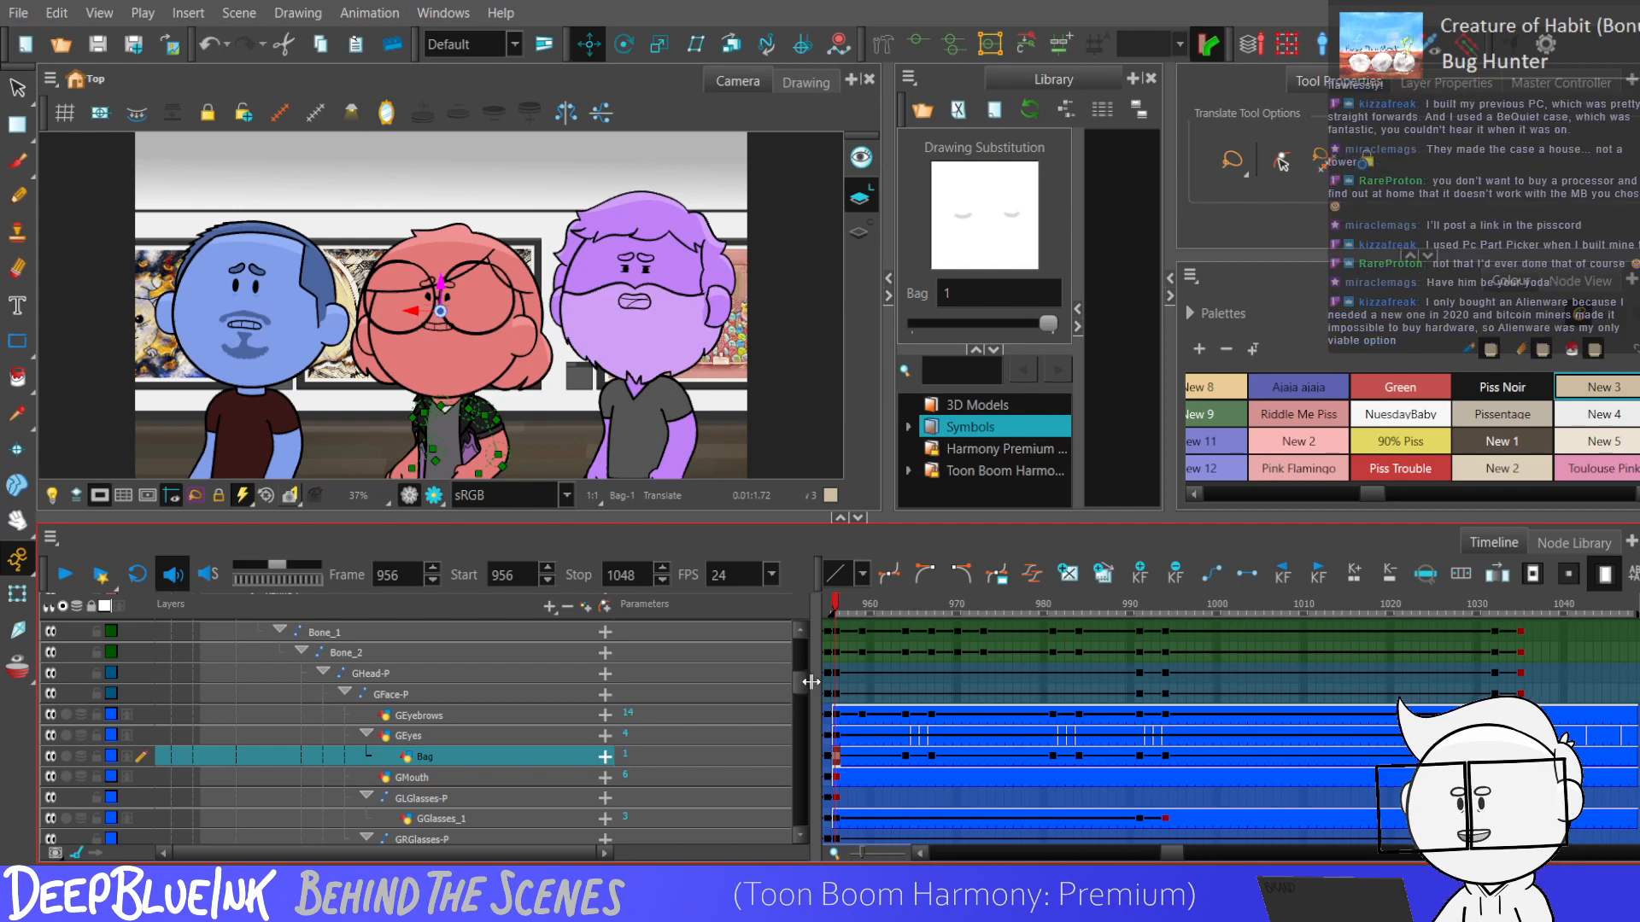
pyautogui.press('Return')
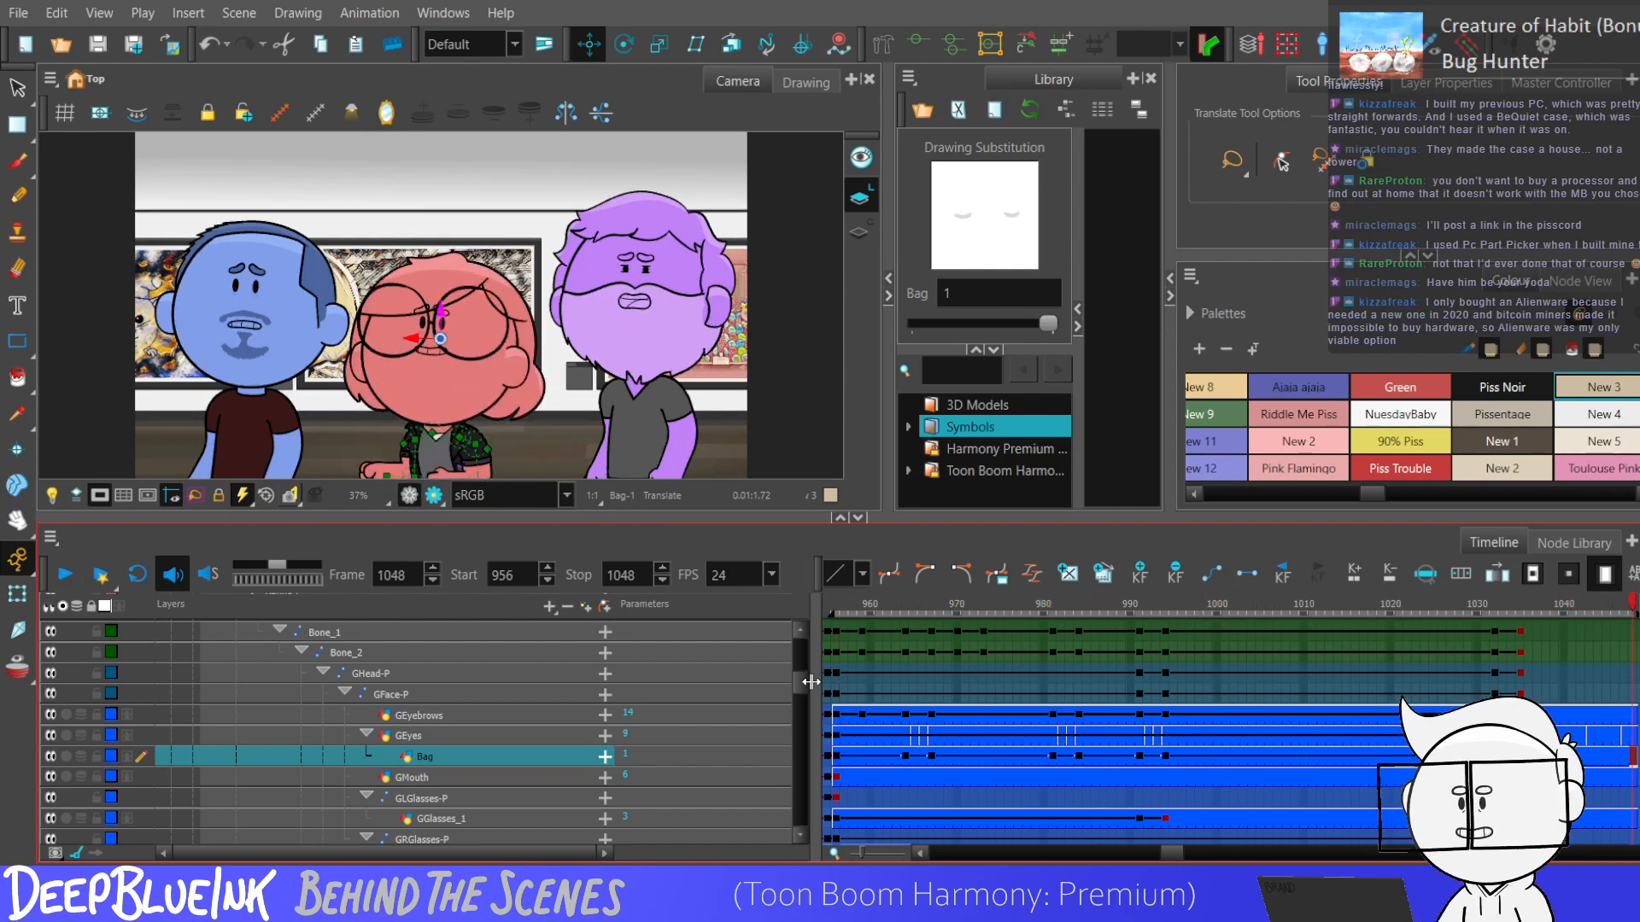
# Return to frame 956, collapse the timeline's character layers and play the scene through to frame 1048.
pyautogui.click(877, 736)
pyautogui.click(836, 777)
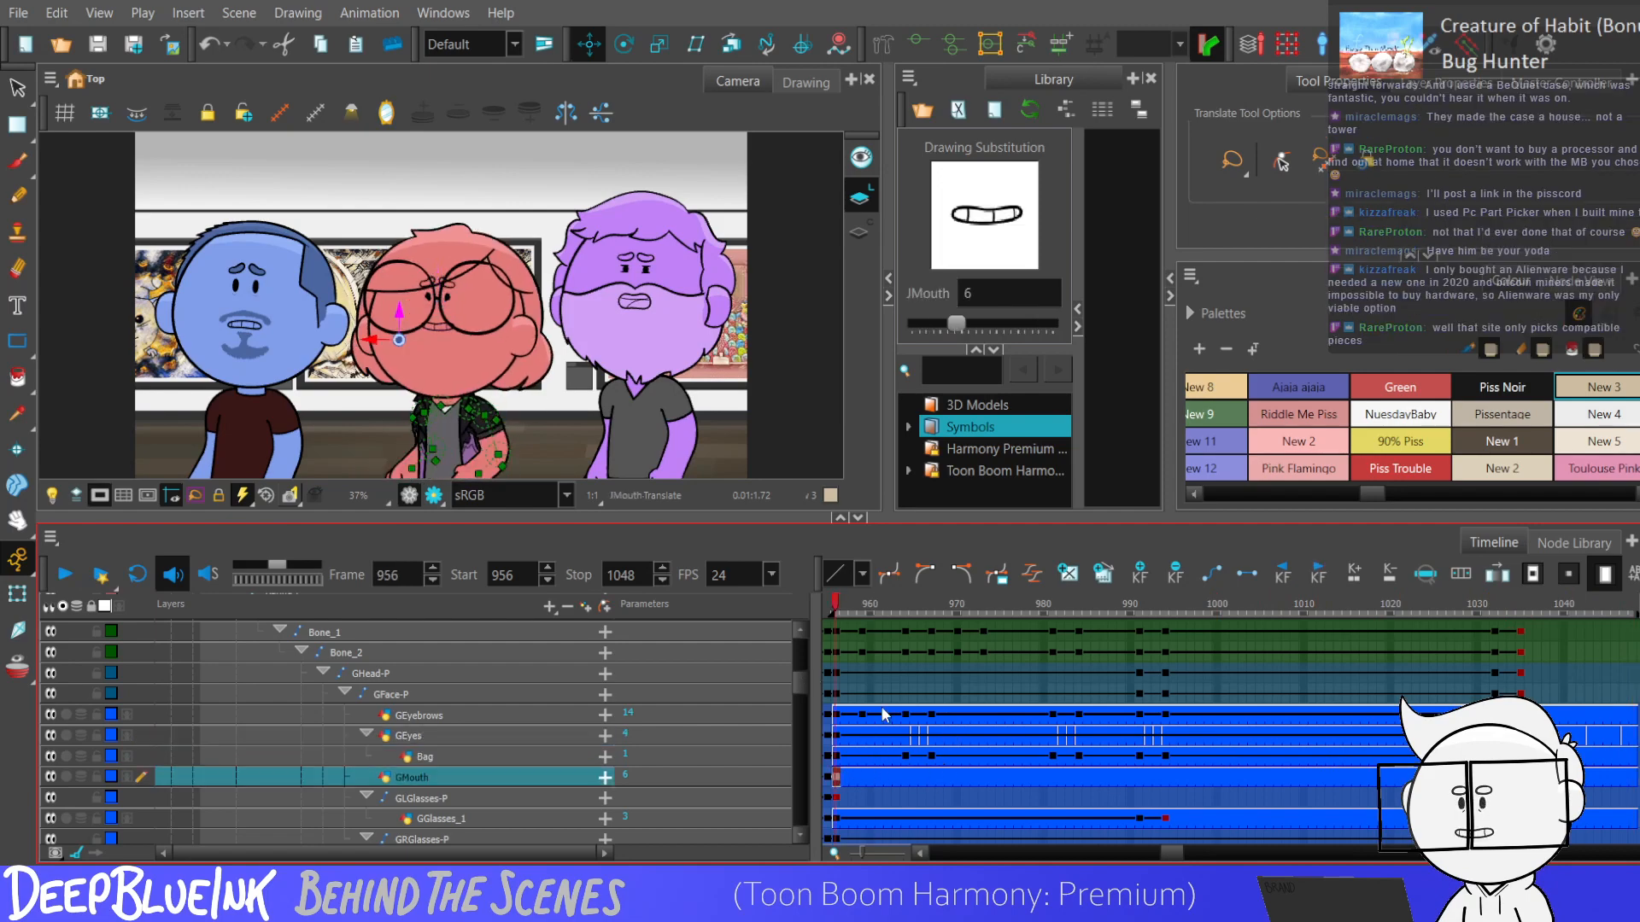
pyautogui.hotkey('ctrl', '-')
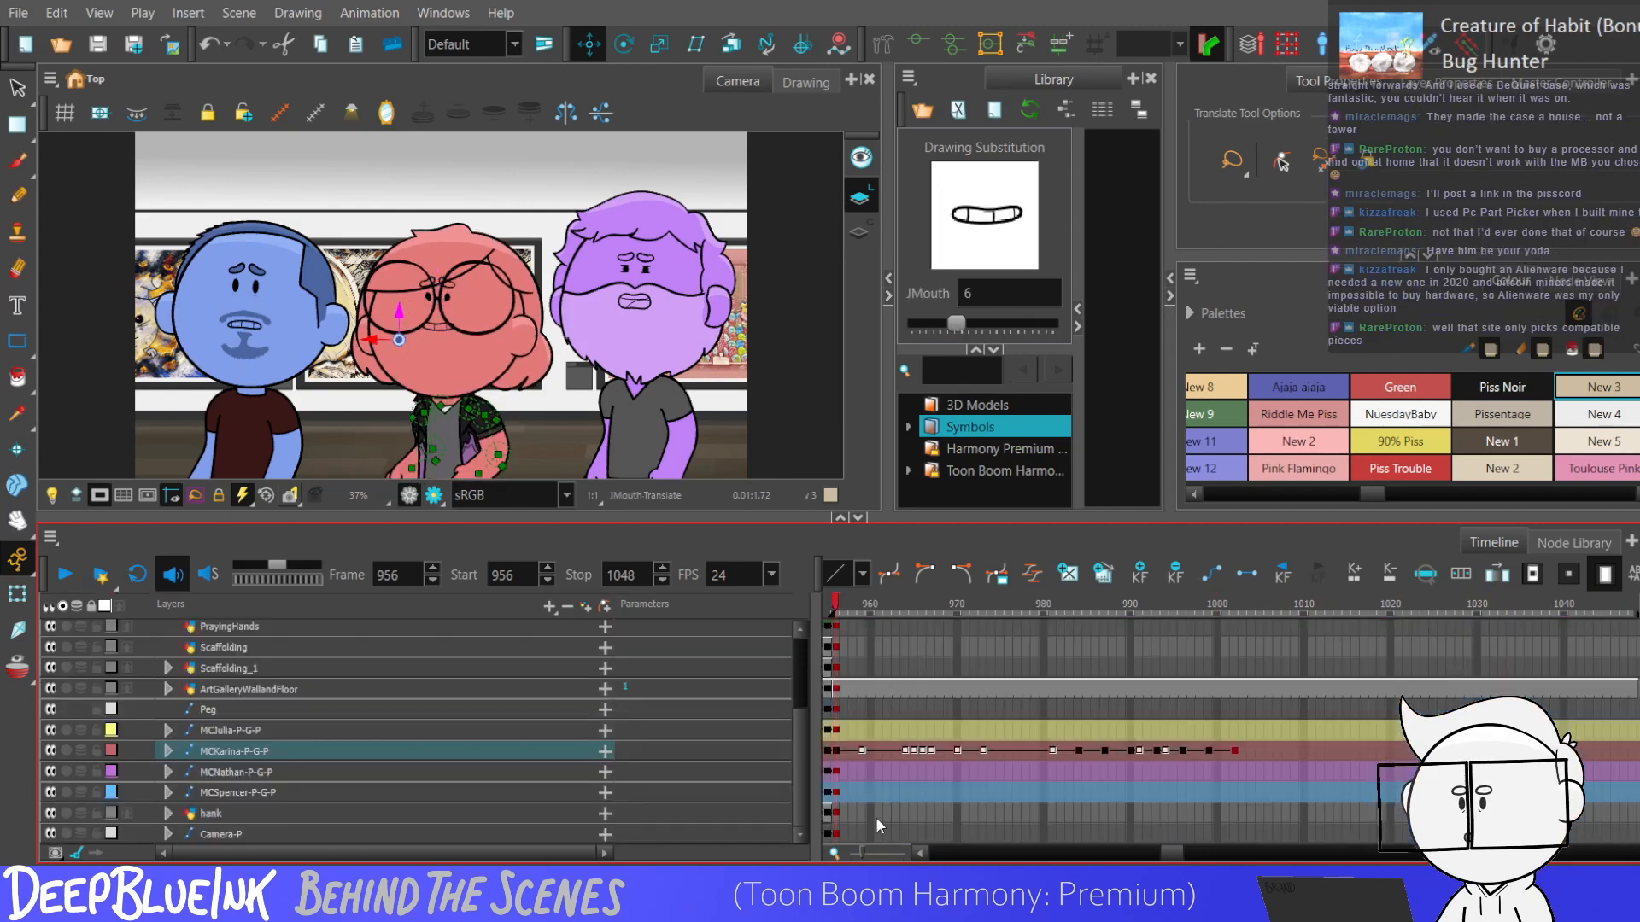
pyautogui.hotkey('shift', 'Return')
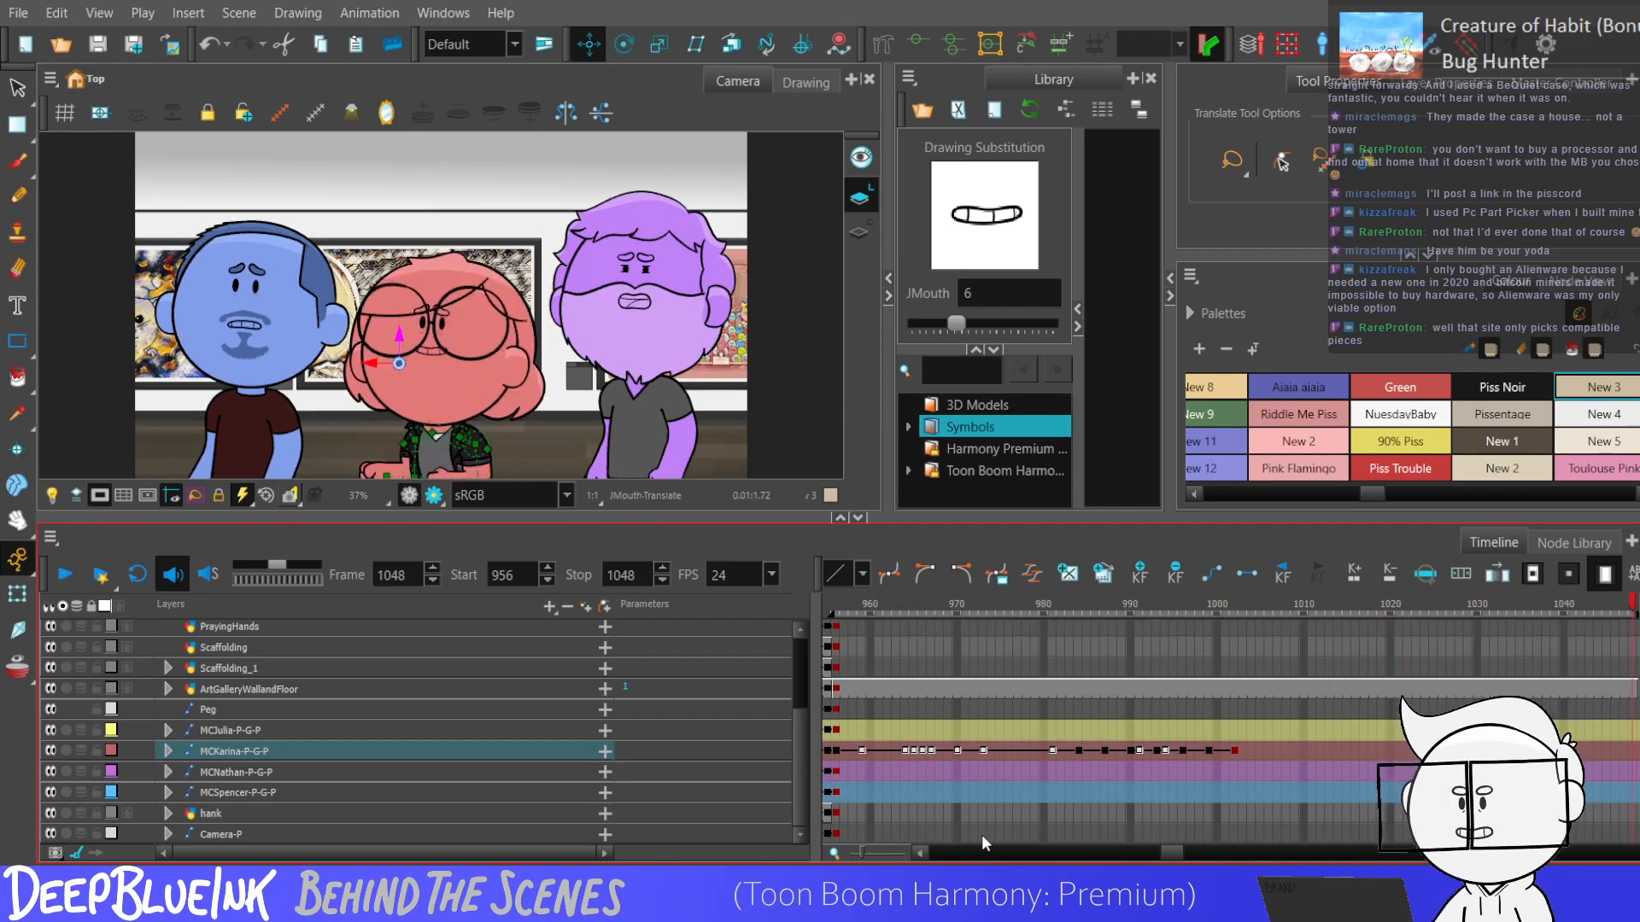
# Expand the blue character's rig and select its head master controller at frame 956.
pyautogui.click(1069, 691)
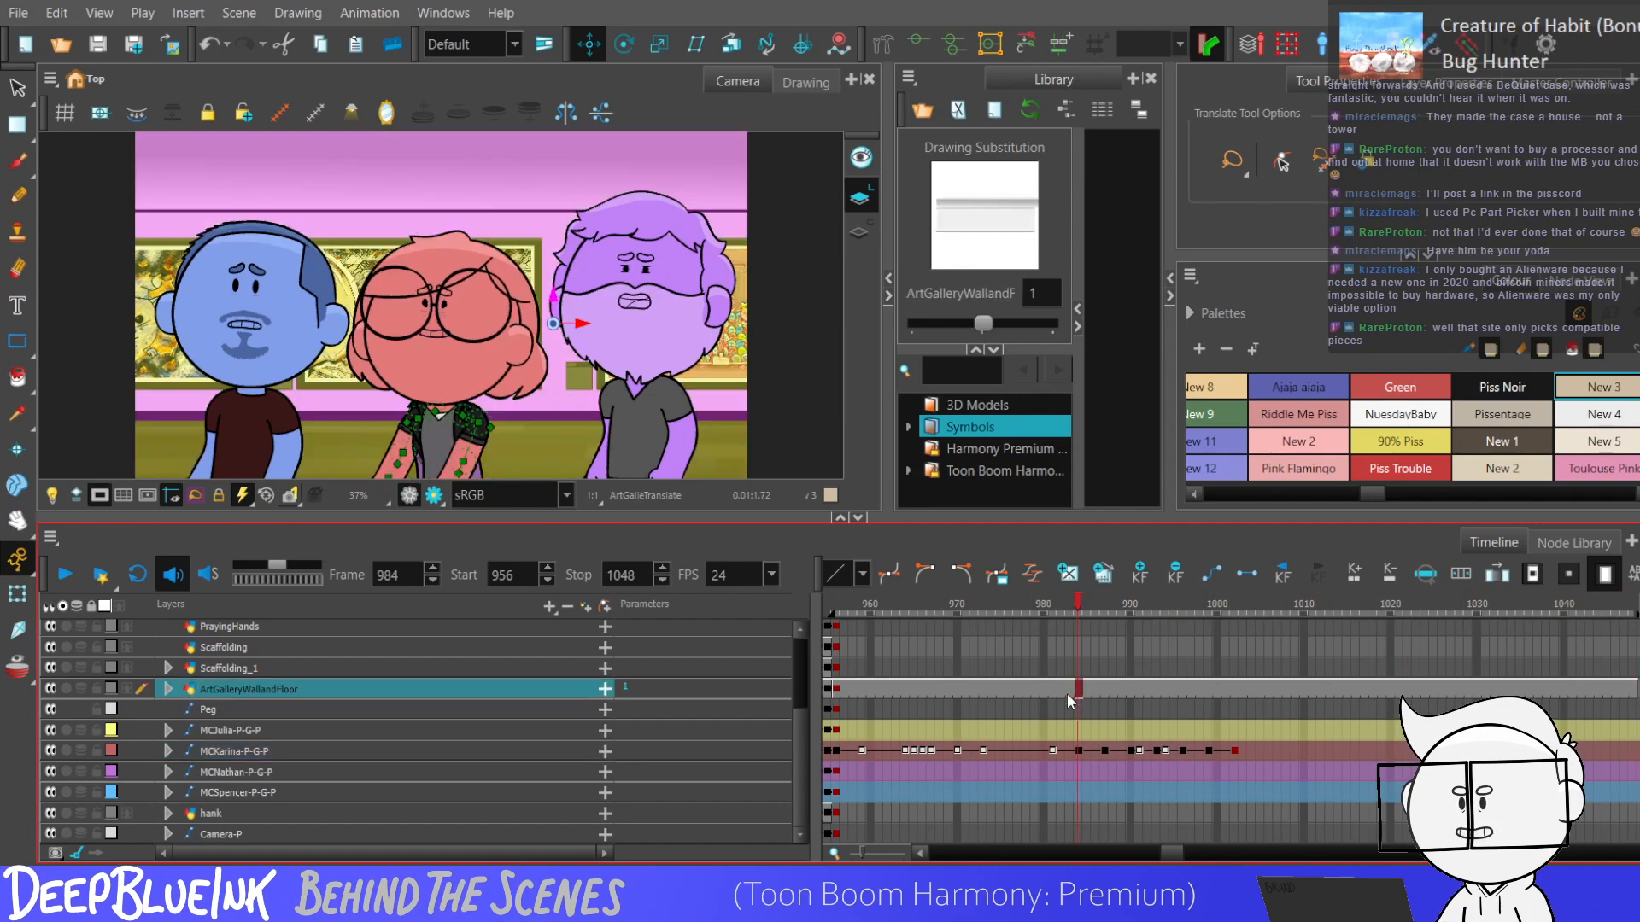
pyautogui.click(259, 801)
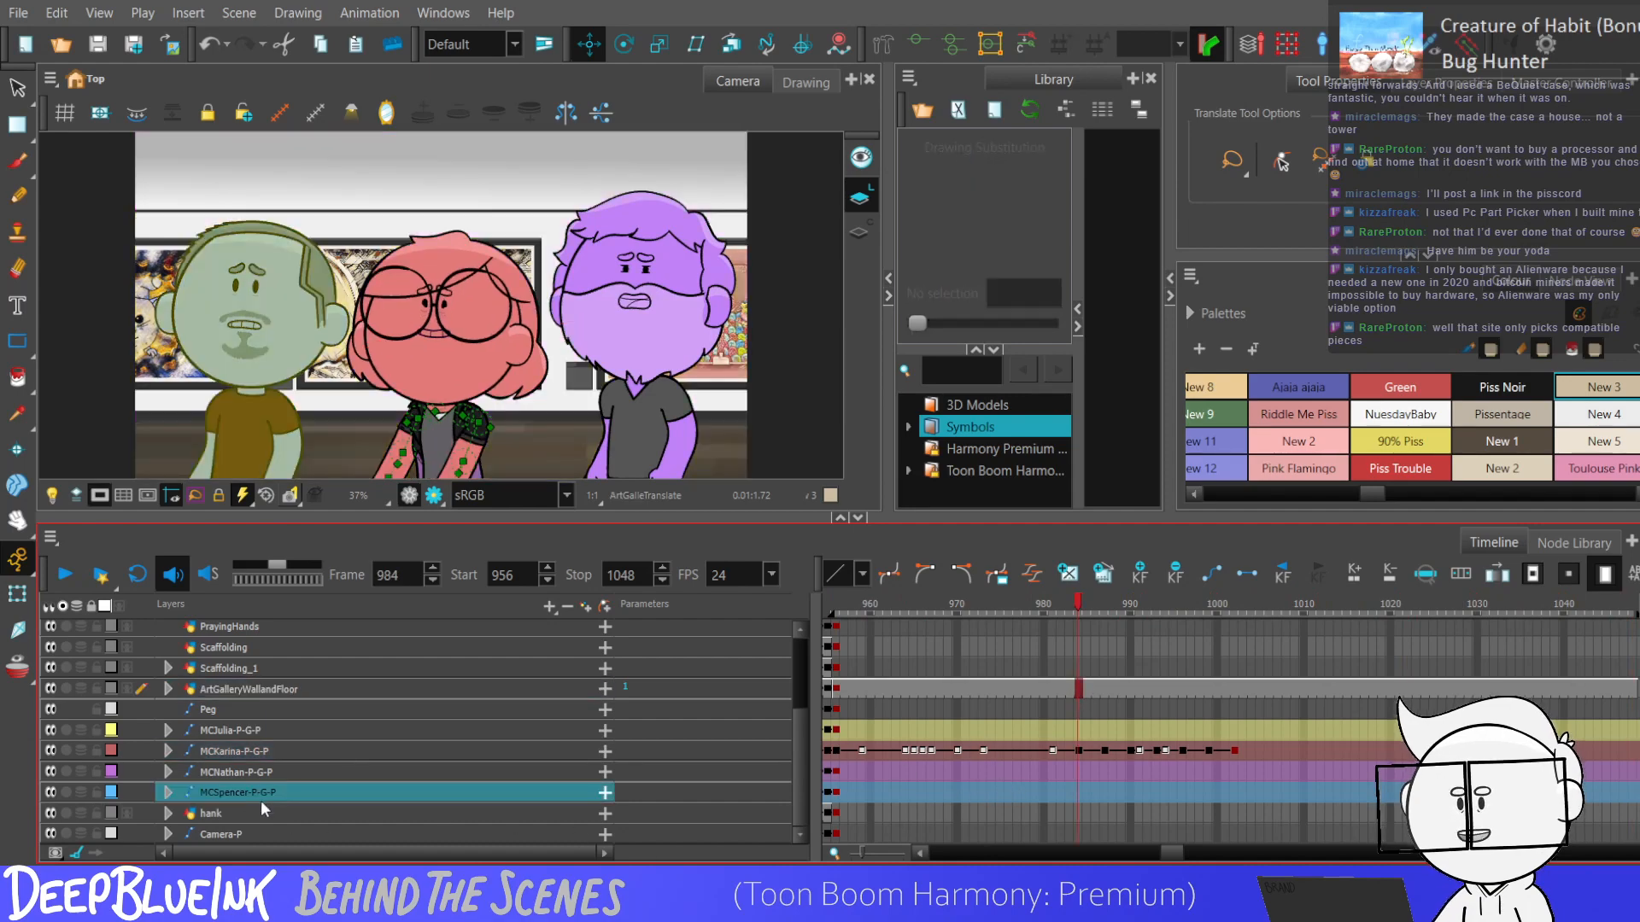
pyautogui.moveTo(799, 664); pyautogui.dragTo(799, 836)
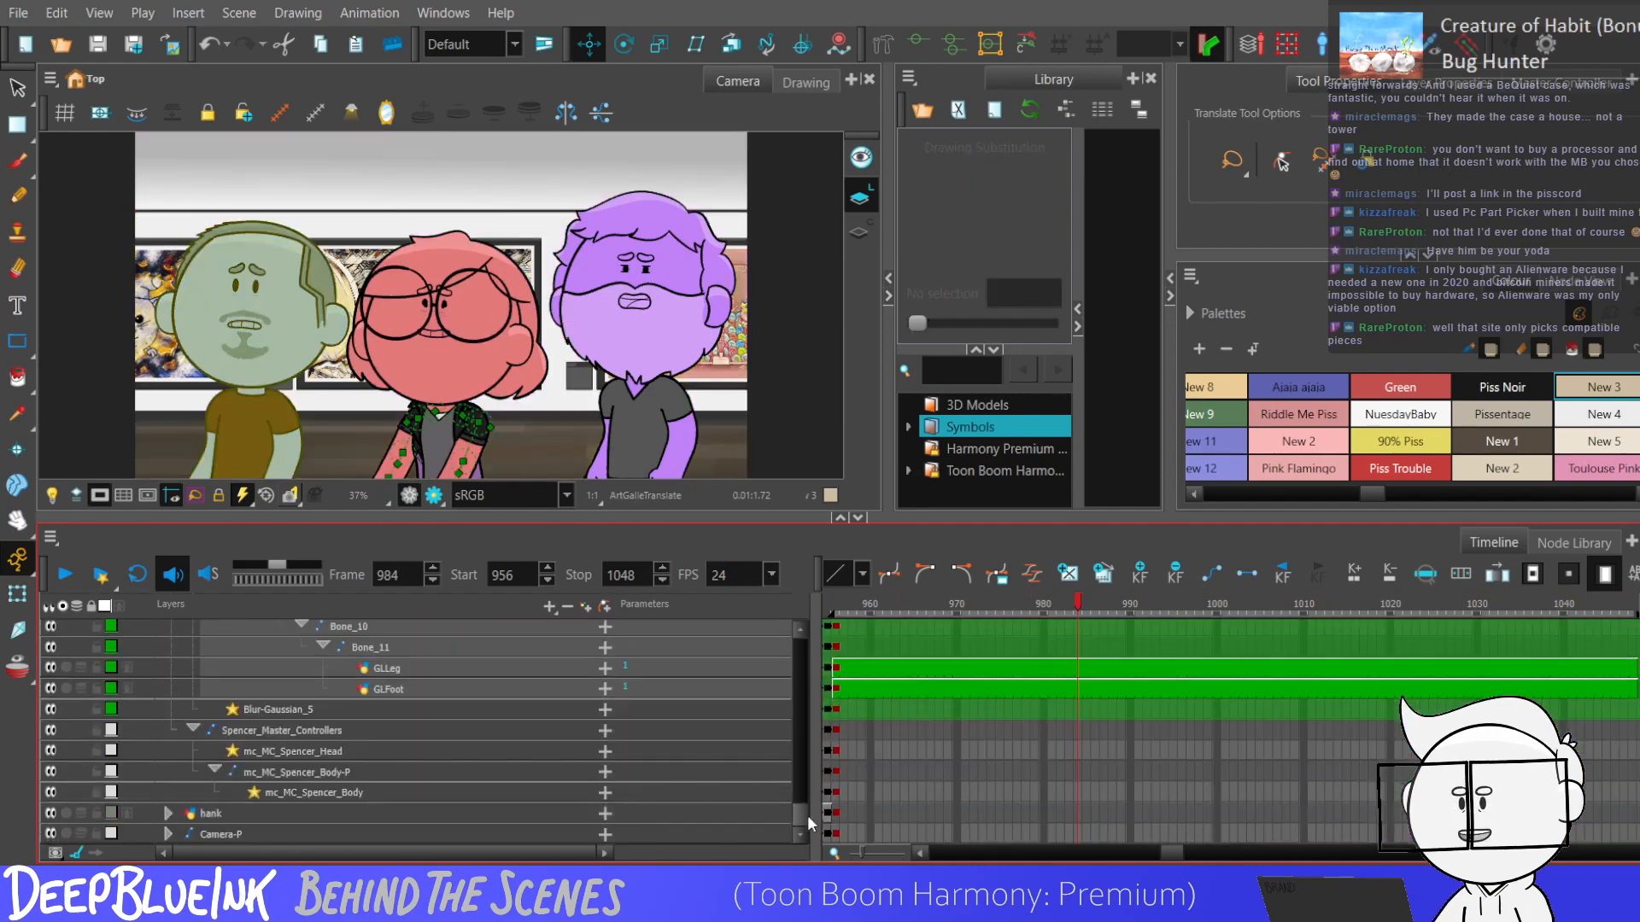
pyautogui.click(836, 750)
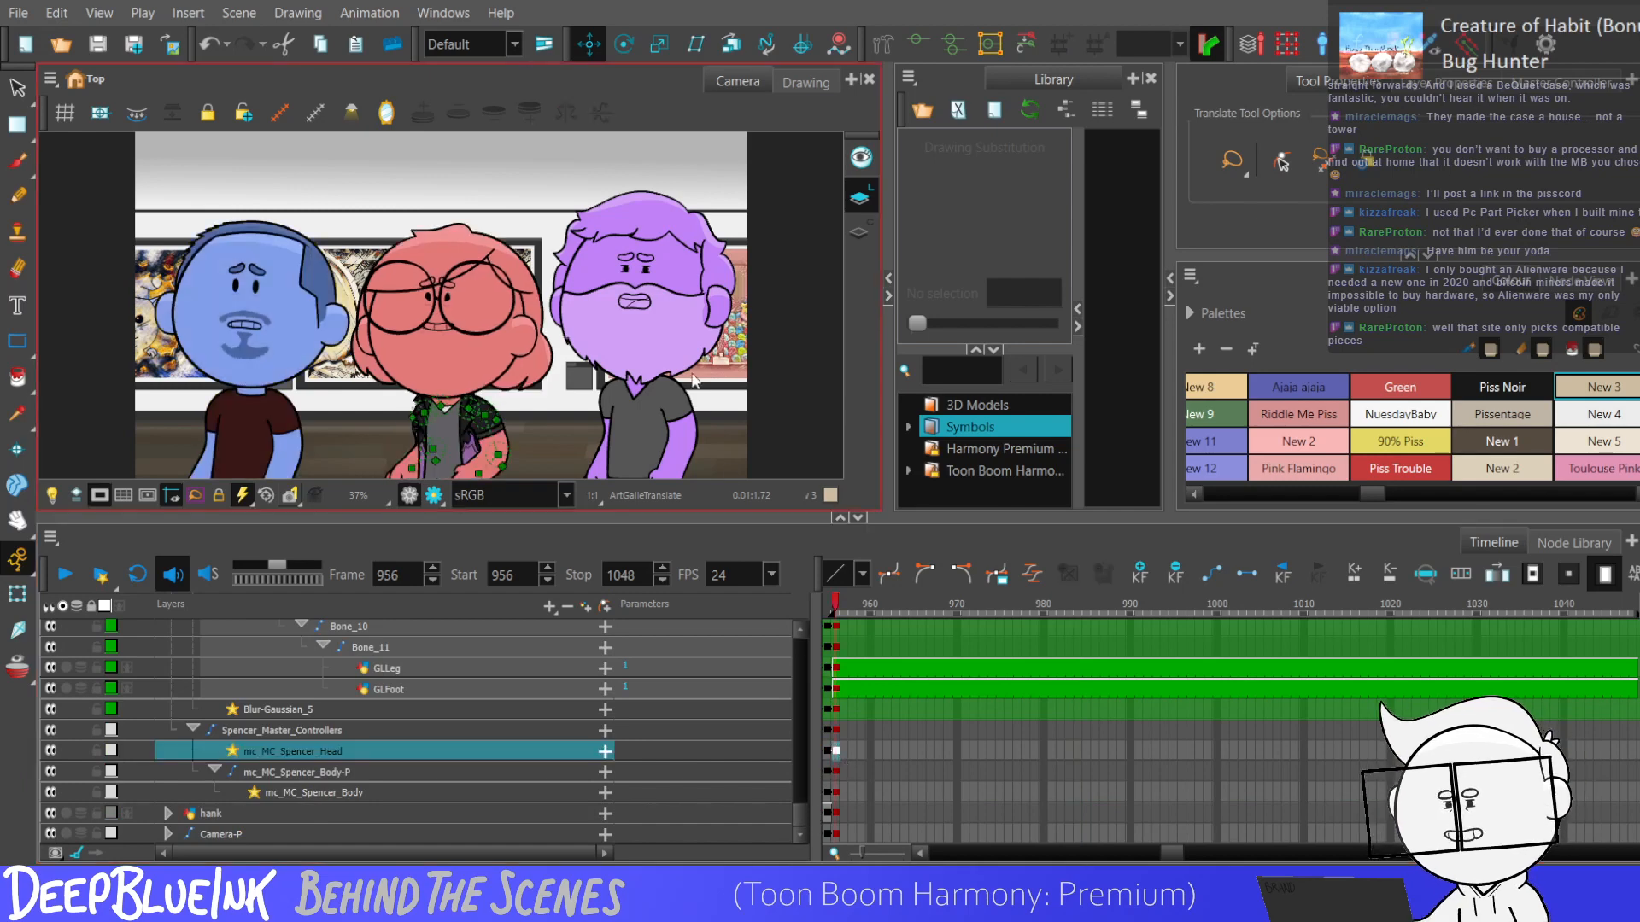
# Show the blue character's head controller and turn his head toward the red character at frame 956.
pyautogui.click(291, 106)
pyautogui.click(17, 594)
pyautogui.moveTo(42, 264); pyautogui.dragTo(95, 280)
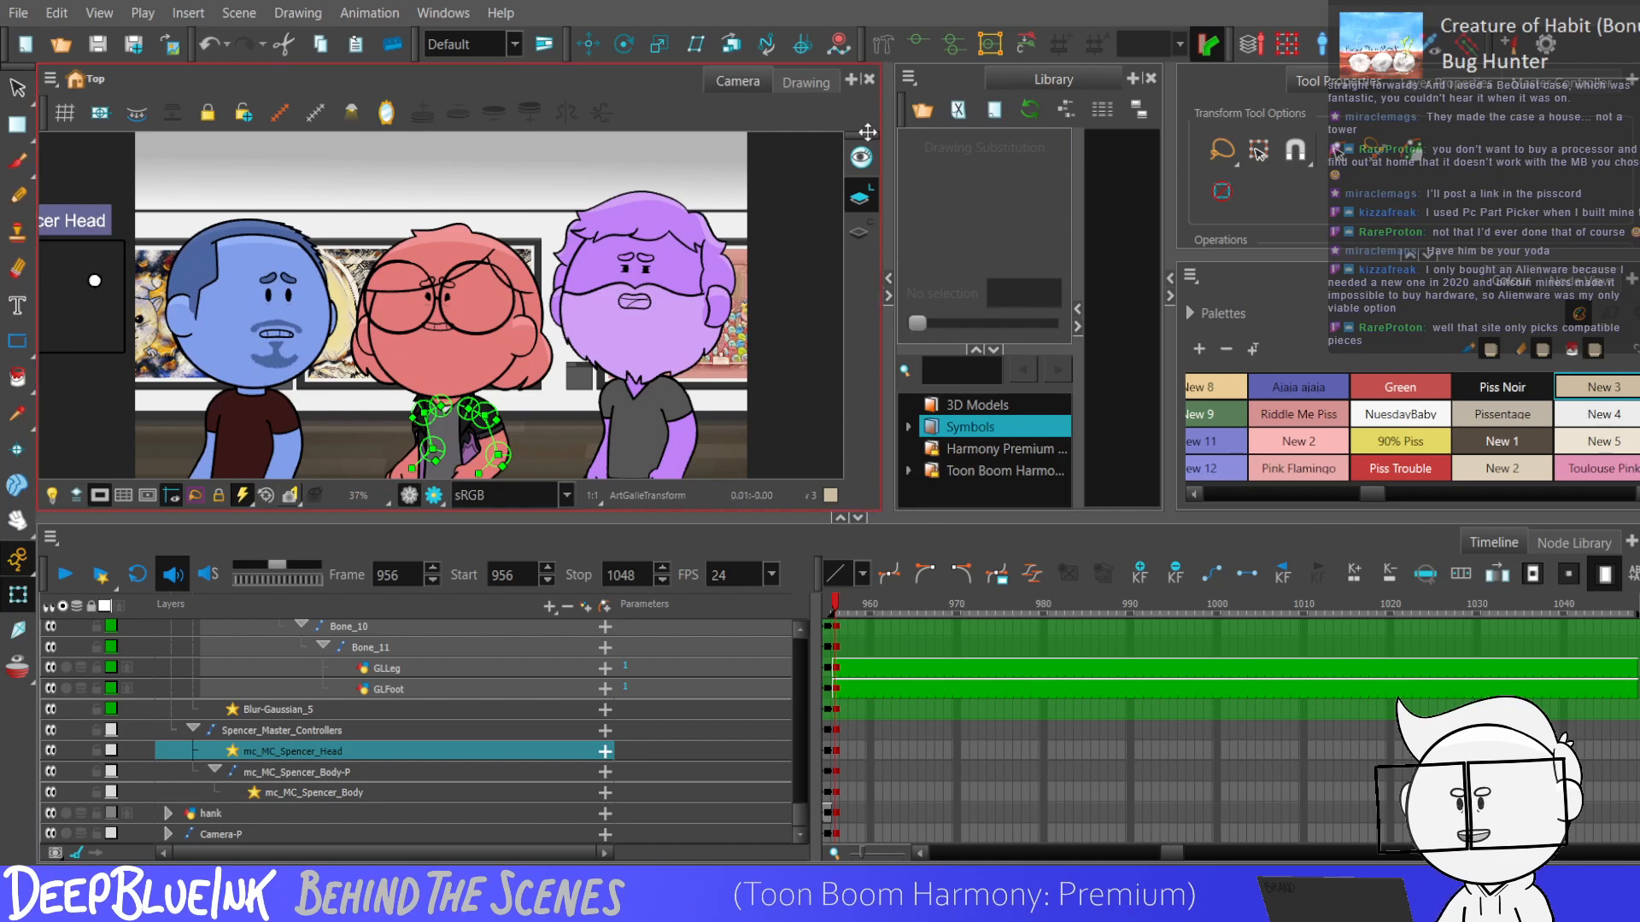
# Display the deformation chain of the blue character's body and select its root bone at the base of the torso.
pyautogui.click(918, 43)
pyautogui.click(18, 591)
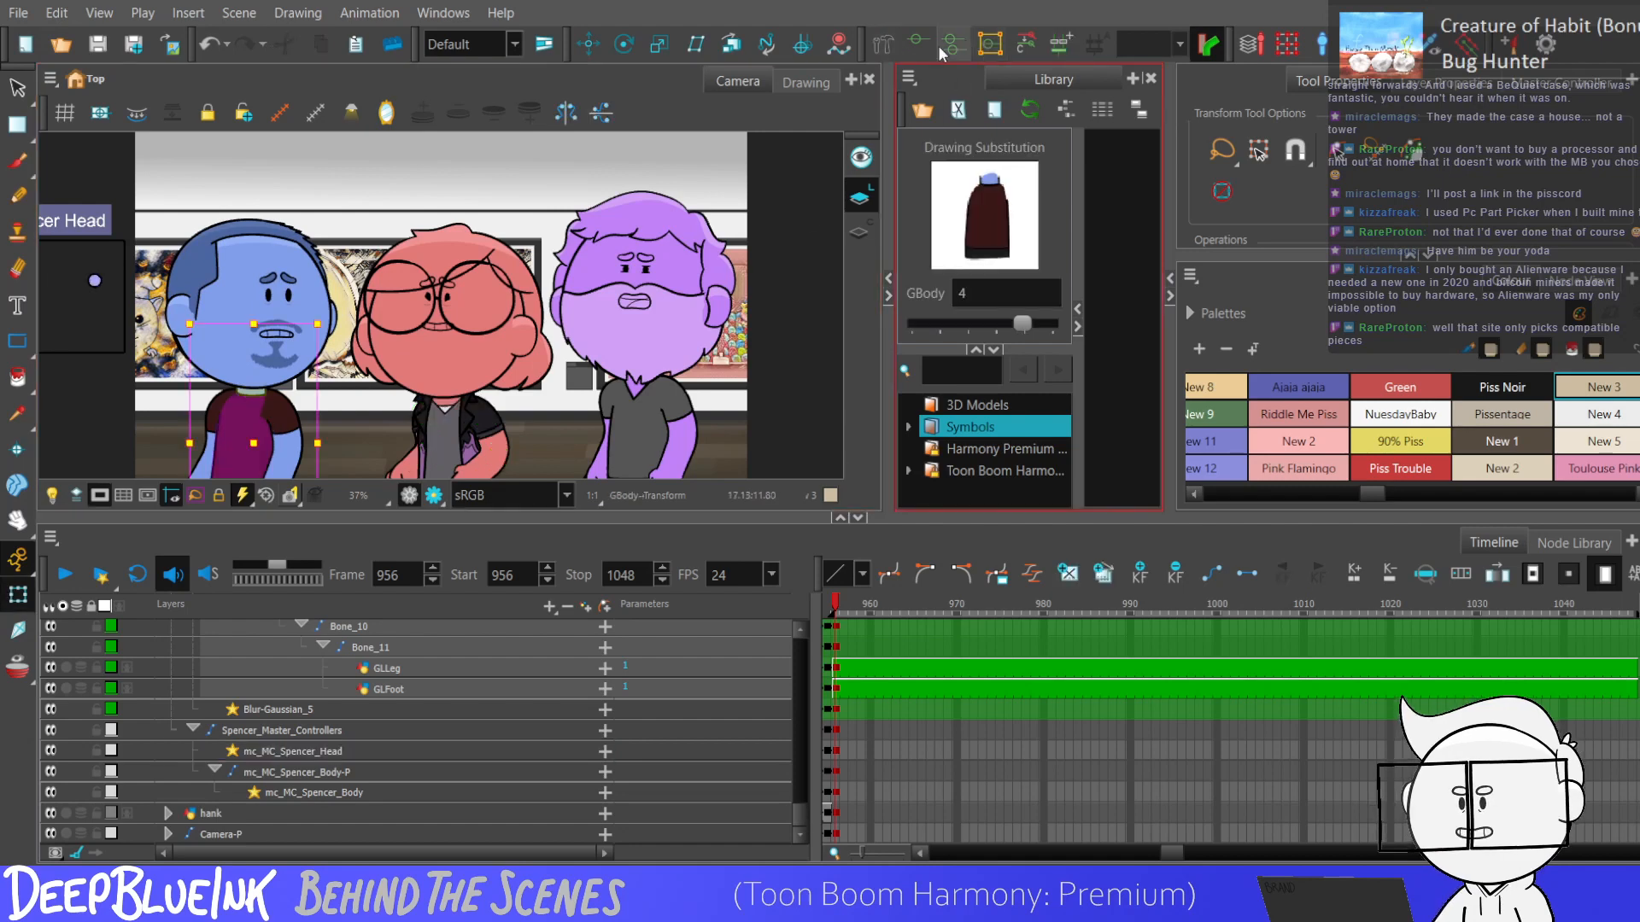
pyautogui.scroll(-1, 256, 367)
pyautogui.moveTo(260, 387); pyautogui.dragTo(292, 352)
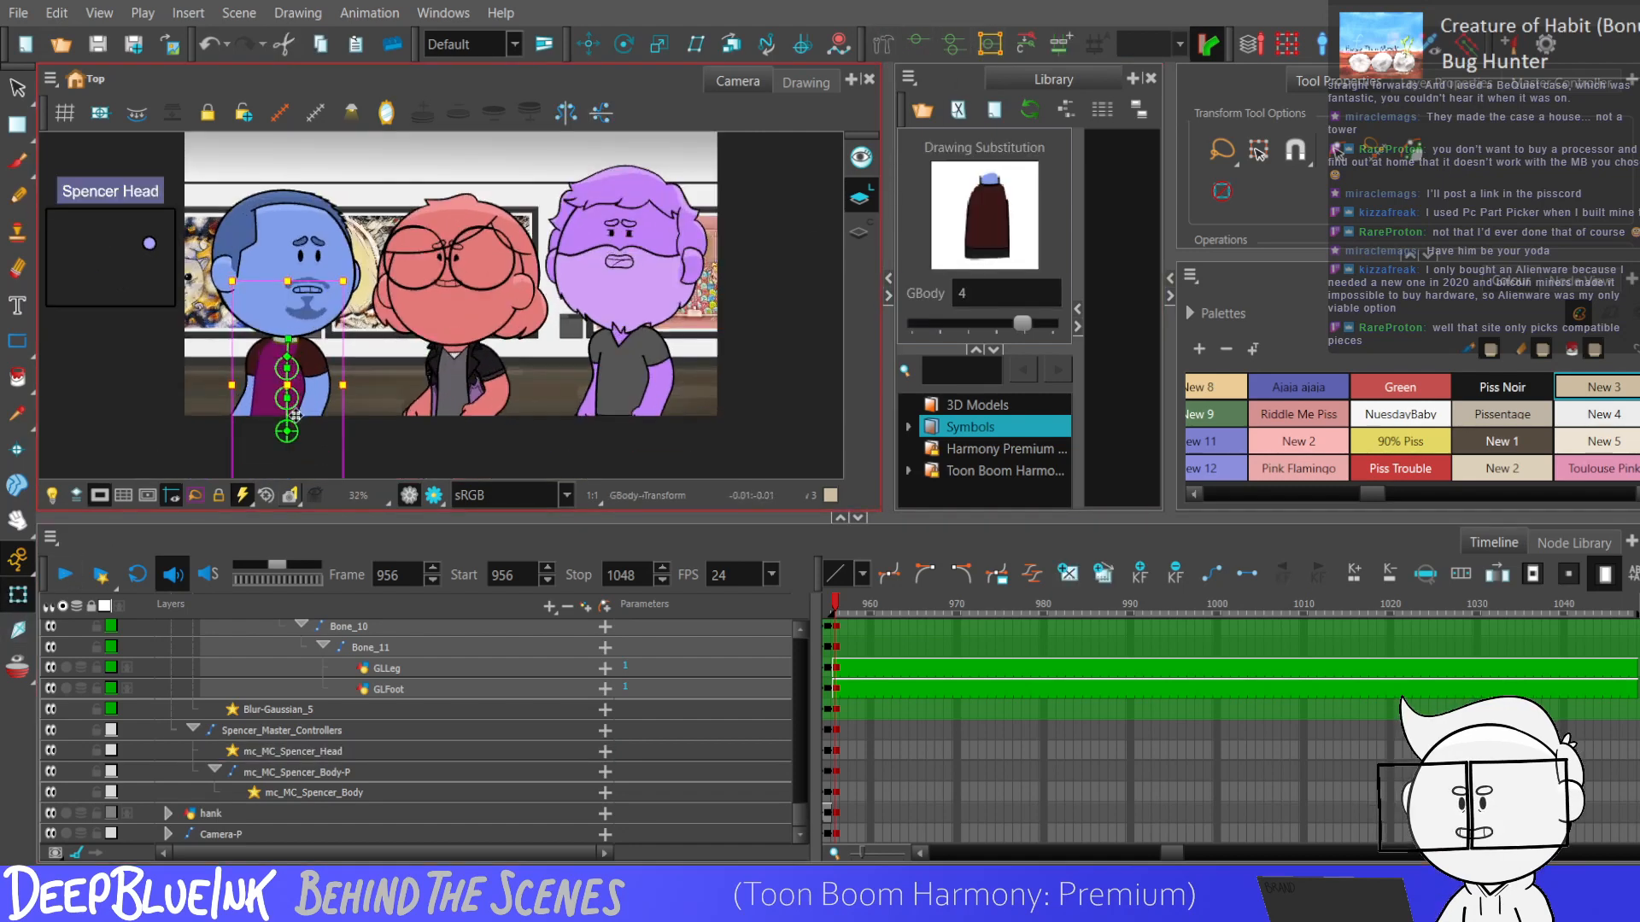
pyautogui.scroll(3, 292, 352)
pyautogui.click(309, 433)
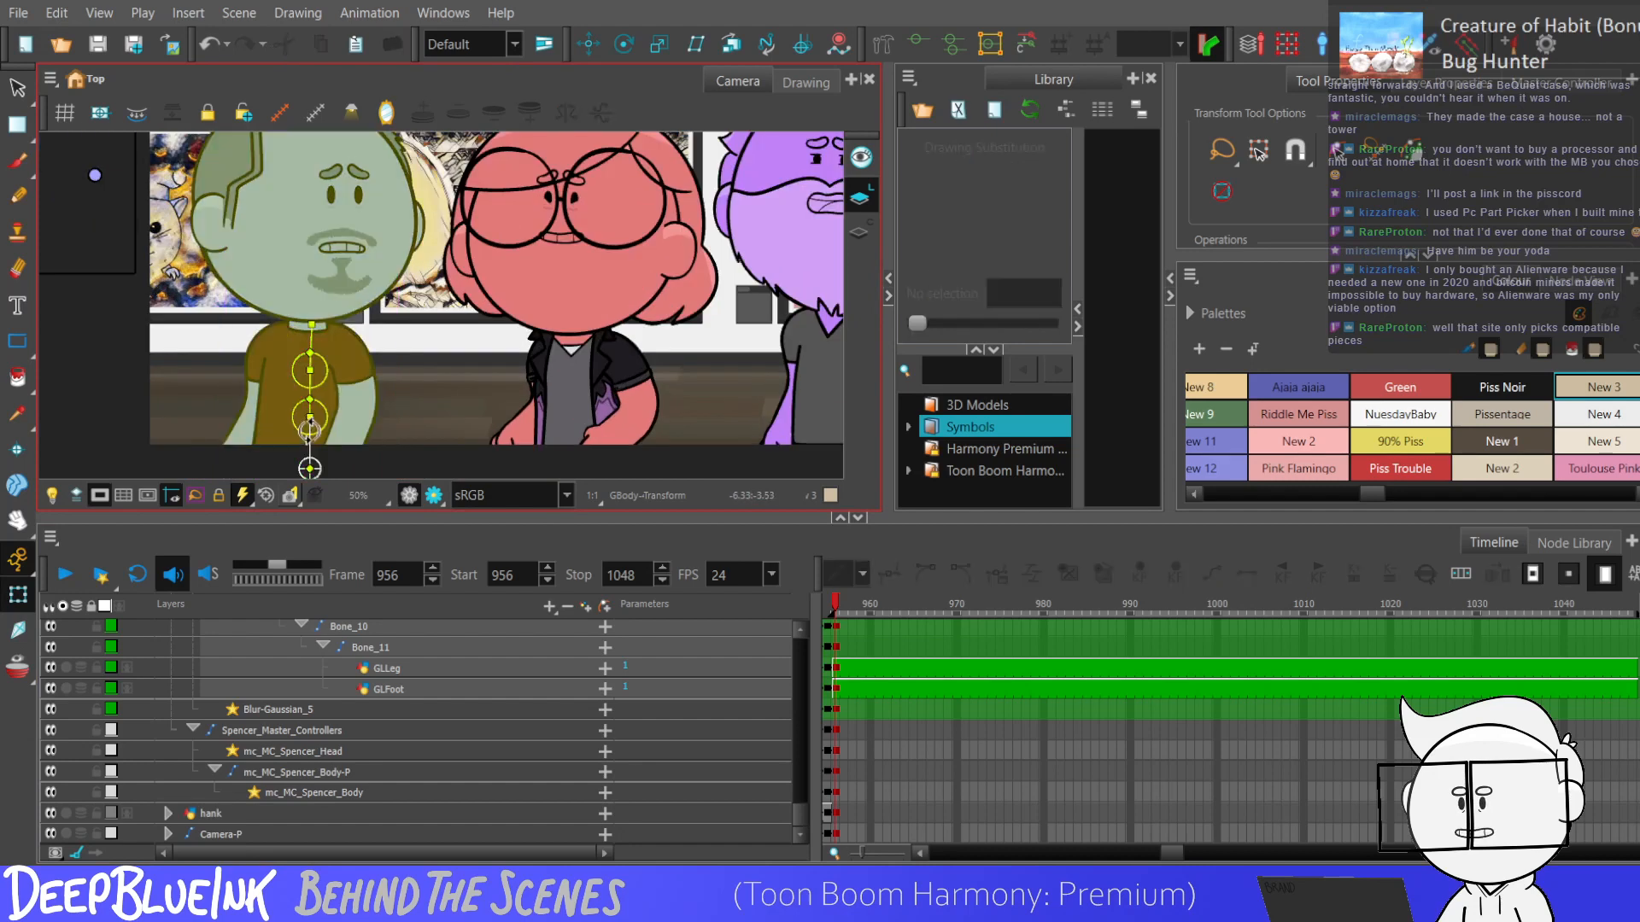
pyautogui.scroll(-2, 305, 427)
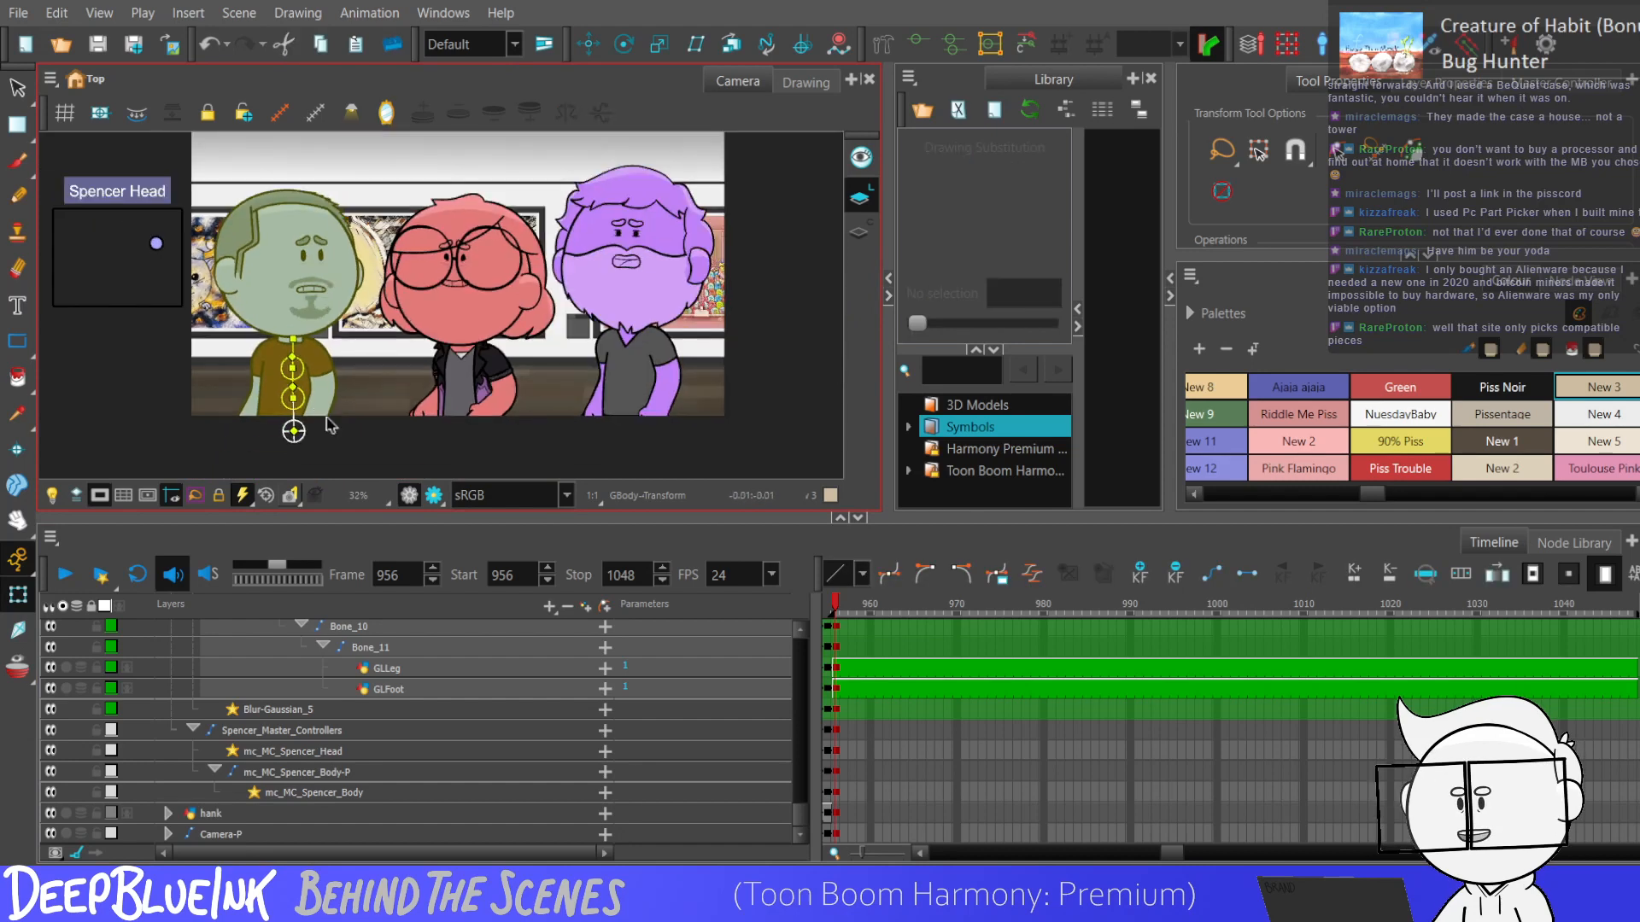
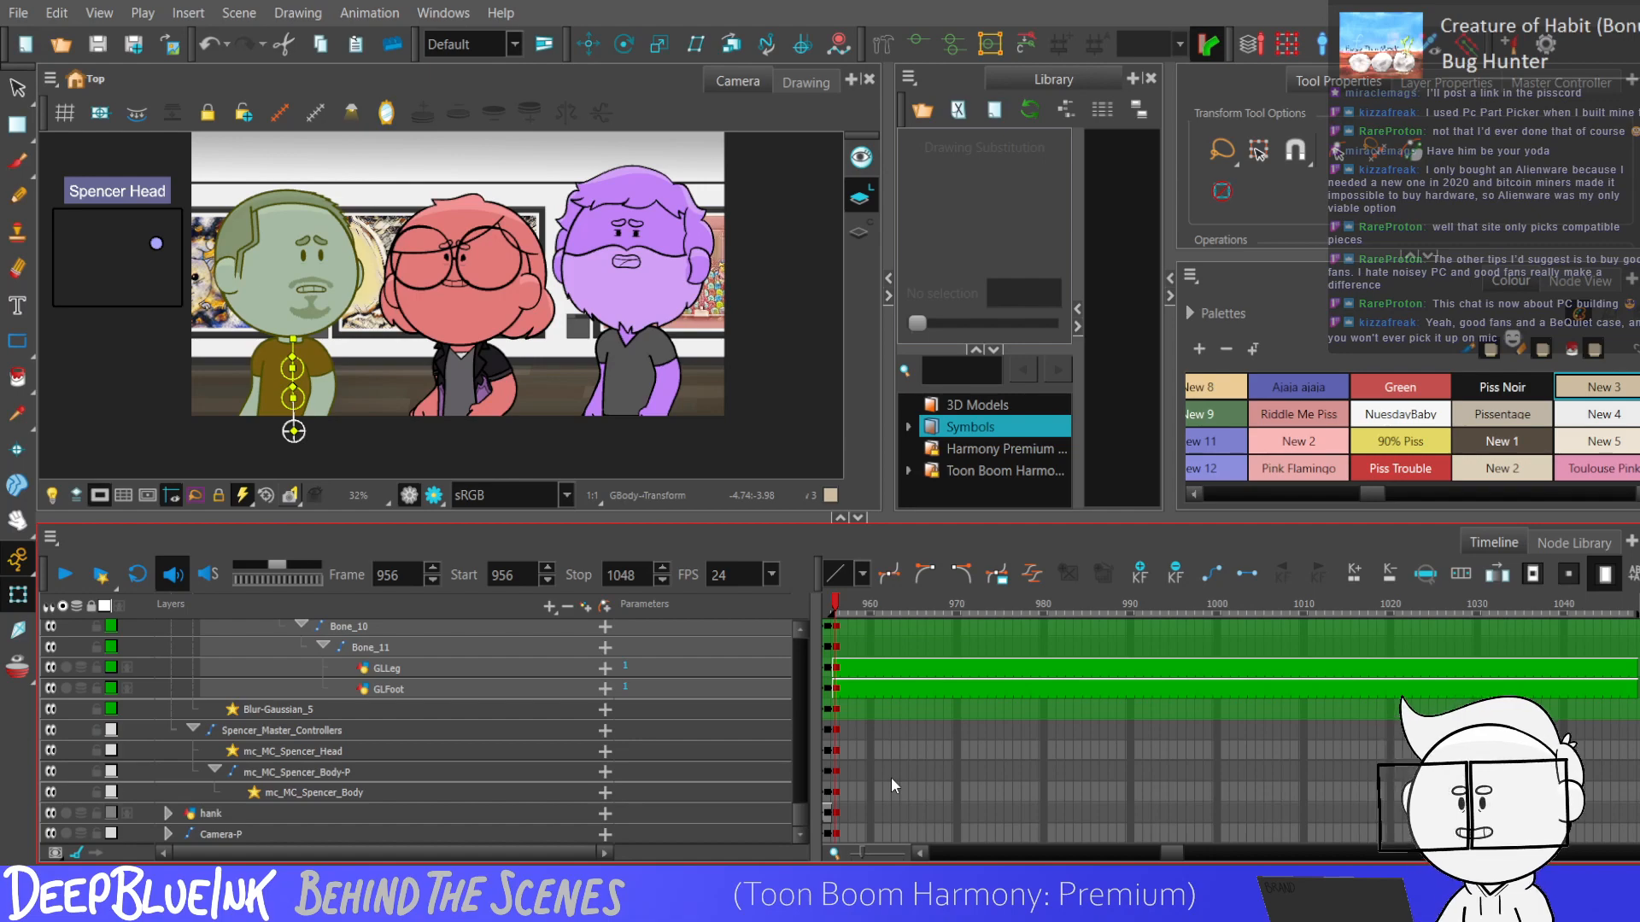
# Select the blue character's mouth layer and swap its mouth drawing to 63 at frame 956.
pyautogui.moveTo(796, 800); pyautogui.dragTo(792, 676)
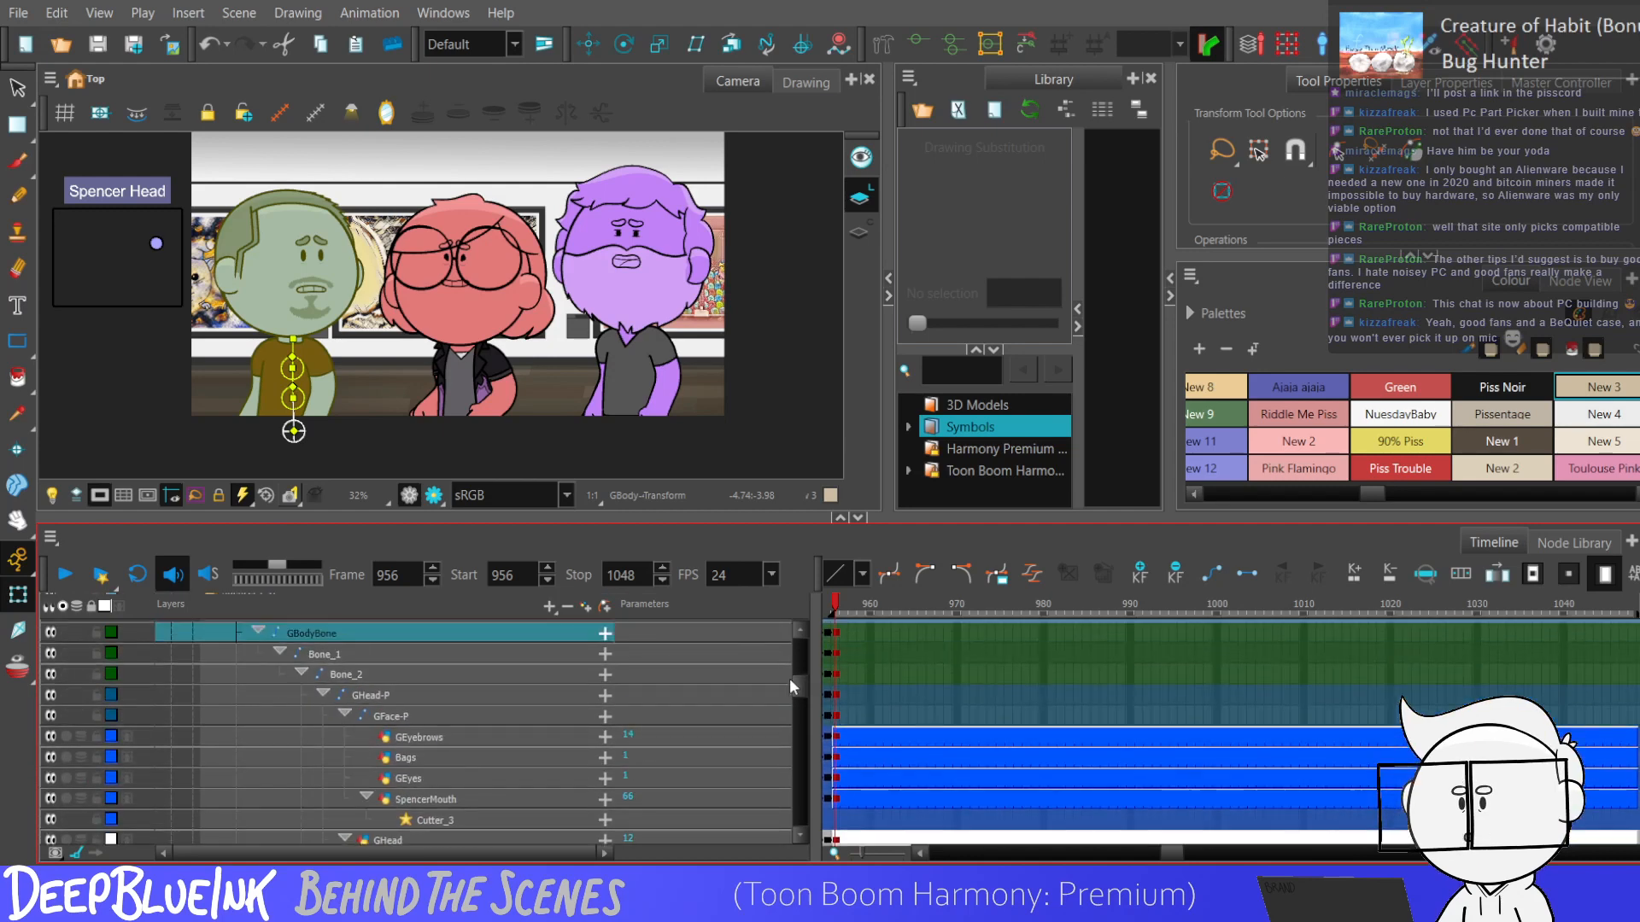
pyautogui.click(842, 801)
pyautogui.click(588, 43)
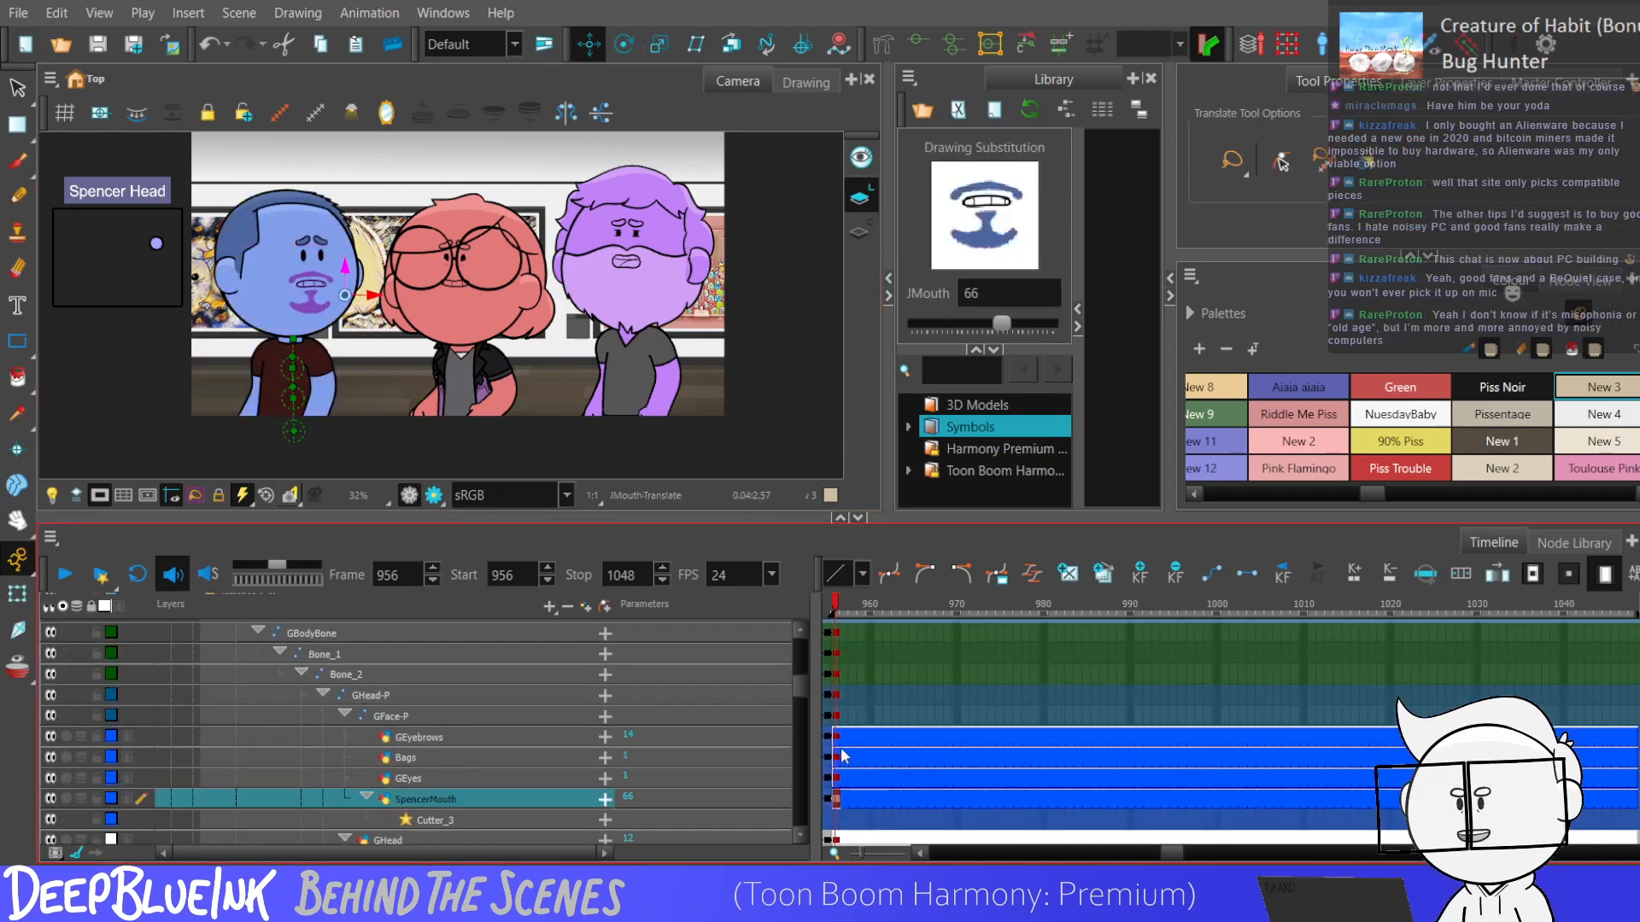
pyautogui.moveTo(997, 326); pyautogui.dragTo(983, 327)
# Select the blue character's head master controller and turn the head slightly further toward the red character at frame 956.
pyautogui.moveTo(800, 696); pyautogui.dragTo(801, 812)
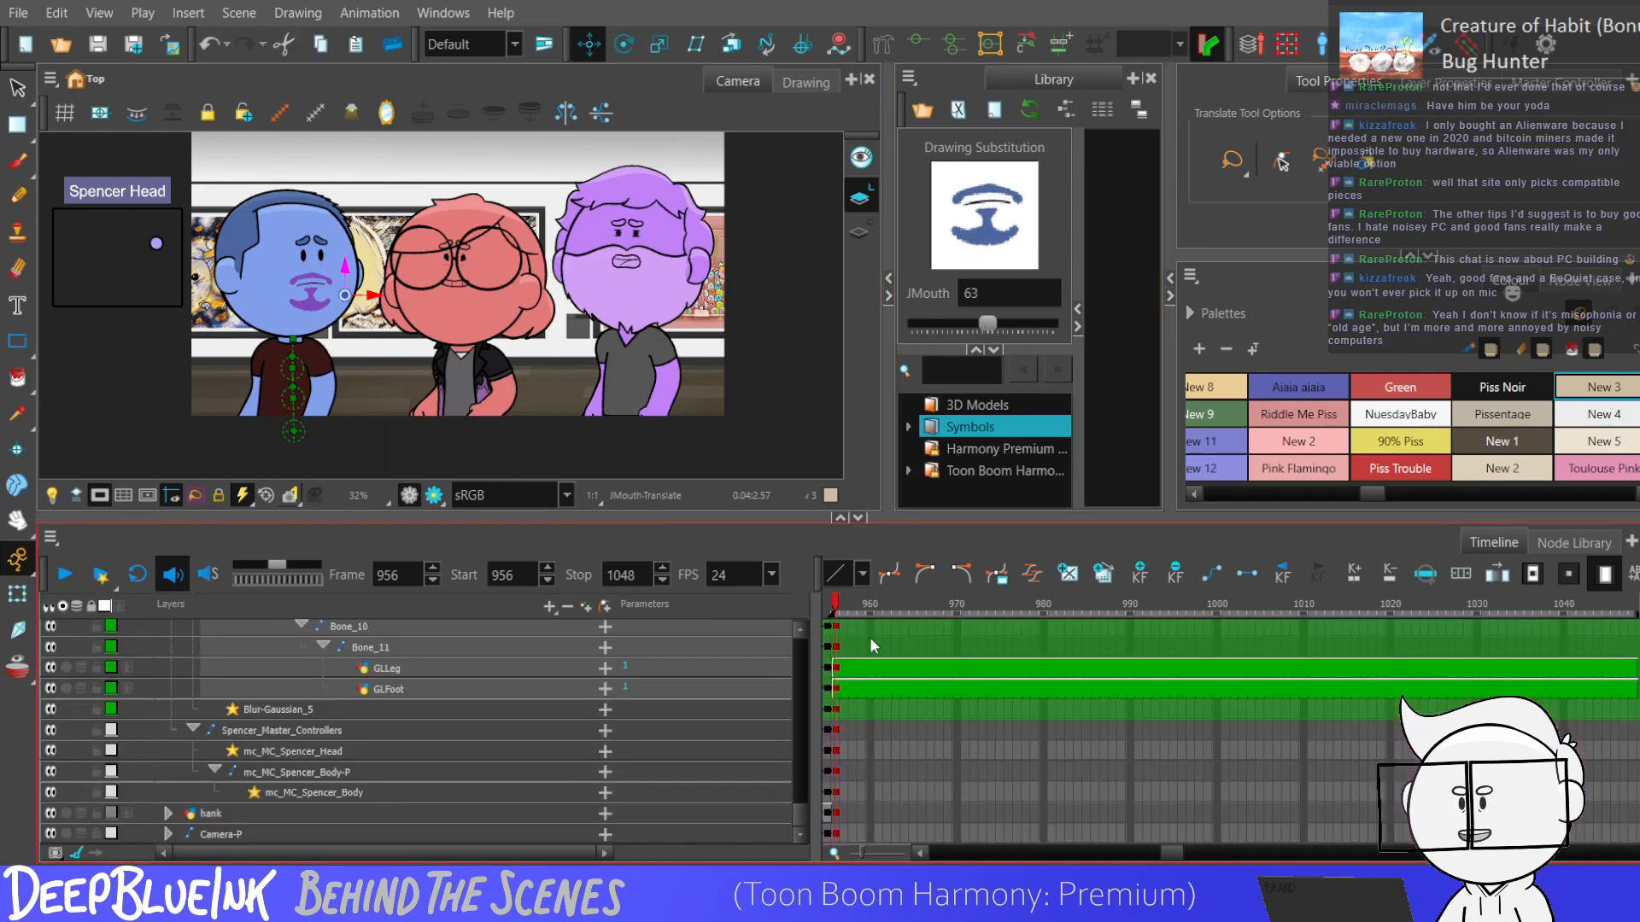
pyautogui.click(834, 751)
pyautogui.hotkey('shift', 't')
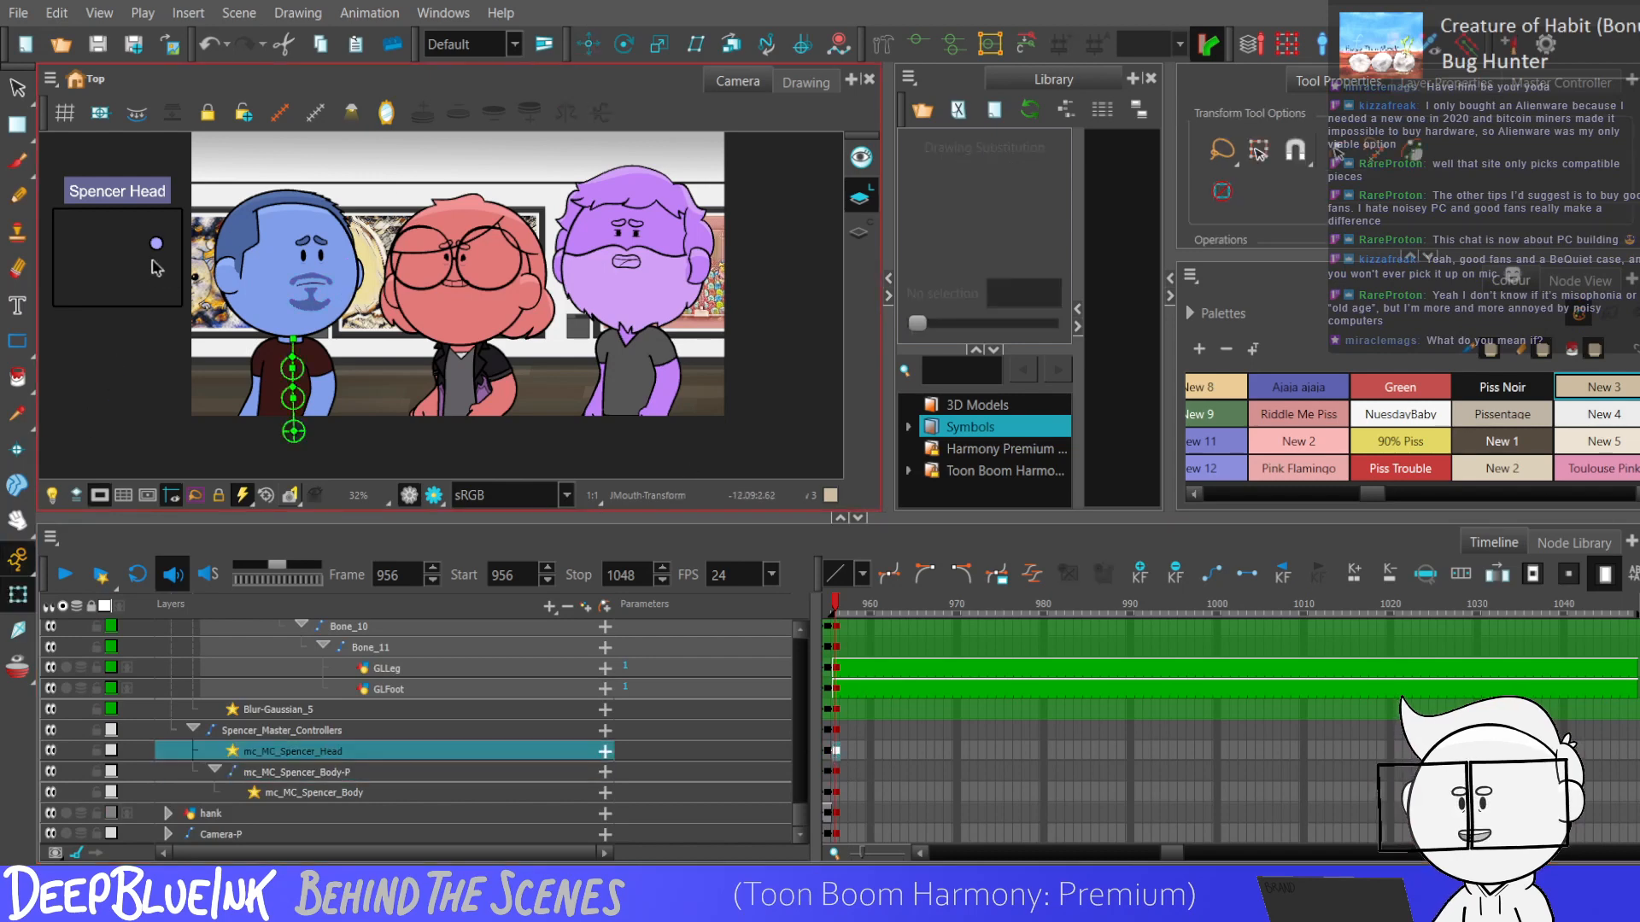
pyautogui.moveTo(156, 245); pyautogui.dragTo(164, 246)
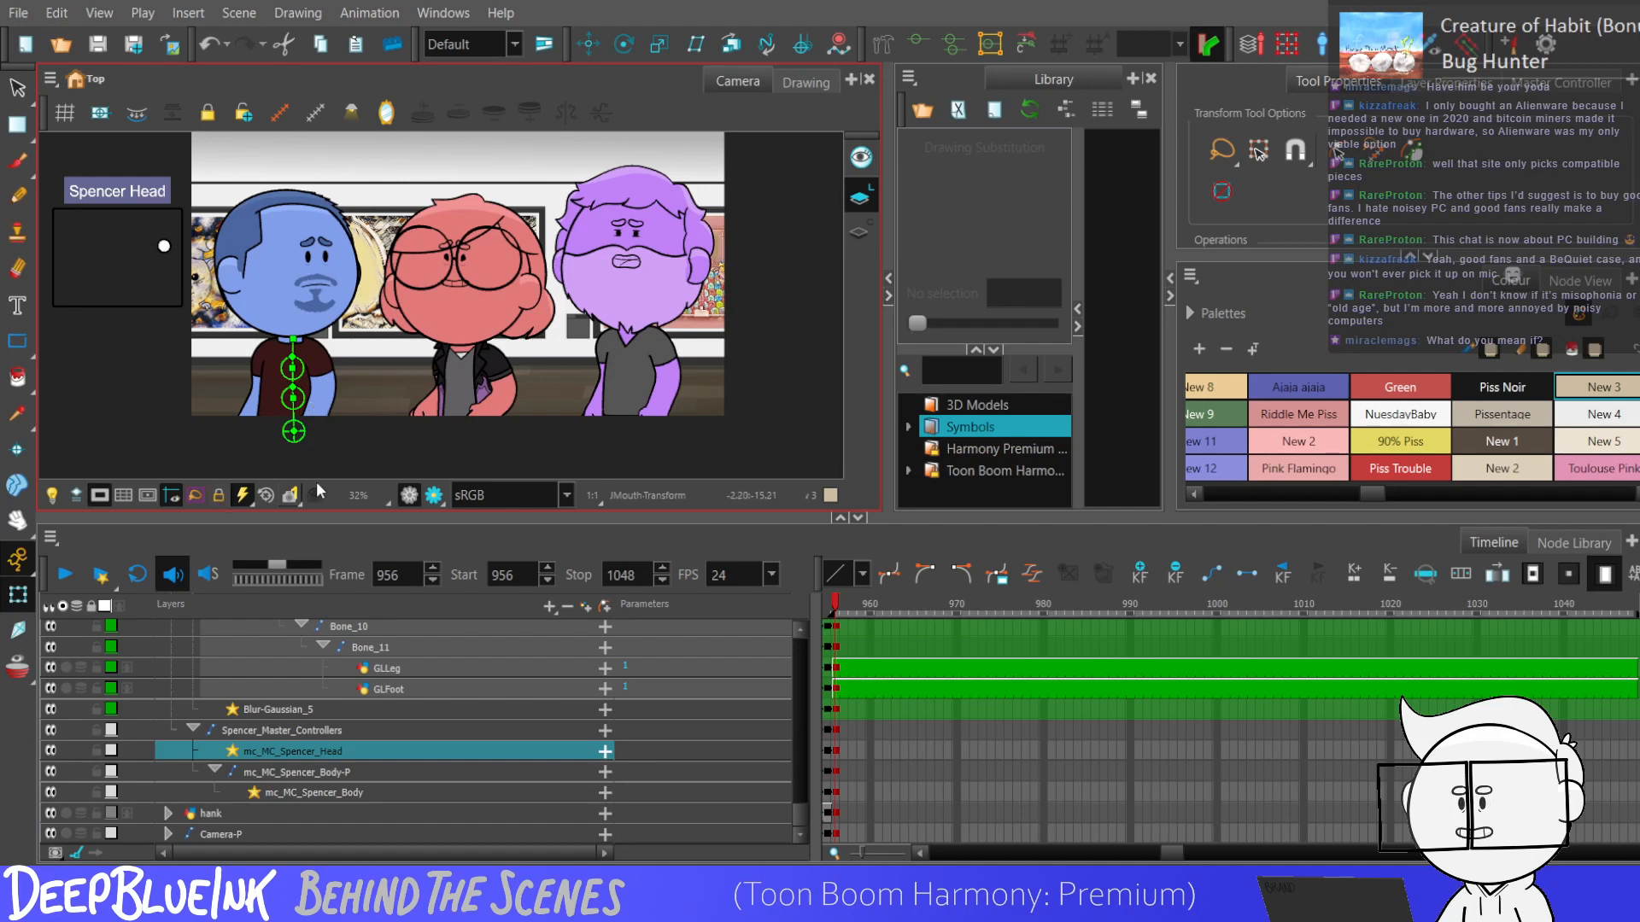
# Hold the blue character's head pose with a keyframe at frame 964, and turn the head slightly further toward the red character at frame 967.
pyautogui.press('Return')
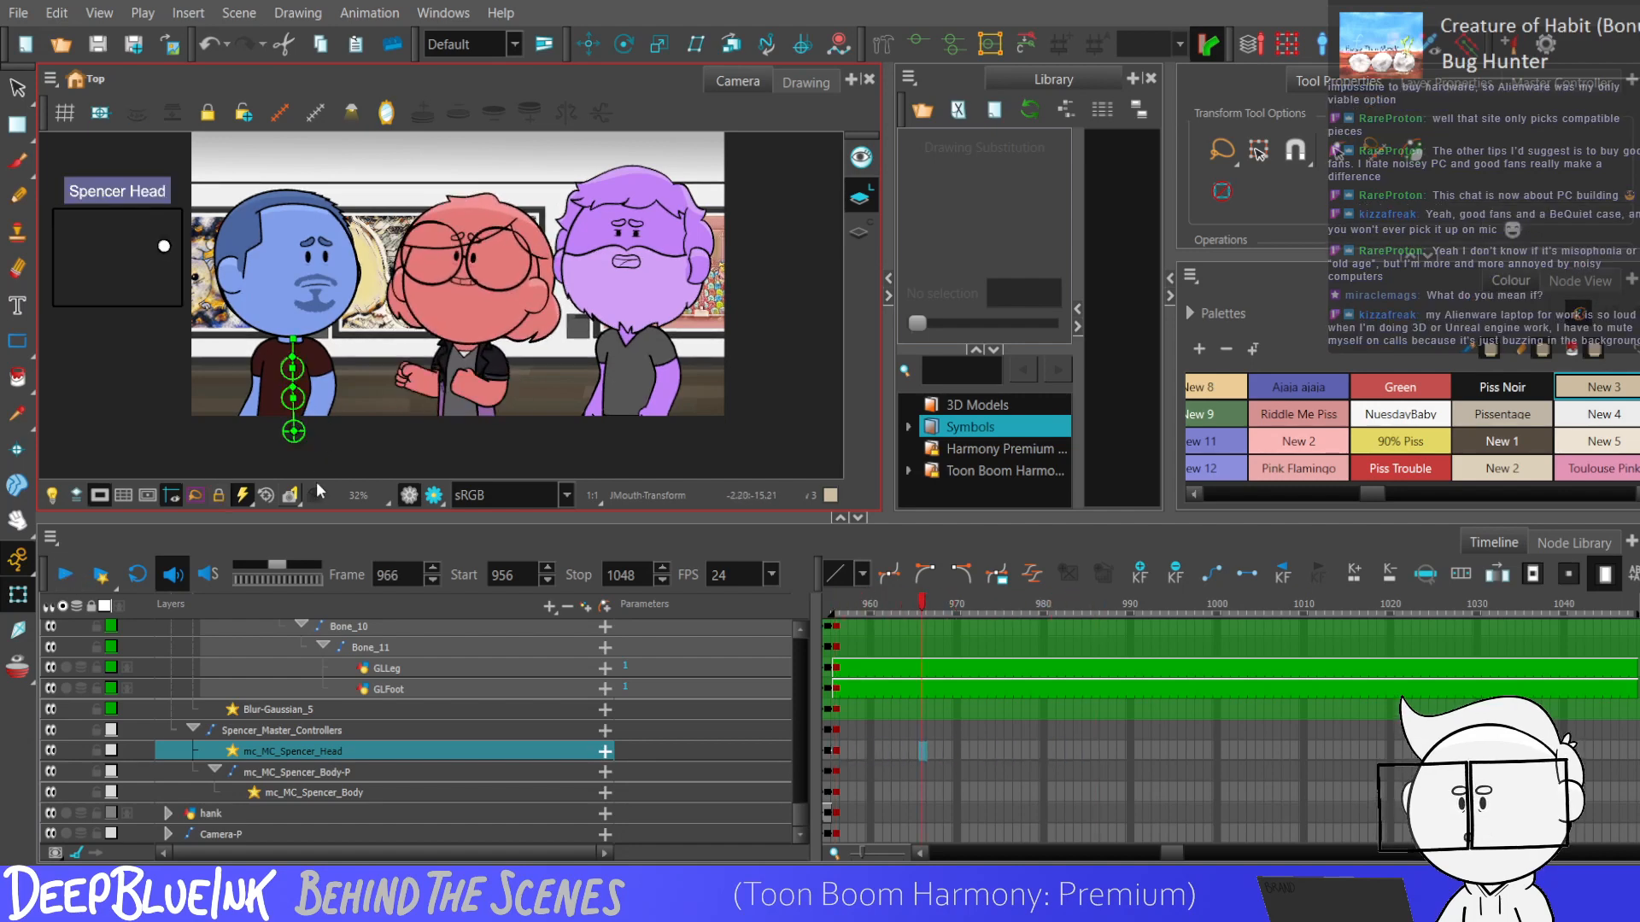
pyautogui.press(',')
pyautogui.press(',')
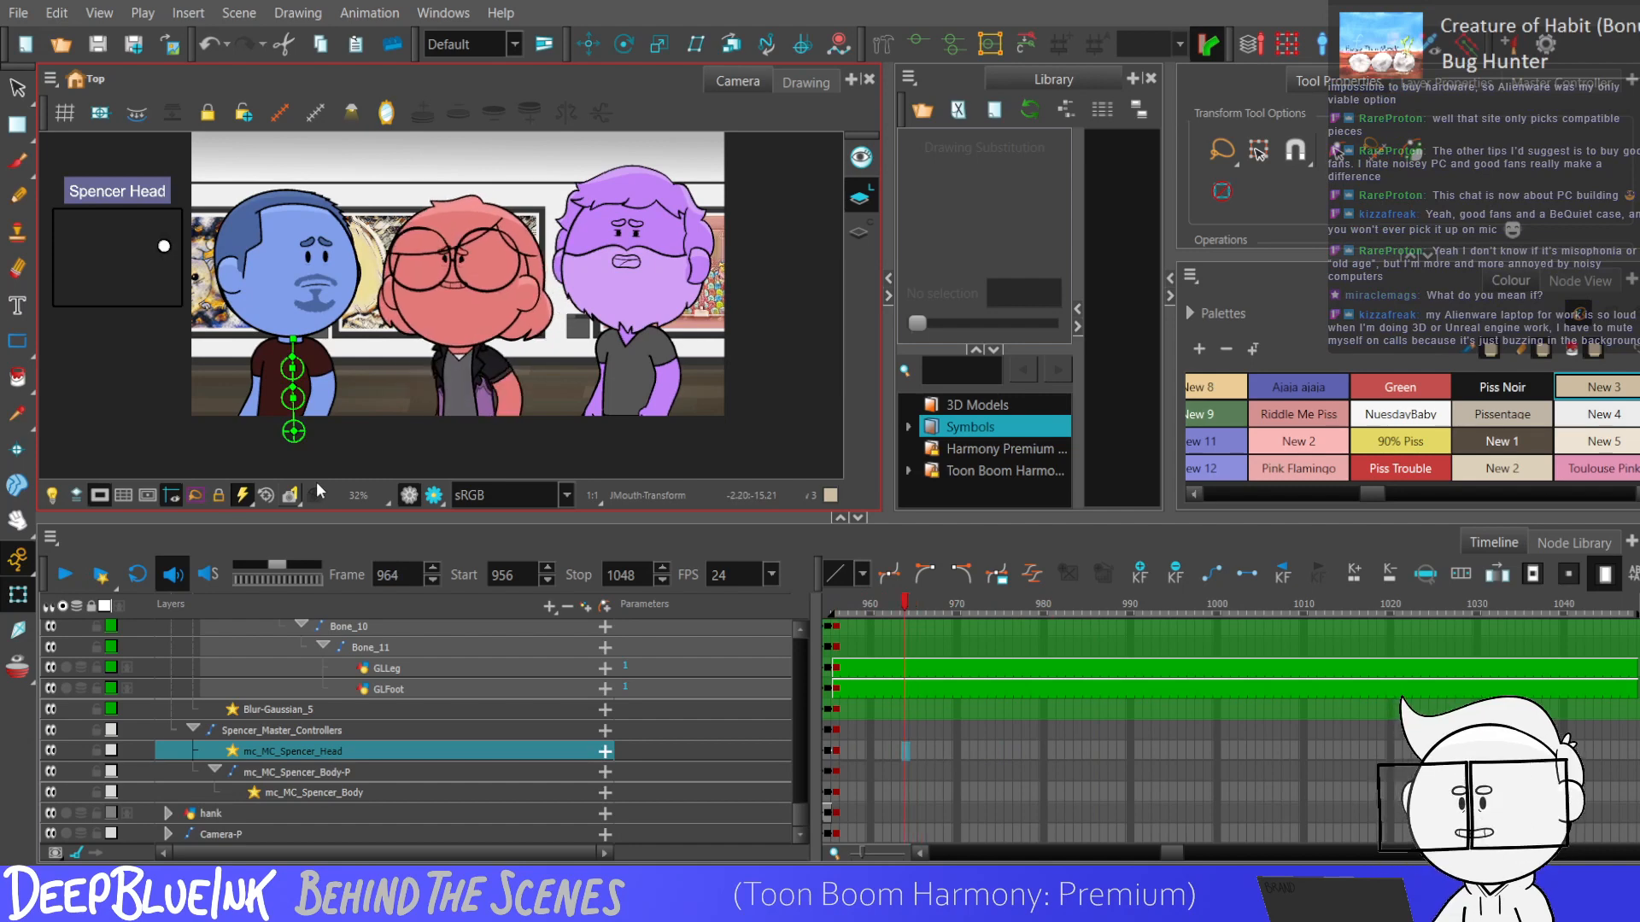
pyautogui.press('F6')
pyautogui.press('.')
pyautogui.press('.')
pyautogui.press('.')
pyautogui.moveTo(166, 245); pyautogui.dragTo(170, 245)
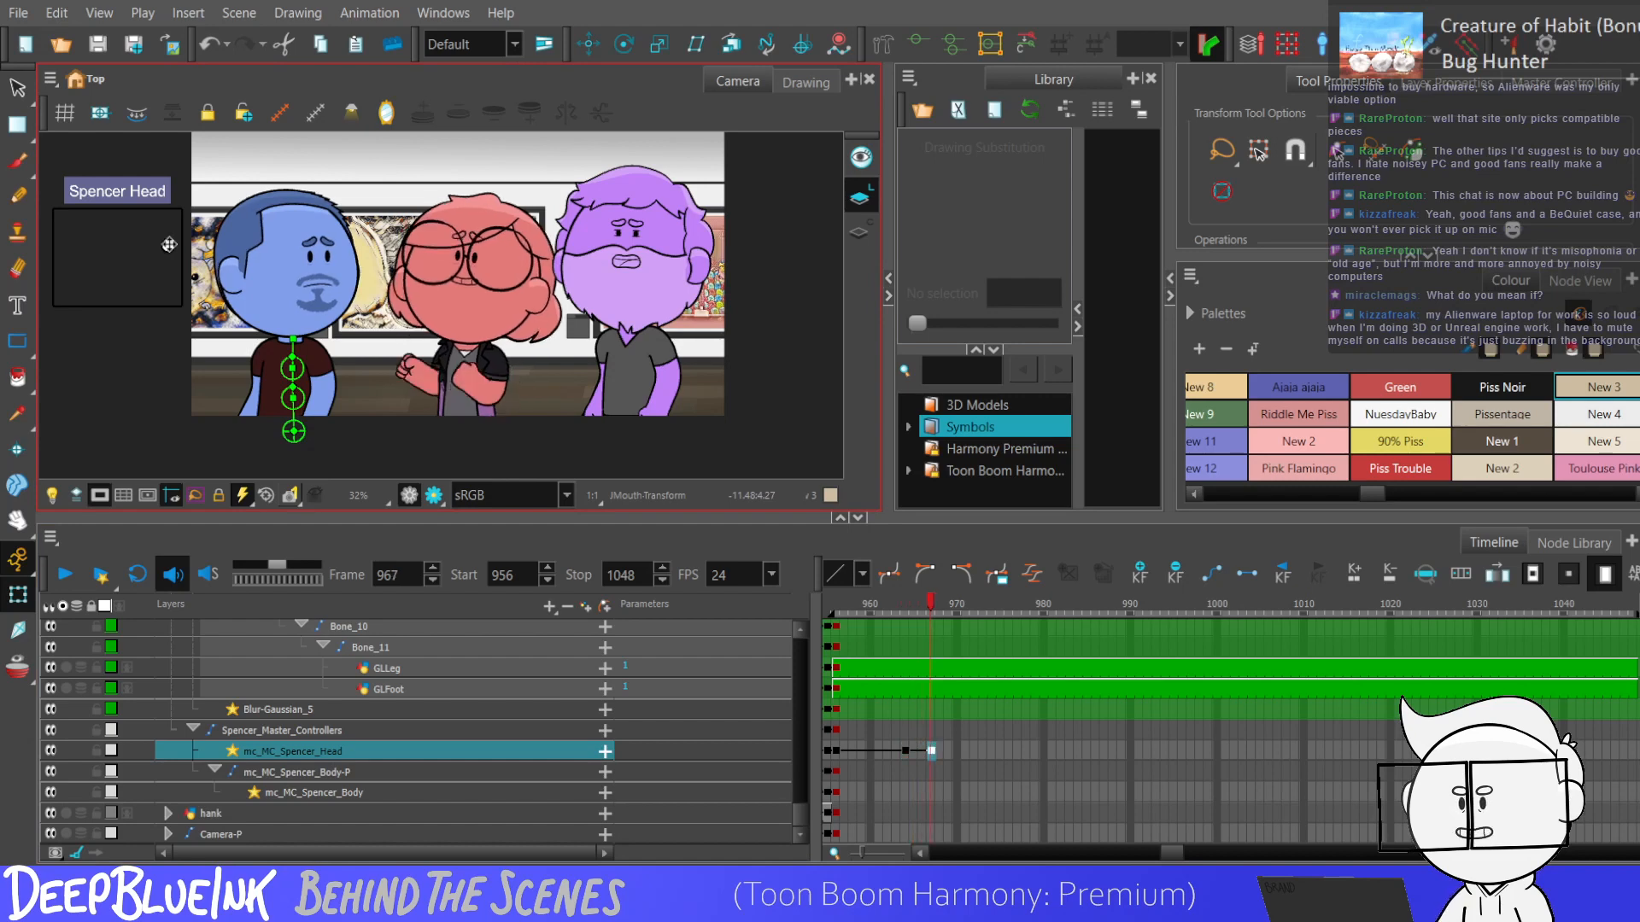
# Play back the head turn and hold the turned pose with a head controller keyframe at frame 981.
pyautogui.press('Return')
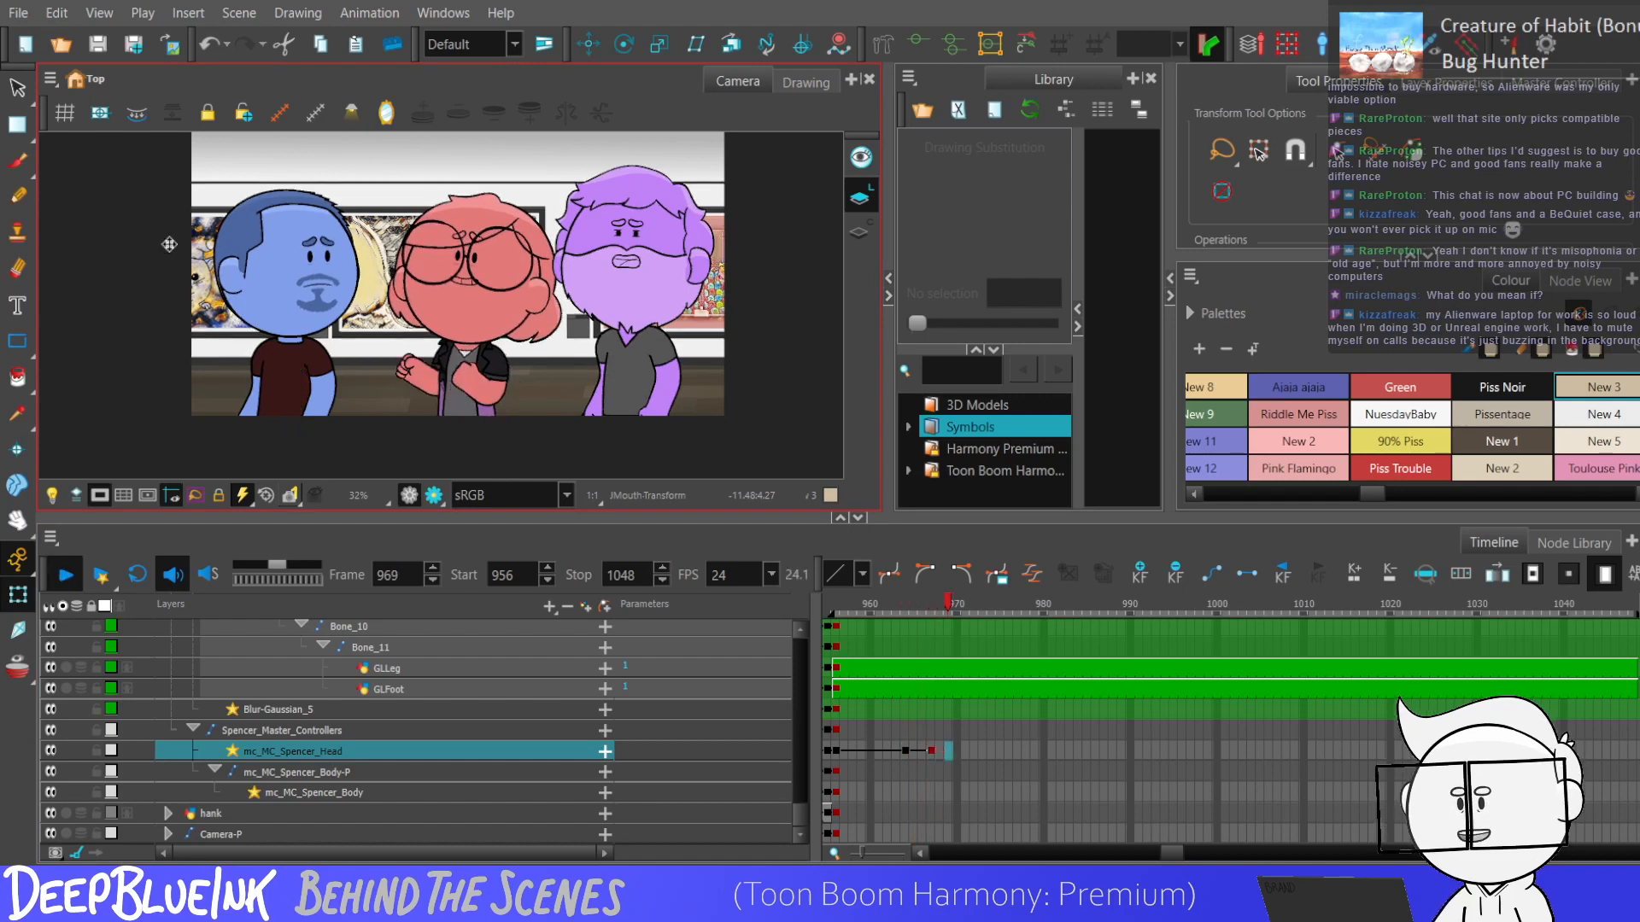
pyautogui.press('Return')
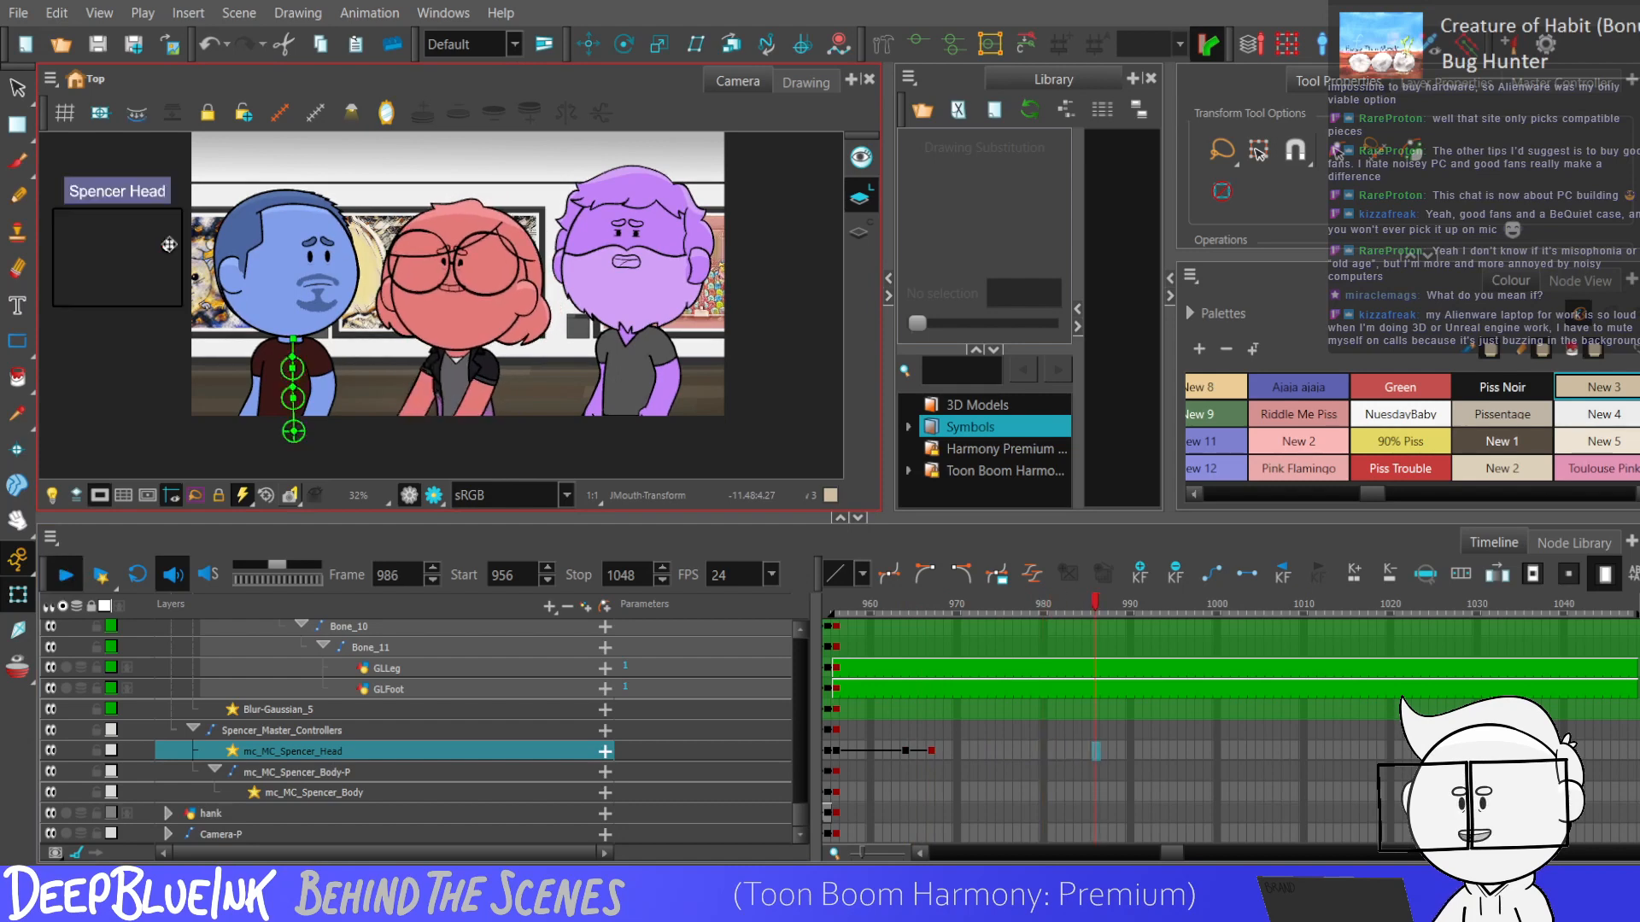
pyautogui.press(',')
pyautogui.press(',')
pyautogui.press(',')
pyautogui.press(',')
pyautogui.press(',')
pyautogui.press(',')
pyautogui.press(',')
pyautogui.press(',')
pyautogui.press(',')
pyautogui.press(',')
pyautogui.press(',')
pyautogui.press(',')
pyautogui.press(',')
pyautogui.press(',')
pyautogui.press(',')
pyautogui.press(',')
pyautogui.press(',')
pyautogui.press(',')
pyautogui.press(',')
pyautogui.press(',')
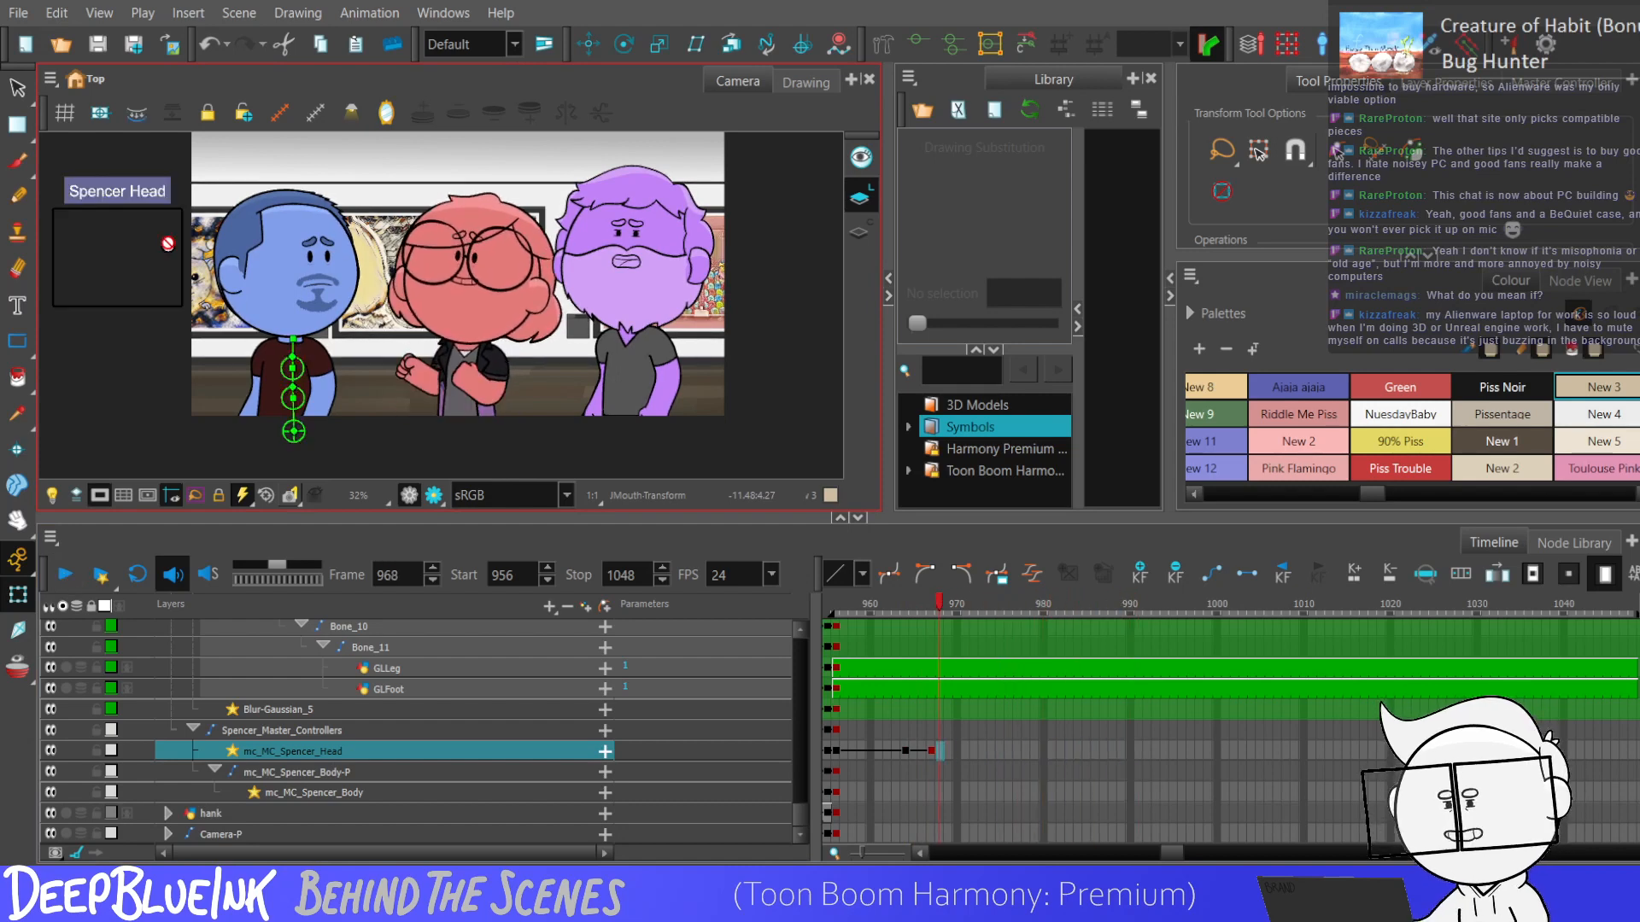
pyautogui.press('Return')
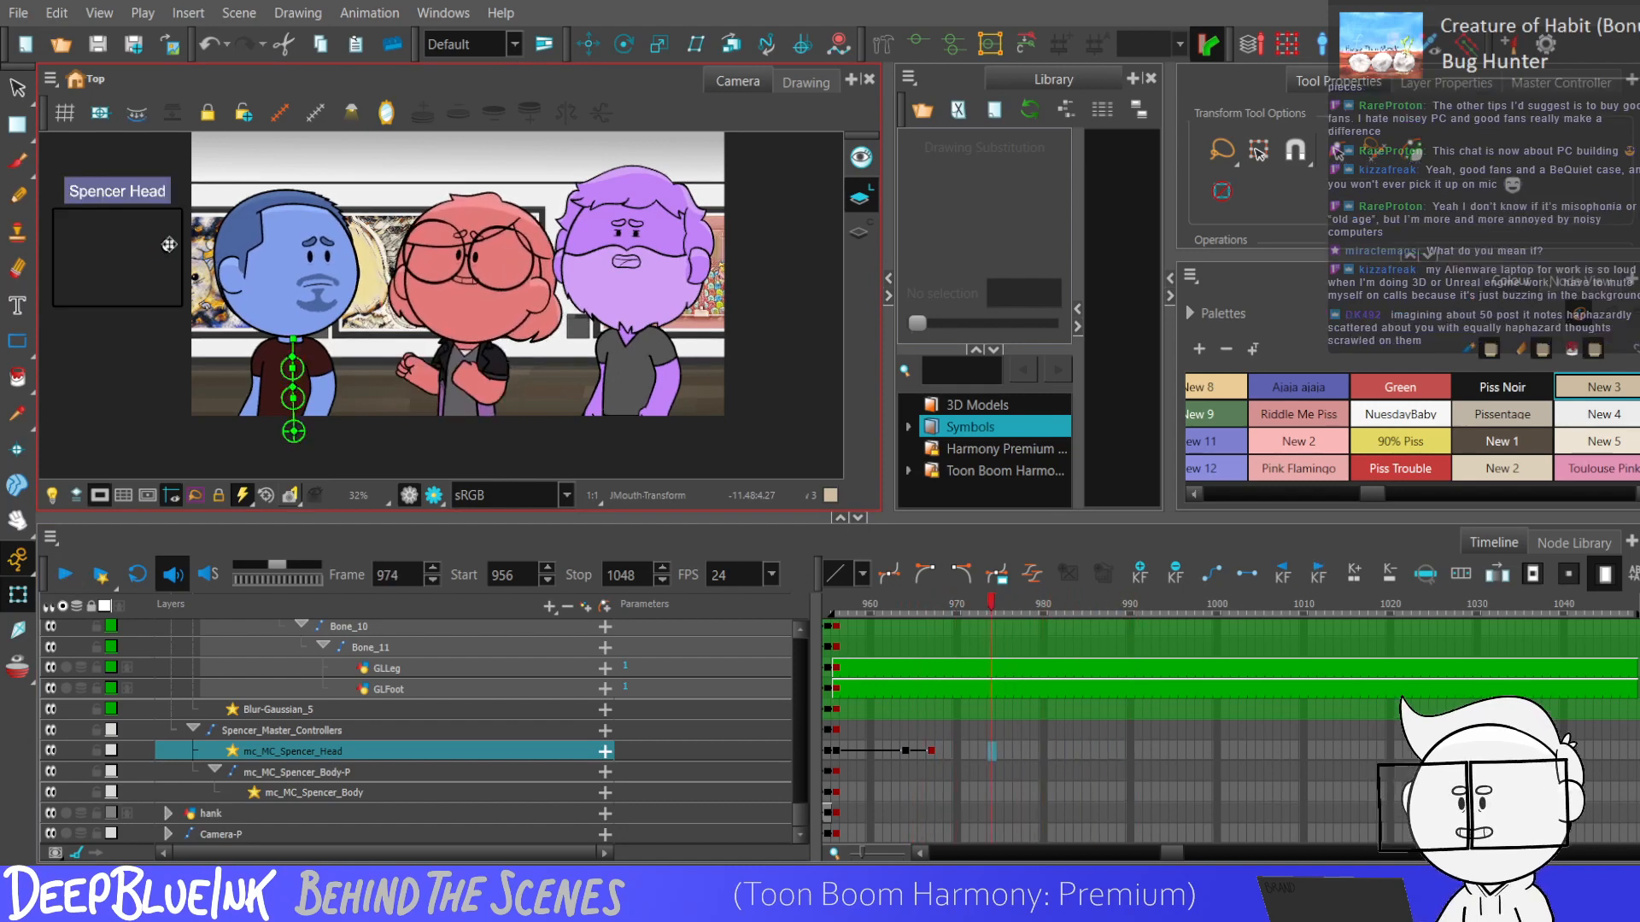
pyautogui.press('F6')
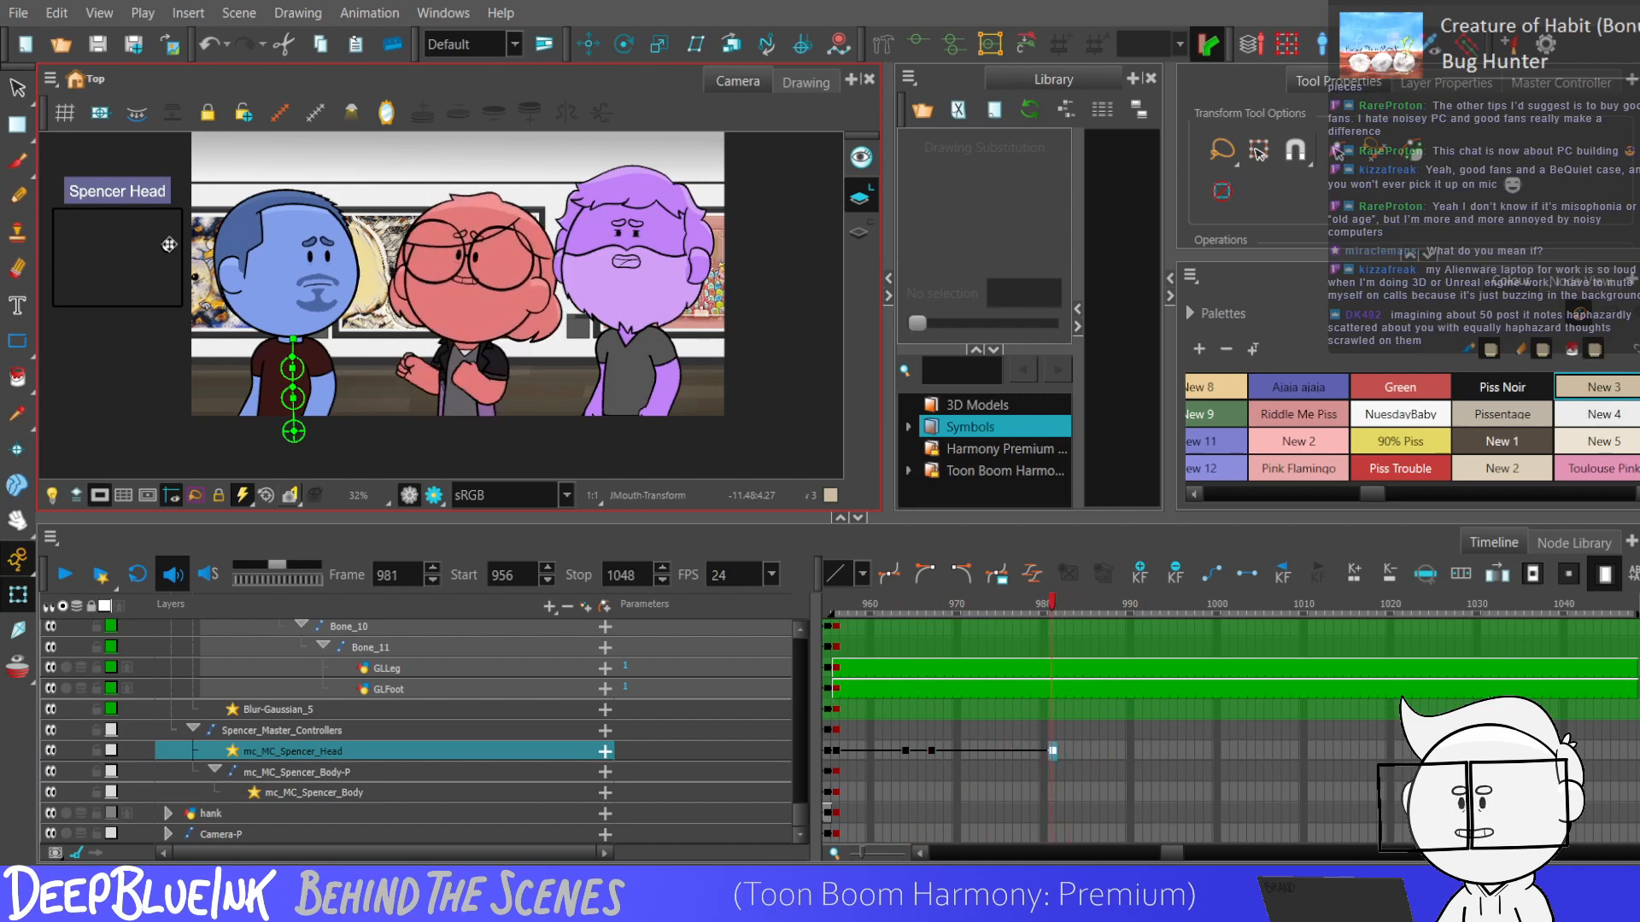
# Add a head controller keyframe at frame 984 that returns the blue character's head to its frame 964 pose.
pyautogui.press('.')
pyautogui.press('.')
pyautogui.press('.')
pyautogui.press('F6')
pyautogui.press(',')
pyautogui.press('.')
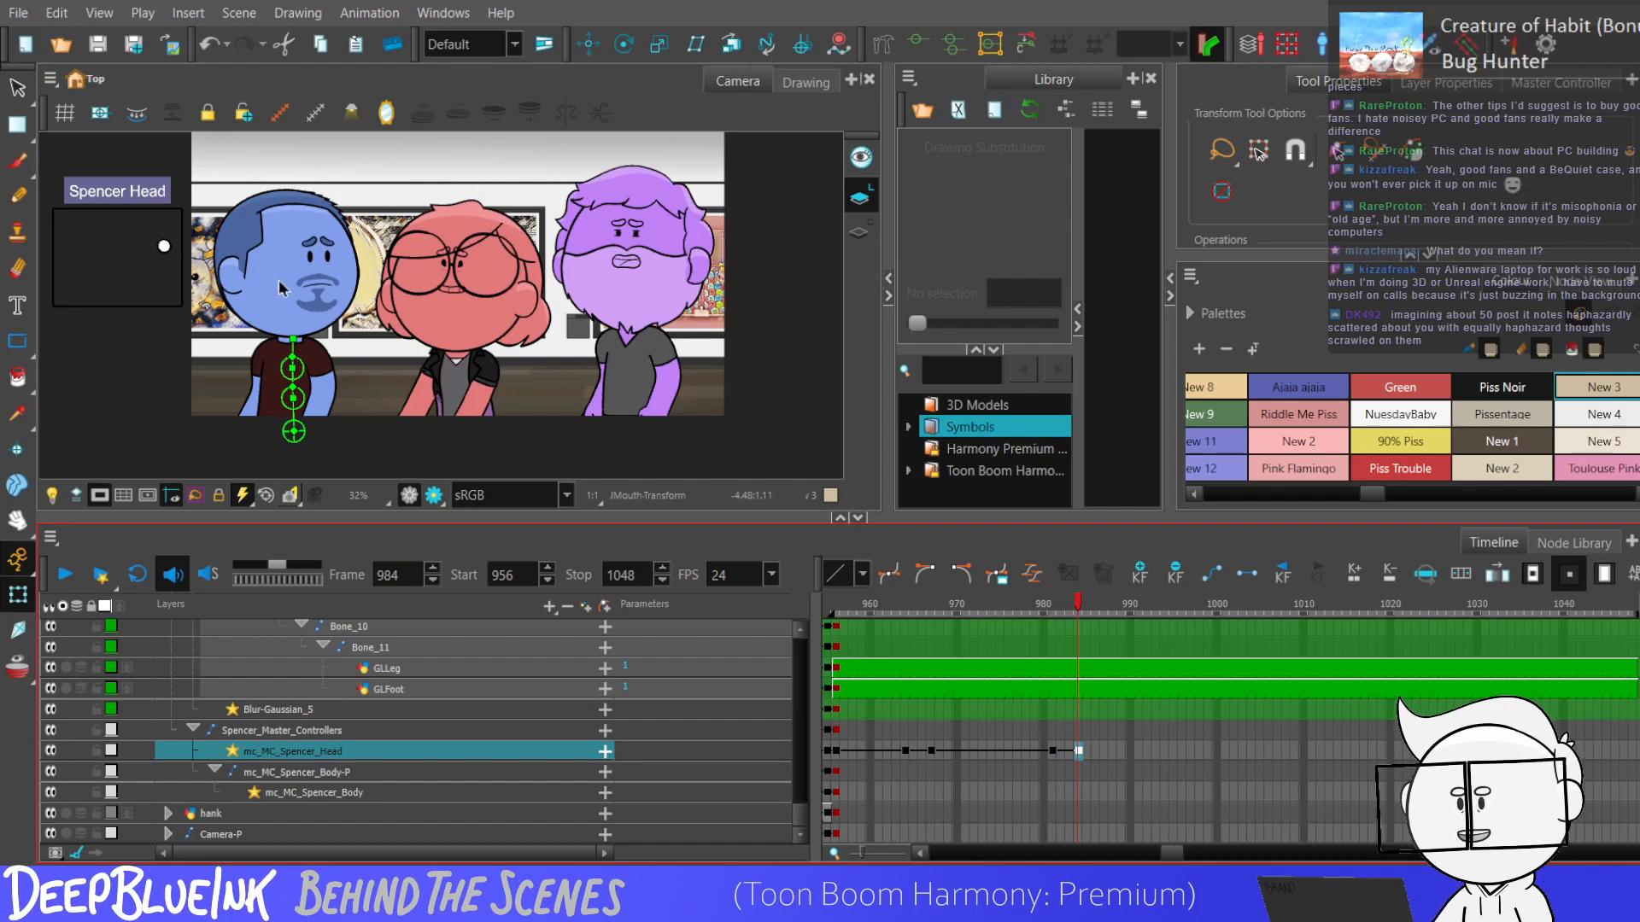
# Compare the blue character's head poses at frames 964 and 984 and play back the head turn.
pyautogui.click(1077, 752)
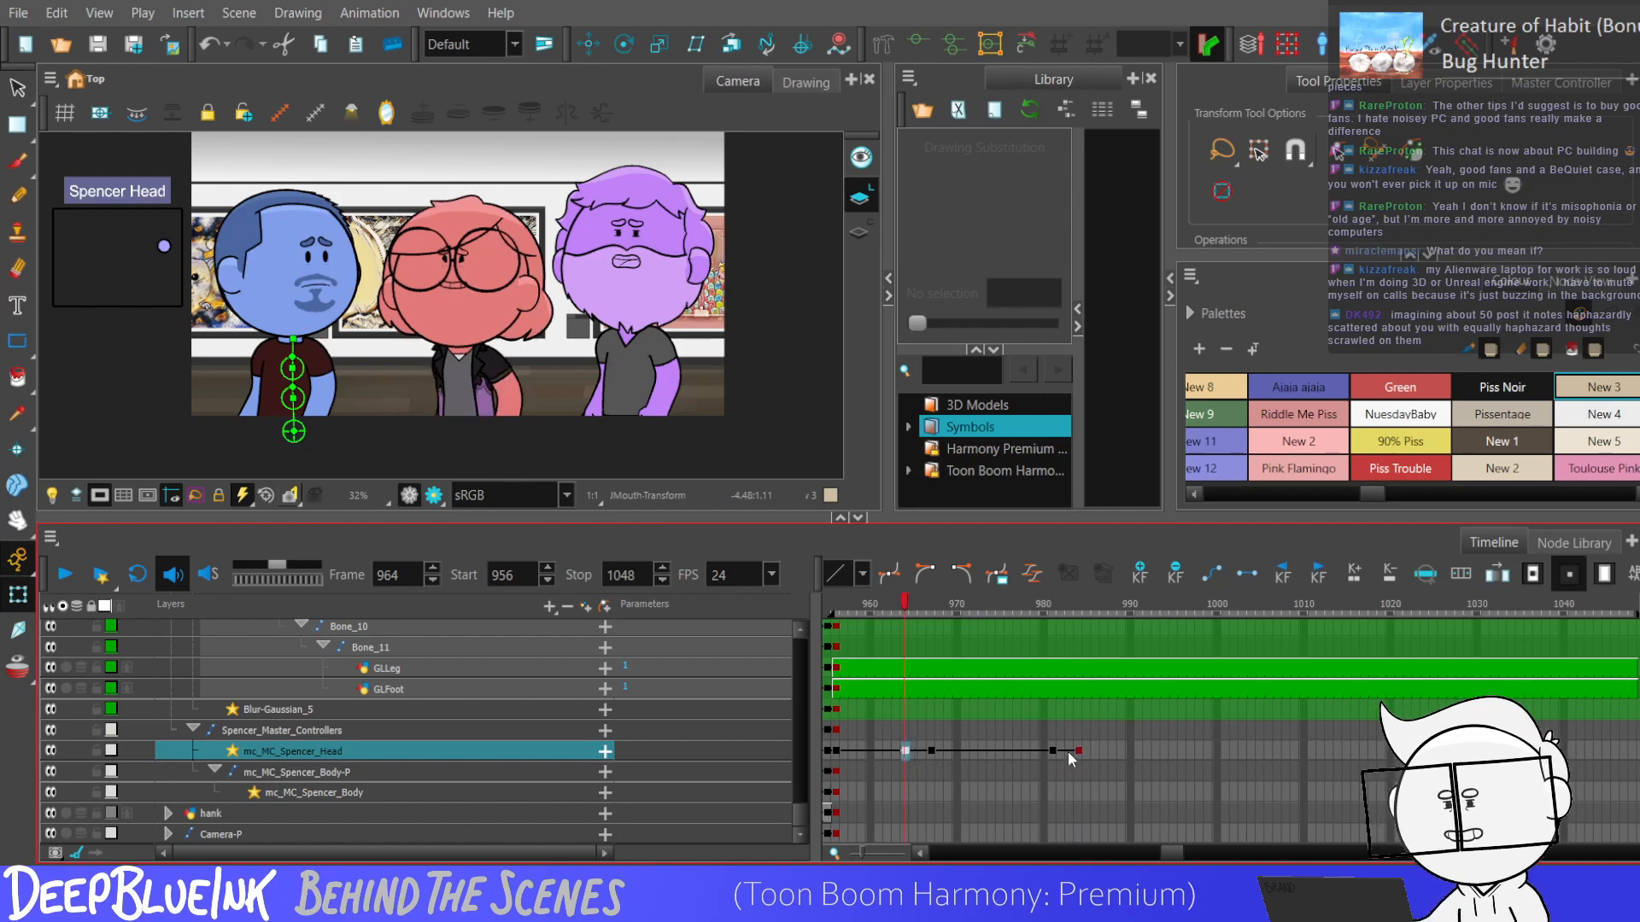
pyautogui.moveTo(164, 247); pyautogui.dragTo(165, 248)
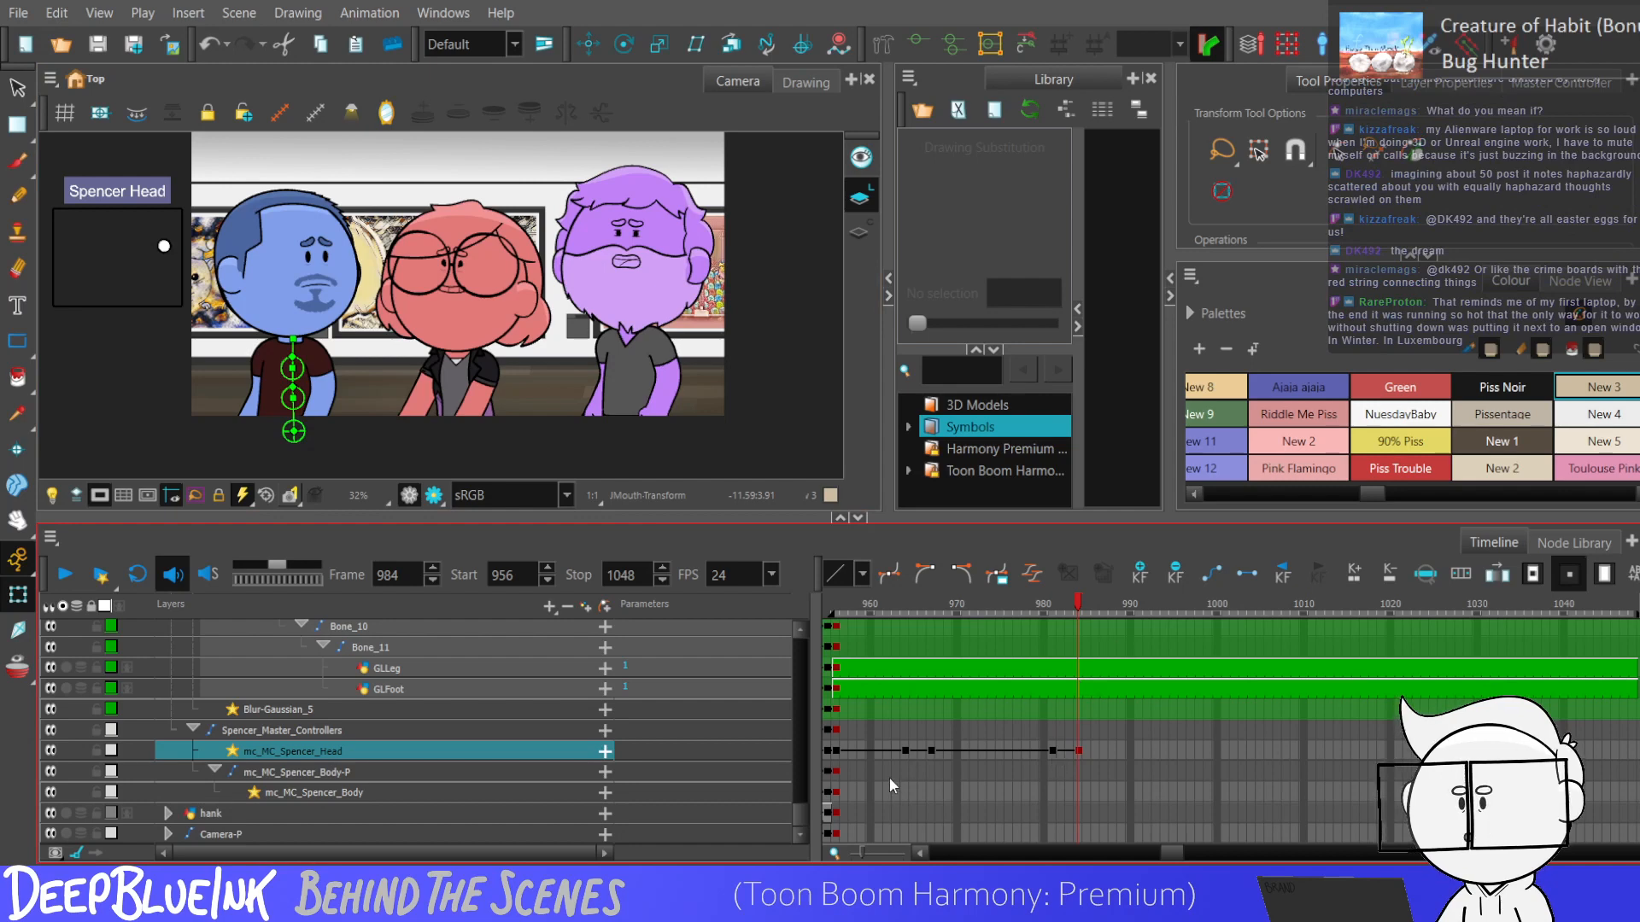
pyautogui.click(907, 752)
pyautogui.press('Return')
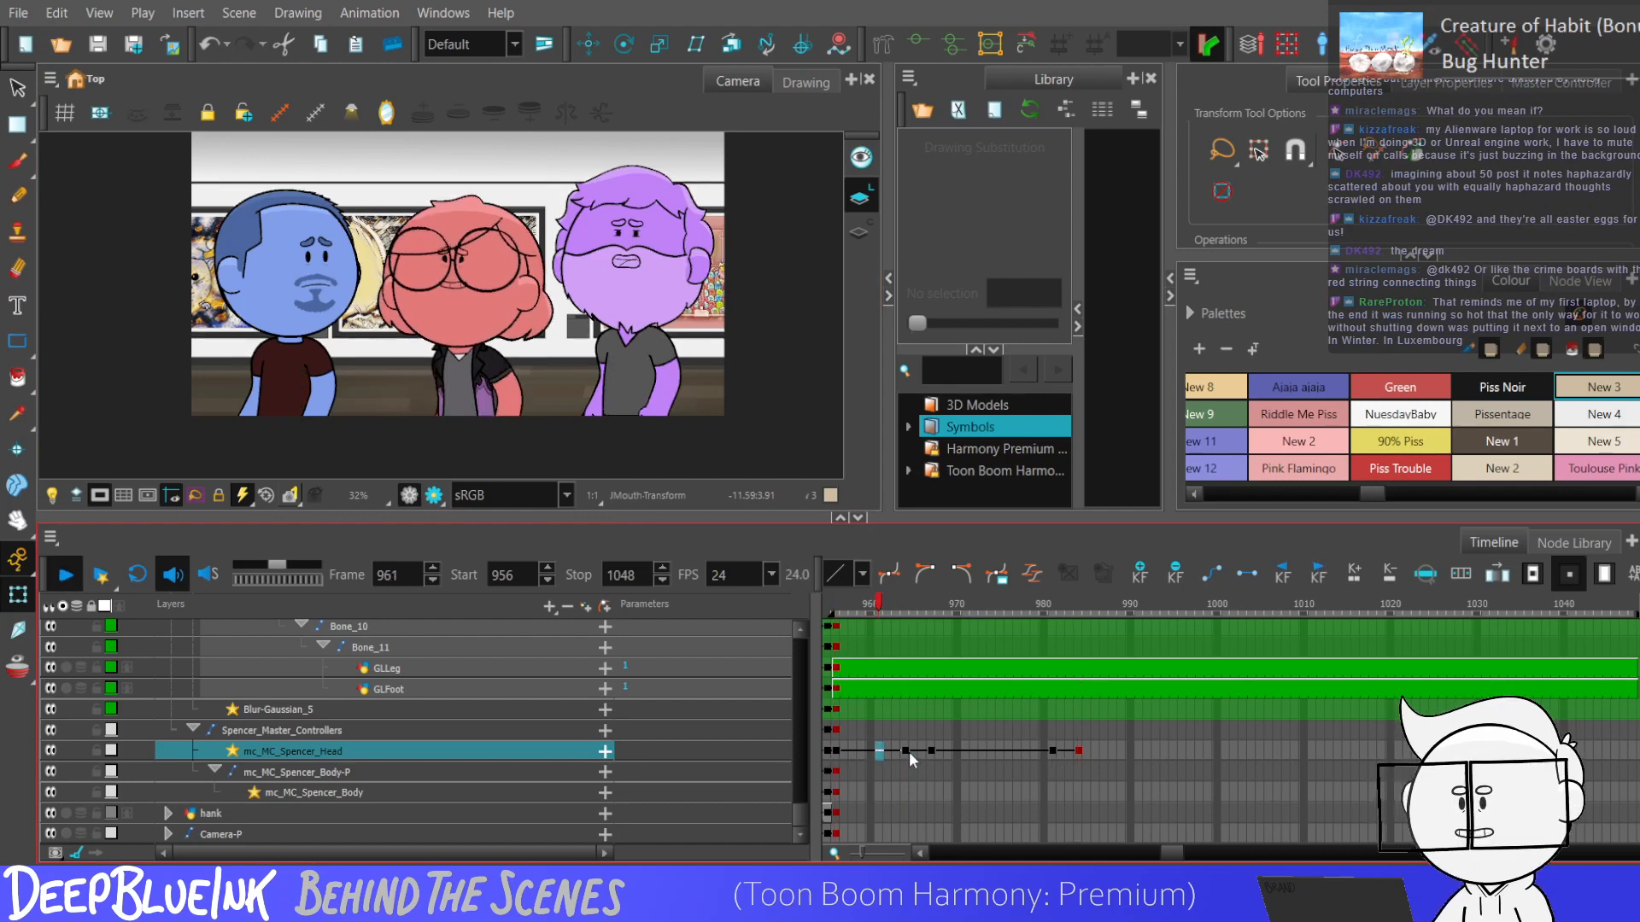
pyautogui.press('Return')
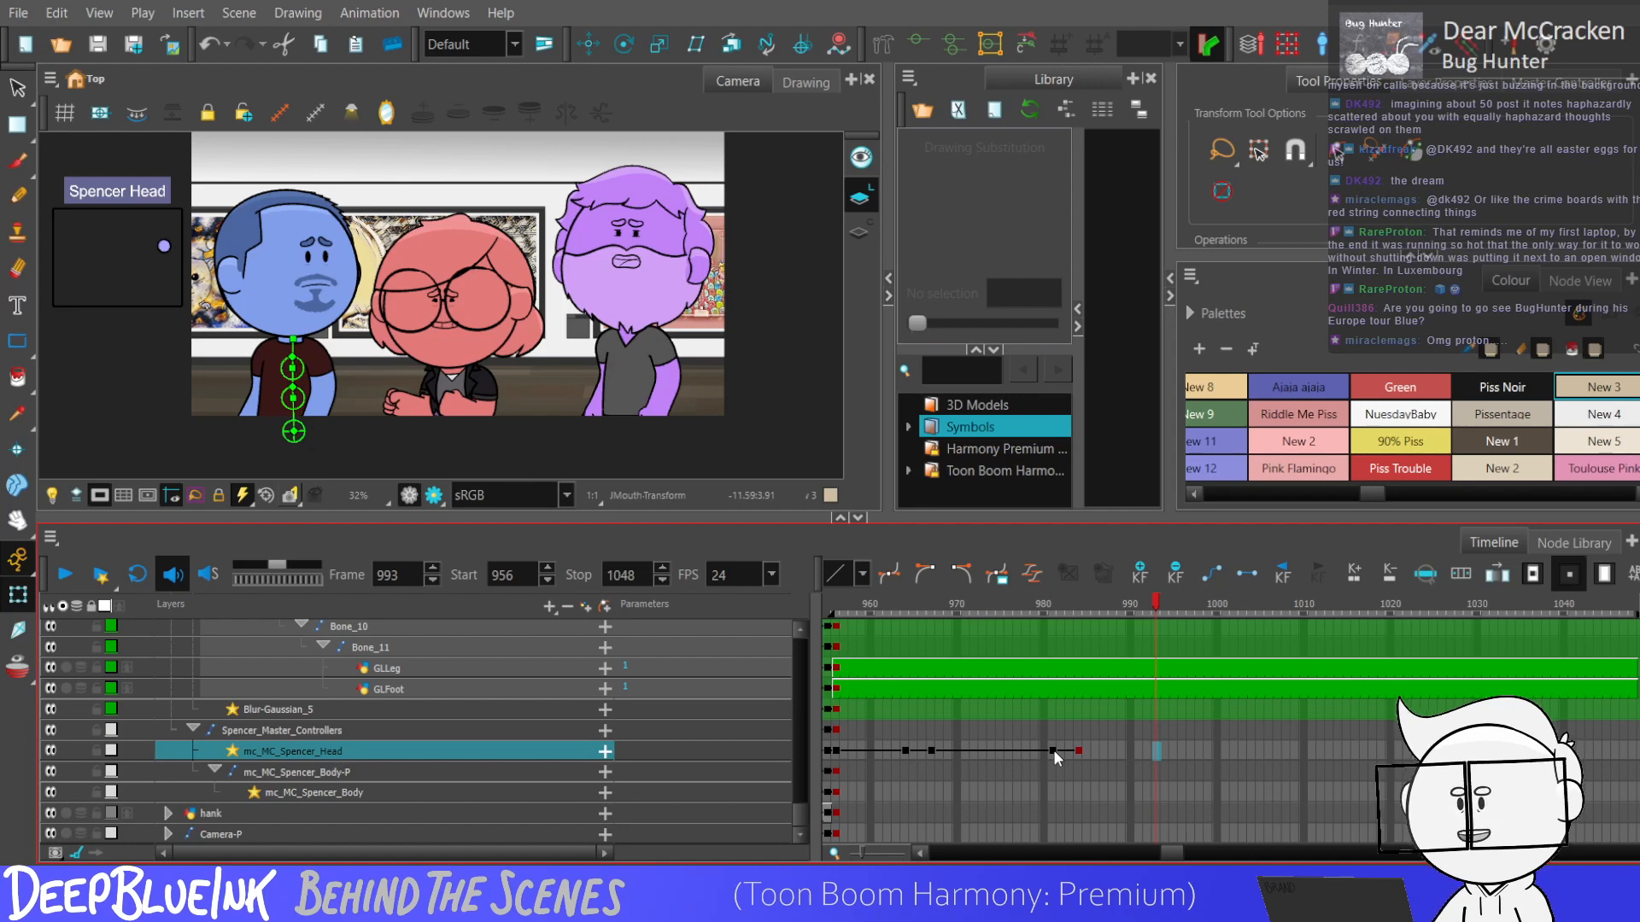
# Select the blue character's head keyframes from frame 956 to 984 and play the scene from frame 956.
pyautogui.hotkey('shift', ',')
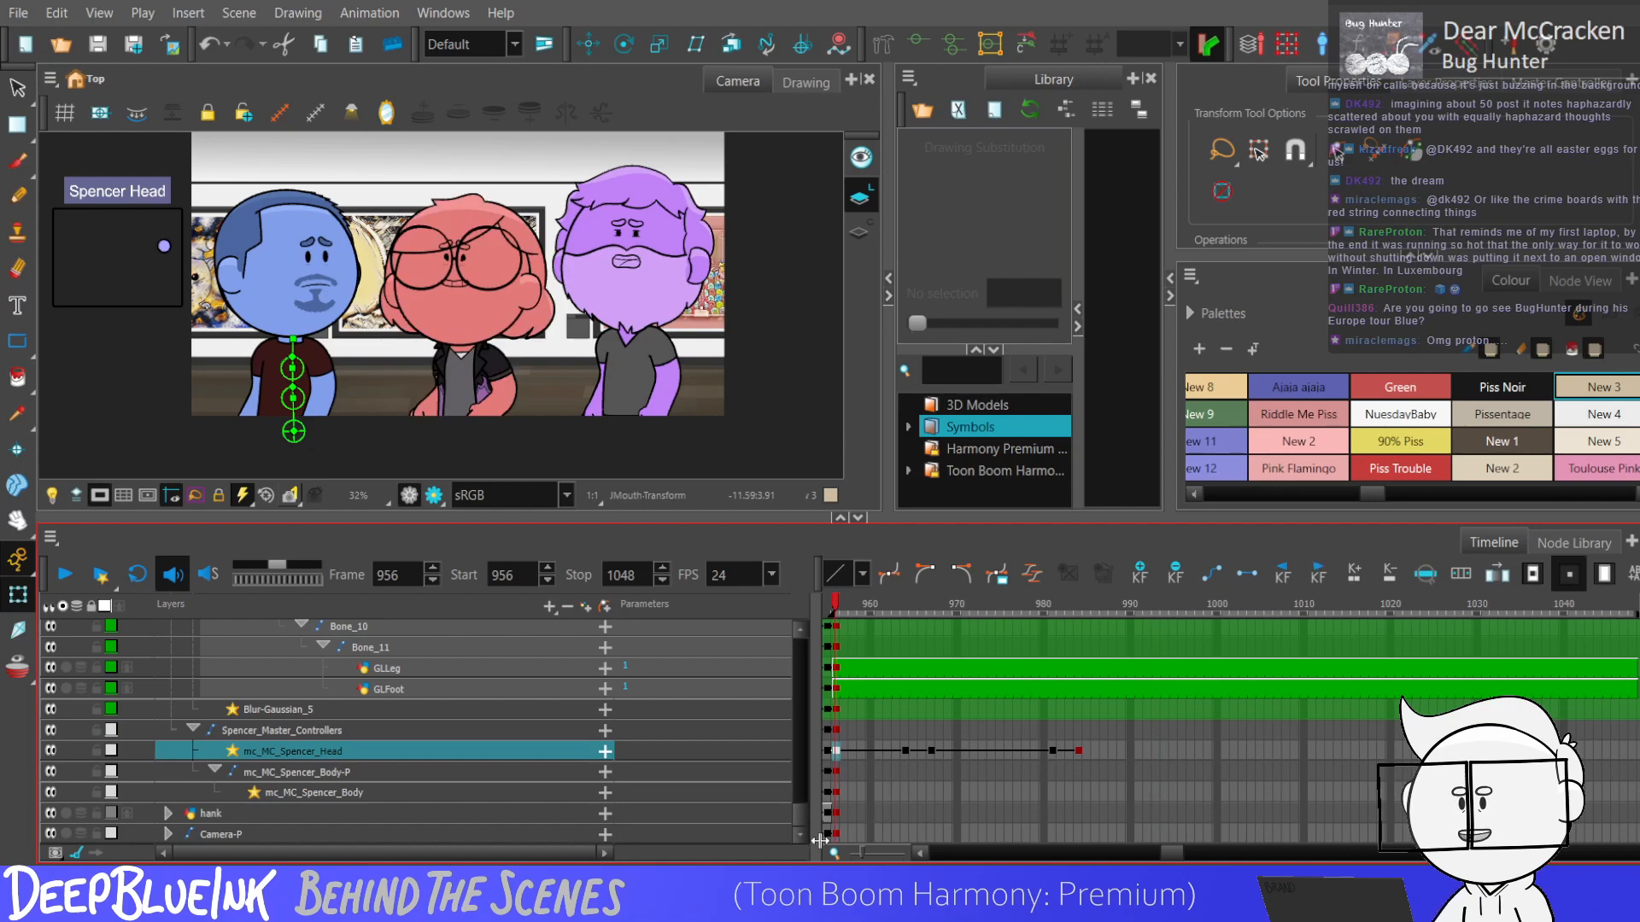
pyautogui.moveTo(801, 812); pyautogui.dragTo(802, 662)
pyautogui.click(1067, 841)
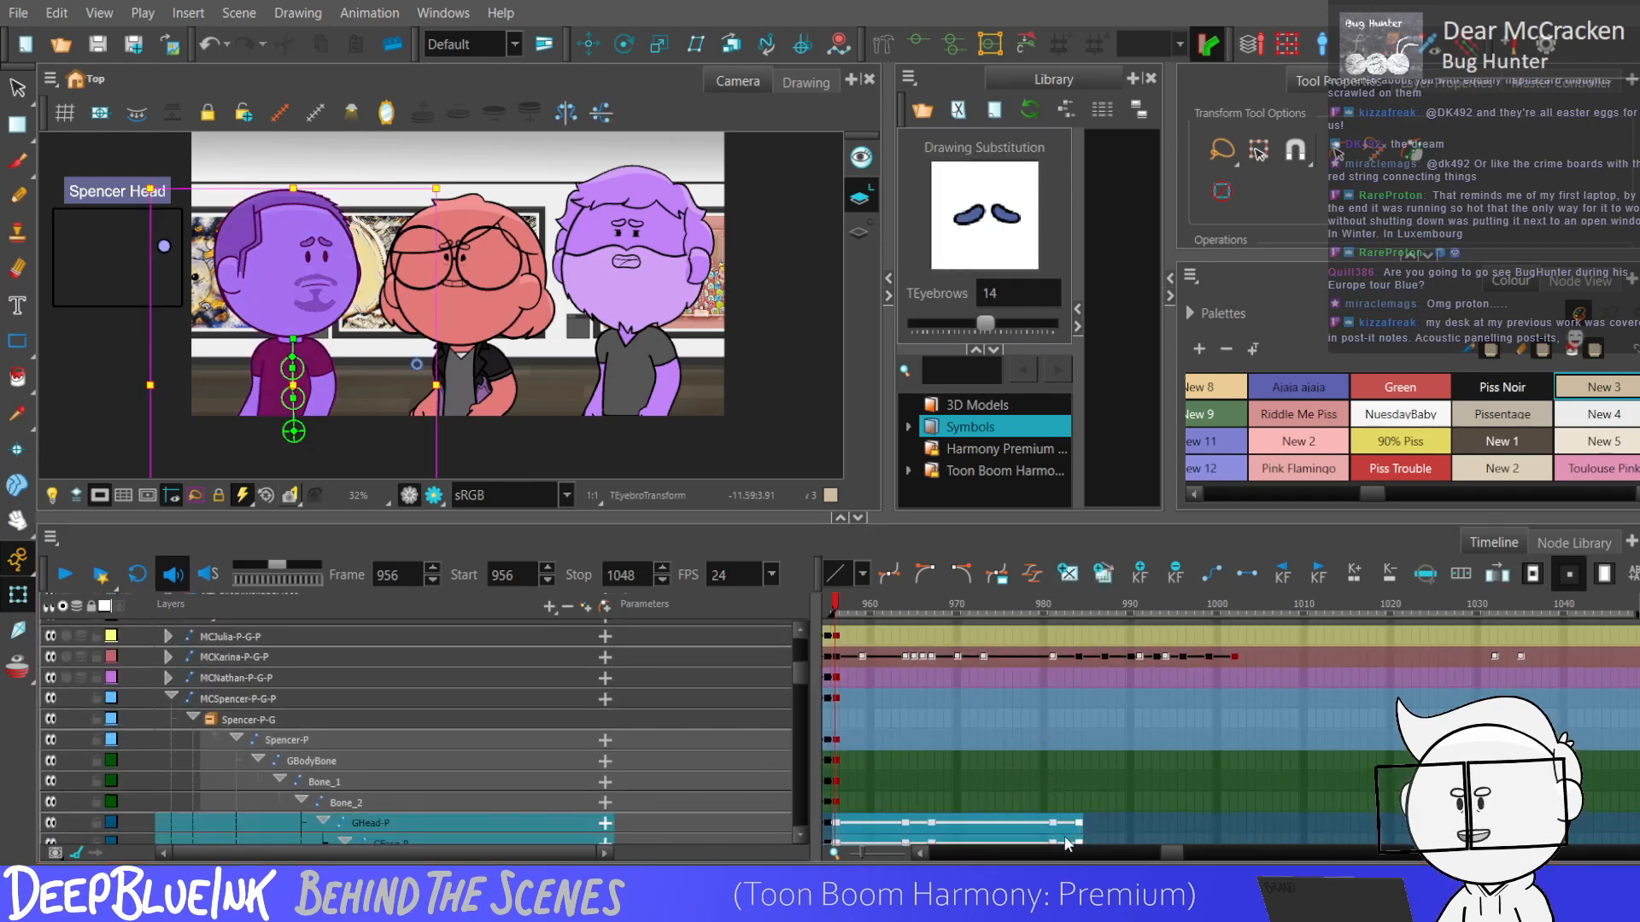
pyautogui.click(843, 802)
pyautogui.press('Return')
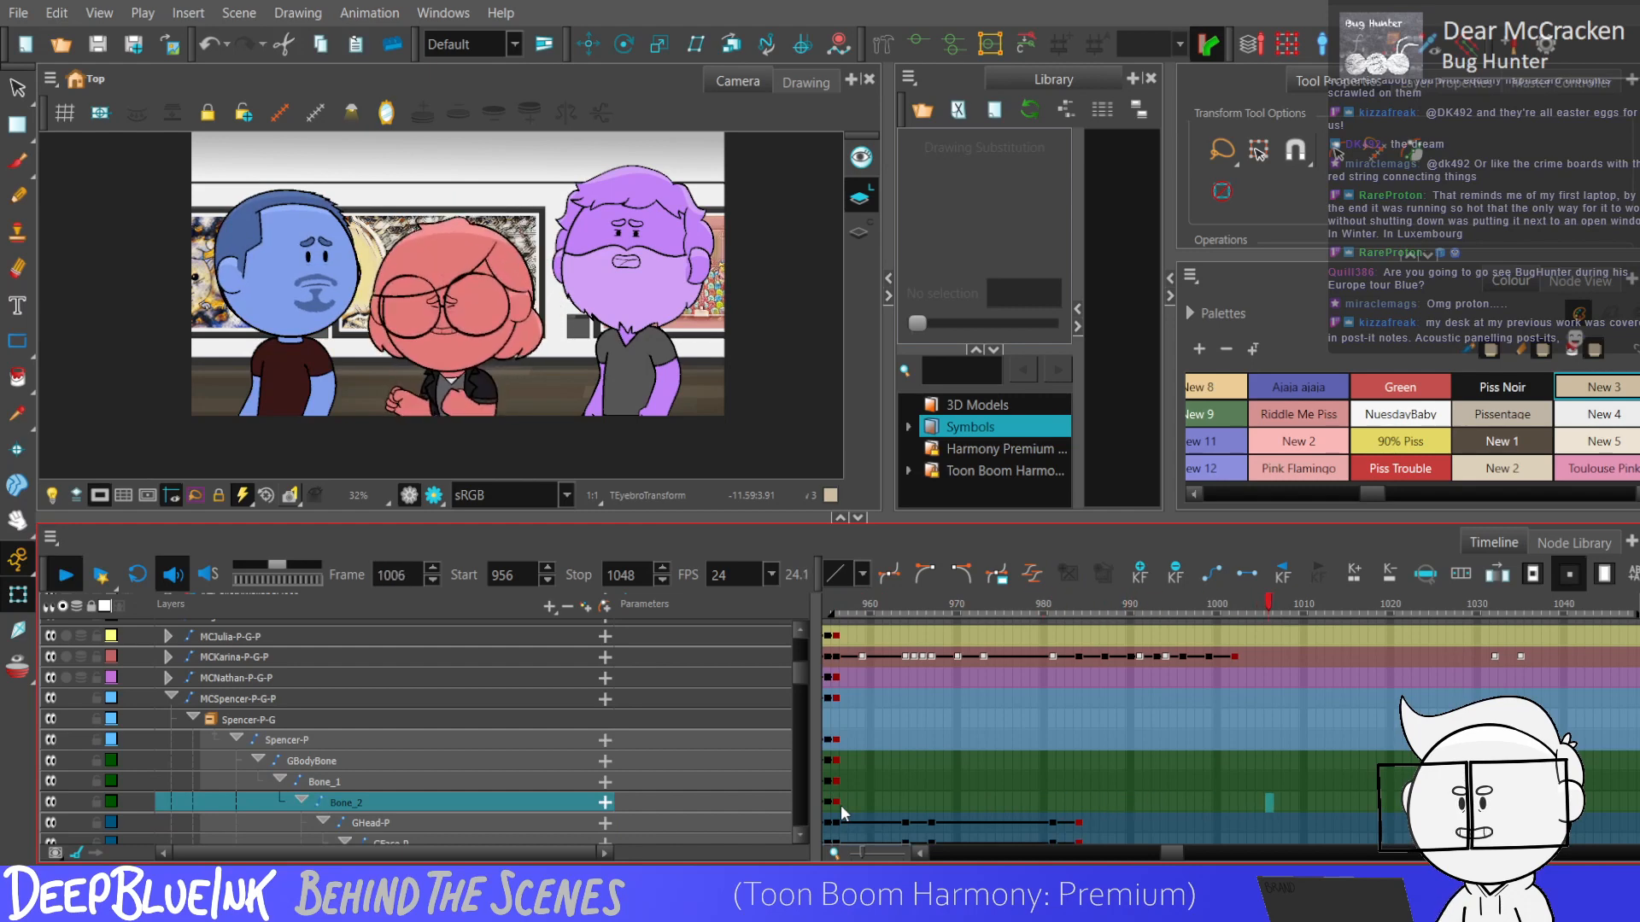
pyautogui.press('Return')
# Hold the blue character's head pose with a head controller keyframe at frame 991.
pyautogui.click(1053, 821)
pyautogui.press('.')
pyautogui.press('.')
pyautogui.press('.')
pyautogui.press('.')
pyautogui.press('.')
pyautogui.press('.')
pyautogui.press('.')
pyautogui.press('.')
pyautogui.press('.')
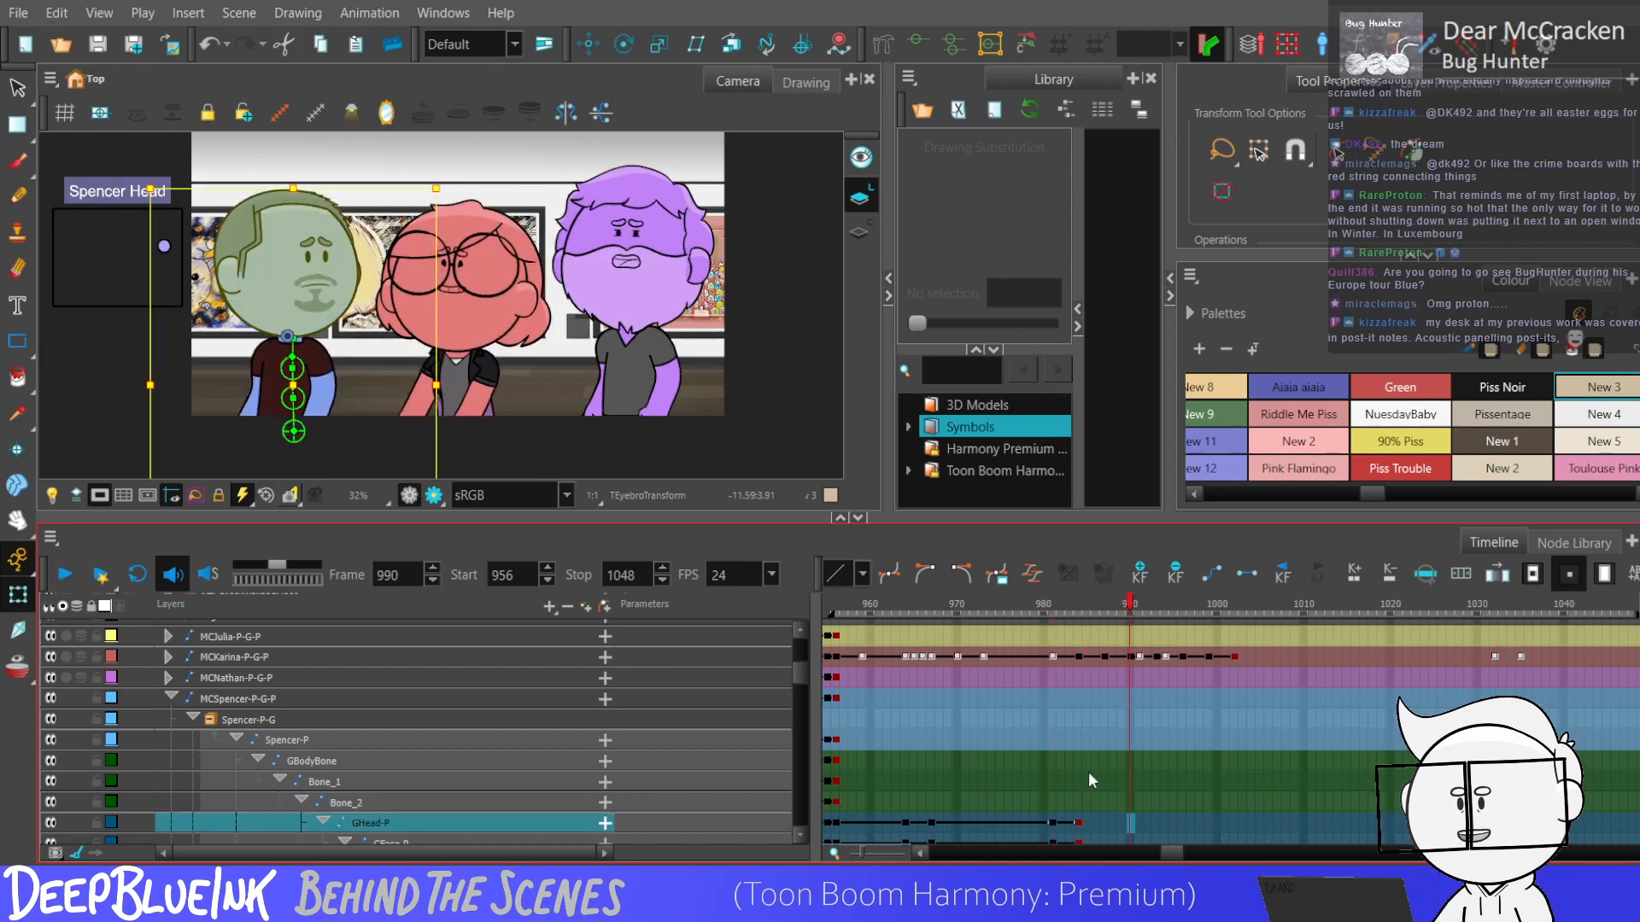
pyautogui.click(1141, 817)
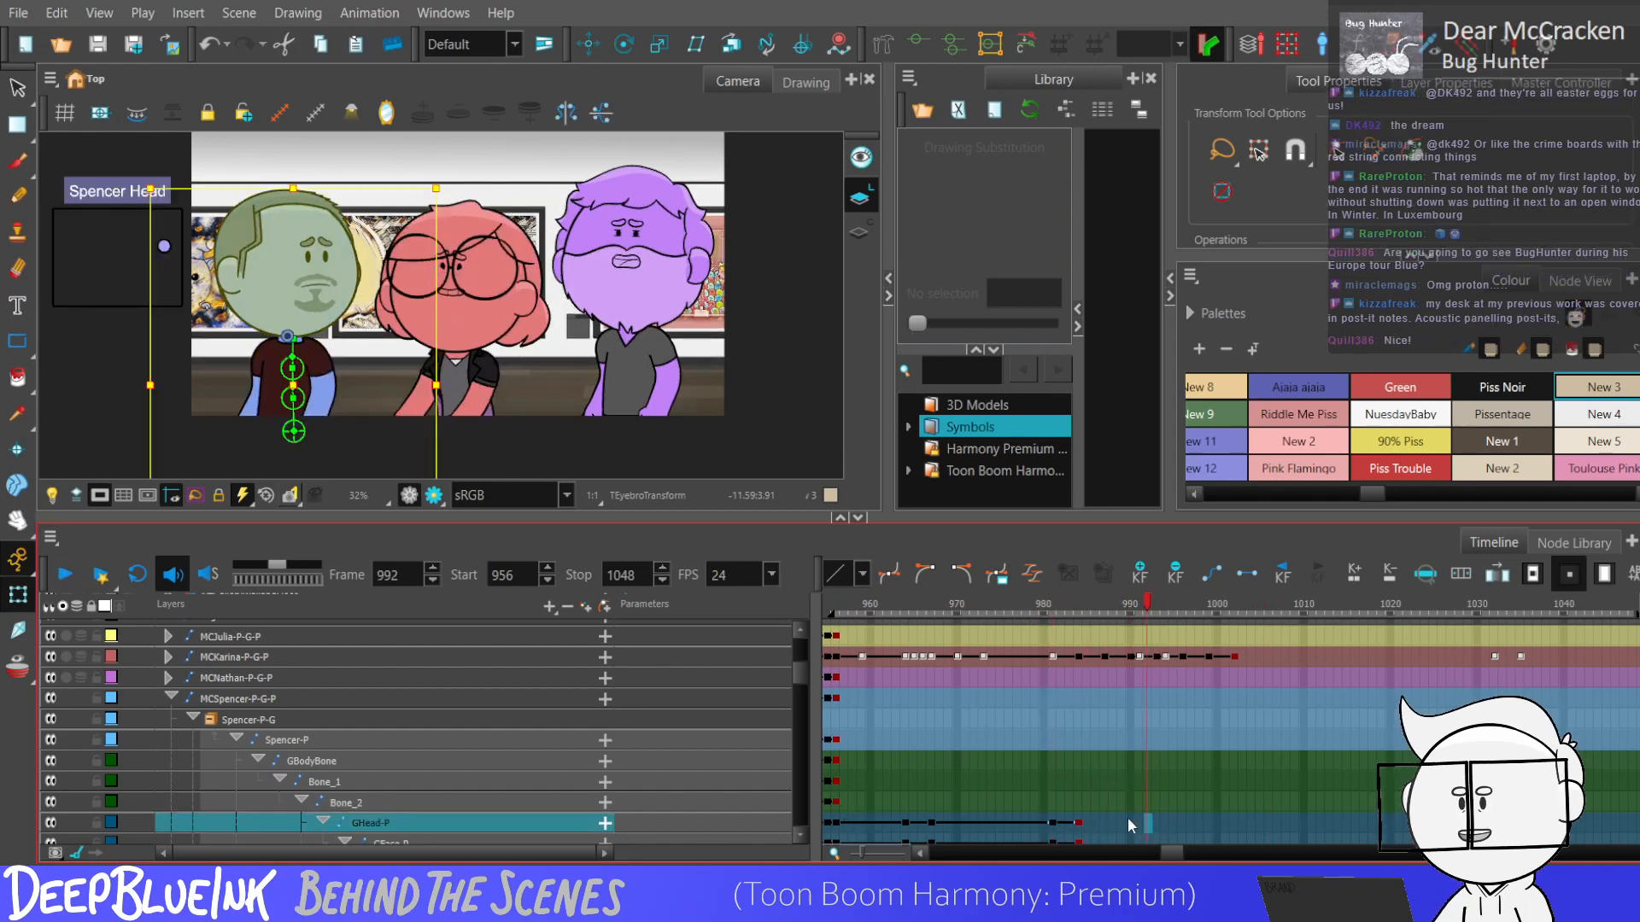
pyautogui.click(167, 249)
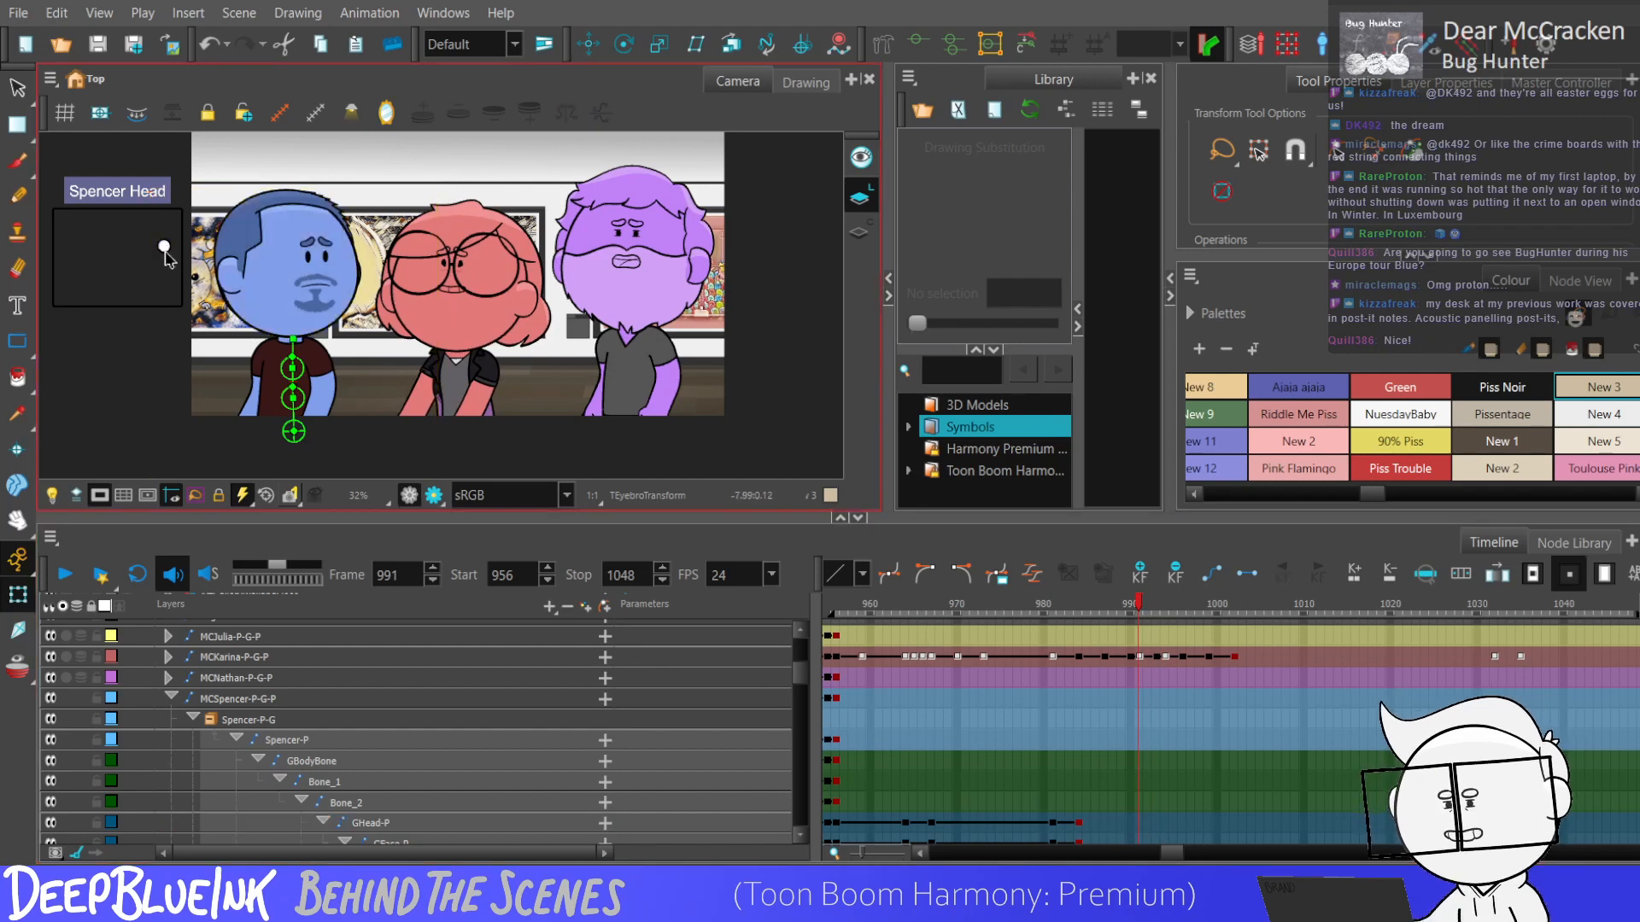
# Tilt the blue character's head down toward the crouching red character at frame 994 with the head controller.
pyautogui.press('.')
pyautogui.press('.')
pyautogui.press('.')
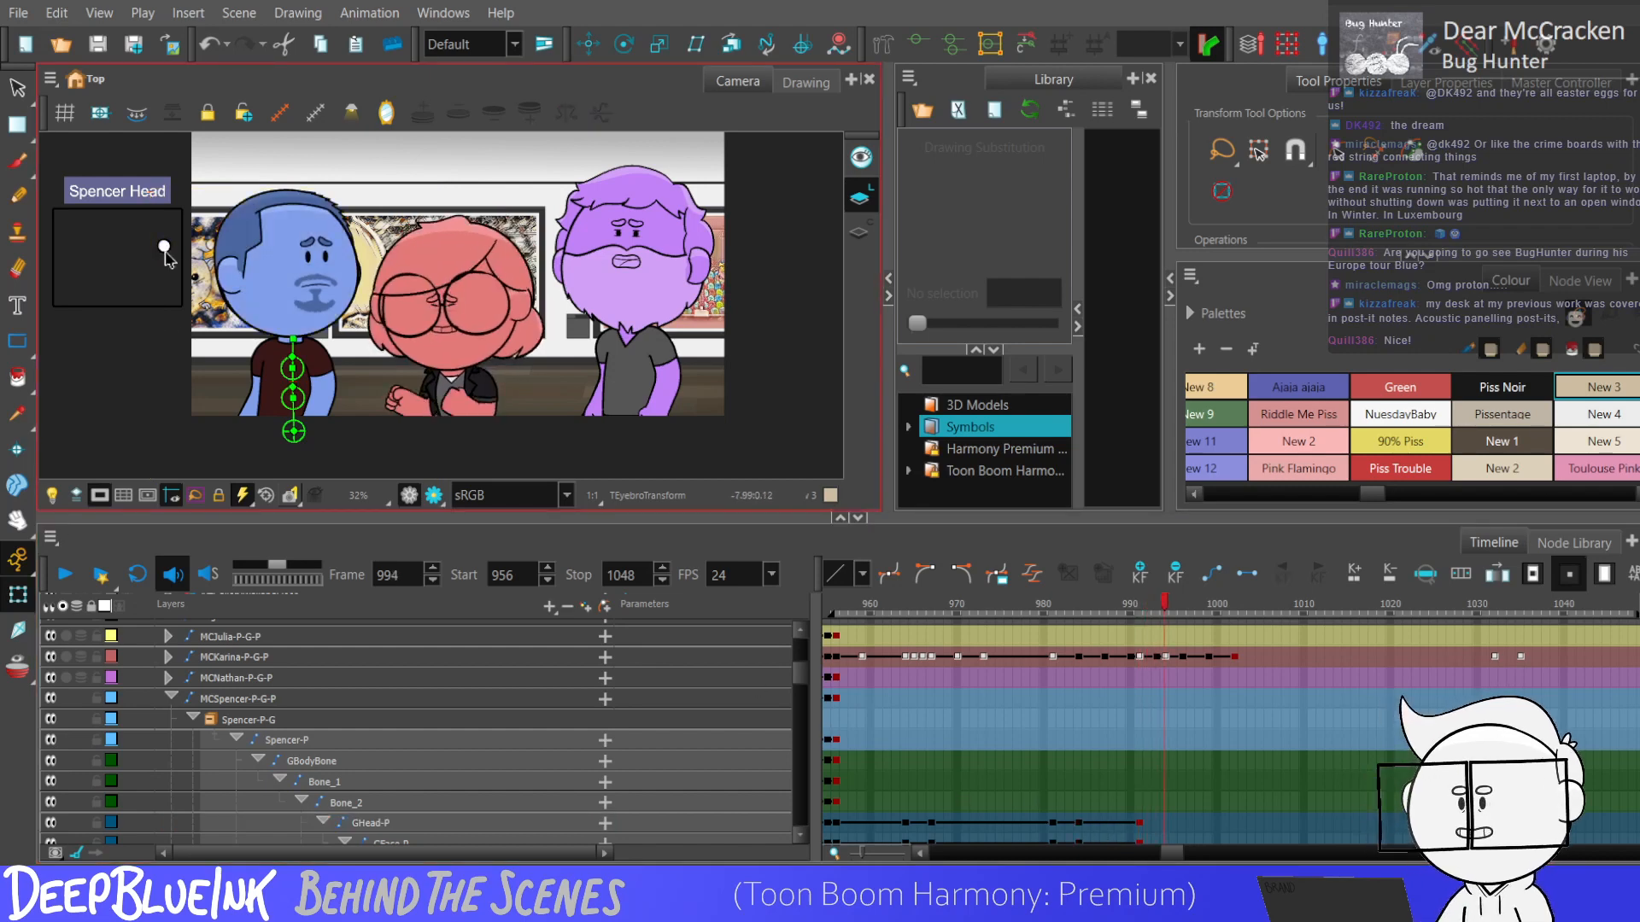
pyautogui.moveTo(165, 252); pyautogui.dragTo(165, 256)
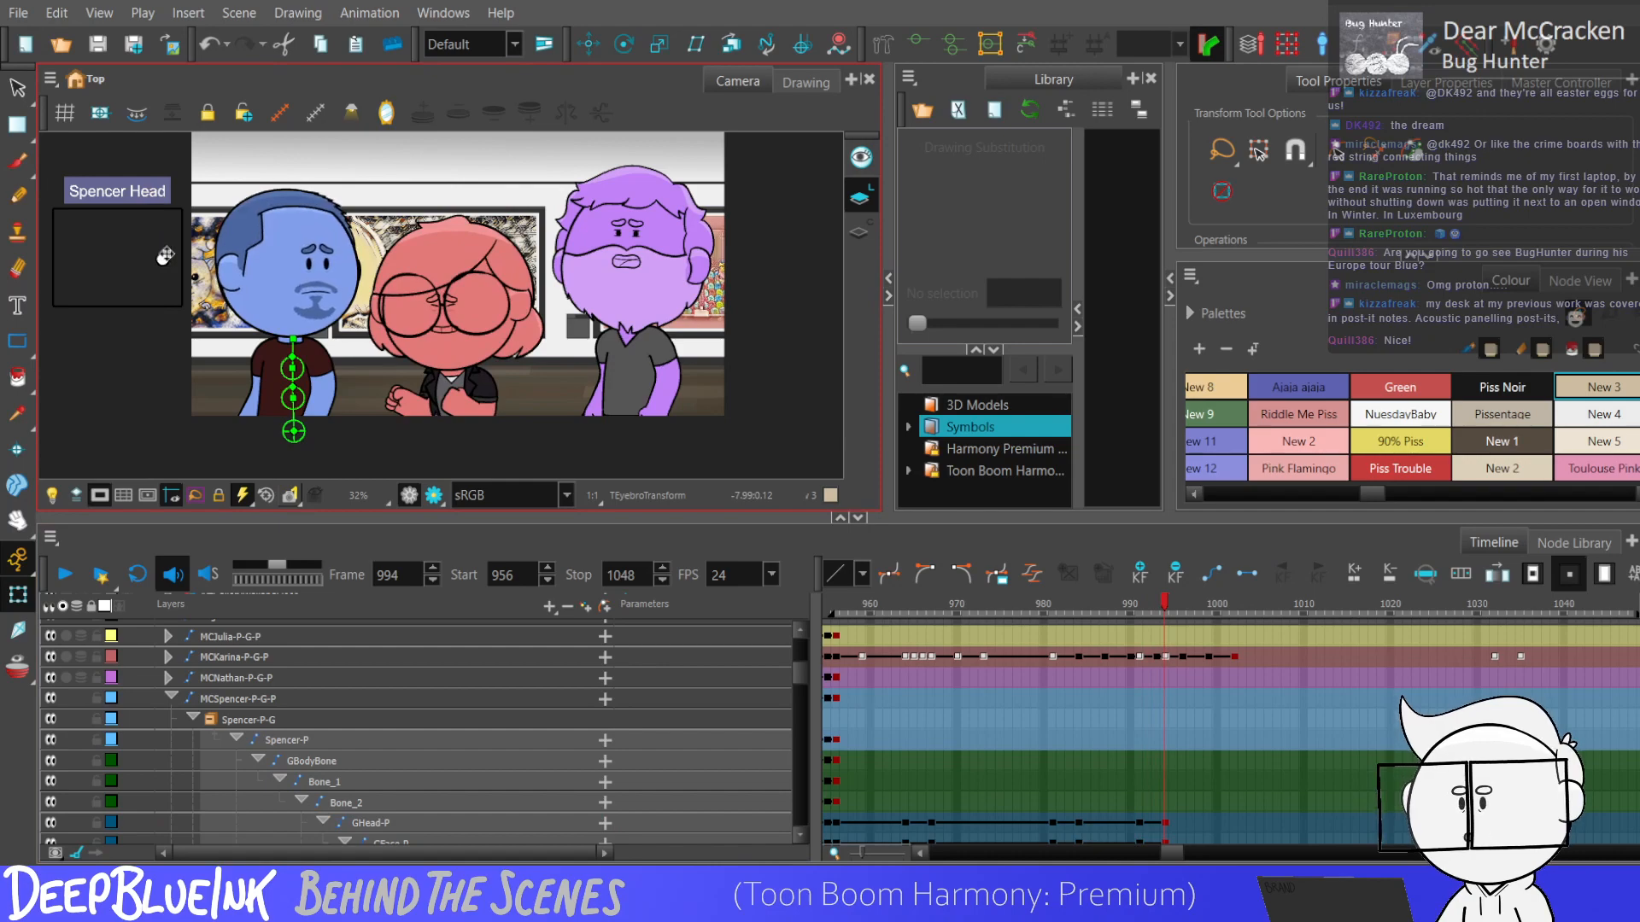
# Select the blue character's head keyframes from frame 963 to 994 and play the scene to check the motion.
pyautogui.moveTo(897, 823)
pyautogui.mouseDown()
pyautogui.moveTo(964, 848)
pyautogui.moveTo(1191, 853)
pyautogui.moveTo(1168, 705)
pyautogui.mouseUp()
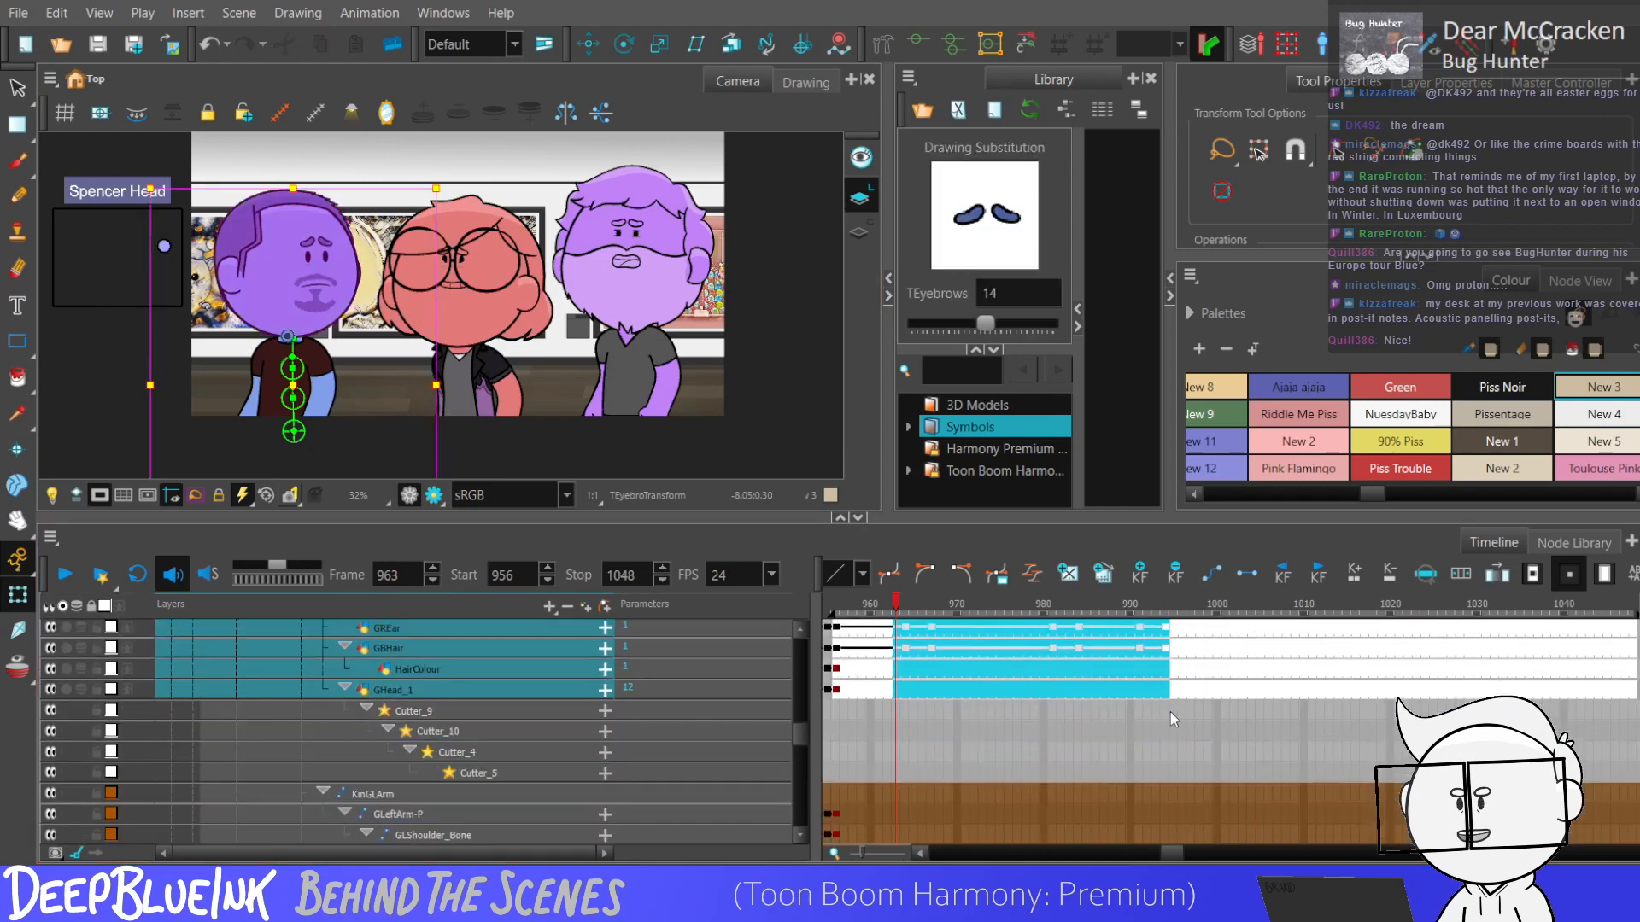
pyautogui.press('Return')
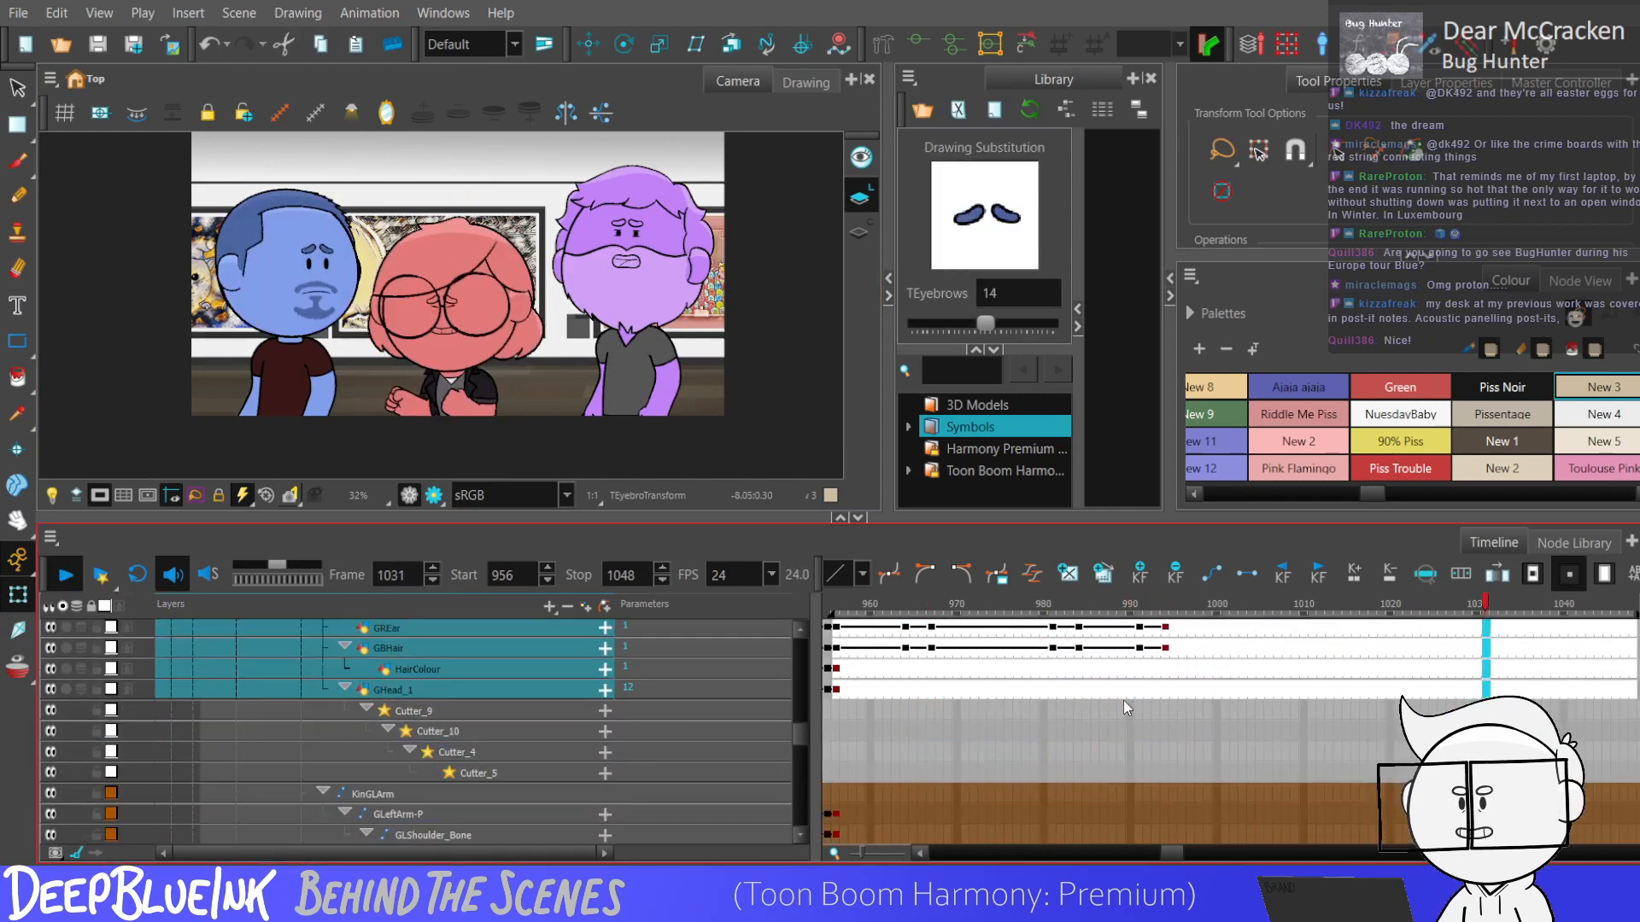
pyautogui.click(1036, 671)
pyautogui.press('Return')
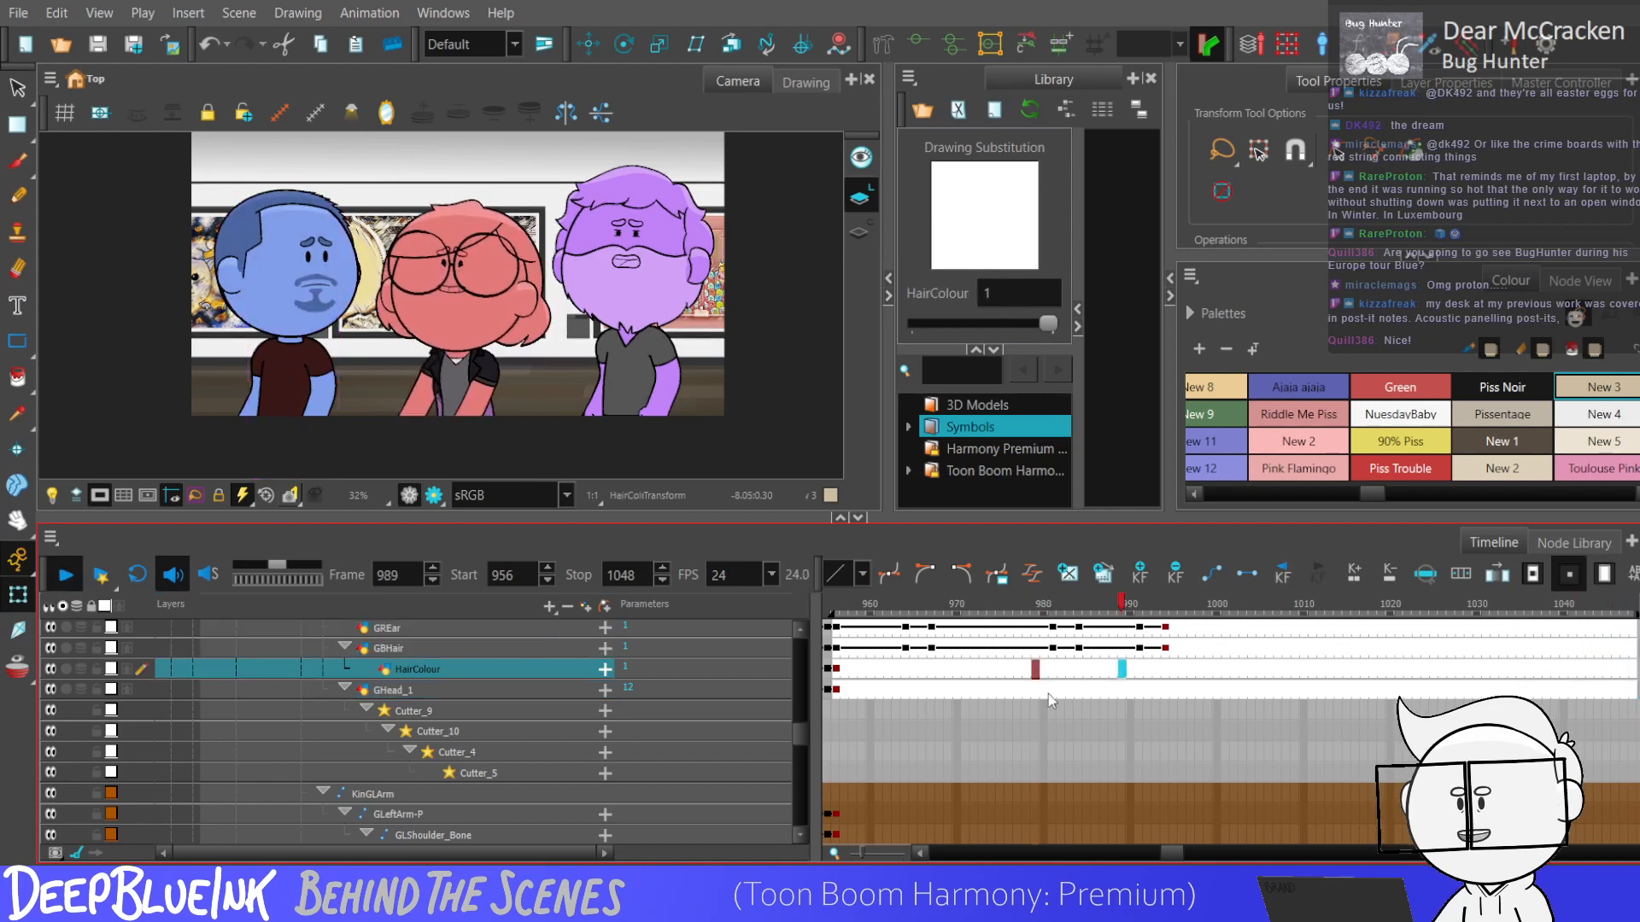
pyautogui.click(1347, 669)
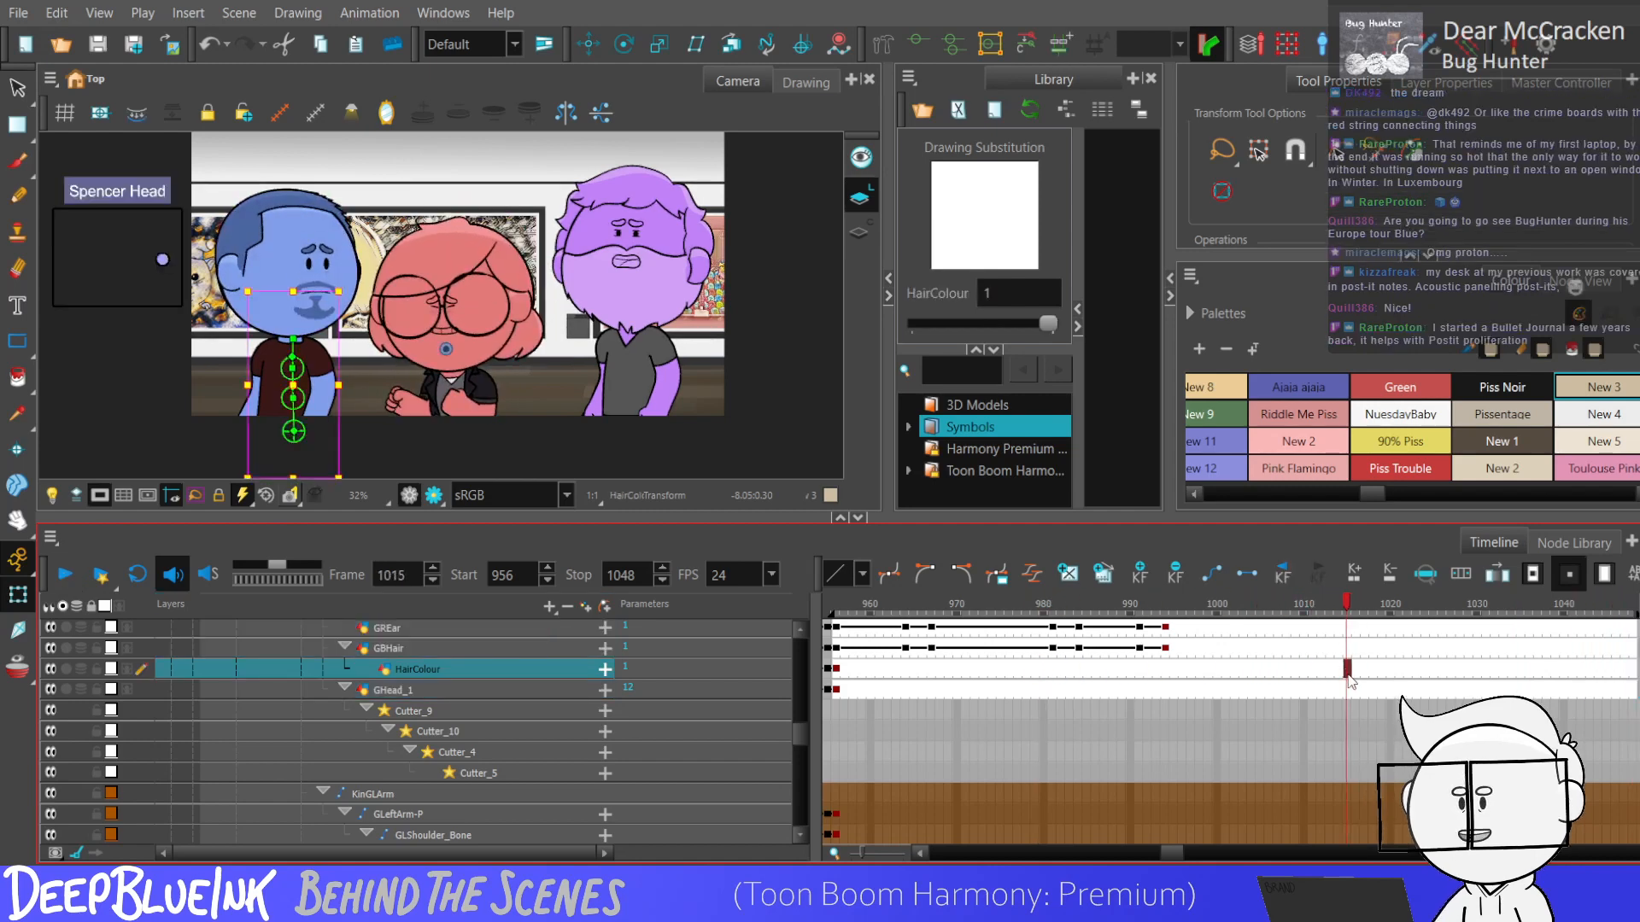
pyautogui.click(1347, 670)
# Replay the scene from frames 963 and 1009 to examine the blue character's head movement against the red character's action.
pyautogui.click(1131, 648)
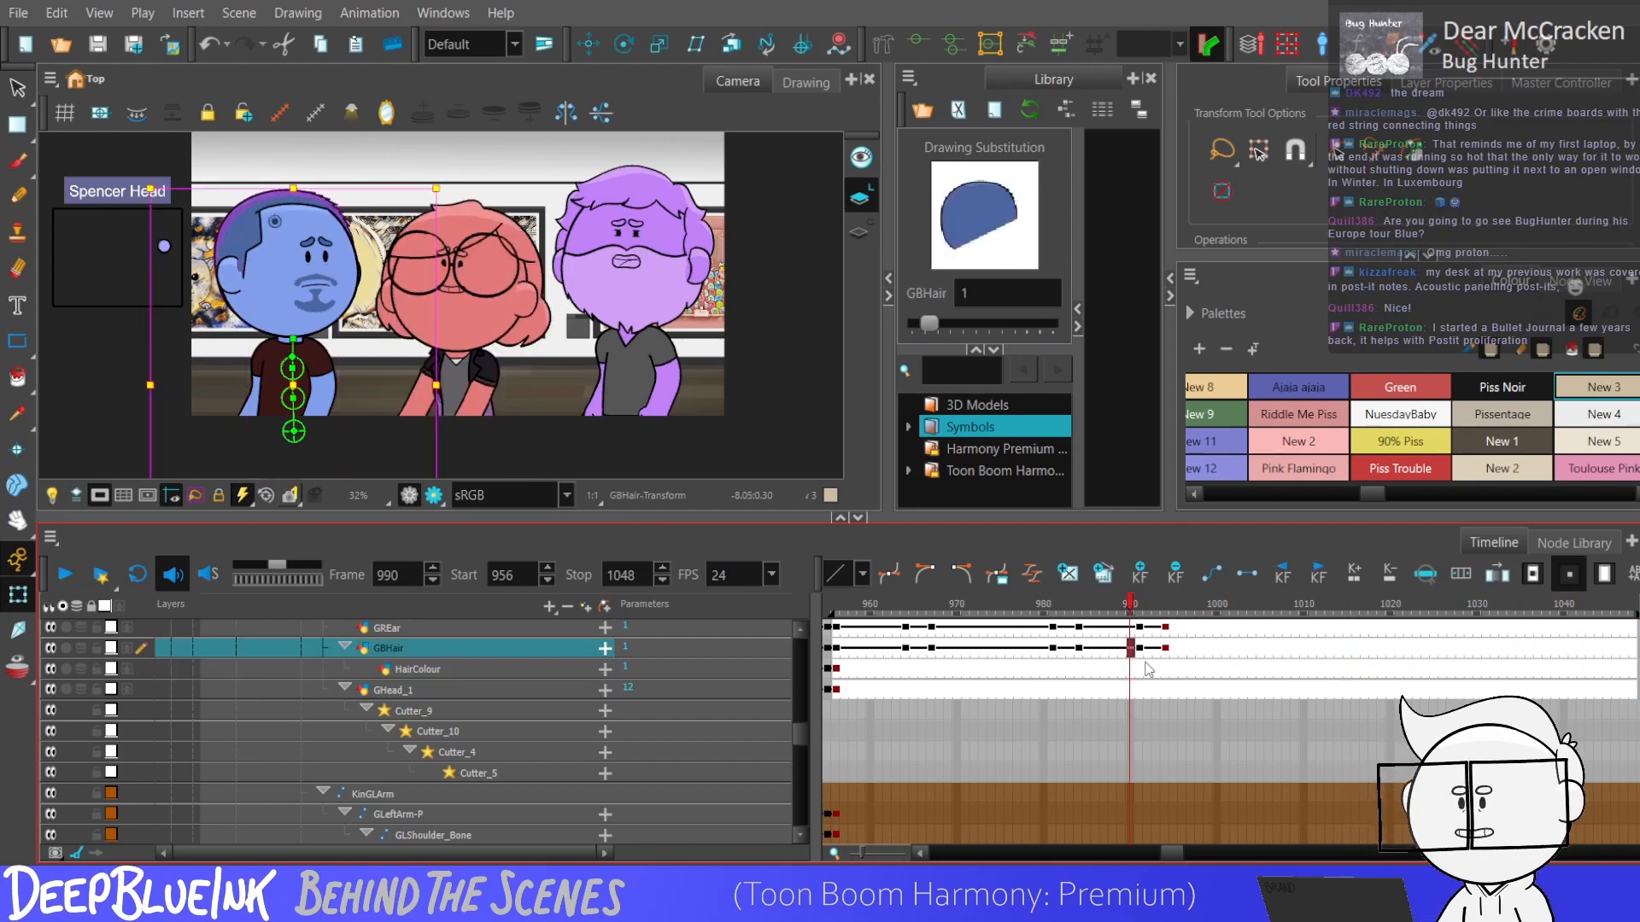
pyautogui.click(896, 649)
pyautogui.press('Return')
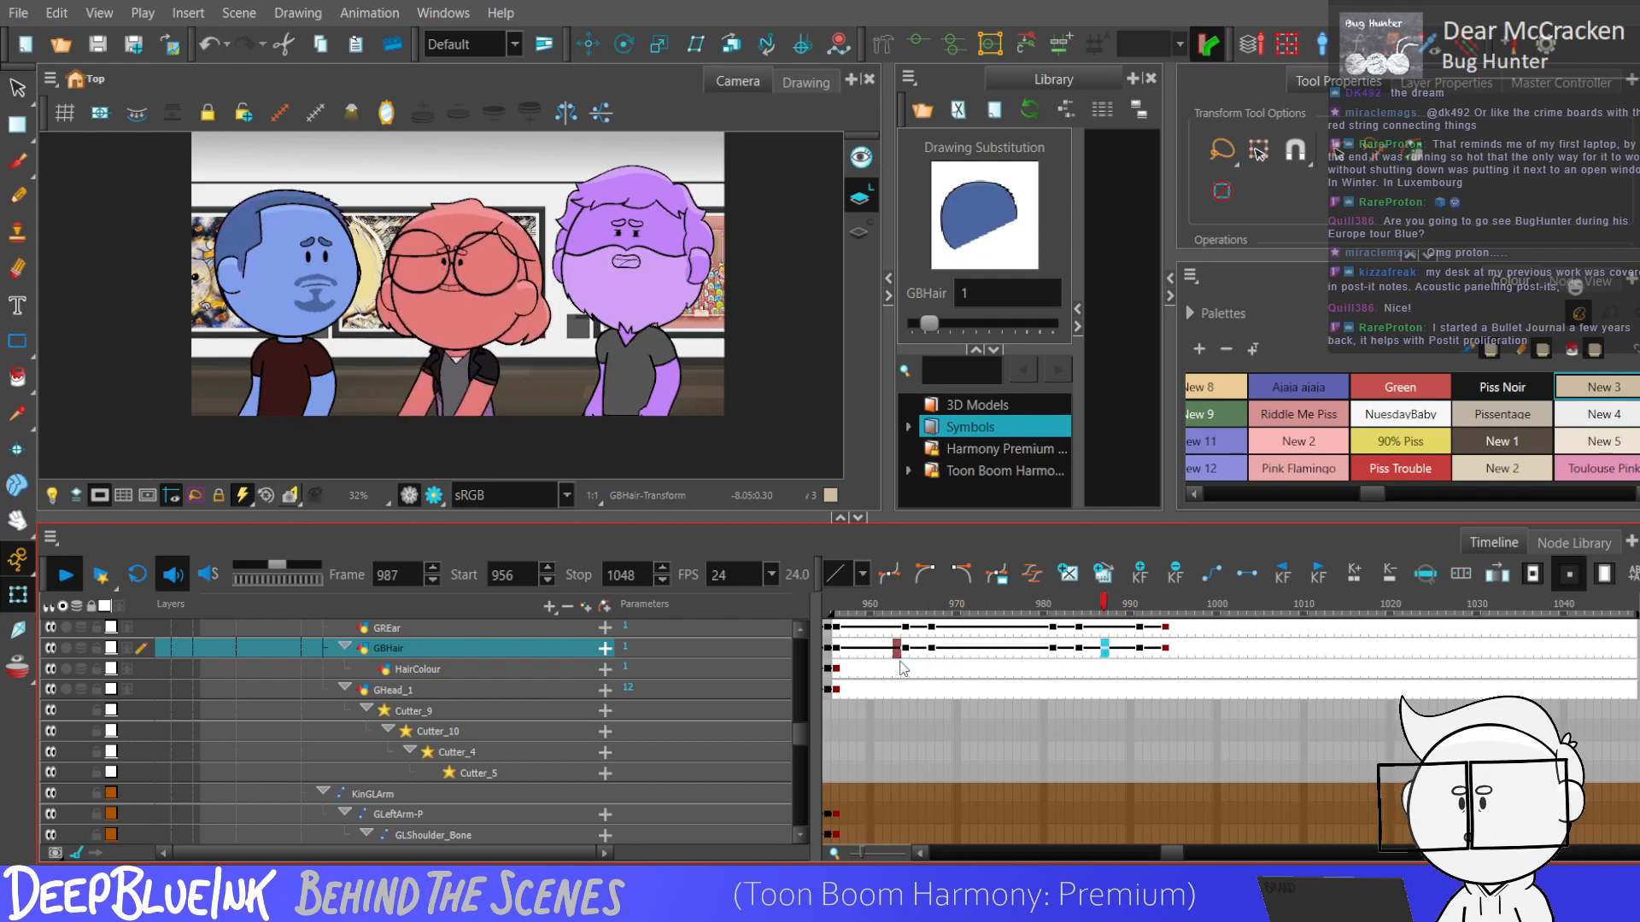
pyautogui.click(1295, 648)
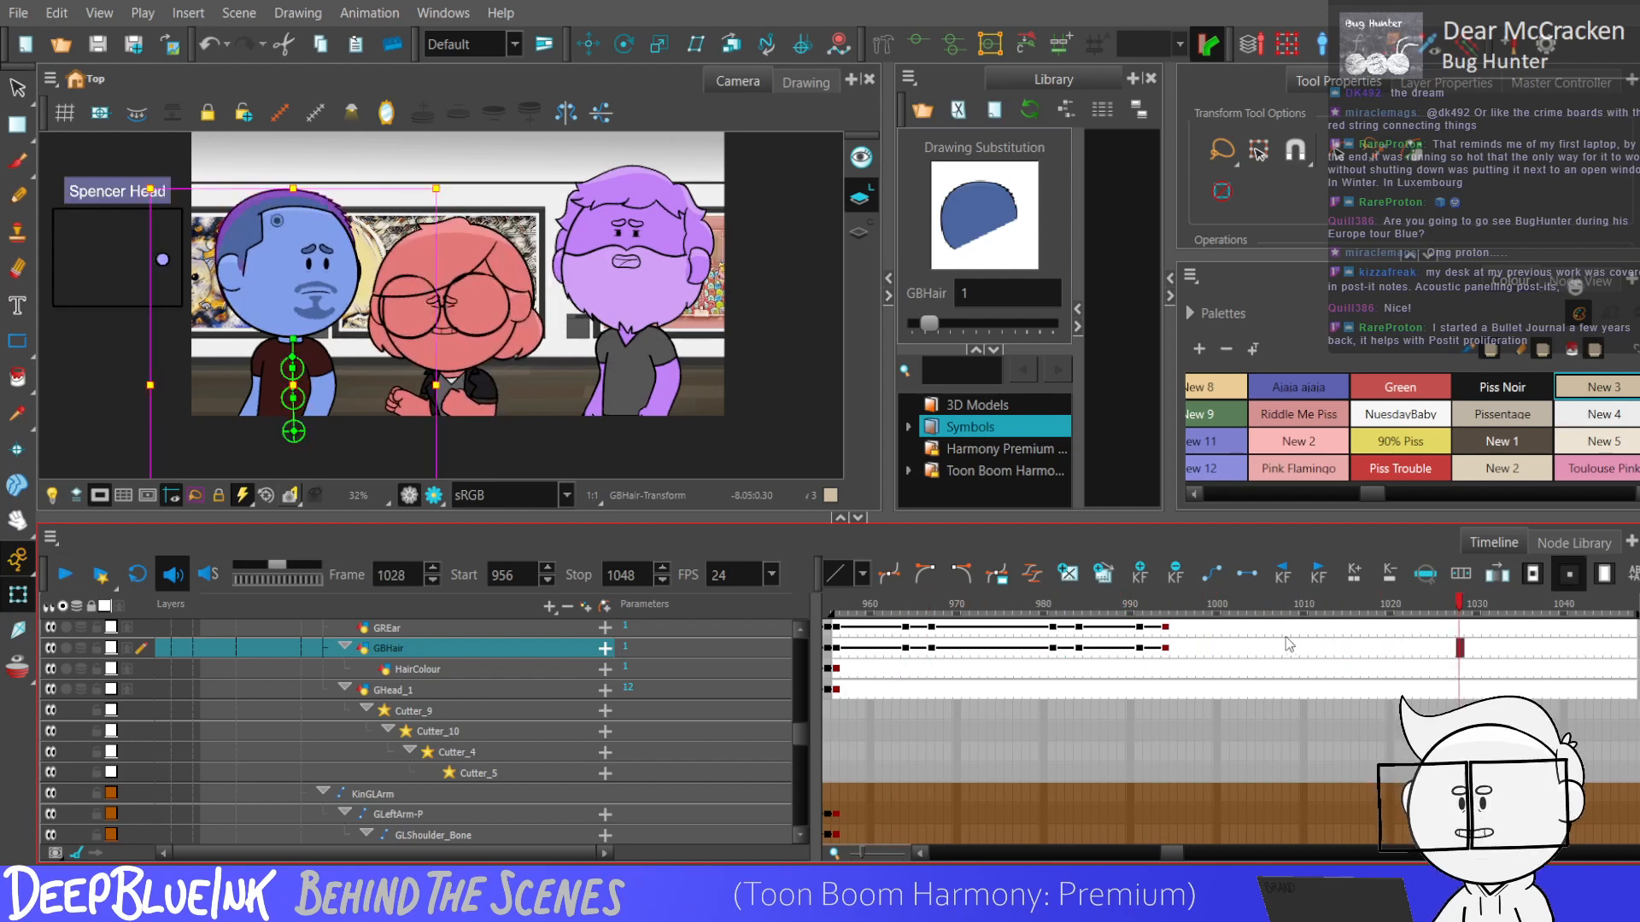
pyautogui.press('Return')
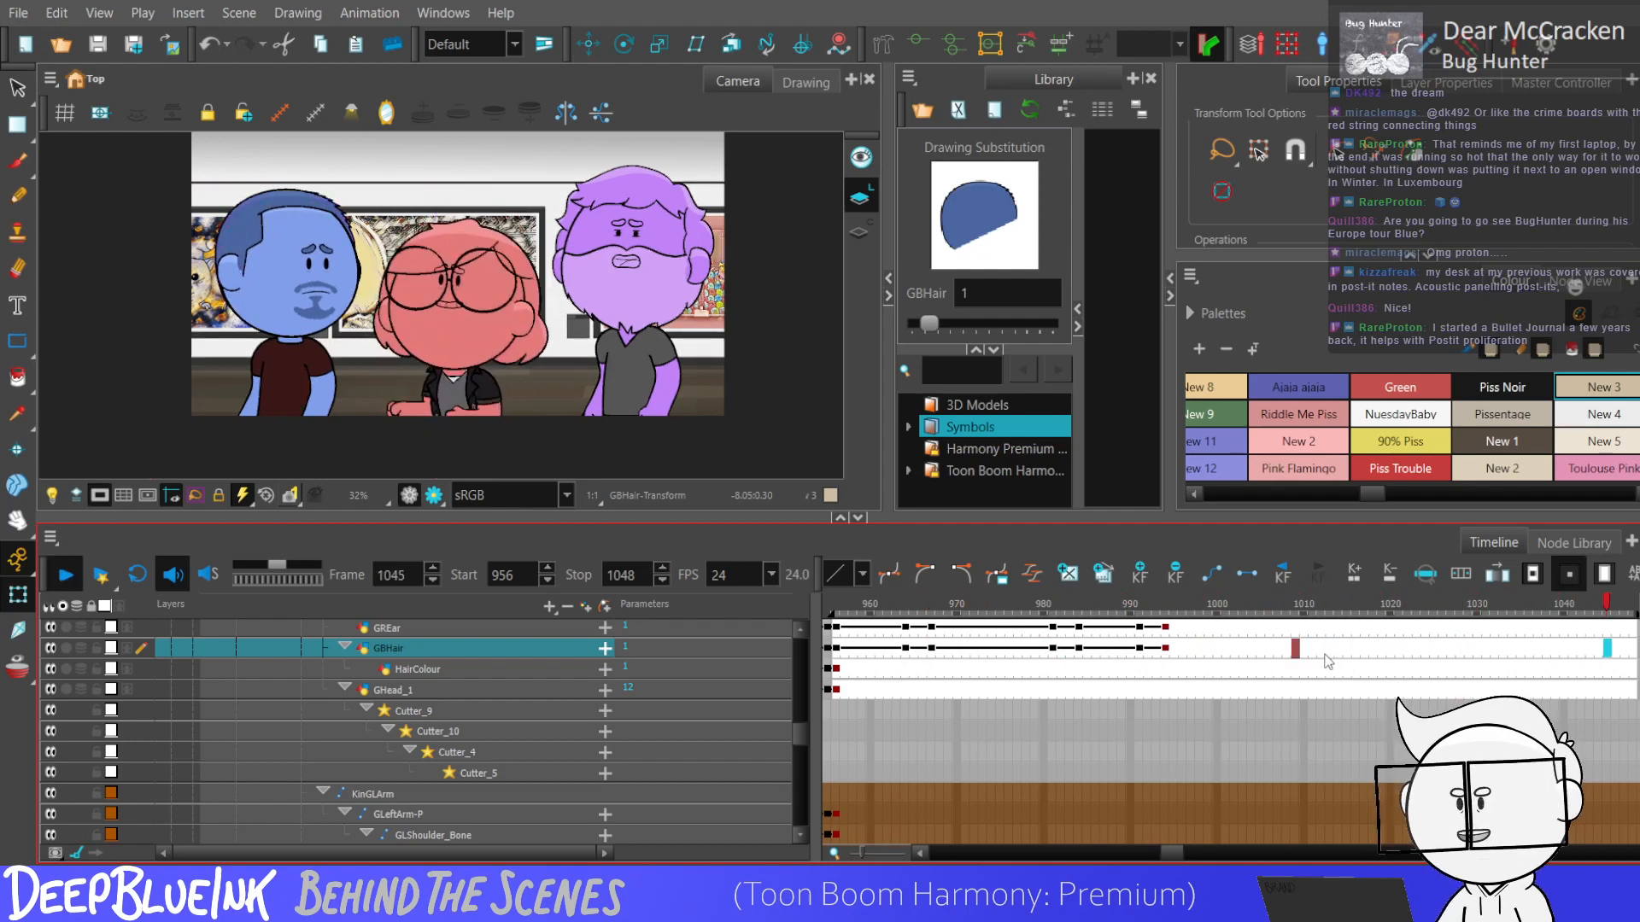
pyautogui.click(1323, 649)
pyautogui.click(1302, 651)
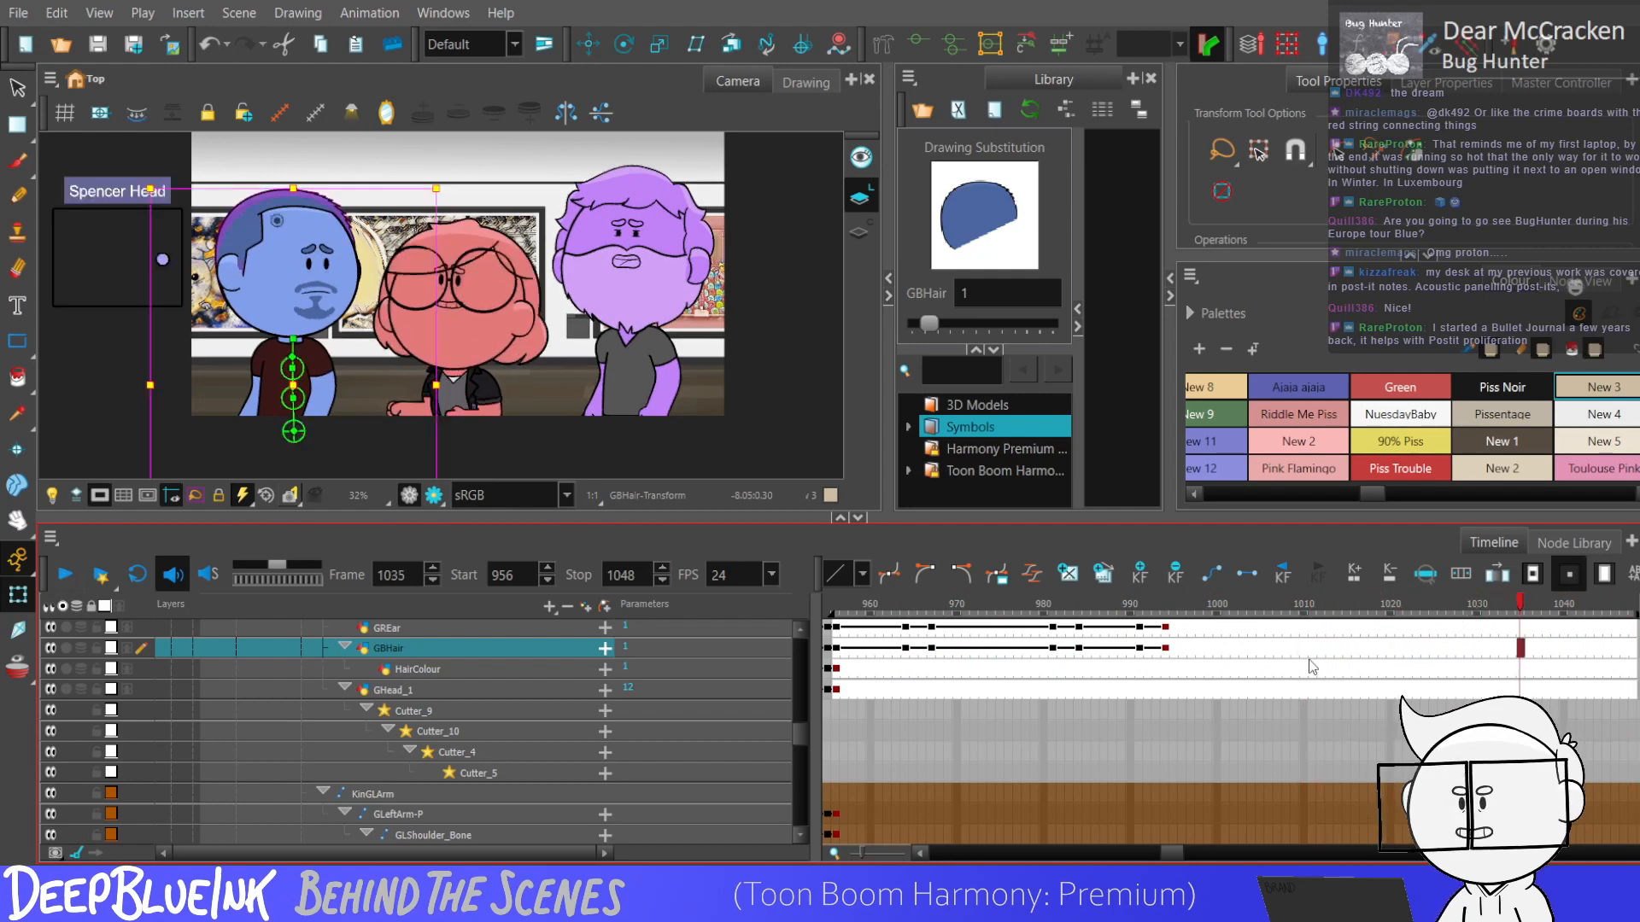
# Replay the scene repeatedly from about frames 1004 and 990 to examine the timing of the blue character's head movement.
pyautogui.click(1262, 668)
pyautogui.press('Return')
pyautogui.press('Return')
pyautogui.click(1253, 649)
pyautogui.press('Return')
pyautogui.press('Return')
pyautogui.press('Return')
pyautogui.press('Return')
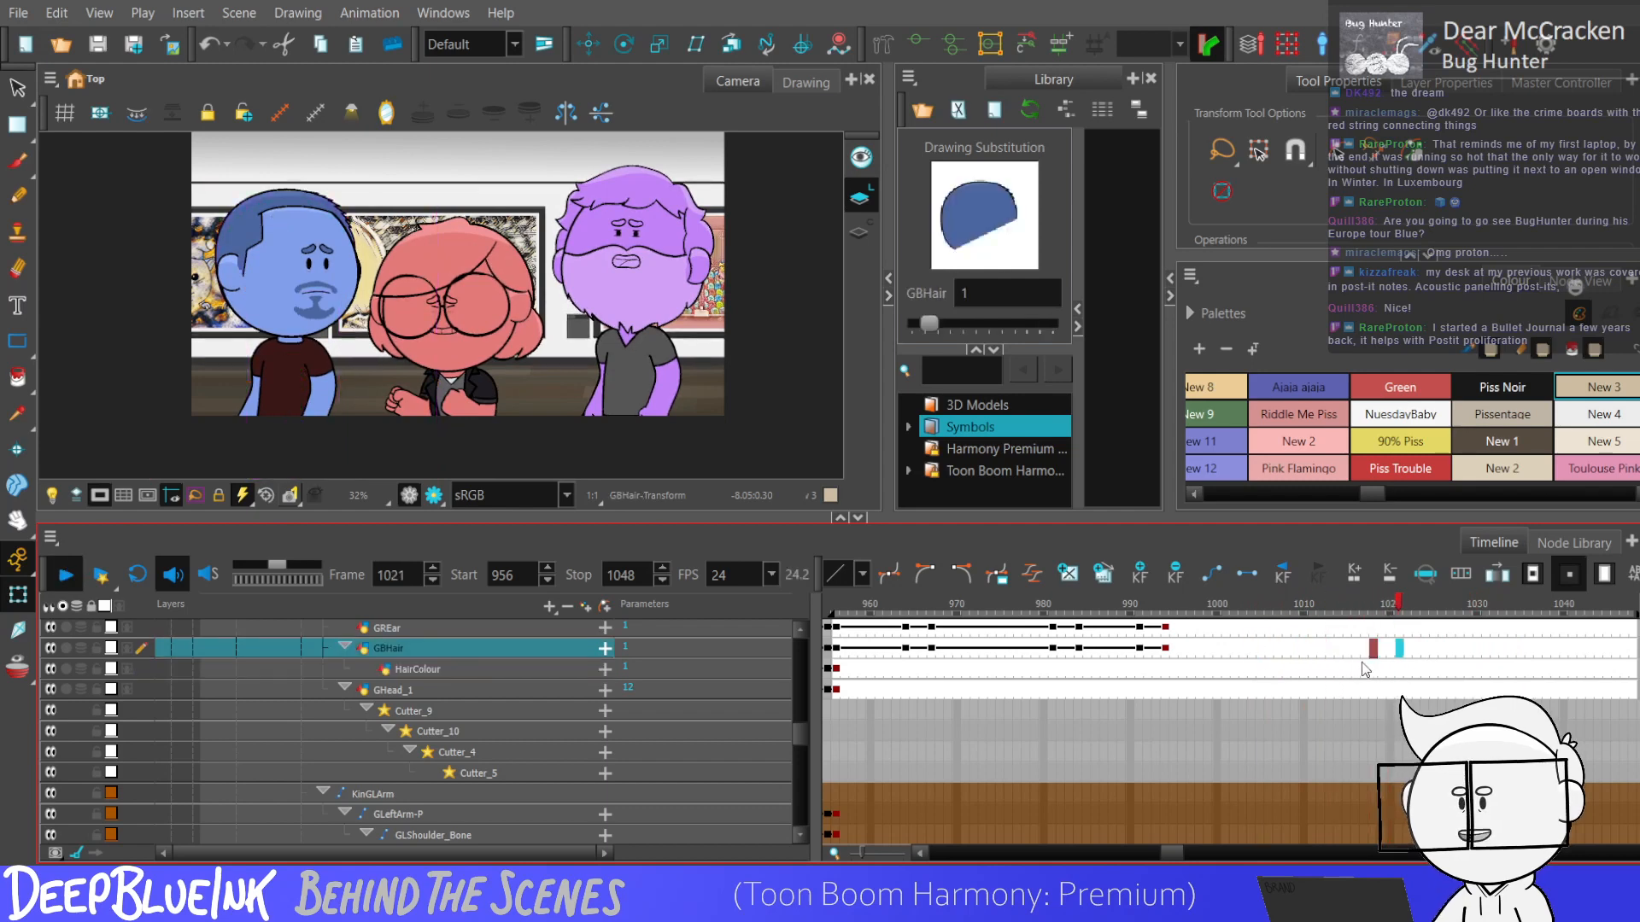
pyautogui.press('Return')
pyautogui.click(1252, 651)
pyautogui.press('Return')
pyautogui.press('Return')
pyautogui.click(1132, 651)
pyautogui.press('Return')
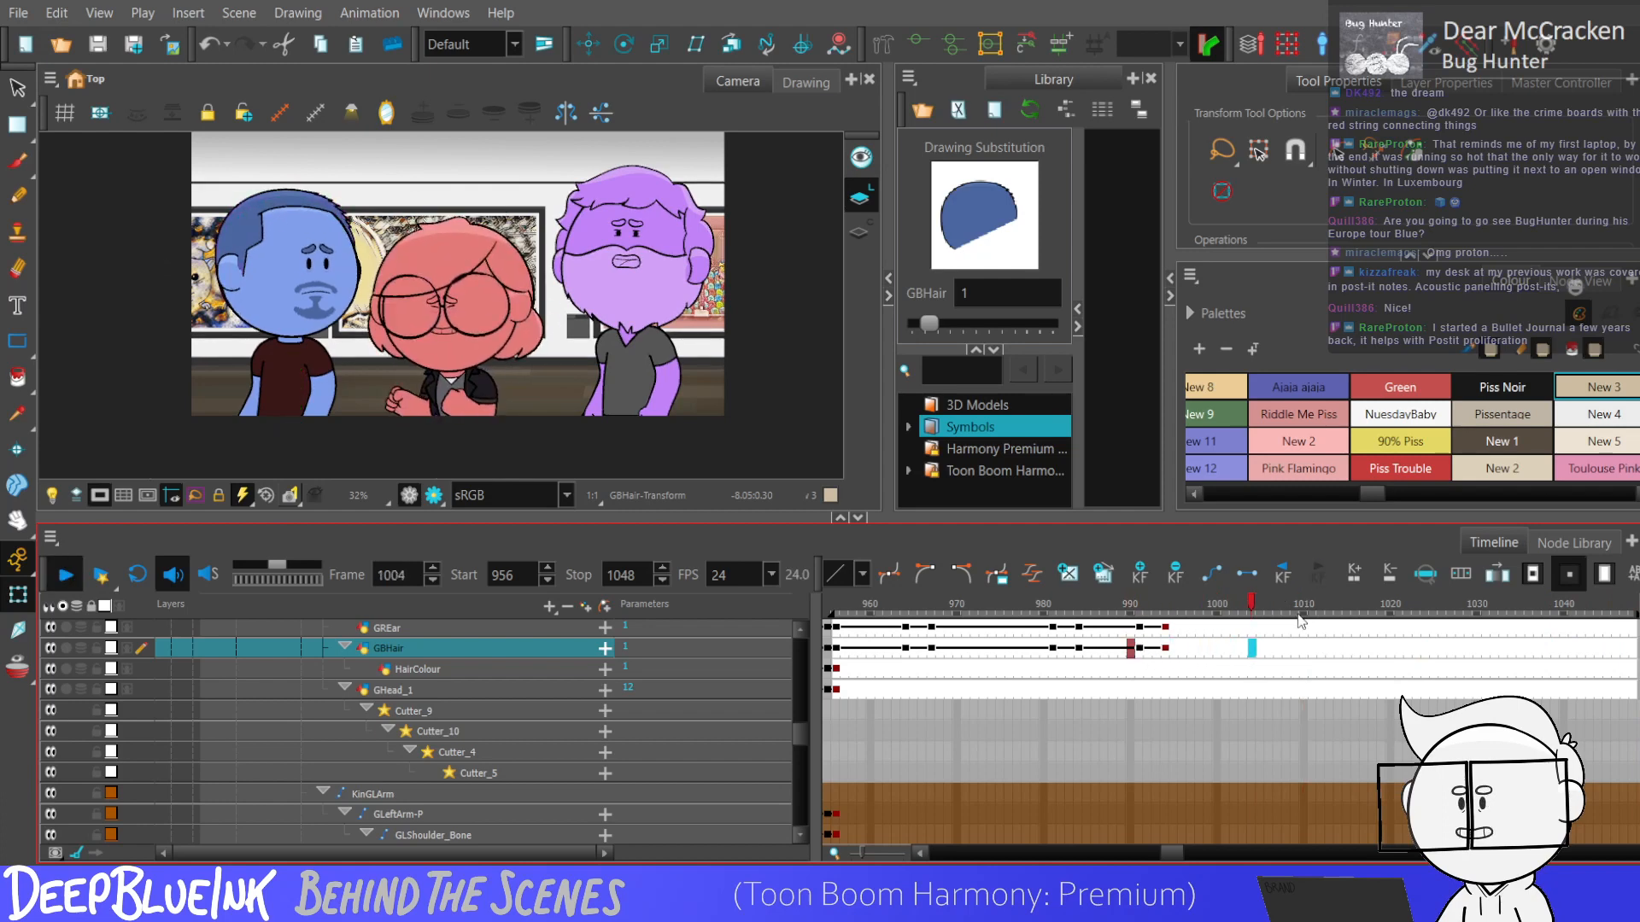
pyautogui.press('Return')
pyautogui.press('Return')
pyautogui.click(1279, 658)
pyautogui.press('Return')
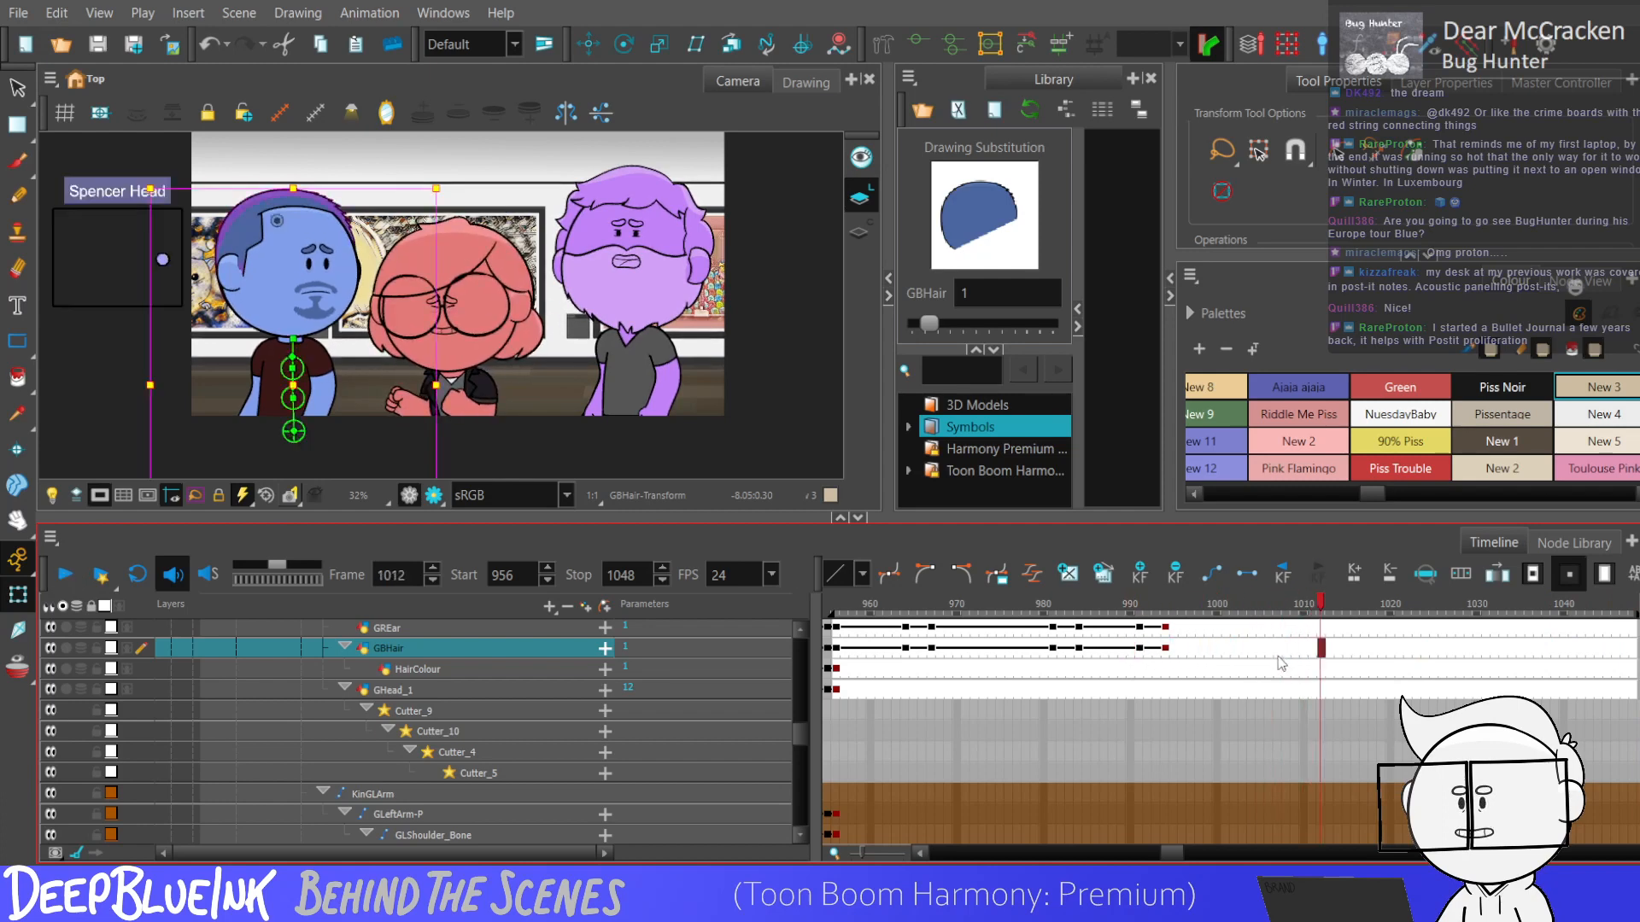
# Hold the blue character's head pose at frame 1008, and tilt the head further down at frame 1011 with the head controller.
pyautogui.click(1287, 656)
pyautogui.click(168, 261)
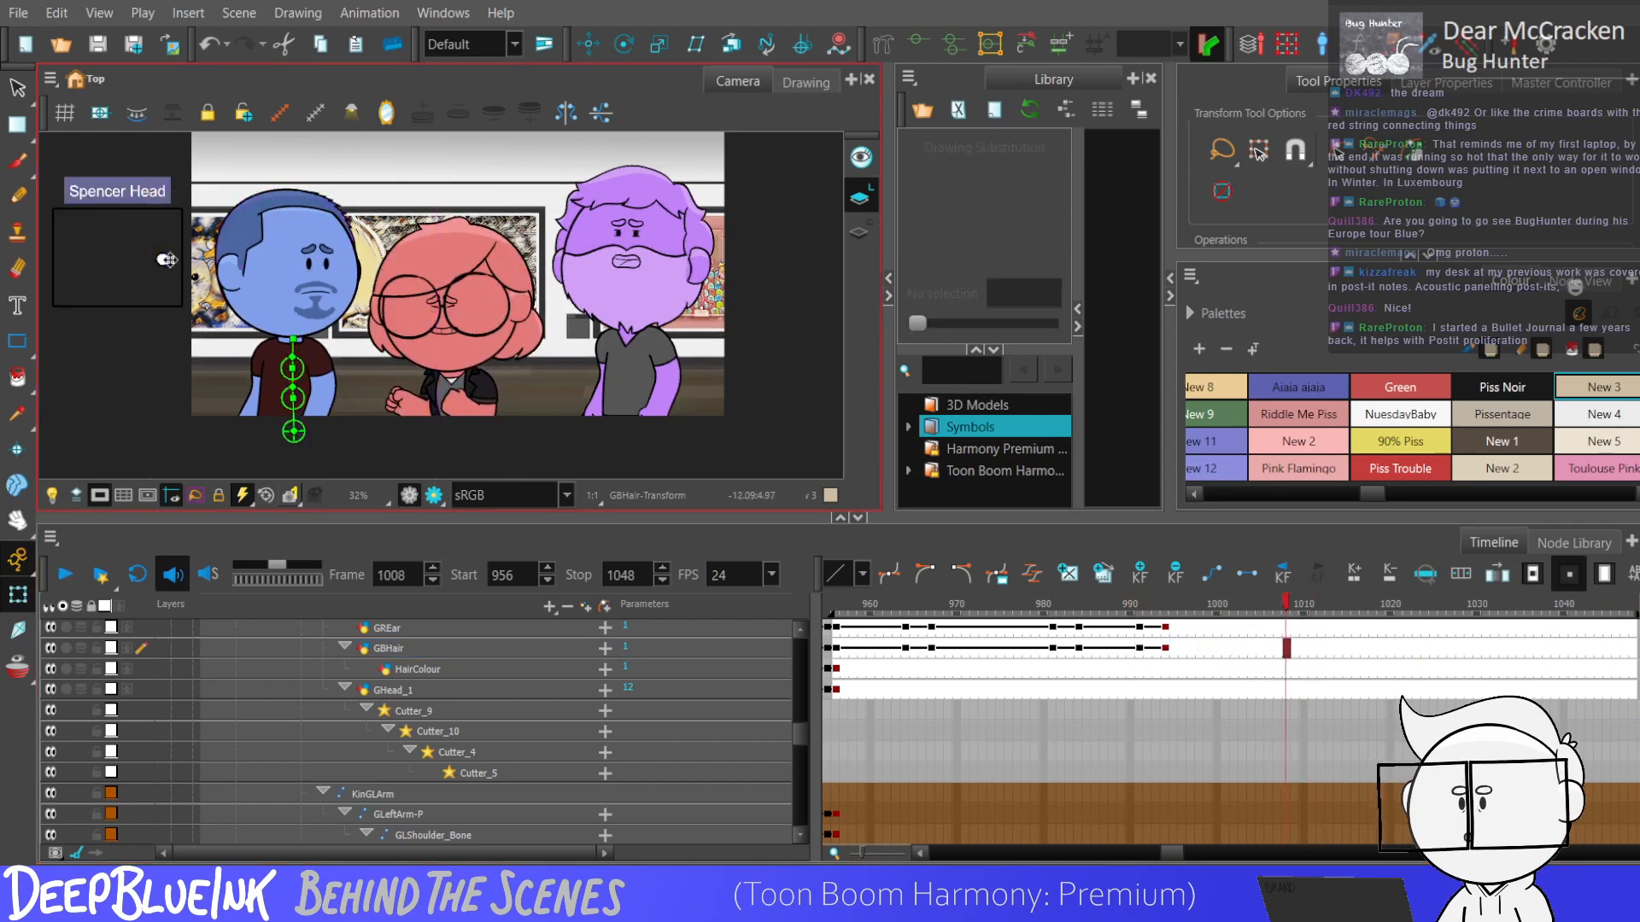
pyautogui.click(168, 260)
pyautogui.press('.')
pyautogui.press('.')
pyautogui.press('.')
pyautogui.moveTo(163, 260); pyautogui.dragTo(147, 287)
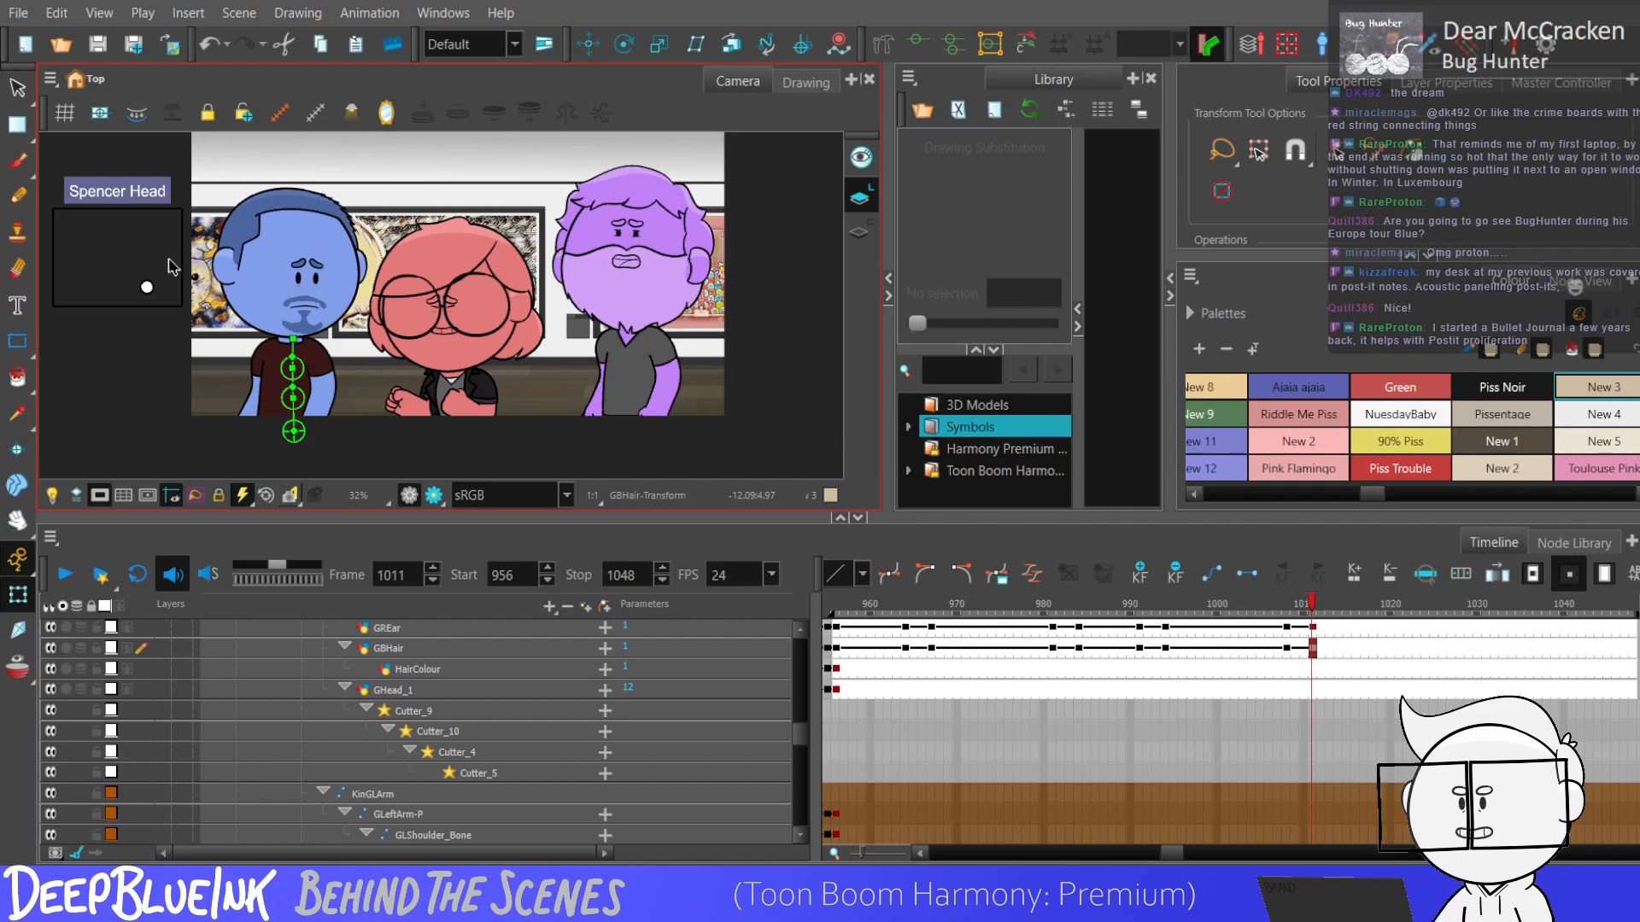
# Add keyframes at frames 964 and 967 on the blue character's GBodyBone, Bone_1 and Bone_2 layers.
pyautogui.click(1320, 666)
pyautogui.moveTo(1314, 651); pyautogui.dragTo(941, 805)
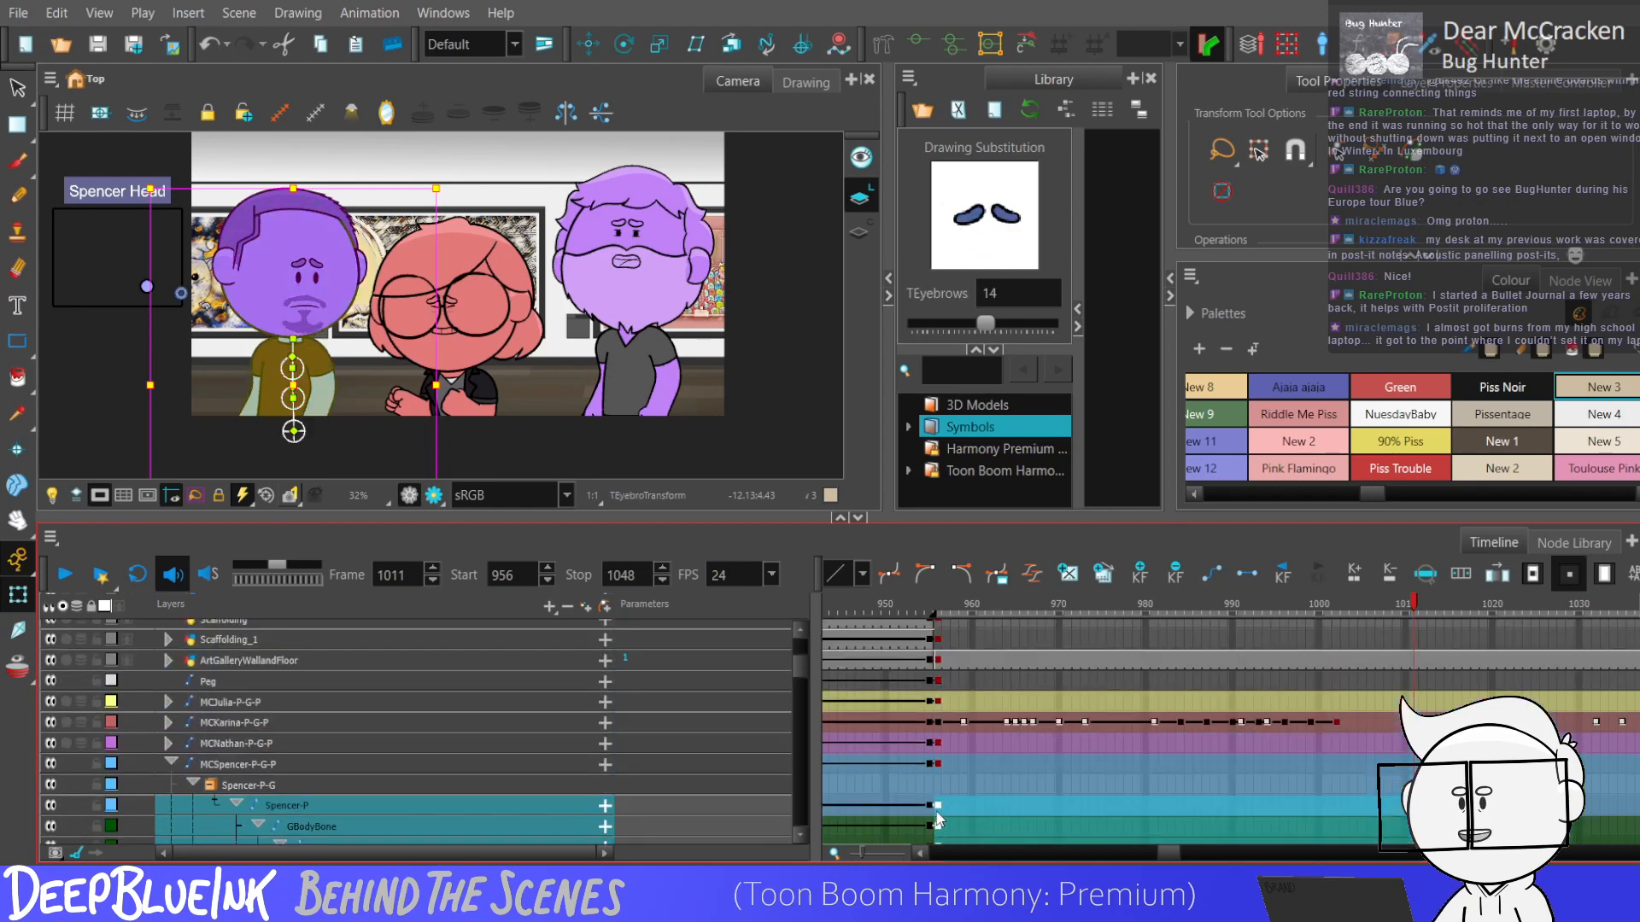
pyautogui.moveTo(799, 670); pyautogui.dragTo(799, 685)
pyautogui.click(1014, 700)
pyautogui.click(1041, 704)
pyautogui.moveTo(1008, 705)
pyautogui.mouseDown()
pyautogui.moveTo(1007, 671)
pyautogui.moveTo(1030, 705)
pyautogui.mouseUp()
pyautogui.press('F6')
pyautogui.press('F6')
# Bend the blue character's torso slightly at frame 967 using Bone_1, and select the body bone keyframes from 964 to 967.
pyautogui.scroll(4, 282, 376)
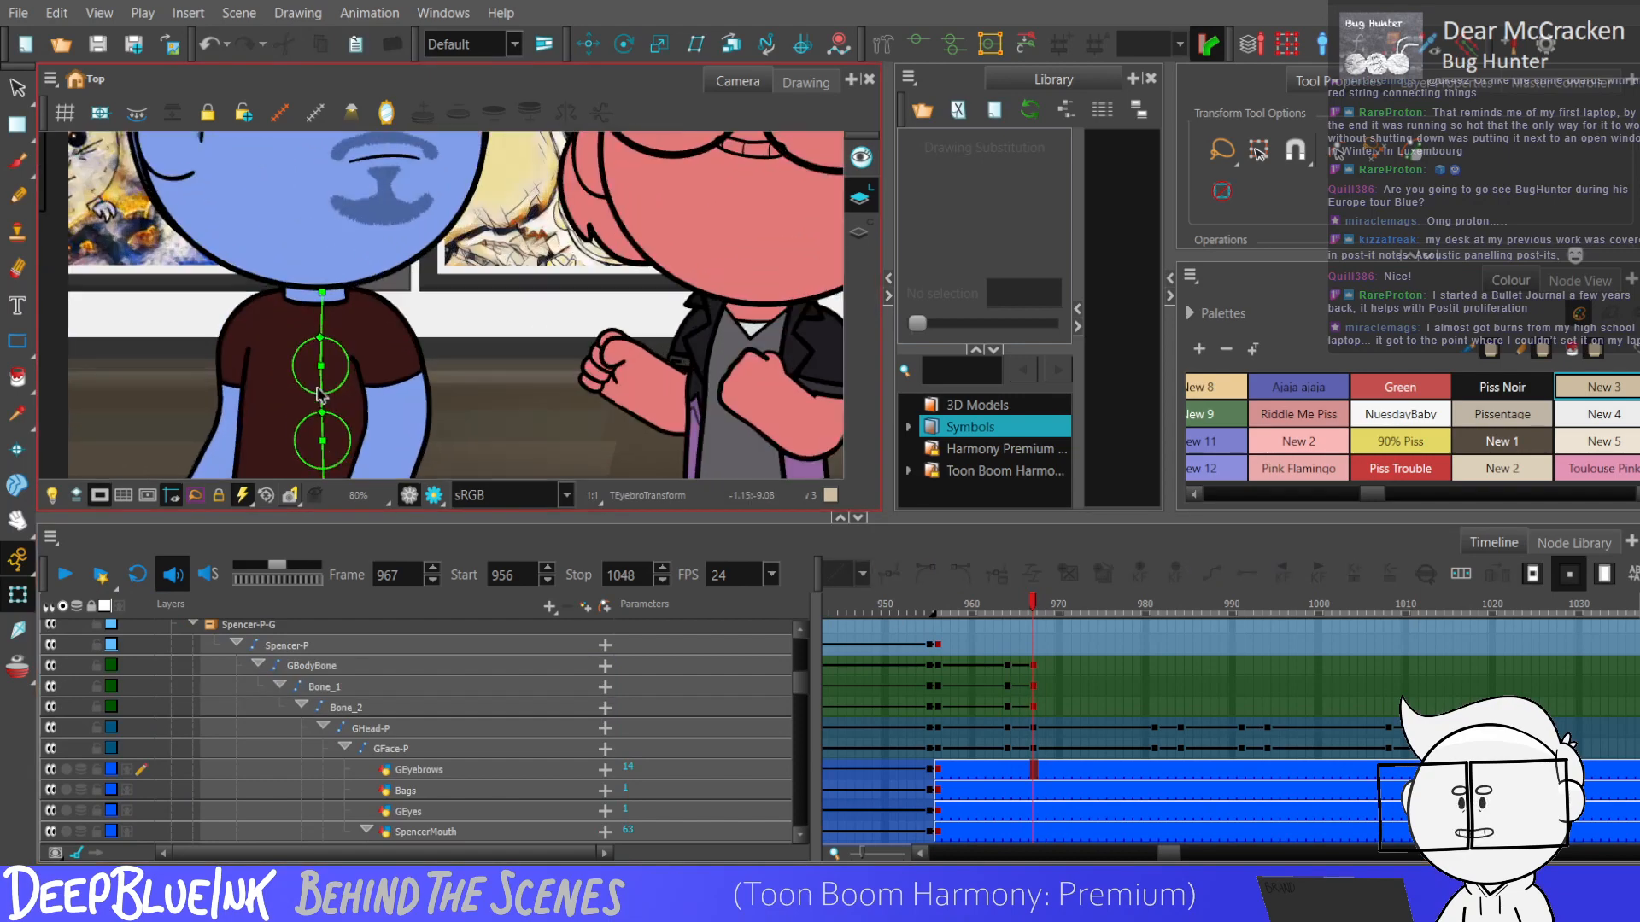
pyautogui.click(319, 380)
pyautogui.scroll(-4, 319, 383)
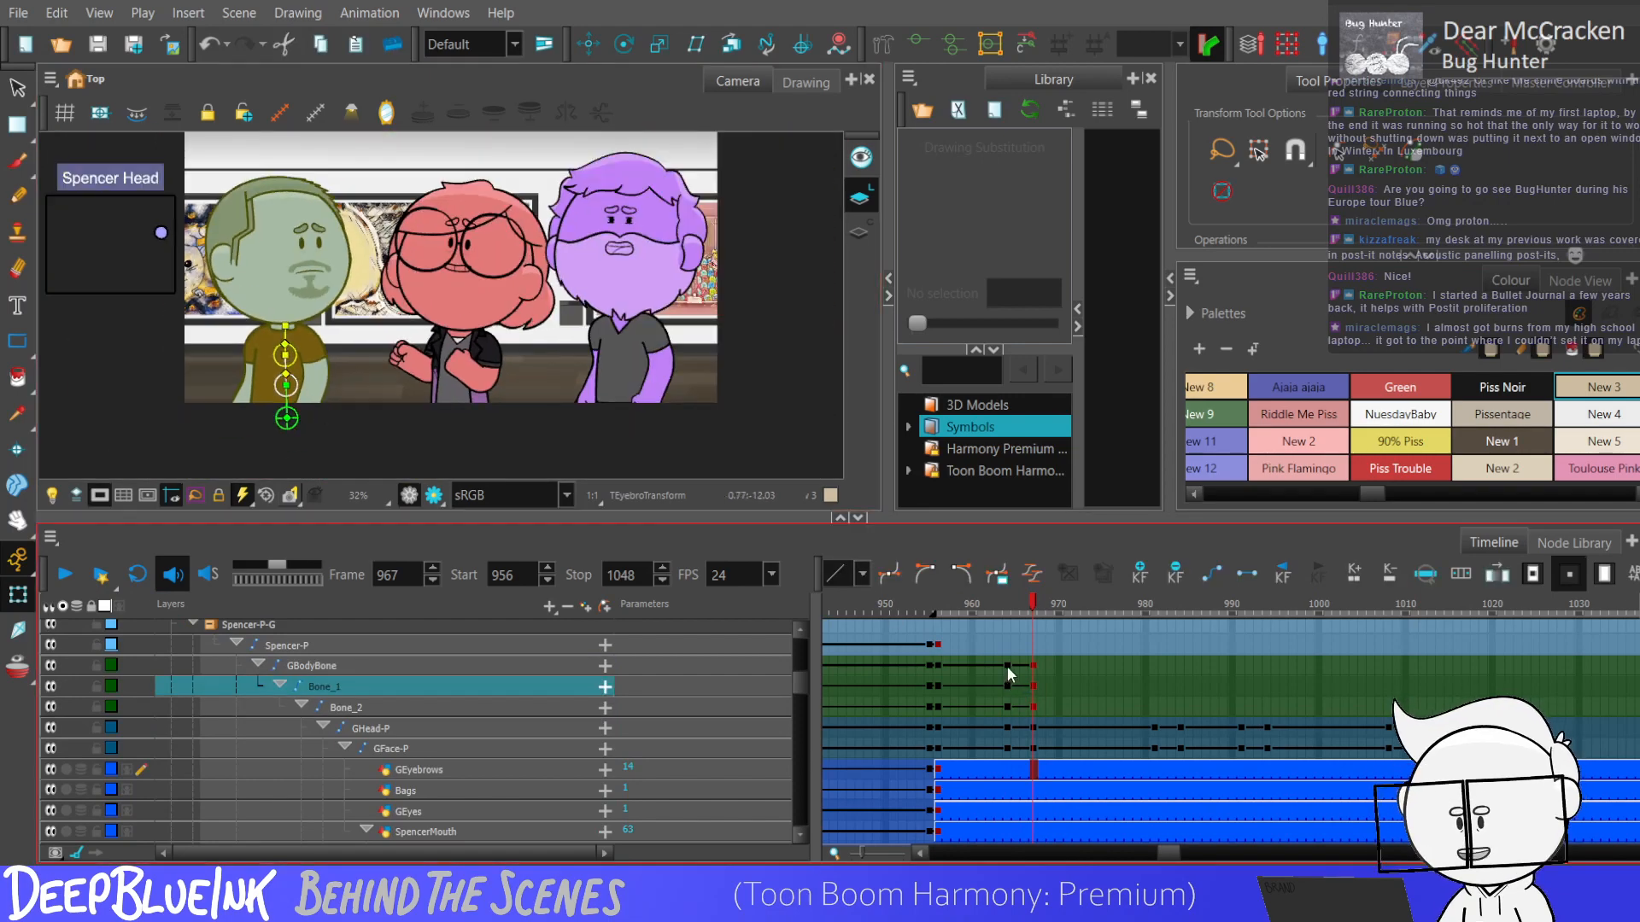
pyautogui.moveTo(1009, 671); pyautogui.dragTo(1033, 706)
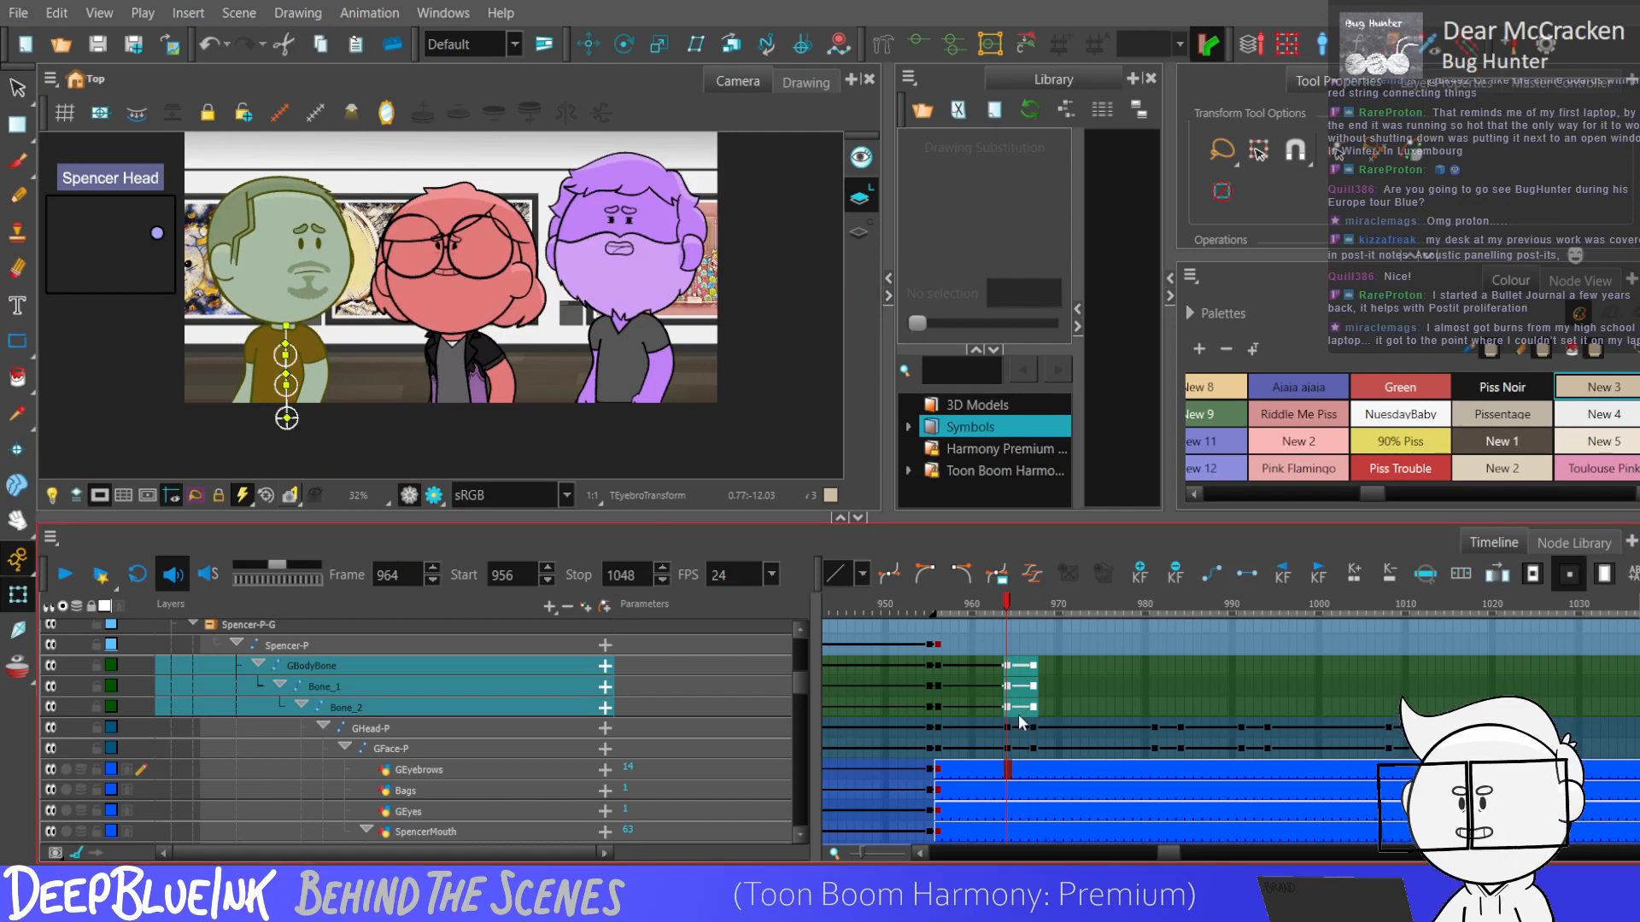
# Hold the body bones with keyframes at frame 981, and copy their frame 964 pose to frame 984.
pyautogui.click(1153, 707)
pyautogui.moveTo(1153, 674); pyautogui.dragTo(1151, 711)
pyautogui.press('F6')
pyautogui.click(1179, 707)
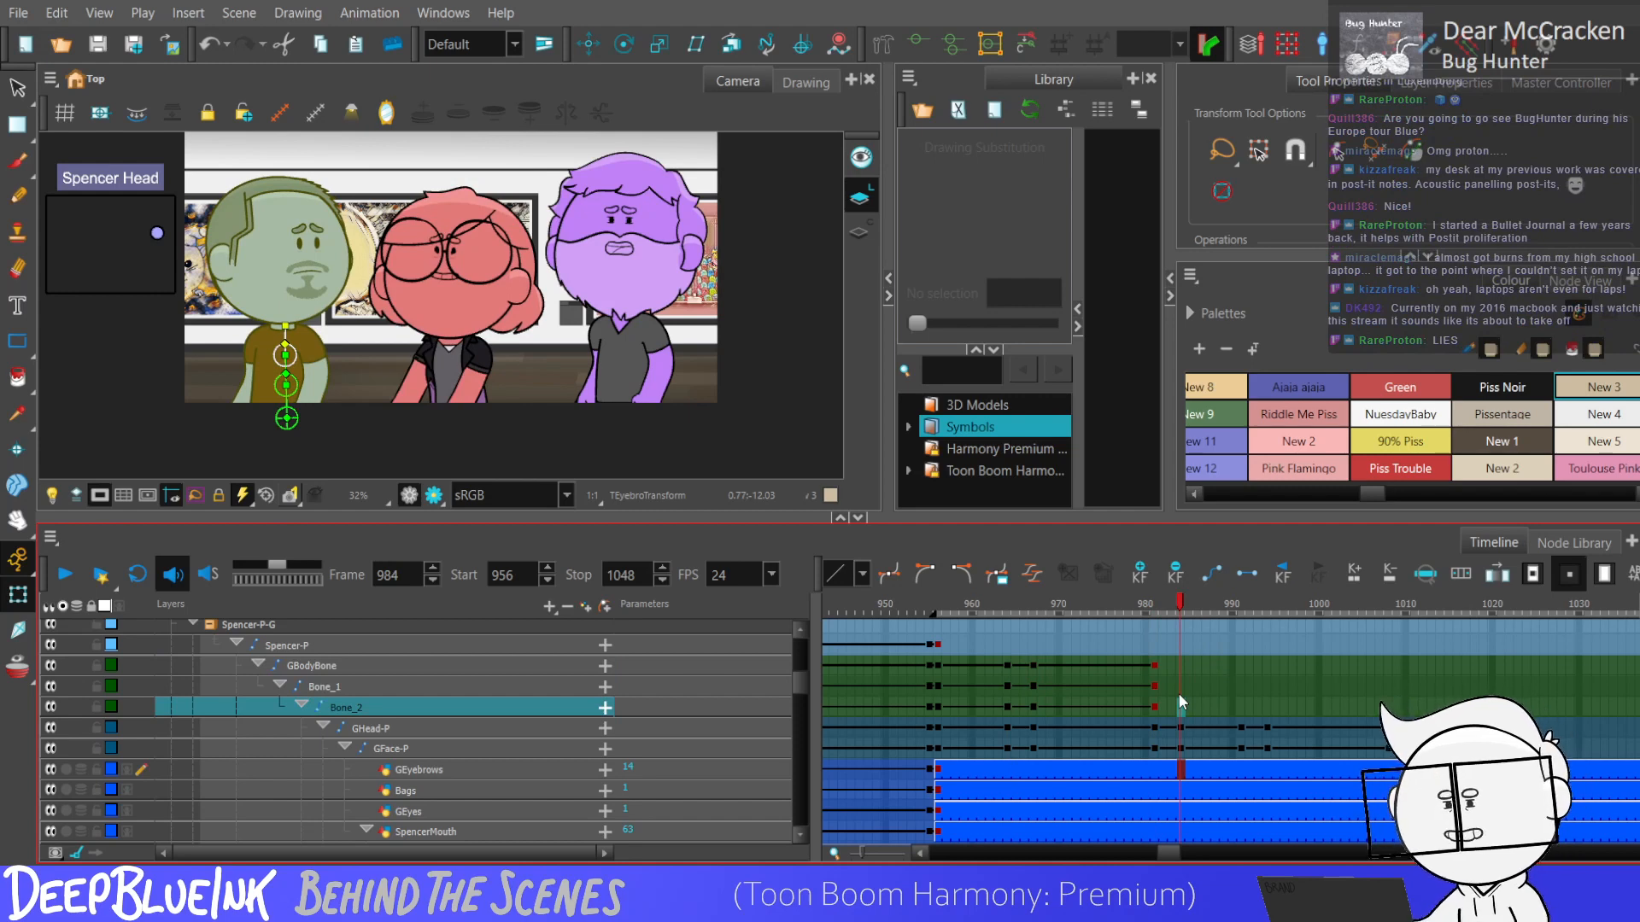
pyautogui.moveTo(1008, 706); pyautogui.dragTo(1008, 665)
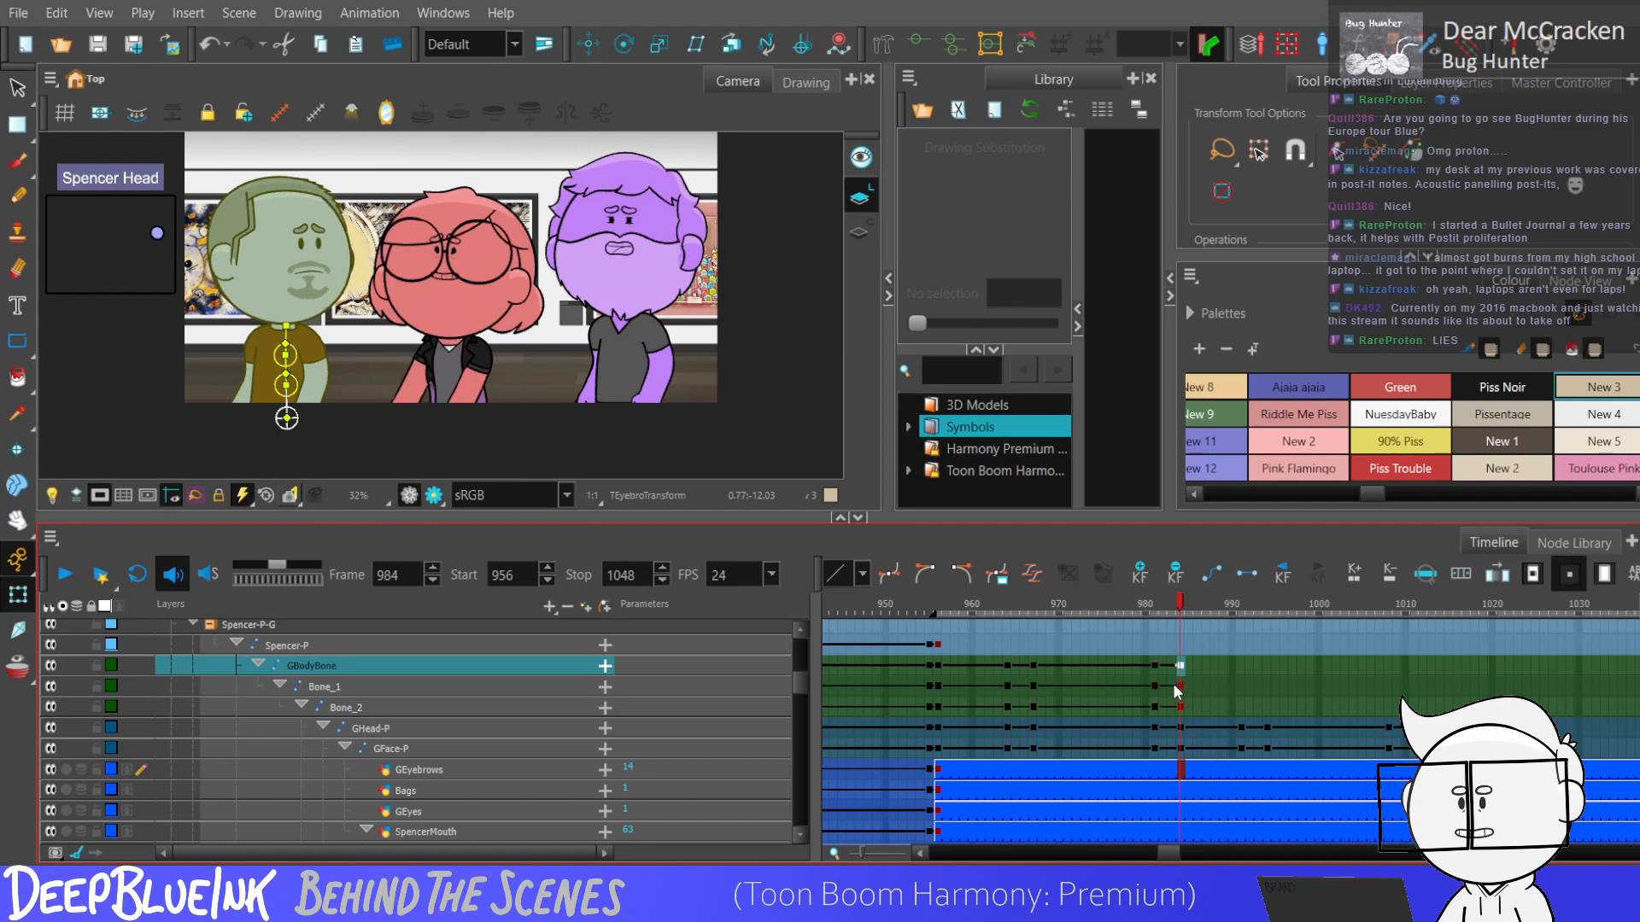
# Select the body bone keyframes from 964 to 967 and from 981 to 984 to review both torso movements.
pyautogui.moveTo(1156, 667); pyautogui.dragTo(1159, 702)
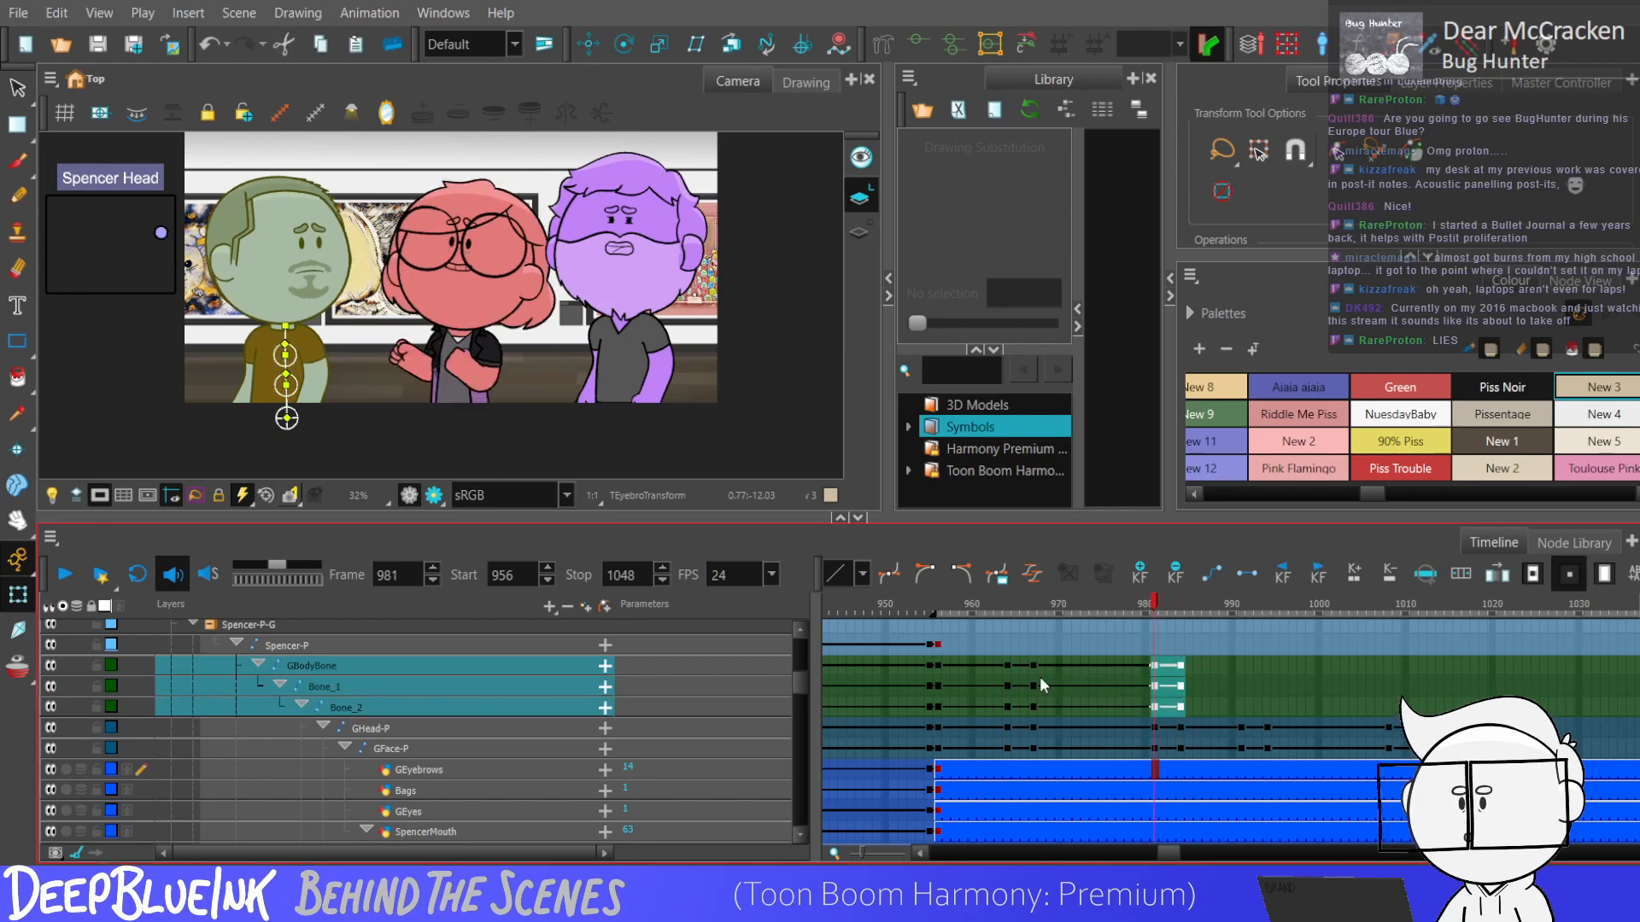
pyautogui.moveTo(1008, 666); pyautogui.dragTo(1037, 707)
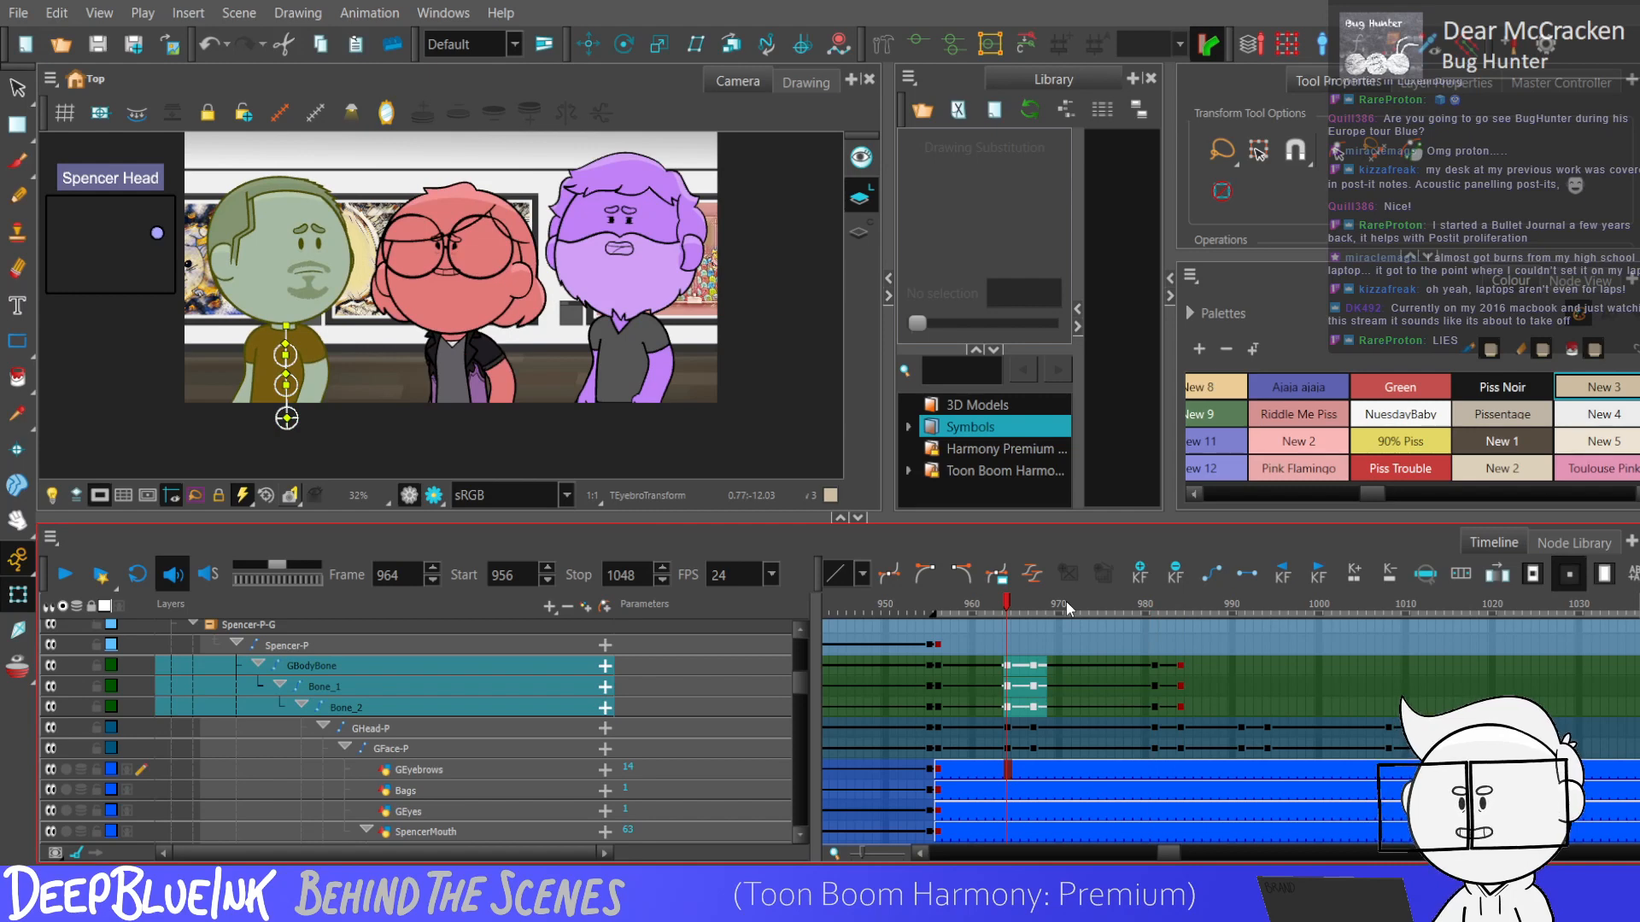
pyautogui.moveTo(1035, 685); pyautogui.dragTo(1185, 709)
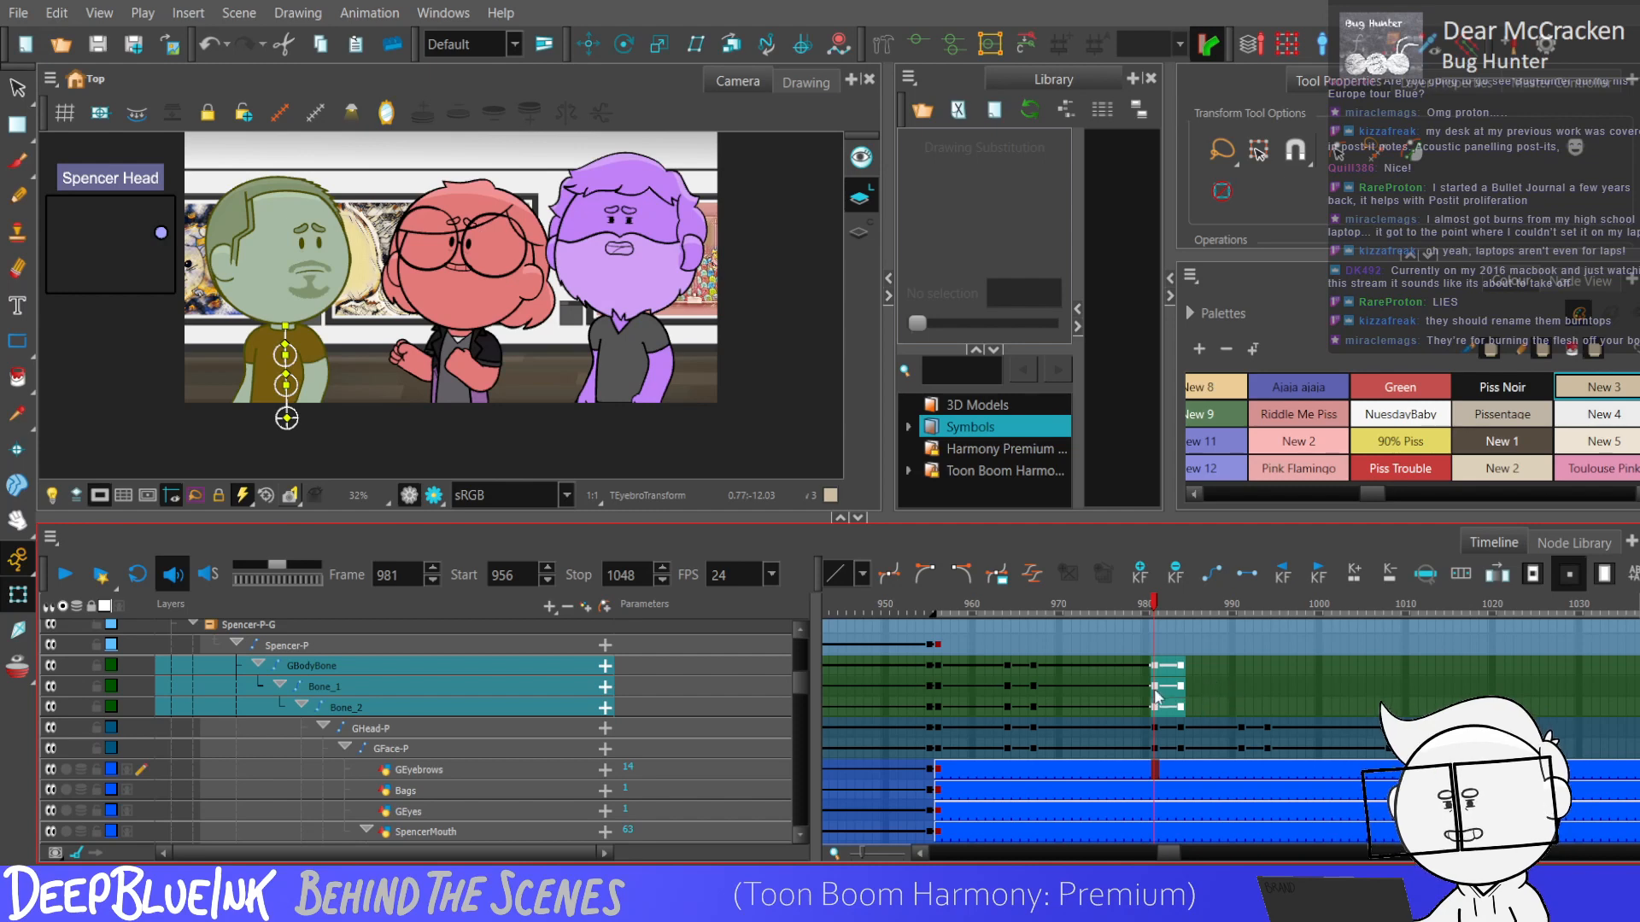
pyautogui.click(1180, 706)
# Compare the blue character's pose with the red character's action at frames 991, 994 and 1008 and onward from 964.
pyautogui.moveTo(1242, 705); pyautogui.dragTo(1245, 673)
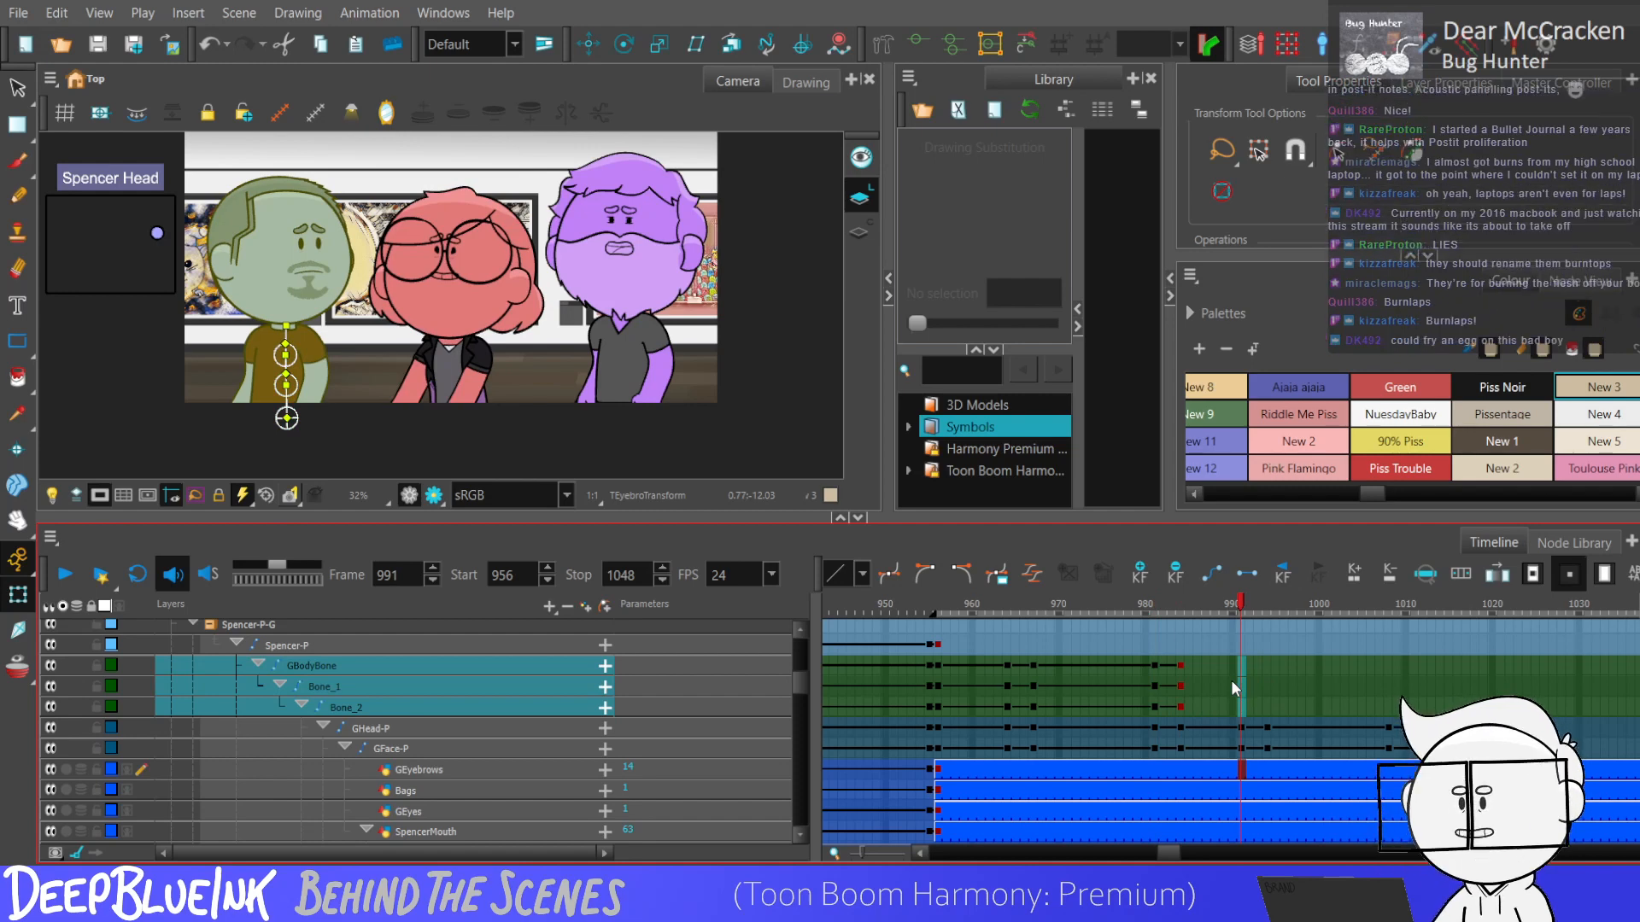
pyautogui.click(1268, 707)
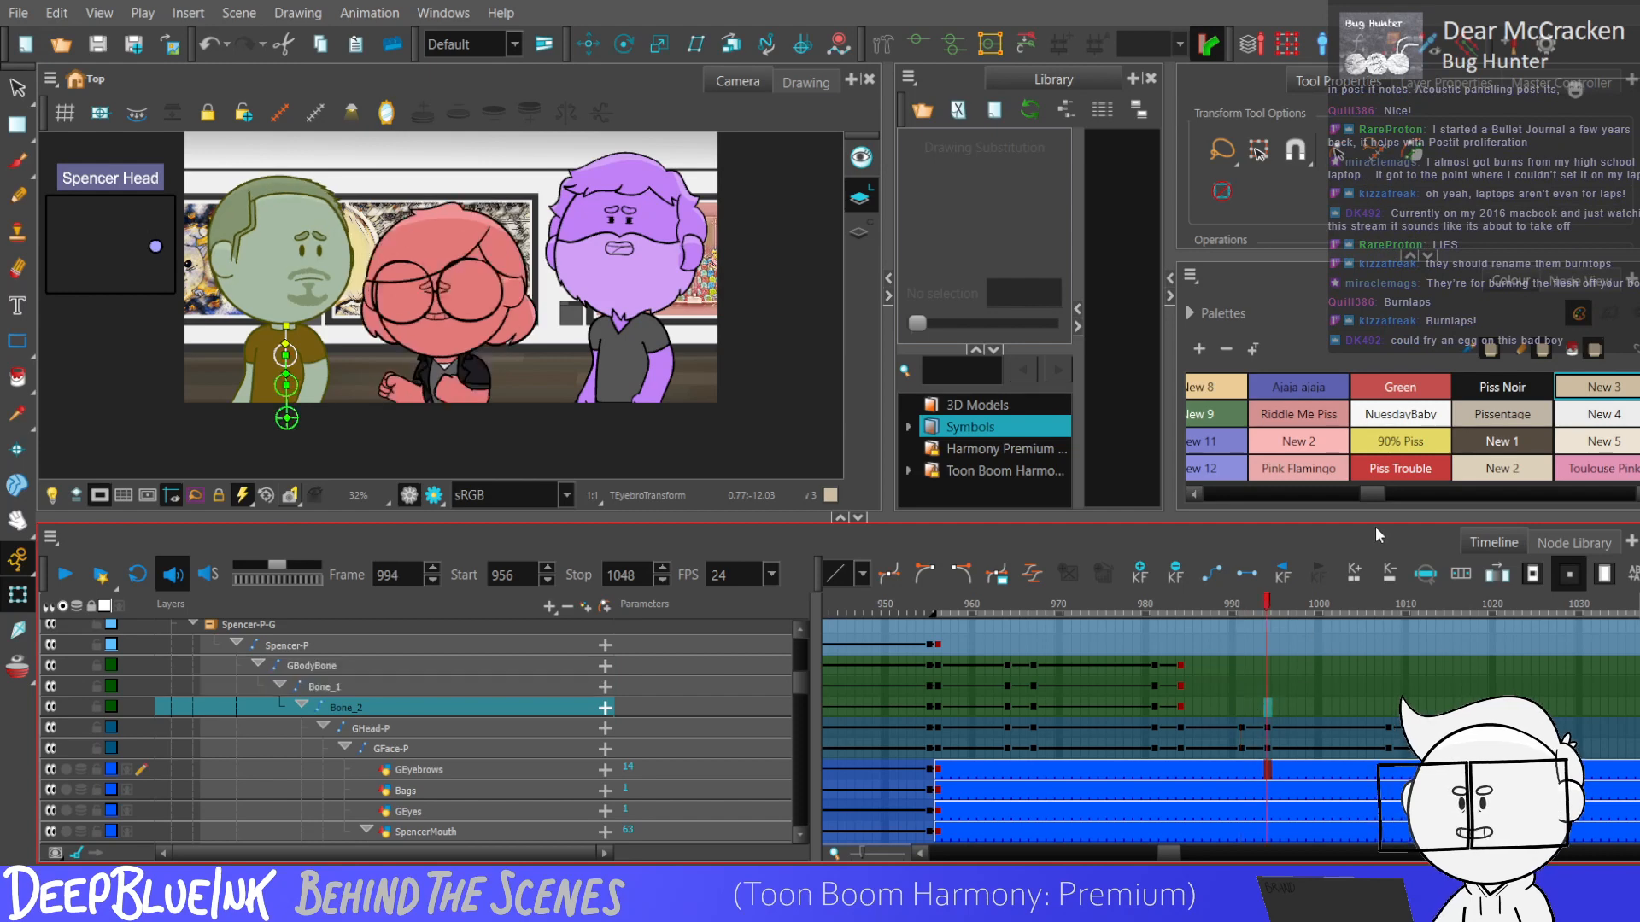
pyautogui.click(1387, 708)
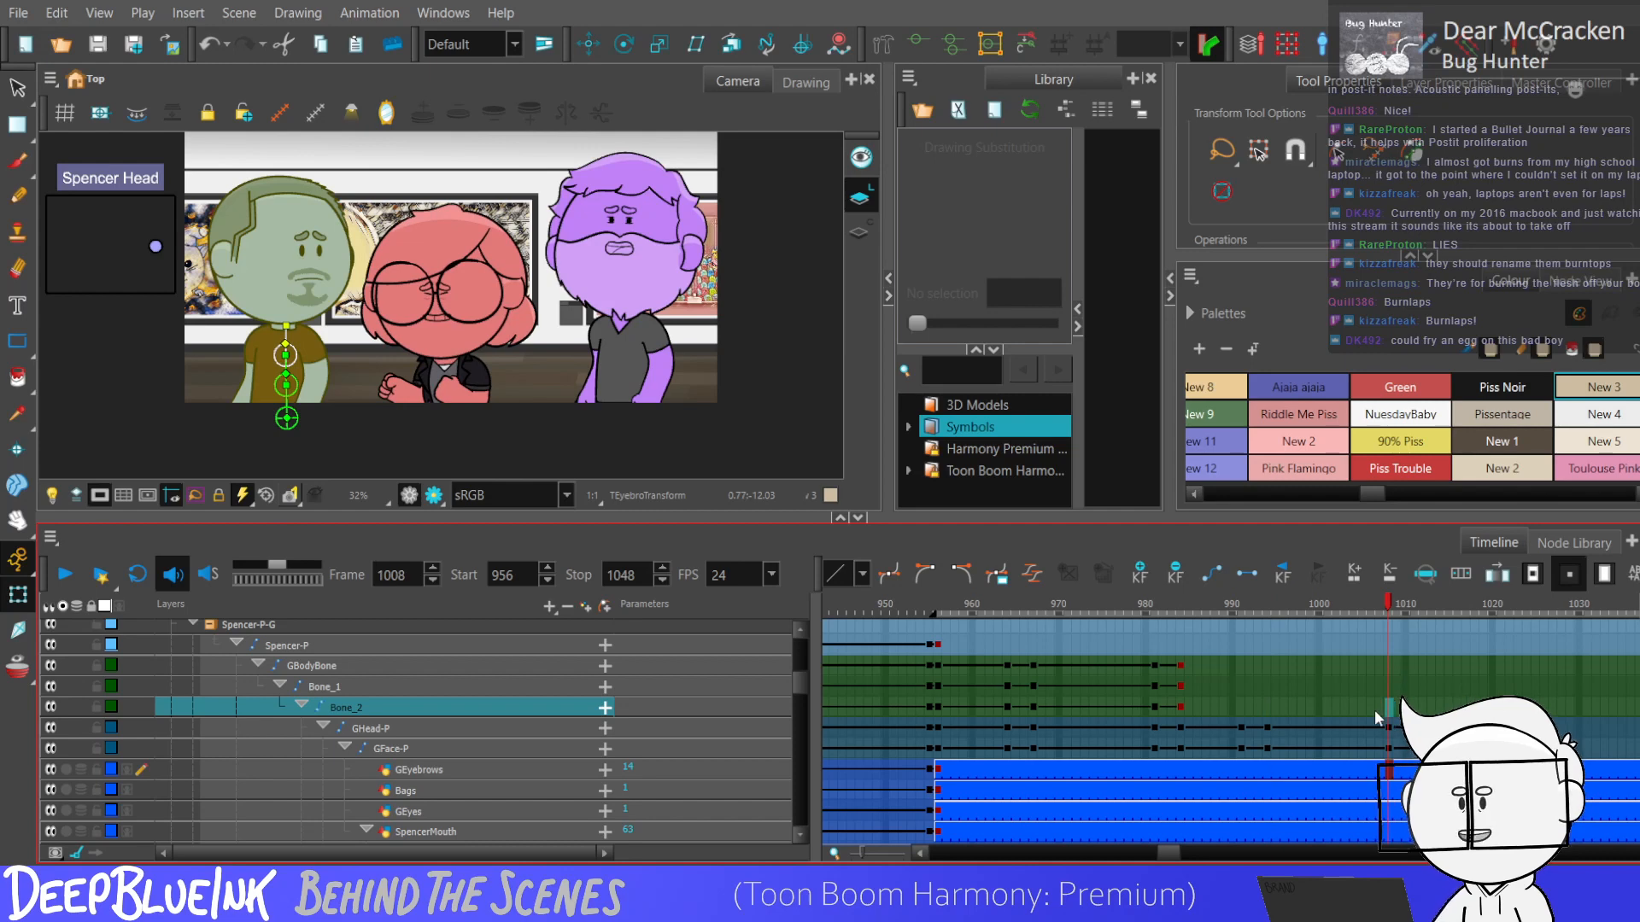
pyautogui.click(1388, 650)
pyautogui.click(1153, 644)
pyautogui.click(1012, 651)
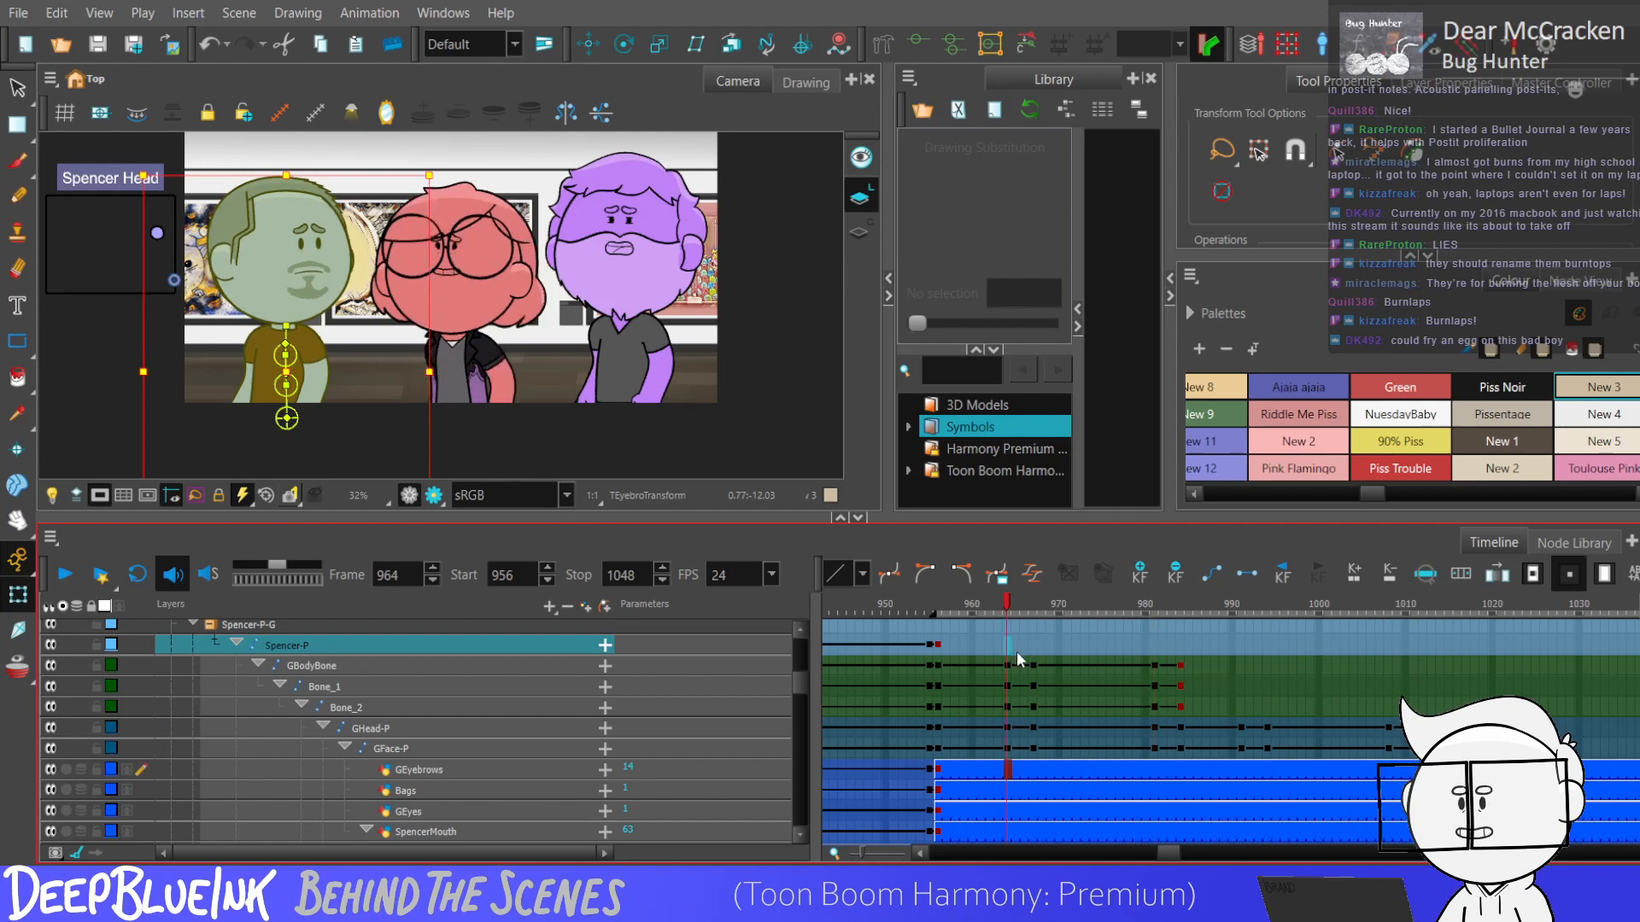
pyautogui.press('.')
pyautogui.press('.')
pyautogui.press('.')
pyautogui.press('.')
pyautogui.press('.')
pyautogui.press('.')
pyautogui.press('.')
pyautogui.press('.')
pyautogui.press('.')
pyautogui.press('.')
pyautogui.press('.')
pyautogui.press('.')
pyautogui.press('.')
pyautogui.press('.')
pyautogui.press('.')
pyautogui.press('.')
pyautogui.press('.')
pyautogui.press('.')
pyautogui.press('.')
pyautogui.press('.')
pyautogui.press('.')
pyautogui.press('.')
pyautogui.press('.')
pyautogui.press('.')
pyautogui.press('.')
pyautogui.press('.')
pyautogui.press('.')
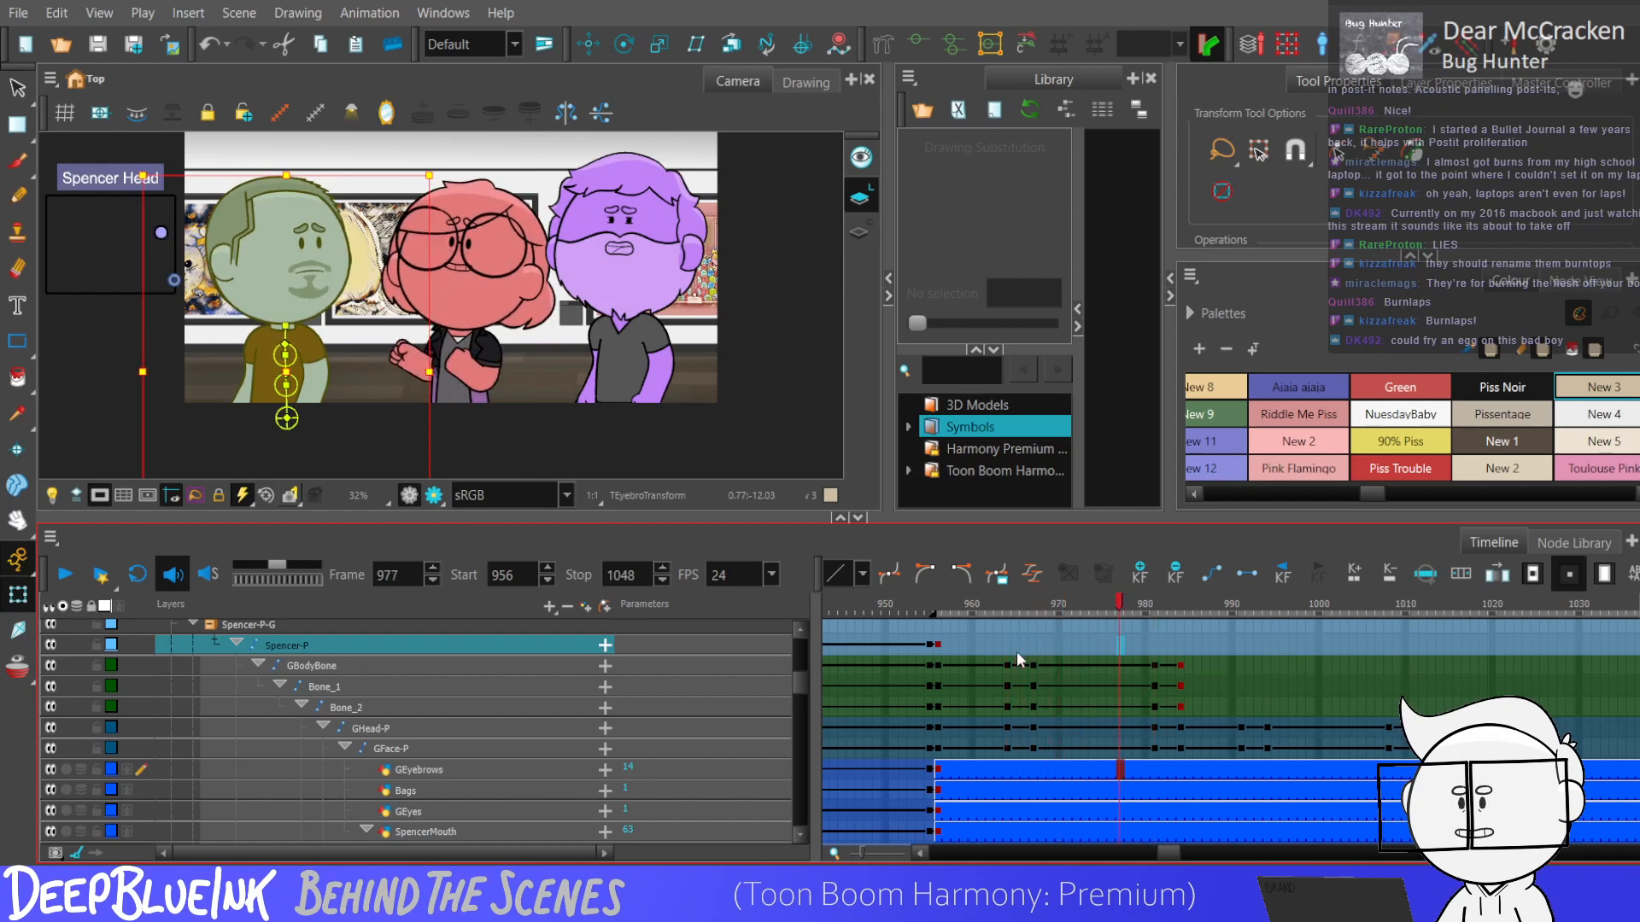
# Add keyframes at frames 991, 994, 1008 and 1011 on the blue character's Spencer-P peg.
pyautogui.click(1242, 645)
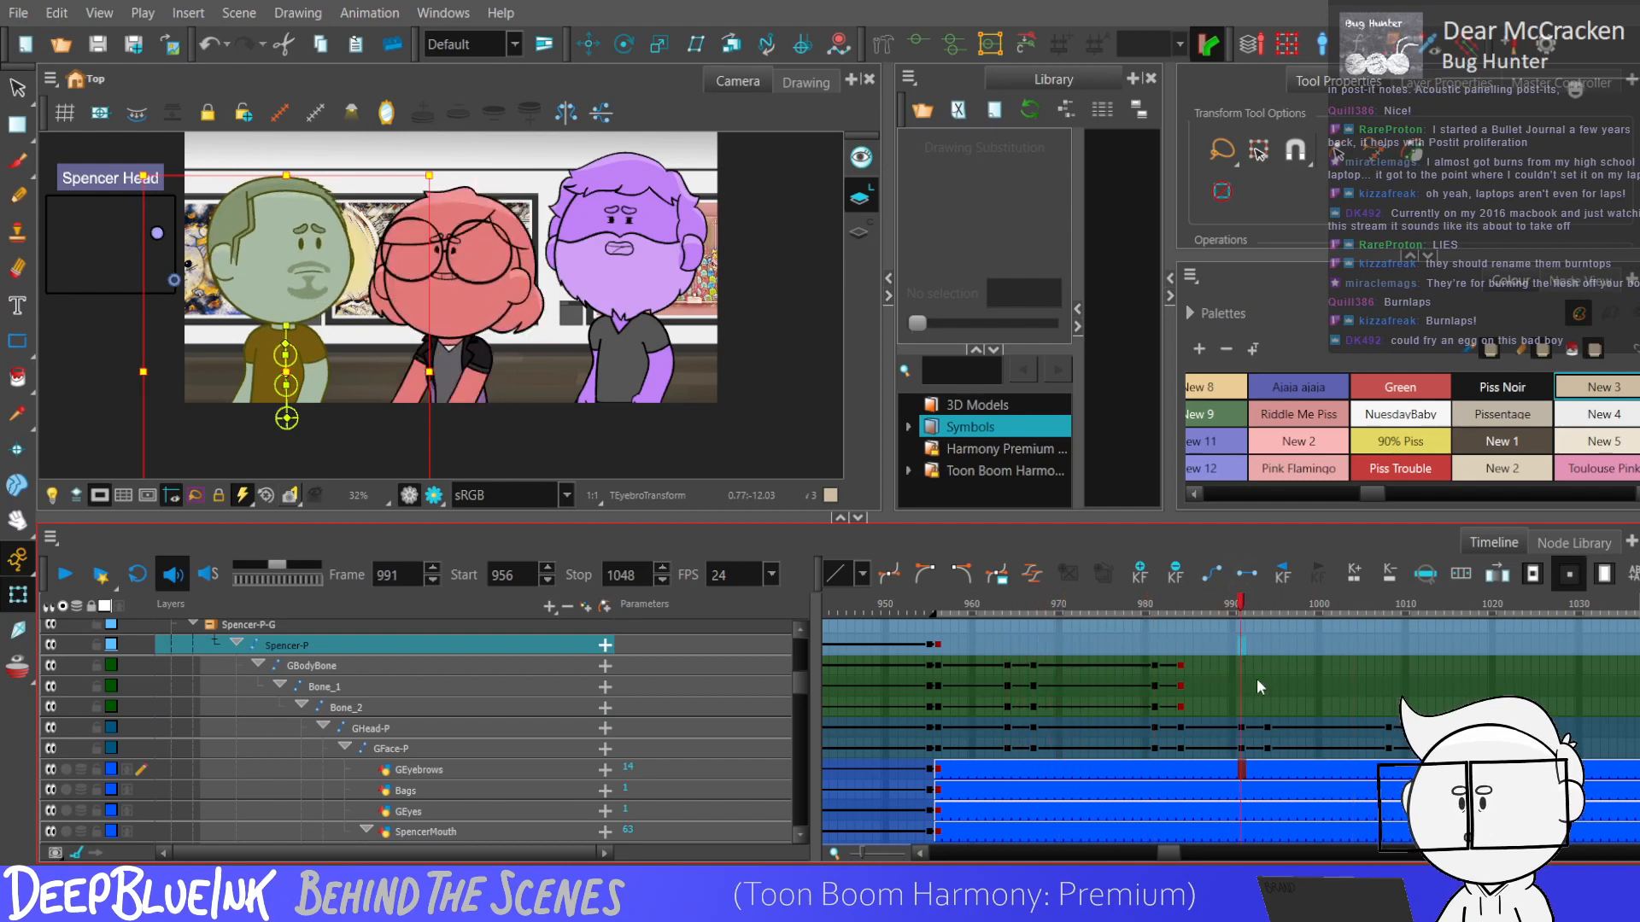
pyautogui.click(1385, 687)
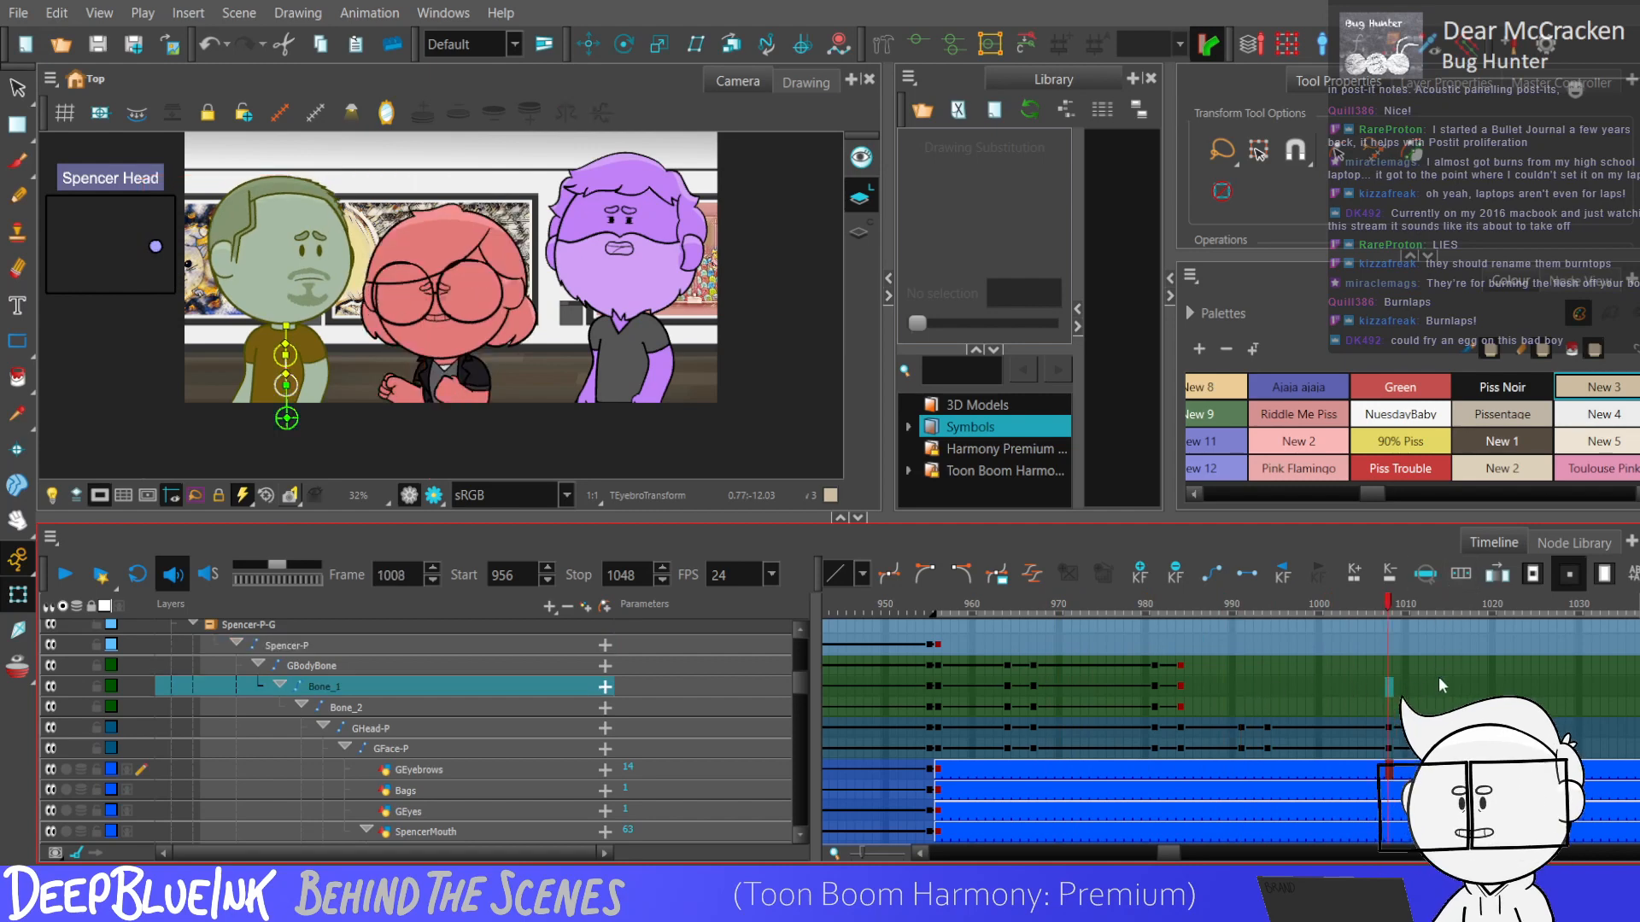
pyautogui.click(1266, 645)
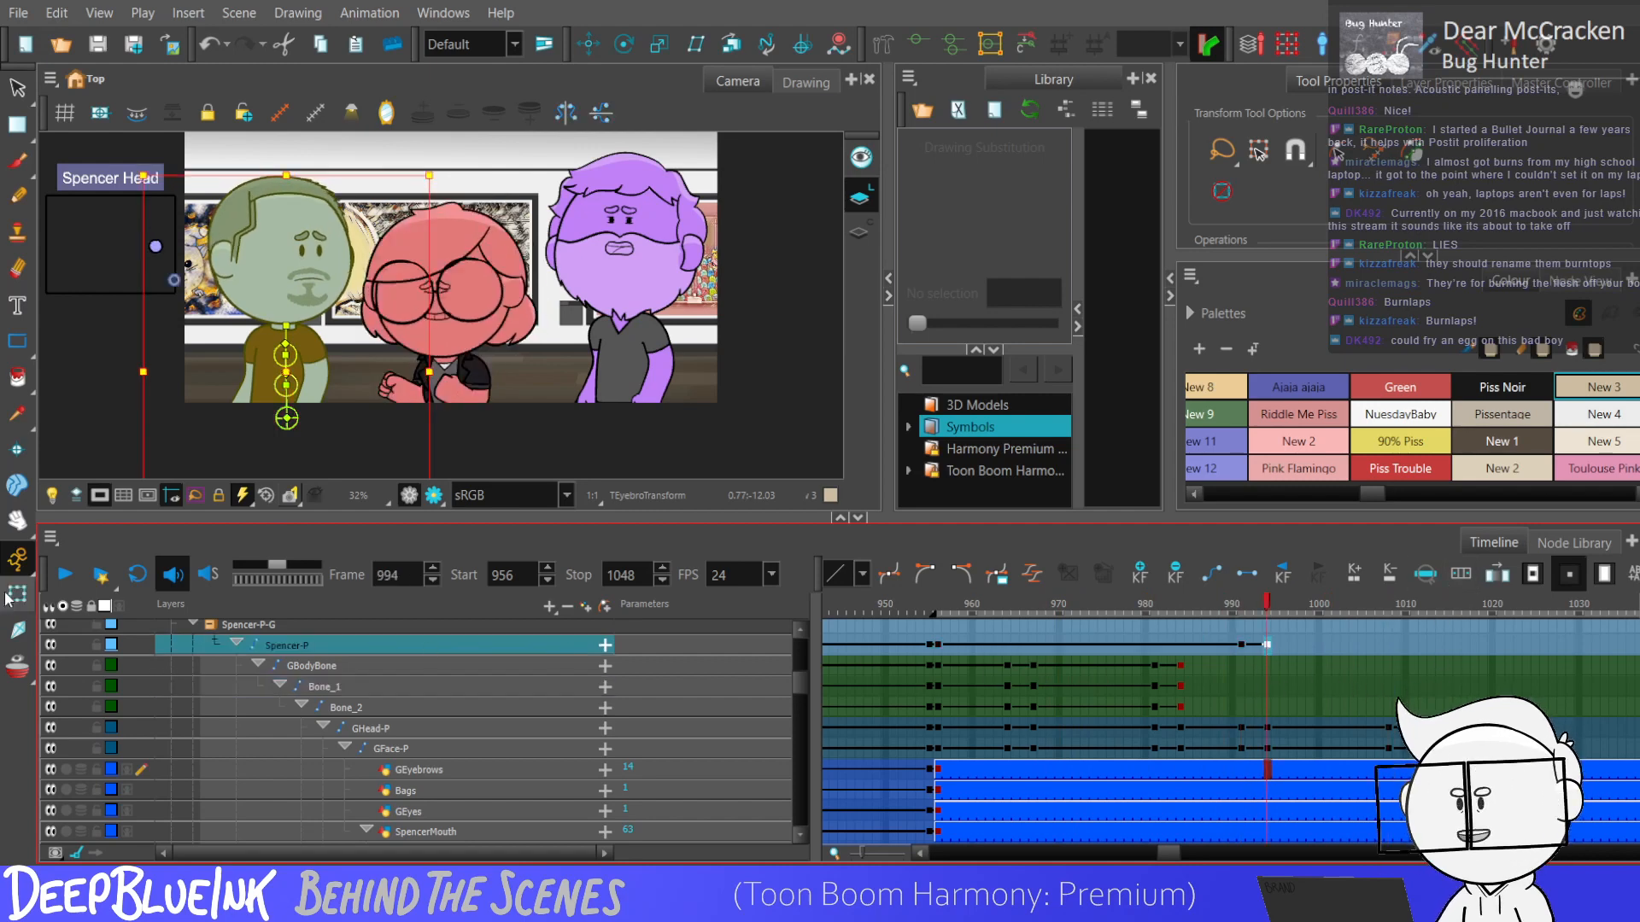
pyautogui.click(1387, 646)
pyautogui.click(1414, 651)
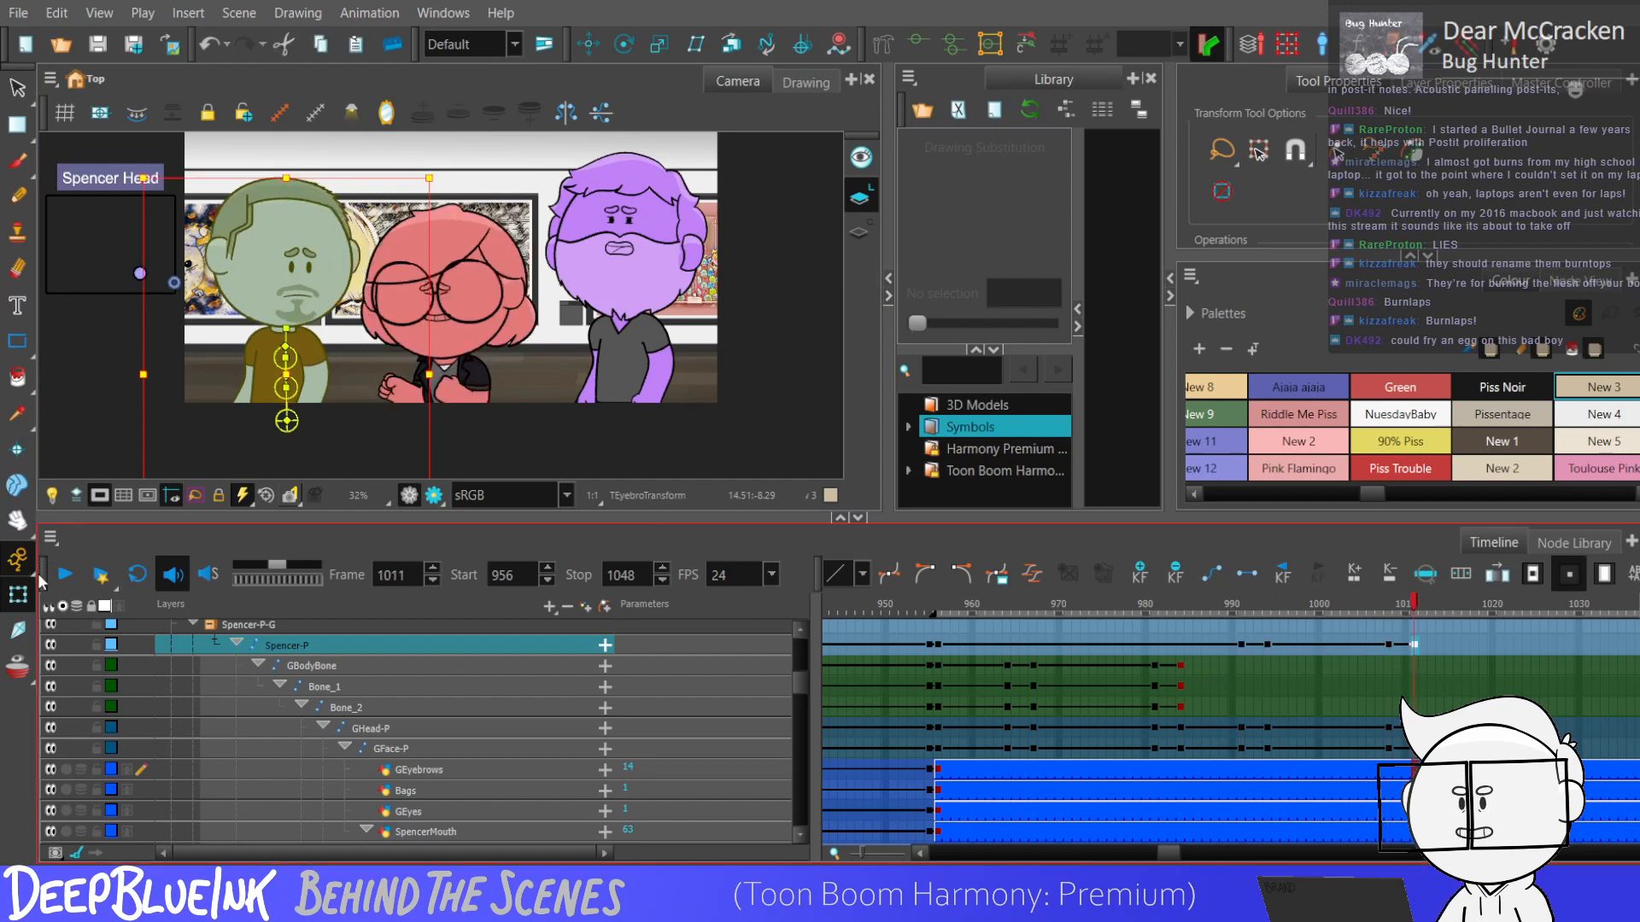
# Nudge the whole blue character slightly down at frame 1011 with the Transform tool.
pyautogui.click(20, 595)
pyautogui.press('Down')
pyautogui.press('Down')
pyautogui.press('Down')
pyautogui.moveTo(1413, 647); pyautogui.dragTo(1386, 748)
# Swap the blue character's mouth to drawing 6 on the SpencerMouth layer from frame 956.
pyautogui.click(937, 811)
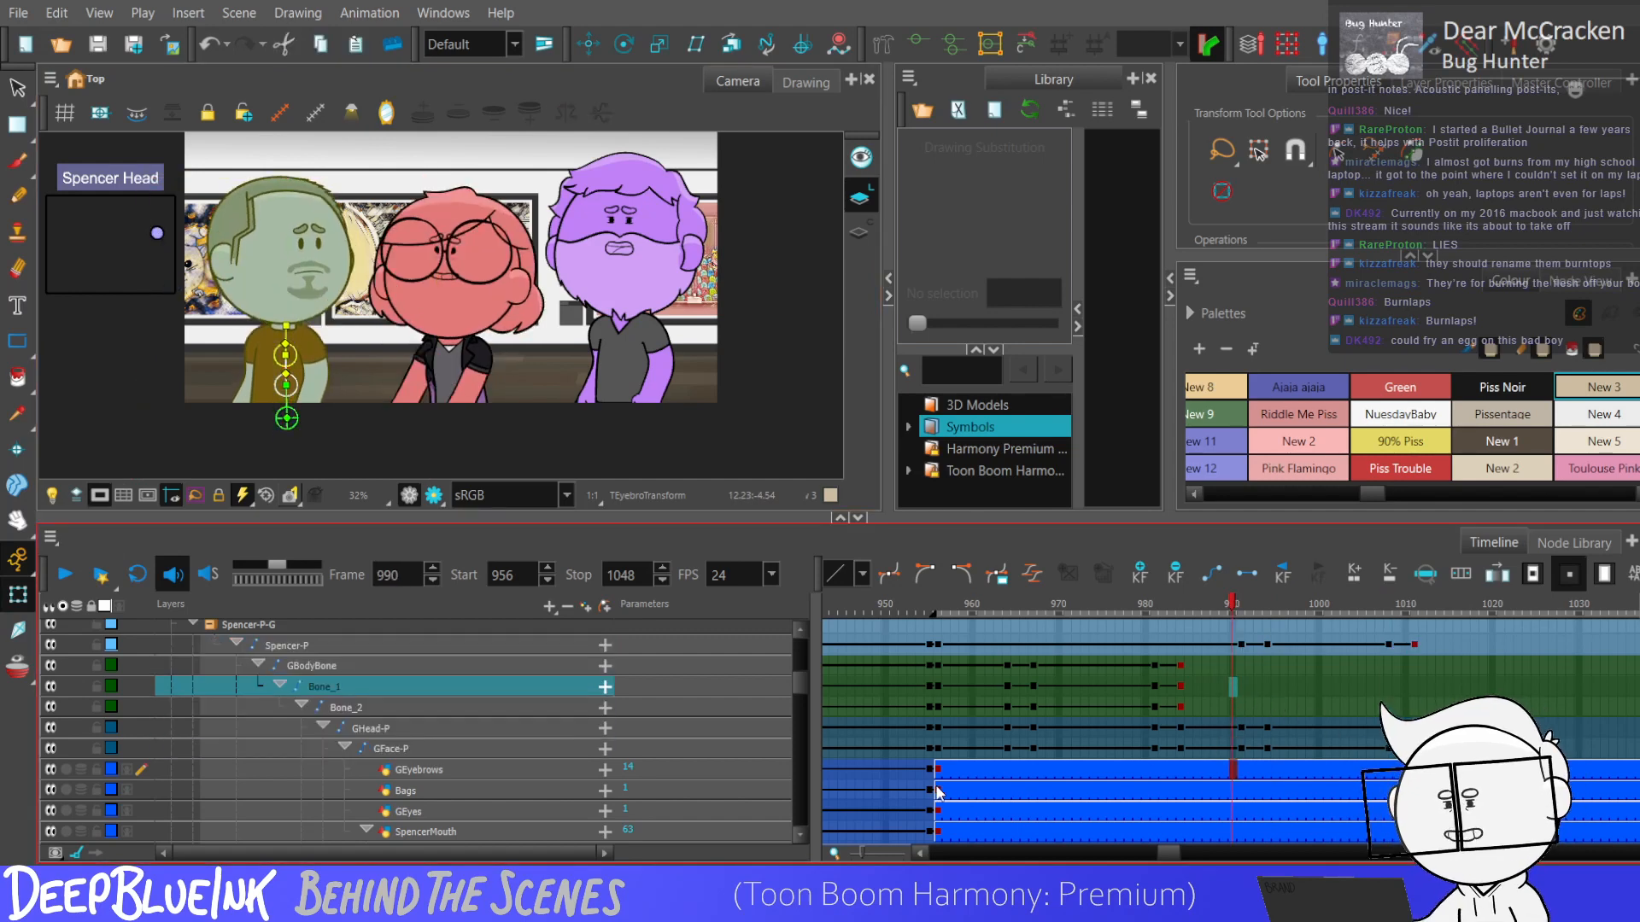
pyautogui.scroll(-3, 801, 678)
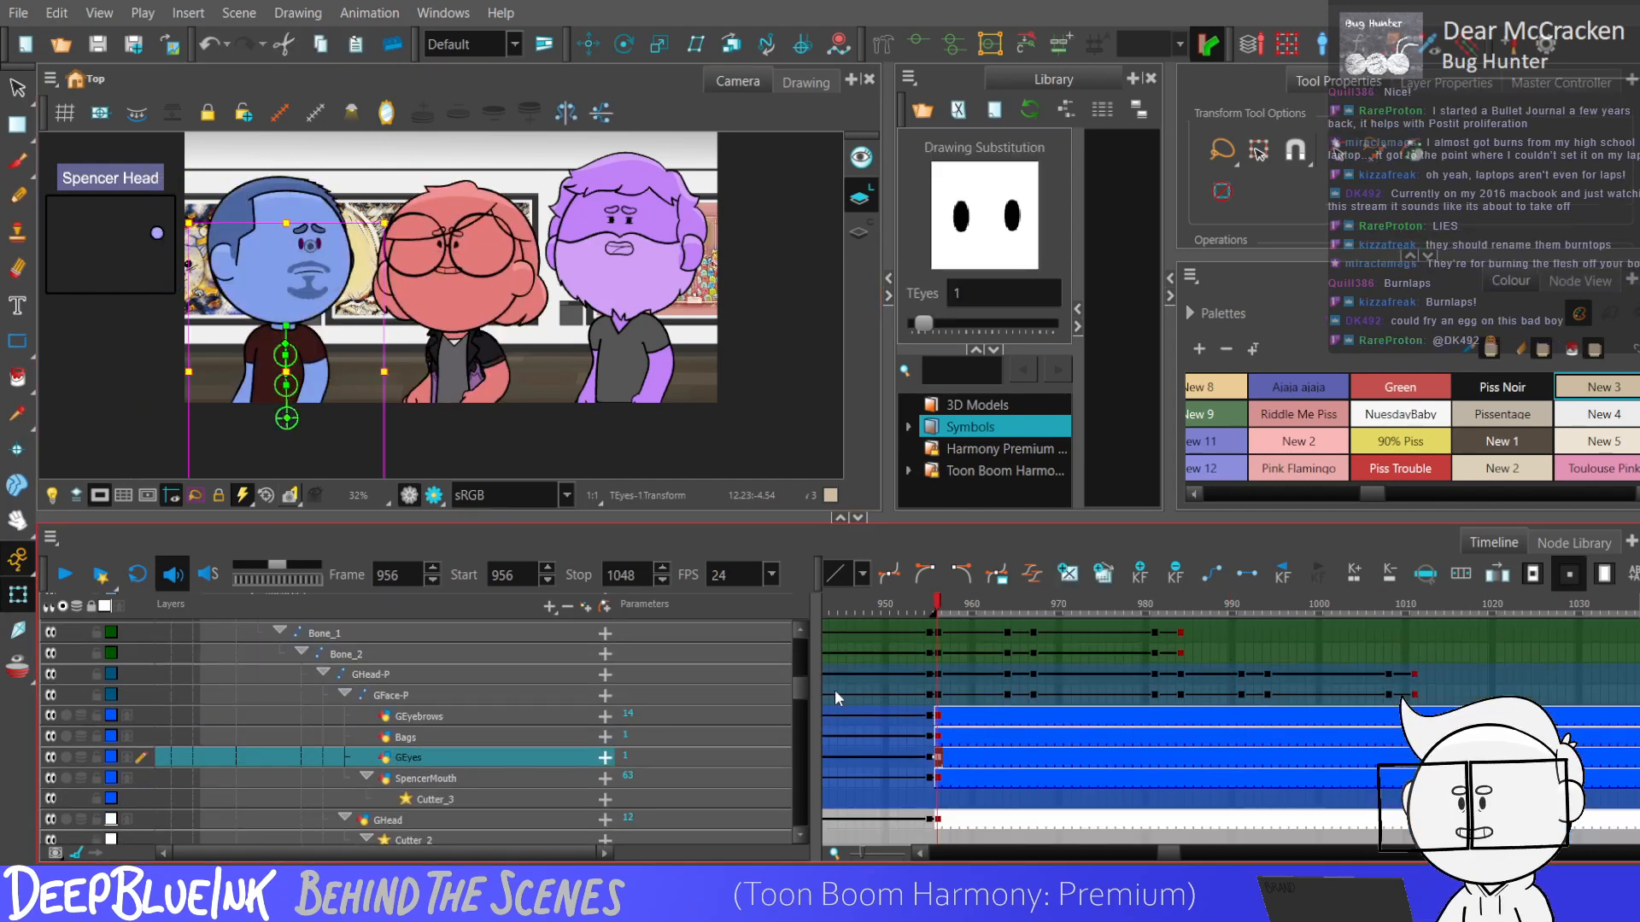
pyautogui.click(938, 778)
pyautogui.moveTo(986, 329); pyautogui.dragTo(933, 327)
# Play the scene repeatedly from frame 956 to check the blue character's body and head motion with the new mouth.
pyautogui.press('Return')
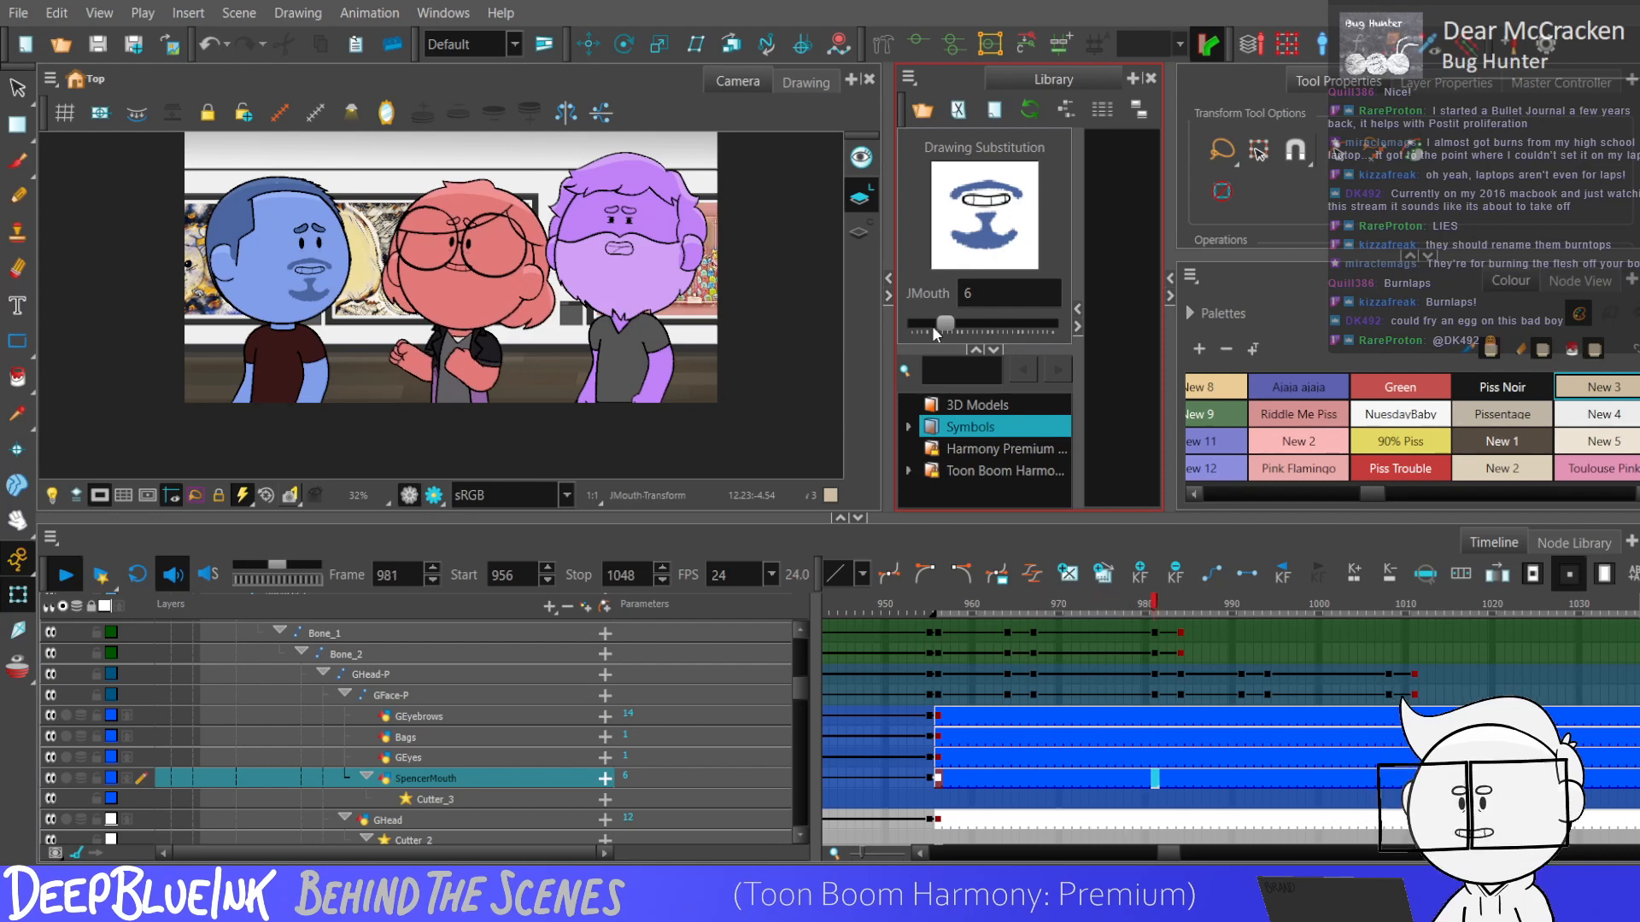
pyautogui.press('Return')
pyautogui.click(939, 774)
pyautogui.press('Return')
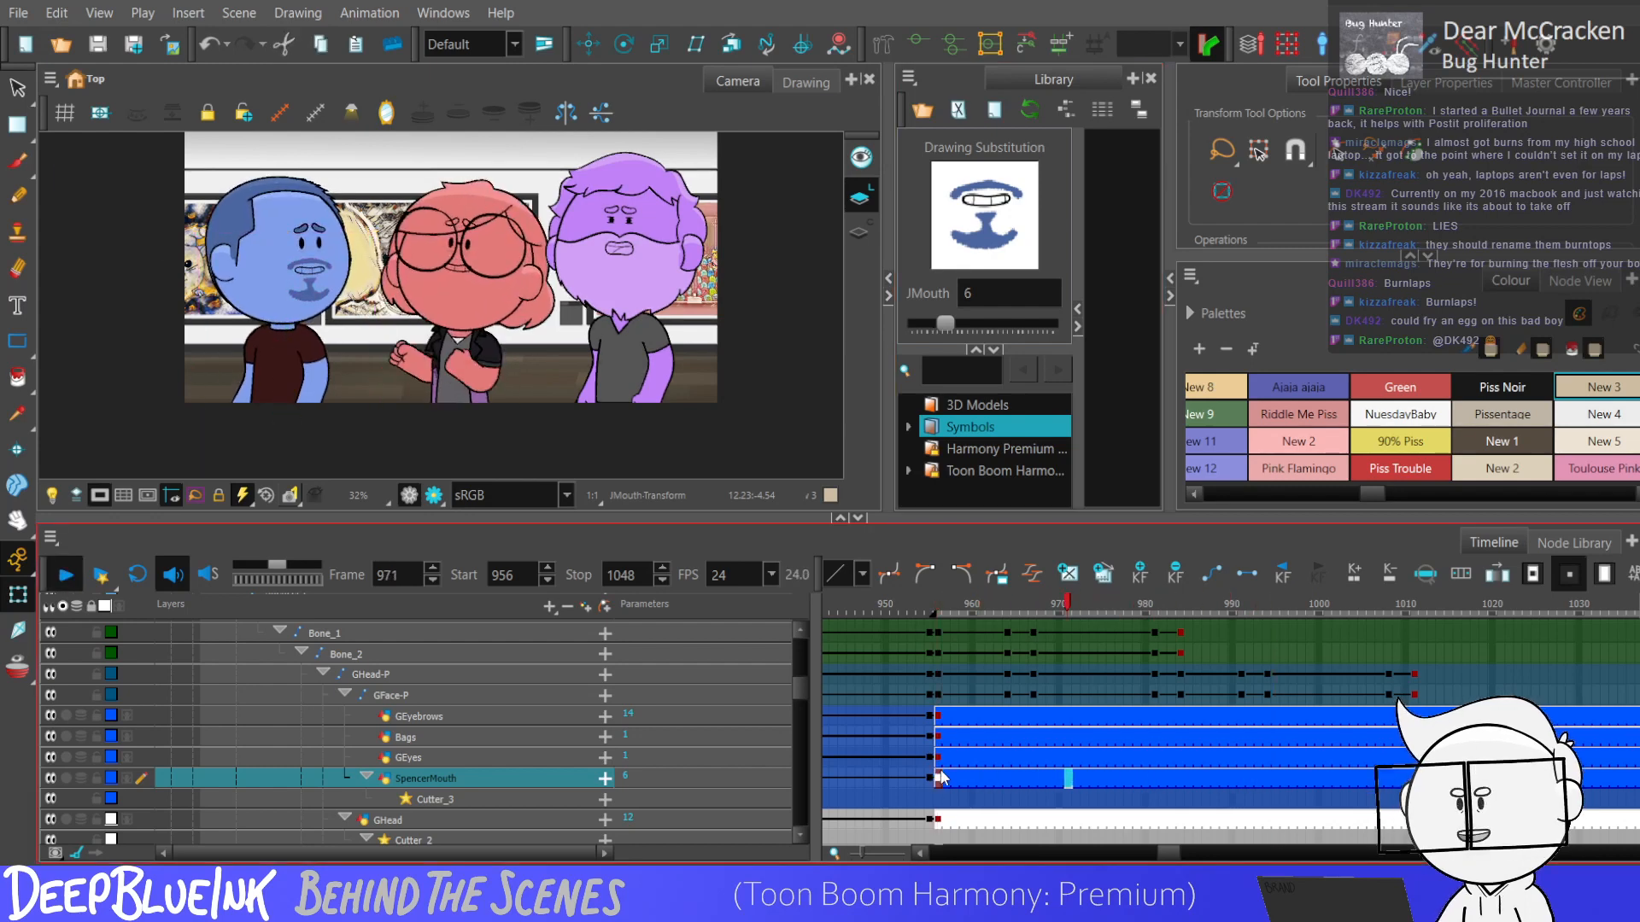
pyautogui.press('Return')
pyautogui.click(939, 775)
pyautogui.press('Return')
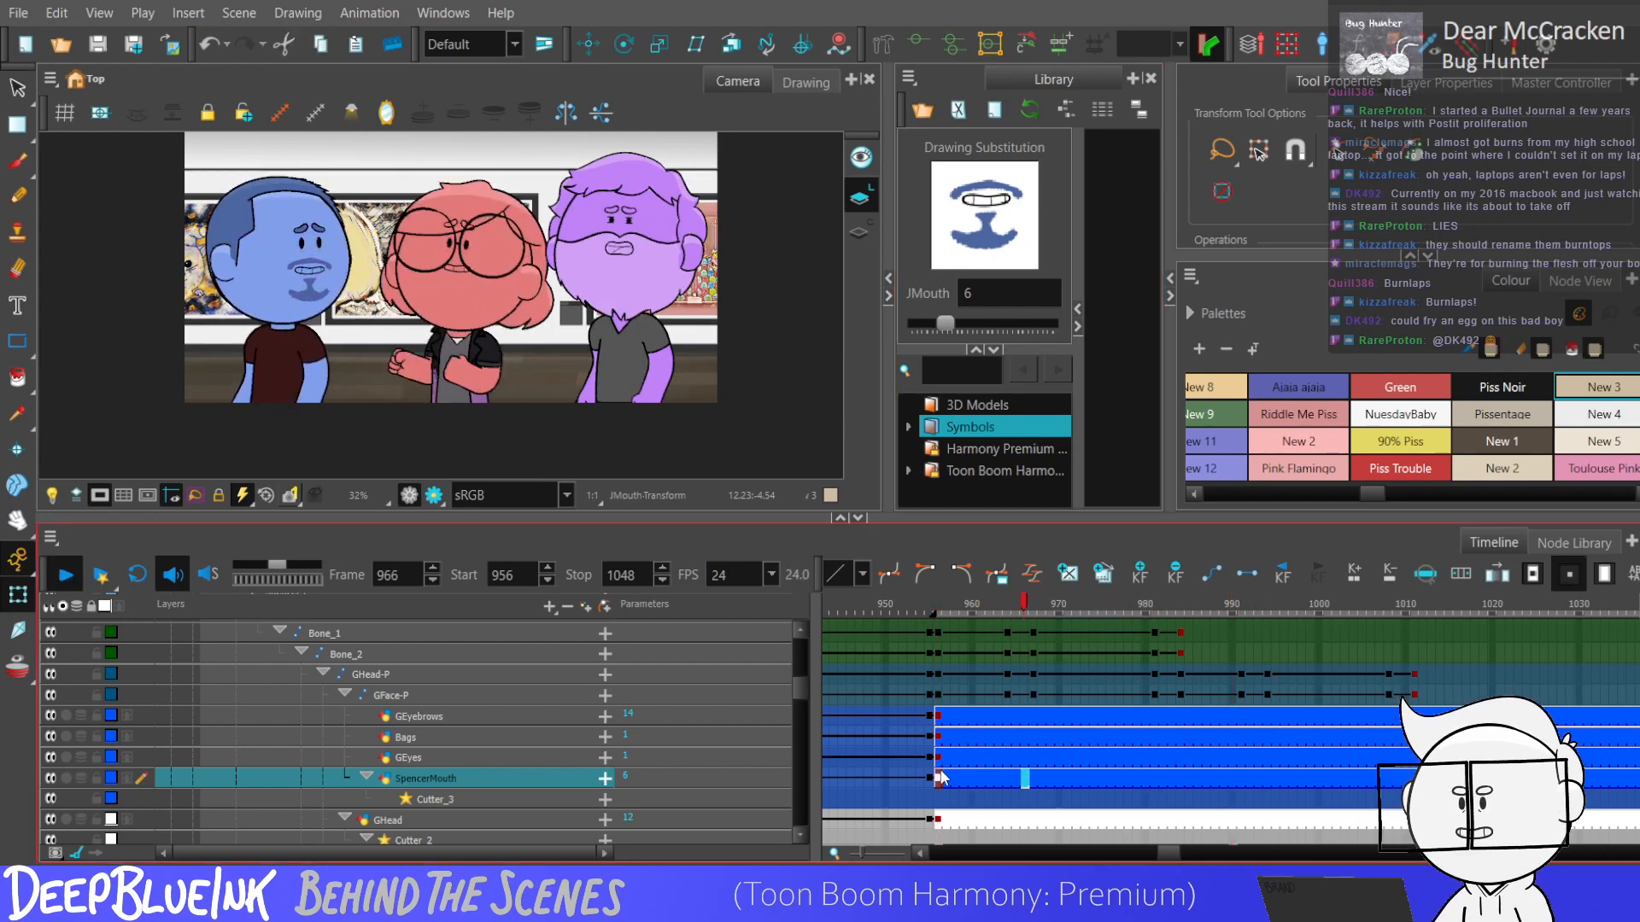
pyautogui.press('Return')
# Render frame 980 in the camera view and examine the blue character's hair shading and outline up close.
pyautogui.click(434, 494)
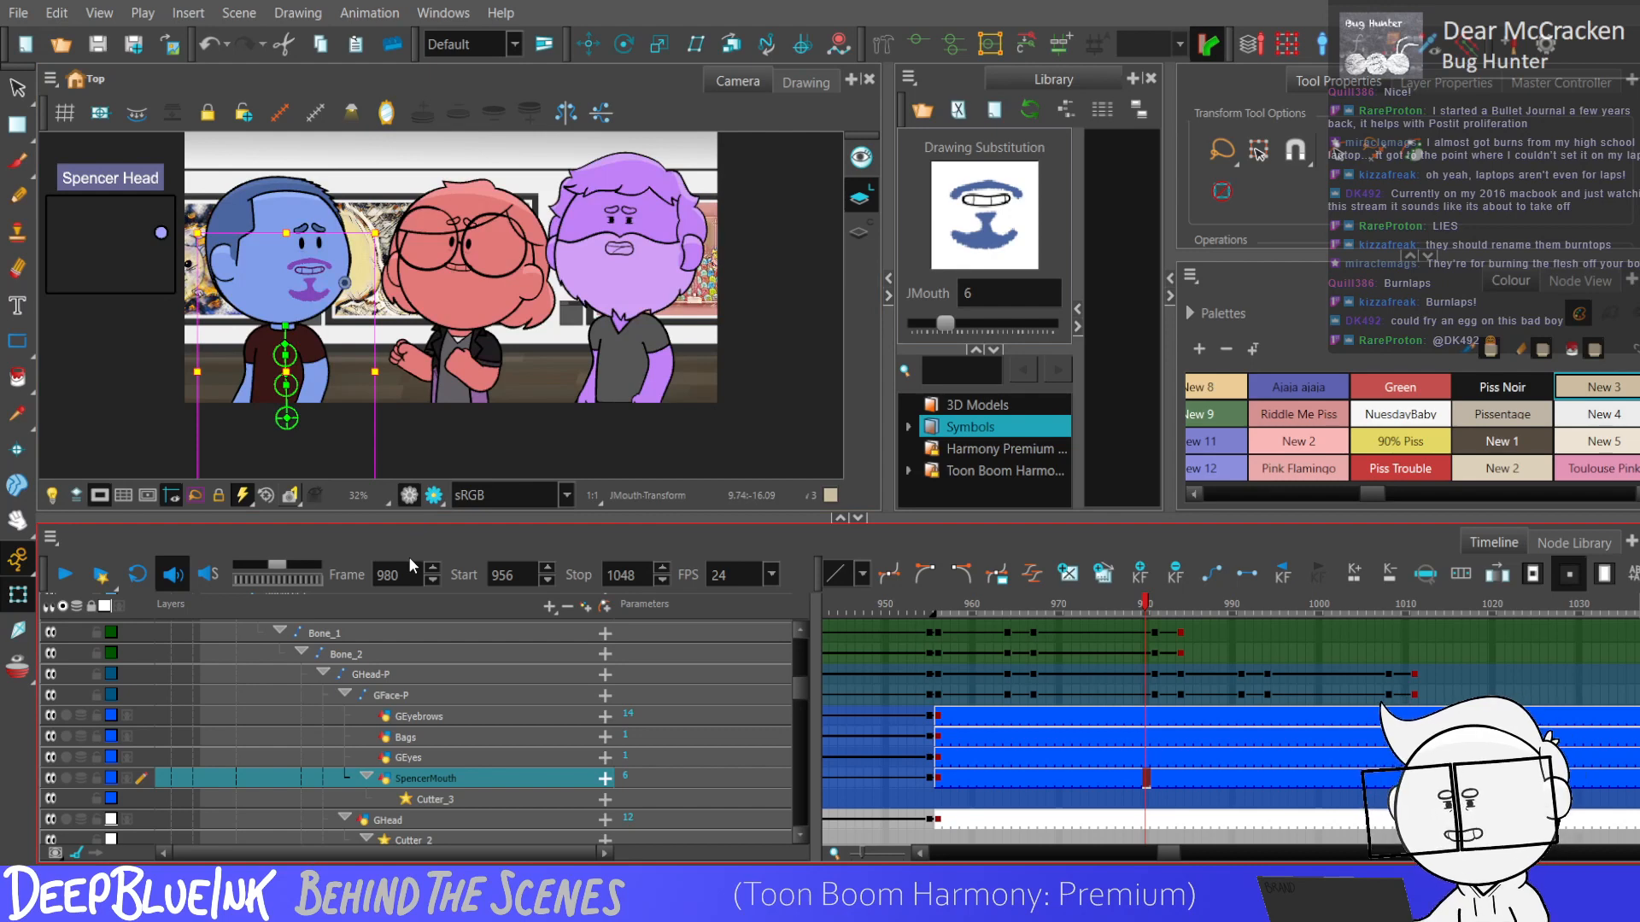
pyautogui.click(426, 503)
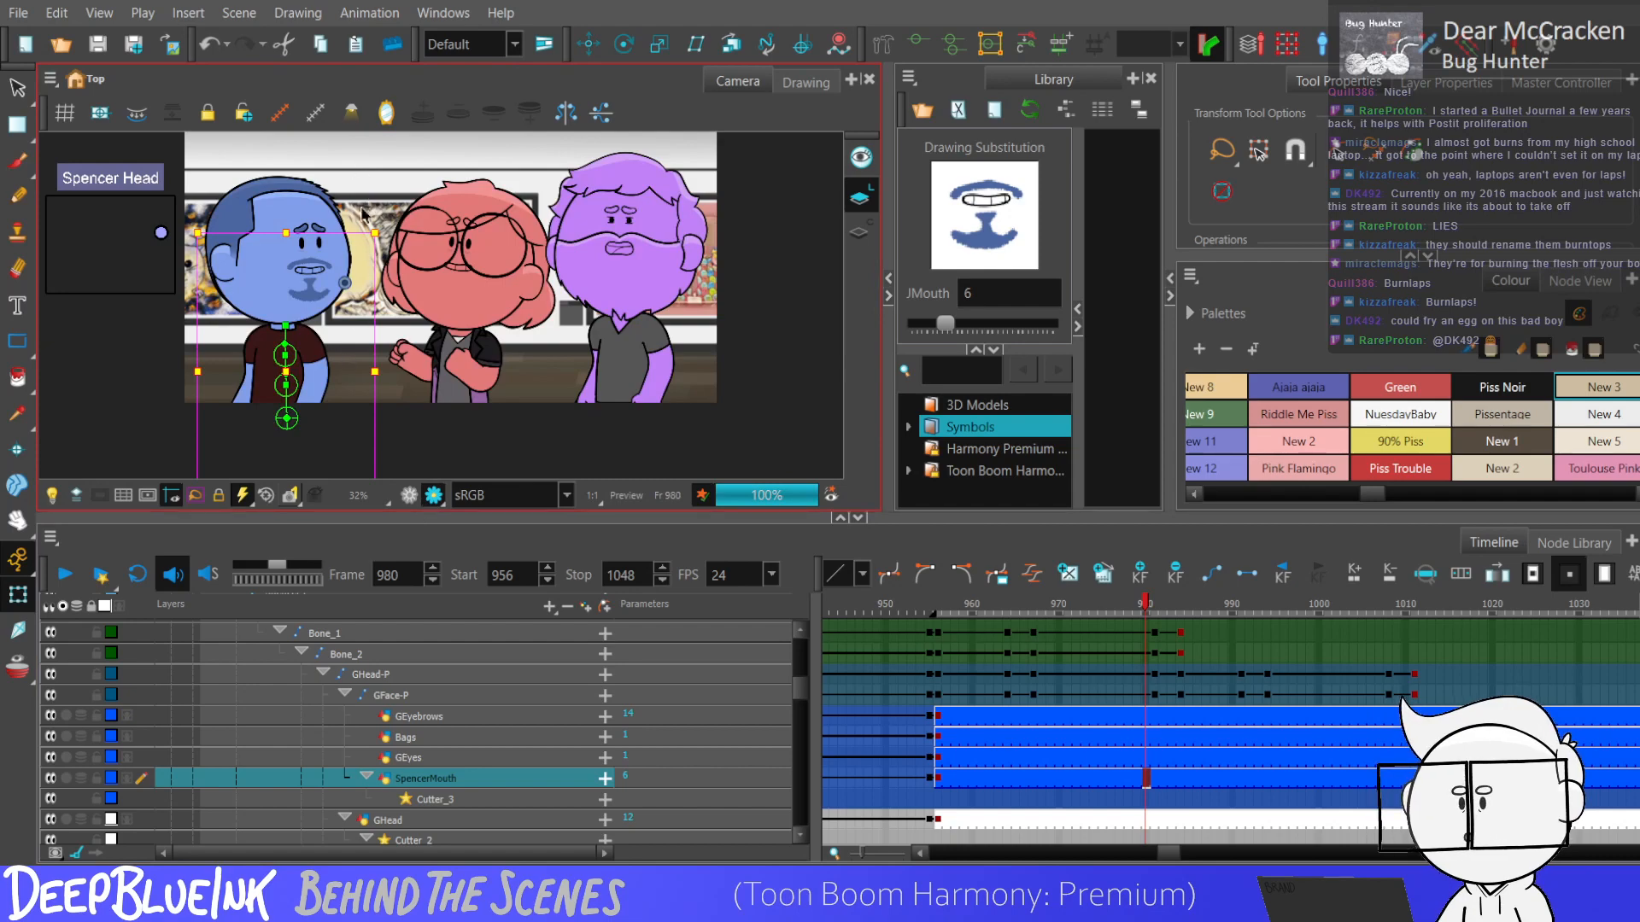
pyautogui.scroll(7, 282, 191)
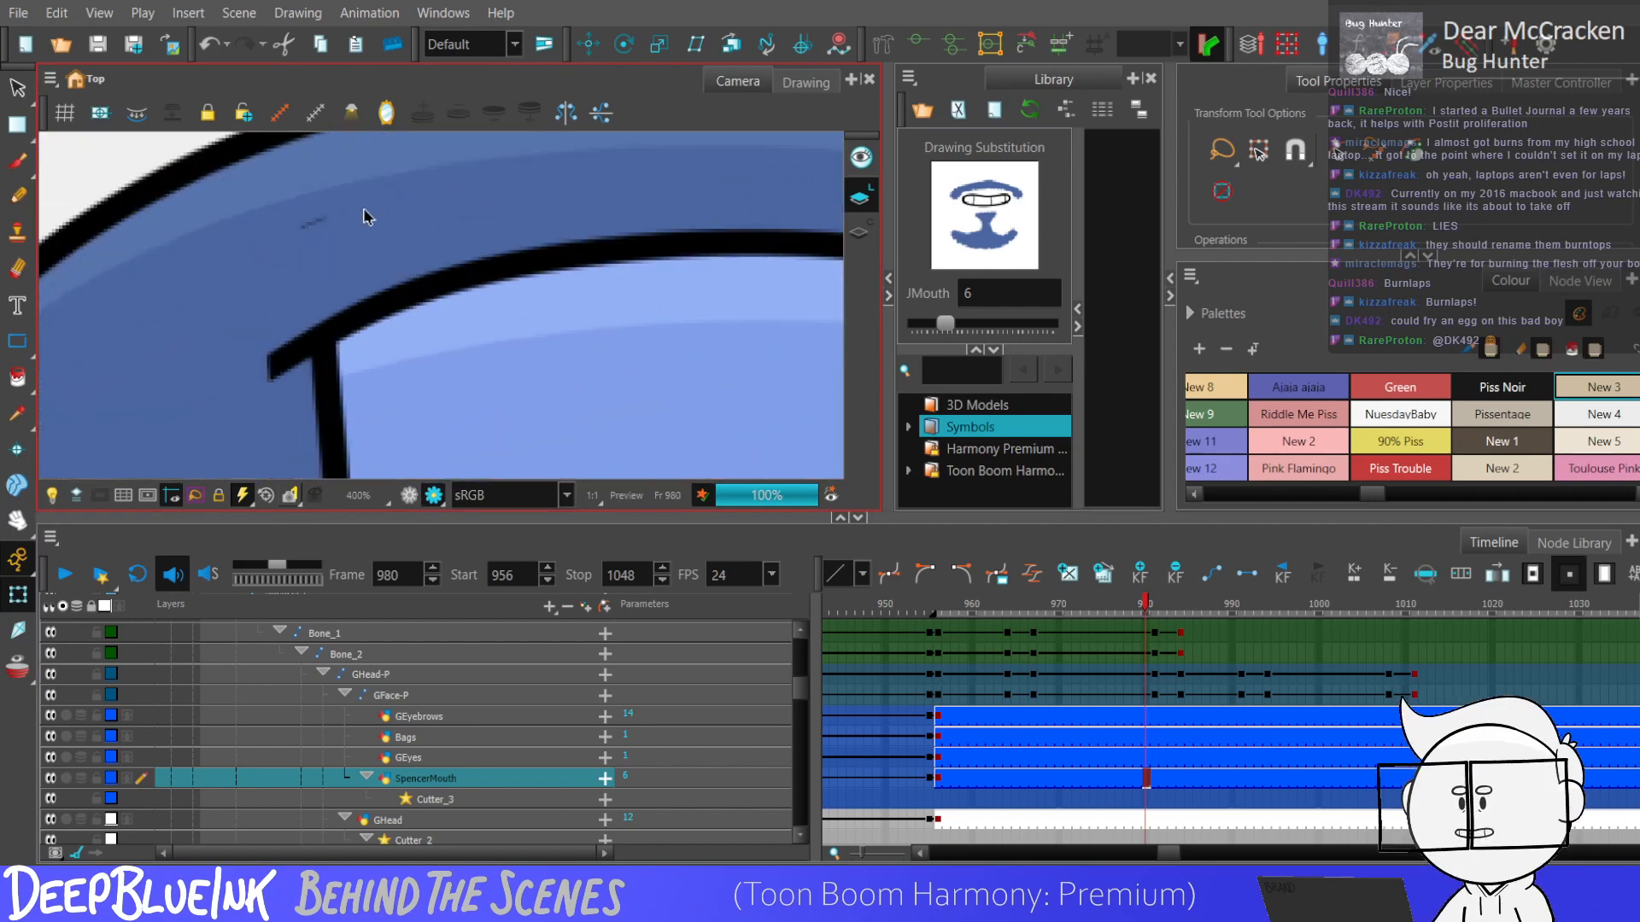
pyautogui.scroll(5, 256, 278)
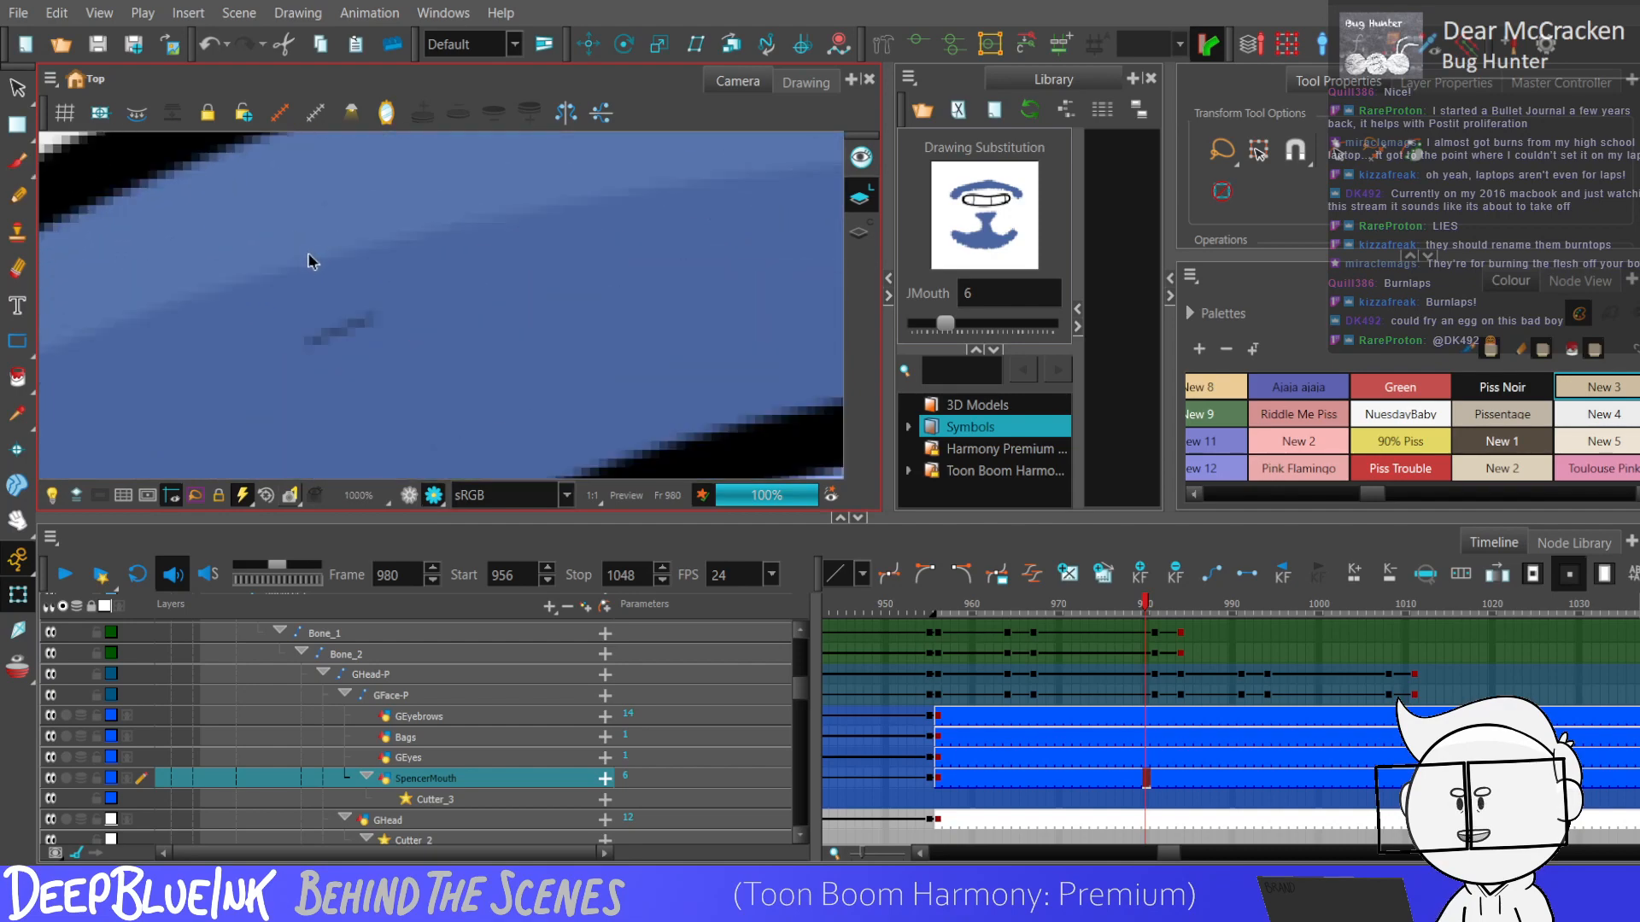
pyautogui.scroll(-6, 261, 272)
pyautogui.scroll(5, 316, 270)
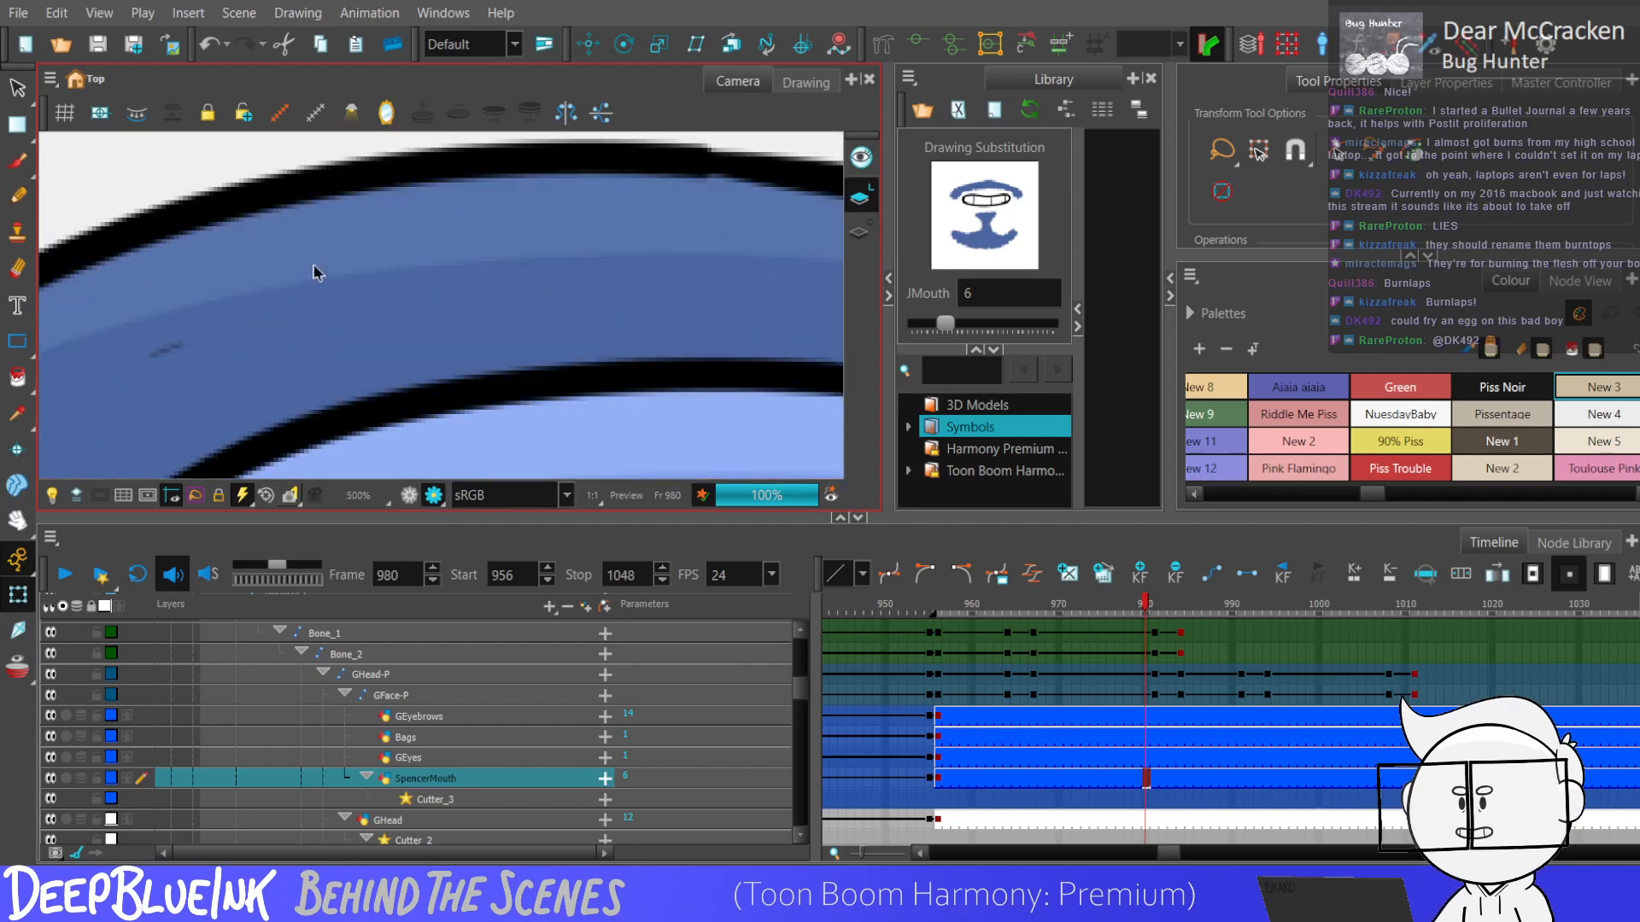
pyautogui.scroll(-8, 312, 295)
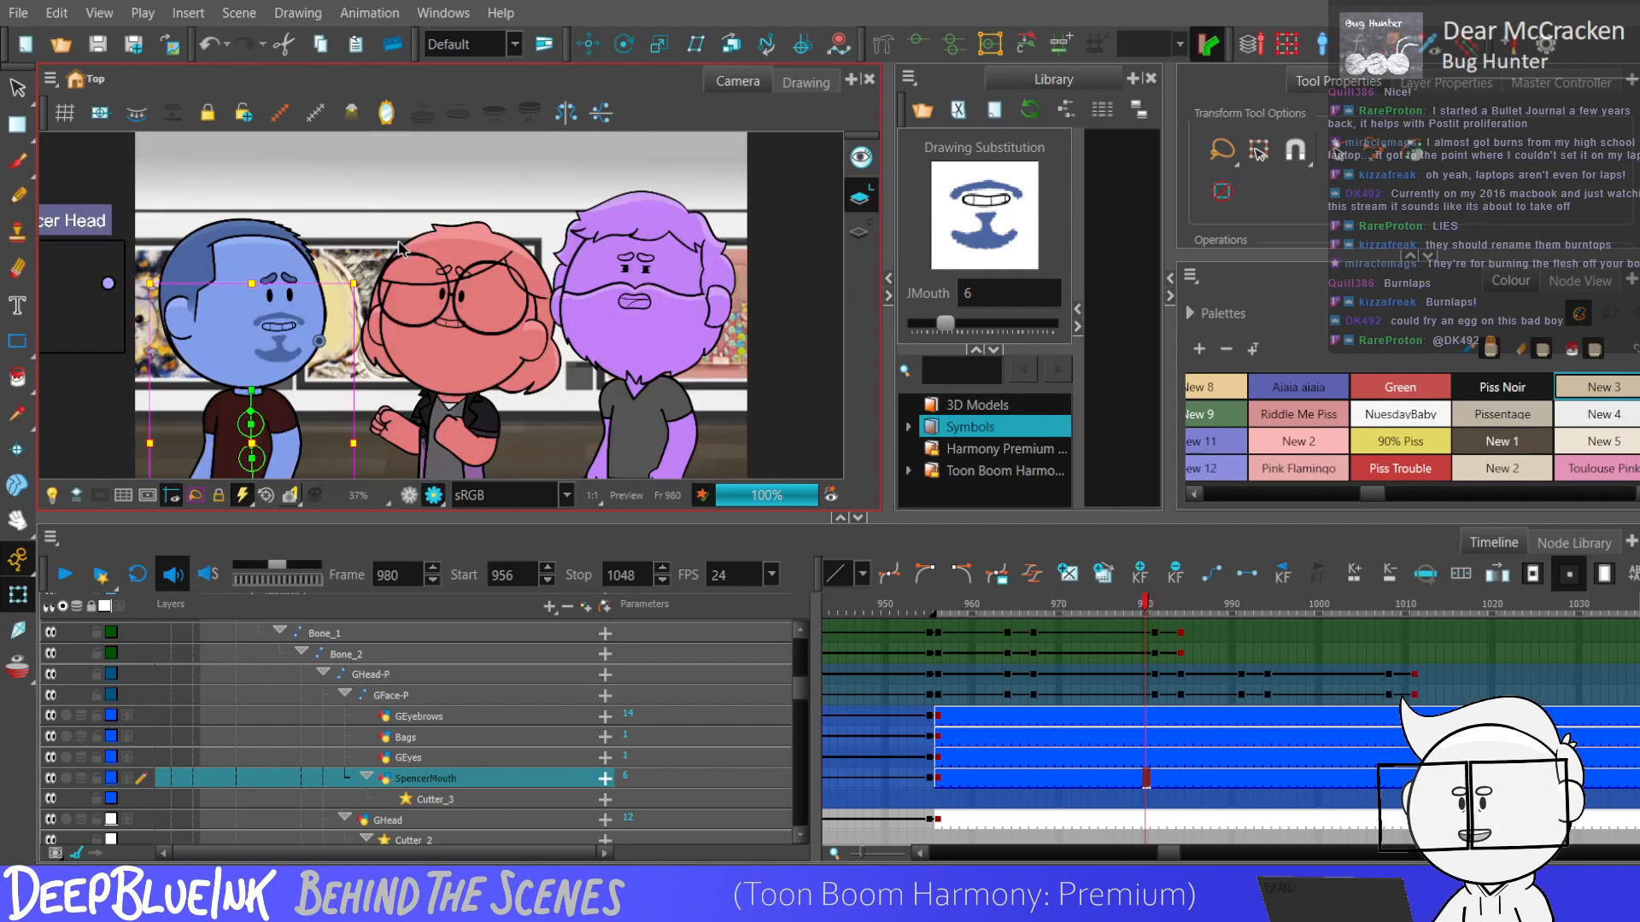
# Leave the rendered view and play the scene to review the blue character's reaction.
pyautogui.click(409, 495)
pyautogui.hotkey('shift', 'Return')
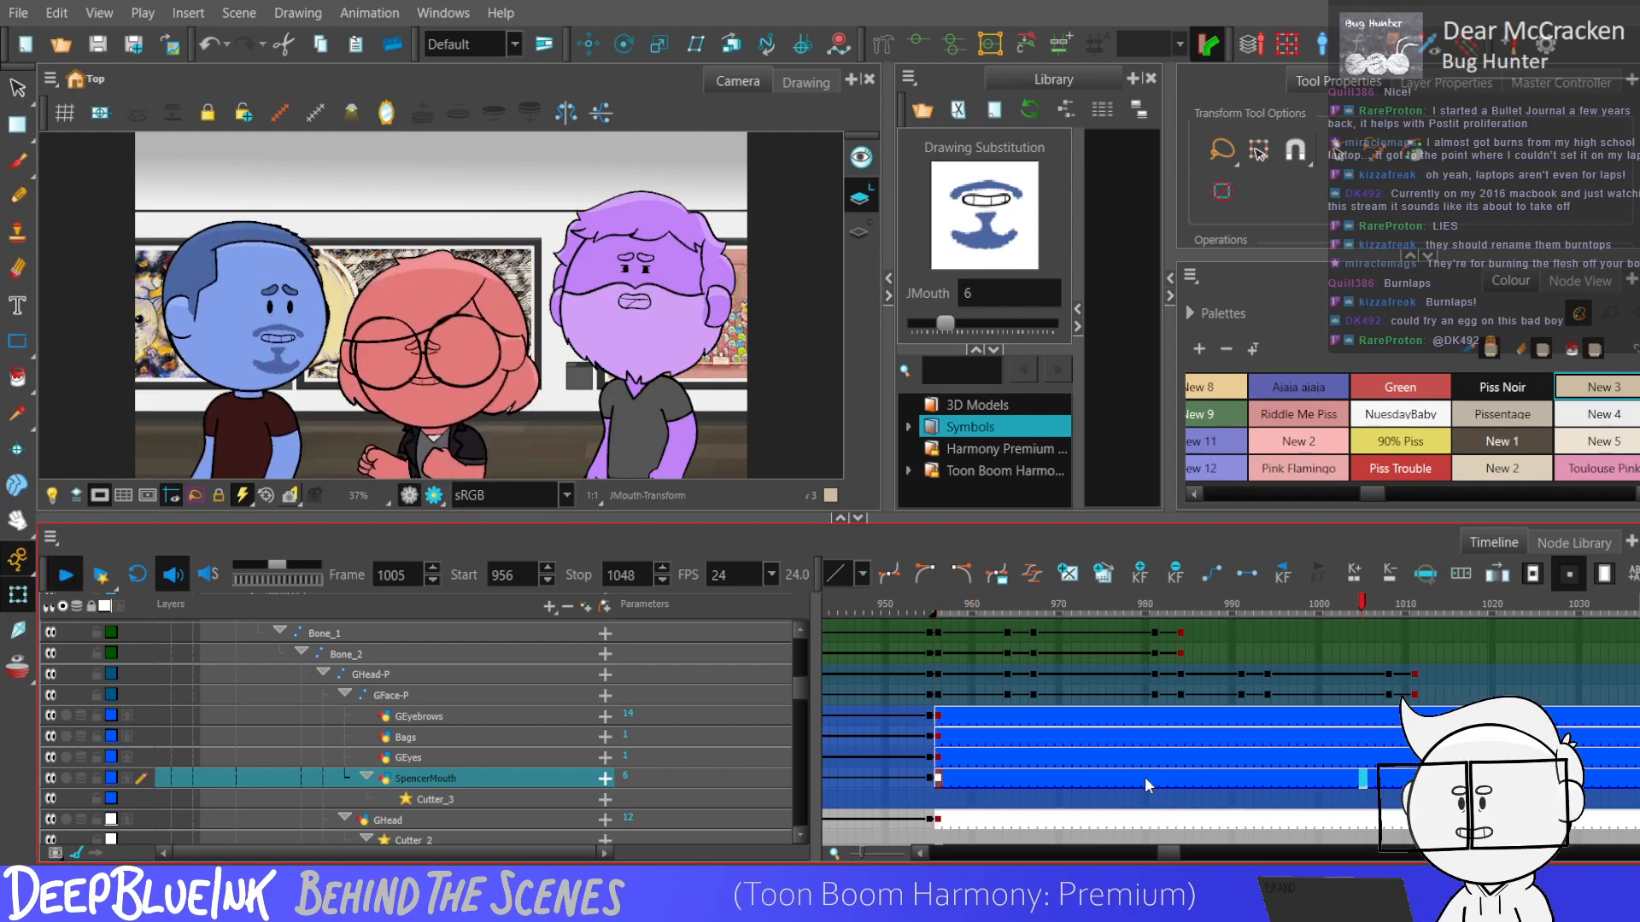
# Stop the playback and inspect the blue character's eyebrow, bag and eye drawings around frames 992 and 982.
pyautogui.click(1179, 717)
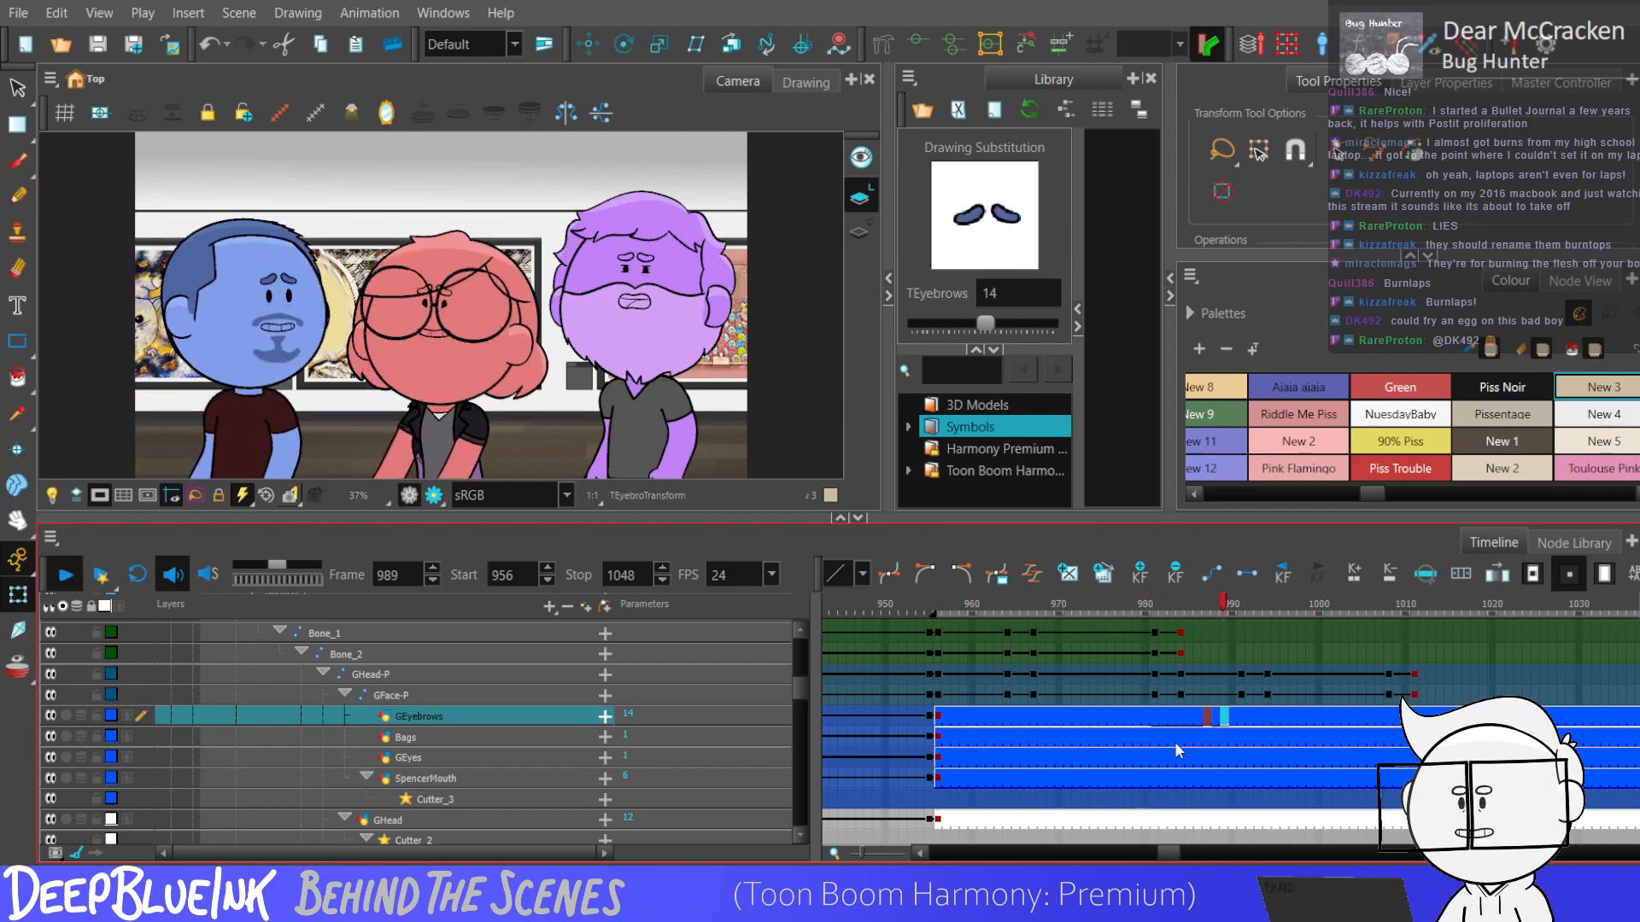
pyautogui.click(1249, 723)
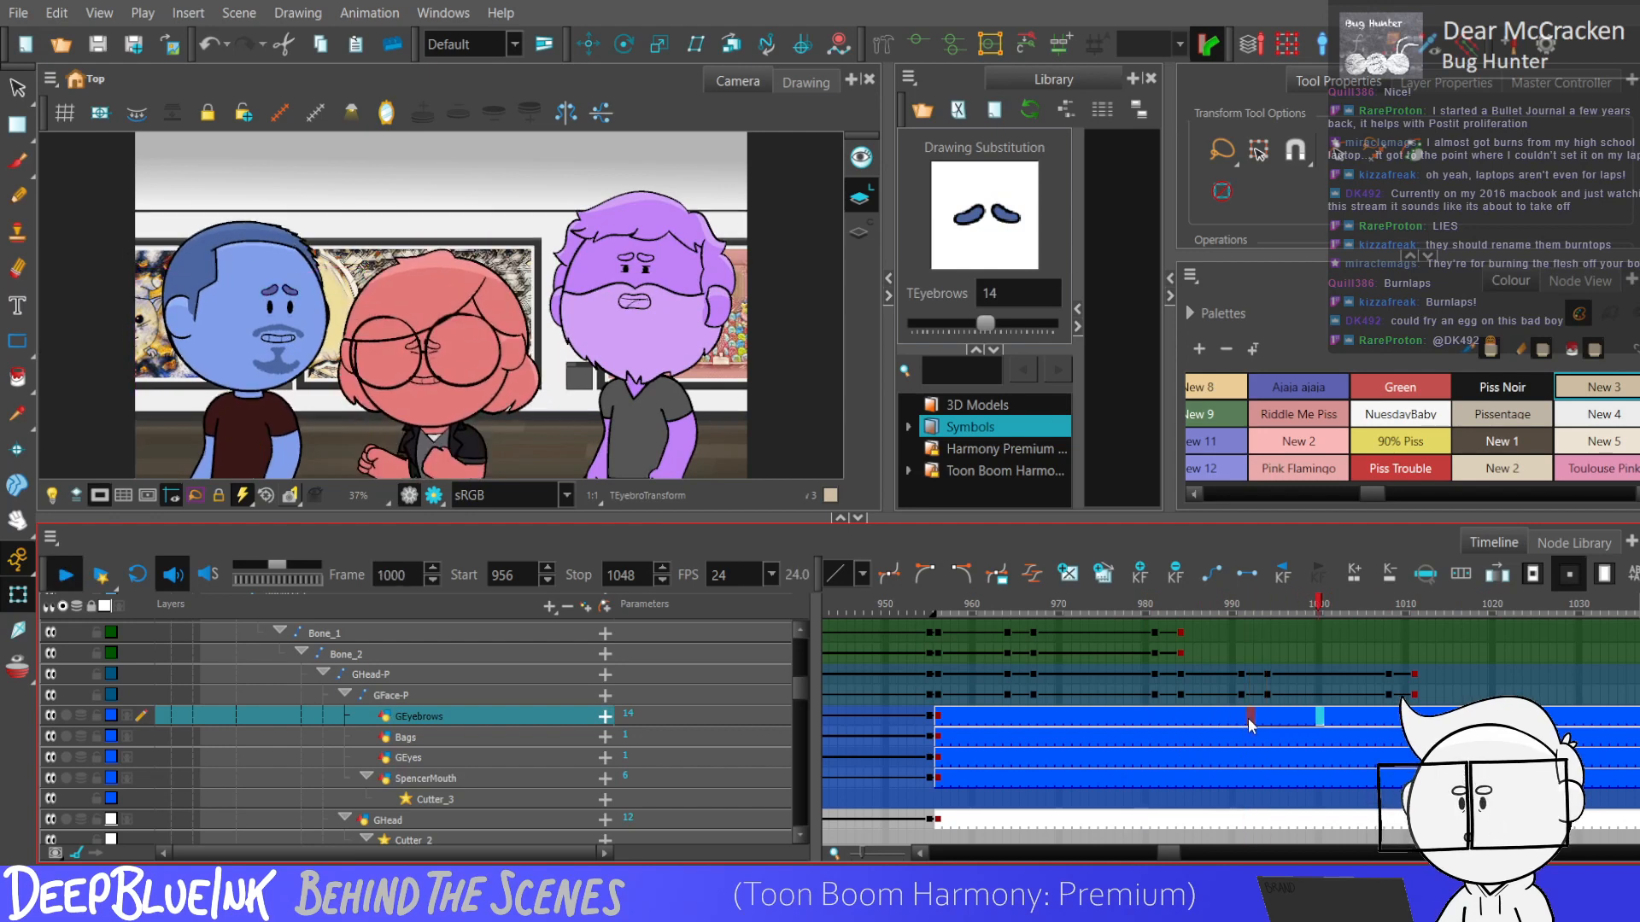
pyautogui.click(1250, 740)
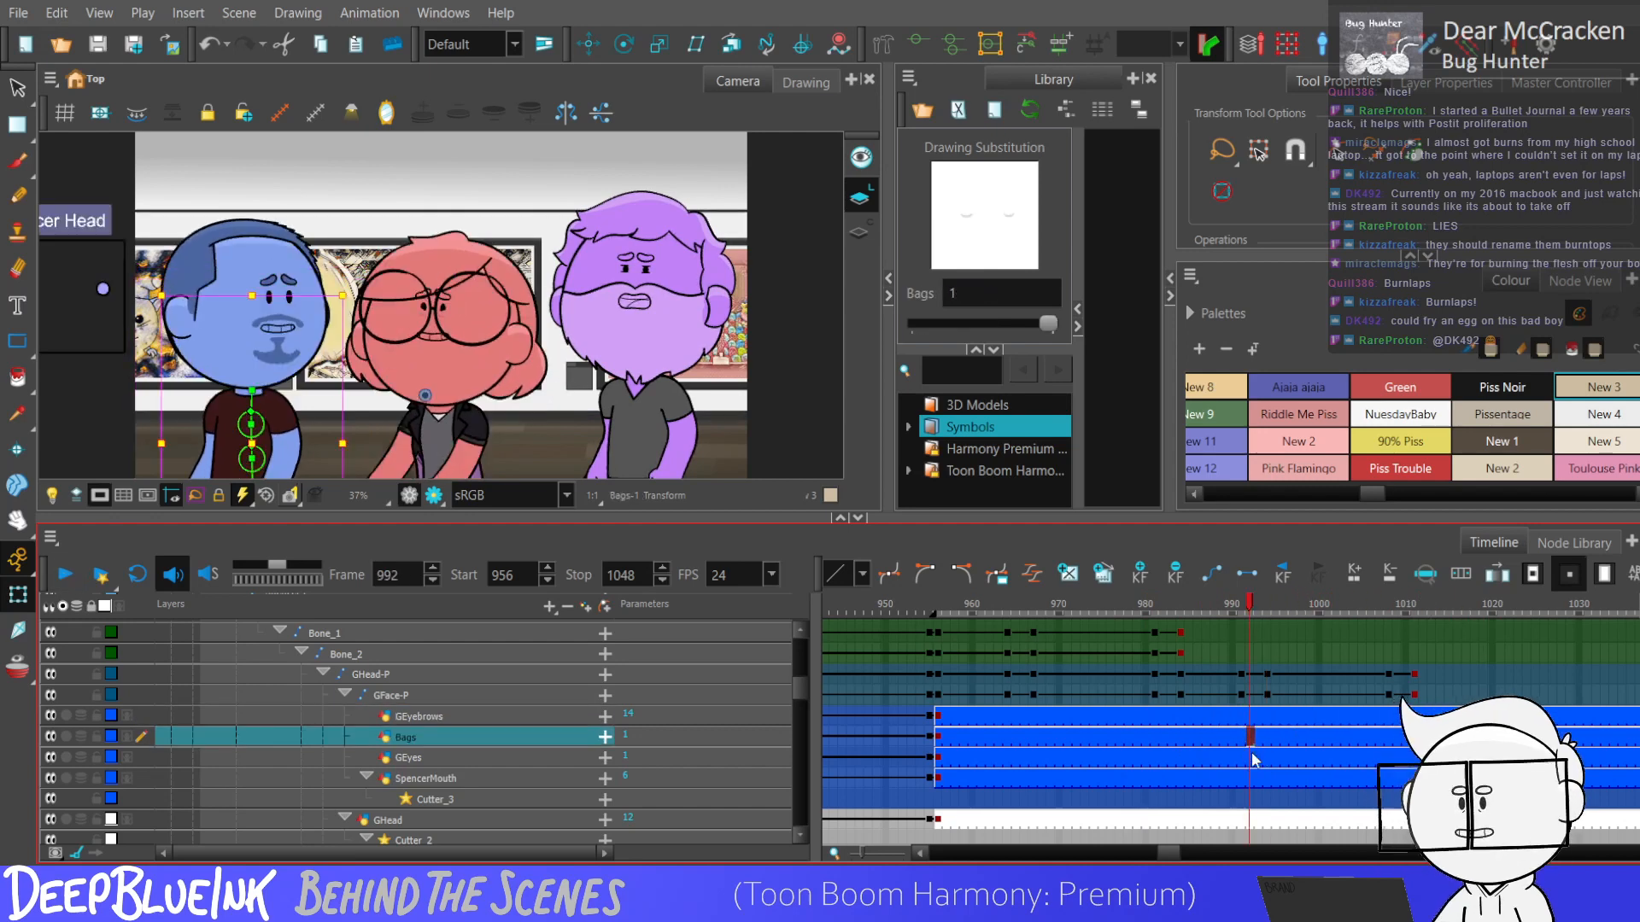
pyautogui.click(1251, 759)
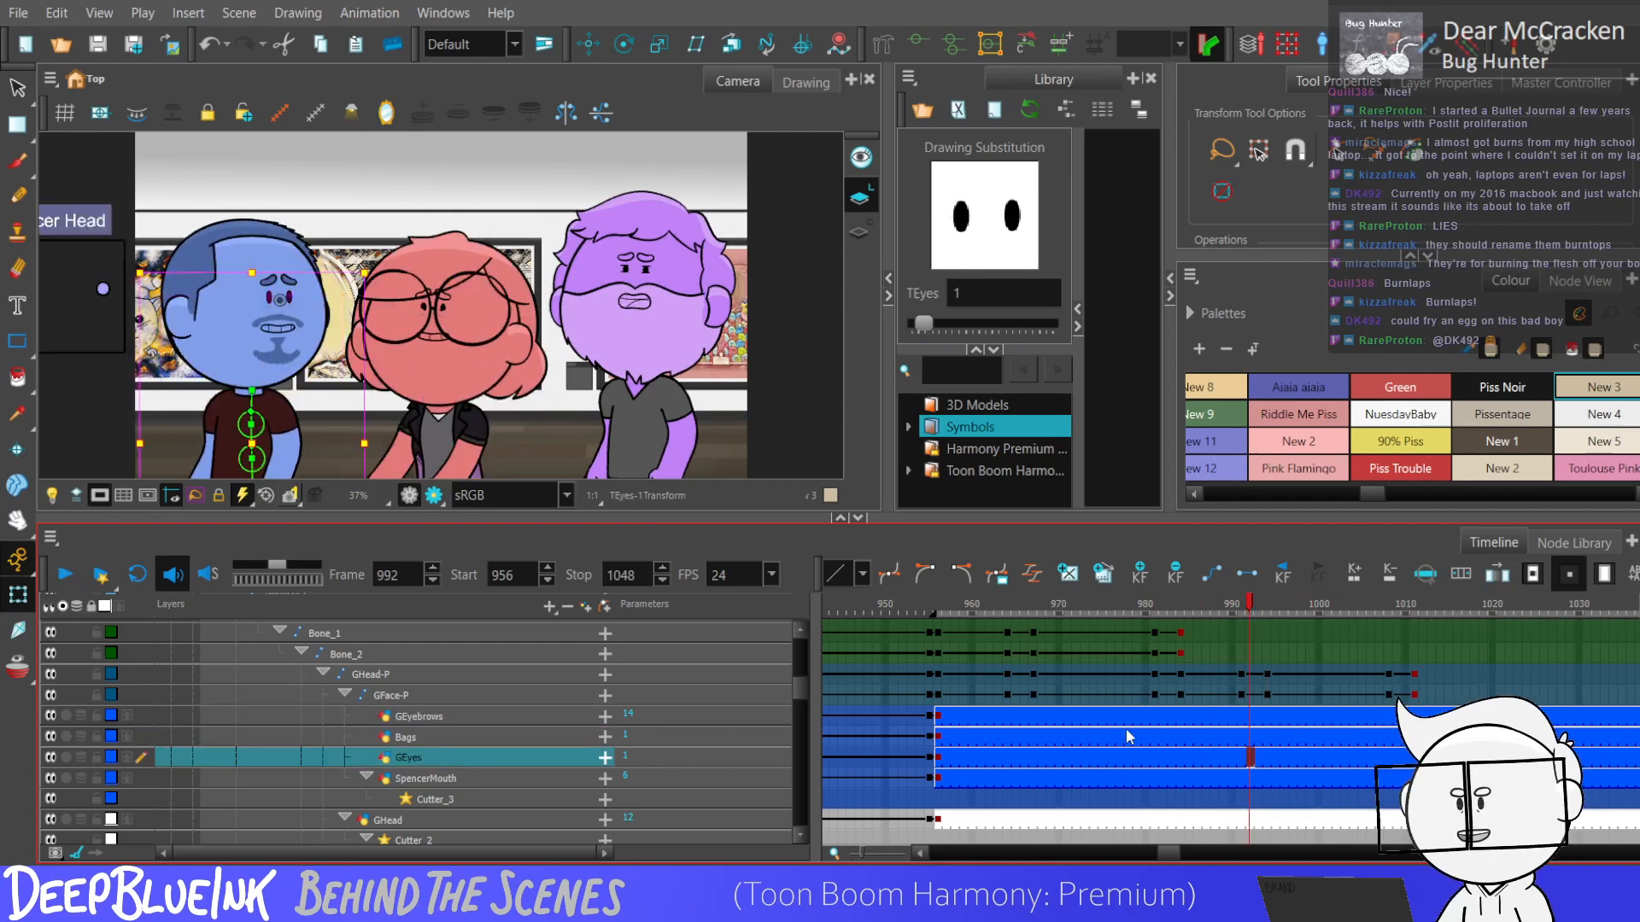
pyautogui.click(1154, 716)
pyautogui.click(1162, 720)
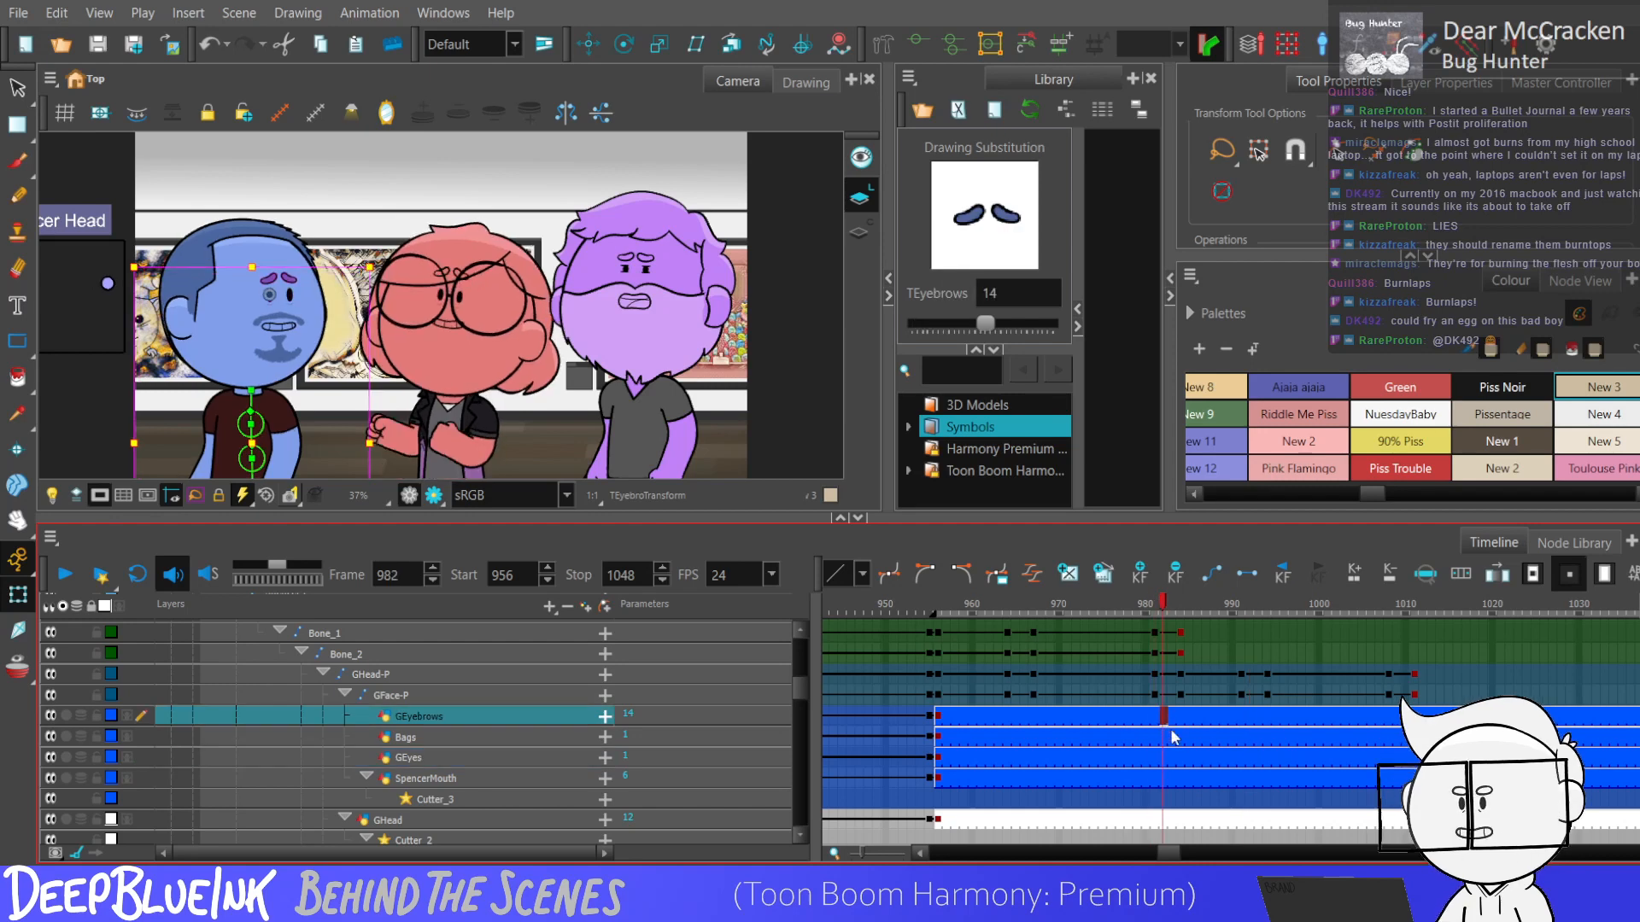
# Swap the blue character's eyebrows to drawing 7 on the GEyebrows layer from frame 956.
pyautogui.click(934, 717)
pyautogui.press('[')
pyautogui.press('[')
pyautogui.press('[')
pyautogui.press('[')
pyautogui.press('[')
pyautogui.press('[')
pyautogui.press('[')
pyautogui.press('[')
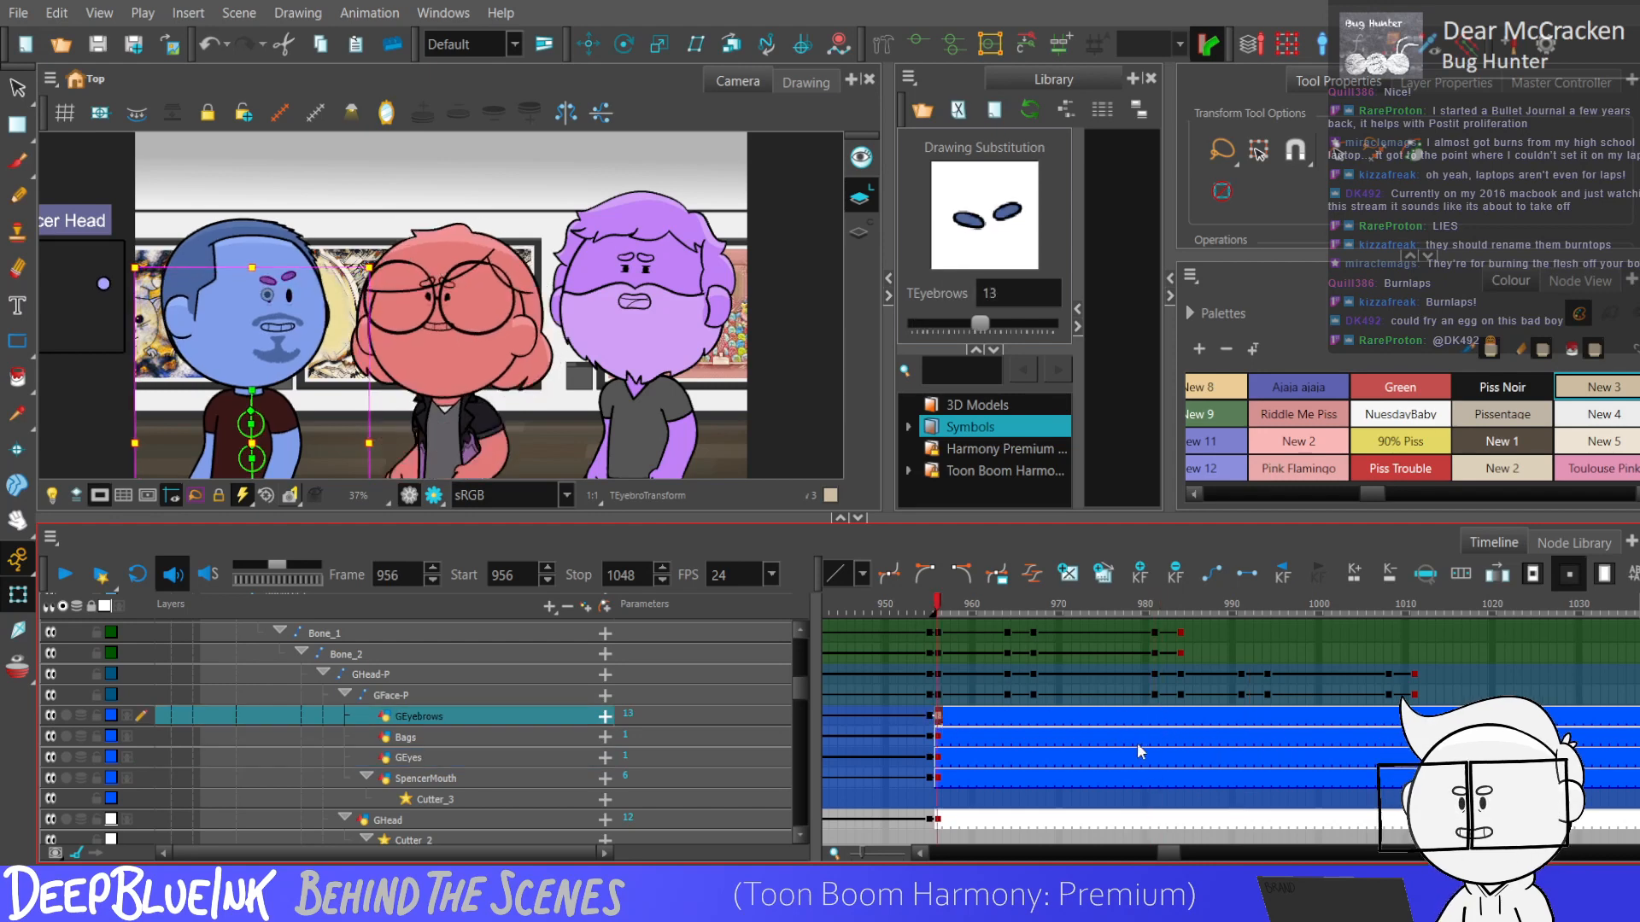
pyautogui.press('=')
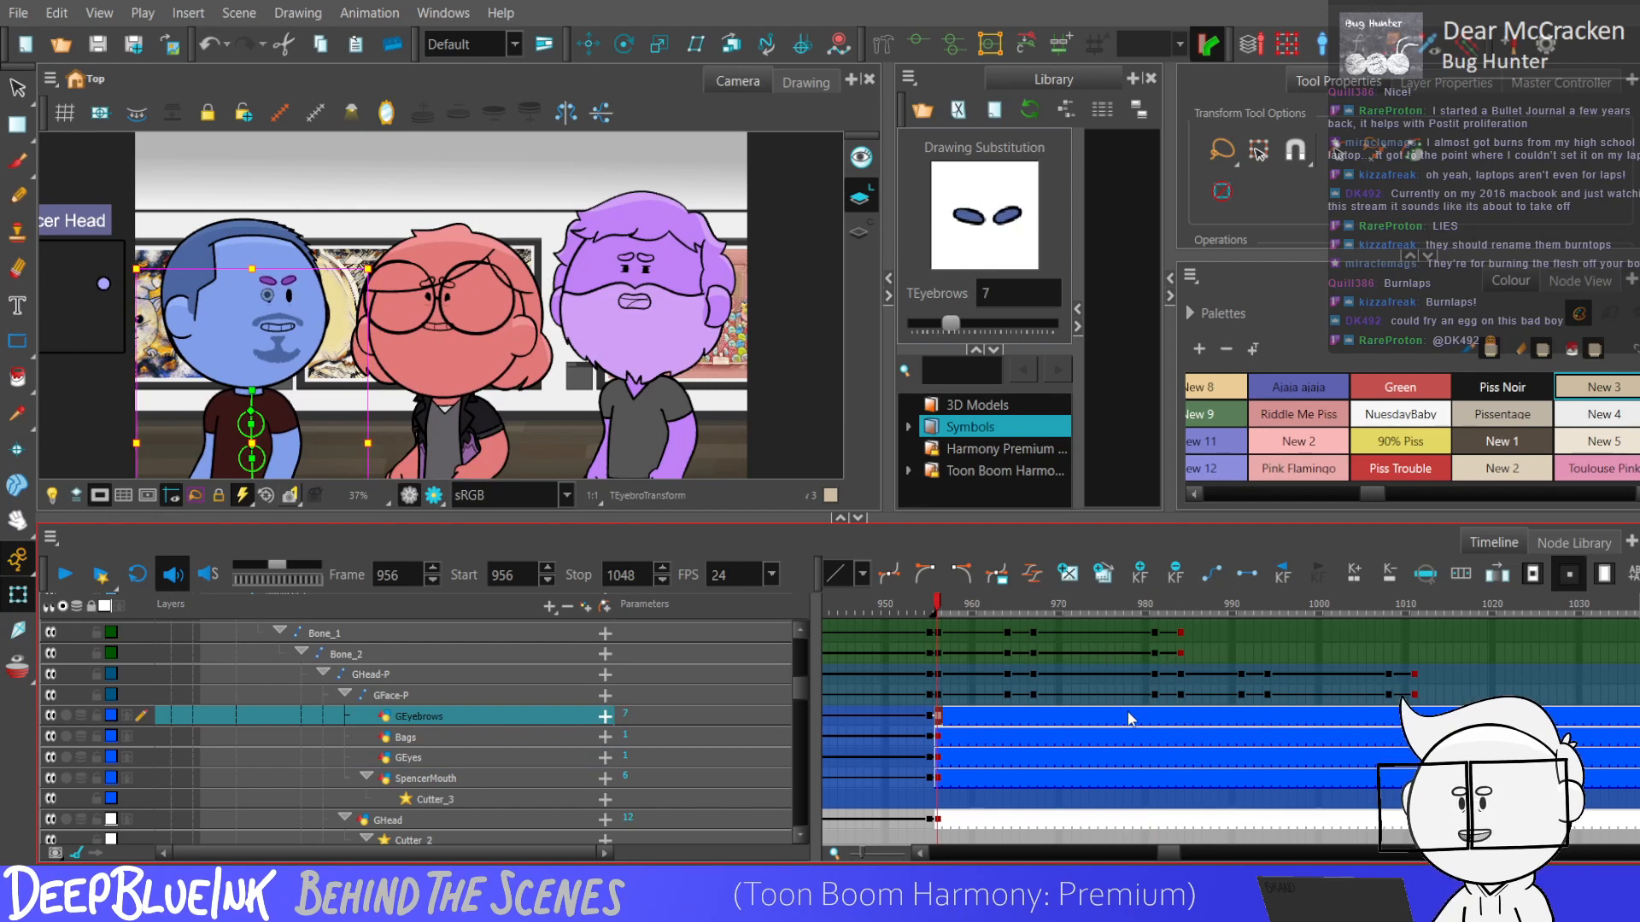
# Step the eyebrows through drawings 6, 15 and 14 on frames 982, 983 and 984 of GEyebrows.
pyautogui.click(1163, 718)
pyautogui.click(1172, 719)
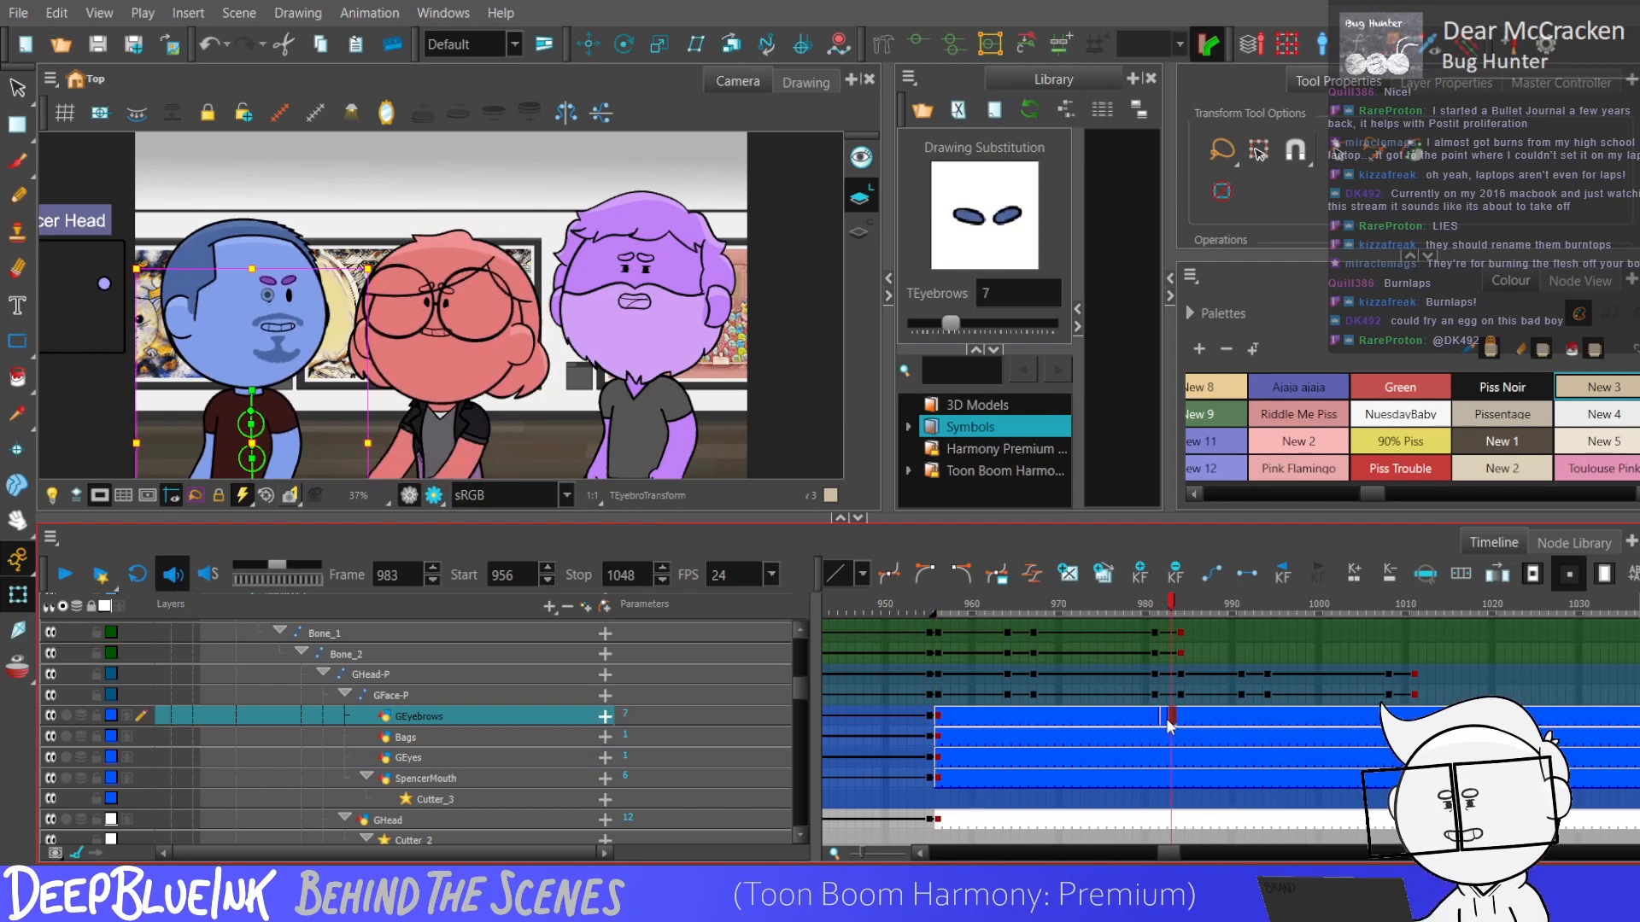
pyautogui.press('-')
pyautogui.press('-')
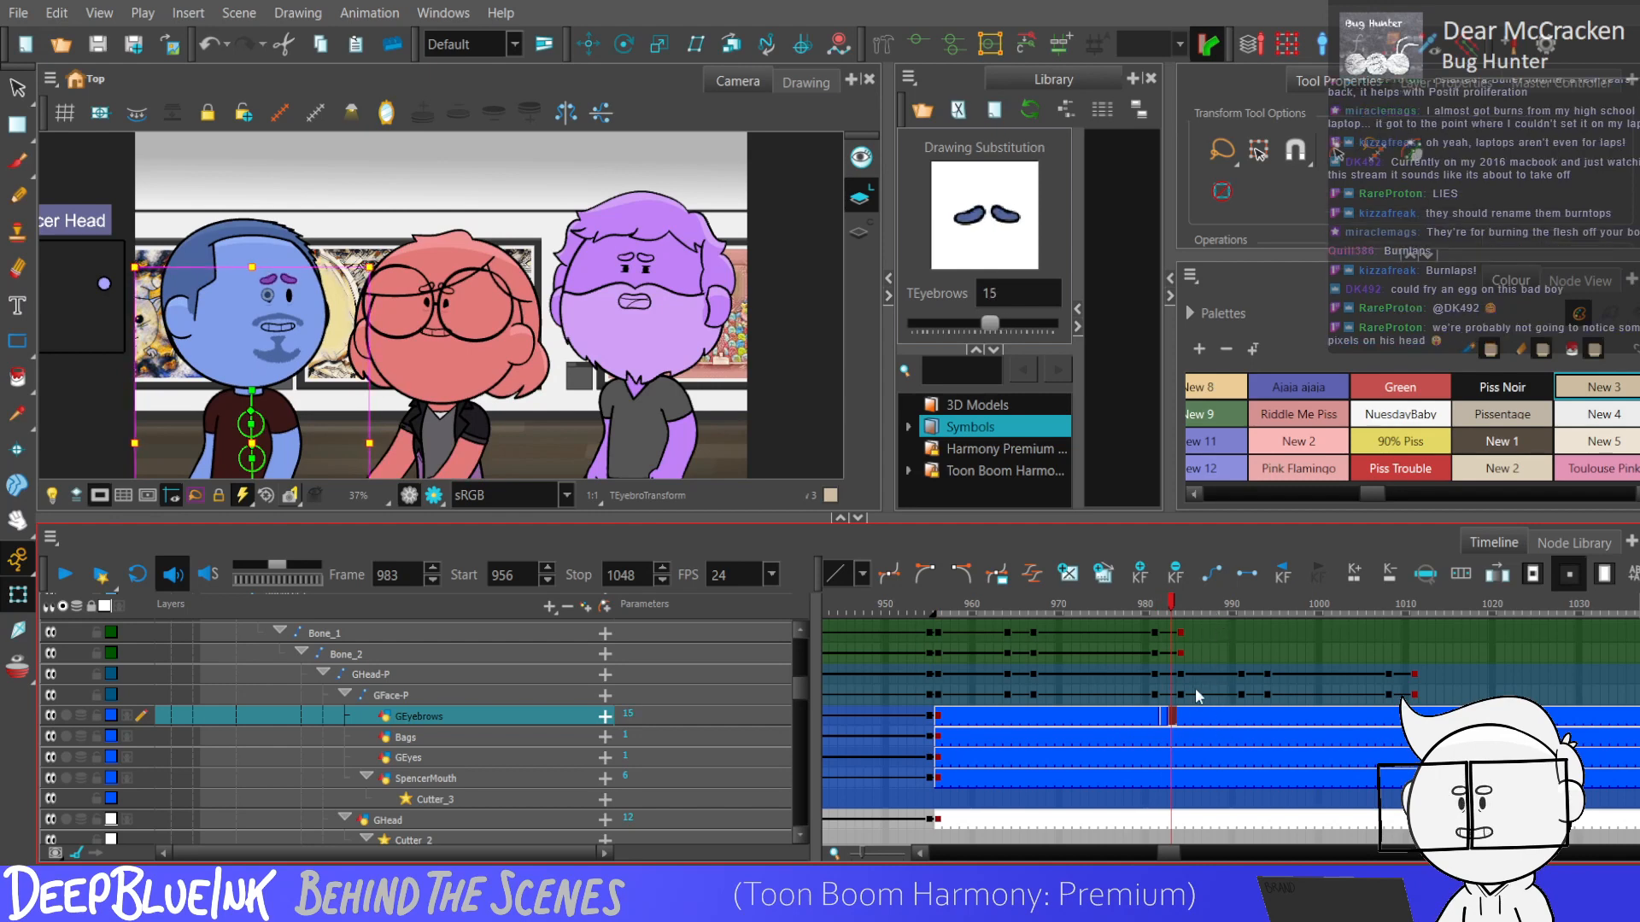
pyautogui.click(1182, 716)
pyautogui.press('-')
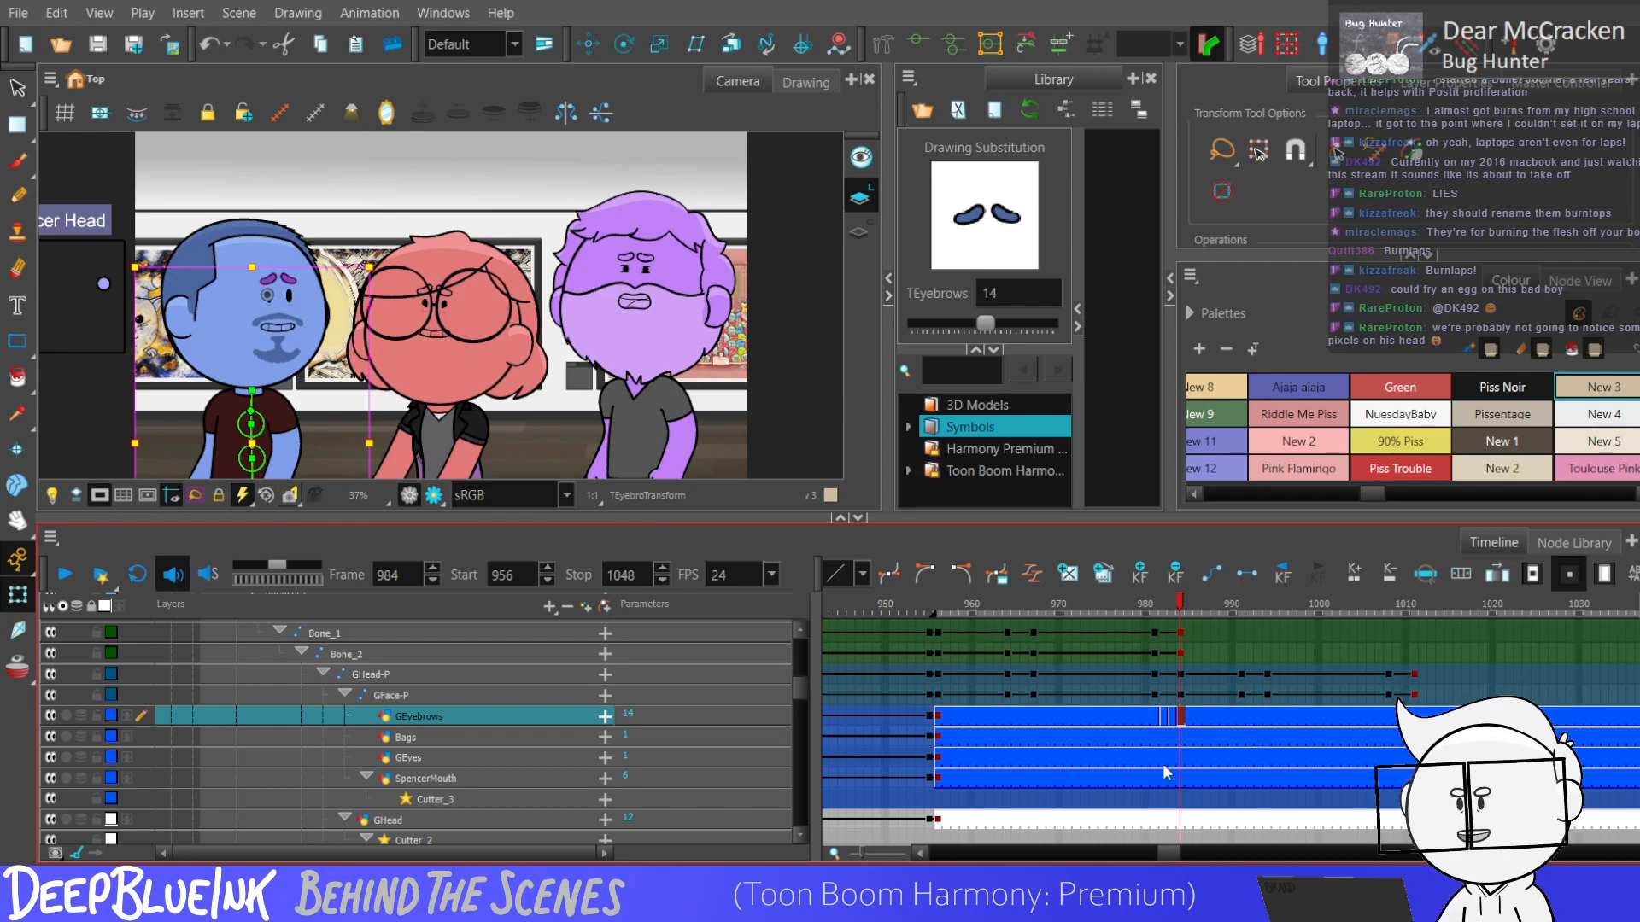
# Check the eyebrow transition frame by frame and shift its exposures from frames 982–984 to frames 992–994.
pyautogui.click(1156, 719)
pyautogui.click(1180, 721)
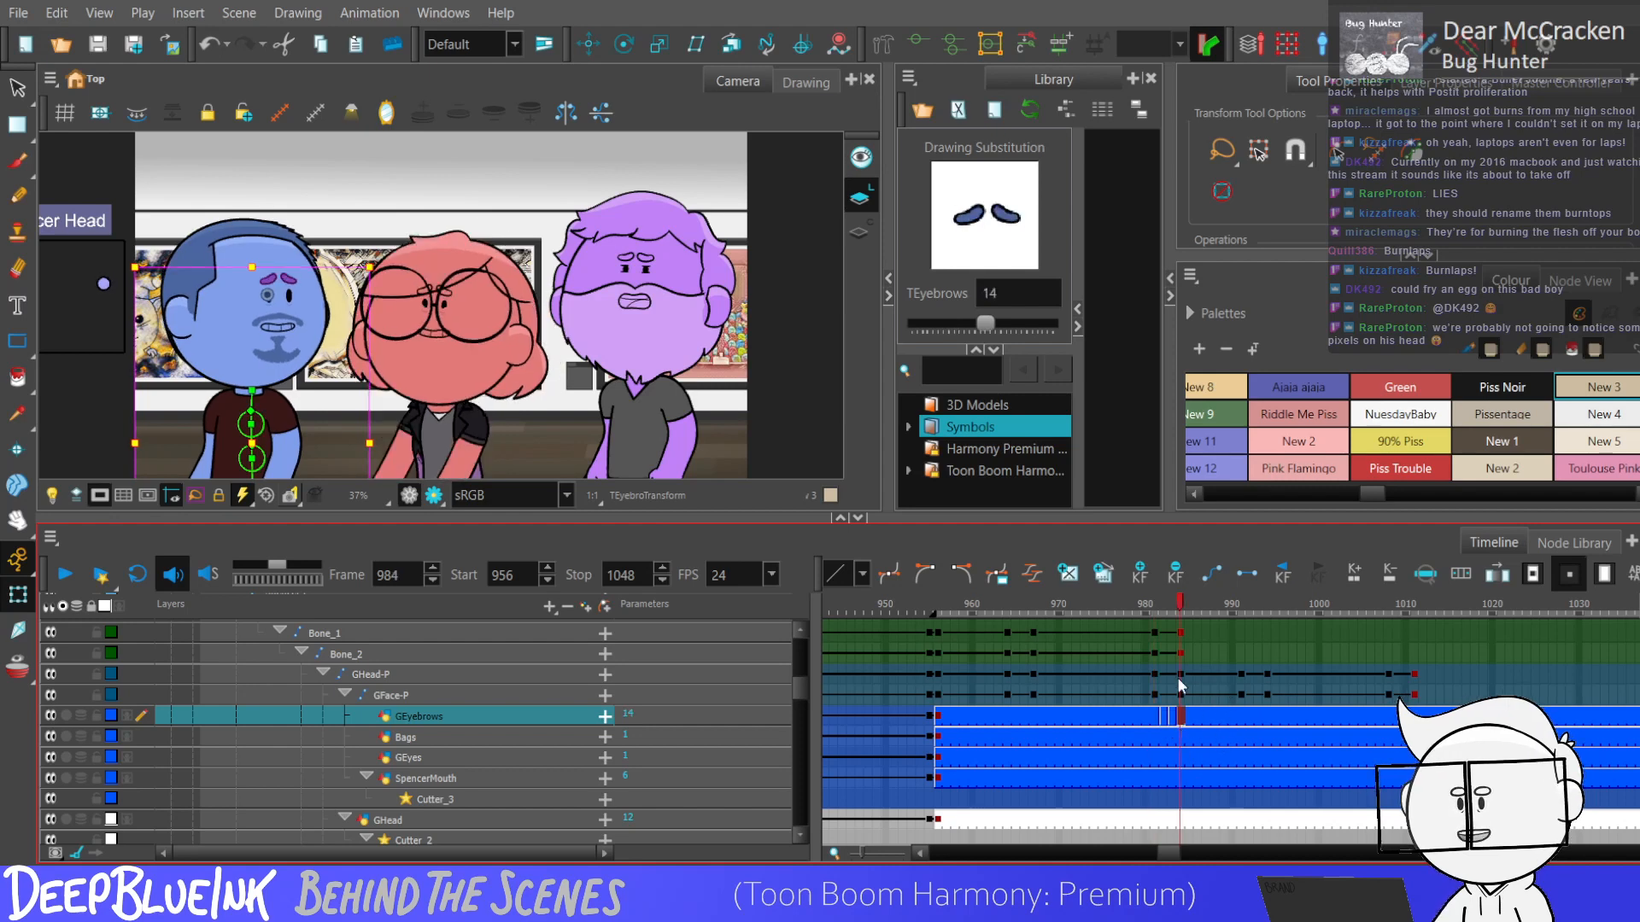
pyautogui.click(1153, 724)
pyautogui.press('.')
pyautogui.press('.')
pyautogui.press('.')
pyautogui.press(',')
pyautogui.press(',')
pyautogui.click(1264, 720)
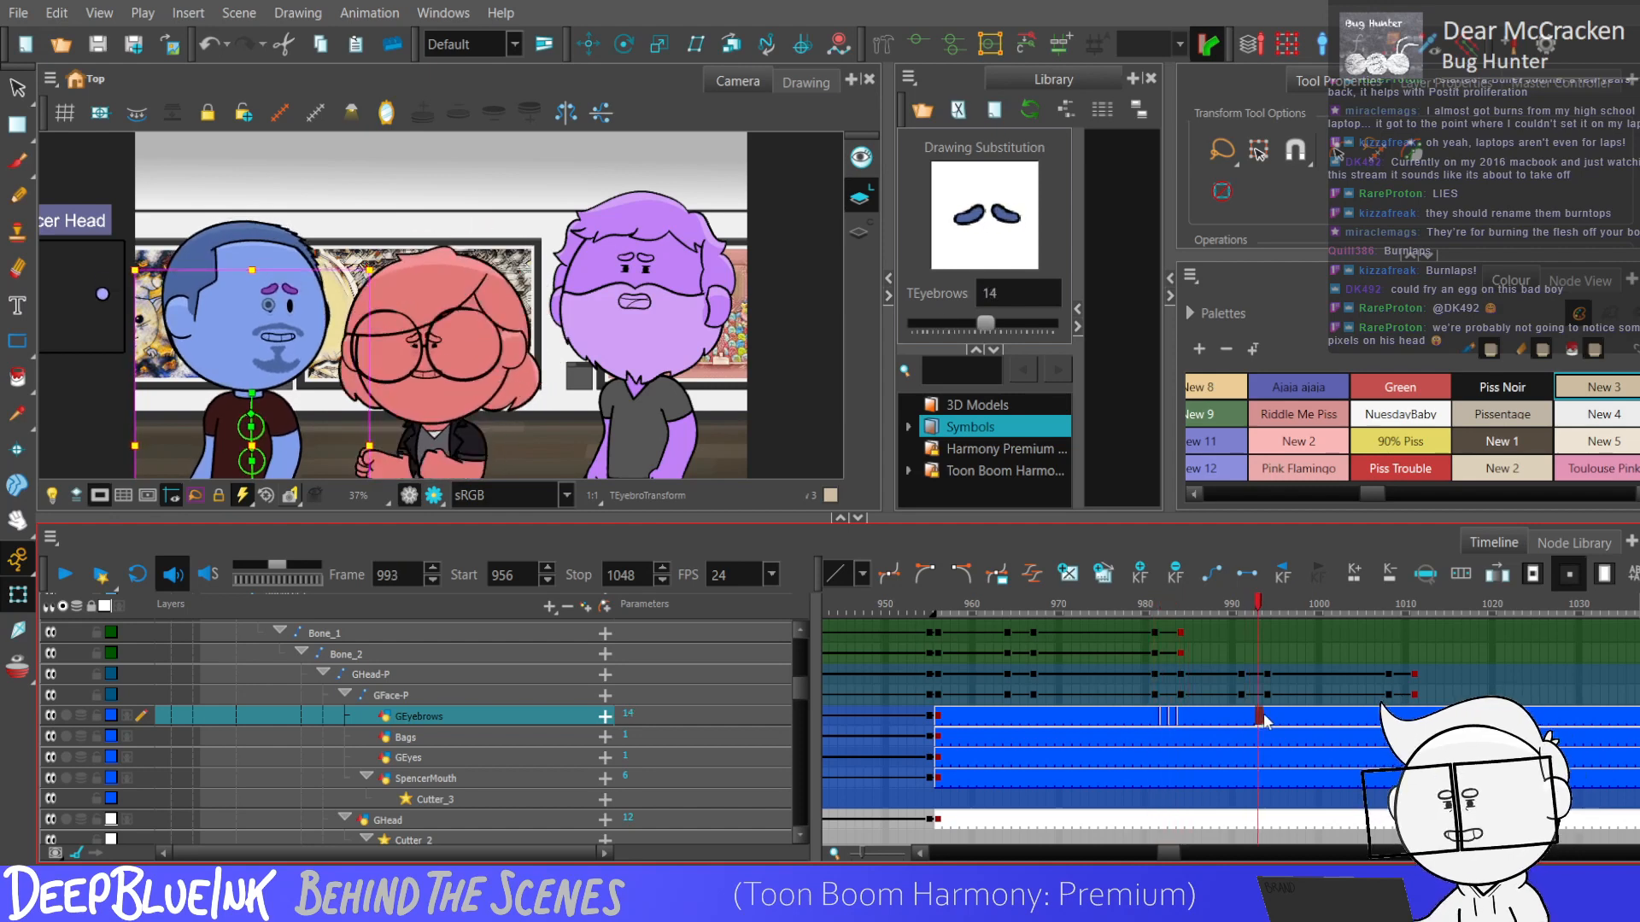
pyautogui.moveTo(1153, 720); pyautogui.dragTo(1247, 717)
pyautogui.click(1240, 719)
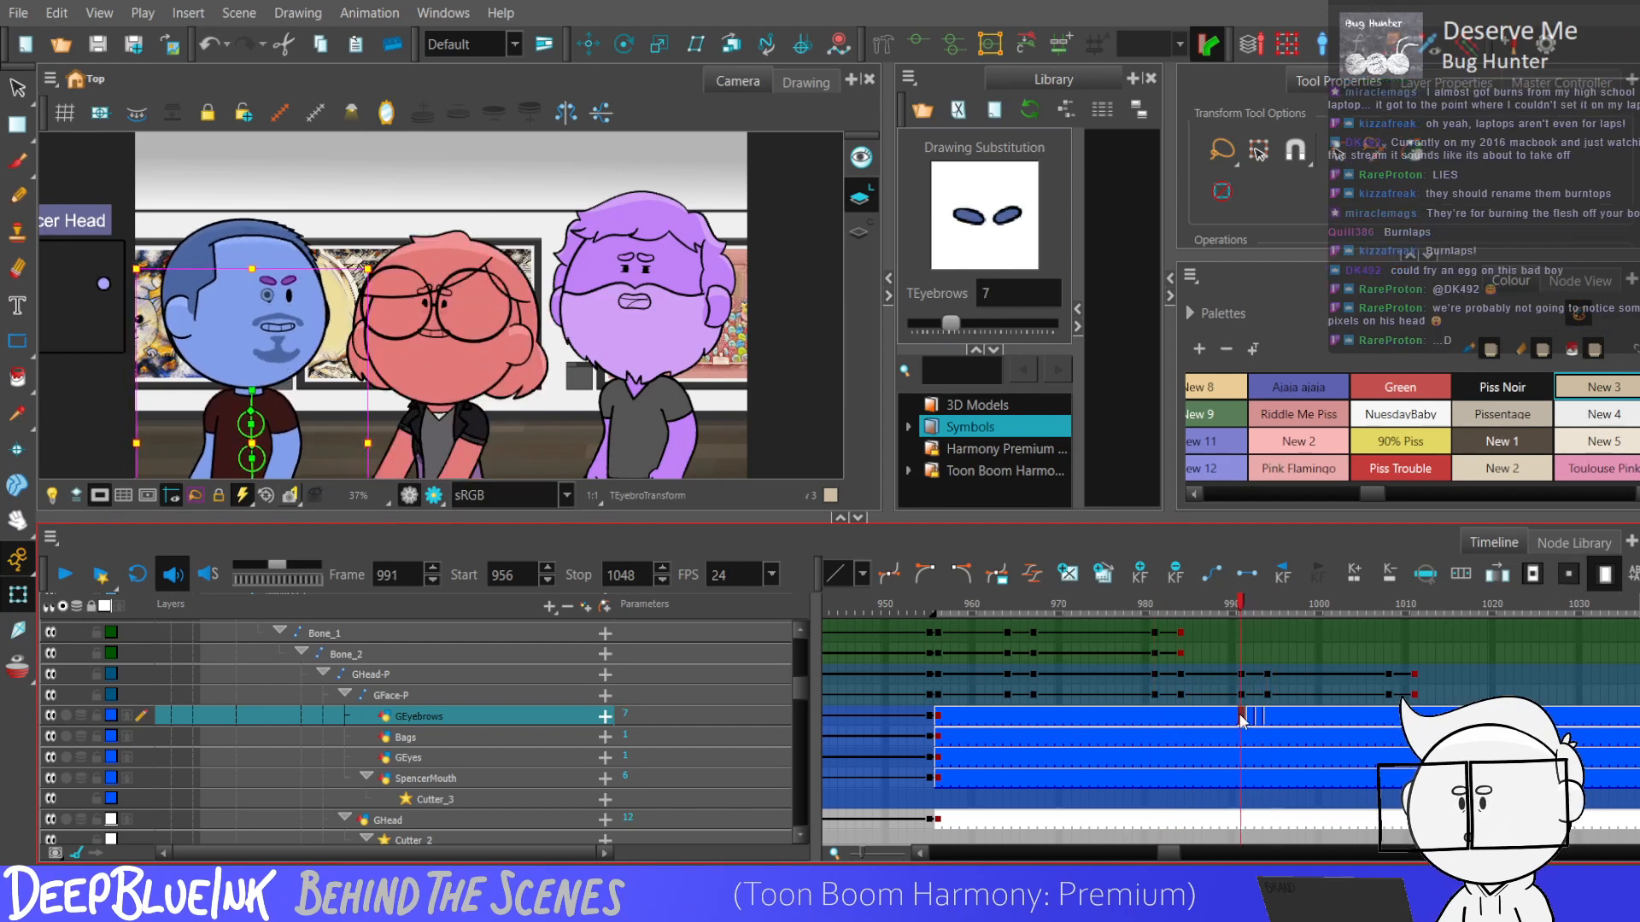
# Try a different eyebrow drawing on GEyebrows at frame 1009 and return to drawing 14.
pyautogui.click(1396, 721)
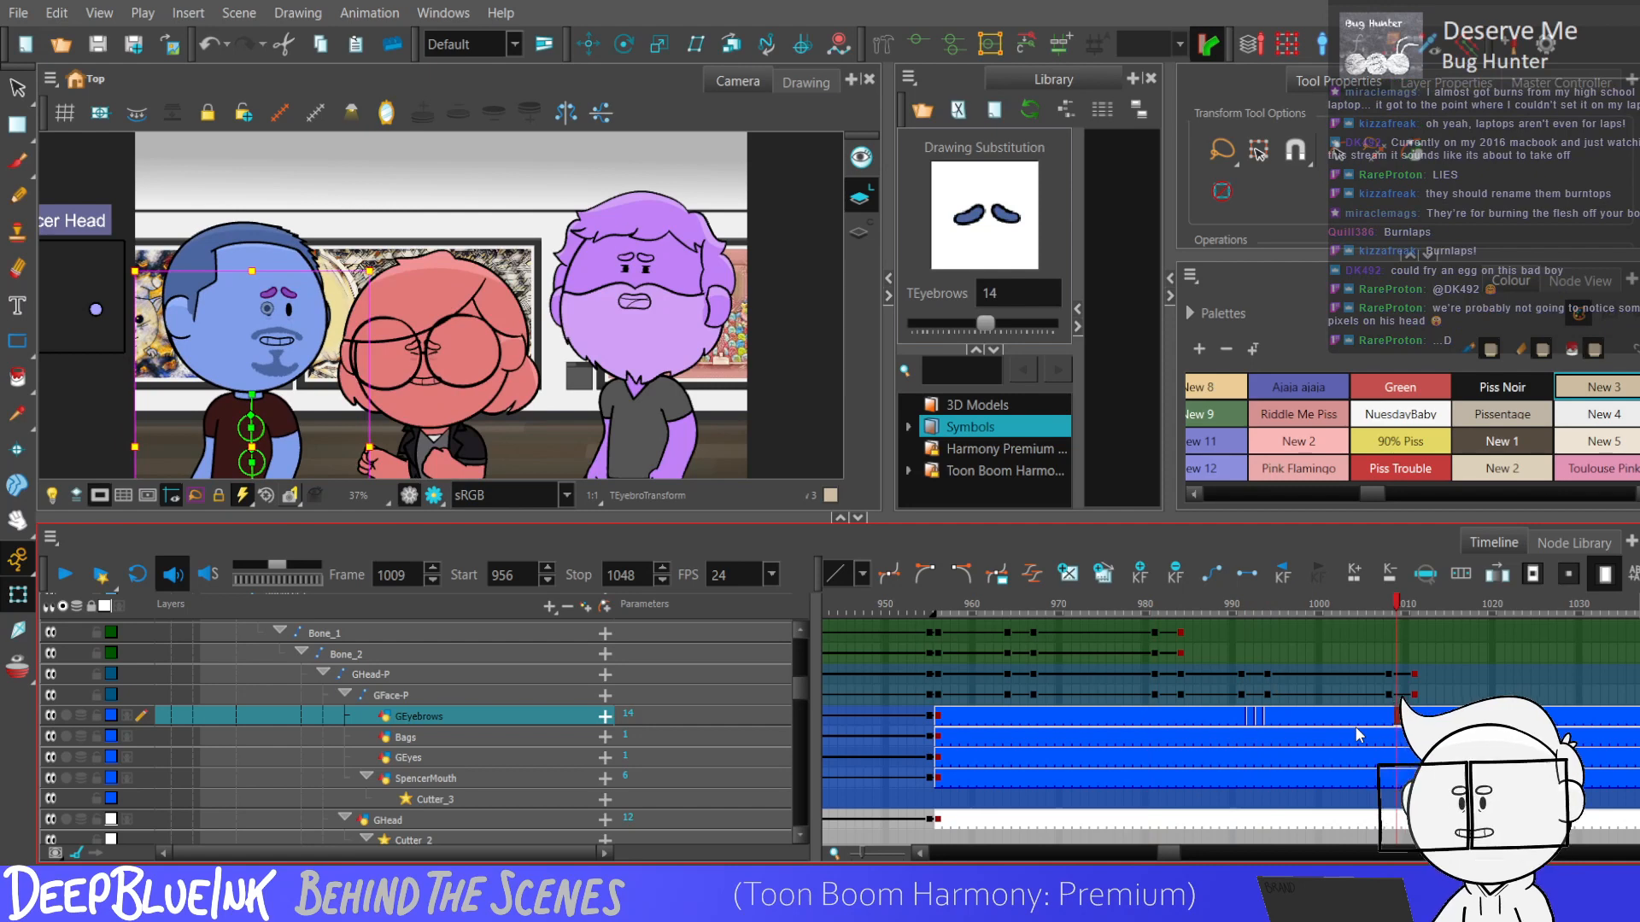
pyautogui.press('-')
pyautogui.press('=')
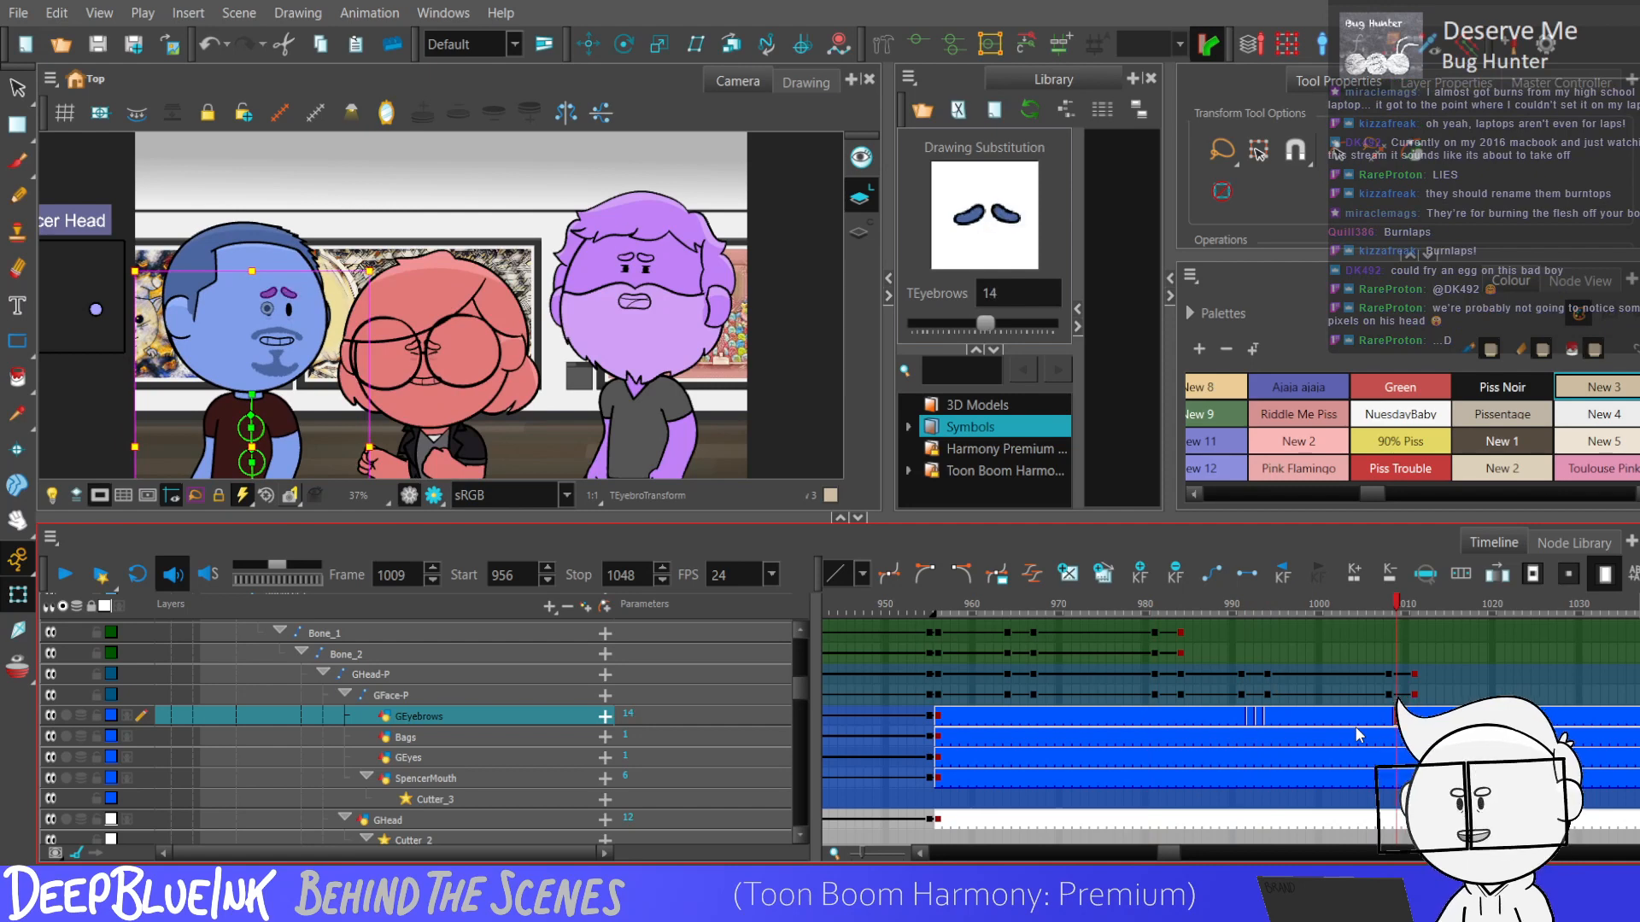
pyautogui.click(1248, 740)
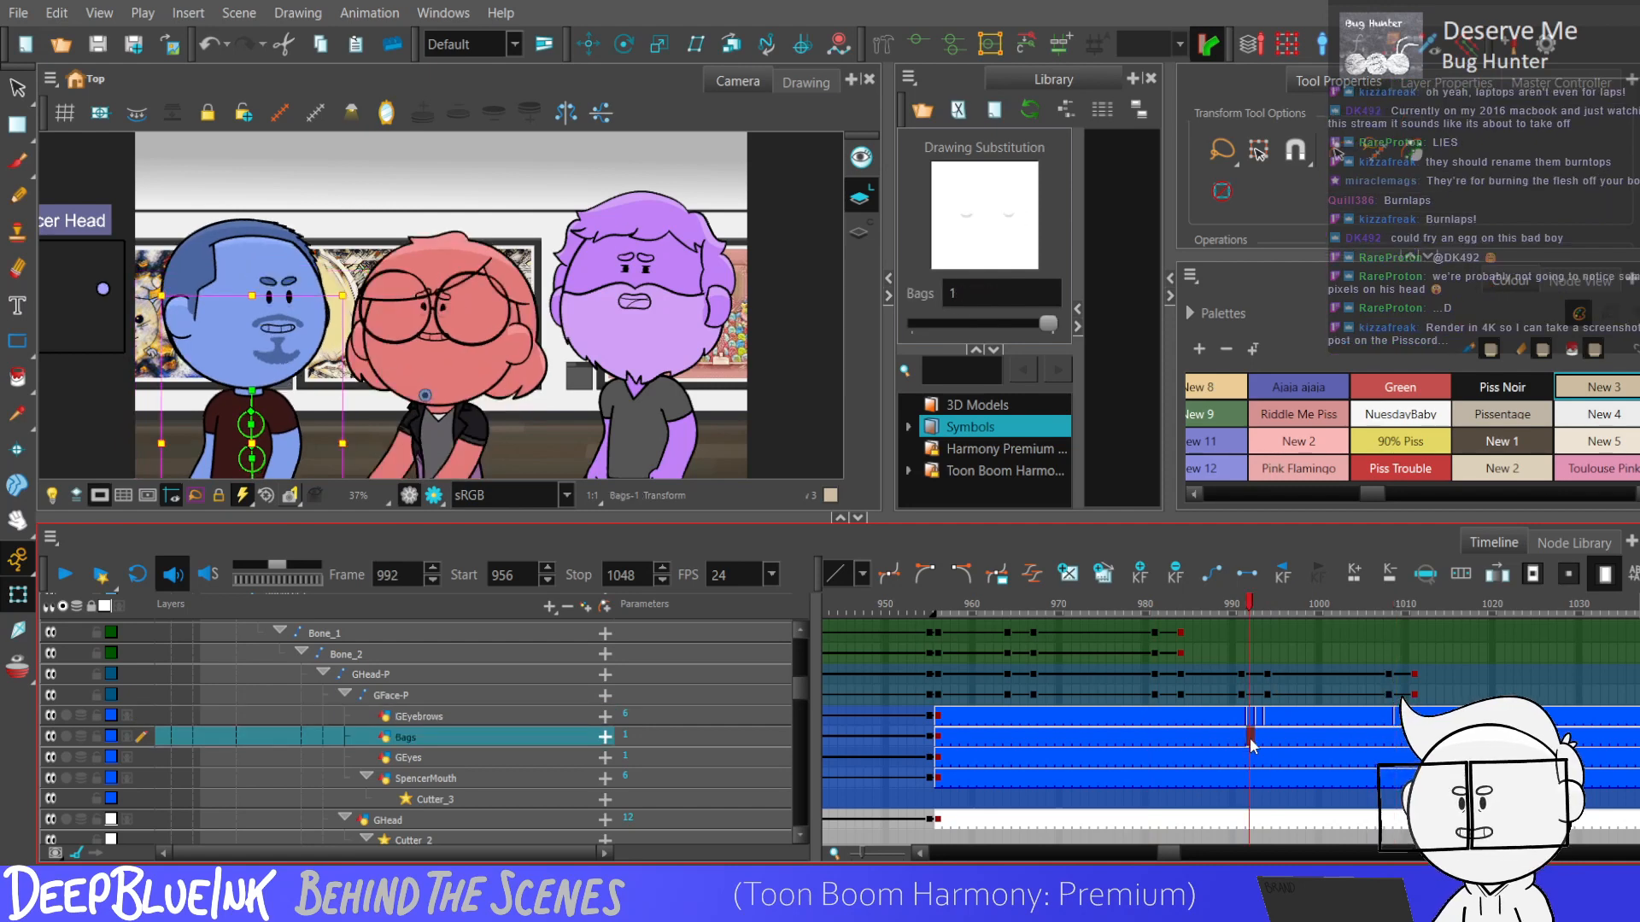
# Add keyframes to GEyebrows at frames 1008 and 1011, and switch to the Translate tool for the eyebrows.
pyautogui.click(1382, 718)
pyautogui.press('F6')
pyautogui.hotkey('ctrl', 'z')
pyautogui.click(1386, 718)
pyautogui.press('F6')
pyautogui.click(1423, 718)
pyautogui.press('F6')
pyautogui.click(1414, 717)
pyautogui.click(588, 45)
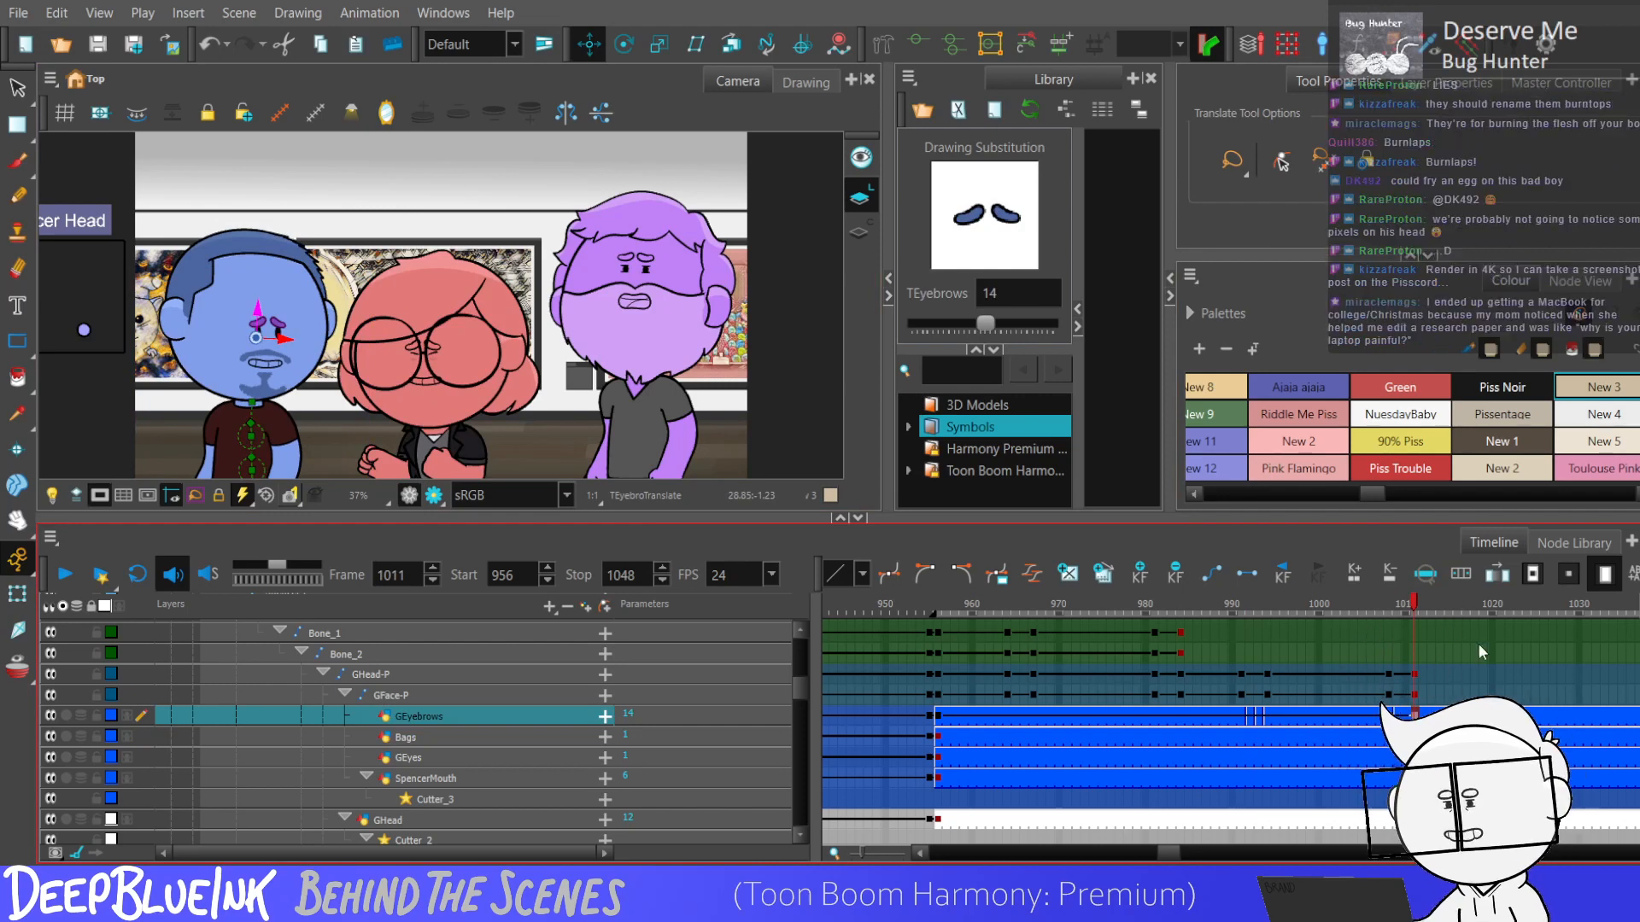
pyautogui.moveTo(1380, 717); pyautogui.dragTo(1423, 718)
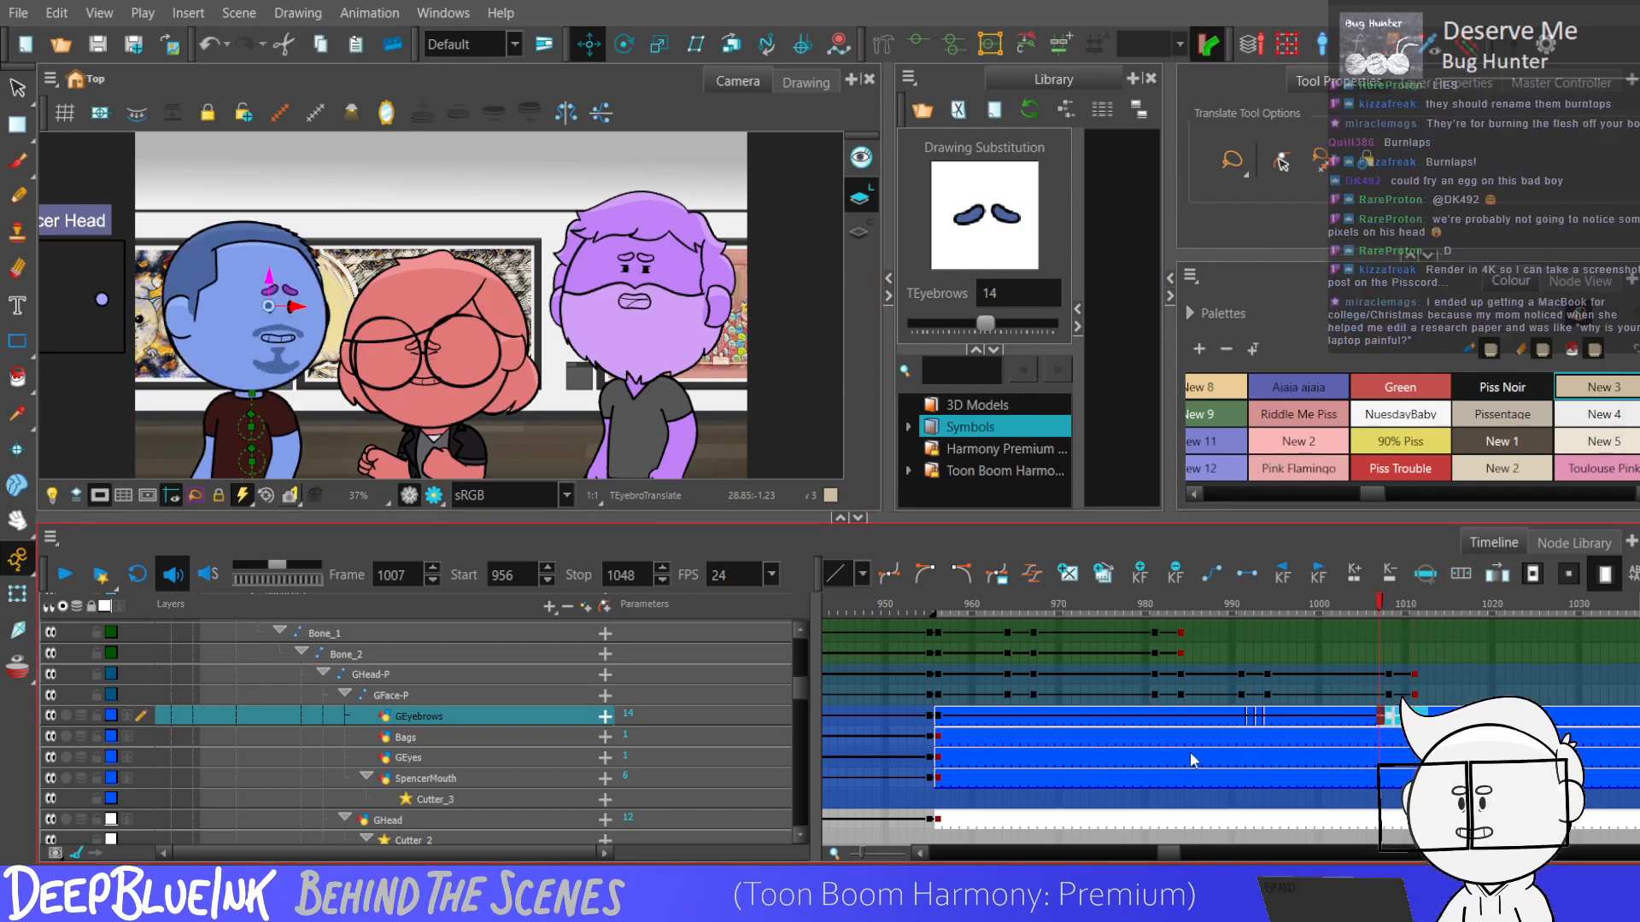
# Swap the blue character's eye drawings on GEyes over frames 992 to 994, ending on drawing 4.
pyautogui.click(1250, 736)
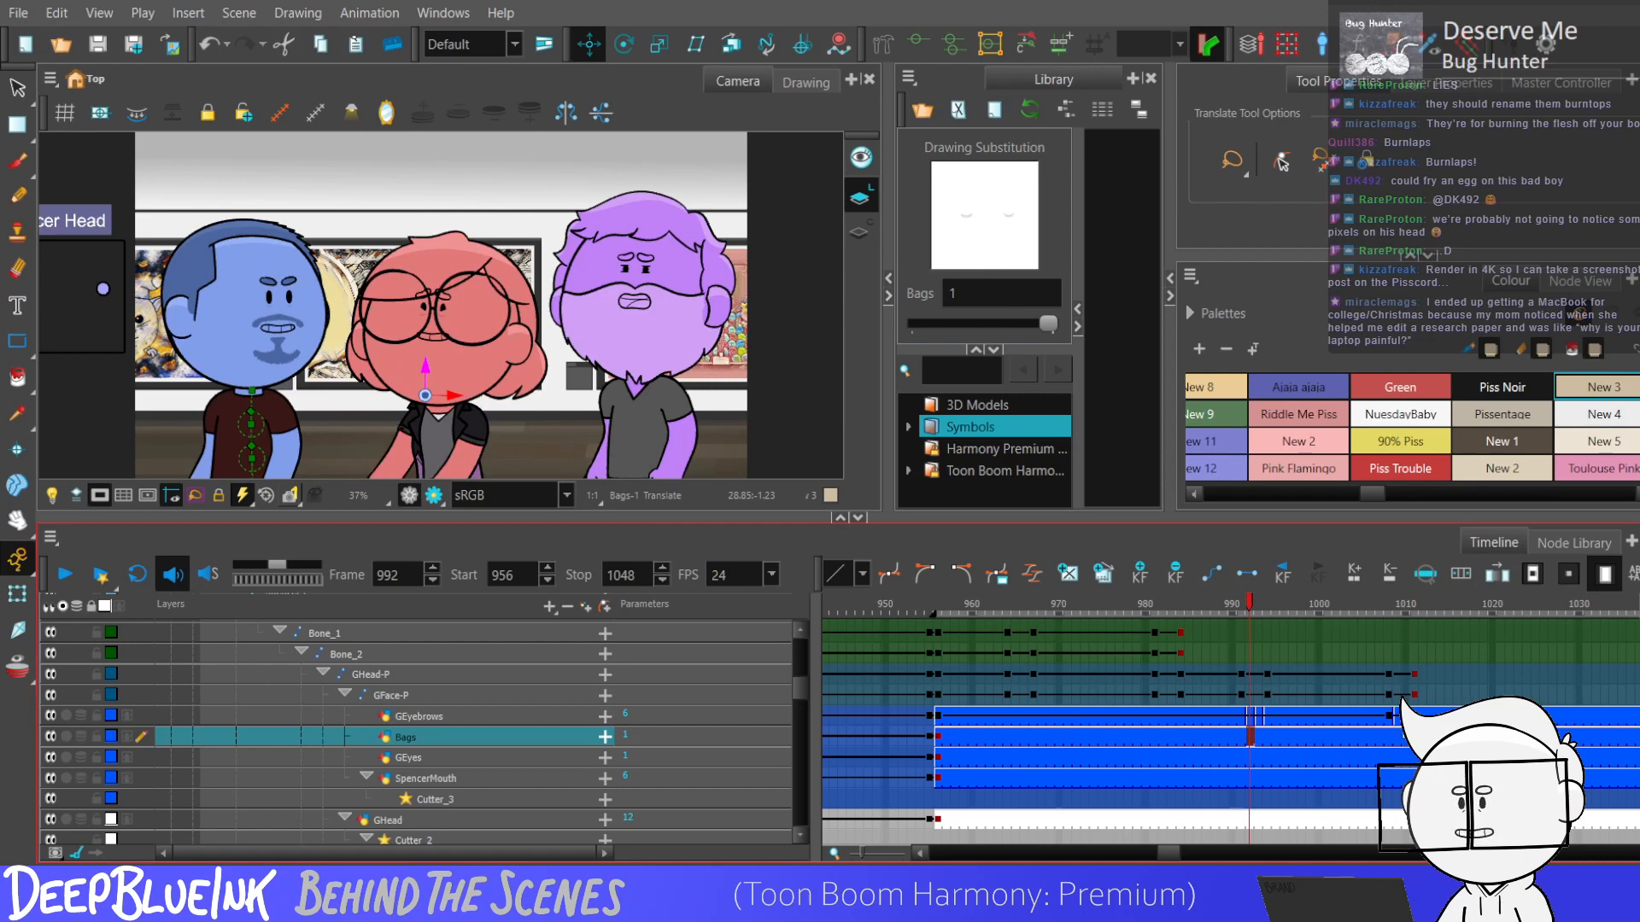
pyautogui.click(1398, 715)
pyautogui.click(1397, 736)
pyautogui.click(1398, 756)
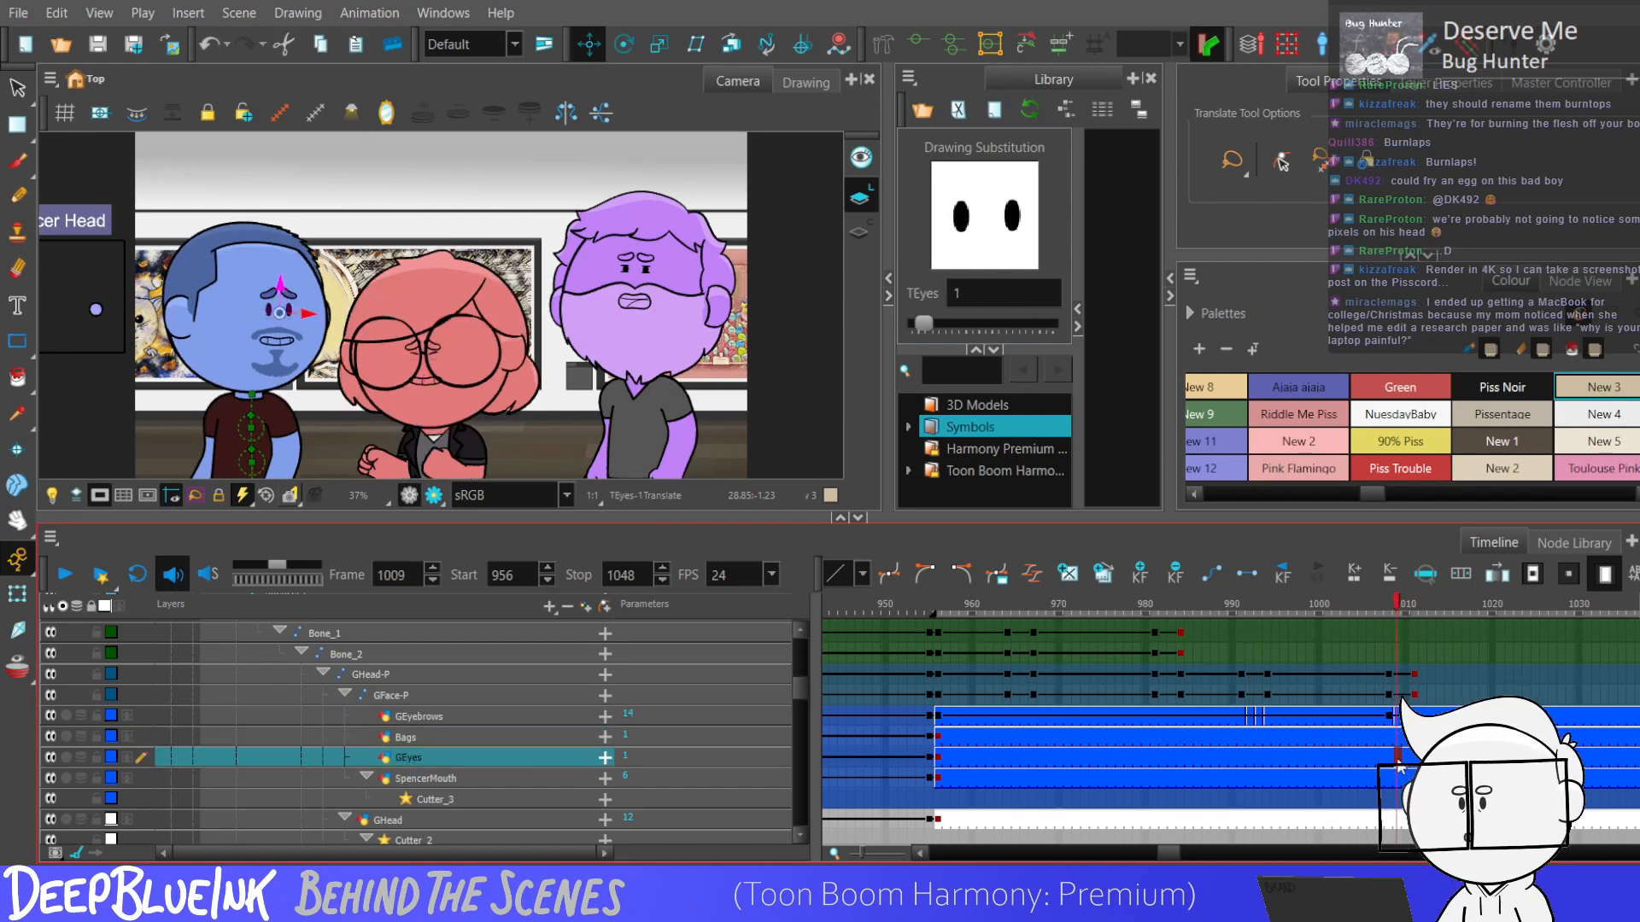
pyautogui.click(1253, 757)
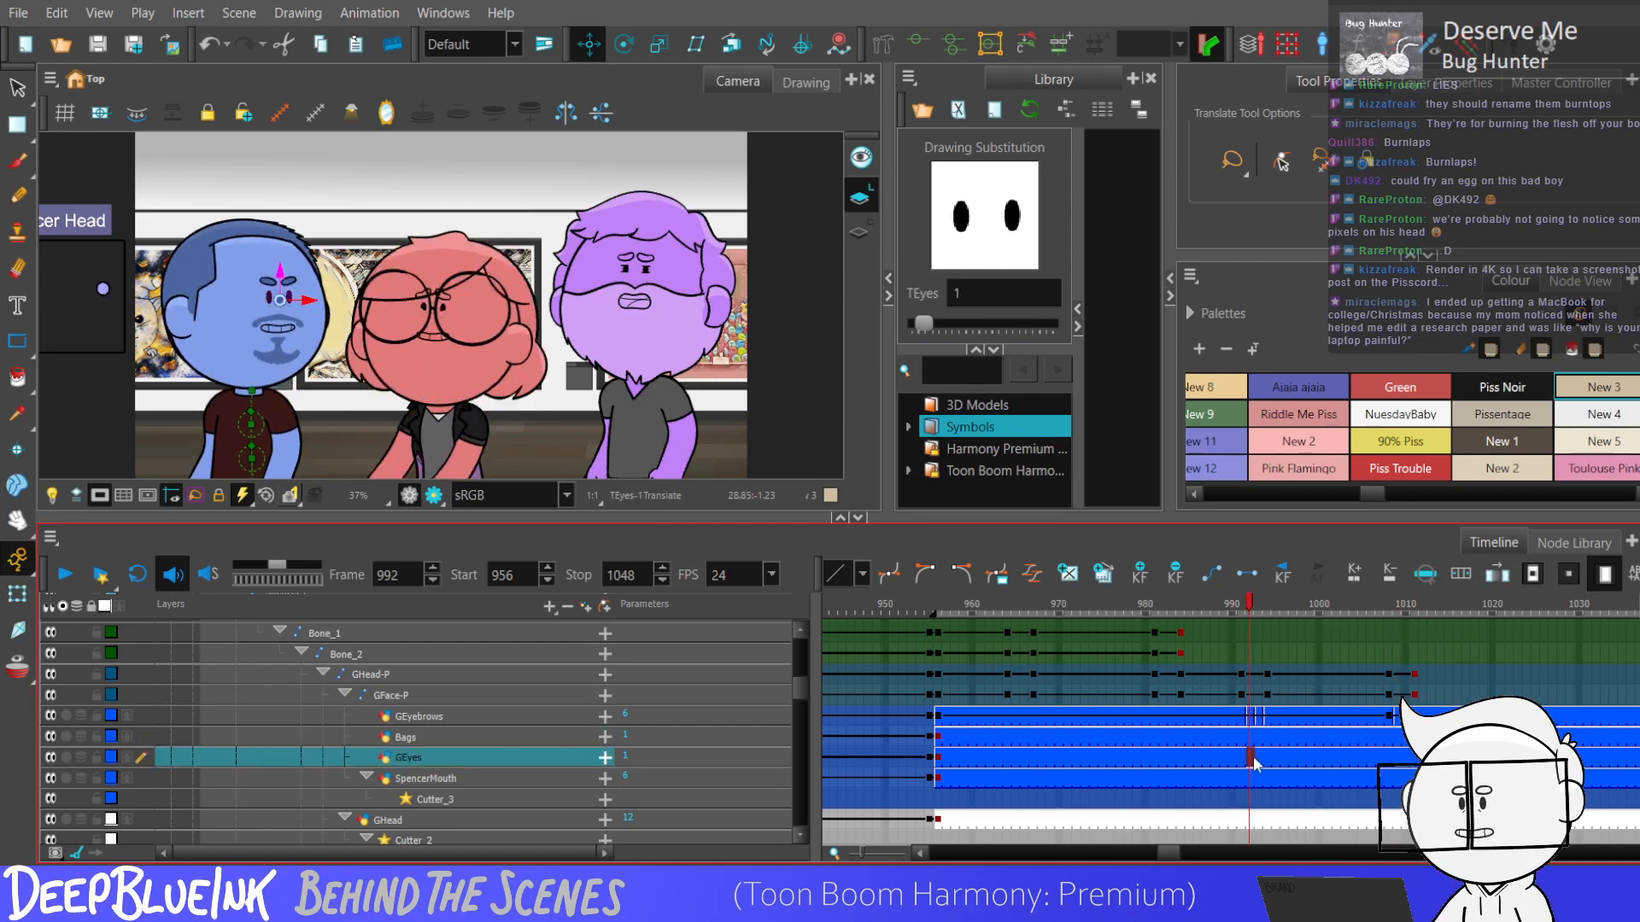
pyautogui.click(1258, 757)
pyautogui.click(1267, 757)
# Change the GEyes drawings over frames 1009 to 1011, starting with drawing 5 and ending on drawing 7.
pyautogui.click(1398, 756)
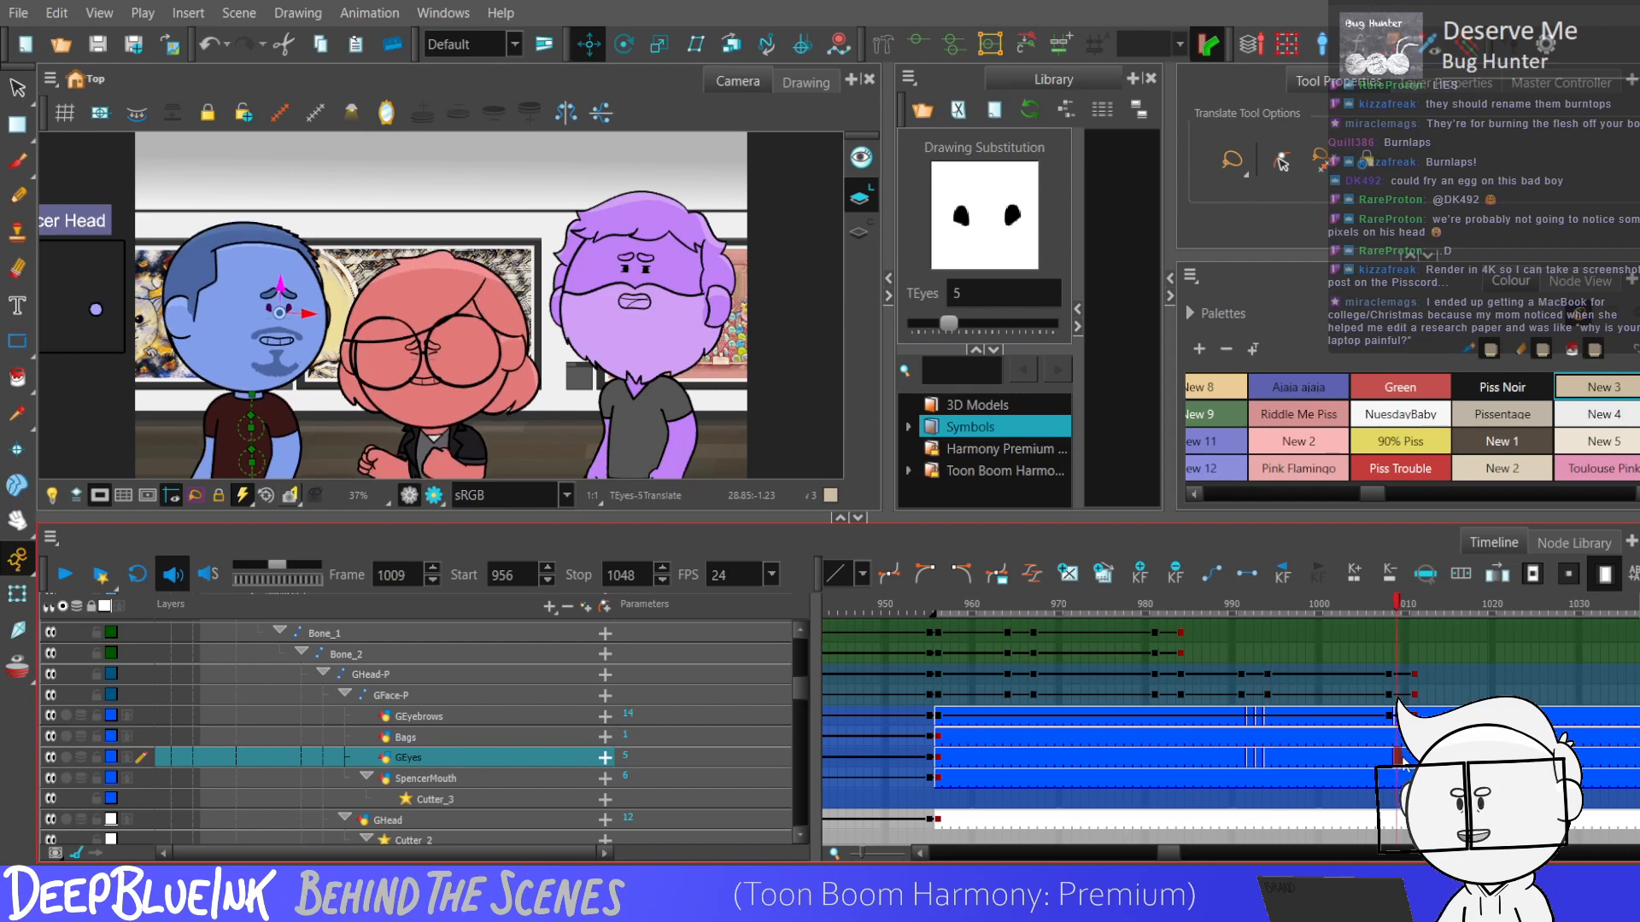
pyautogui.click(1406, 756)
pyautogui.click(1414, 756)
# Play the scene to review the blue character's new eyebrow and eye changes.
pyautogui.click(1120, 716)
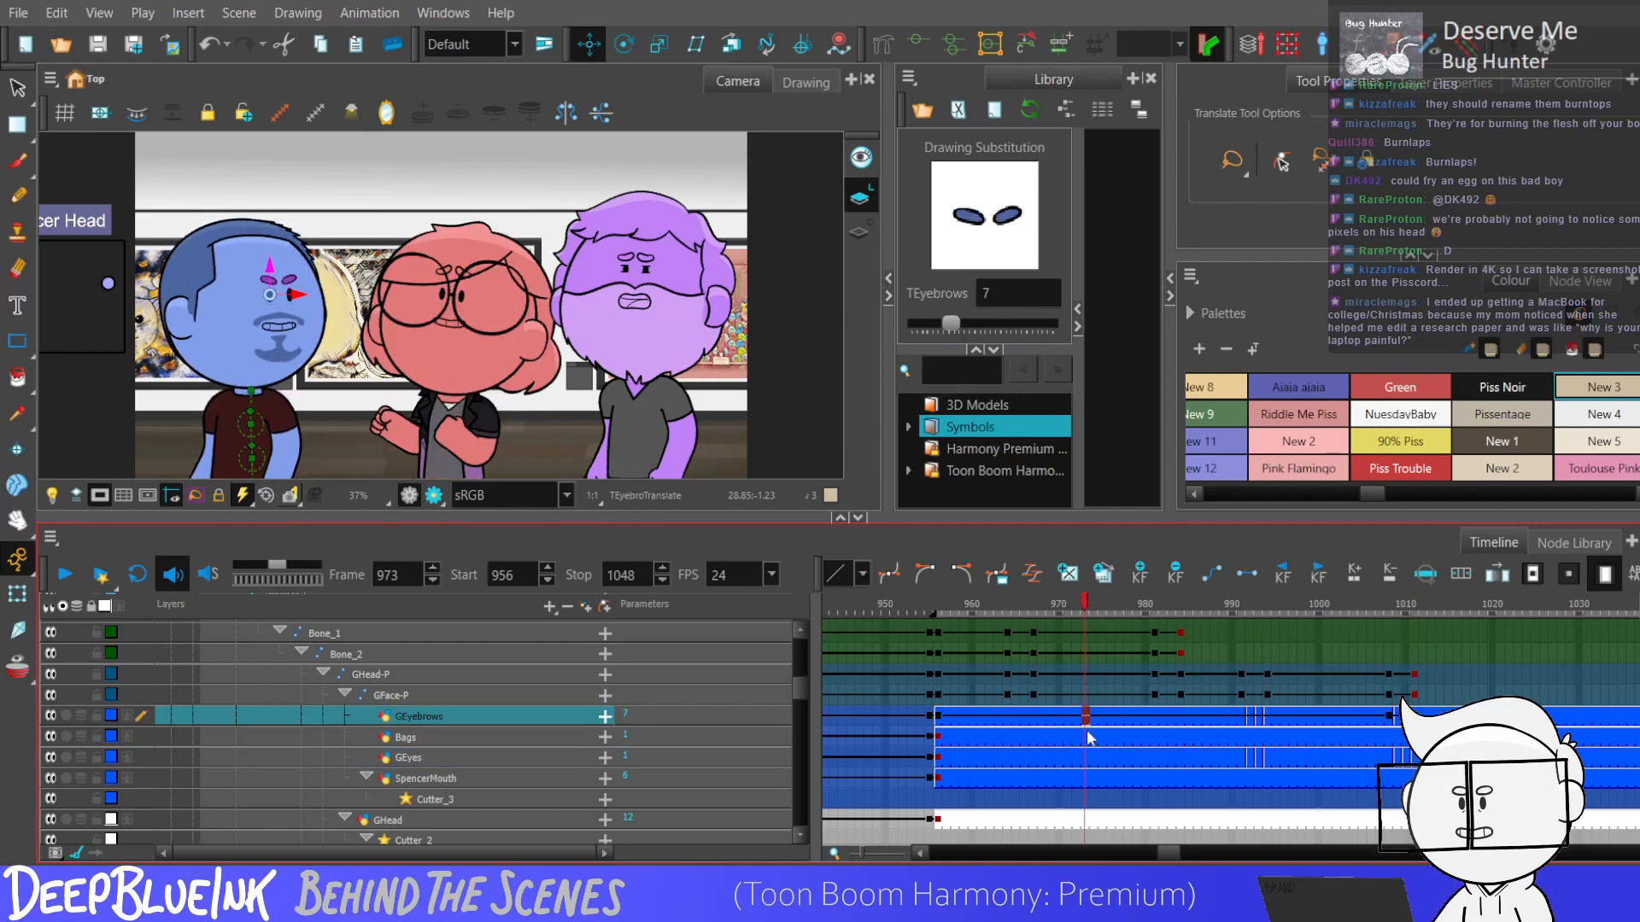
pyautogui.press('Return')
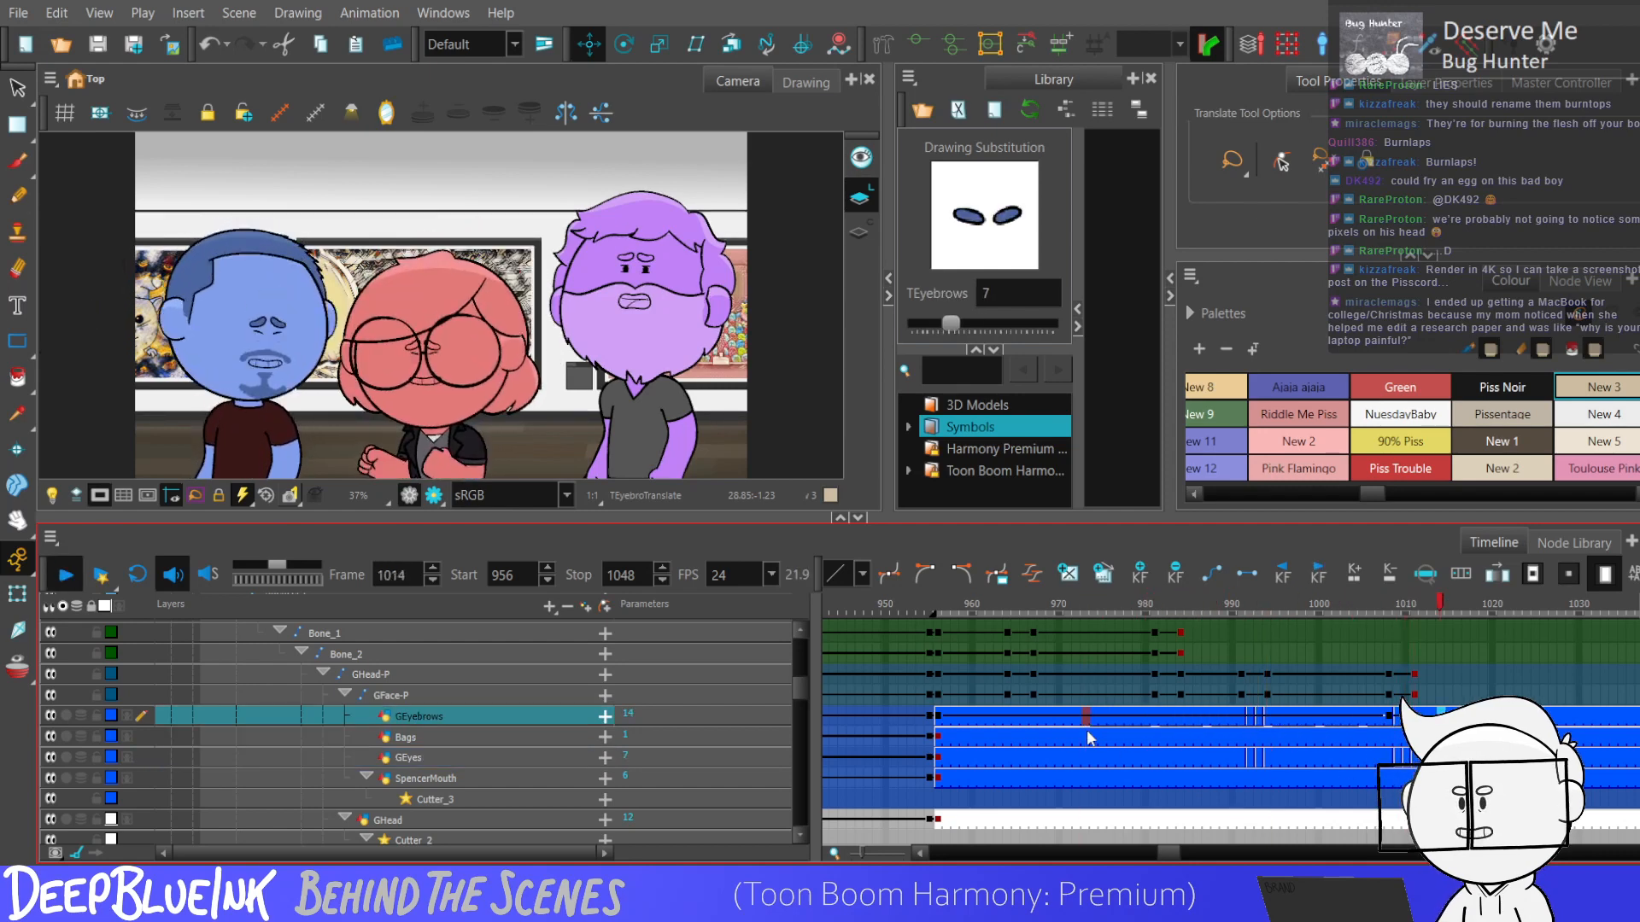
pyautogui.press('Return')
# Extend eyebrow drawing 14 on GEyebrows from frame 994 back to frame 956.
pyautogui.click(1259, 717)
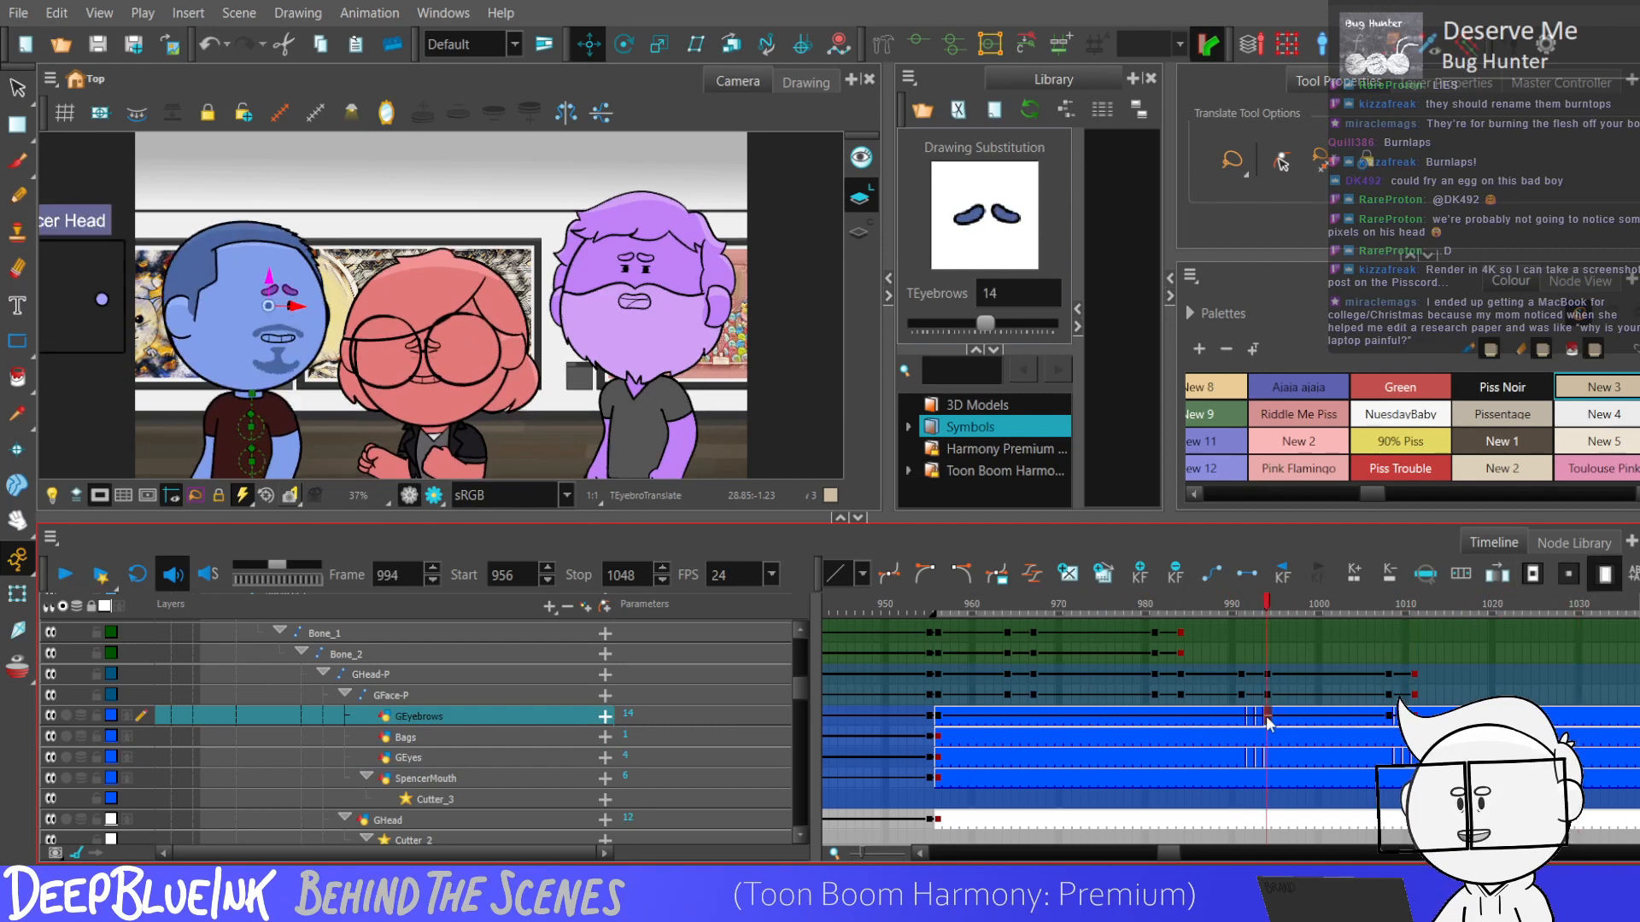
pyautogui.press(',')
pyautogui.press(',')
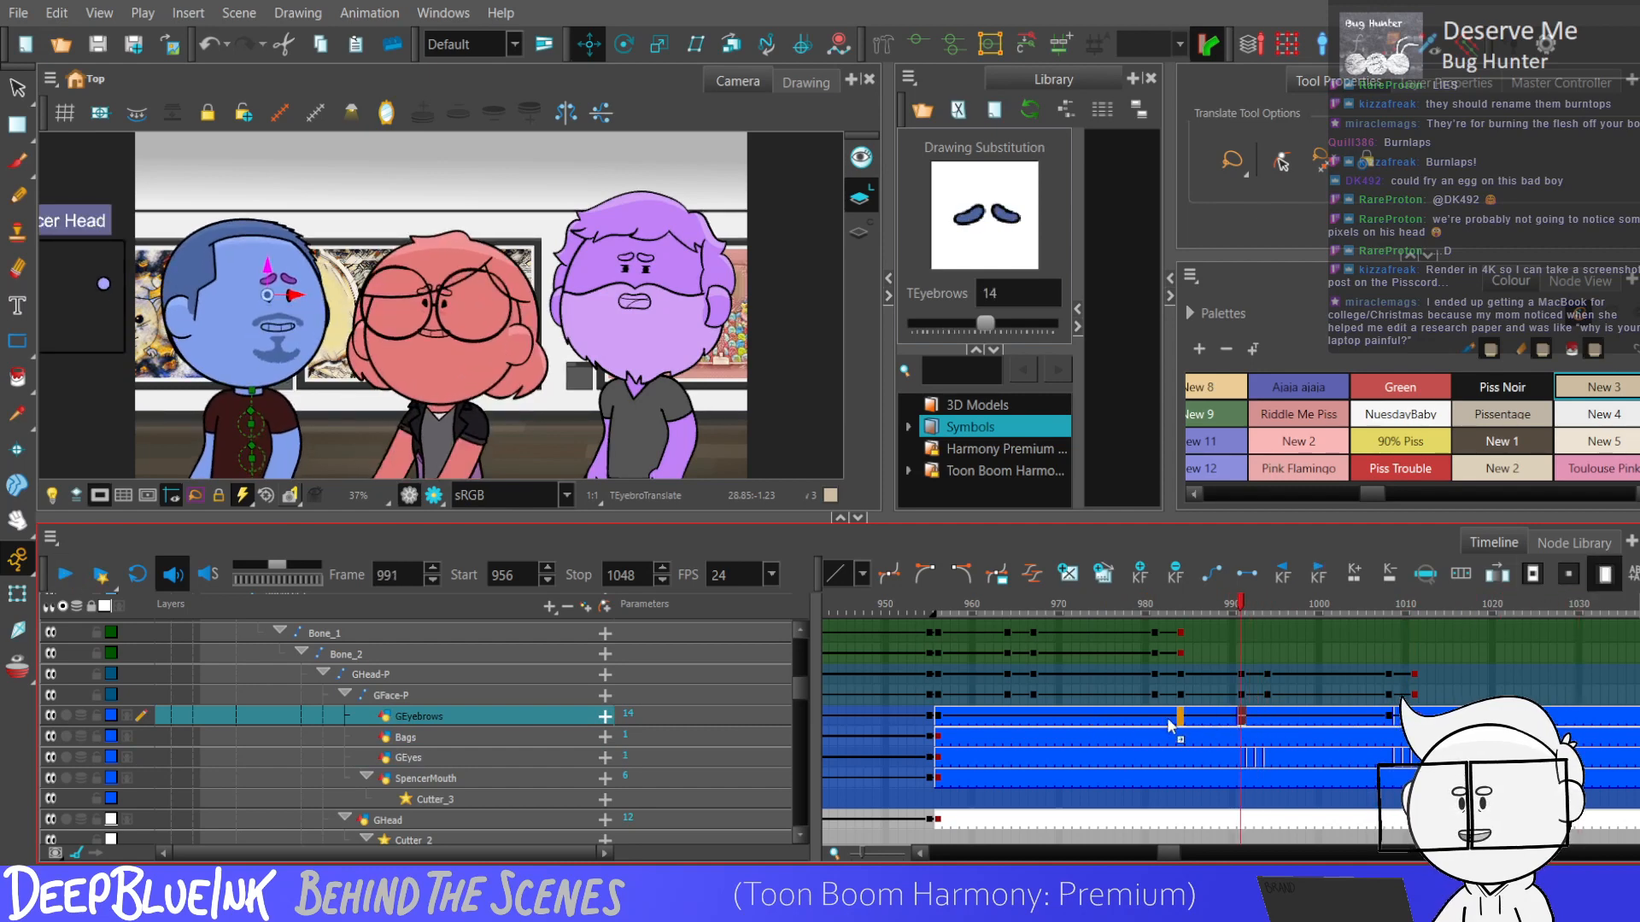
pyautogui.click(939, 717)
# Play the scene repeatedly from frame 956 to check the blue character's eyebrows, eyes and head motion together.
pyautogui.press('Return')
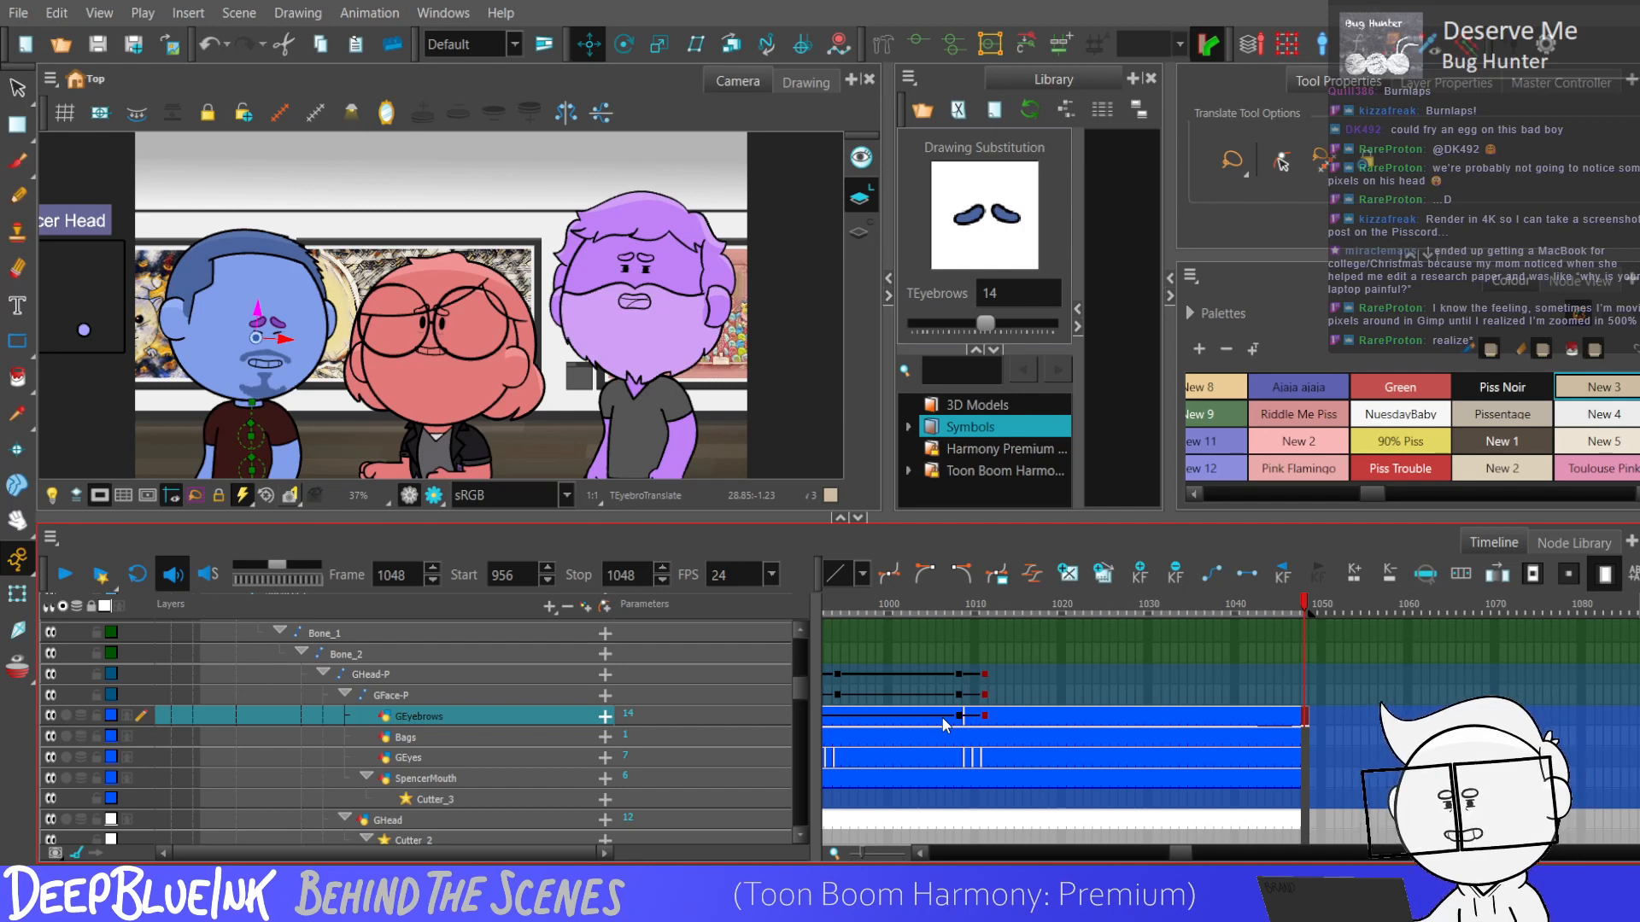
pyautogui.hotkey('shift', 'Return')
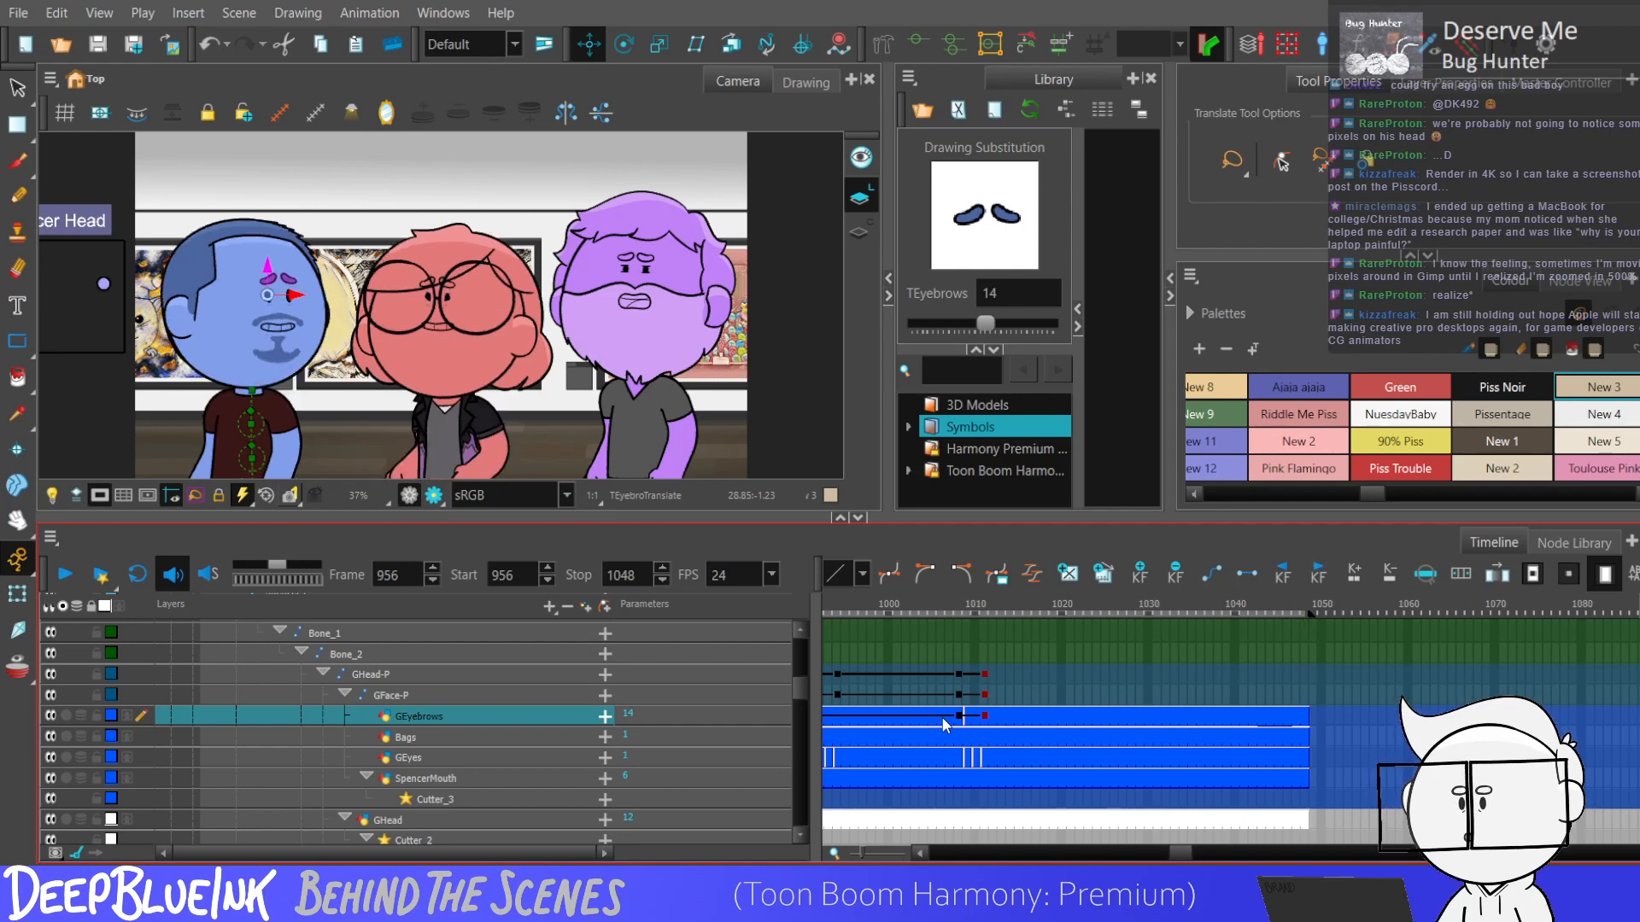
pyautogui.moveTo(1178, 852); pyautogui.dragTo(1166, 851)
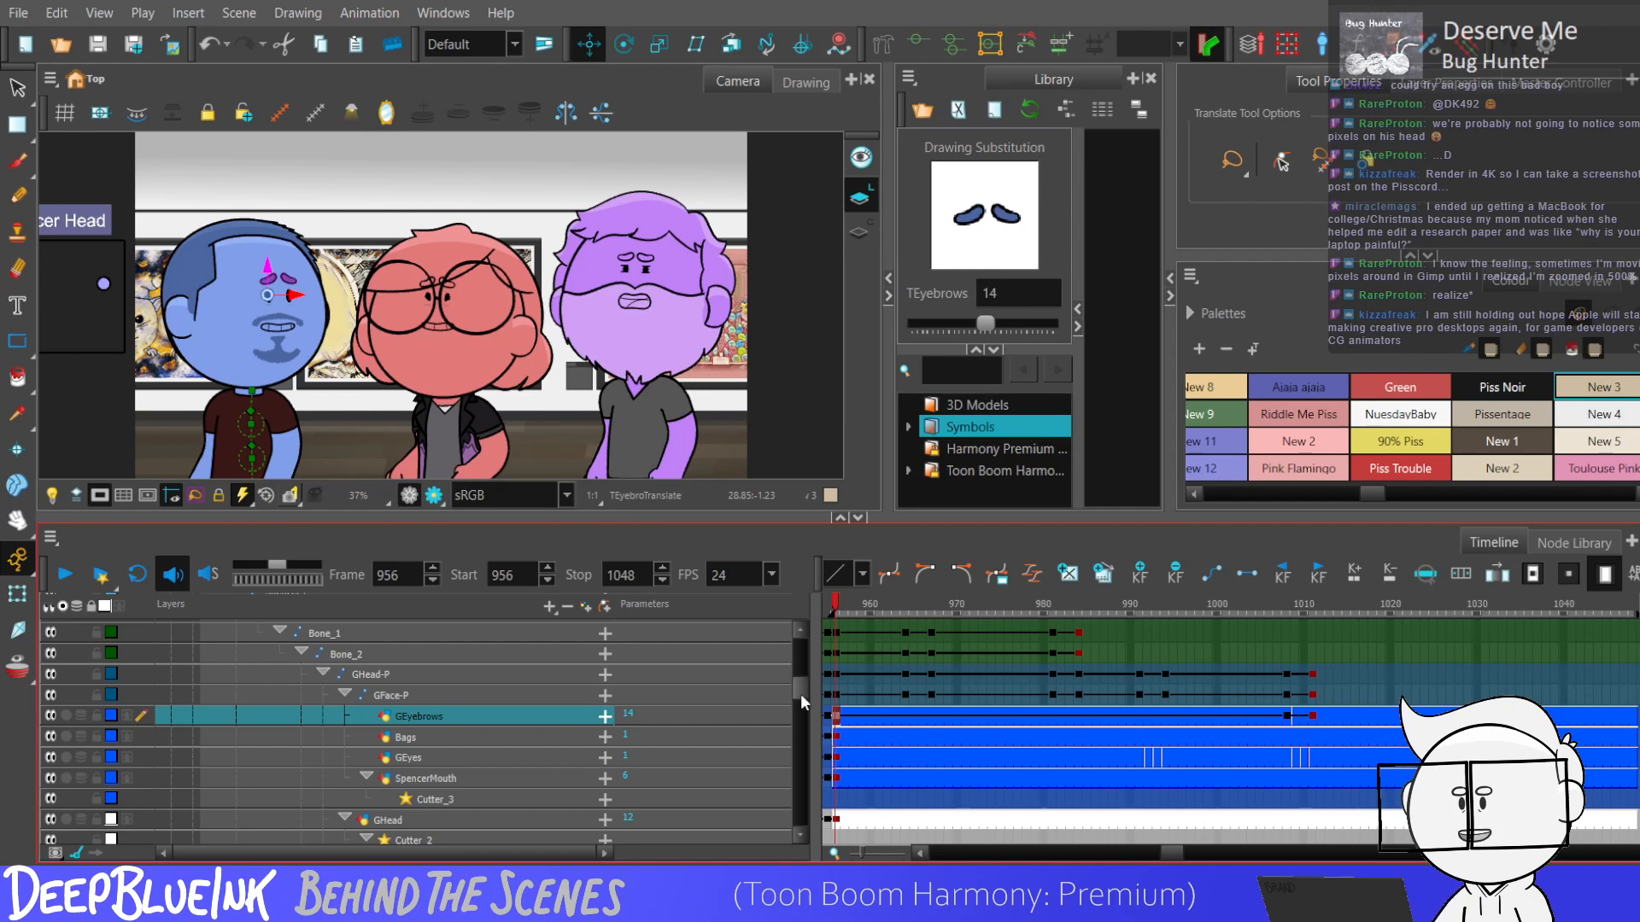
pyautogui.click(834, 734)
pyautogui.scroll(-2, 796, 692)
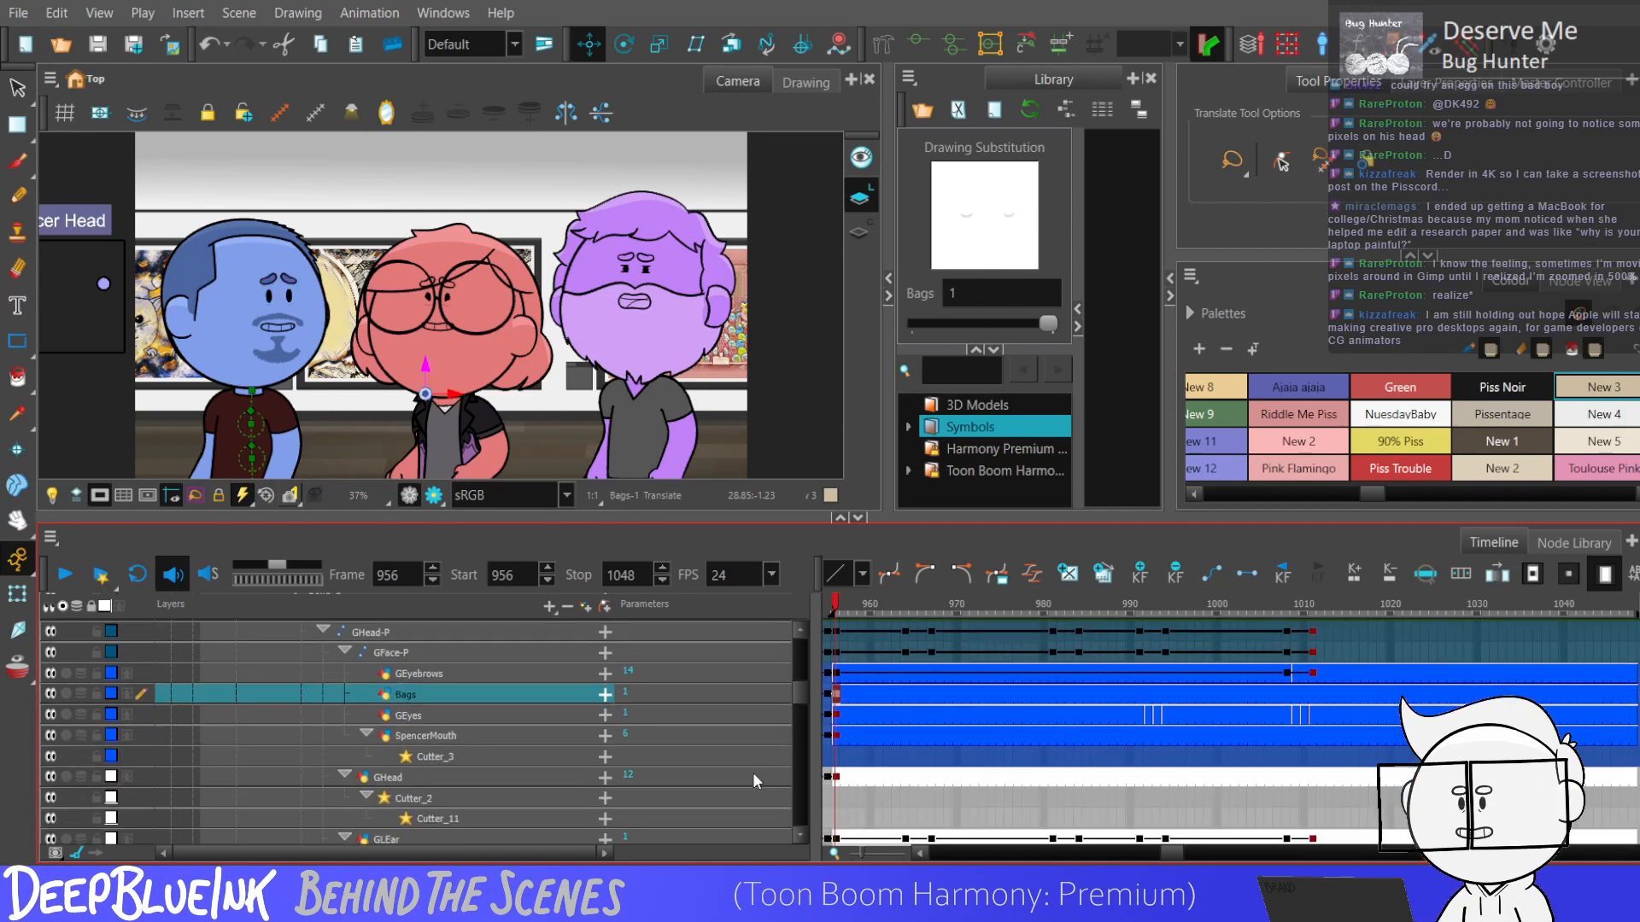
pyautogui.press('Return')
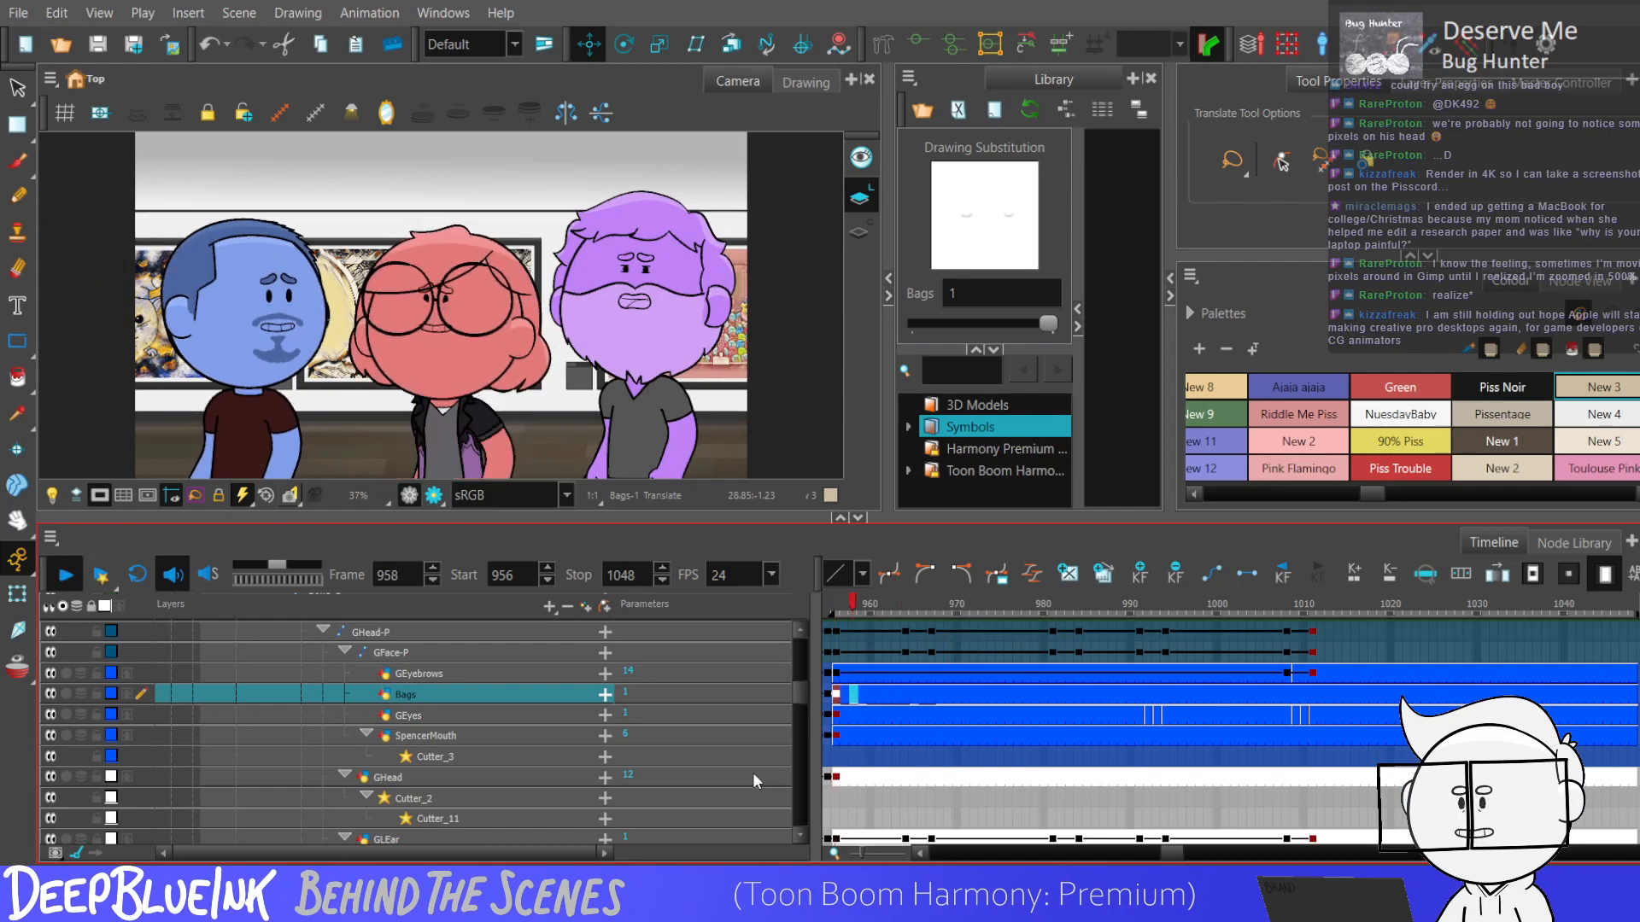
pyautogui.press('Return')
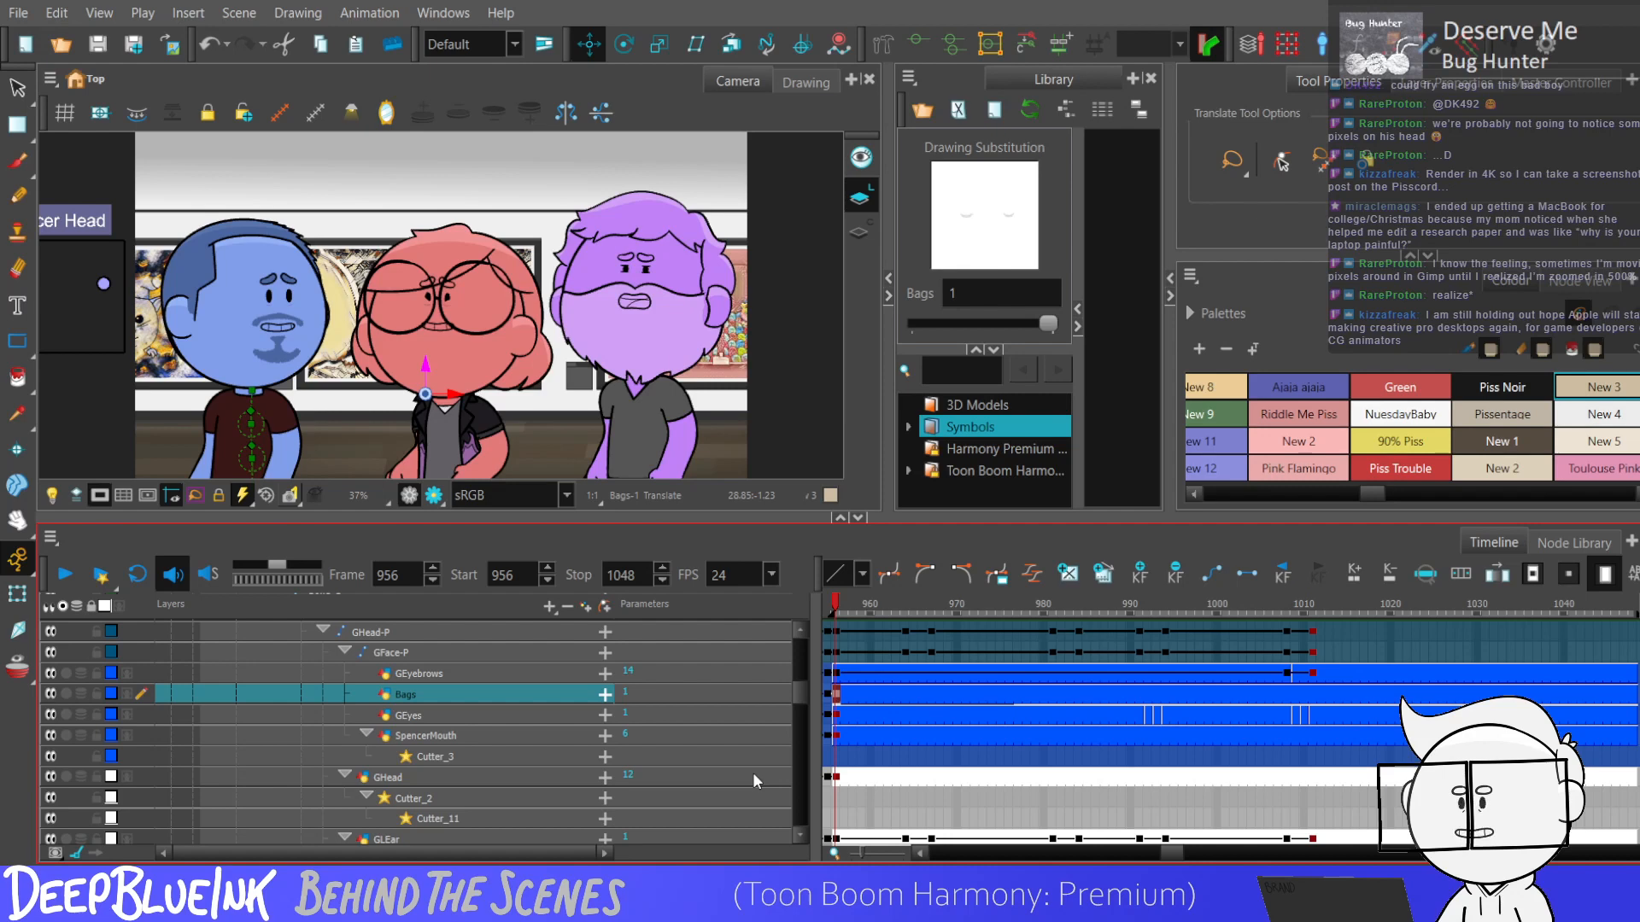
pyautogui.press('Return')
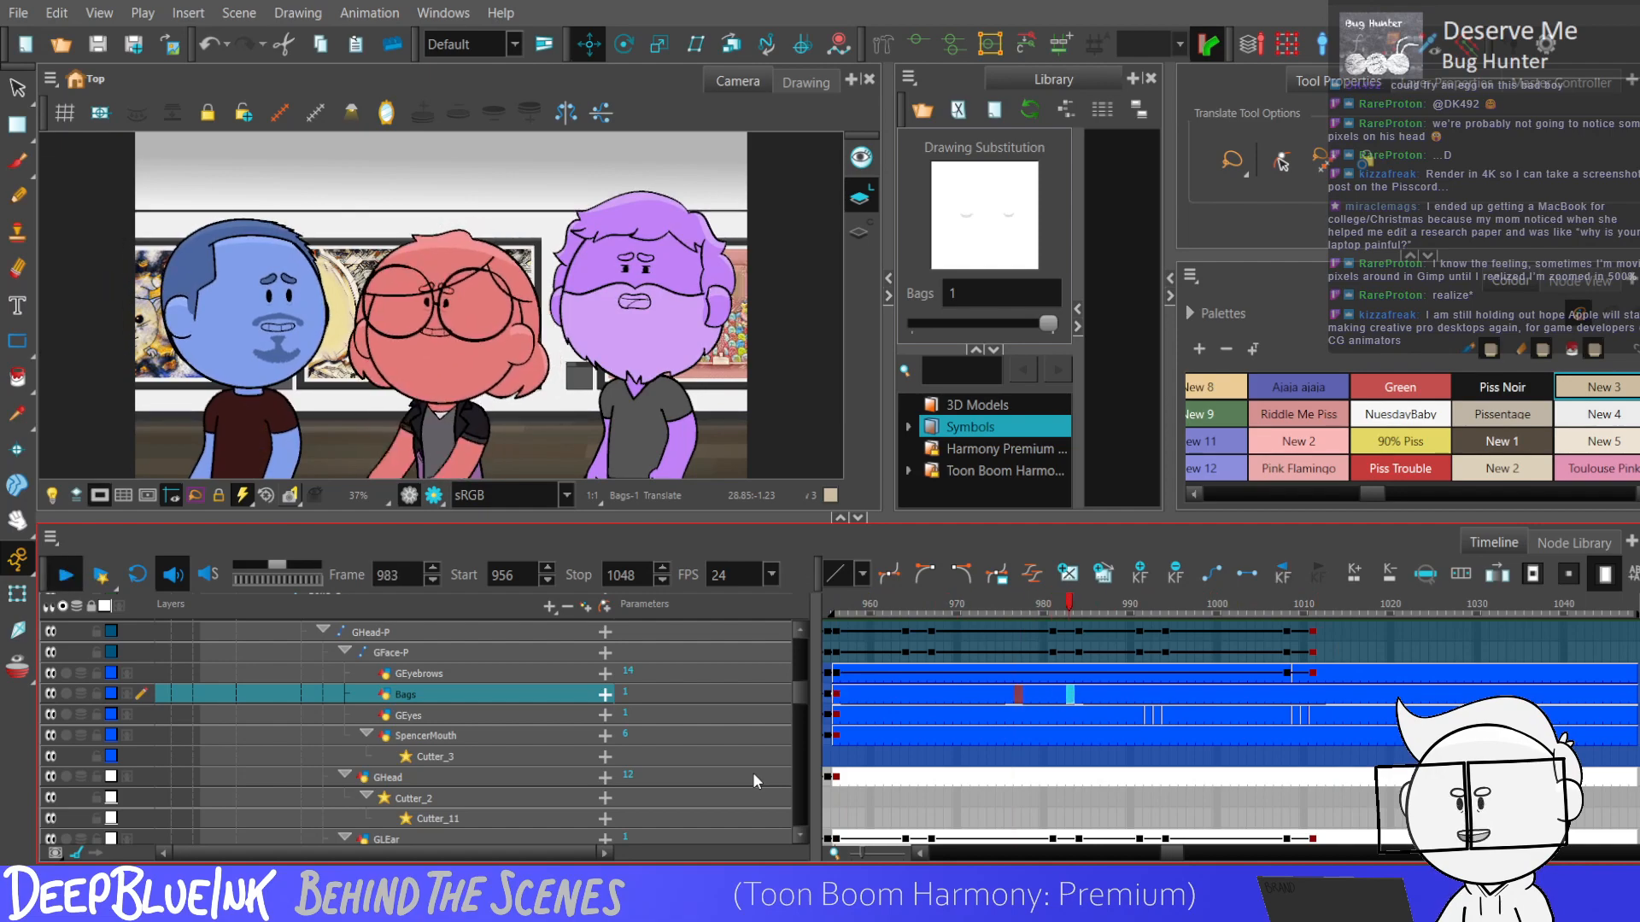
pyautogui.press('Return')
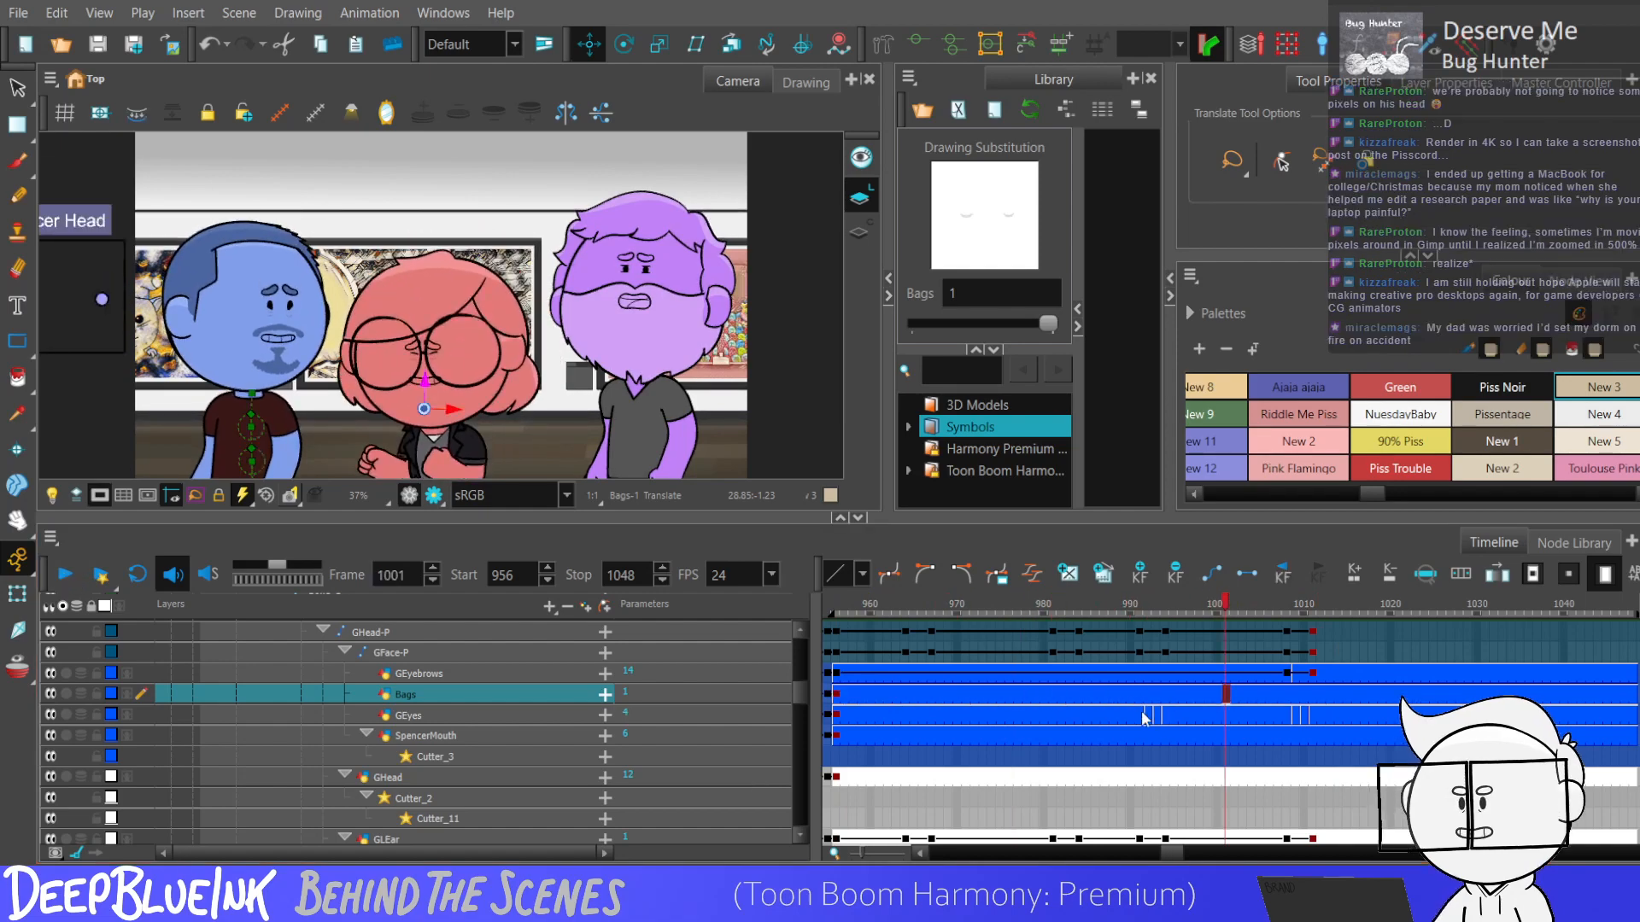
# Add keyframes on the blue character's left and right arm layers at frames 991 and 994.
pyautogui.click(1141, 713)
pyautogui.moveTo(800, 694); pyautogui.dragTo(794, 759)
pyautogui.moveTo(1140, 780)
pyautogui.mouseDown()
pyautogui.moveTo(1136, 577)
pyautogui.moveTo(1141, 642)
pyautogui.mouseUp()
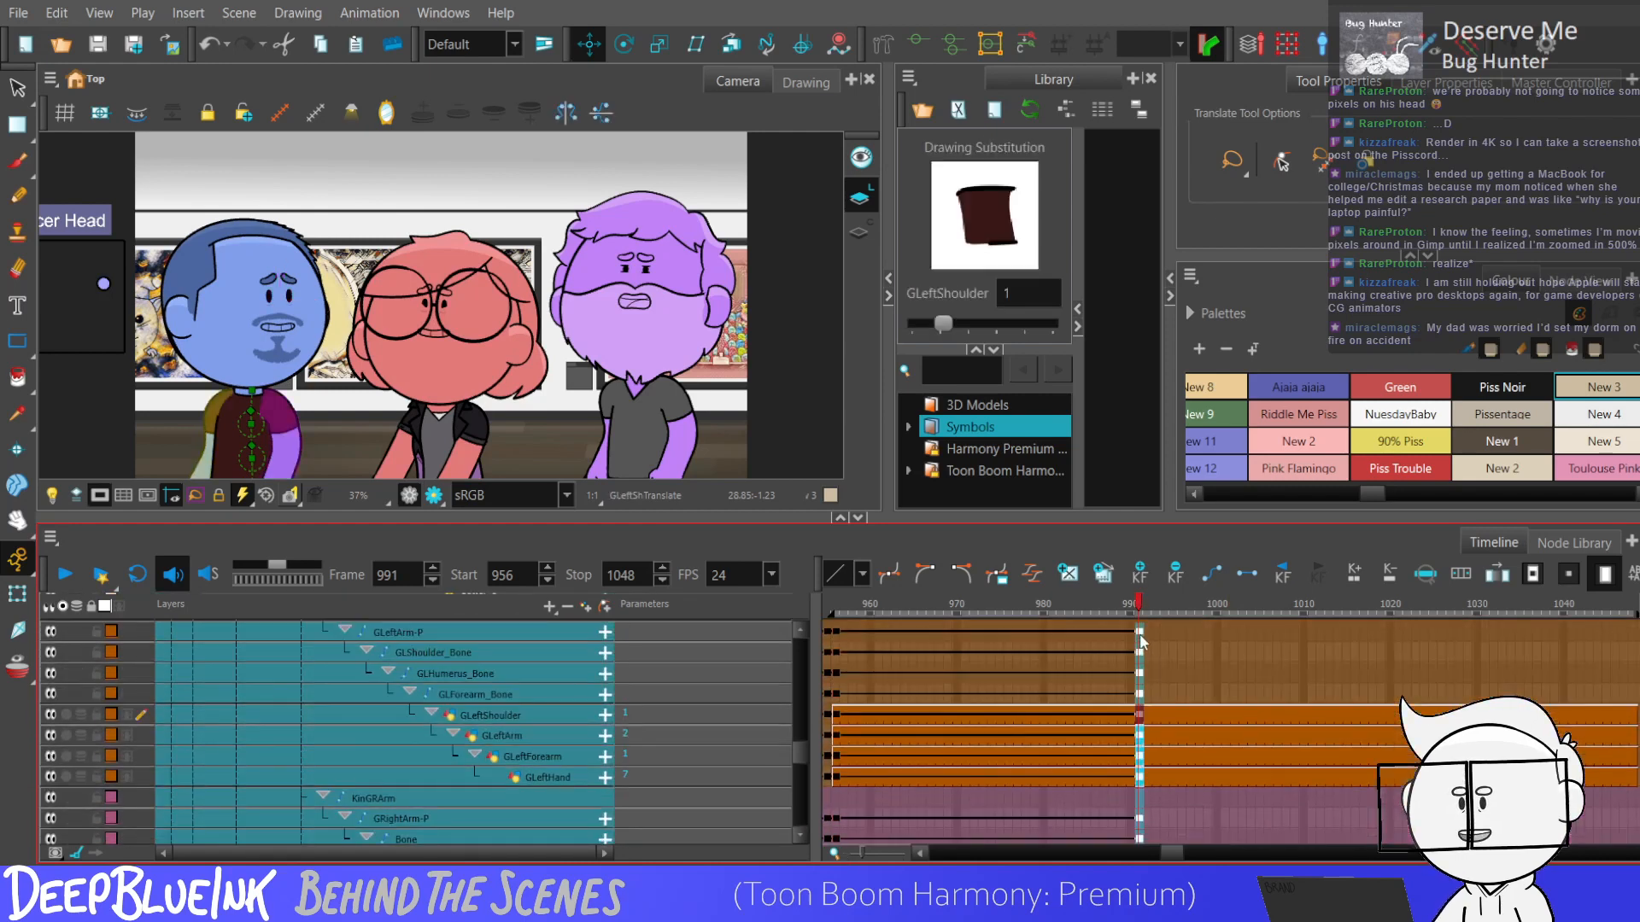
pyautogui.press('.')
pyautogui.press('.')
pyautogui.press('.')
pyautogui.press('F6')
pyautogui.press(',')
pyautogui.press(',')
pyautogui.press(',')
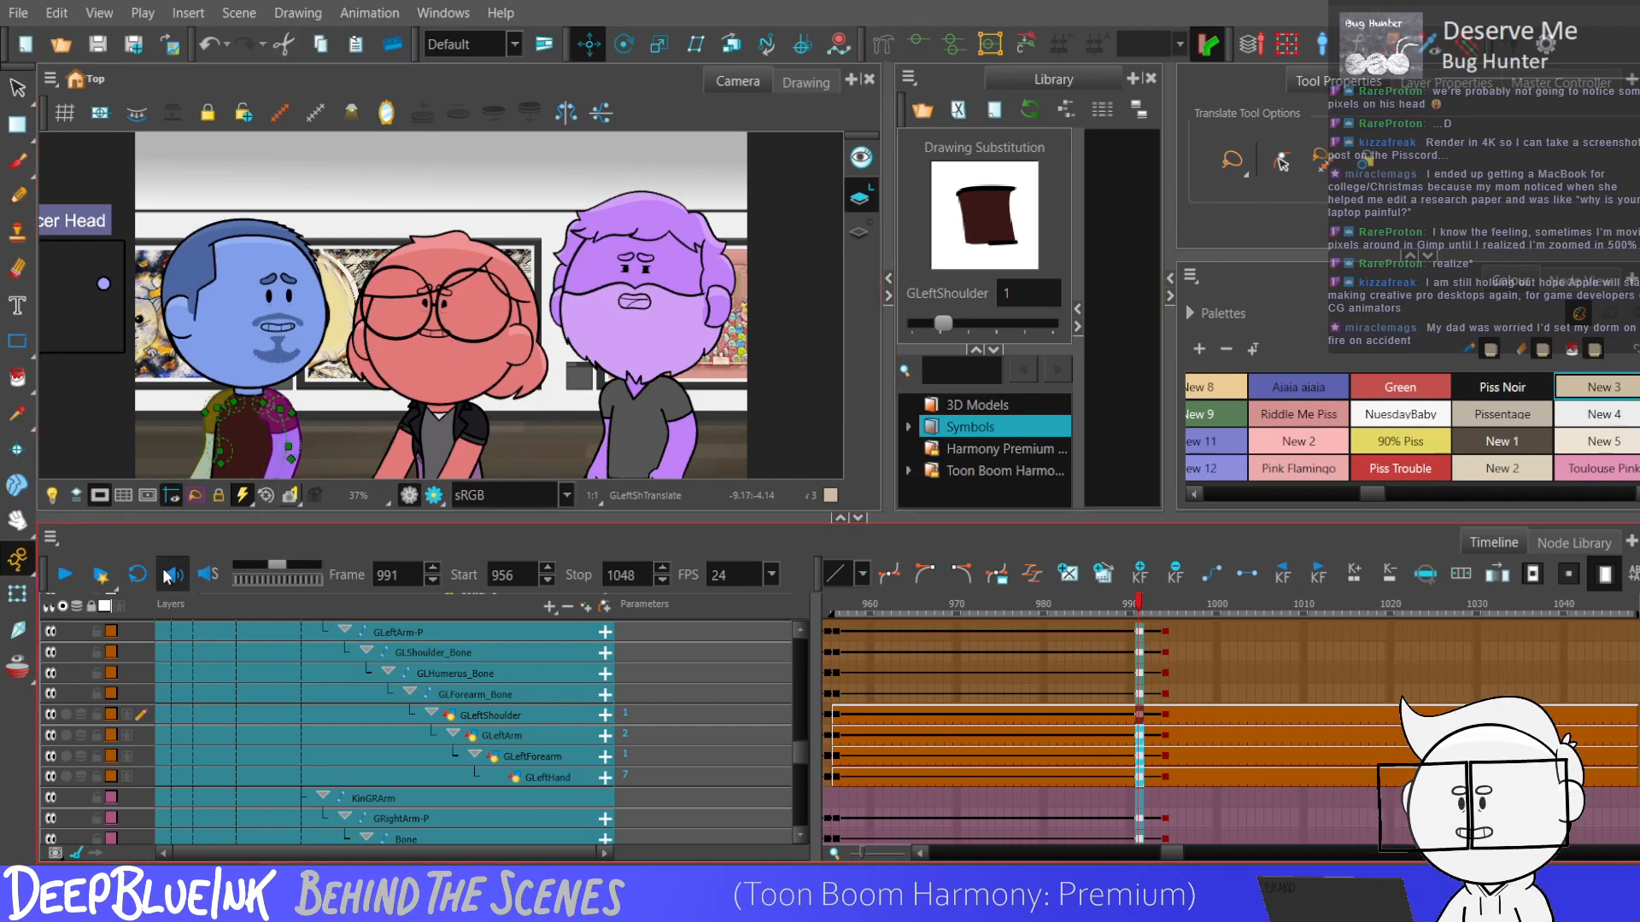
# Pose the blue character's two arms straight down beside the body at frame 991.
pyautogui.click(25, 594)
pyautogui.scroll(-3, 350, 419)
pyautogui.scroll(7, 368, 426)
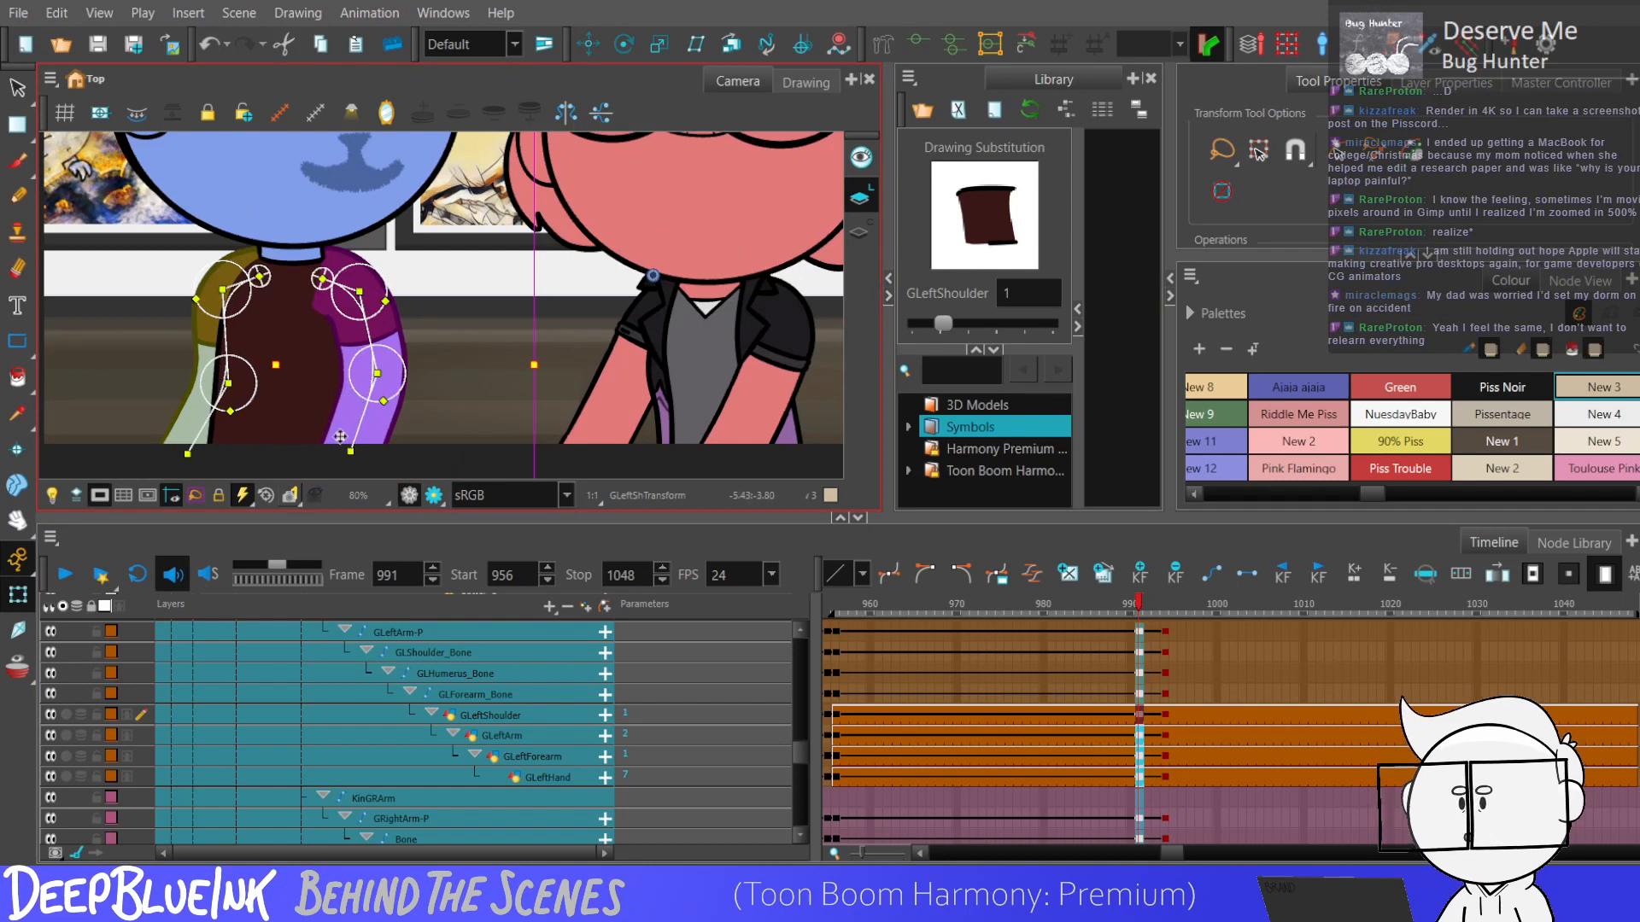
pyautogui.click(360, 416)
pyautogui.click(360, 417)
pyautogui.click(374, 340)
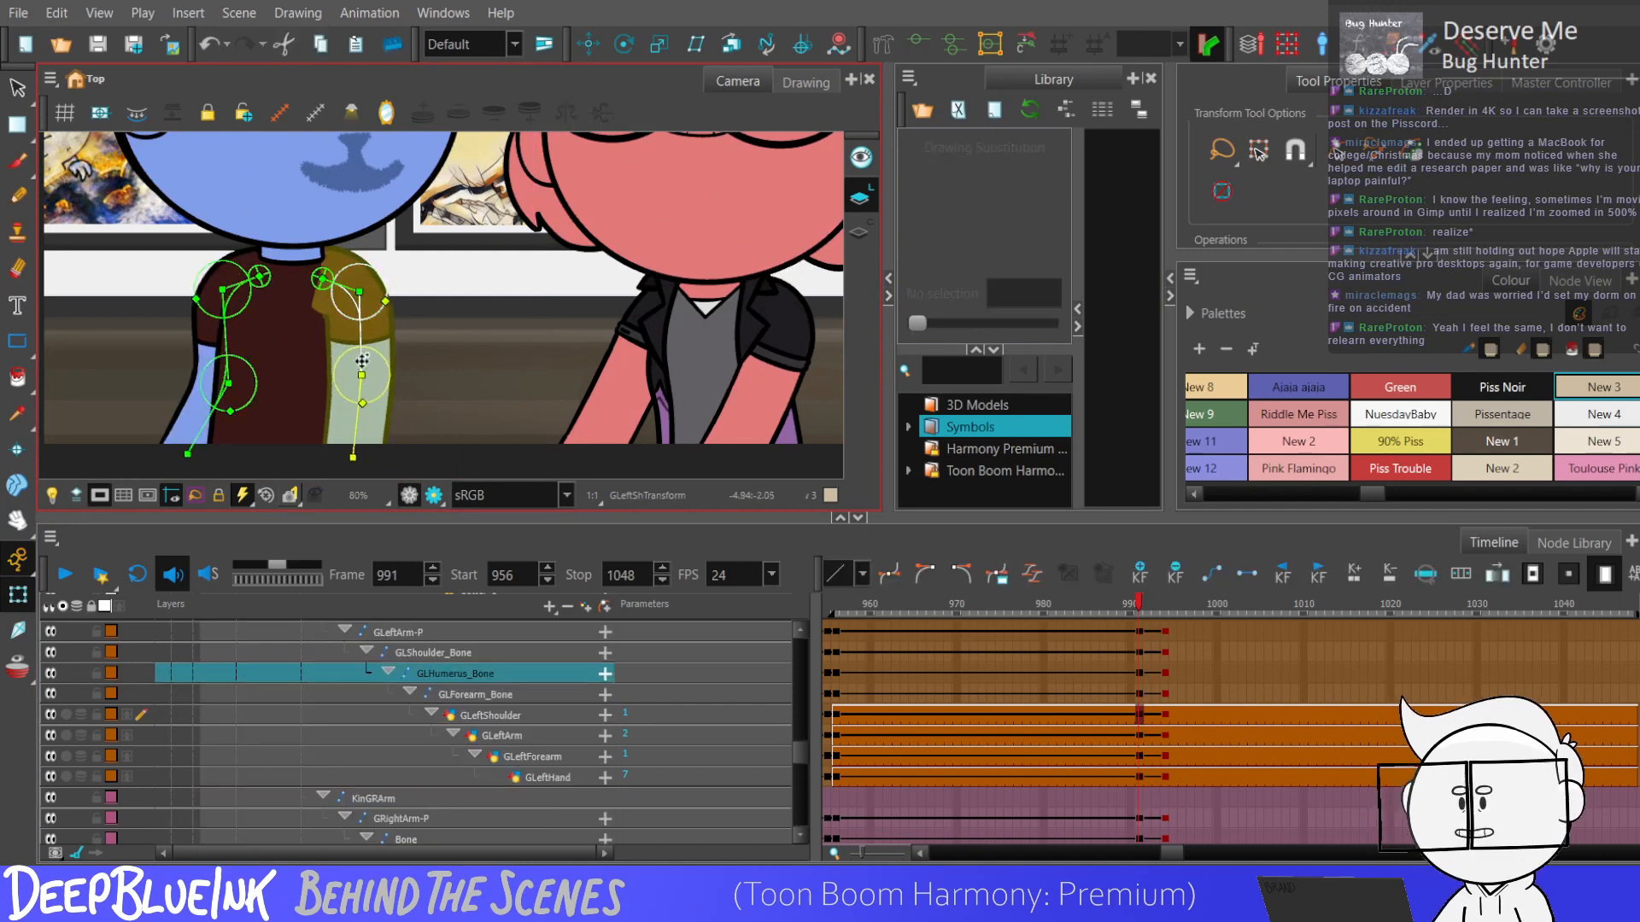
pyautogui.moveTo(206, 416); pyautogui.dragTo(221, 423)
pyautogui.moveTo(229, 353); pyautogui.dragTo(224, 362)
pyautogui.scroll(-2, 394, 418)
pyautogui.scroll(2, 376, 374)
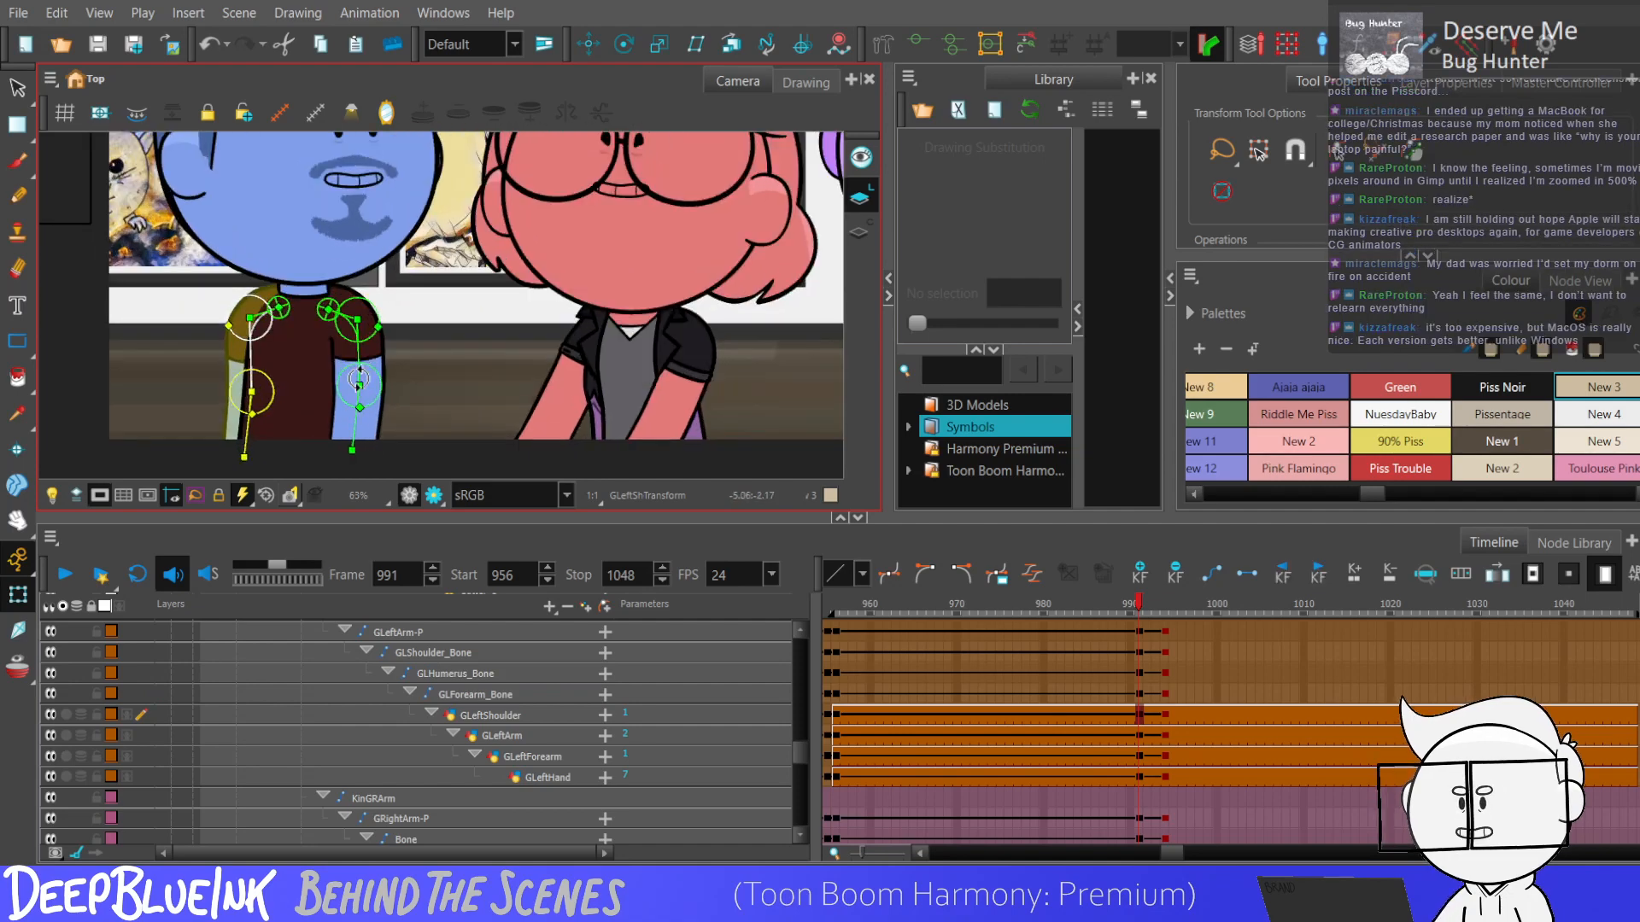
pyautogui.click(379, 375)
pyautogui.scroll(-2, 316, 337)
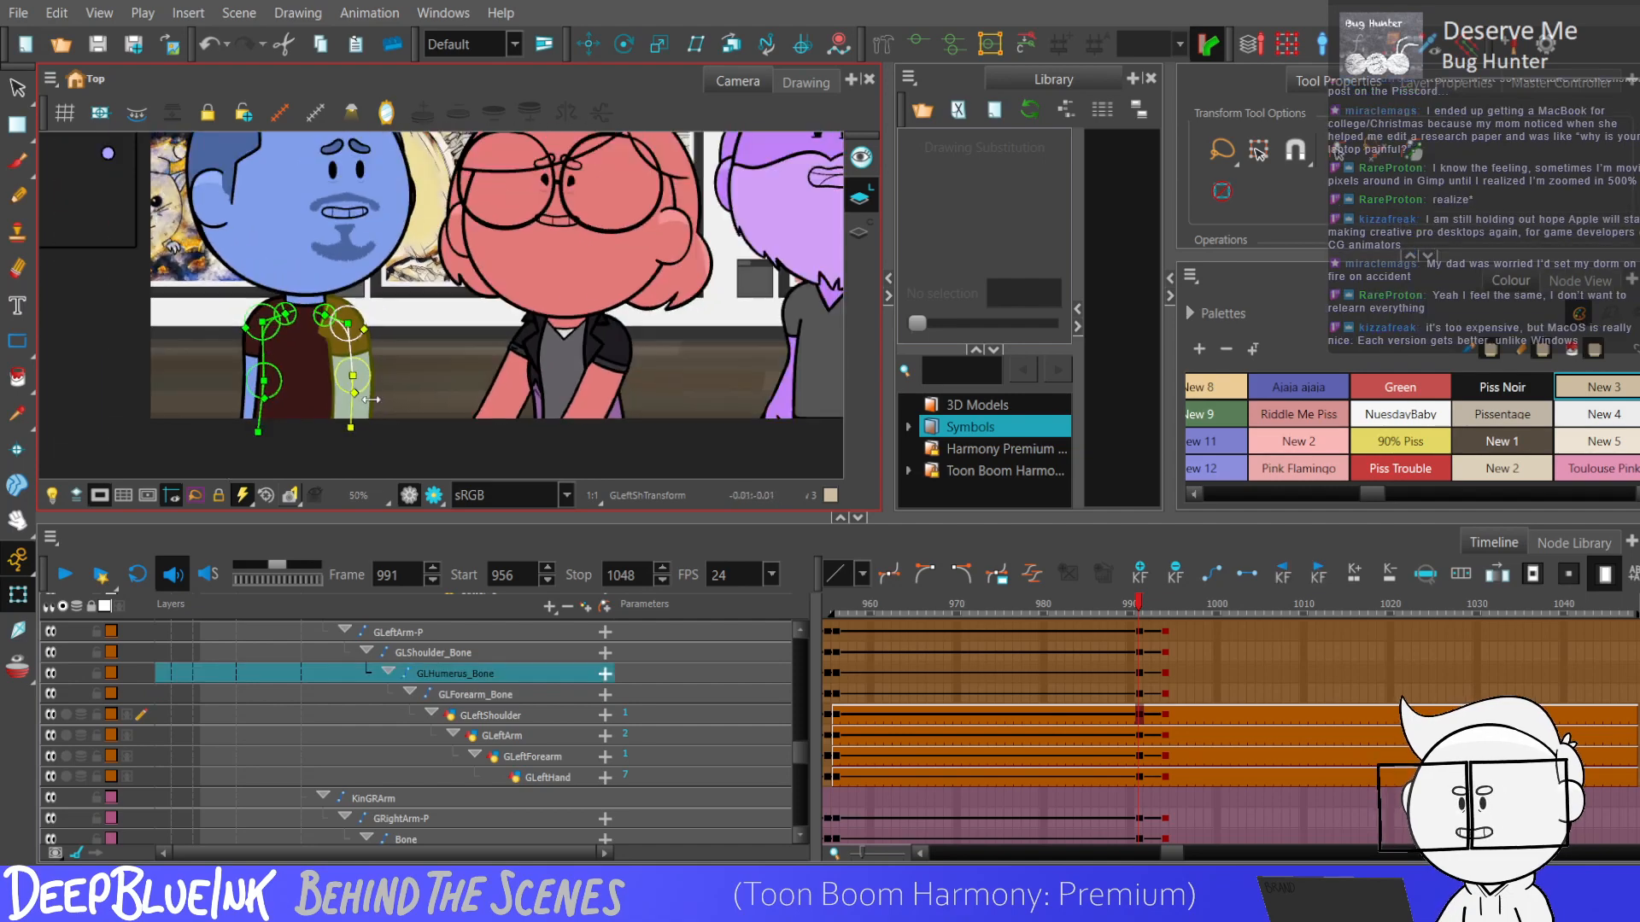
# Copy the straight-arm keyframes of both arms from frame 991 and paste them at frame 956.
pyautogui.moveTo(1141, 633)
pyautogui.mouseDown()
pyautogui.moveTo(1144, 830)
pyautogui.moveTo(1143, 813)
pyautogui.mouseUp()
pyautogui.press(',')
pyautogui.press(',')
pyautogui.press(',')
pyautogui.press(',')
pyautogui.press(',')
pyautogui.press(',')
pyautogui.press(',')
pyautogui.press(',')
pyautogui.press(',')
pyautogui.press(',')
pyautogui.press(',')
pyautogui.press(',')
pyautogui.press(',')
pyautogui.press(',')
pyautogui.press(',')
pyautogui.press(',')
pyautogui.press(',')
pyautogui.press(',')
pyautogui.press(',')
pyautogui.press(',')
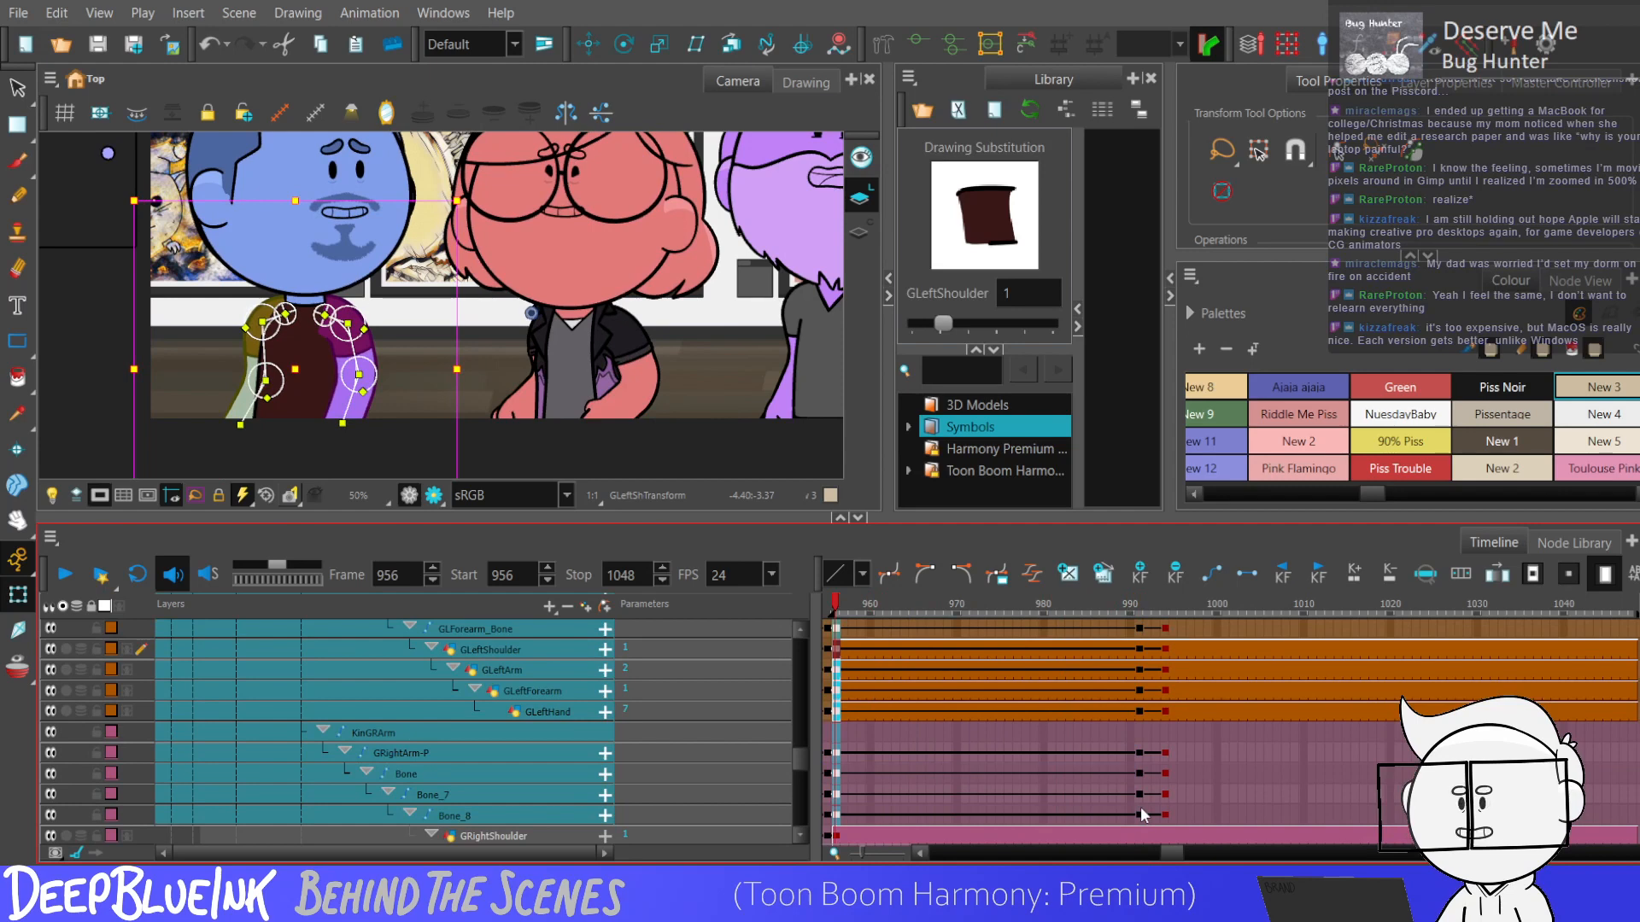
pyautogui.hotkey('ctrl', 'v')
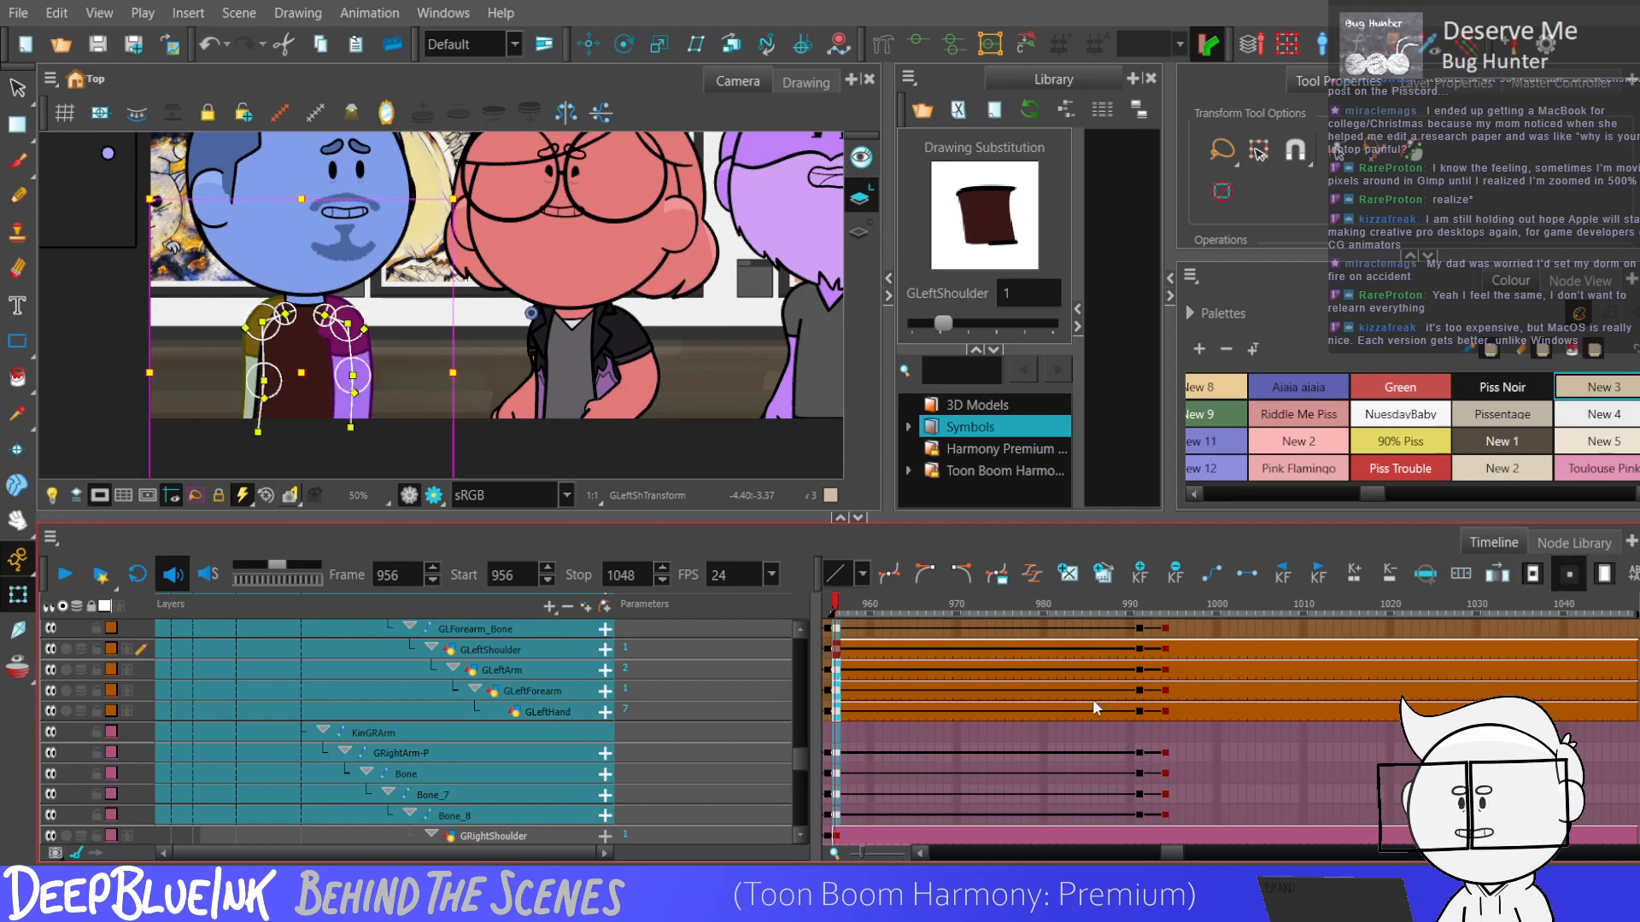
# Select the arm keyframes at frames 991 and 994 and play the scene to review the arm movement.
pyautogui.press('.')
pyautogui.press('.')
pyautogui.press('.')
pyautogui.press('.')
pyautogui.press('.')
pyautogui.press('.')
pyautogui.press('.')
pyautogui.press('.')
pyautogui.press('.')
pyautogui.press('.')
pyautogui.press('.')
pyautogui.press('.')
pyautogui.press('.')
pyautogui.press('.')
pyautogui.press('.')
pyautogui.press('.')
pyautogui.press('.')
pyautogui.press('.')
pyautogui.press('.')
pyautogui.press('.')
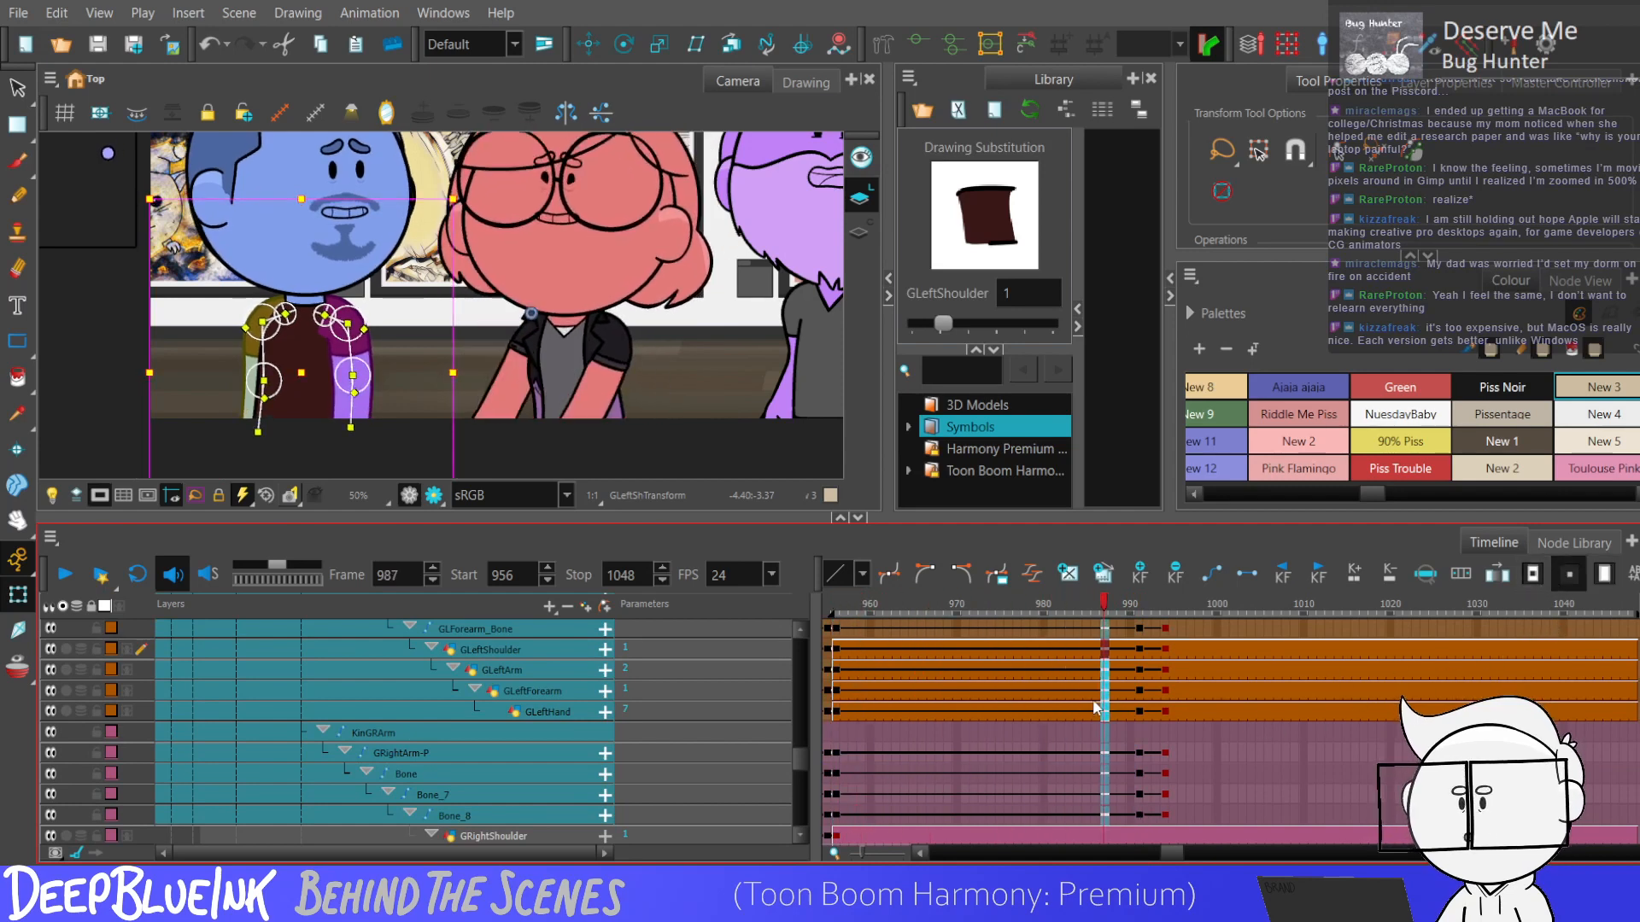
pyautogui.press('.')
pyautogui.press('.')
pyautogui.press('.')
pyautogui.press('.')
pyautogui.press('.')
pyautogui.press('.')
pyautogui.press('.')
pyautogui.press('.')
pyautogui.press('.')
pyautogui.press('.')
pyautogui.press('.')
pyautogui.press('.')
pyautogui.press('.')
pyautogui.press('.')
pyautogui.press('.')
pyautogui.press('.')
pyautogui.press('.')
pyautogui.moveTo(1141, 819); pyautogui.dragTo(1158, 686)
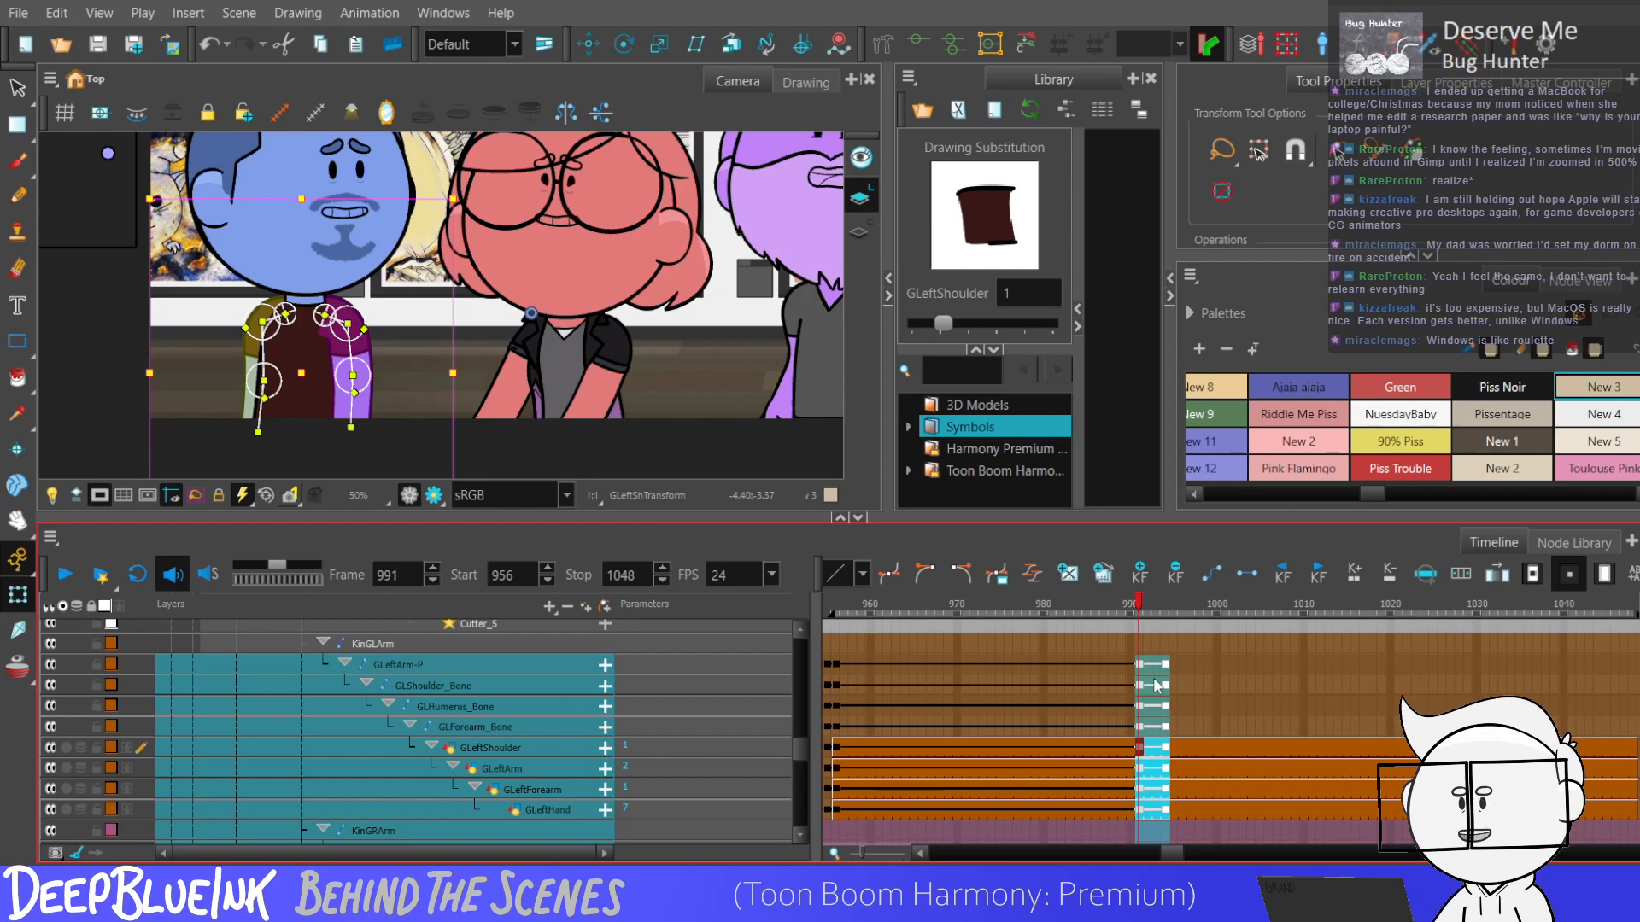
pyautogui.press('Return')
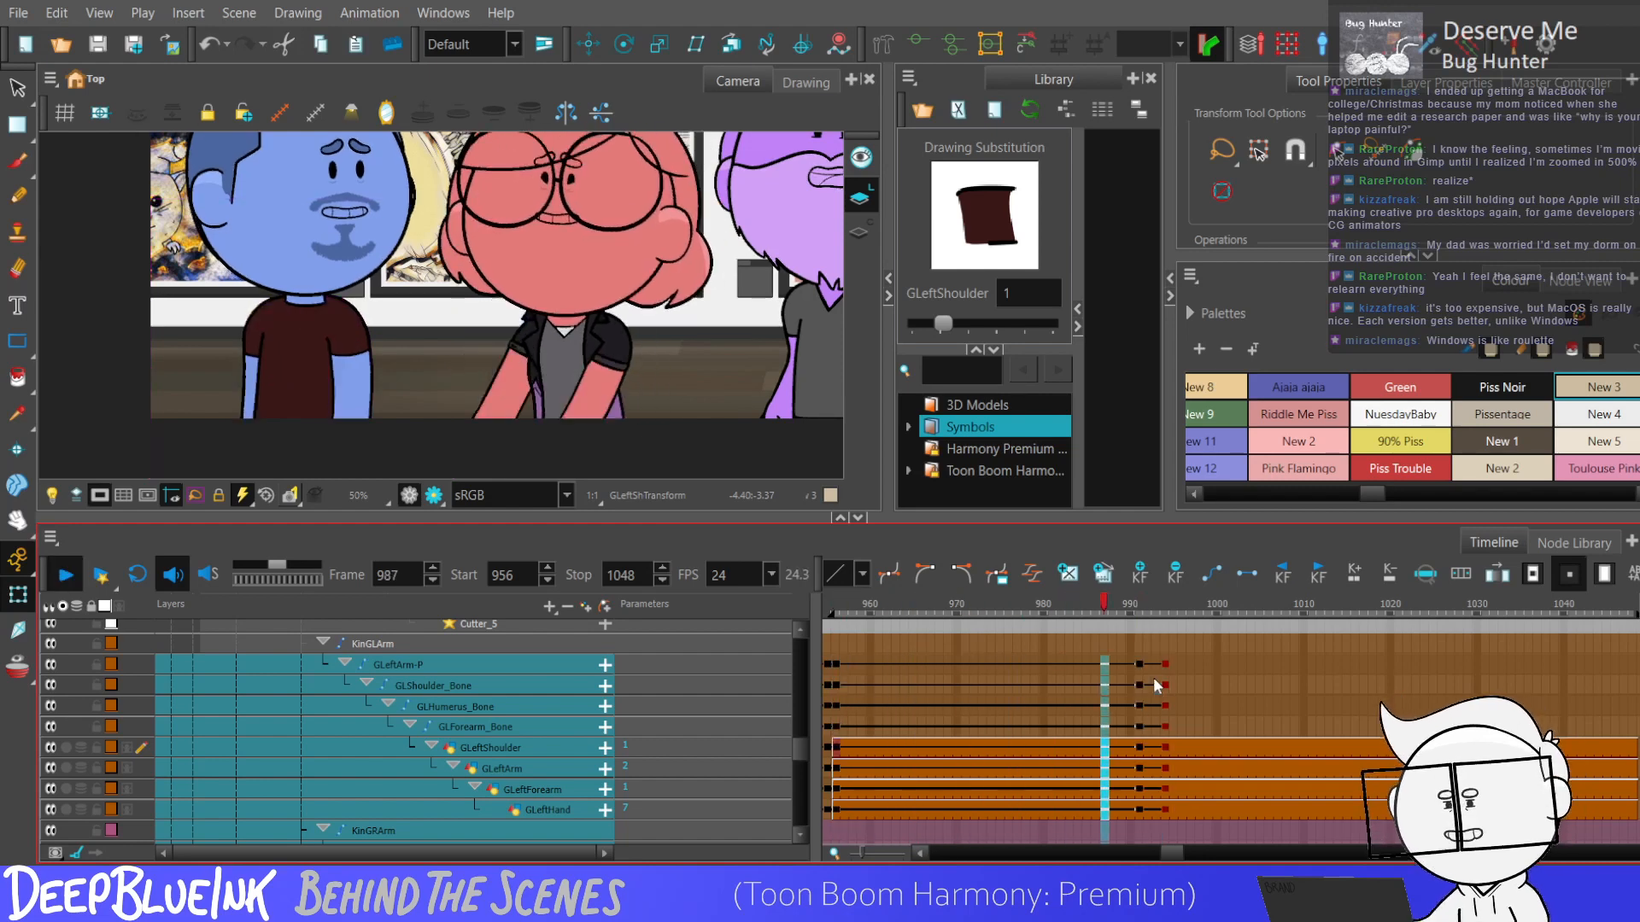
pyautogui.press('Return')
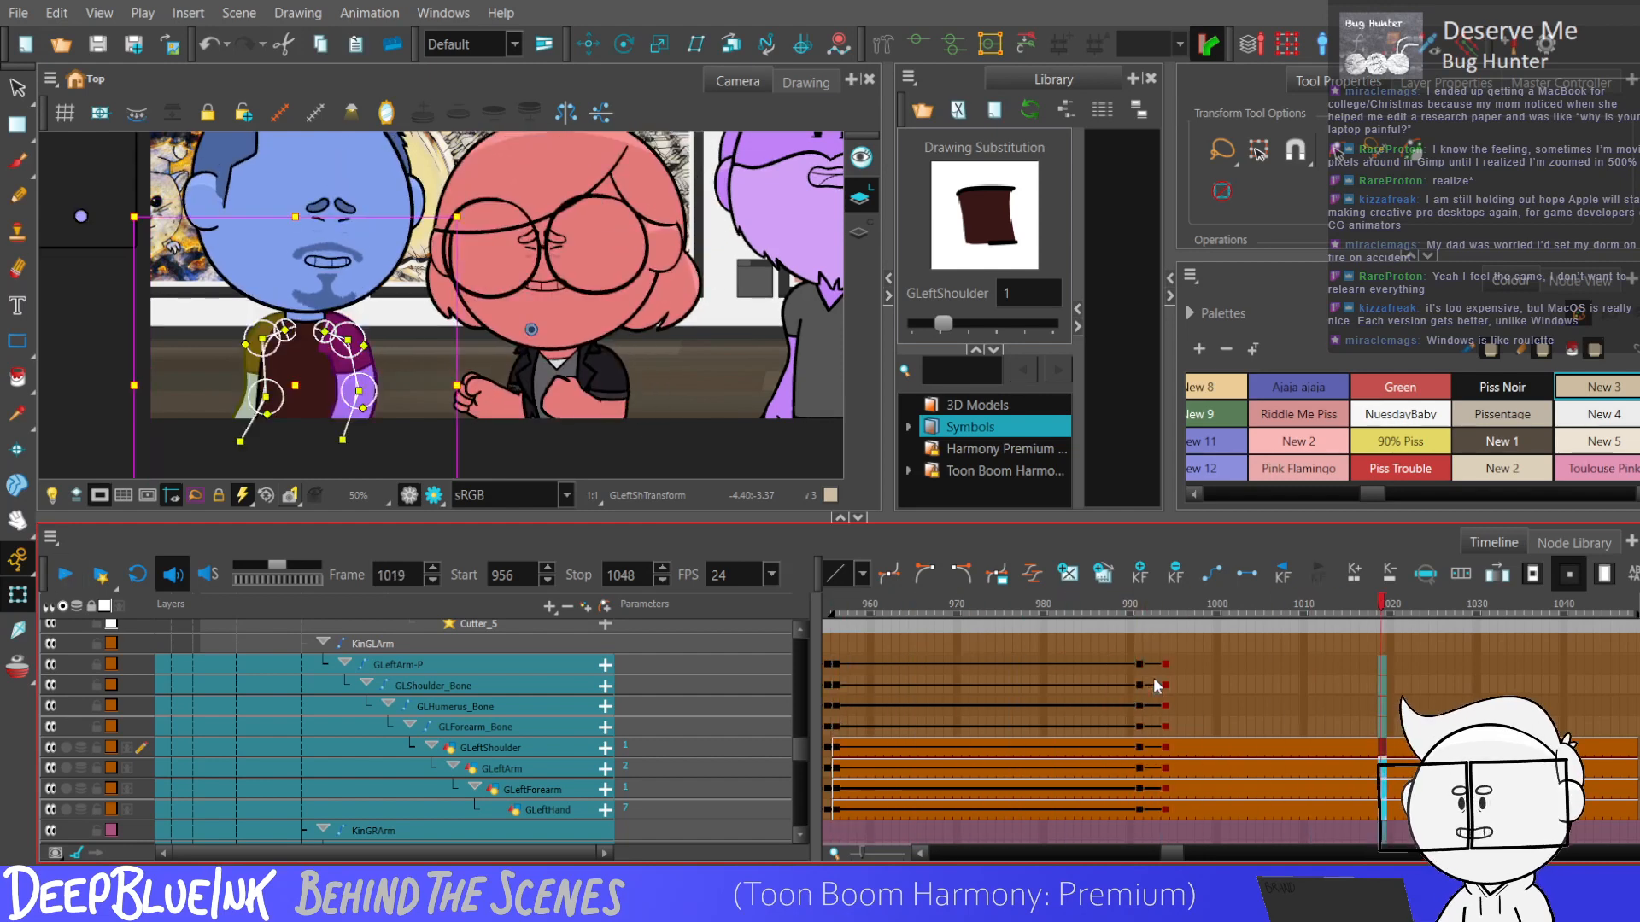
# Add keyframes on the blue character's arm layers at frames 1008 and 1011.
pyautogui.press(',')
pyautogui.press(',')
pyautogui.press(',')
pyautogui.press(',')
pyautogui.press(',')
pyautogui.press(',')
pyautogui.press(',')
pyautogui.press(',')
pyautogui.press(',')
pyautogui.press(',')
pyautogui.press(',')
pyautogui.press('F6')
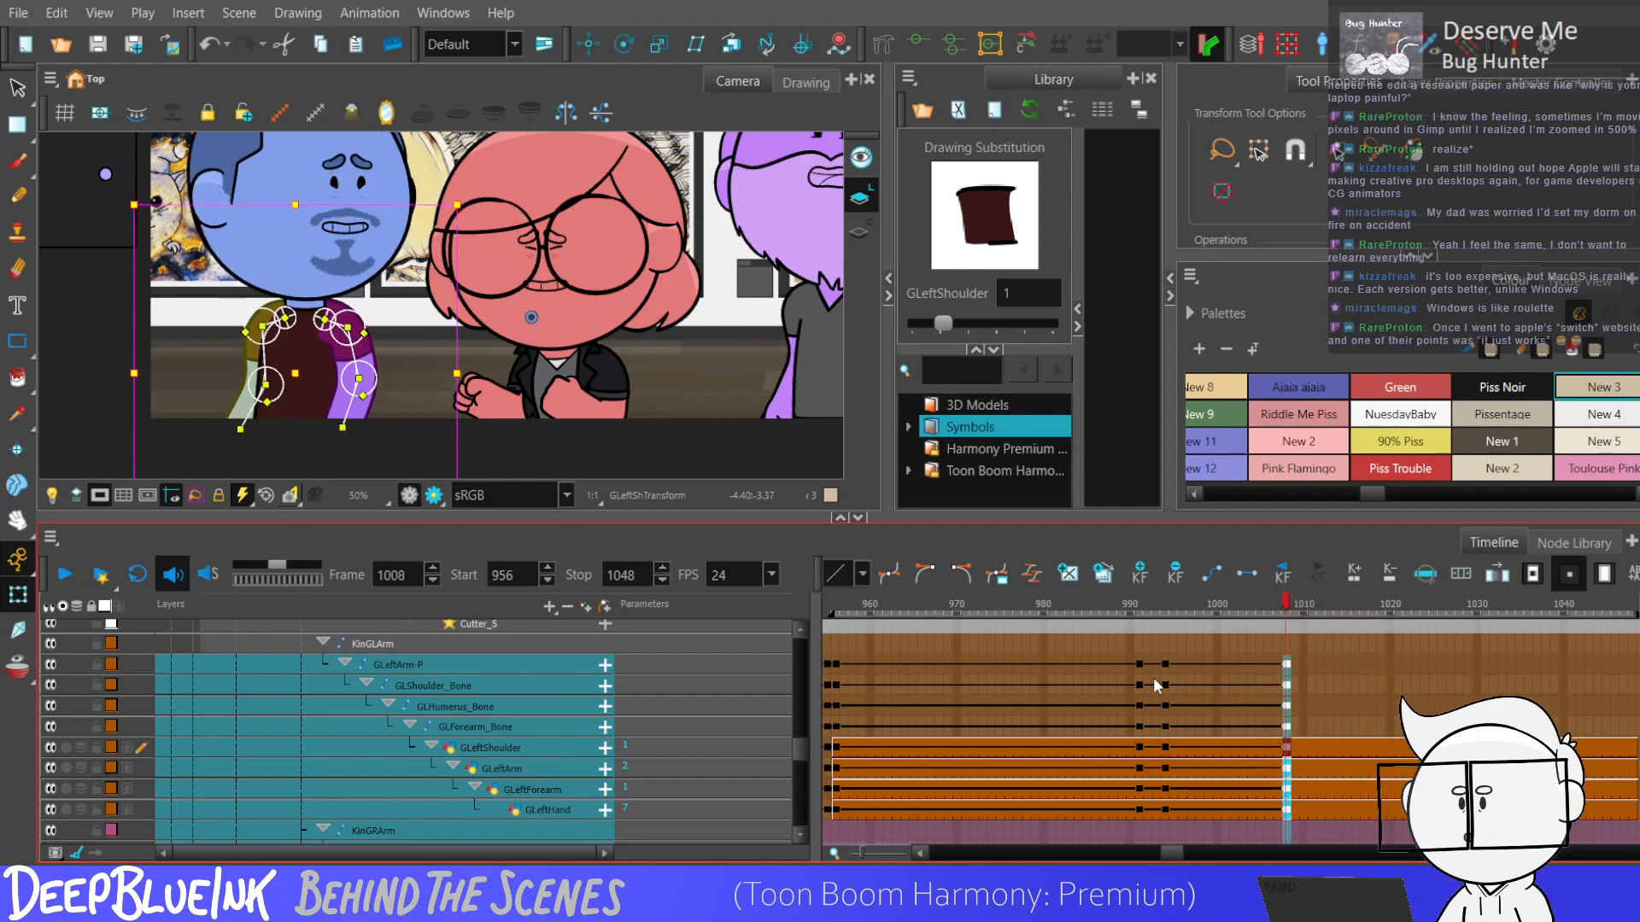
pyautogui.press('.')
pyautogui.press('.')
pyautogui.press('.')
pyautogui.press('F6')
# Bend both of the blue character's arms at frame 1011, with elbows out and forearms angled toward lower left.
pyautogui.click(349, 375)
pyautogui.moveTo(353, 369); pyautogui.dragTo(278, 393)
pyautogui.click(358, 373)
pyautogui.scroll(2, 261, 333)
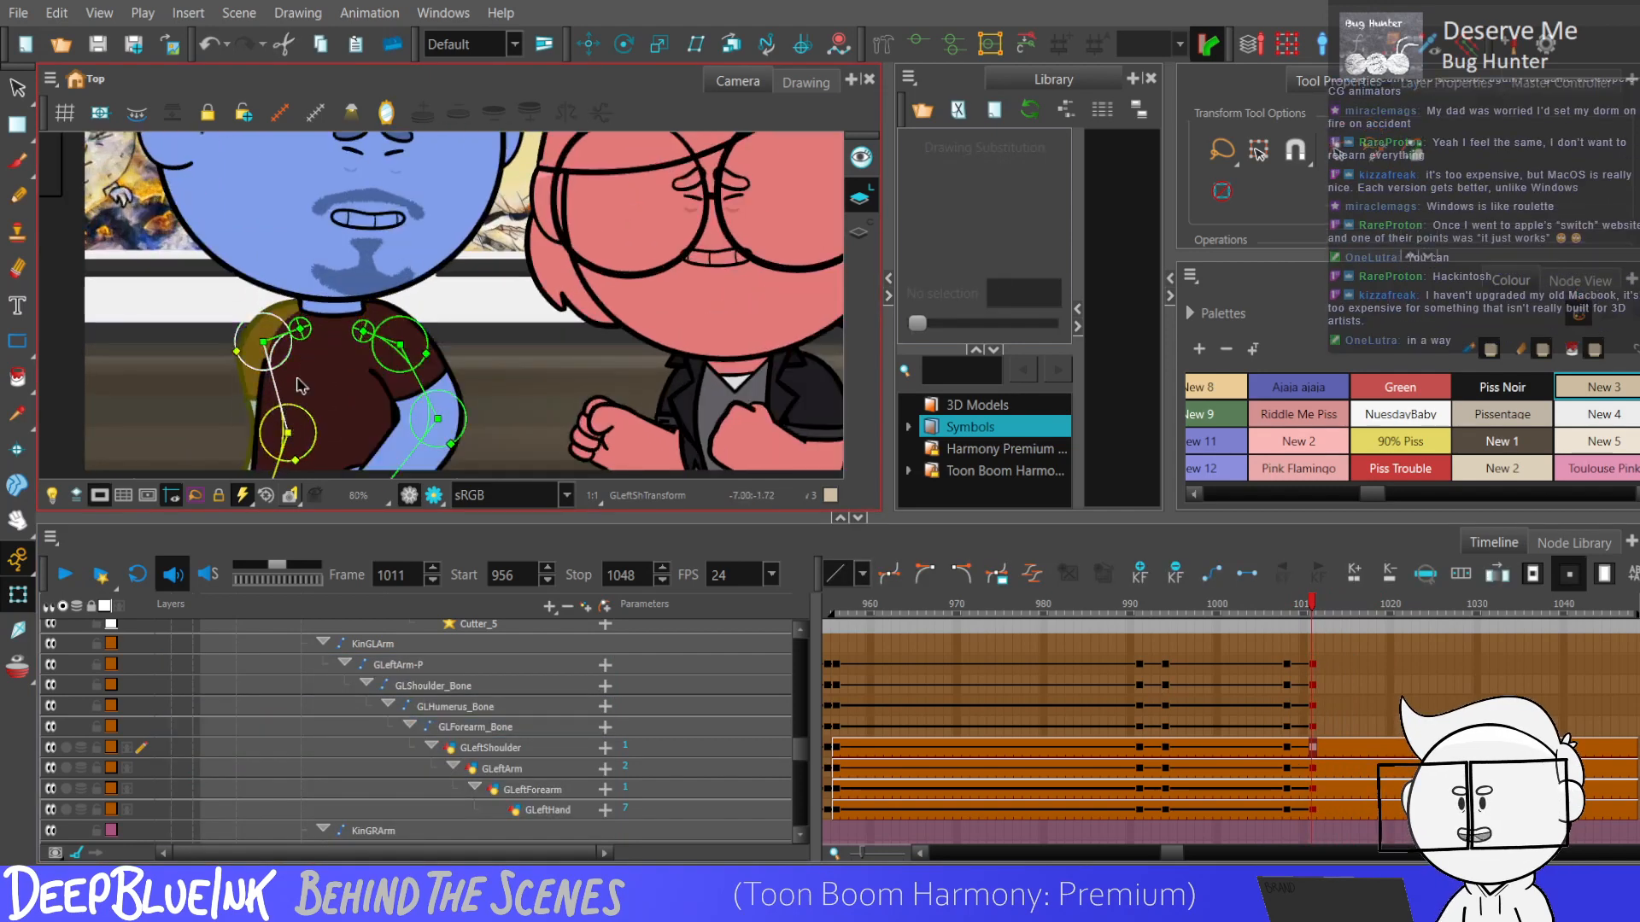
pyautogui.scroll(-1, 287, 396)
pyautogui.scroll(1, 271, 455)
pyautogui.moveTo(278, 460); pyautogui.dragTo(259, 444)
pyautogui.scroll(-1, 259, 450)
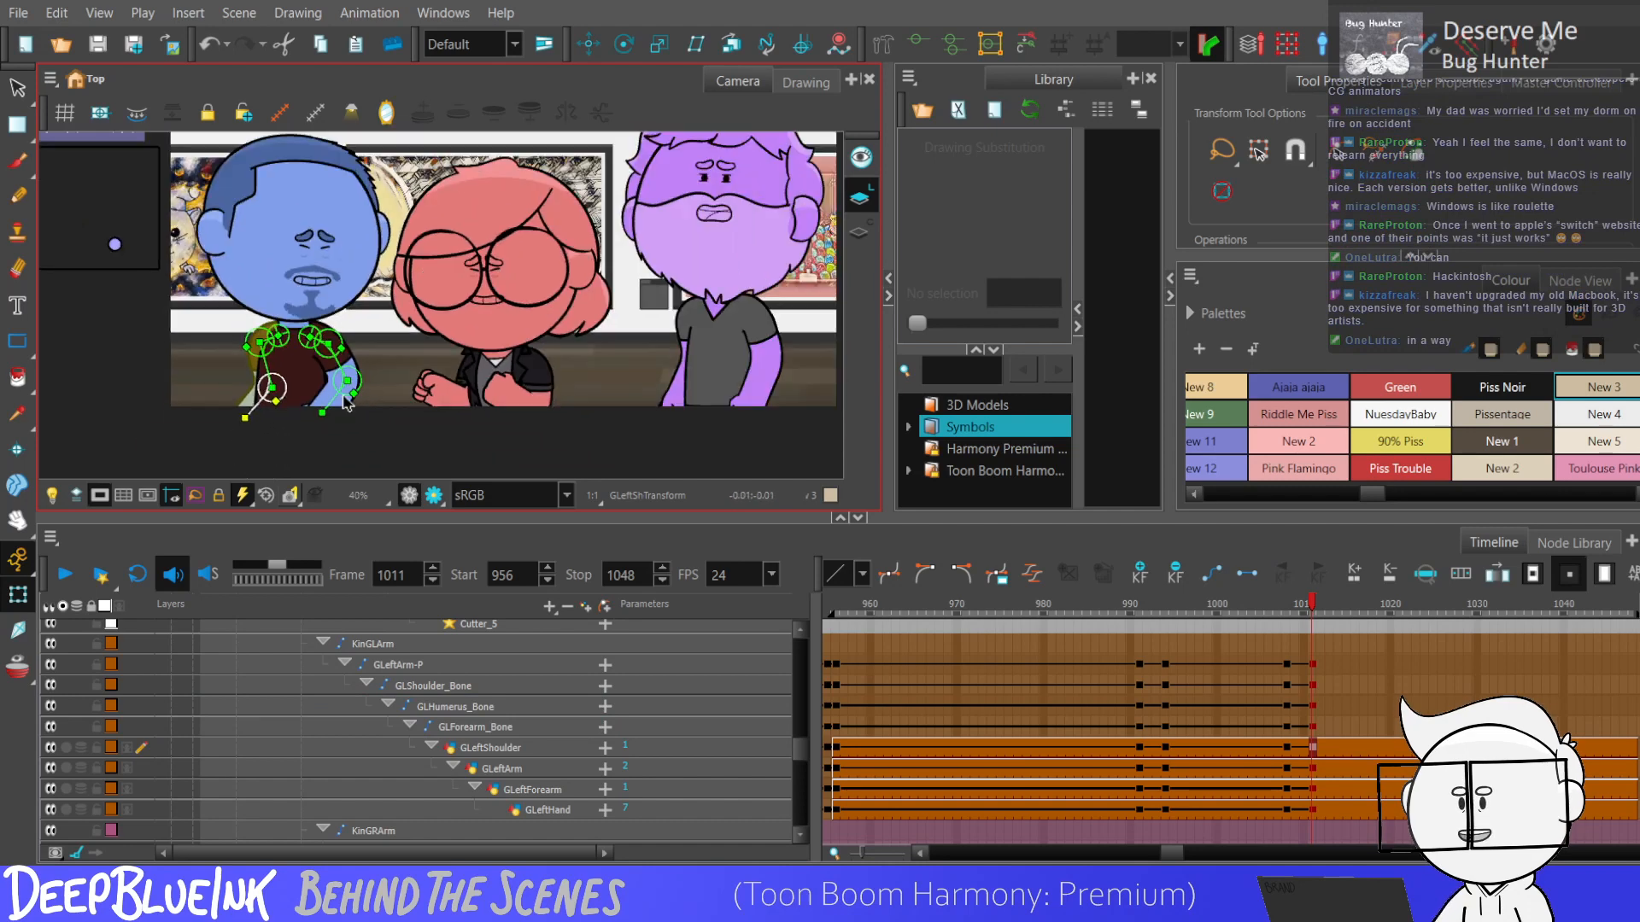
# Select the arm keyframes between frames 956 and 1011 and play the scene to review both arm poses.
pyautogui.moveTo(1287, 665)
pyautogui.mouseDown()
pyautogui.moveTo(1314, 845)
pyautogui.moveTo(1314, 815)
pyautogui.mouseUp()
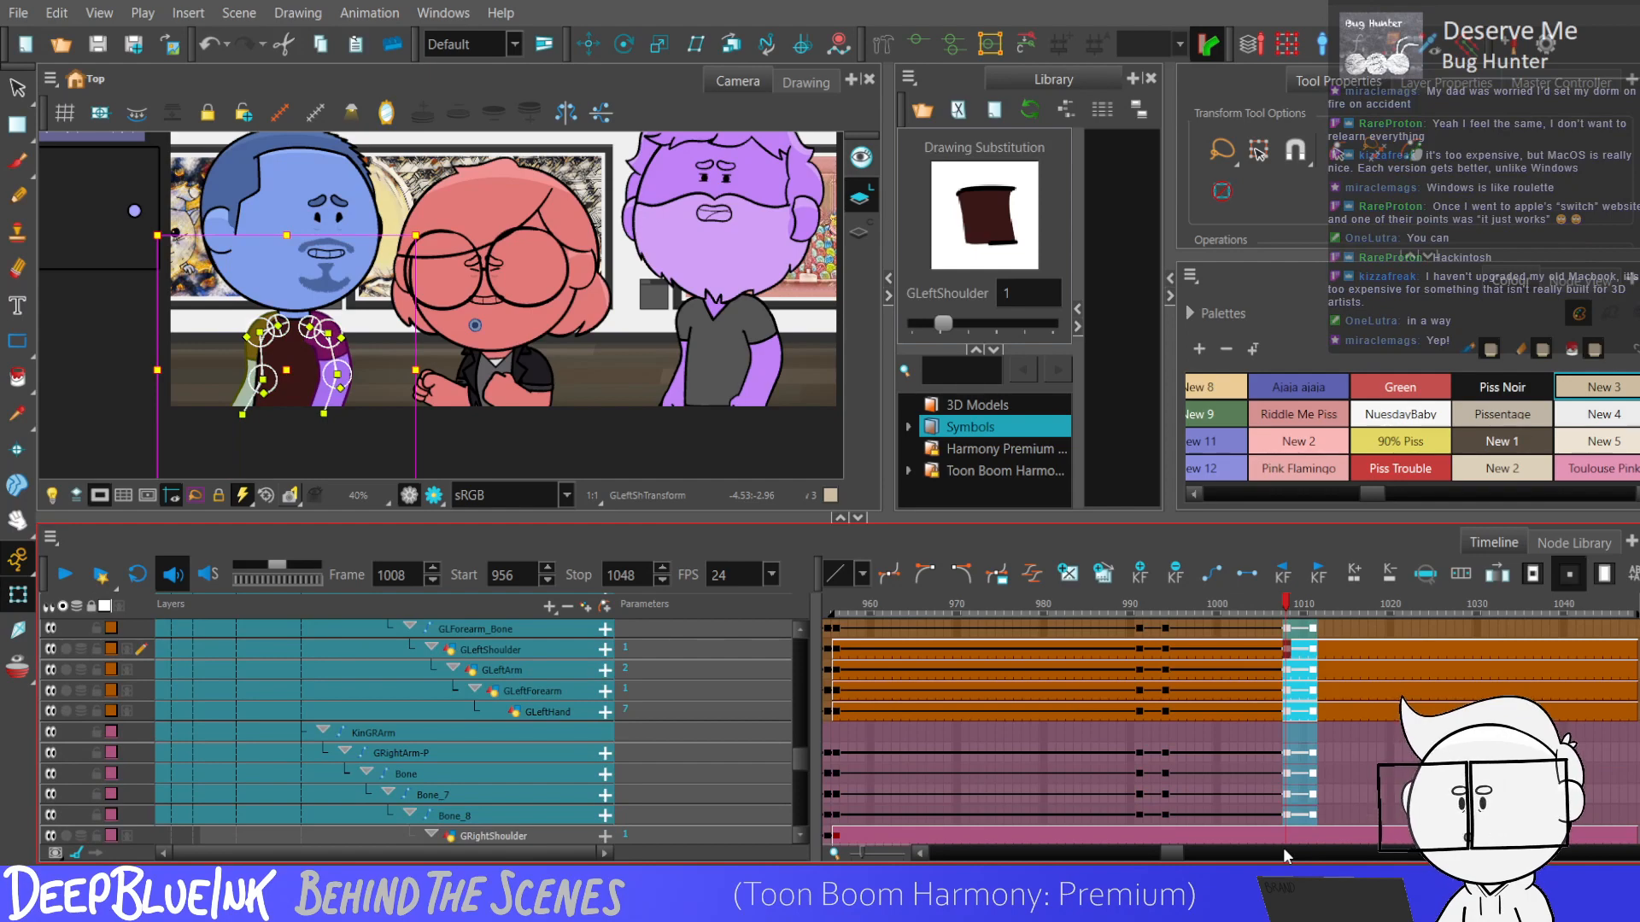
pyautogui.moveTo(837, 816); pyautogui.dragTo(1305, 695)
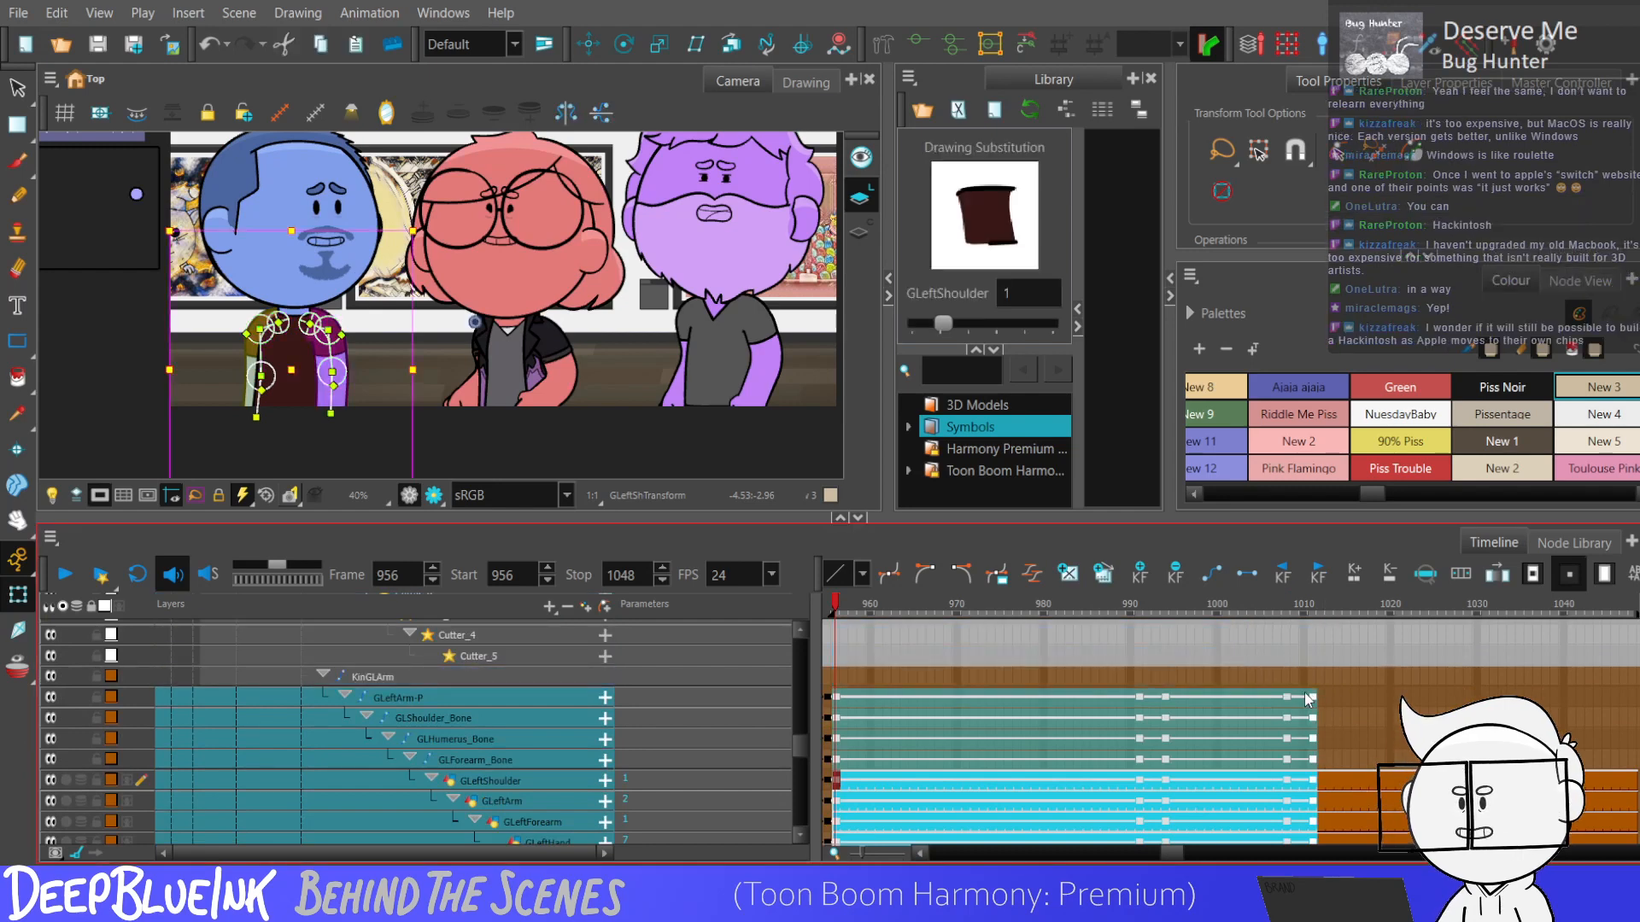
pyautogui.press('Return')
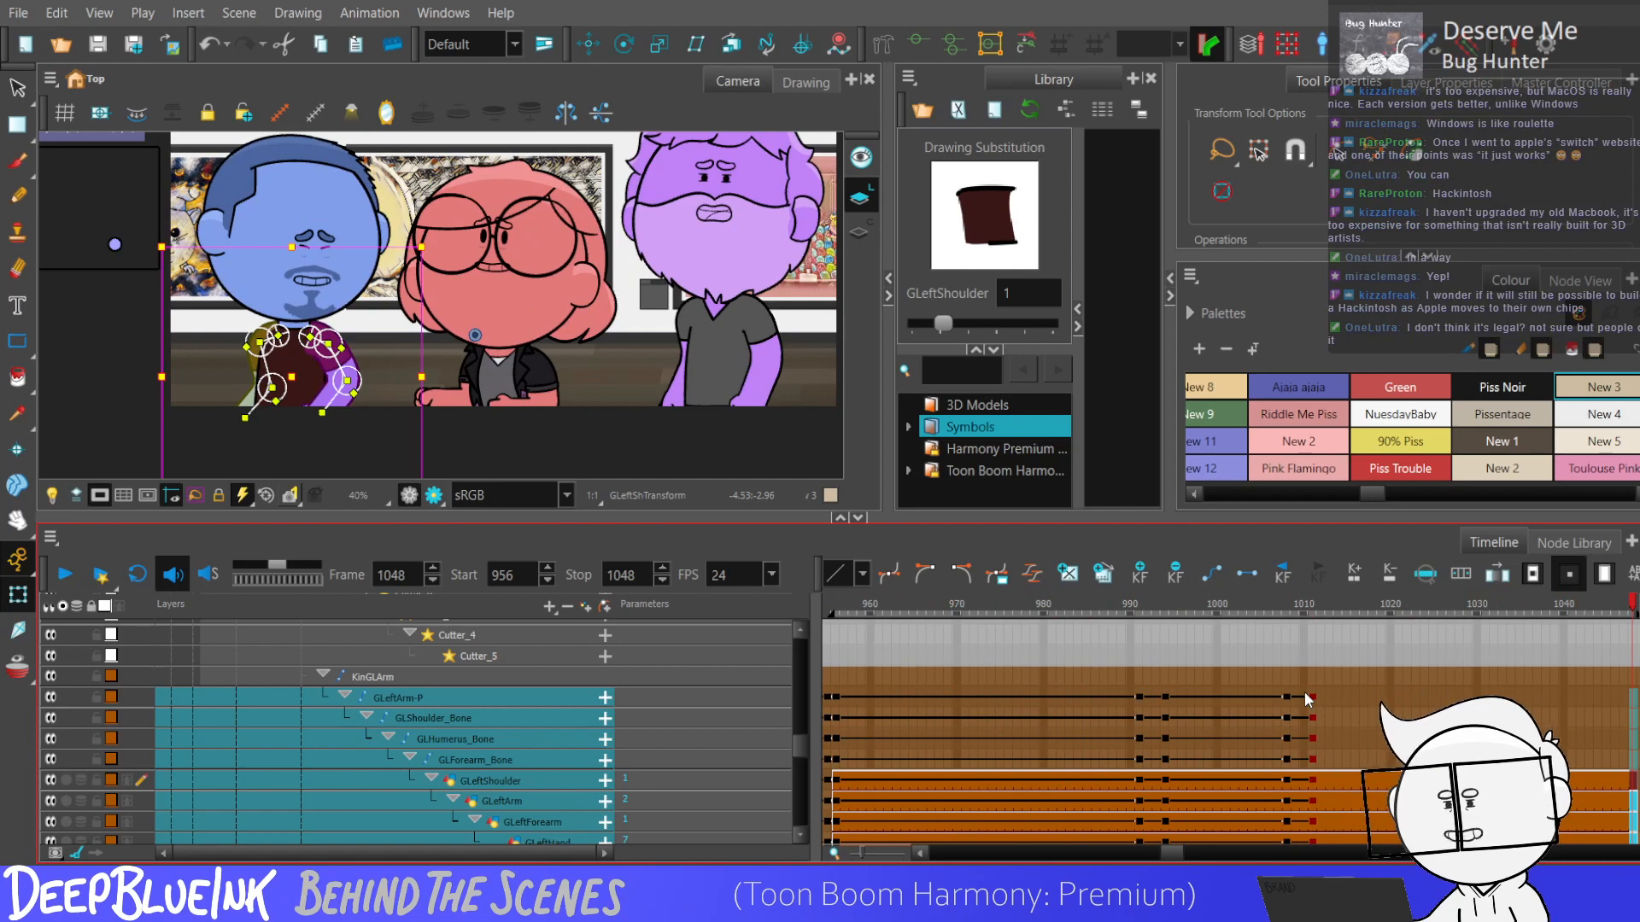
pyautogui.press('Return')
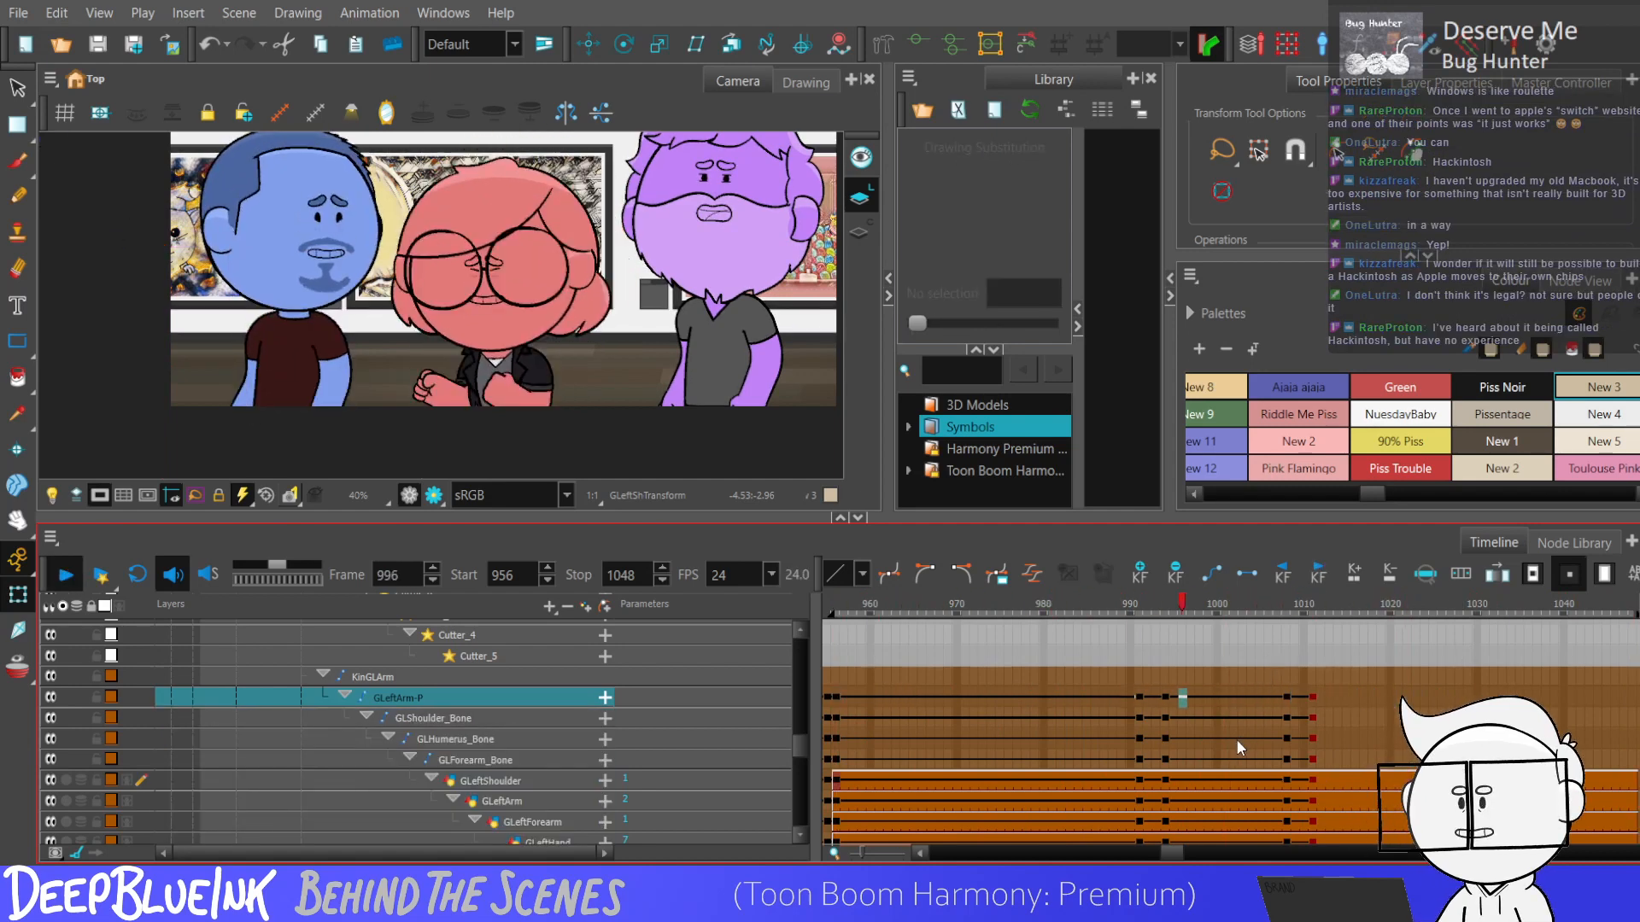
pyautogui.press('Return')
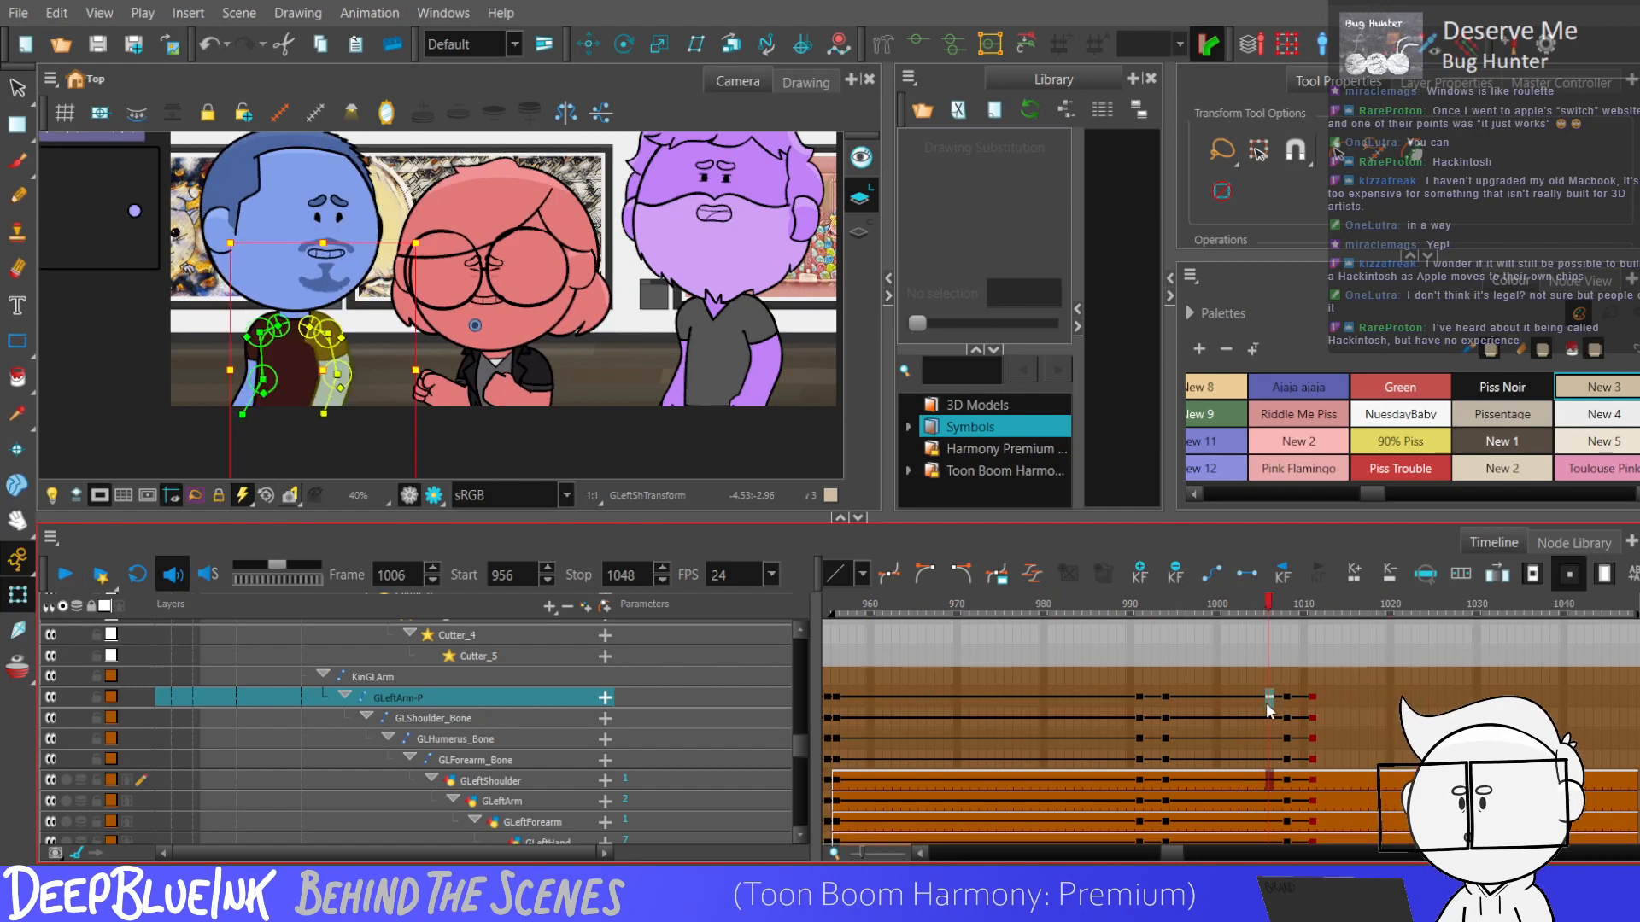
# Scrub around frames 990 to 998 and replay to examine the arms' transition between the straight and bent poses.
pyautogui.click(1197, 698)
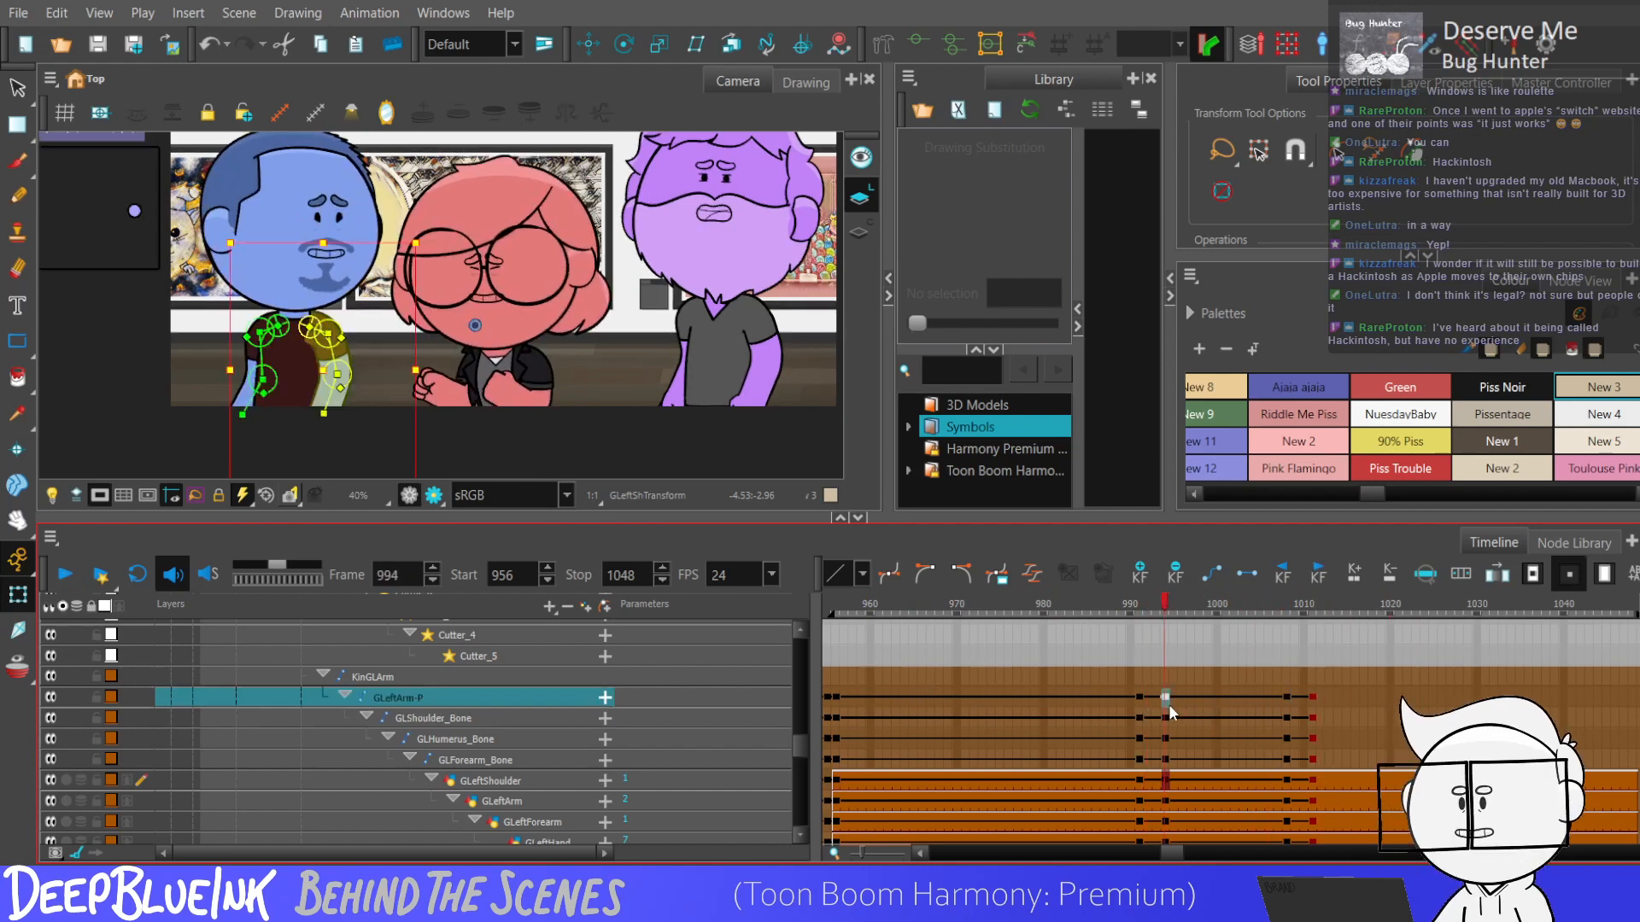
pyautogui.press('Right')
pyautogui.press('Right')
pyautogui.press('Right')
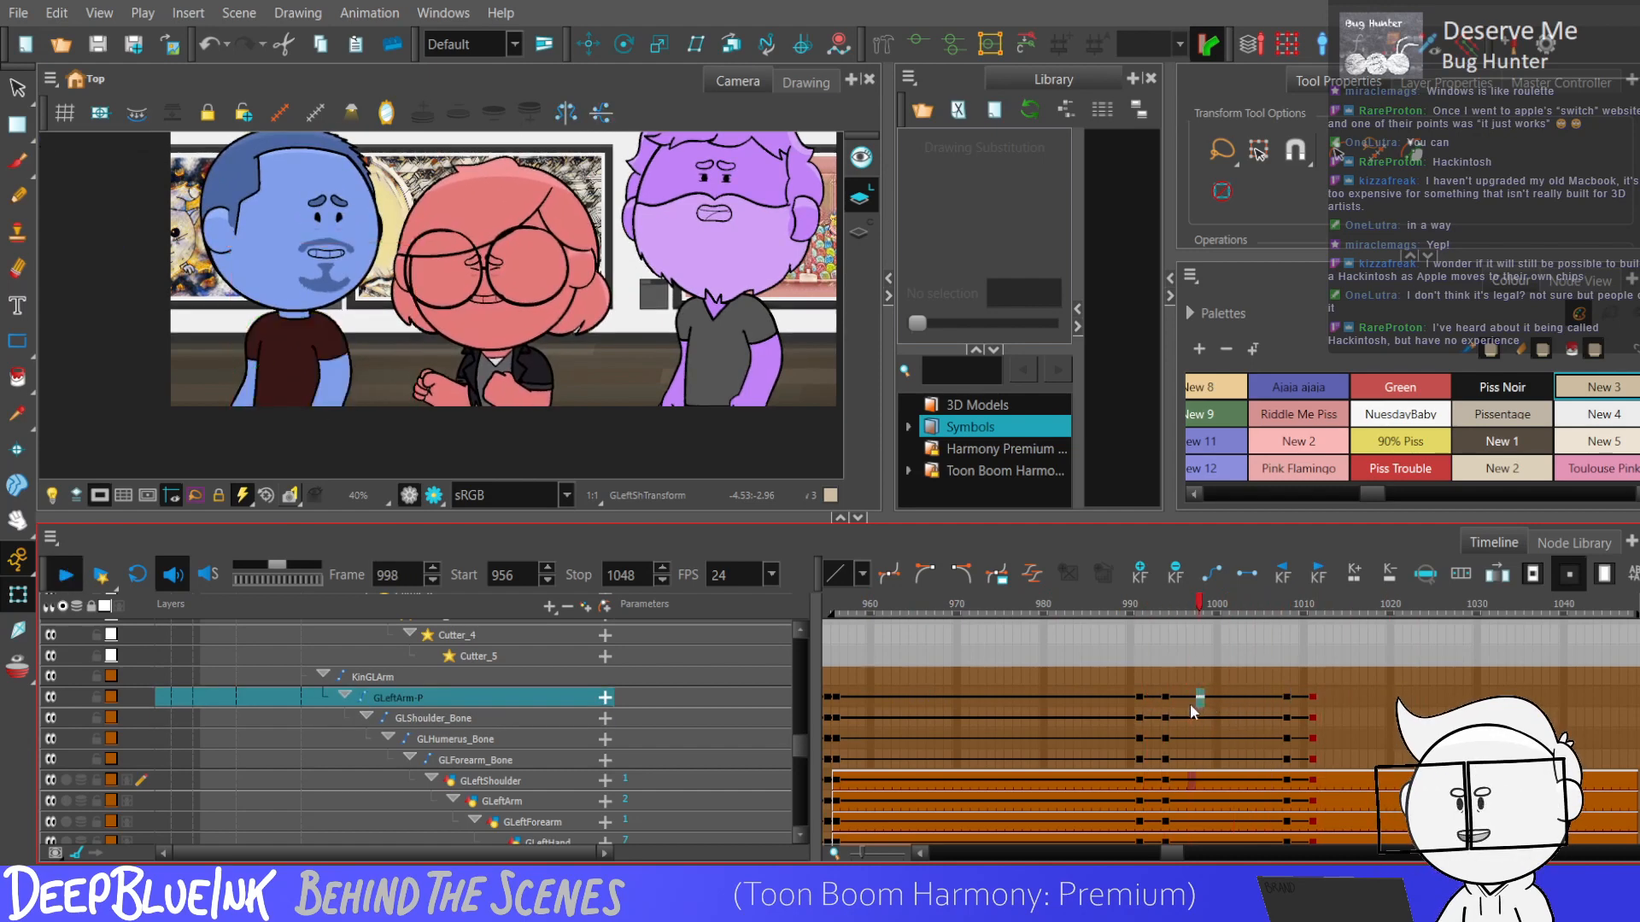
pyautogui.press('Left')
pyautogui.press('Left')
pyautogui.press('Left')
pyautogui.press('Left')
pyautogui.press('Left')
pyautogui.press('Left')
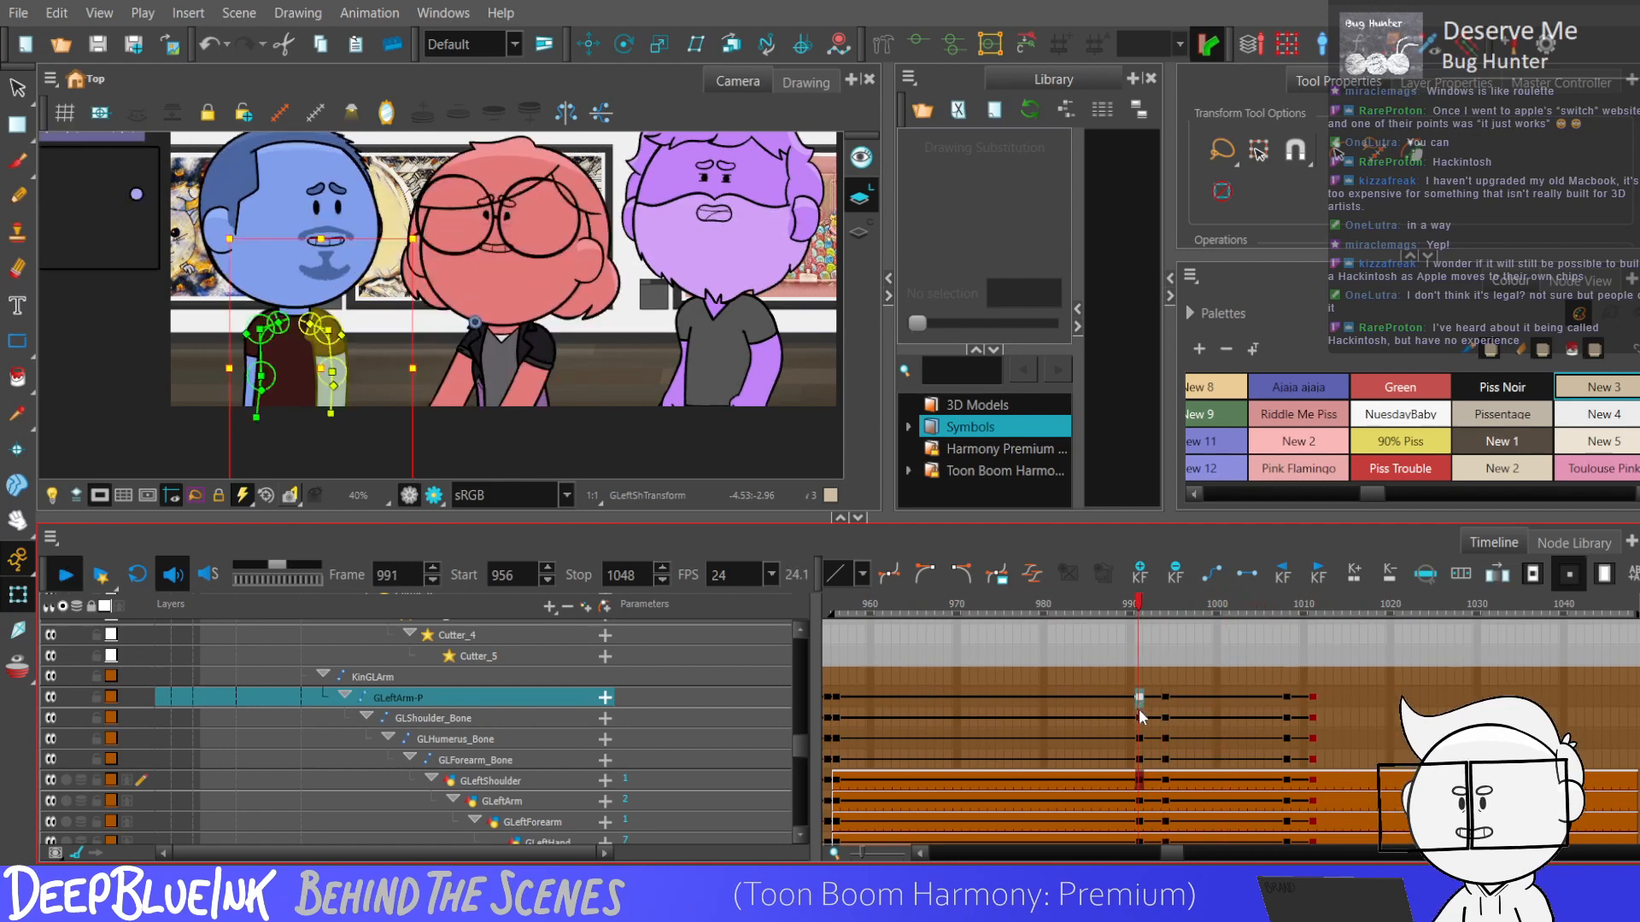
pyautogui.click(1141, 699)
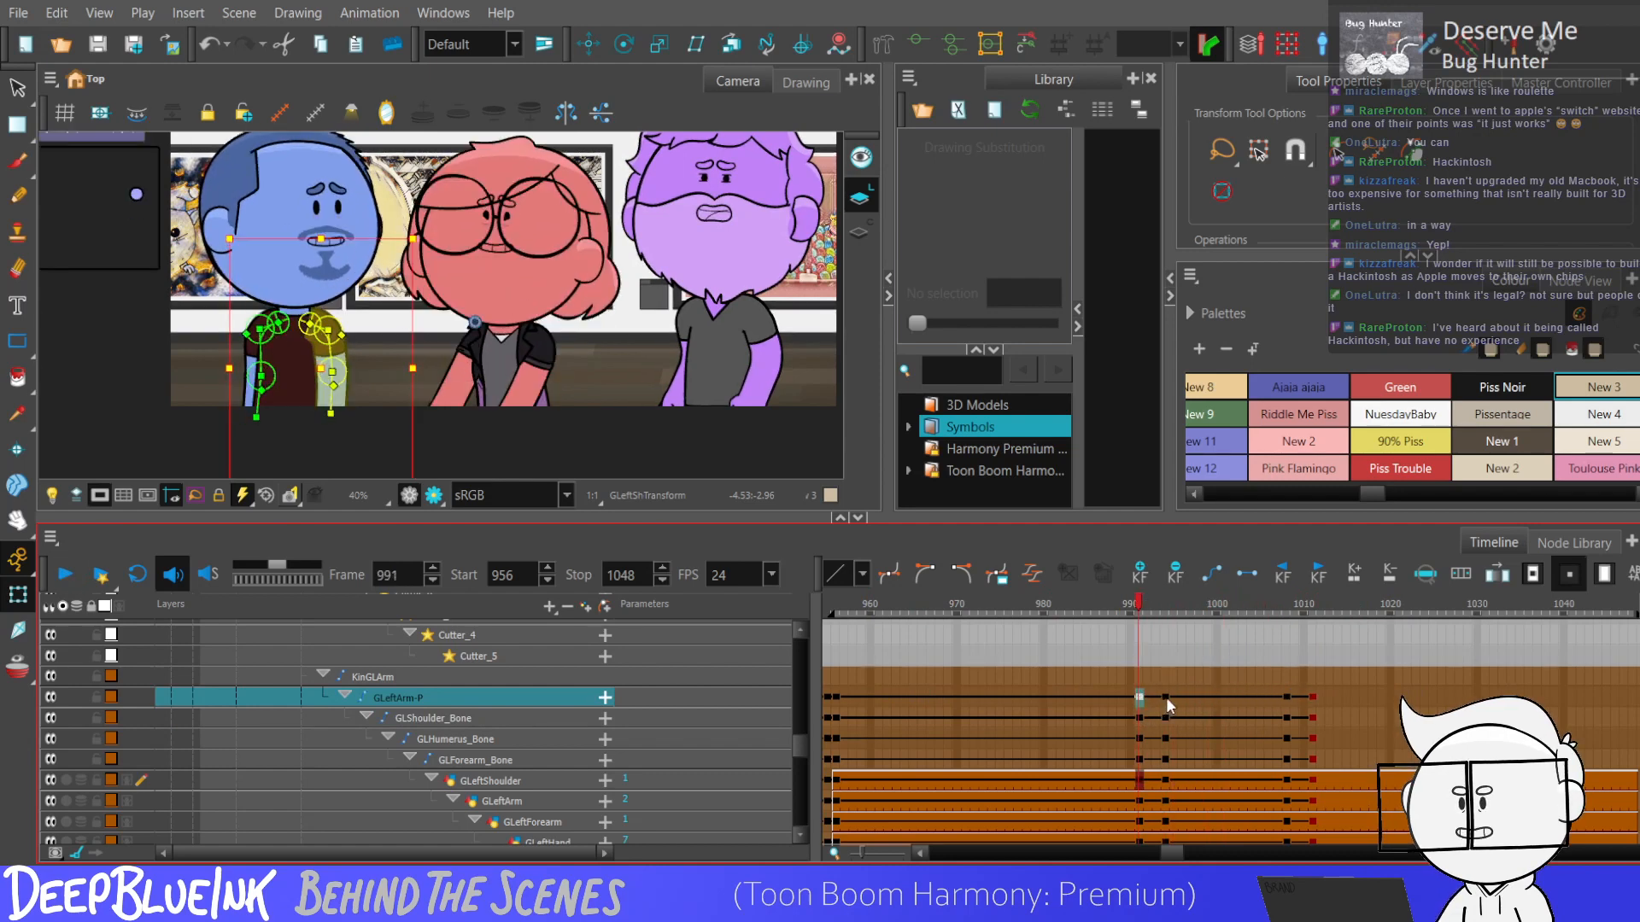
pyautogui.click(1165, 699)
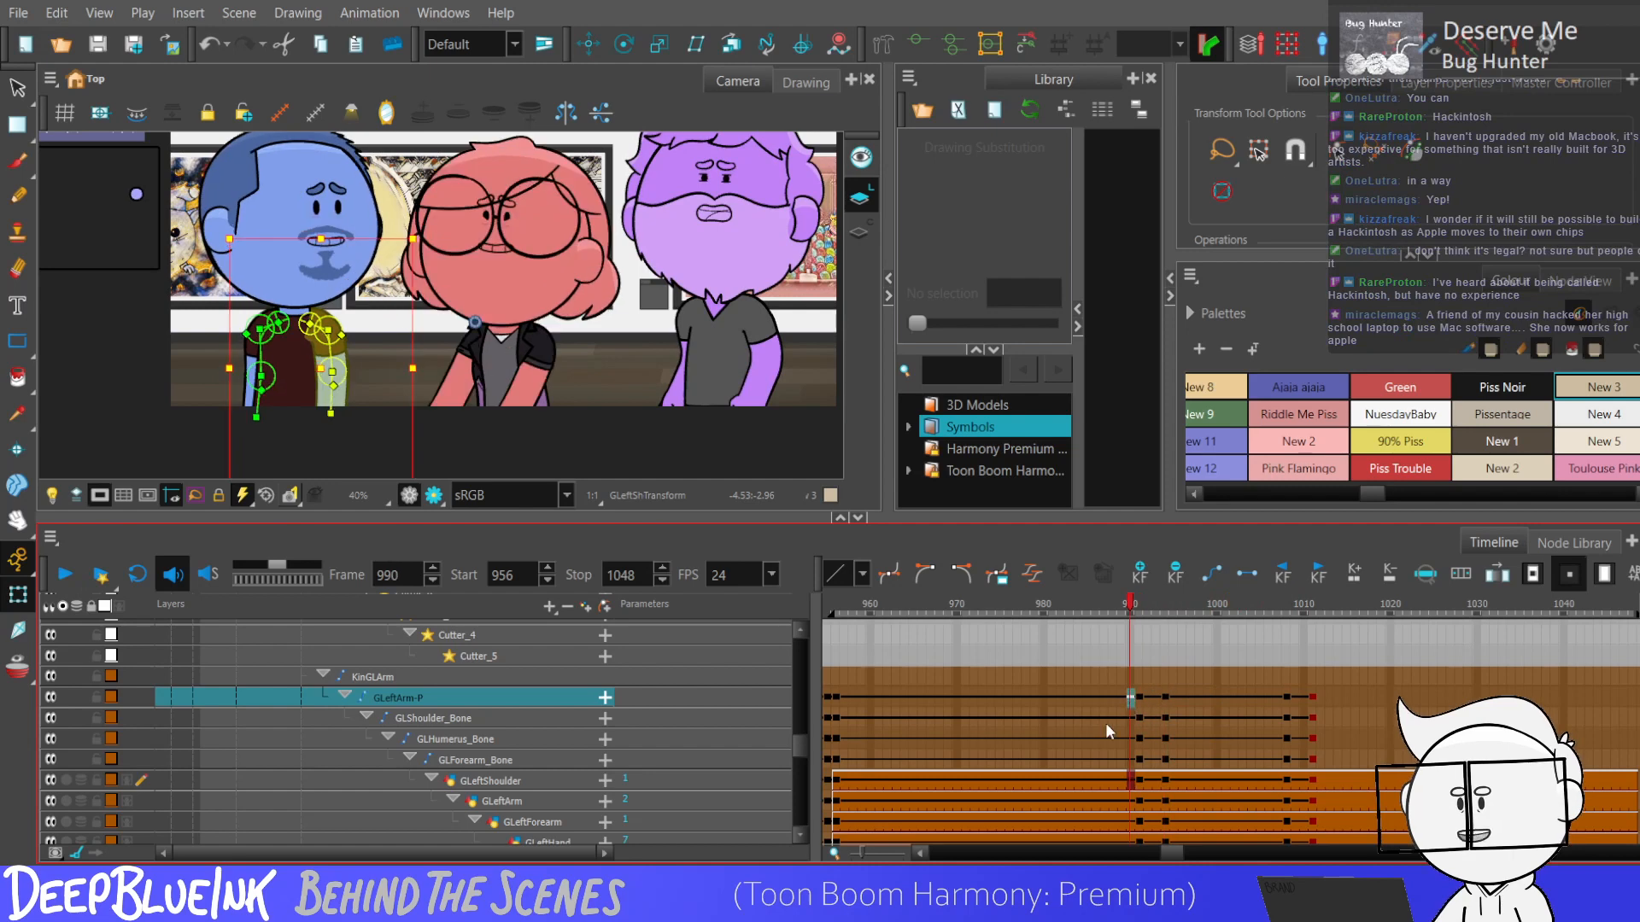
pyautogui.press('Return')
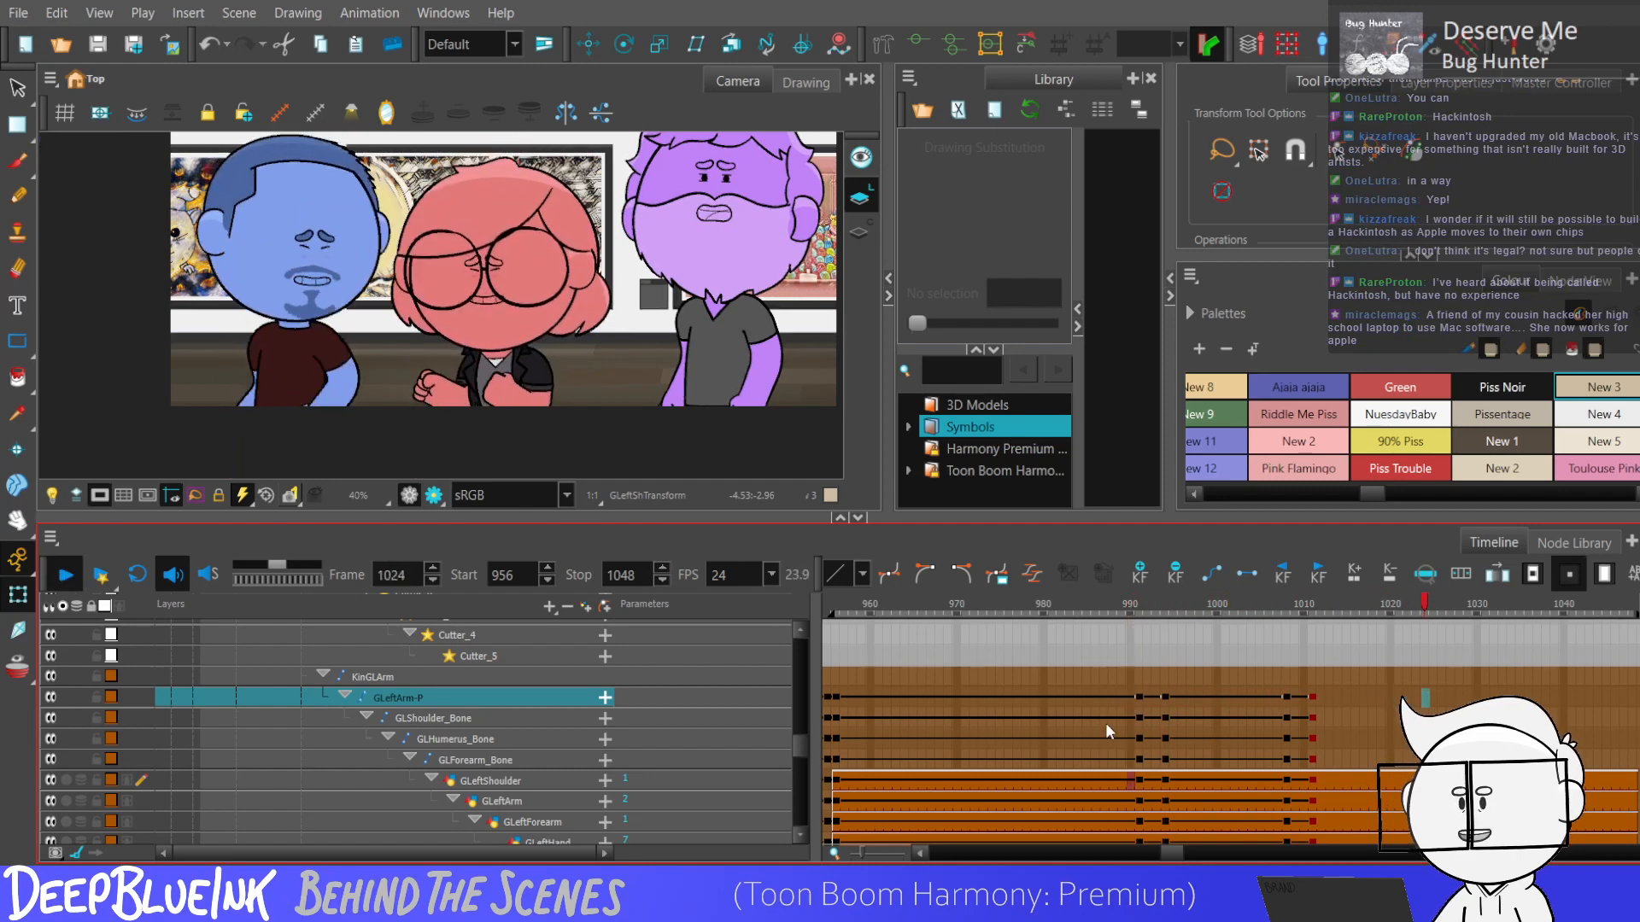
# Select both arms' layers at frame 994 and add in-between arm keyframes at frames 997 and 1003.
pyautogui.moveTo(1167, 695)
pyautogui.mouseDown()
pyautogui.moveTo(1166, 854)
pyautogui.moveTo(1167, 818)
pyautogui.mouseUp()
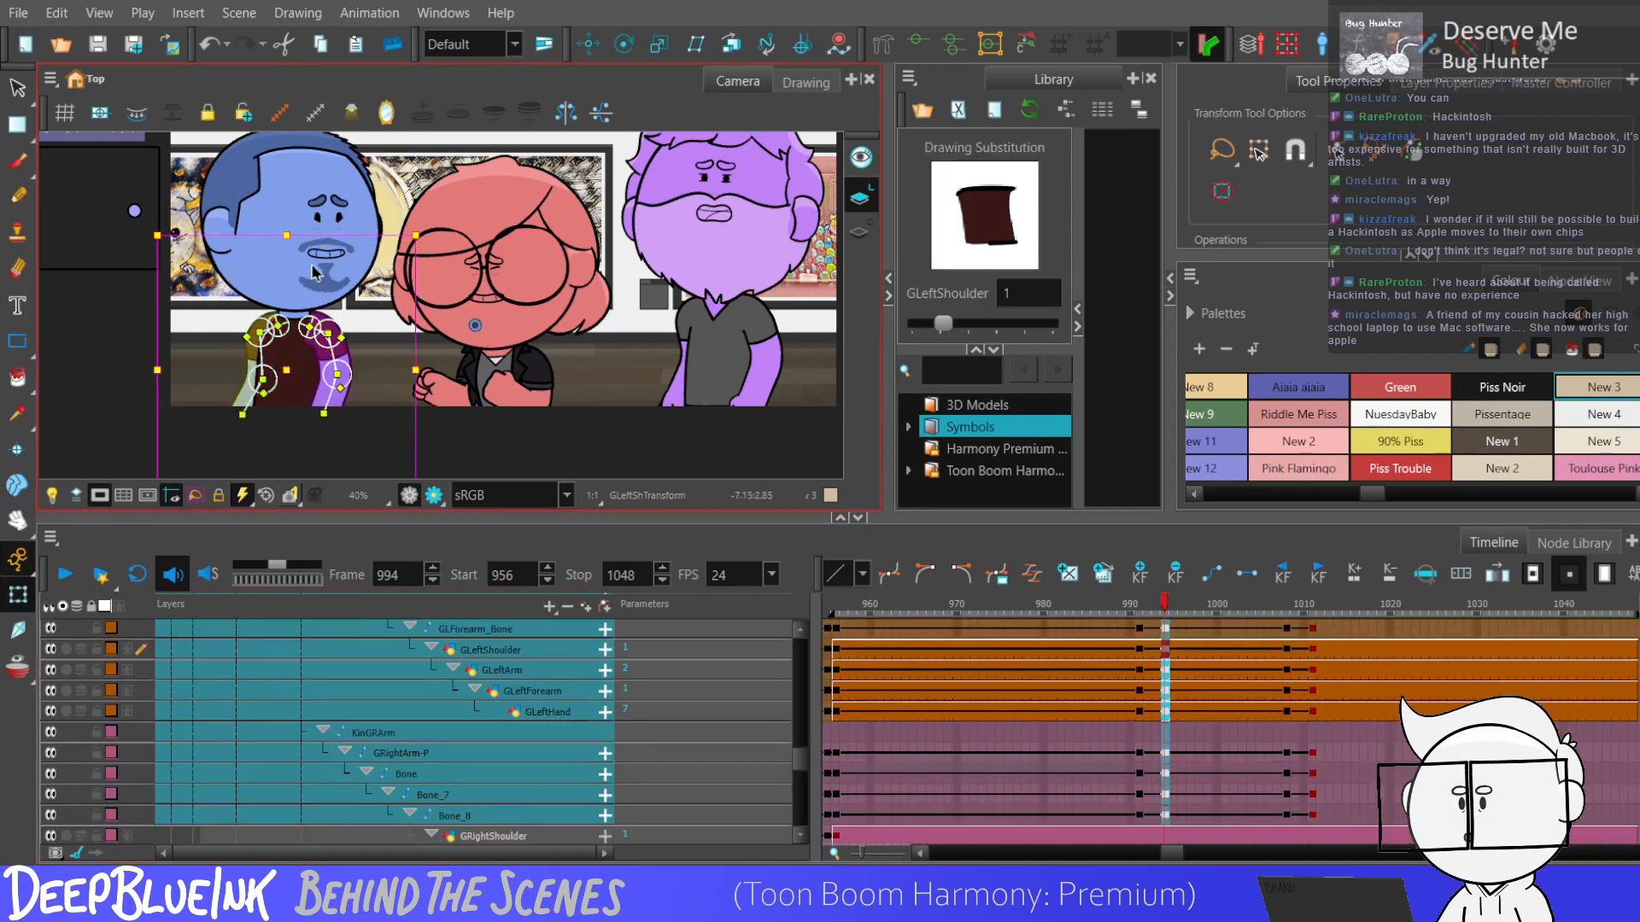
pyautogui.press('.')
pyautogui.press('.')
pyautogui.press('.')
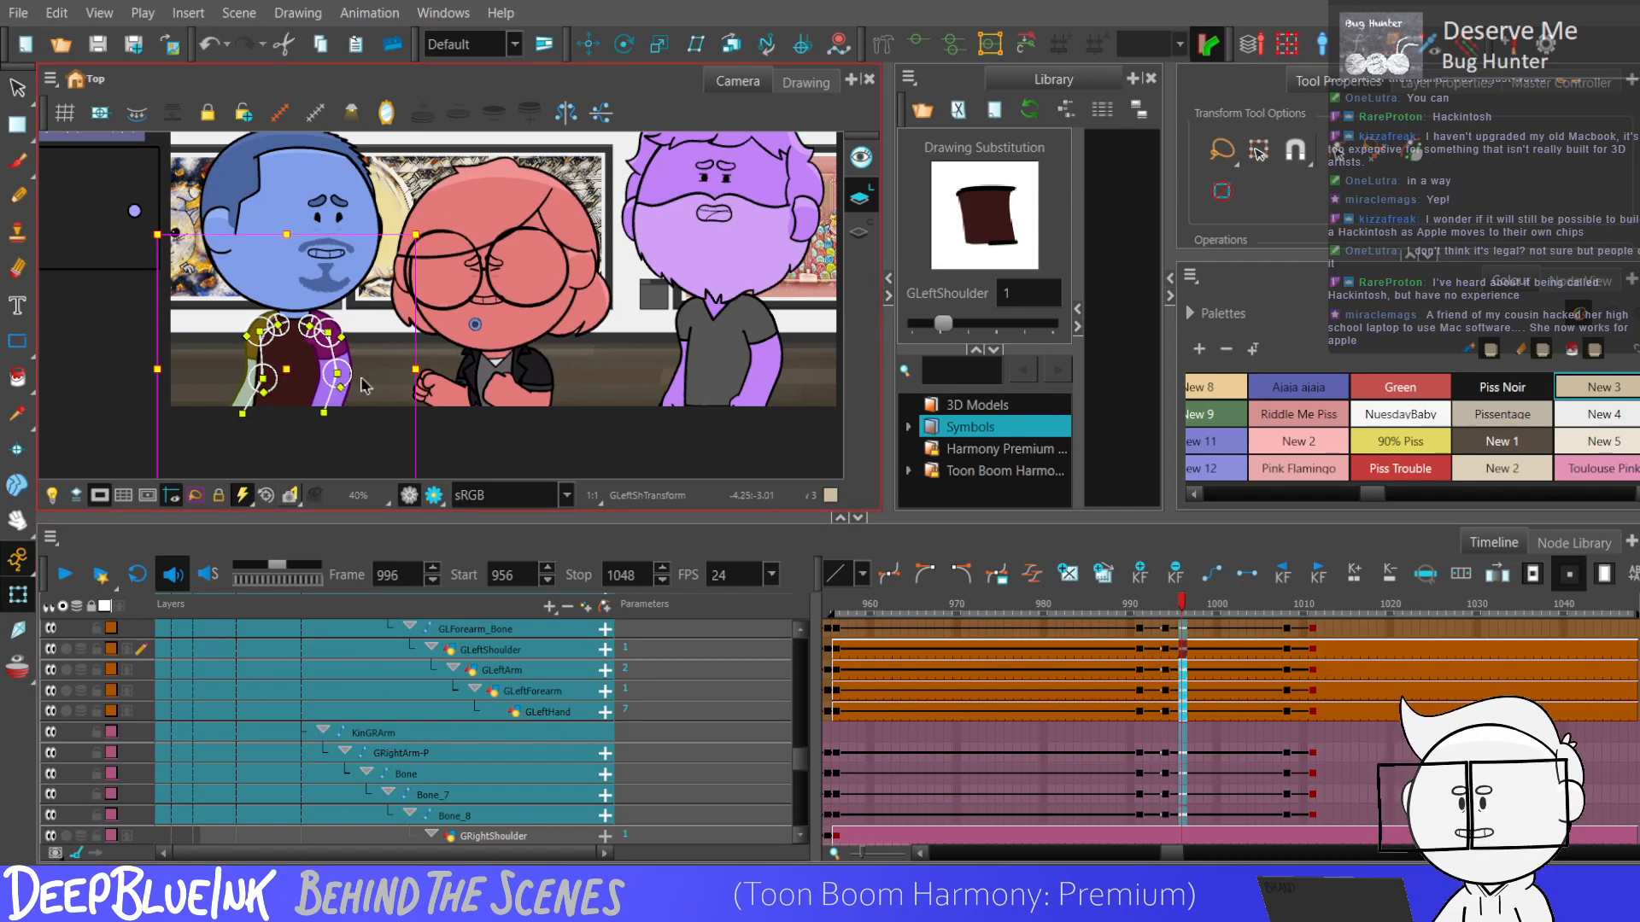
pyautogui.press('F6')
pyautogui.press('.')
pyautogui.press('.')
pyautogui.press('.')
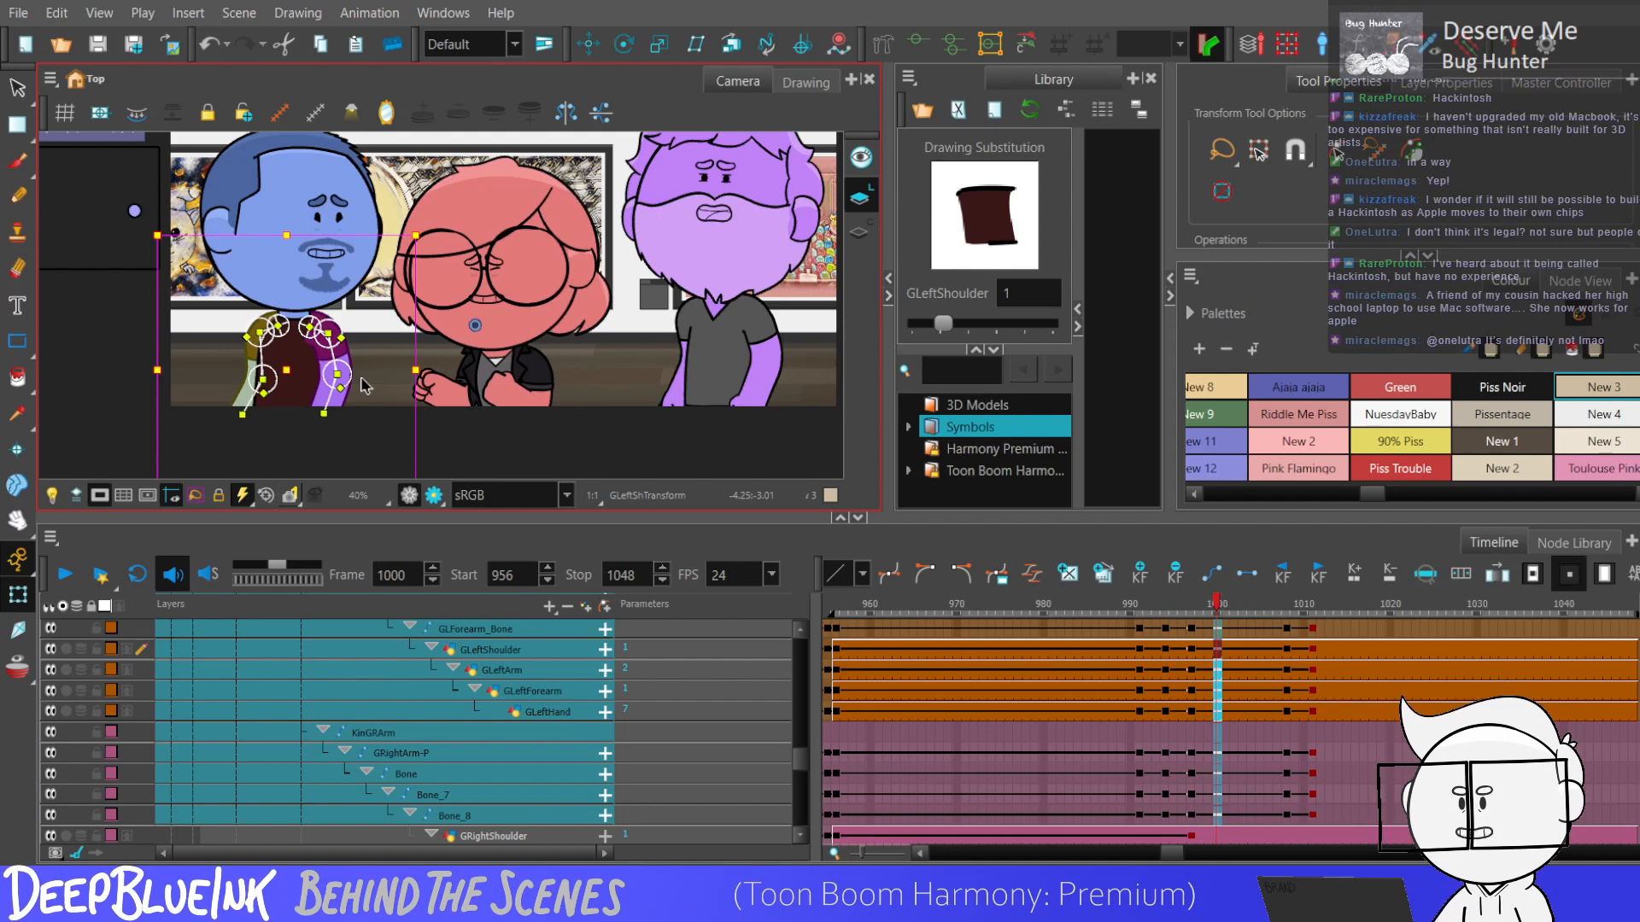
pyautogui.press('.')
pyautogui.press('.')
pyautogui.press('.')
pyautogui.press('F6')
pyautogui.press('.')
pyautogui.press('.')
pyautogui.press('.')
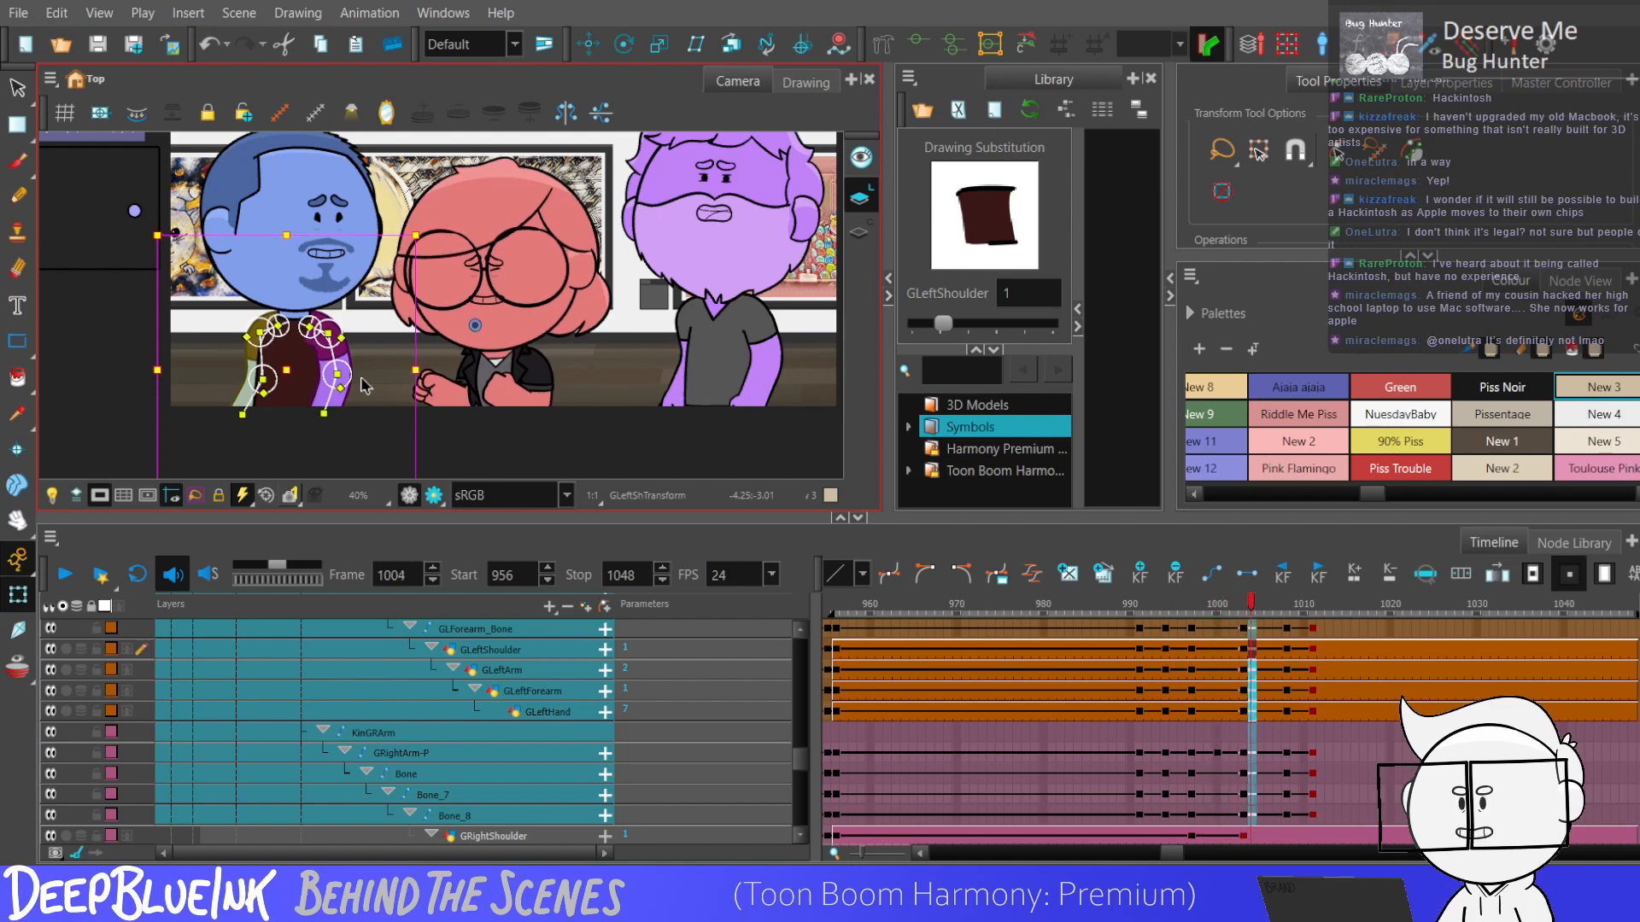
pyautogui.press('.')
pyautogui.press('.')
pyautogui.press('.')
pyautogui.press('.')
pyautogui.press('.')
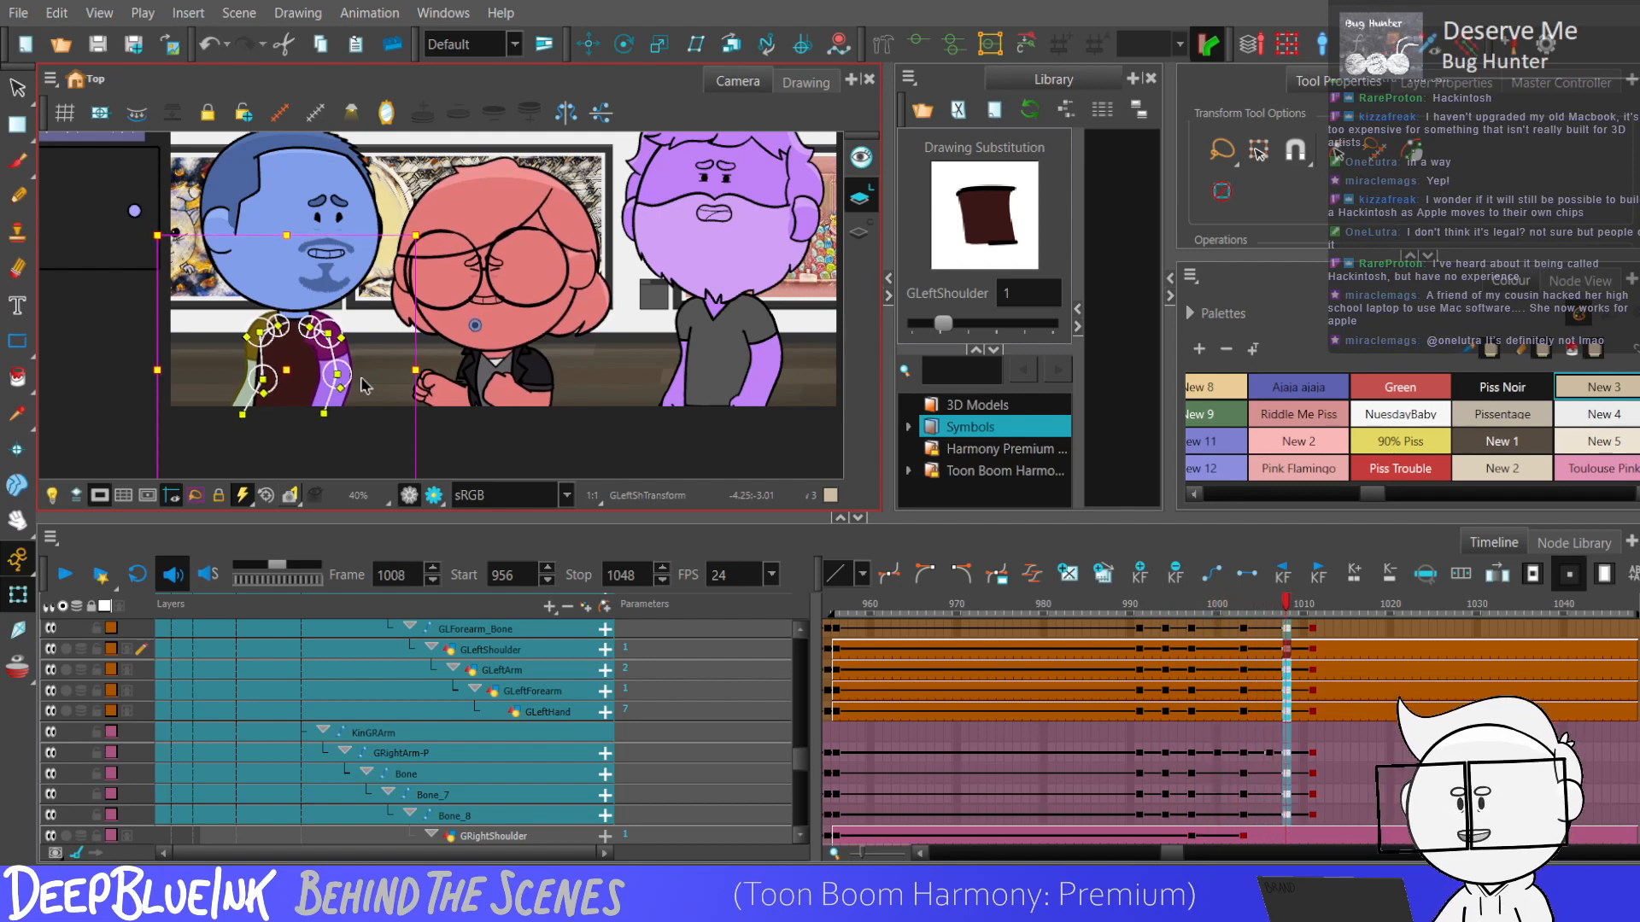
# Continue the arm keyframes on both arms with keys at frames 1014 and 1020.
pyautogui.press('F6')
pyautogui.press('.')
pyautogui.press('.')
pyautogui.press('.')
pyautogui.press('F6')
pyautogui.press('.')
pyautogui.press('.')
pyautogui.press('.')
pyautogui.press('.')
pyautogui.press('.')
pyautogui.press('.')
pyautogui.press('F6')
pyautogui.press('.')
pyautogui.press('.')
pyautogui.press('.')
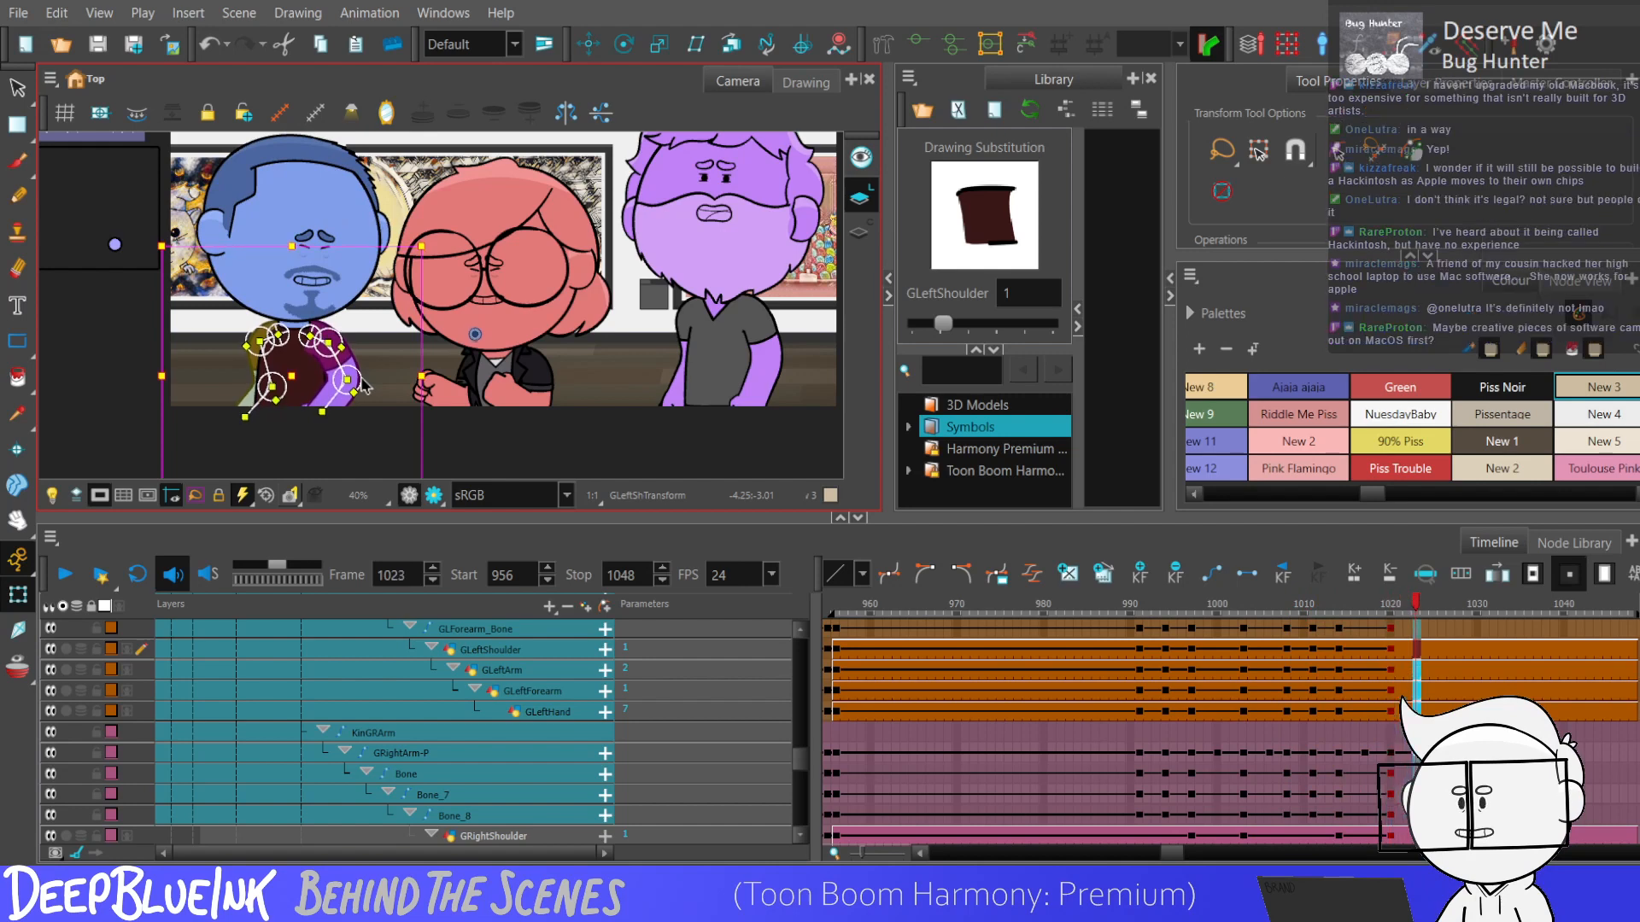
# Add arm keyframes on both arms at frames 1026 and 1032.
pyautogui.press('.')
pyautogui.press('.')
pyautogui.press('.')
pyautogui.press('F6')
pyautogui.press('.')
pyautogui.press('.')
pyautogui.press('.')
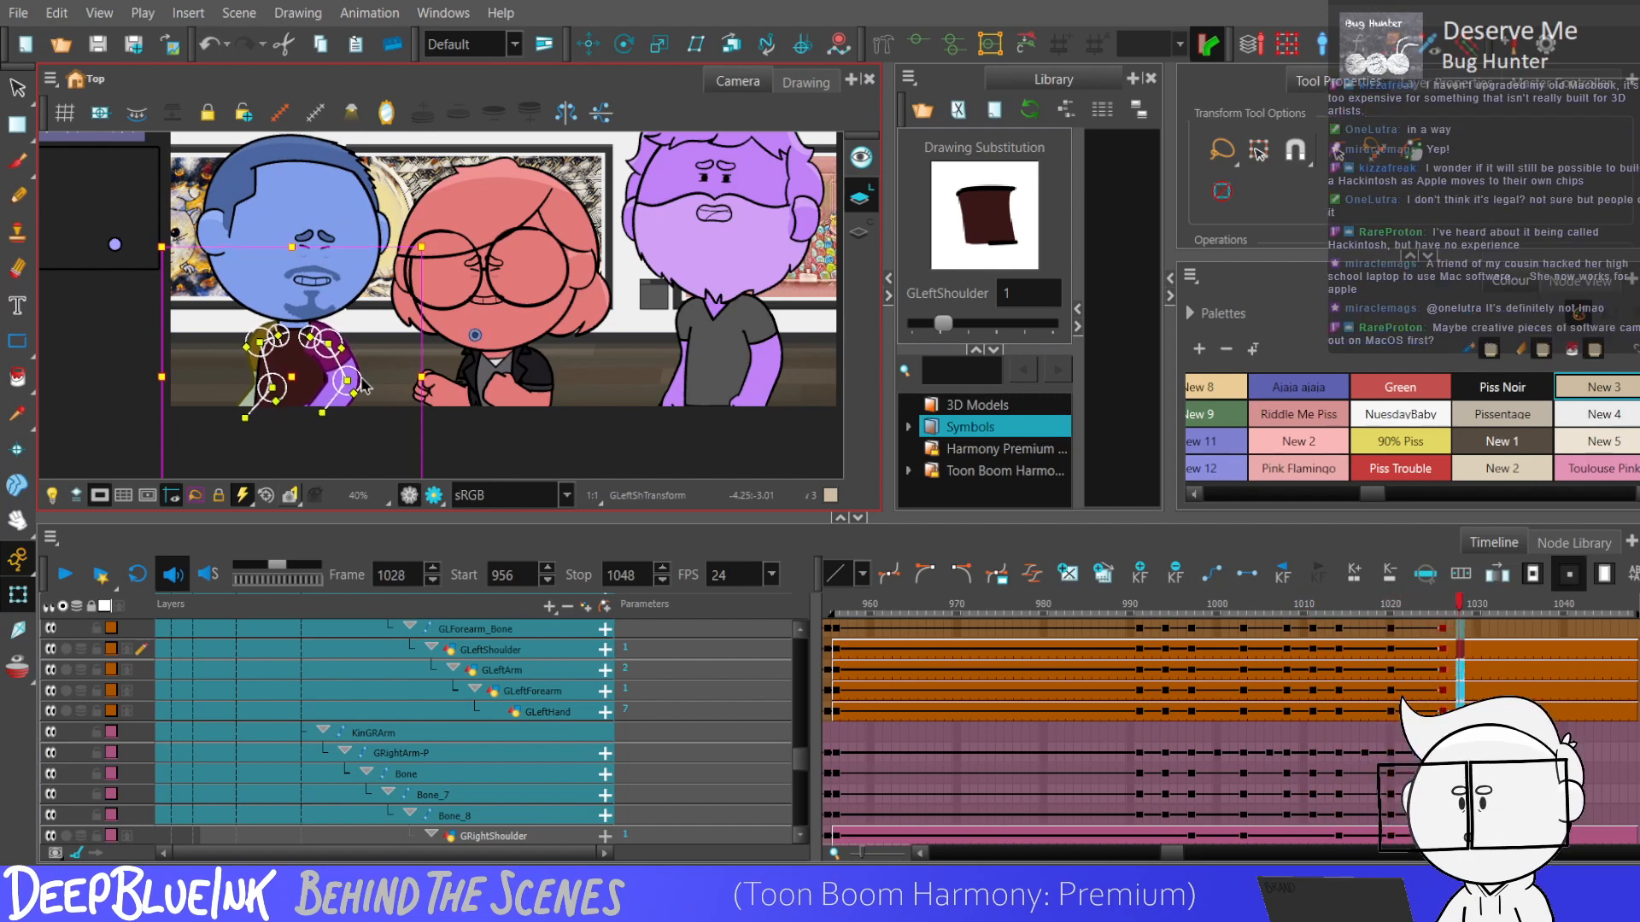
pyautogui.press('.')
pyautogui.press('.')
pyautogui.press('.')
pyautogui.press('F6')
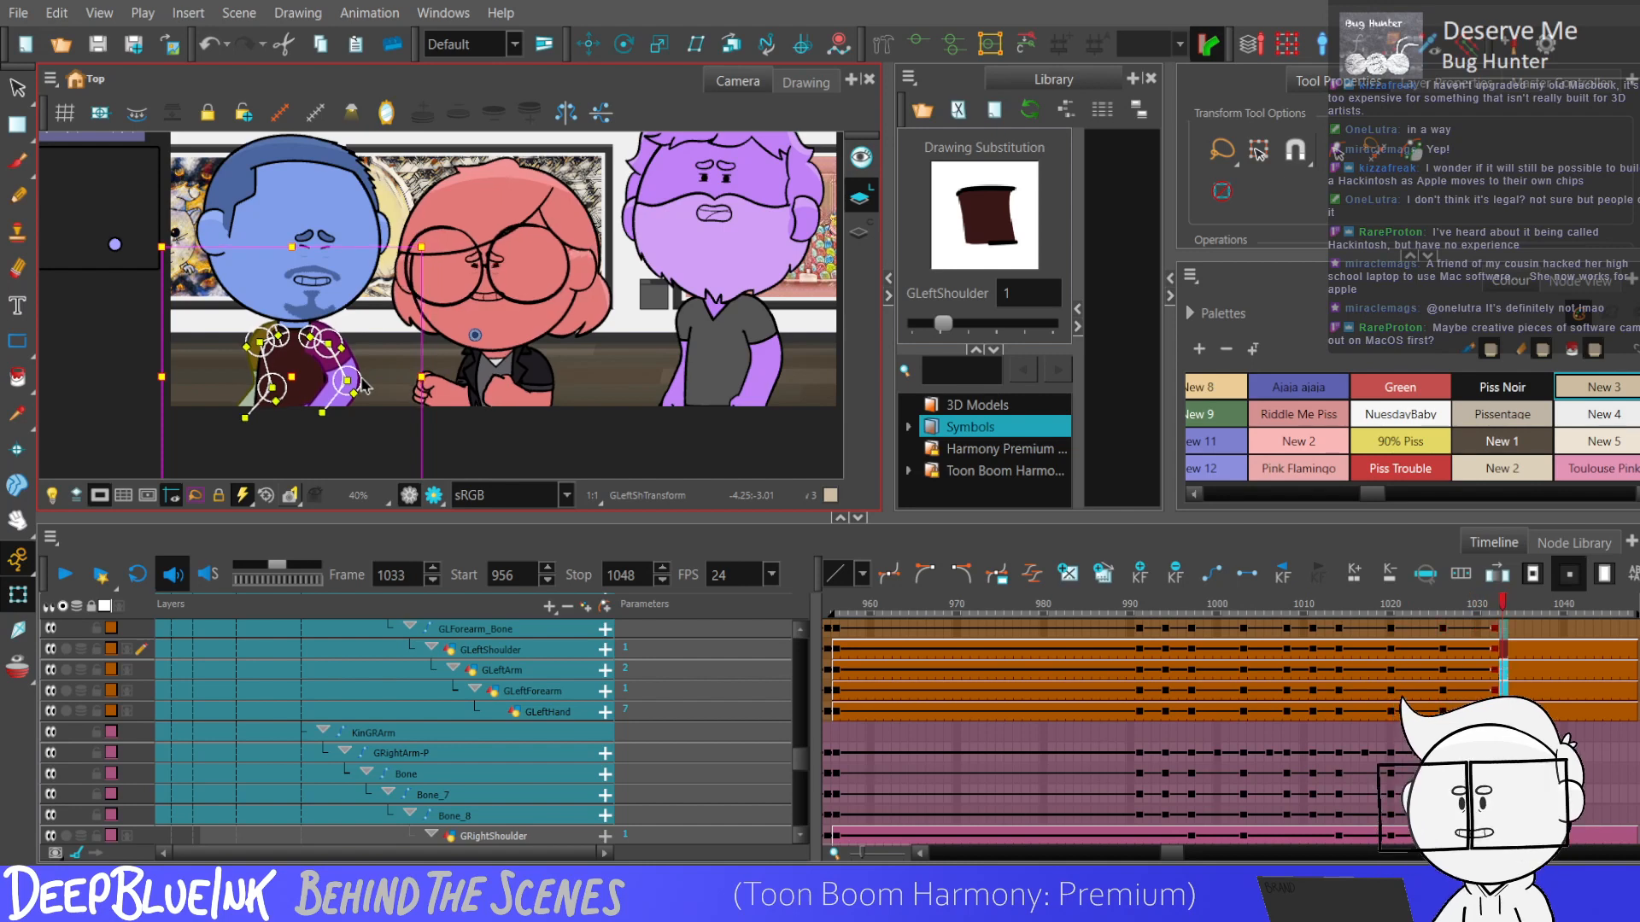
# Key both arms at frames 1038, 1044 and 1050, and select the arm keyframes from frame 991 to 1050.
pyautogui.press('.')
pyautogui.press('.')
pyautogui.press('.')
pyautogui.press('.')
pyautogui.press('.')
pyautogui.press('.')
pyautogui.press('F6')
pyautogui.press('.')
pyautogui.press('.')
pyautogui.press('.')
pyautogui.press('.')
pyautogui.press('.')
pyautogui.press('.')
pyautogui.press('F6')
pyautogui.press('.')
pyautogui.press('.')
pyautogui.press('.')
pyautogui.press('.')
pyautogui.press('.')
pyautogui.press('.')
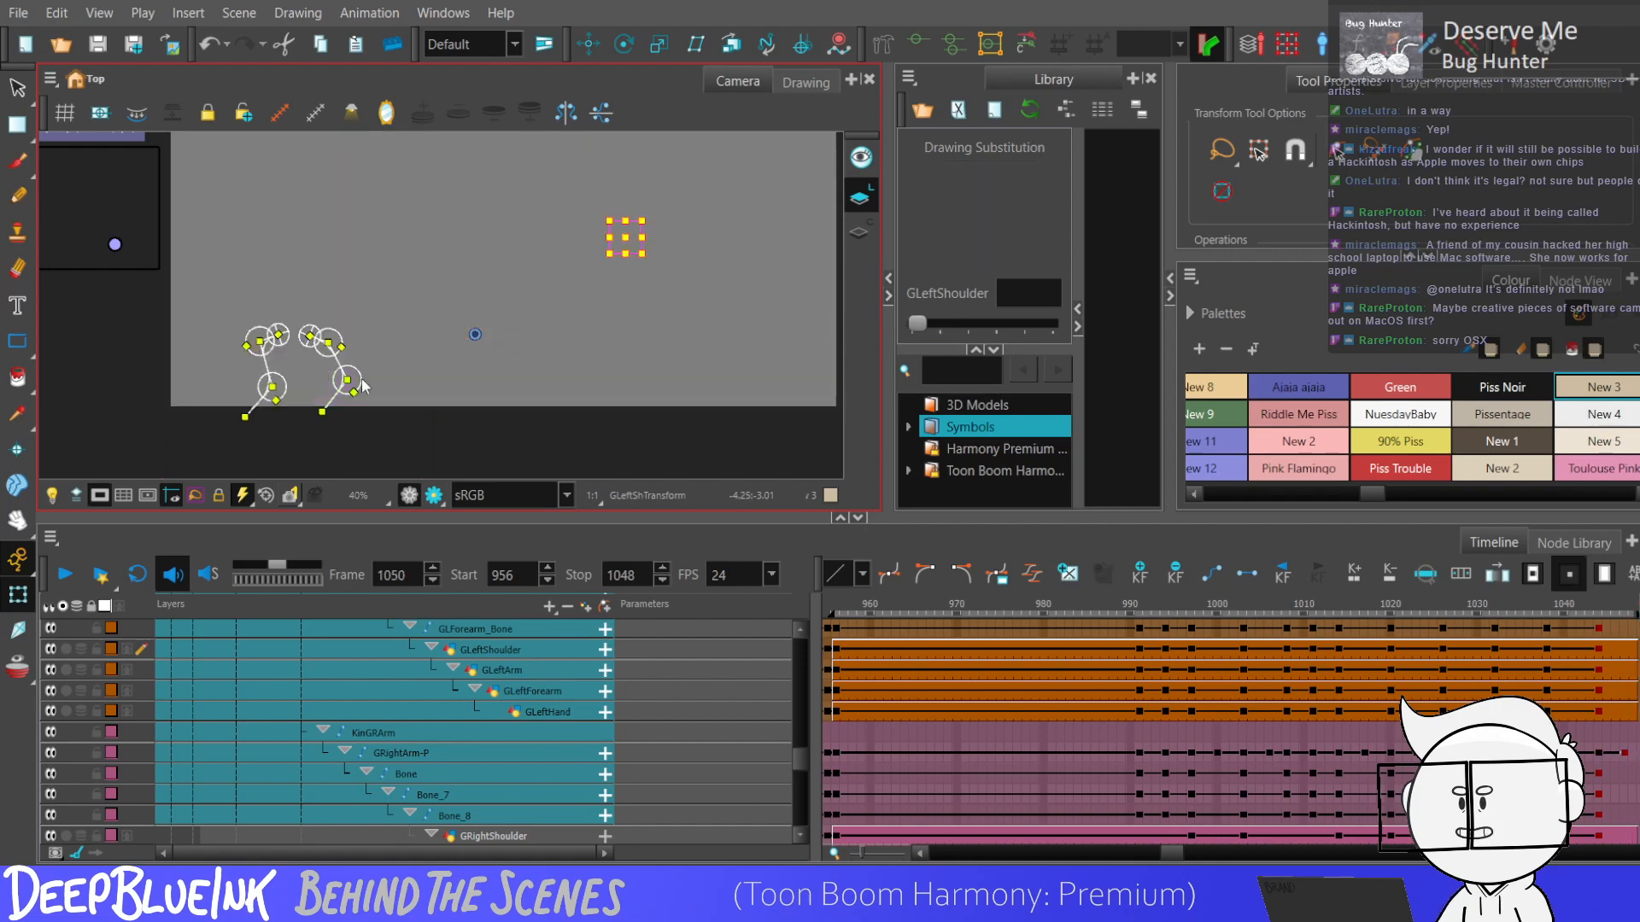
pyautogui.moveTo(1141, 808)
pyautogui.mouseDown()
pyautogui.moveTo(1418, 744)
pyautogui.moveTo(1623, 628)
pyautogui.moveTo(1584, 677)
pyautogui.moveTo(1533, 634)
pyautogui.mouseUp()
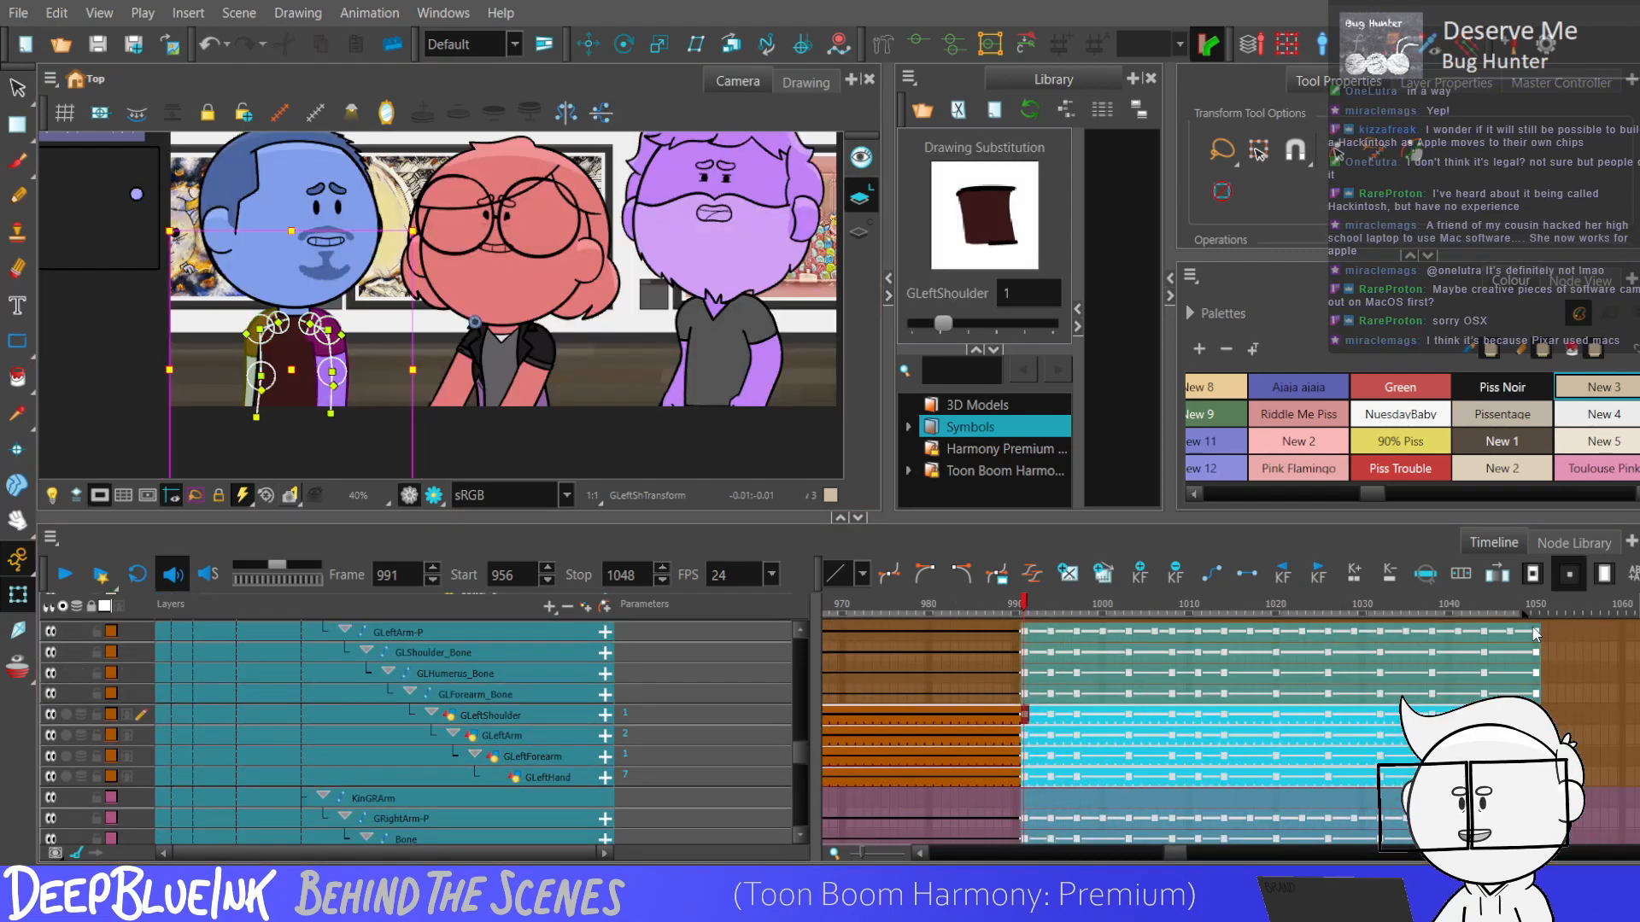
# End both arms' keyframes at frame 1048 and delete the extra arm keyframes at frame 1050.
pyautogui.press('.')
pyautogui.press('Return')
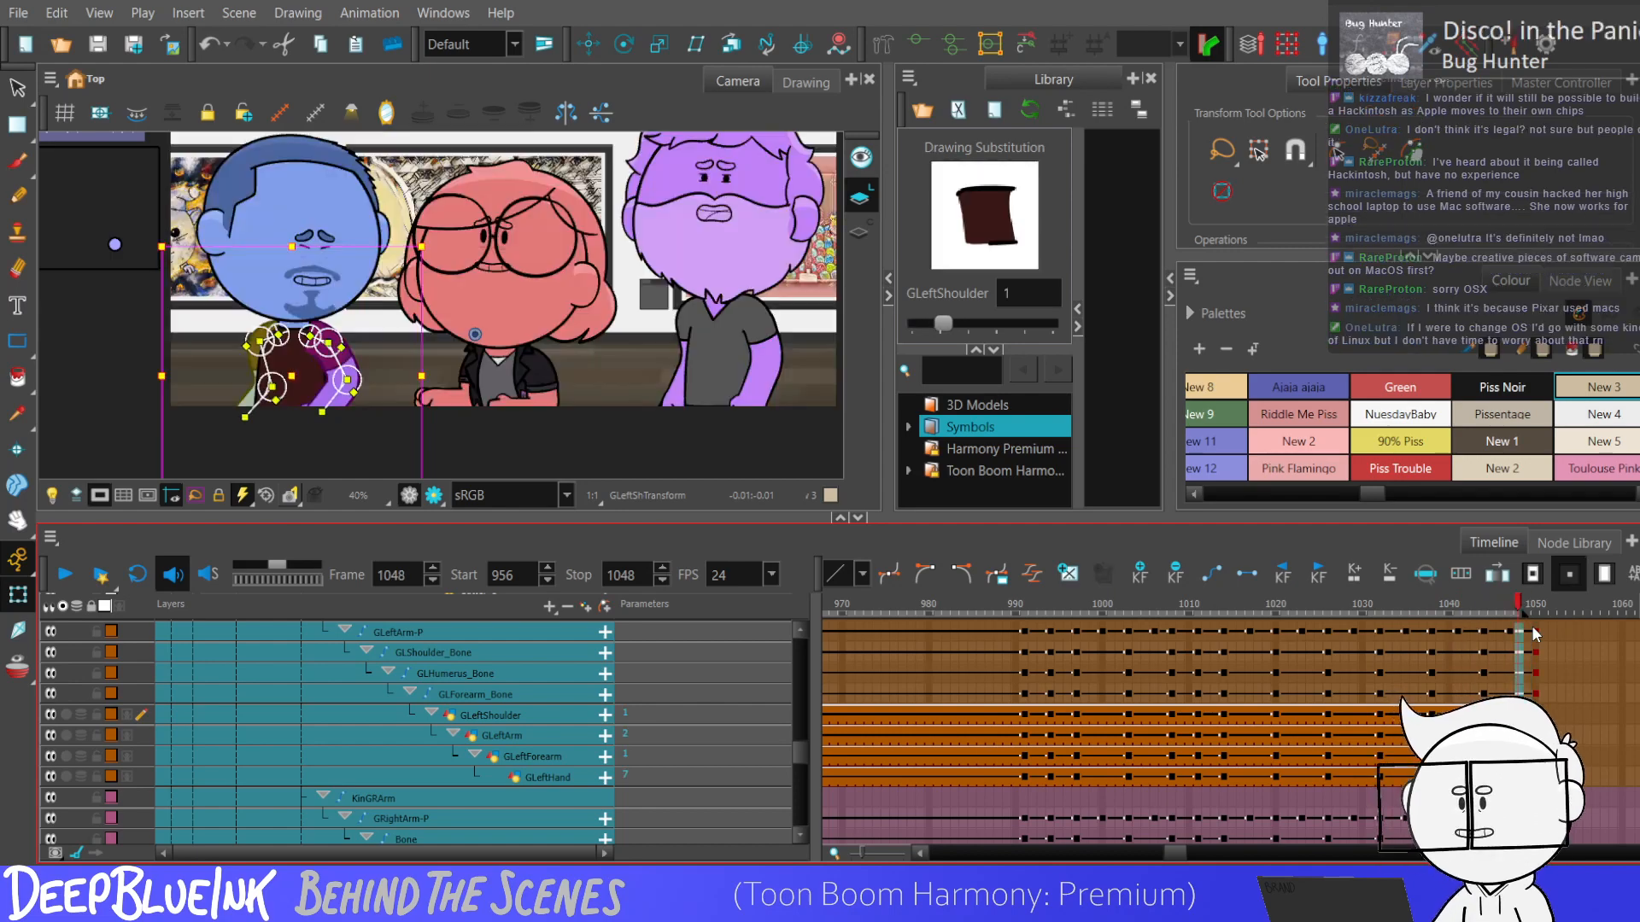
pyautogui.click(1533, 632)
pyautogui.press('Delete')
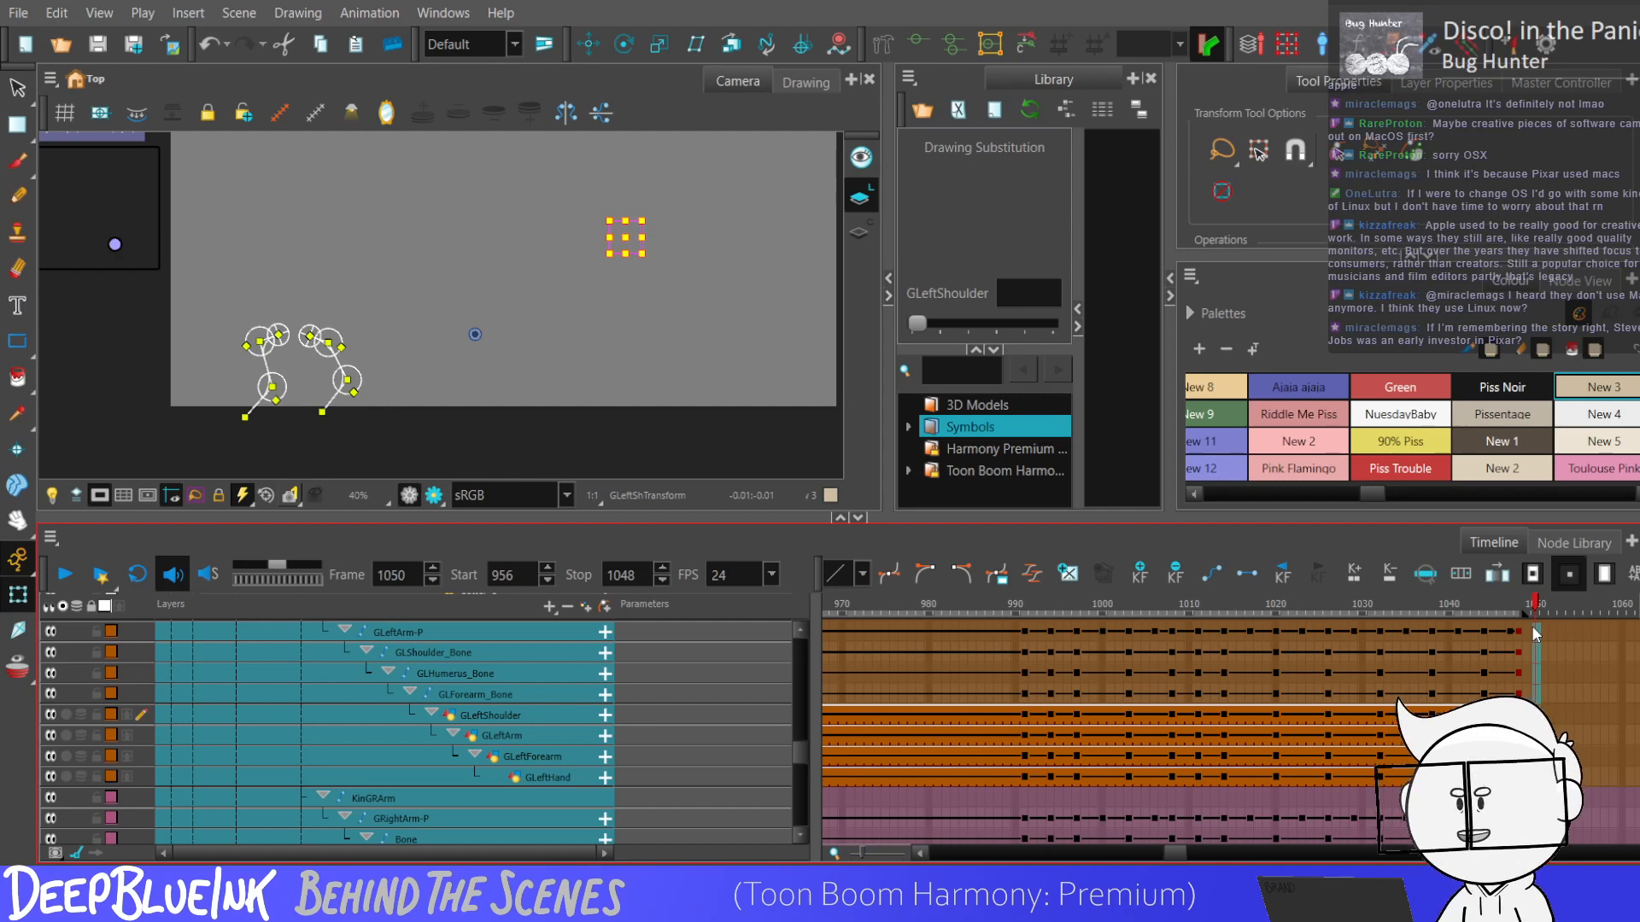
# Play back the scene from frame 956 to 1048 to review the blue character's arm animation.
pyautogui.hotkey('shift', ',')
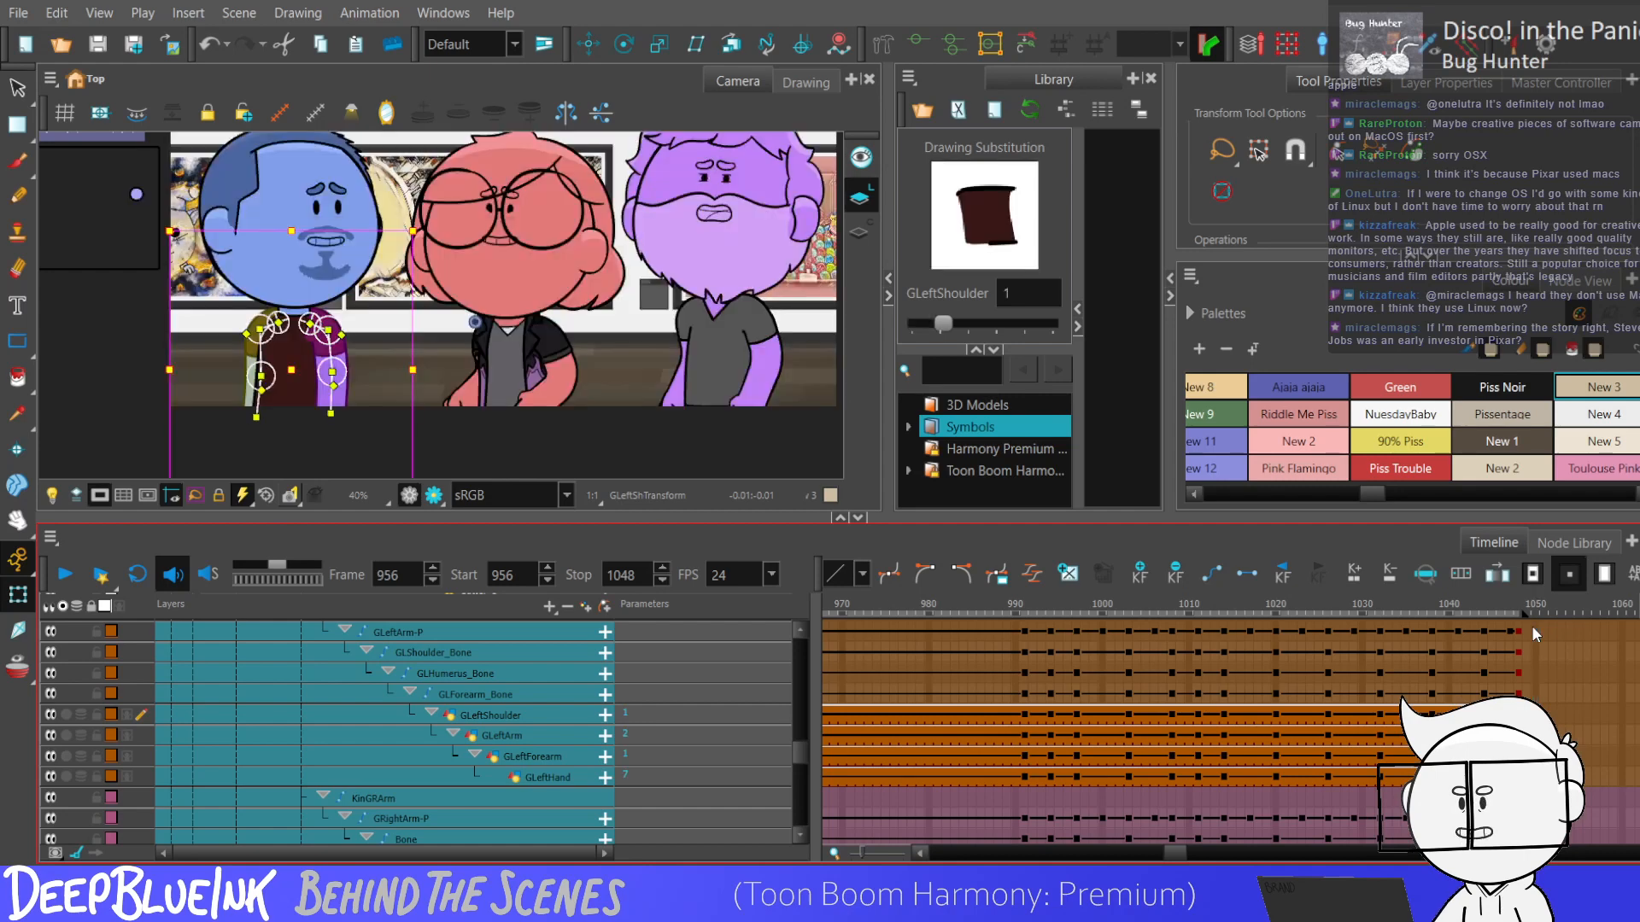
pyautogui.press('Return')
pyautogui.press('Return')
pyautogui.hotkey('shift', ',')
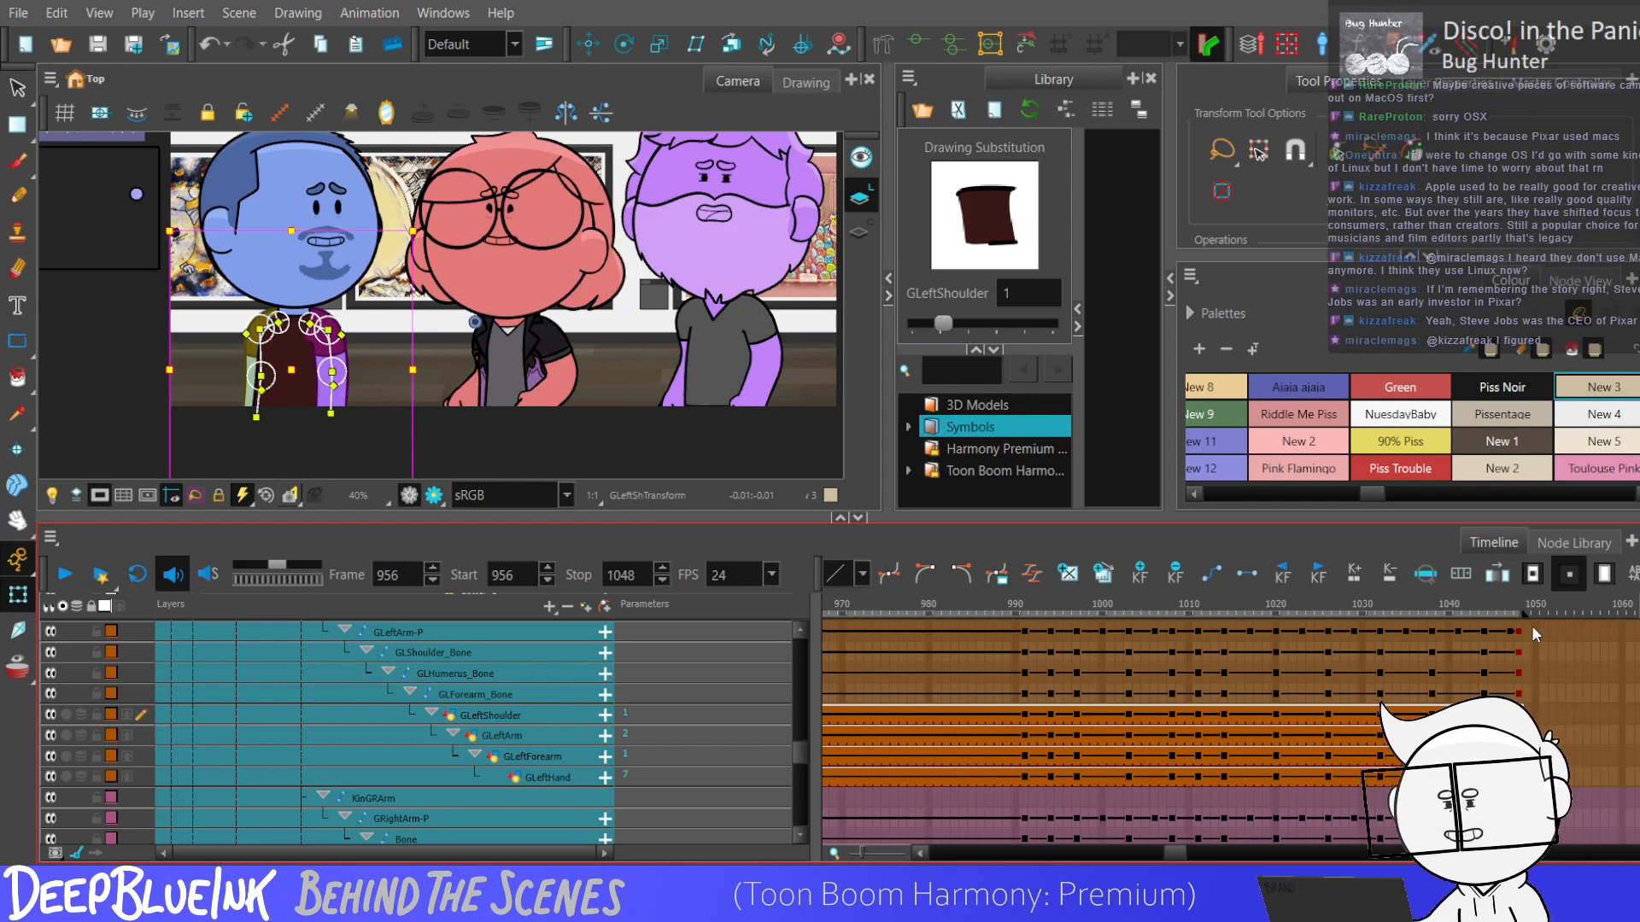
pyautogui.moveTo(801, 750); pyautogui.dragTo(801, 733)
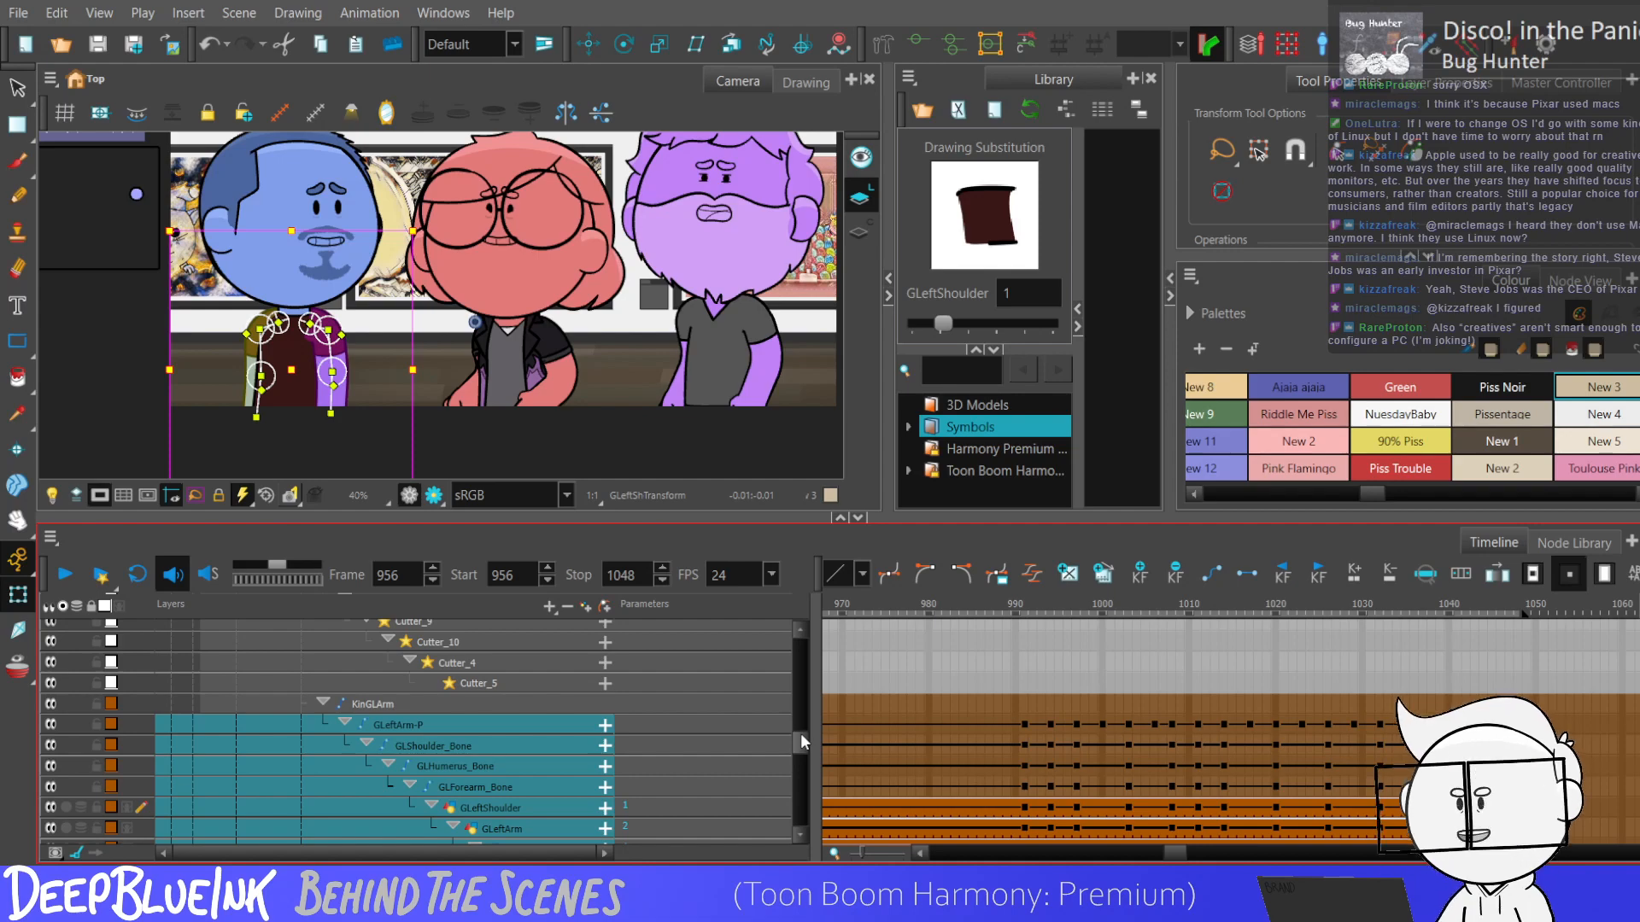
pyautogui.click(1509, 704)
pyautogui.moveTo(796, 745); pyautogui.dragTo(796, 684)
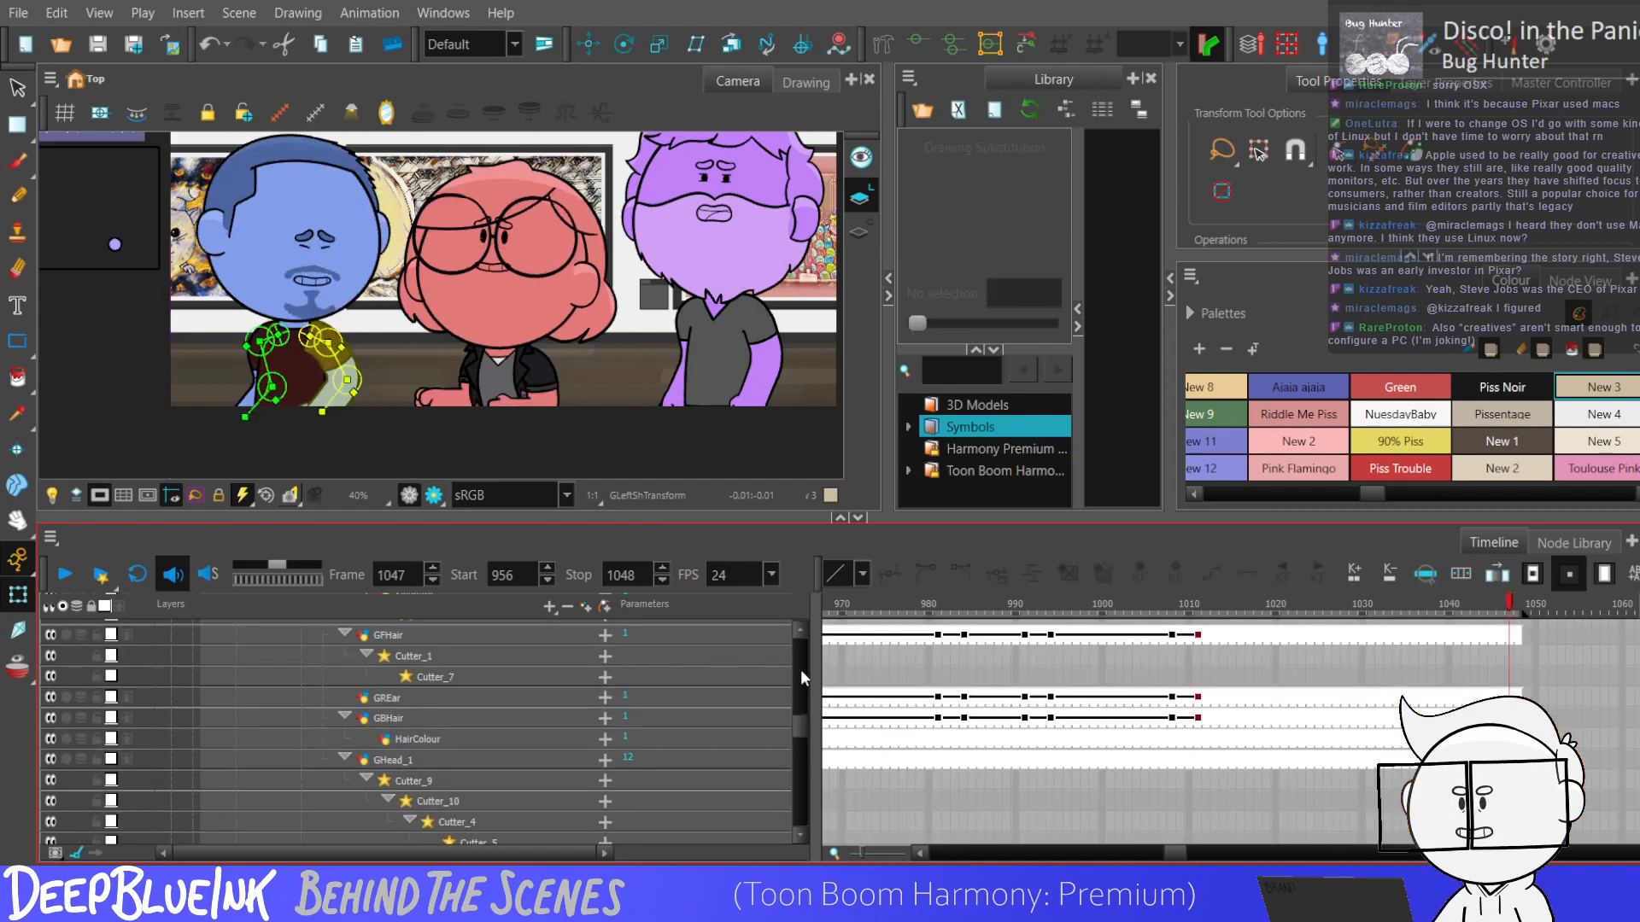
pyautogui.scroll(10, 787, 699)
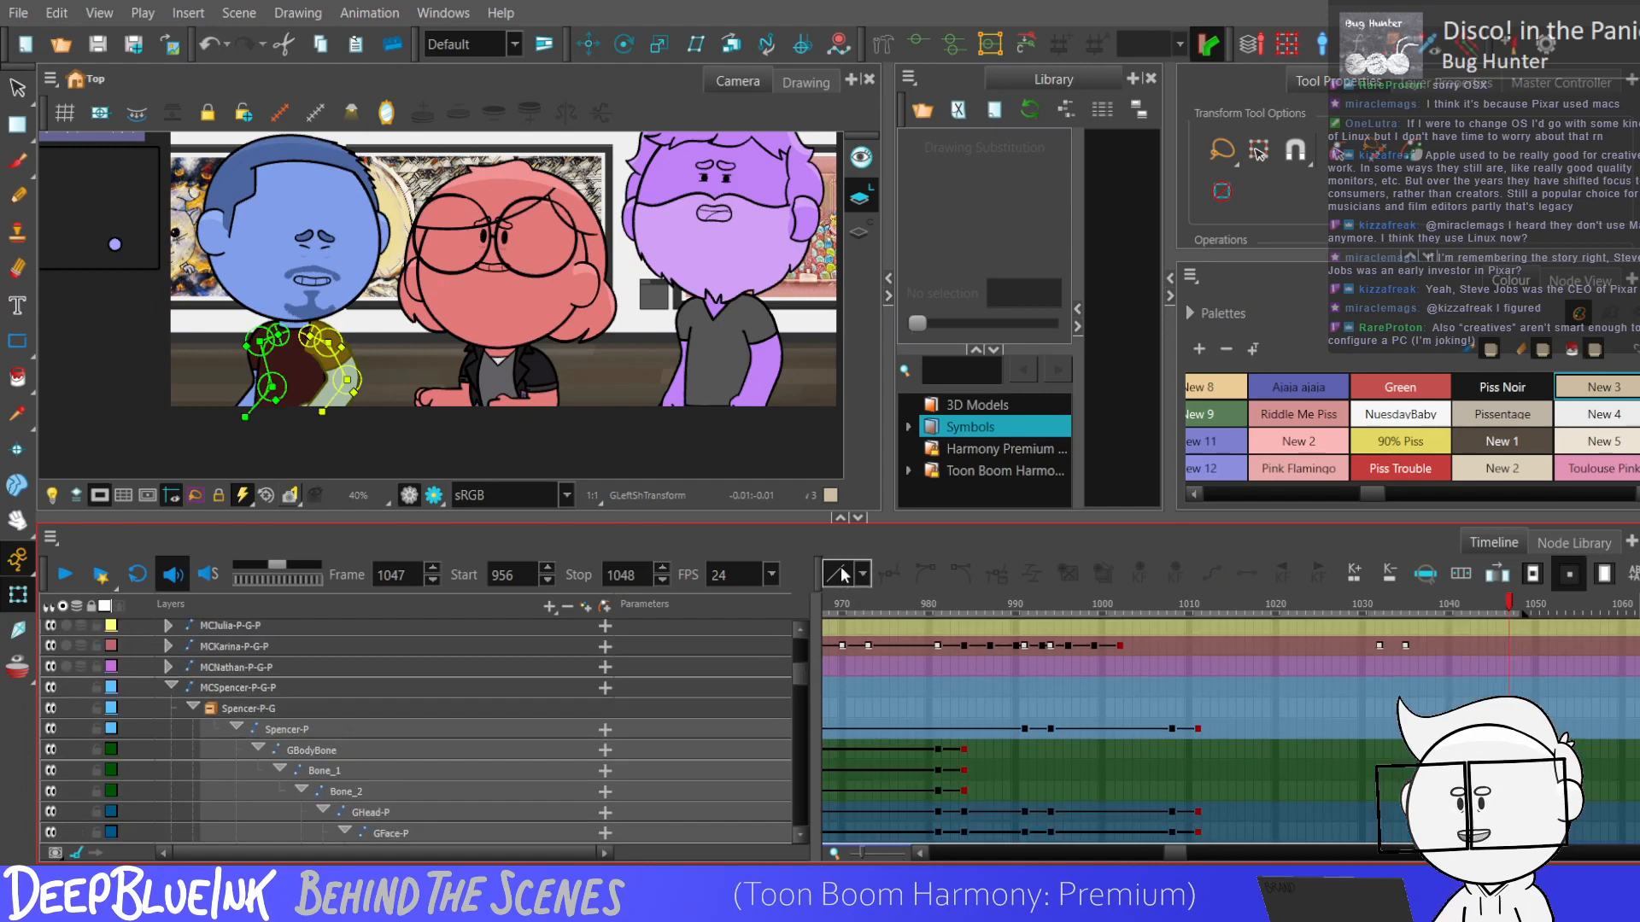
pyautogui.hotkey('shift', 'Return')
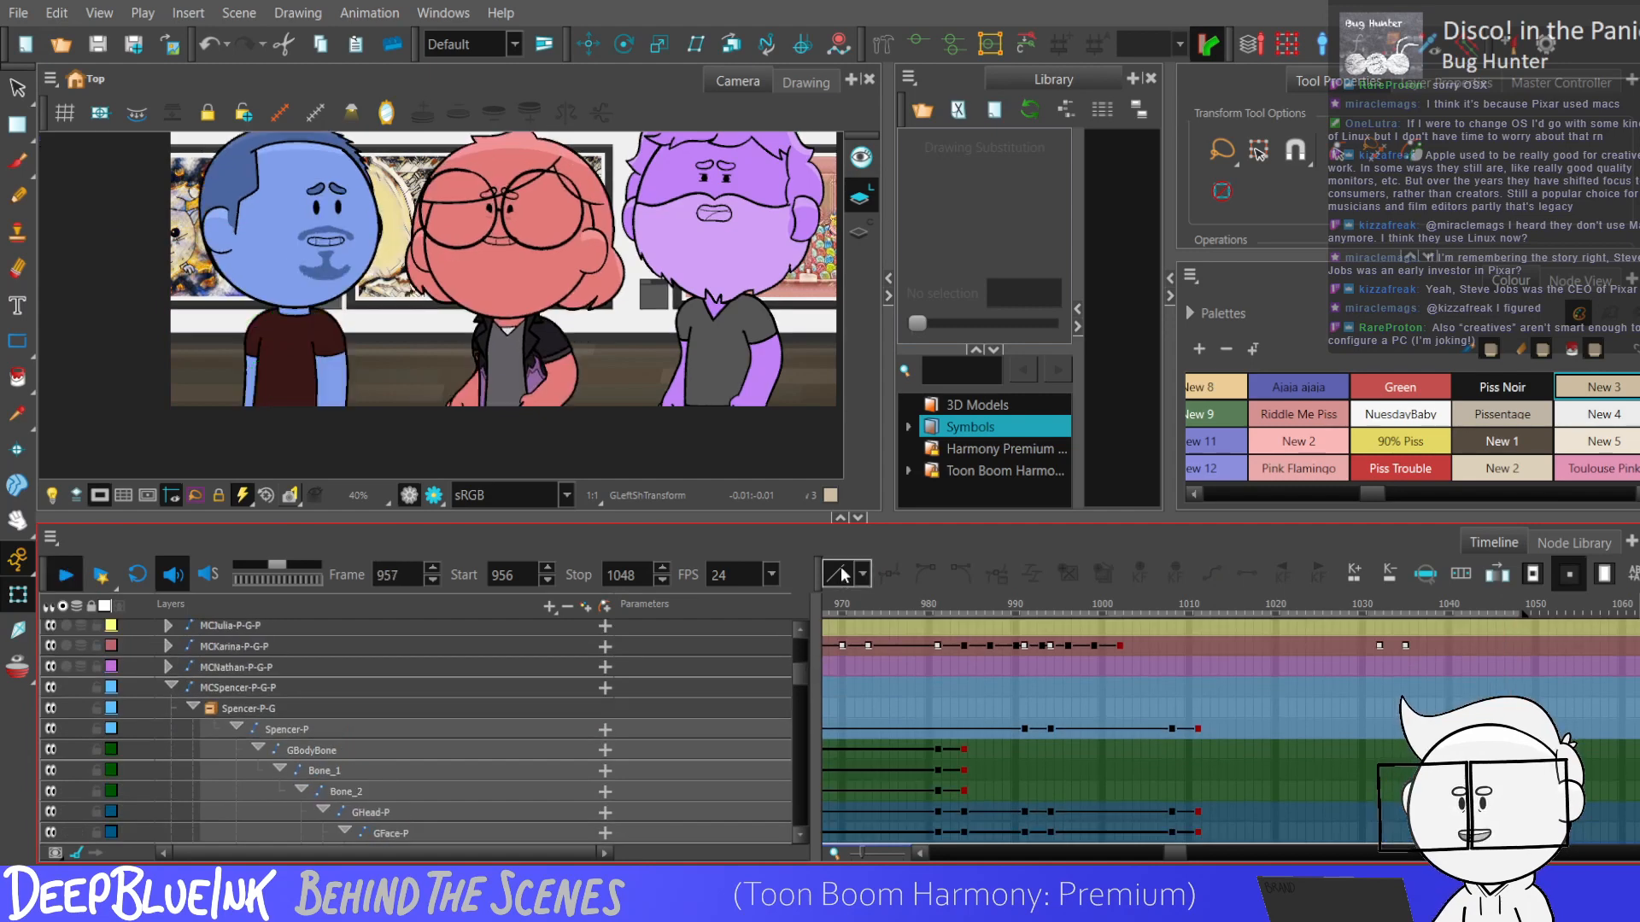
pyautogui.hotkey('shift', 'Return')
pyautogui.press('Return')
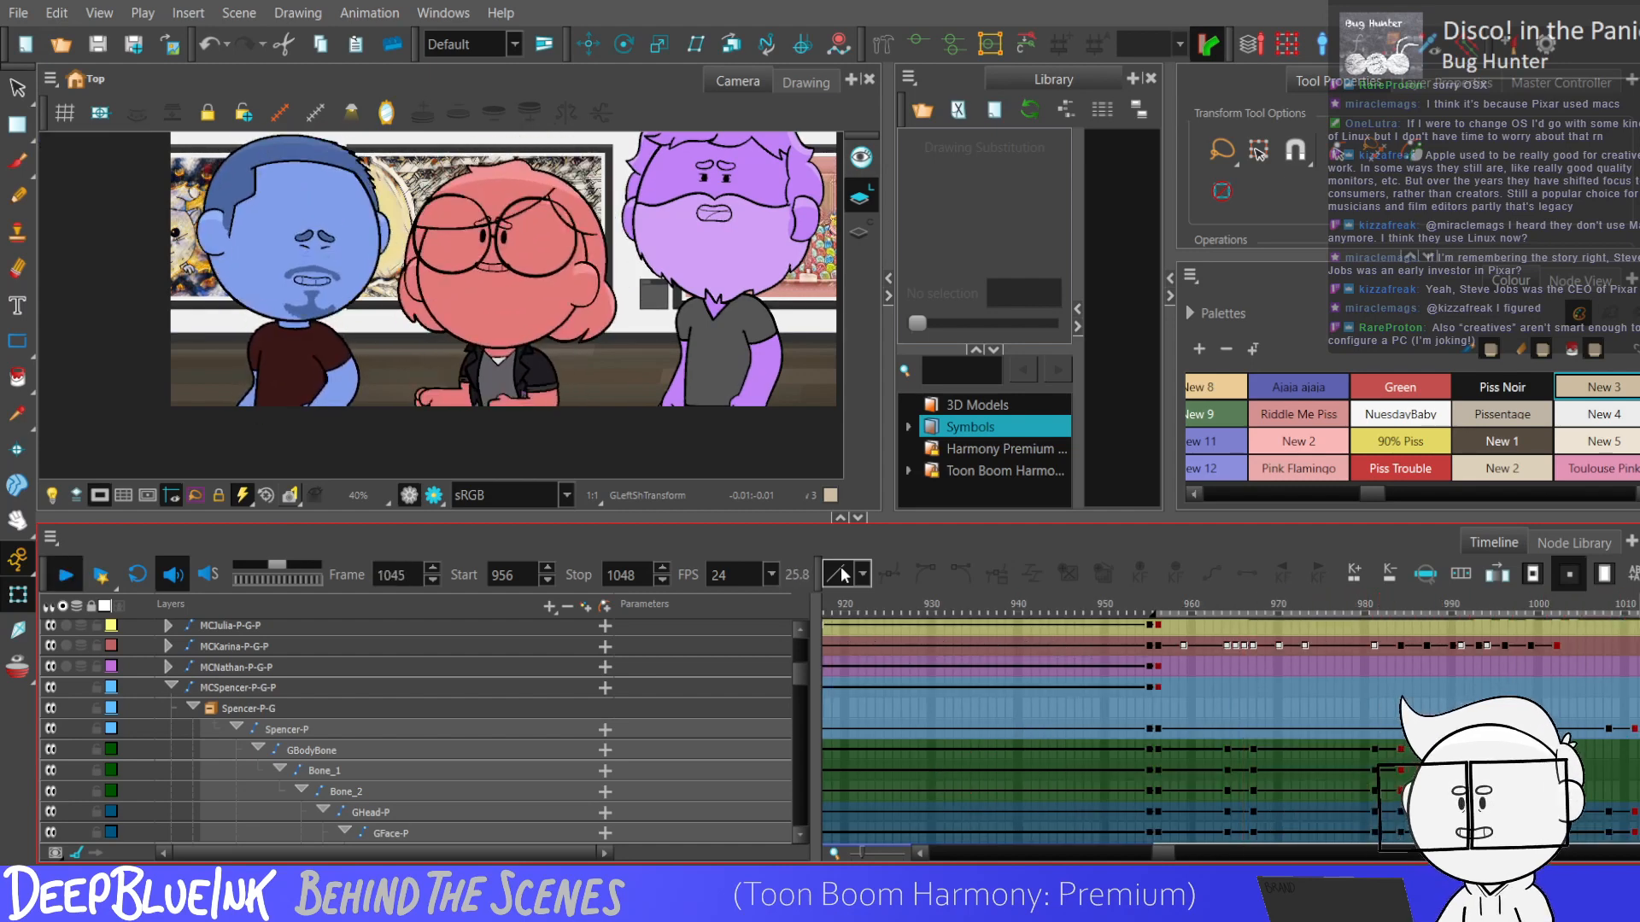
# Add keyframes at frames 991 and 994 on the blue character's main peg, MCSpencer-P-G-P.
pyautogui.moveTo(1178, 852); pyautogui.dragTo(1167, 849)
pyautogui.scroll(-10, 1120, 737)
pyautogui.scroll(5, 1119, 735)
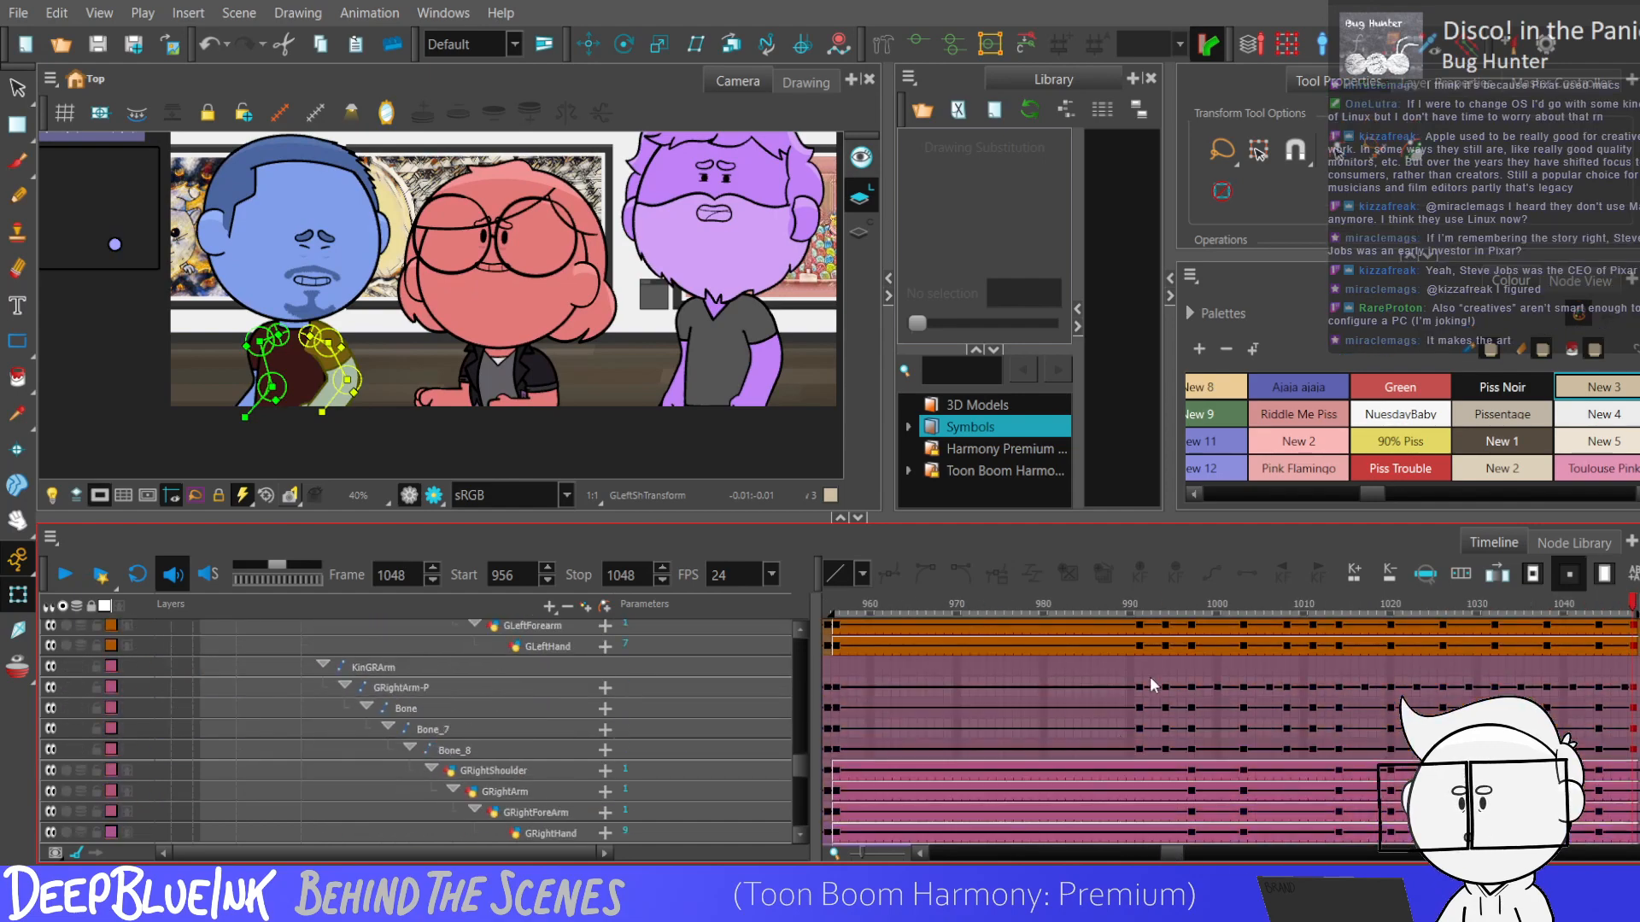
pyautogui.click(1139, 695)
pyautogui.scroll(10, 1141, 696)
pyautogui.scroll(1, 1140, 736)
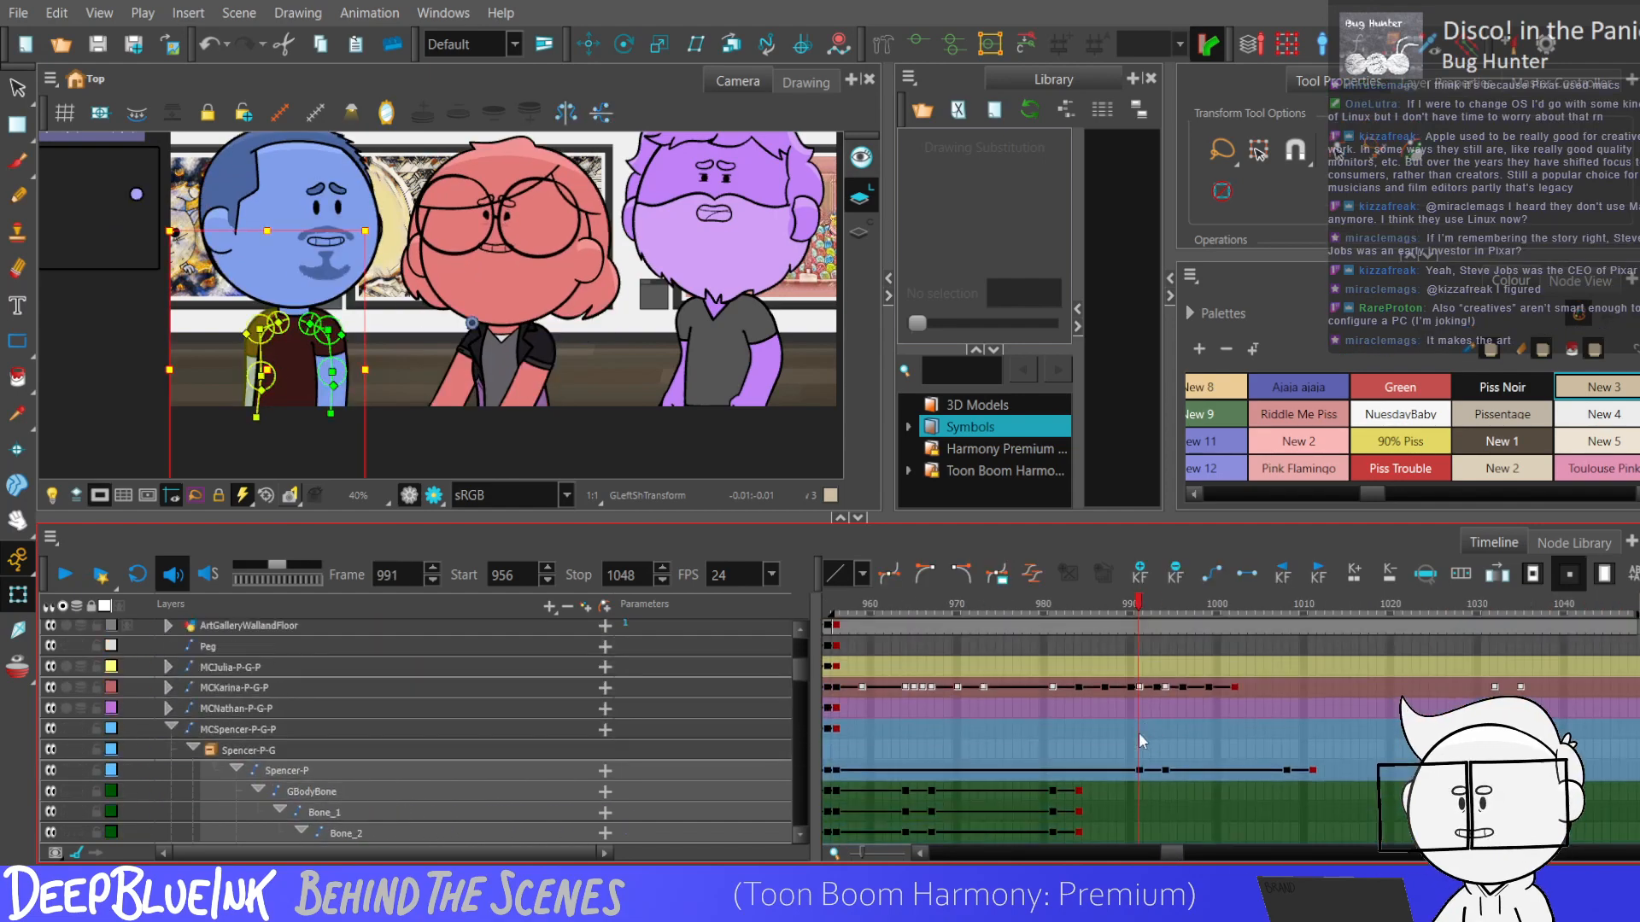
pyautogui.click(1163, 729)
pyautogui.scroll(2, 321, 264)
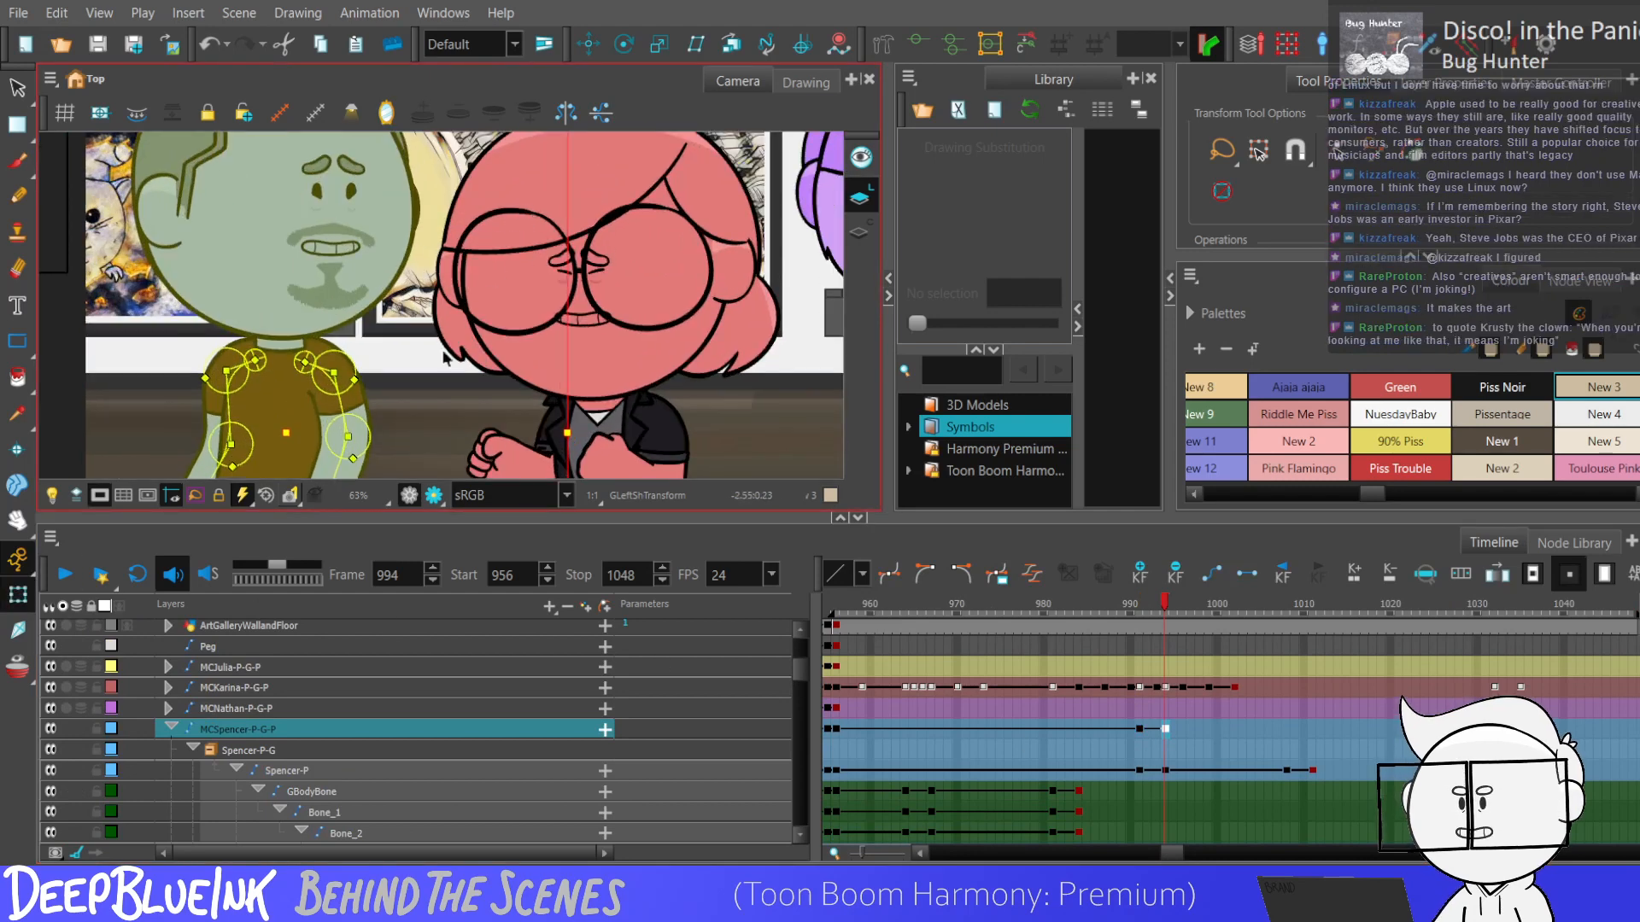
pyautogui.scroll(-1, 444, 357)
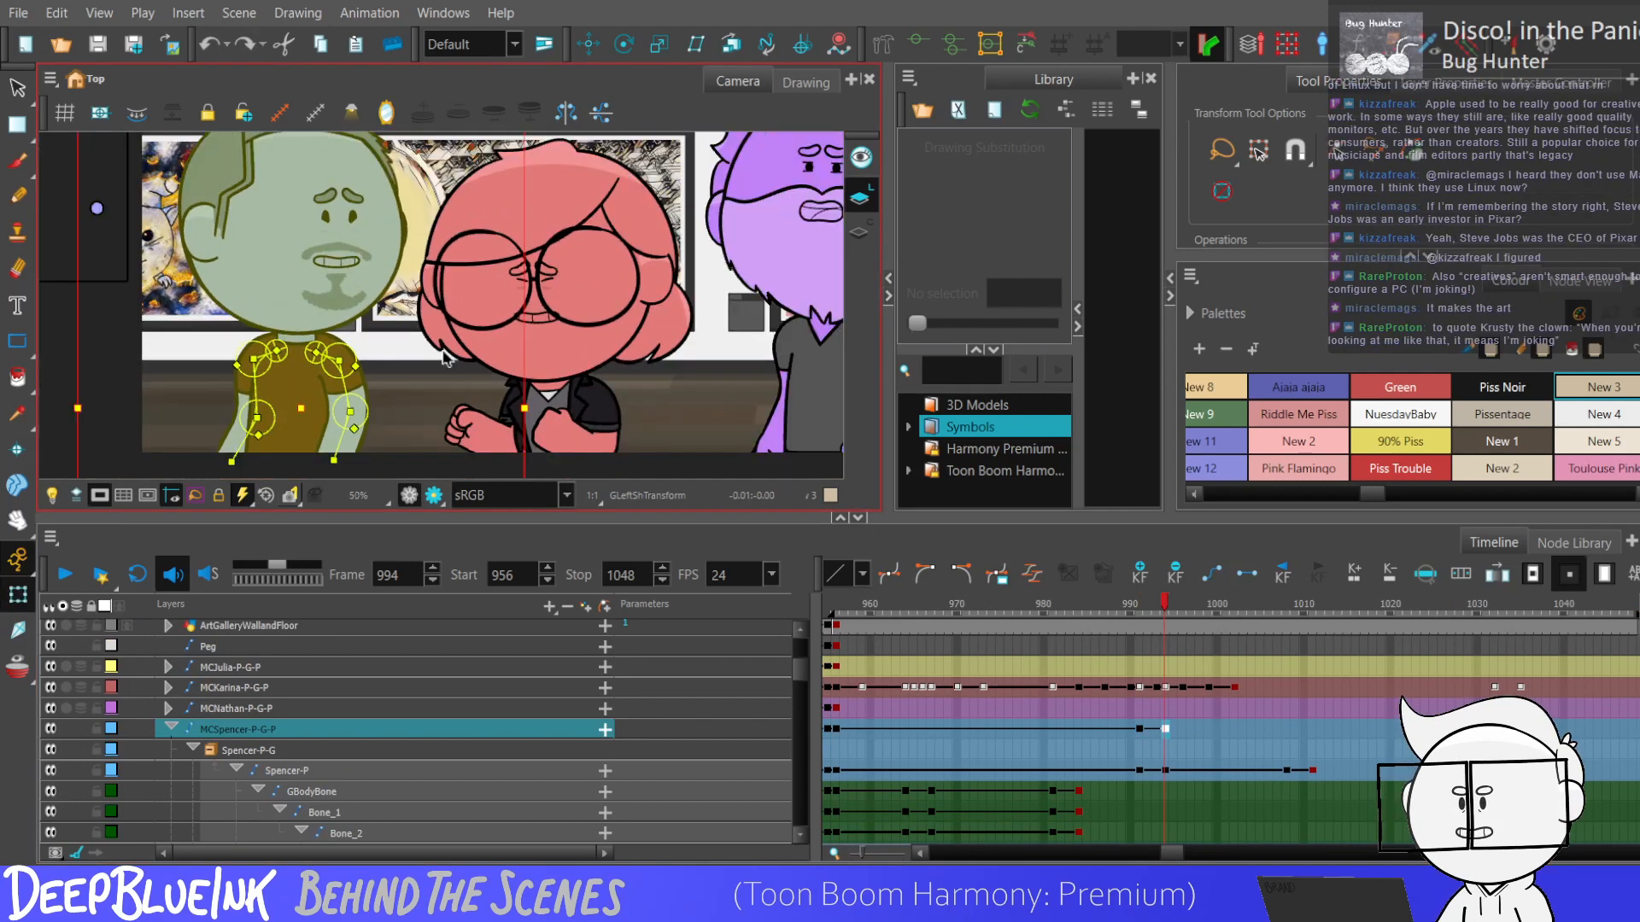
# Add keyframes on MCSpencer-P-G-P at frames 997, 1000 and 1003.
pyautogui.press('.')
pyautogui.press('.')
pyautogui.press('.')
pyautogui.press('F6')
pyautogui.press('.')
pyautogui.press('.')
pyautogui.press('.')
pyautogui.press('F6')
pyautogui.press('.')
# Continue the MCSpencer-P-G-P keys with keyframes at frames 1006 and 1008.
pyautogui.press('.')
pyautogui.press('.')
pyautogui.press('F6')
pyautogui.press('.')
pyautogui.press('.')
pyautogui.press('.')
pyautogui.press('F6')
pyautogui.press('.')
pyautogui.press('.')
pyautogui.press('F6')
# Add further keyframes on MCSpencer-P-G-P at frames 1011 and 1014.
pyautogui.press('.')
pyautogui.press('.')
pyautogui.press('.')
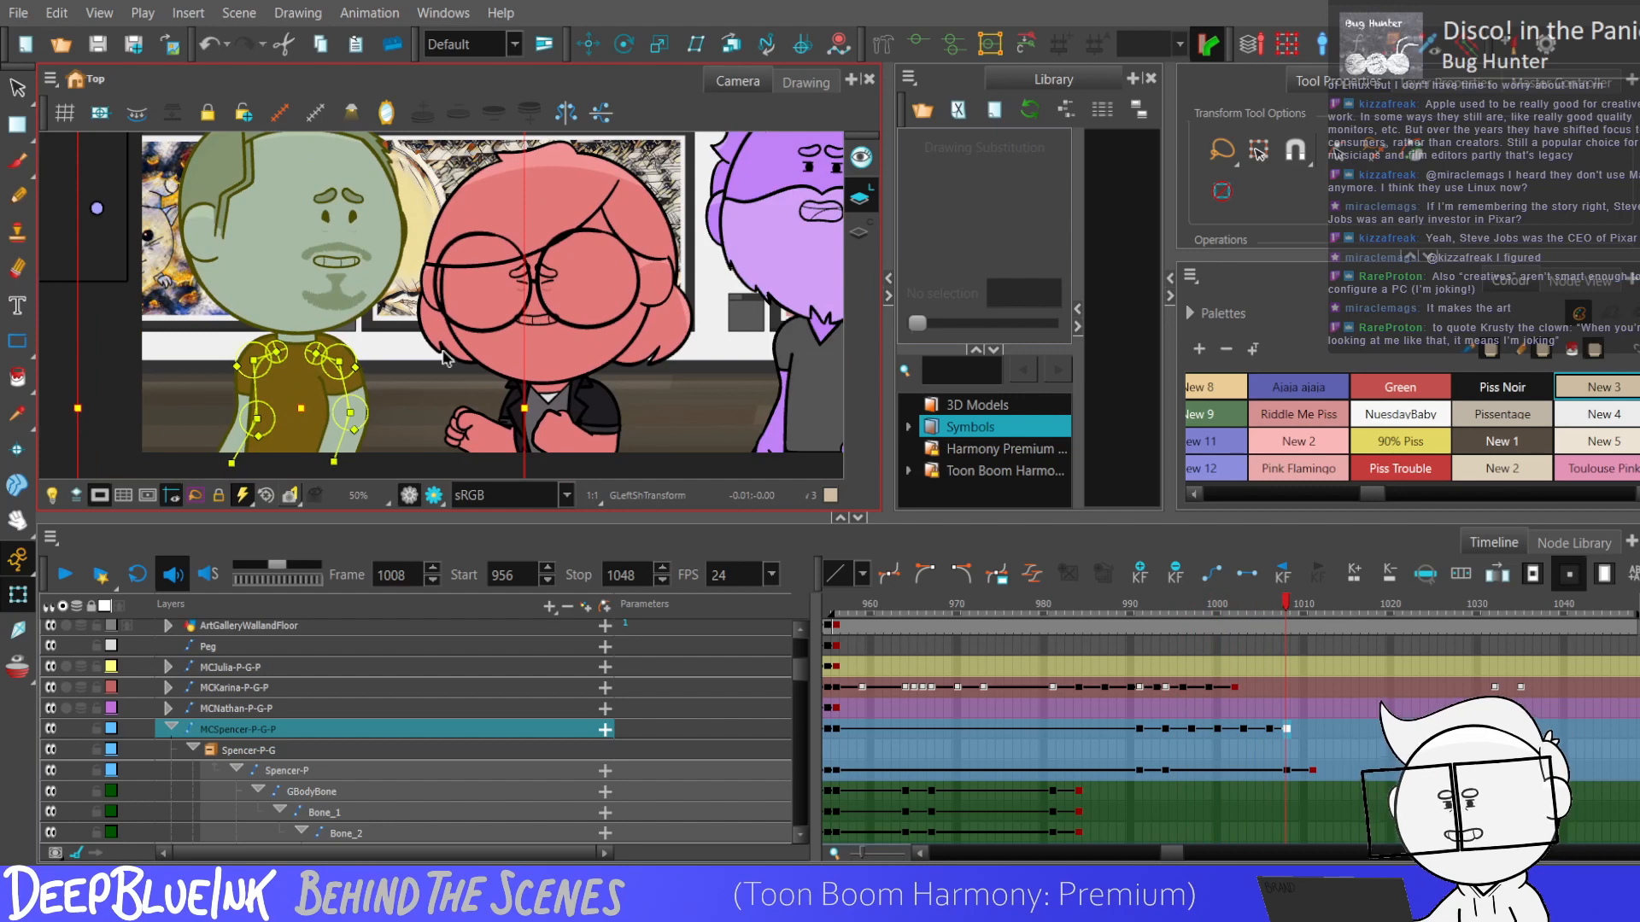
pyautogui.press('F6')
pyautogui.press('.')
pyautogui.press('.')
pyautogui.press('.')
pyautogui.press('F6')
pyautogui.press('.')
pyautogui.press('.')
pyautogui.press('F6')
# Key MCSpencer-P-G-P at frames 1017 and 1020.
pyautogui.press('.')
pyautogui.press('.')
pyautogui.press('.')
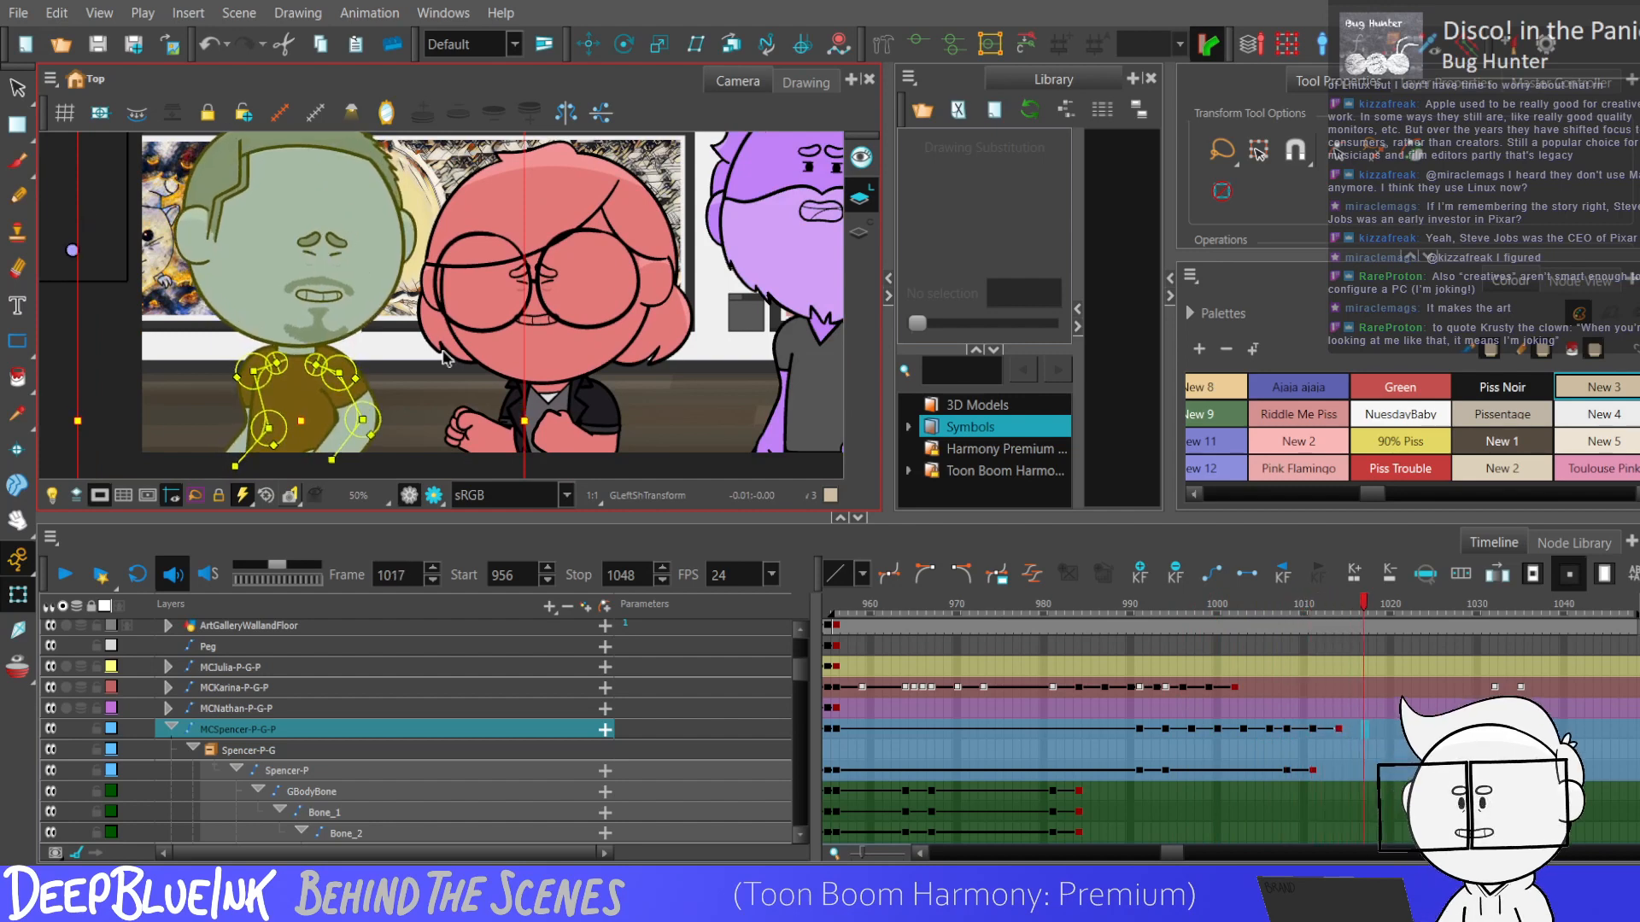
pyautogui.press('F6')
pyautogui.press('.')
pyautogui.press('.')
pyautogui.press('.')
pyautogui.press('.')
pyautogui.press('.')
# Nudge the blue character alternately down and up, keying MCSpencer-P-G-P every three frames through frame 1047.
pyautogui.press('.')
pyautogui.press('.')
pyautogui.press('.')
pyautogui.press('.')
pyautogui.press('.')
pyautogui.press('.')
pyautogui.press('.')
pyautogui.press('.')
pyautogui.press('.')
pyautogui.press('.')
pyautogui.press('.')
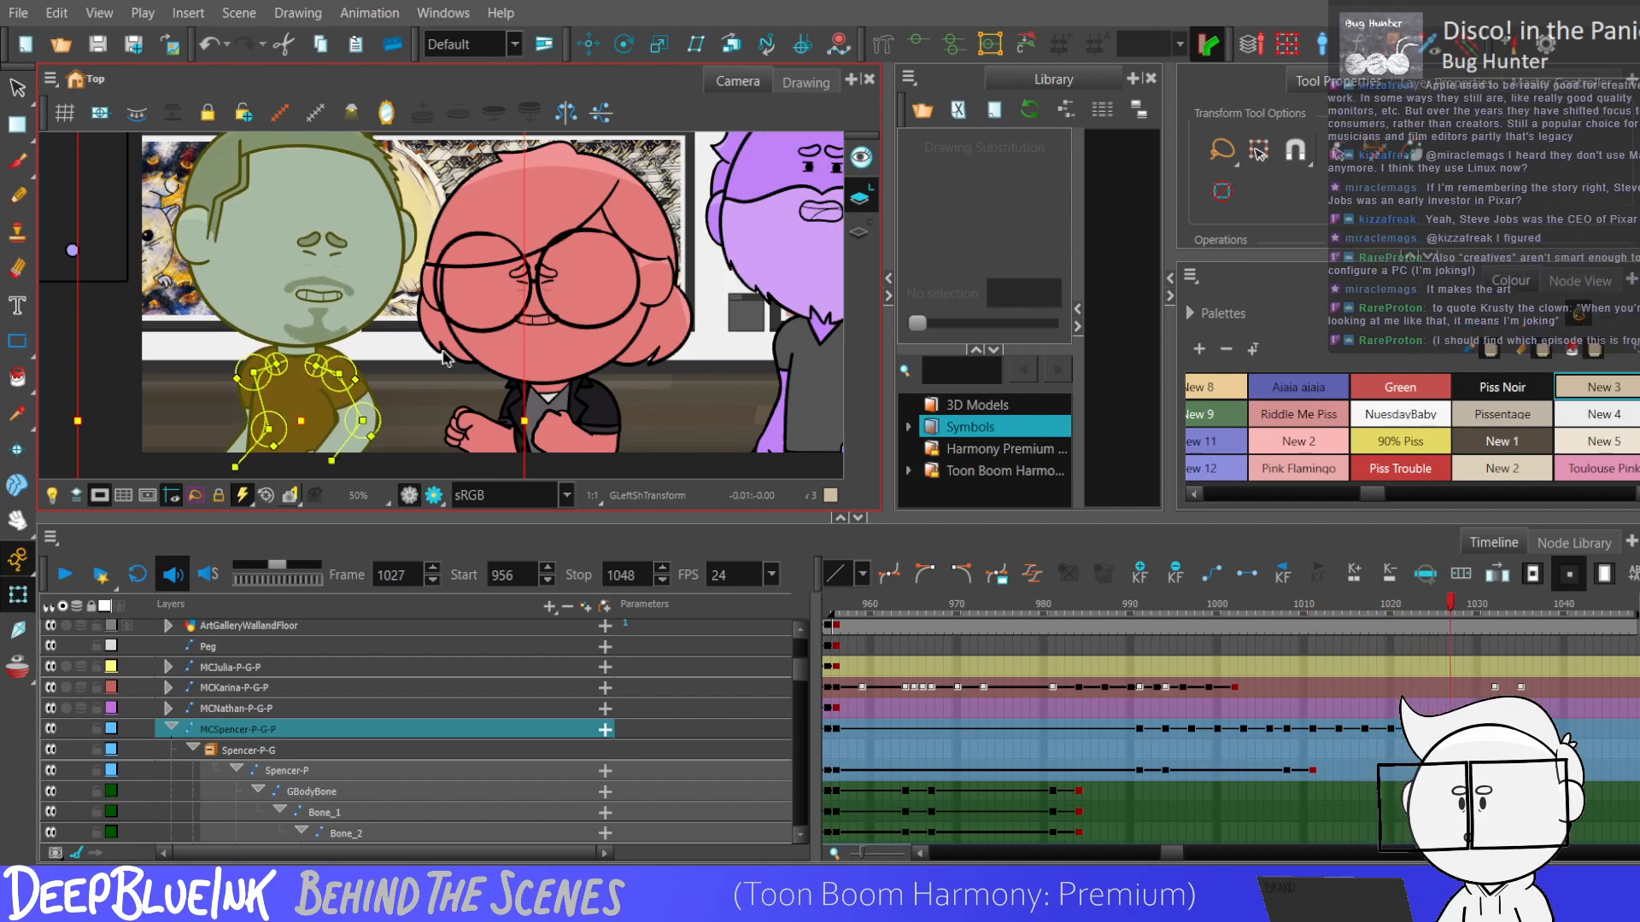
pyautogui.press('.')
pyautogui.press('.')
pyautogui.press('.')
pyautogui.press('Down')
pyautogui.press('.')
pyautogui.press('.')
pyautogui.press('.')
pyautogui.press('Up')
pyautogui.press('.')
pyautogui.press('.')
pyautogui.press('.')
pyautogui.press('Down')
pyautogui.press('.')
pyautogui.press('.')
pyautogui.press('.')
pyautogui.press('.')
pyautogui.press('.')
pyautogui.press('.')
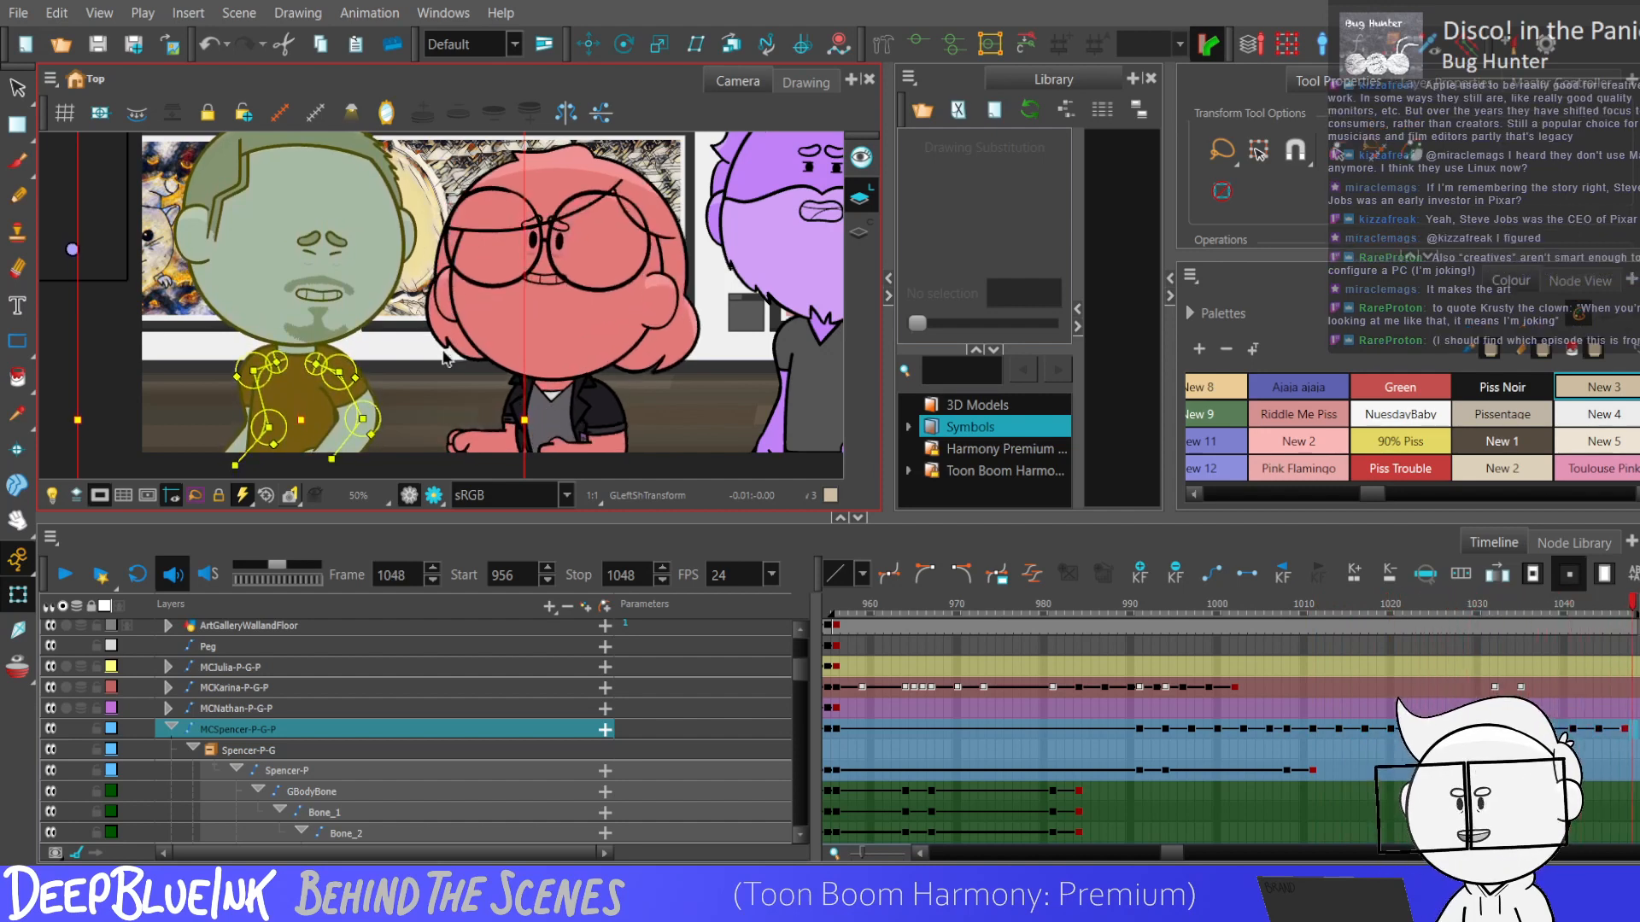
# End the MCSpencer-P-G-P keyframes at frame 1048 and play the movement back from frame 991.
pyautogui.click(1624, 752)
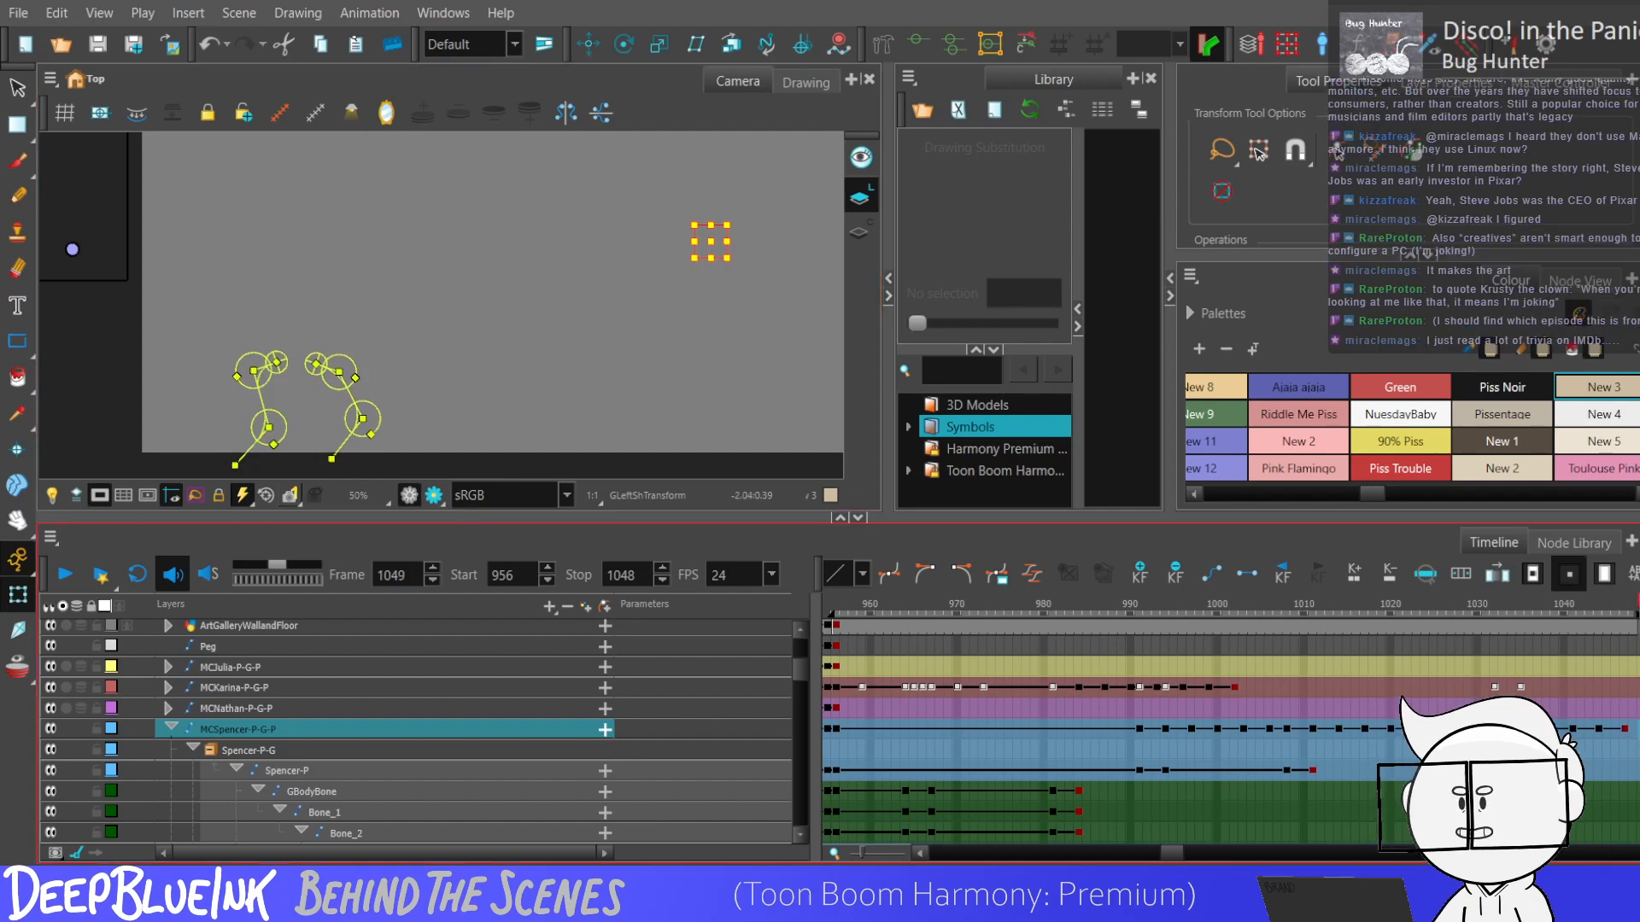
pyautogui.press(',')
pyautogui.press('.')
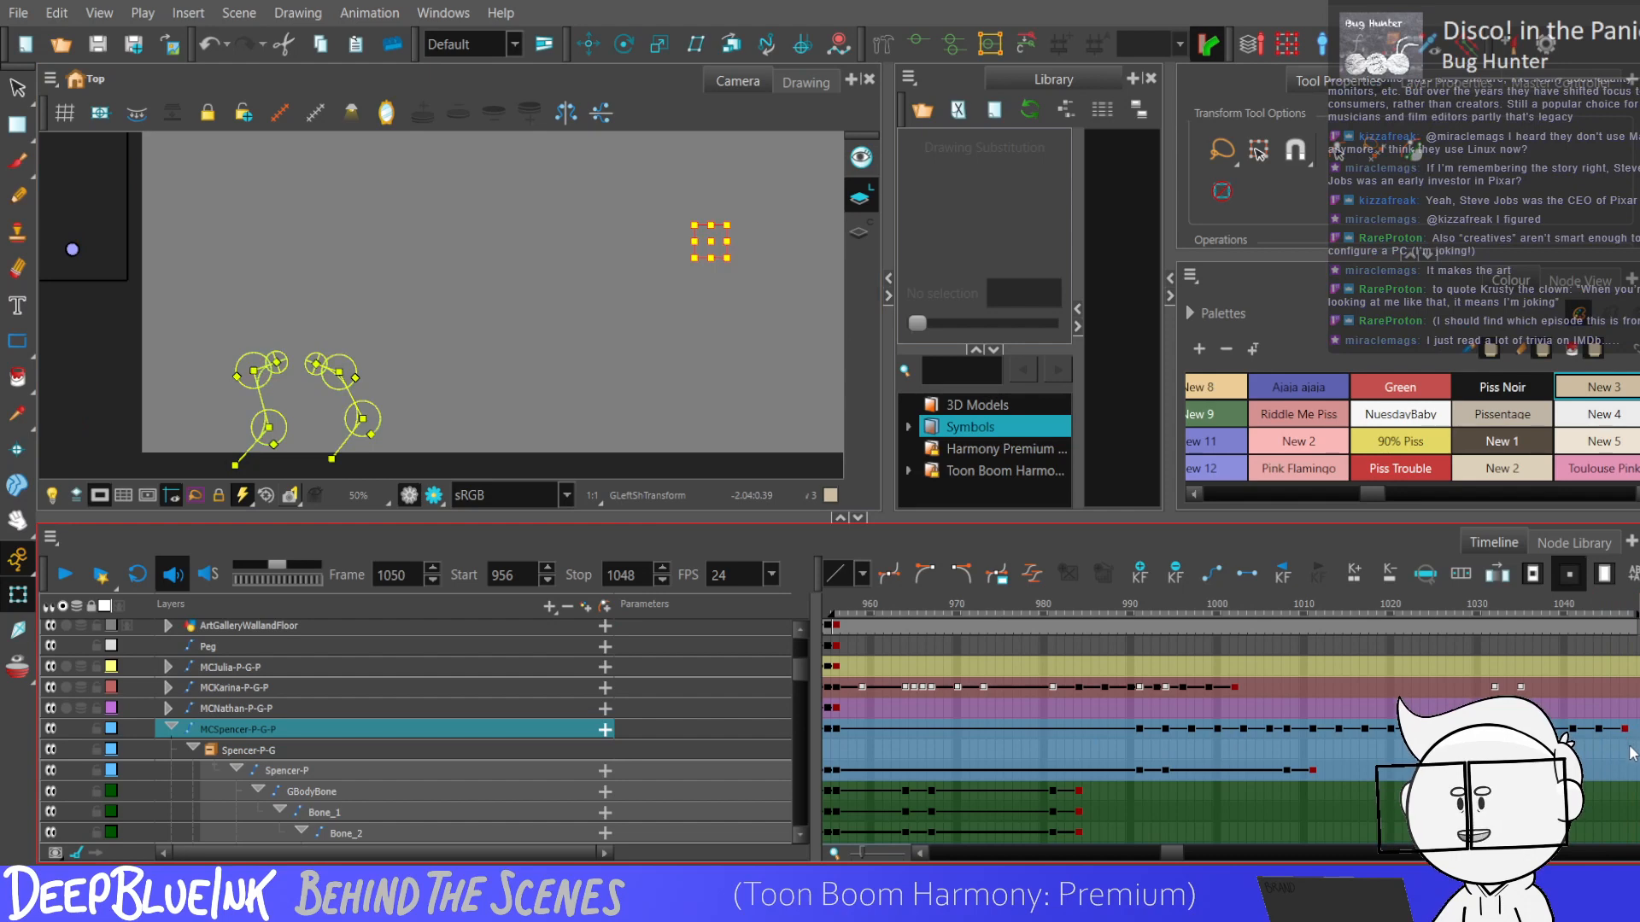
pyautogui.keyDown('shift'); pyautogui.click(1141, 731); pyautogui.keyUp('shift')
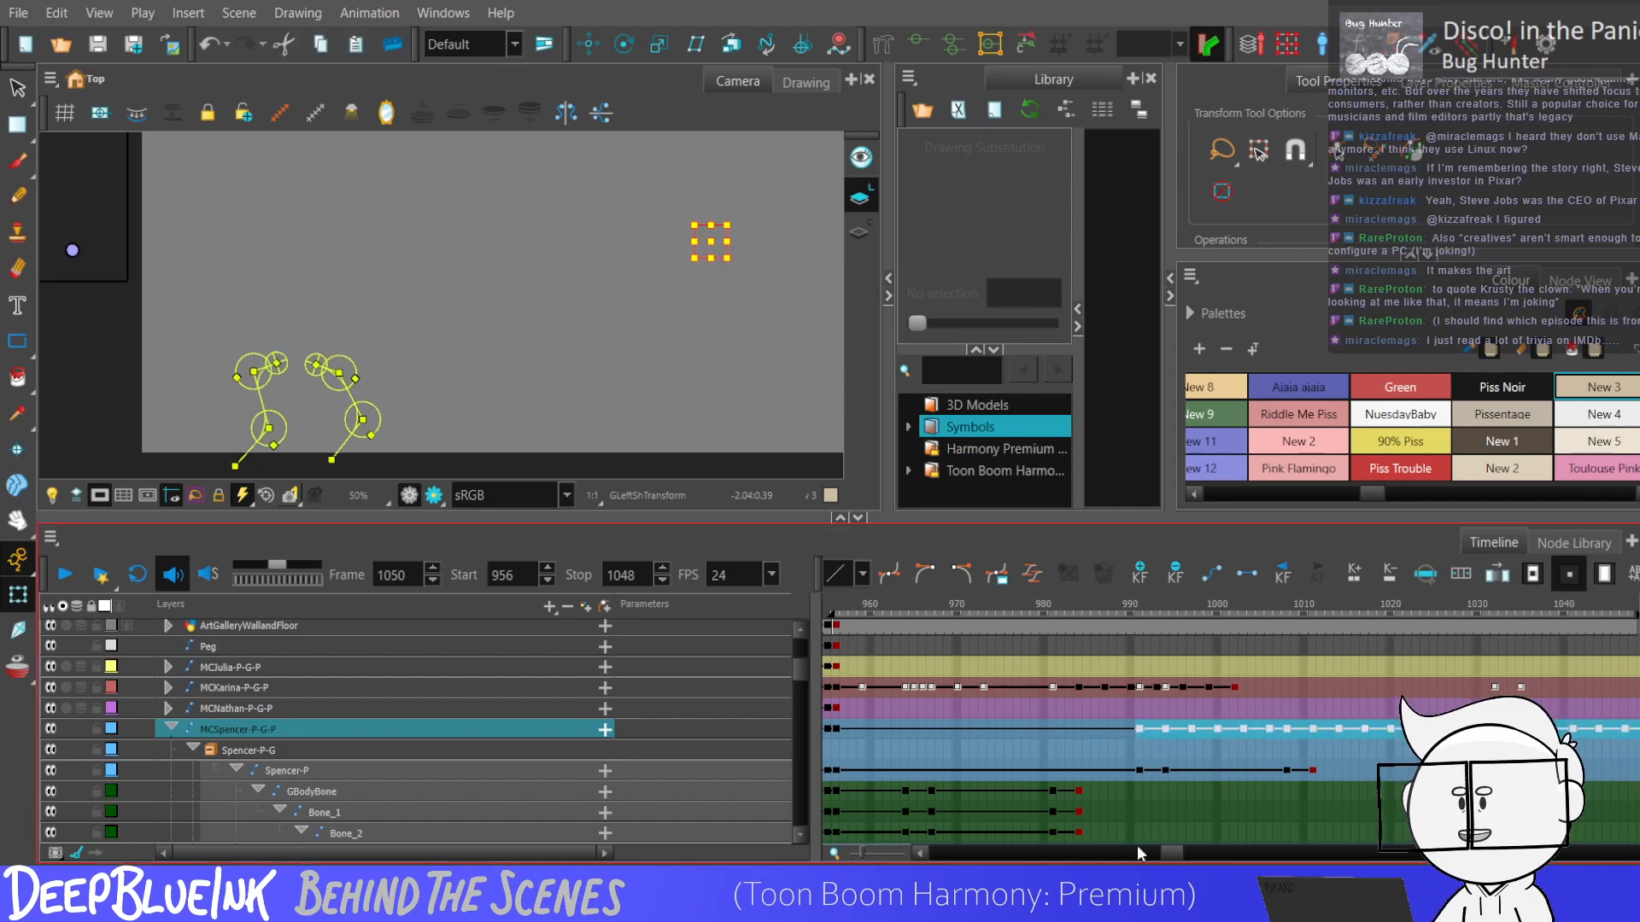
pyautogui.click(1633, 729)
pyautogui.click(1136, 729)
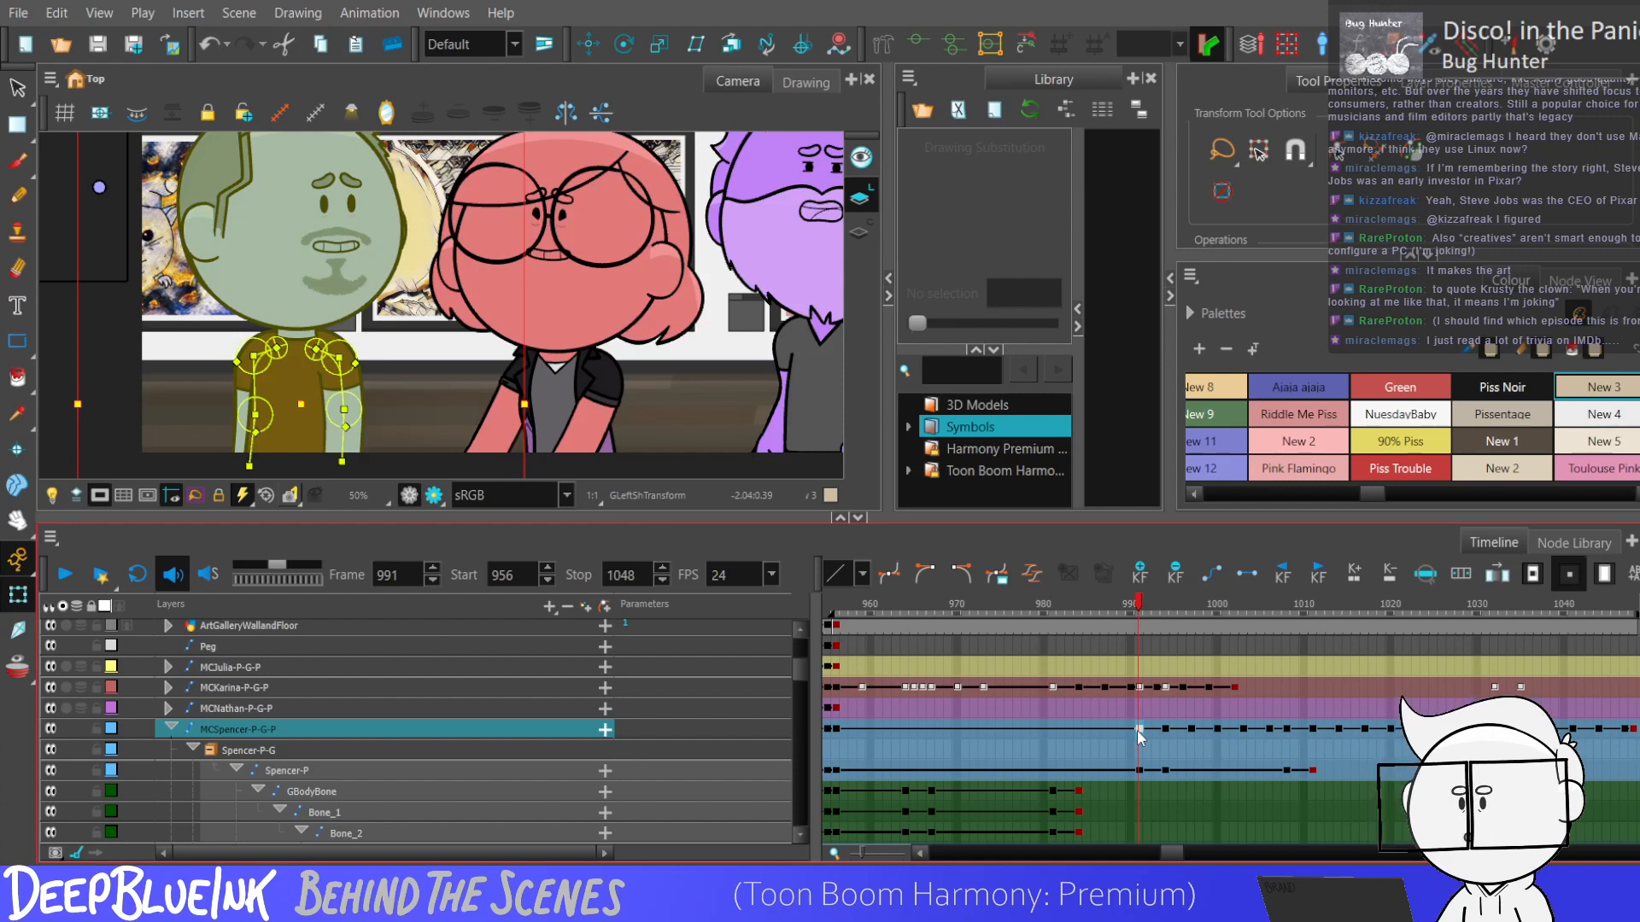
pyautogui.press('Return')
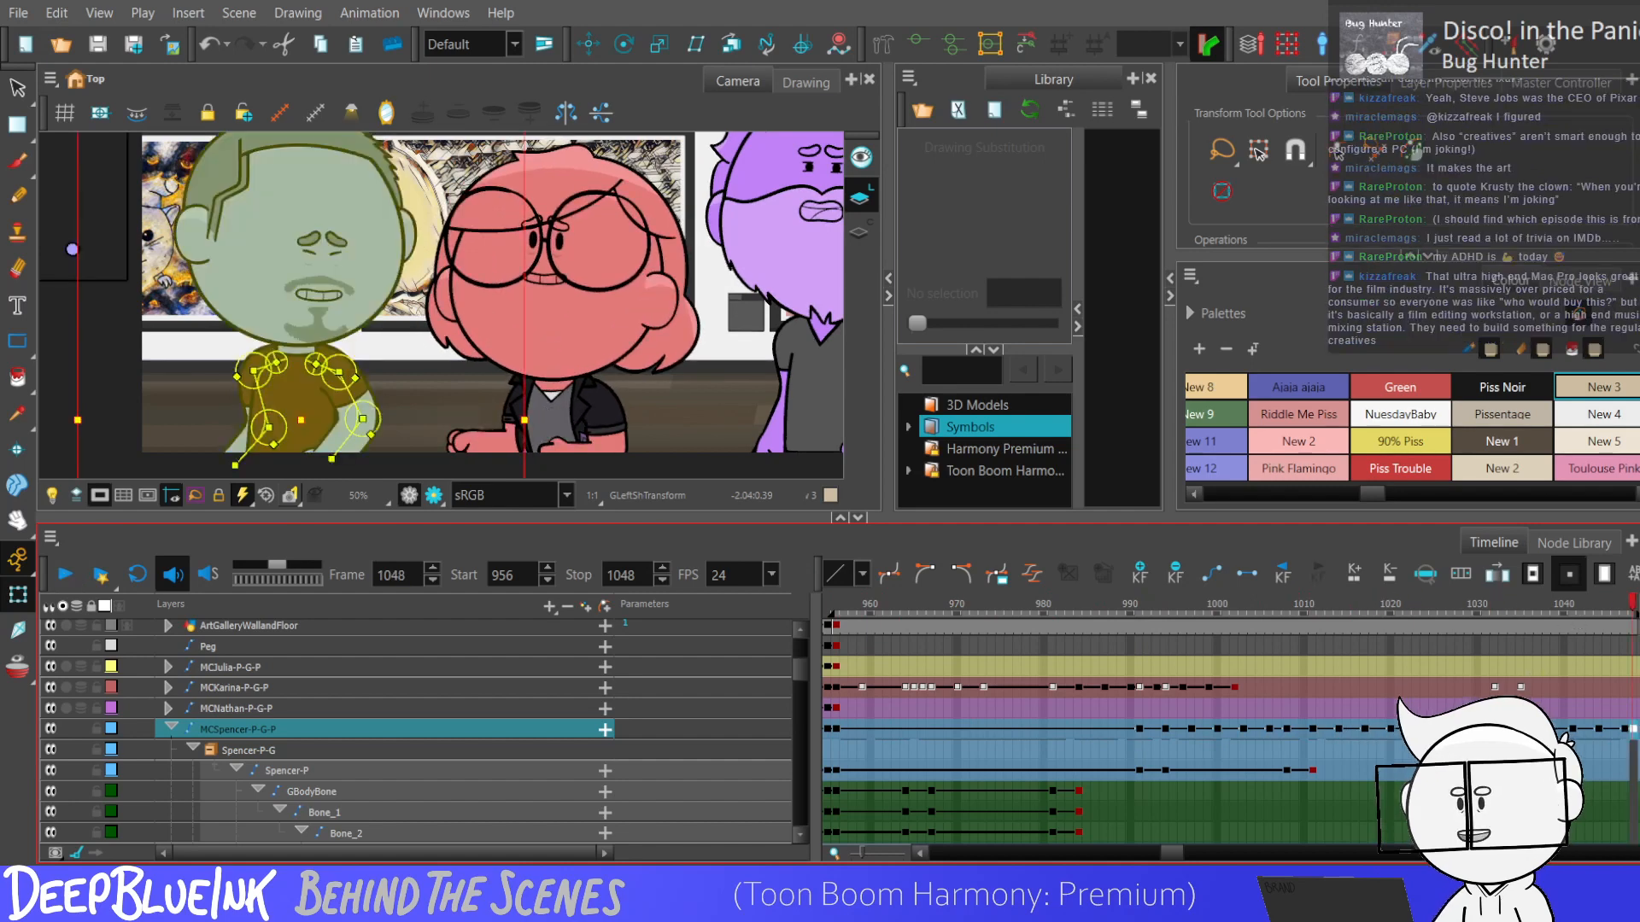
# Collapse the blue character's layers and expand the purple character's MCNathan-P-G-P layer at its frame 956 keyframe.
pyautogui.click(171, 728)
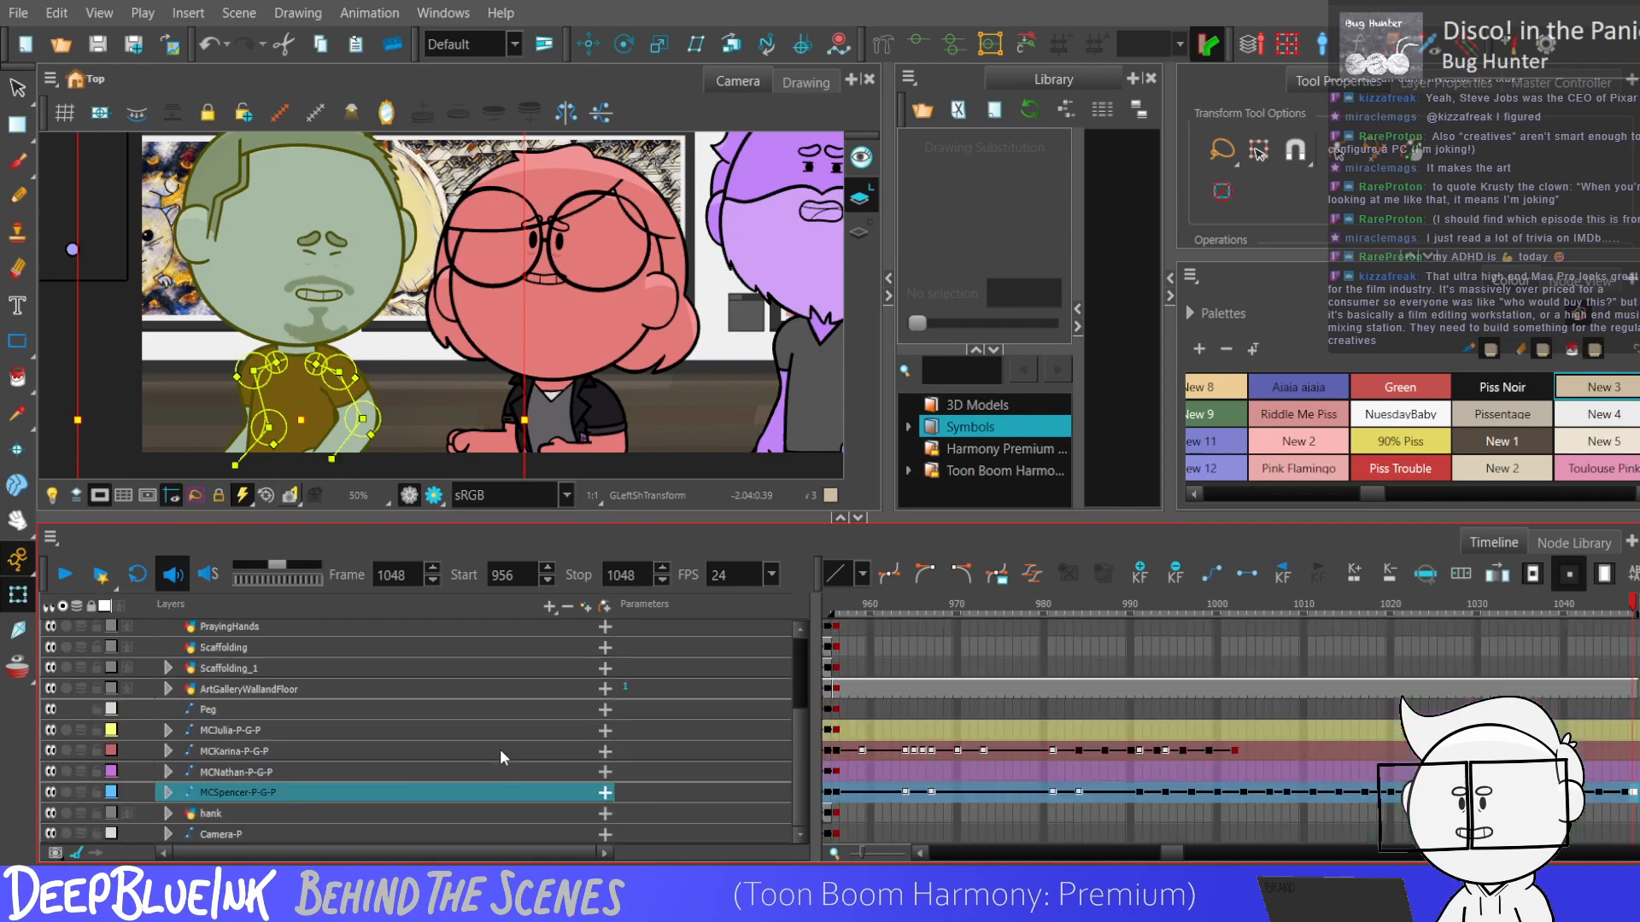
pyautogui.click(272, 755)
pyautogui.click(259, 774)
pyautogui.press('Right')
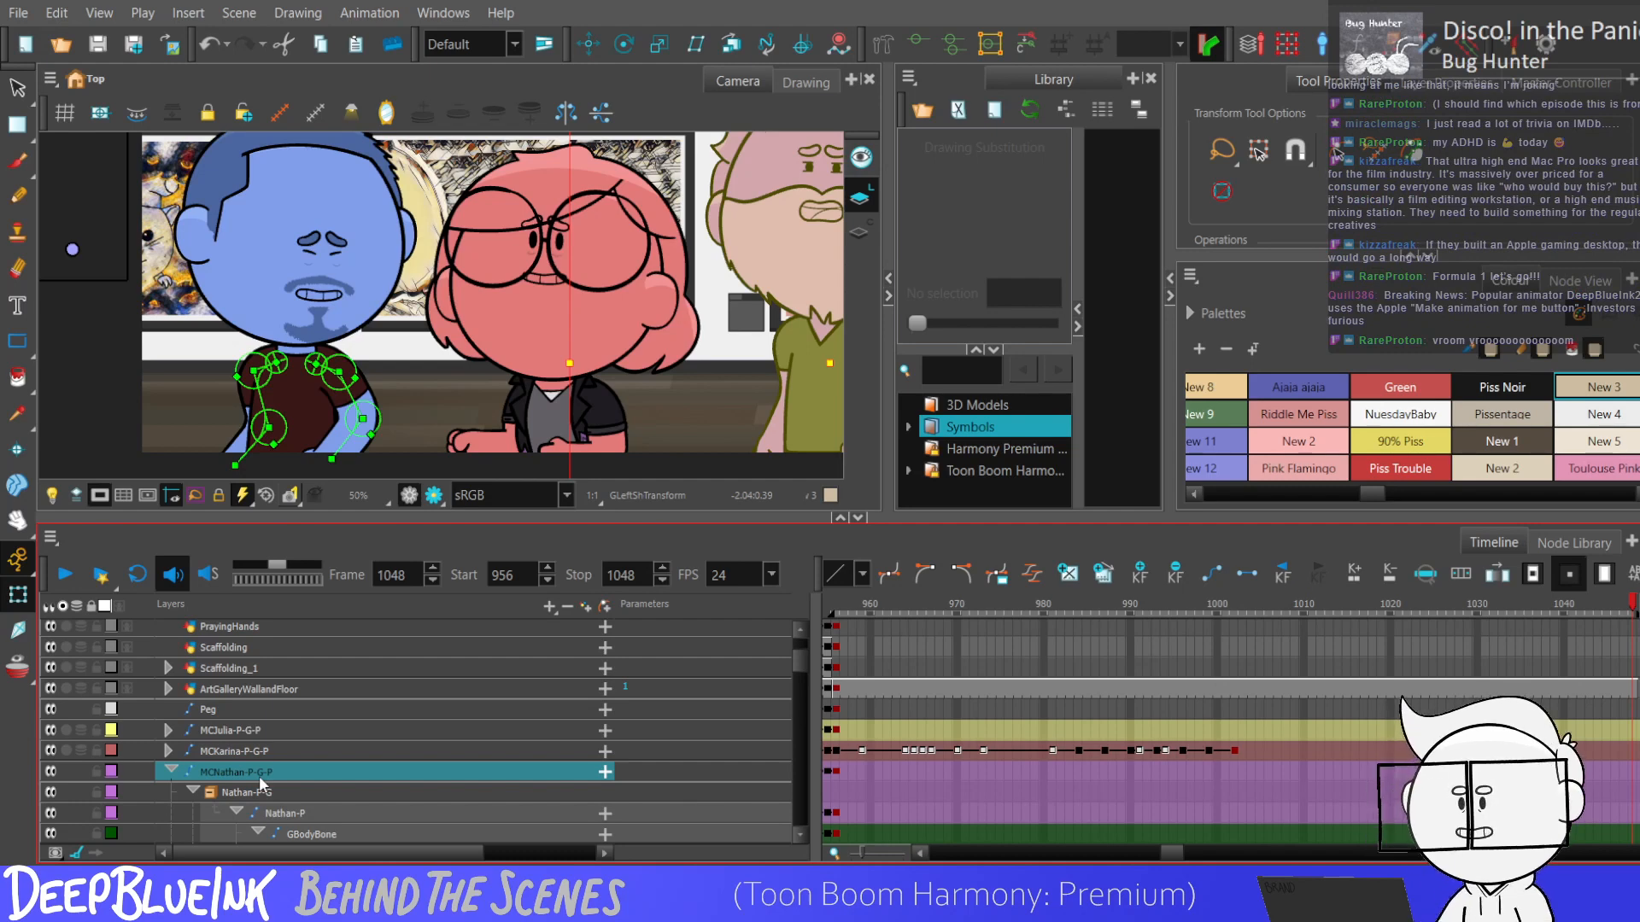
pyautogui.click(1355, 771)
pyautogui.press(';')
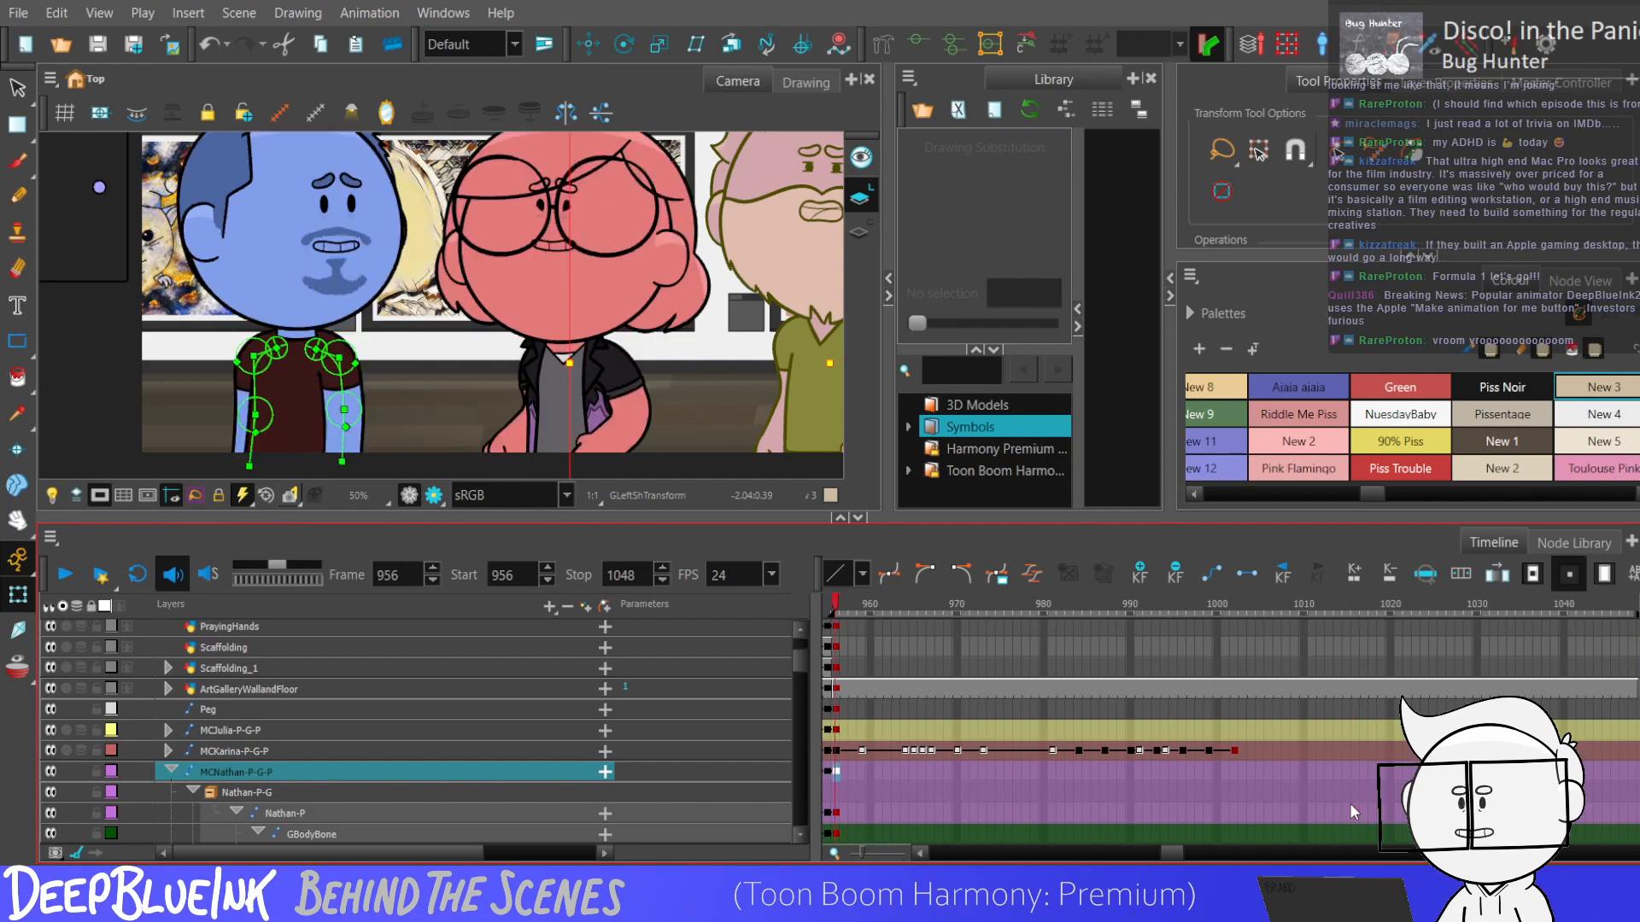
pyautogui.hotkey('shift', 'm')
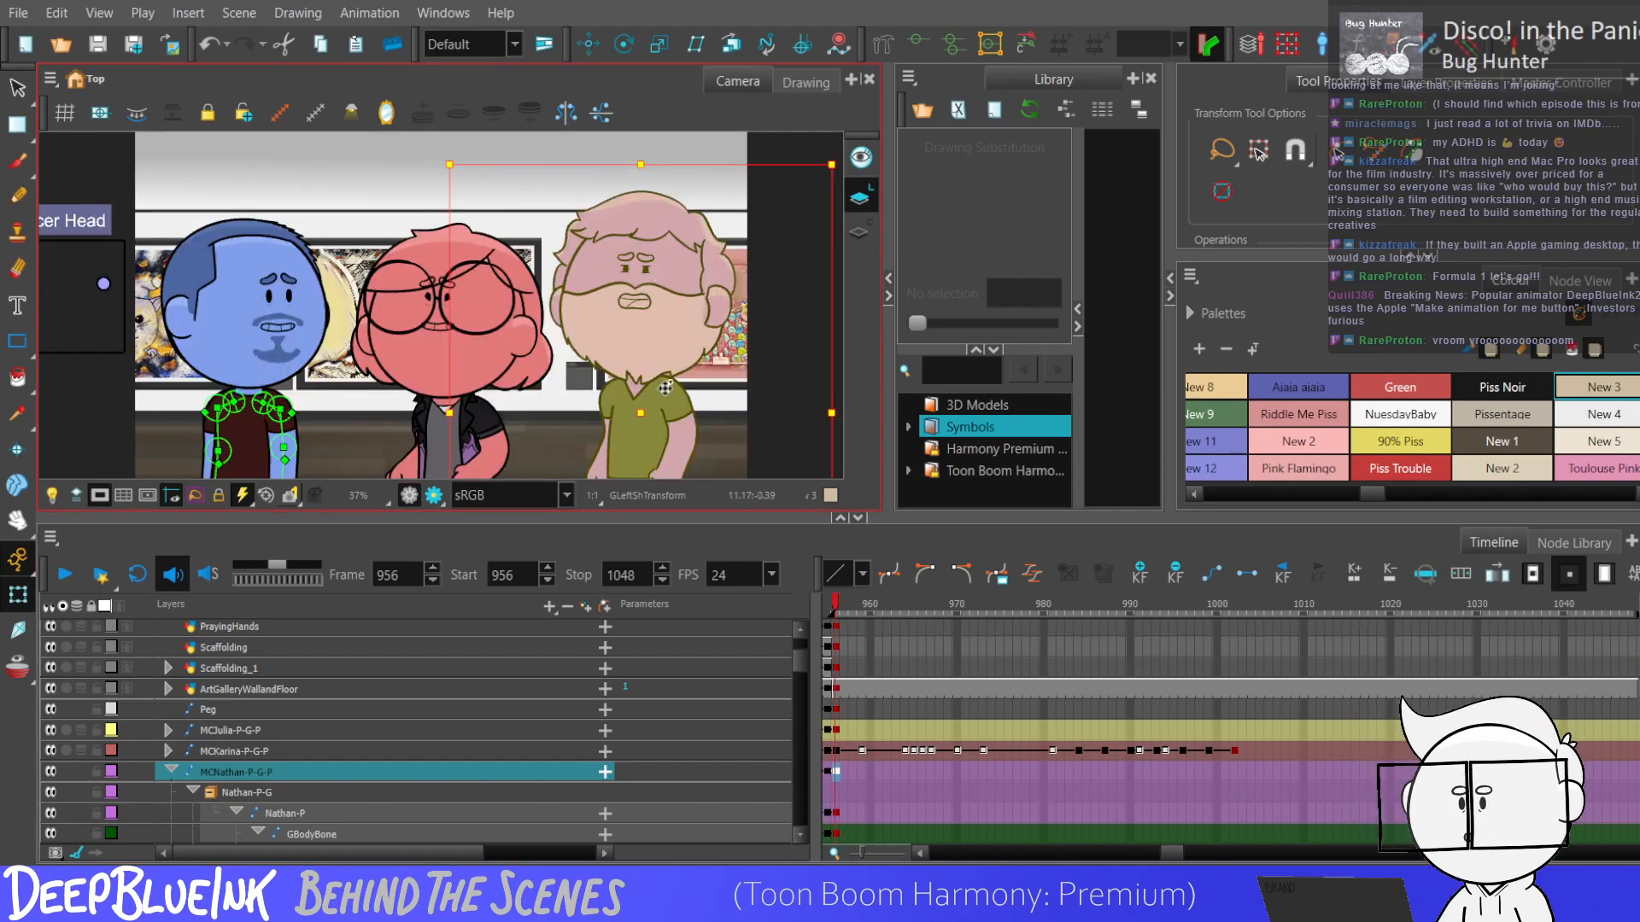
pyautogui.scroll(-3, 700, 440)
pyautogui.moveTo(700, 441); pyautogui.dragTo(564, 419)
pyautogui.scroll(4, 651, 399)
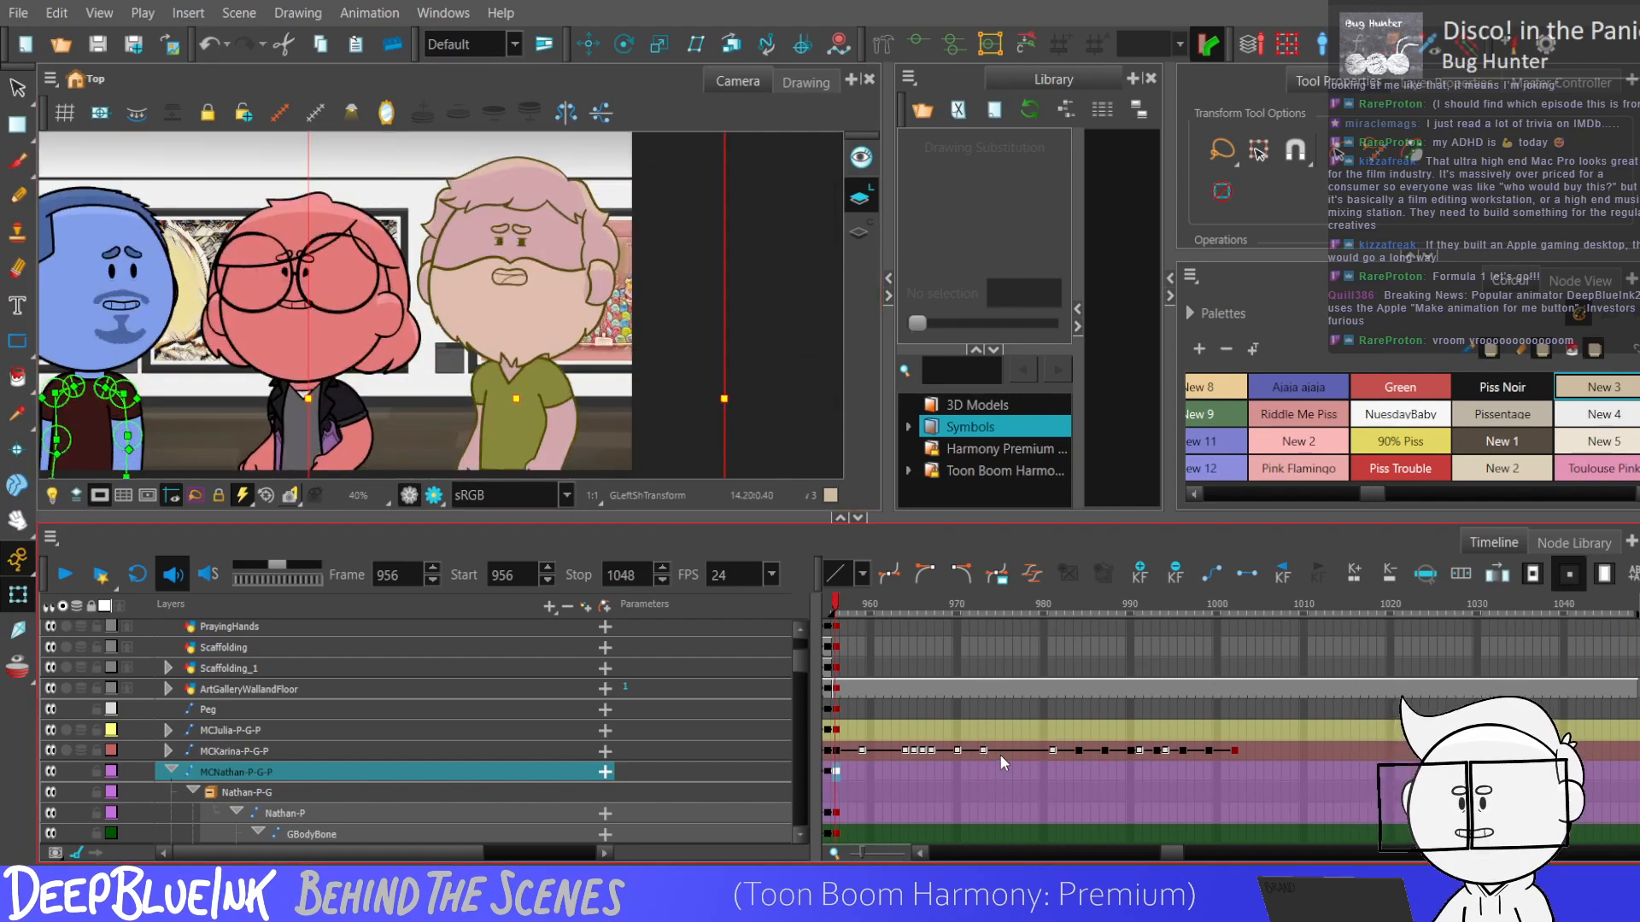
# Collapse the purple character's layers and play back the scene to check all three characters together.
pyautogui.press('-')
pyautogui.hotkey('shift', 'Return')
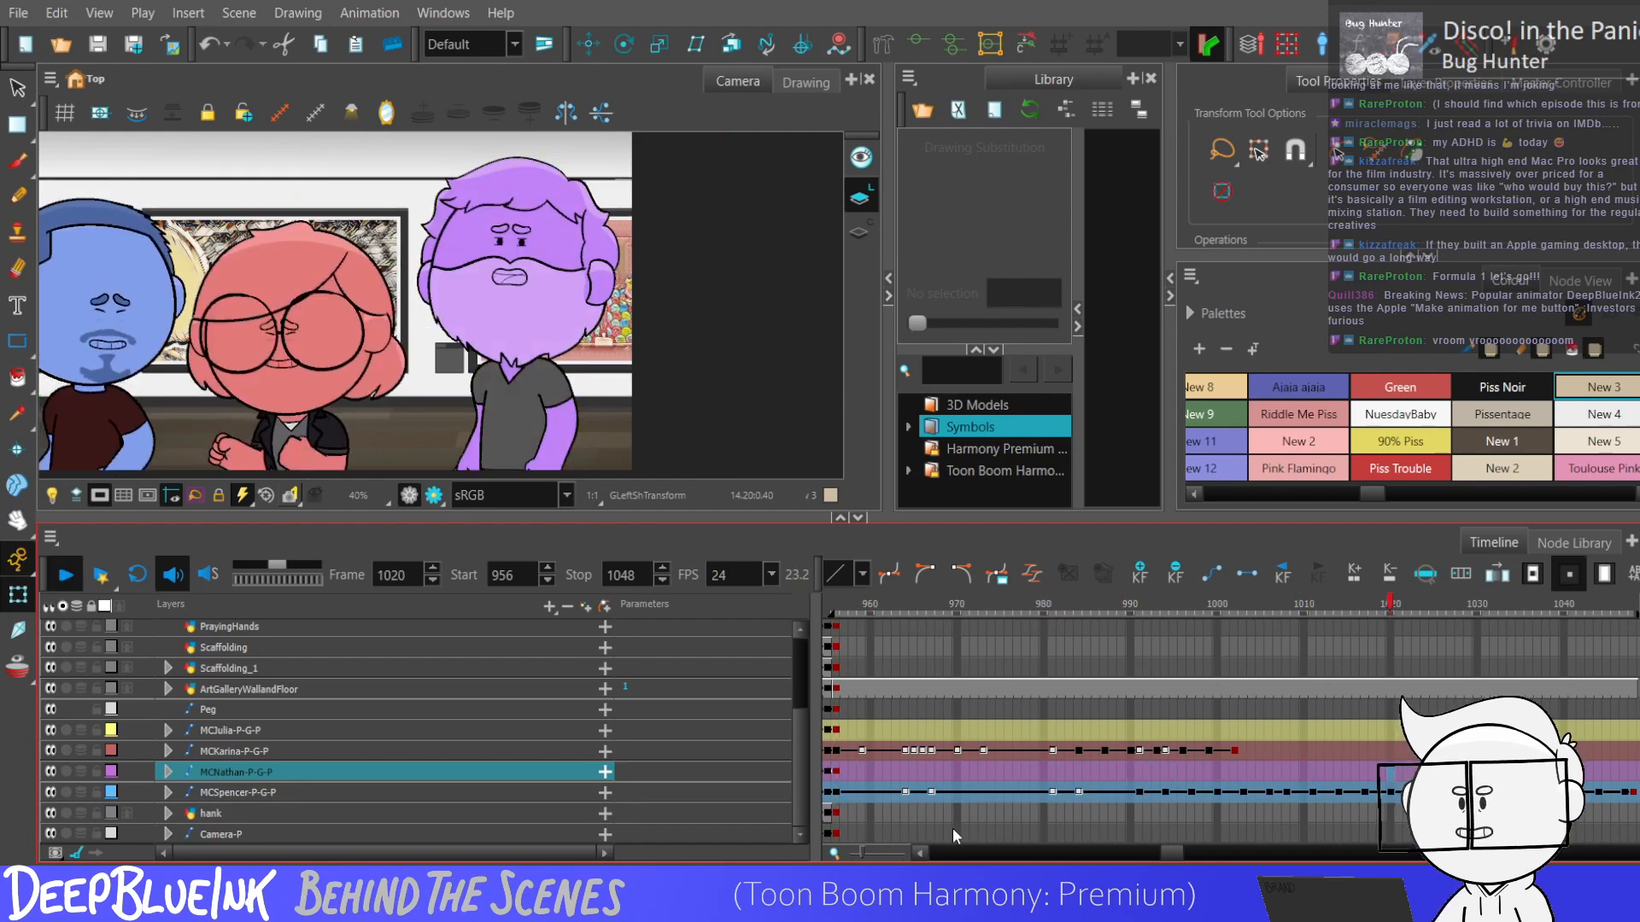
pyautogui.click(1042, 768)
pyautogui.hotkey('shift', 'Return')
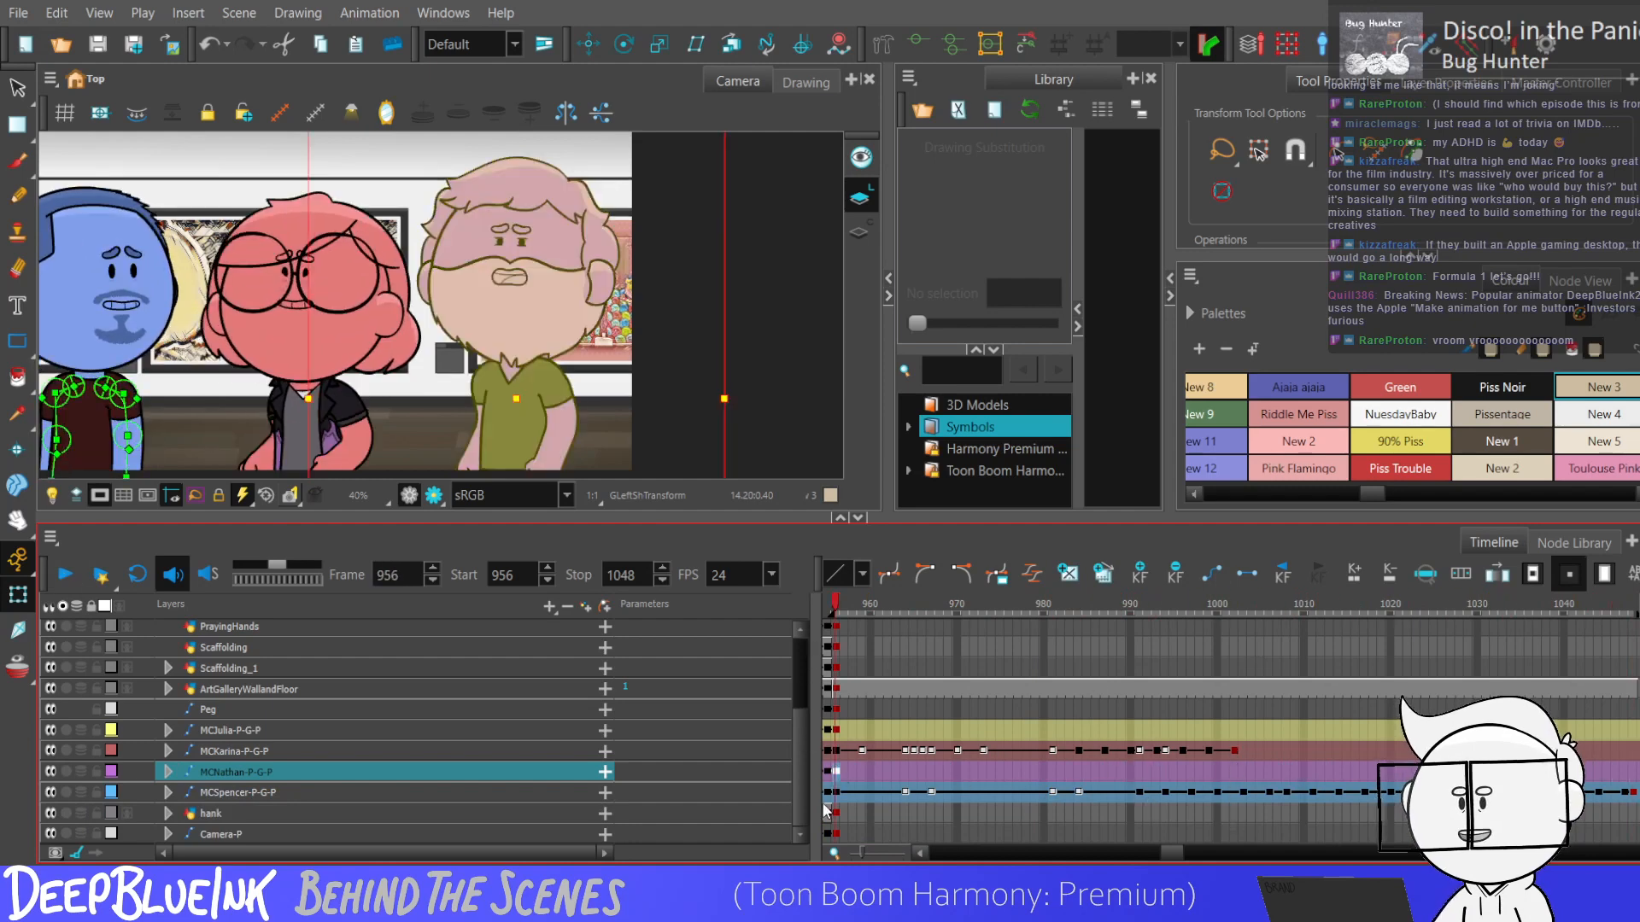
# Expand MCNathan-P-G-P and show the rig controls of the purple character's arms at frame 956.
pyautogui.press('o')
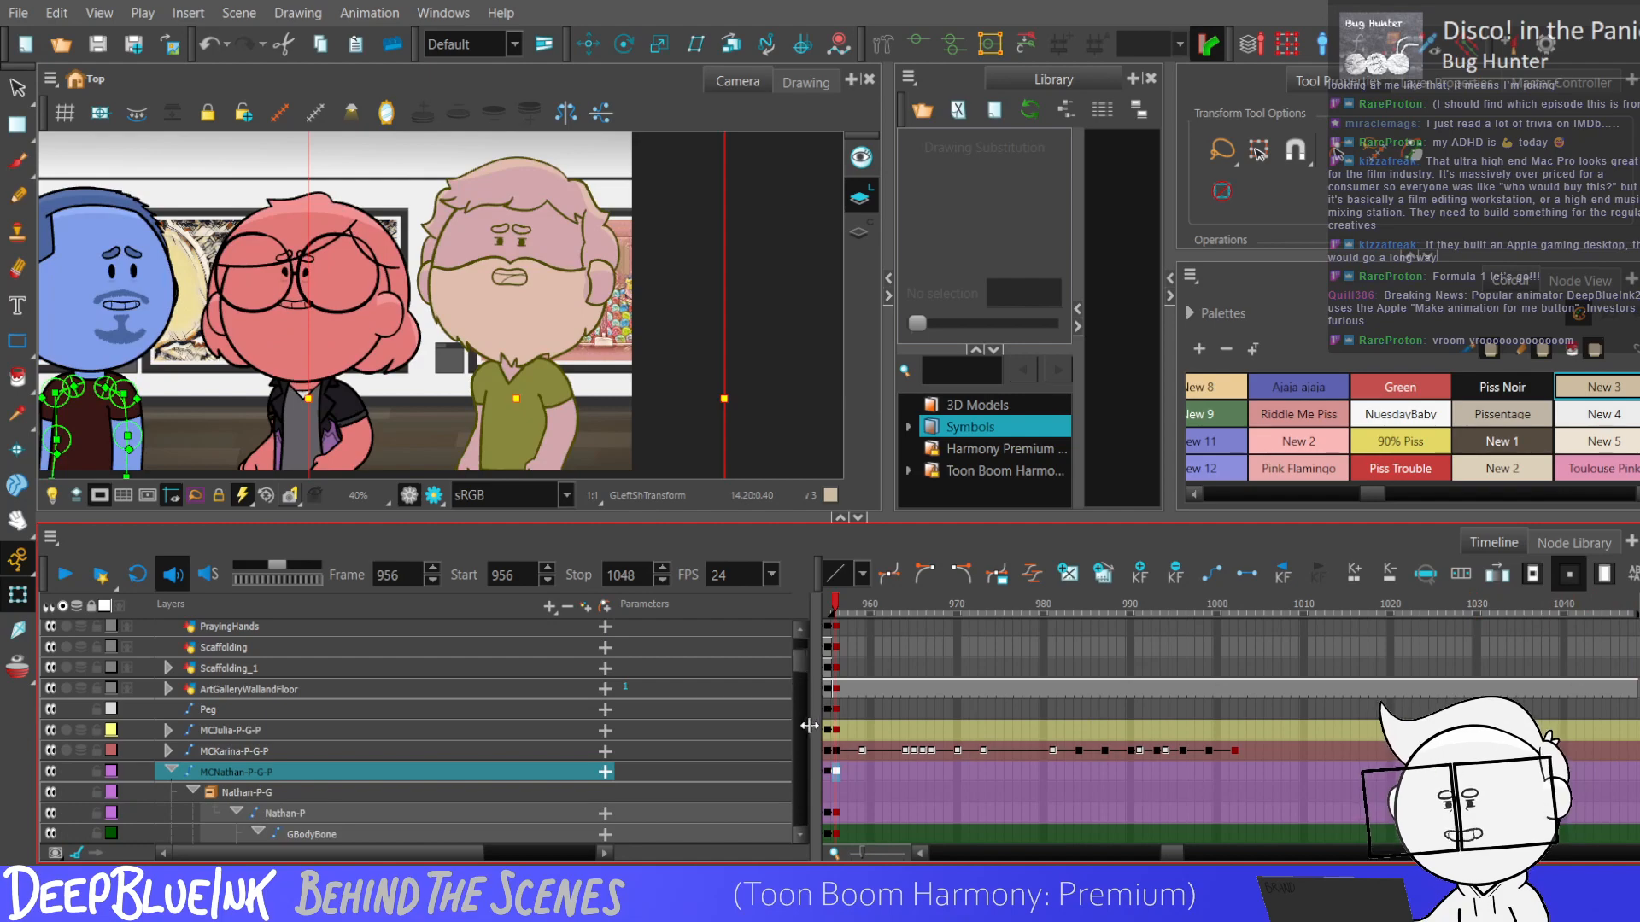
pyautogui.moveTo(813, 706); pyautogui.dragTo(822, 701)
pyautogui.moveTo(810, 669); pyautogui.dragTo(808, 760)
pyautogui.click(844, 710)
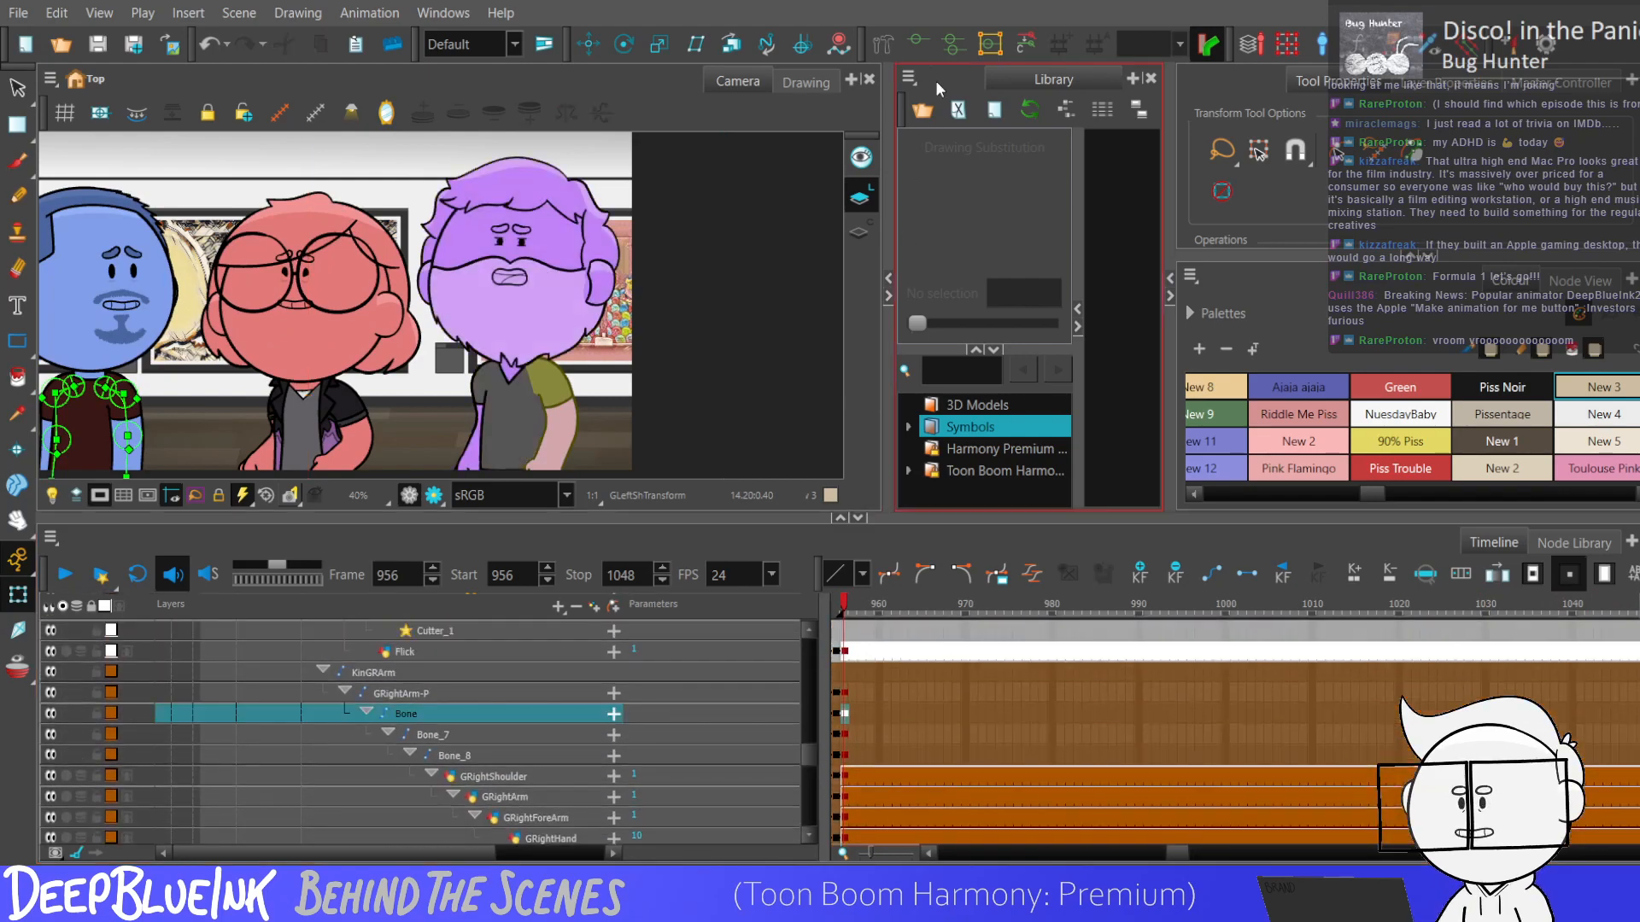
pyautogui.click(566, 433)
pyautogui.moveTo(557, 443); pyautogui.dragTo(553, 402)
pyautogui.click(473, 439)
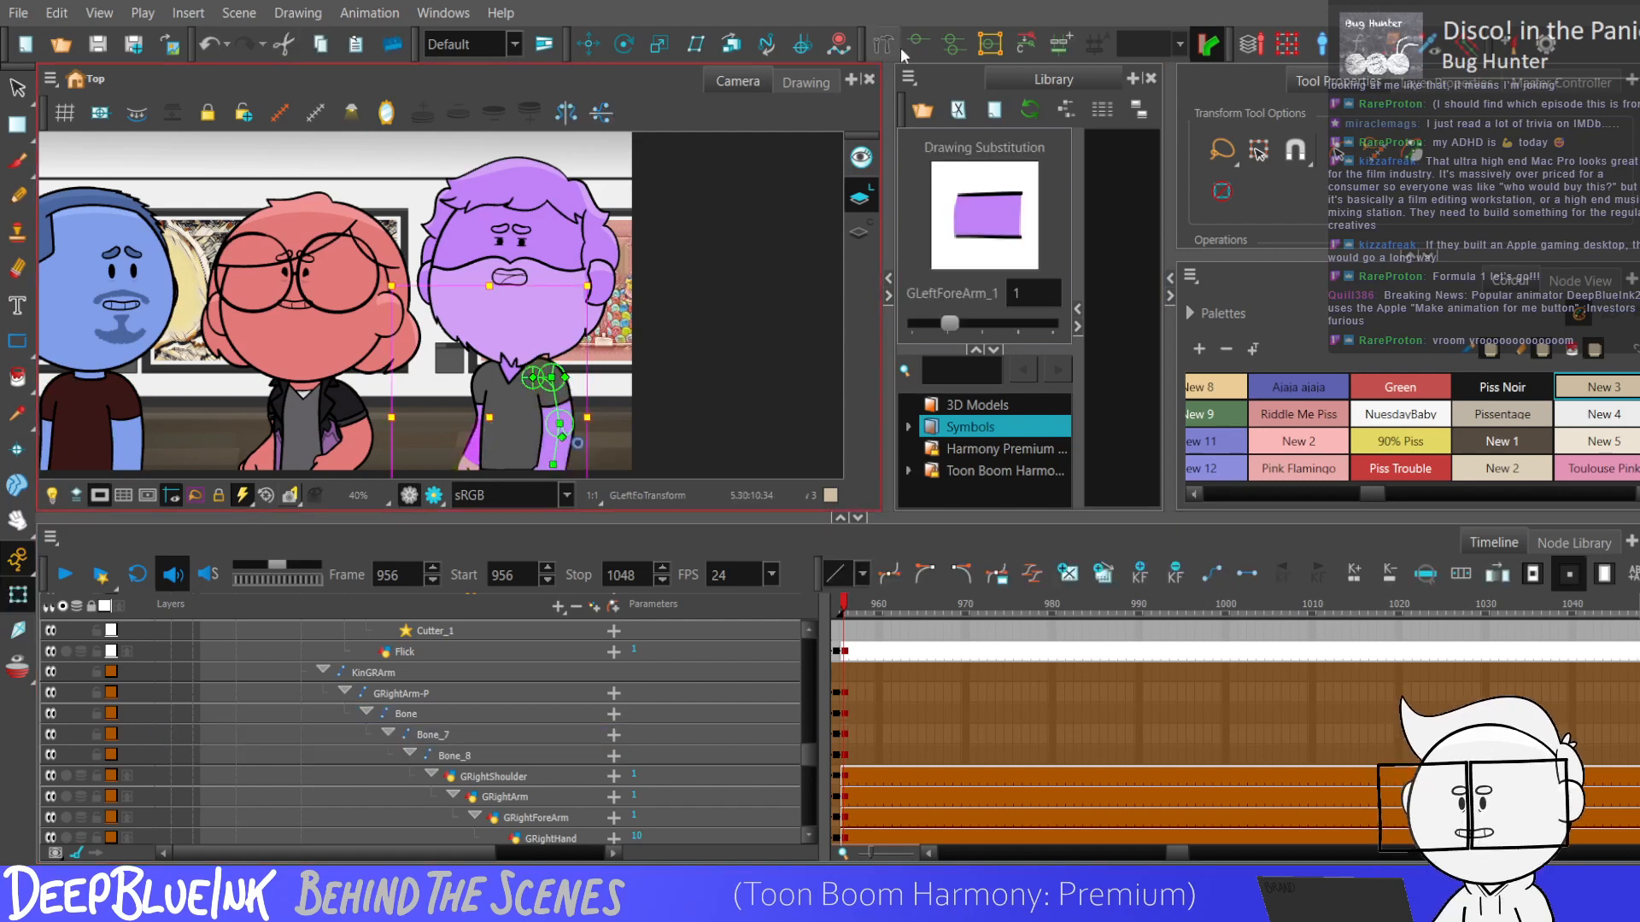
pyautogui.click(734, 214)
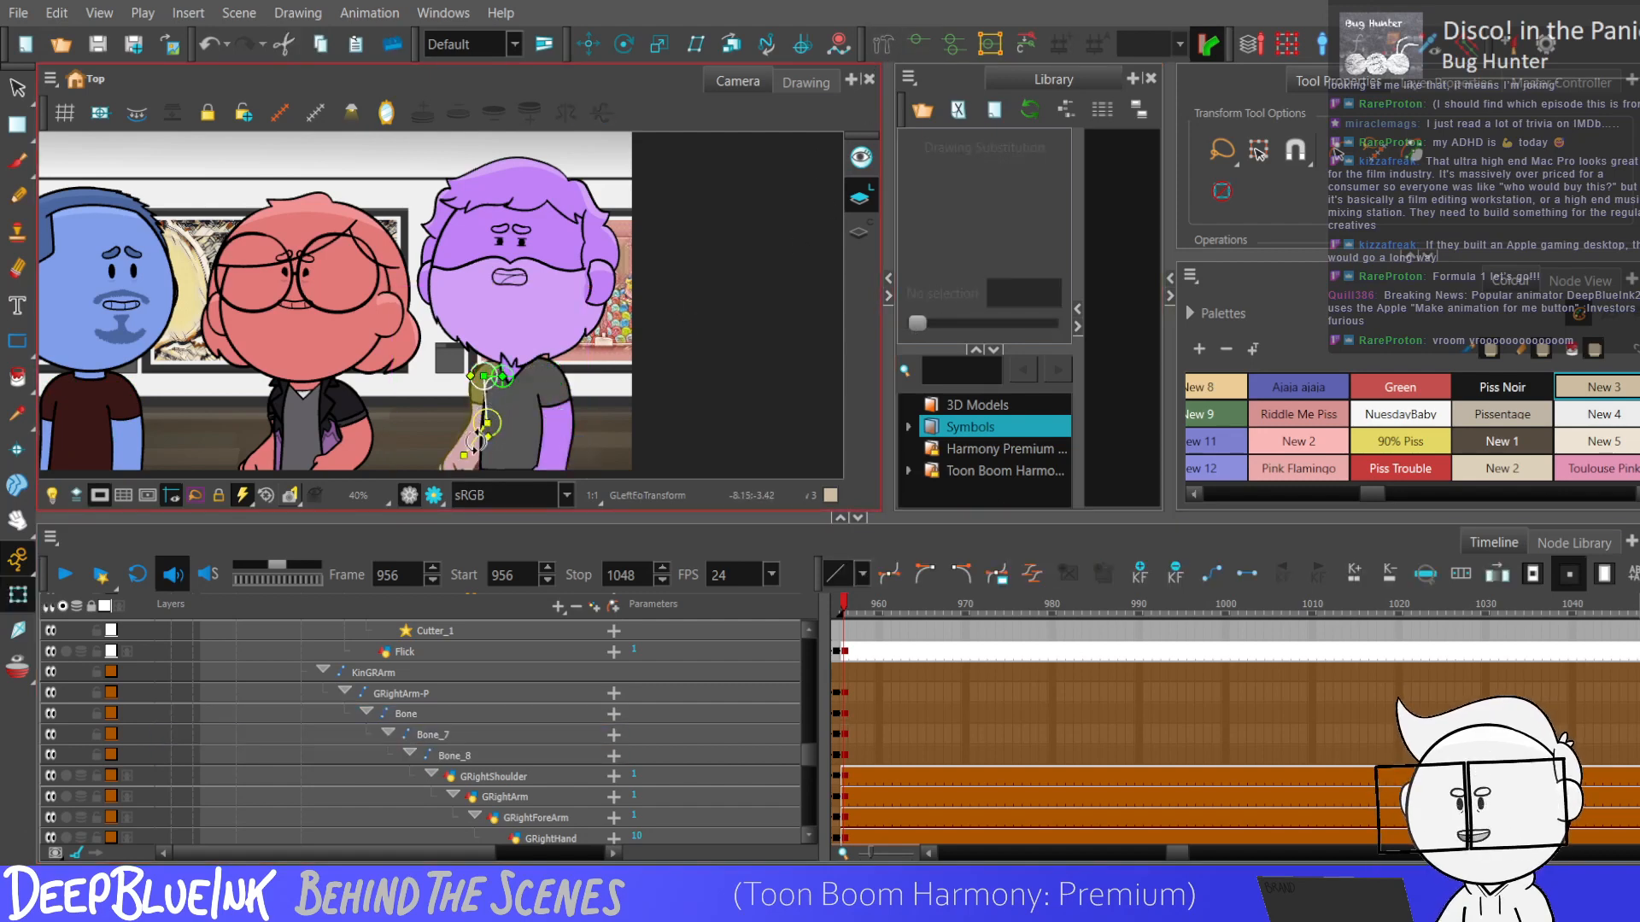
# Set the purple character's GEyes drawing substitution to 4 at frame 956.
pyautogui.scroll(-2, 420, 337)
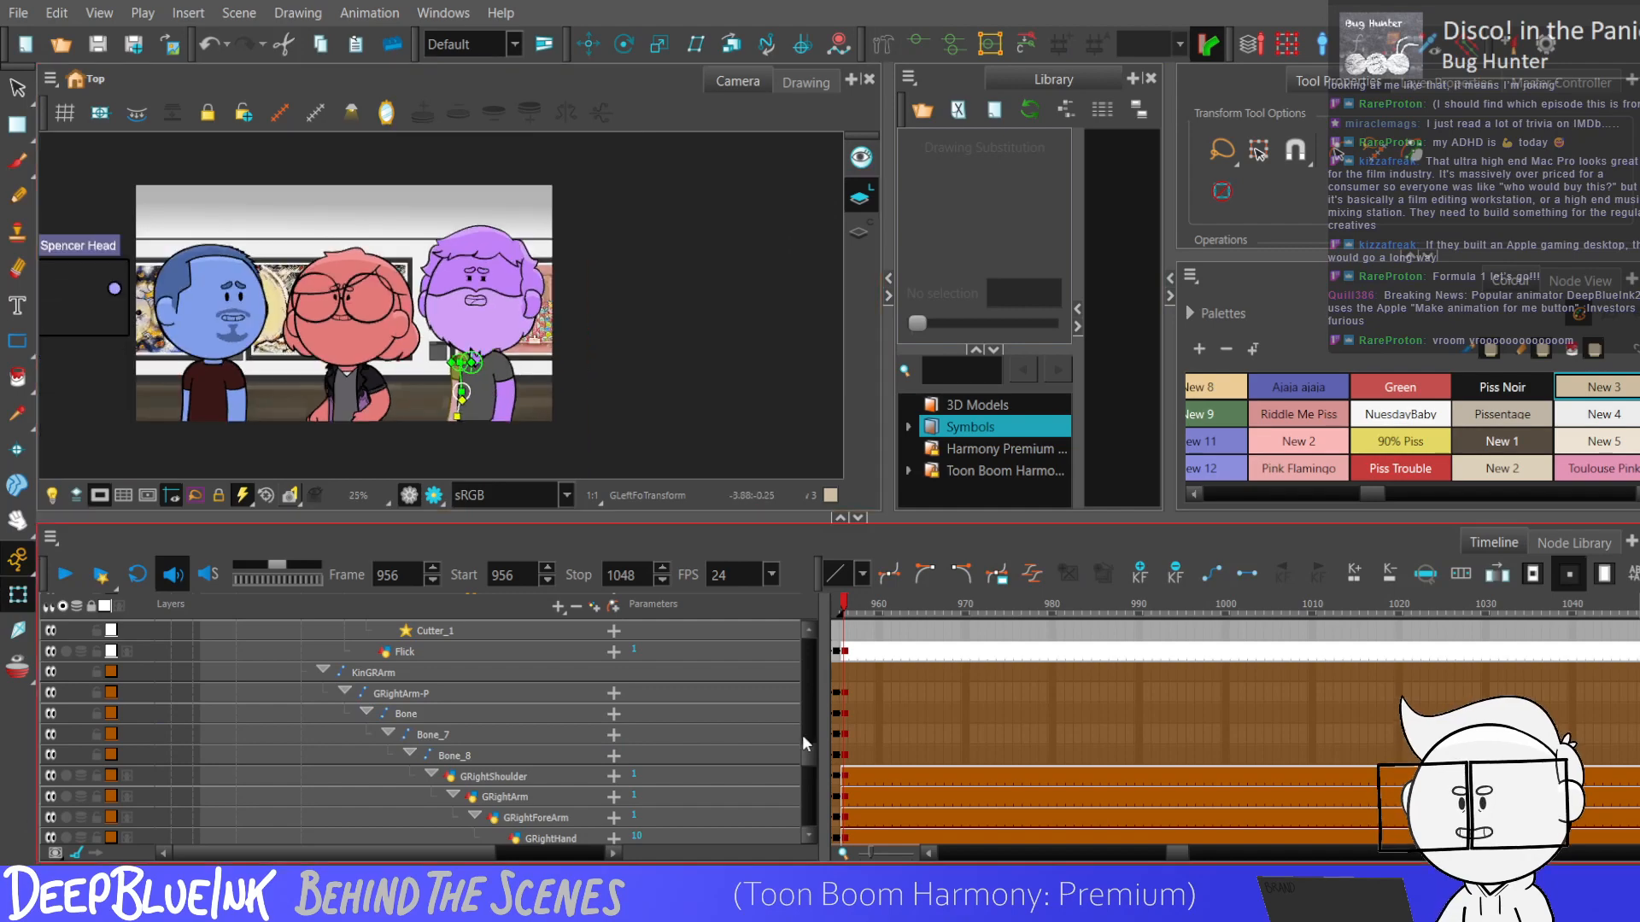
pyautogui.moveTo(802, 734); pyautogui.dragTo(806, 678)
pyautogui.click(864, 728)
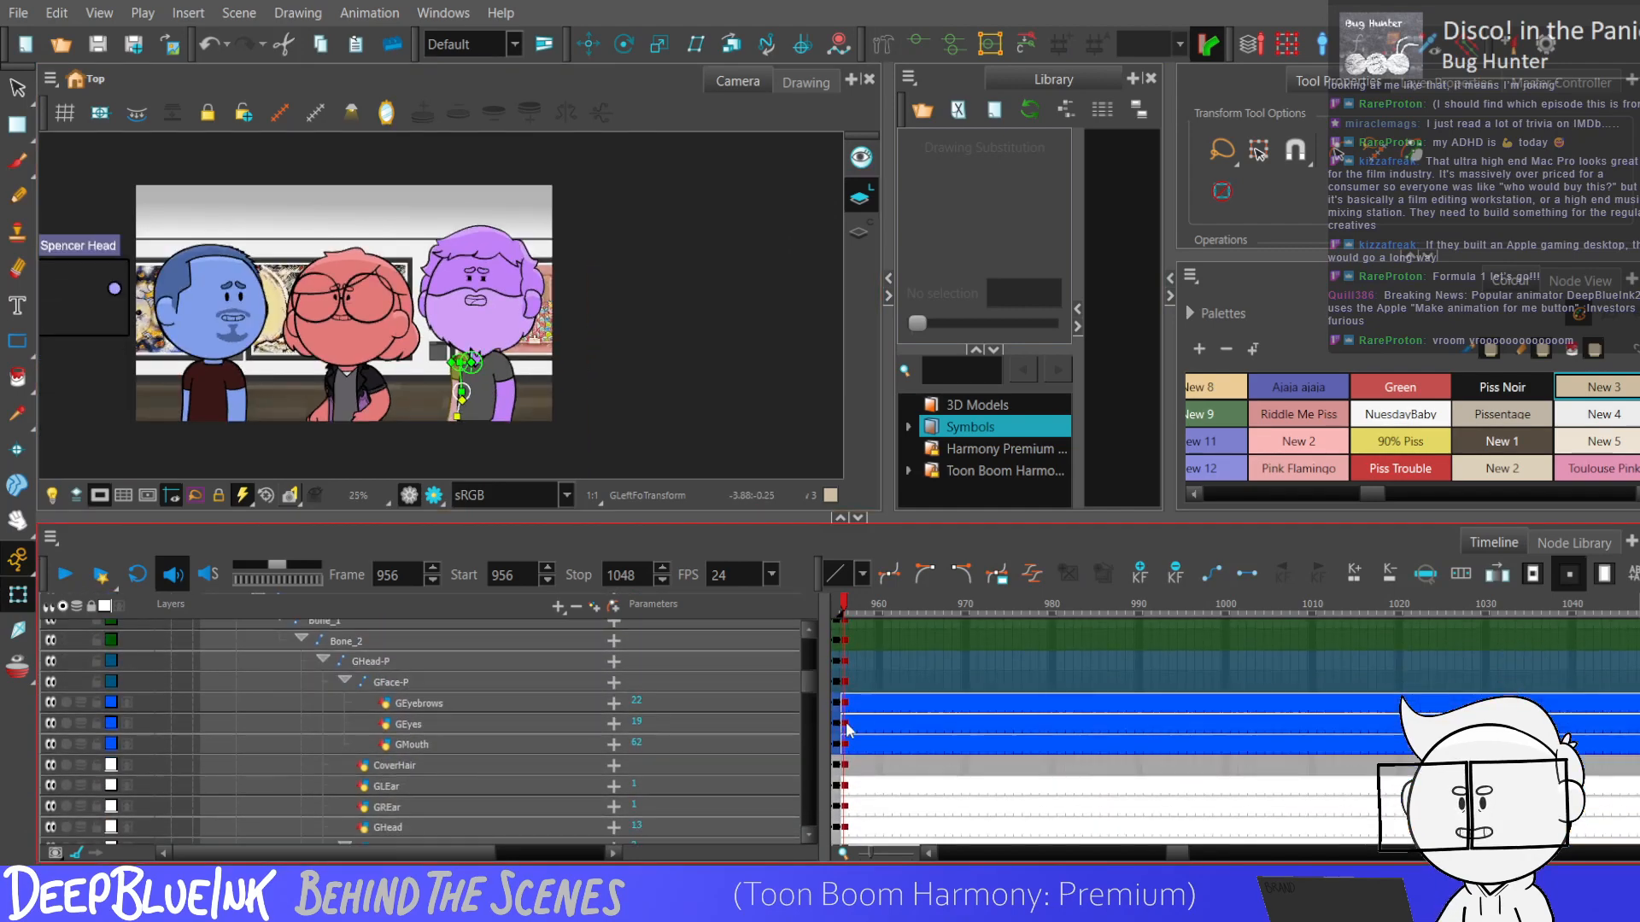
pyautogui.moveTo(1025, 323); pyautogui.dragTo(938, 325)
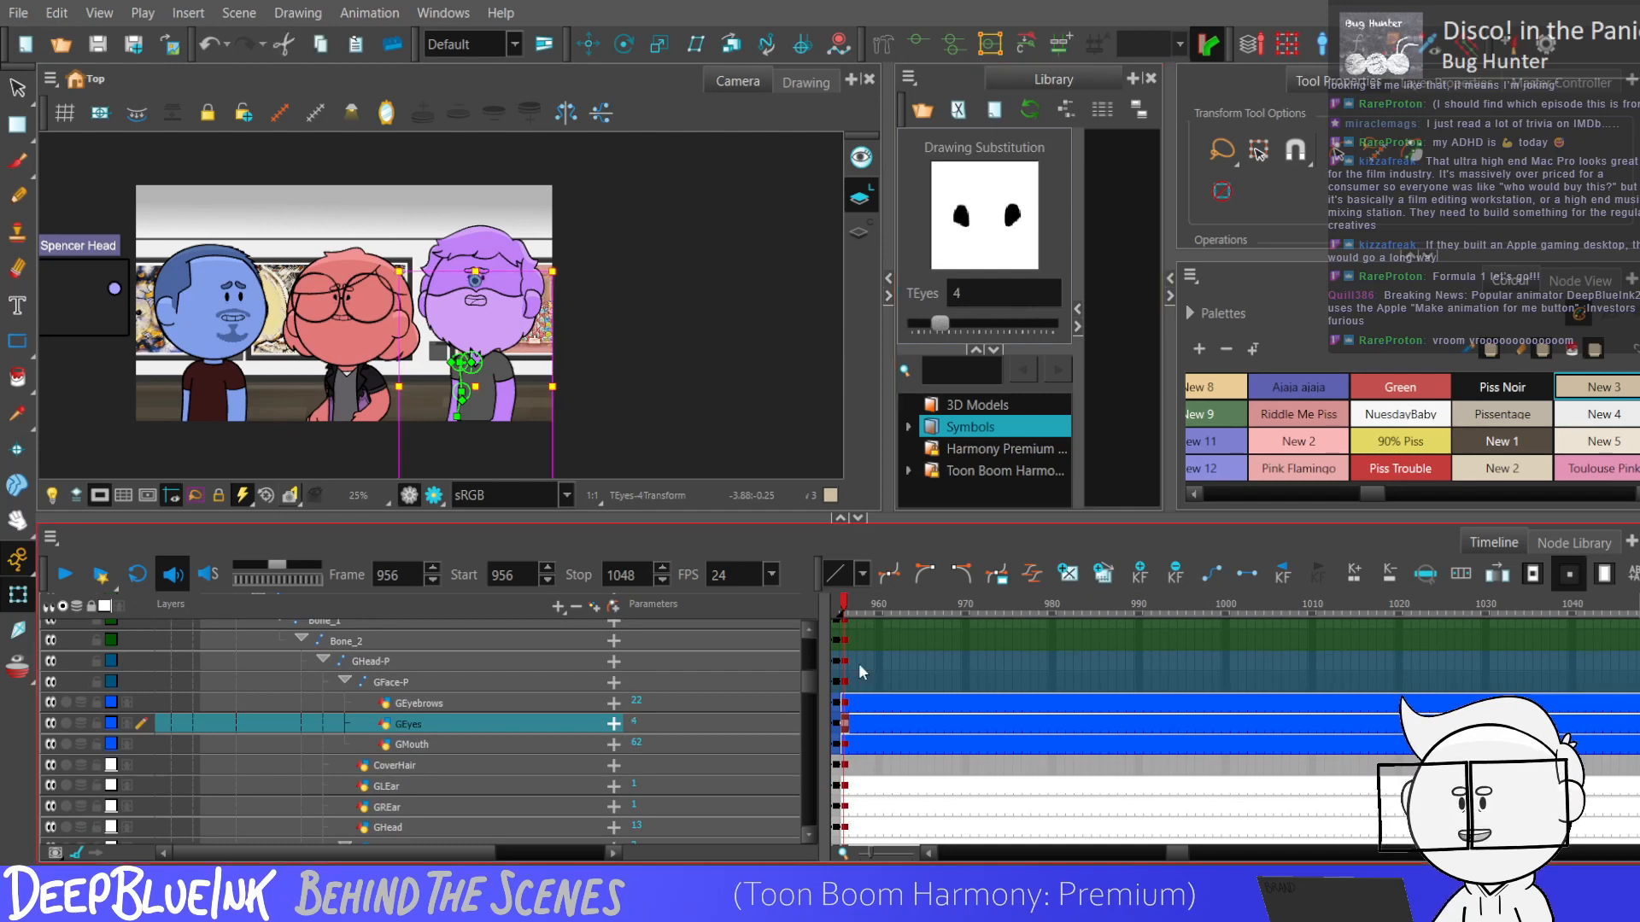
# Set the purple character's GEyebrows drawing substitution to 5 and the GMouth drawing substitution to 71 at frame 956.
pyautogui.click(845, 705)
pyautogui.moveTo(1052, 332); pyautogui.dragTo(944, 328)
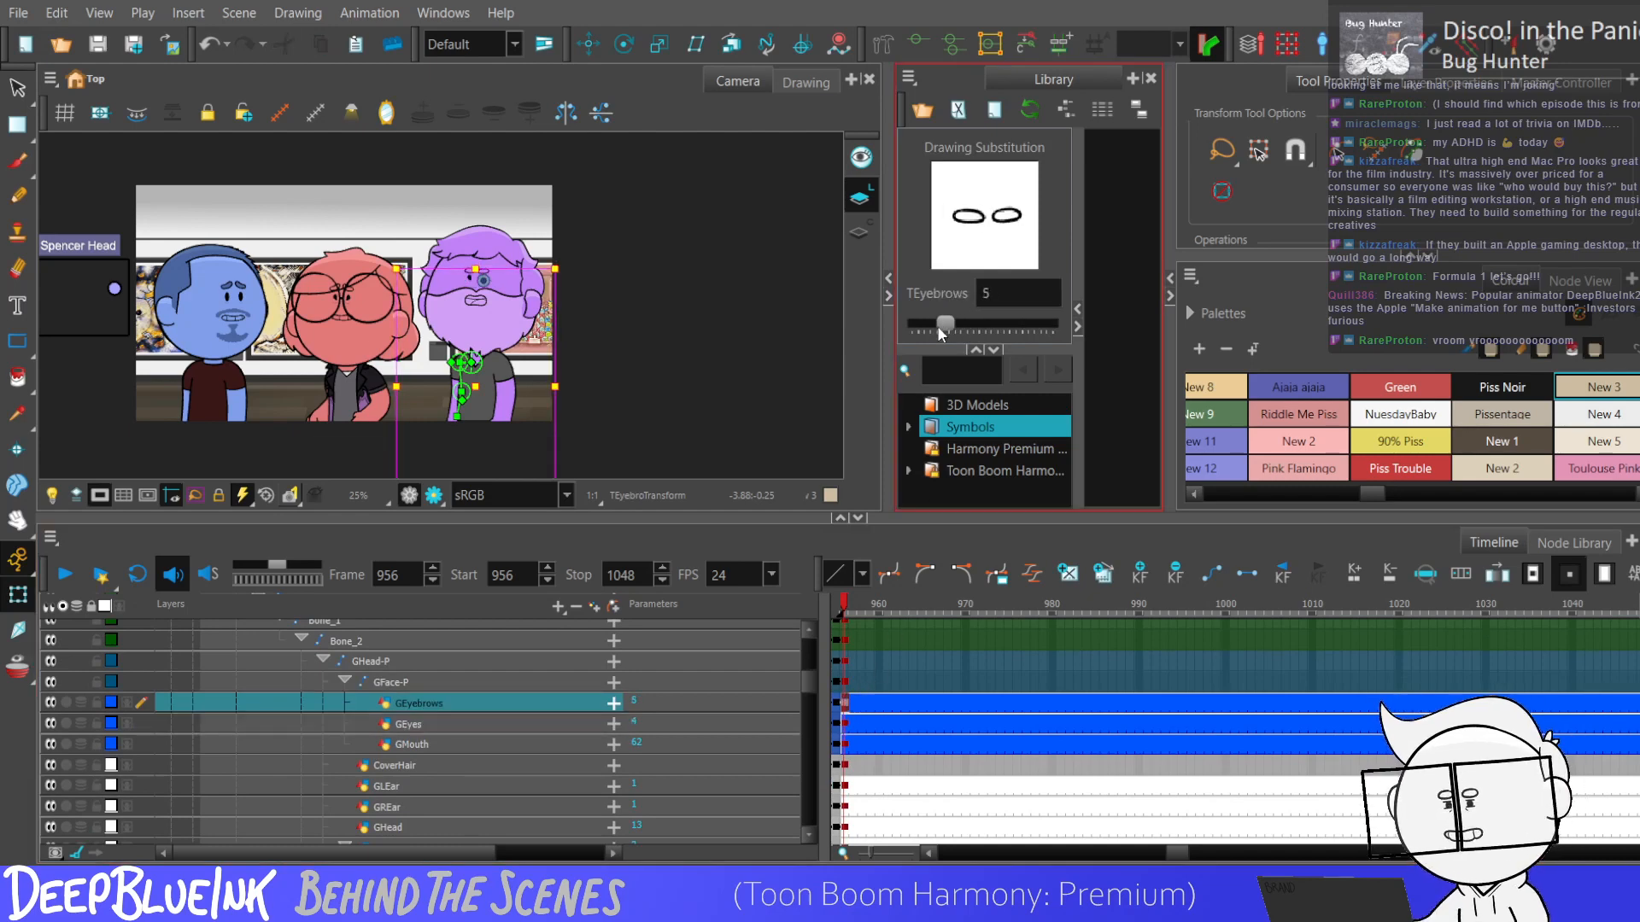
pyautogui.scroll(-1, 594, 335)
pyautogui.scroll(3, 588, 342)
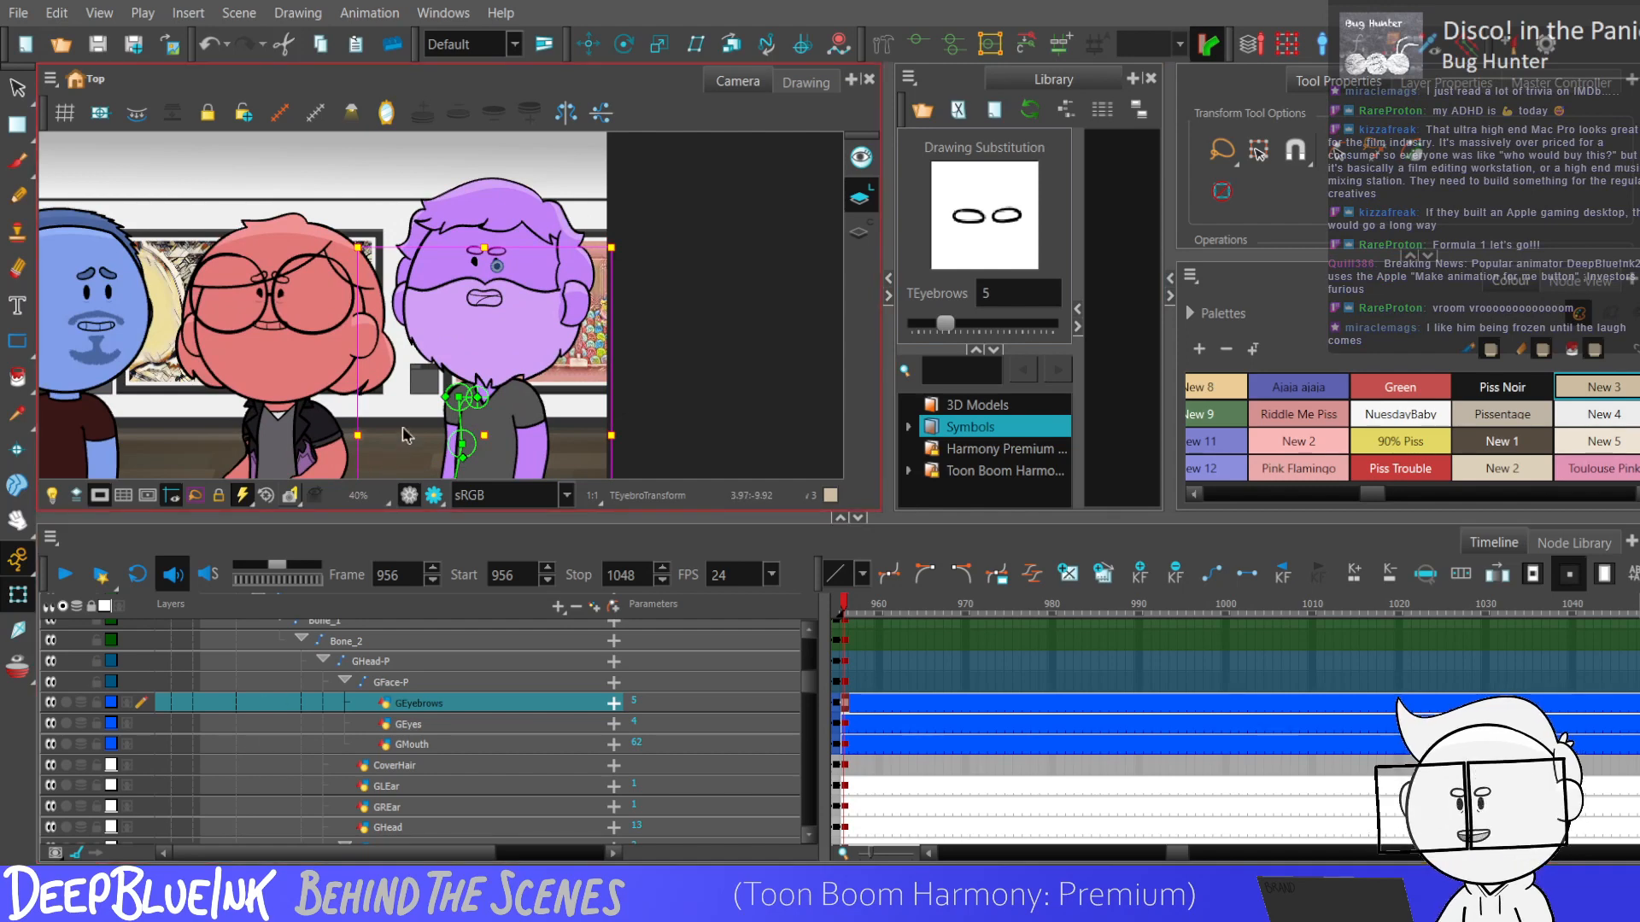
pyautogui.hotkey('shift', 'm')
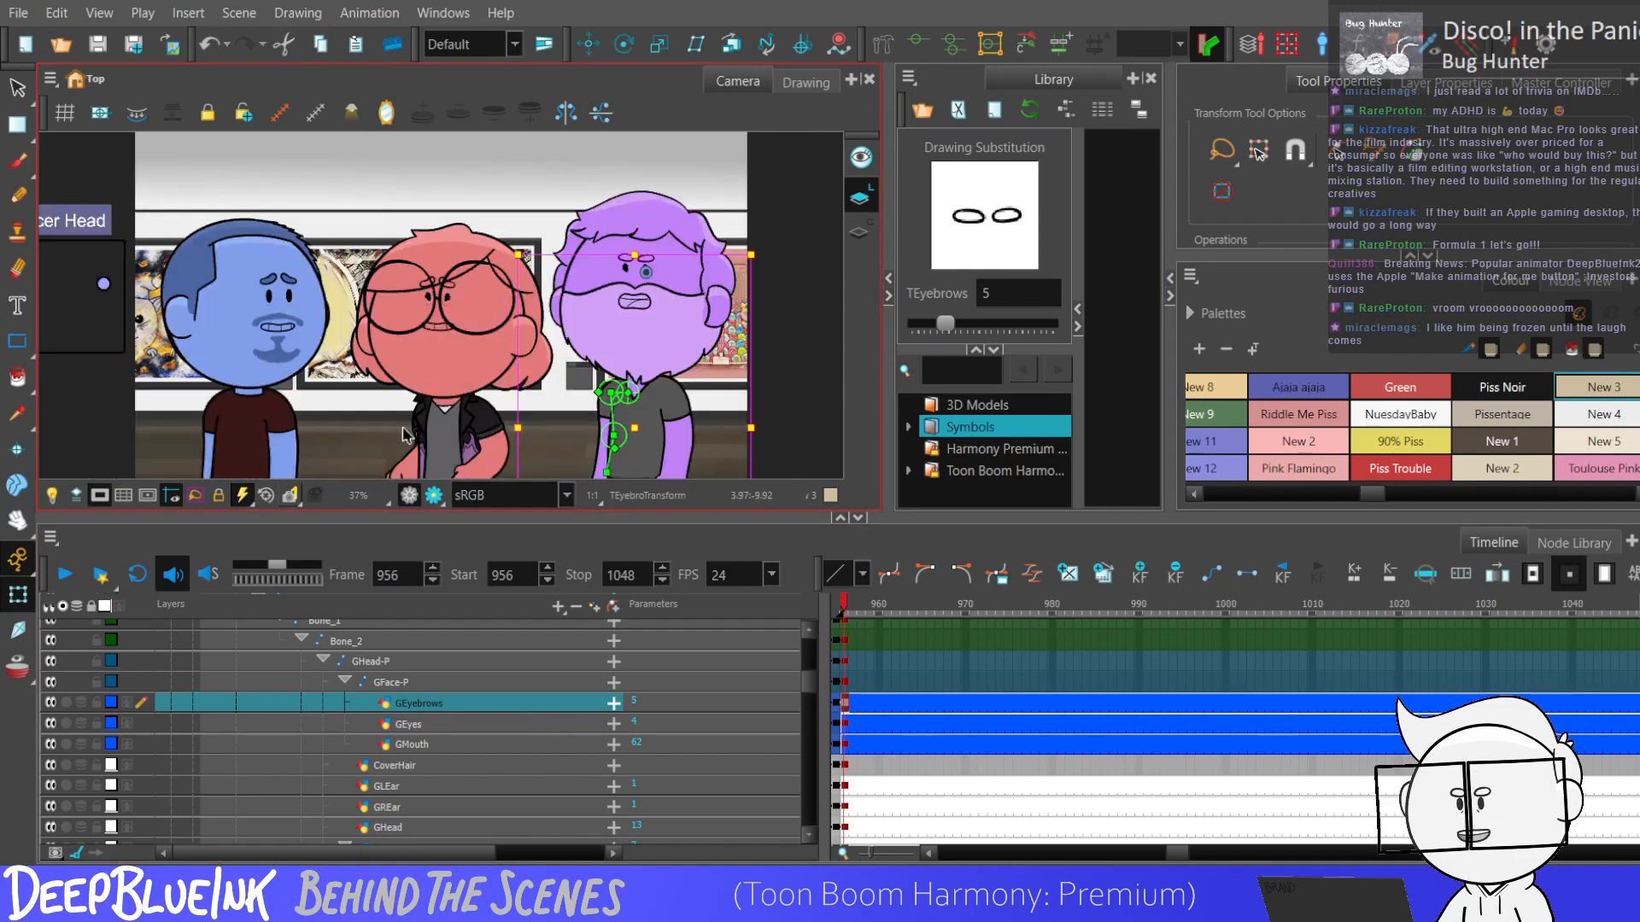
pyautogui.click(845, 743)
pyautogui.moveTo(998, 324); pyautogui.dragTo(1050, 329)
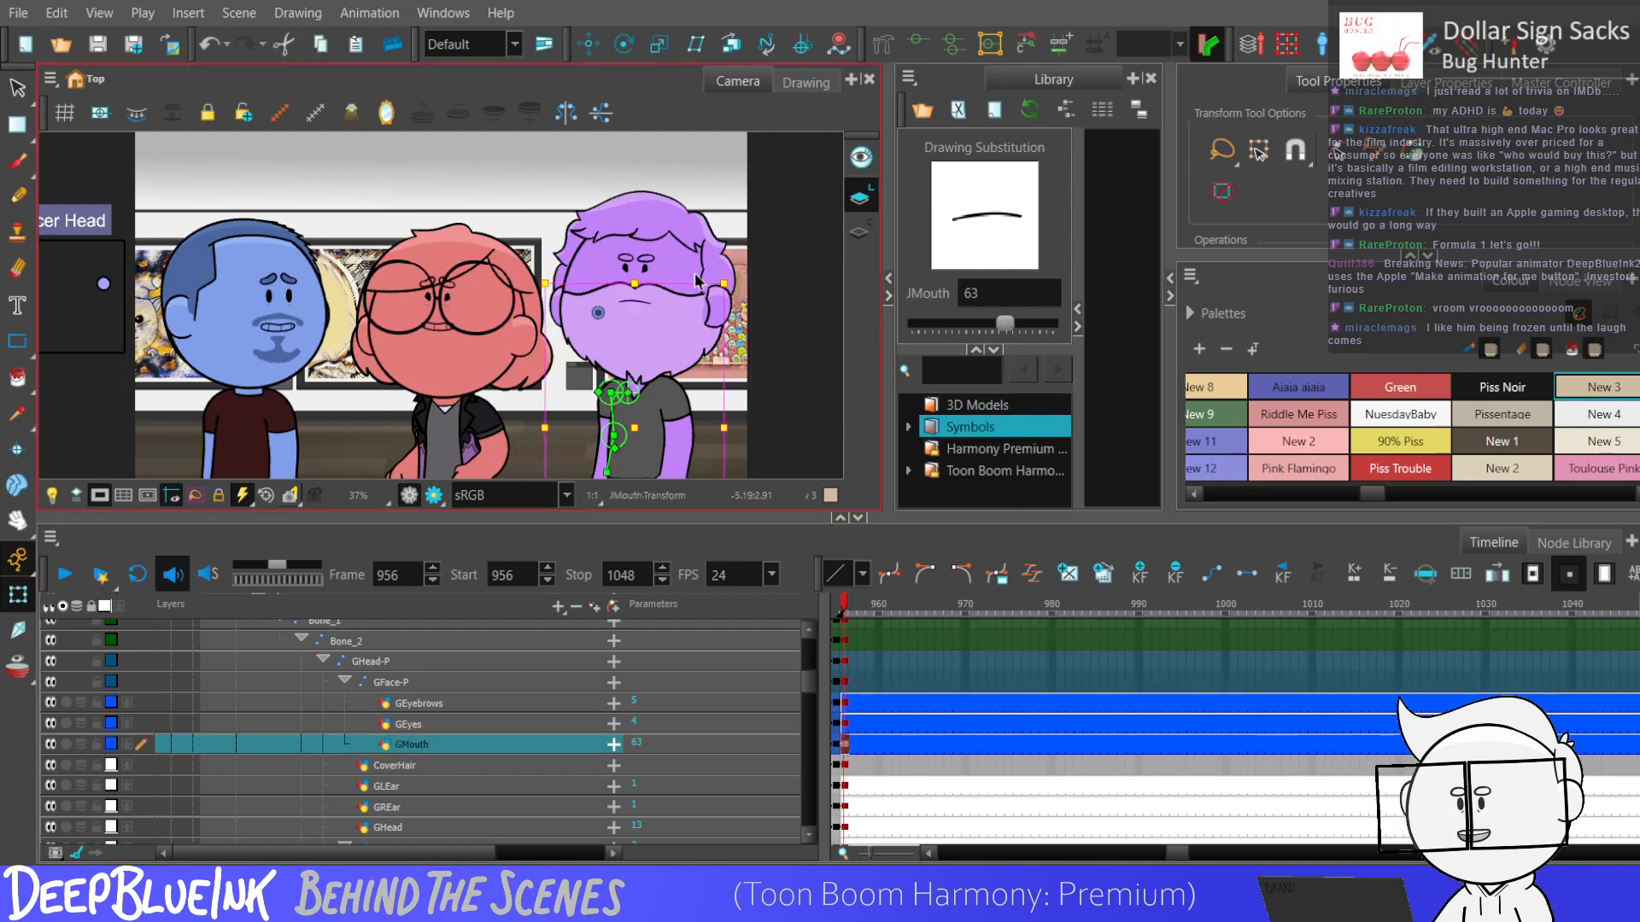
# Reshape the curve of the purple character's closed mouth line in GMouth drawing 71 with the Contour Editor.
pyautogui.click(17, 125)
pyautogui.click(94, 128)
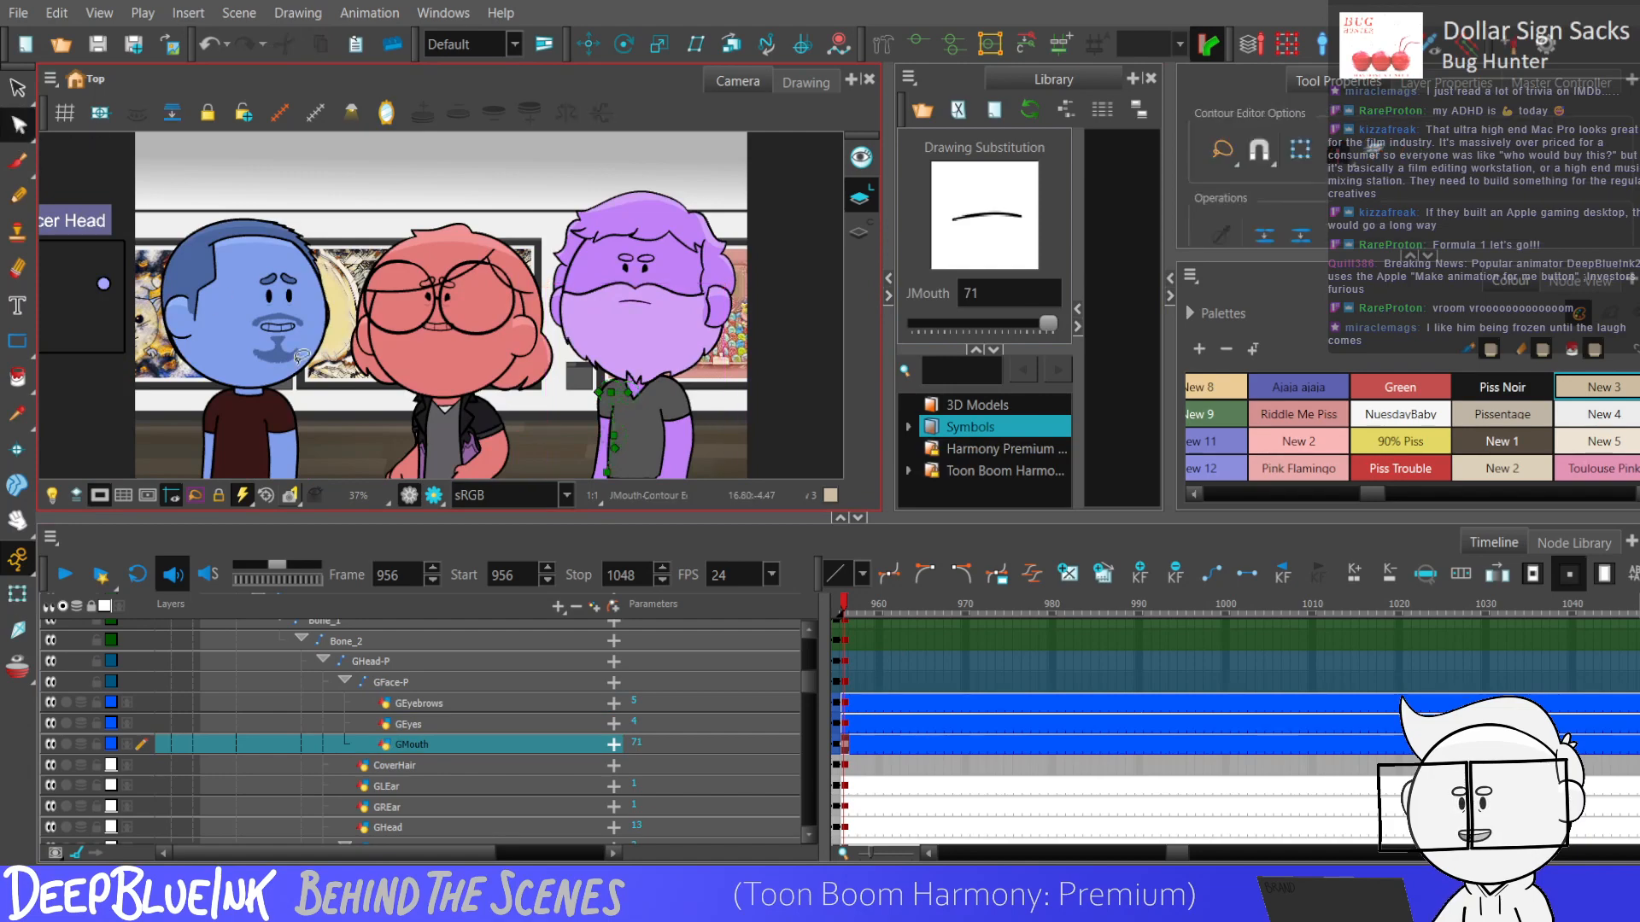
pyautogui.scroll(-1, 210, 346)
pyautogui.scroll(5, 576, 287)
pyautogui.click(600, 346)
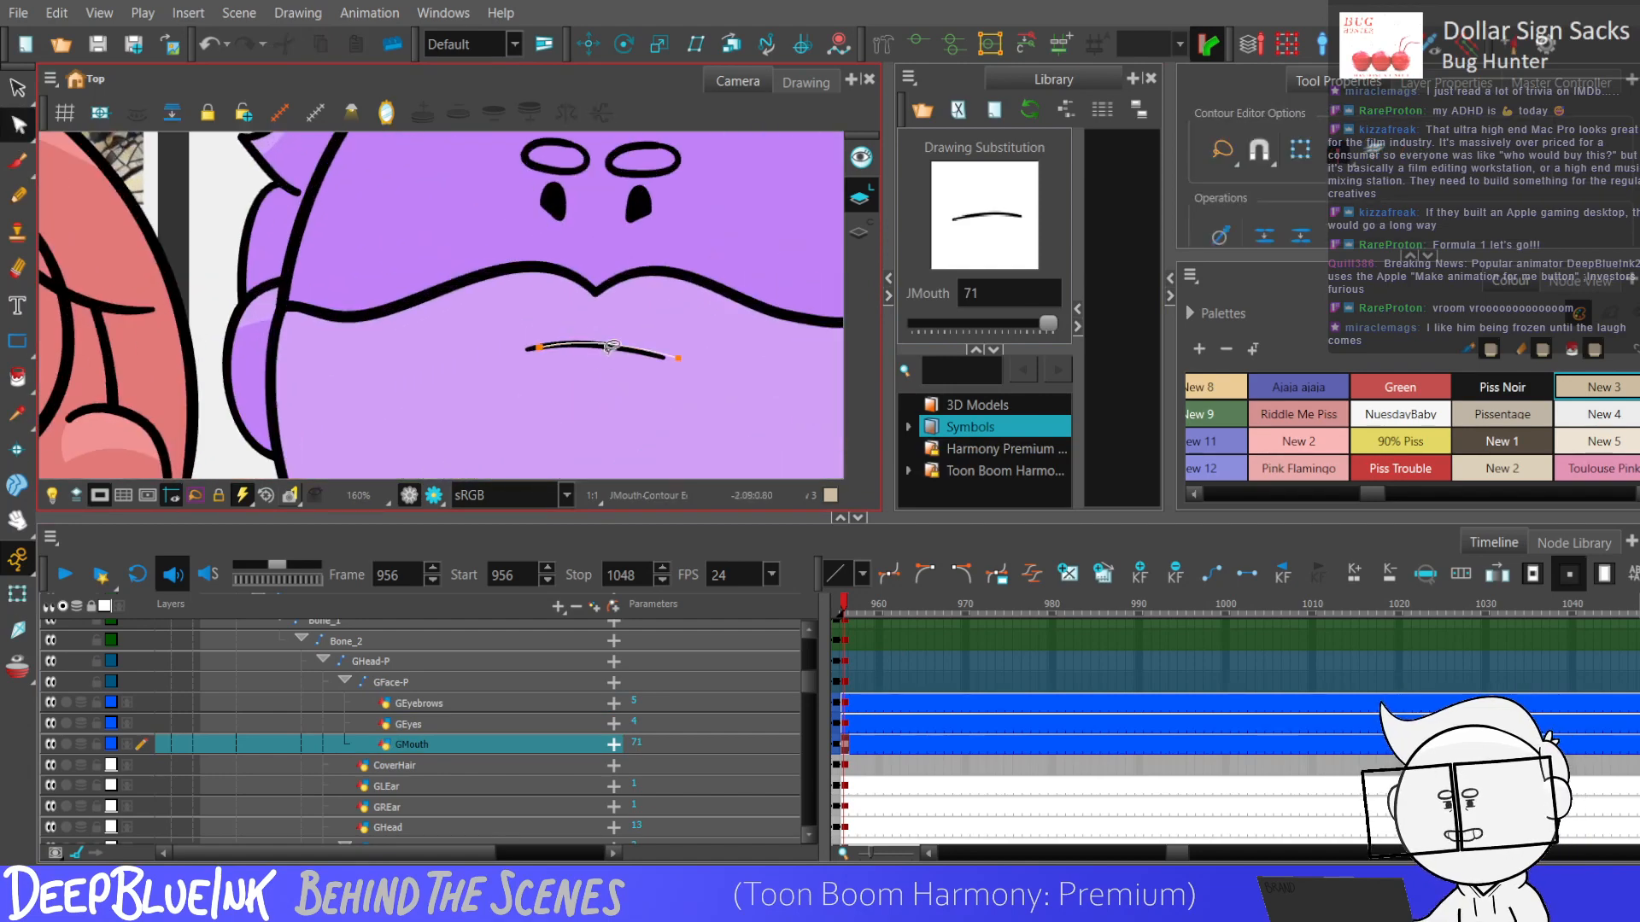
pyautogui.click(598, 358)
pyautogui.scroll(-3, 598, 357)
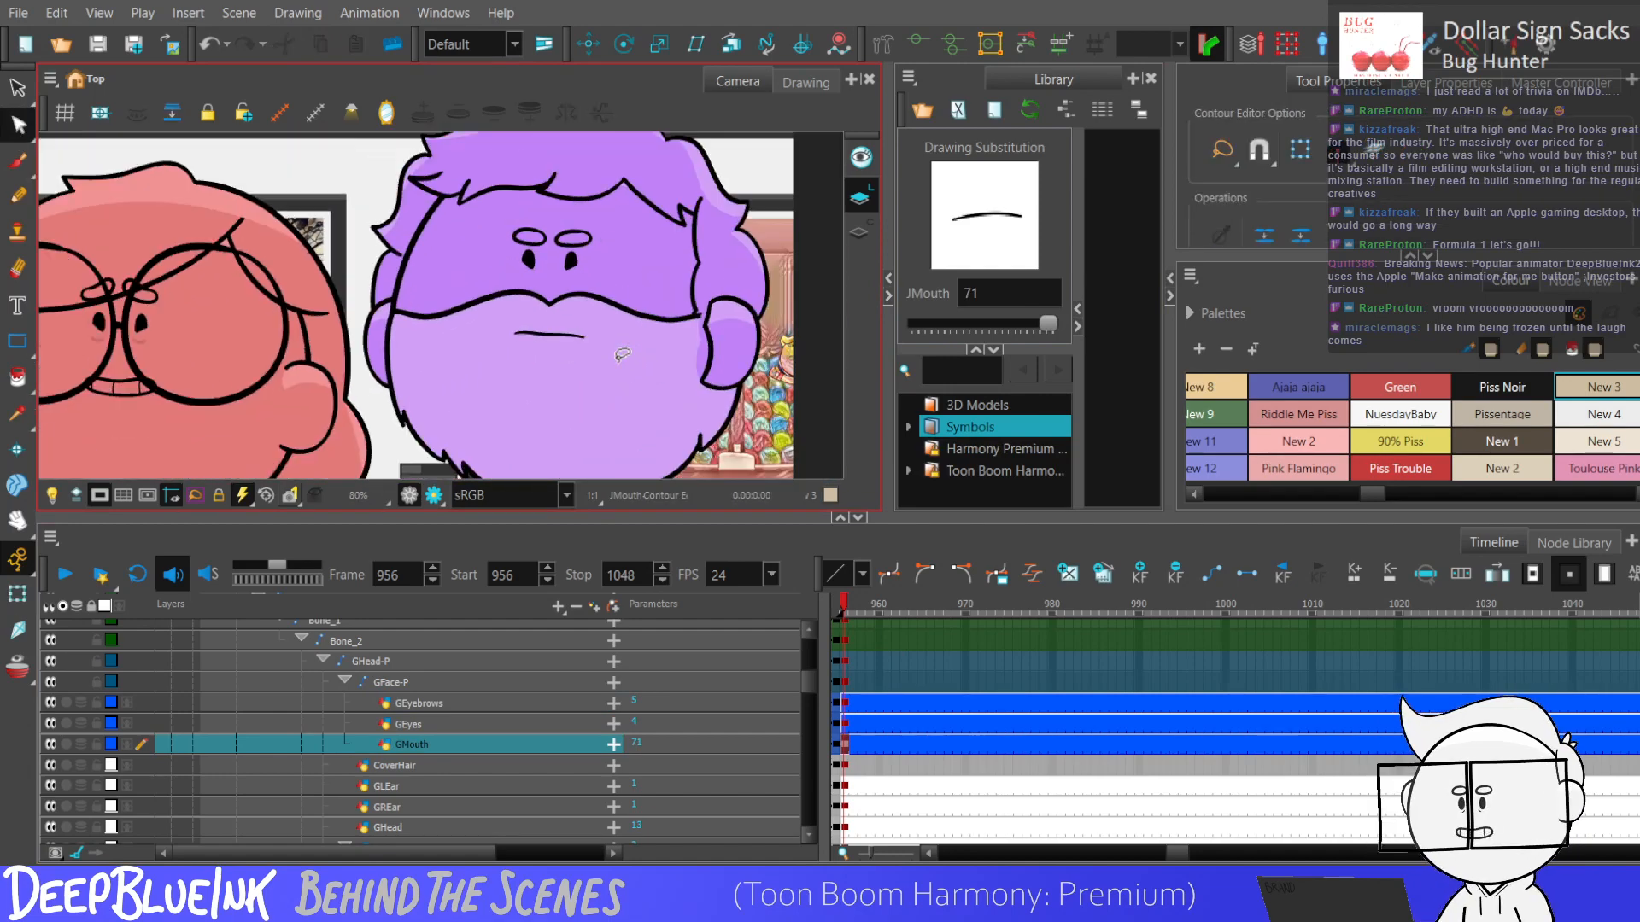
pyautogui.scroll(2, 596, 357)
pyautogui.click(632, 350)
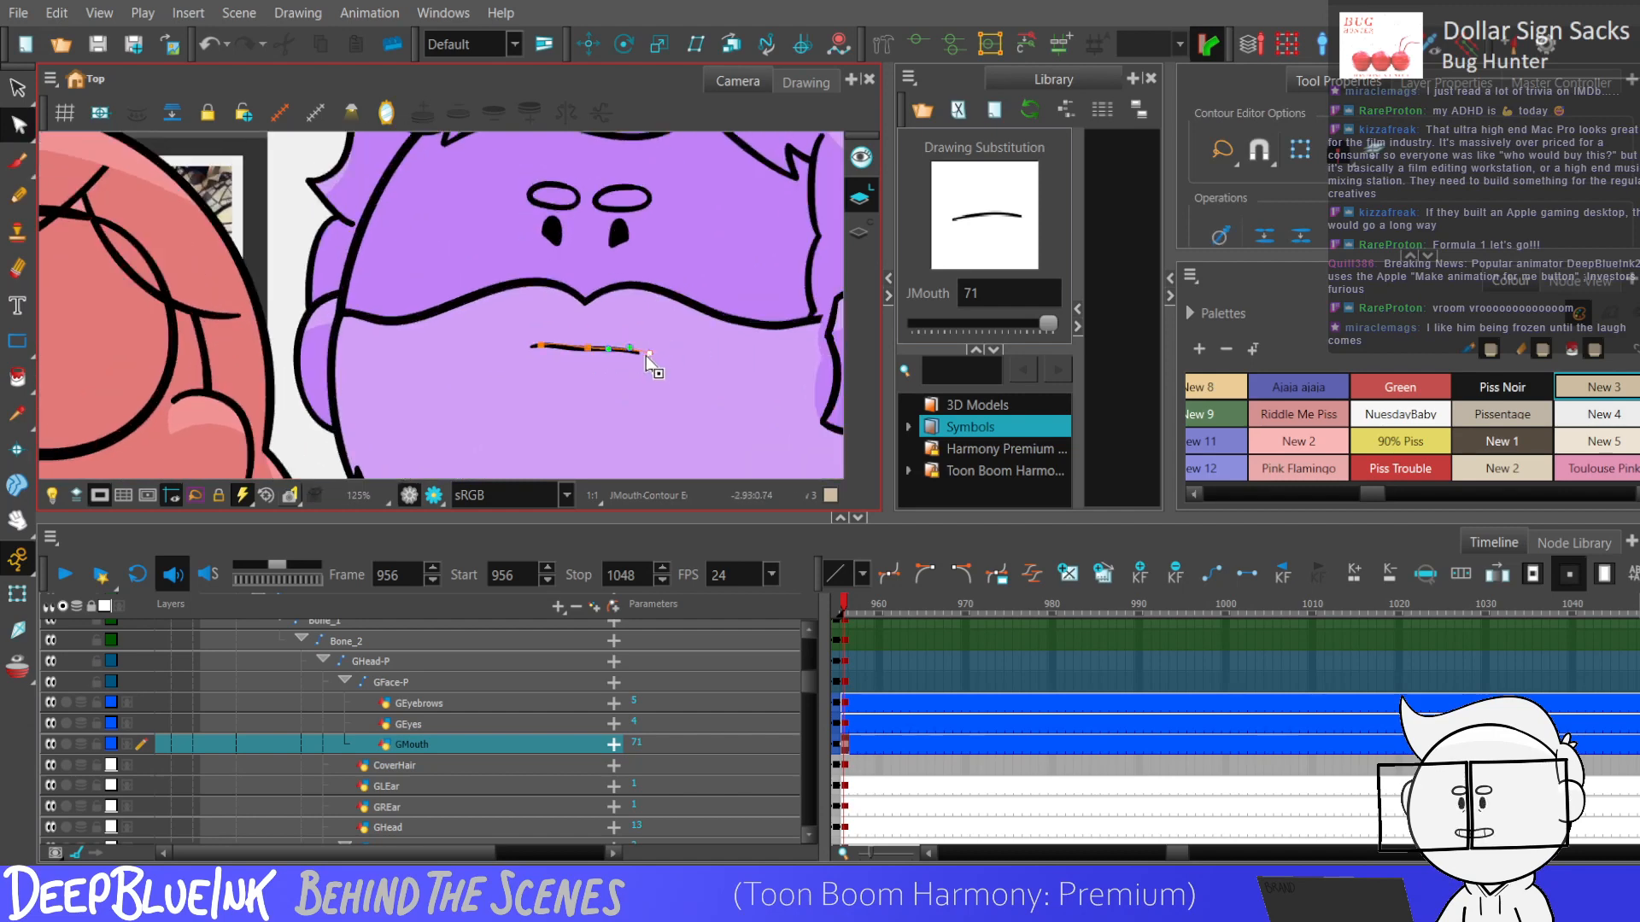
pyautogui.click(632, 359)
pyautogui.scroll(-3, 625, 352)
pyautogui.scroll(2, 646, 357)
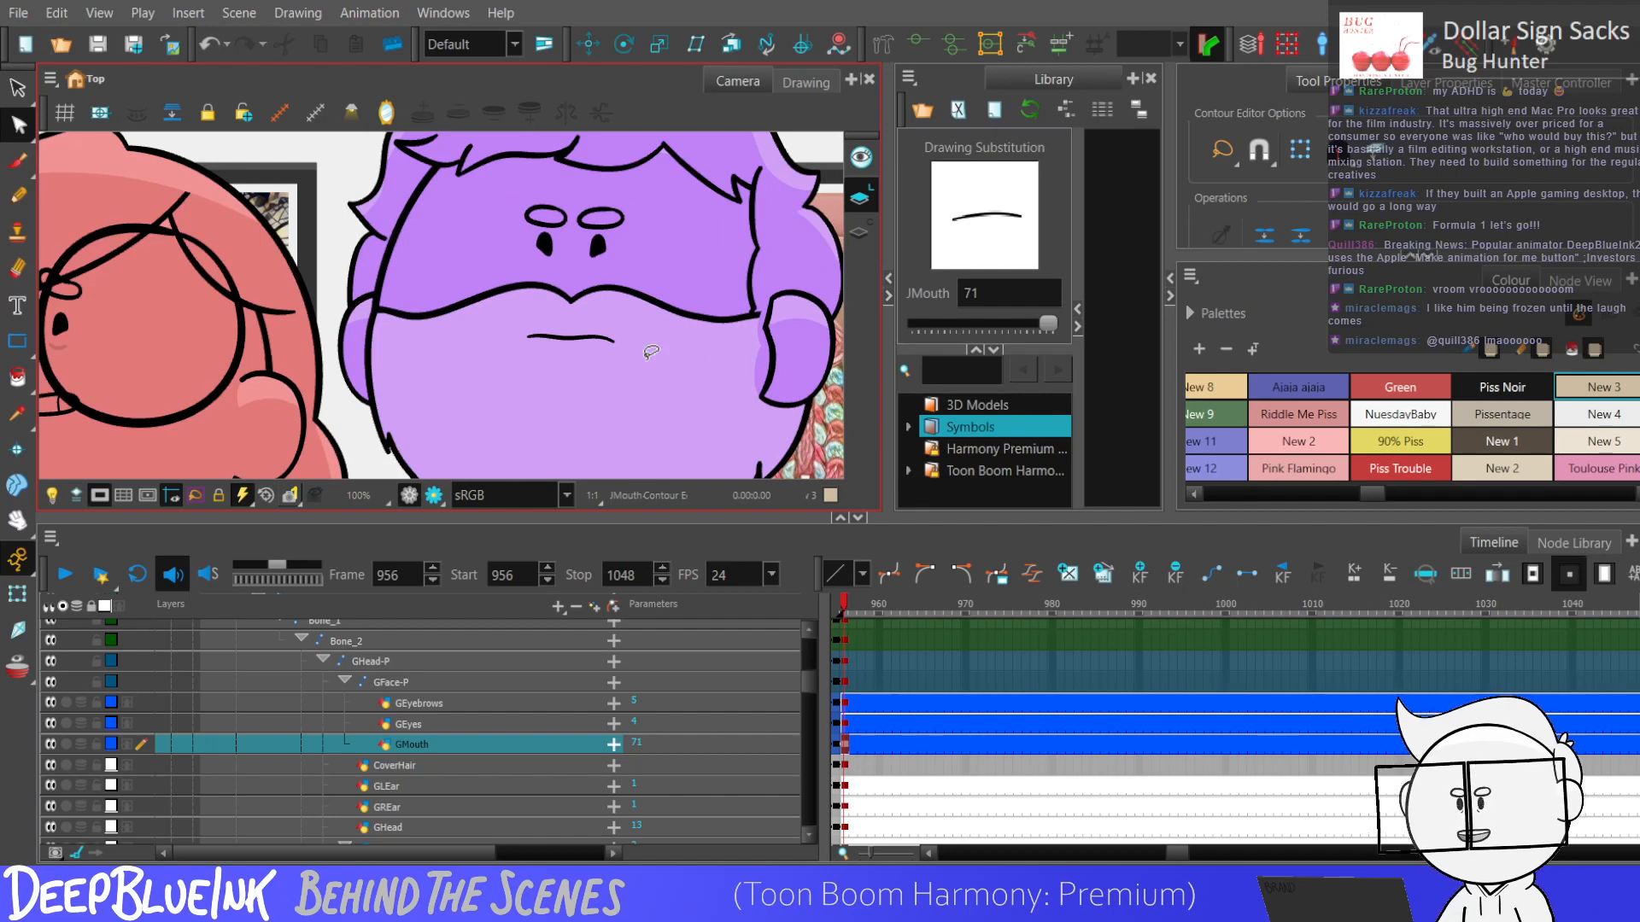
# Set the purple character's GEyes drawing substitution to 1 at frame 956.
pyautogui.click(408, 724)
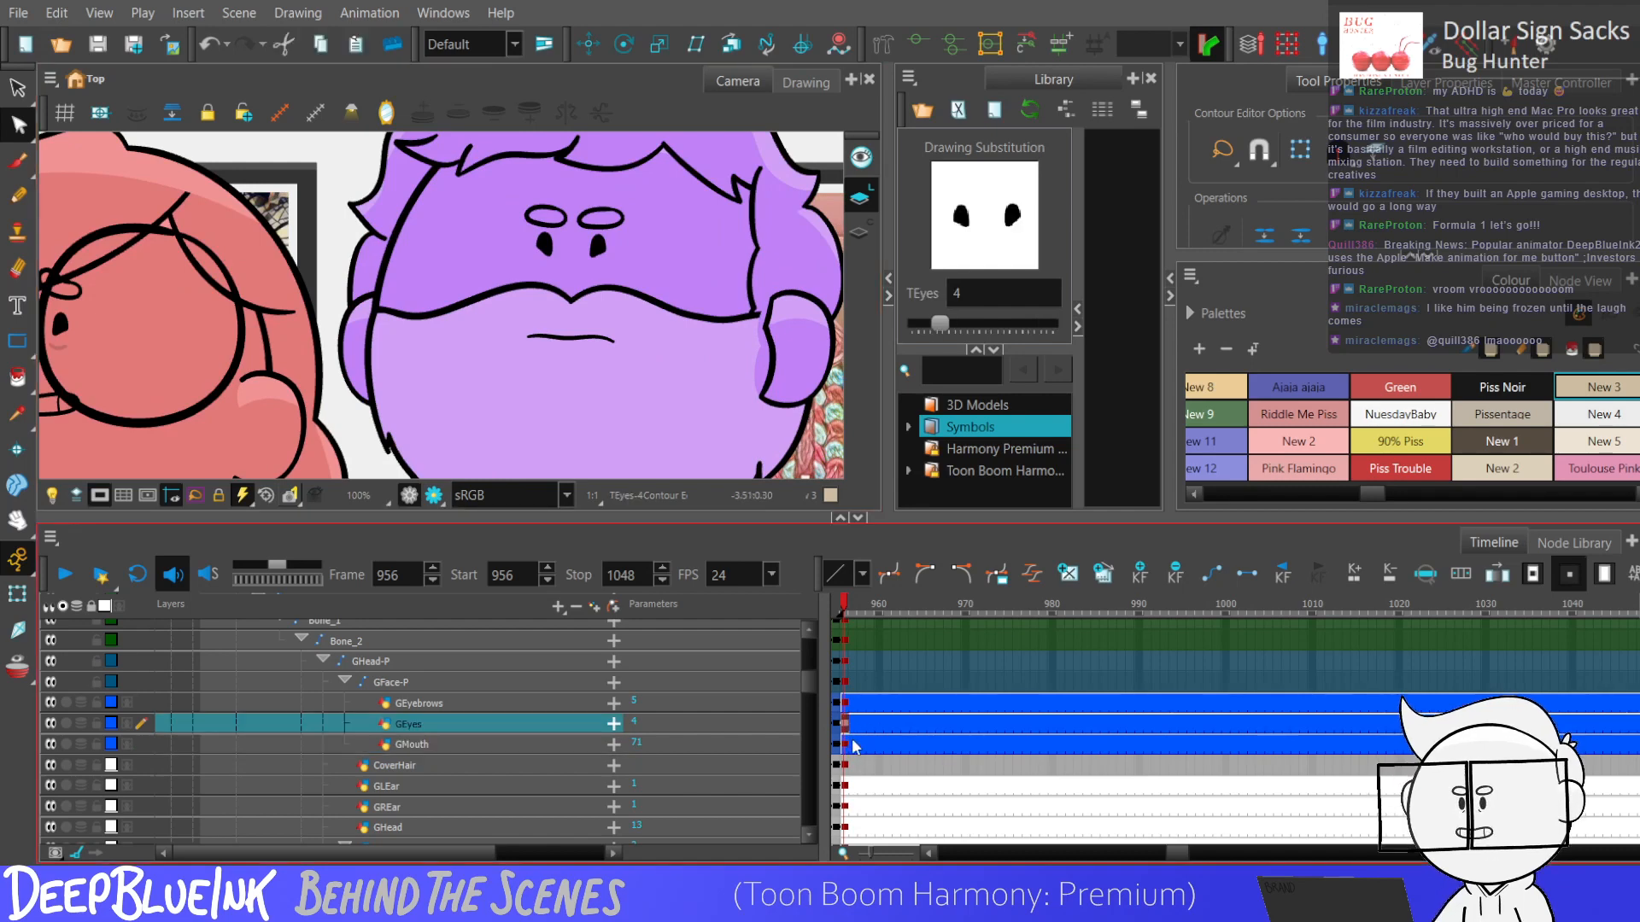
pyautogui.moveTo(948, 325); pyautogui.dragTo(925, 326)
pyautogui.scroll(-3, 655, 334)
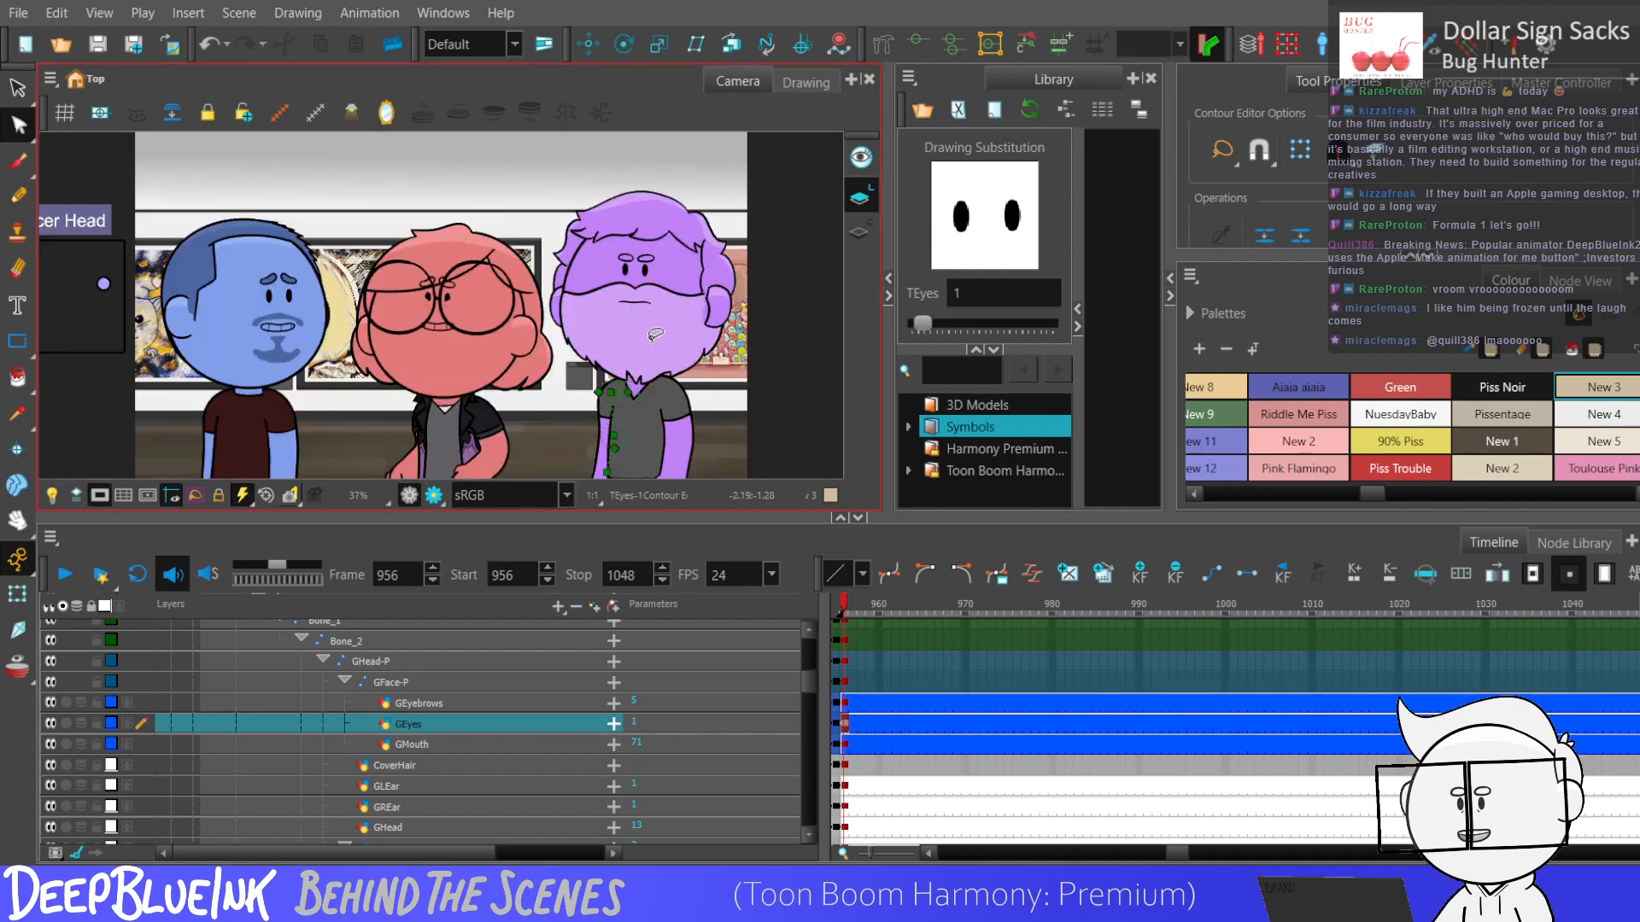
# Try GEyebrows drawing 7 and GEyes drawing 2 on the purple character at frame 956, returning the eyes to drawing 1.
pyautogui.click(839, 702)
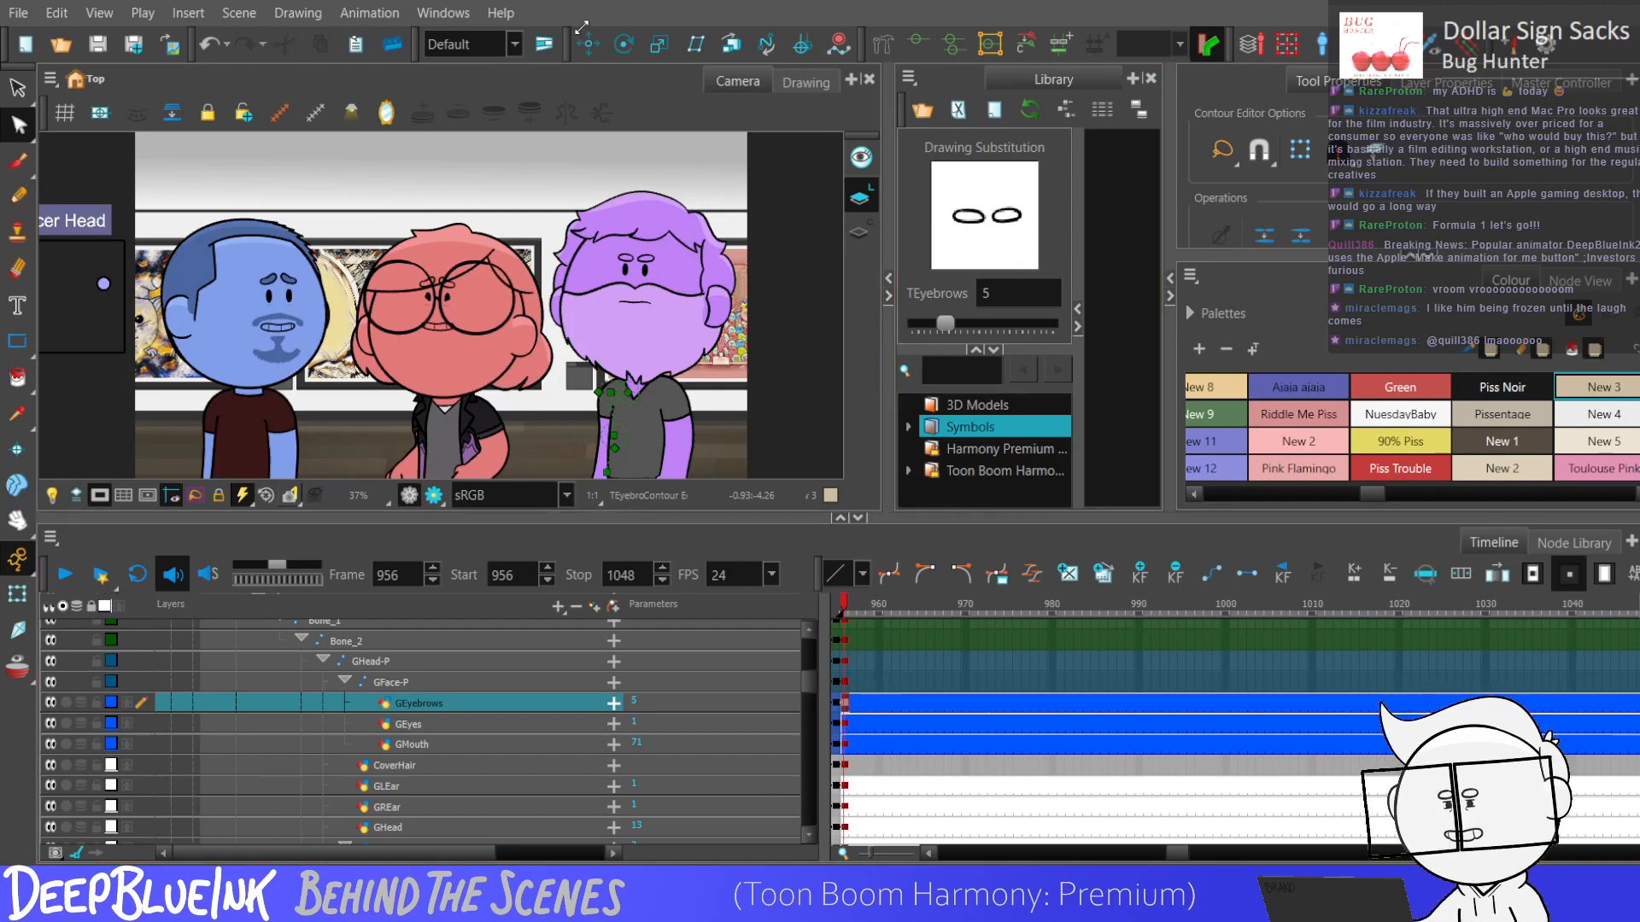
pyautogui.hotkey('alt', '2')
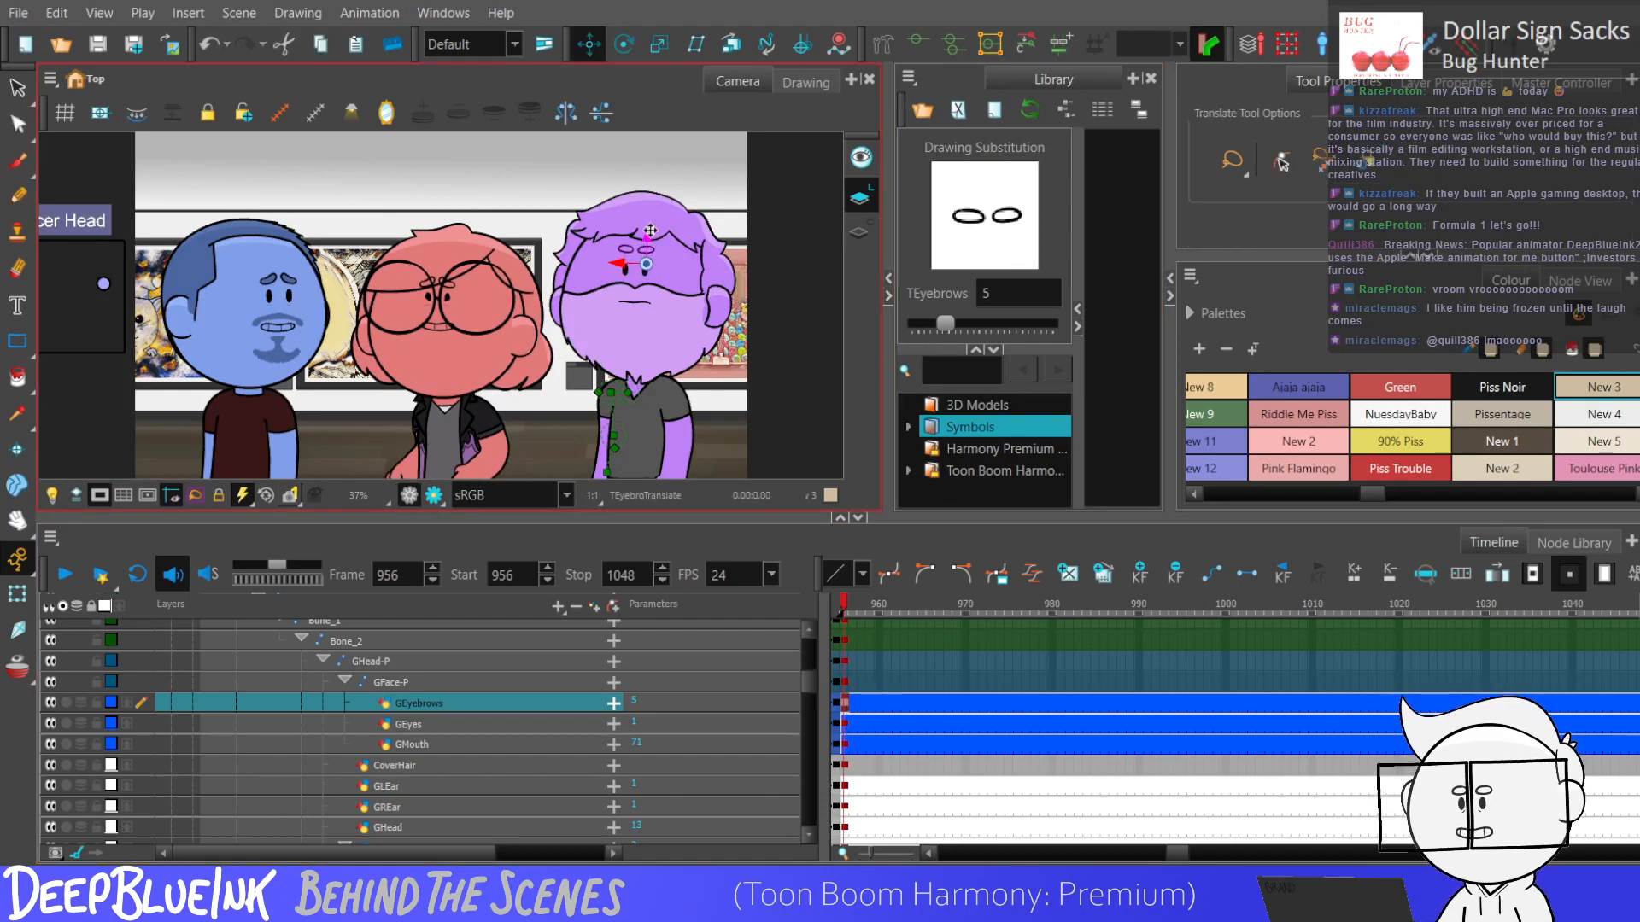
pyautogui.moveTo(944, 323); pyautogui.dragTo(949, 327)
pyautogui.click(846, 726)
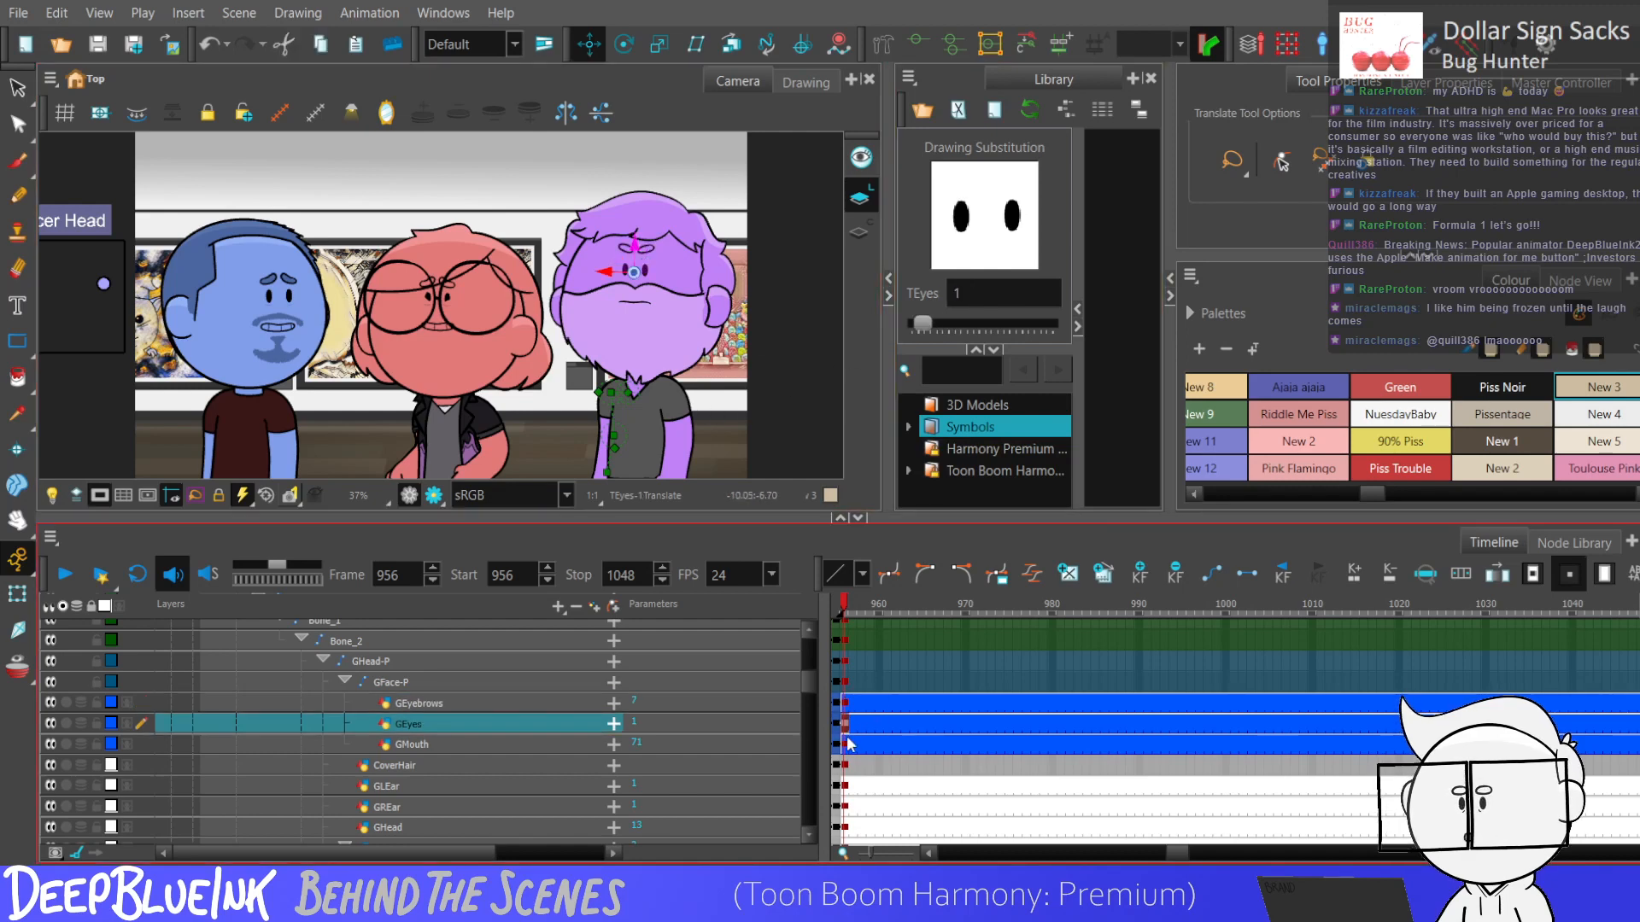
pyautogui.moveTo(923, 322)
pyautogui.mouseDown()
pyautogui.moveTo(1100, 321)
pyautogui.moveTo(925, 330)
pyautogui.mouseUp()
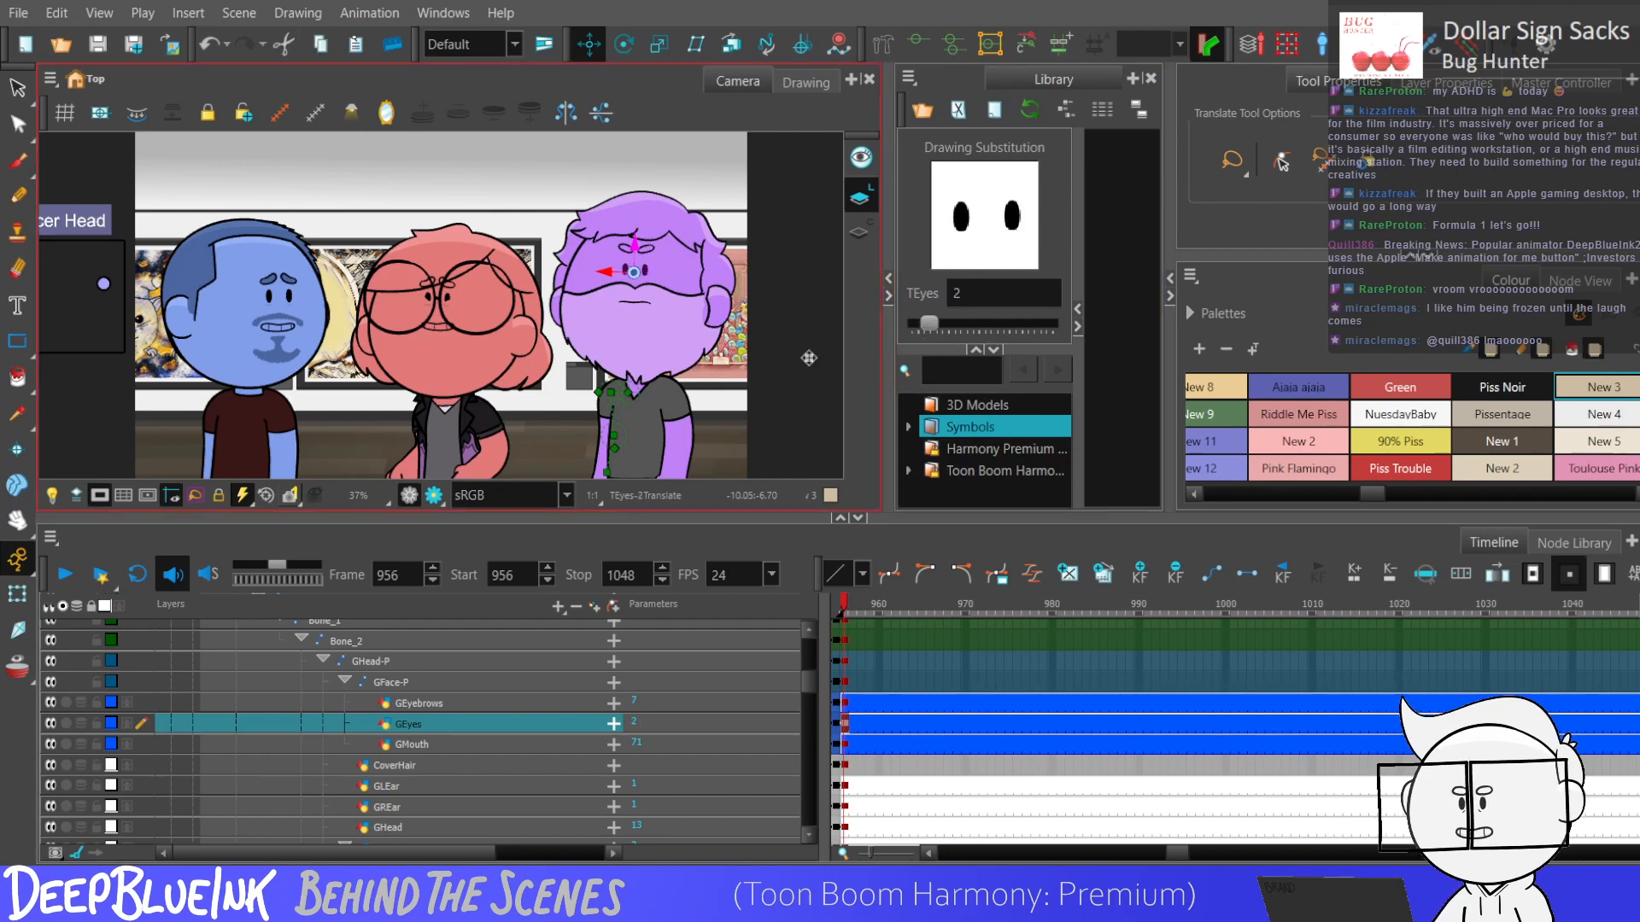
pyautogui.scroll(-1, 815, 347)
pyautogui.moveTo(931, 325); pyautogui.dragTo(912, 332)
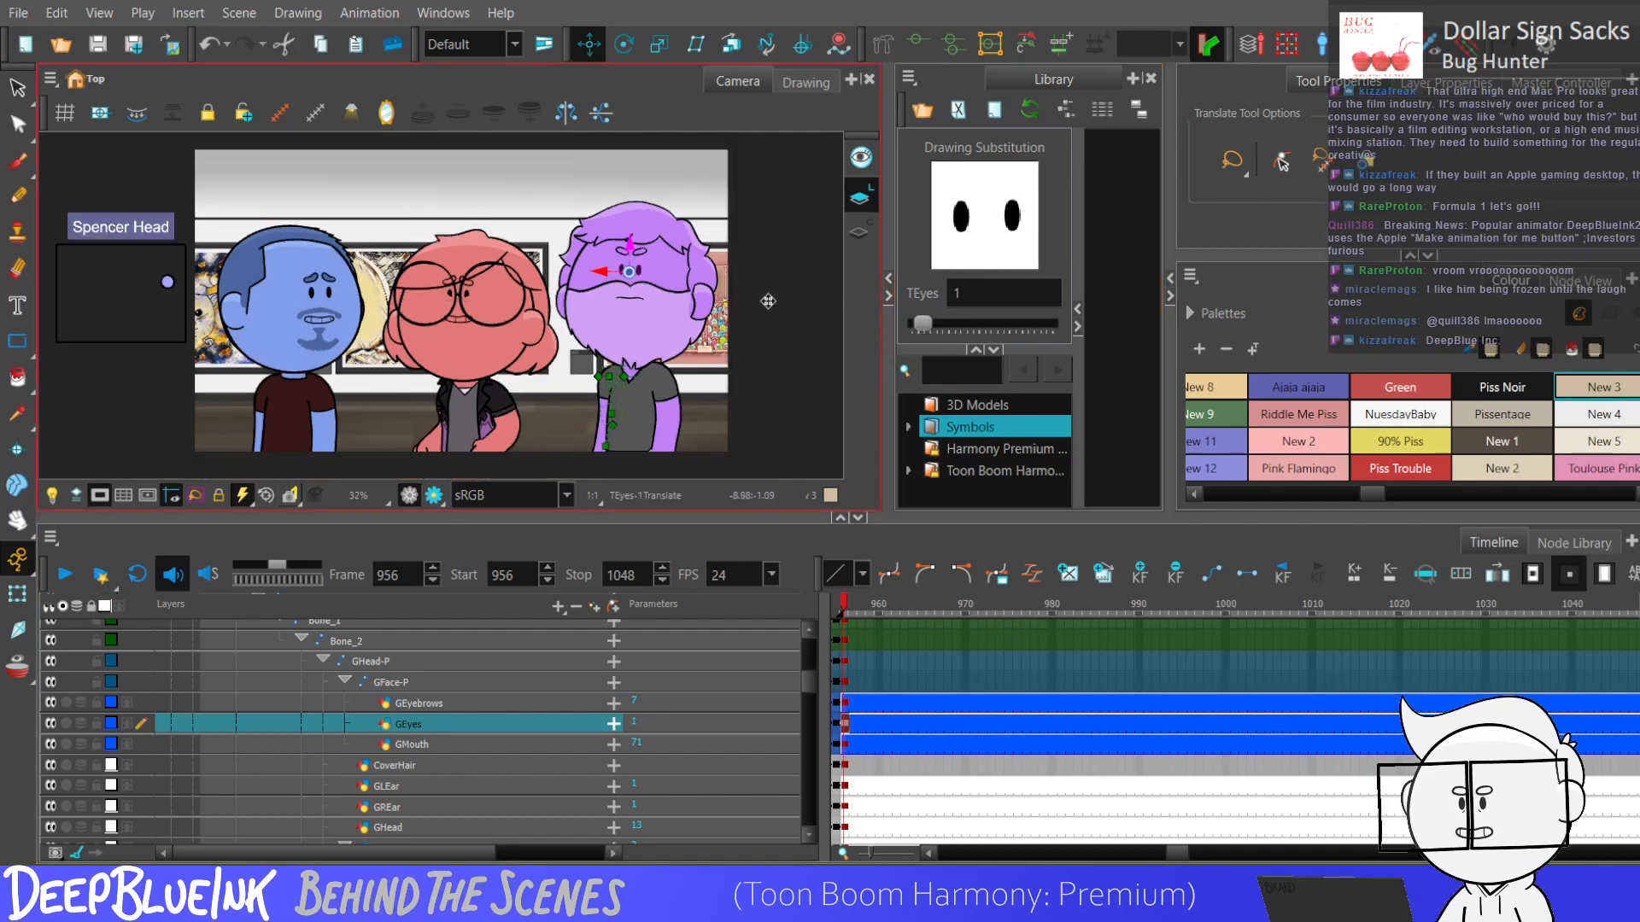
pyautogui.click(852, 746)
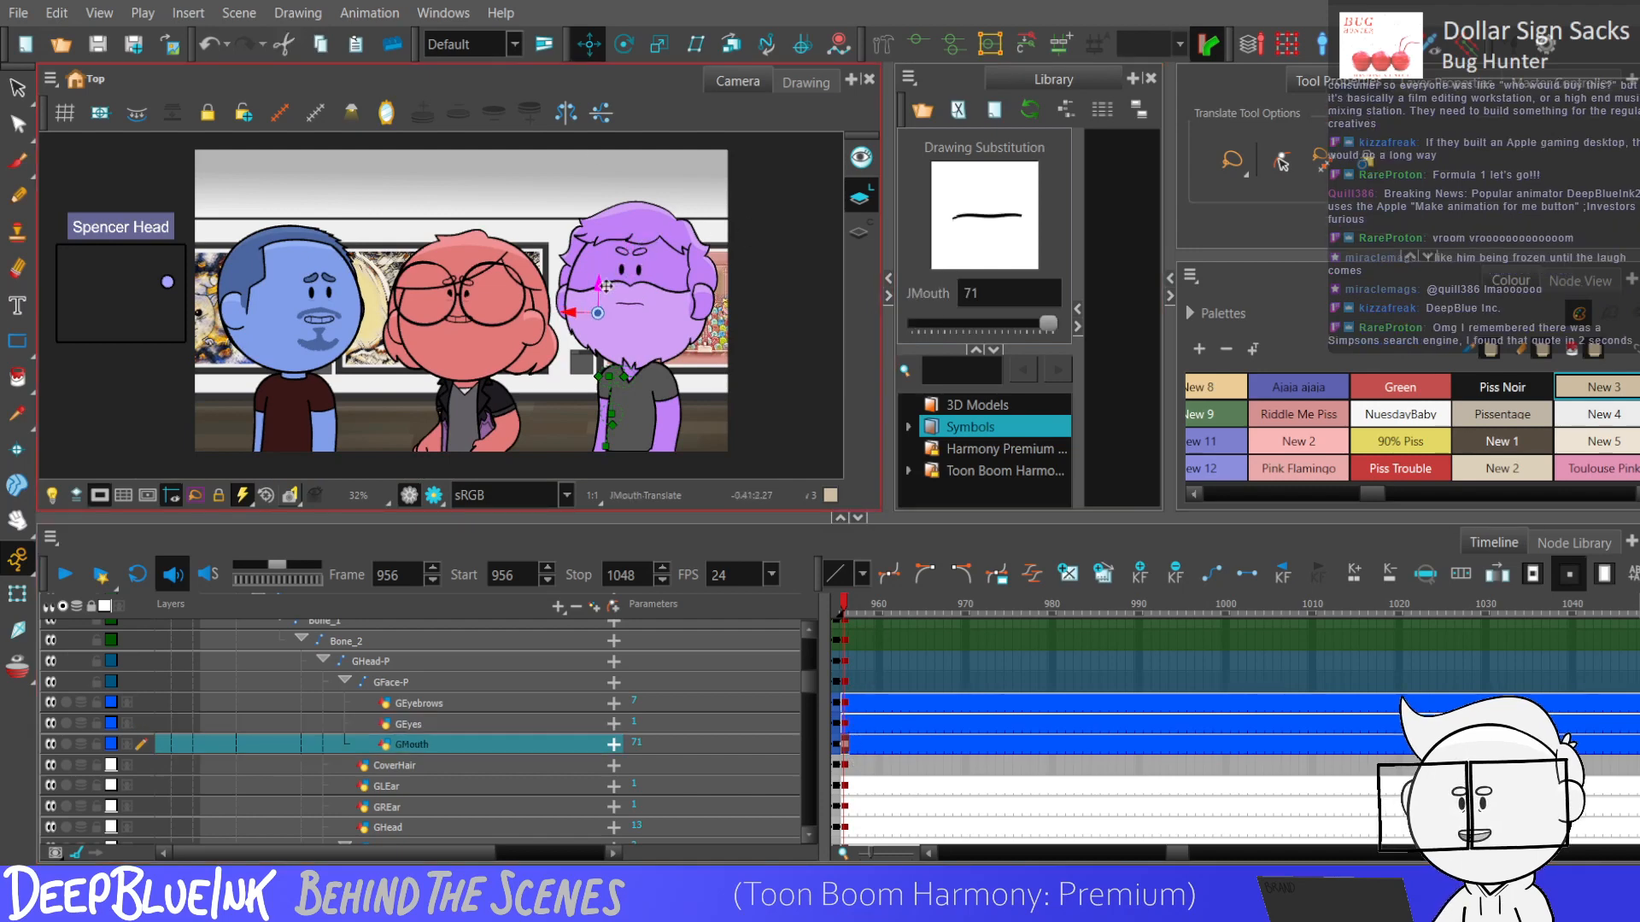
pyautogui.click(751, 325)
pyautogui.scroll(-2, 697, 327)
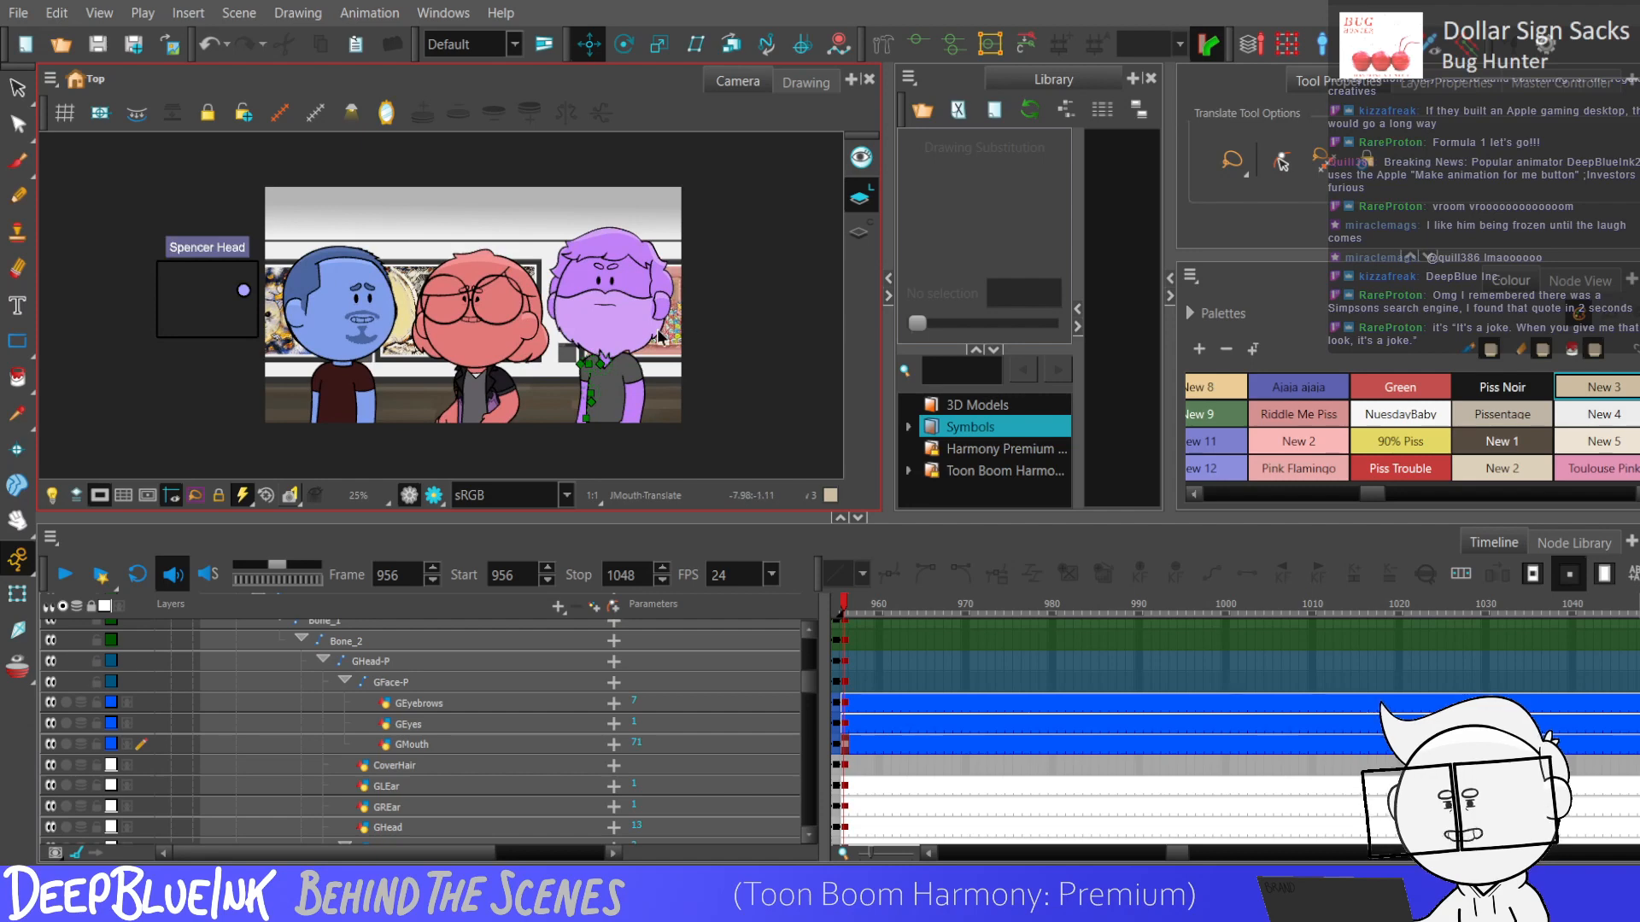
pyautogui.scroll(3, 659, 333)
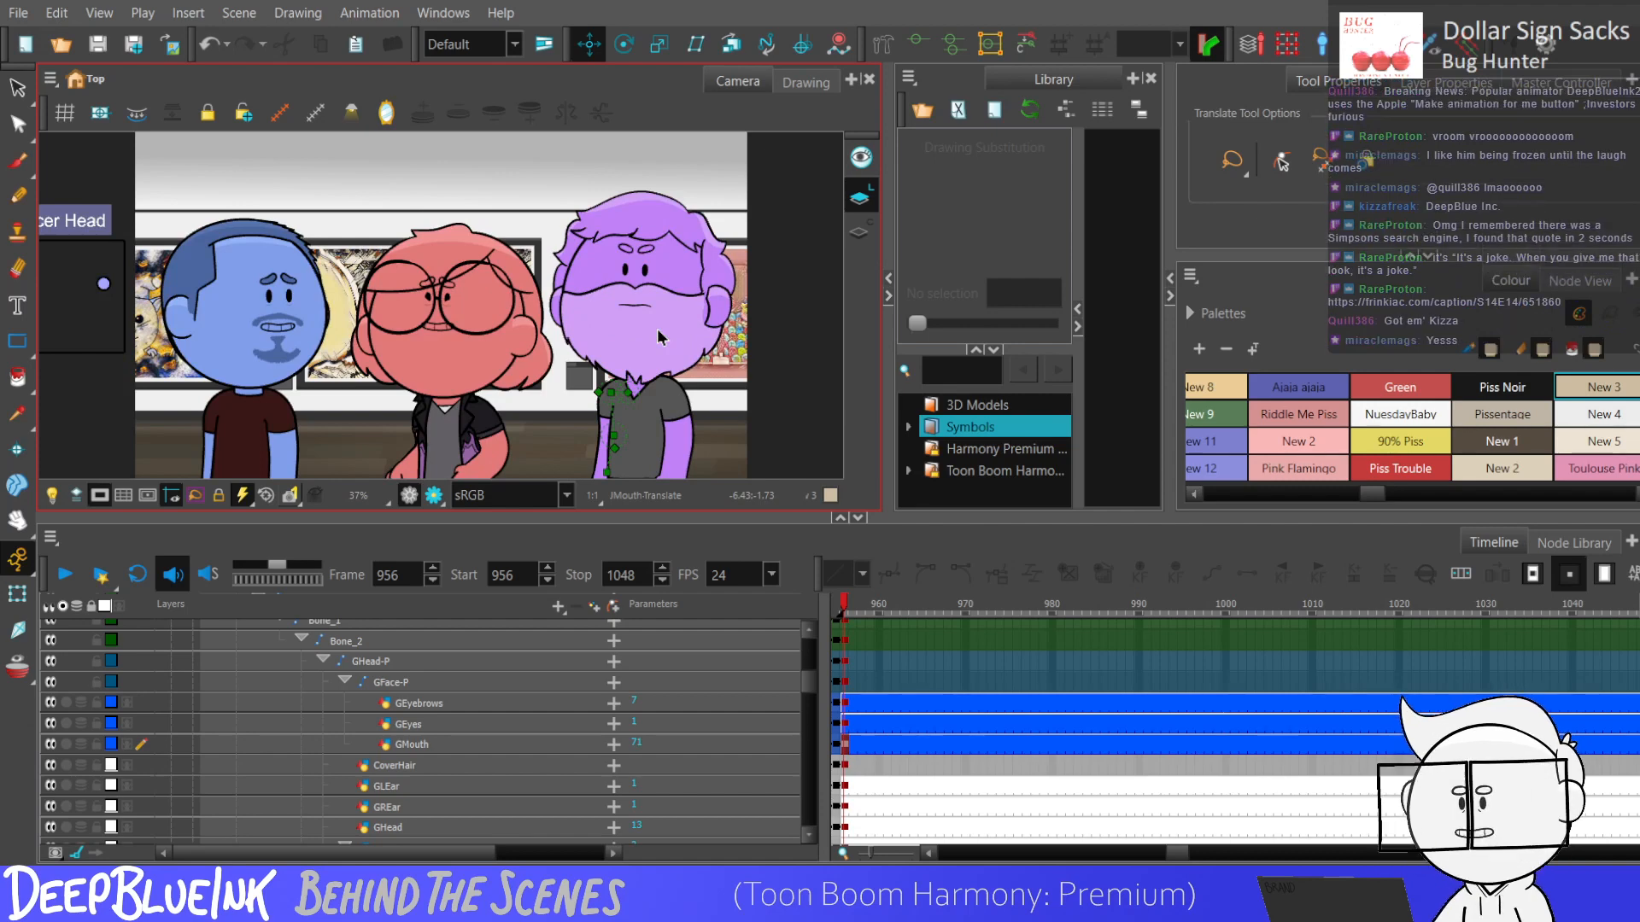
# Set the purple character's GEyebrows drawing substitution to 23 at frame 956.
pyautogui.click(854, 711)
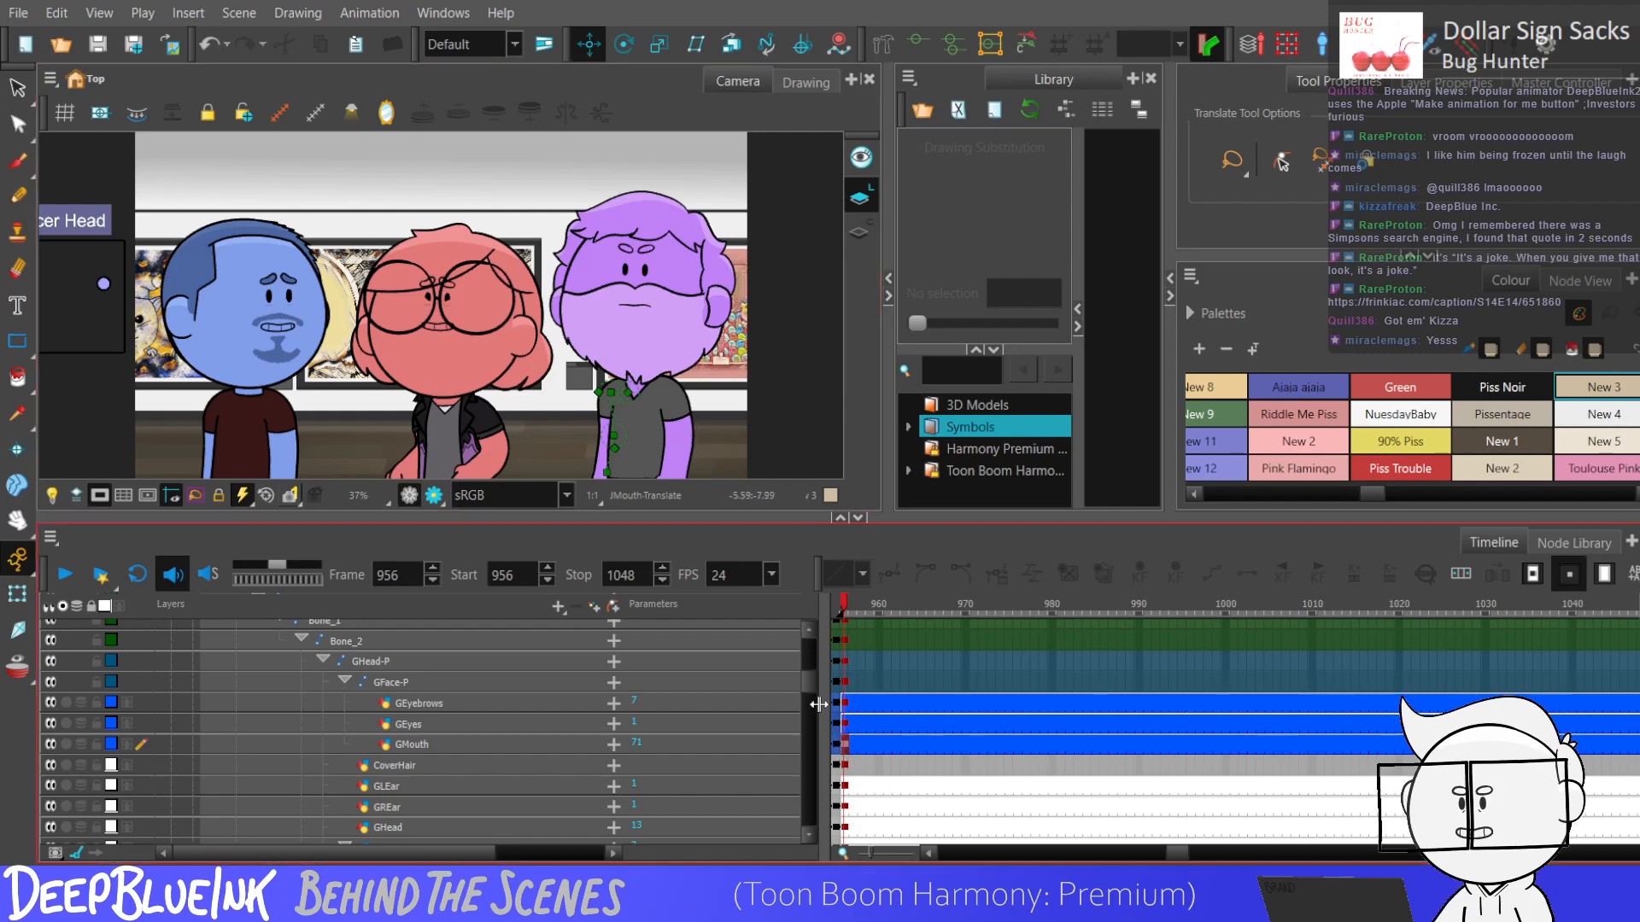
pyautogui.click(845, 704)
pyautogui.moveTo(948, 321); pyautogui.dragTo(1055, 325)
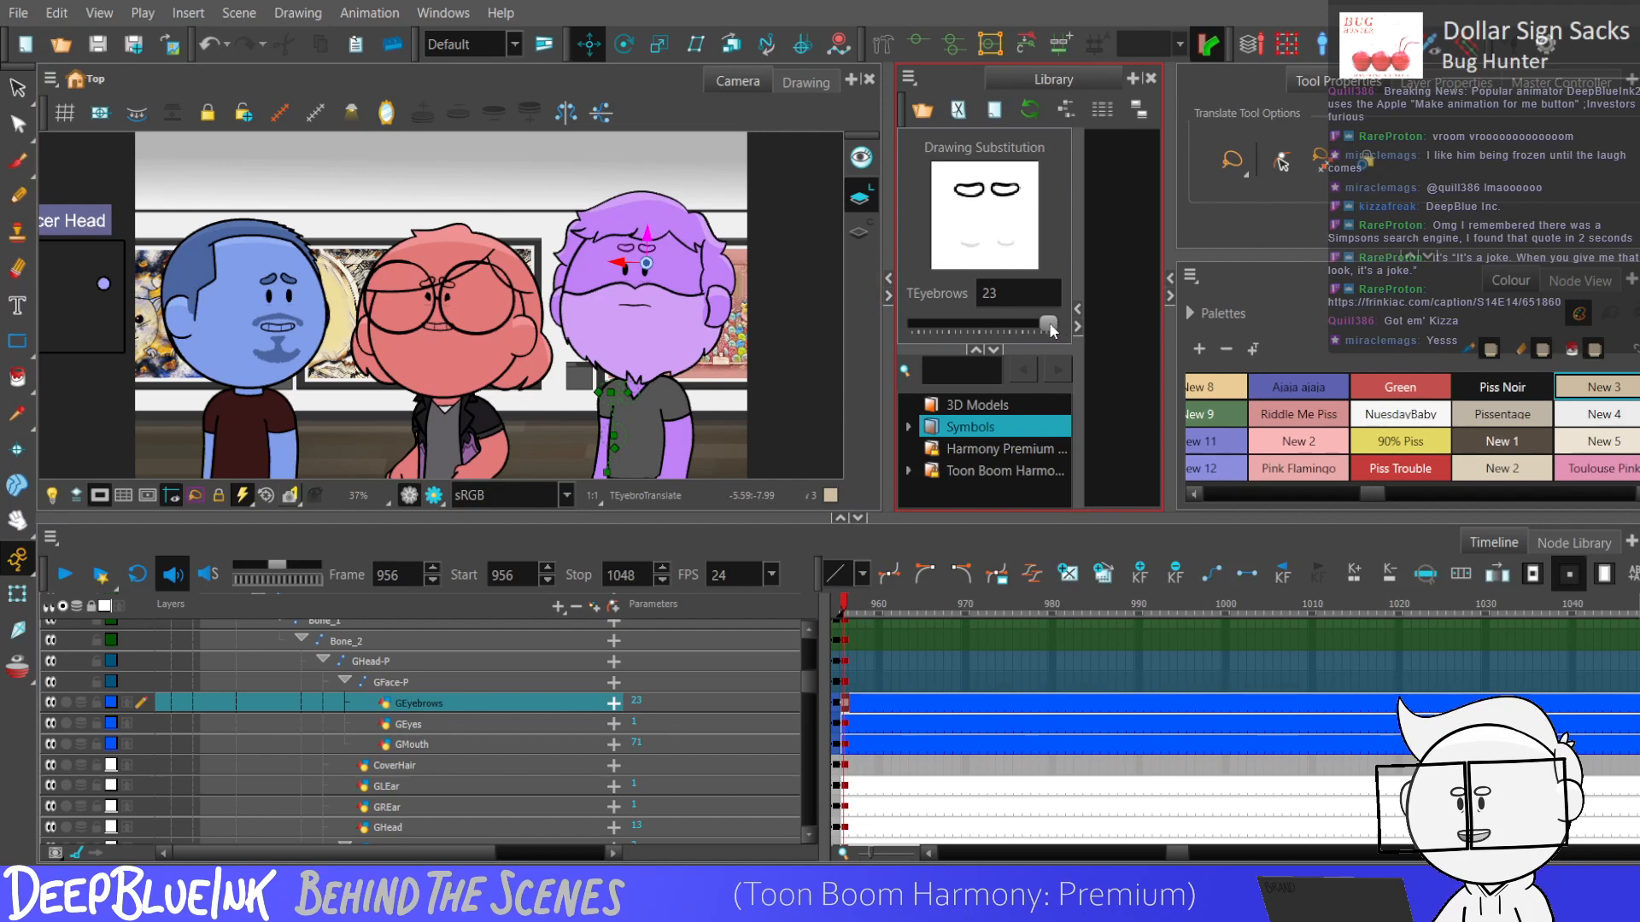
pyautogui.click(709, 340)
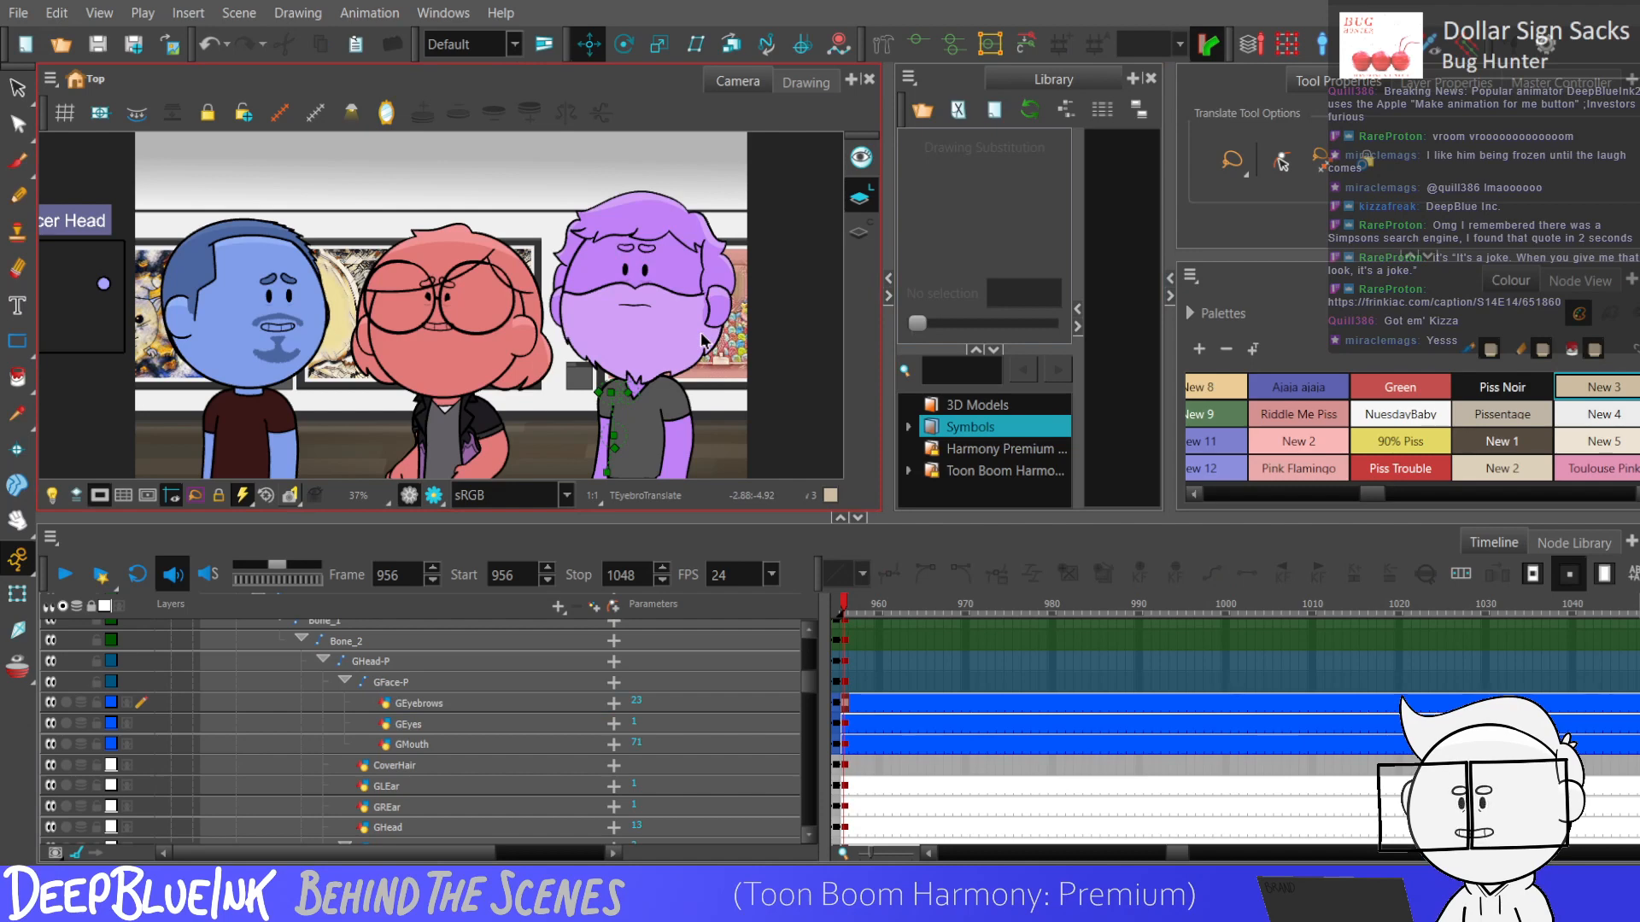
# Set the purple character's GEyes drawing substitution to 9 at frame 960.
pyautogui.click(858, 724)
pyautogui.click(871, 725)
pyautogui.click(877, 725)
pyautogui.moveTo(923, 323); pyautogui.dragTo(966, 322)
pyautogui.click(1604, 574)
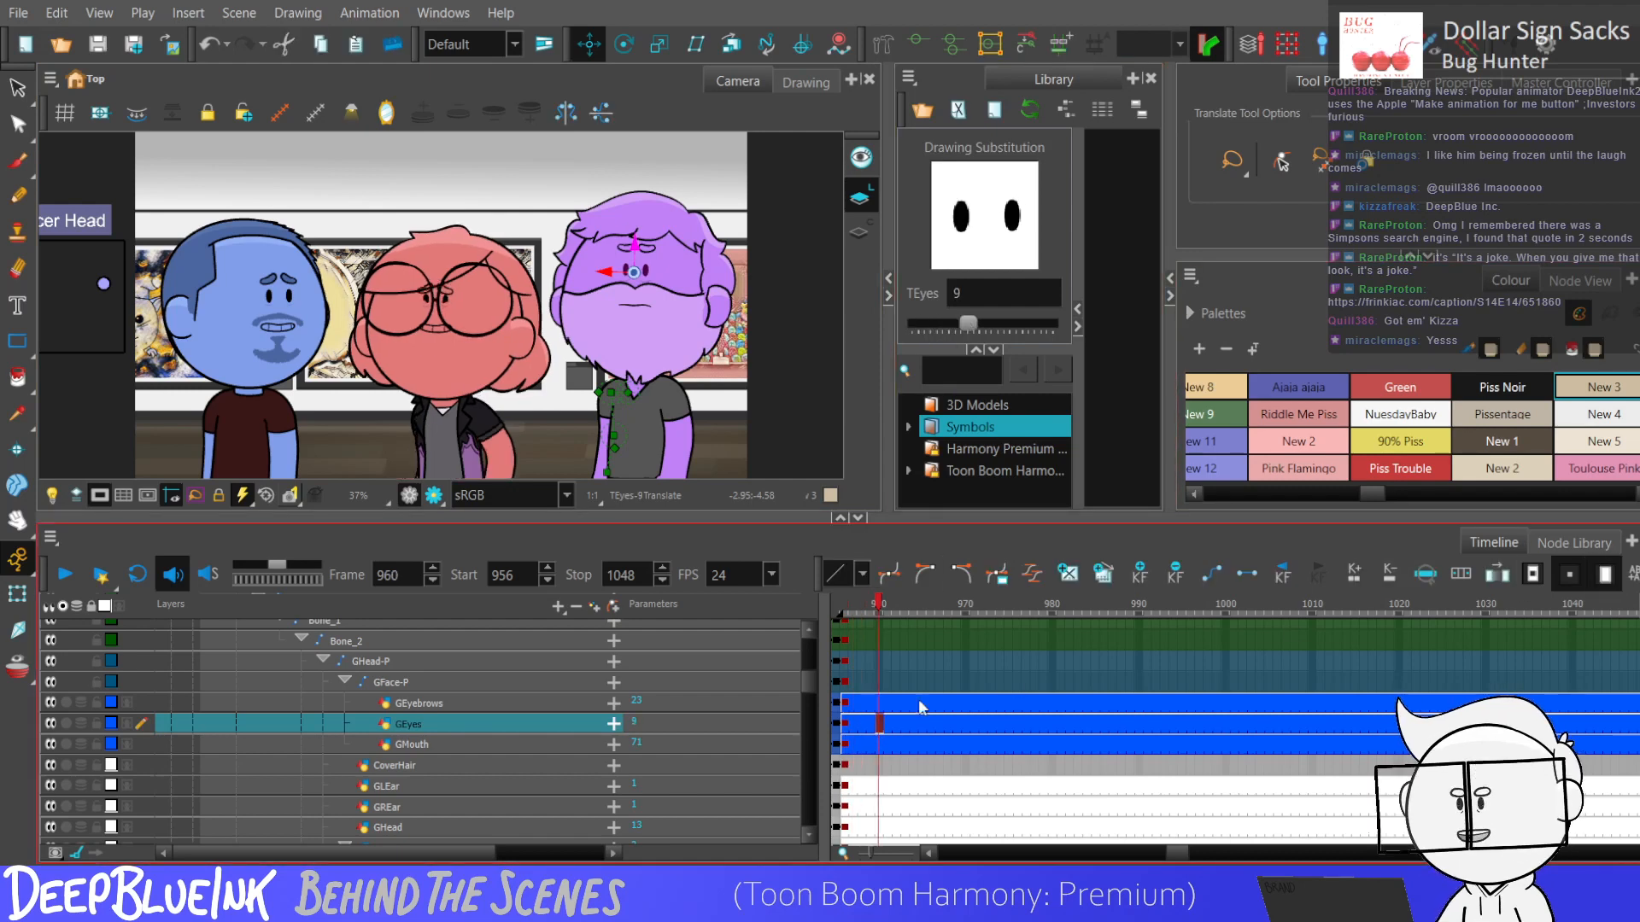
# Repeat the alternating GEyes drawings of frames 956 to 963 along the rest of the scene and play it back.
pyautogui.moveTo(850, 724); pyautogui.dragTo(911, 738)
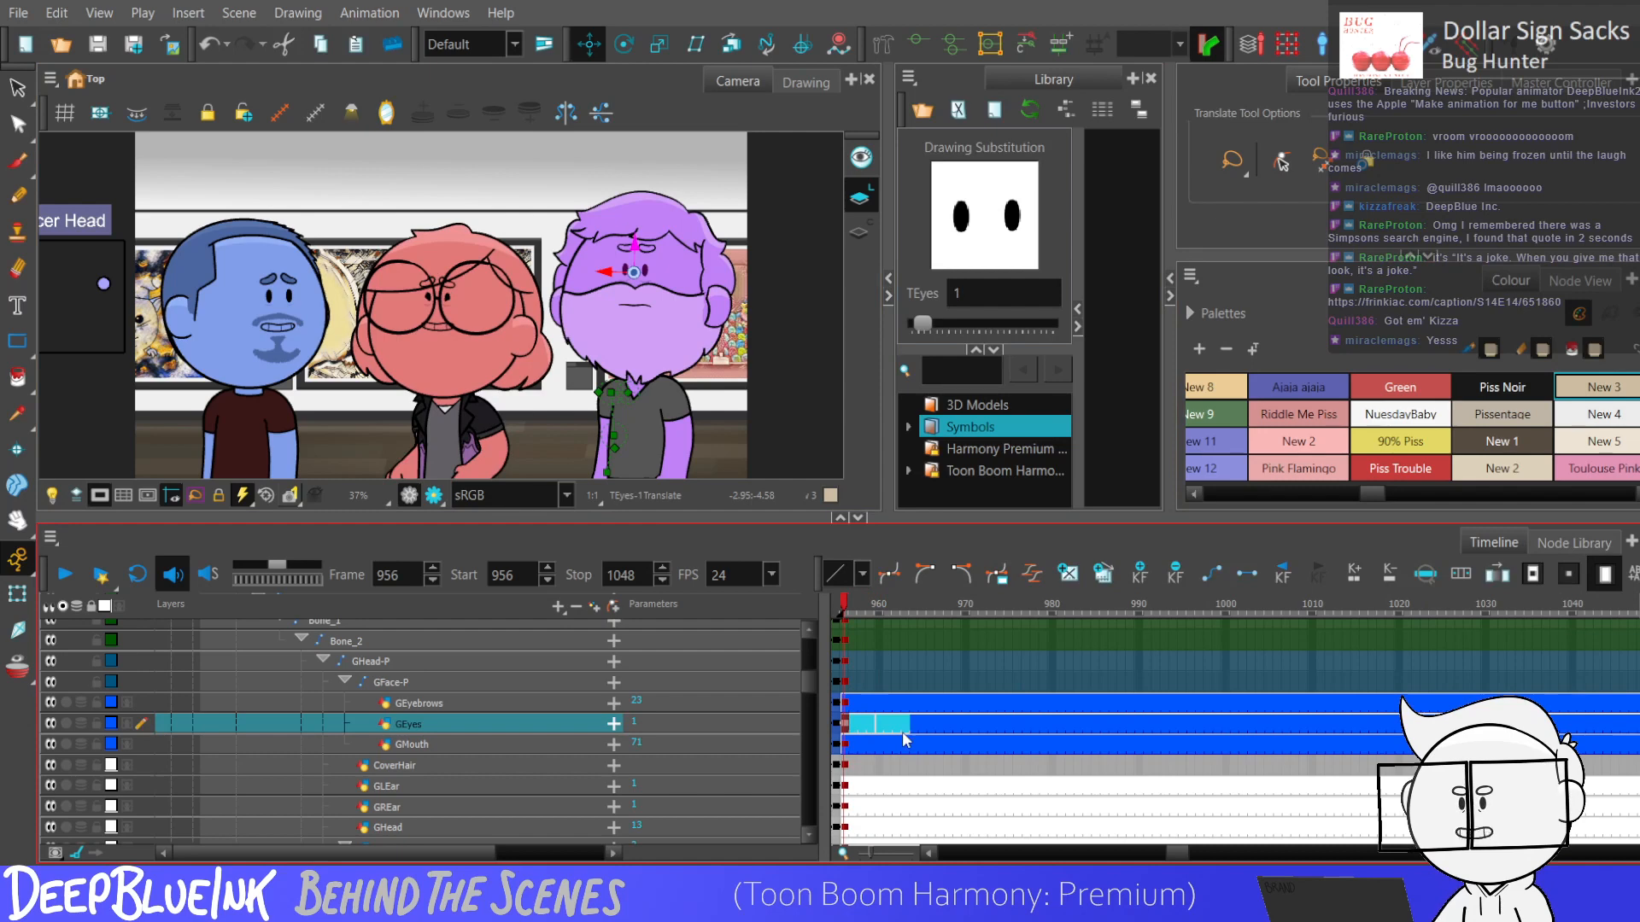
pyautogui.click(880, 471)
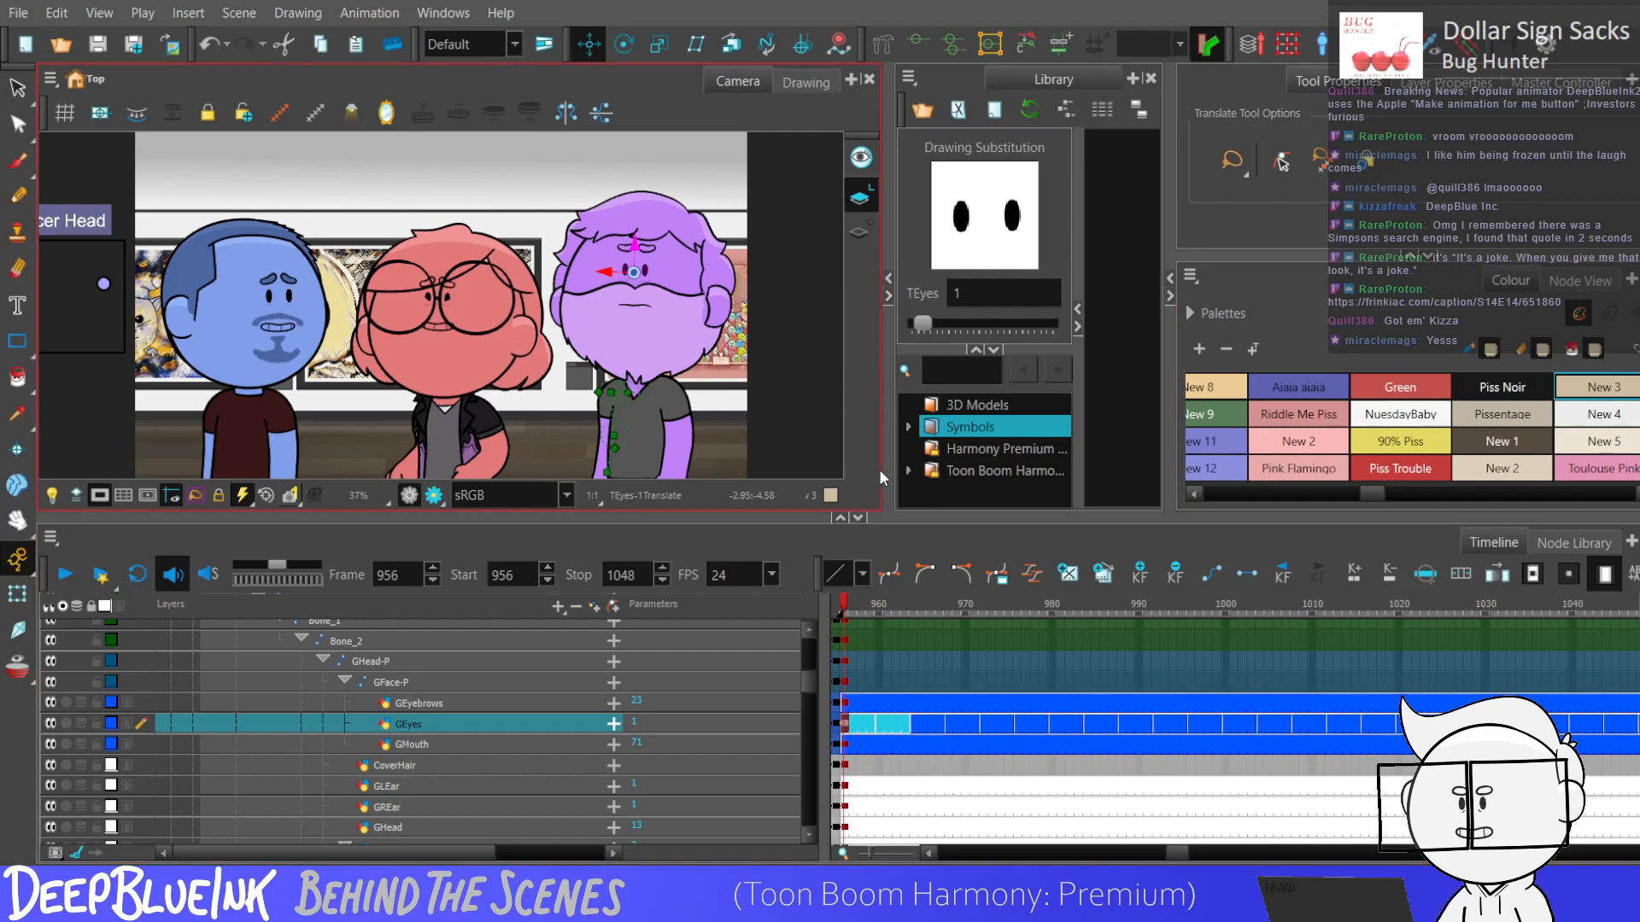
pyautogui.press('Return')
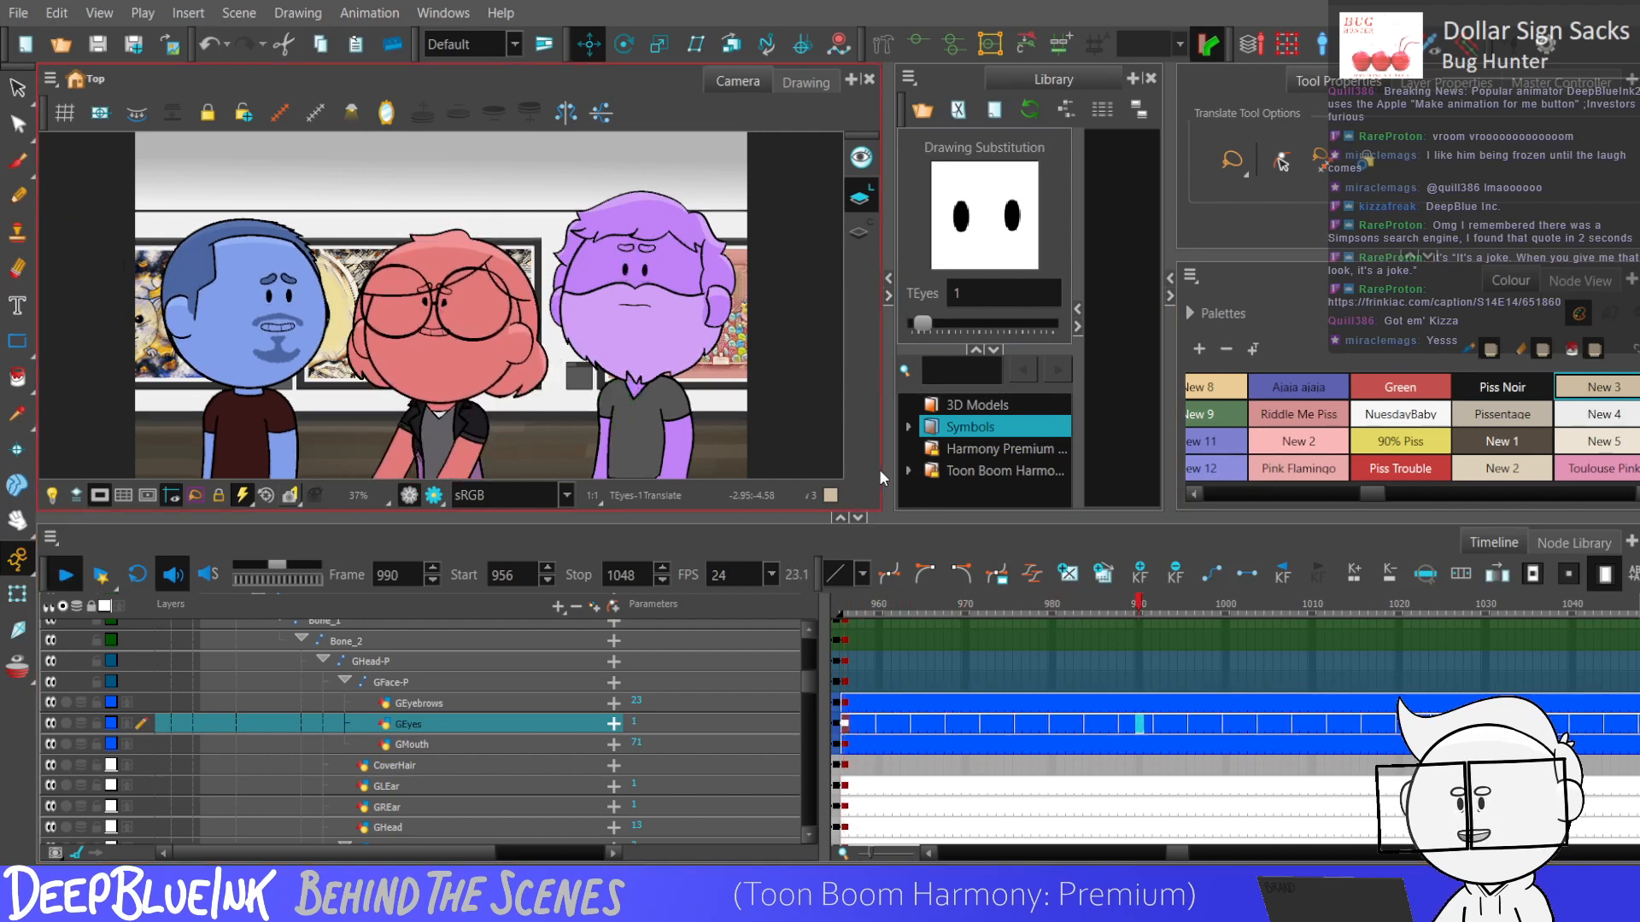
pyautogui.press('Return')
# Key the mc_MC_Nathan_Head controller at frame 994 and turn the purple head towards the other characters at frame 997 by moving its control point.
pyautogui.moveTo(809, 682); pyautogui.dragTo(812, 830)
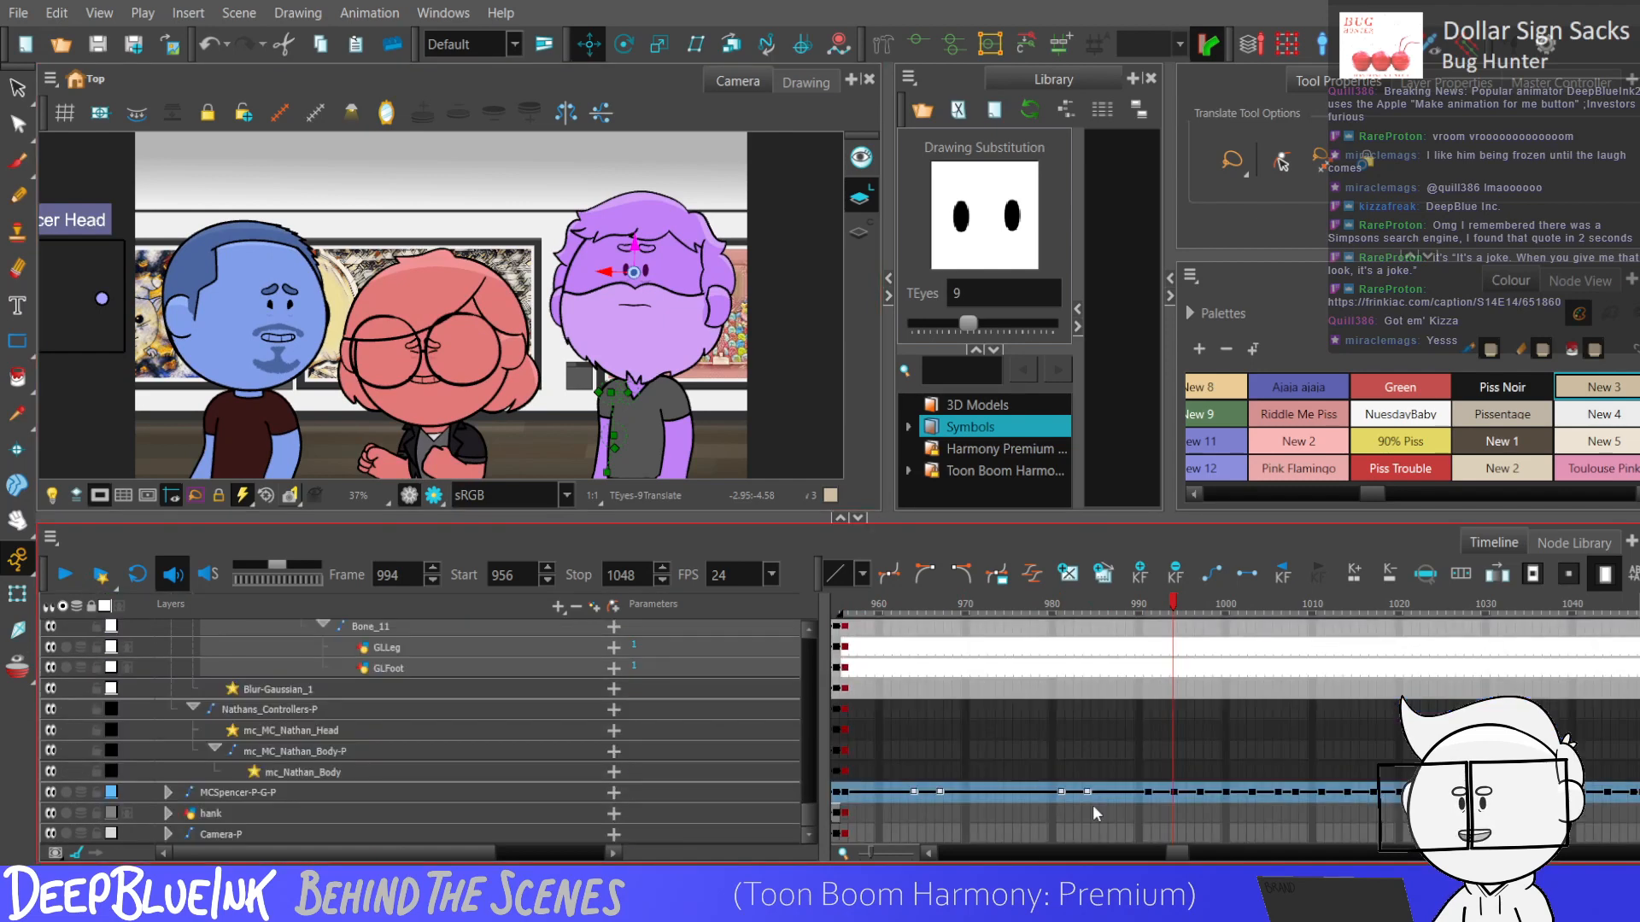
pyautogui.click(1175, 729)
pyautogui.click(278, 117)
pyautogui.click(18, 594)
pyautogui.click(444, 229)
pyautogui.click(444, 229)
pyautogui.press('.')
pyautogui.press('.')
pyautogui.press('.')
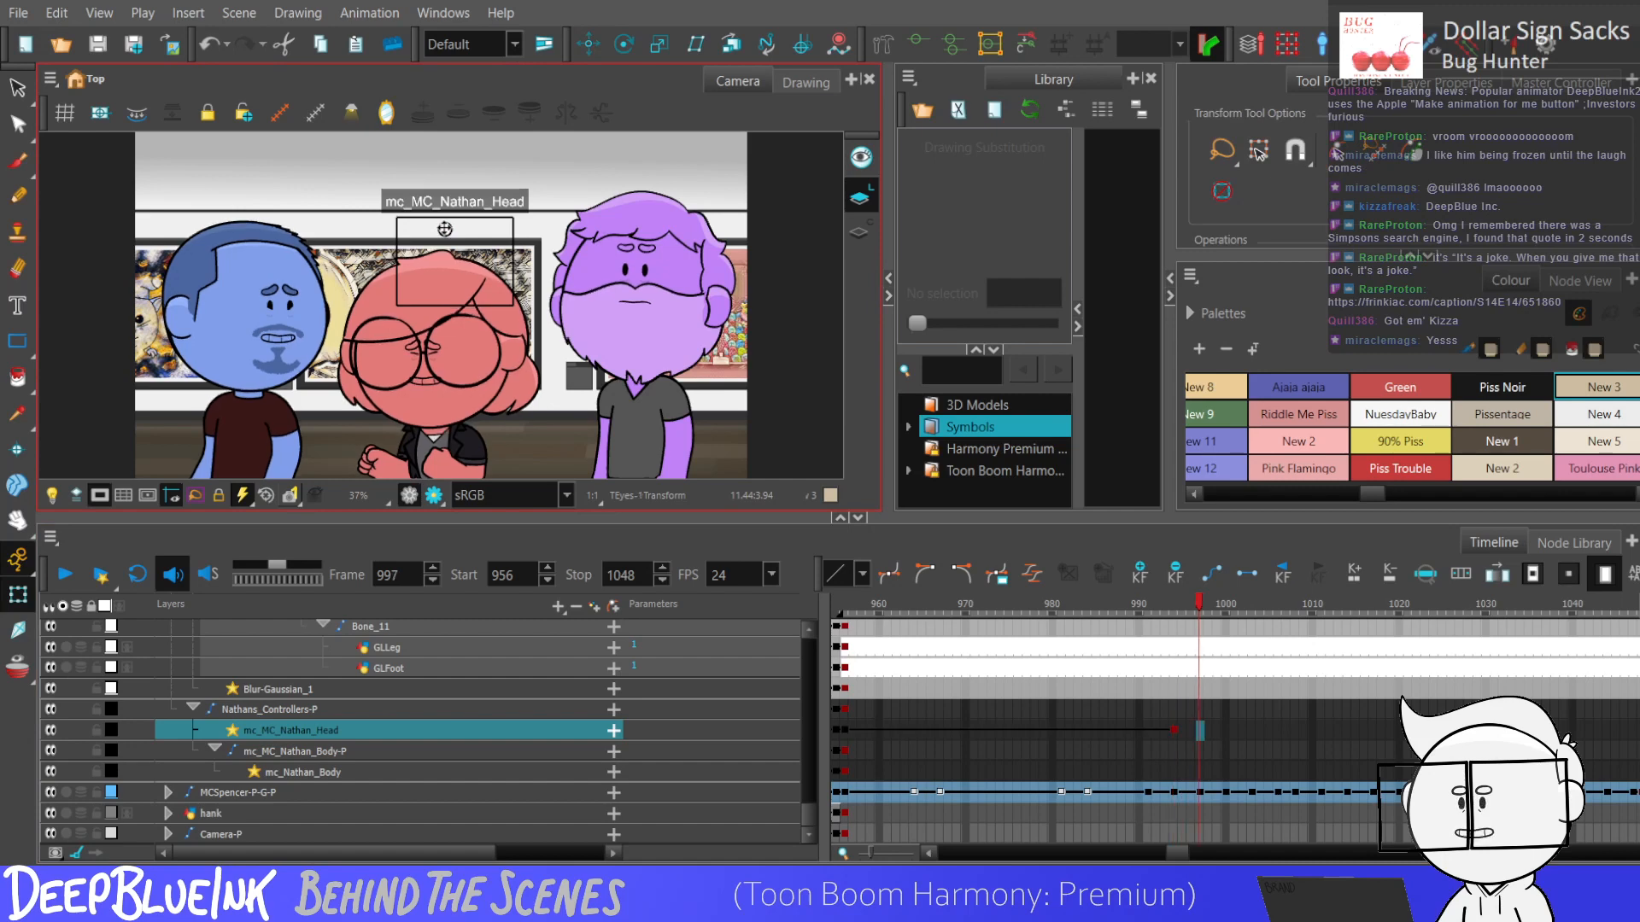
pyautogui.moveTo(444, 229); pyautogui.dragTo(396, 270)
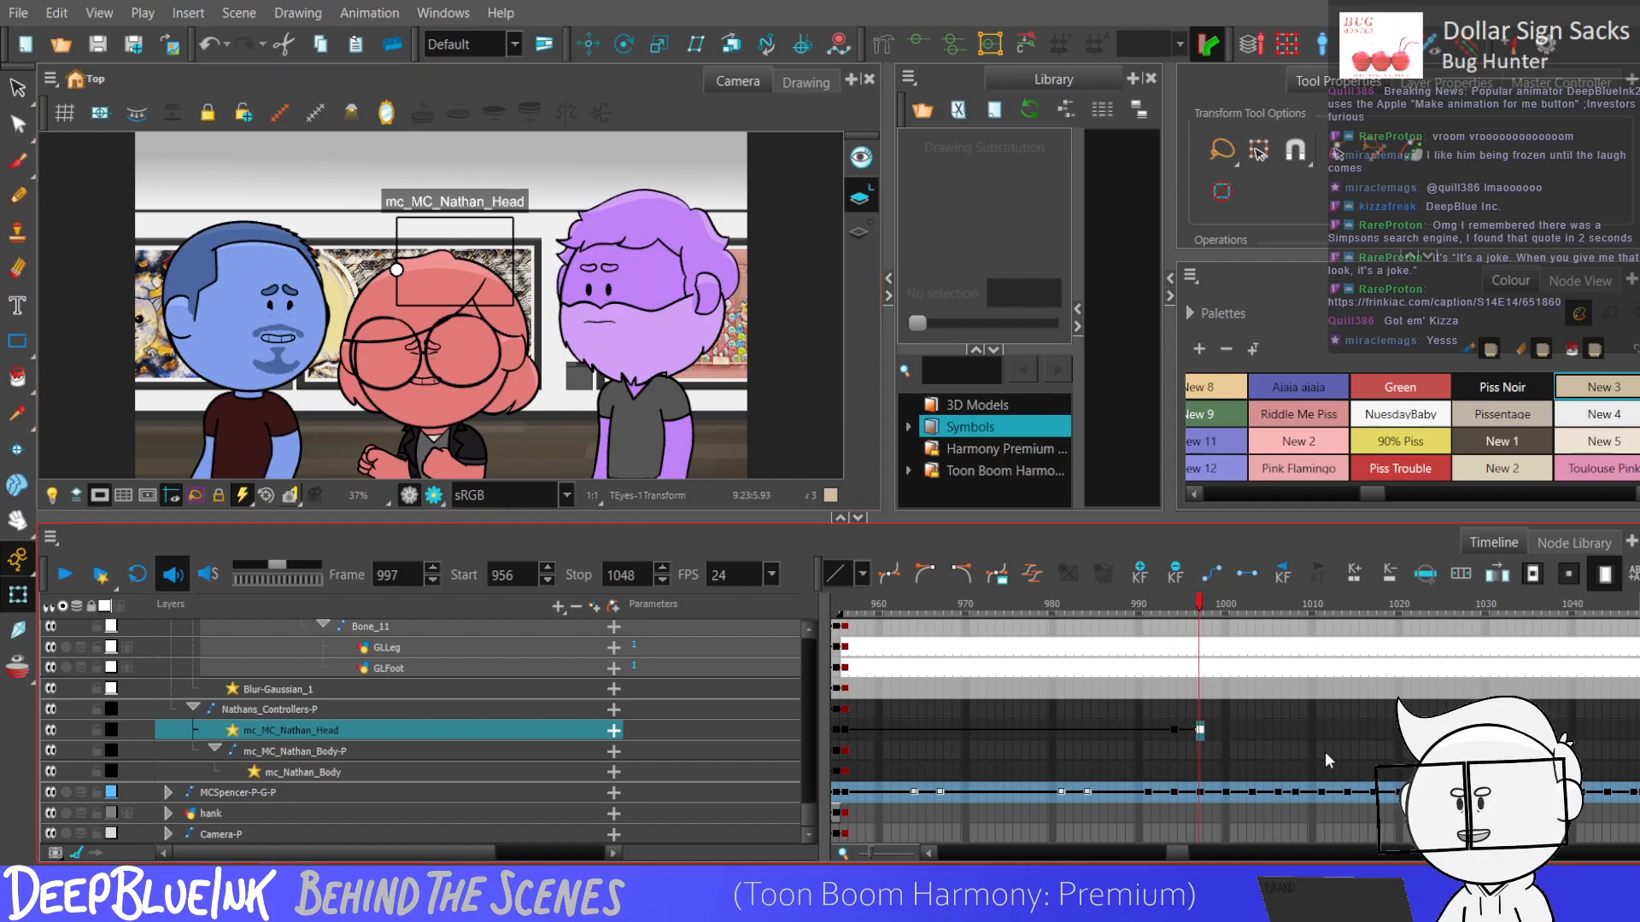
# Add keyframes at frames 994 and 997 to the purple character's head layers and to GBodyBone, Bone_1 and Bone_2.
pyautogui.moveTo(802, 820); pyautogui.dragTo(803, 736)
pyautogui.moveTo(1179, 677); pyautogui.dragTo(1204, 701)
pyautogui.scroll(3, 1198, 606)
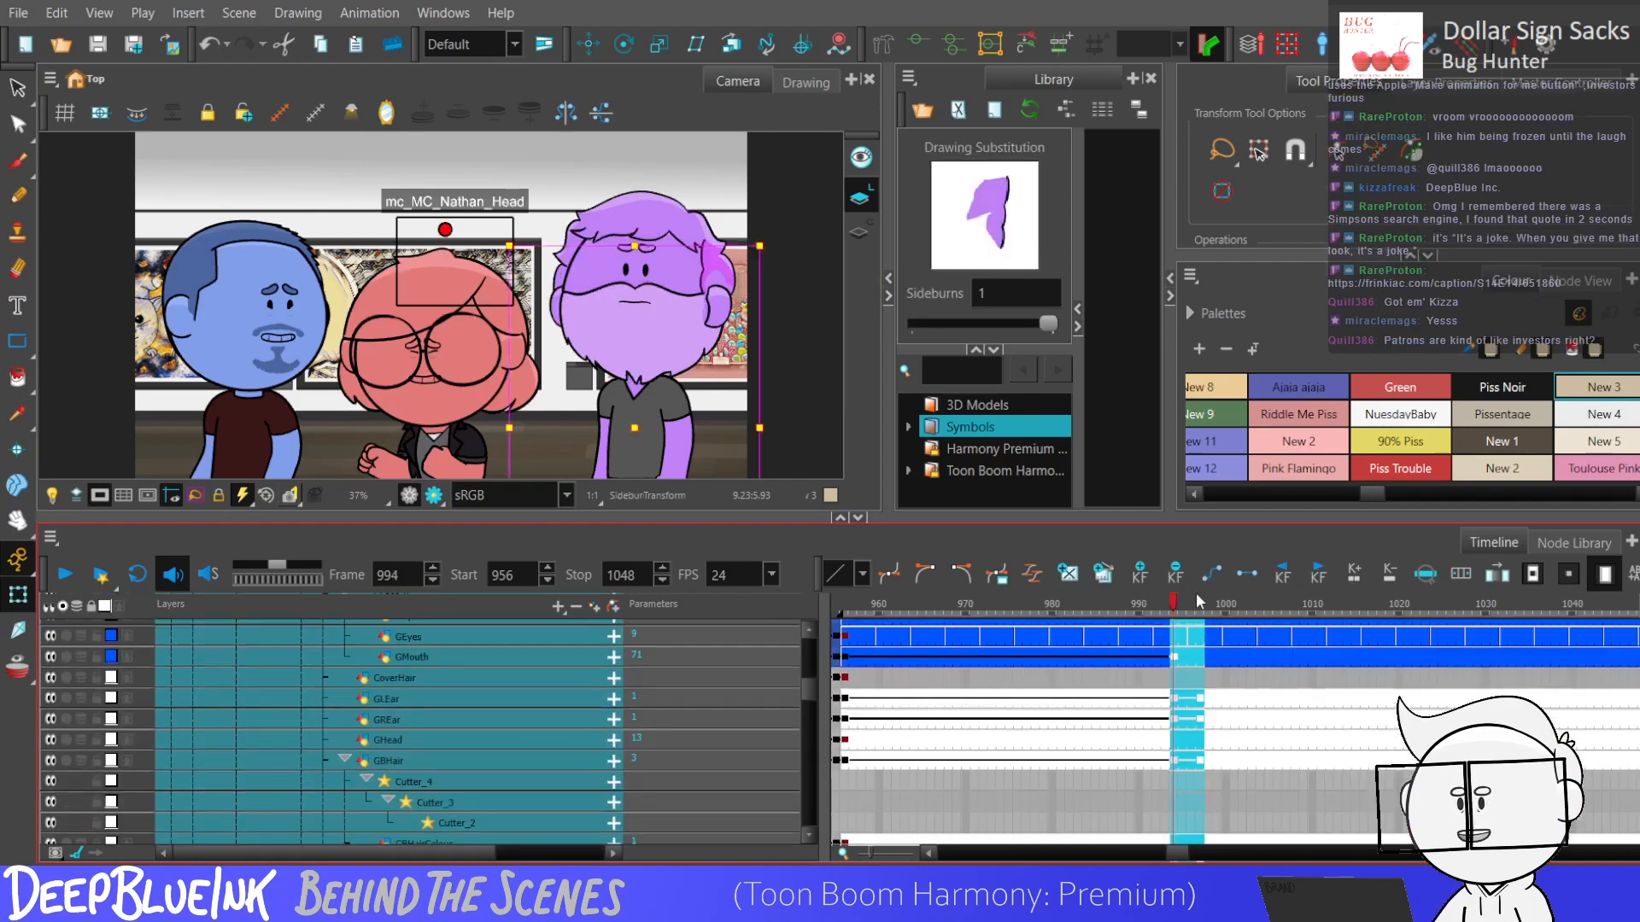
pyautogui.click(1196, 744)
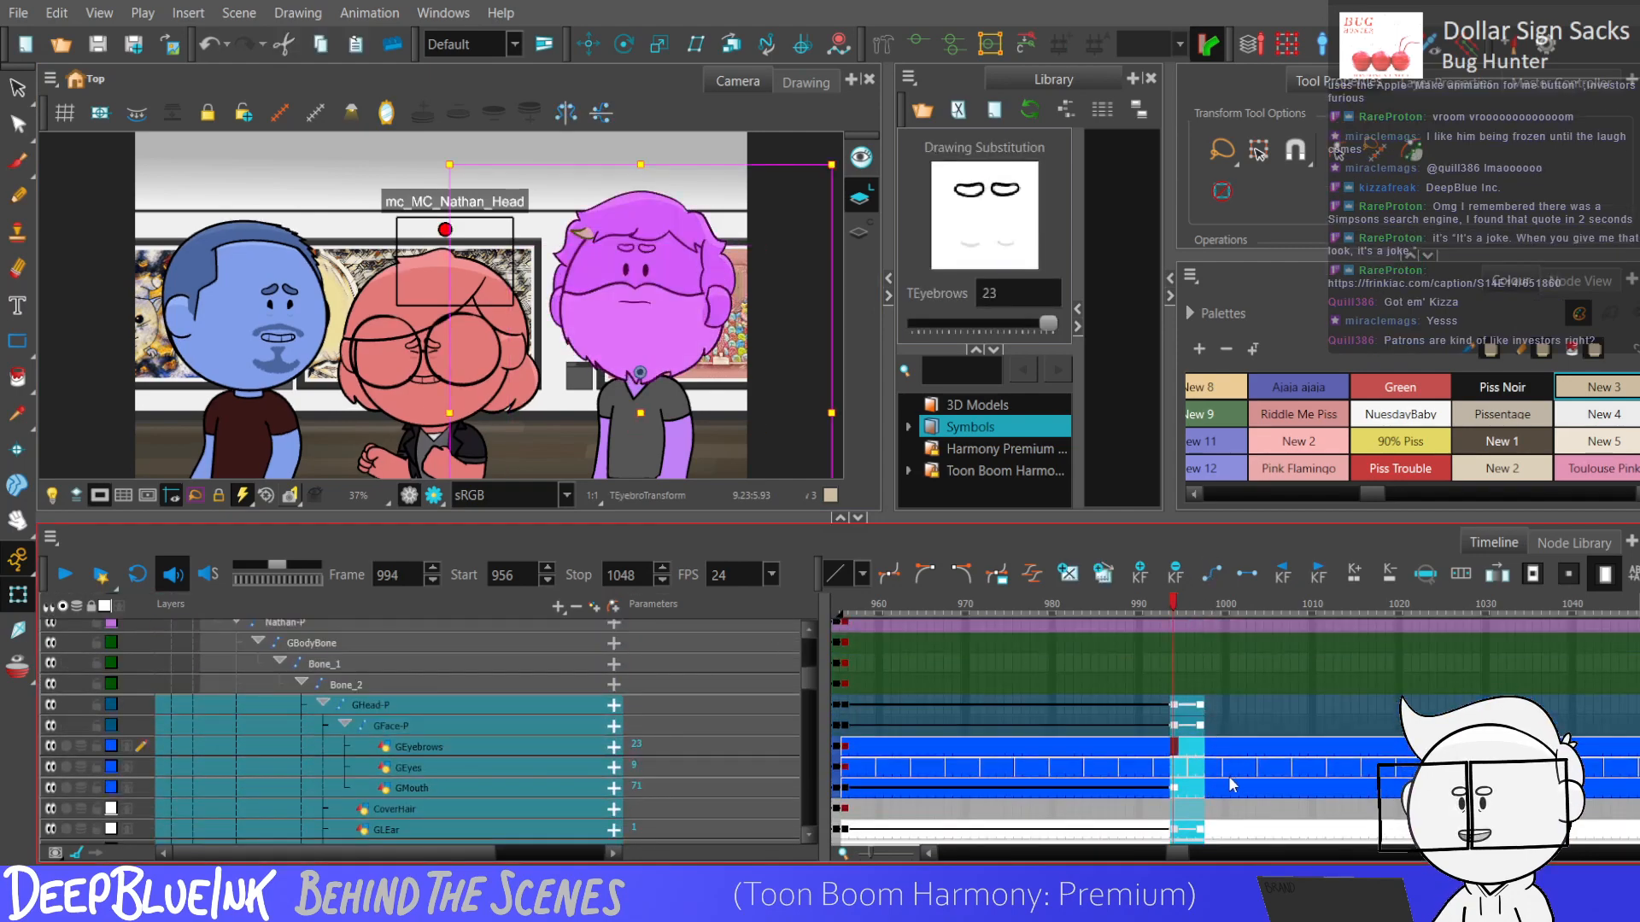
pyautogui.click(1186, 769)
pyautogui.moveTo(1173, 683)
pyautogui.mouseDown()
pyautogui.moveTo(1175, 642)
pyautogui.moveTo(1201, 683)
pyautogui.mouseUp()
pyautogui.press('F6')
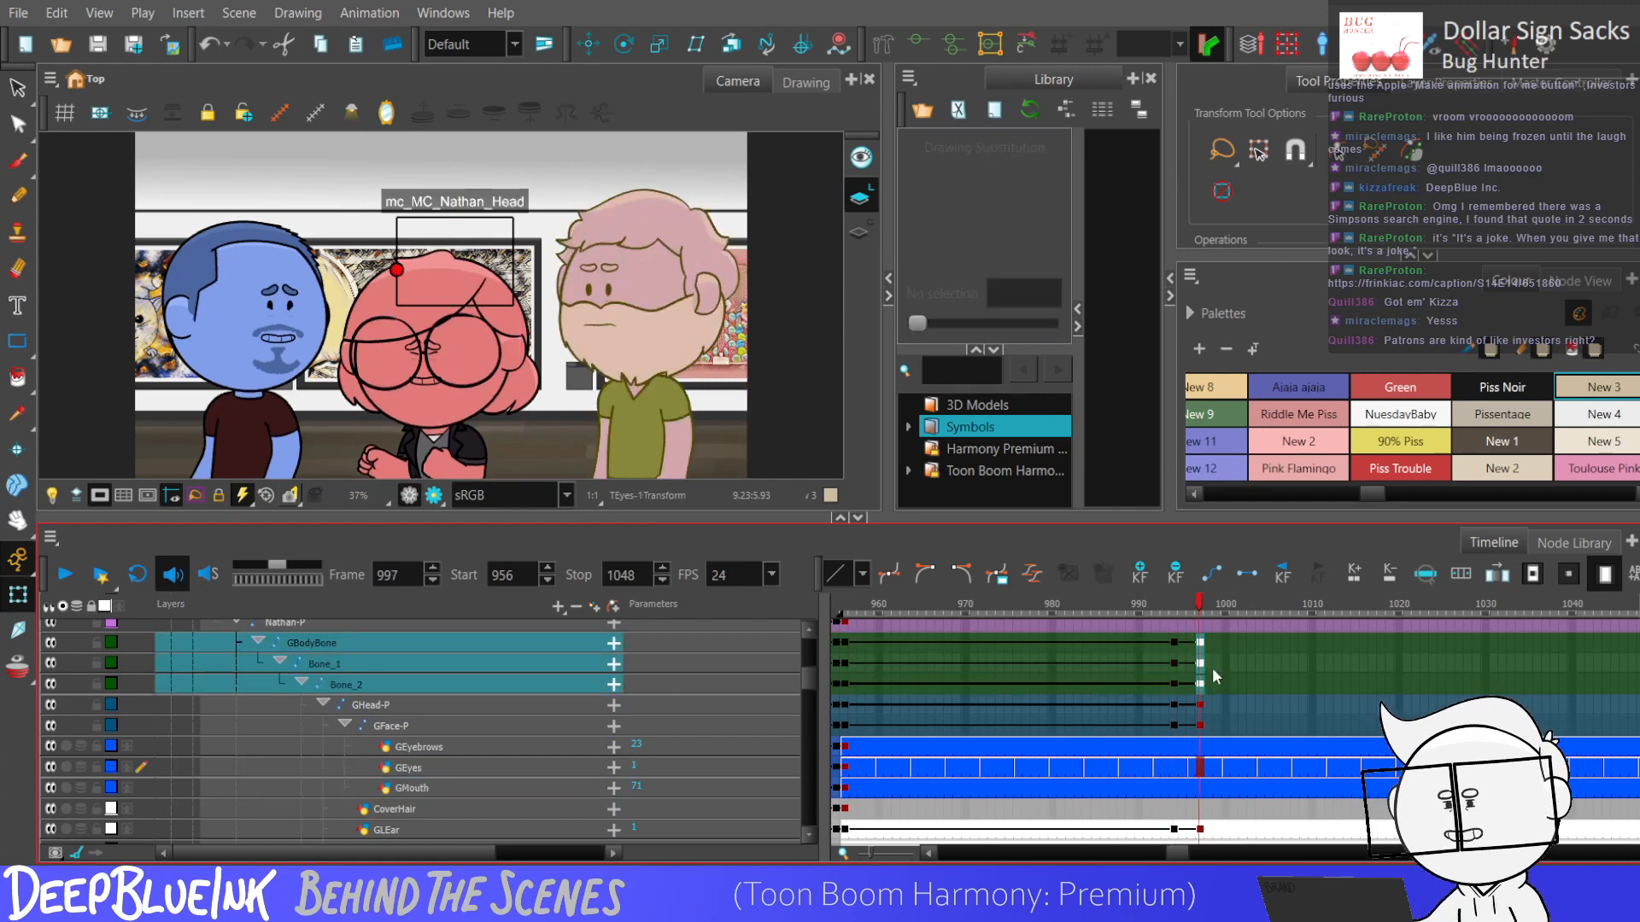
# Show the rig controls of the purple character's body bones and adjust Bone_1 slightly at frame 997.
pyautogui.click(279, 113)
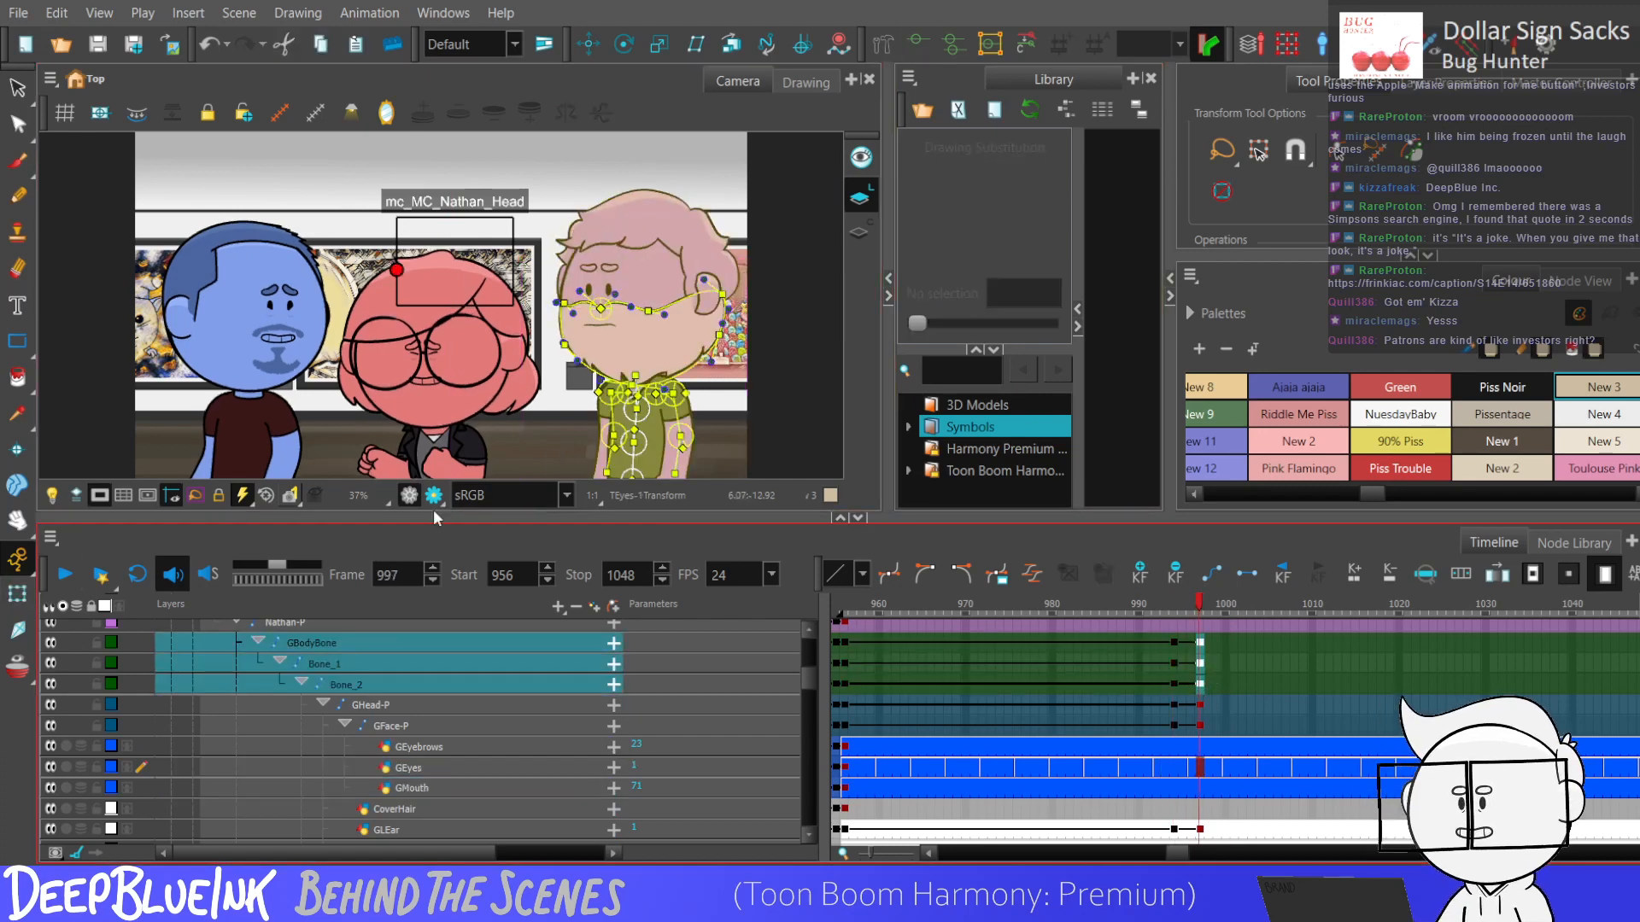
pyautogui.click(637, 425)
pyautogui.moveTo(634, 415); pyautogui.dragTo(636, 414)
pyautogui.scroll(-1, 635, 410)
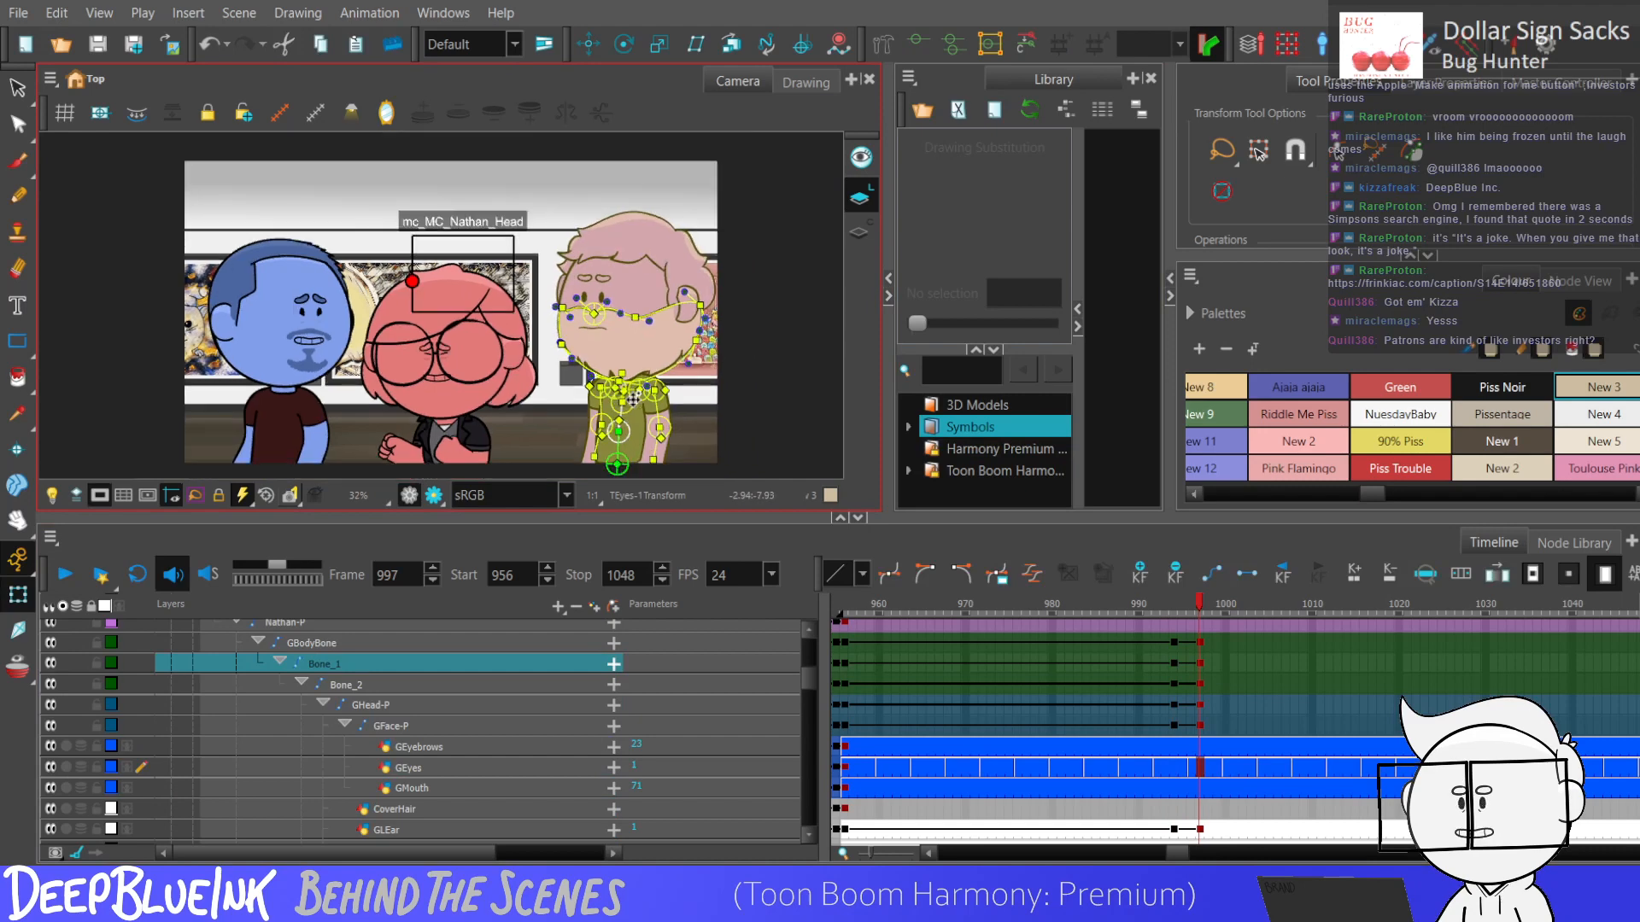
# Play back the purple character's body and head turn from frame 993.
pyautogui.moveTo(1174, 643); pyautogui.dragTo(1200, 684)
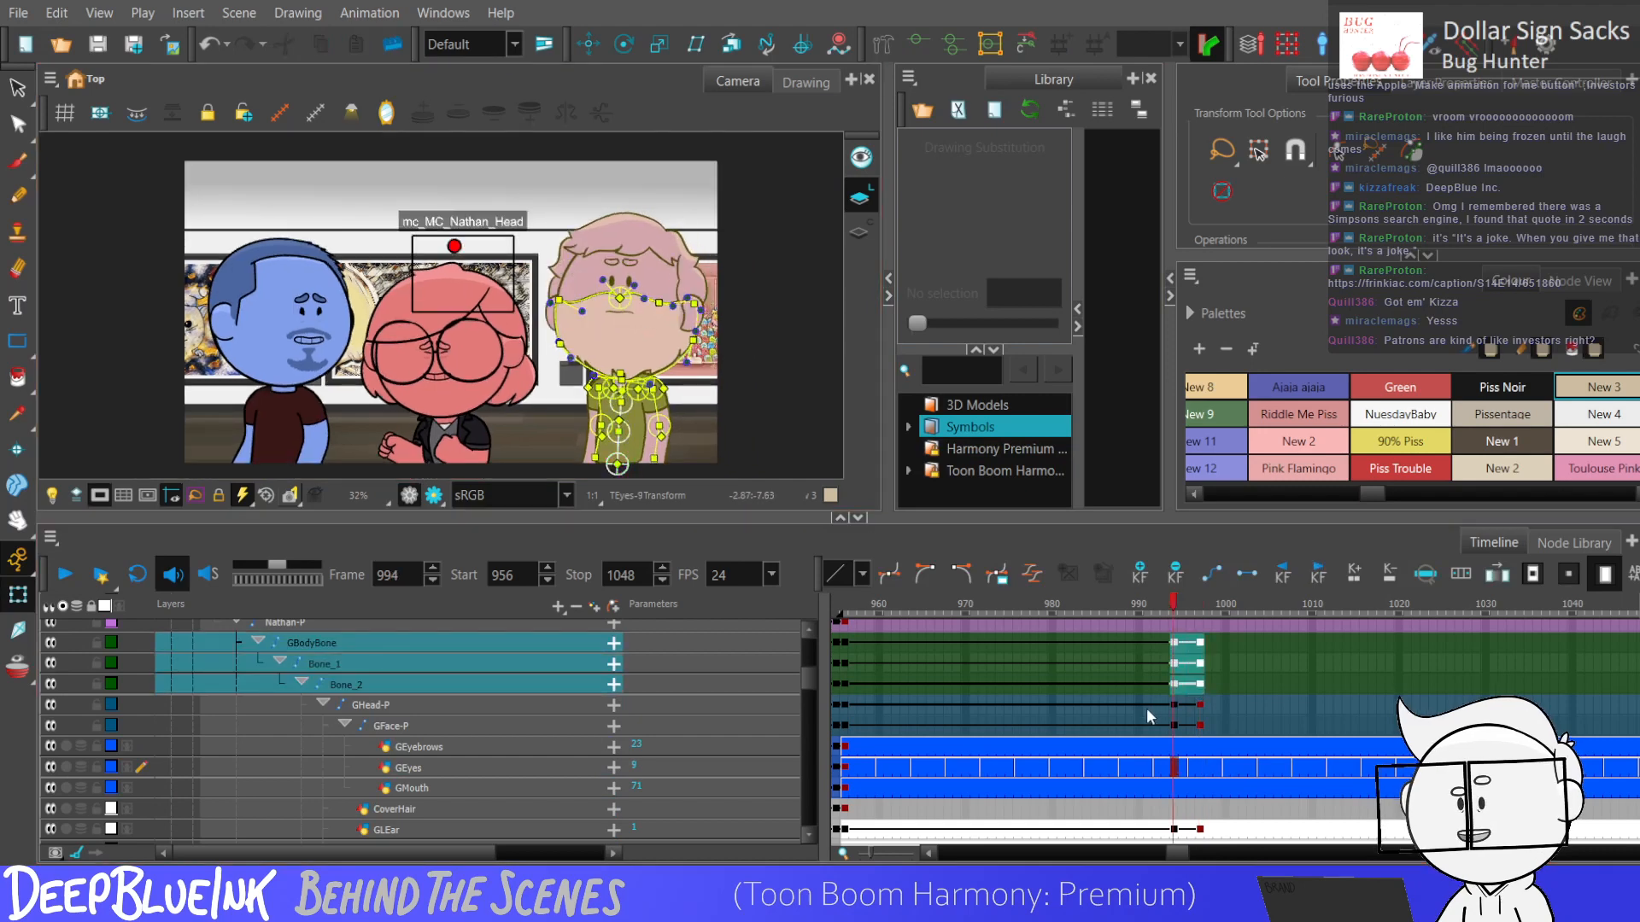
pyautogui.click(1139, 706)
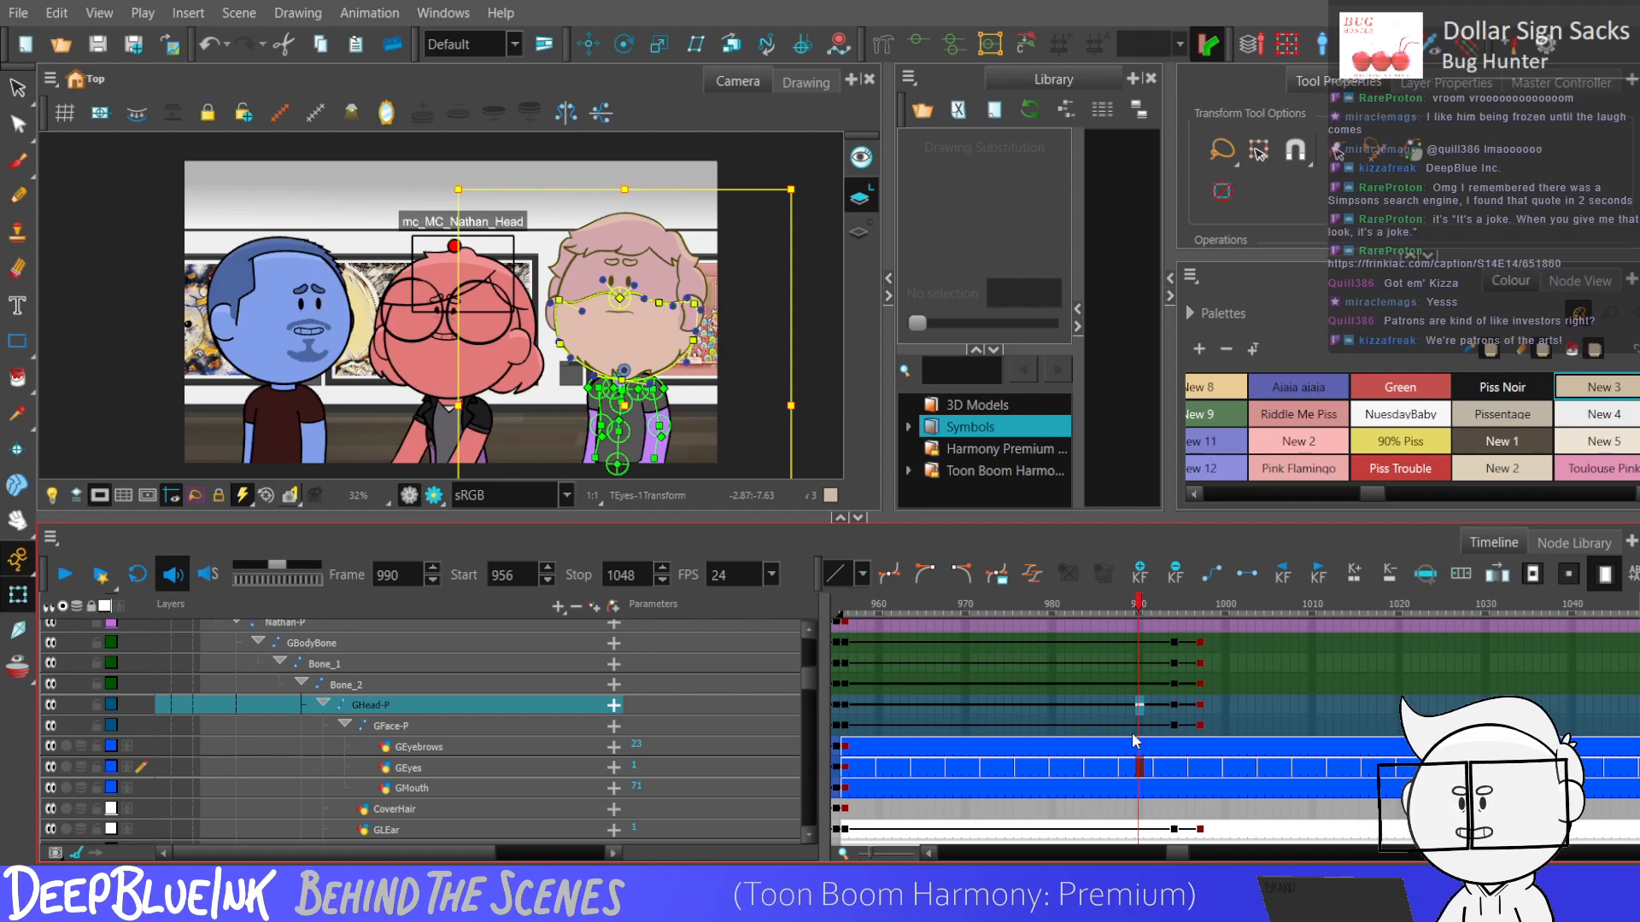
pyautogui.click(1166, 683)
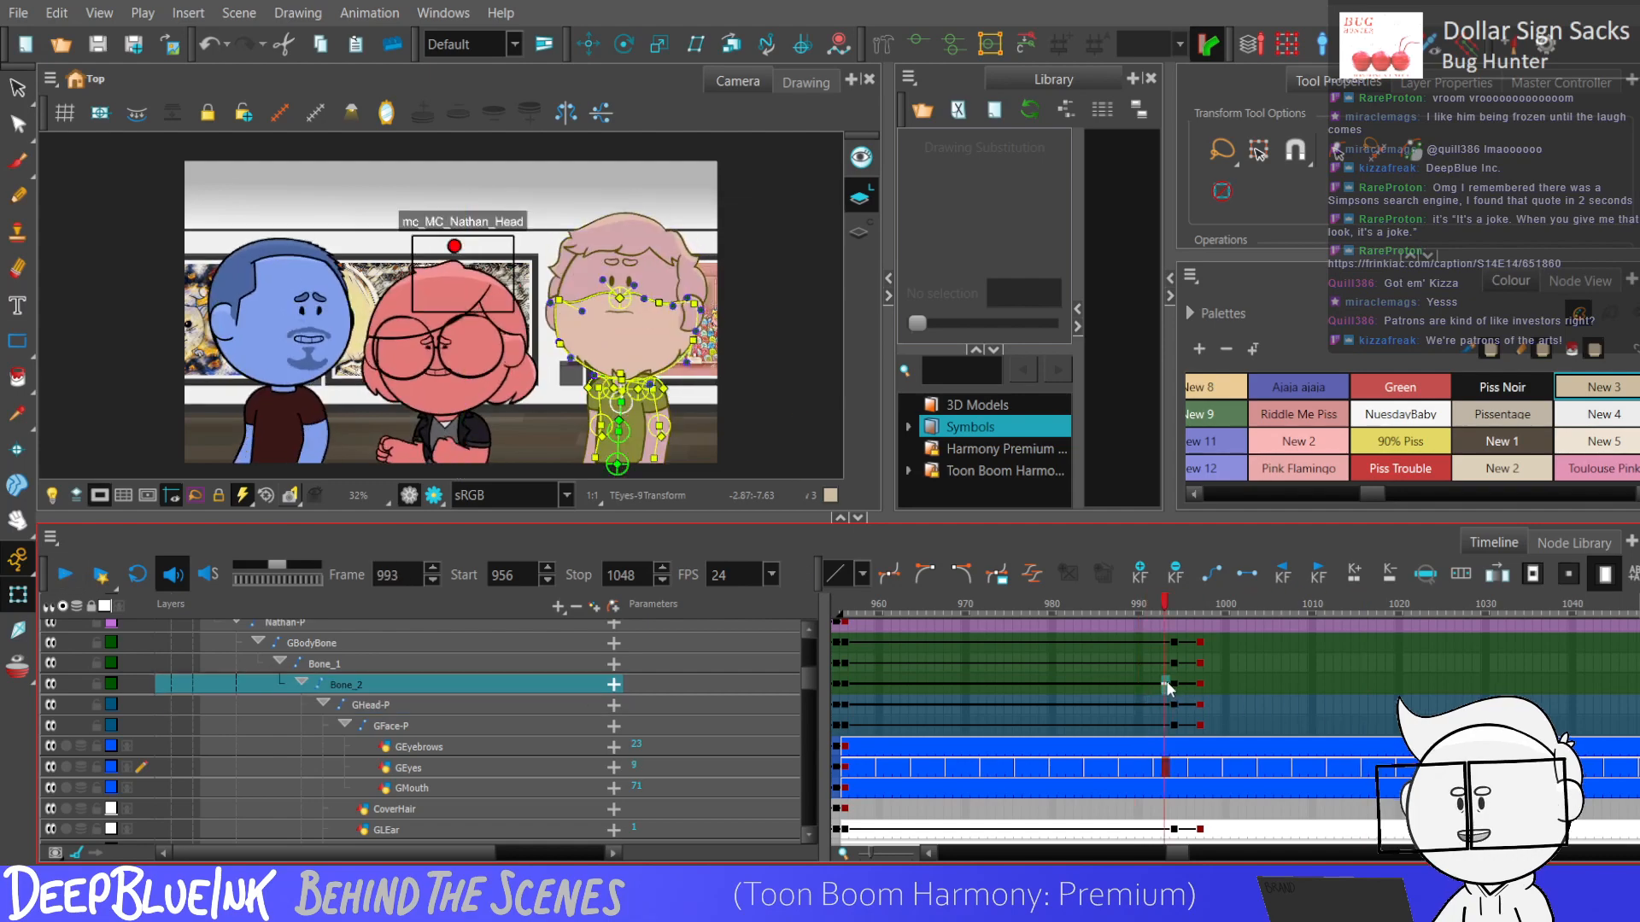
pyautogui.press('Return')
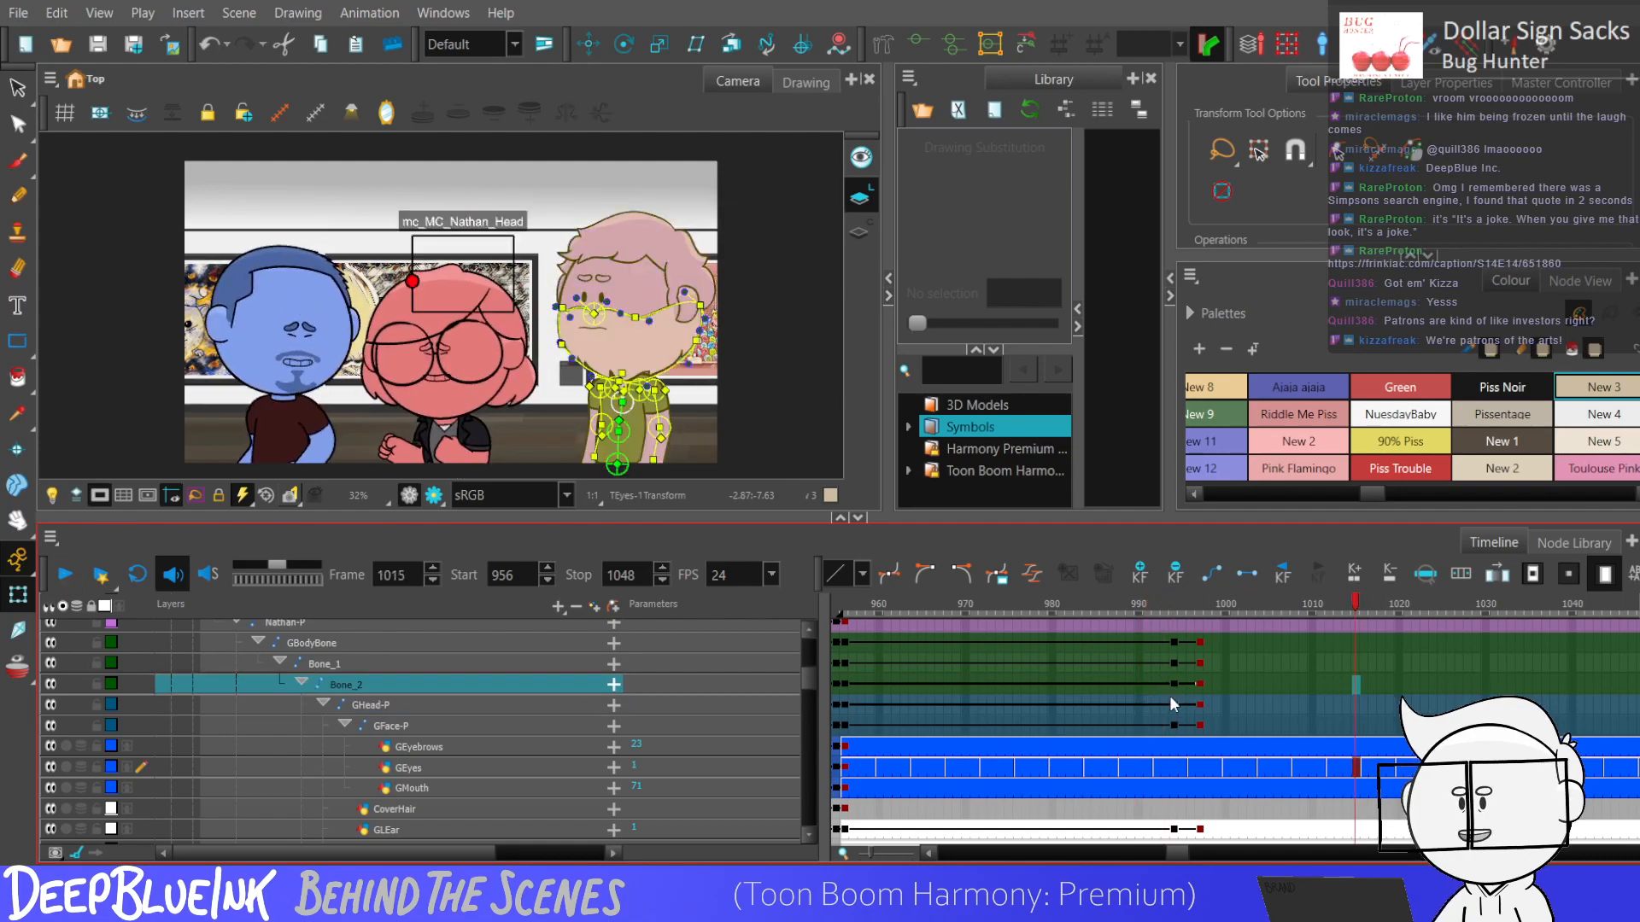
# Add keyframes to the Nathan-P layer at frames 994 and 997 and nudge the whole purple character slightly sideways at frame 997.
pyautogui.click(1173, 625)
pyautogui.scroll(1, 1175, 641)
pyautogui.press('F6')
pyautogui.click(1192, 653)
pyautogui.press('F6')
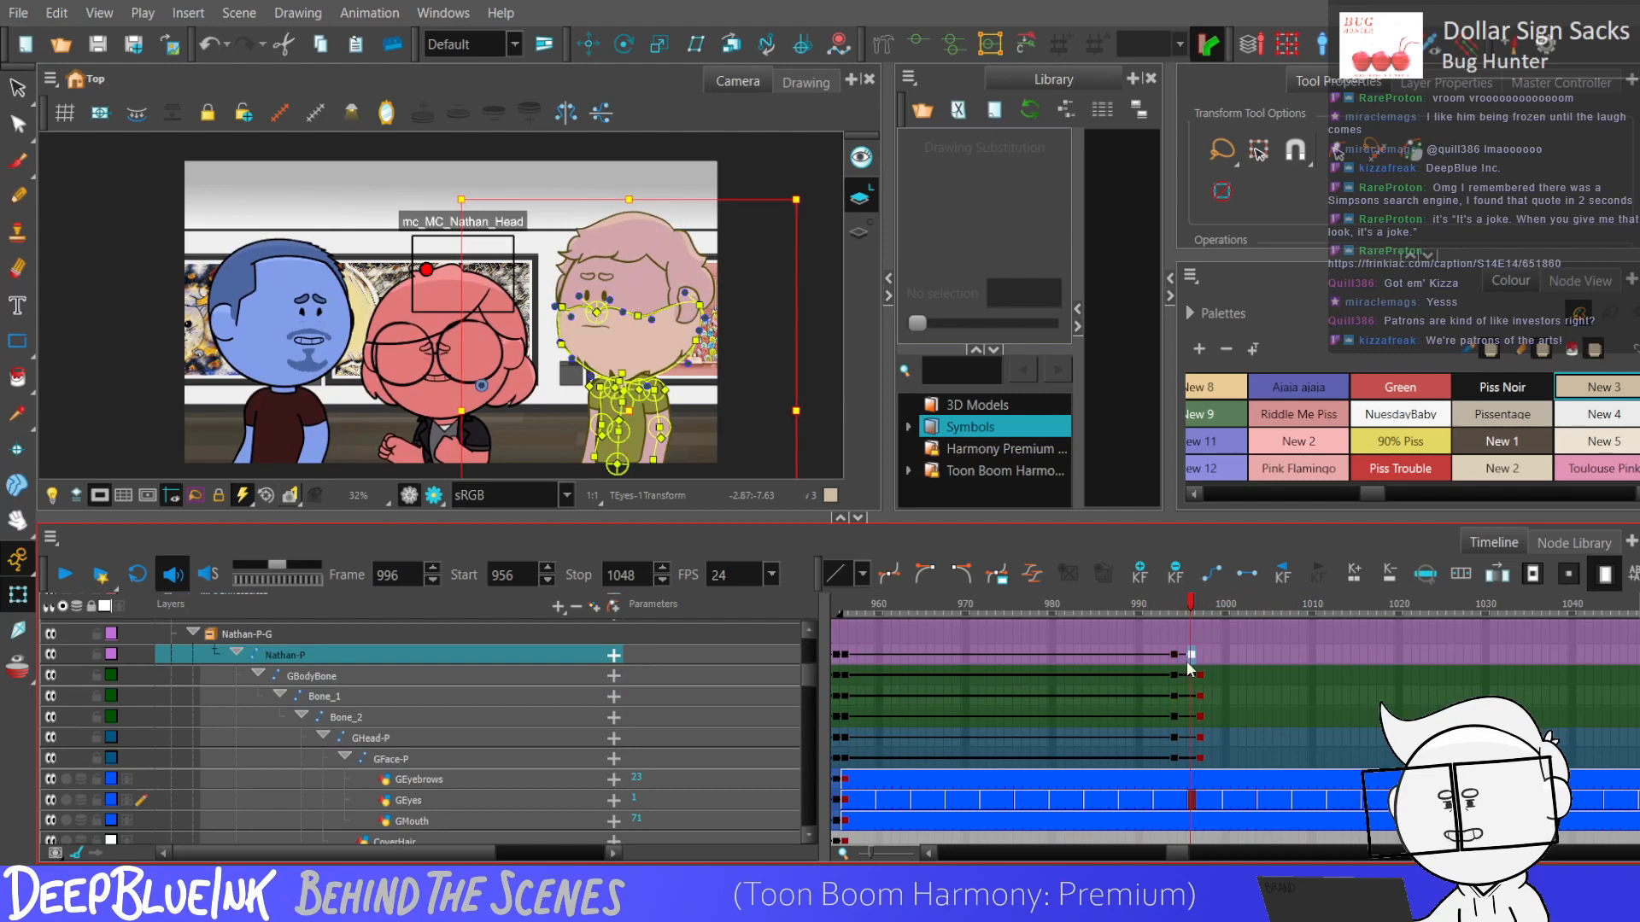
pyautogui.click(1199, 655)
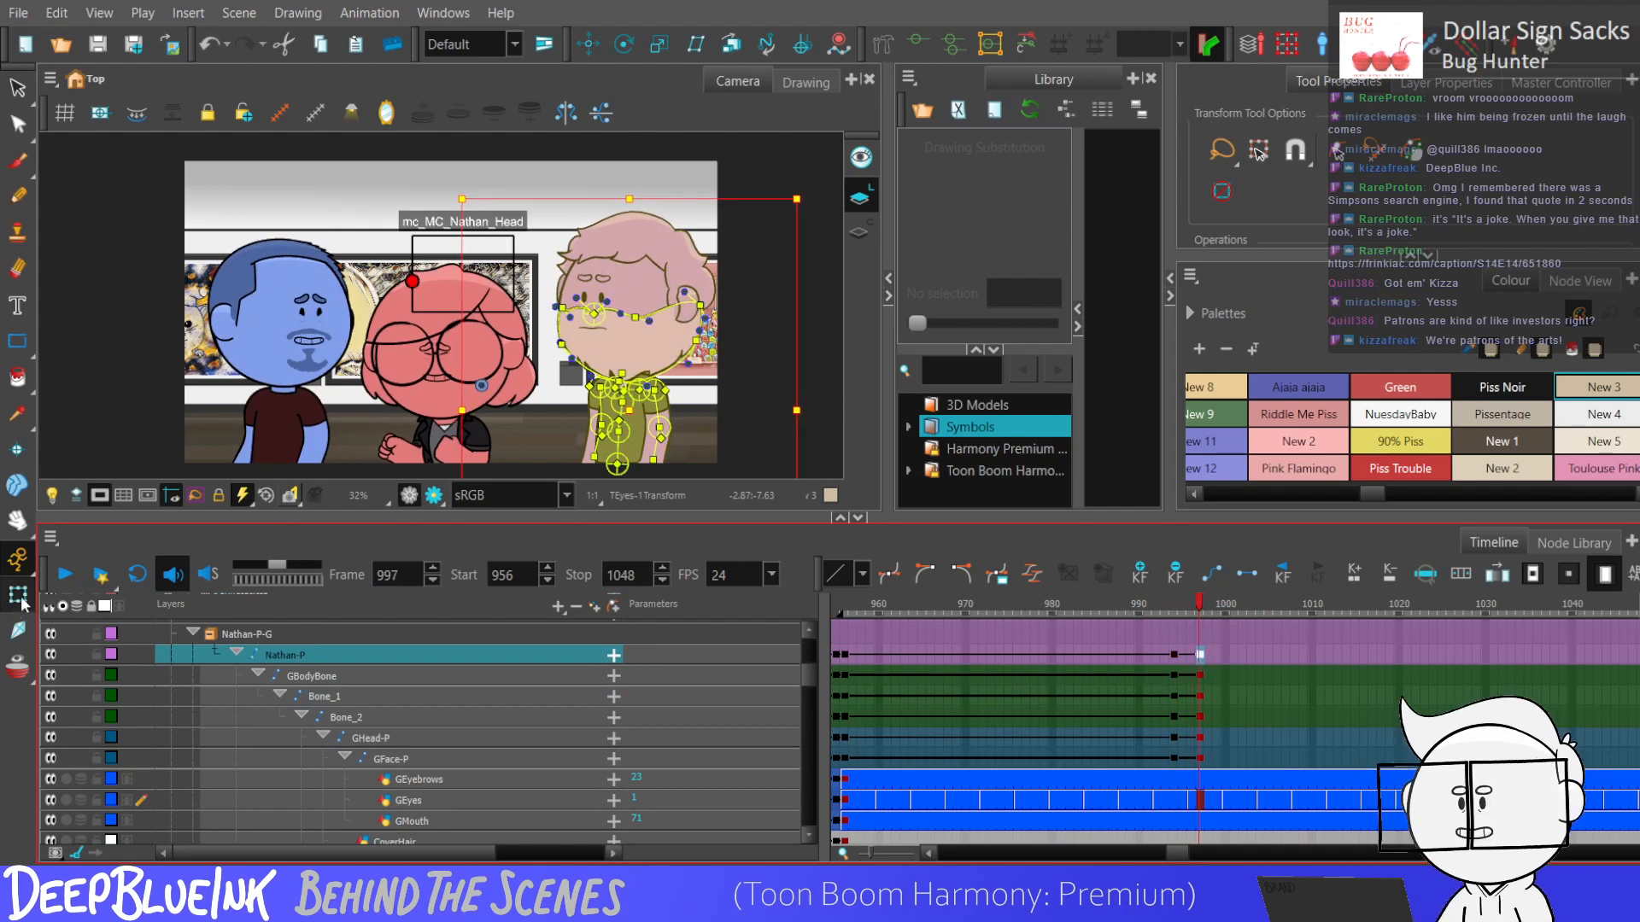
pyautogui.moveTo(561, 319); pyautogui.dragTo(562, 321)
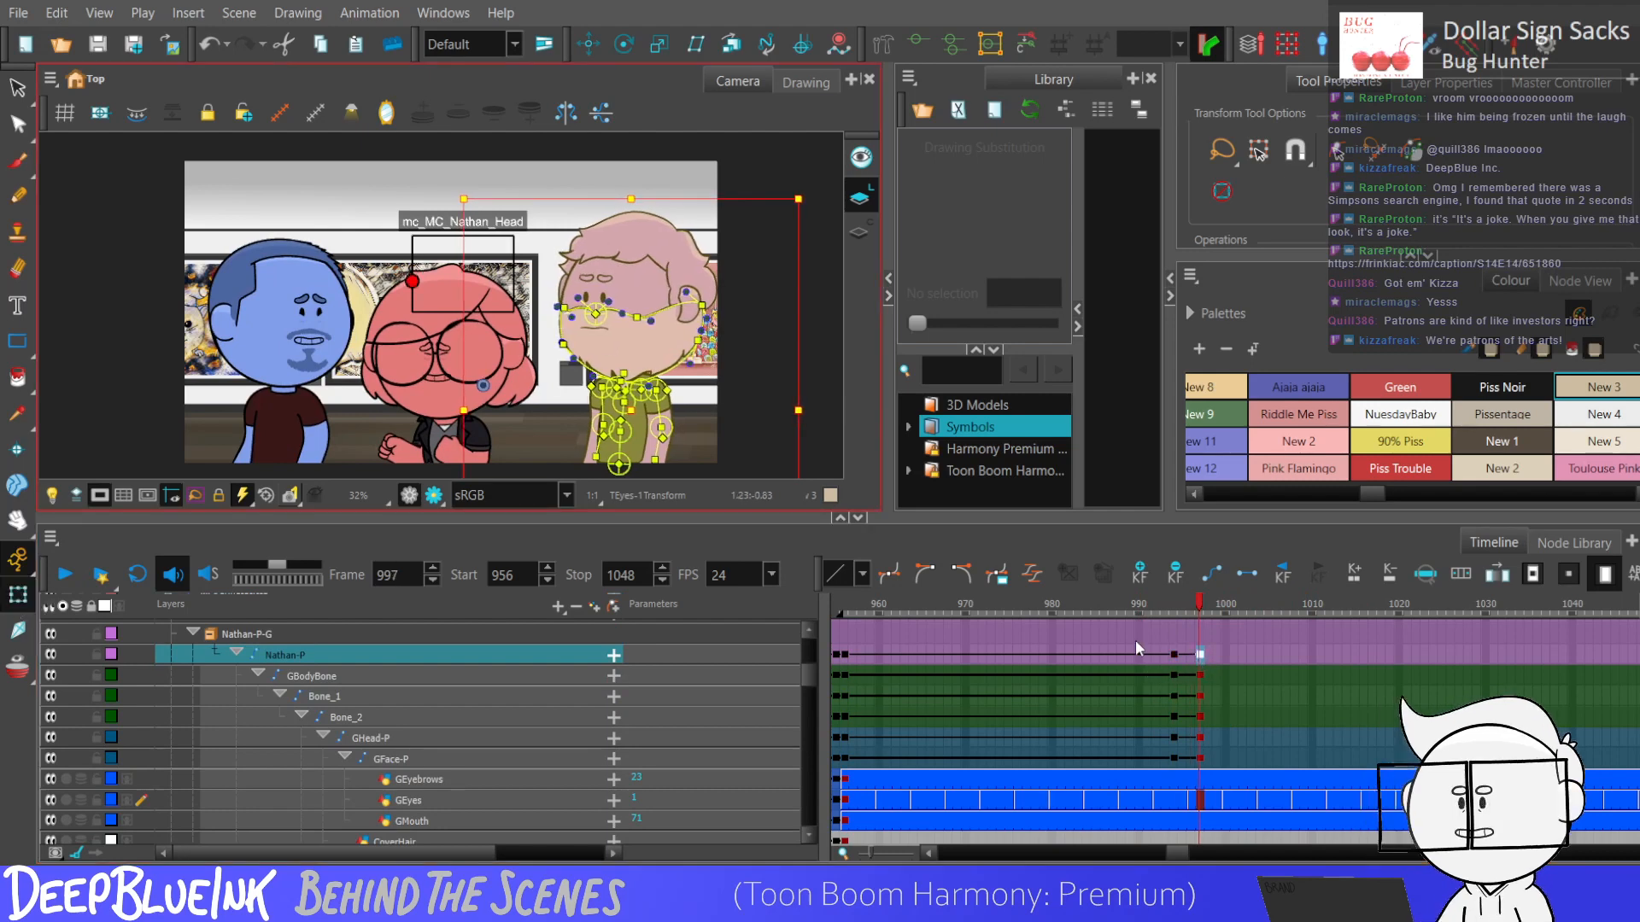
# Replay the purple character's turn several times, starting from about frames 991 to 993, to check the motion.
pyautogui.click(1147, 696)
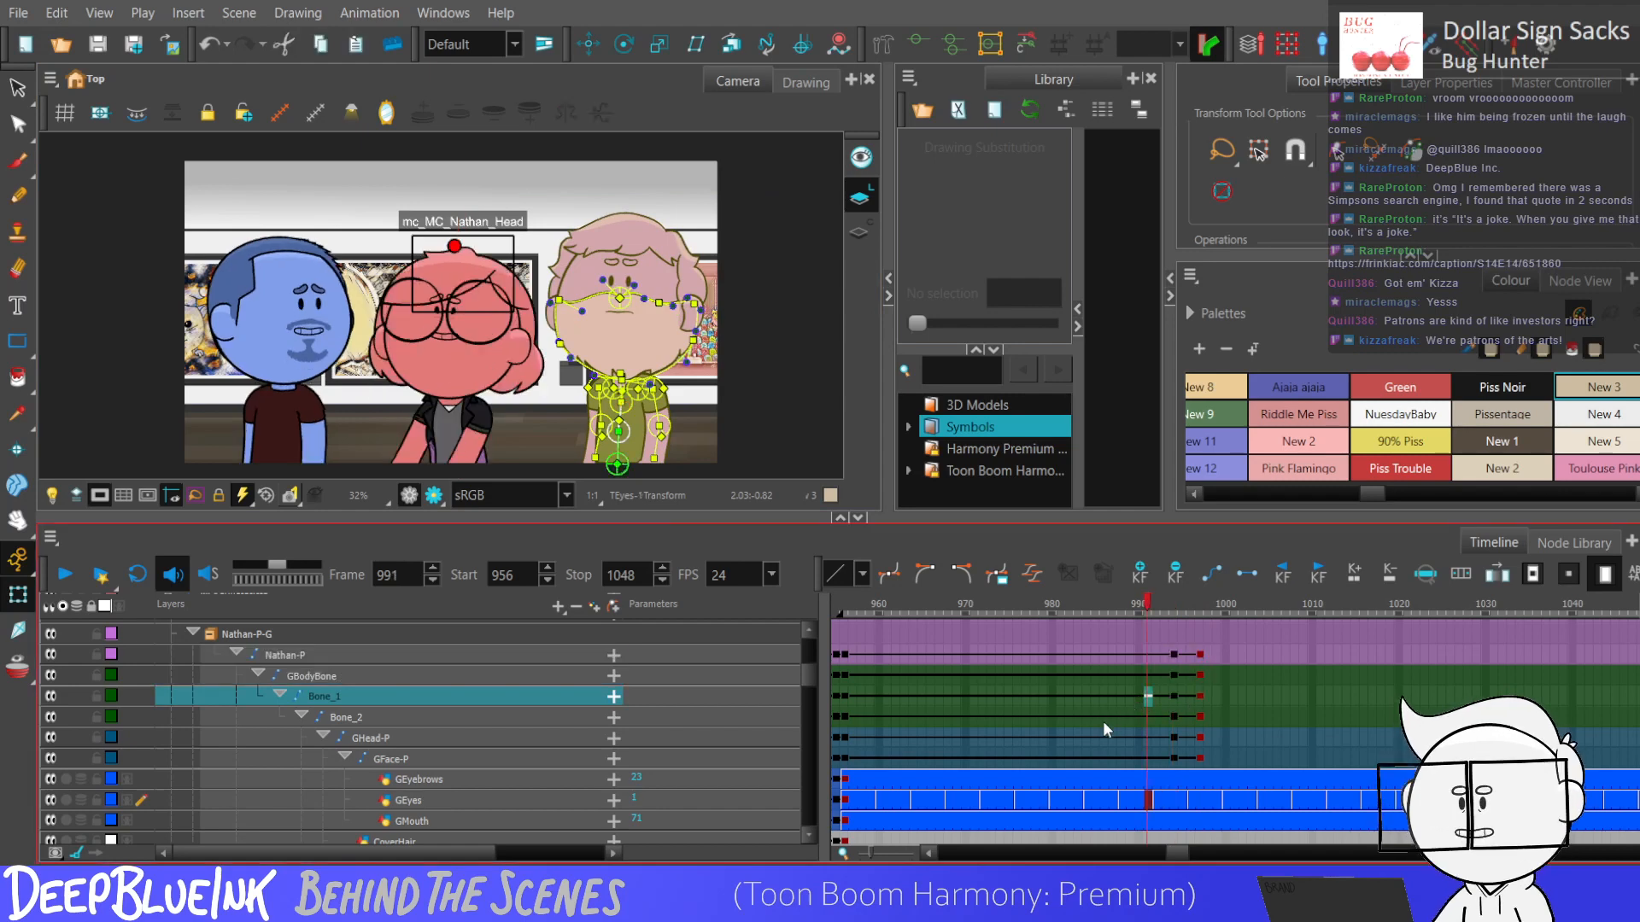
pyautogui.press('Return')
pyautogui.hotkey('shift', ',')
pyautogui.press('Return')
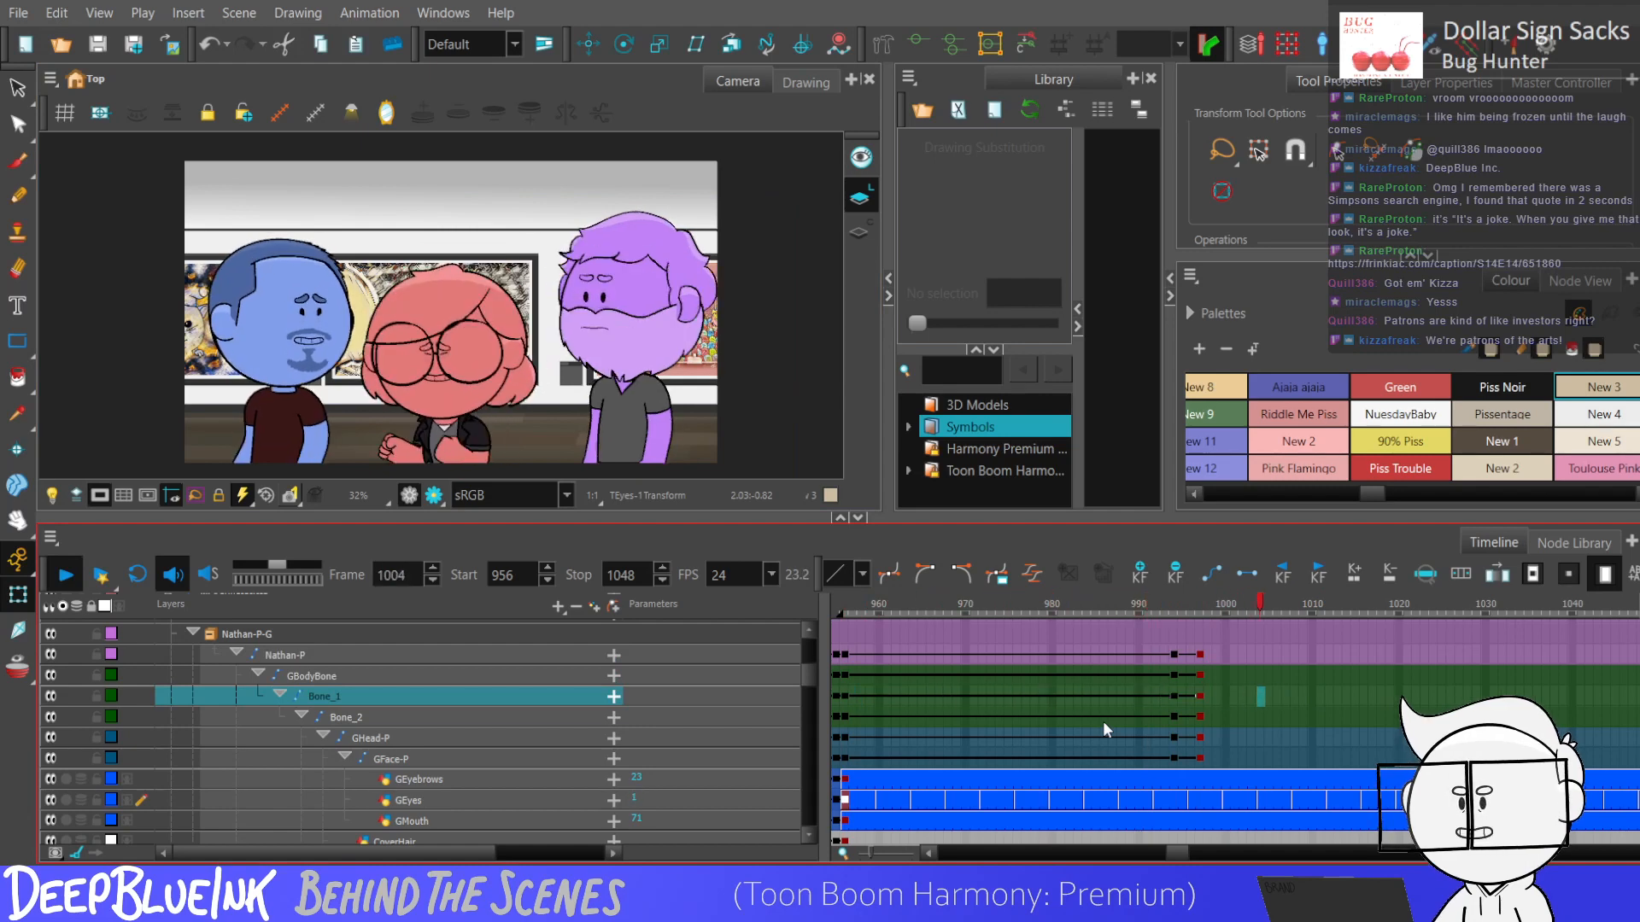
pyautogui.press('Return')
pyautogui.click(1167, 780)
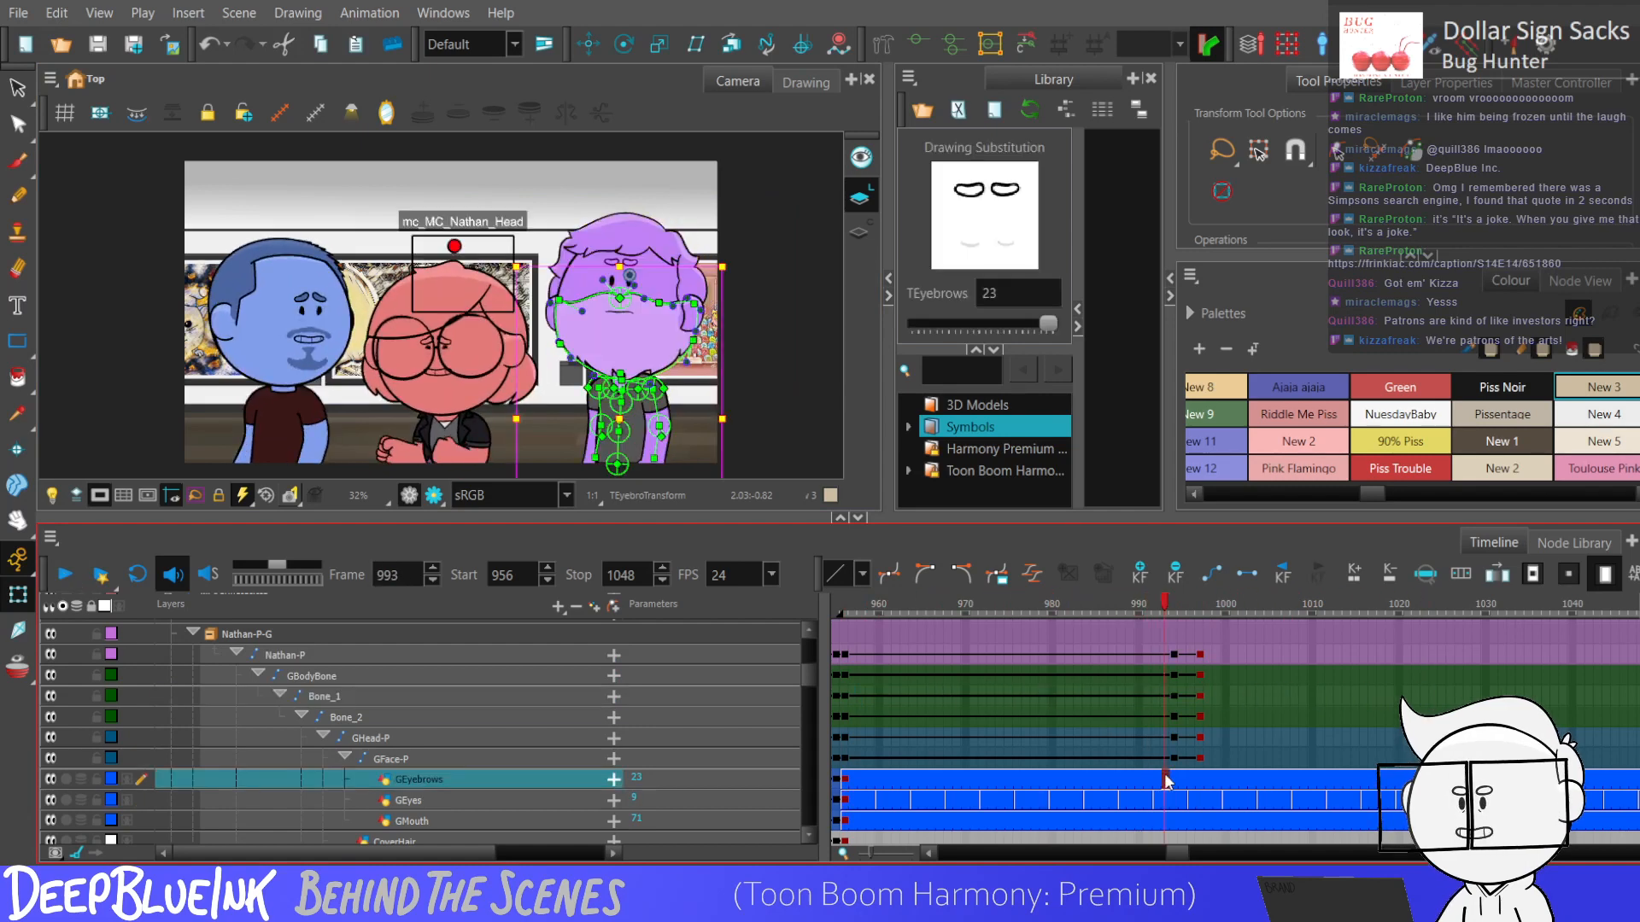
pyautogui.press('Return')
pyautogui.press('Return')
pyautogui.click(1176, 802)
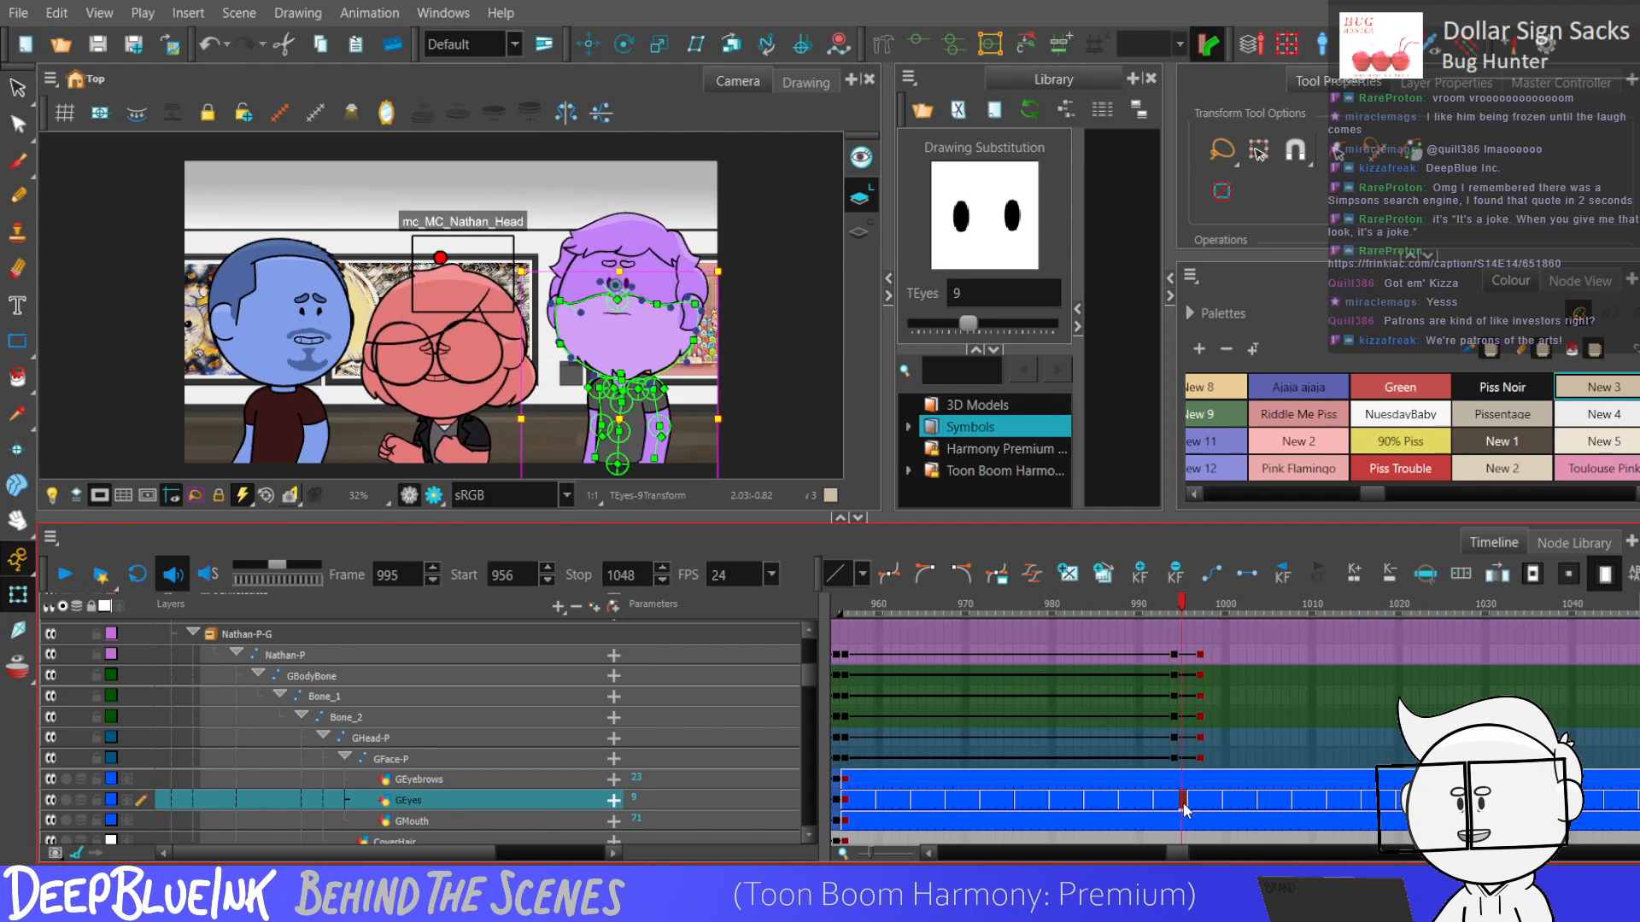
# Add keyframes to GMouth at frames 994 and 997, adjusting the mouth at frame 997 with the Translate tool, and play back the turn.
pyautogui.click(1179, 821)
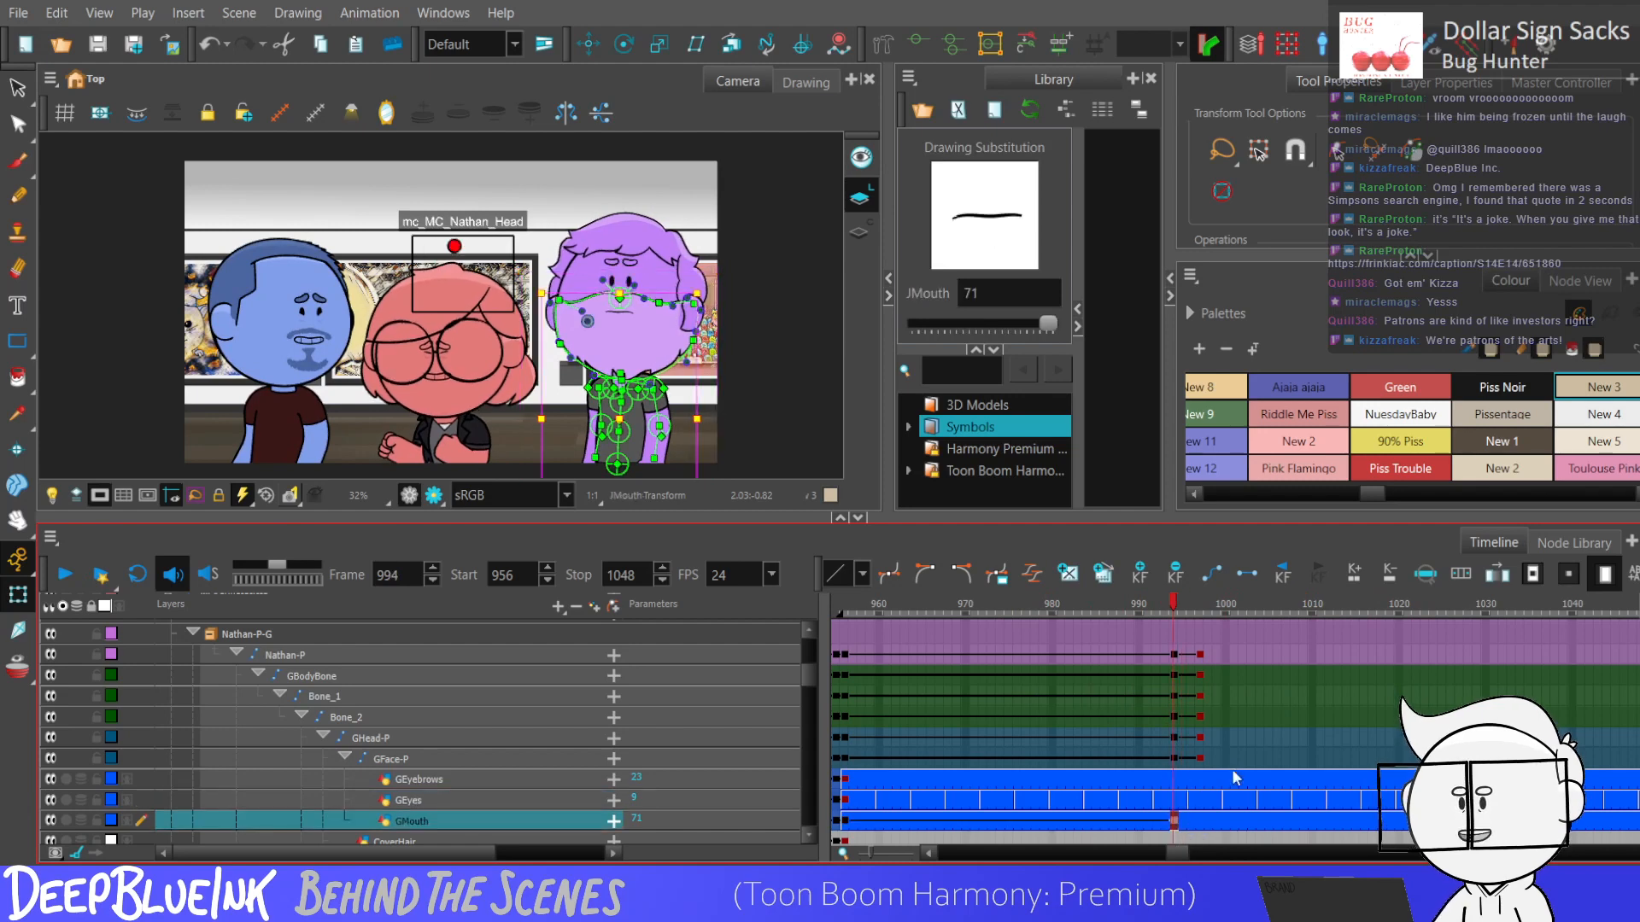
pyautogui.click(1200, 822)
pyautogui.click(588, 43)
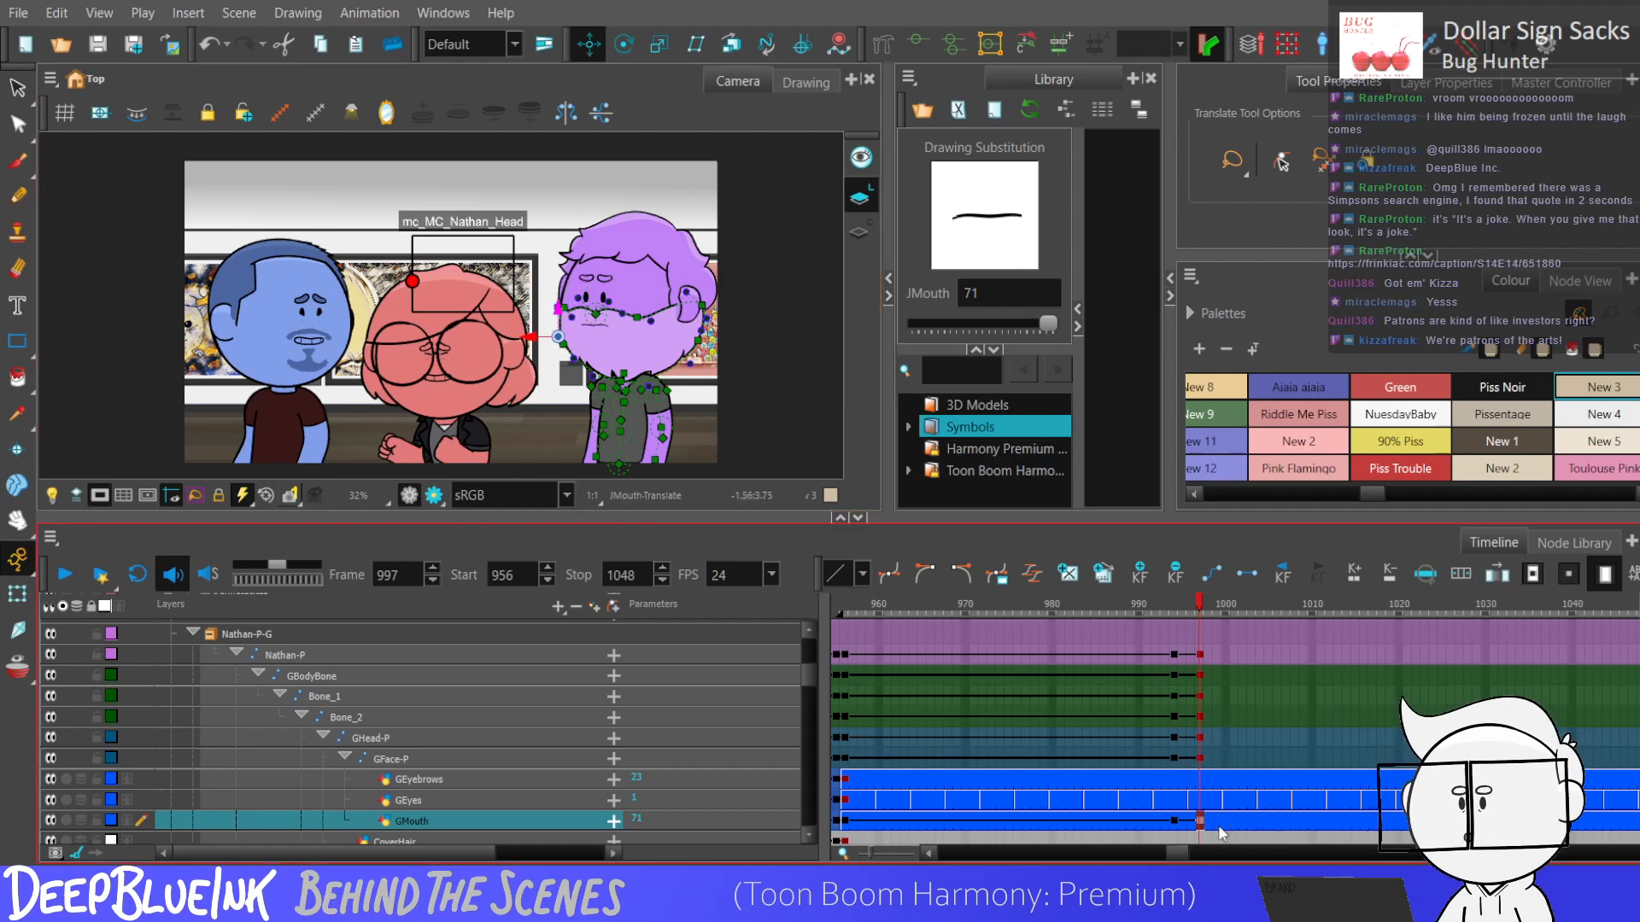
pyautogui.click(1167, 820)
pyautogui.click(1166, 800)
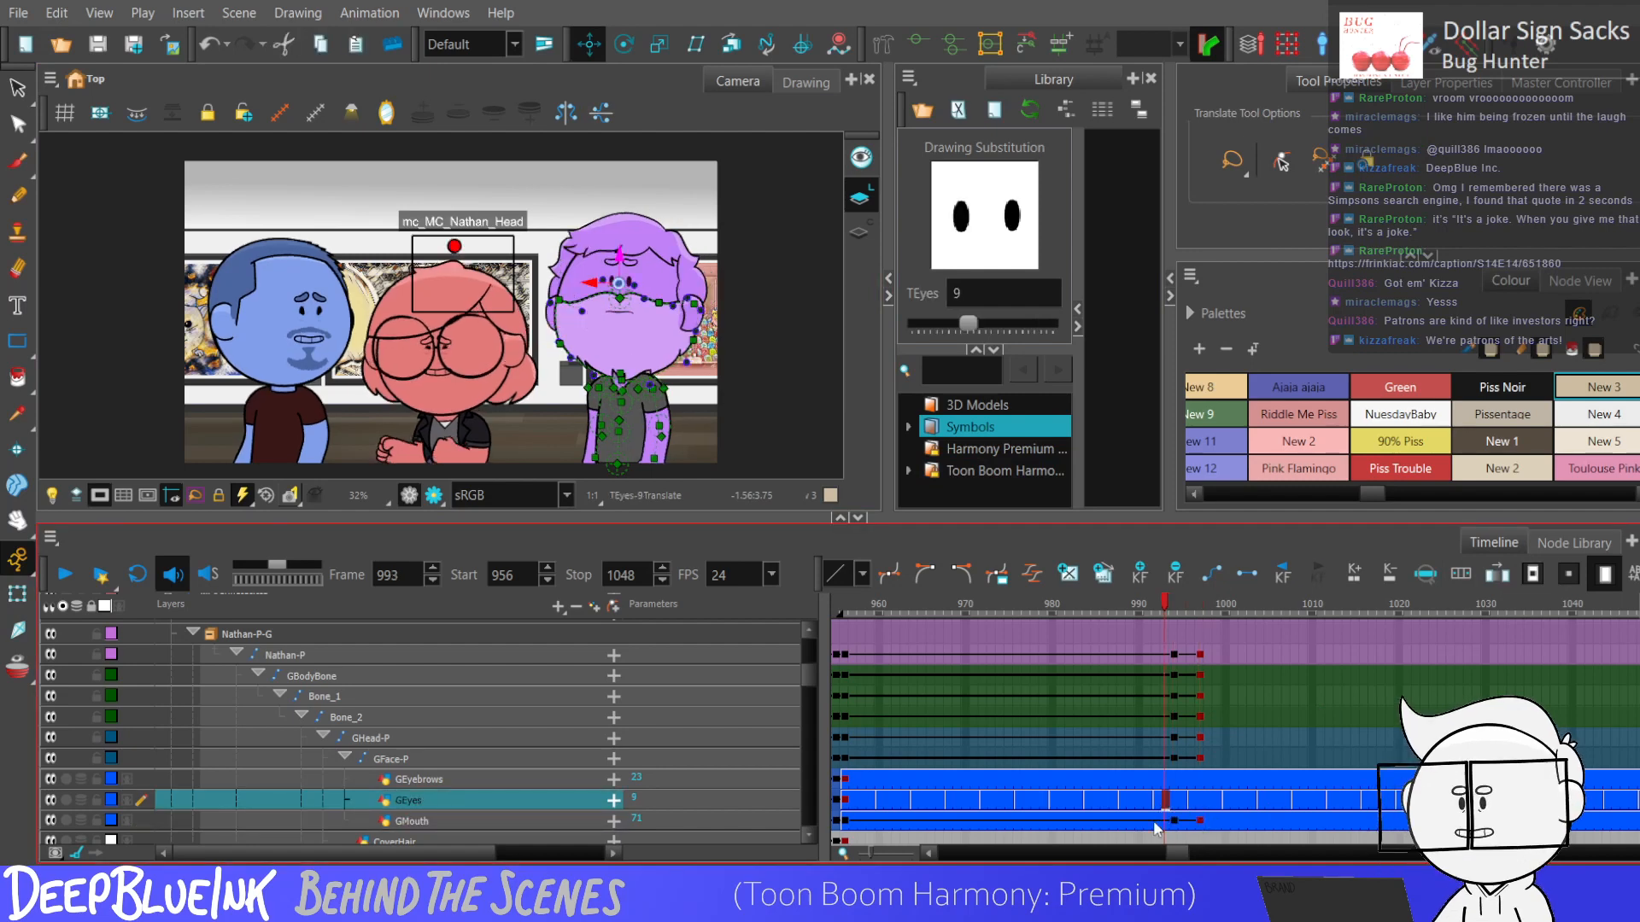
pyautogui.press('Return')
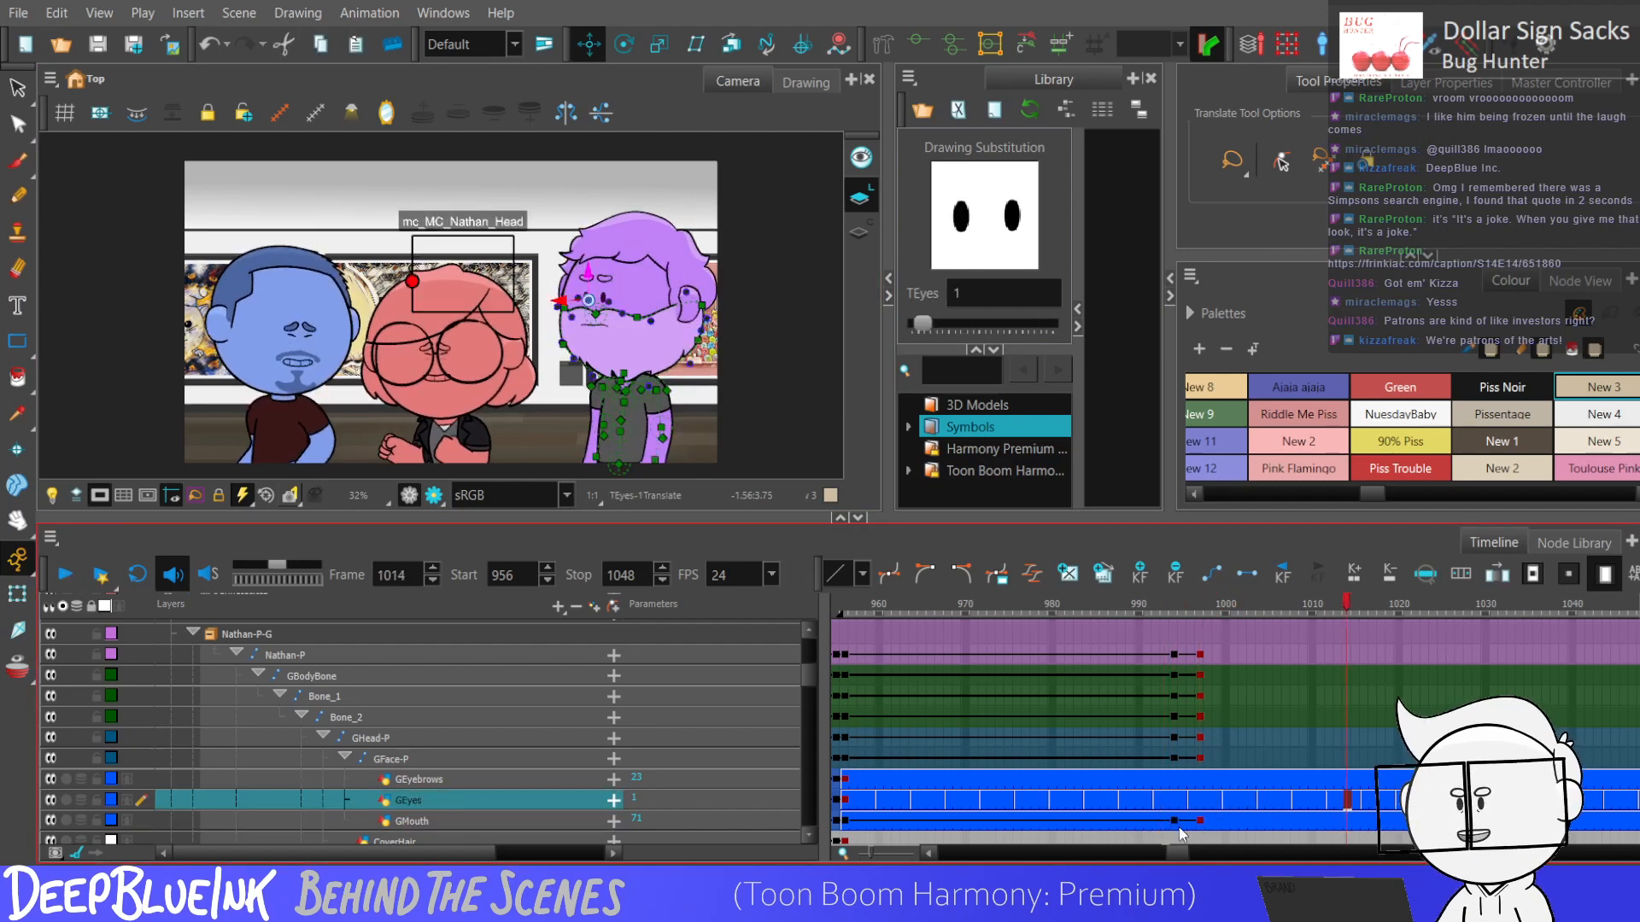
# Swap GMouth to drawing 51 at frame 996 and raise GEyebrows slightly at frame 997.
pyautogui.click(1190, 820)
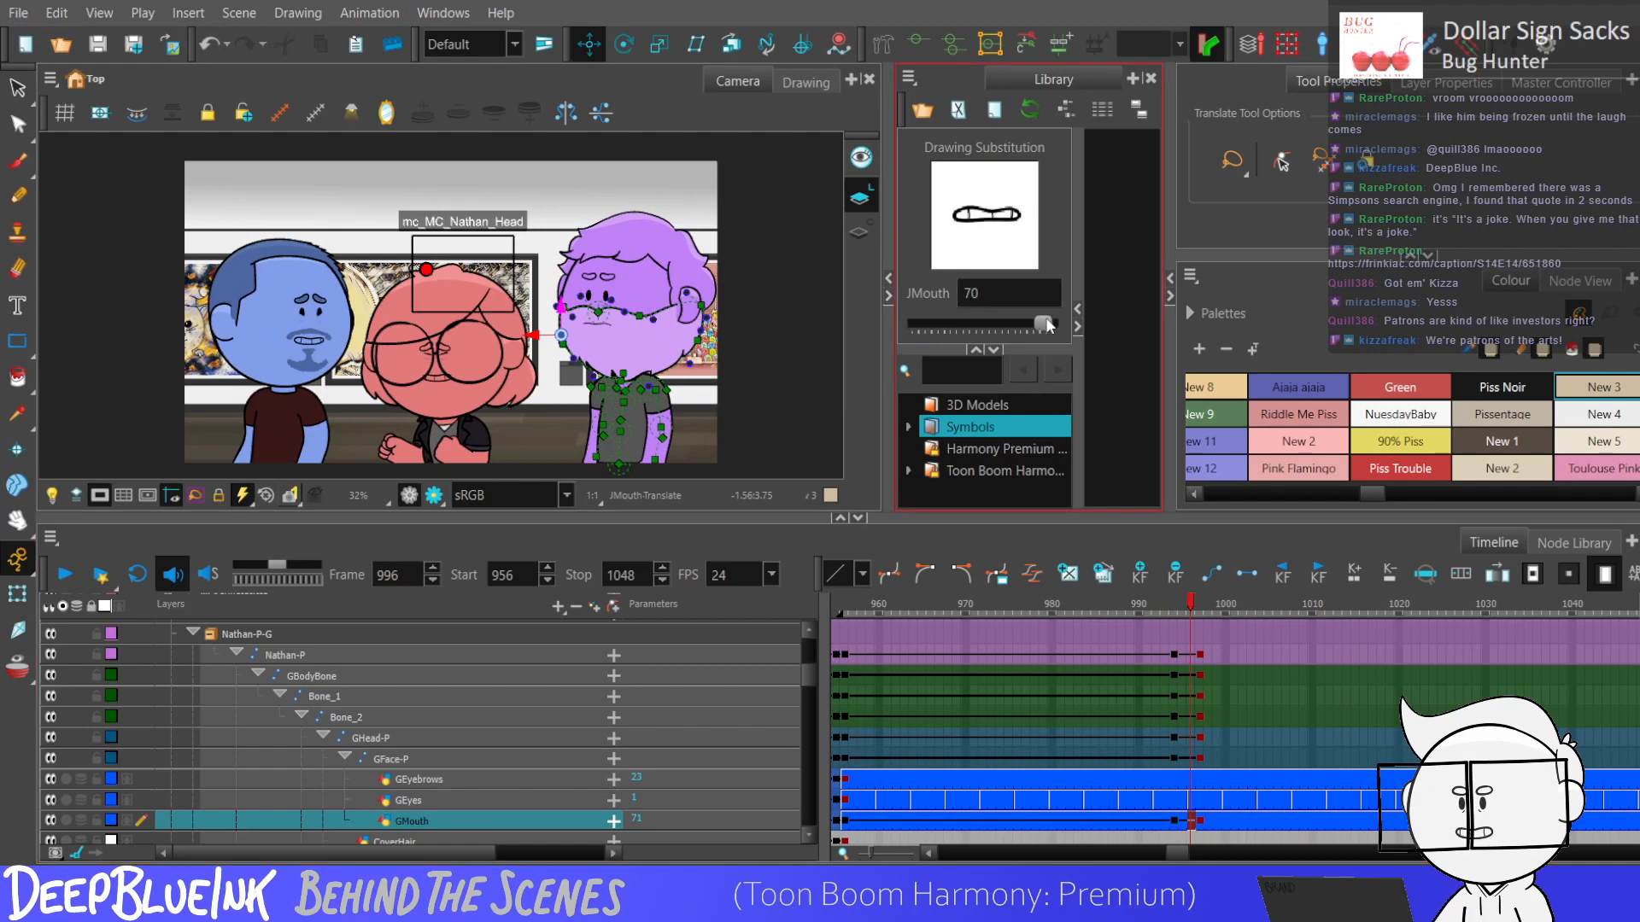
pyautogui.moveTo(978, 324)
pyautogui.mouseDown()
pyautogui.moveTo(1004, 322)
pyautogui.moveTo(978, 325)
pyautogui.mouseUp()
pyautogui.click(1199, 779)
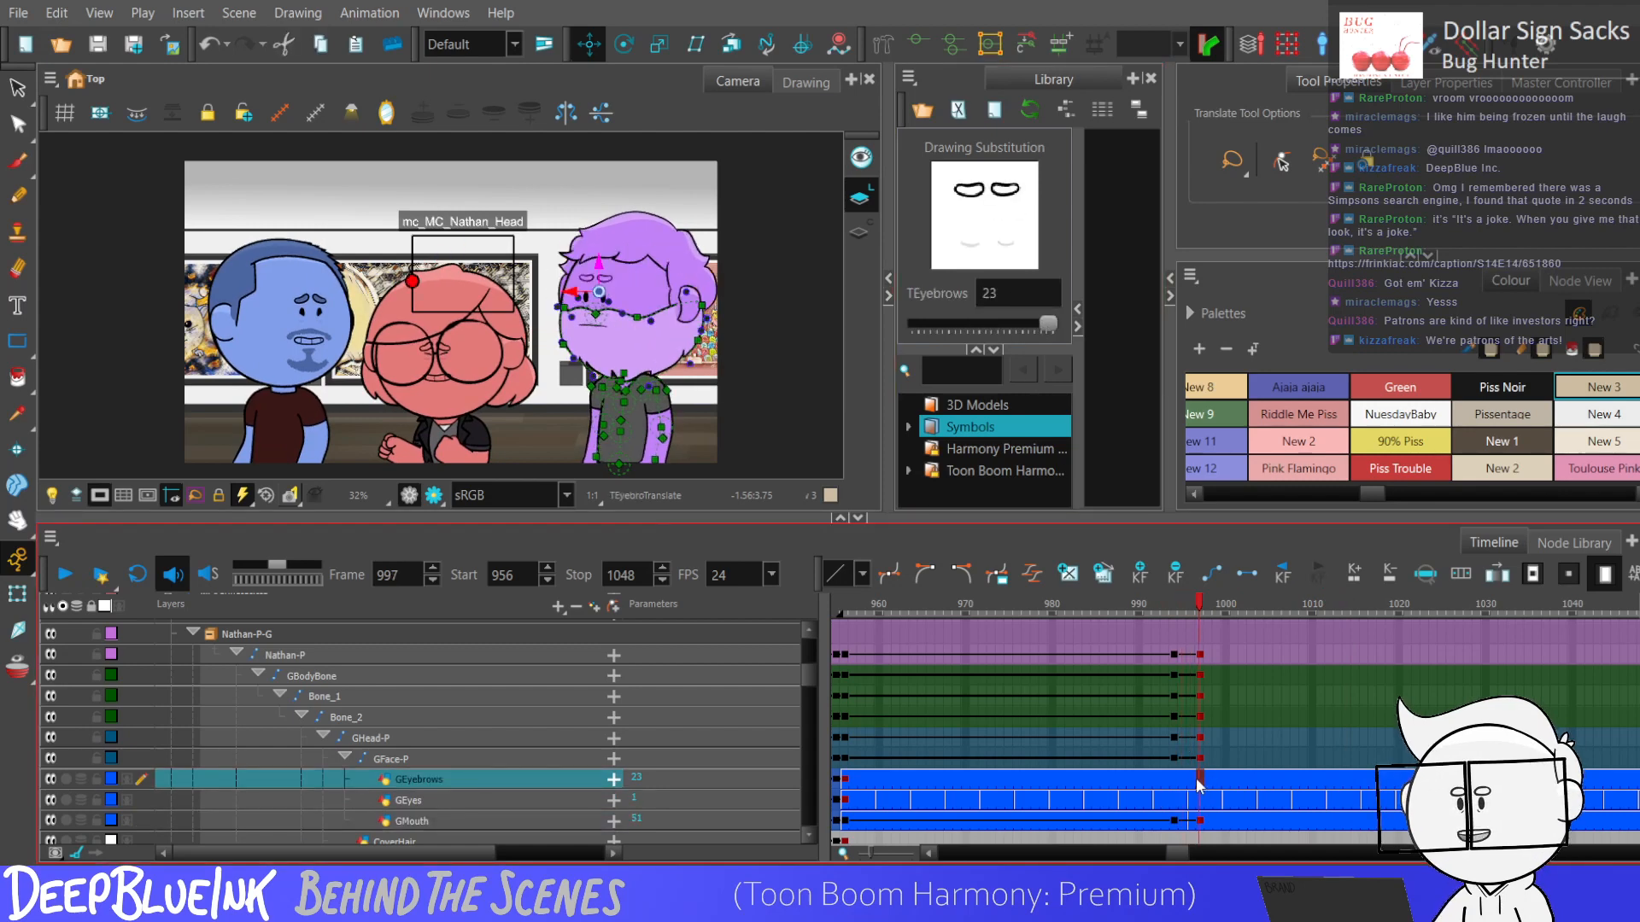
pyautogui.moveTo(599, 273); pyautogui.dragTo(600, 266)
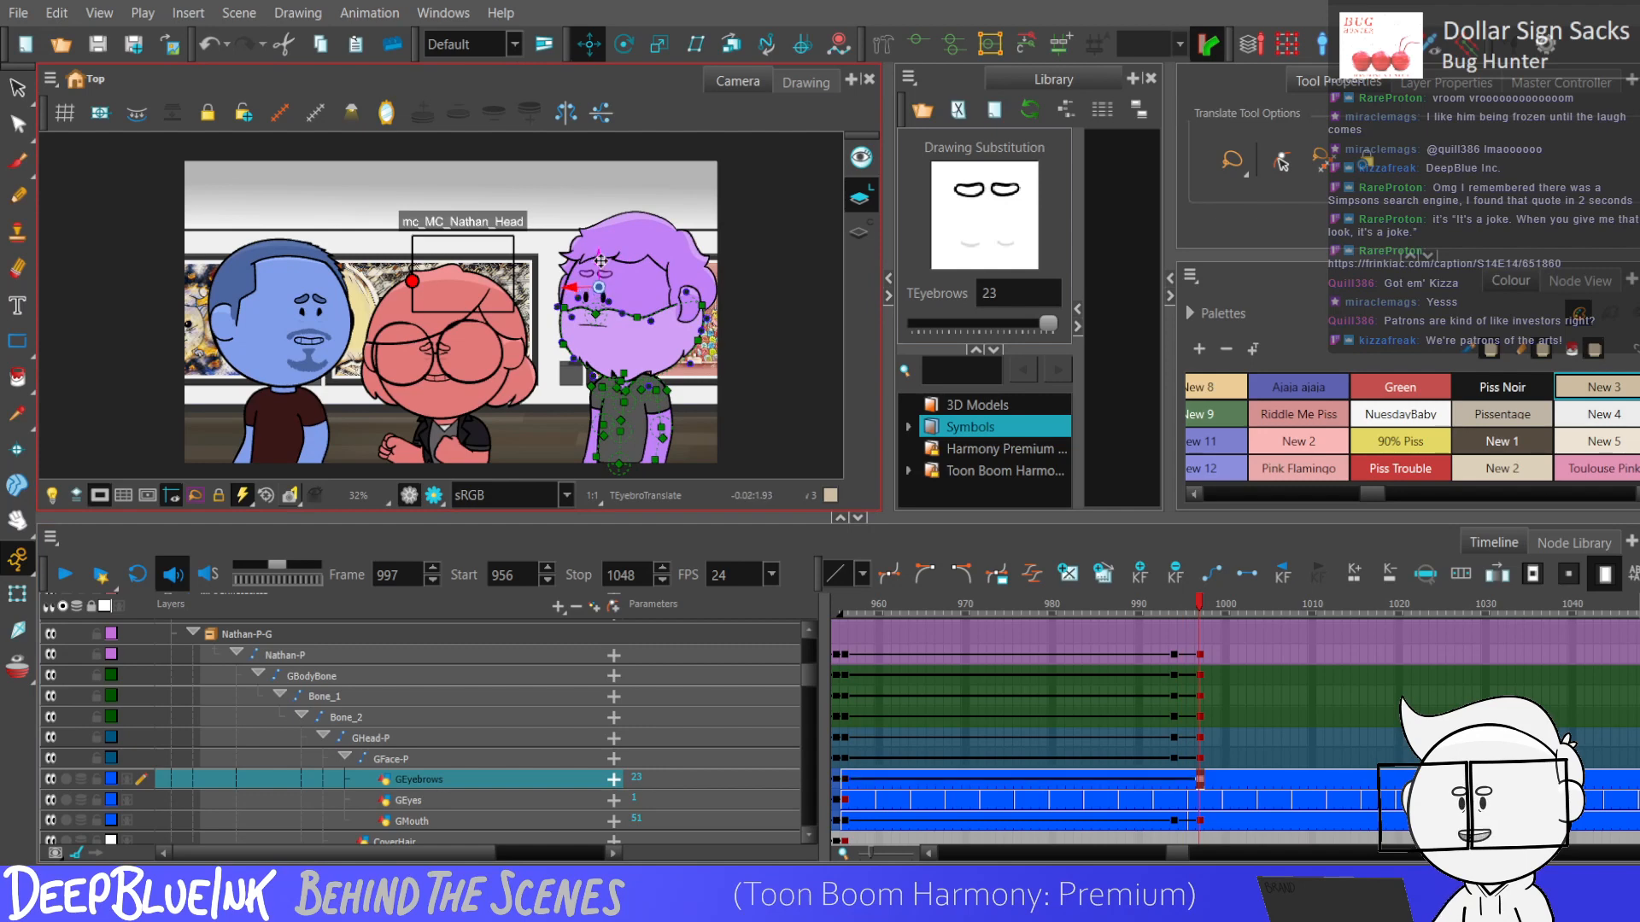
# Add a keyframe to GEyebrows at frame 994 and select frames 994 to 997 of GHead-P, GFace-P and GEyebrows.
pyautogui.click(850, 786)
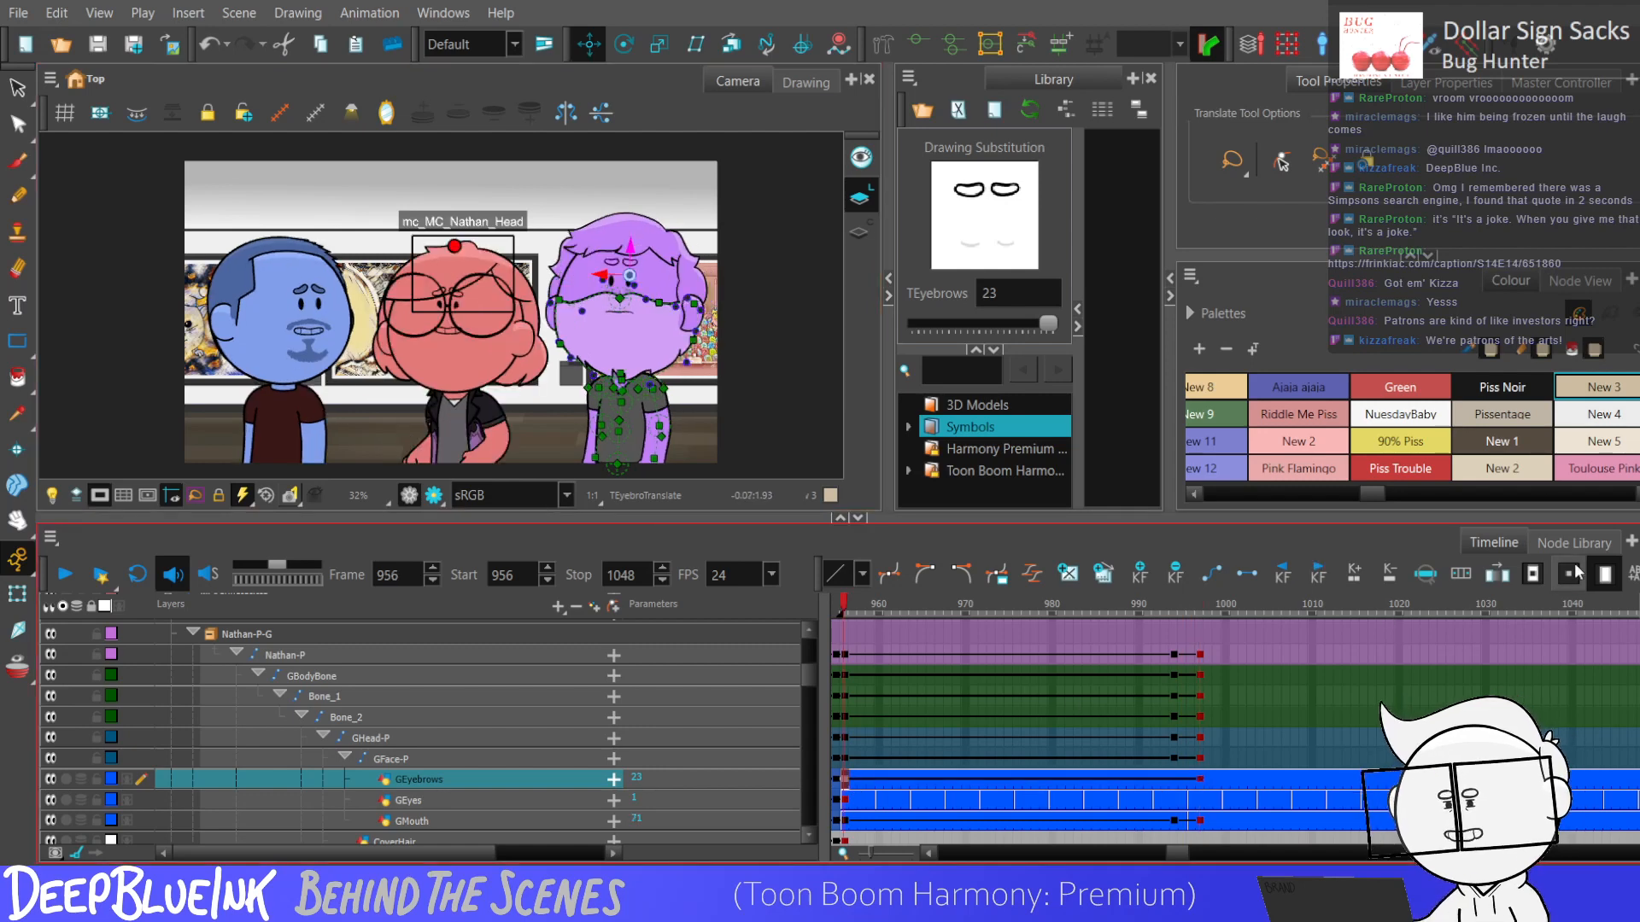
pyautogui.click(1175, 781)
pyautogui.moveTo(1199, 784); pyautogui.dragTo(1176, 760)
pyautogui.click(1568, 574)
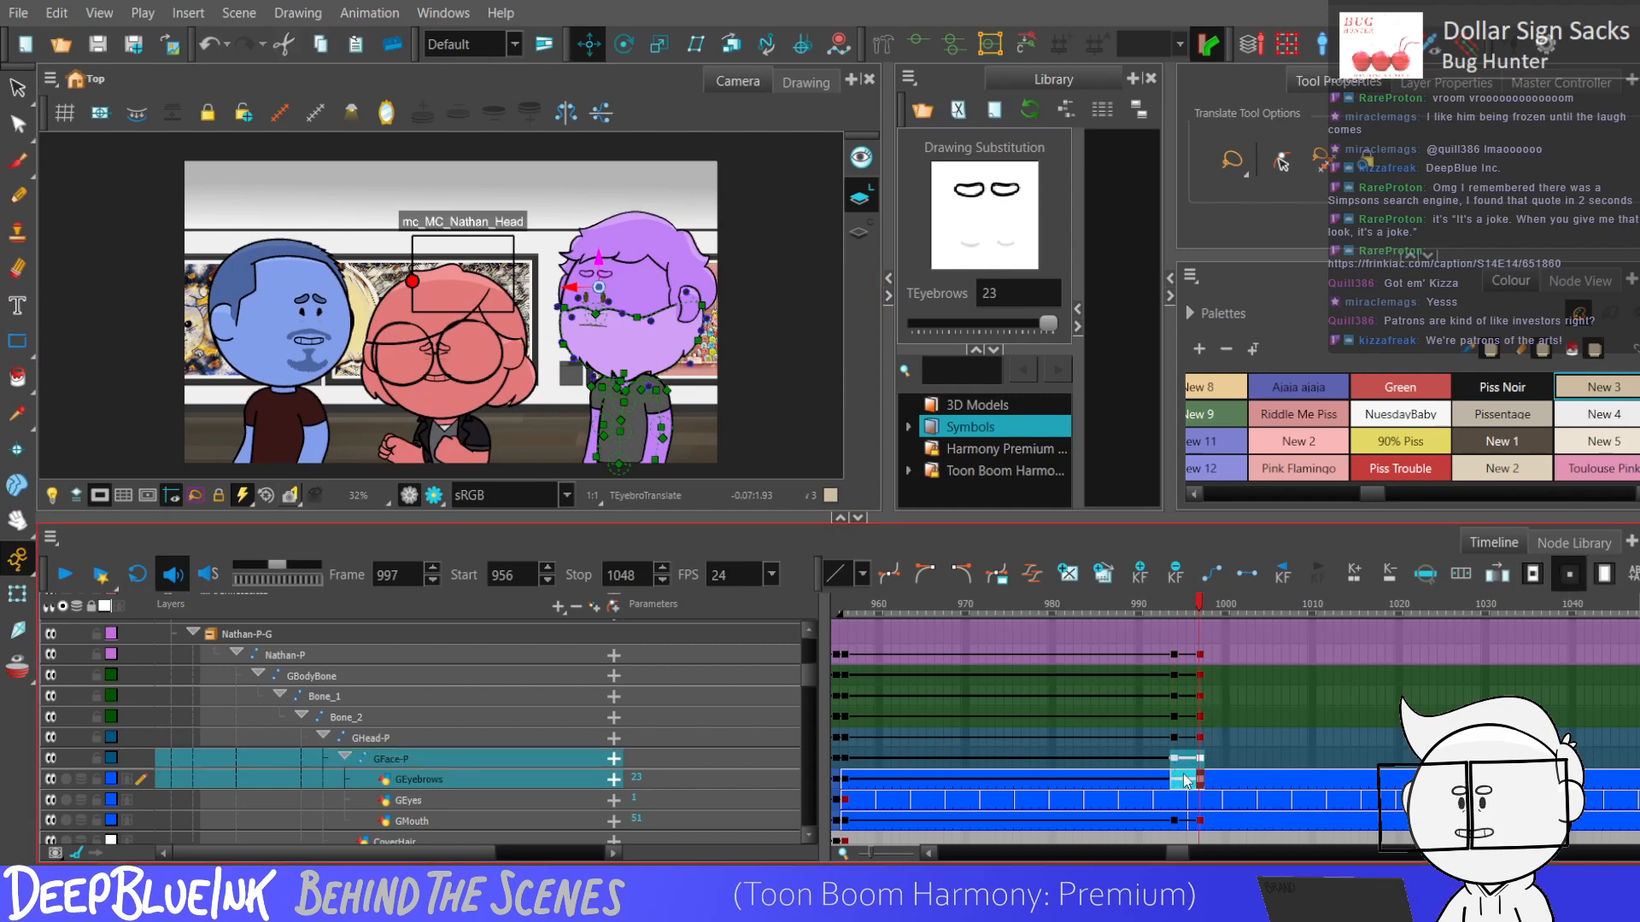
pyautogui.click(1176, 789)
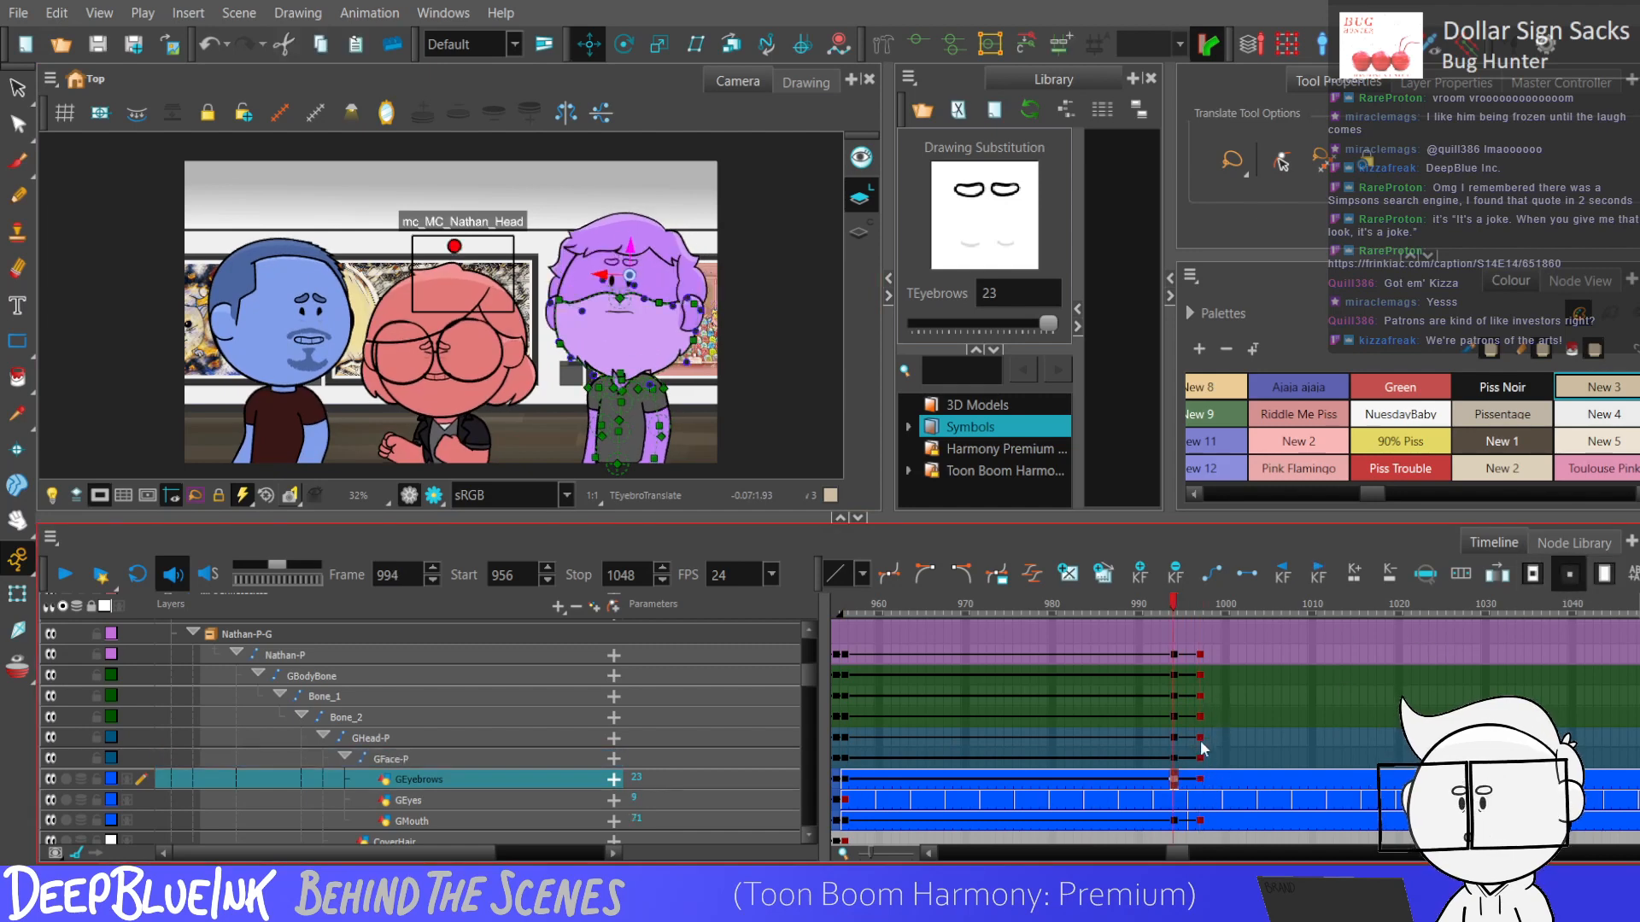
pyautogui.moveTo(1200, 737); pyautogui.dragTo(1170, 786)
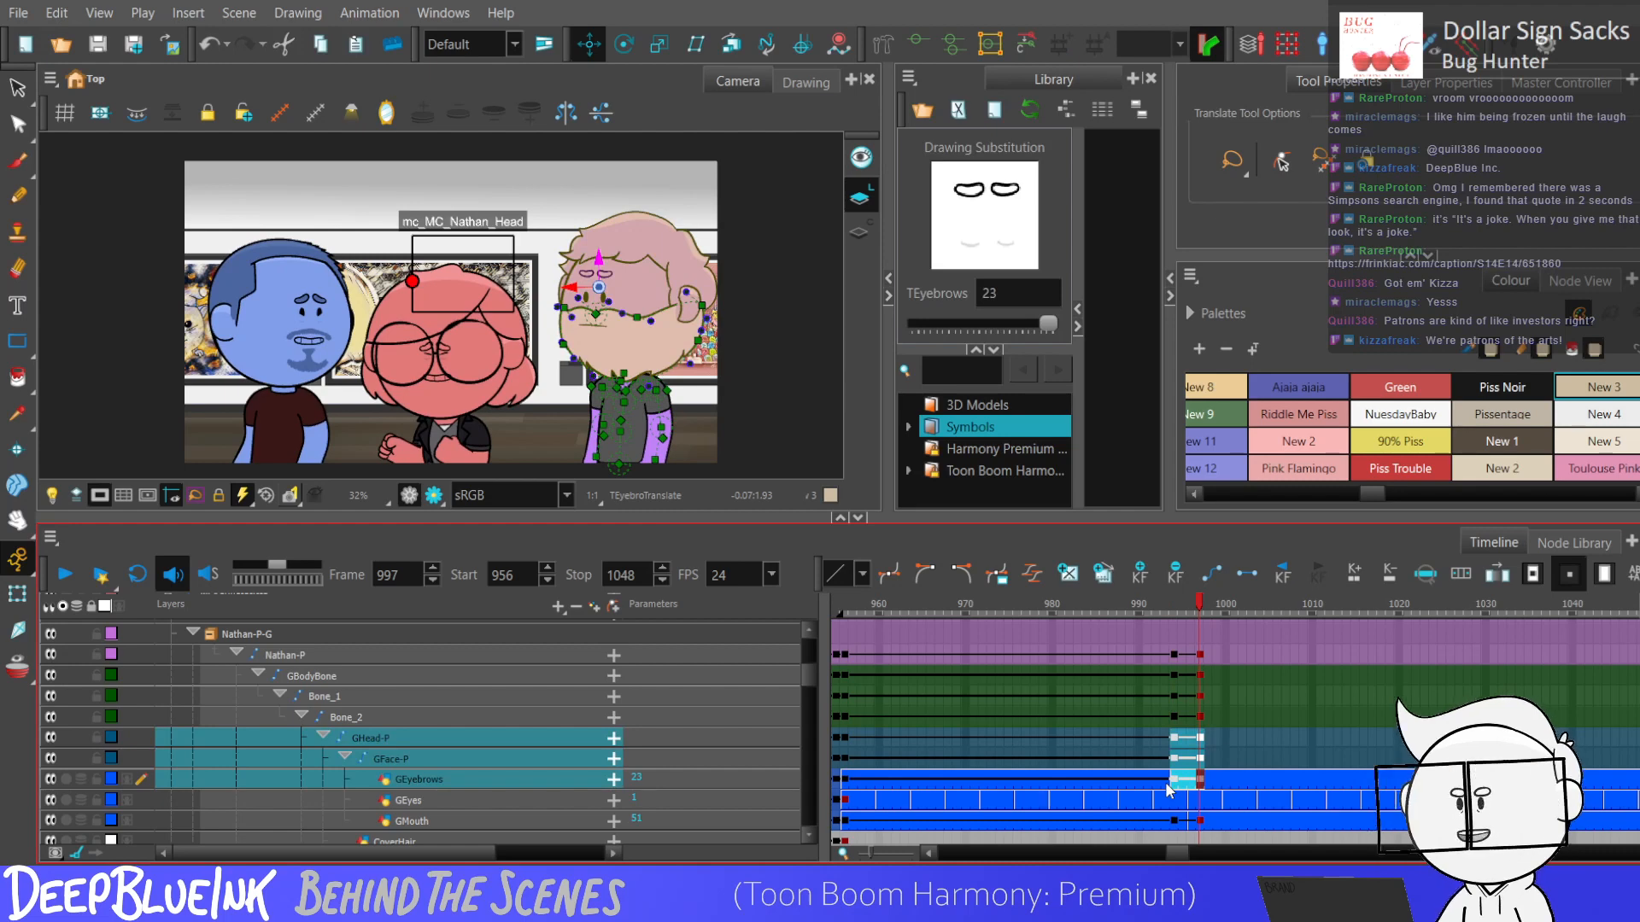
# Step back and forth through the turn around frames 992 to 997 and create a duplicate GEyebrows drawing for frame 995.
pyautogui.click(1158, 782)
pyautogui.press('.')
pyautogui.press('.')
pyautogui.press('.')
pyautogui.press('.')
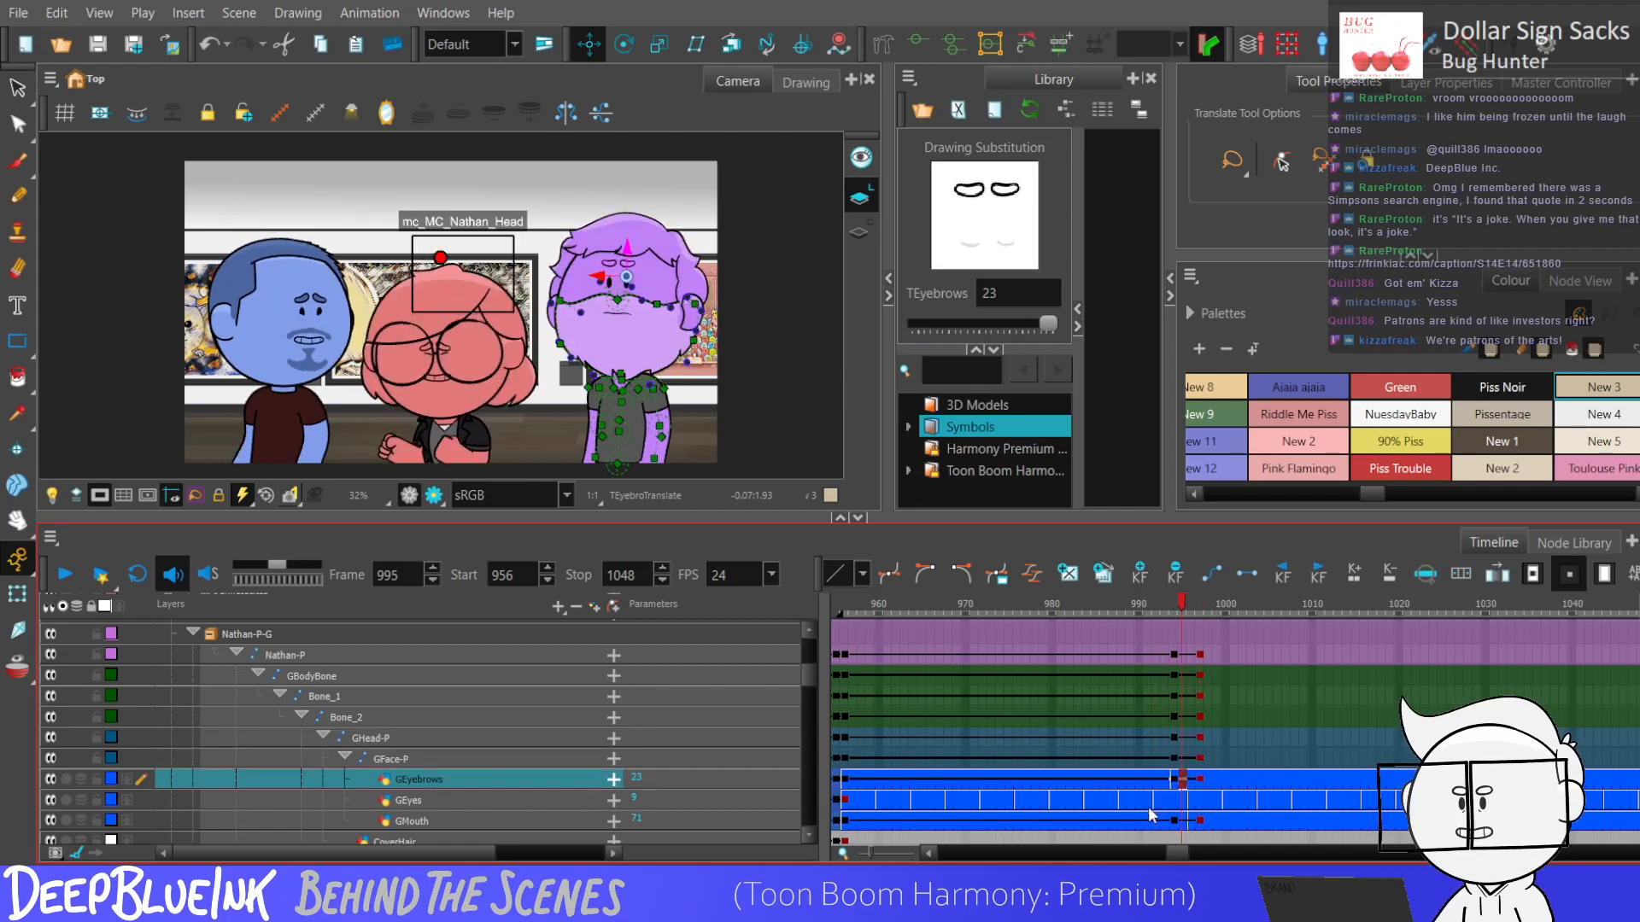
pyautogui.press('.')
pyautogui.press(',')
pyautogui.press(',')
pyautogui.press(',')
pyautogui.press(',')
pyautogui.press('.')
pyautogui.press('.')
pyautogui.press(',')
pyautogui.press('.')
pyautogui.press('.')
pyautogui.press('.')
pyautogui.press(',')
pyautogui.press(',')
pyautogui.press(',')
pyautogui.press('.')
pyautogui.press('.')
pyautogui.press(',')
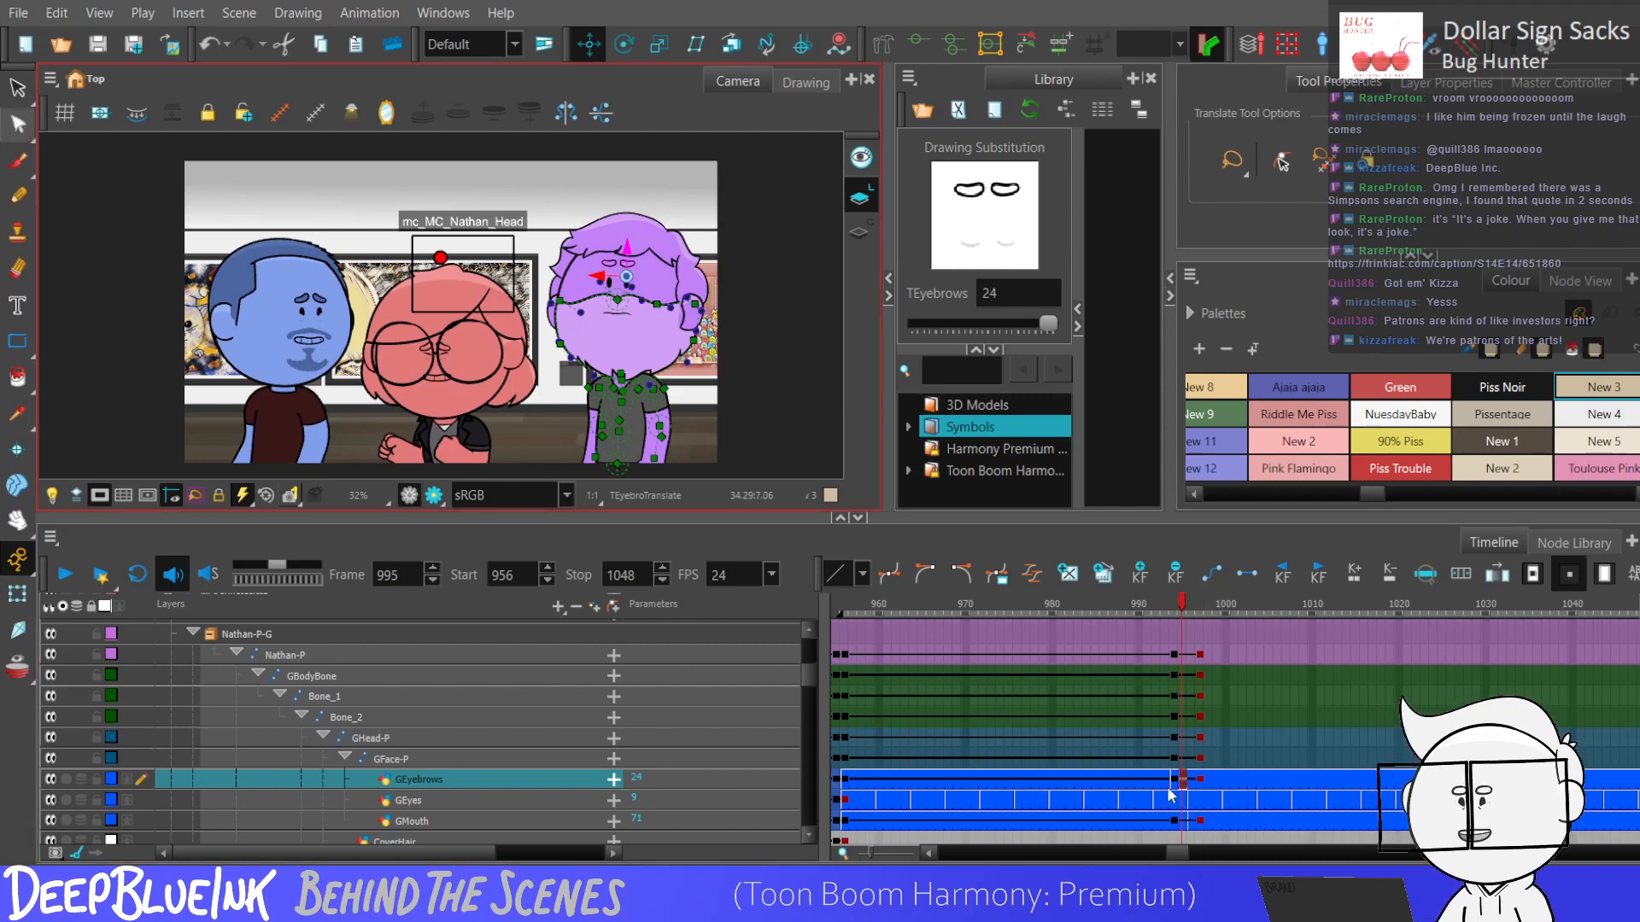
# Reshape the wrinkle lines below the eyes in the GEyebrows drawing at frame 995 with the Contour Editor.
pyautogui.hotkey('alt', 's')
pyautogui.scroll(1, 584, 410)
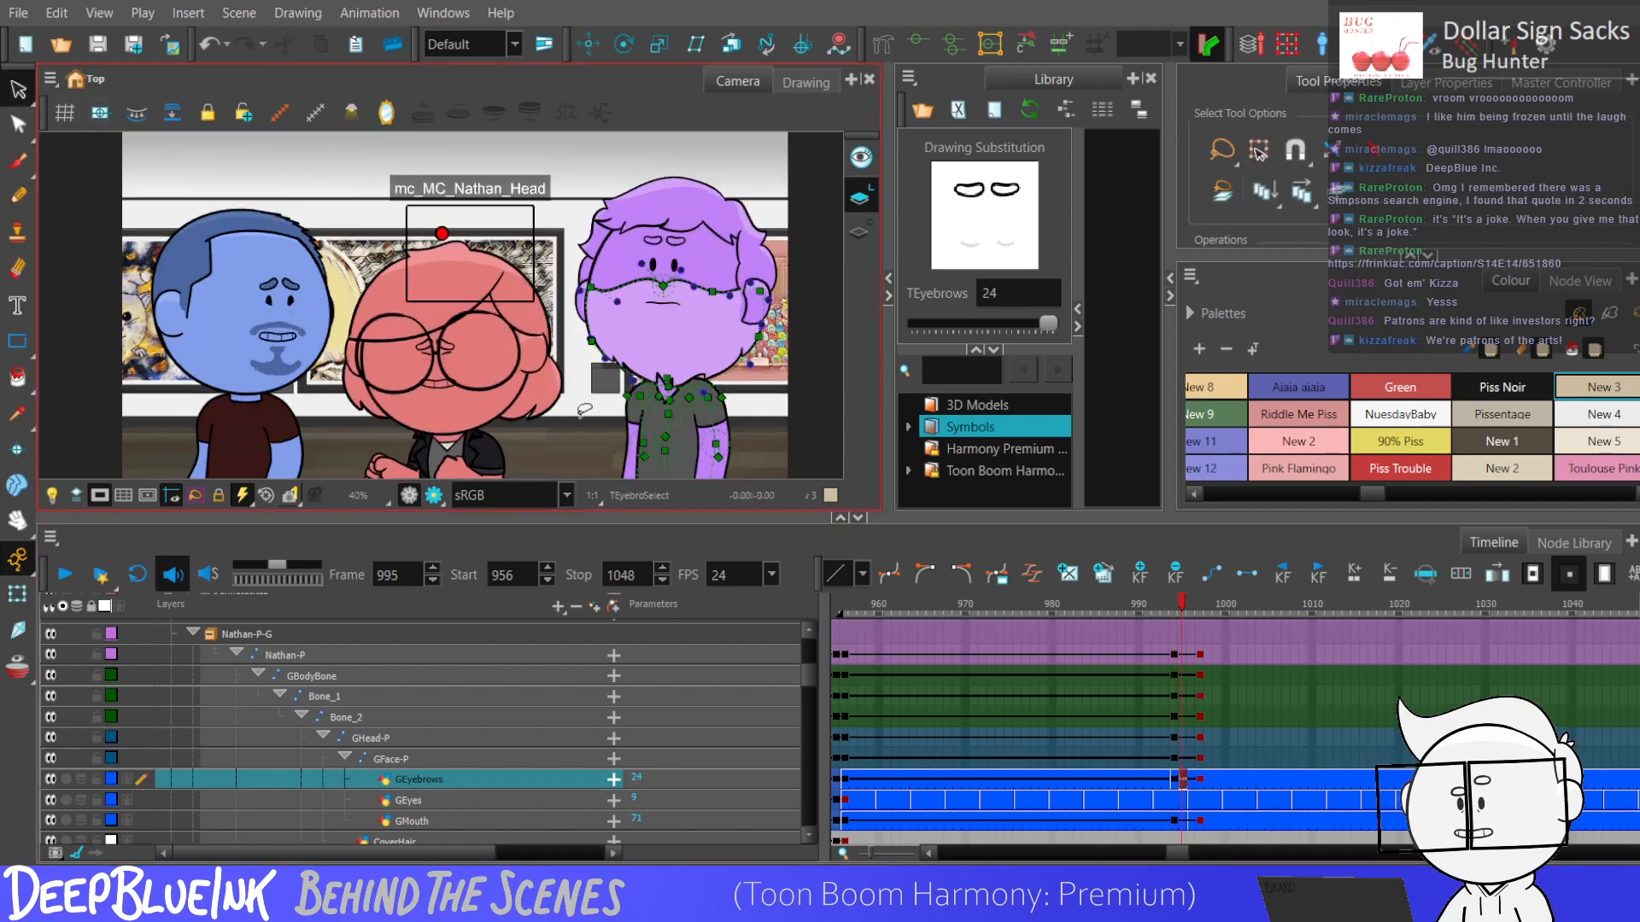
pyautogui.scroll(6, 584, 410)
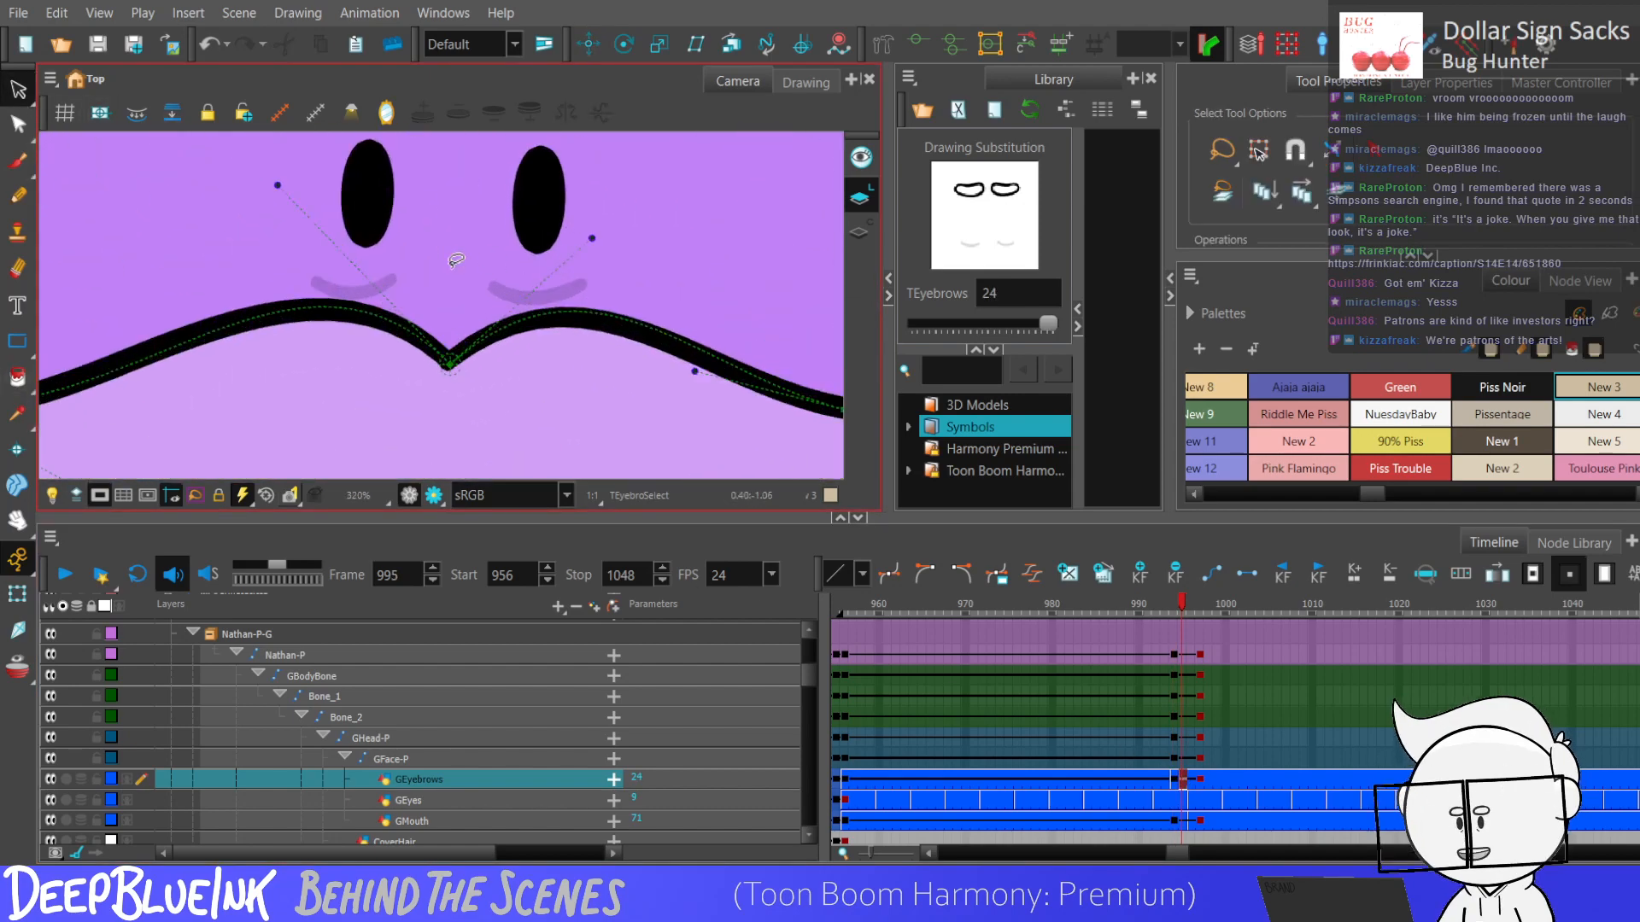
pyautogui.hotkey('alt', 'q')
pyautogui.click(365, 299)
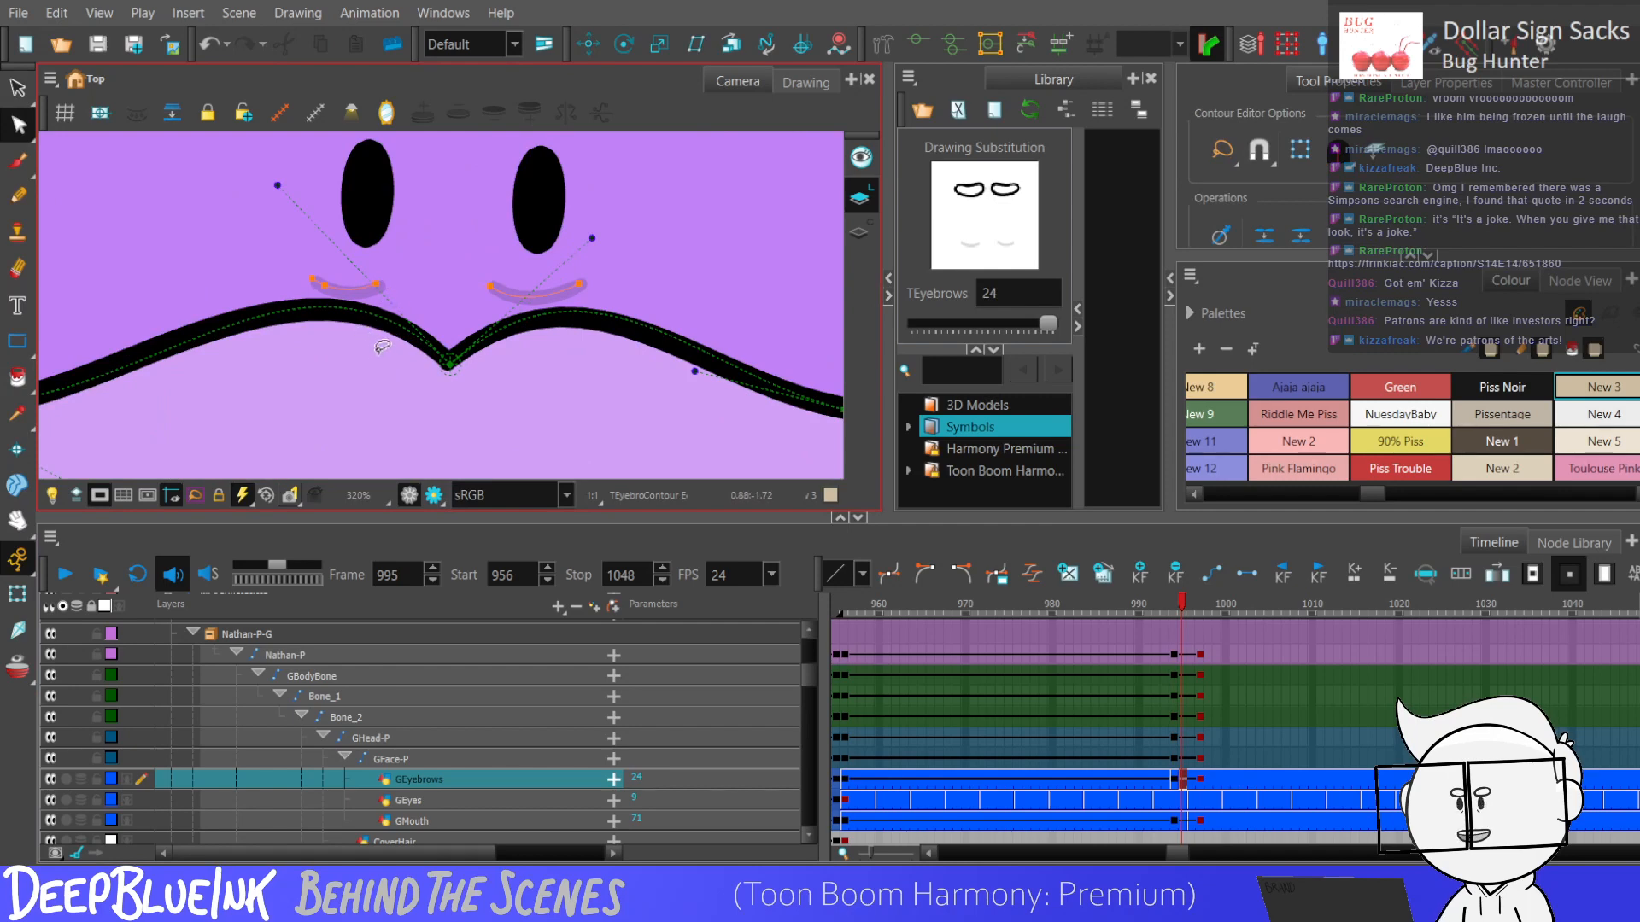
pyautogui.click(512, 299)
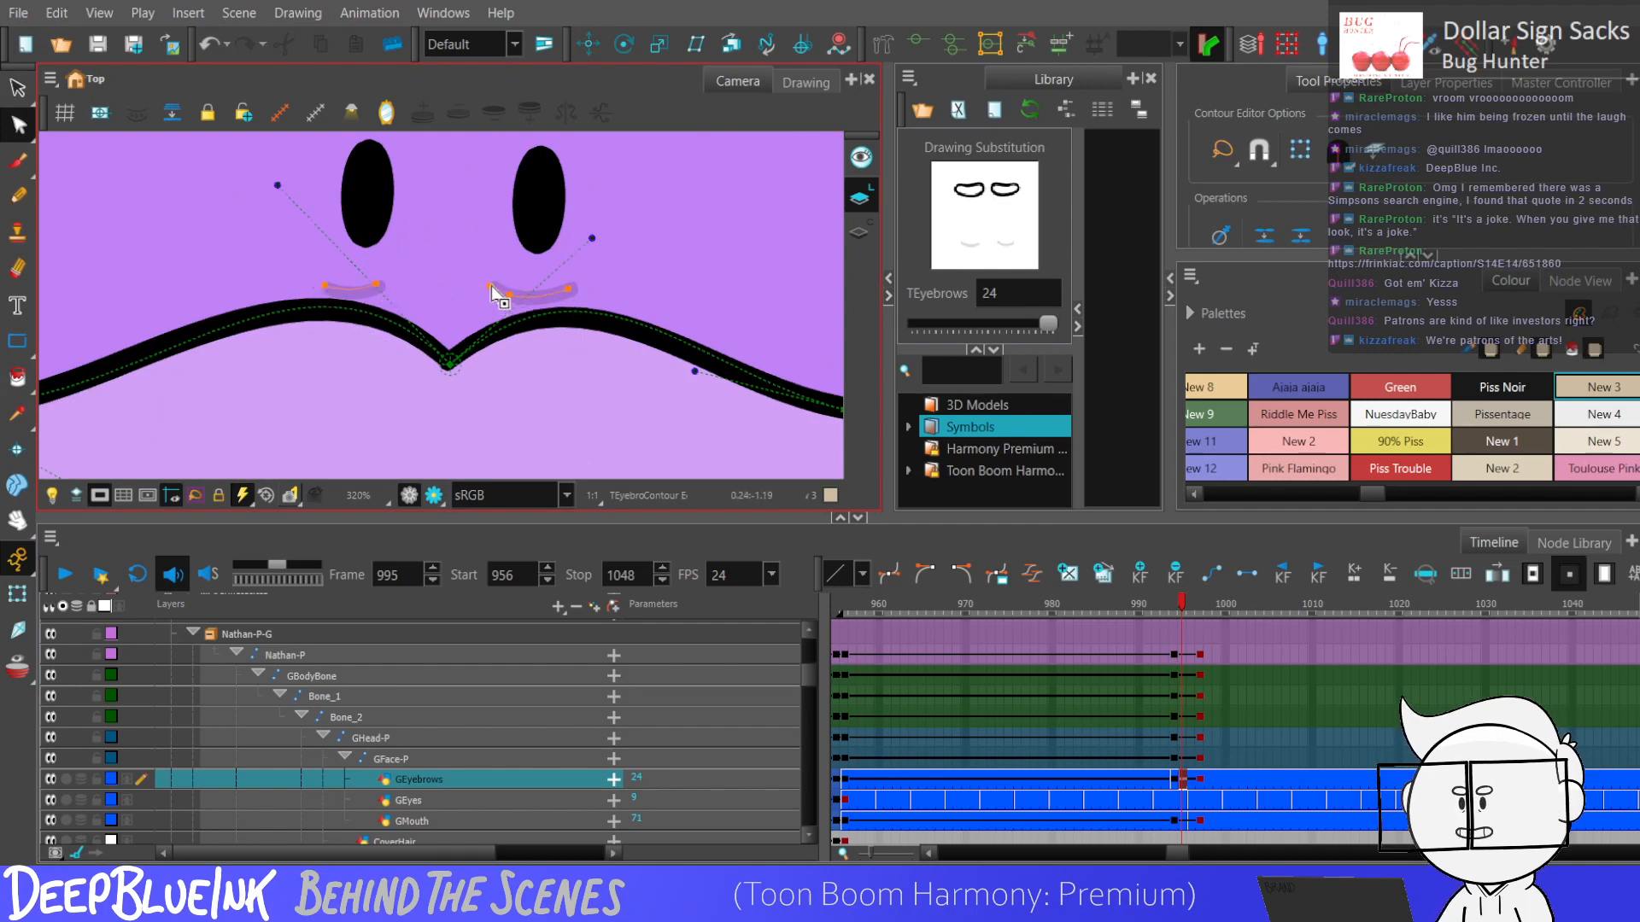
pyautogui.scroll(-6, 619, 267)
# Swap the GEyebrows drawing at frame 996, trying drawing 1 and settling on drawing 16.
pyautogui.click(1174, 790)
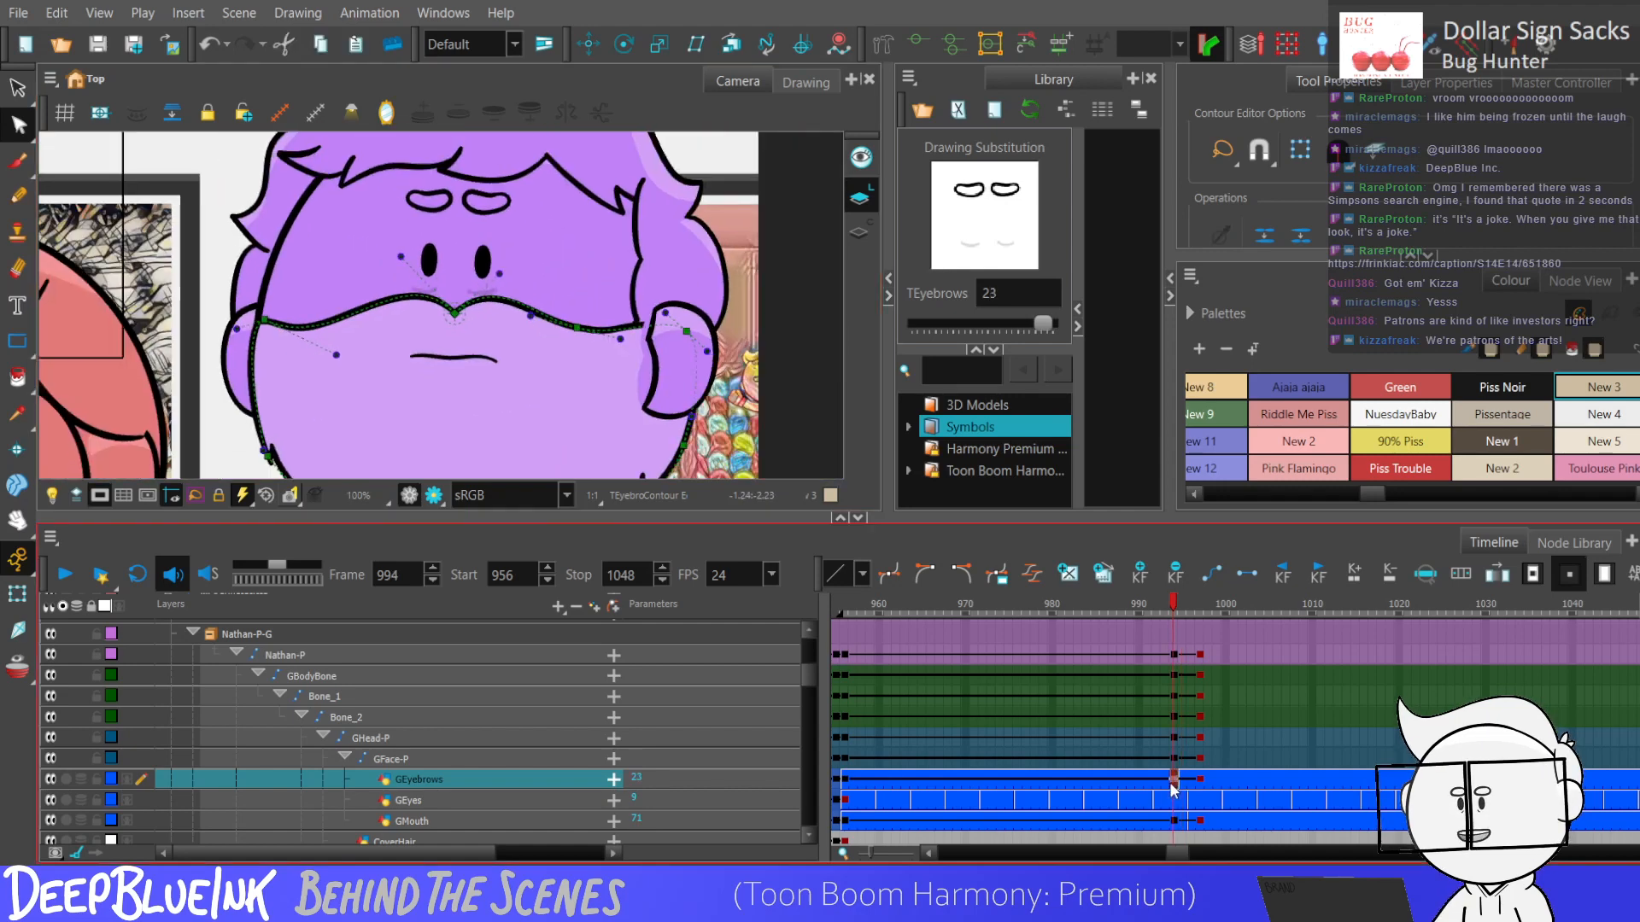
pyautogui.press('.')
pyautogui.press('.')
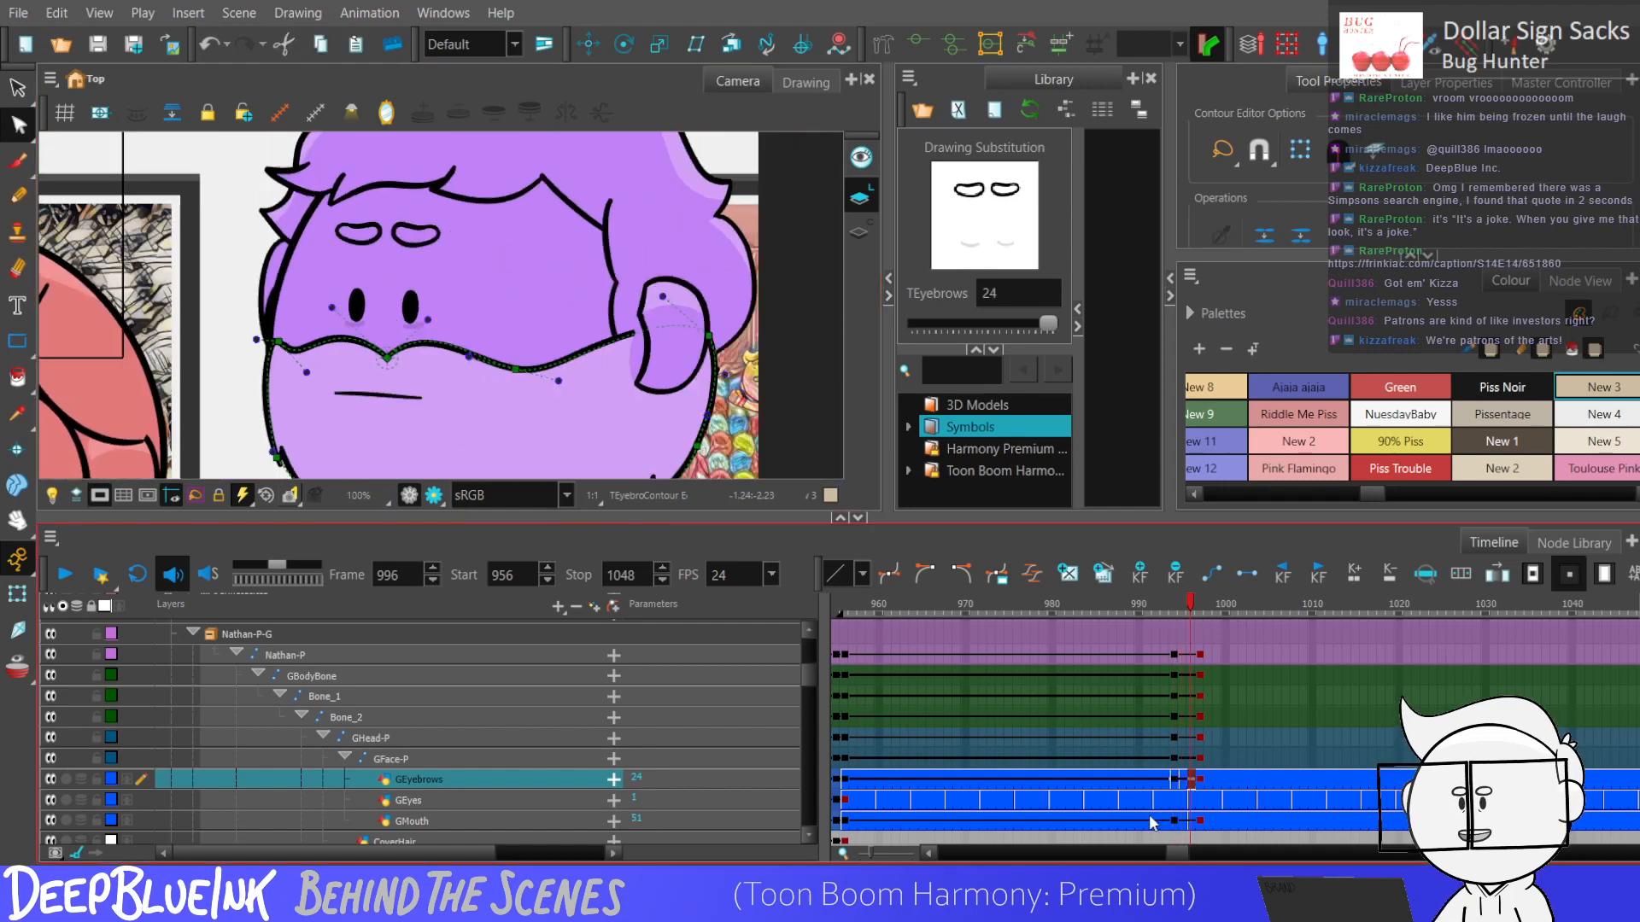
pyautogui.moveTo(1048, 323)
pyautogui.mouseDown()
pyautogui.moveTo(915, 321)
pyautogui.moveTo(929, 323)
pyautogui.mouseUp()
pyautogui.click(1185, 748)
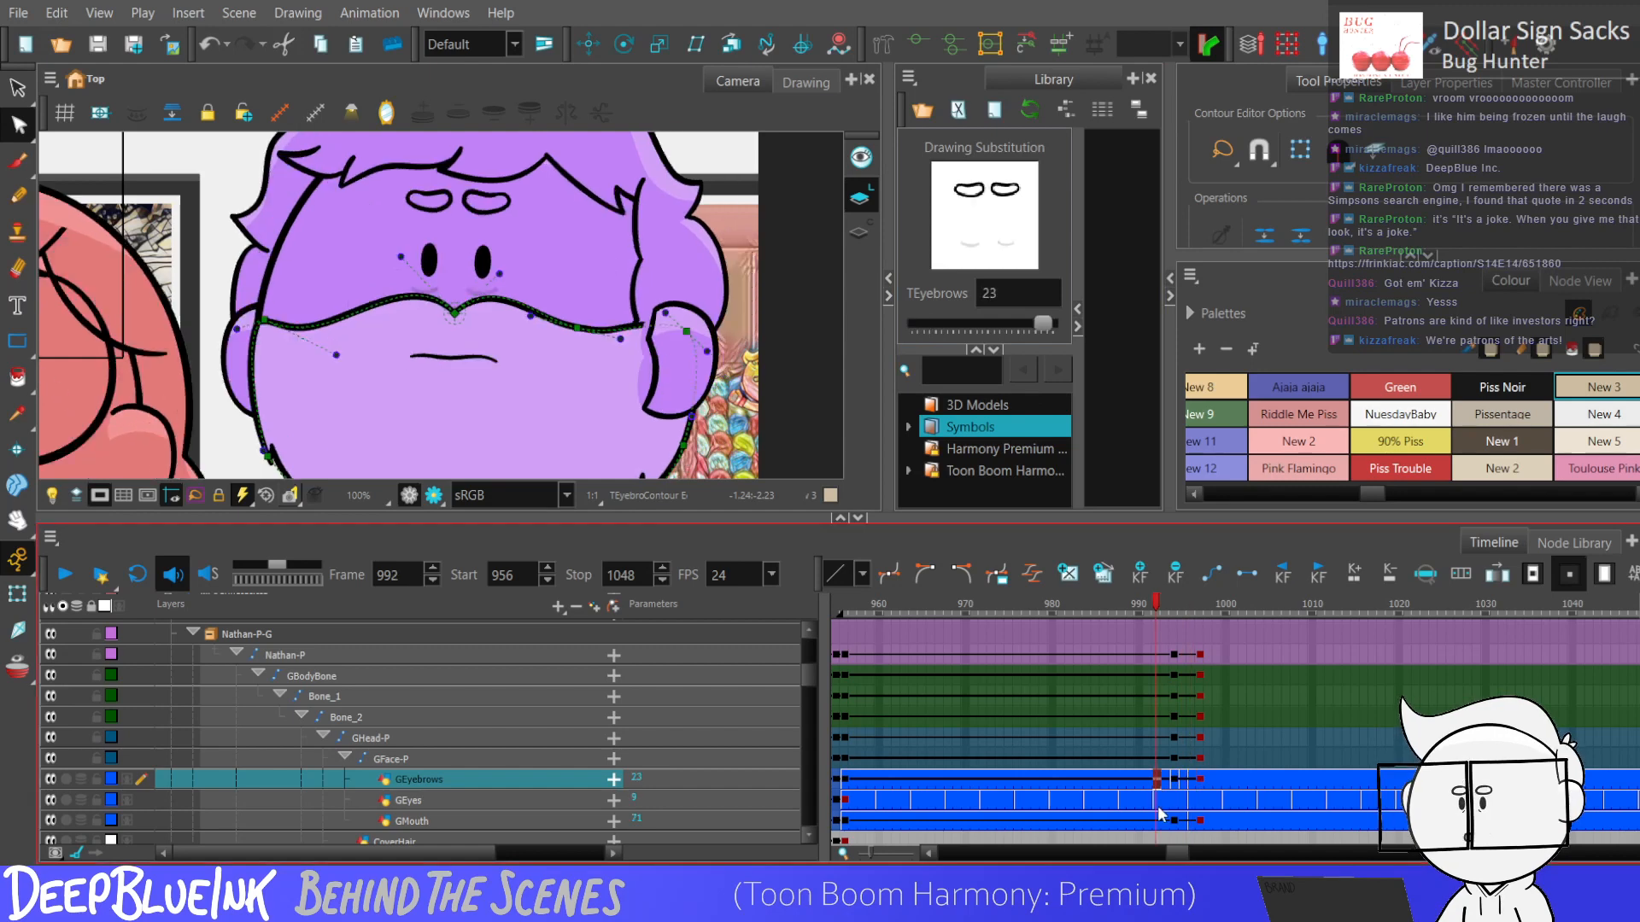
pyautogui.press('.')
pyautogui.click(1192, 779)
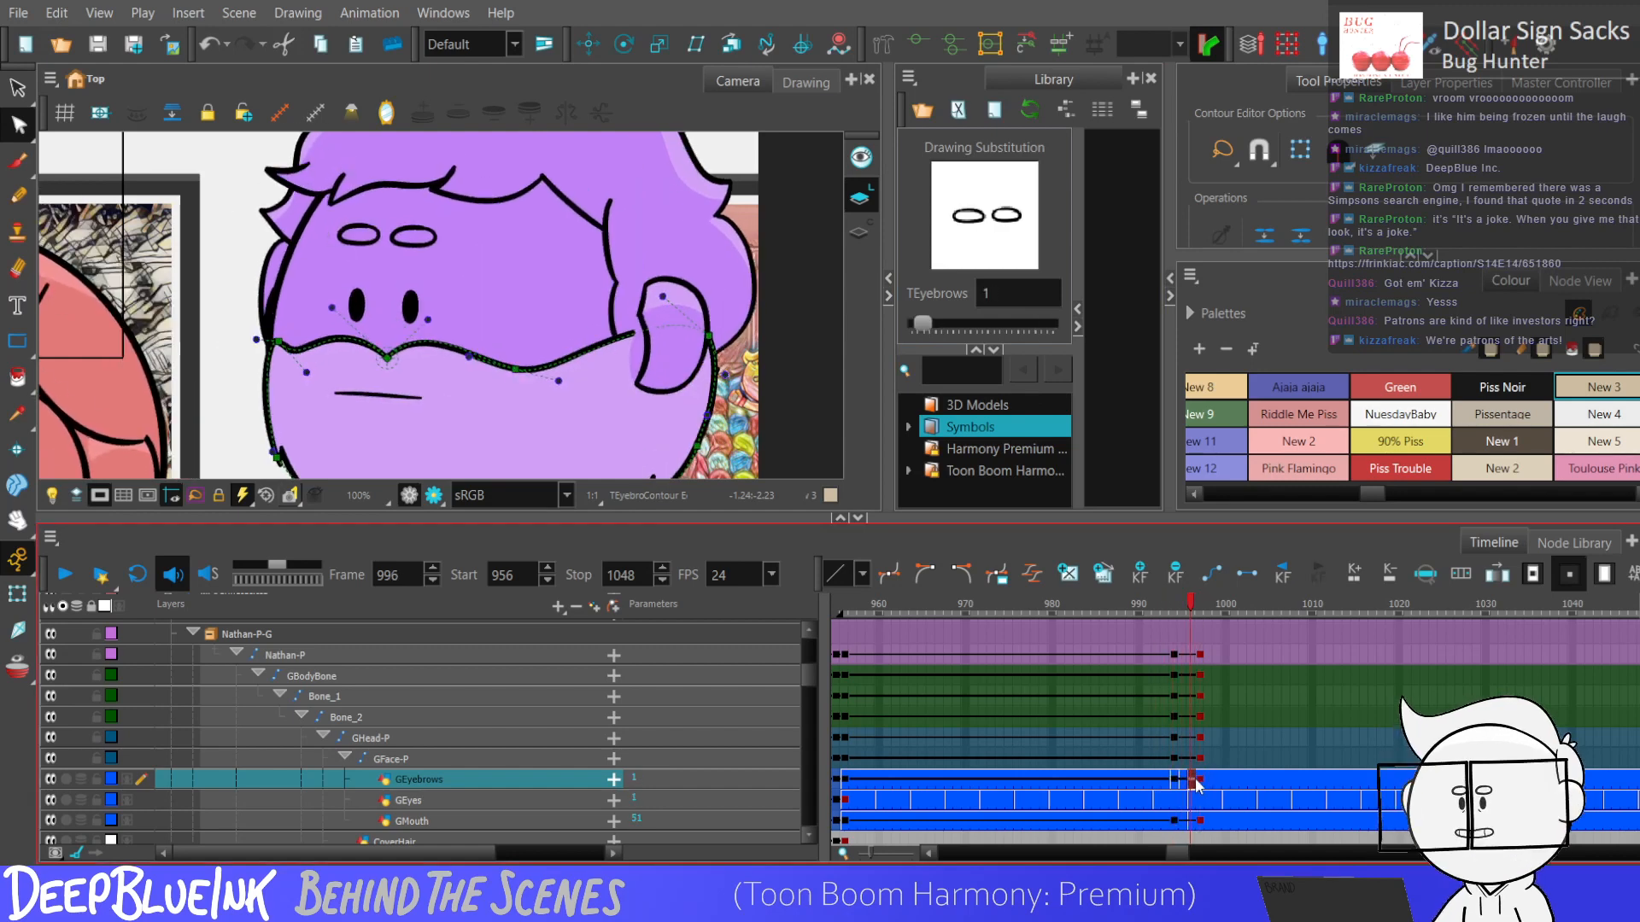
pyautogui.click(986, 323)
pyautogui.moveTo(990, 327); pyautogui.dragTo(998, 323)
# Step back and forth through the frames around 996 to check the eyebrow change during the turn.
pyautogui.press(',')
pyautogui.press(',')
pyautogui.press(',')
pyautogui.press('.')
pyautogui.press('.')
pyautogui.press('.')
pyautogui.press('.')
pyautogui.press('.')
pyautogui.scroll(-3, 415, 285)
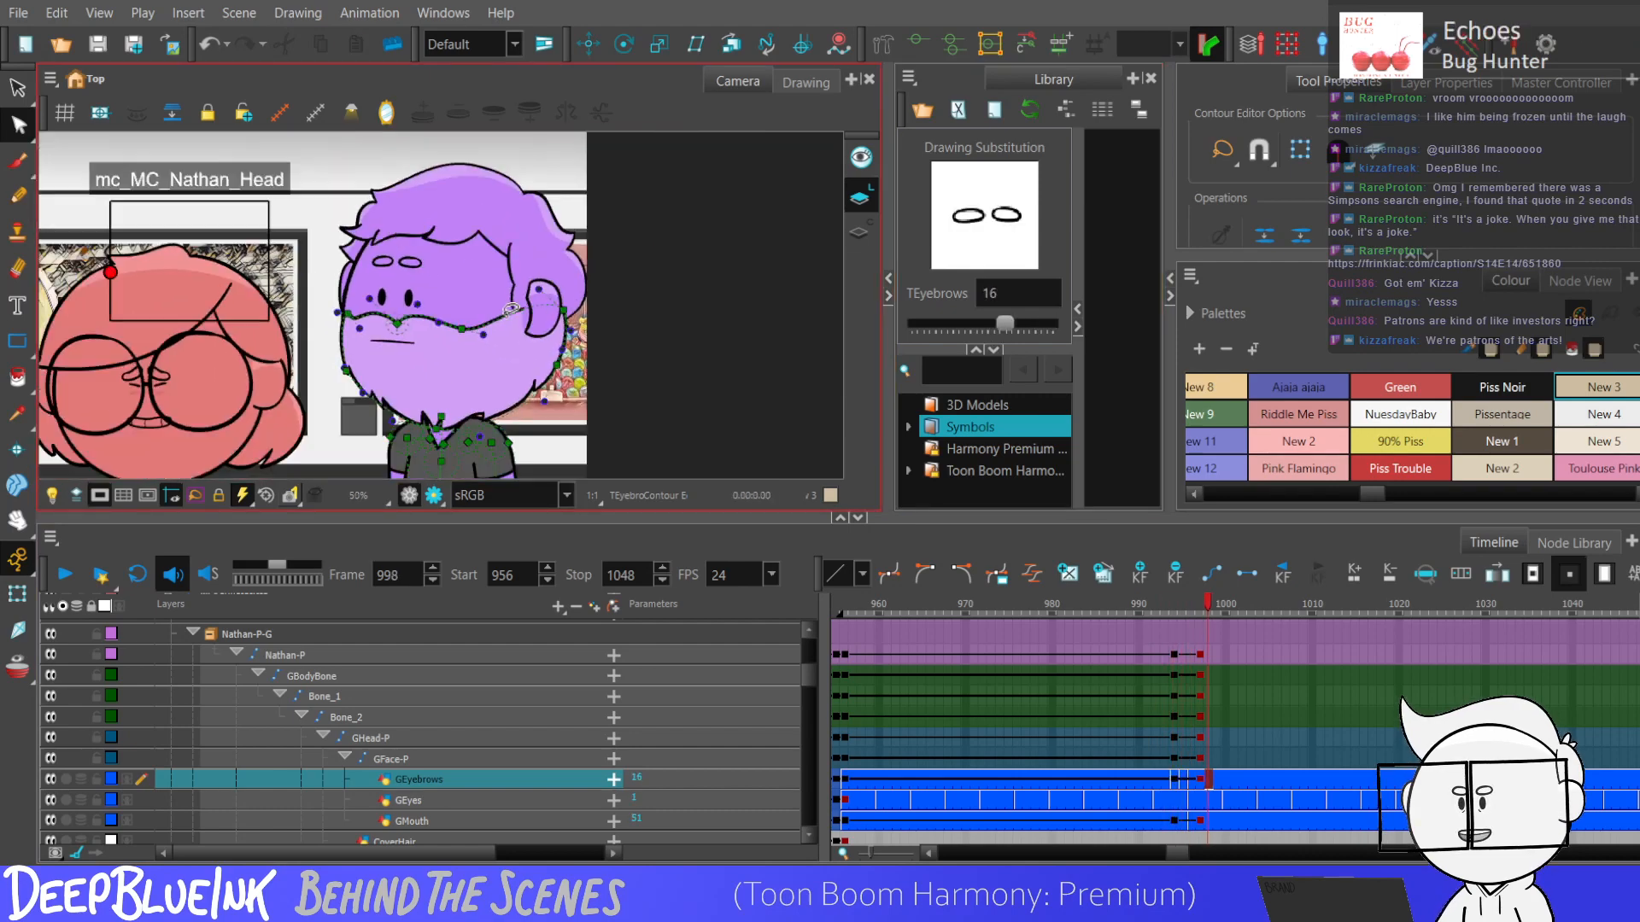
# Adjust GMouth's position slightly at frame 997 with the Translate tool and play back the turn.
pyautogui.click(1200, 821)
pyautogui.click(589, 44)
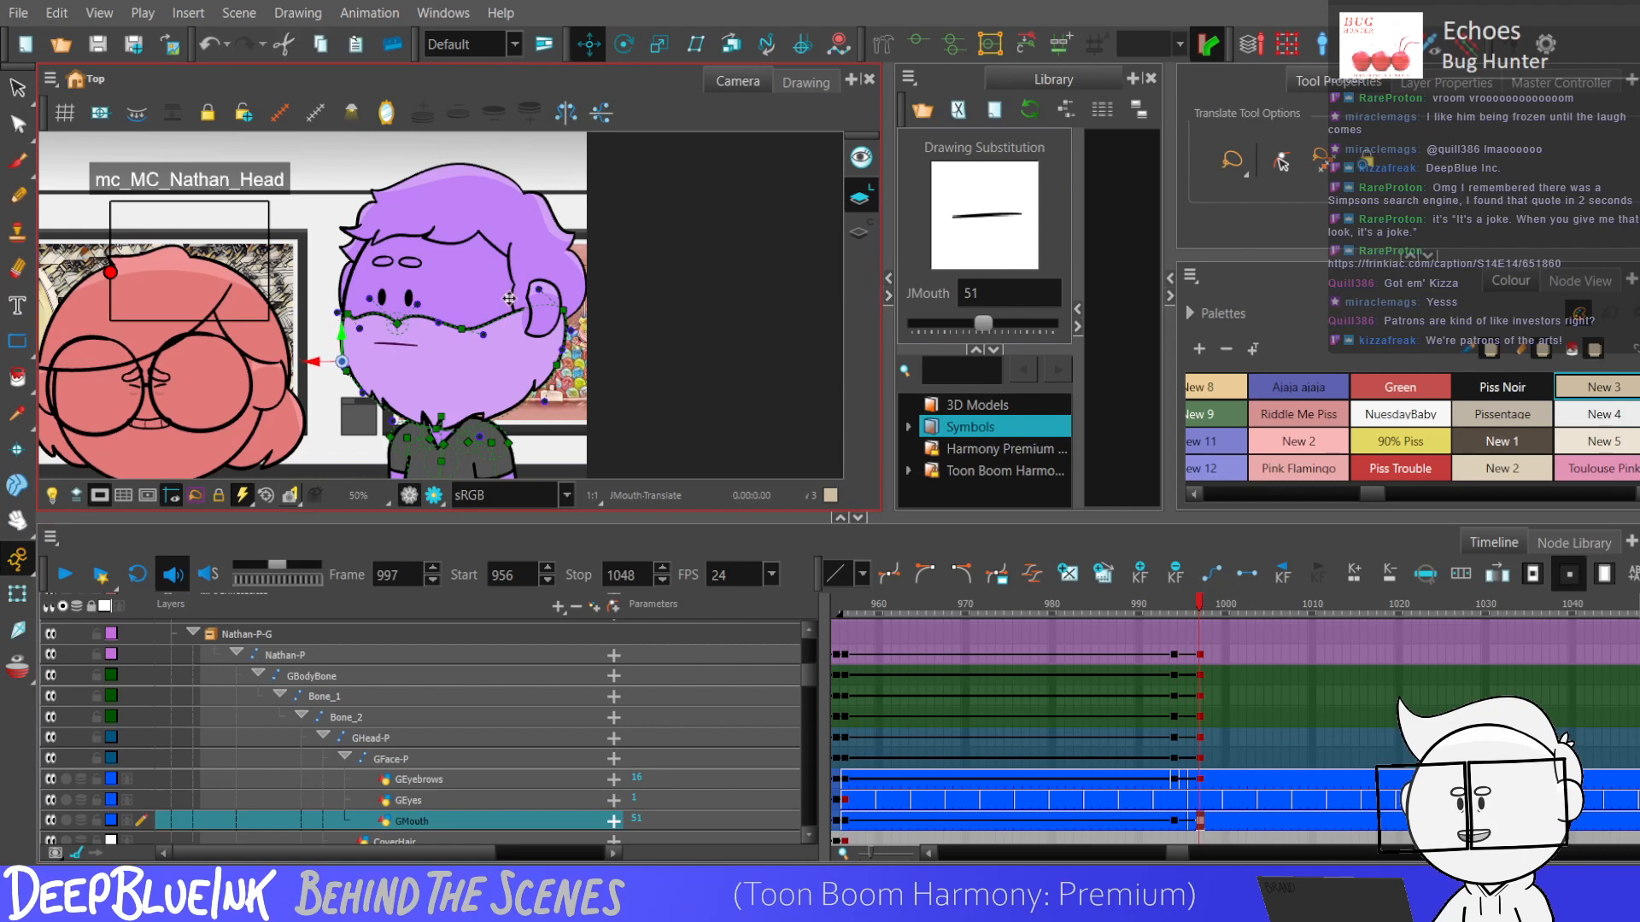
pyautogui.scroll(-2, 506, 304)
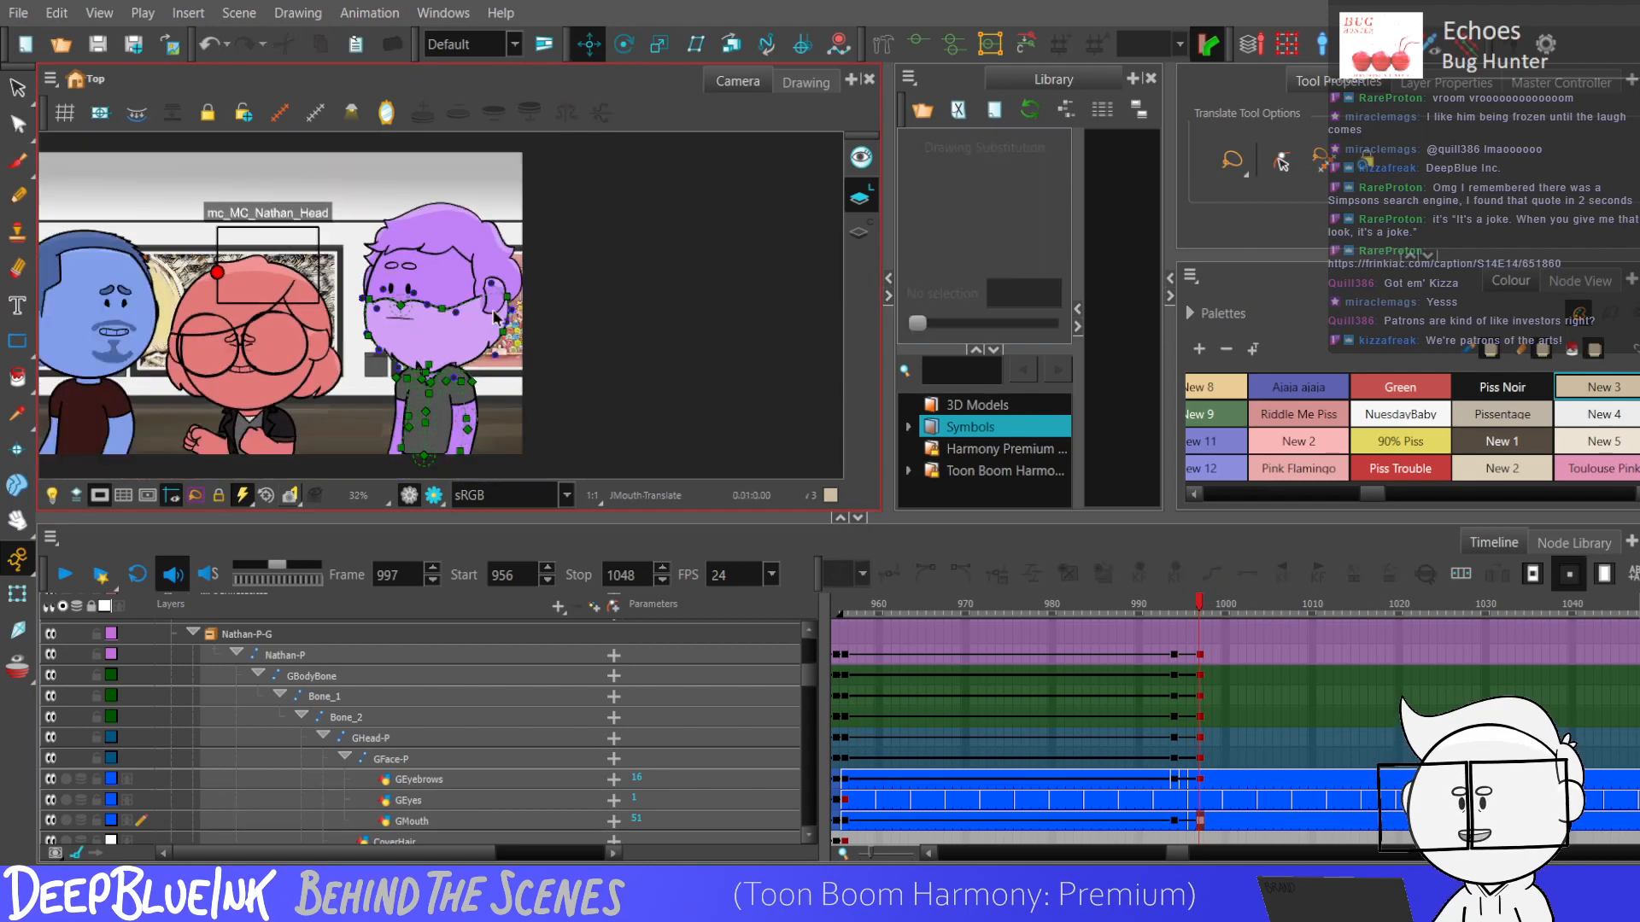
pyautogui.press('Return')
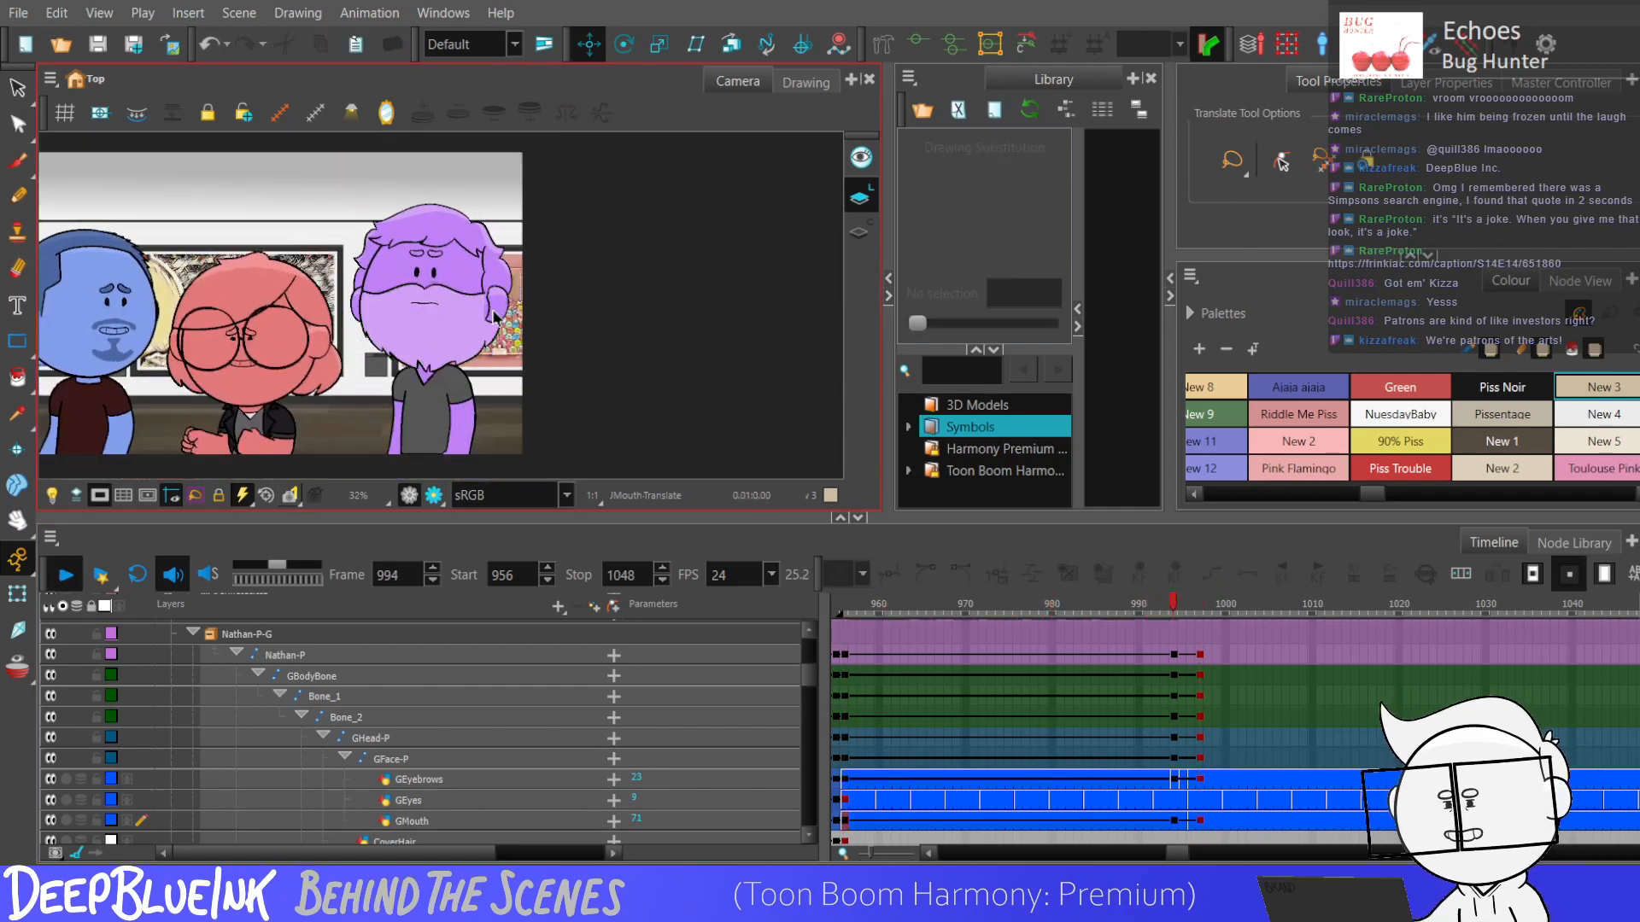
pyautogui.press('Return')
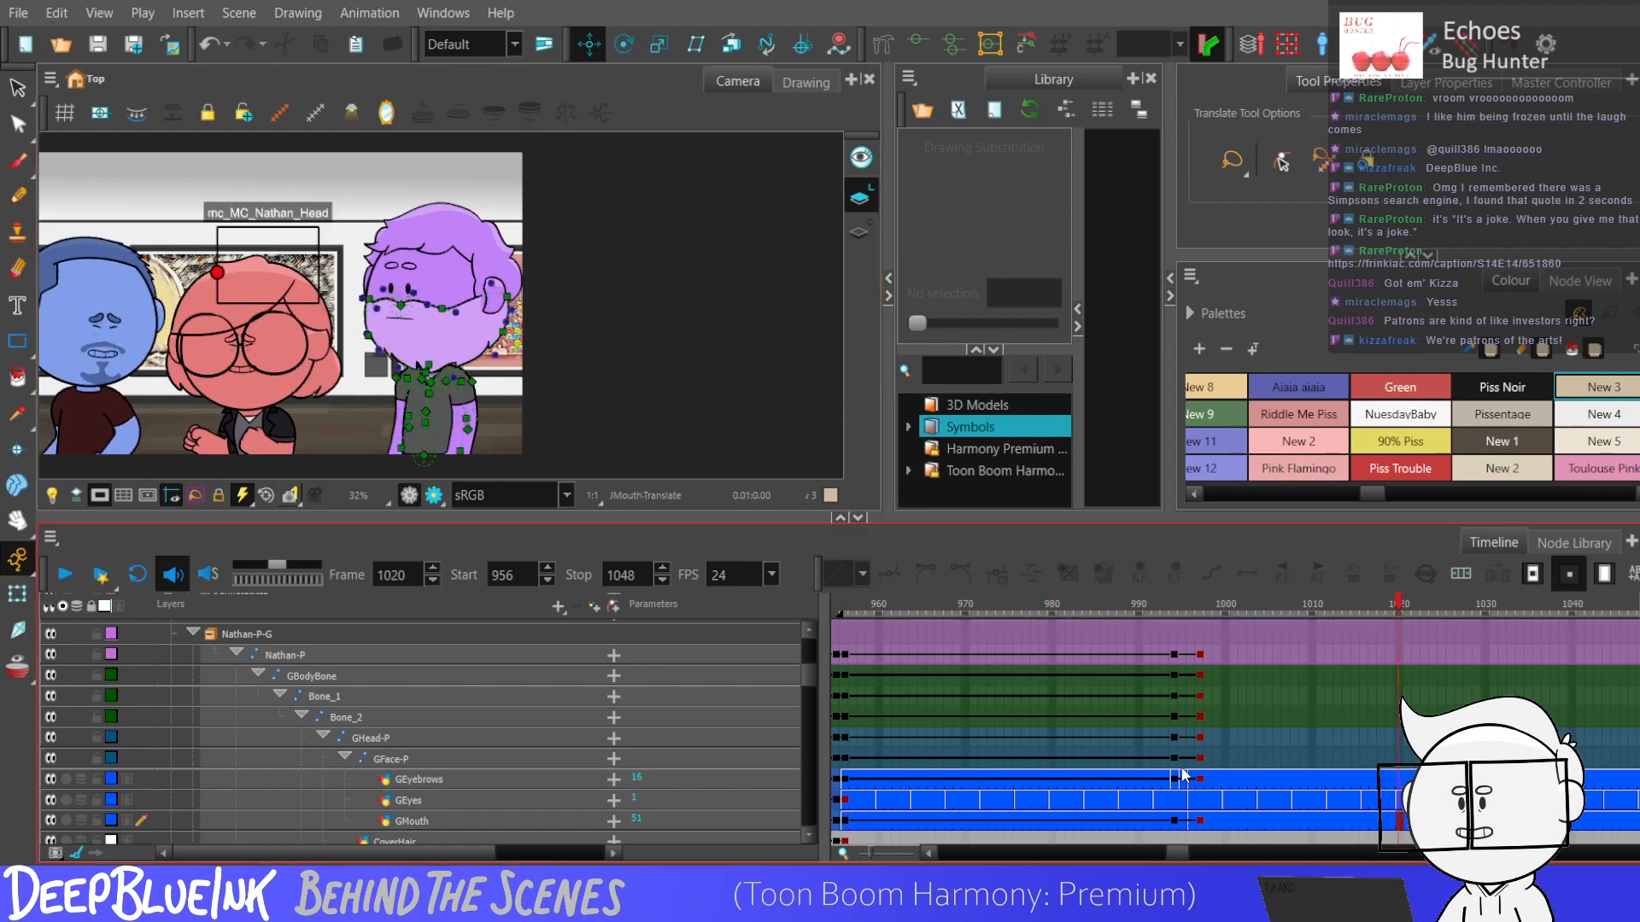
pyautogui.click(1184, 777)
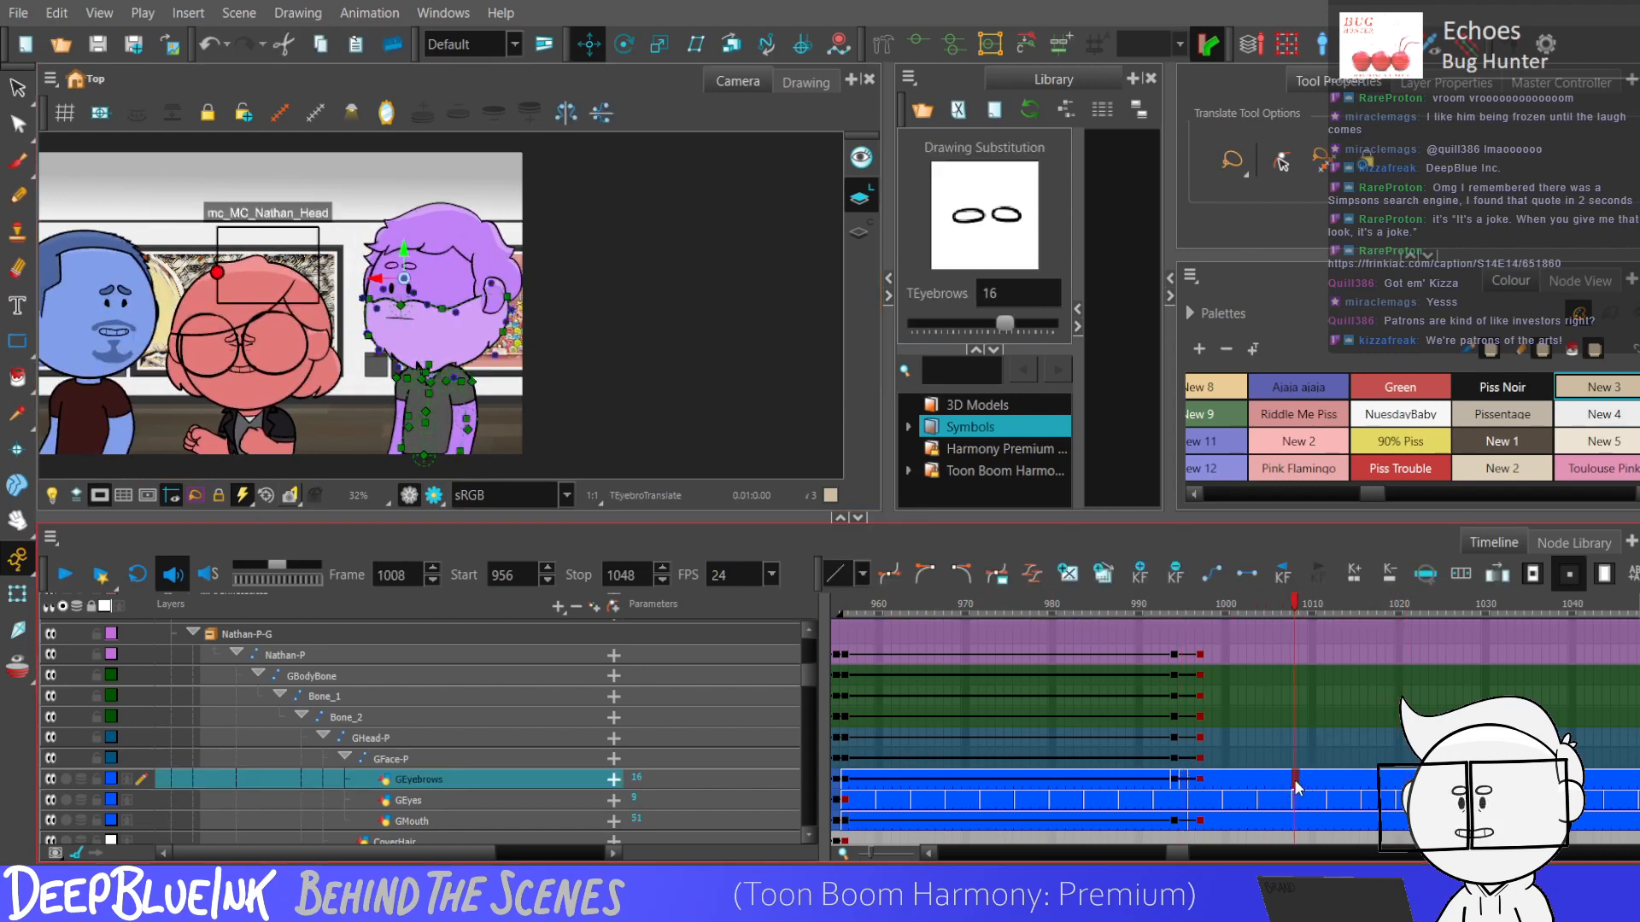
# Add keyframes to GBodyBone, Bone_1 and Bone_2 at frames 1013 and 1016.
pyautogui.click(1337, 781)
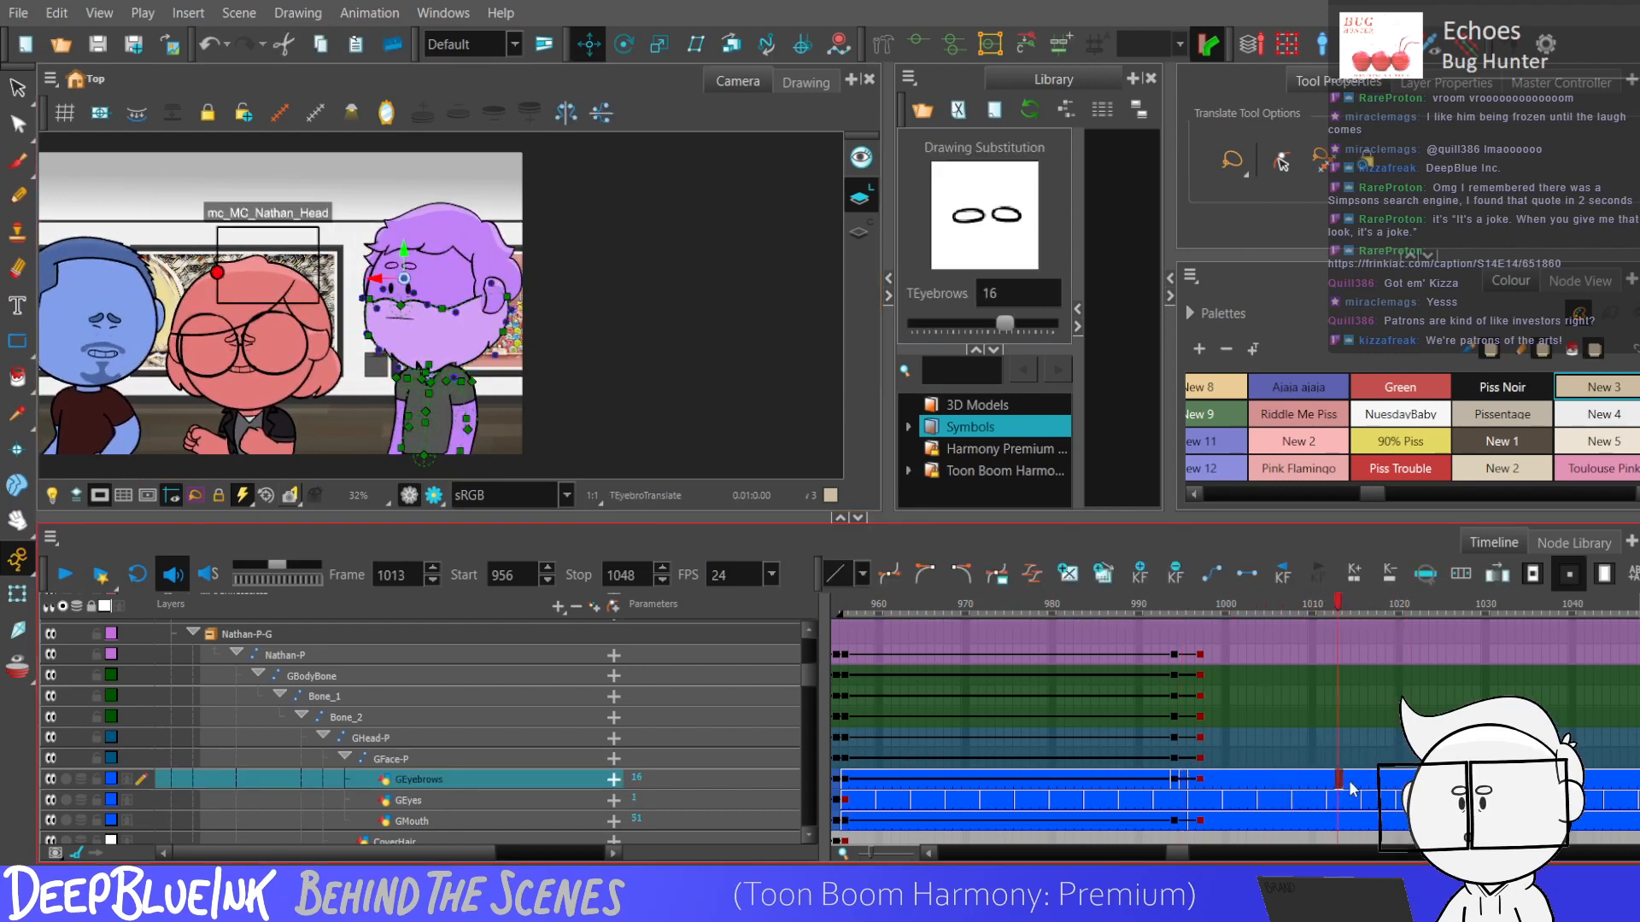
pyautogui.click(1347, 787)
pyautogui.moveTo(1337, 718)
pyautogui.mouseDown()
pyautogui.moveTo(1341, 675)
pyautogui.moveTo(1363, 714)
pyautogui.mouseUp()
pyautogui.press('F6')
pyautogui.press('F6')
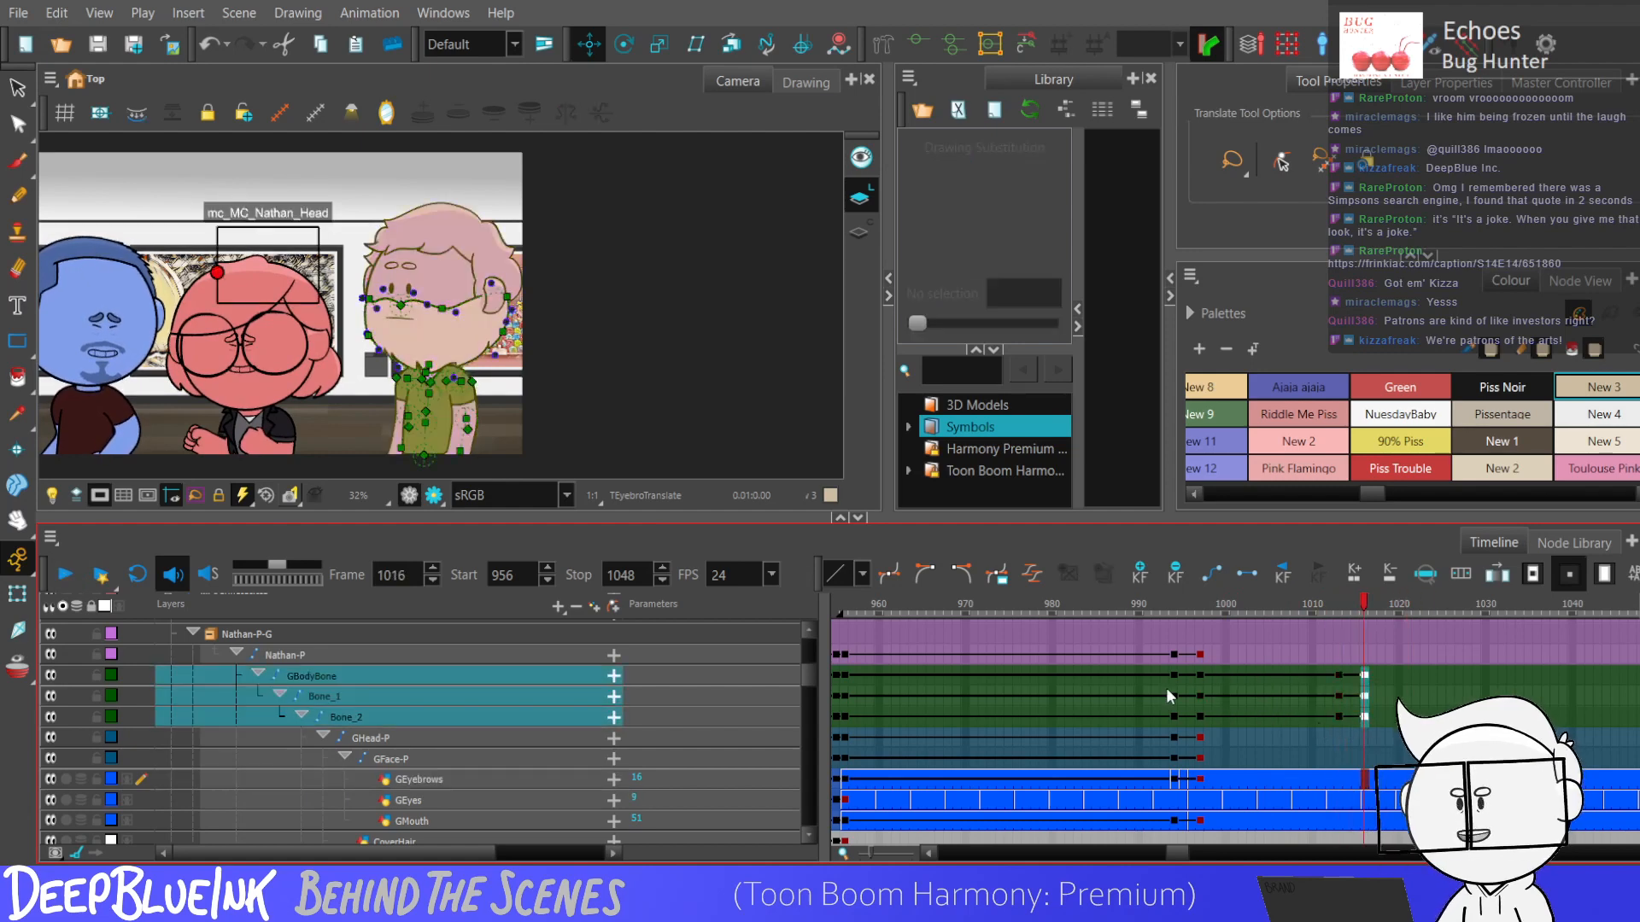
# Bend the purple character's torso bones at frame 1016 with the Transform tool so the body leans towards the red character.
pyautogui.click(17, 595)
pyautogui.press('1')
pyautogui.press('1')
pyautogui.press('1')
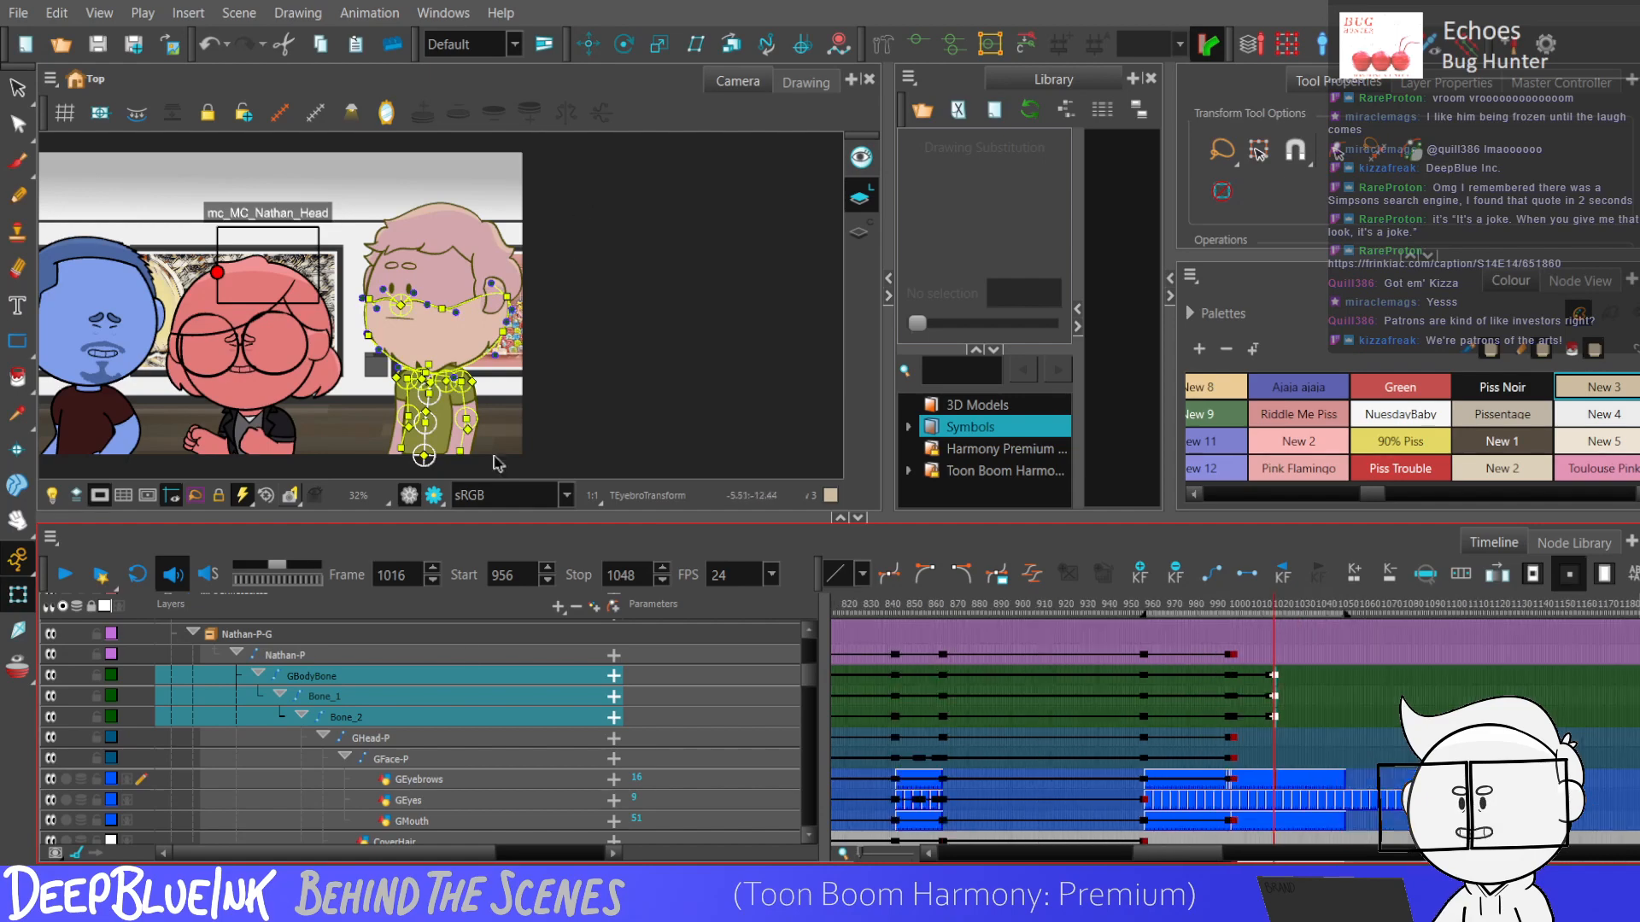
pyautogui.press('1')
pyautogui.press('1')
pyautogui.press('2')
pyautogui.press('2')
pyautogui.press('2')
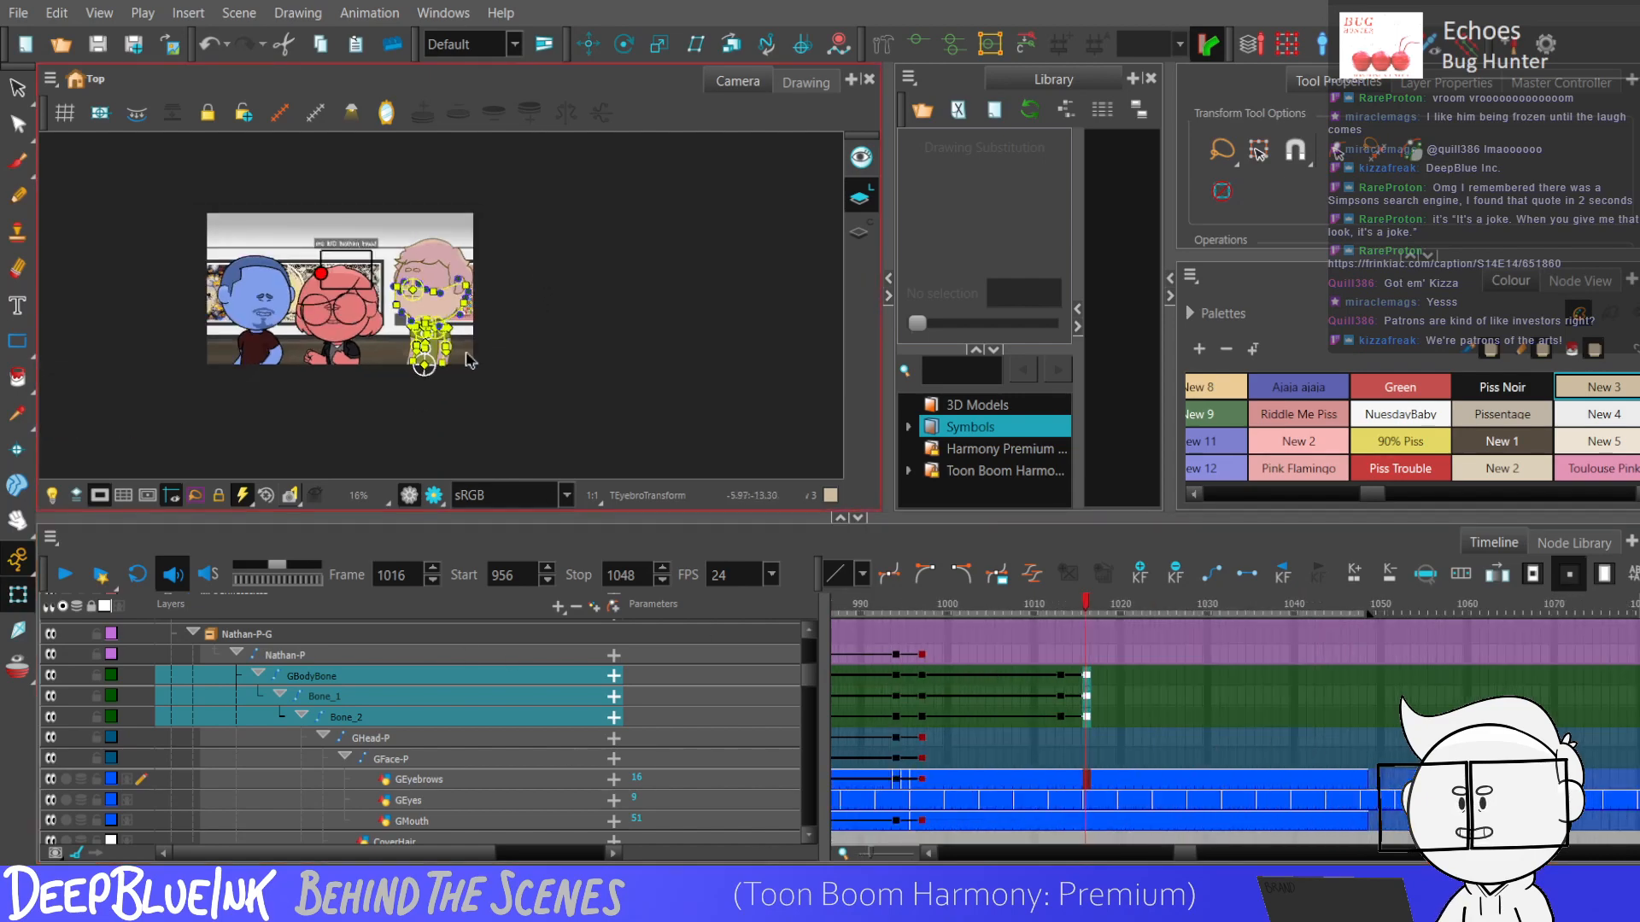
pyautogui.press('2')
pyautogui.press('2')
pyautogui.press('2')
pyautogui.press('2')
pyautogui.press('2')
pyautogui.press('Escape')
pyautogui.moveTo(518, 360); pyautogui.dragTo(506, 407)
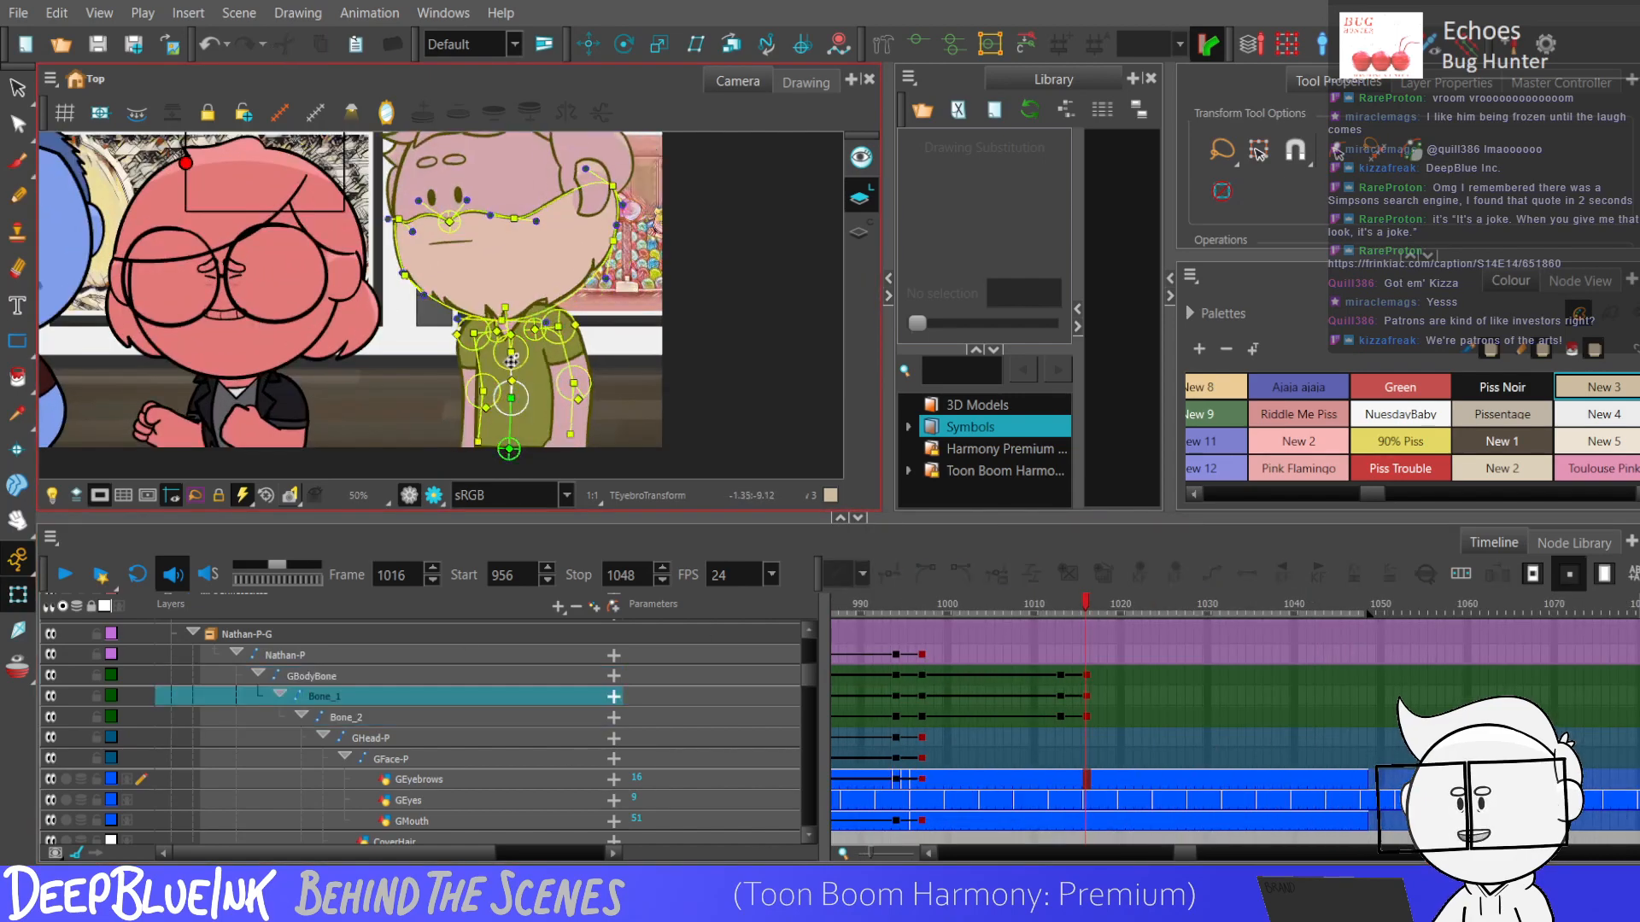
pyautogui.click(504, 338)
pyautogui.press('2')
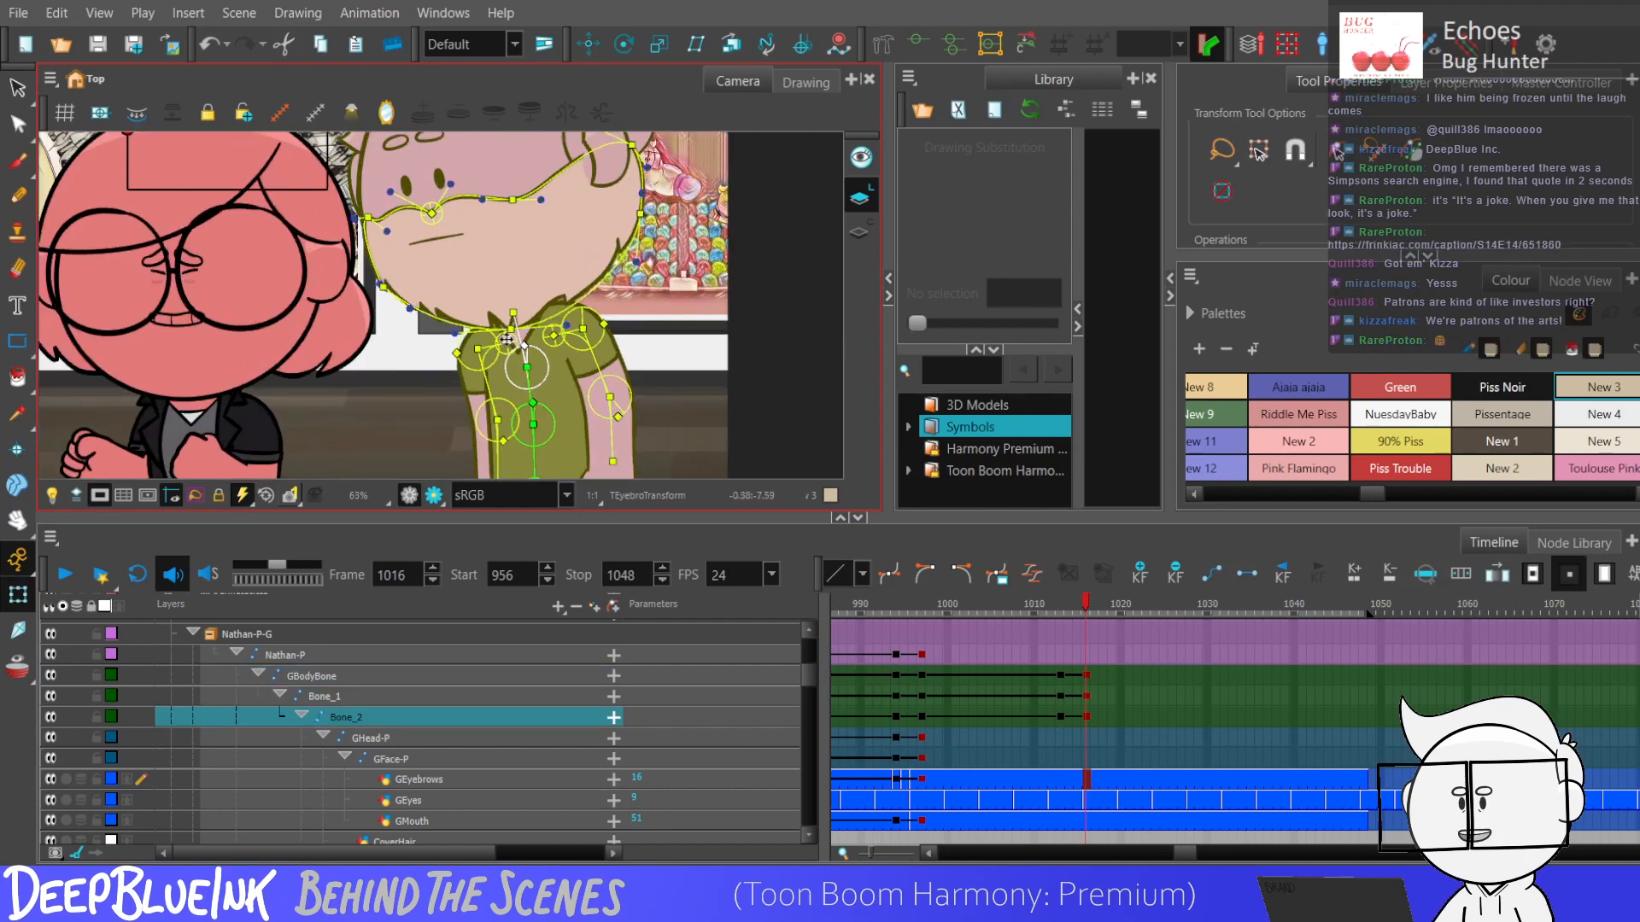
pyautogui.moveTo(514, 337); pyautogui.dragTo(520, 340)
pyautogui.press('1')
pyautogui.press('1')
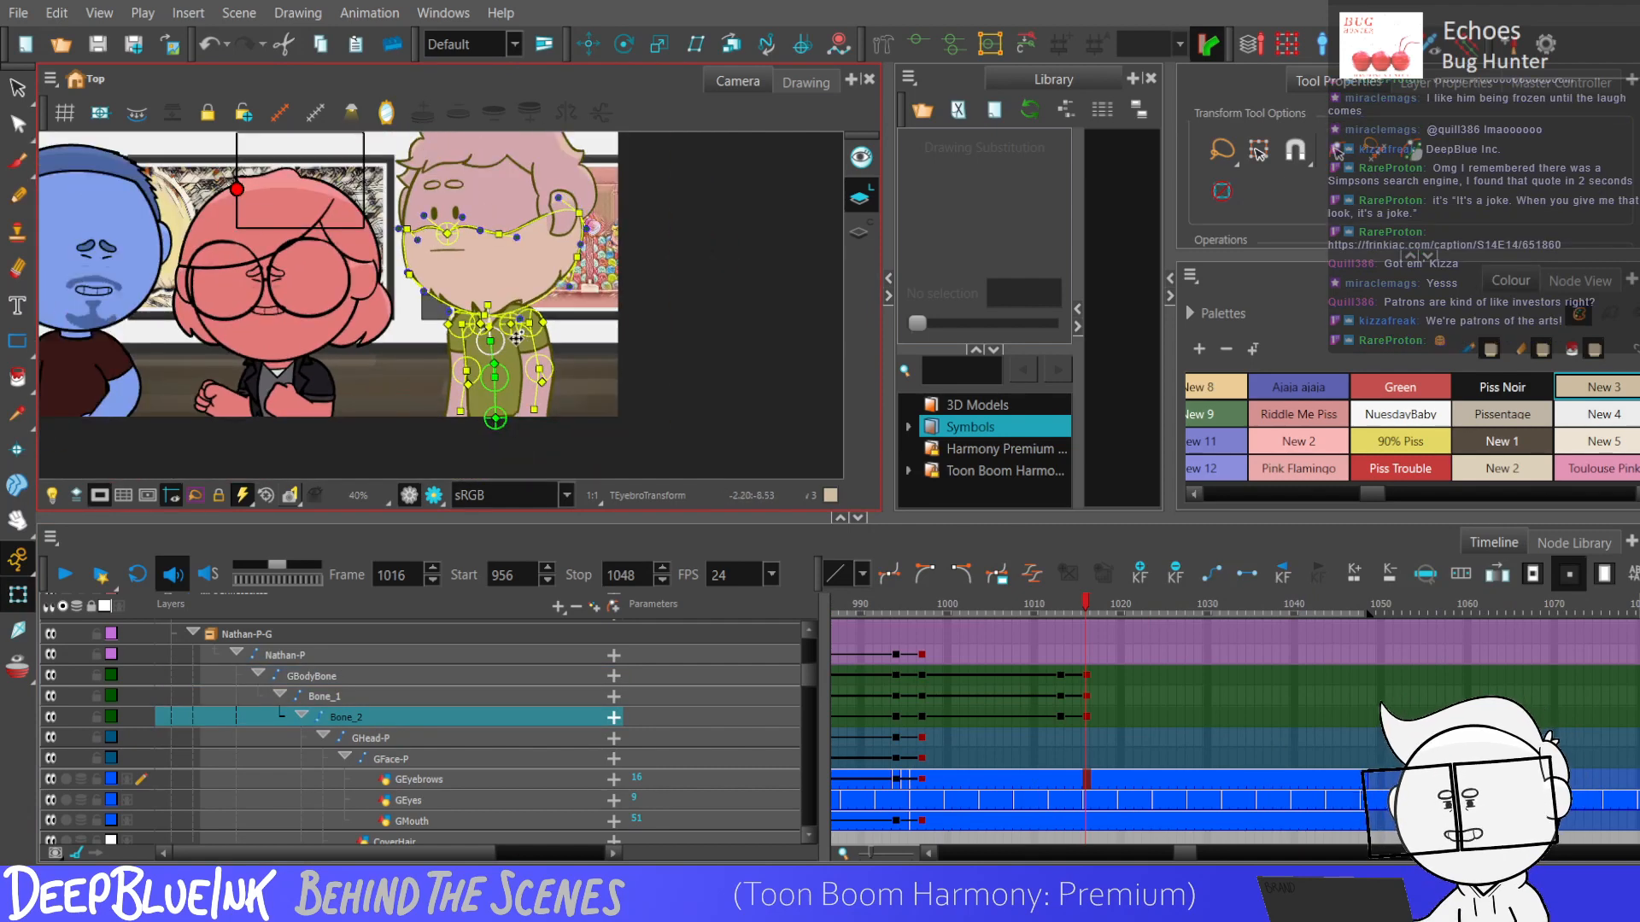
pyautogui.moveTo(1059, 674); pyautogui.dragTo(1088, 715)
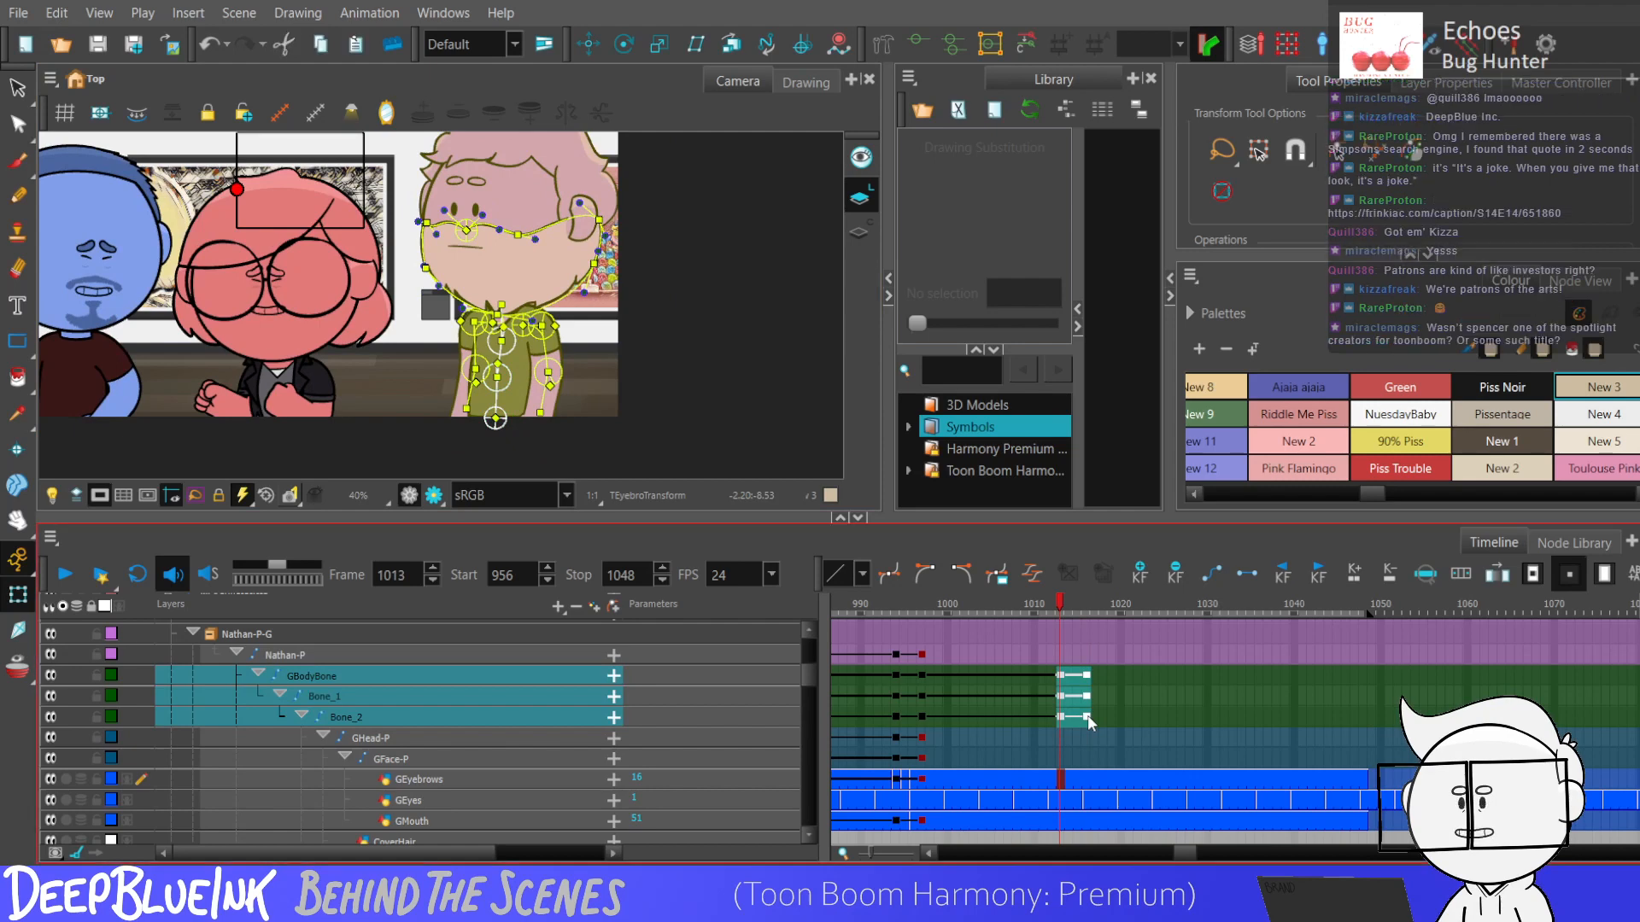
# Add keyframes to the Nathan-P peg at frames 1013 and 1016.
pyautogui.click(1061, 655)
pyautogui.press('F6')
pyautogui.click(1086, 655)
pyautogui.press('F6')
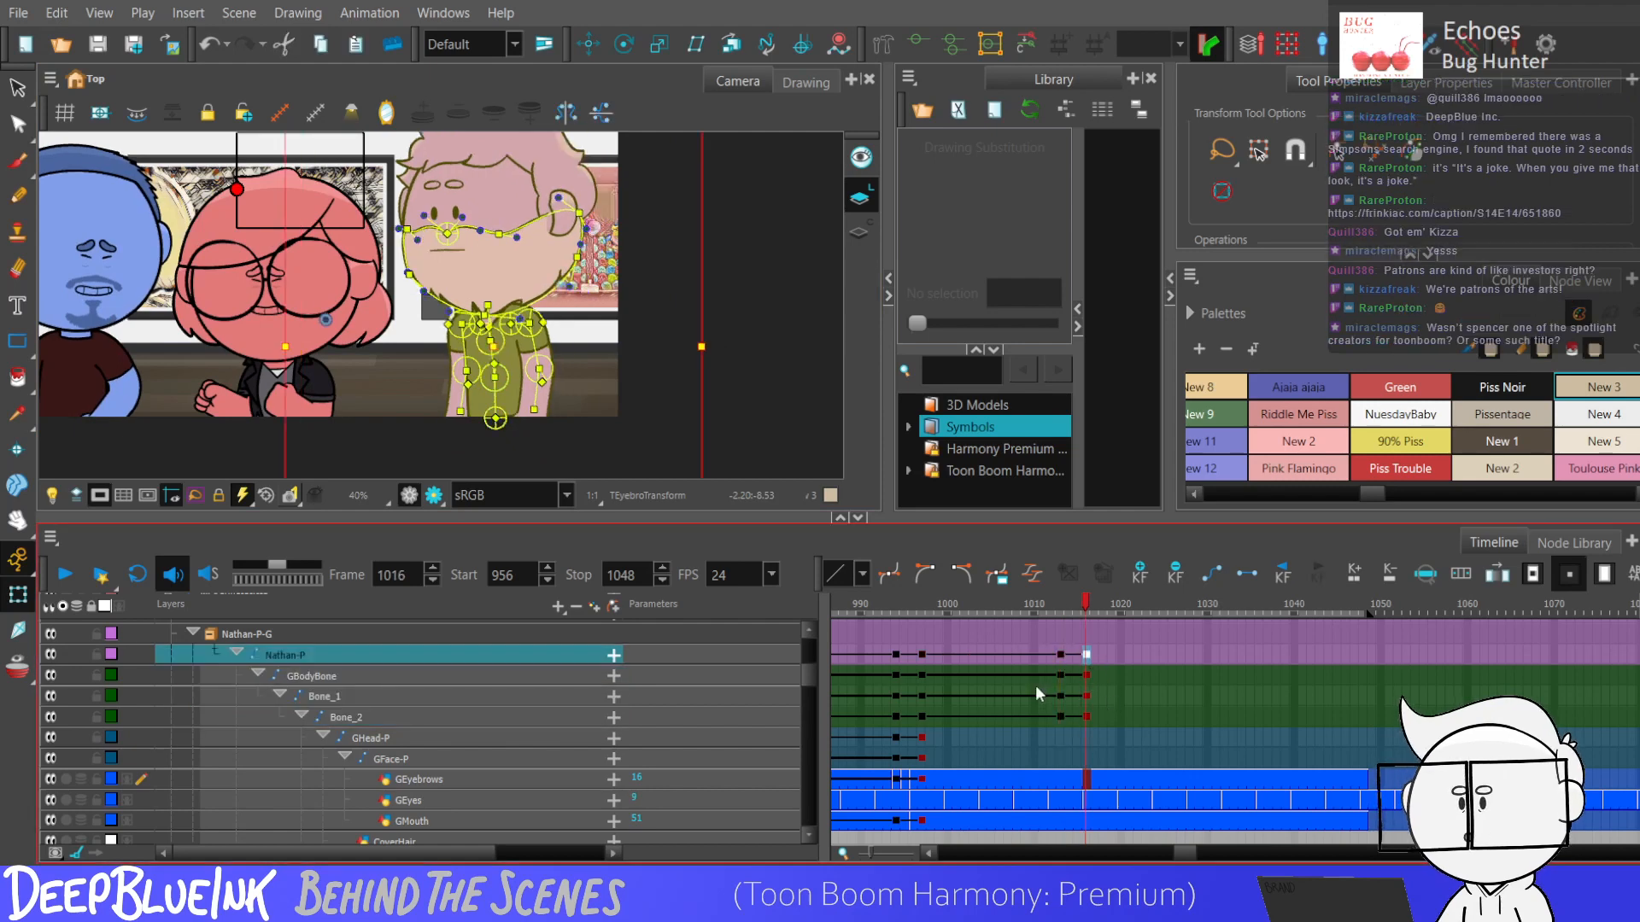
# Nudge the Nathan-P peg slightly downward at frame 1016 and select the body keyframes across frames 1013 to 1016.
pyautogui.click(22, 601)
pyautogui.press('Down')
pyautogui.press('Down')
pyautogui.press('Down')
pyautogui.press('Down')
pyautogui.press('Down')
pyautogui.press('Down')
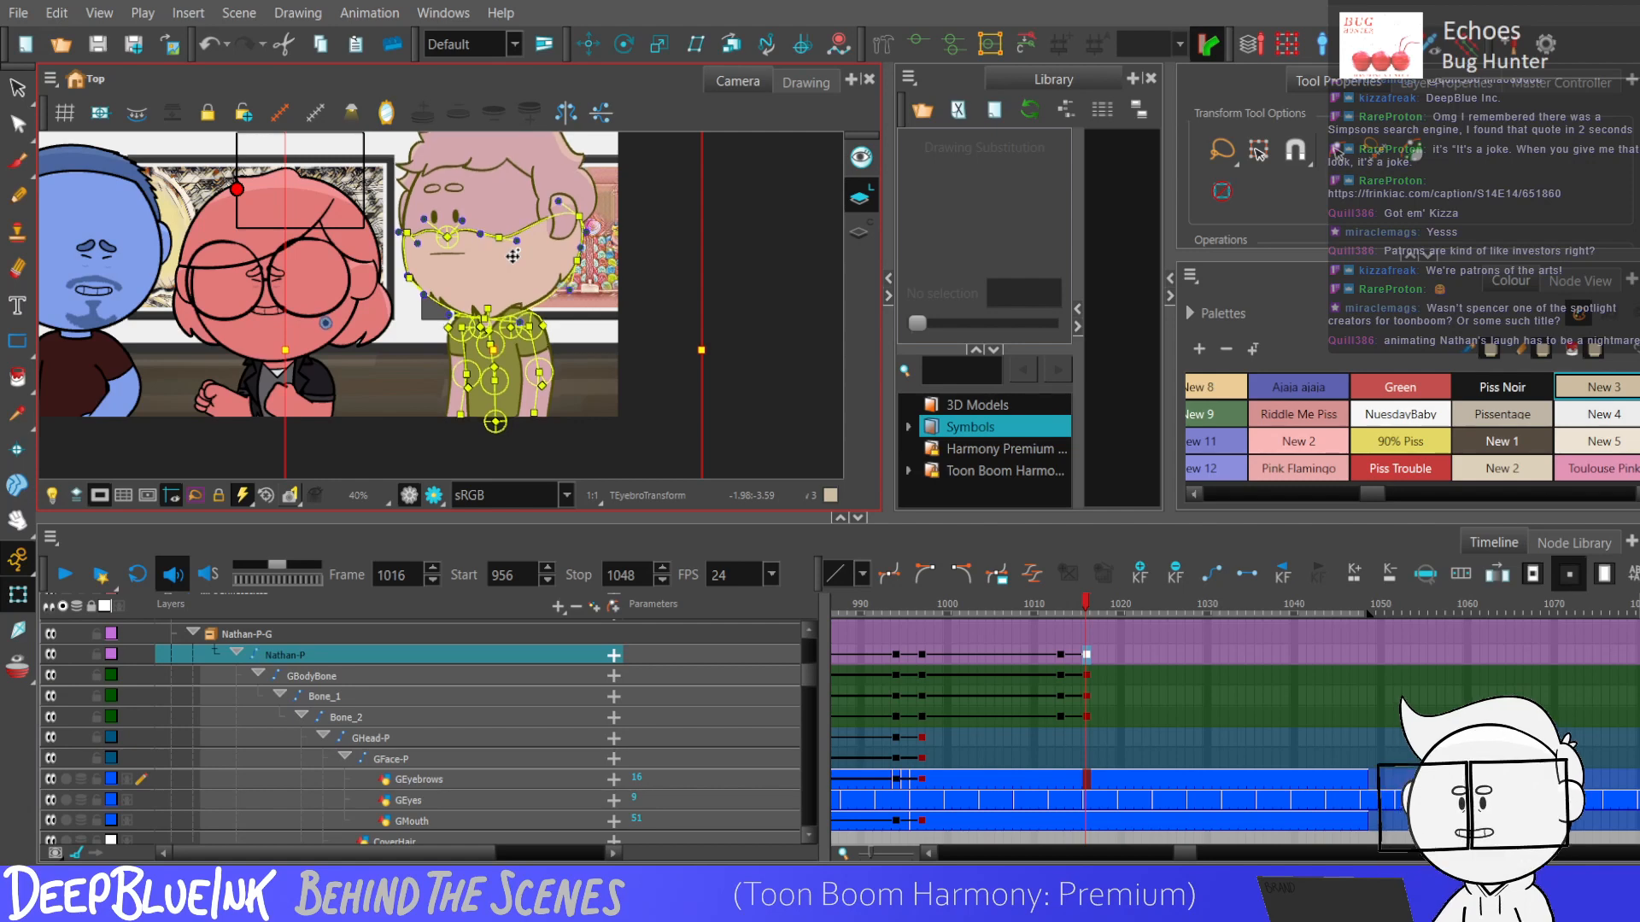
pyautogui.press('Down')
pyautogui.moveTo(1059, 655); pyautogui.dragTo(1086, 715)
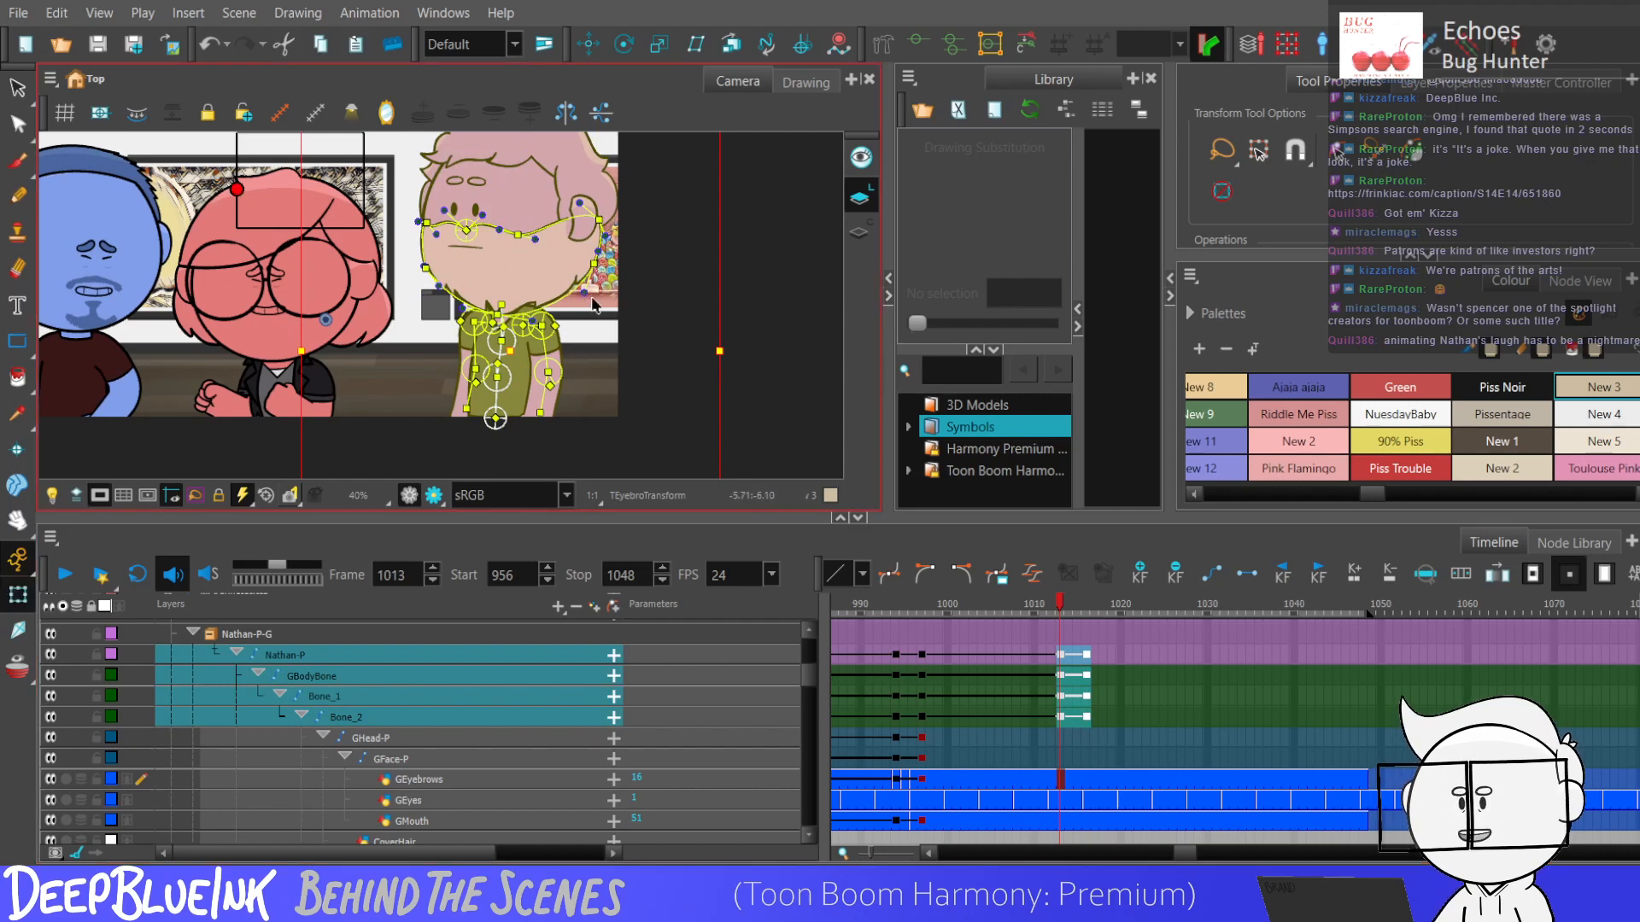
pyautogui.press('Escape')
# Adjust the purple character's arms slightly at frame 1013 using their bone controls.
pyautogui.scroll(-2, 628, 198)
pyautogui.scroll(4, 597, 350)
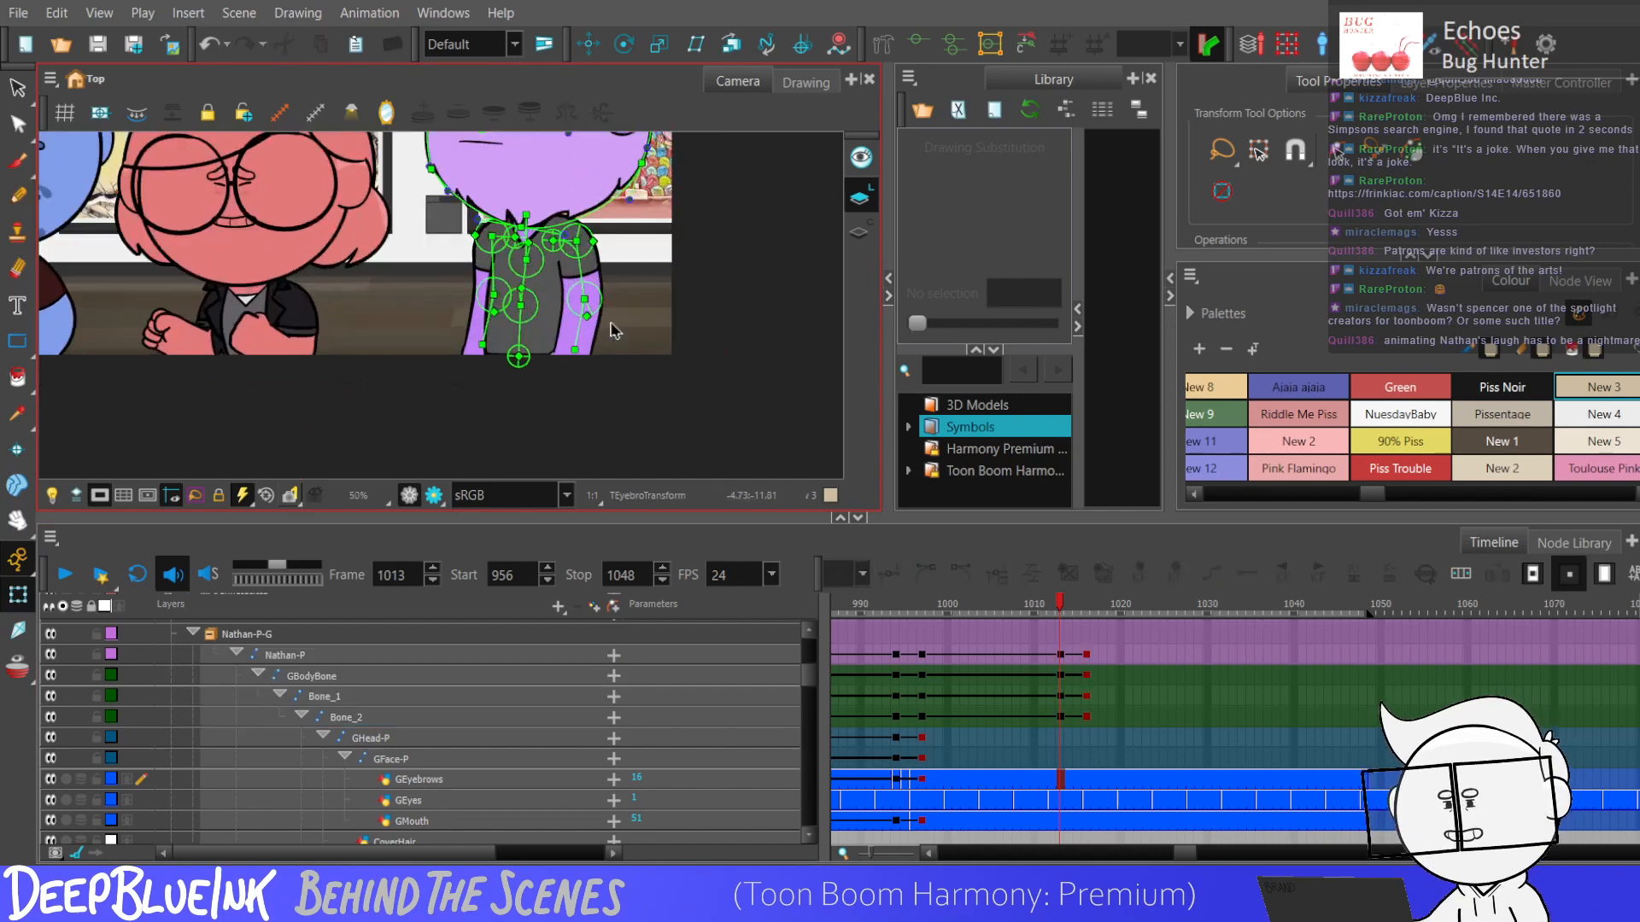
pyautogui.click(624, 298)
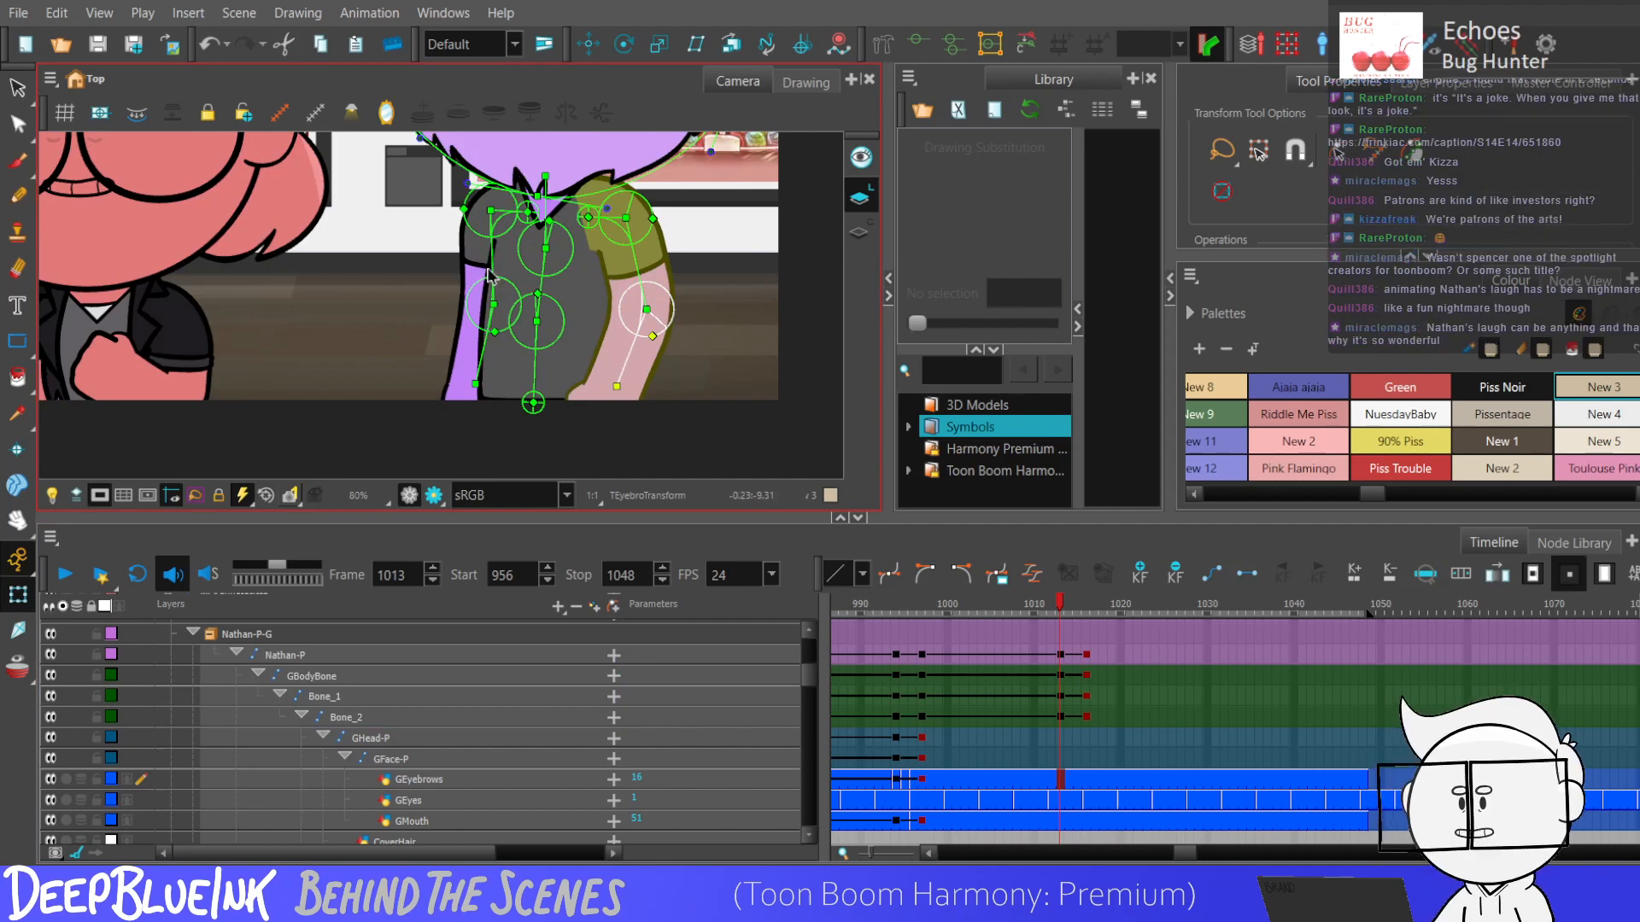
pyautogui.moveTo(491, 273); pyautogui.dragTo(497, 274)
pyautogui.moveTo(495, 356); pyautogui.dragTo(481, 349)
pyautogui.press('2')
# Add keyframes to the right and left arm layers at frames 1013 and 1016 and select that keyframe range.
pyautogui.moveTo(1057, 654); pyautogui.dragTo(1087, 719)
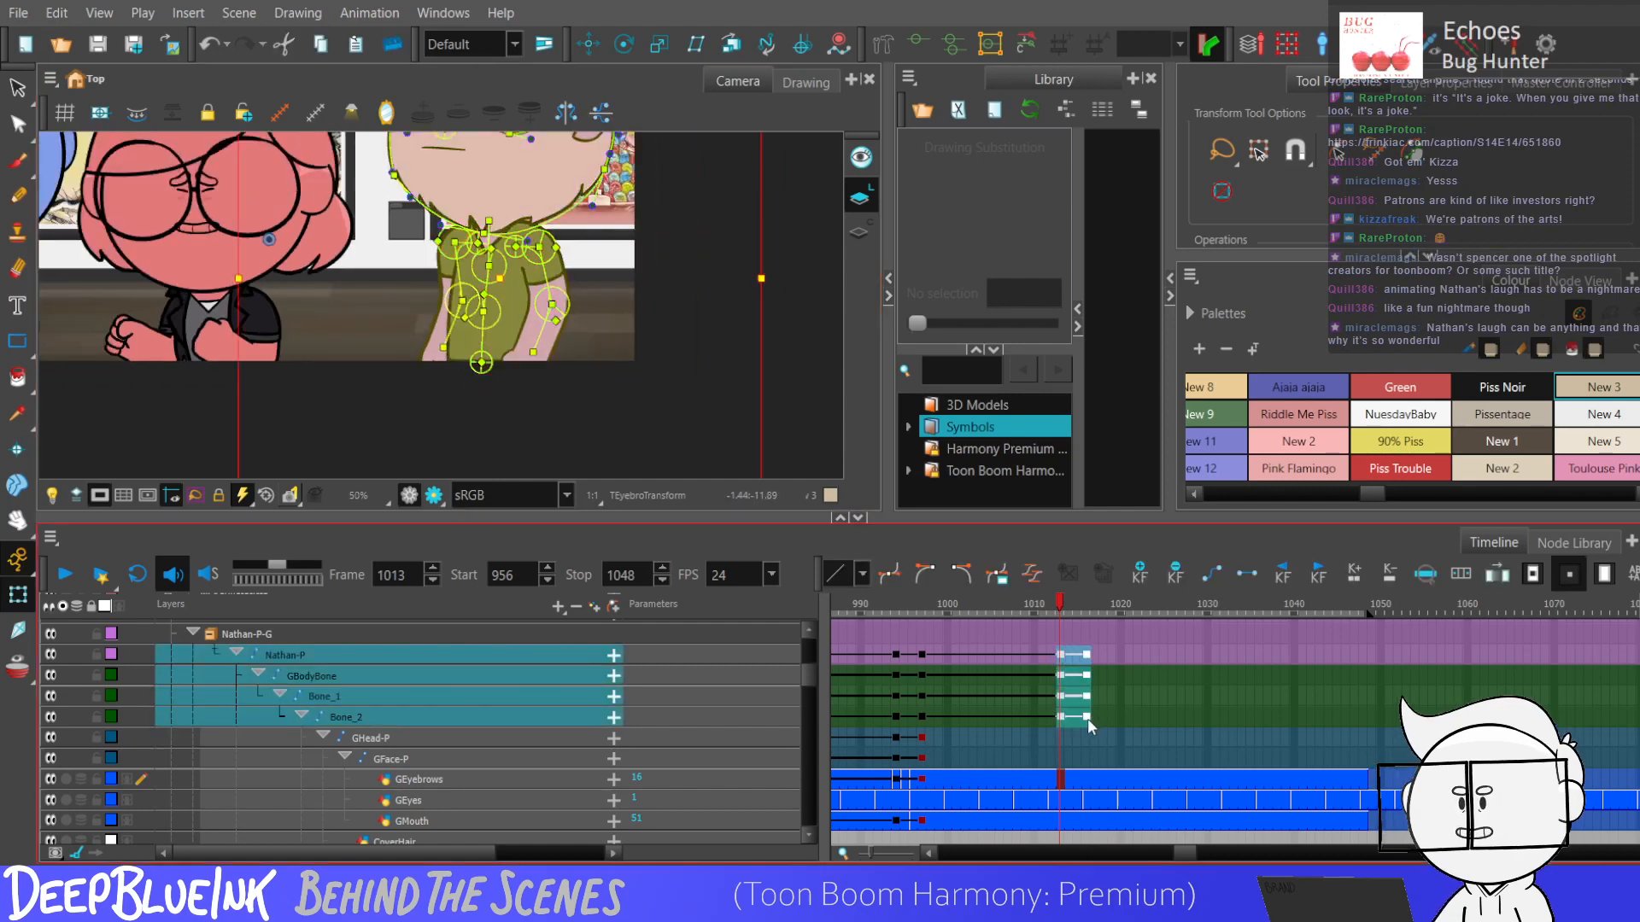
pyautogui.moveTo(805, 673); pyautogui.dragTo(799, 772)
pyautogui.moveTo(1060, 778)
pyautogui.mouseDown()
pyautogui.moveTo(1062, 607)
pyautogui.moveTo(1065, 858)
pyautogui.moveTo(1063, 740)
pyautogui.mouseUp()
pyautogui.press('Delete')
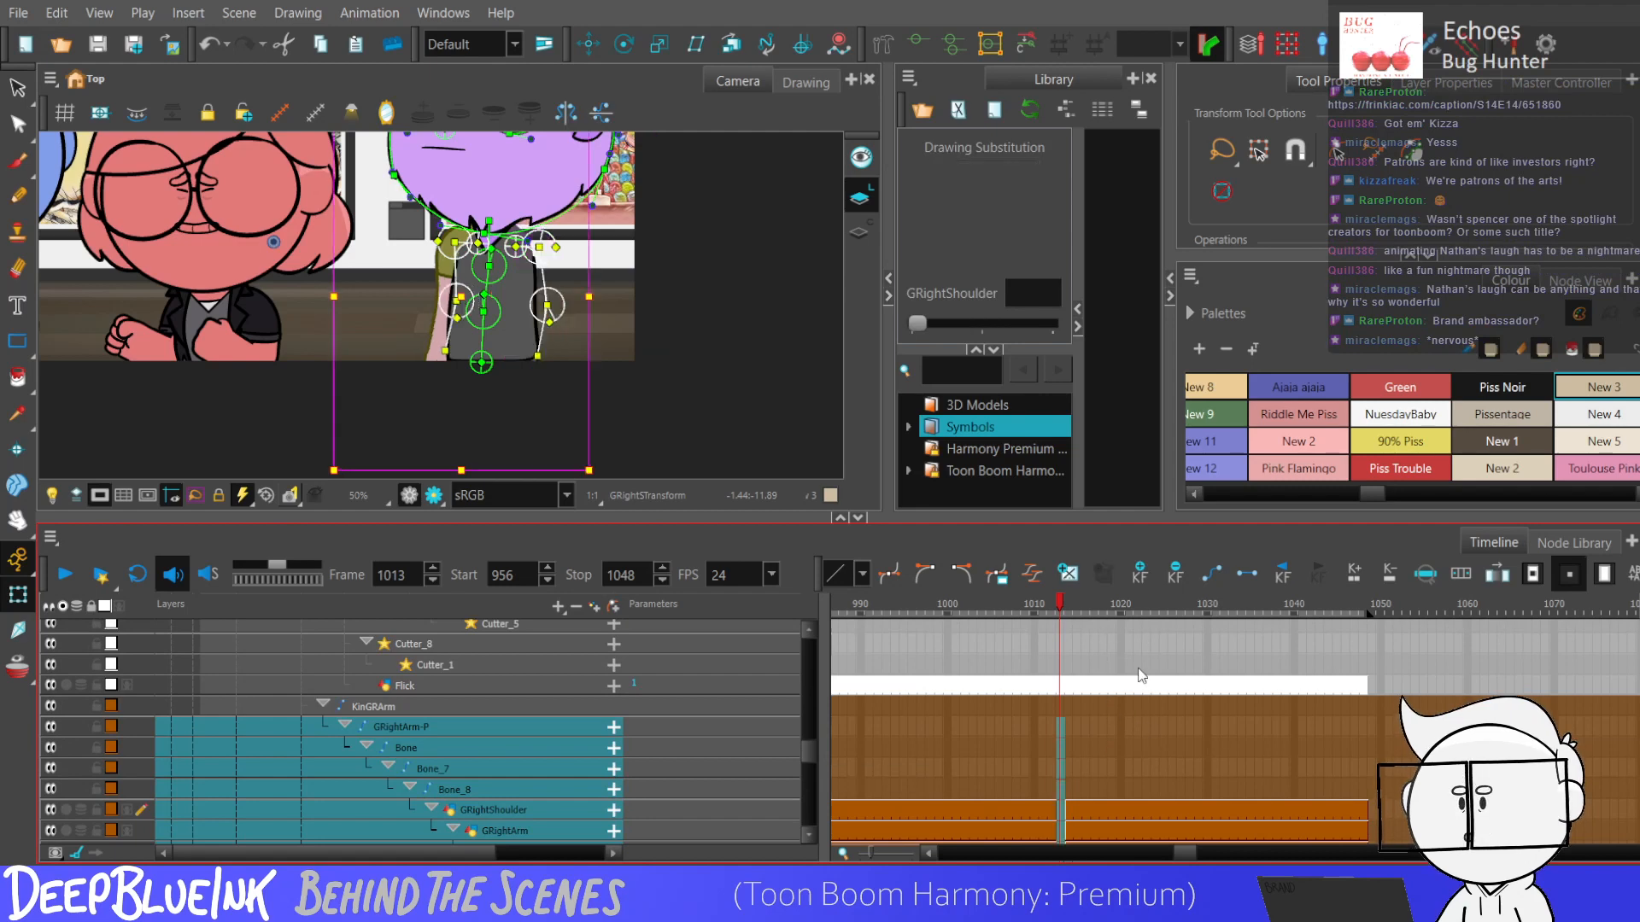
pyautogui.scroll(-2, 808, 743)
pyautogui.hotkey('ctrl', 'z')
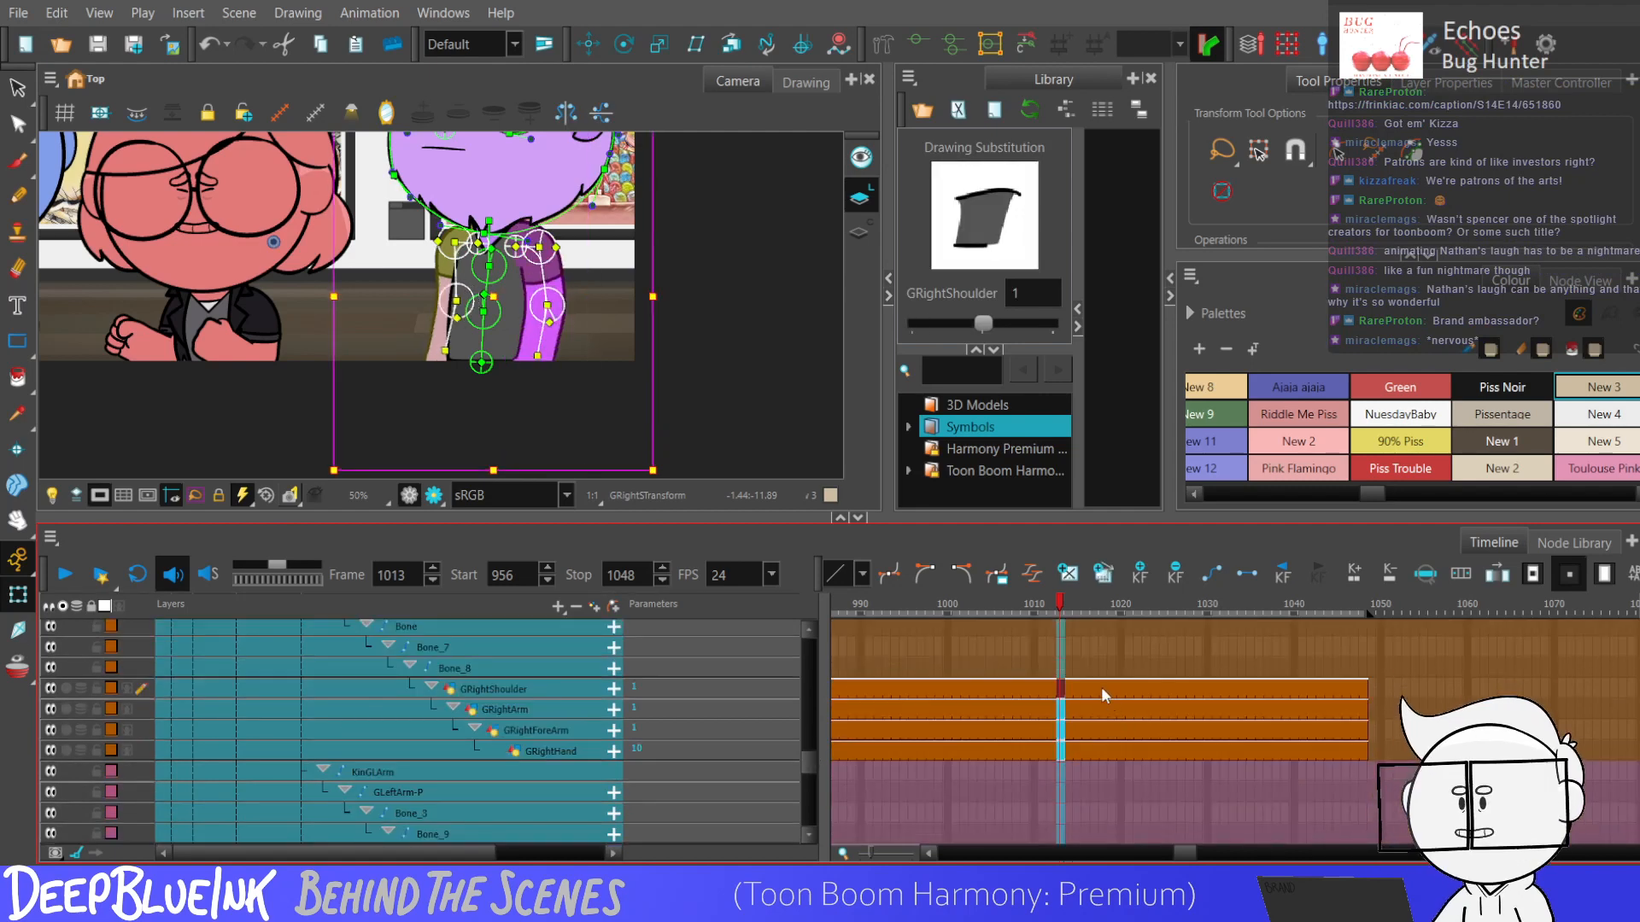
pyautogui.press('.')
pyautogui.press('.')
pyautogui.press('.')
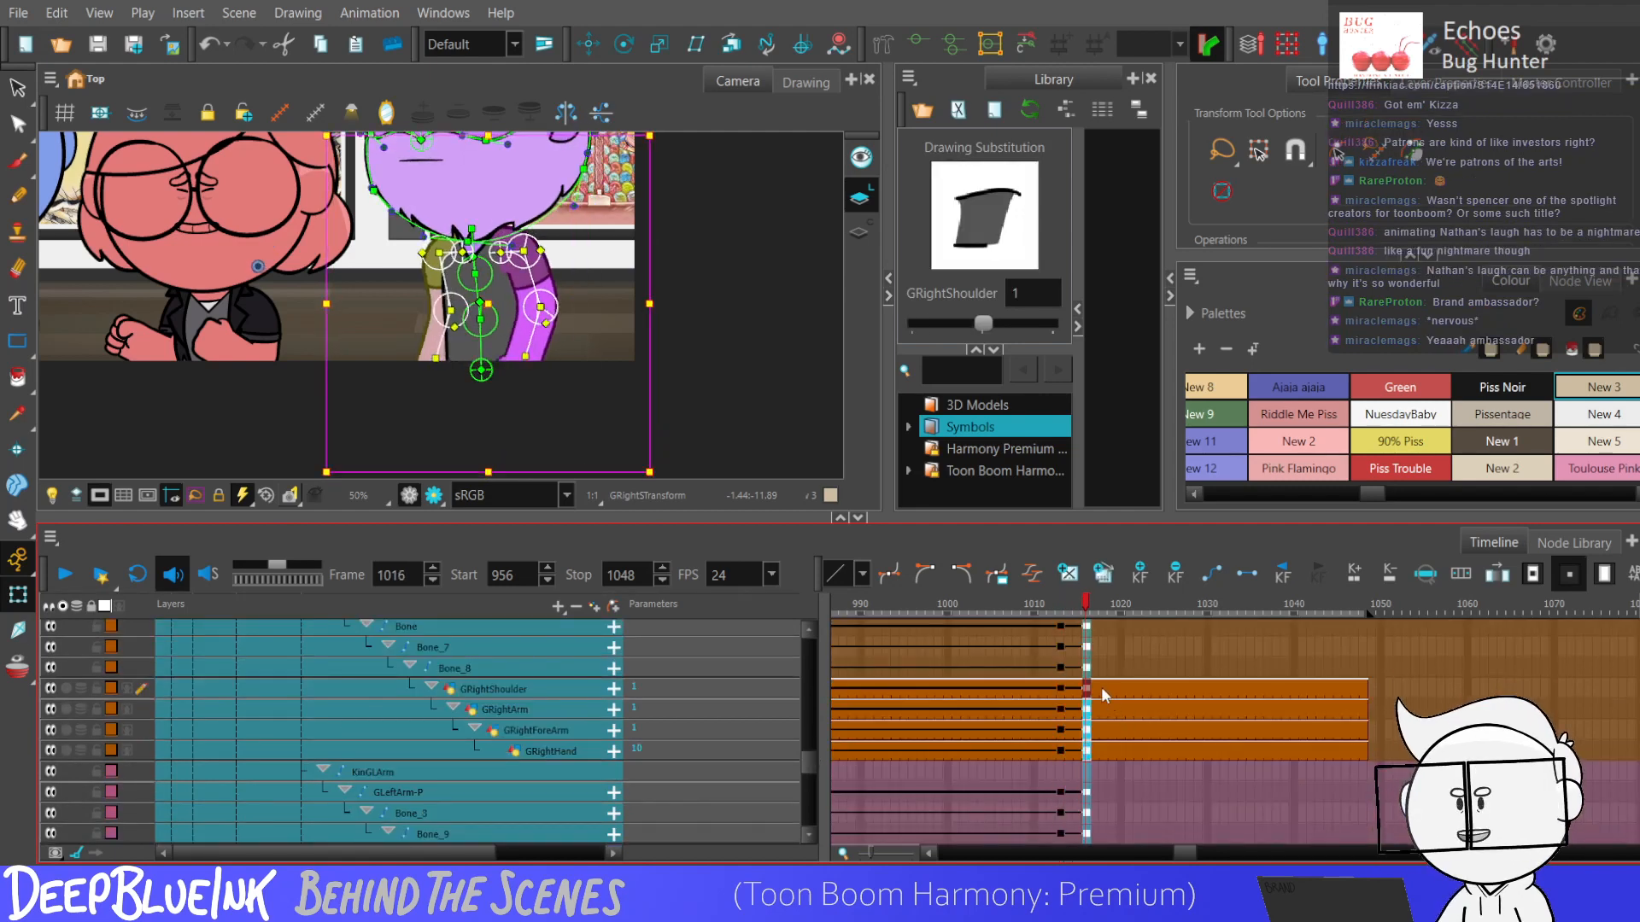
pyautogui.scroll(-2, 1053, 709)
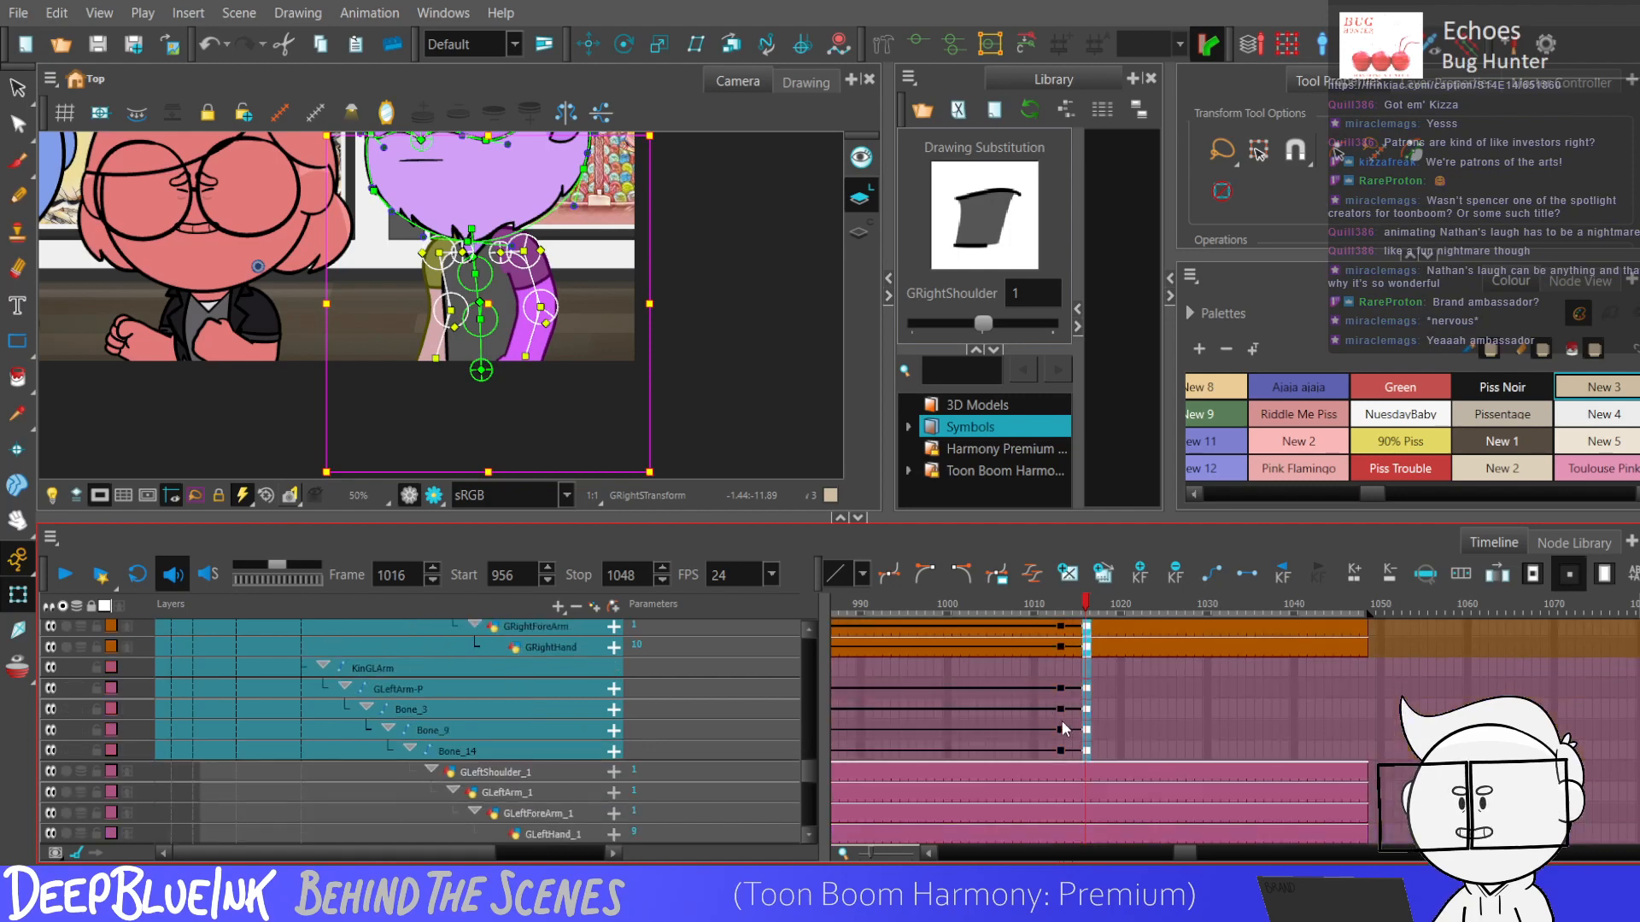
pyautogui.click(1059, 750)
pyautogui.moveTo(1059, 750)
pyautogui.mouseDown()
pyautogui.moveTo(1086, 618)
pyautogui.moveTo(1086, 665)
pyautogui.mouseUp()
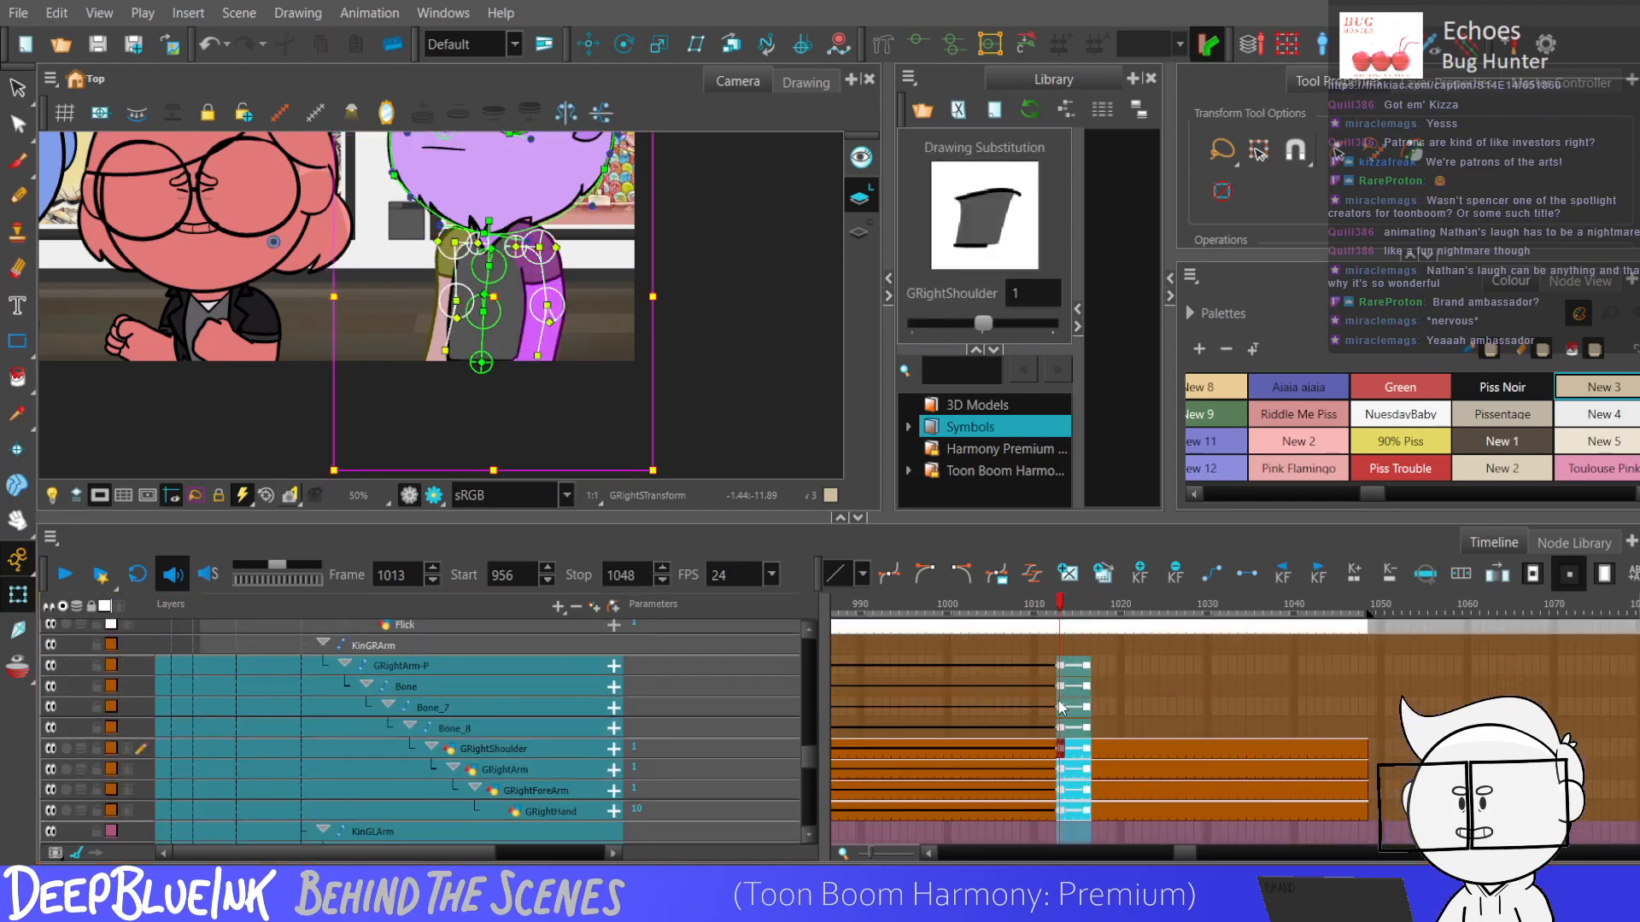
# Step through frames 1013 to 1015 and play back the scene to check the body's lean.
pyautogui.click(1061, 687)
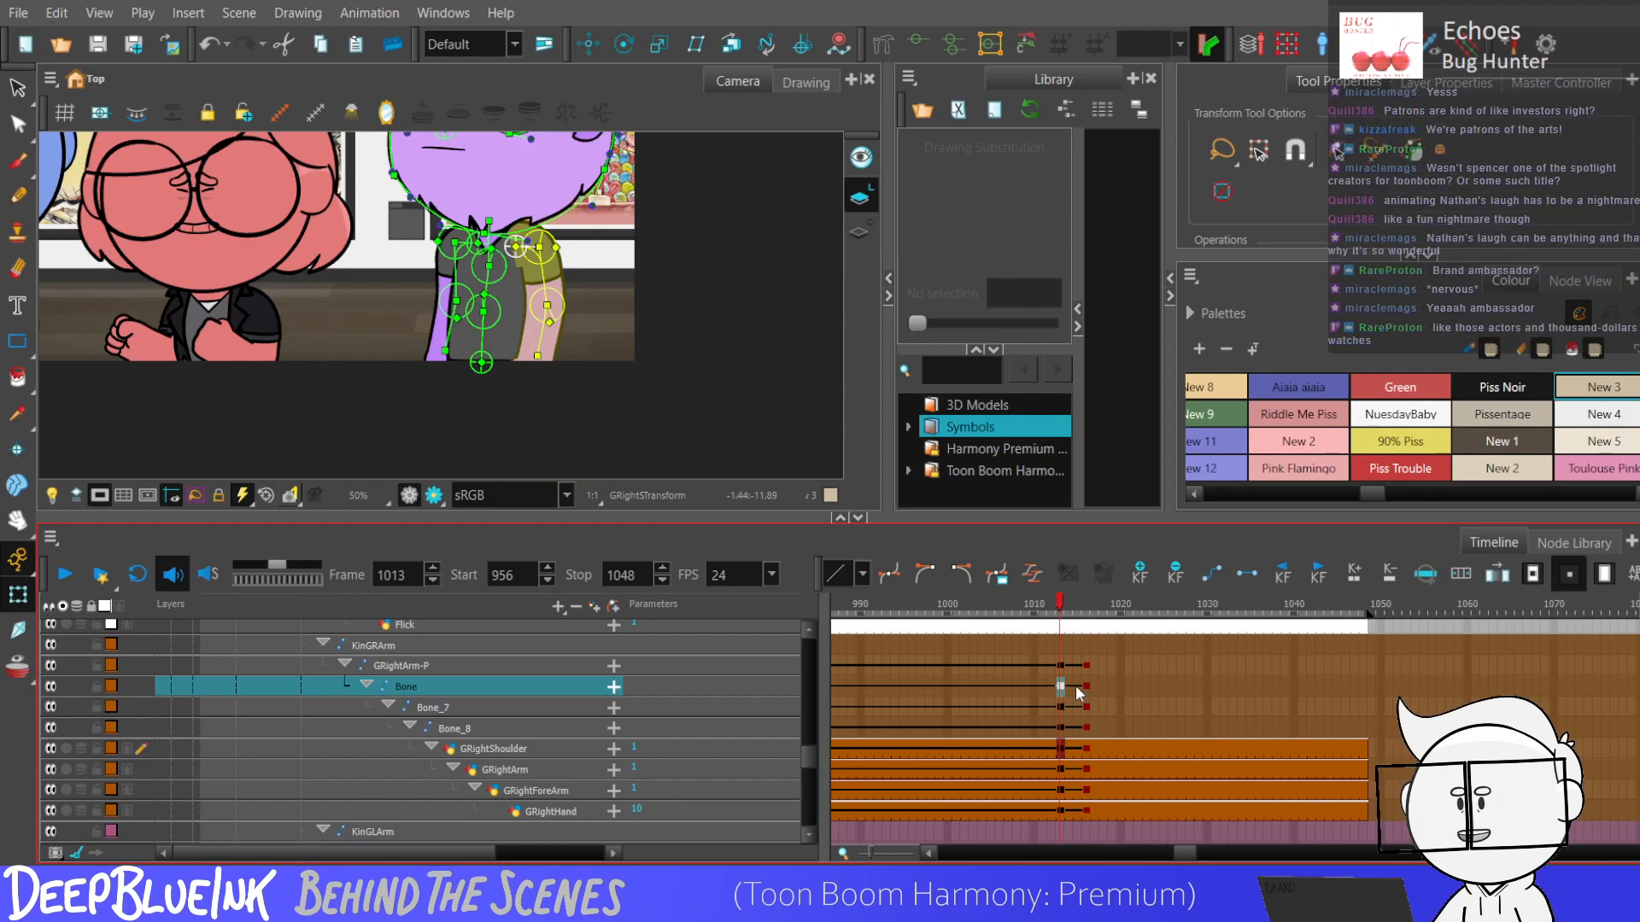
pyautogui.press('.')
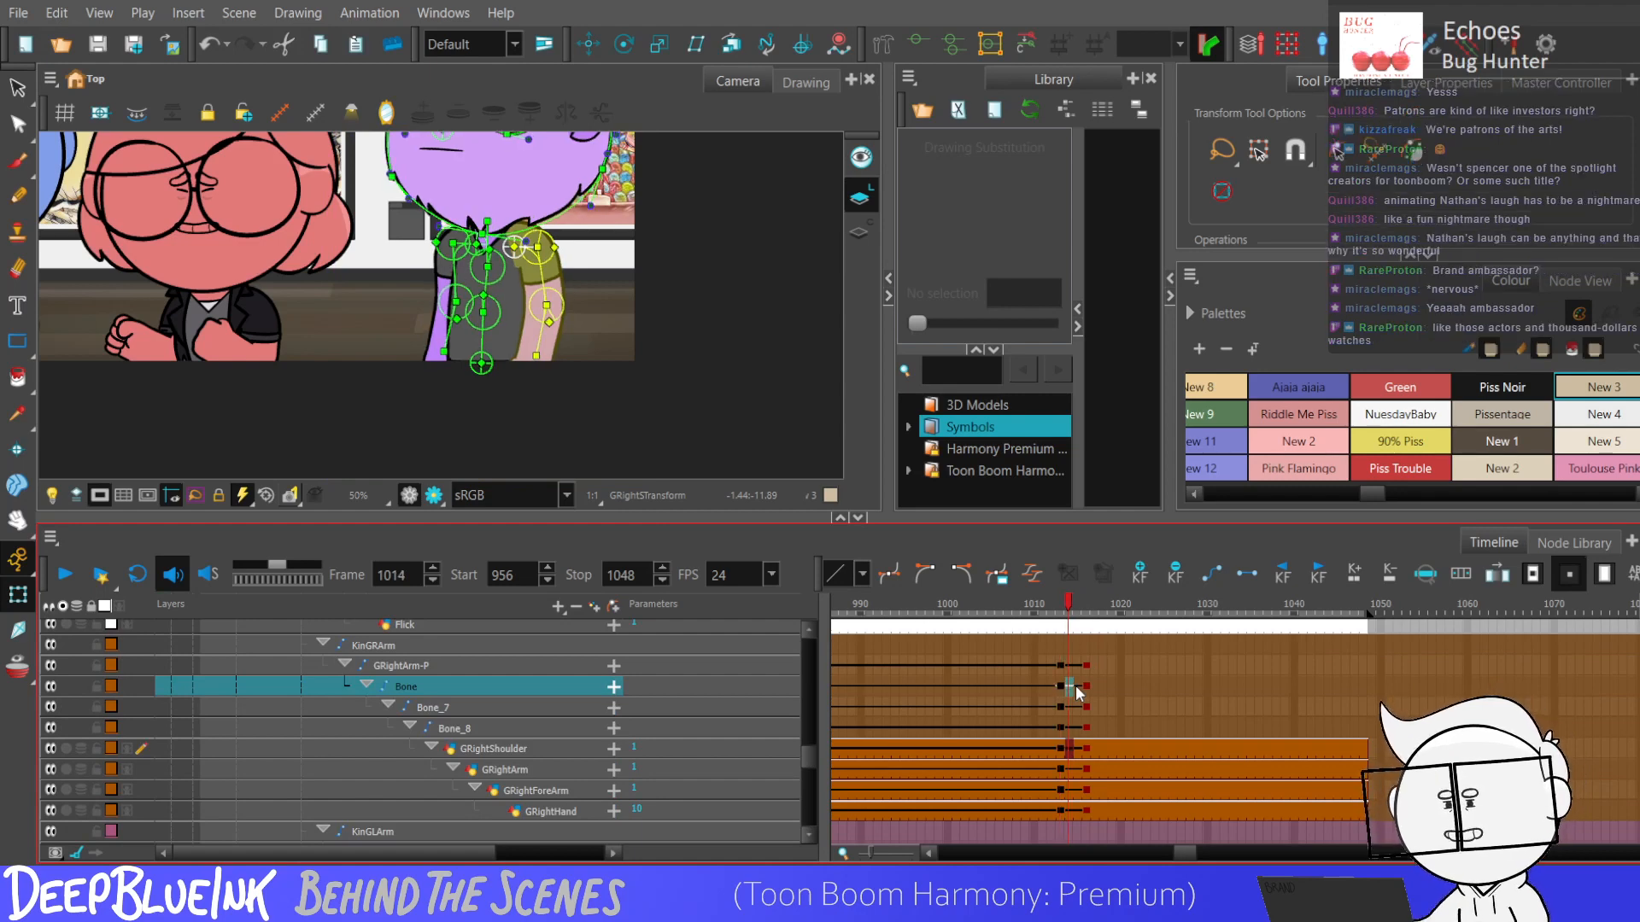
pyautogui.press('.')
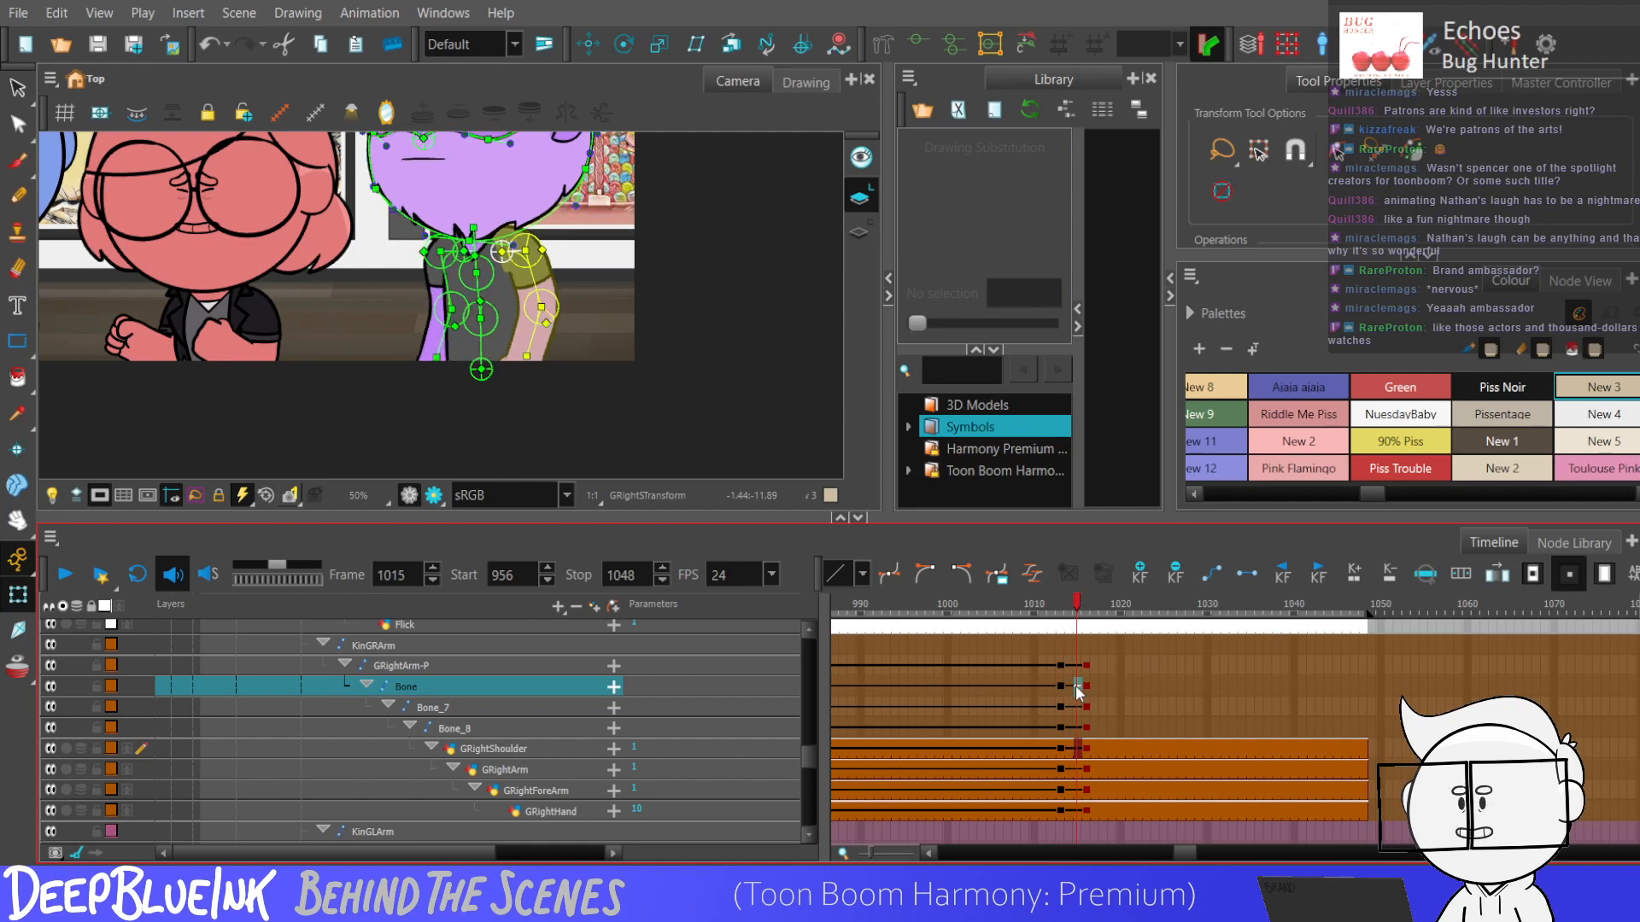
pyautogui.press(',')
pyautogui.press(',')
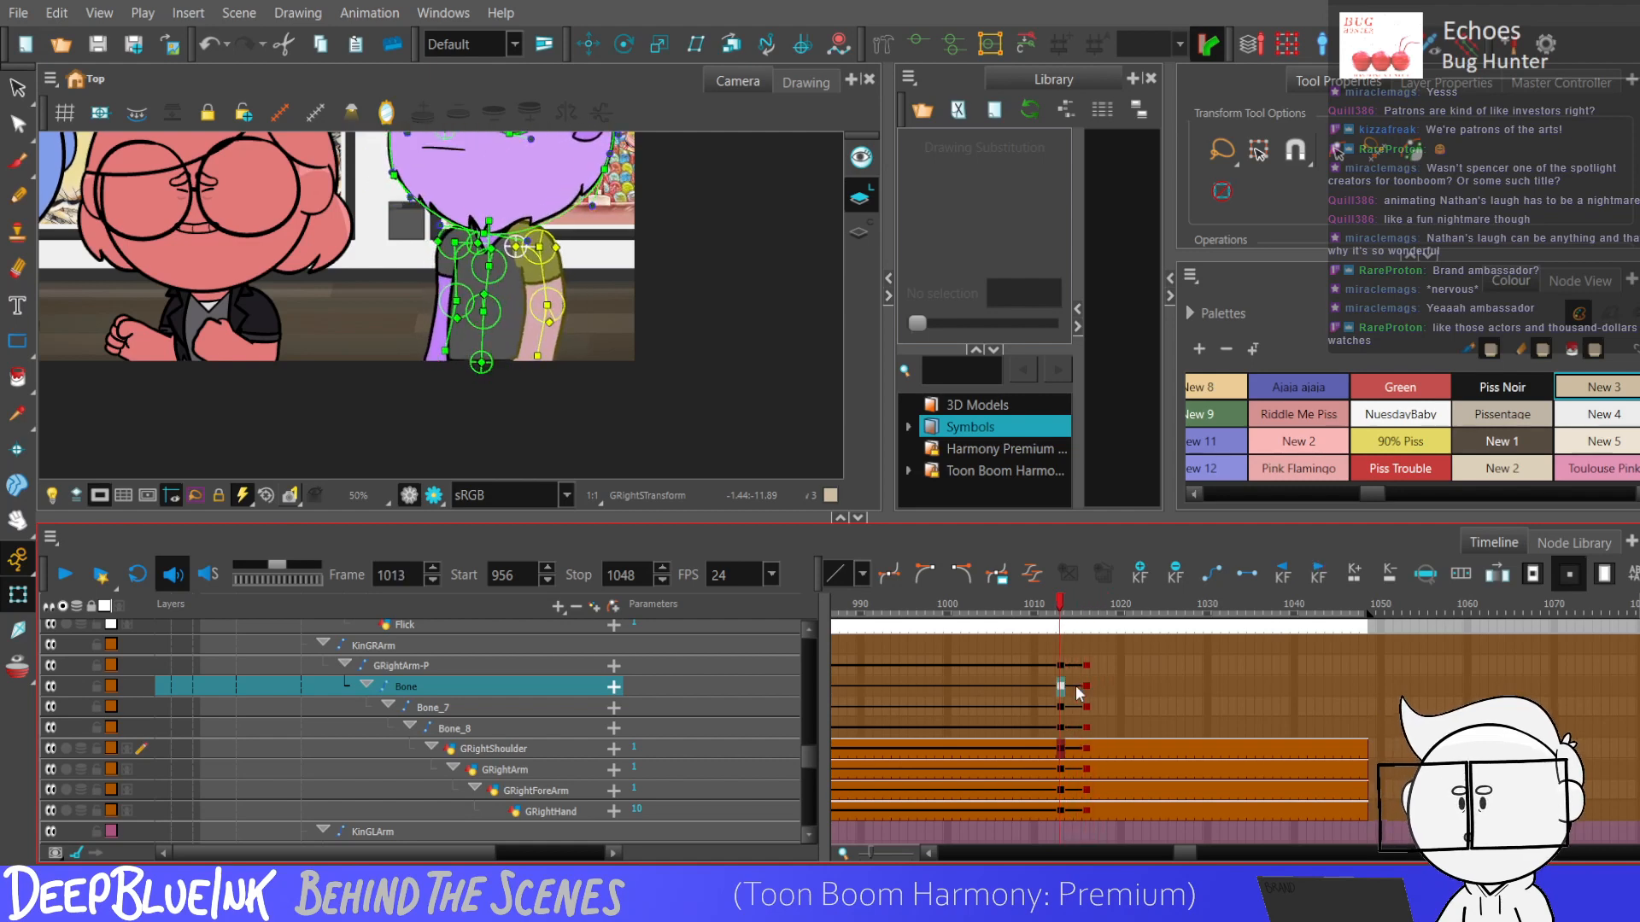
pyautogui.click(890, 709)
pyautogui.press('Return')
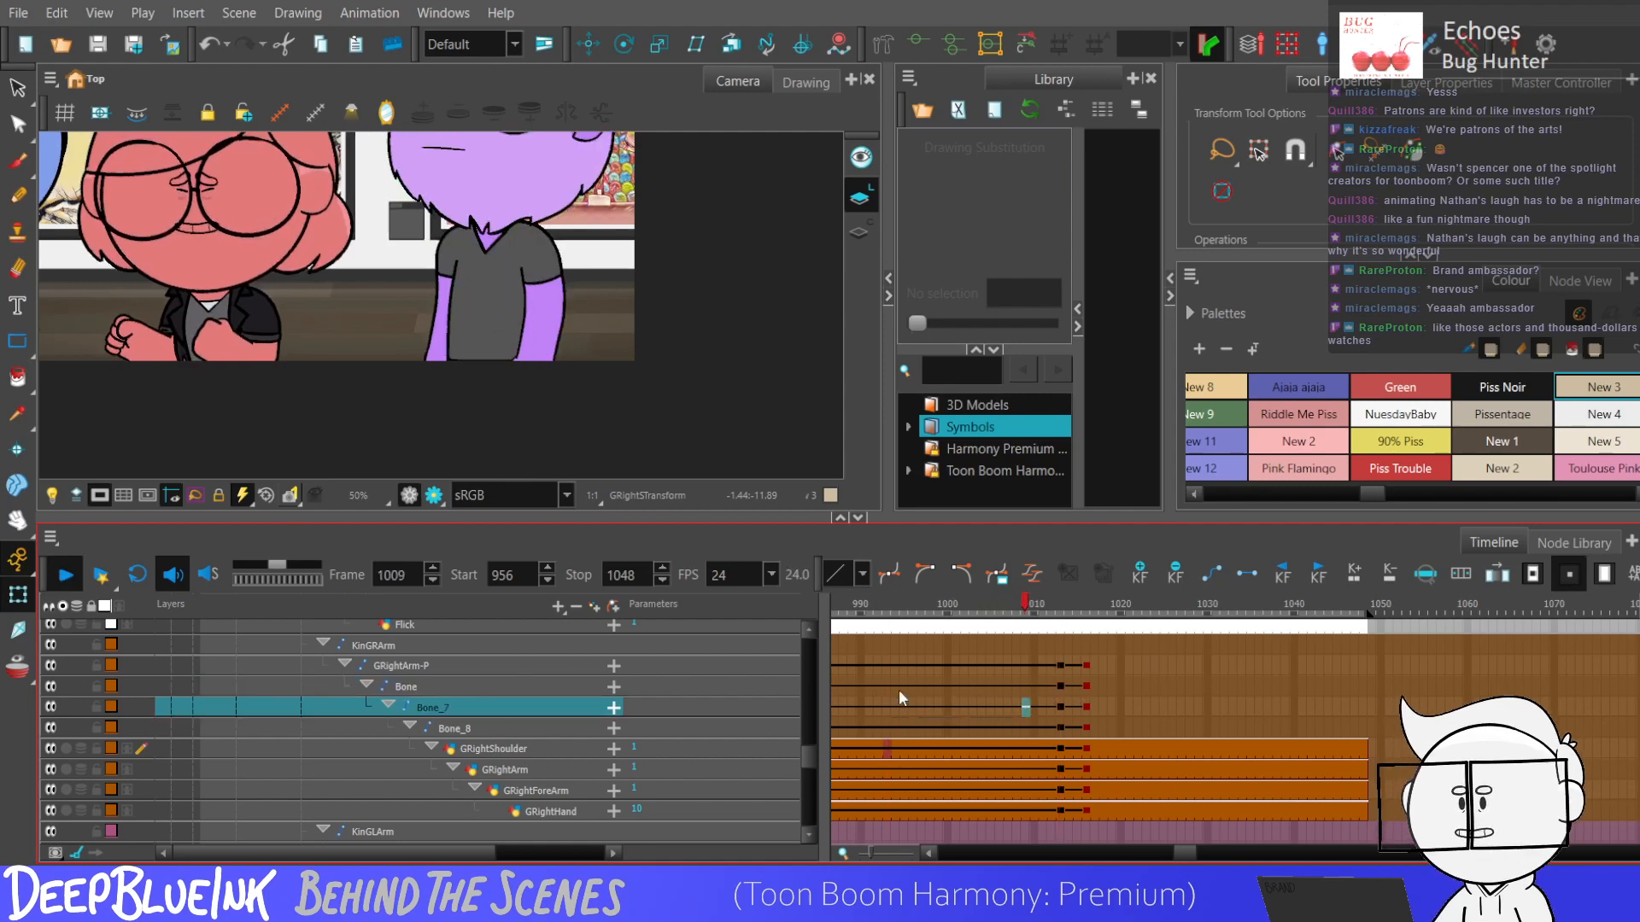
# Bend the purple character's arms at frame 1016 so the forearms rise in front of the torso.
pyautogui.click(1085, 707)
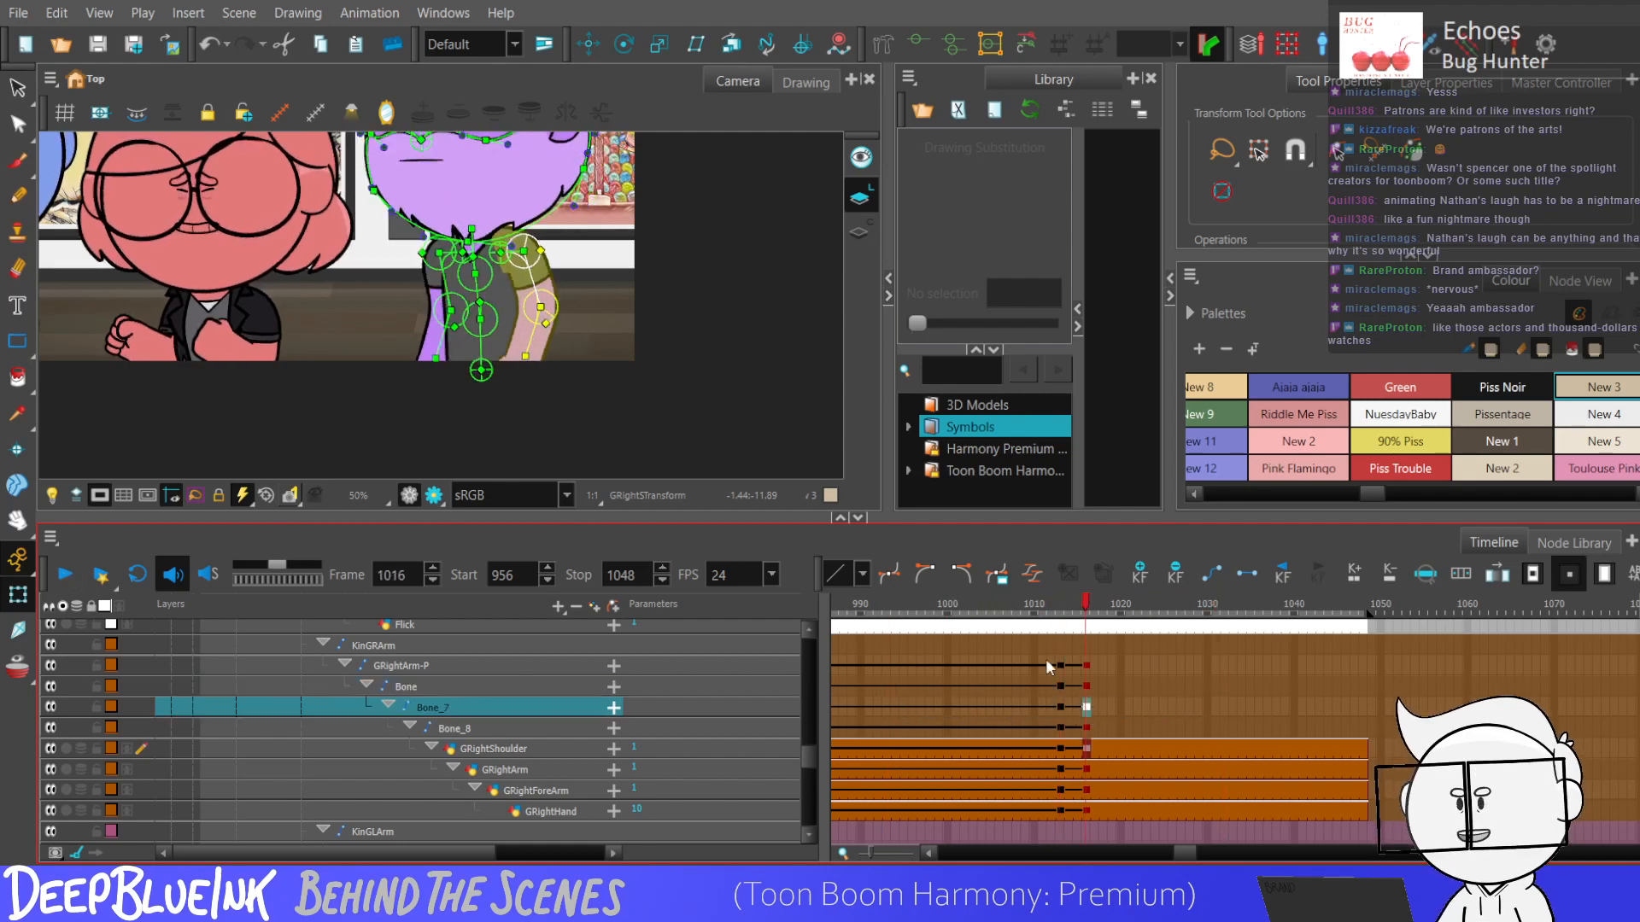
pyautogui.moveTo(531, 337); pyautogui.dragTo(409, 306)
pyautogui.scroll(-2, 448, 290)
pyautogui.scroll(2, 463, 374)
pyautogui.moveTo(492, 351); pyautogui.dragTo(491, 357)
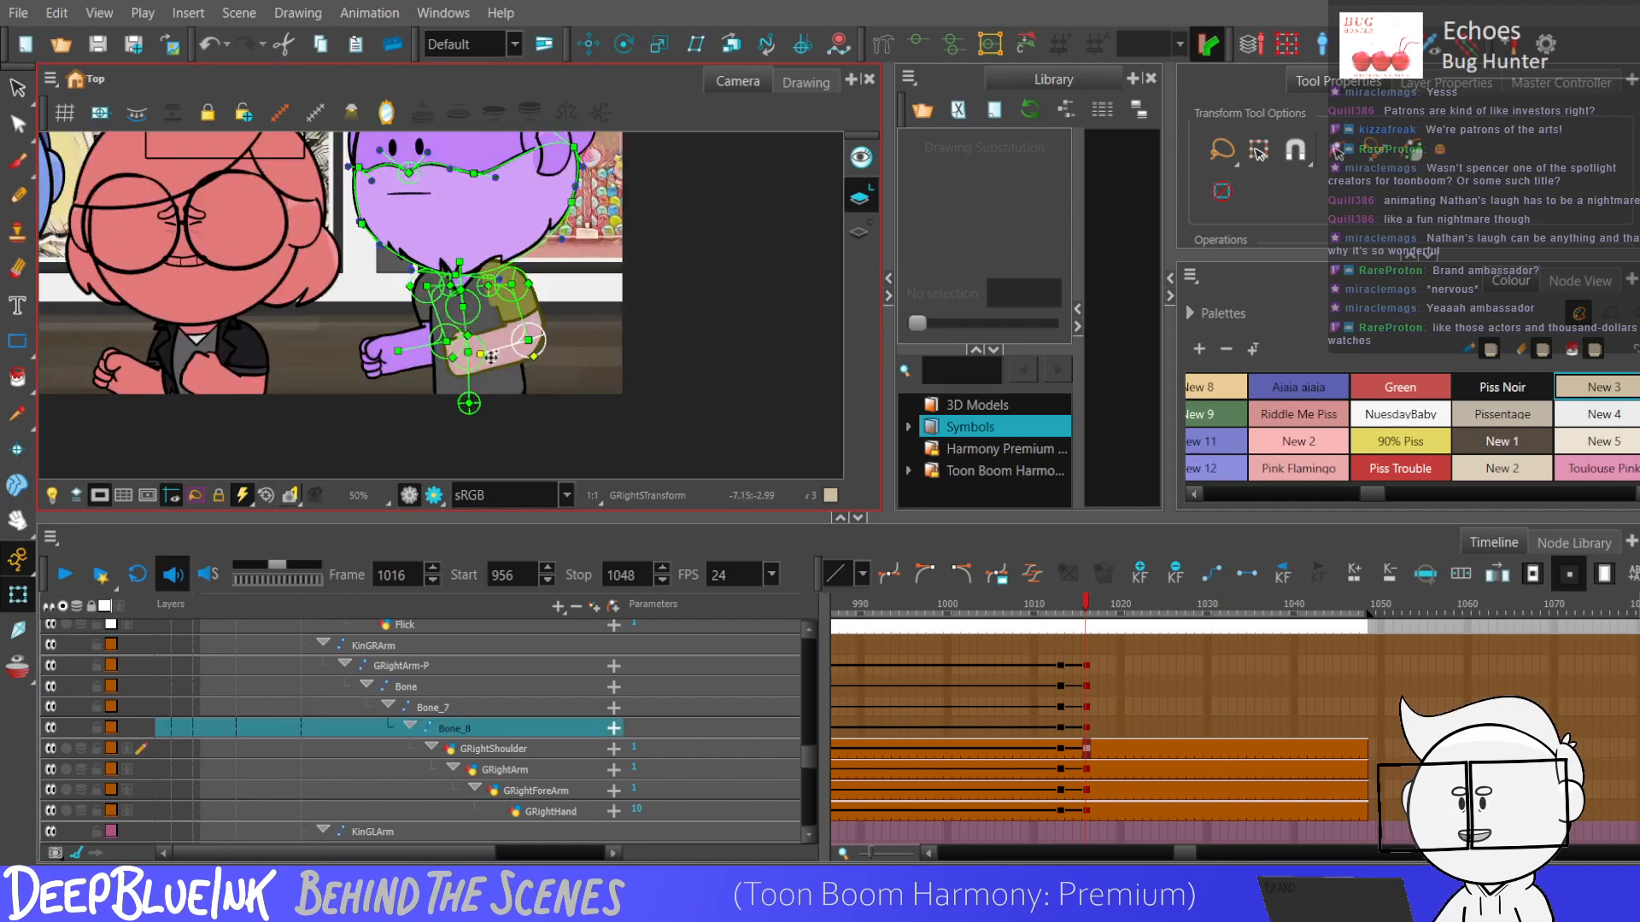
# Step back and forth between frames 1013 and 1016 to check the arm movement.
pyautogui.press(',')
pyautogui.press(',')
pyautogui.press(',')
pyautogui.press('.')
pyautogui.press('.')
pyautogui.press('.')
# Select the arm keyframes across frames 1013 to 1016, followed by the mc_MC_Nathan_Head controller at frame 1015.
pyautogui.moveTo(1061, 665); pyautogui.dragTo(1086, 805)
pyautogui.moveTo(809, 775); pyautogui.dragTo(809, 808)
pyautogui.click(1081, 794)
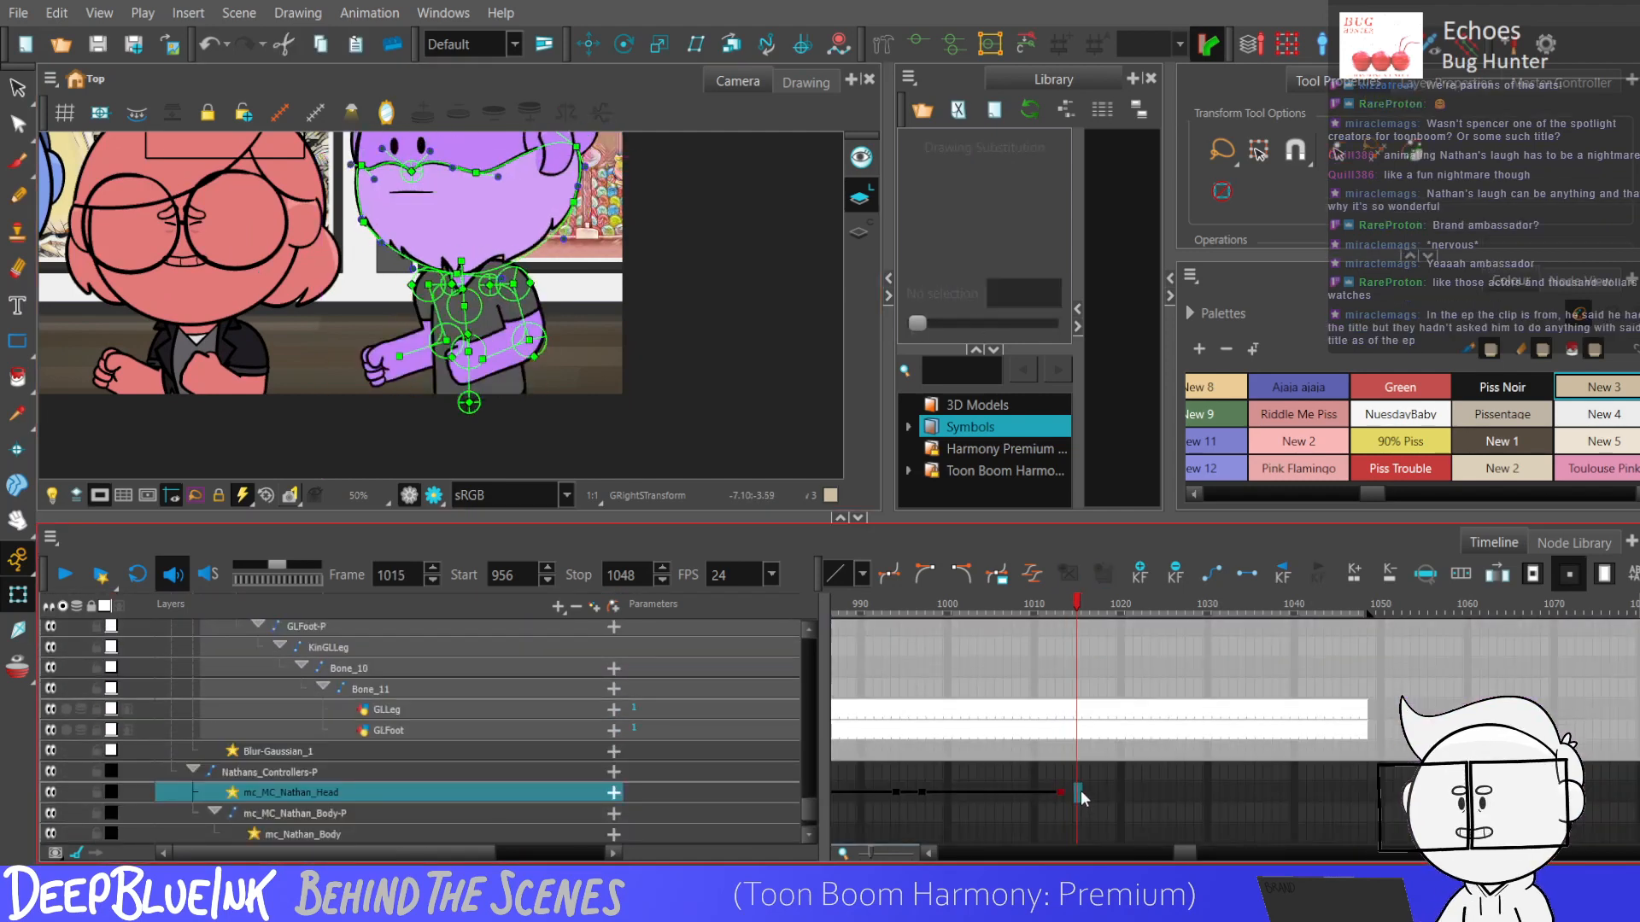
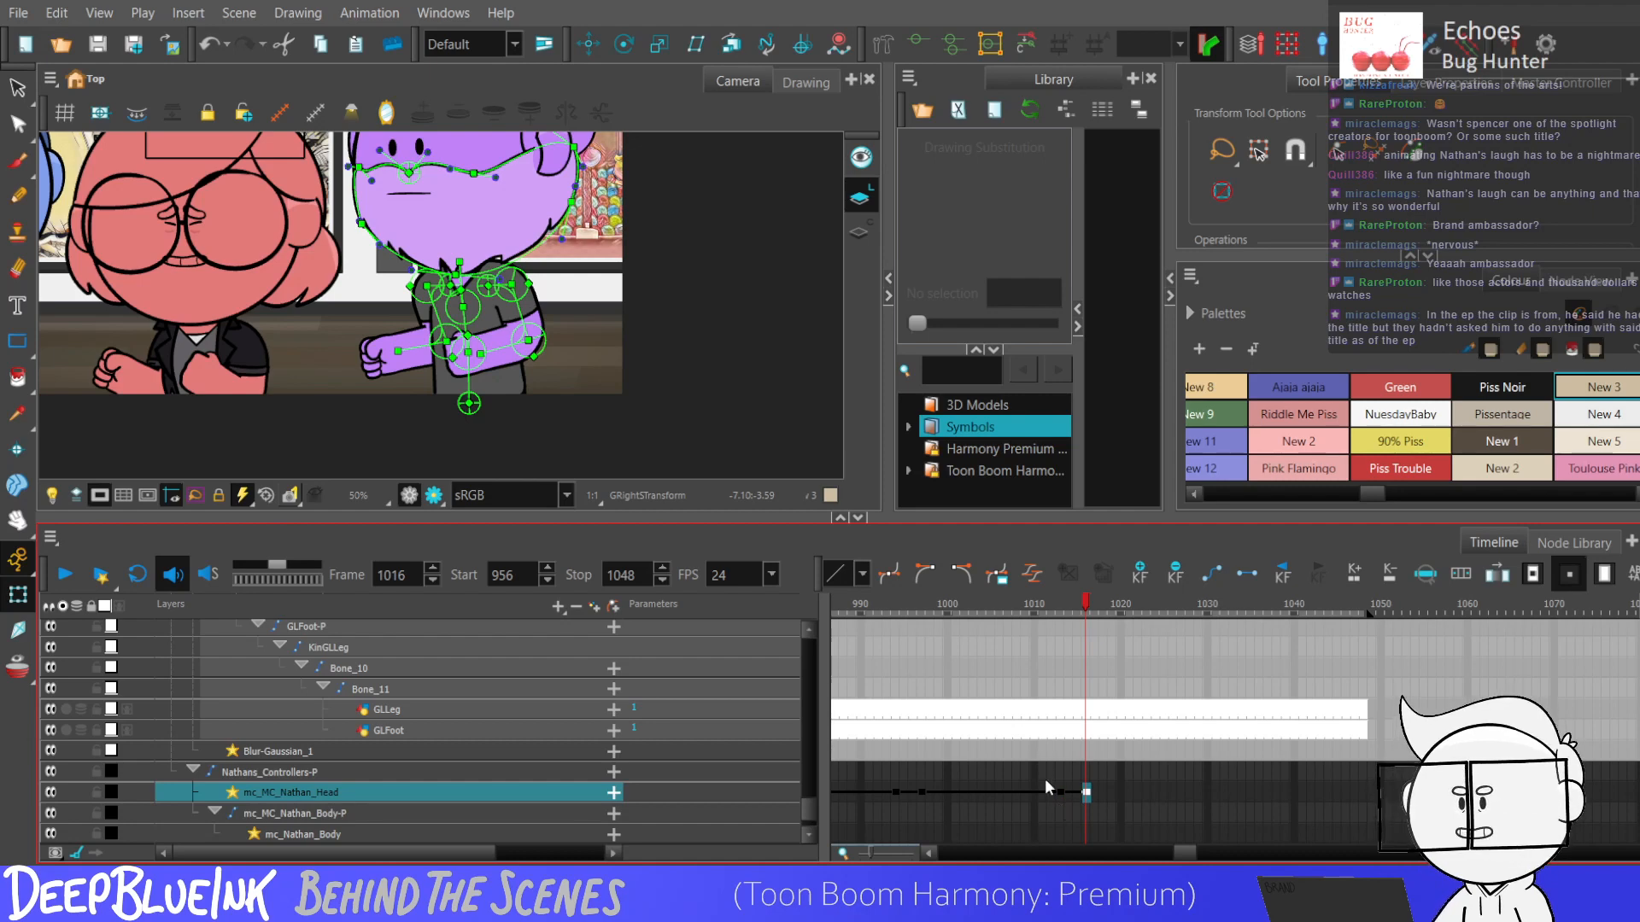
# Compare frames 1013 and 1016, and tilt the purple character's head down at frame 1016 with the mc_MC_Nathan_Head controller.
pyautogui.scroll(-2, 513, 414)
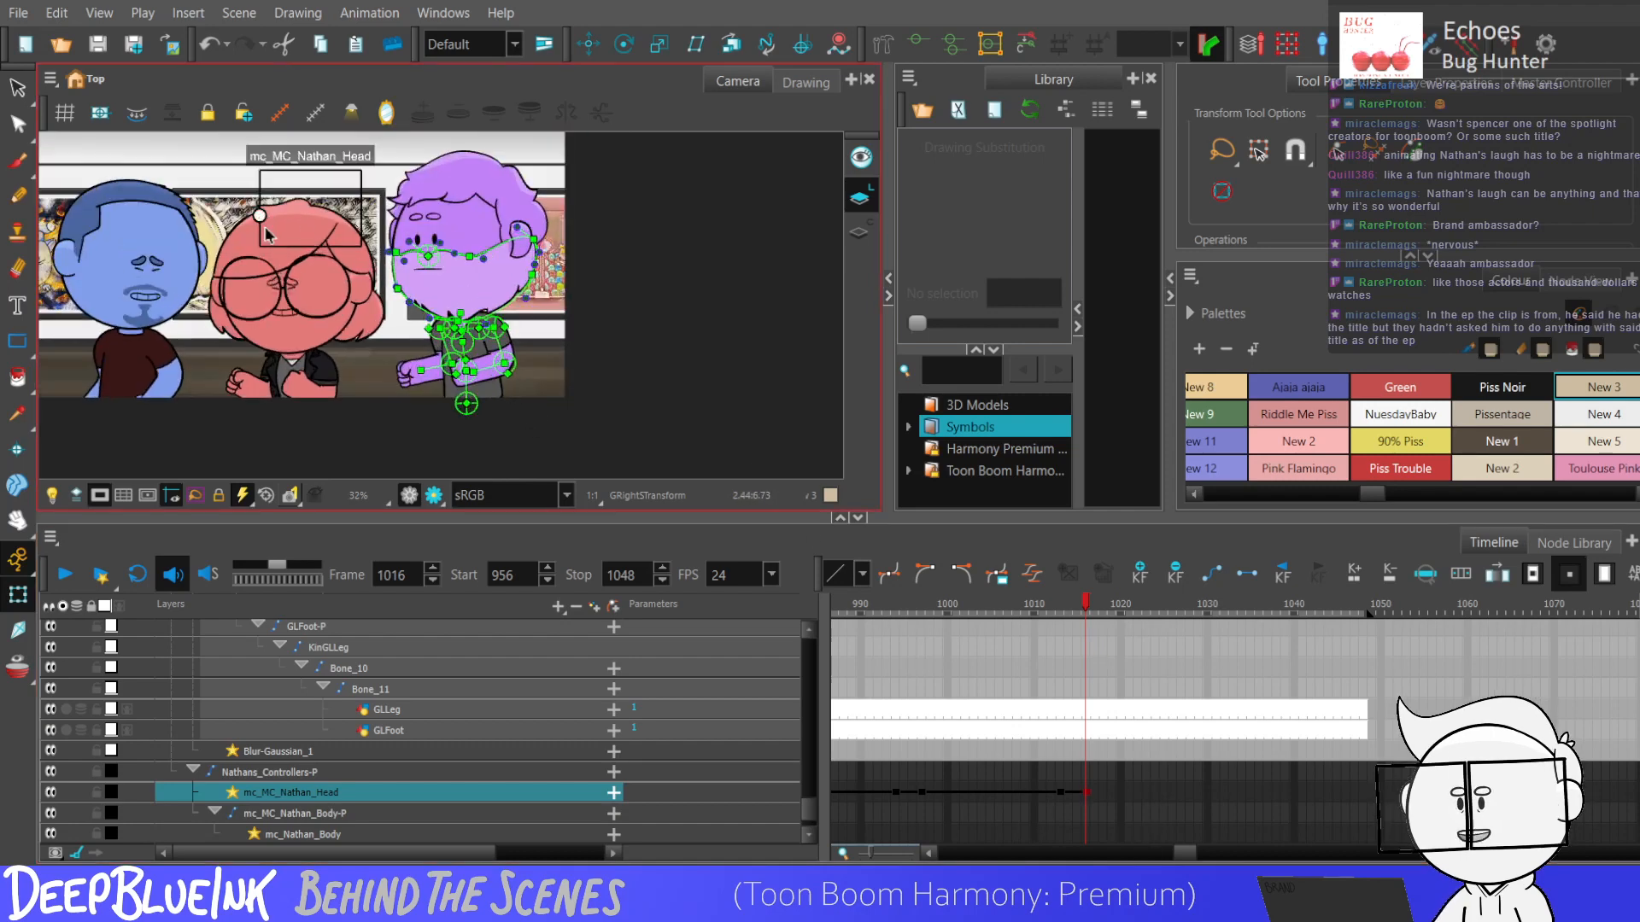
pyautogui.press(',')
pyautogui.press(',')
pyautogui.press(',')
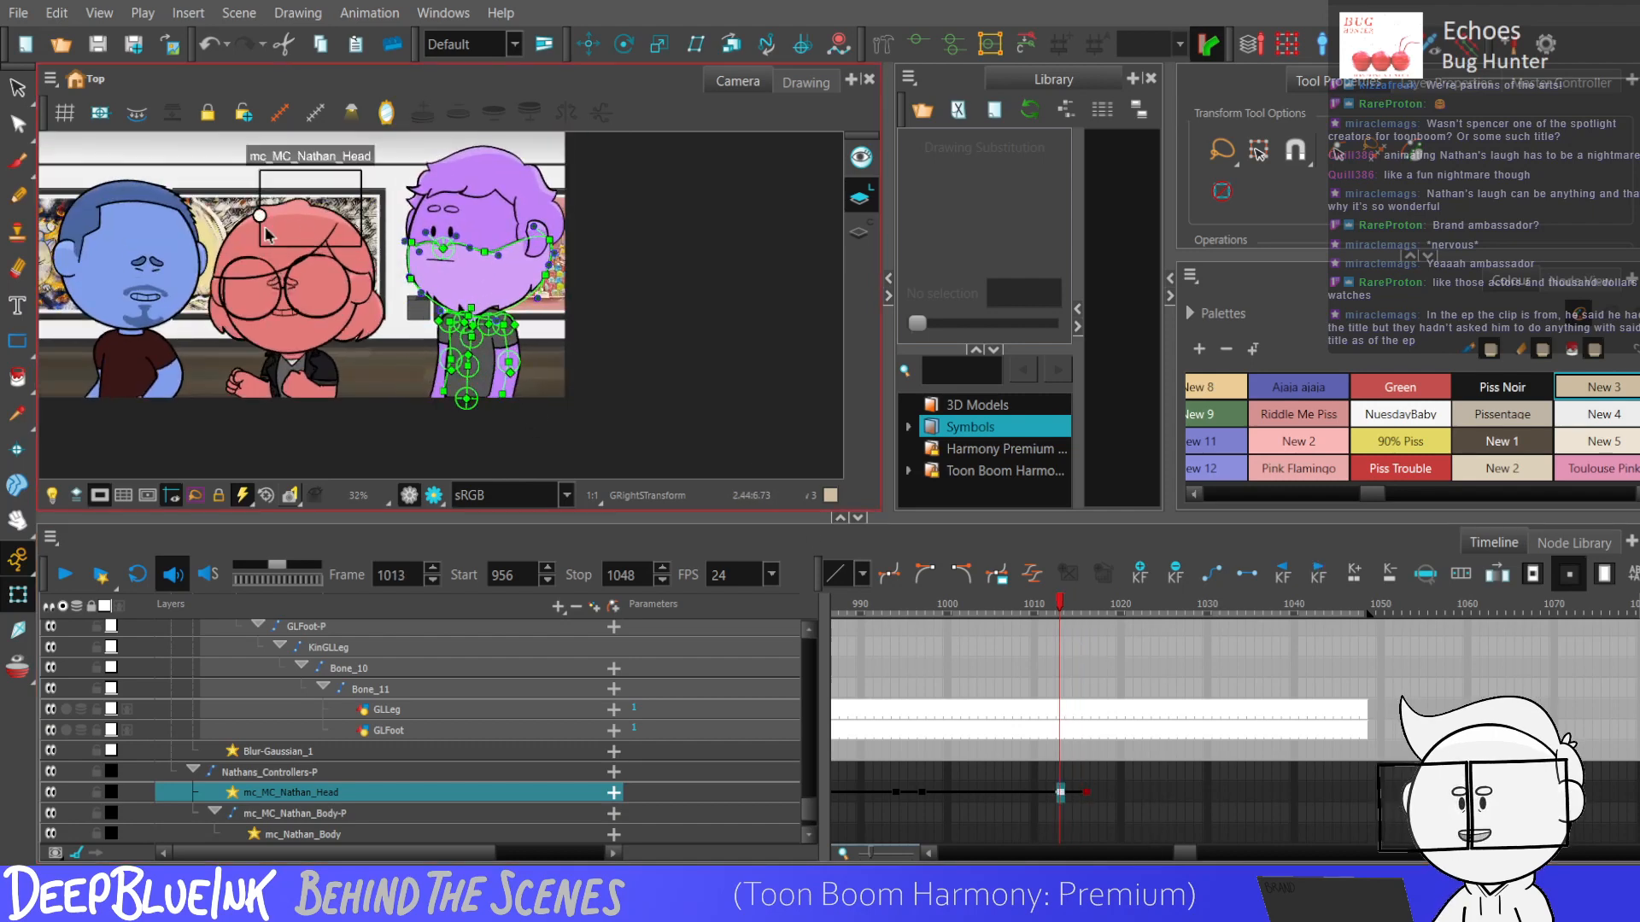
pyautogui.press('.')
pyautogui.press('.')
pyautogui.press('.')
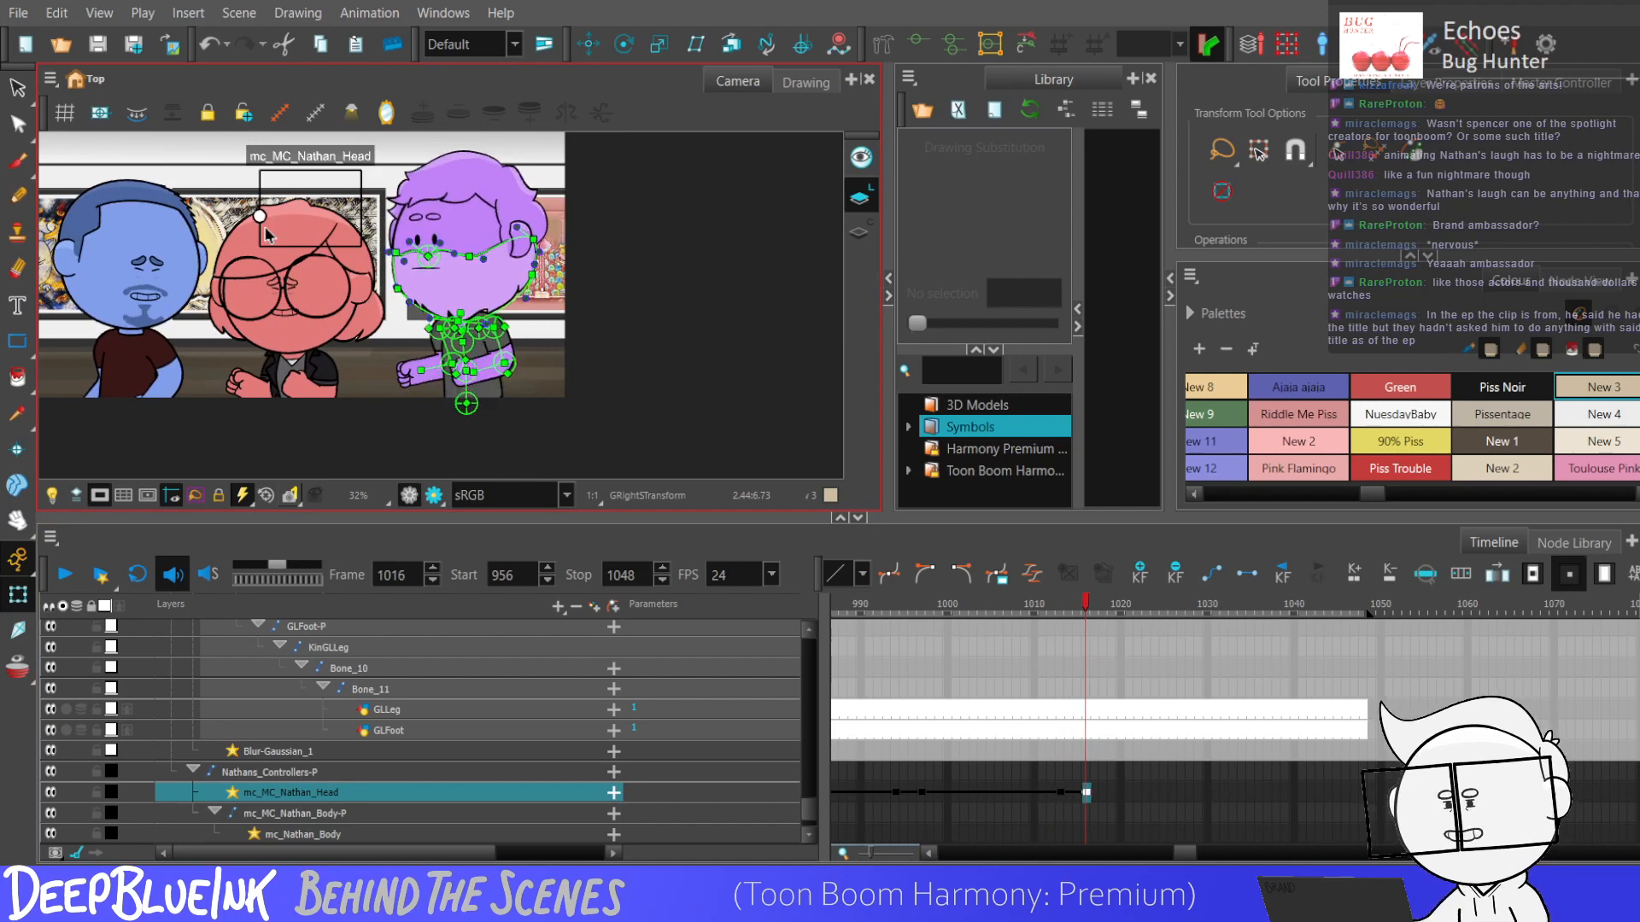
pyautogui.moveTo(259, 217); pyautogui.dragTo(289, 246)
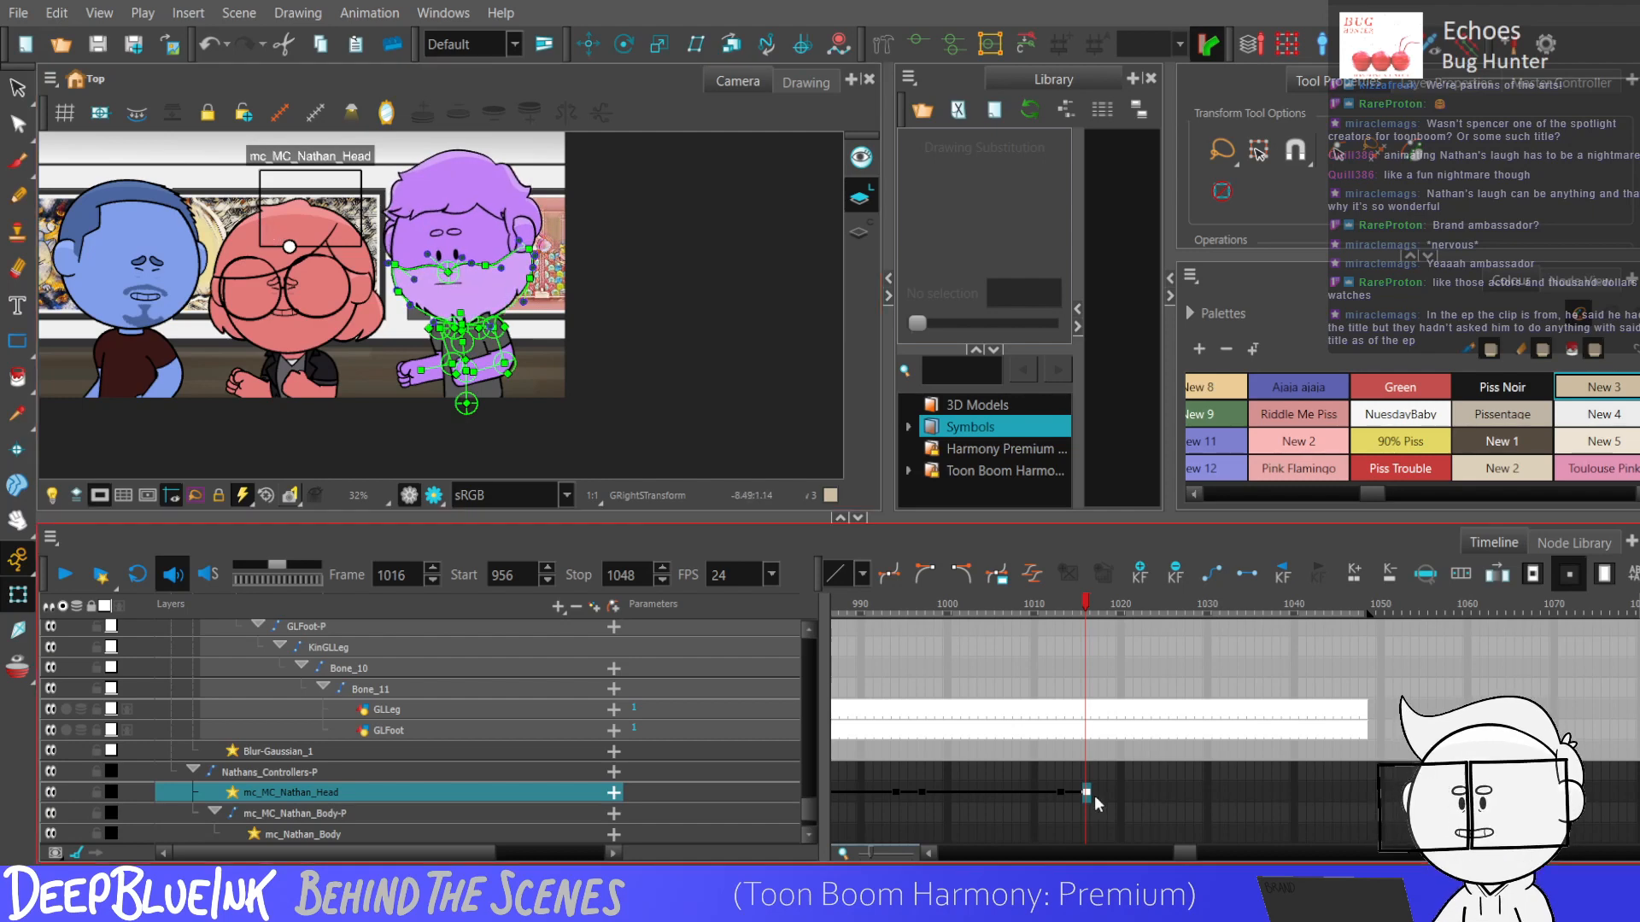
# Remove the GMouth keyframe at frame 1013 and play back the scene.
pyautogui.moveTo(1059, 795); pyautogui.dragTo(1083, 752)
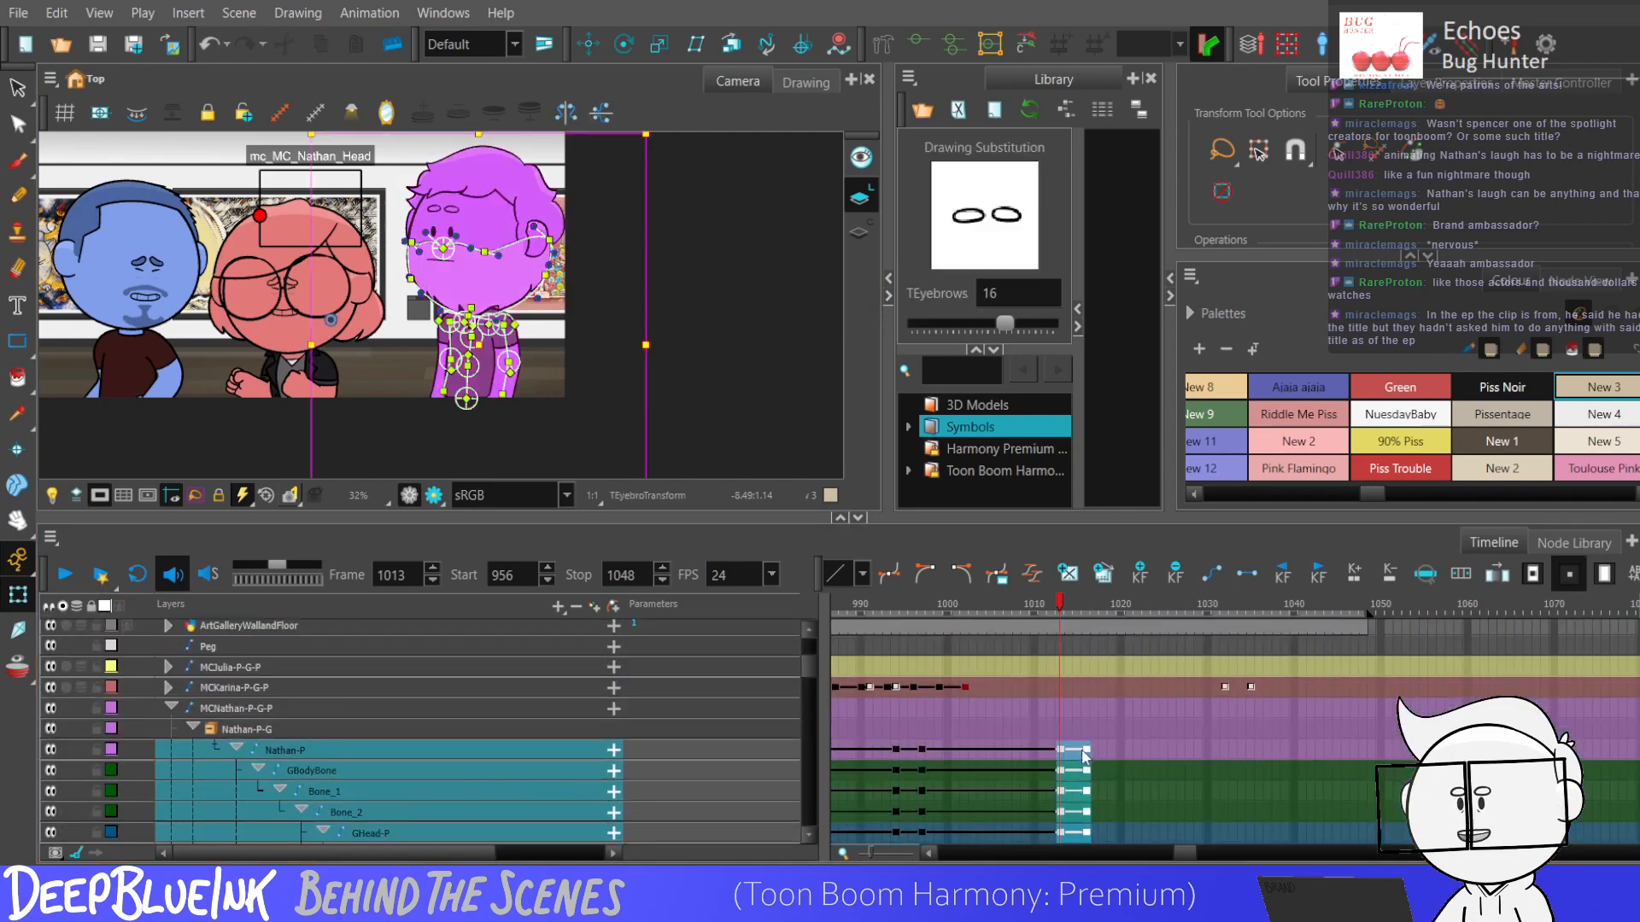
pyautogui.moveTo(808, 668); pyautogui.dragTo(809, 685)
pyautogui.click(1074, 732)
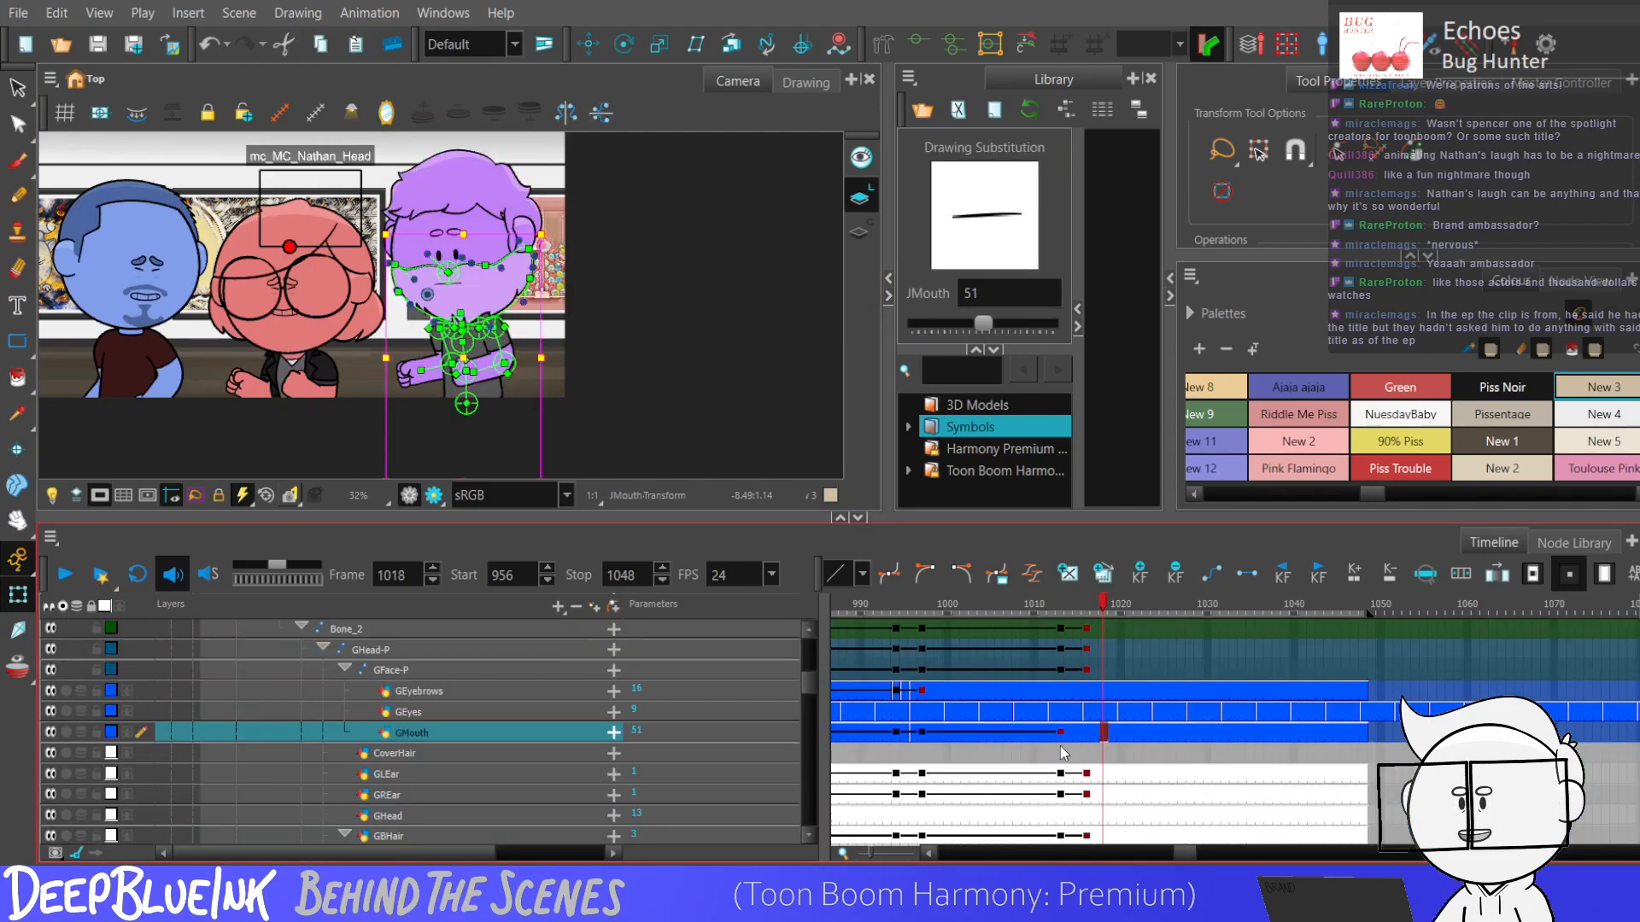
pyautogui.click(1046, 731)
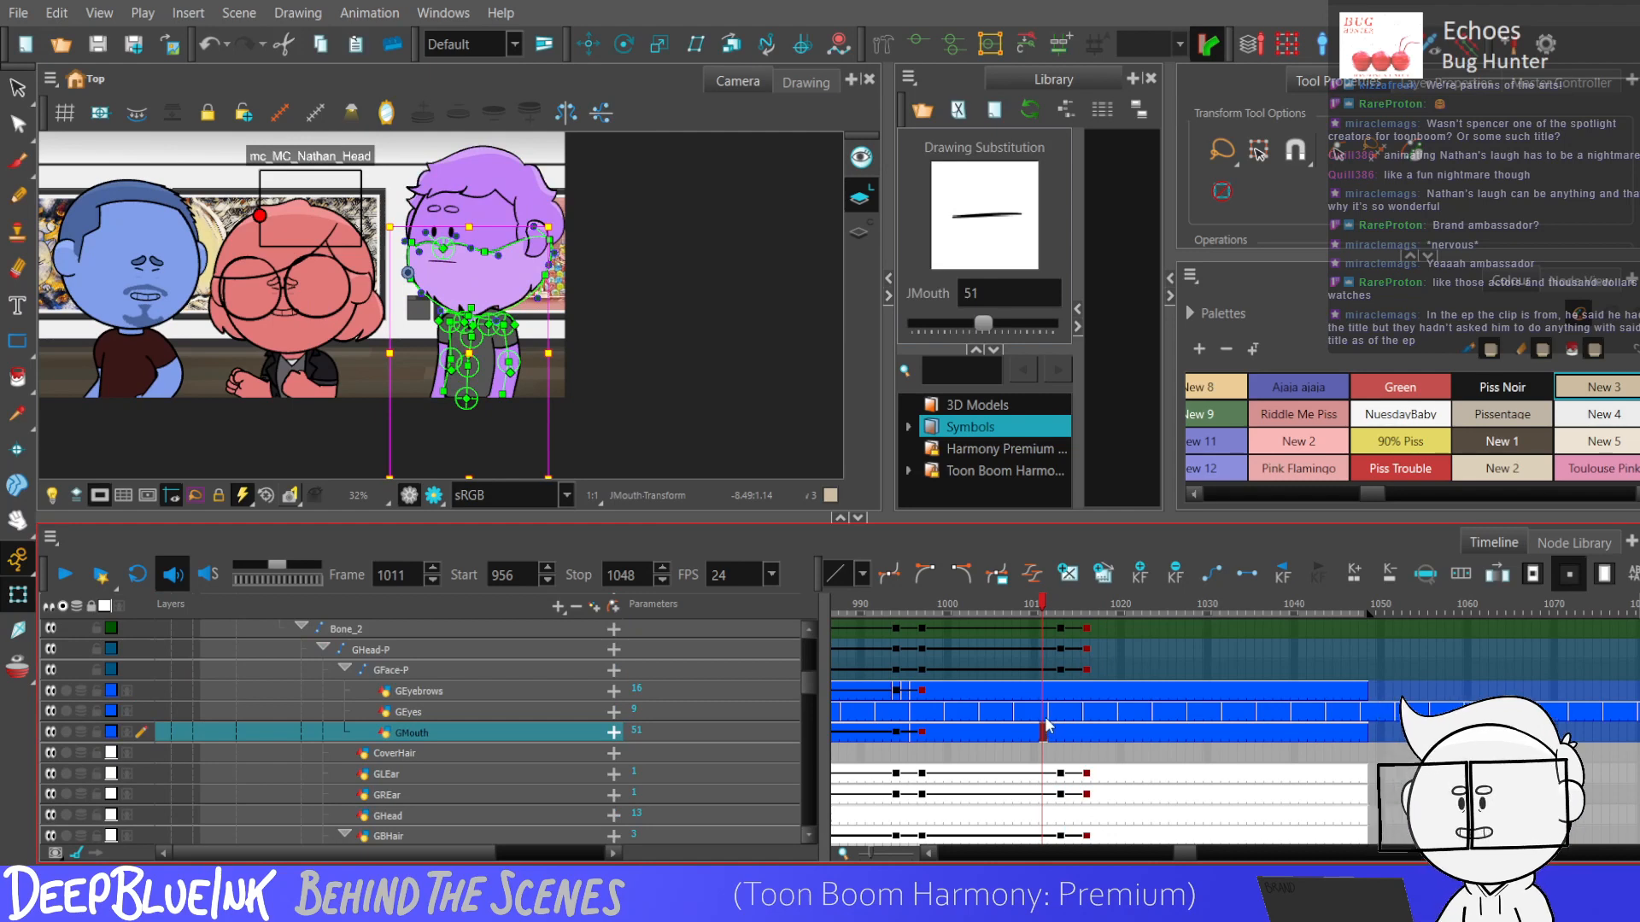
pyautogui.press('Return')
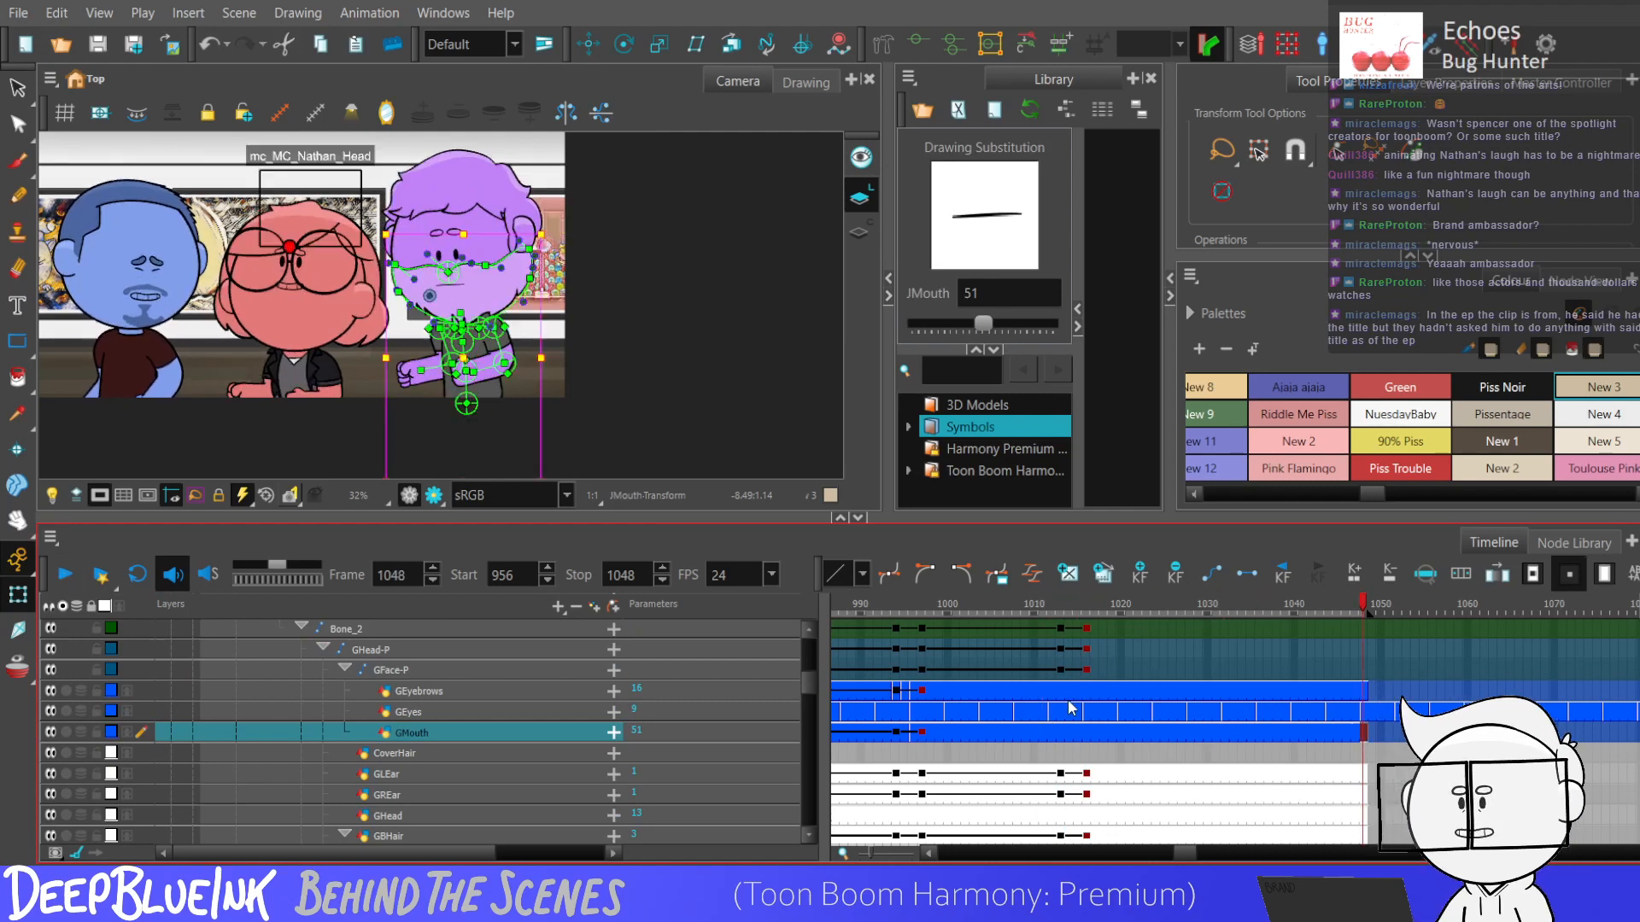
pyautogui.click(1069, 712)
pyautogui.press('Return')
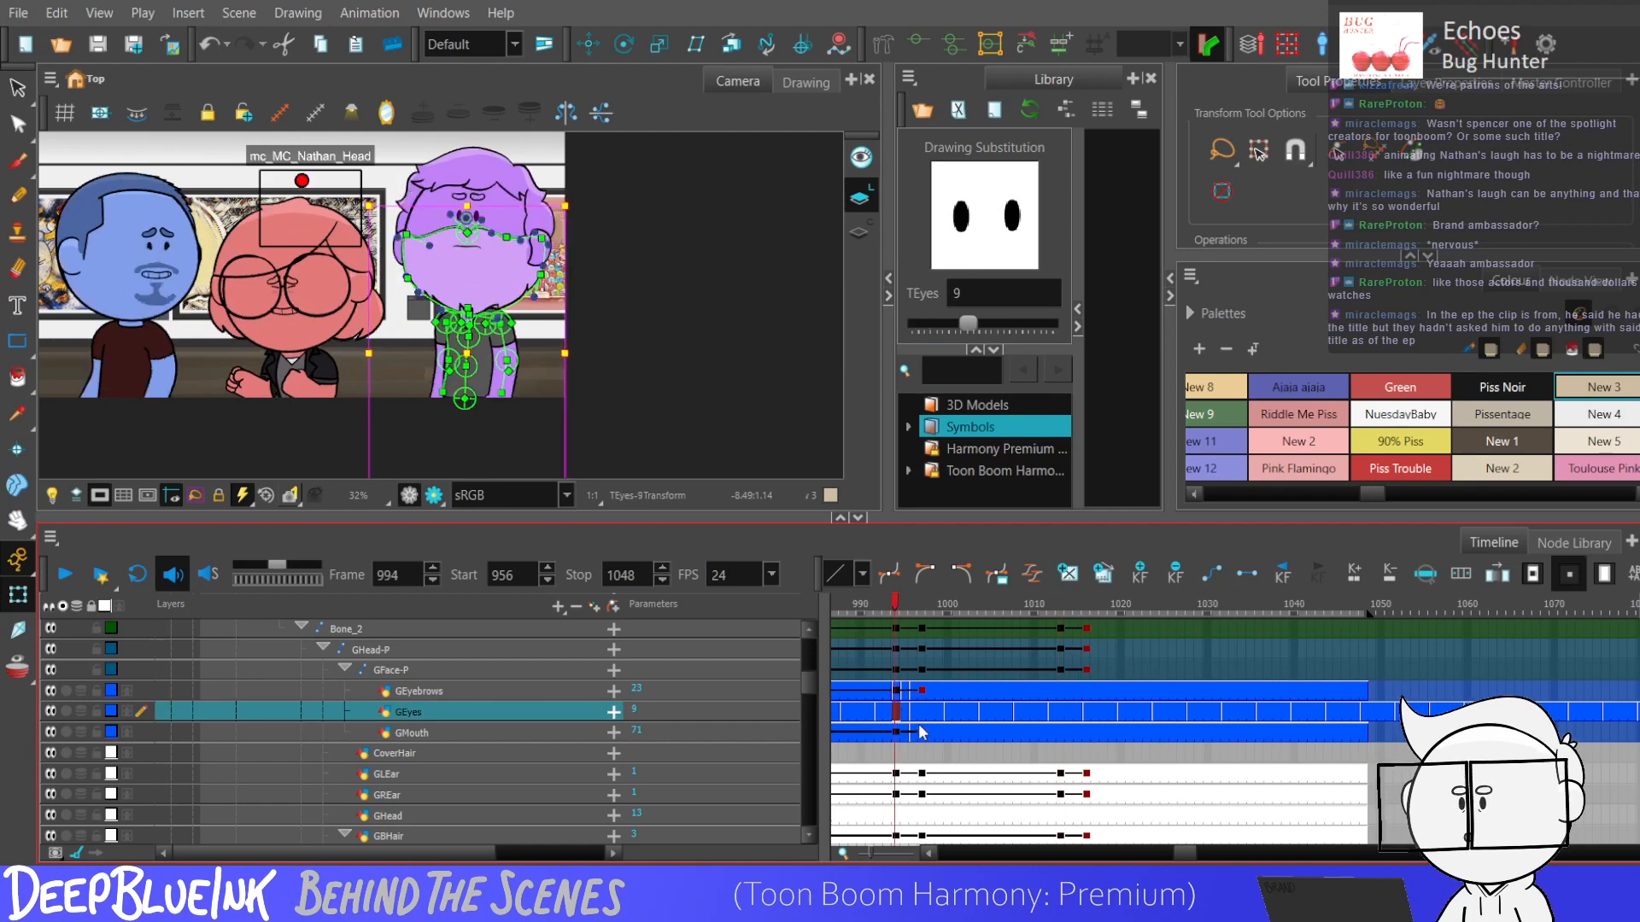
# Swap the GEyes drawings across the head turn, using 2 at frame 1014, 3 at frame 1015 and 7 at frame 1016.
pyautogui.click(1069, 715)
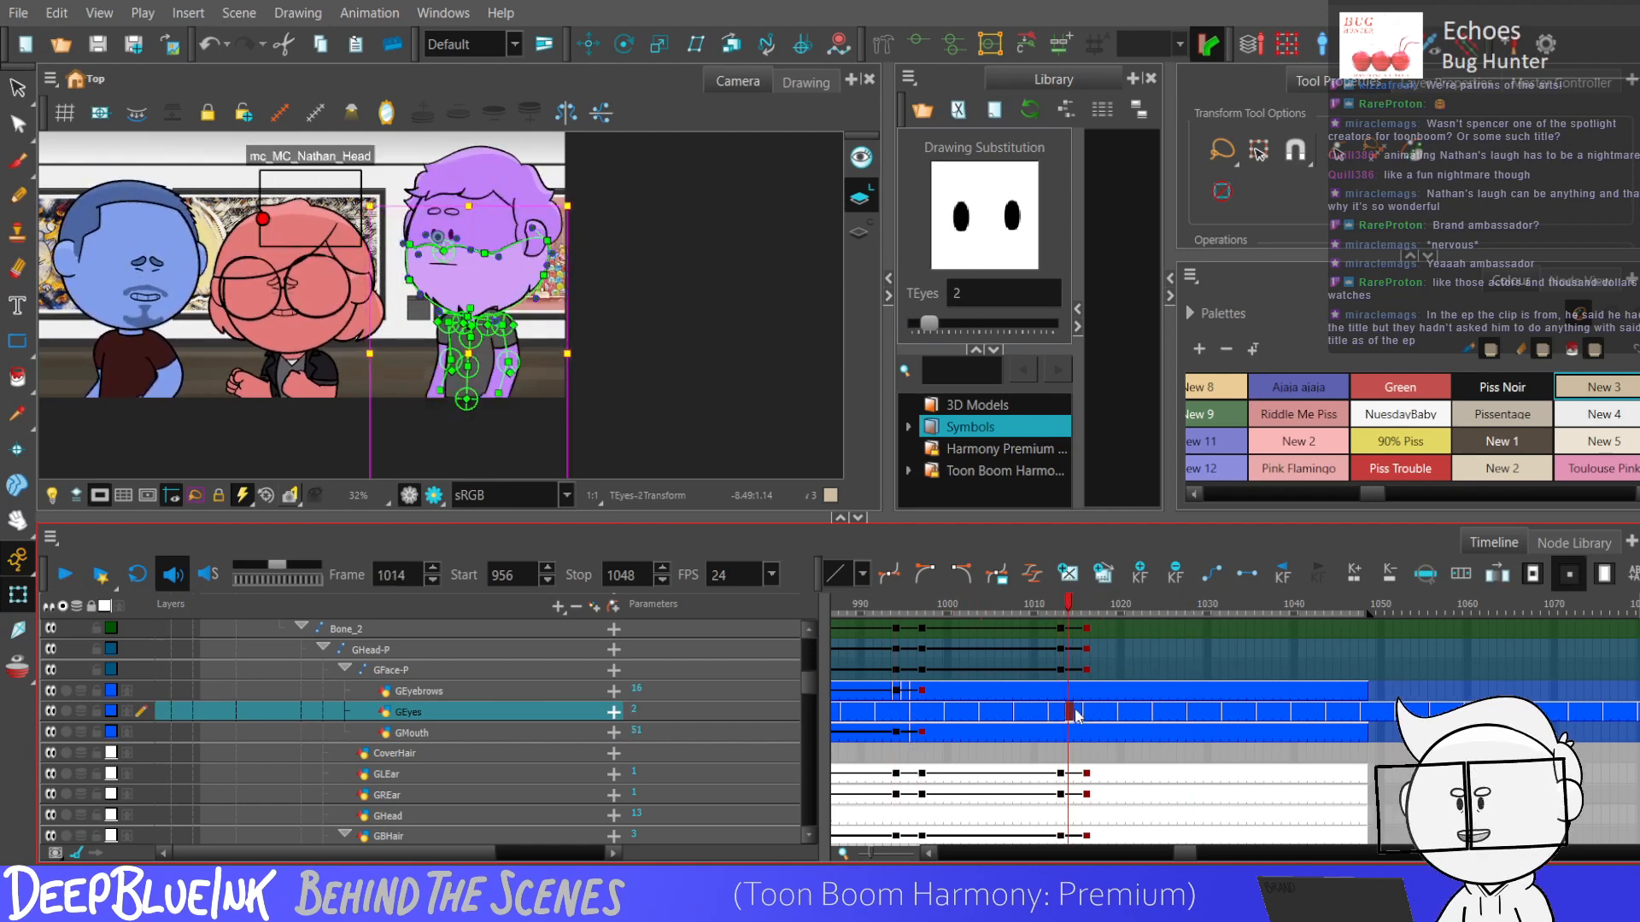
pyautogui.click(1078, 716)
pyautogui.click(1089, 716)
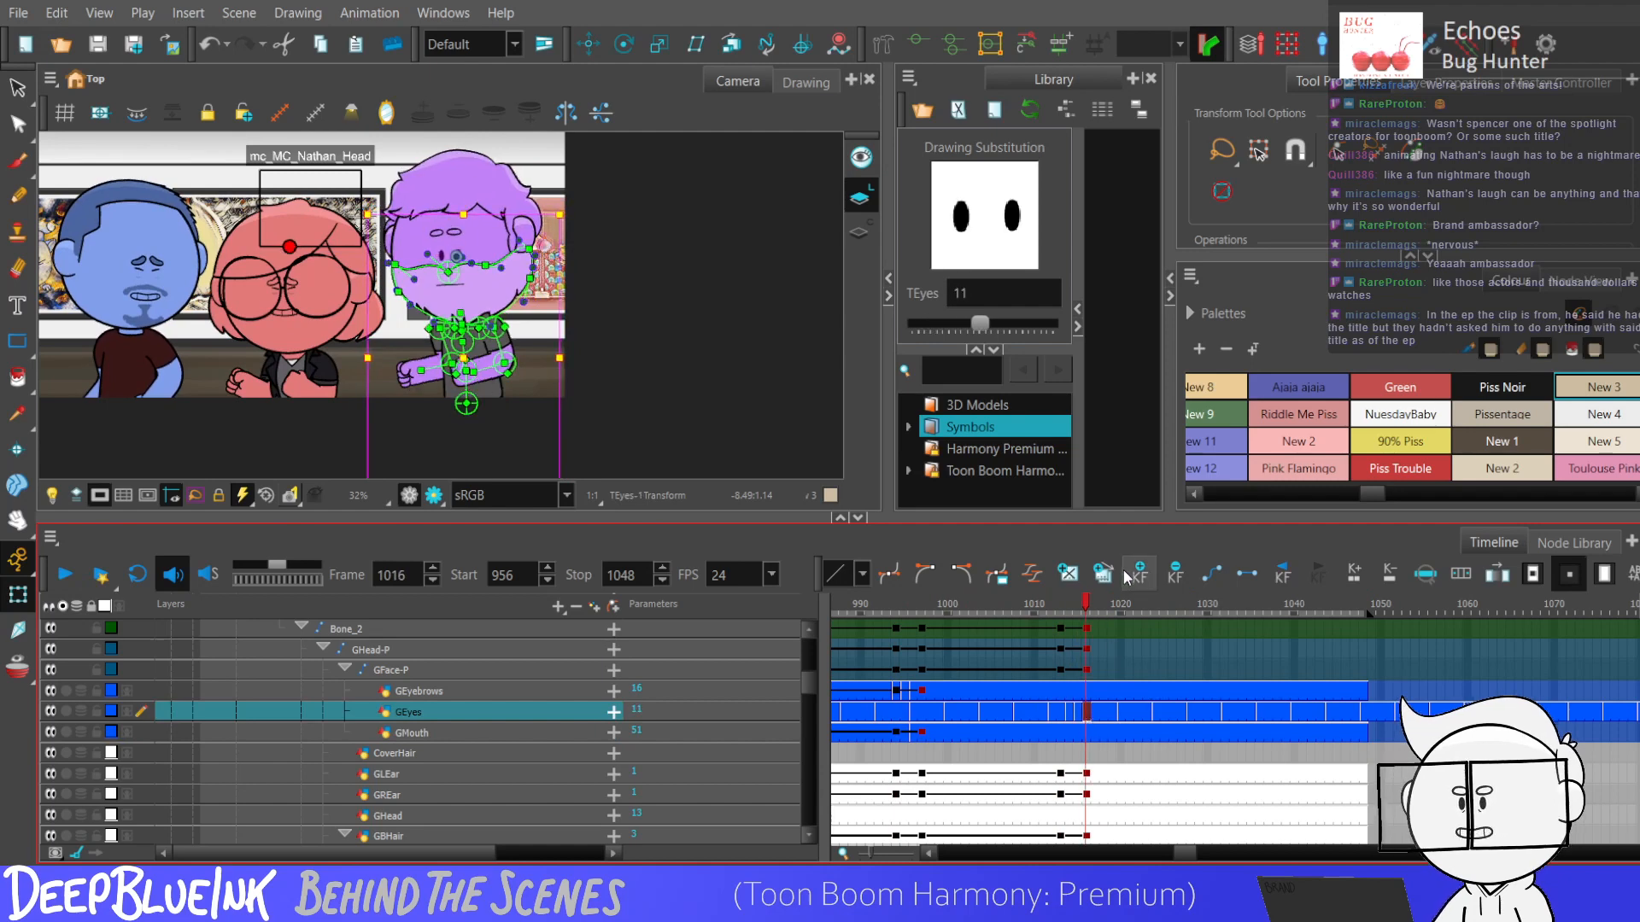
pyautogui.press(']')
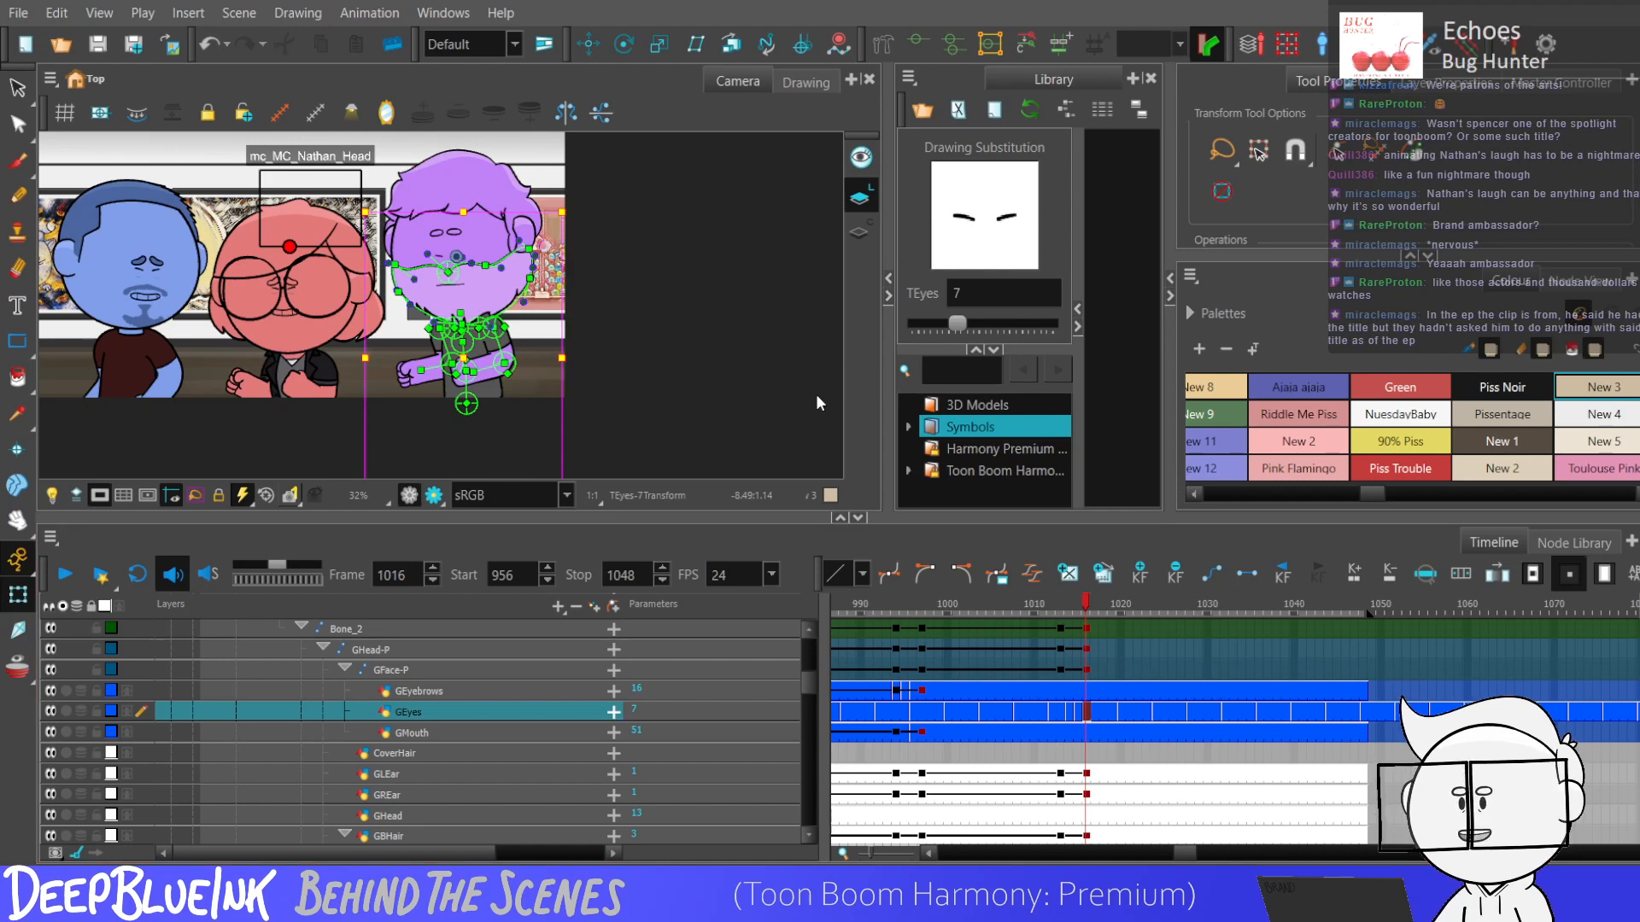
# Clear the GEyes drawings exposed from frame 1049 onward, past the end of the scene.
pyautogui.click(1368, 716)
pyautogui.press('-')
pyautogui.press('-')
pyautogui.press('-')
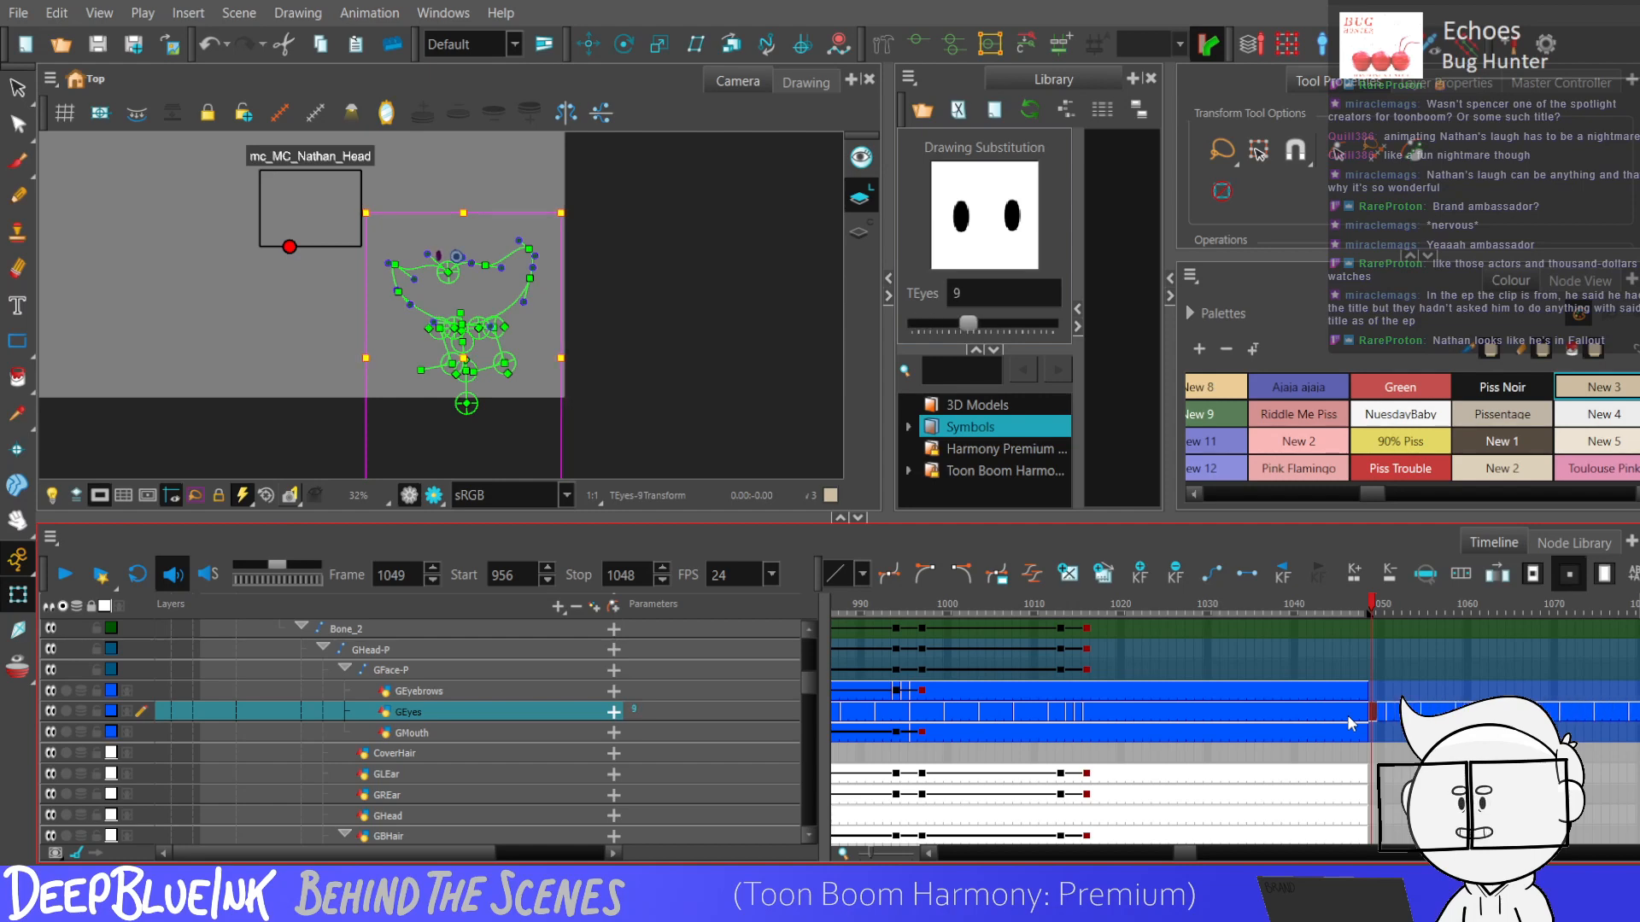
pyautogui.press('Delete')
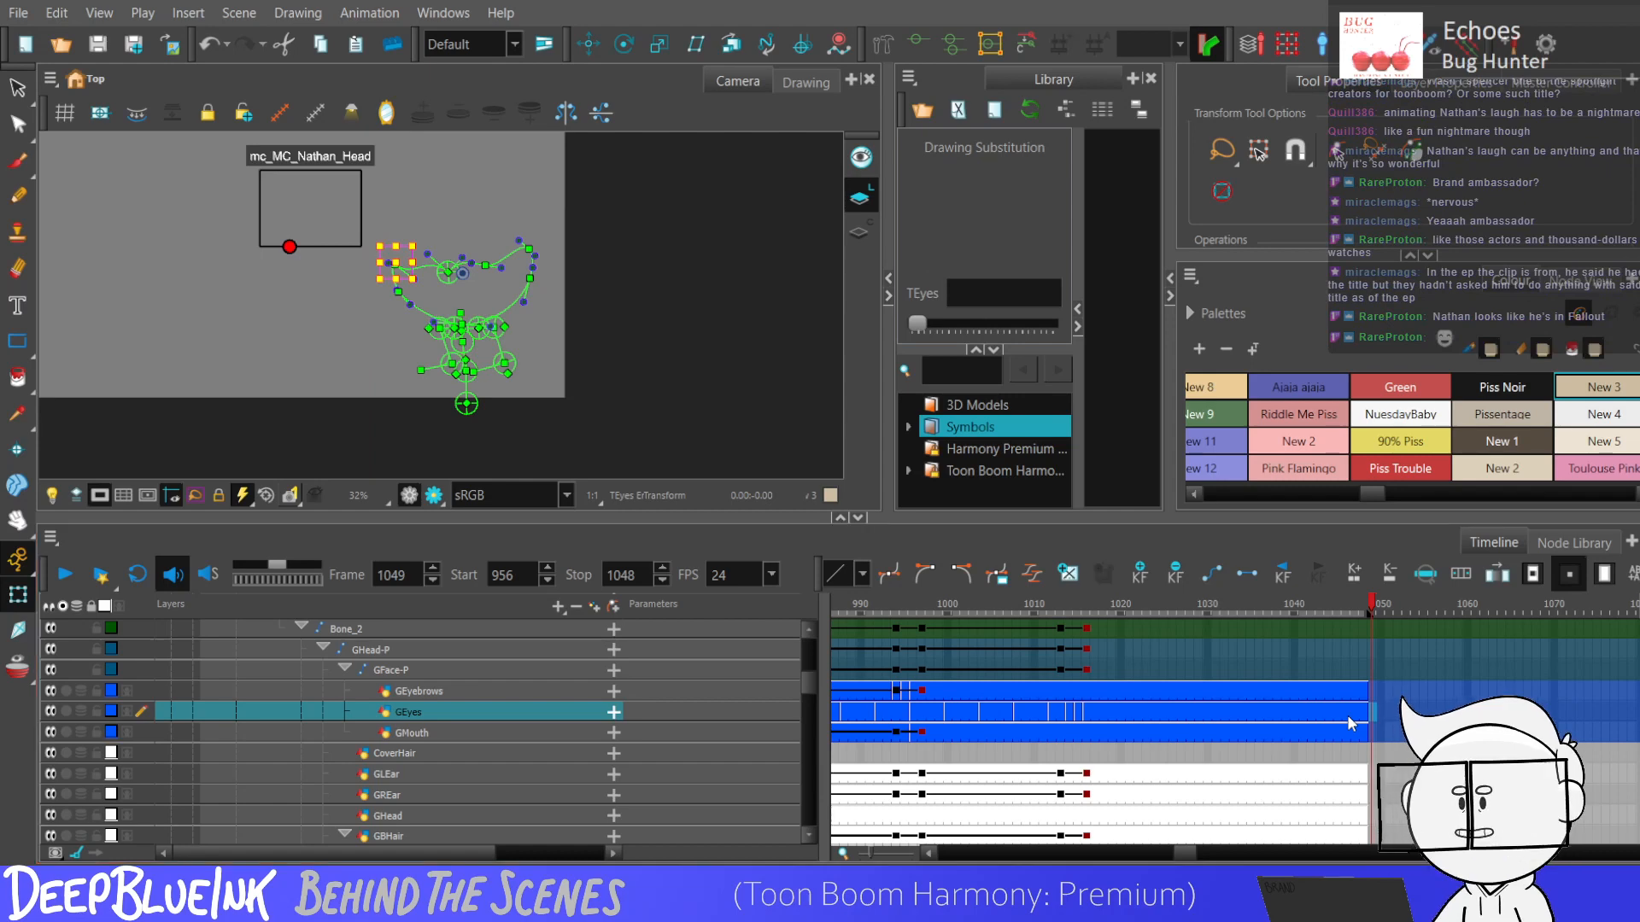
# Return to frame 956, hide the head controller and rig controls, and deselect everything.
pyautogui.hotkey('shift', ',')
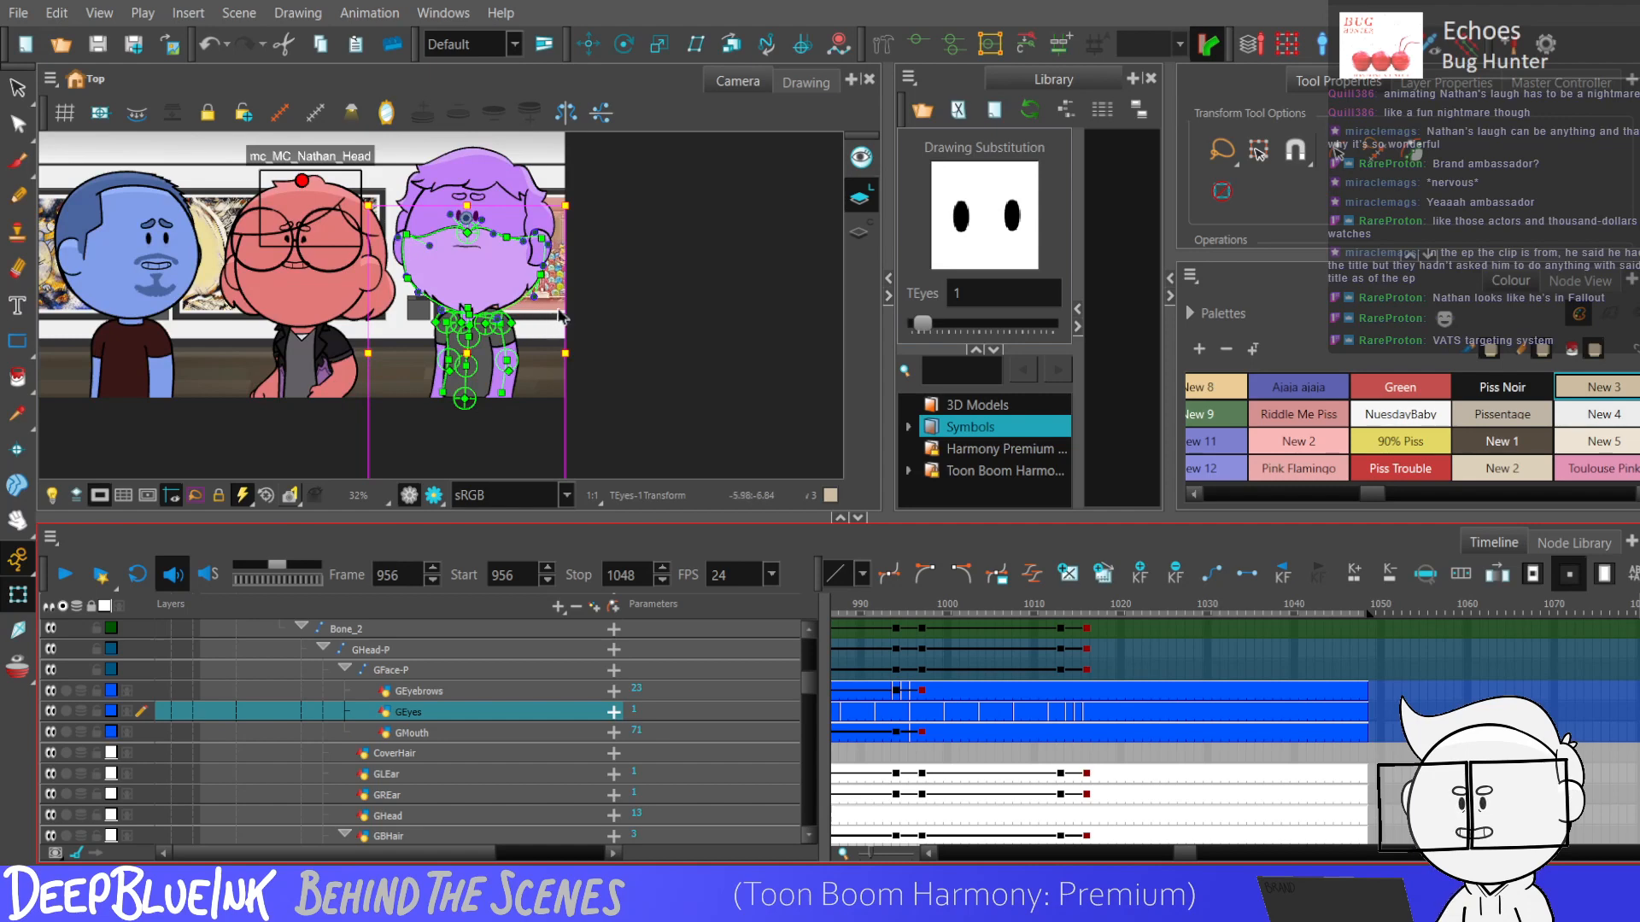
pyautogui.scroll(-1, 564, 297)
pyautogui.scroll(1, 567, 303)
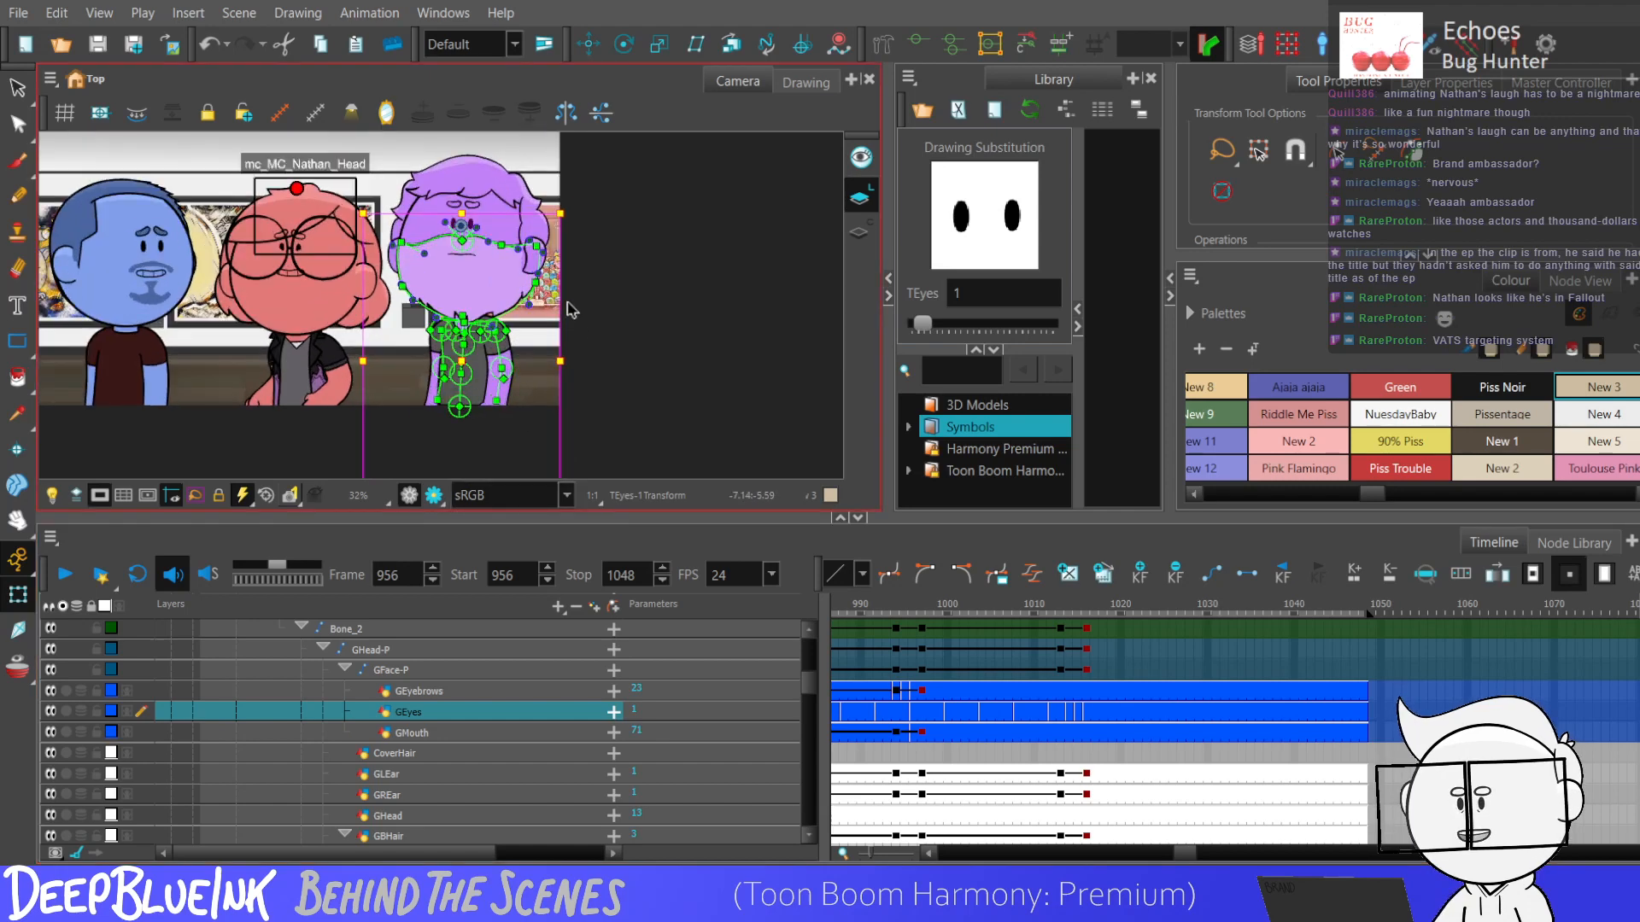
pyautogui.hotkey('shift', 'm')
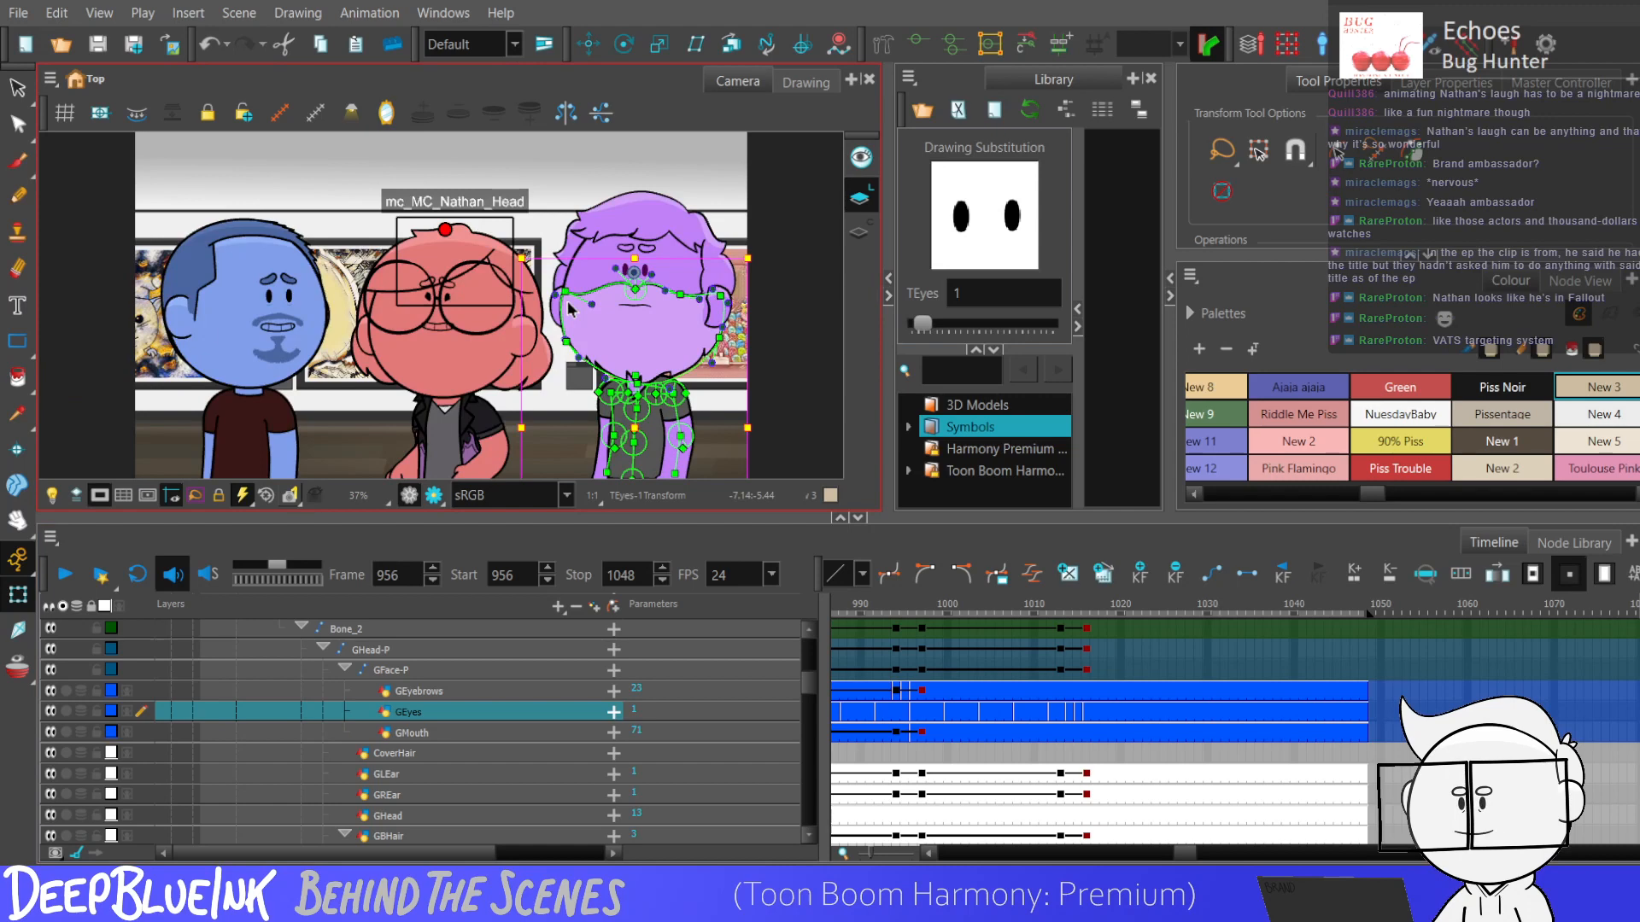
pyautogui.hotkey('shift', 'c')
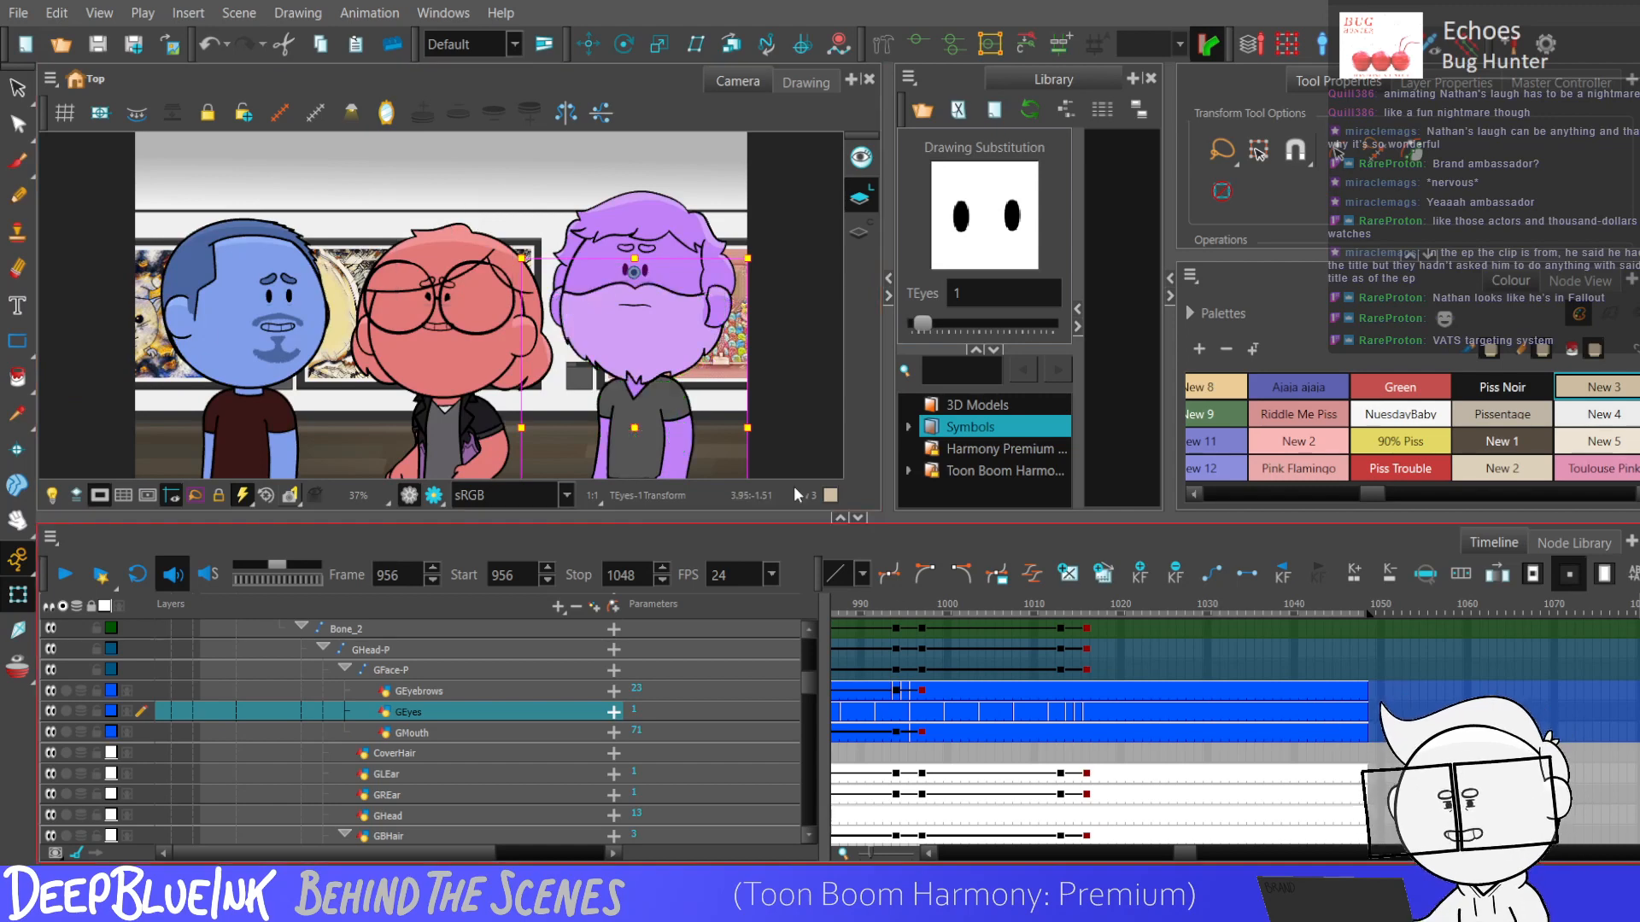
pyautogui.click(794, 444)
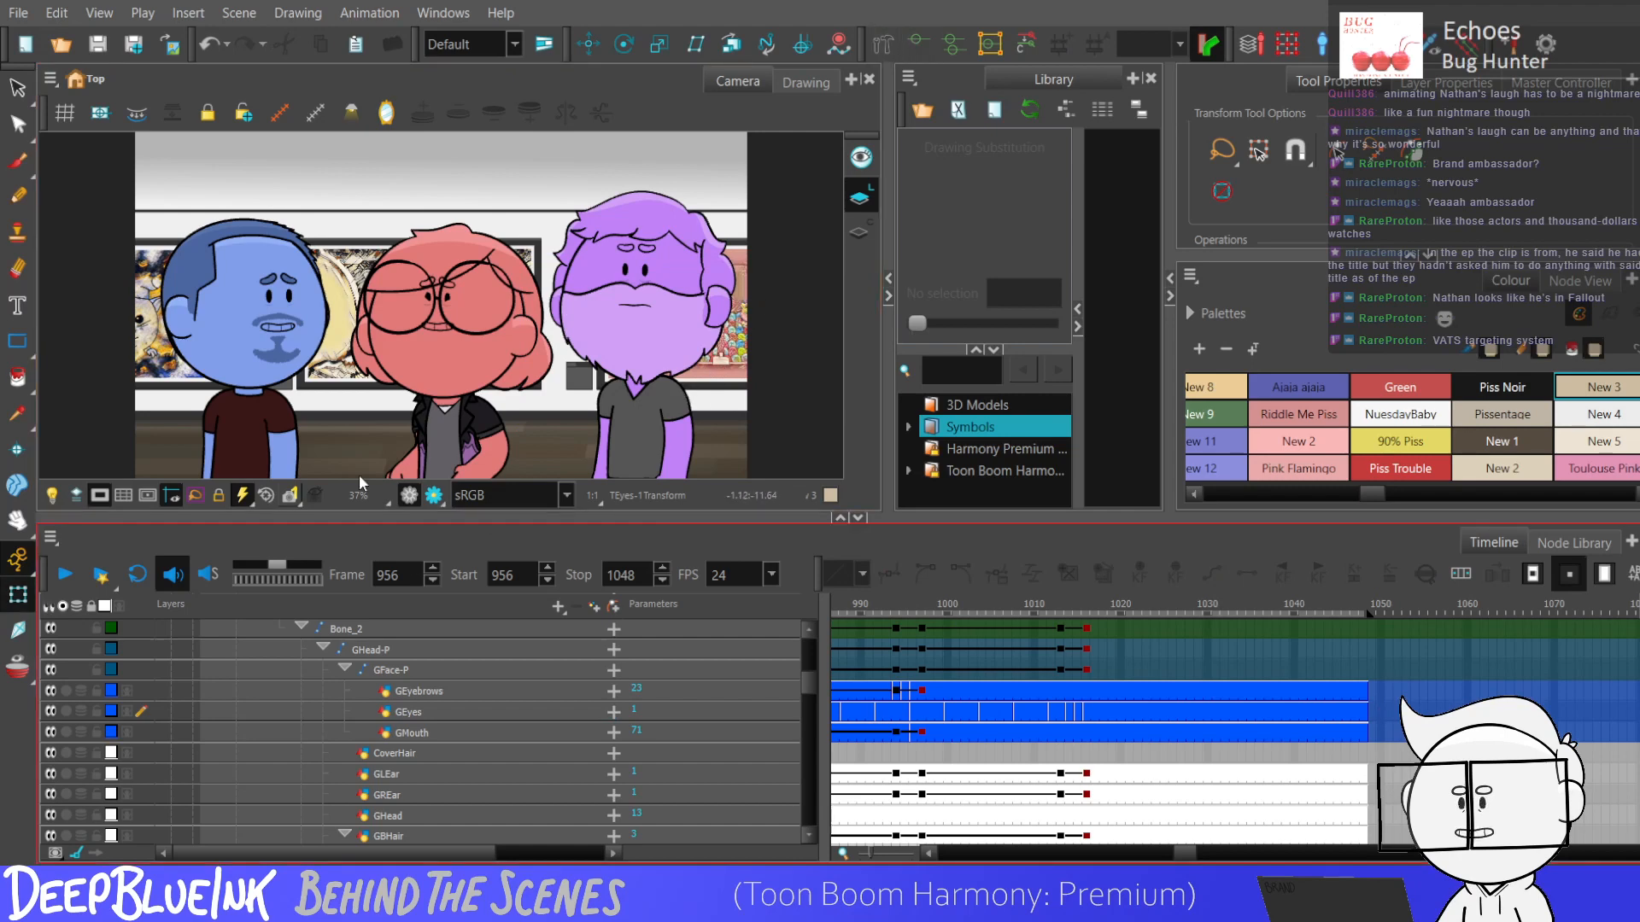
# Hide the deformation controls shown on the purple character and play back the scene from frame 956.
pyautogui.click(655, 440)
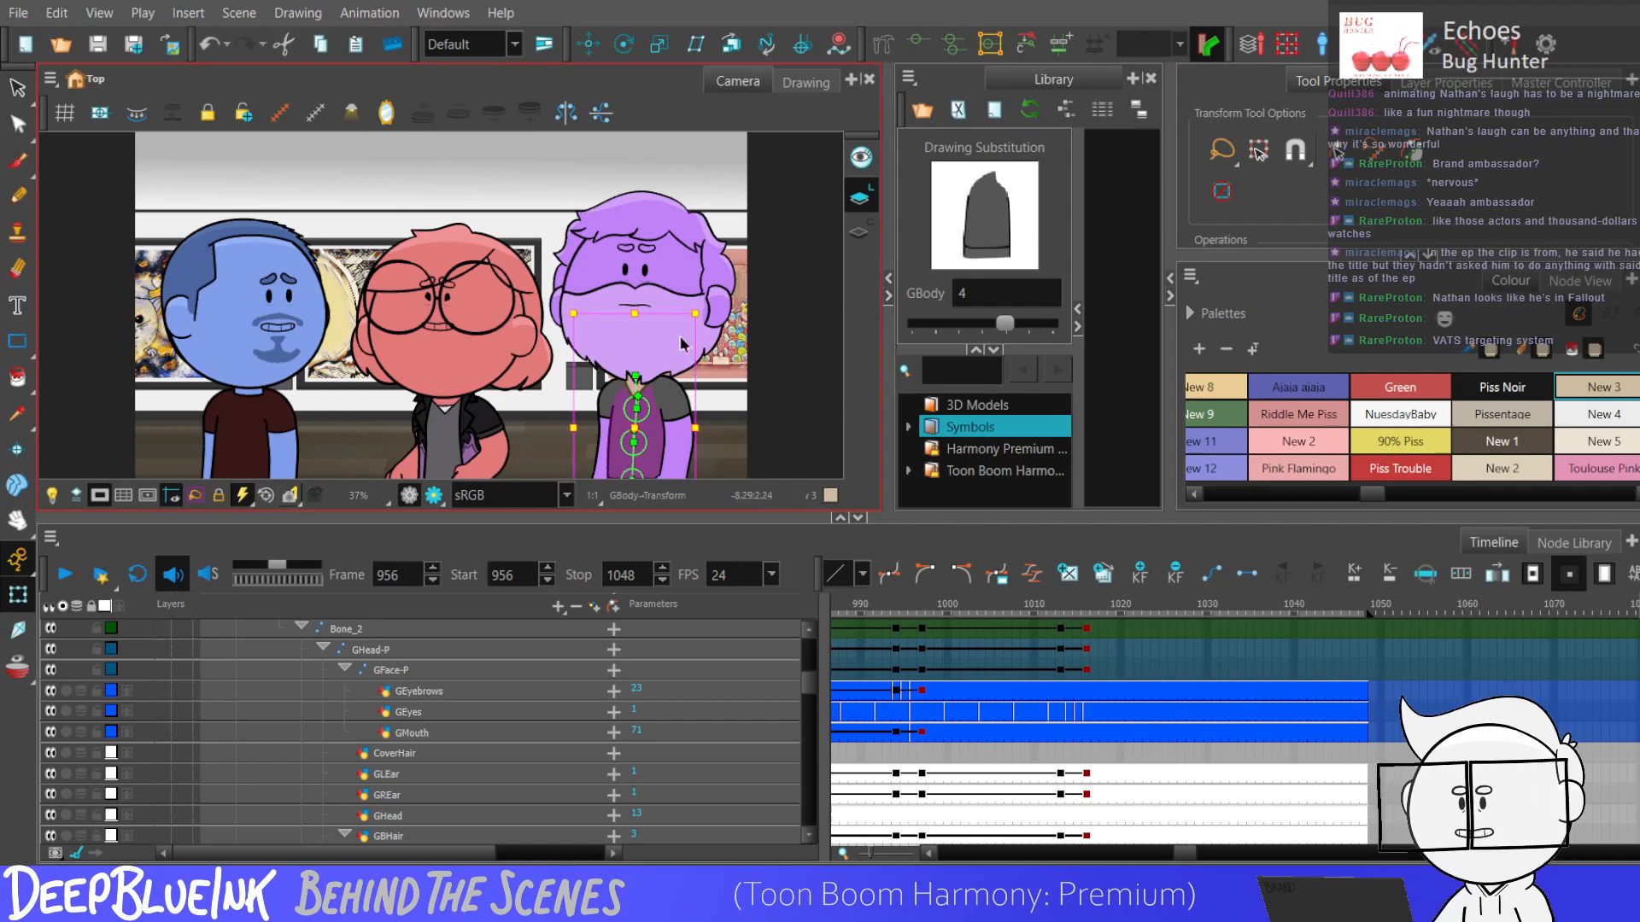
pyautogui.click(724, 333)
pyautogui.click(684, 426)
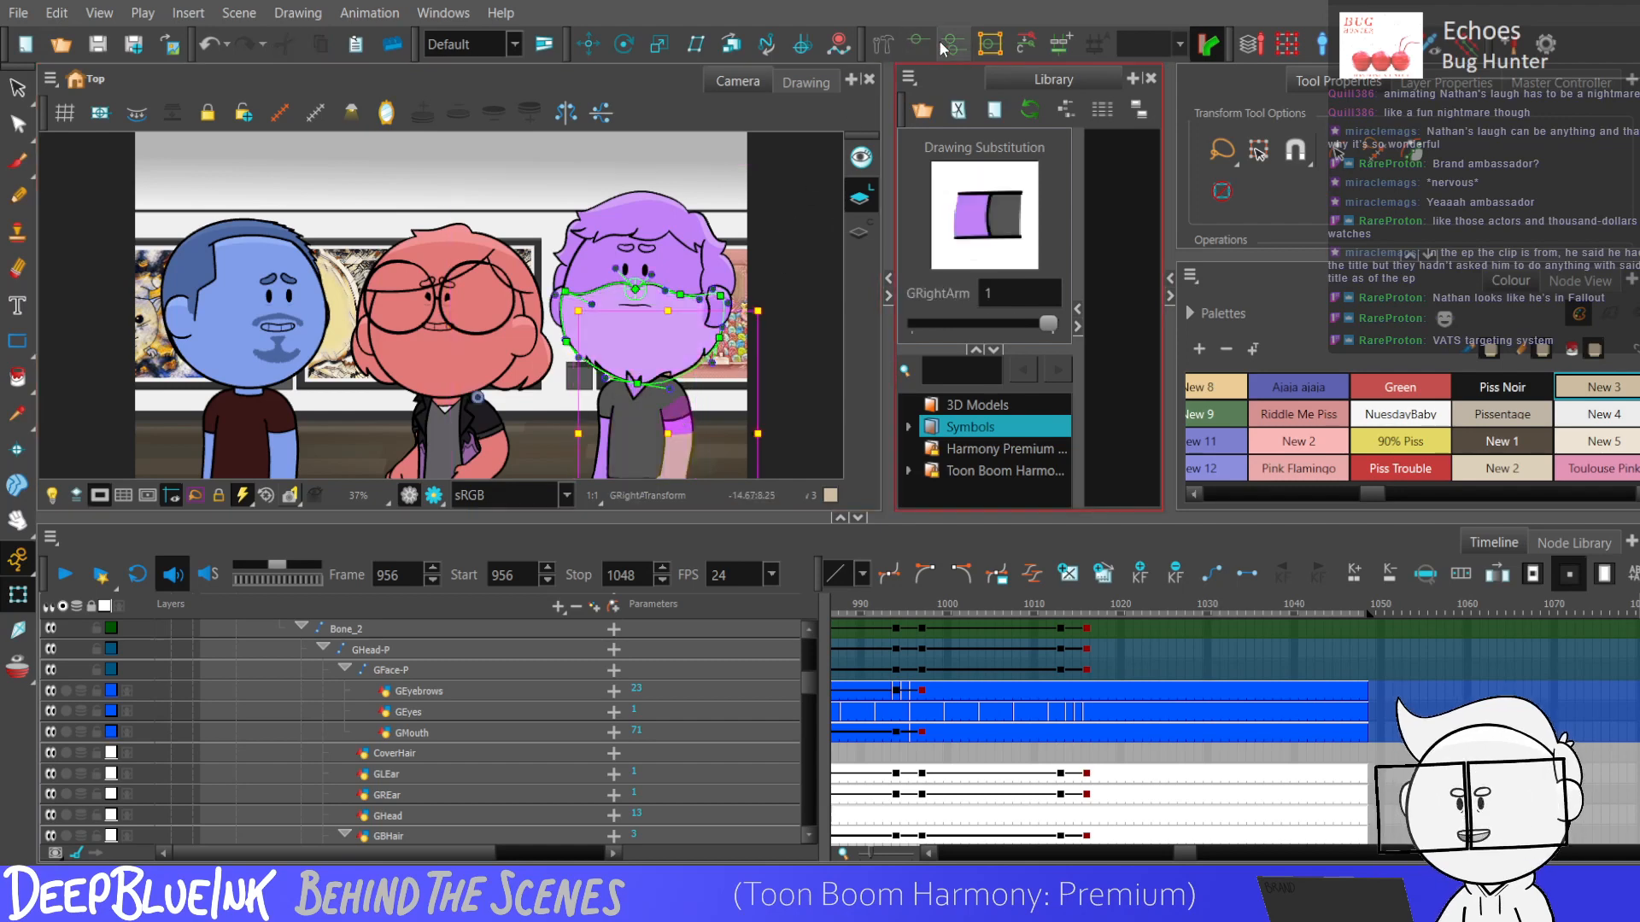
pyautogui.click(730, 395)
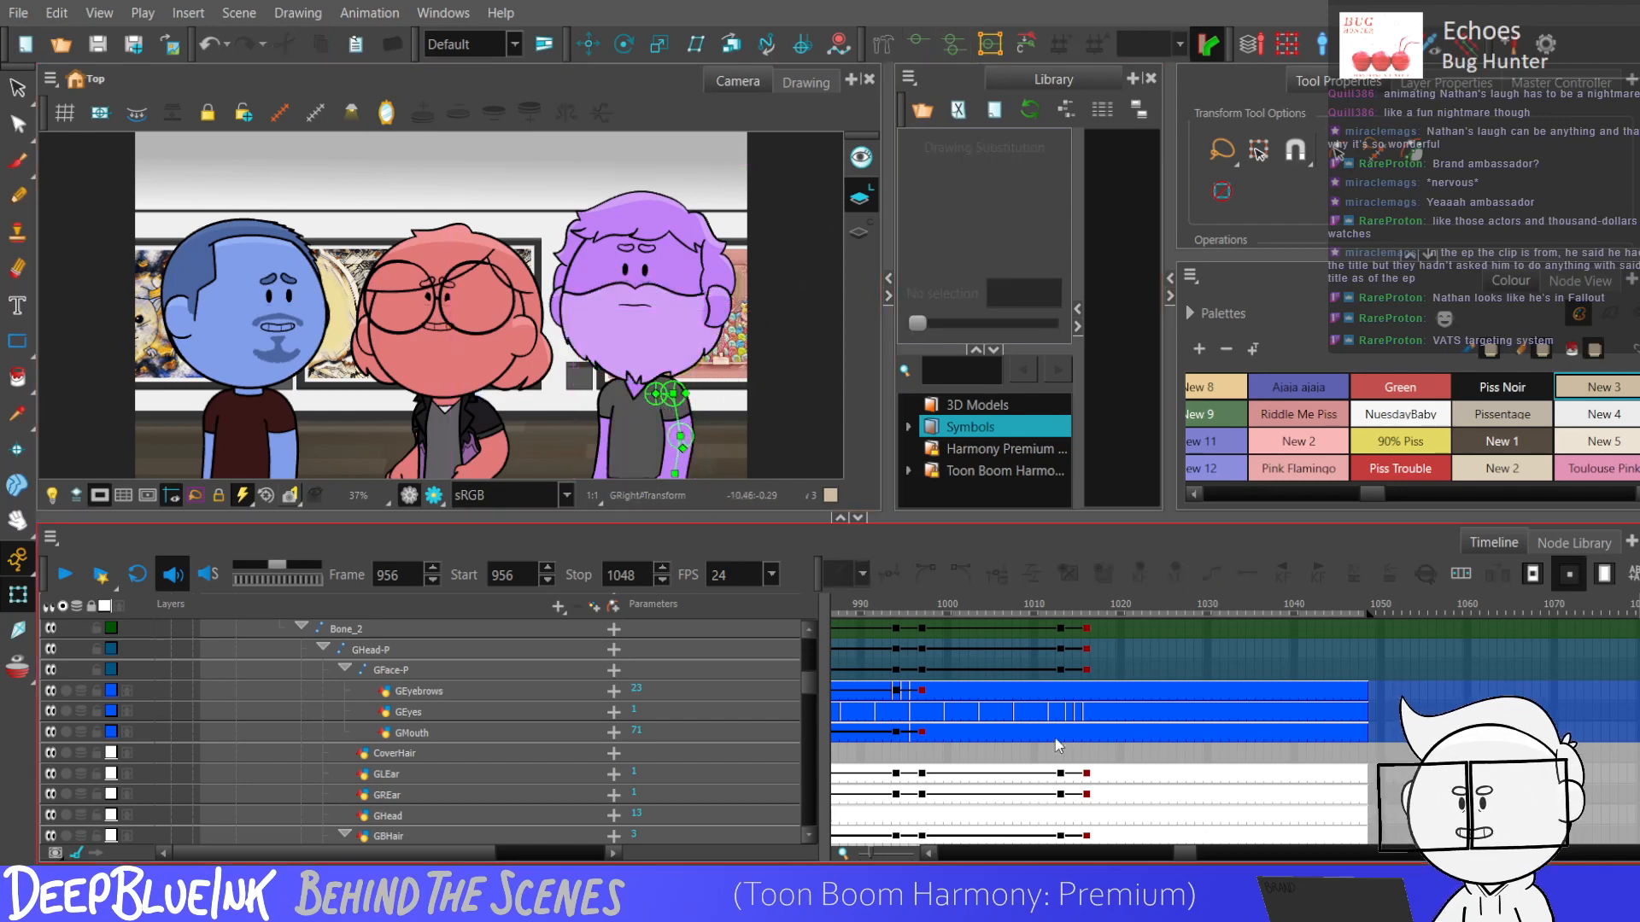
pyautogui.click(316, 113)
pyautogui.press('Return')
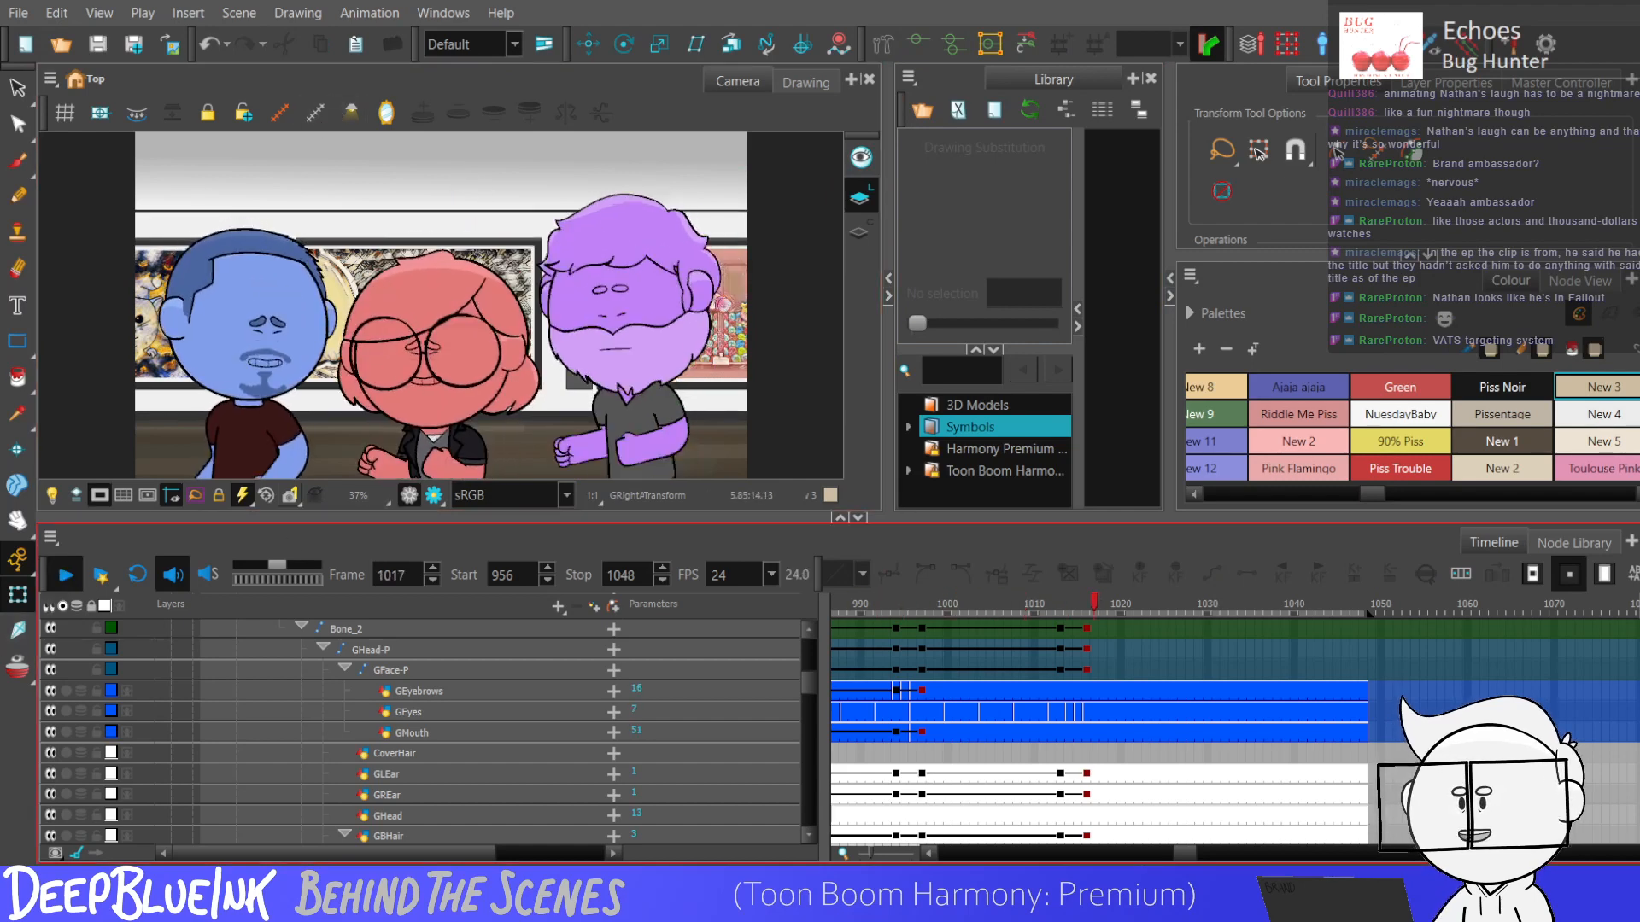
# Step through the frames around 1014 and 1025 to check the purple character's face and pose timing.
pyautogui.click(1064, 692)
pyautogui.press('.')
pyautogui.press('.')
pyautogui.press('.')
pyautogui.press('.')
pyautogui.press('.')
pyautogui.press('.')
pyautogui.press('.')
pyautogui.press('.')
pyautogui.press('.')
pyautogui.press('.')
pyautogui.press('.')
pyautogui.press('.')
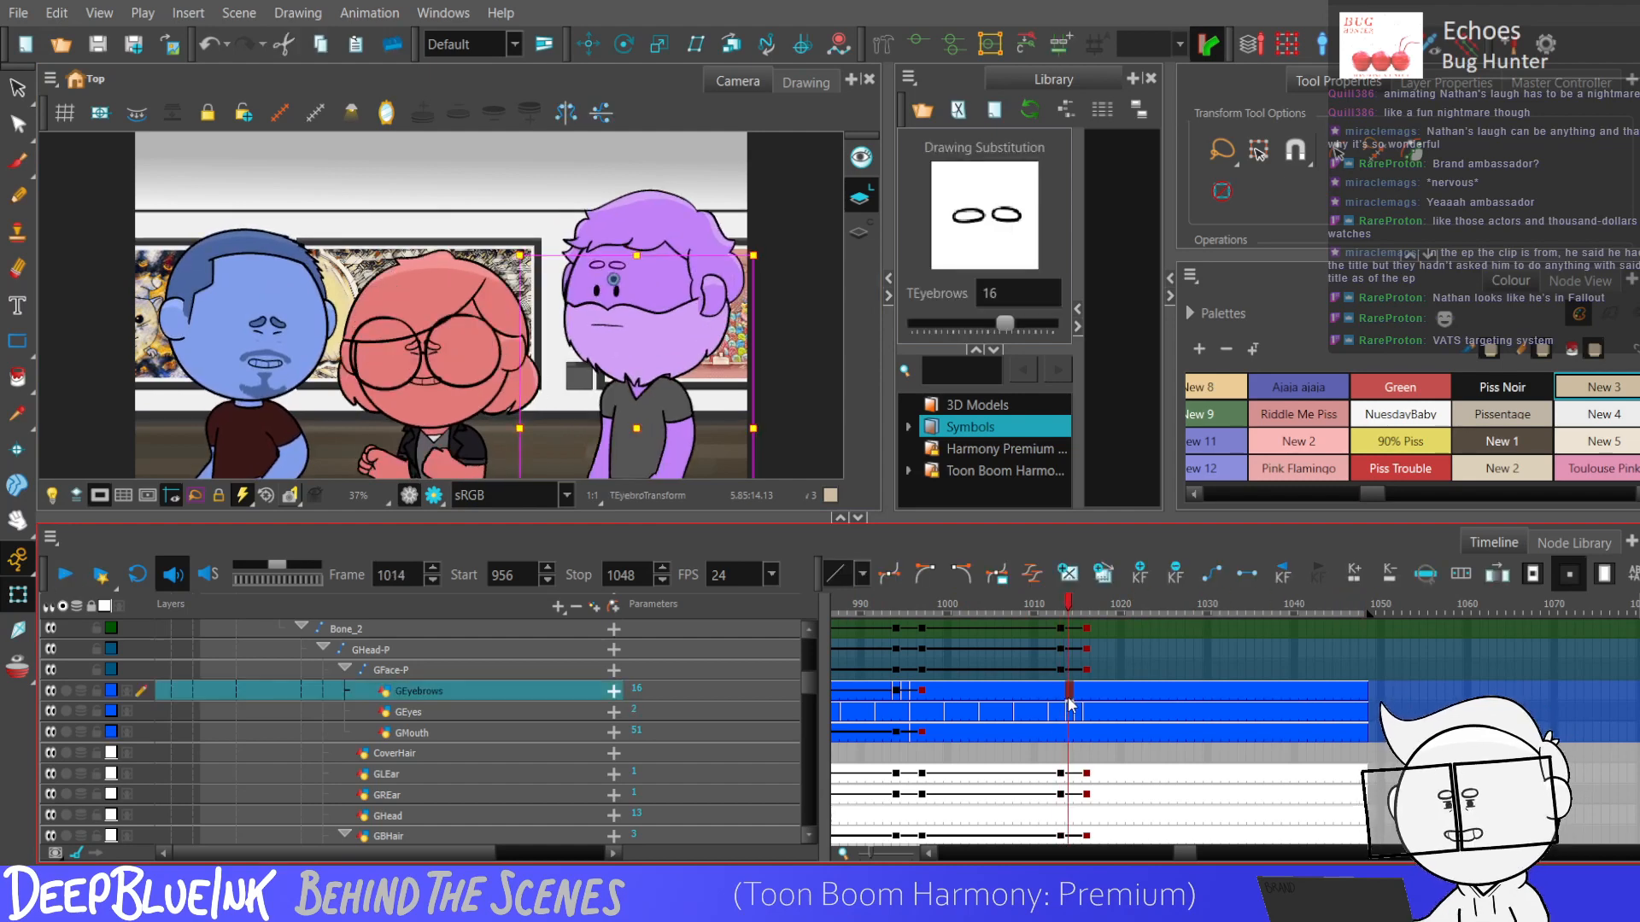
pyautogui.click(1166, 670)
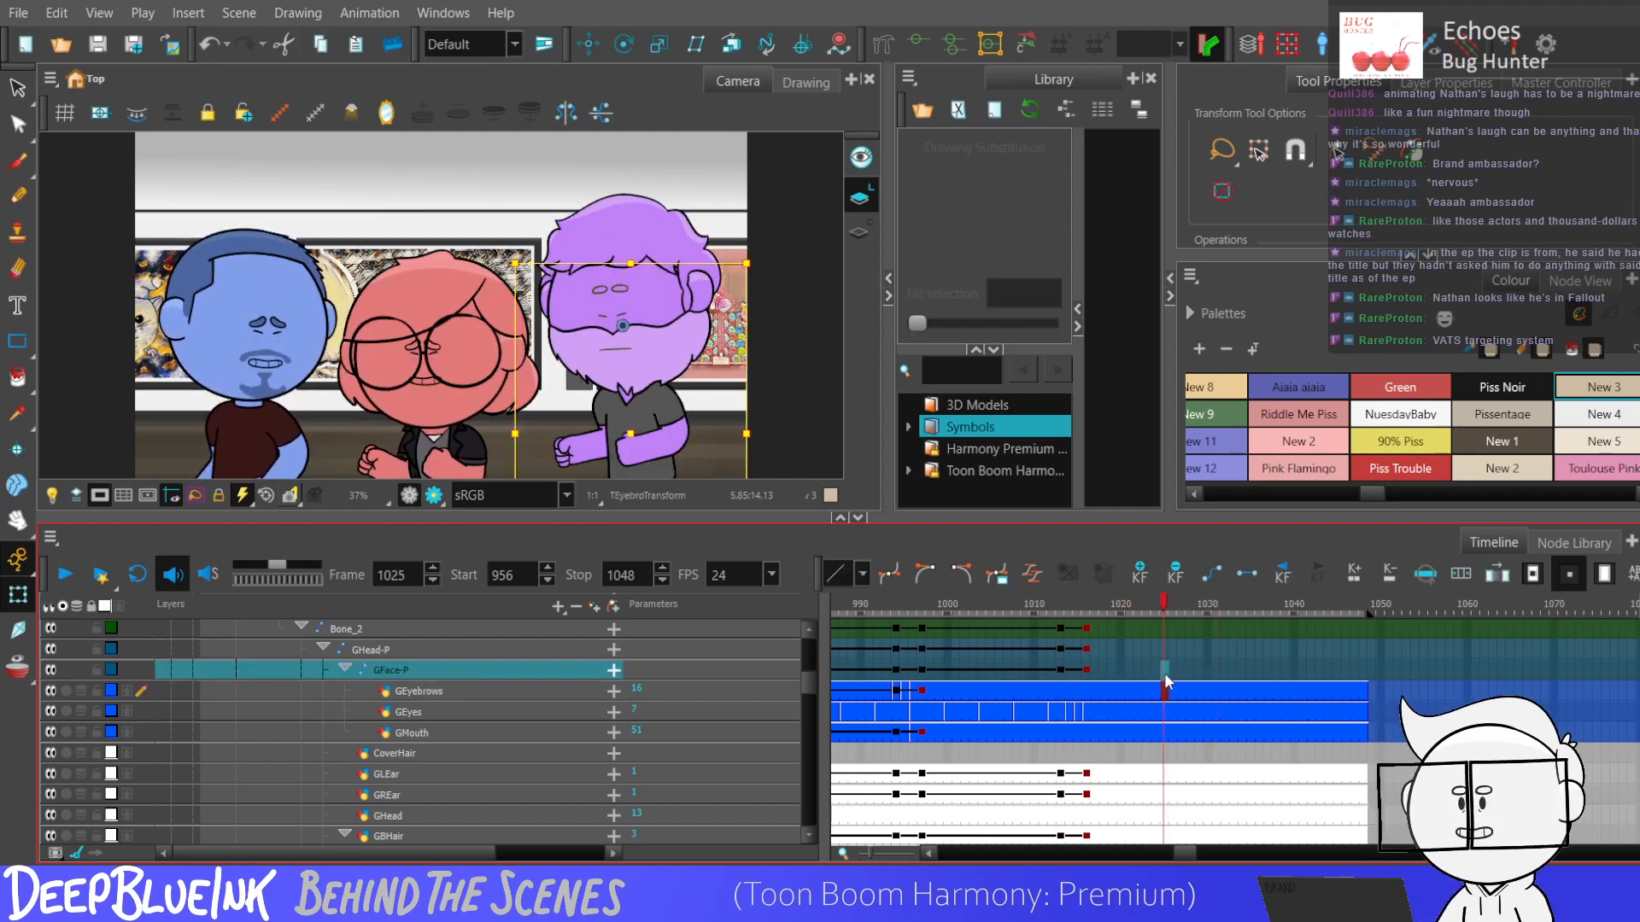
pyautogui.press('.')
pyautogui.press('.')
pyautogui.press('.')
pyautogui.press('.')
pyautogui.press('.')
pyautogui.press('.')
pyautogui.press('.')
pyautogui.press('.')
pyautogui.press('.')
pyautogui.press(',')
pyautogui.press(',')
pyautogui.press(',')
pyautogui.press(',')
pyautogui.press(',')
pyautogui.press(',')
pyautogui.press(',')
pyautogui.press(',')
pyautogui.press(',')
# Add keyframes on the purple character's rig layers at frame 1025 to hold the pose.
pyautogui.scroll(2, 808, 683)
pyautogui.scroll(1, 809, 658)
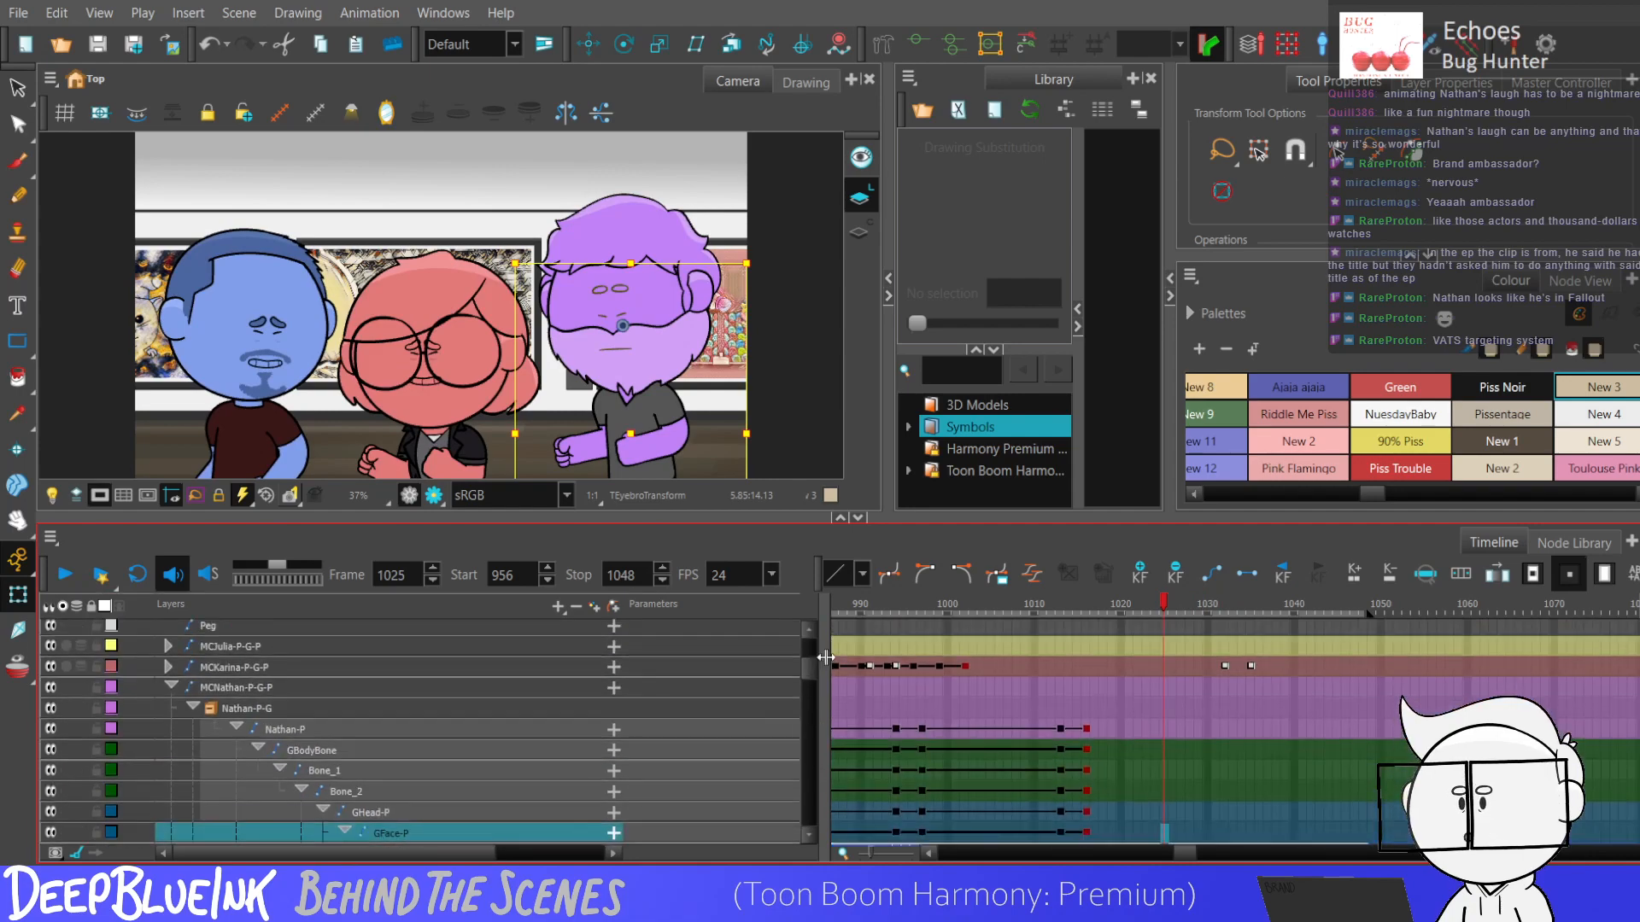
pyautogui.moveTo(801, 670); pyautogui.dragTo(801, 688)
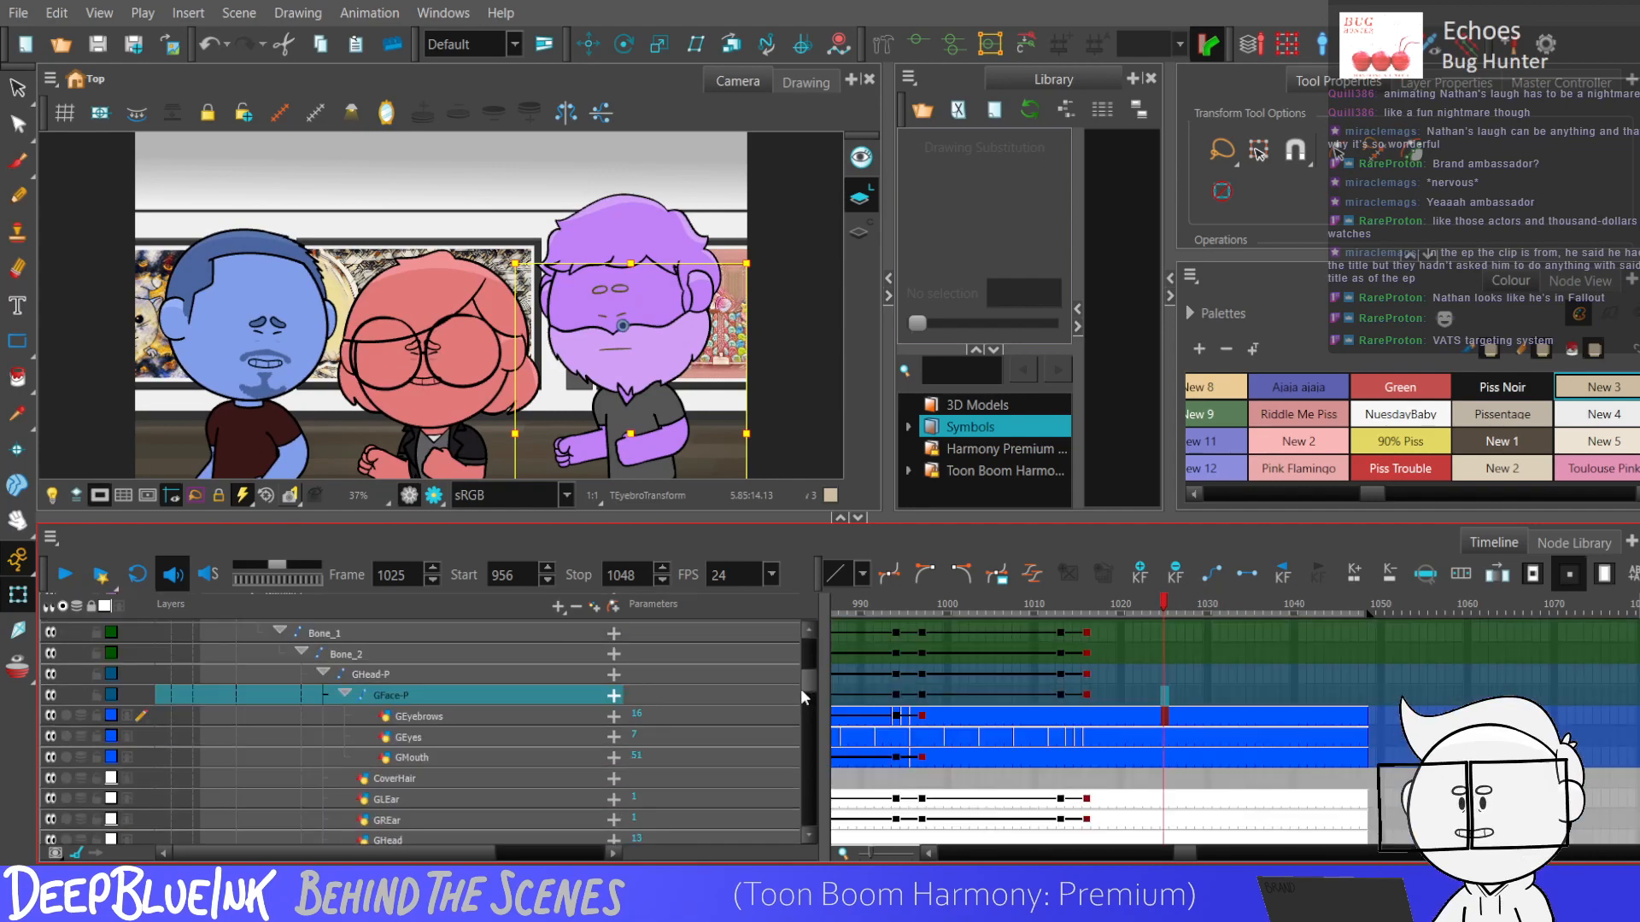
pyautogui.moveTo(1165, 652); pyautogui.dragTo(1165, 663)
pyautogui.press('F6')
# Move the GHead-P and face keyframes from frames 1013–1016 to frames 1025–1028.
pyautogui.moveTo(1061, 760)
pyautogui.mouseDown()
pyautogui.moveTo(1072, 850)
pyautogui.moveTo(1082, 703)
pyautogui.moveTo(1081, 735)
pyautogui.mouseUp()
pyautogui.moveTo(1060, 674)
pyautogui.mouseDown()
pyautogui.moveTo(1085, 856)
pyautogui.moveTo(1093, 594)
pyautogui.moveTo(1084, 705)
pyautogui.mouseUp()
pyautogui.moveTo(809, 732); pyautogui.dragTo(811, 656)
pyautogui.moveTo(1089, 750); pyautogui.dragTo(1189, 756)
pyautogui.click(1064, 749)
pyautogui.click(1085, 749)
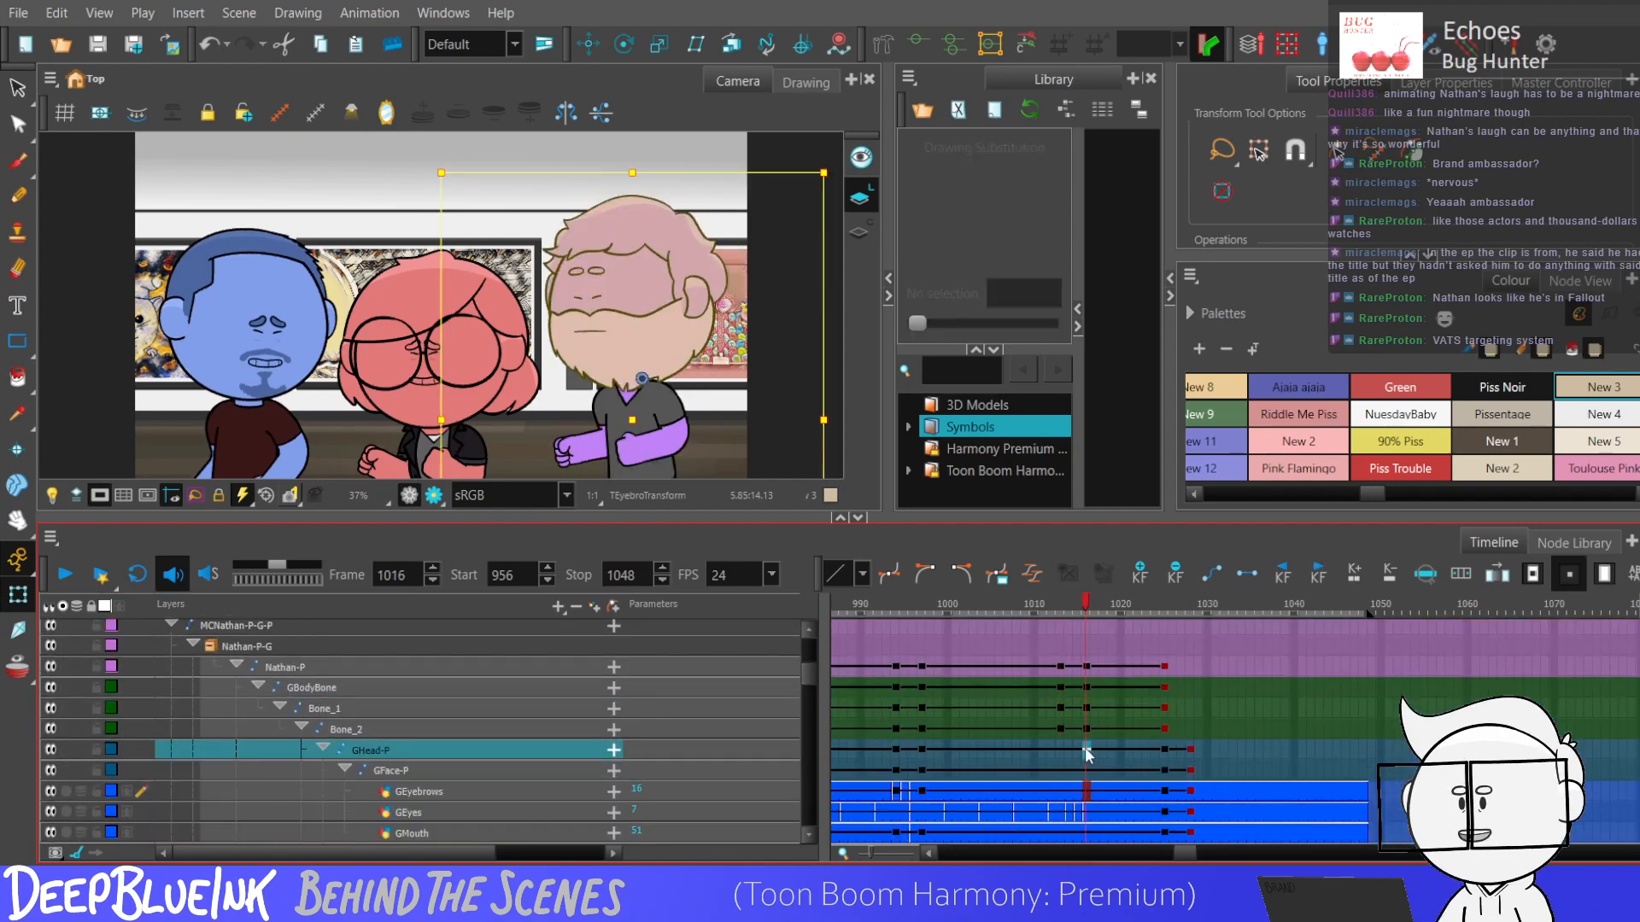
# Review the GEyes drawings at frames 1014 to 1016 and swap them at frames 1026 to 1028, ending on drawing 7.
pyautogui.click(1060, 791)
pyautogui.click(1067, 818)
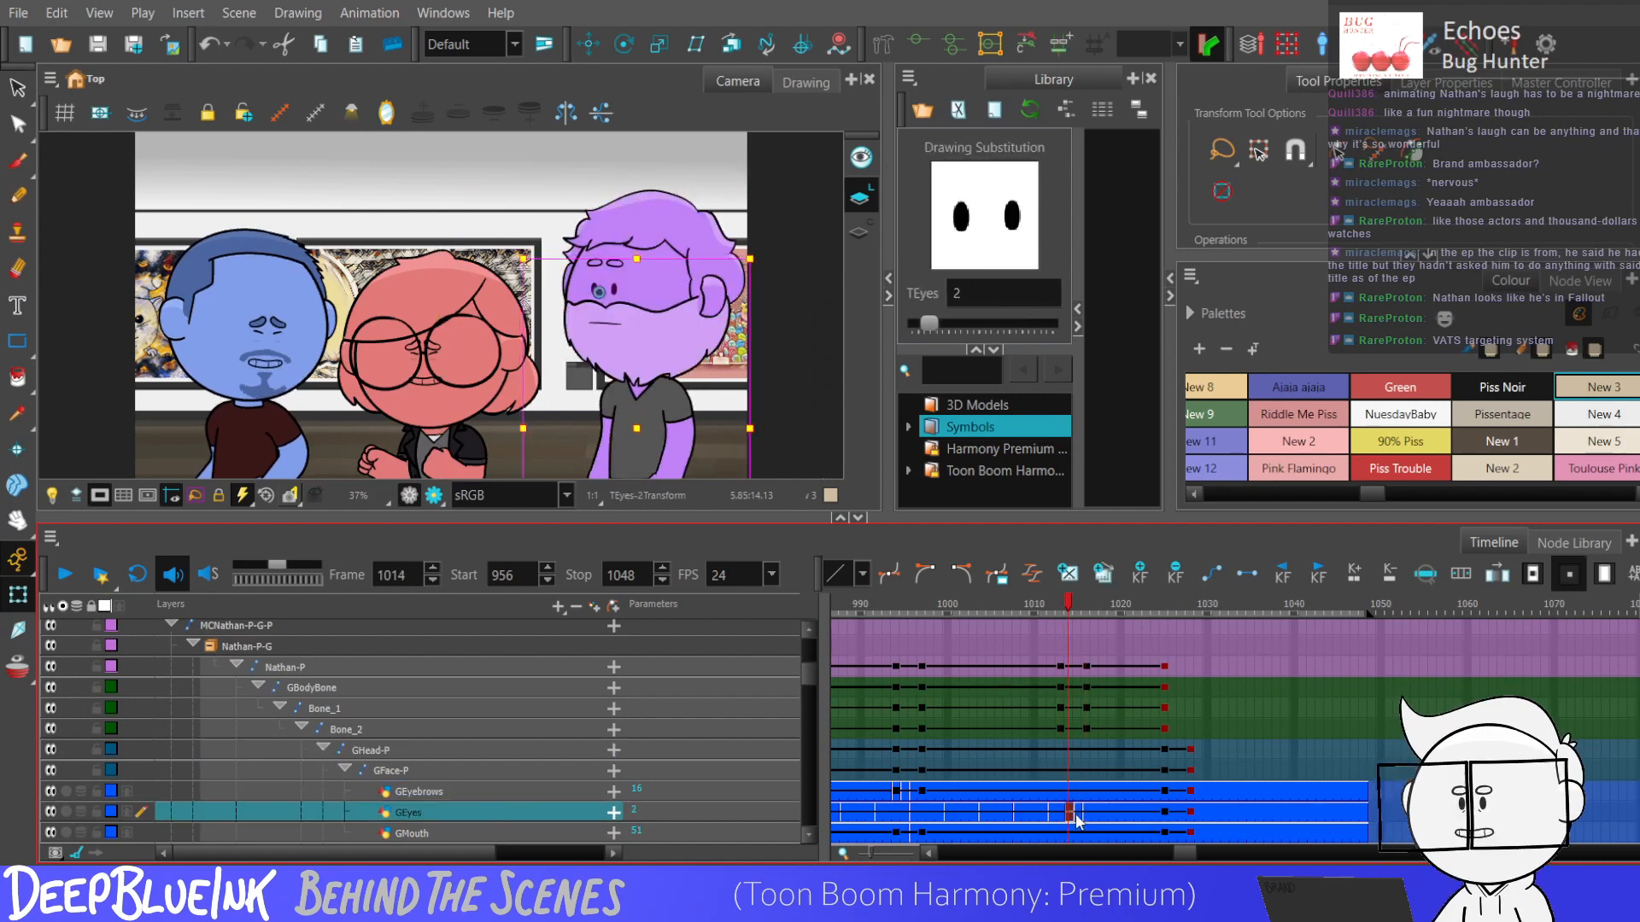
pyautogui.click(1075, 818)
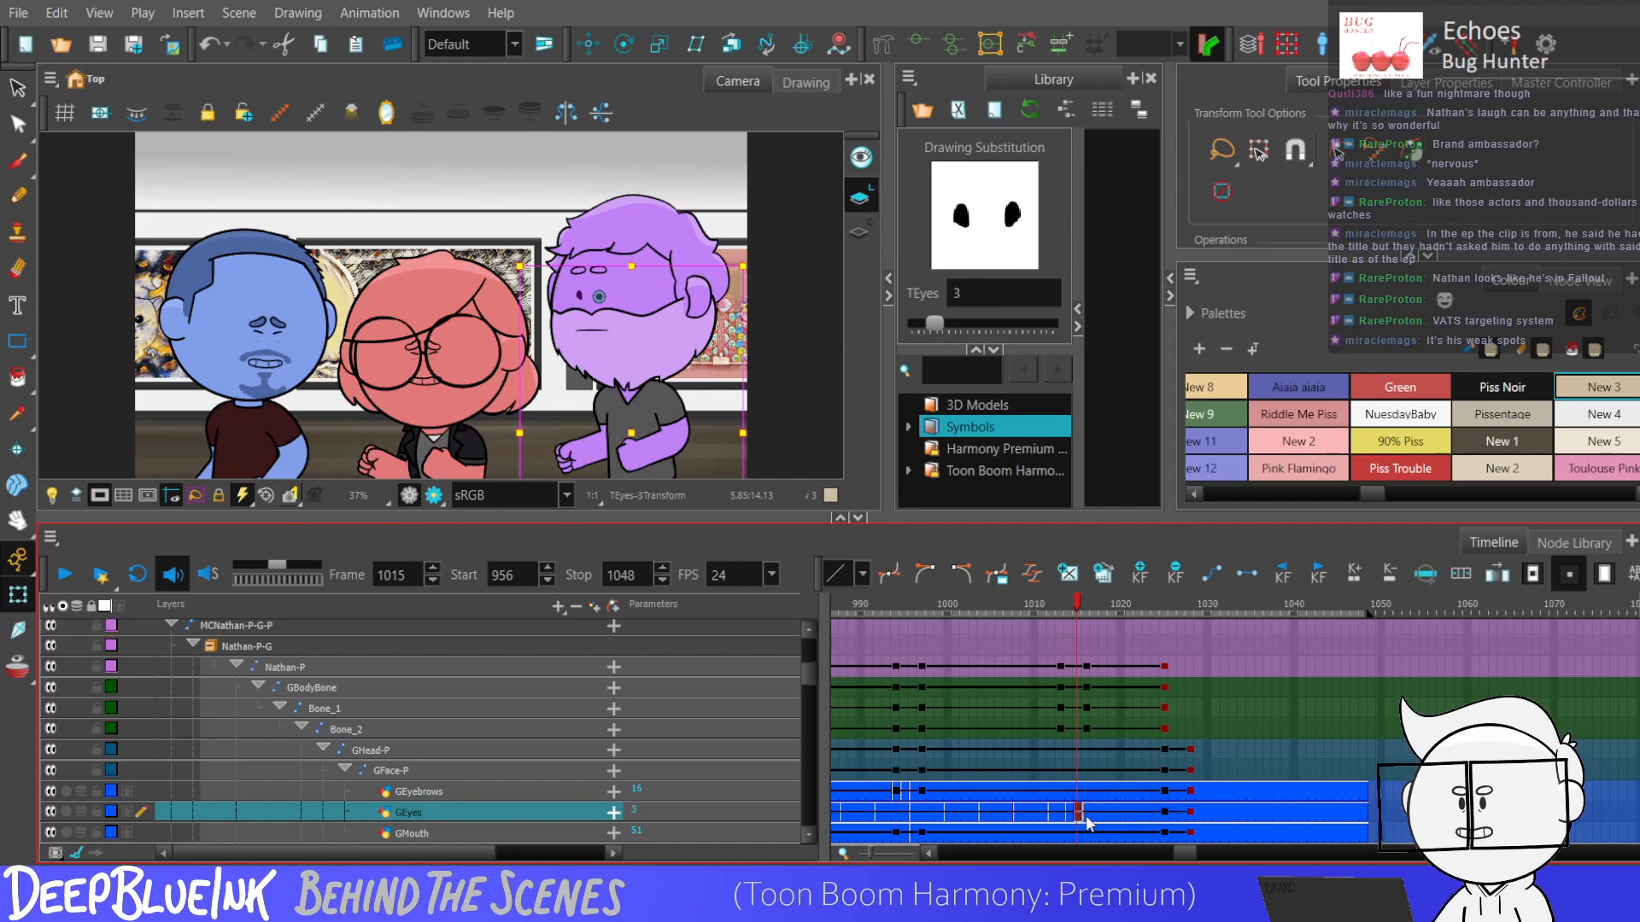
pyautogui.click(1085, 816)
pyautogui.click(1174, 817)
pyautogui.click(1190, 813)
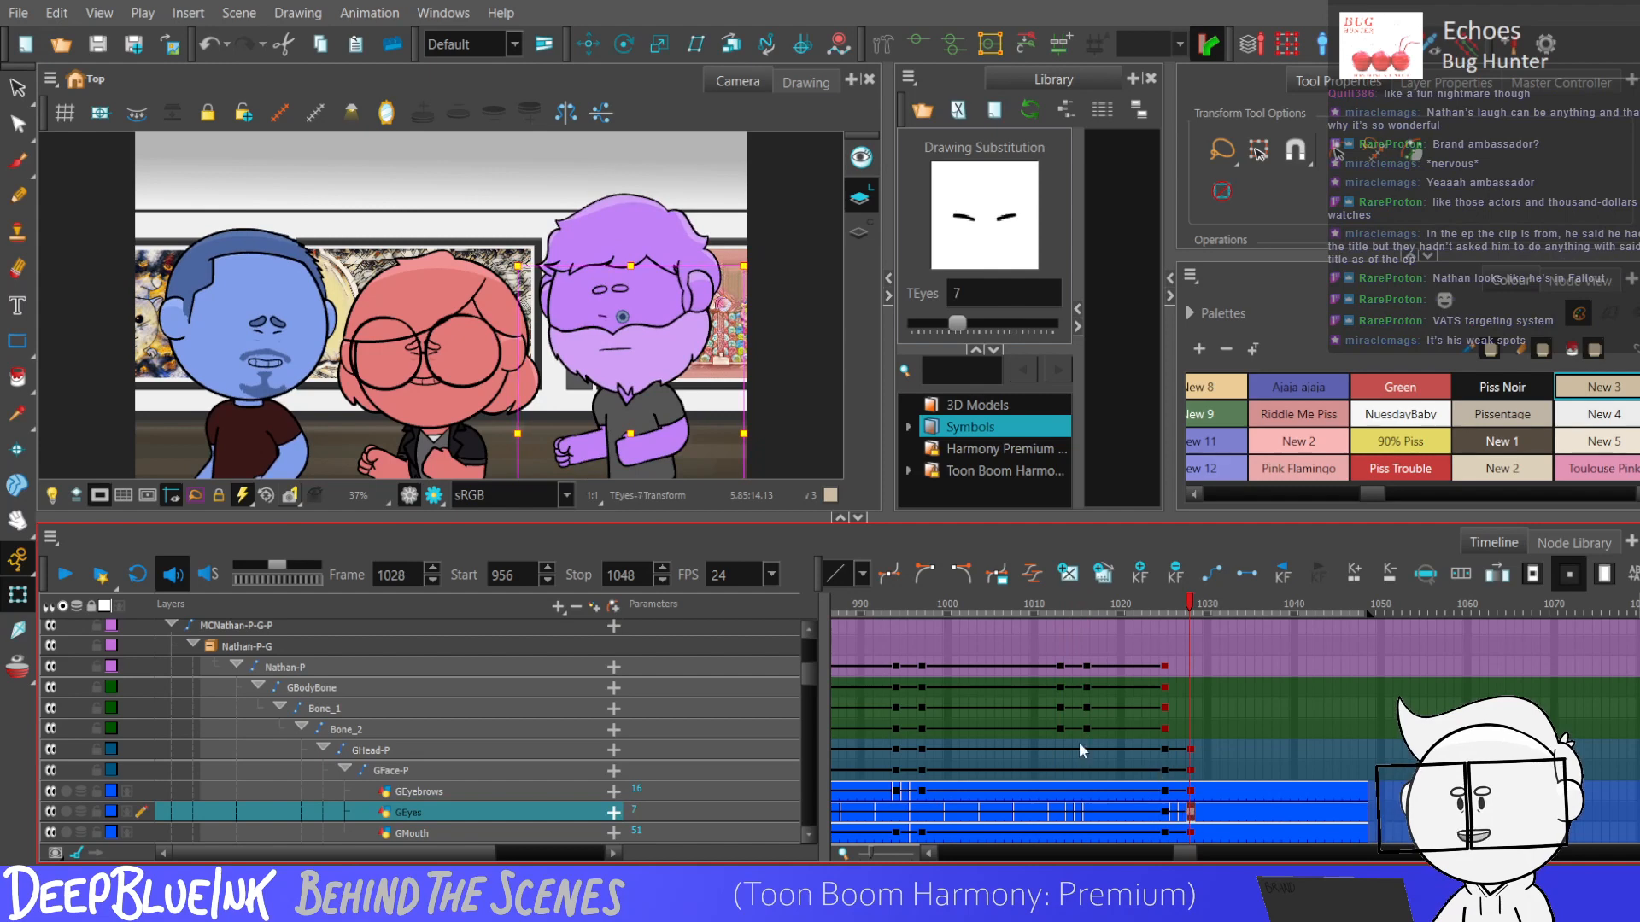
# Set the GEyebrows drawing to 1 at frame 1014, 5 at frame 1015 and 7 at frame 1028.
pyautogui.click(1070, 793)
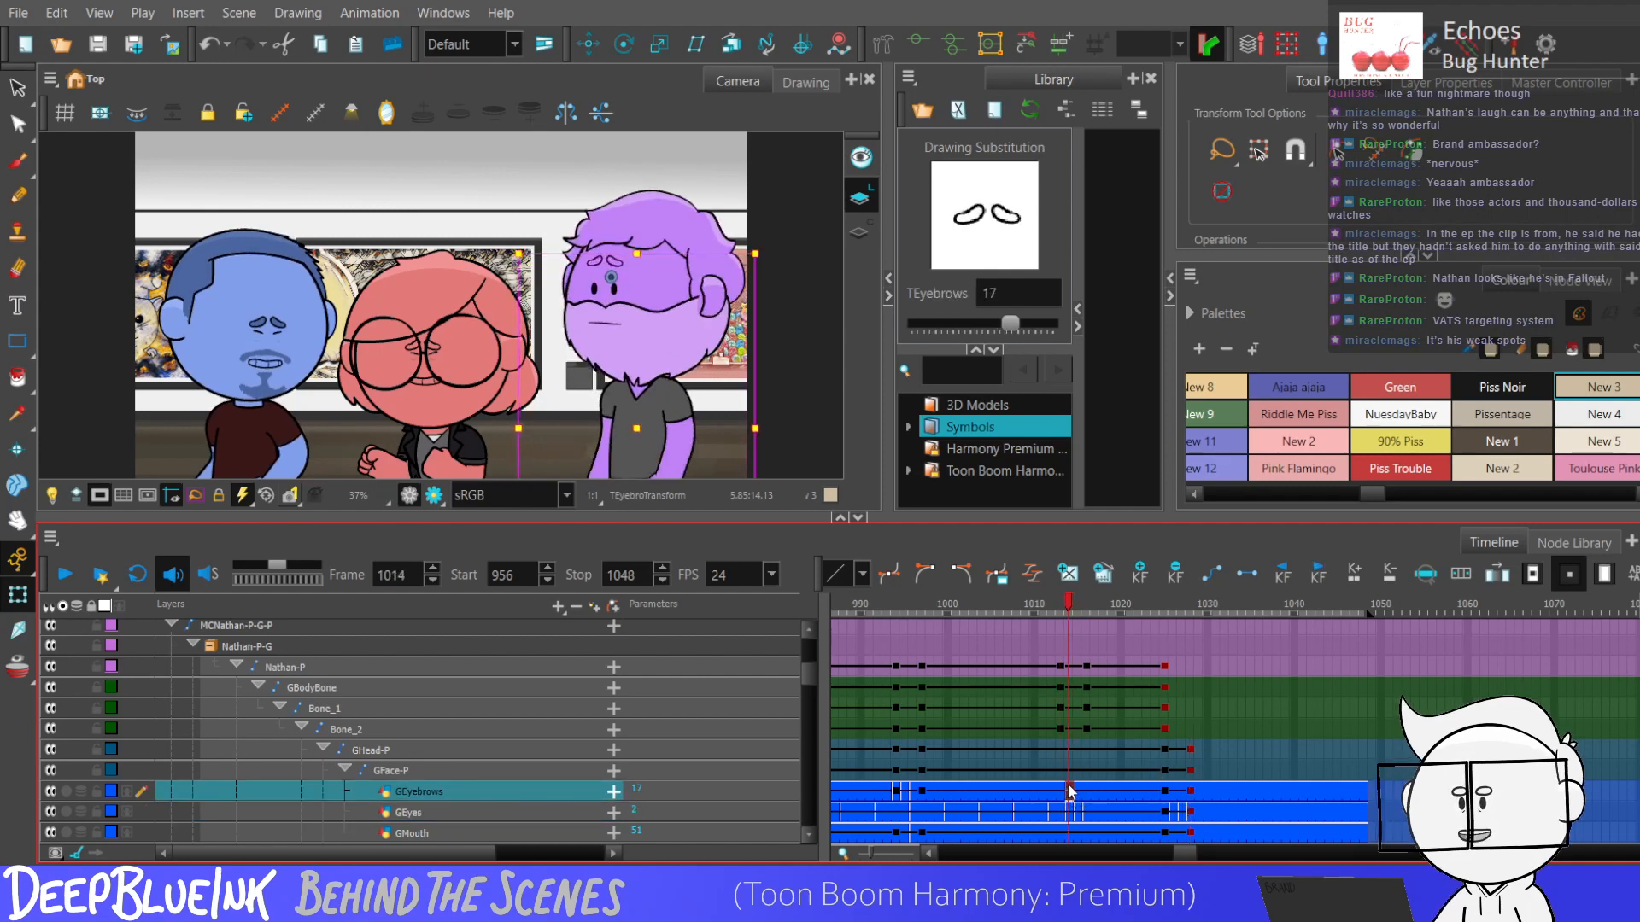
pyautogui.press('[')
pyautogui.press('[')
pyautogui.press('[')
pyautogui.press('[')
pyautogui.press('[')
pyautogui.press('[')
pyautogui.press('[')
pyautogui.press('[')
pyautogui.press('[')
pyautogui.press('[')
pyautogui.press('[')
pyautogui.press('[')
pyautogui.press('[')
pyautogui.press('[')
pyautogui.press('[')
pyautogui.press('[')
pyautogui.press('[')
pyautogui.press(']')
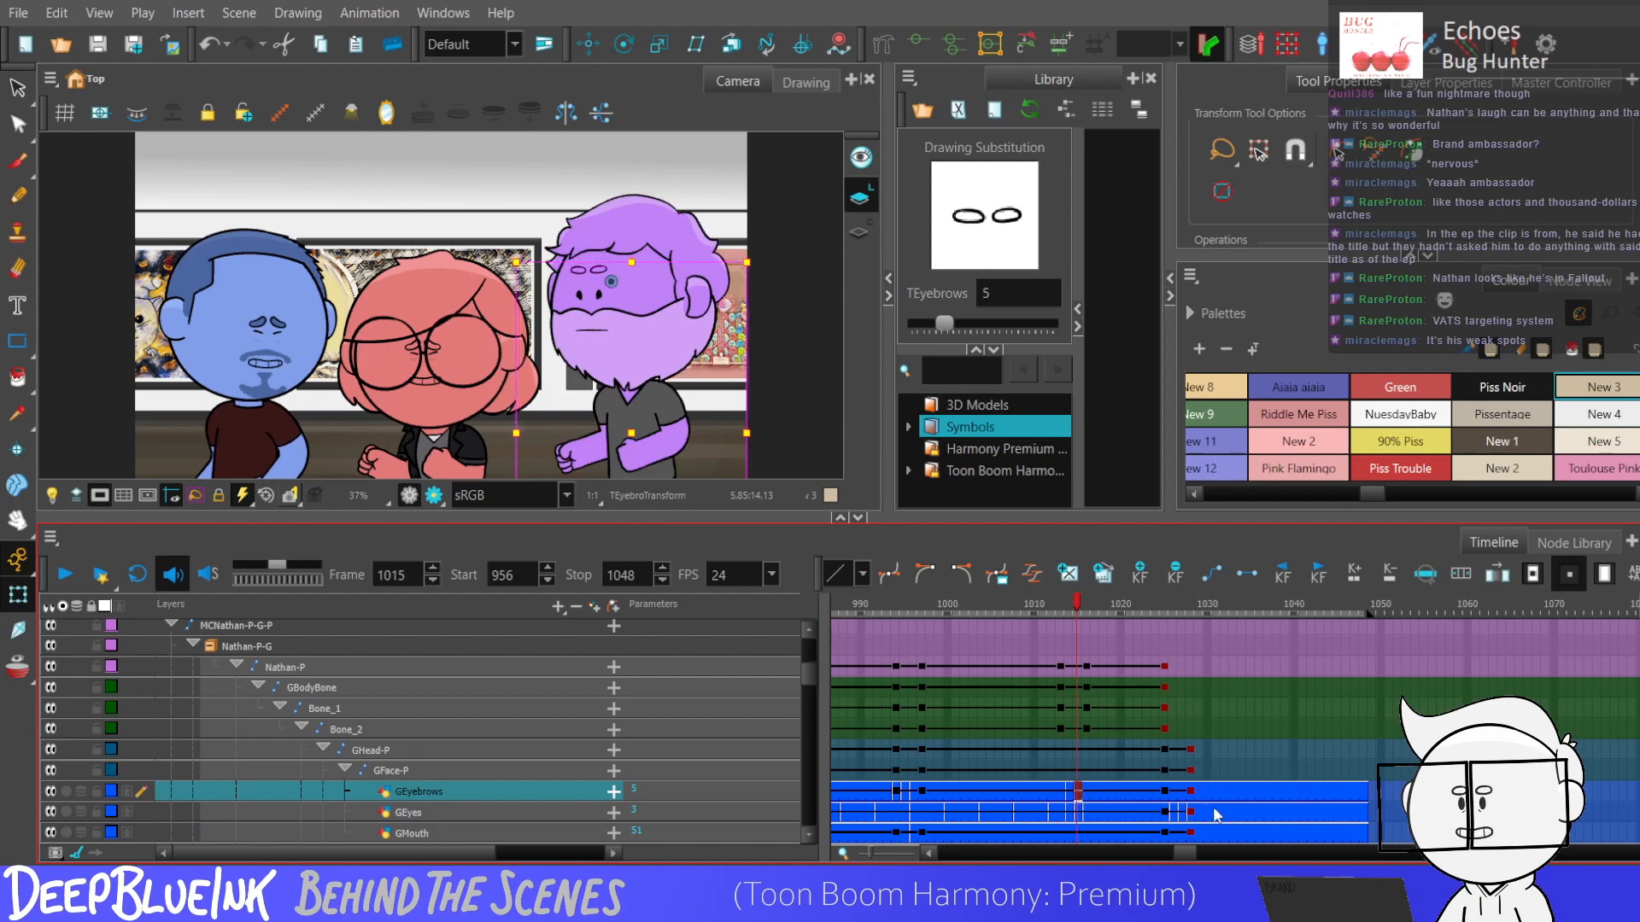
pyautogui.click(1182, 792)
pyautogui.press(']')
pyautogui.click(1190, 796)
pyautogui.press(']')
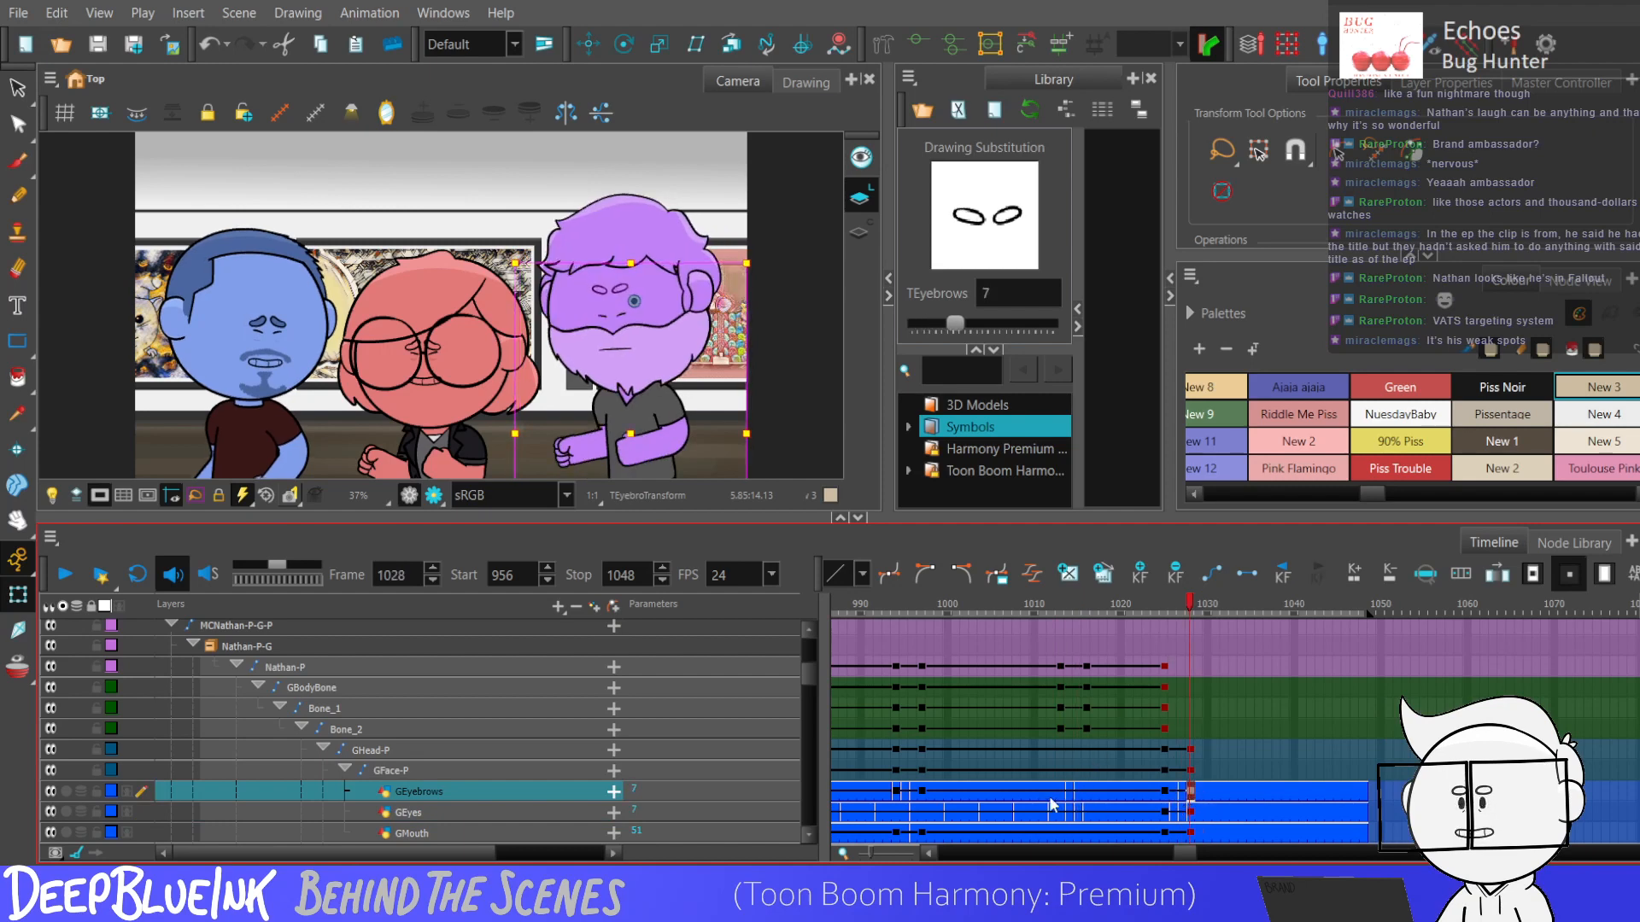
# Cycle through the GMouth drawings at frame 1015 and set the mouth to drawing 6.
pyautogui.click(1095, 811)
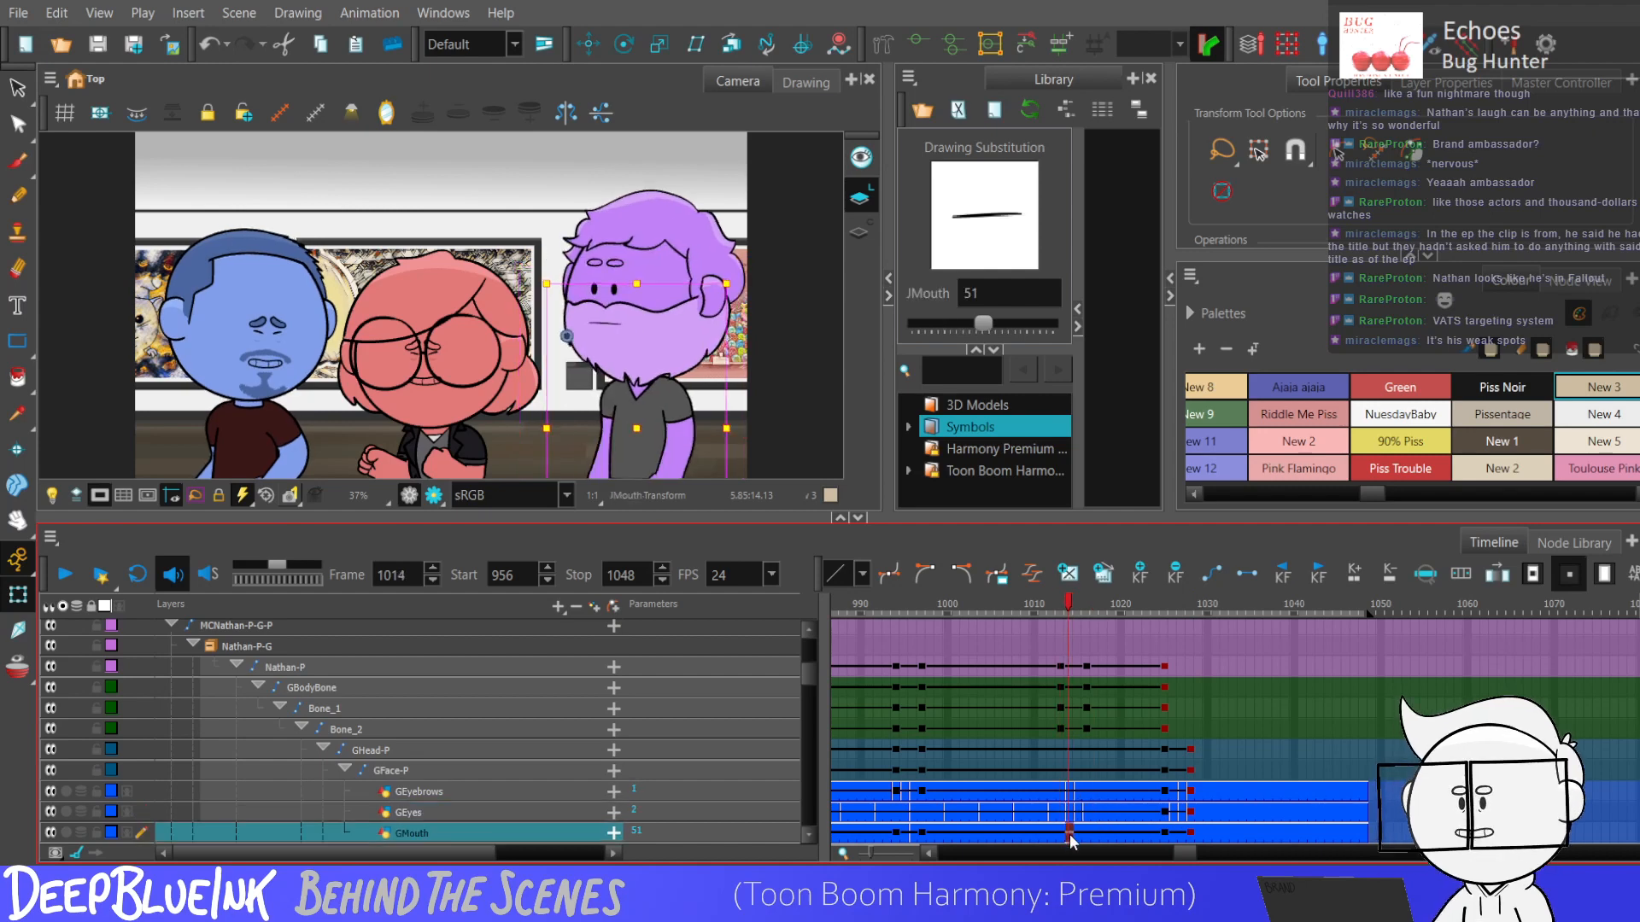
pyautogui.click(1076, 832)
pyautogui.press(']')
pyautogui.press(']')
pyautogui.press('[')
pyautogui.press('[')
pyautogui.press('[')
pyautogui.press('[')
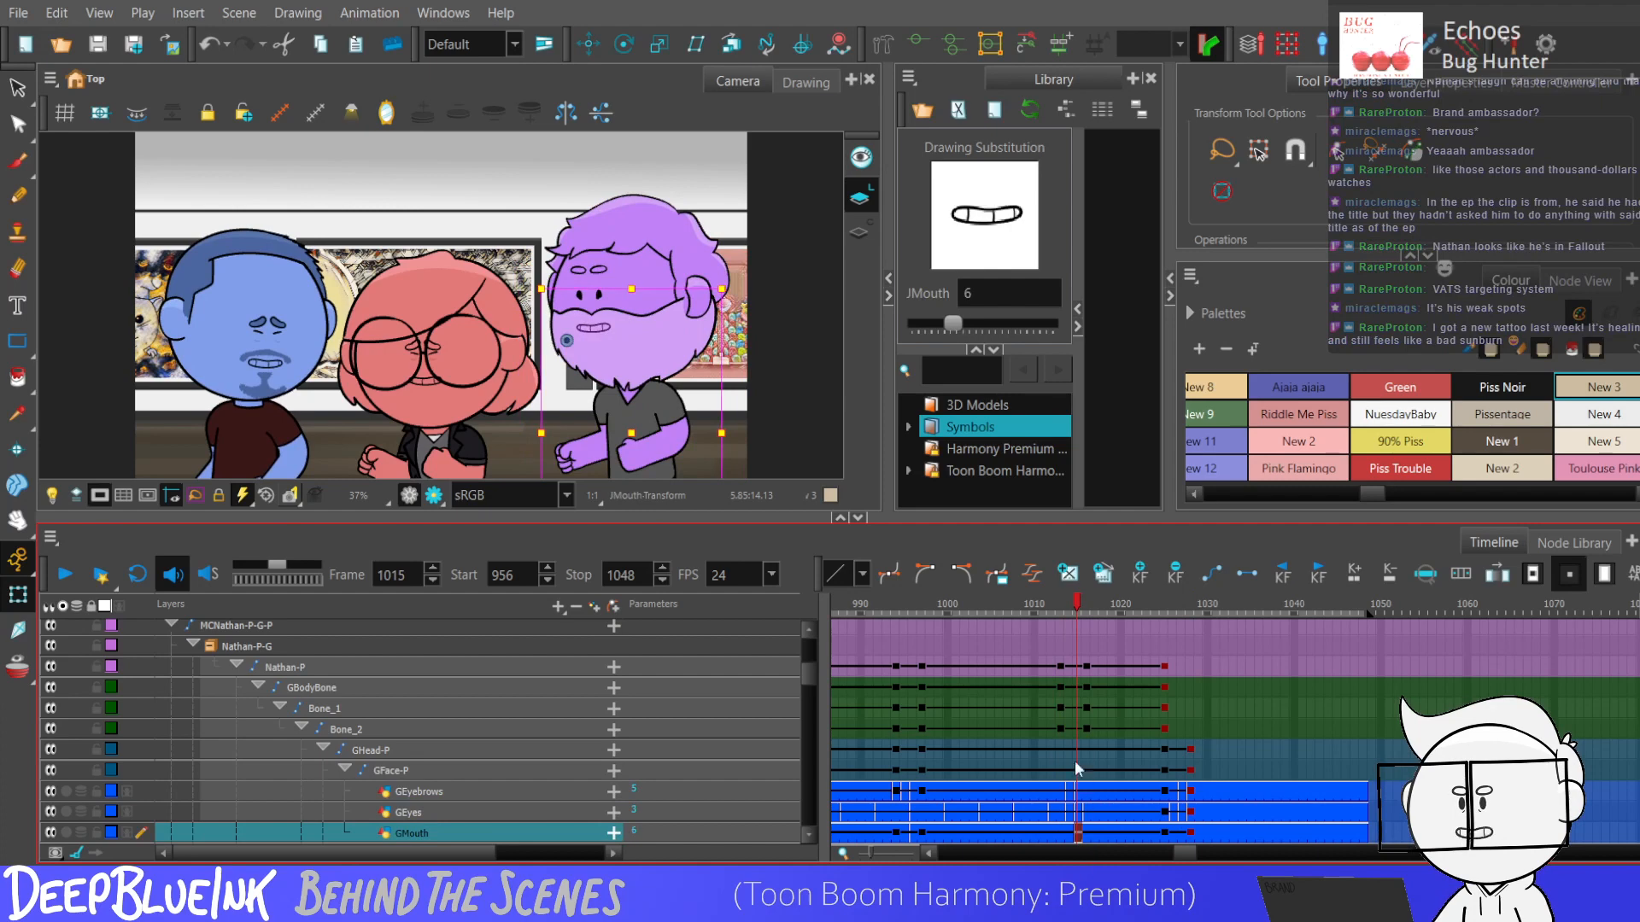
# Play the head turn from frame 1013 and add GBodyBone, Bone_1 and Bone_2 keyframes at frame 1028.
pyautogui.click(1061, 769)
pyautogui.press('Return')
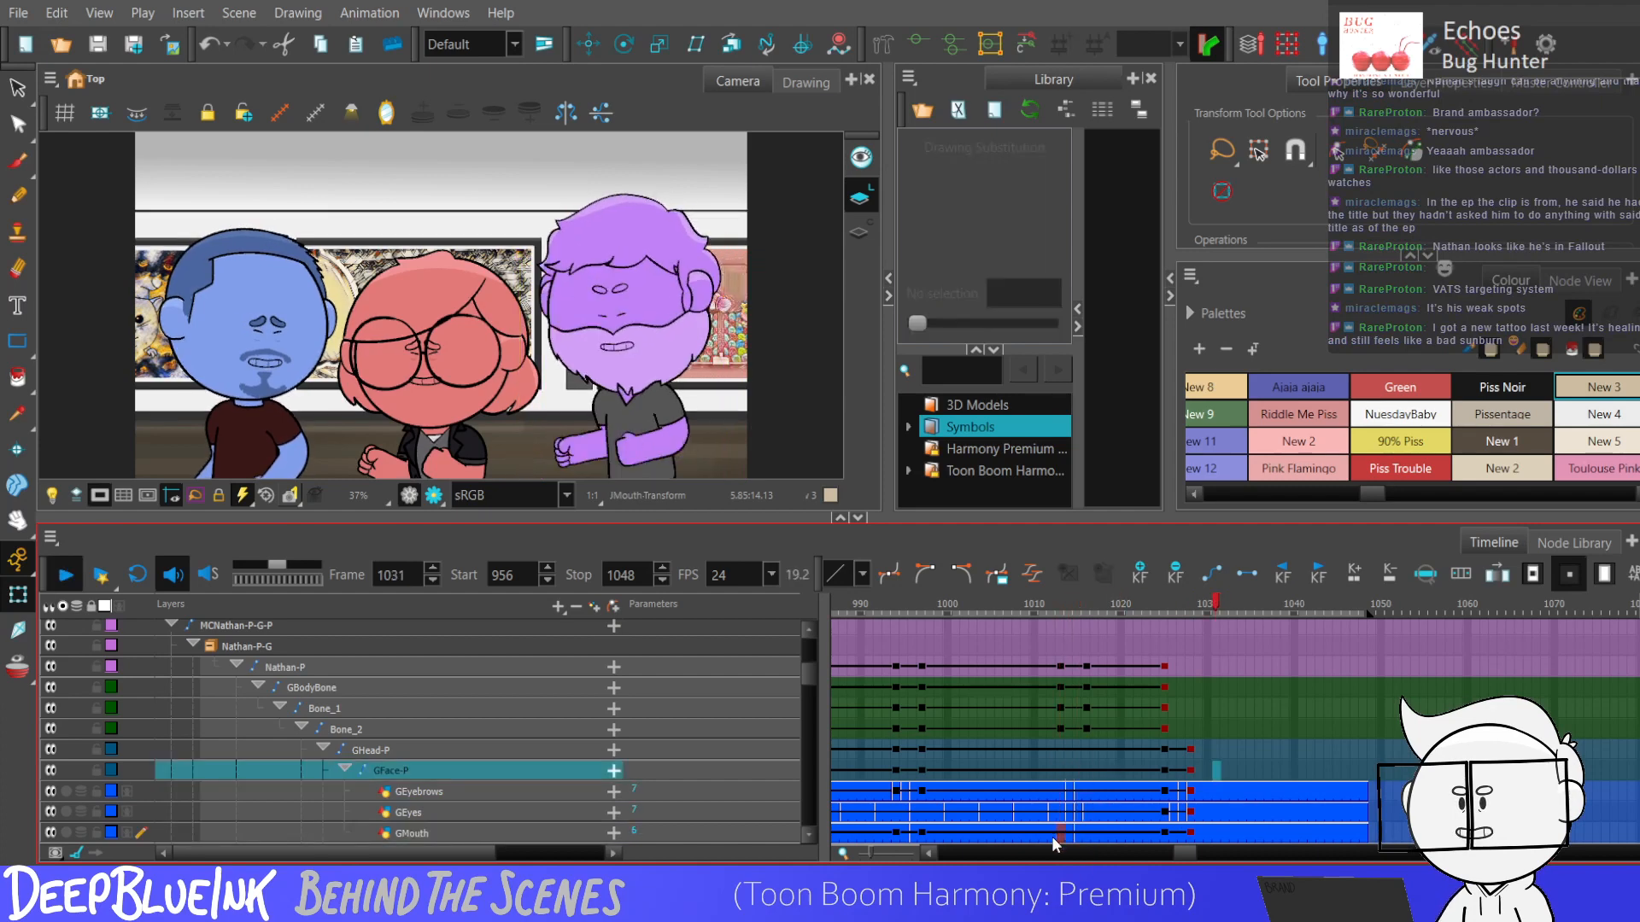
pyautogui.click(1060, 728)
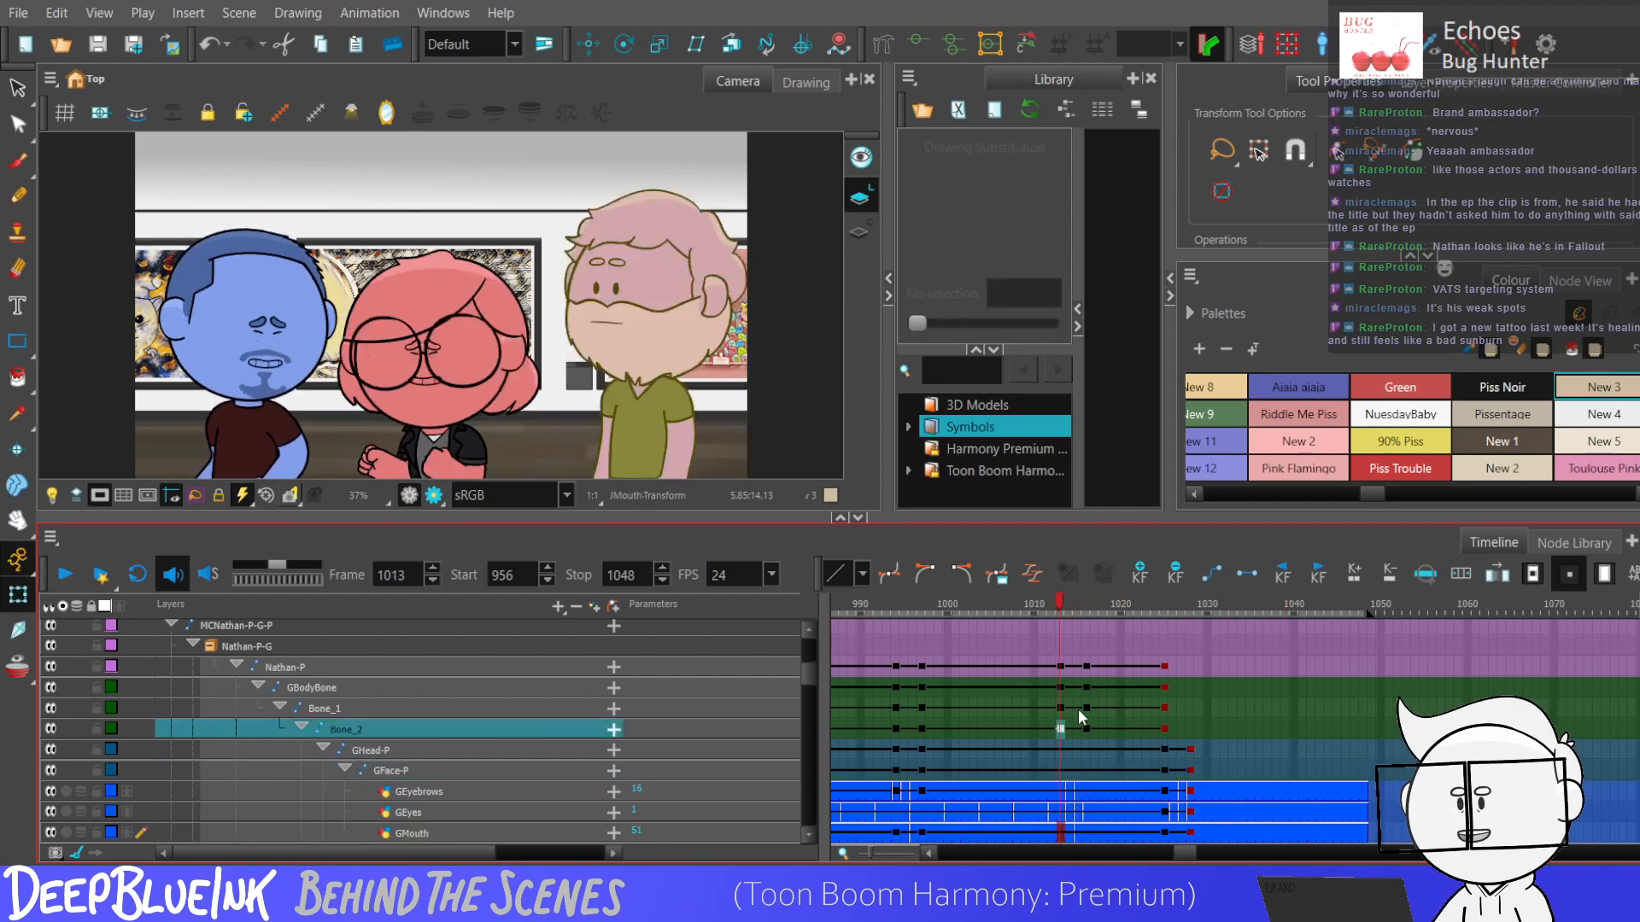
pyautogui.moveTo(1088, 686); pyautogui.dragTo(1160, 660)
pyautogui.moveTo(1057, 692); pyautogui.dragTo(1079, 724)
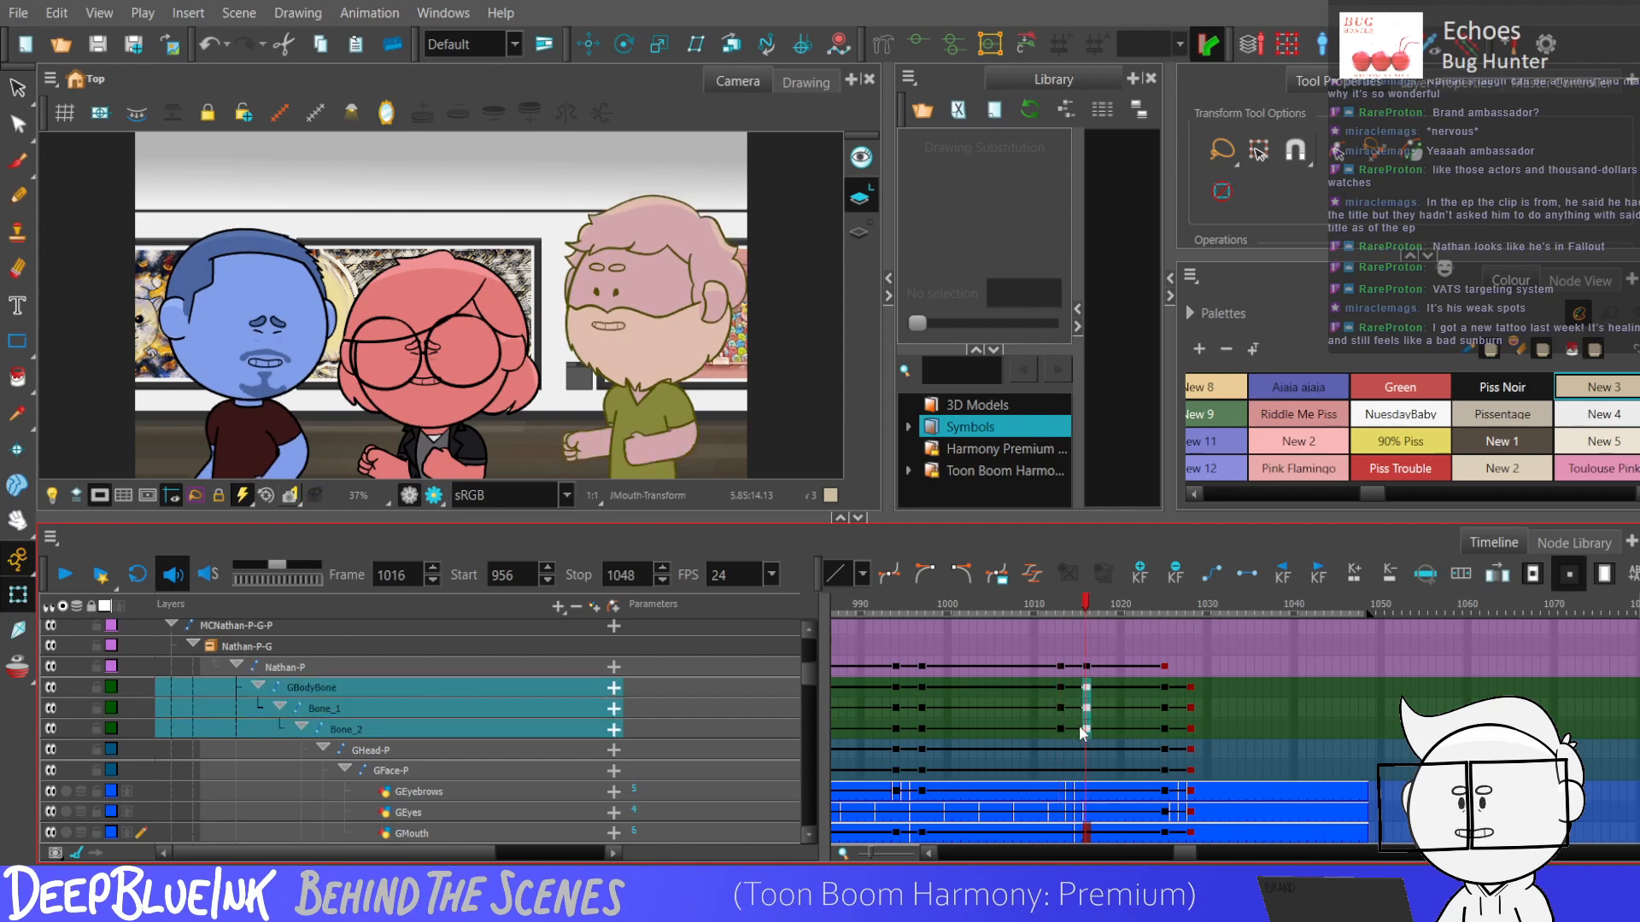
# Show the purple character's rig controls at frame 1016 and select his keyframes from frame 1013 to 1028 down to the arm layers.
pyautogui.click(18, 595)
pyautogui.moveTo(642, 418); pyautogui.dragTo(638, 417)
pyautogui.scroll(-1, 639, 417)
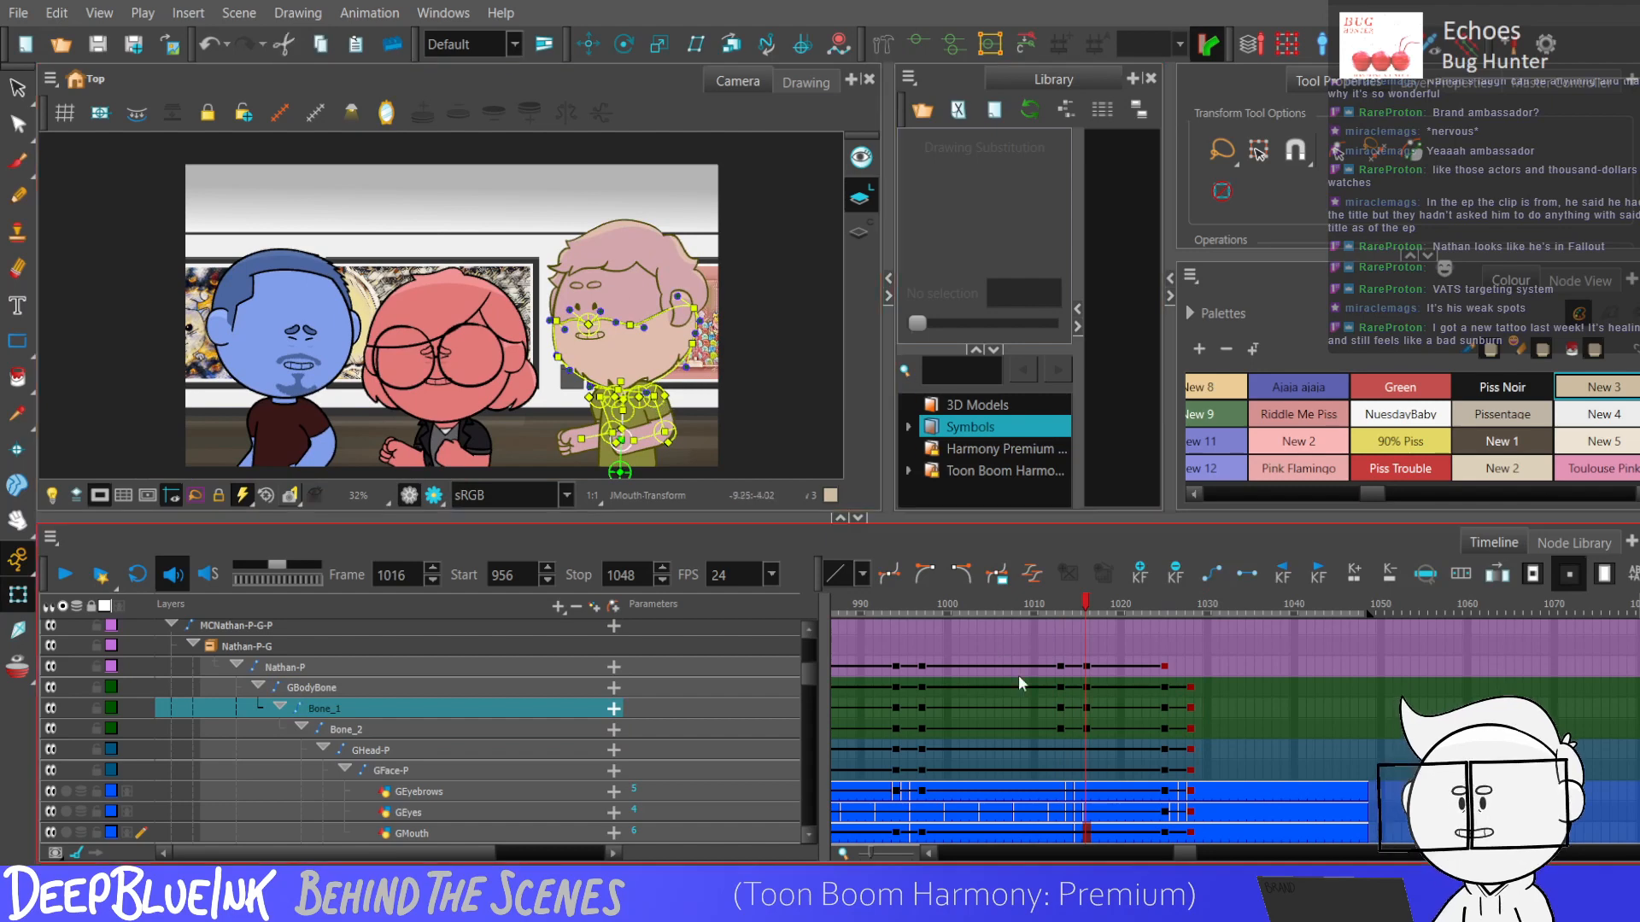
pyautogui.click(1060, 688)
pyautogui.moveTo(1087, 728); pyautogui.dragTo(1192, 754)
pyautogui.click(1164, 688)
pyautogui.moveTo(1059, 669); pyautogui.dragTo(1190, 871)
pyautogui.moveTo(1190, 845); pyautogui.dragTo(1181, 773)
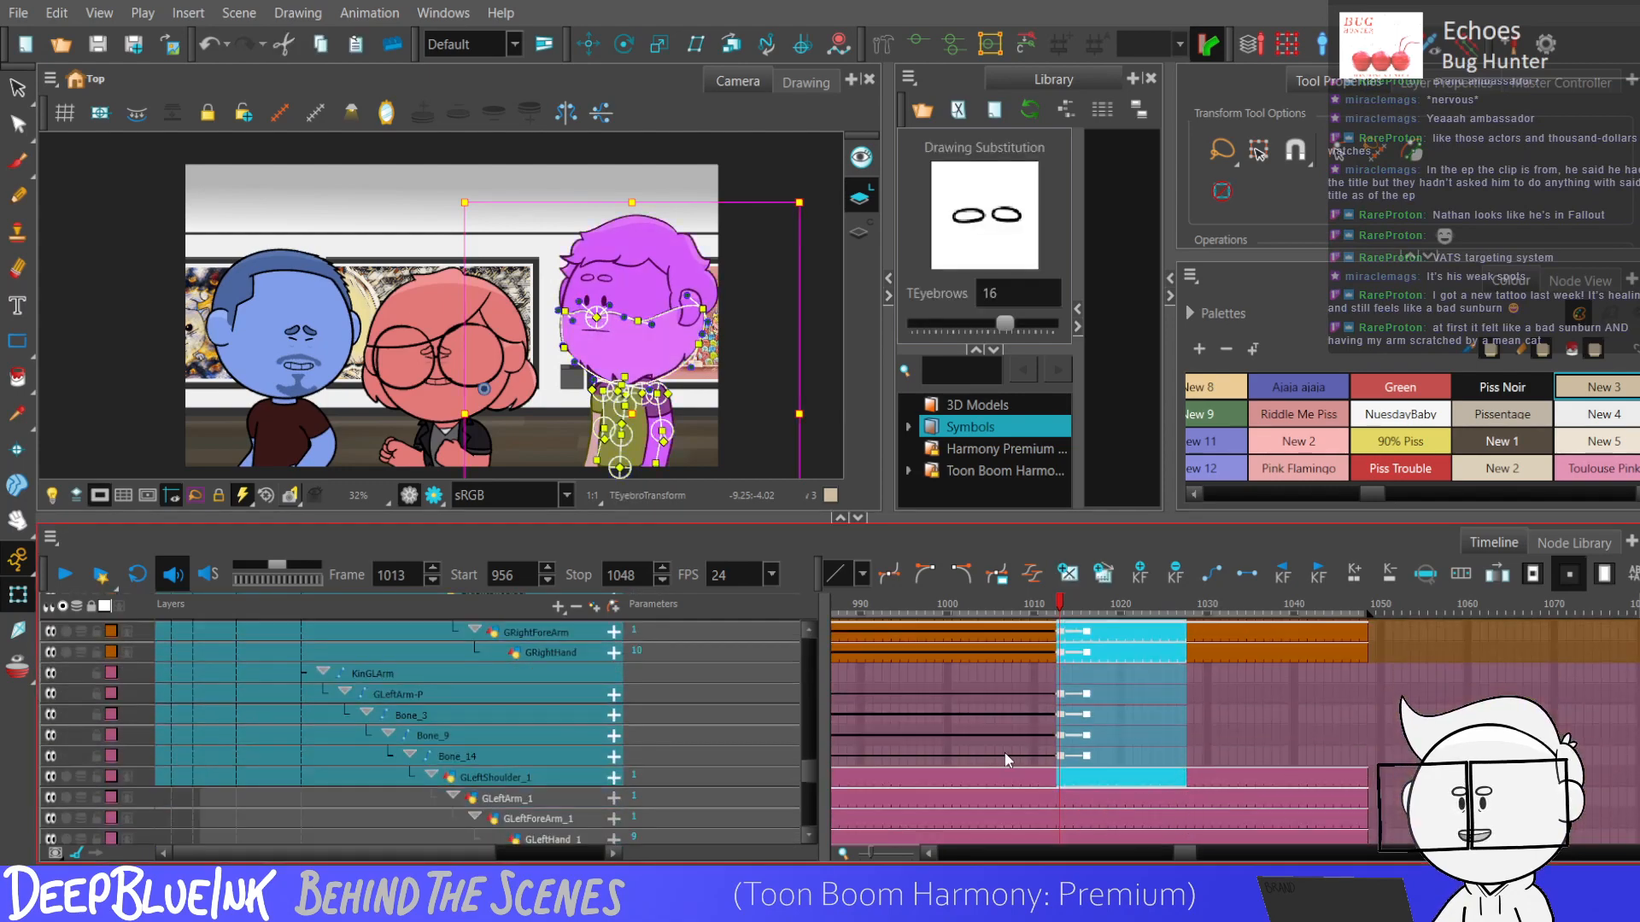
# Play back the end of the scene and compare the purple character's body pose at frames 1013, 1016 and 1028.
pyautogui.click(1008, 733)
pyautogui.press('Return')
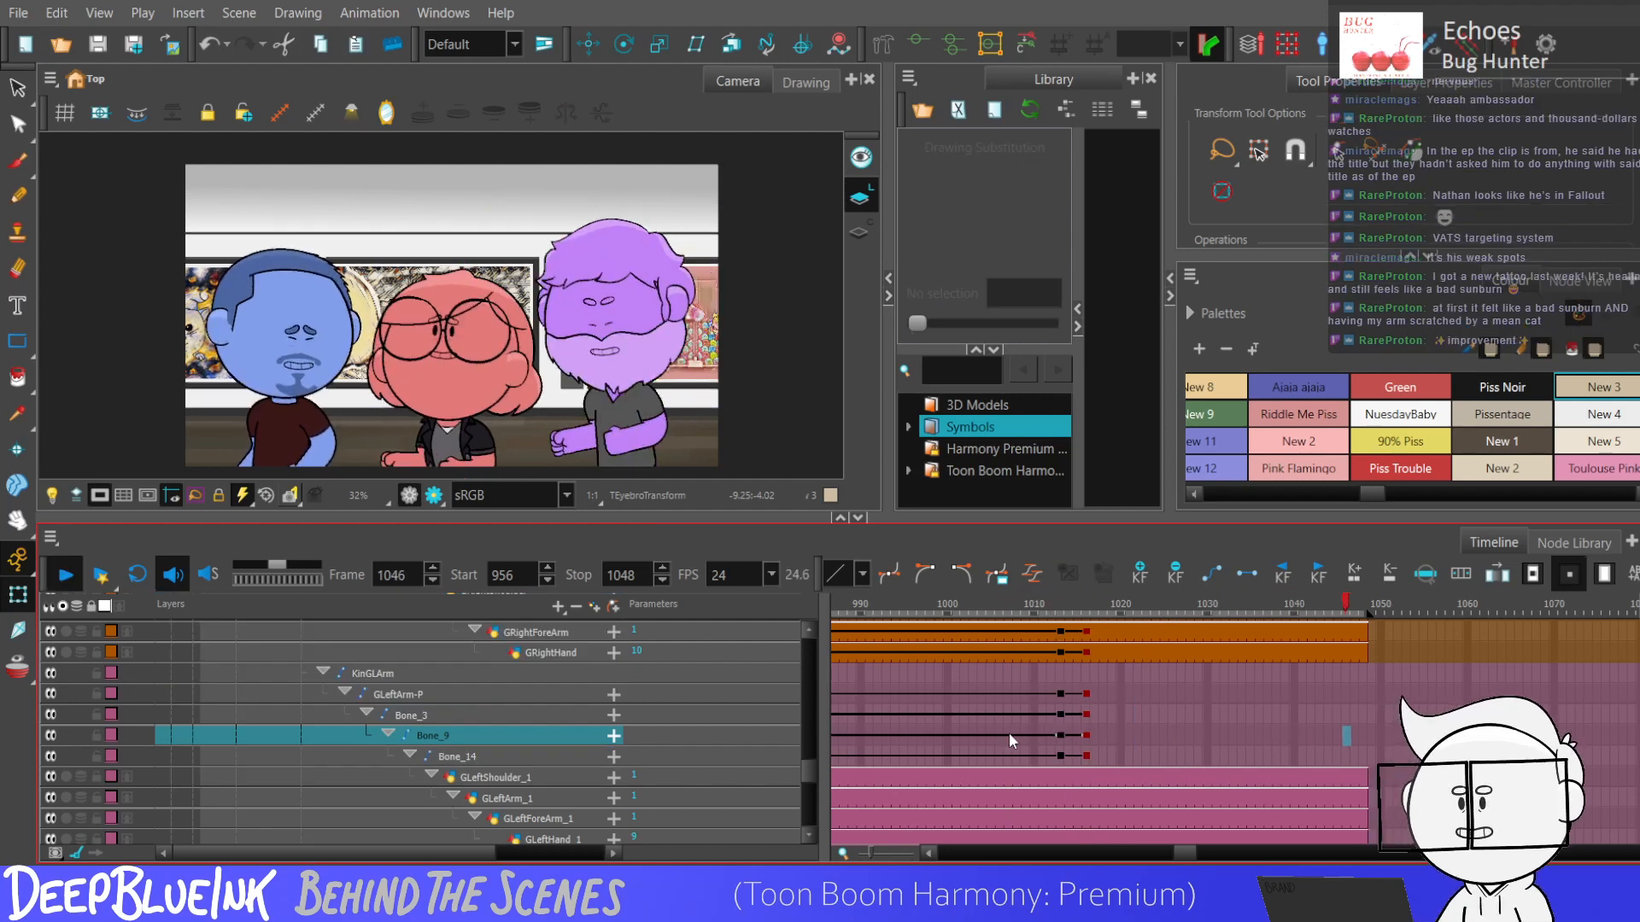
pyautogui.click(1052, 717)
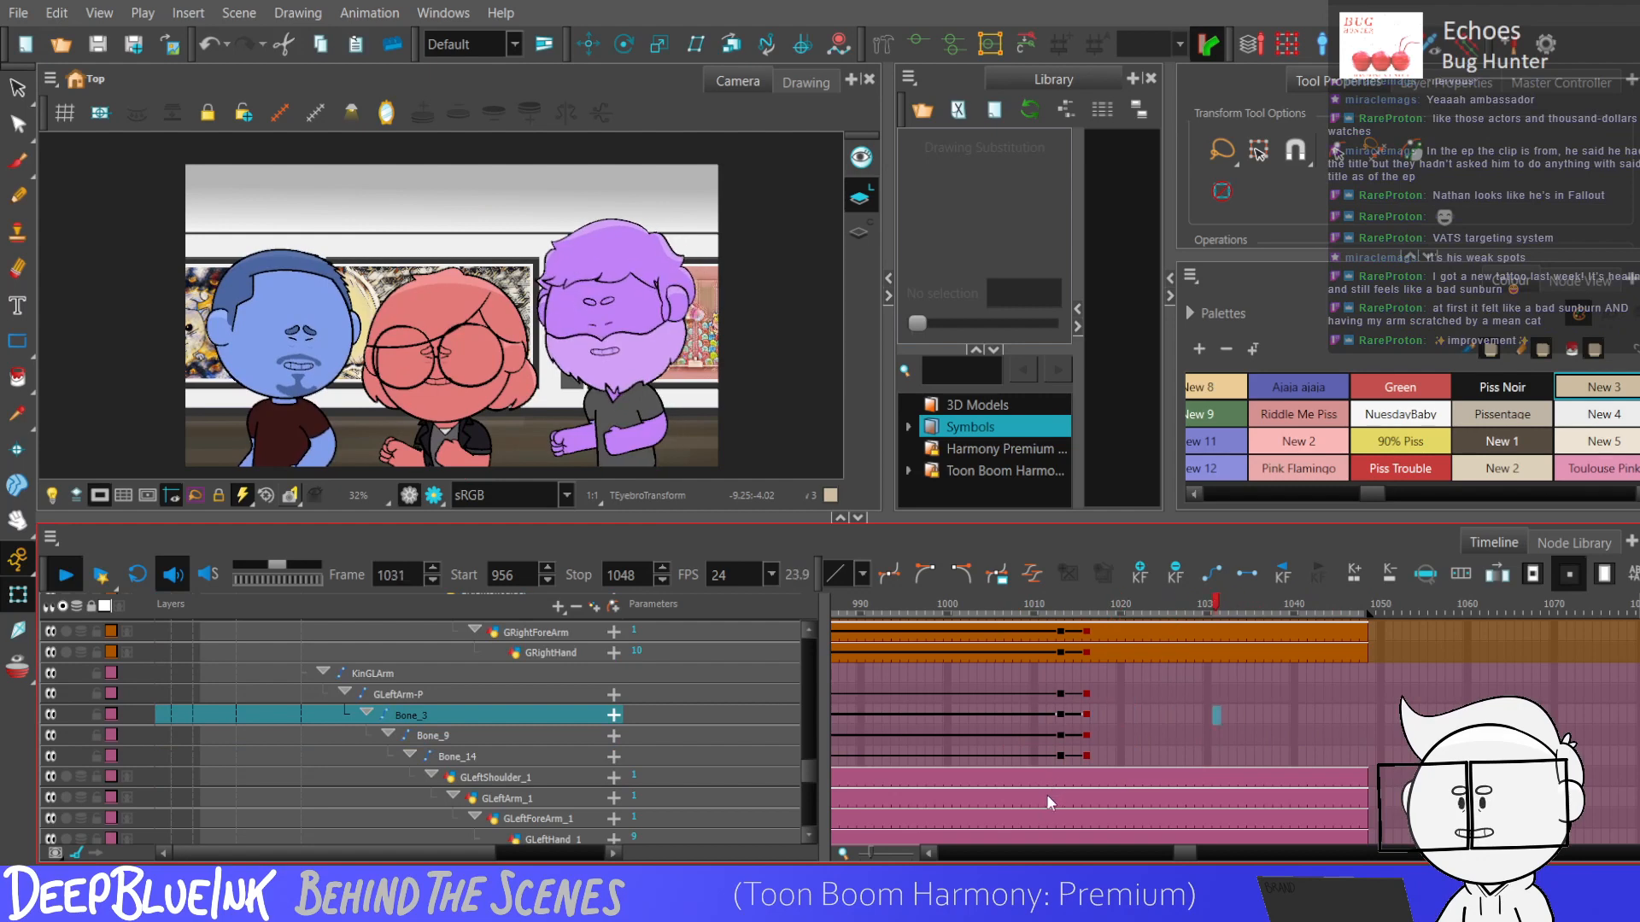
pyautogui.click(1042, 730)
pyautogui.moveTo(808, 771); pyautogui.dragTo(808, 680)
pyautogui.click(1088, 699)
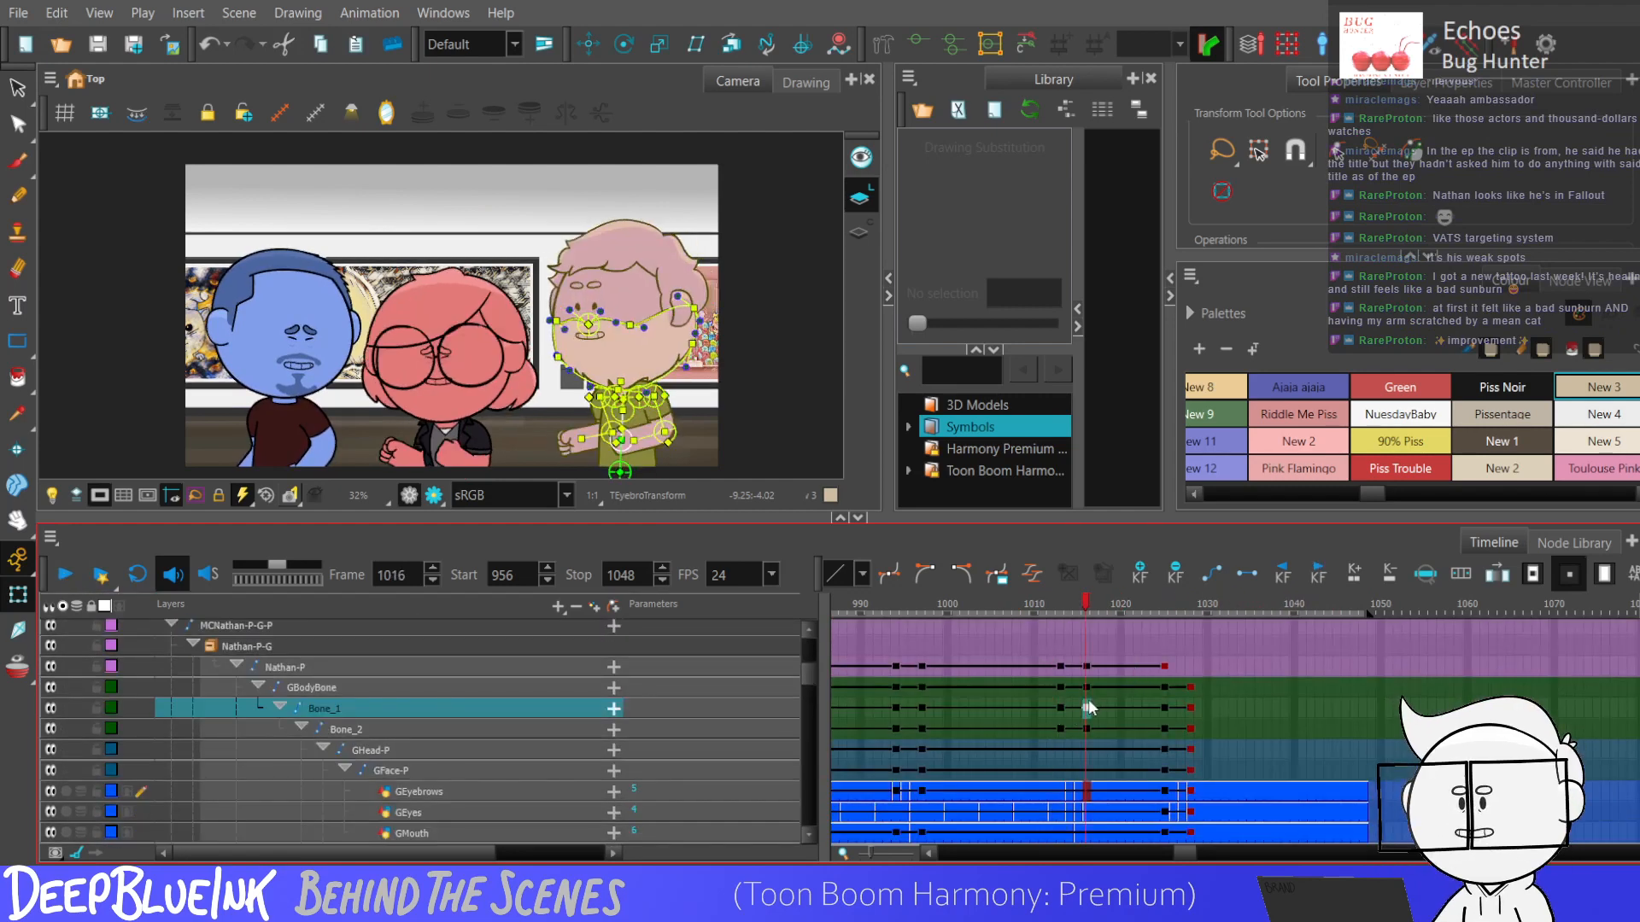
pyautogui.click(1189, 710)
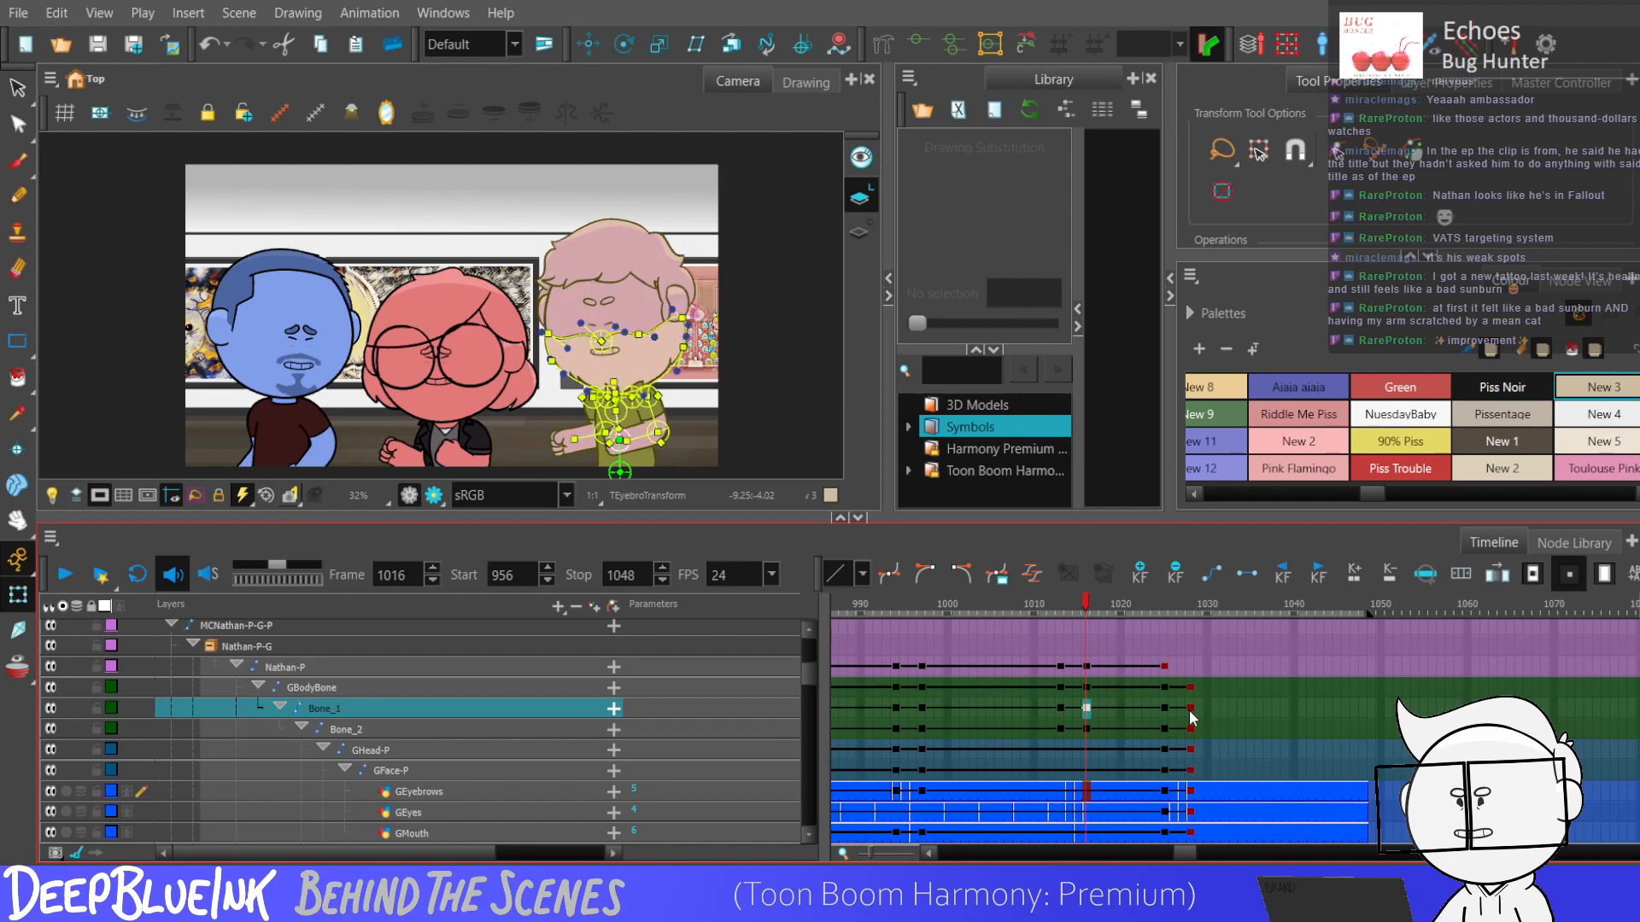
pyautogui.click(1093, 710)
pyautogui.click(1052, 708)
pyautogui.click(1087, 709)
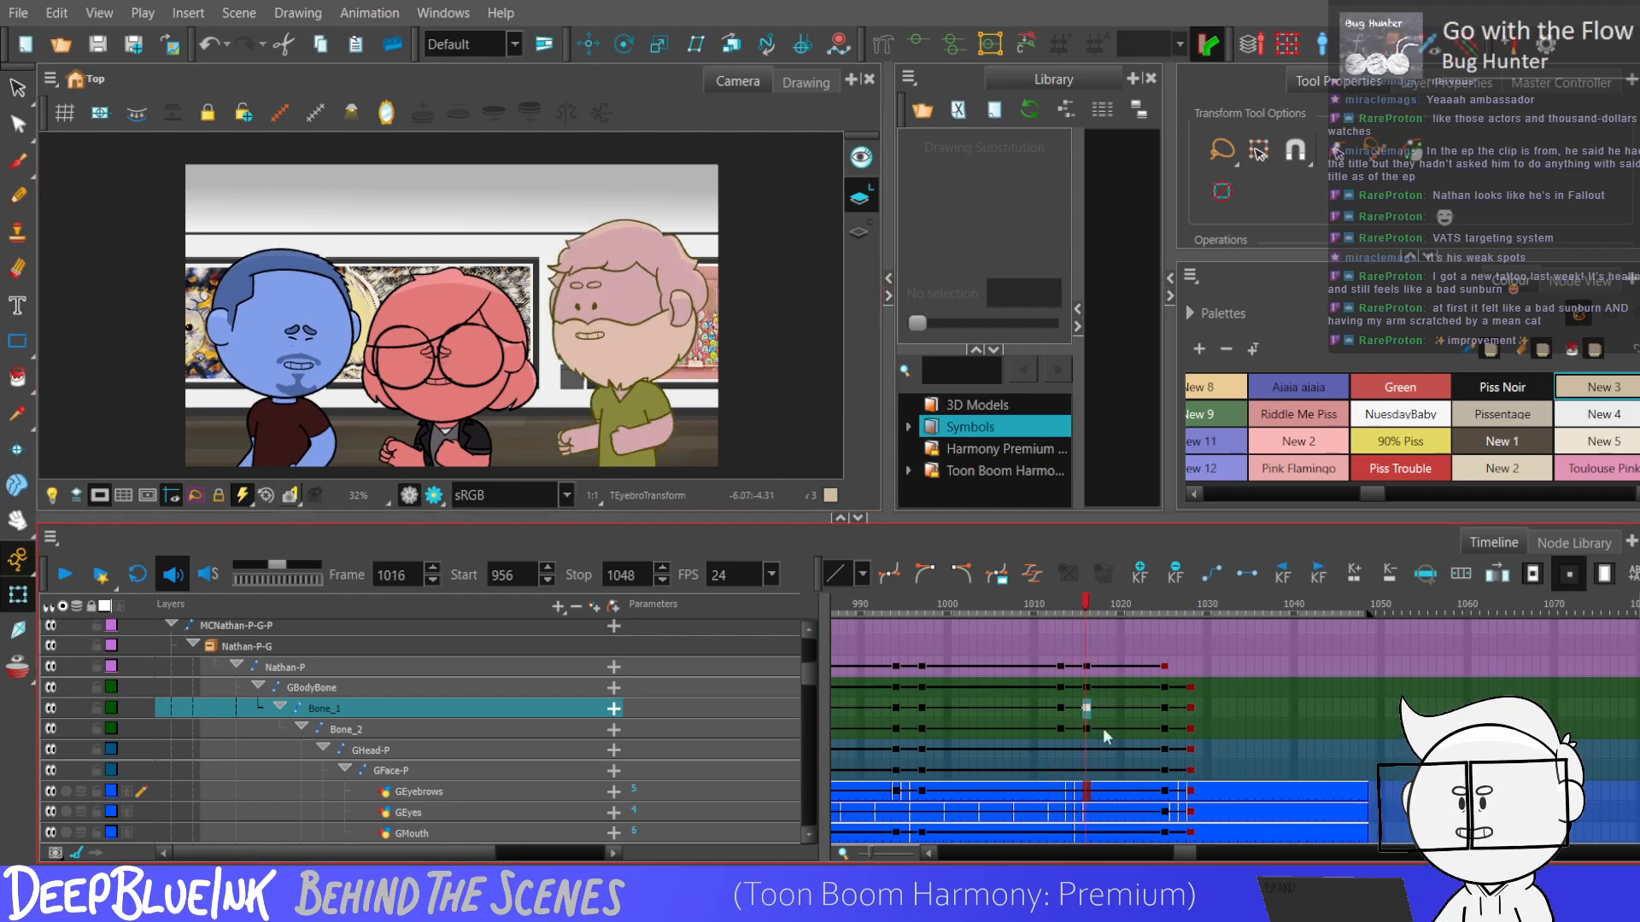
# Replace the GBodyBone, Bone_1 and Bone_2 keyframes at frame 1028 with a more upright body pose.
pyautogui.moveTo(1182, 687); pyautogui.dragTo(1184, 728)
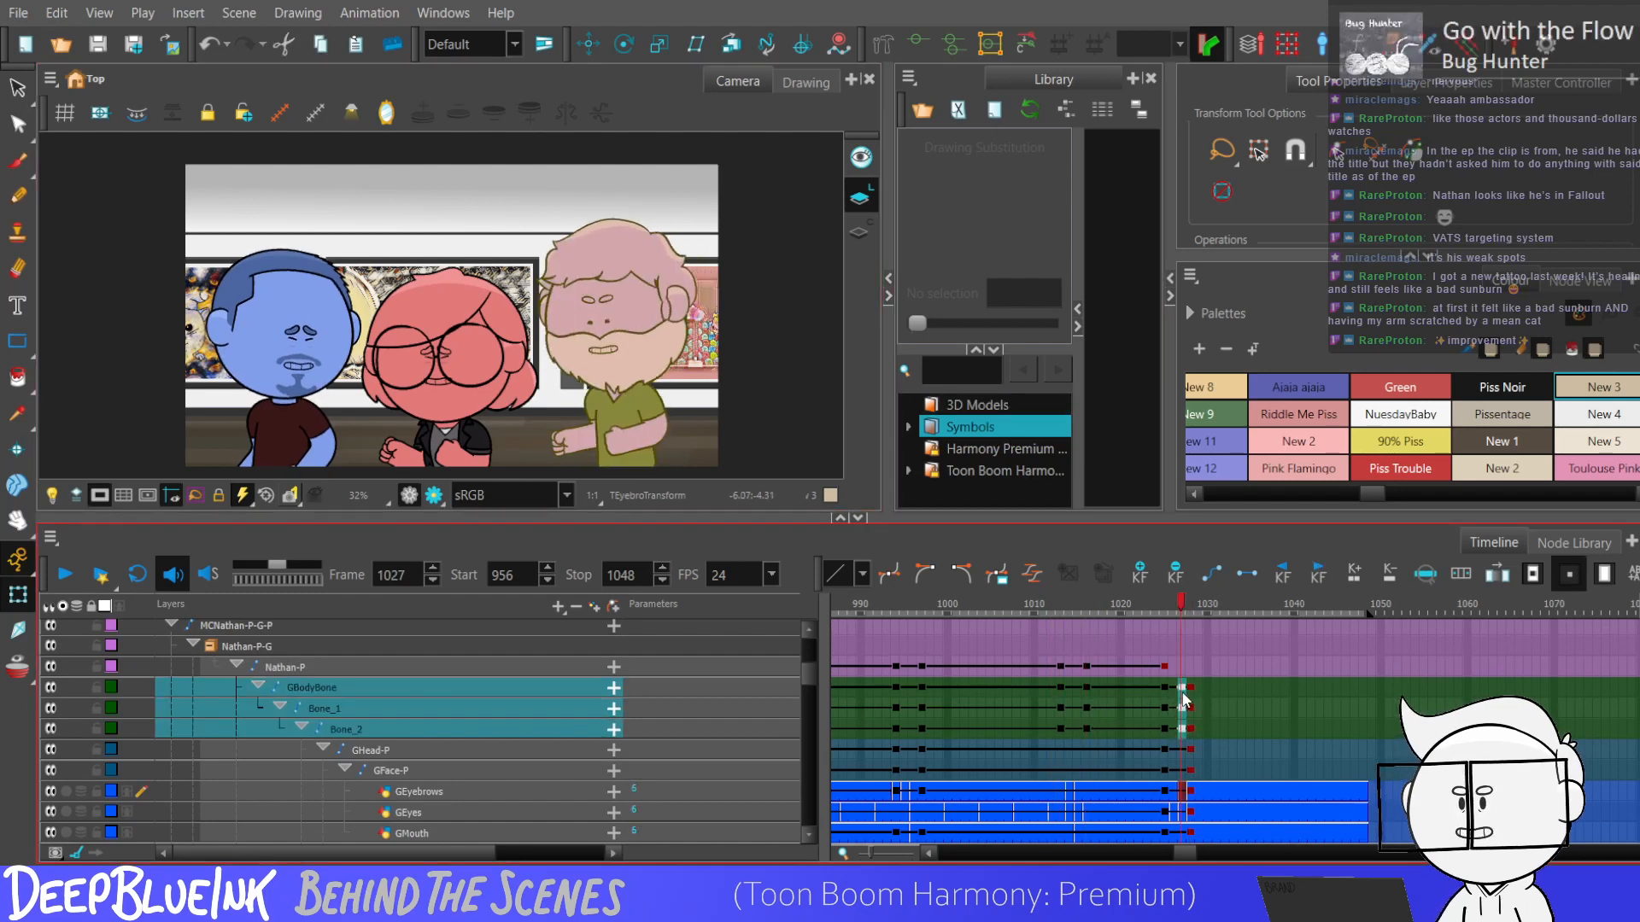
pyautogui.moveTo(1085, 695); pyautogui.dragTo(1190, 726)
pyautogui.press('Delete')
pyautogui.moveTo(1061, 728); pyautogui.dragTo(1188, 688)
pyautogui.click(1087, 707)
pyautogui.press('F6')
pyautogui.press('F6')
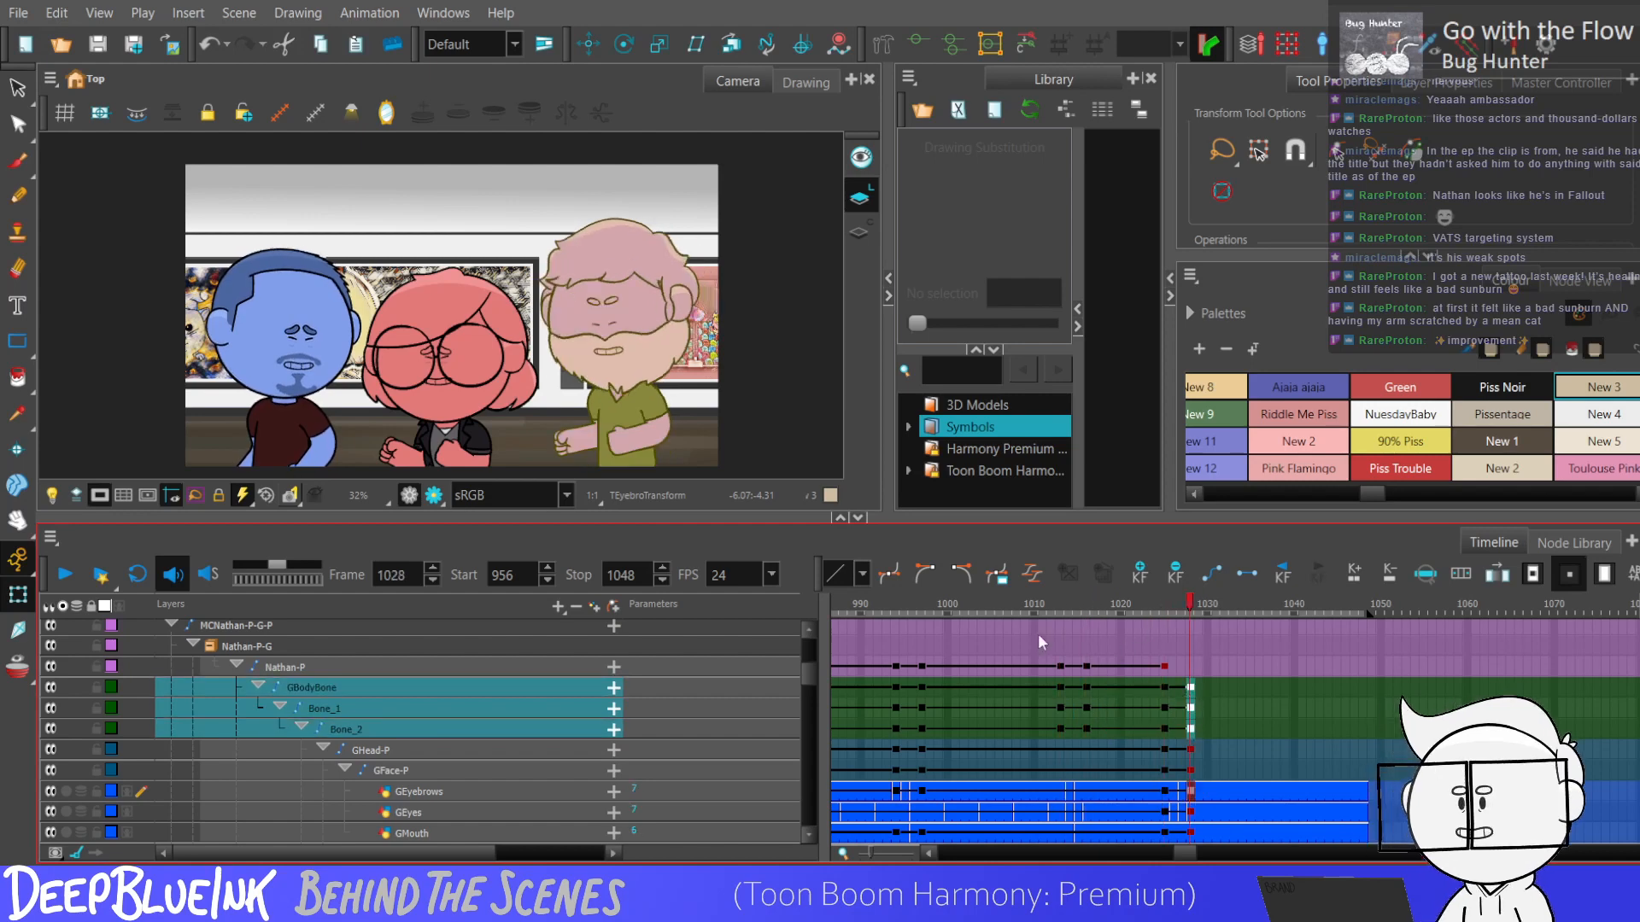
# Lean the purple character's torso slightly at frame 1028 and select the body keyframes at frames 1025 to 1028.
pyautogui.click(918, 43)
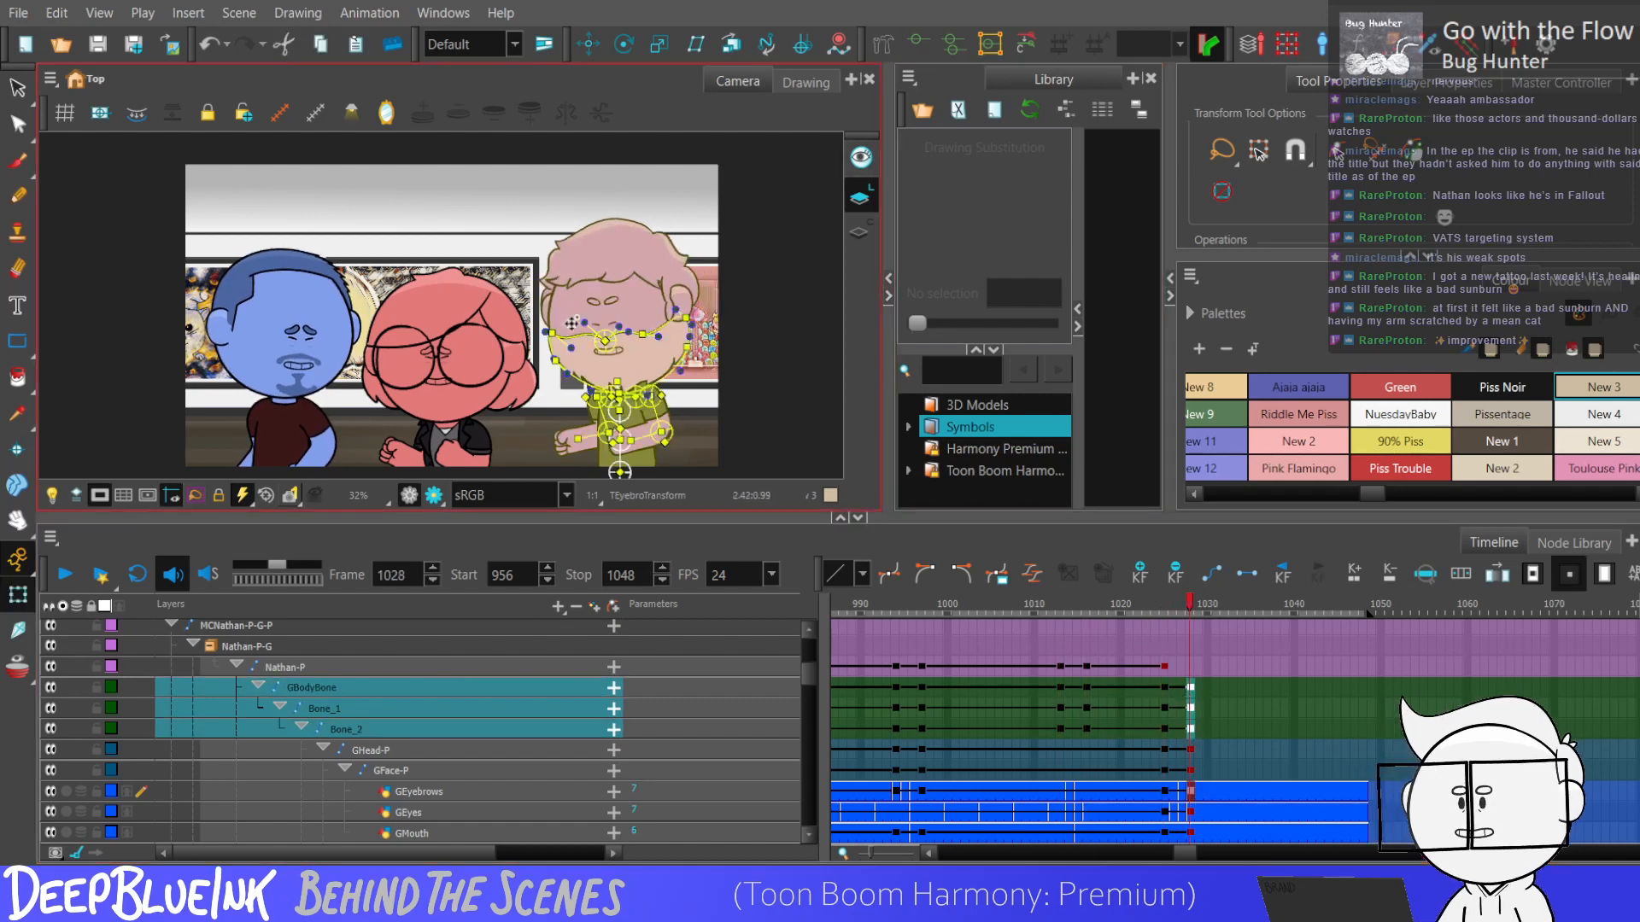
pyautogui.press('1')
pyautogui.press('1')
pyautogui.press('2')
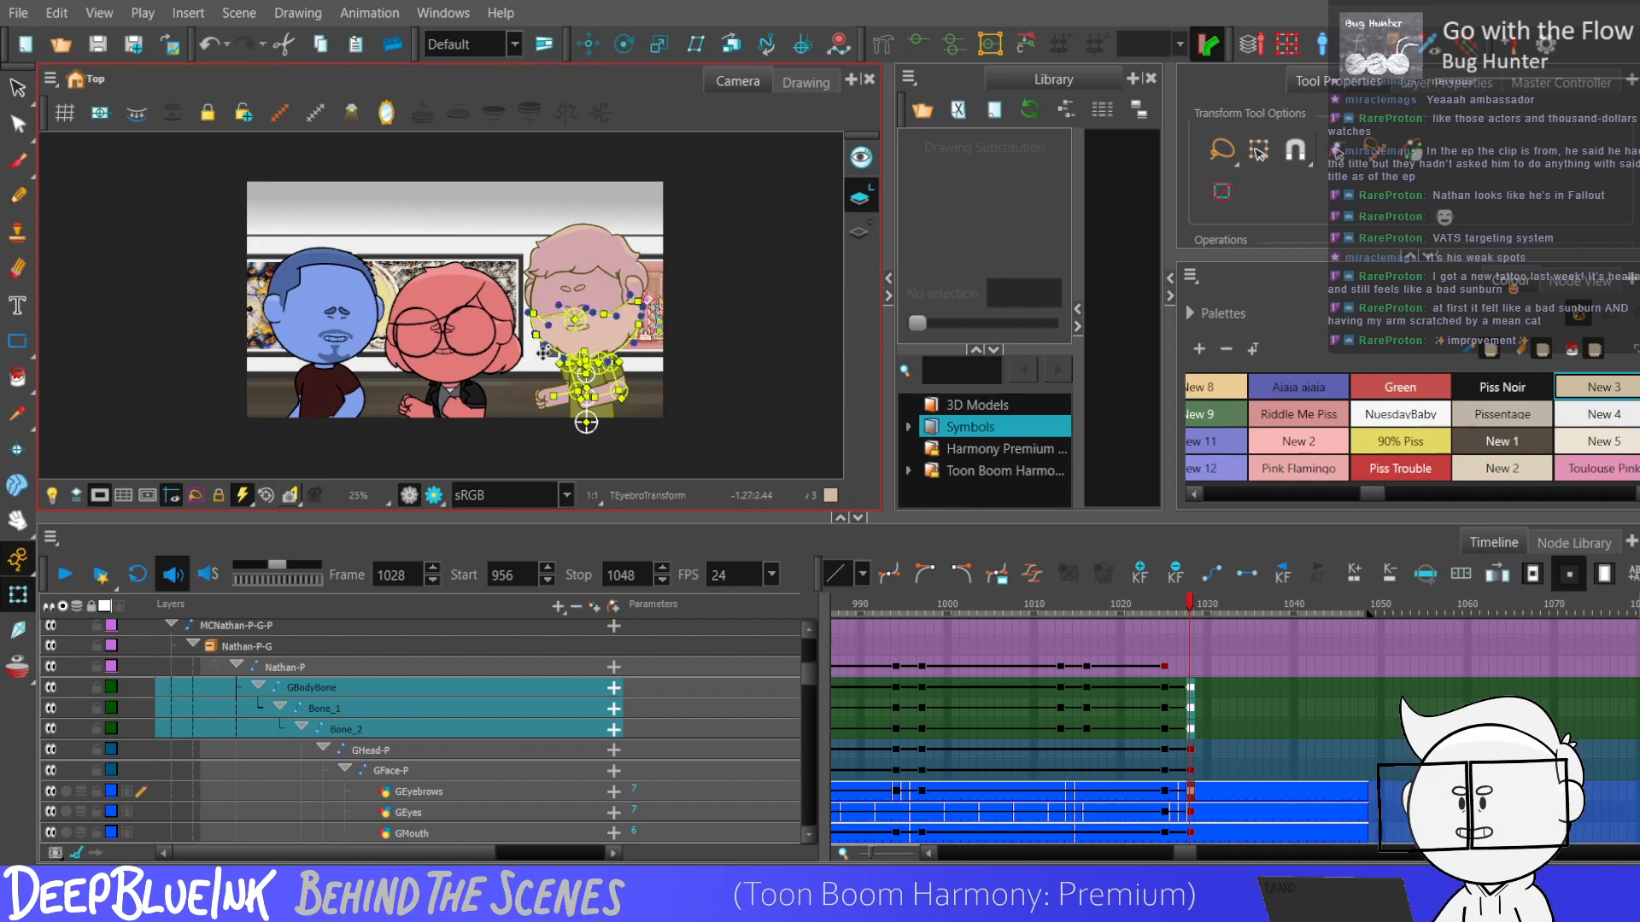
pyautogui.scroll(2, 573, 393)
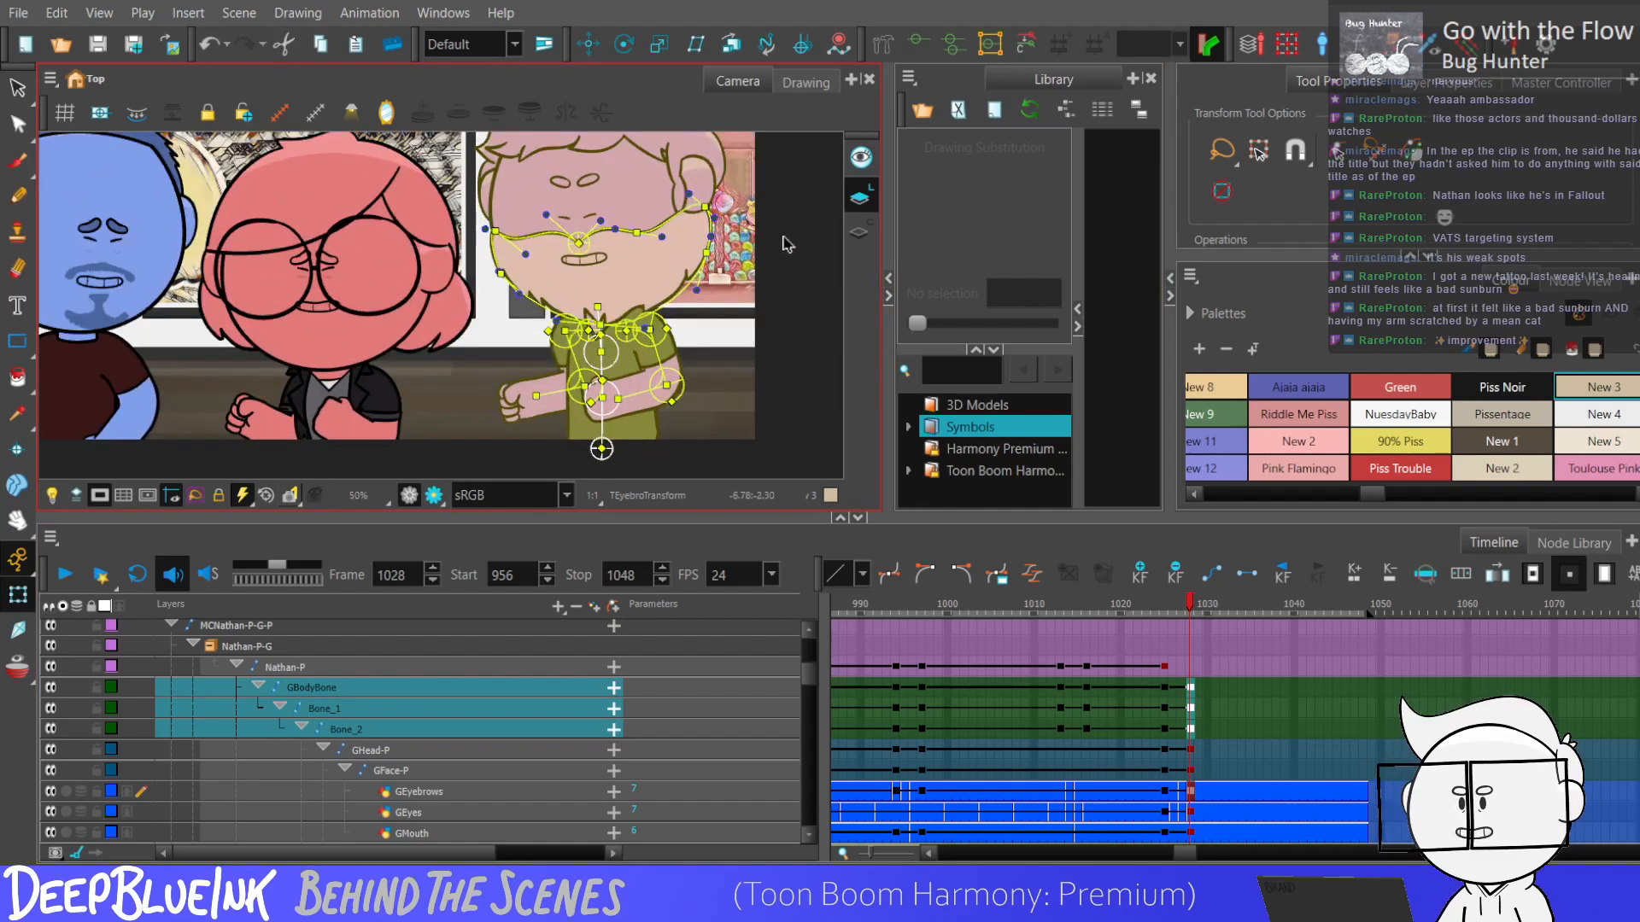
pyautogui.scroll(2, 667, 363)
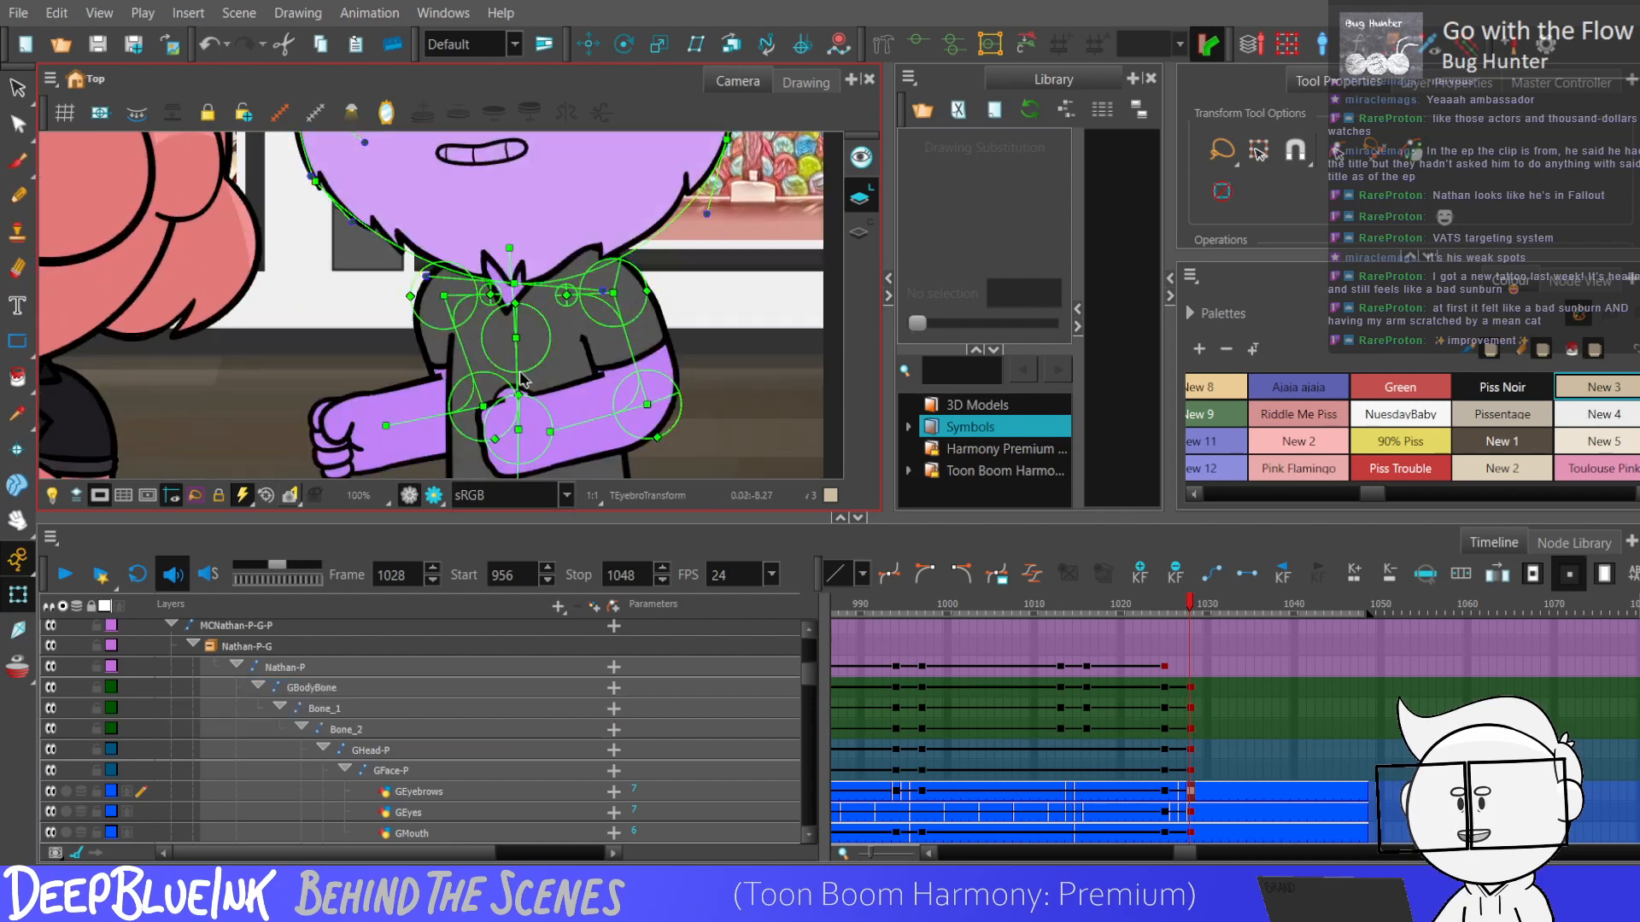
pyautogui.click(518, 430)
pyautogui.scroll(-3, 419, 312)
pyautogui.moveTo(1164, 687); pyautogui.dragTo(1191, 726)
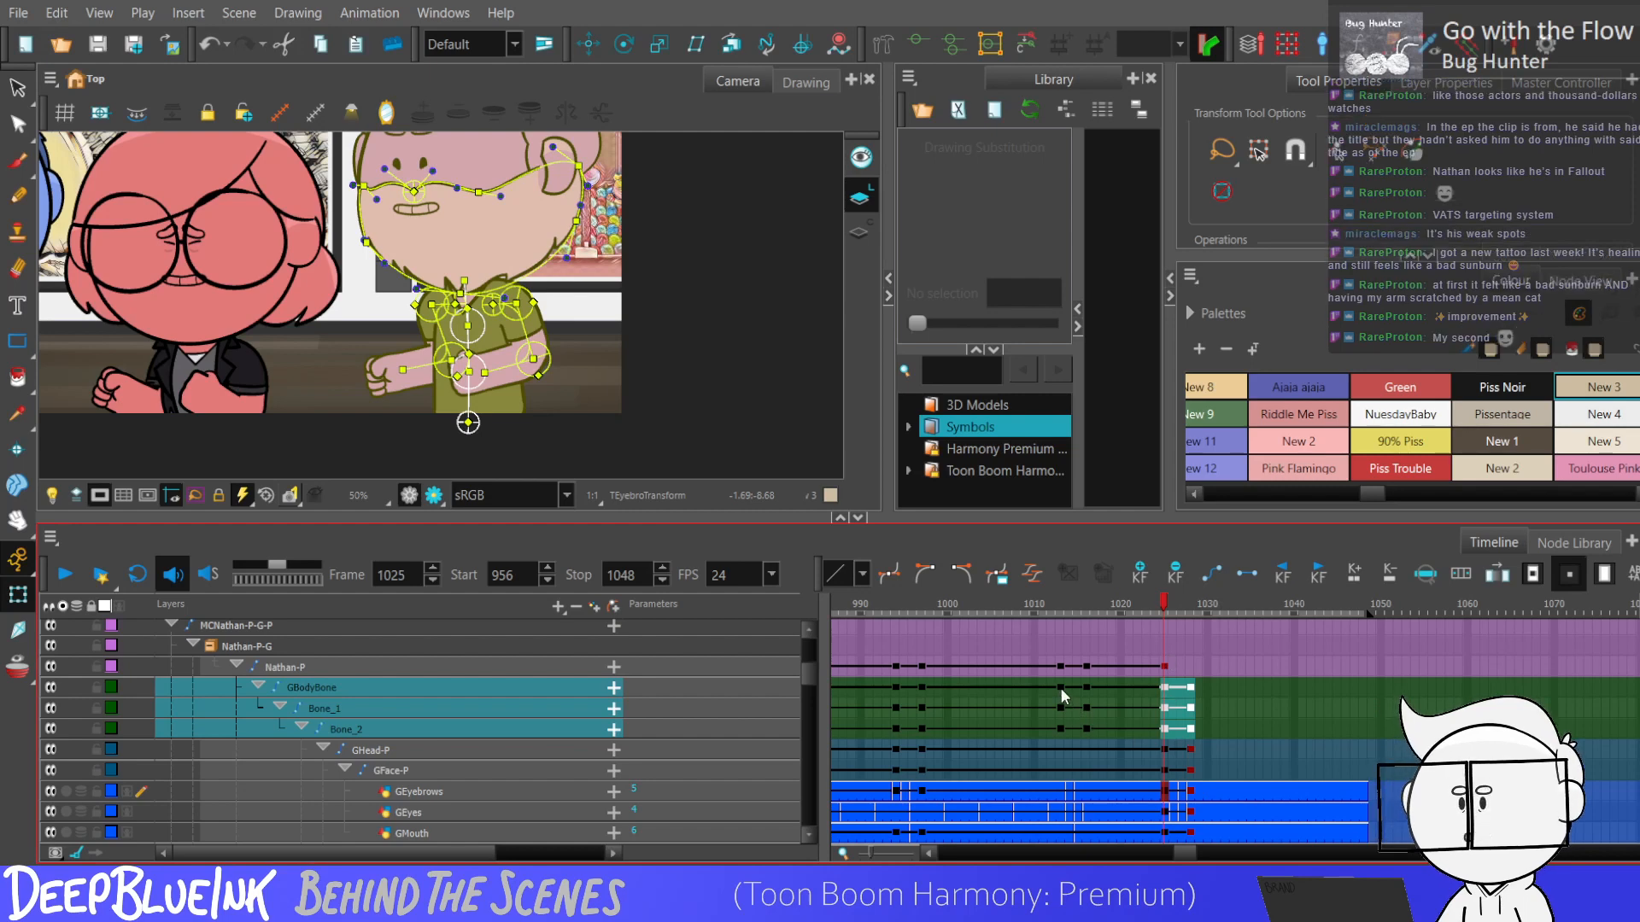
pyautogui.moveTo(1059, 665); pyautogui.dragTo(1182, 739)
pyautogui.moveTo(1226, 665); pyautogui.dragTo(1153, 730)
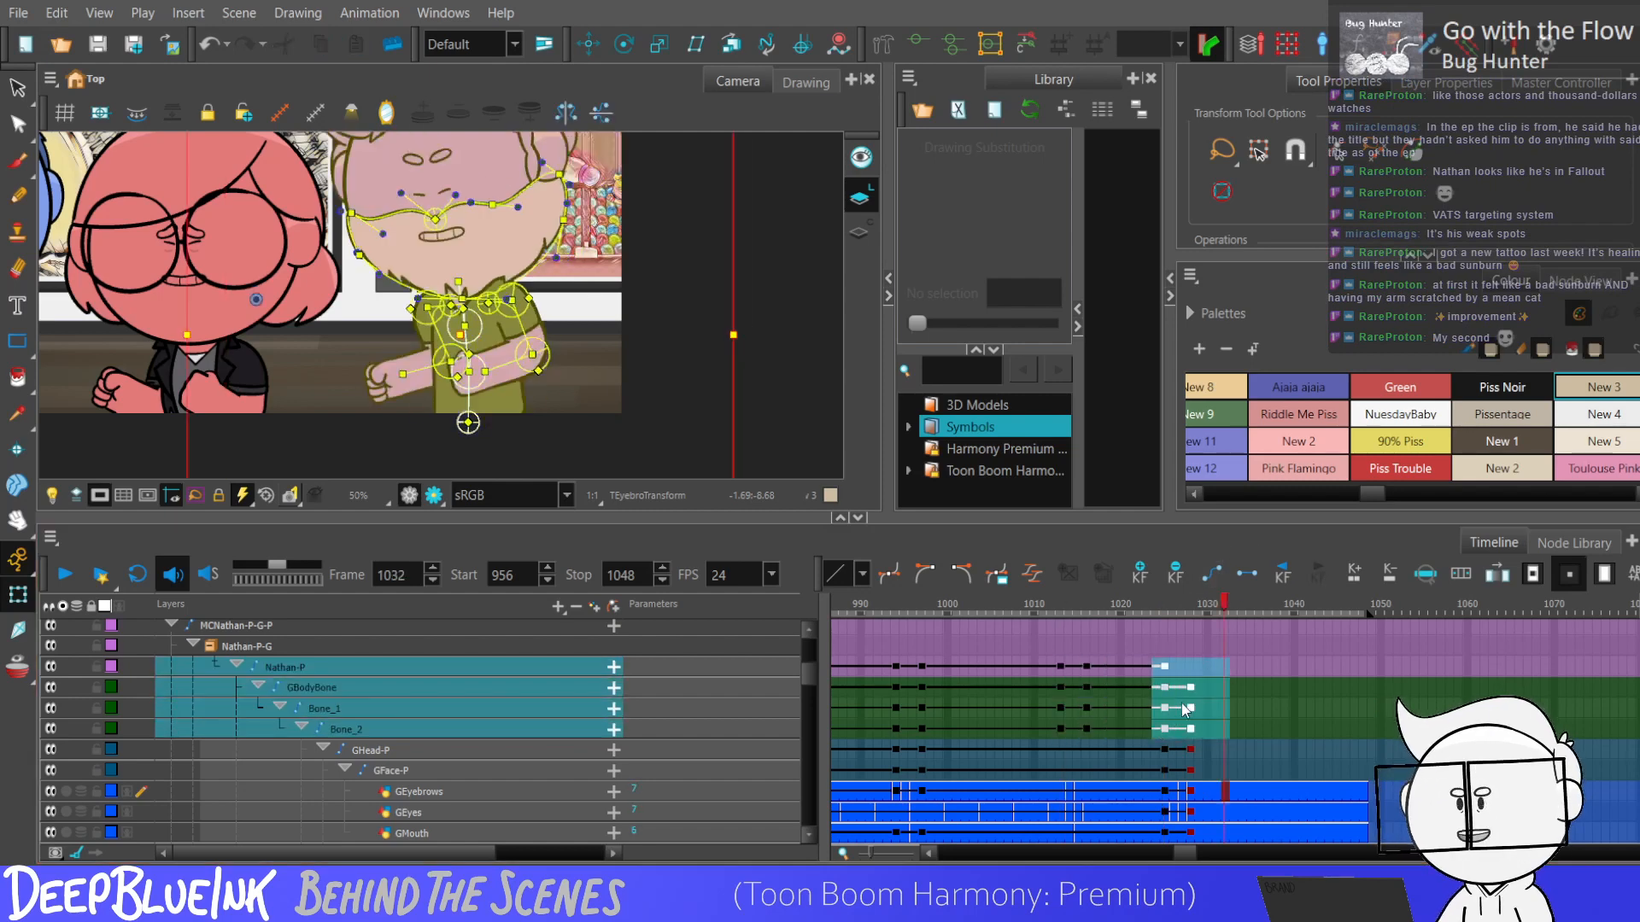
# Step back and forth through frames 1010 to 1030 to examine the purple character's body movement during the head turns.
pyautogui.click(1032, 708)
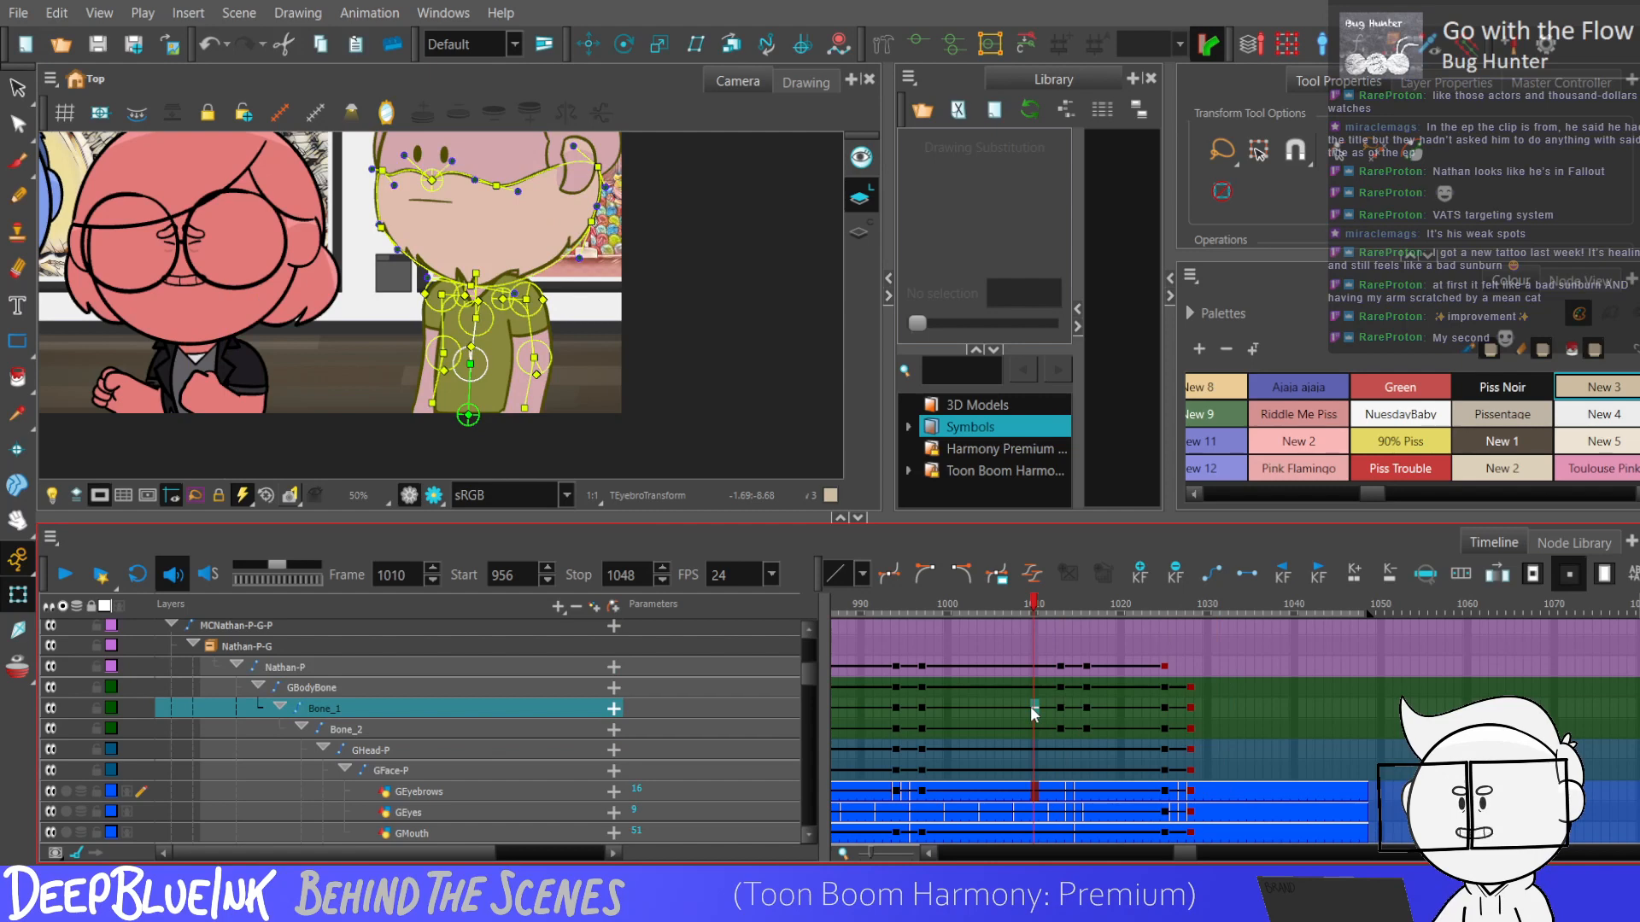
pyautogui.press('.')
pyautogui.press('.')
pyautogui.press('.')
pyautogui.press('.')
pyautogui.press('.')
pyautogui.press('.')
pyautogui.press('.')
pyautogui.press('.')
pyautogui.press('.')
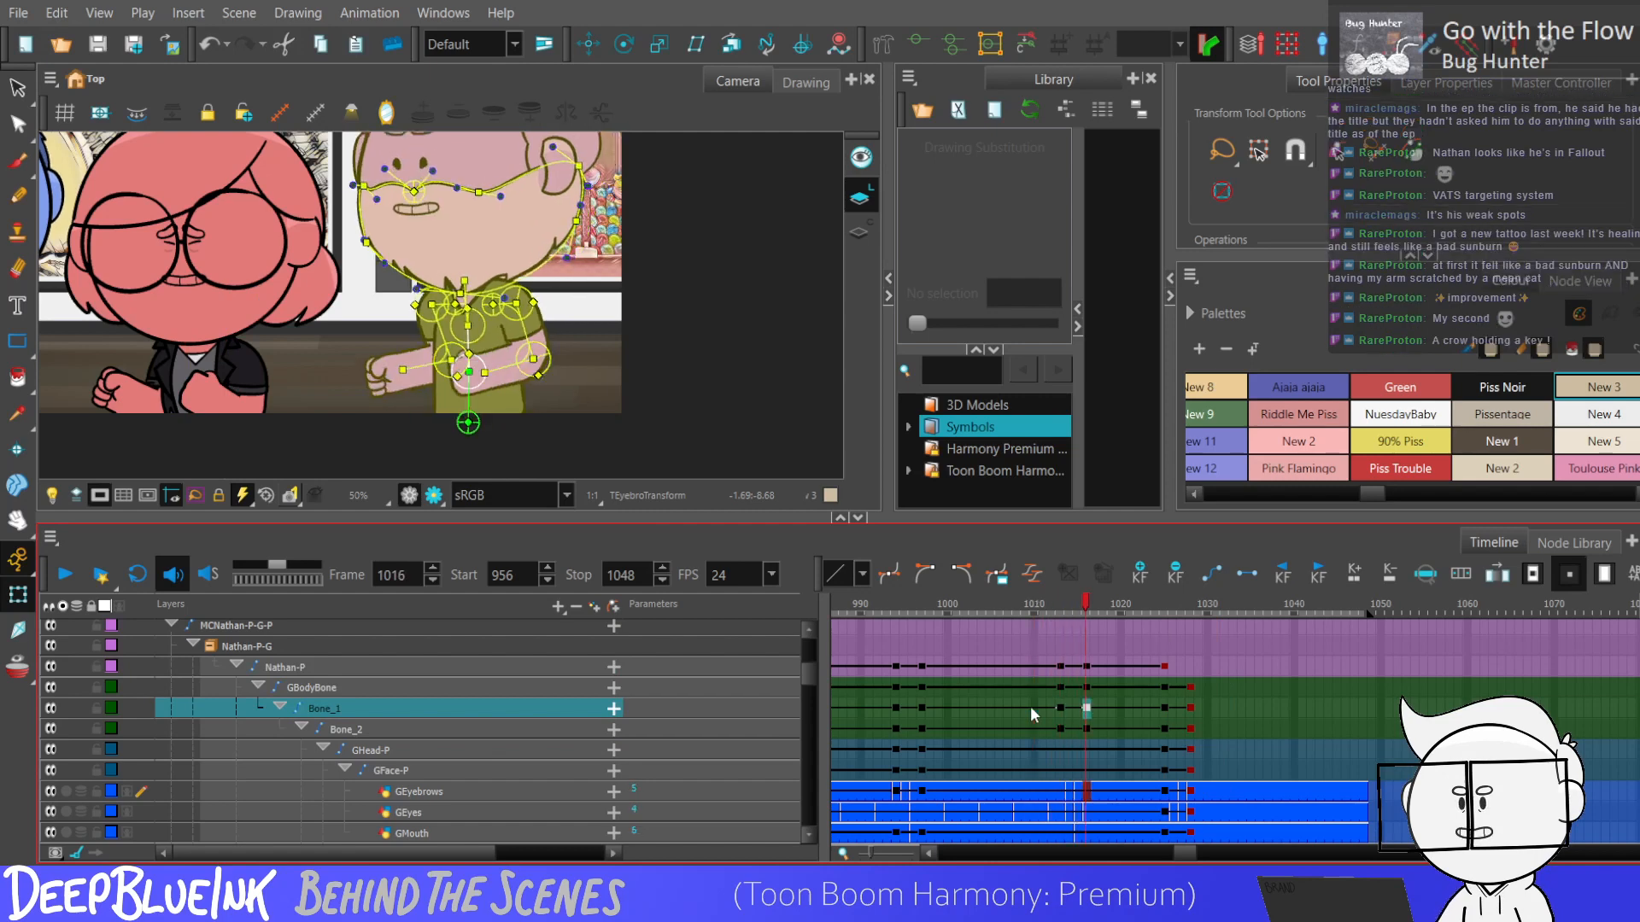
pyautogui.press('.')
pyautogui.press('.')
pyautogui.press('.')
pyautogui.press('.')
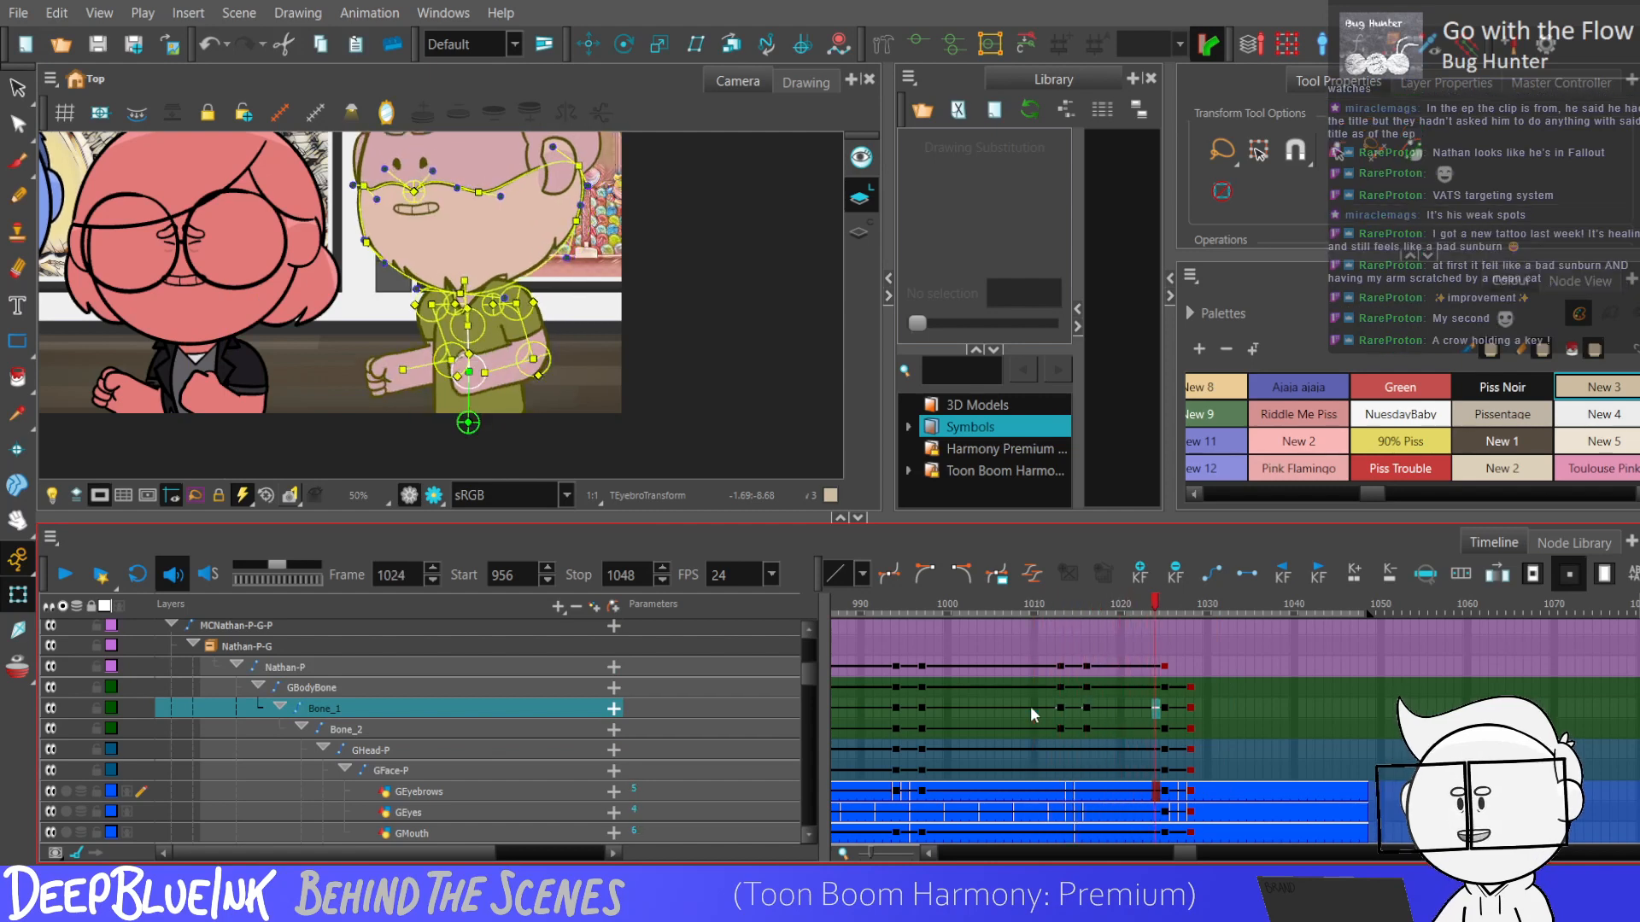
pyautogui.press(',')
pyautogui.press(',')
pyautogui.press(',')
pyautogui.press(',')
pyautogui.press(',')
pyautogui.press(',')
pyautogui.press(',')
pyautogui.press(',')
pyautogui.press(',')
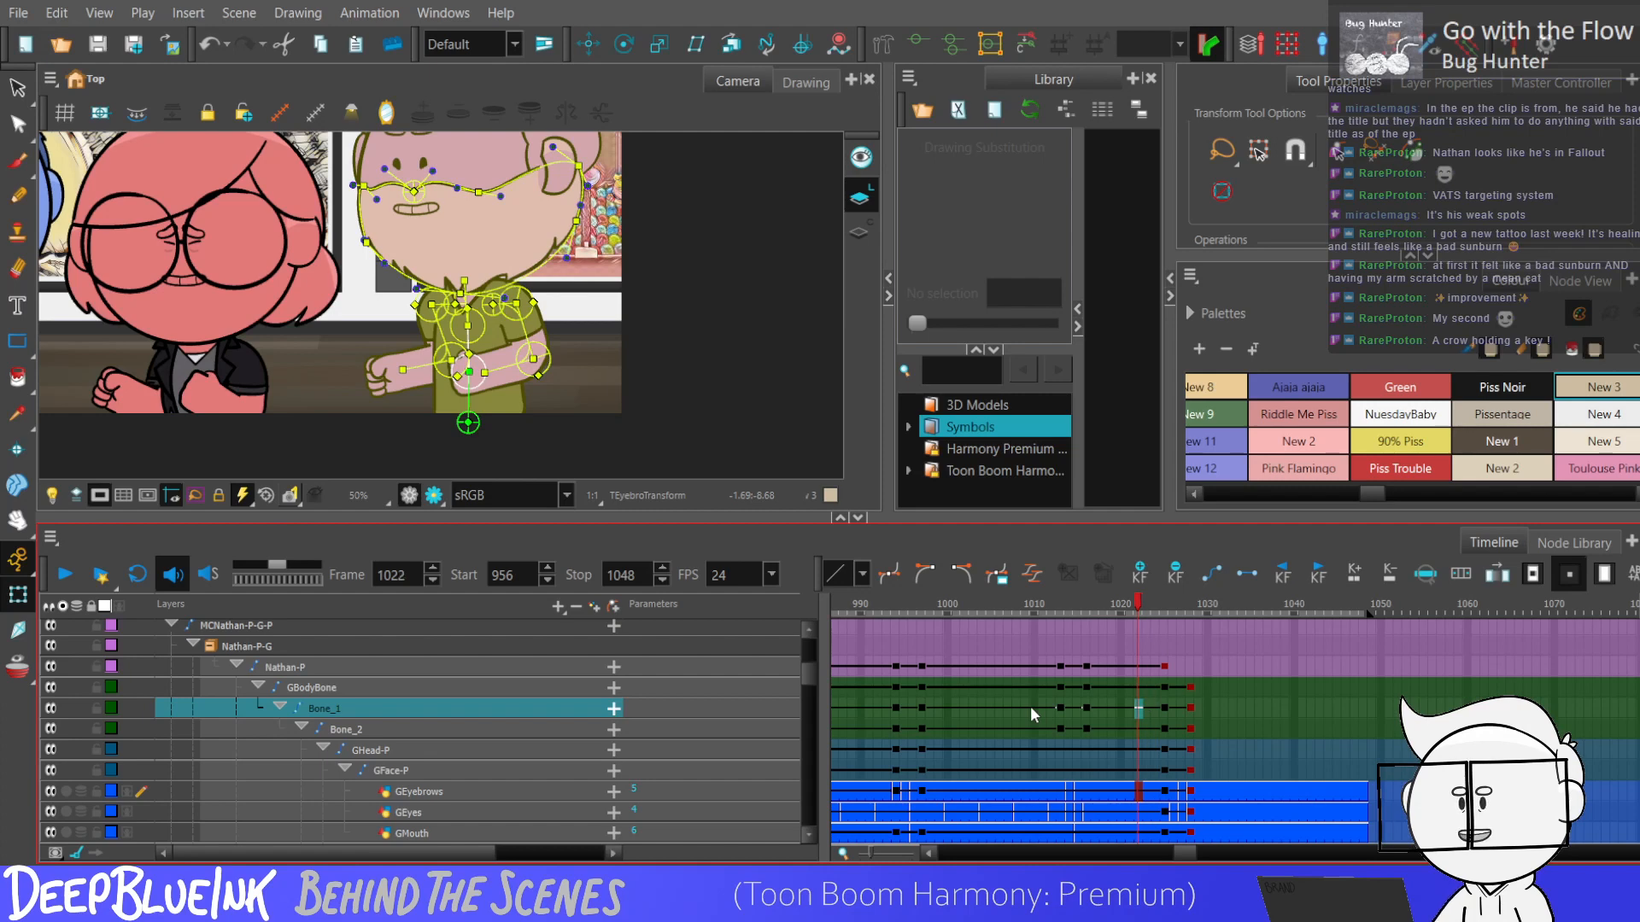
pyautogui.press('.')
pyautogui.press('.')
pyautogui.press('.')
pyautogui.press('.')
pyautogui.press('.')
pyautogui.press('.')
pyautogui.press('.')
pyautogui.press('.')
pyautogui.press('.')
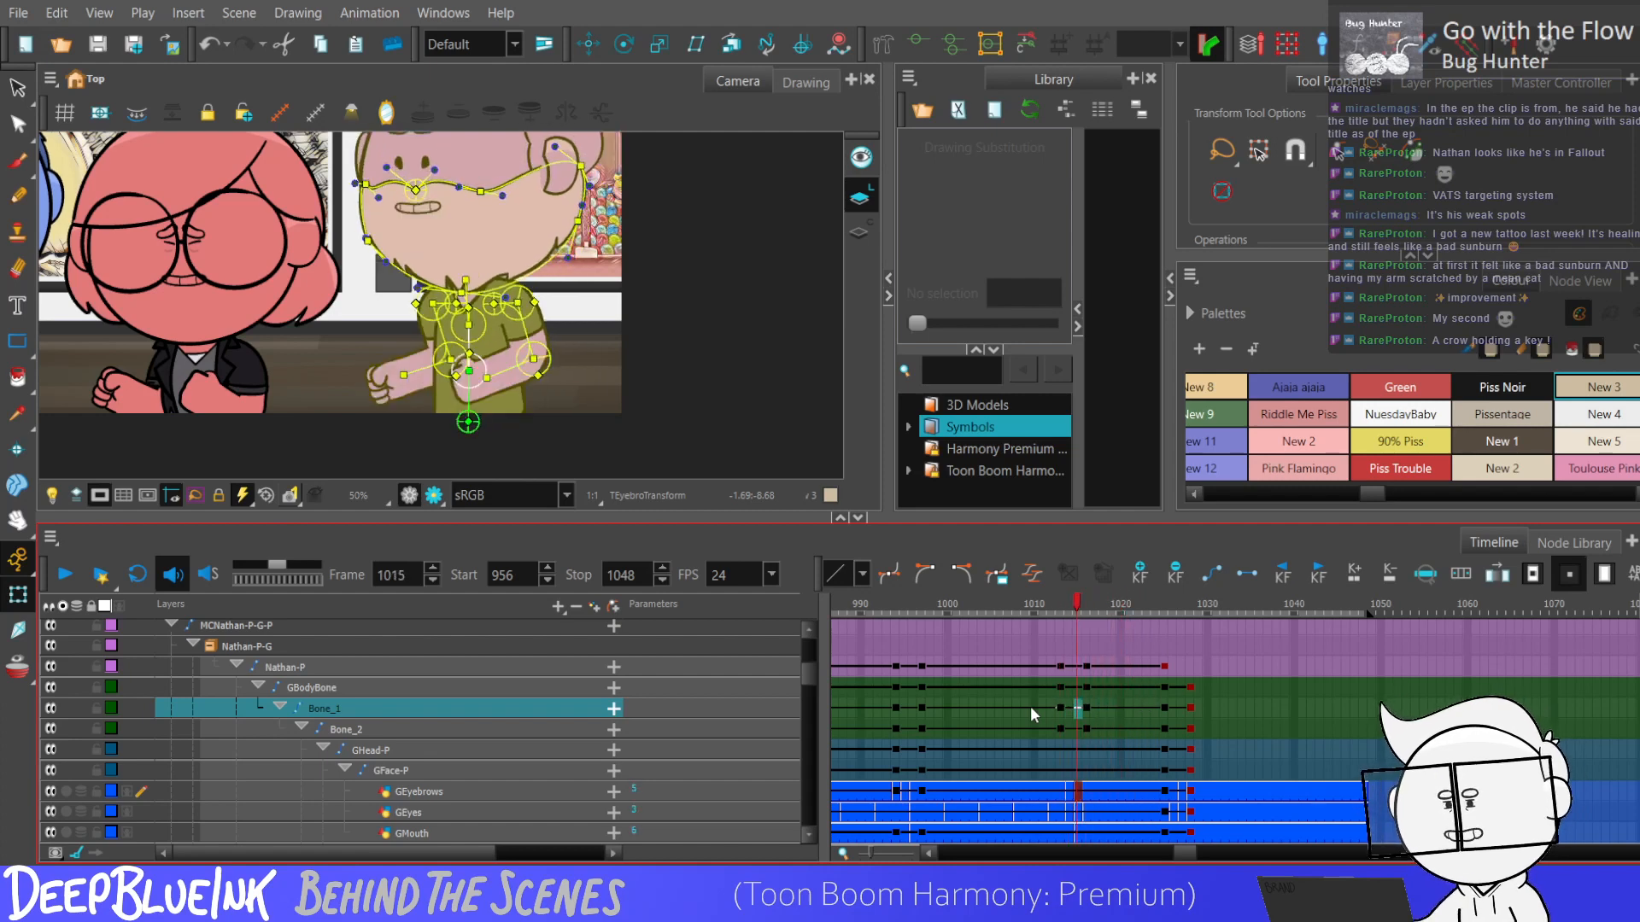
pyautogui.press('.')
pyautogui.press('.')
pyautogui.press('.')
pyautogui.press('.')
pyautogui.press('.')
pyautogui.press('.')
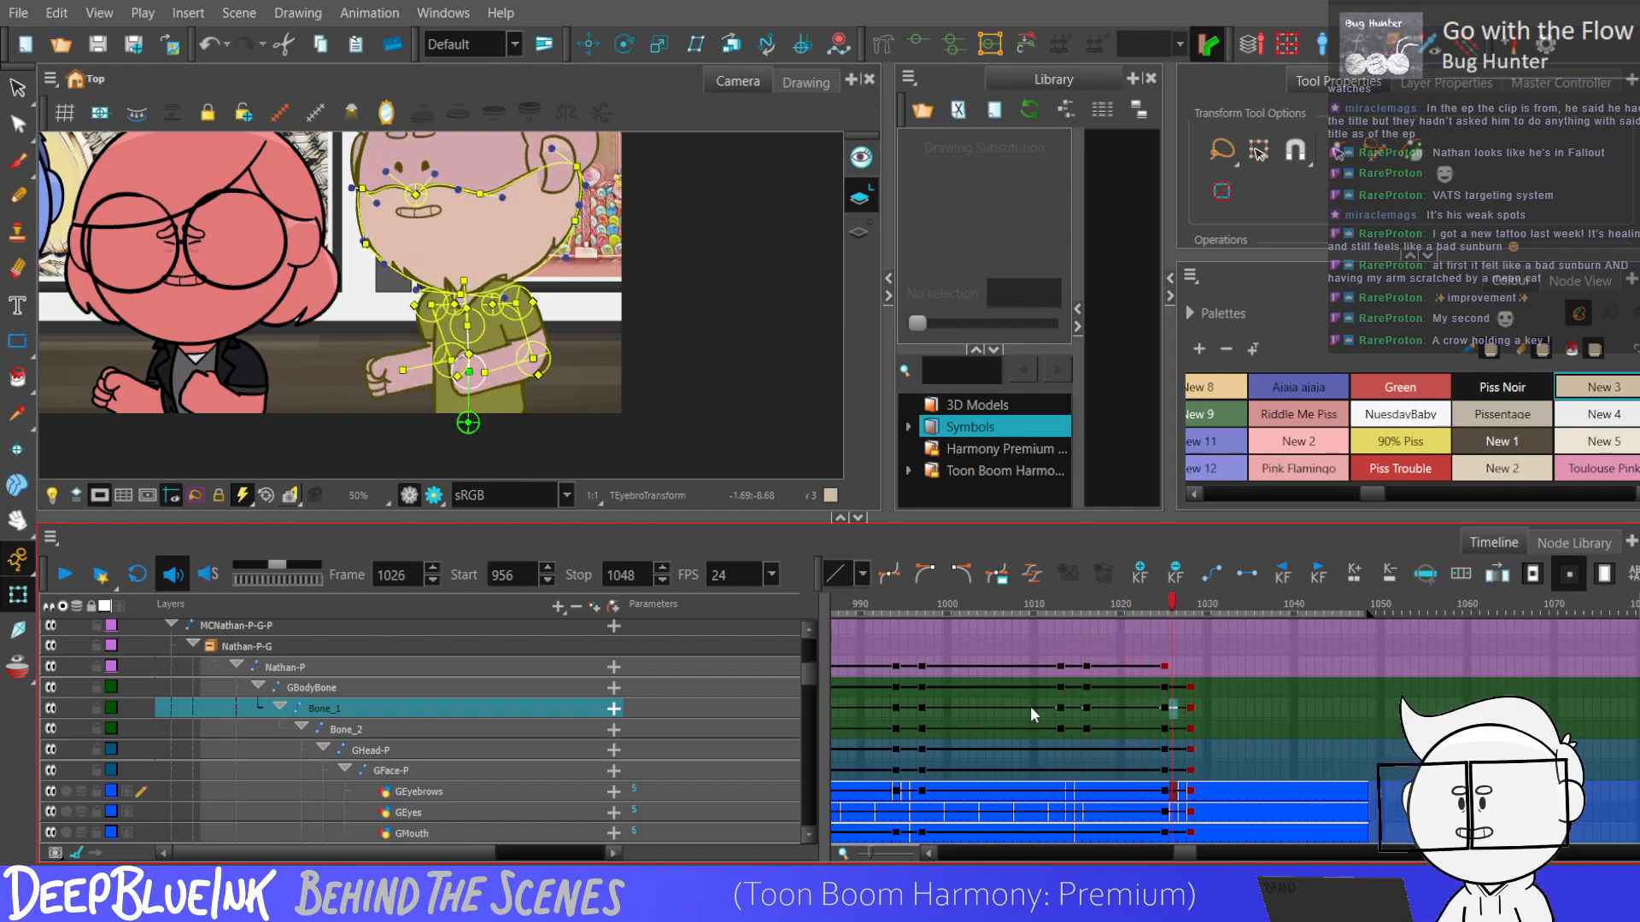
pyautogui.press(',')
pyautogui.press(',')
pyautogui.press(',')
pyautogui.press(',')
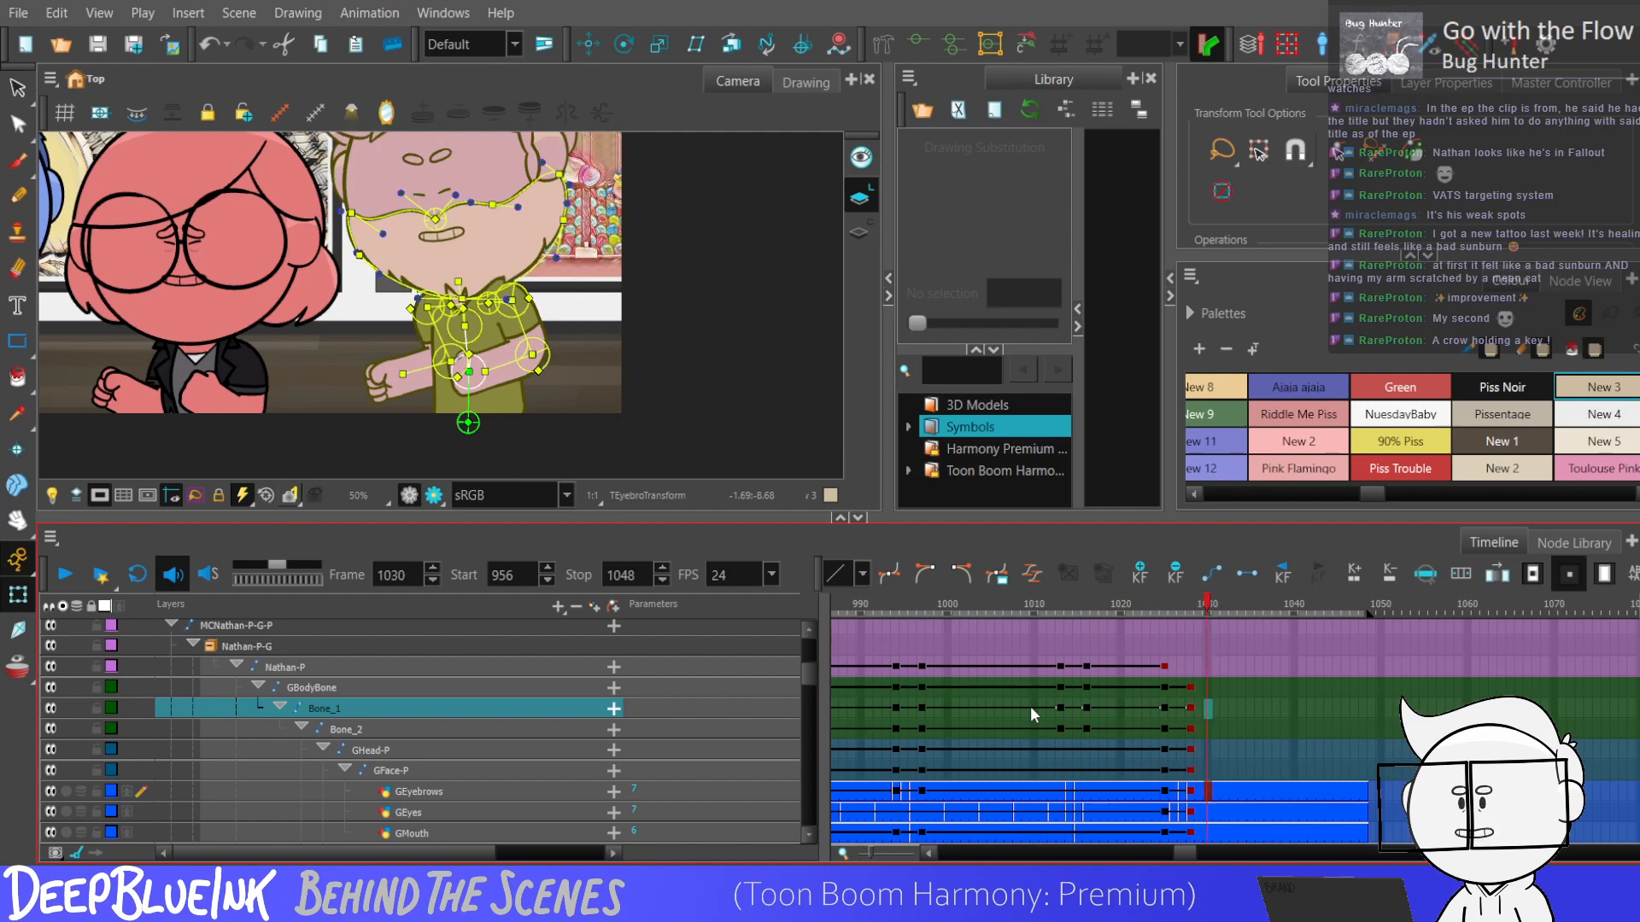
pyautogui.press('.')
pyautogui.press('.')
pyautogui.press('.')
pyautogui.click(1062, 708)
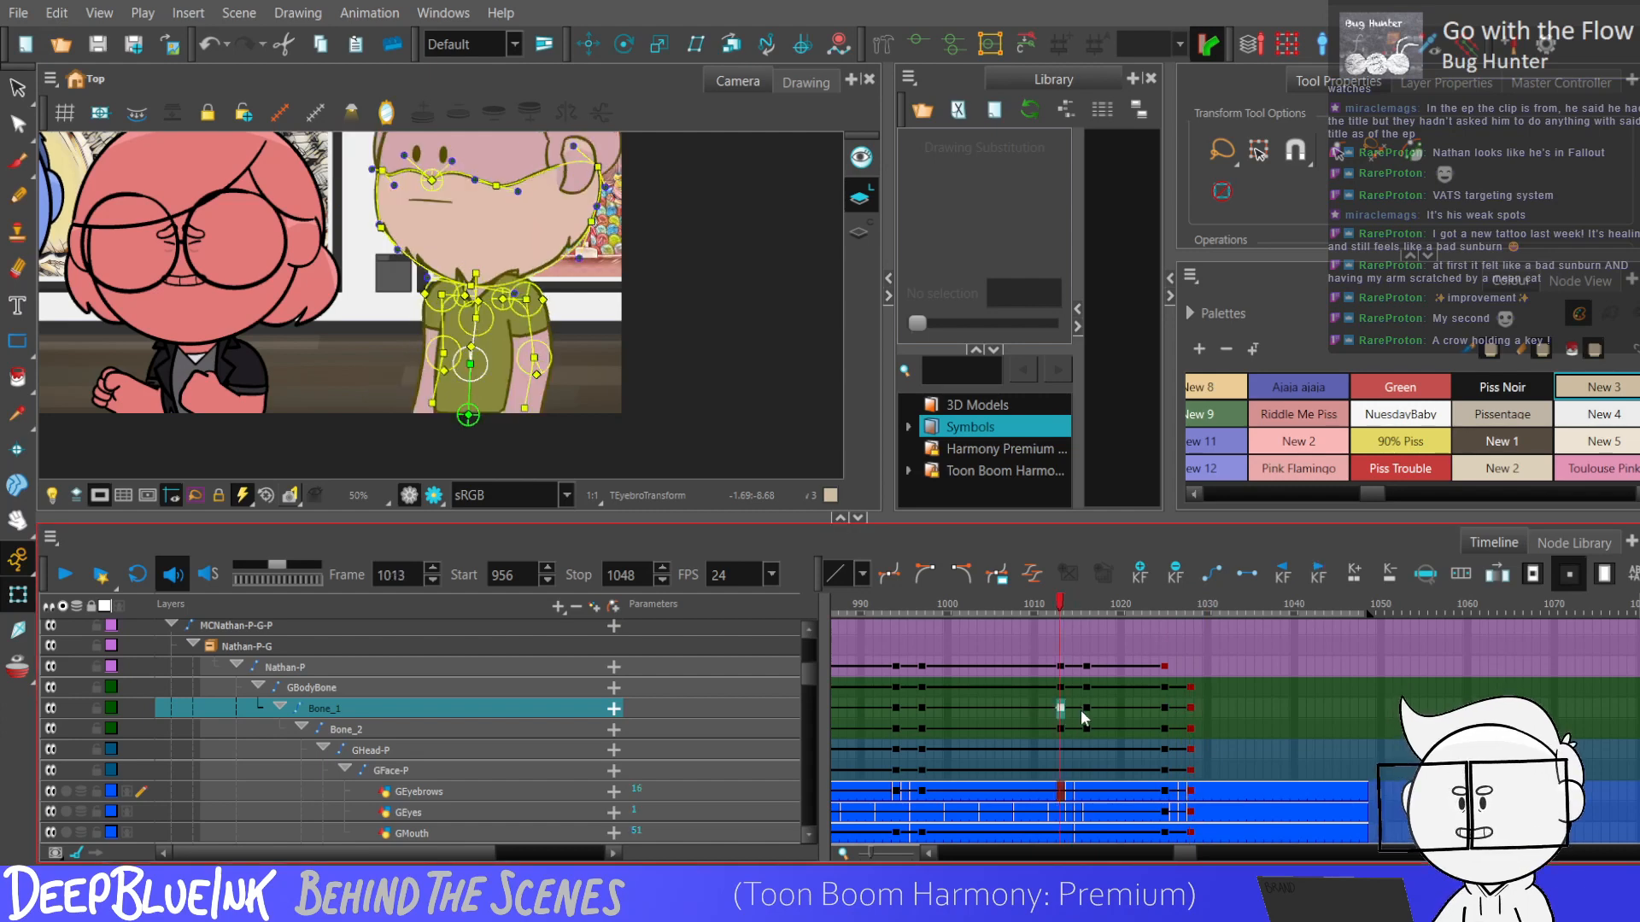
pyautogui.press('.')
pyautogui.press('.')
pyautogui.press('.')
pyautogui.press('.')
pyautogui.press('.')
pyautogui.press('.')
pyautogui.press('.')
pyautogui.press('.')
pyautogui.press('.')
pyautogui.press('.')
pyautogui.press('.')
pyautogui.press('.')
pyautogui.press('.')
pyautogui.press('.')
pyautogui.press('.')
pyautogui.press('.')
pyautogui.press('.')
pyautogui.press('.')
pyautogui.press(',')
pyautogui.press(',')
pyautogui.press(',')
# Nudge the Nathan-P peg down at frame 1028 and select its keyframes from frame 1013 to 1028.
pyautogui.click(1190, 665)
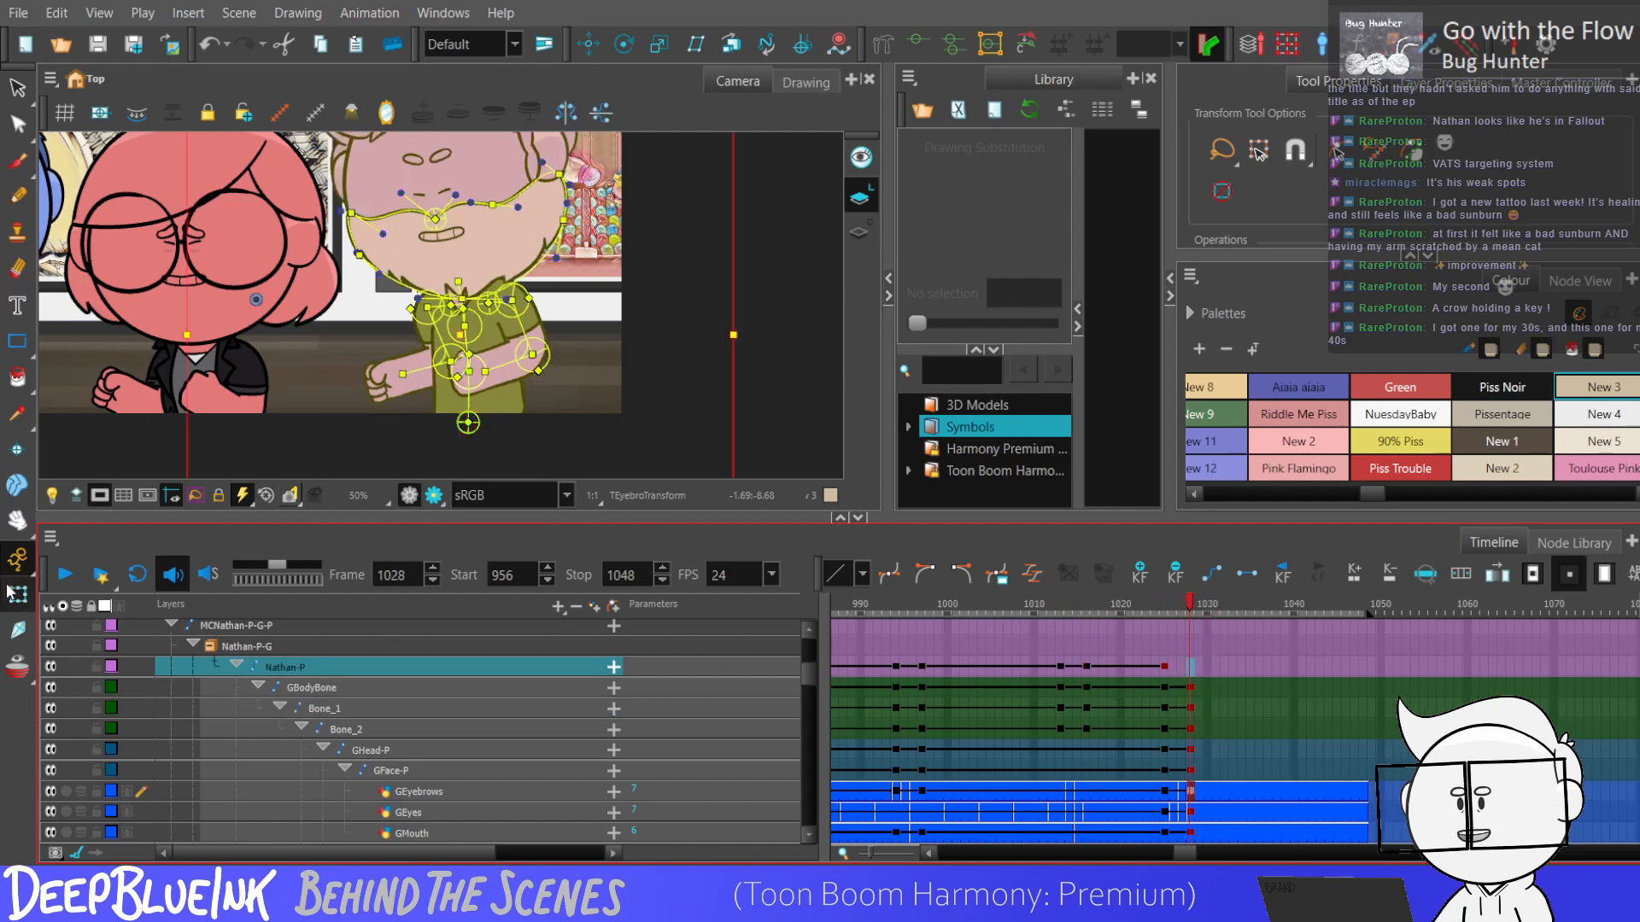
pyautogui.press('Down')
pyautogui.press('Down')
pyautogui.press('Down')
pyautogui.press('Down')
pyautogui.press('Down')
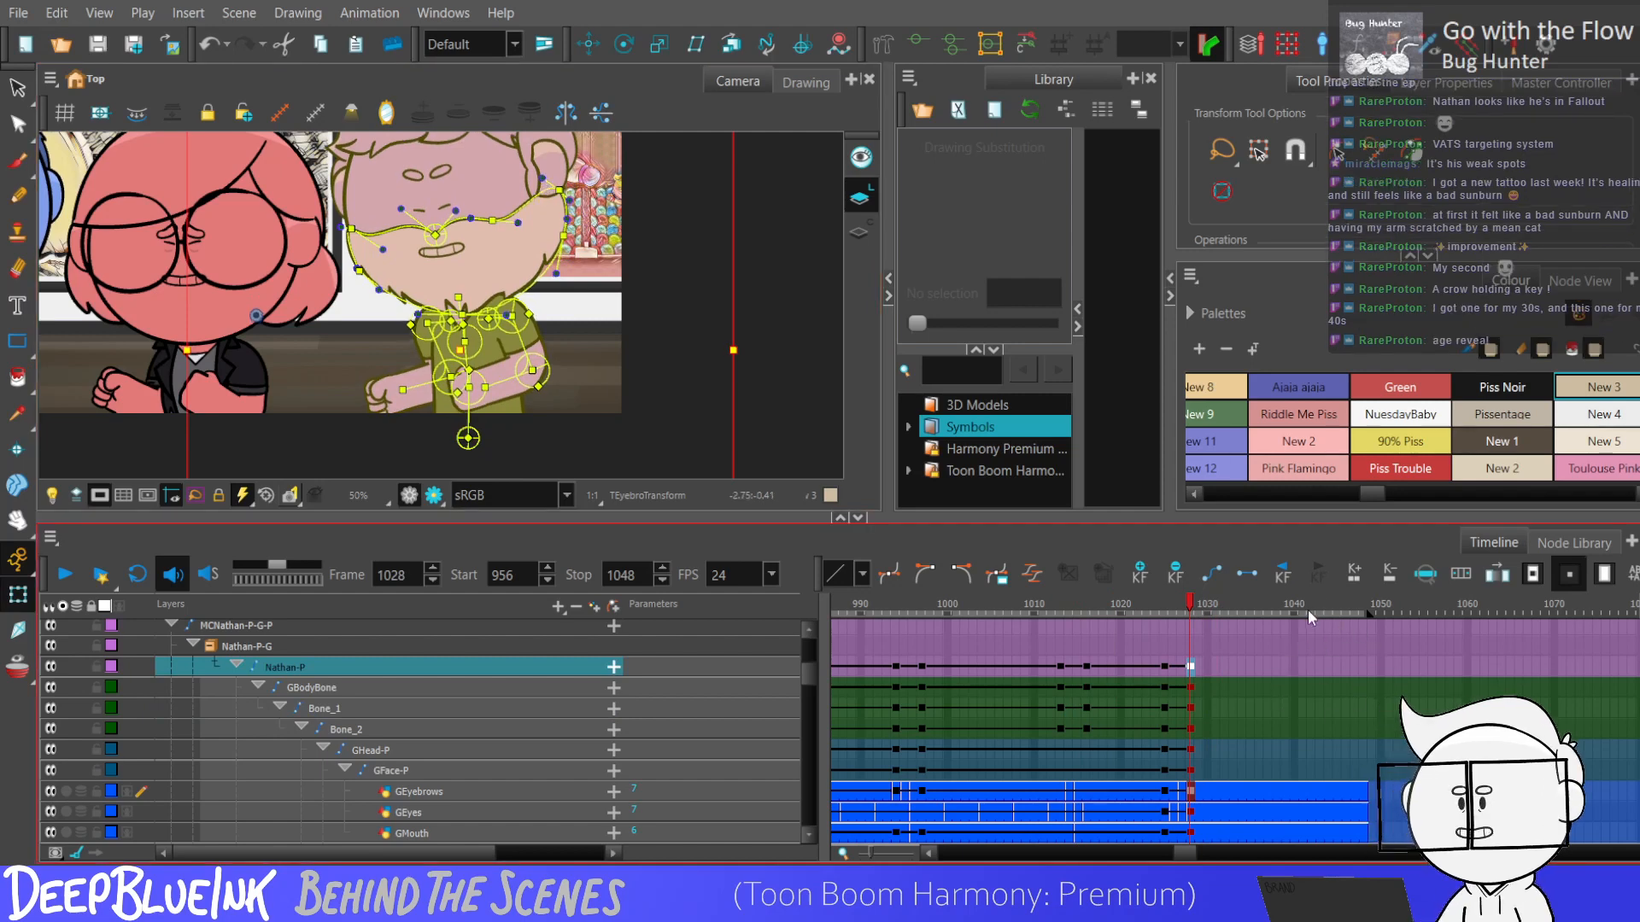
pyautogui.moveTo(1052, 666); pyautogui.dragTo(1195, 666)
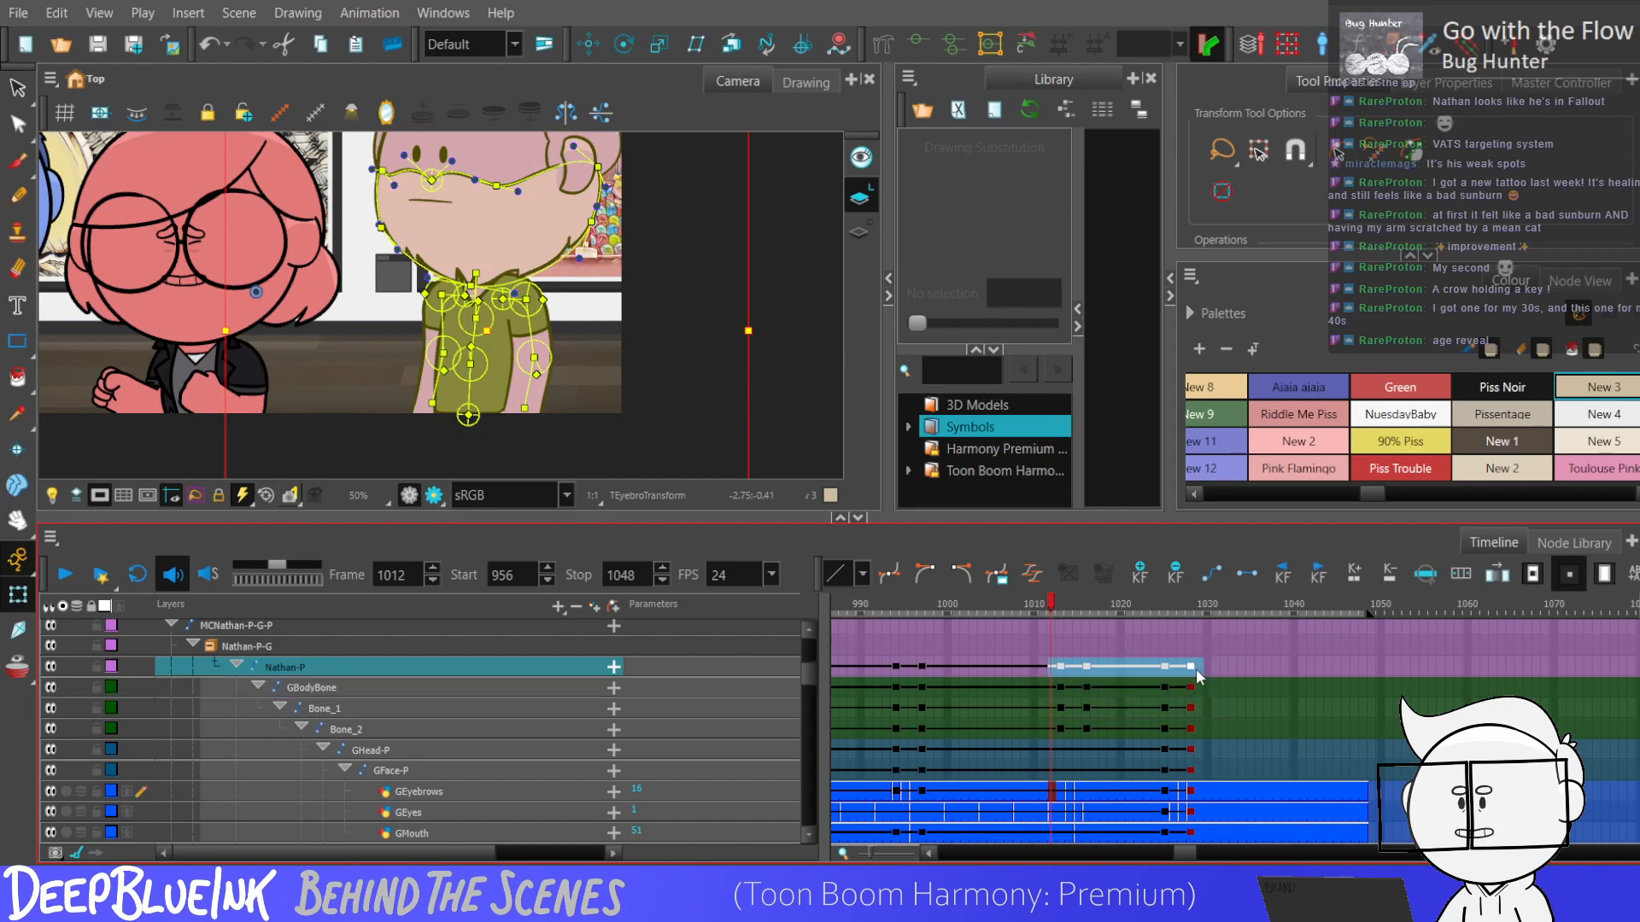
# Reset the camera view and play the scene from frames 1012 and 995 to examine the body motion.
pyautogui.click(628, 303)
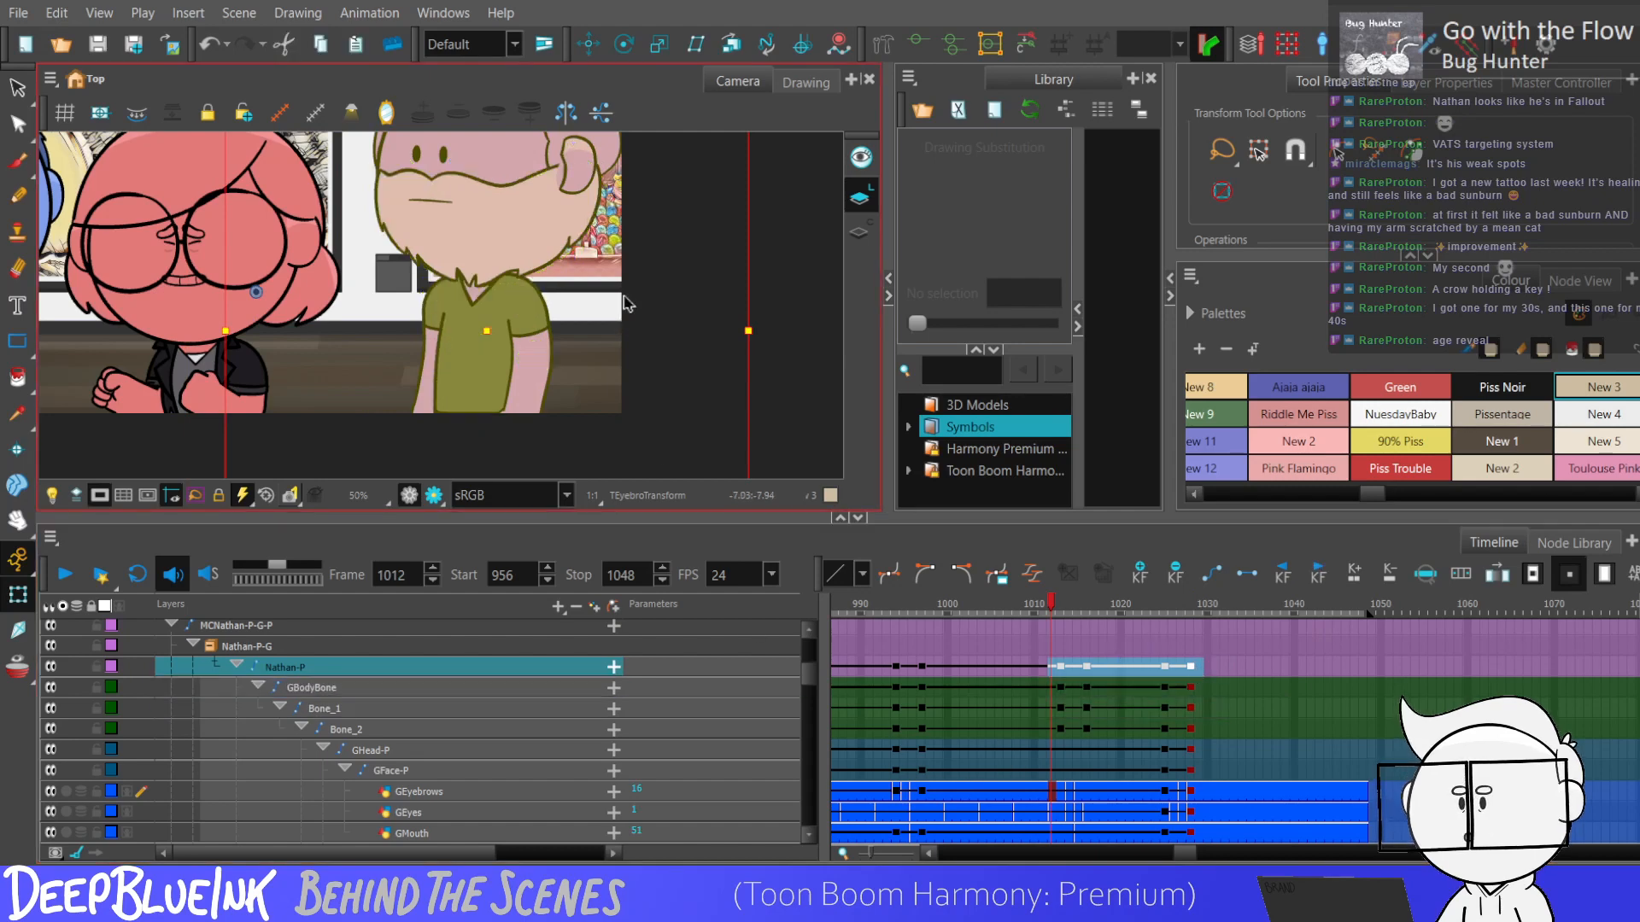
pyautogui.hotkey('shift', 'm')
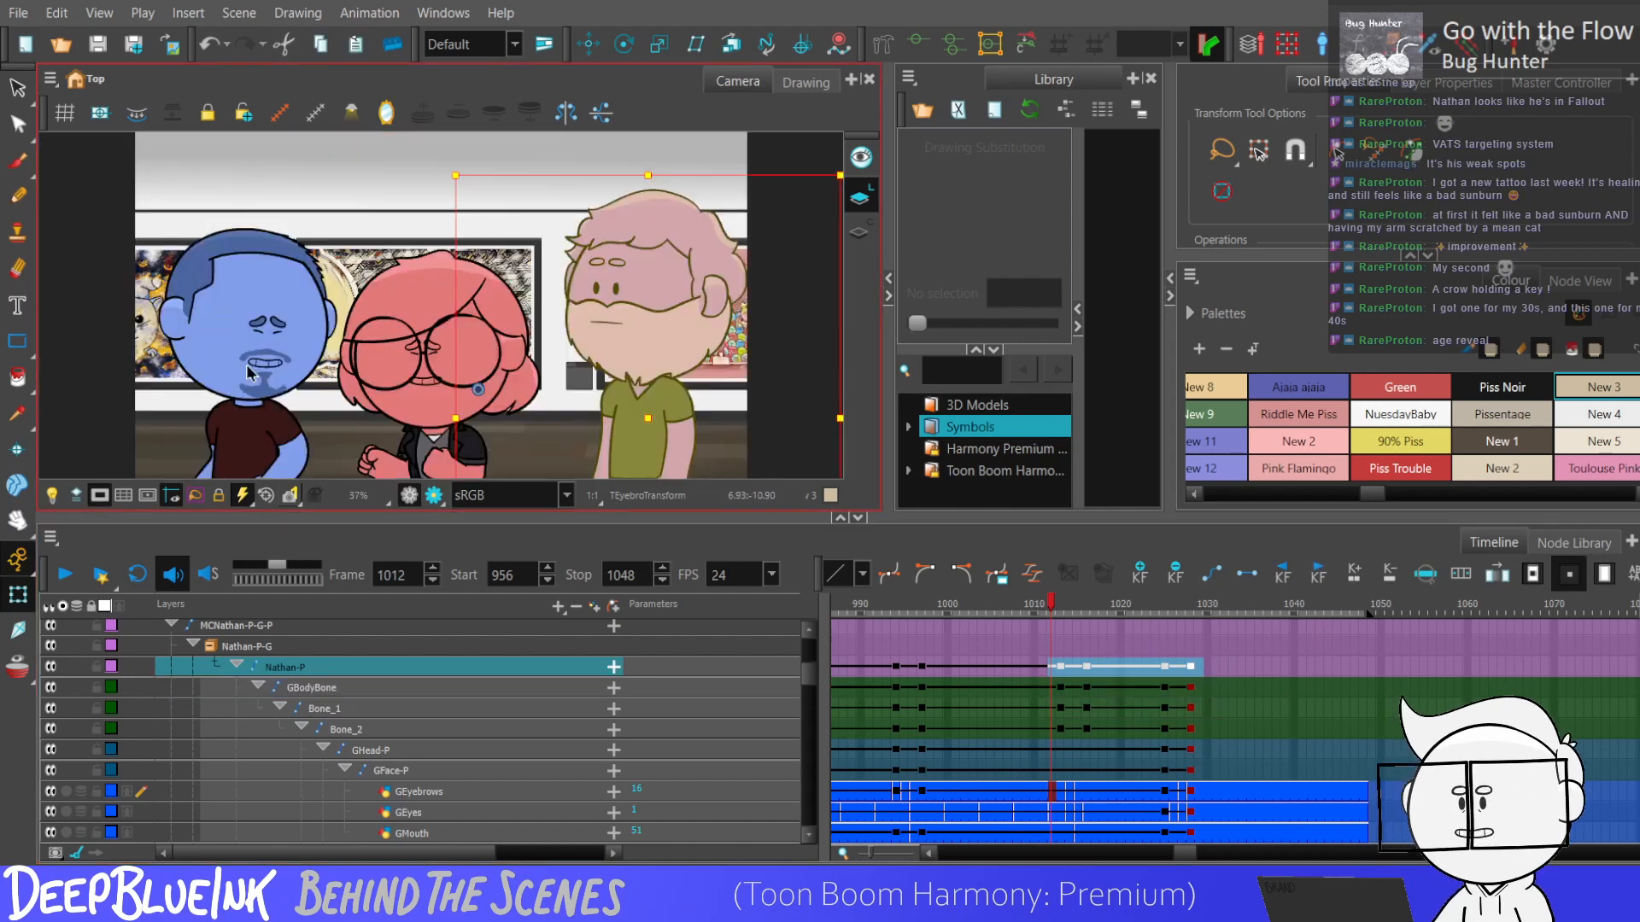
pyautogui.press('Return')
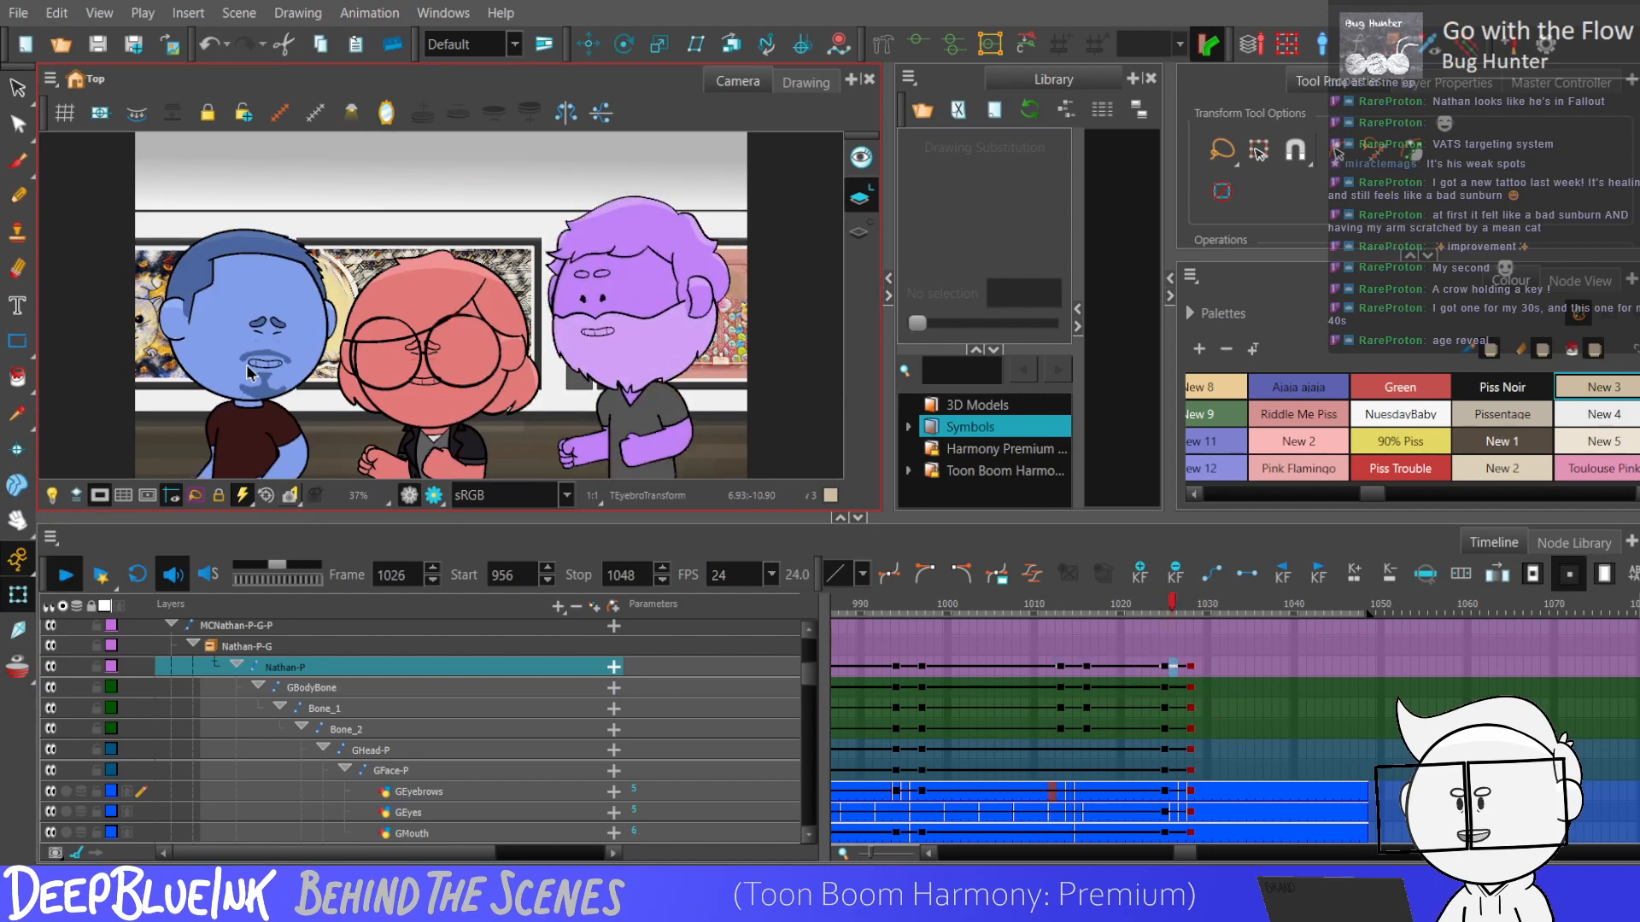
pyautogui.click(918, 765)
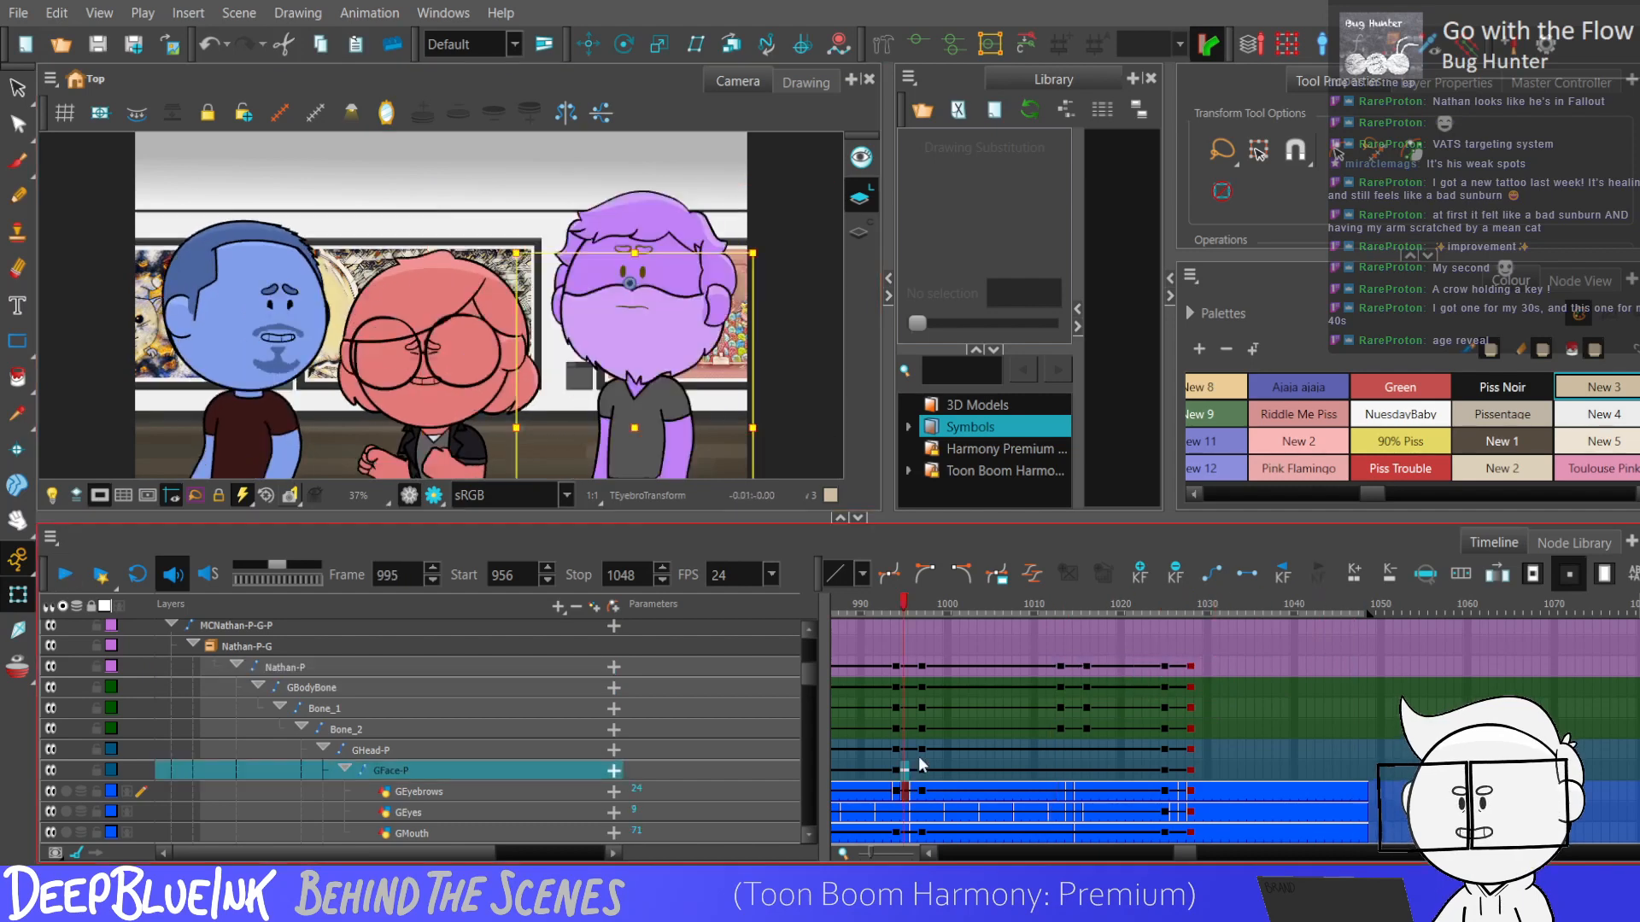
pyautogui.press('Return')
# Remove the purple character's eyebrow and mouth keyframes at frames 1025 to 1028 and ready the eyebrows at frame 1016 for translating.
pyautogui.click(1062, 791)
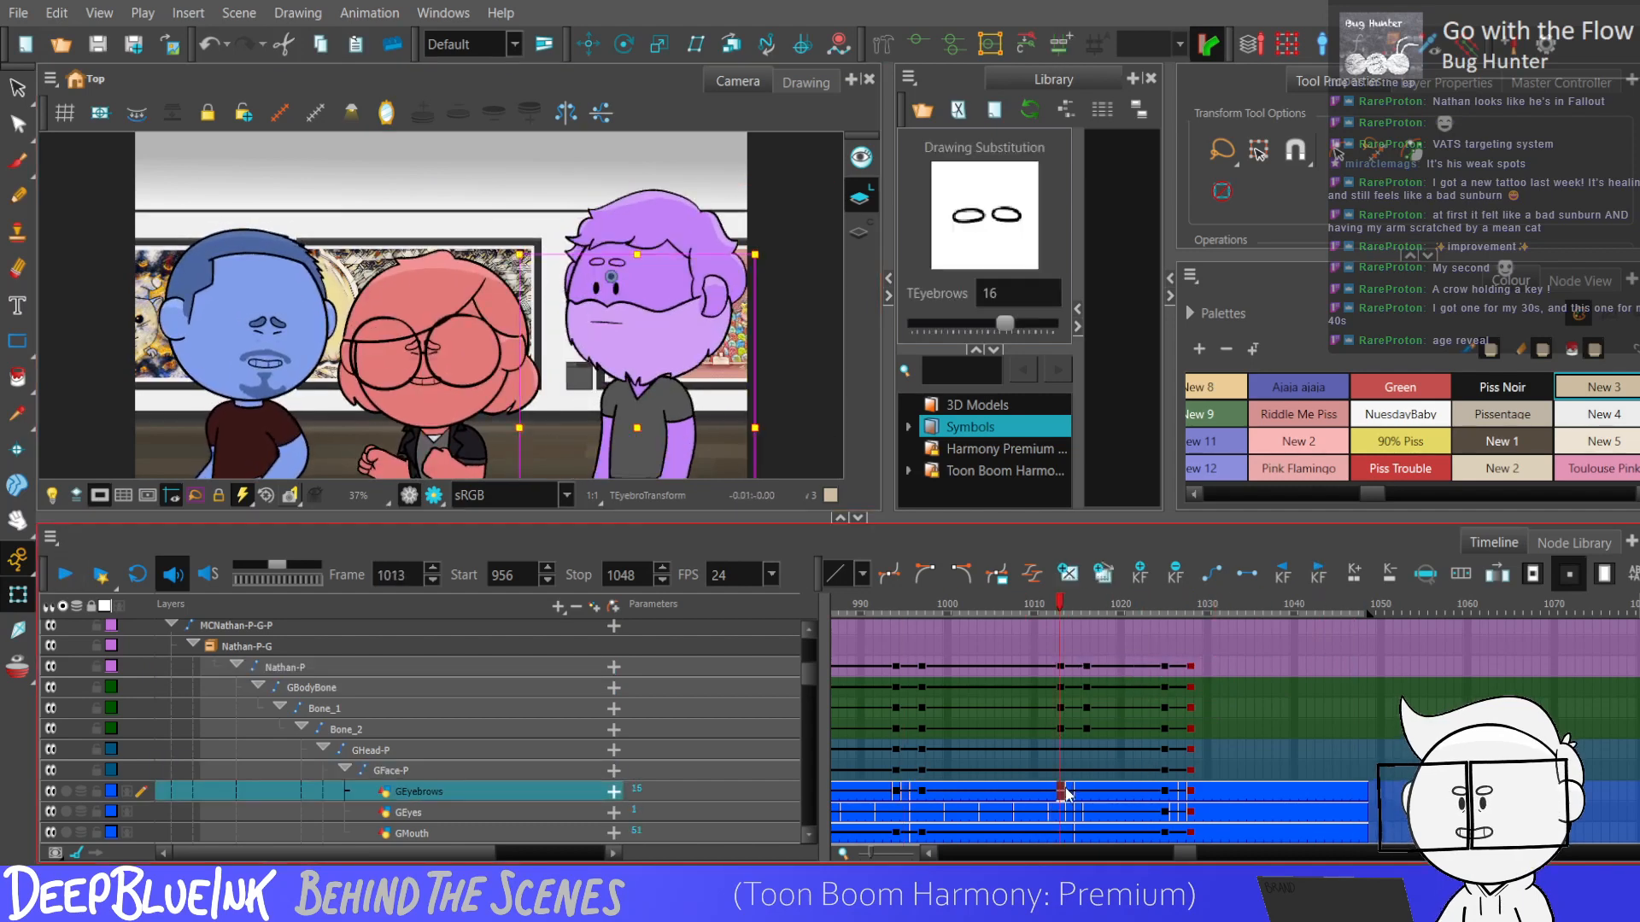
pyautogui.click(1087, 794)
pyautogui.moveTo(1147, 792); pyautogui.dragTo(1191, 763)
pyautogui.press('F7')
pyautogui.click(1086, 726)
pyautogui.hotkey('alt', '3')
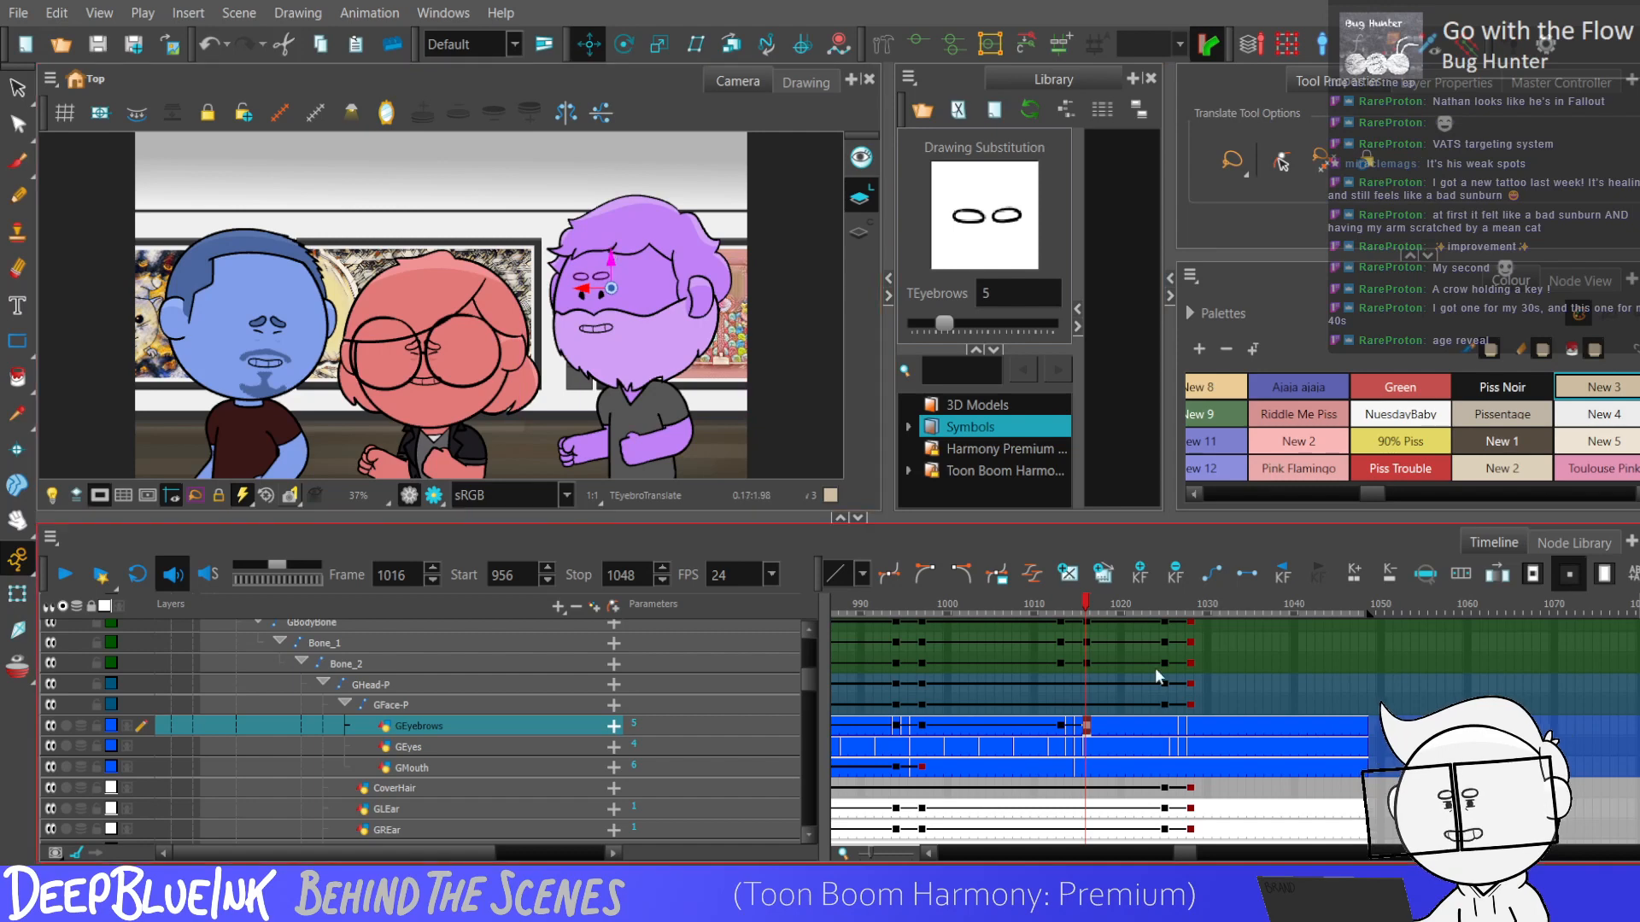
# Key the purple character's eyebrows at frames 1025 and 1028 and select their keyframes from frame 1012 to 1028.
pyautogui.moveTo(1061, 726); pyautogui.dragTo(1087, 737)
pyautogui.click(1051, 733)
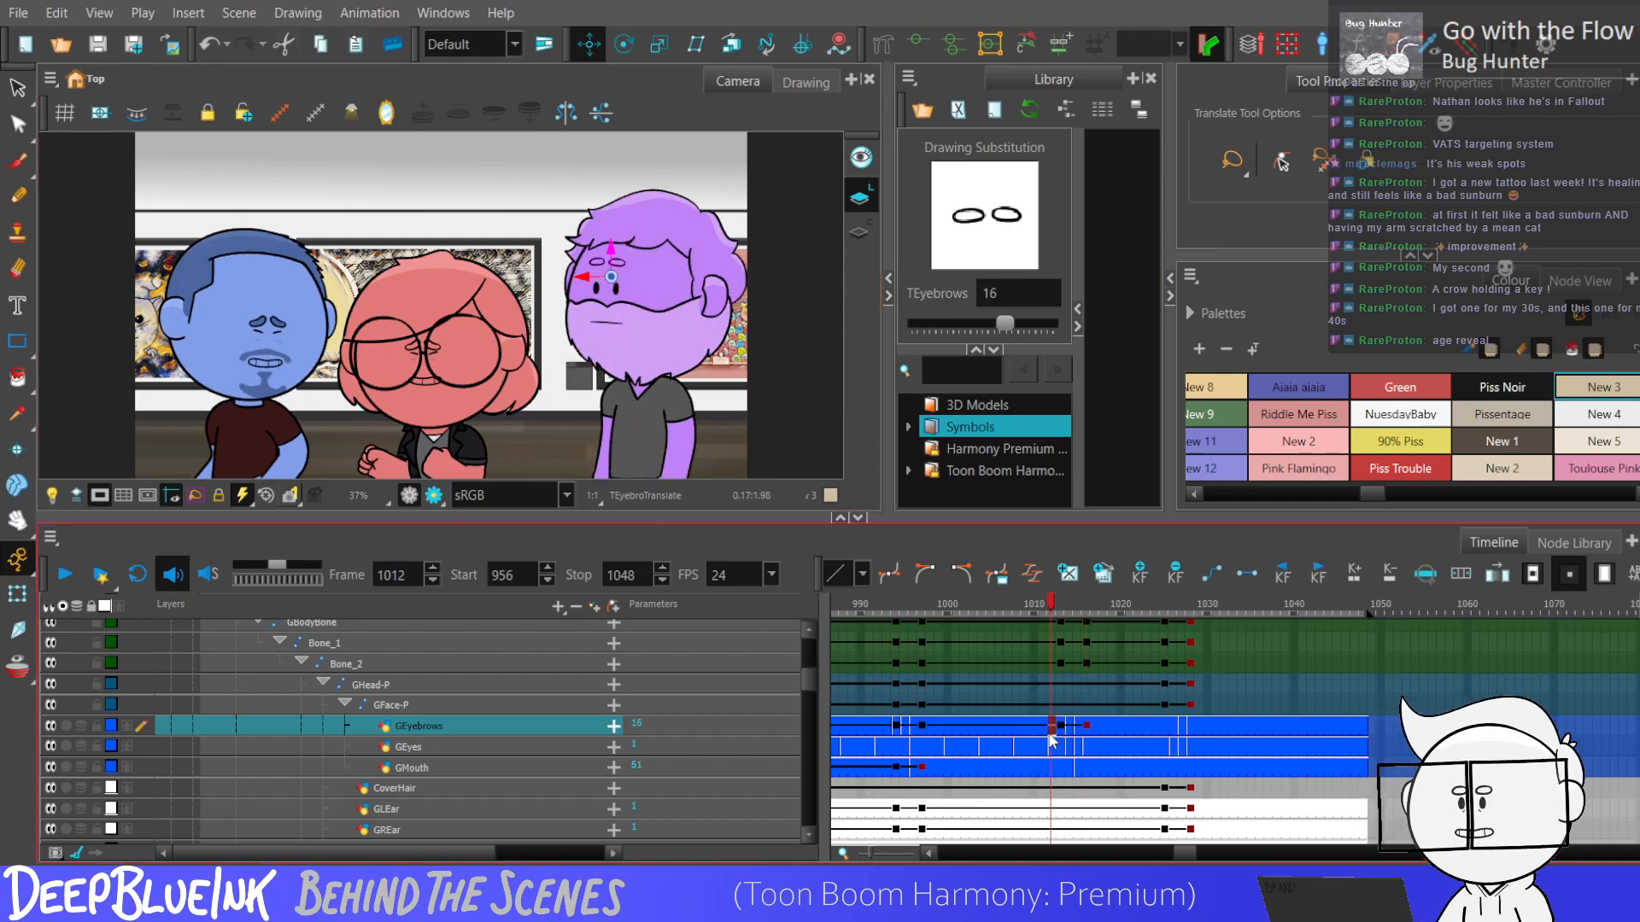
pyautogui.click(1164, 727)
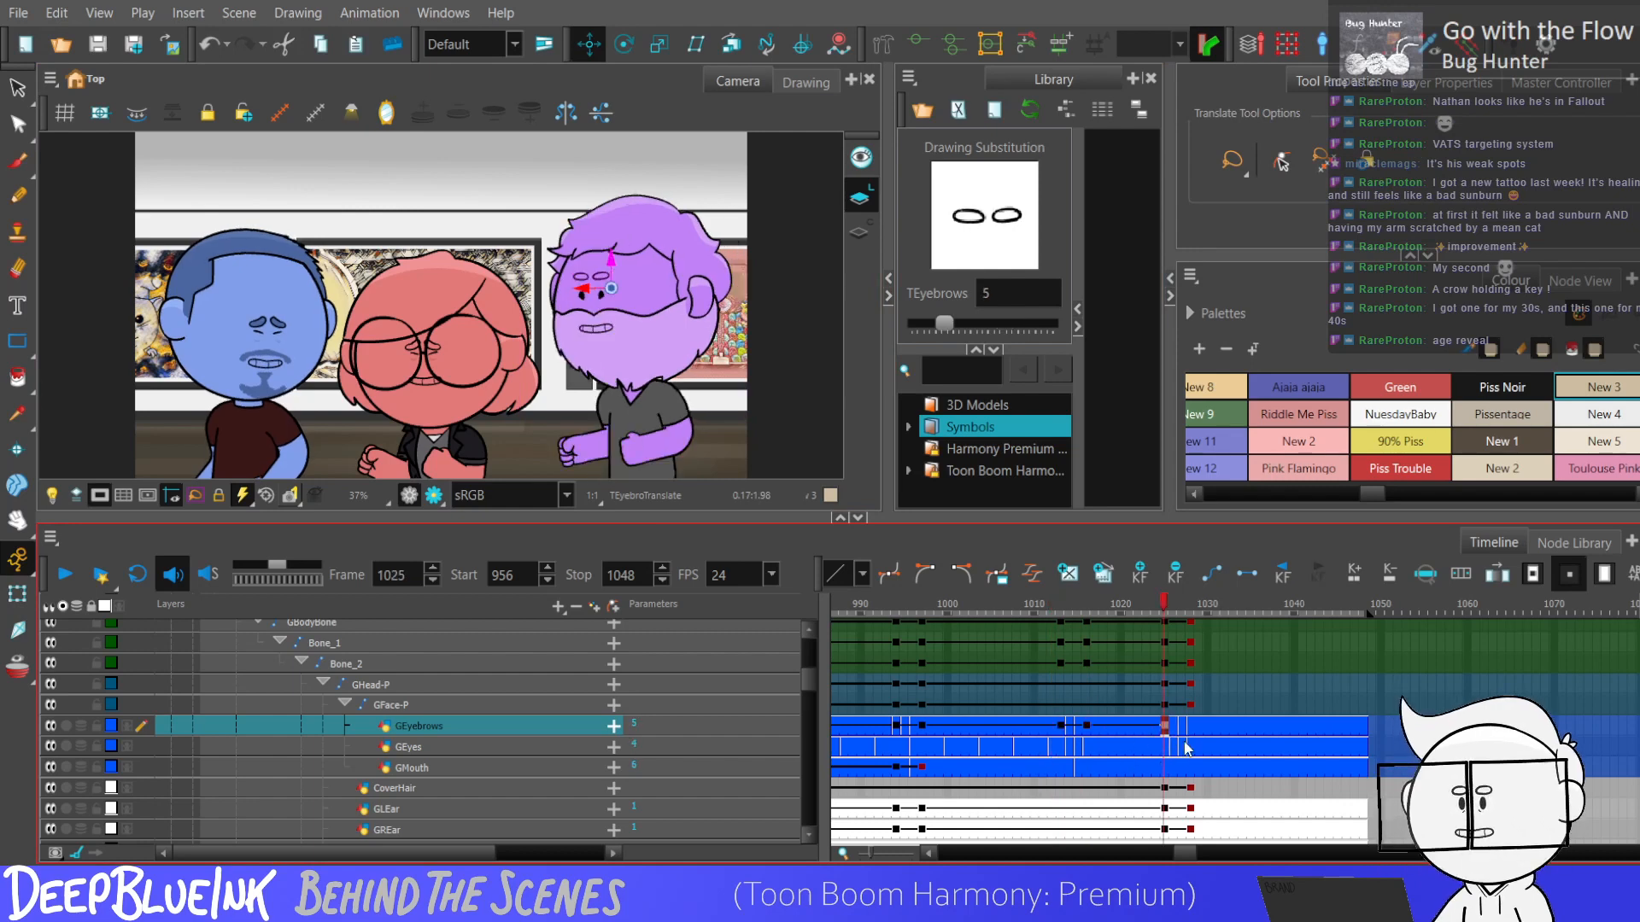
pyautogui.click(1190, 728)
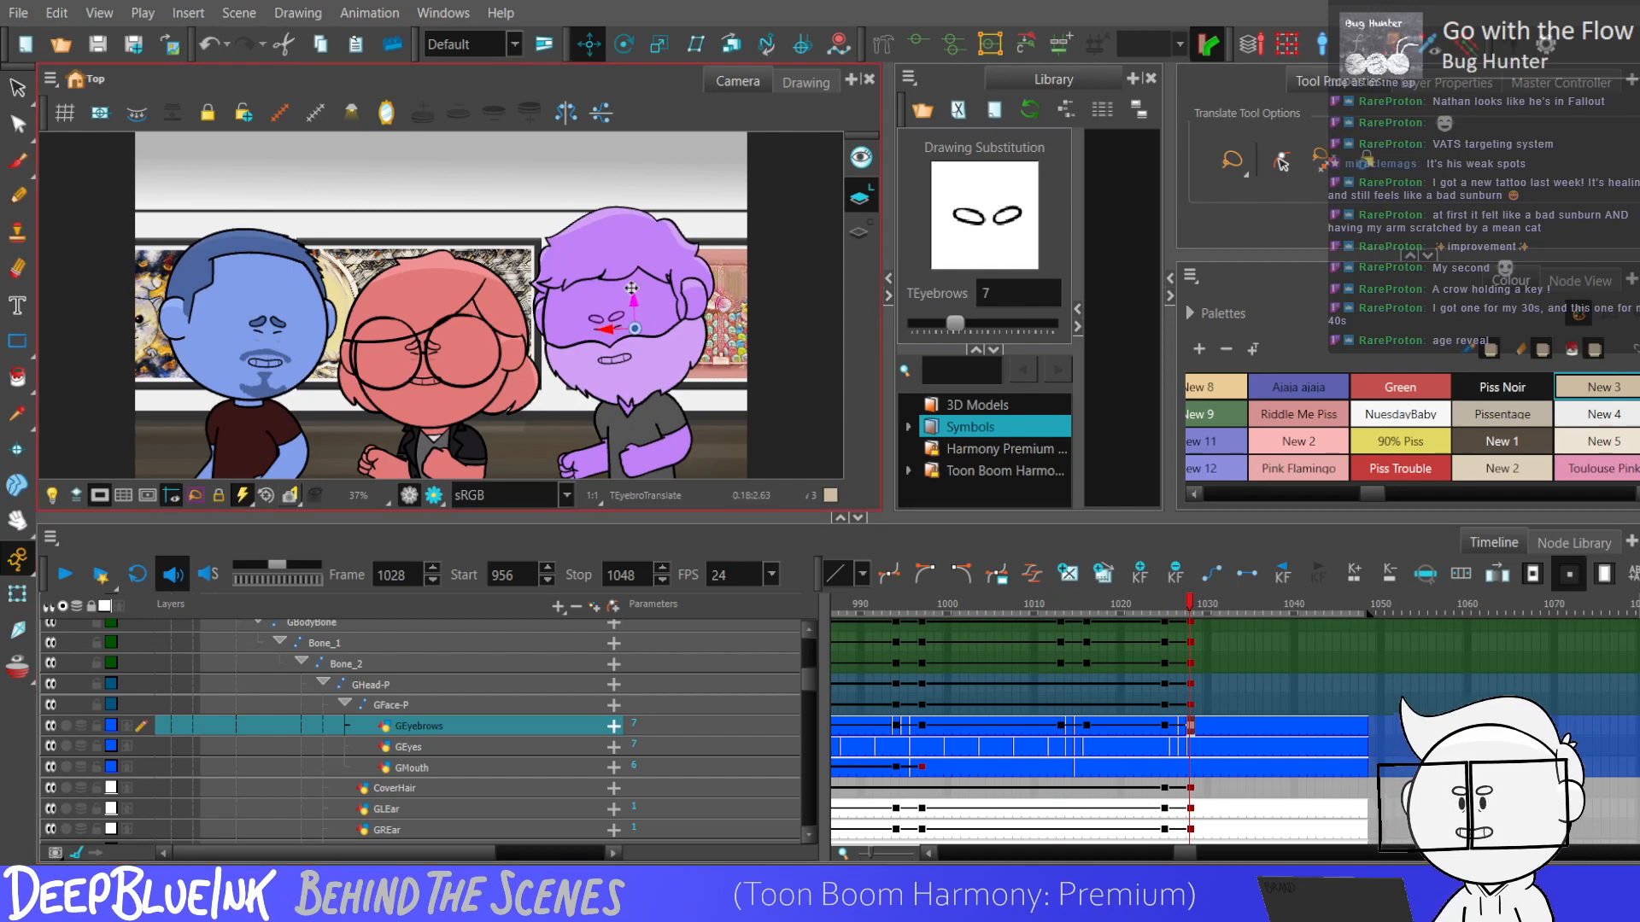
pyautogui.moveTo(1053, 727); pyautogui.dragTo(1204, 729)
# Play from frame 1010, set the GEyes drawing substitution to 20 at frame 1022 and back to 4 at frame 1023.
pyautogui.click(1031, 747)
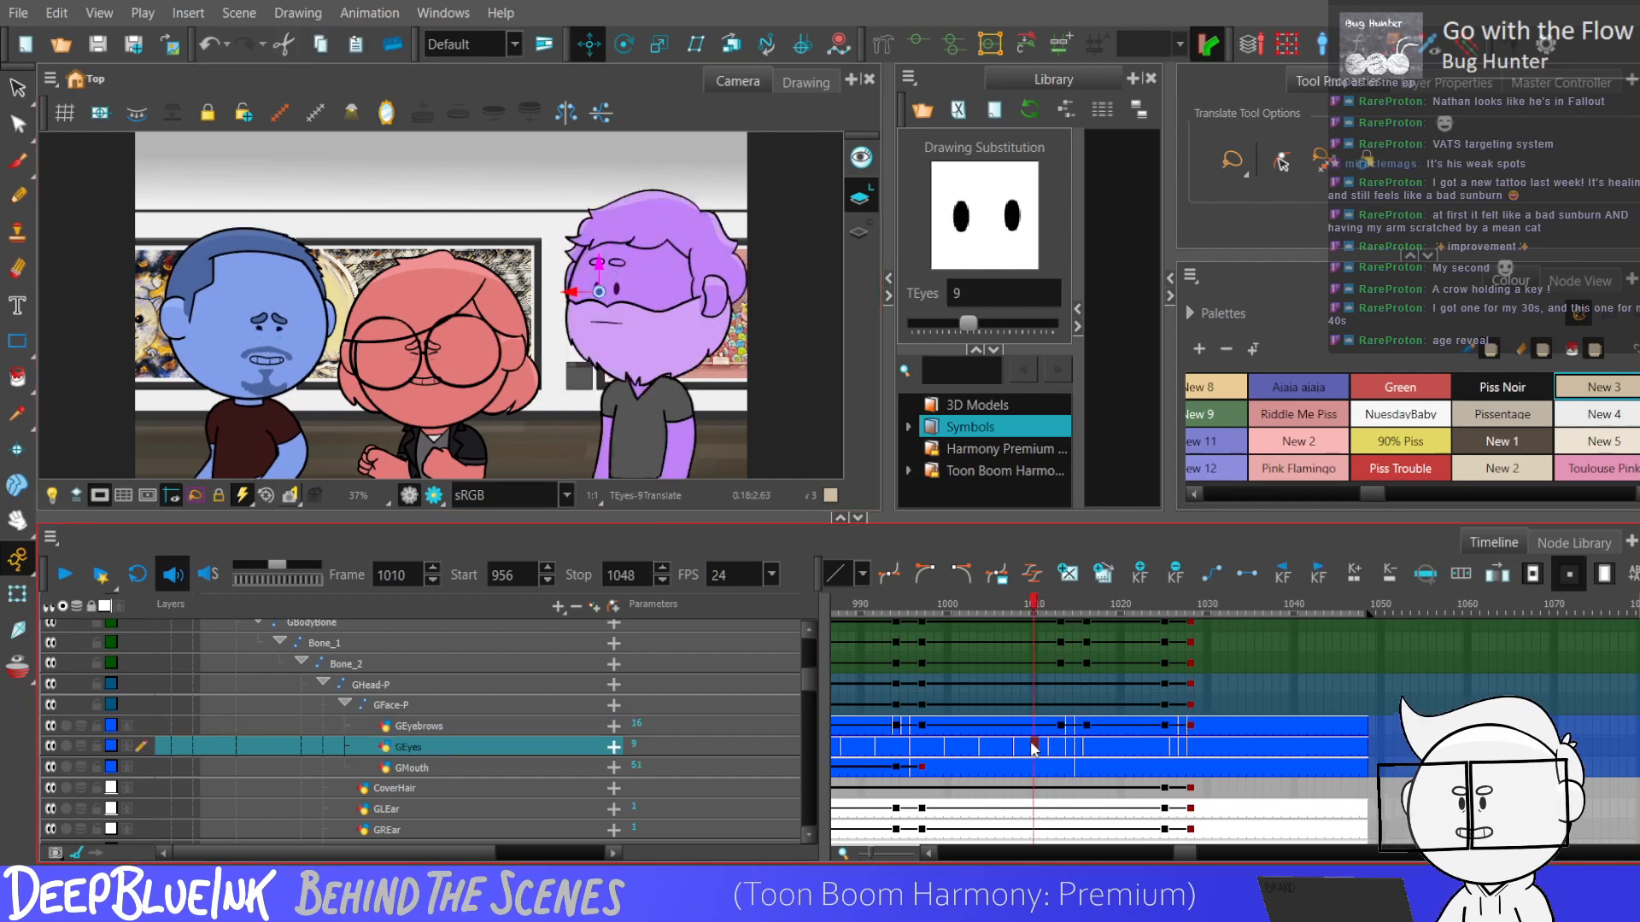
pyautogui.press('Return')
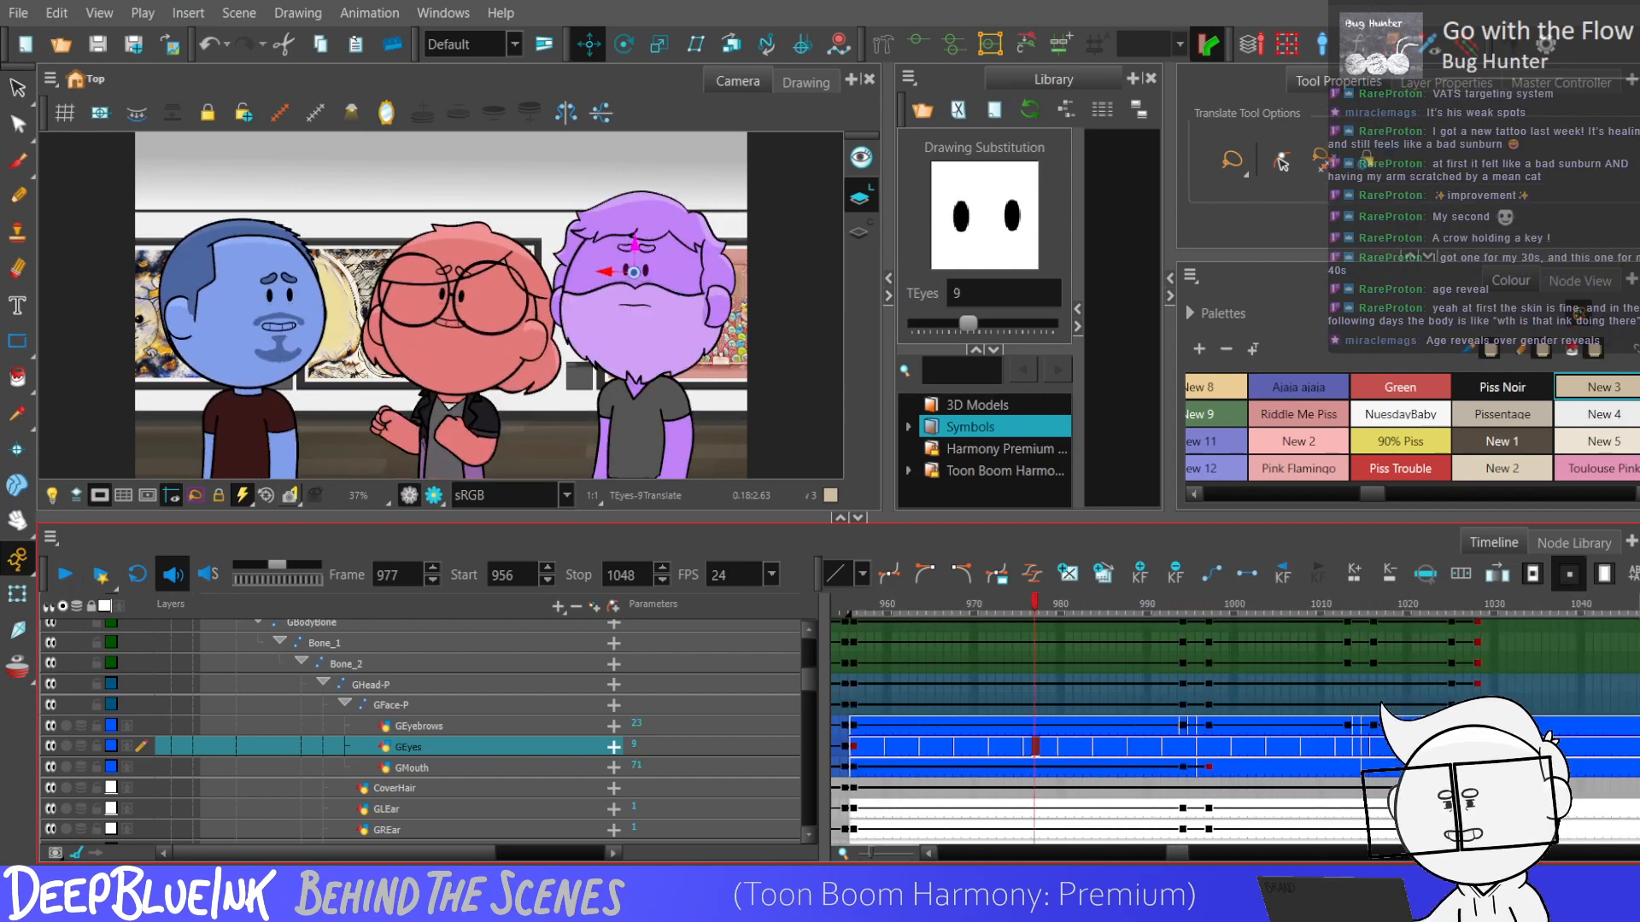
pyautogui.moveTo(943, 324); pyautogui.dragTo(1033, 327)
pyautogui.click(1424, 746)
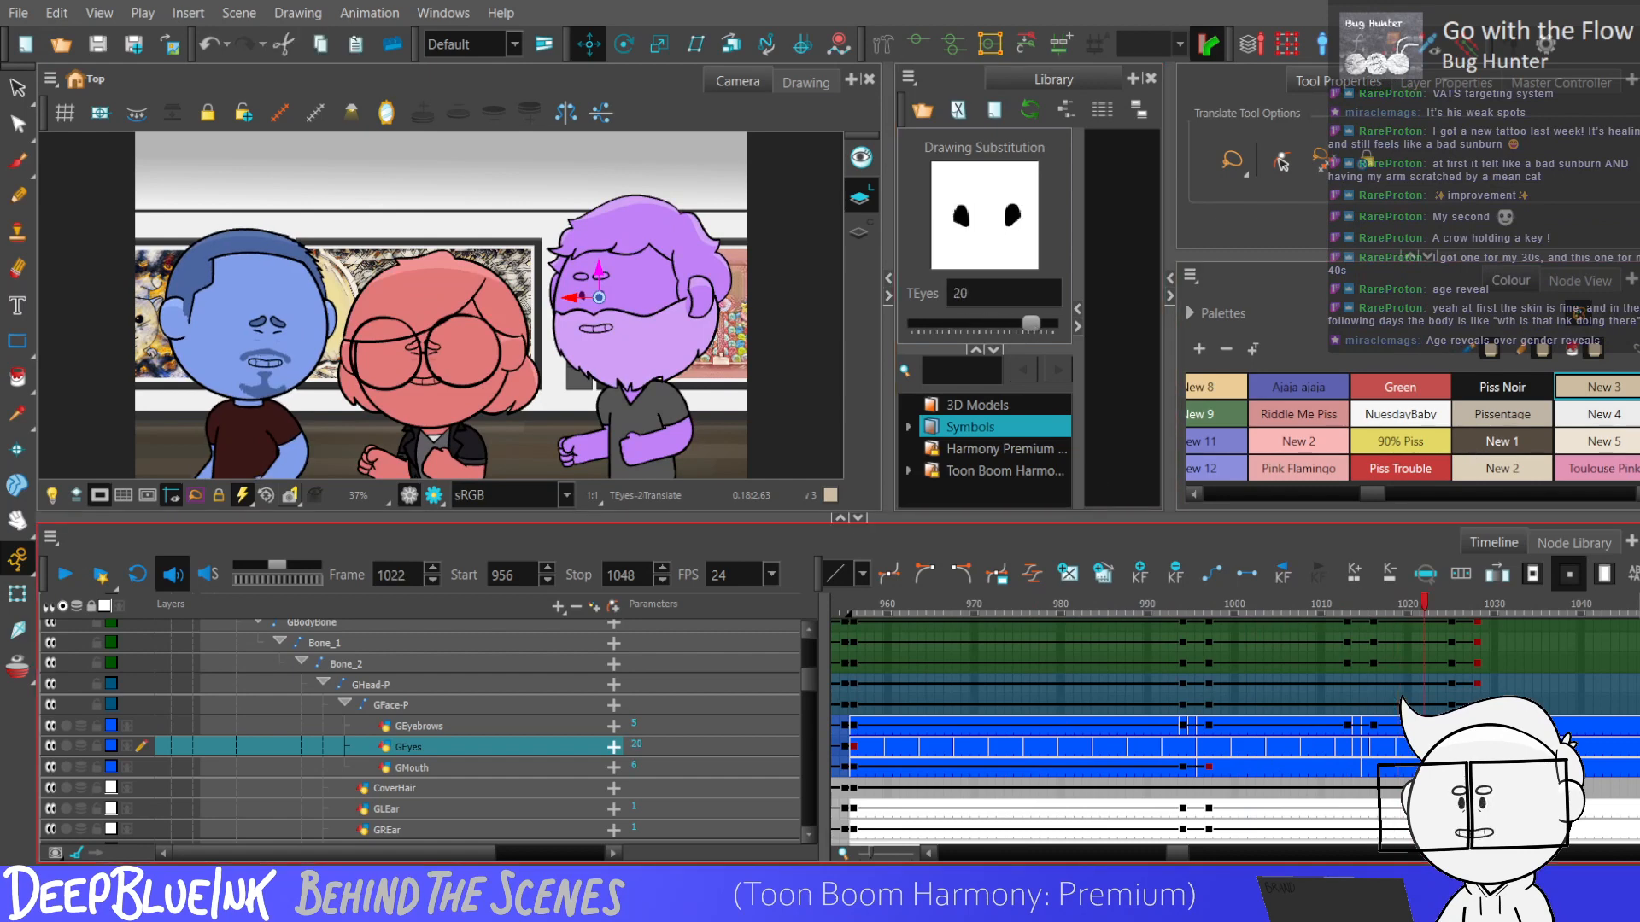
pyautogui.moveTo(1030, 323); pyautogui.dragTo(942, 325)
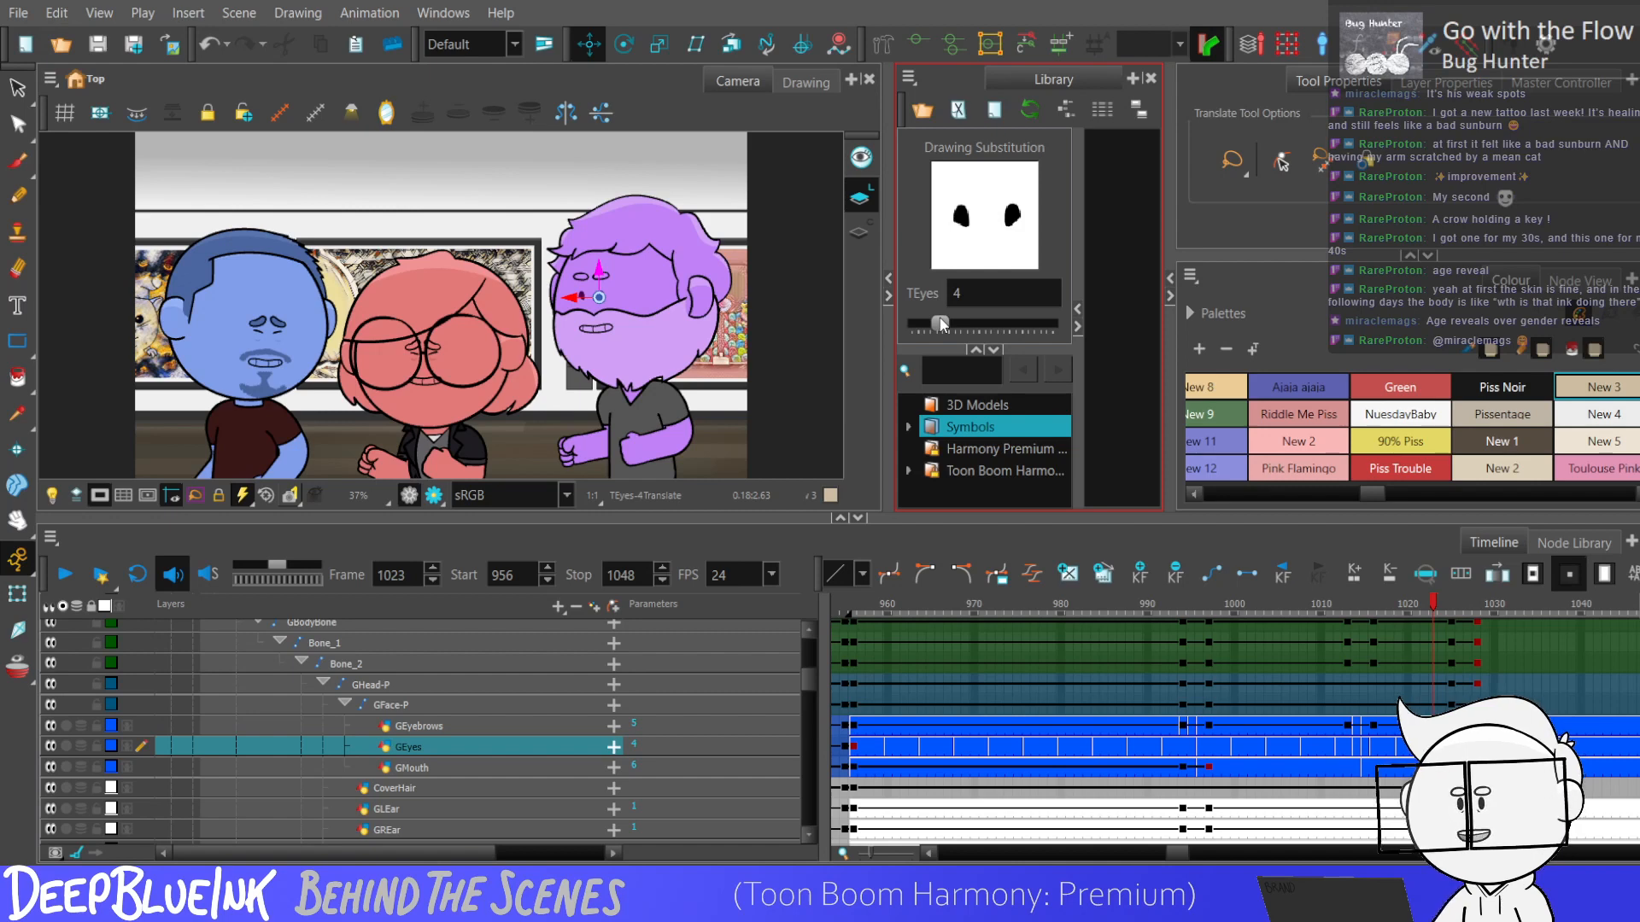
# Play the scene from its start and again from frame 1013 to examine the purple character's expression and movement.
pyautogui.hotkey('shift', ',')
pyautogui.press('Return')
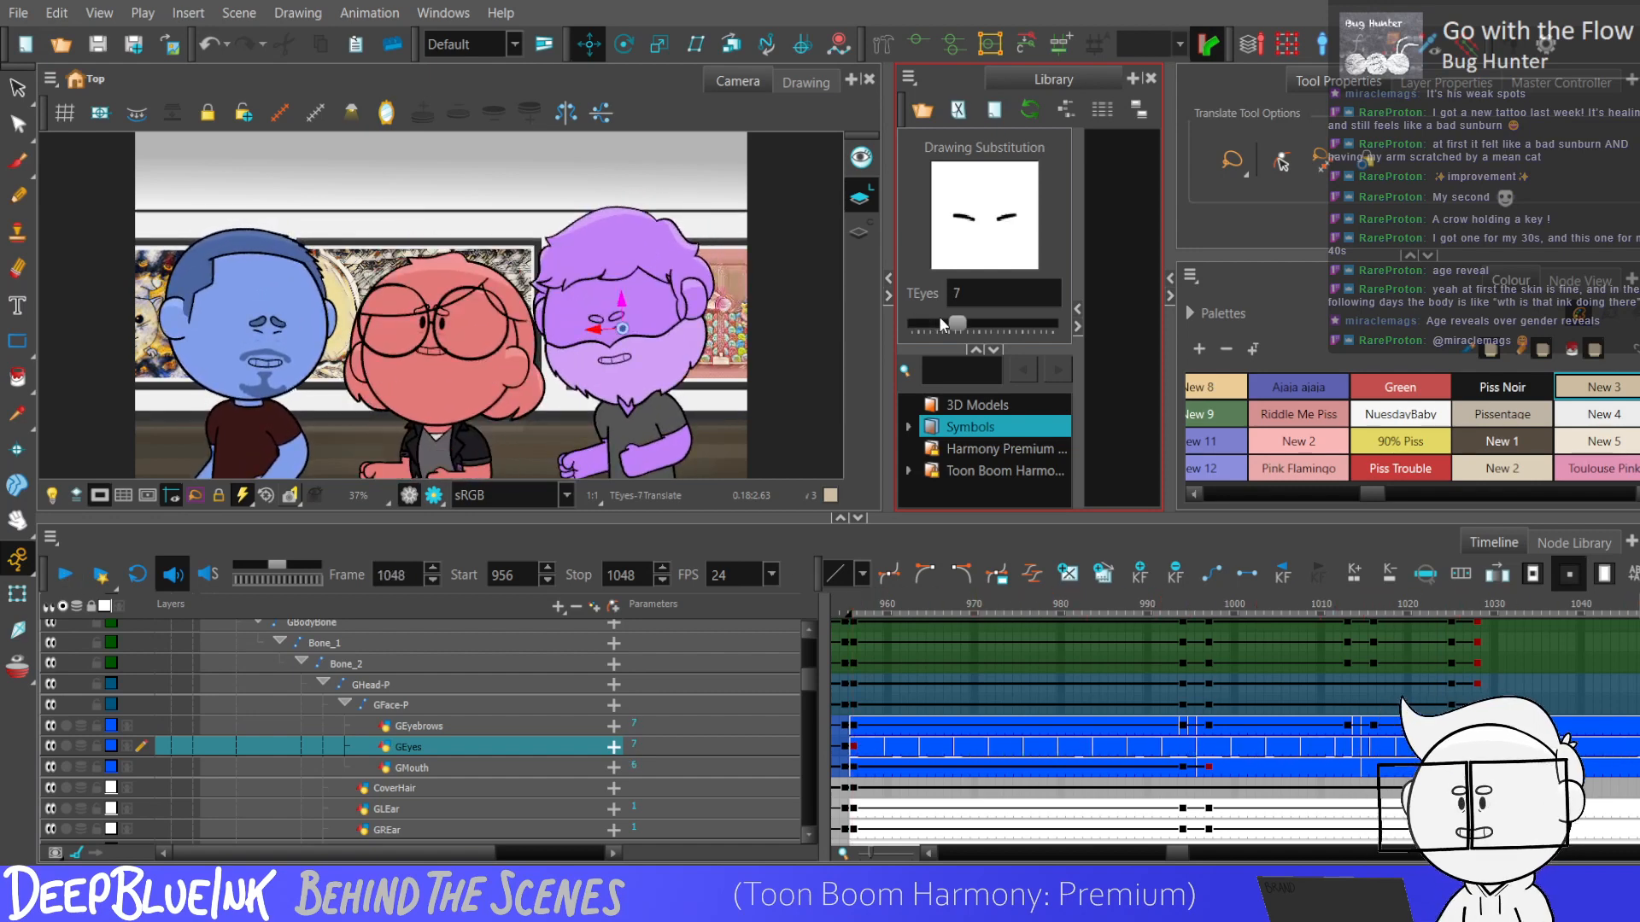
pyautogui.click(1177, 683)
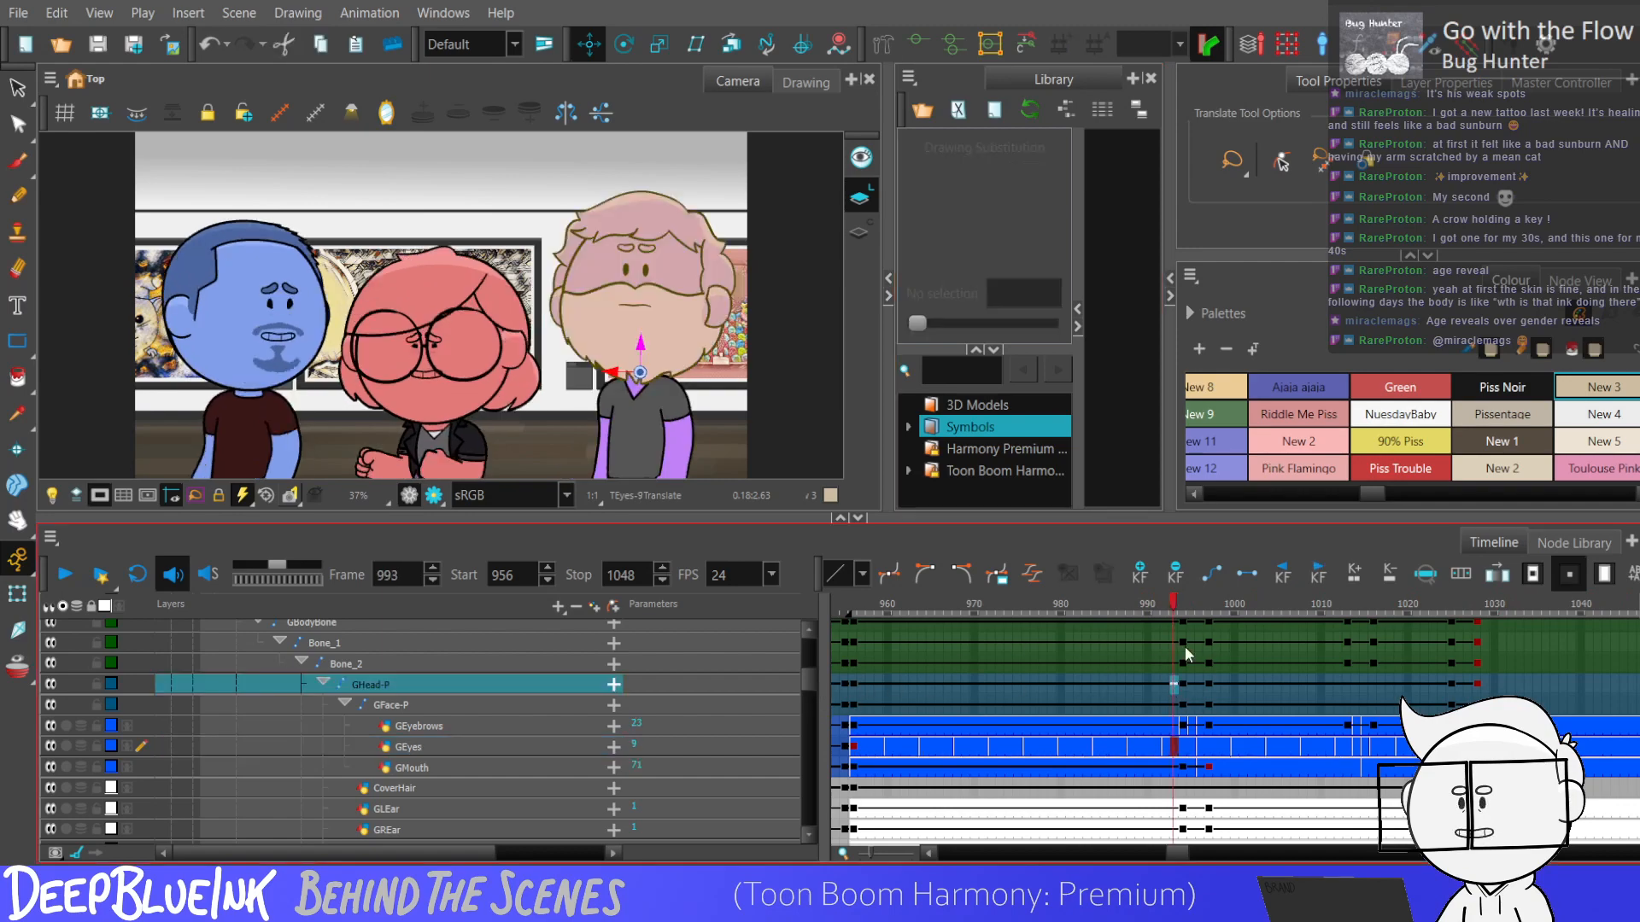
pyautogui.click(1347, 664)
pyautogui.scroll(2, 811, 658)
pyautogui.moveTo(811, 660); pyautogui.dragTo(811, 652)
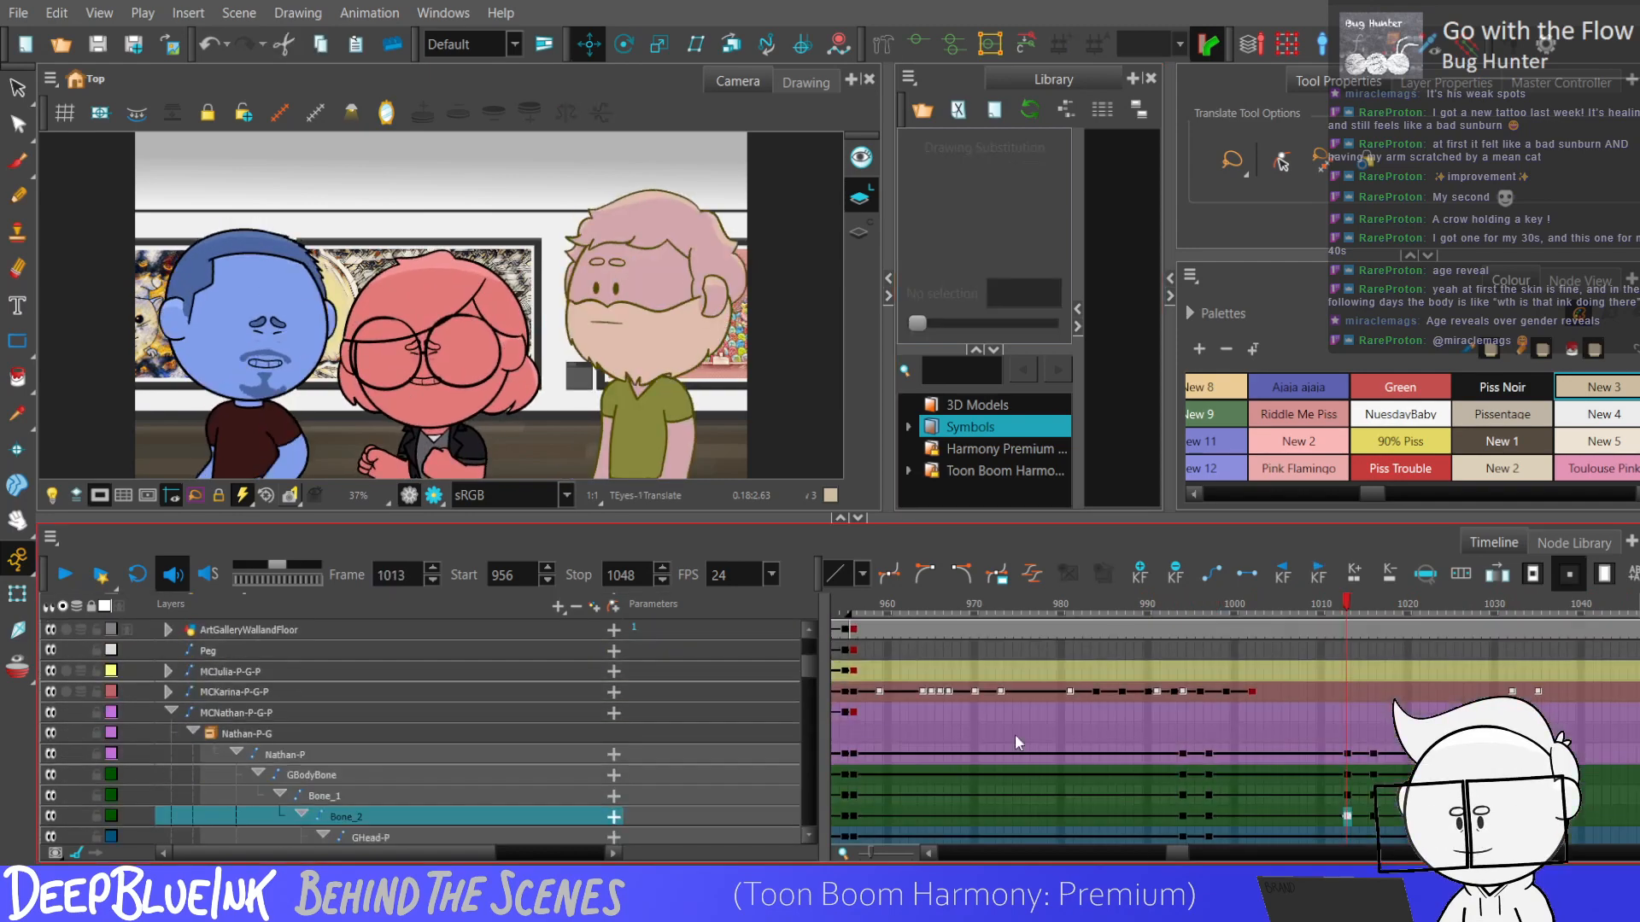
pyautogui.click(1347, 731)
pyautogui.press('Return')
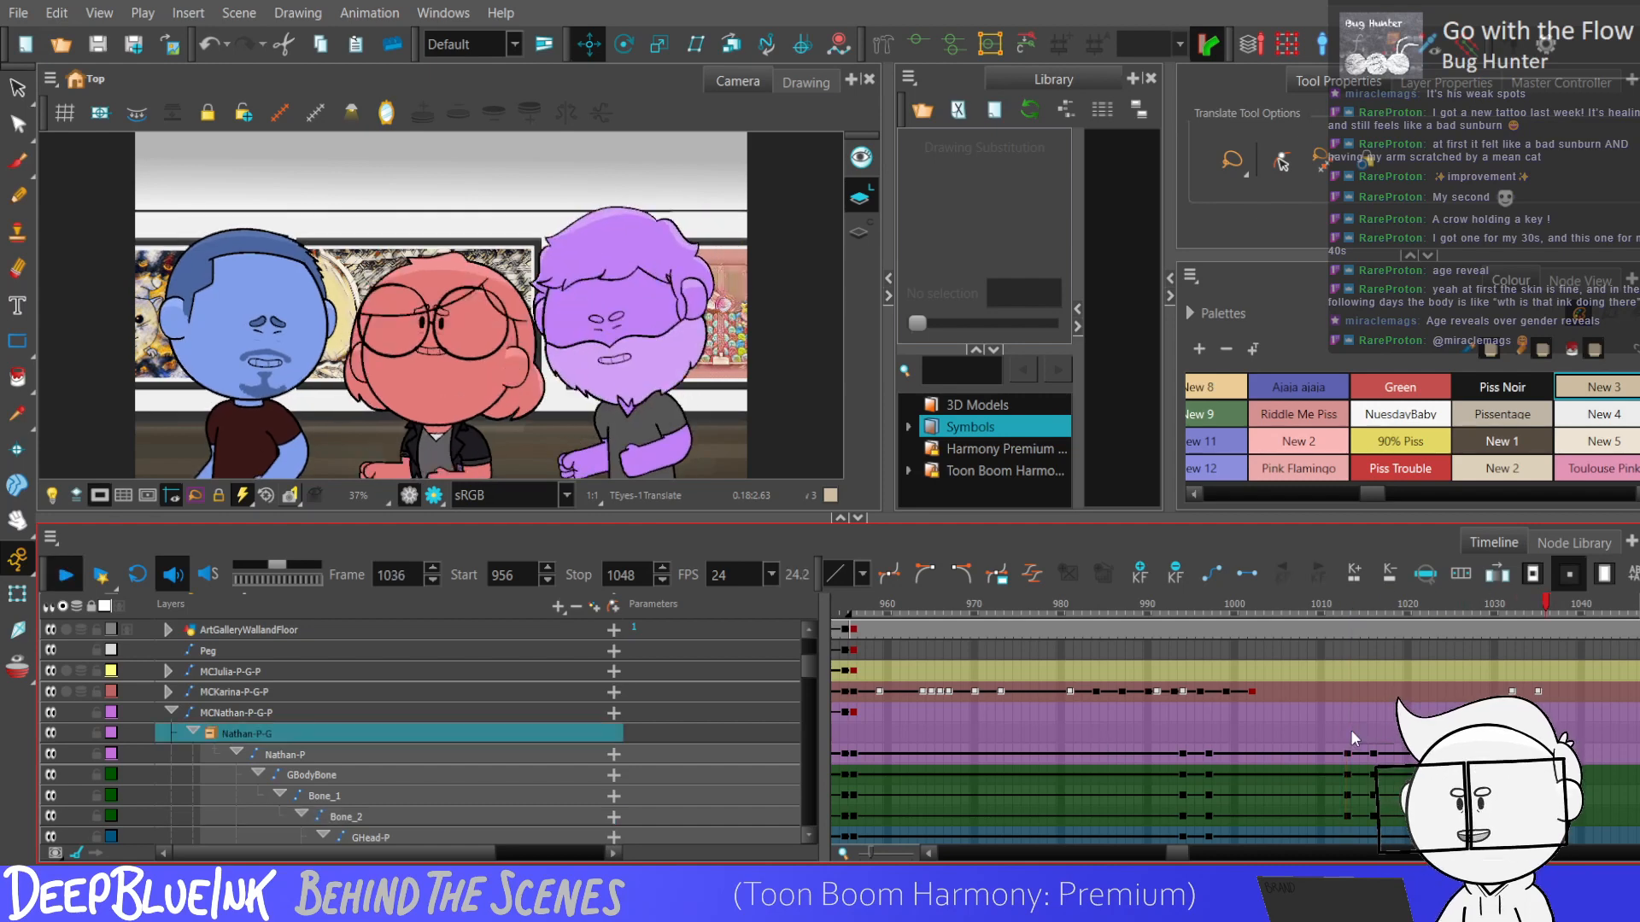
pyautogui.moveTo(1175, 853); pyautogui.dragTo(1177, 853)
pyautogui.click(1270, 737)
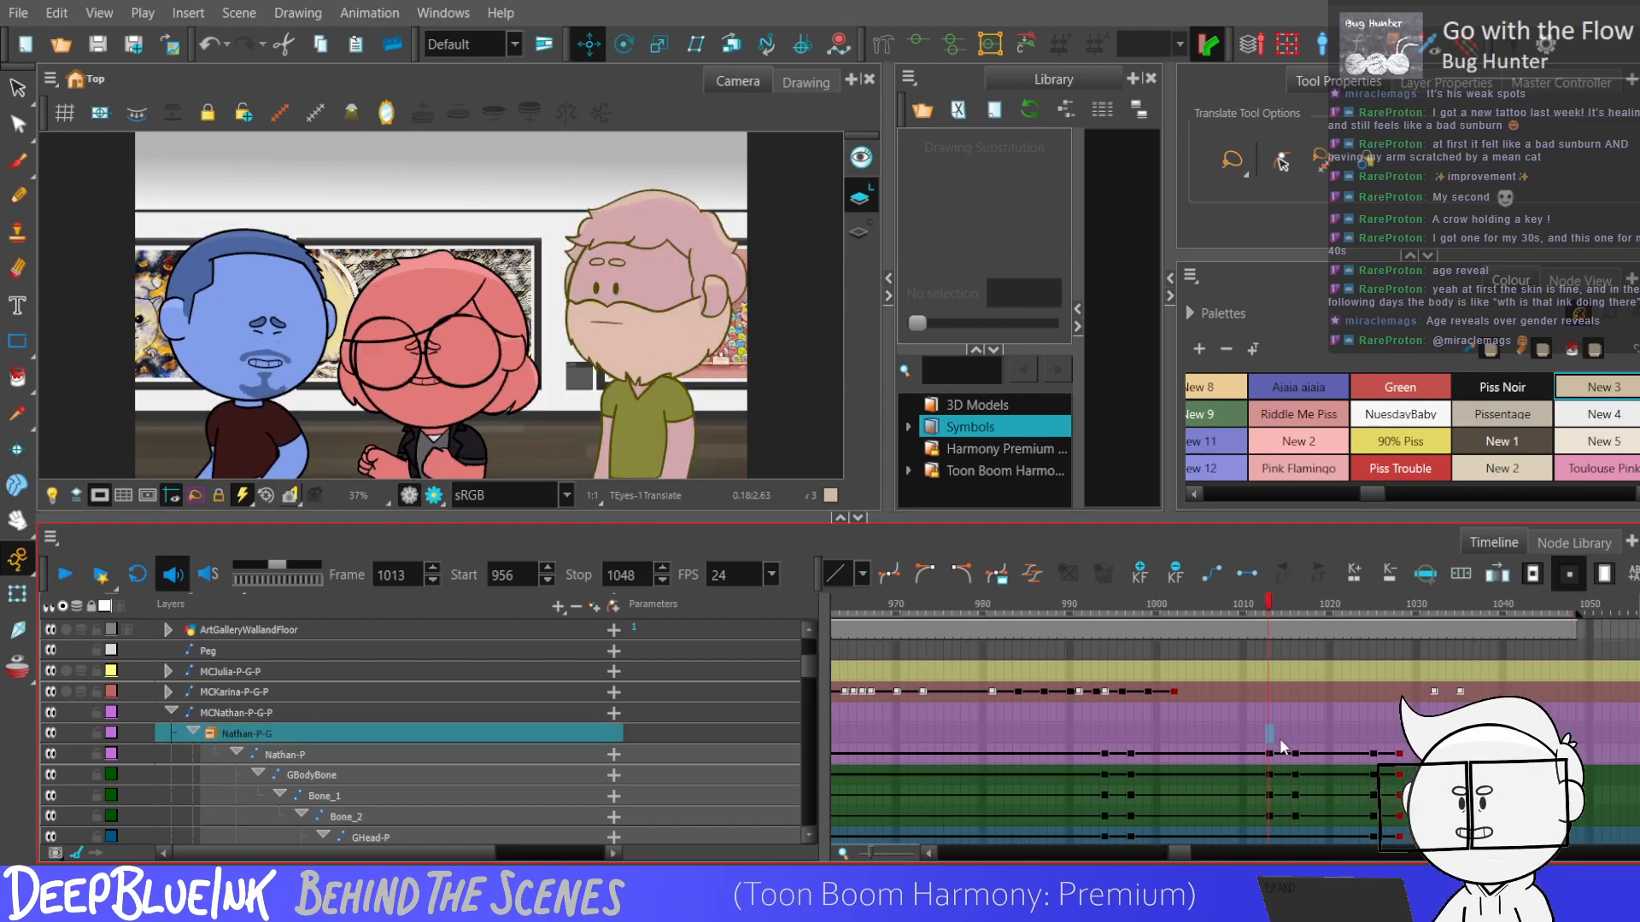
pyautogui.press('Return')
pyautogui.press('Return')
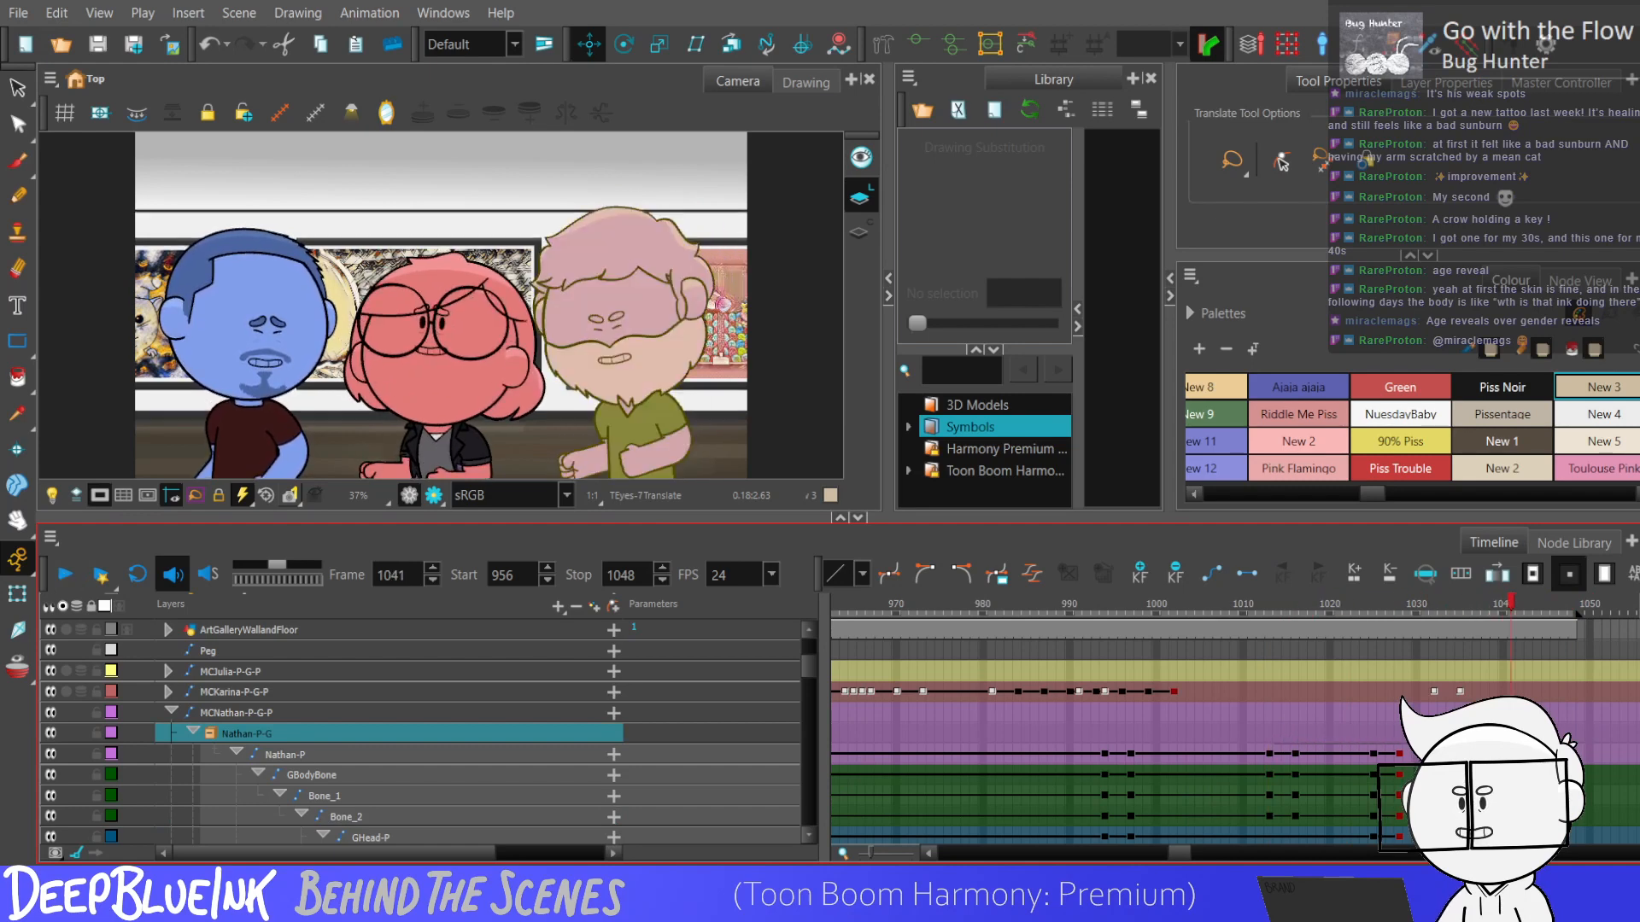
# Key the MCNathan-P-G-P peg at frames 1013, 1016 and 1019 and nudge the character slightly up.
pyautogui.click(1268, 710)
pyautogui.press('F6')
pyautogui.click(1298, 712)
pyautogui.press('F6')
pyautogui.click(1321, 713)
pyautogui.press('F6')
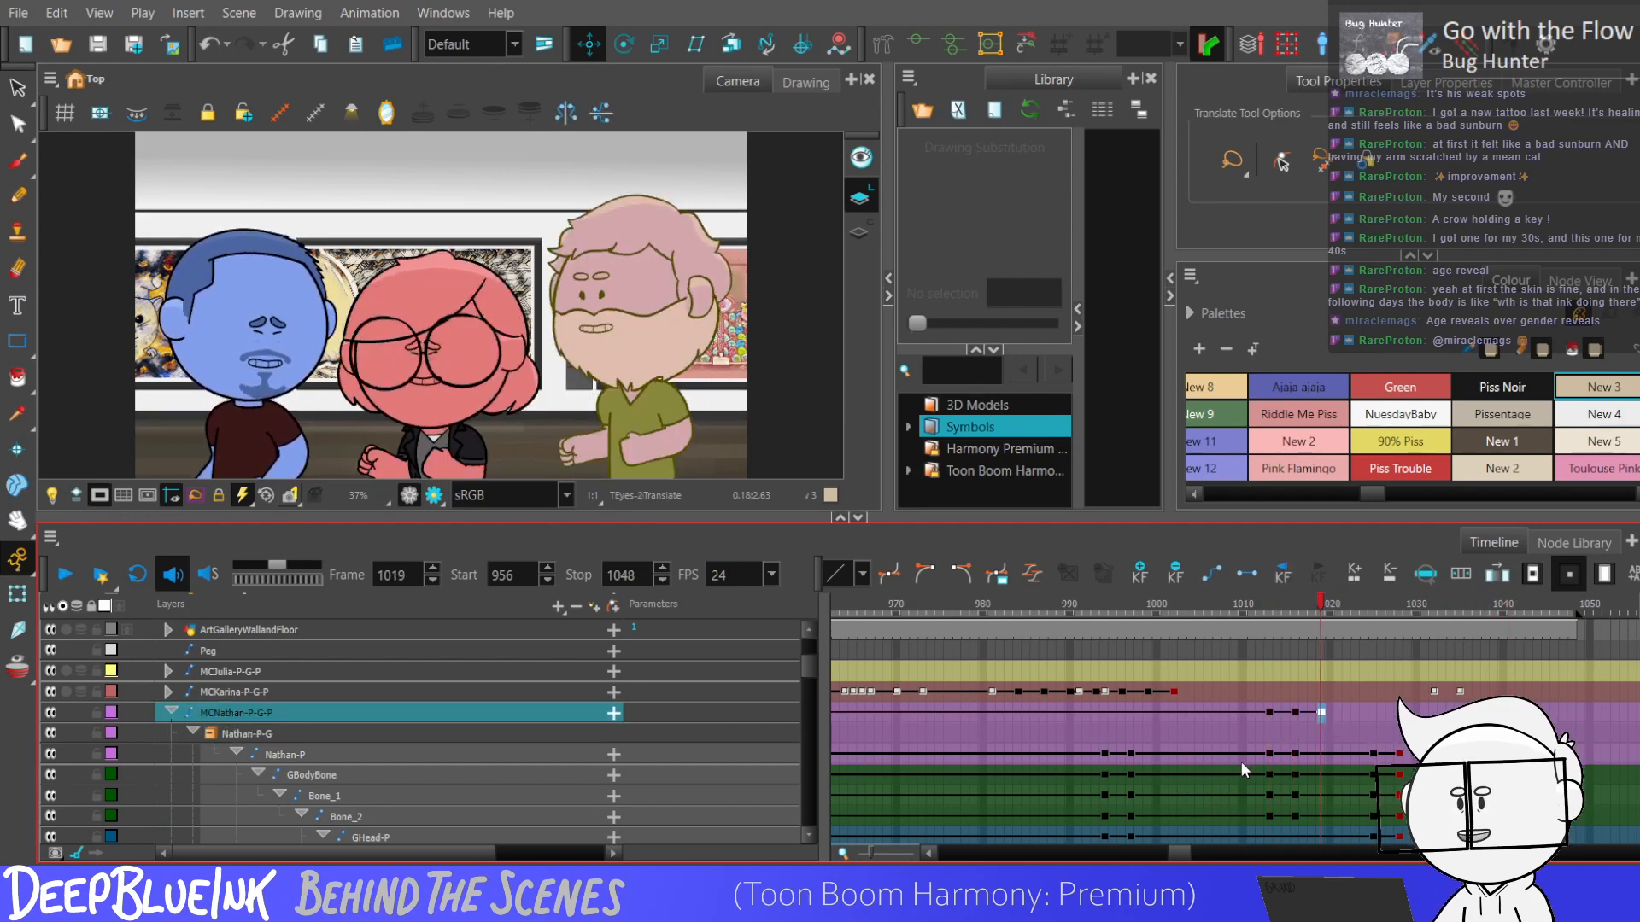
pyautogui.hotkey('shift', 't')
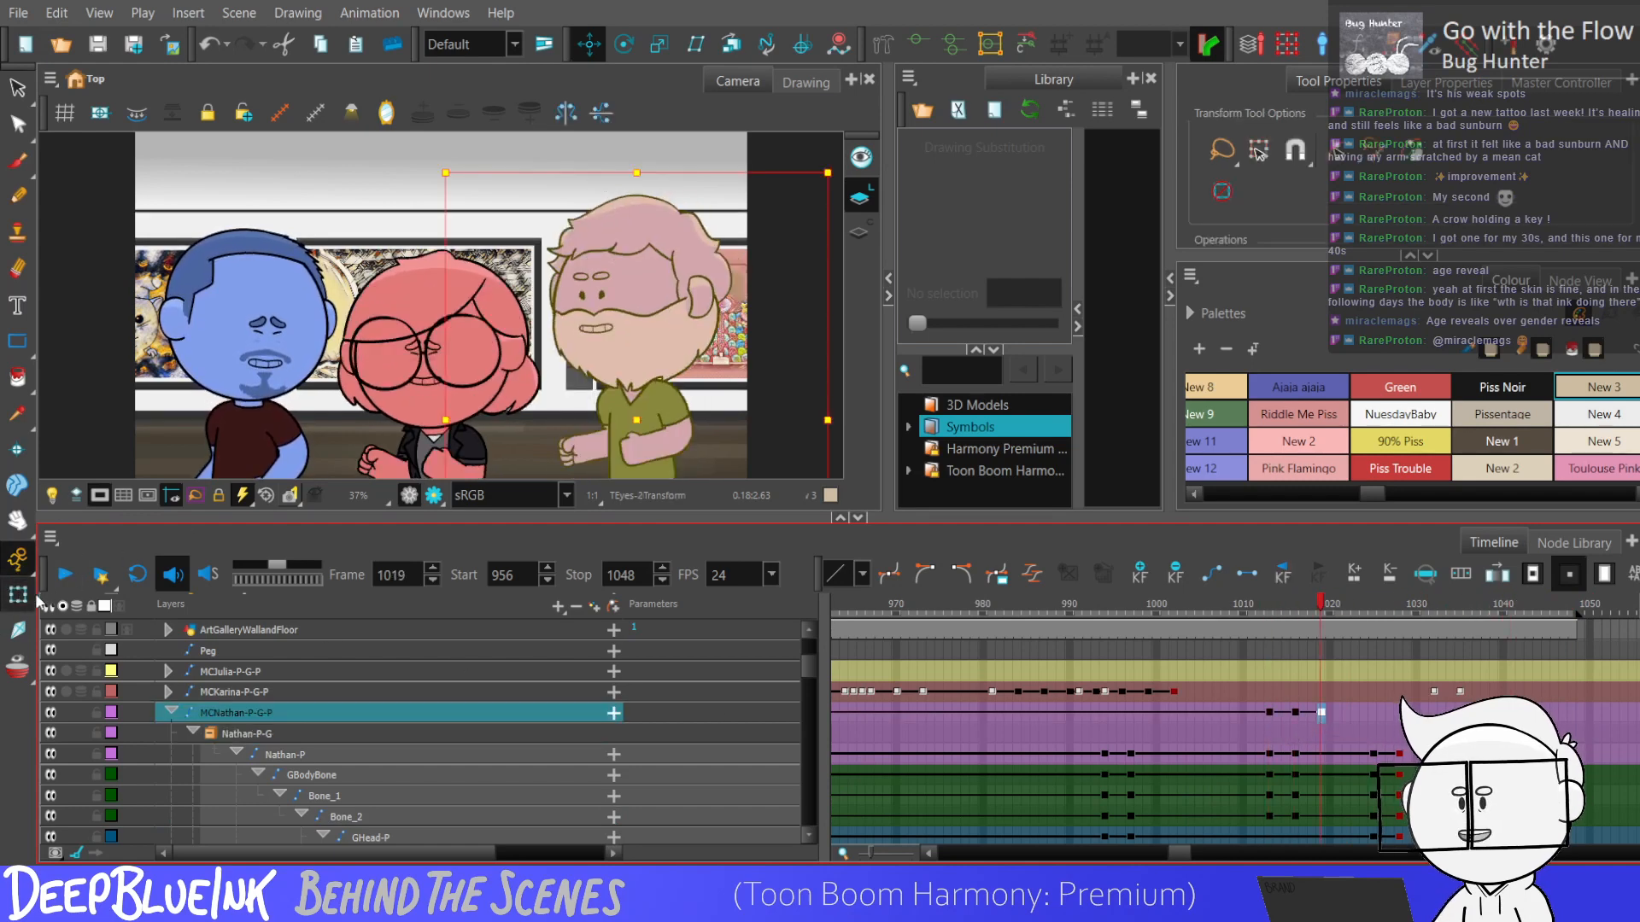
pyautogui.press('Up')
pyautogui.press('Up')
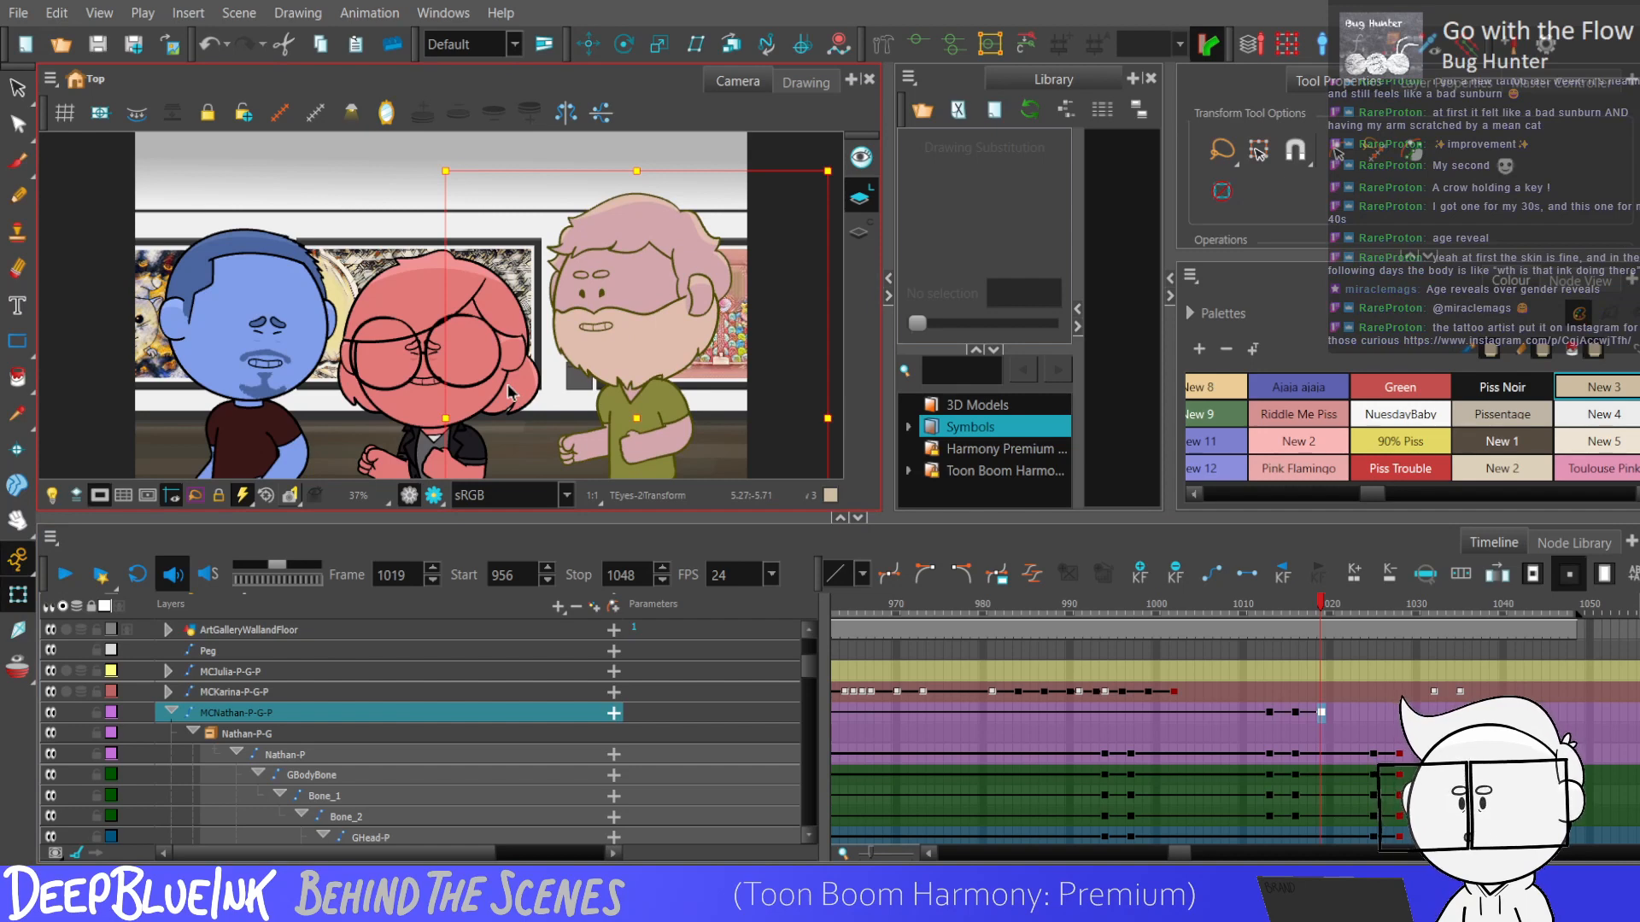
# Step between the MCNathan-P-G-P keyframes at frames 1013, 1016 and 1019 to compare the character's vertical positions.
pyautogui.press(',')
pyautogui.press(',')
pyautogui.press(',')
pyautogui.press(',')
pyautogui.press(',')
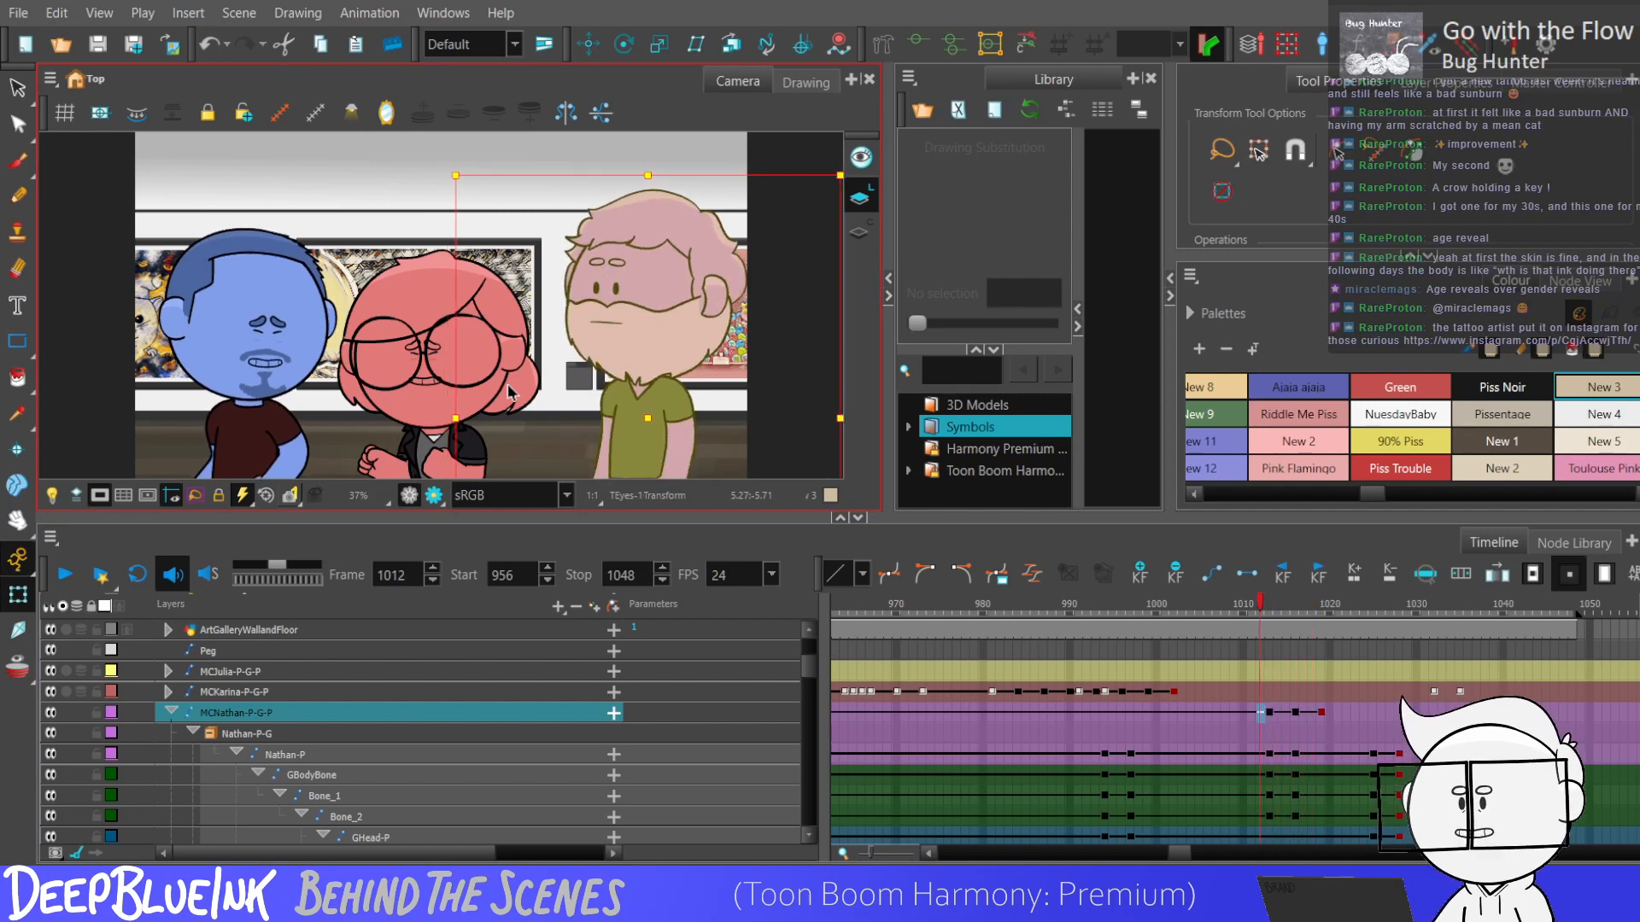
pyautogui.click(1322, 715)
pyautogui.moveTo(1270, 715); pyautogui.dragTo(1317, 715)
pyautogui.click(1300, 715)
pyautogui.click(1291, 713)
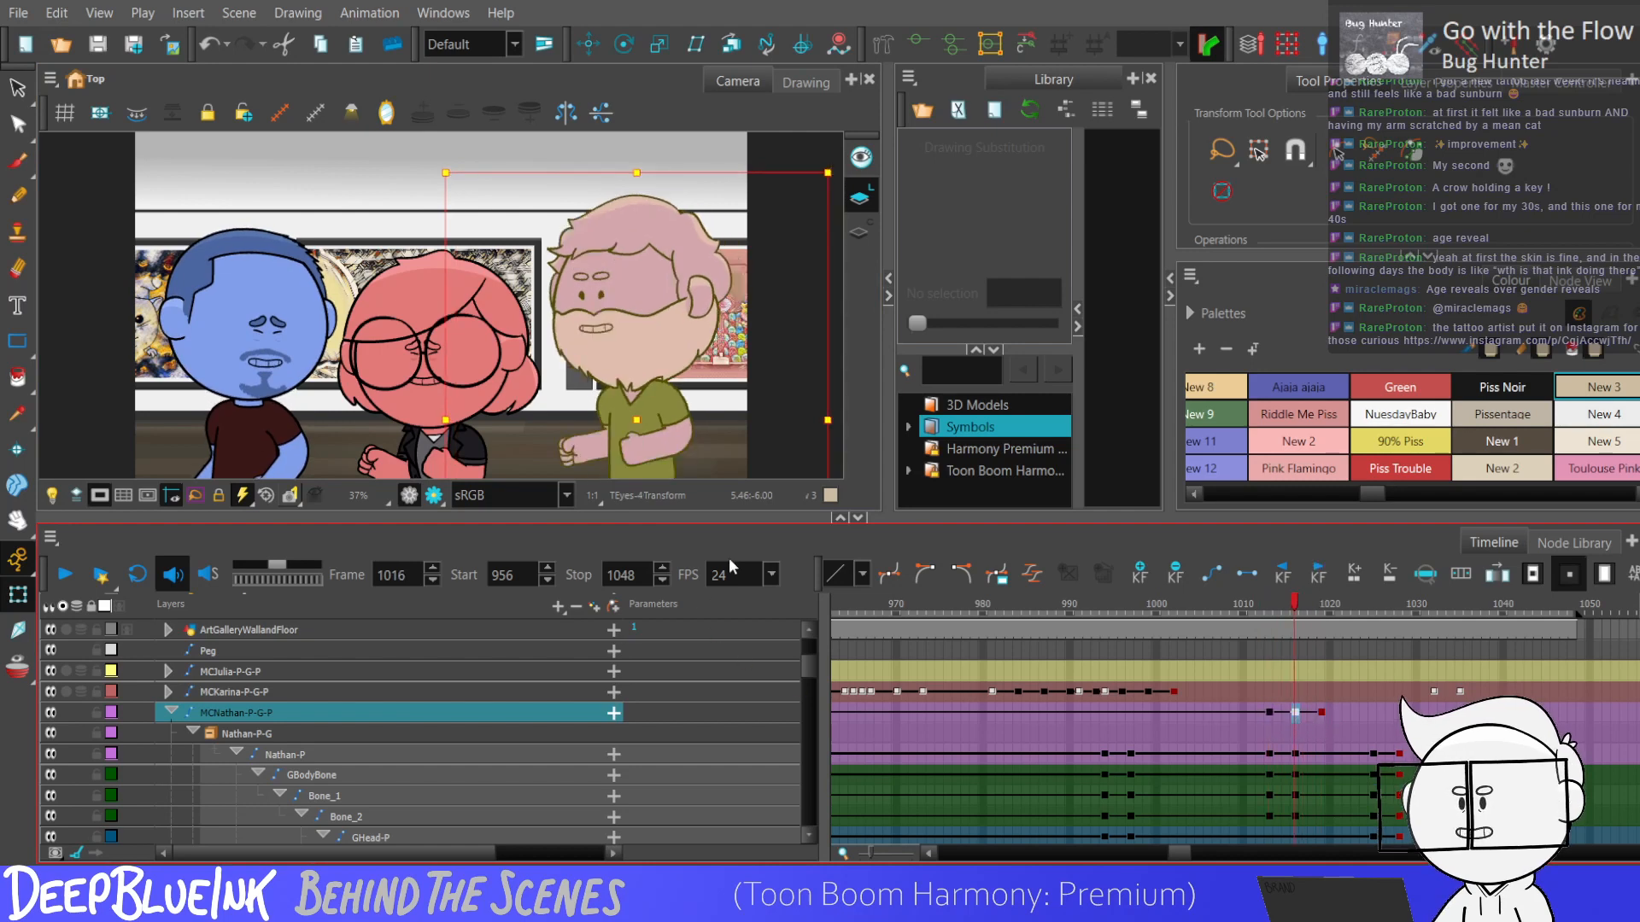
pyautogui.click(1272, 714)
pyautogui.click(1321, 713)
pyautogui.click(1295, 713)
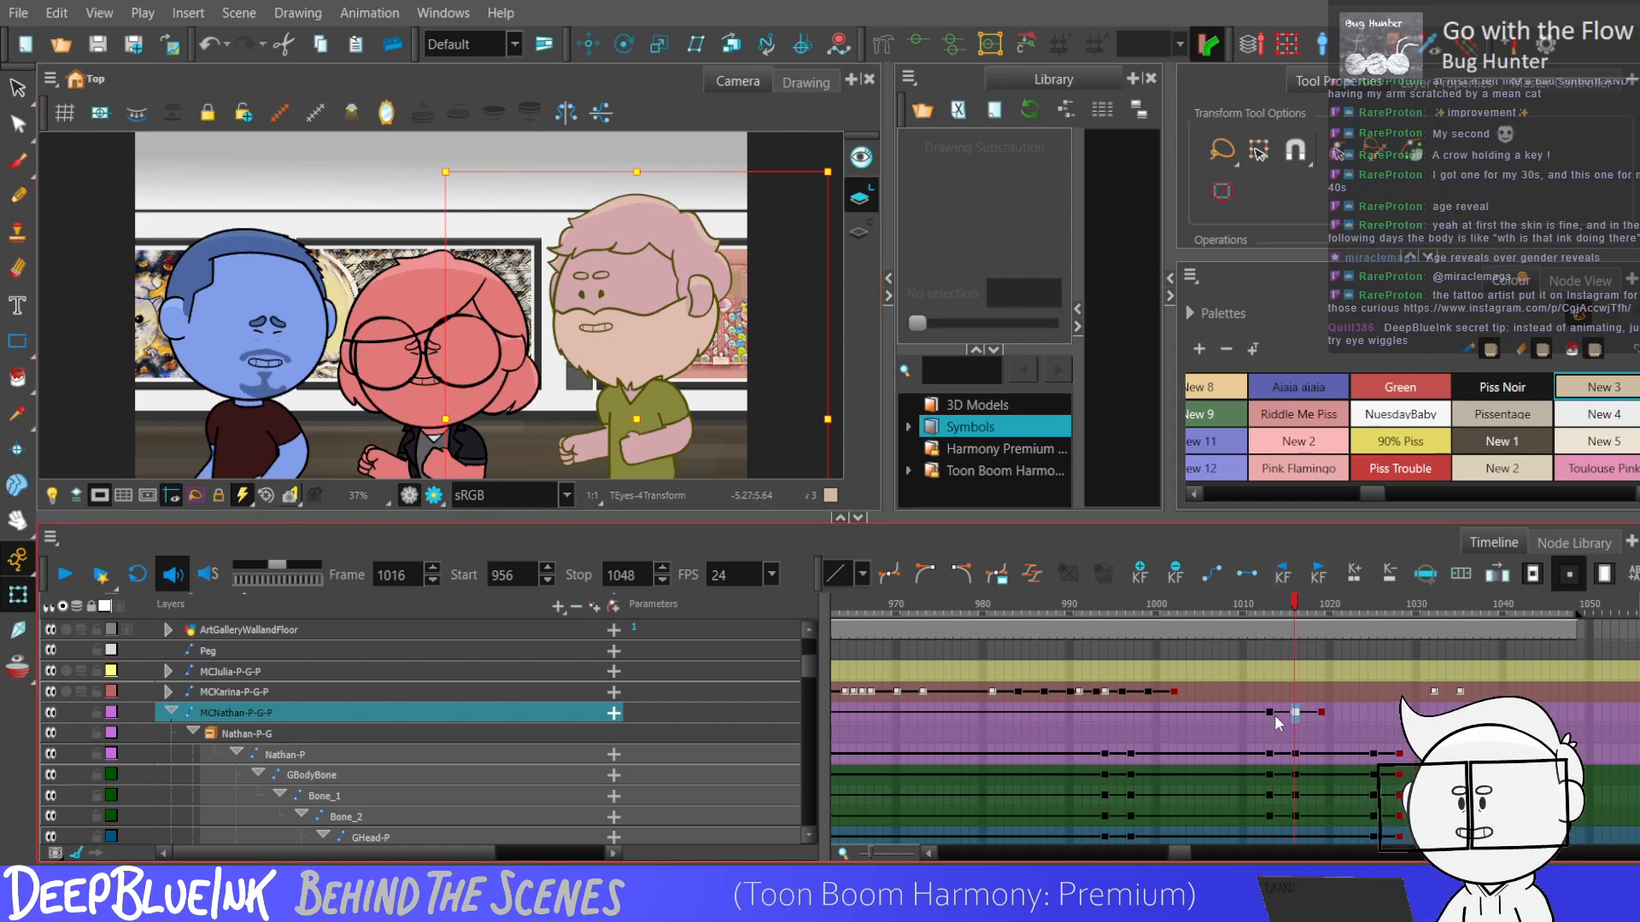
# Copy the MCNathan-P-G-P bounce keyframes from frames 1013 and 1016, paste them at 1019, 1025 and 1031, and play from frame 1011.
pyautogui.moveTo(1278, 714); pyautogui.dragTo(1317, 716)
pyautogui.hotkey('ctrl', 'c')
pyautogui.click(1321, 714)
pyautogui.hotkey('ctrl', 'v')
pyautogui.click(1375, 715)
pyautogui.hotkey('ctrl', 'v')
pyautogui.click(1426, 714)
pyautogui.hotkey('ctrl', 'v')
pyautogui.moveTo(1272, 714); pyautogui.dragTo(1476, 715)
pyautogui.hotkey('ctrl', 'c')
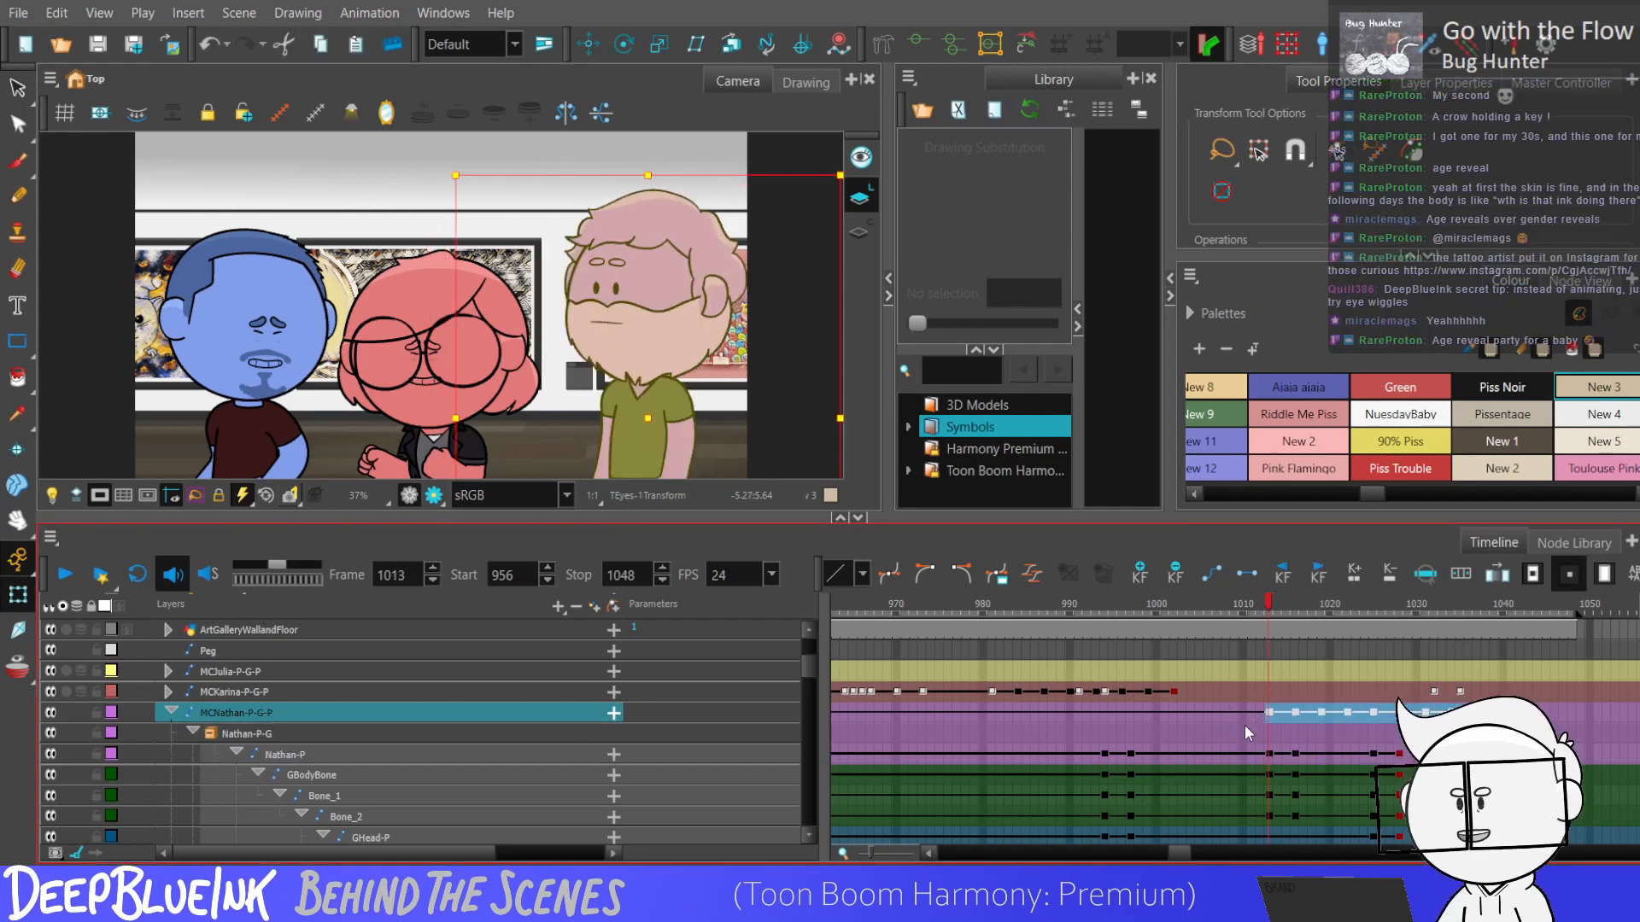
pyautogui.click(1245, 720)
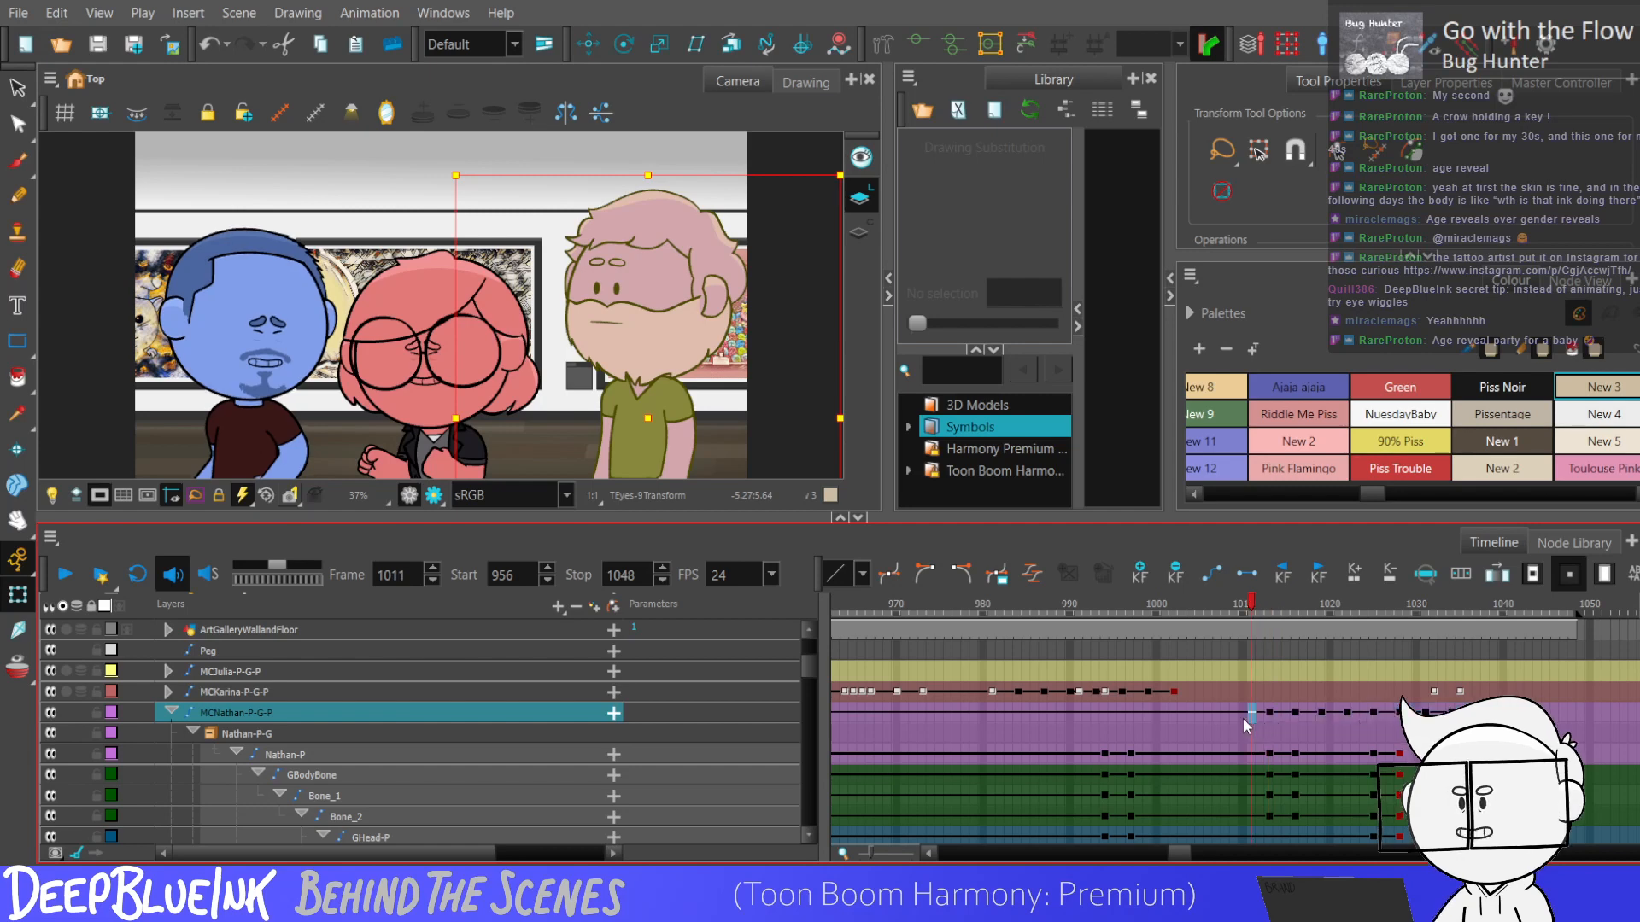
pyautogui.press('Return')
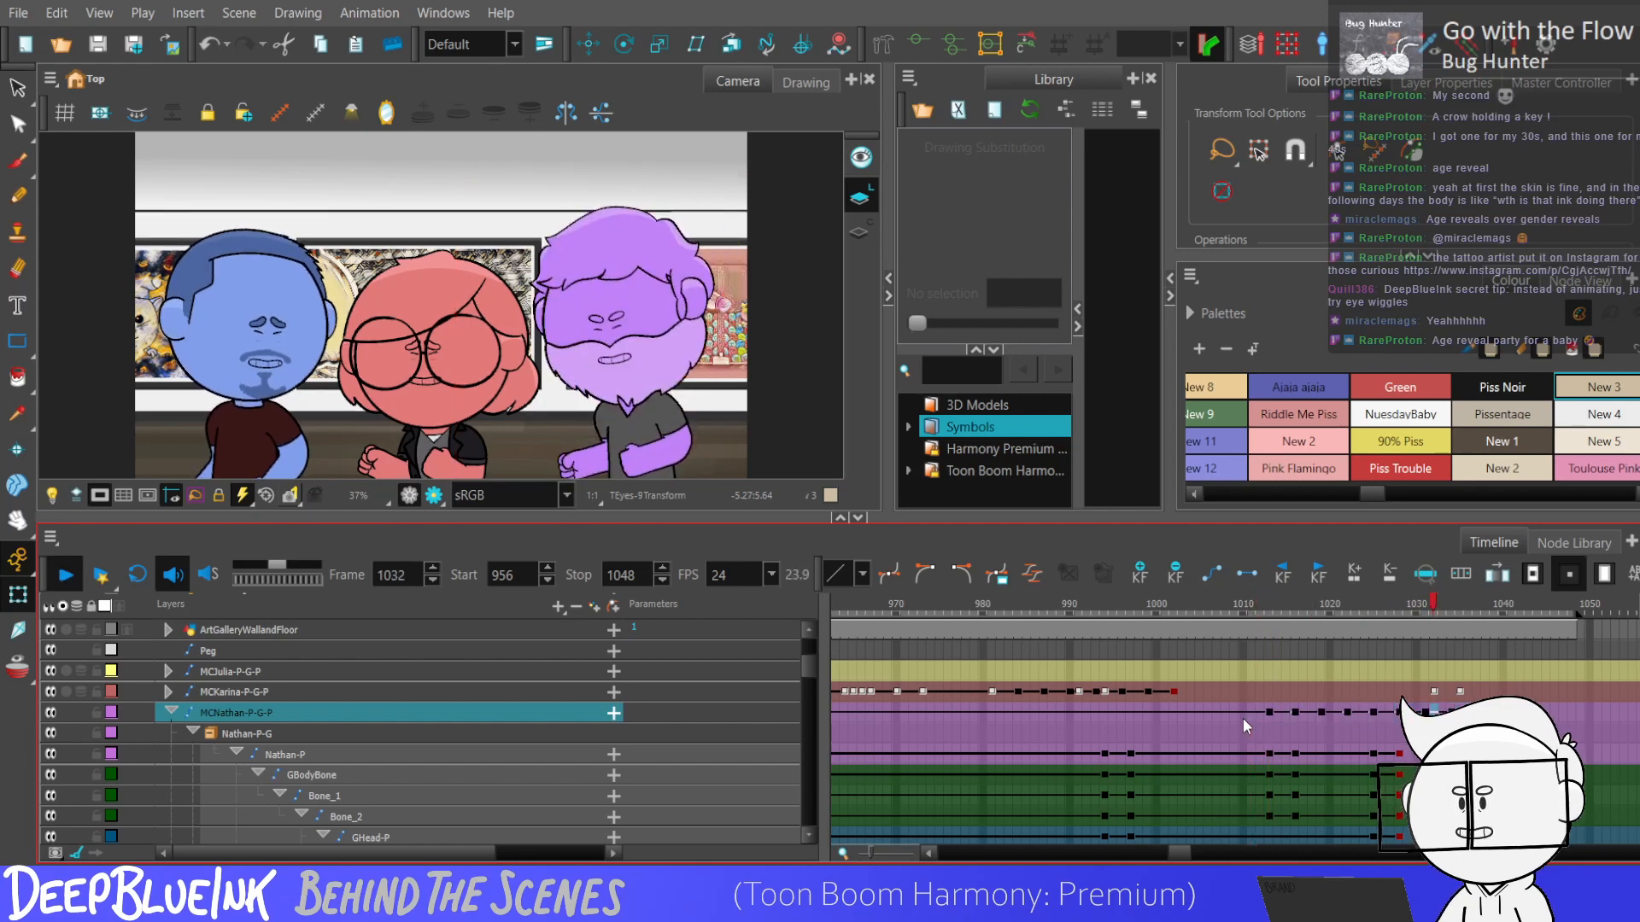
pyautogui.moveTo(1433, 605)
pyautogui.mouseDown()
pyautogui.moveTo(1511, 636)
pyautogui.moveTo(1424, 606)
pyautogui.mouseUp()
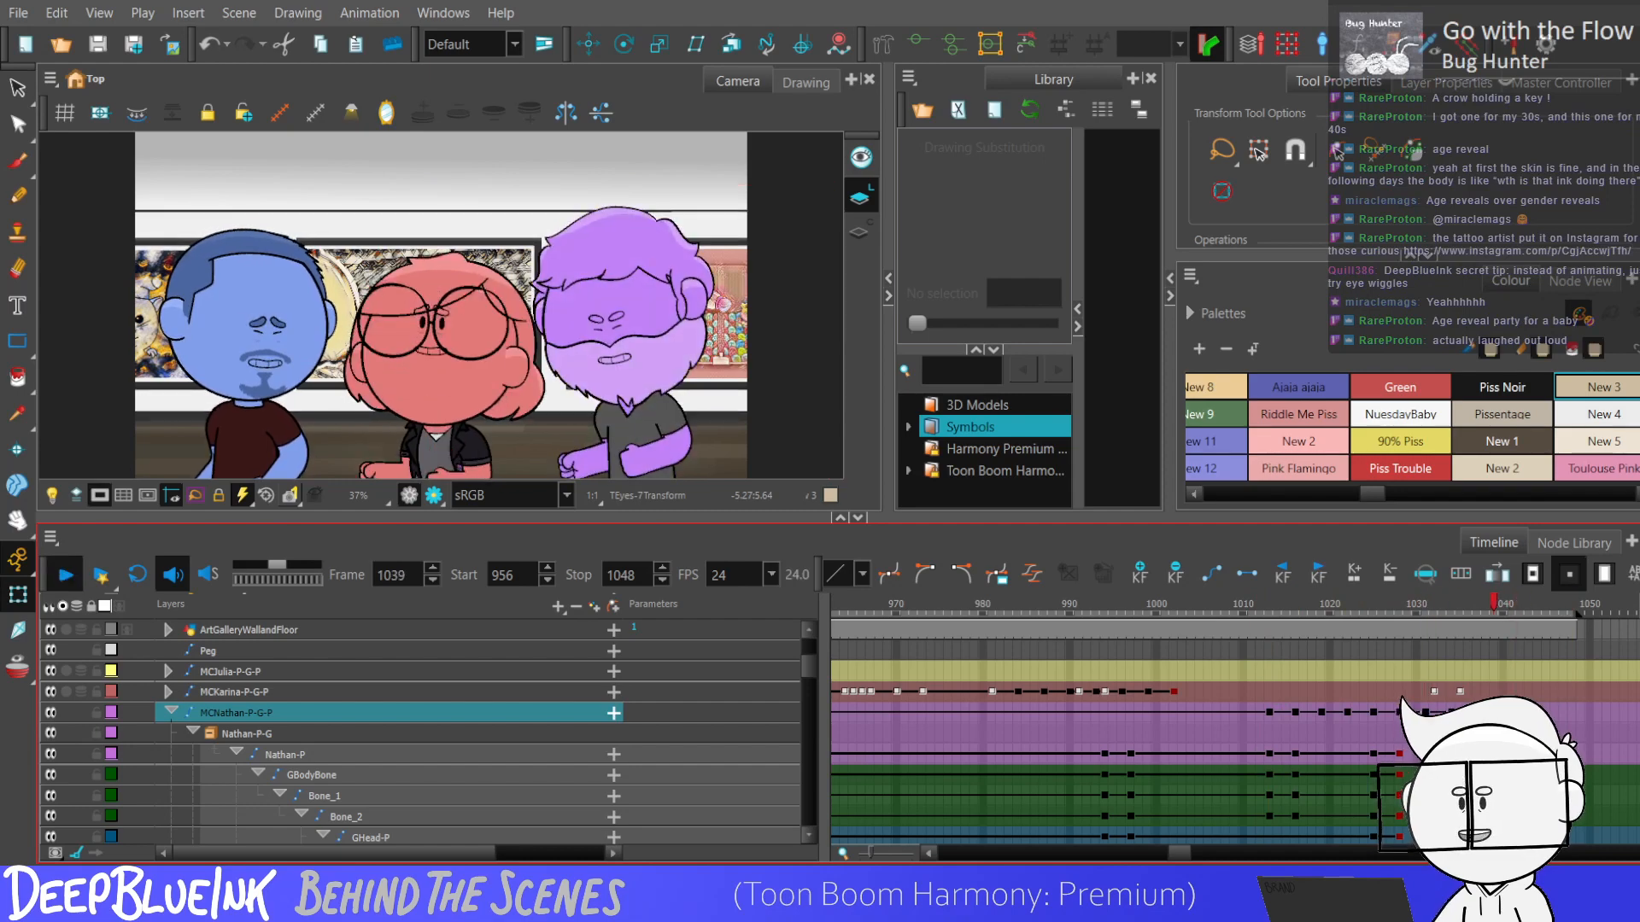
# Select the purple character's right and left arm layers and add keyframes on them at frames 1013 and 1016.
pyautogui.click(1269, 713)
pyautogui.moveTo(796, 661); pyautogui.dragTo(803, 758)
pyautogui.moveTo(1271, 731); pyautogui.dragTo(1271, 816)
pyautogui.press('.')
pyautogui.press('.')
pyautogui.press('.')
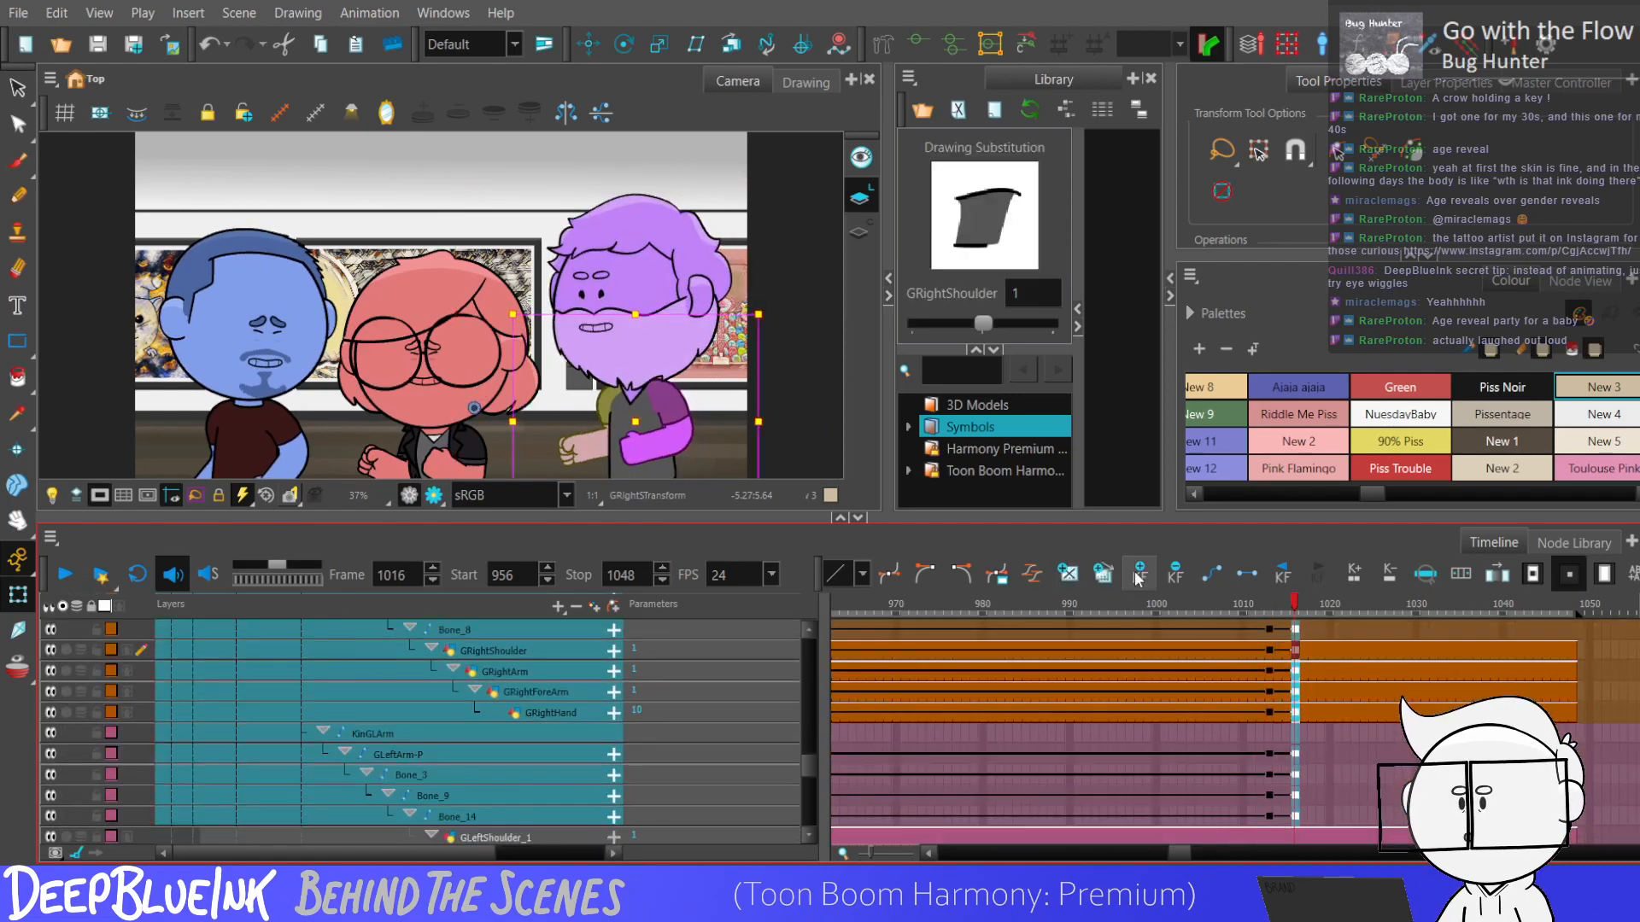
# Nudge both of the purple character's arm pegs at frame 1019 to start a three-frame arm bounce.
pyautogui.press('1')
pyautogui.press('1')
pyautogui.press('2')
pyautogui.press('1')
pyautogui.moveTo(746, 466); pyautogui.dragTo(691, 402)
pyautogui.press('2')
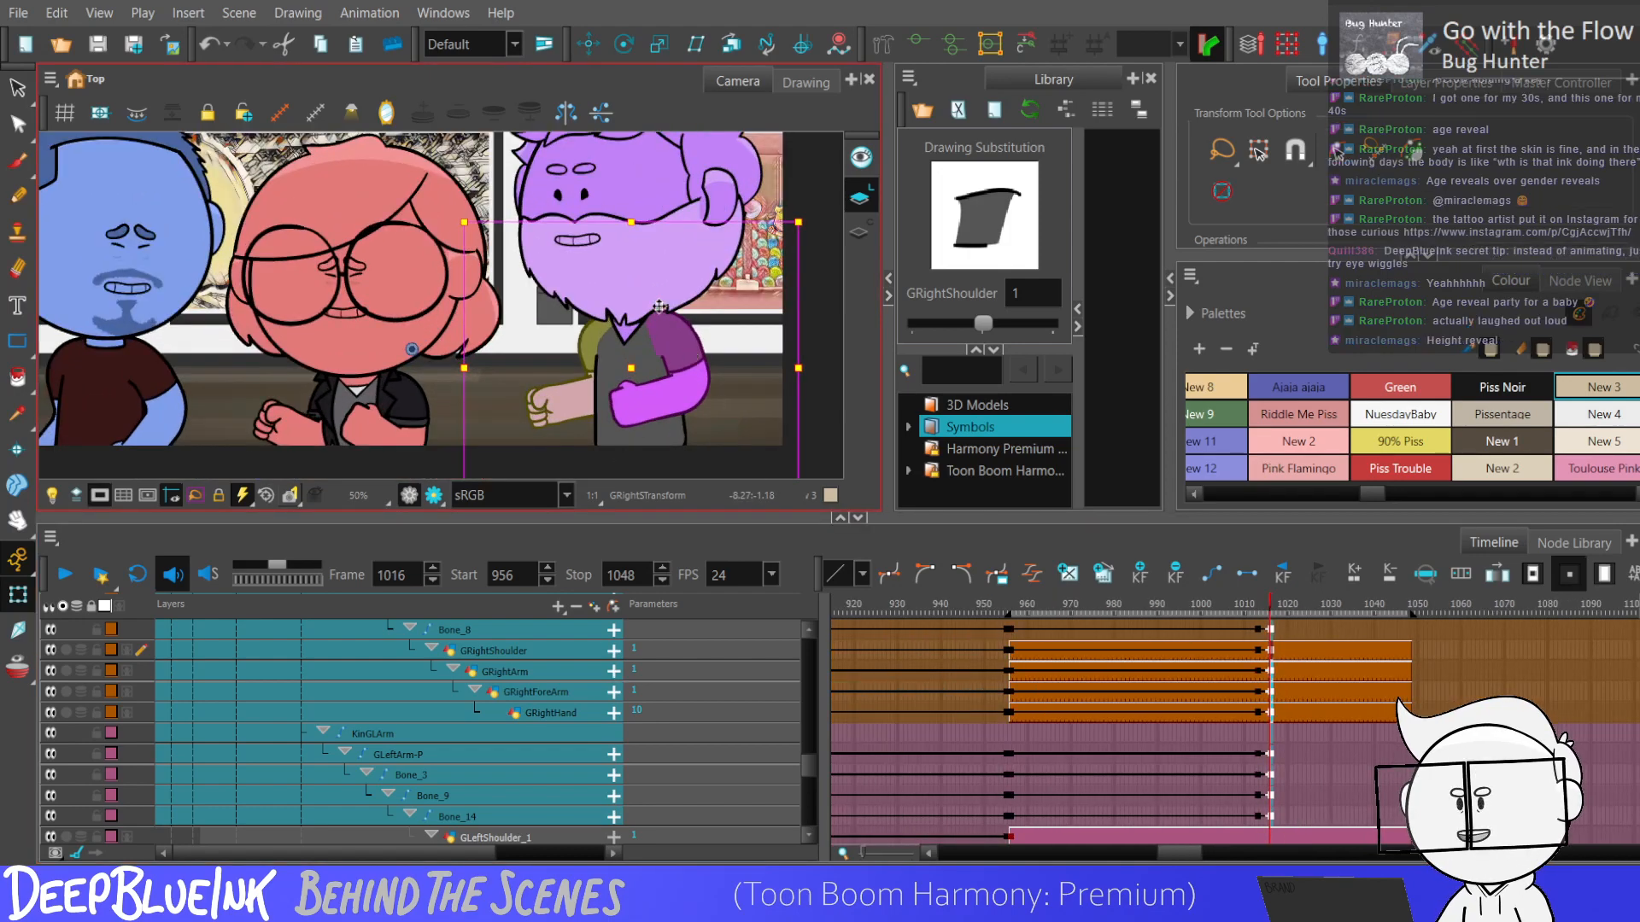
pyautogui.press('2')
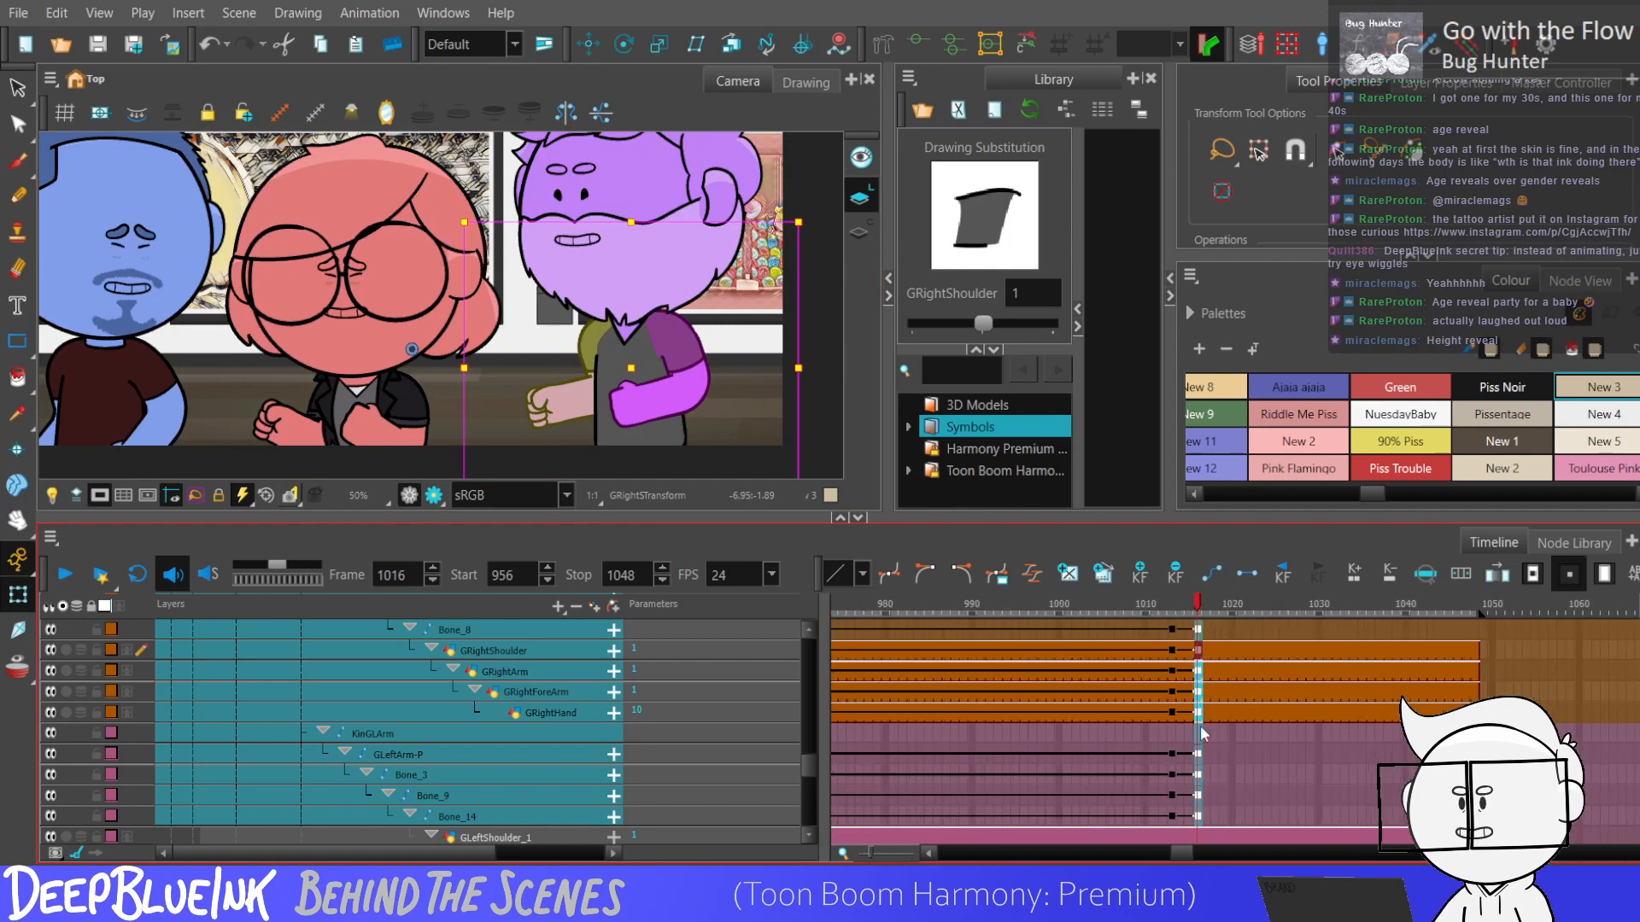
pyautogui.press('.')
pyautogui.press('.')
pyautogui.press('.')
# Continue the arm bounce by nudging both arm pegs every three frames from frame 1022 to 1037.
pyautogui.press('.')
pyautogui.press('.')
pyautogui.press('.')
pyautogui.press('.')
pyautogui.press('.')
pyautogui.press('.')
pyautogui.press('.')
pyautogui.press('.')
pyautogui.press('.')
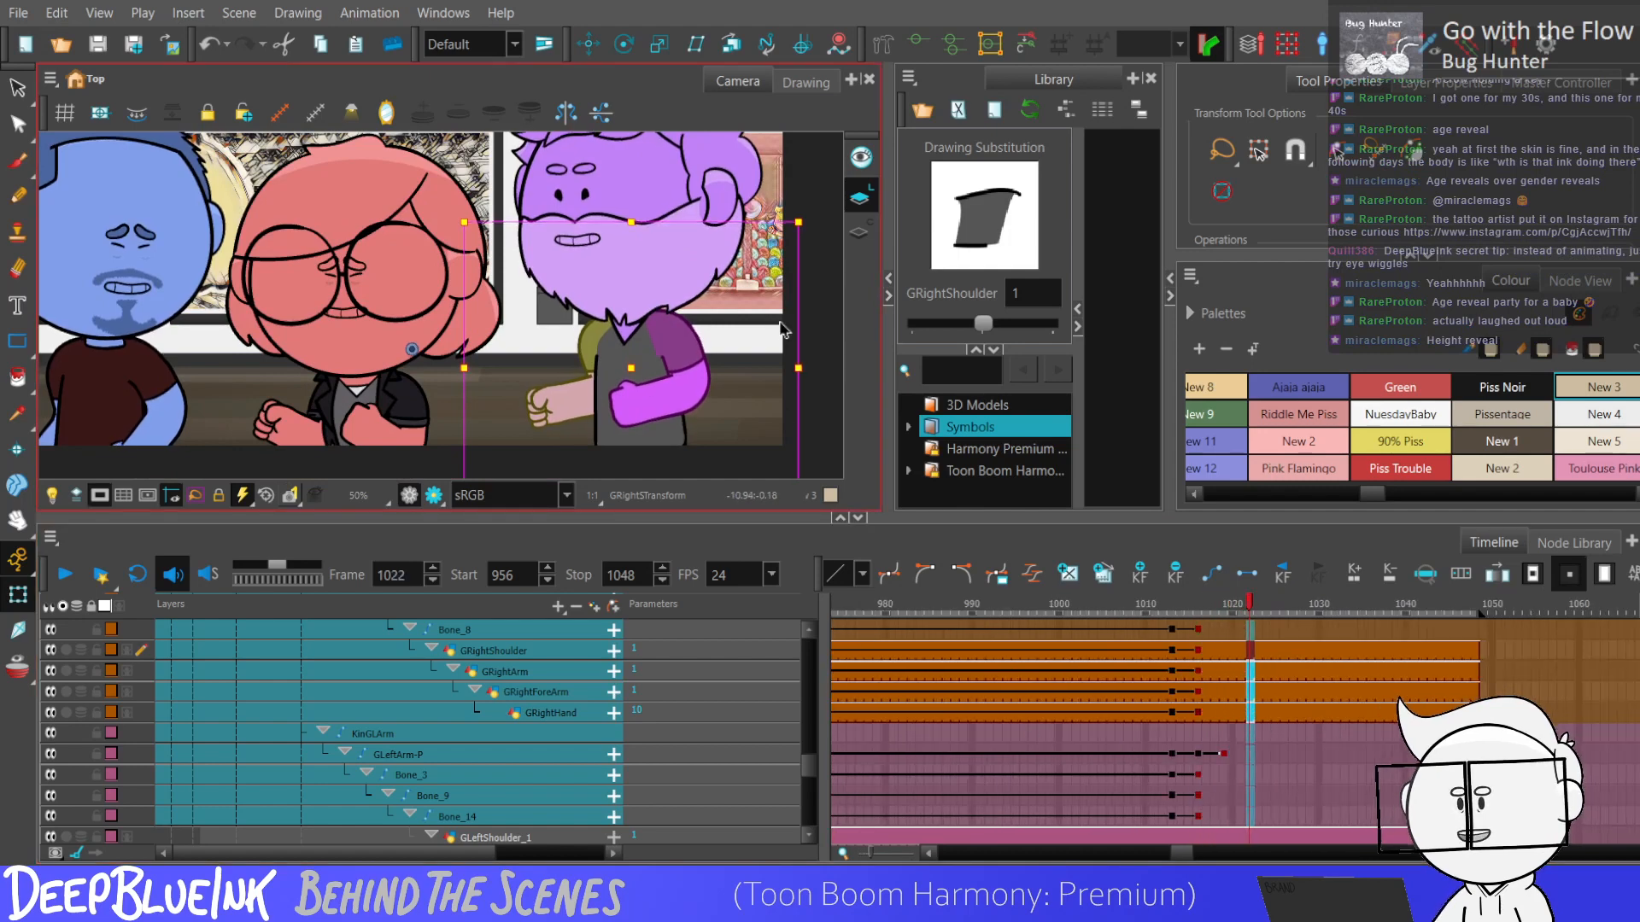
pyautogui.press('.')
pyautogui.press('.')
pyautogui.press('.')
pyautogui.press('.')
pyautogui.press('.')
pyautogui.press('.')
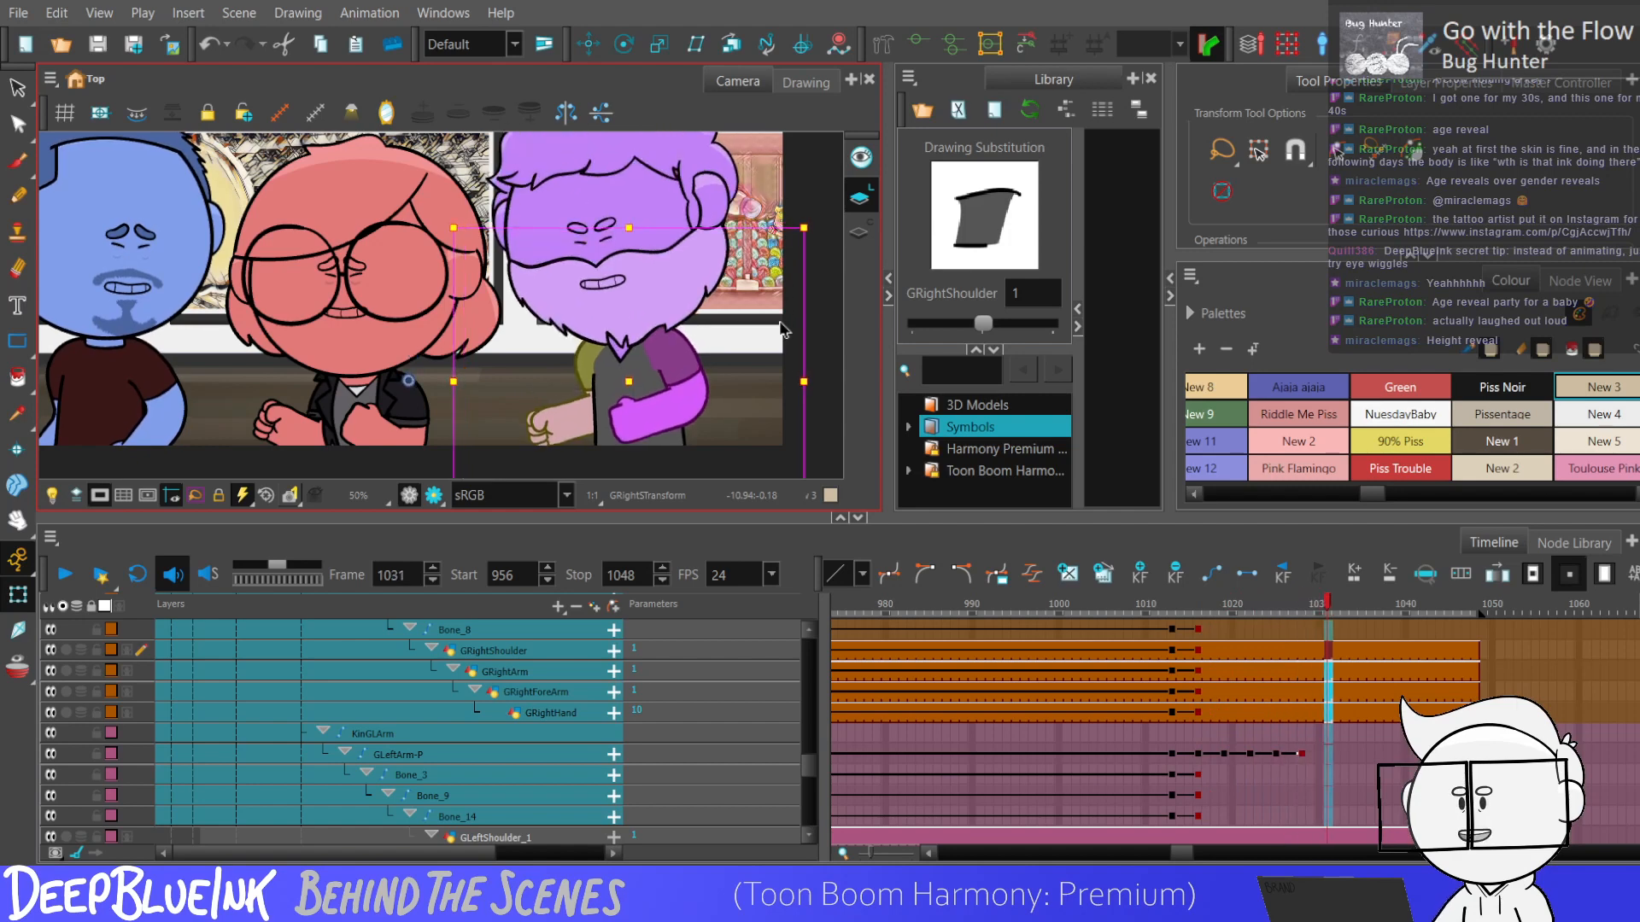
pyautogui.press('.')
pyautogui.press('.')
pyautogui.press(',')
pyautogui.press(',')
pyautogui.press(',')
pyautogui.press(',')
pyautogui.press(',')
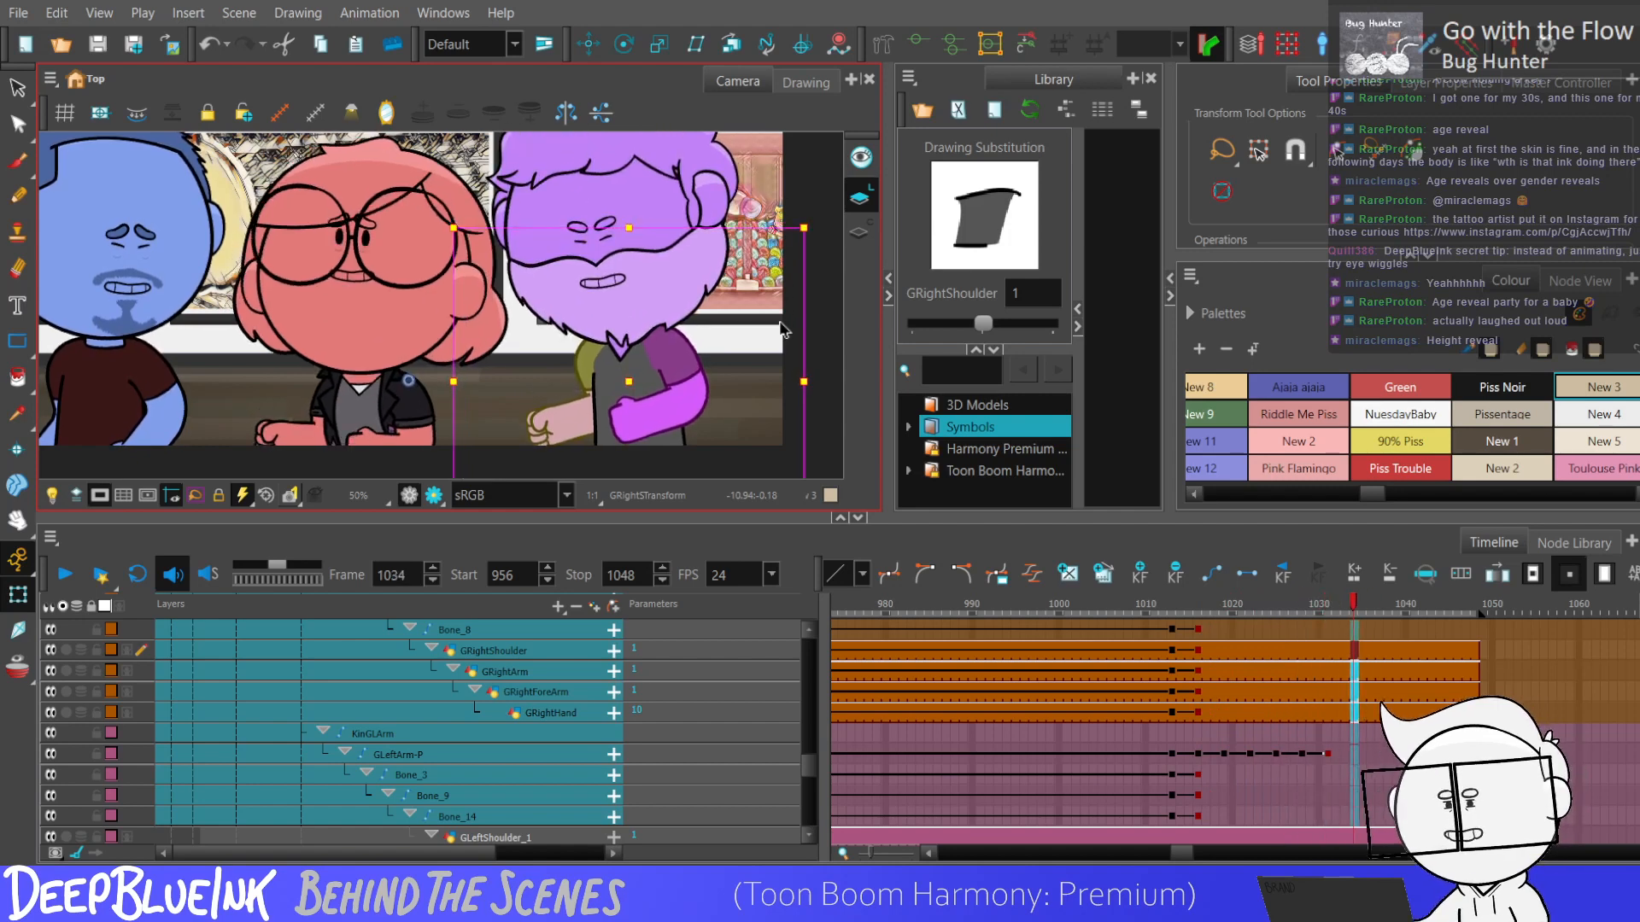
pyautogui.press('.')
pyautogui.press('.')
pyautogui.press('.')
pyautogui.press('.')
pyautogui.press('.')
pyautogui.press('.')
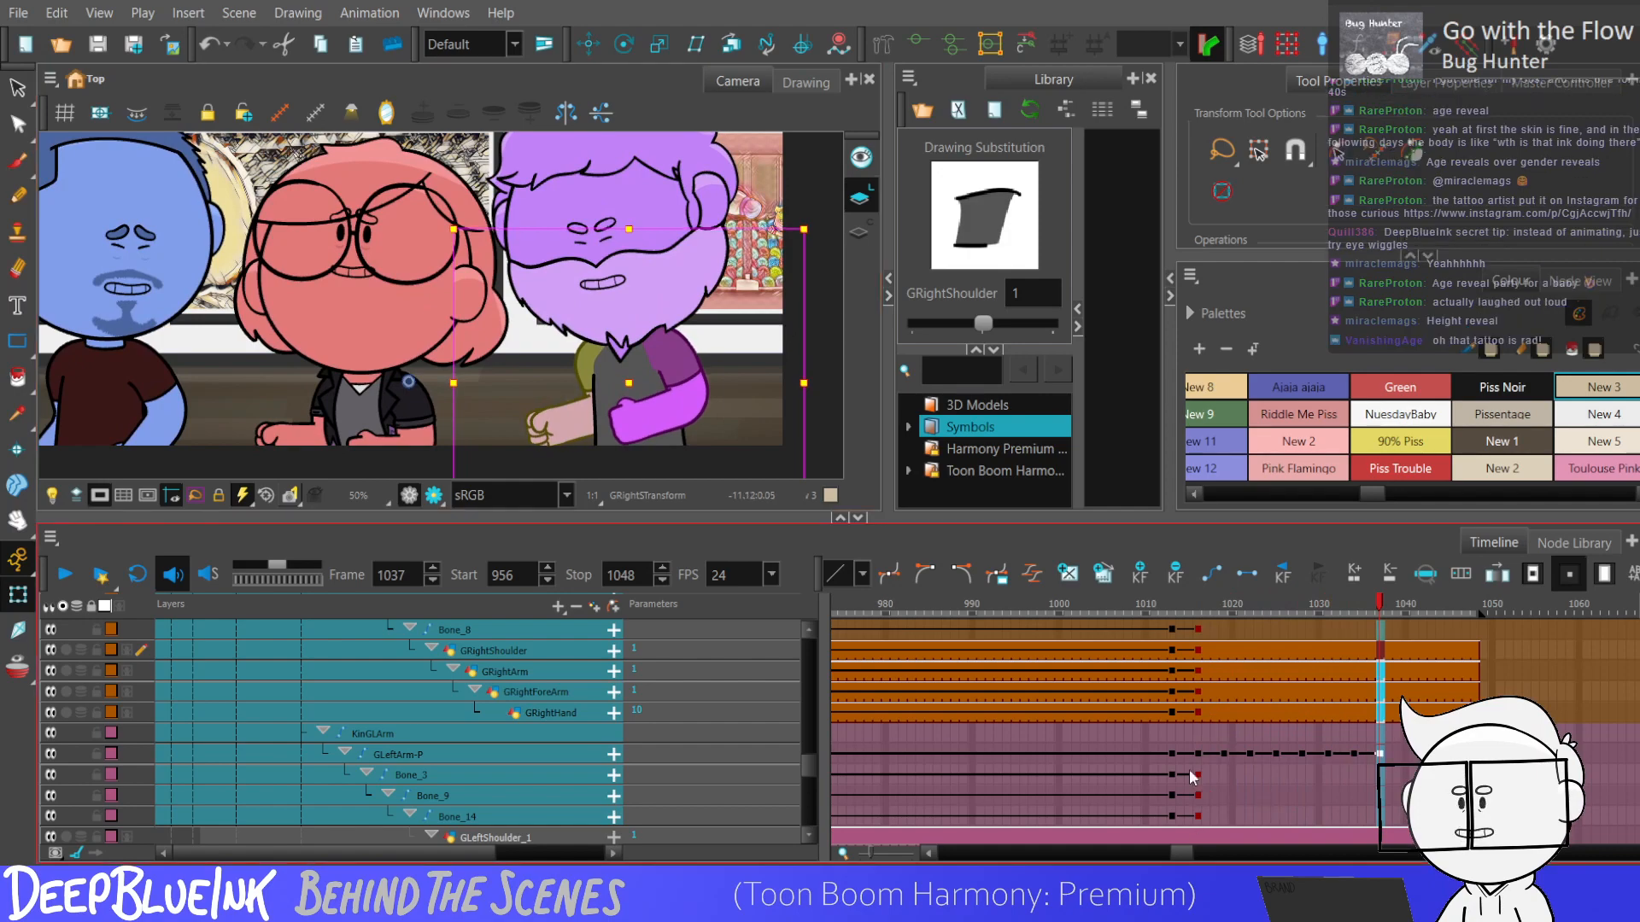
# Select the arm keyframes from frame 1013 onward and play from frame 1007 to examine the arm bounce.
pyautogui.moveTo(1172, 828); pyautogui.dragTo(1371, 698)
pyautogui.click(1120, 740)
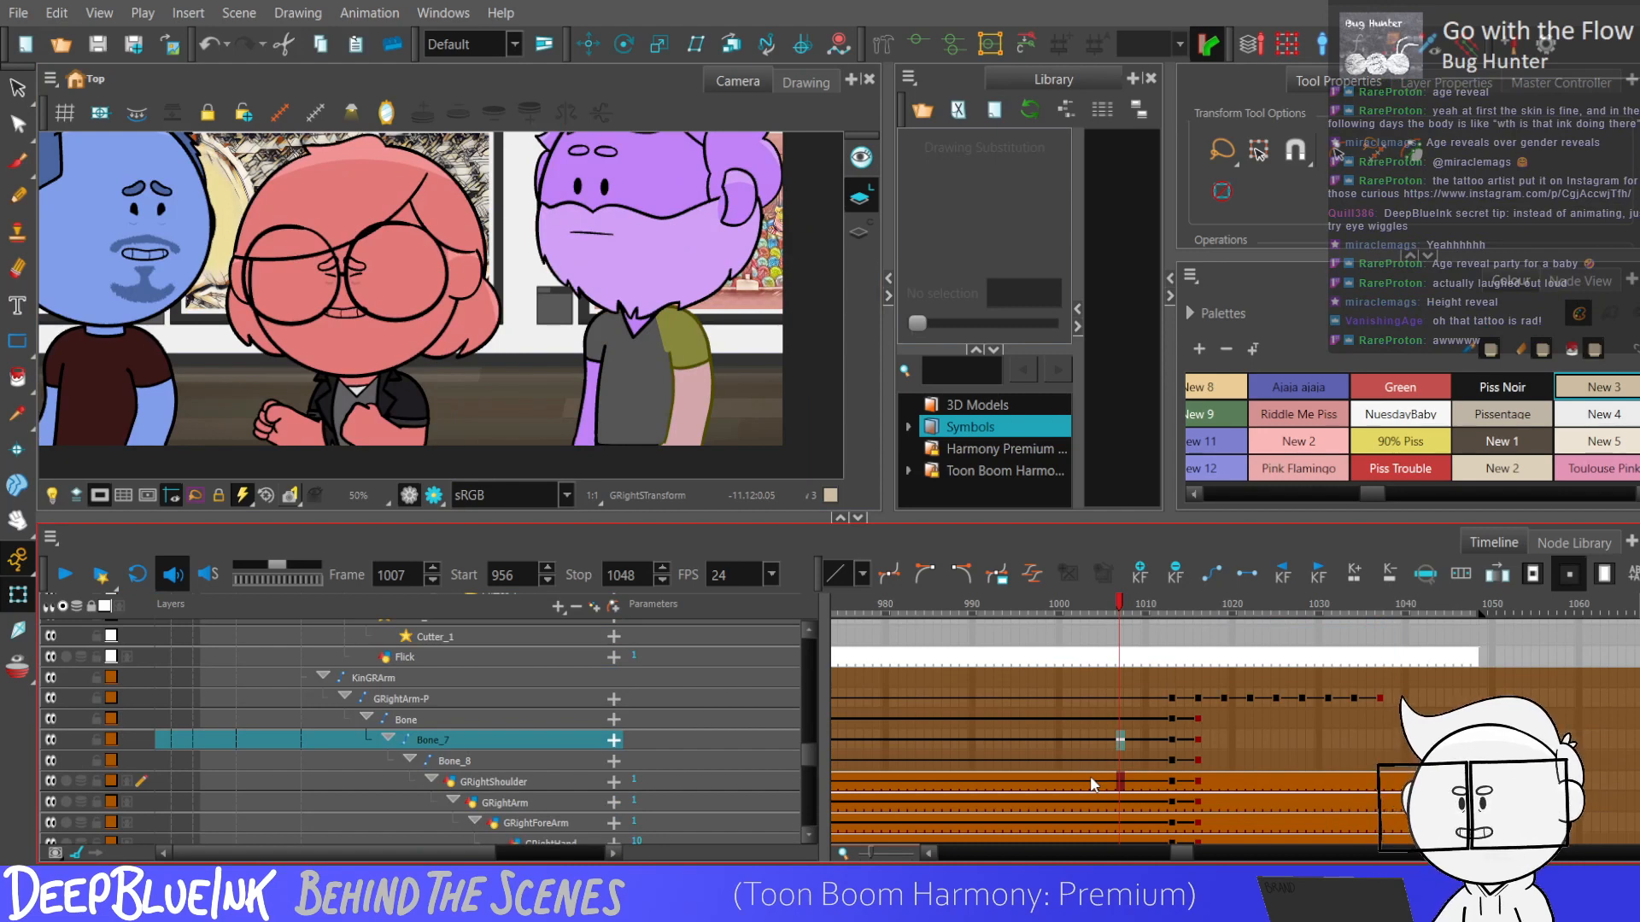
pyautogui.press('Return')
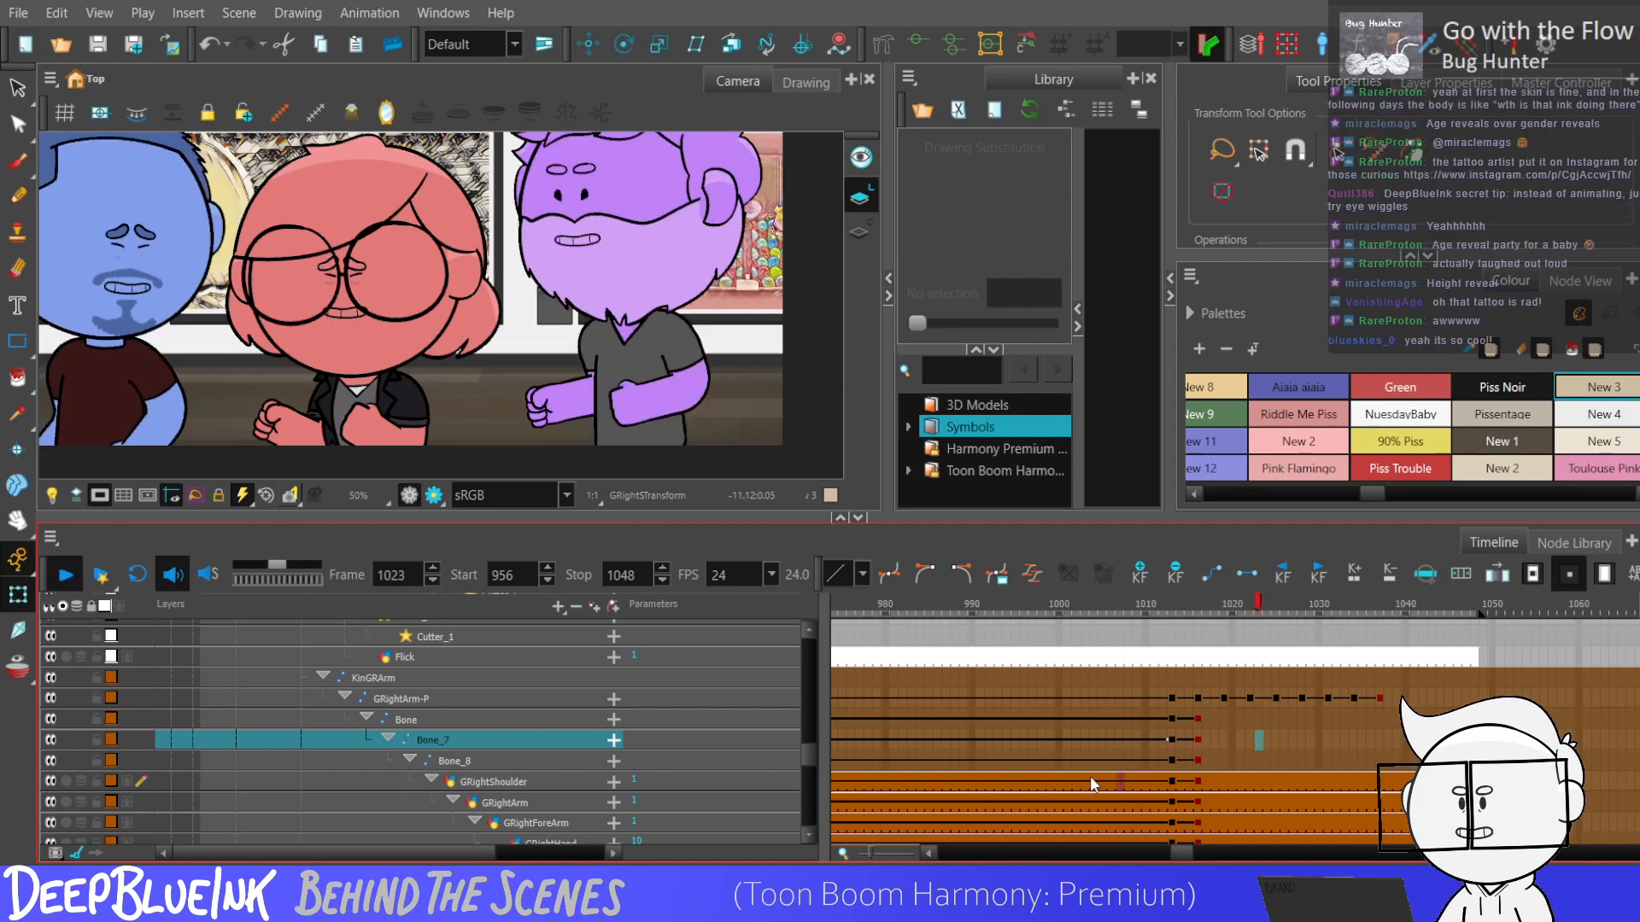
pyautogui.click(543, 295)
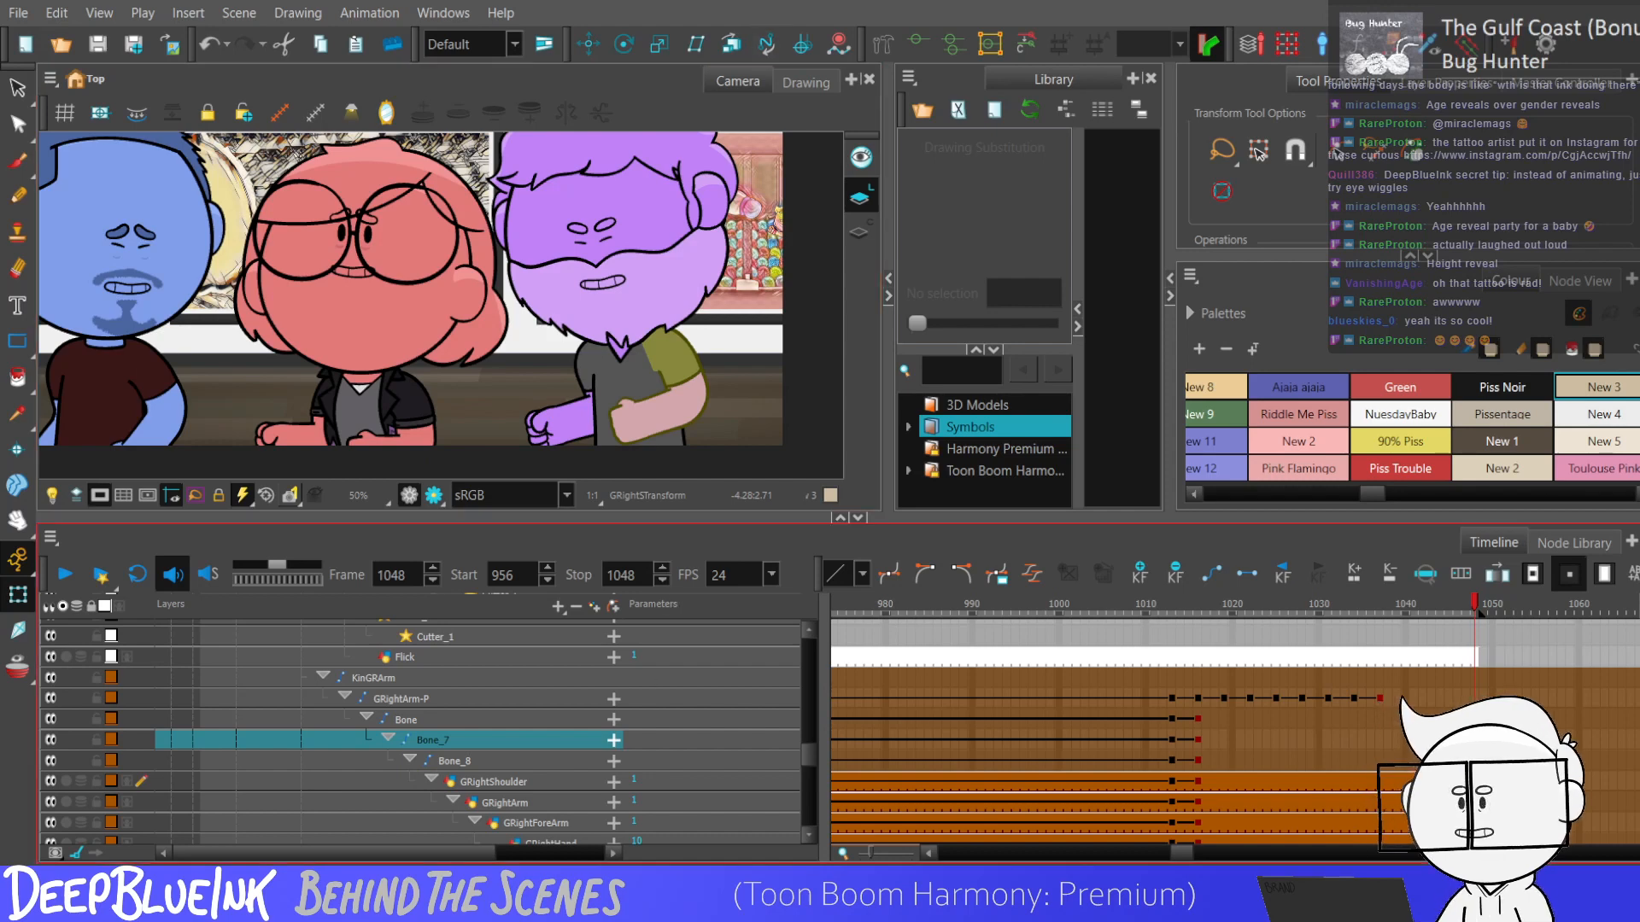
# Swap the purple character's mouth drawings frame by frame from around frame 1015 to frame 1019.
pyautogui.press('Return')
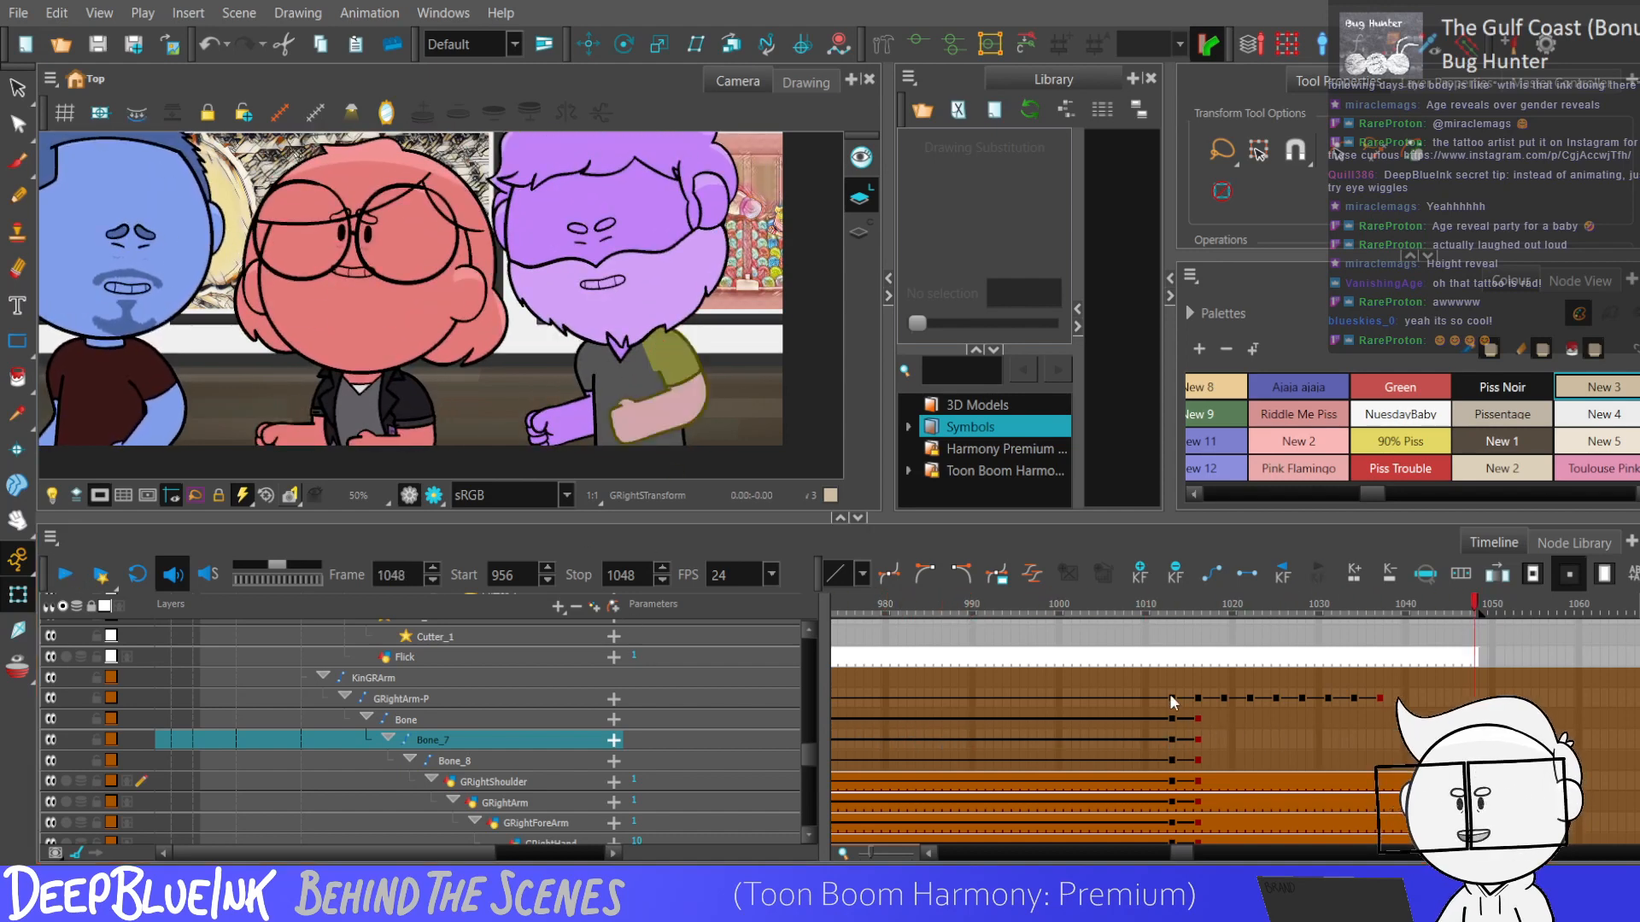
pyautogui.moveTo(807, 753); pyautogui.dragTo(809, 674)
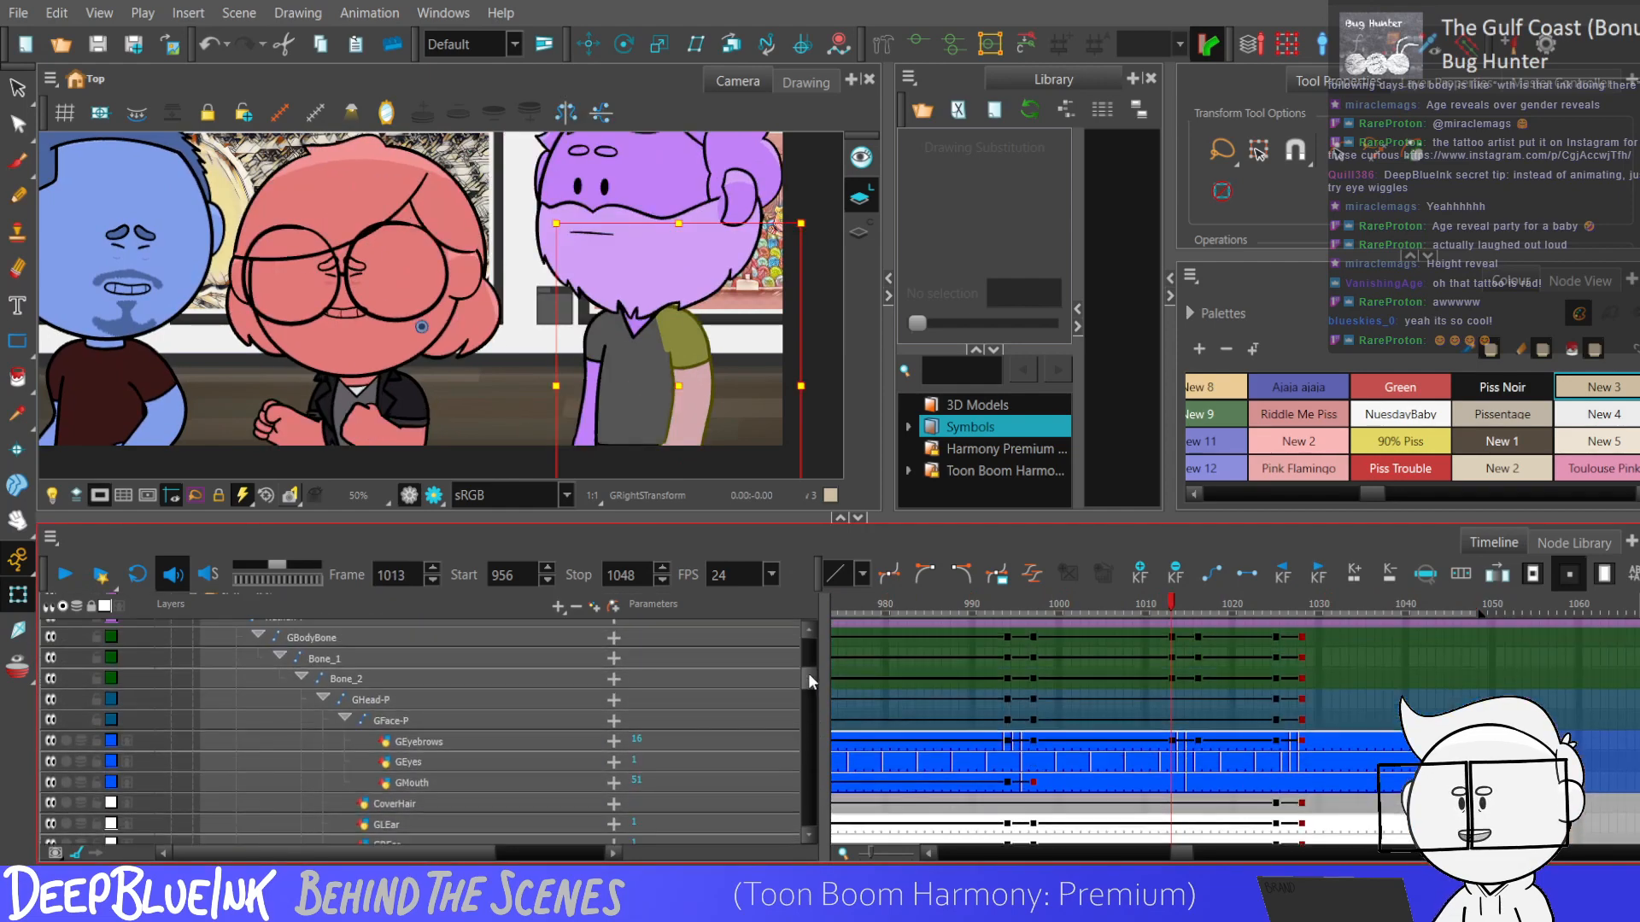
pyautogui.click(1188, 782)
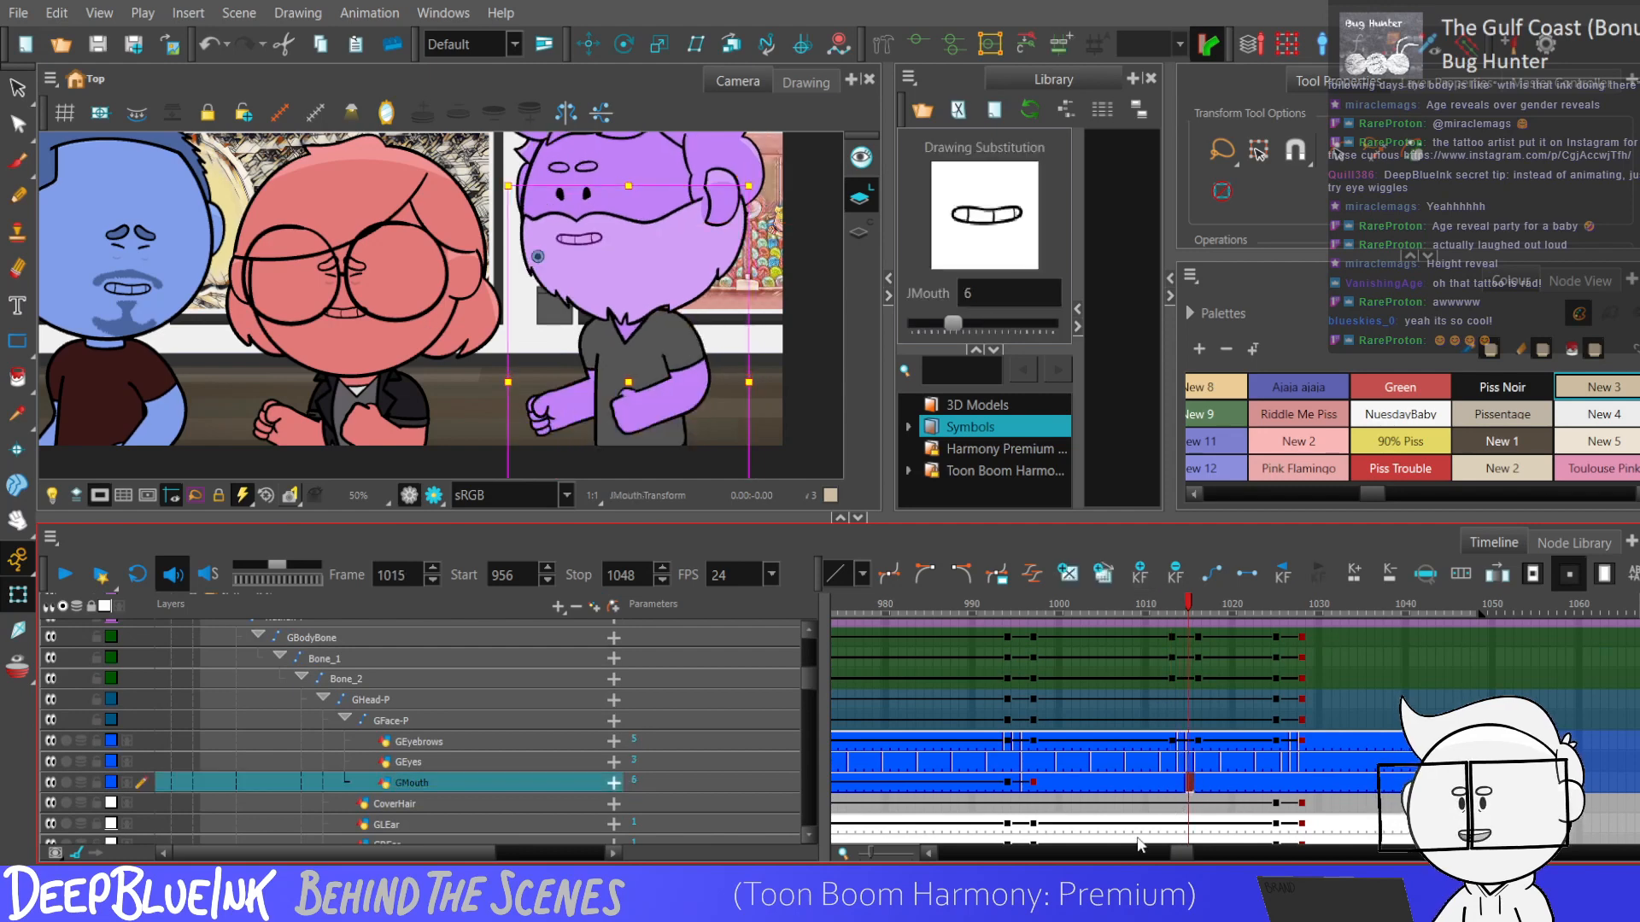
pyautogui.press('Return')
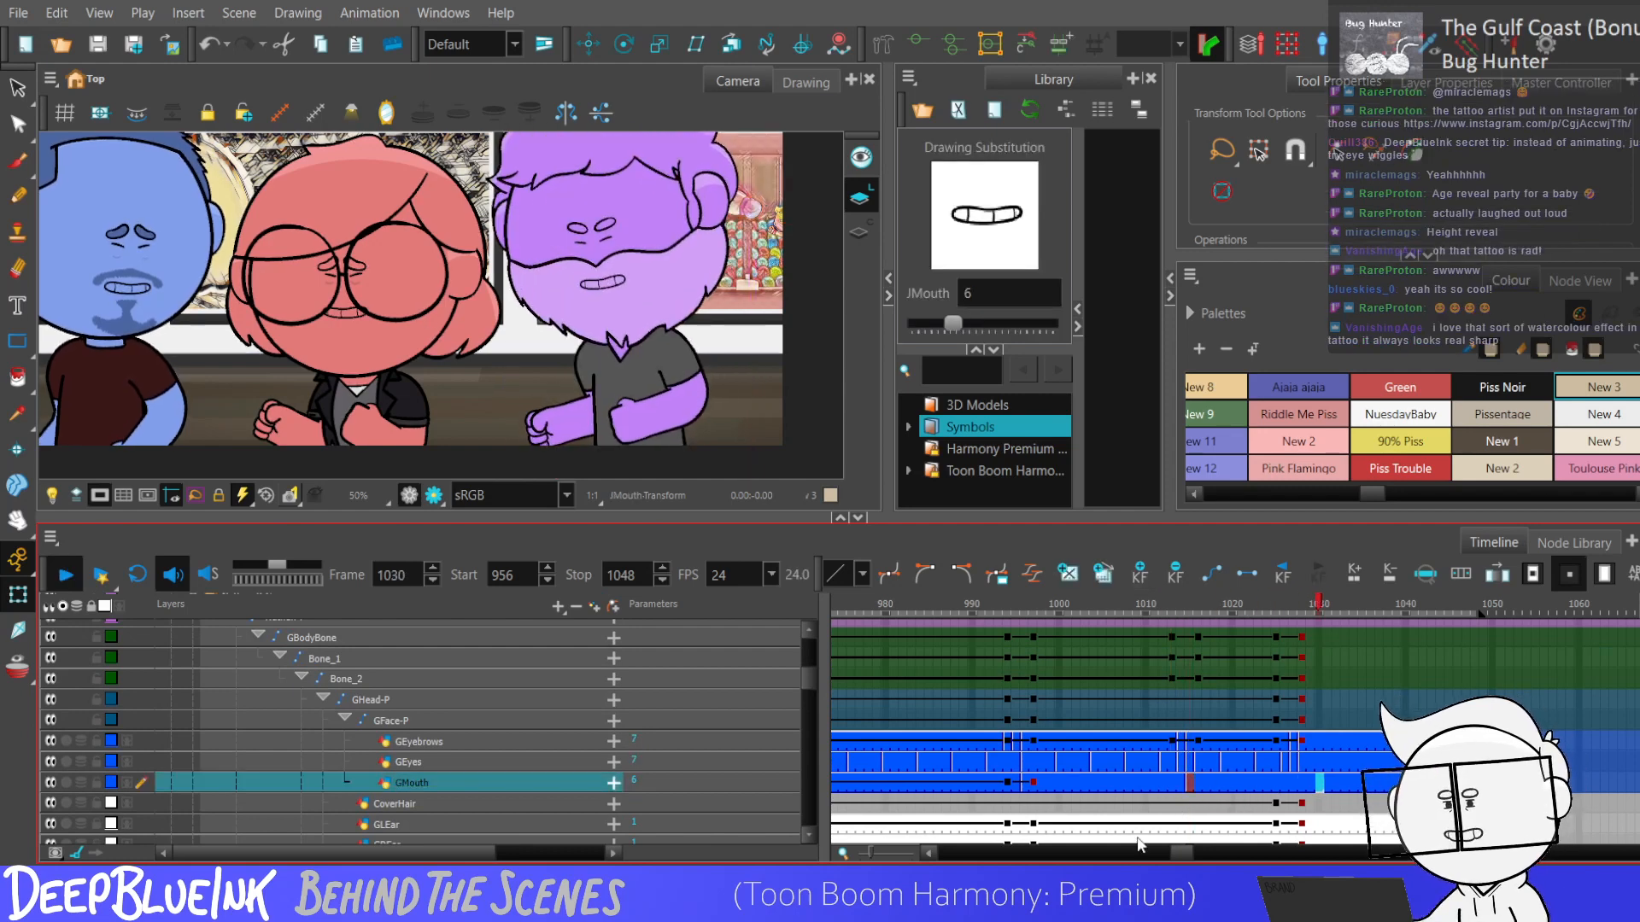
pyautogui.press('Return')
pyautogui.press(',')
pyautogui.press(',')
pyautogui.press(',')
pyautogui.press('.')
pyautogui.press('[')
pyautogui.press('[')
pyautogui.press('.')
pyautogui.press('[')
pyautogui.press('[')
pyautogui.press('.')
pyautogui.press('.')
pyautogui.press(']')
pyautogui.press('.')
pyautogui.press(']')
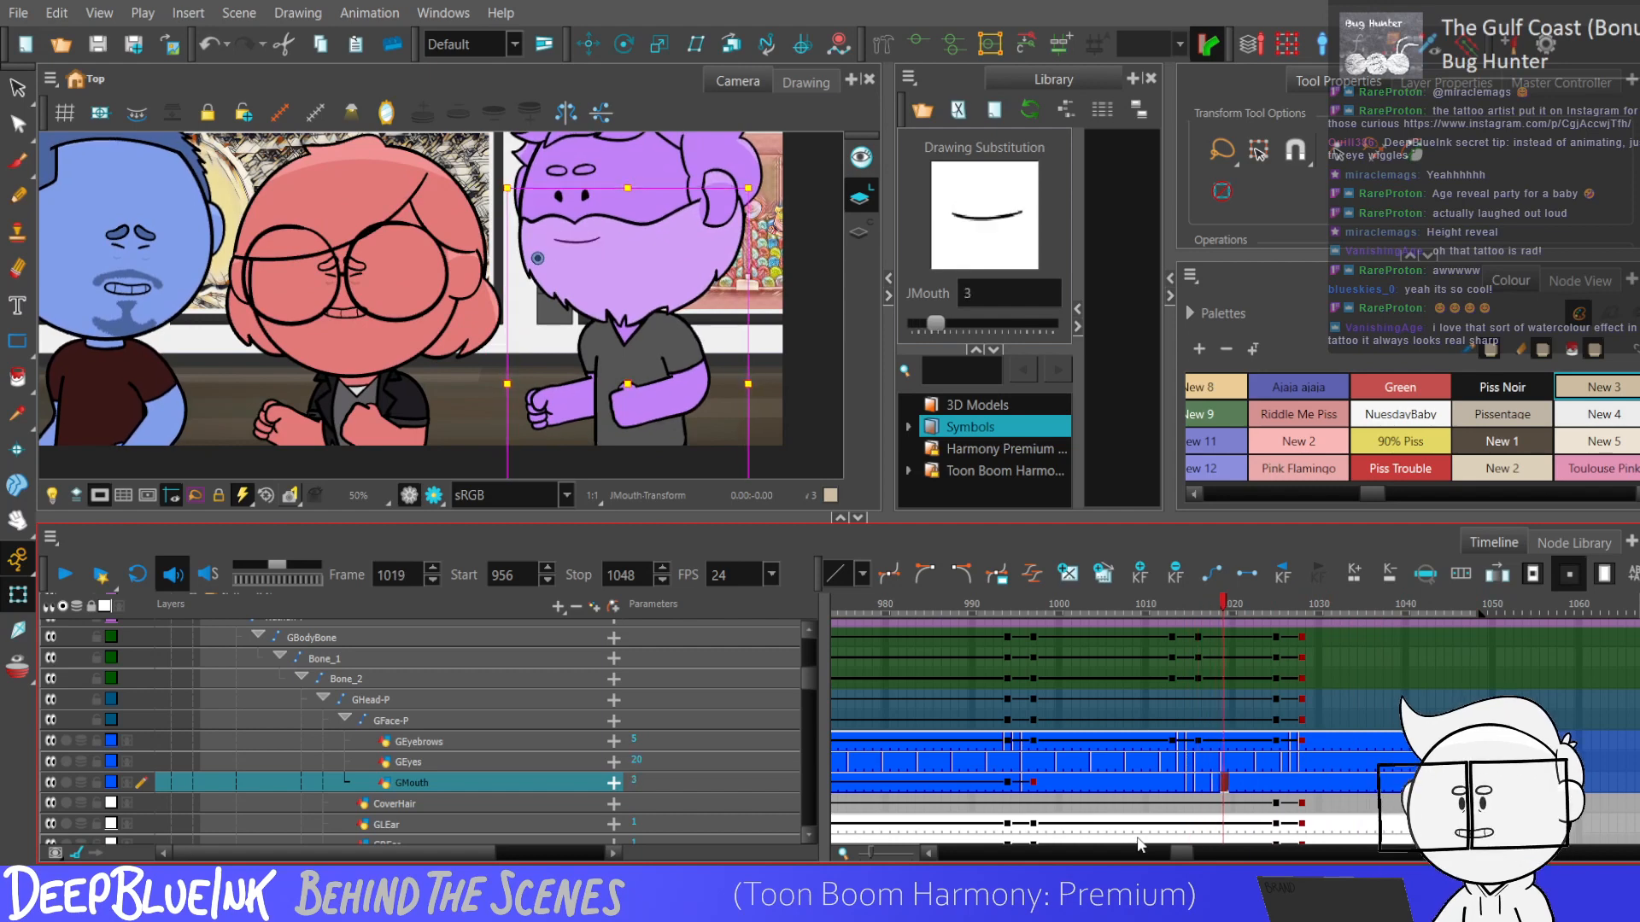
pyautogui.press(']')
pyautogui.press(']')
# Continue changing the purple character's mouth drawings from frame 1020 to 1027, using drawing 4 at frame 1027.
pyautogui.press('.')
pyautogui.press('[')
pyautogui.press('[')
pyautogui.press('[')
pyautogui.press('[')
pyautogui.press('.')
pyautogui.press('.')
pyautogui.press(']')
pyautogui.press('.')
pyautogui.press('[')
pyautogui.press(']')
pyautogui.press(']')
pyautogui.press('.')
pyautogui.press(']')
pyautogui.press(']')
pyautogui.press('[')
pyautogui.press('[')
pyautogui.press('.')
# Change the purple character's mouth drawings from frame 1028 to 1031, ending on drawing 6 at frame 1031.
pyautogui.press('.')
pyautogui.press('[')
pyautogui.press('.')
pyautogui.press(']')
pyautogui.press(']')
pyautogui.press(']')
pyautogui.press(']')
pyautogui.press(']')
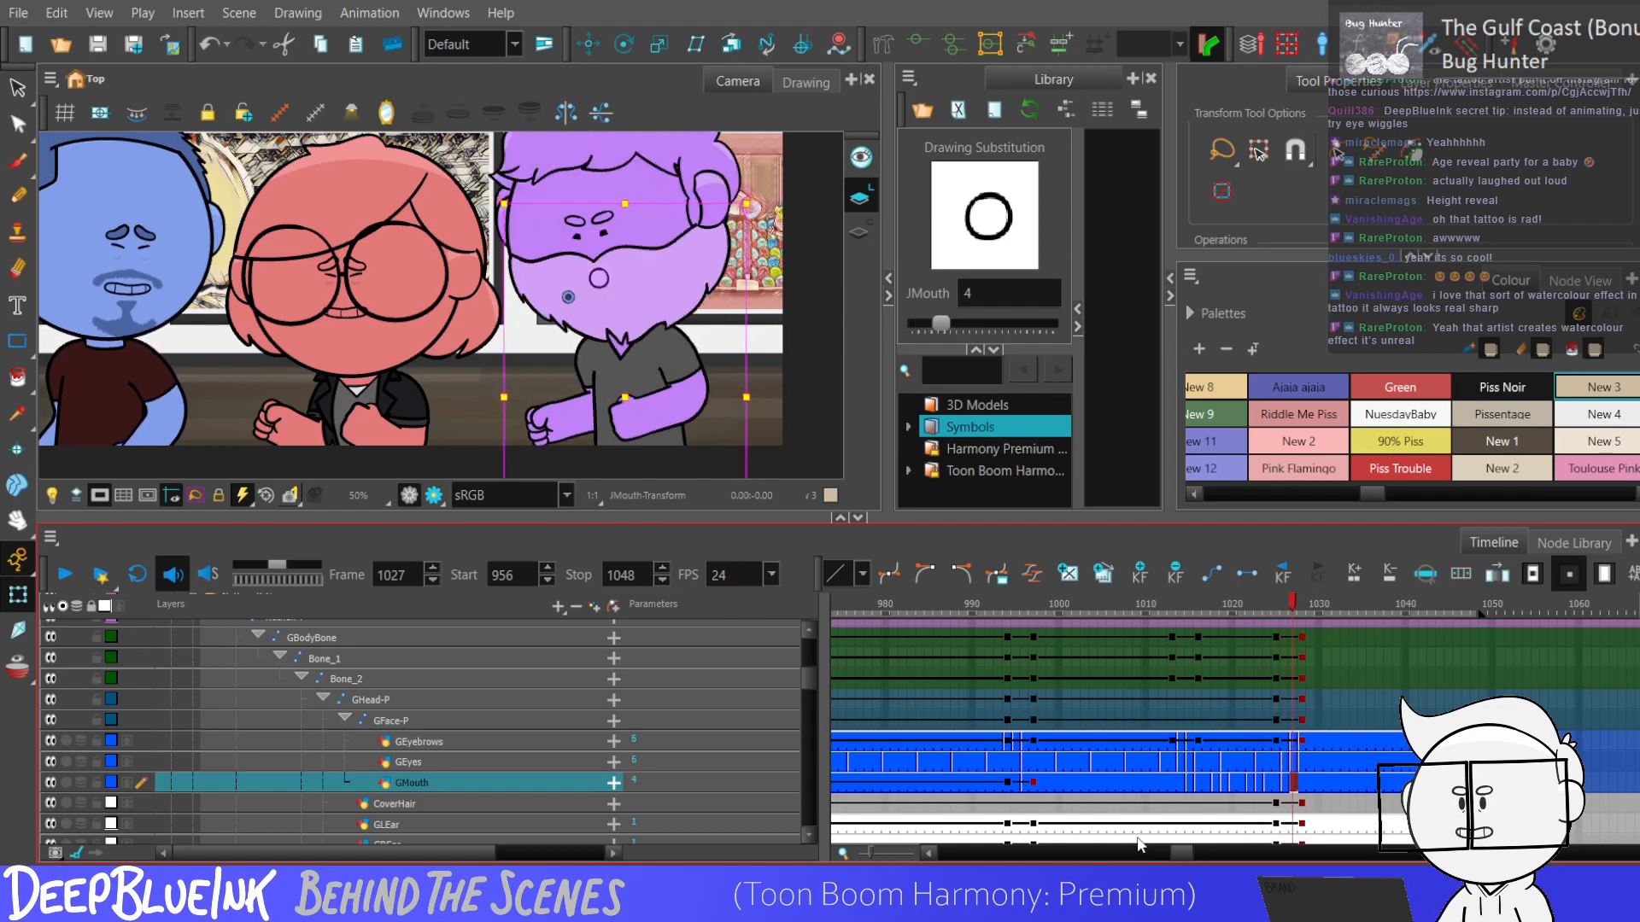
pyautogui.press('.')
pyautogui.press('[')
pyautogui.press('[')
pyautogui.press('[')
pyautogui.press('[')
pyautogui.press('.')
pyautogui.press('.')
pyautogui.press('[')
pyautogui.press('.')
pyautogui.press(']')
pyautogui.press(']')
pyautogui.press(']')
pyautogui.press(']')
pyautogui.press(']')
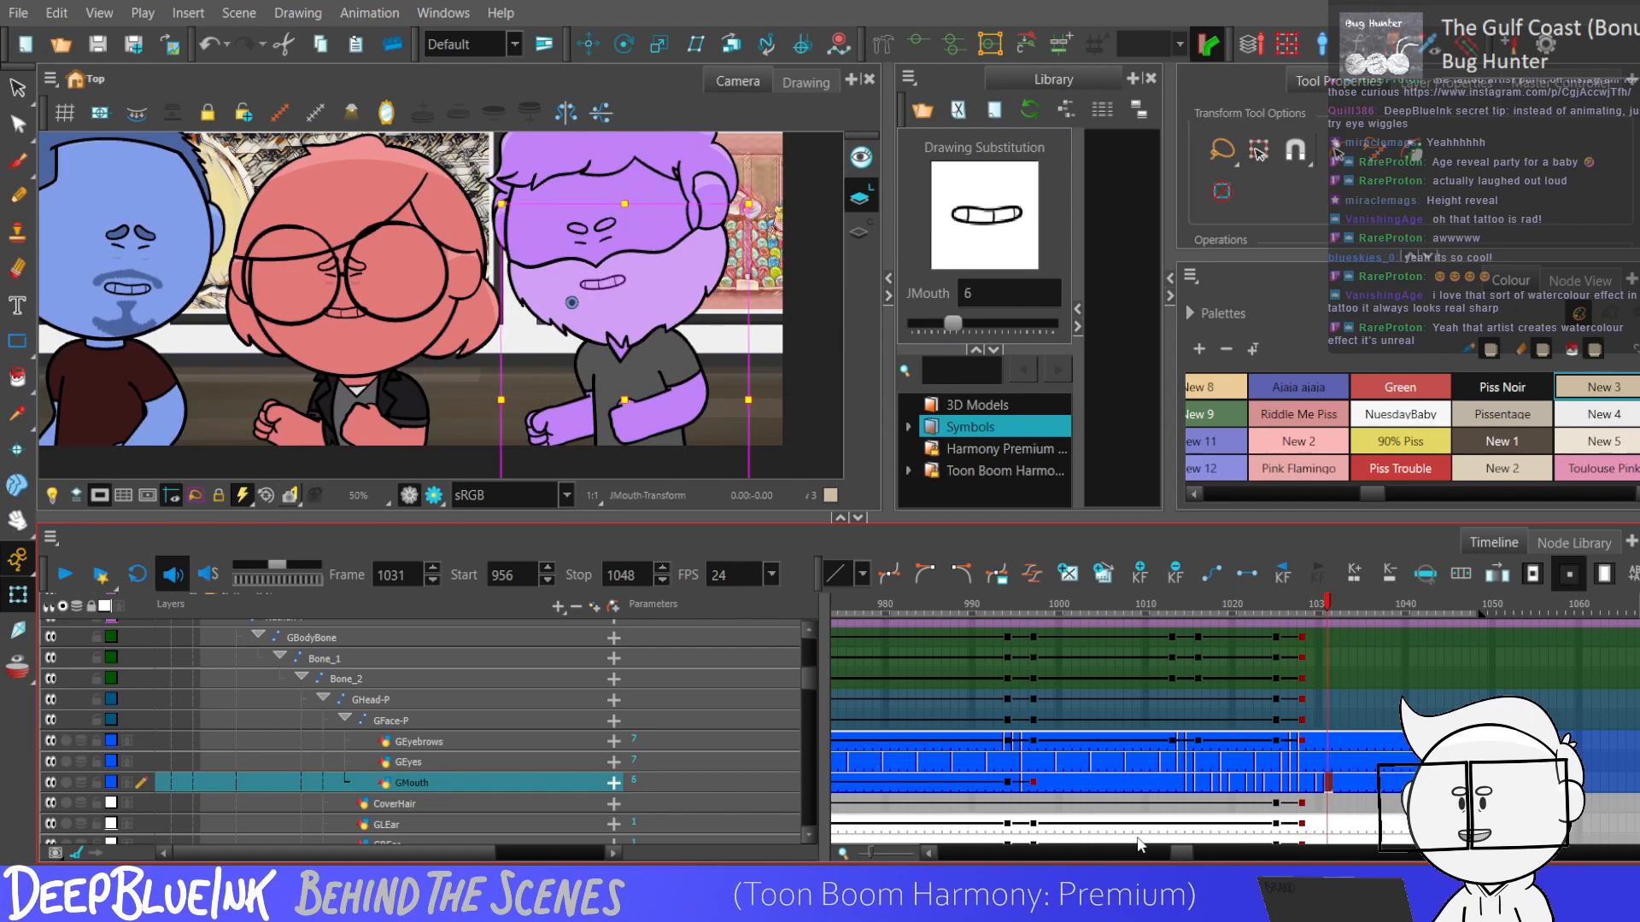
# Increase the exposure of the purple character's mouth drawings from about frame 1021 and delete the mouth exposure at frame 1049.
pyautogui.moveTo(809, 684); pyautogui.dragTo(806, 686)
pyautogui.click(1241, 769)
pyautogui.press('+')
pyautogui.press('.')
pyautogui.press('.')
pyautogui.press('.')
pyautogui.press('.')
pyautogui.press('+')
pyautogui.press('.')
pyautogui.press('.')
pyautogui.press(',')
pyautogui.press(',')
pyautogui.press(',')
pyautogui.press(',')
pyautogui.press(',')
pyautogui.press(',')
pyautogui.press(',')
pyautogui.press(',')
pyautogui.press(',')
pyautogui.press(',')
pyautogui.press(',')
pyautogui.hotkey('shift', '.')
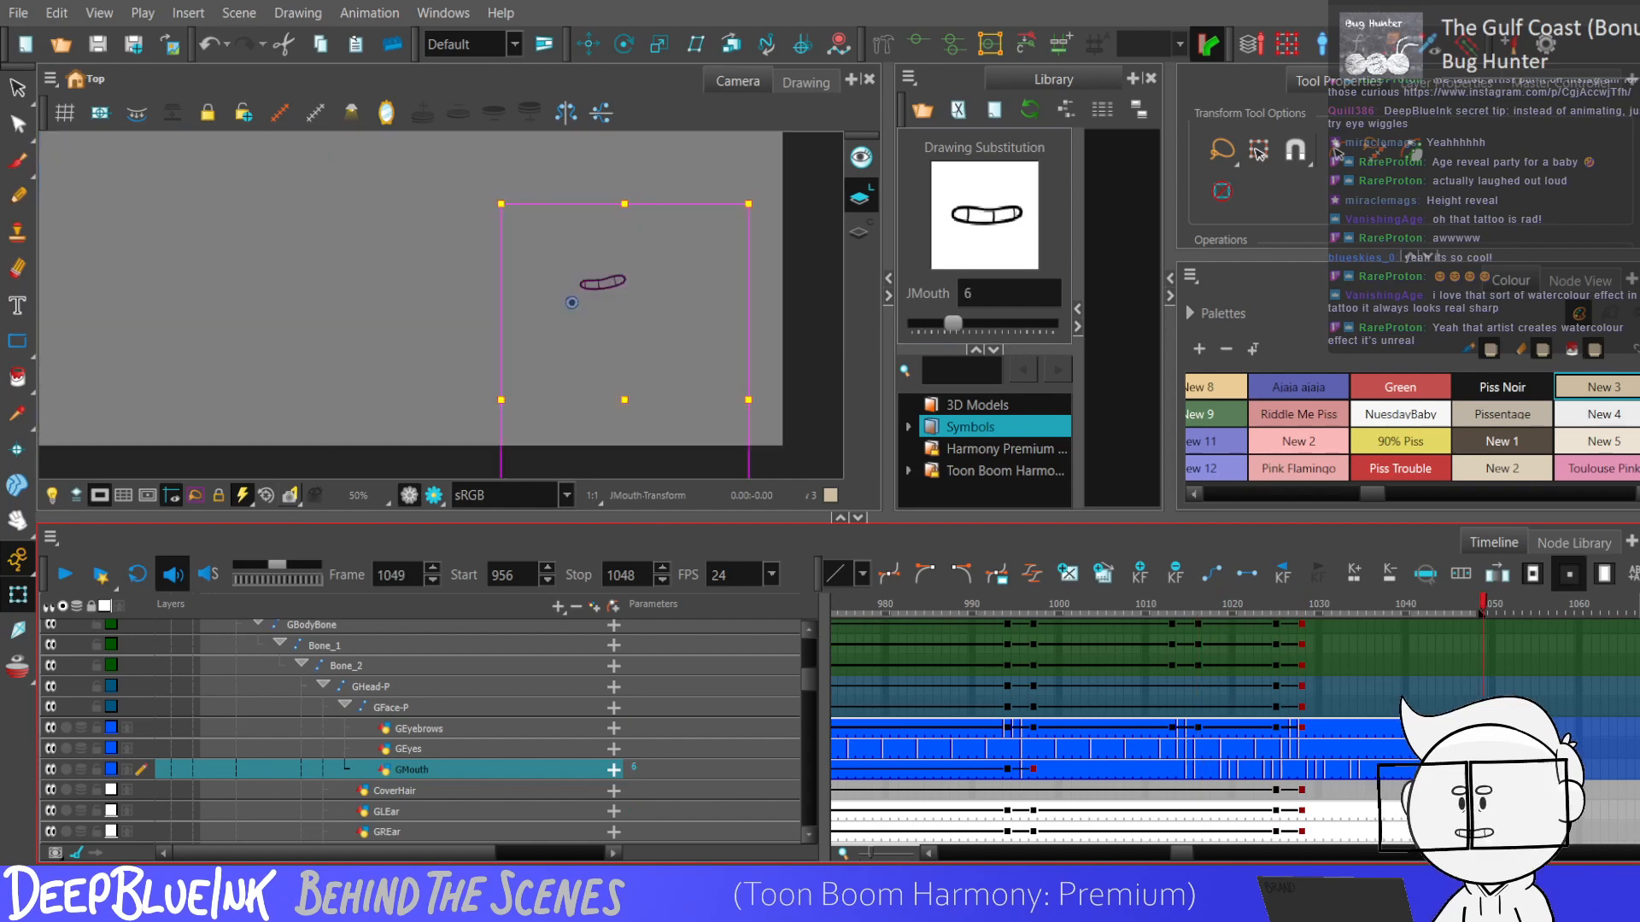
pyautogui.press('Delete')
# Play from frame 1013 to examine the purple character's mouth movement and check the mouth drawing at frames 1038 and 1041.
pyautogui.click(1362, 771)
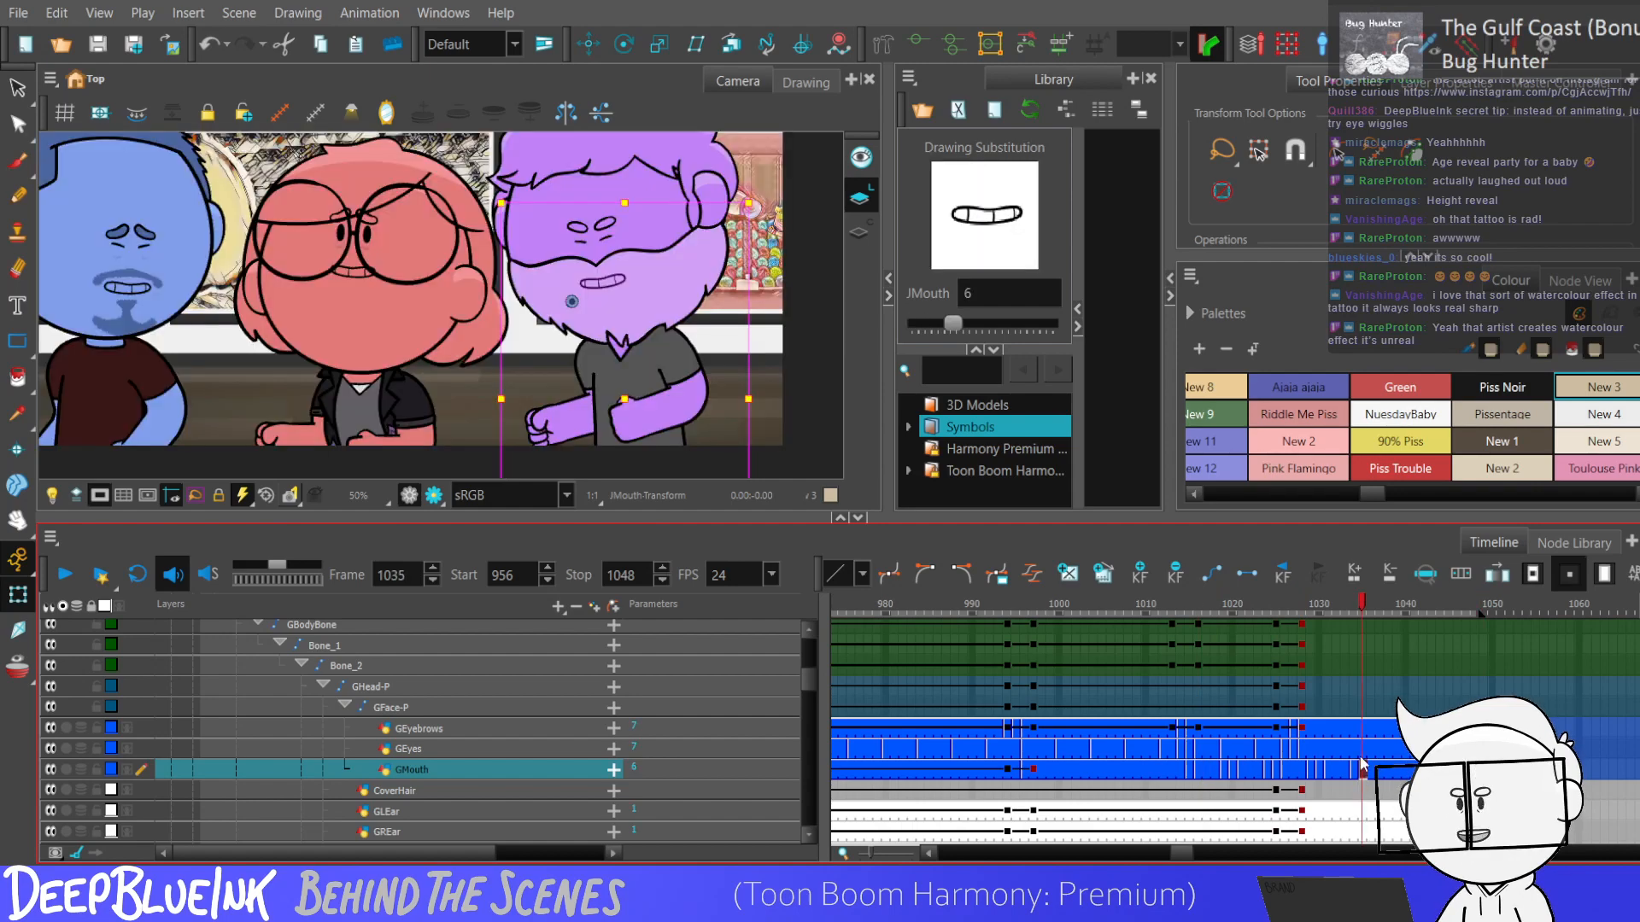
pyautogui.scroll(-1, 804, 677)
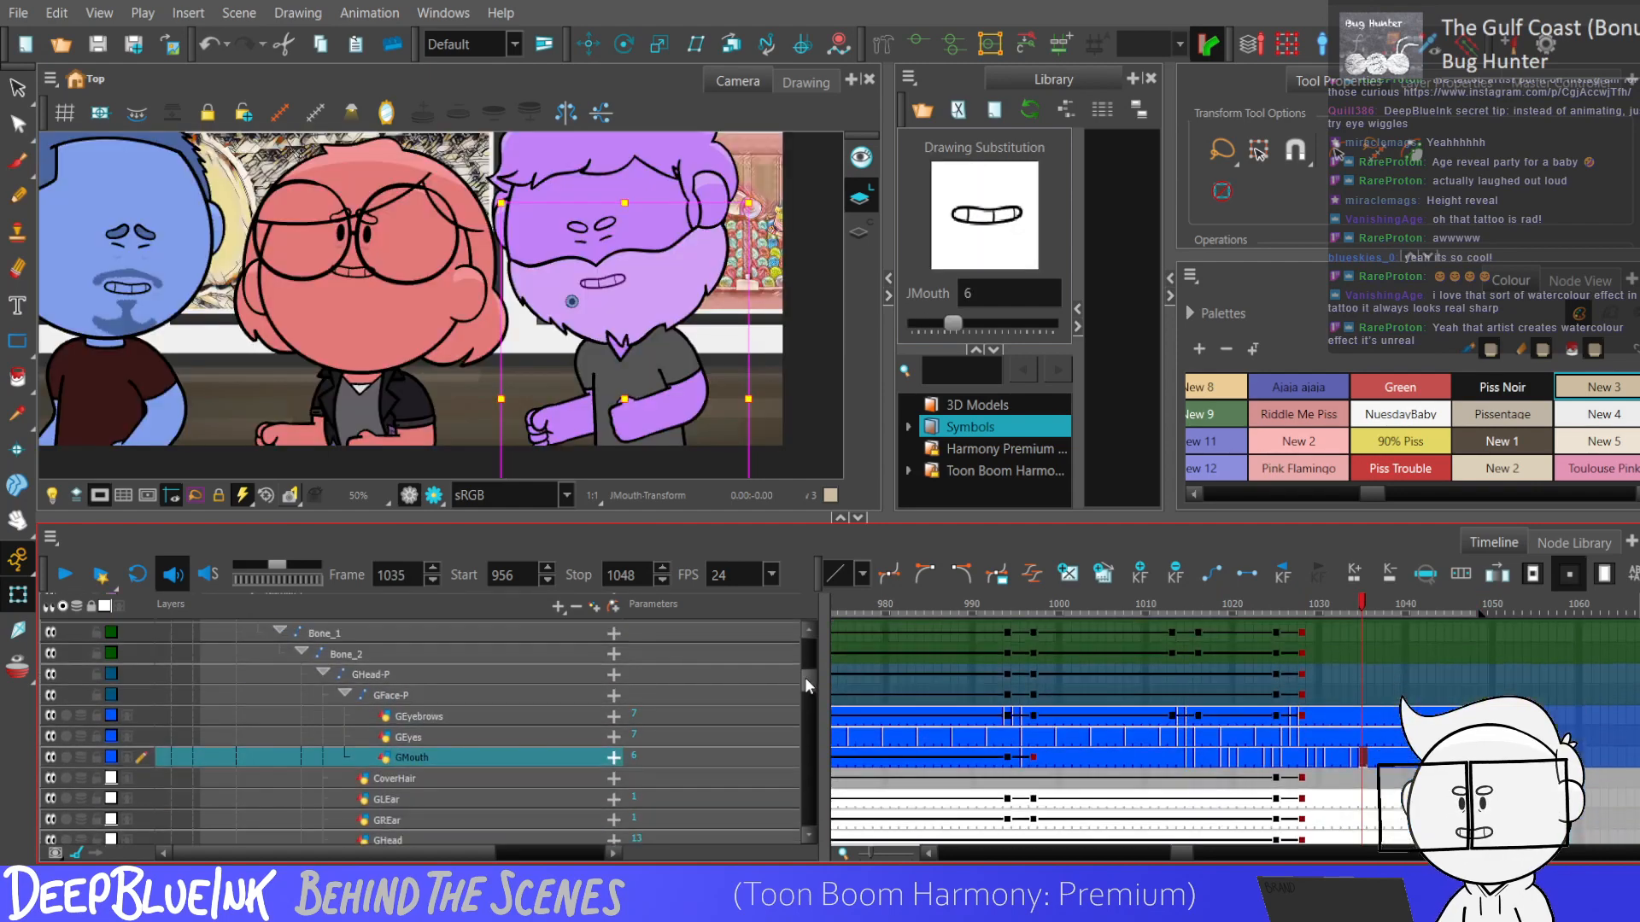
pyautogui.click(1170, 758)
pyautogui.press('Return')
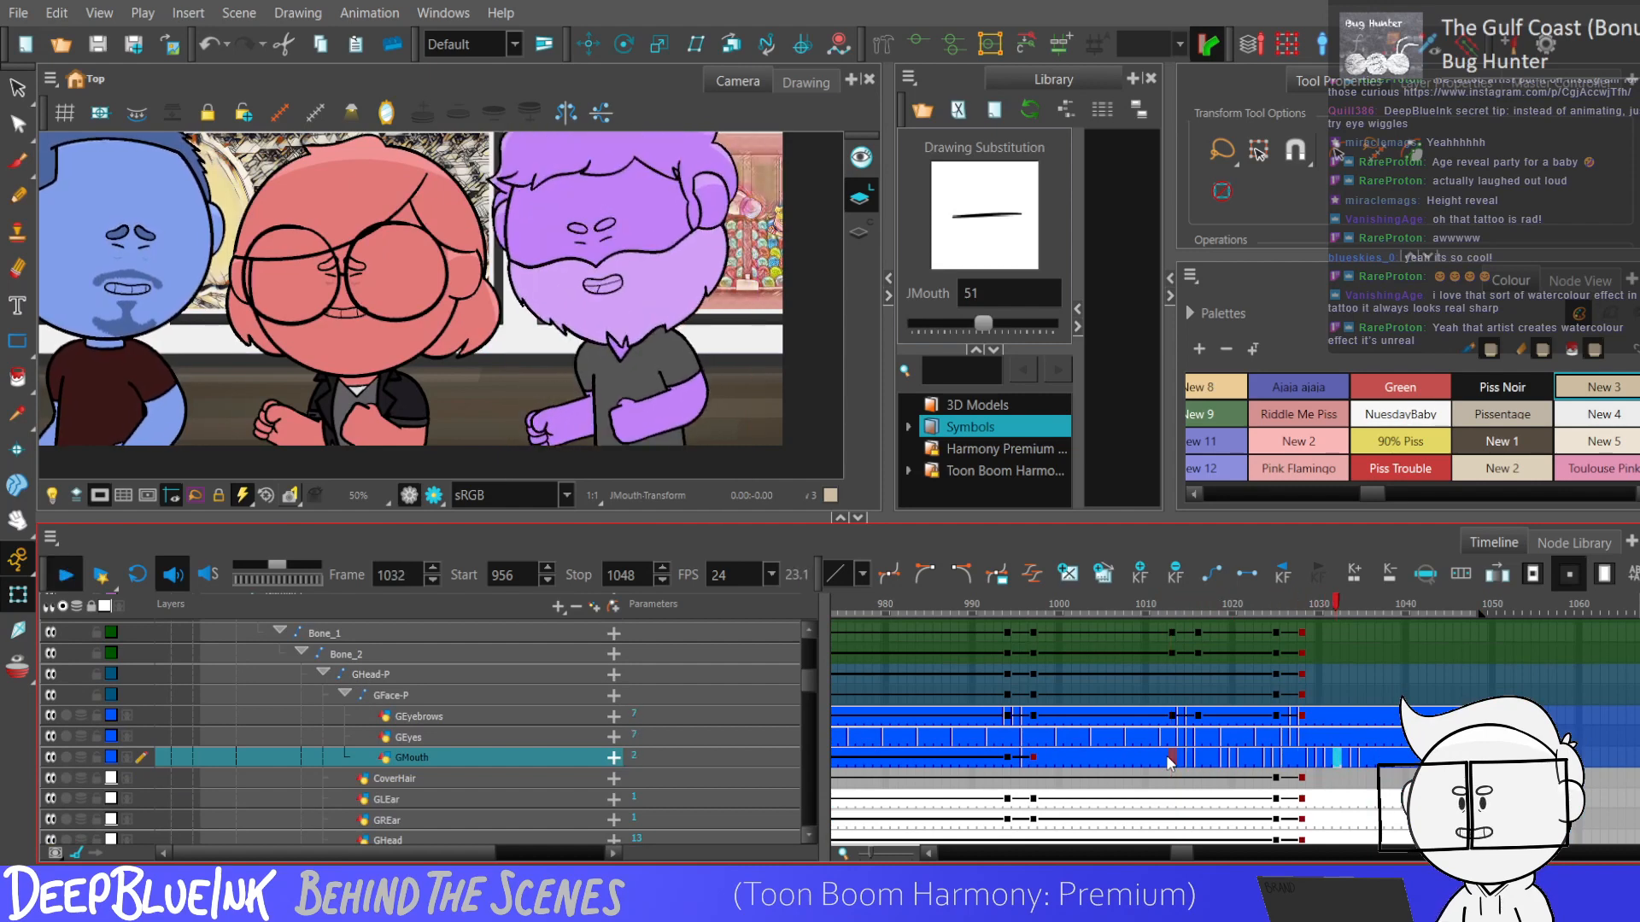
pyautogui.click(1387, 758)
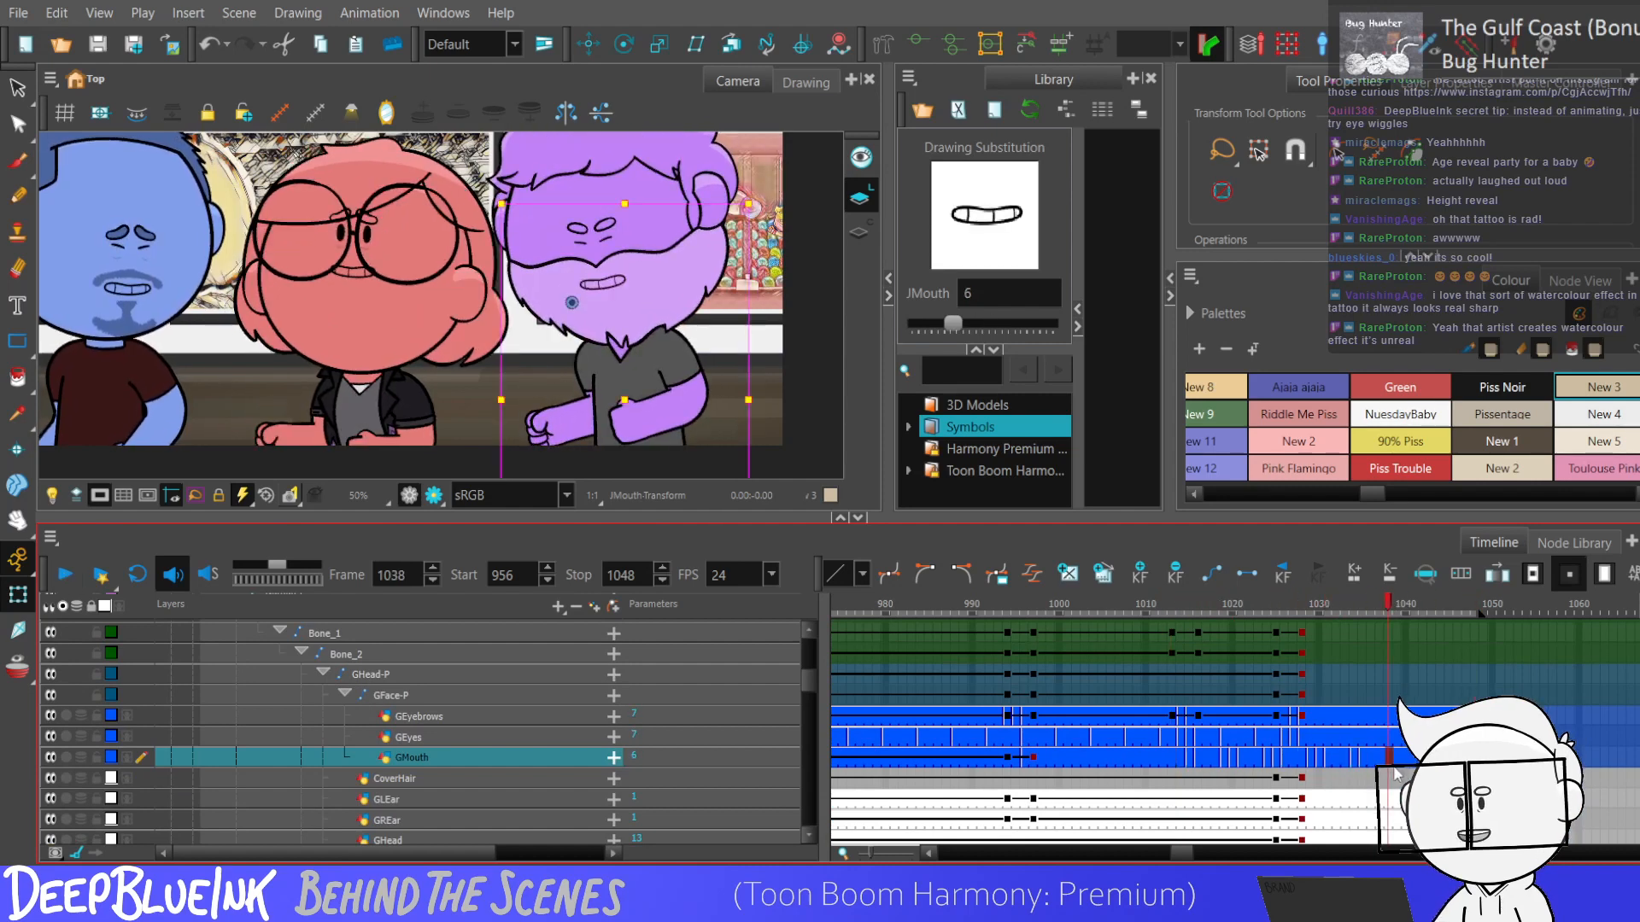
pyautogui.moveTo(948, 322)
pyautogui.mouseDown()
pyautogui.moveTo(919, 322)
pyautogui.moveTo(950, 316)
pyautogui.mouseUp()
pyautogui.click(1414, 758)
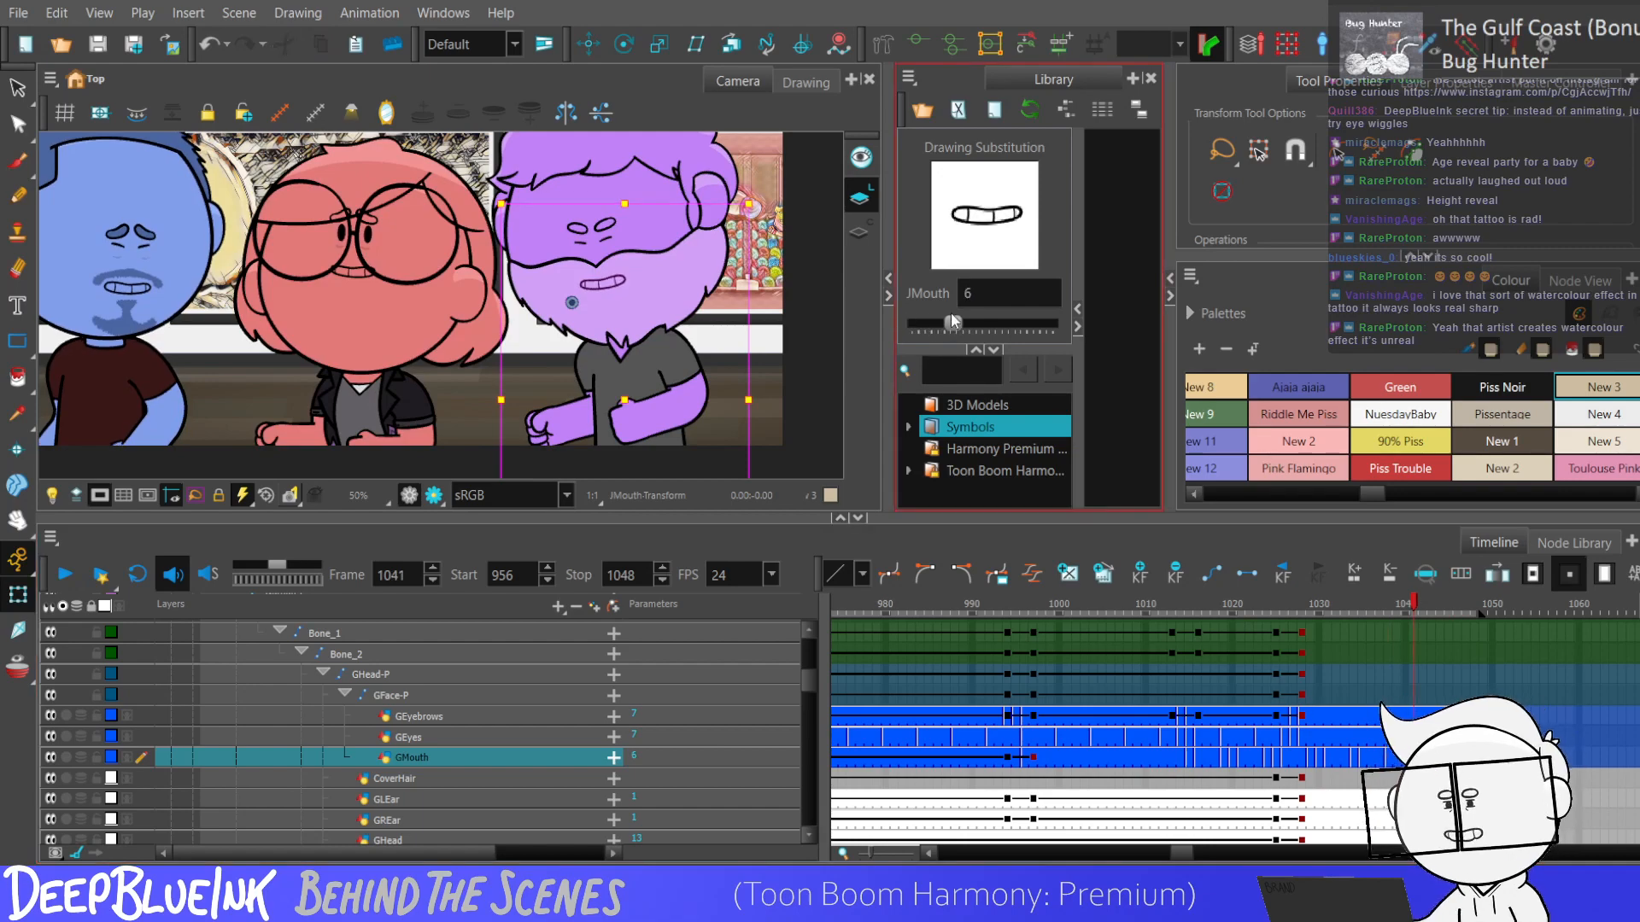
pyautogui.click(1173, 757)
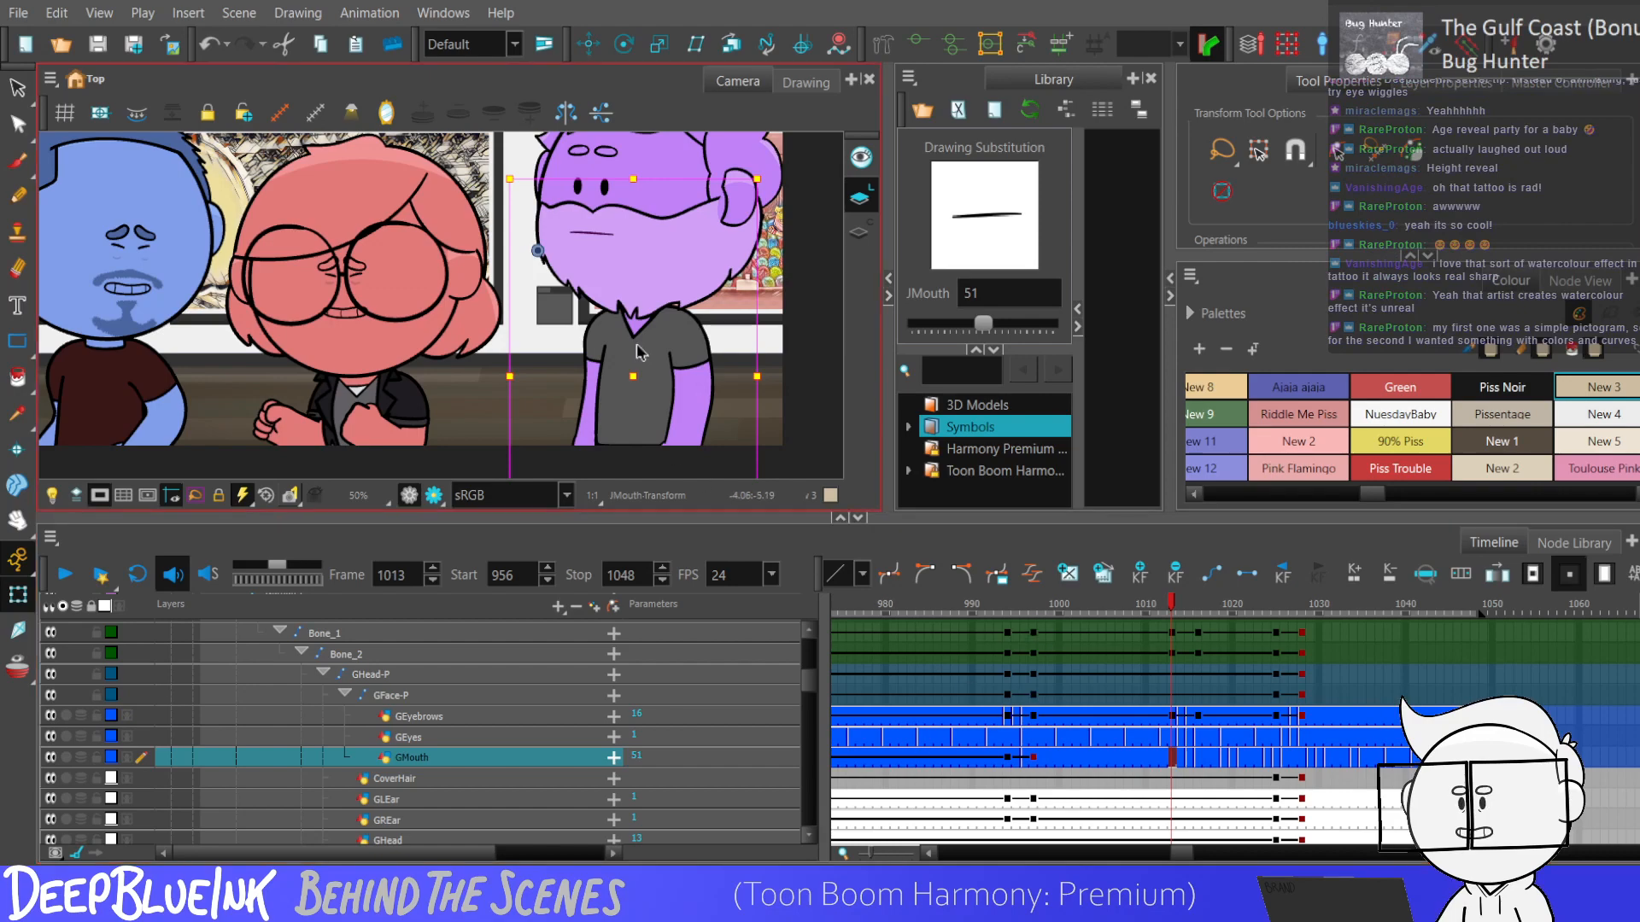
# Collapse the purple character's layers and select the blue character's peg layer.
pyautogui.press('o')
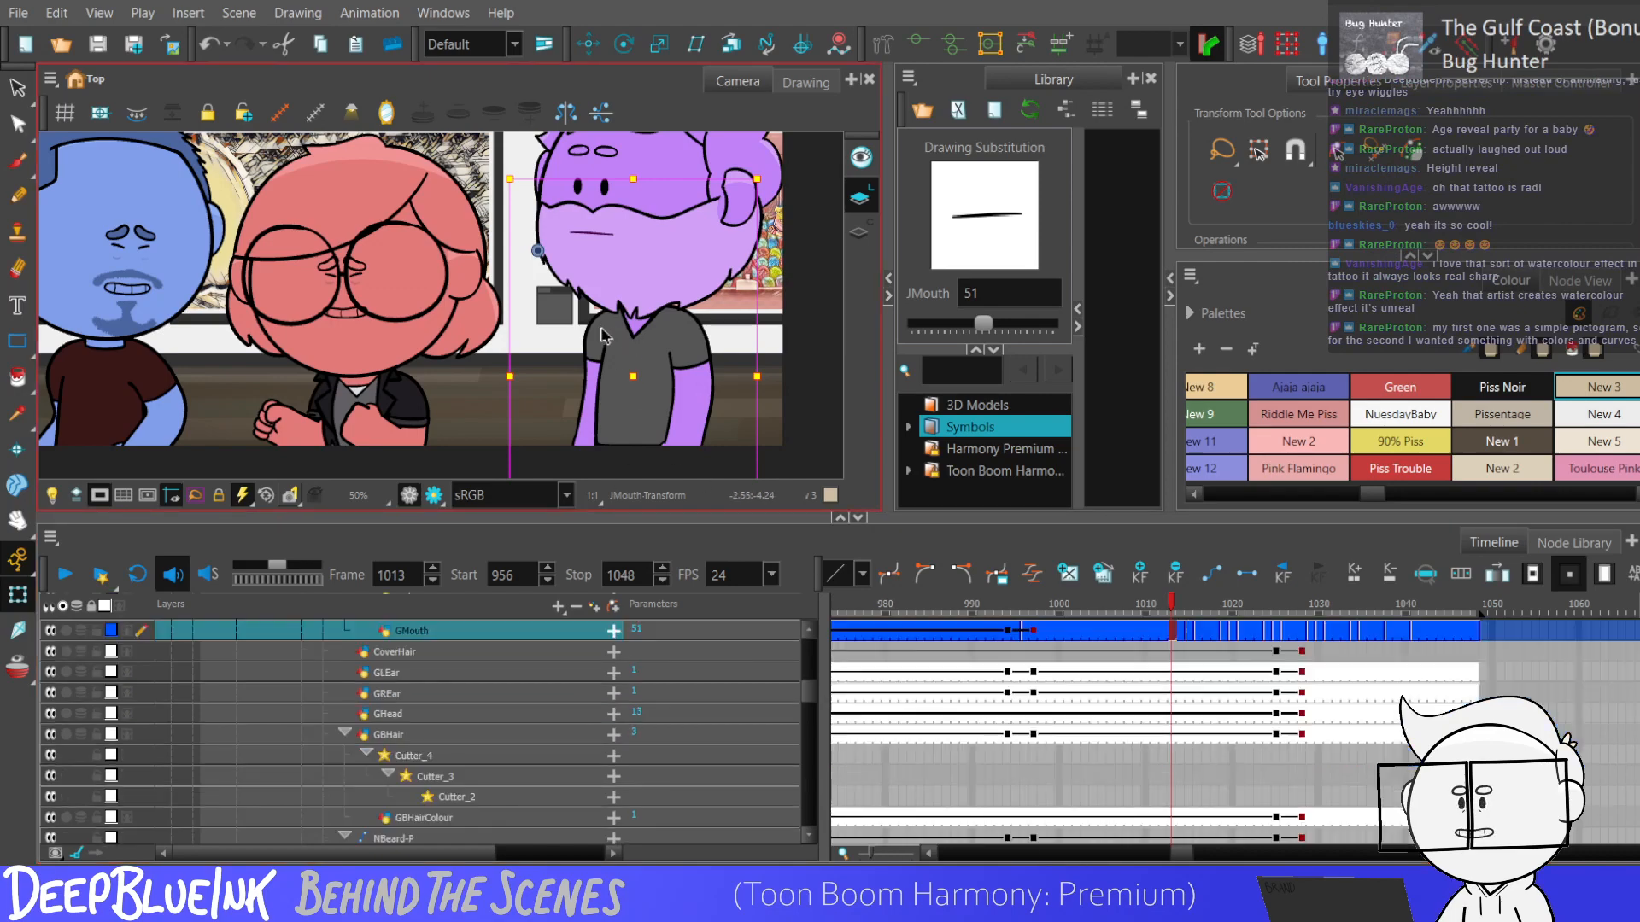
pyautogui.press('-')
pyautogui.click(304, 751)
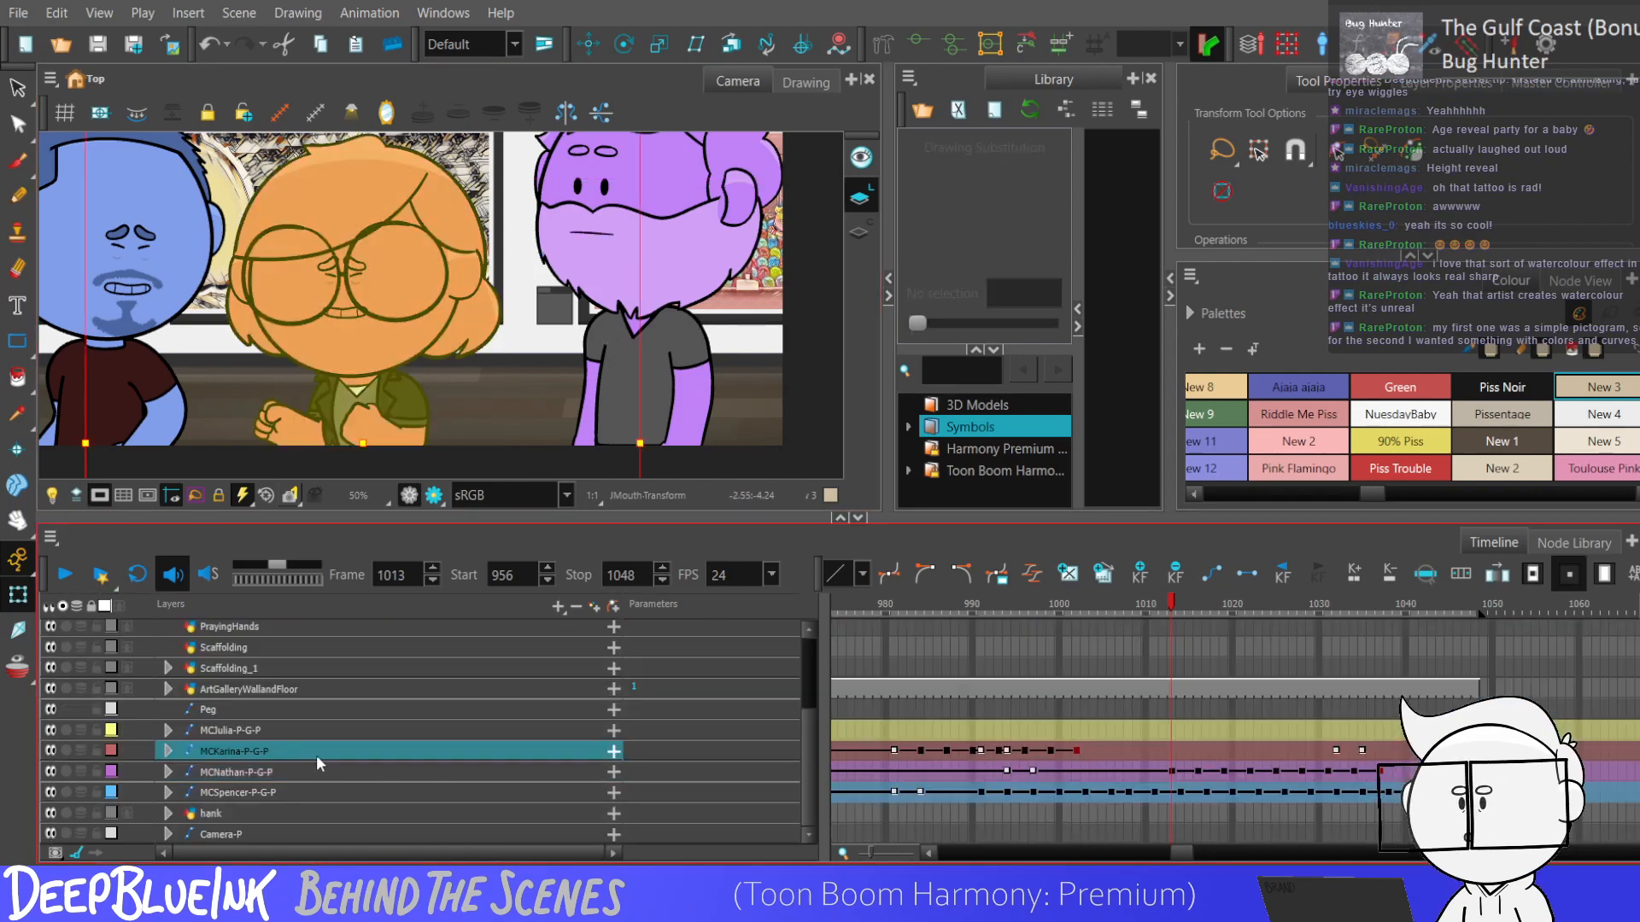
pyautogui.click(280, 791)
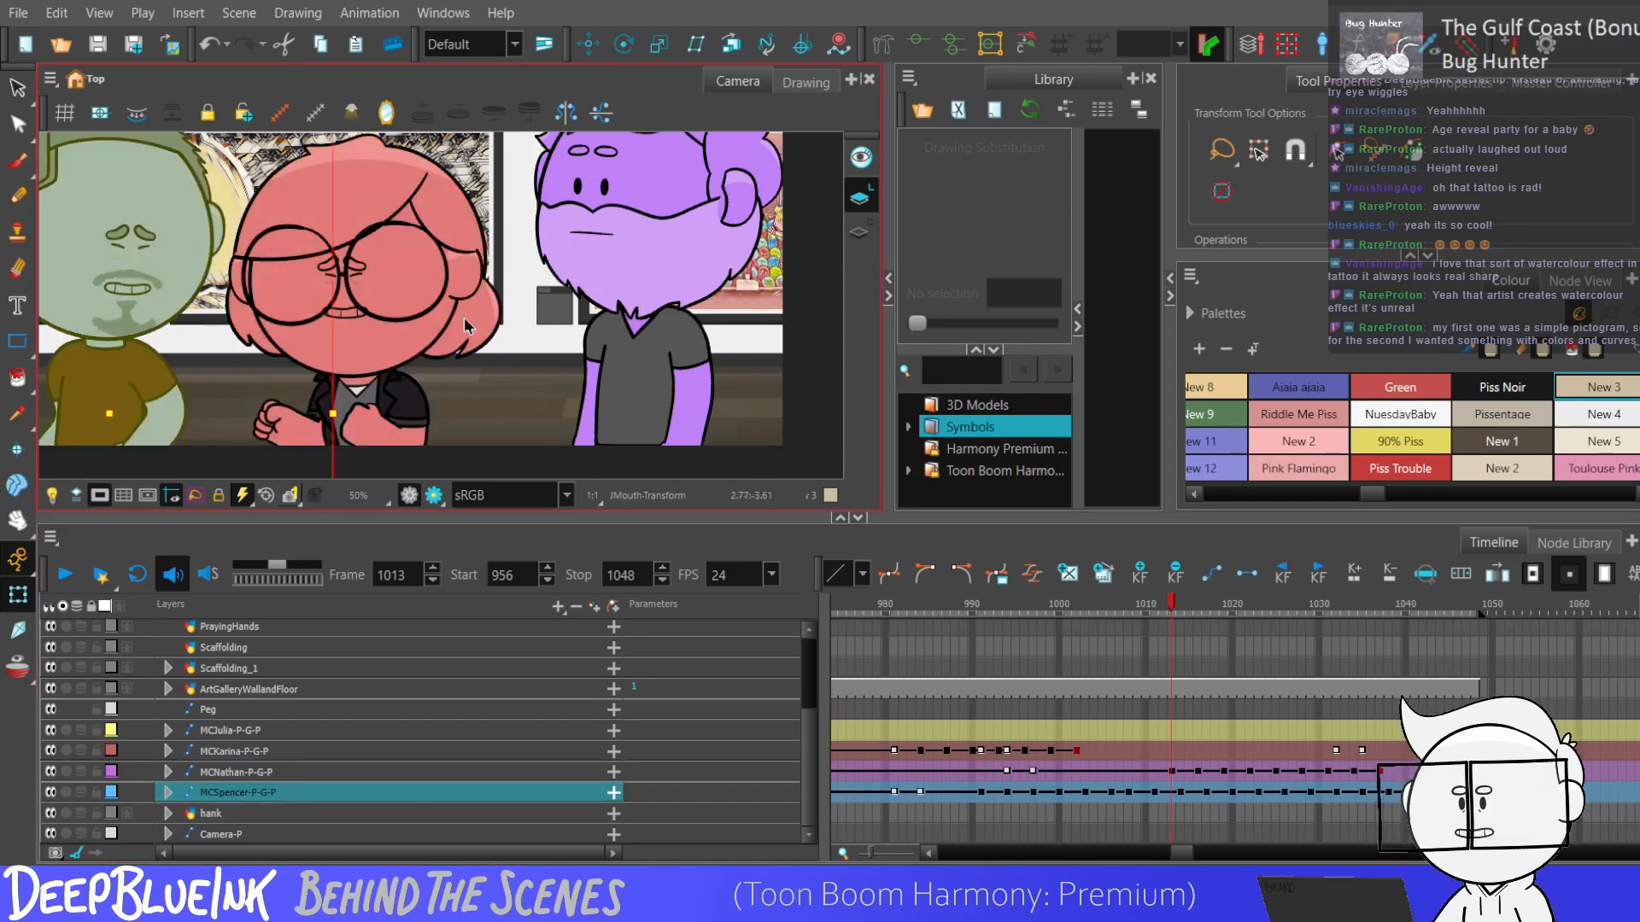
# Replay the scene around frame 991 to examine where the blue character's mouth movement should start.
pyautogui.press('Return')
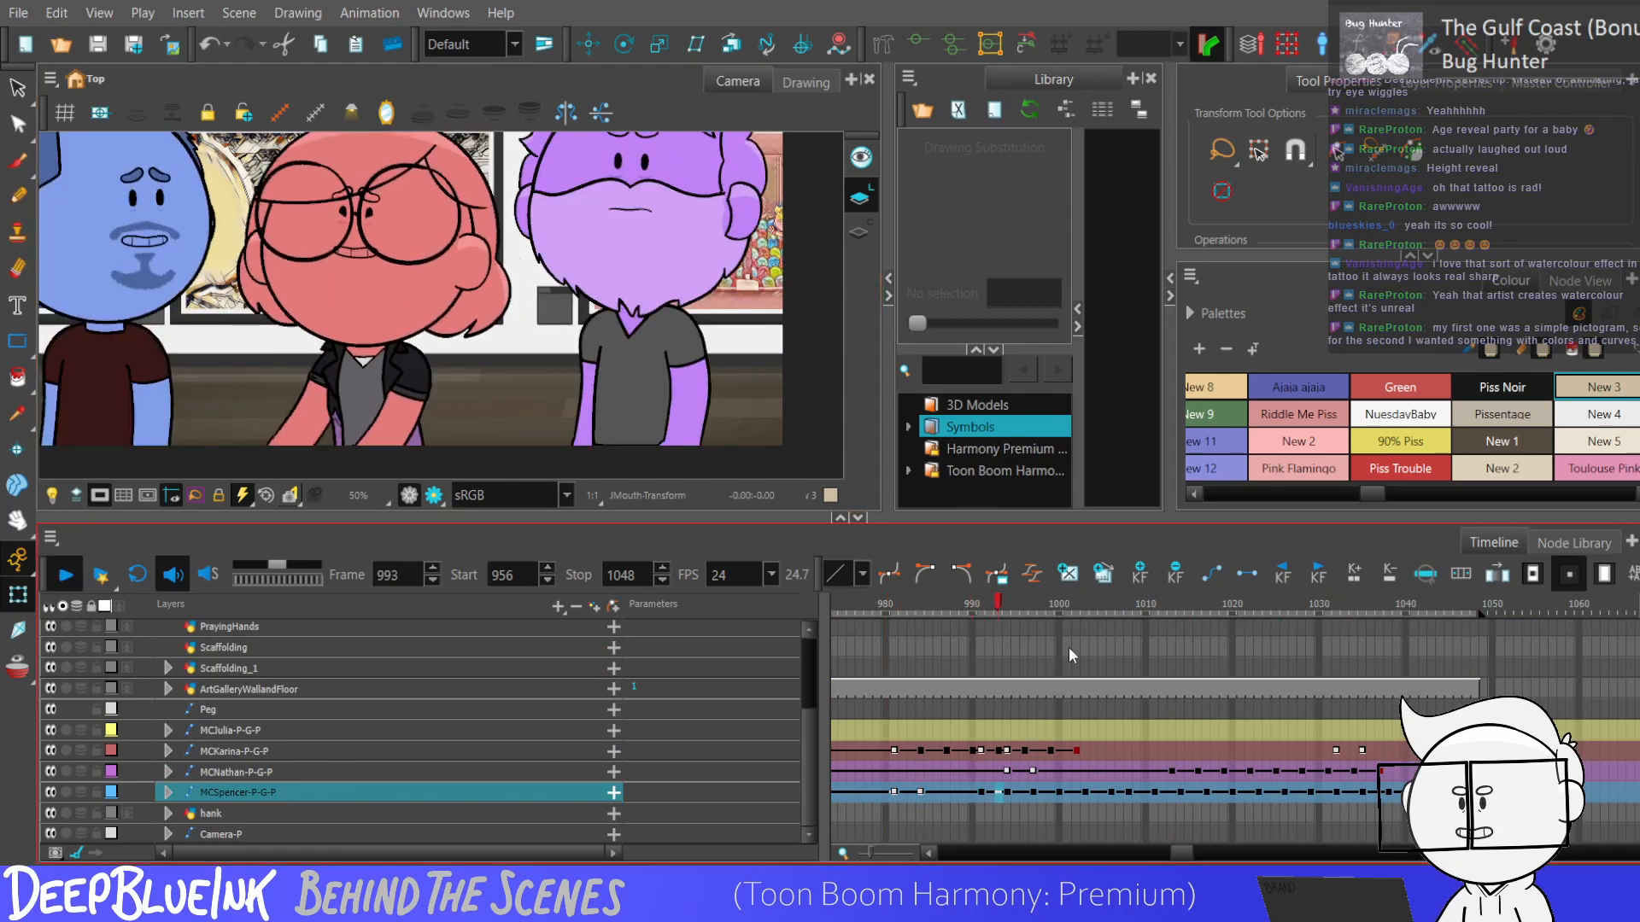
pyautogui.click(957, 795)
pyautogui.click(970, 798)
pyautogui.click(980, 796)
pyautogui.press('Return')
pyautogui.press('Return')
pyautogui.press('Return')
pyautogui.press('Return')
pyautogui.click(982, 796)
pyautogui.press('Return')
pyautogui.press('Return')
pyautogui.click(982, 796)
pyautogui.press('Return')
pyautogui.press('Return')
pyautogui.click(986, 793)
pyautogui.click(979, 798)
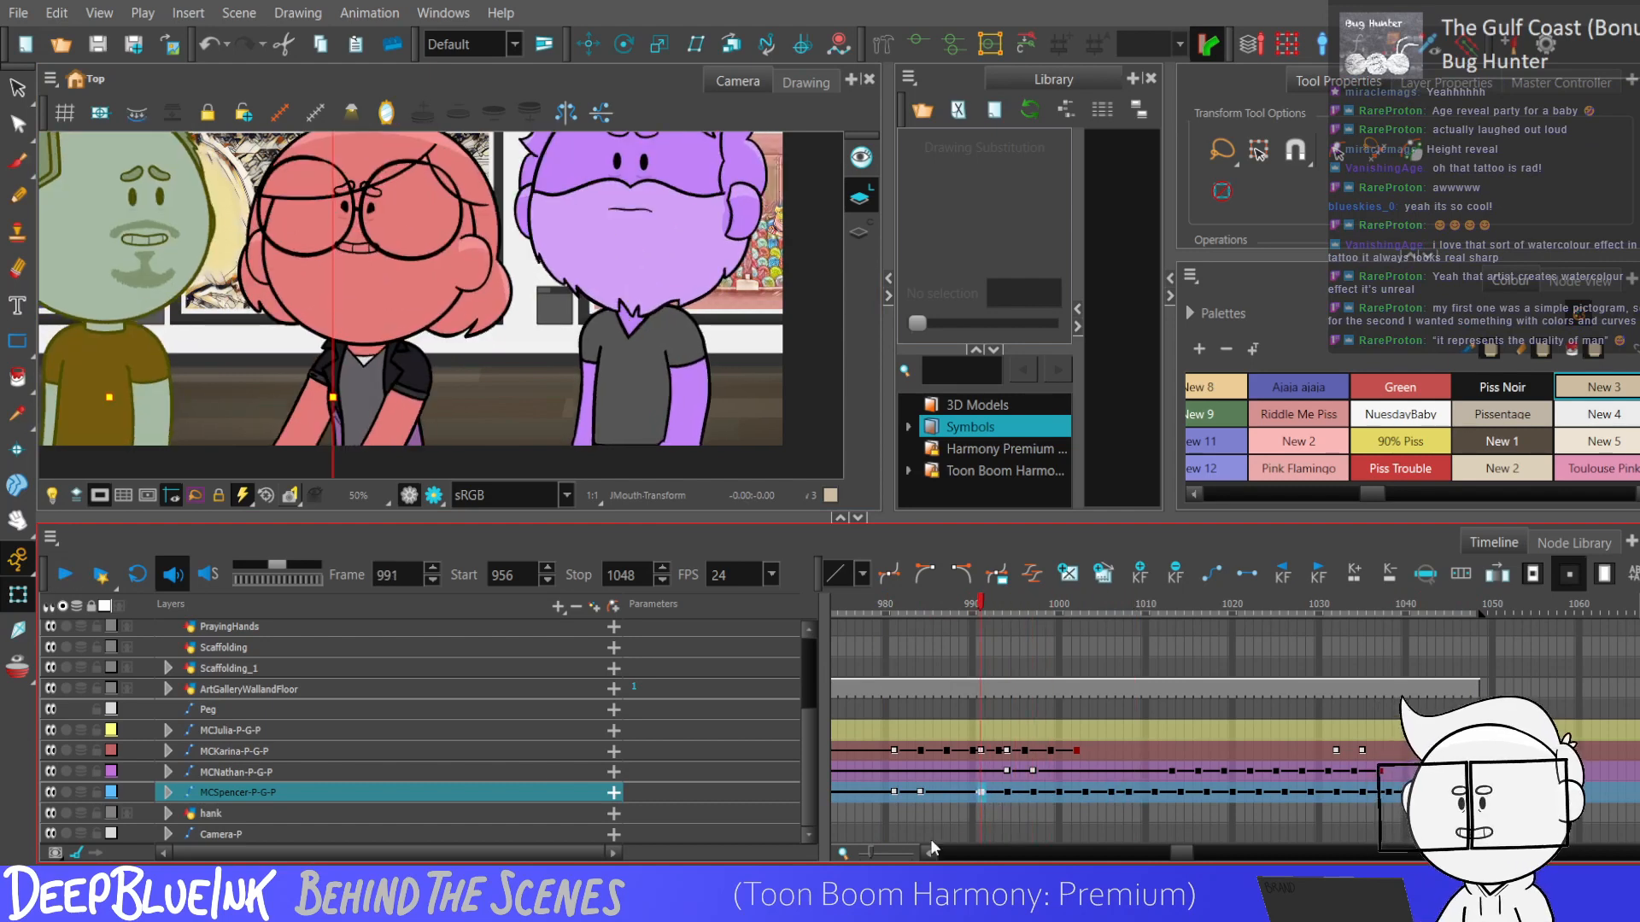
# Expand the blue character's layers, select his mouth layer and replay from frames 988 to 990 to check the mouth timing.
pyautogui.press('Right')
pyautogui.moveTo(808, 657); pyautogui.dragTo(806, 695)
pyautogui.click(991, 769)
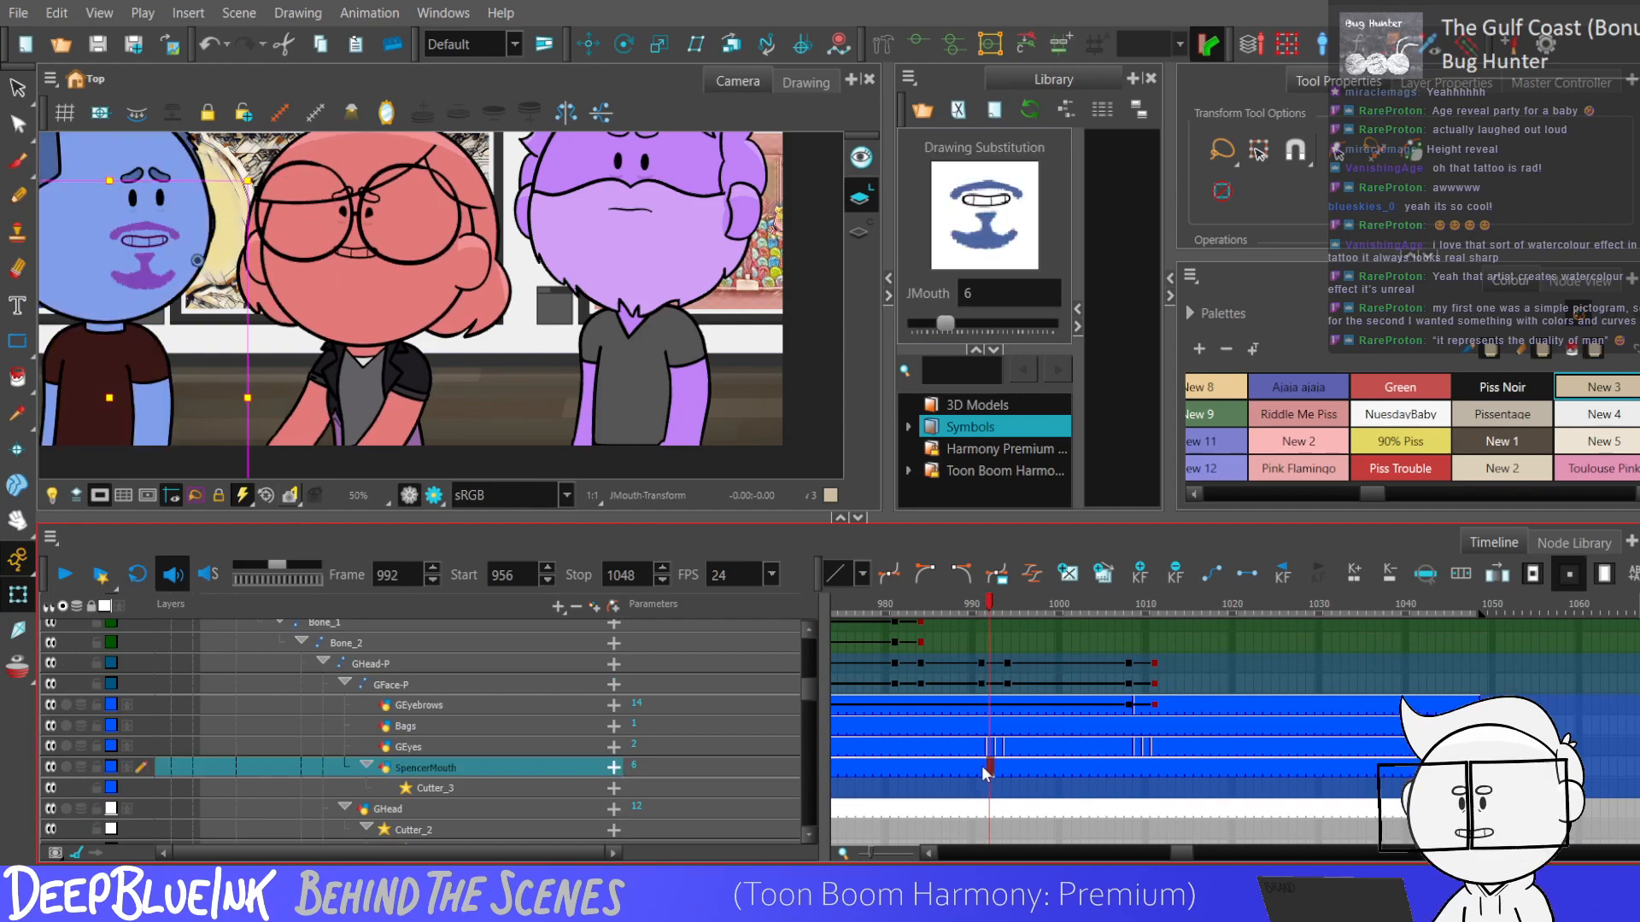
pyautogui.click(955, 769)
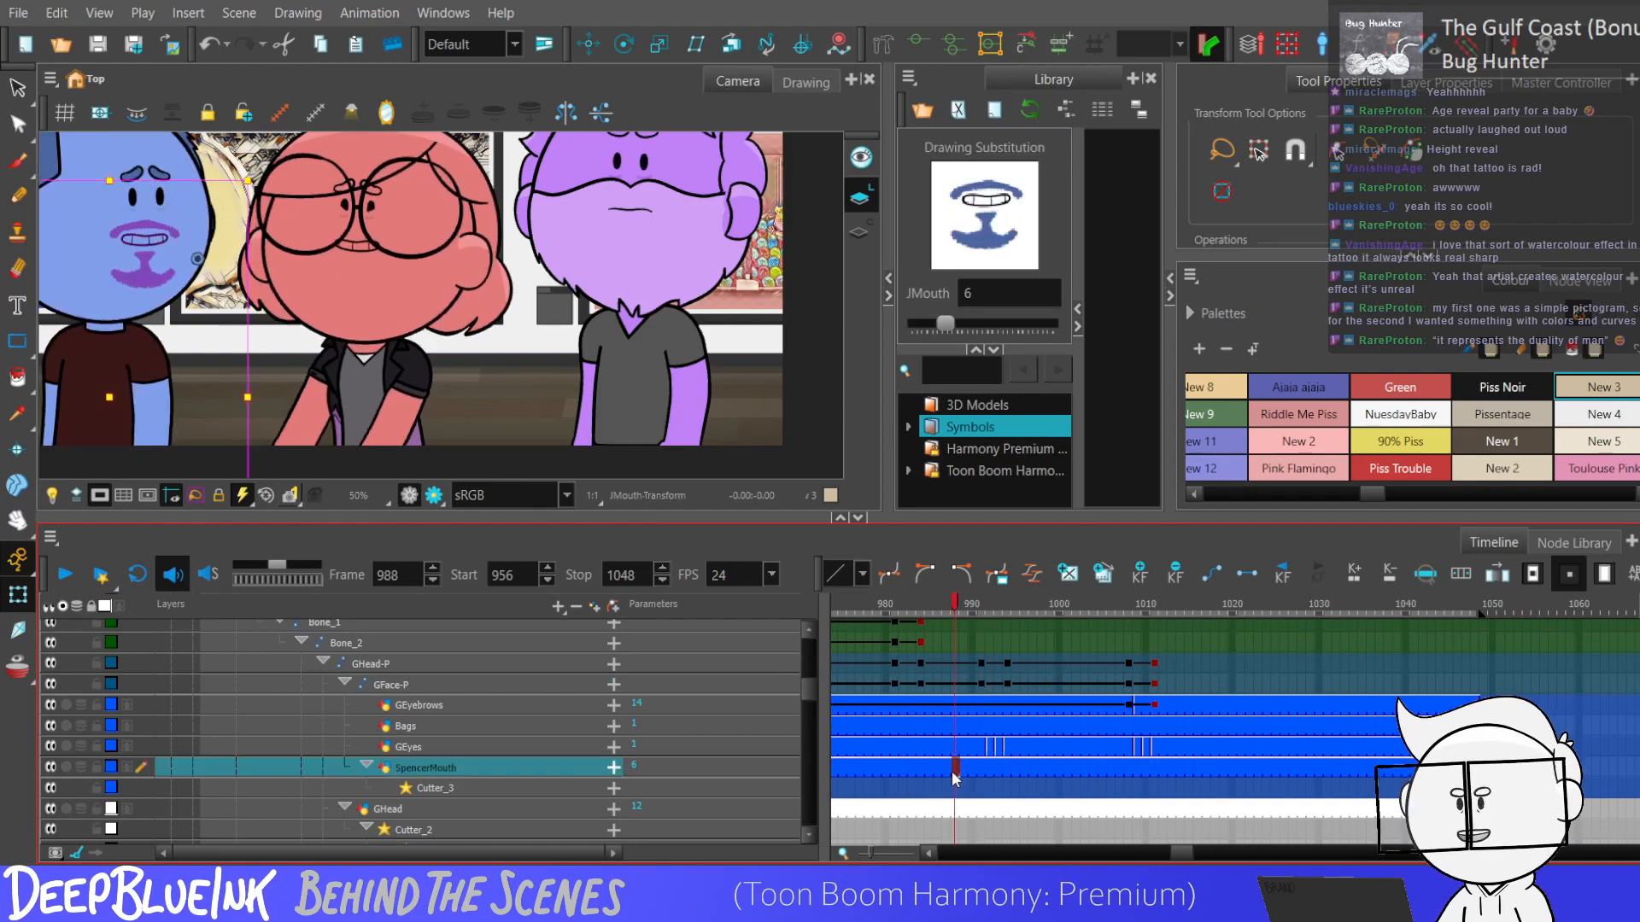
pyautogui.press('Return')
pyautogui.press('Return')
pyautogui.click(972, 771)
pyautogui.press('Return')
pyautogui.press('Return')
pyautogui.click(974, 769)
pyautogui.press('Return')
pyautogui.press('Return')
# Swap the blue character's mouth drawings from frame 991, starting with drawing 2, and repeat the frames 991–995 pattern past frame 1040.
pyautogui.click(982, 772)
pyautogui.press('[')
pyautogui.press('[')
pyautogui.press('[')
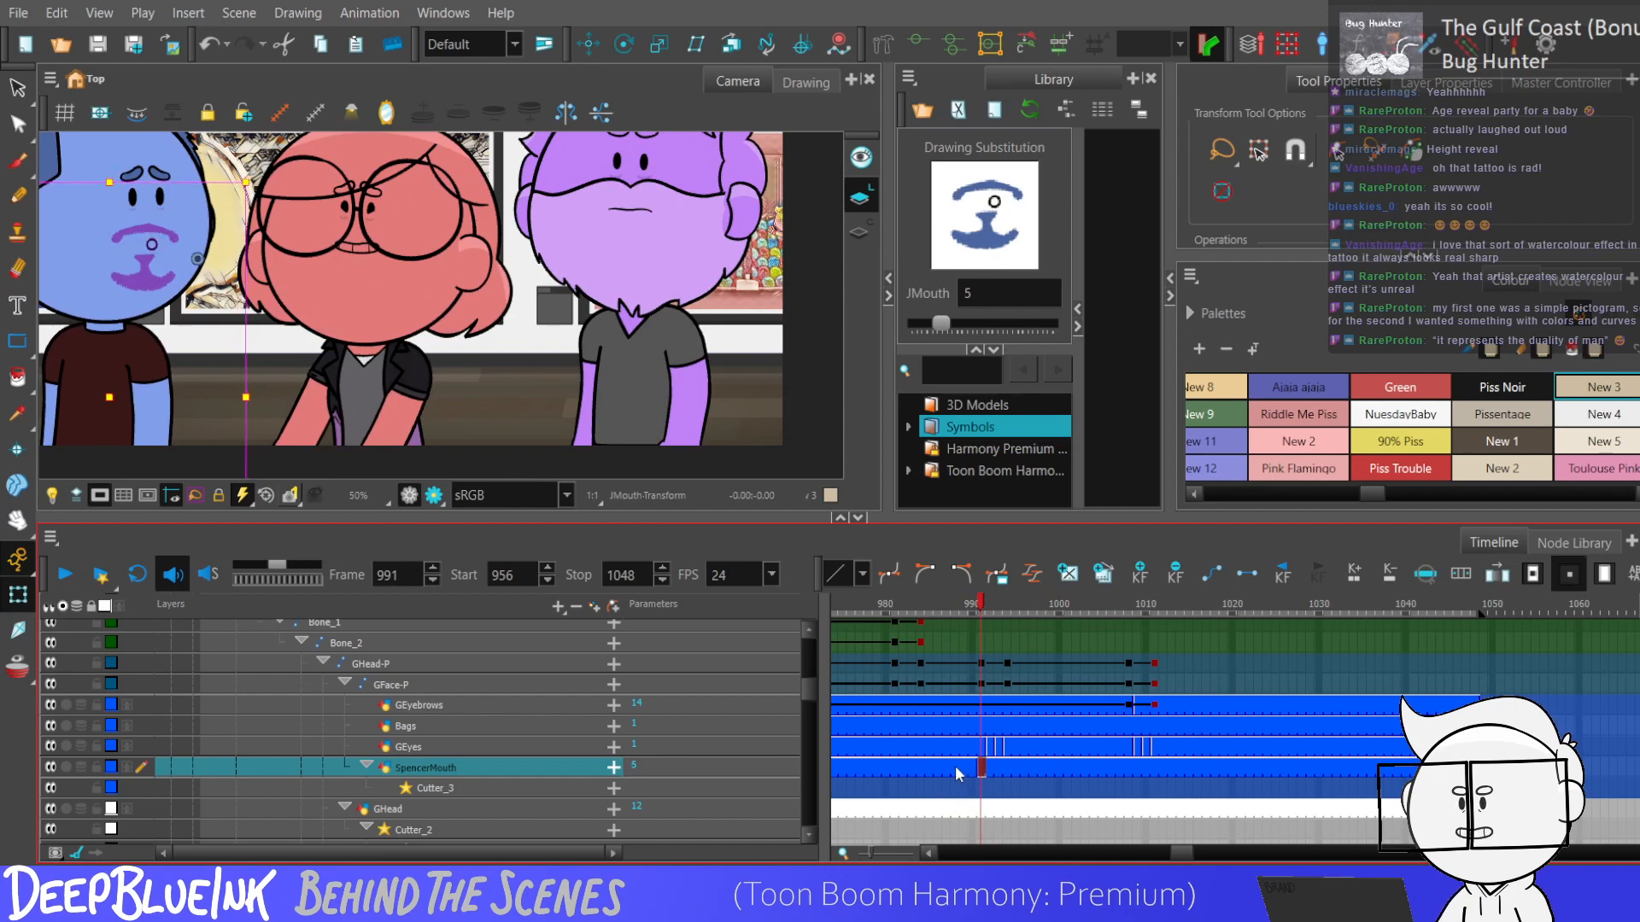
pyautogui.press('[')
pyautogui.press('.')
pyautogui.press('.')
pyautogui.press('.')
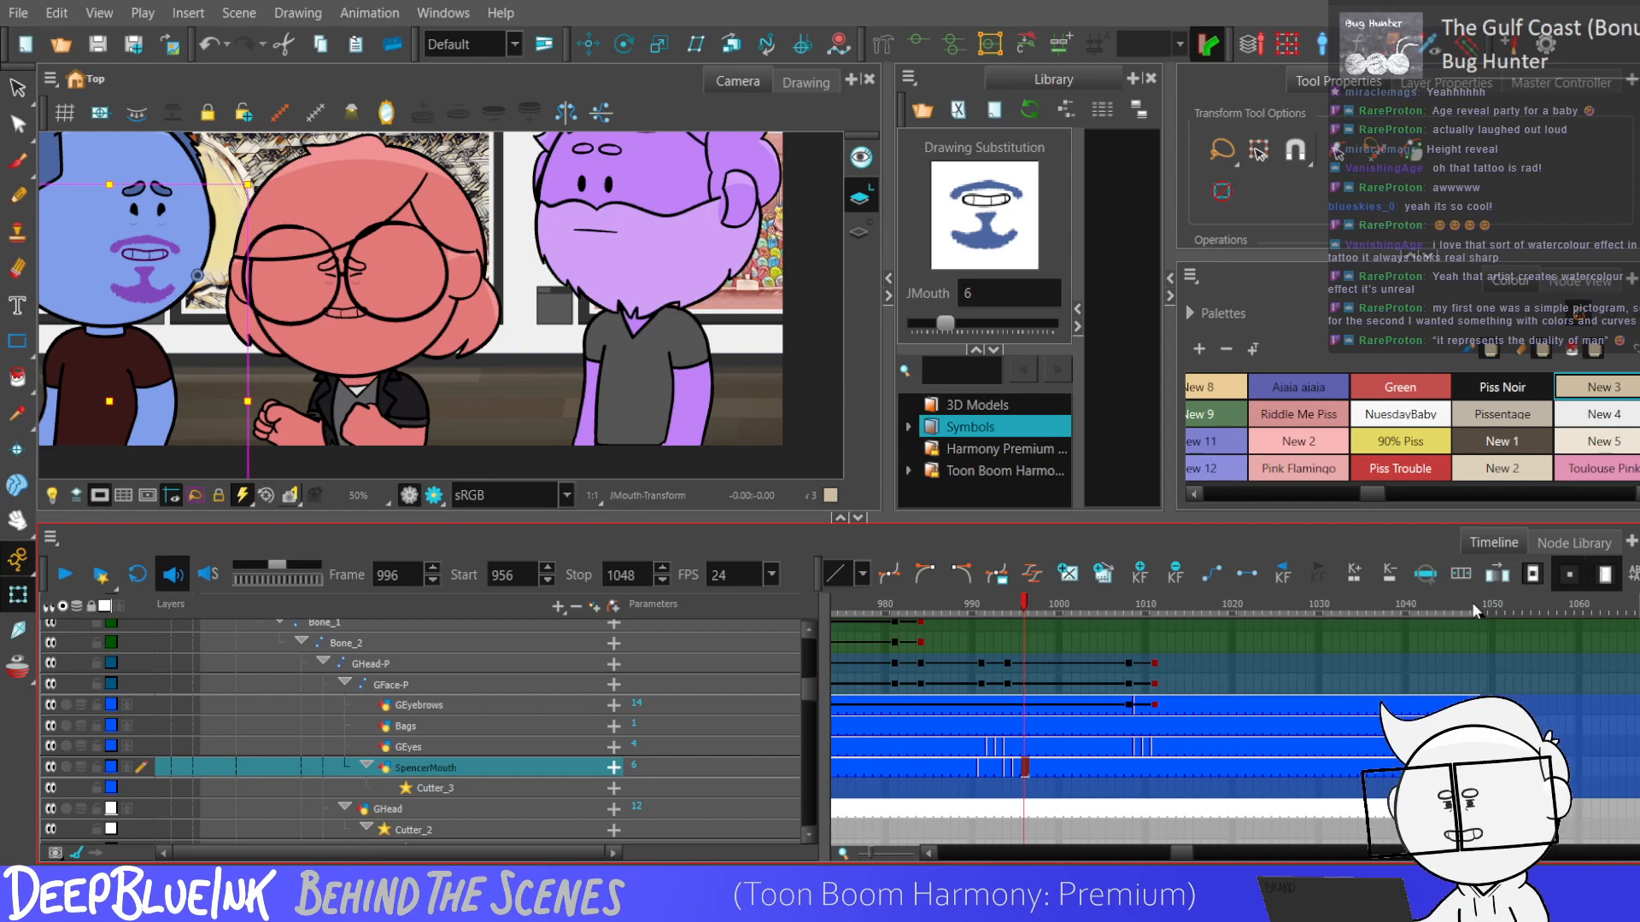
pyautogui.moveTo(979, 767); pyautogui.dragTo(1021, 776)
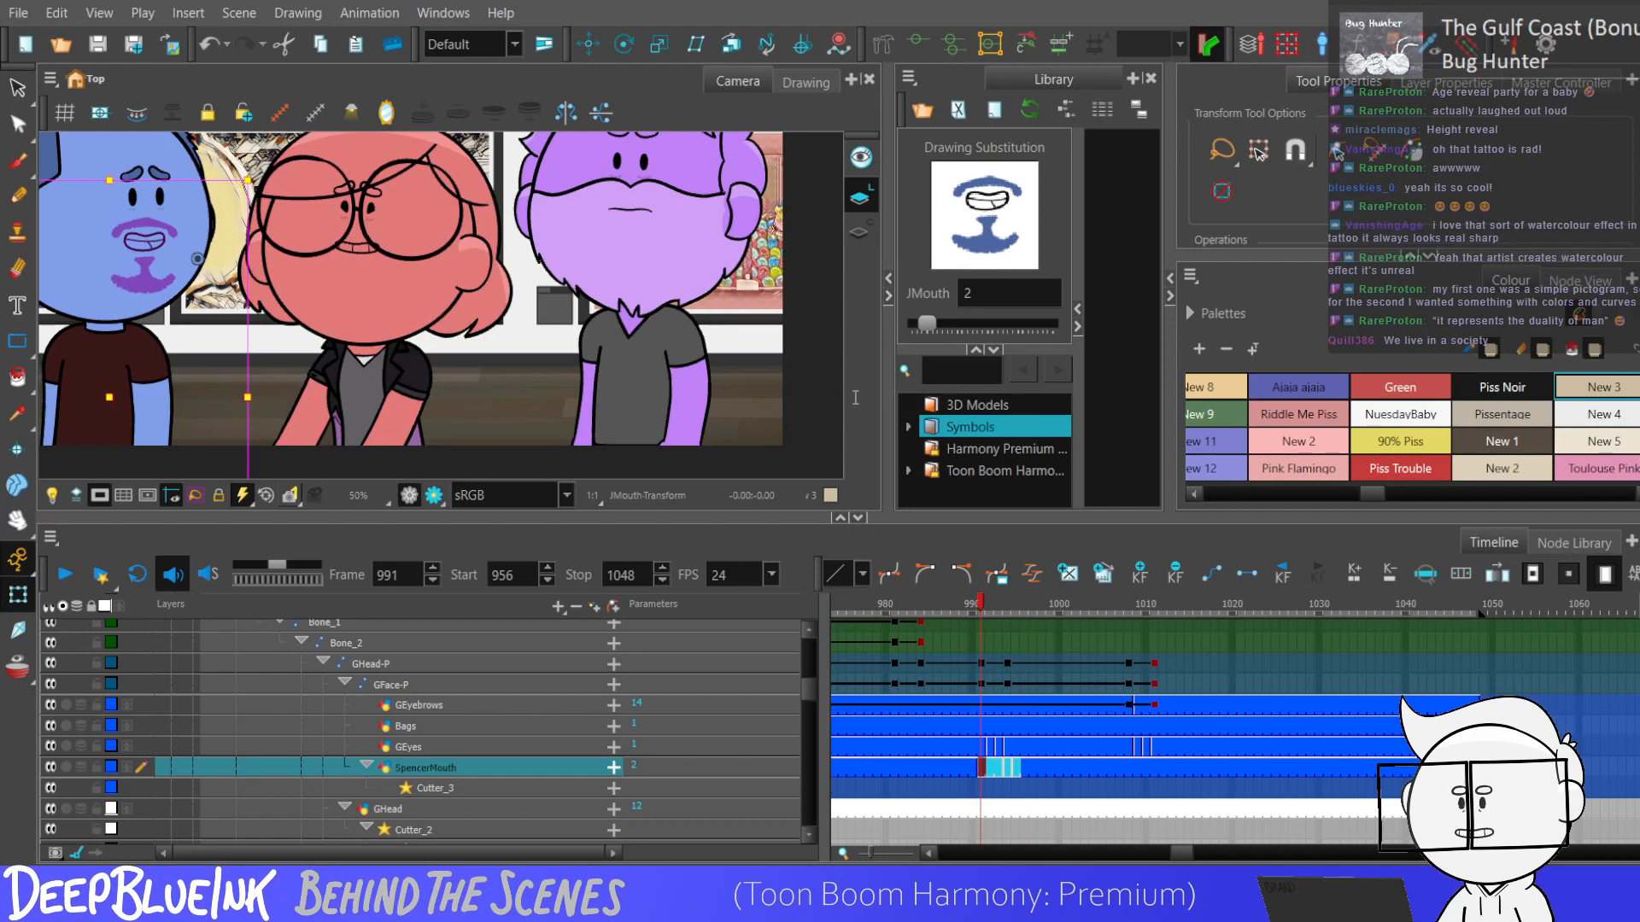
pyautogui.click(859, 488)
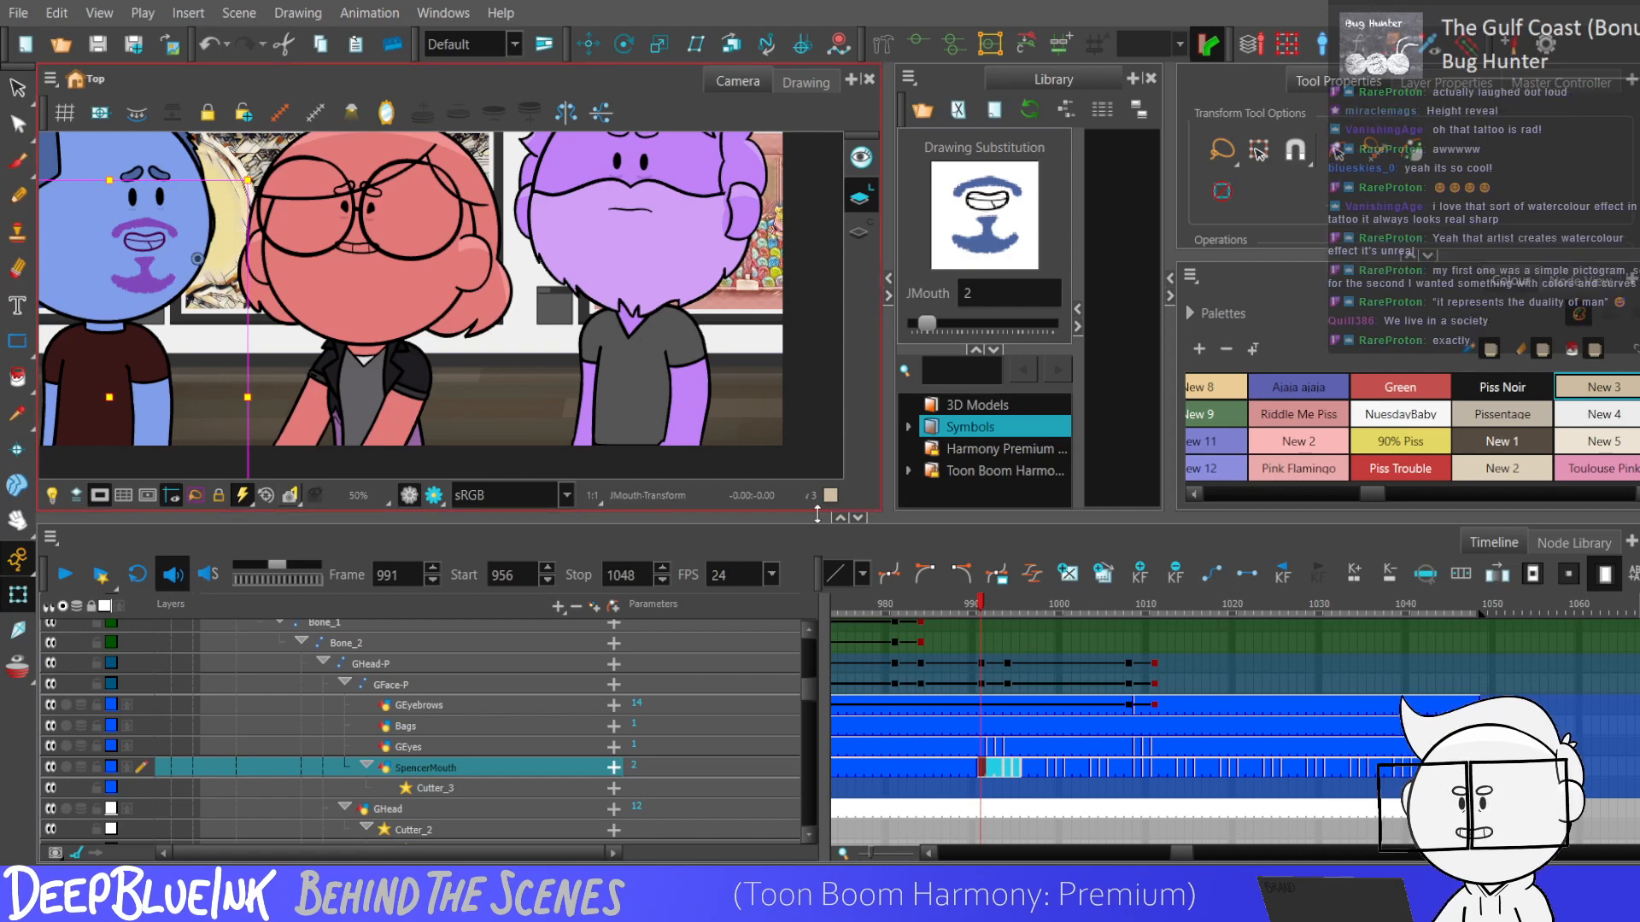
# Play from frame 987 and again from frame 956 to examine the blue character's mouth movement.
pyautogui.click(948, 780)
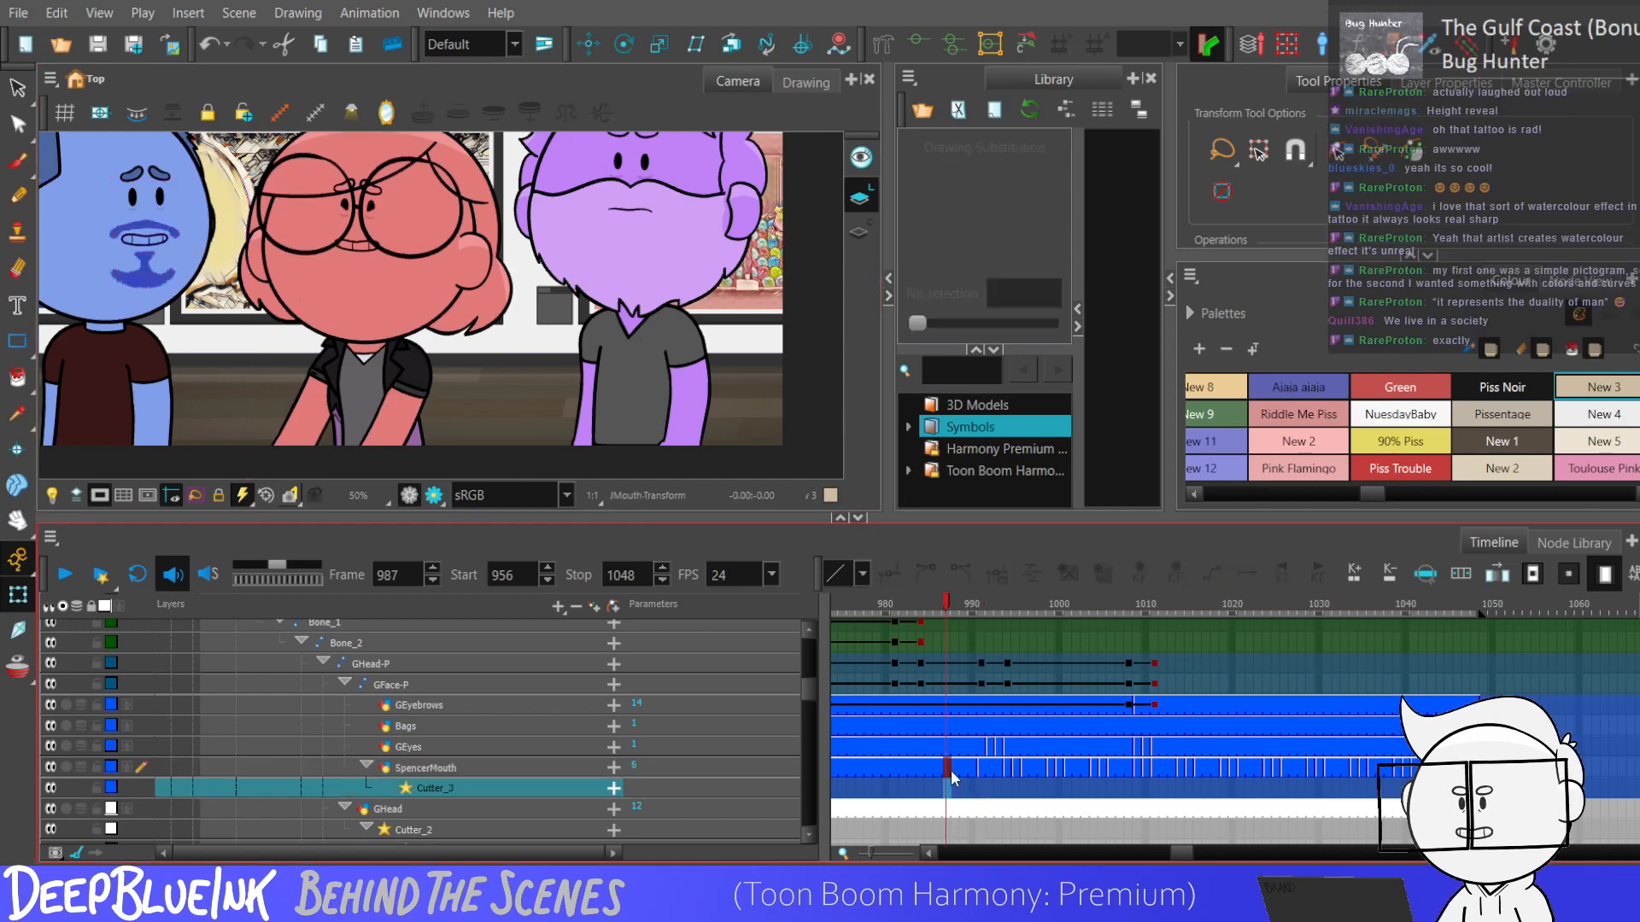
pyautogui.press('Return')
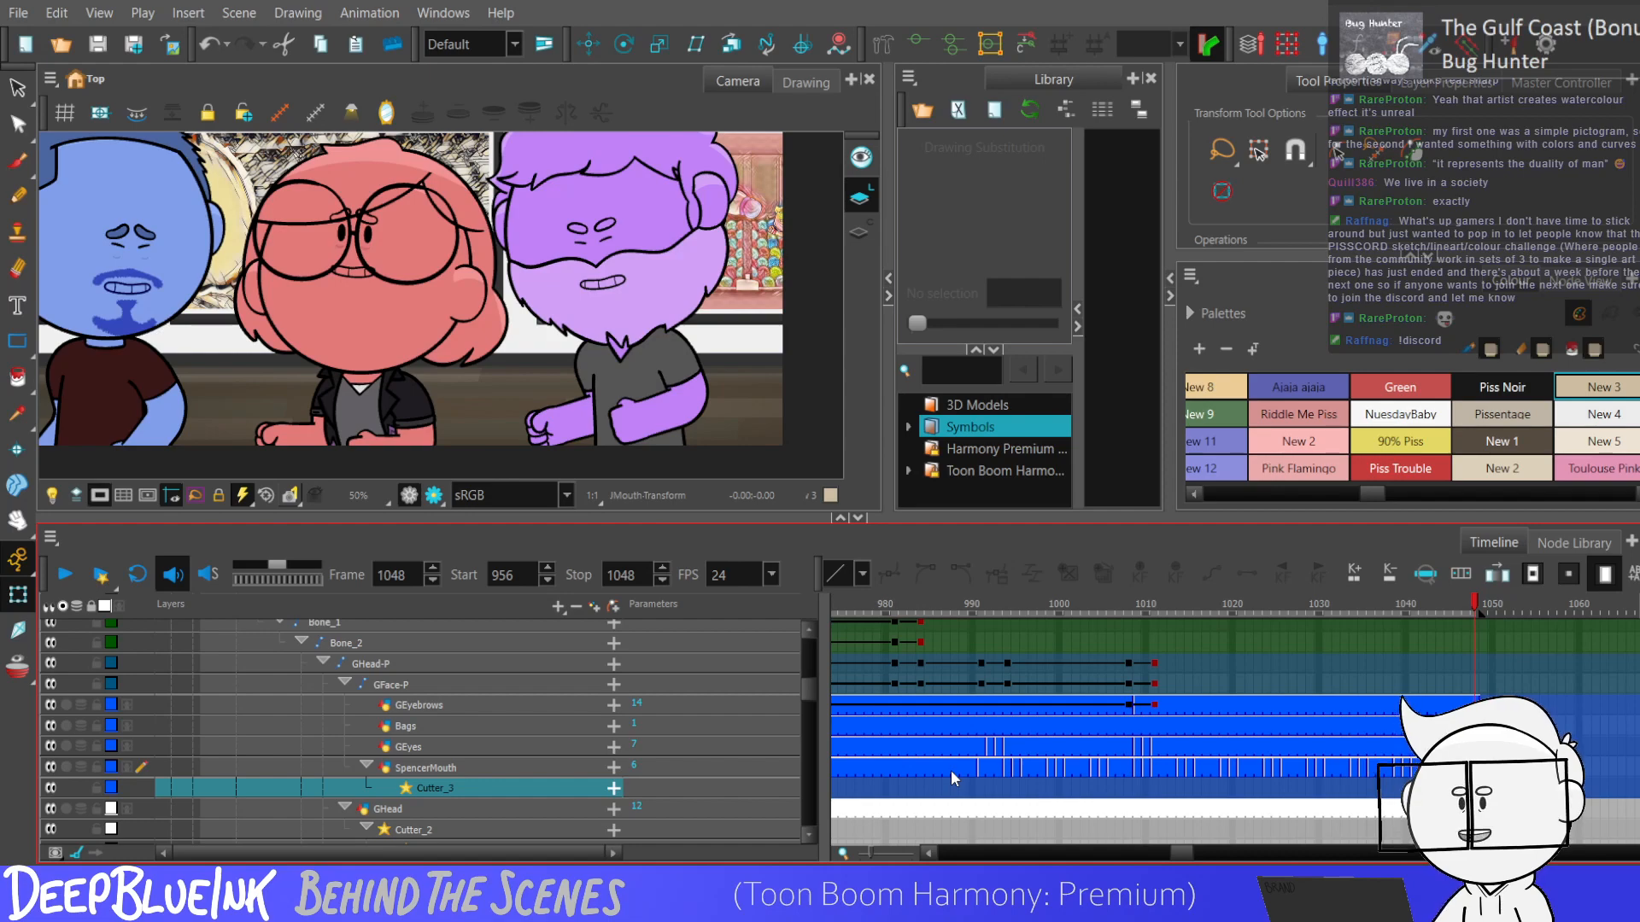
pyautogui.click(886, 684)
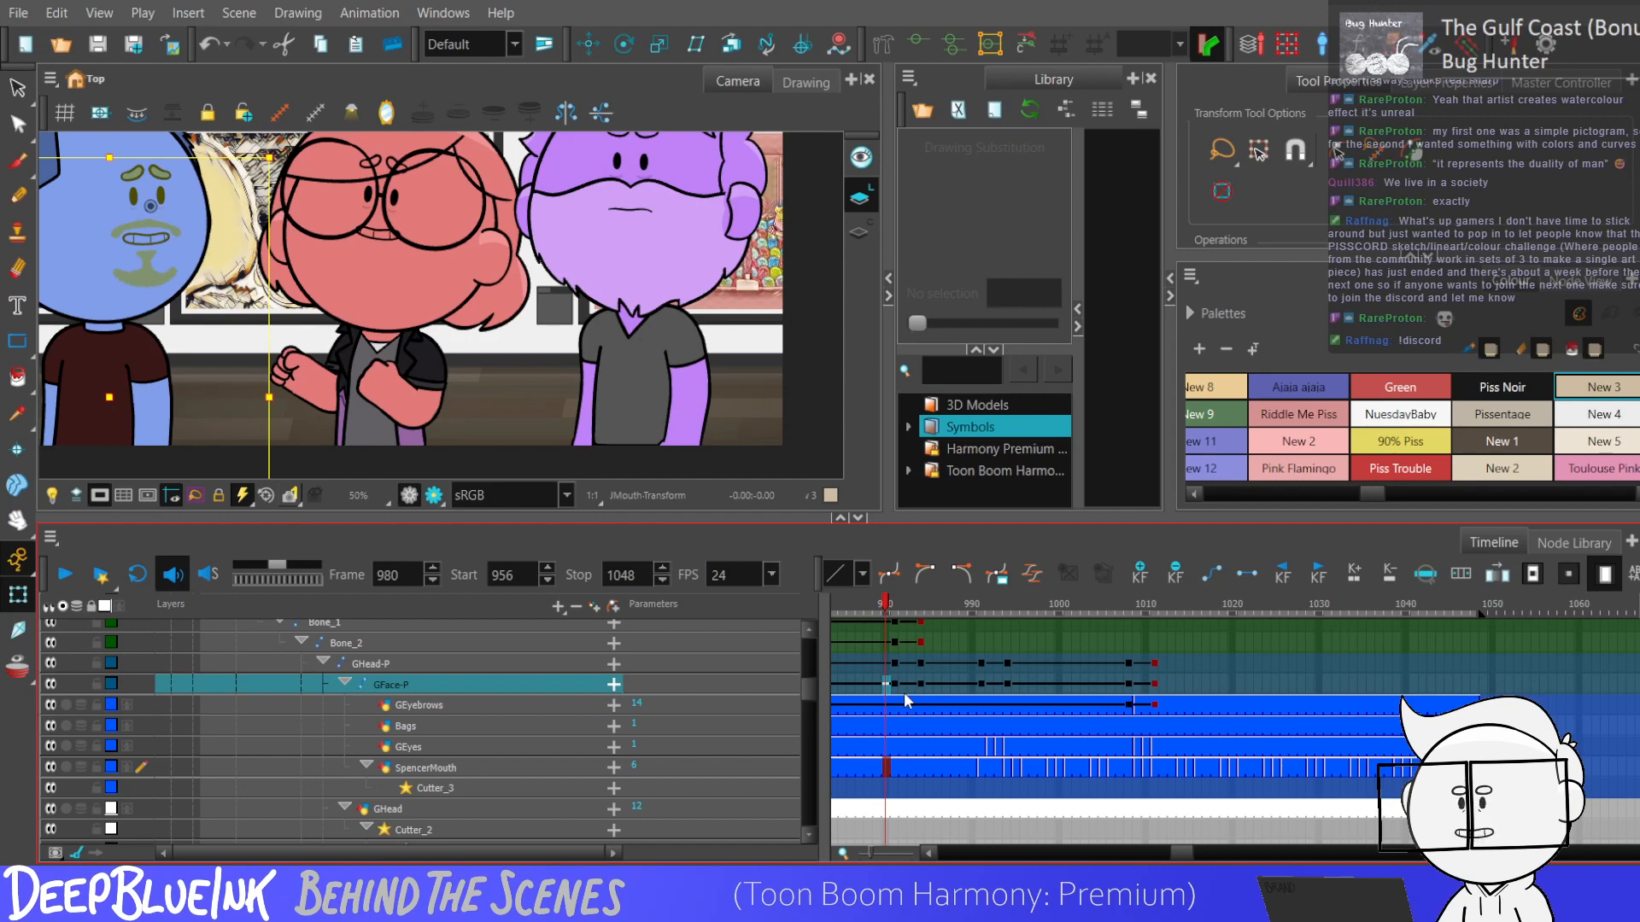
pyautogui.click(875, 707)
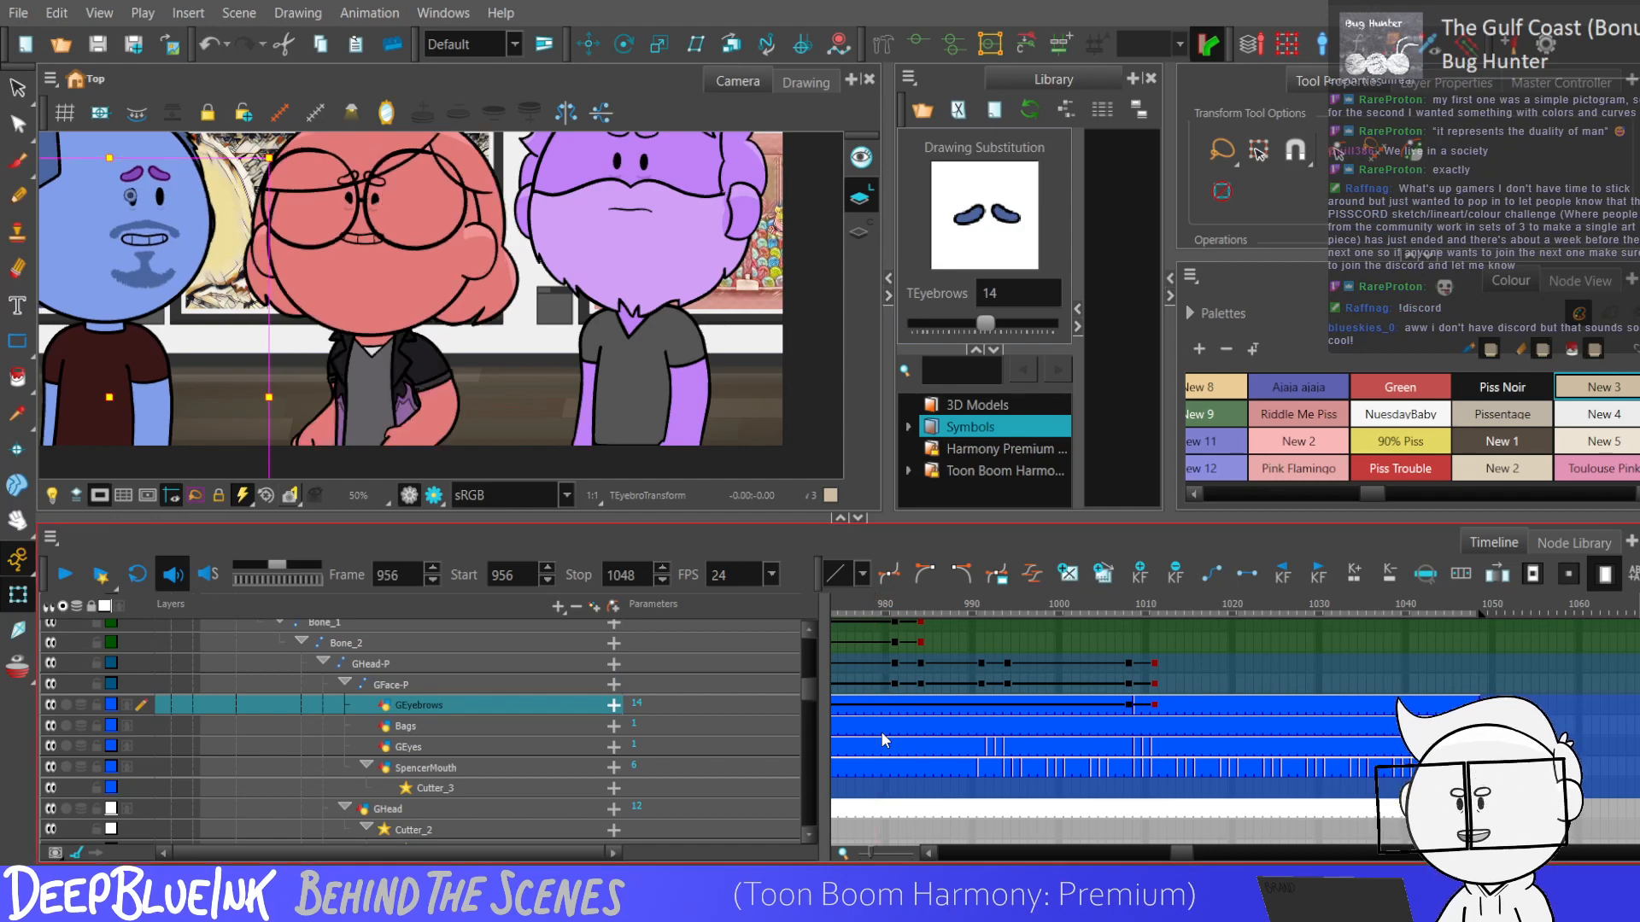
pyautogui.press('Return')
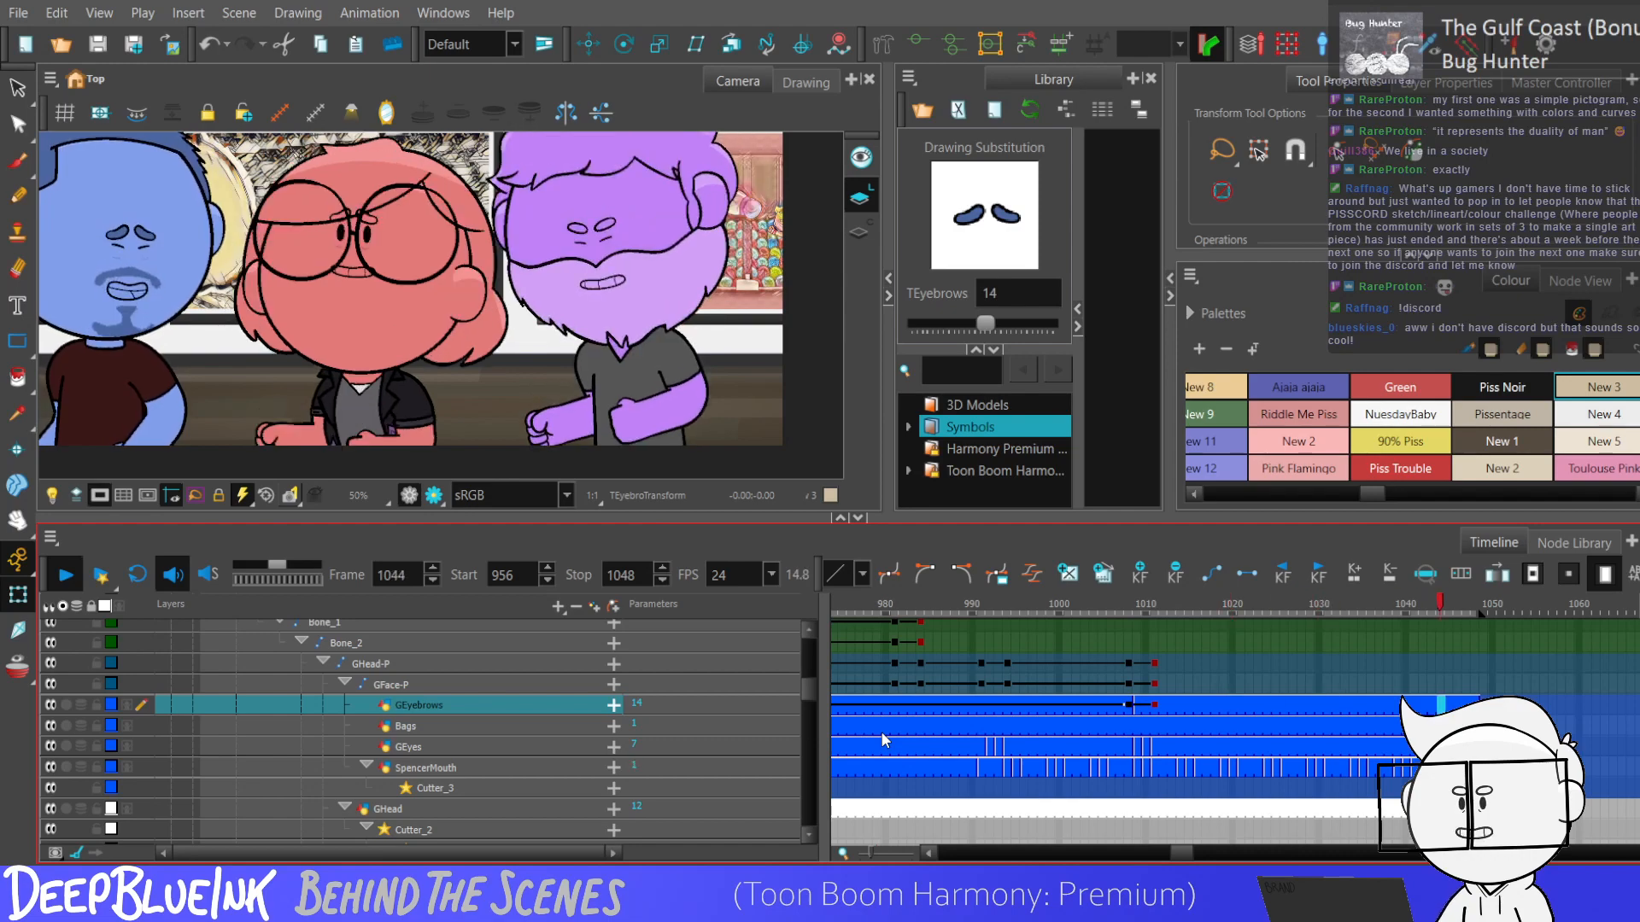
pyautogui.press('Return')
# Collapse the blue character's layers, expand the red character's layers and select her mouth layer at frame 992.
pyautogui.click(886, 684)
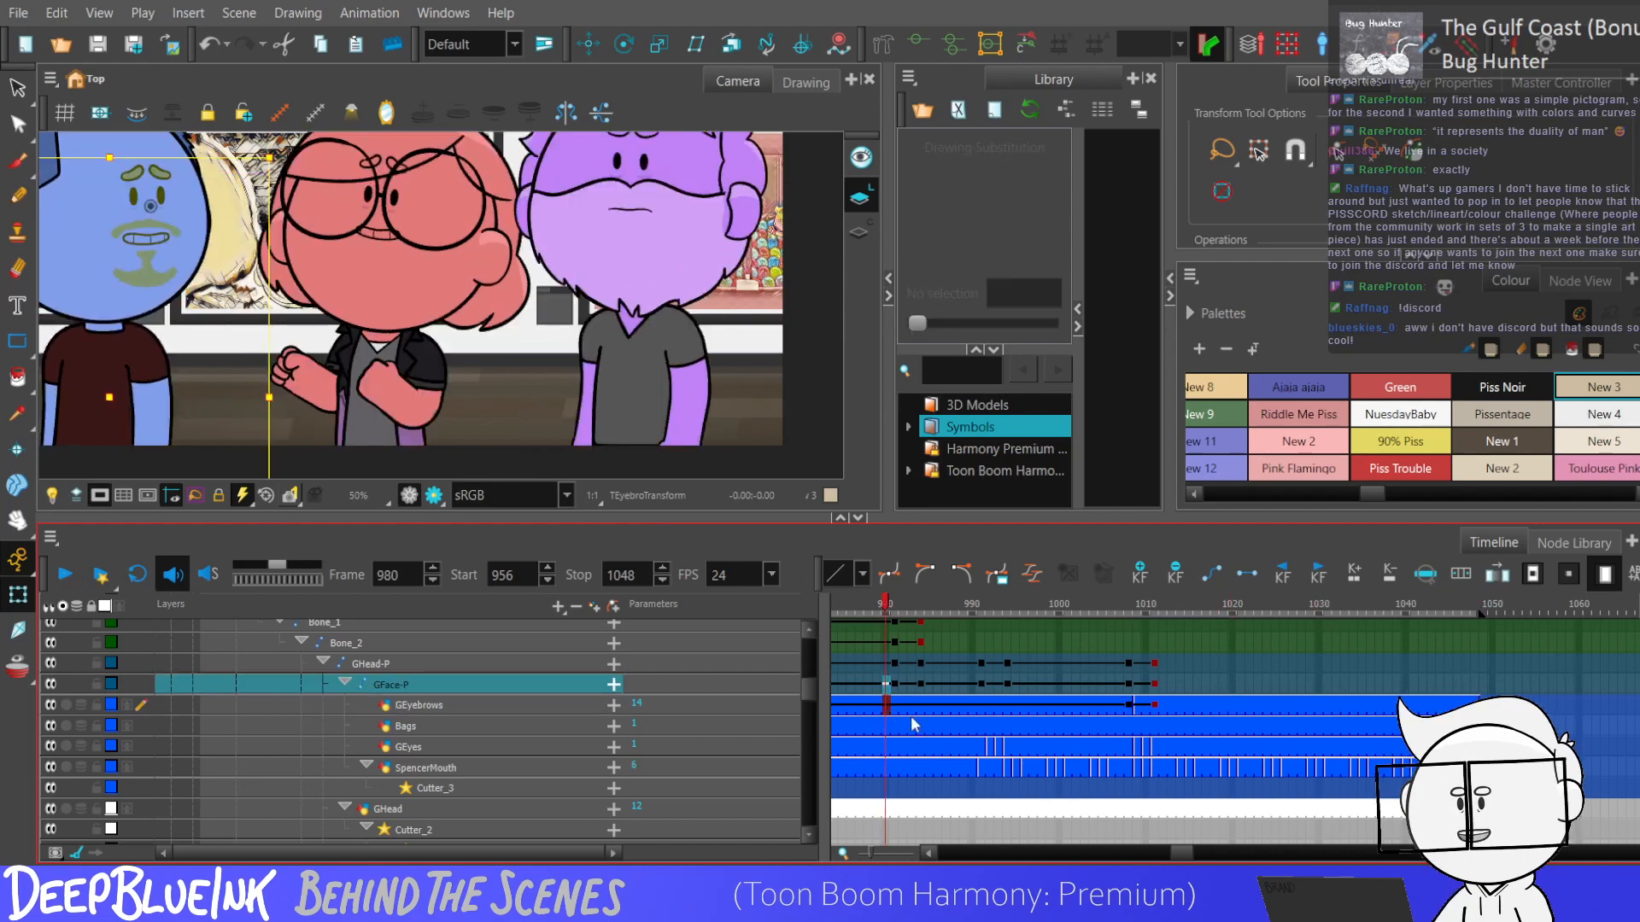
pyautogui.hotkey('ctrl', 'shift', 'c')
pyautogui.click(291, 750)
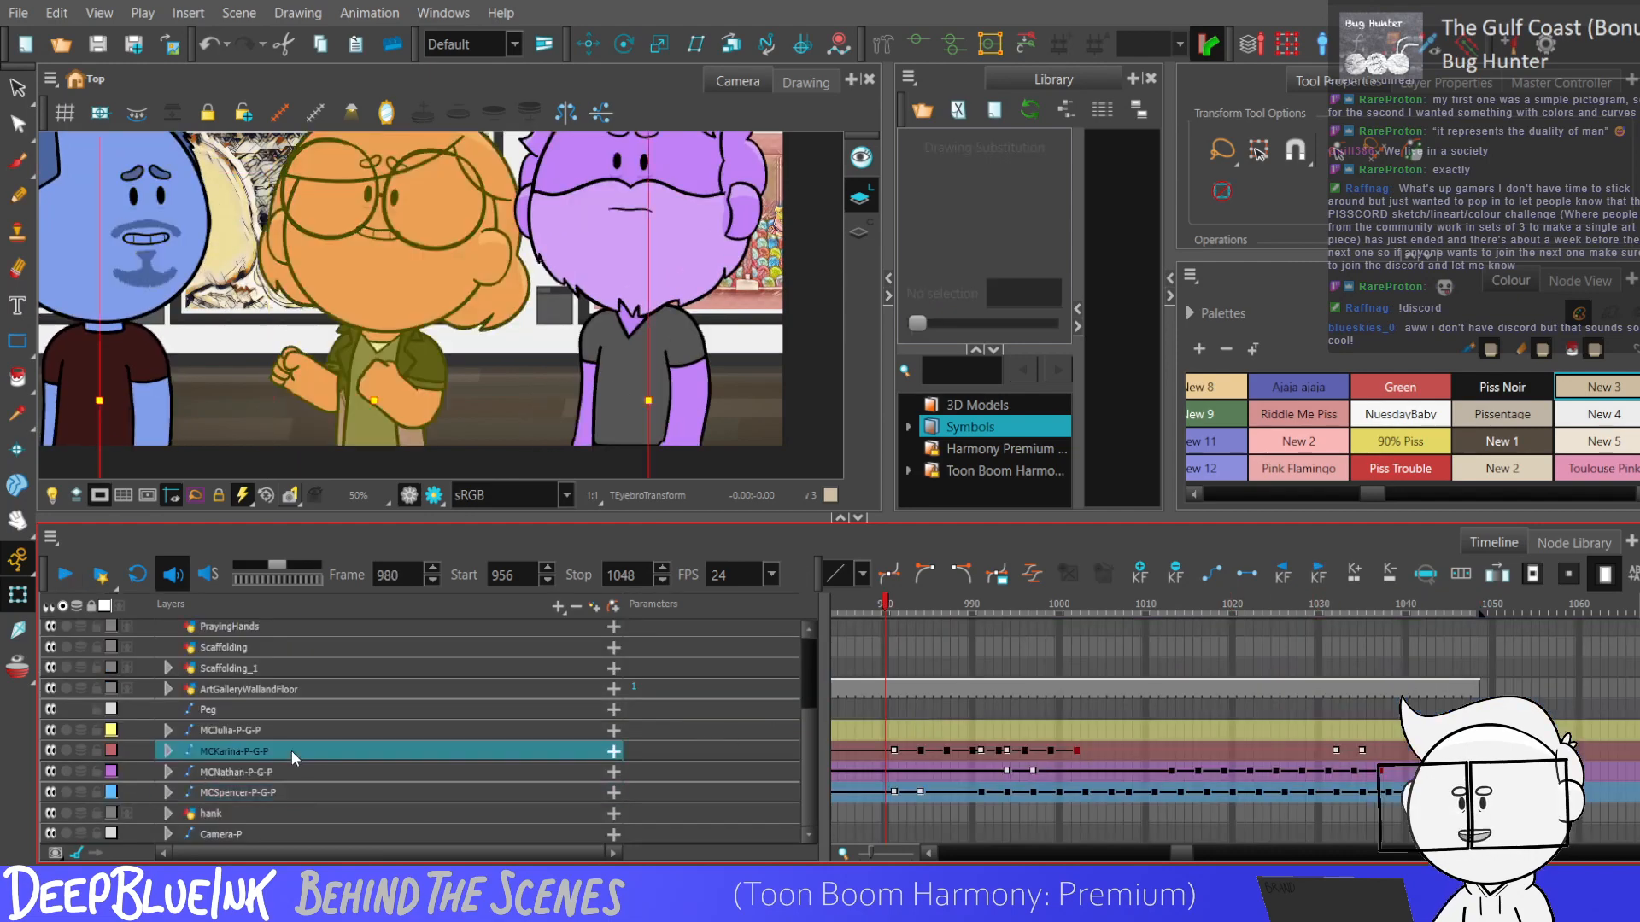
pyautogui.hotkey('ctrl', 'shift', 'e')
pyautogui.moveTo(801, 666); pyautogui.dragTo(808, 689)
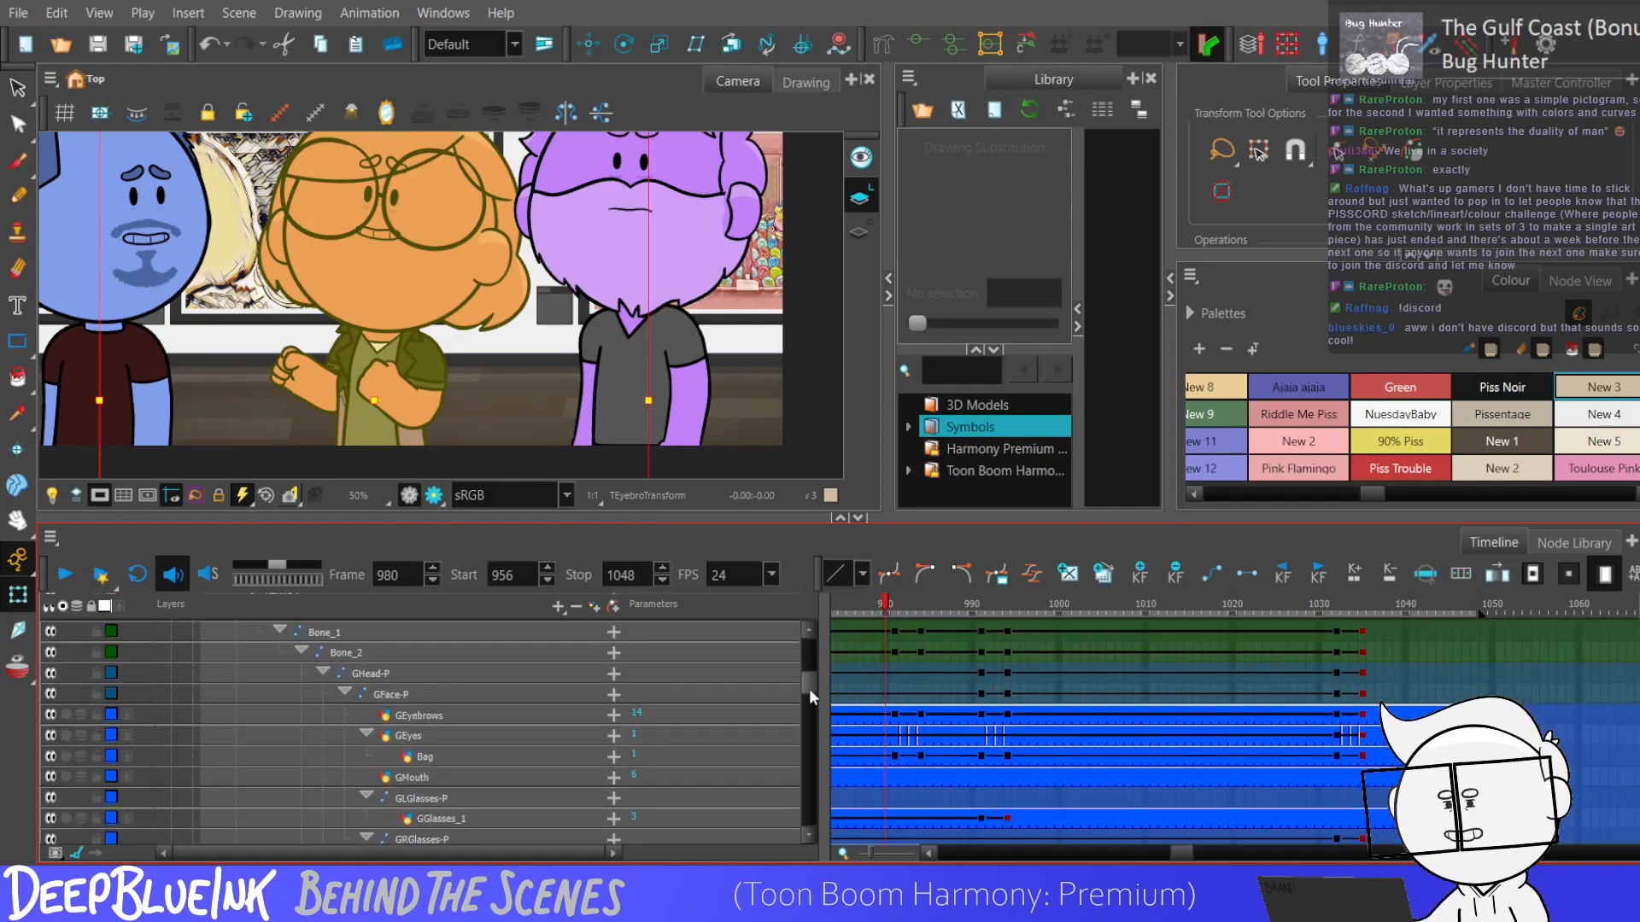
pyautogui.click(990, 766)
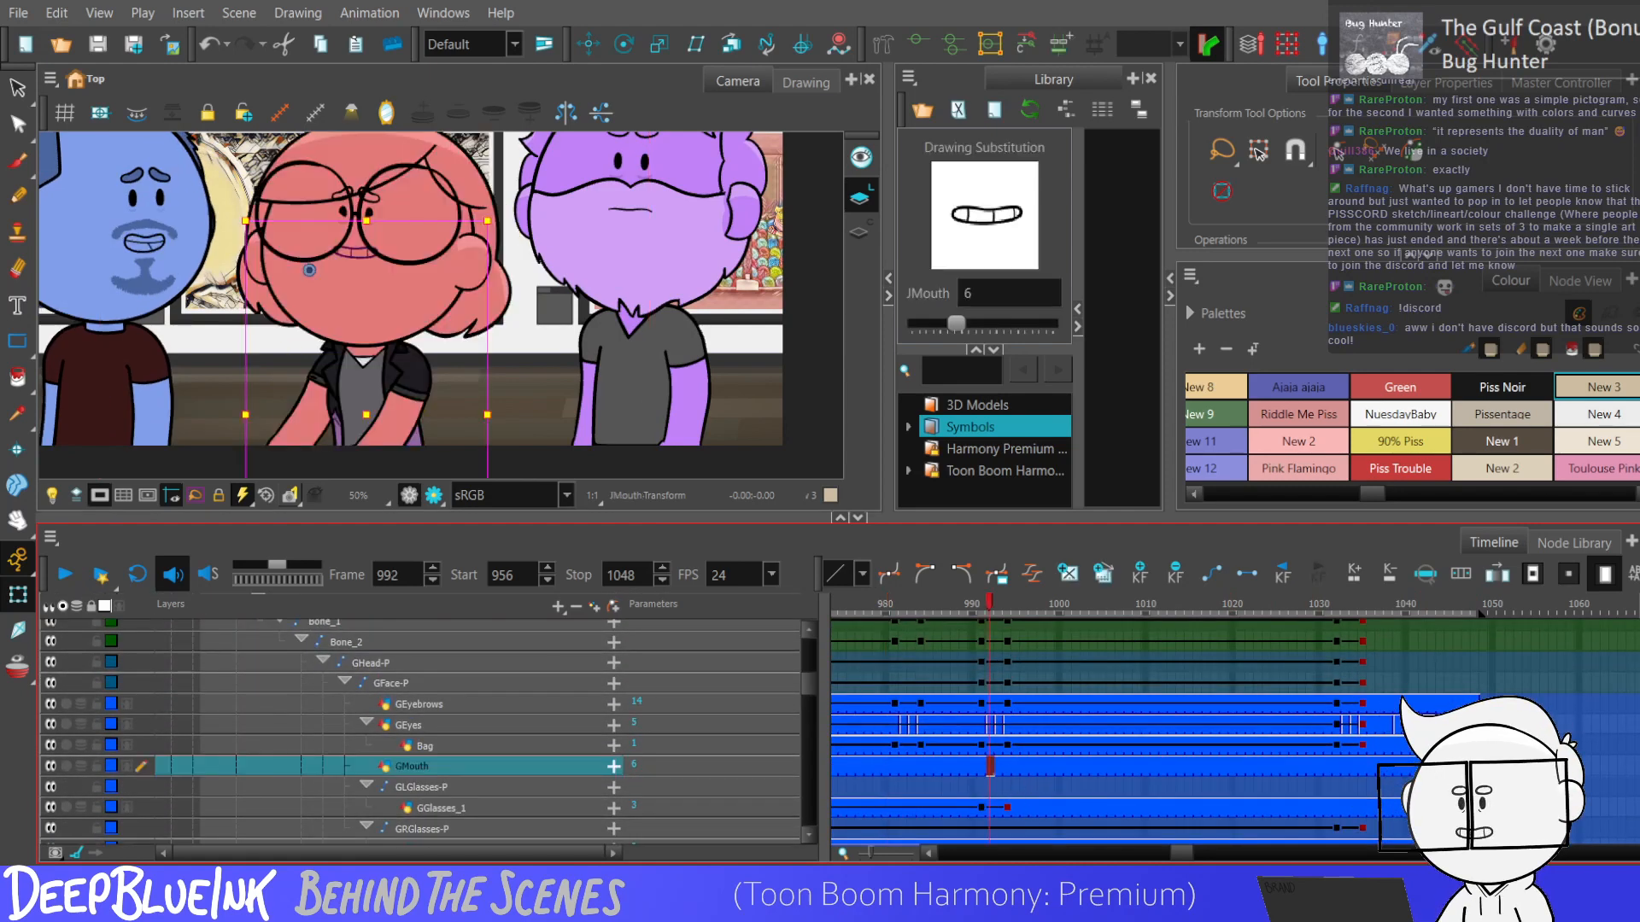
# Play from the scene start at frame 956 to examine the timing for the red character's mouth.
pyautogui.moveTo(1184, 854); pyautogui.dragTo(1172, 855)
pyautogui.hotkey('shift', ',')
pyautogui.hotkey('shift', 'Return')
pyautogui.hotkey('shift', 'Return')
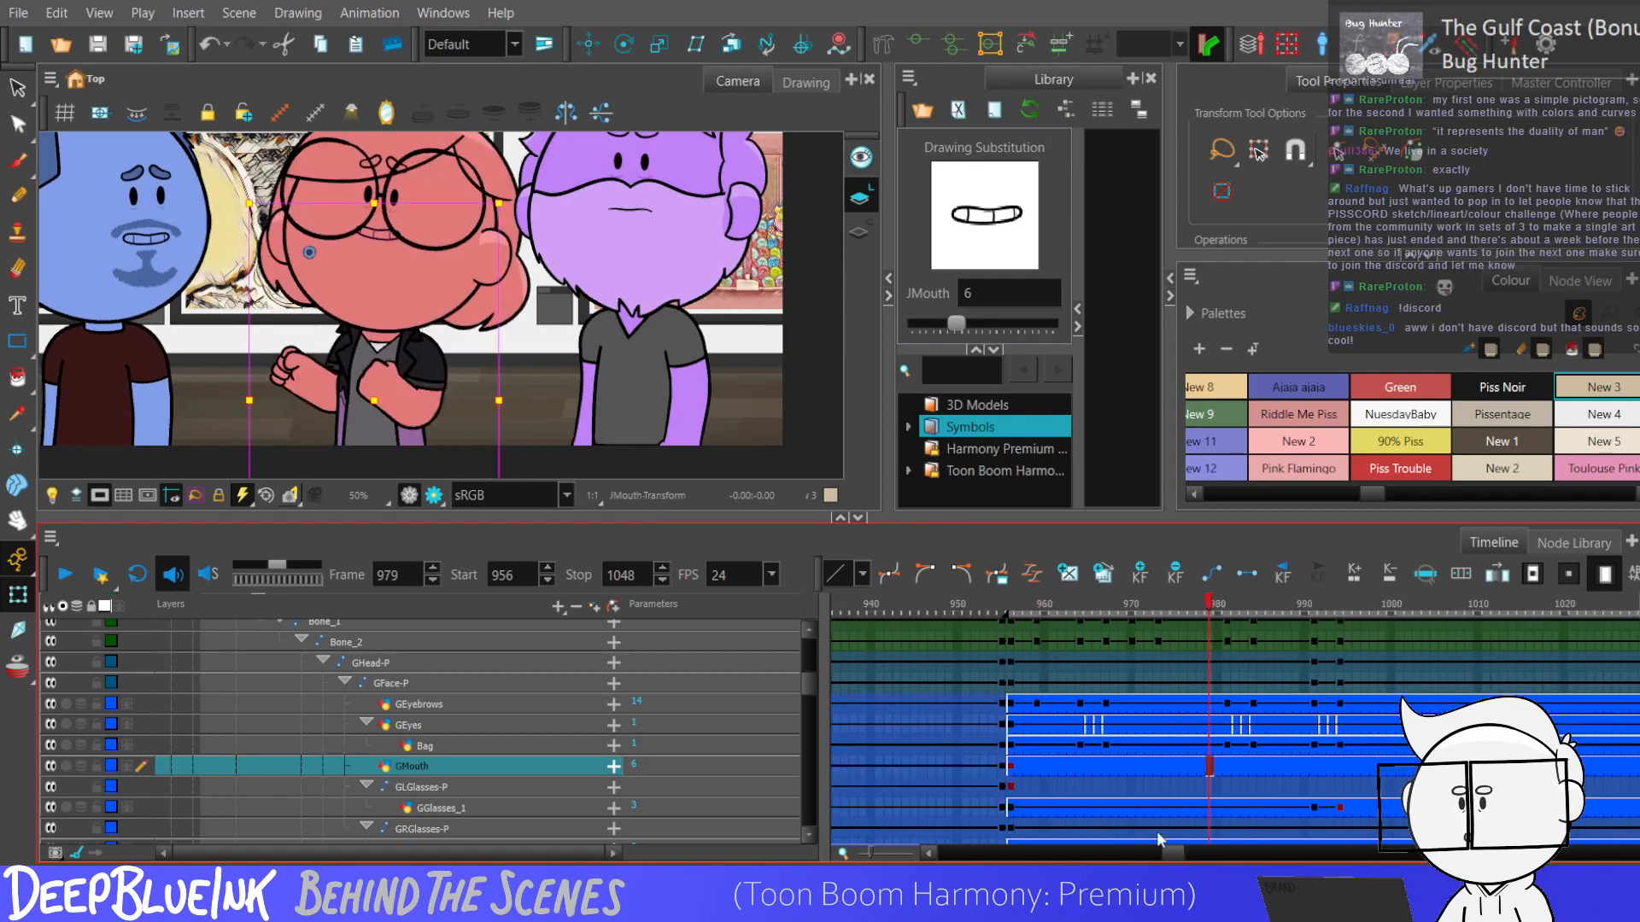
# Play from the scene start to frame 994 and isolate the red character's mouth layer in the view.
pyautogui.hotkey('shift', ',')
pyautogui.hotkey('shift', 'Return')
pyautogui.hotkey('shift', 'Return')
pyautogui.hotkey('shift', 'Return')
pyautogui.hotkey('shift', 'Return')
pyautogui.click(66, 766)
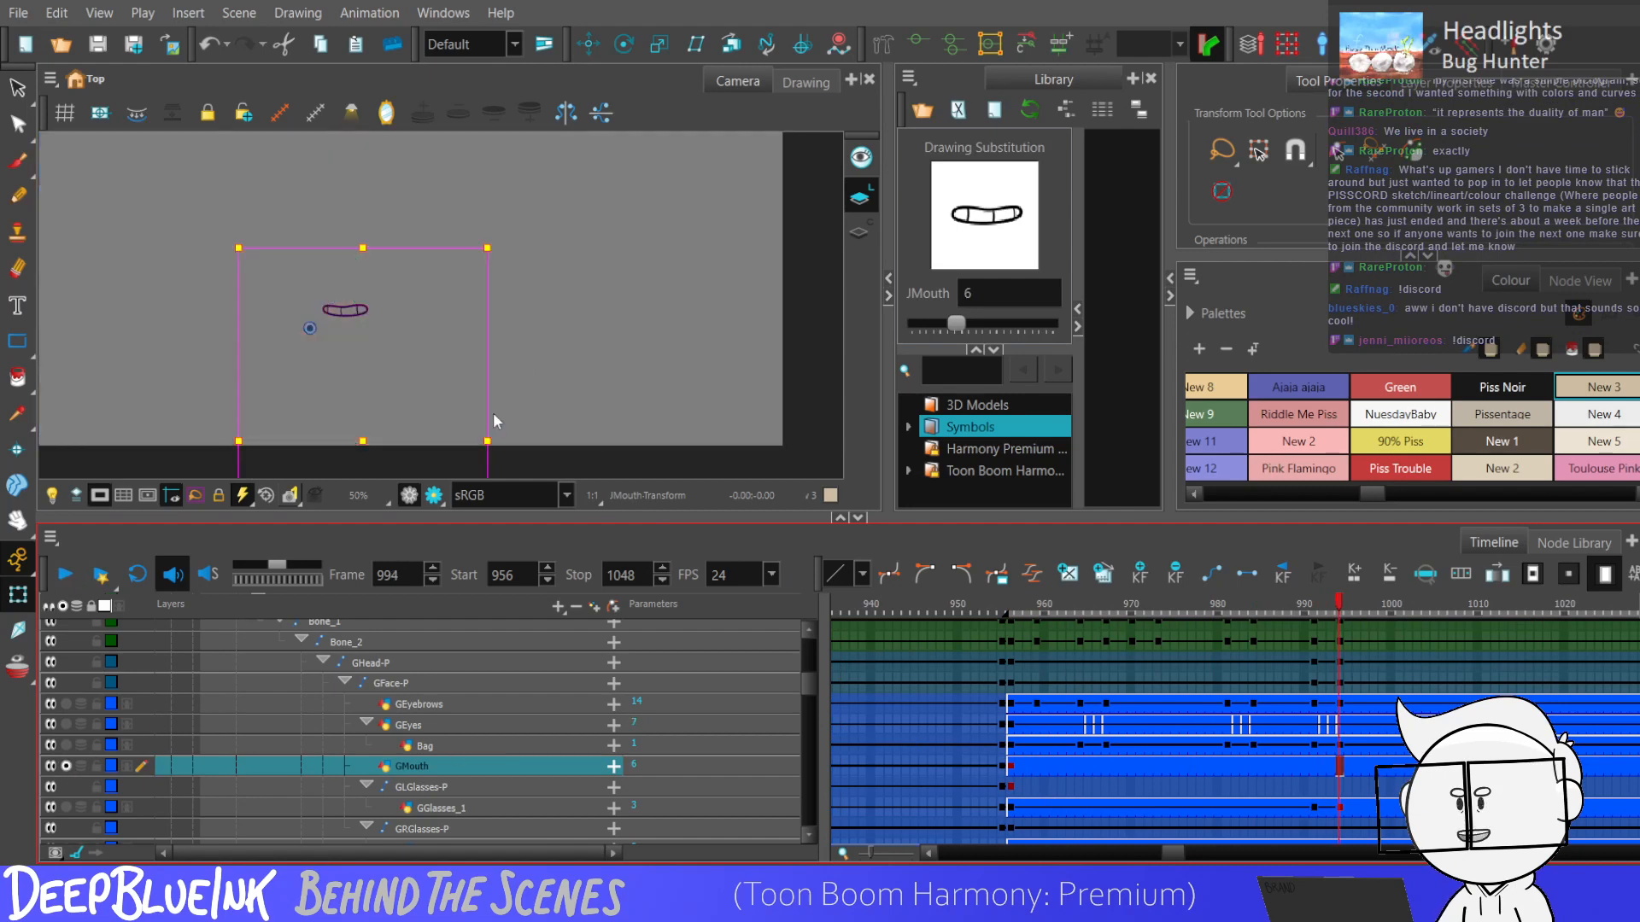
pyautogui.scroll(3, 381, 324)
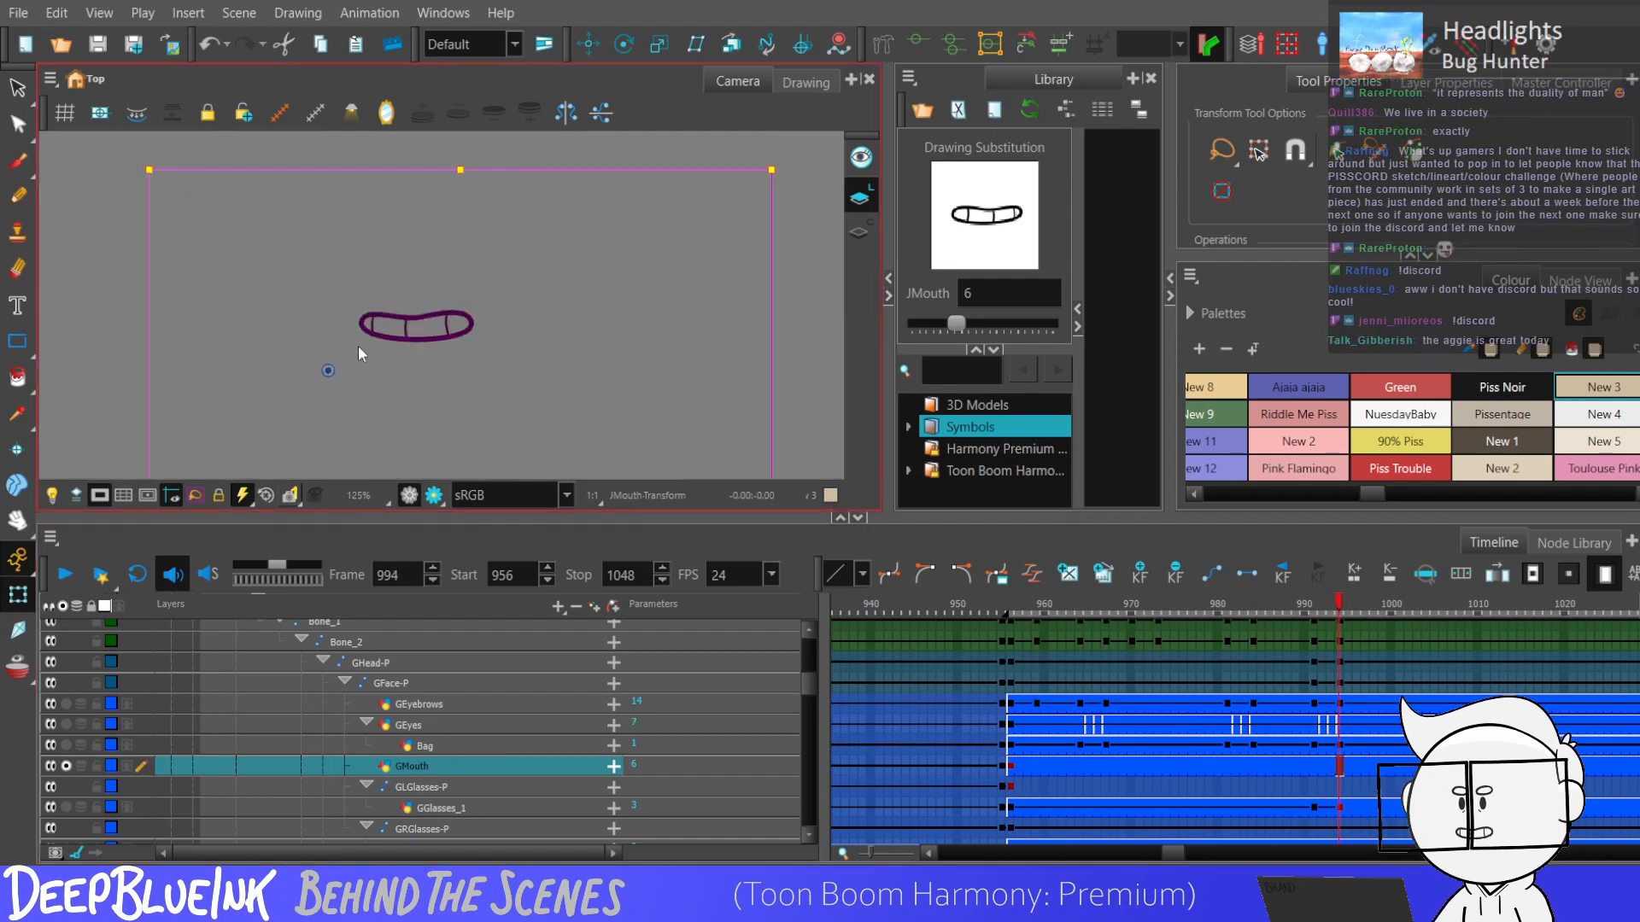
# Swap the red character's mouth drawings in the frames after 956, with drawing 1 at frame 959.
pyautogui.hotkey('shift', ',')
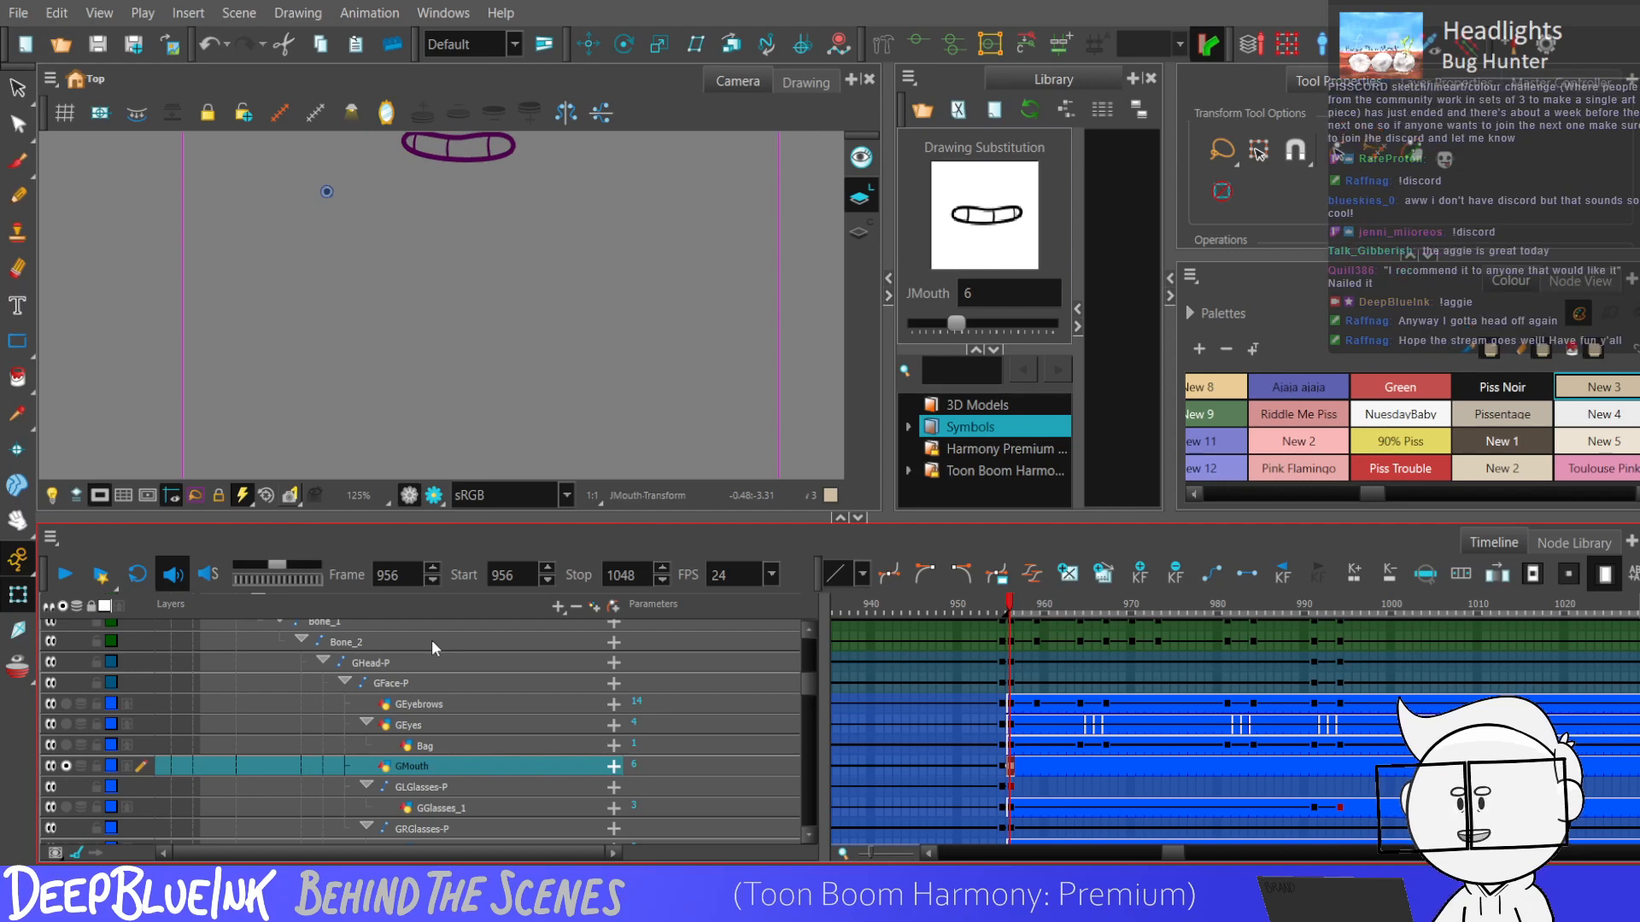
pyautogui.hotkey('shift', 'Return')
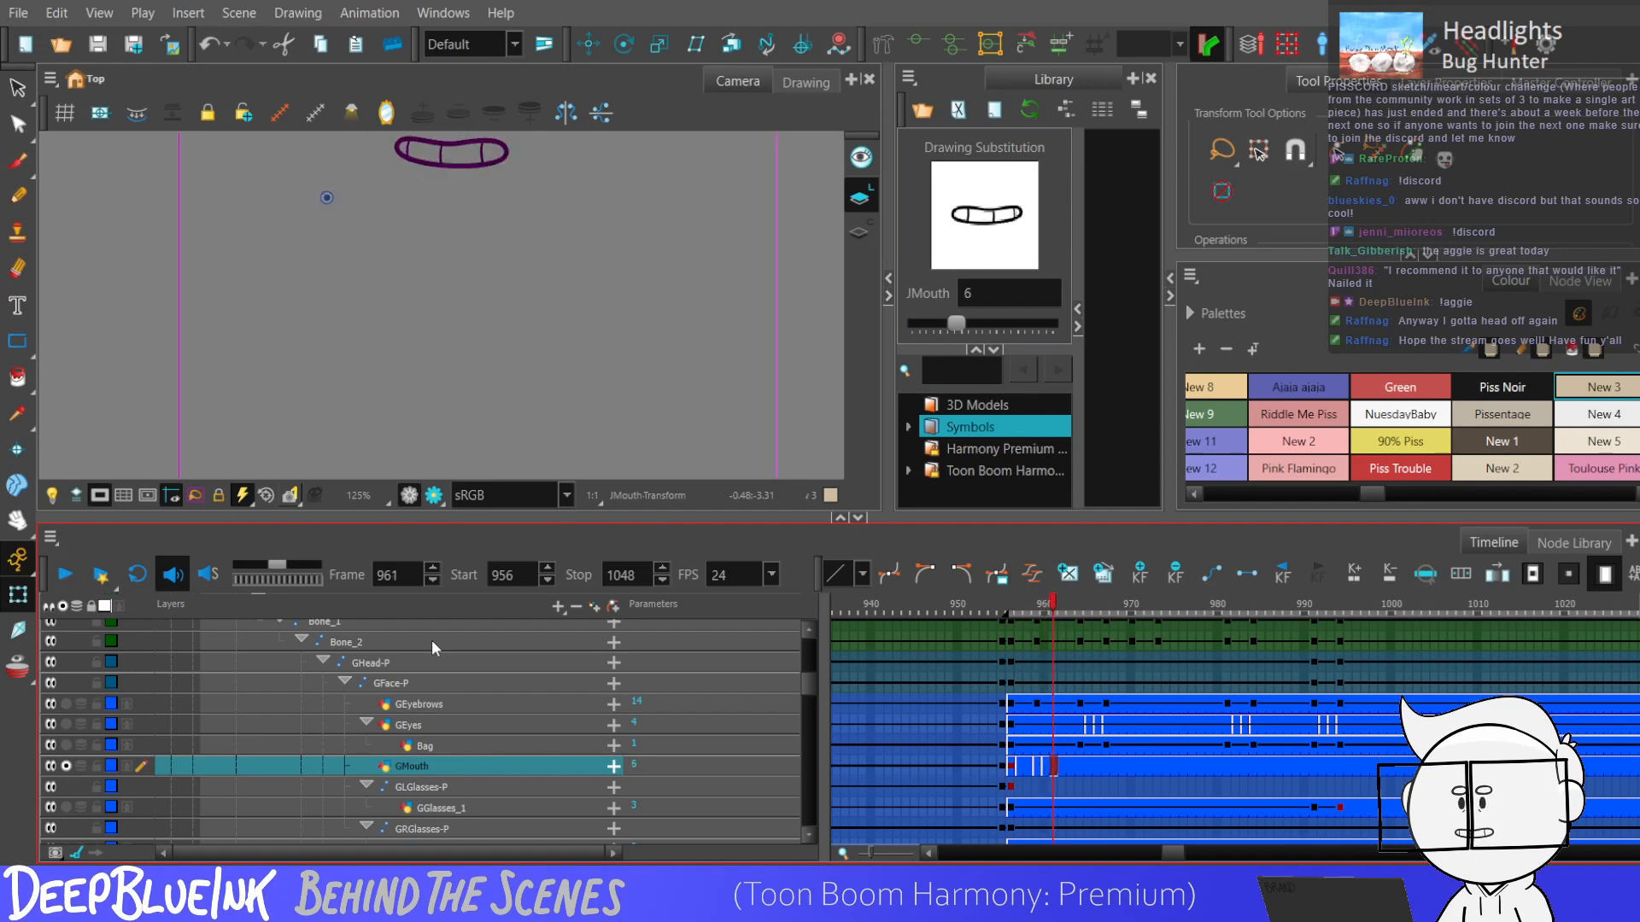
pyautogui.hotkey('shift', 'Return')
pyautogui.hotkey('shift', 'Return')
pyautogui.hotkey('shift', 'Return')
pyautogui.press(',')
pyautogui.press(',')
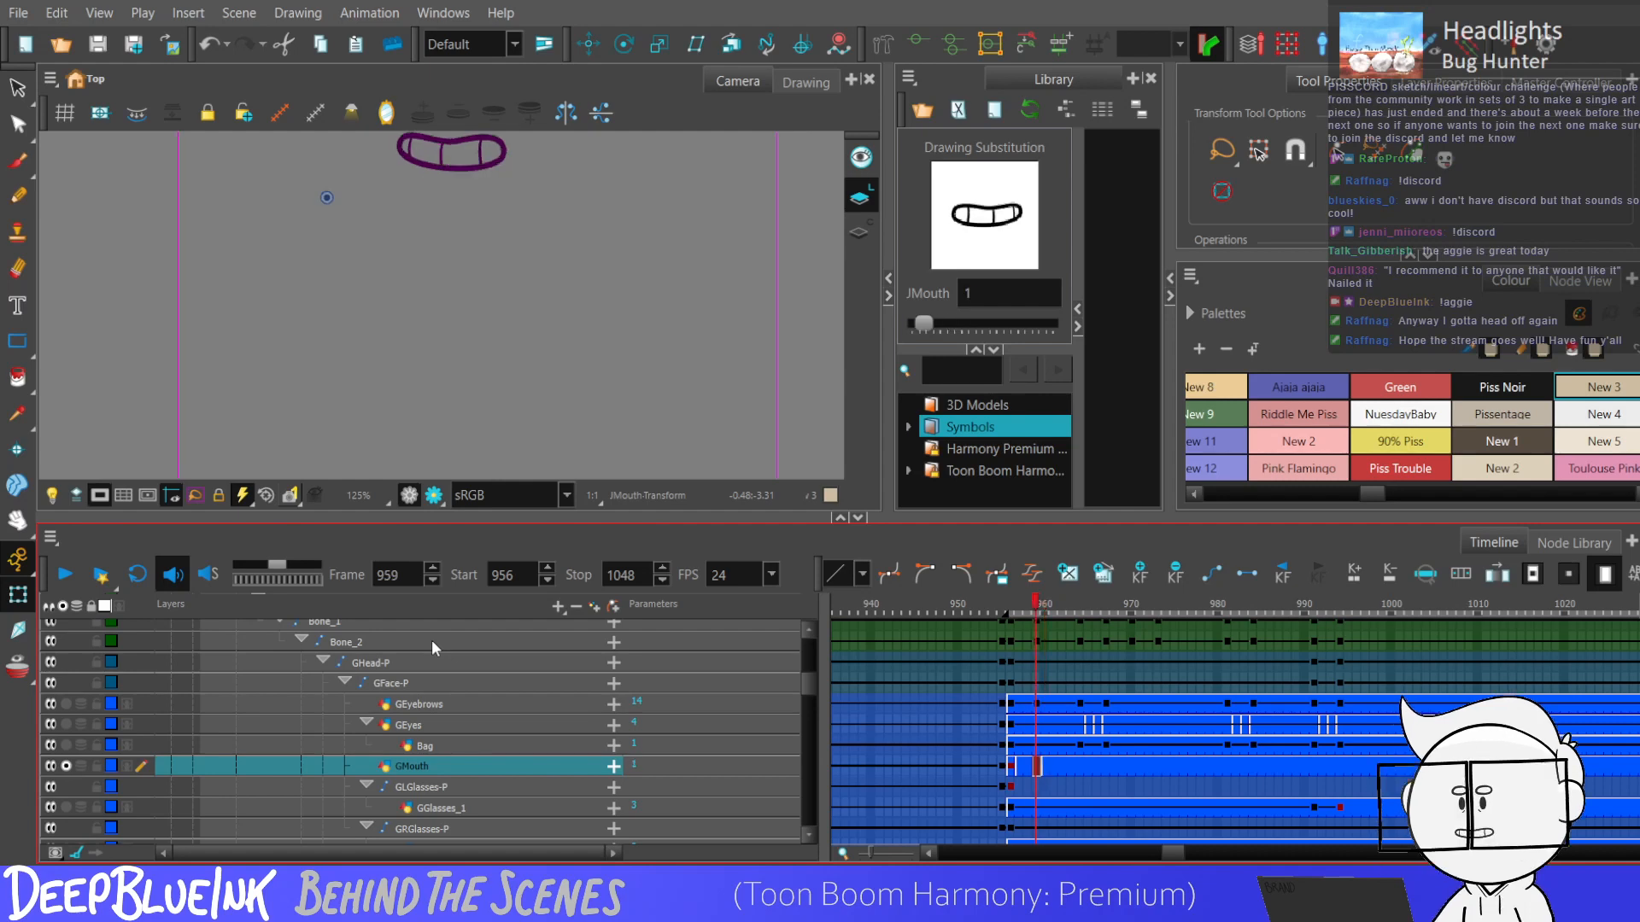
# Extend the red mouth's exposure at frame 959 by one frame and swap the following drawings, with drawing 1 from frame 961.
pyautogui.press('+')
pyautogui.press('.')
pyautogui.press('.')
pyautogui.press('.')
pyautogui.press(',')
pyautogui.press(']')
pyautogui.press(']')
pyautogui.press(']')
# Set the red character's mouth to drawing 6 at frame 963 and drawing 51 at frame 964.
pyautogui.press('.')
pyautogui.press('[')
pyautogui.press('[')
pyautogui.press('[')
pyautogui.press('[')
pyautogui.press('[')
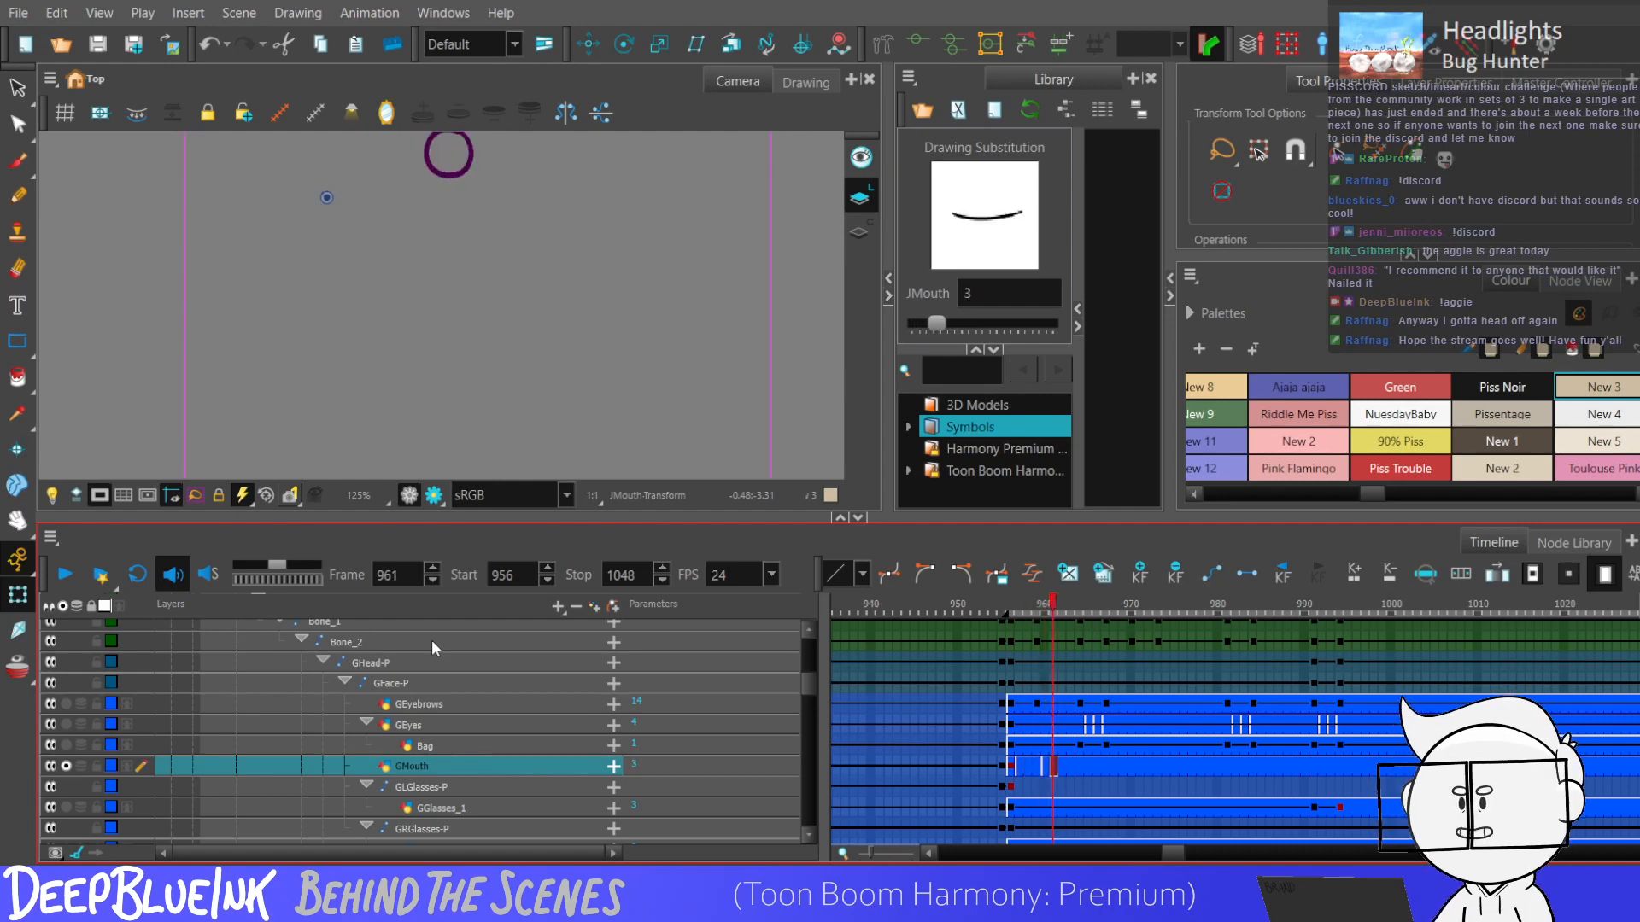
pyautogui.press('.')
pyautogui.press('.')
pyautogui.press(']')
pyautogui.press(']')
pyautogui.press(']')
pyautogui.press(']')
pyautogui.press(']')
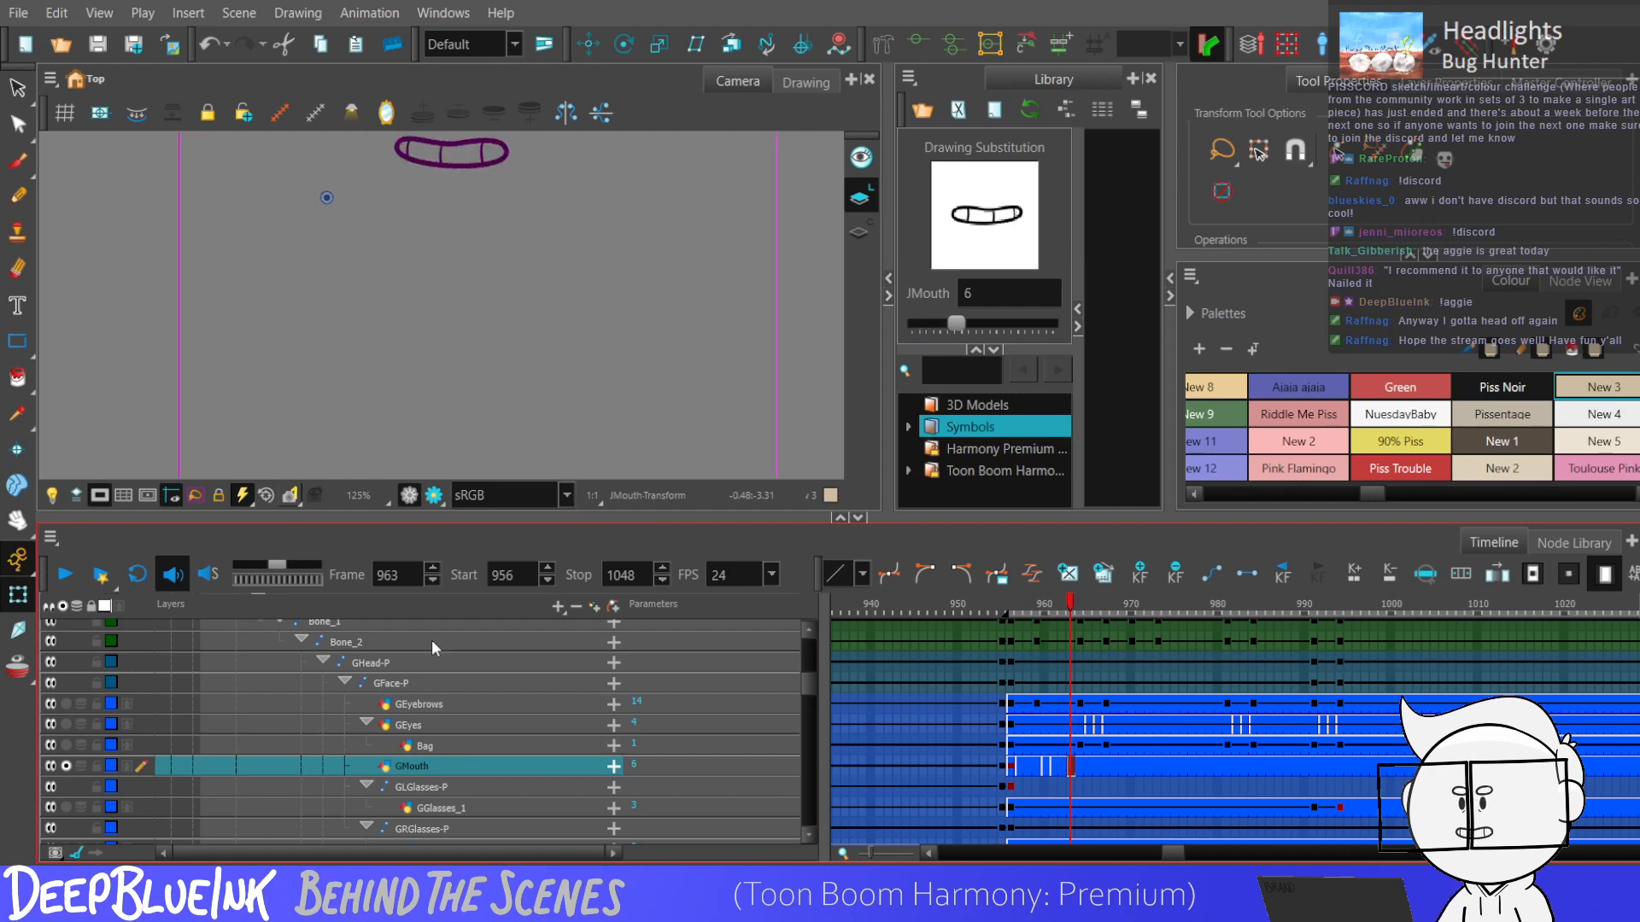
pyautogui.press('.')
# Swap the red character's mouth drawings frame by frame from 966 to 968.
pyautogui.press(']')
pyautogui.press(']')
pyautogui.press('Return')
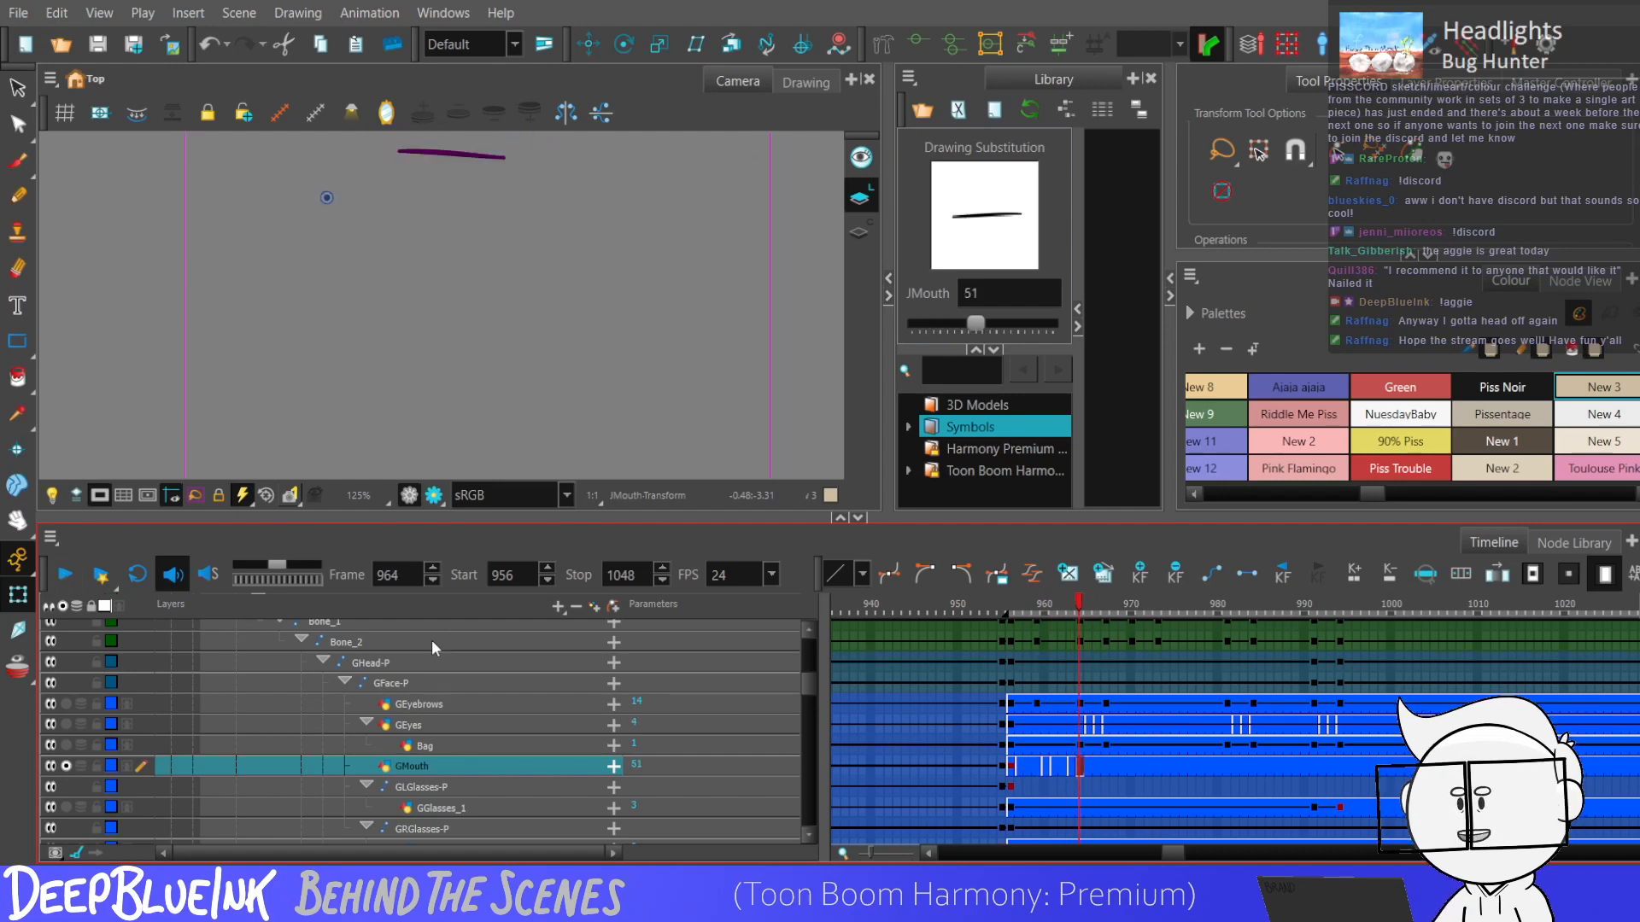
pyautogui.press('Return')
pyautogui.press(',')
pyautogui.press(',')
pyautogui.press(',')
pyautogui.press(',')
pyautogui.press(',')
pyautogui.press(',')
pyautogui.press(',')
pyautogui.press(',')
pyautogui.press(',')
pyautogui.press(',')
pyautogui.press(',')
pyautogui.press(',')
pyautogui.press(',')
pyautogui.press(',')
pyautogui.press(',')
pyautogui.press(',')
pyautogui.press(',')
pyautogui.press(',')
pyautogui.press(',')
pyautogui.press(',')
pyautogui.press('[')
pyautogui.press('[')
pyautogui.press('[')
pyautogui.press('[')
pyautogui.press(']')
pyautogui.press('.')
pyautogui.press('[')
# Set the red character's mouth to drawing 6 from frame 969 and drawing 2 from frame 971.
pyautogui.press(']')
pyautogui.press(']')
pyautogui.press('.')
pyautogui.press('[')
pyautogui.press('[')
pyautogui.press('[')
pyautogui.press('[')
pyautogui.press('[')
pyautogui.press('[')
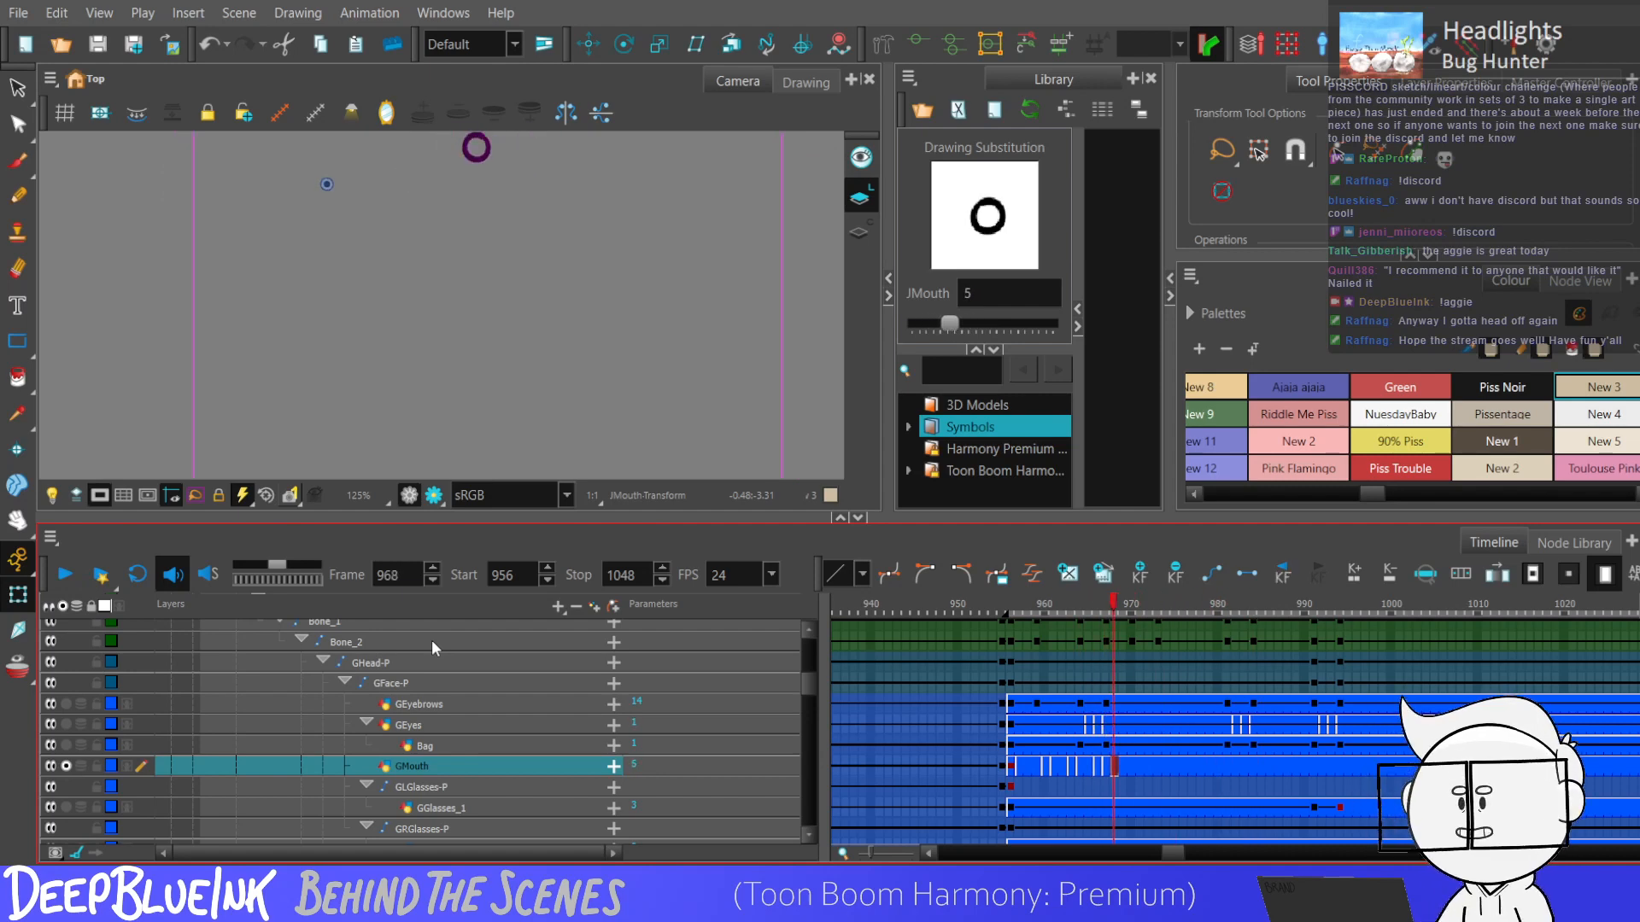
pyautogui.press(']')
pyautogui.press('.')
pyautogui.press(']')
pyautogui.press(']')
pyautogui.press(']')
pyautogui.press(']')
pyautogui.press(']')
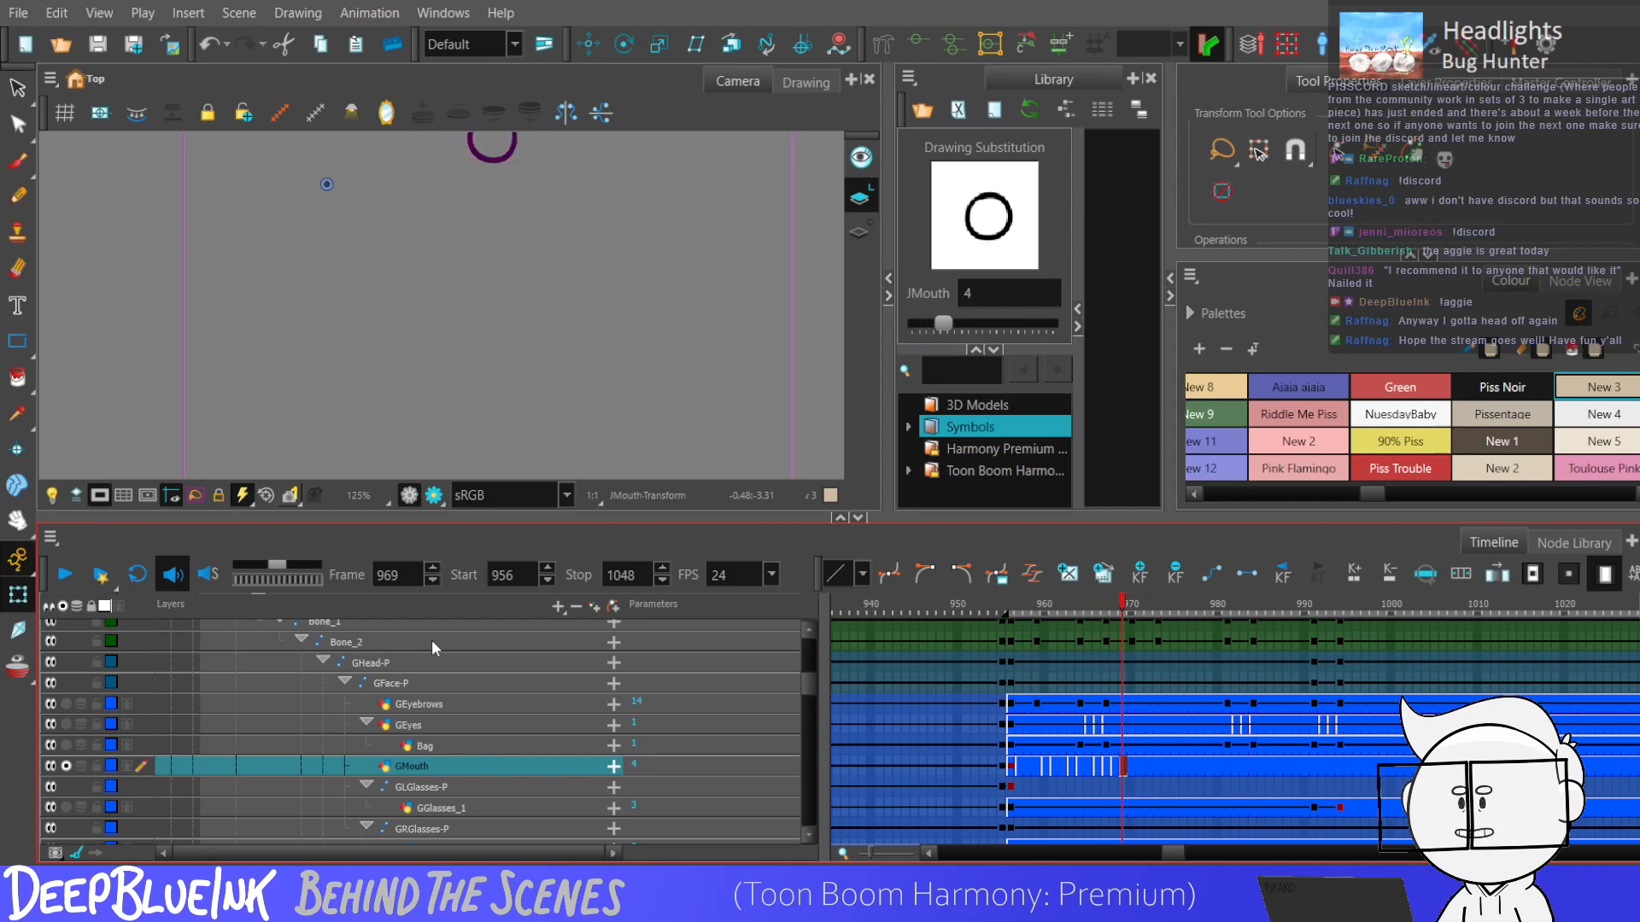
pyautogui.press('.')
pyautogui.press('.')
pyautogui.press('.')
pyautogui.press(',')
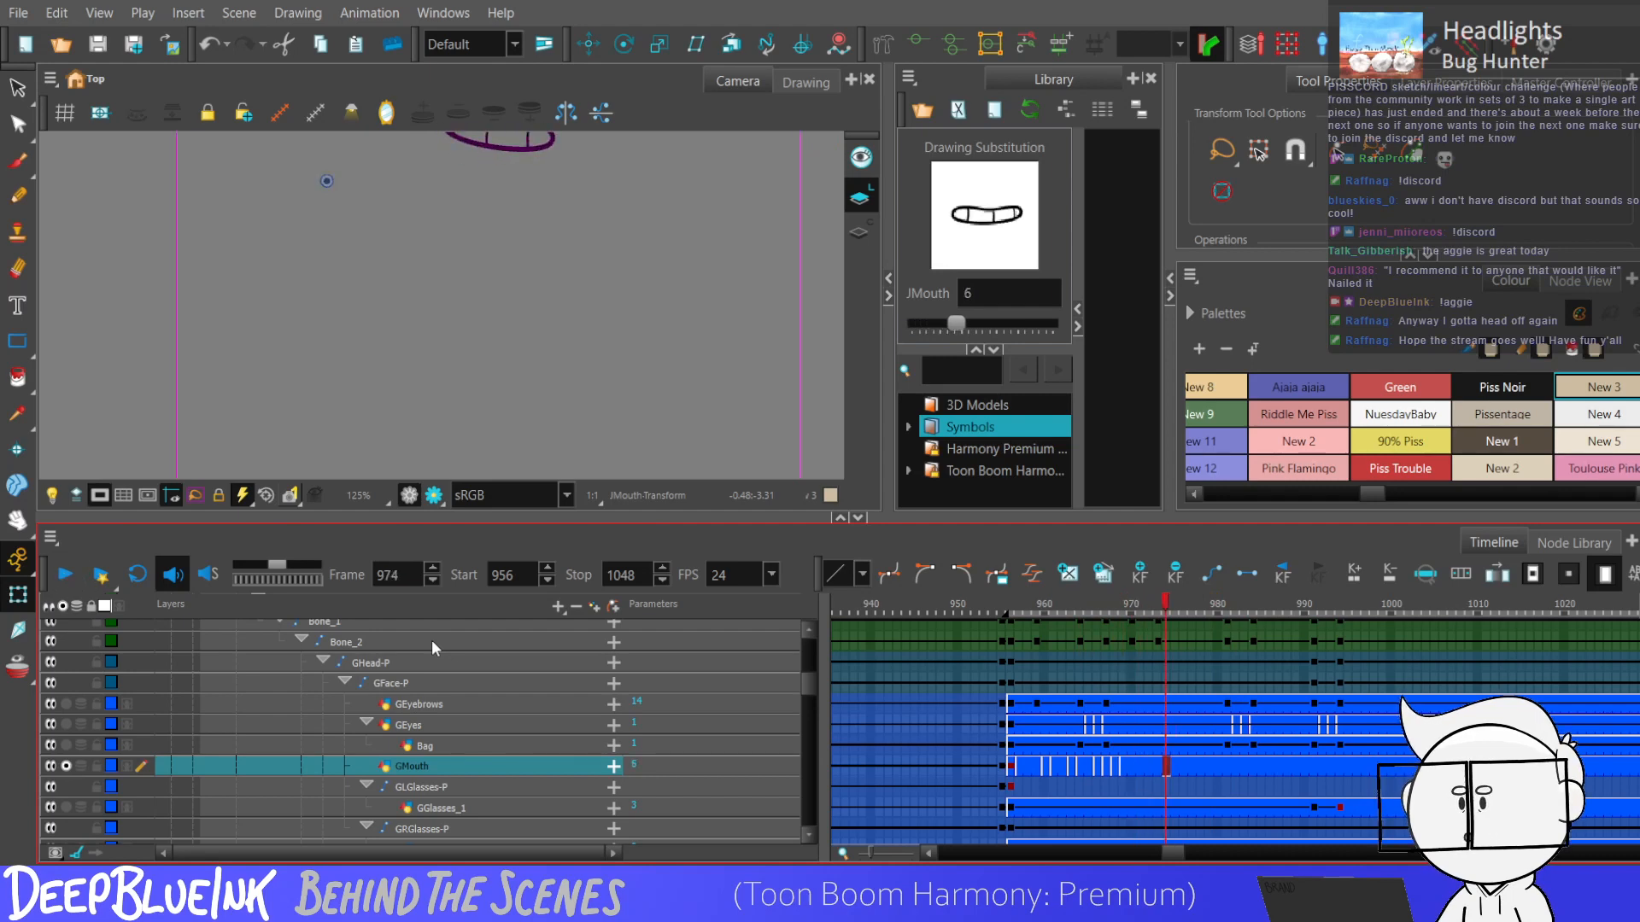
pyautogui.press('[')
pyautogui.press('[')
pyautogui.press('[')
pyautogui.press('[')
# Change the red character's mouth drawing at frame 974 and use drawing 6 at frame 975.
pyautogui.press('.')
pyautogui.press('.')
pyautogui.press('.')
pyautogui.press('.')
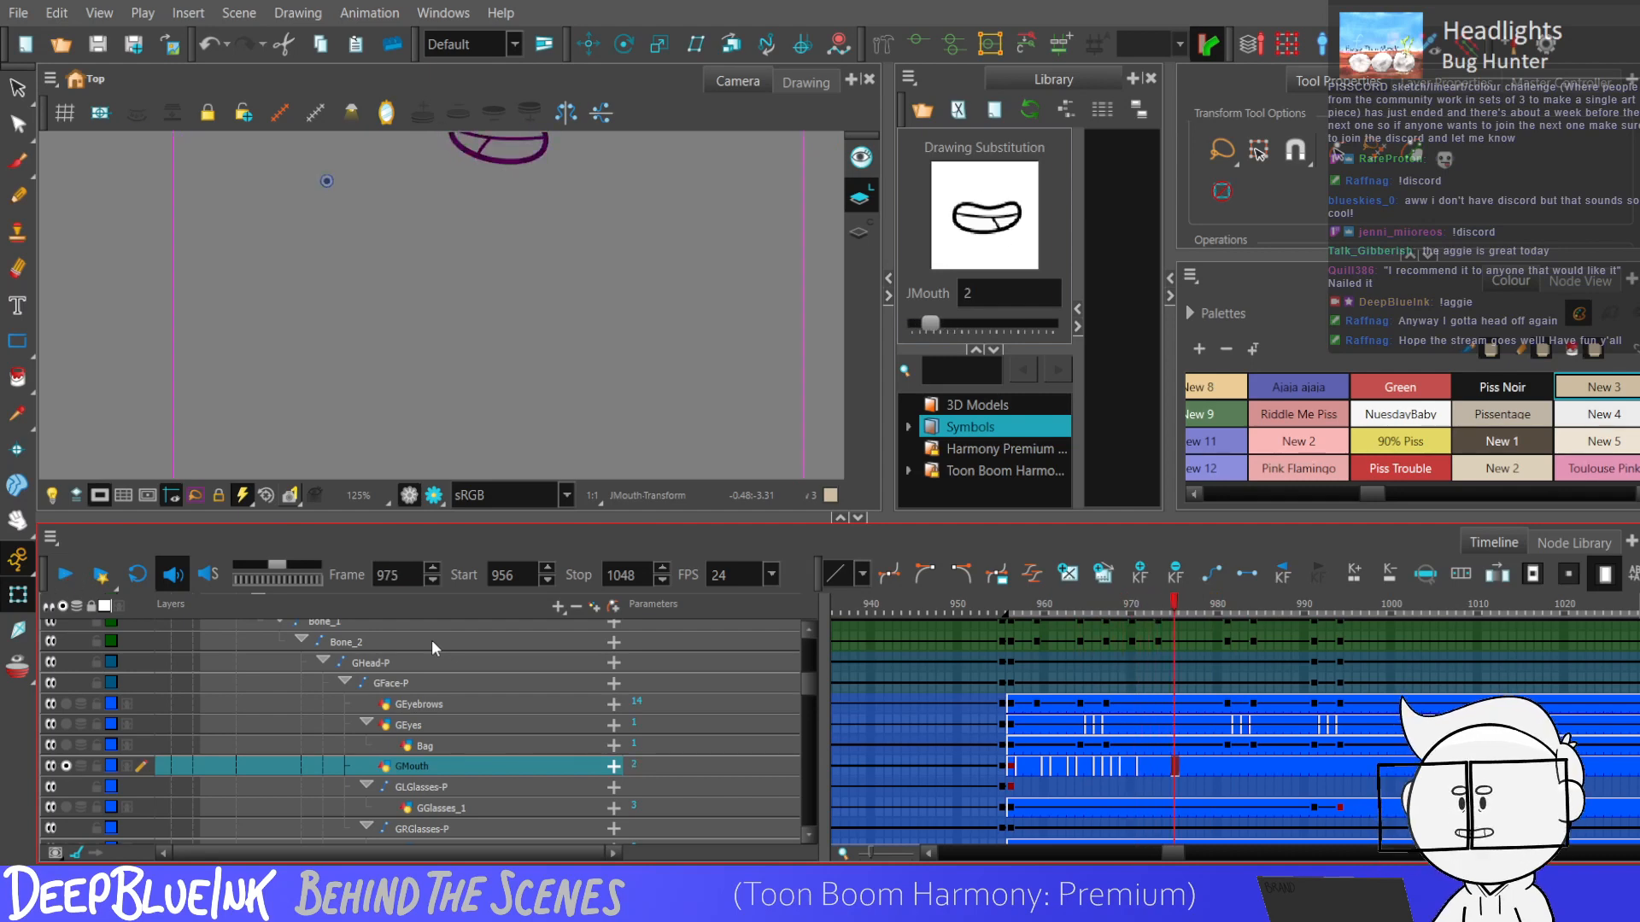
pyautogui.press(']')
pyautogui.press(']')
pyautogui.press(']')
pyautogui.press(']')
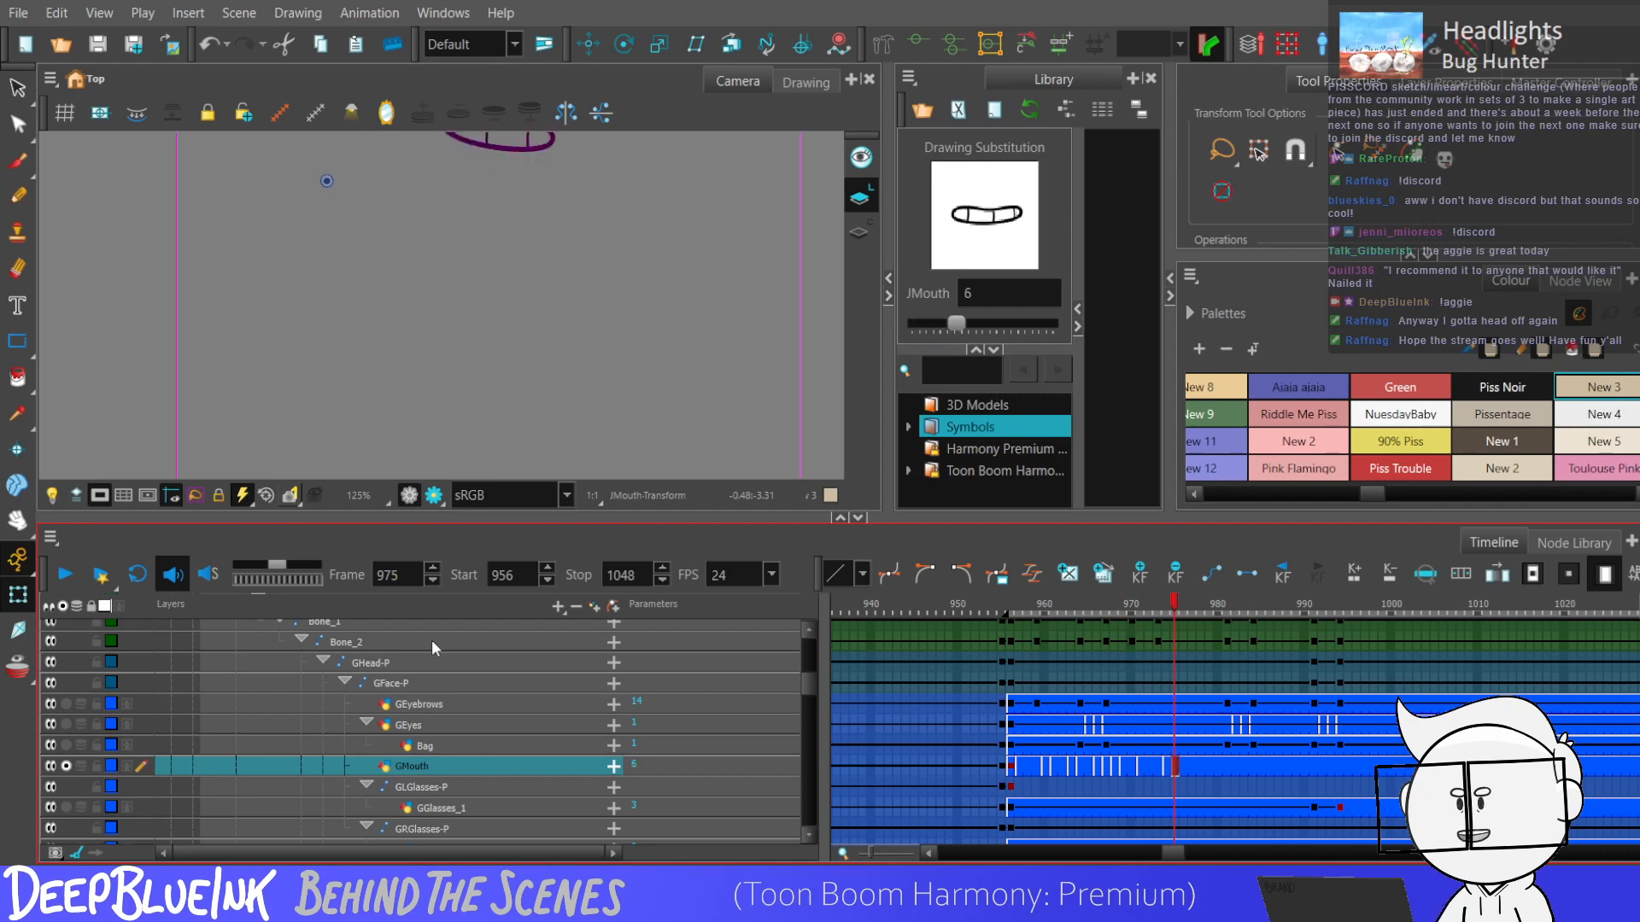
# Set the red character's mouth to drawing 3 from frame 976 and drawing 2 from frame 982.
pyautogui.press('.')
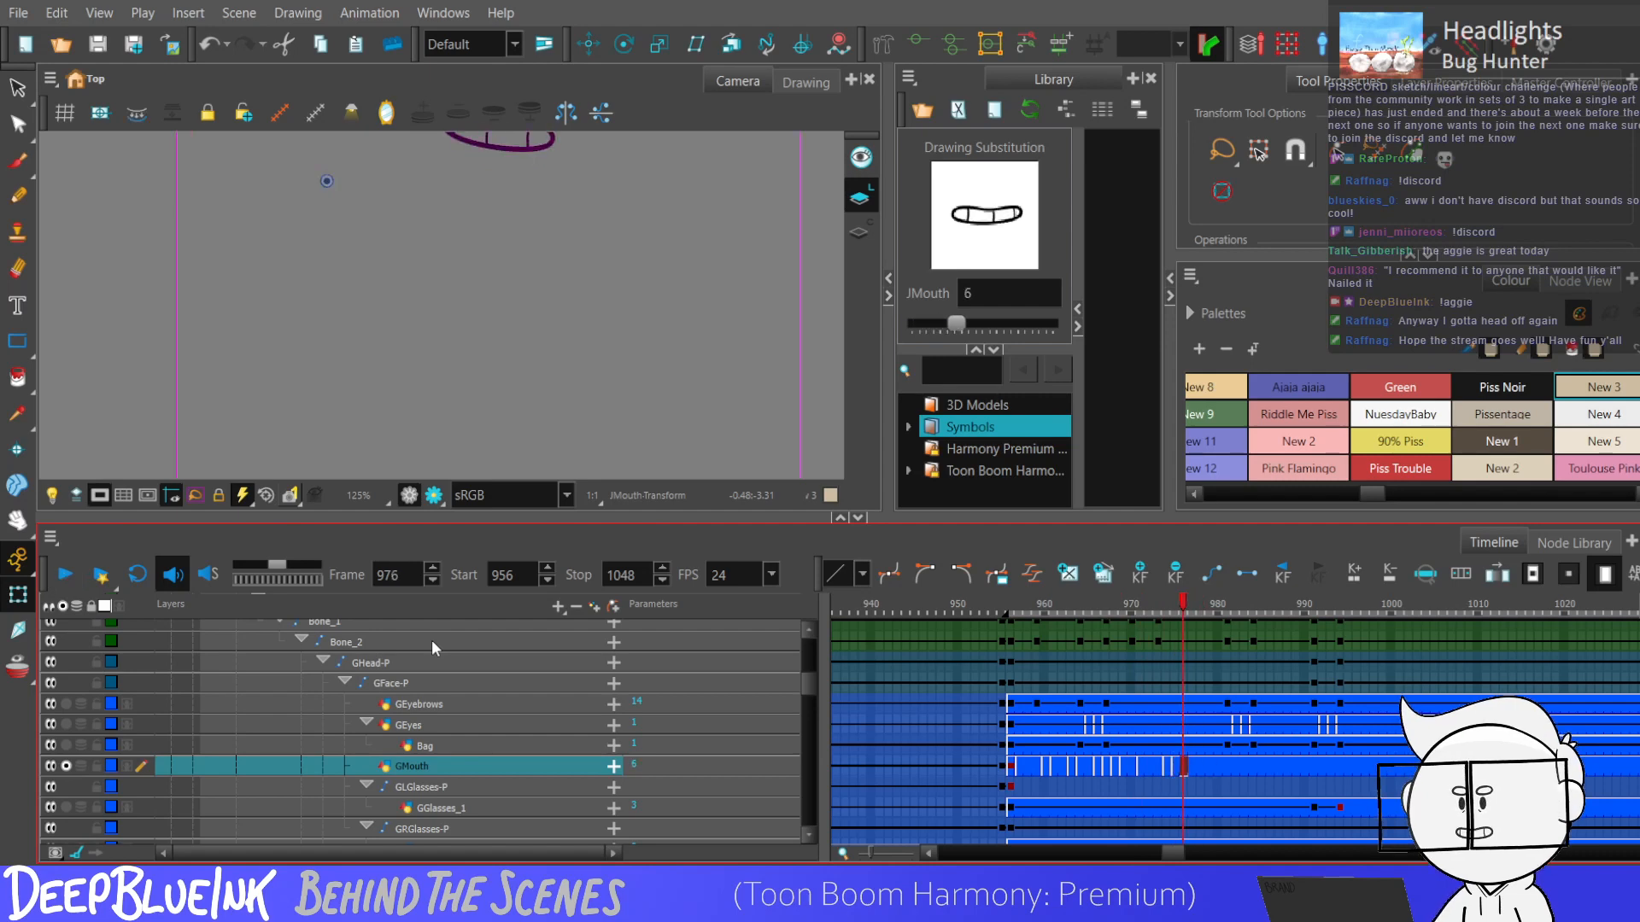
pyautogui.press('[')
pyautogui.press('[')
pyautogui.press('[')
pyautogui.hotkey('shift', 'Return')
pyautogui.hotkey('shift', 'Return')
pyautogui.press('.')
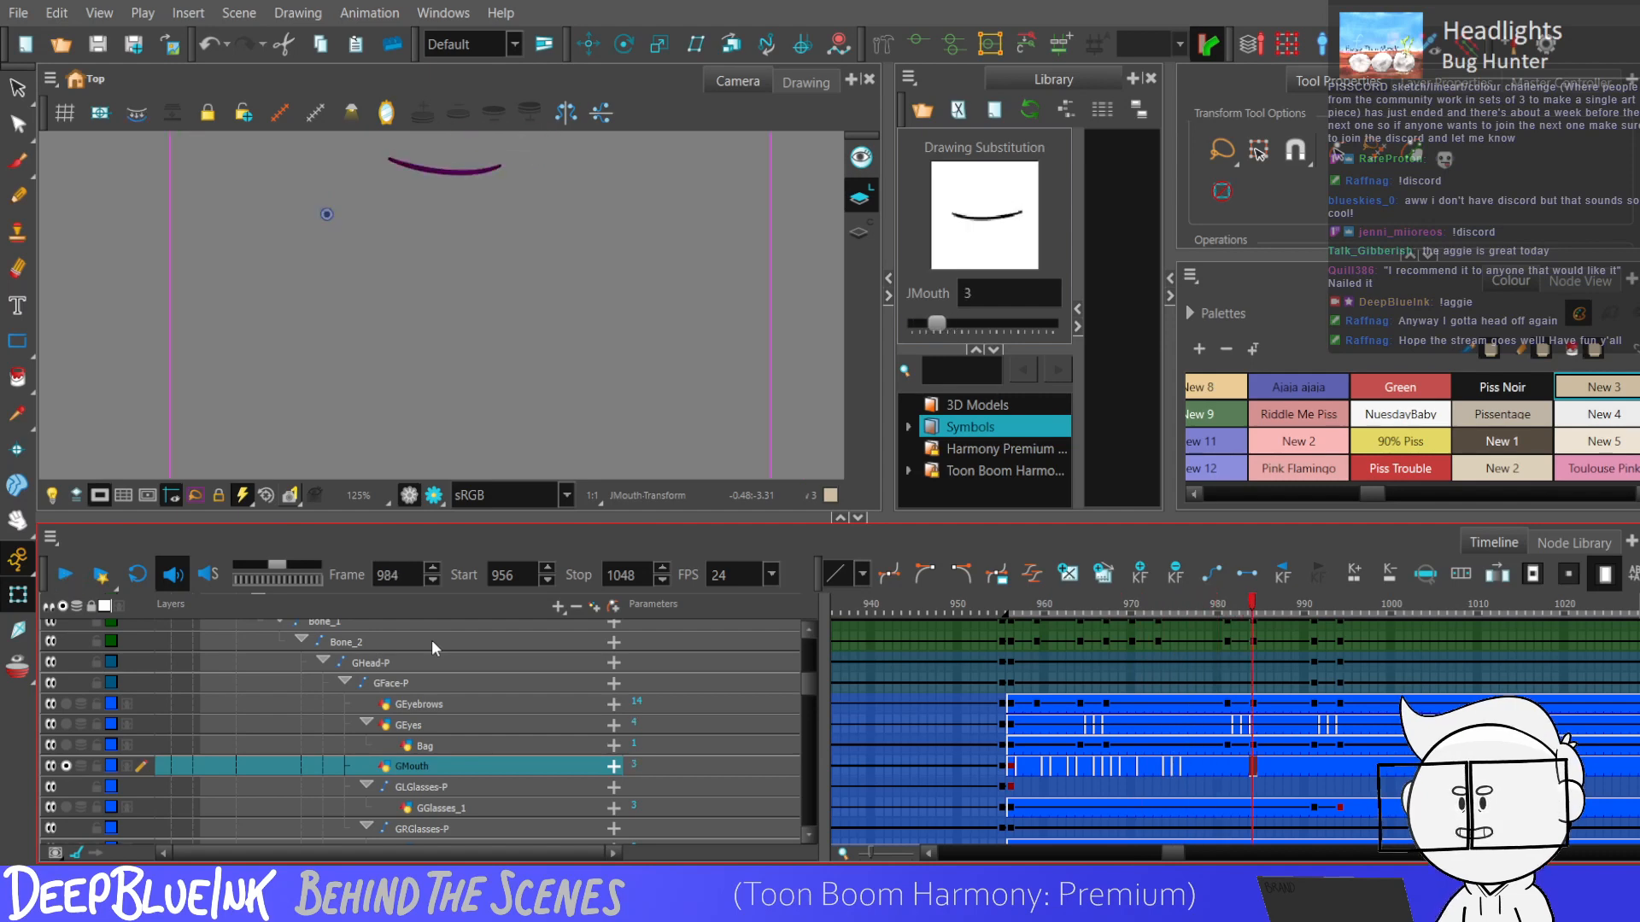
pyautogui.press('.')
pyautogui.press('[')
# Set the red character's mouth to drawing 3 at frame 992 and drawing 6 from frame 993, then play on.
pyautogui.hotkey('shift', 'Return')
pyautogui.hotkey('shift', 'Return')
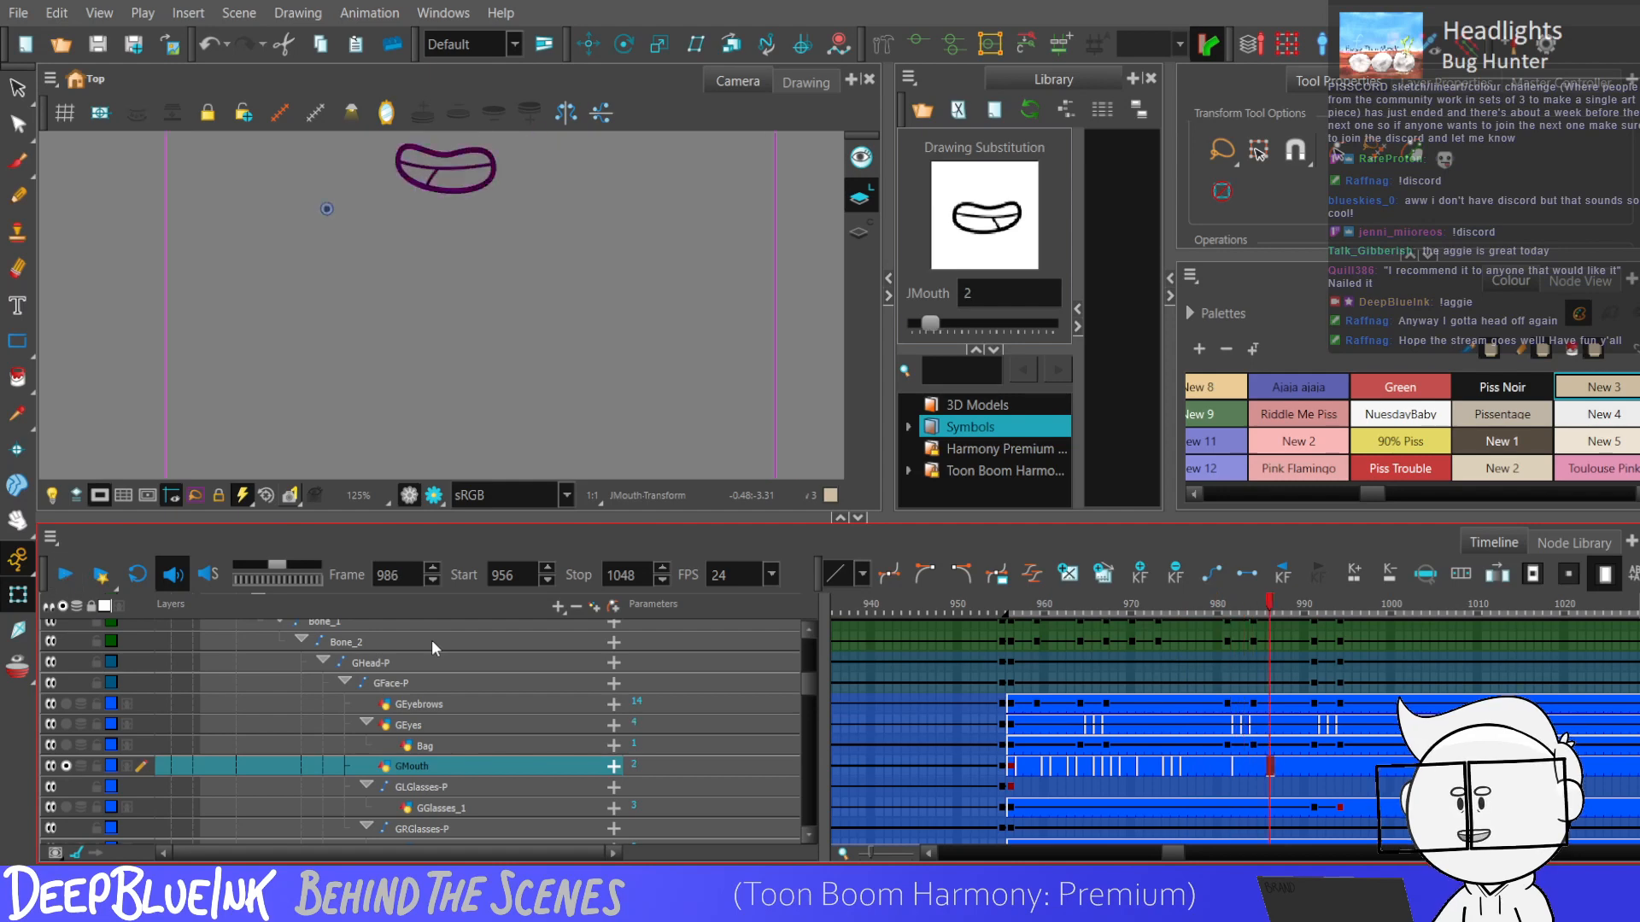
pyautogui.hotkey('shift', 'Return')
pyautogui.hotkey('shift', 'Return')
pyautogui.press('.')
pyautogui.press('.')
pyautogui.press('.')
pyautogui.press(',')
pyautogui.press(',')
pyautogui.press(']')
pyautogui.press('.')
pyautogui.press(']')
pyautogui.press(']')
pyautogui.press(']')
pyautogui.press('Return')
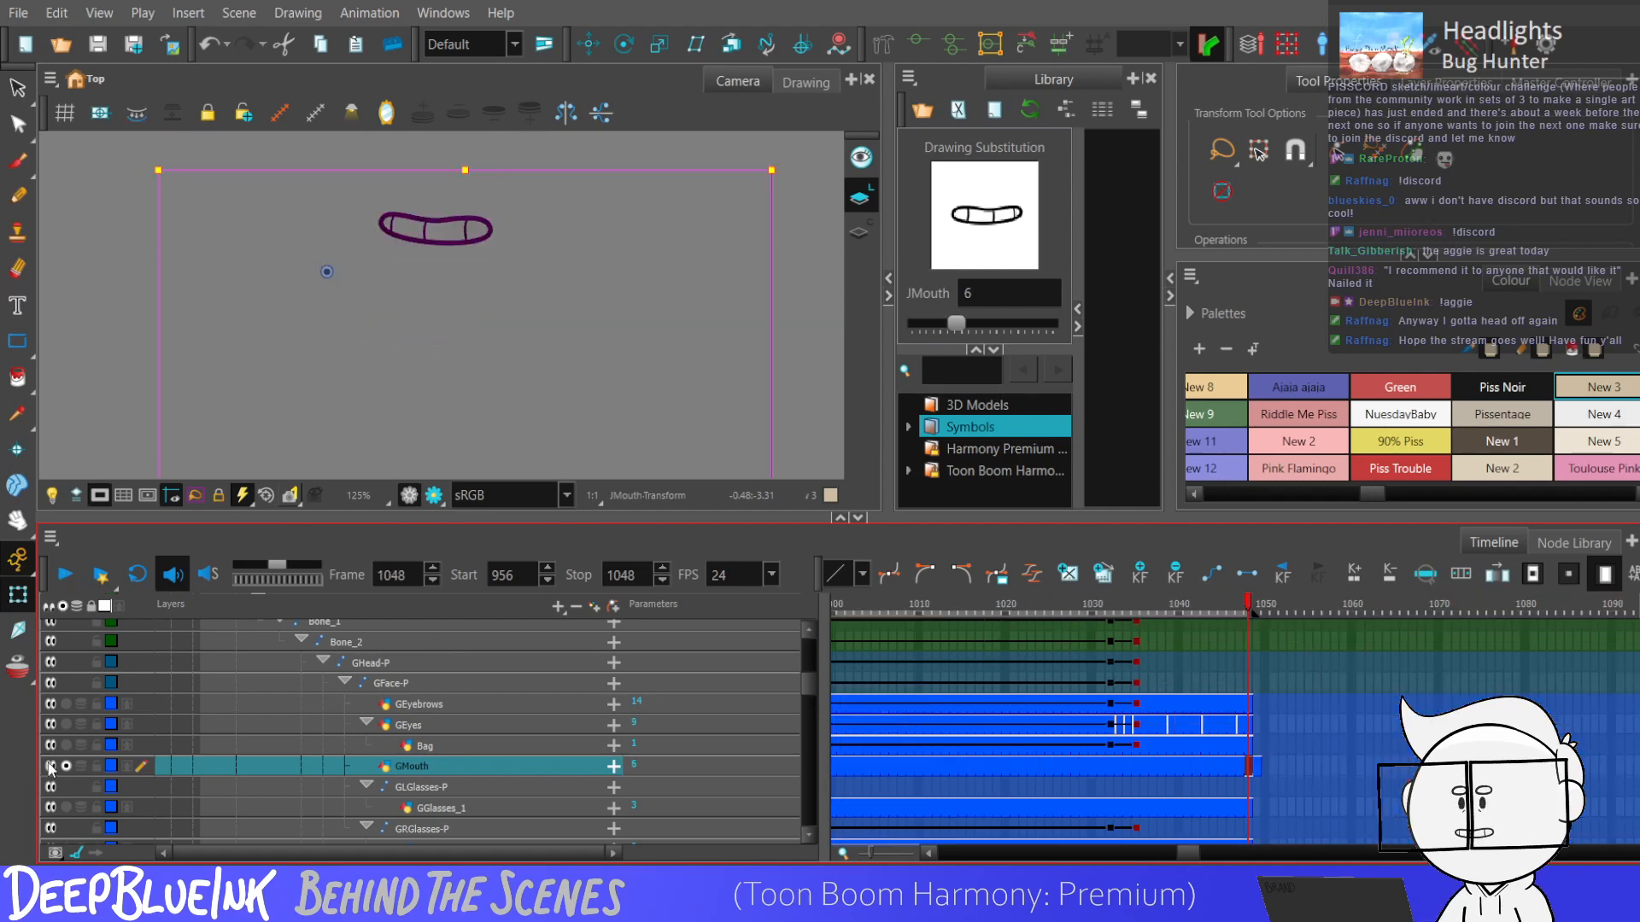
# Show all layers again, fit the whole scene in the view and play it to examine the mouth movement.
pyautogui.click(66, 766)
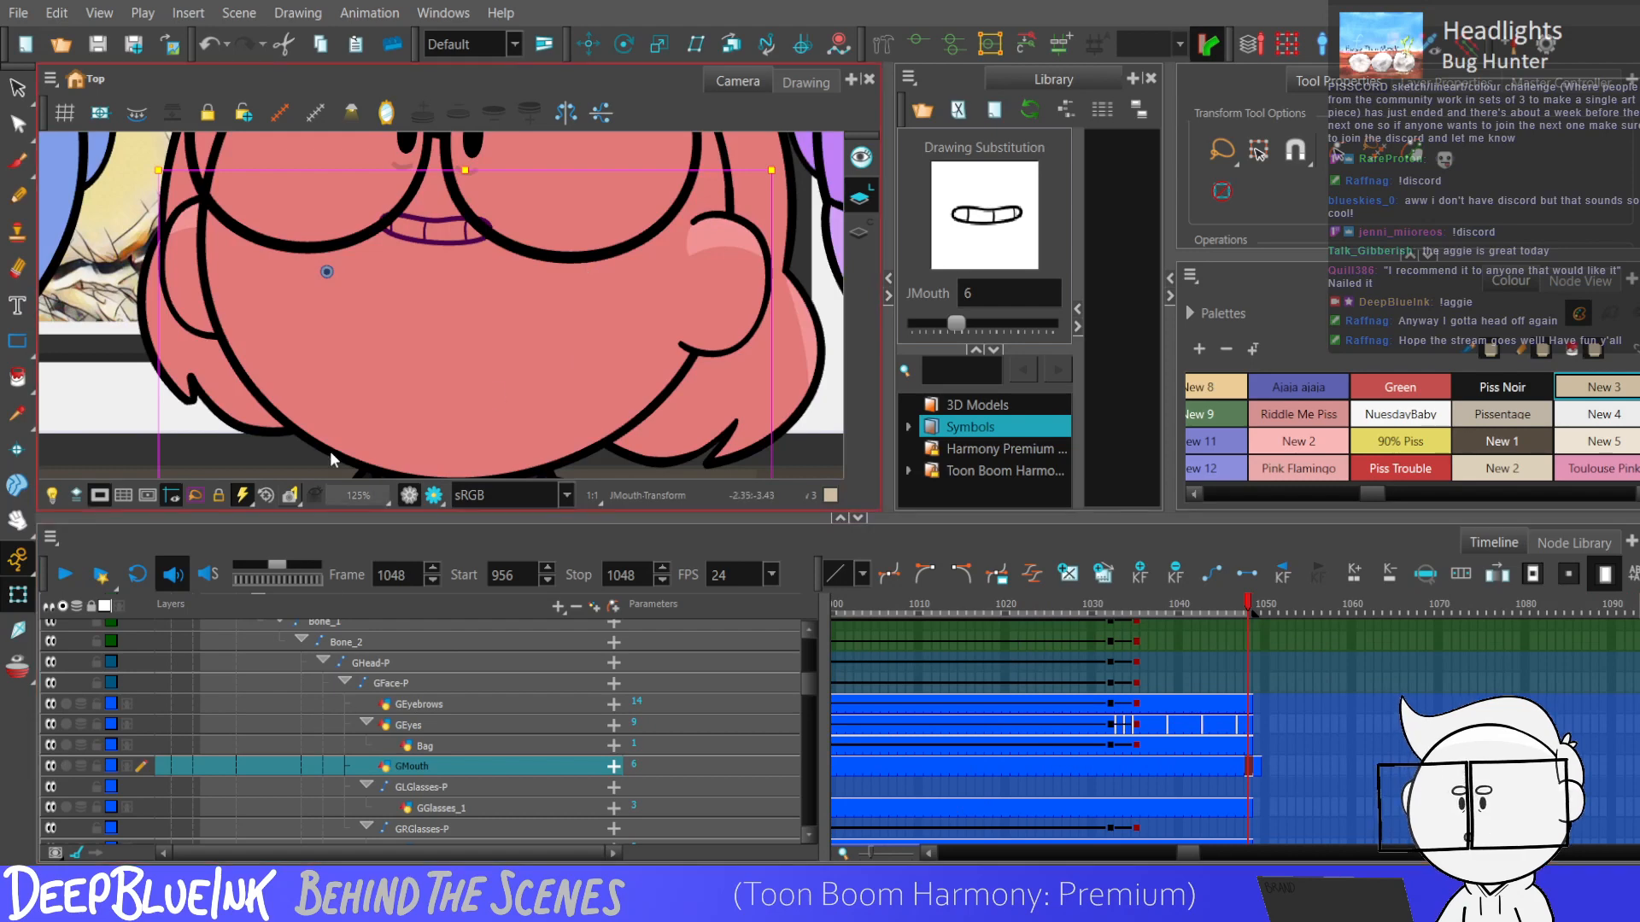
pyautogui.hotkey('shift', 'm')
pyautogui.press('Return')
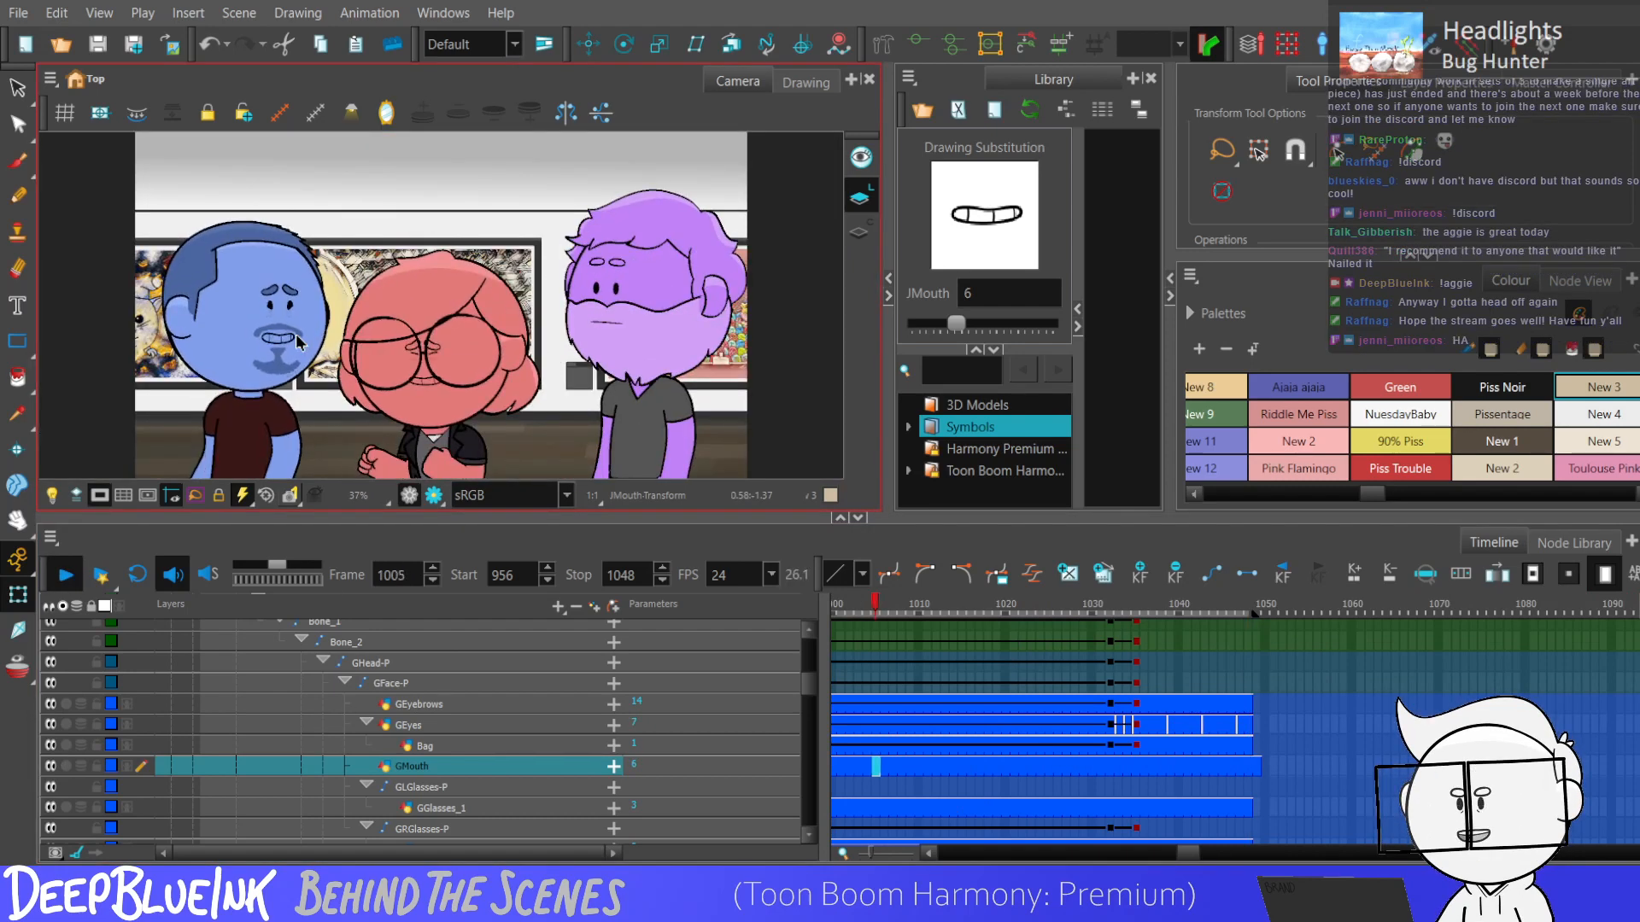
# Trim the red mouth layer's exposure to end at frame 1048 and return to frame 958 for playback.
pyautogui.moveTo(1184, 852); pyautogui.dragTo(1182, 852)
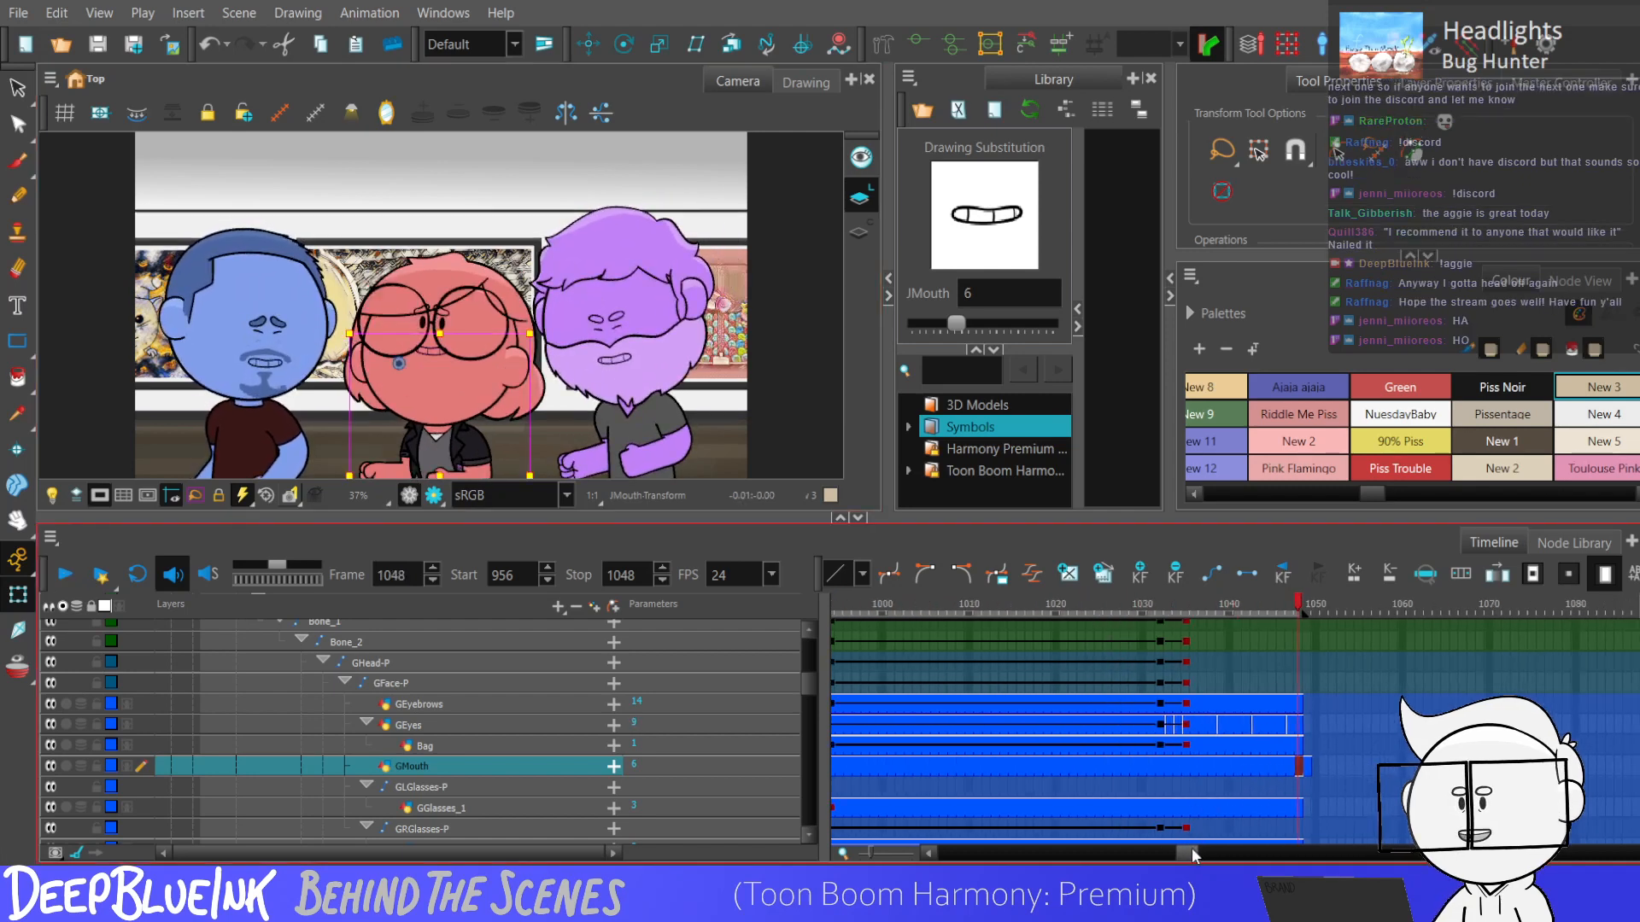
pyautogui.click(1307, 767)
pyautogui.moveTo(1183, 853); pyautogui.dragTo(1172, 851)
pyautogui.click(986, 766)
pyautogui.click(865, 770)
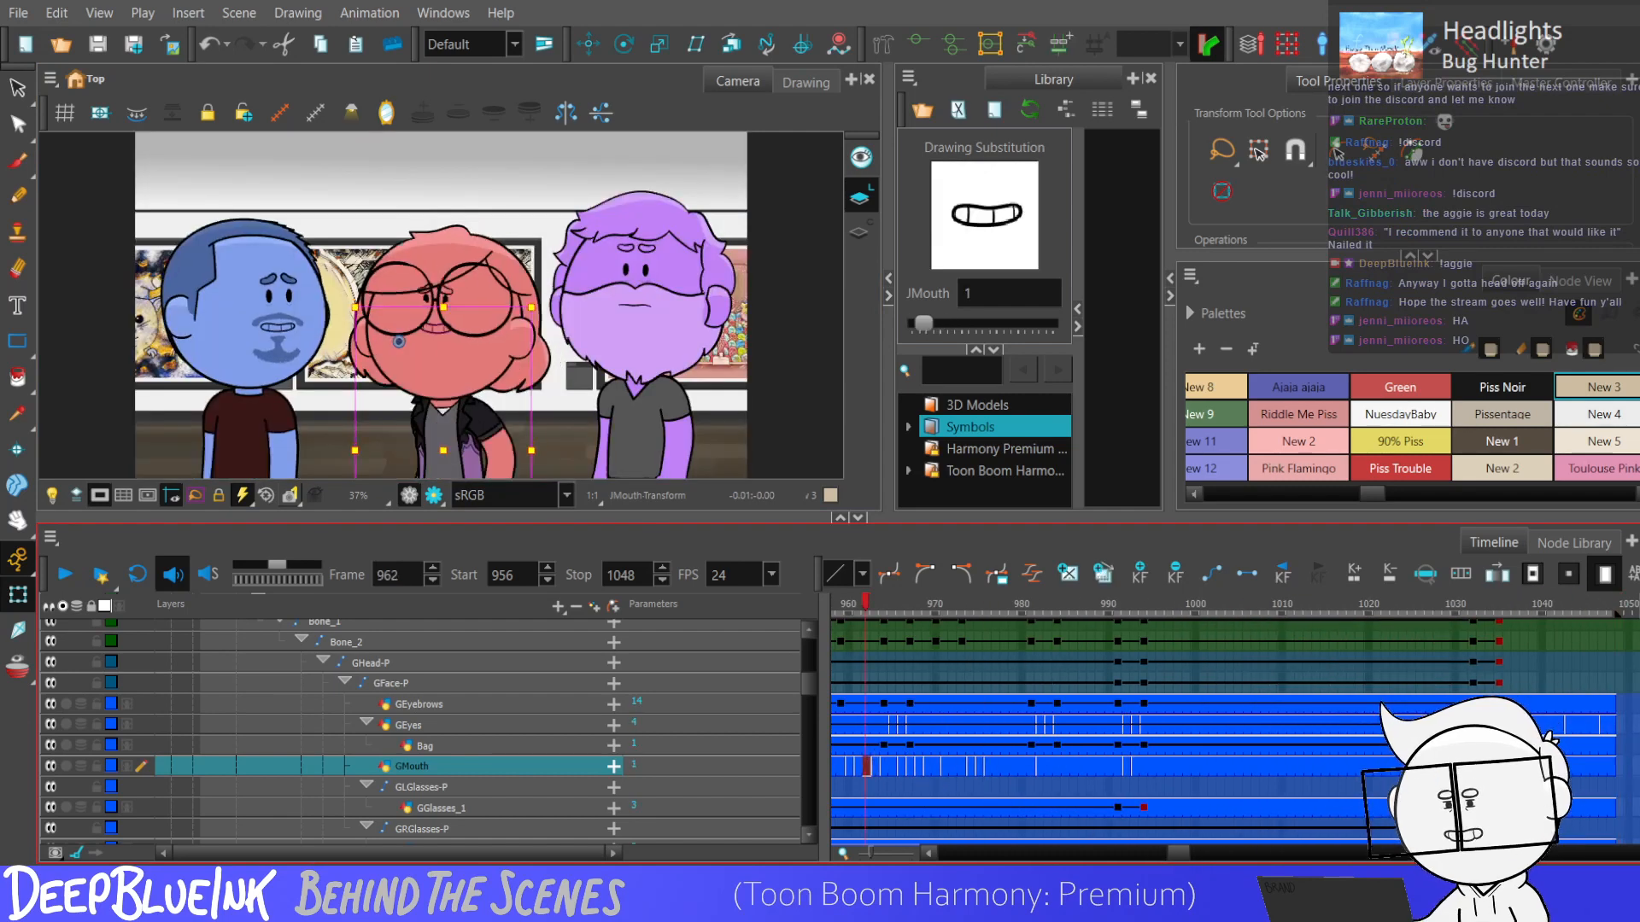
pyautogui.moveTo(1182, 855); pyautogui.dragTo(1178, 855)
pyautogui.click(989, 764)
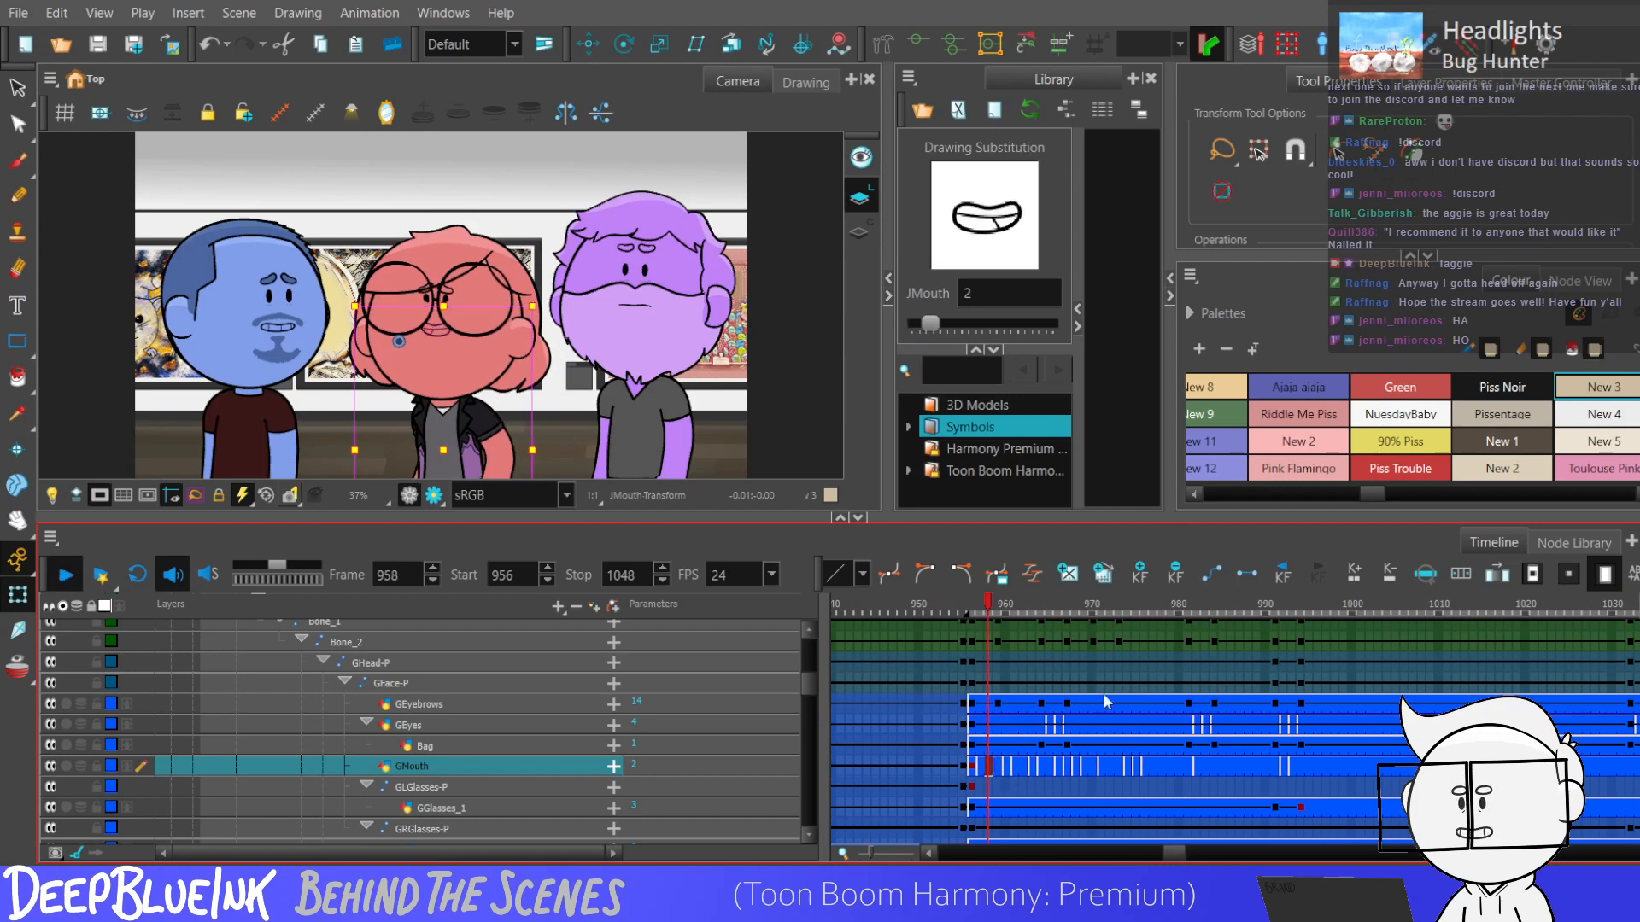
# Check the red character's mouth drawings at frames 970 and 971 and play the scene to examine the timing.
pyautogui.click(1108, 766)
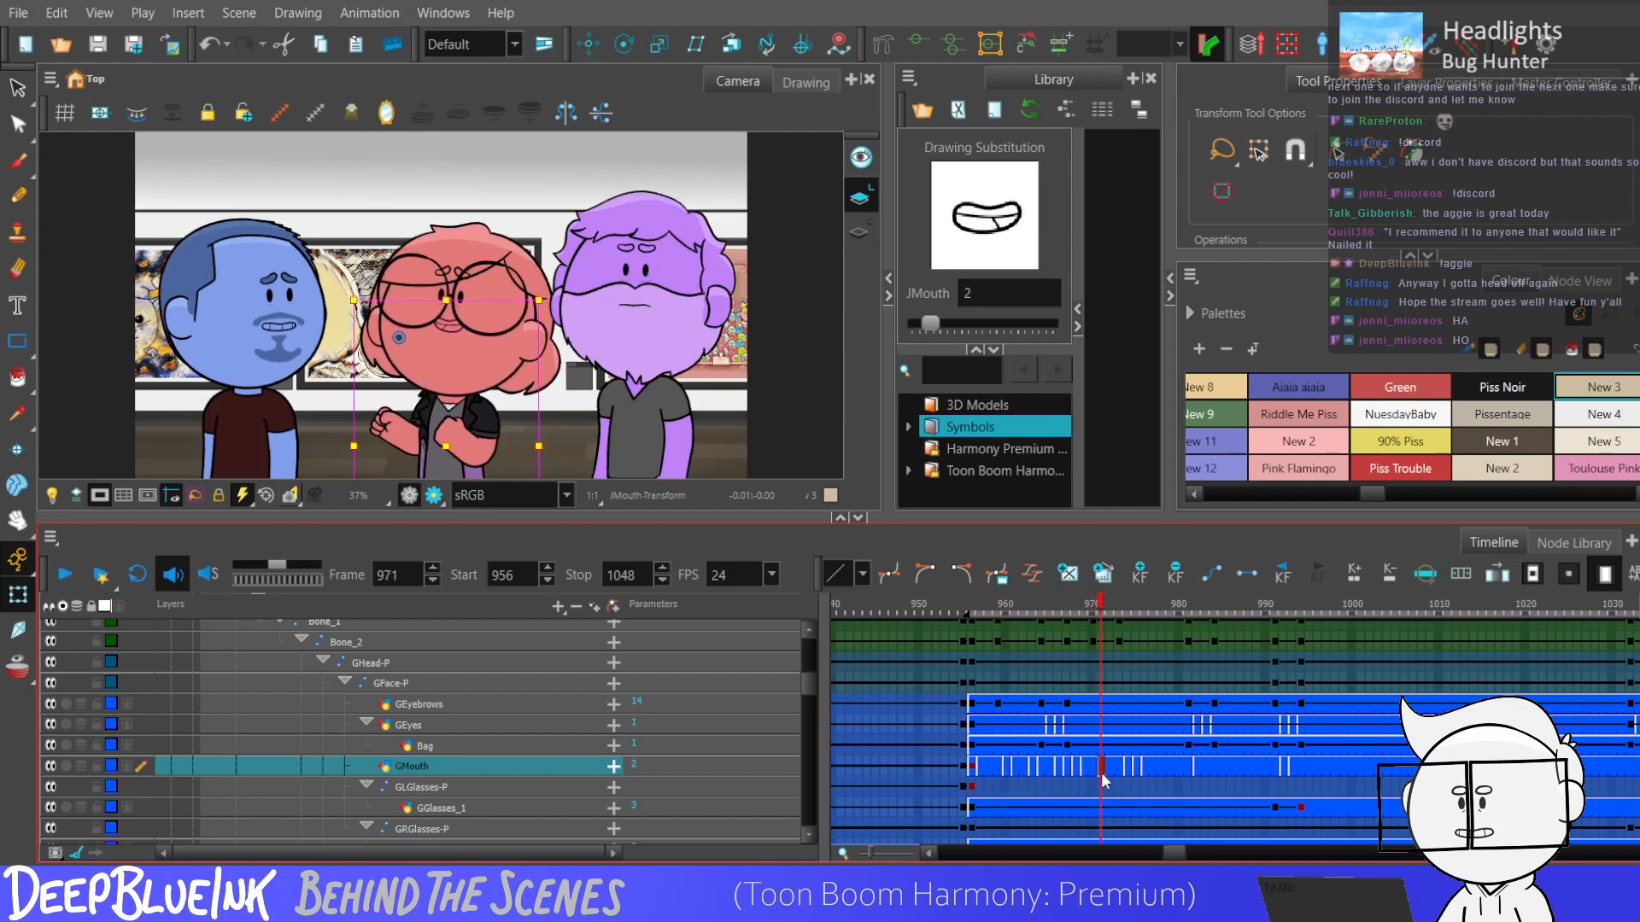
pyautogui.click(1100, 769)
pyautogui.click(1095, 769)
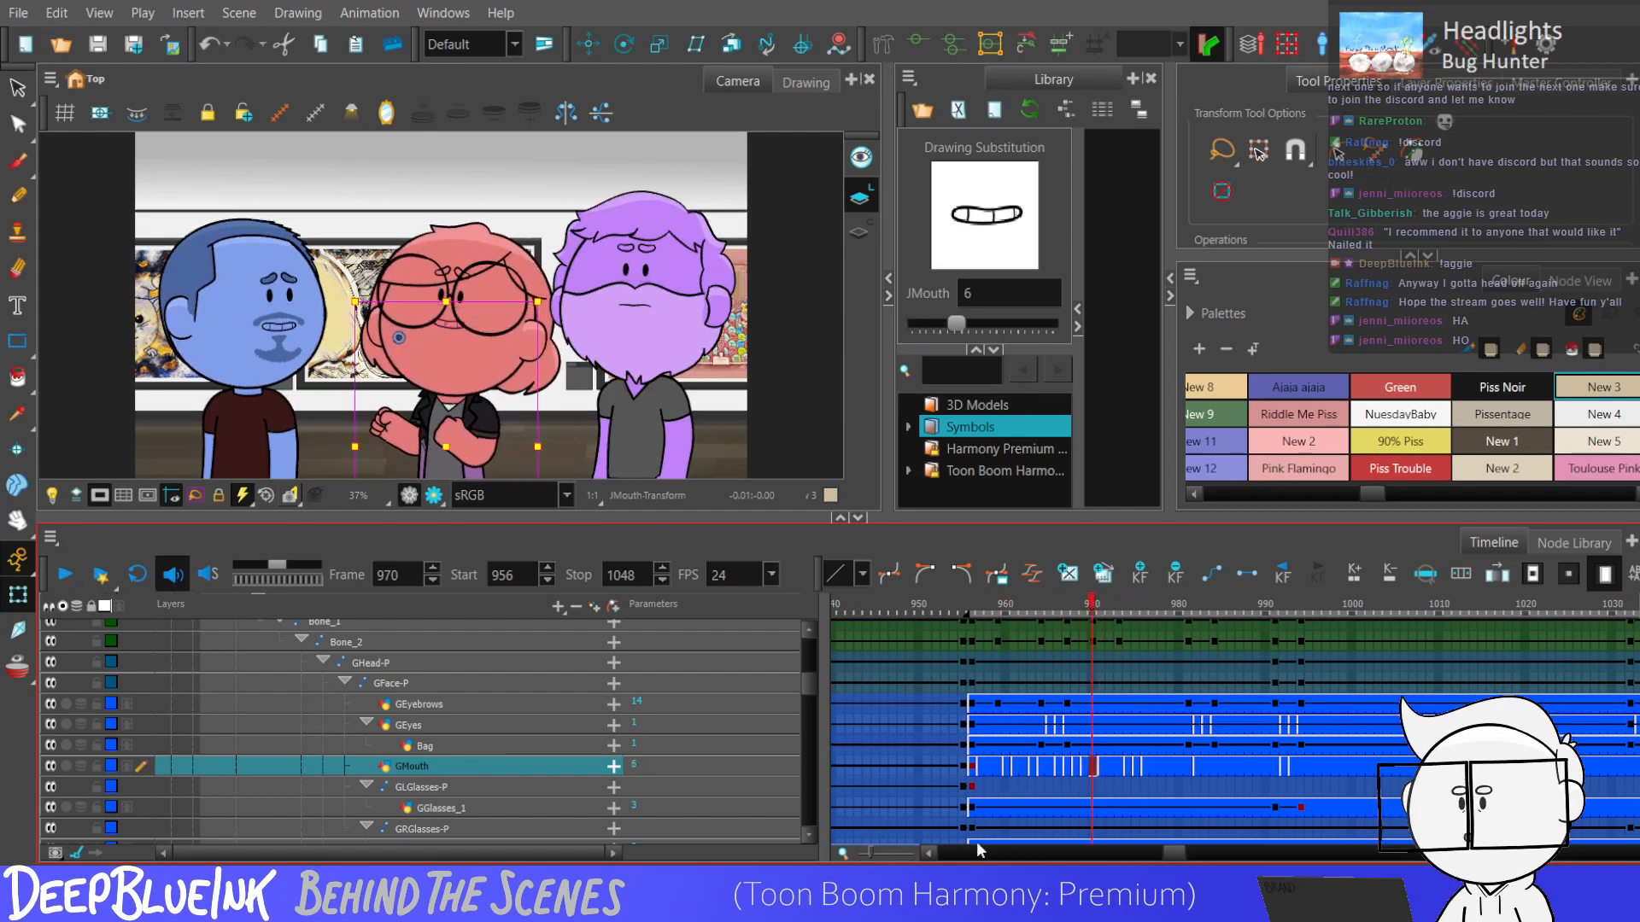
pyautogui.press('Return')
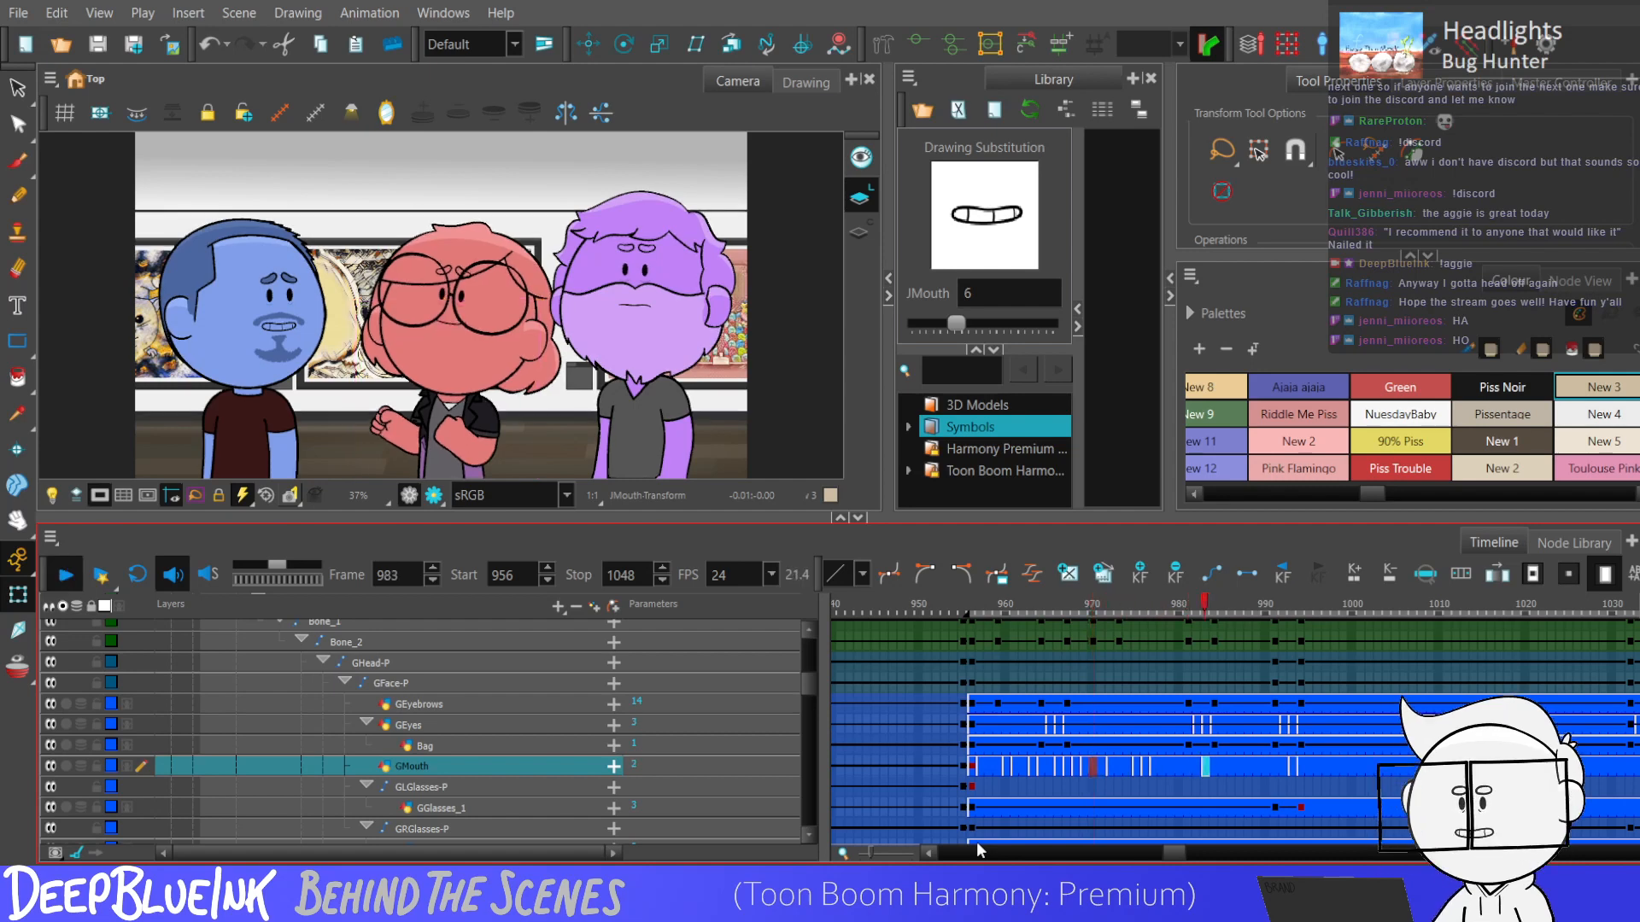
pyautogui.press('Return')
# Duplicate the red character's mouth drawing 2 at frame 972 as a separate drawing and select strokes in it.
pyautogui.click(1117, 767)
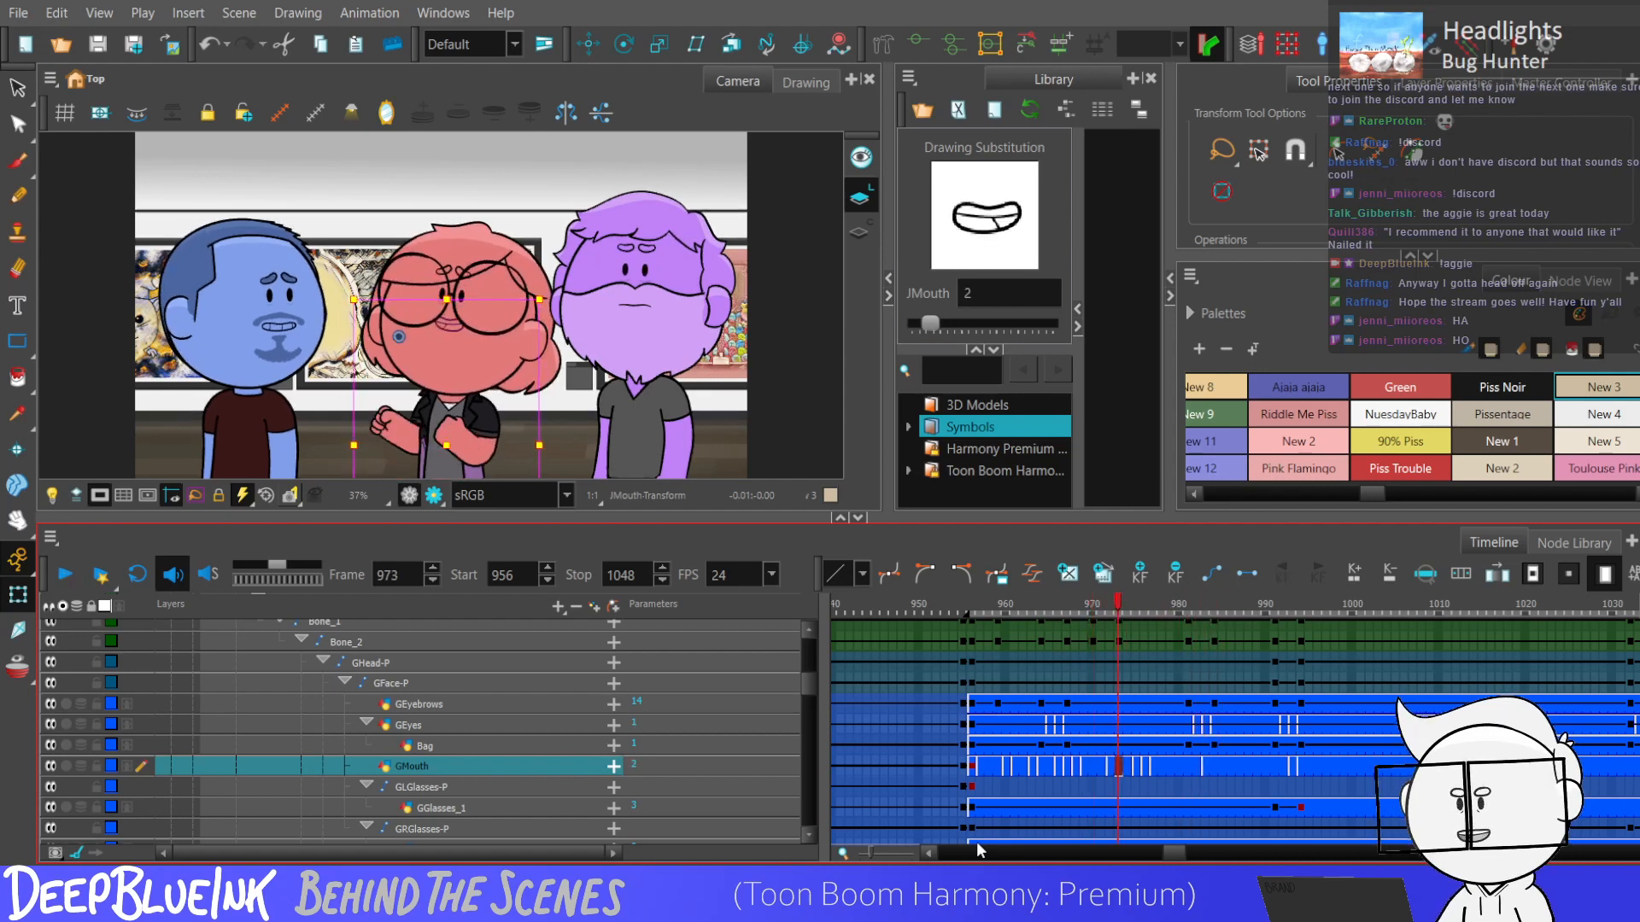
pyautogui.click(1109, 767)
pyautogui.hotkey('alt', 's')
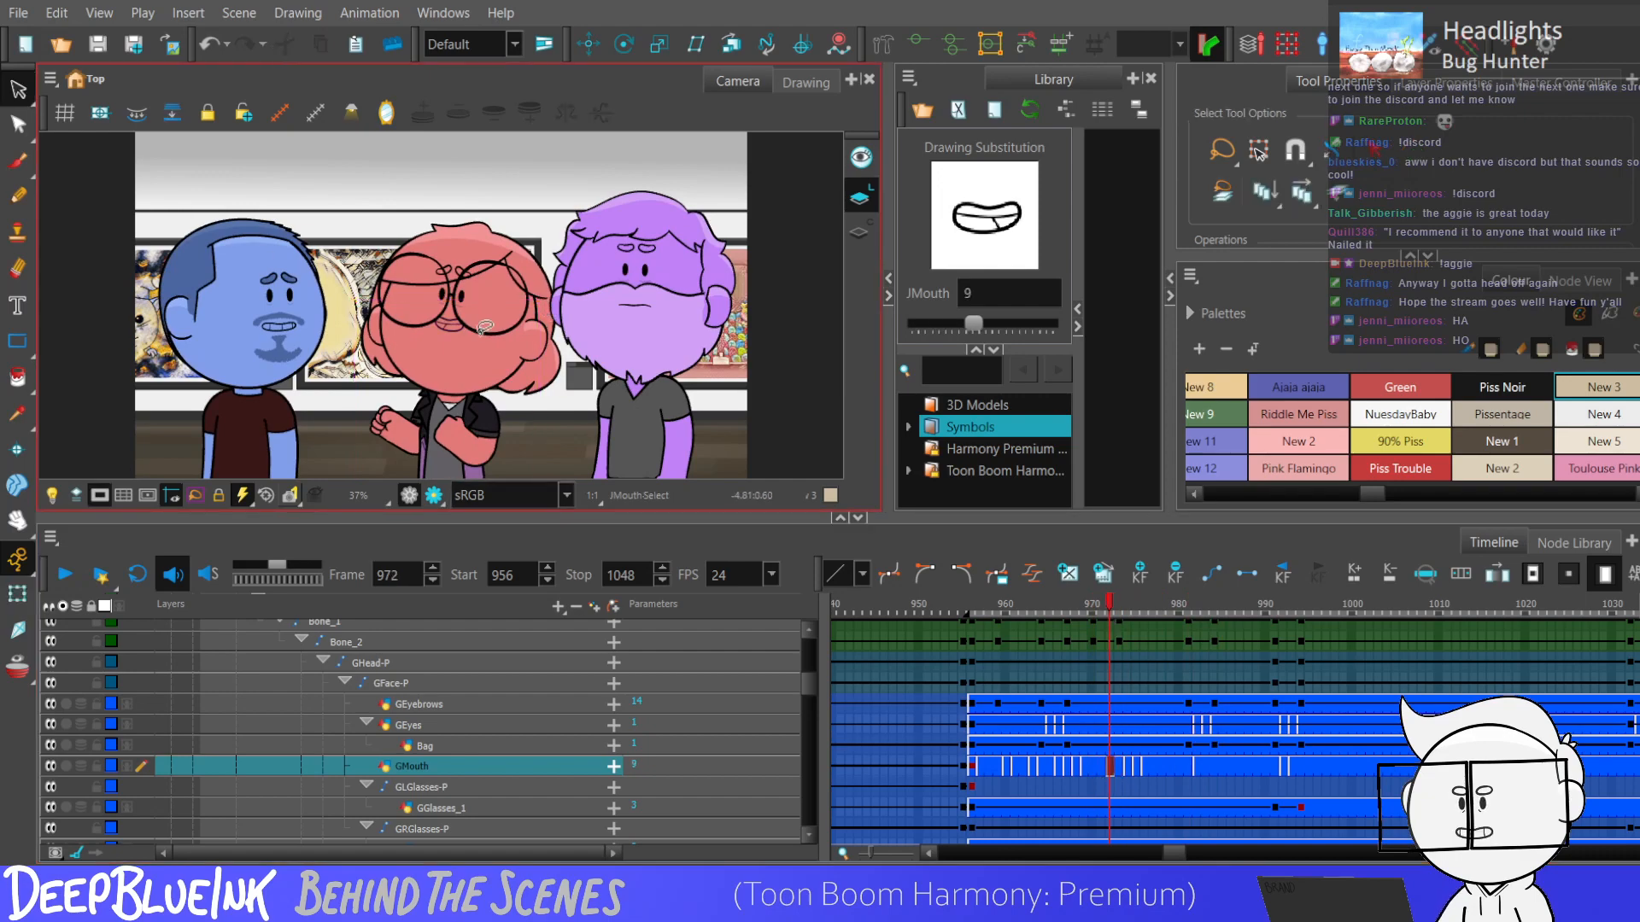
pyautogui.scroll(4, 436, 311)
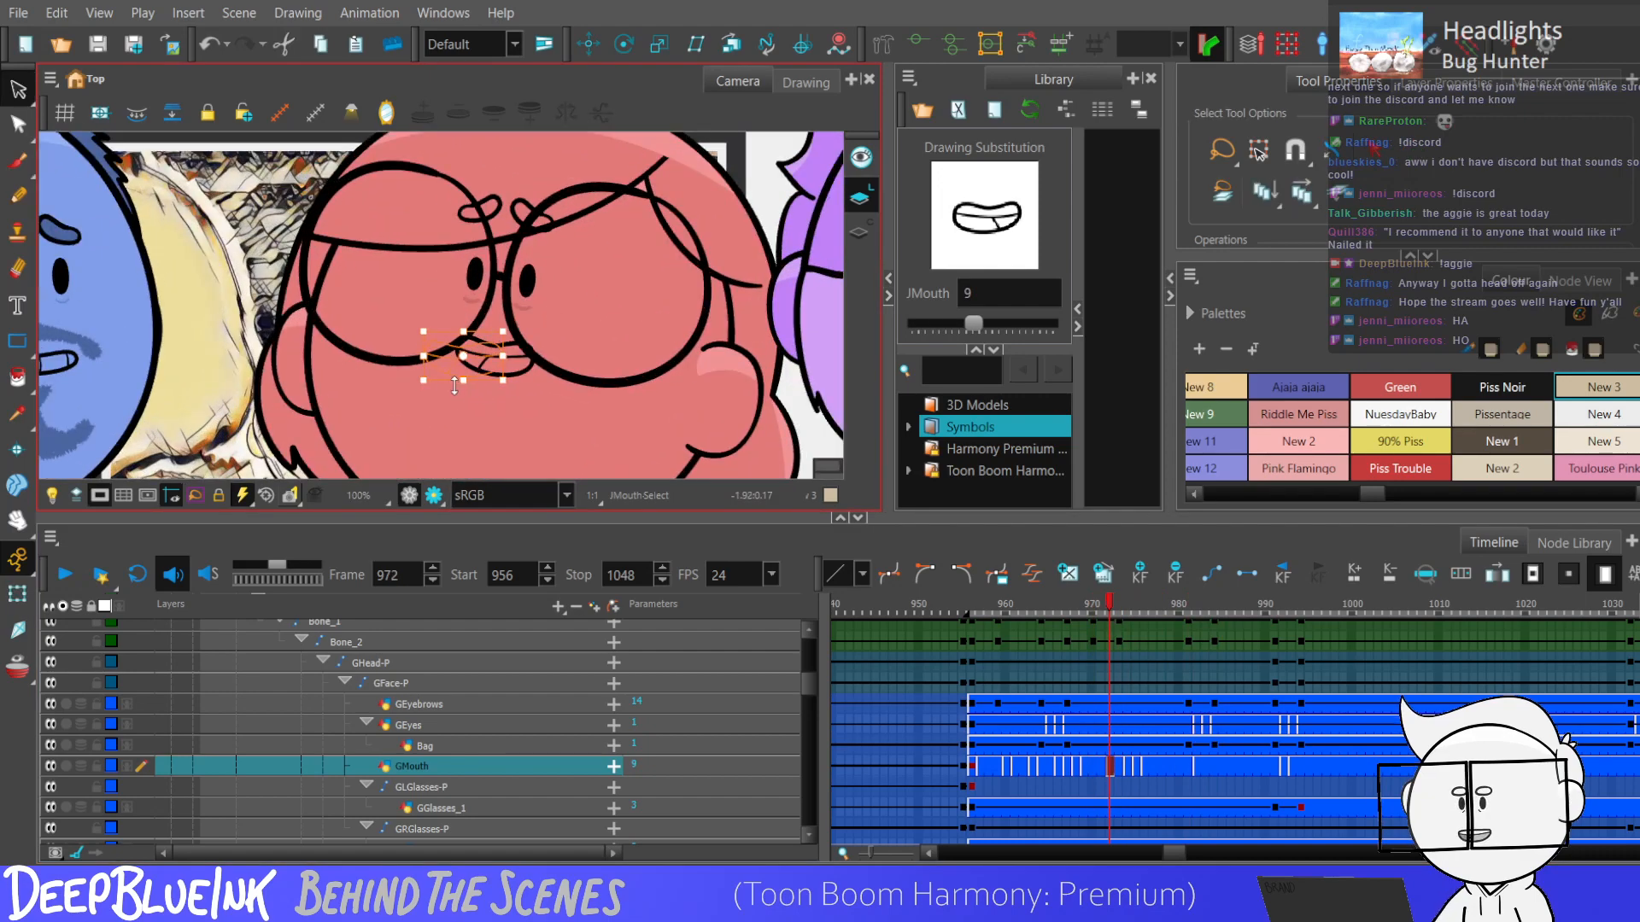
pyautogui.moveTo(462, 381); pyautogui.dragTo(463, 393)
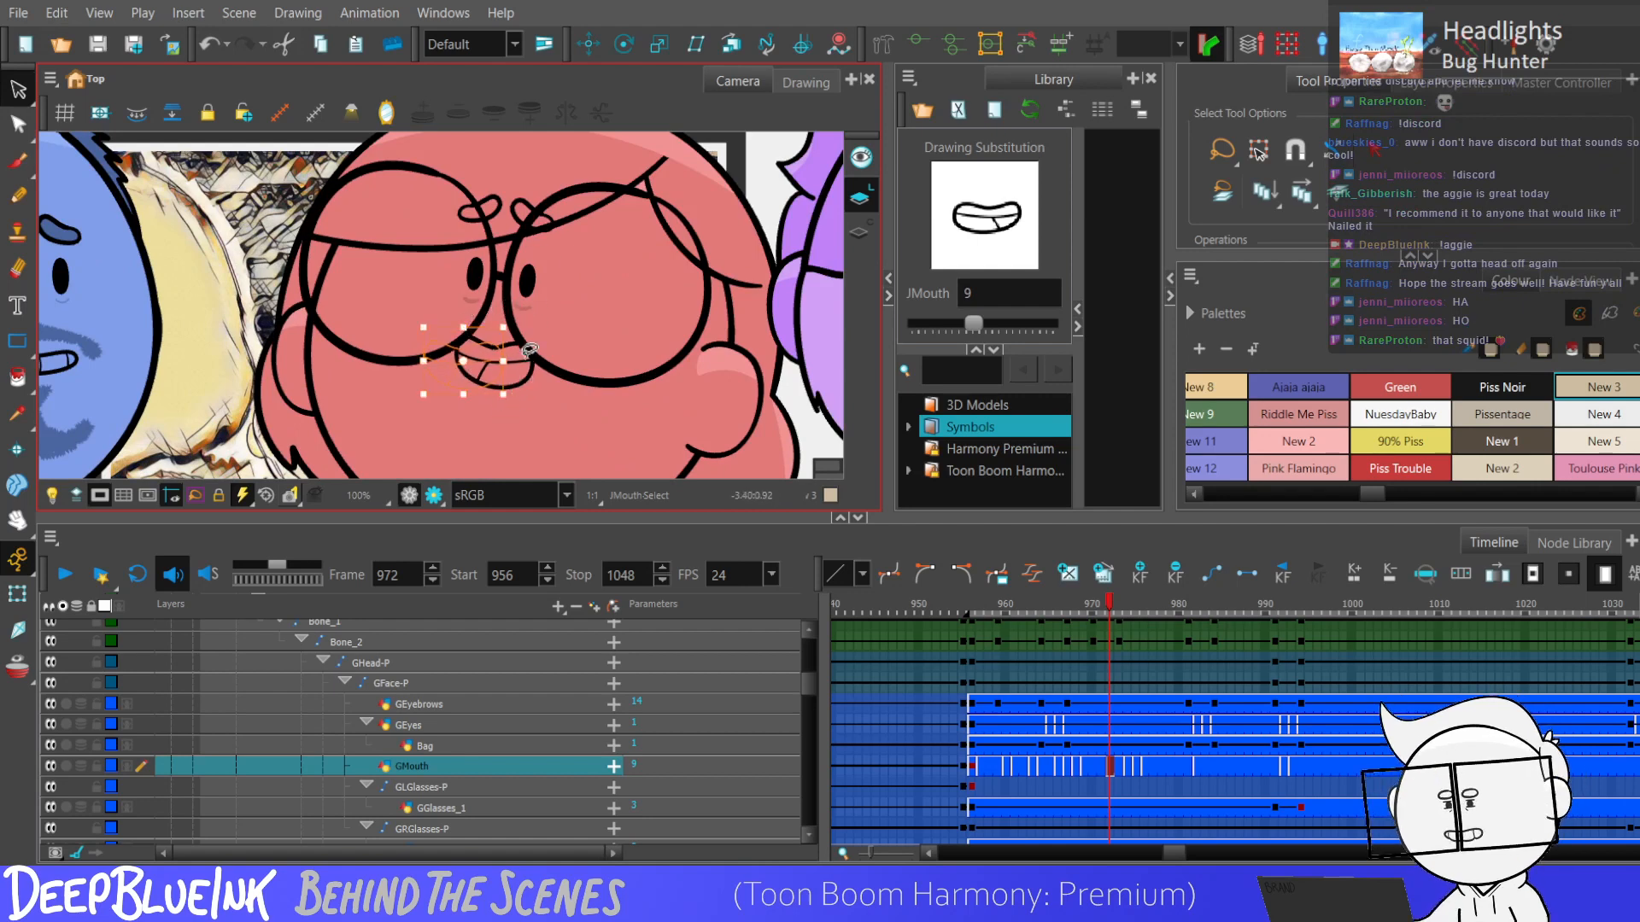
# Adjust the teeth lines inside the red character's mouth drawing at frame 972 with the Select tool.
pyautogui.press('2')
pyautogui.click(467, 378)
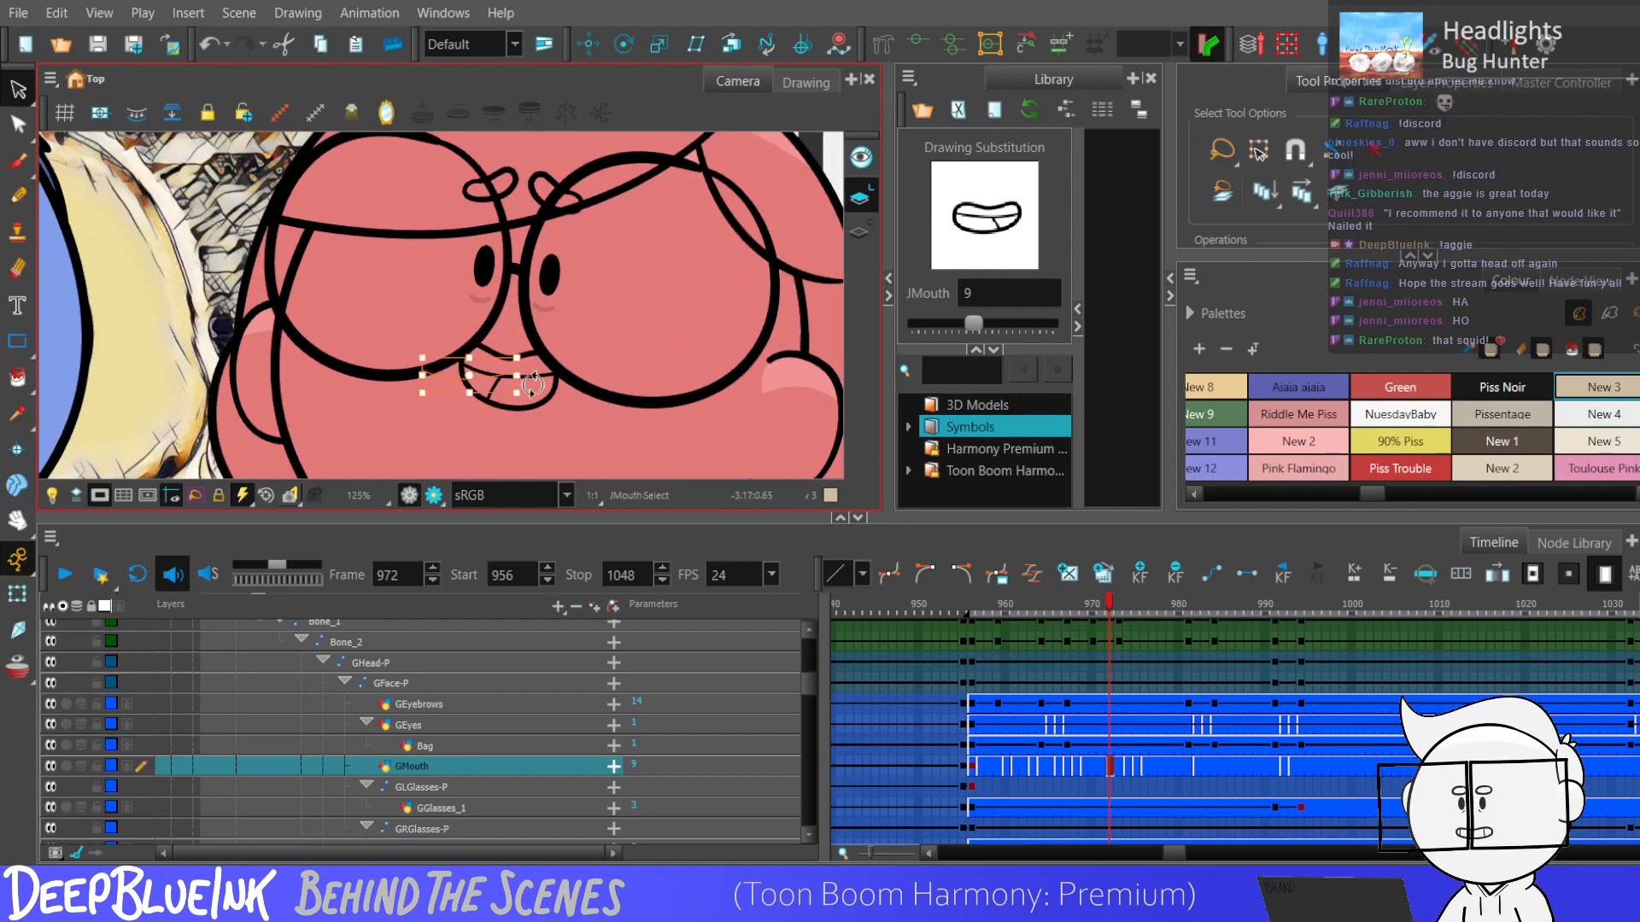
pyautogui.click(468, 386)
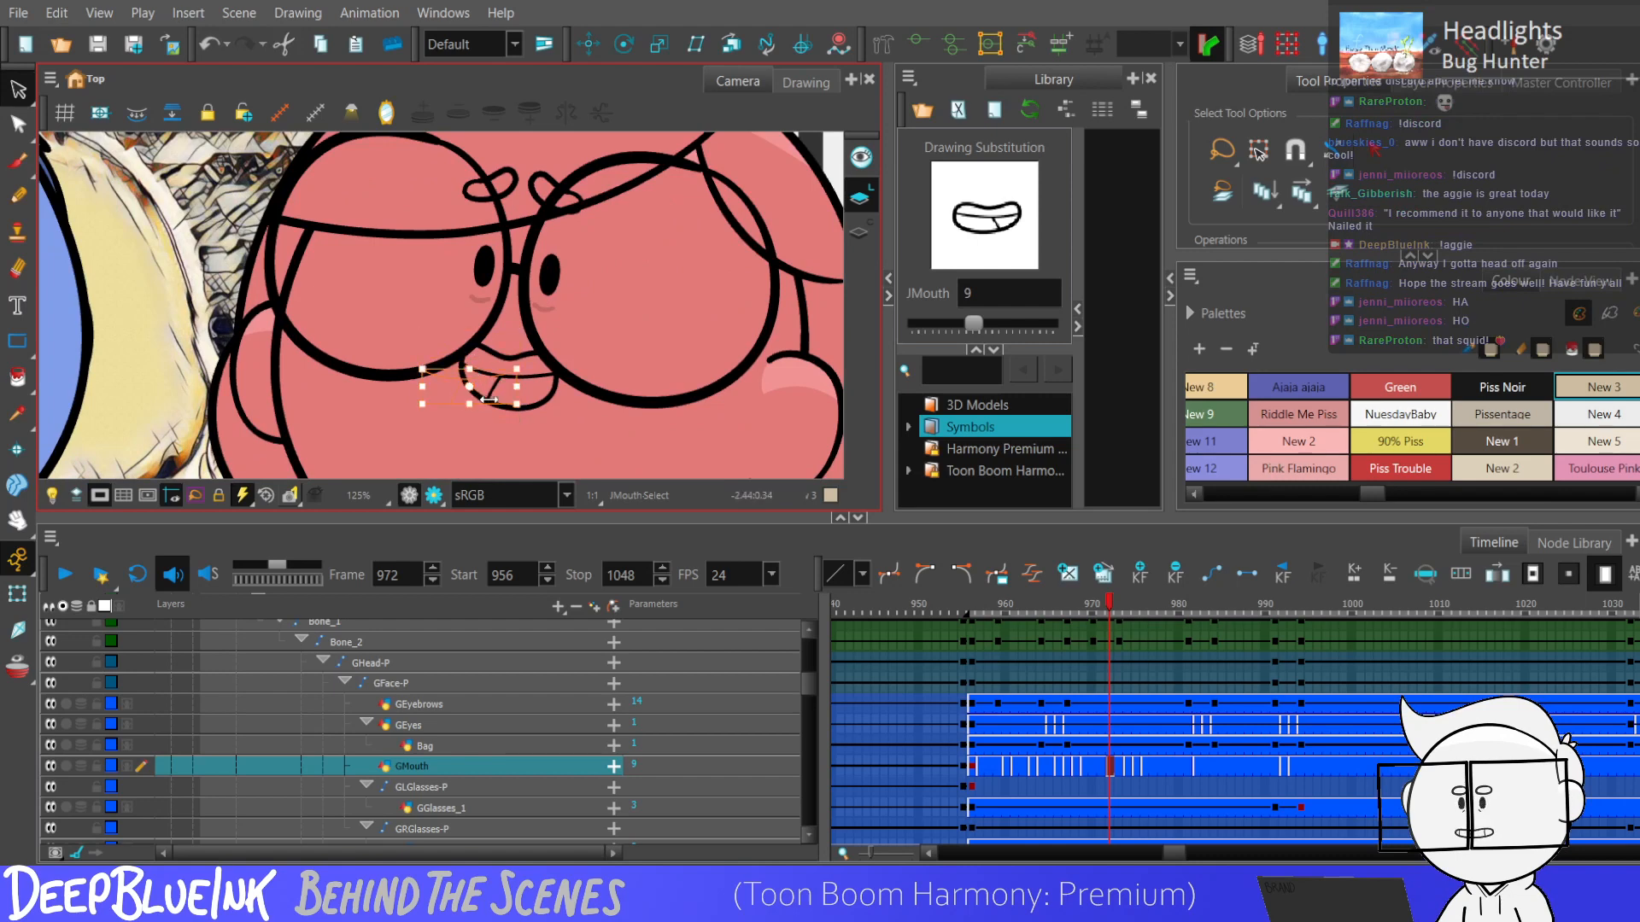
pyautogui.moveTo(469, 406); pyautogui.dragTo(468, 403)
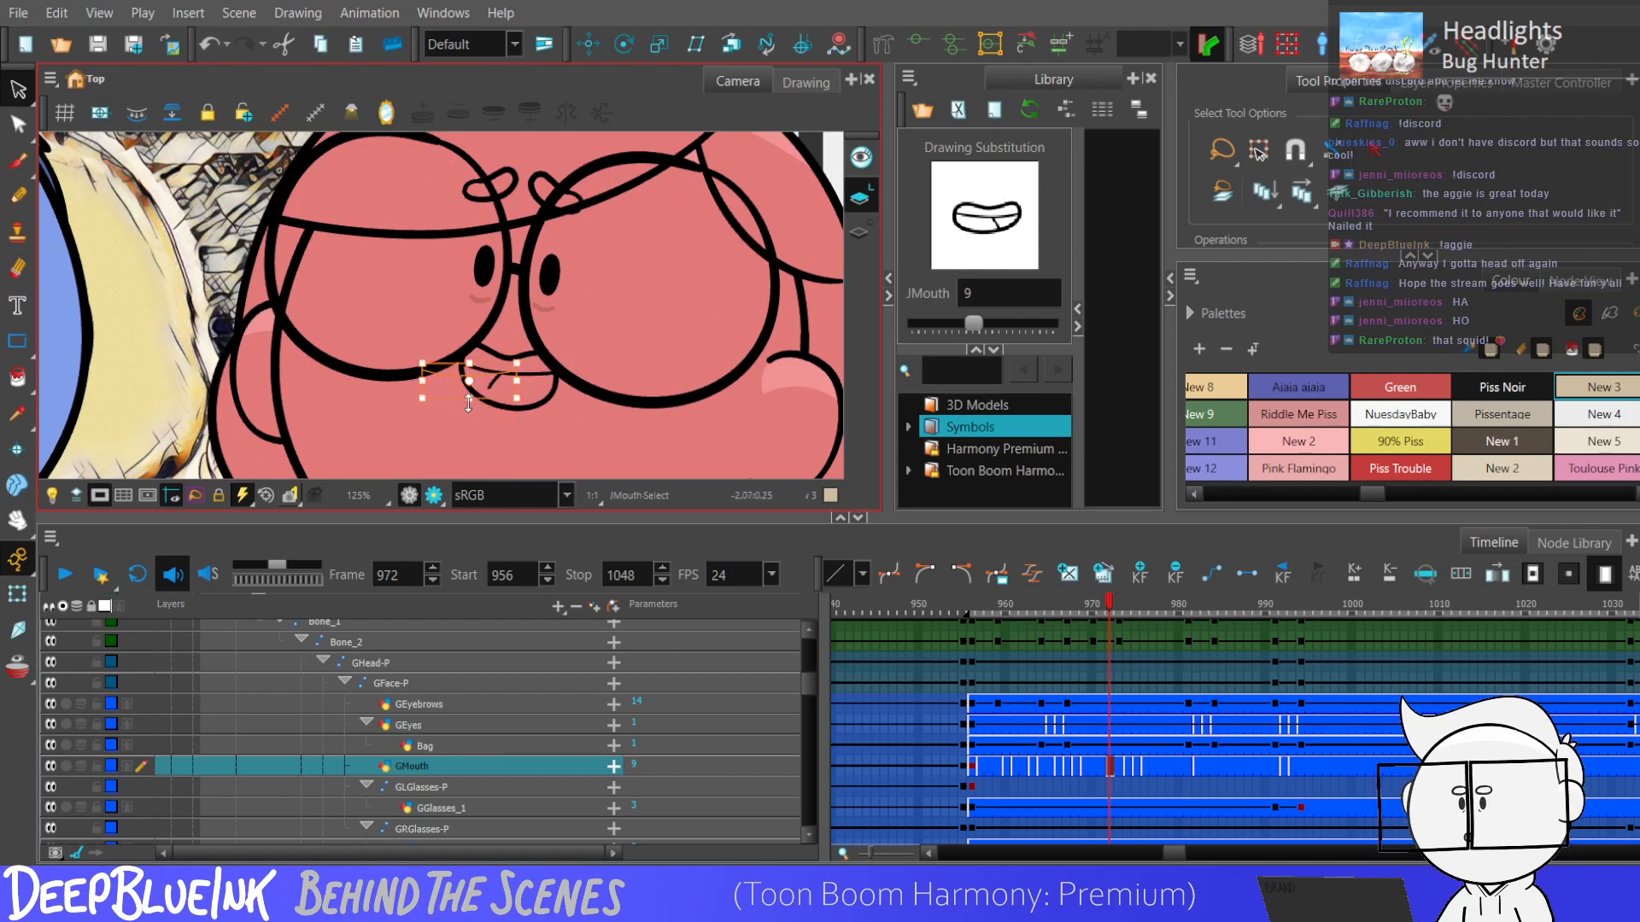
pyautogui.click(446, 360)
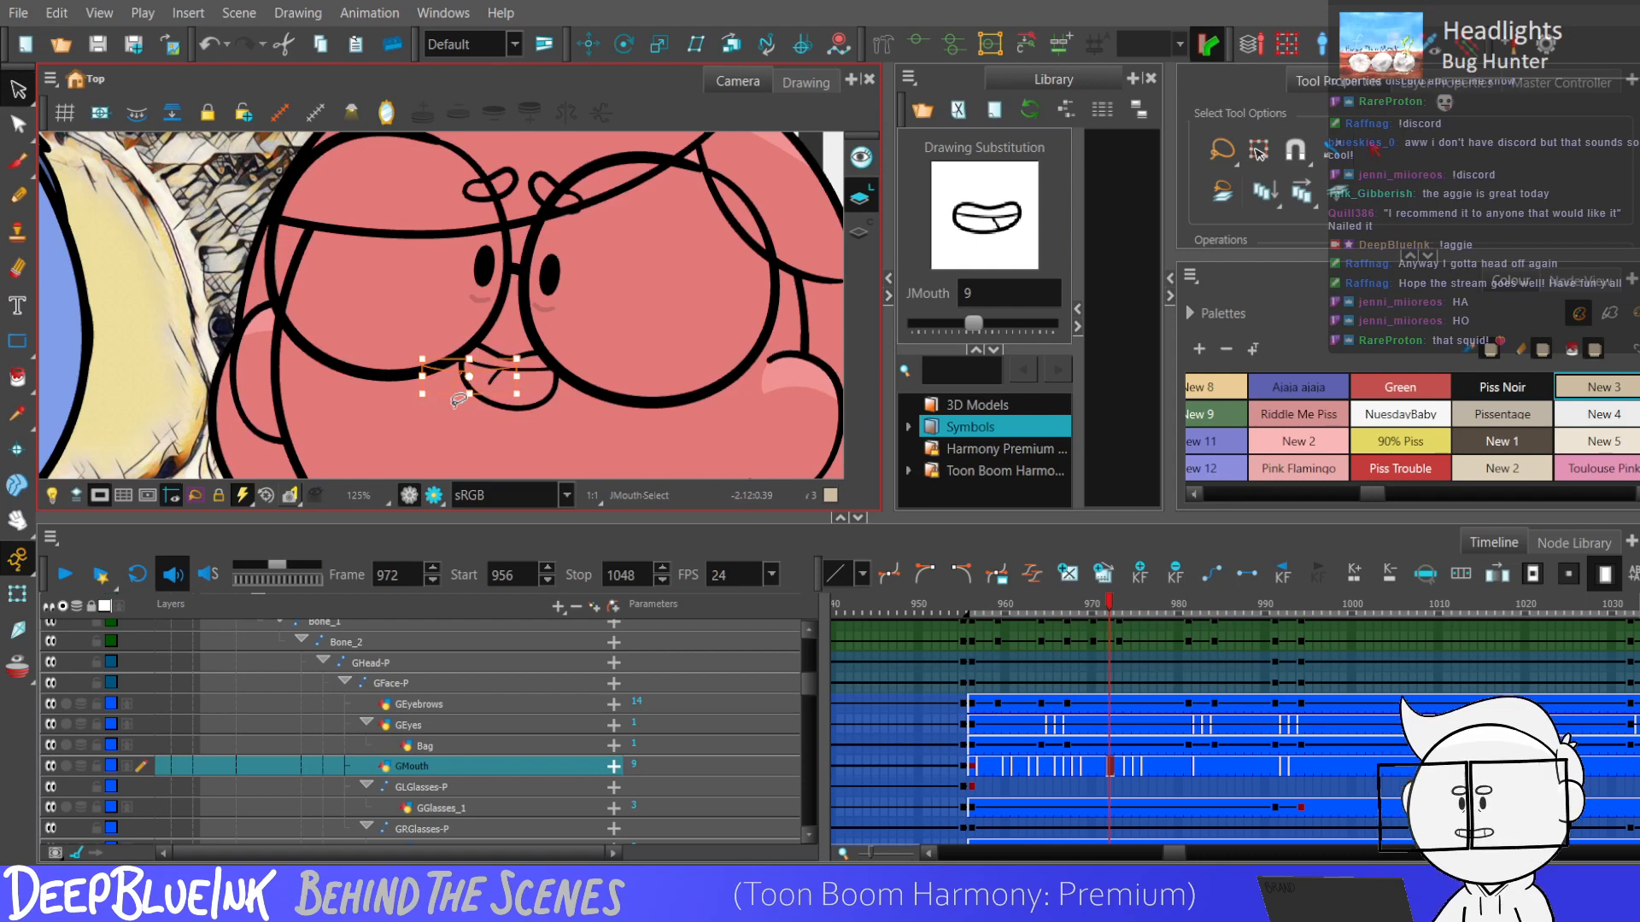
pyautogui.moveTo(449, 360); pyautogui.dragTo(458, 416)
# Nudge the small tooth line in the frame 972 mouth drawing left and up, and compare it with the previous frame.
pyautogui.press('Up')
pyautogui.press('Left')
pyautogui.press('Left')
pyautogui.press('Left')
pyautogui.press('Up')
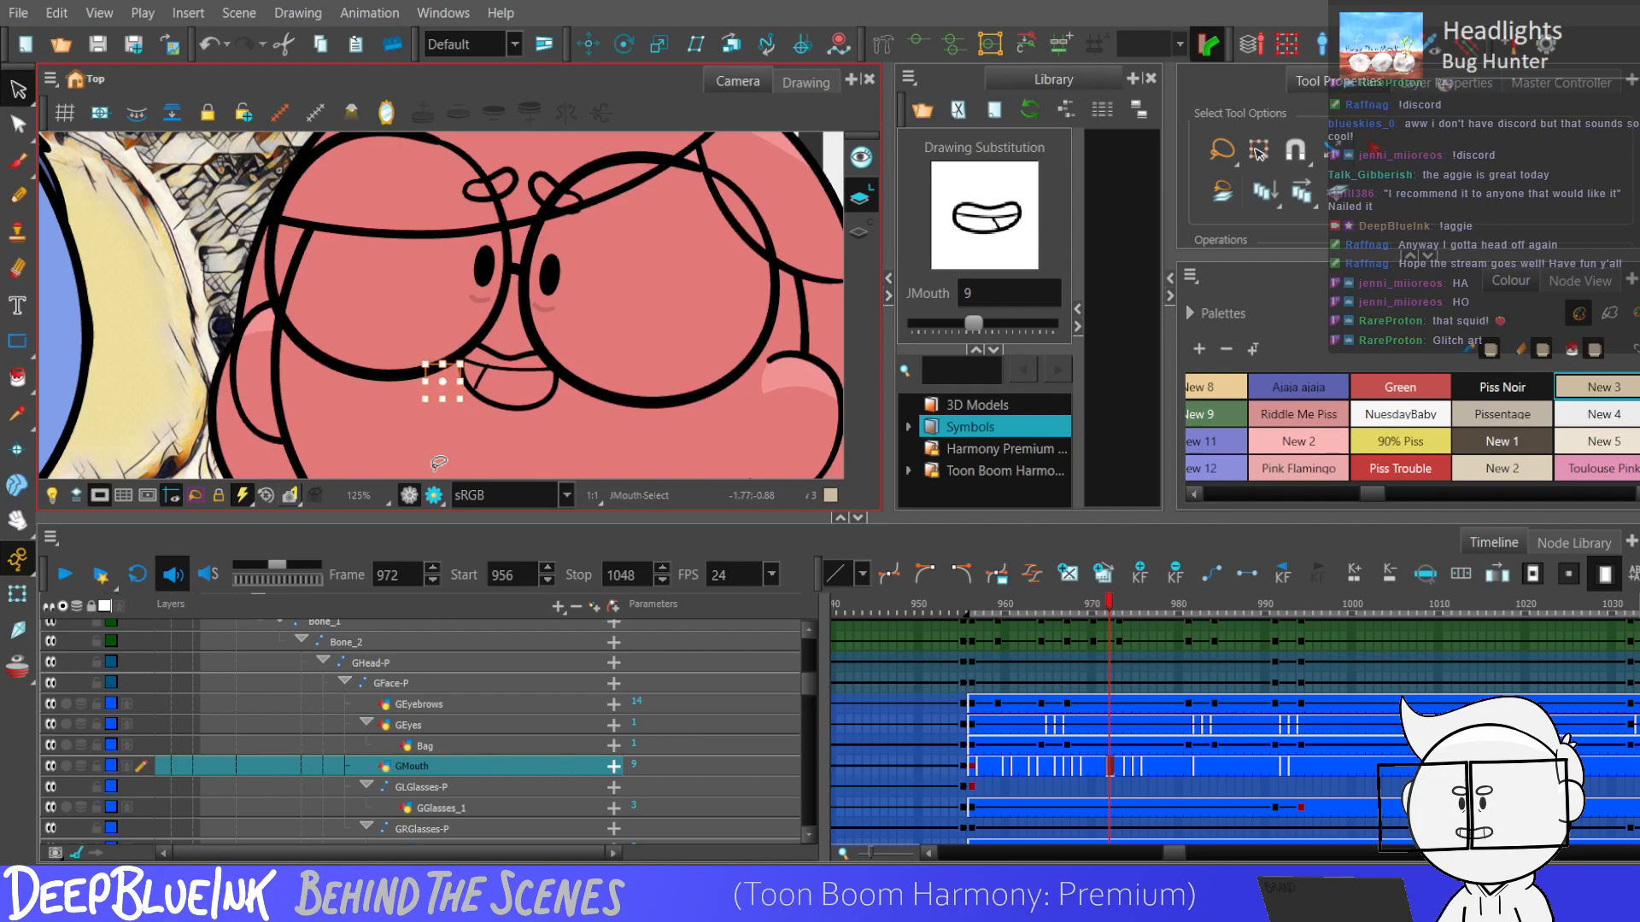
pyautogui.press(',')
pyautogui.scroll(-5, 438, 462)
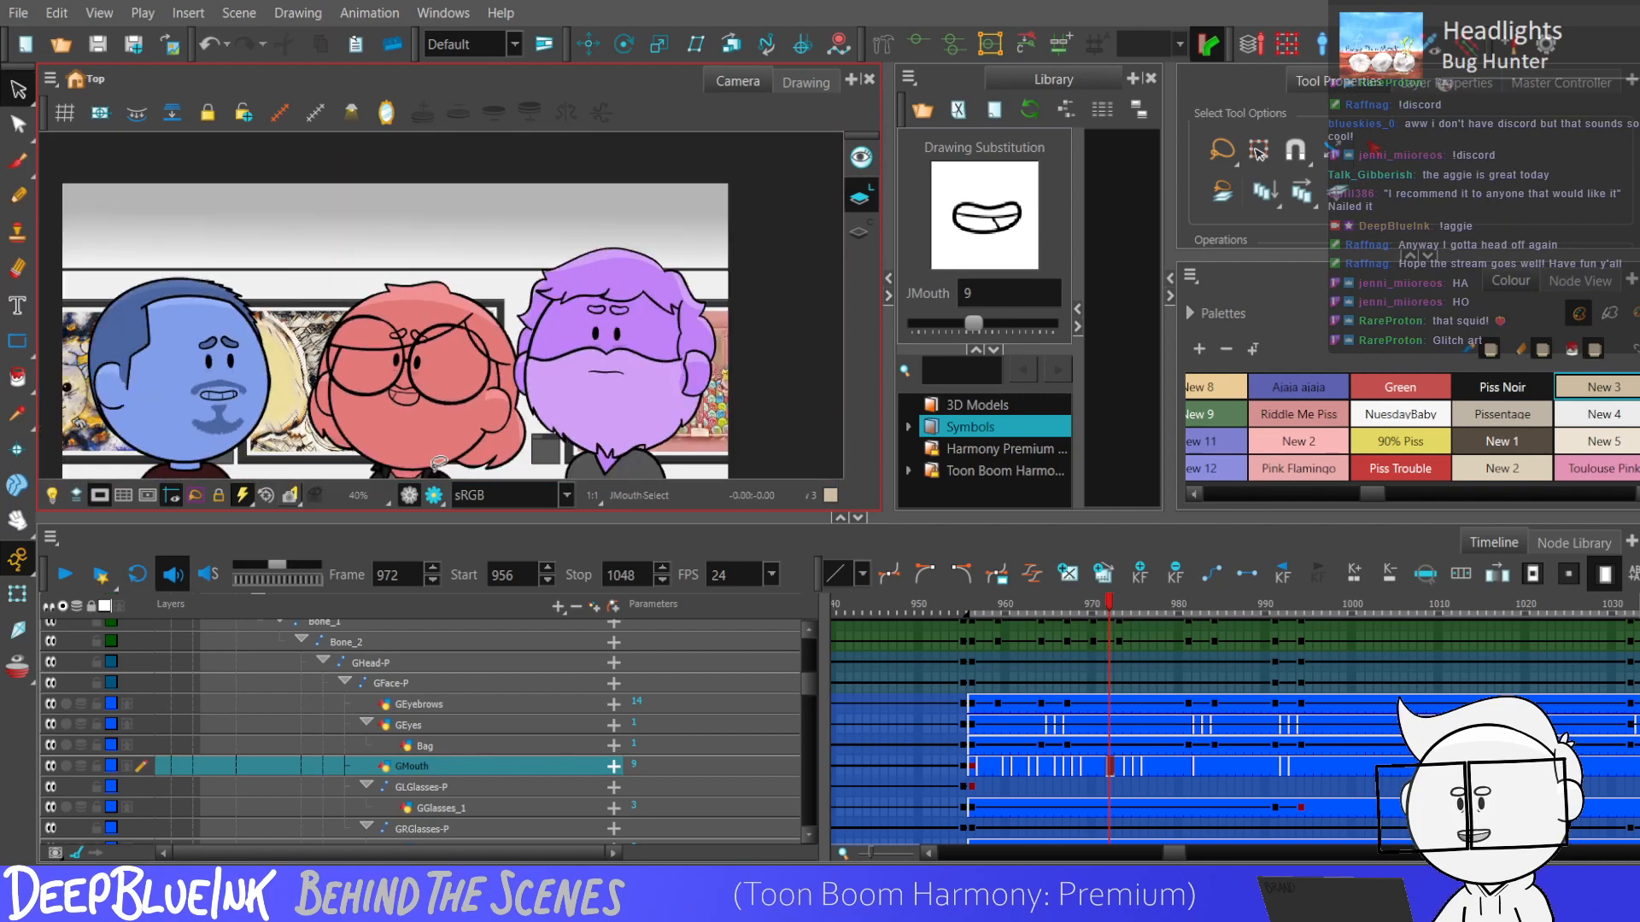
pyautogui.press('.')
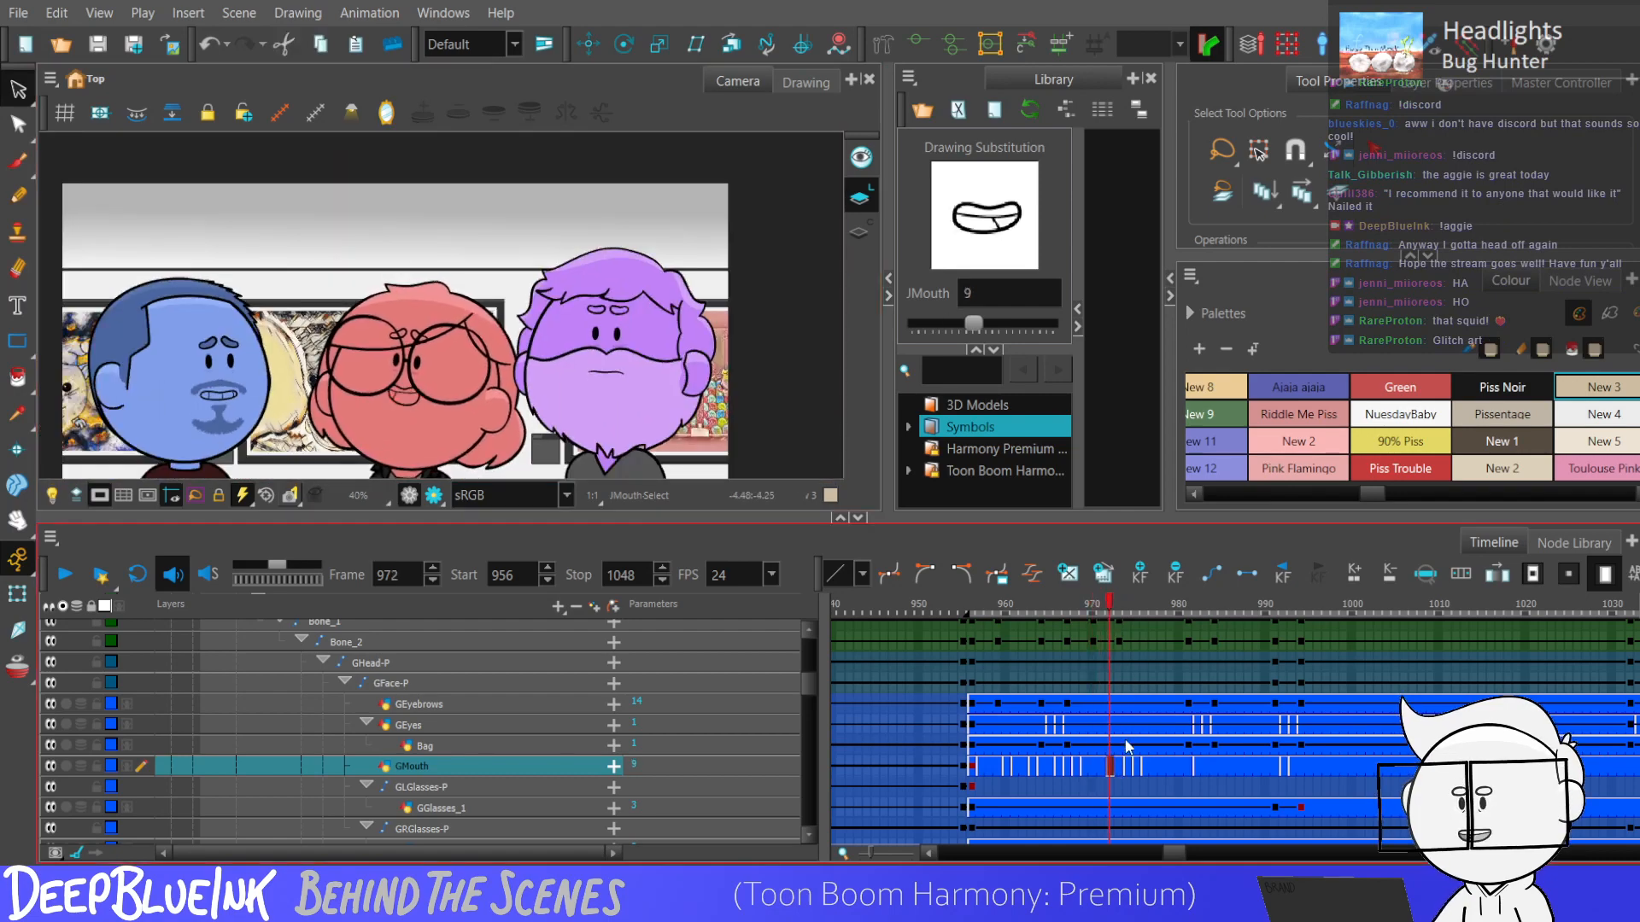
# Check the red character's eyebrow poses between frames 970 and 974 with the Translate tool.
pyautogui.click(791, 709)
pyautogui.press('.')
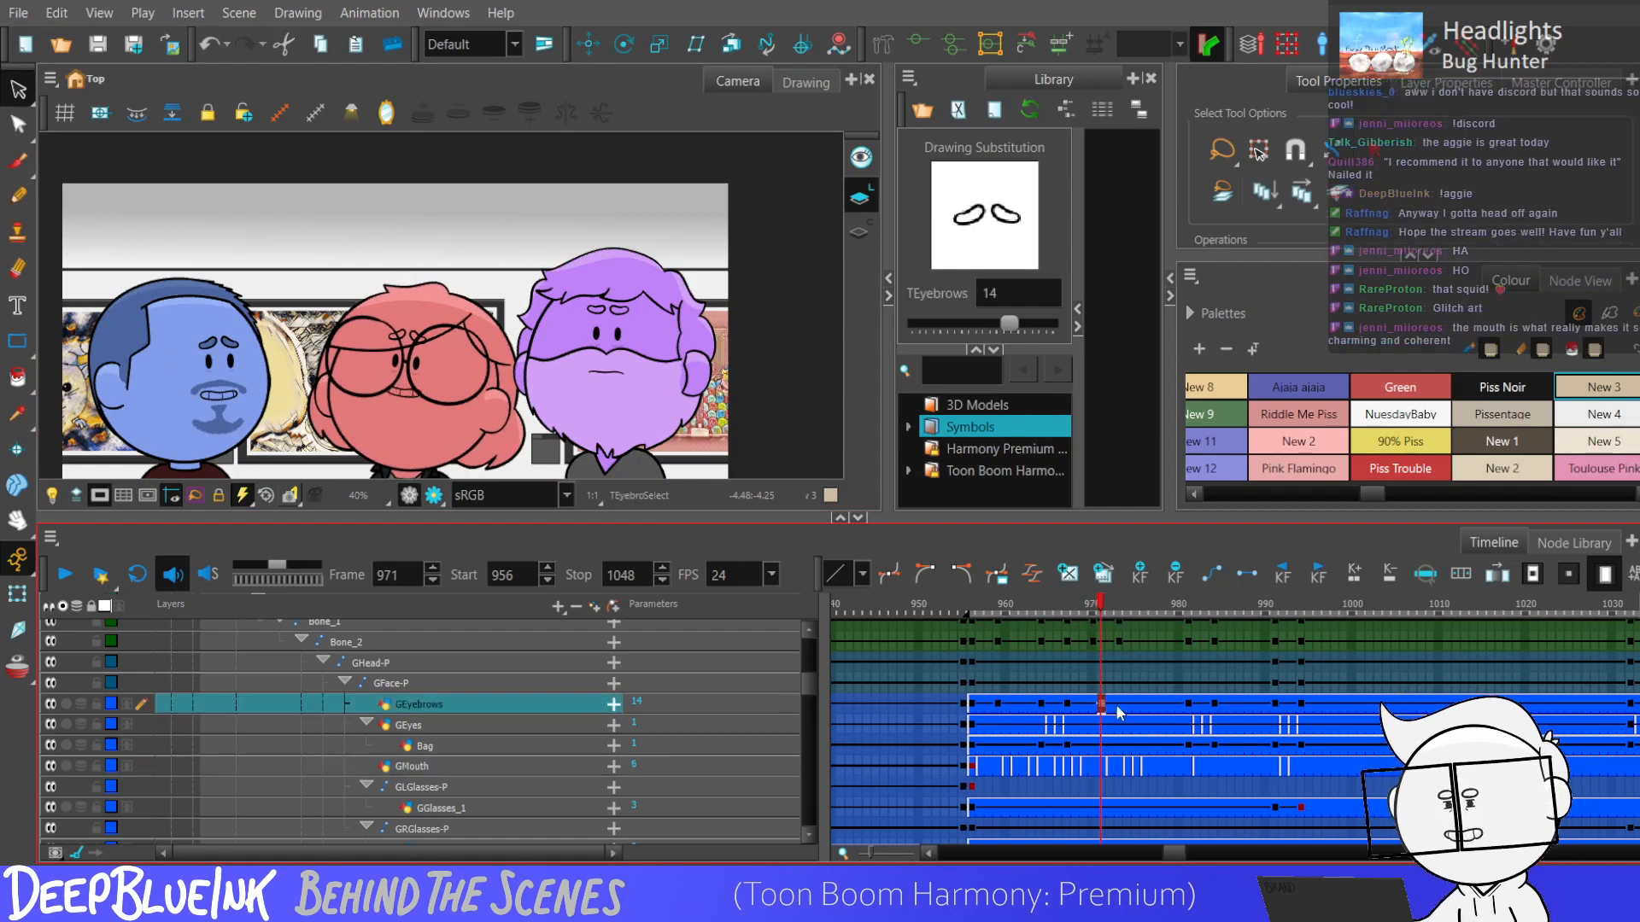
pyautogui.click(1128, 709)
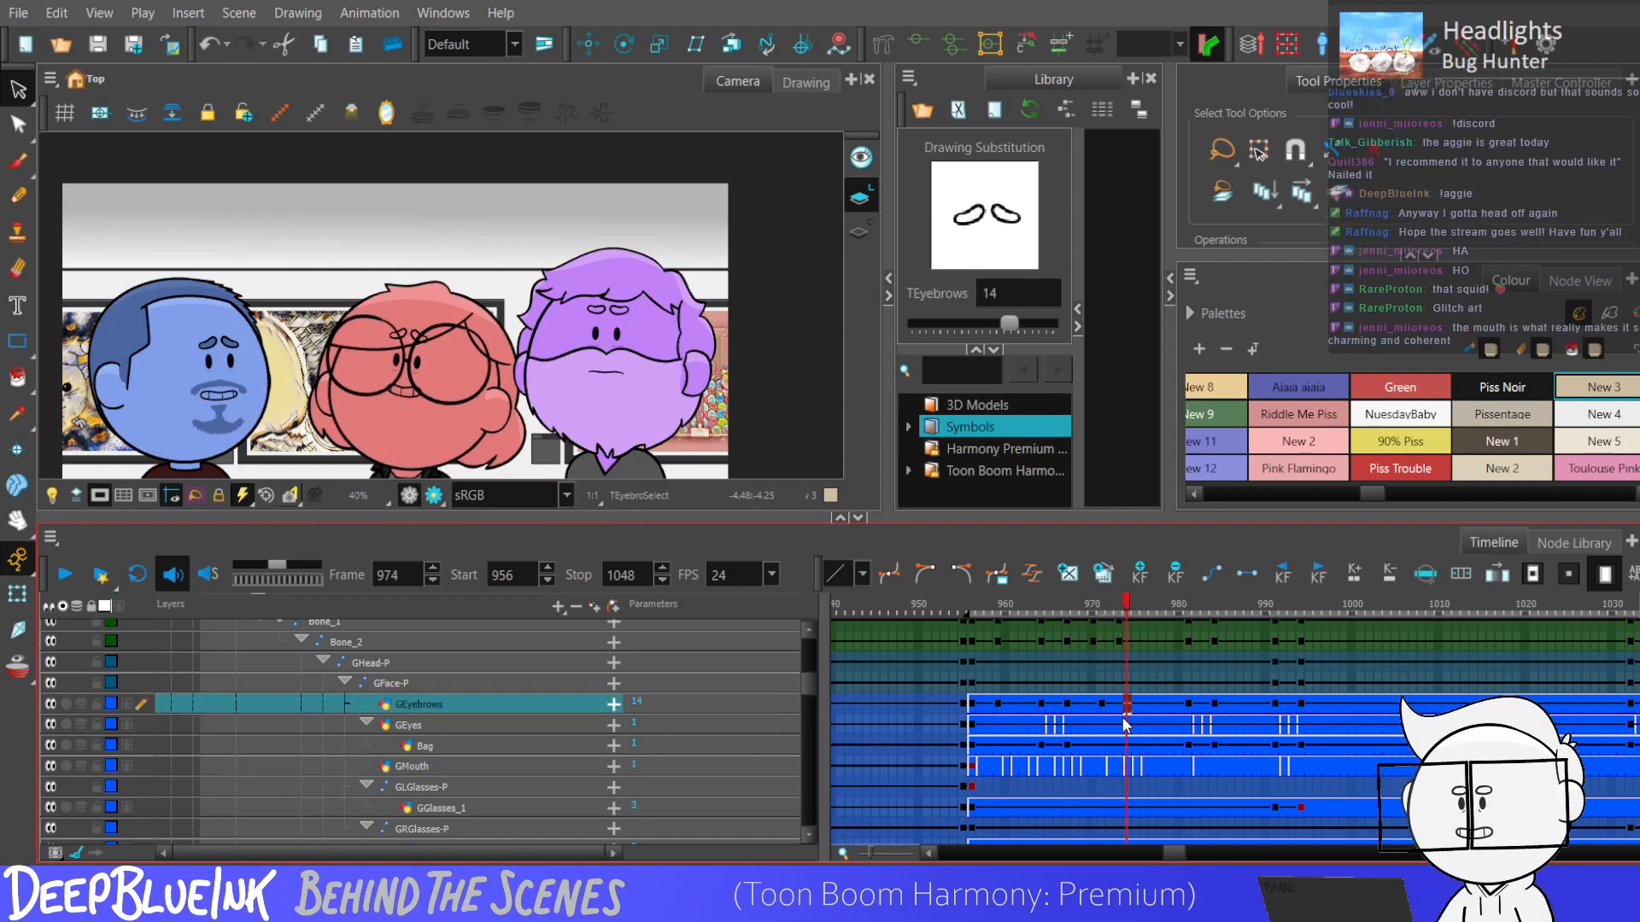
pyautogui.click(1117, 705)
pyautogui.click(753, 300)
pyautogui.hotkey('alt', '2')
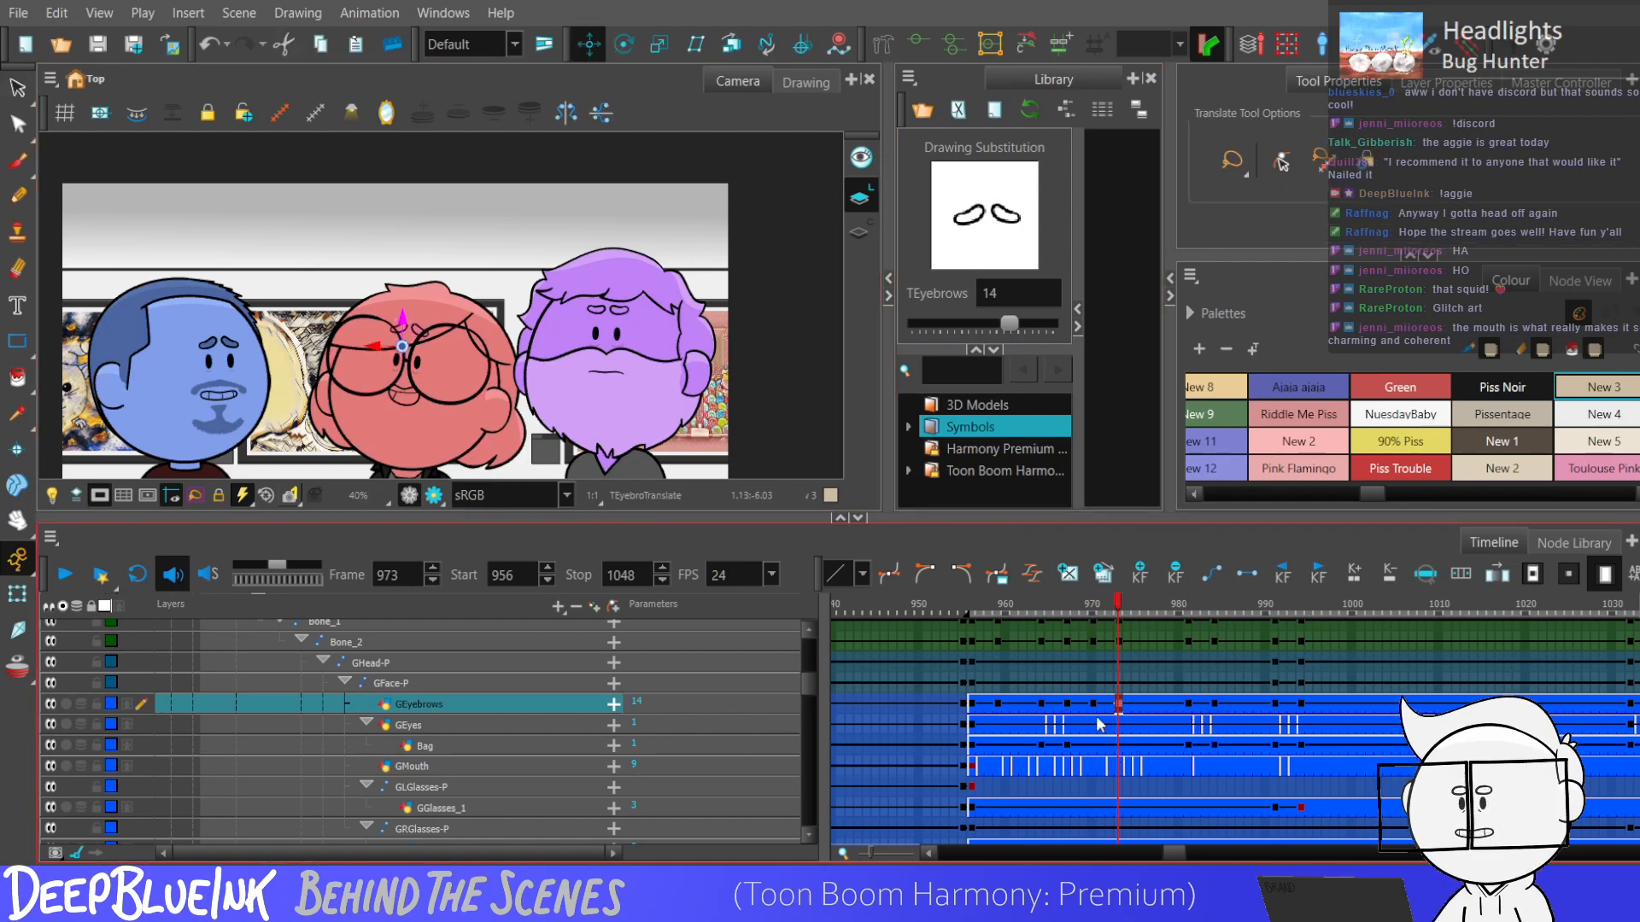
pyautogui.moveTo(1093, 705); pyautogui.dragTo(1121, 716)
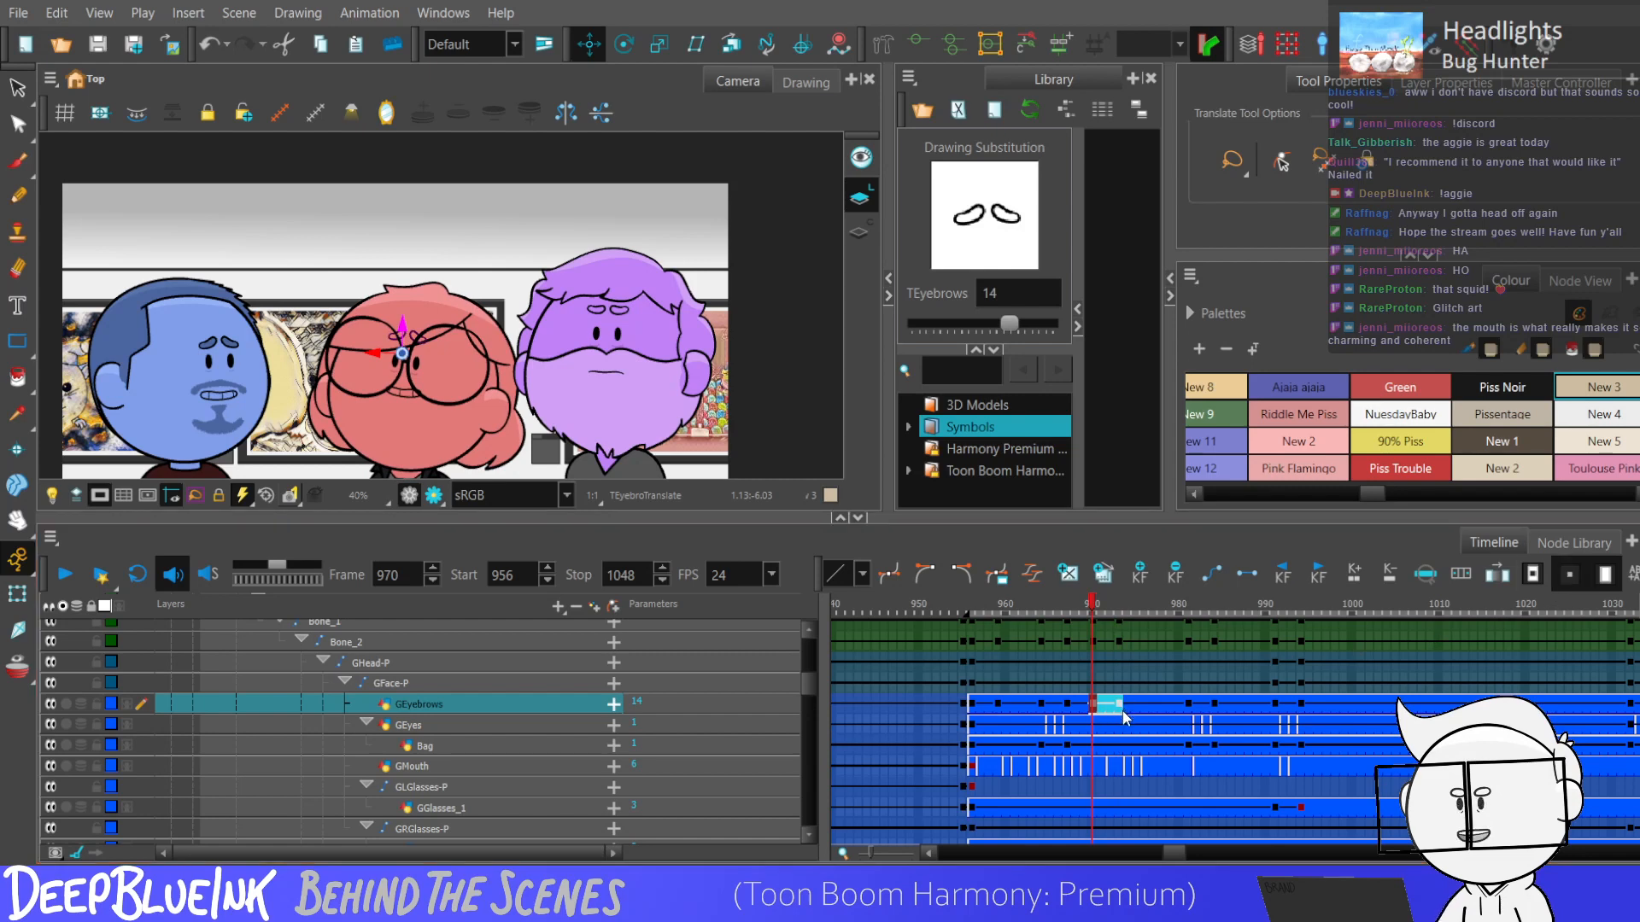
pyautogui.click(1120, 706)
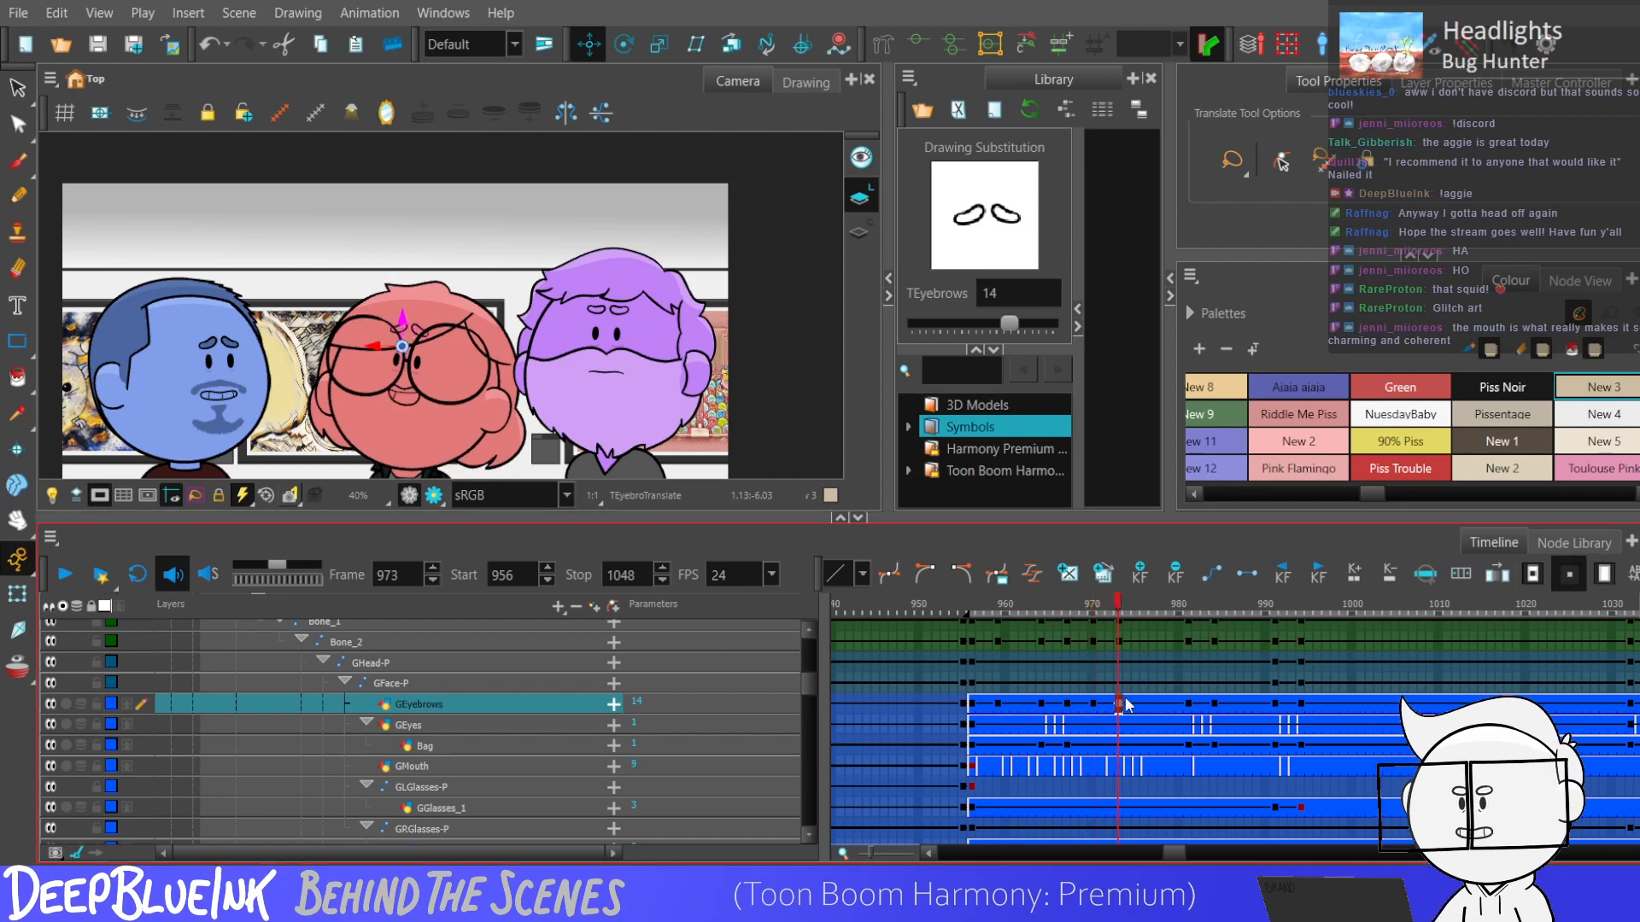
# Compare the red character's eye and eyebrow keyframe timing from frame 956 through 972.
pyautogui.click(1187, 706)
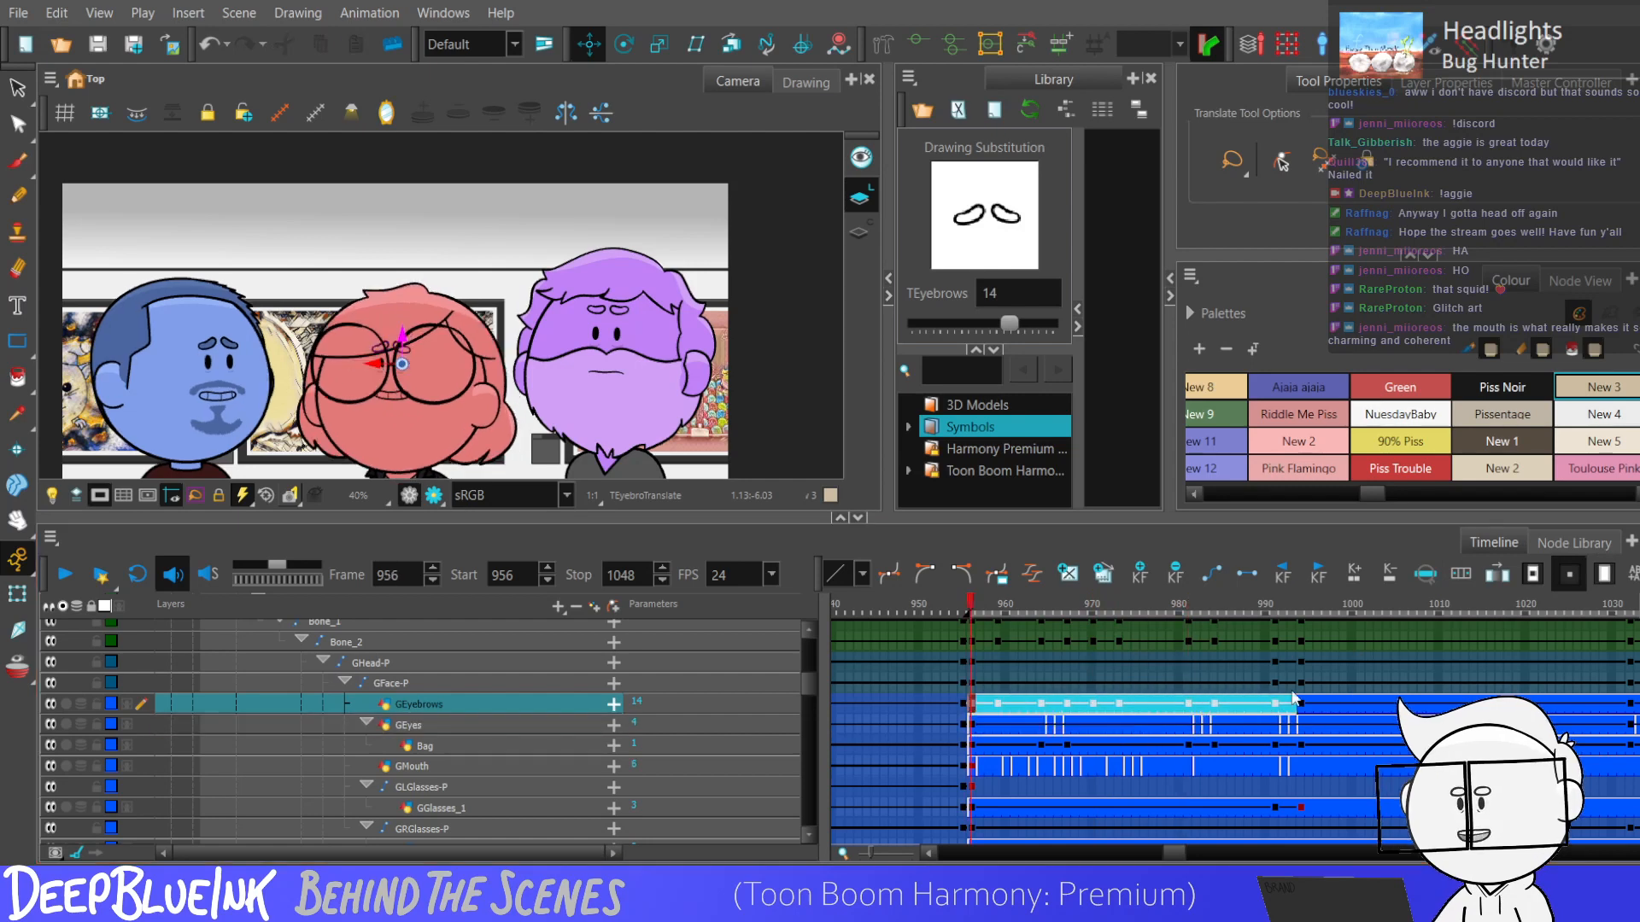
pyautogui.click(1088, 726)
pyautogui.click(1049, 726)
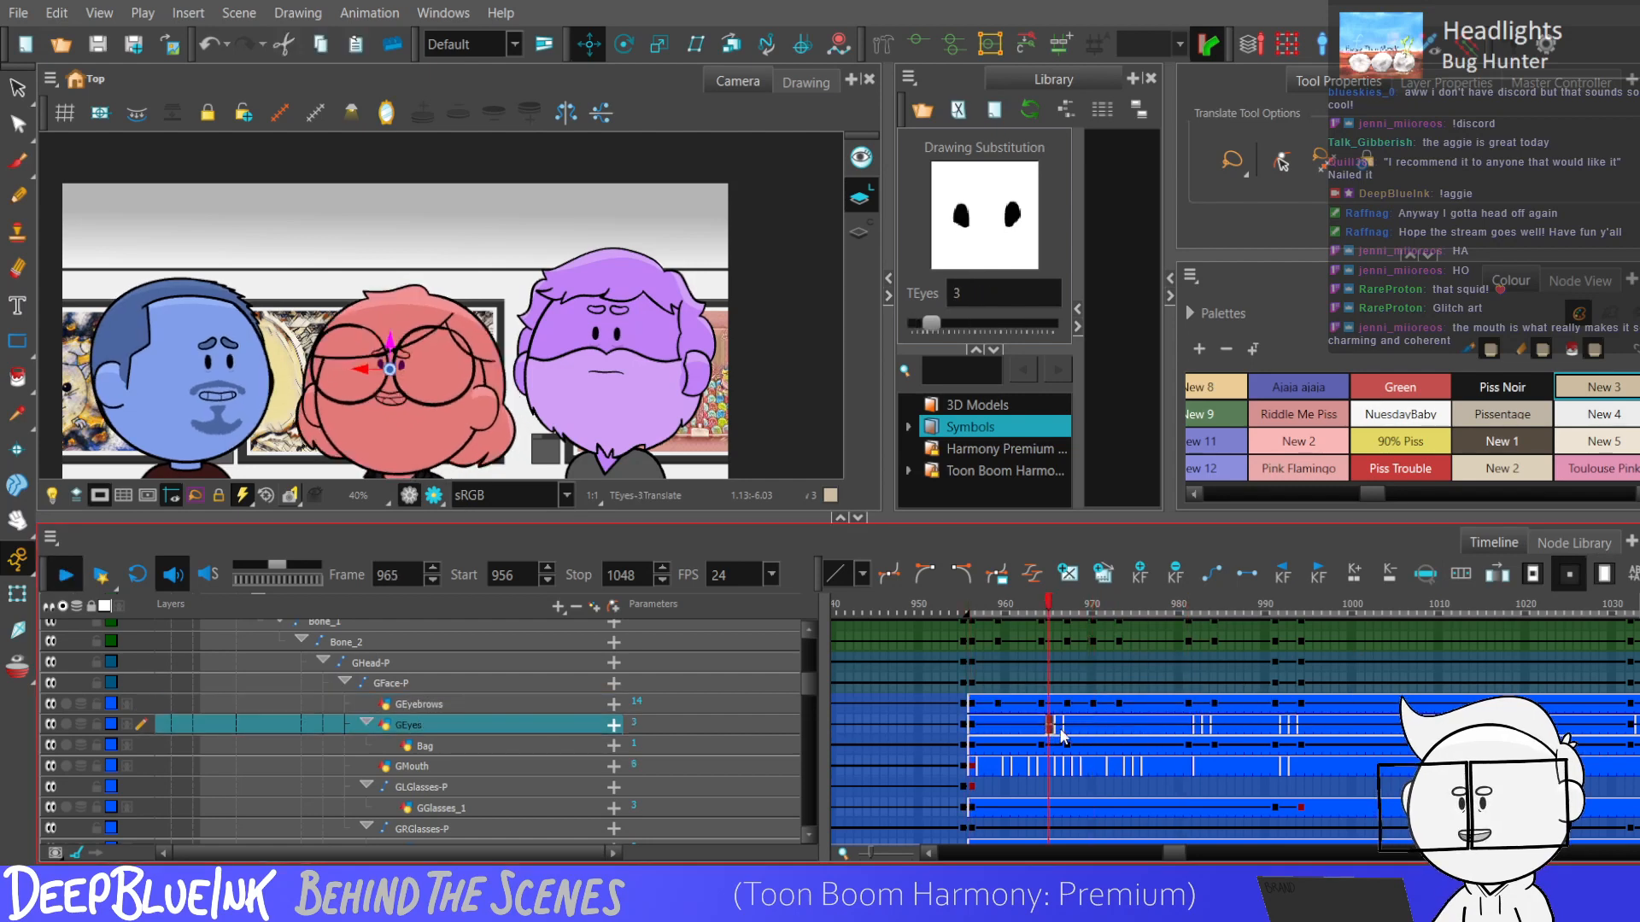
pyautogui.click(1041, 704)
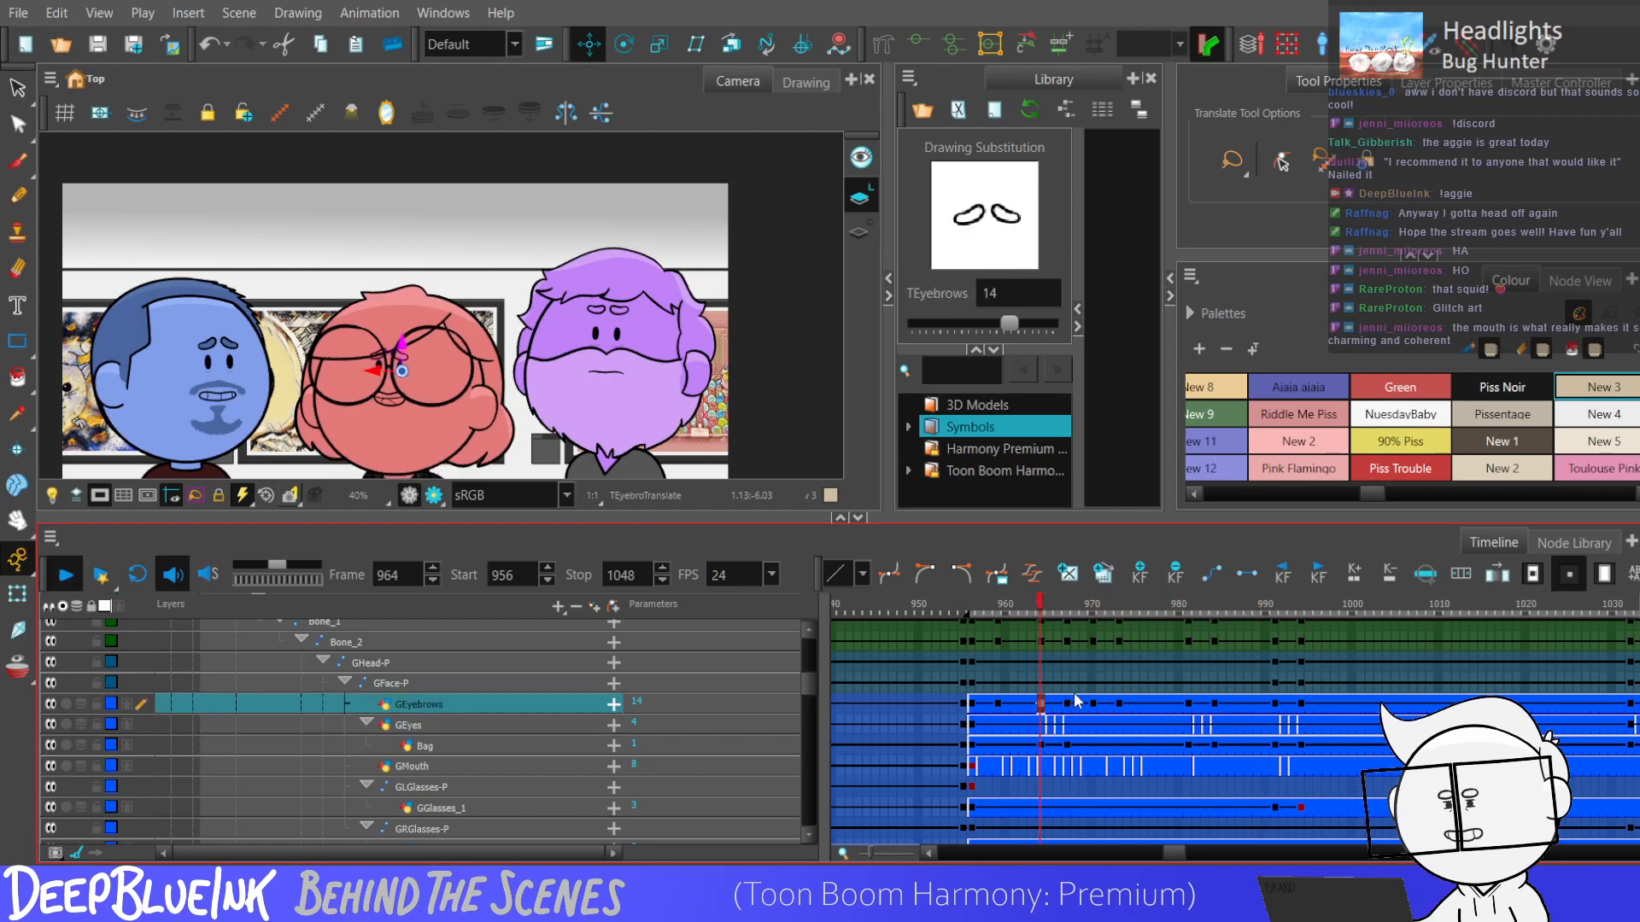
pyautogui.click(1110, 704)
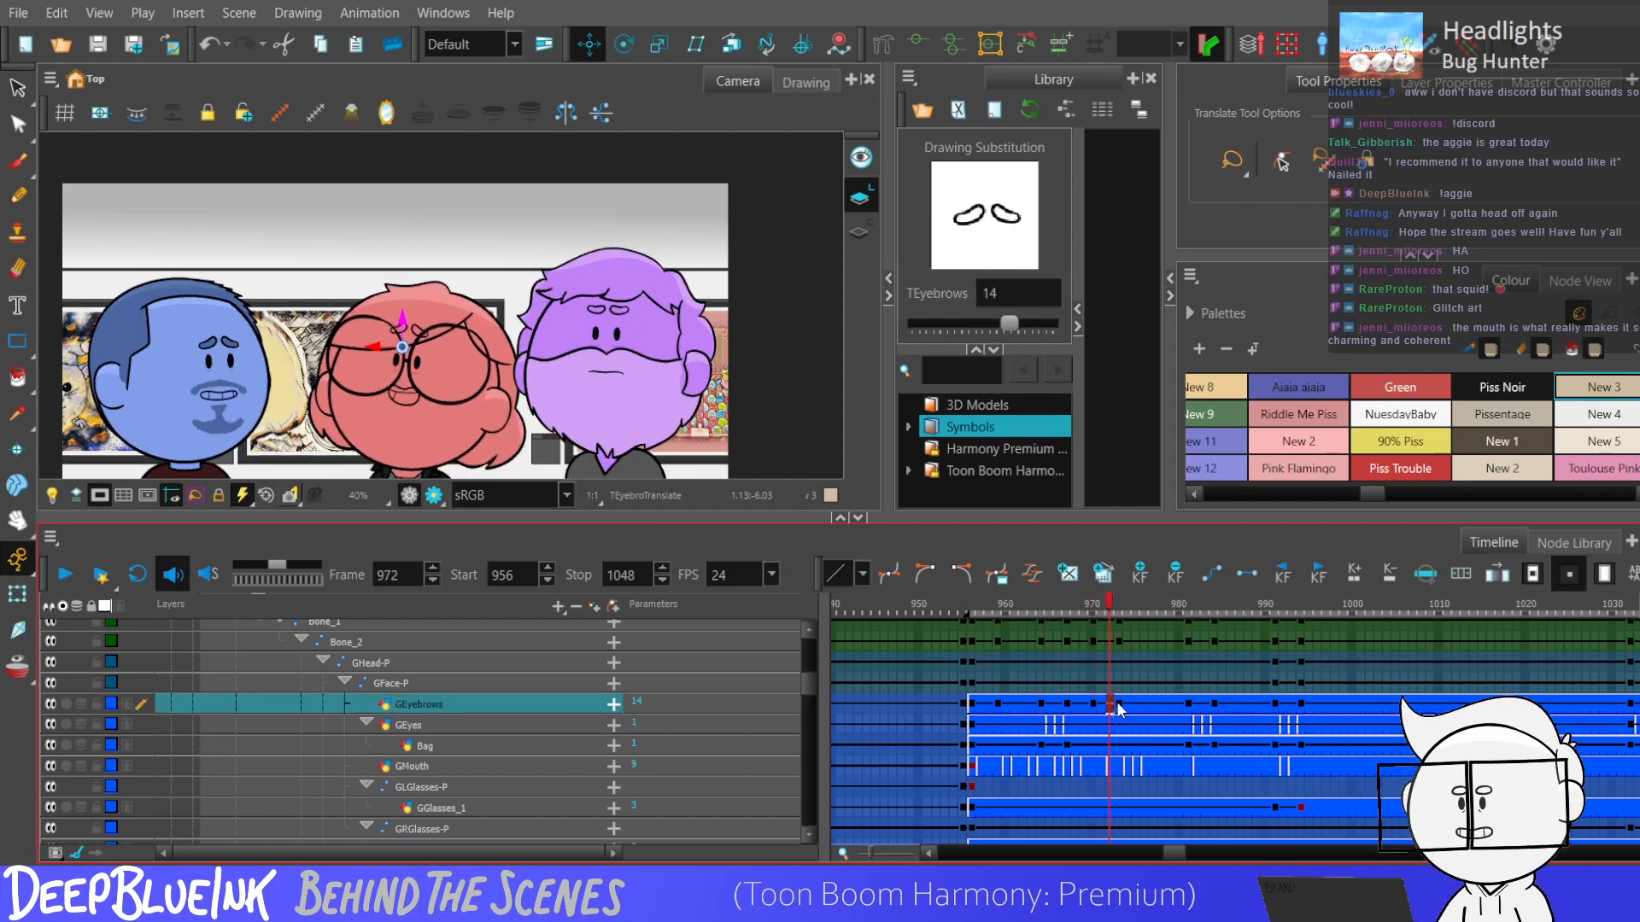
# Add keyframes on the red character's head peg GHead-P at frames 970 and 976.
pyautogui.click(1108, 679)
pyautogui.click(1100, 661)
pyautogui.click(1092, 660)
pyautogui.press('F6')
pyautogui.click(1117, 664)
pyautogui.click(1135, 664)
pyautogui.click(1143, 663)
pyautogui.press('F6')
# Move the red character's head peg slightly upward at frame 973 with the Translate tool.
pyautogui.click(1125, 662)
pyautogui.click(1118, 661)
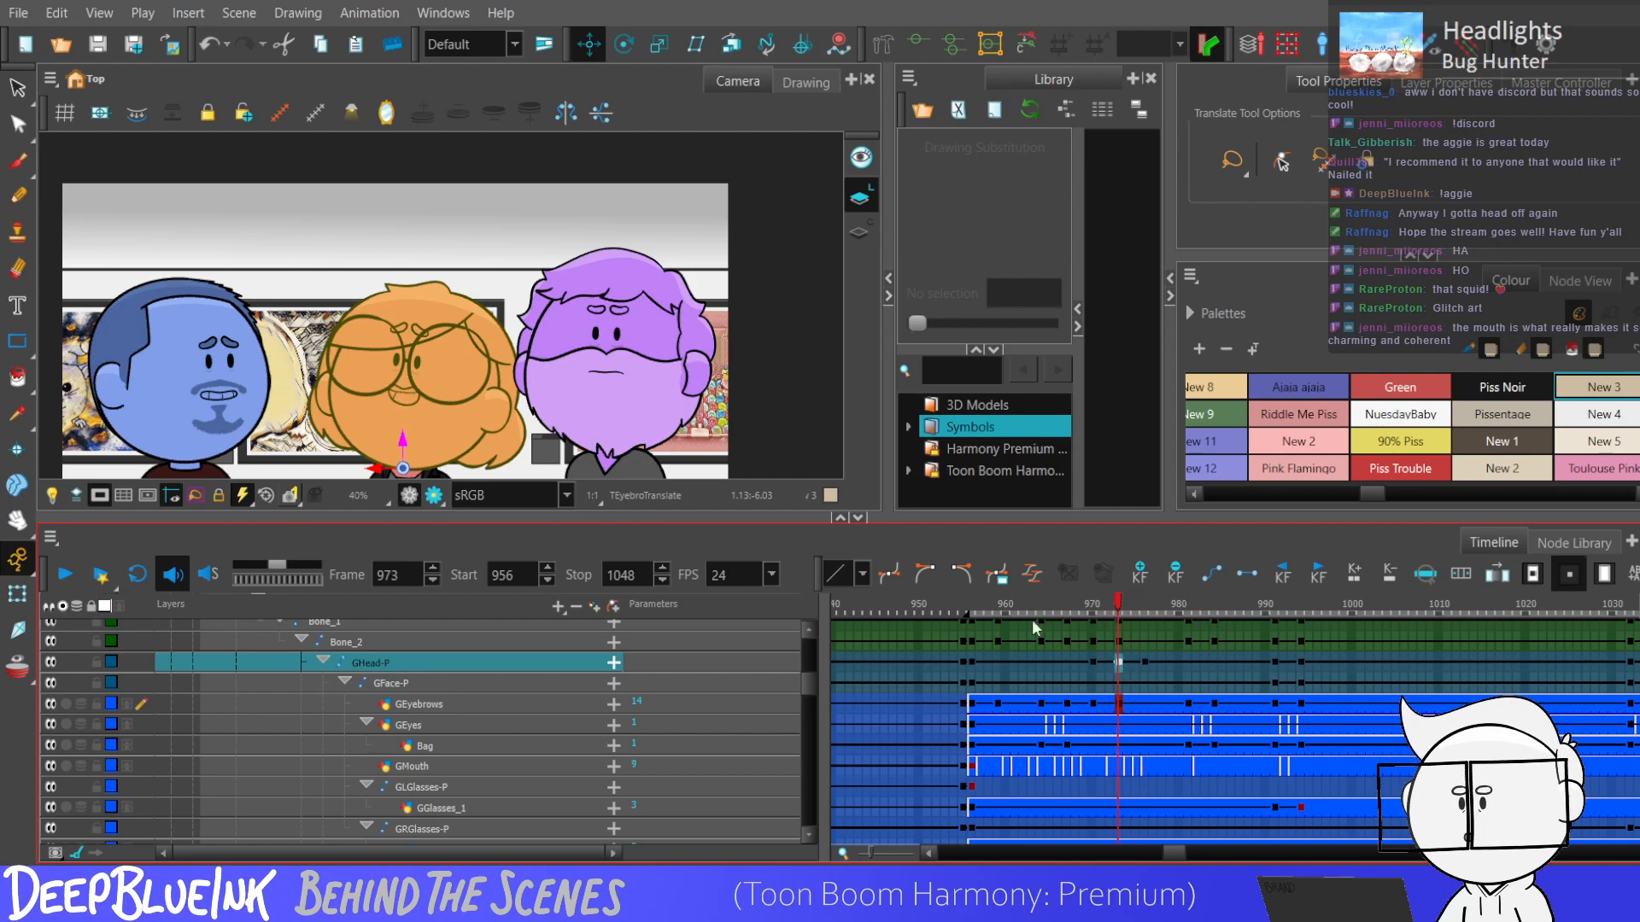
pyautogui.click(624, 44)
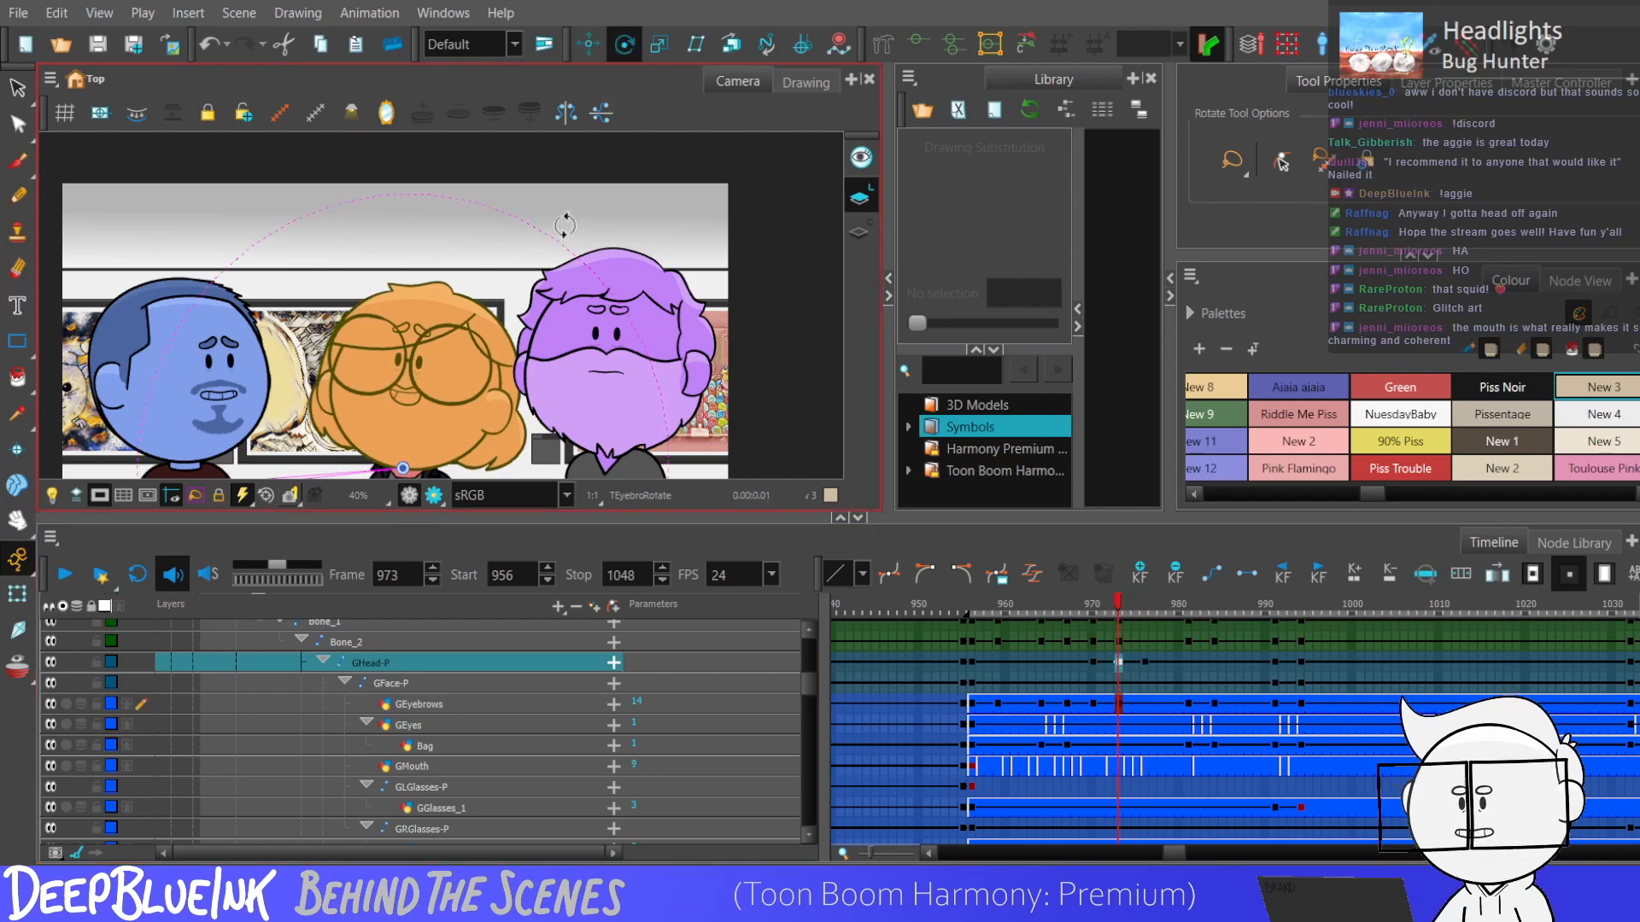
pyautogui.click(589, 44)
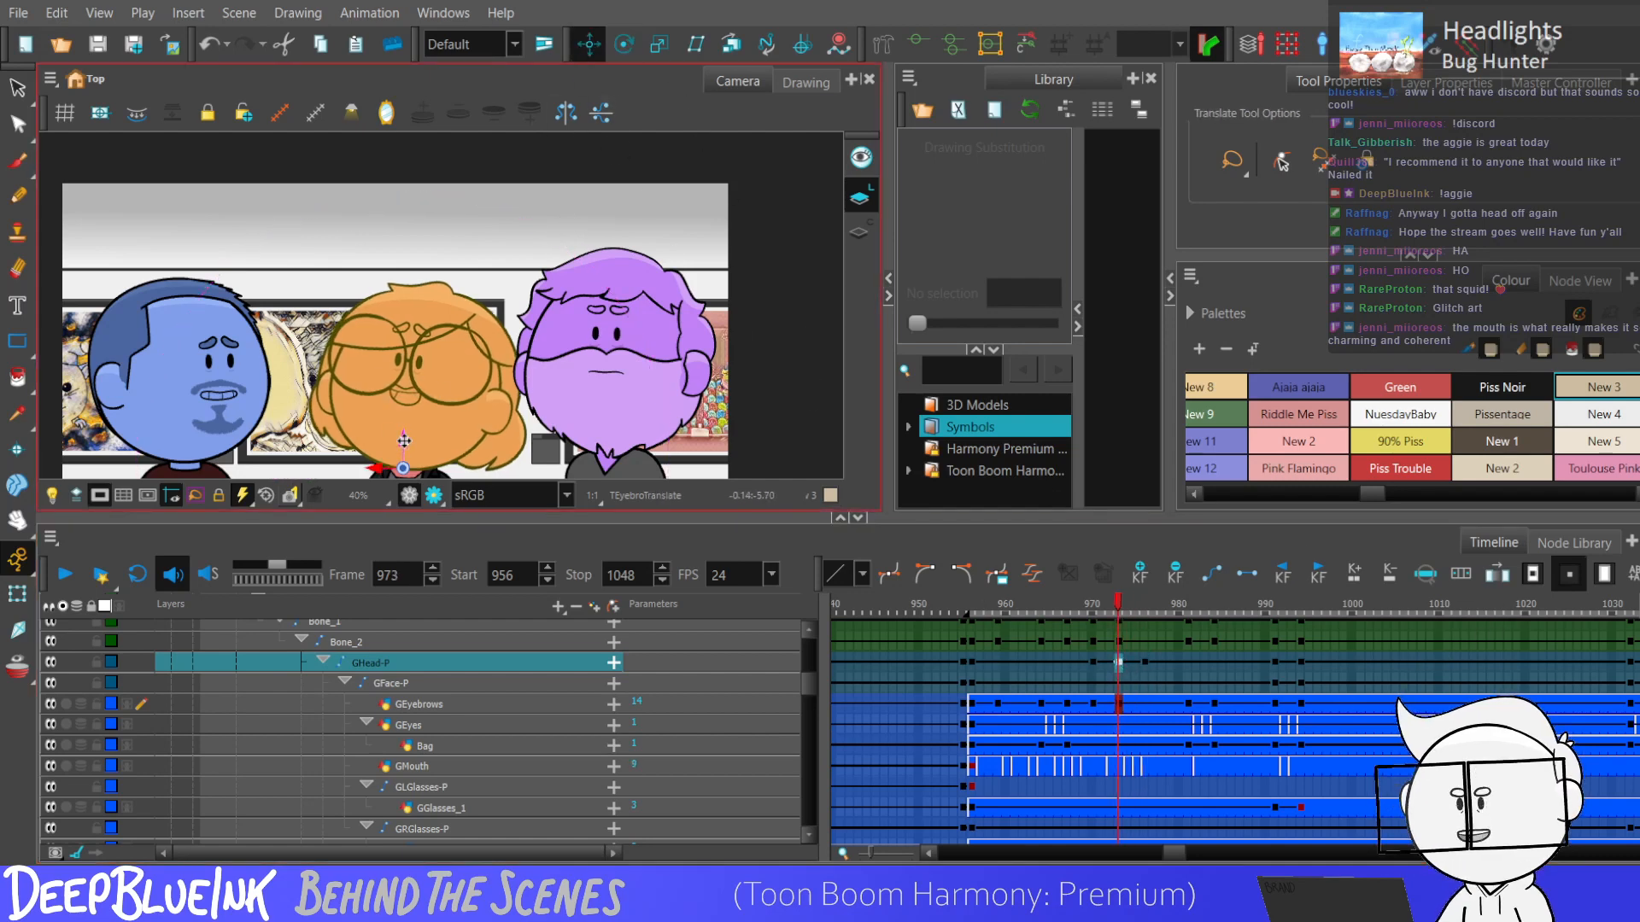
pyautogui.moveTo(404, 442); pyautogui.dragTo(404, 439)
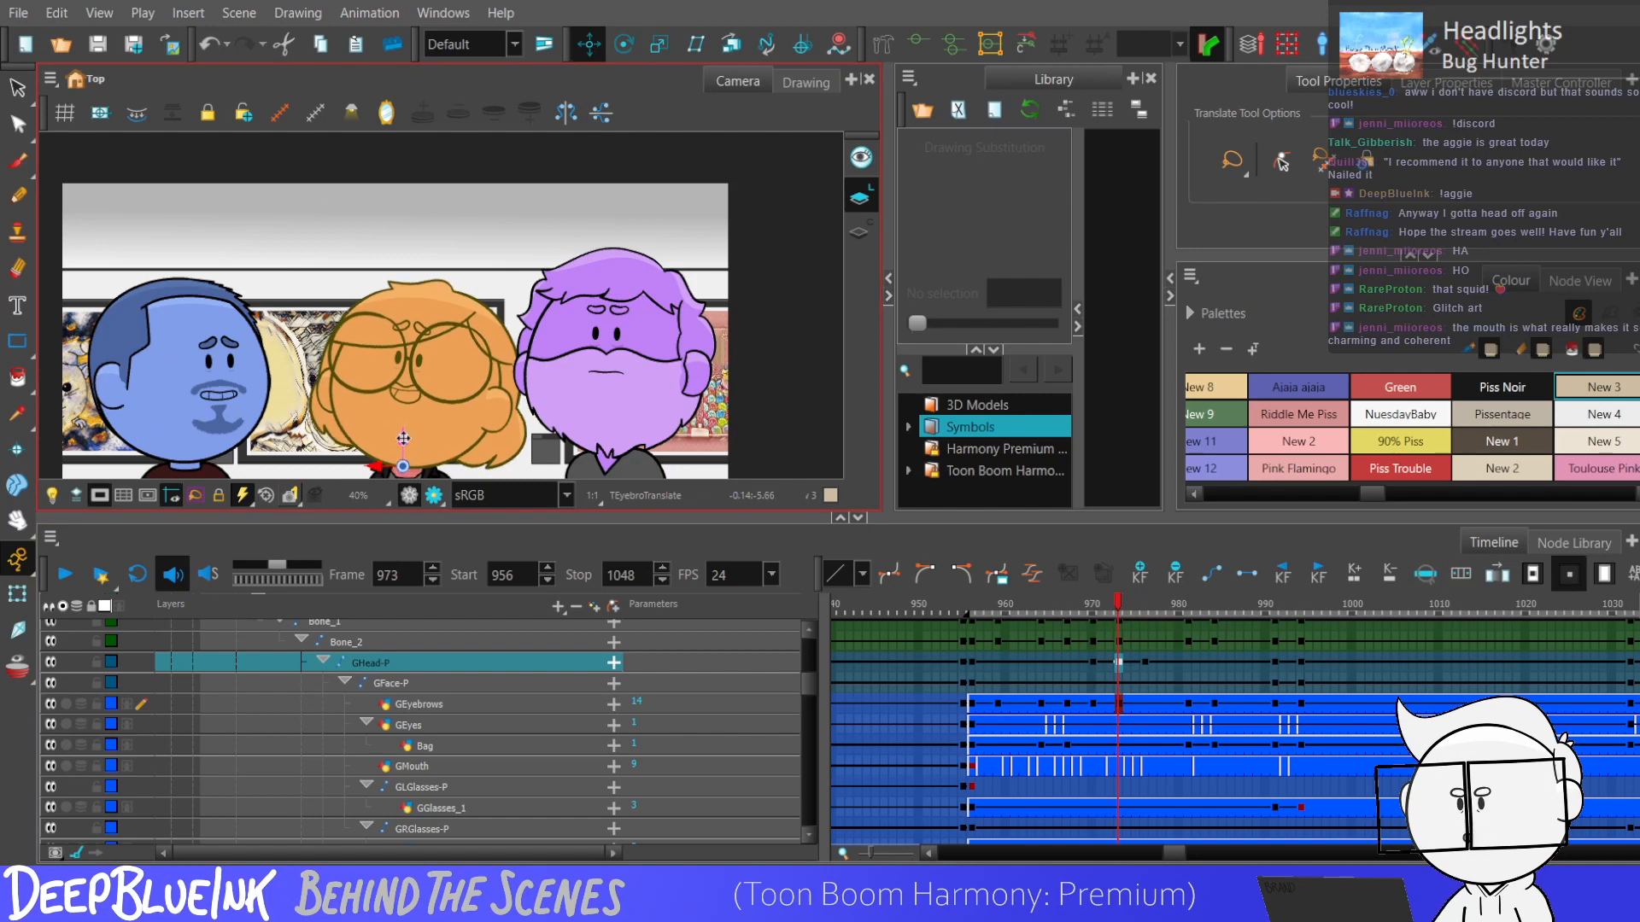
# Step through the head movement between frames 970 and 984 and play the scene to its end.
pyautogui.click(1124, 662)
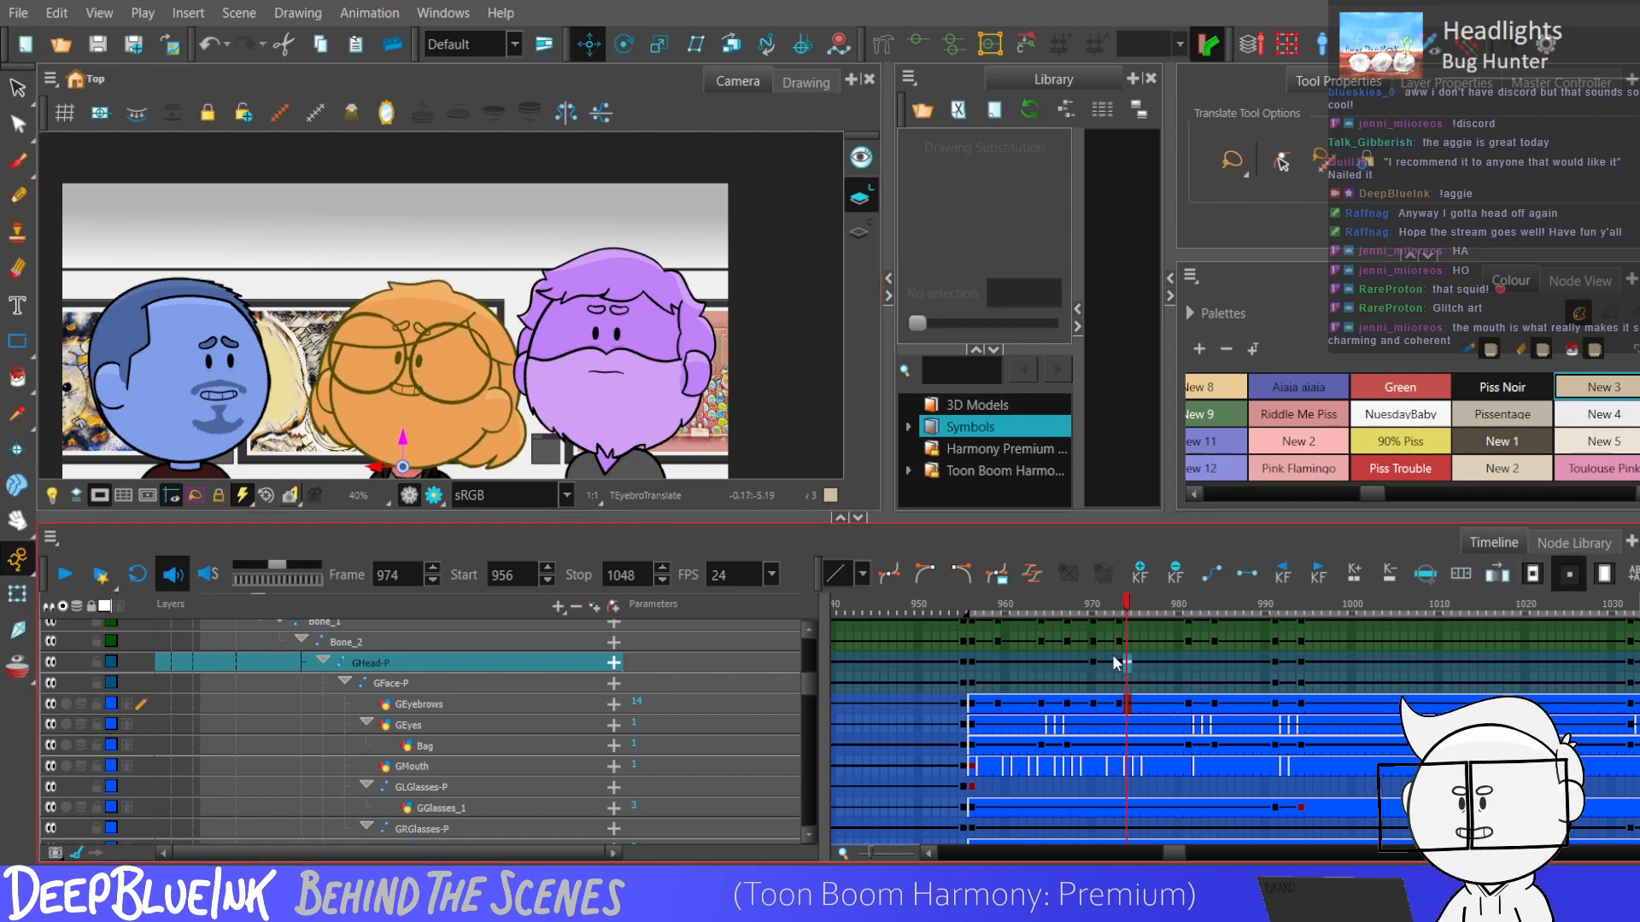
pyautogui.click(1187, 660)
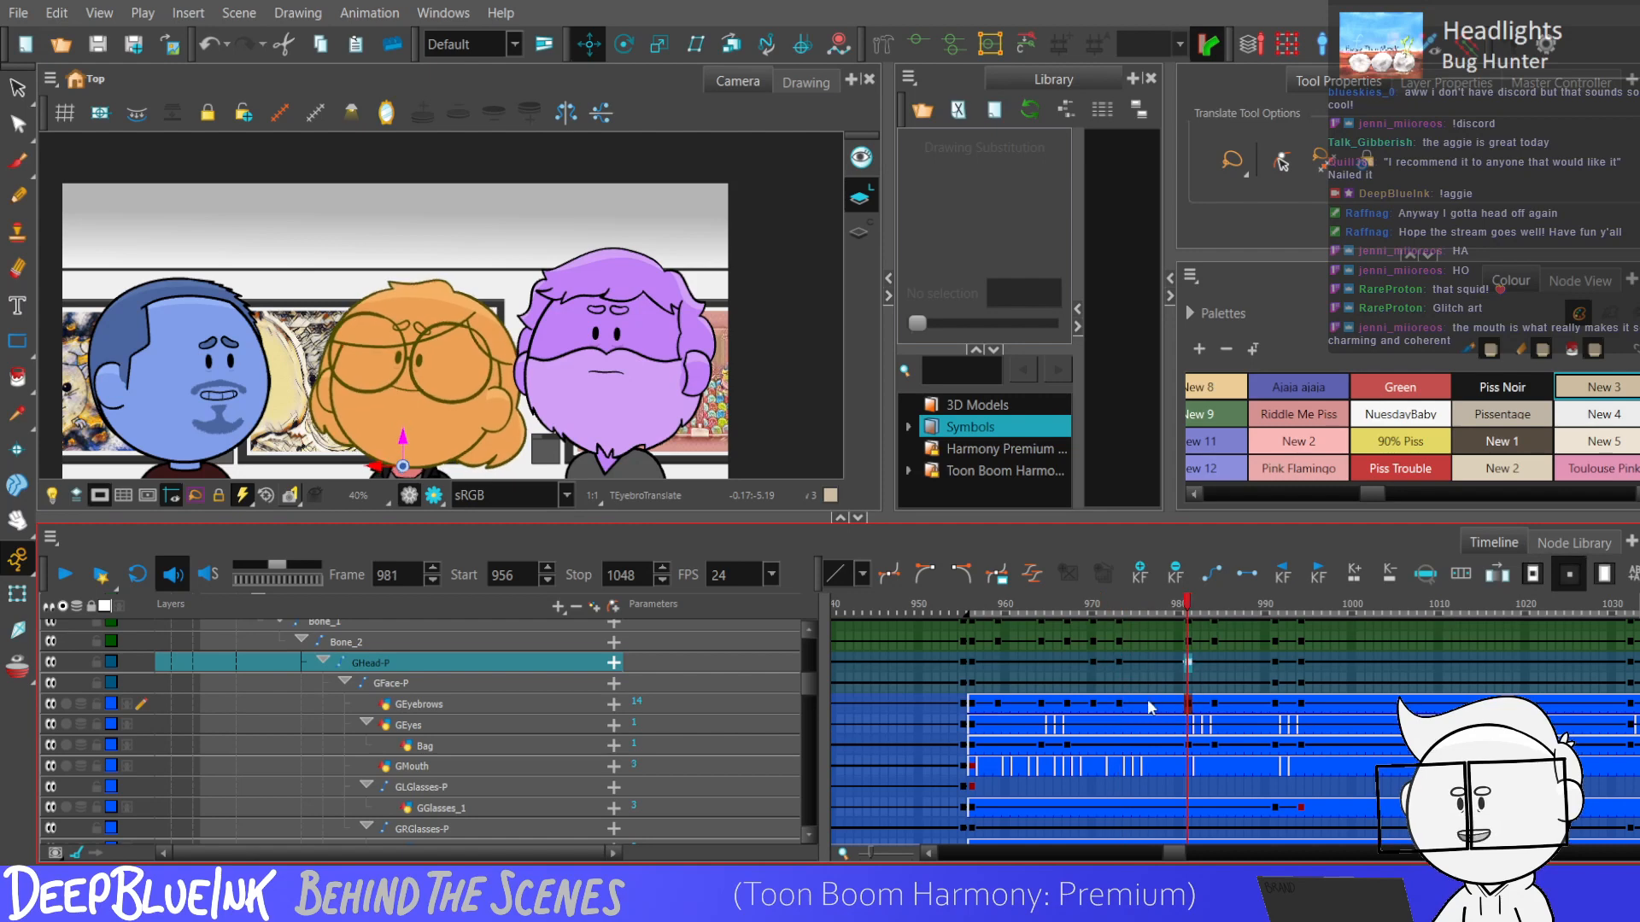
pyautogui.click(1092, 661)
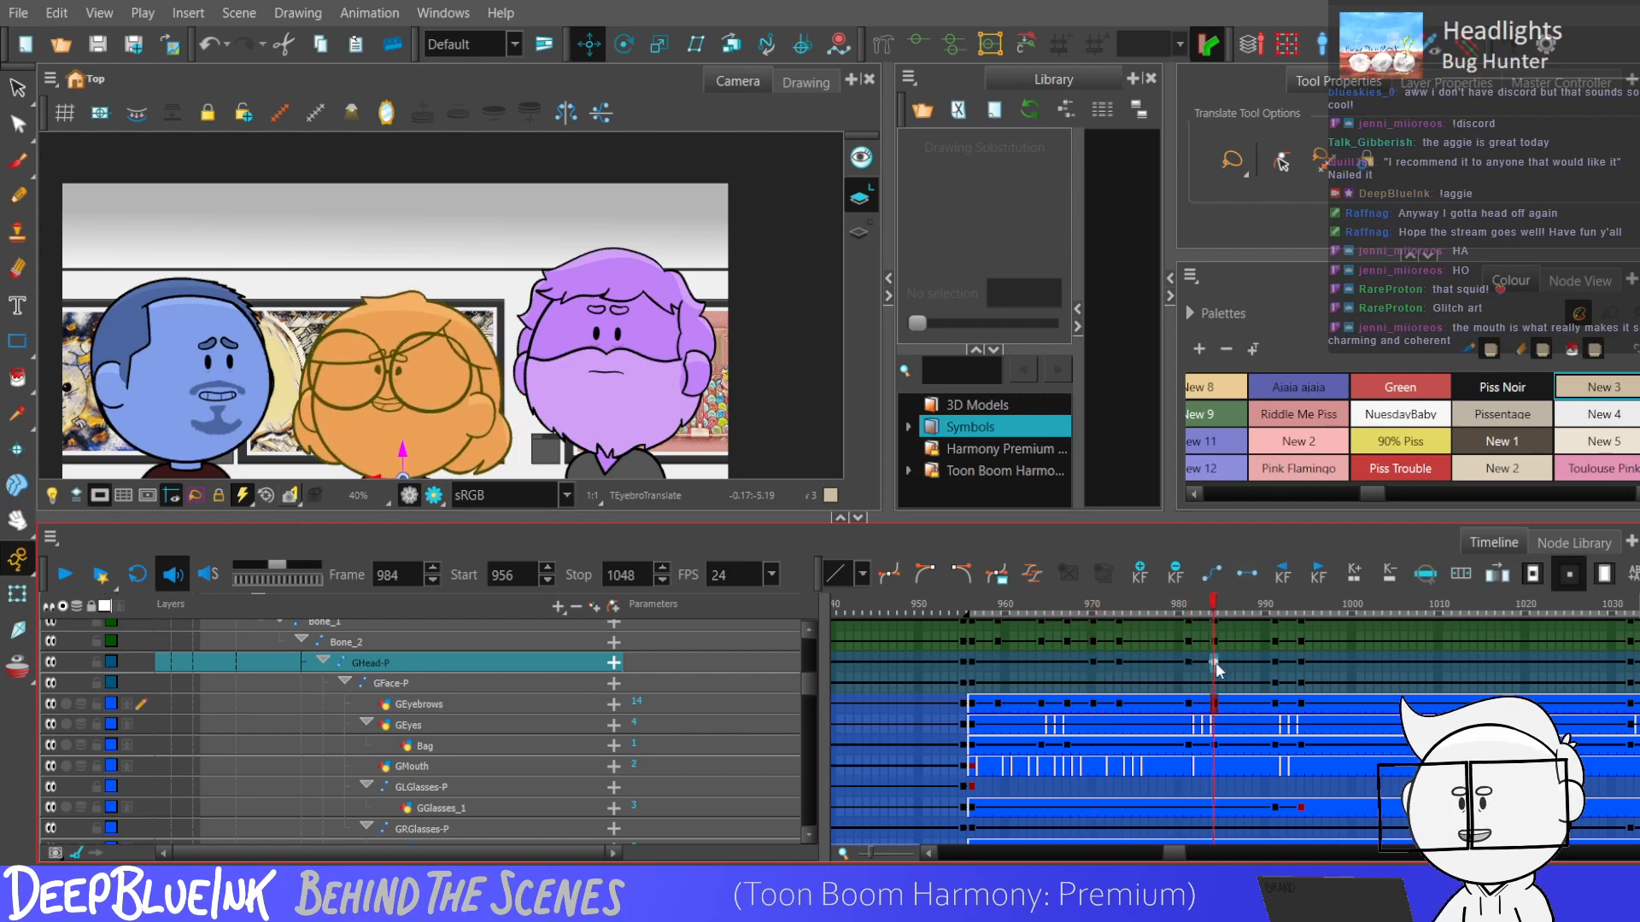
pyautogui.moveTo(1092, 662); pyautogui.dragTo(1234, 662)
pyautogui.click(1075, 683)
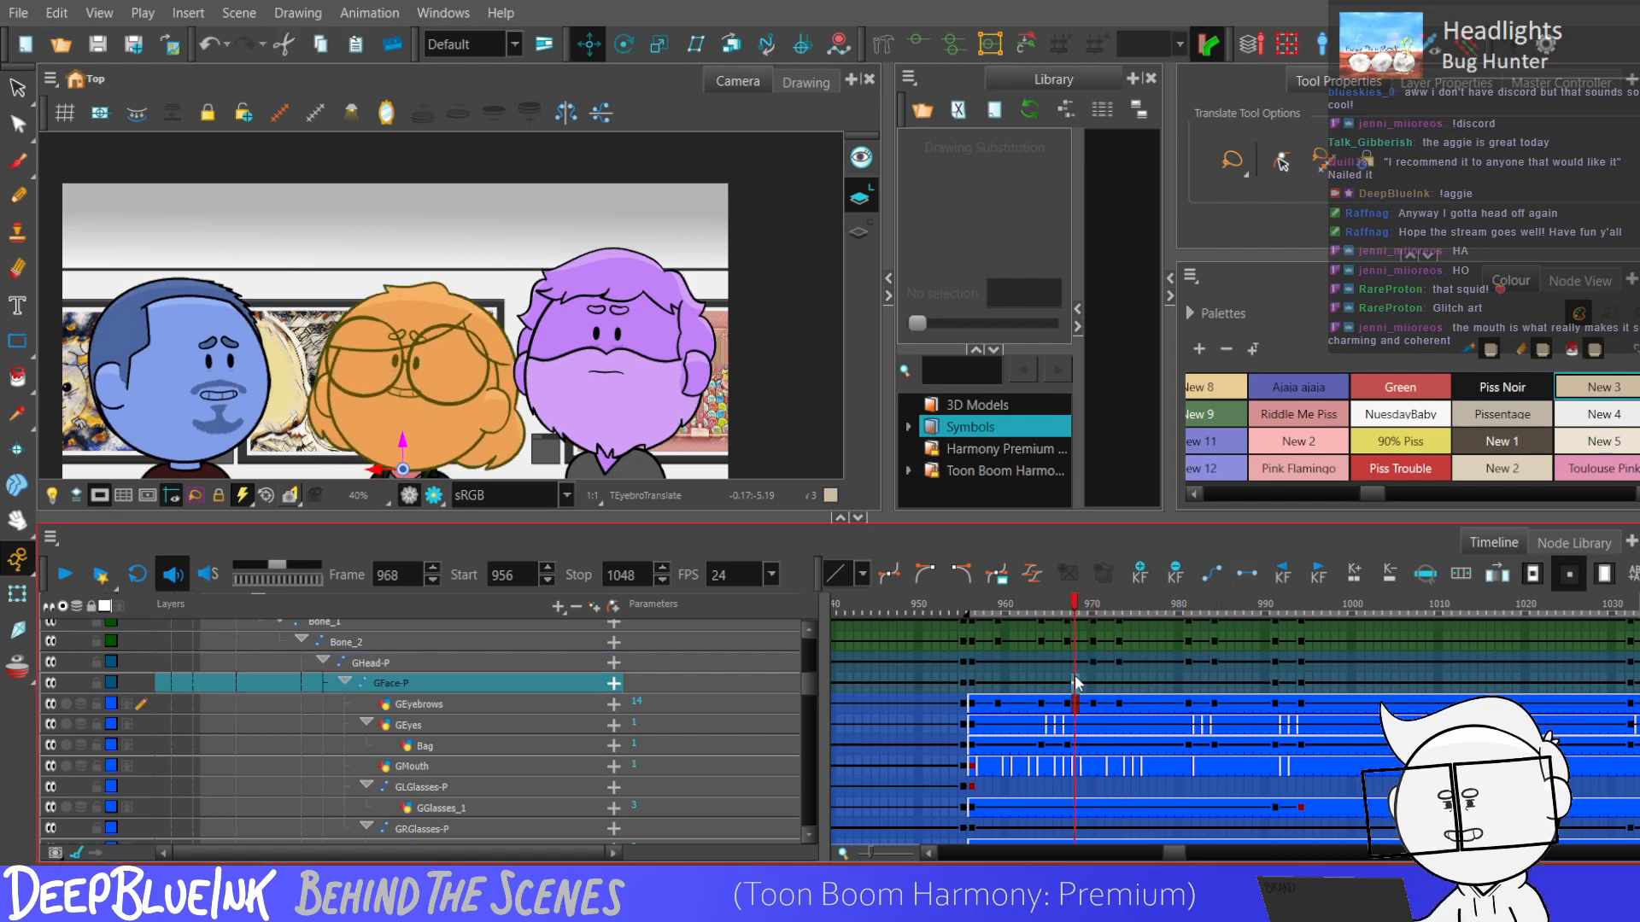
pyautogui.press('Return')
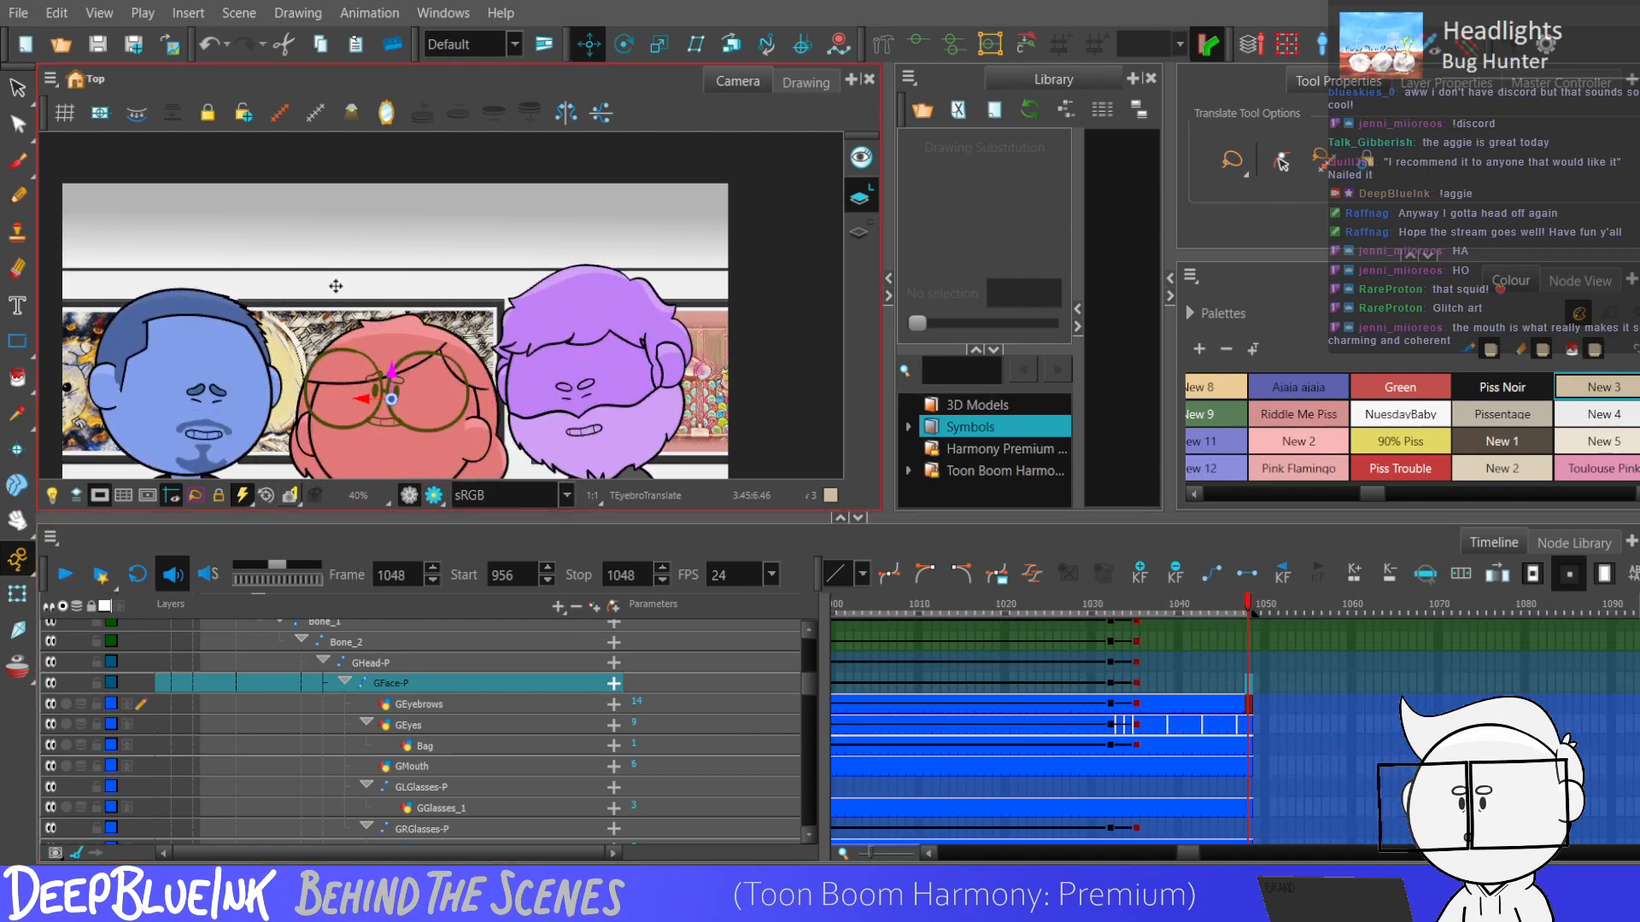
# Reset the camera view and compare the rendered preview of frame 1047 with the working view.
pyautogui.hotkey('shift', 'm')
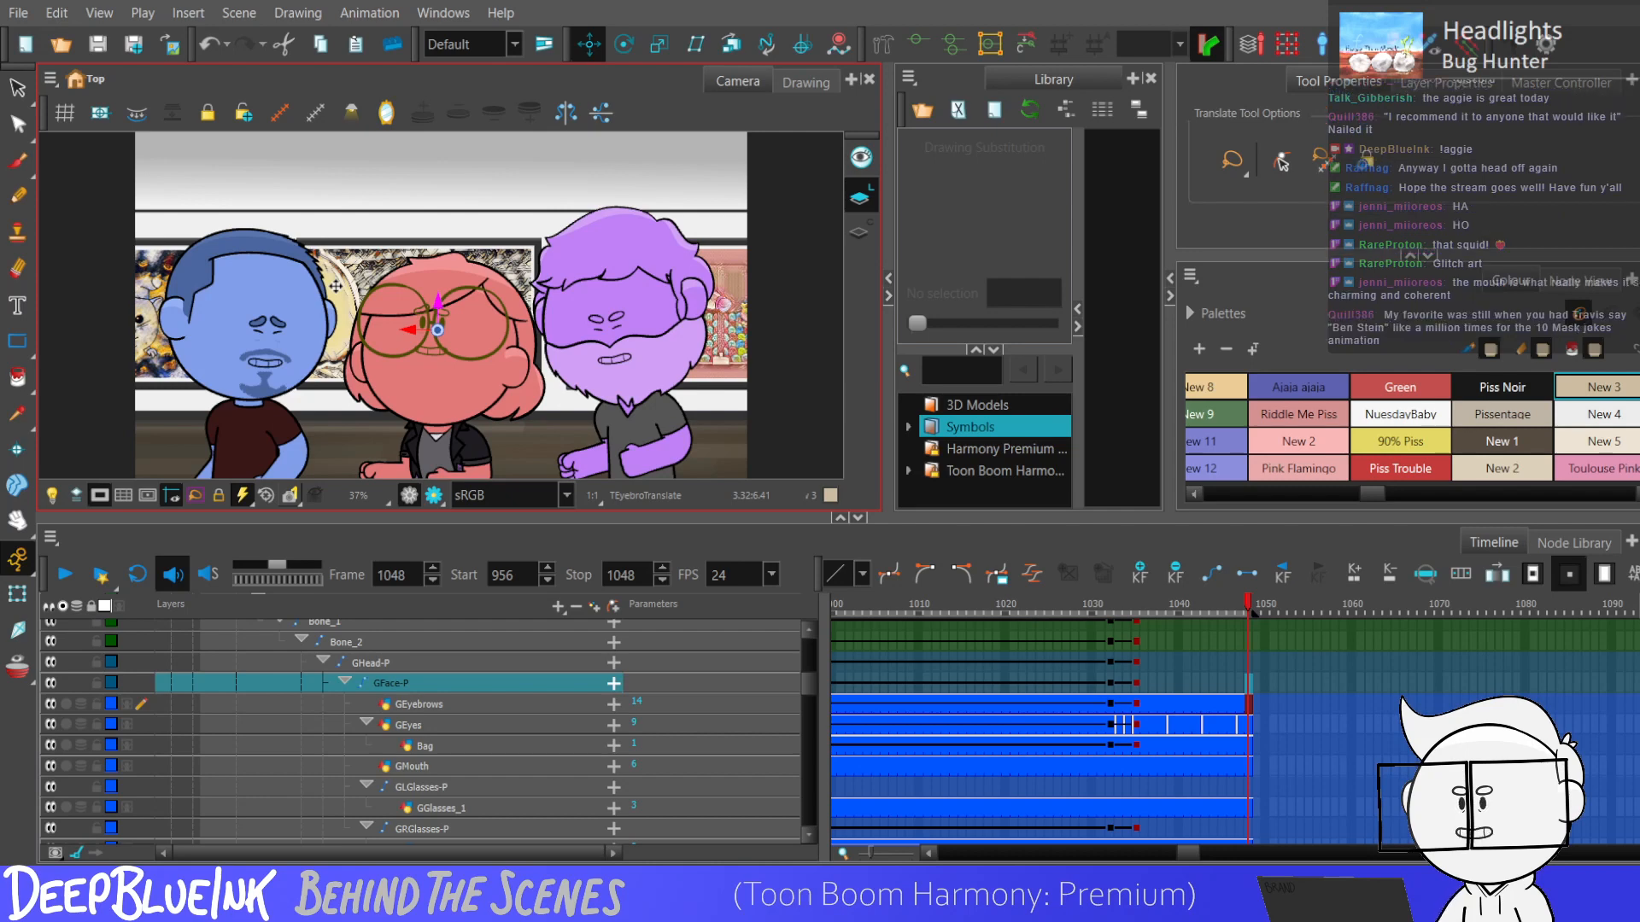
pyautogui.click(1240, 702)
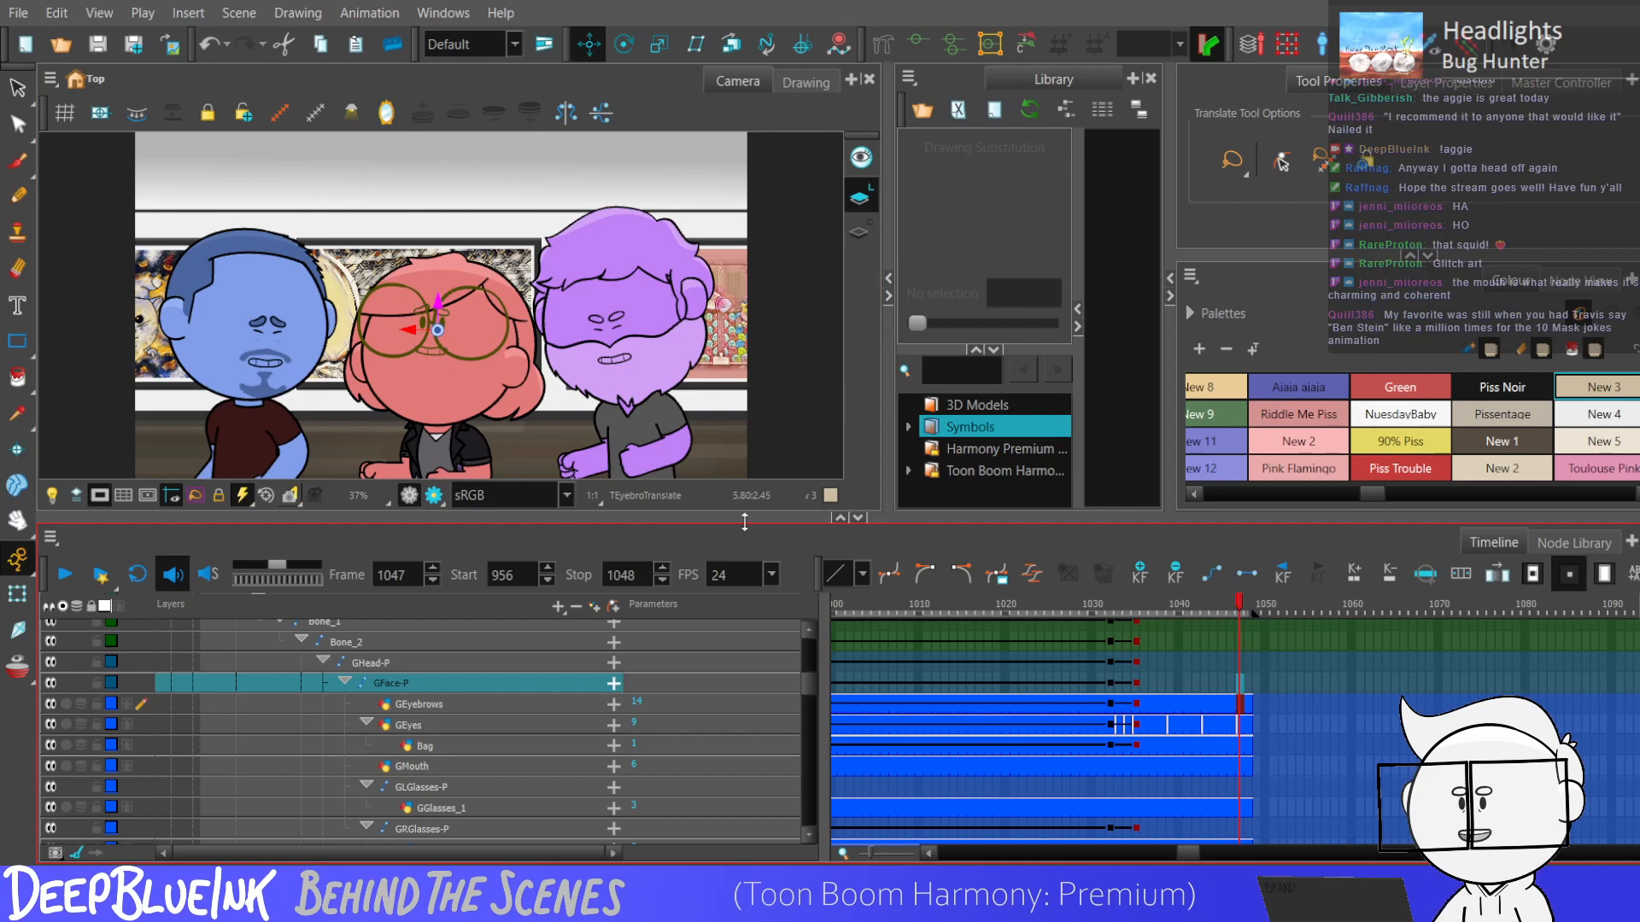
pyautogui.click(434, 495)
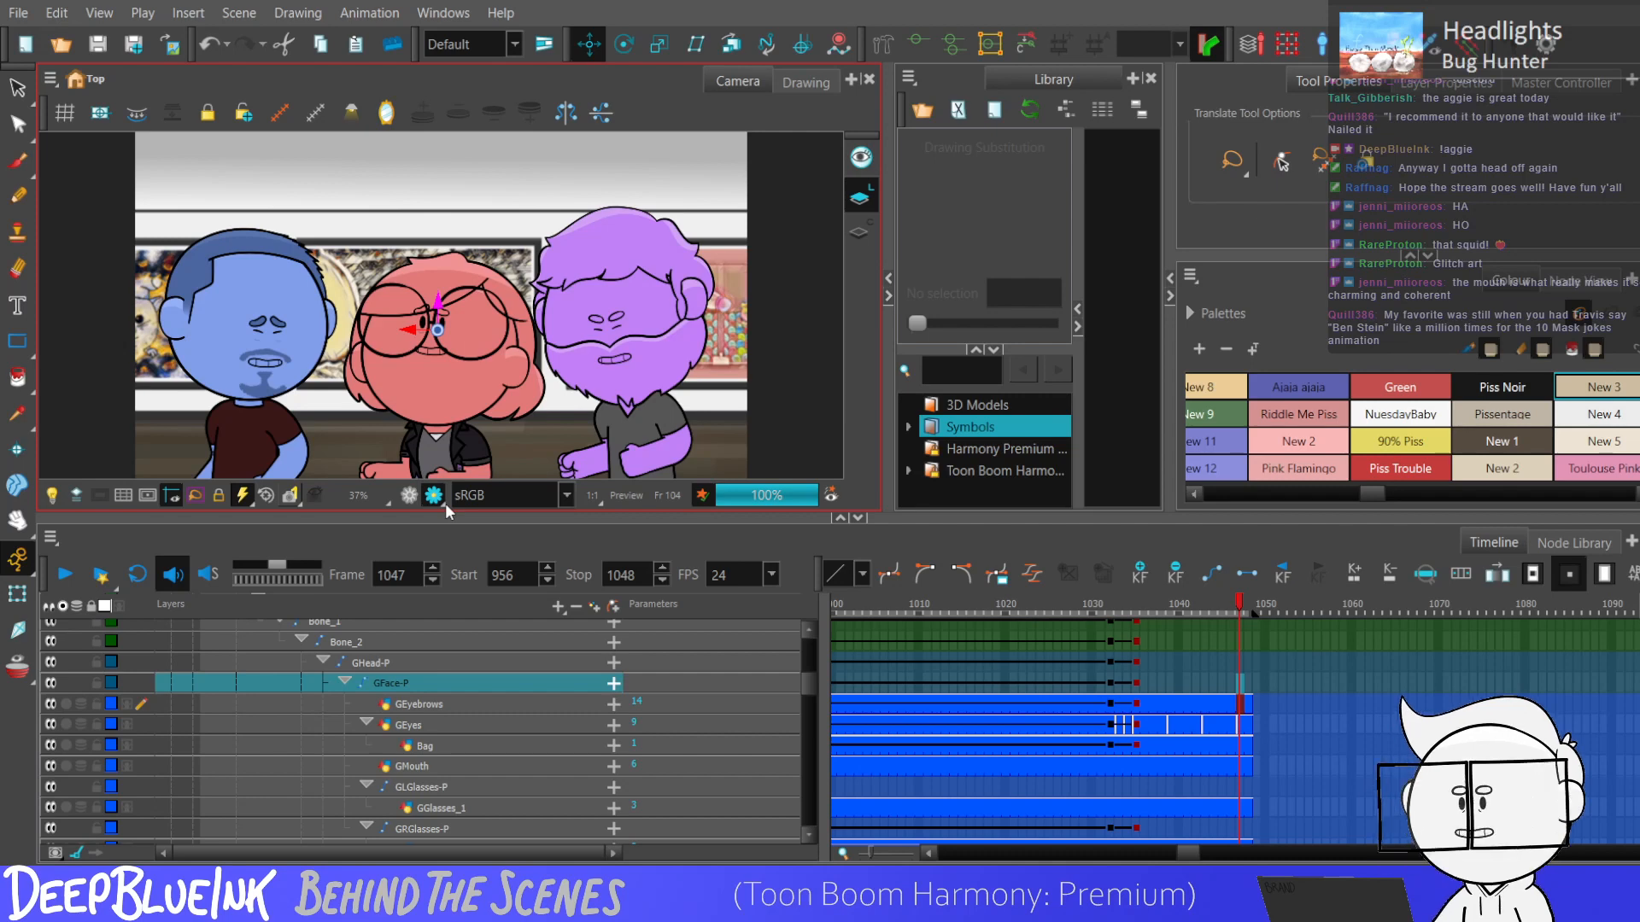
pyautogui.click(410, 503)
pyautogui.click(432, 497)
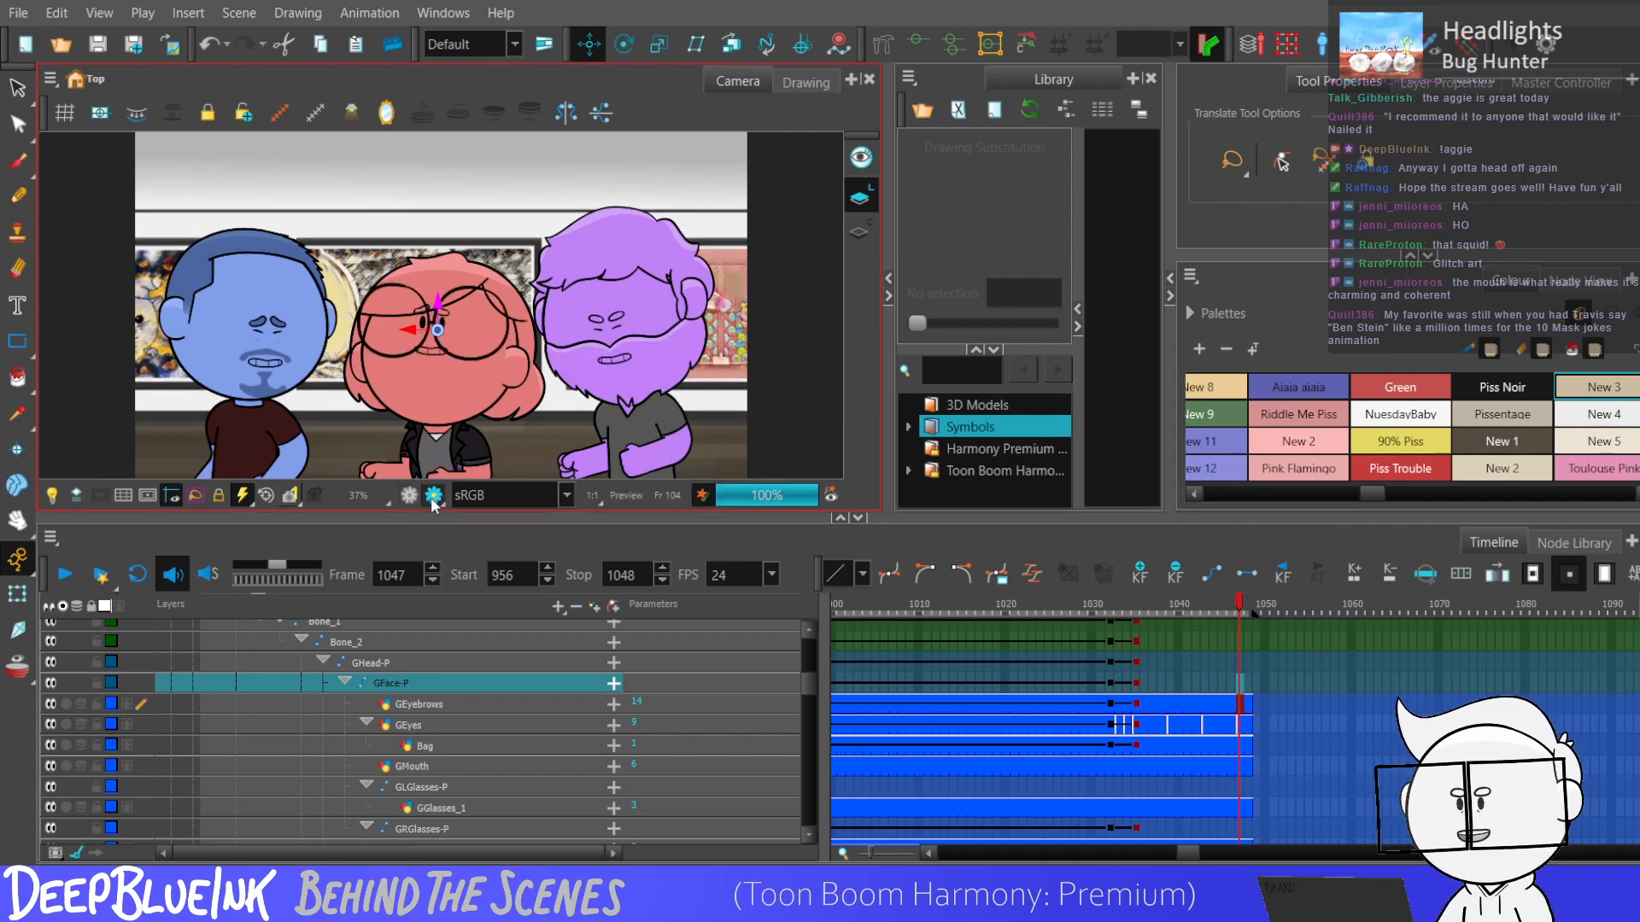
pyautogui.click(428, 499)
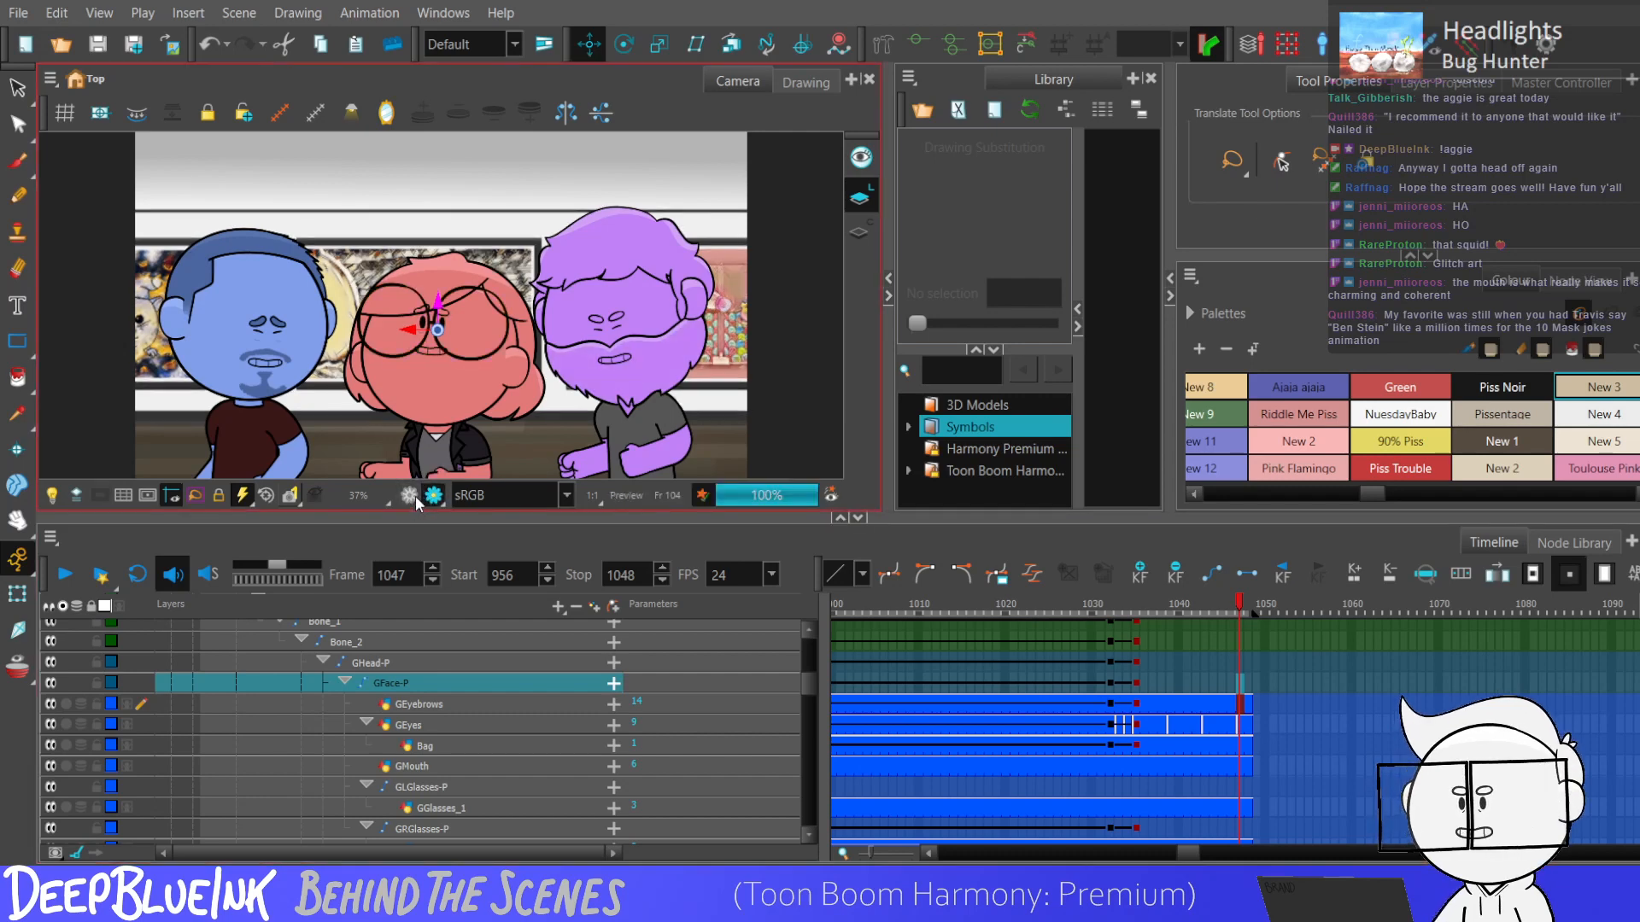
# Collapse the layer hierarchy and add keyframes on all layers at the scene's last frame, 1048.
pyautogui.click(1240, 703)
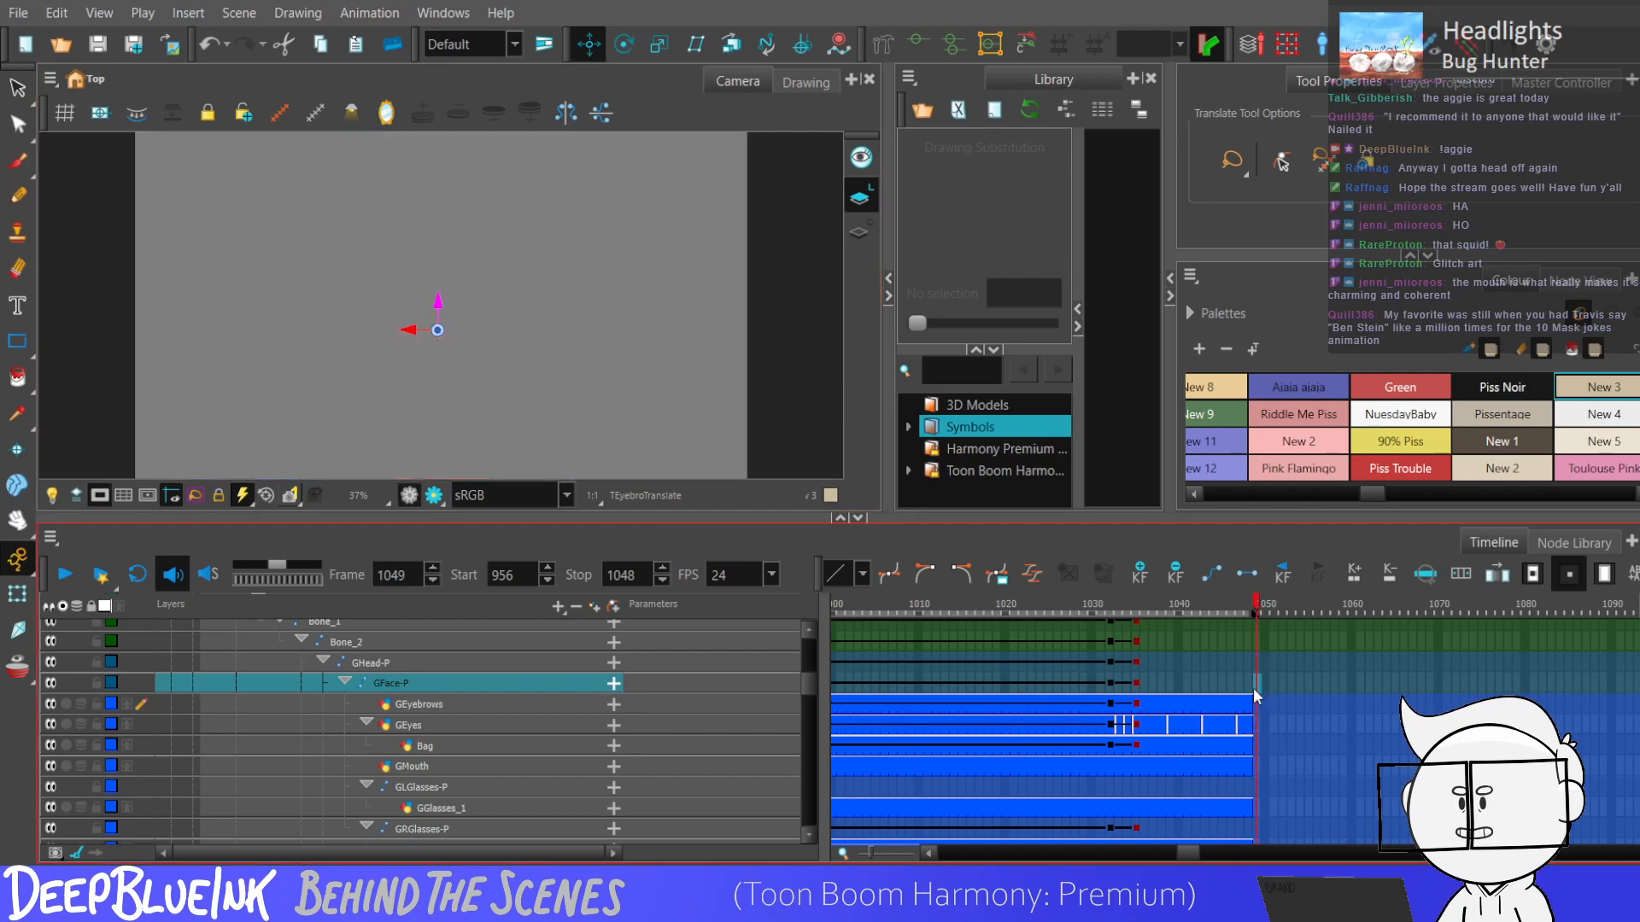
pyautogui.press('-')
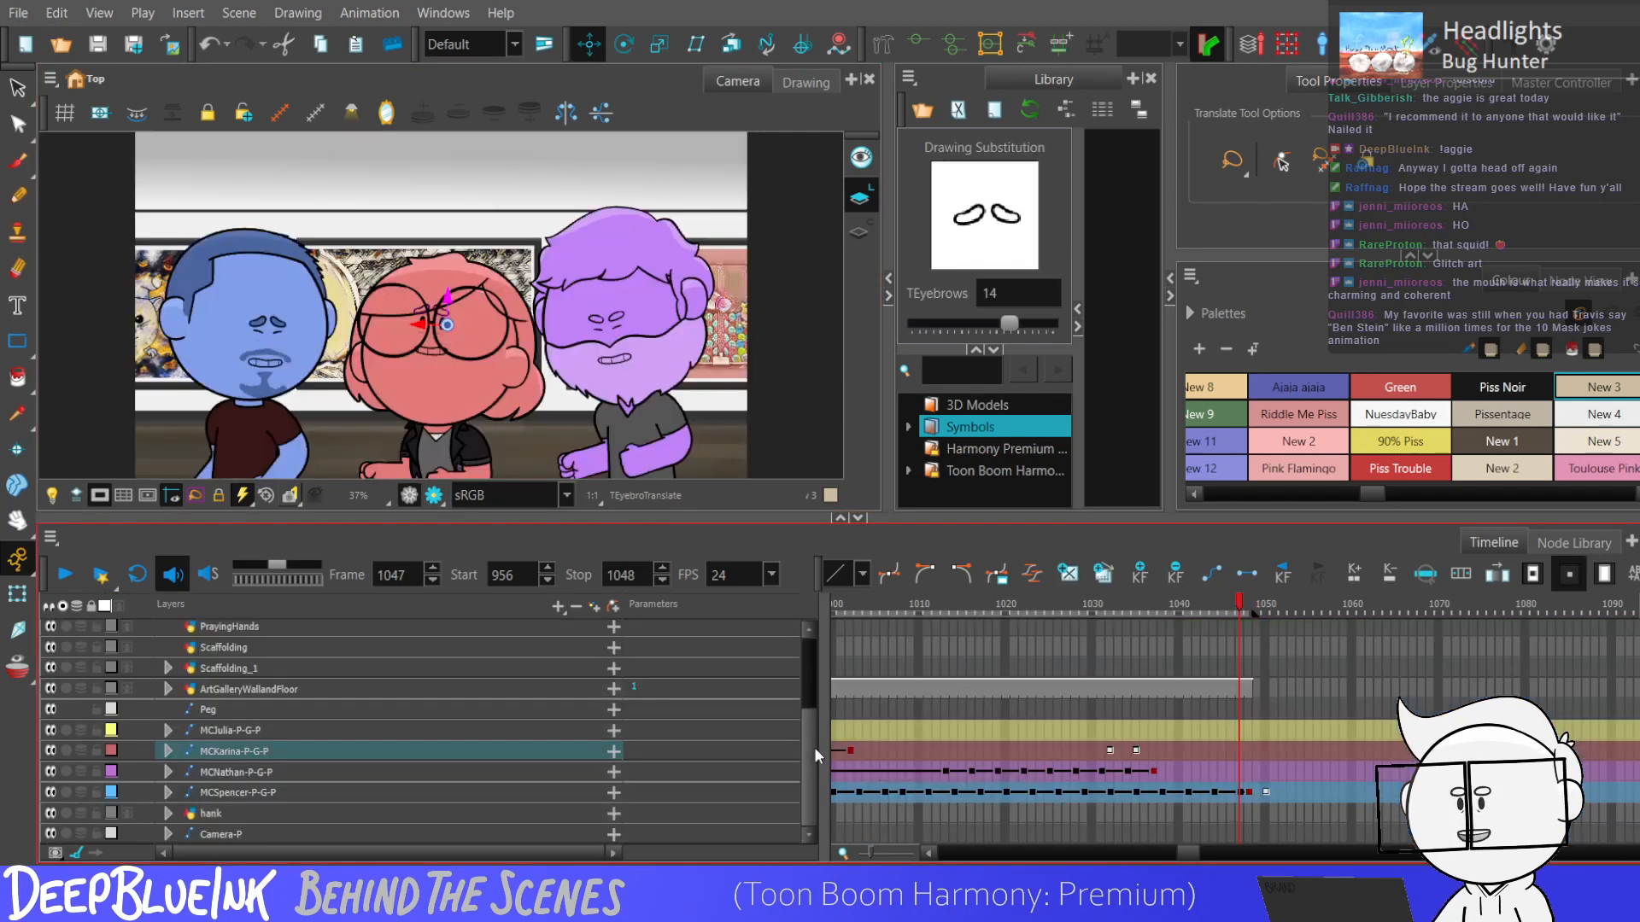
pyautogui.click(1250, 826)
pyautogui.moveTo(1249, 829); pyautogui.dragTo(1251, 655)
pyautogui.moveTo(810, 702); pyautogui.dragTo(812, 790)
pyautogui.press('F6')
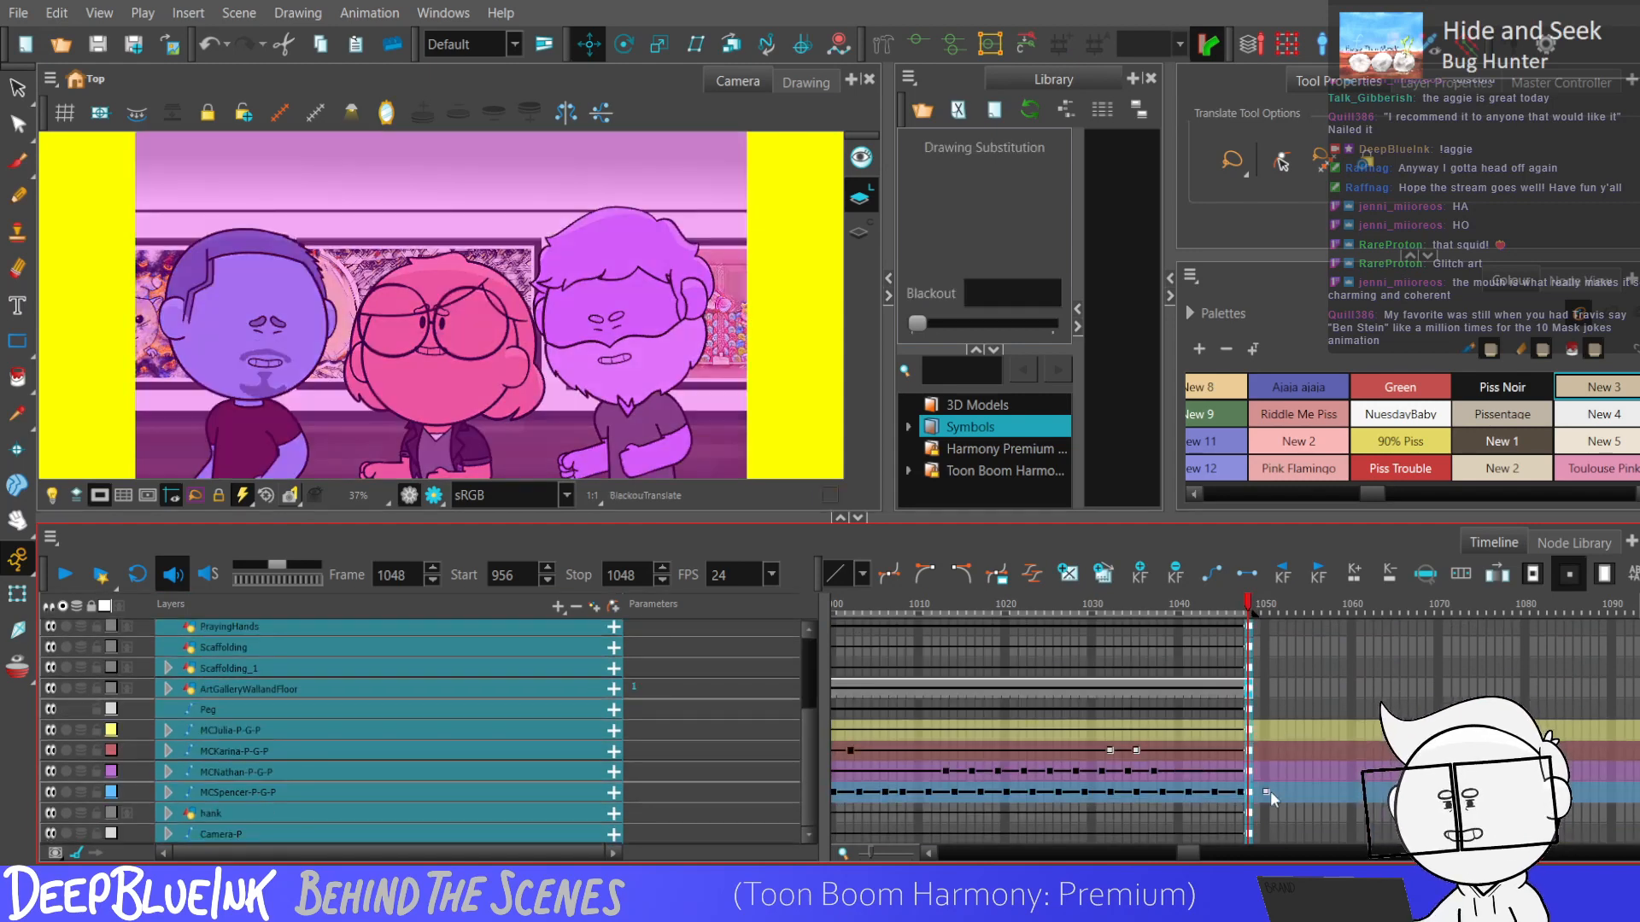
# Remove the blue character's leftover keyframe at frame 1050 beyond the scene's end.
pyautogui.press('.')
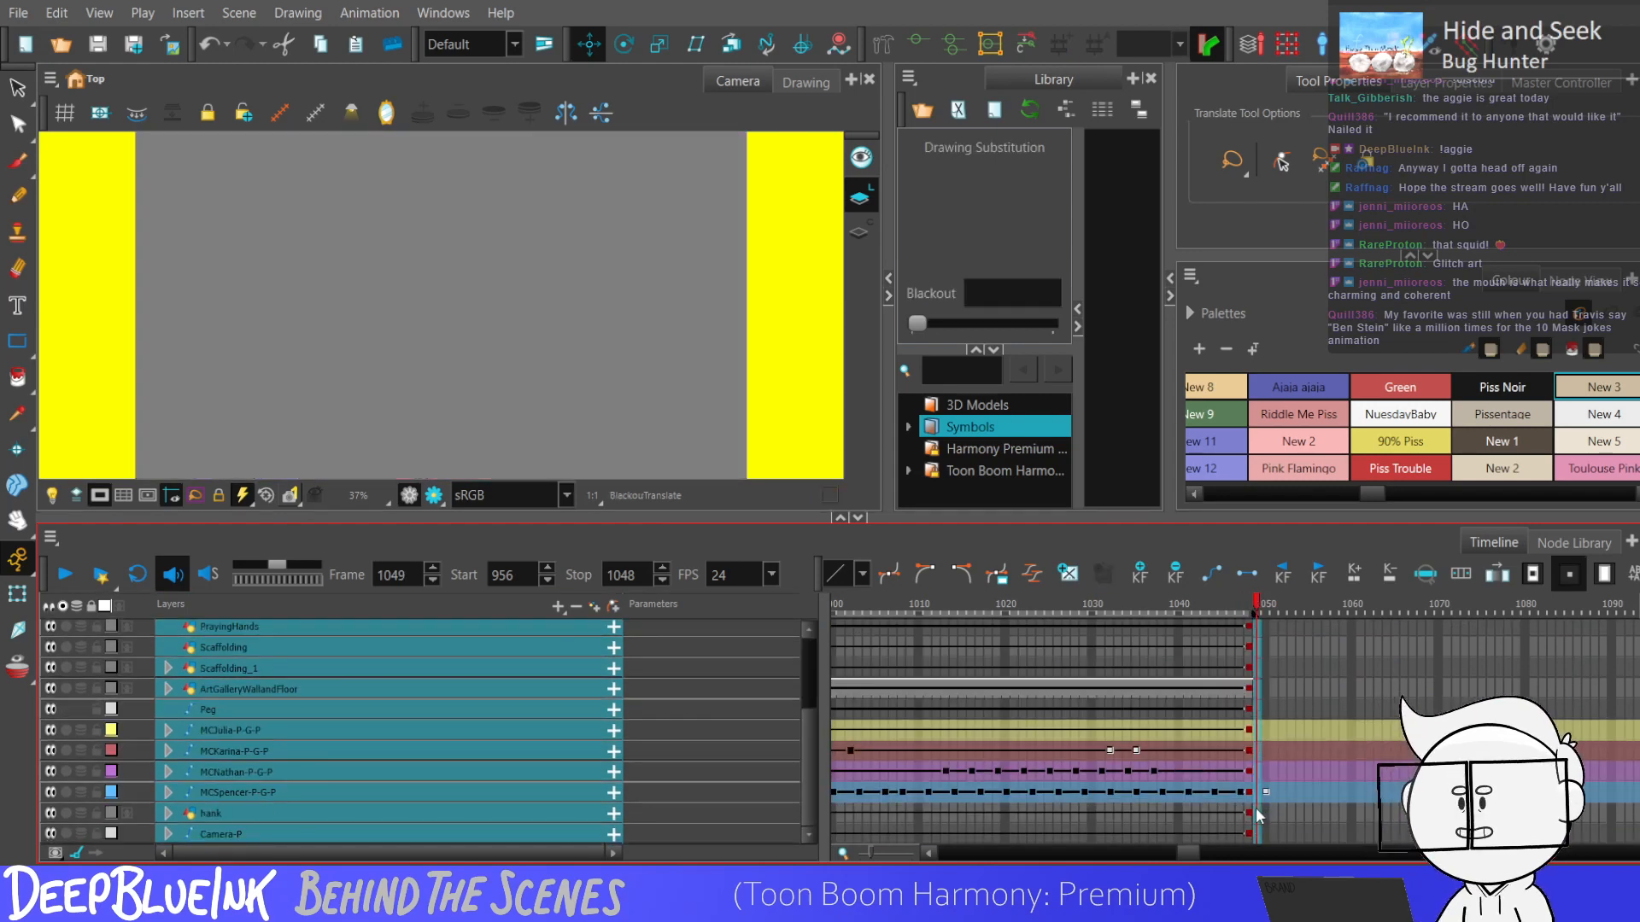
pyautogui.press('.')
pyautogui.press('.')
pyautogui.press('.')
pyautogui.press('.')
pyautogui.press('.')
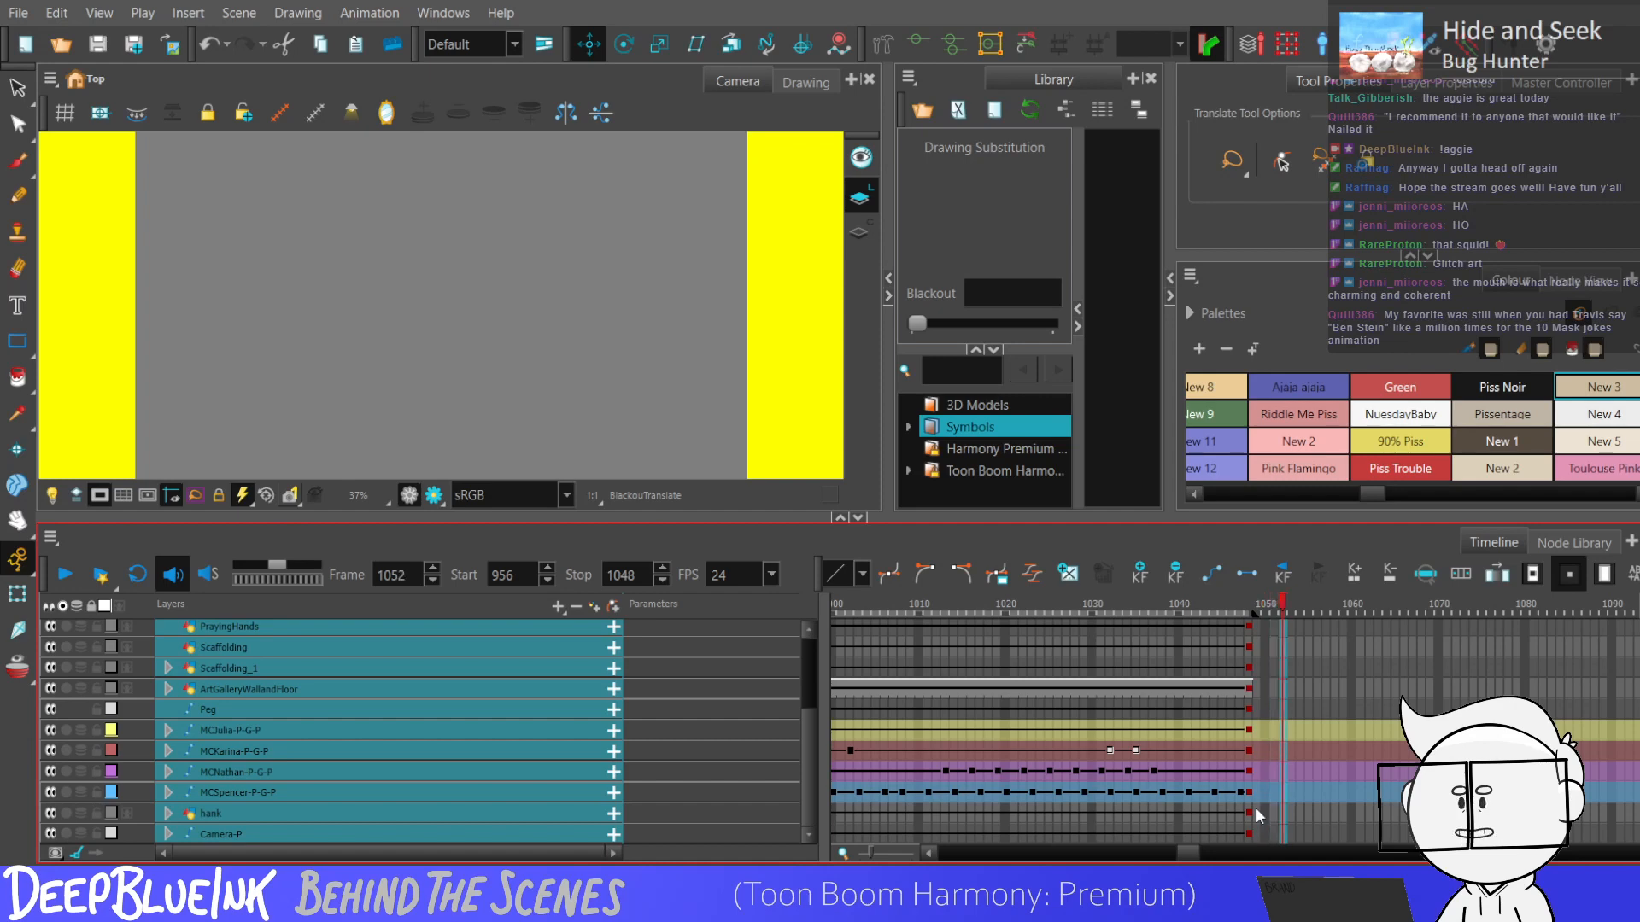
# Set the playback range to start at frame 1049 and stop at frame 1349.
pyautogui.click(1253, 834)
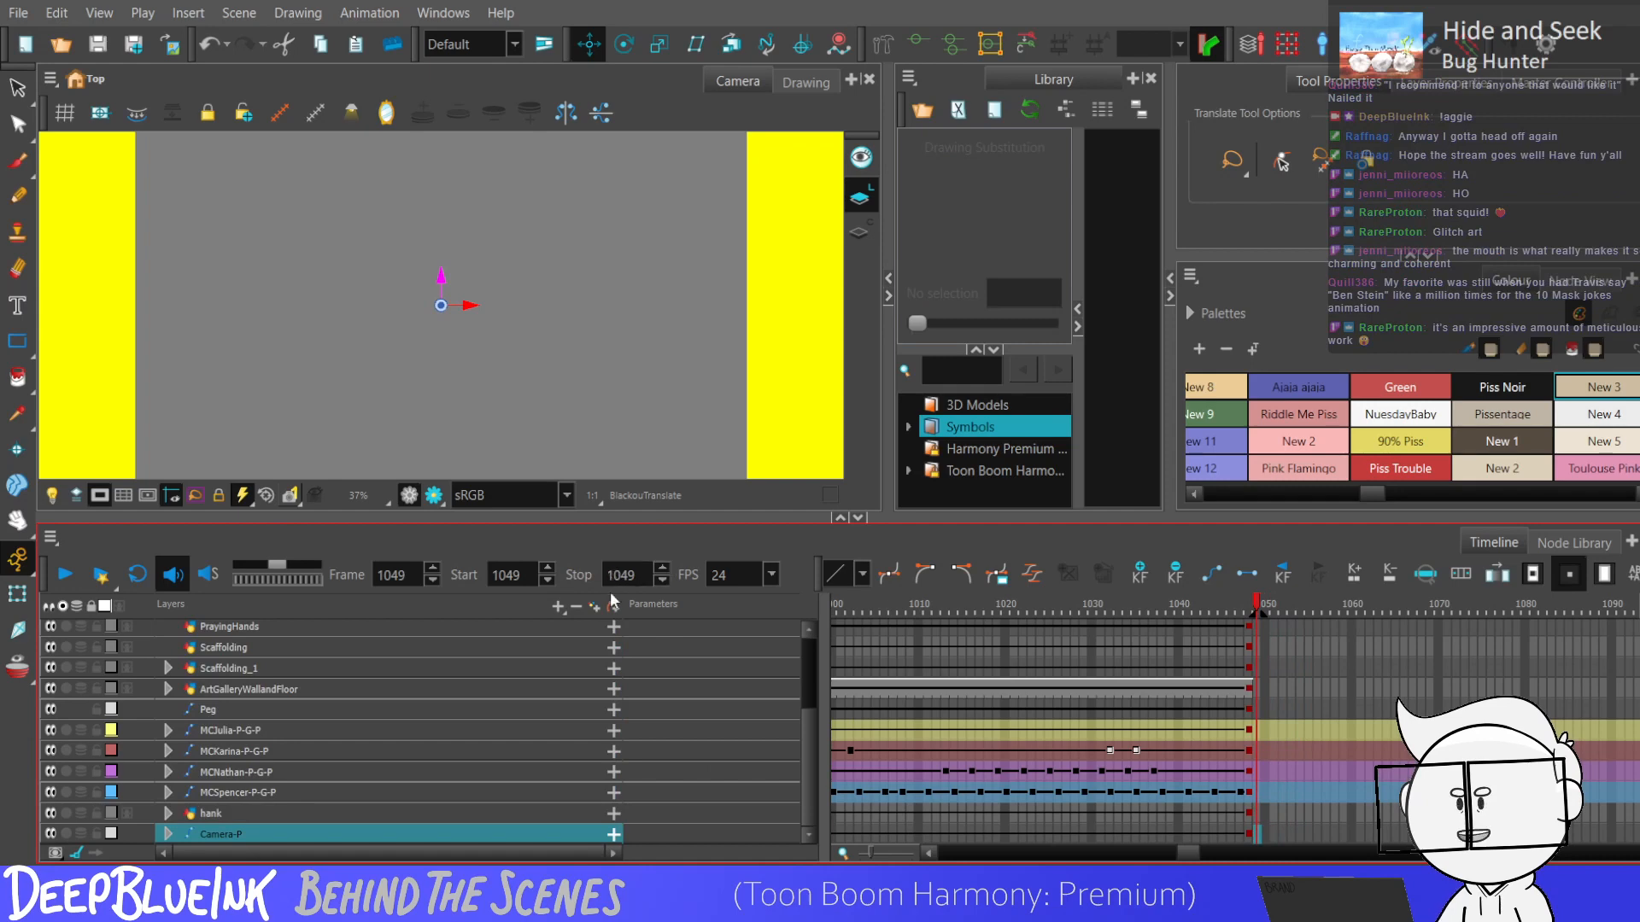
pyautogui.moveTo(613, 575); pyautogui.dragTo(624, 578)
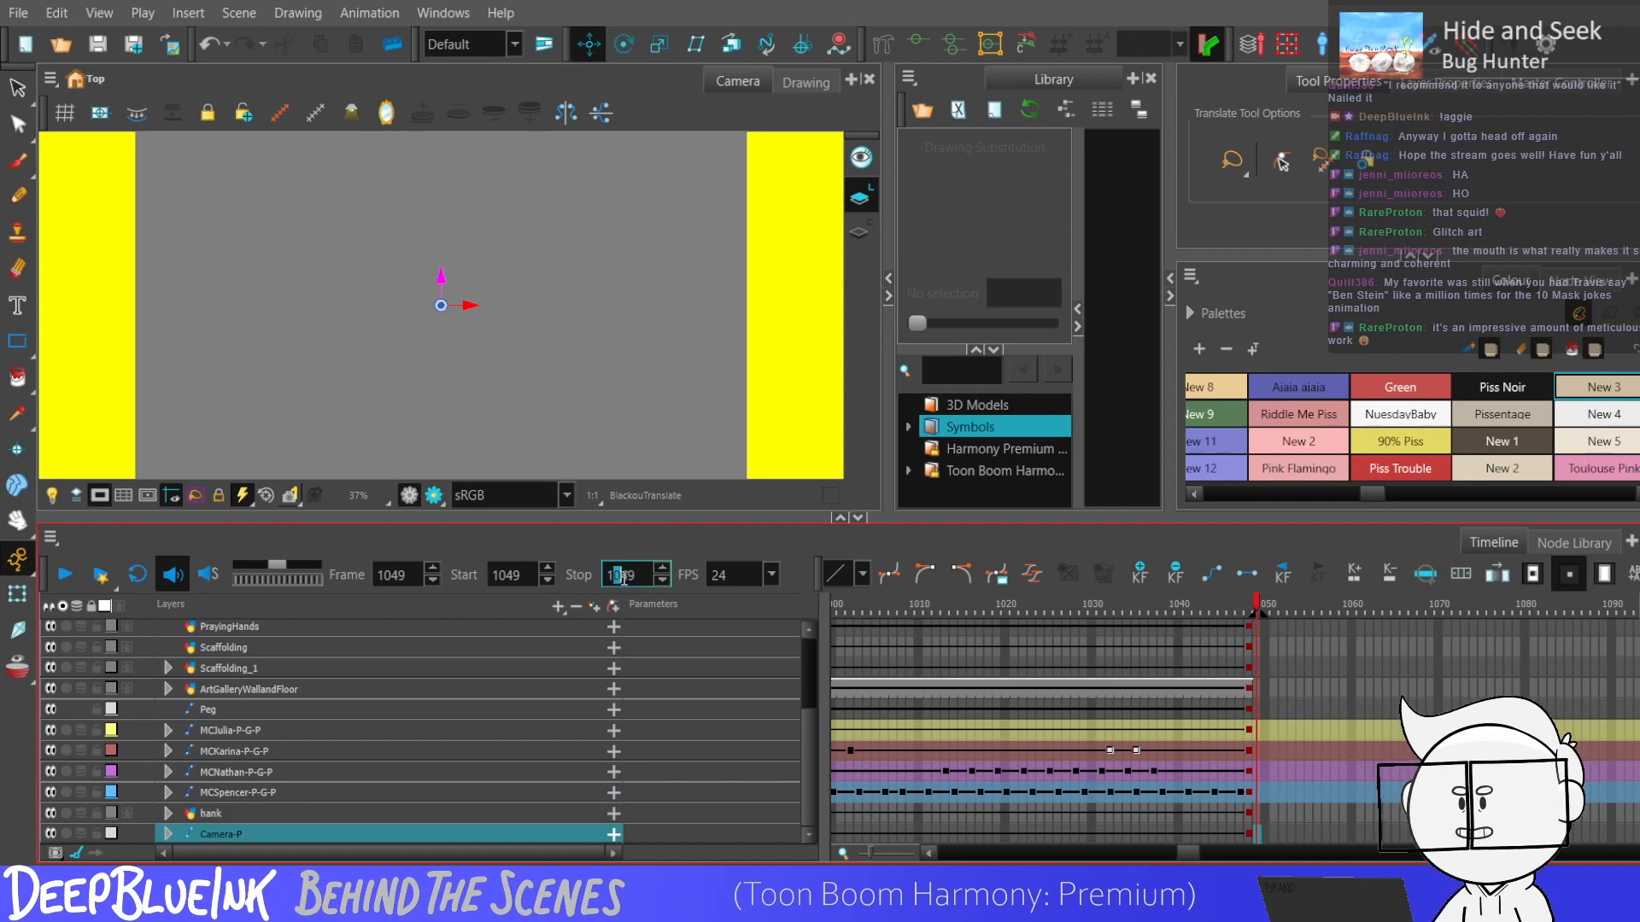
pyautogui.write('3')
pyautogui.click(1261, 690)
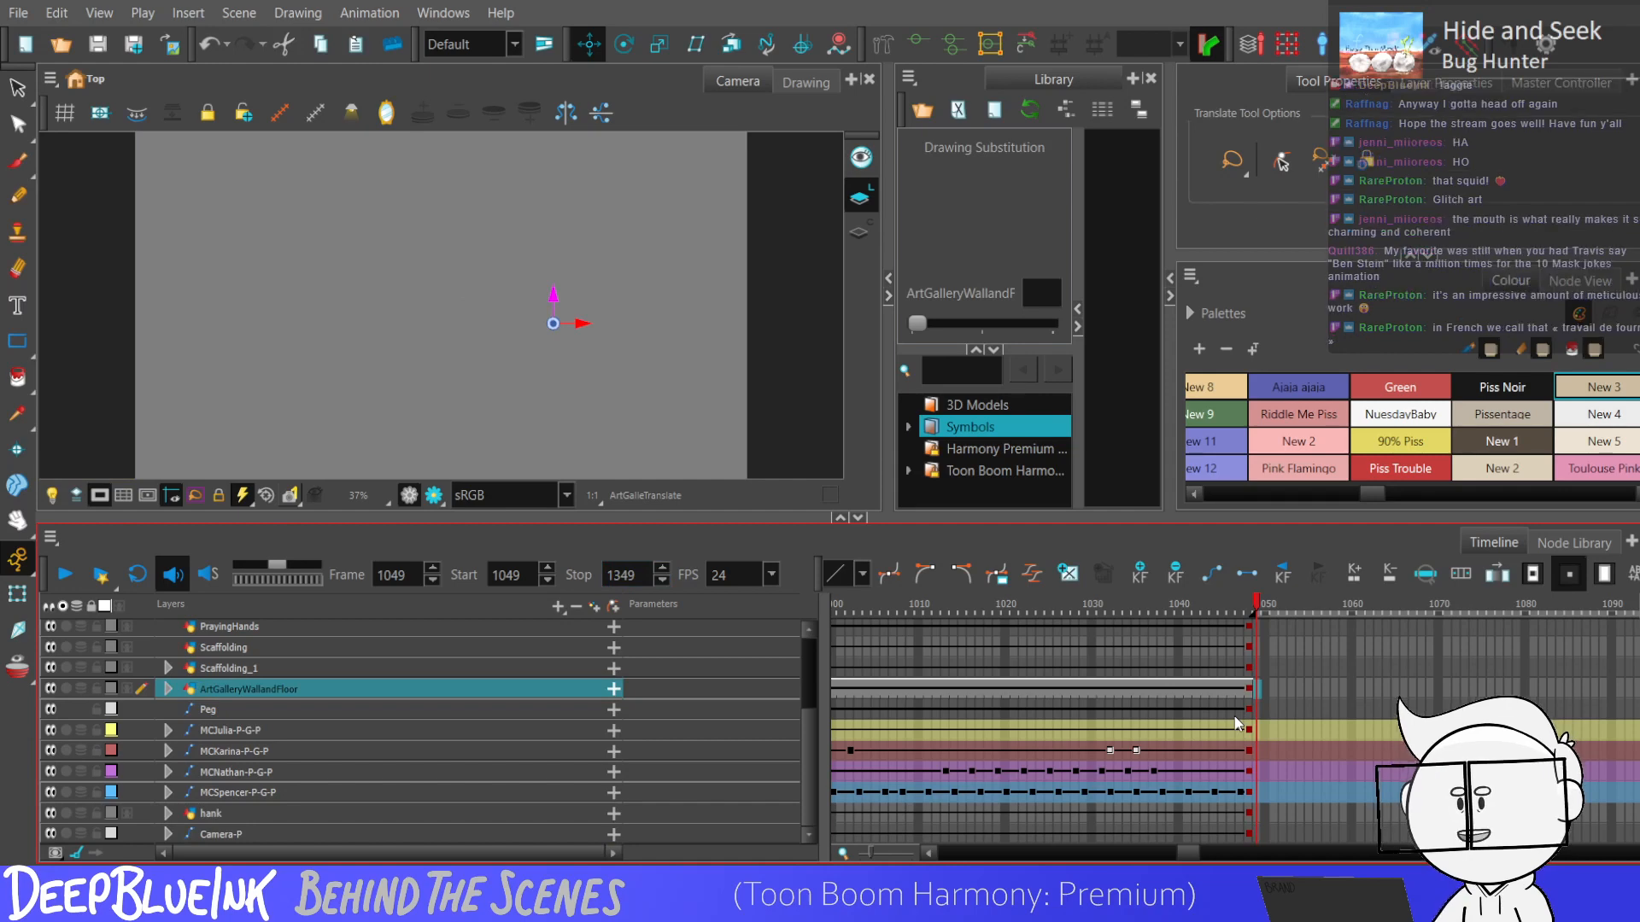
# Play the range from frame 1049 to listen to the upcoming scene's audio.
pyautogui.press('Return')
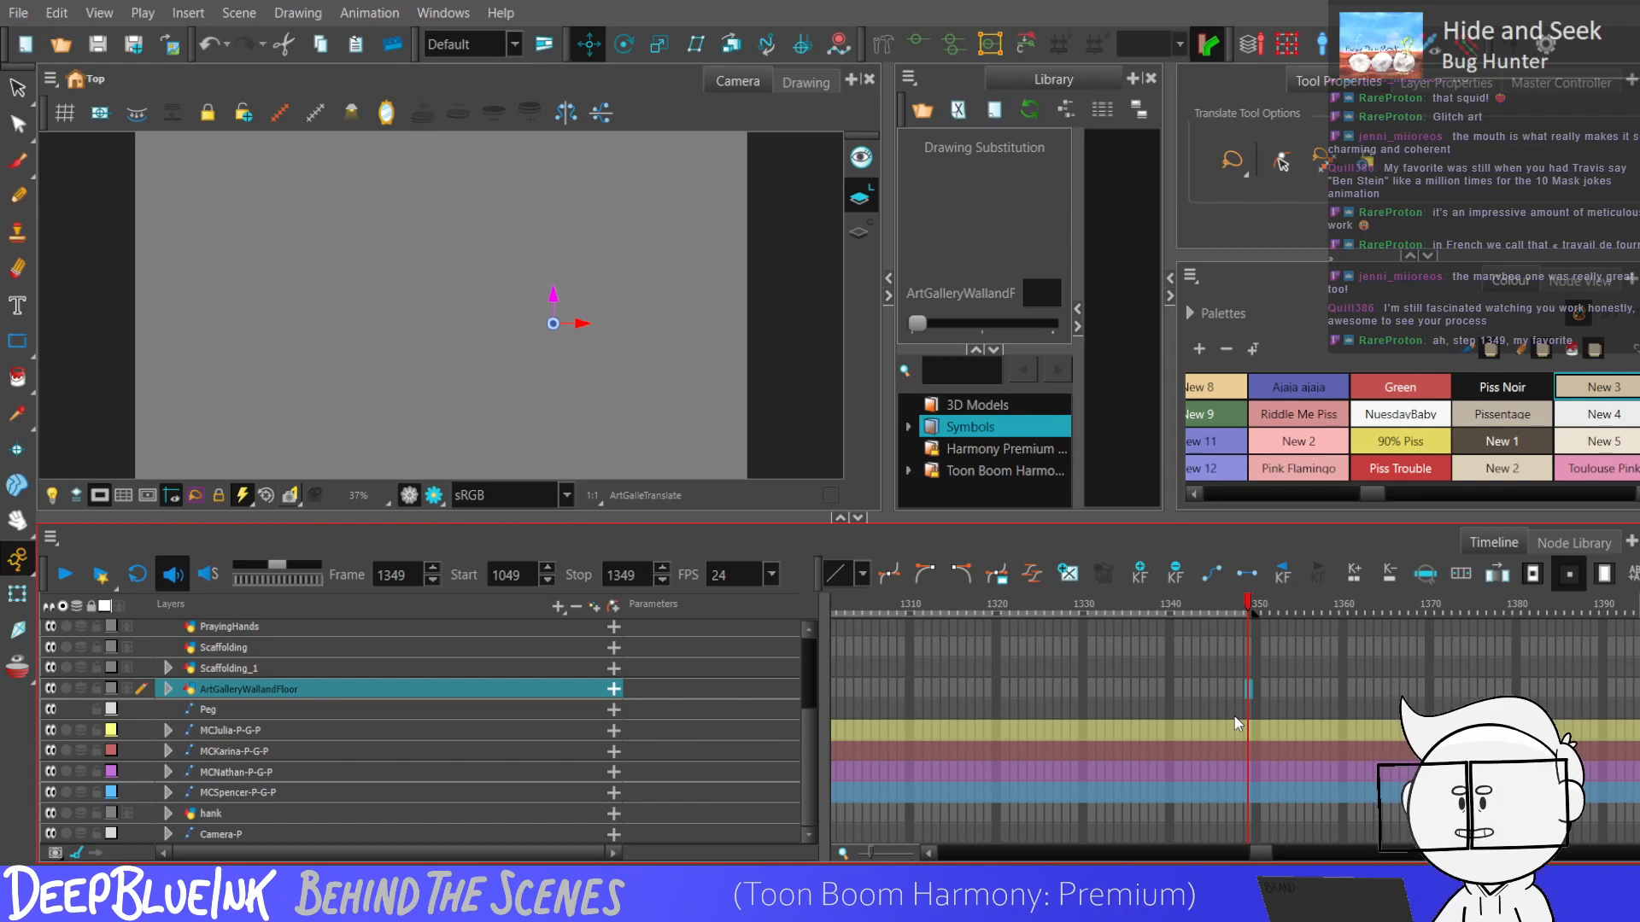
pyautogui.press('Return')
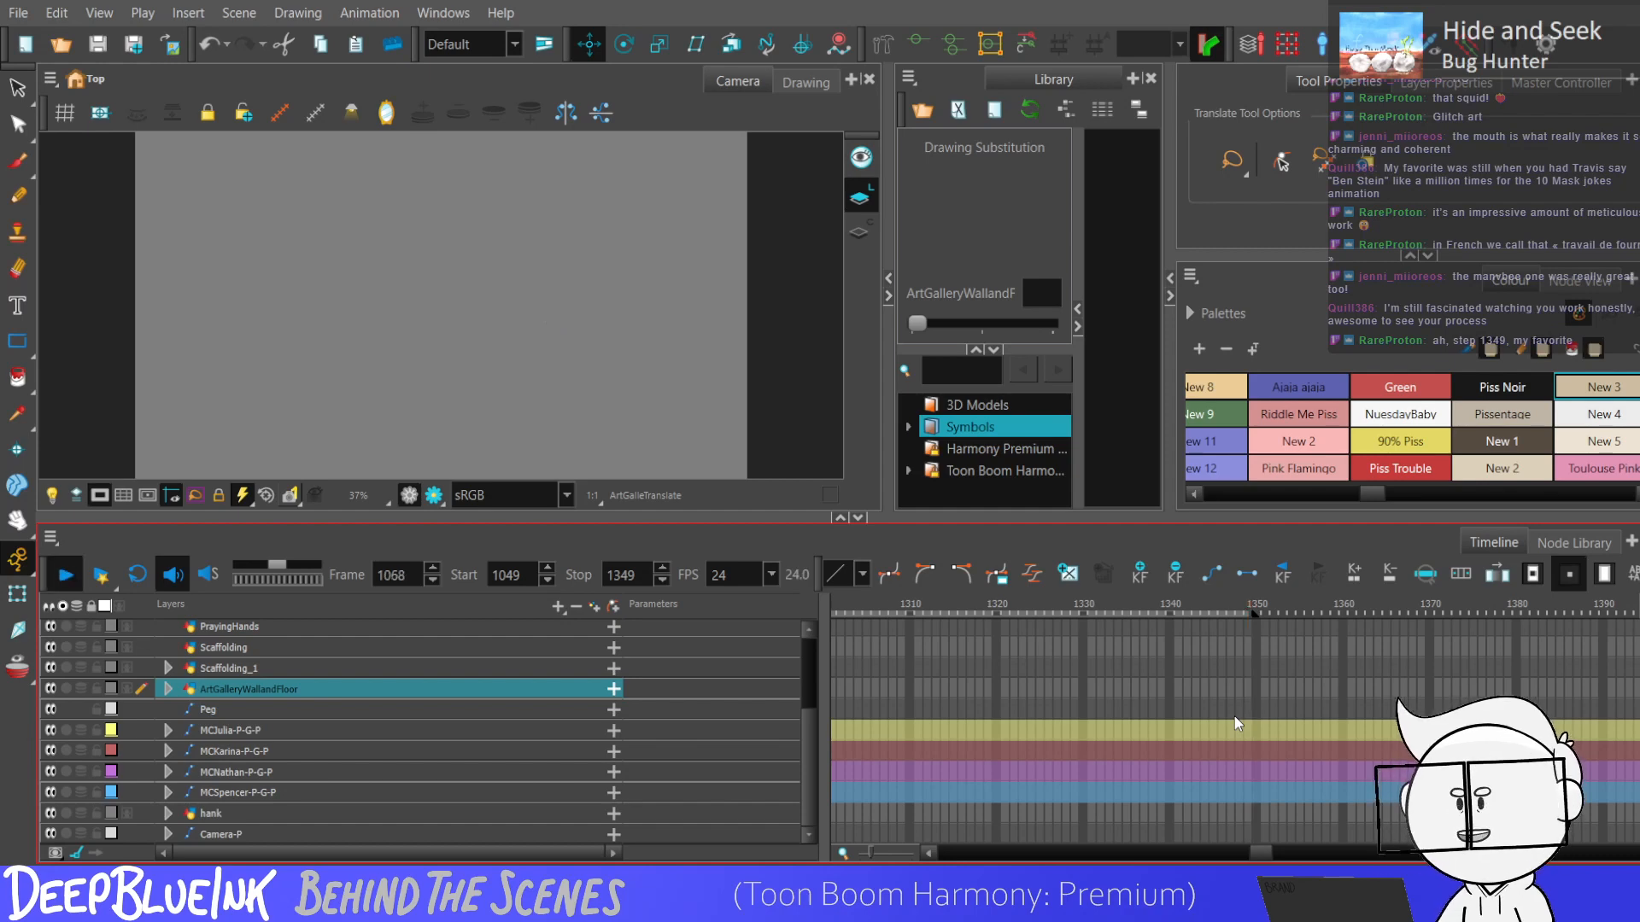
pyautogui.press('Return')
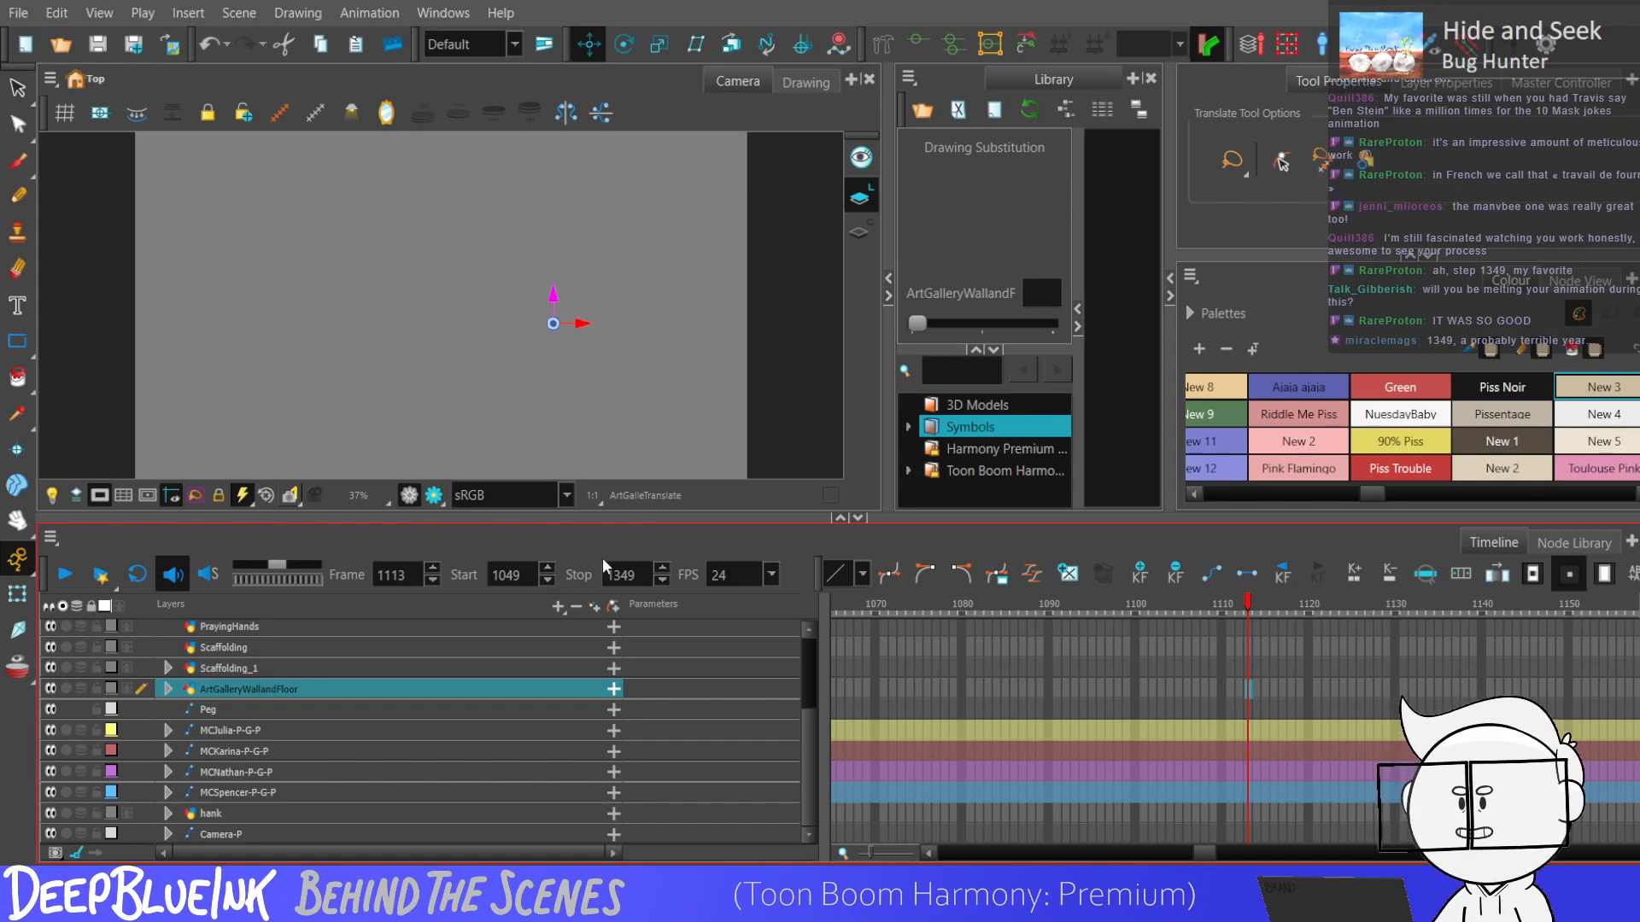
pyautogui.moveTo(1196, 852); pyautogui.dragTo(1199, 852)
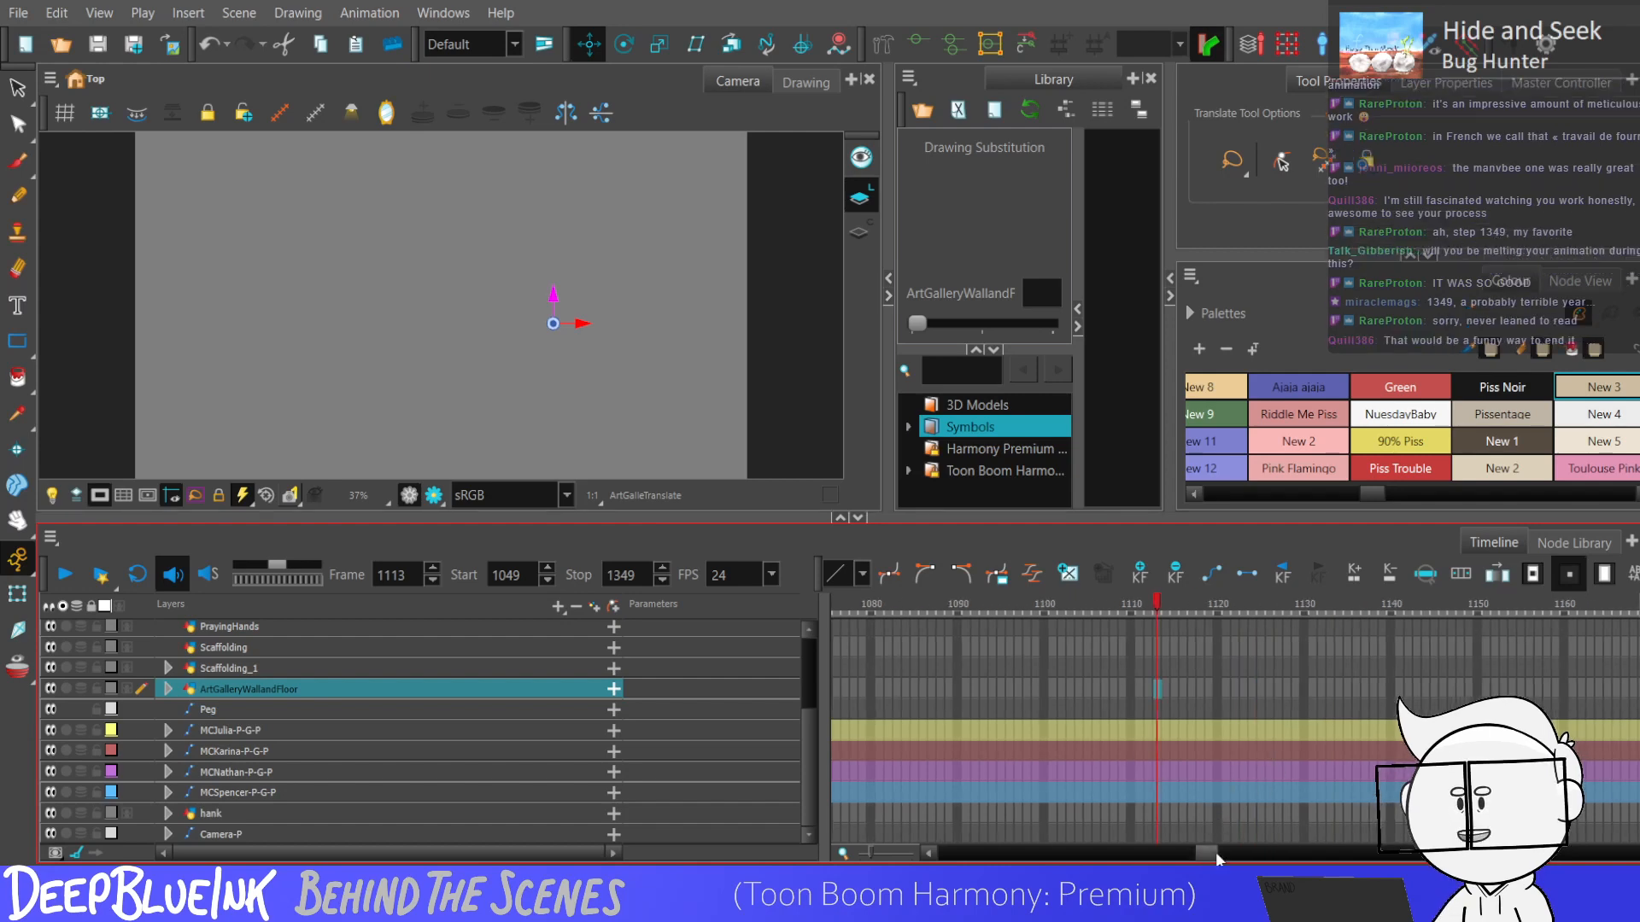
pyautogui.moveTo(1207, 857); pyautogui.dragTo(1200, 859)
pyautogui.hotkey('shift', ',')
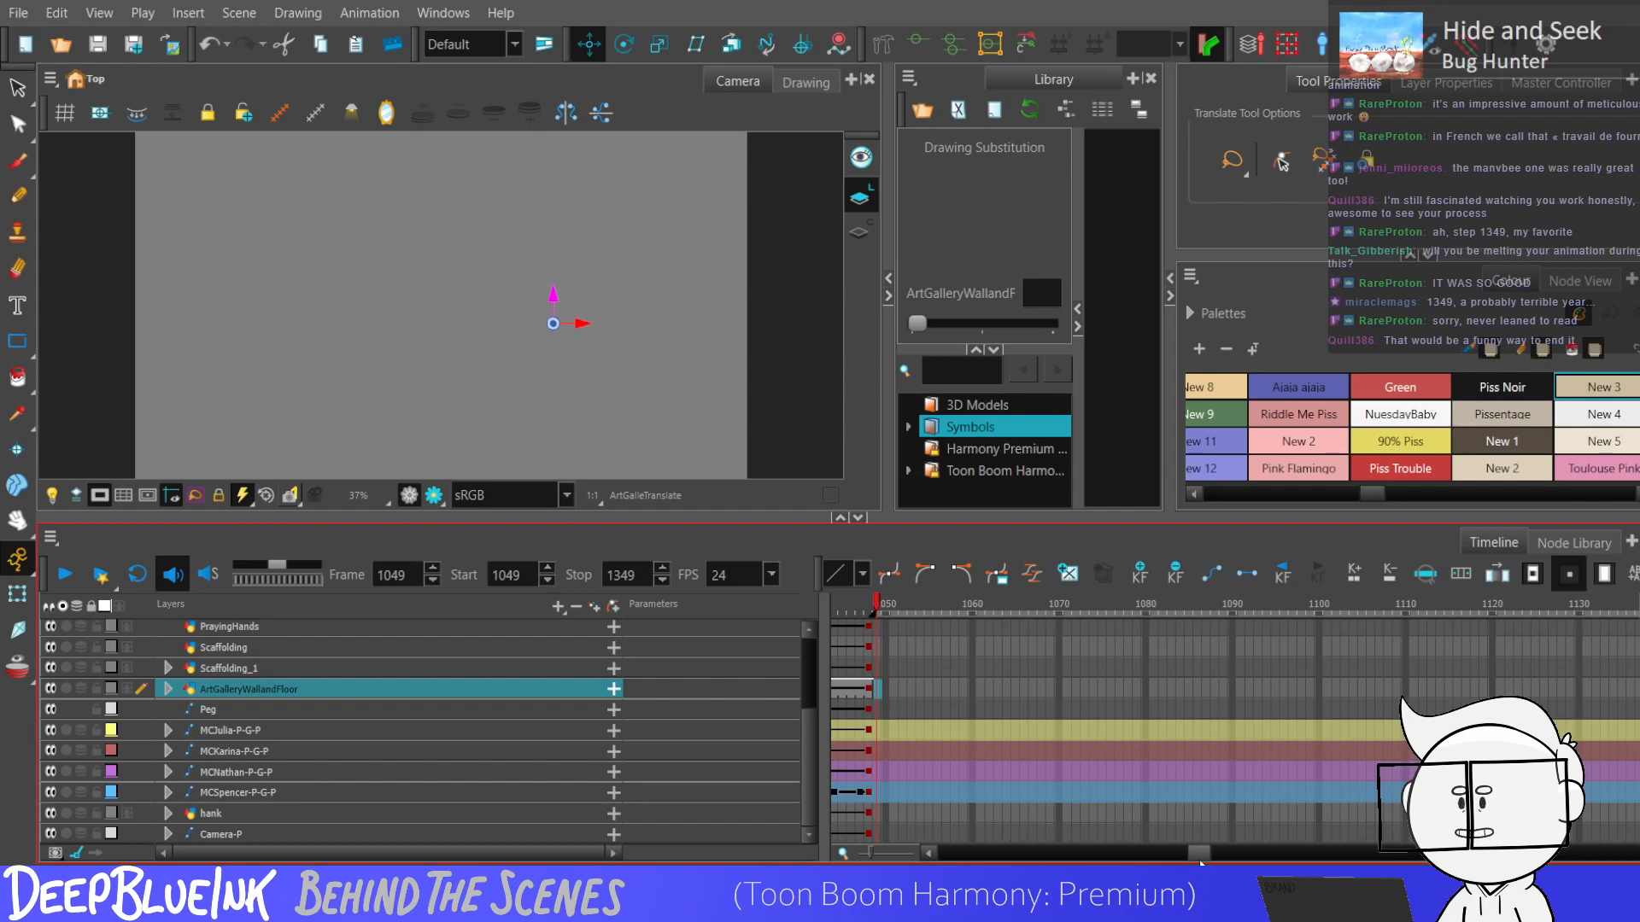
pyautogui.press('Return')
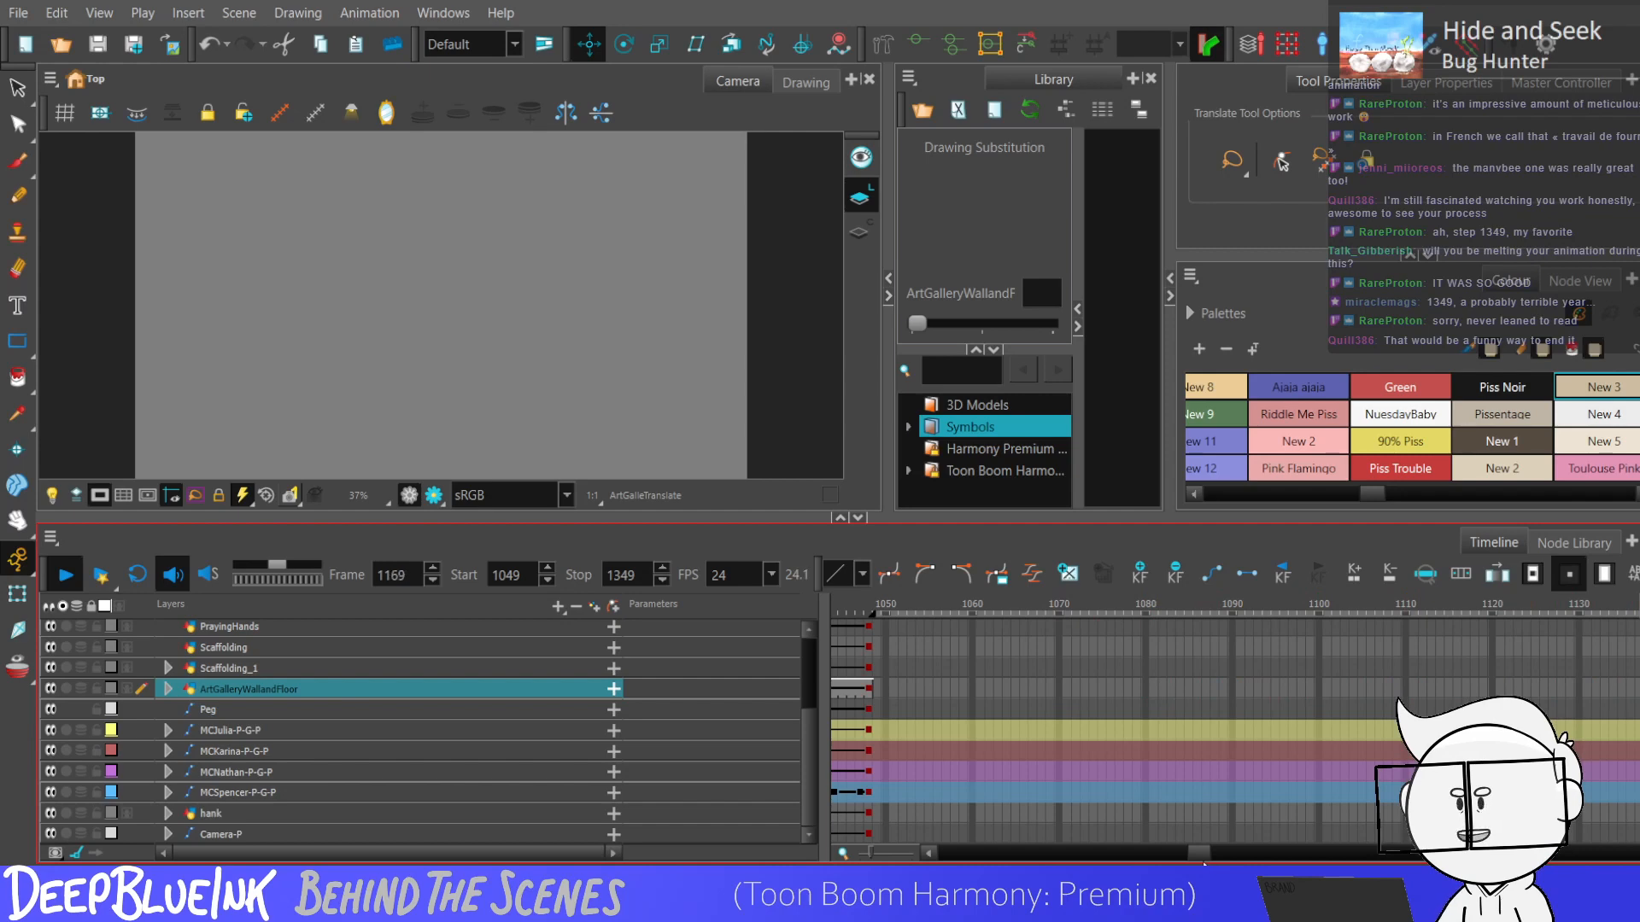
pyautogui.press('Return')
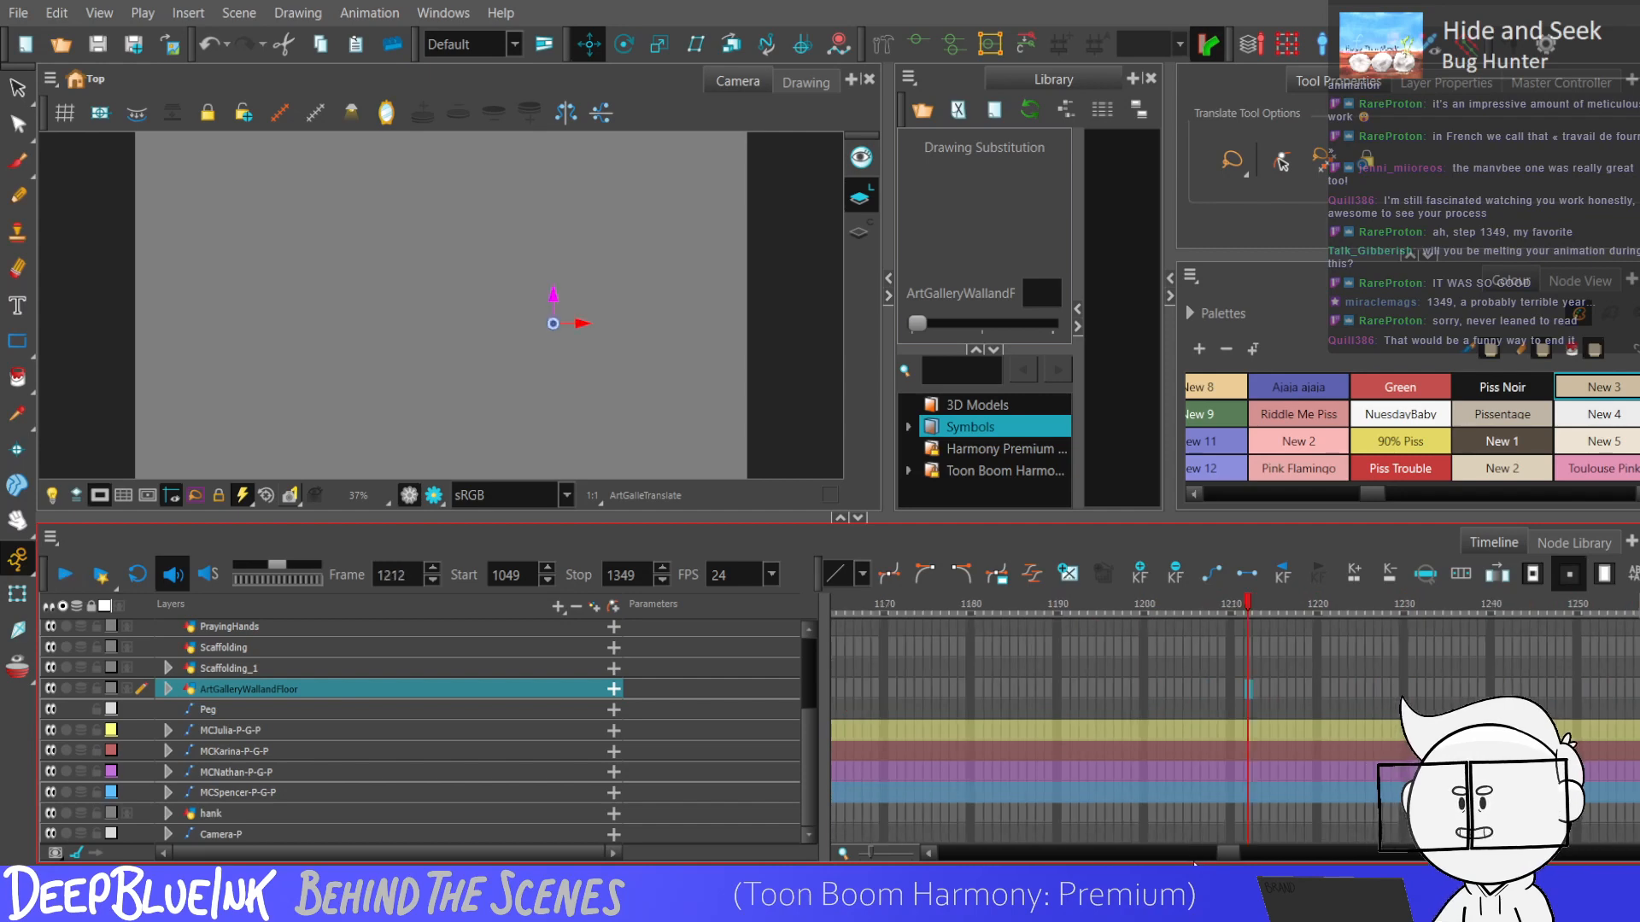
# Bring the audio waveform into view and listen to short passages between about frames 1166 and 1200.
pyautogui.moveTo(807, 799); pyautogui.dragTo(853, 656)
pyautogui.click(1043, 715)
pyautogui.press('Return')
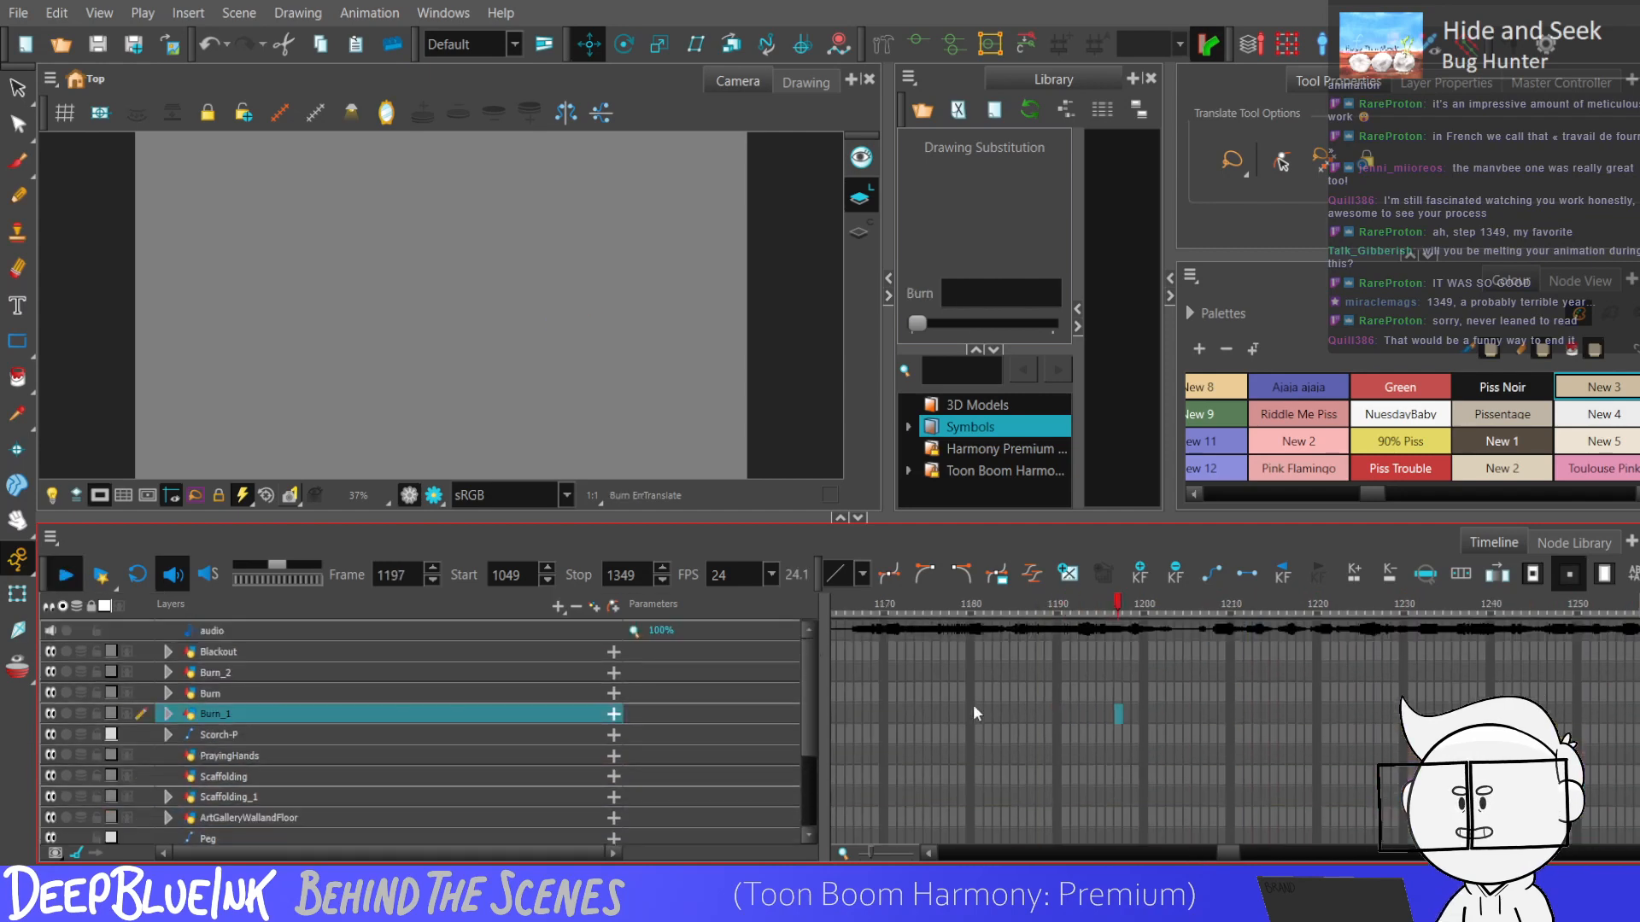
pyautogui.press('Return')
pyautogui.click(850, 695)
pyautogui.press('Return')
# Replay the audio just before frame 1175 and set the playback stop to frame 1175.
pyautogui.press('Return')
pyautogui.click(879, 673)
pyautogui.press('Return')
pyautogui.press('Return')
pyautogui.press('Return')
pyautogui.press('Return')
pyautogui.press('Return')
pyautogui.press('Return')
pyautogui.click(928, 658)
pyautogui.click(598, 576)
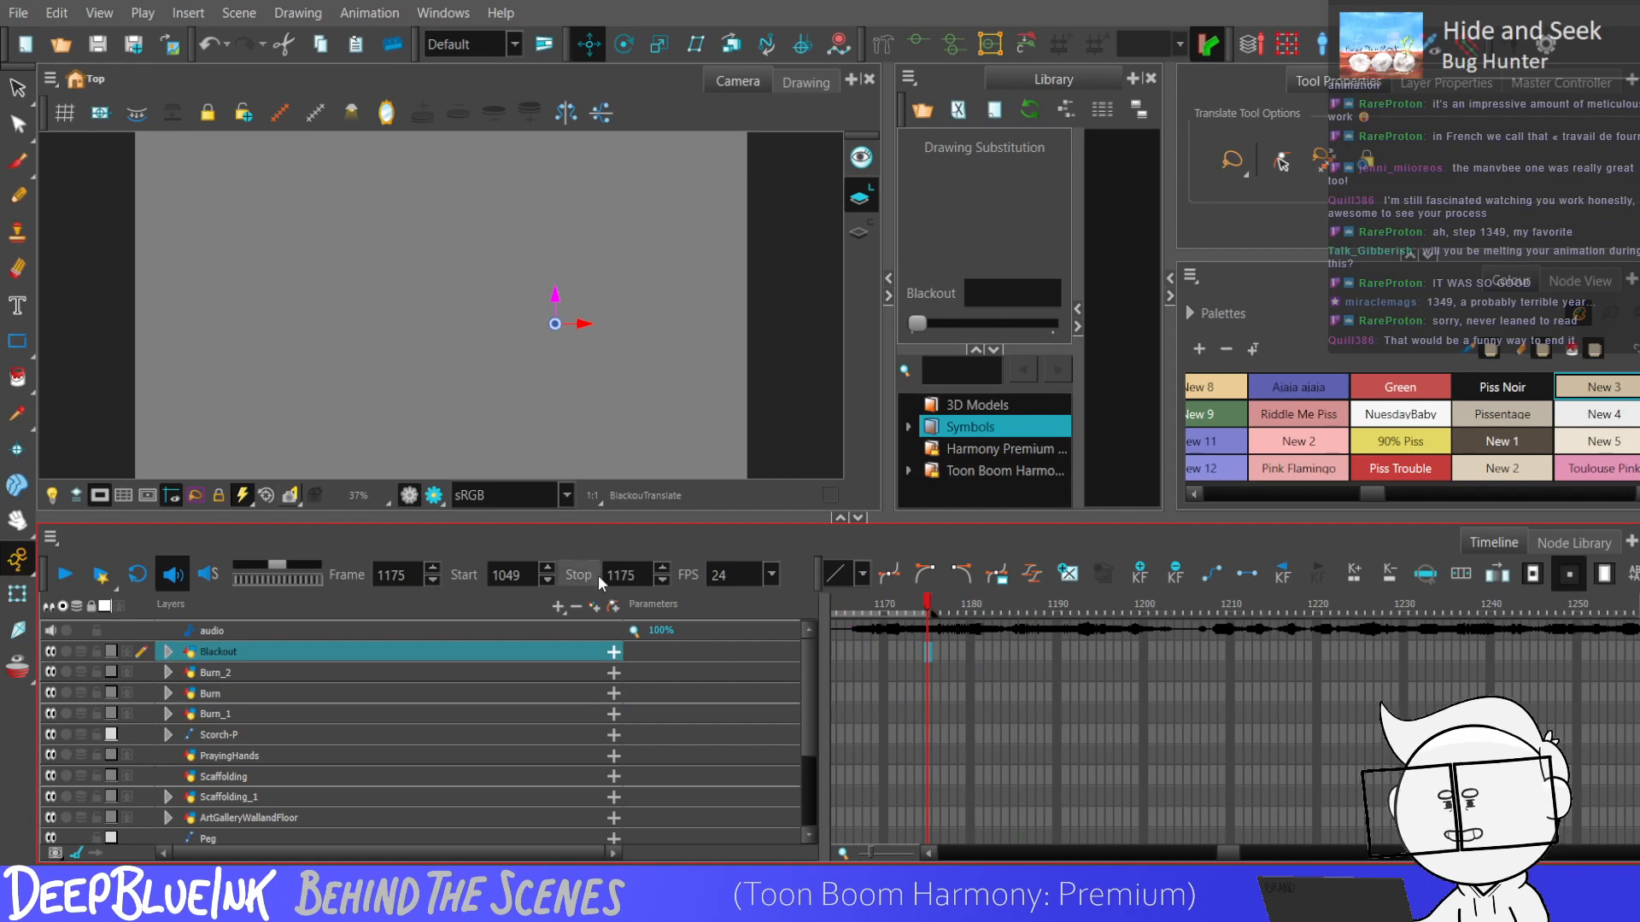